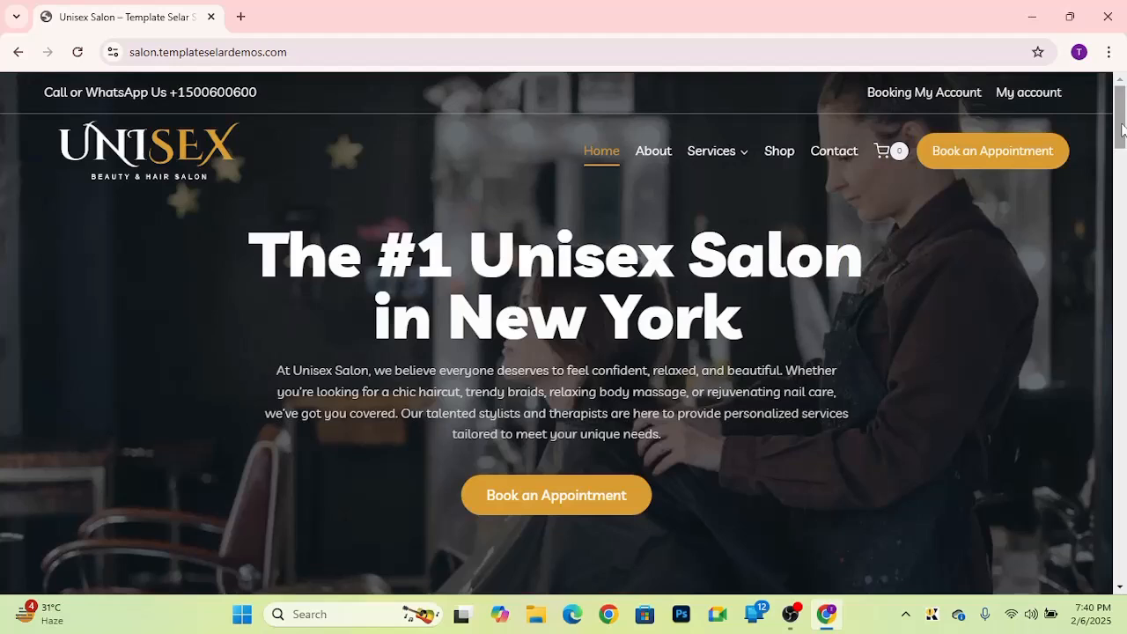
Step: Scroll through the home page to review its hero, services and stylist sections, then return to the top
drag(1121, 129, 1109, 223)
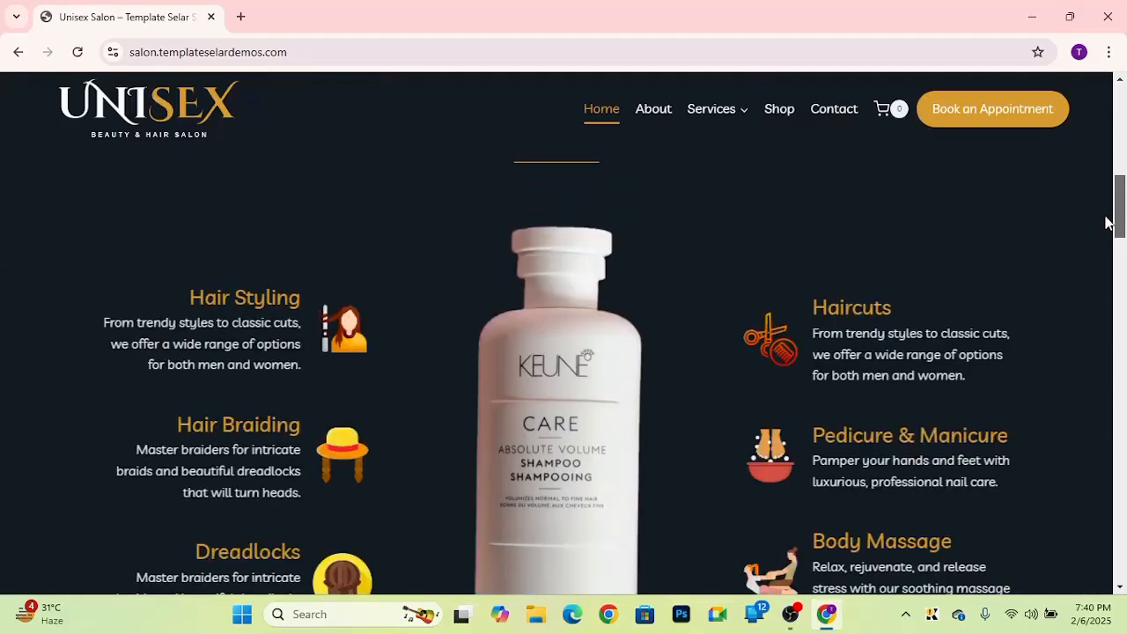
drag(1109, 223, 1107, 559)
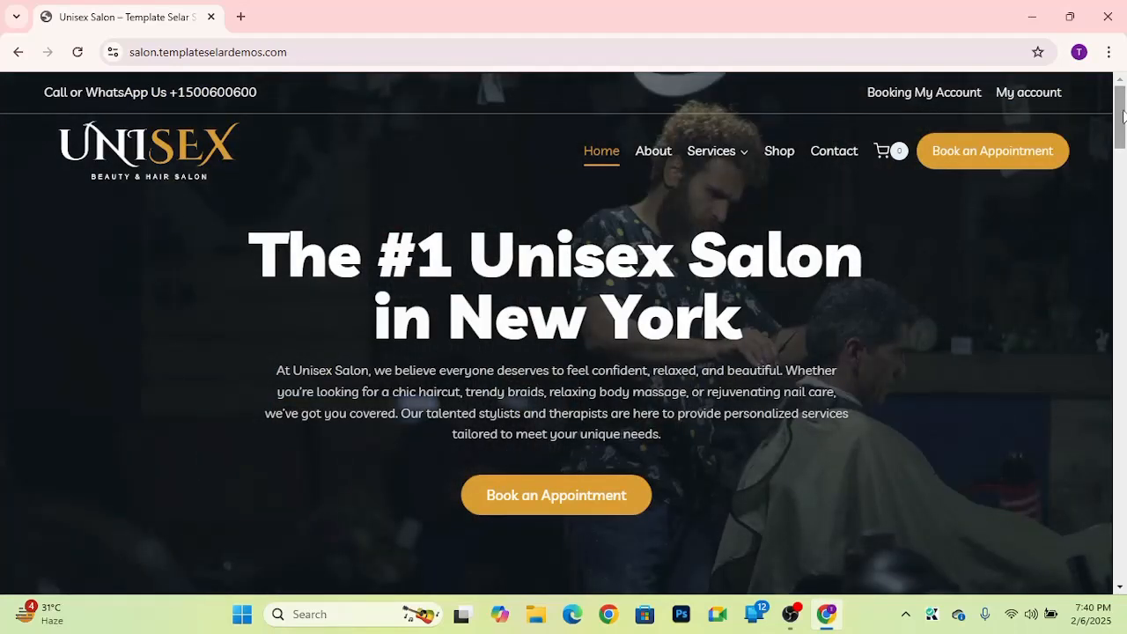
scroll(1006, 244, down, 5)
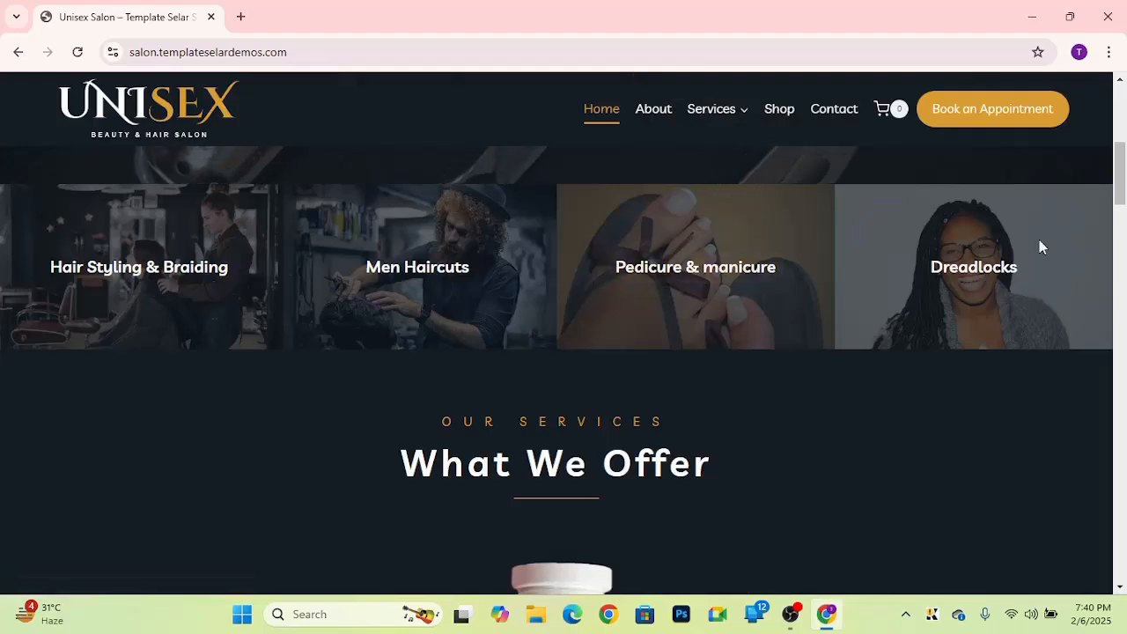
drag(1121, 179, 1122, 226)
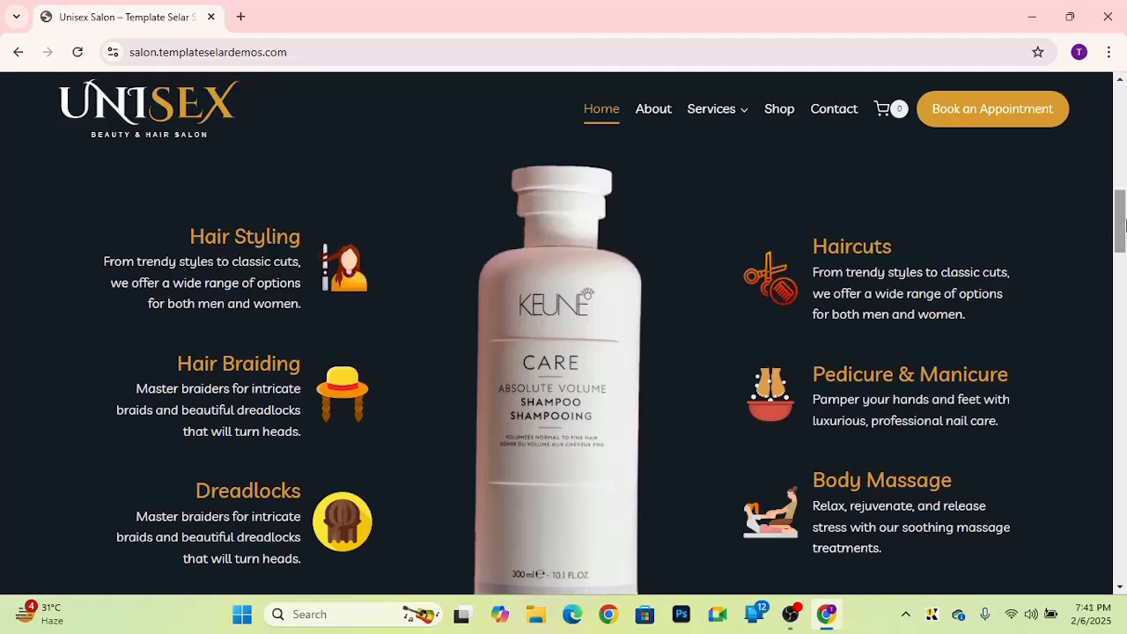
drag(1123, 226, 1126, 282)
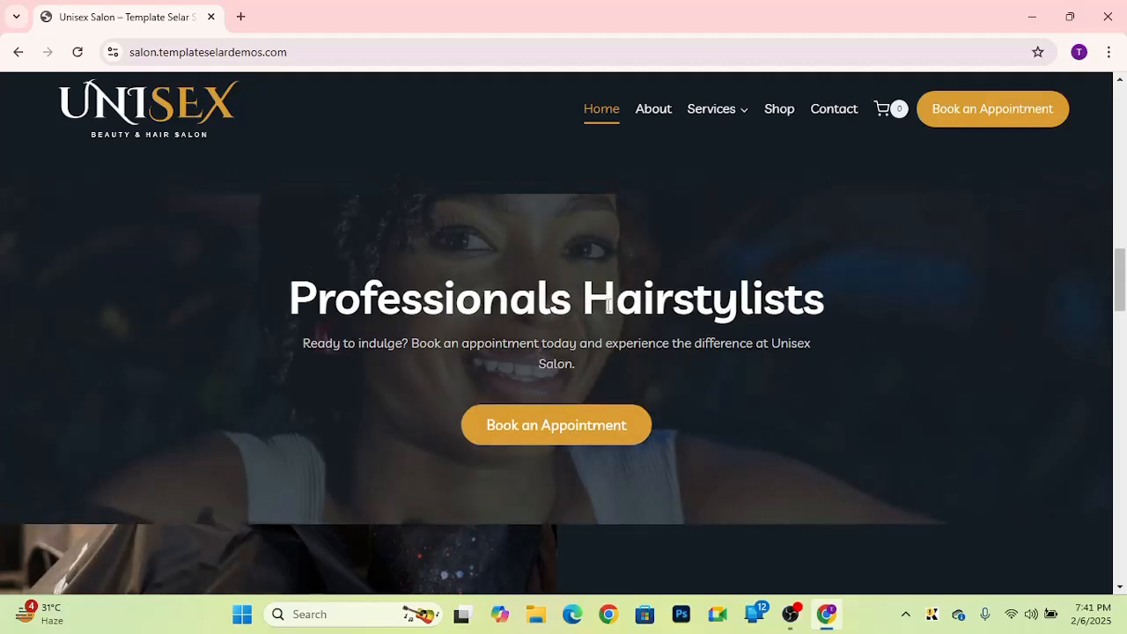
click(1122, 333)
drag(1124, 328, 1124, 88)
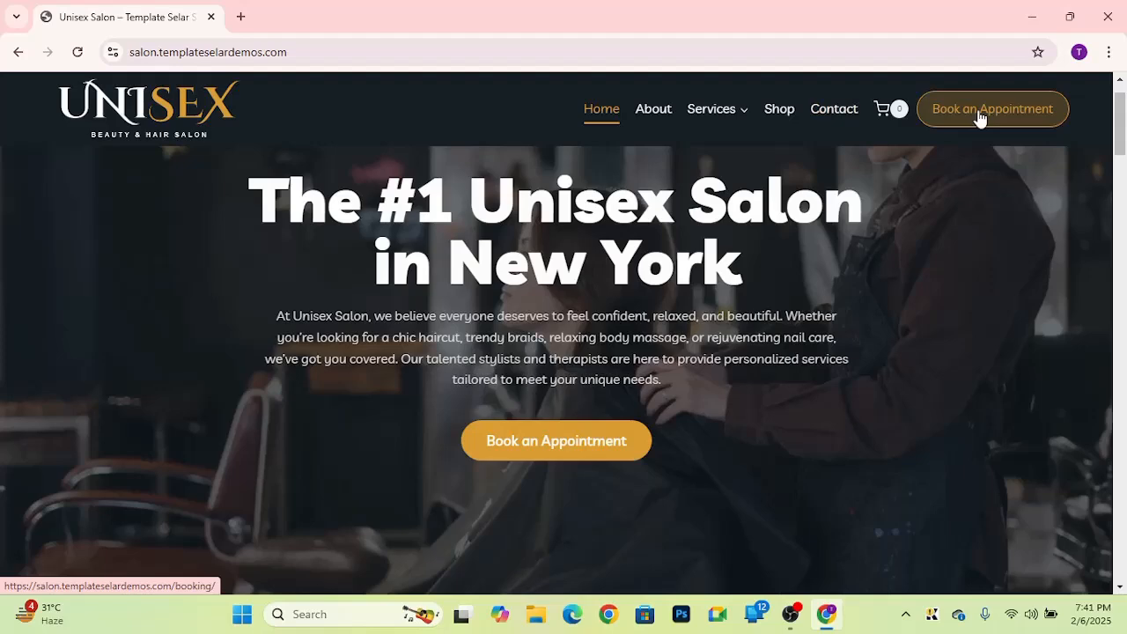
Step: Open the Book an Appointment page and select the Hair Styling service, advancing to the next booking step
click(980, 117)
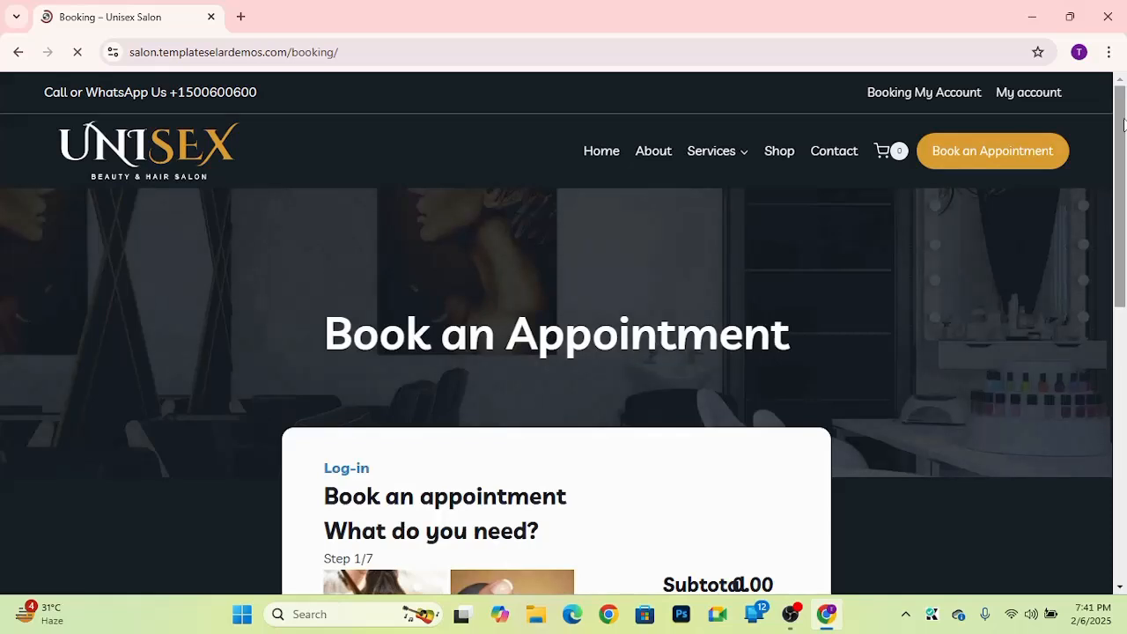
drag(1124, 123, 1120, 324)
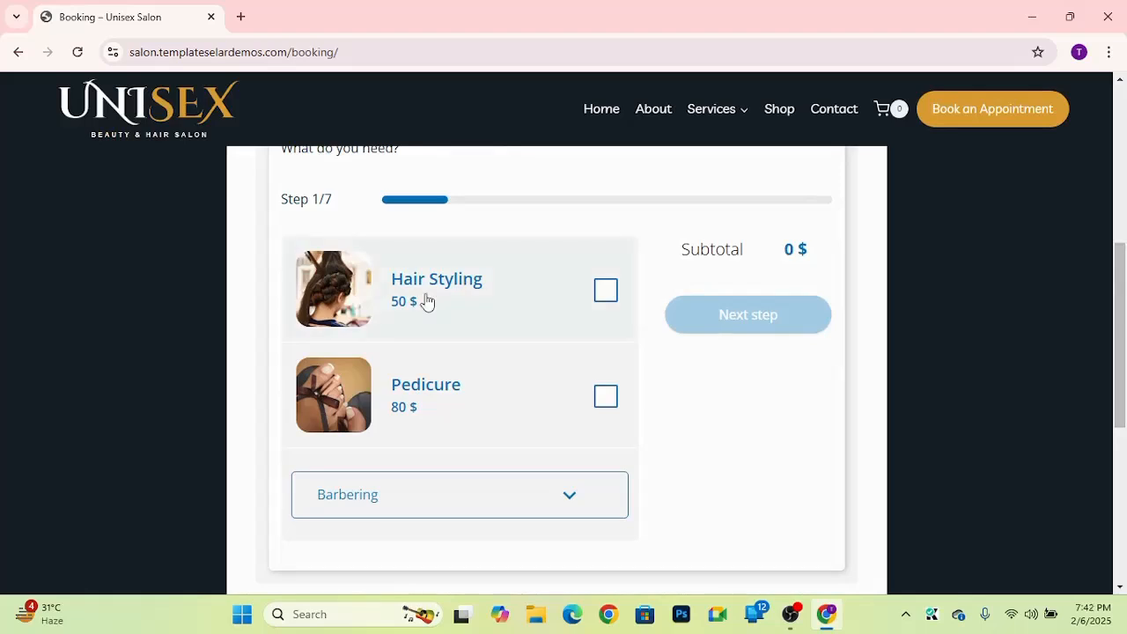
click(607, 294)
click(734, 321)
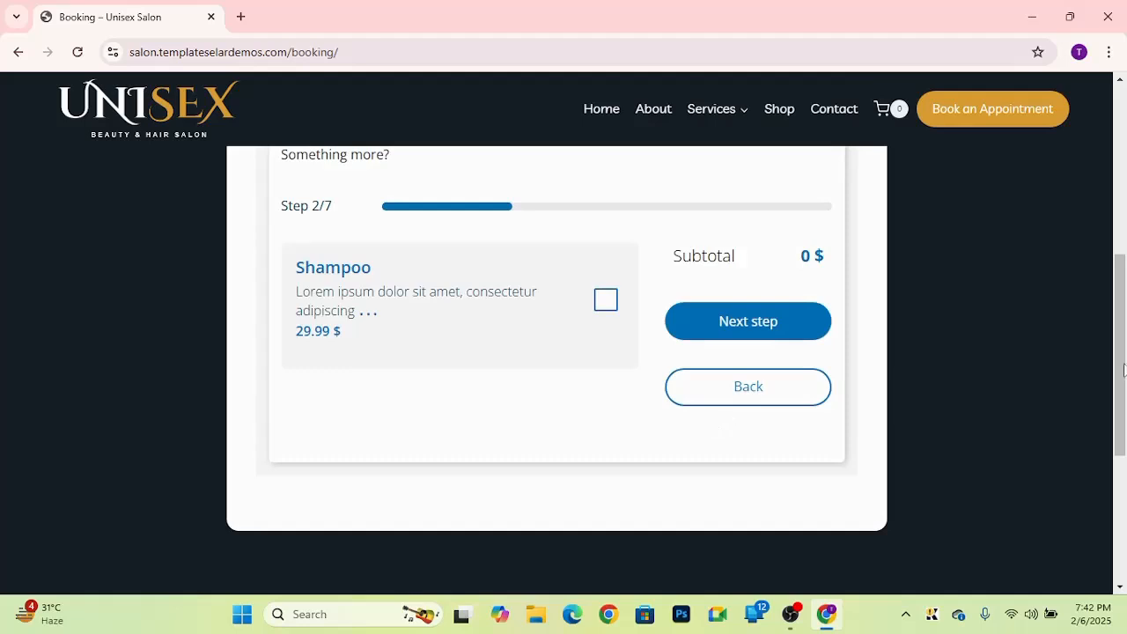
Step: Continue past the extra products without adding Shampoo and keep 'Choose an assistant for me' as the assistant
mouse_move(1122, 365)
mouse_down()
mouse_move(1121, 318)
mouse_move(1116, 343)
mouse_up()
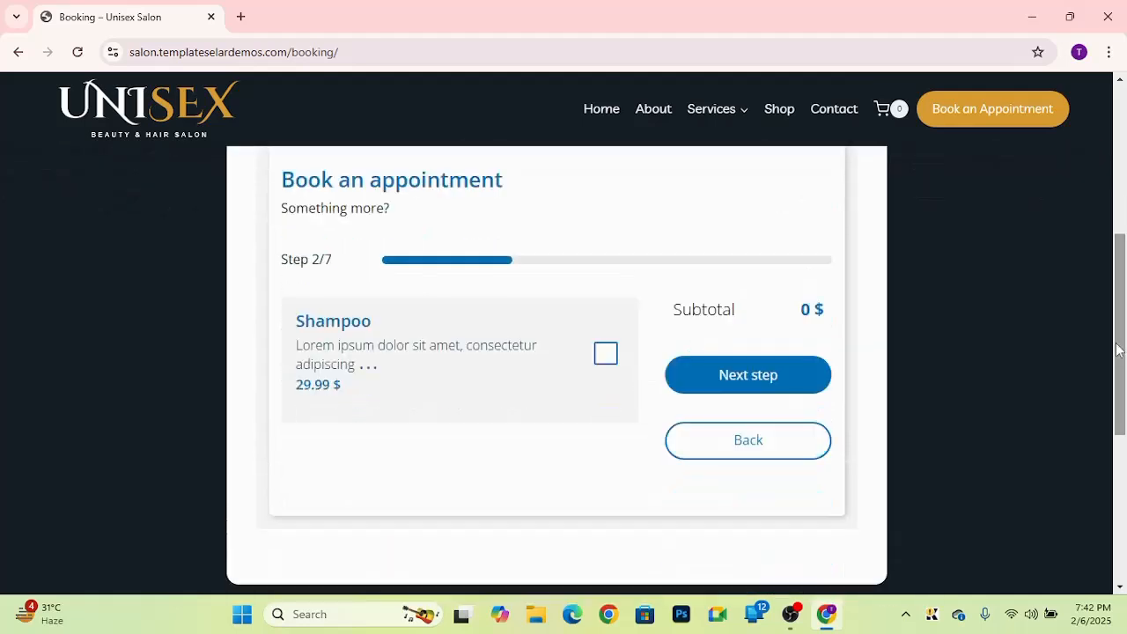
click(756, 386)
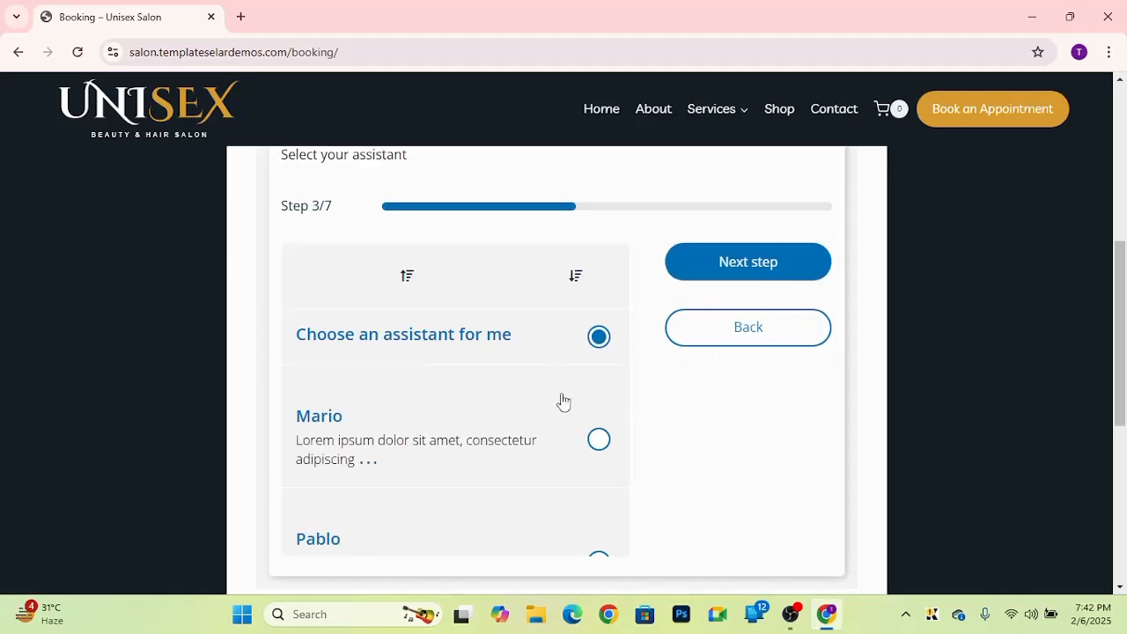
scroll(450, 501, down, 1)
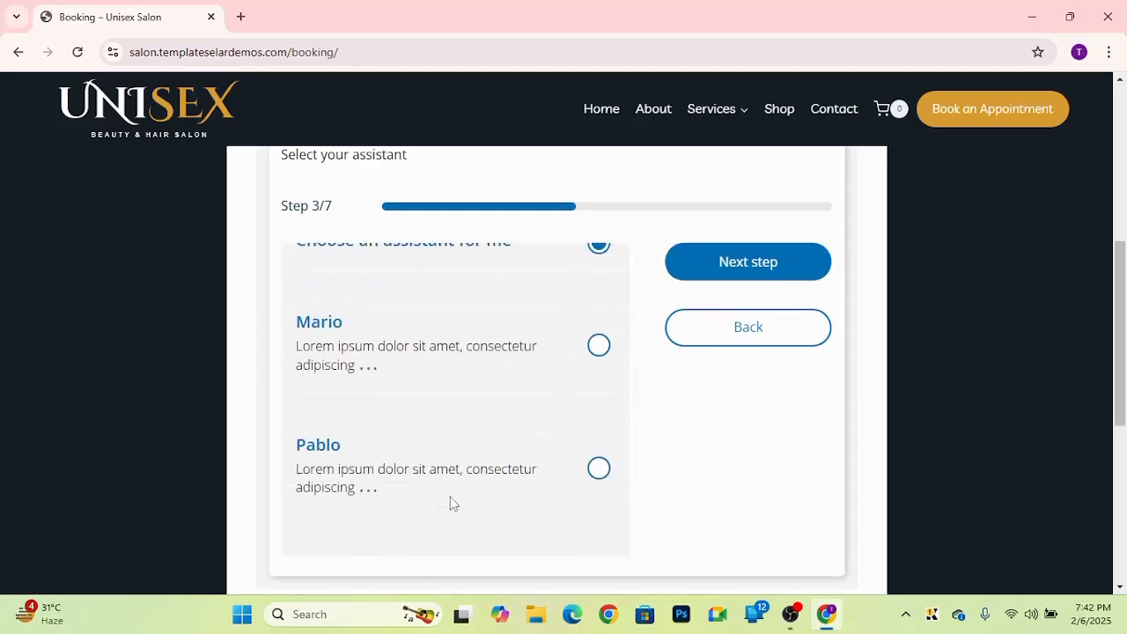
scroll(451, 504, up, 1)
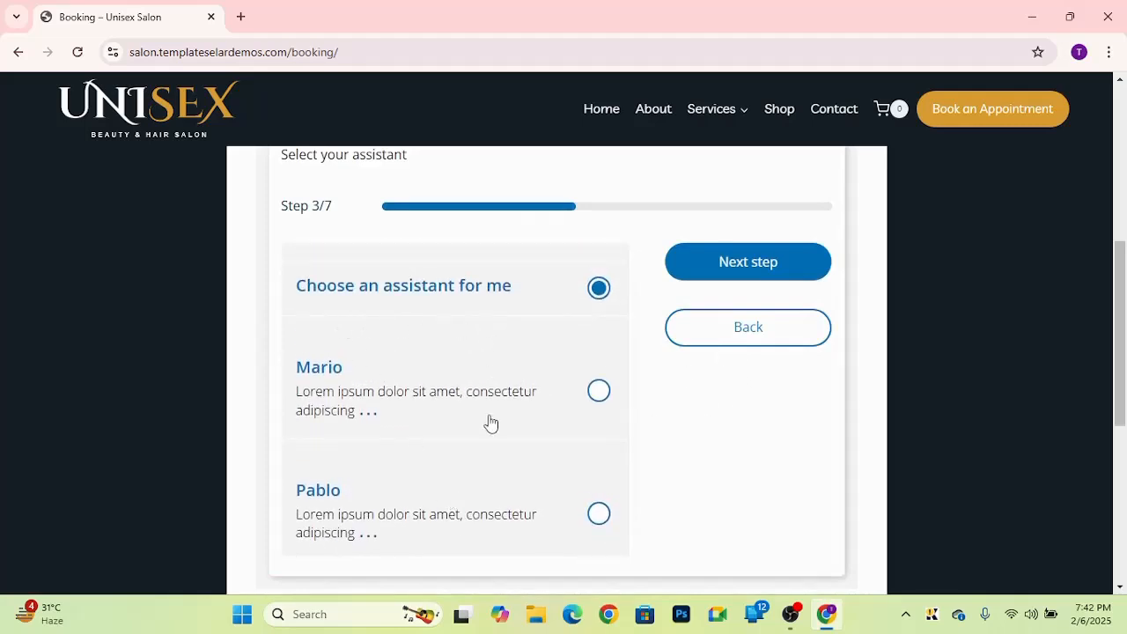
click(754, 269)
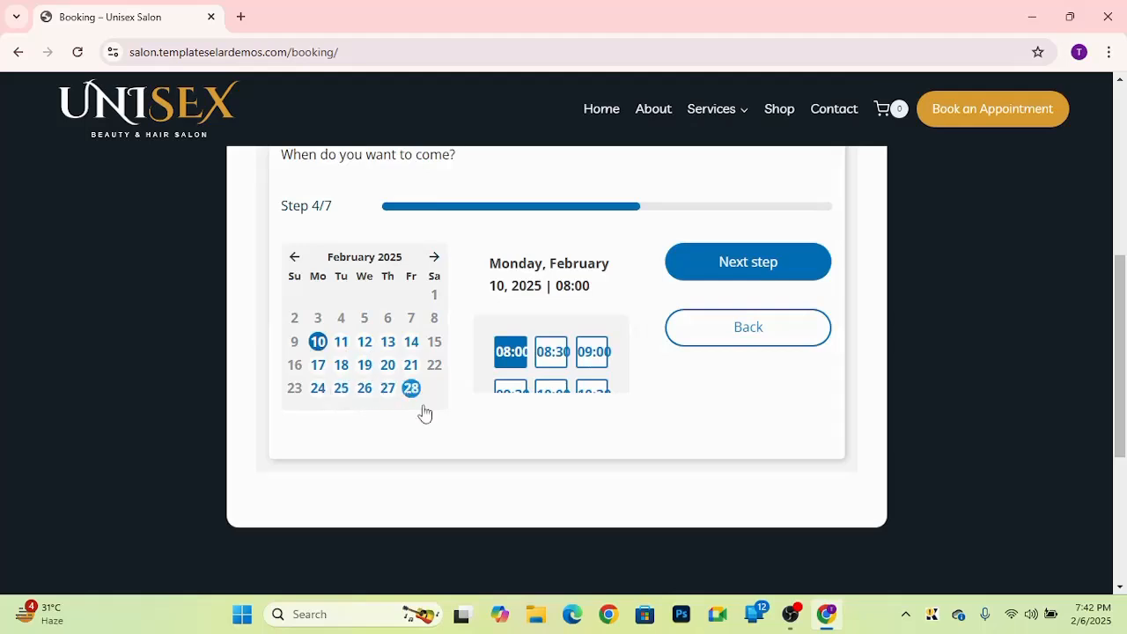
Step: Pick Tuesday, February 25, 2025 at 08:30 as the appointment slot and continue to checkout
click(342, 385)
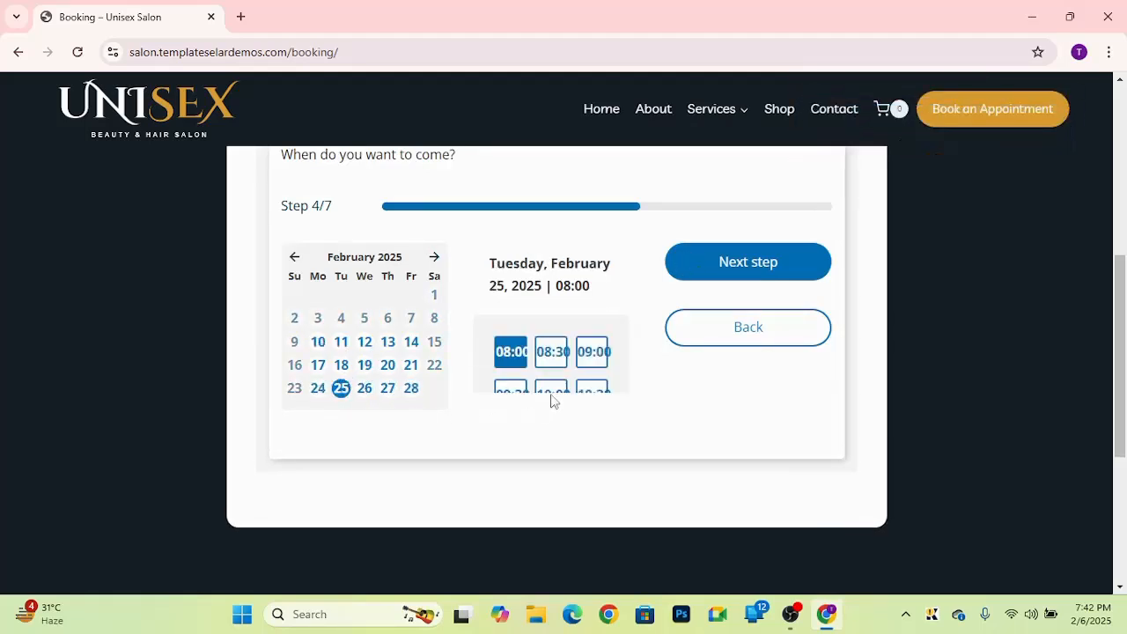
click(552, 352)
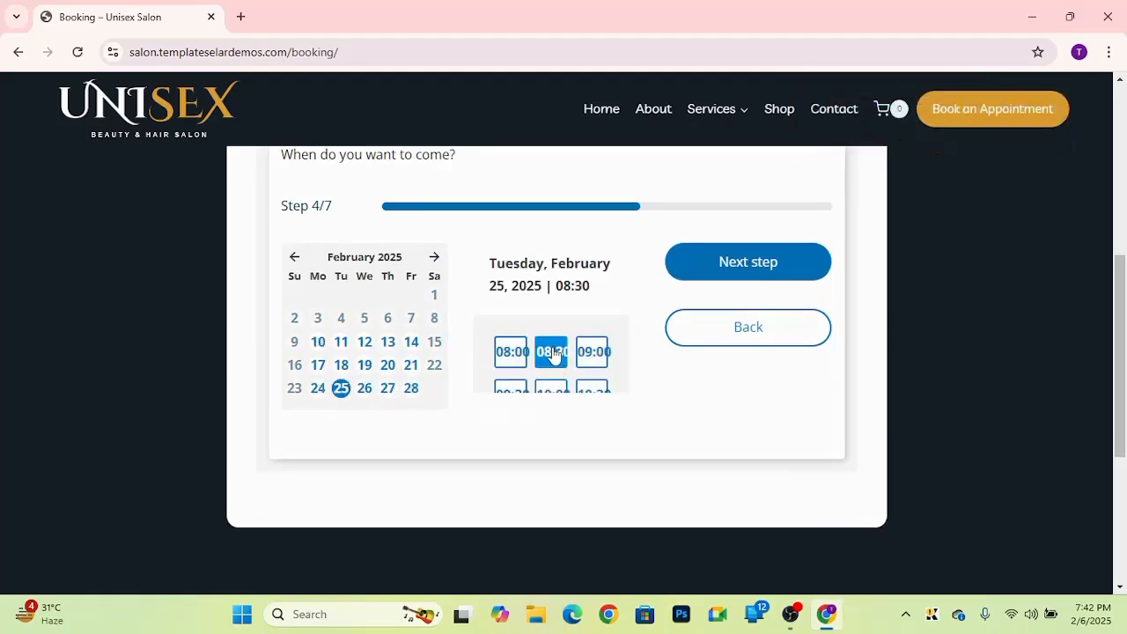
click(745, 266)
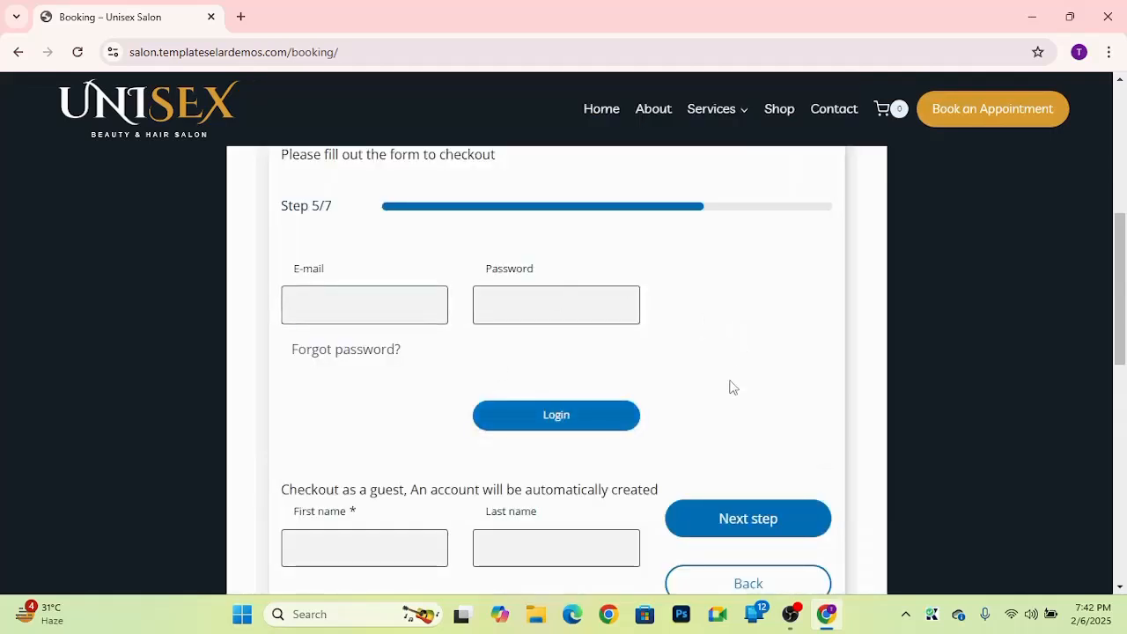
Step: Scroll through the checkout form to examine the login and guest account fields
scroll(732, 385, up, 3)
scroll(732, 385, down, 5)
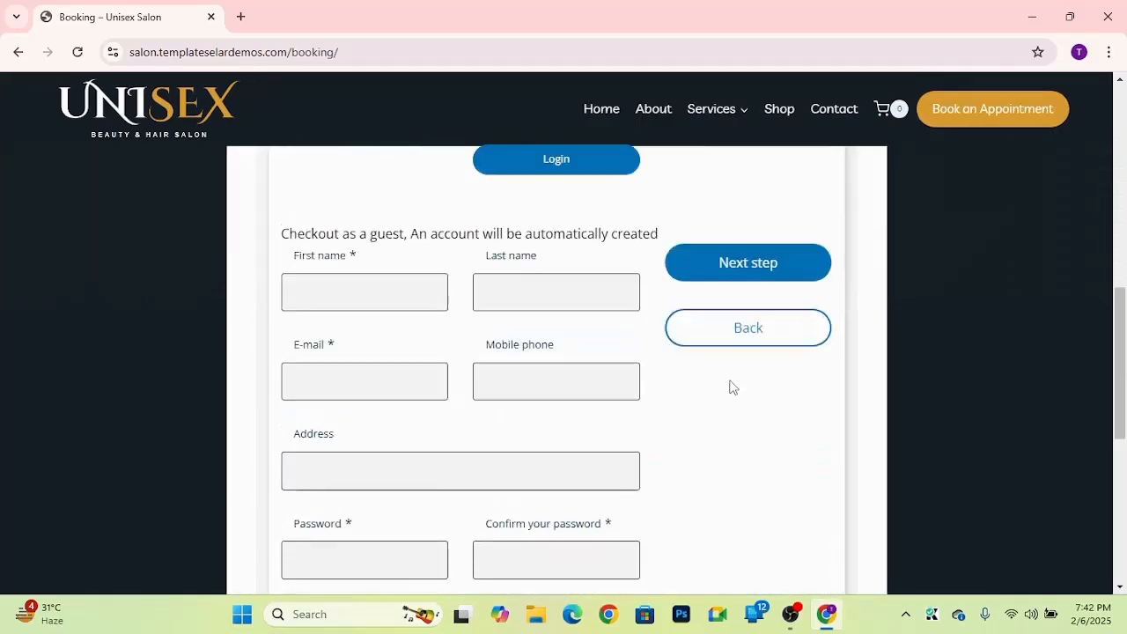
scroll(732, 385, down, 3)
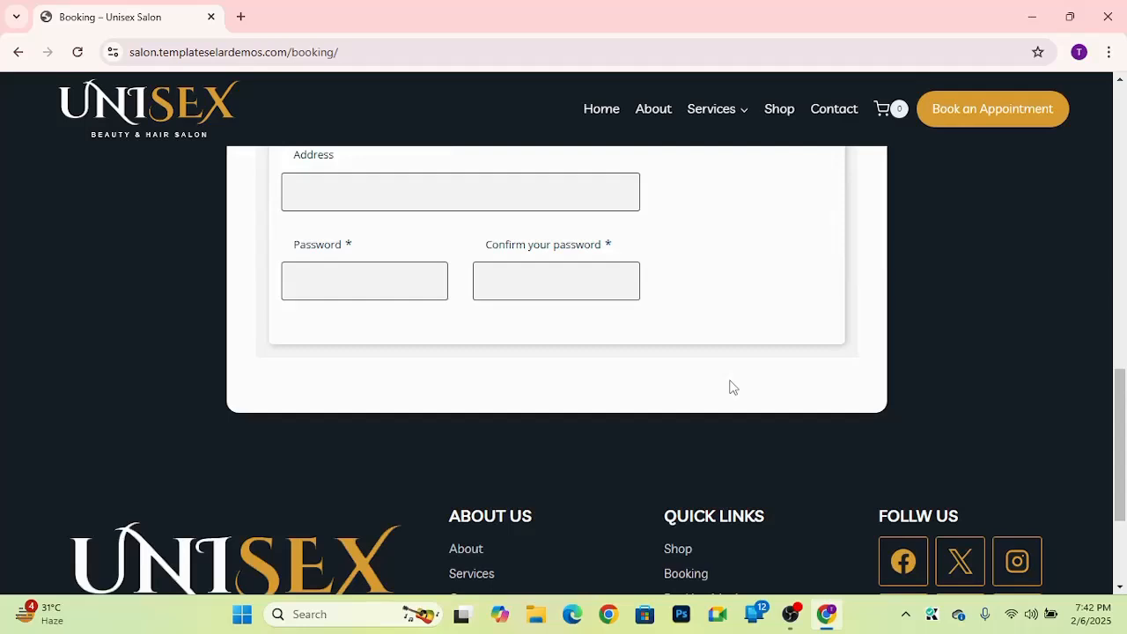
scroll(732, 387, up, 2)
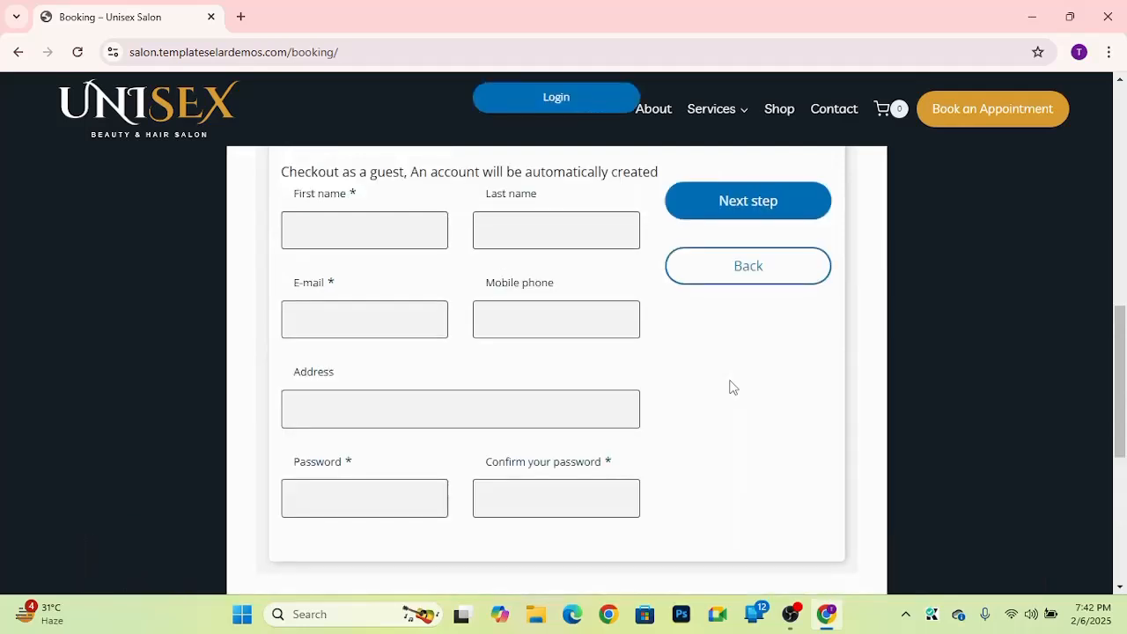
scroll(732, 387, up, 4)
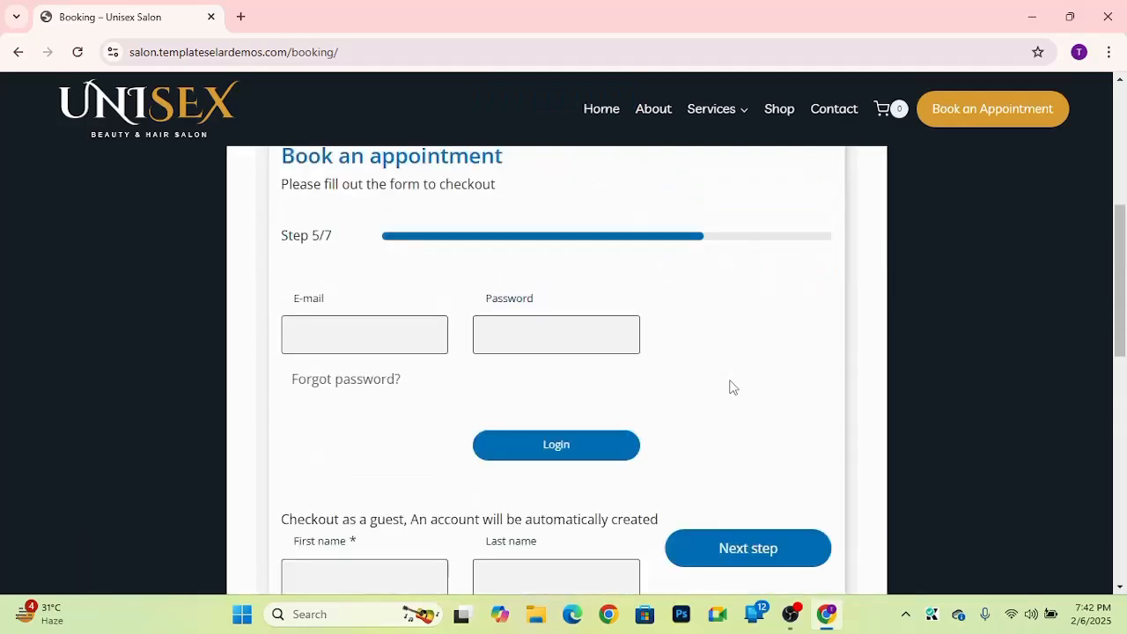
scroll(730, 388, down, 4)
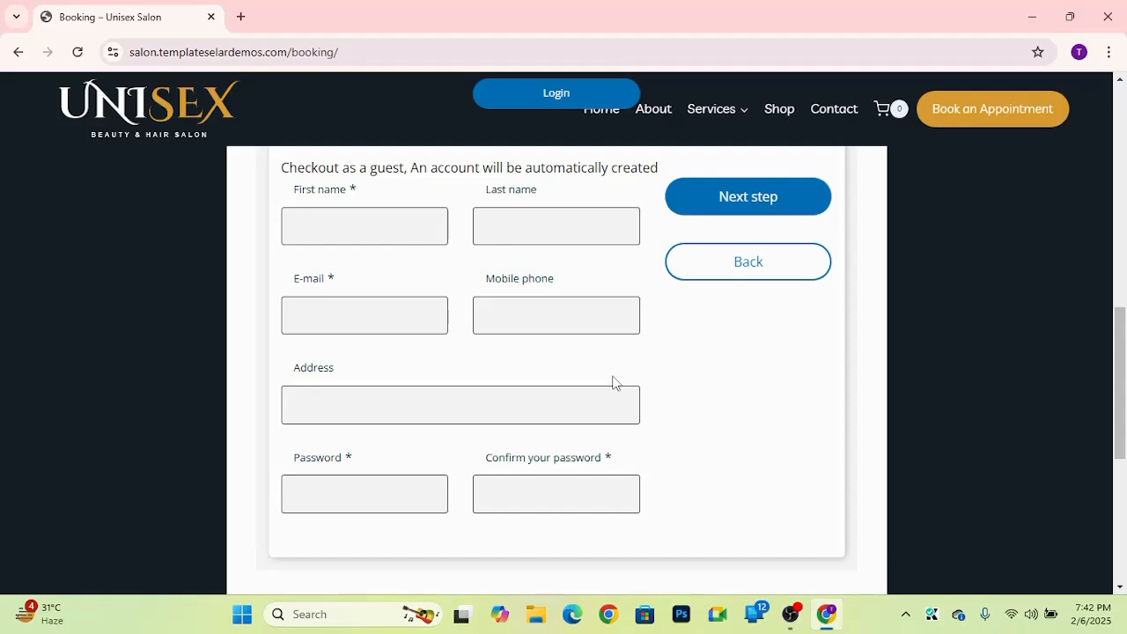
scroll(775, 452, up, 3)
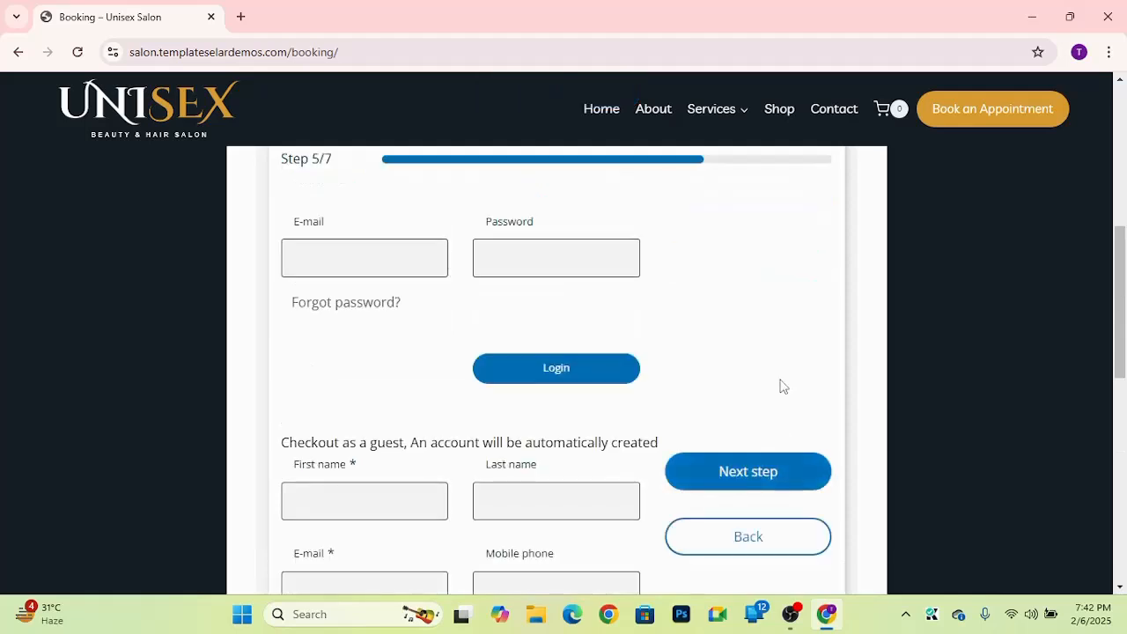
scroll(782, 386, up, 2)
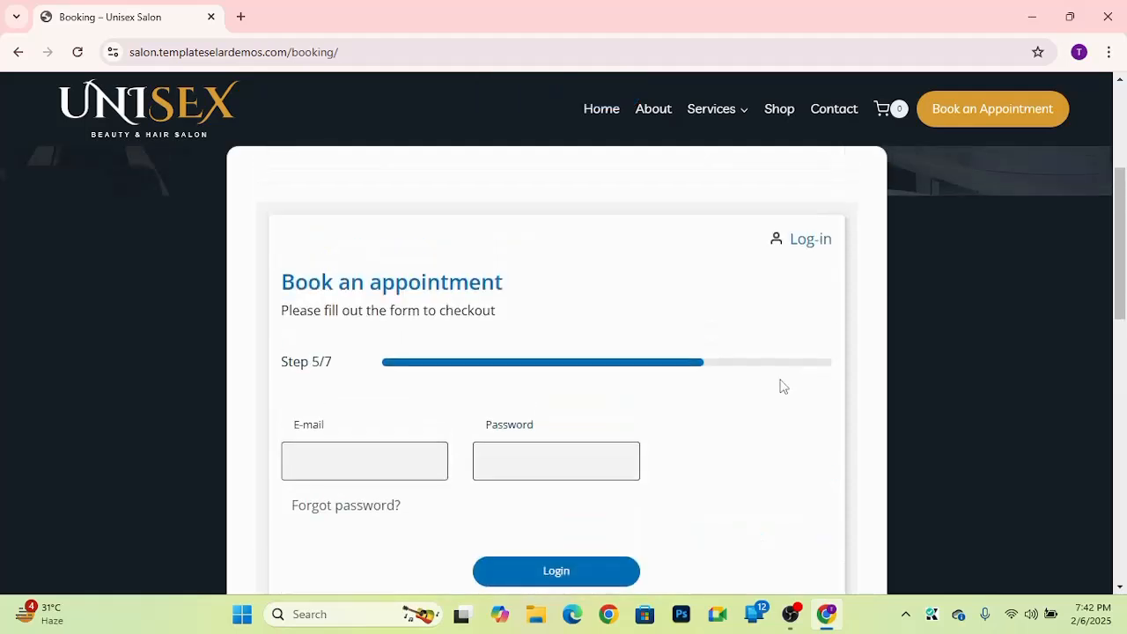
scroll(657, 420, up, 1)
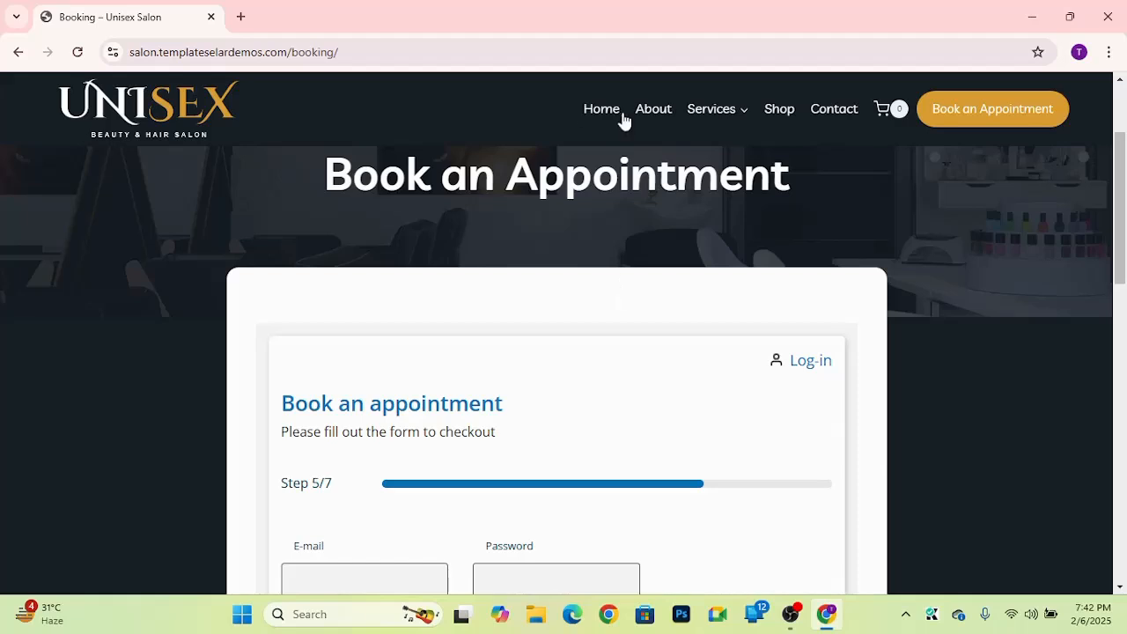
Step: Open the About page and browse the team members and the testimonials slider
click(651, 112)
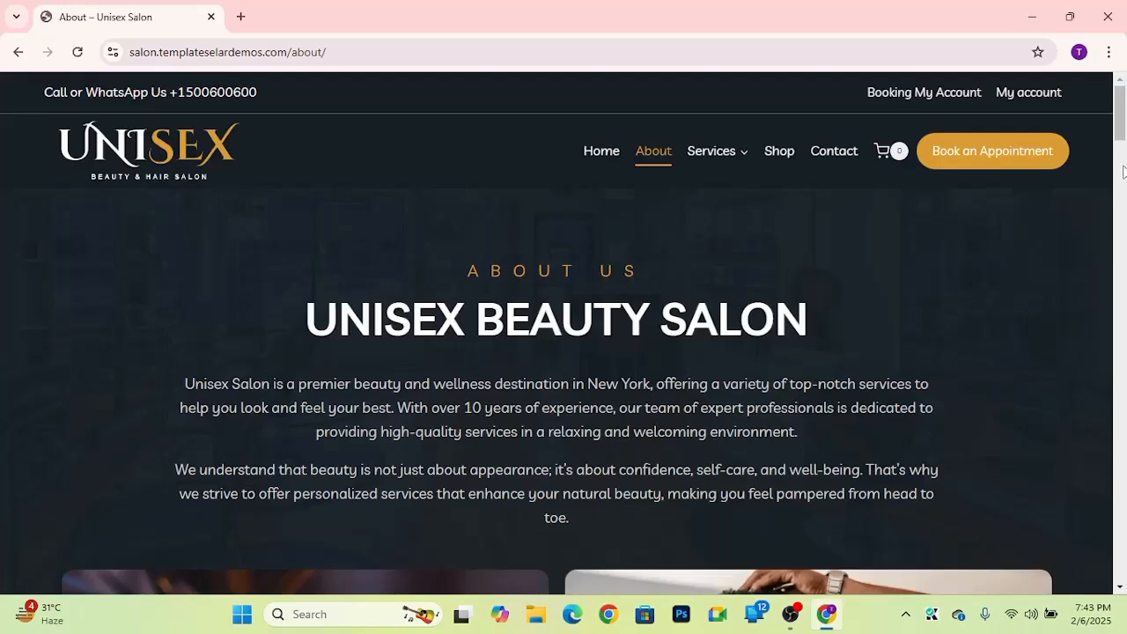
drag(1121, 120, 1123, 390)
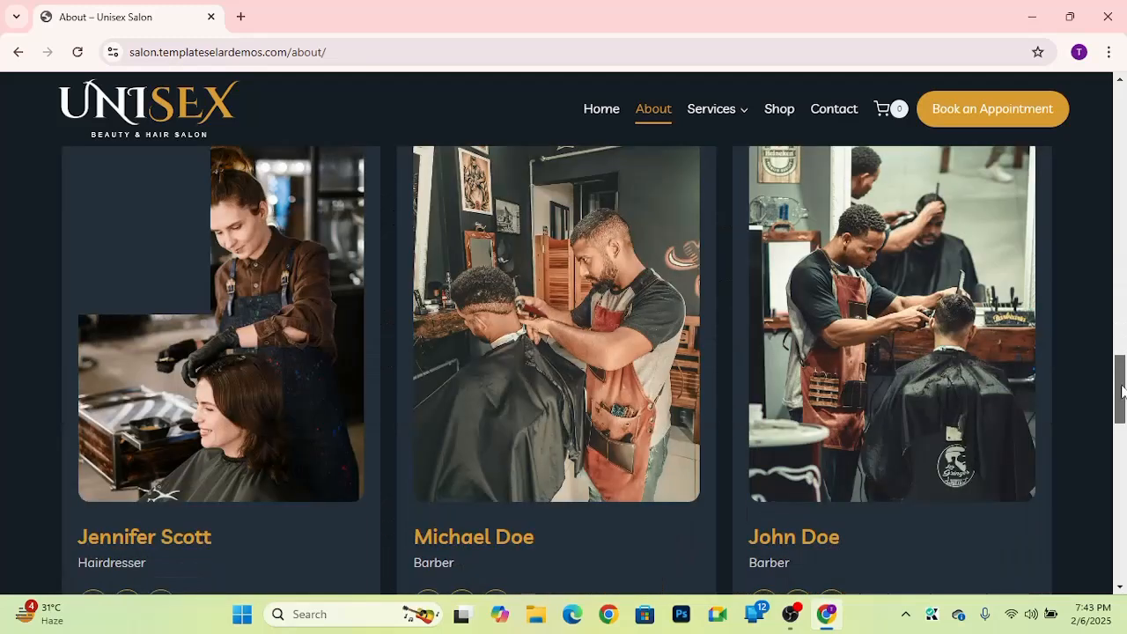
drag(1123, 390, 1122, 449)
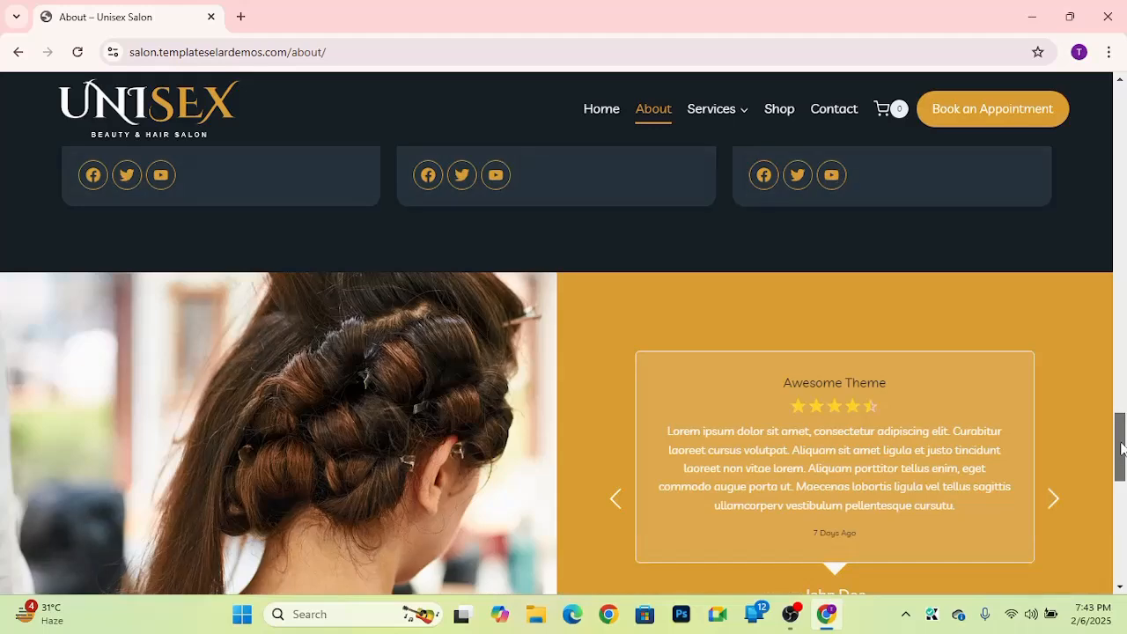
click(1057, 486)
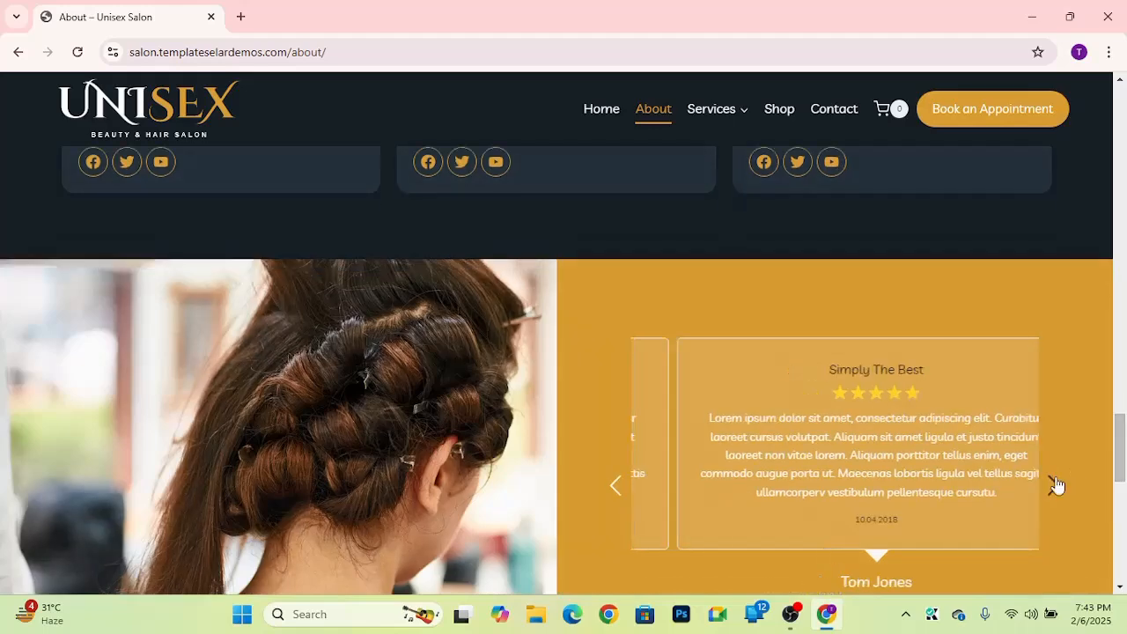
mouse_move(1120, 445)
mouse_down()
mouse_move(1121, 516)
mouse_move(1121, 422)
mouse_up()
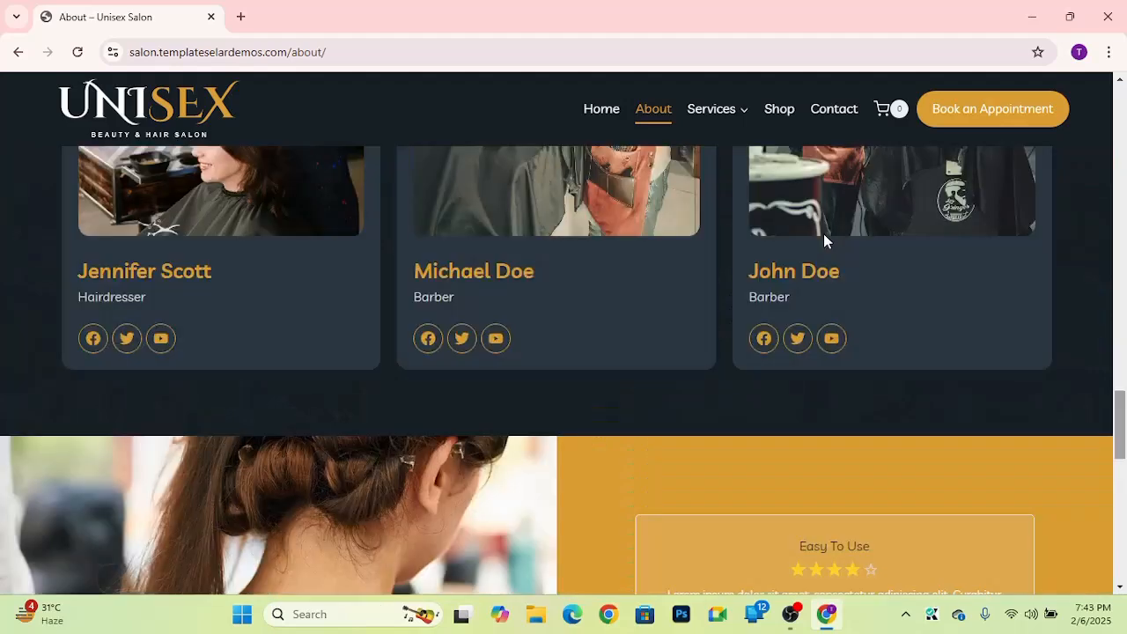
Step: Open the Services page and jump to the Hair Styling section from the Services menu
click(715, 112)
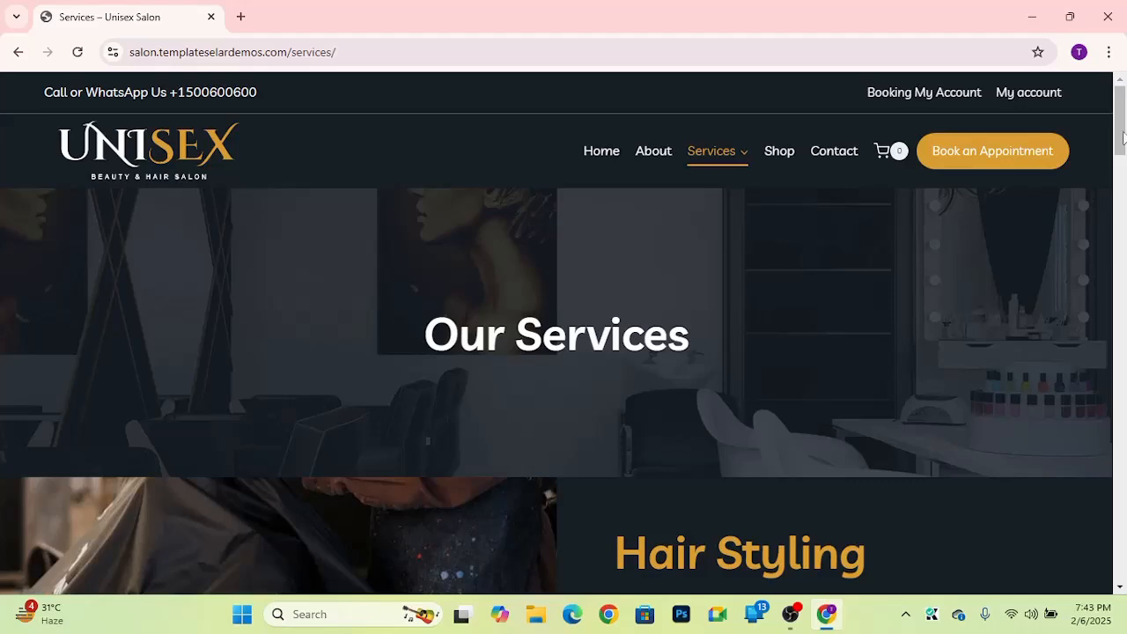
mouse_move(1125, 148)
mouse_down()
mouse_move(1121, 304)
mouse_move(1123, 133)
mouse_up()
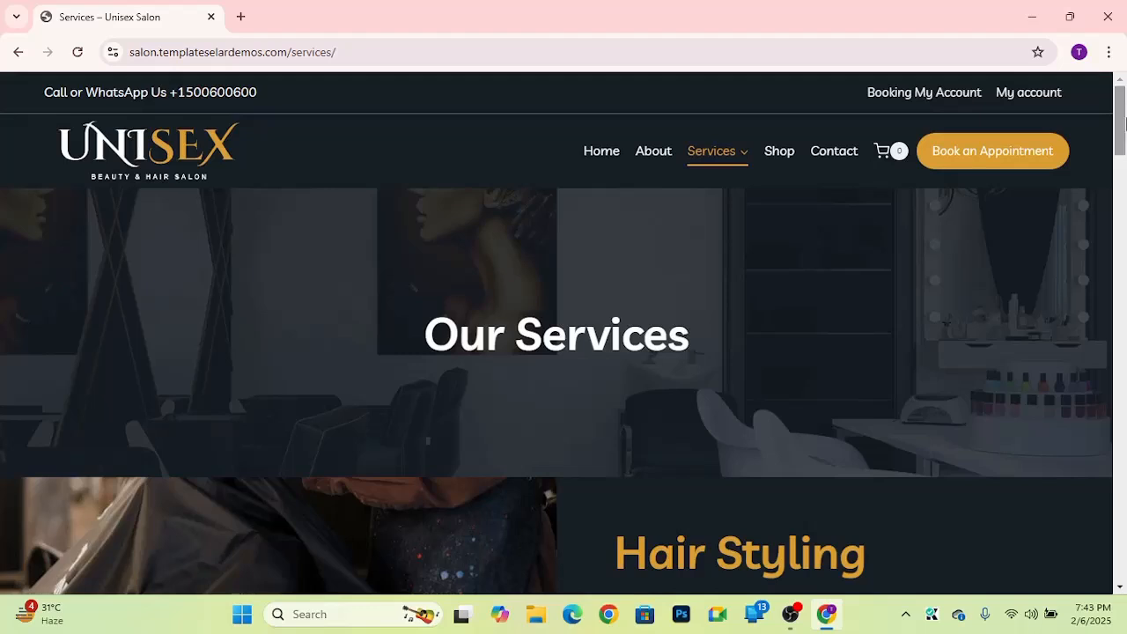
mouse_move(718, 154)
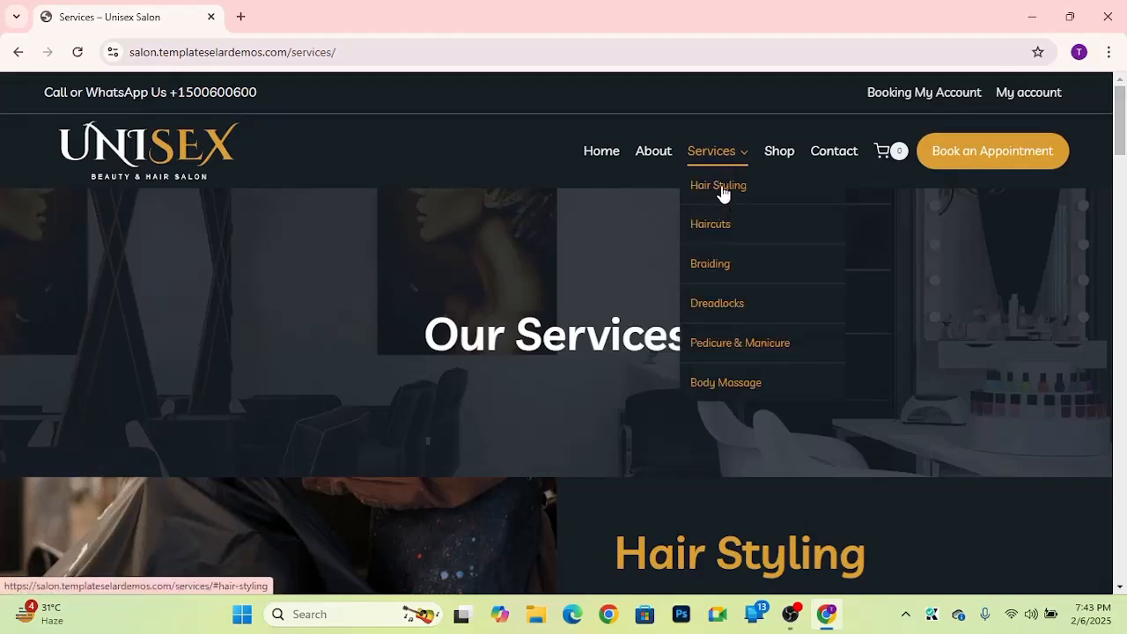
click(719, 185)
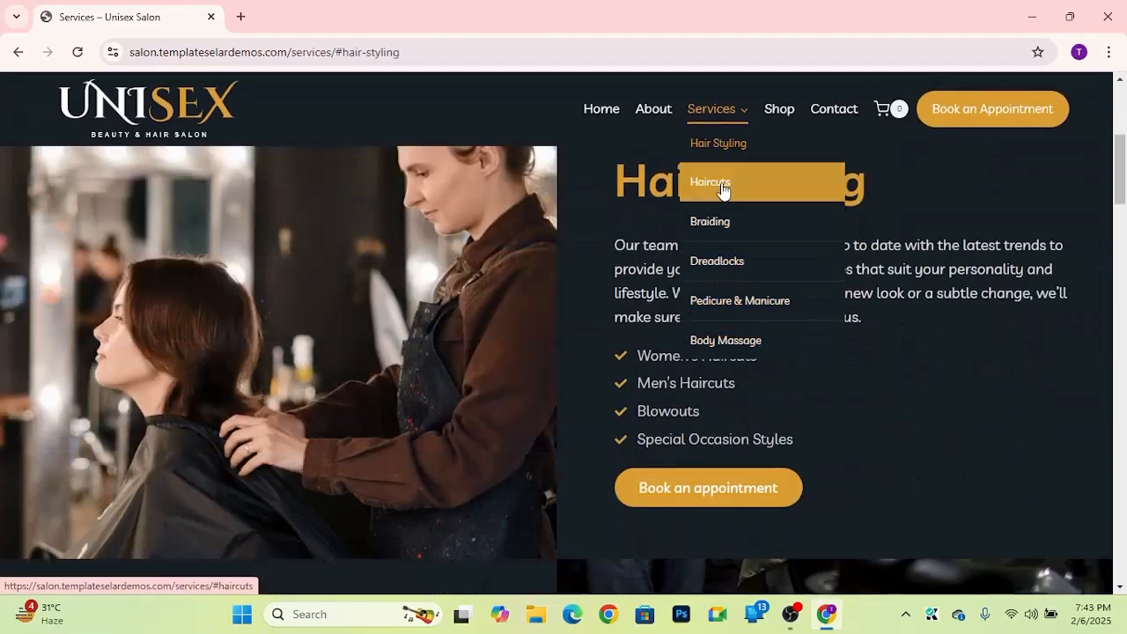
mouse_move(710, 112)
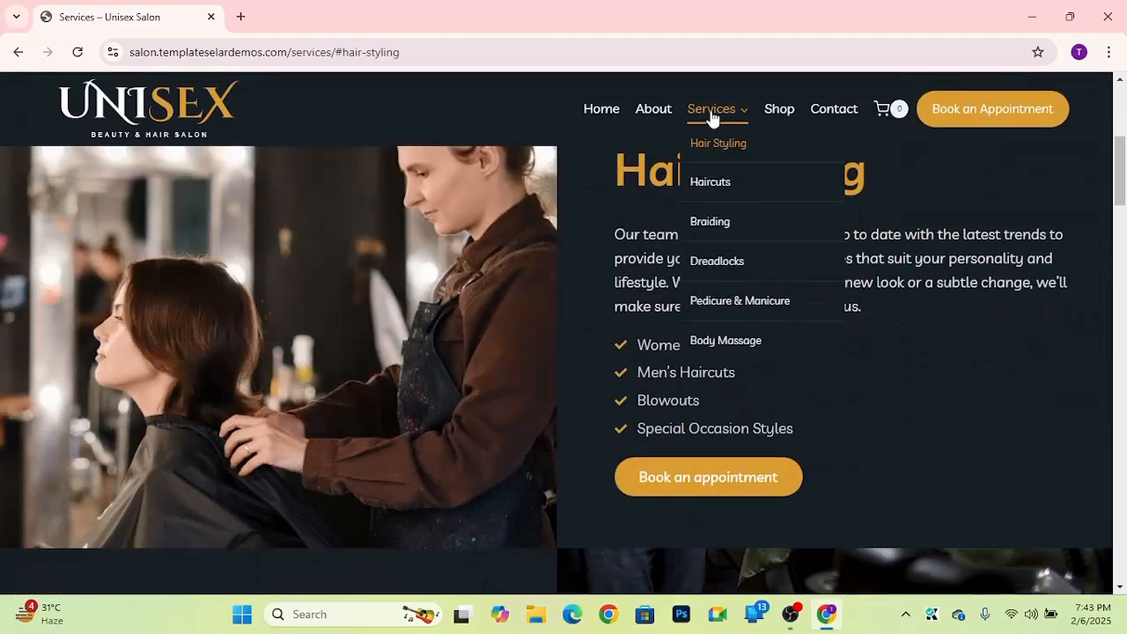
Step: Jump to the Braiding section and then the Haircuts section from the Services menu
click(722, 228)
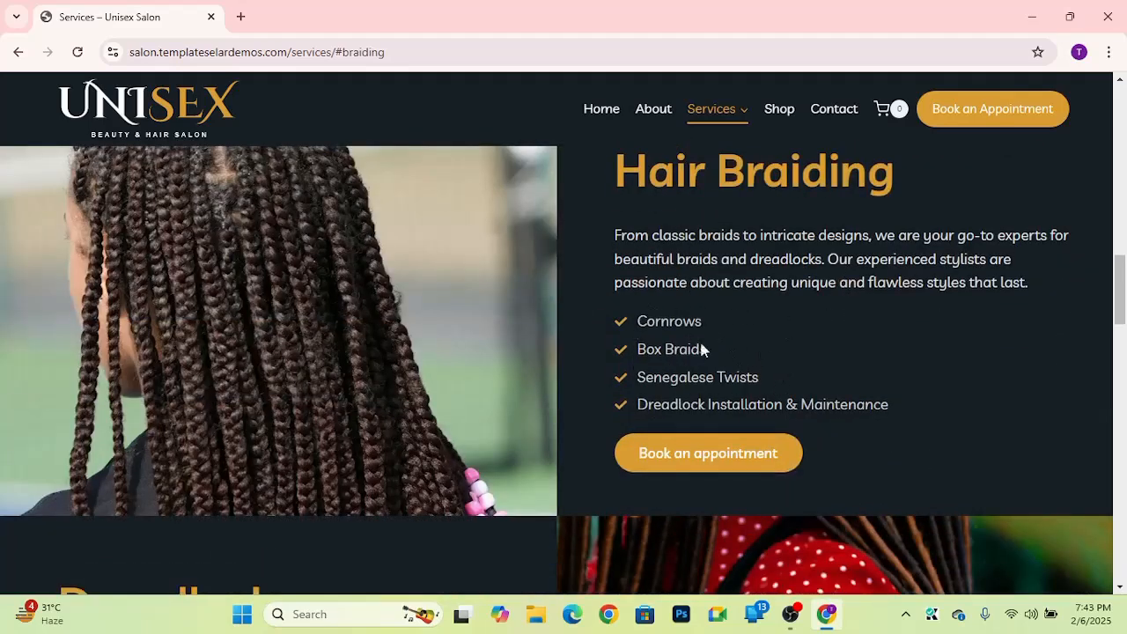
mouse_move(705, 123)
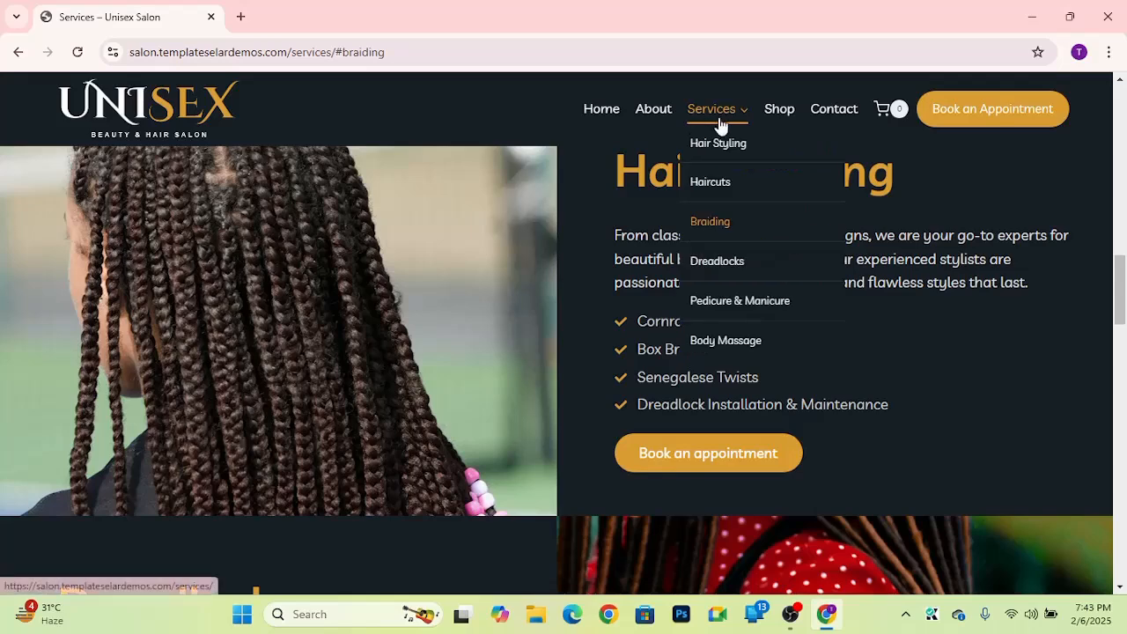
click(718, 186)
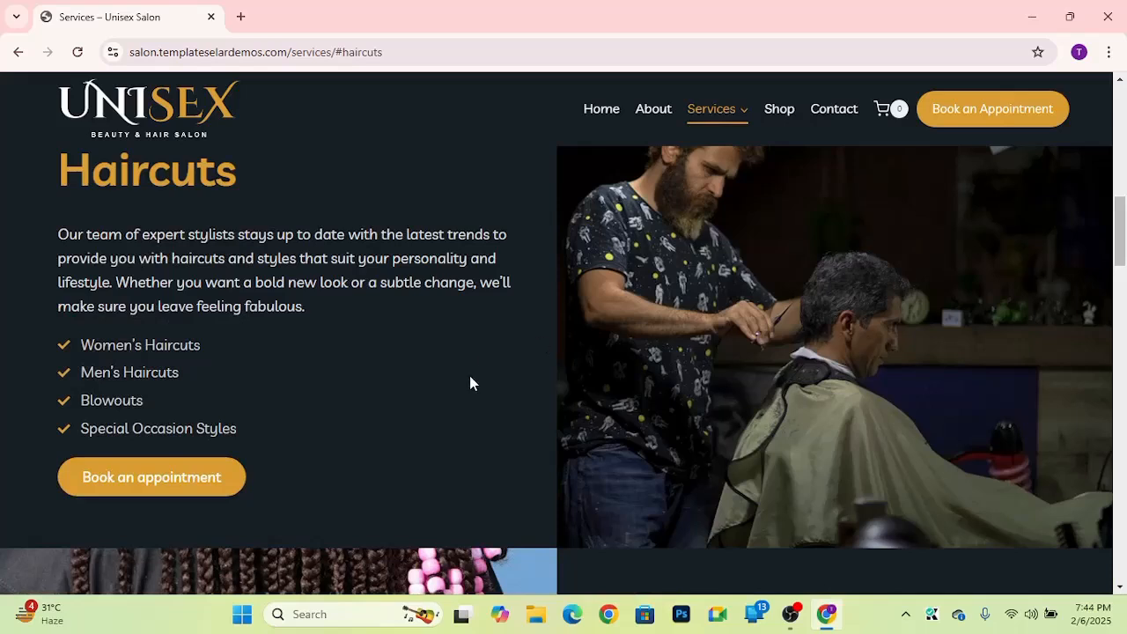
Step: Open the Shop page and scroll through the product listings, dismissing the notification popup
click(780, 109)
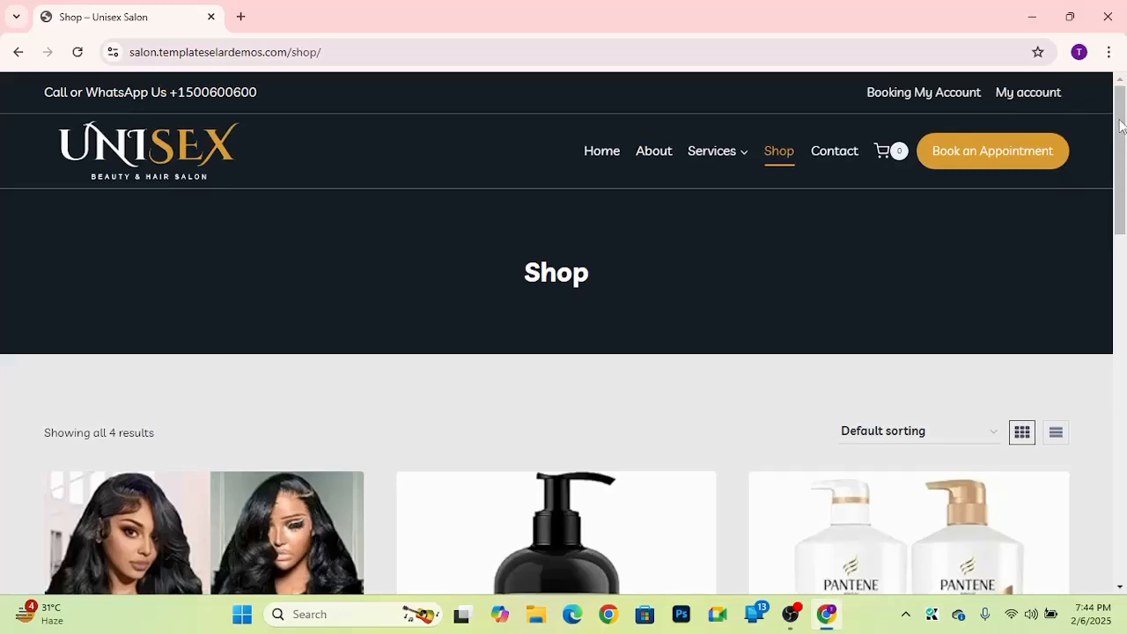
drag(1120, 126, 1116, 211)
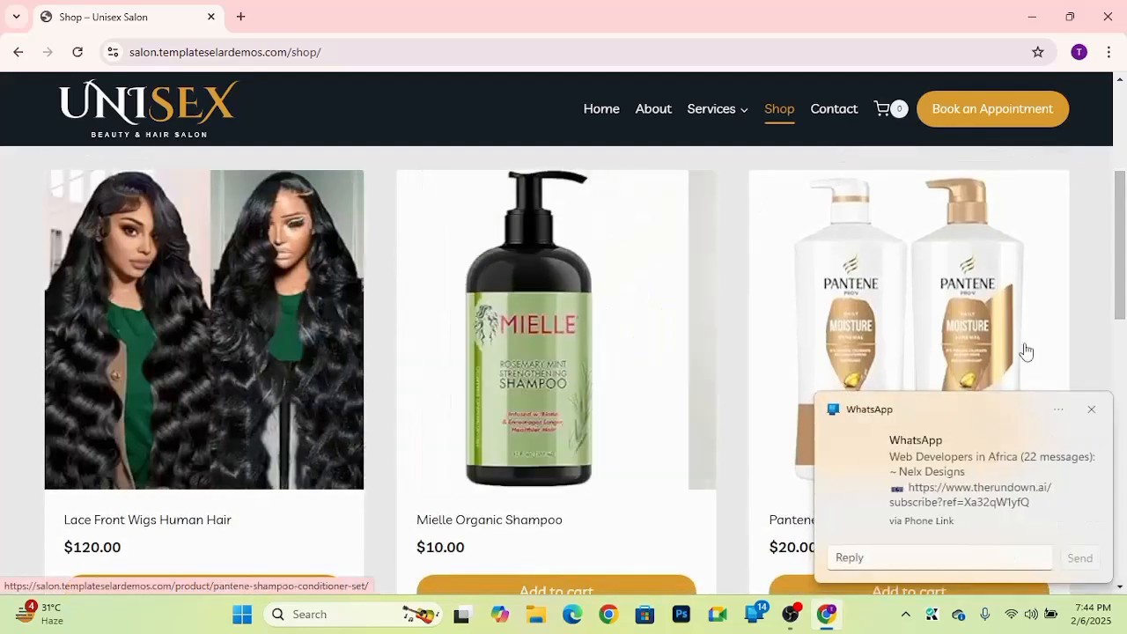
click(1092, 409)
mouse_move(1117, 270)
mouse_down()
mouse_move(1119, 402)
mouse_move(1117, 258)
mouse_up()
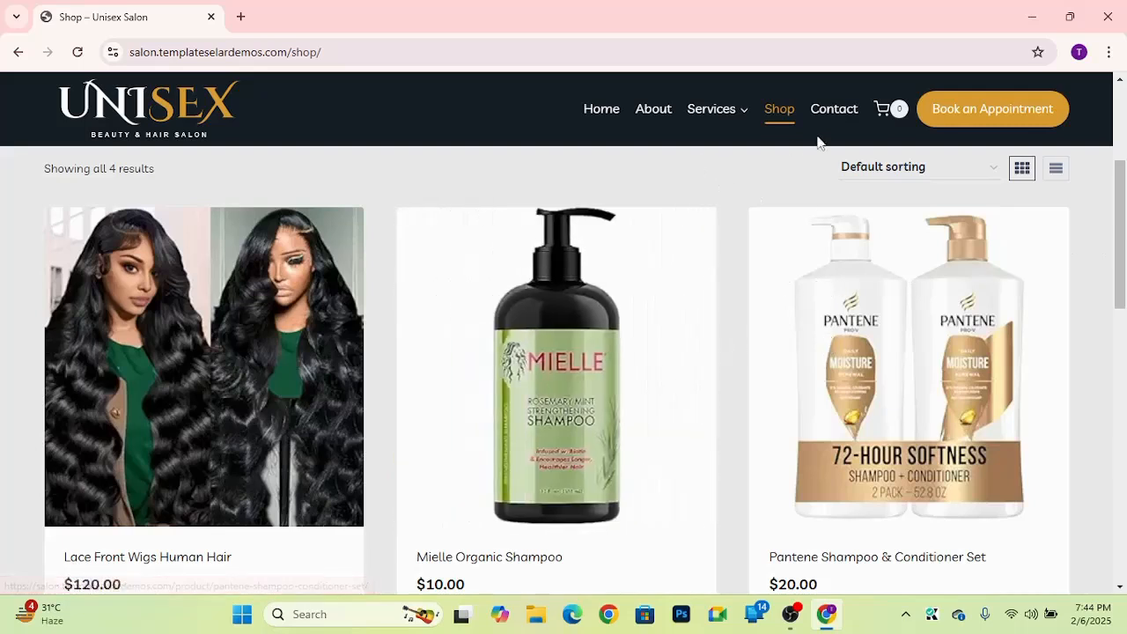
Step: Open the Contact page, scroll through the contact details, form and map, then return to Home
click(837, 113)
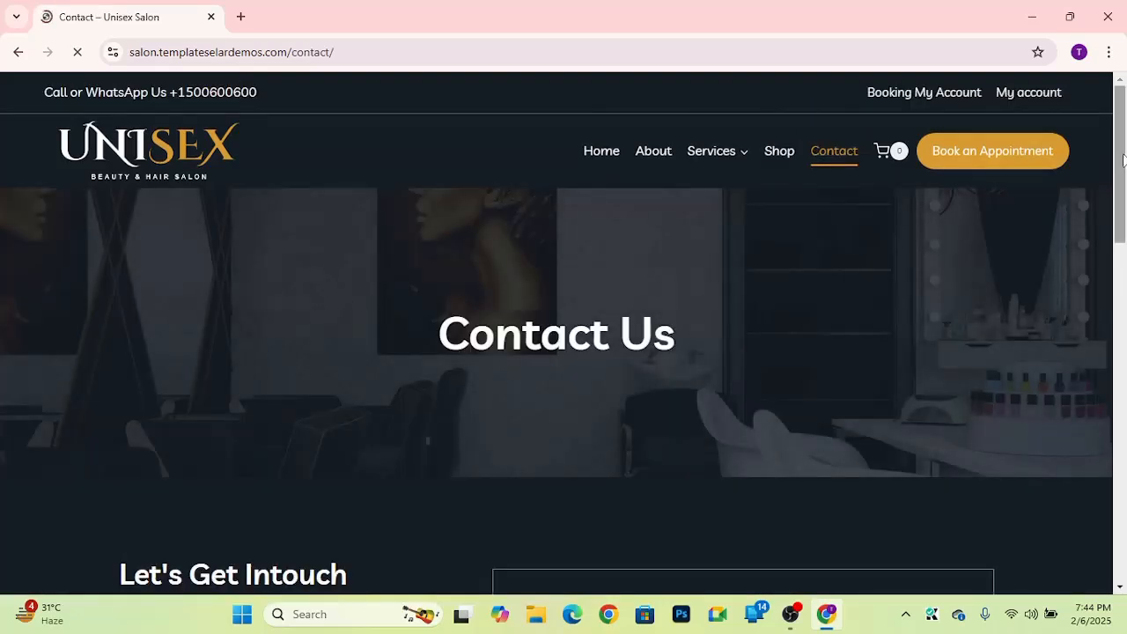
scroll(1123, 218, down, 1)
scroll(1119, 282, down, 5)
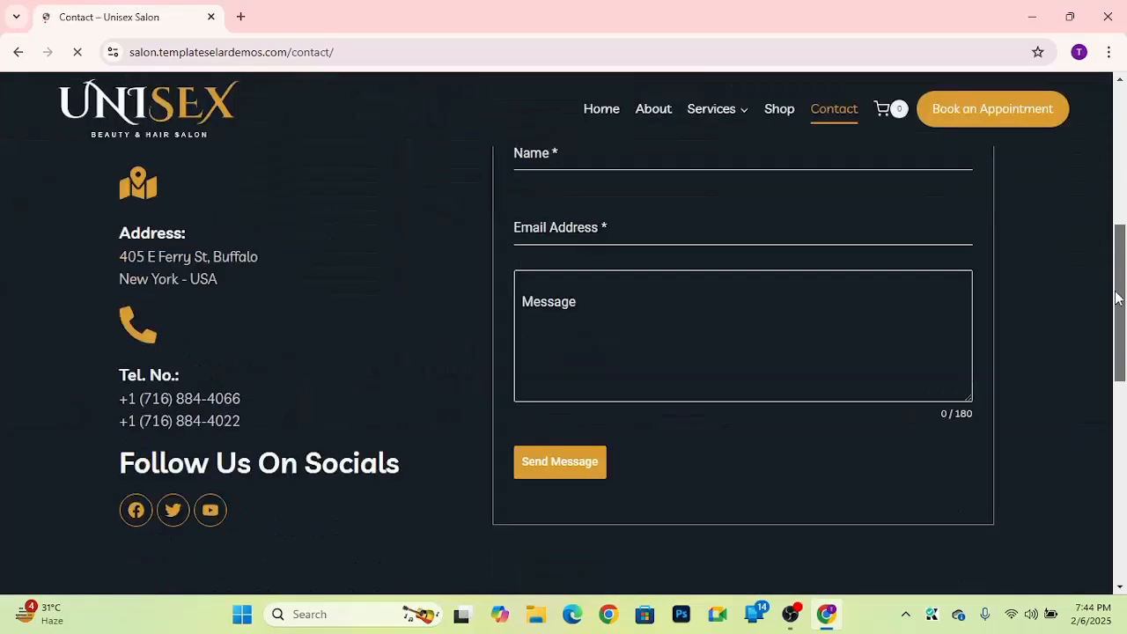
drag(1116, 288, 1111, 402)
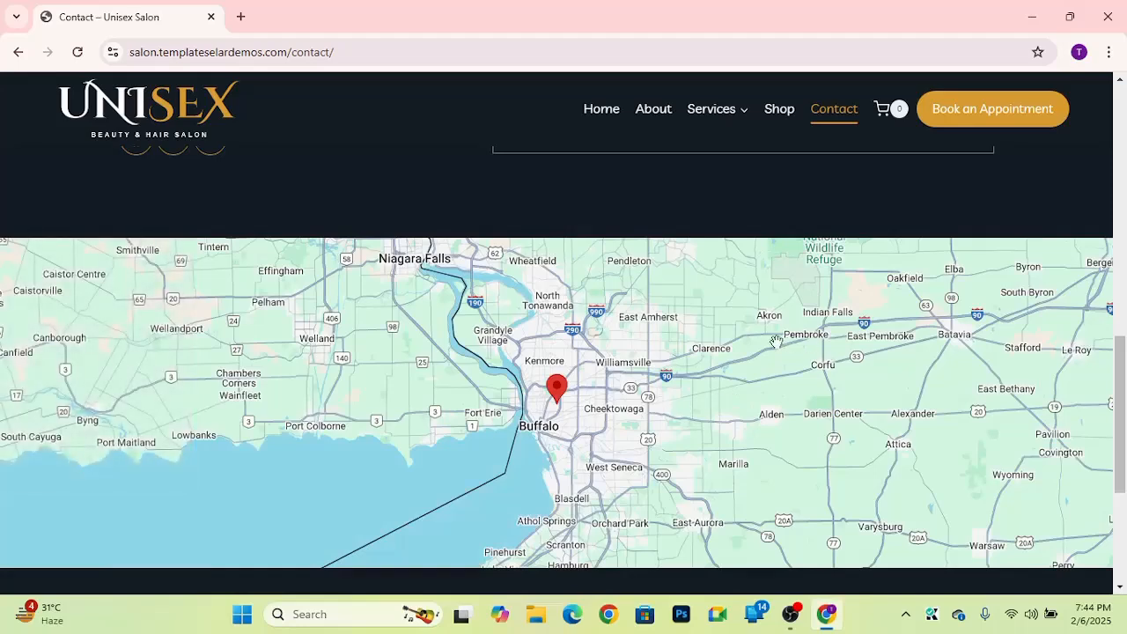
drag(1124, 381, 1126, 129)
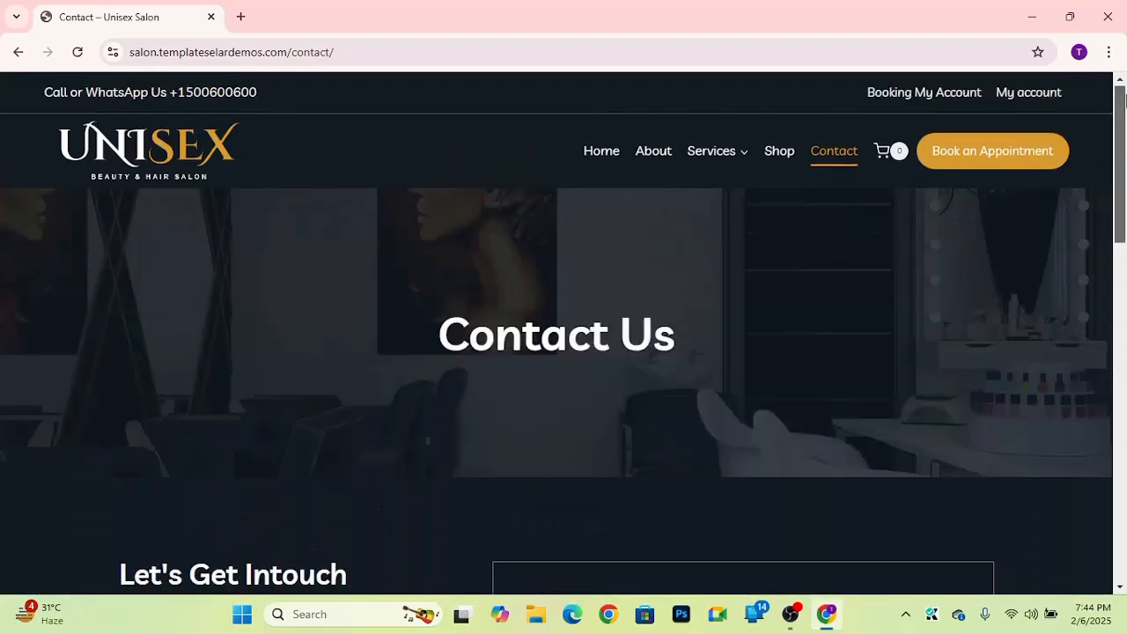
click(600, 157)
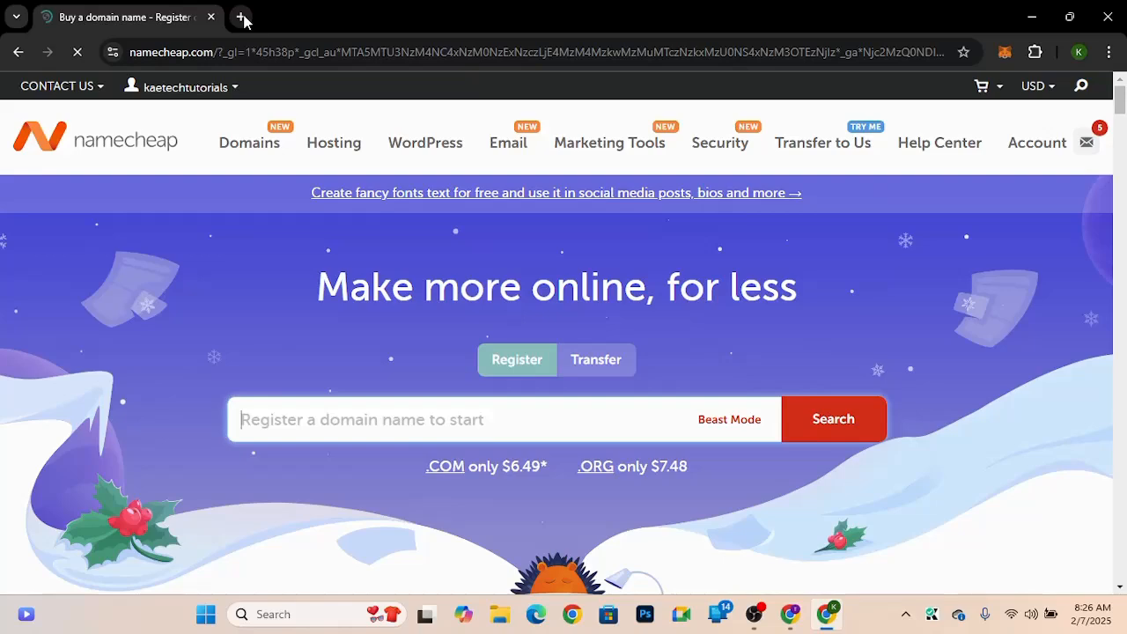
click(241, 17)
text(kaetec)
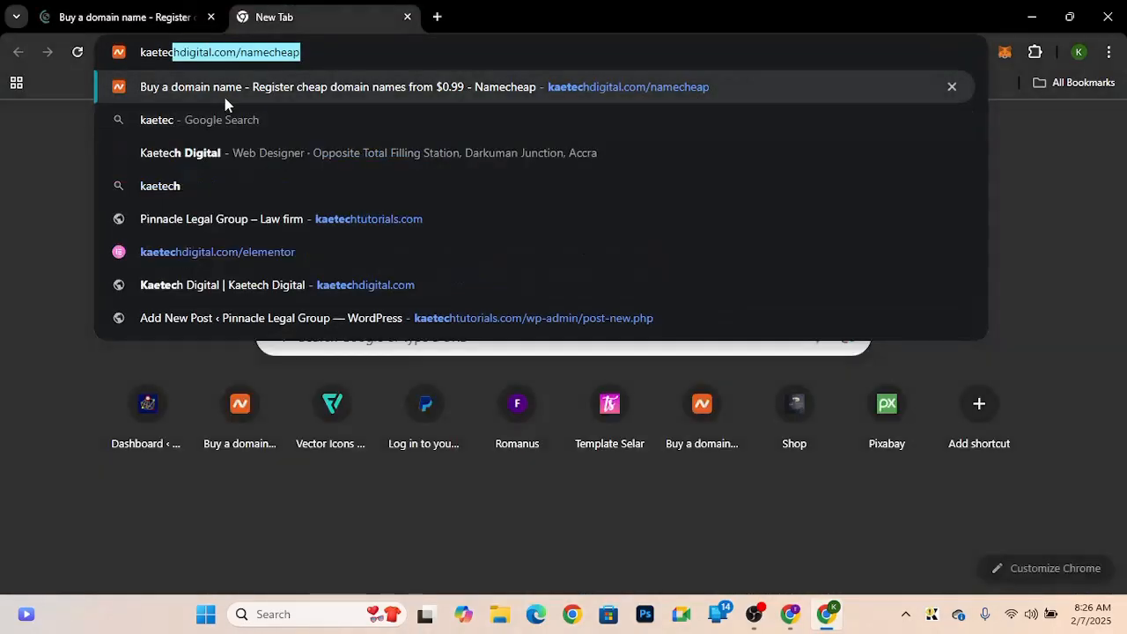
key(Right)
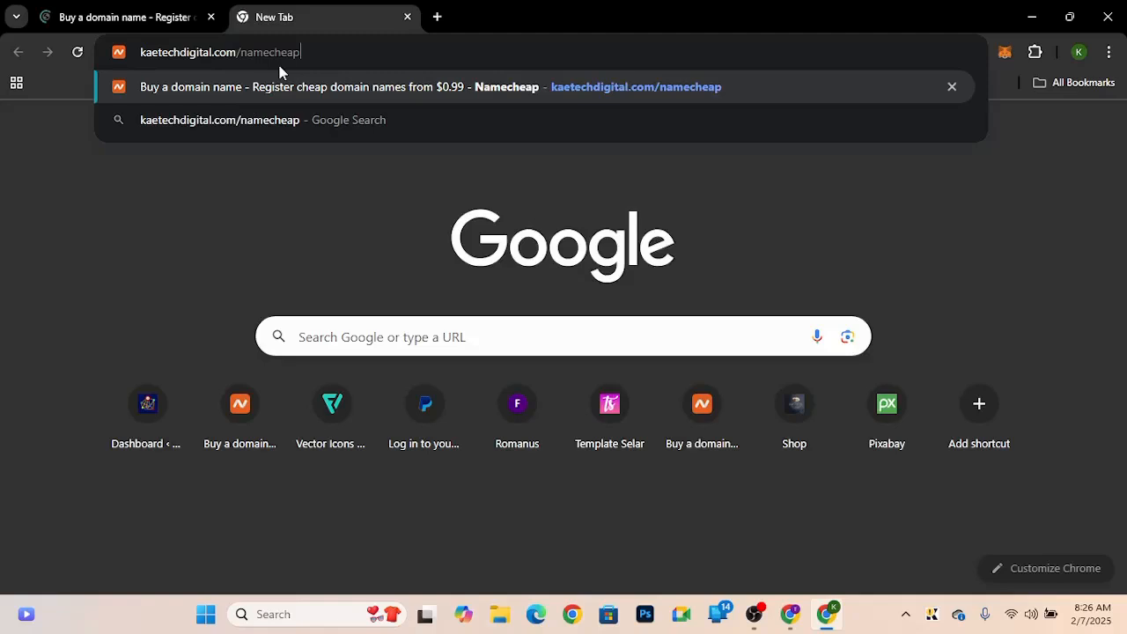
key(Return)
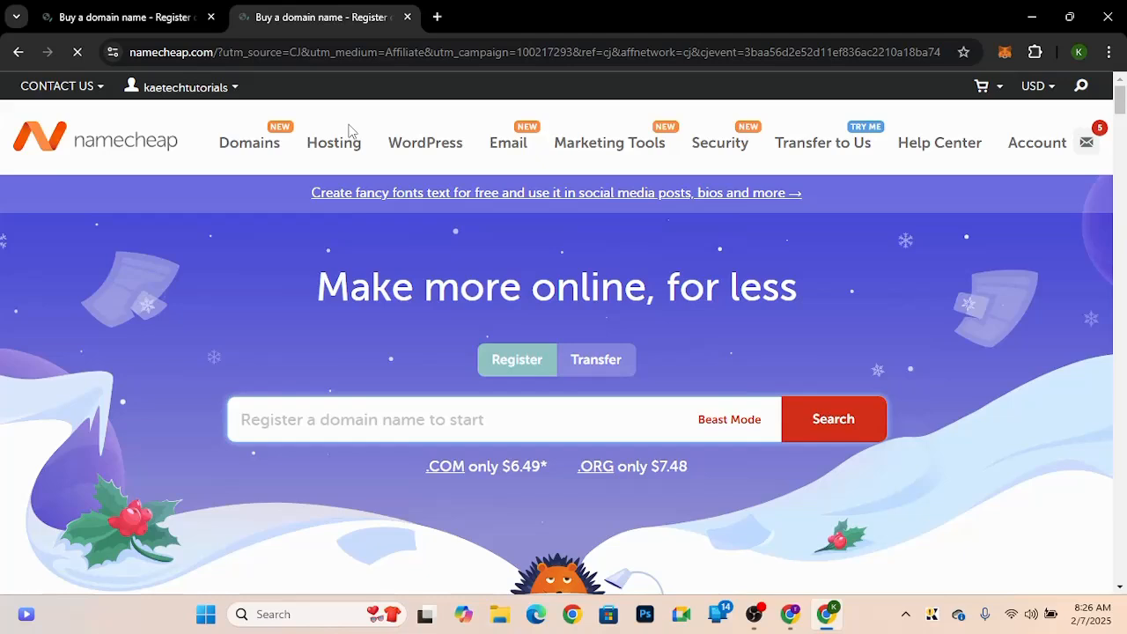
mouse_move(349, 150)
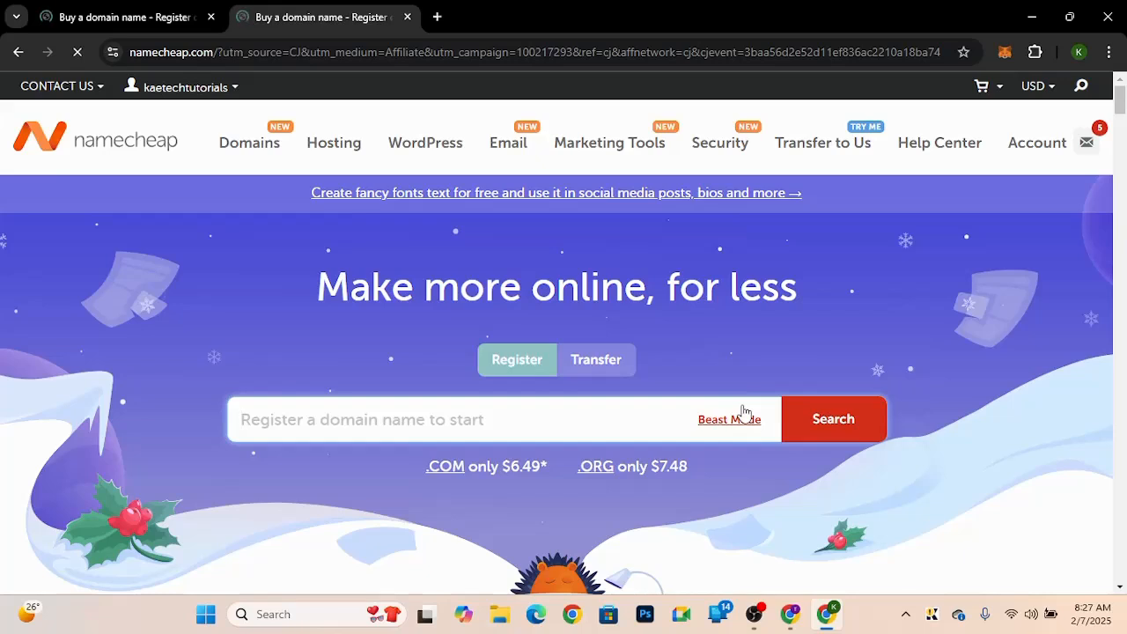
click(407, 17)
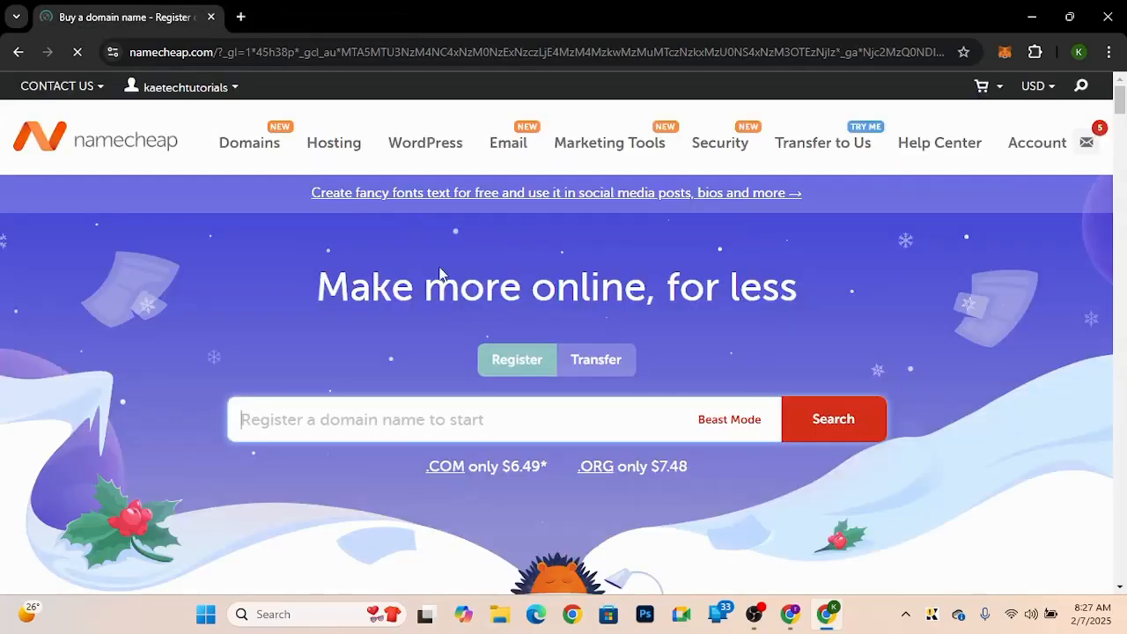
Step: Open the Namecheap account dashboard and go to cPanel for the kaetechtutorials.com hosting package
click(157, 81)
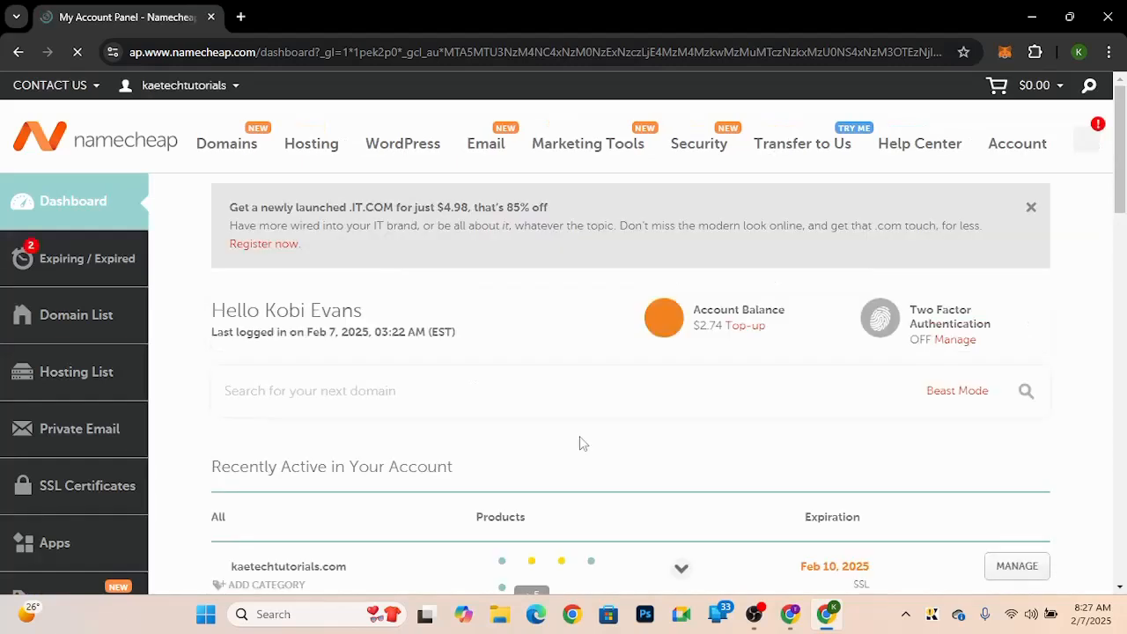
scroll(580, 436, down, 3)
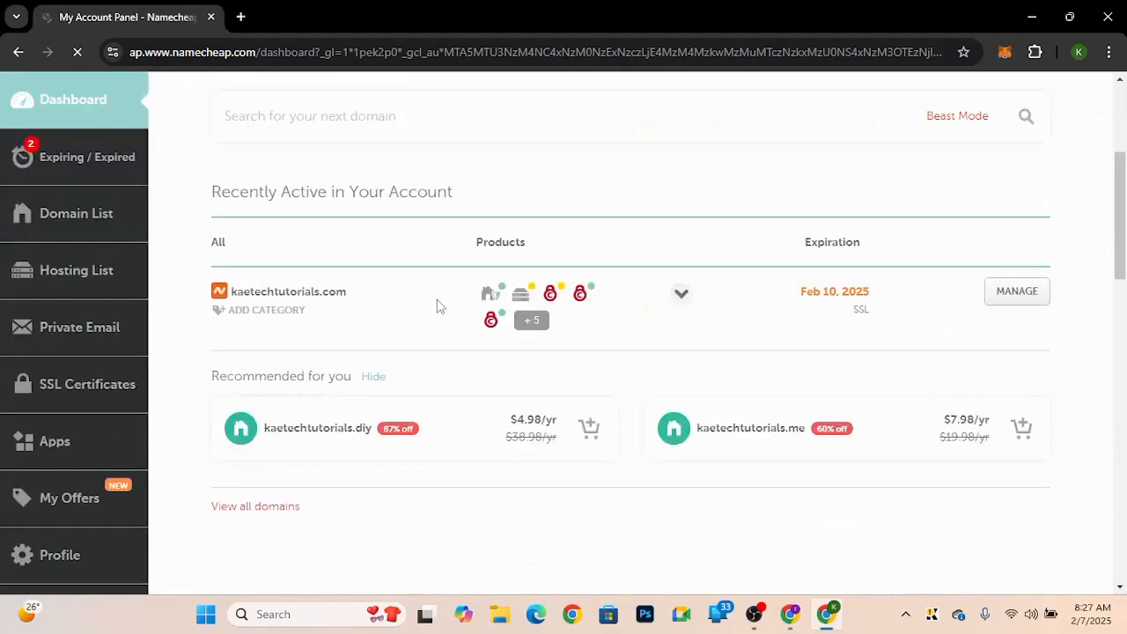
click(523, 300)
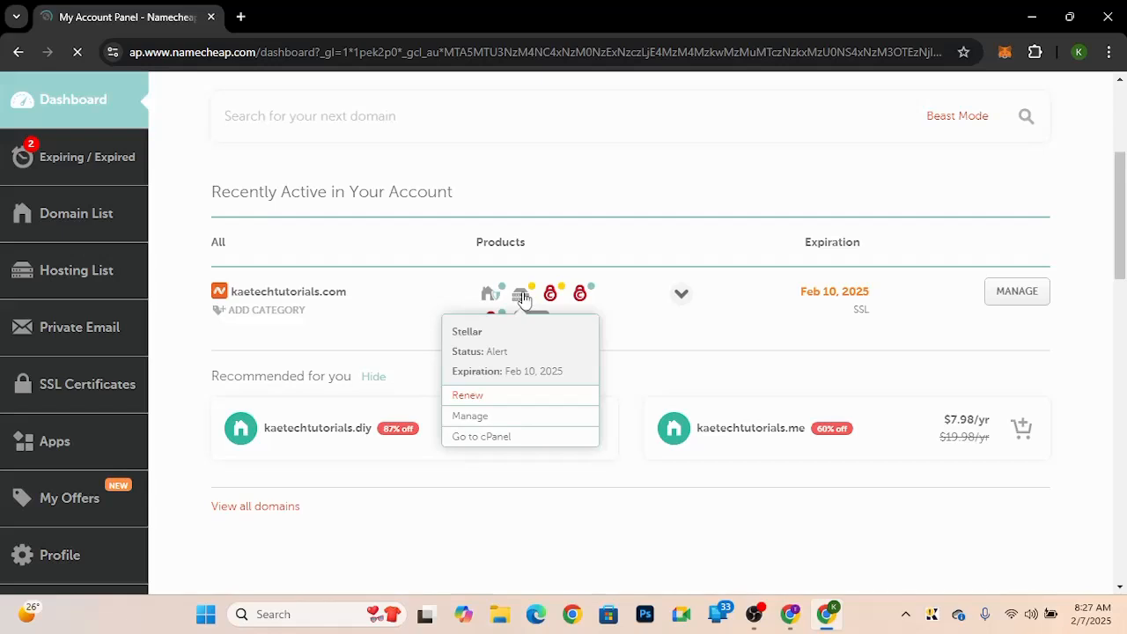
mouse_move(523, 297)
click(482, 437)
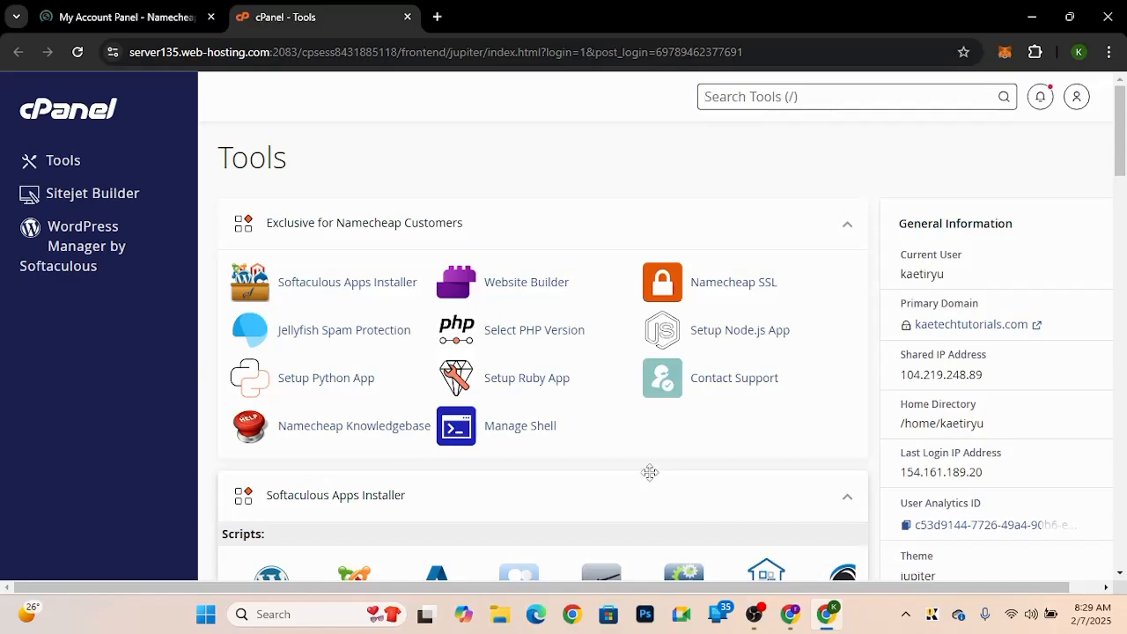
Step: Open WordPress in the Softaculous Apps Installer and start a new installation
scroll(649, 472, down, 3)
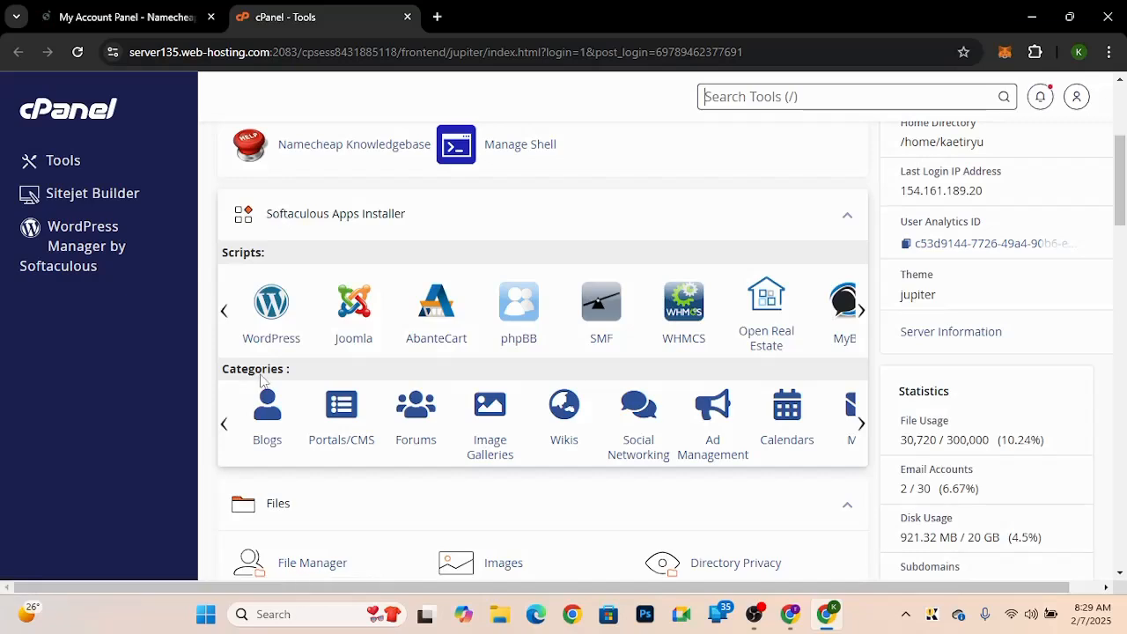
click(270, 302)
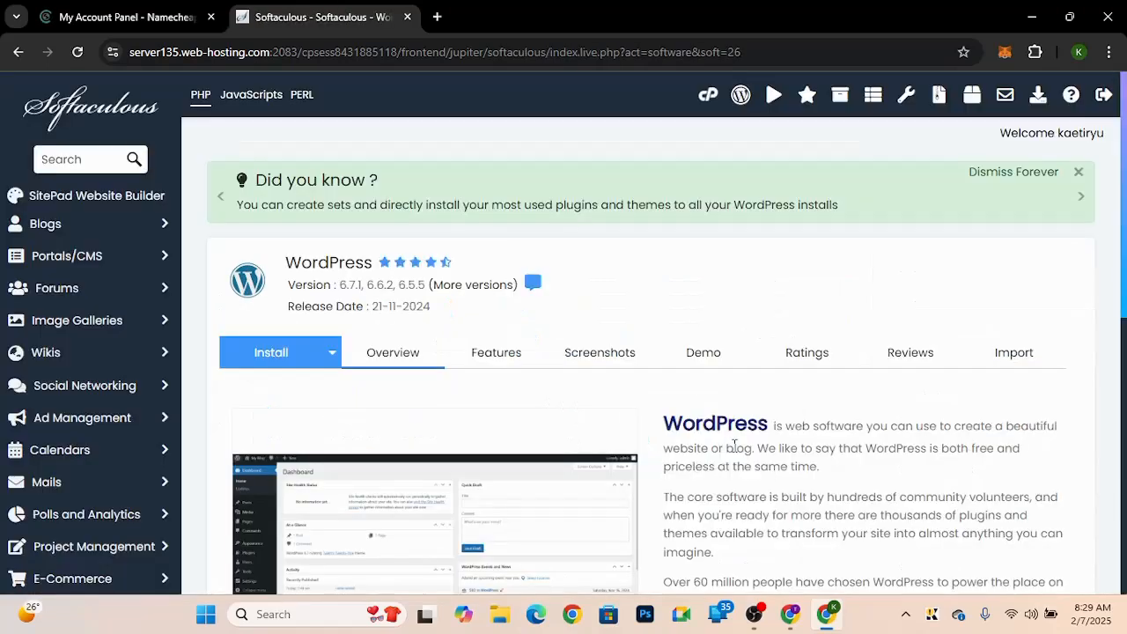
scroll(734, 446, down, 1)
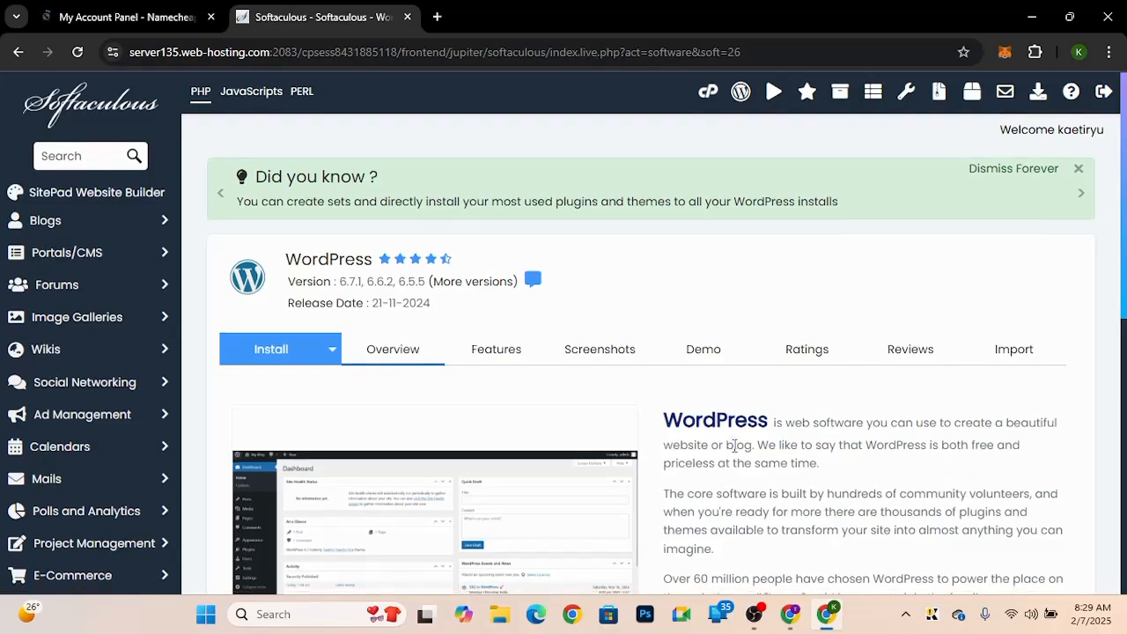
scroll(734, 446, down, 3)
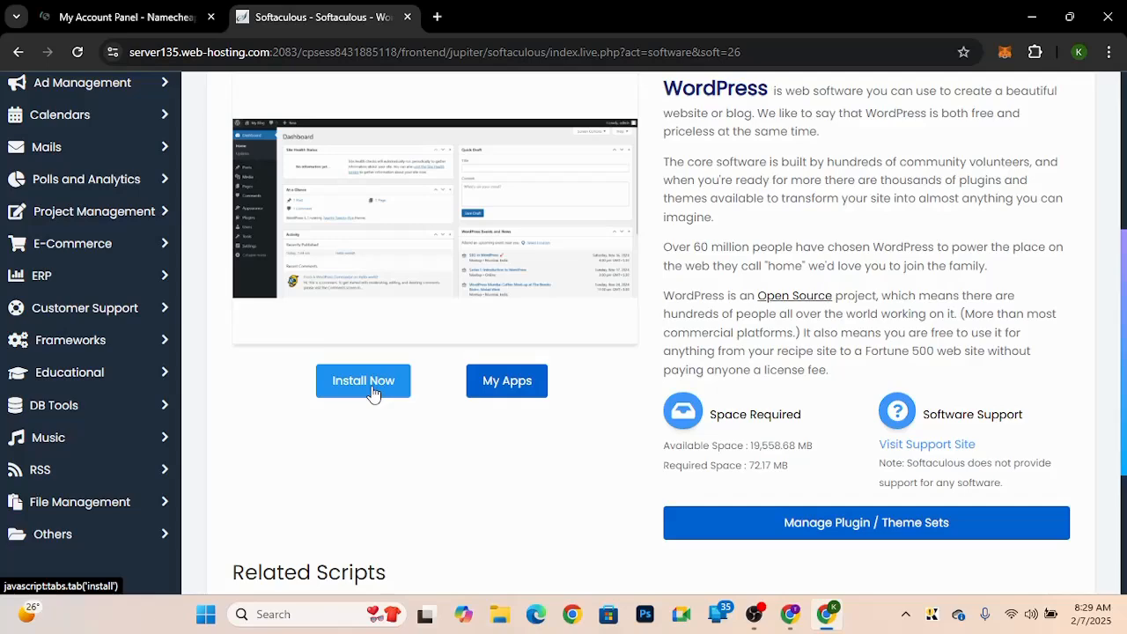
click(373, 393)
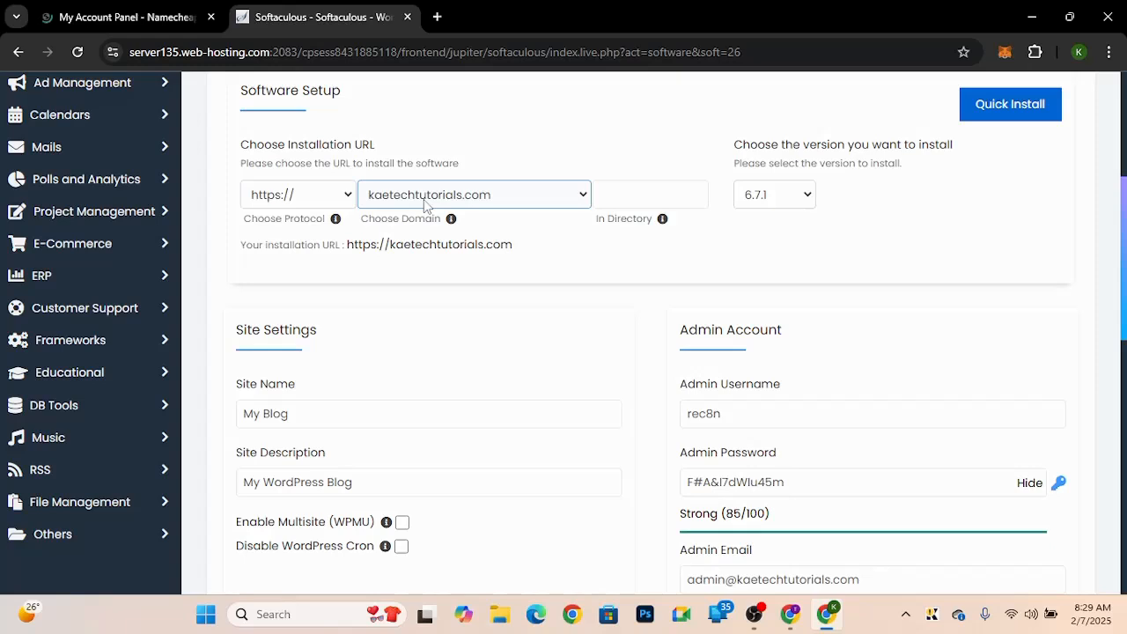
Step: Choose kaetechtutorials.com as the installation domain and set the site name to Unisex Salon
click(476, 196)
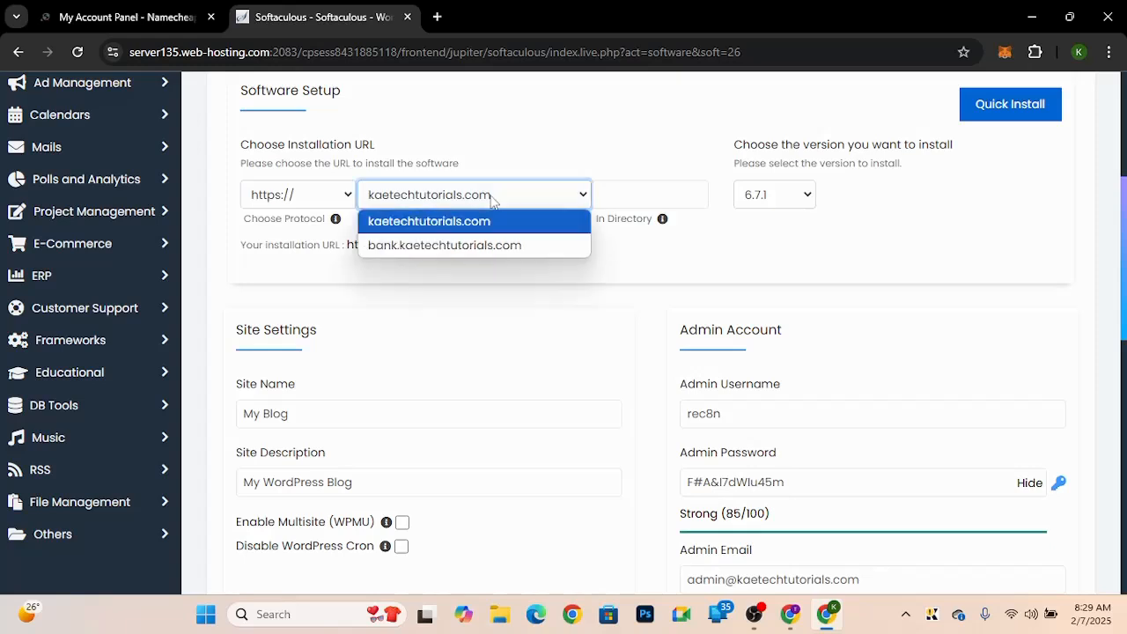
click(426, 225)
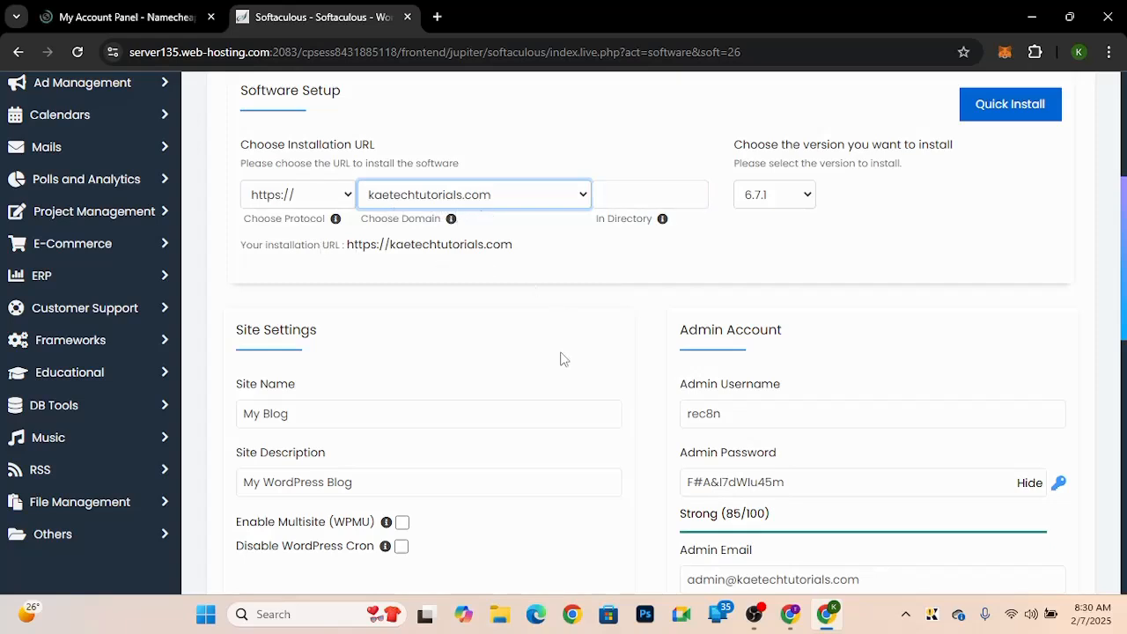
scroll(564, 359, down, 1)
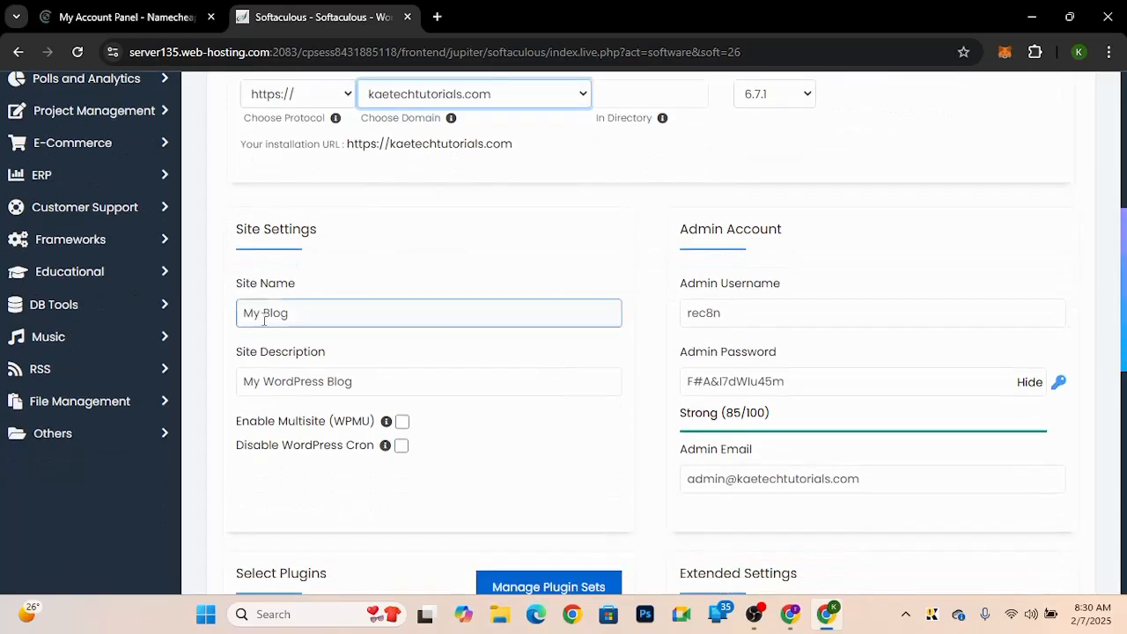
drag(297, 314, 212, 331)
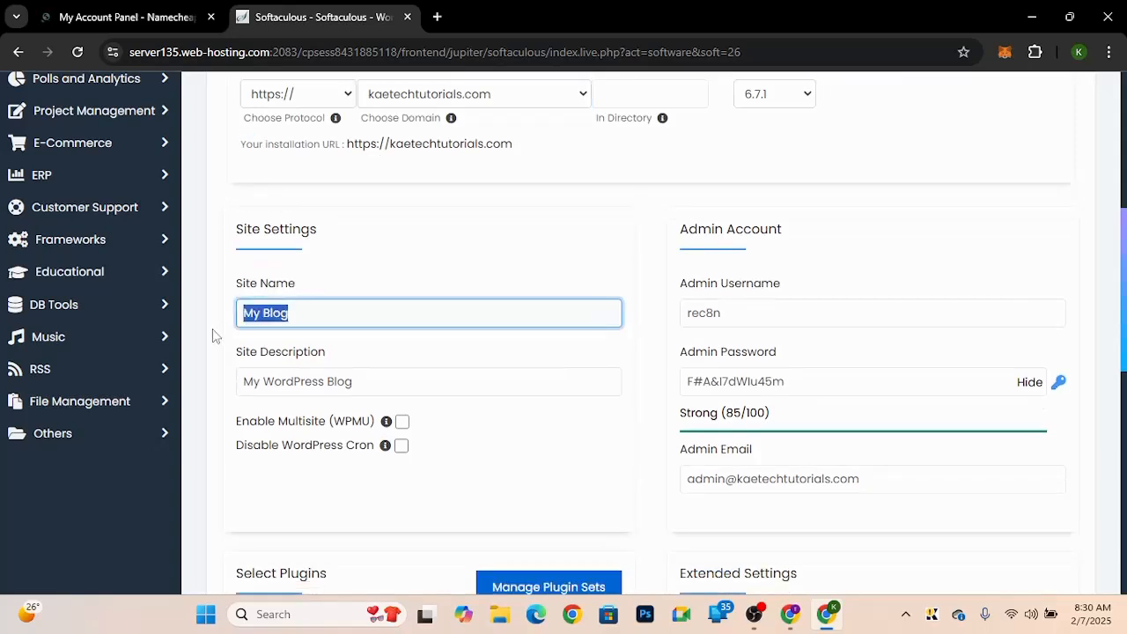
text(Unisex S)
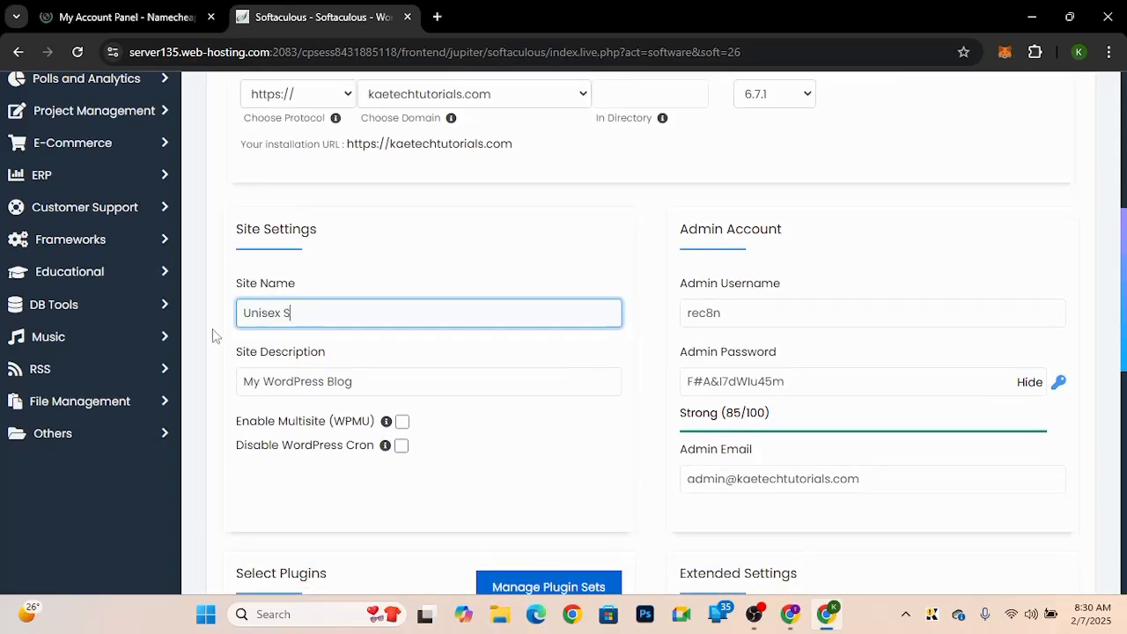
text(alon)
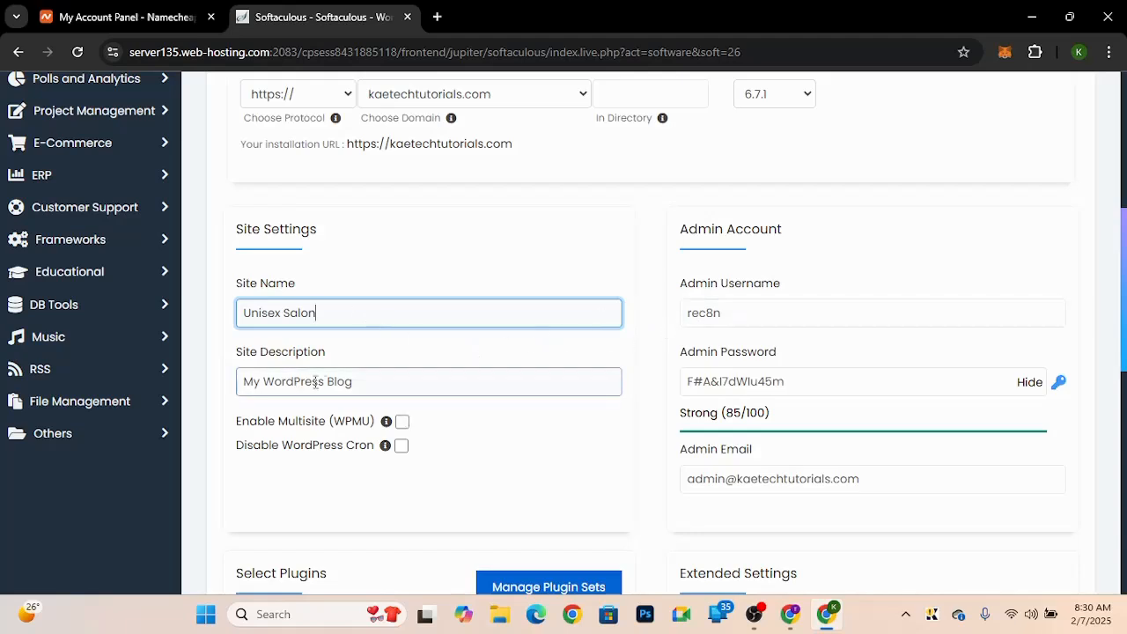
Step: Set the site description to "Hairdressing, pedicure & manicure"
drag(361, 384, 234, 385)
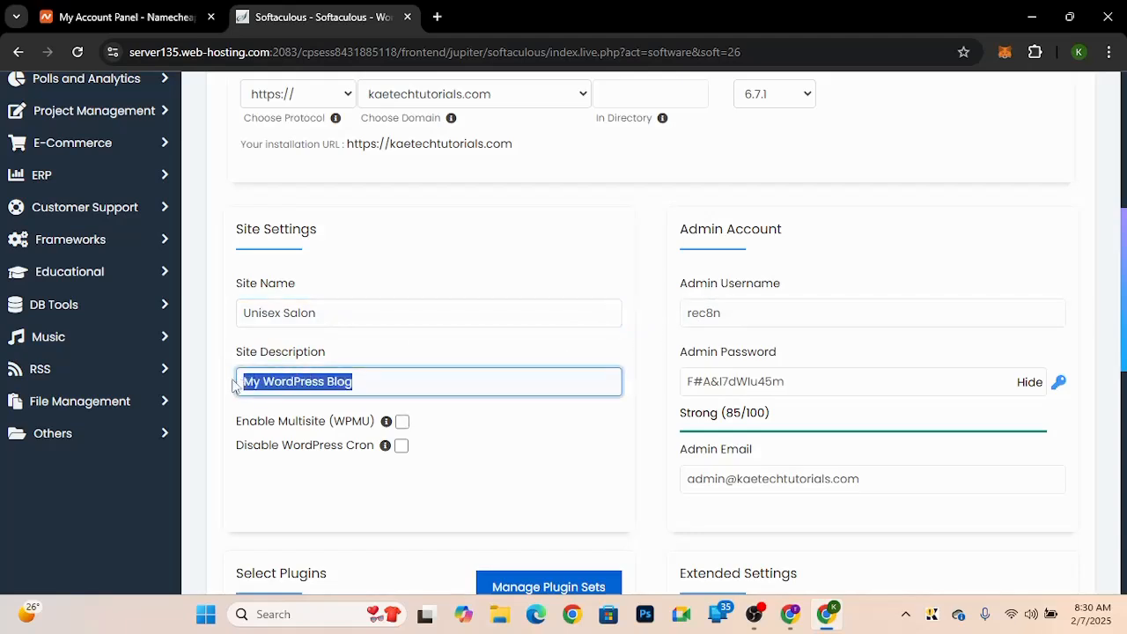
text(H)
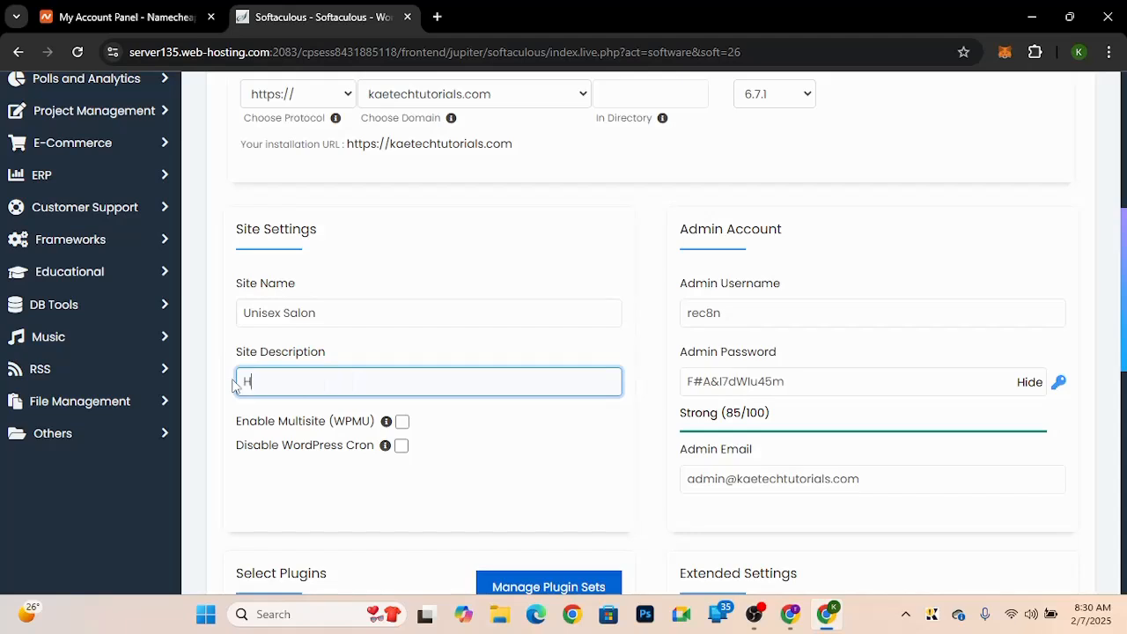
text(airdressing)
text(, pe)
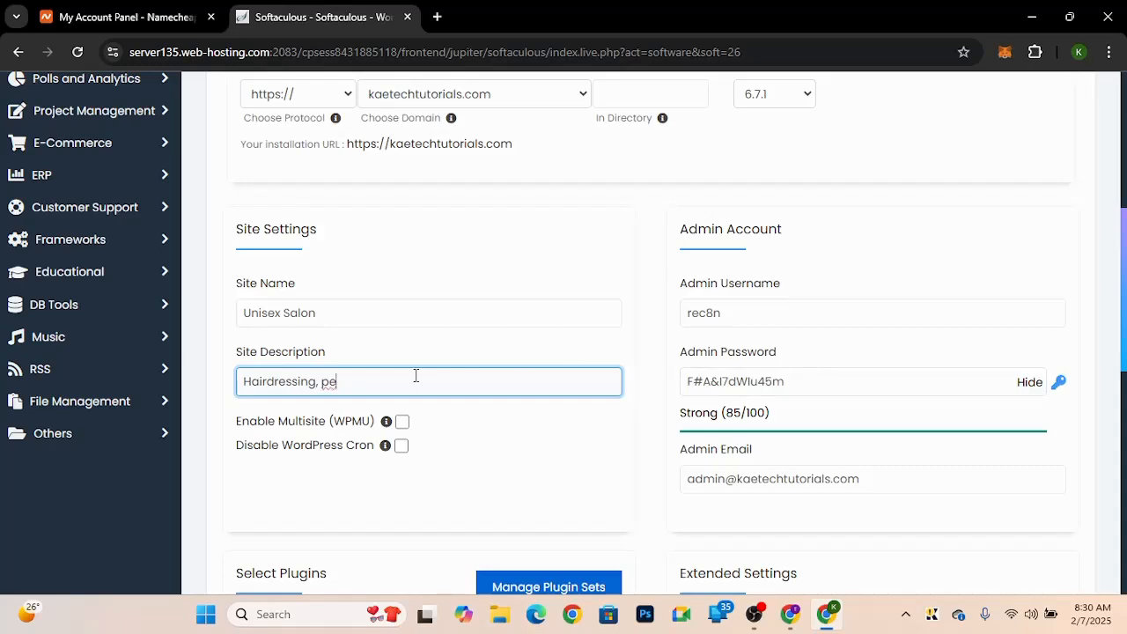
text(di)
text(cure man)
text(icure)
text(&)
Step: Replace the default admin username with the site owner's name
click(728, 315)
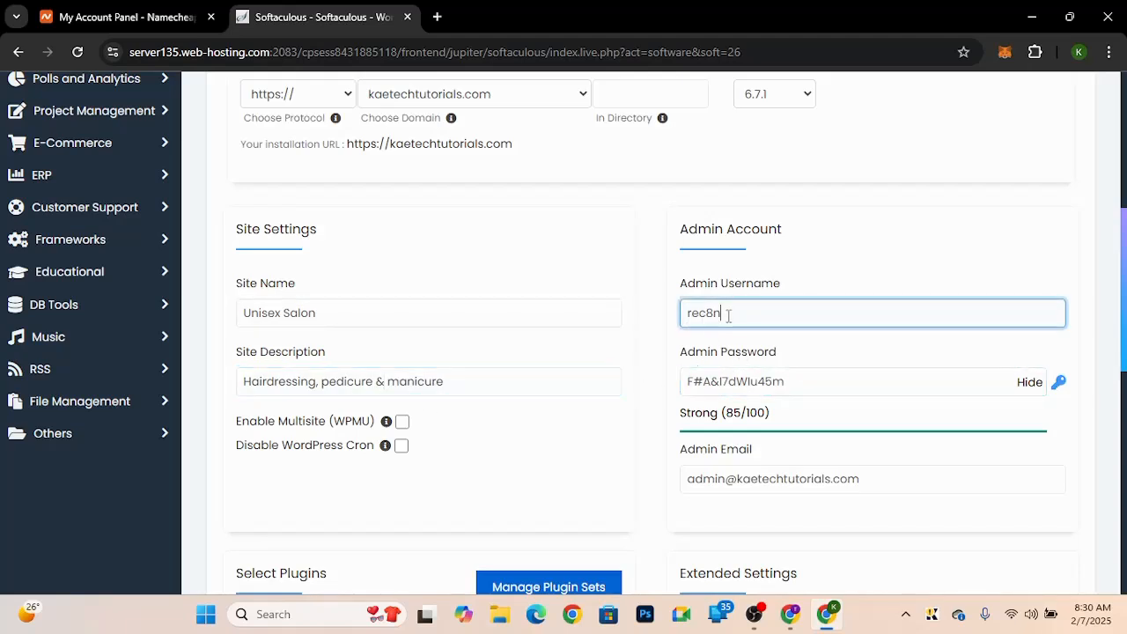
drag(728, 316, 683, 312)
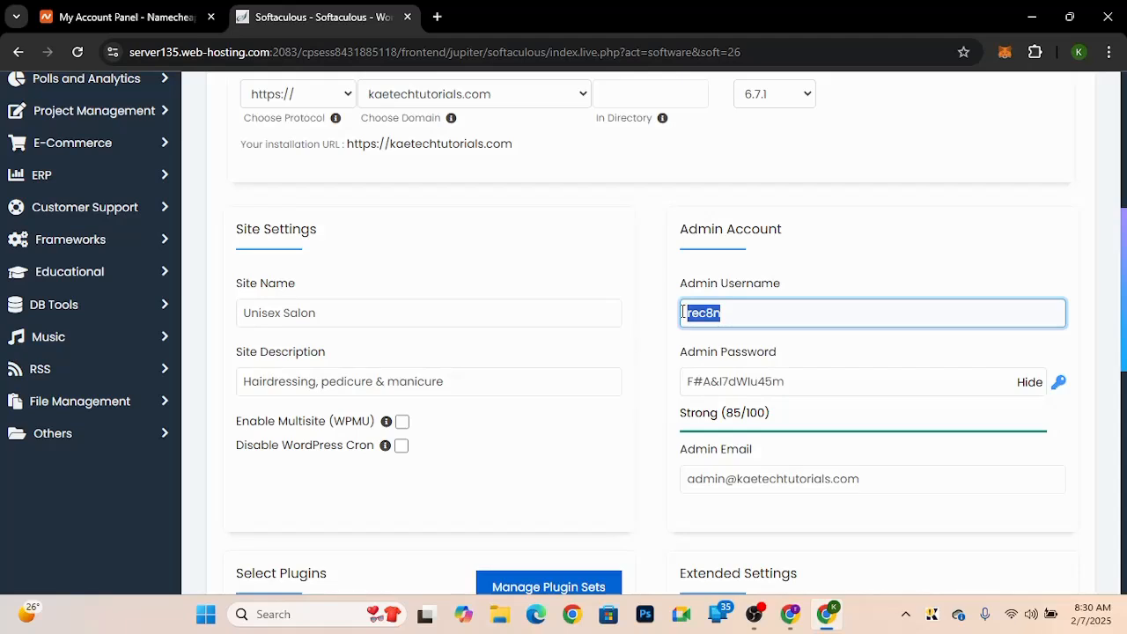
text(uni)
key(BackSpace)
key(BackSpace)
key(BackSpace)
text(Kobi)
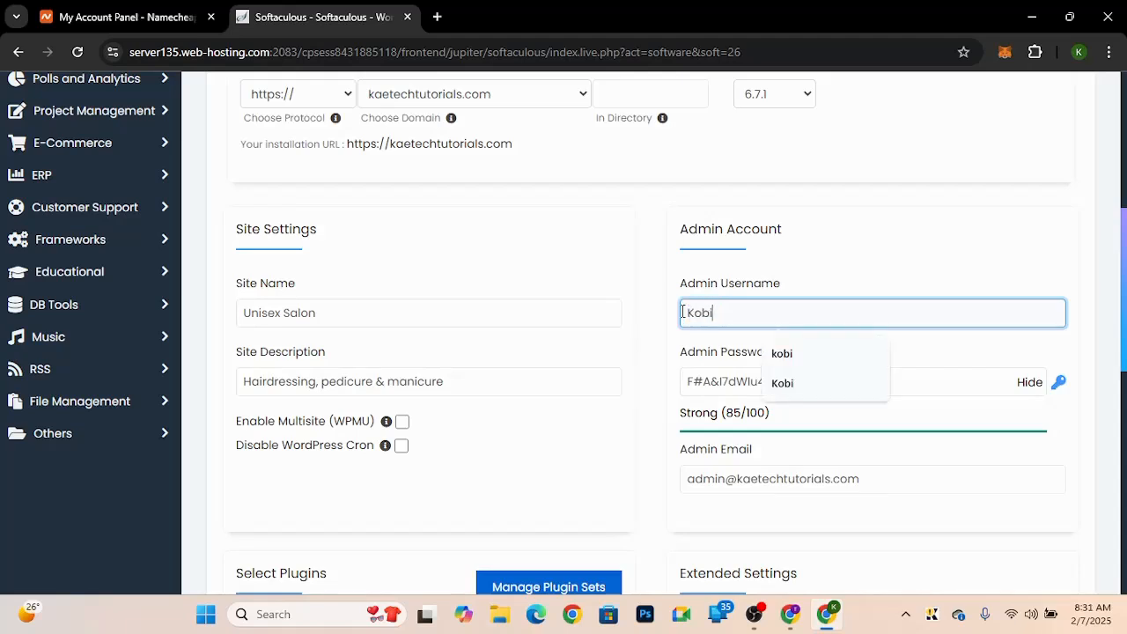
click(936, 351)
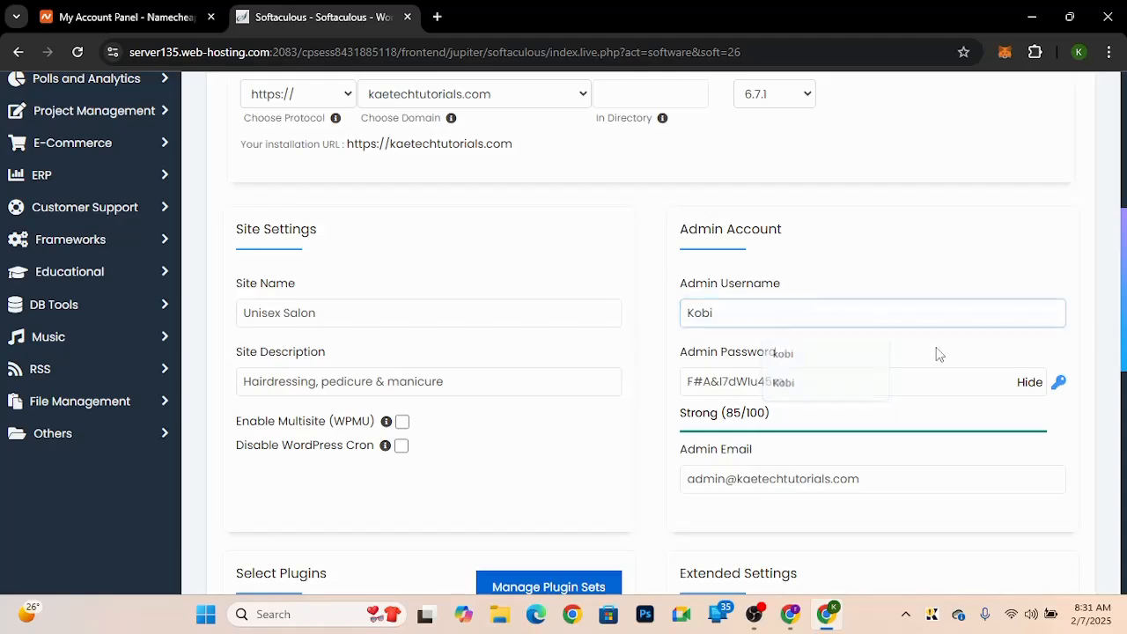
Step: Generate a new random admin password with the password generator
click(795, 388)
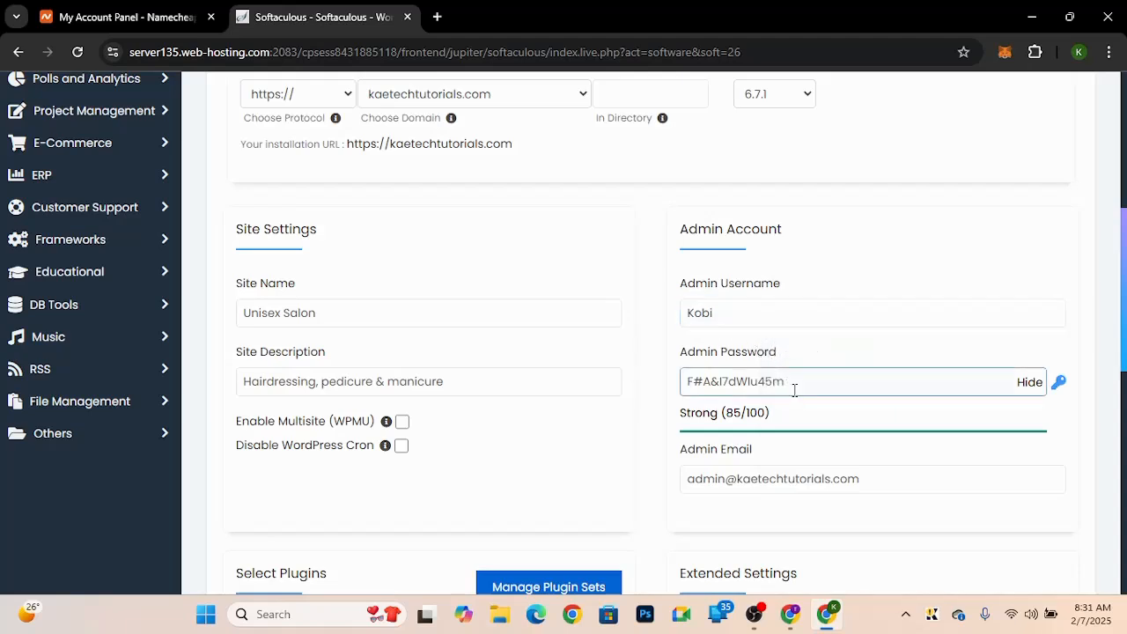
drag(805, 385, 668, 390)
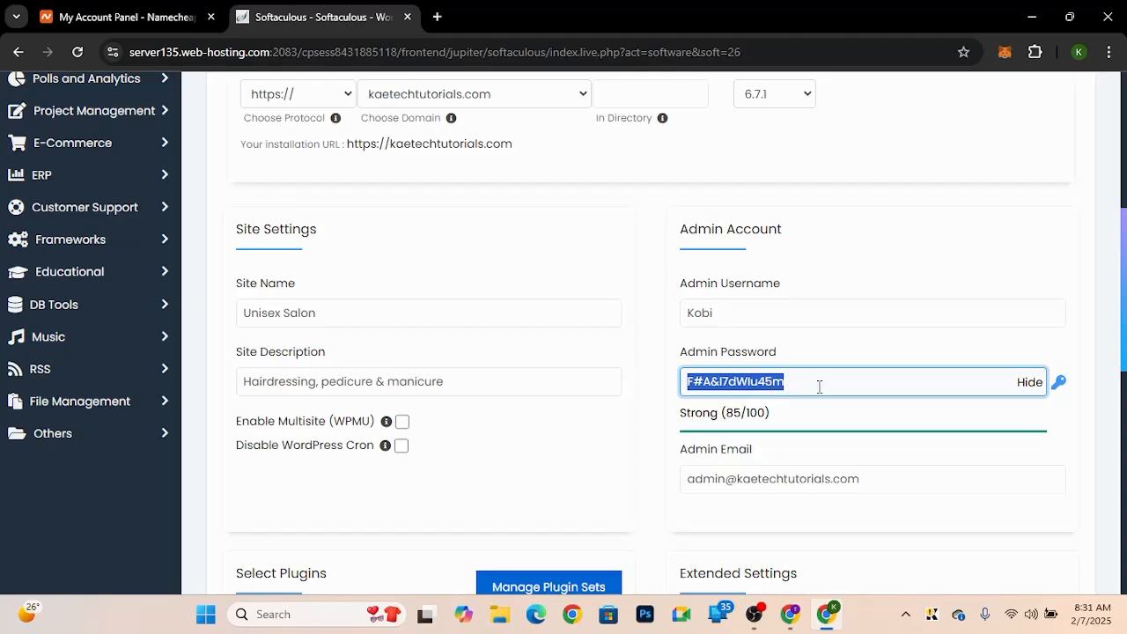
click(1058, 382)
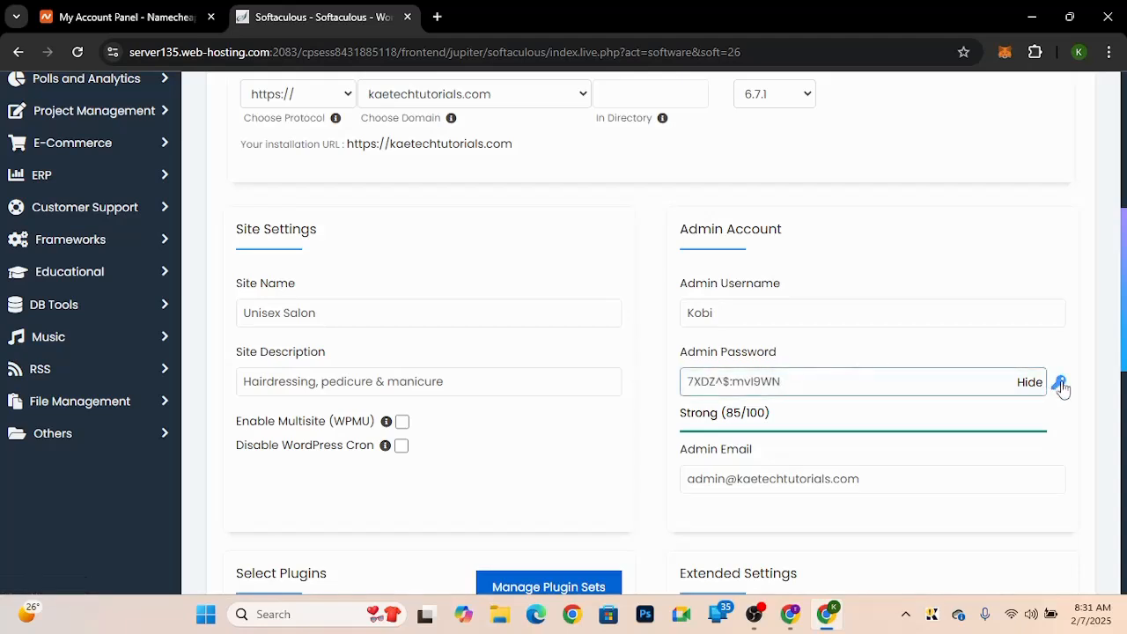
click(1058, 382)
triple_click(853, 393)
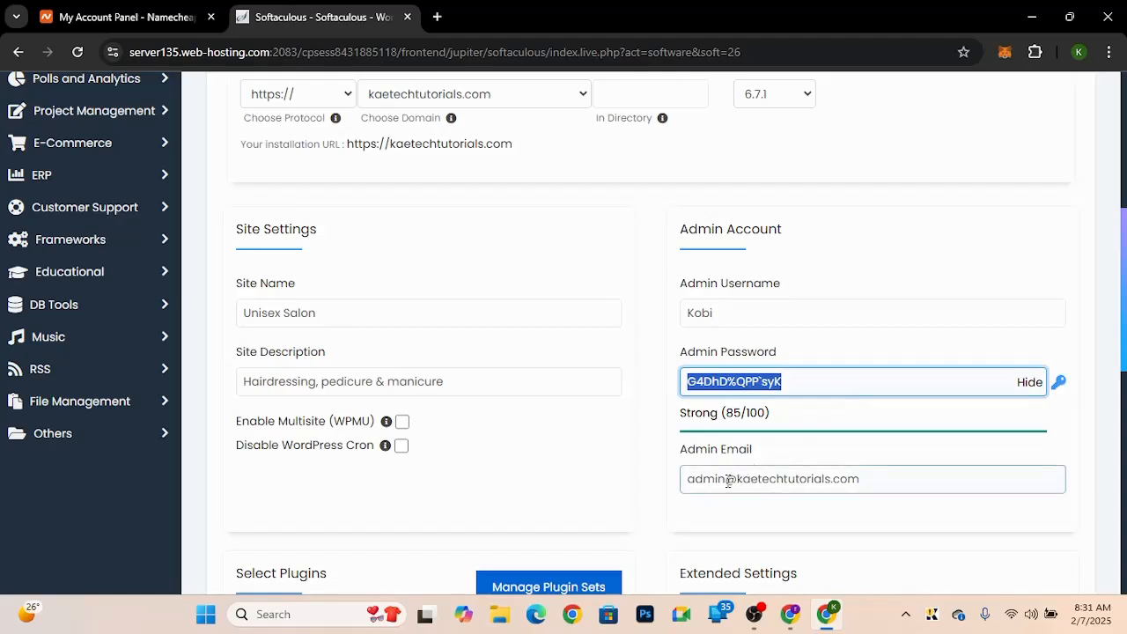
Step: Change the admin email to the info address on kaetechtutorials.com
drag(729, 480, 673, 486)
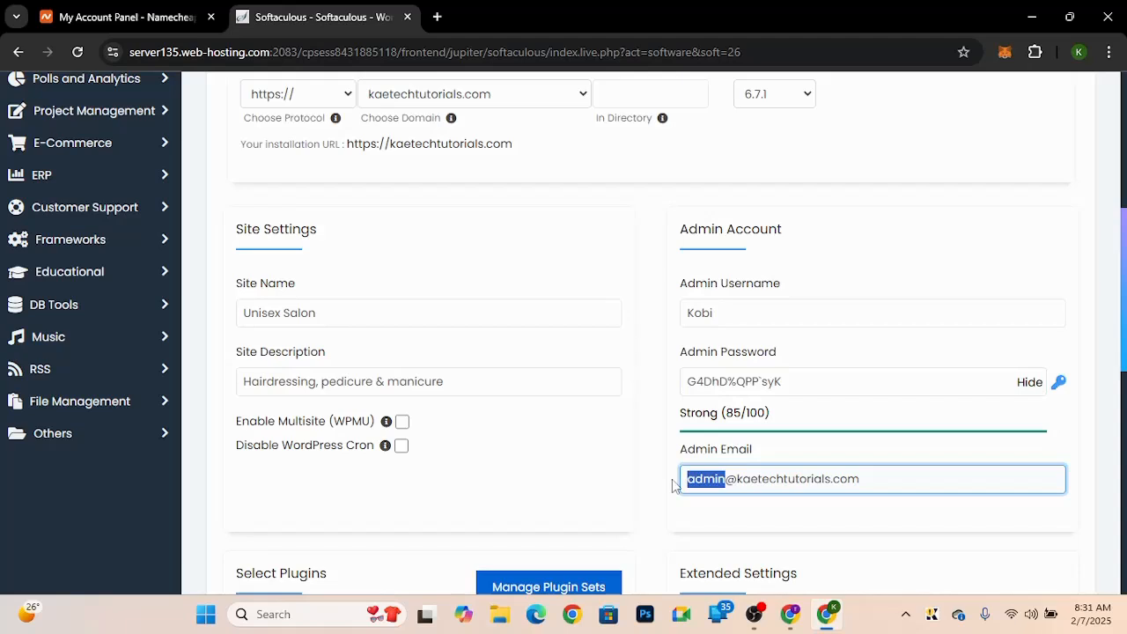
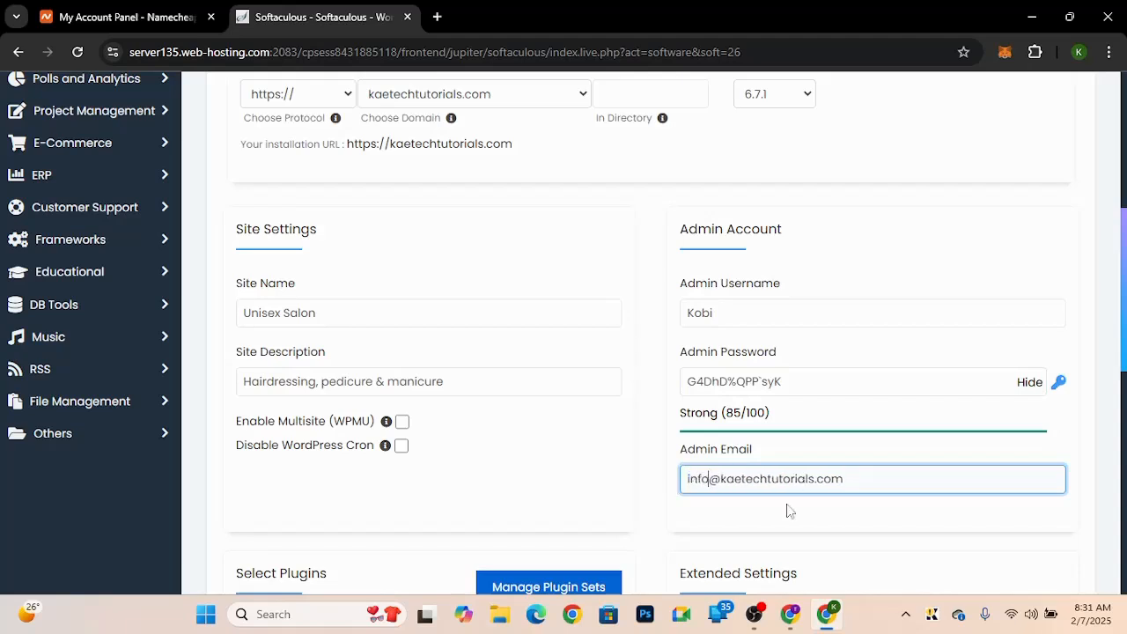
Step: Deselect the Extendify and Limit Login Attempts plugins from the installation
scroll(787, 510, down, 4)
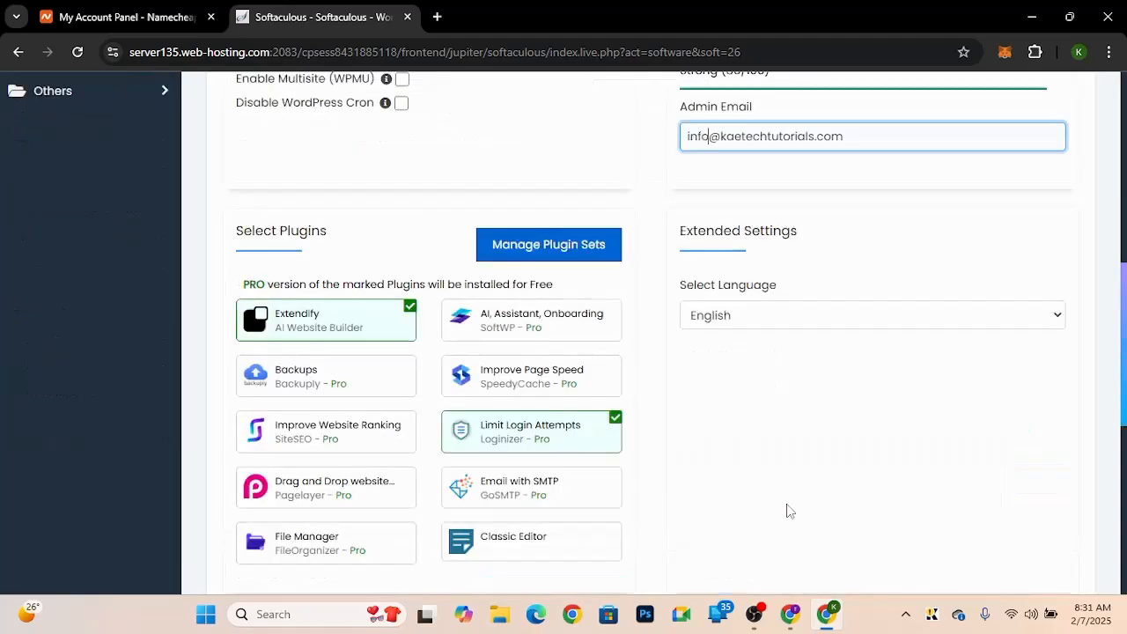
click(335, 328)
click(528, 438)
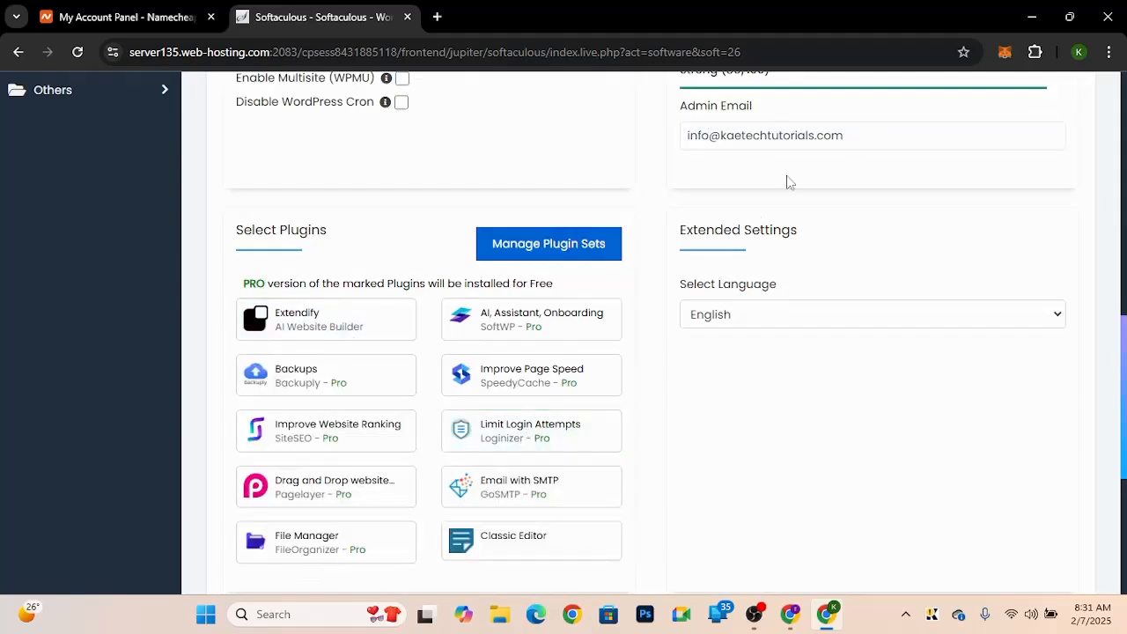
Step: Replace the admin email with the owner's Gmail address from the suggestions
drag(863, 135, 634, 135)
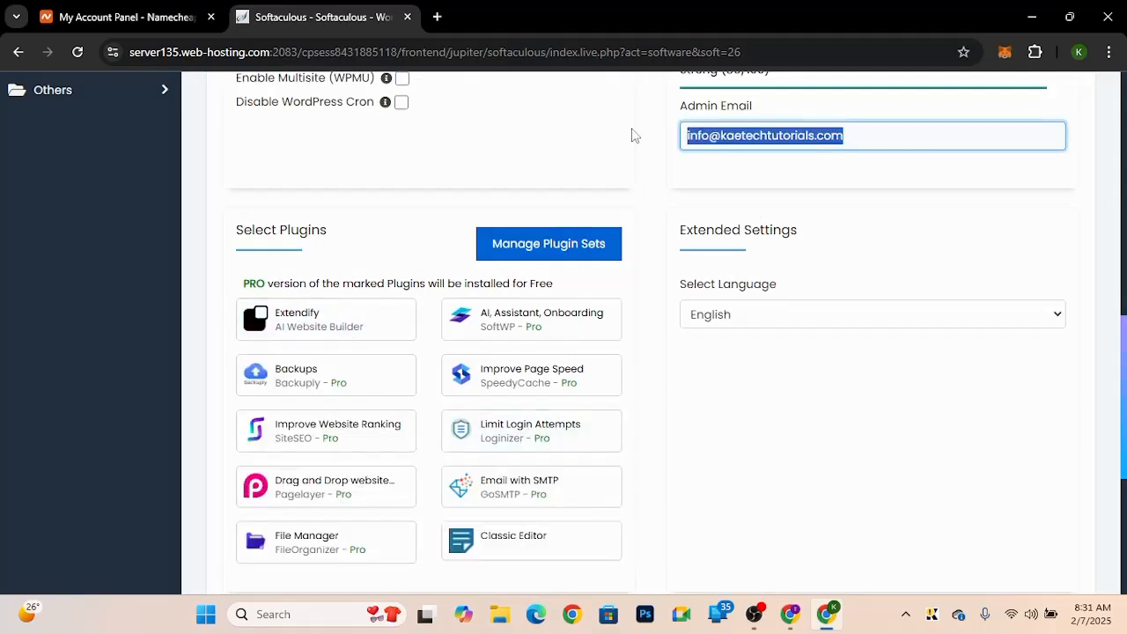
click(849, 131)
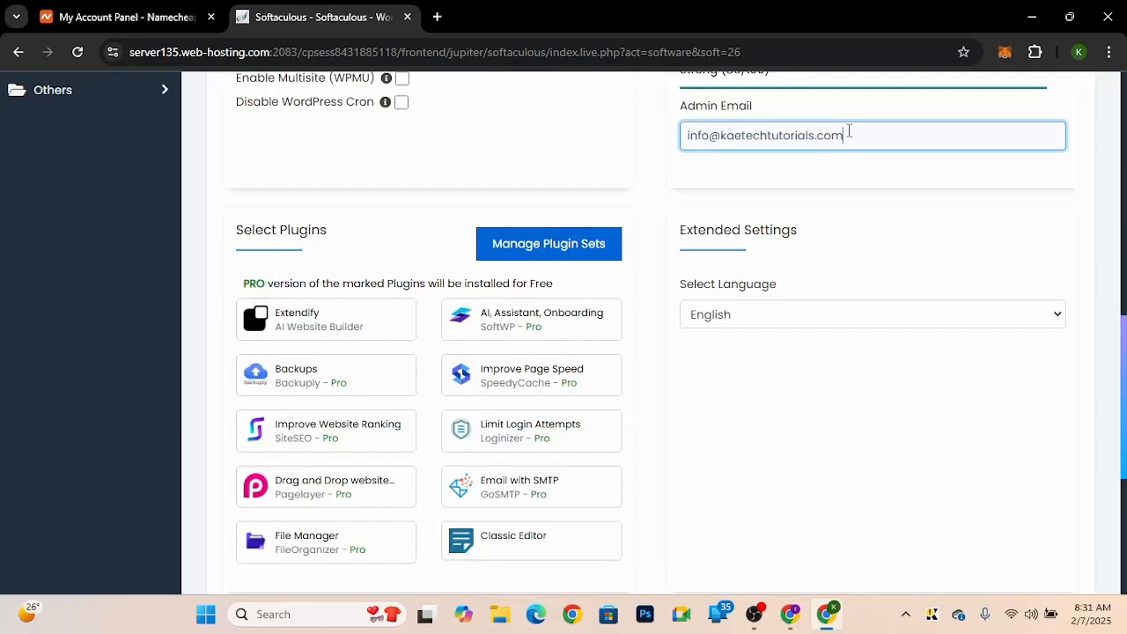
key(BackSpace)
key(BackSpace)
key(BackSpace)
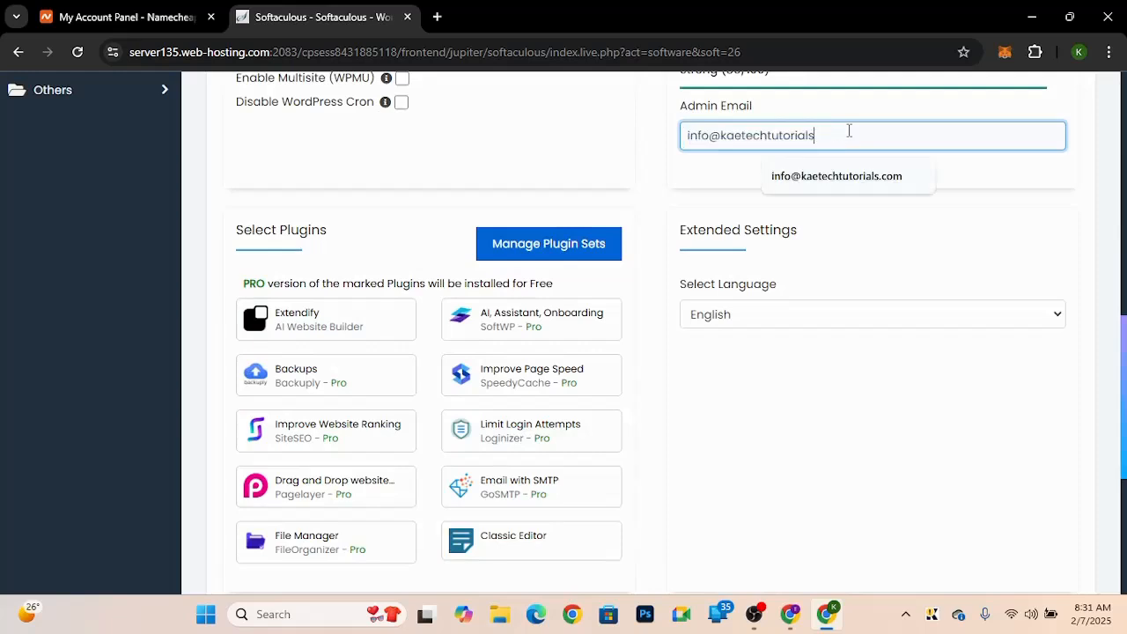
text(@)
click(810, 186)
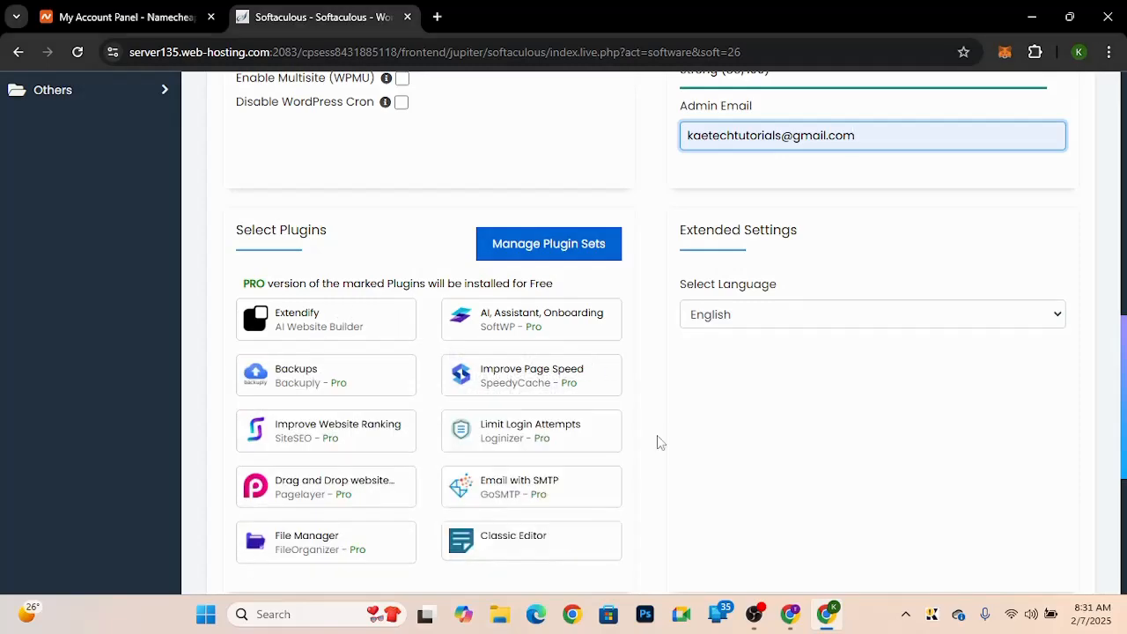
Step: Choose the owner's Gmail address for the installation details email and start the WordPress installation
scroll(657, 435, down, 2)
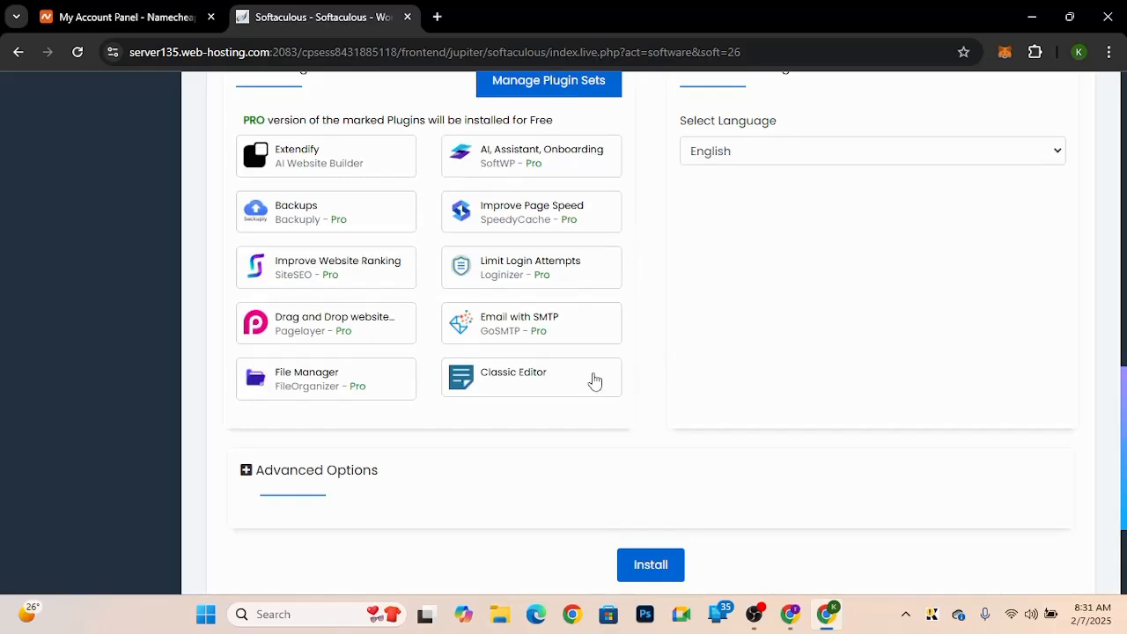
scroll(765, 344, up, 2)
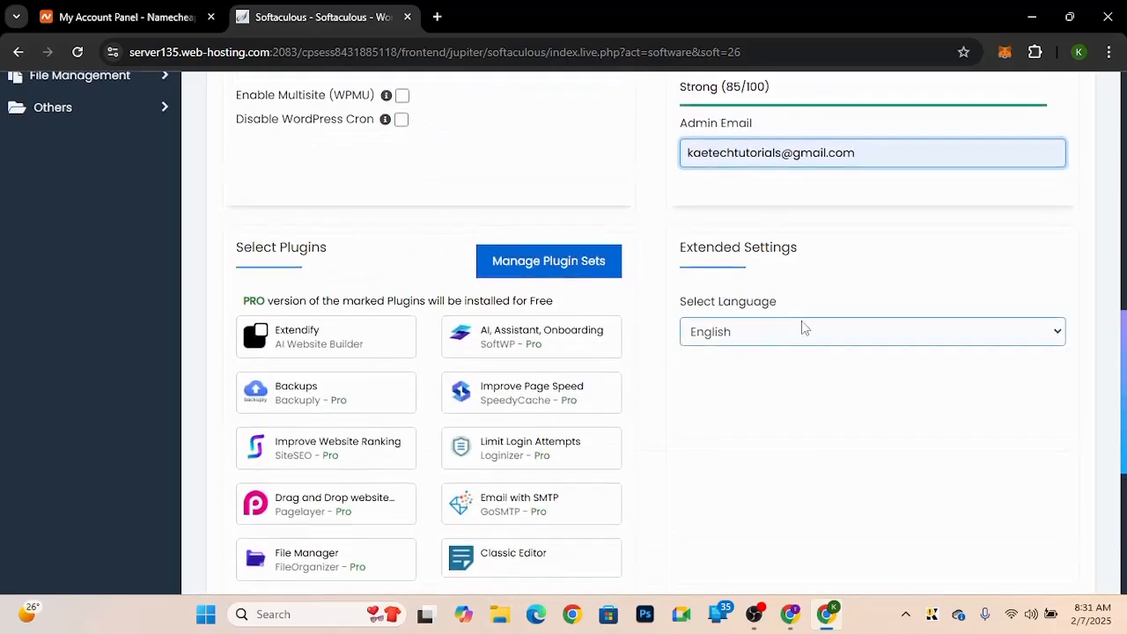
scroll(742, 420, down, 4)
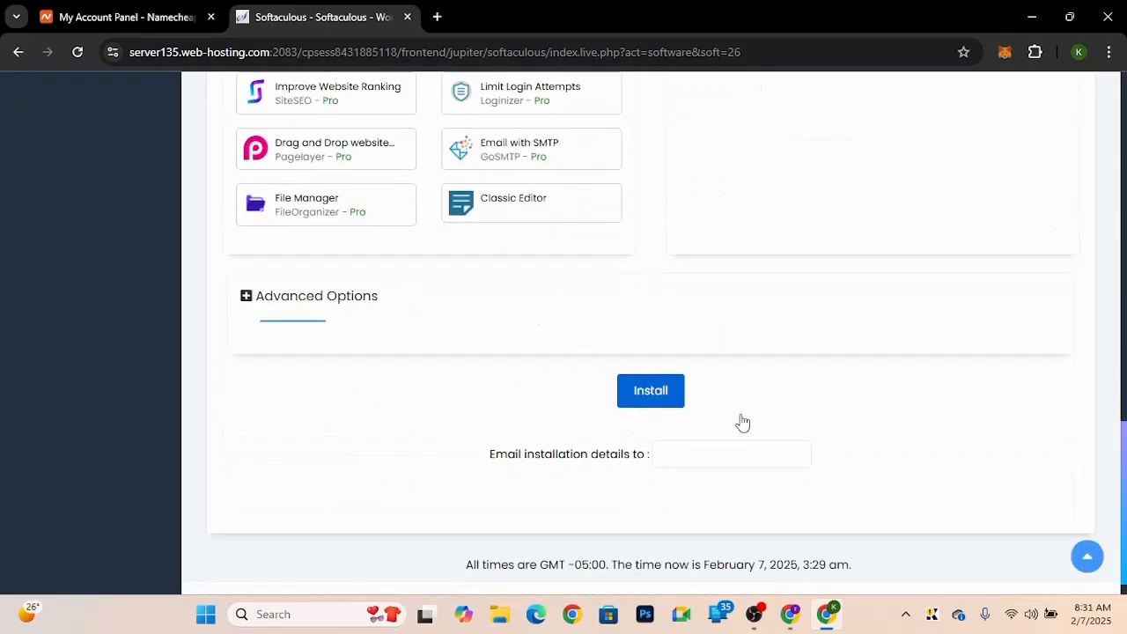
scroll(742, 422, down, 1)
click(710, 432)
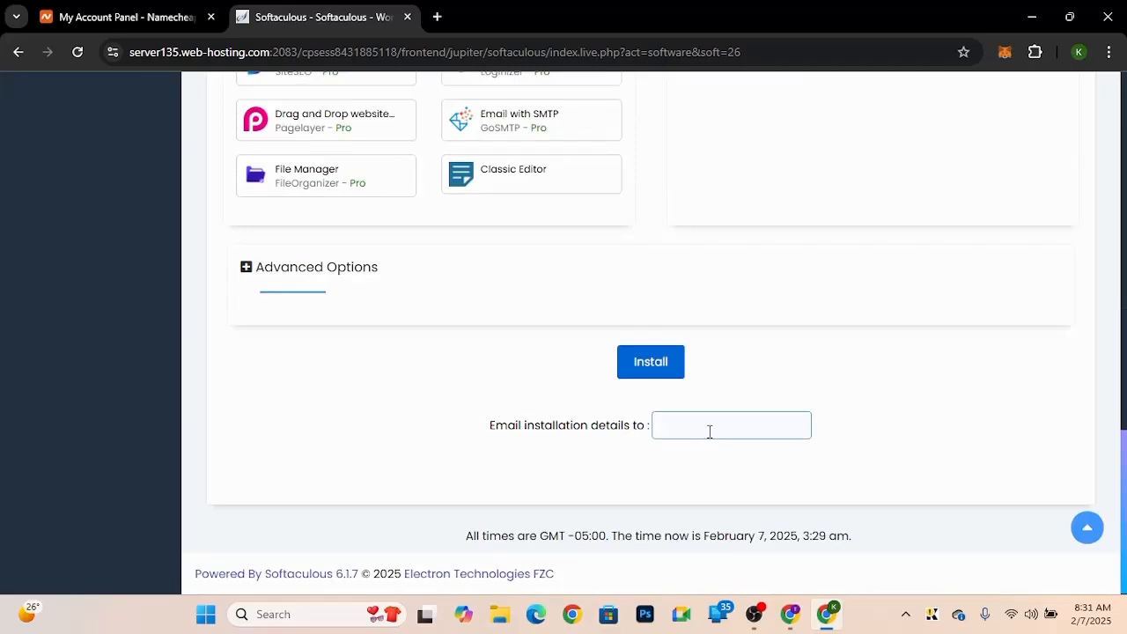
click(710, 432)
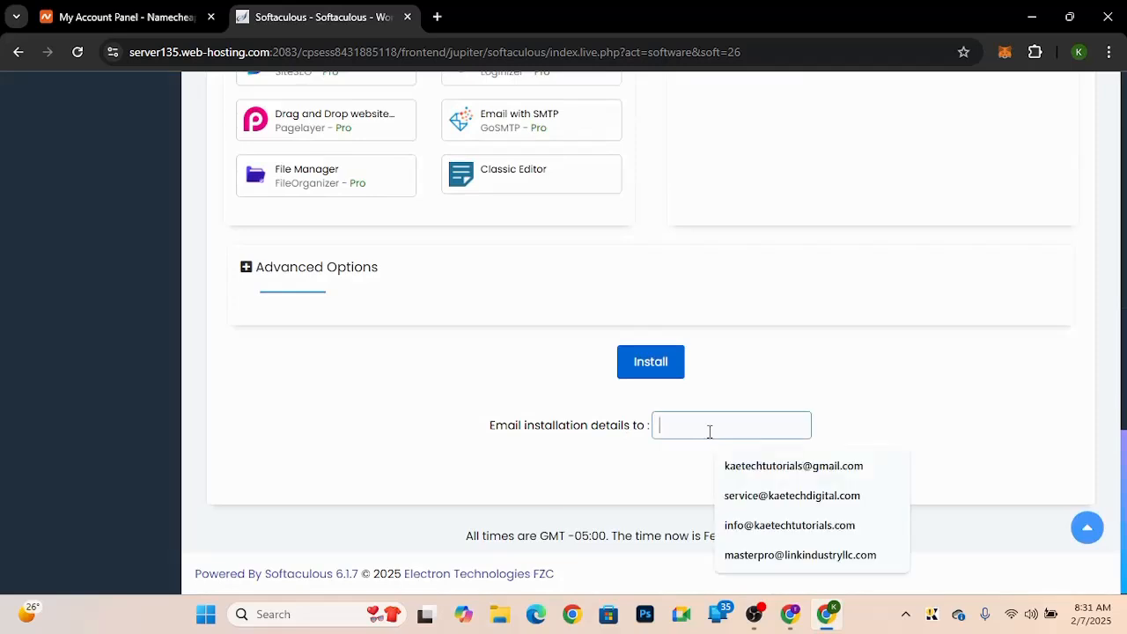
click(729, 470)
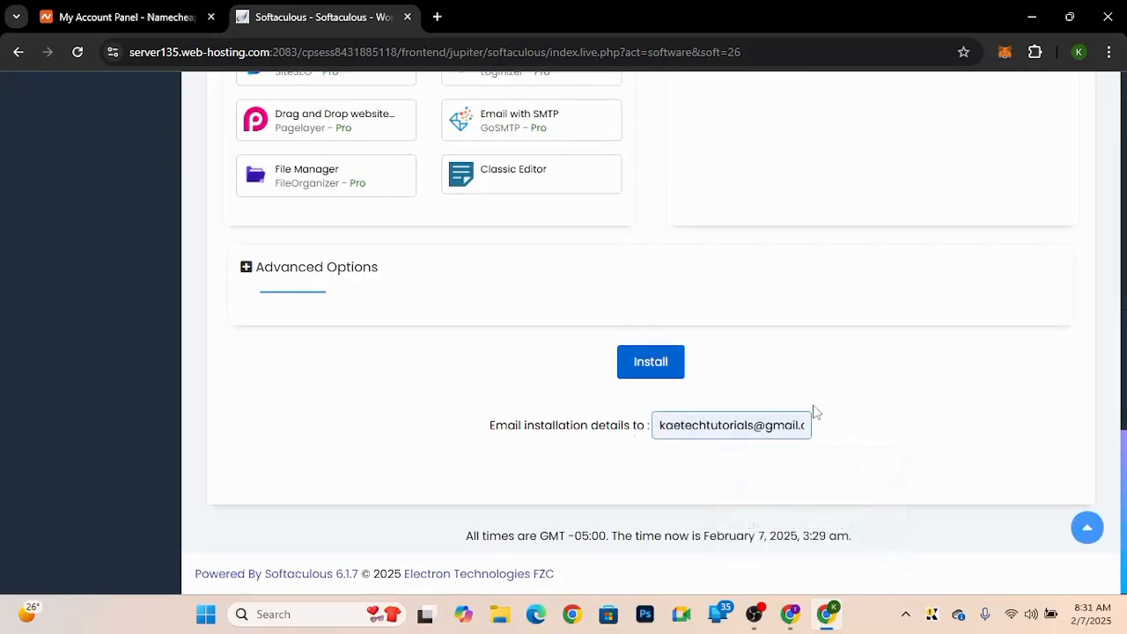
click(646, 368)
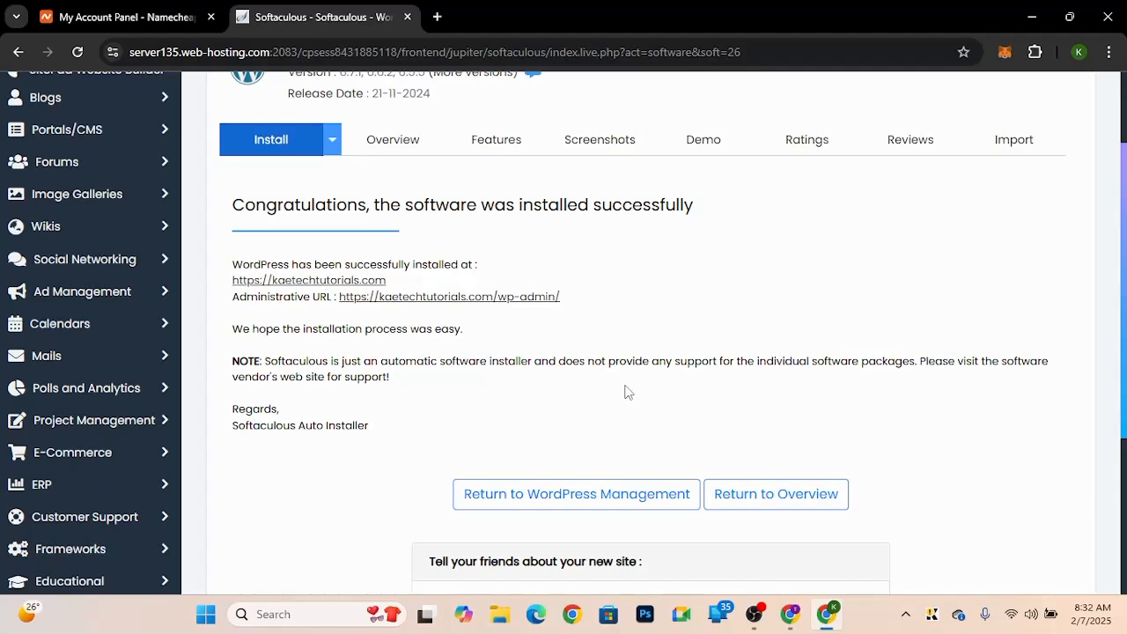
Step: Open the newly installed site at kaetechtutorials.com and scroll through its default page
click(333, 282)
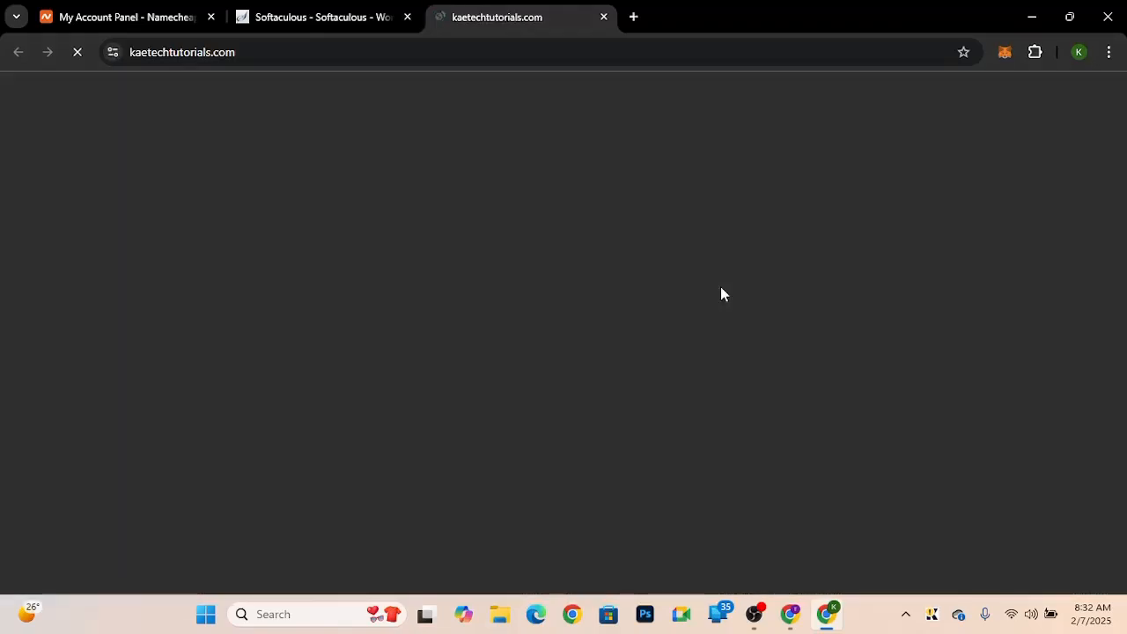
scroll(730, 452, down, 5)
scroll(730, 453, up, 5)
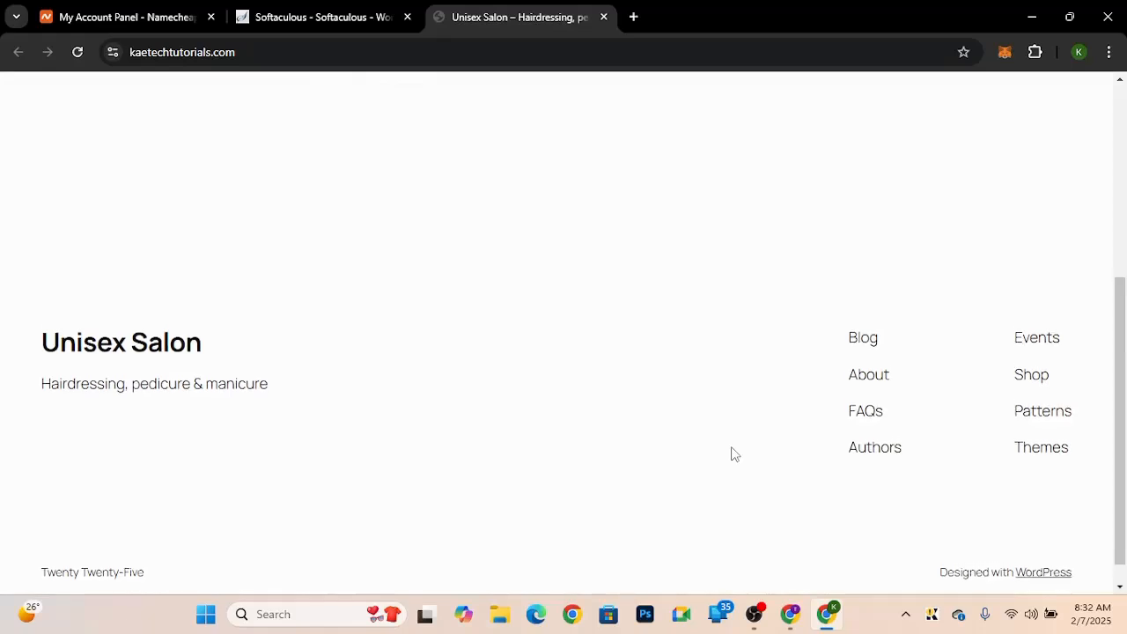
scroll(732, 452, down, 5)
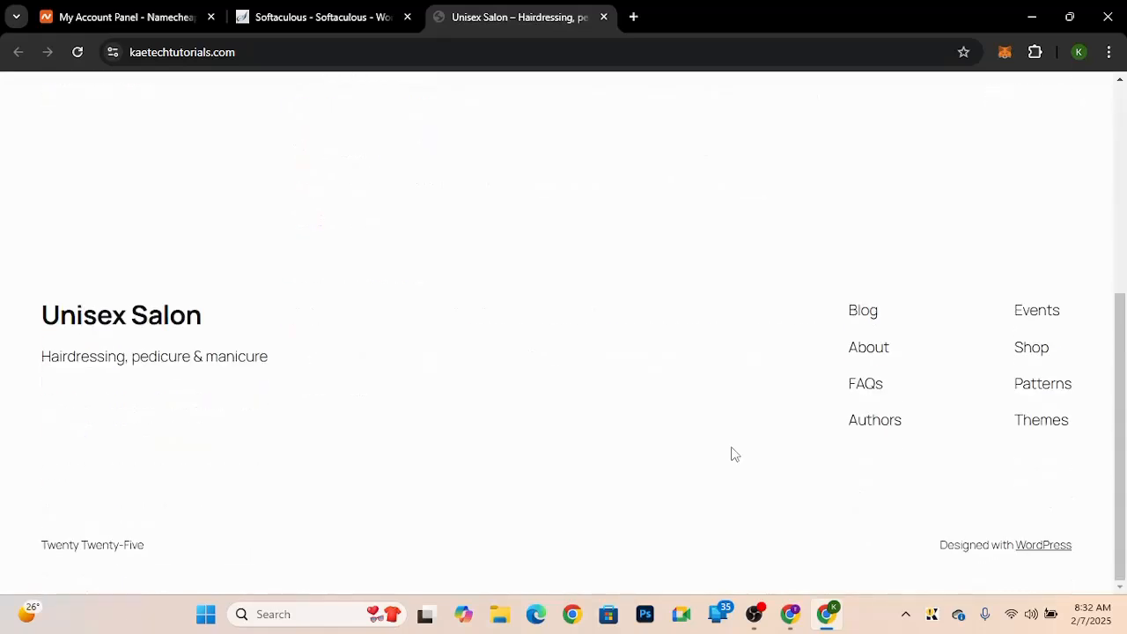
scroll(735, 454, up, 5)
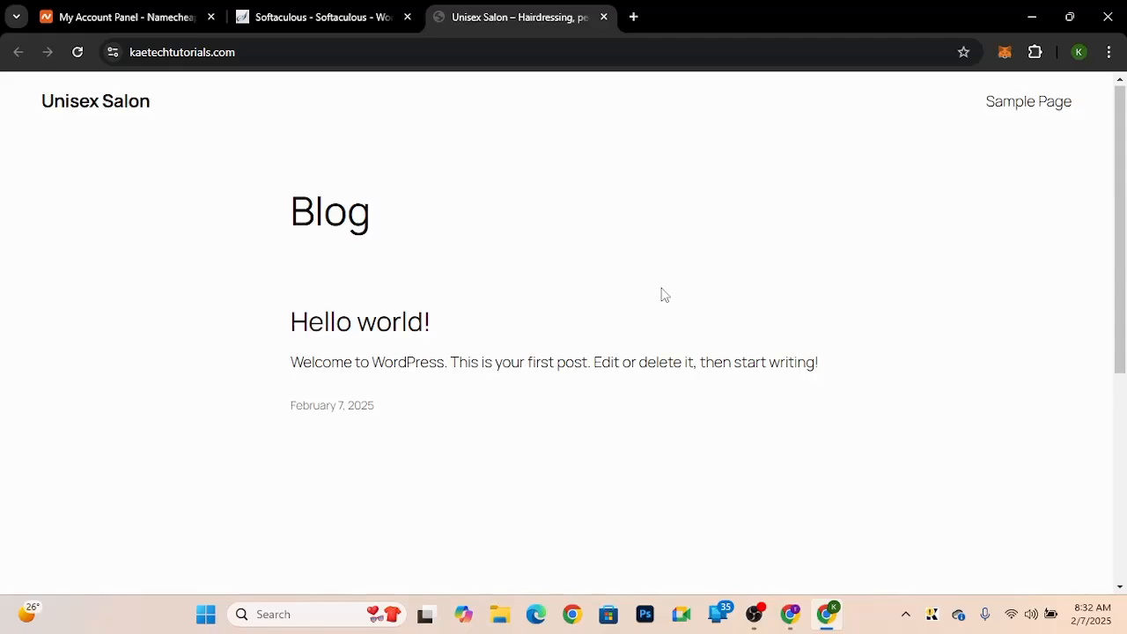
Step: Open the WordPress admin dashboard through the administrative URL and scroll through it
click(302, 19)
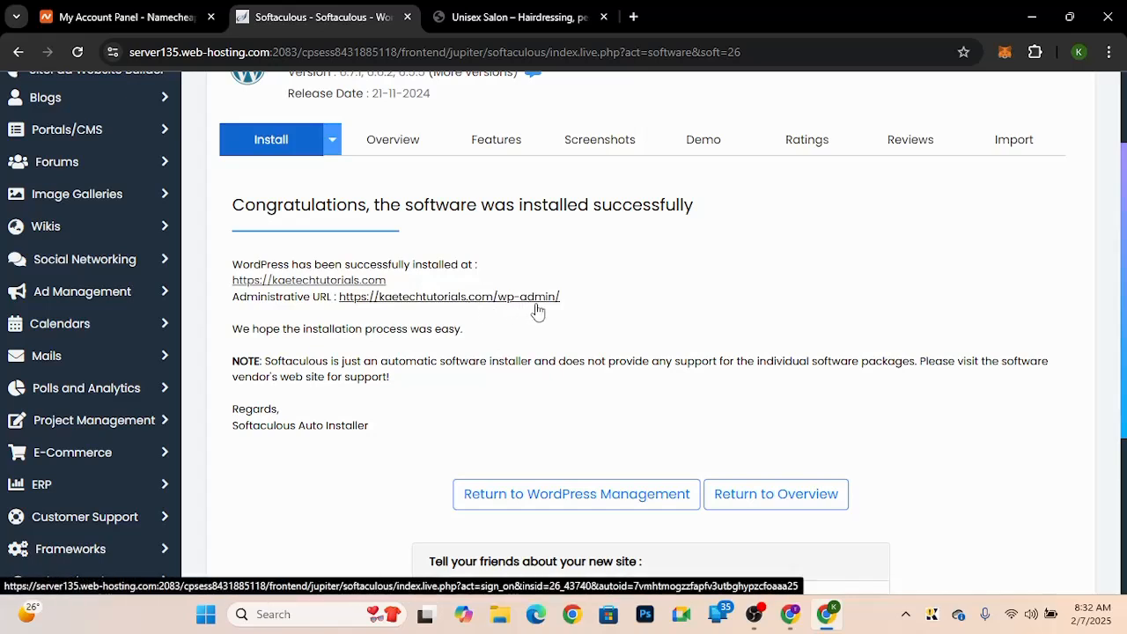
click(476, 300)
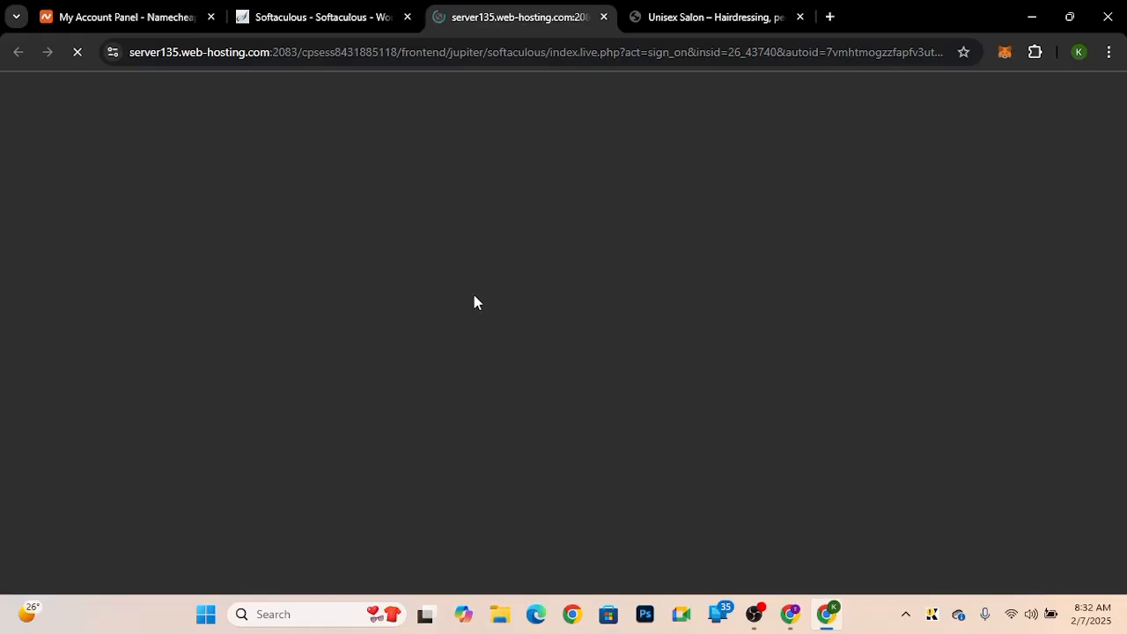
scroll(474, 300, down, 4)
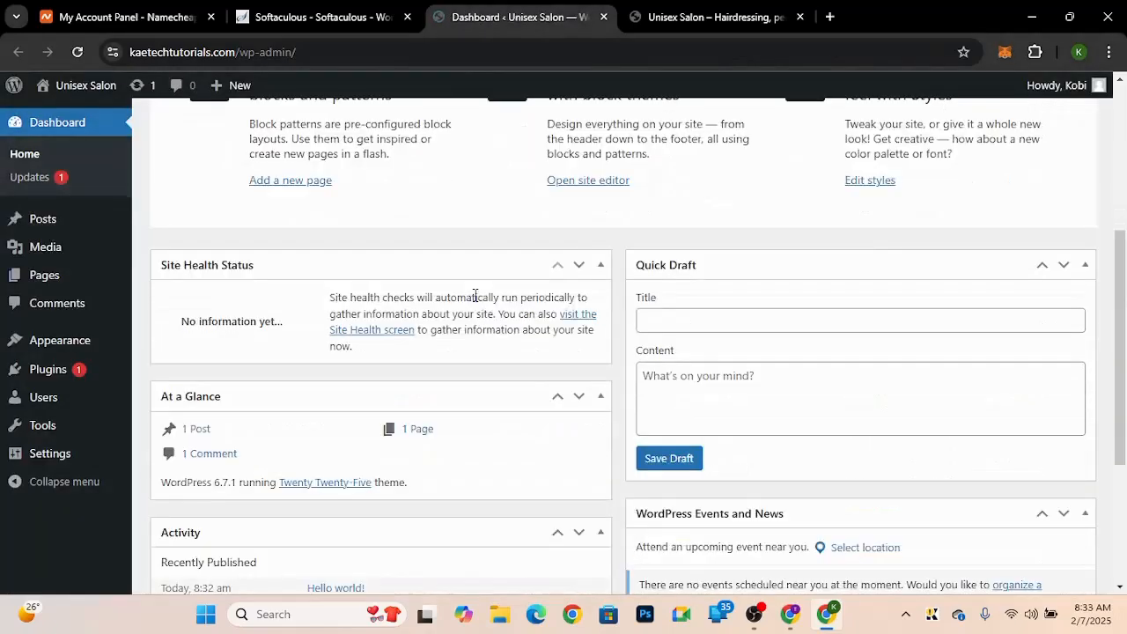
scroll(474, 299, up, 4)
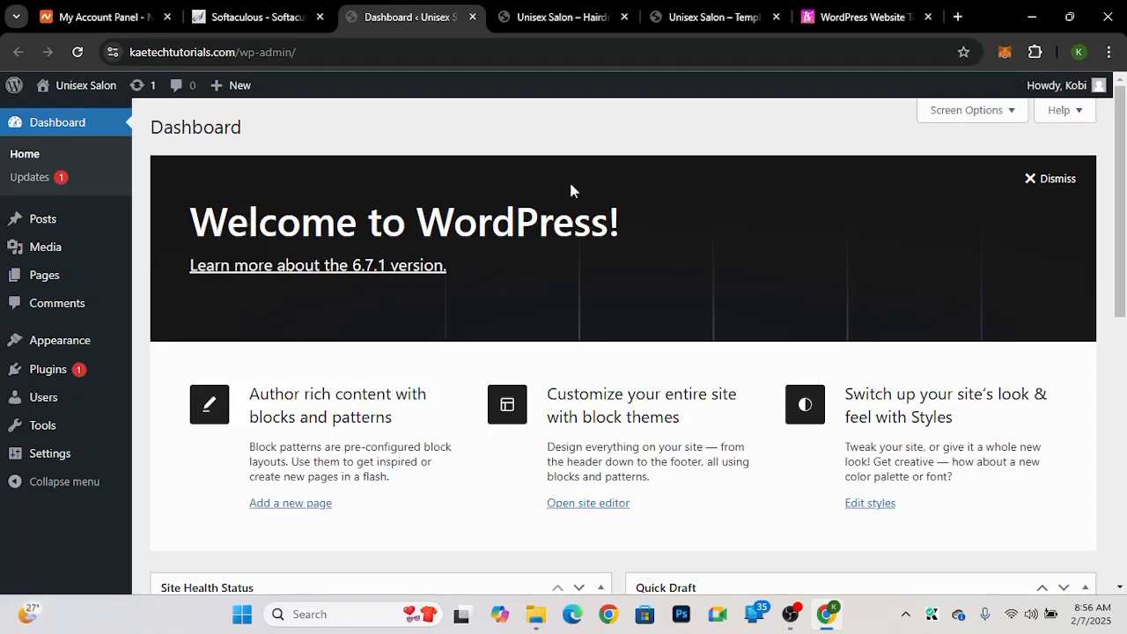
Step: Switch to the Unisex Salon template demo tab
click(693, 26)
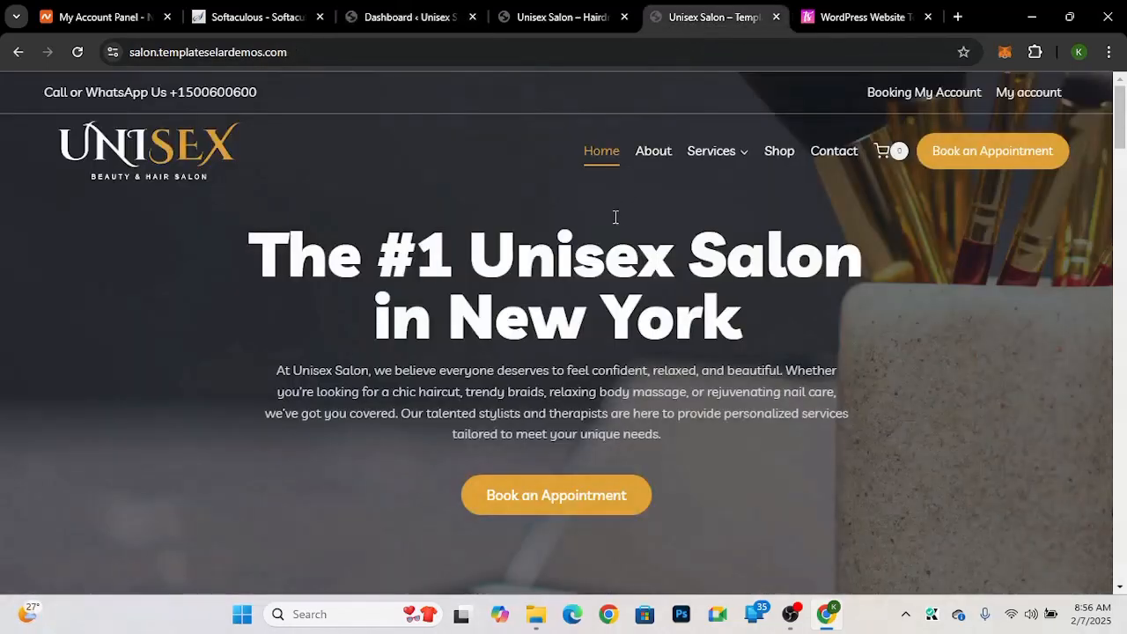
Step: Scroll through the Unisex Salon template demo and the templateselar template listing
drag(1122, 104, 1074, 134)
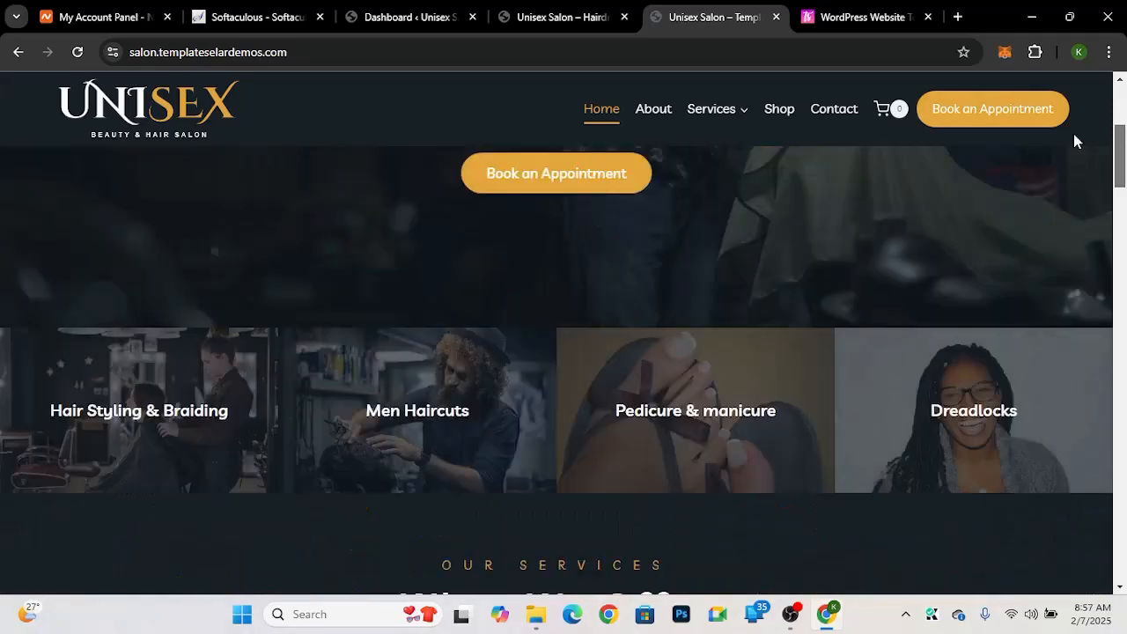
key(ctrl+Tab)
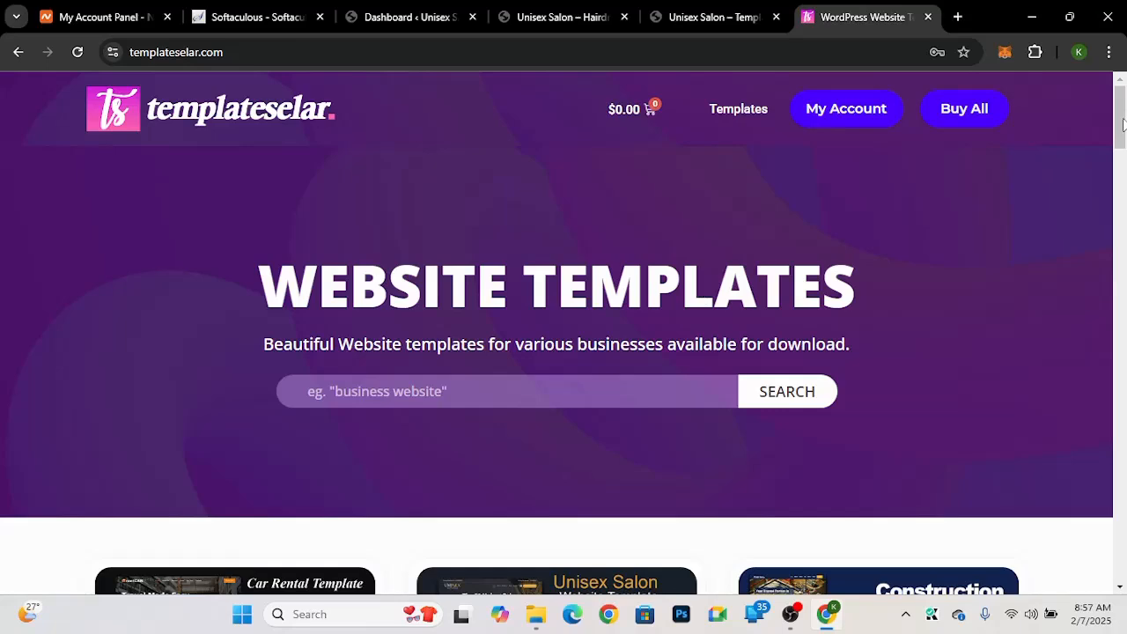
drag(1123, 124, 1123, 180)
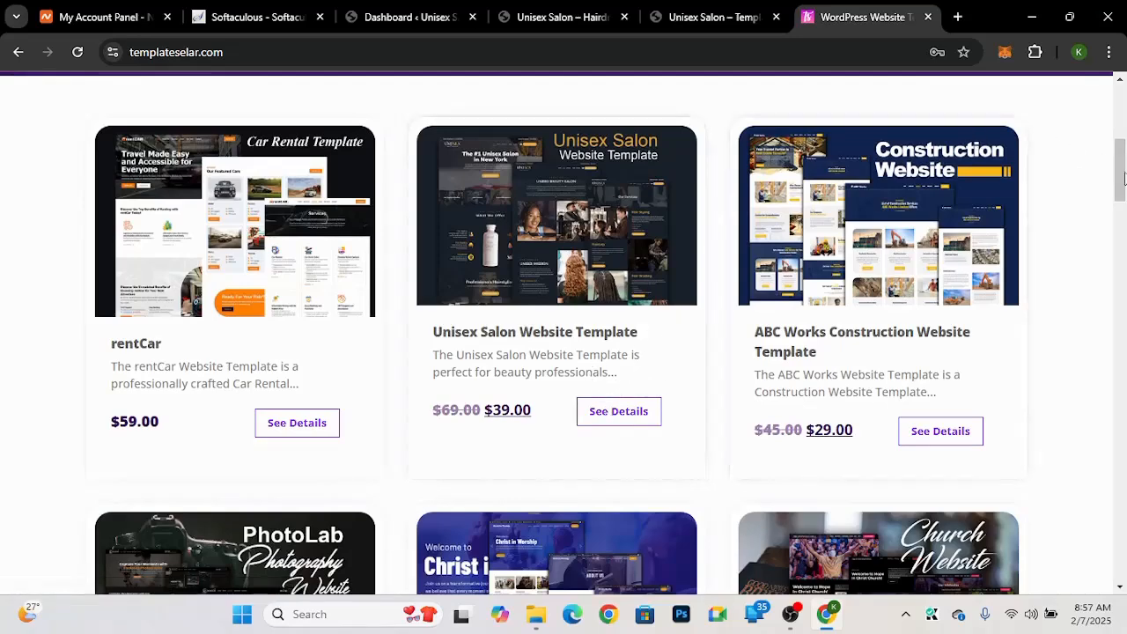
scroll(1124, 178, up, 5)
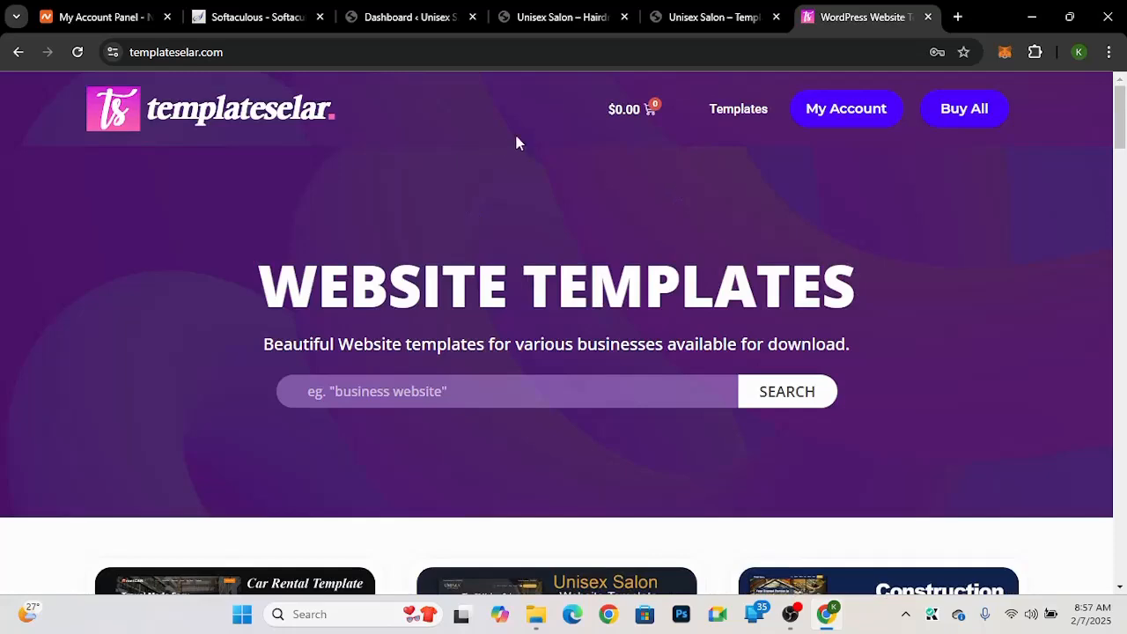
Step: Close the templateselar, Softaculous and Namecheap account tabs, keeping the WordPress dashboard open
click(929, 17)
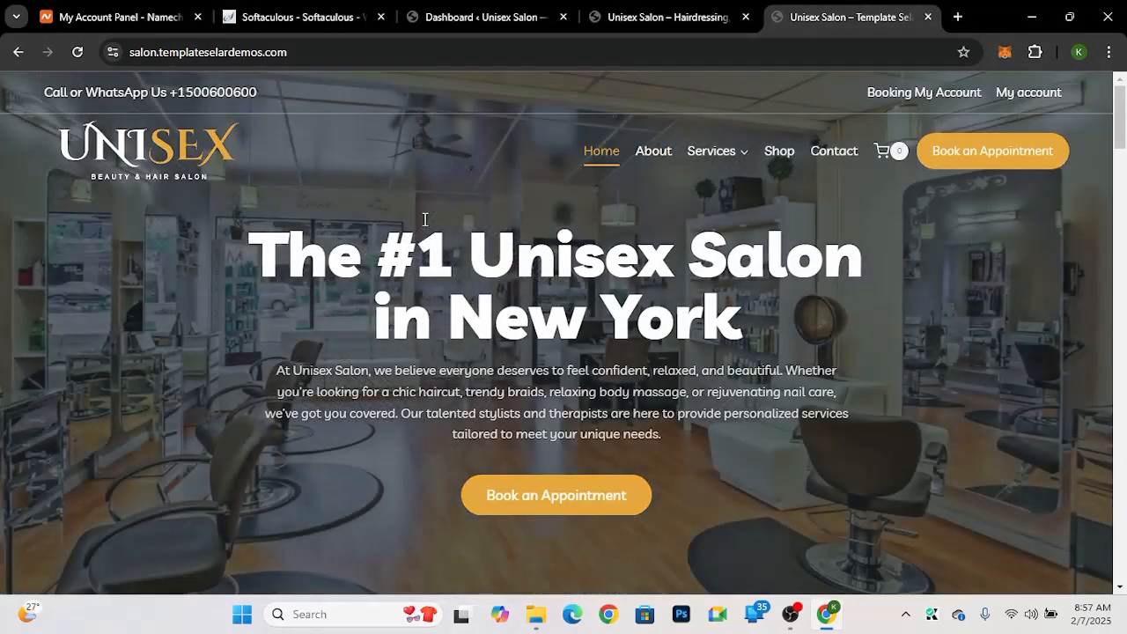
click(473, 17)
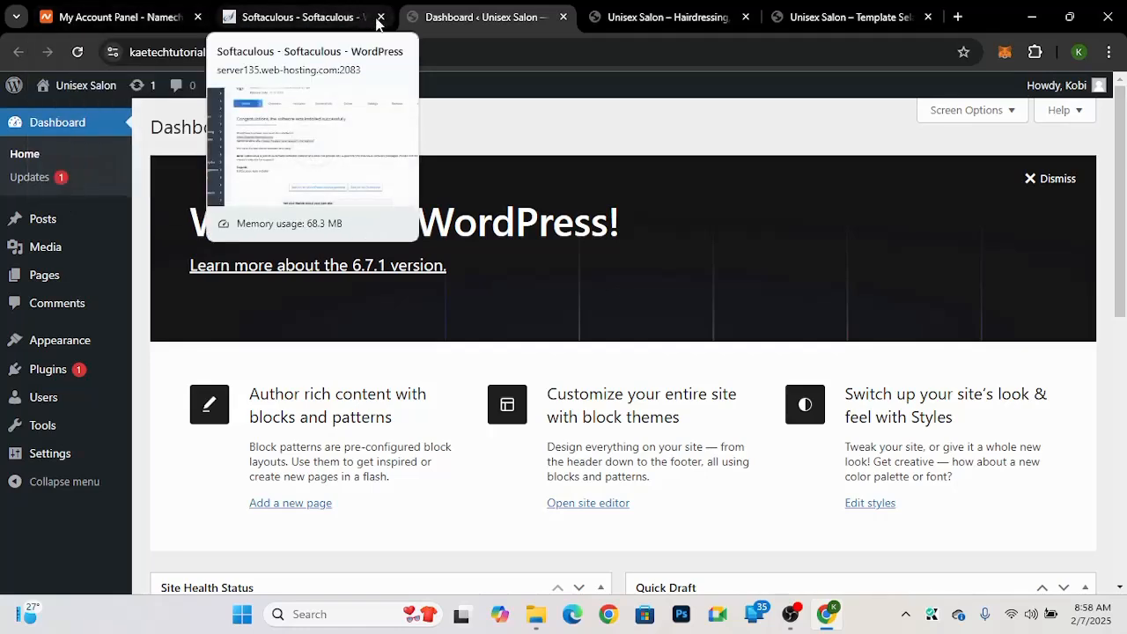
click(381, 18)
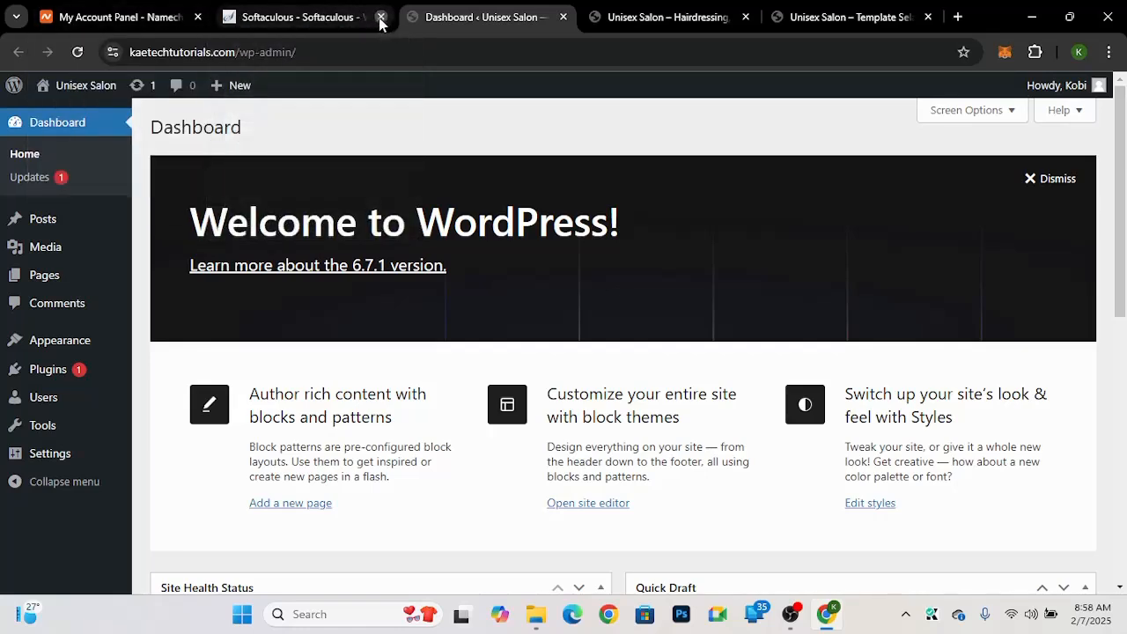
click(199, 18)
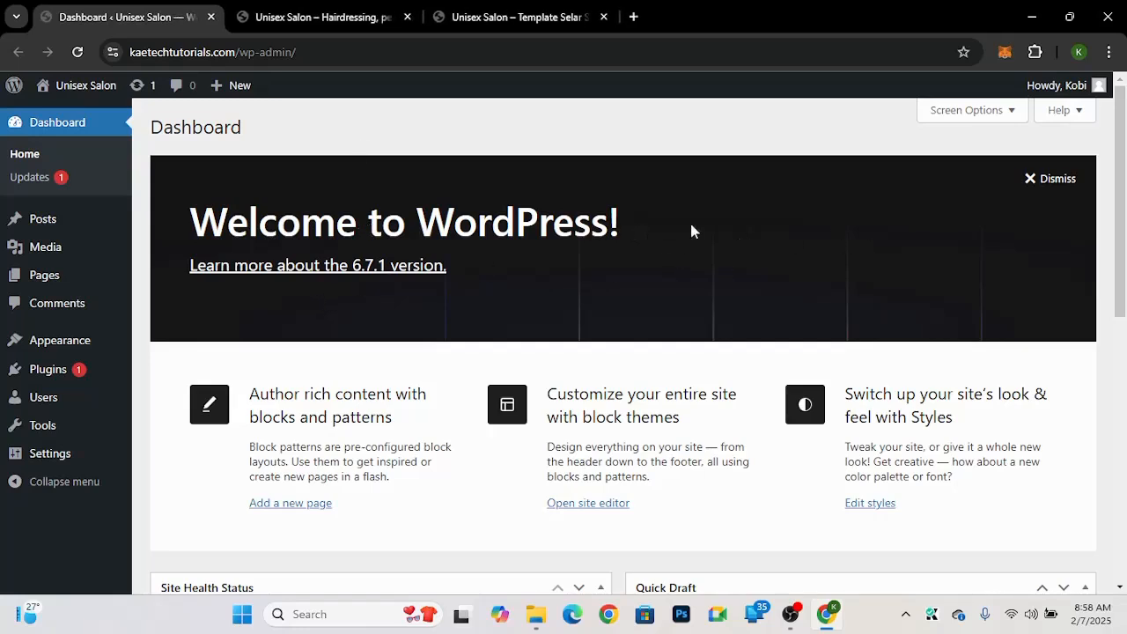
Step: Dismiss the Welcome to WordPress panel on the dashboard
click(1053, 180)
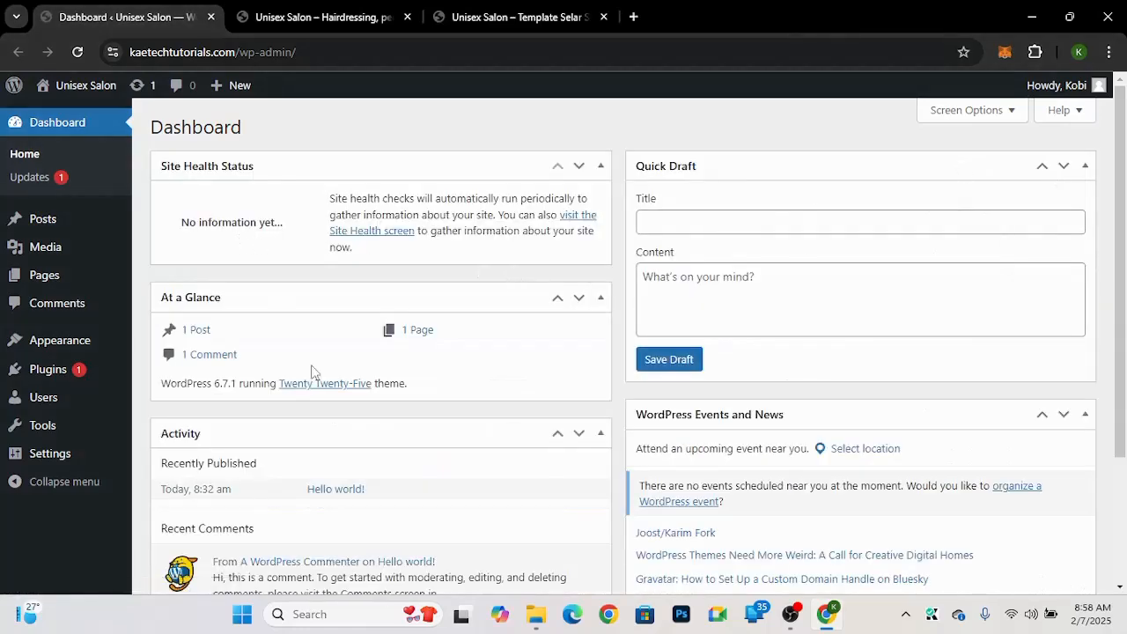
scroll(310, 371, down, 2)
scroll(311, 371, up, 2)
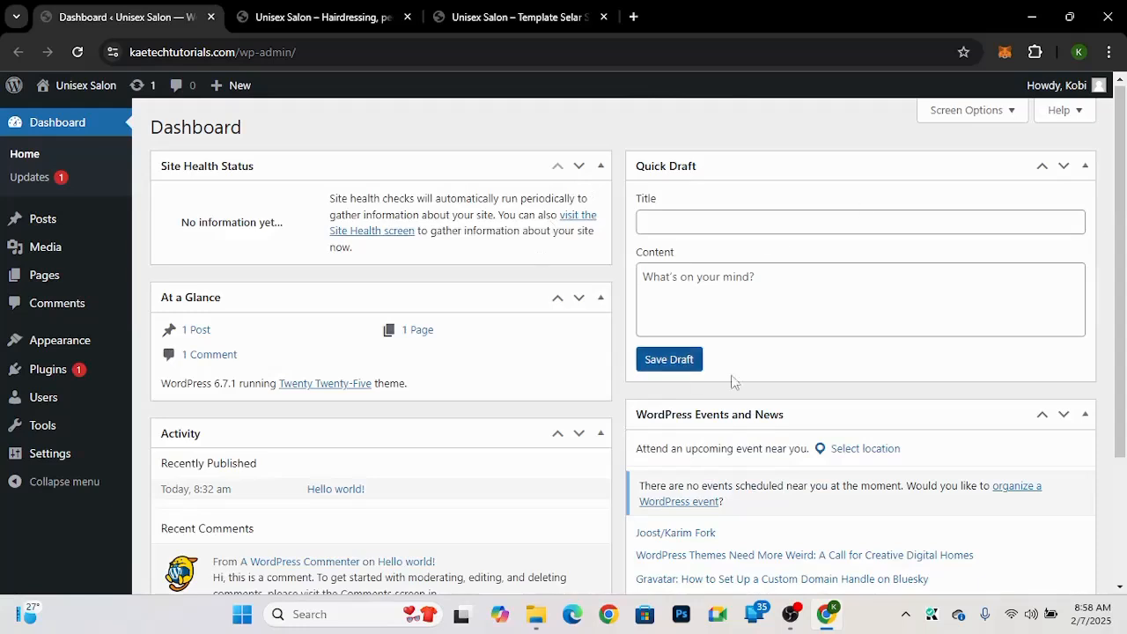
Step: Hide the Site Health Status, At a Glance, Activity, Quick Draft and WordPress Events and News dashboard boxes via Screen Options
click(993, 118)
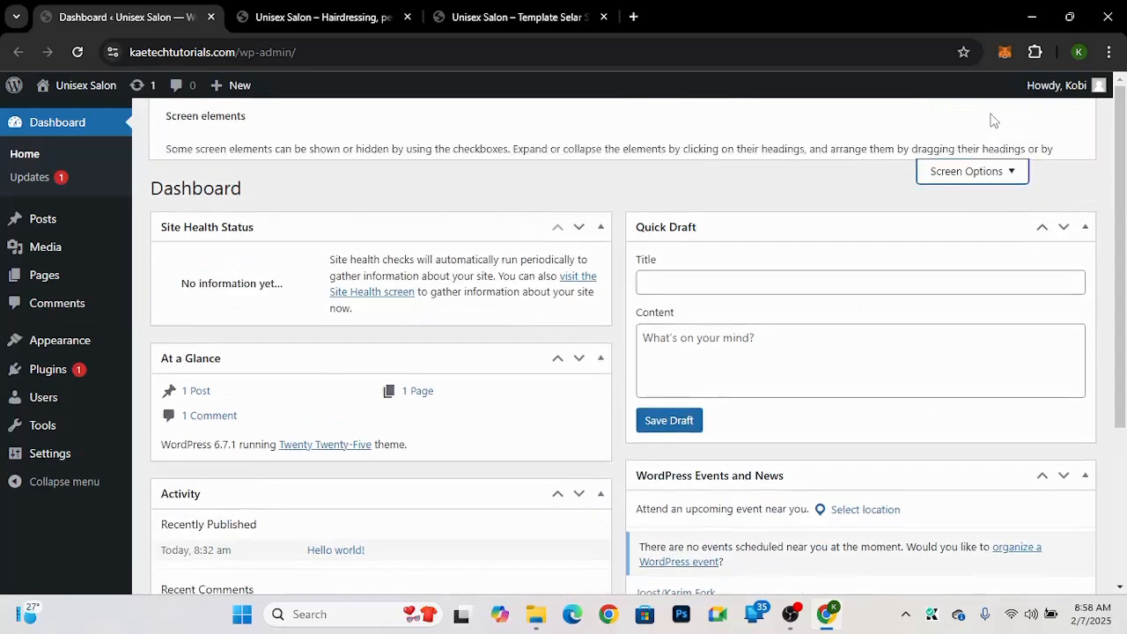
click(174, 201)
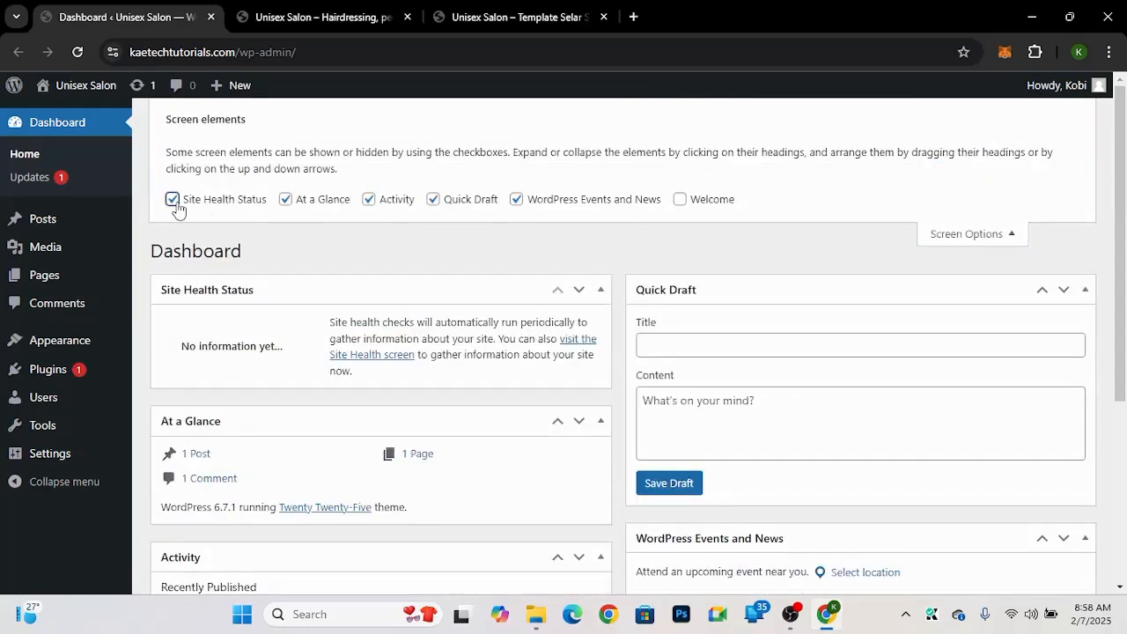
click(285, 200)
click(369, 200)
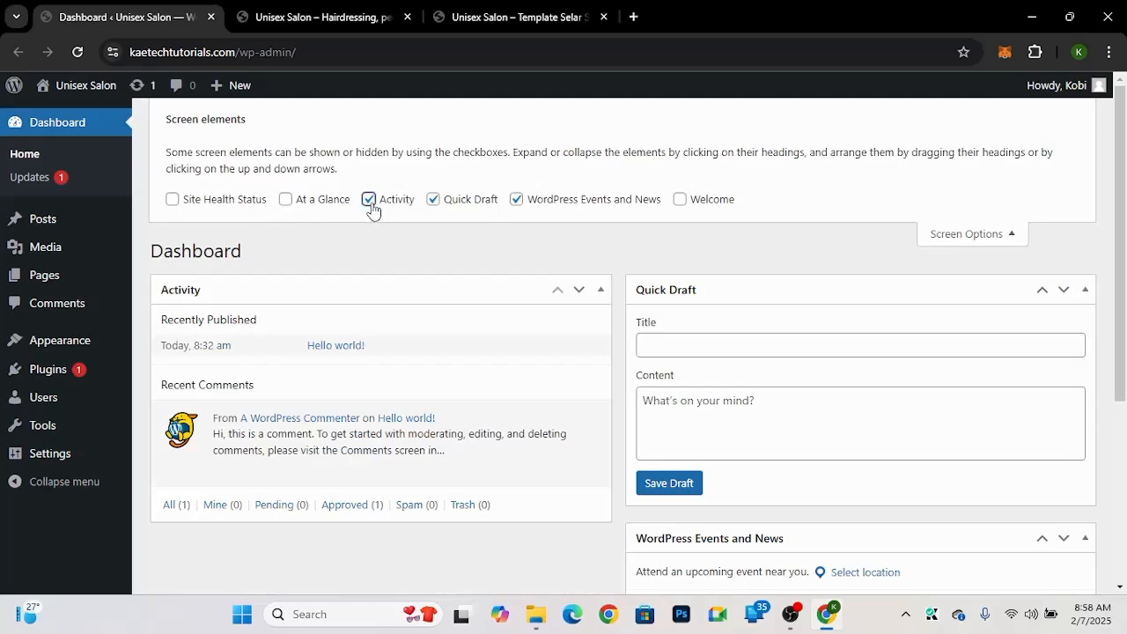
click(433, 201)
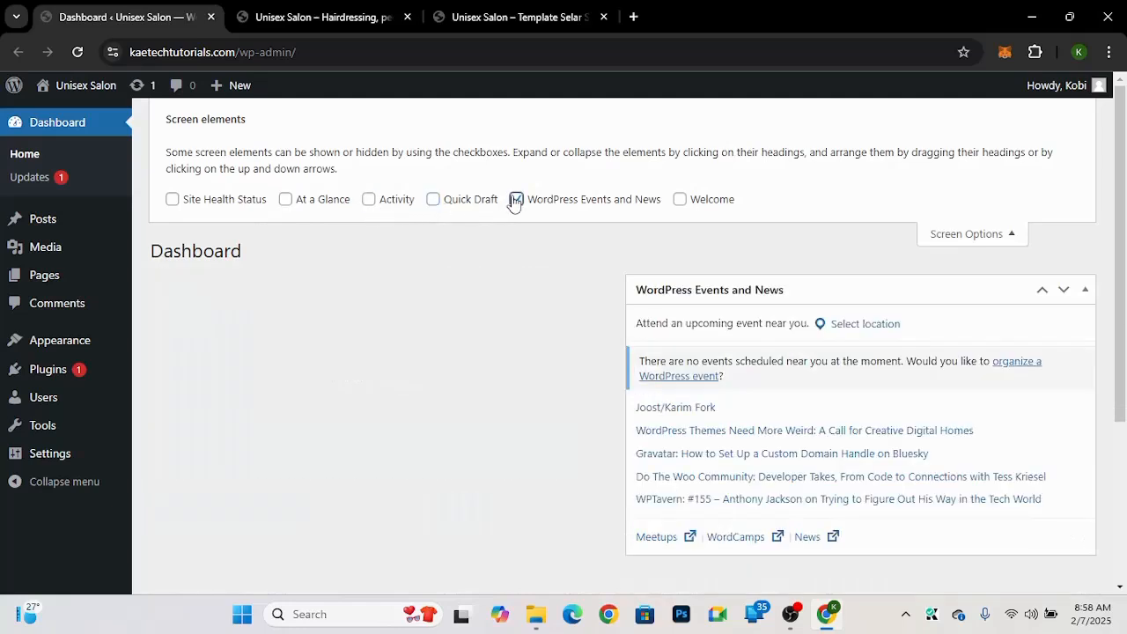
click(516, 200)
click(966, 235)
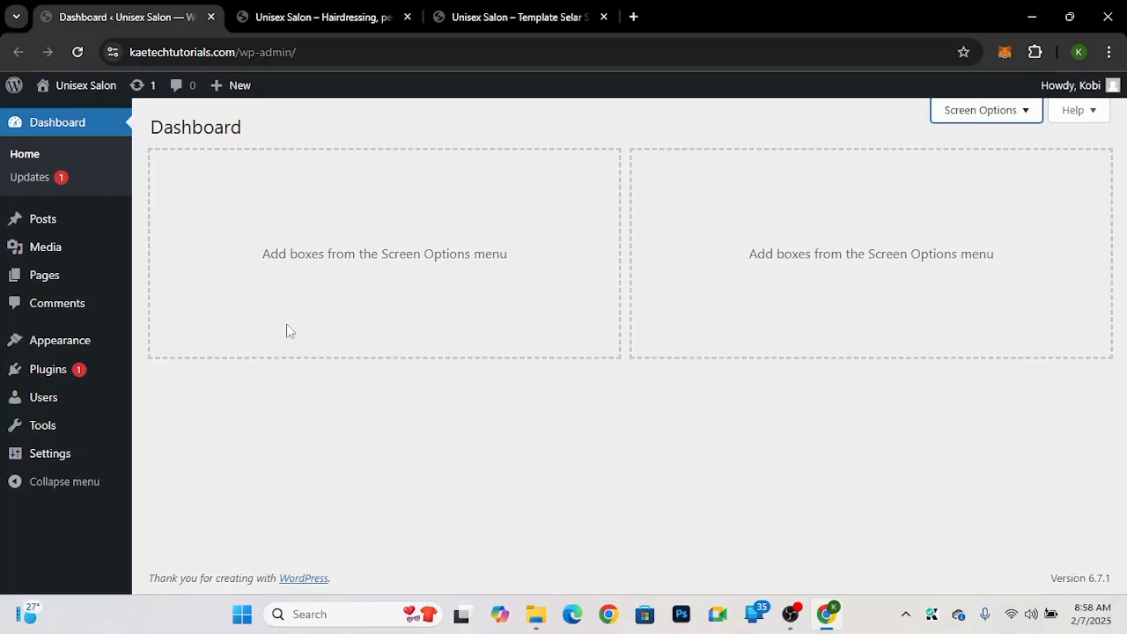
Step: Set the permalink structure to Post name and save the changes
mouse_move(38, 449)
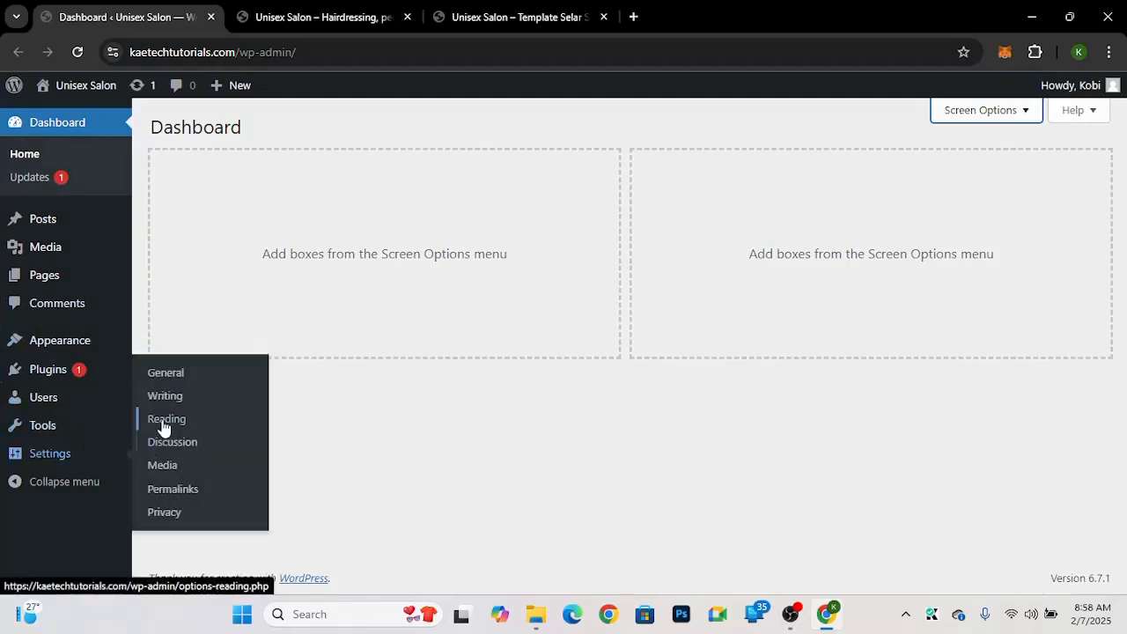
click(169, 490)
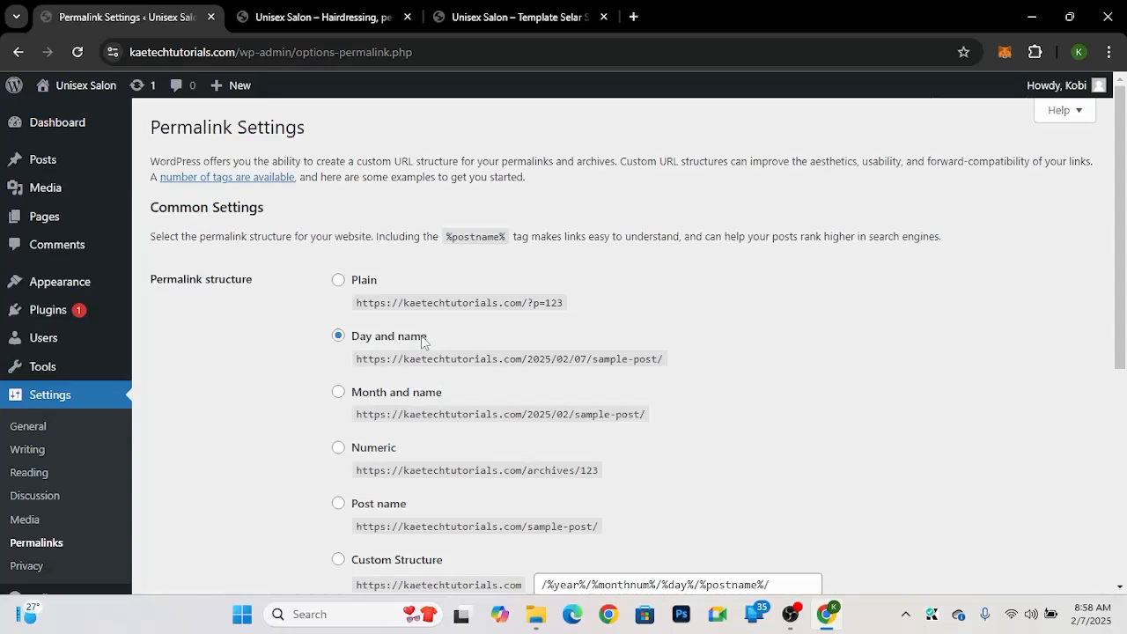
scroll(448, 340, down, 3)
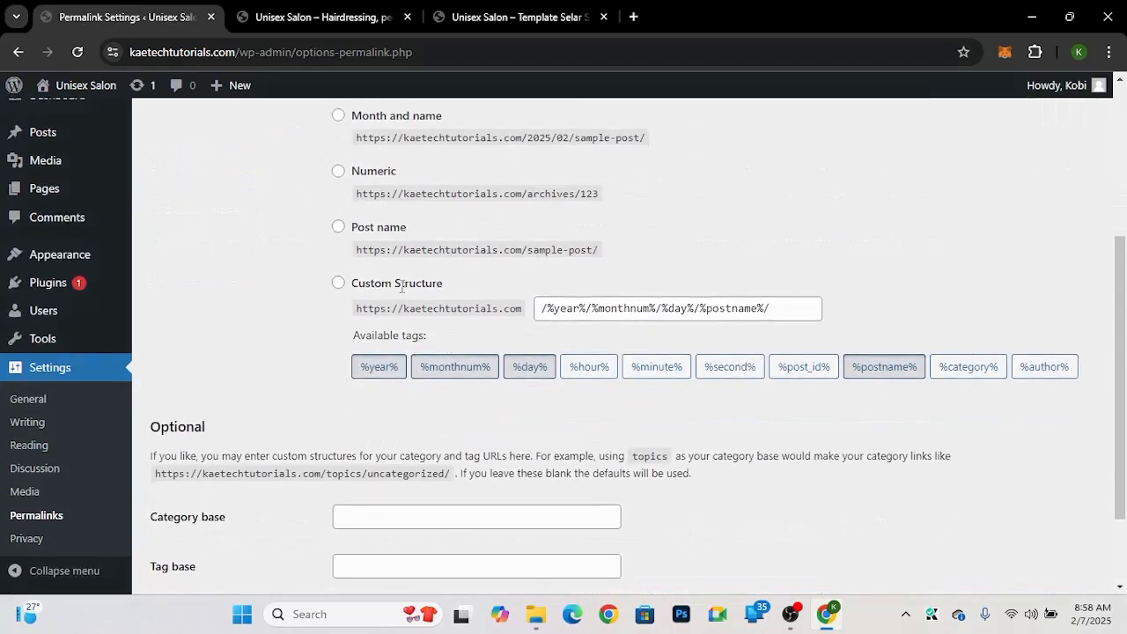
click(339, 231)
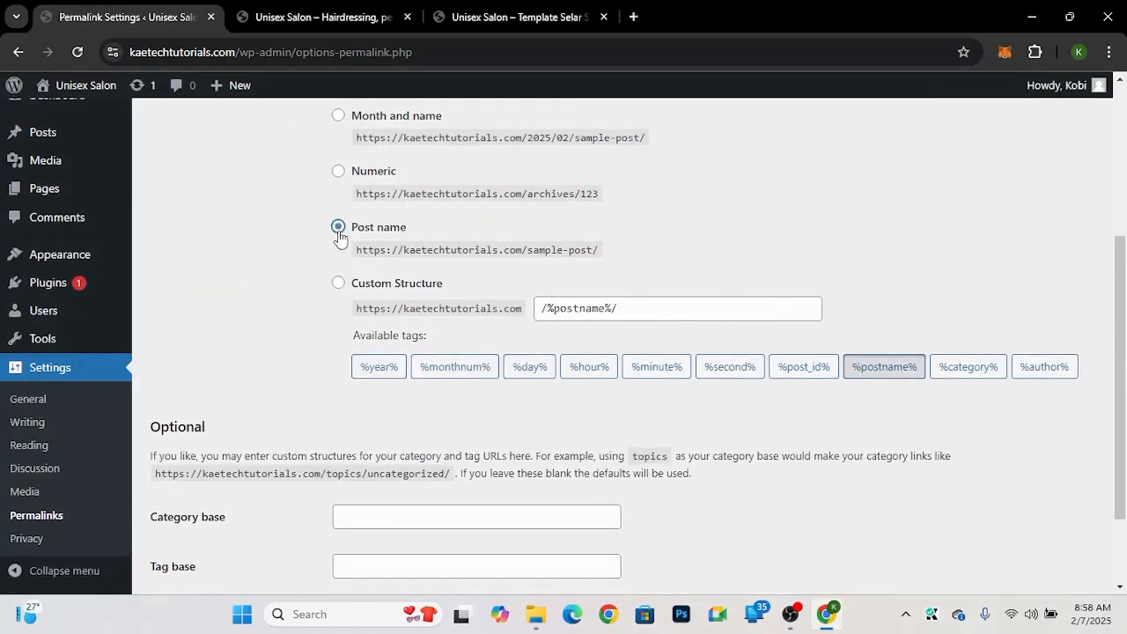
scroll(255, 278, up, 1)
scroll(255, 279, up, 1)
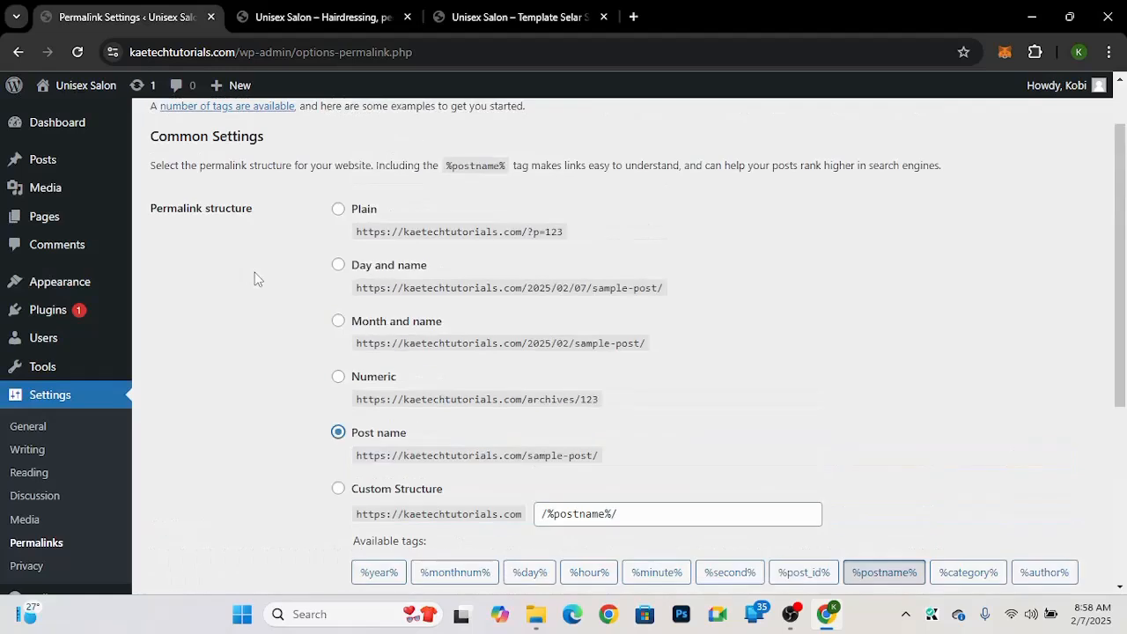
scroll(255, 278, down, 1)
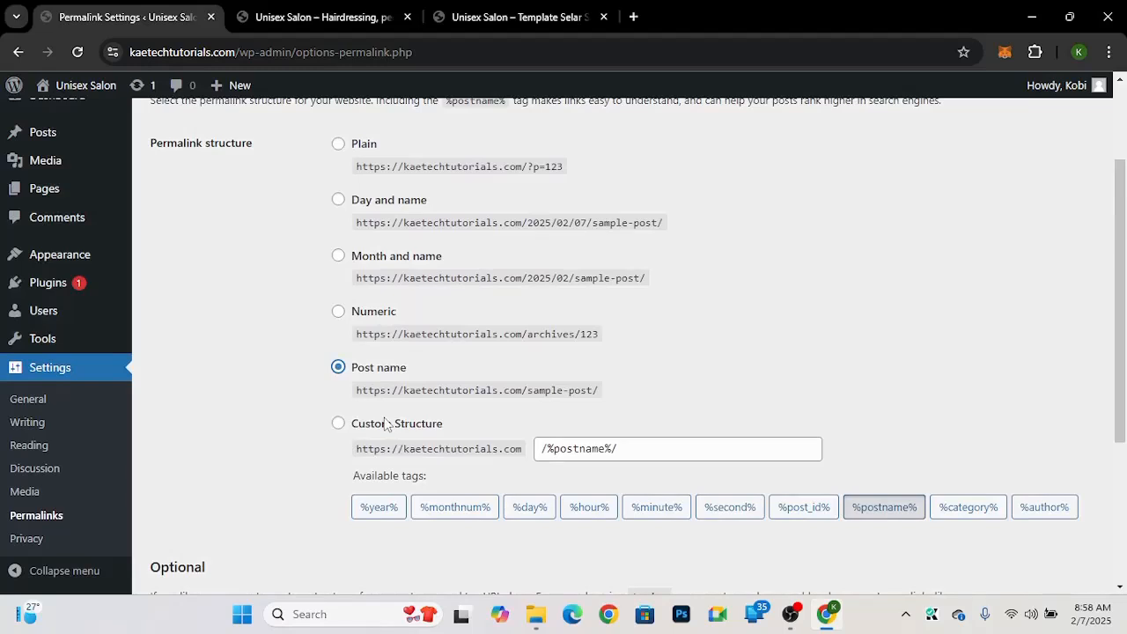
scroll(225, 392, down, 3)
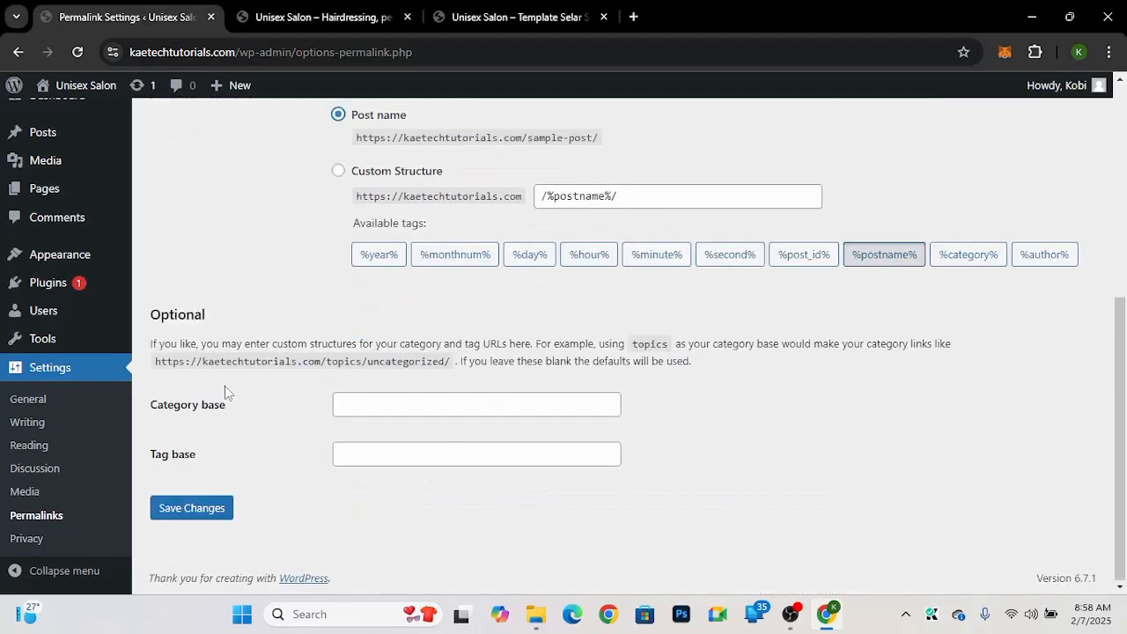
click(198, 509)
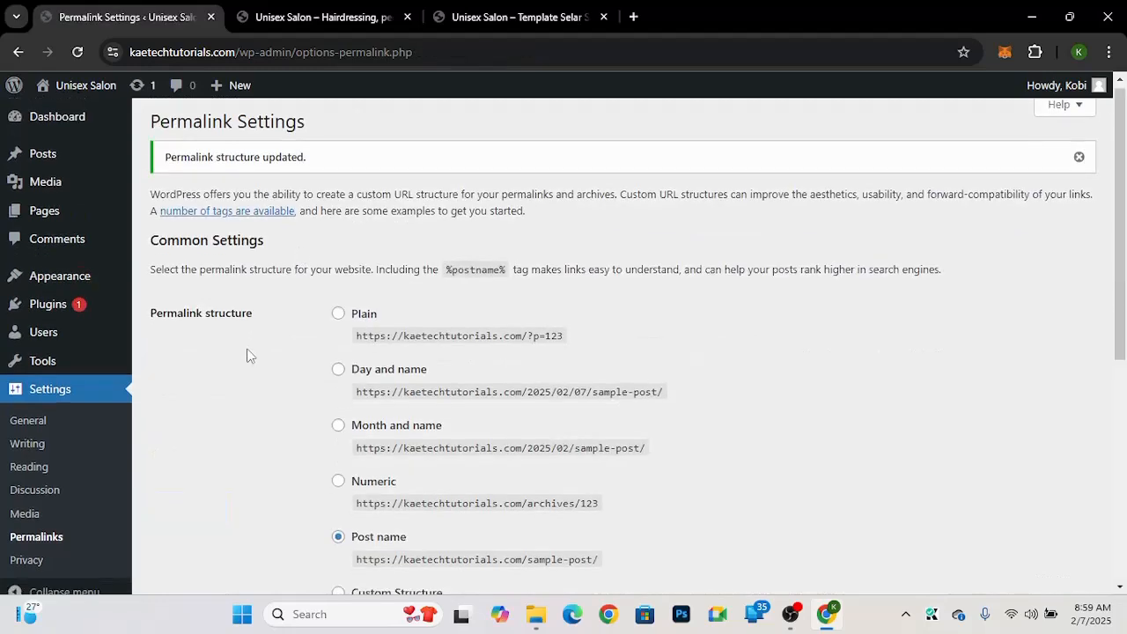
Step: In General Settings, enable Anyone can register, keep Subscriber as the default role, and save the changes
scroll(247, 354, down, 3)
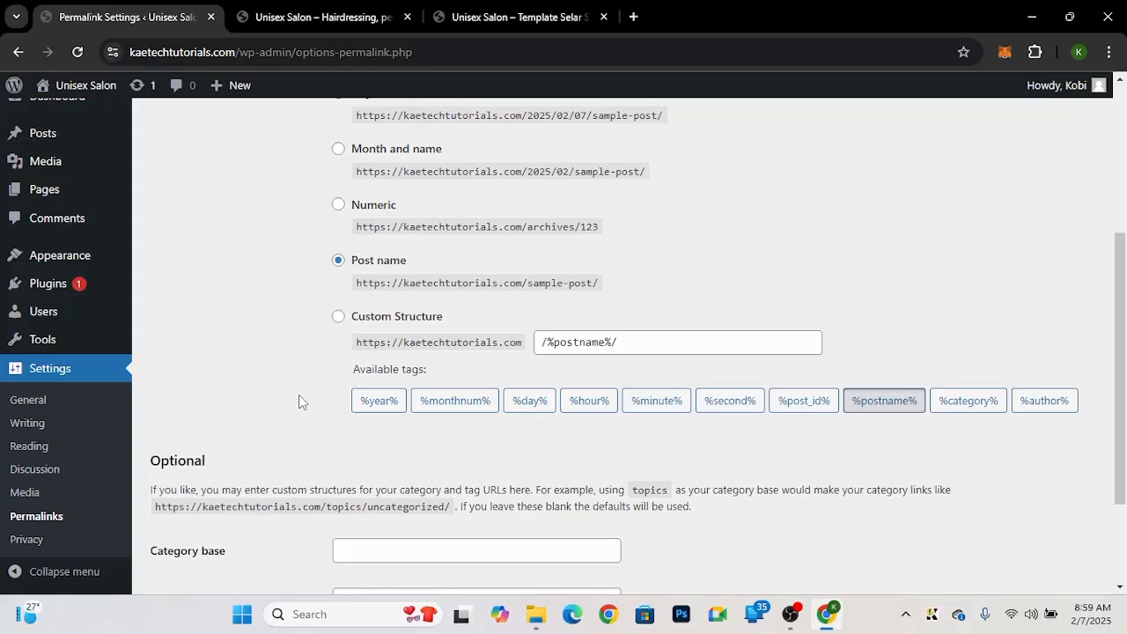
click(30, 403)
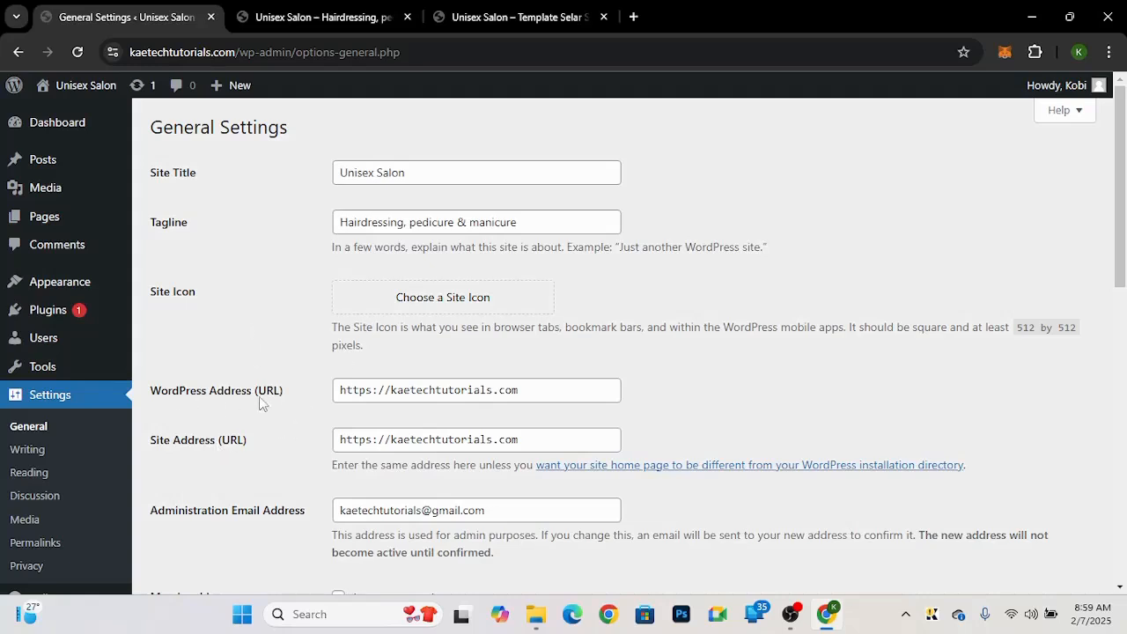
scroll(293, 485, down, 3)
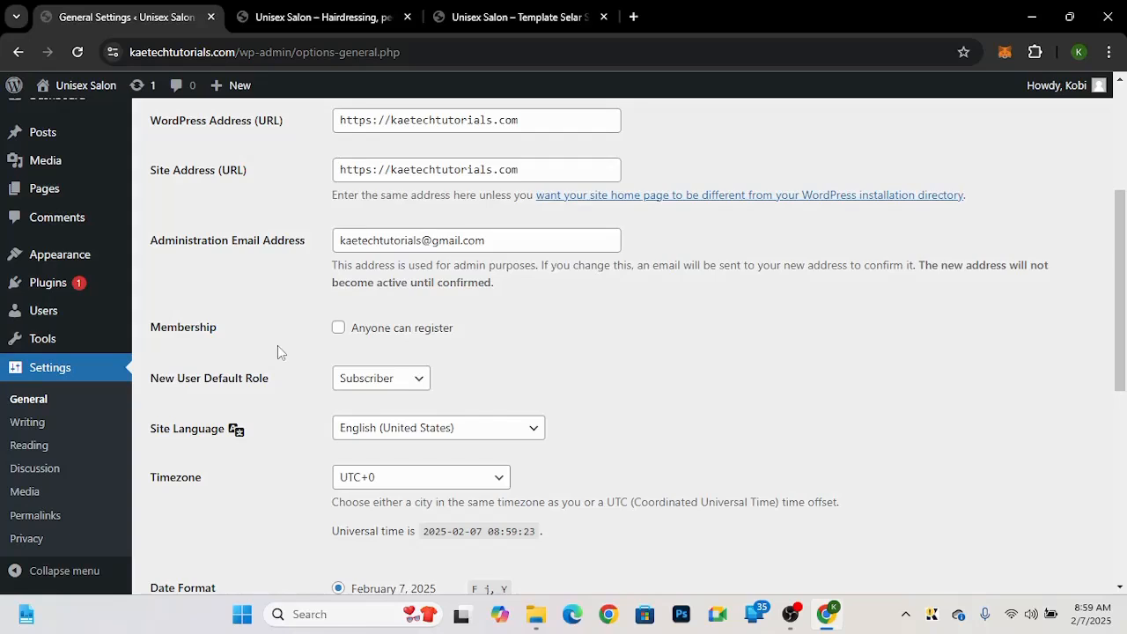
click(340, 333)
click(420, 380)
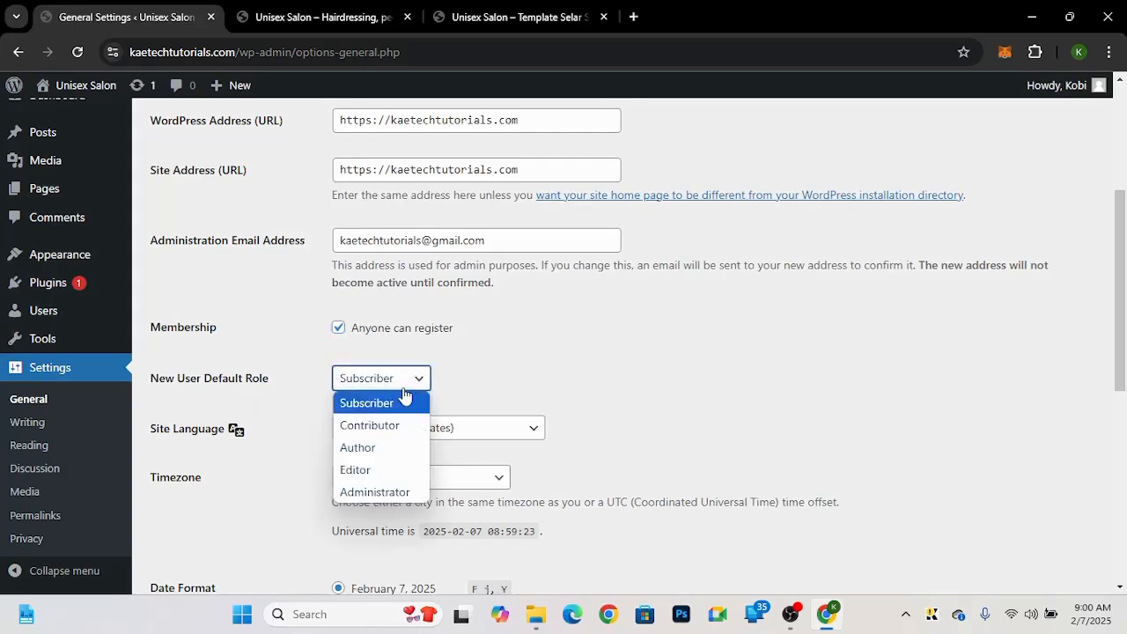
click(467, 375)
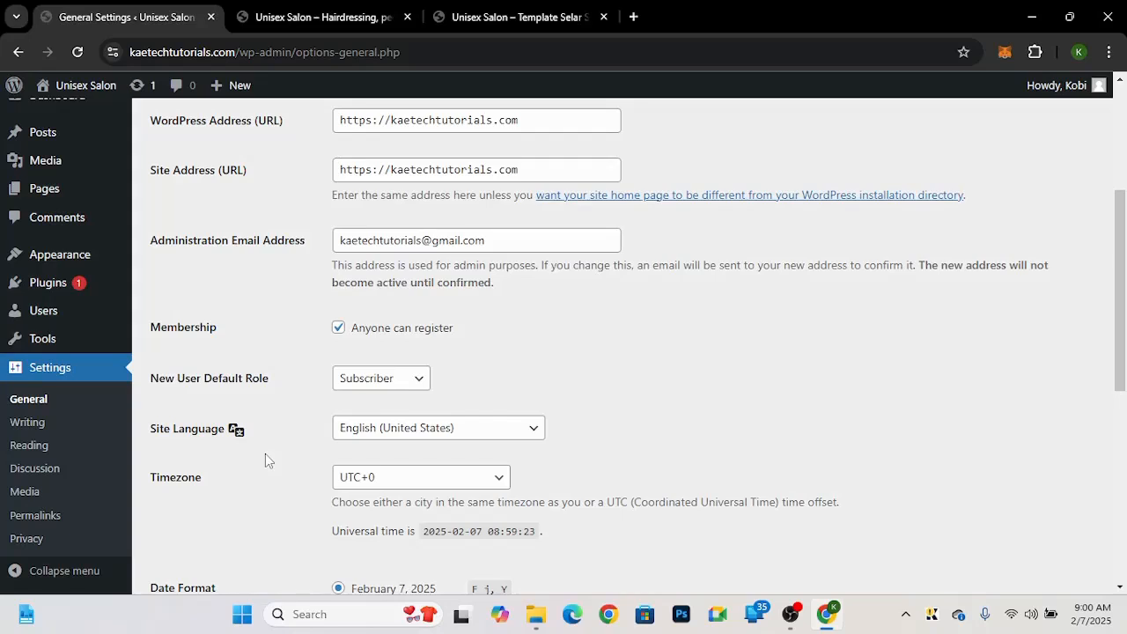
scroll(265, 454, down, 1)
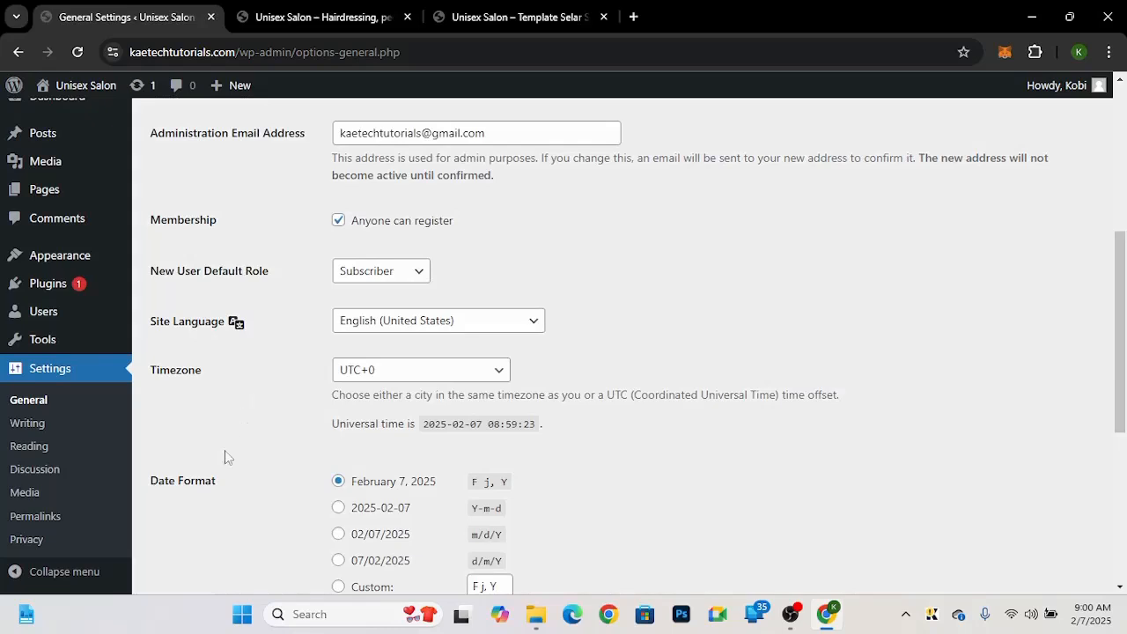
scroll(211, 508, down, 4)
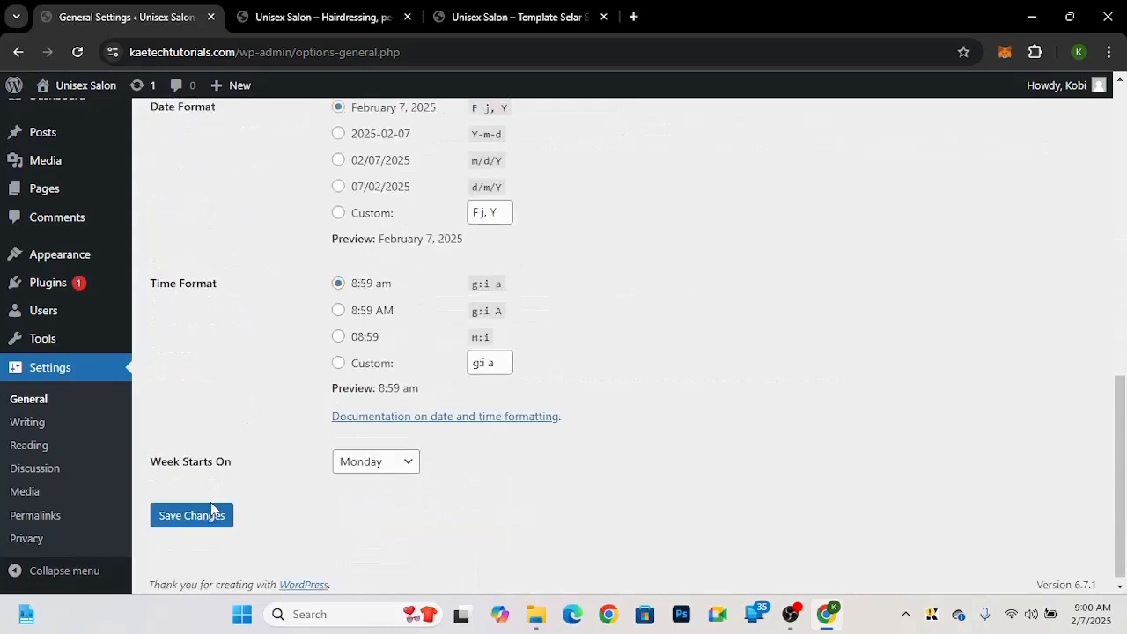
click(174, 514)
click(177, 511)
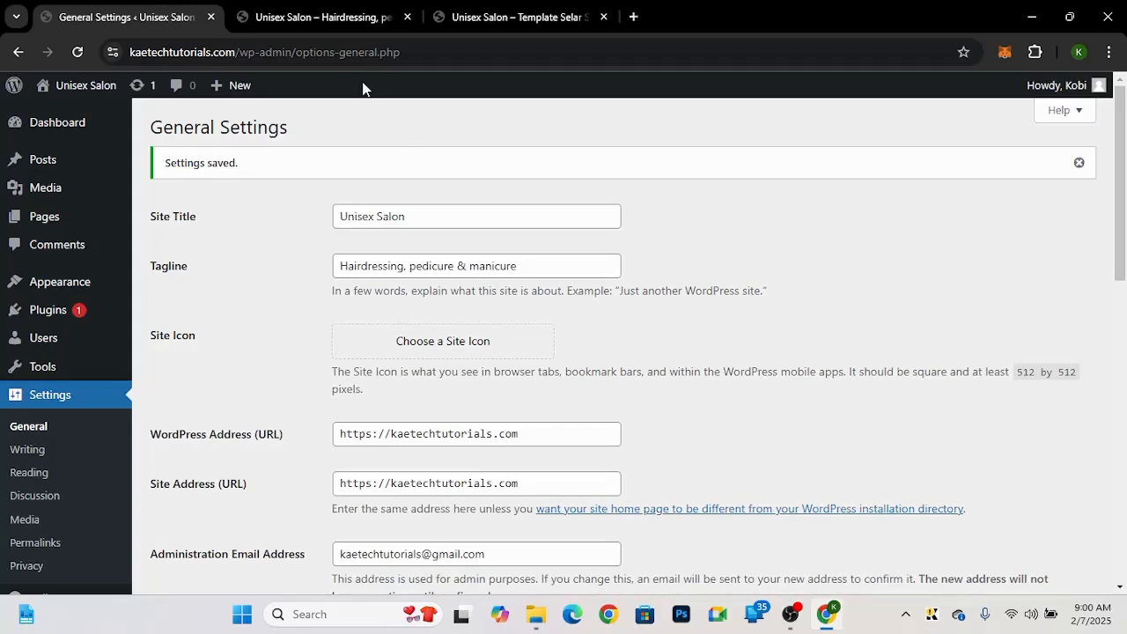
Step: Preview the live site's front page and return to the admin settings
click(332, 15)
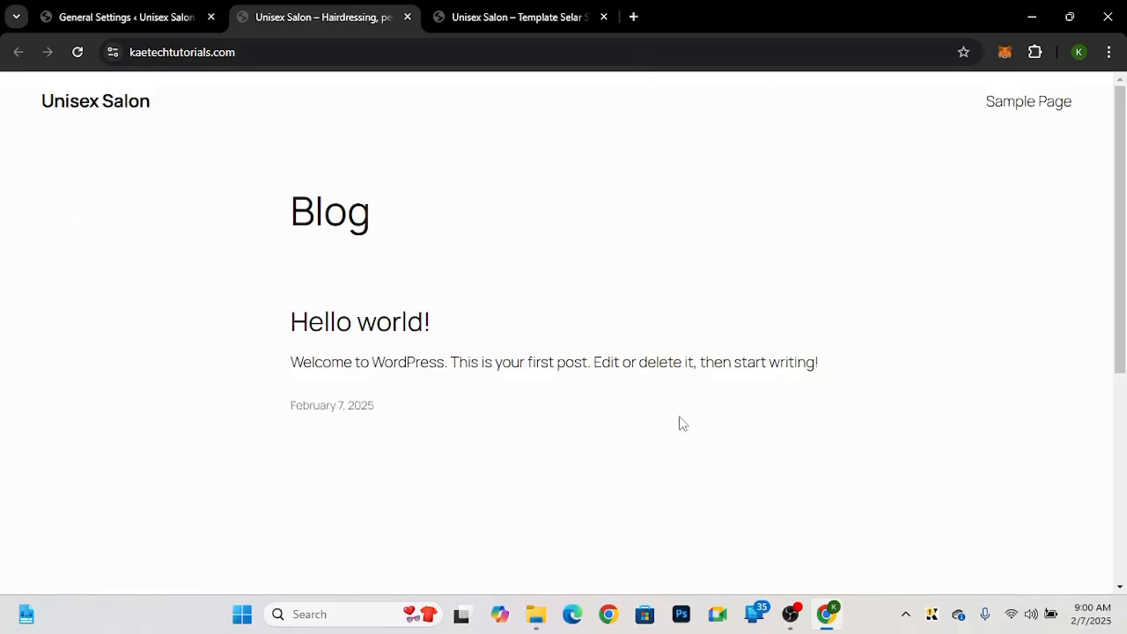
click(109, 18)
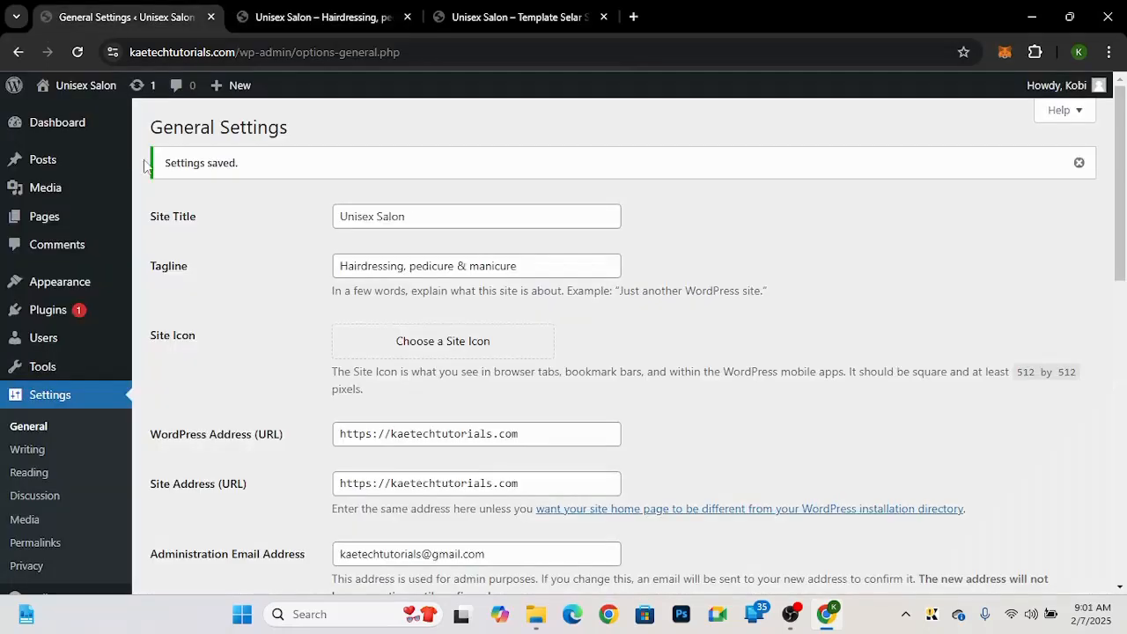
Step: Open the Themes page under Appearance
mouse_move(63, 286)
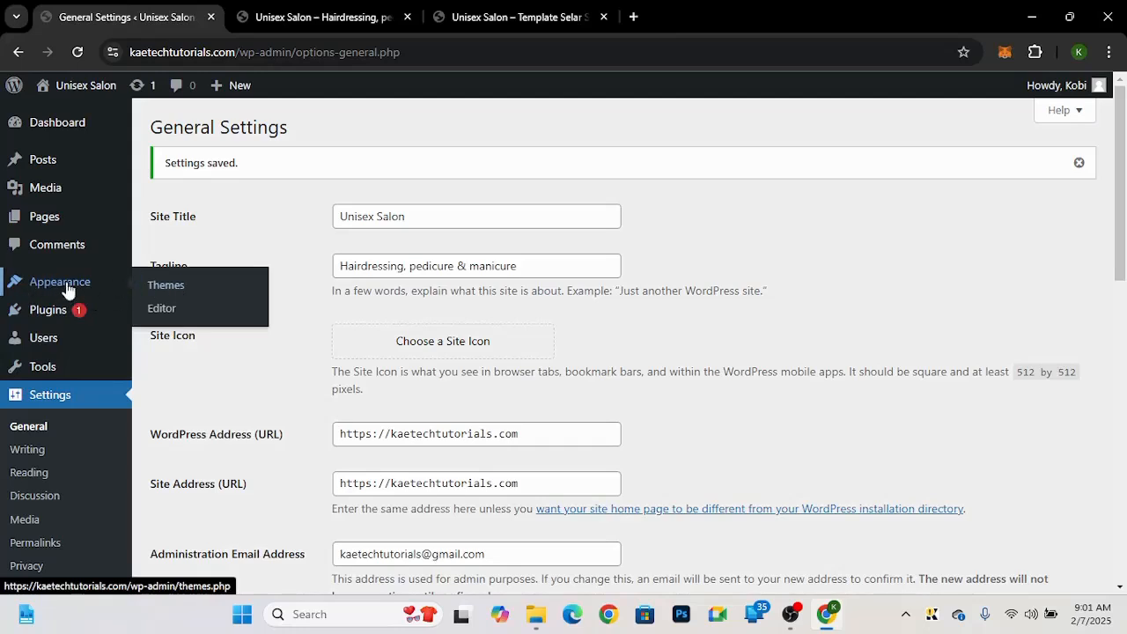
click(178, 292)
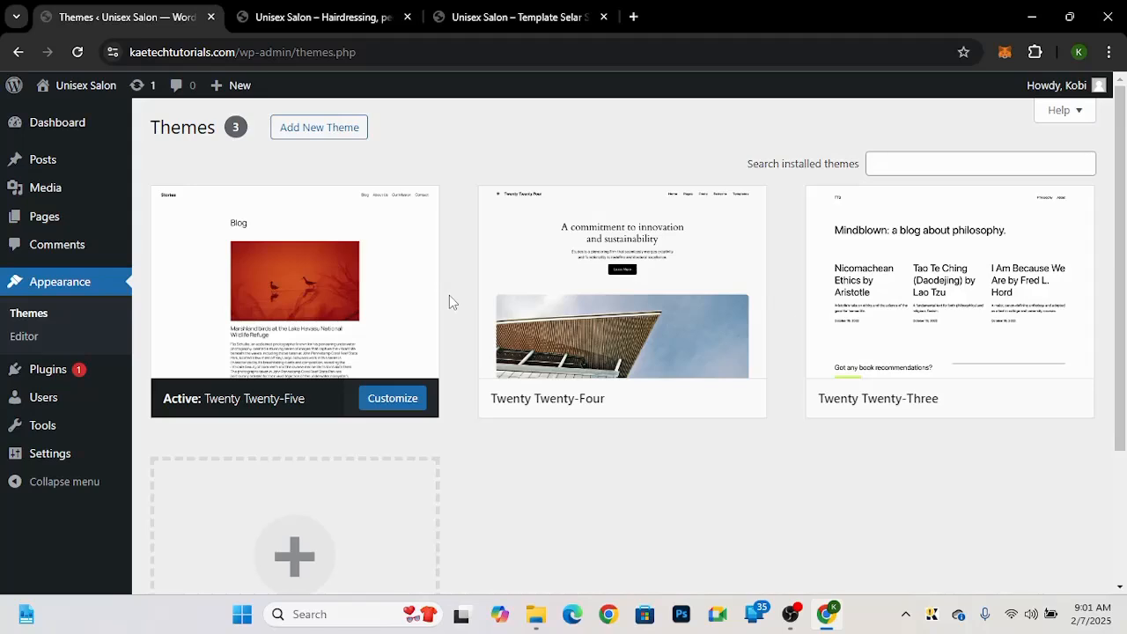
Step: Install and activate the Kadence theme from the Add Themes library
click(331, 130)
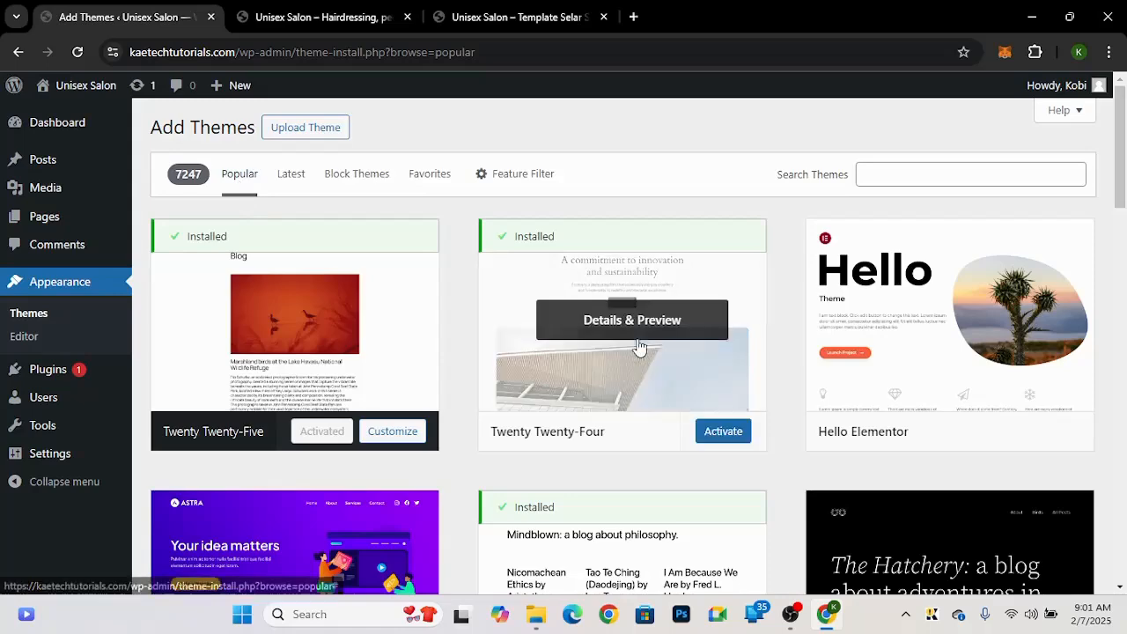
scroll(640, 348, down, 3)
scroll(639, 348, down, 3)
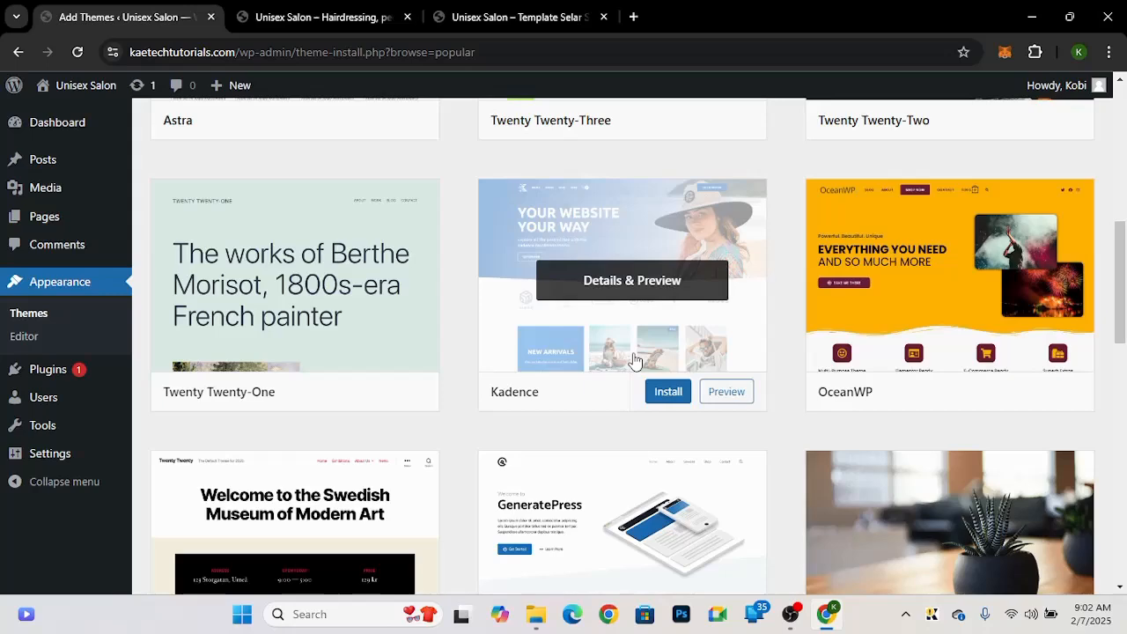
click(524, 16)
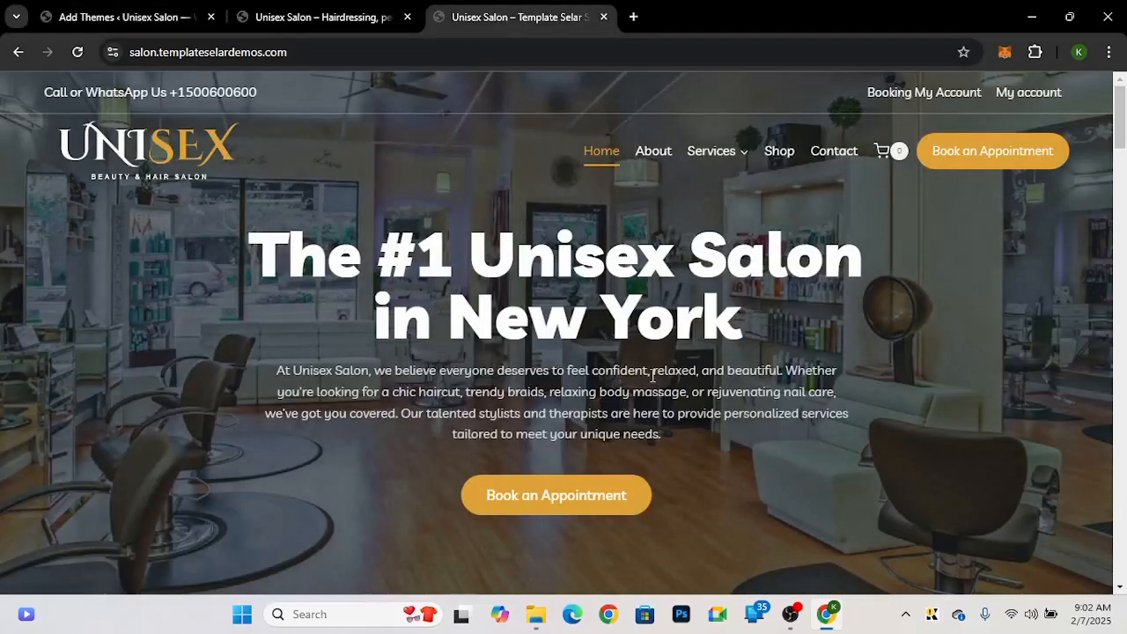
click(149, 17)
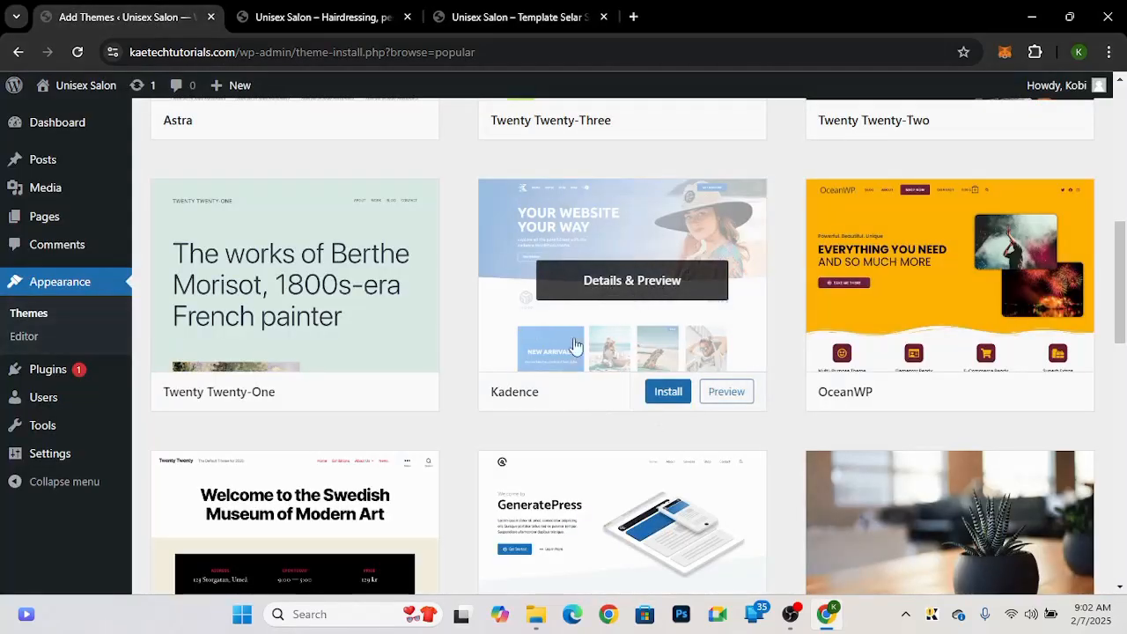
click(668, 393)
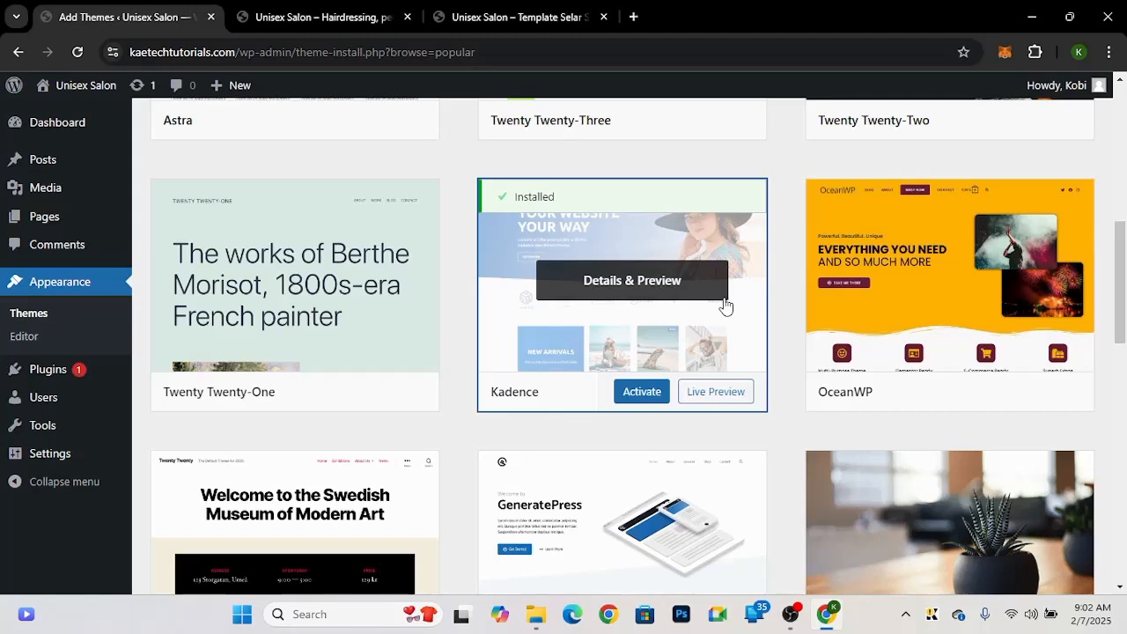
click(644, 394)
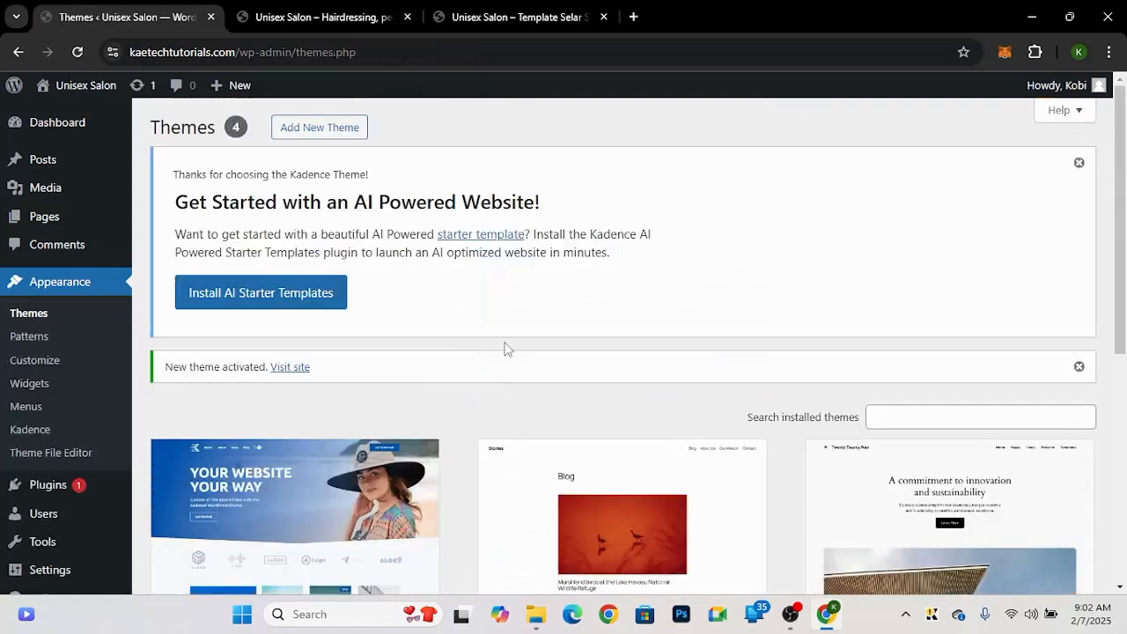
Step: Delete the Twenty Twenty-Three theme
scroll(506, 350, down, 5)
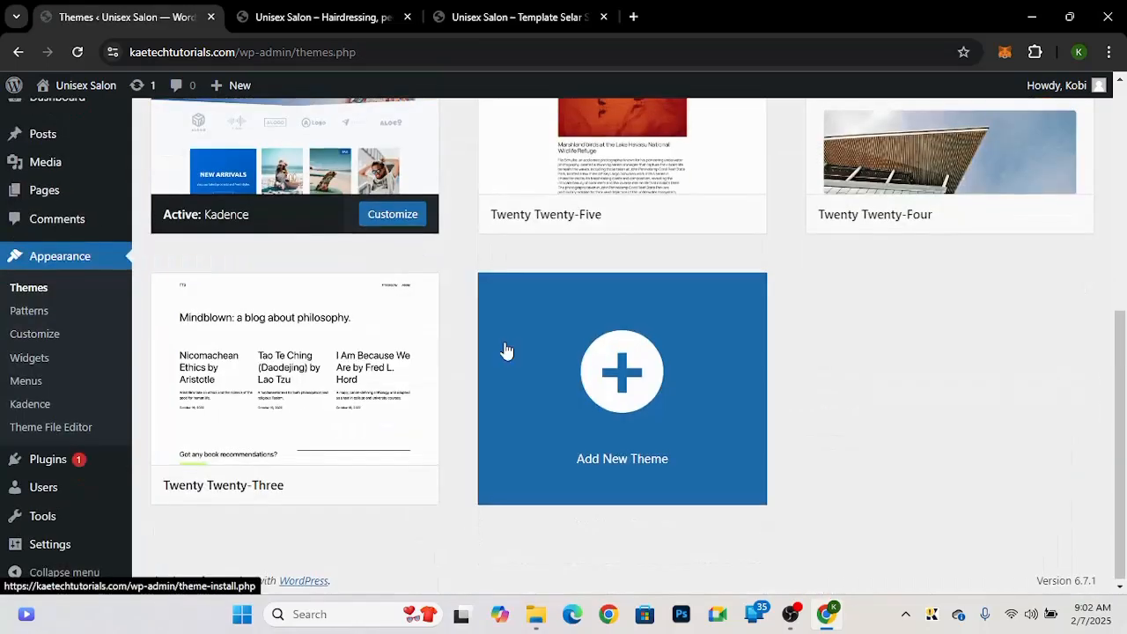
scroll(507, 351, up, 1)
scroll(506, 349, up, 2)
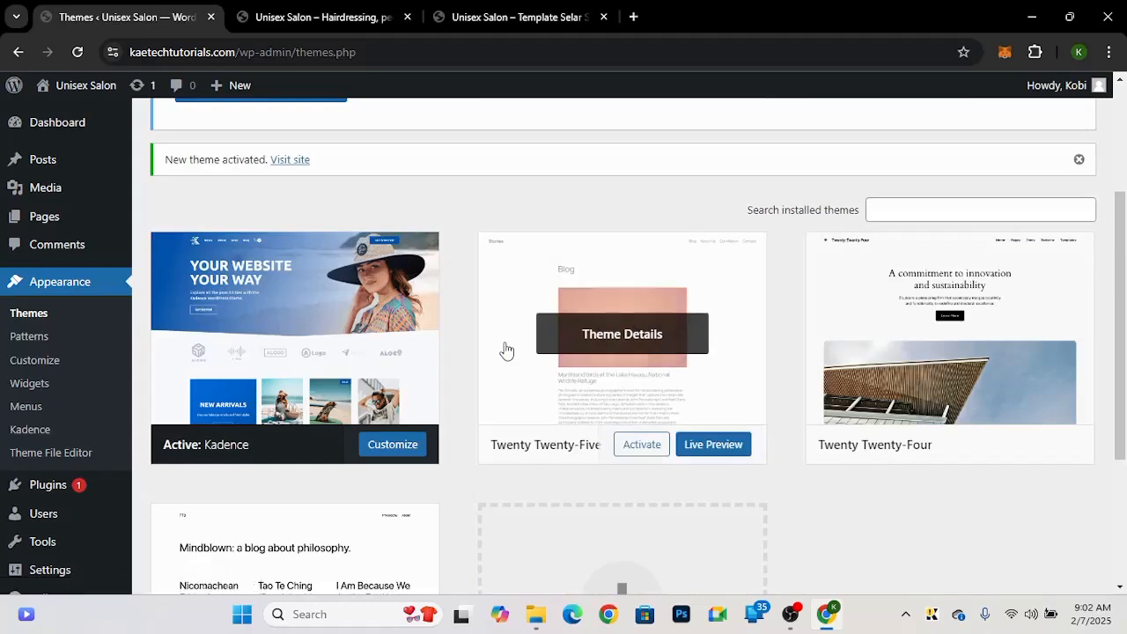
scroll(510, 526, down, 3)
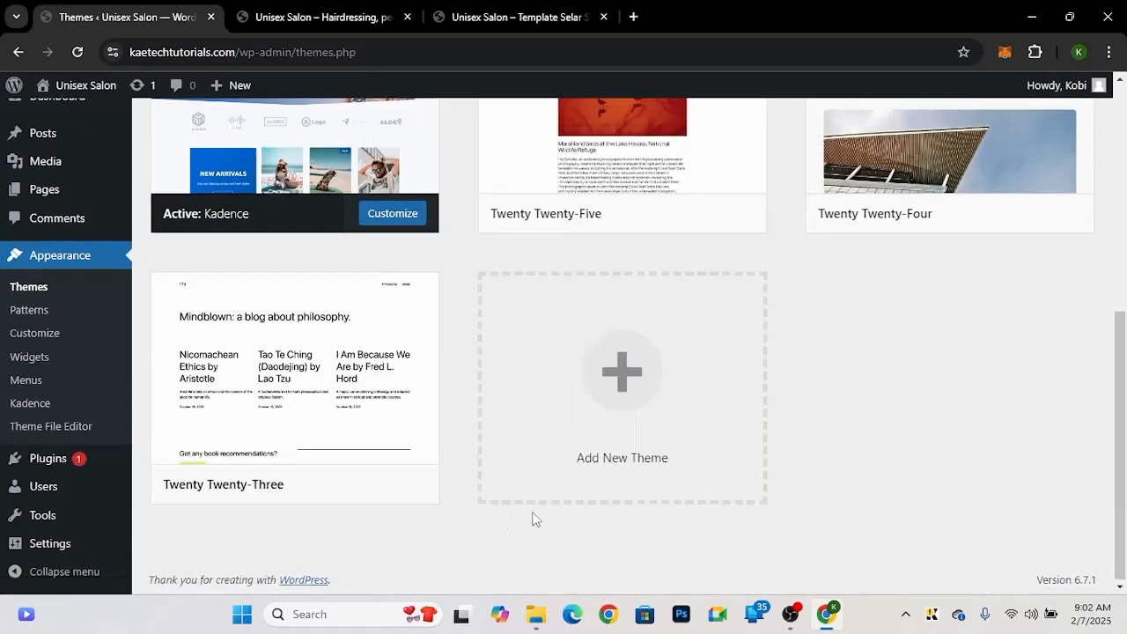
scroll(533, 520, up, 2)
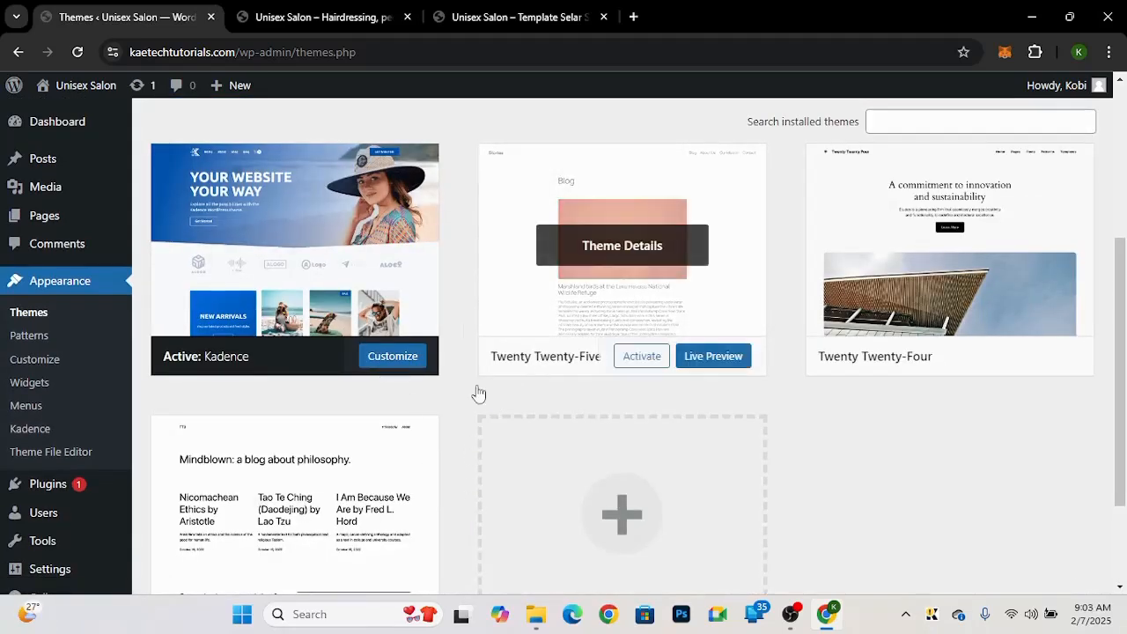
scroll(428, 423, down, 2)
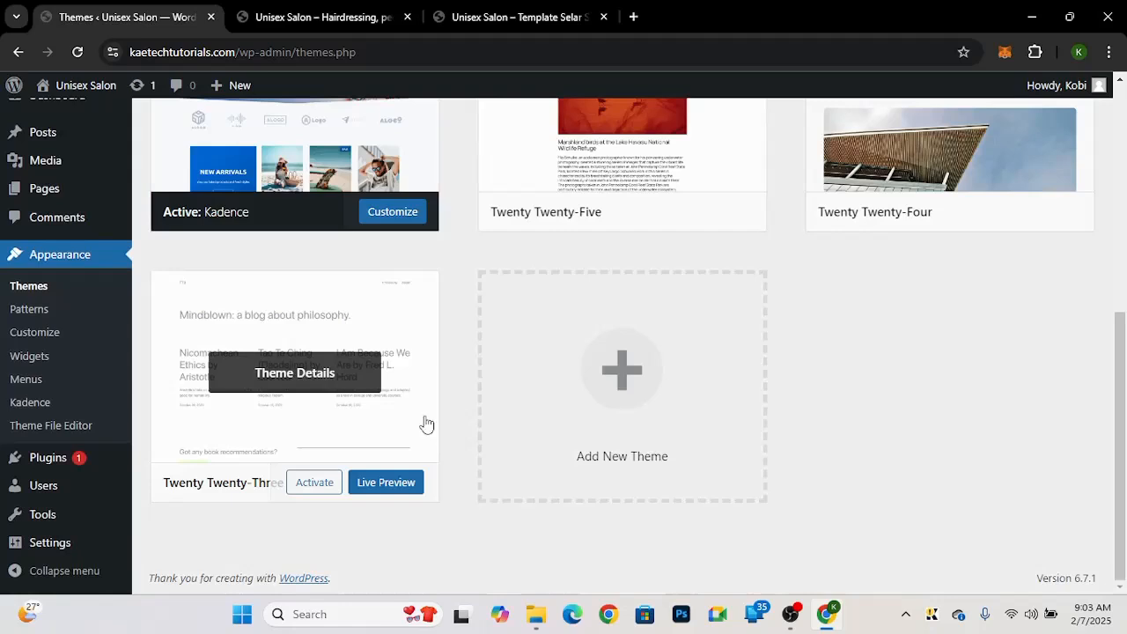
click(299, 375)
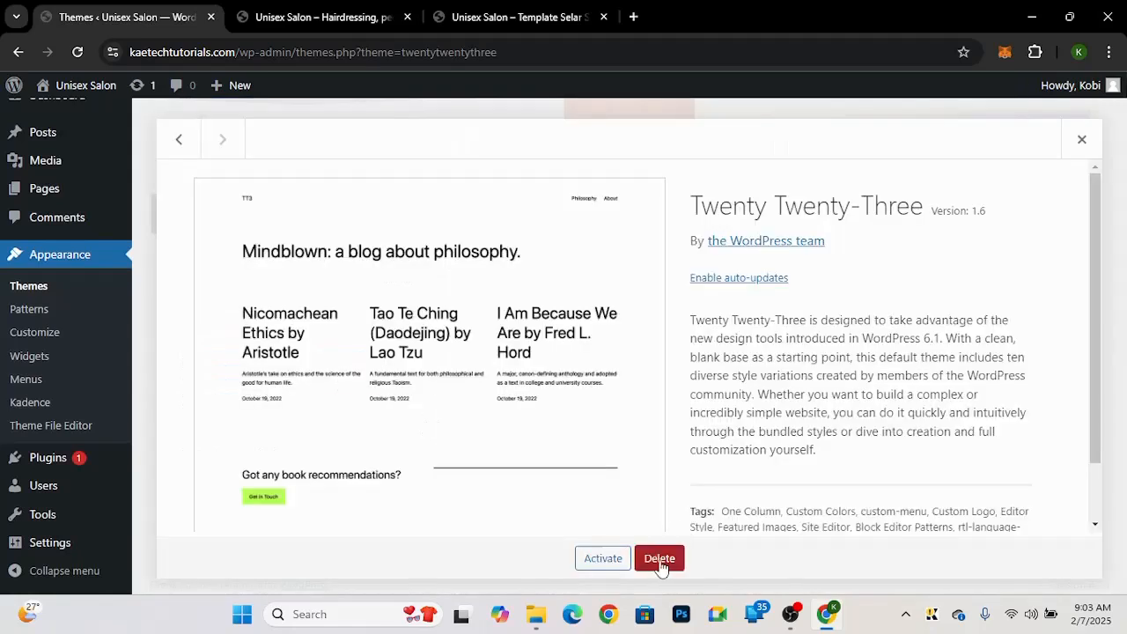
click(660, 561)
click(638, 187)
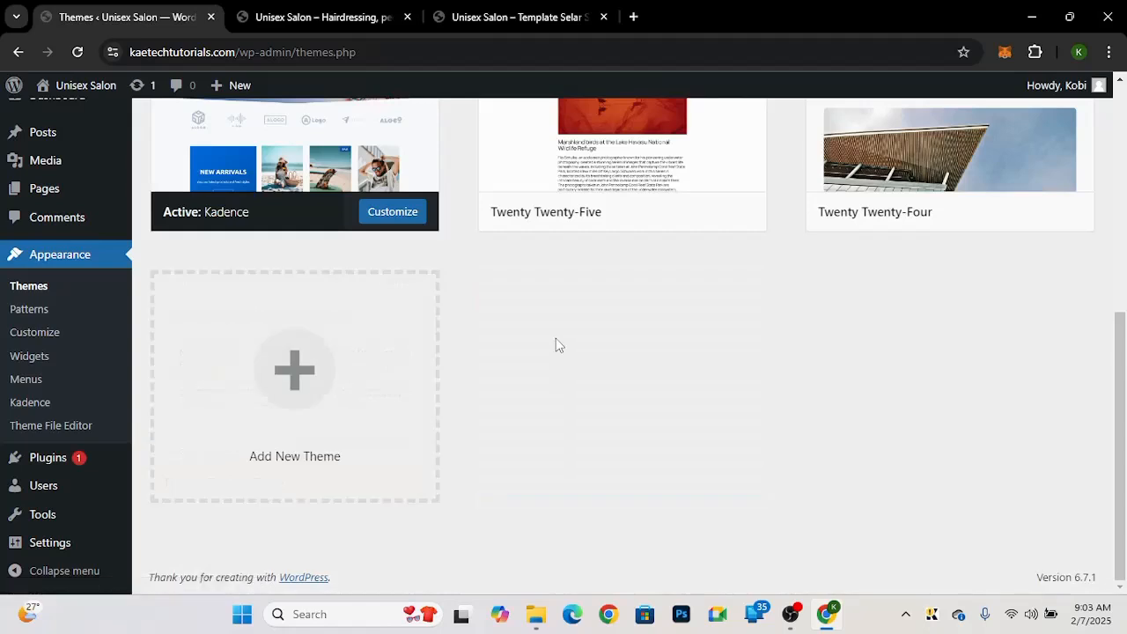
Step: Delete the Twenty Twenty-Four theme
scroll(556, 346, up, 3)
mouse_move(975, 307)
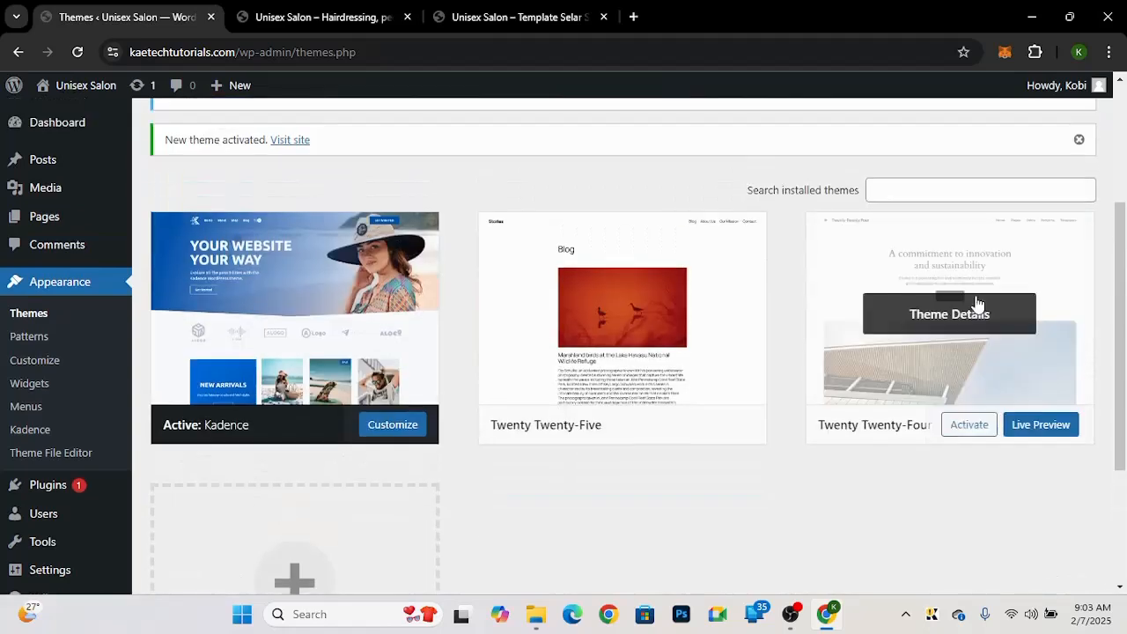
click(951, 317)
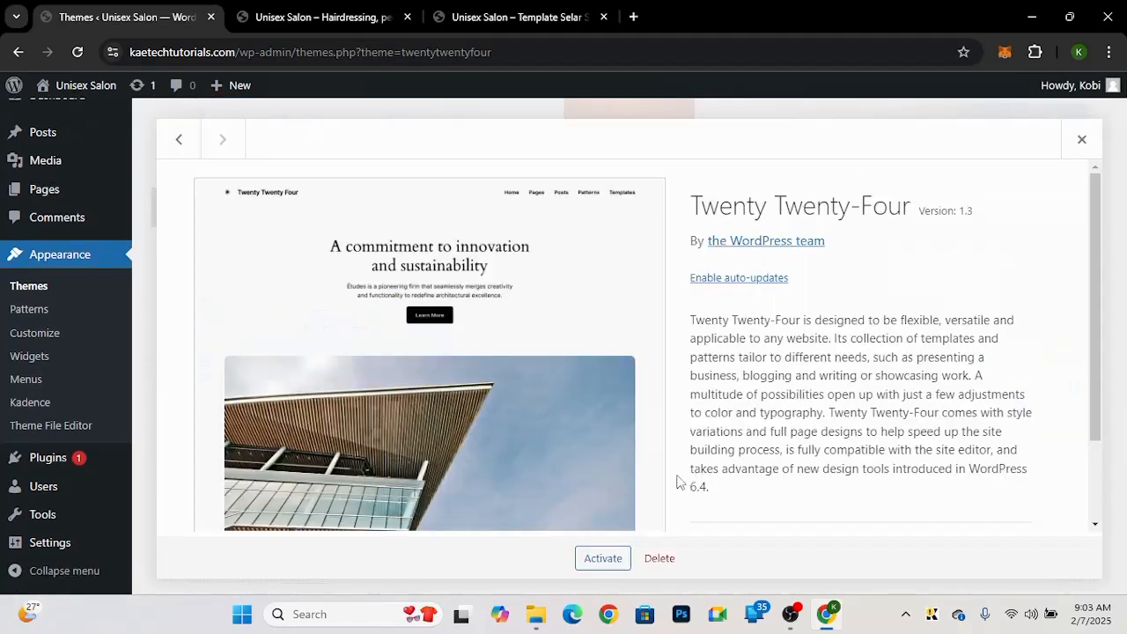
click(659, 558)
click(635, 190)
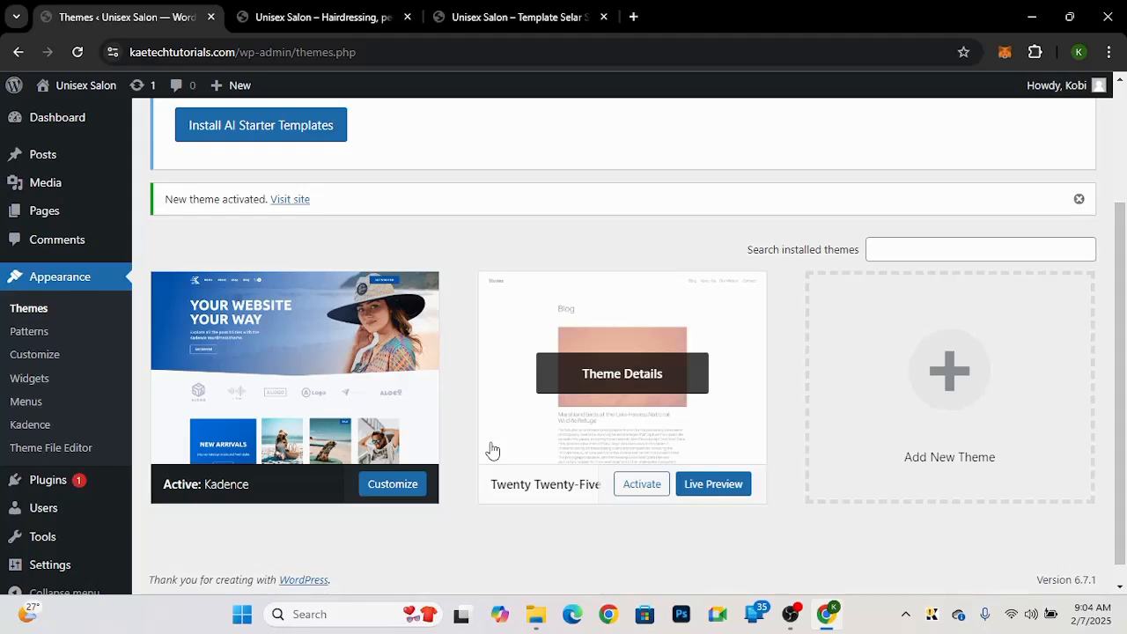
Step: Bulk-delete the Akismet Anti-spam and Hello Dolly plugins and dismiss the Kadence starter templates notice
click(511, 25)
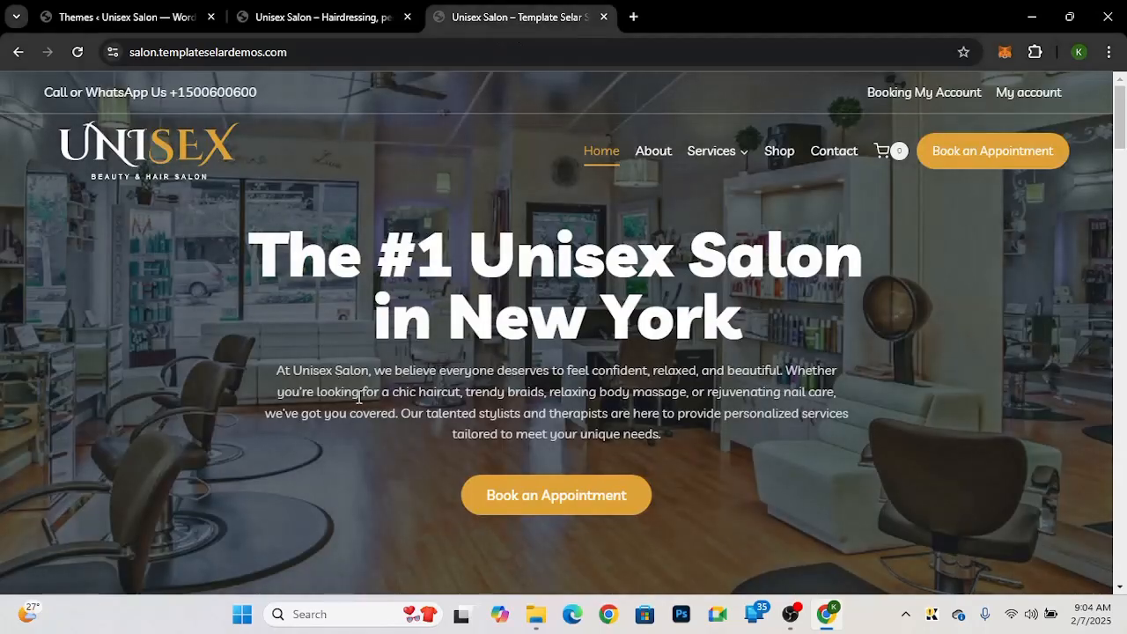
click(104, 11)
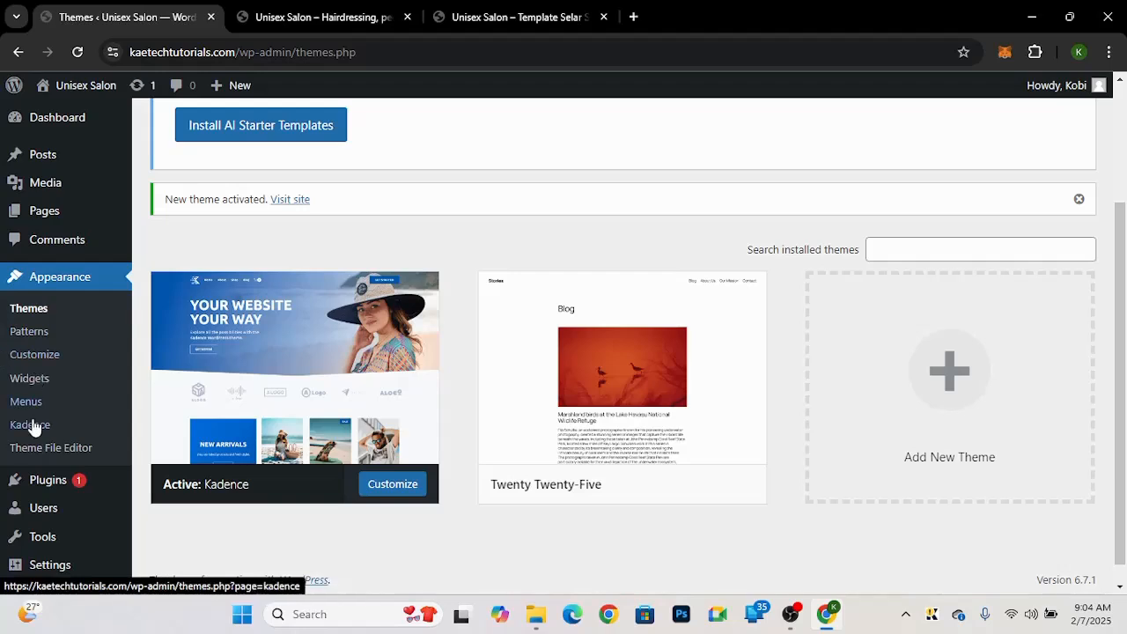
scroll(36, 423, down, 1)
mouse_move(26, 458)
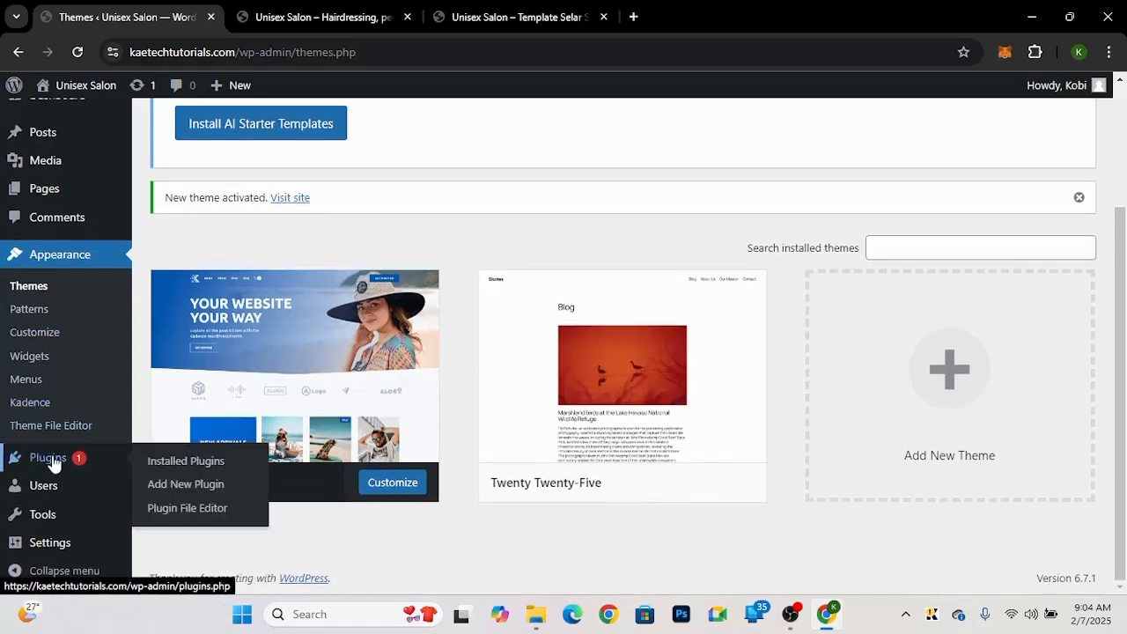
click(192, 473)
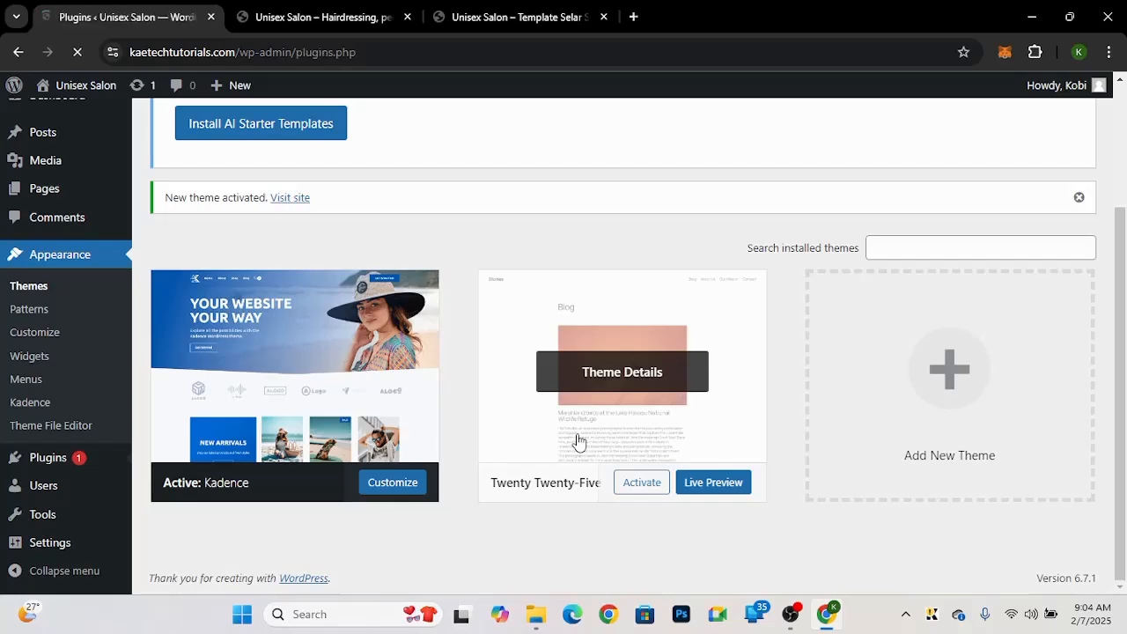
scroll(578, 440, down, 3)
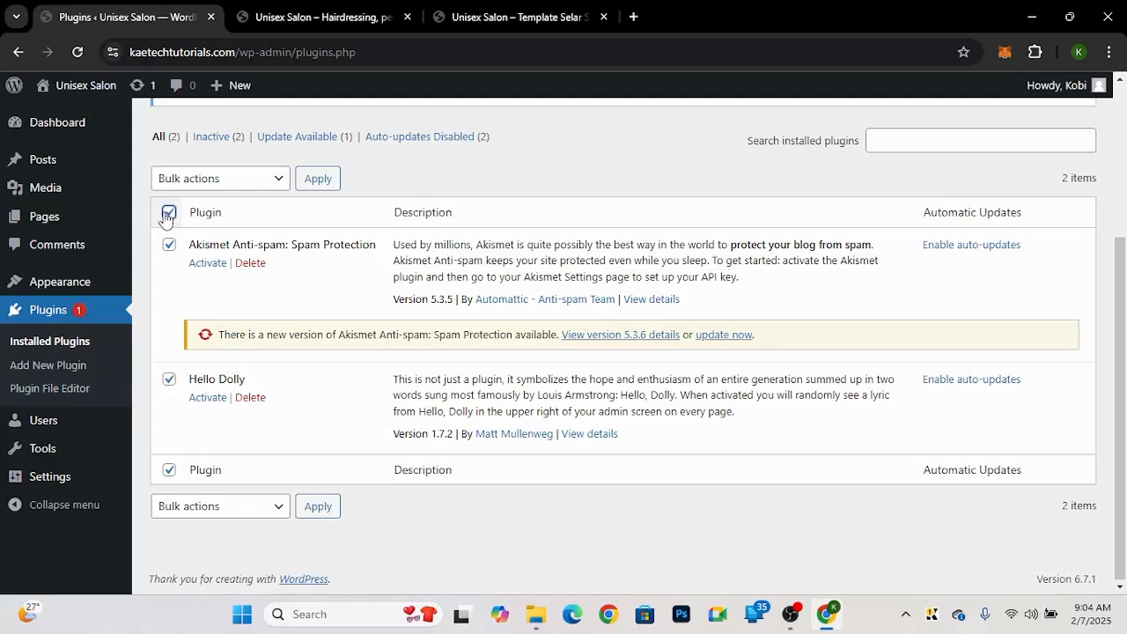
click(169, 214)
click(215, 178)
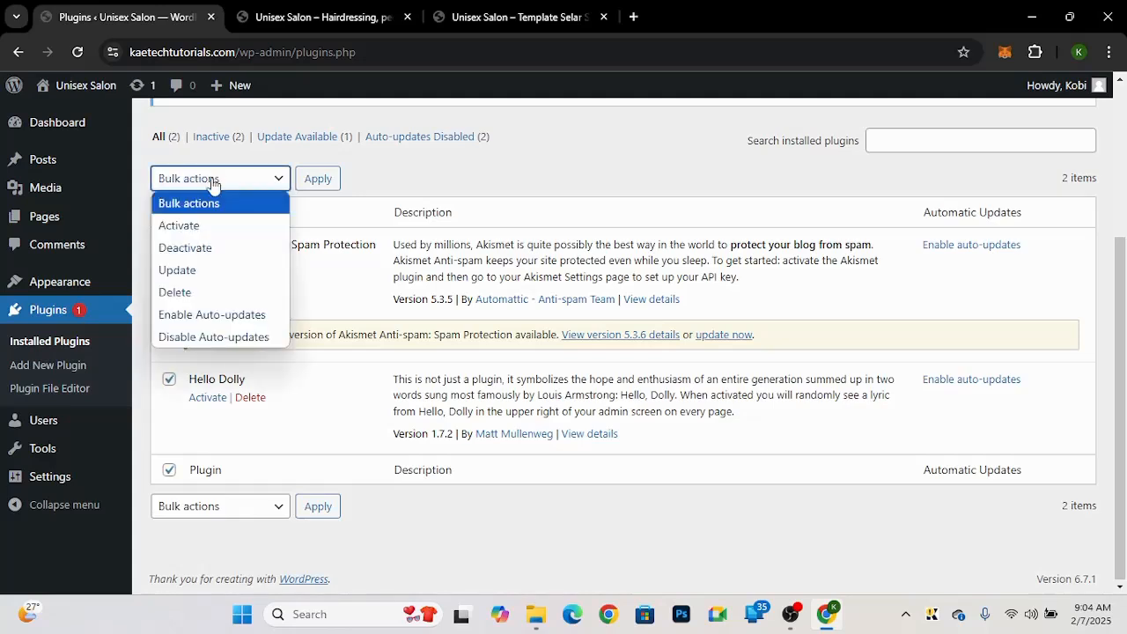
click(187, 293)
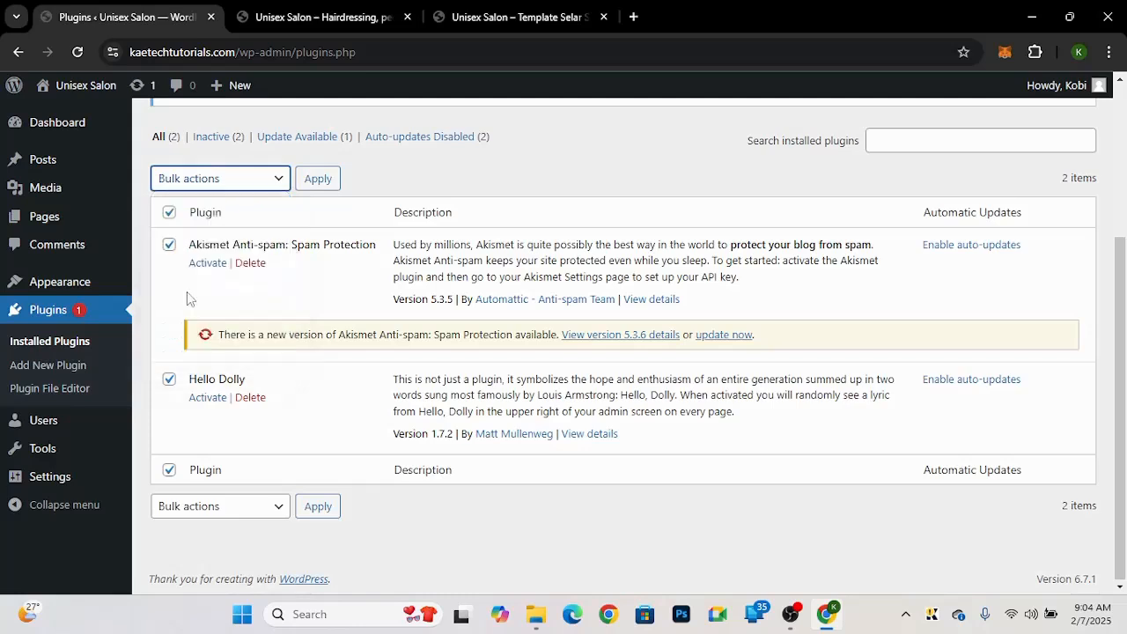
click(321, 185)
click(653, 182)
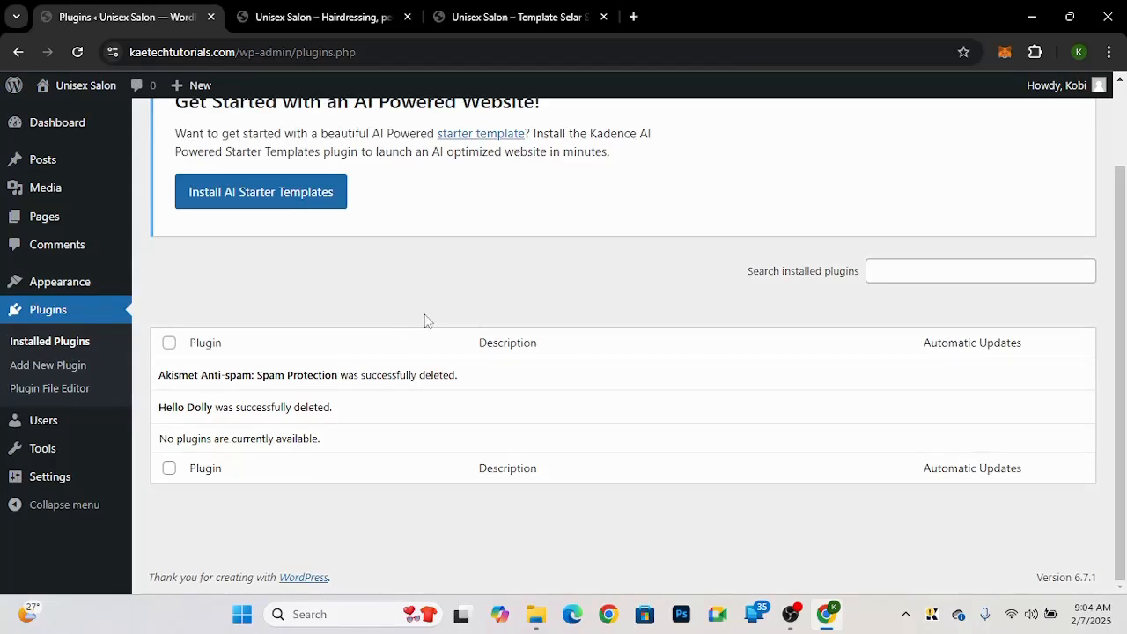
scroll(424, 320, up, 2)
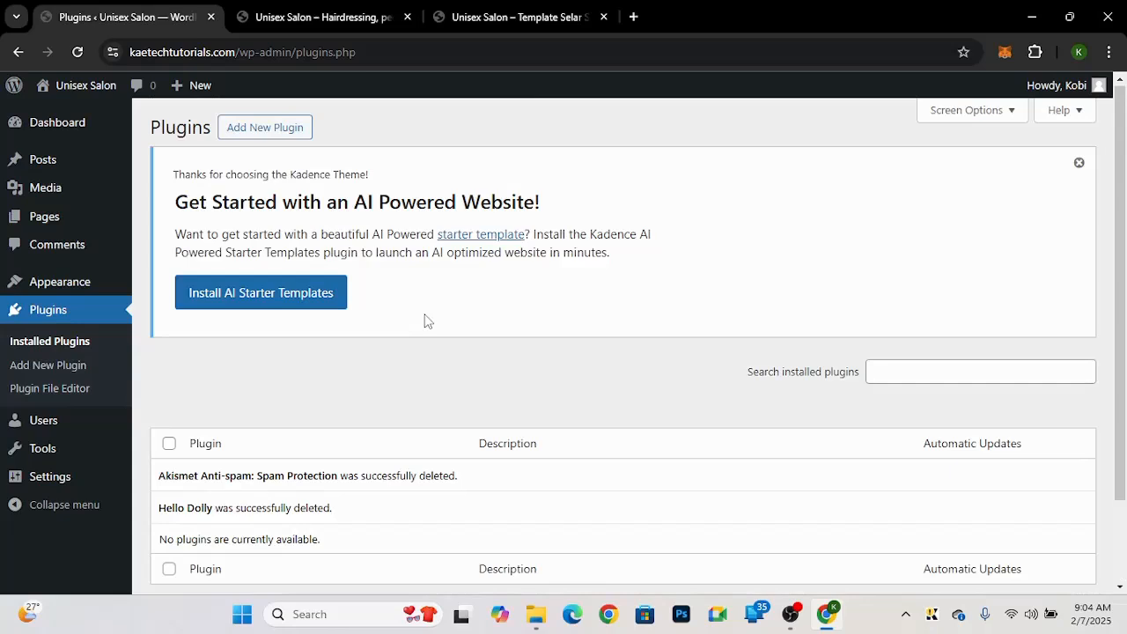
click(1079, 163)
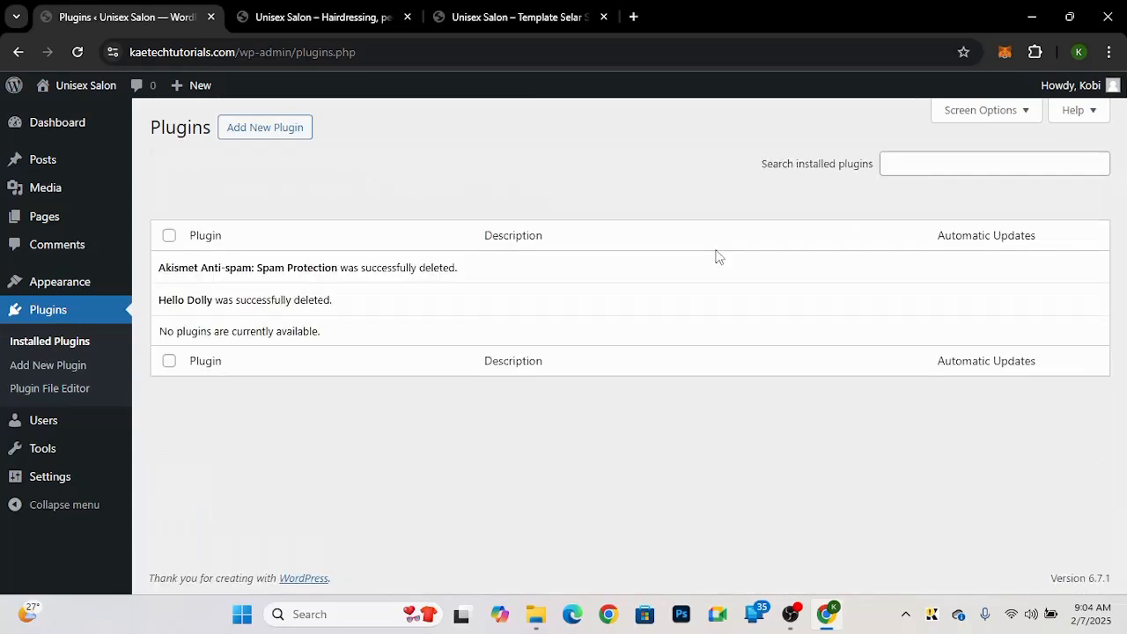
Step: Search the plugin directory for Elementor and install Elementor Website Builder
click(282, 137)
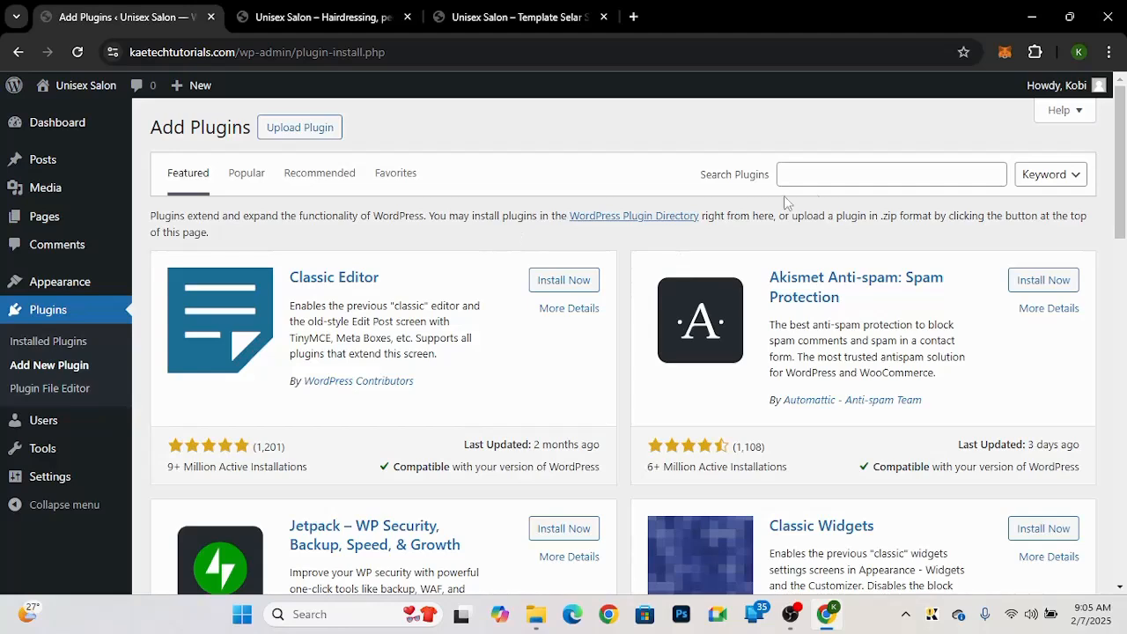
click(843, 177)
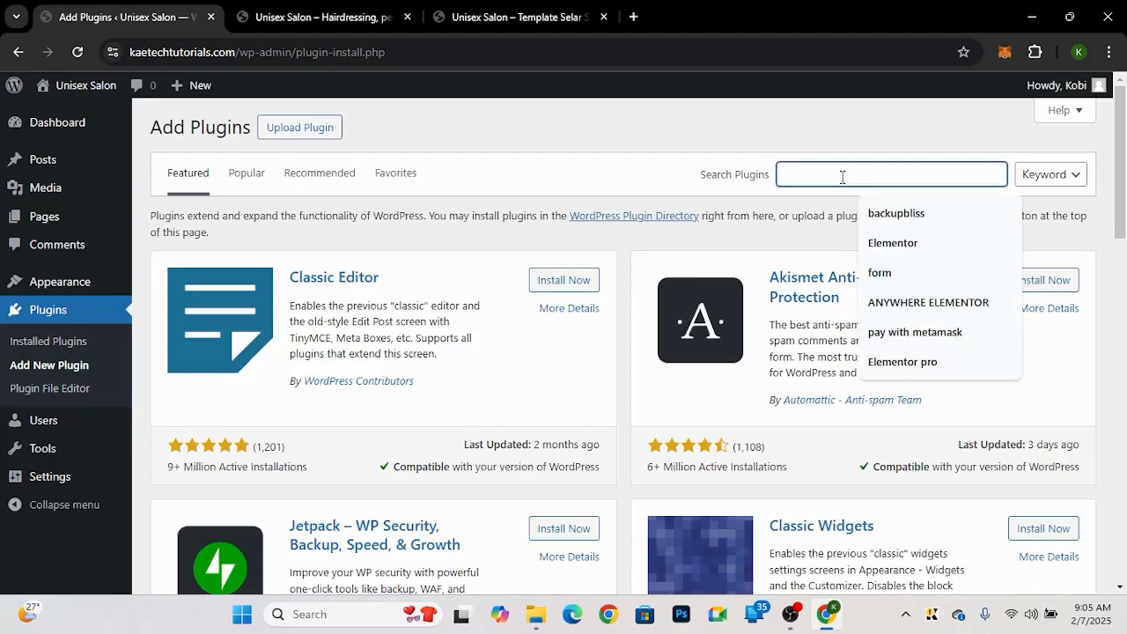
click(900, 250)
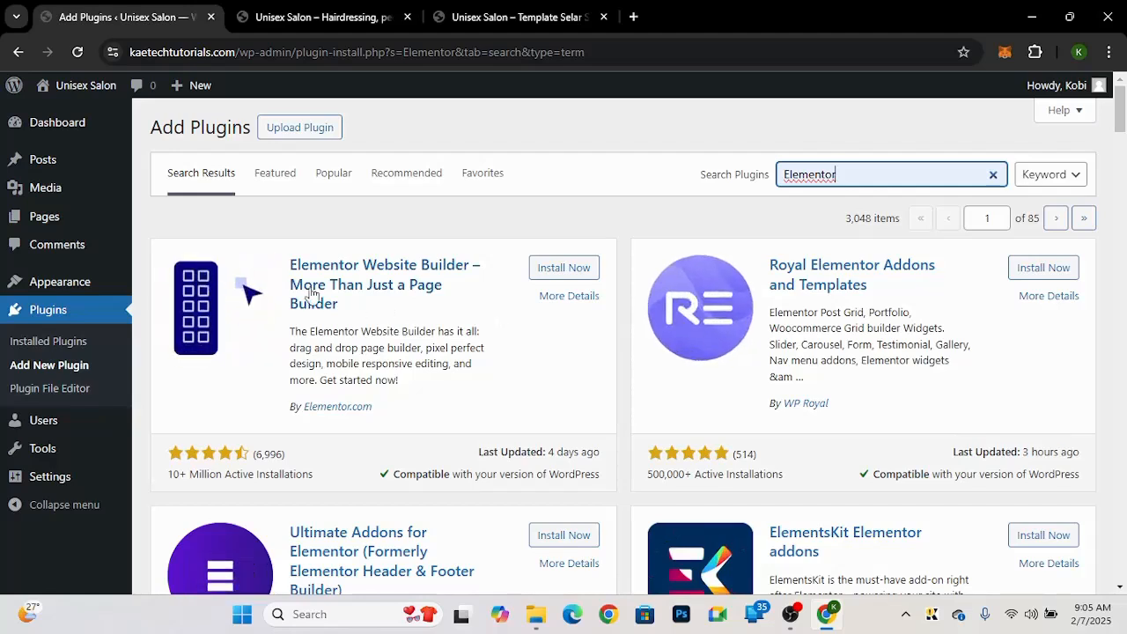
click(571, 269)
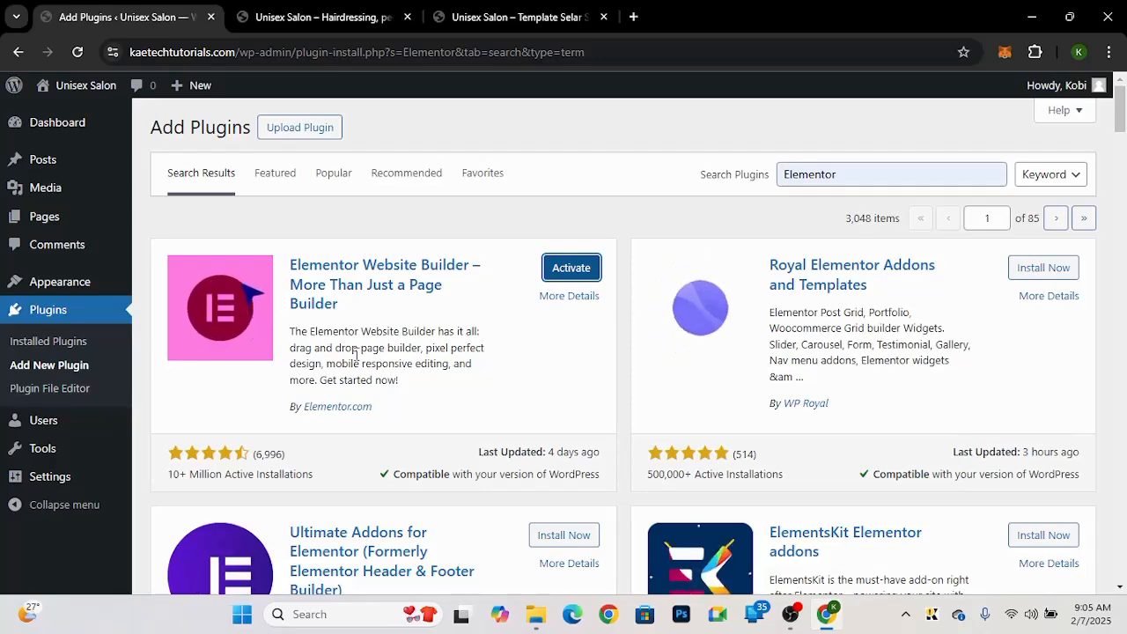
Step: Install the Royal Elementor Addons and Ultimate Addons for Elementor plugins
scroll(356, 356, down, 1)
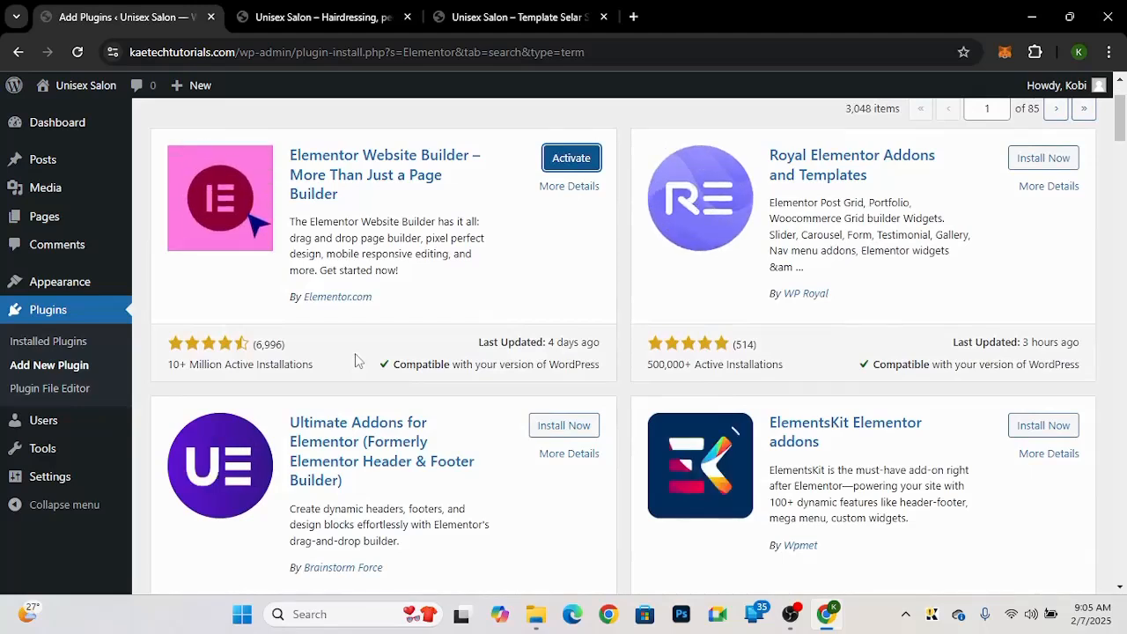
click(1038, 164)
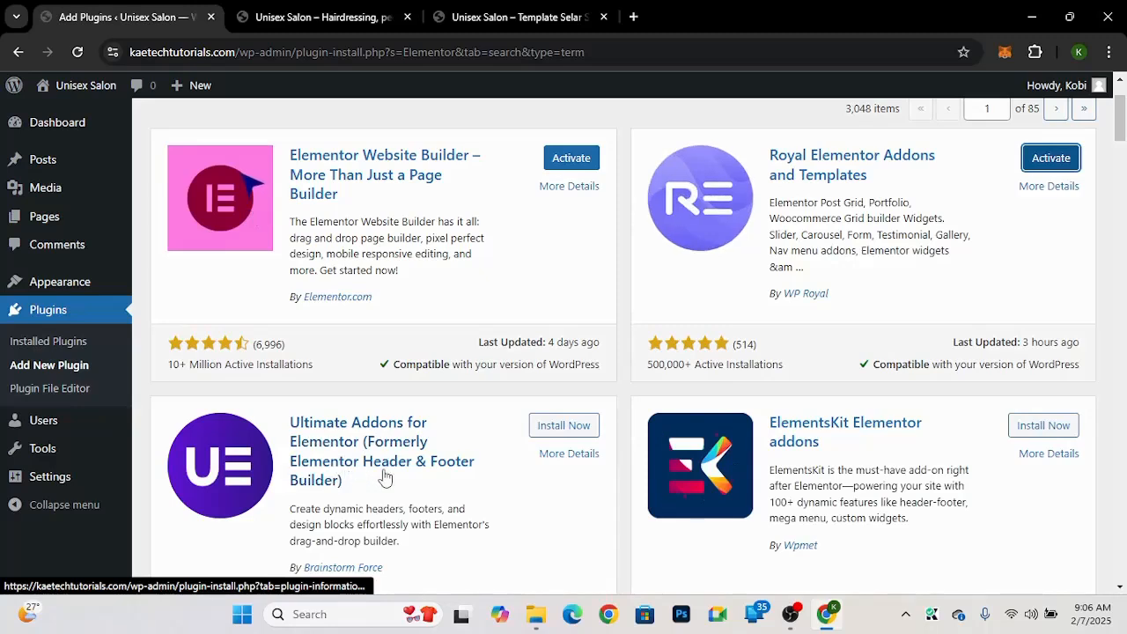
click(578, 427)
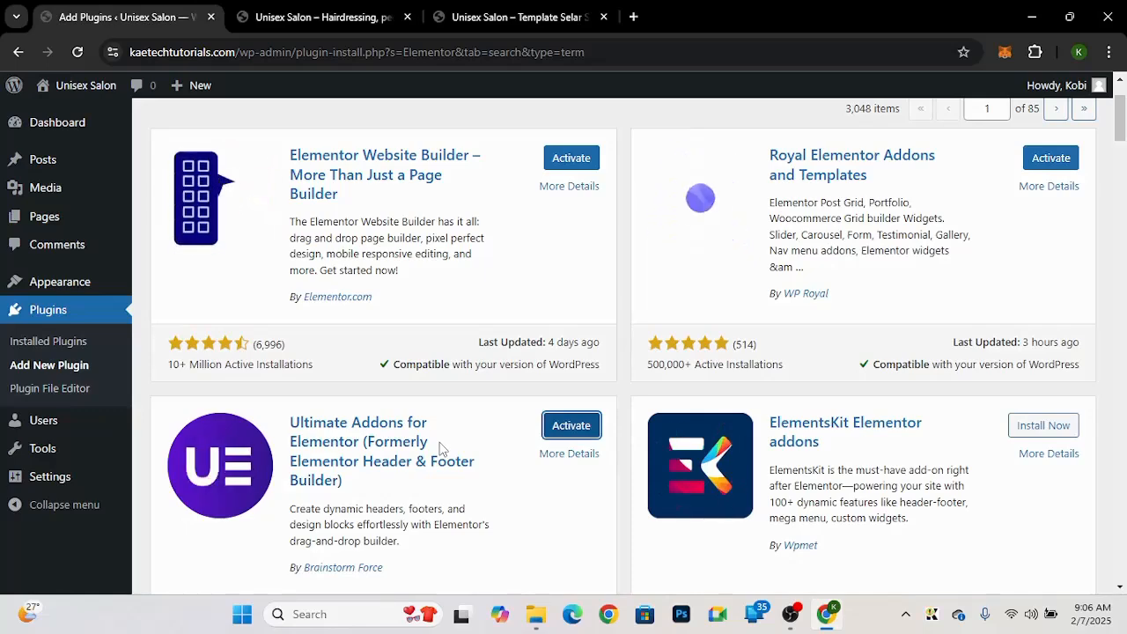
scroll(441, 449, up, 2)
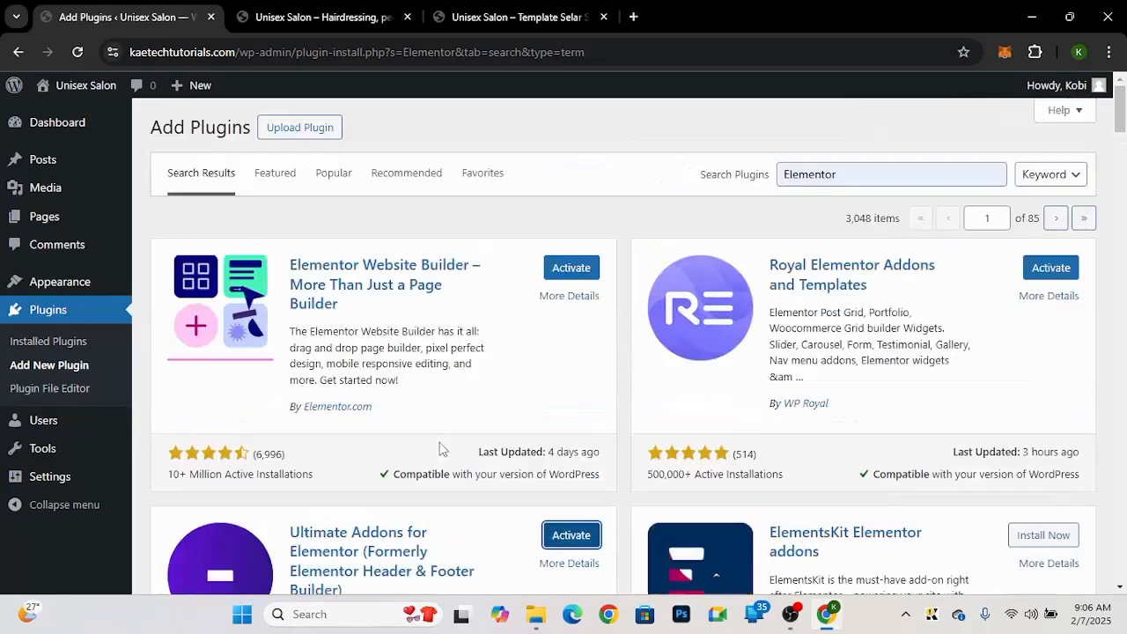
Step: Search the plugin directory for forminator and install Forminator Forms
drag(846, 174, 728, 174)
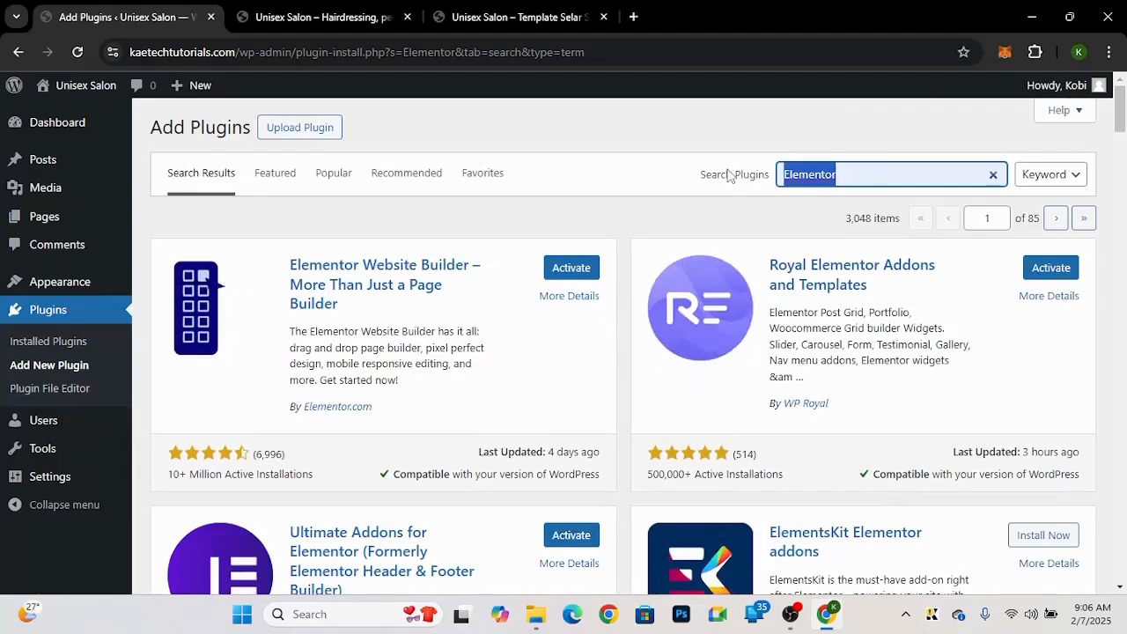
text(formin)
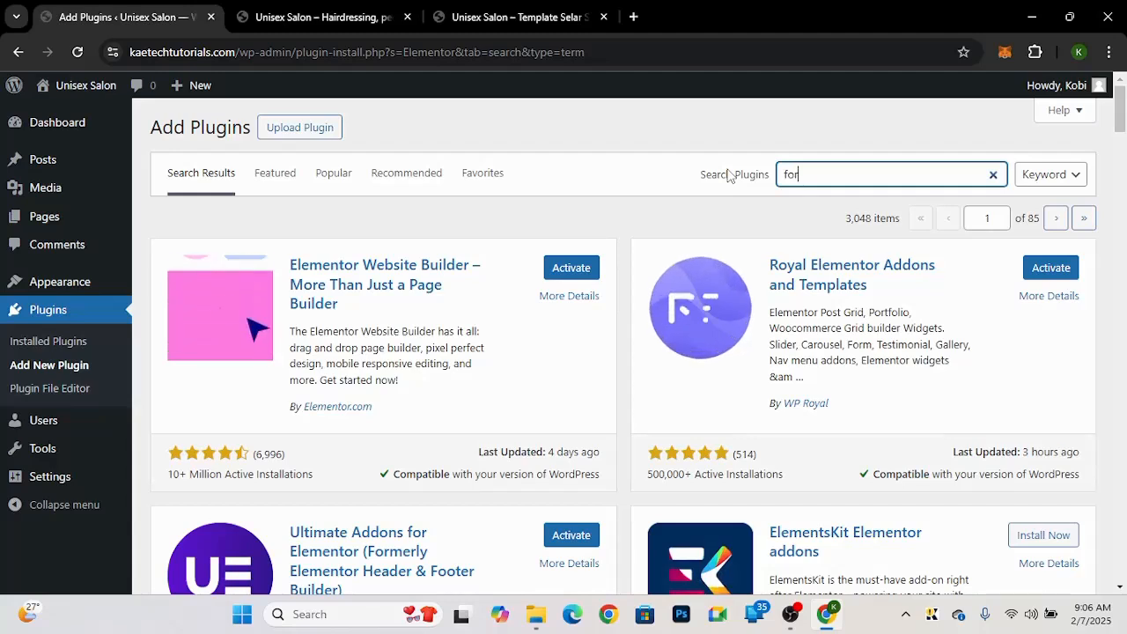
text(ator)
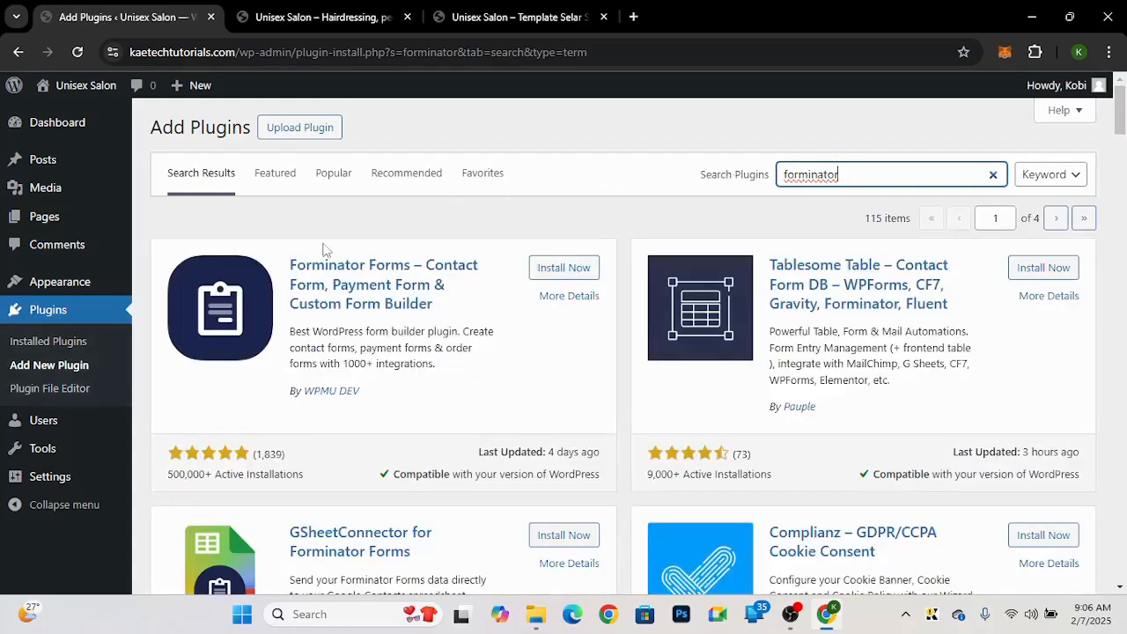
click(585, 268)
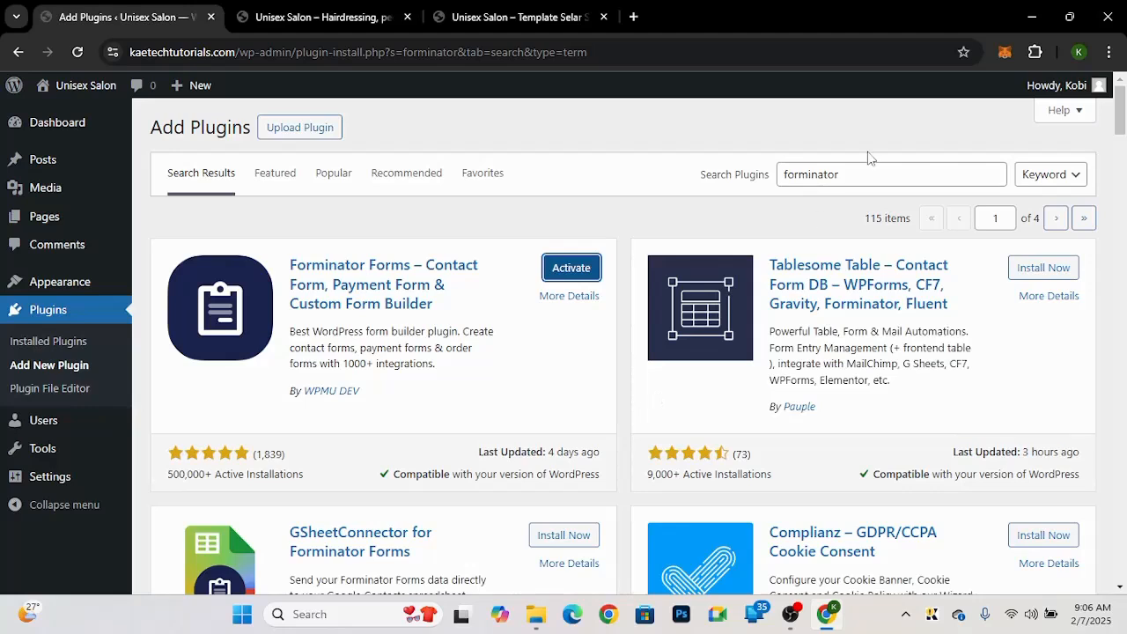
Step: Search the plugin directory for salon and install the Salon Booking System plugin
click(844, 176)
key(ctrl+a)
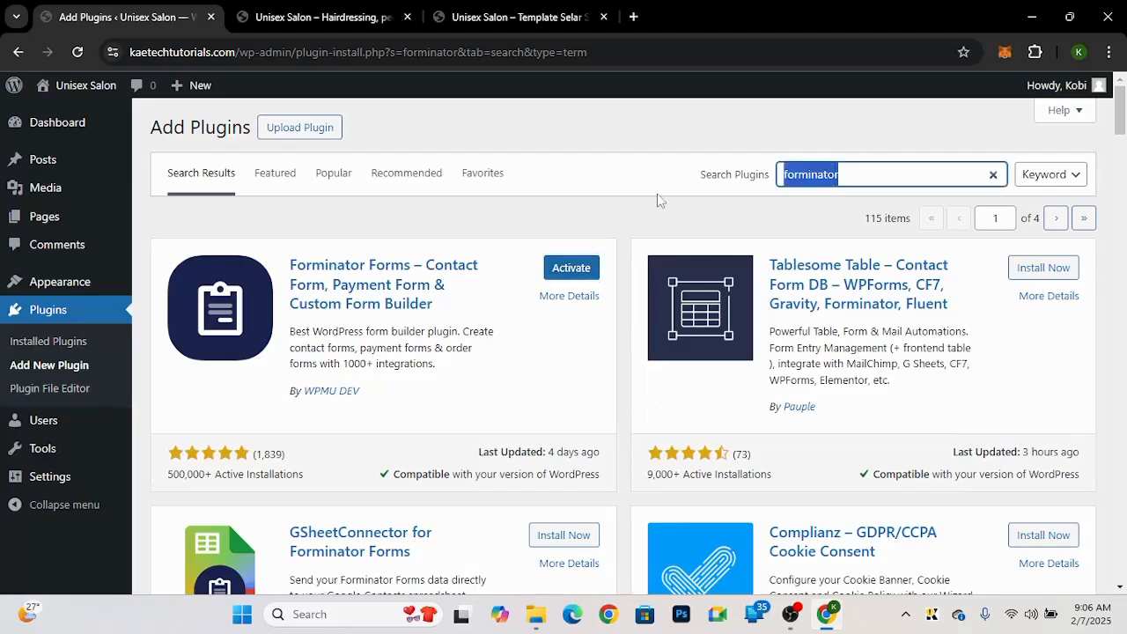
text(salon)
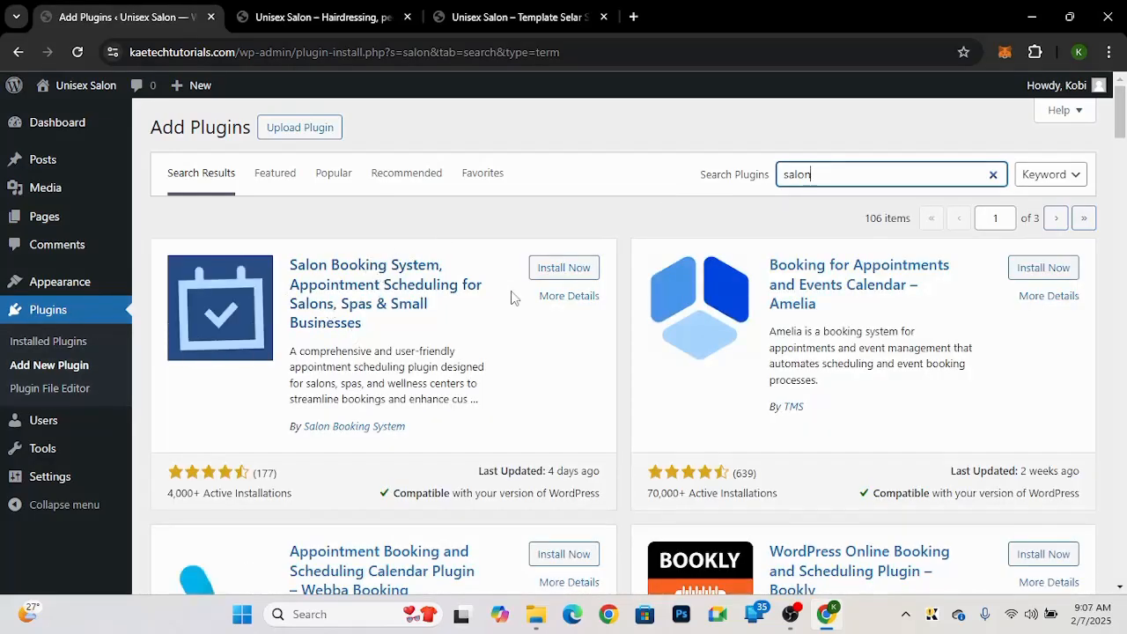
click(583, 268)
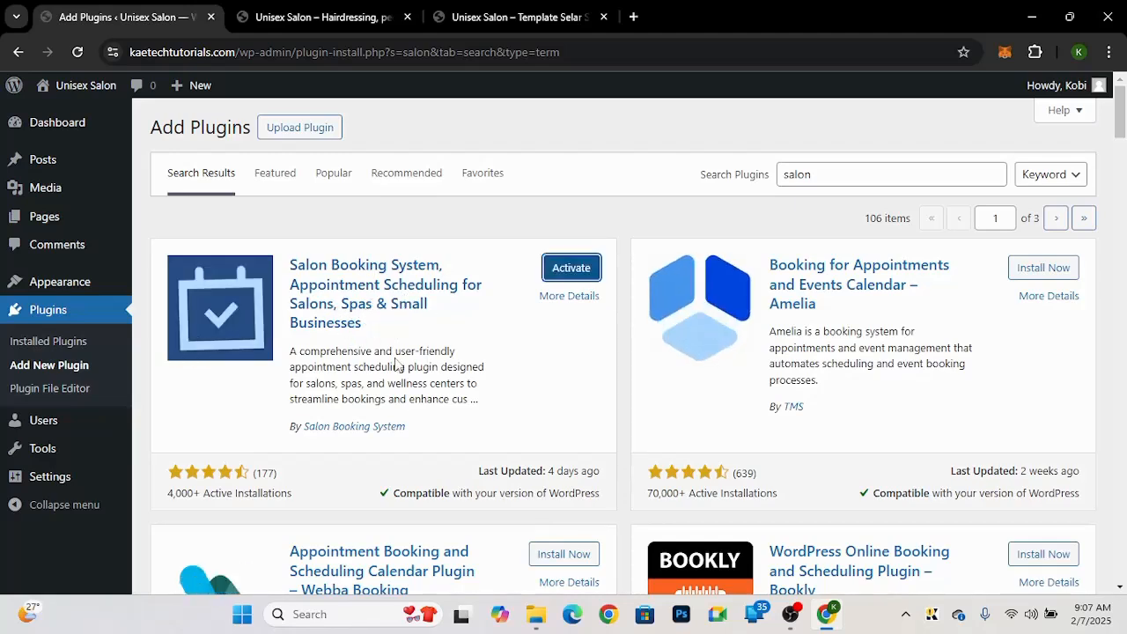
Step: Search the plugin directory for woocommerce and install WooCommerce
double_click(830, 171)
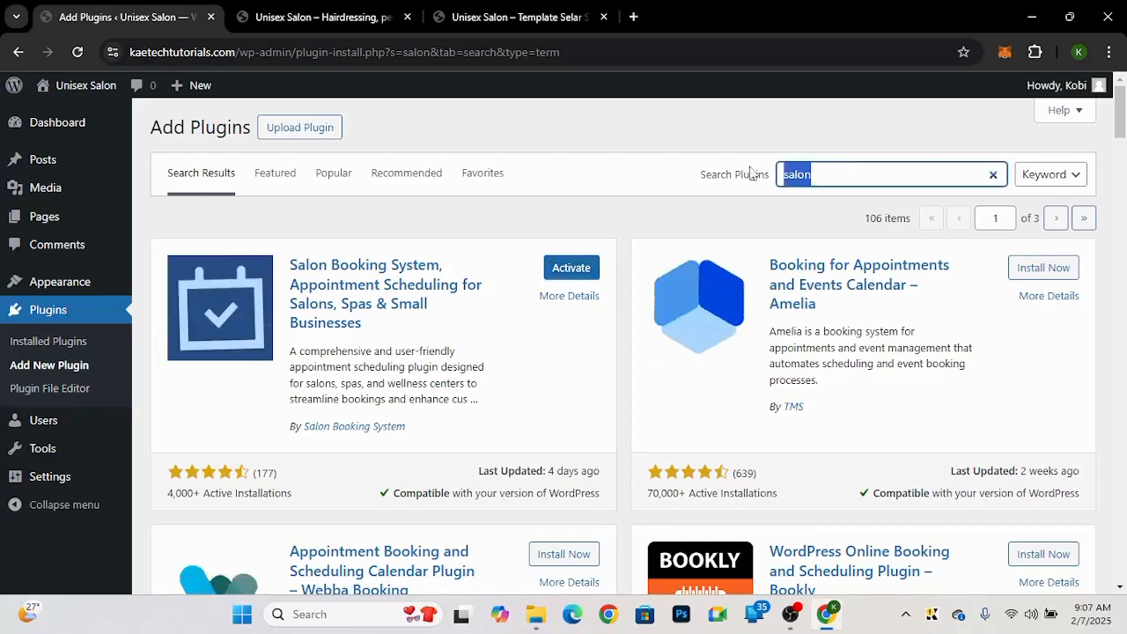
text(woocomme)
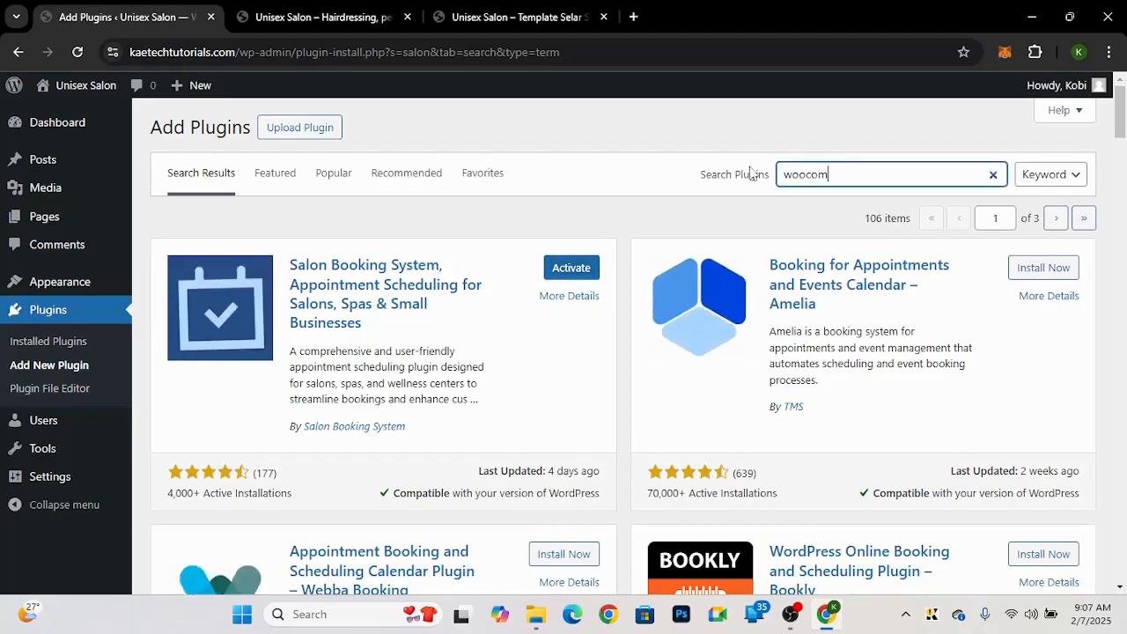
text(rce)
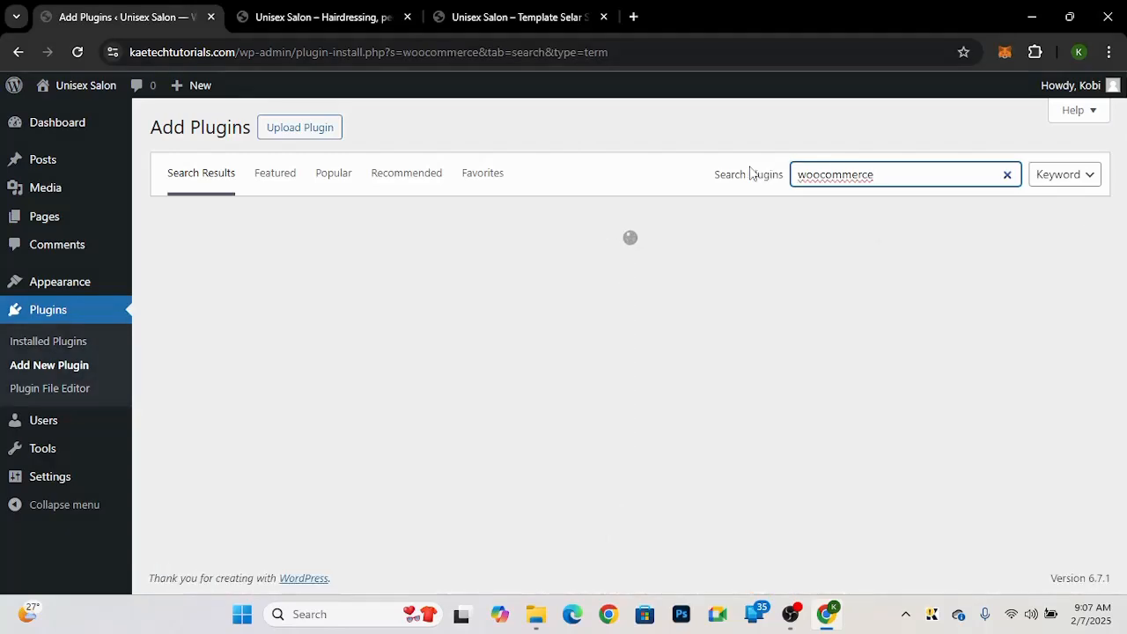
click(528, 17)
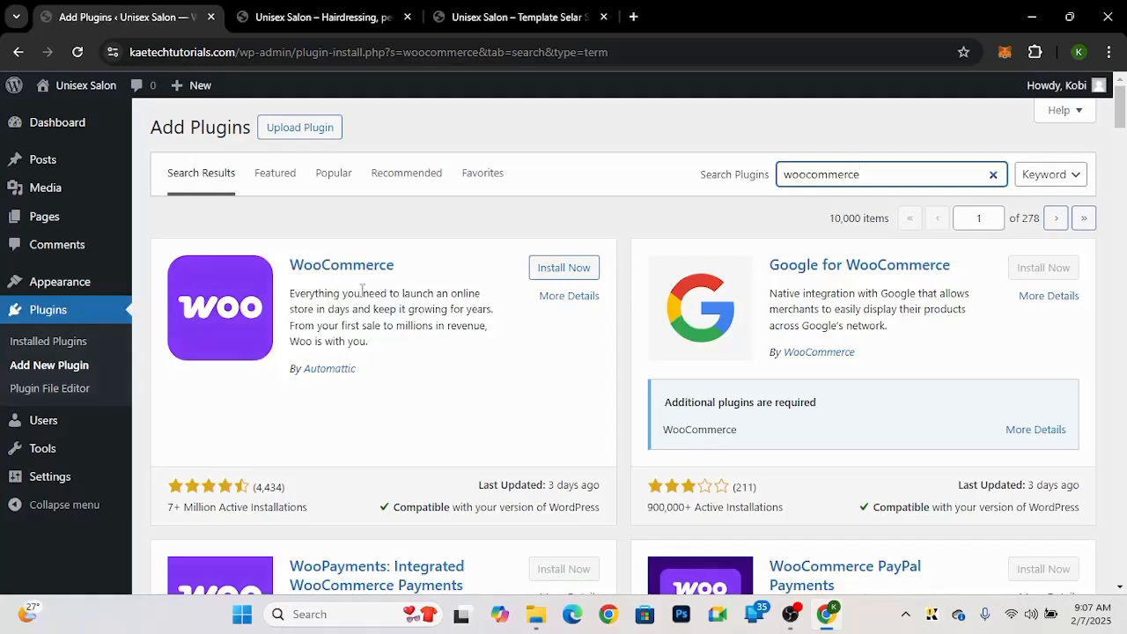
click(558, 273)
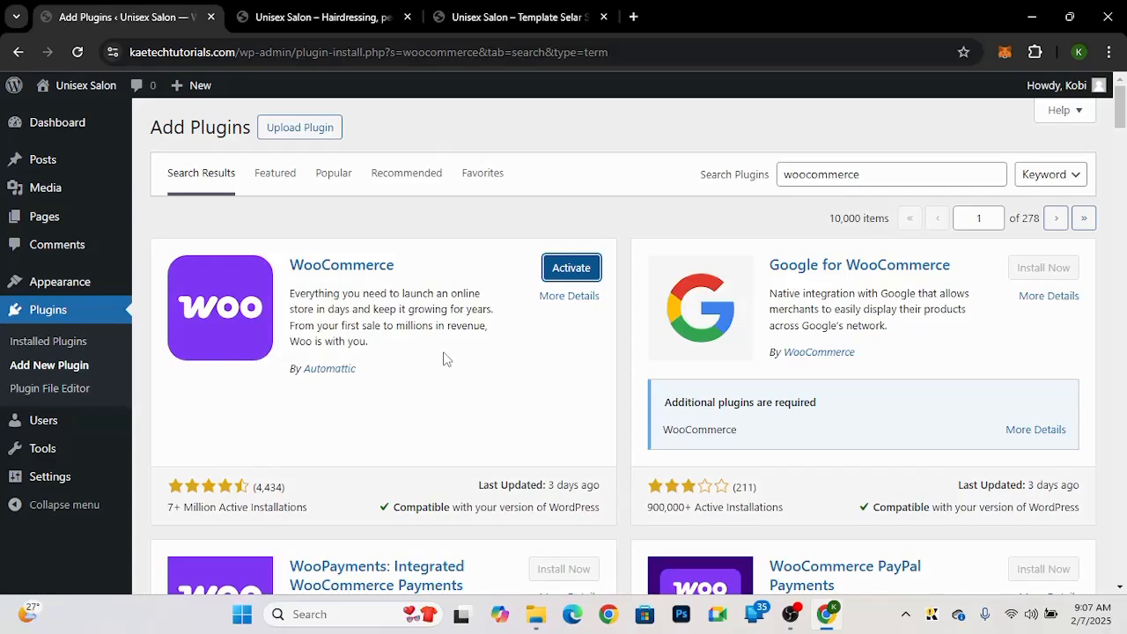
Step: On the installed plugins list, bulk-activate all plugins except WooCommerce
click(74, 346)
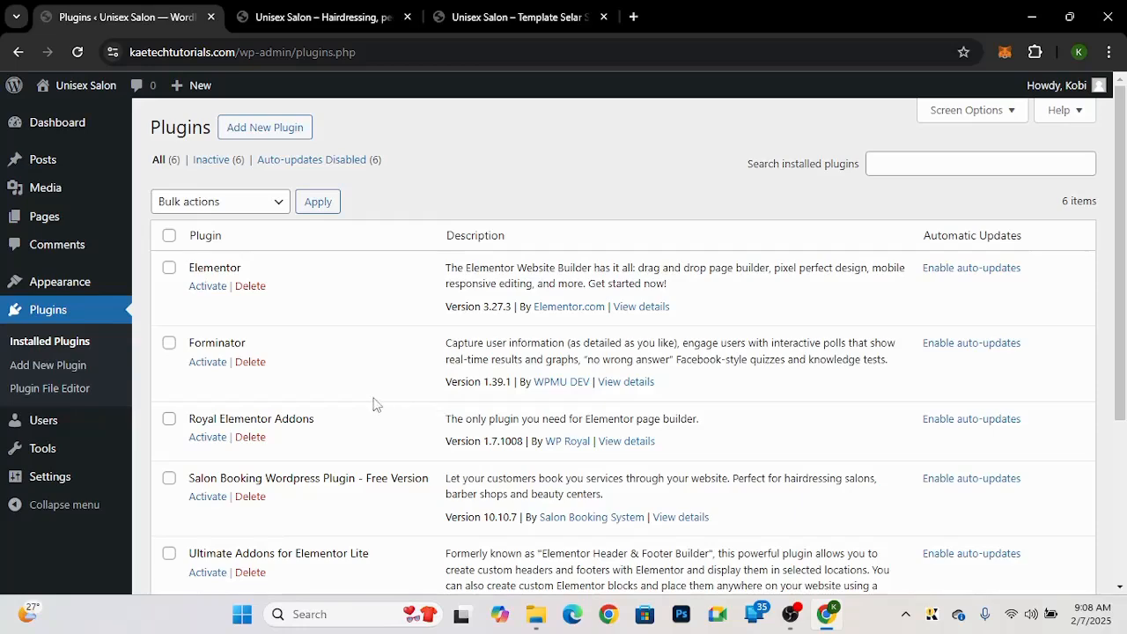
scroll(373, 402, down, 3)
scroll(373, 402, up, 3)
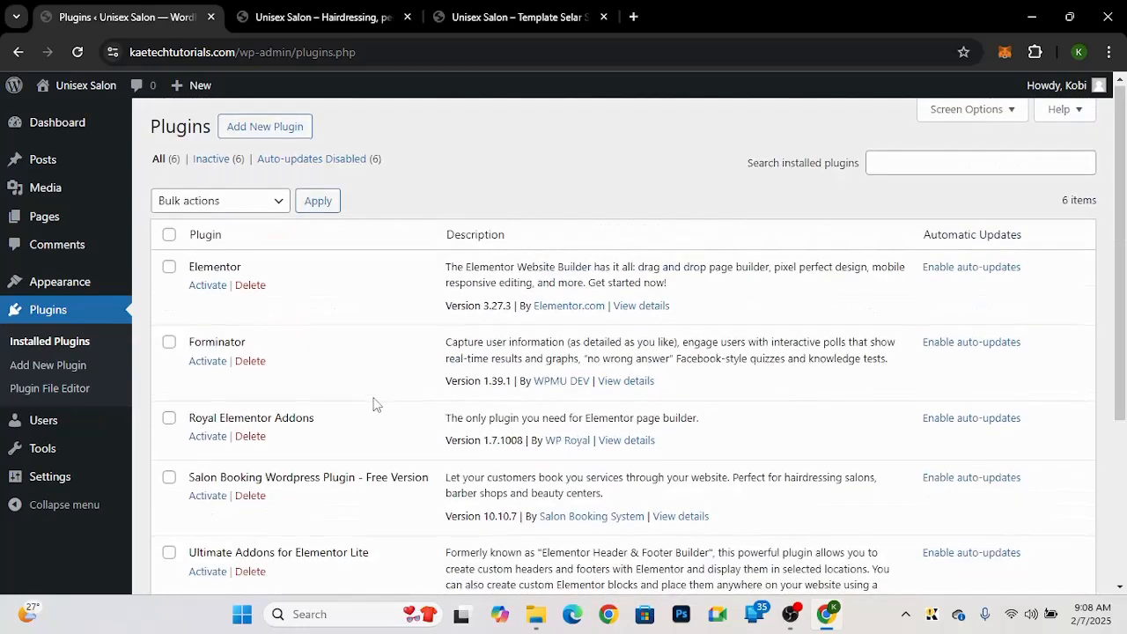
scroll(373, 404, down, 2)
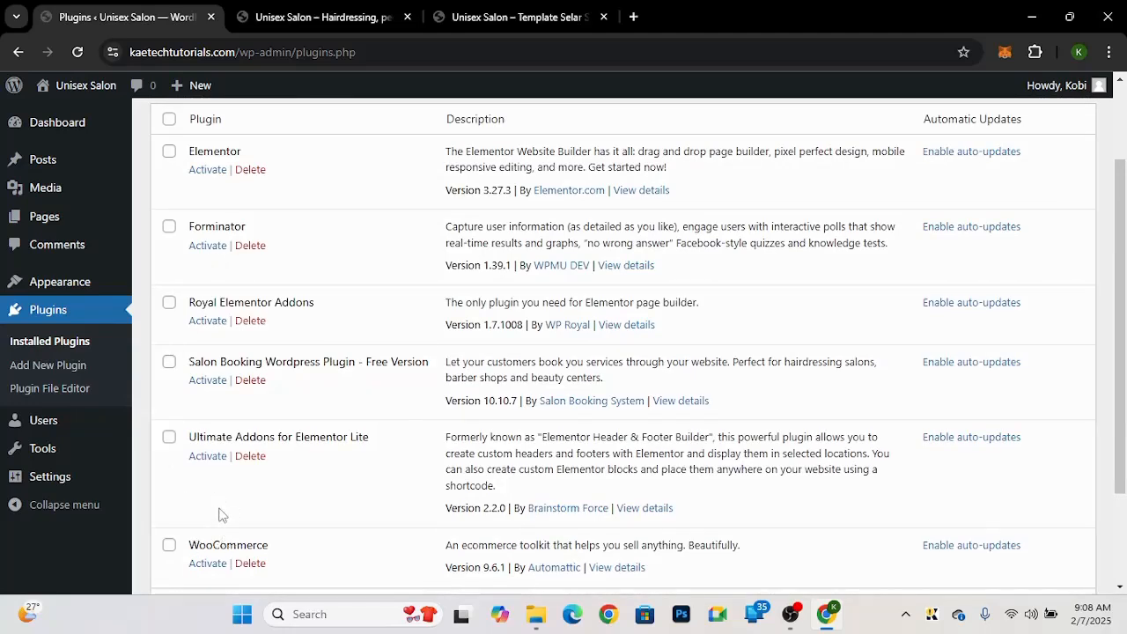
scroll(230, 509, up, 1)
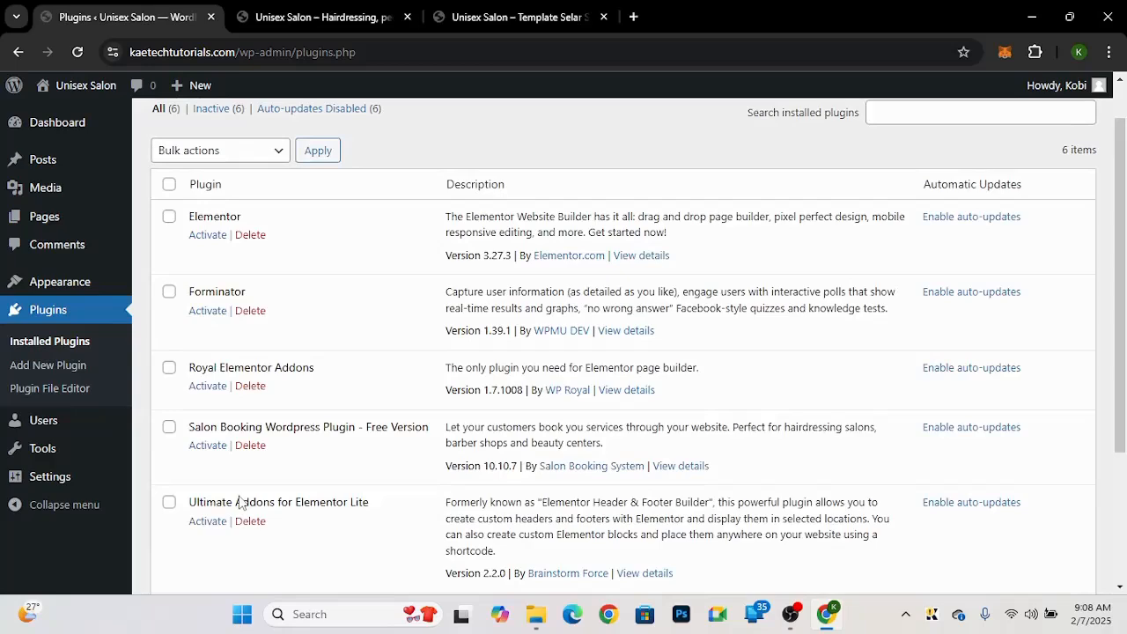
click(171, 188)
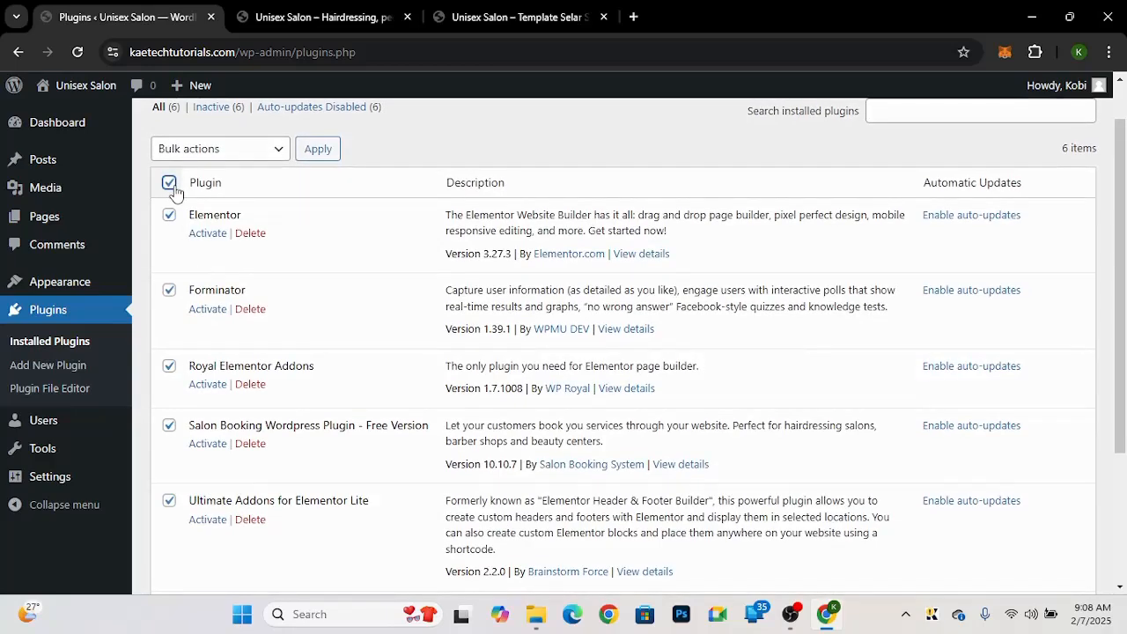
scroll(208, 267, down, 3)
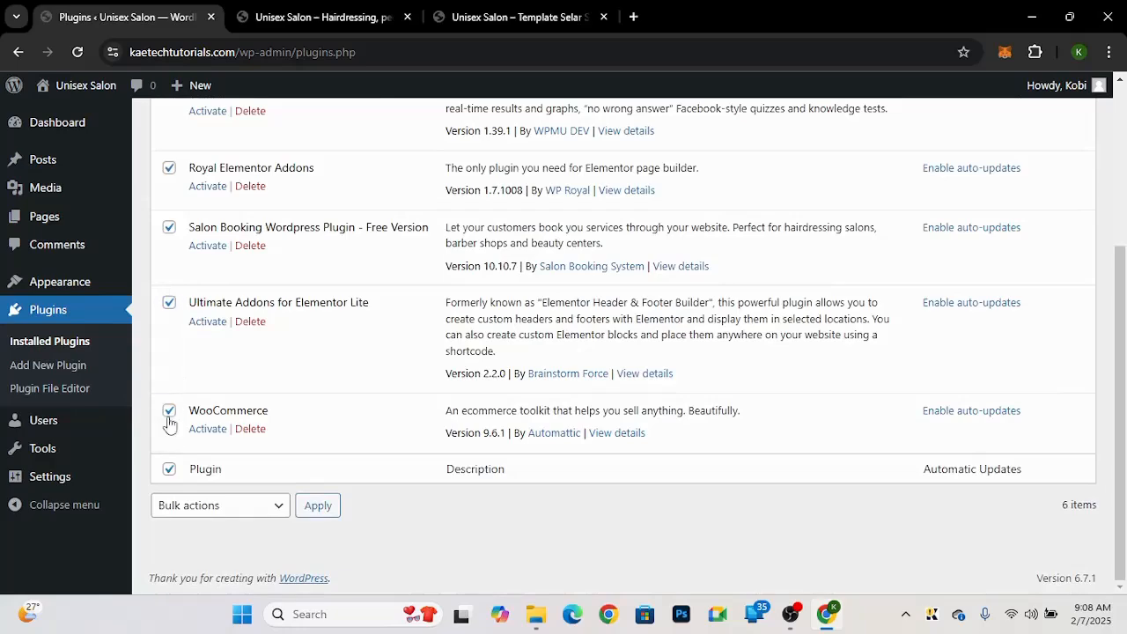
click(169, 414)
scroll(241, 511, up, 4)
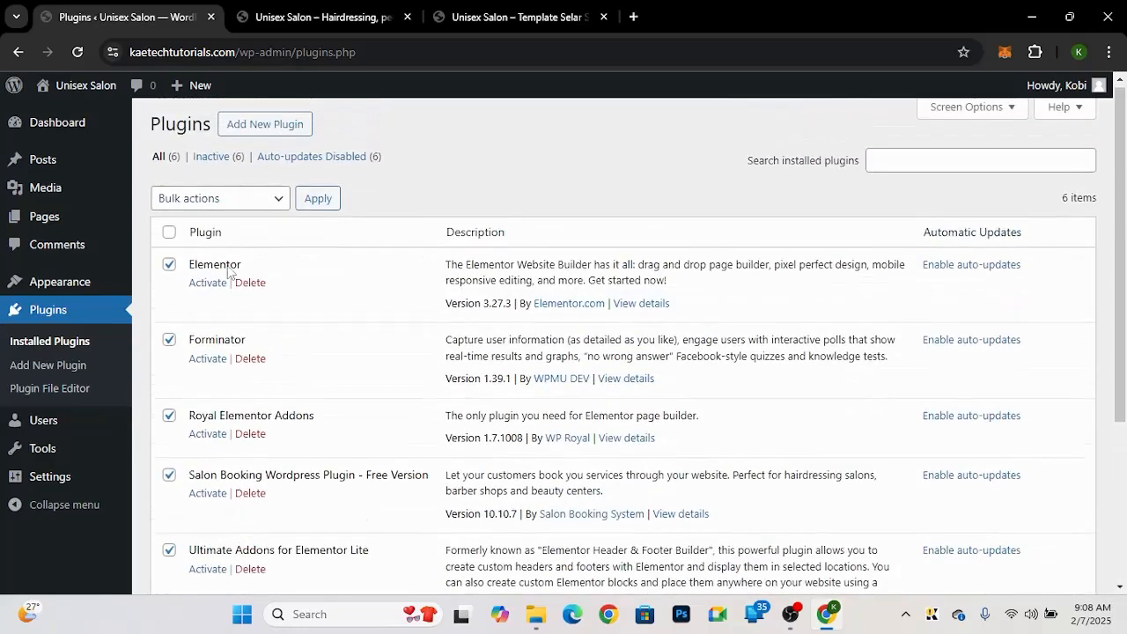
click(226, 194)
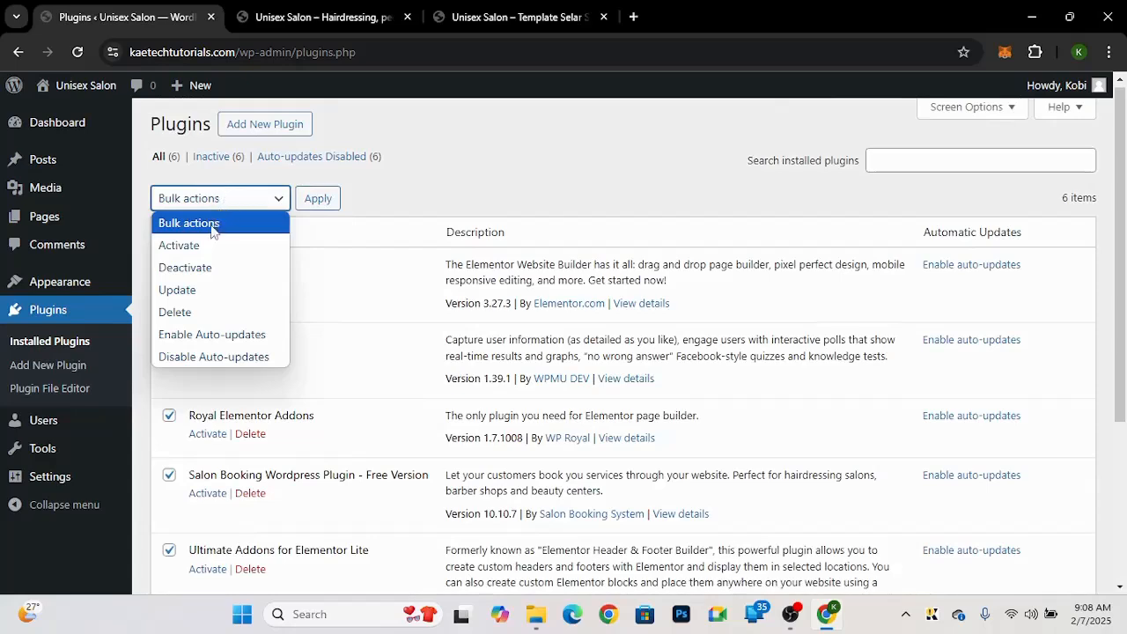
click(210, 249)
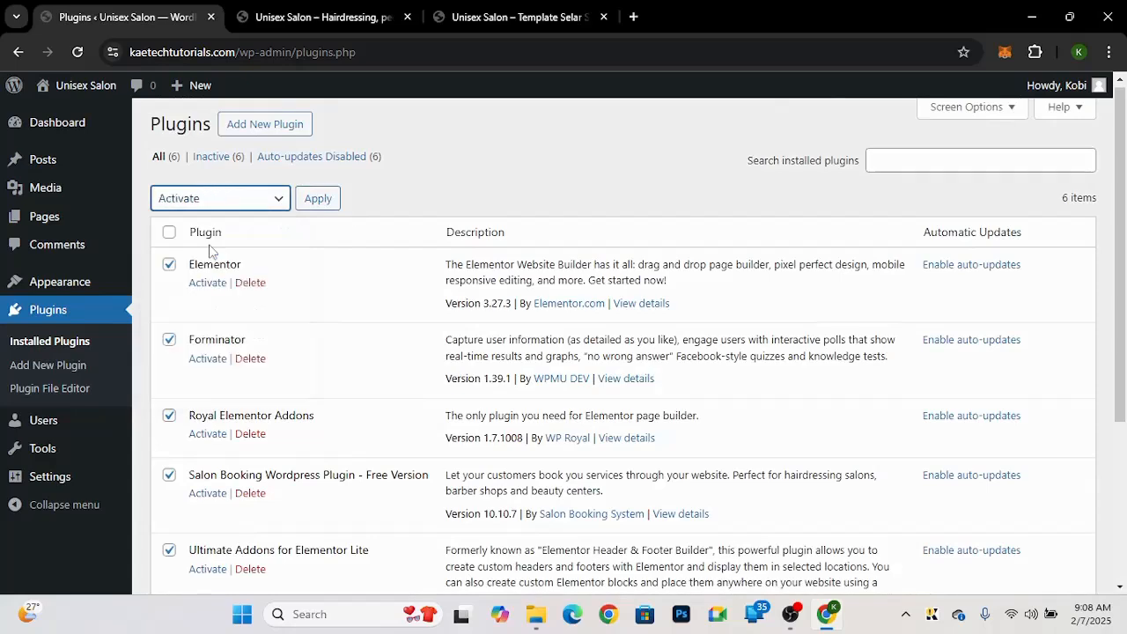
click(319, 203)
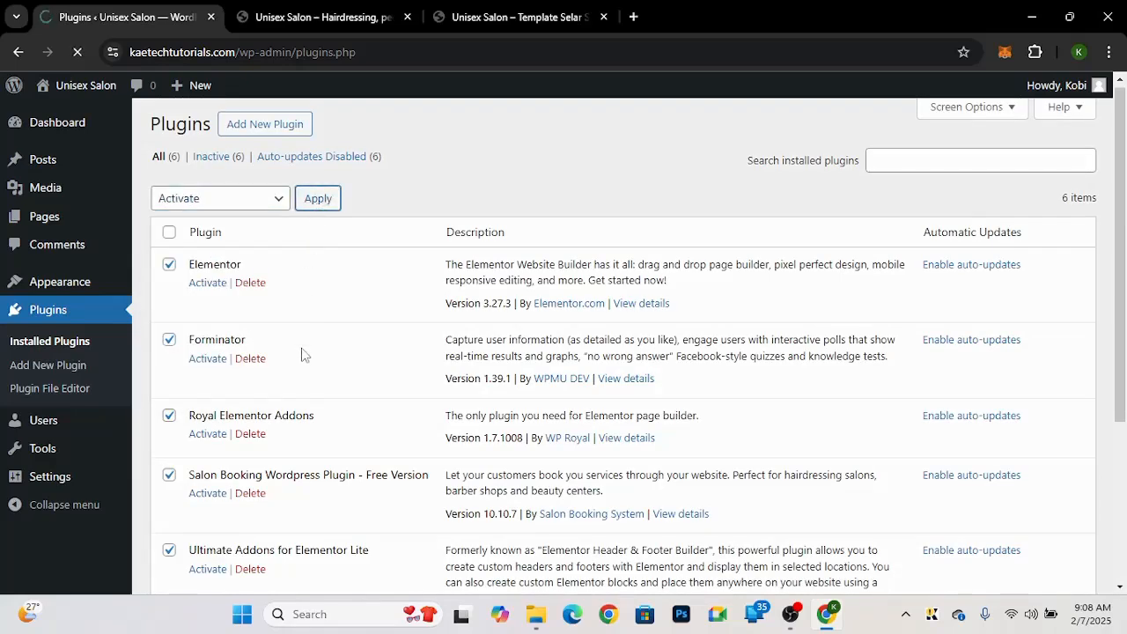
scroll(302, 355, down, 2)
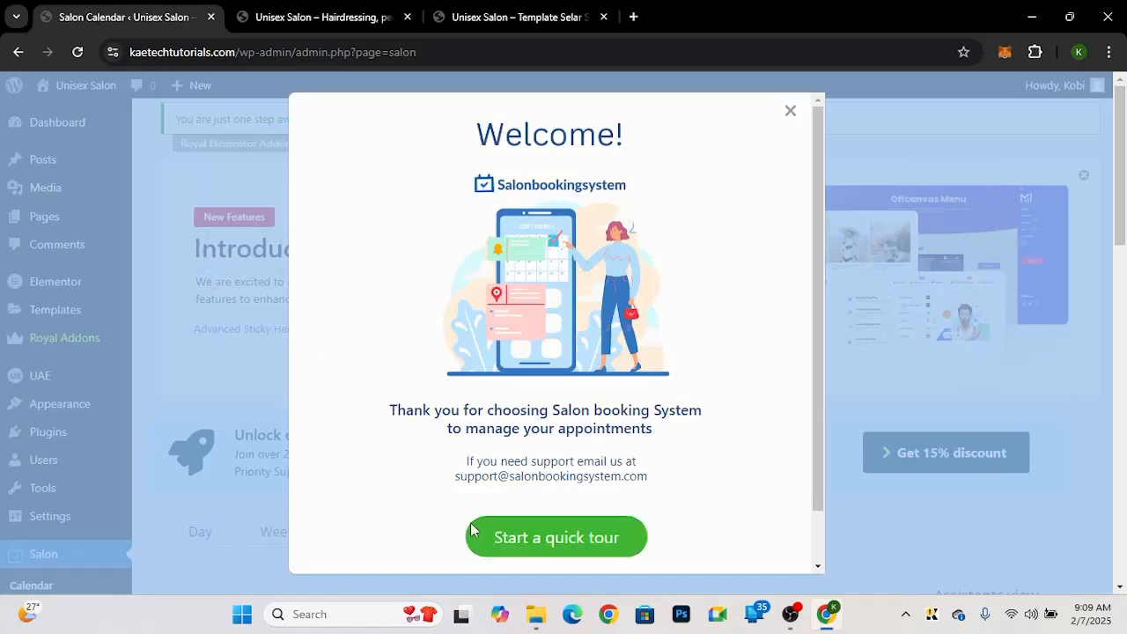
Step: Start the Salon Booking System quick tour from its welcome dialog and close the tour
scroll(642, 428, down, 1)
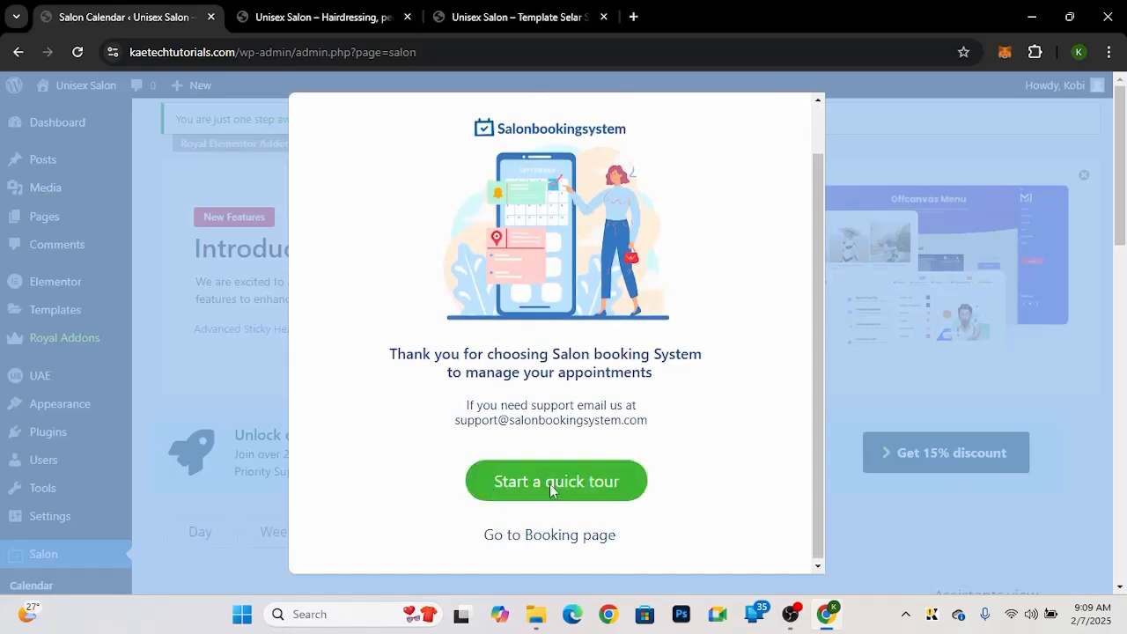
scroll(680, 274, up, 1)
scroll(532, 480, down, 1)
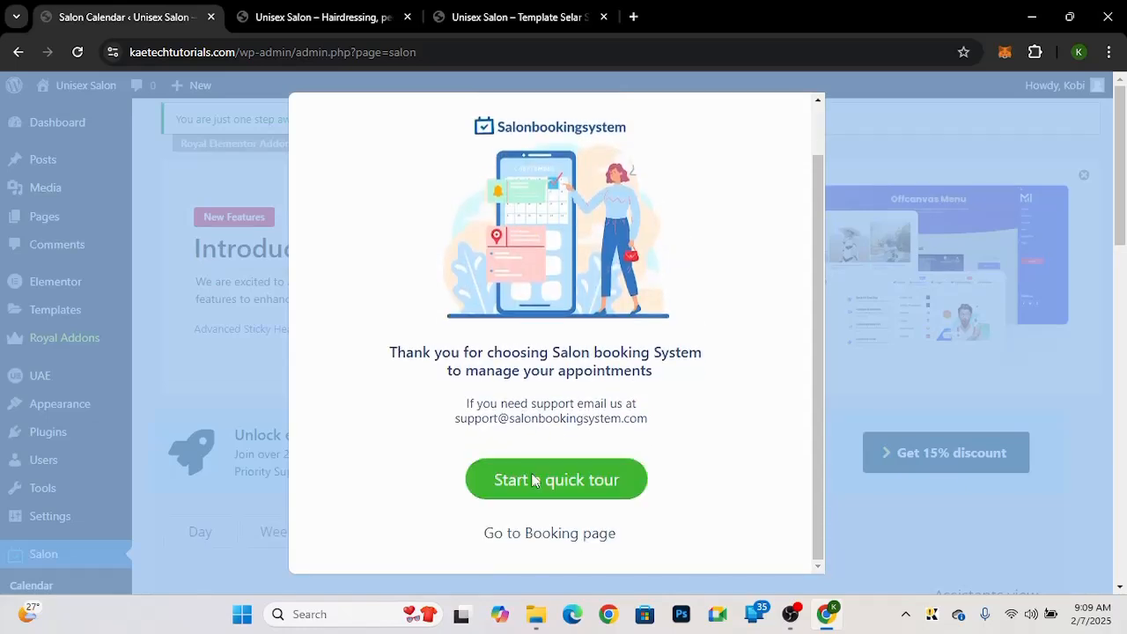
click(532, 479)
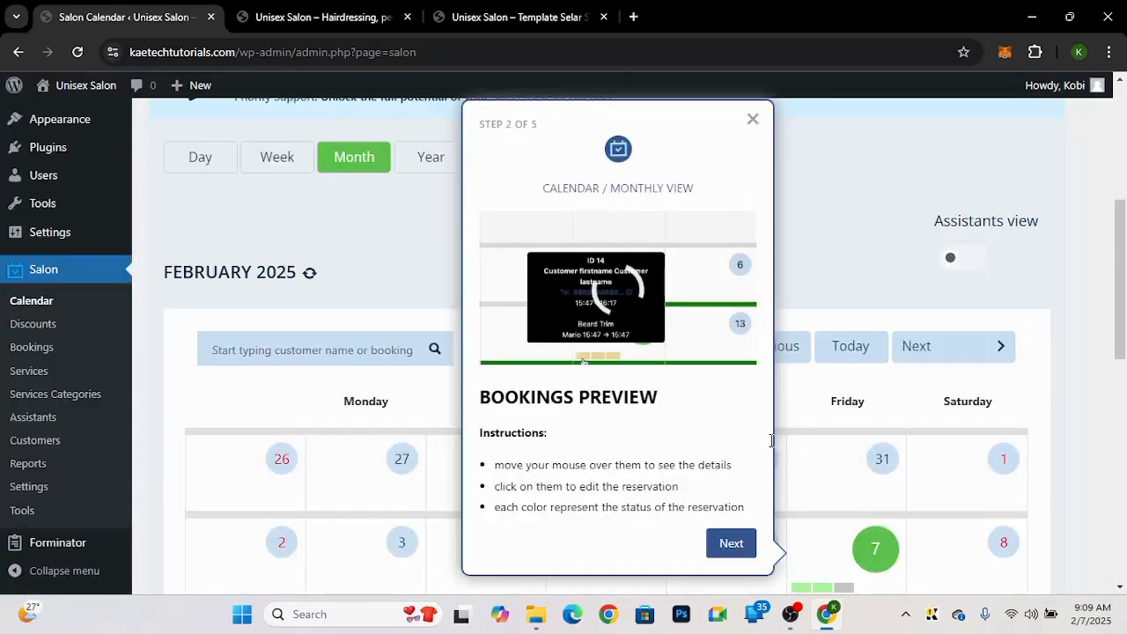
click(753, 119)
Step: Return from the salon booking calendar to the installed plugins list
scroll(591, 302, down, 4)
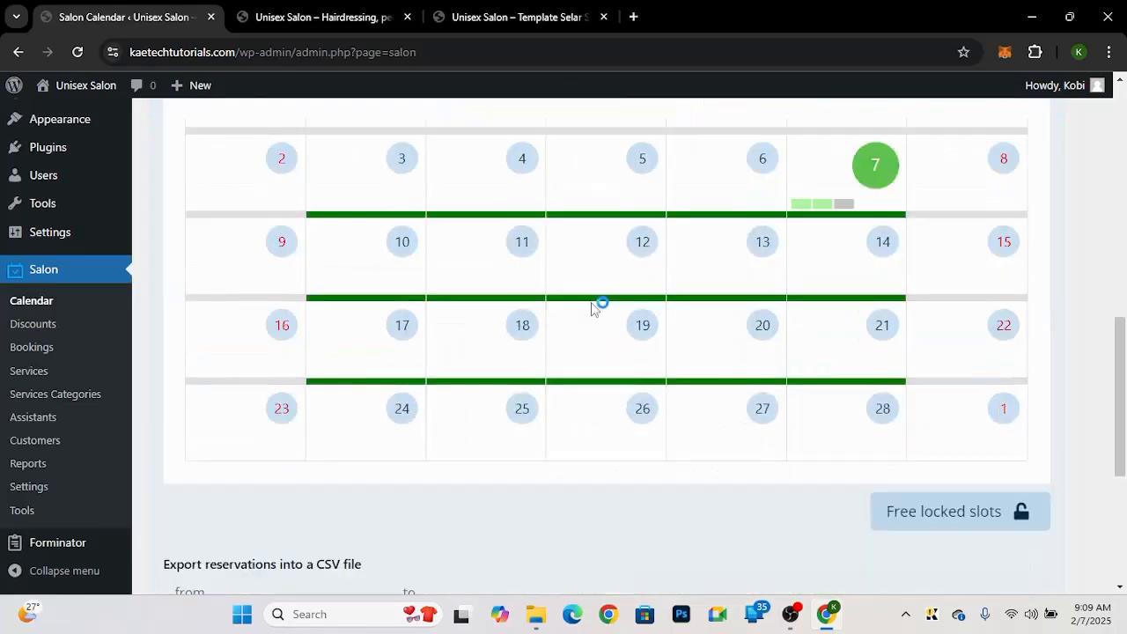
scroll(591, 302, up, 2)
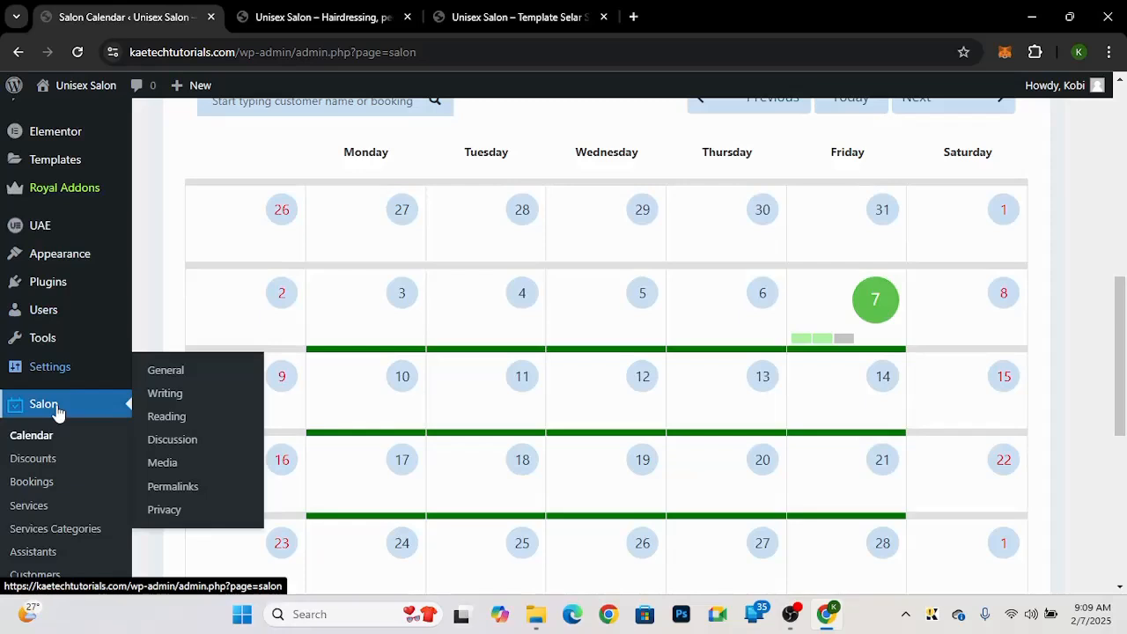
scroll(56, 432, down, 2)
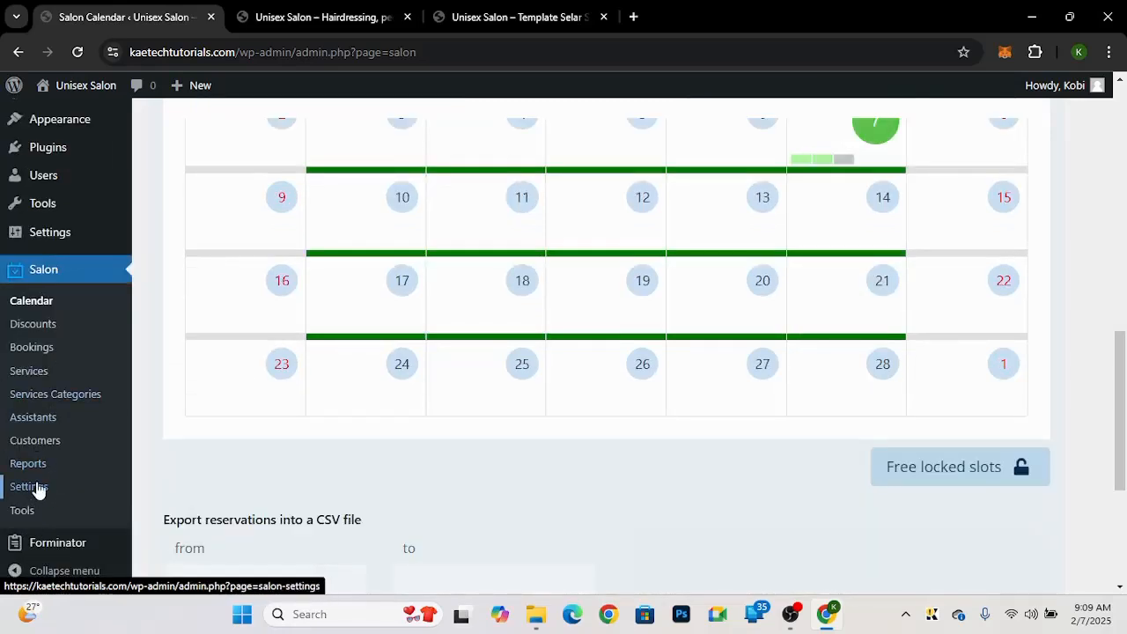
scroll(195, 397, up, 2)
scroll(194, 397, up, 4)
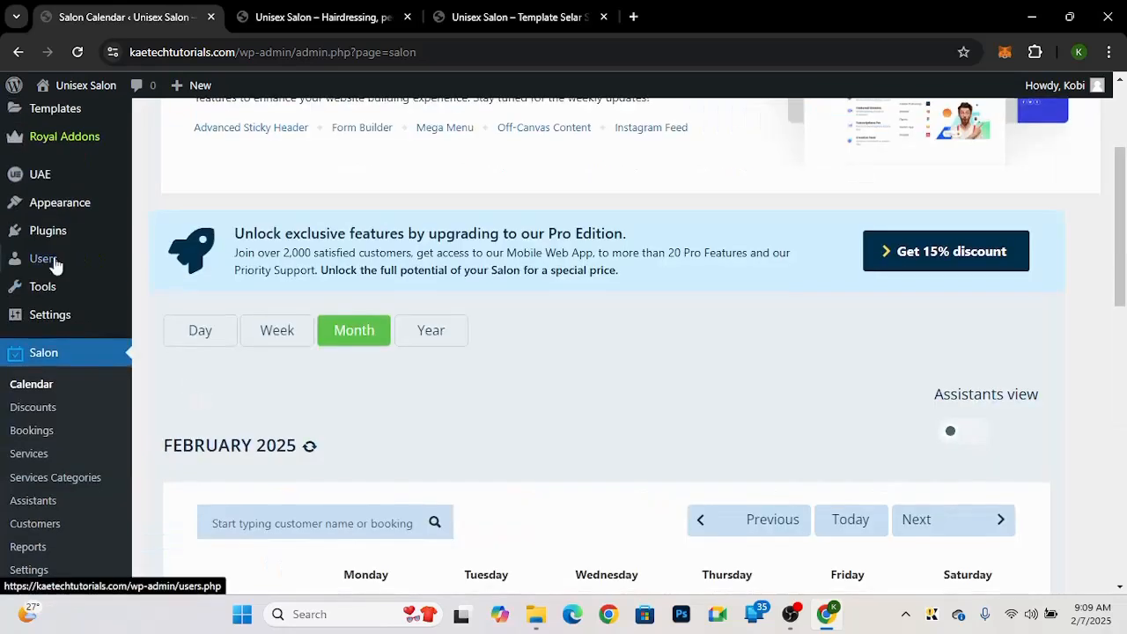
click(47, 231)
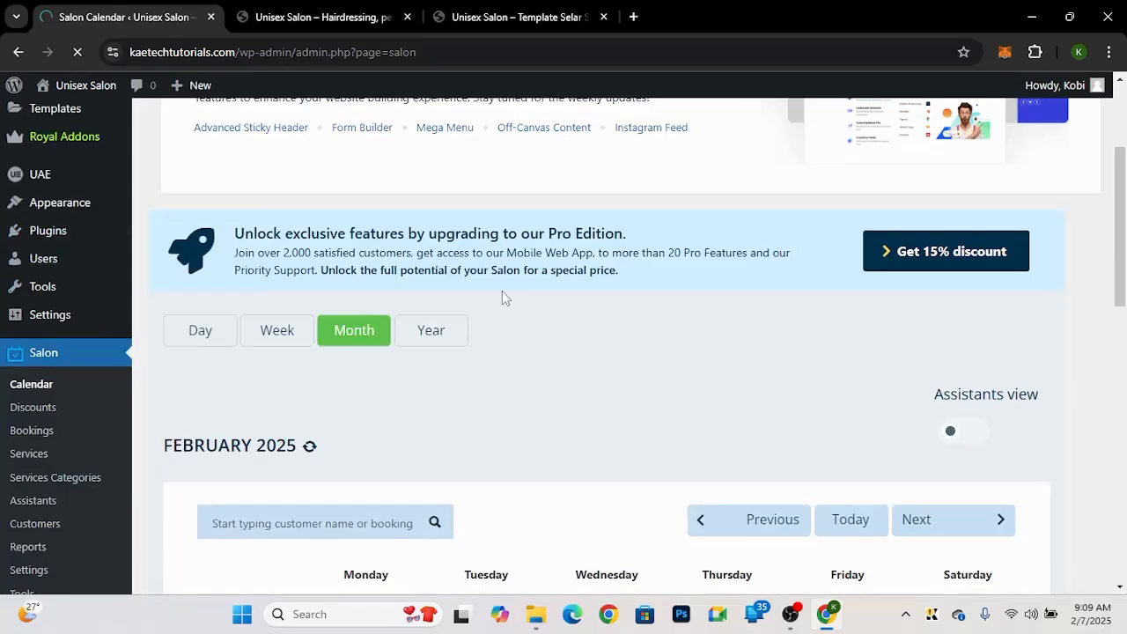
scroll(504, 298, down, 5)
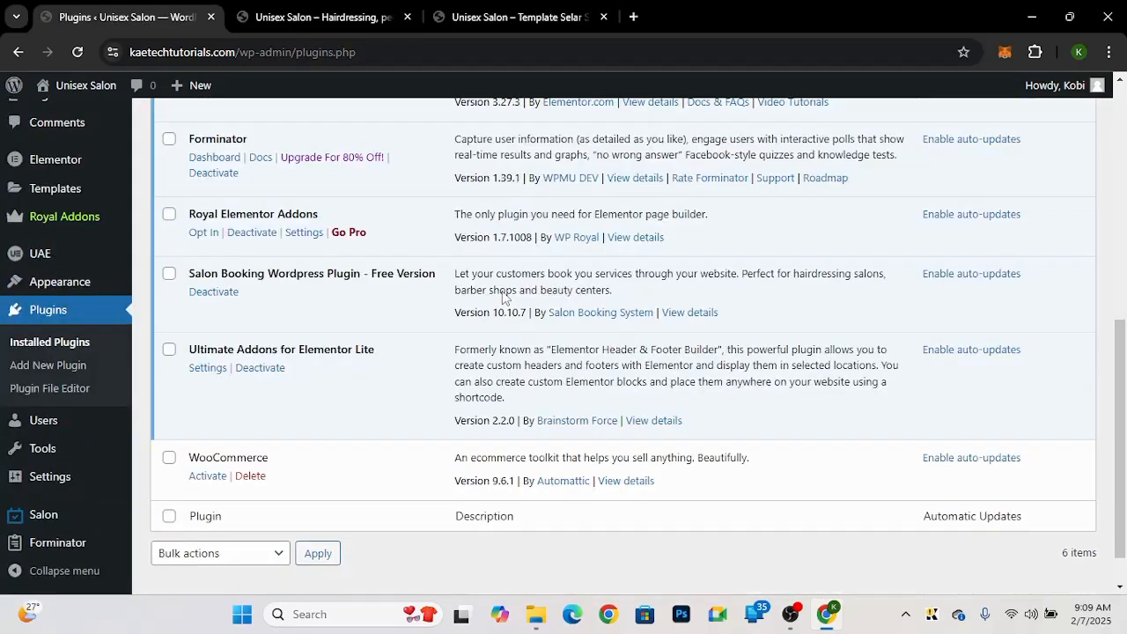
scroll(352, 487, up, 1)
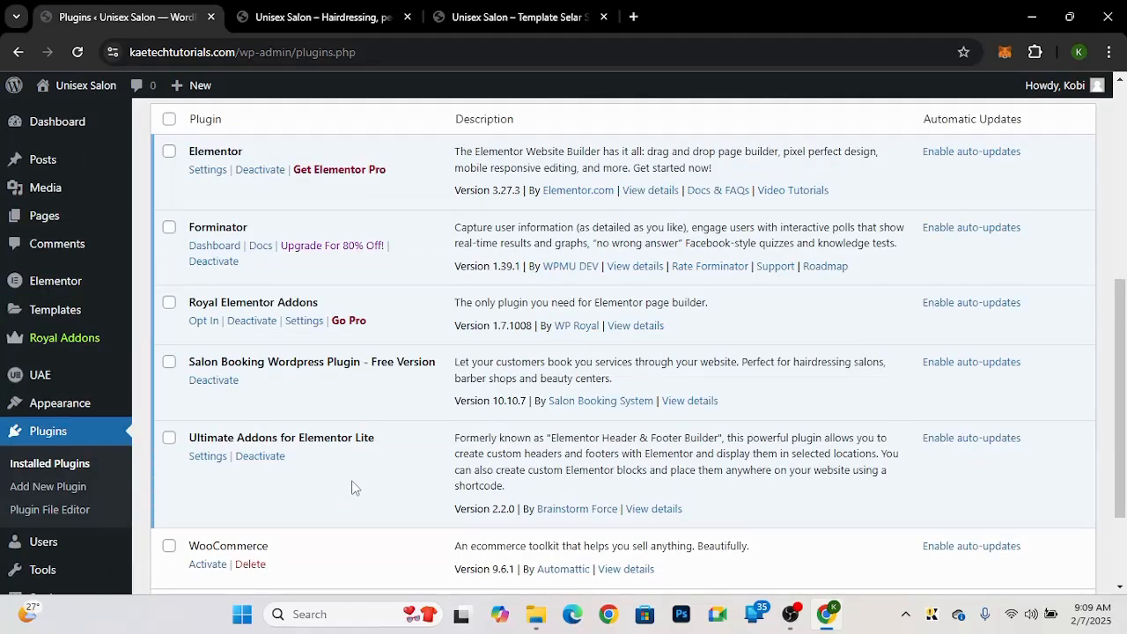
Step: Look over the admin menus added by Elementor, Royal Addons and UAE, and switch to the salon template demo tab
click(307, 326)
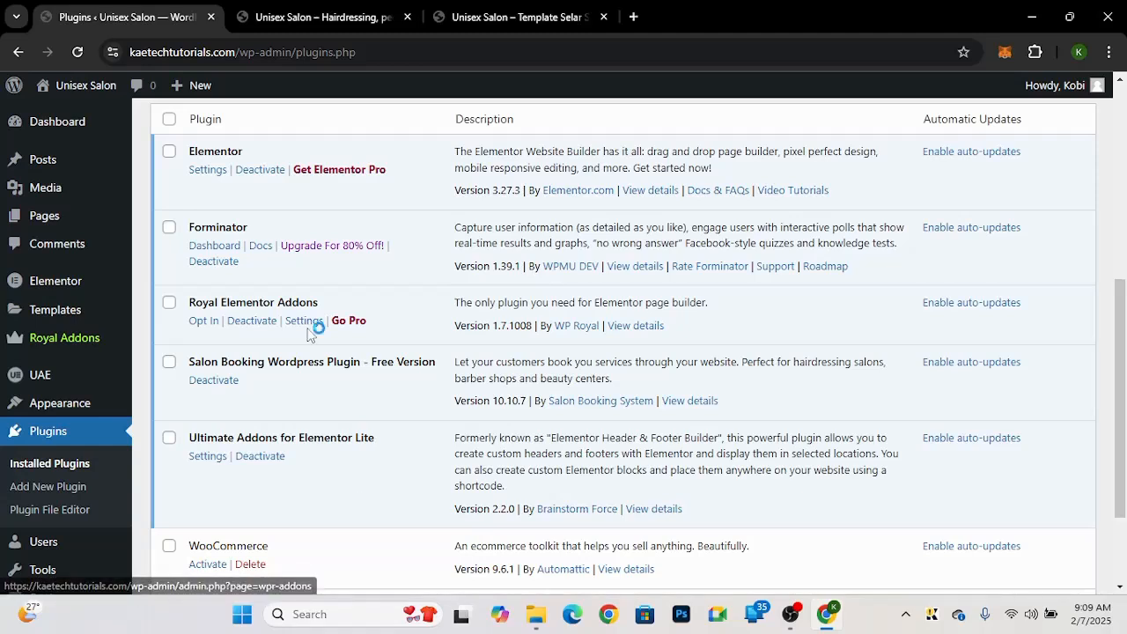
mouse_move(36, 287)
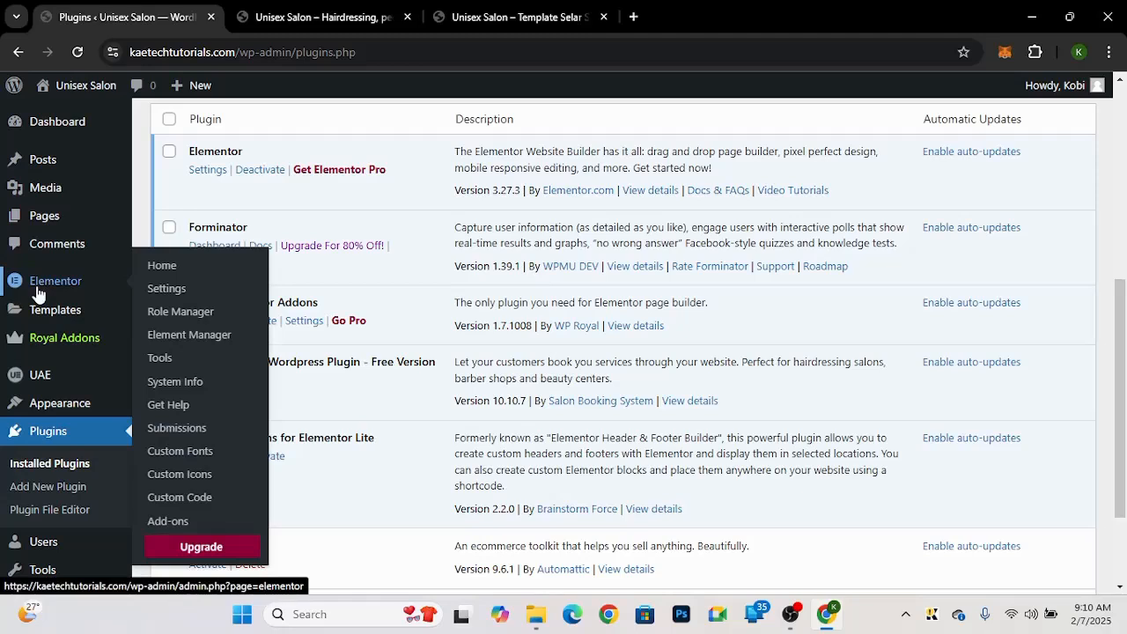
mouse_move(66, 346)
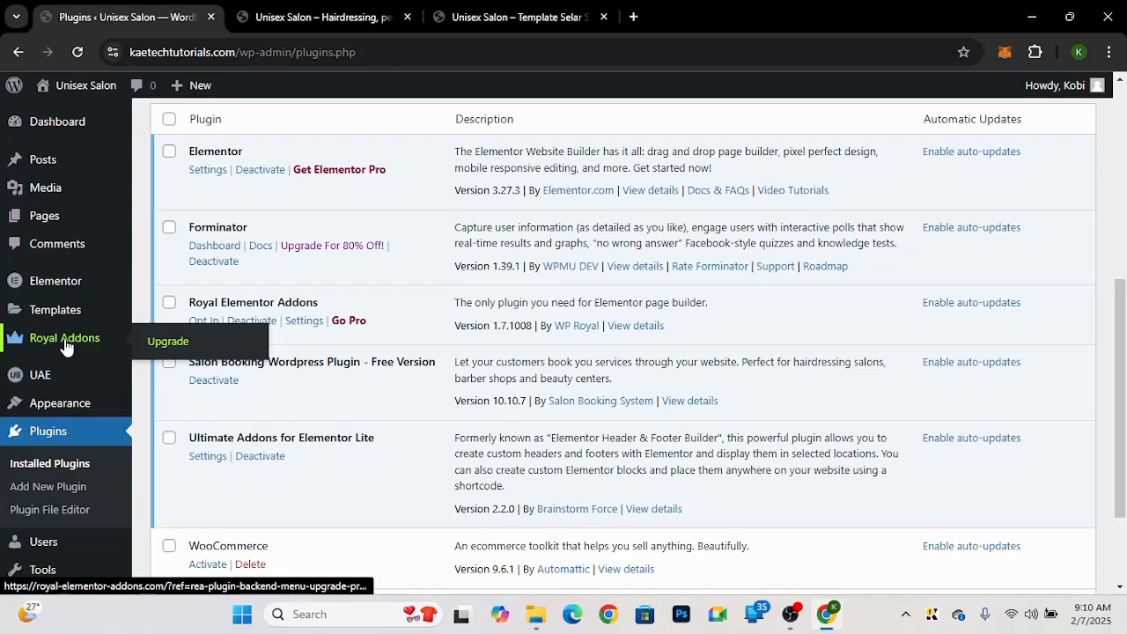
mouse_move(45, 381)
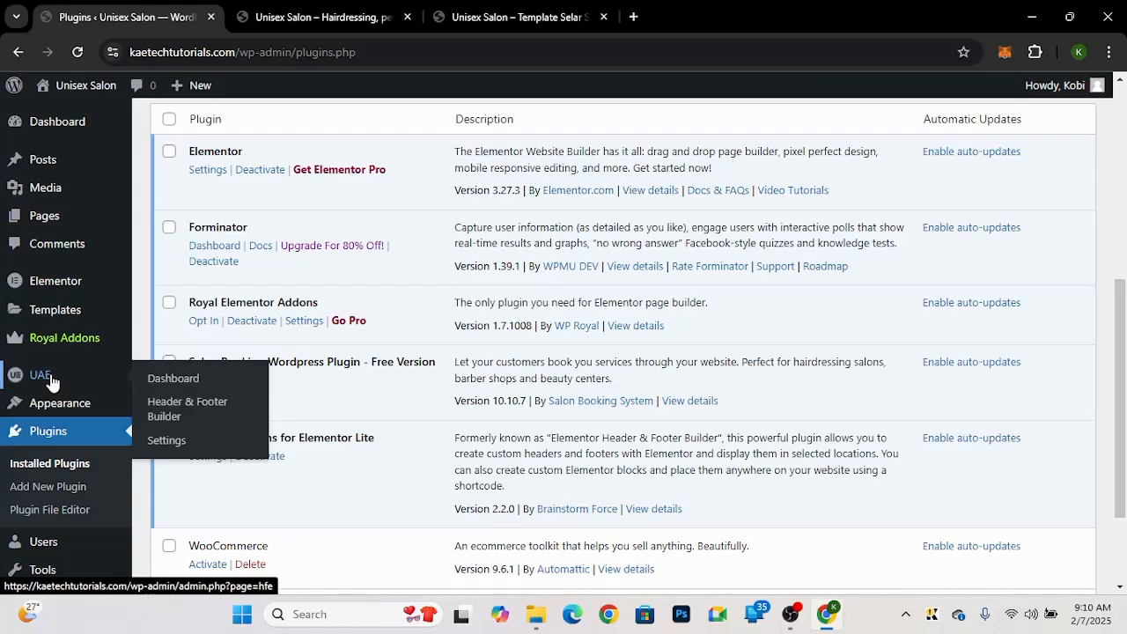
scroll(40, 529, down, 2)
mouse_move(40, 529)
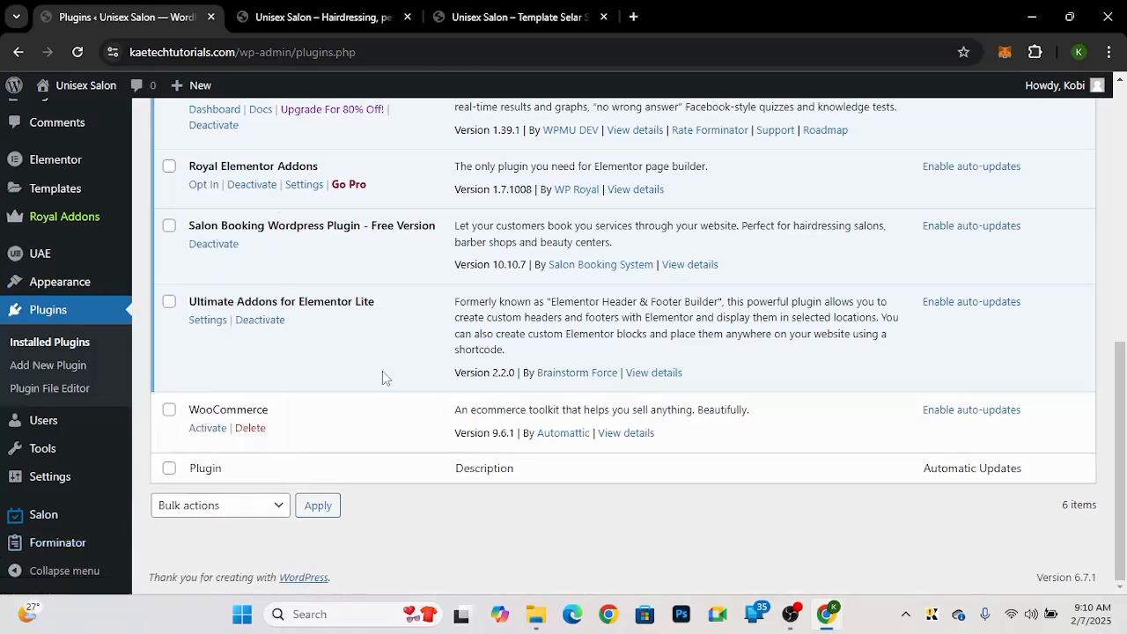
scroll(382, 371, up, 3)
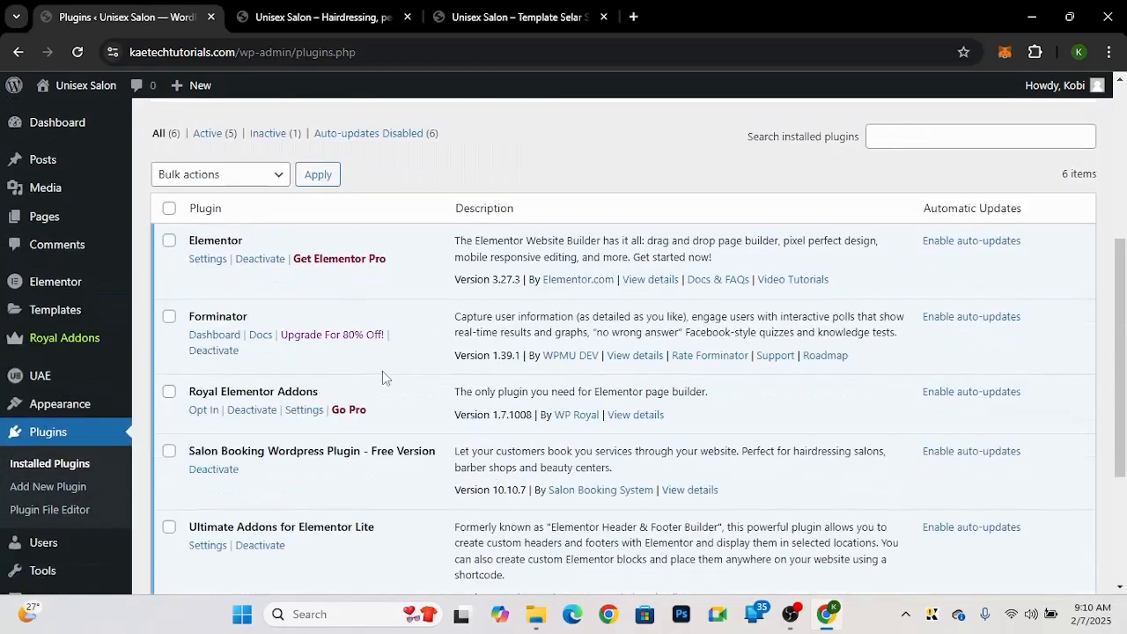
scroll(382, 377, down, 2)
scroll(382, 377, up, 2)
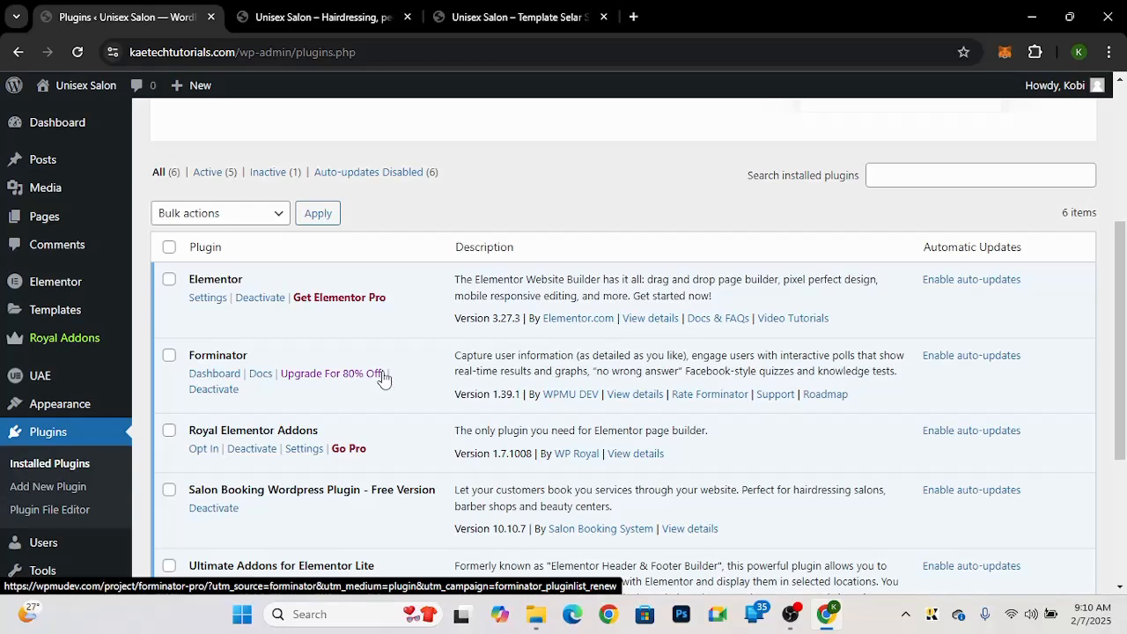
click(535, 17)
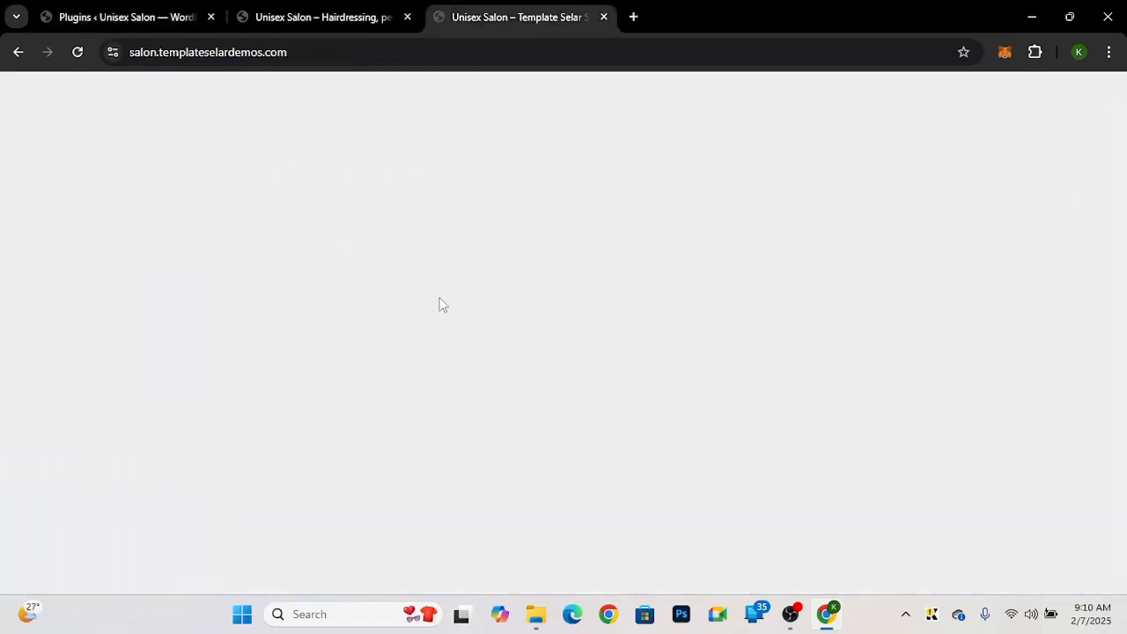
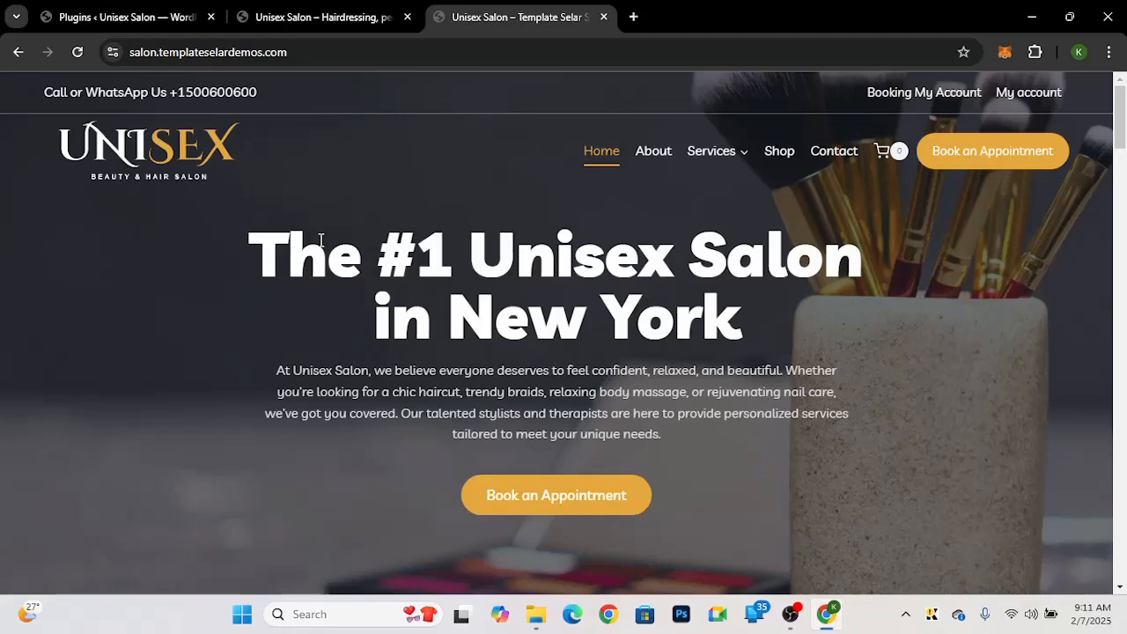
Step: Go back to the WordPress admin and move the Sample Page to the trash from the pages list
click(150, 17)
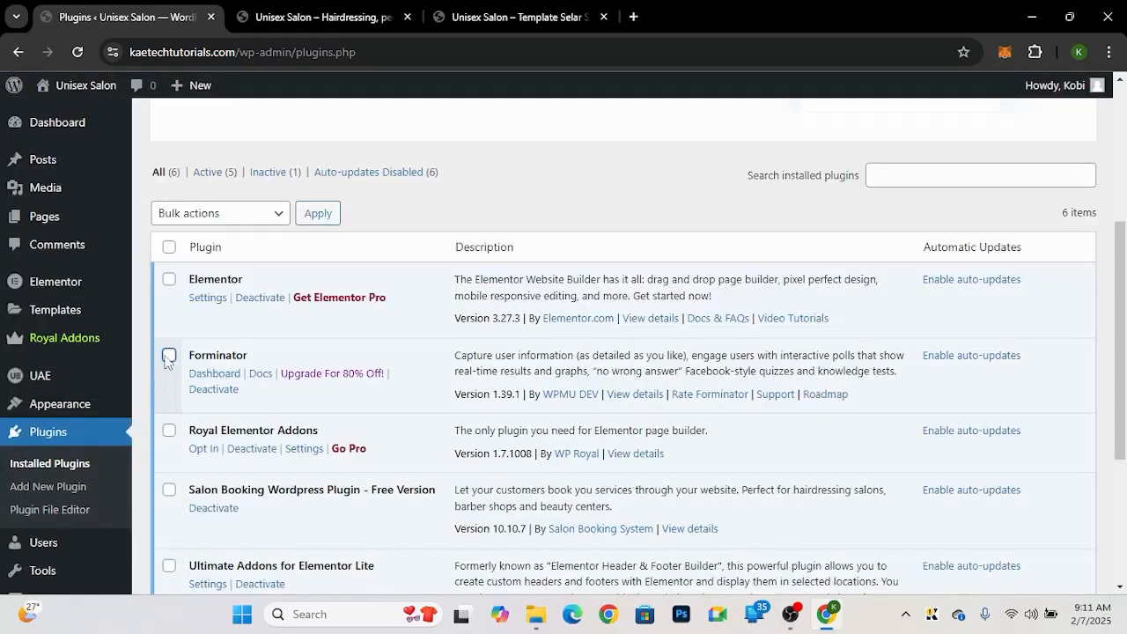
mouse_move(165, 220)
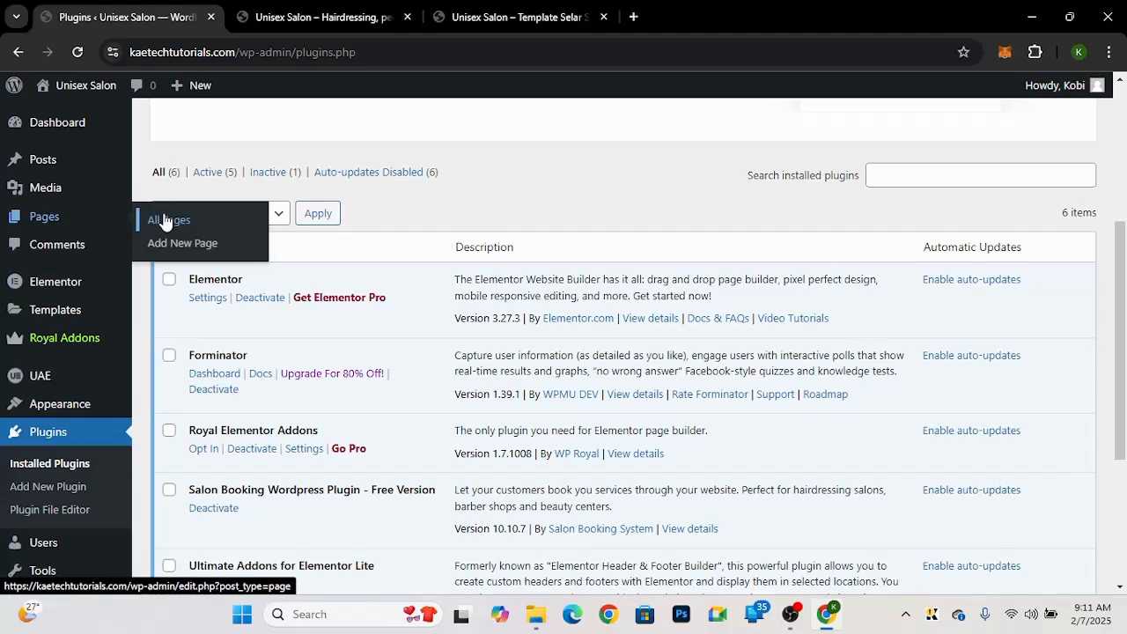
click(165, 220)
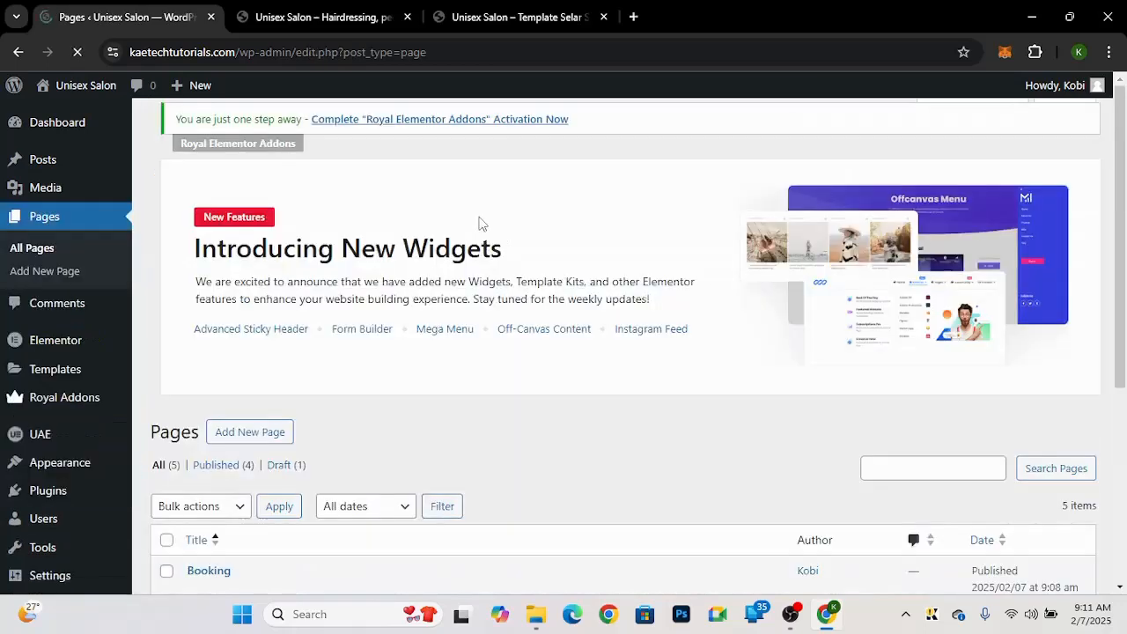
scroll(167, 231, down, 3)
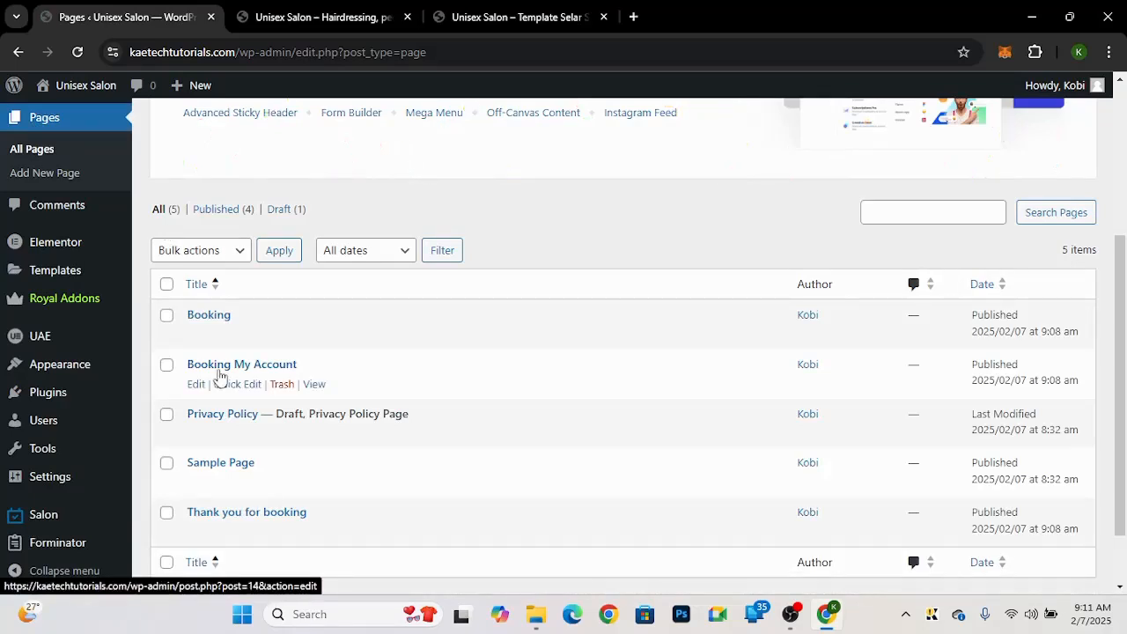
scroll(219, 376, down, 1)
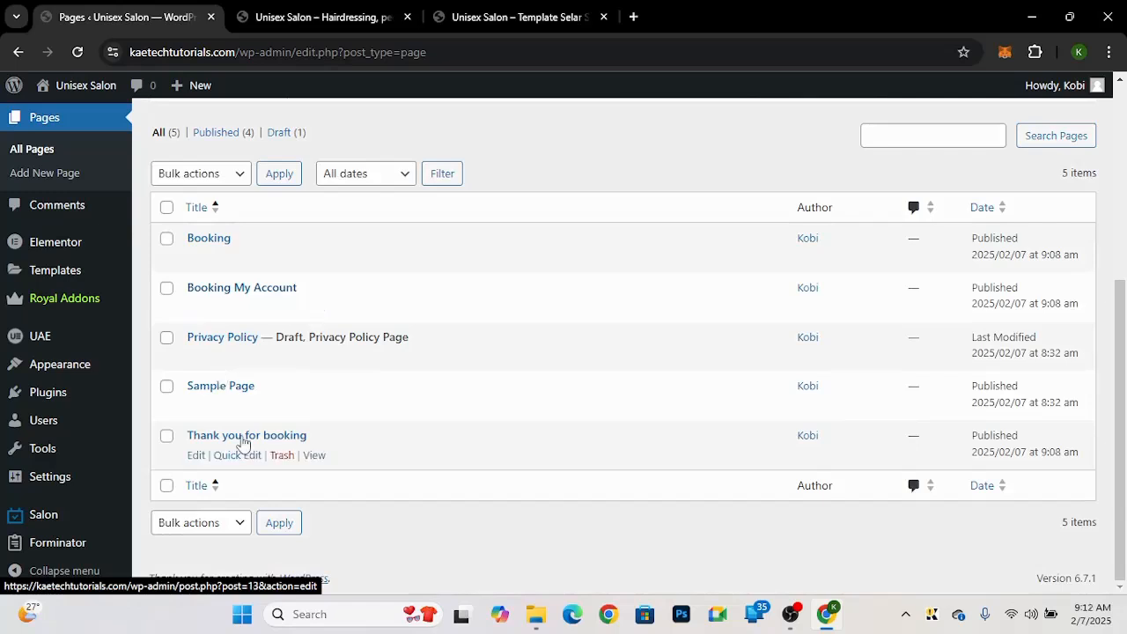
mouse_move(40, 517)
click(167, 388)
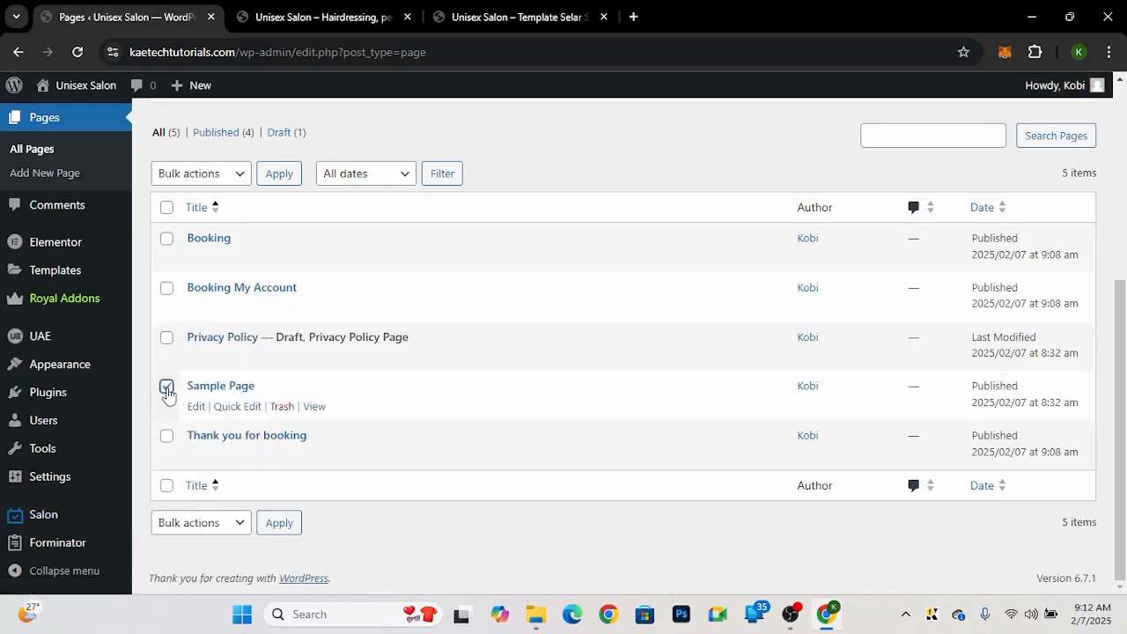
click(282, 407)
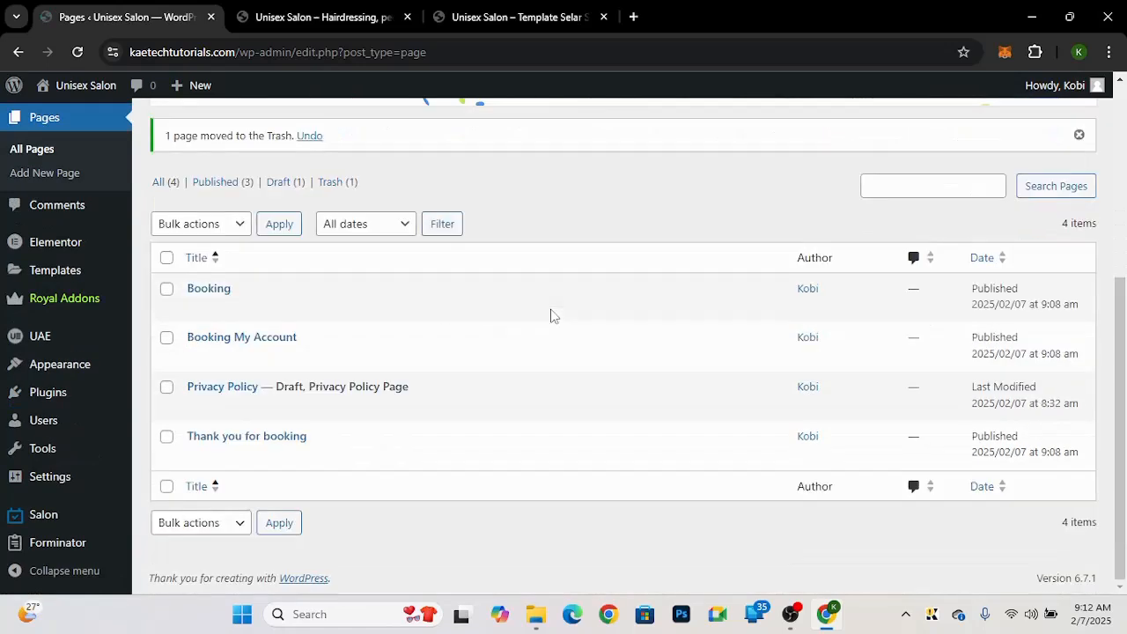
Step: Open the trashed pages and permanently delete the Sample Page
click(338, 182)
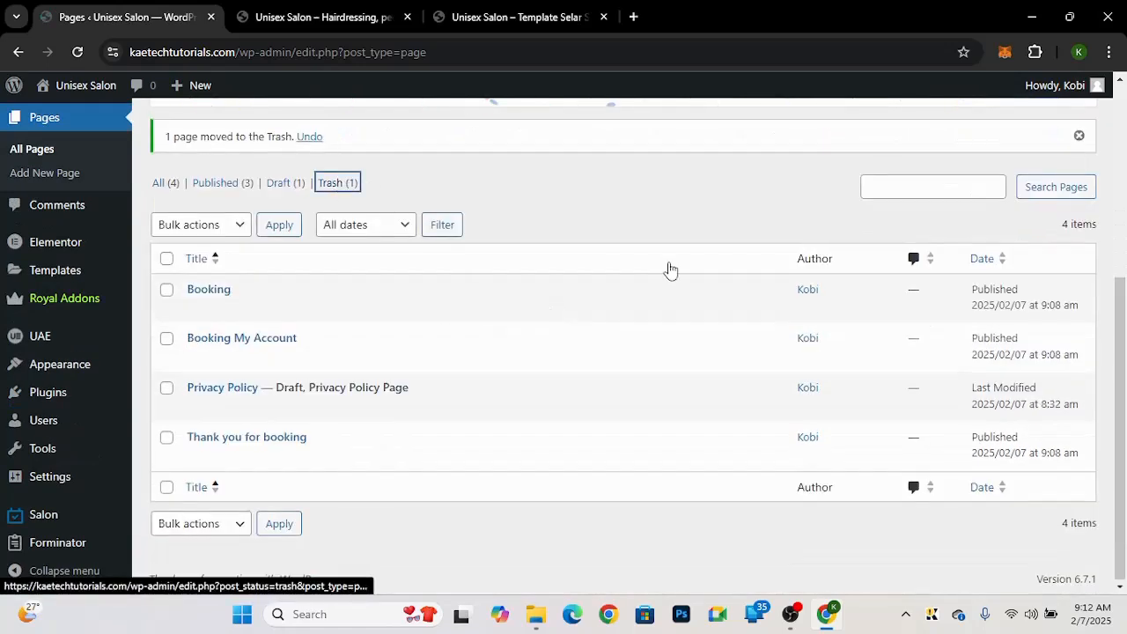
click(675, 272)
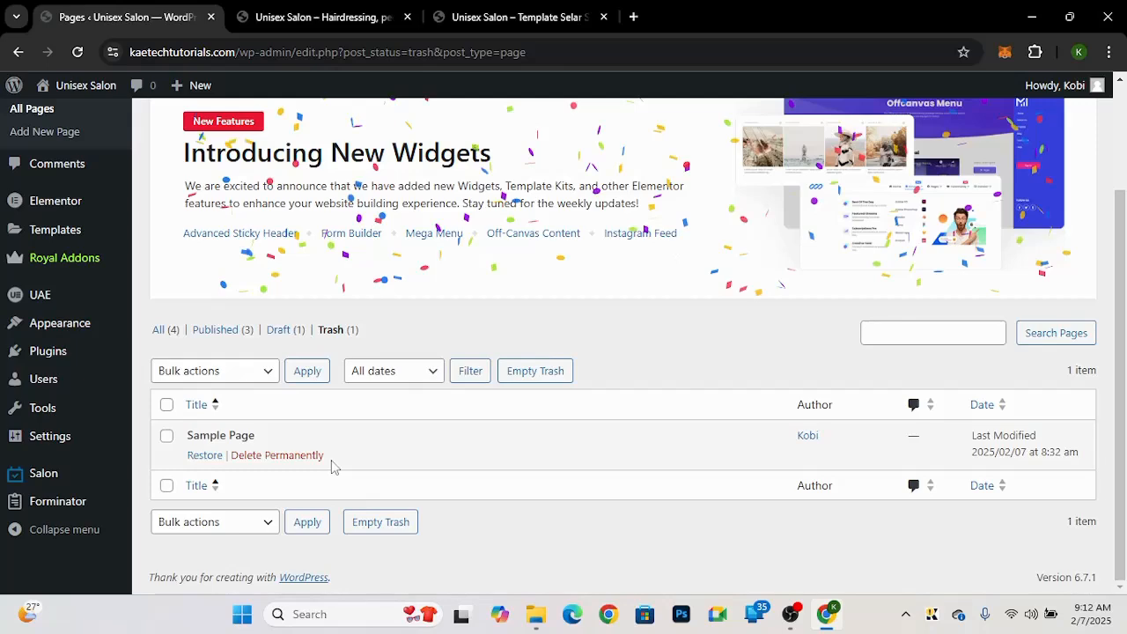
click(304, 456)
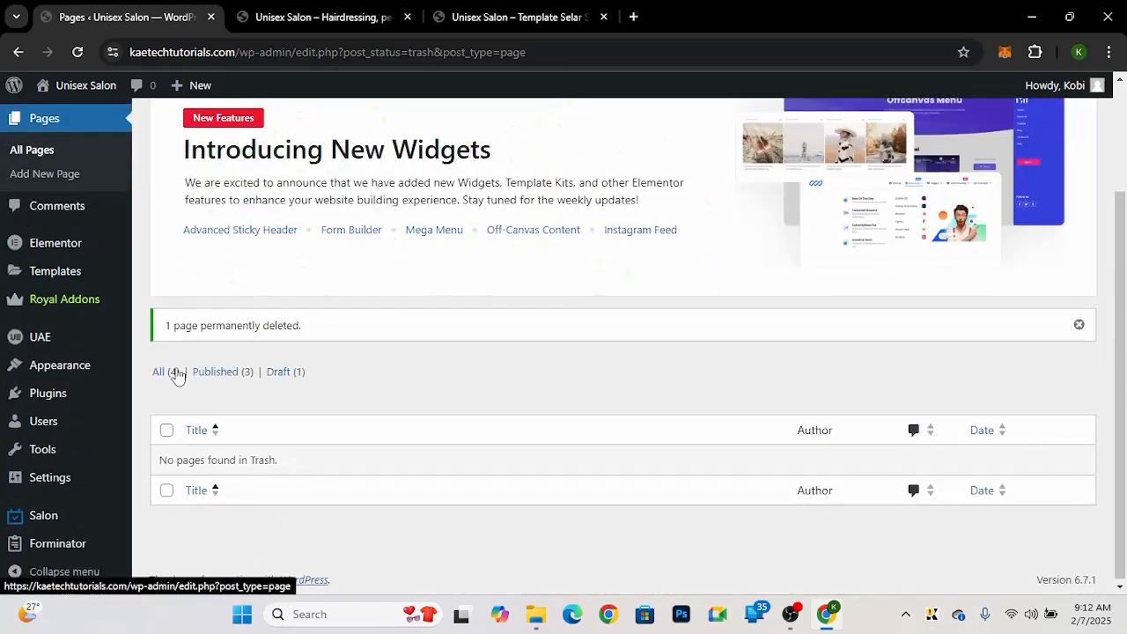
Step: Review the published and all pages lists, and dismiss the Royal Elementor Addons new widgets banner
click(221, 373)
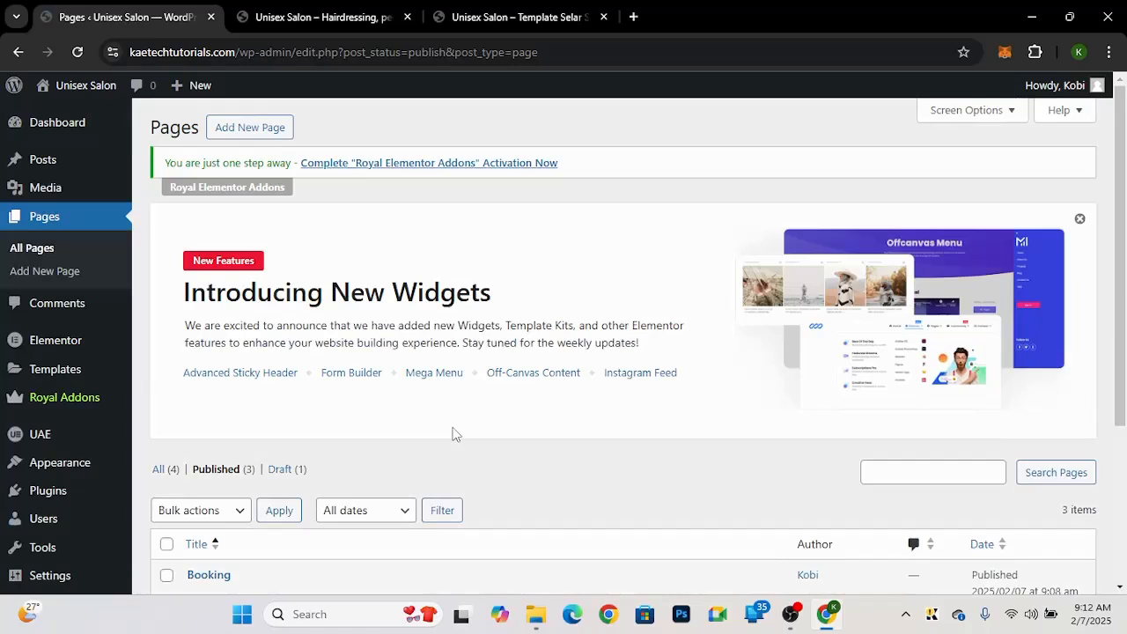
scroll(453, 433, down, 3)
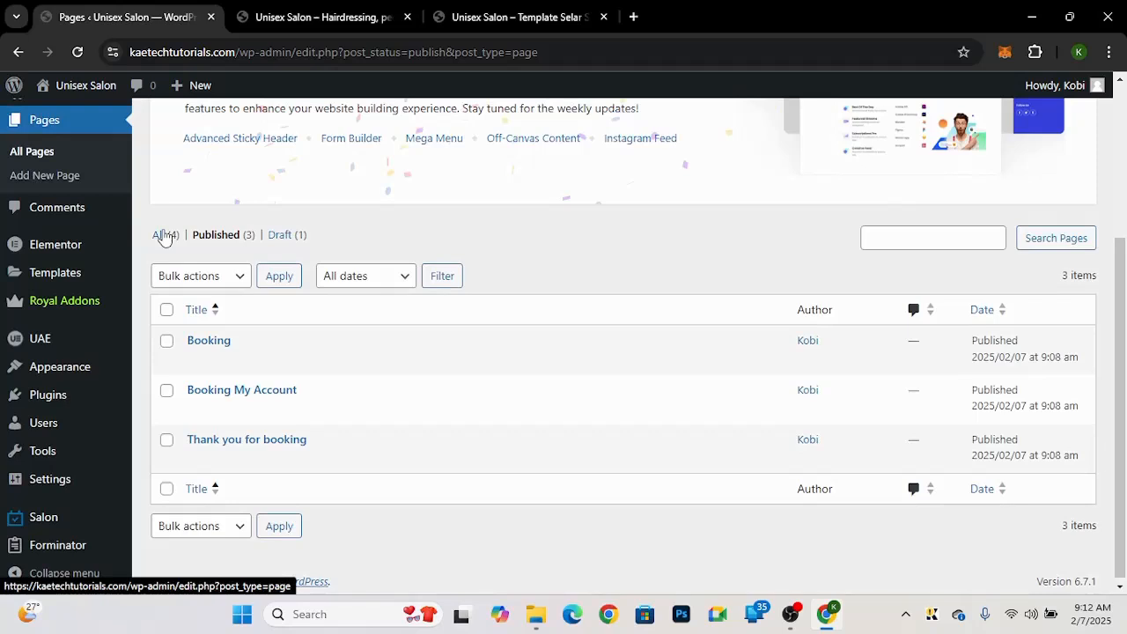
click(163, 236)
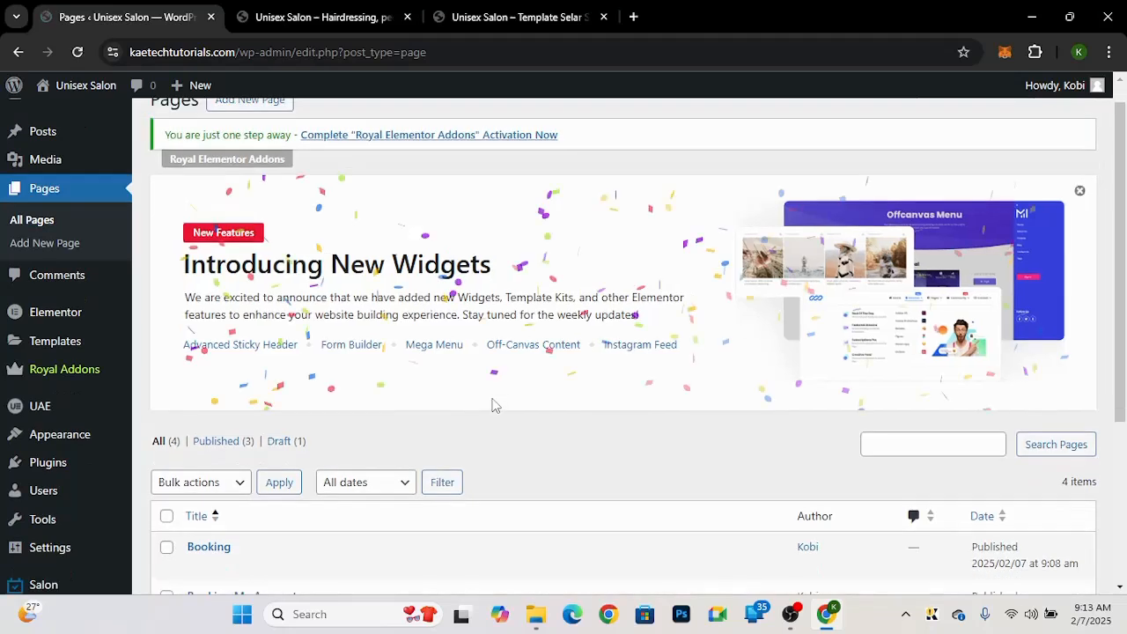
scroll(493, 405, down, 3)
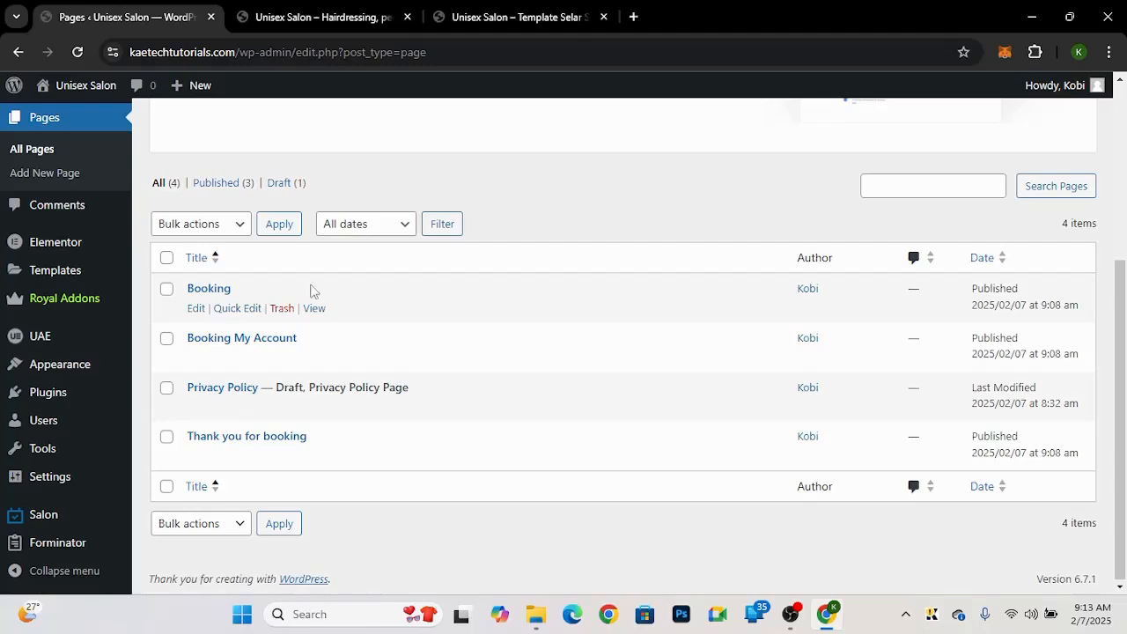
scroll(456, 332, up, 4)
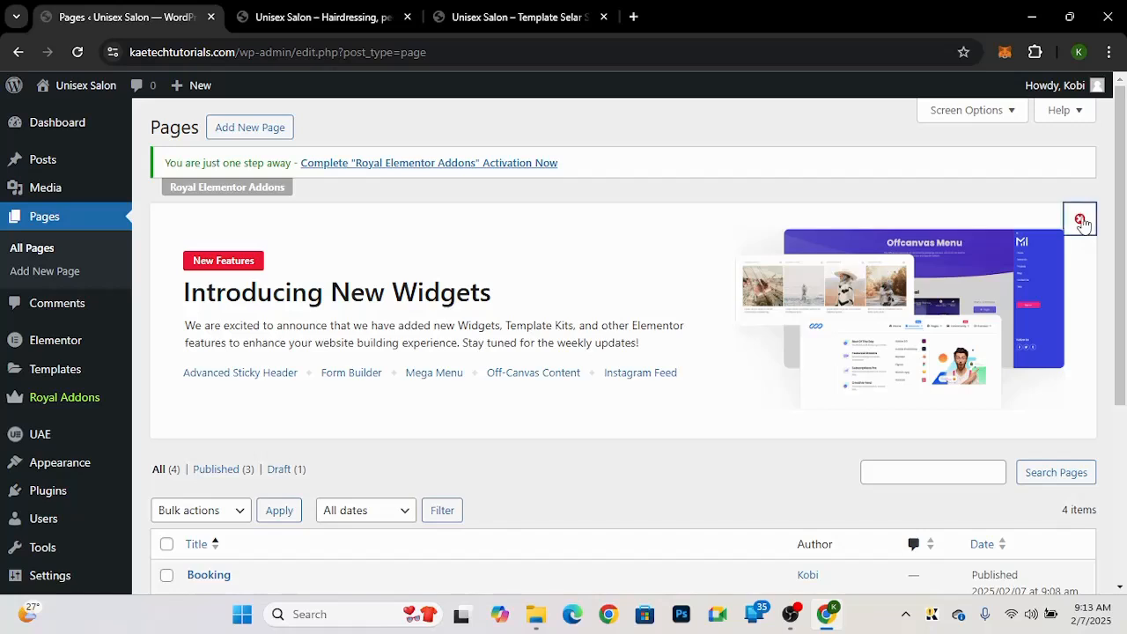
click(1081, 220)
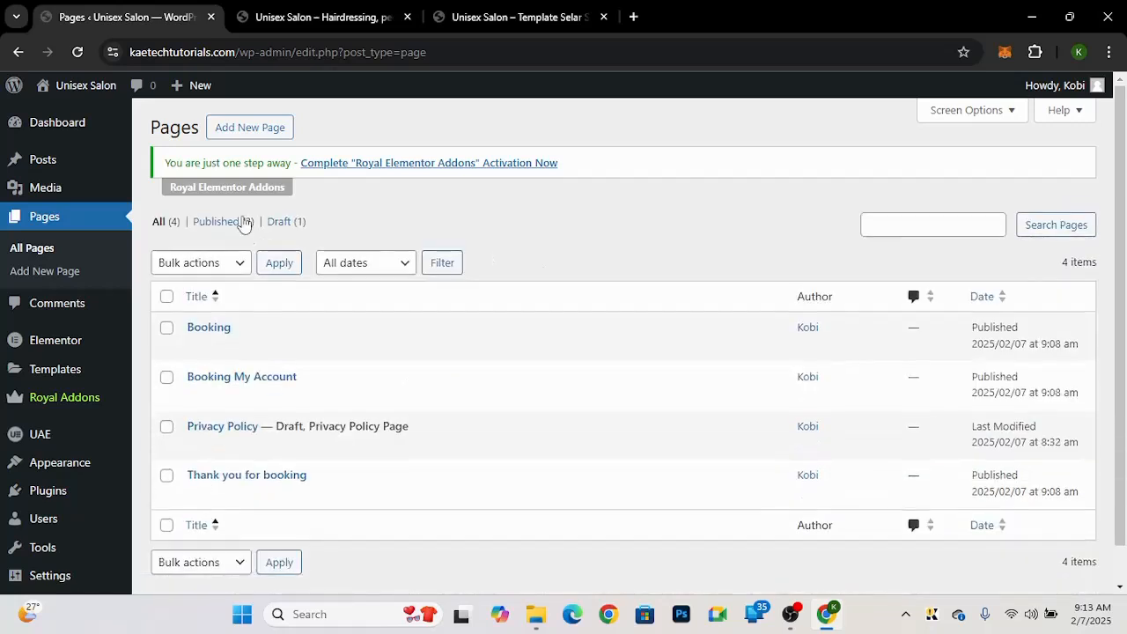
Step: Create and publish a new page titled Home using the Elementor Full Width template
click(267, 129)
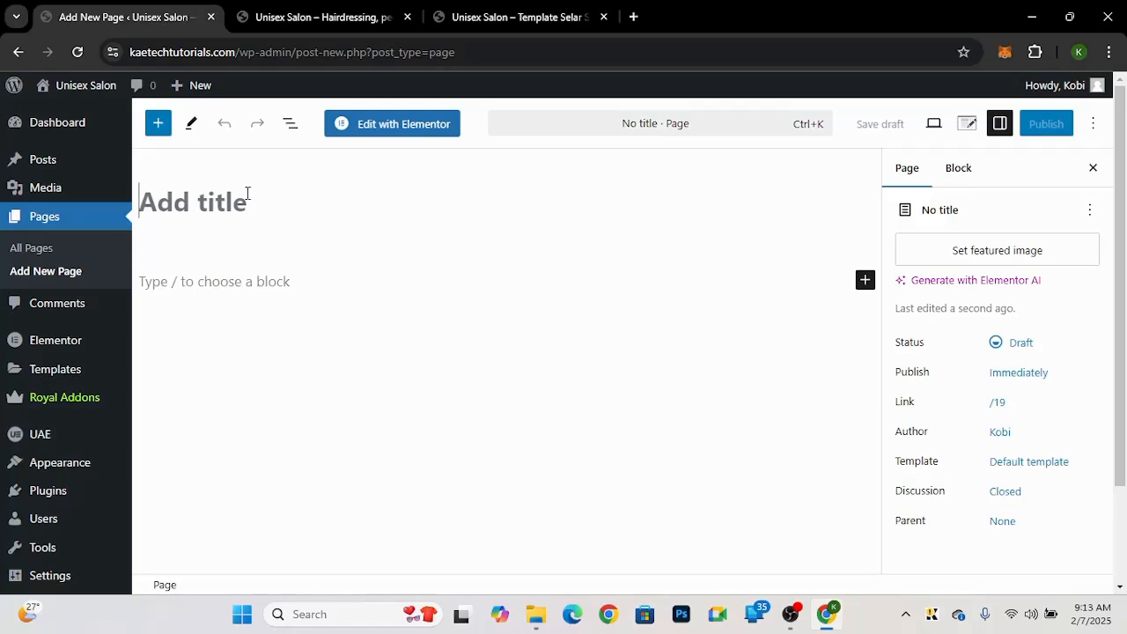
text(Home)
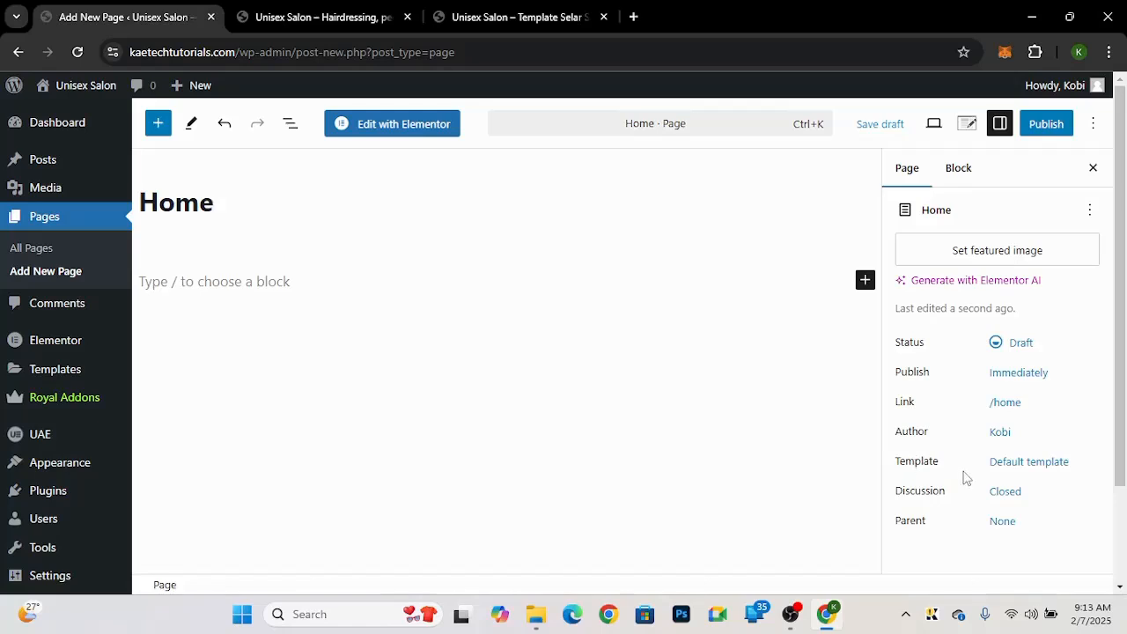
click(1022, 466)
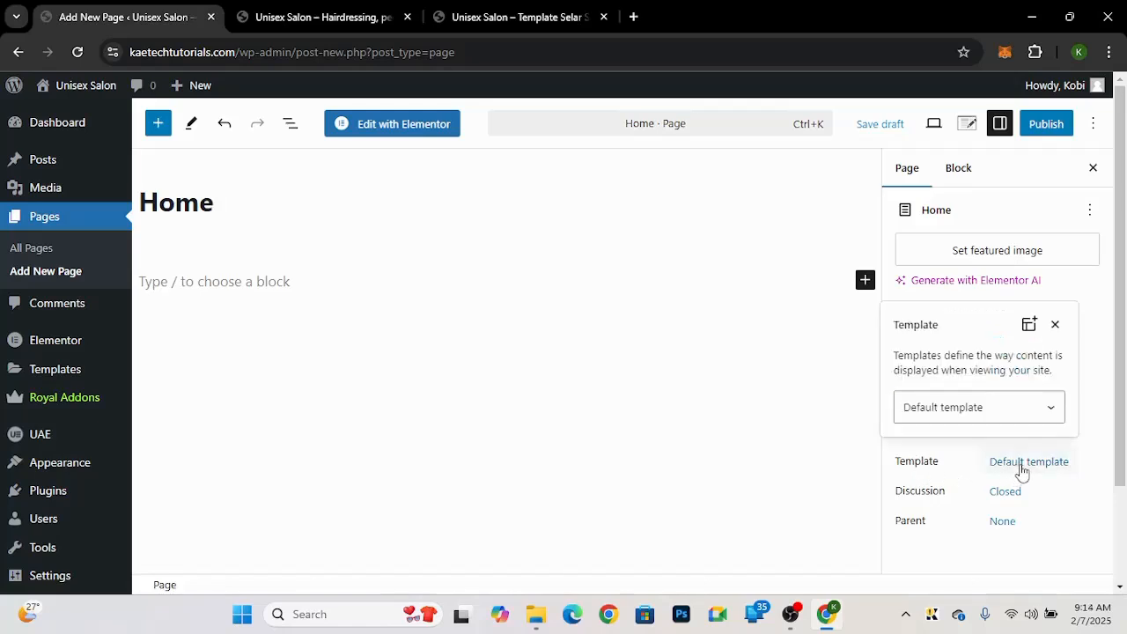
click(947, 406)
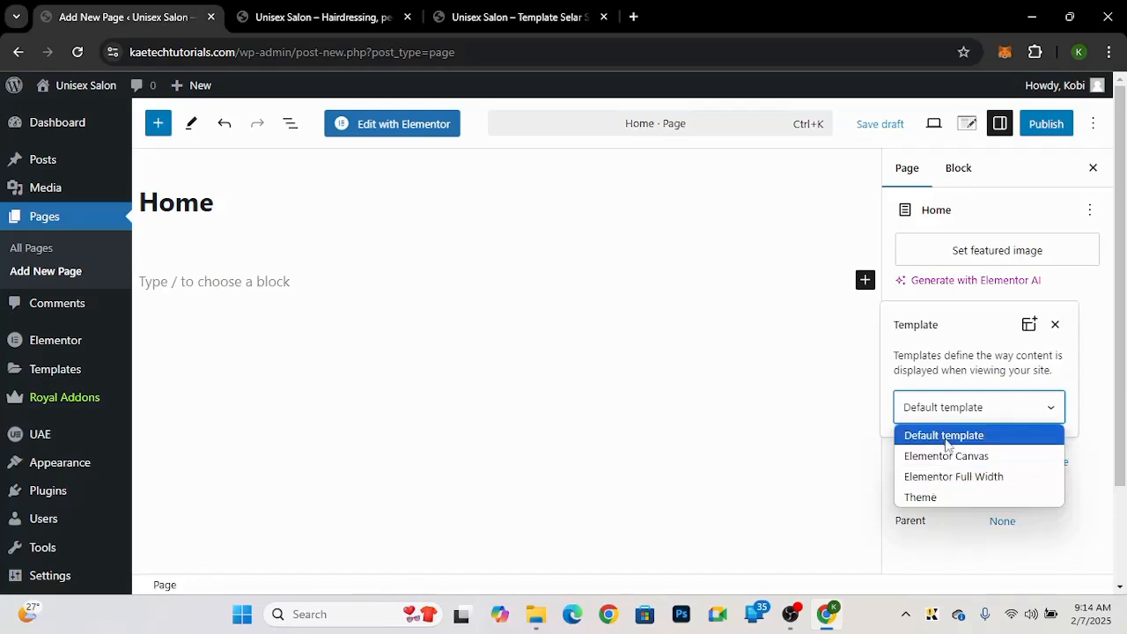
click(937, 483)
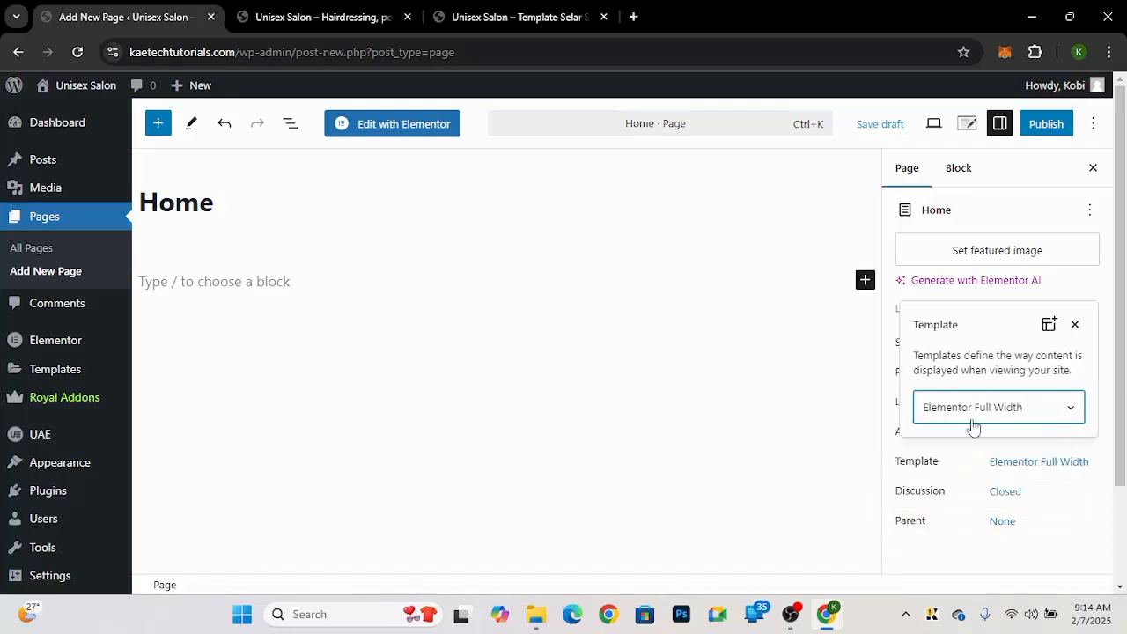
click(1085, 288)
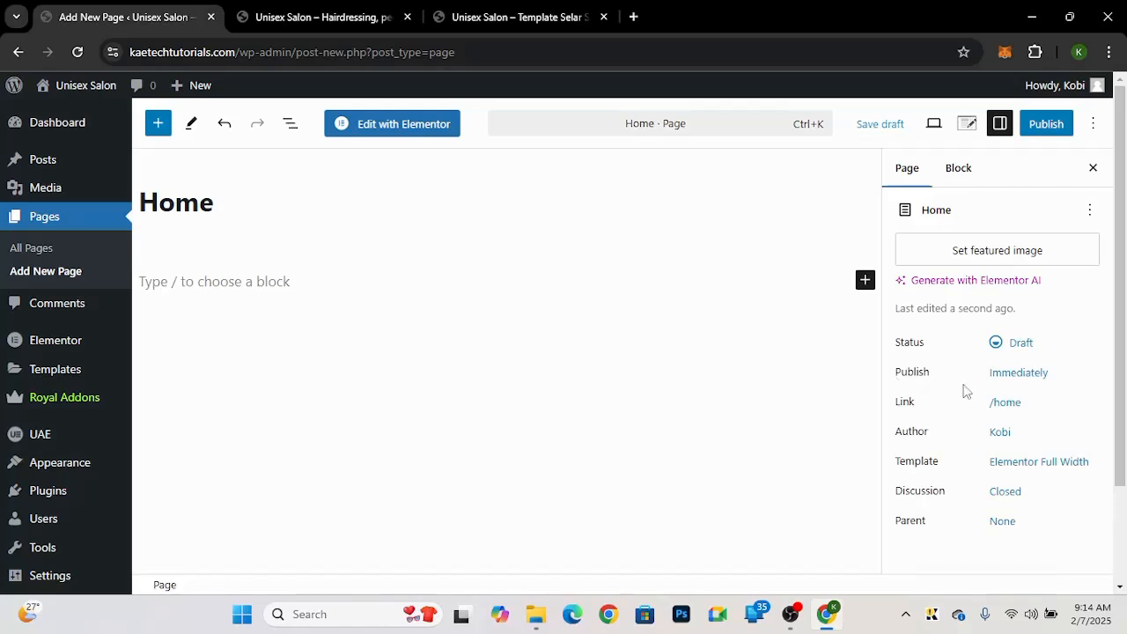
click(1057, 134)
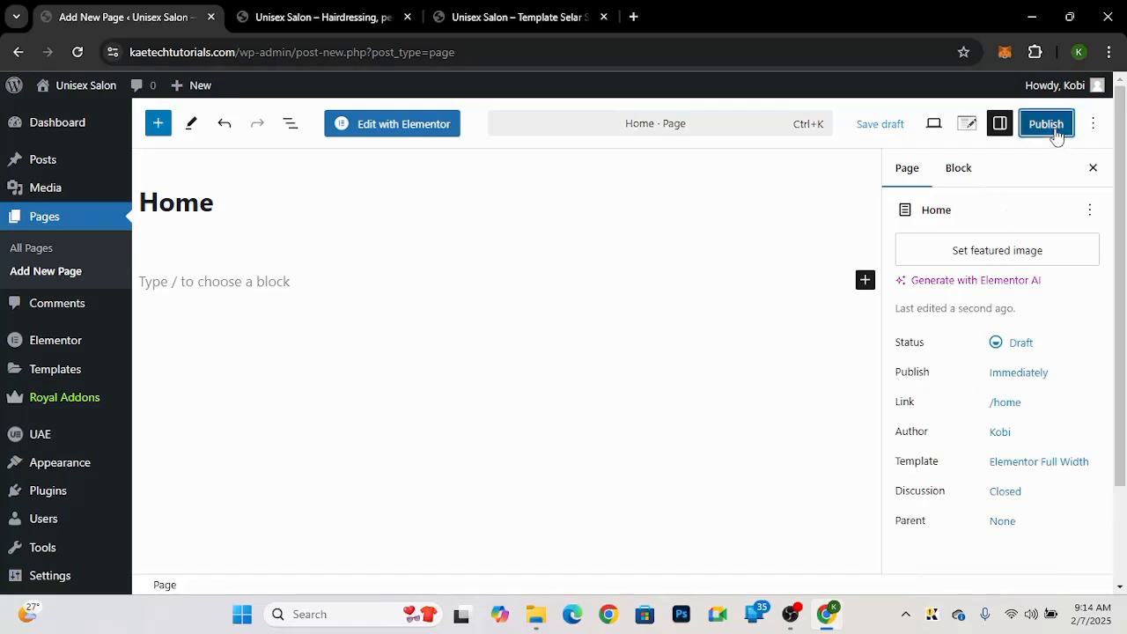
click(1057, 134)
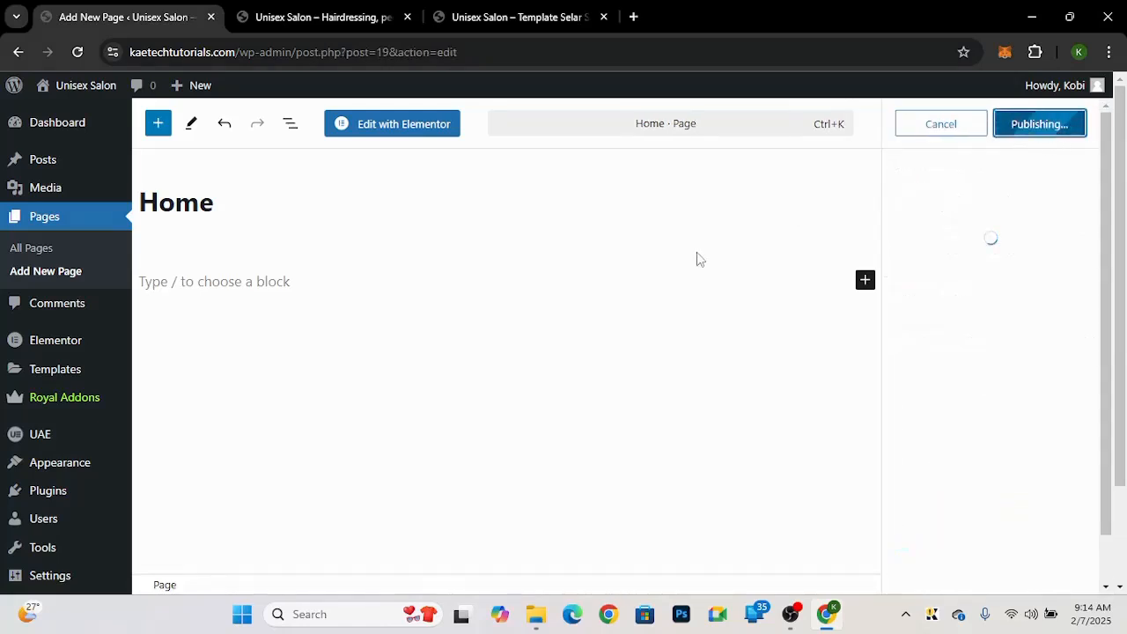
Step: Create and publish a new page titled About using the Elementor Full Width template
click(59, 271)
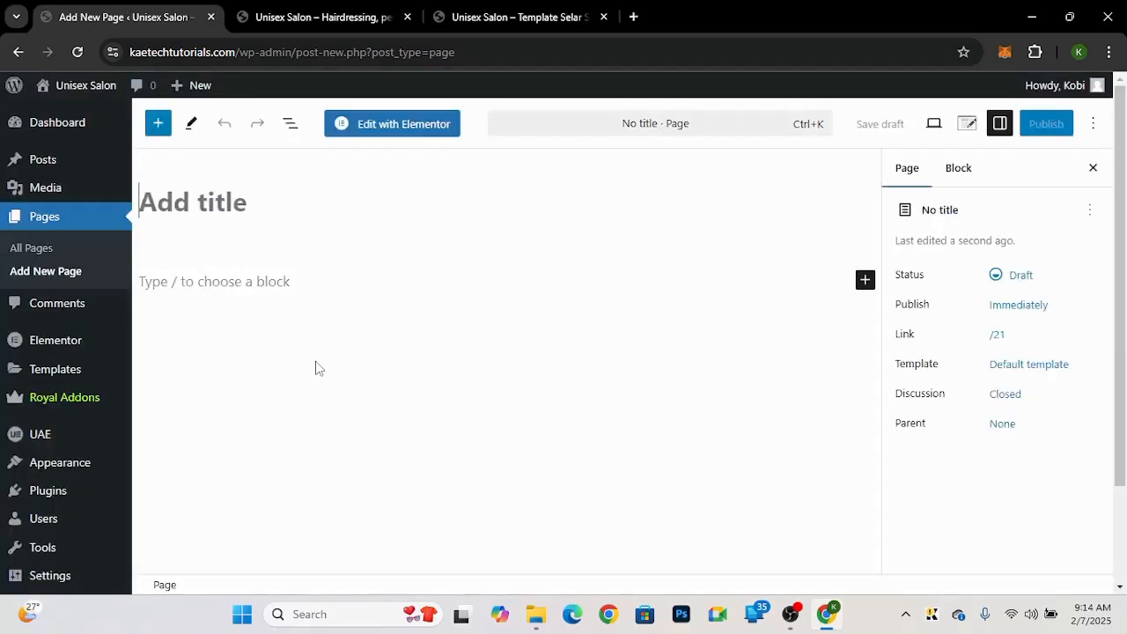
text(About)
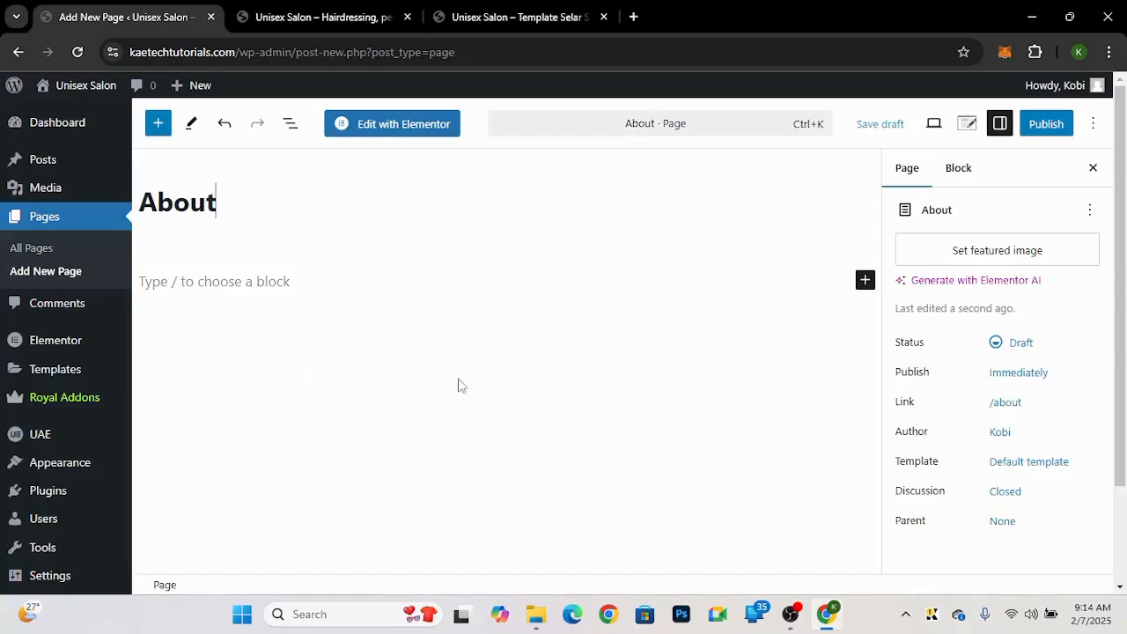
click(1016, 464)
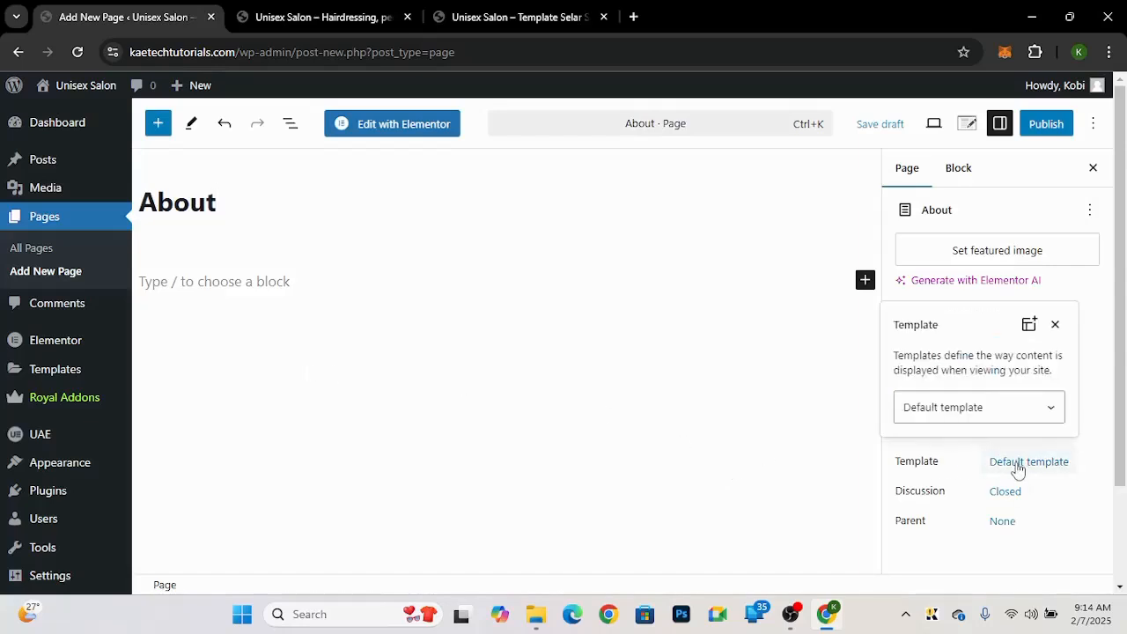
click(979, 421)
click(974, 476)
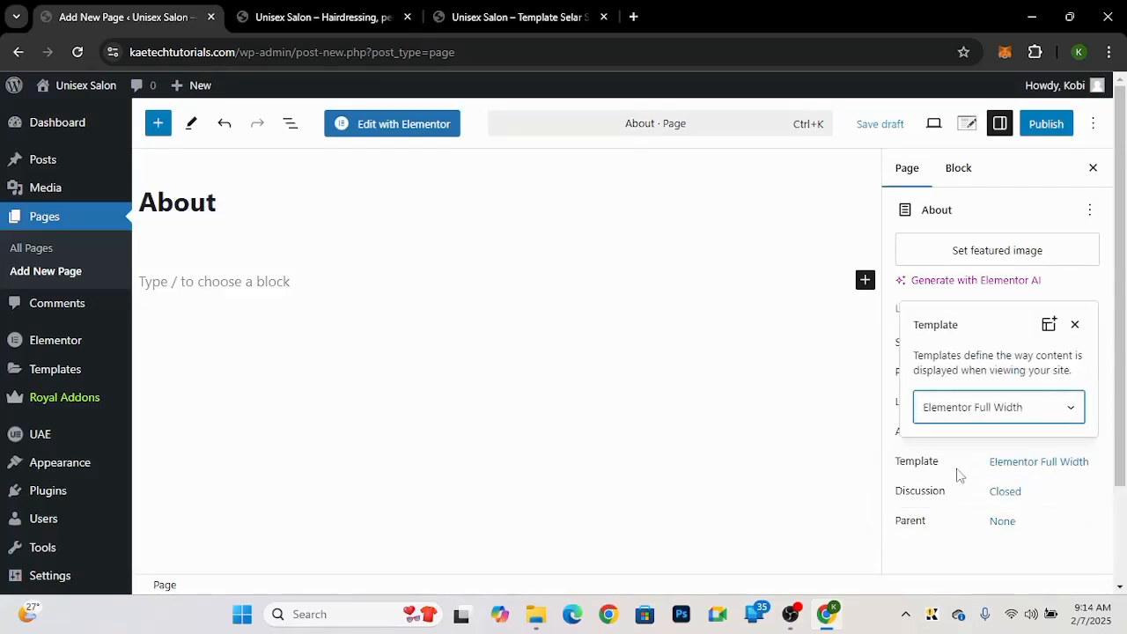
click(1086, 281)
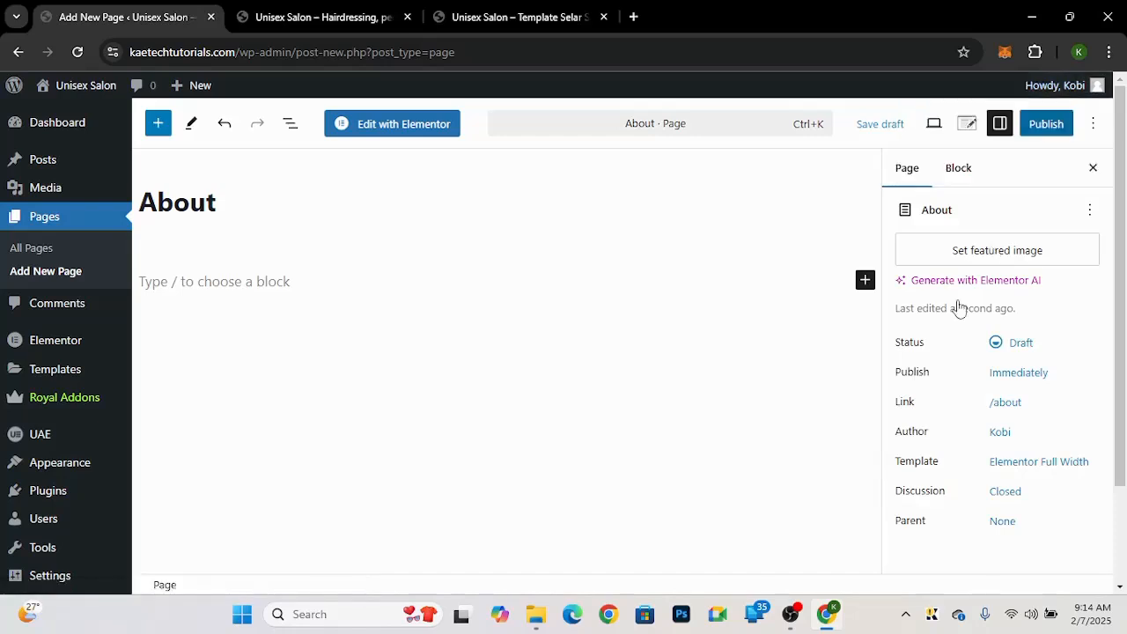
click(1046, 123)
click(1050, 120)
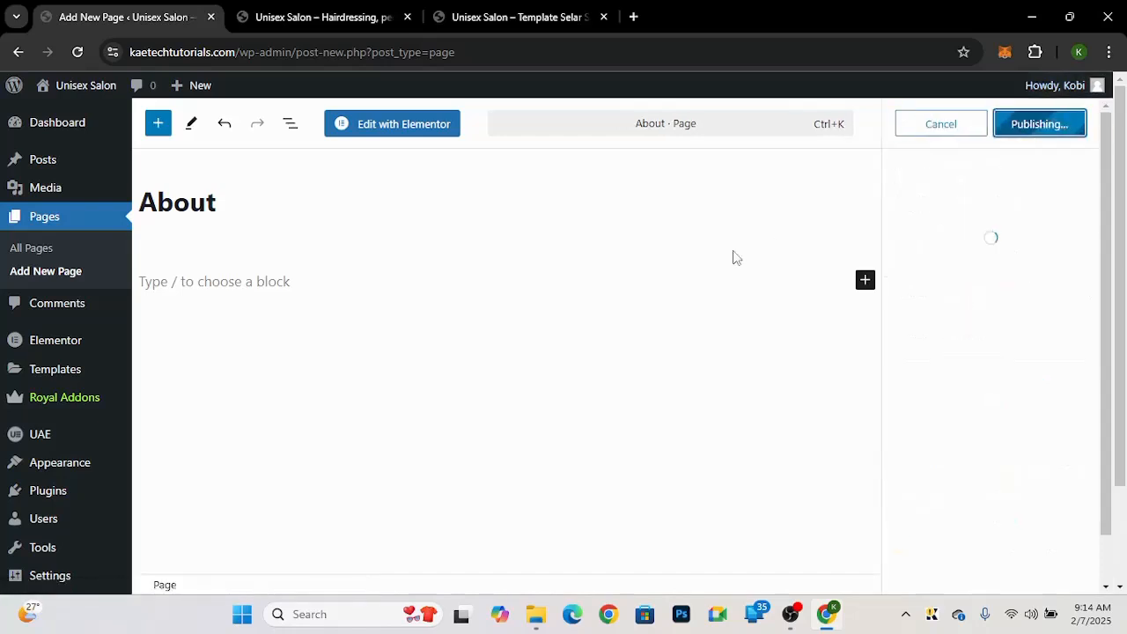
Step: Create and publish a new page titled Services using the Elementor Full Width template
click(38, 272)
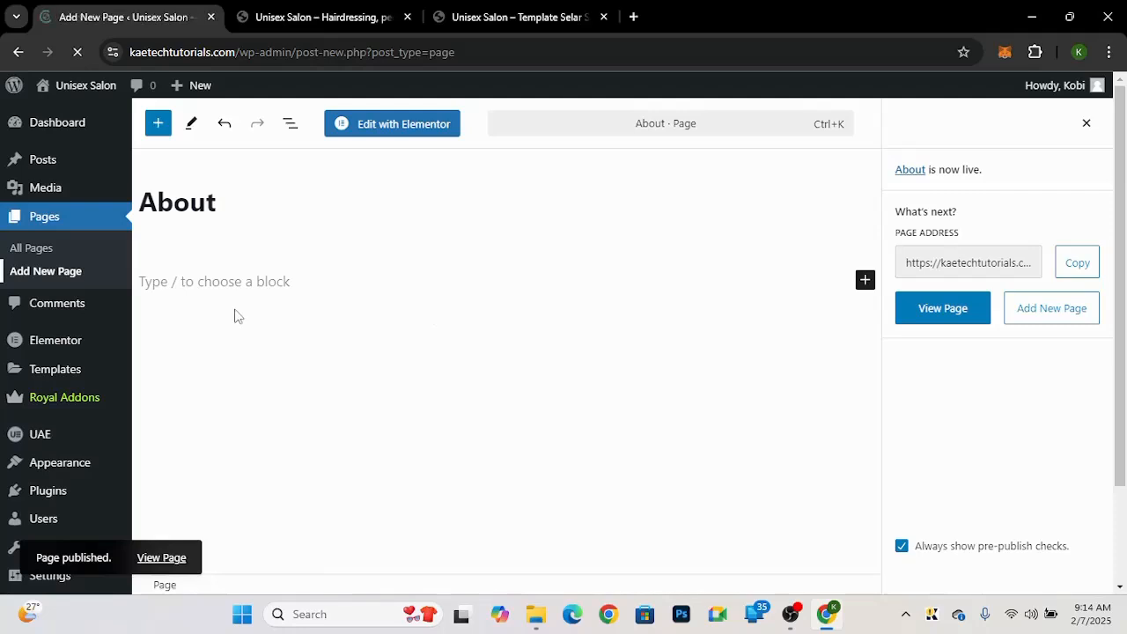
text(Services)
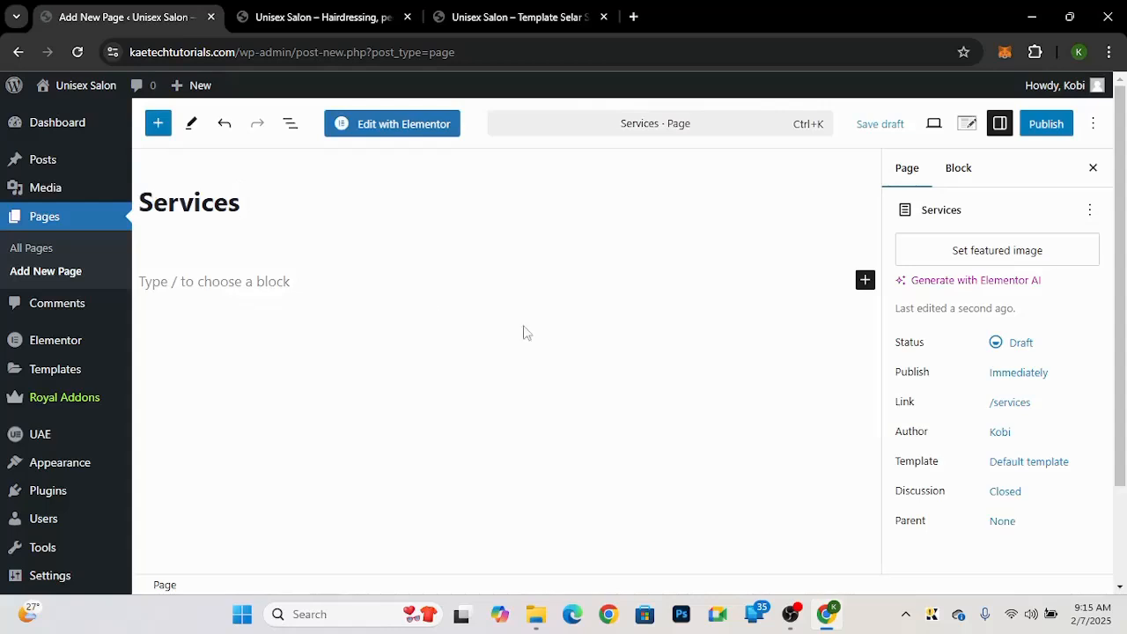
click(1029, 471)
click(980, 406)
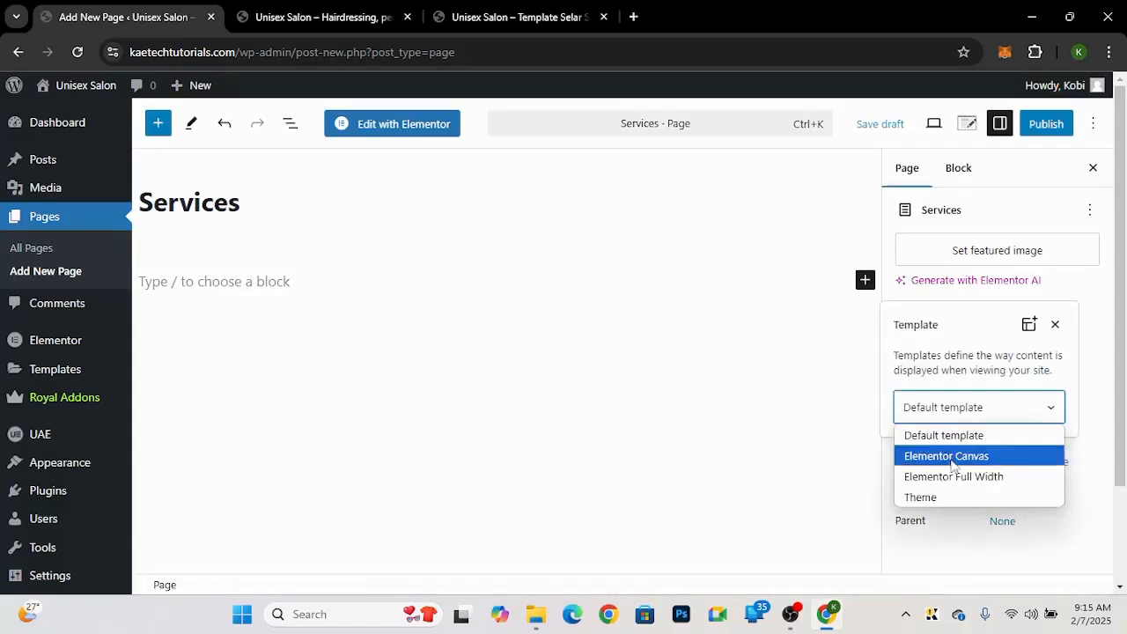
click(947, 474)
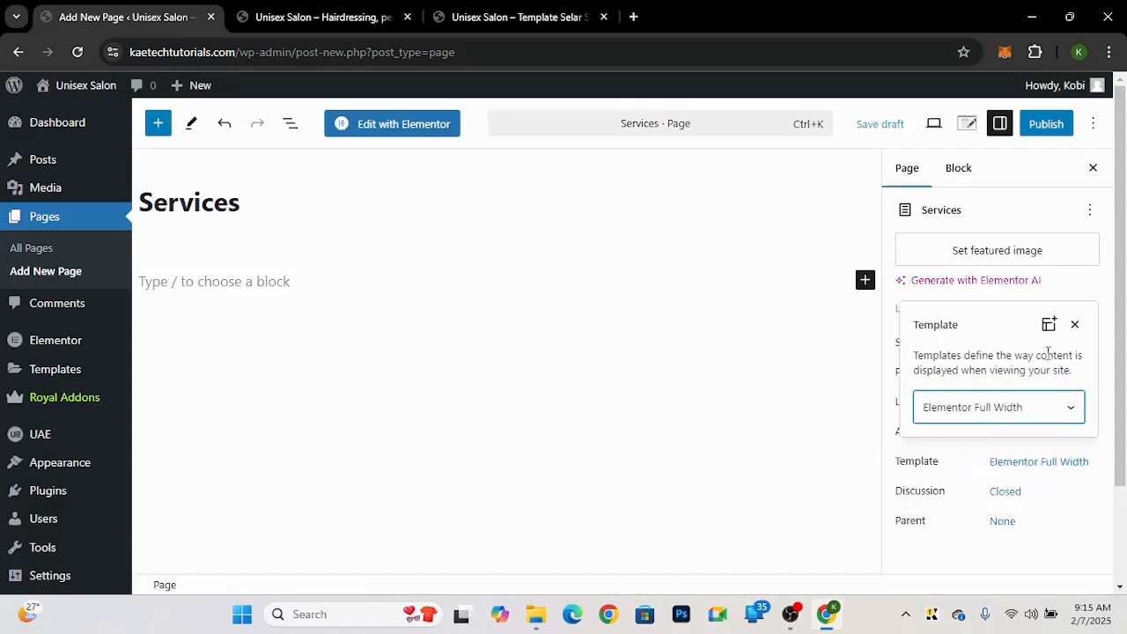
click(1080, 284)
click(1050, 123)
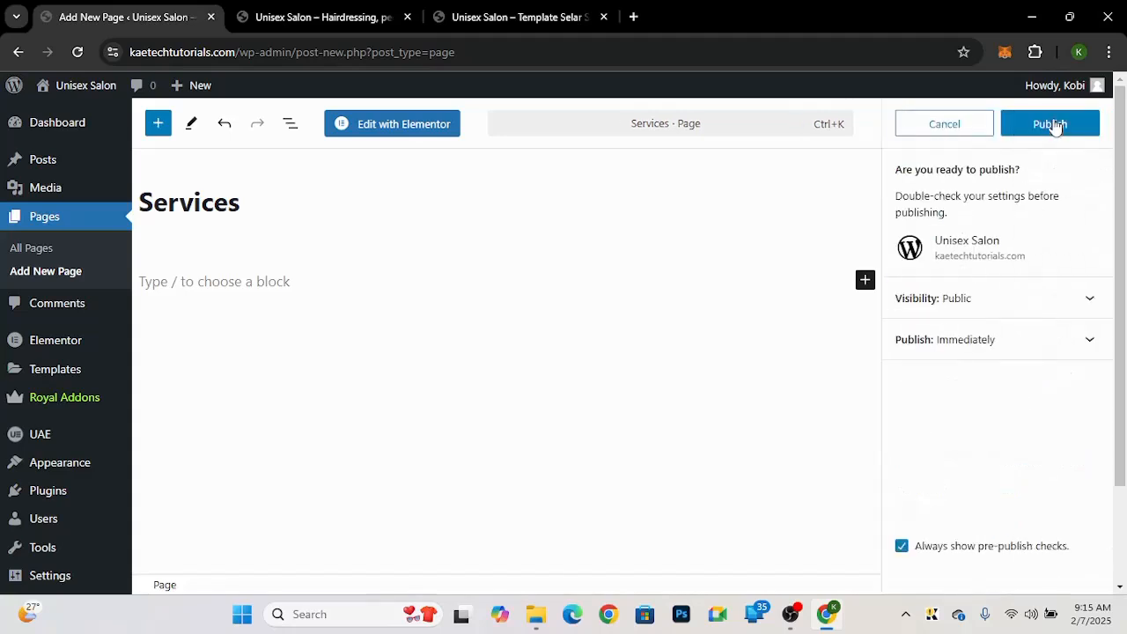
click(1056, 120)
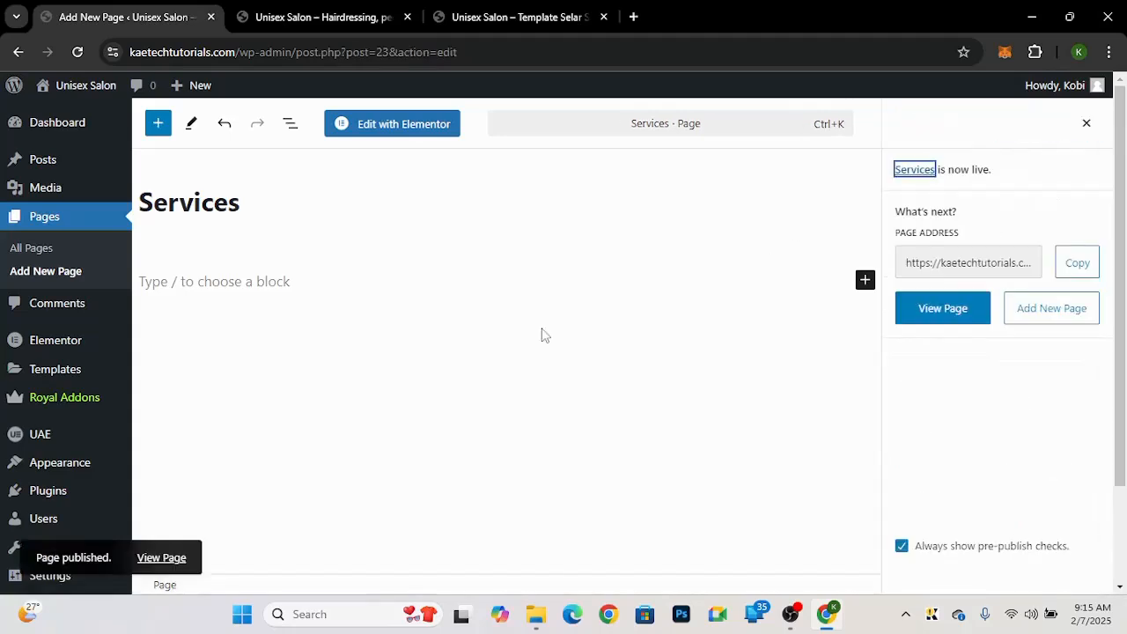
Step: Create and publish a new page titled Contact using the Elementor Full Width template
click(487, 12)
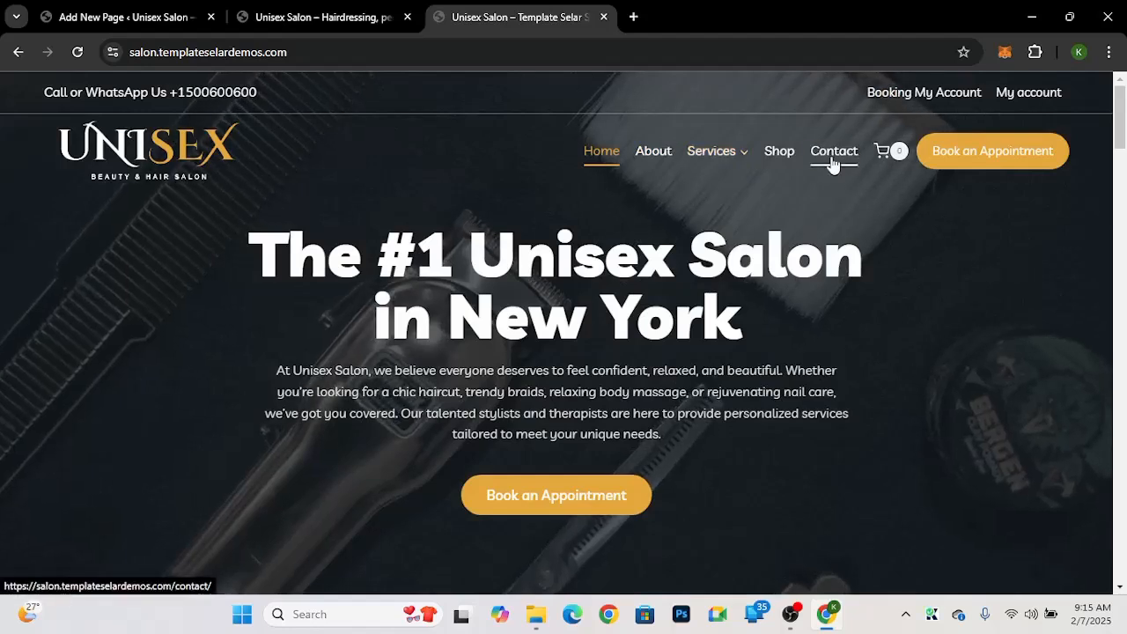
click(144, 20)
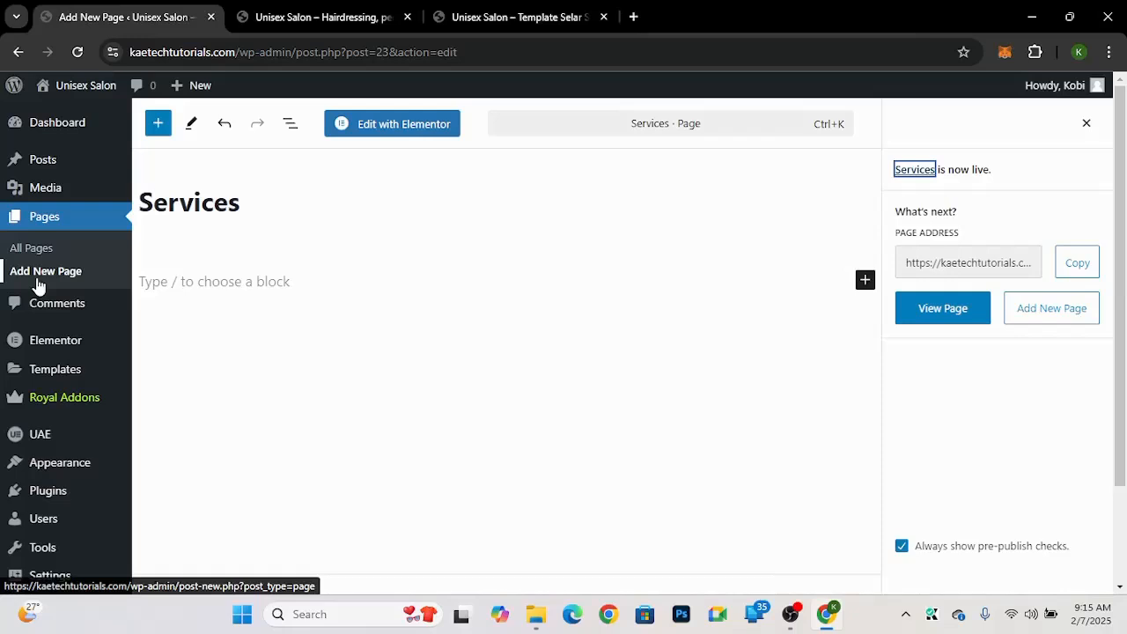
click(42, 275)
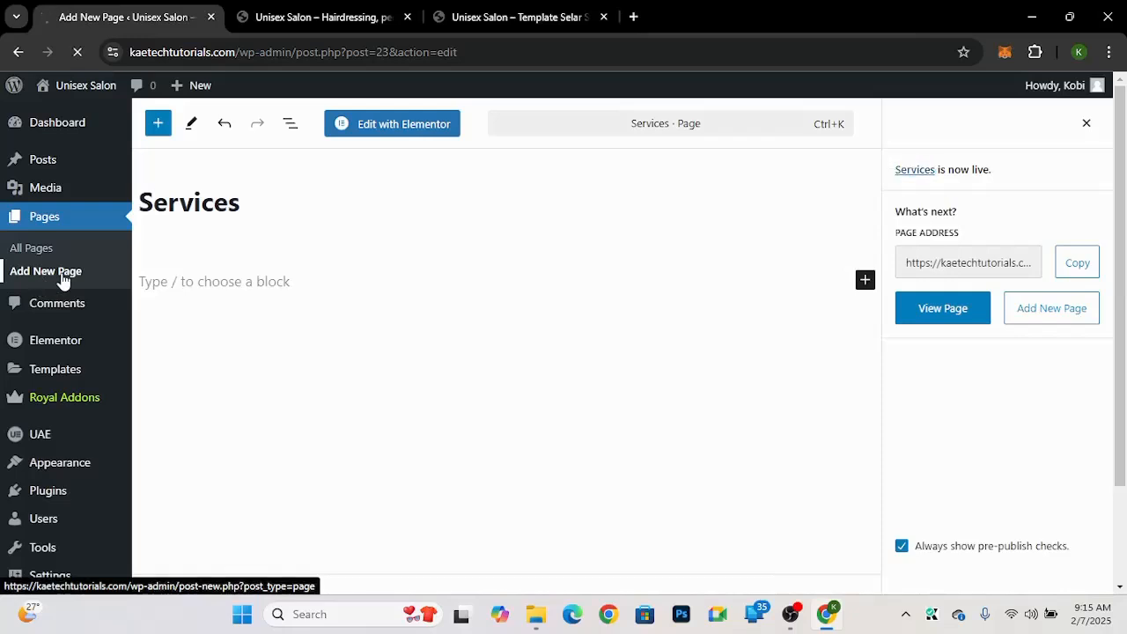
text(Conta)
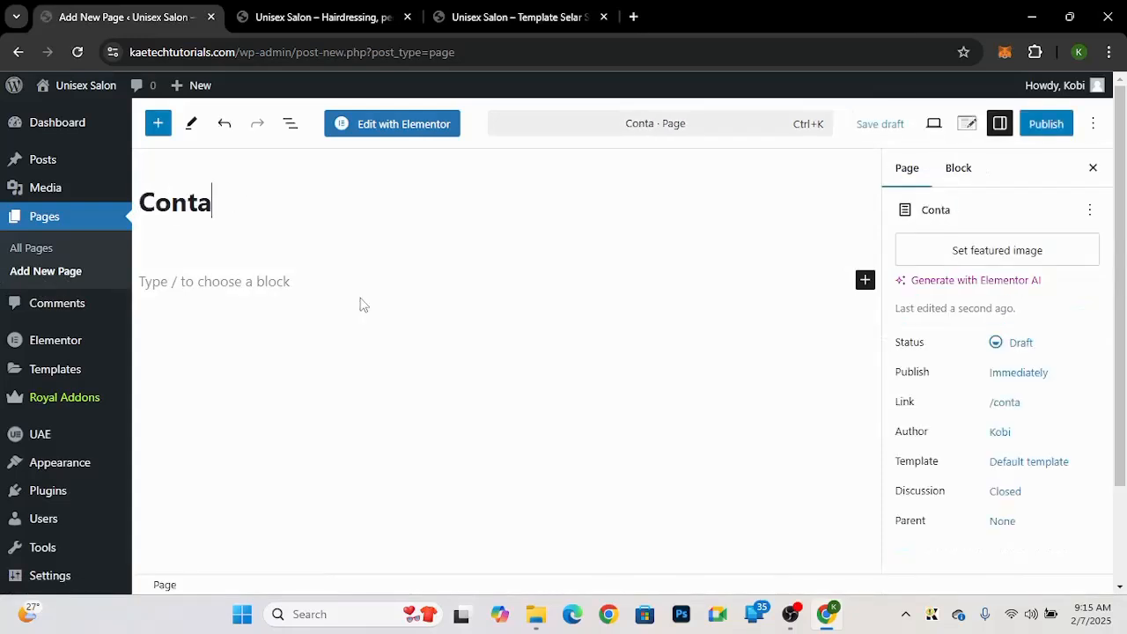
text(ct Page)
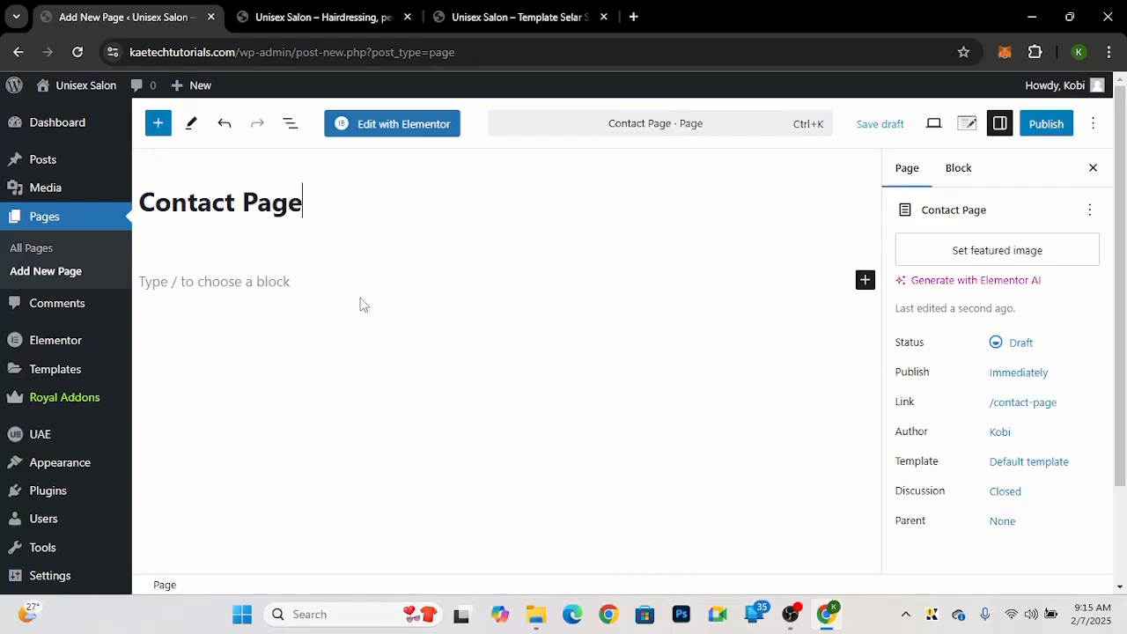
key(BackSpace)
key(BackSpace)
key(BackSpace)
key(BackSpace)
key(BackSpace)
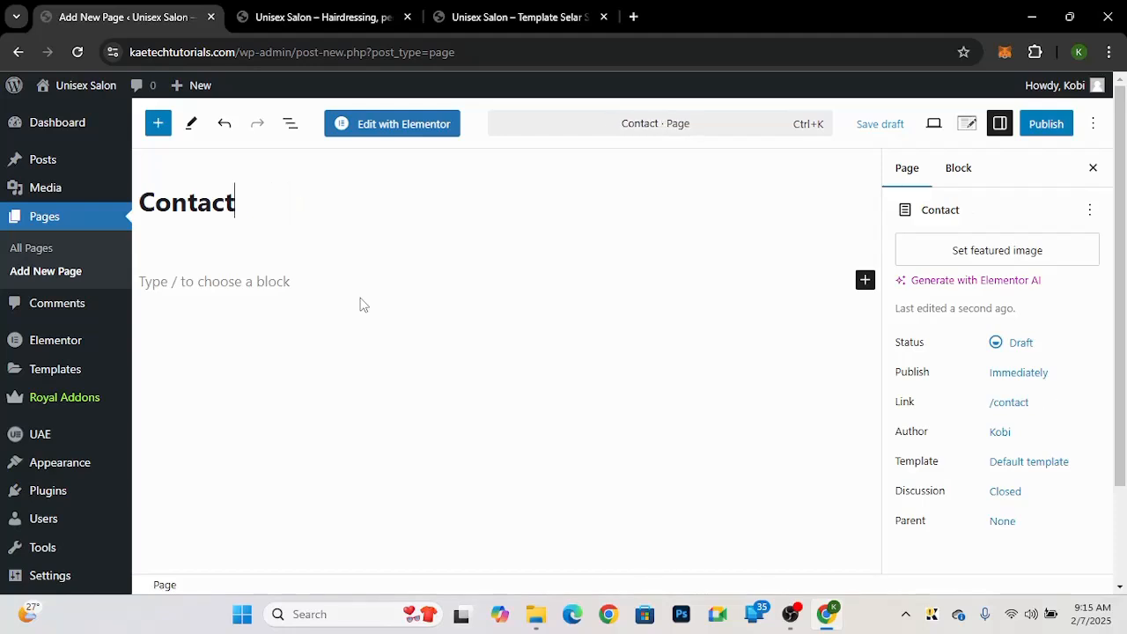
click(1050, 476)
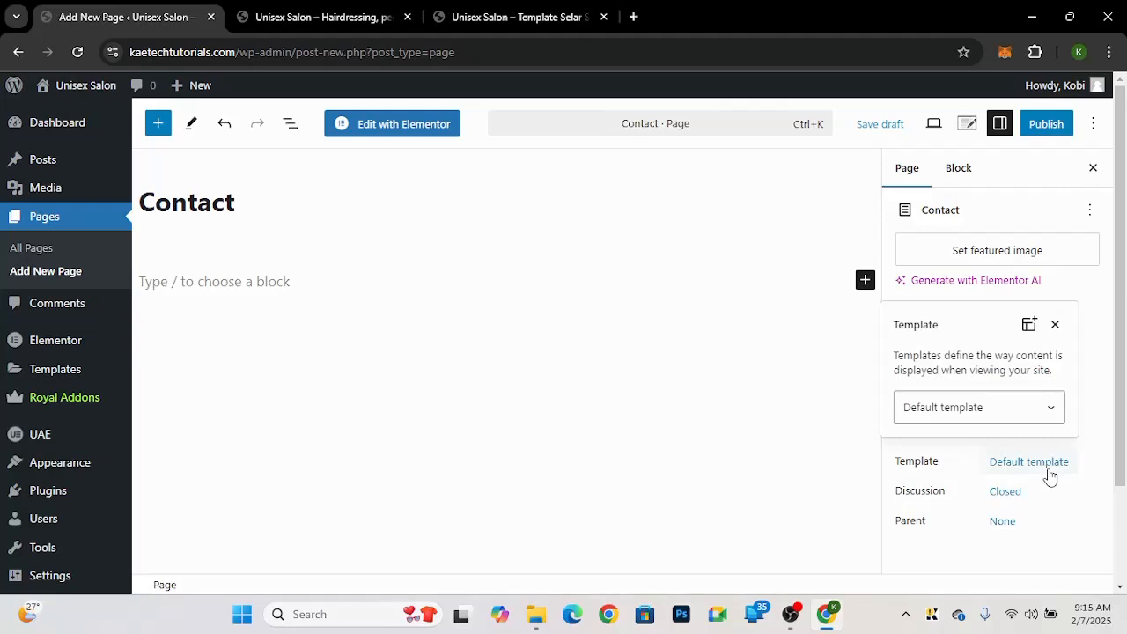
click(990, 407)
click(964, 476)
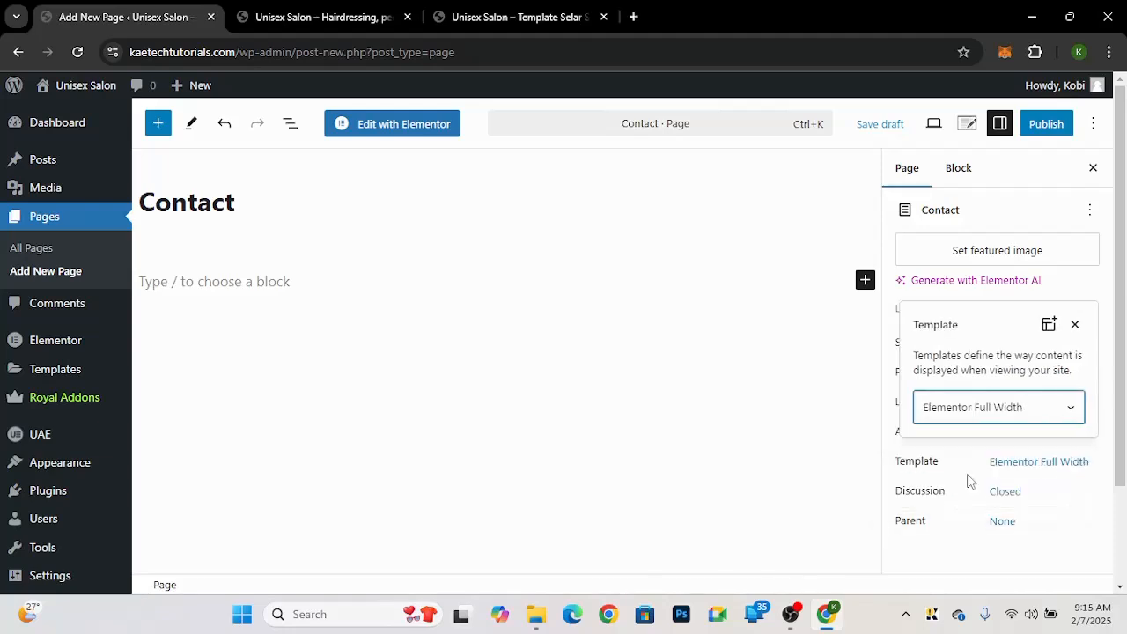
click(1090, 279)
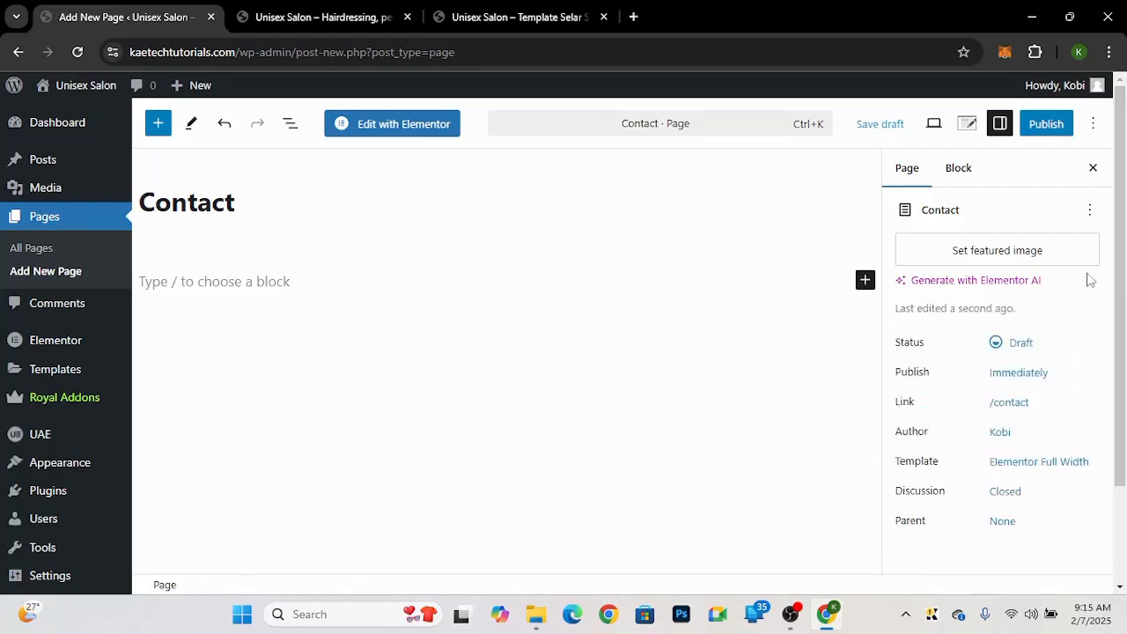
click(1049, 123)
click(1053, 123)
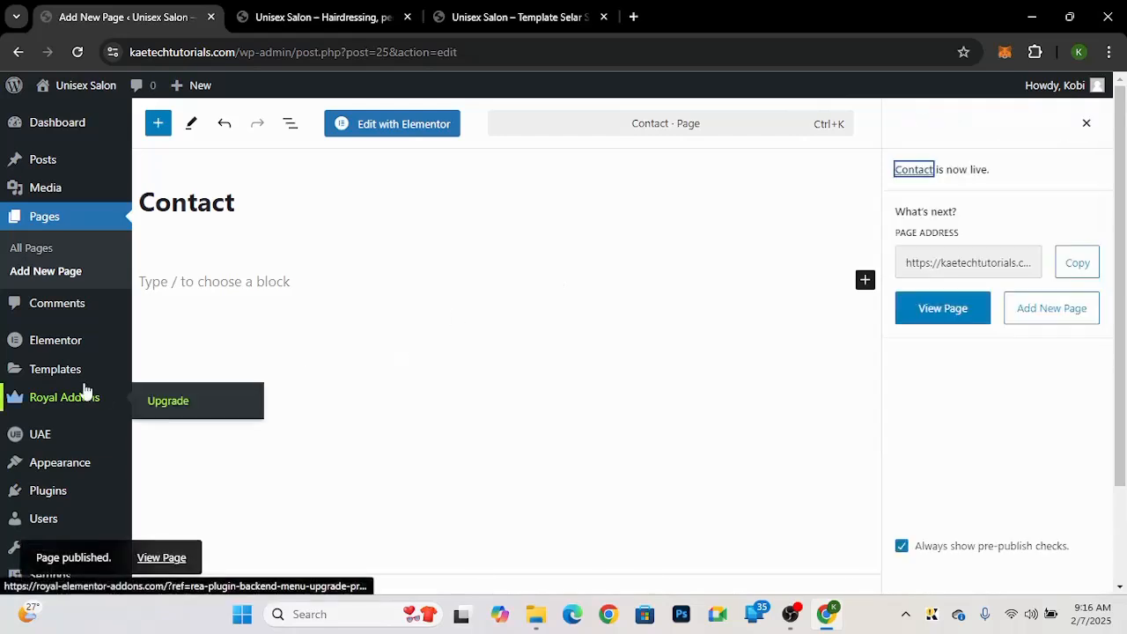
Step: Review the template demo's home page, then open the Home page for editing with Elementor
click(458, 51)
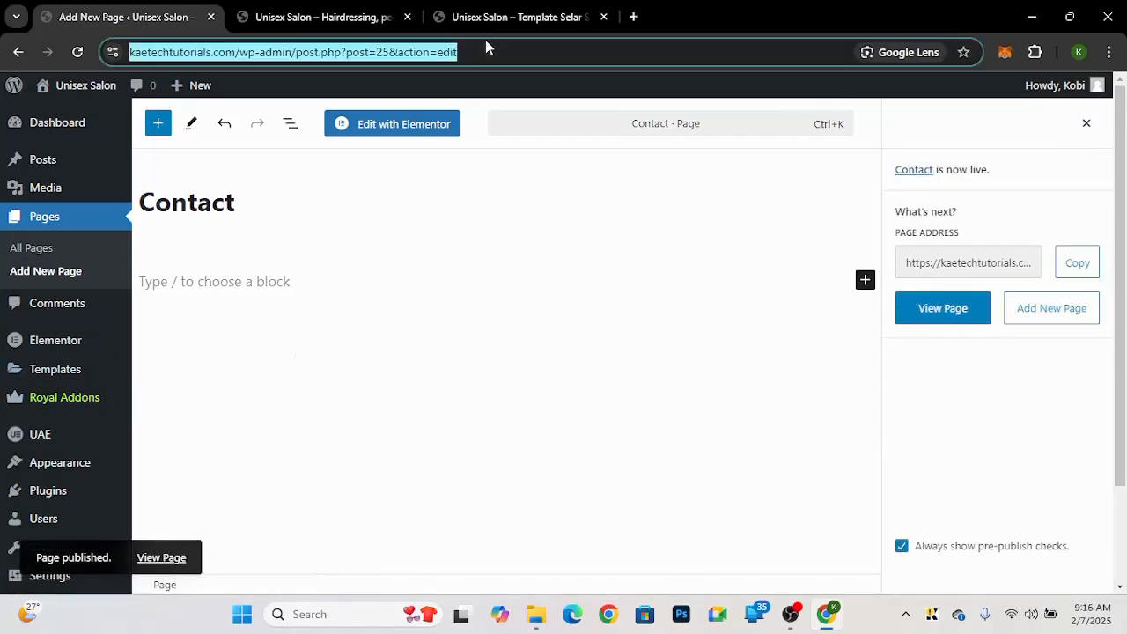
click(485, 17)
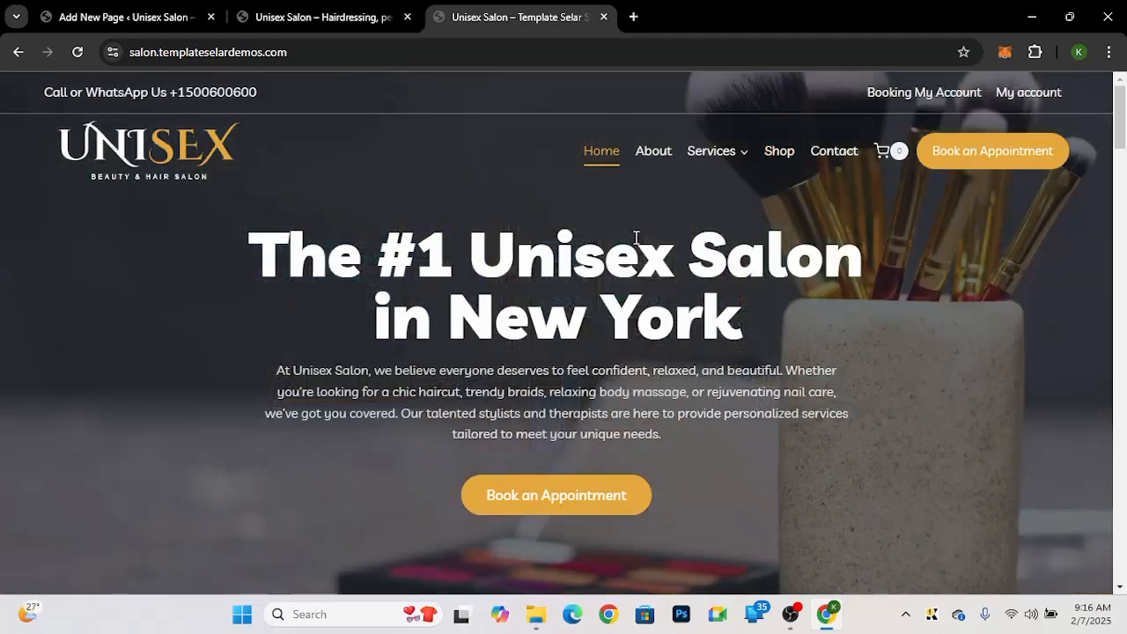
scroll(1112, 367, down, 6)
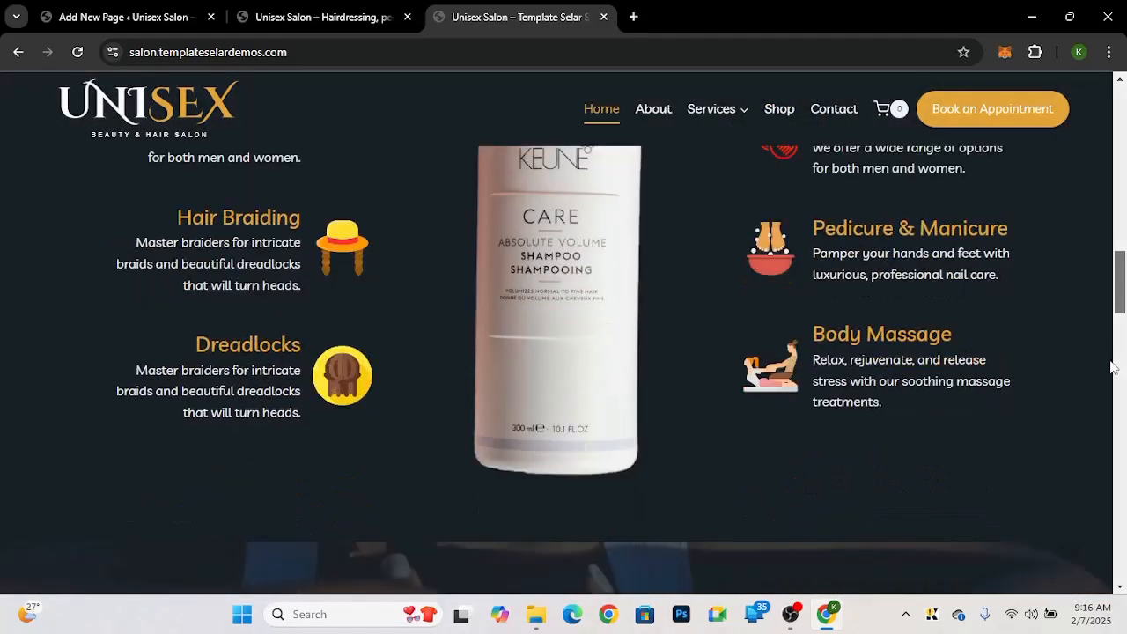
scroll(1112, 367, down, 15)
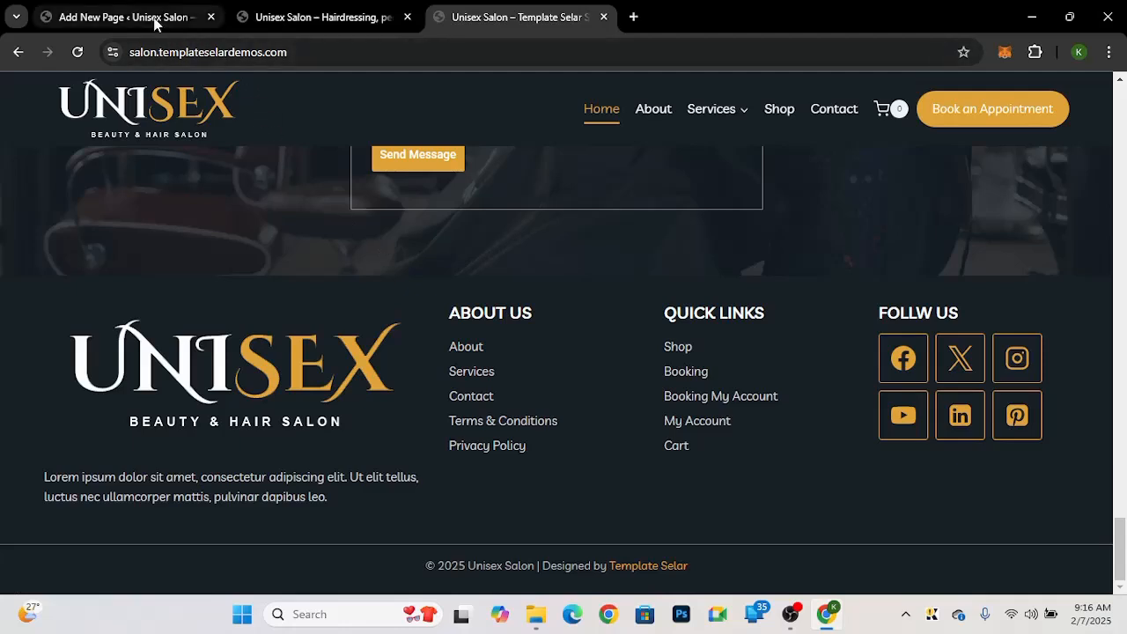
click(154, 22)
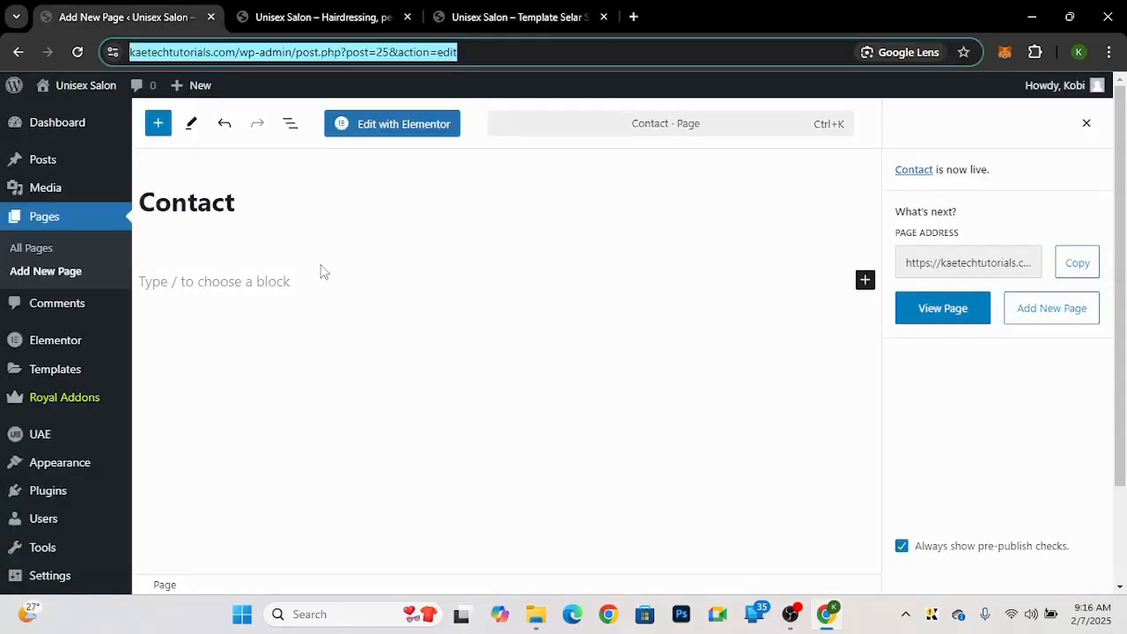
click(32, 248)
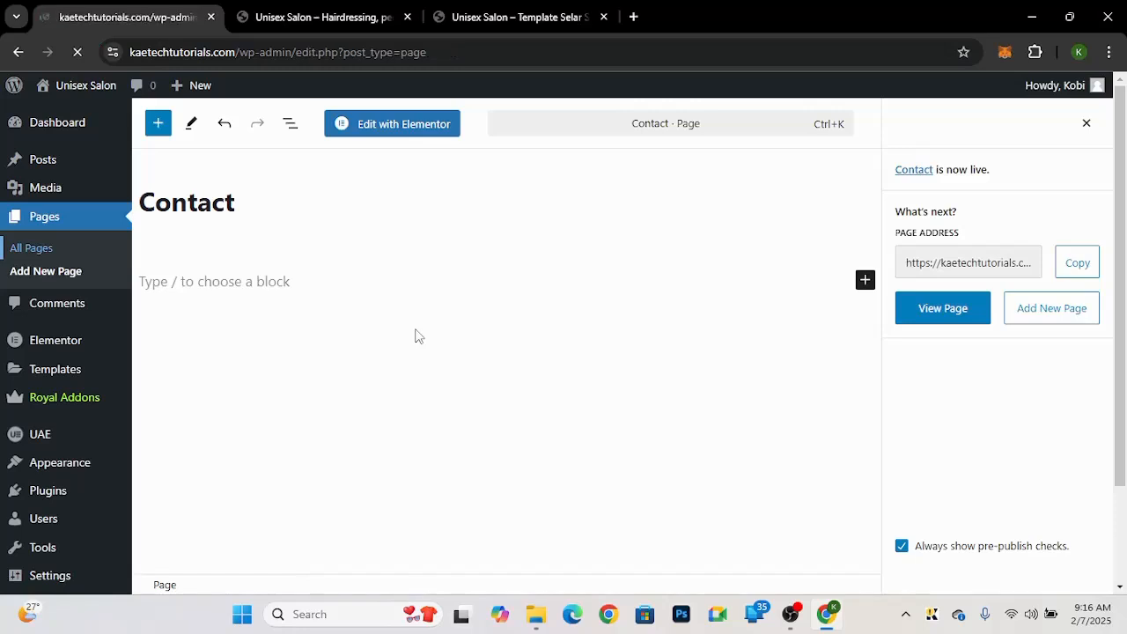
scroll(296, 450, down, 5)
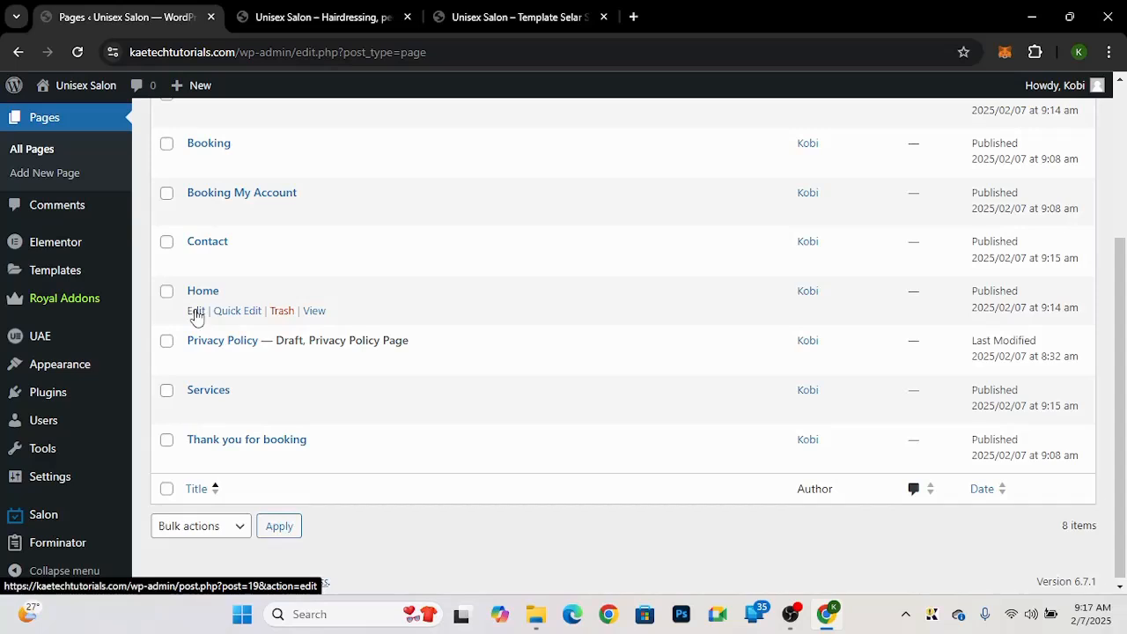
click(196, 313)
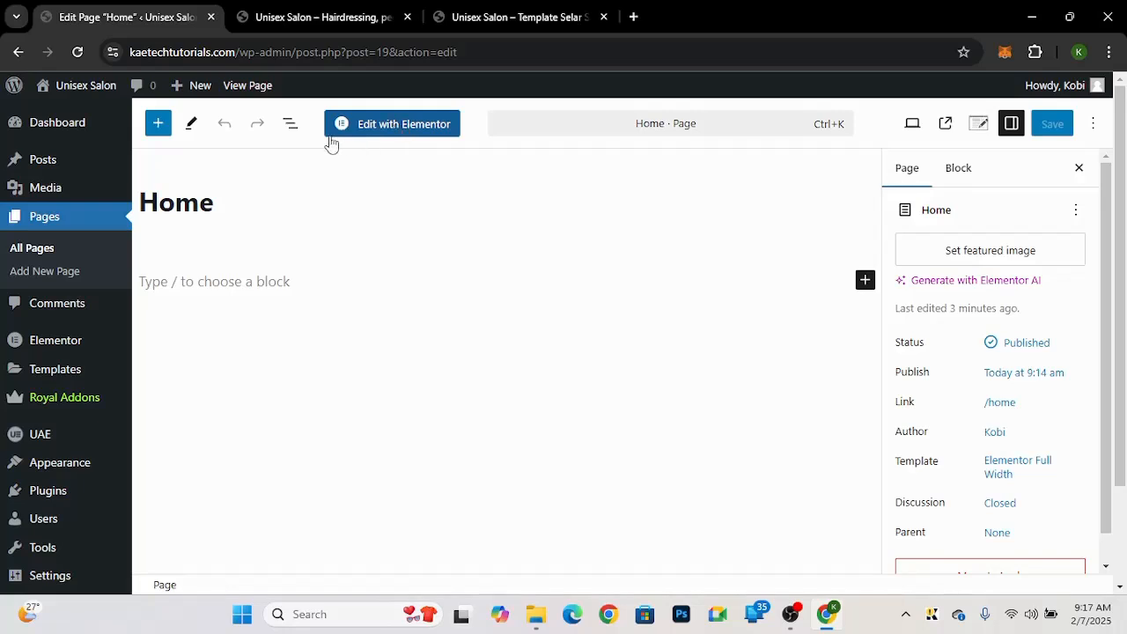
click(406, 128)
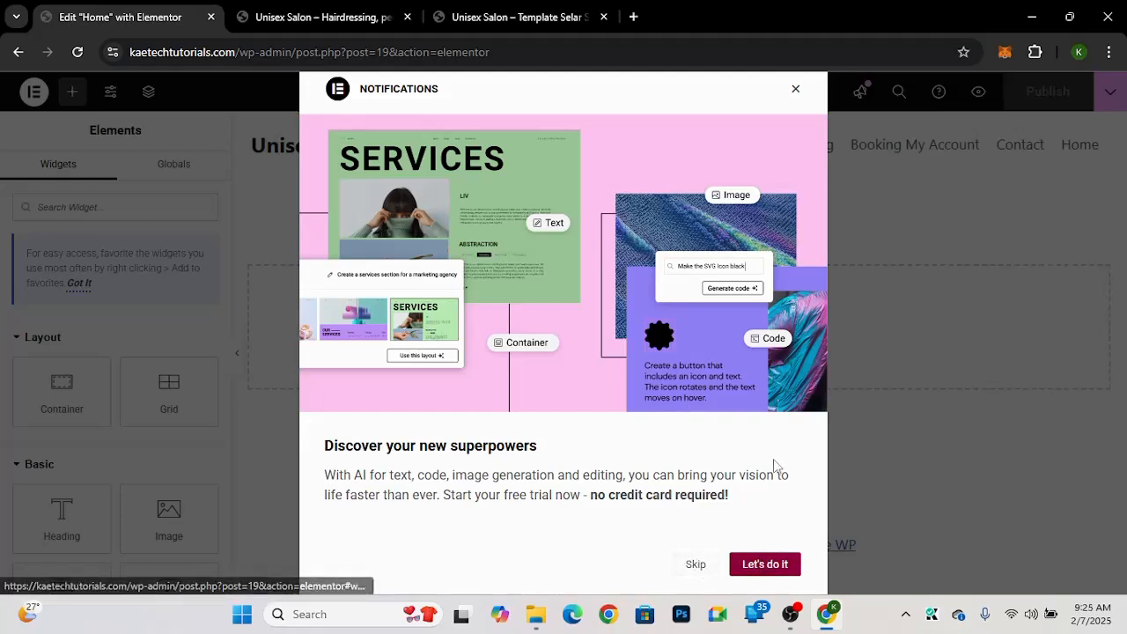
click(796, 92)
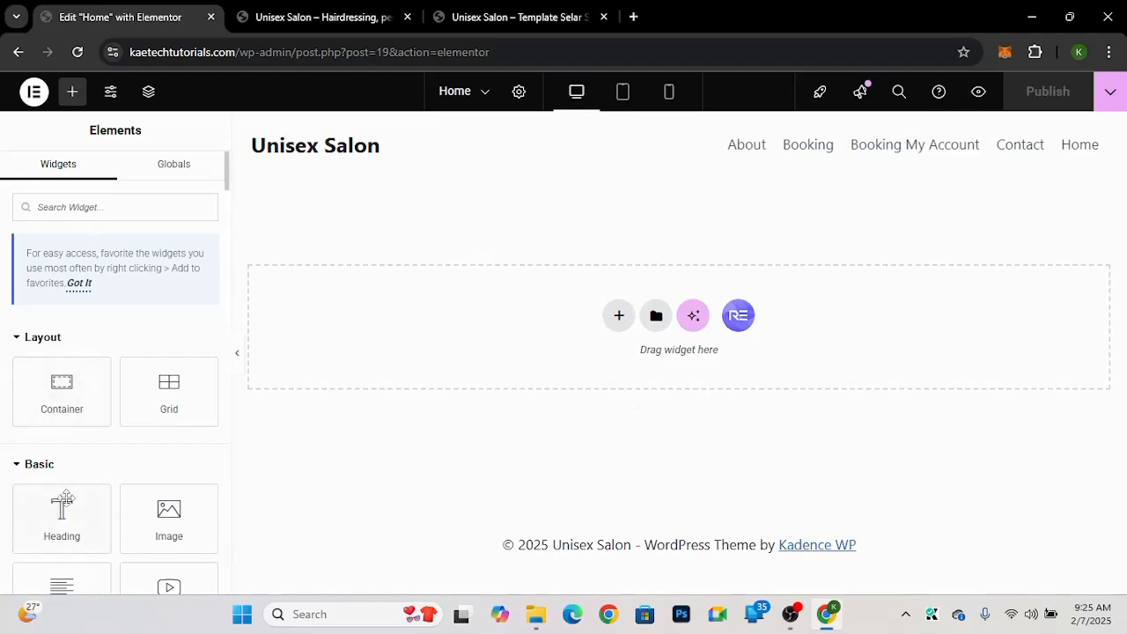
Step: Add a new container with the Direction Column structure to the Home page
scroll(63, 506, down, 3)
scroll(48, 423, up, 2)
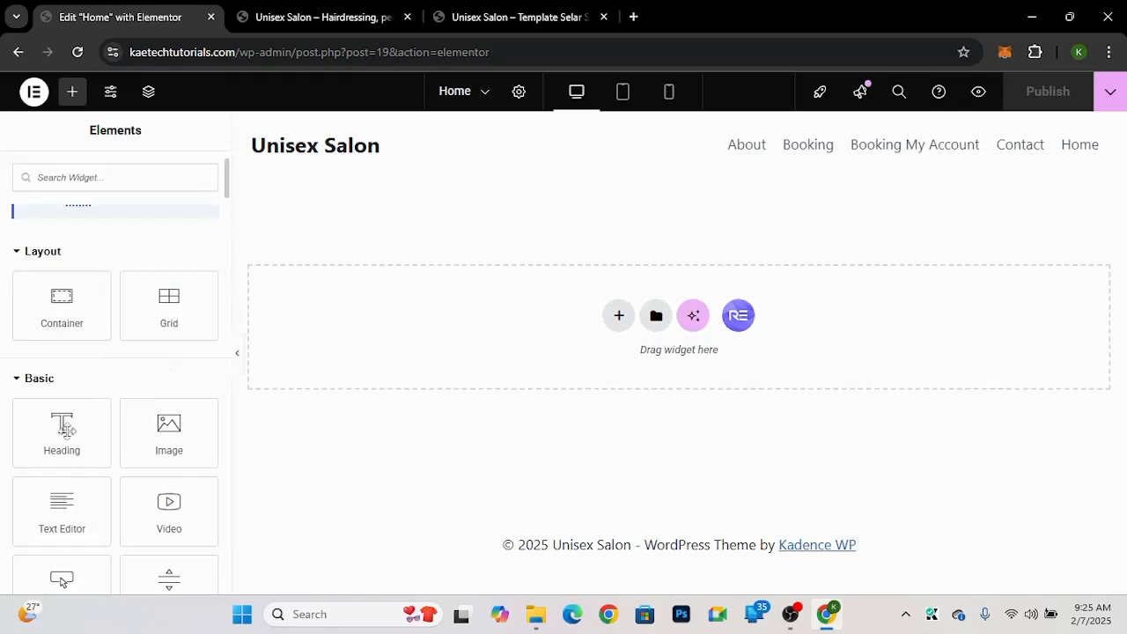
click(617, 319)
click(607, 372)
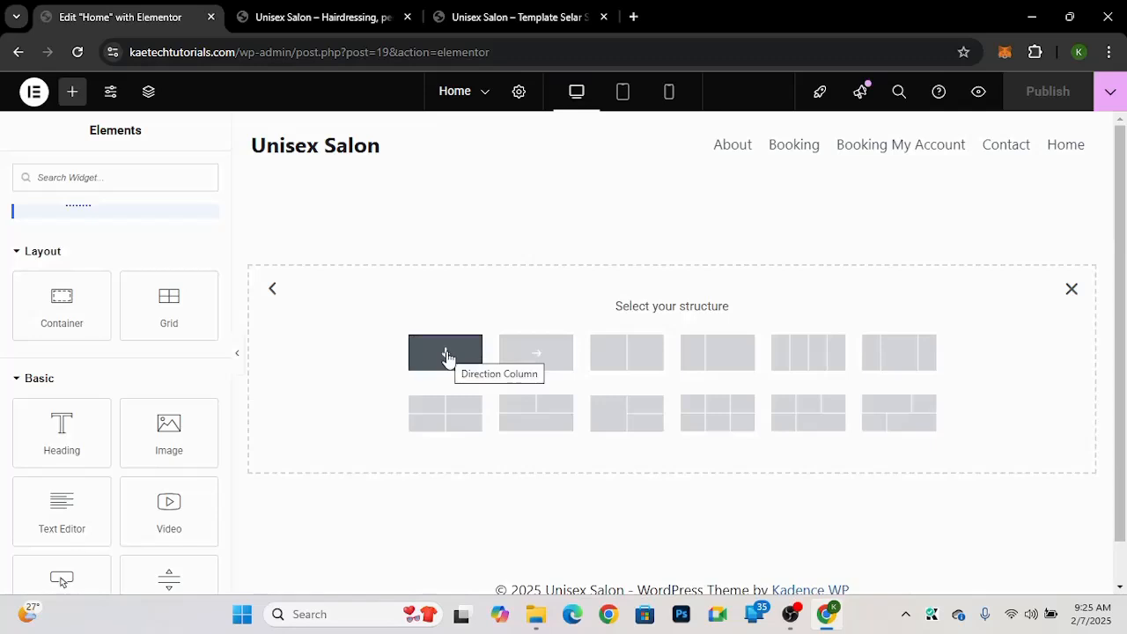
click(439, 402)
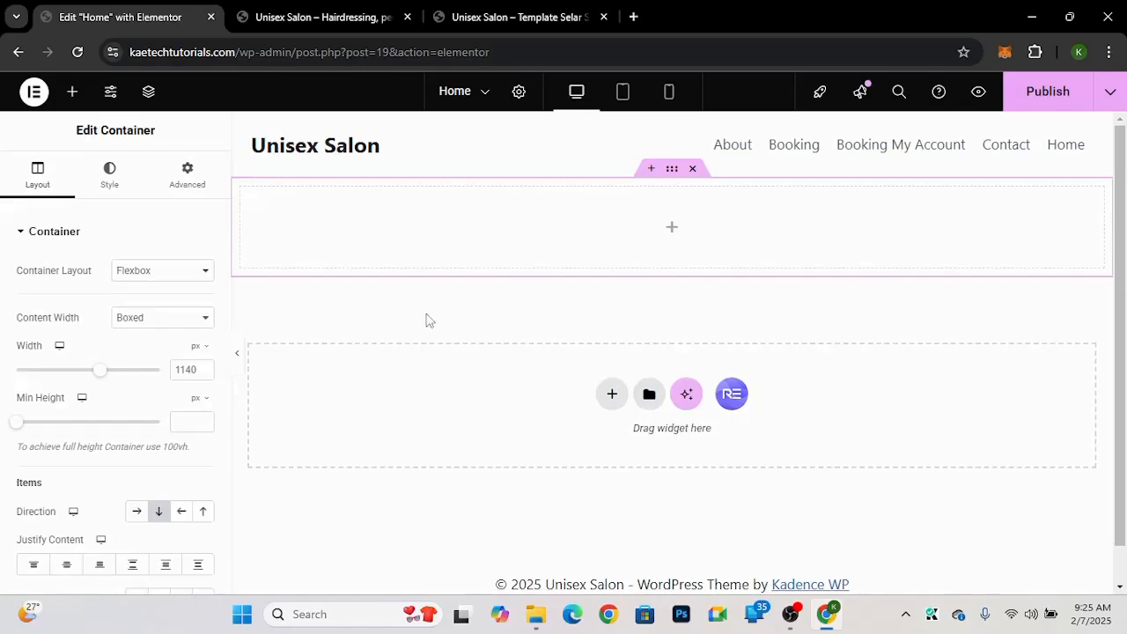
Step: Place a Heading widget inside the container and set its title to Hello Welcome
click(671, 229)
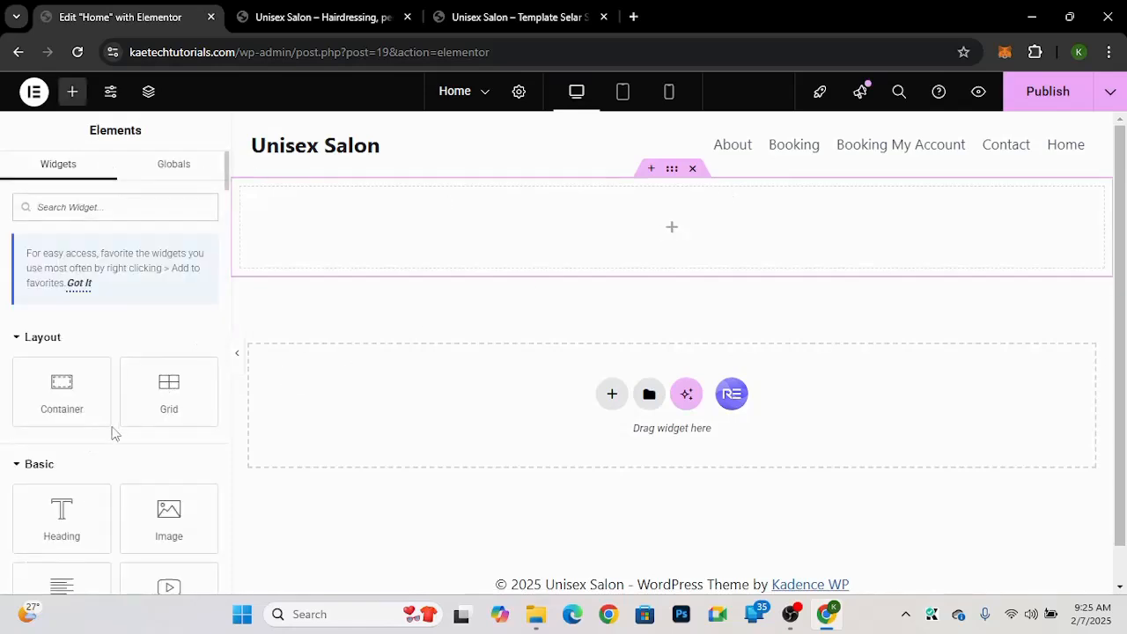
drag(63, 525, 613, 232)
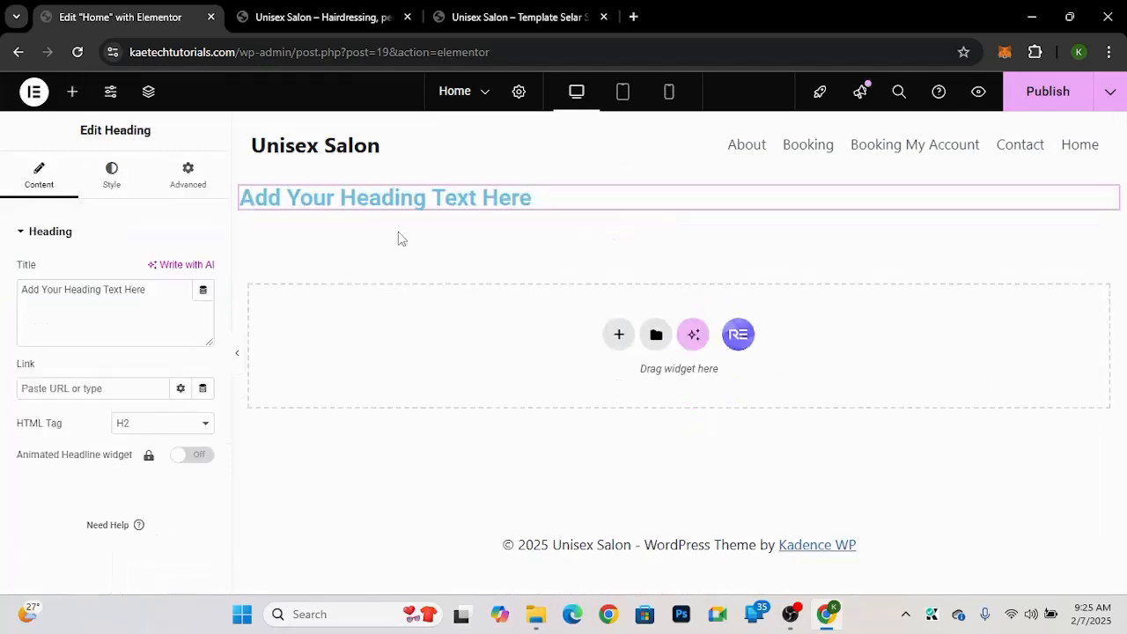
drag(175, 320, 2, 304)
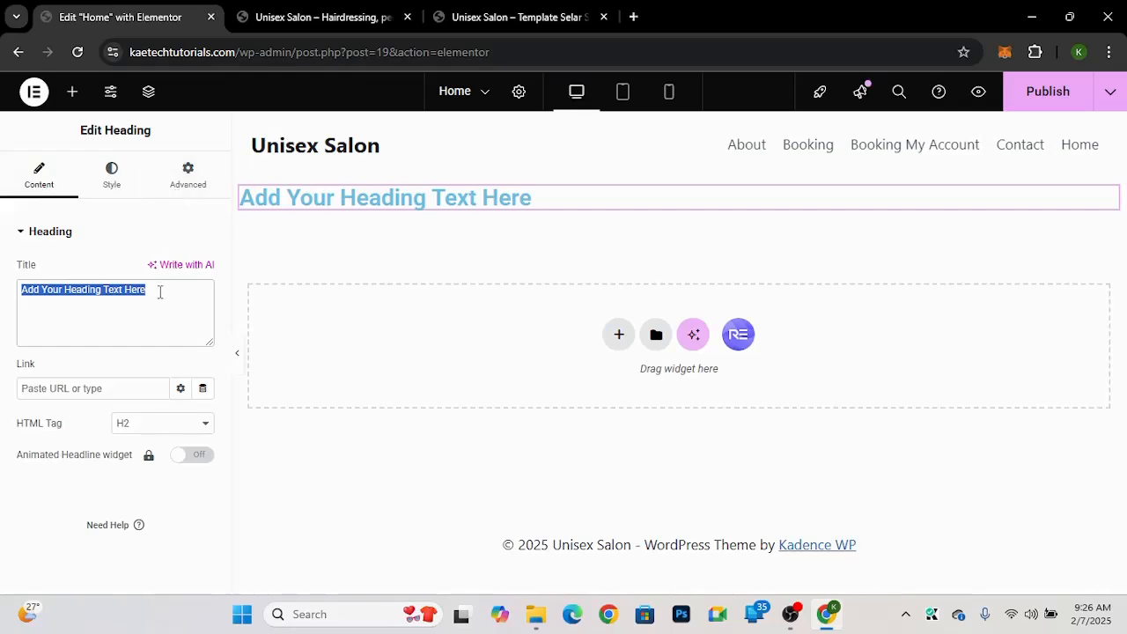
text(Hel)
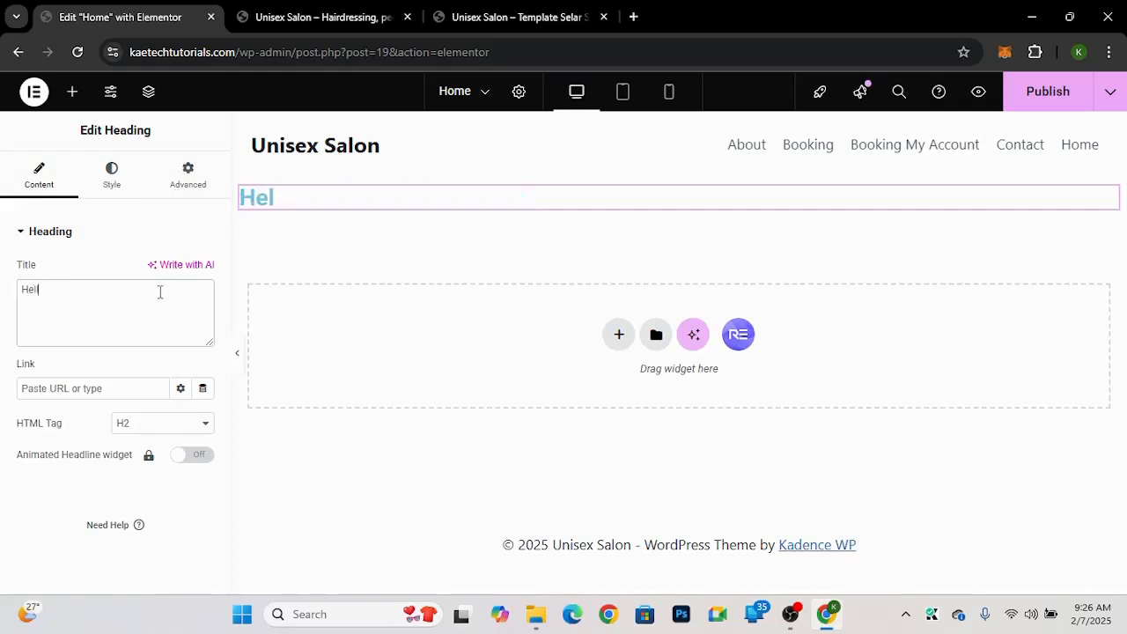
text(lo Welcom)
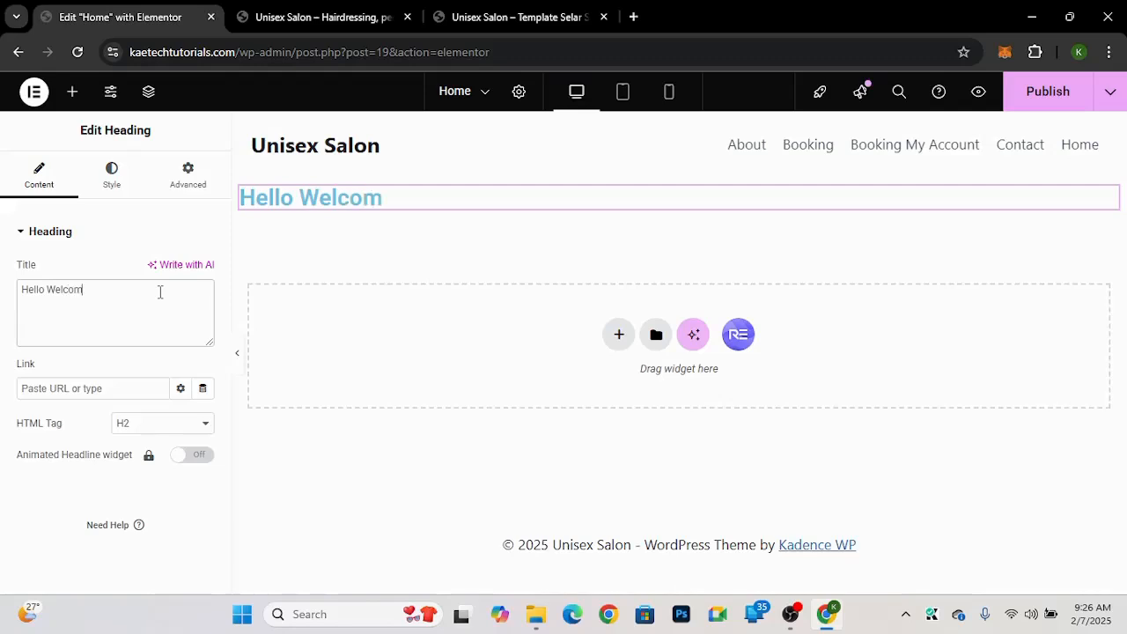
text(e)
Step: Center the Hello Welcome heading and set its font to Great Vibes at size 102 px
click(116, 178)
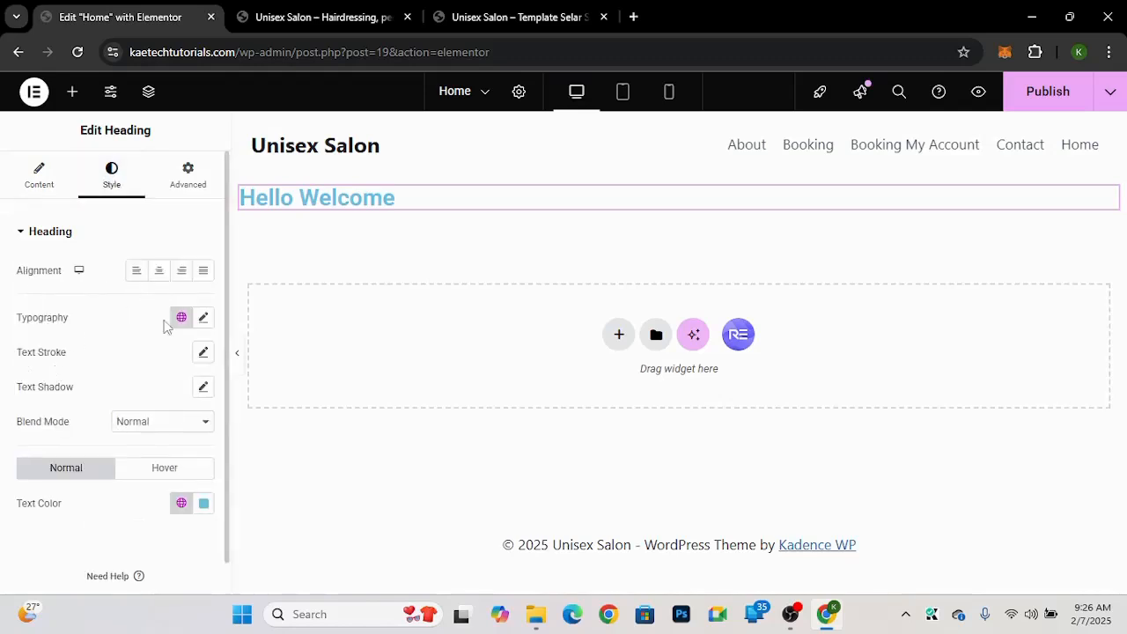
click(160, 278)
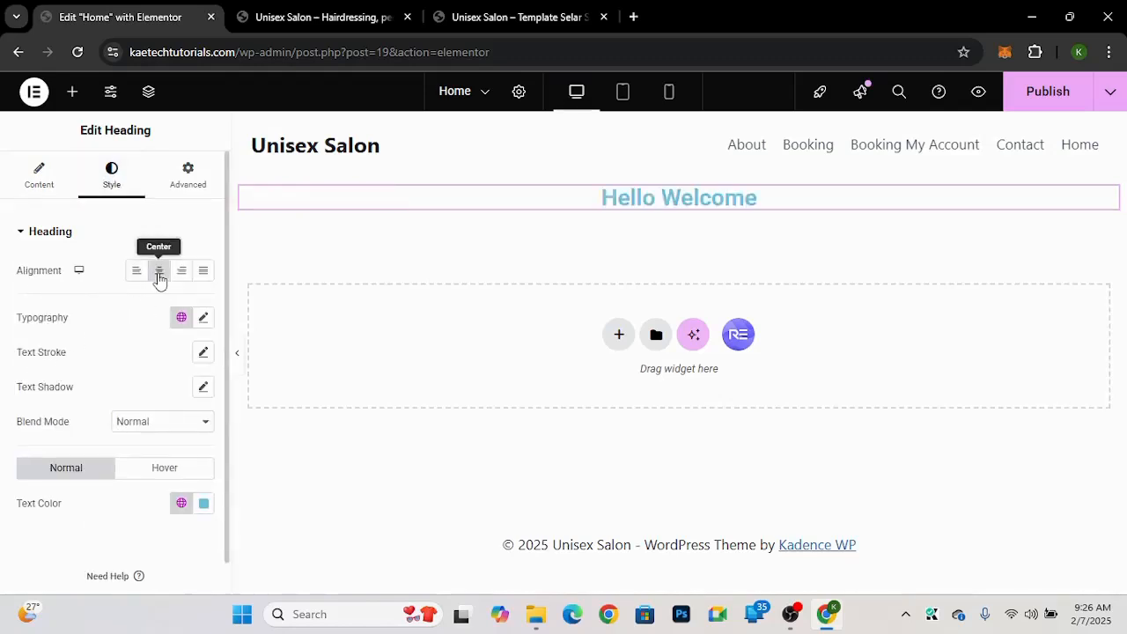
click(204, 318)
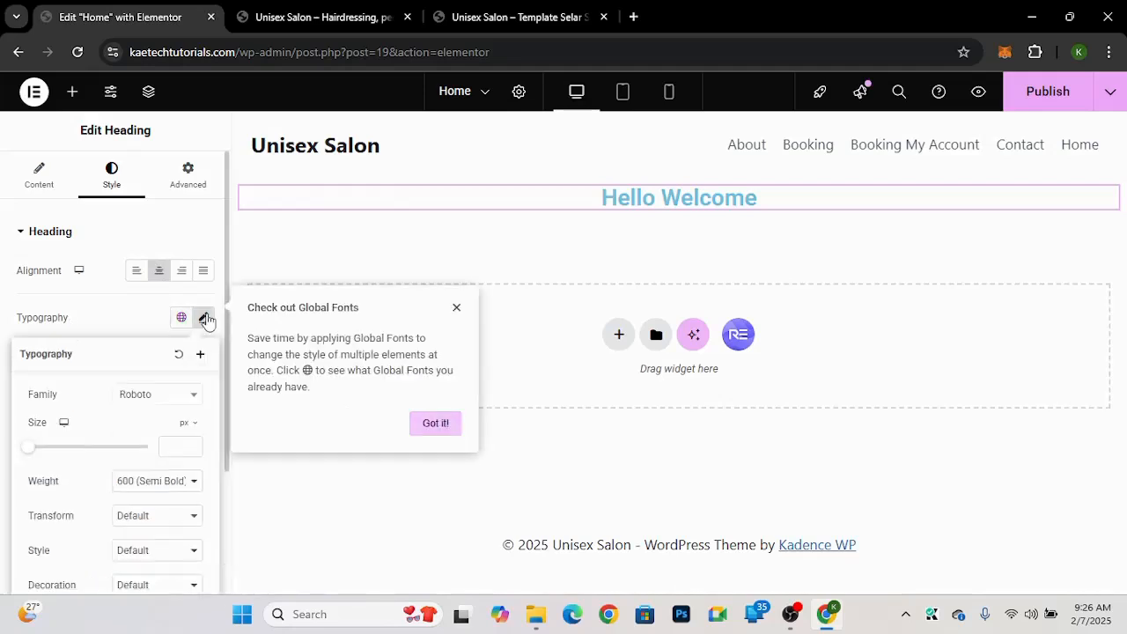
click(152, 402)
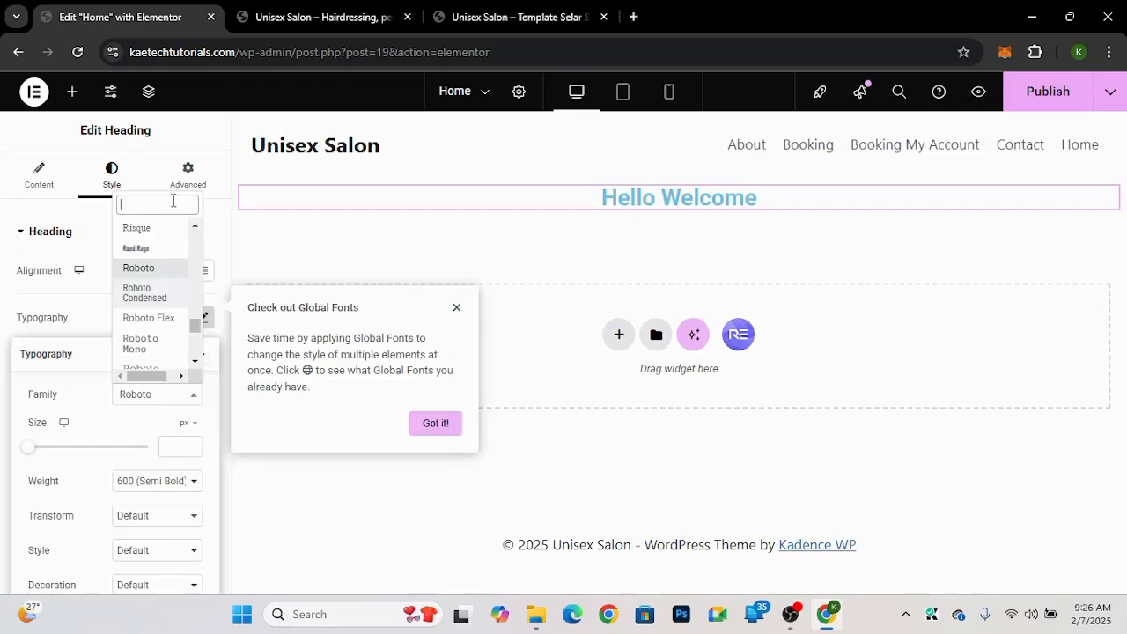
text(great)
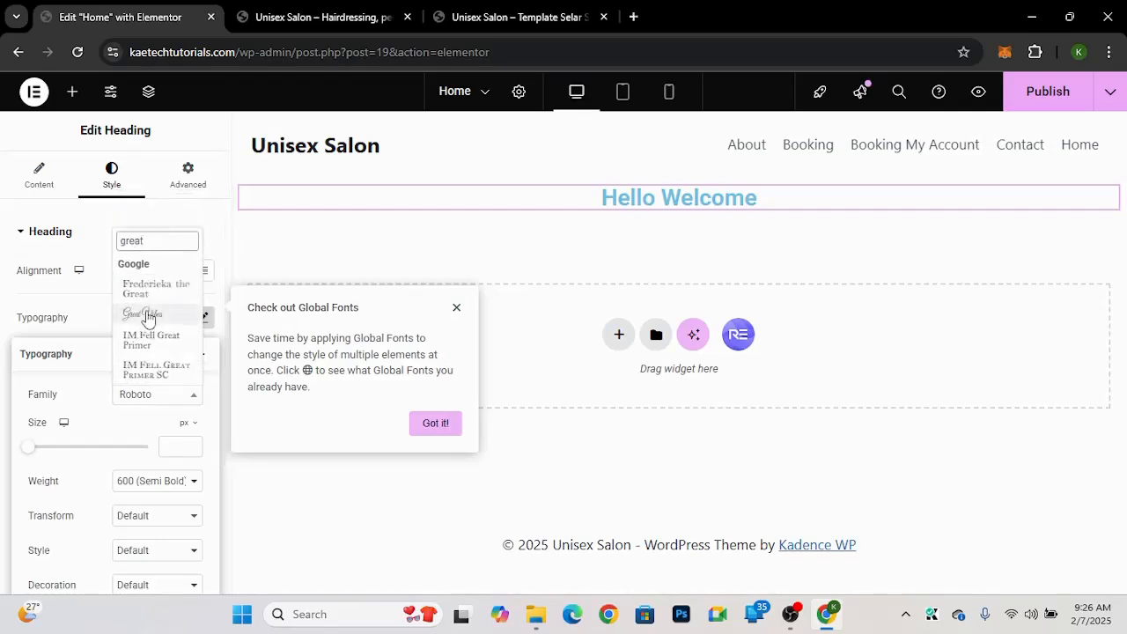
click(144, 314)
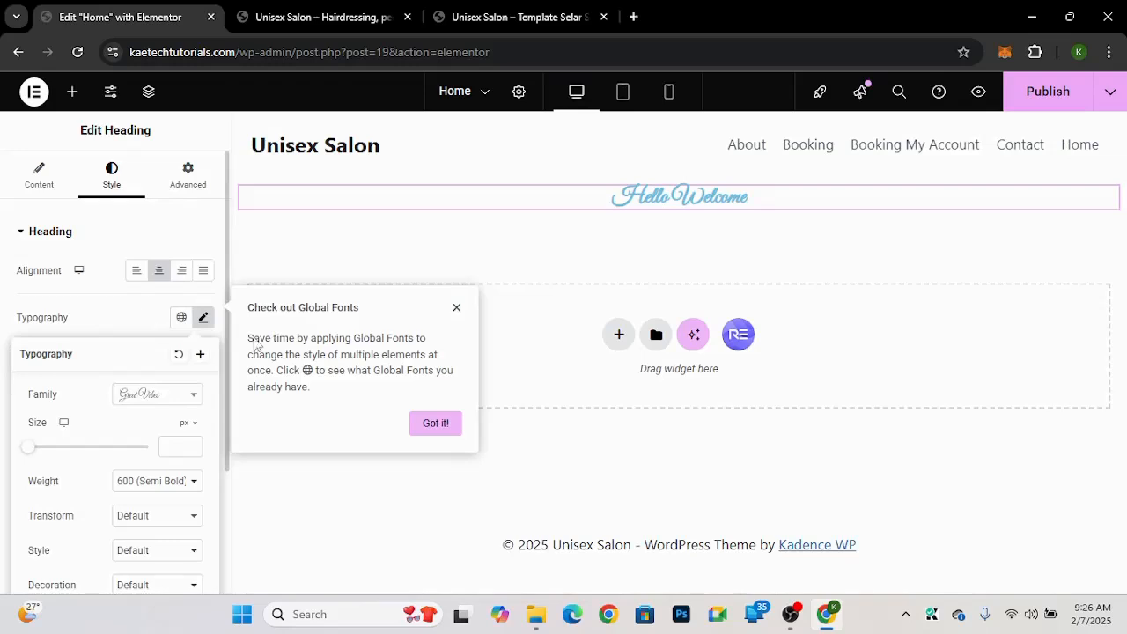
click(457, 308)
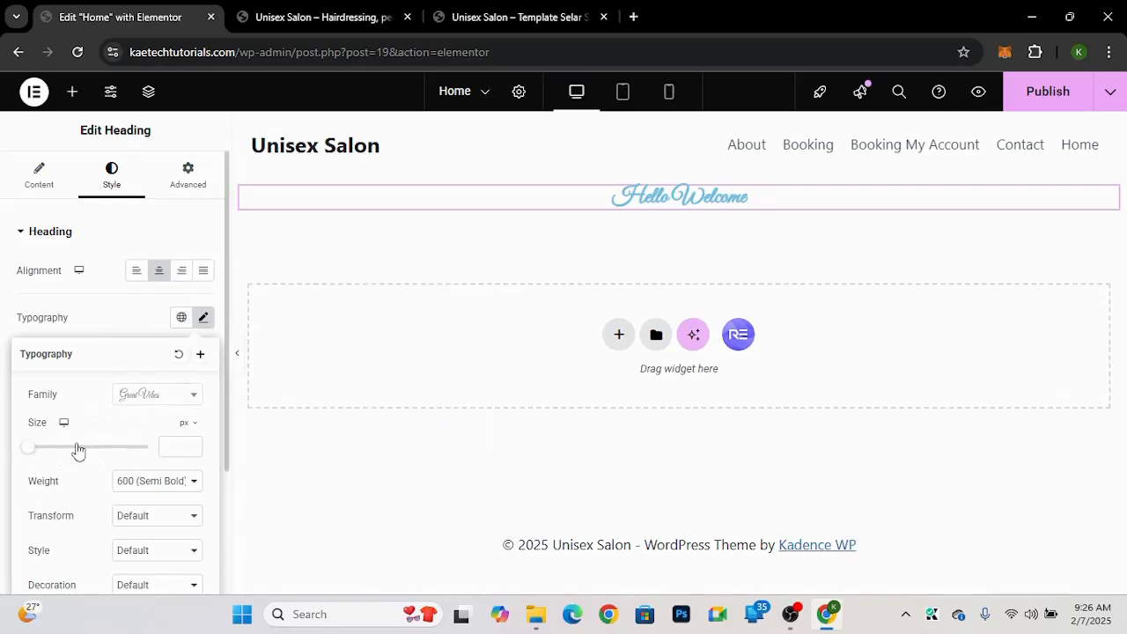
drag(82, 449, 94, 450)
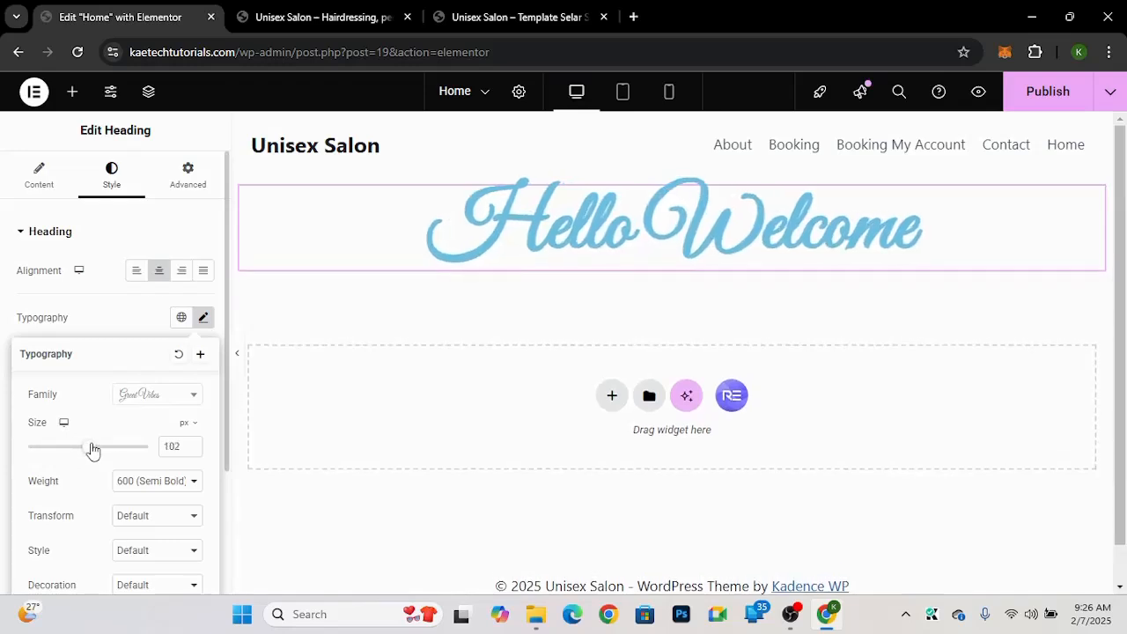
click(133, 332)
Step: Set the heading's text color to black #000000 and its hover text color to orange #FF8200
scroll(132, 332, down, 1)
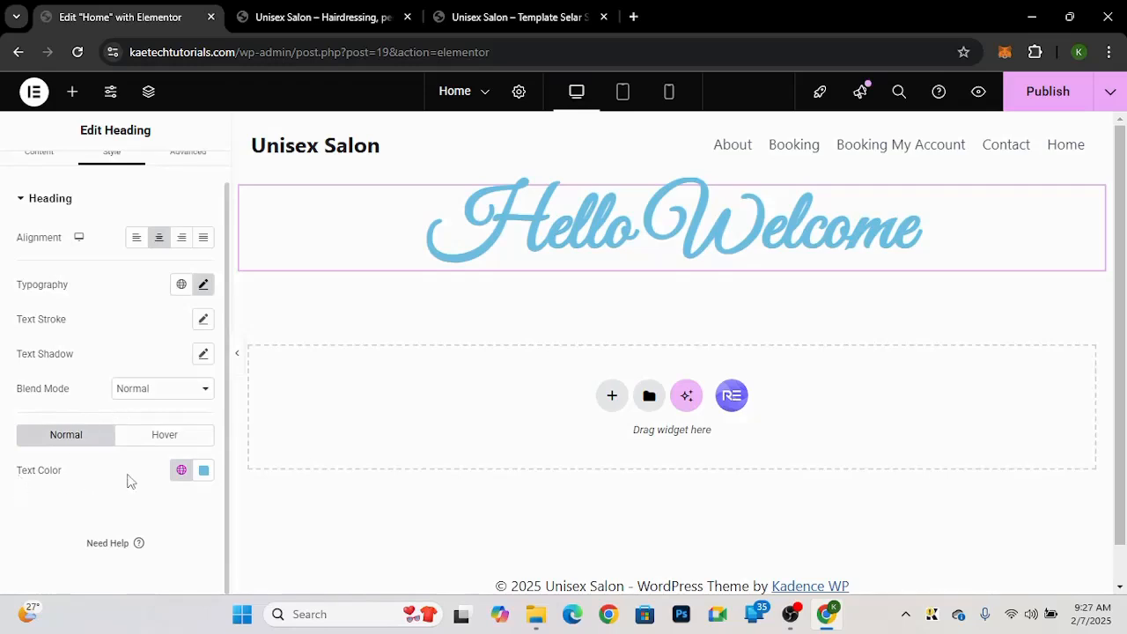
click(203, 471)
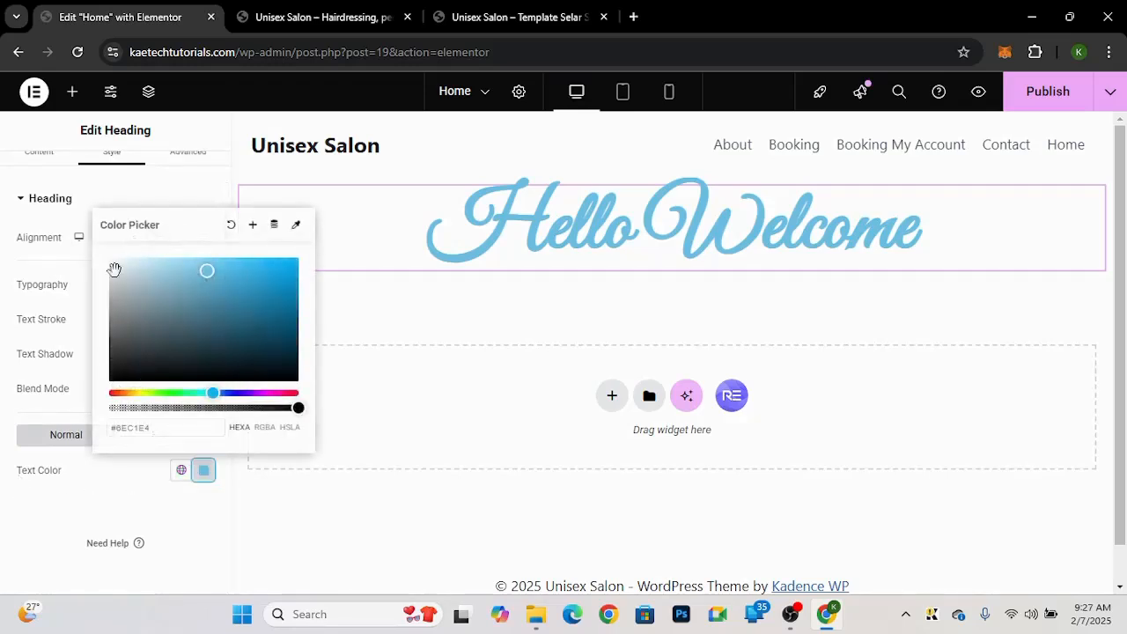
drag(133, 365, 82, 417)
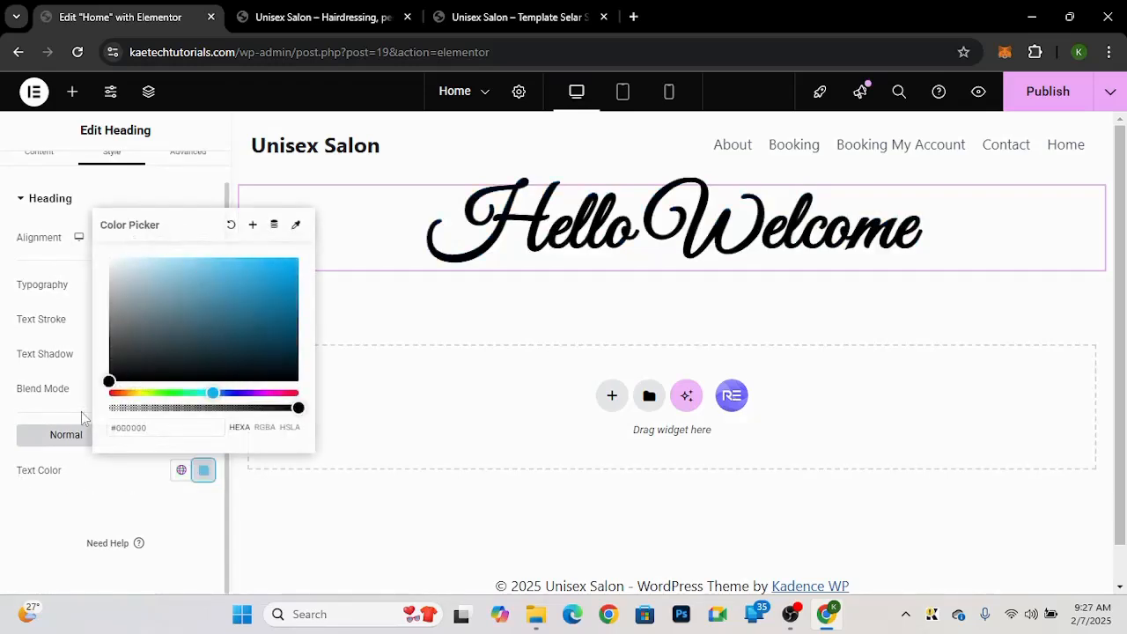
click(102, 494)
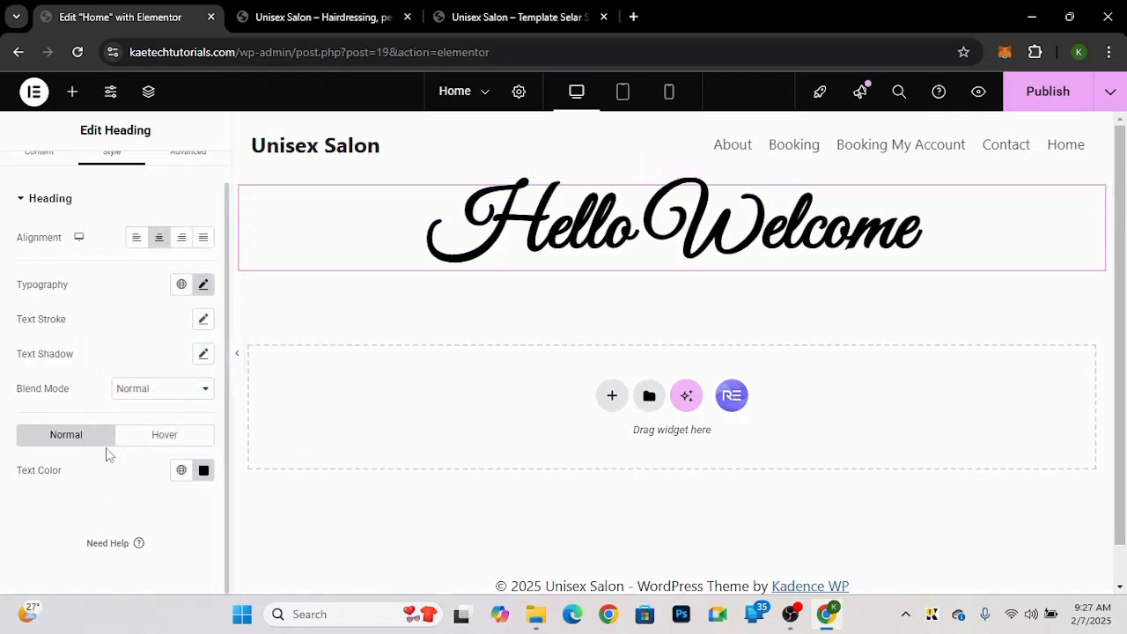
click(149, 445)
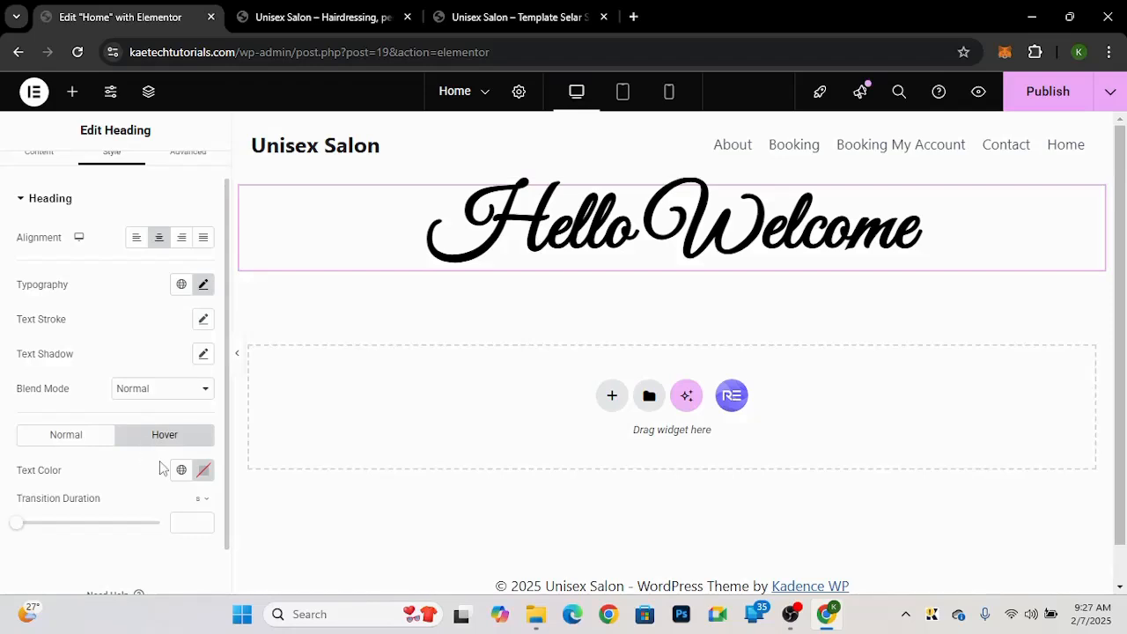
click(204, 471)
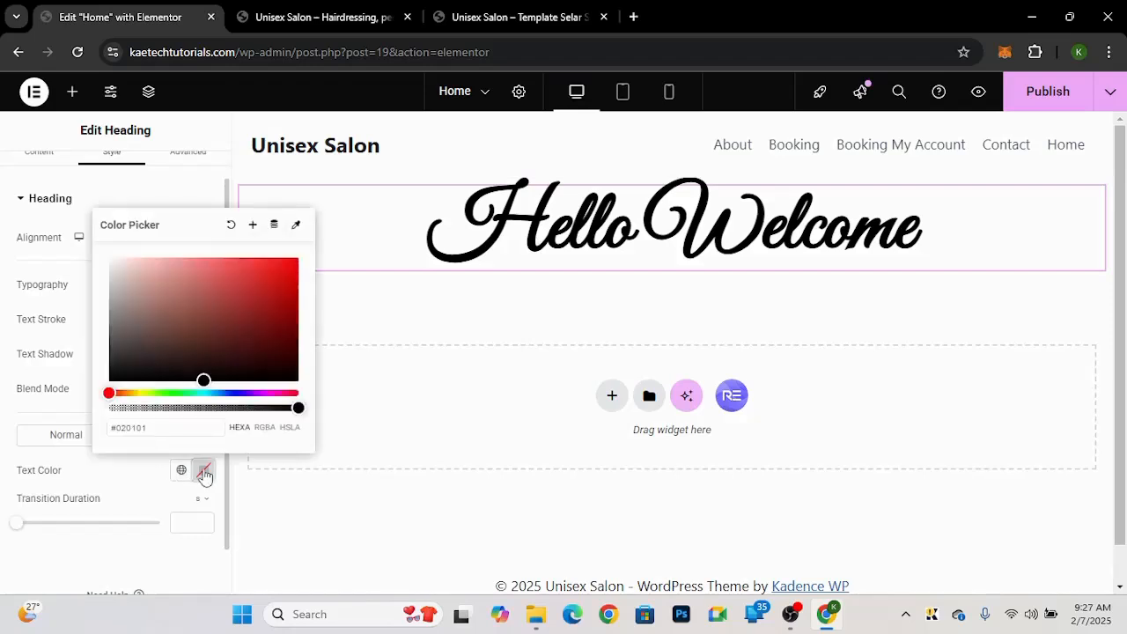
drag(111, 395, 124, 396)
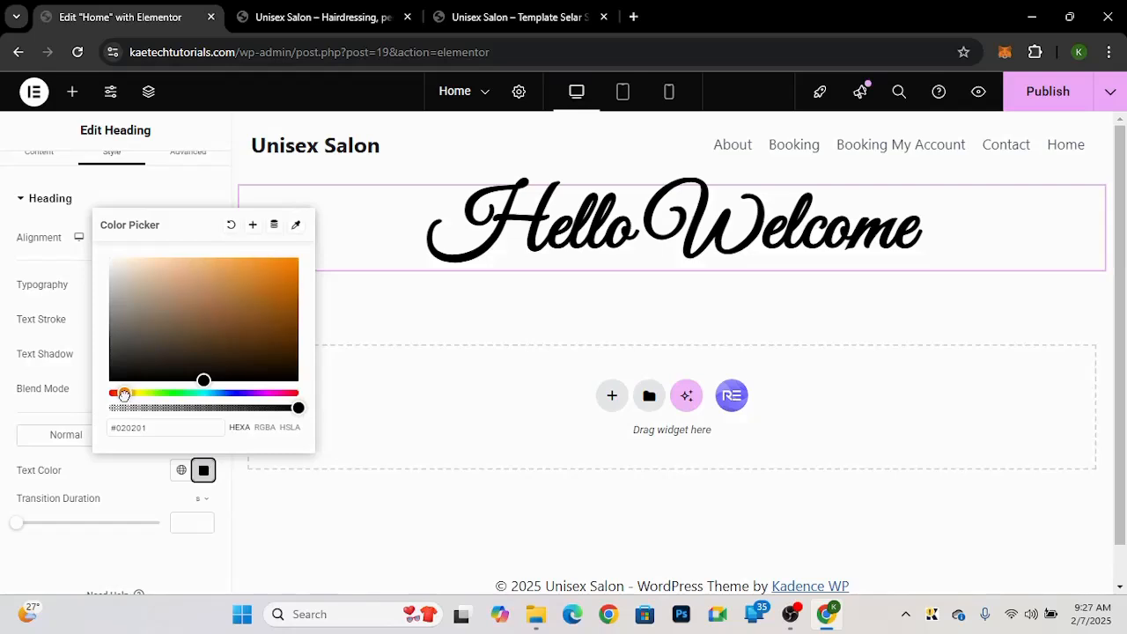
drag(277, 278, 305, 255)
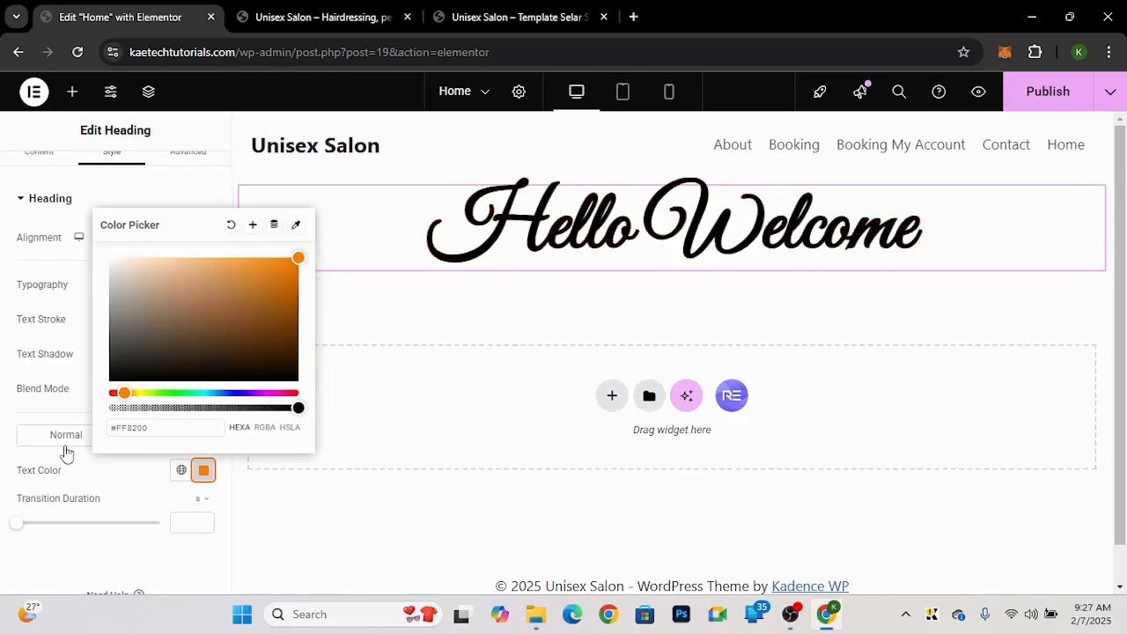
click(4, 439)
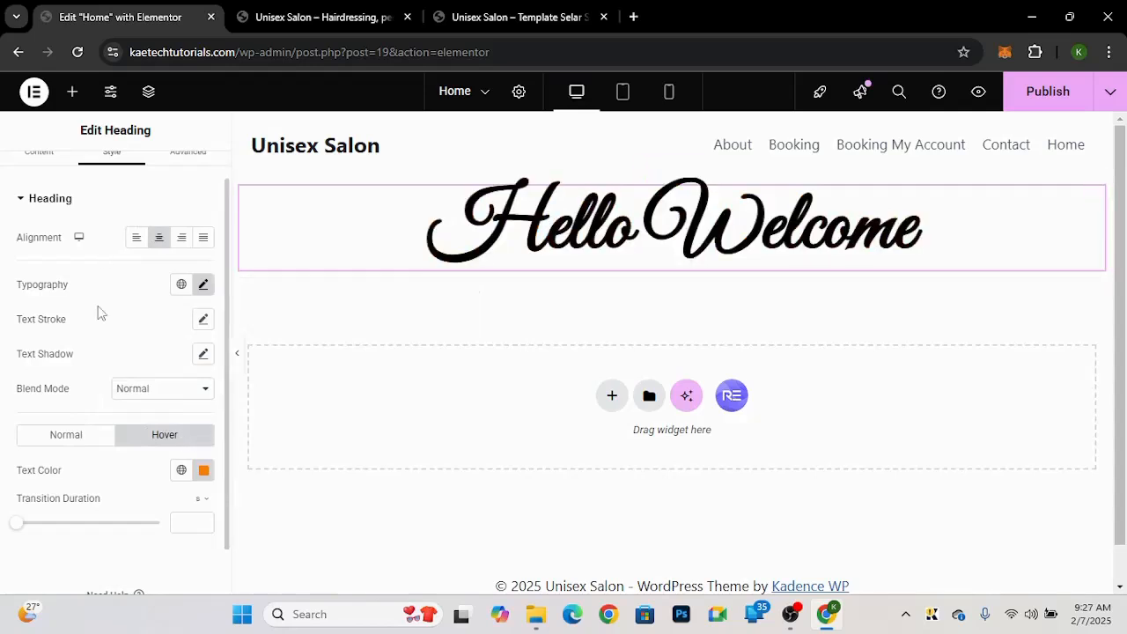
Step: Examine the heading's Advanced settings
scroll(102, 313, up, 1)
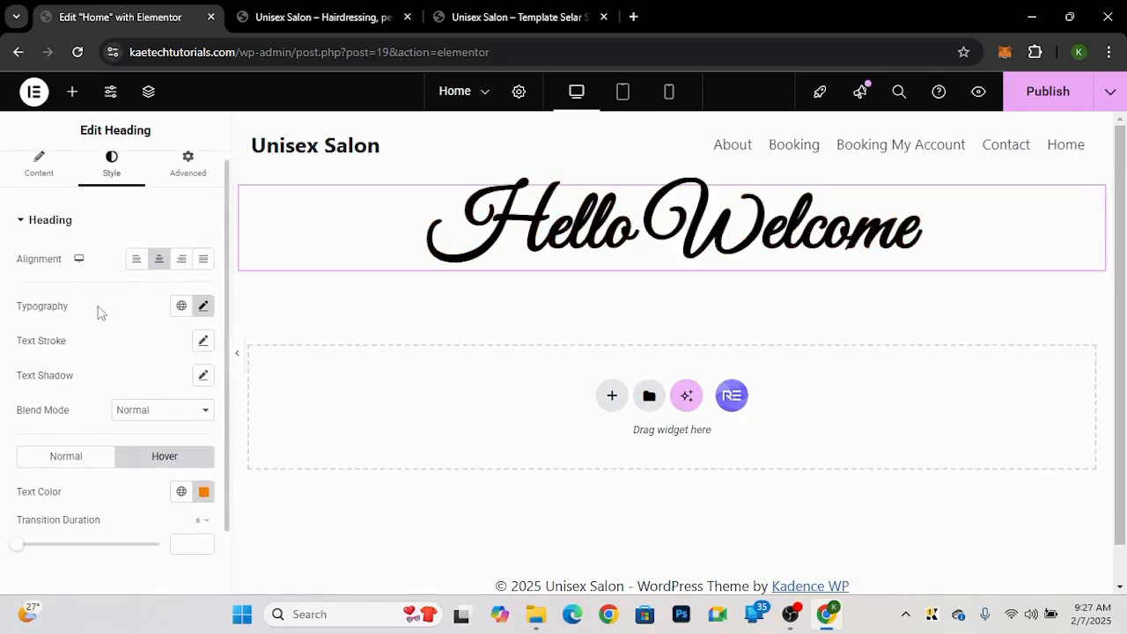
scroll(100, 312, up, 1)
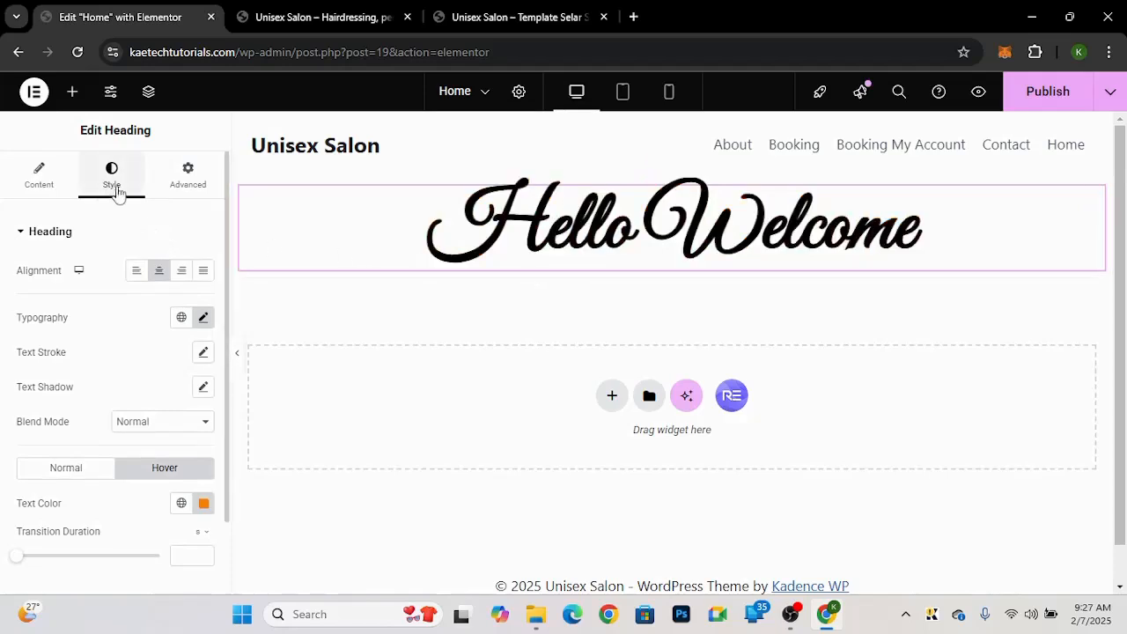
click(203, 183)
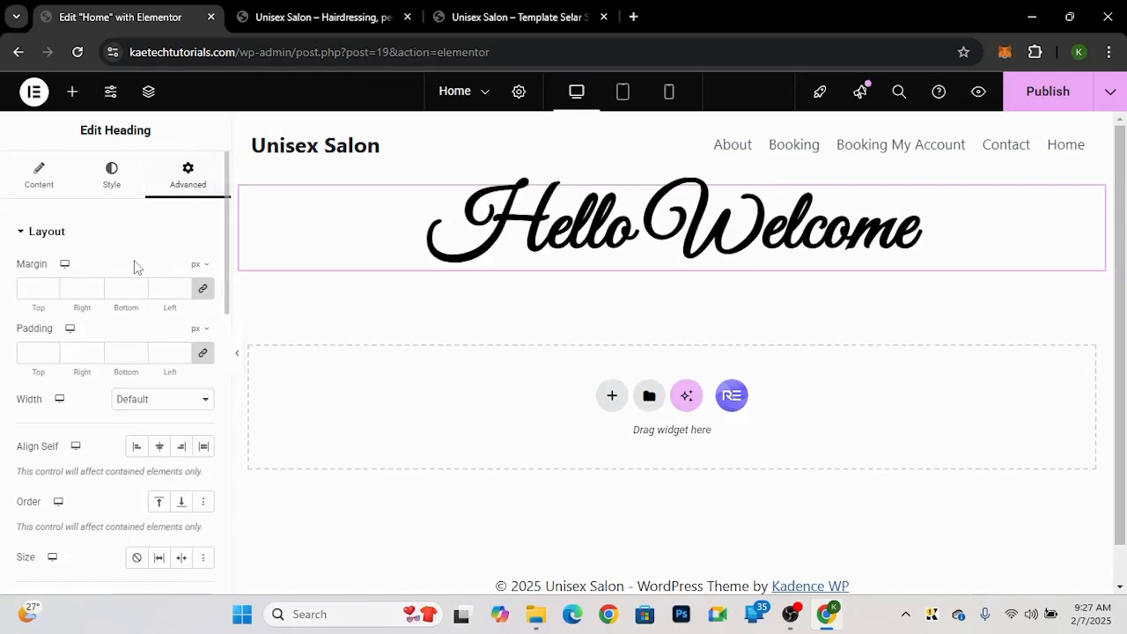
scroll(135, 264, down, 3)
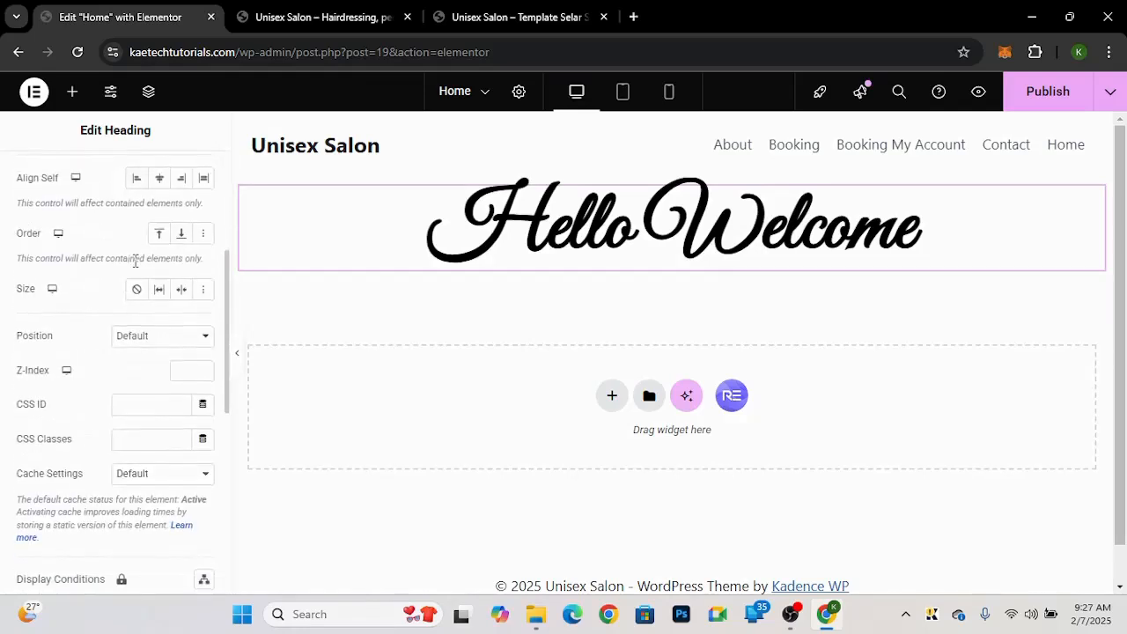
scroll(66, 426, down, 2)
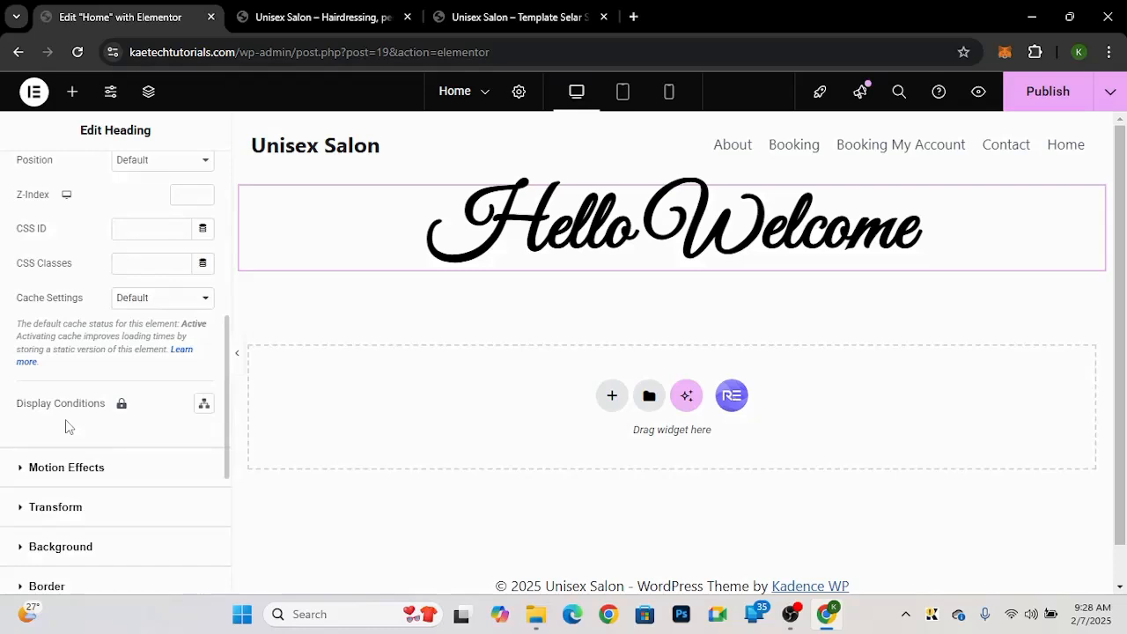
scroll(66, 427, down, 3)
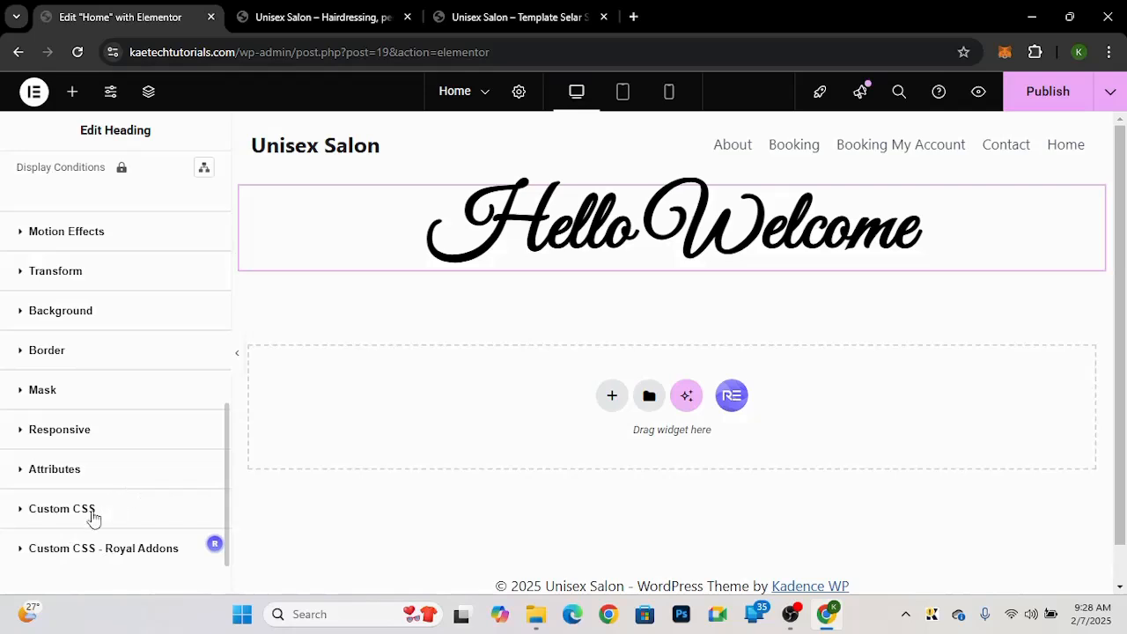
scroll(108, 438, up, 2)
scroll(108, 438, up, 6)
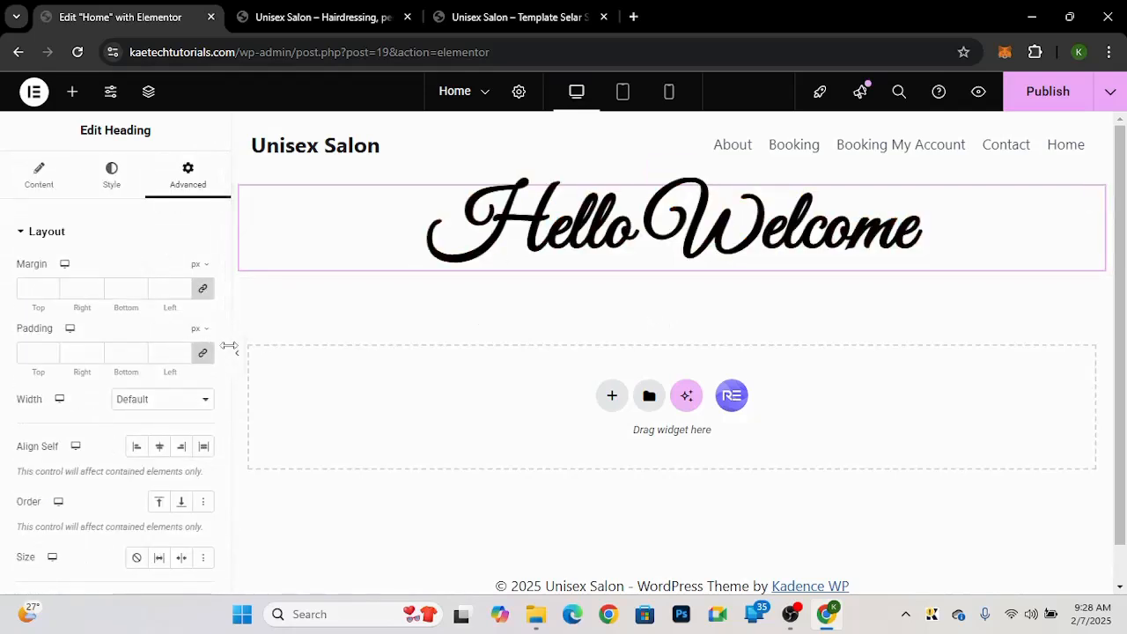
Step: Delete the container holding the Hello Welcome heading
click(39, 177)
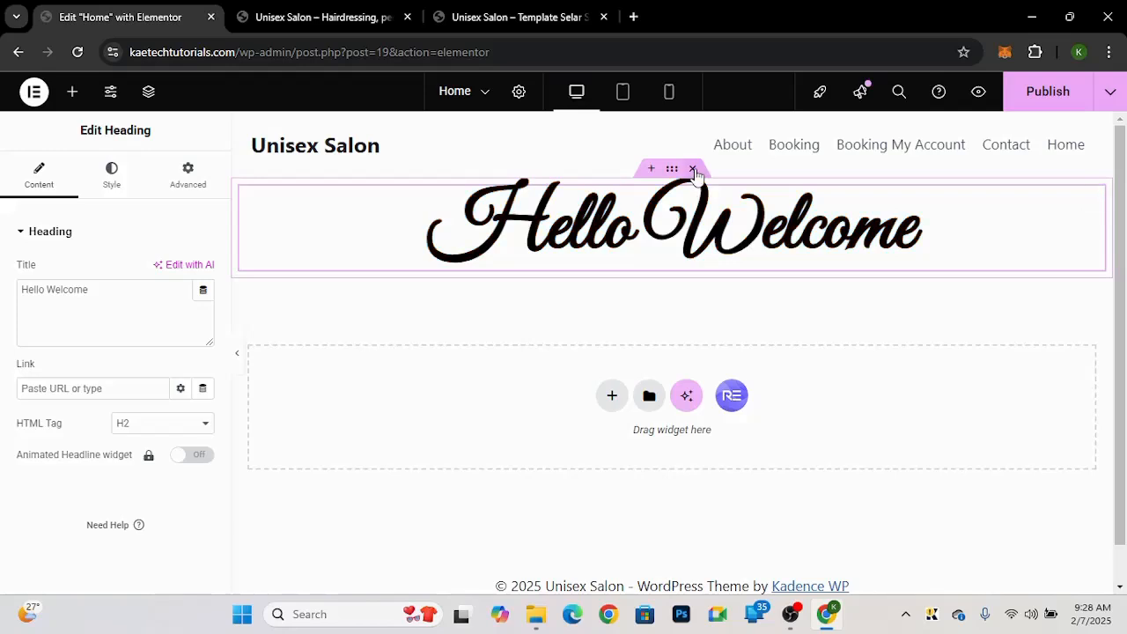
click(693, 169)
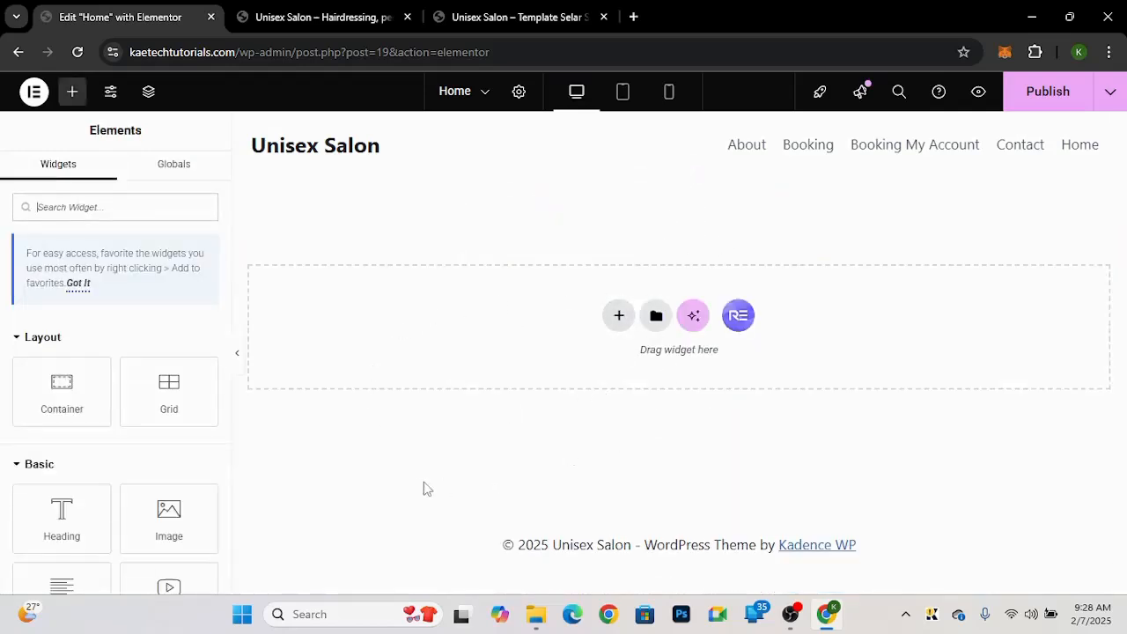
Step: Switch to the template demo tab and review its home page hero section
click(490, 13)
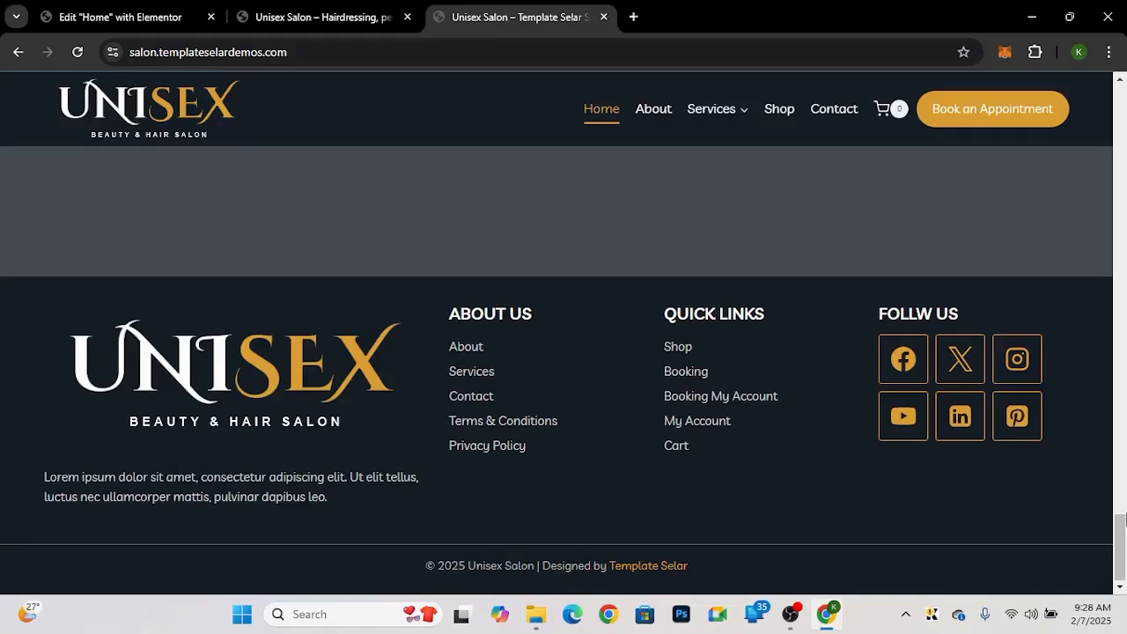
drag(1121, 520, 1122, 113)
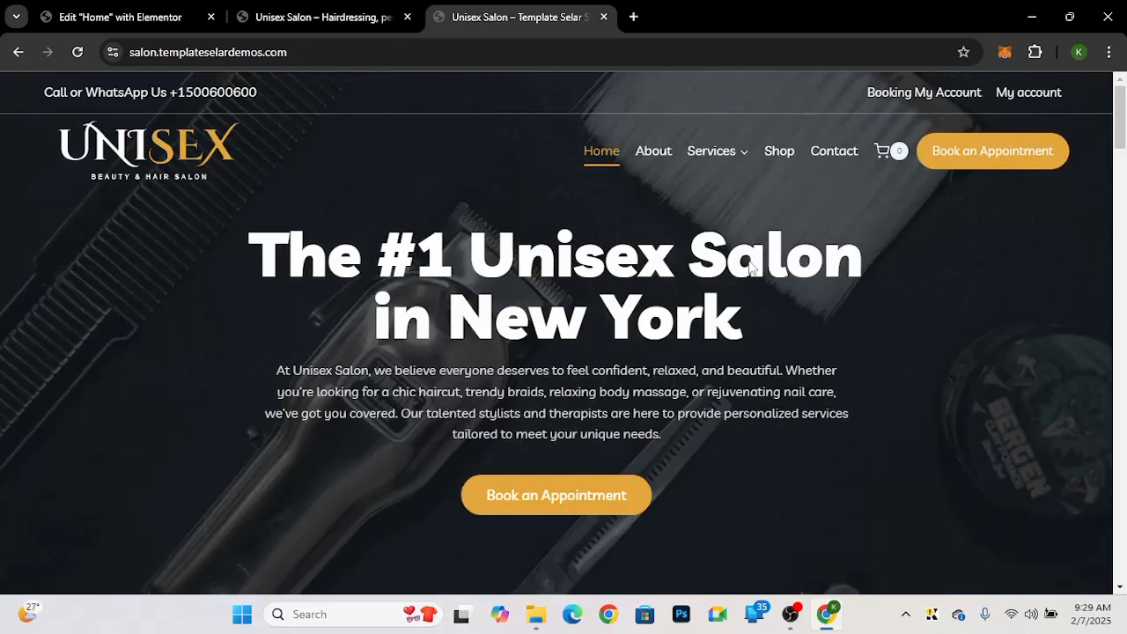
drag(1119, 132, 1119, 187)
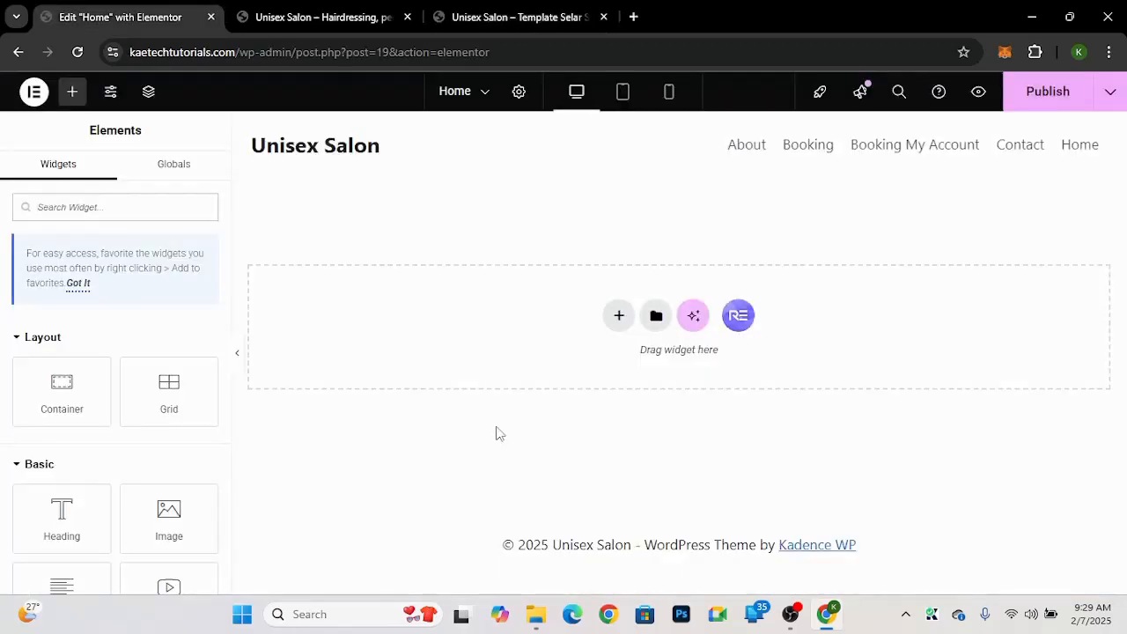
Step: Add a new Flexbox container with the Direction Column structure to the Home page
click(619, 316)
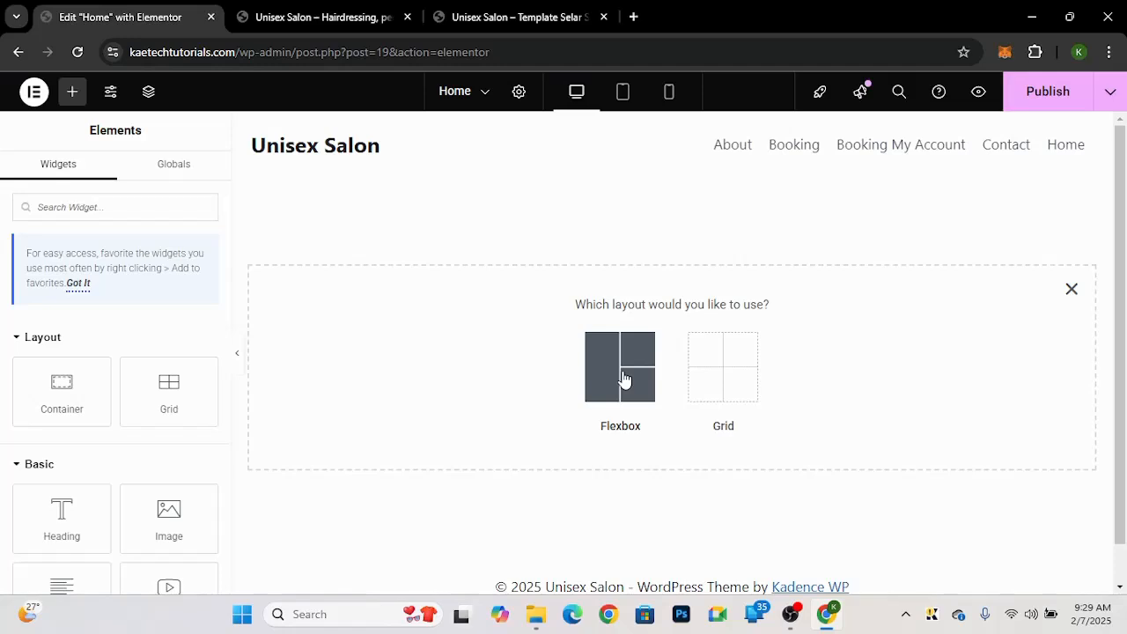
click(520, 17)
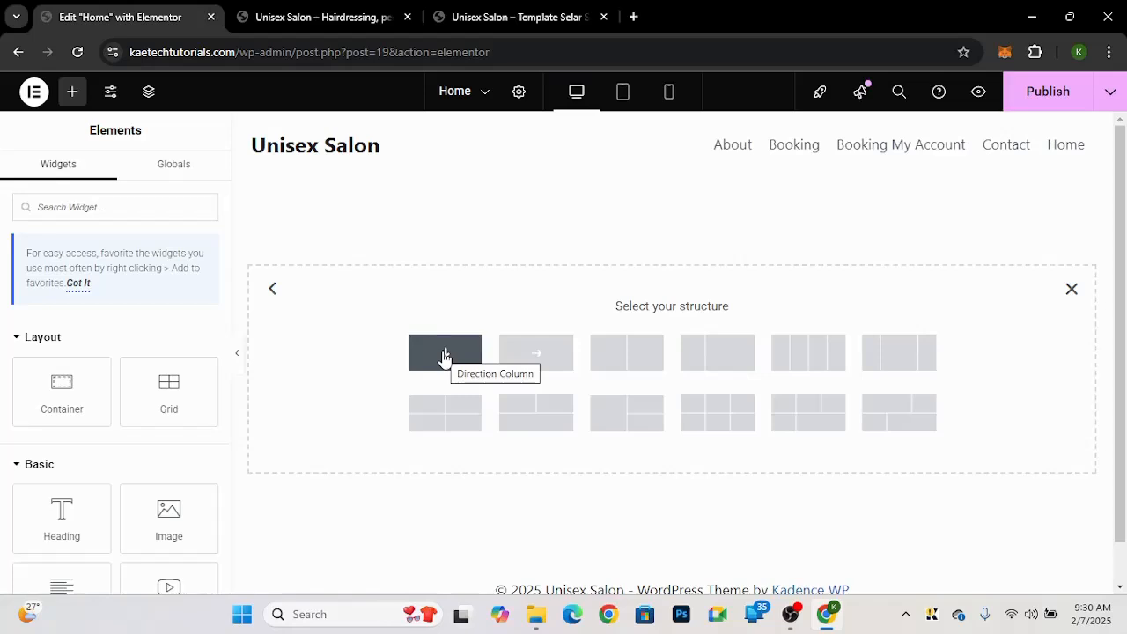
click(445, 356)
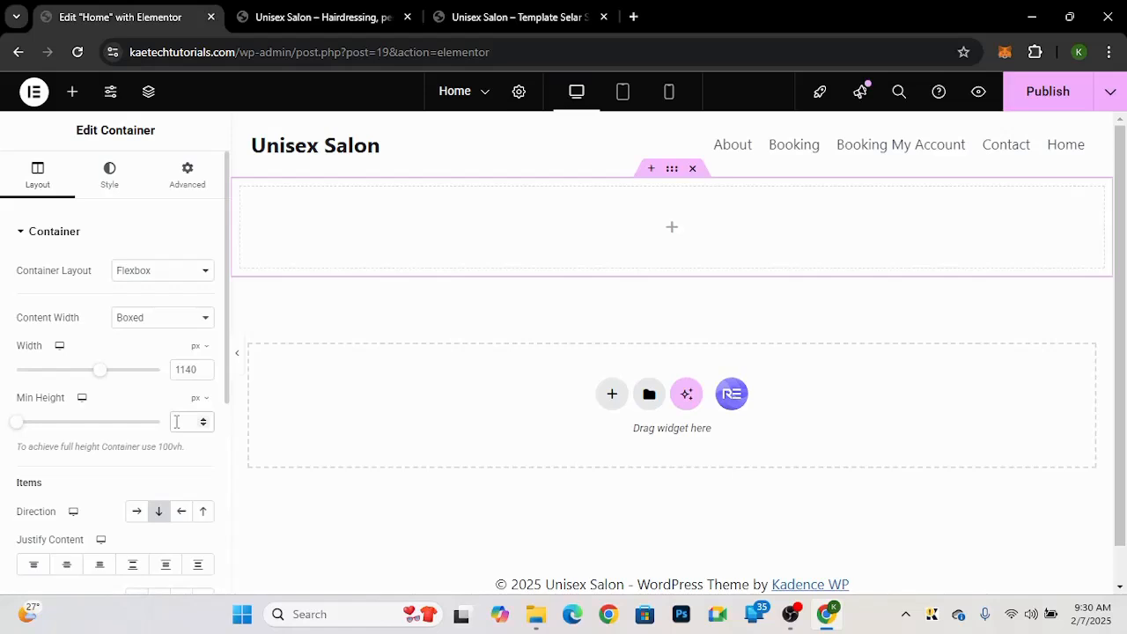
Step: Set the new container's minimum height to 700 px
text(700)
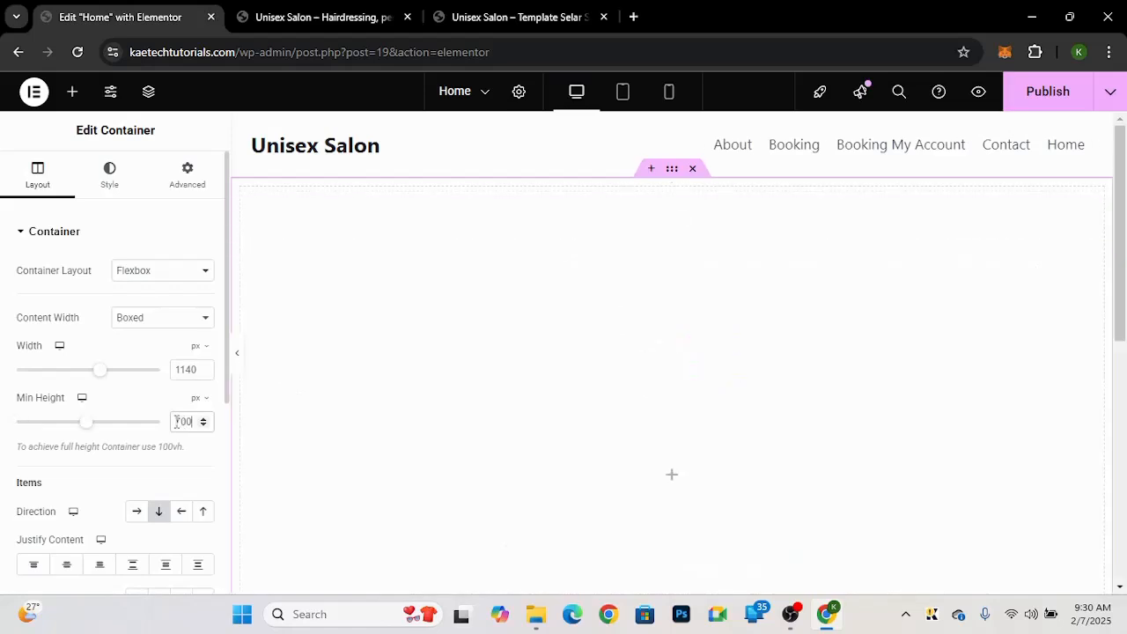
scroll(591, 333, down, 1)
scroll(591, 333, down, 2)
scroll(591, 333, up, 2)
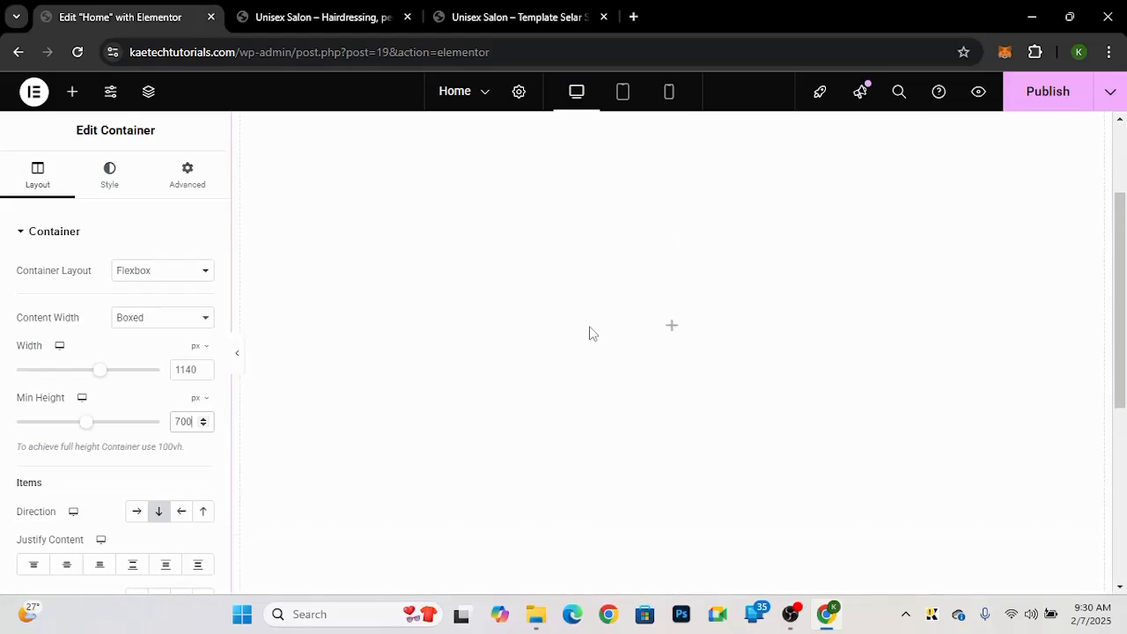
scroll(591, 333, up, 1)
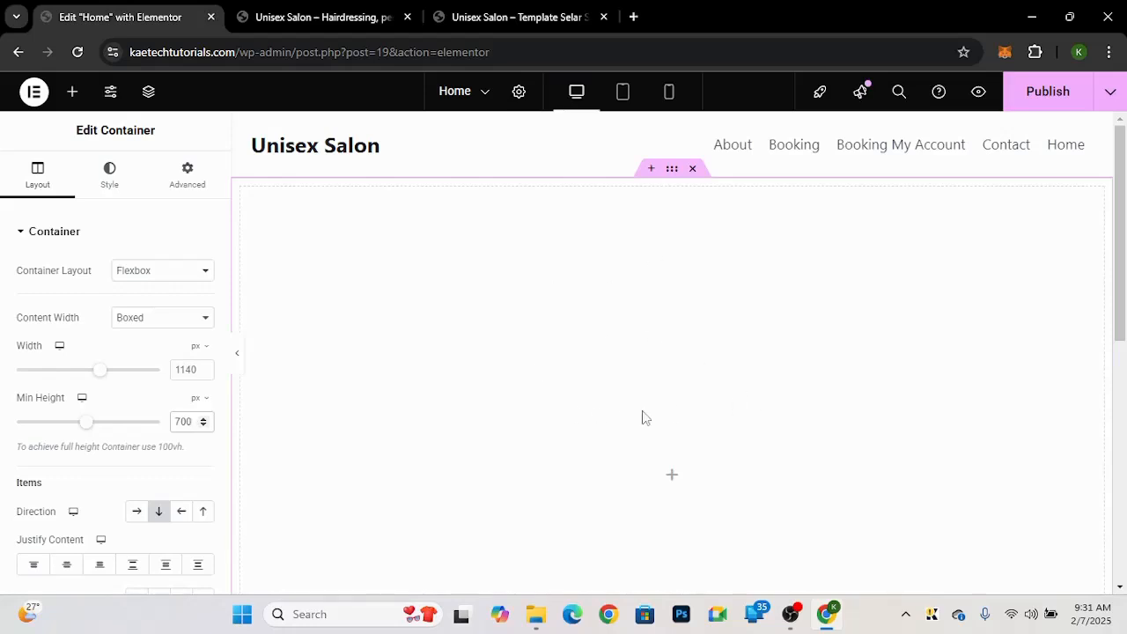
Step: Set the container's Justify Content and Align Items to center
scroll(644, 417, down, 3)
scroll(644, 417, up, 2)
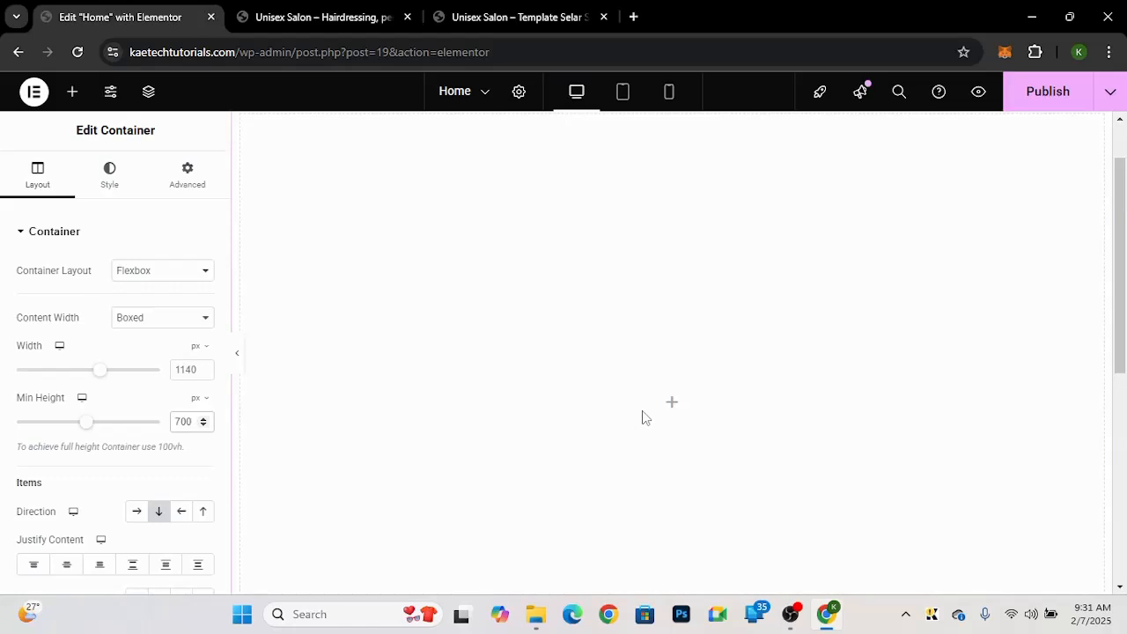
scroll(123, 461, down, 2)
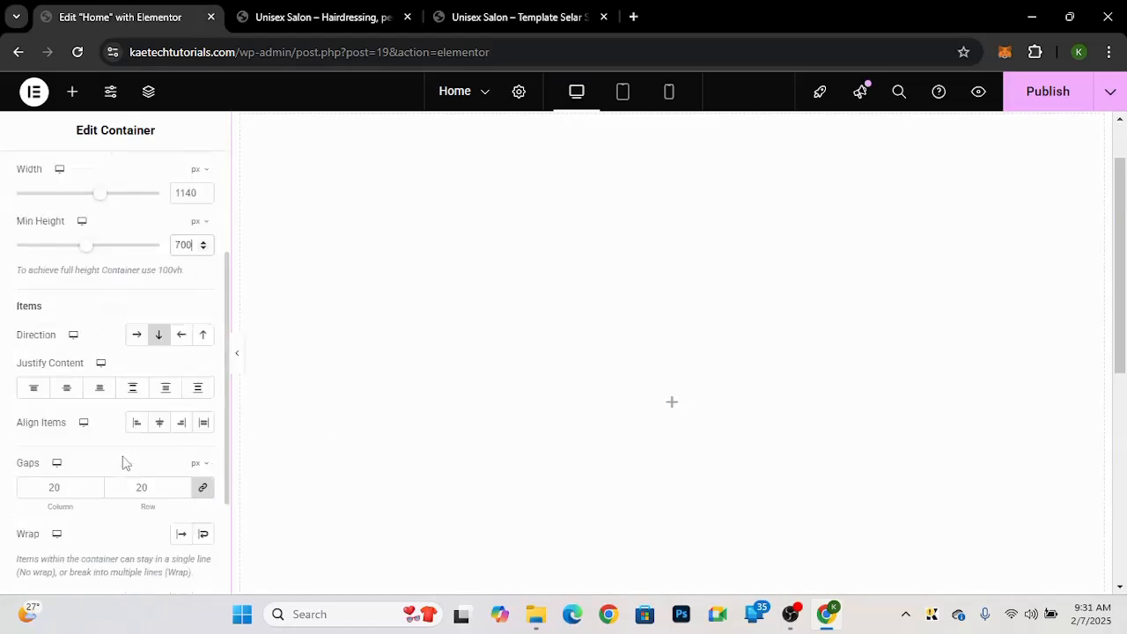
click(66, 388)
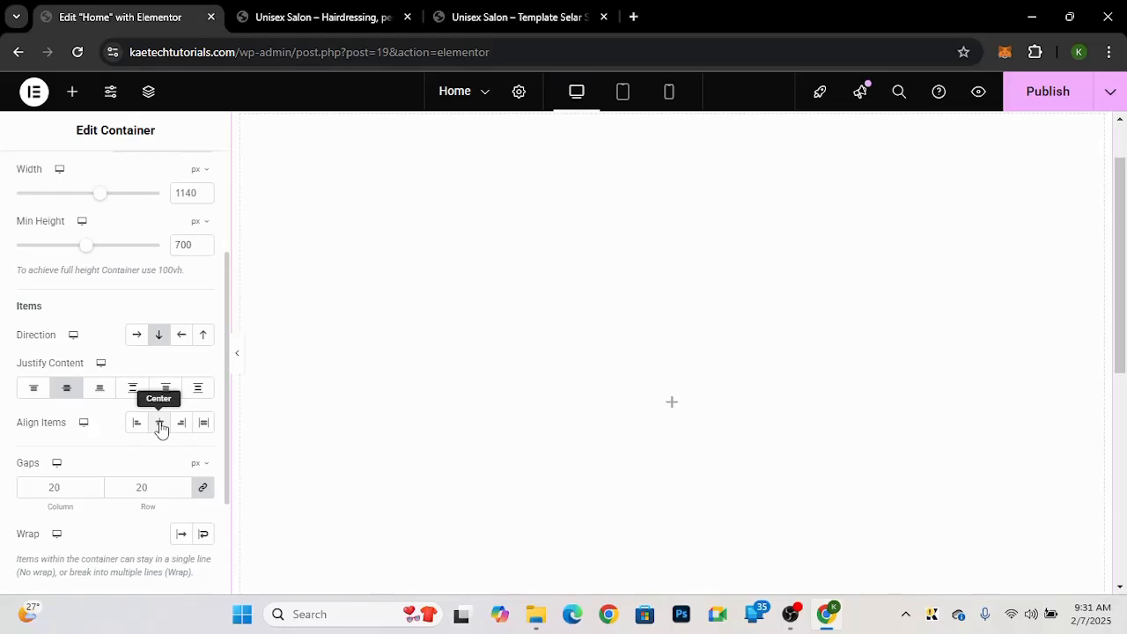
click(160, 426)
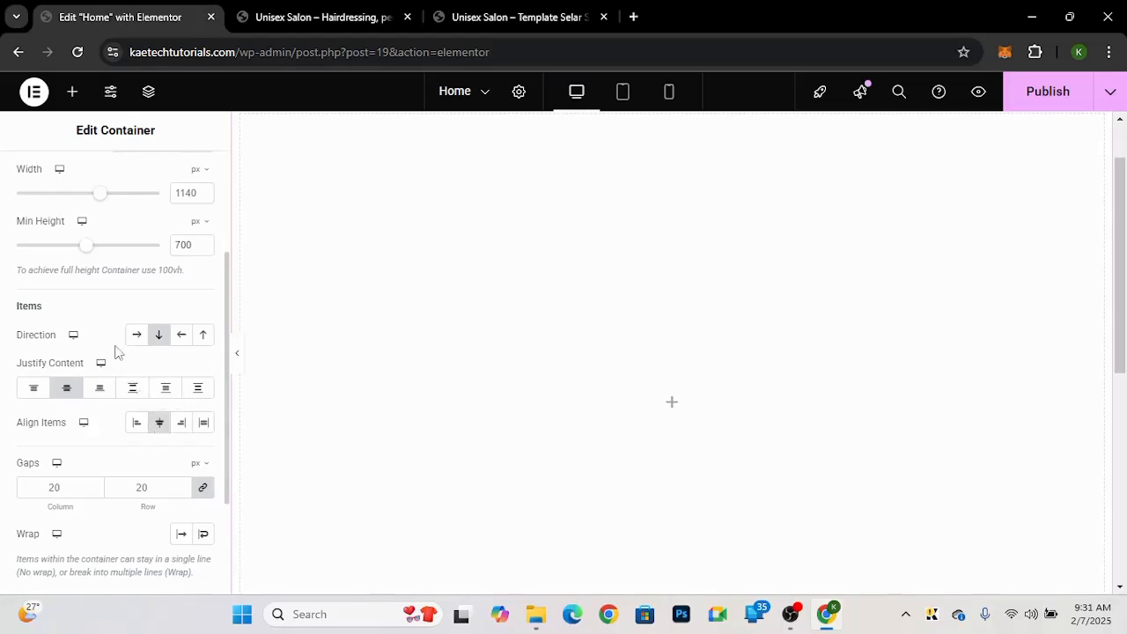
Step: Set the container's background type to Slideshow and start adding slideshow images
scroll(116, 350, up, 3)
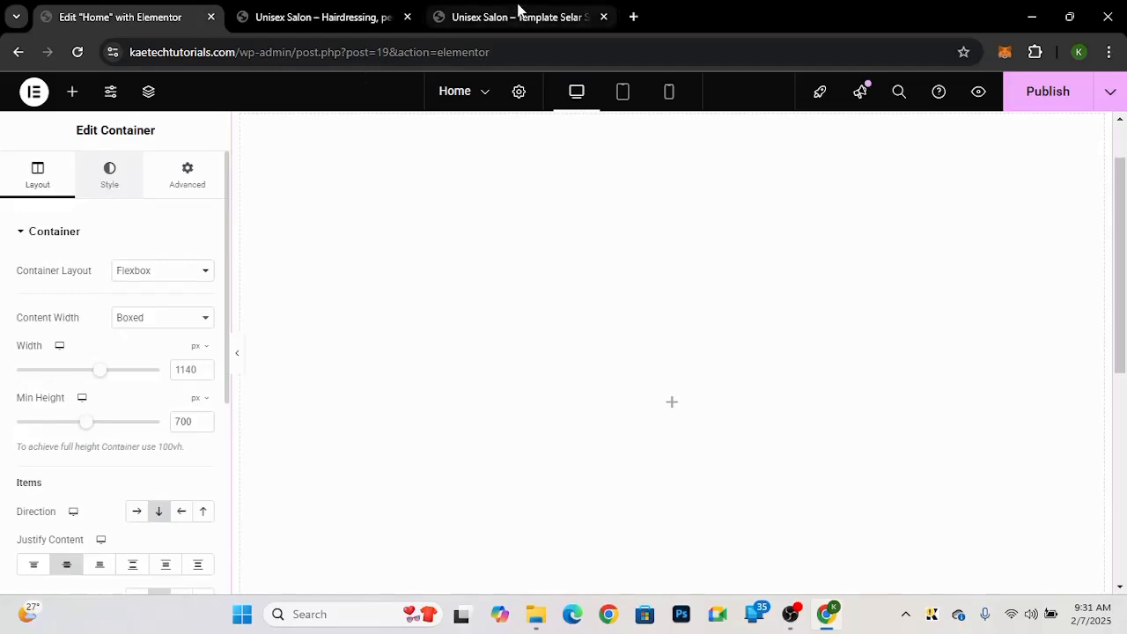
click(518, 15)
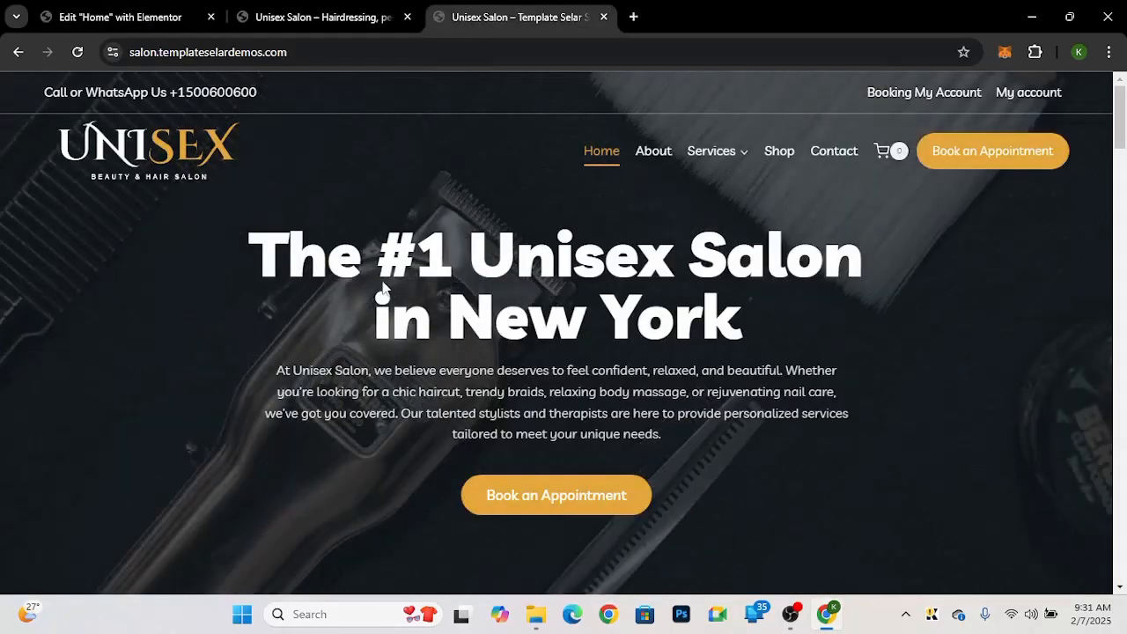
click(135, 23)
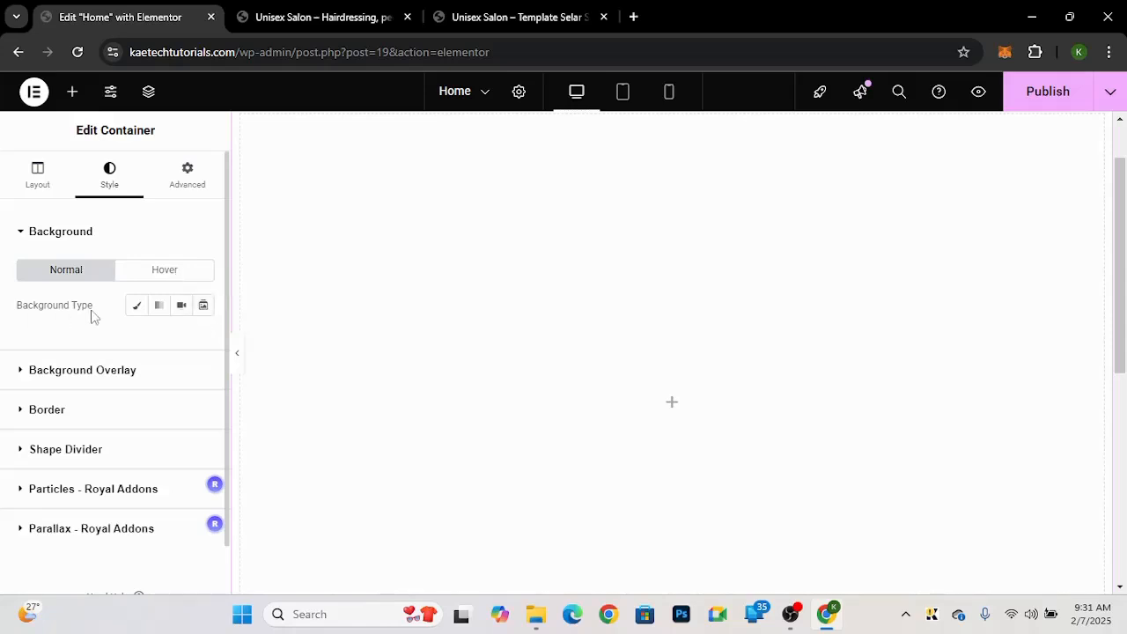
click(202, 307)
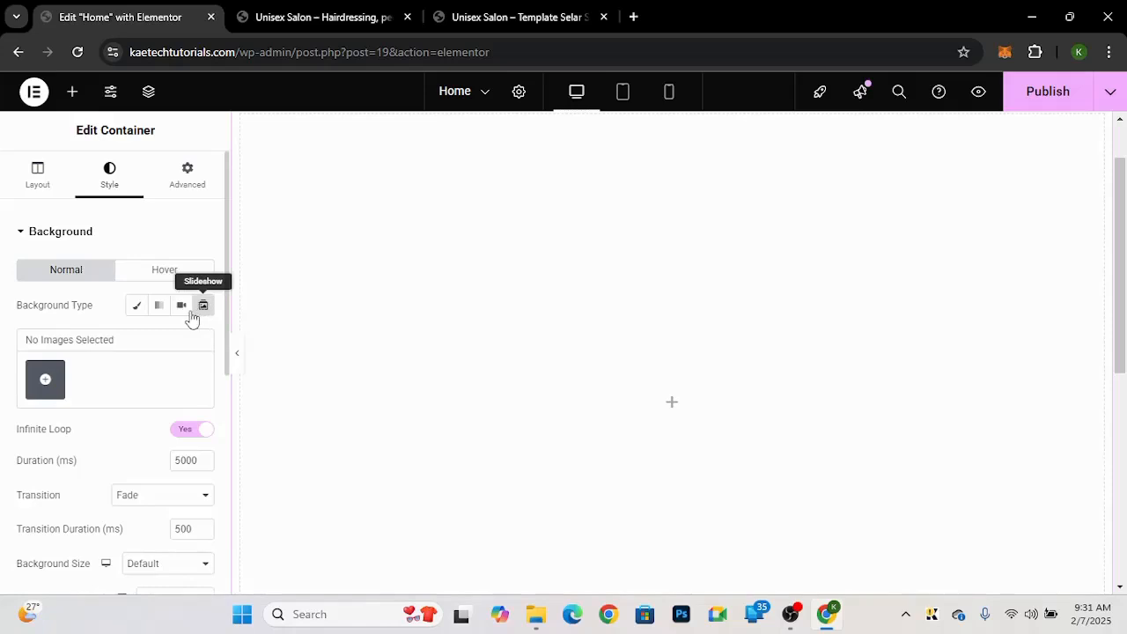
click(38, 390)
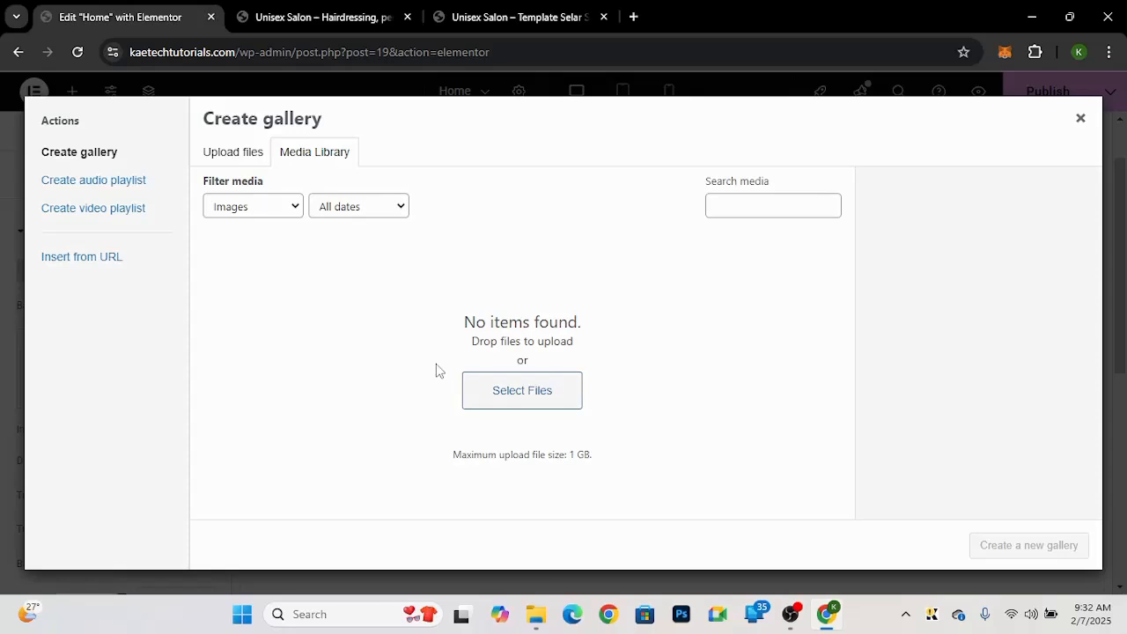
Step: Upload all images from the Downloads Unisex Salon folder into the slideshow gallery
click(513, 403)
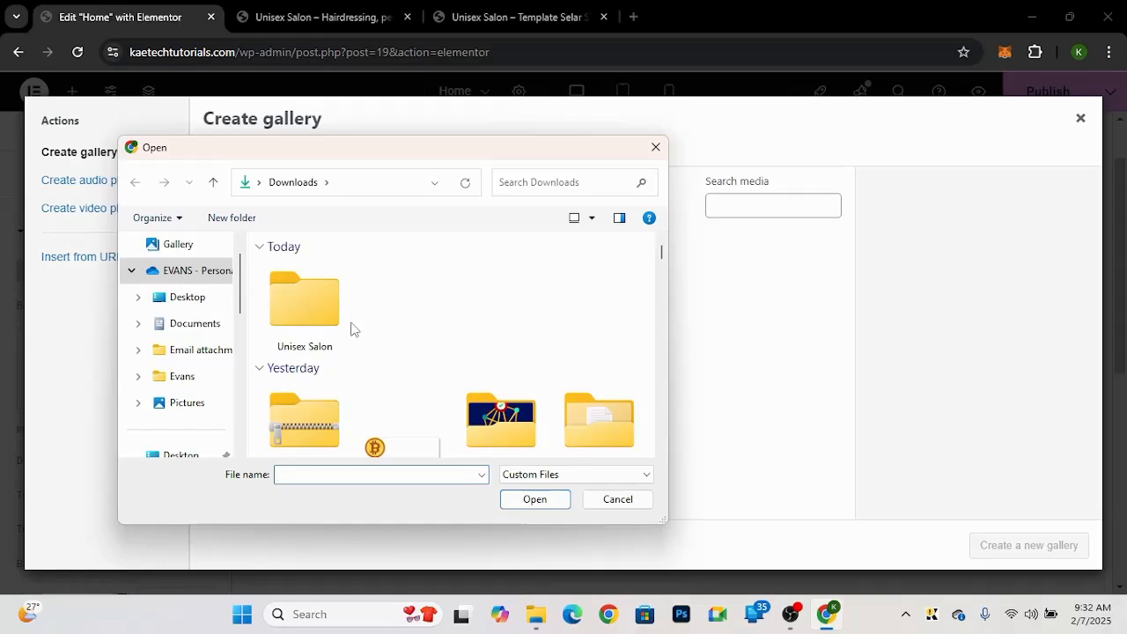
double_click(303, 300)
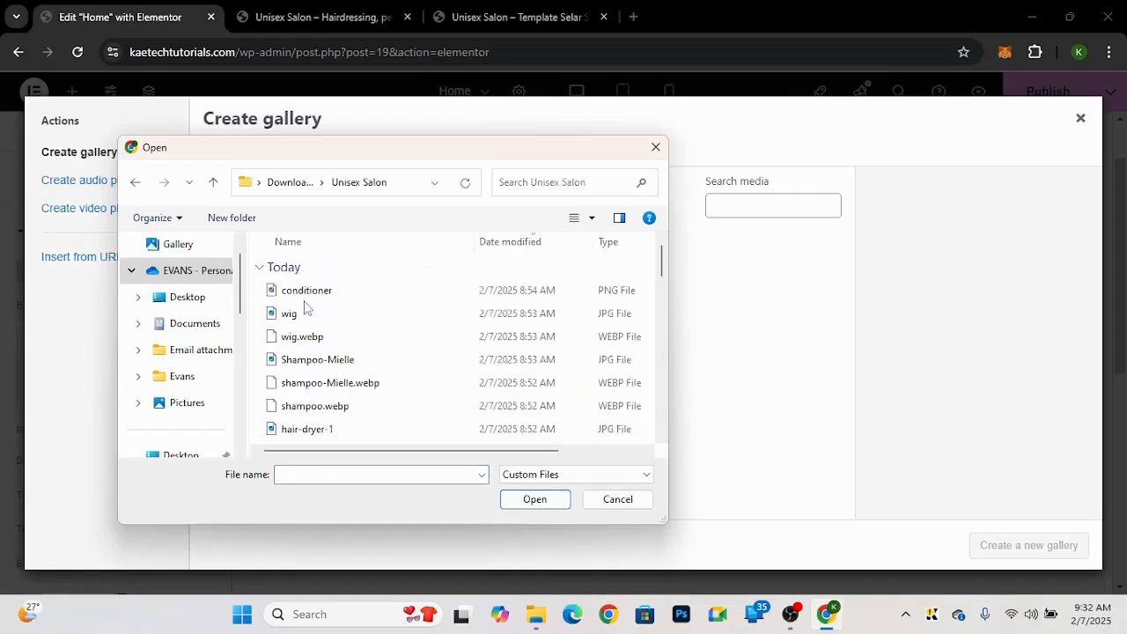
click(307, 293)
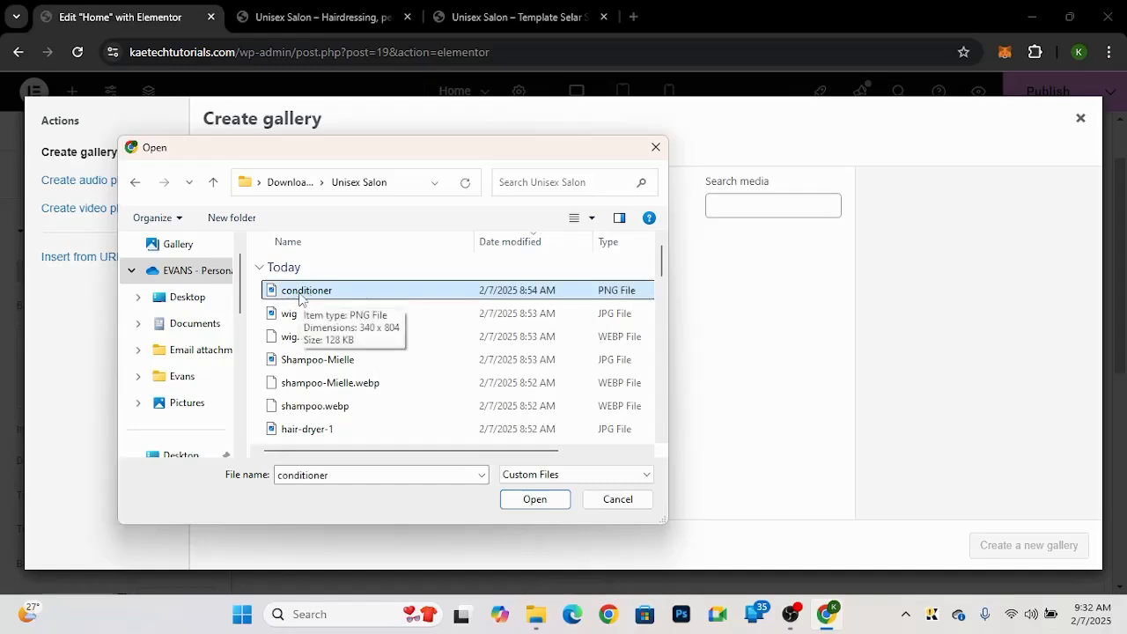
key(ctrl+a)
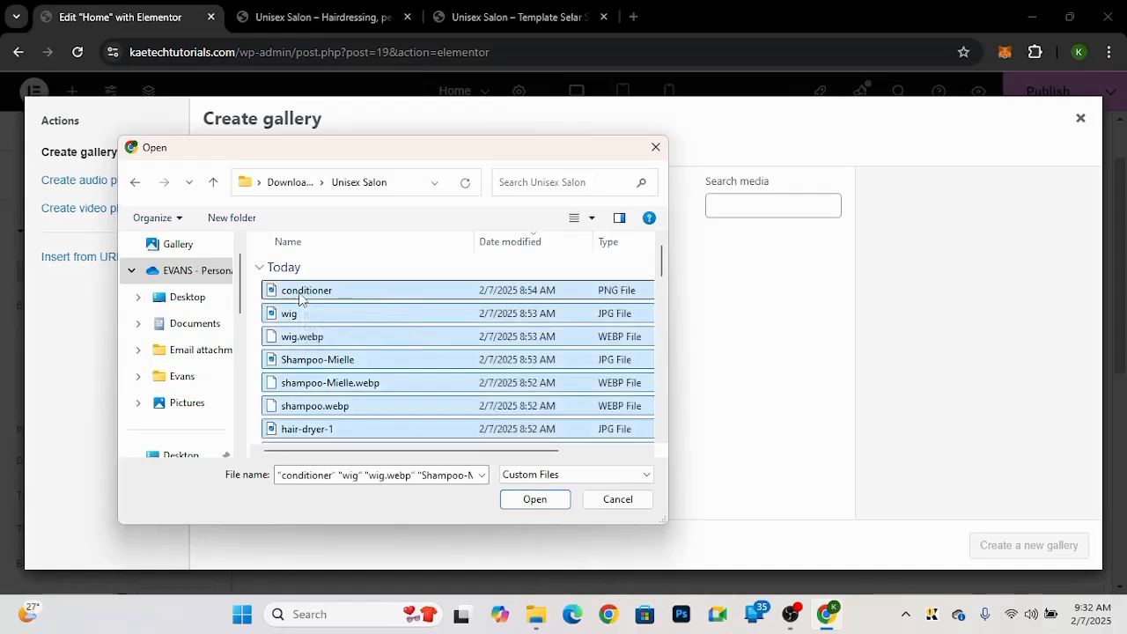
scroll(378, 382, down, 5)
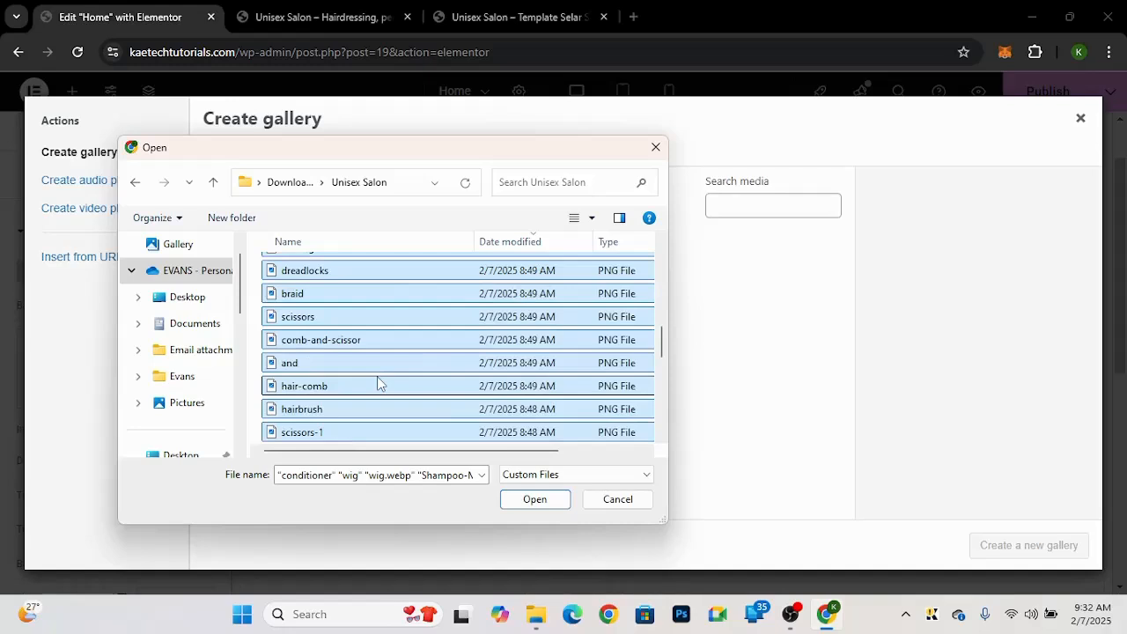
click(527, 500)
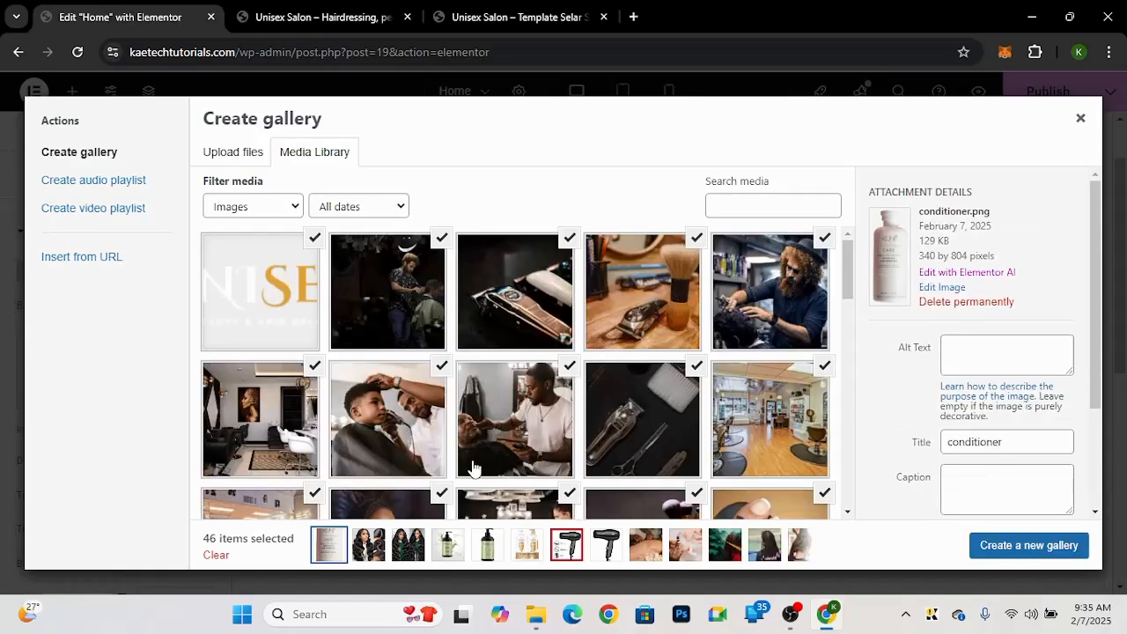
Step: Deselect the logo and the photos in the first two rows of the gallery selection
scroll(473, 467, down, 1)
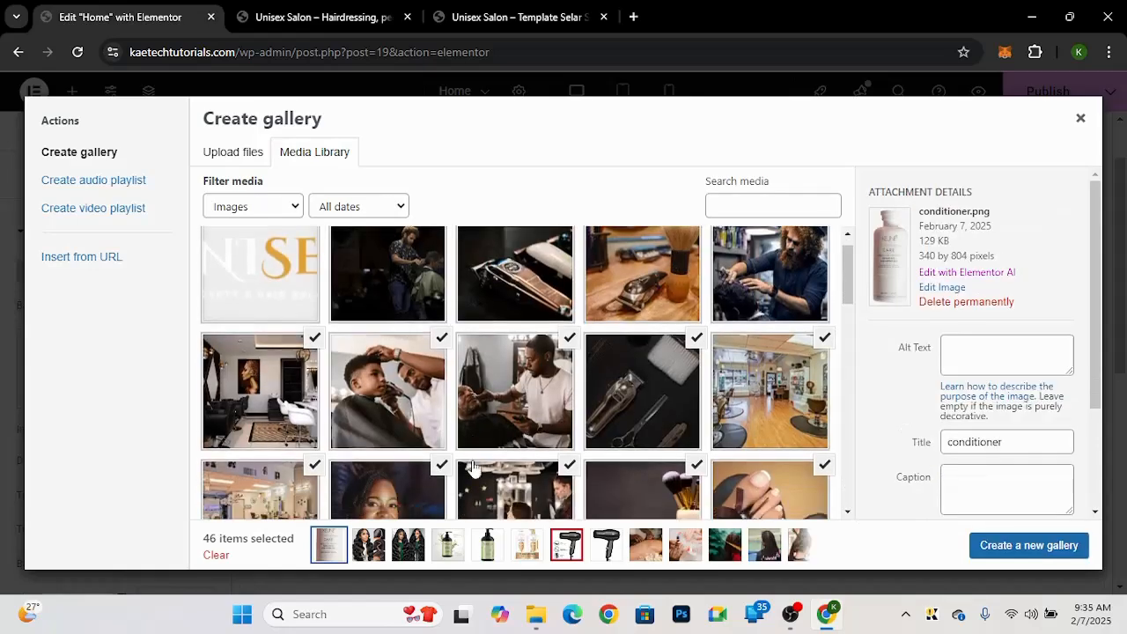
scroll(473, 467, down, 15)
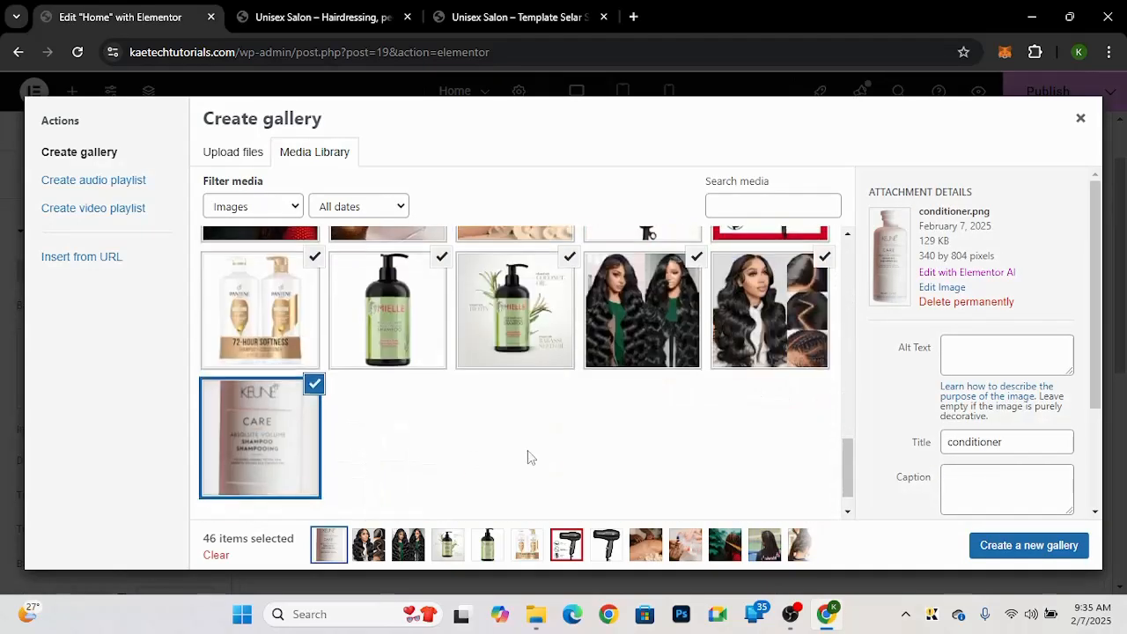
drag(847, 468, 847, 244)
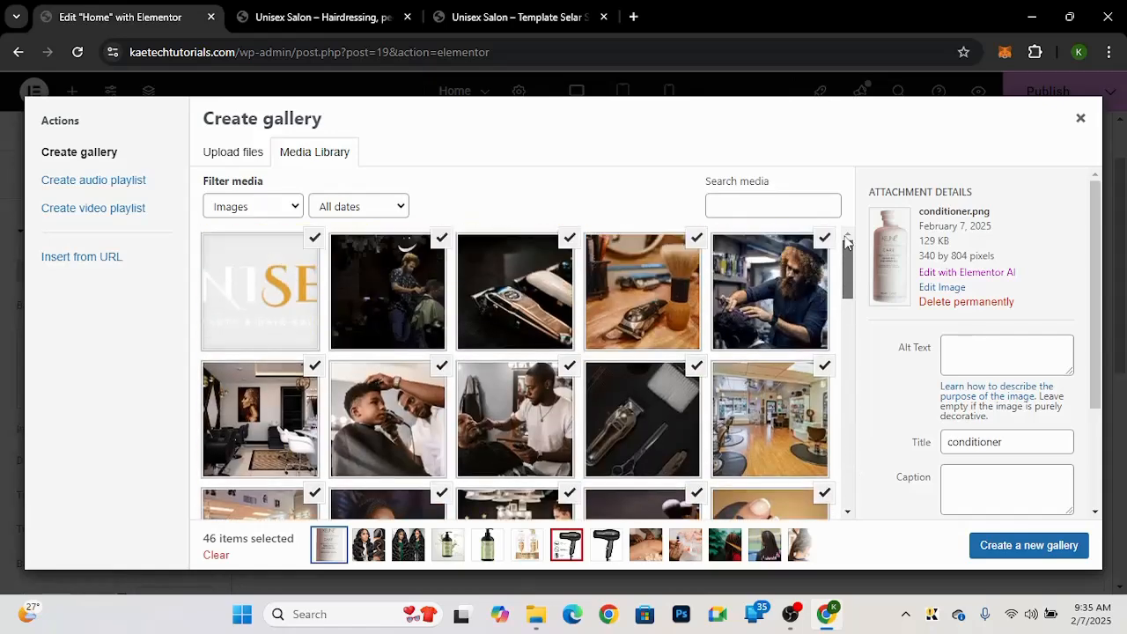
click(316, 239)
click(442, 238)
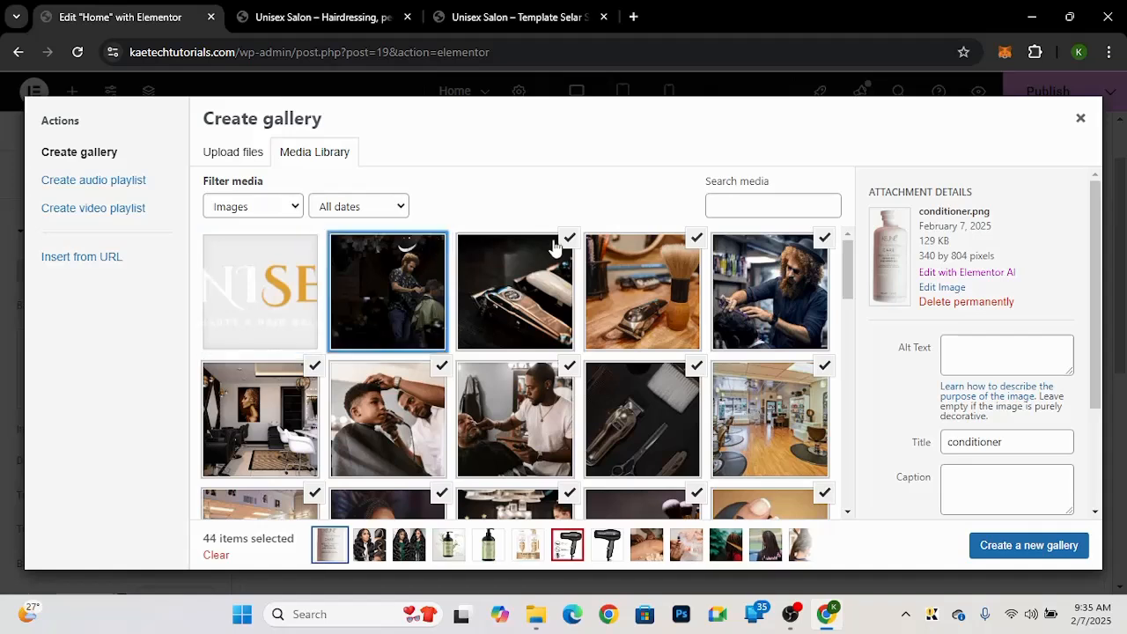
click(569, 238)
click(697, 238)
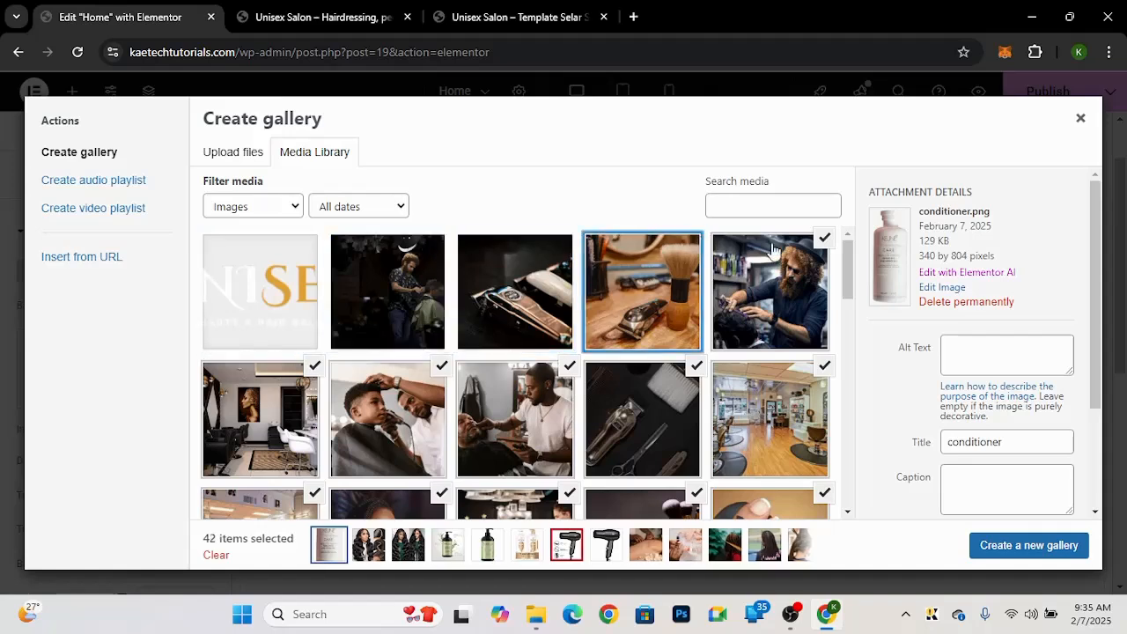
click(824, 239)
click(315, 366)
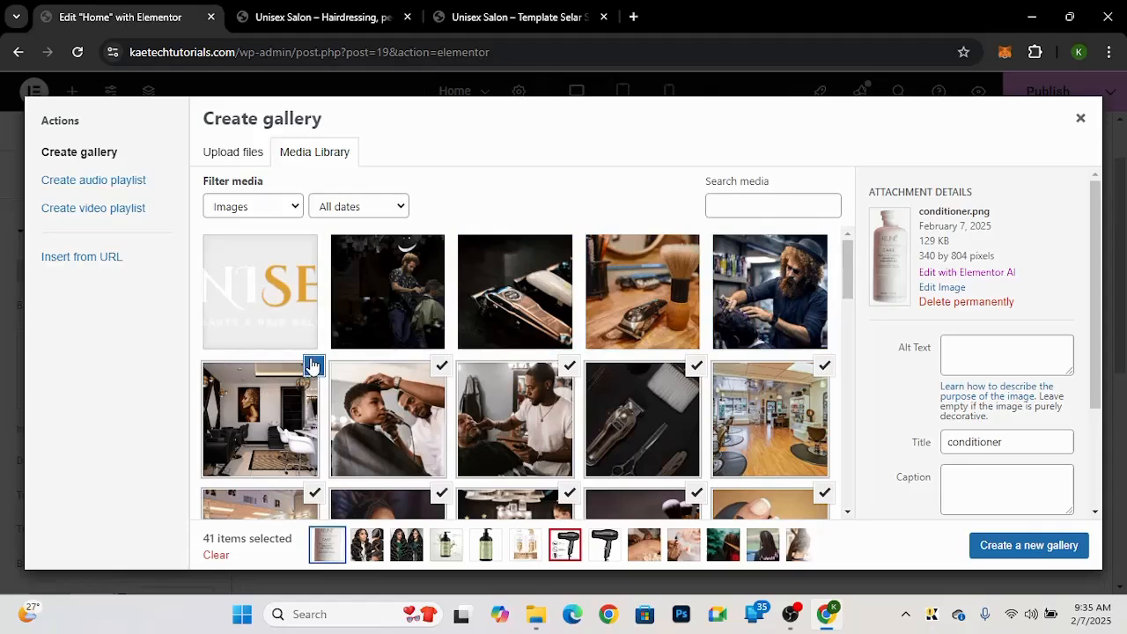
click(442, 366)
click(569, 366)
click(697, 365)
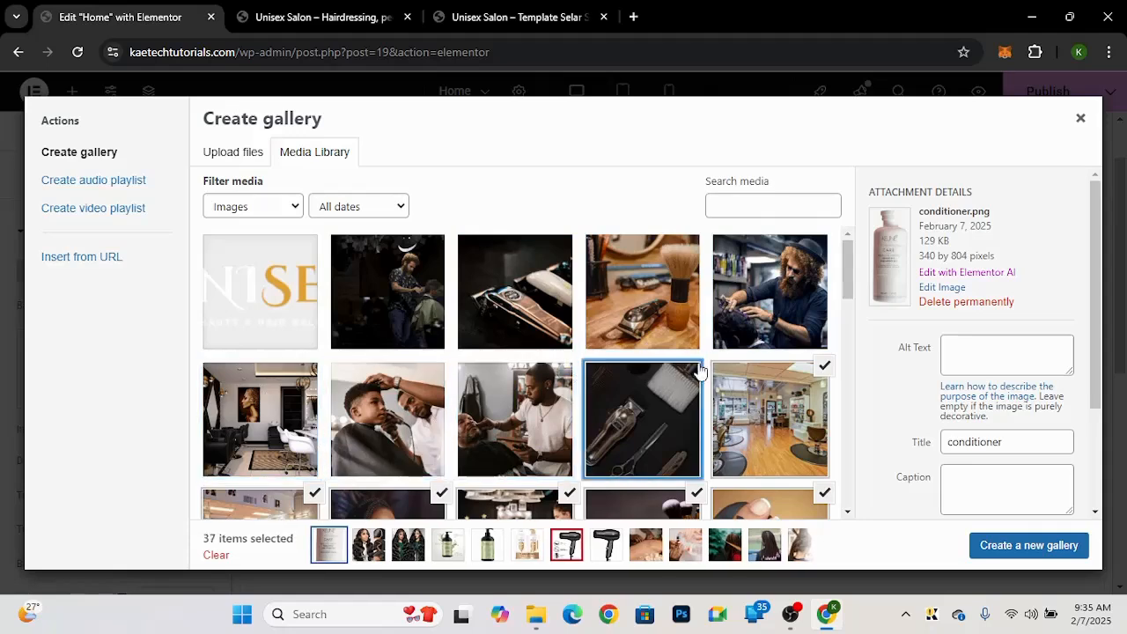
click(824, 368)
Step: Compare with the demo's hero, then reselect the barber, clippers-and-scissors and salon-interior photos
click(531, 14)
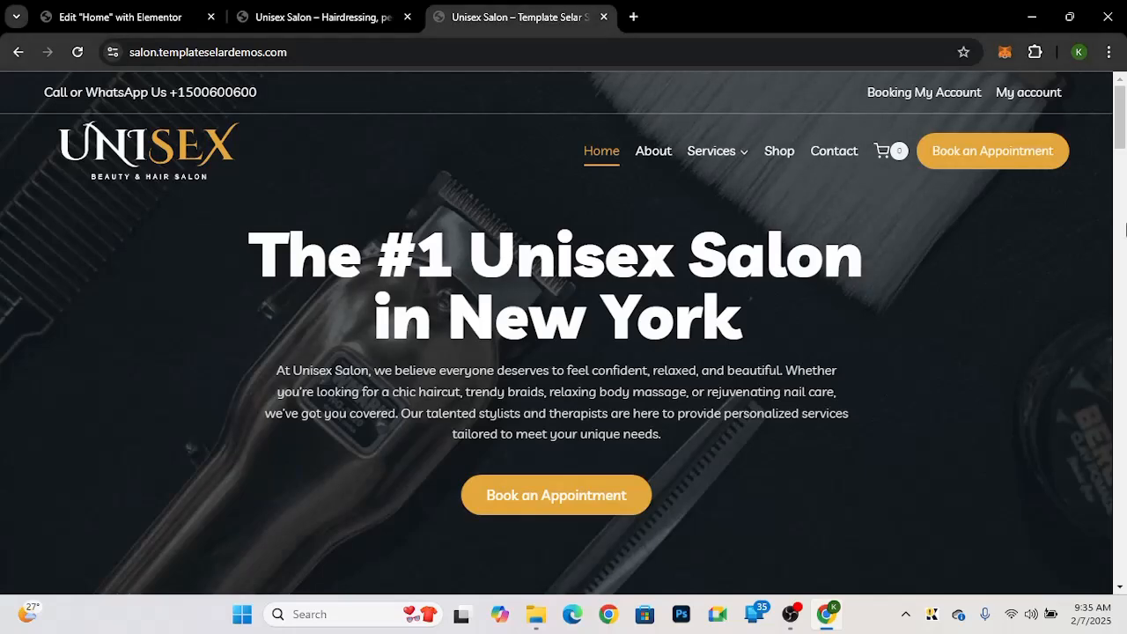
mouse_move(1121, 115)
mouse_down()
mouse_move(1121, 153)
mouse_move(1119, 127)
mouse_up()
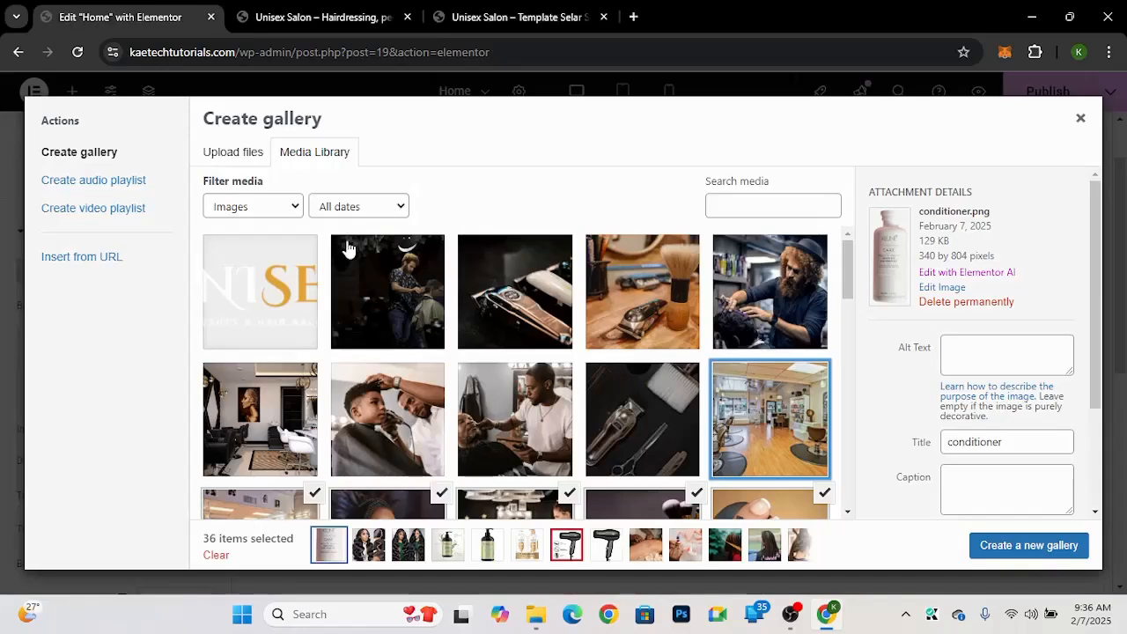
click(388, 291)
click(642, 420)
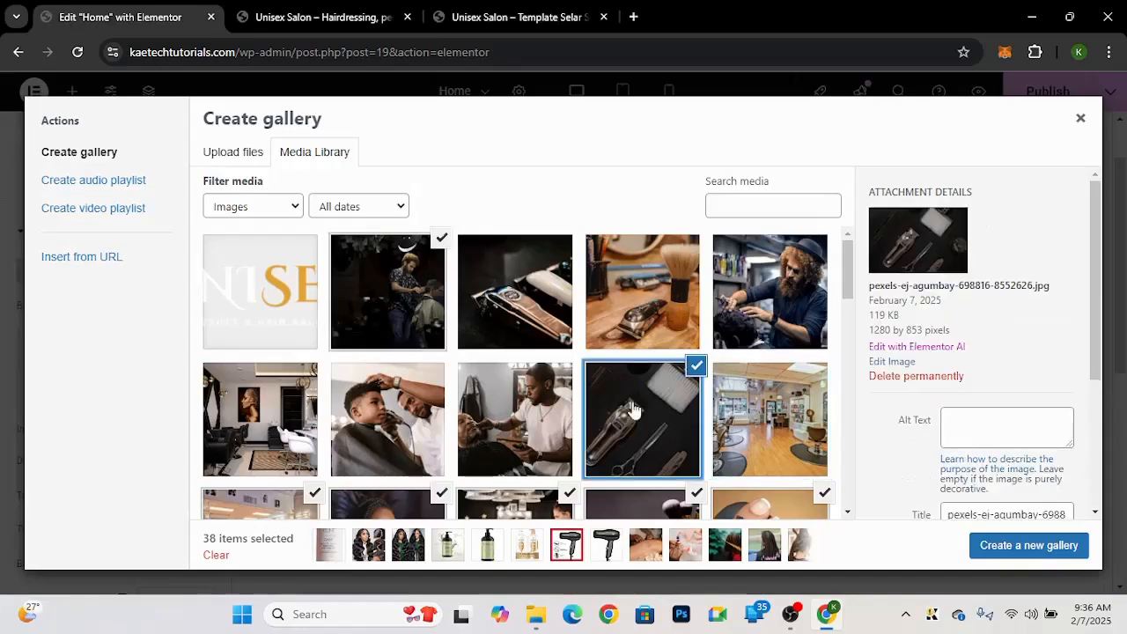
click(772, 417)
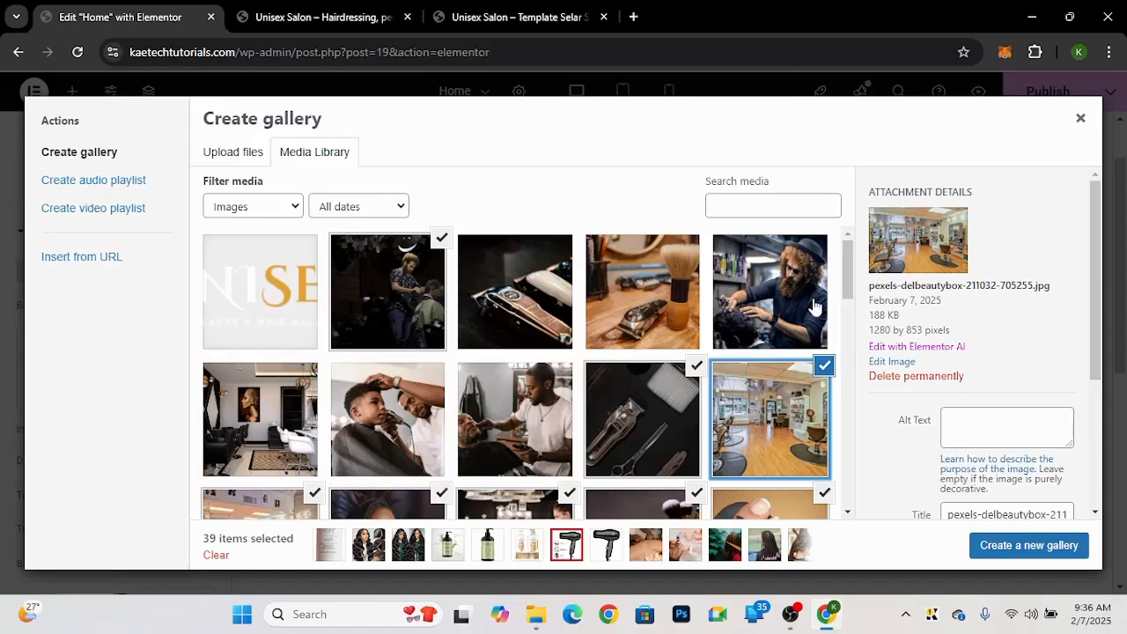
Step: Deselect the nail photo, the illustrated icons and the remaining unwanted images further down the gallery
scroll(815, 306, down, 2)
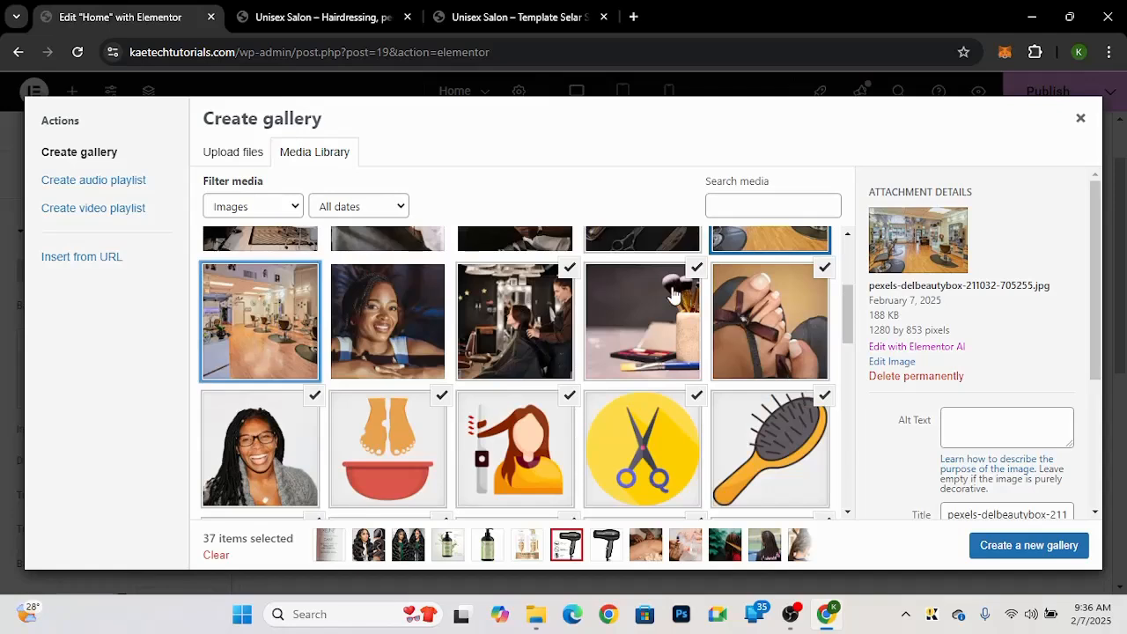
click(819, 277)
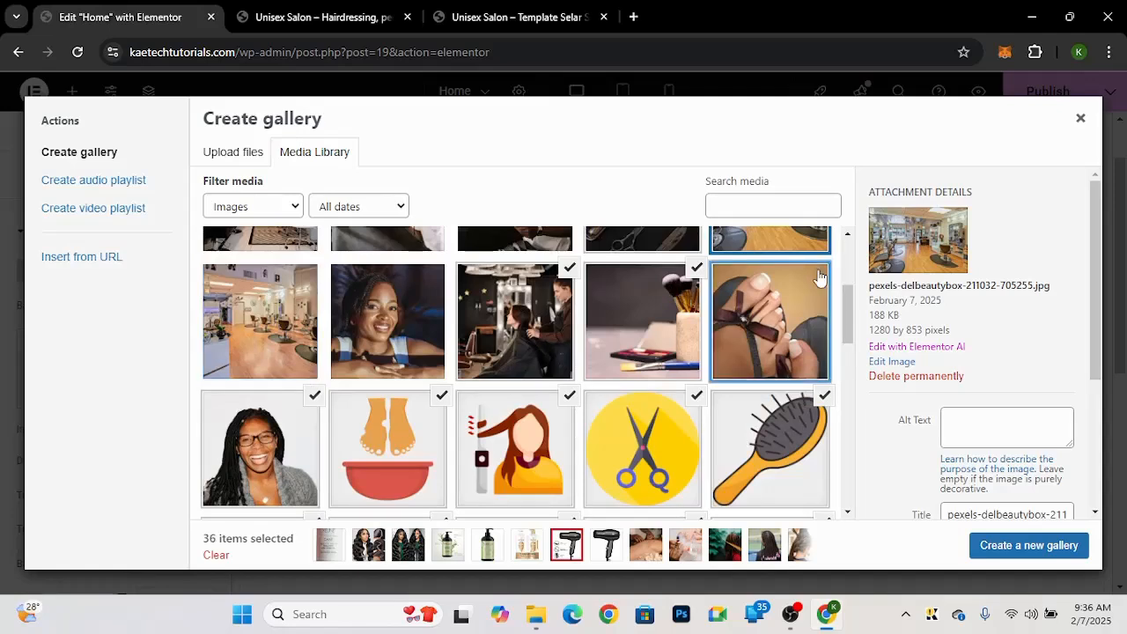
click(314, 395)
click(442, 395)
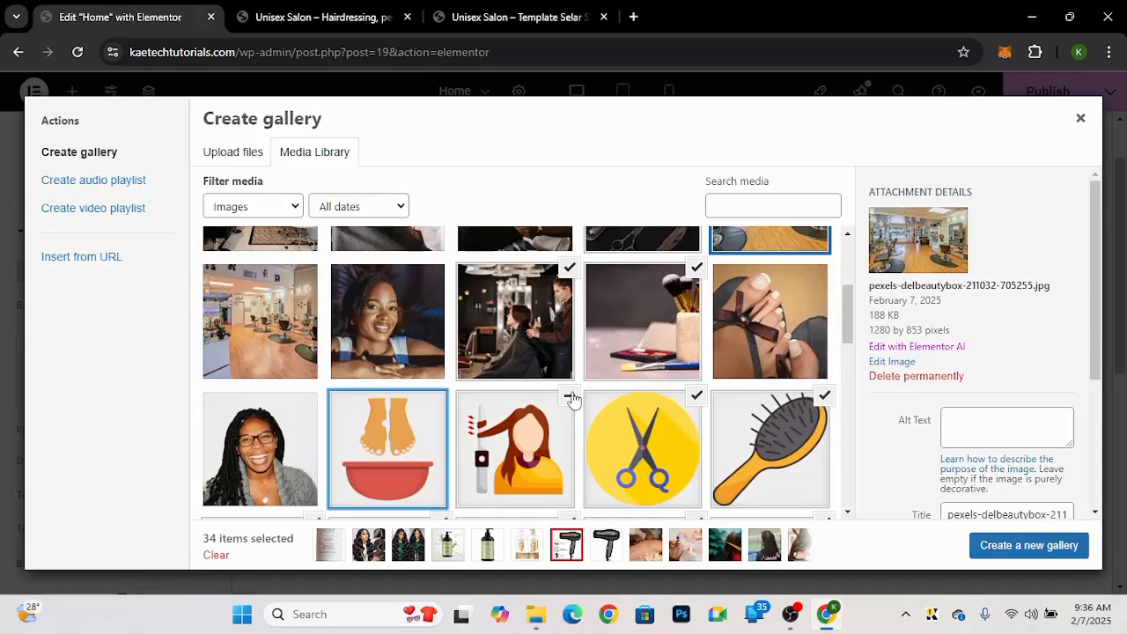
click(570, 397)
click(697, 395)
click(824, 396)
drag(853, 316, 853, 356)
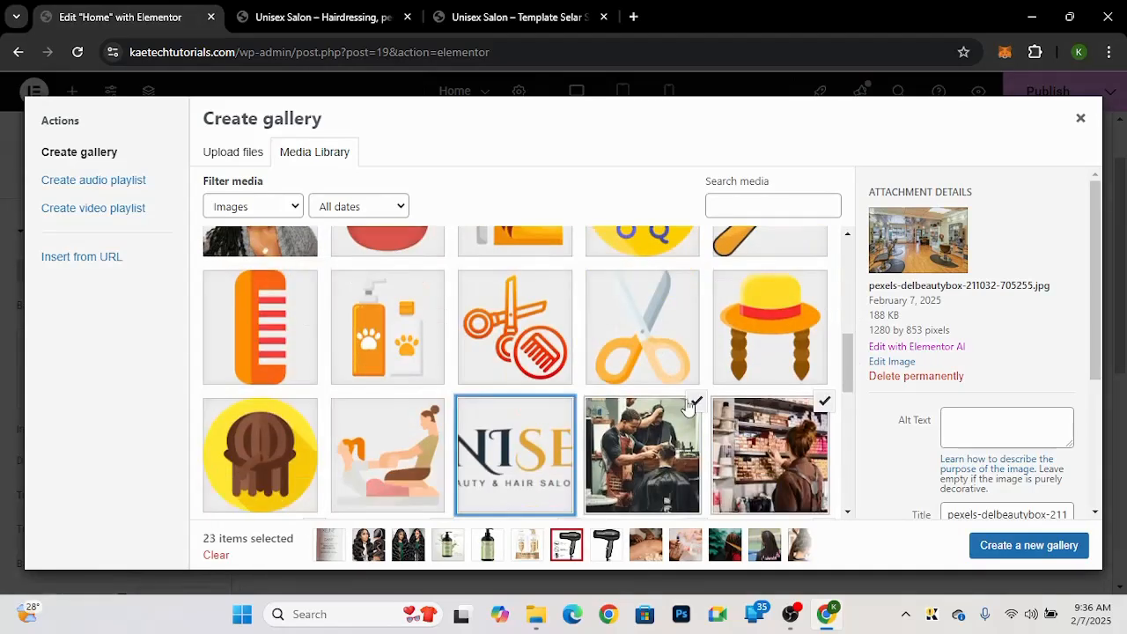
click(697, 403)
click(696, 404)
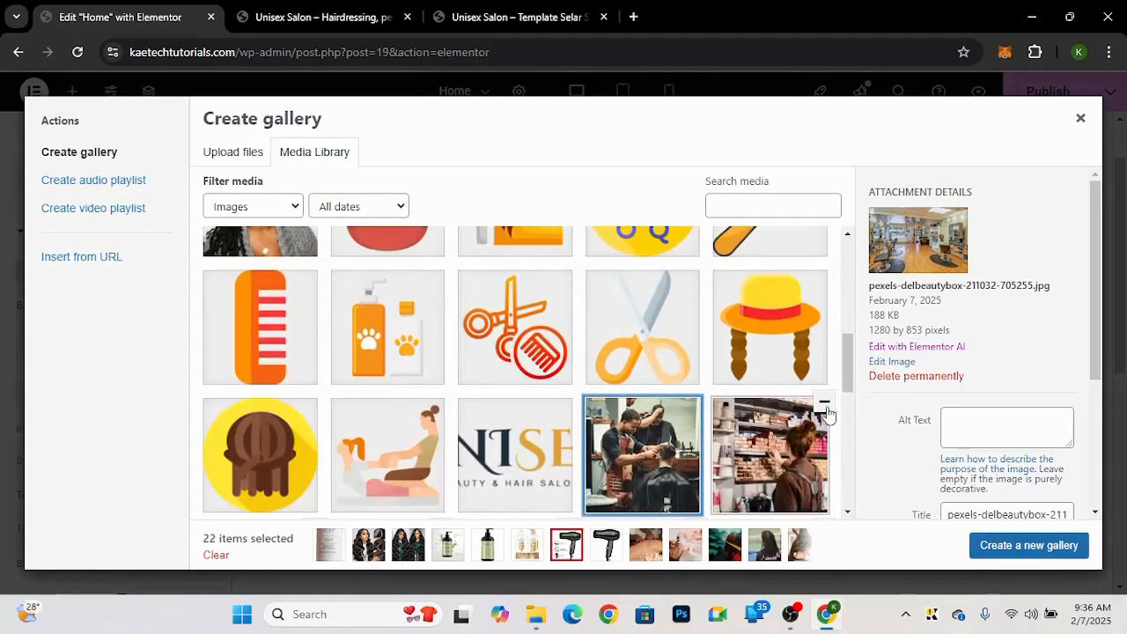
click(824, 401)
Step: Deselect the row of five hairstyle and barber photos in the gallery selection
drag(850, 388, 850, 412)
scroll(850, 412, down, 3)
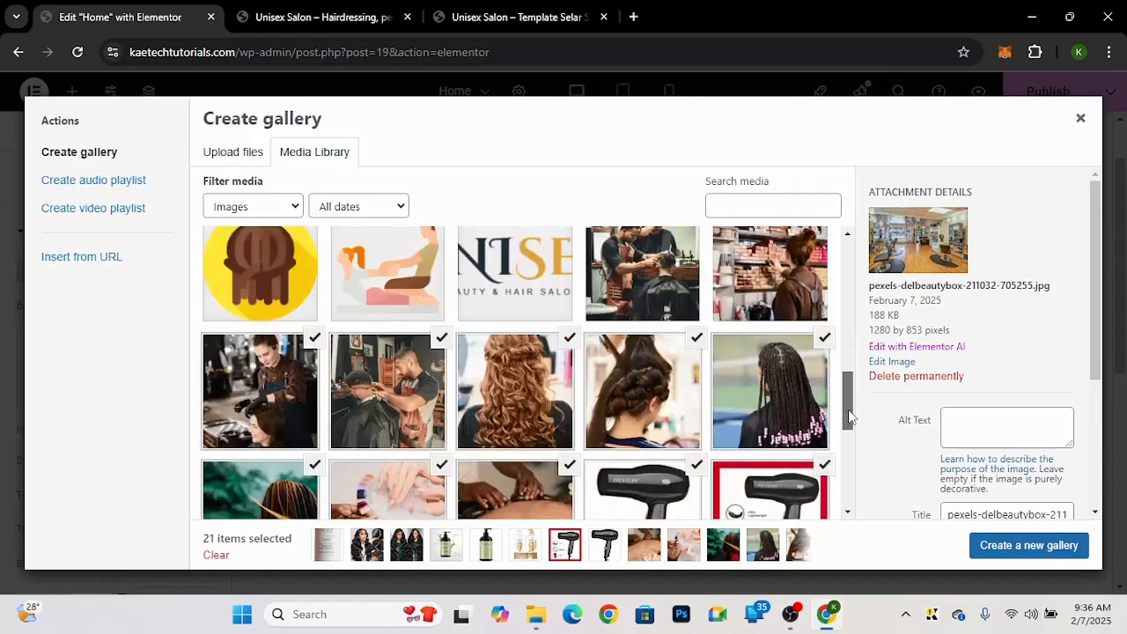
click(824, 315)
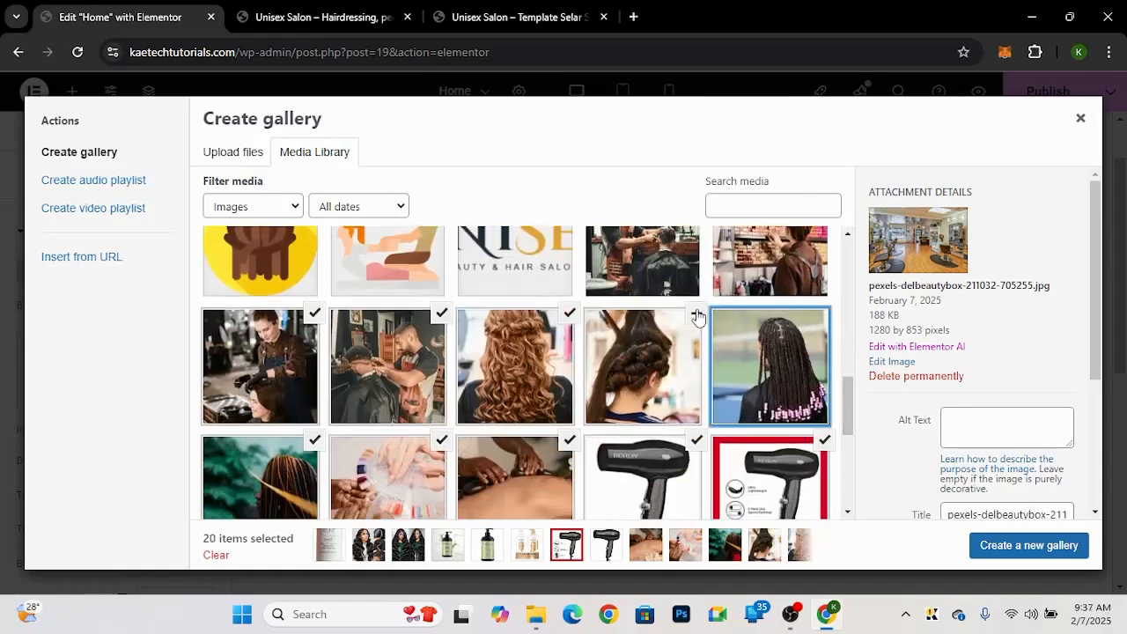
click(697, 313)
click(570, 314)
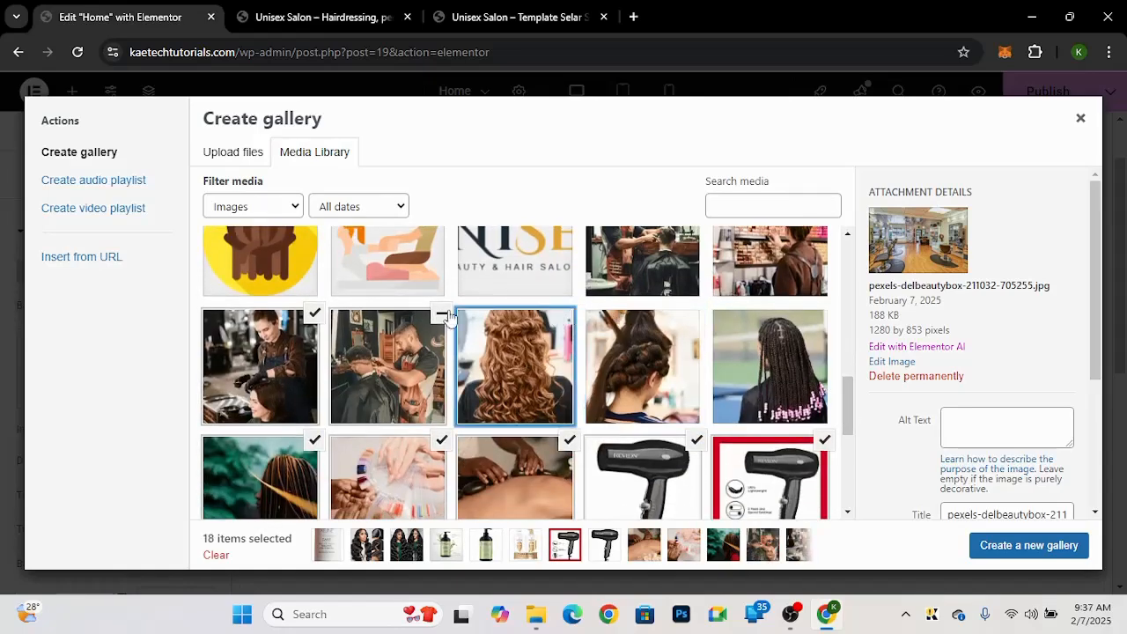
click(441, 313)
click(315, 314)
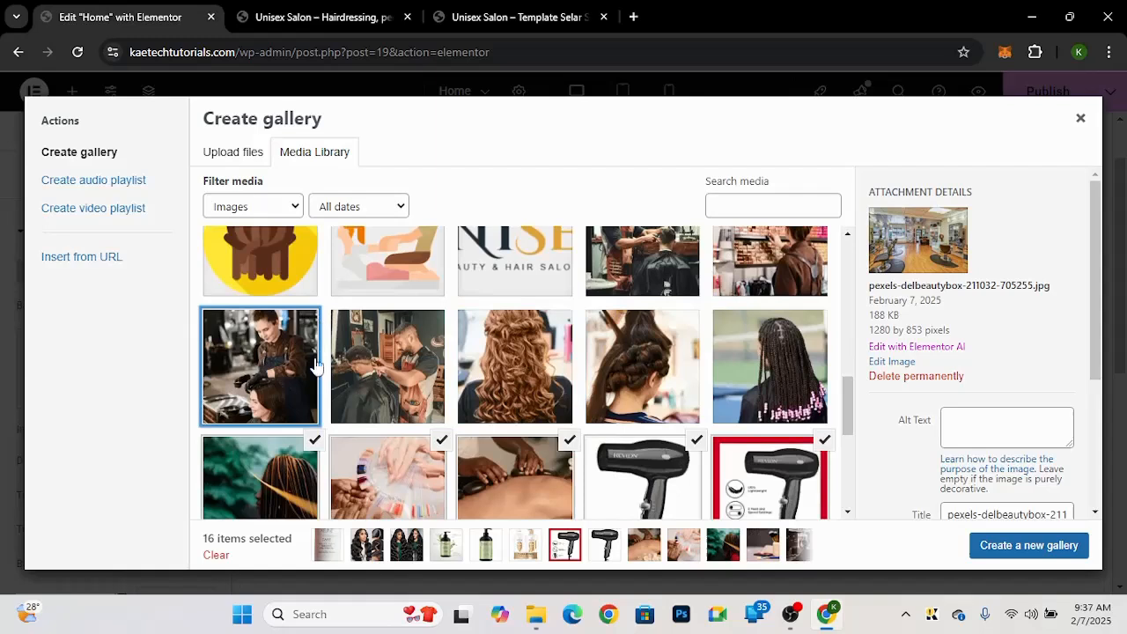
Step: Deselect the braids, nail-swatch, massage and both hair-dryer photos in the gallery selection
click(314, 440)
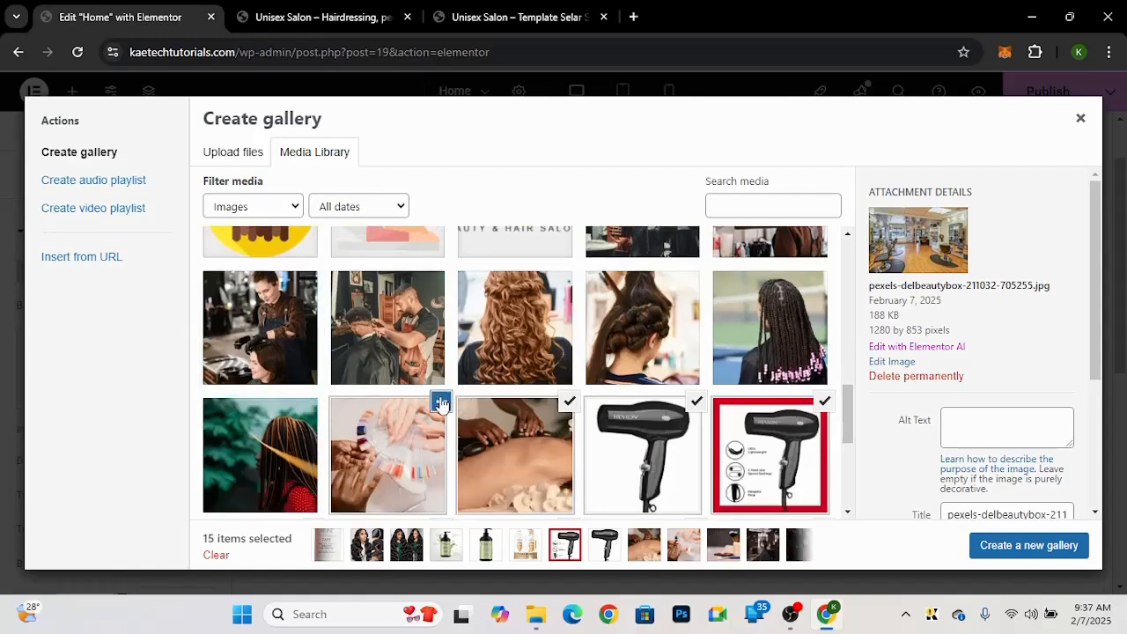
click(441, 402)
click(570, 401)
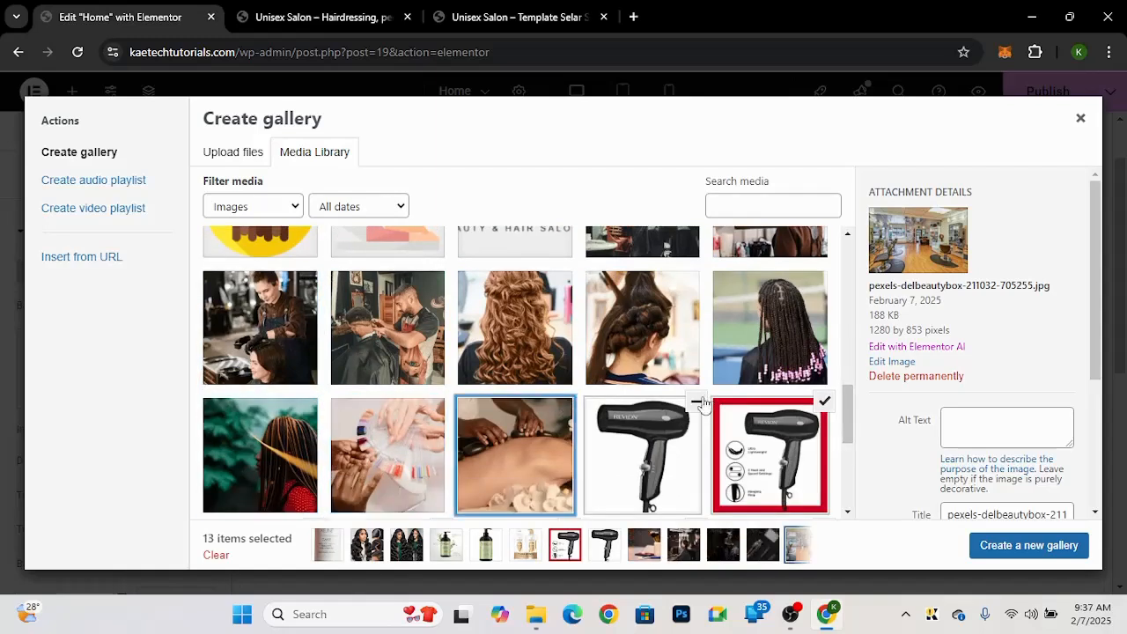
click(700, 401)
click(824, 402)
Step: Deselect the shampoo, conditioner, hair-oil, wavy-hair and Keune bottle photos further down the gallery
scroll(852, 404, down, 2)
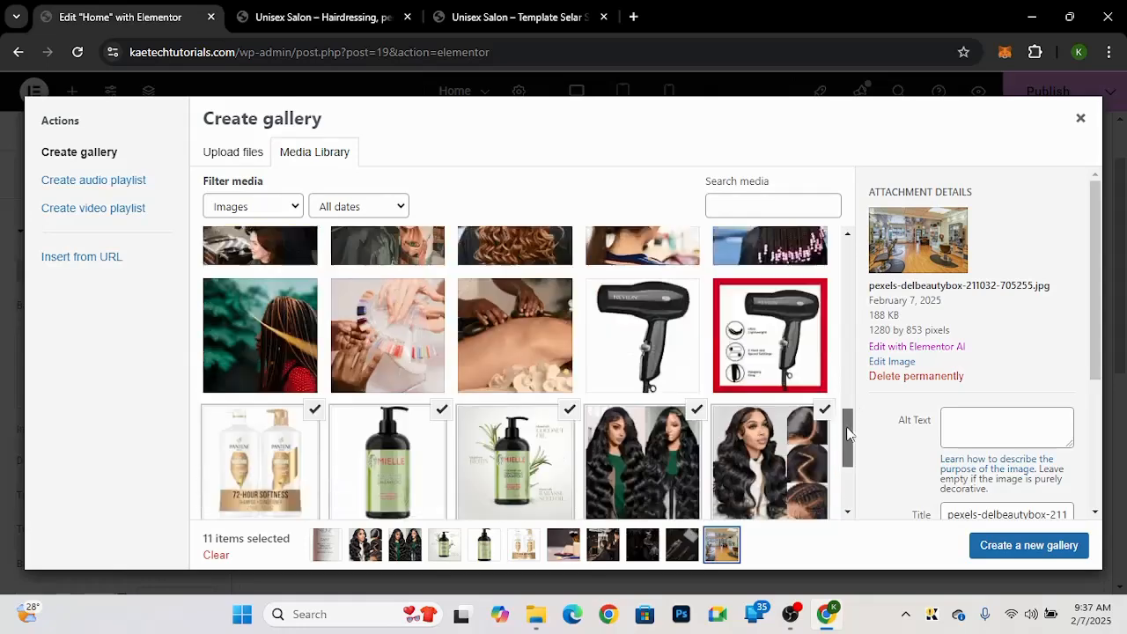
click(804, 352)
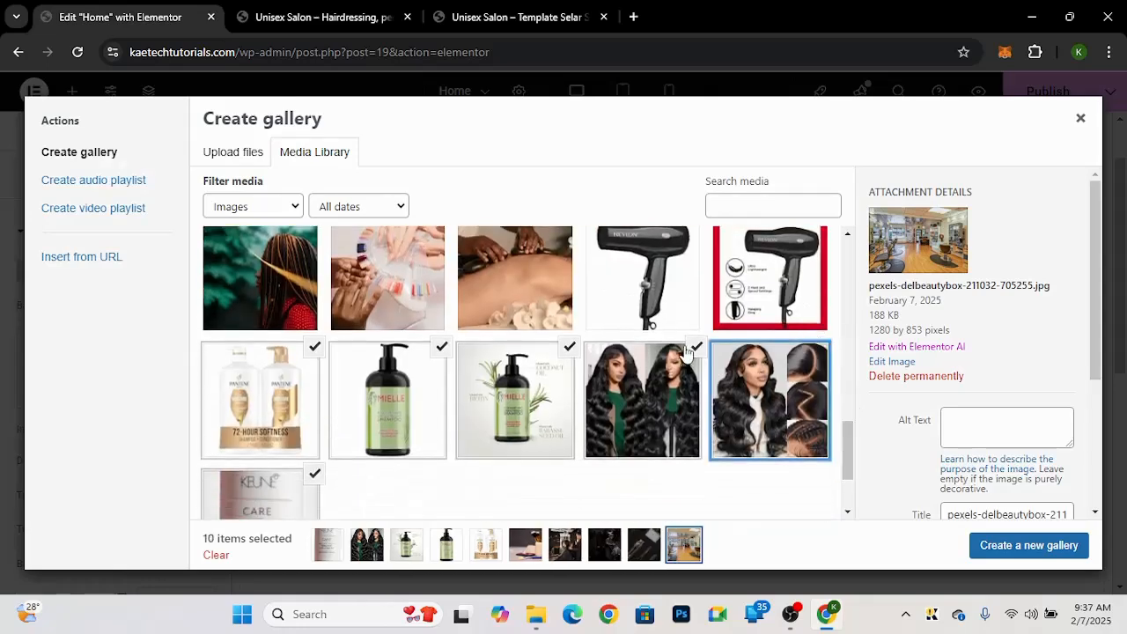
click(693, 349)
click(568, 349)
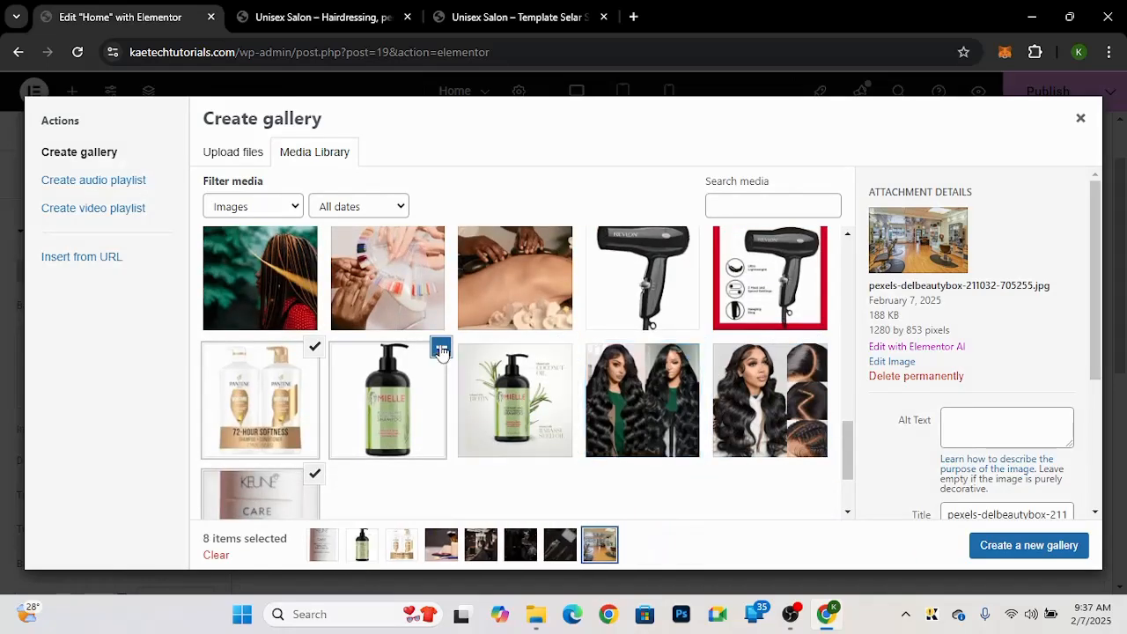
click(443, 347)
click(309, 359)
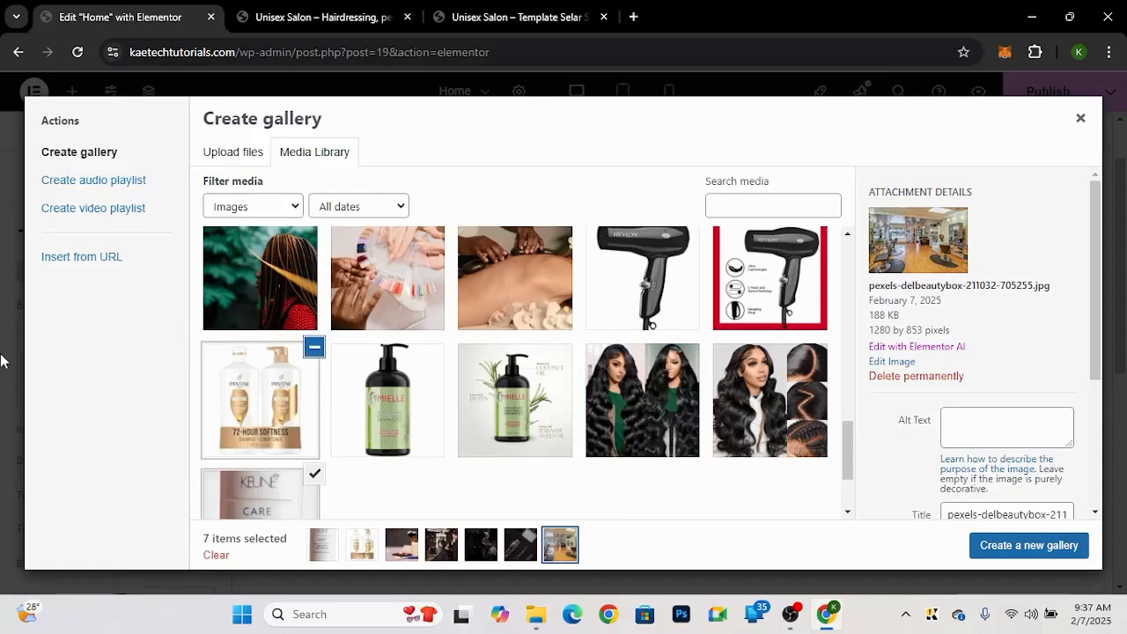
click(314, 480)
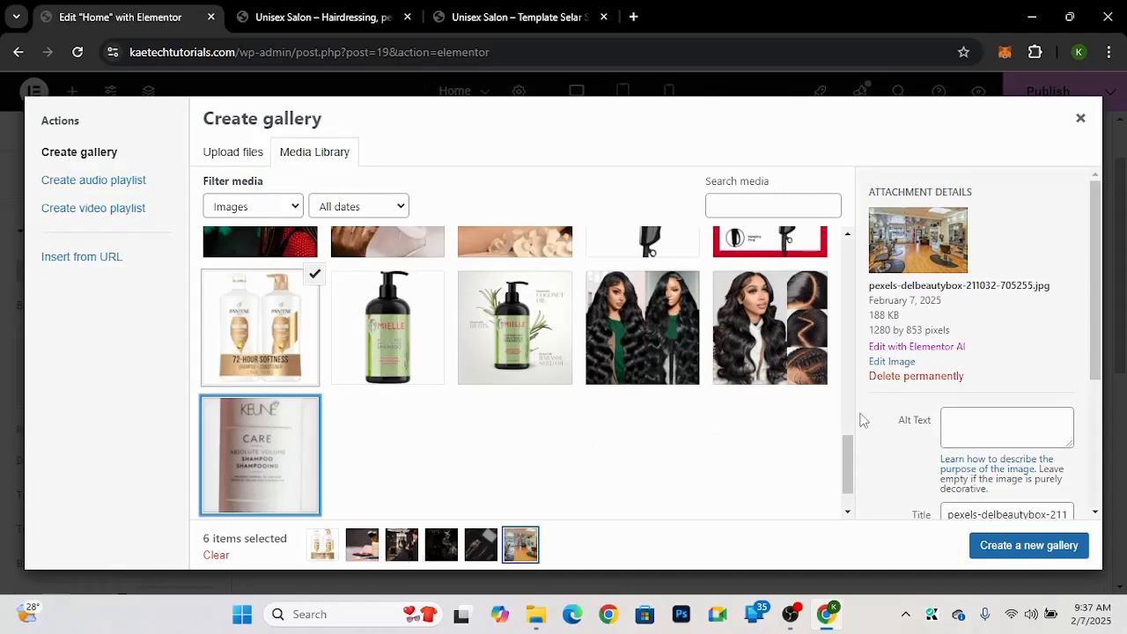
click(315, 279)
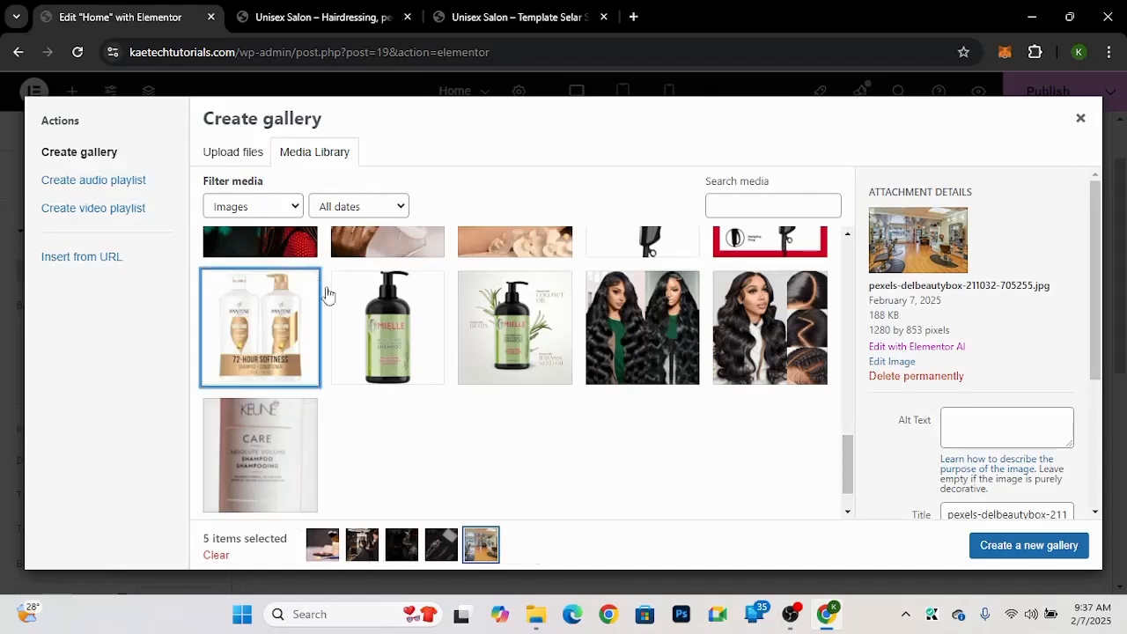
Step: Review the selection and create a new gallery from the five remaining photos
drag(850, 471, 858, 230)
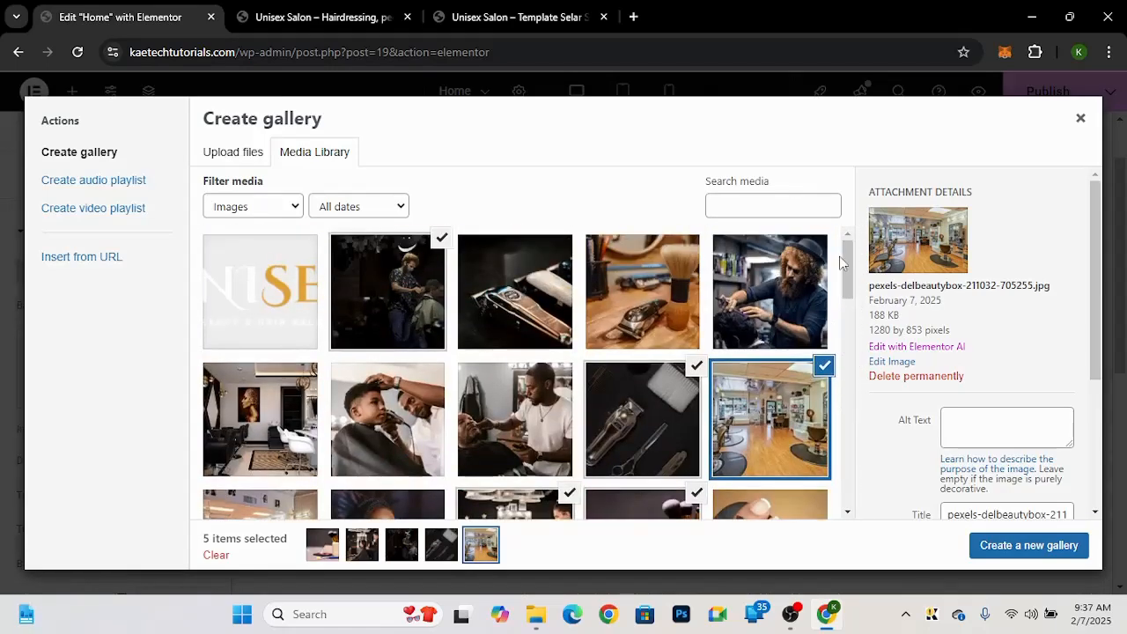
drag(849, 280, 852, 306)
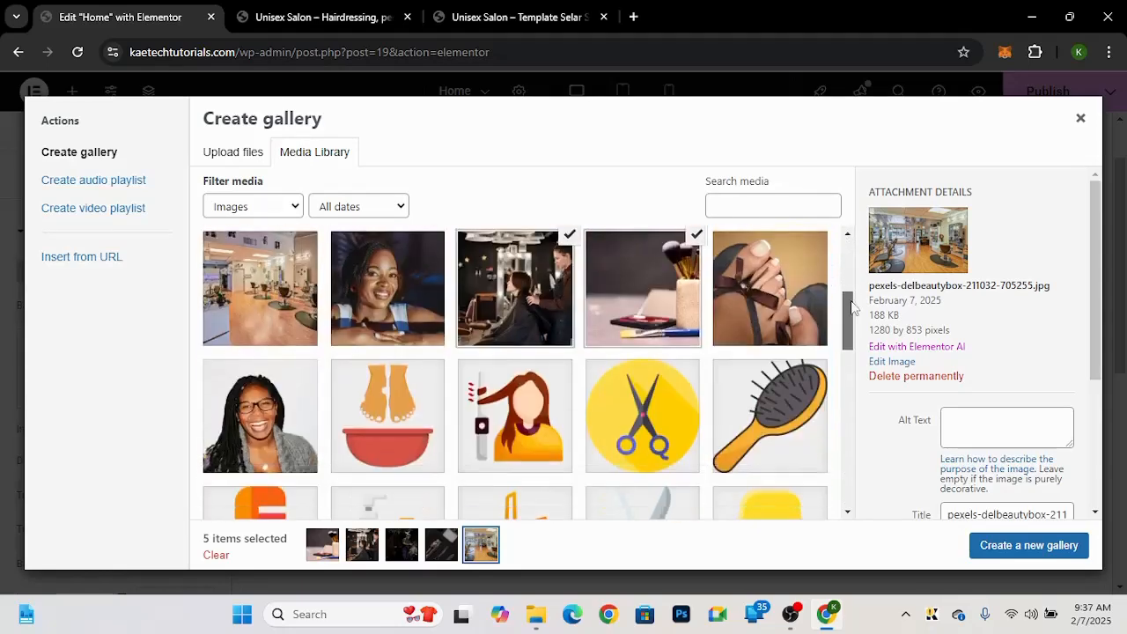
click(1029, 548)
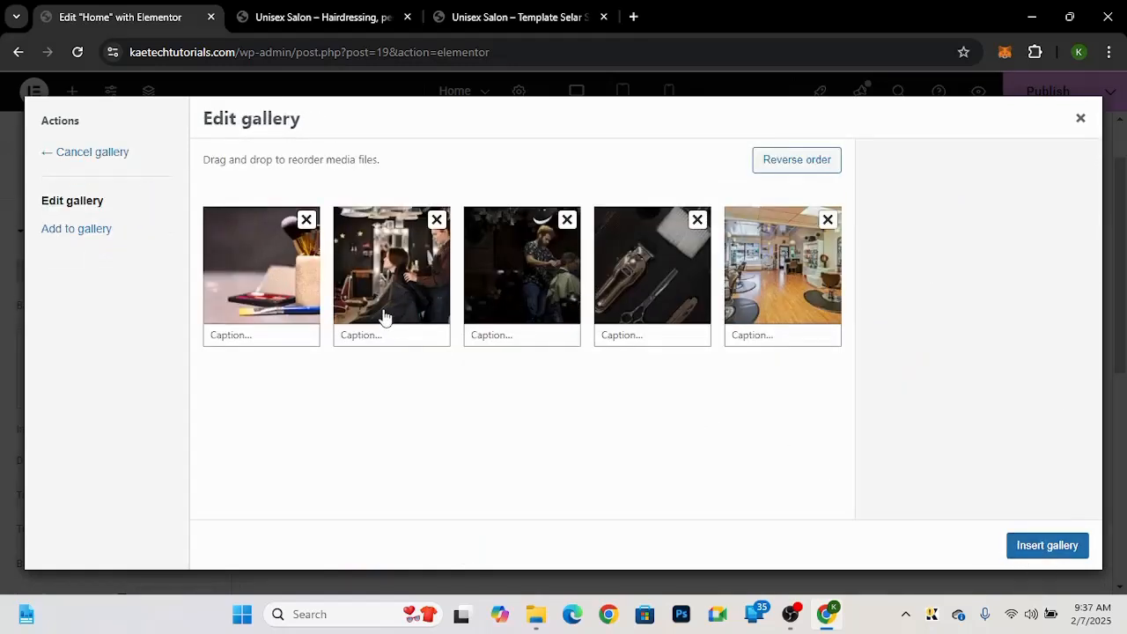
Step: Reorder the gallery to clippers, barber, salon interior, makeup brushes and stylist, then insert it as the slideshow
drag(650, 282, 284, 284)
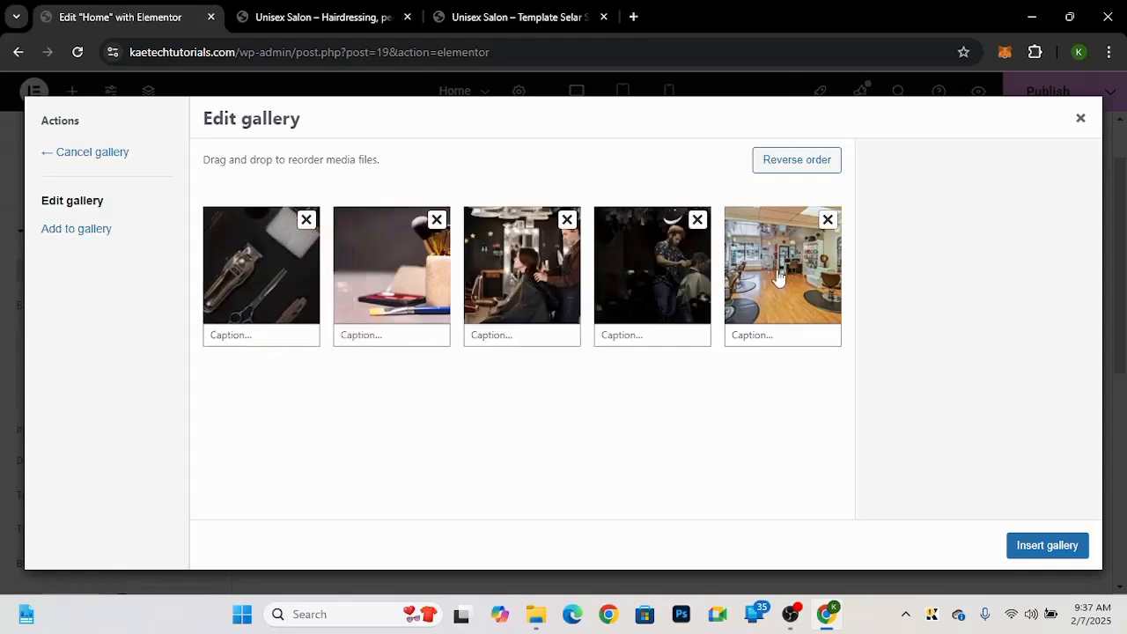
drag(779, 279, 397, 284)
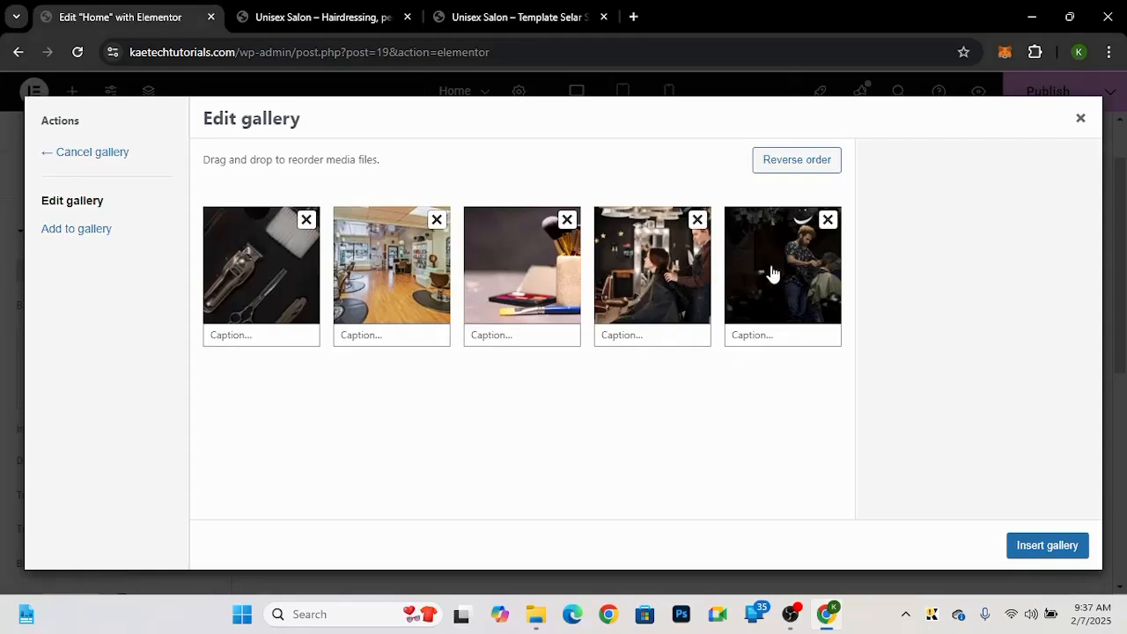
drag(769, 274, 408, 283)
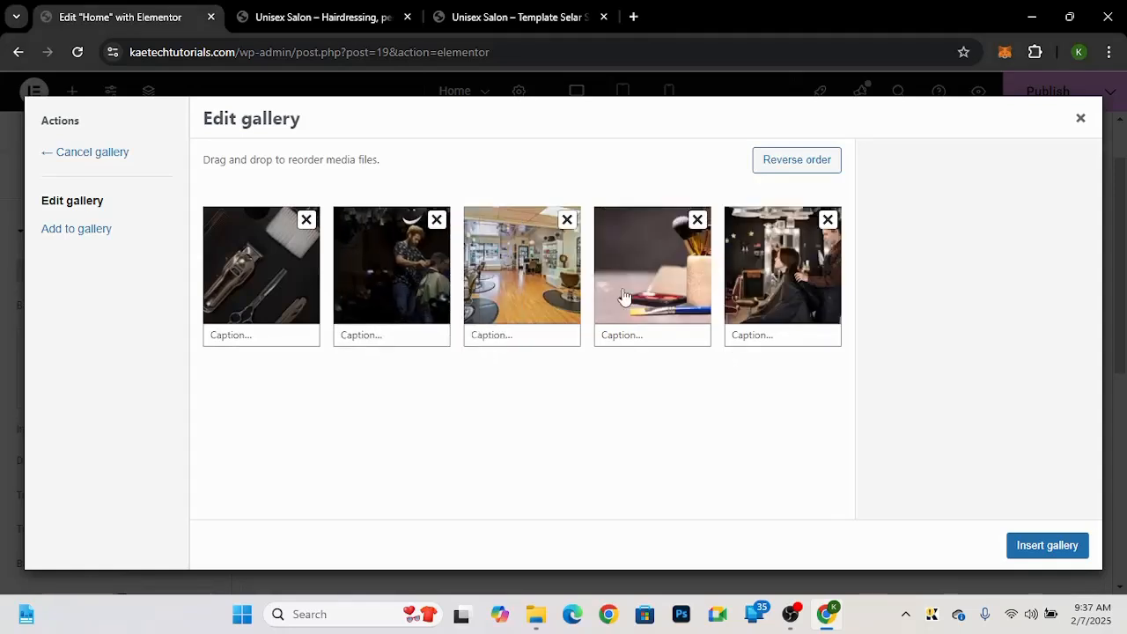
click(1063, 555)
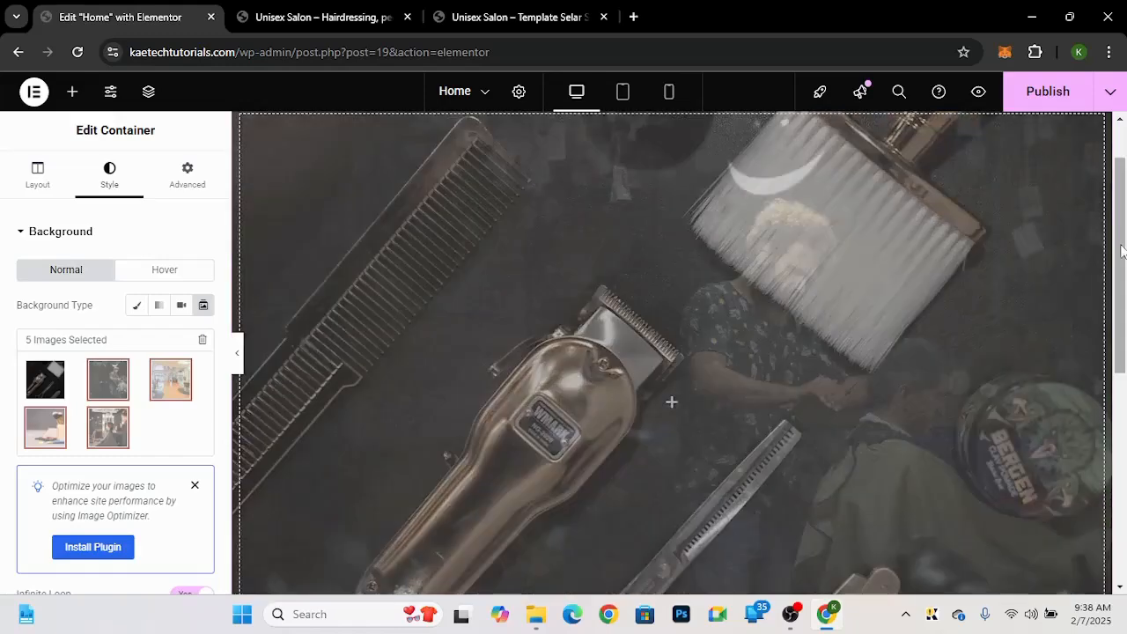
Step: Unlink the hero container's padding values, set the top padding to 80 px and edit the bottom padding
drag(1124, 250, 1110, 230)
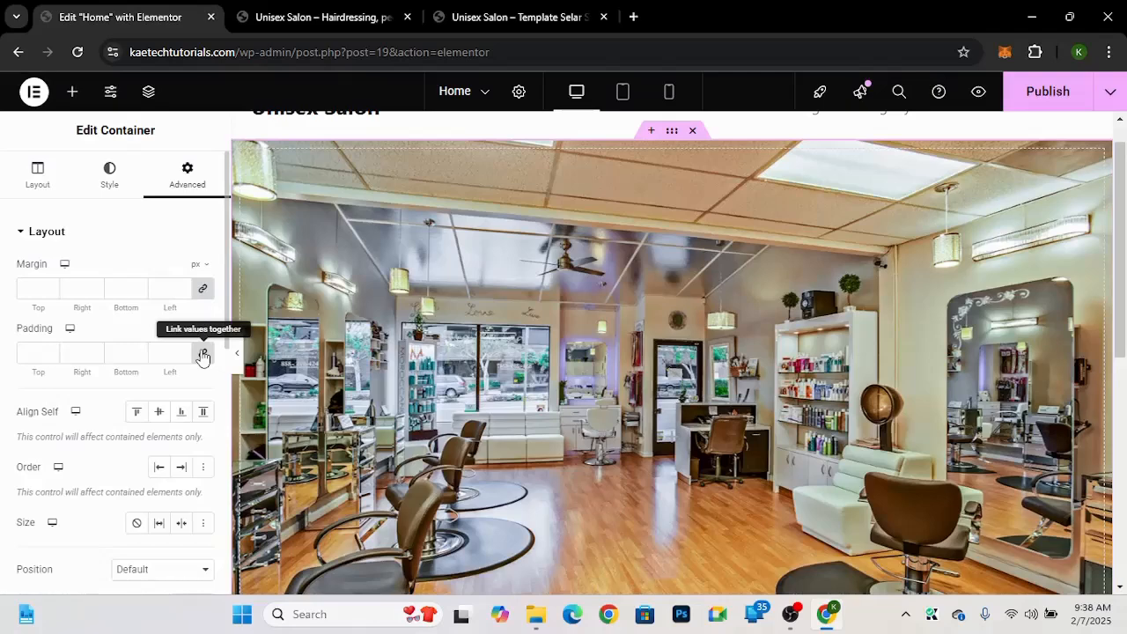
click(203, 356)
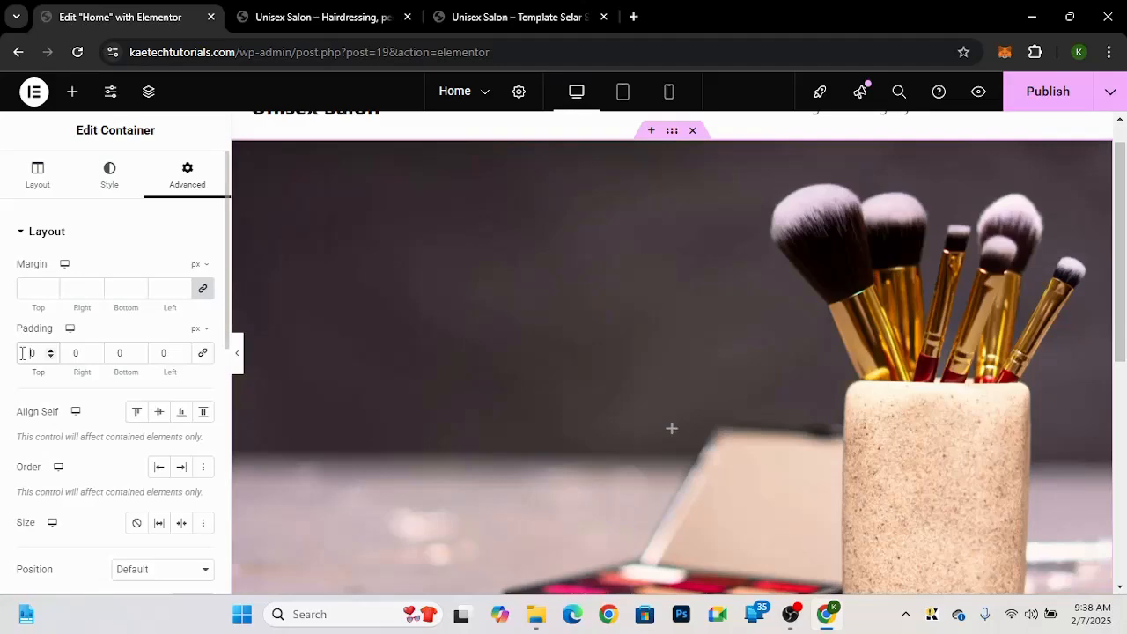
text(80)
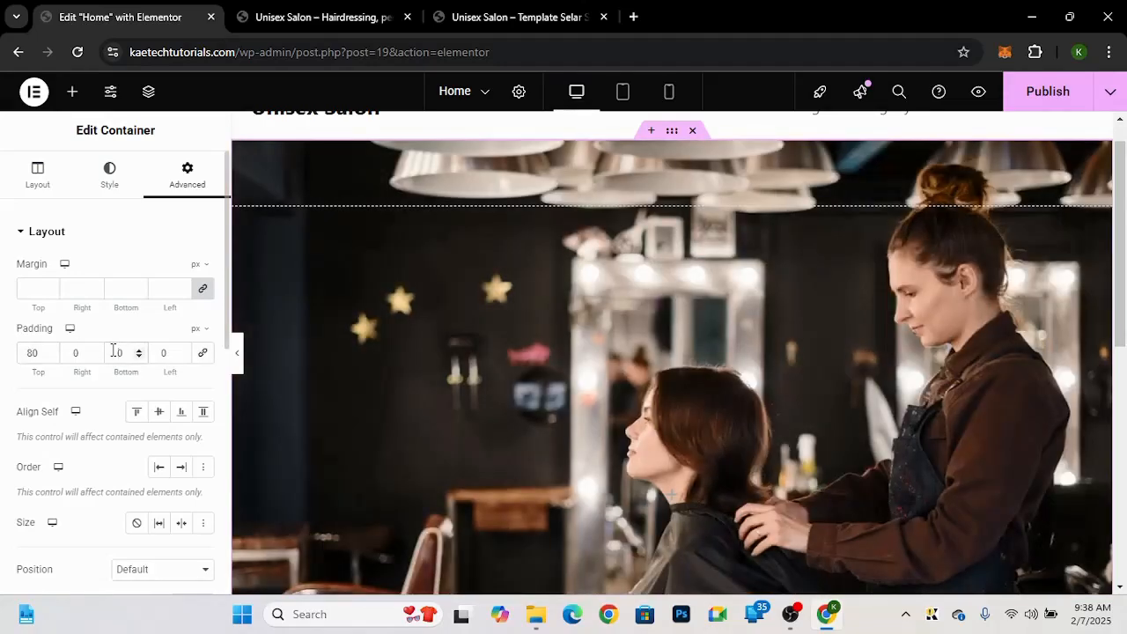
text(8)
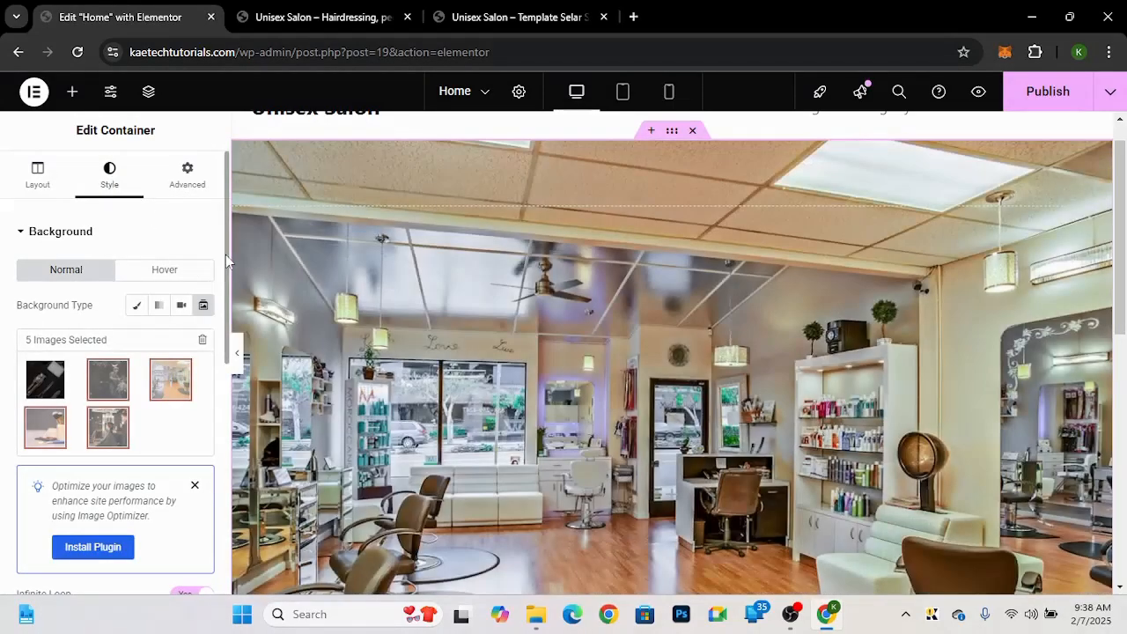
Step: Compare with the demo's hero, then enable the Ken Burns effect on the slideshow background
click(480, 16)
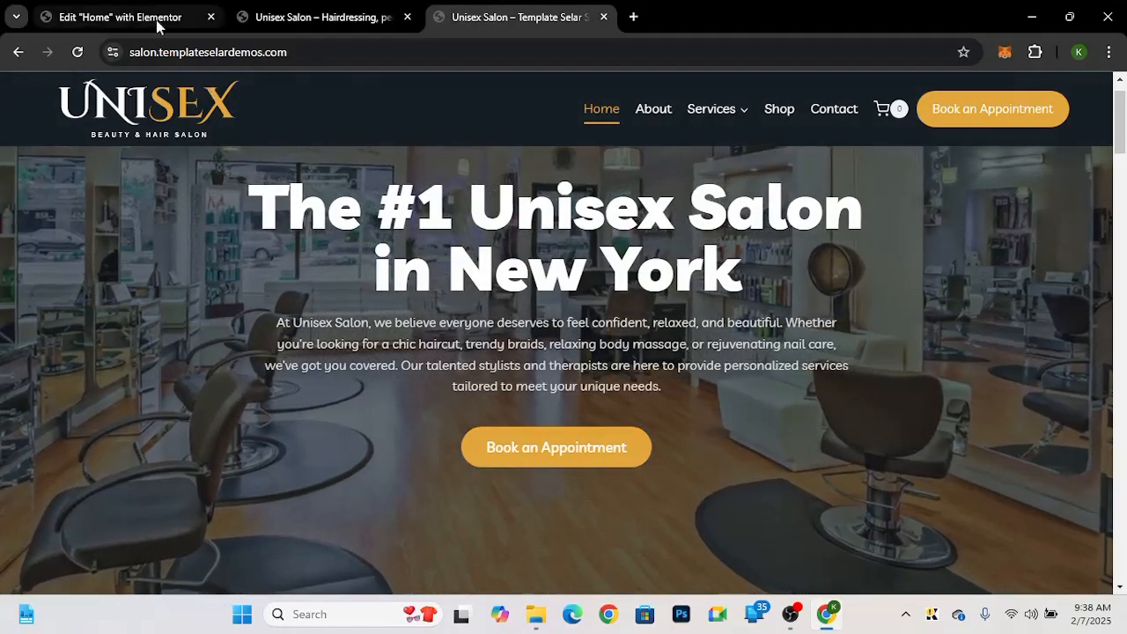
click(159, 24)
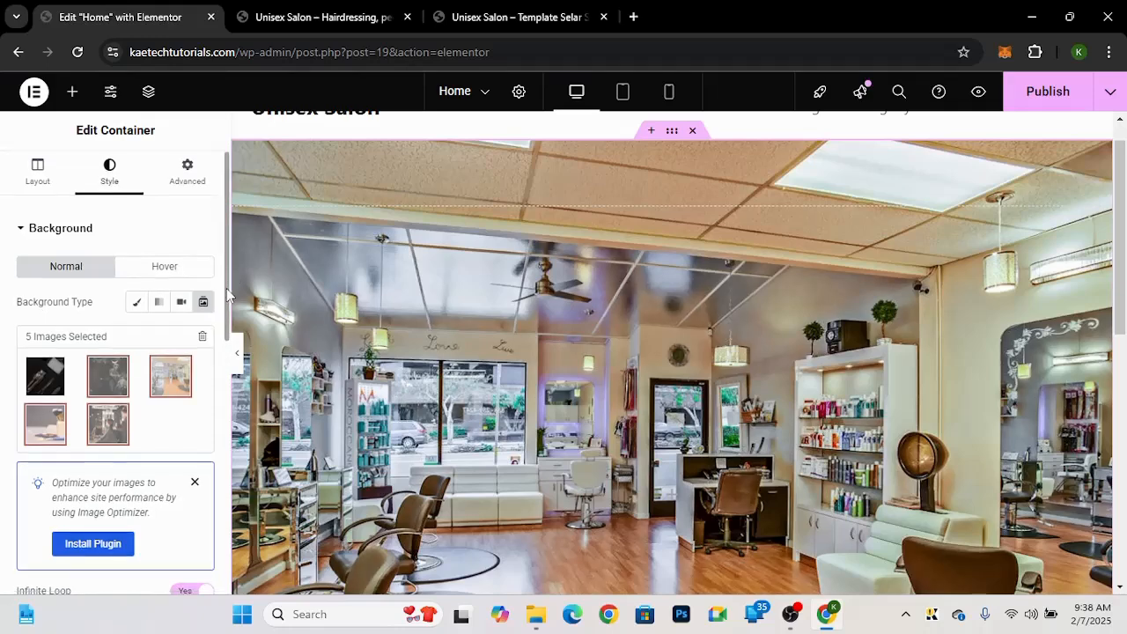
scroll(225, 379, down, 2)
scroll(225, 392, down, 3)
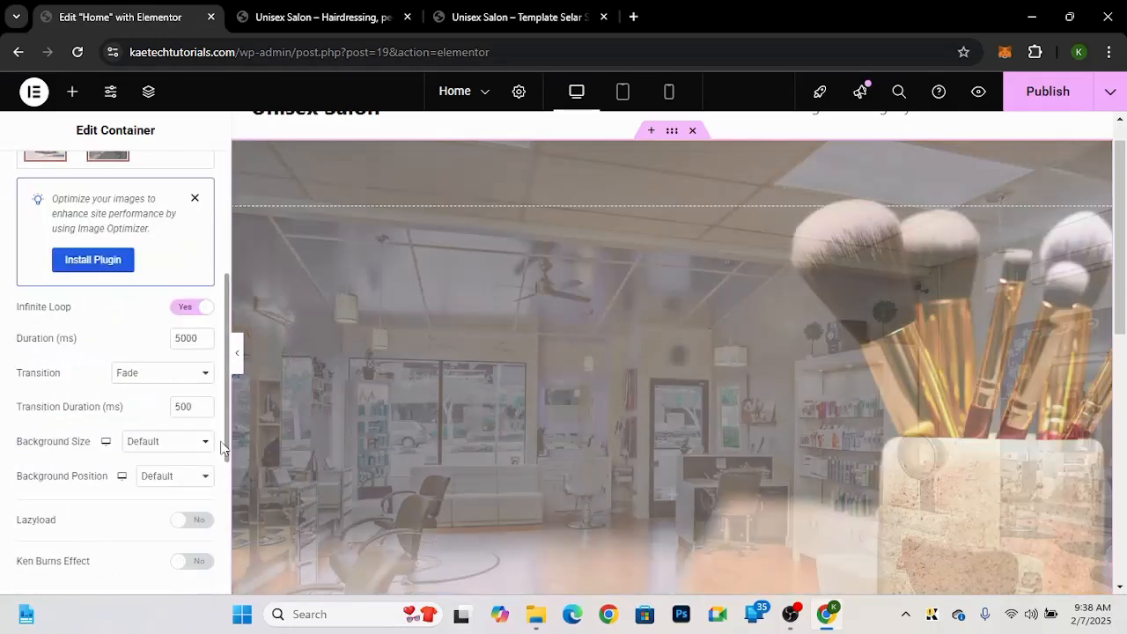
scroll(219, 507, down, 2)
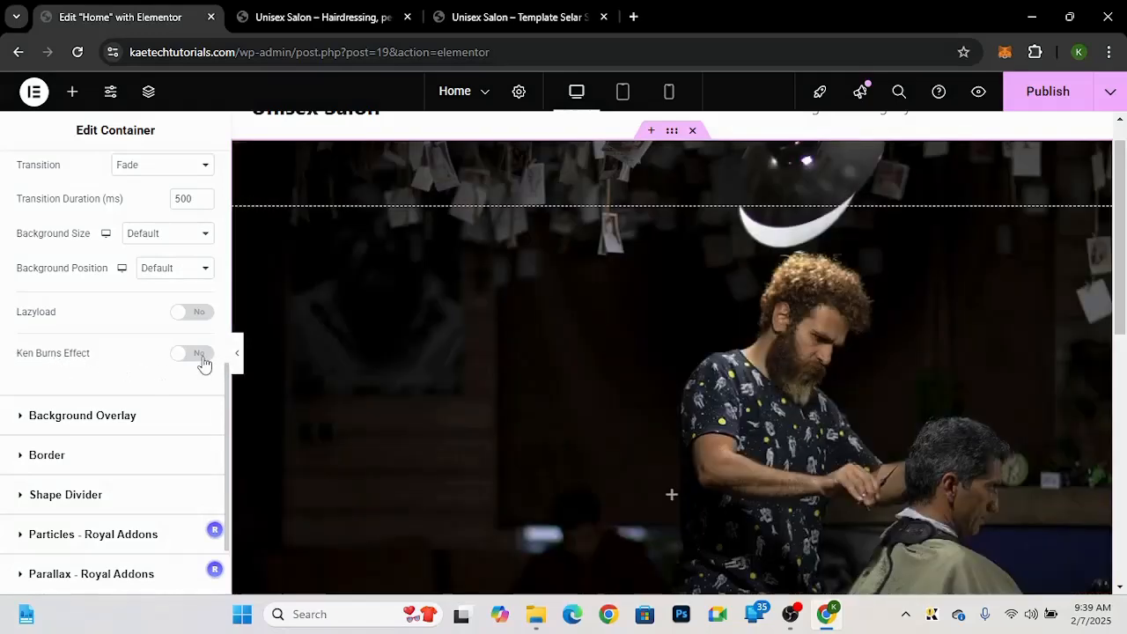
click(195, 355)
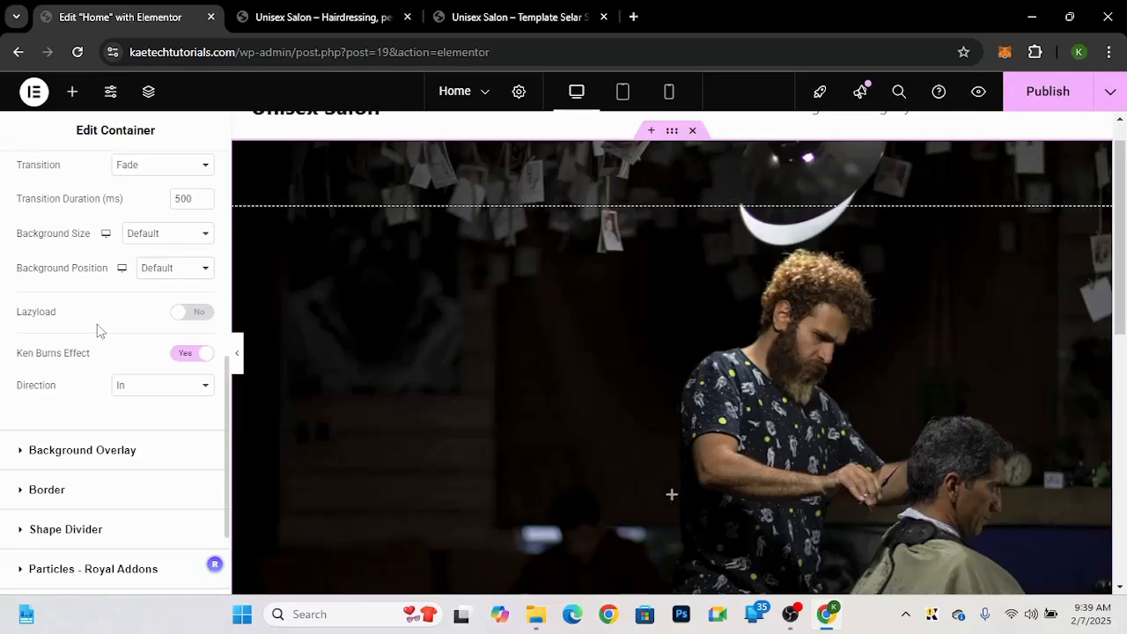
Step: Check the transition options, then add a classic black background overlay to the hero container
click(162, 172)
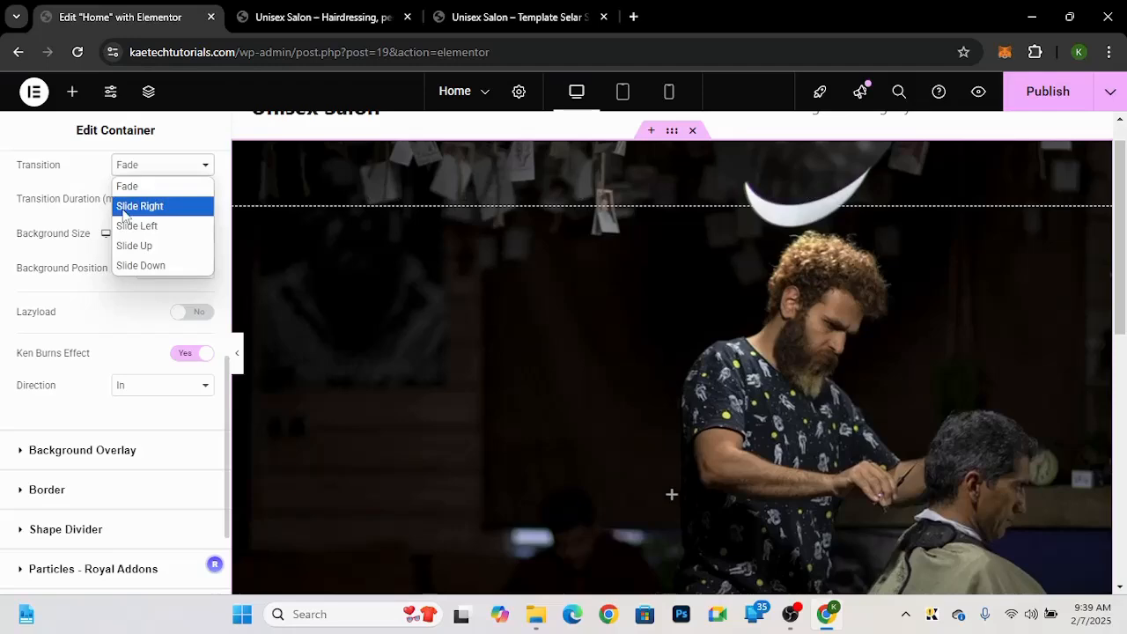
click(59, 170)
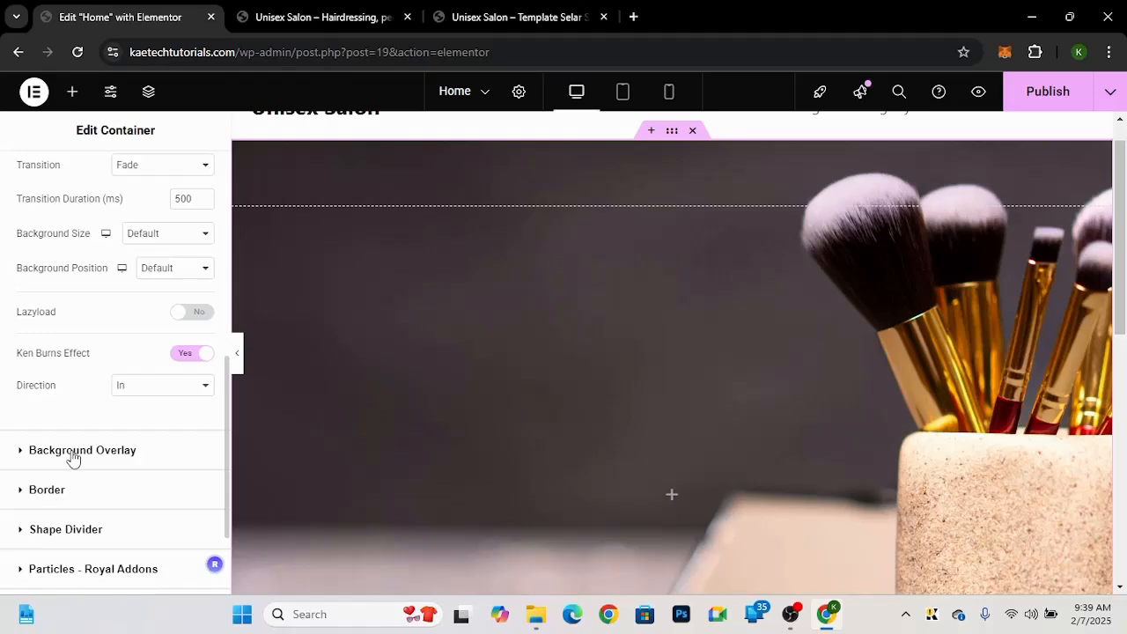
click(73, 453)
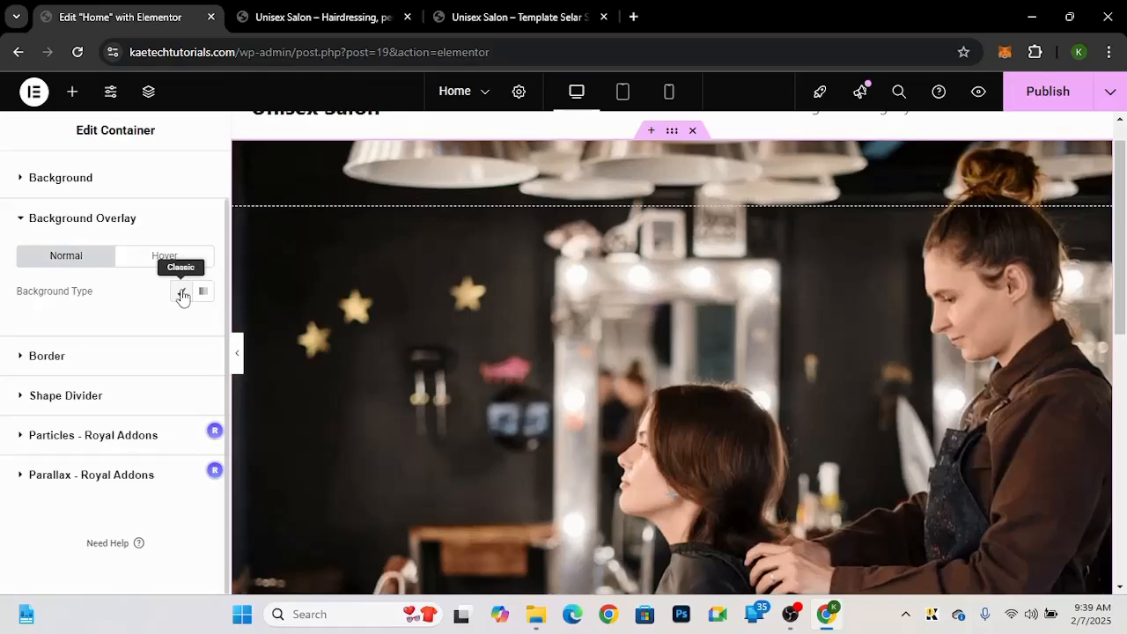
click(183, 294)
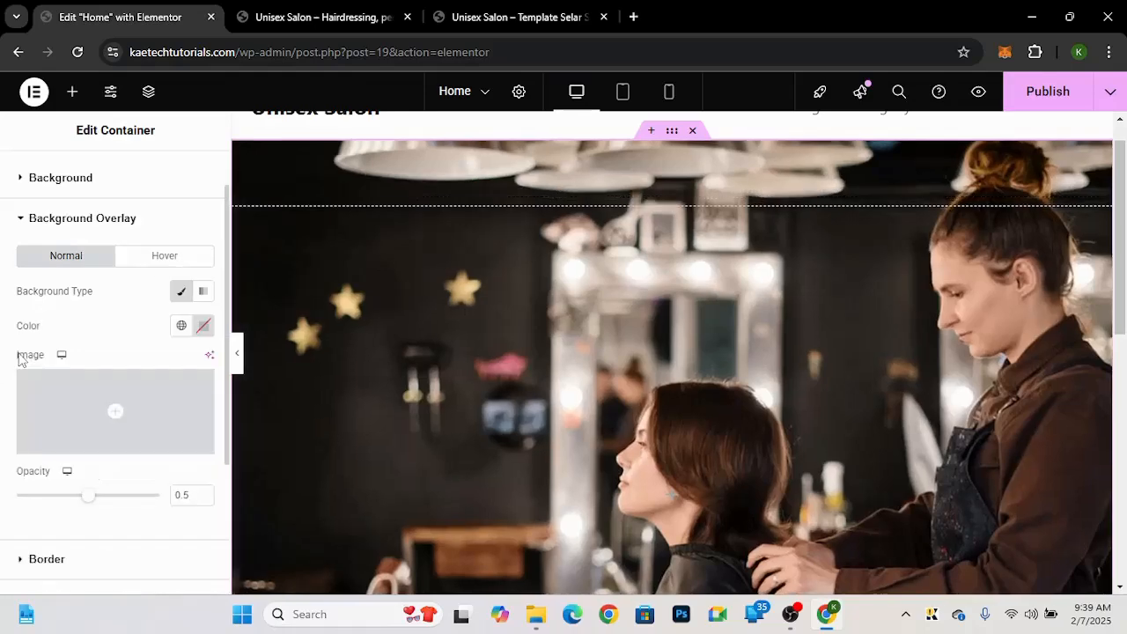
click(203, 326)
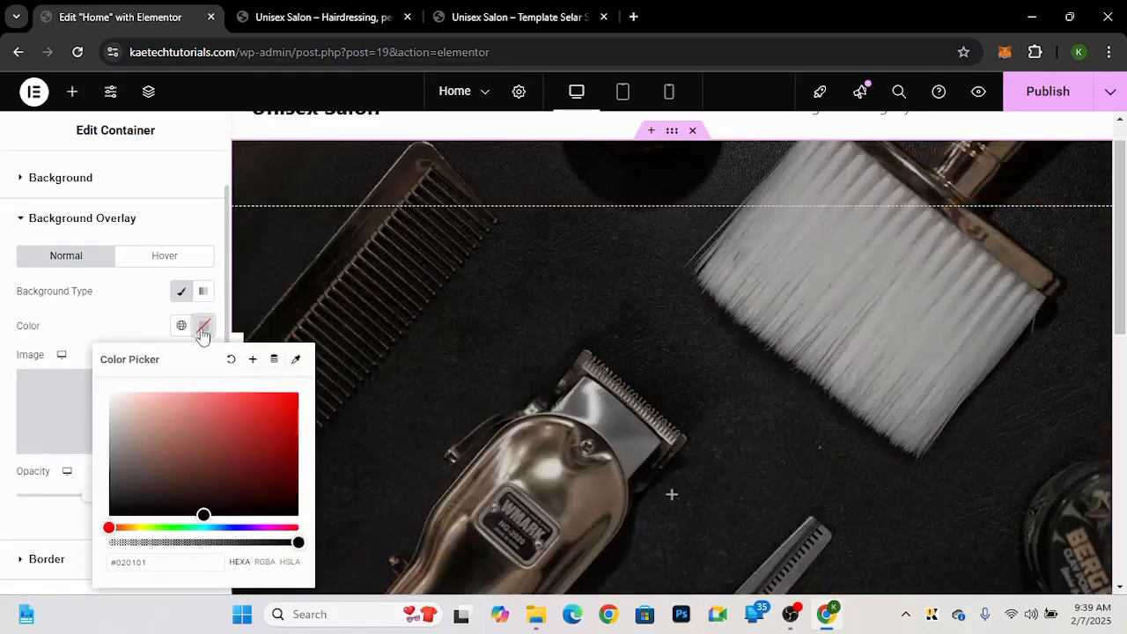
drag(204, 514, 100, 541)
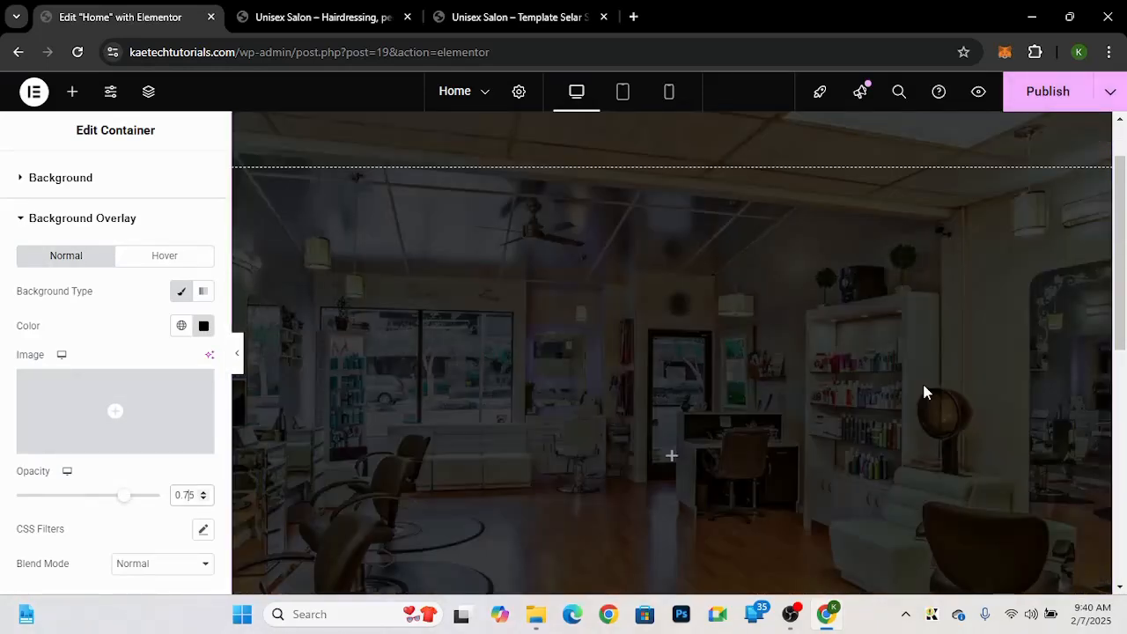
Step: Add a Heading widget to the hero container and paste the demo's title "The #1 Unisex Salon in New York" into it
scroll(800, 332, down, 1)
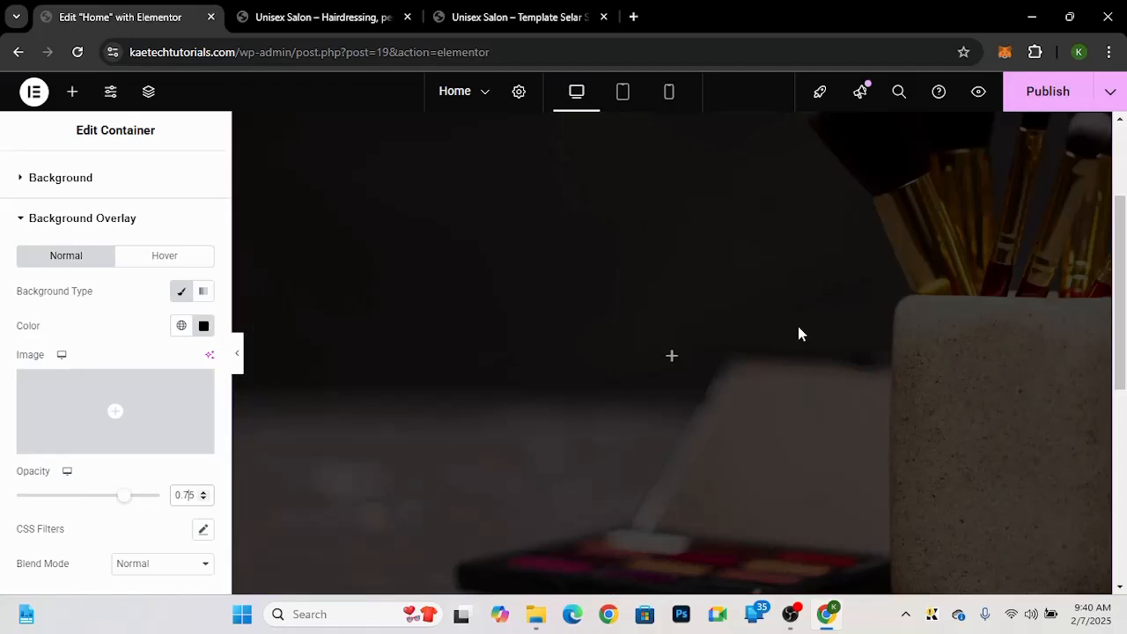
click(481, 17)
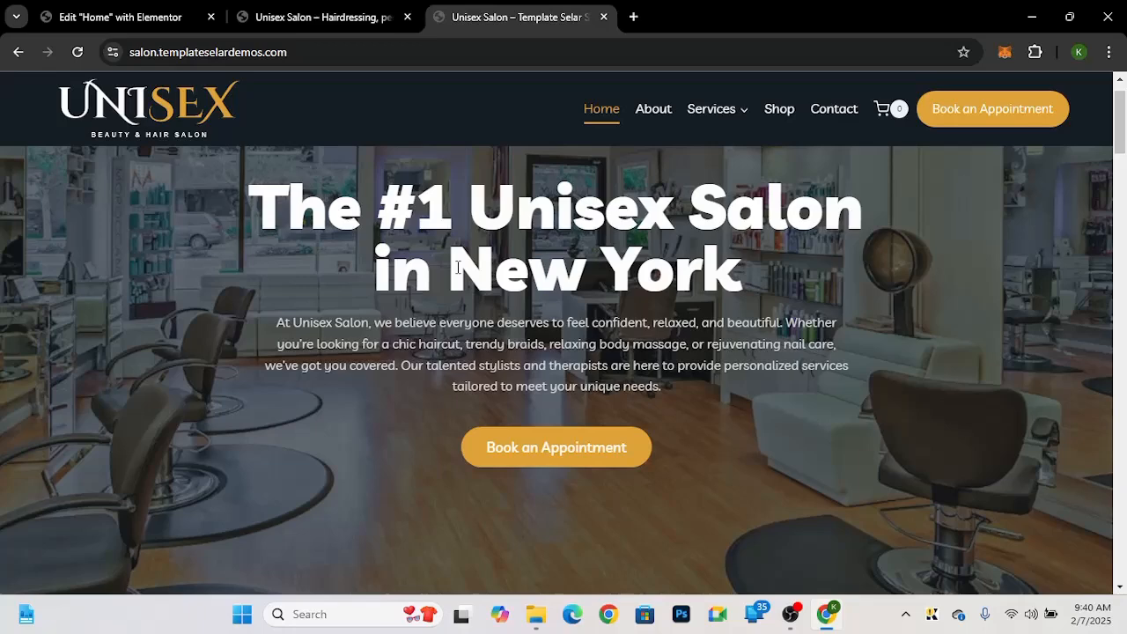
scroll(458, 267, up, 1)
drag(251, 255, 607, 278)
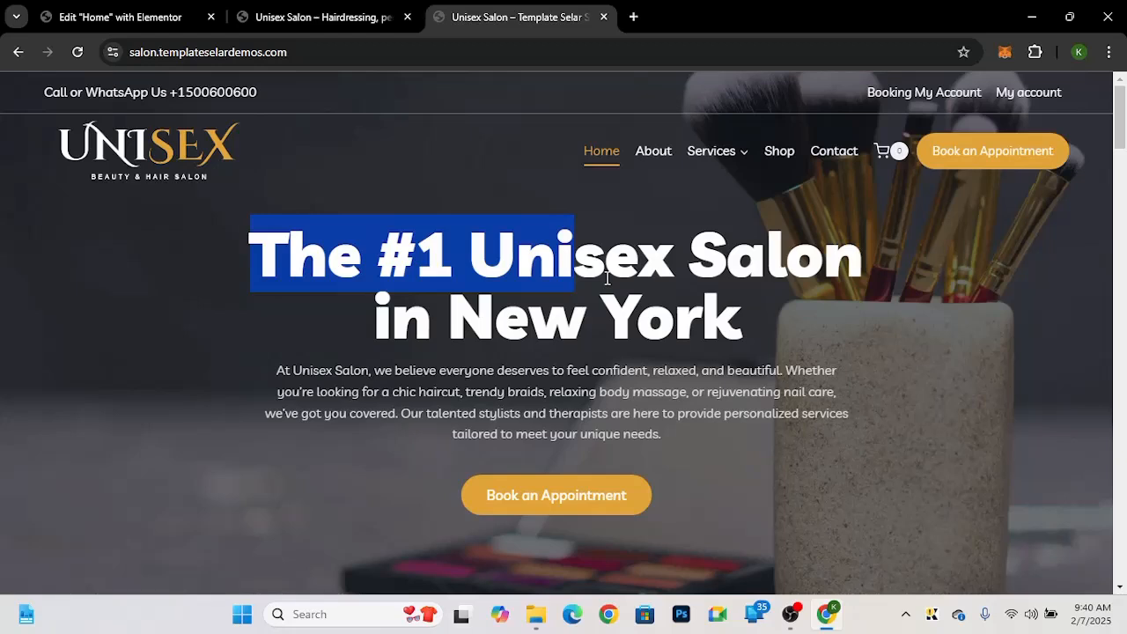
key(ctrl+1)
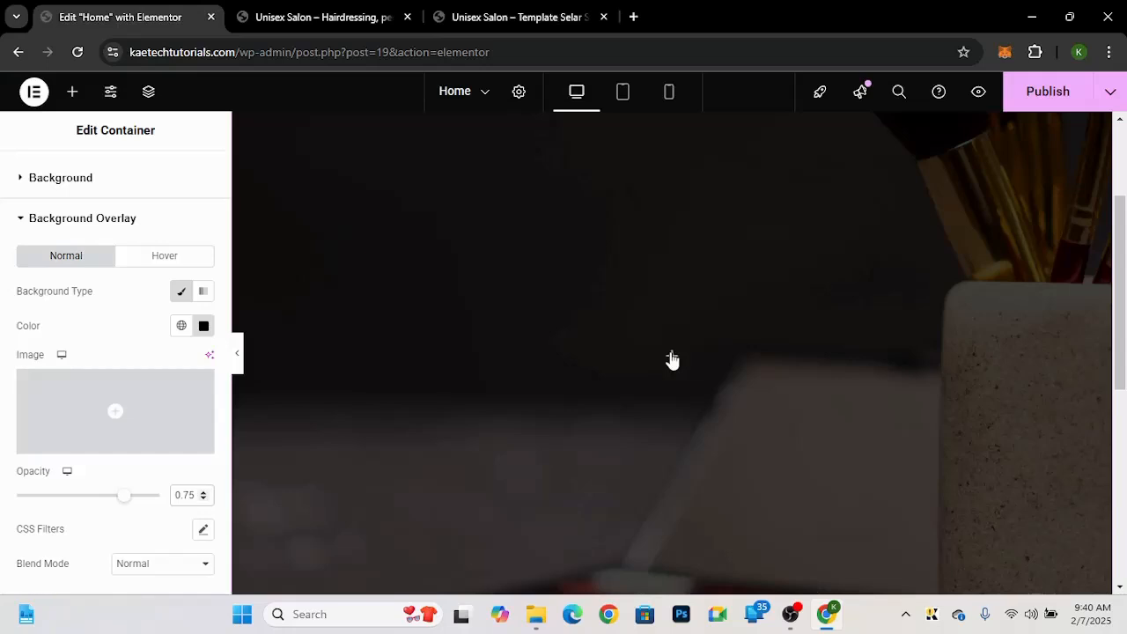
click(672, 360)
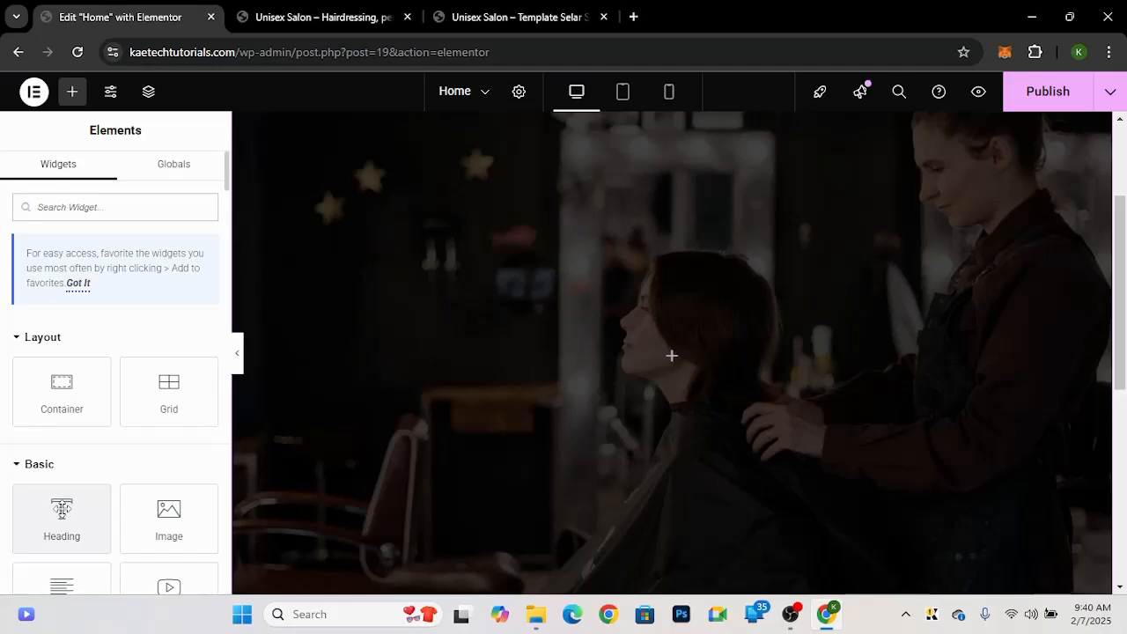
click(62, 510)
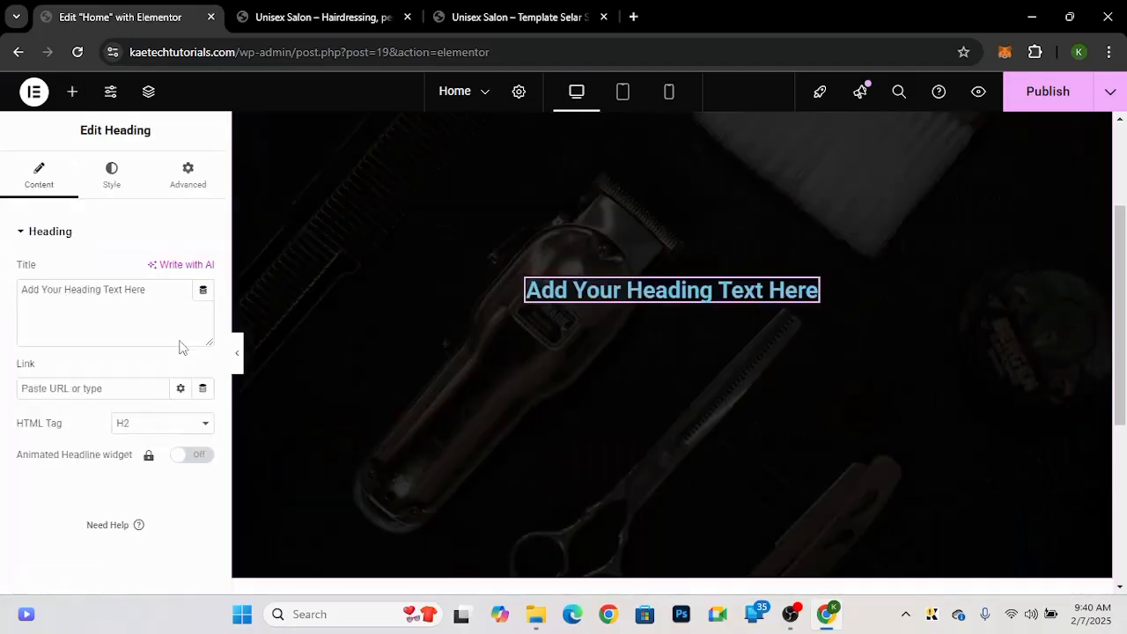
drag(181, 346, 2, 294)
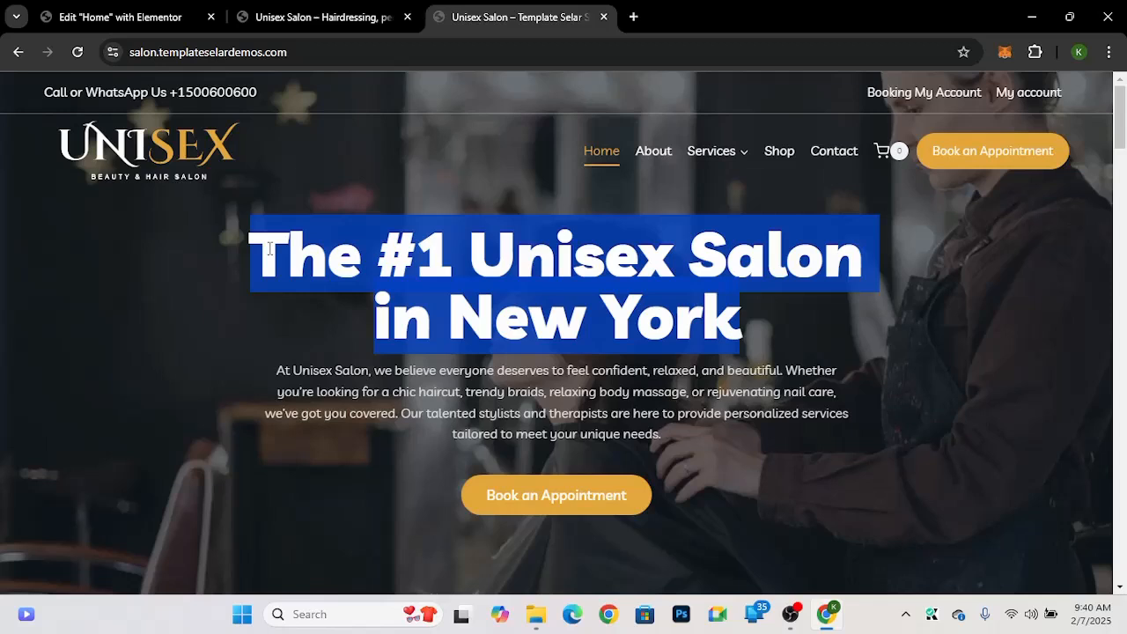
click(480, 317)
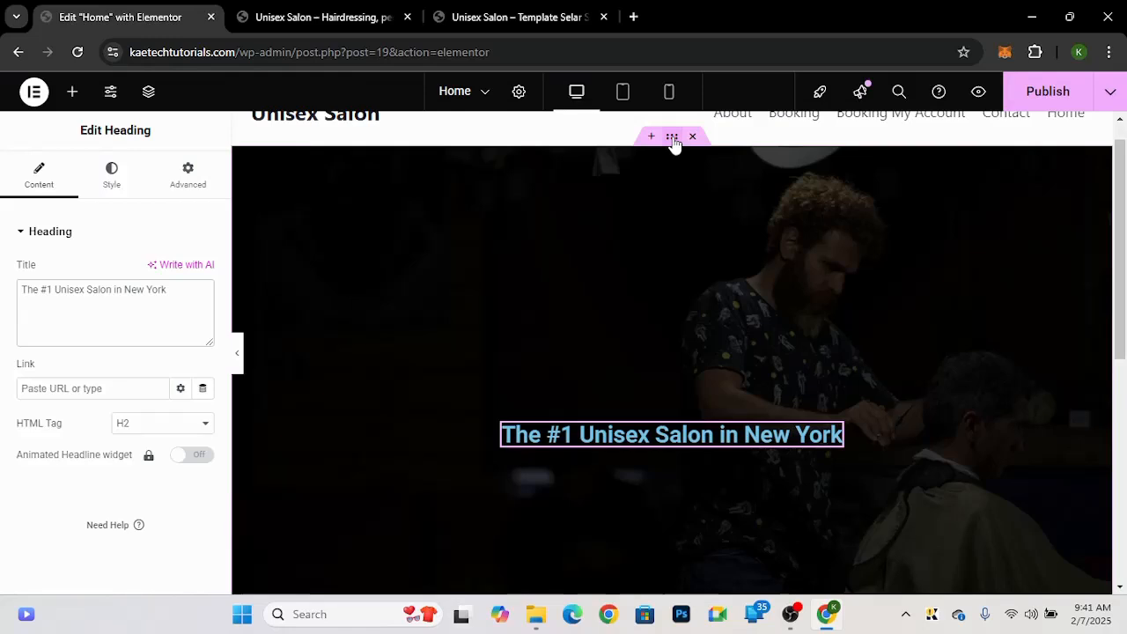
Step: Style the heading with the Livvic font at 75 px, weight 900 (Black), centred alignment and white text colour
click(672, 138)
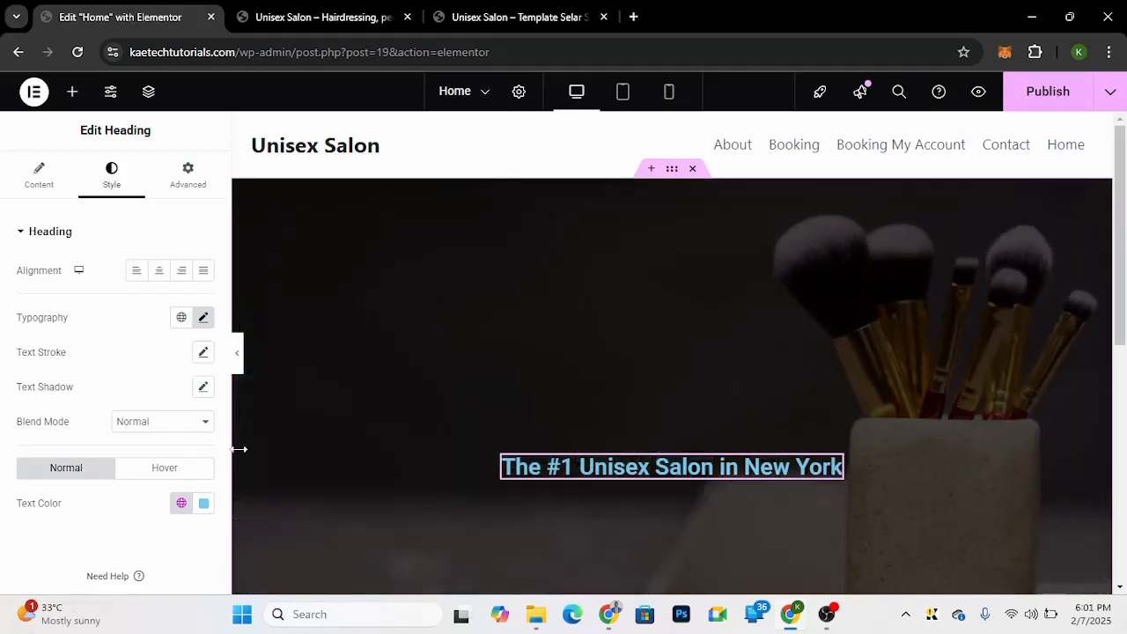
click(203, 317)
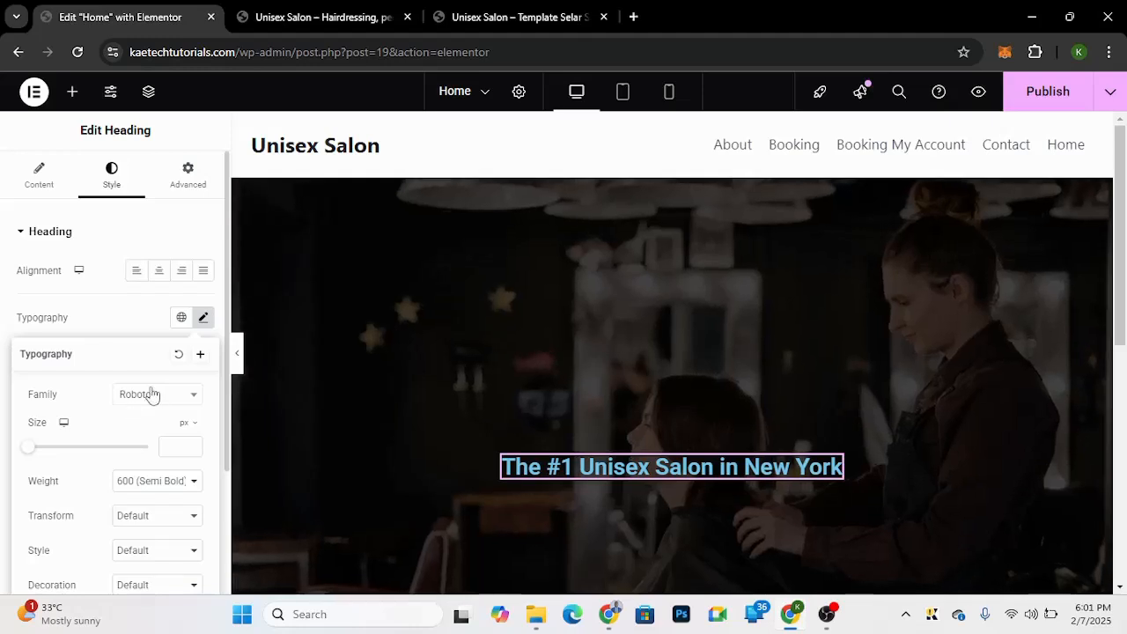
click(152, 395)
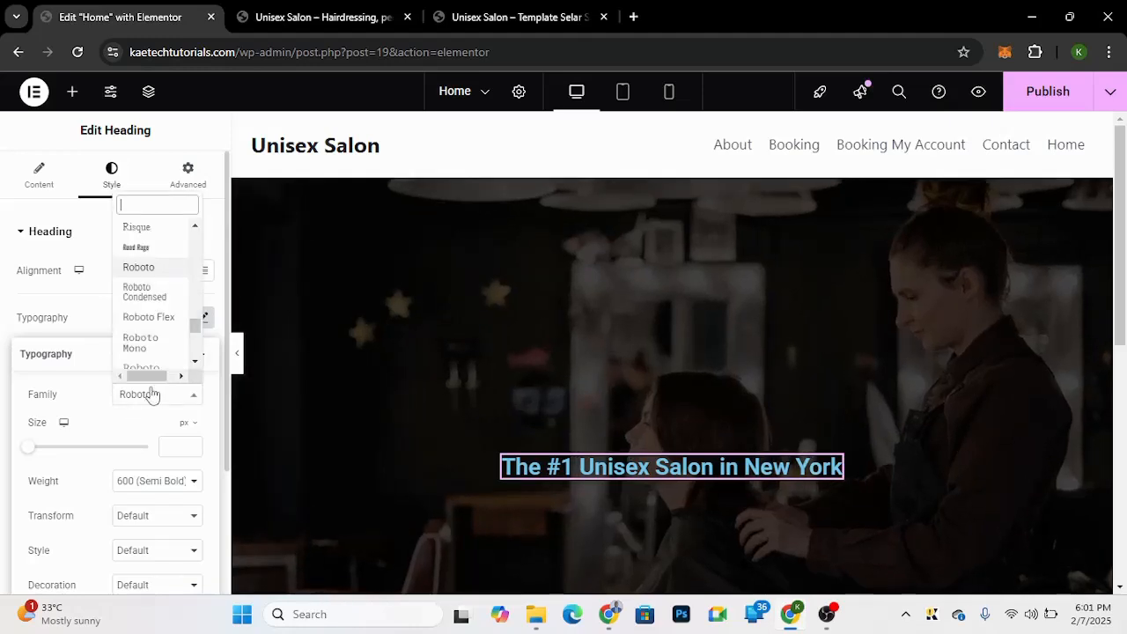
text(liv)
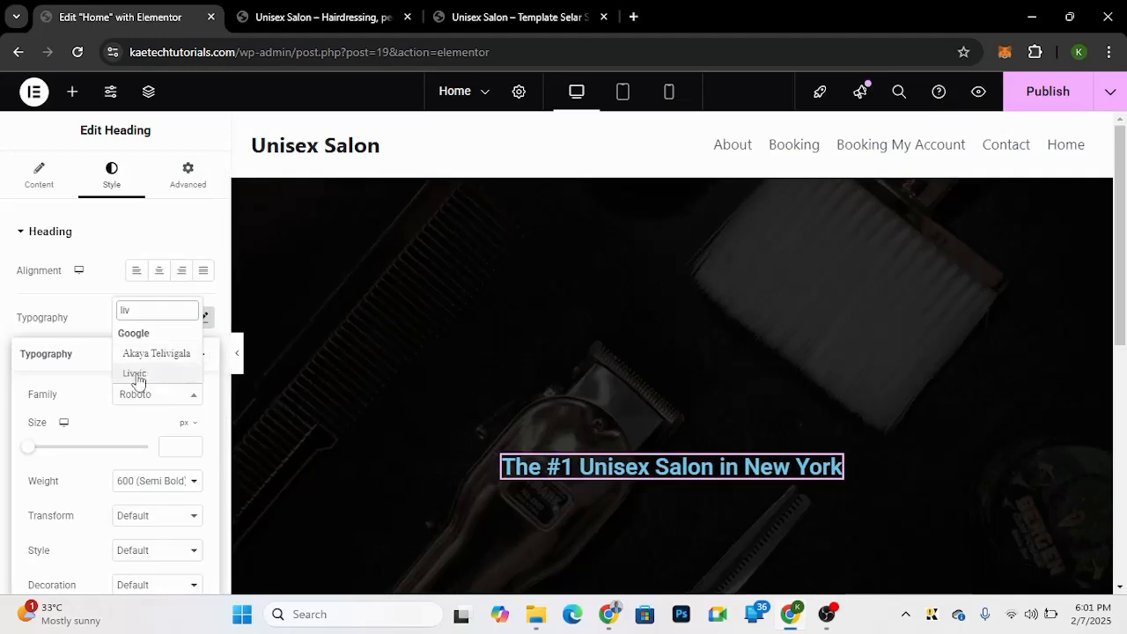
click(135, 375)
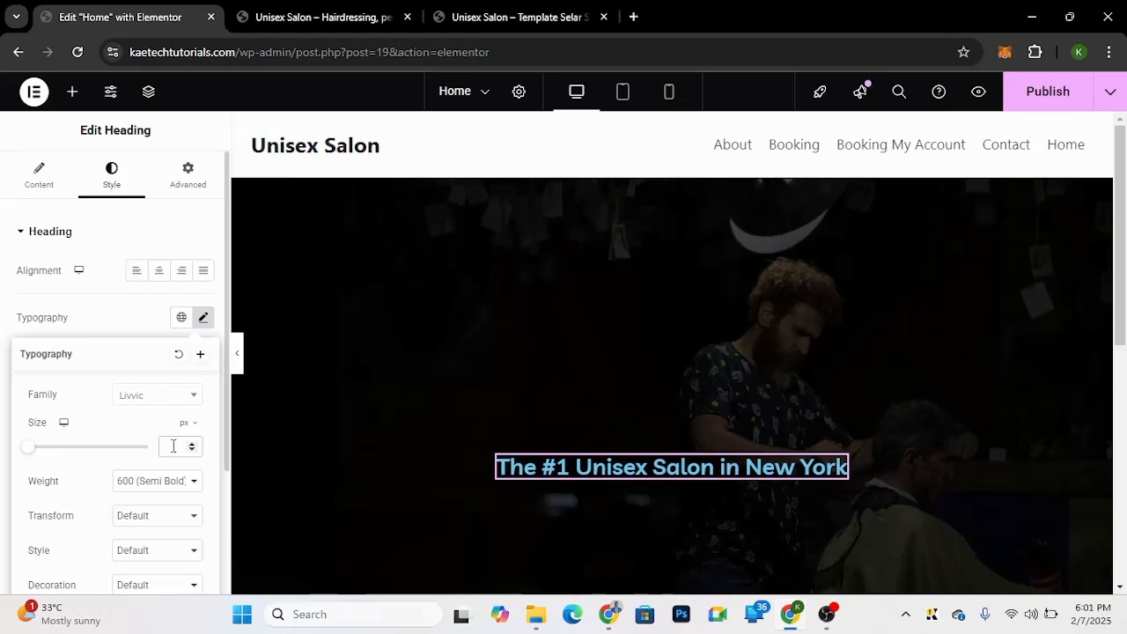
click(173, 446)
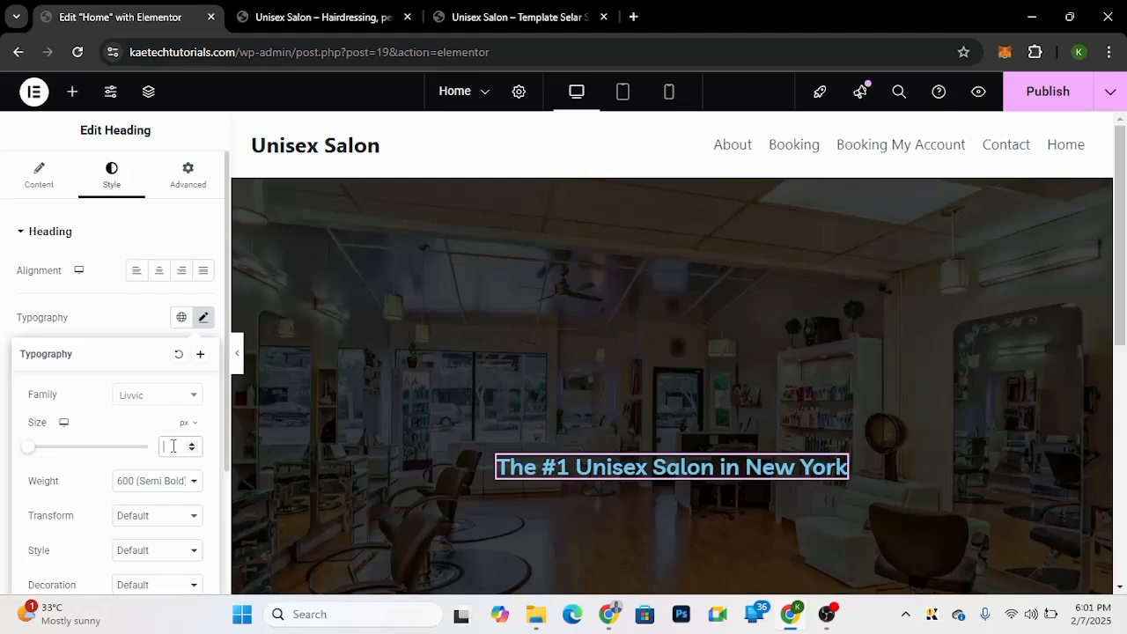
text(75)
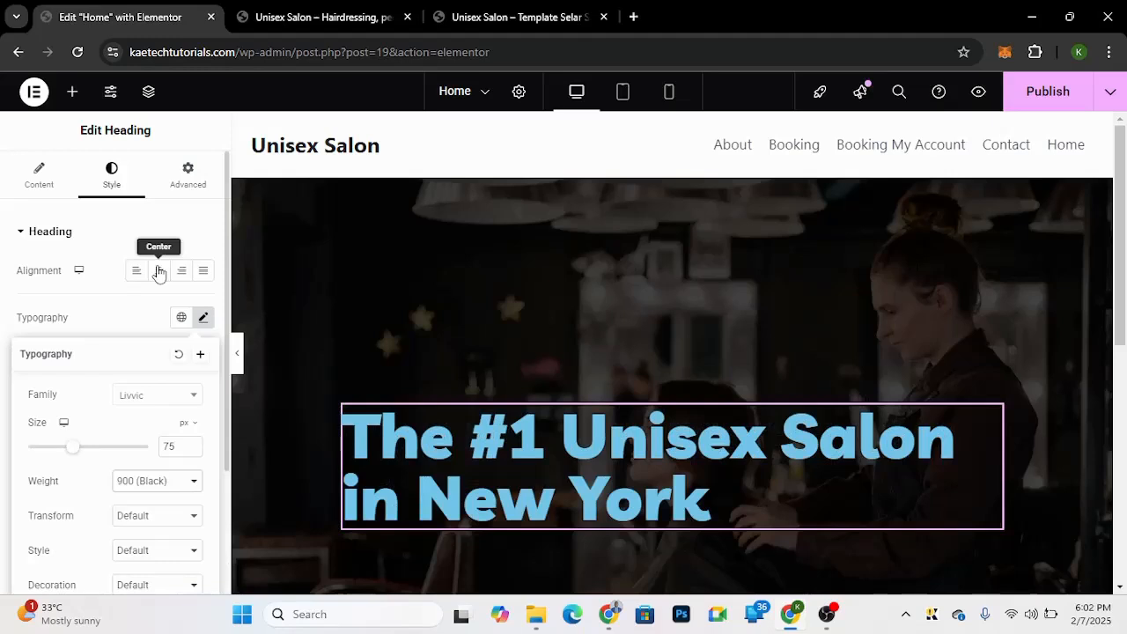
click(158, 272)
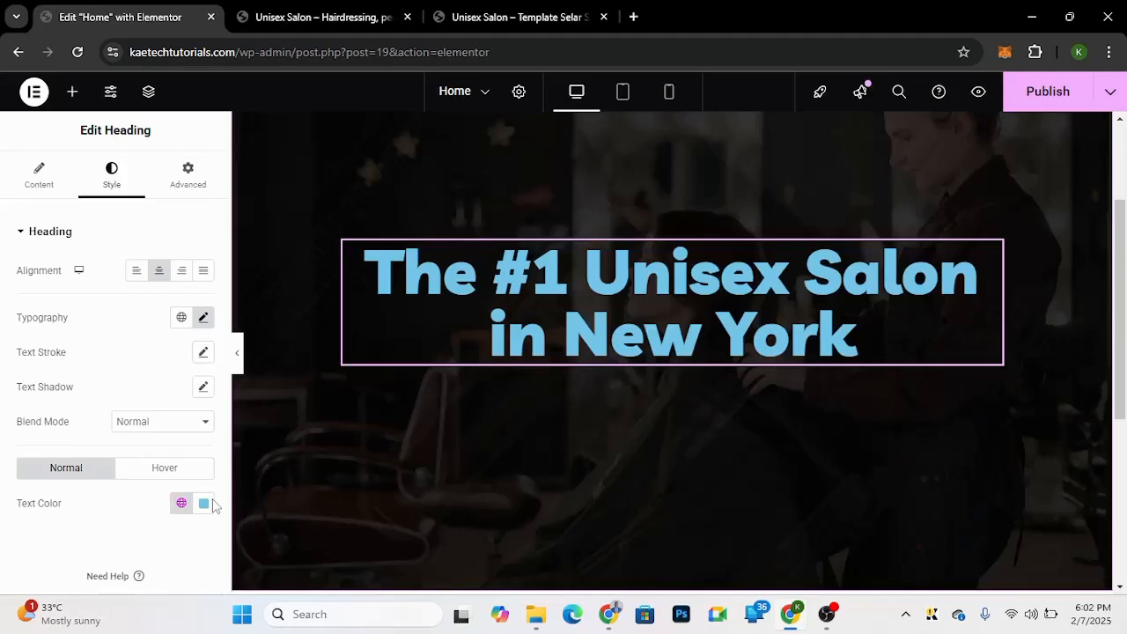
click(212, 503)
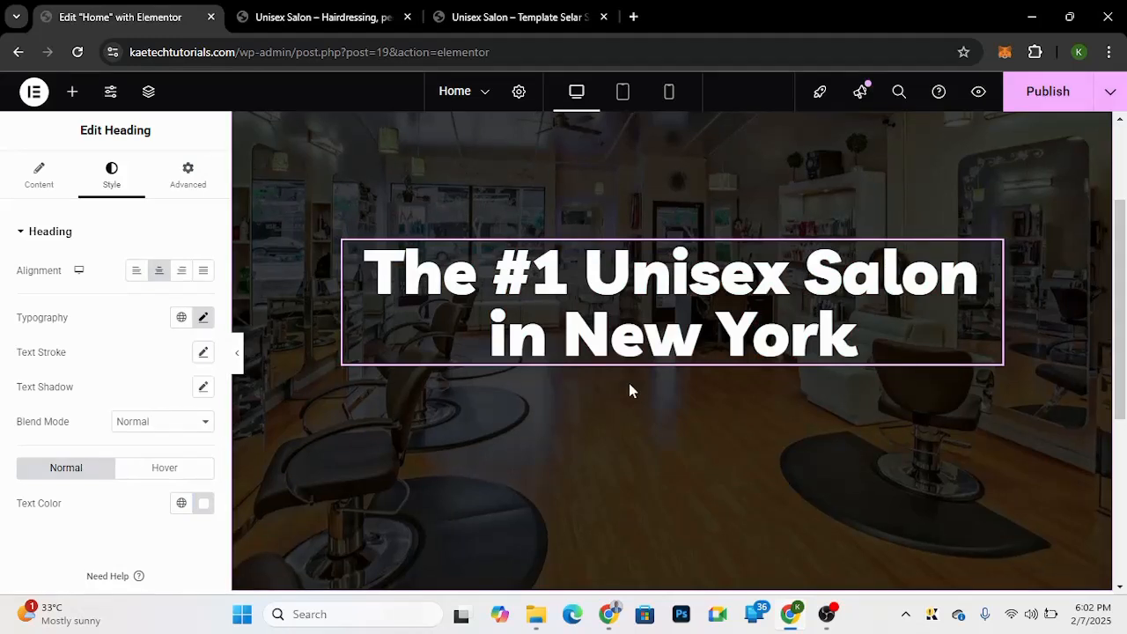
Step: Add a Text Editor widget below the heading and paste the demo's introductory paragraph into it
click(497, 27)
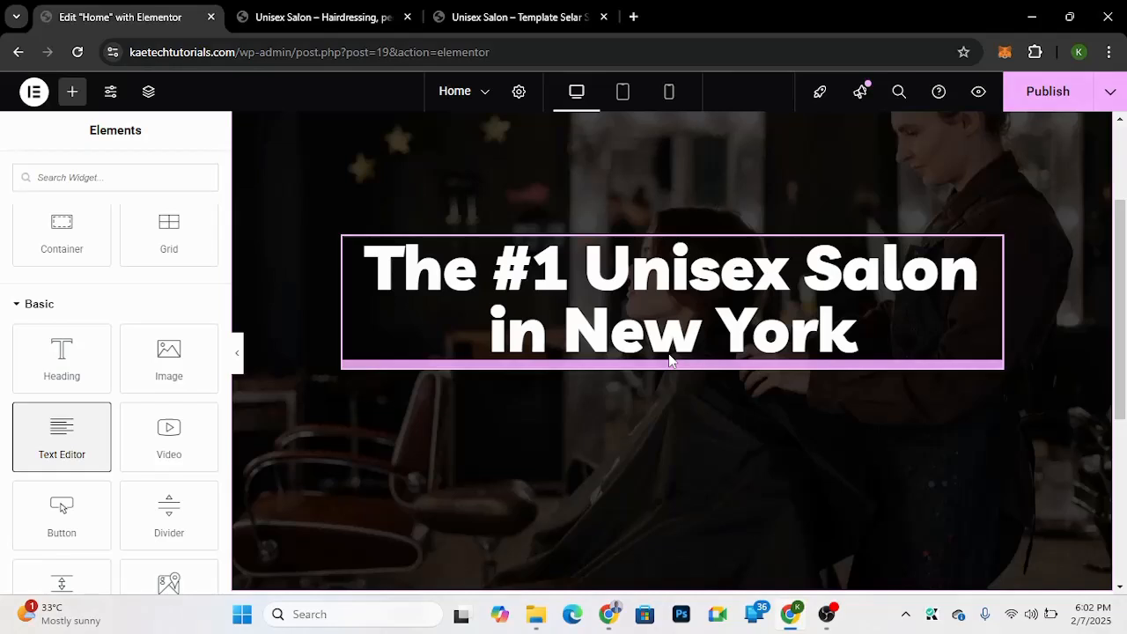
drag(670, 359, 649, 320)
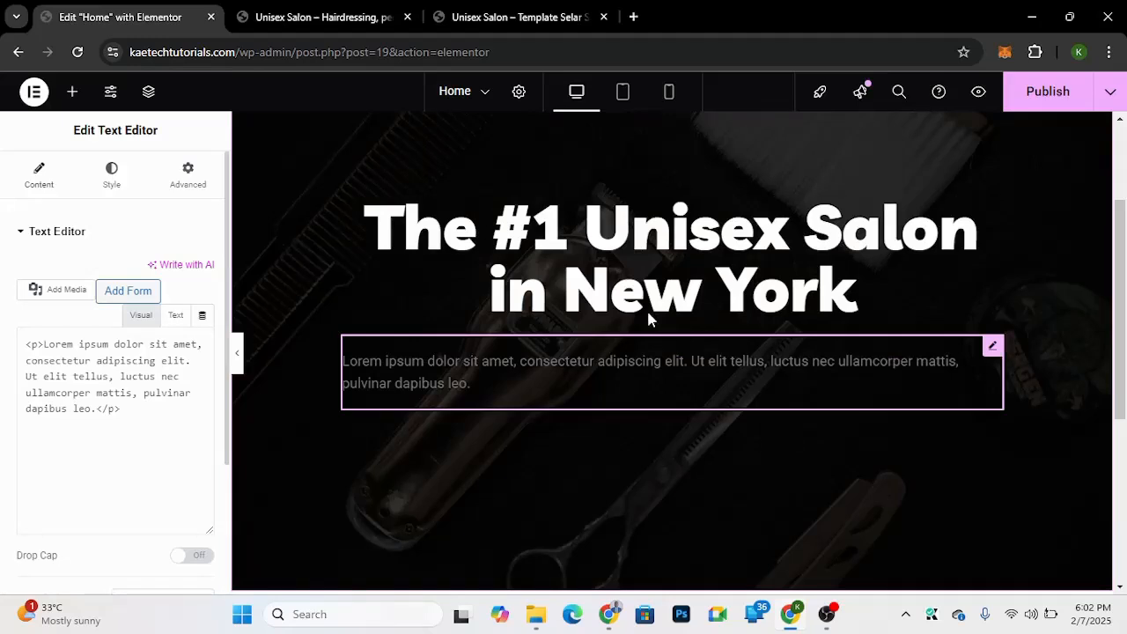
text(At Unisex Salon, we believe everyone deserves to feel confident, relaxed, and beautiful. Whether you’re looking for a chic haircut, trendy braids, relaxing body massage, or rejuvenating nail care, we’ve got you covered. Our talented stylists and therapists are here to provide personalized services tailored to meet your unique needs.)
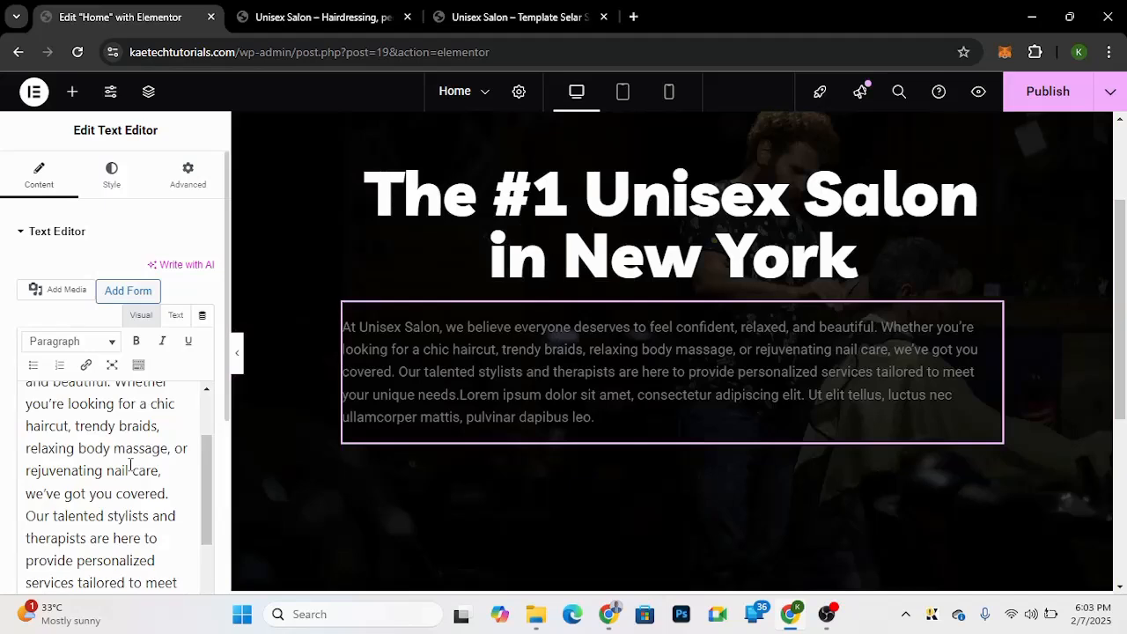
Step: Set the paragraph's font to Livvic with centred alignment and remove the leftover Lorem ipsum placeholder text
click(111, 174)
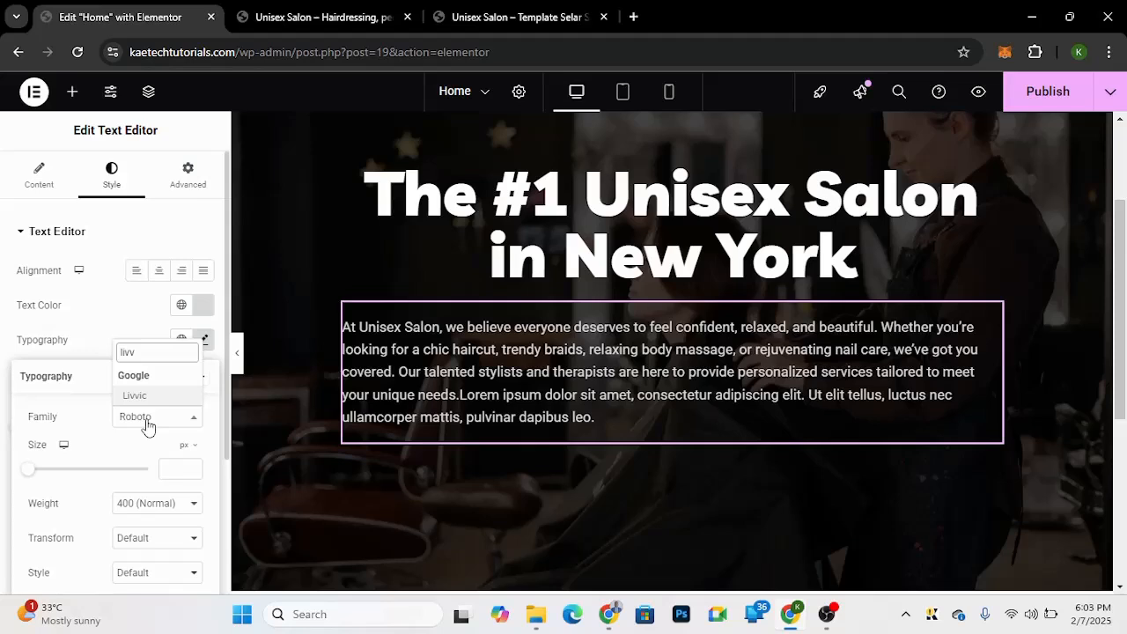
click(134, 396)
click(159, 271)
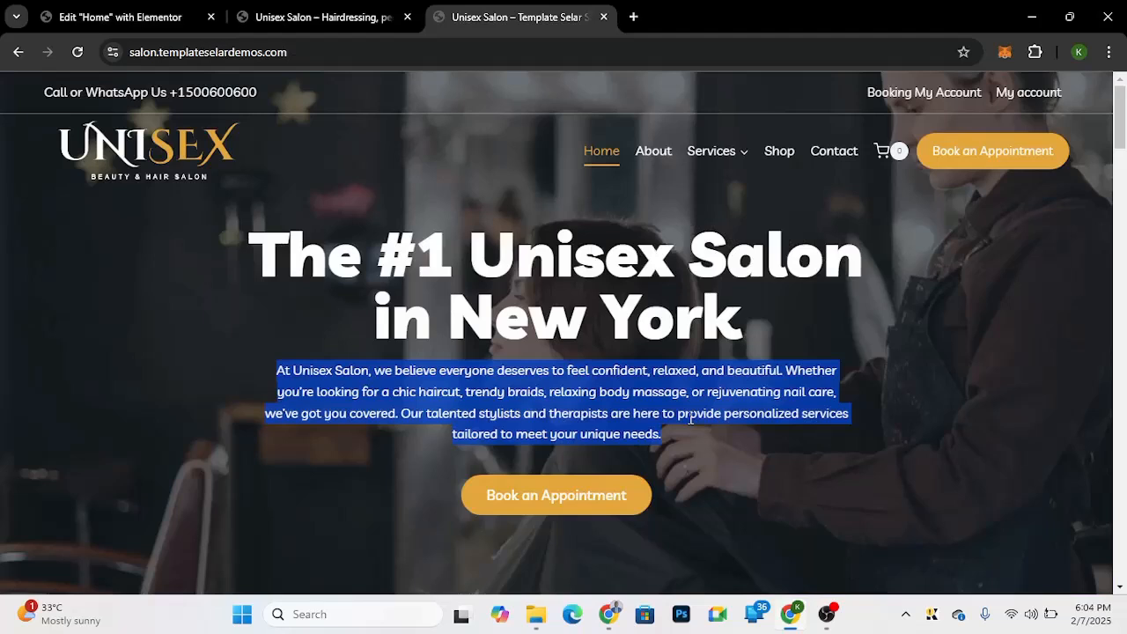
click(494, 407)
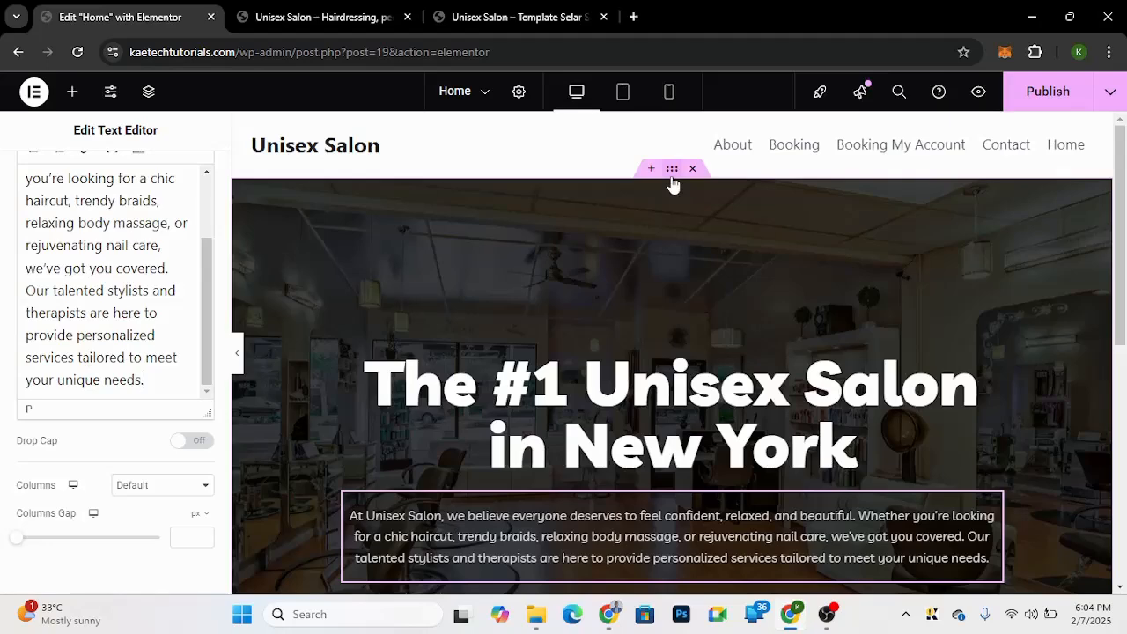
click(672, 170)
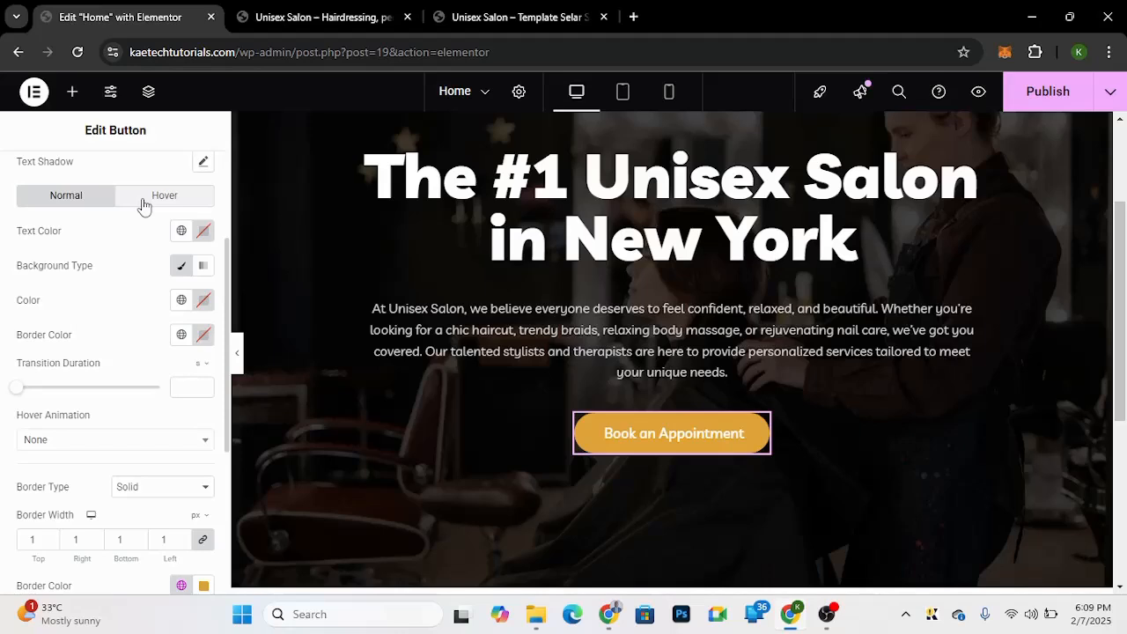
Step: Examine the Book an Appointment button's hover colour settings and hover over the button on the canvas
click(144, 200)
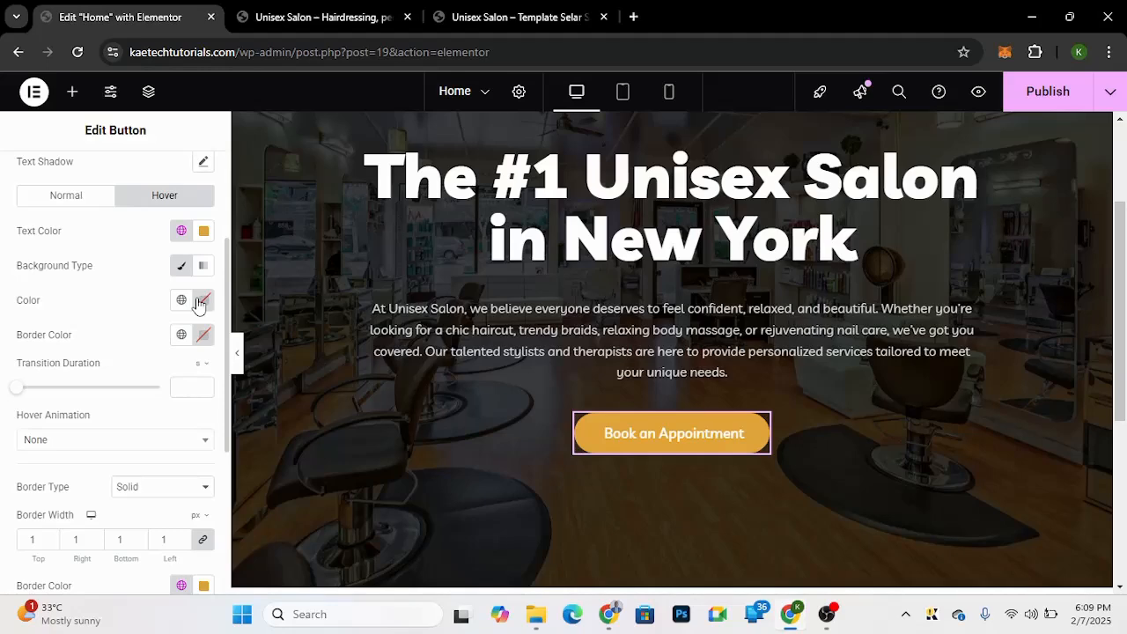
scroll(181, 245, down, 1)
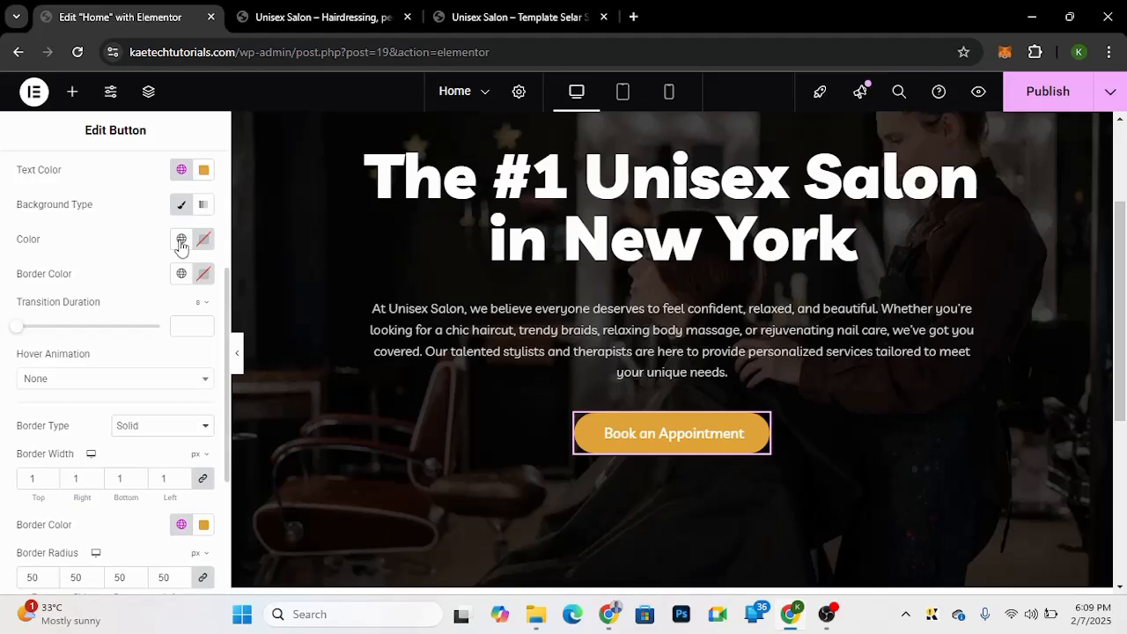
click(697, 448)
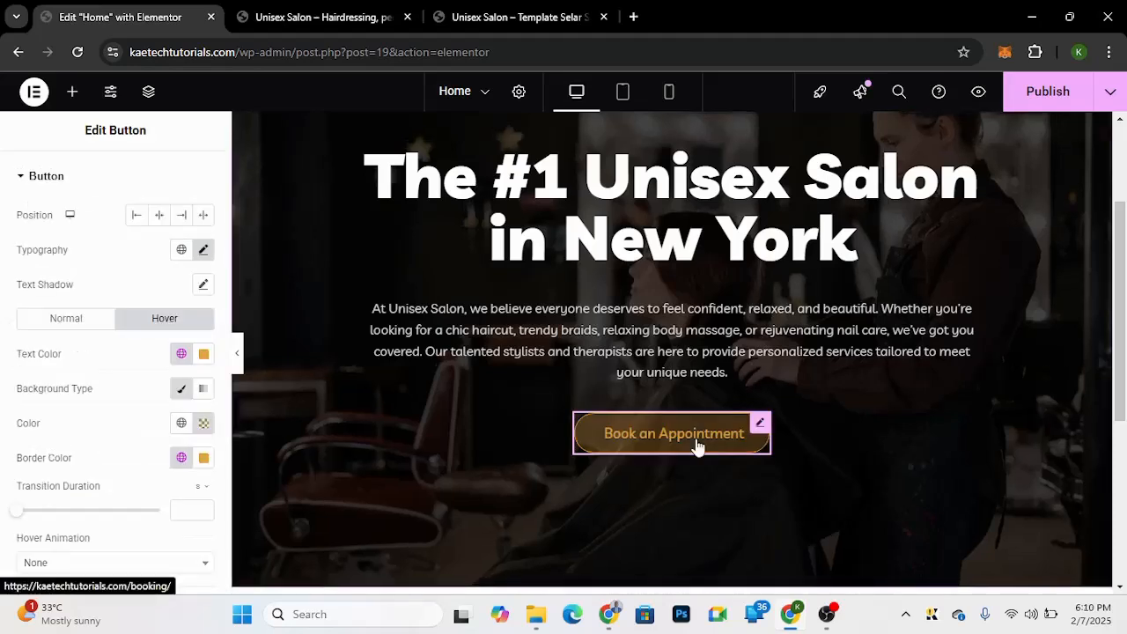
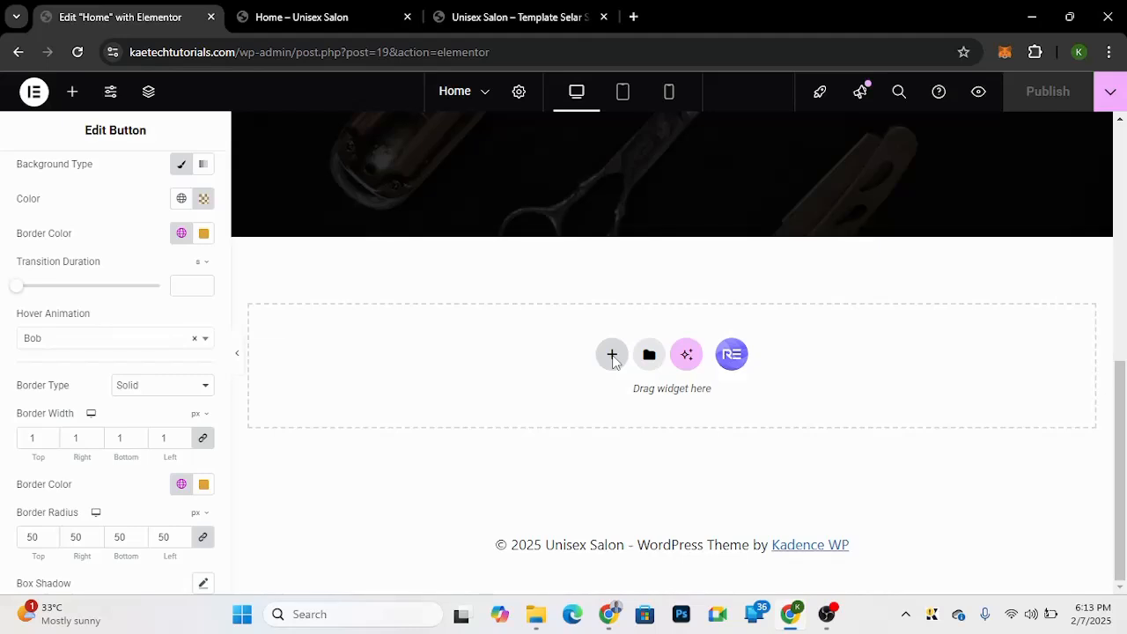
Step: Add a four-column container below the hero section and paste the copied content into its first column
click(612, 354)
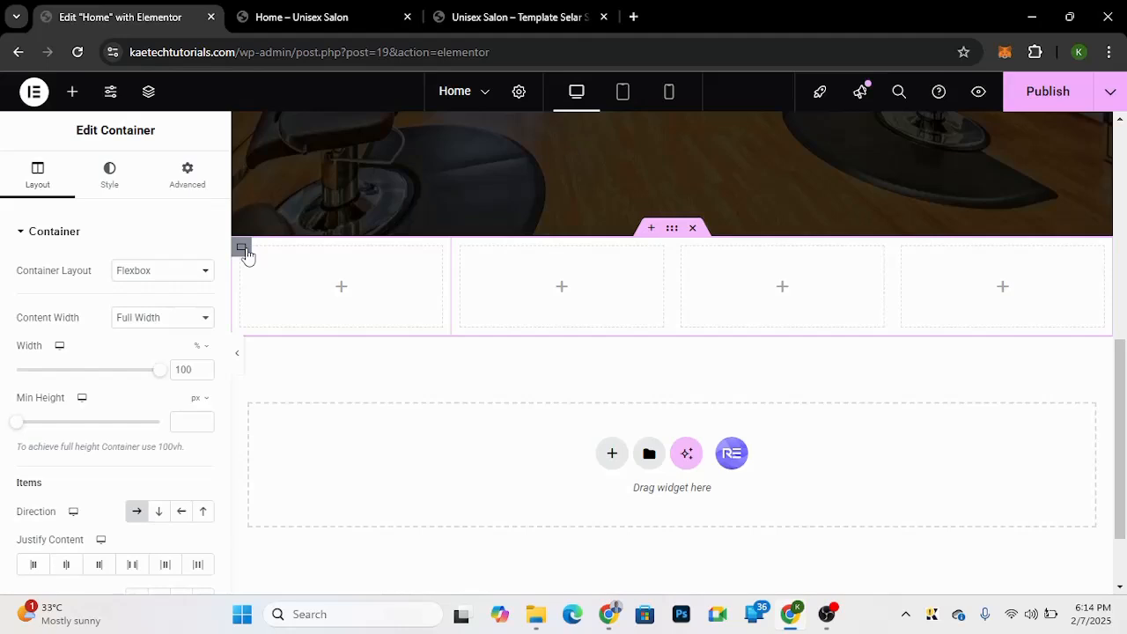
click(243, 250)
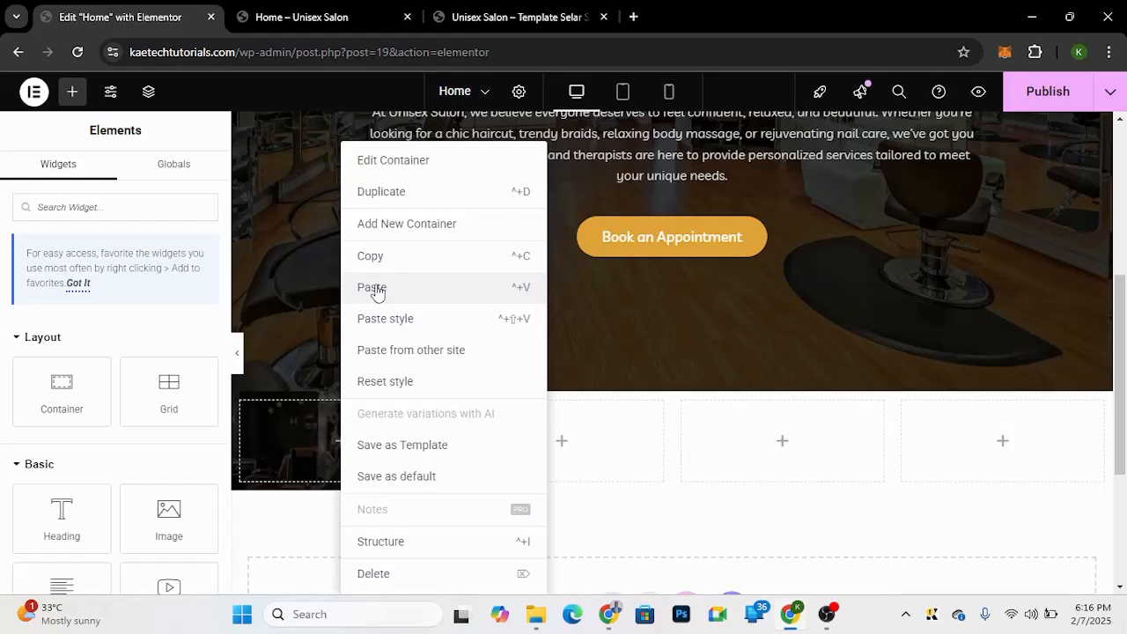
click(374, 289)
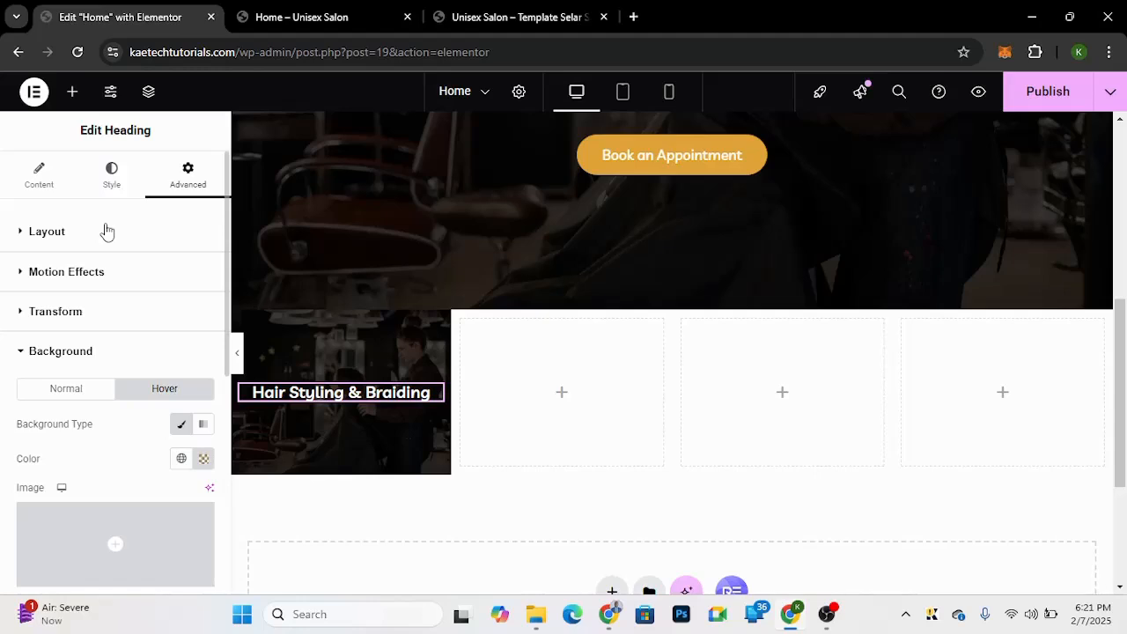
Step: Inspect the Hair Styling & Braiding headings' Advanced settings in the first two columns and open the template demo tab for comparison
click(106, 231)
scroll(53, 503, down, 5)
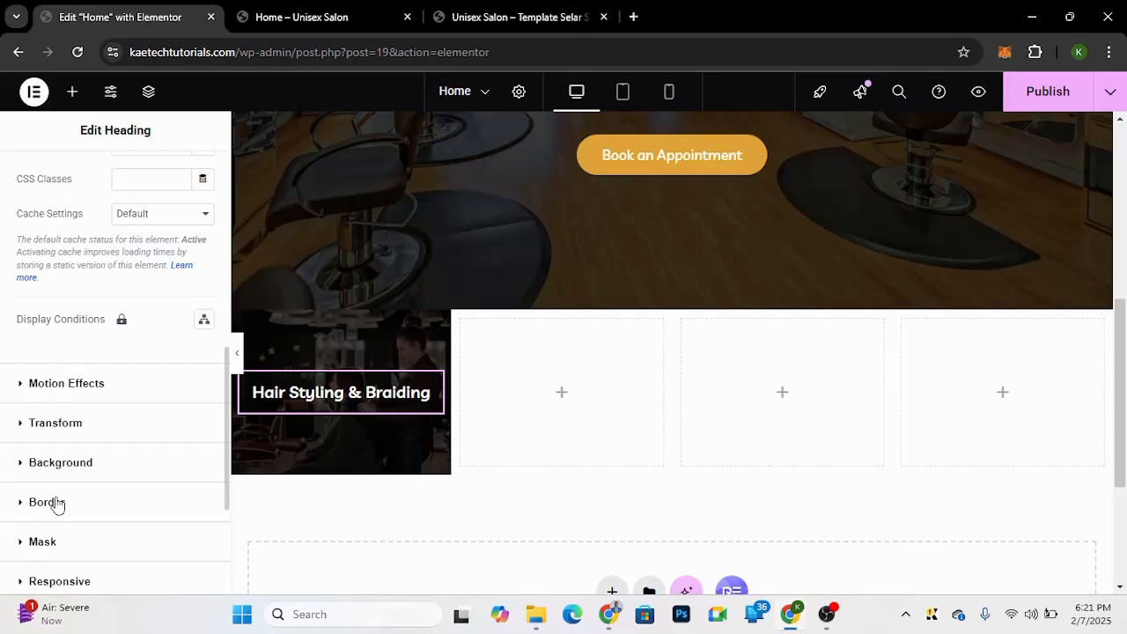
click(339, 399)
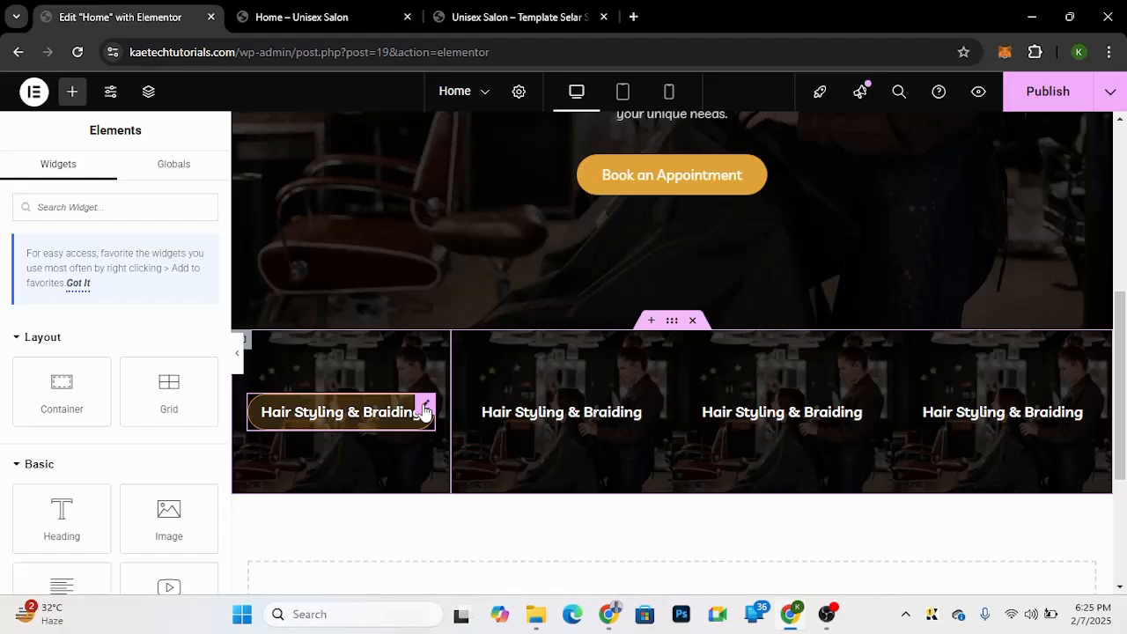
click(424, 407)
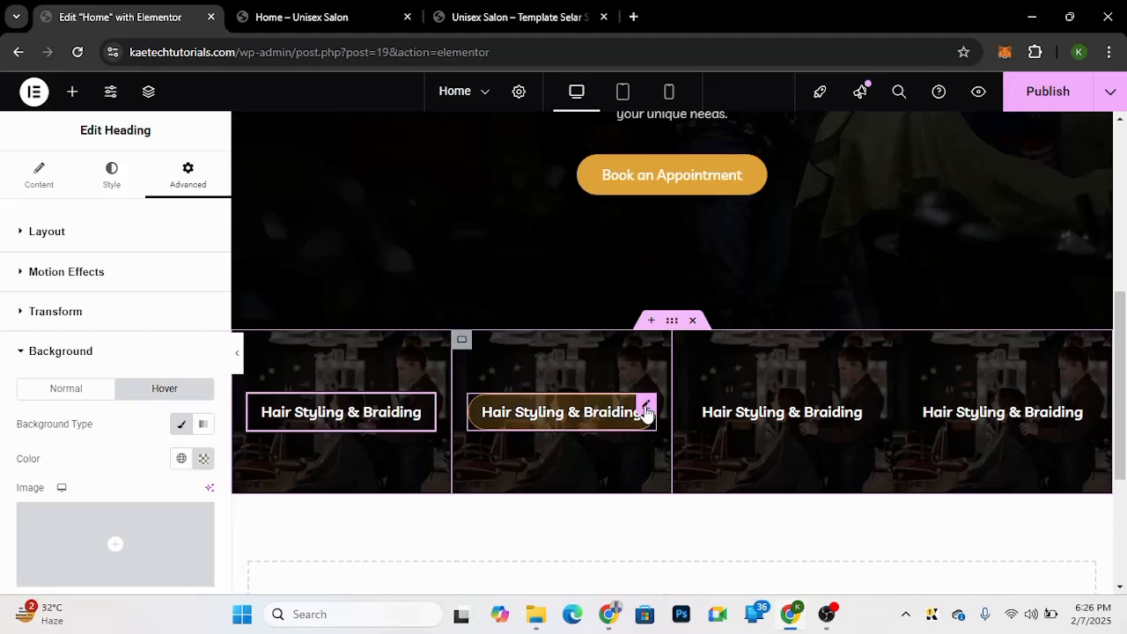
click(487, 20)
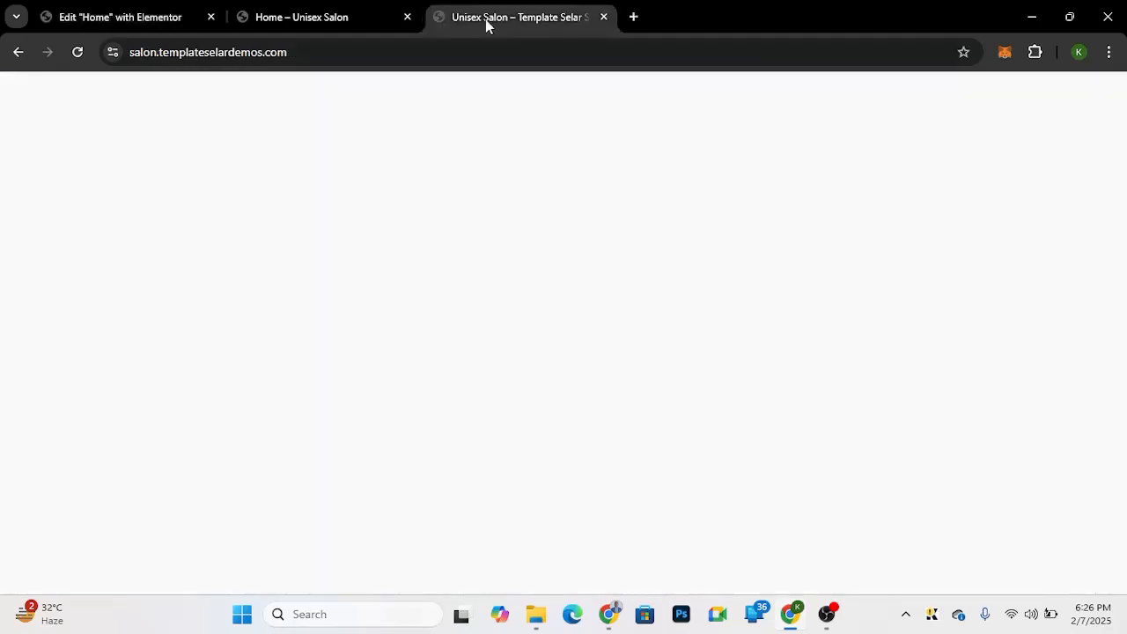
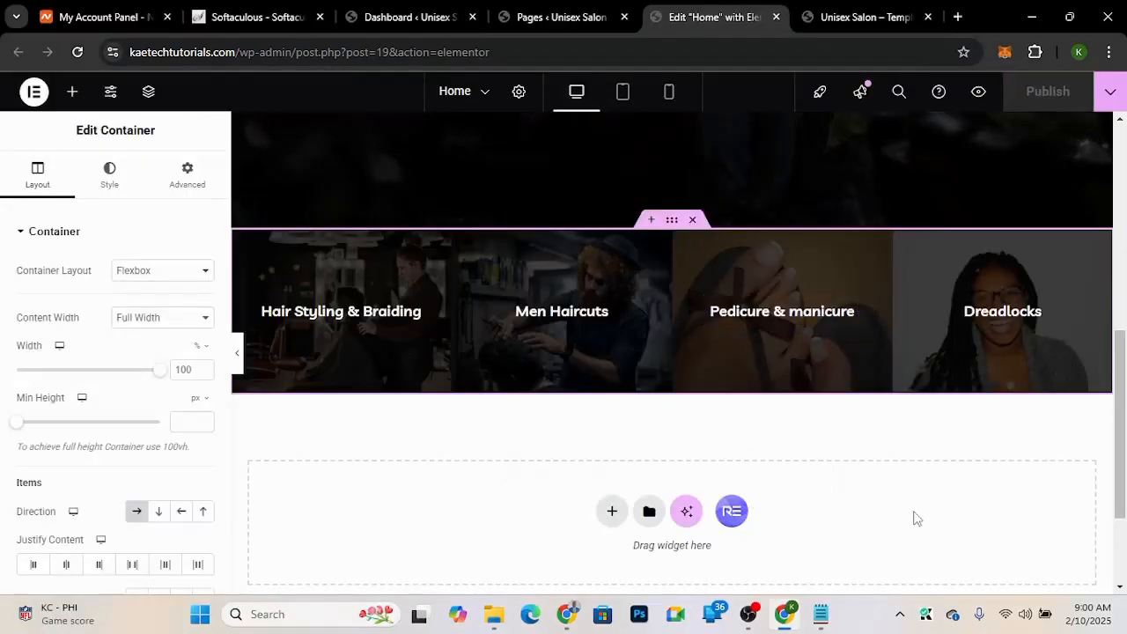
Step: Copy the dark 2 colour code #171e2d from the colour notes file
click(845, 17)
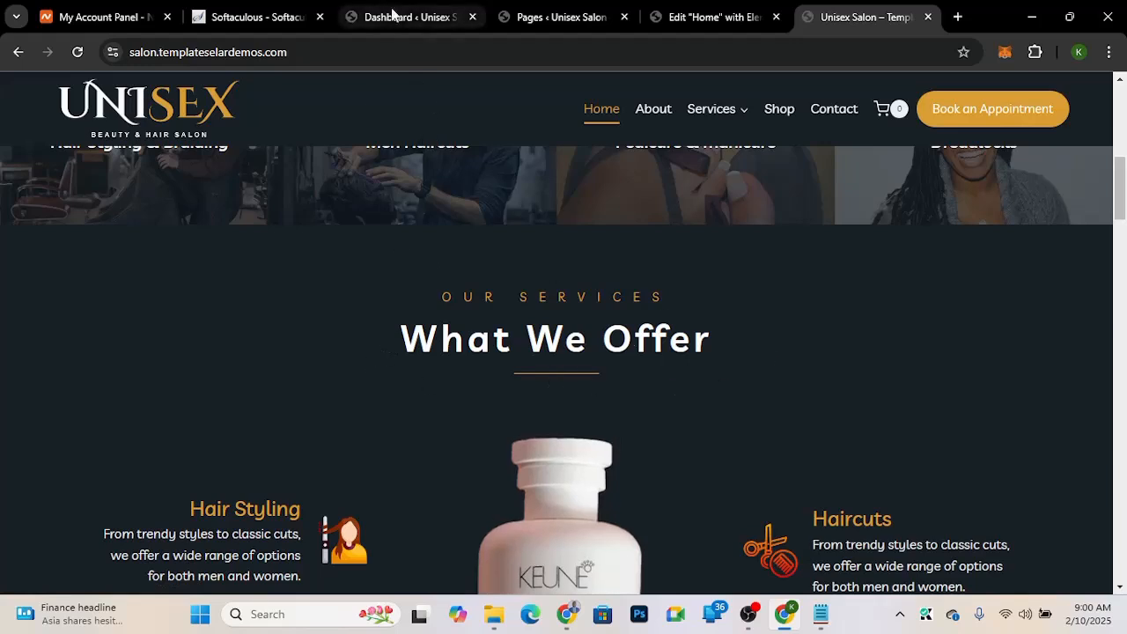
click(713, 6)
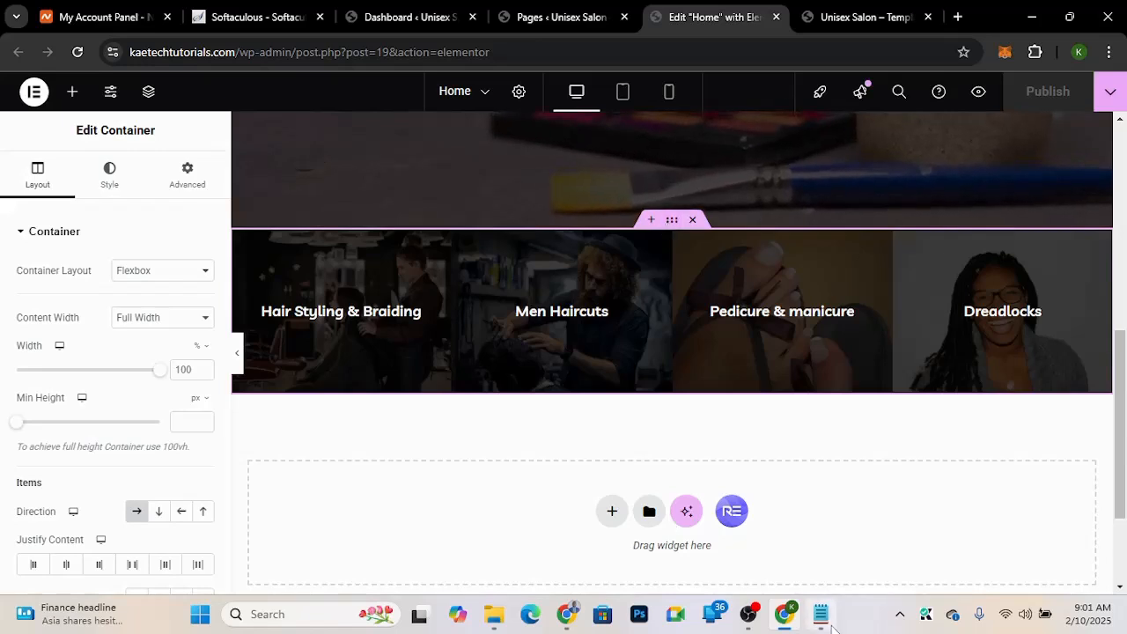
key(alt+Tab)
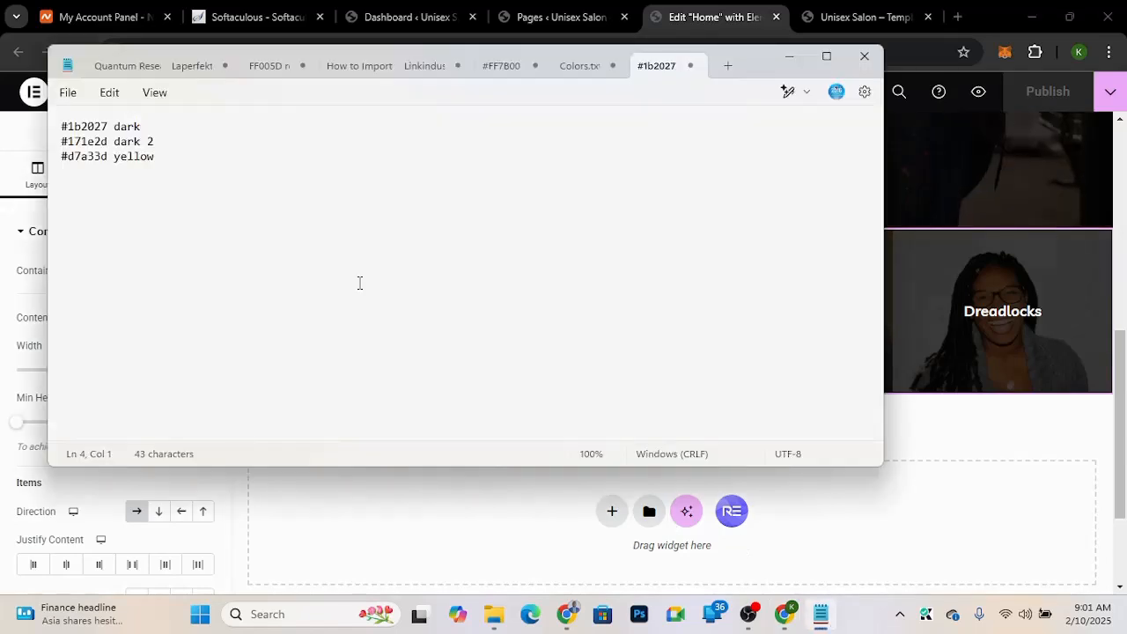
double_click(70, 141)
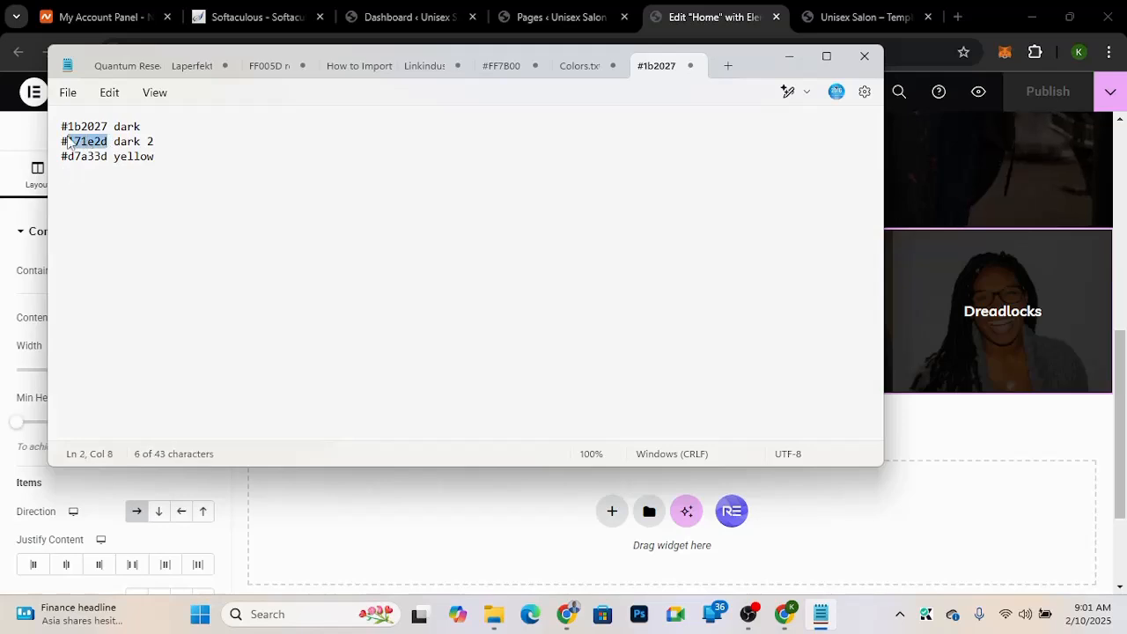
drag(69, 140, 56, 143)
key(ctrl+c)
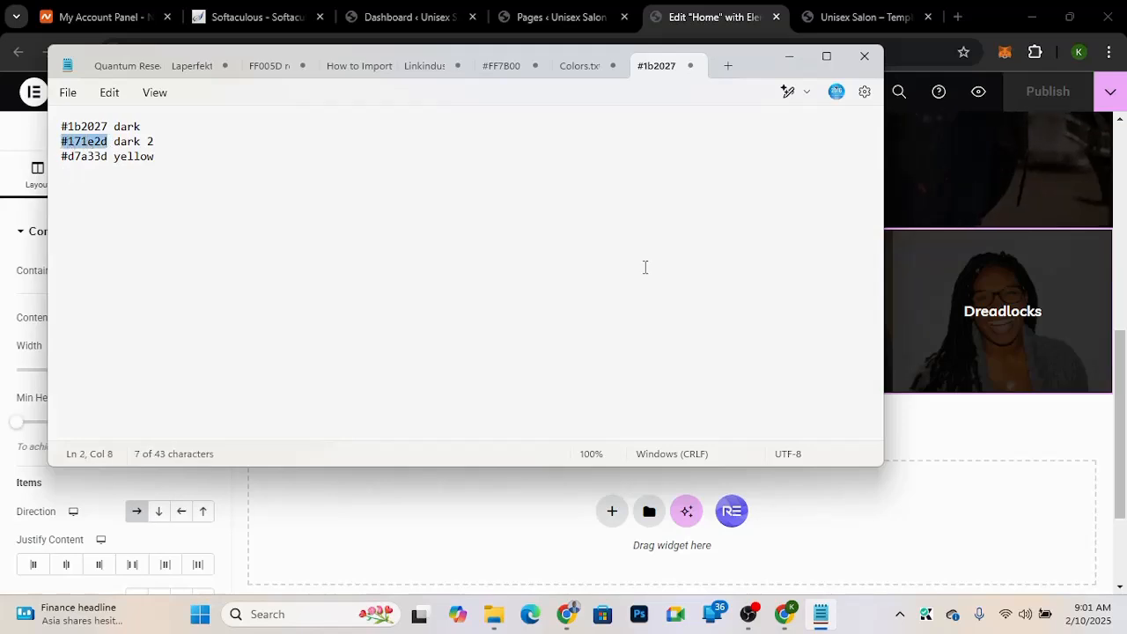
key(alt+Tab)
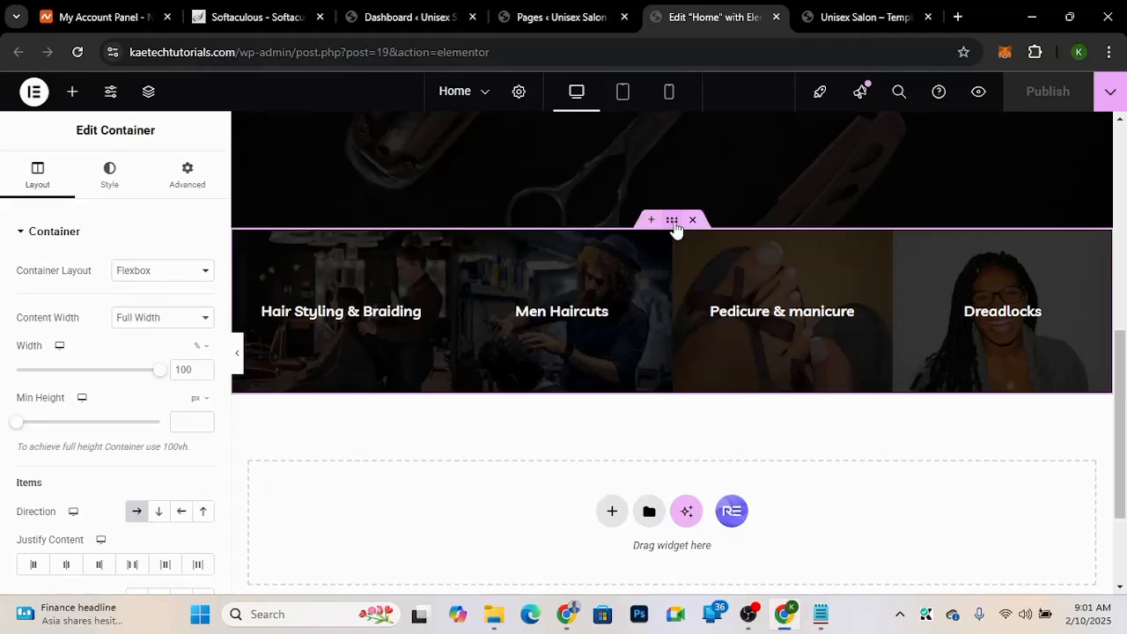
Step: Set the four-column container's classic background colour to #171e2d
click(109, 185)
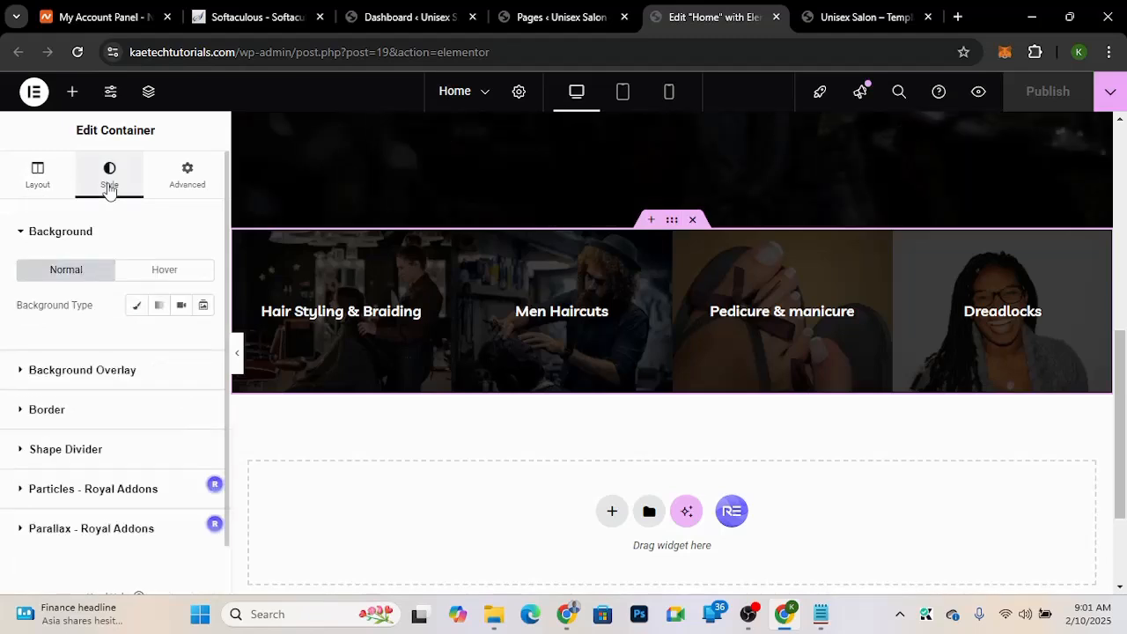
click(132, 309)
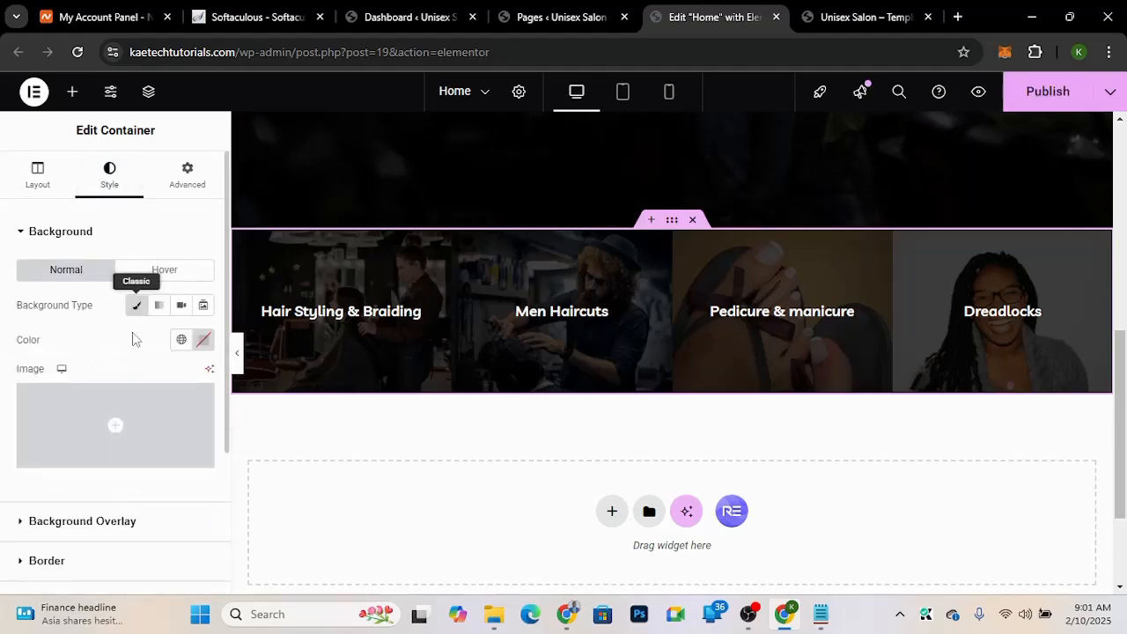
click(204, 341)
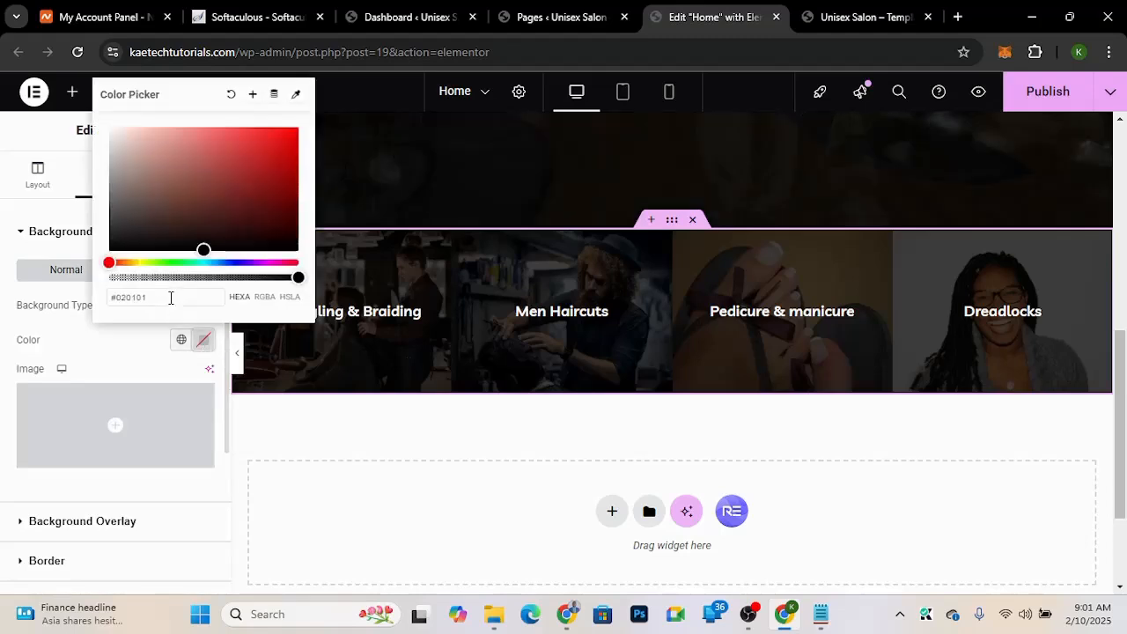
triple_click(170, 298)
key(ctrl+v)
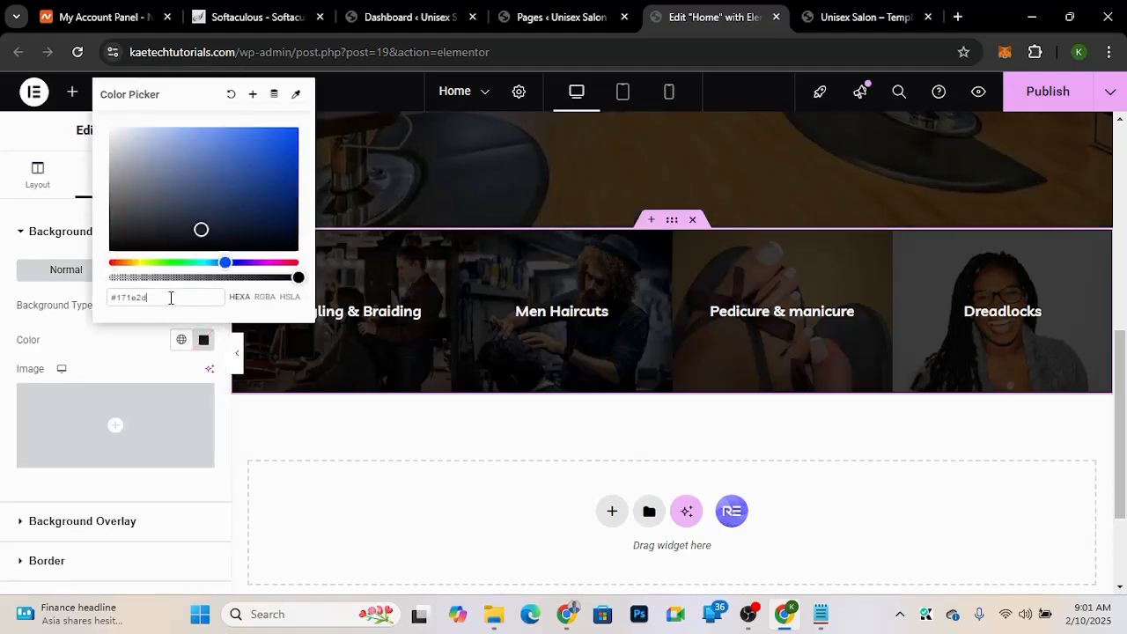
click(126, 334)
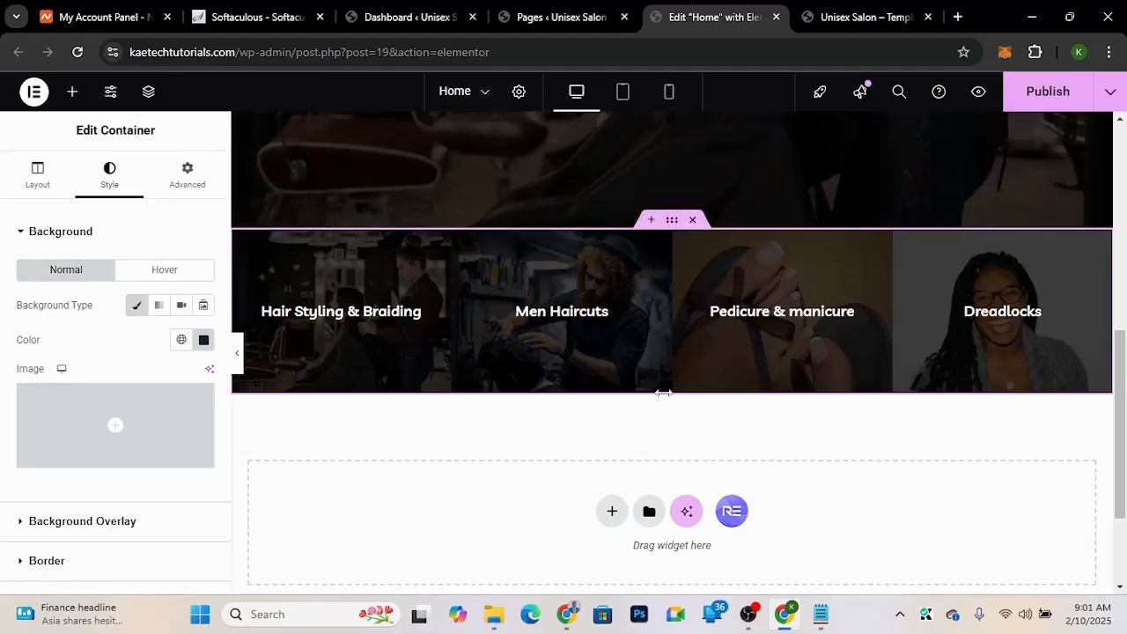
Step: Examine the demo's Our Services "What We Offer" section layout and text
scroll(779, 421, down, 3)
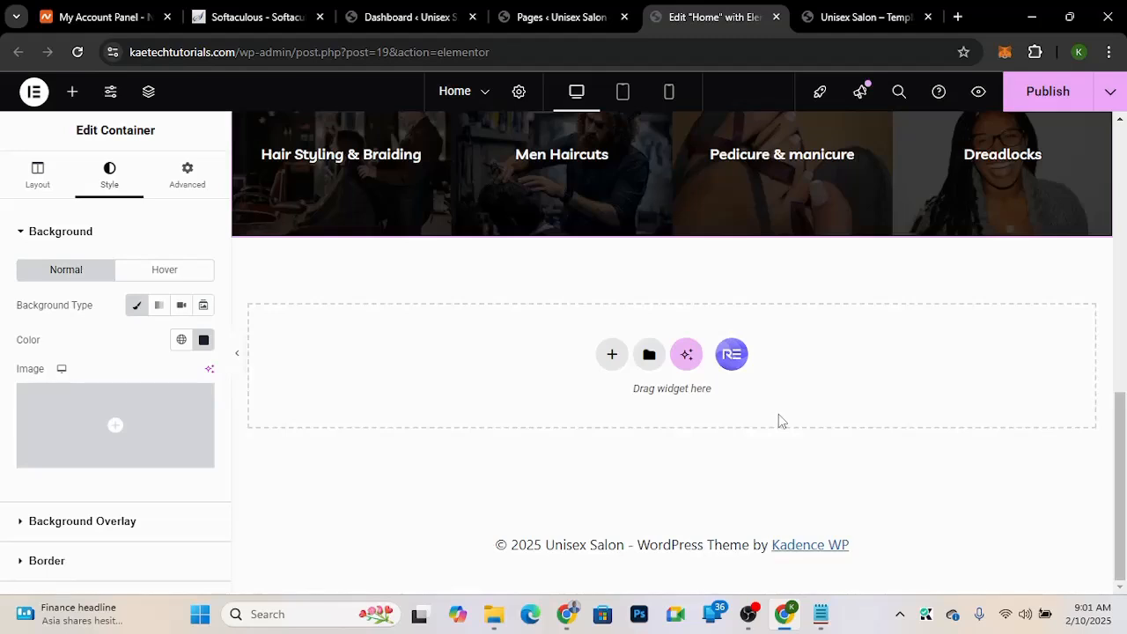
key(ctrl+Tab)
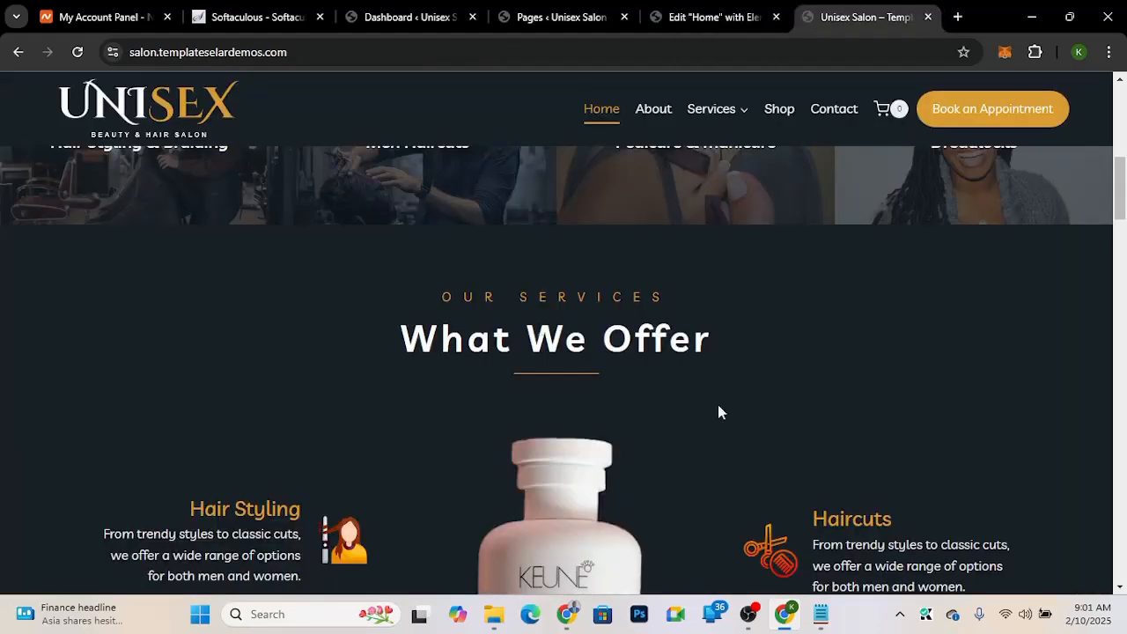
scroll(718, 411, down, 1)
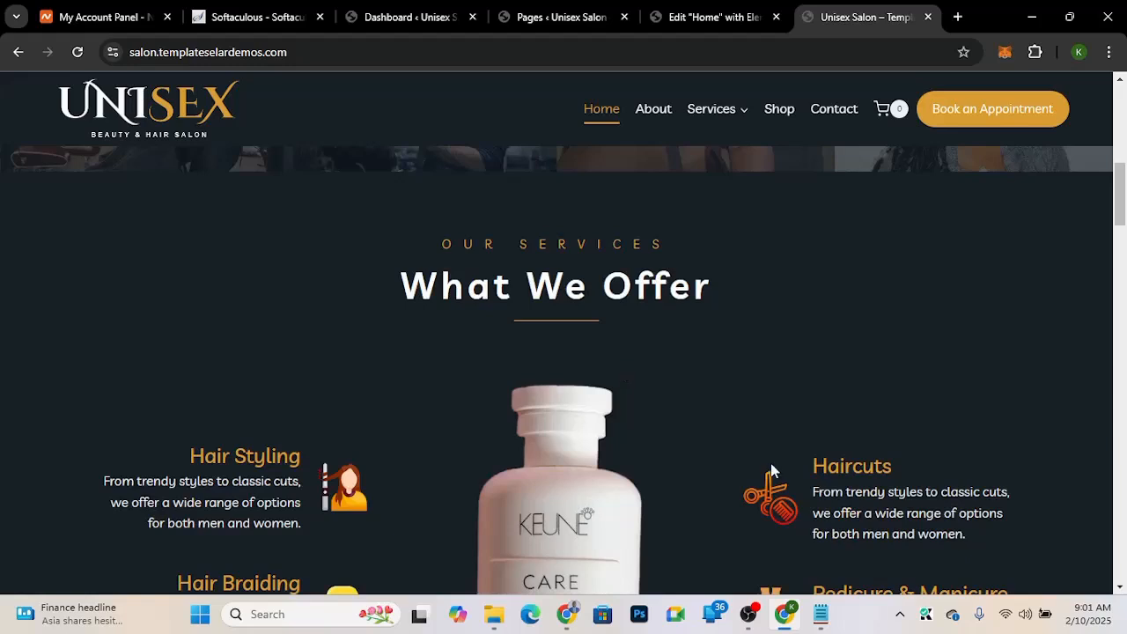
right_click(723, 412)
double_click(640, 176)
triple_click(638, 175)
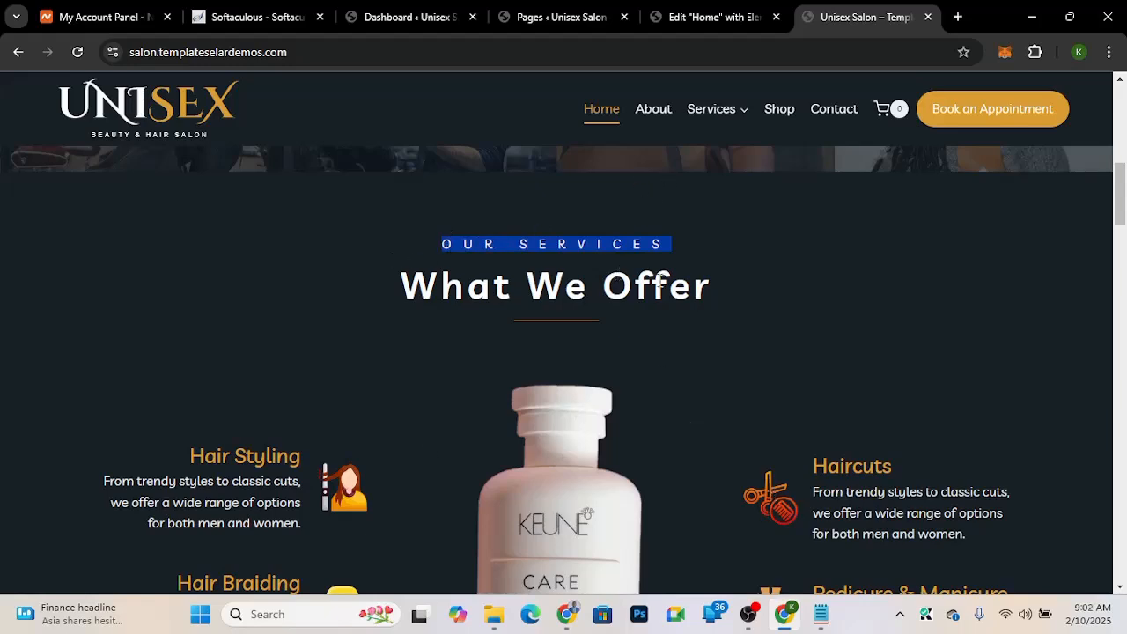
drag(690, 280, 343, 202)
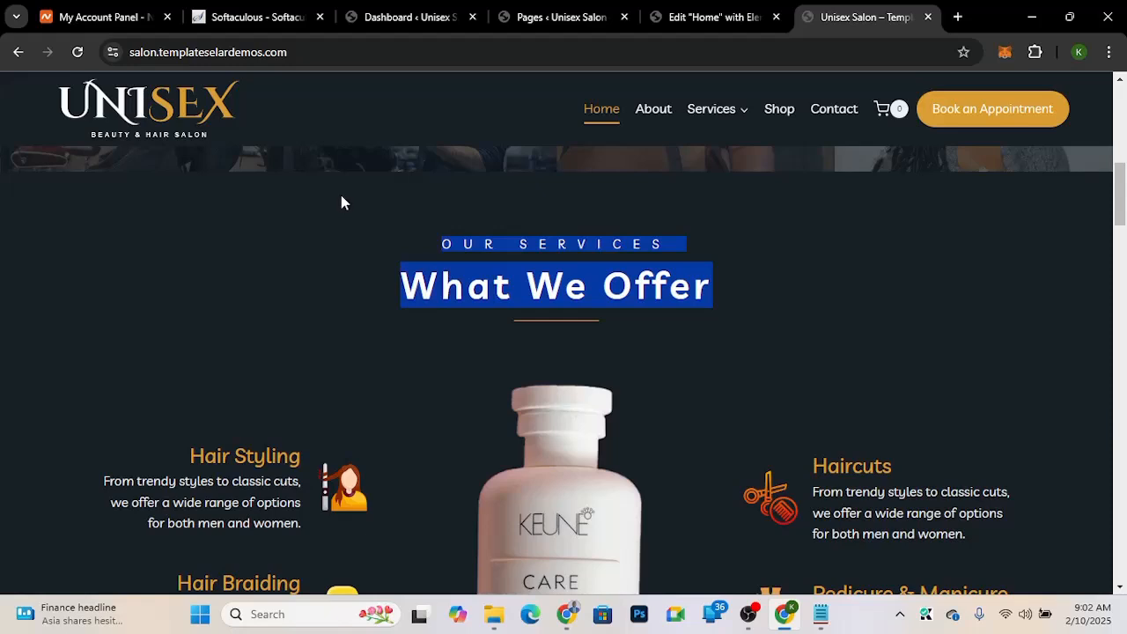
click(322, 262)
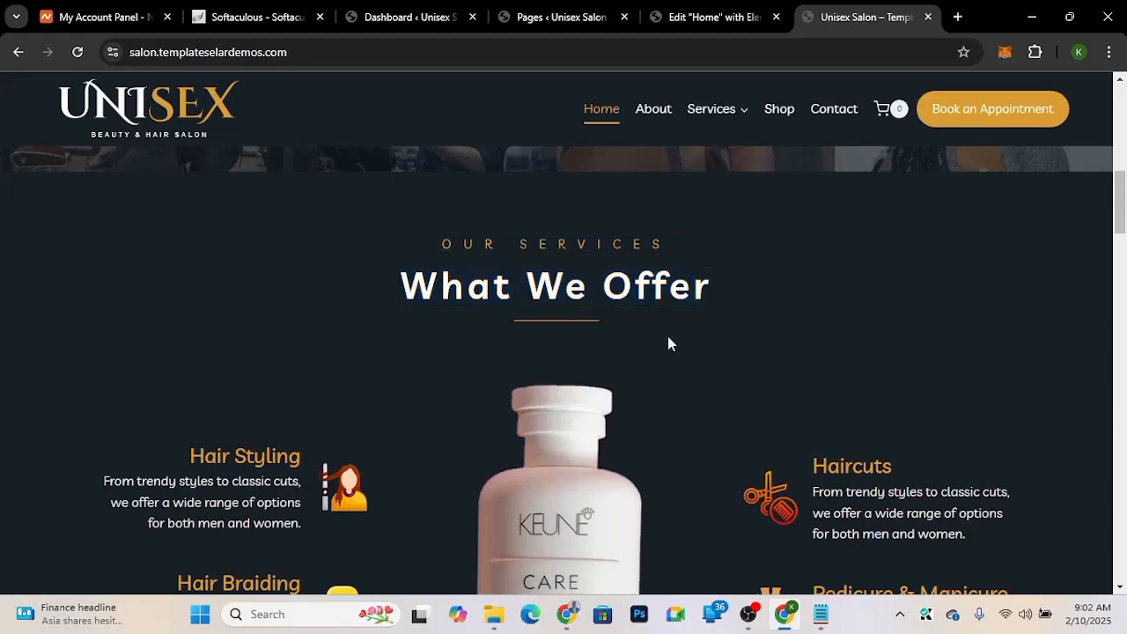
scroll(668, 343, down, 2)
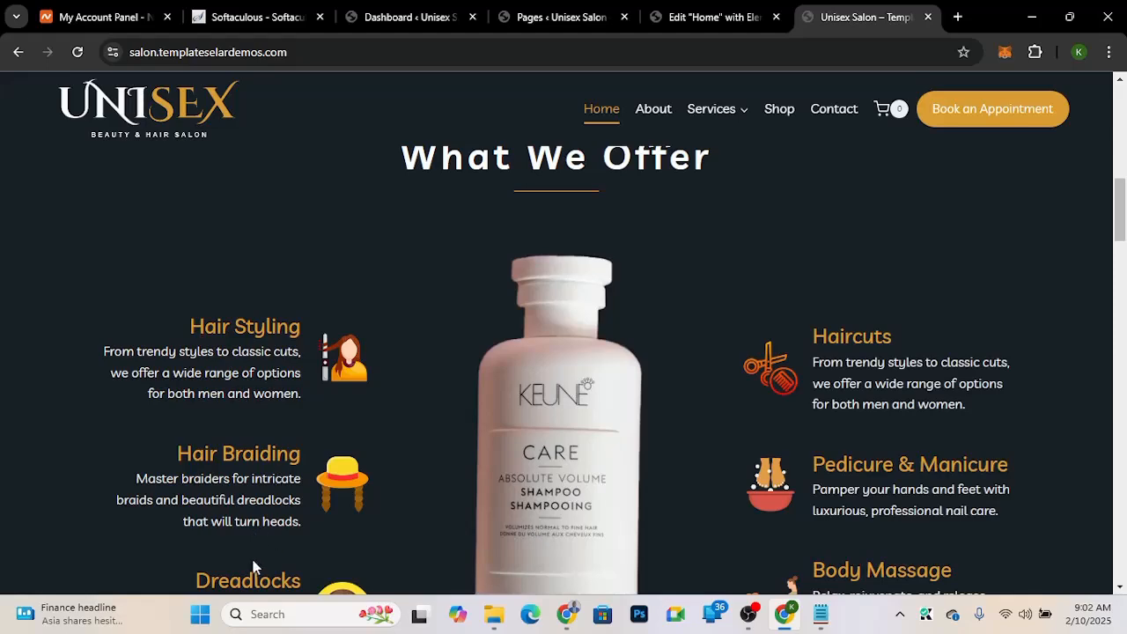
scroll(262, 511, down, 2)
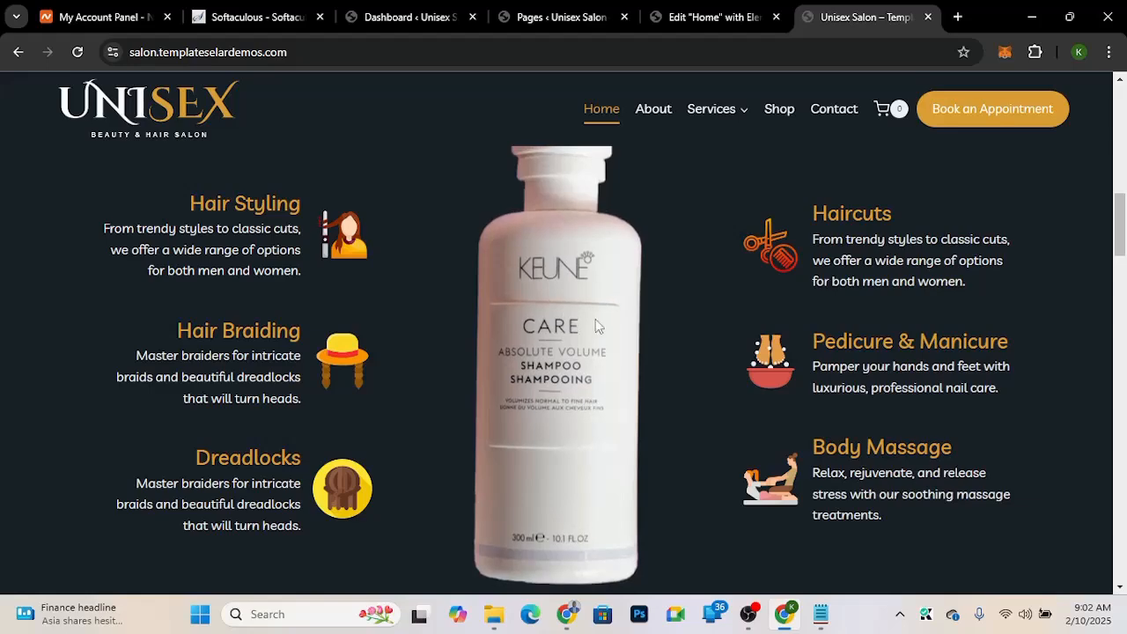
scroll(723, 269, down, 3)
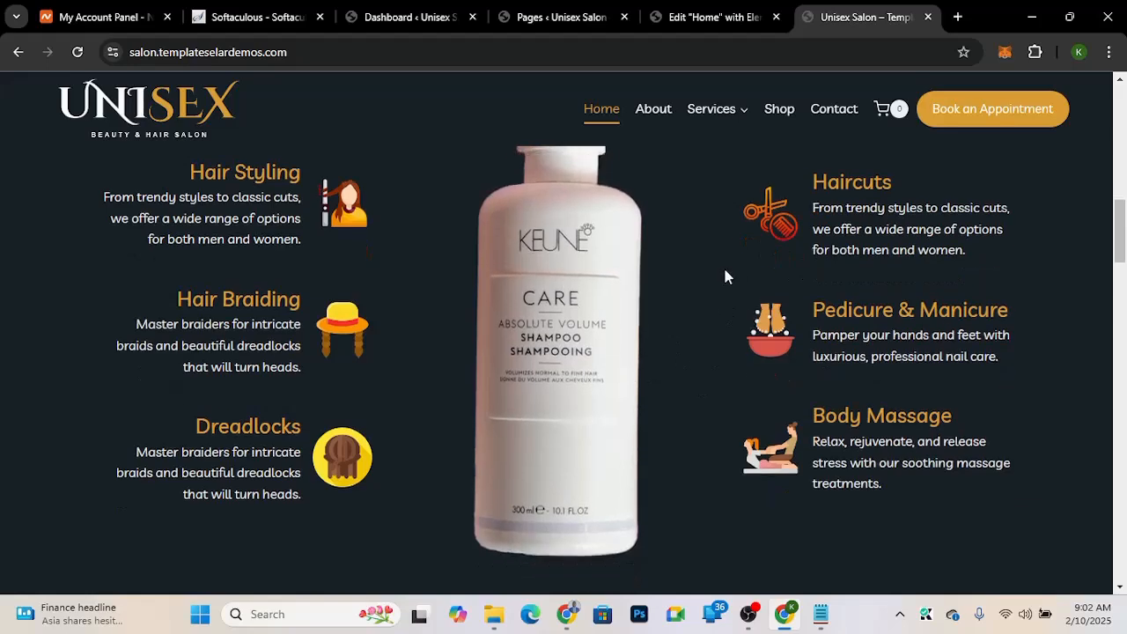
scroll(711, 179, up, 5)
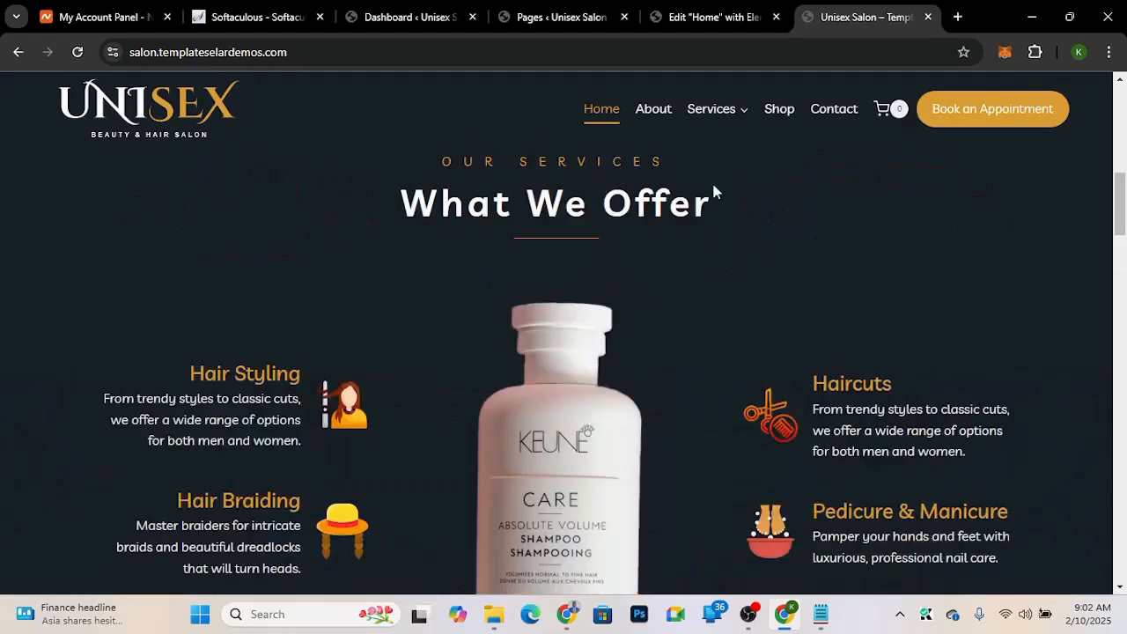
Step: Add a new single-column Flexbox container below the four-column section
click(681, 14)
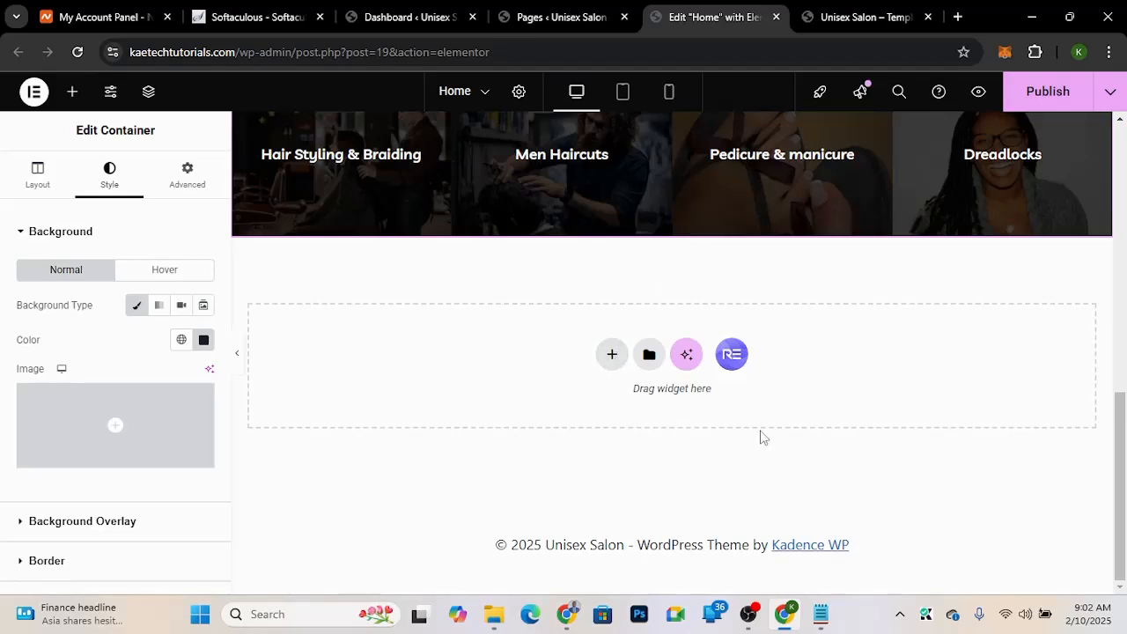
click(612, 356)
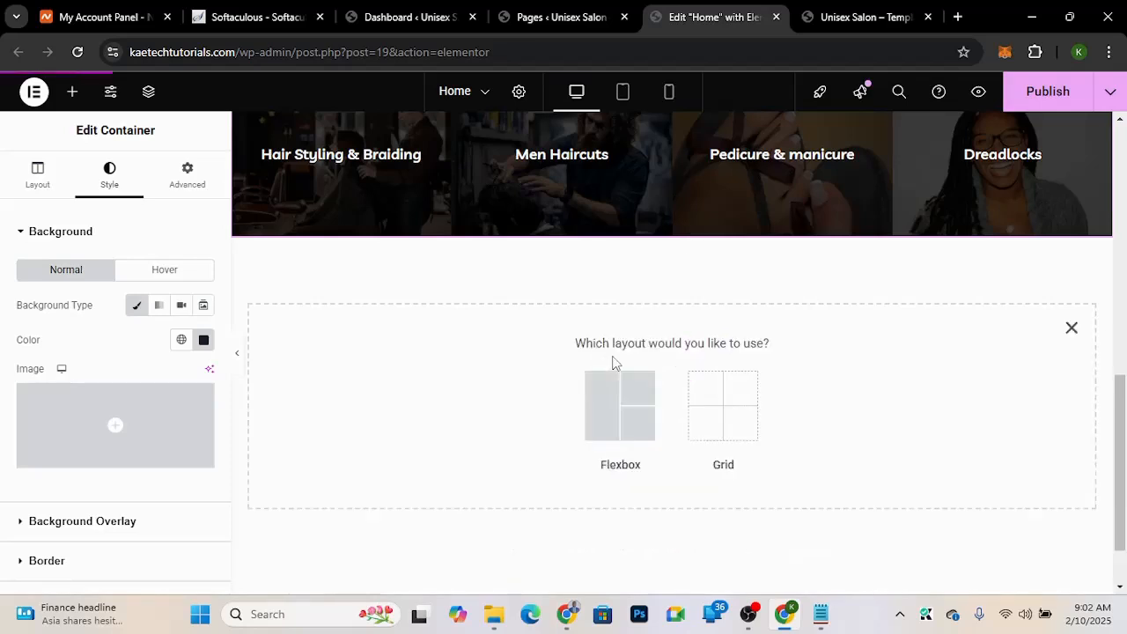
click(603, 418)
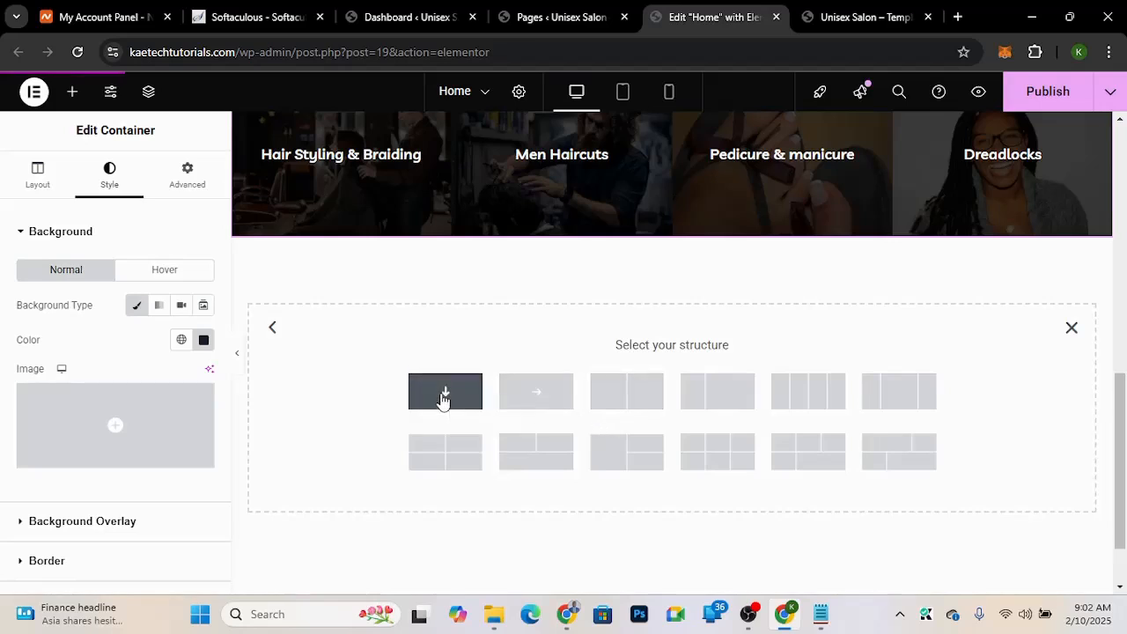
click(465, 380)
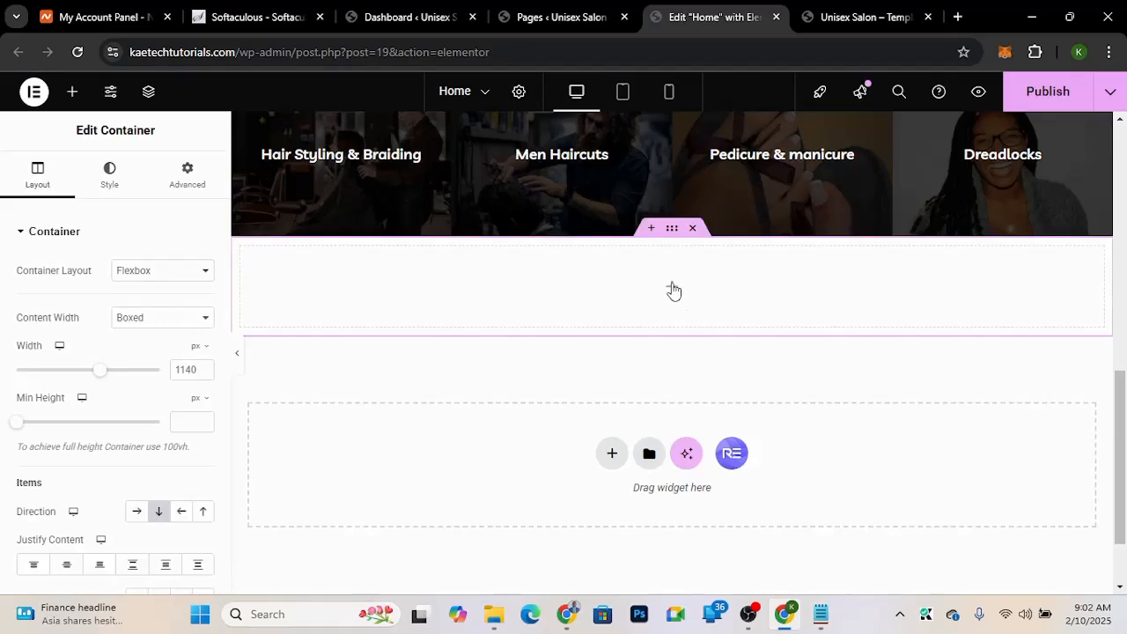
Step: Set the new container's classic background colour to #171e2d
click(110, 183)
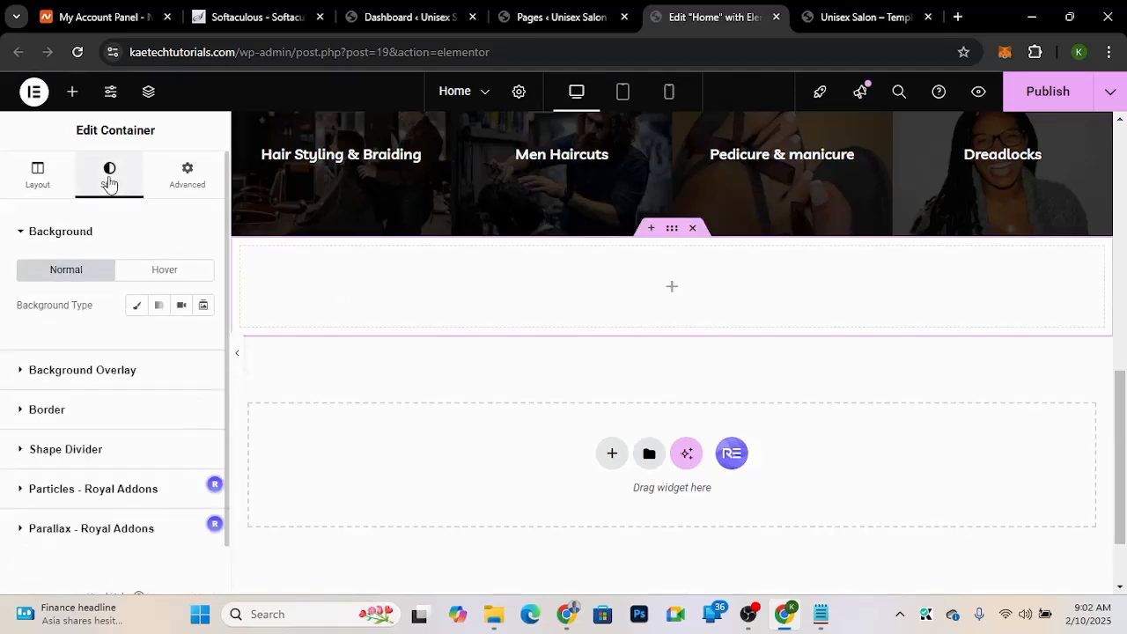
click(136, 306)
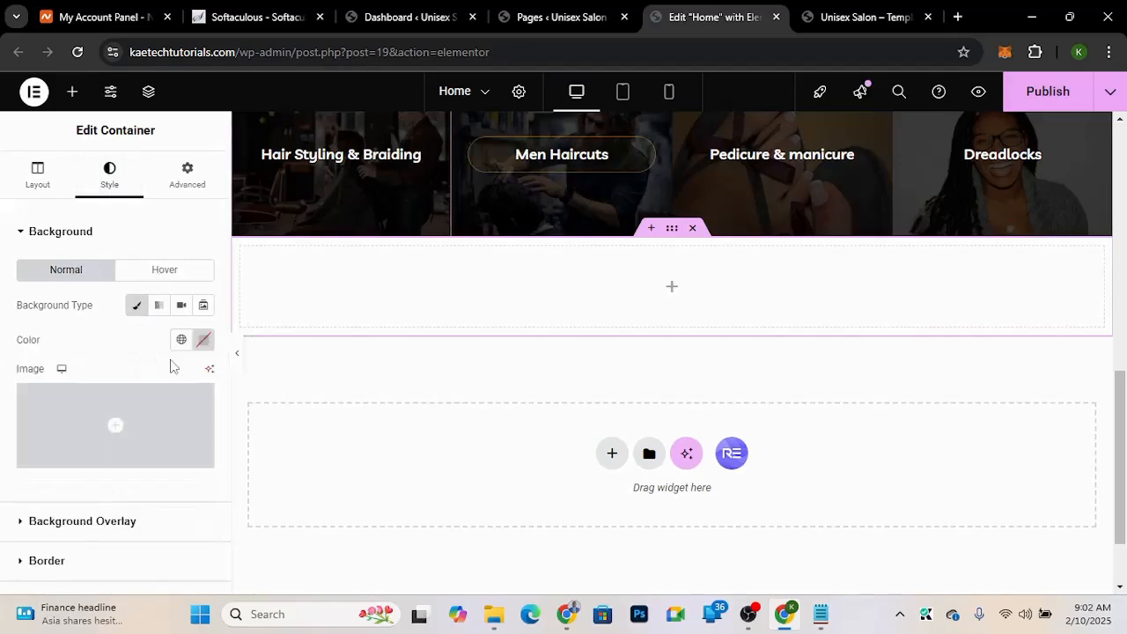
click(204, 340)
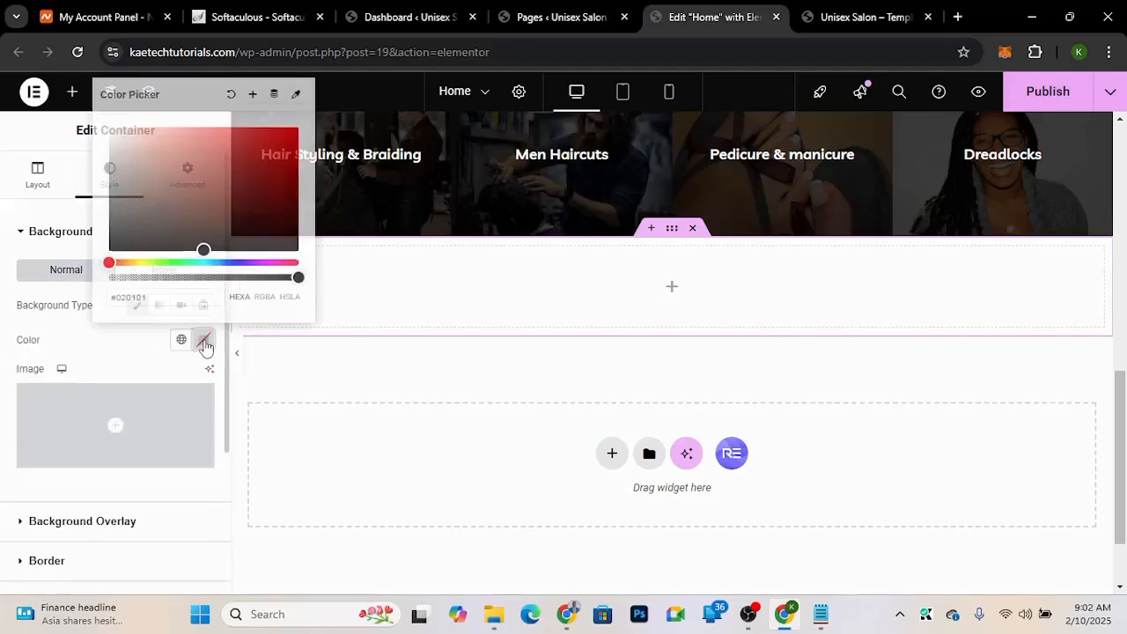
click(161, 299)
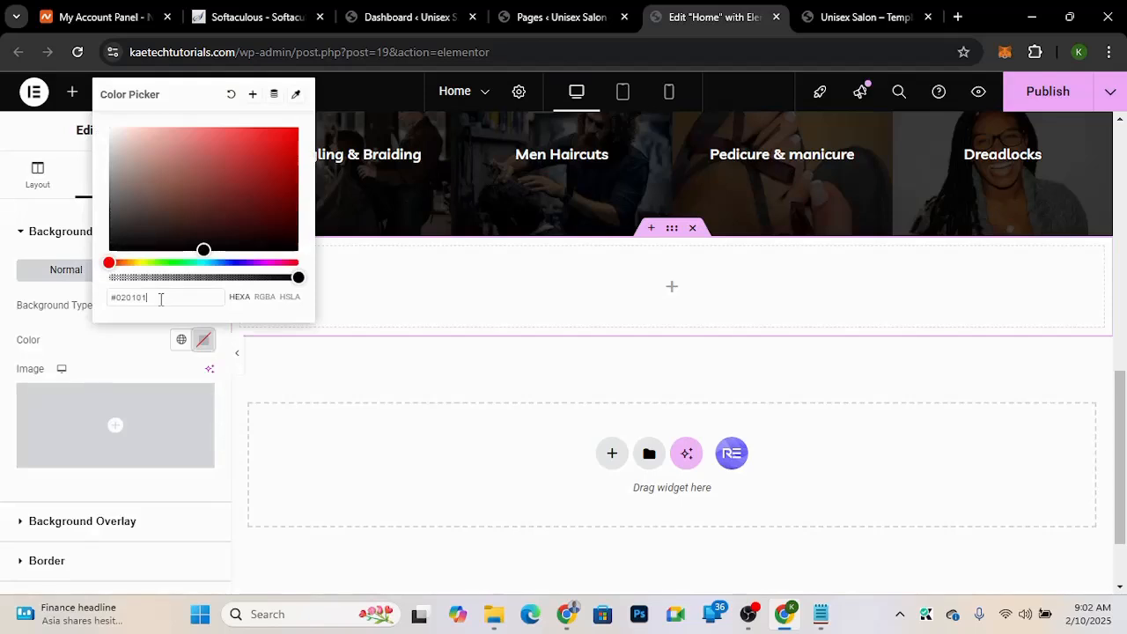
key(ctrl+a)
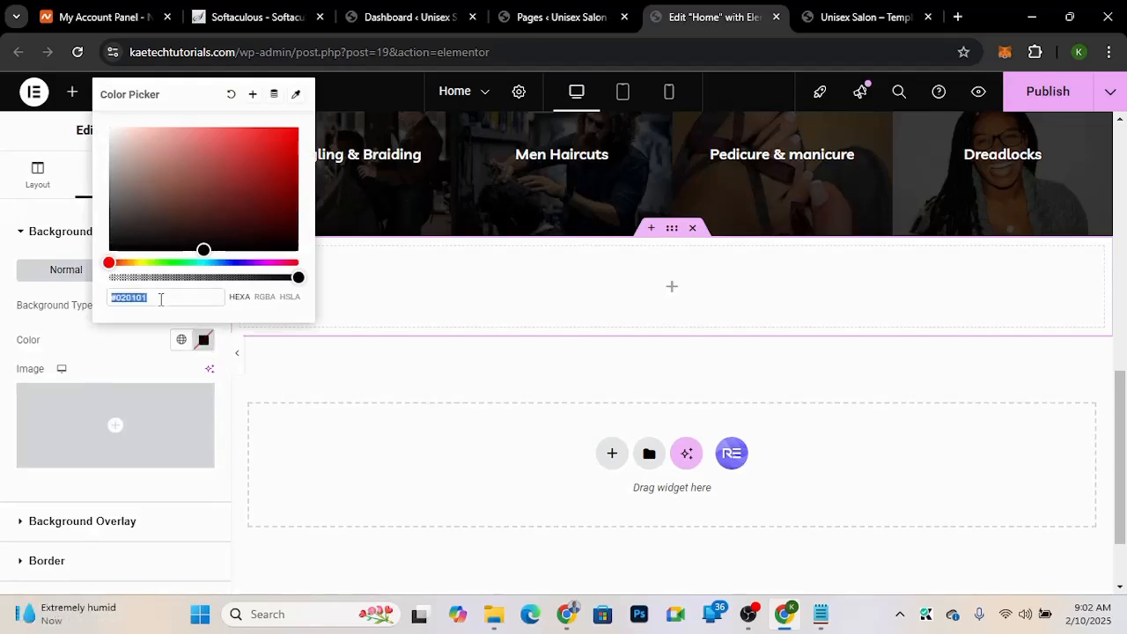
text(#171e2d)
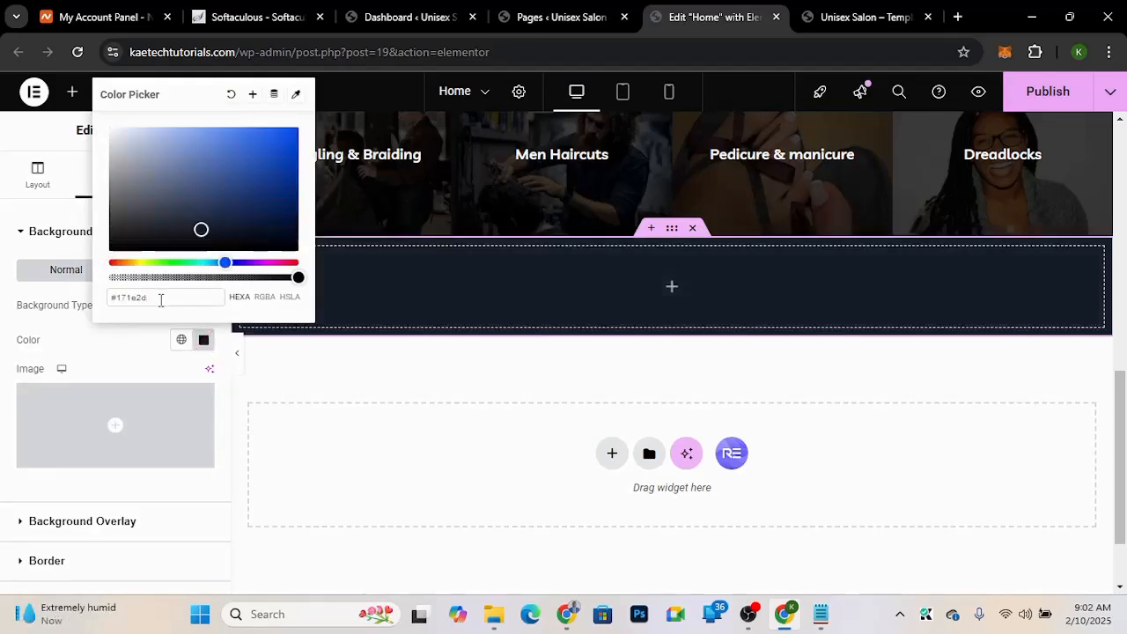
click(137, 351)
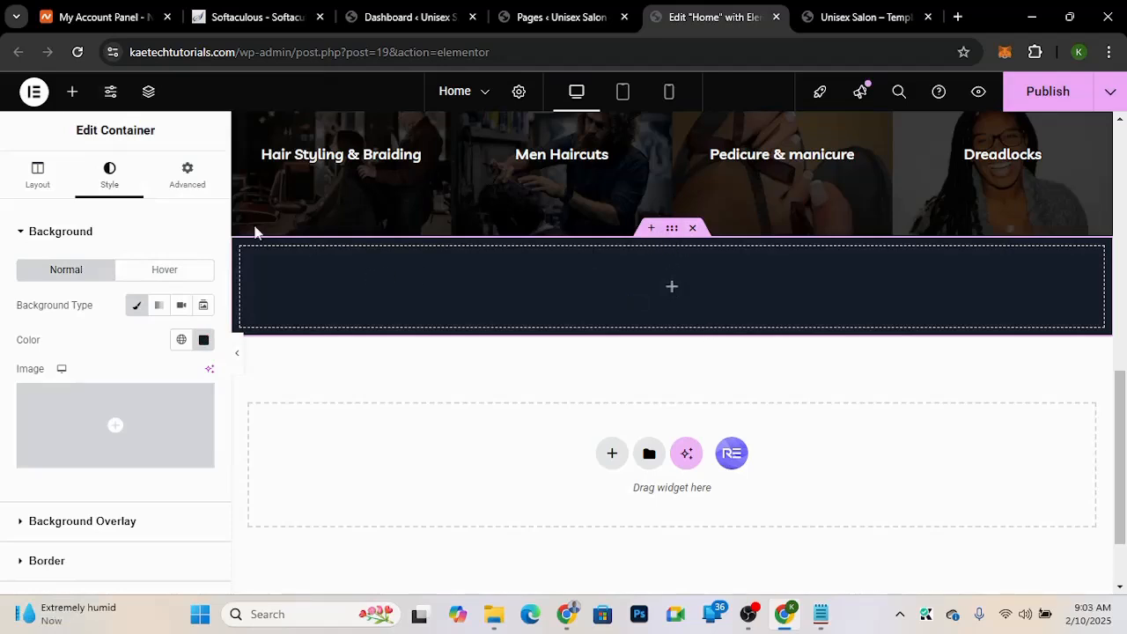
Step: Unlink the new container's padding values and set its top padding to 90 px
click(179, 180)
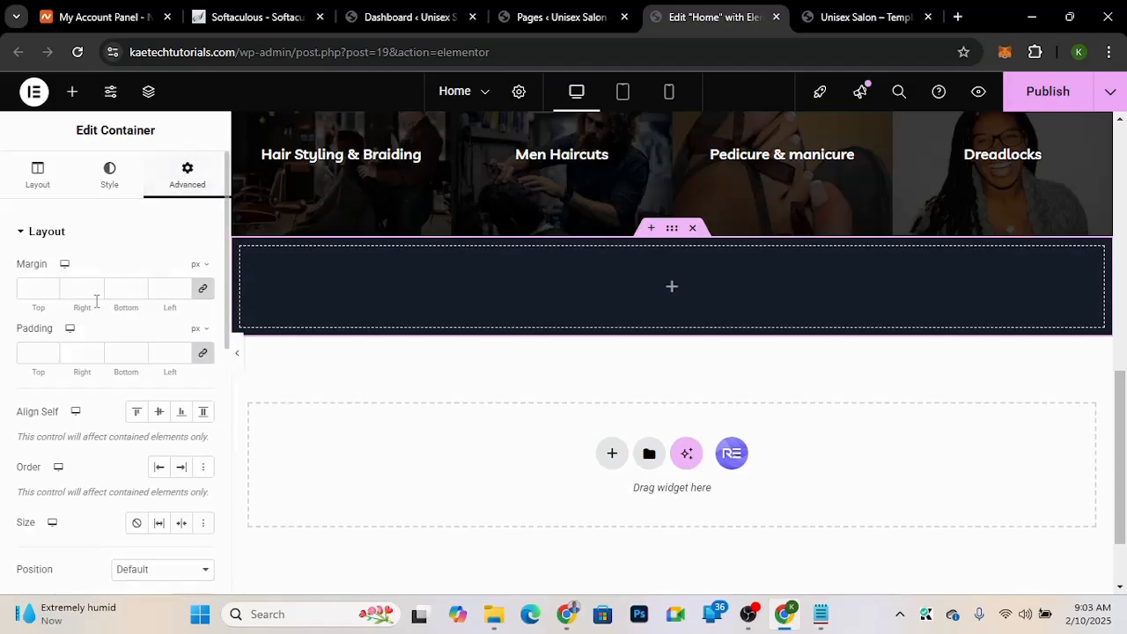
click(203, 353)
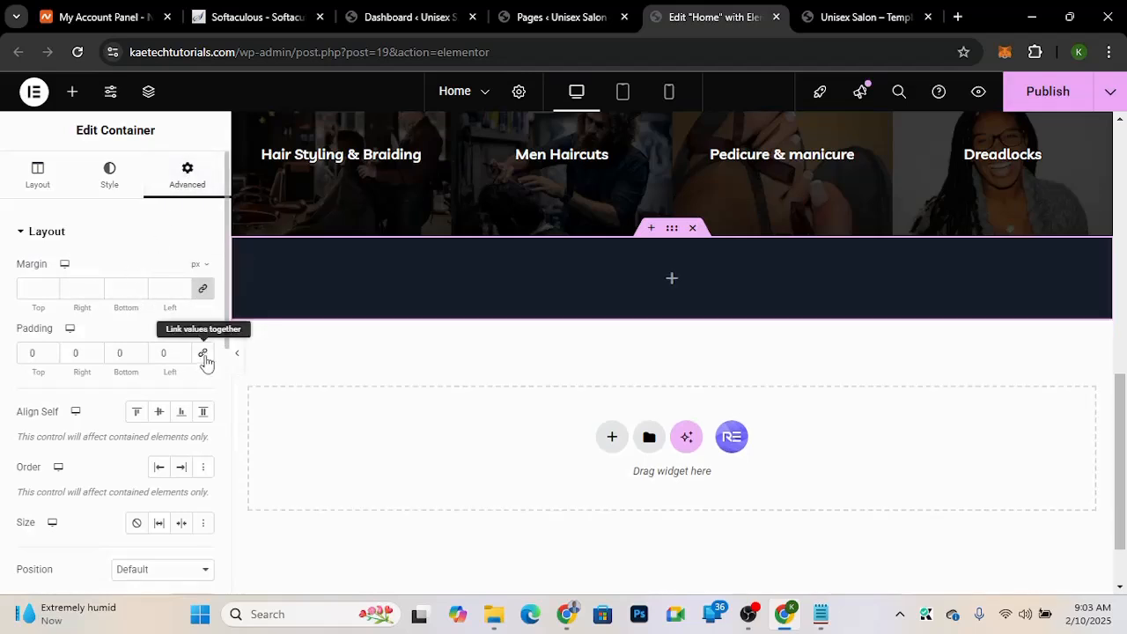
click(27, 355)
text(90)
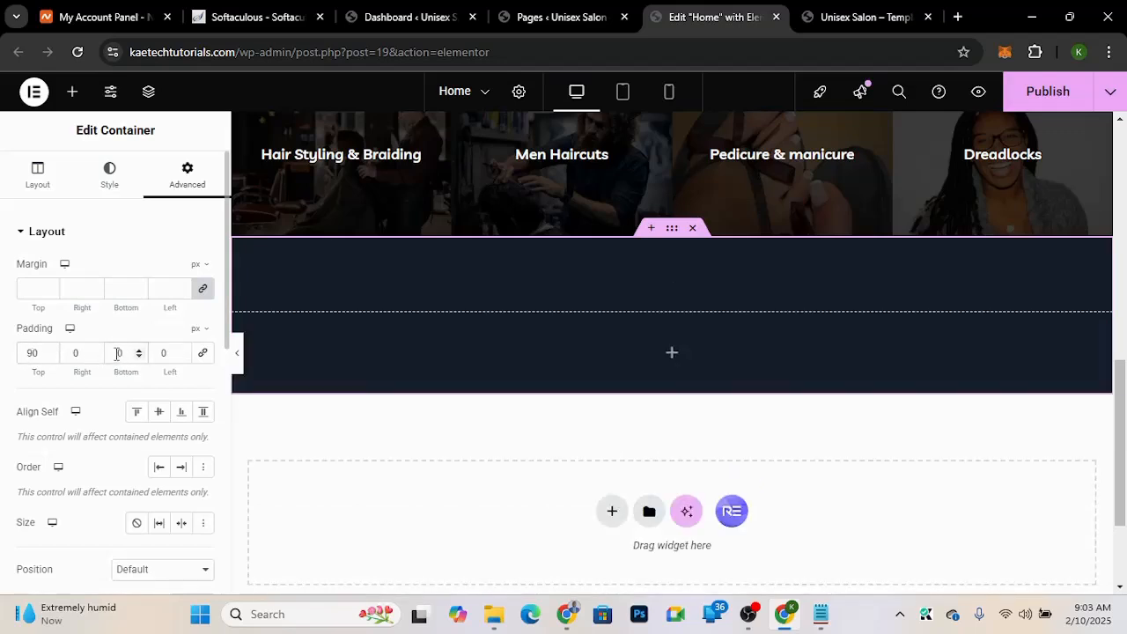
text(9)
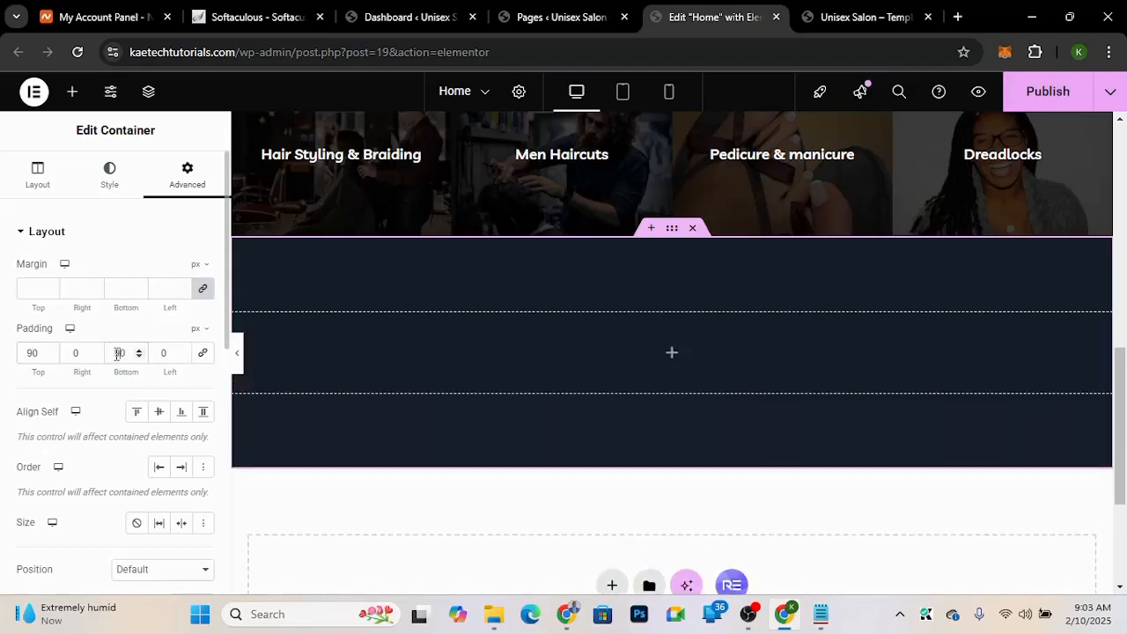
Step: Add a nested container inside the dark section and duplicate it to create two inner rows
click(672, 357)
click(672, 358)
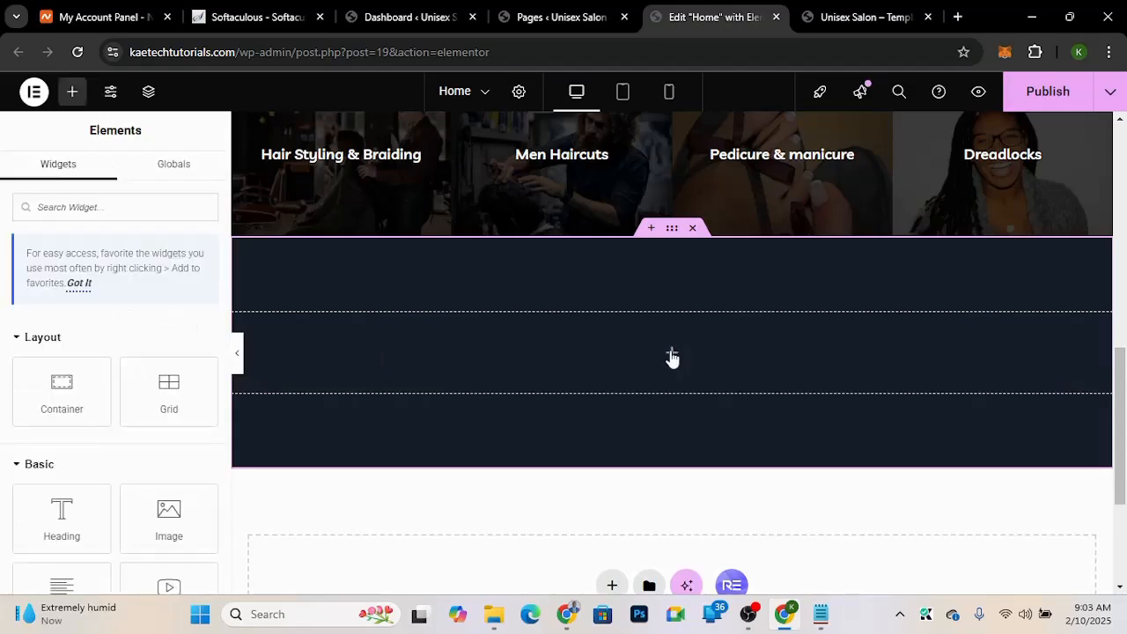
drag(60, 382, 583, 361)
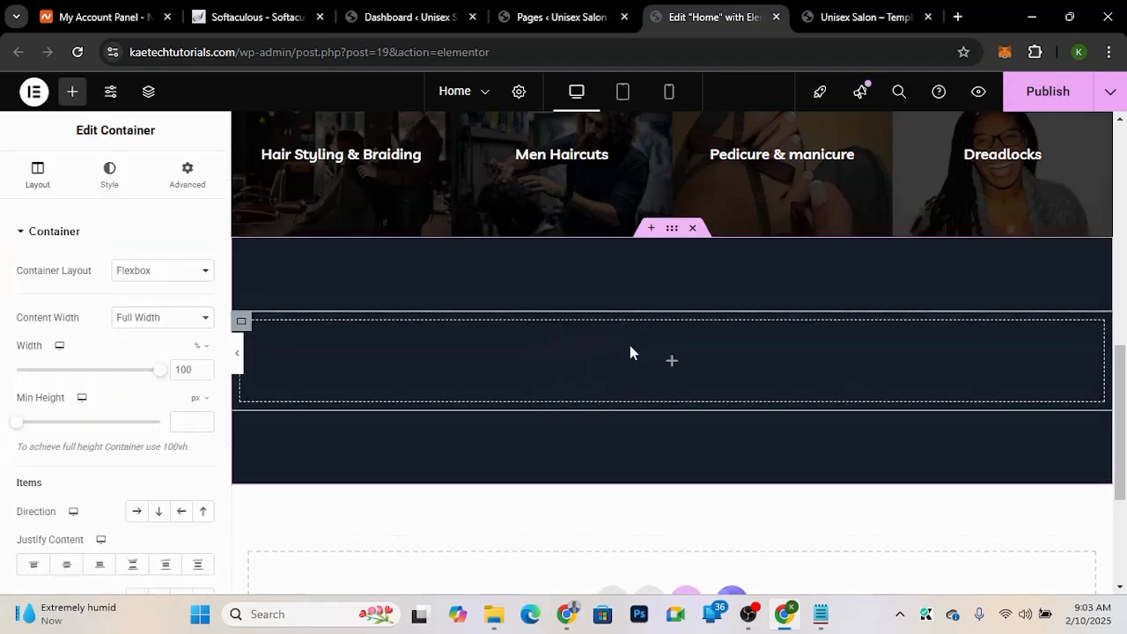
right_click(244, 323)
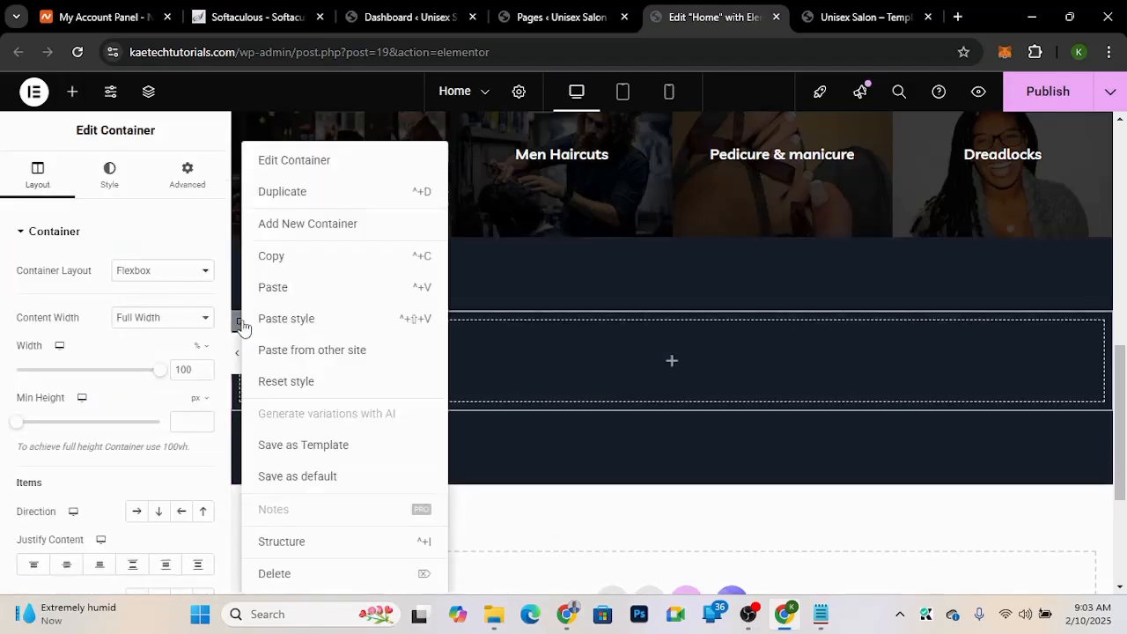
click(321, 190)
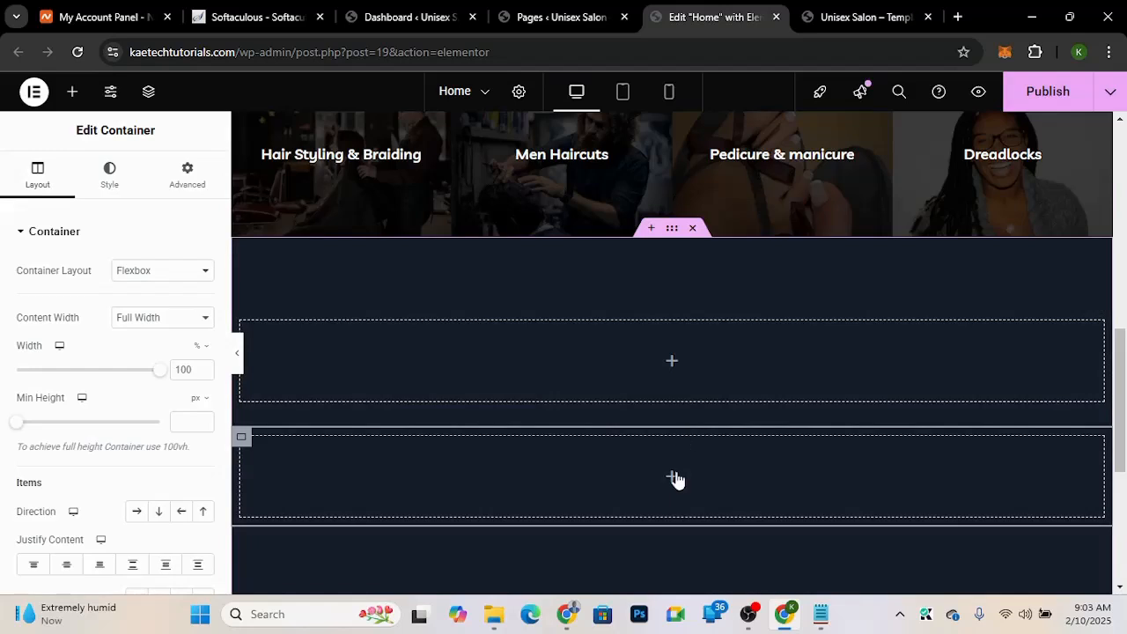
Step: Add three nested containers inside the second inner row and set that row's direction to horizontal
click(517, 497)
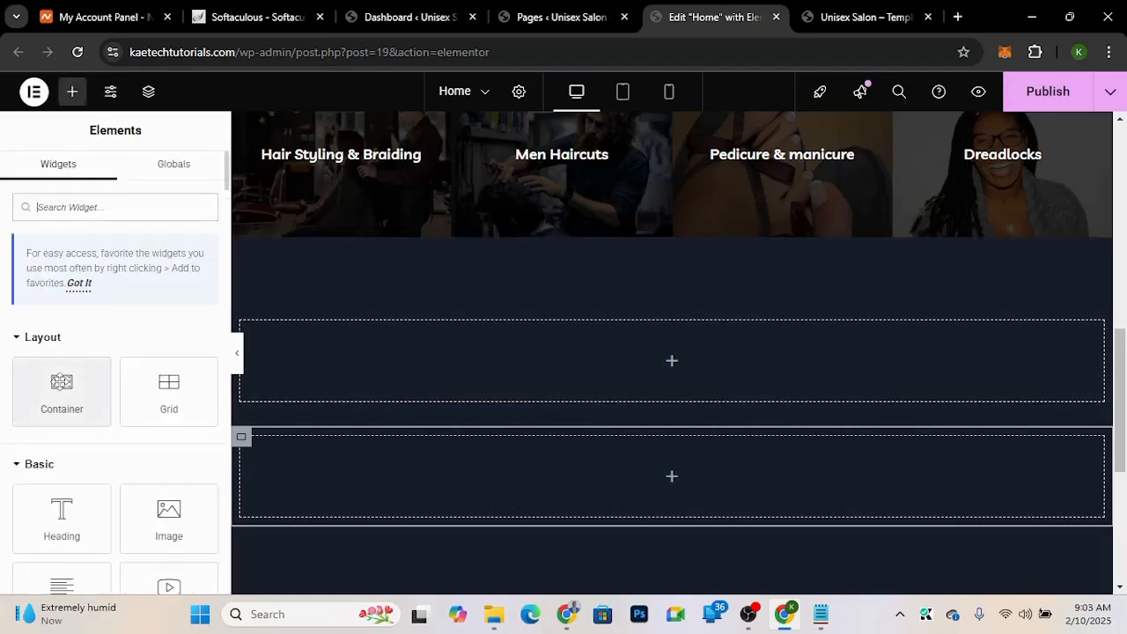
drag(61, 384, 367, 461)
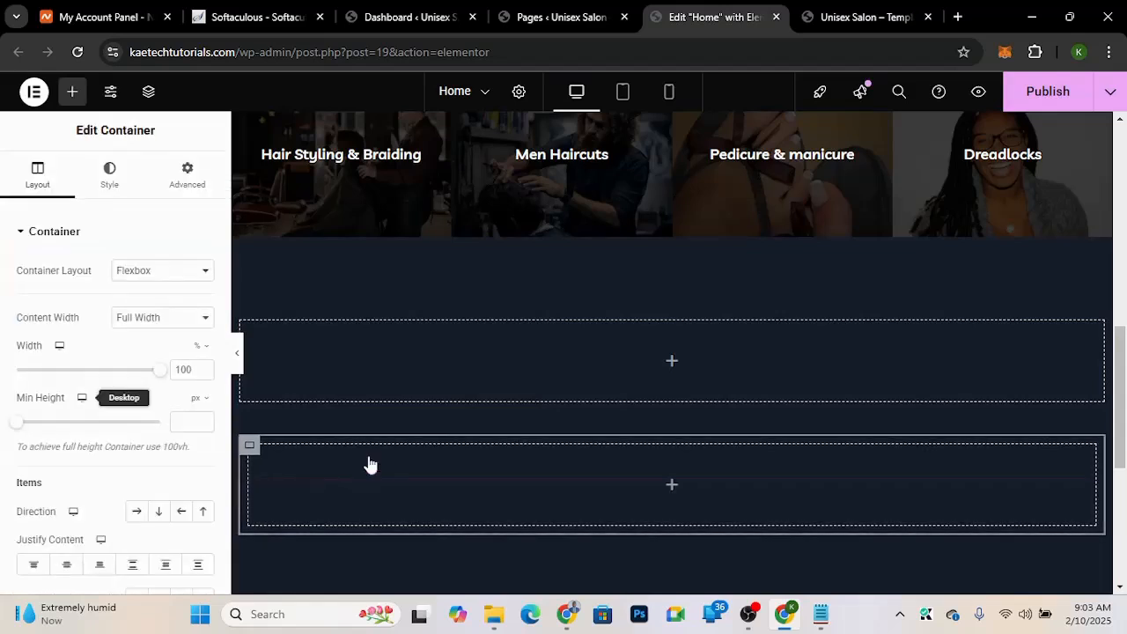
right_click(249, 451)
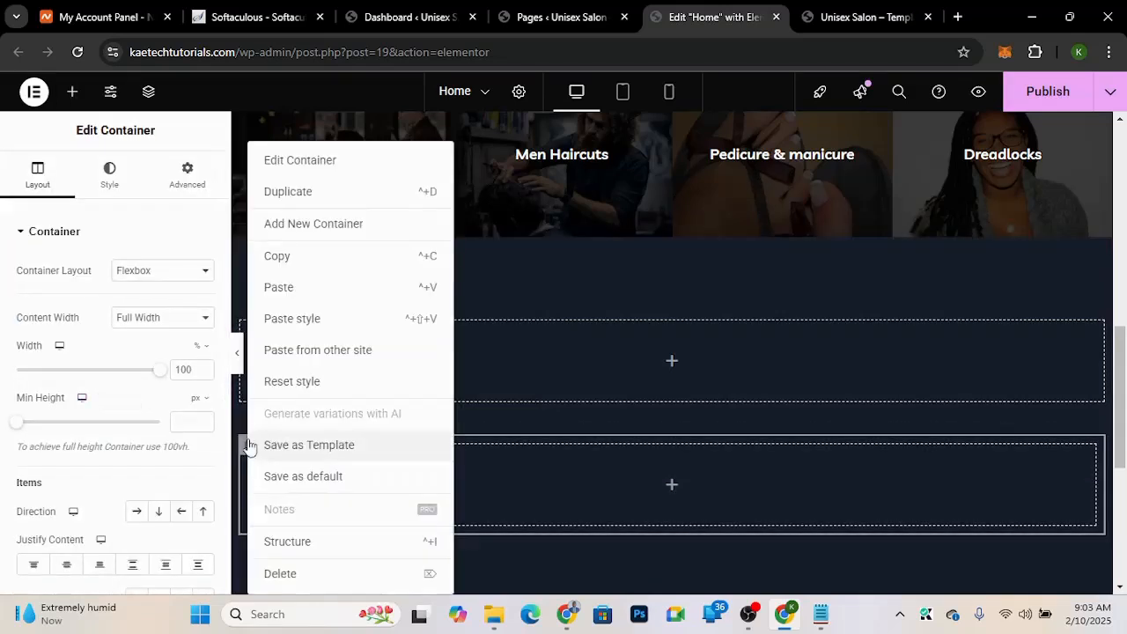
click(303, 196)
scroll(280, 454, down, 2)
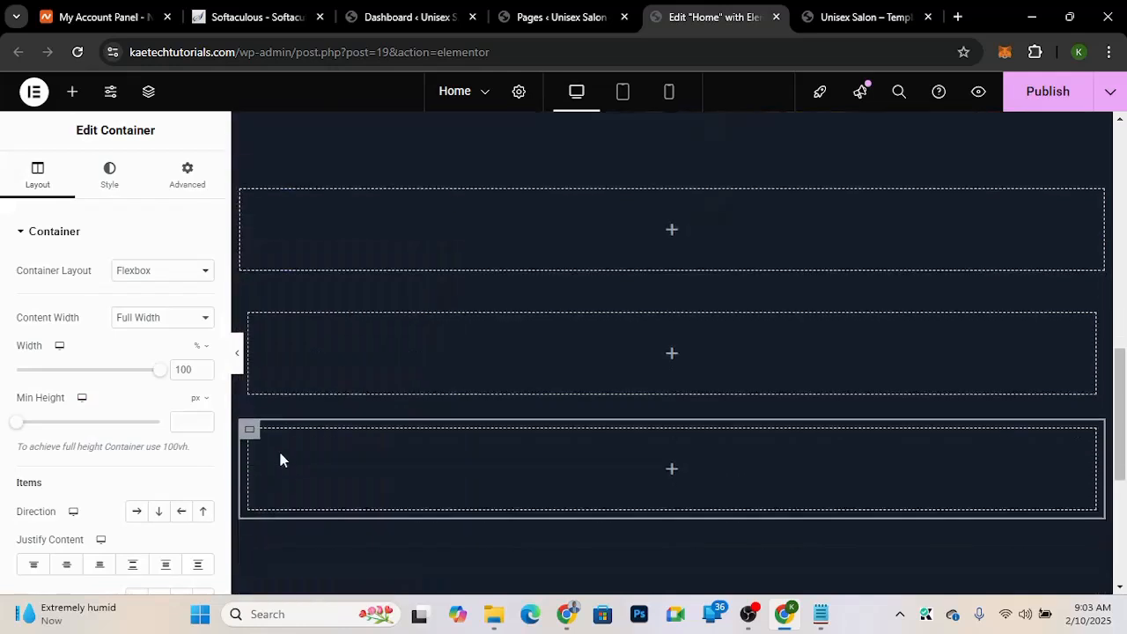
scroll(280, 453, down, 2)
right_click(249, 302)
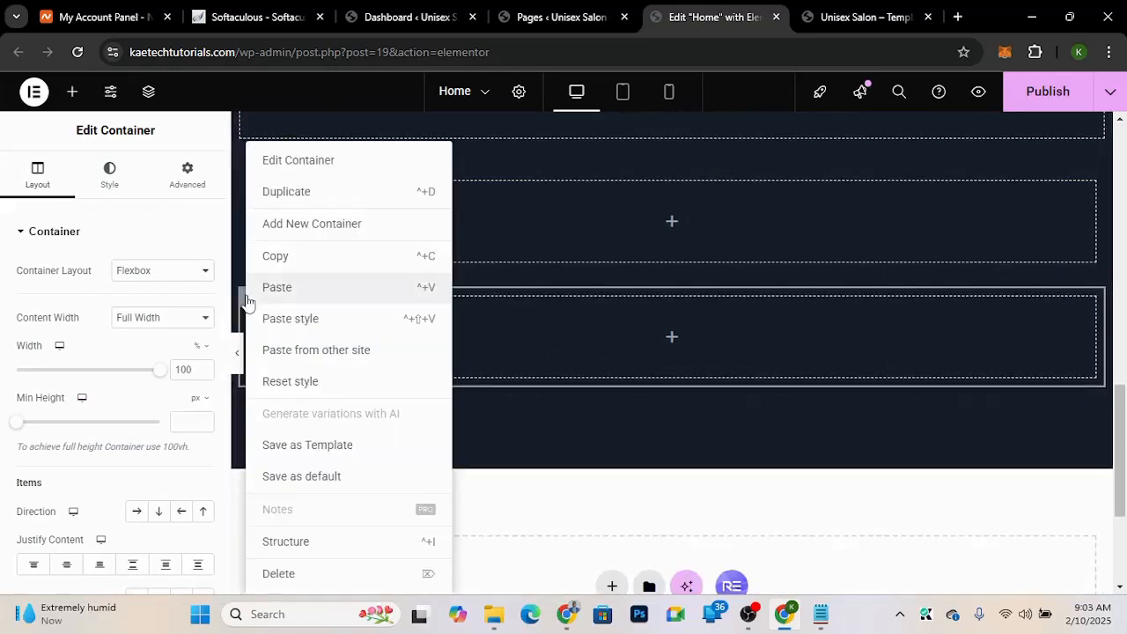
click(286, 193)
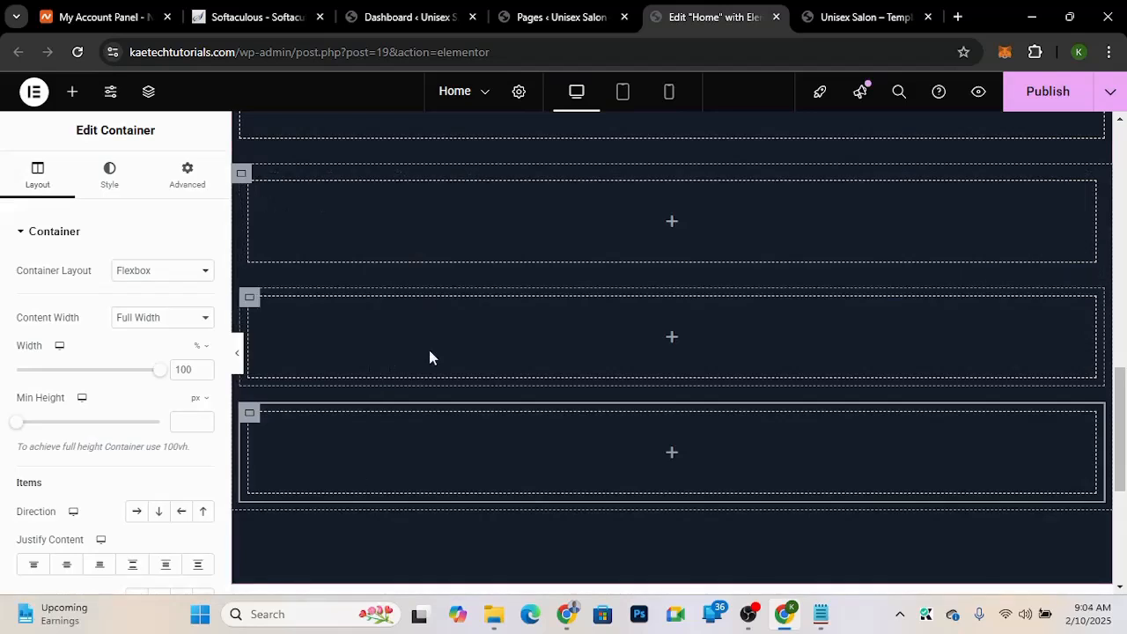
click(239, 176)
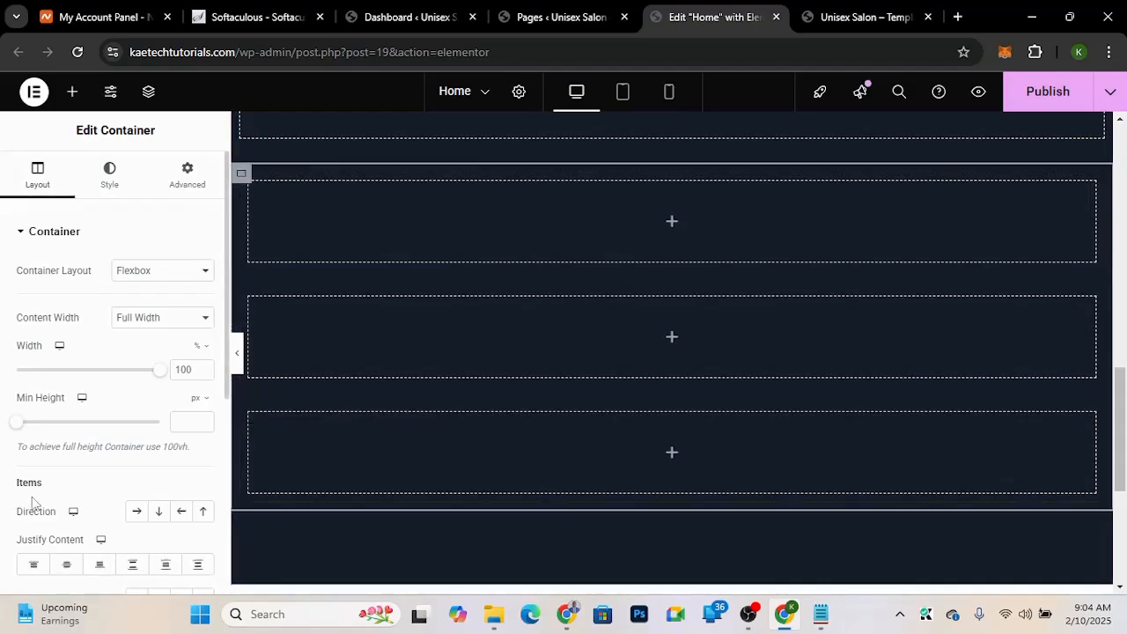
click(136, 512)
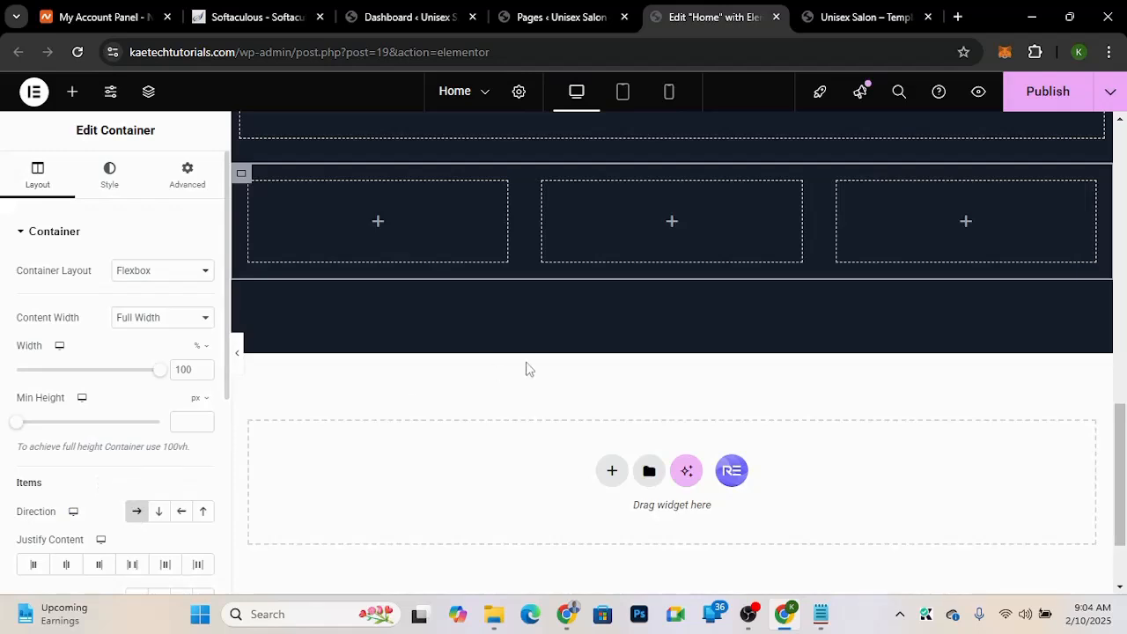
Step: Fill the left column of the second row with three stacked nested containers
scroll(536, 366, up, 2)
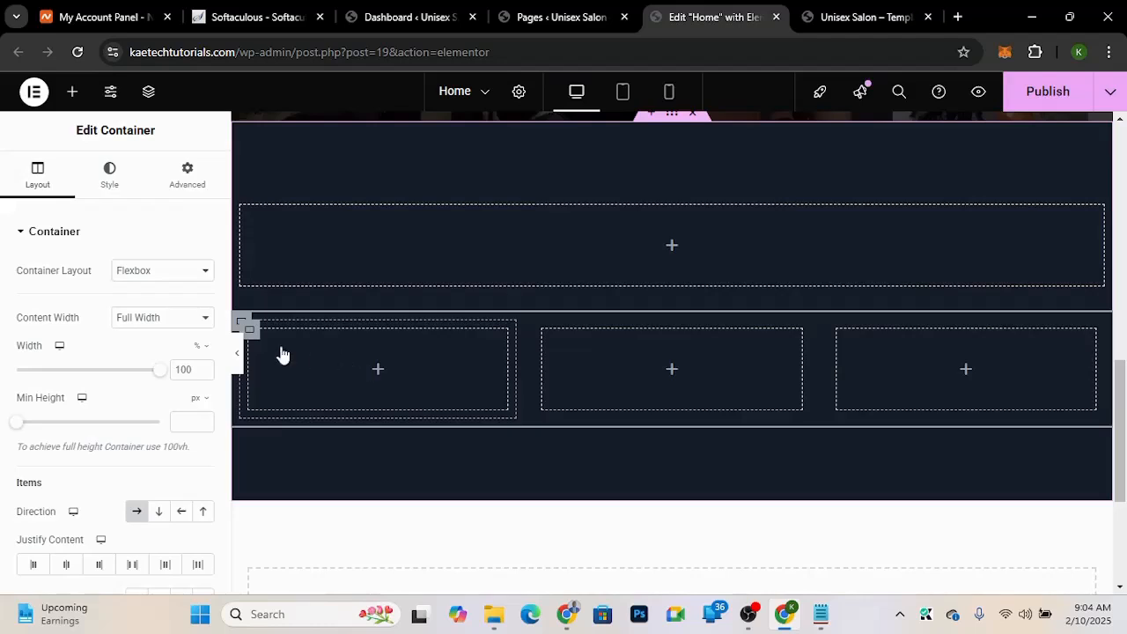
click(394, 390)
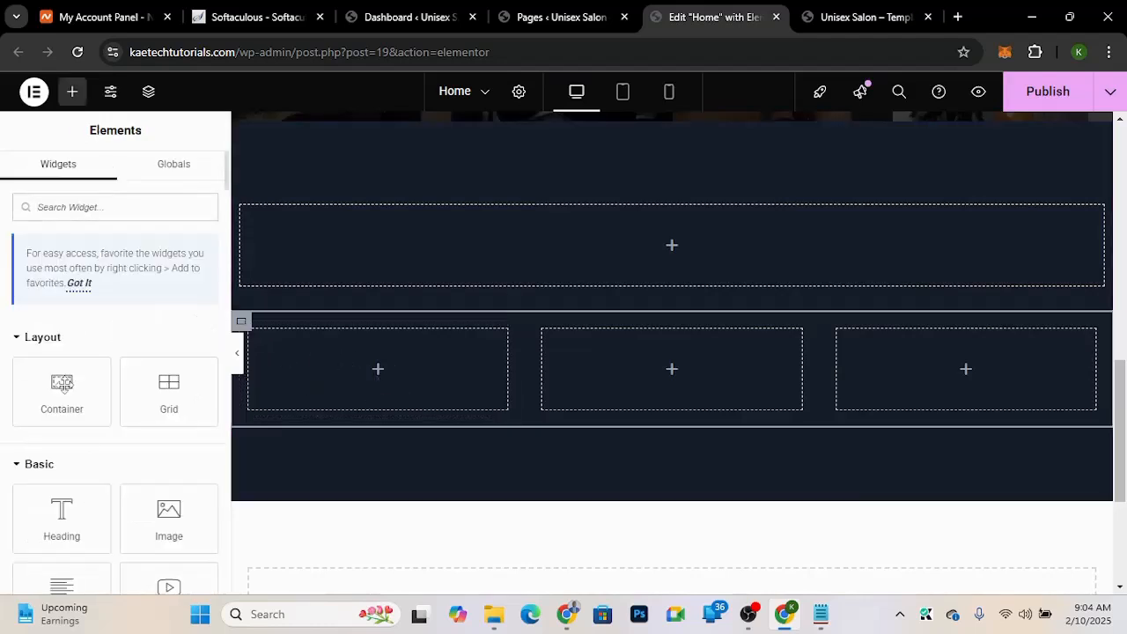
drag(62, 387, 382, 382)
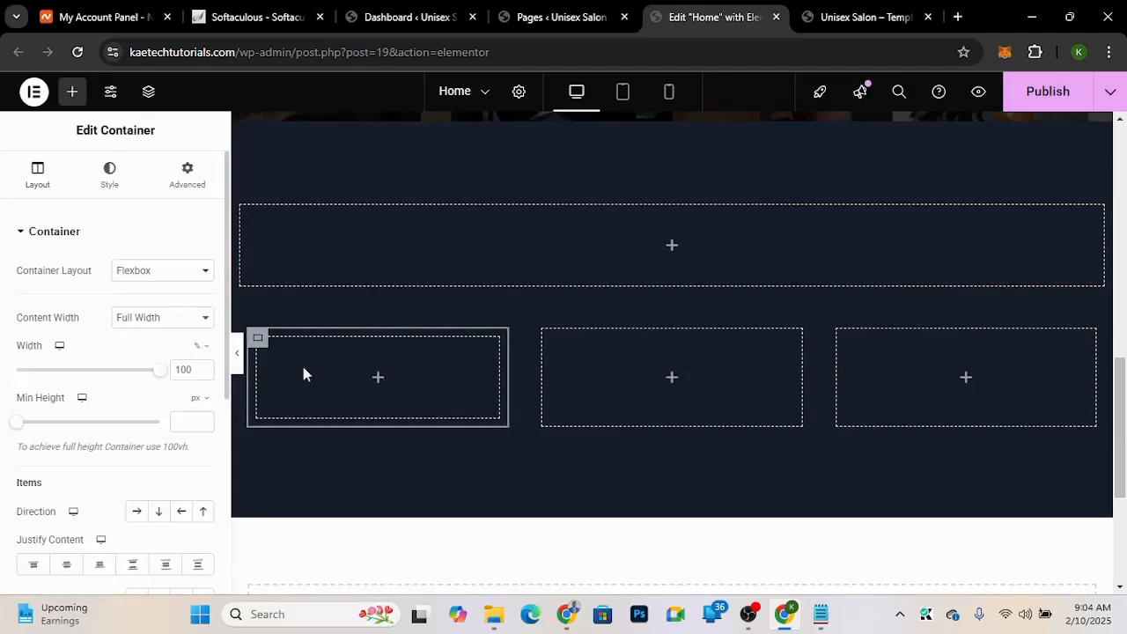
right_click(258, 344)
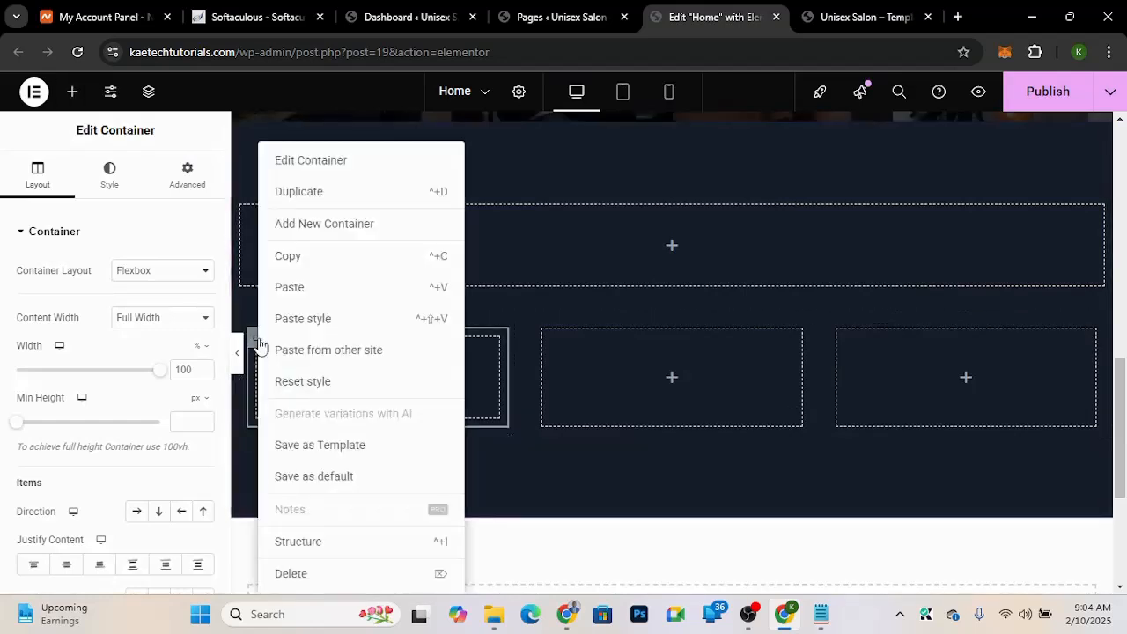
click(308, 205)
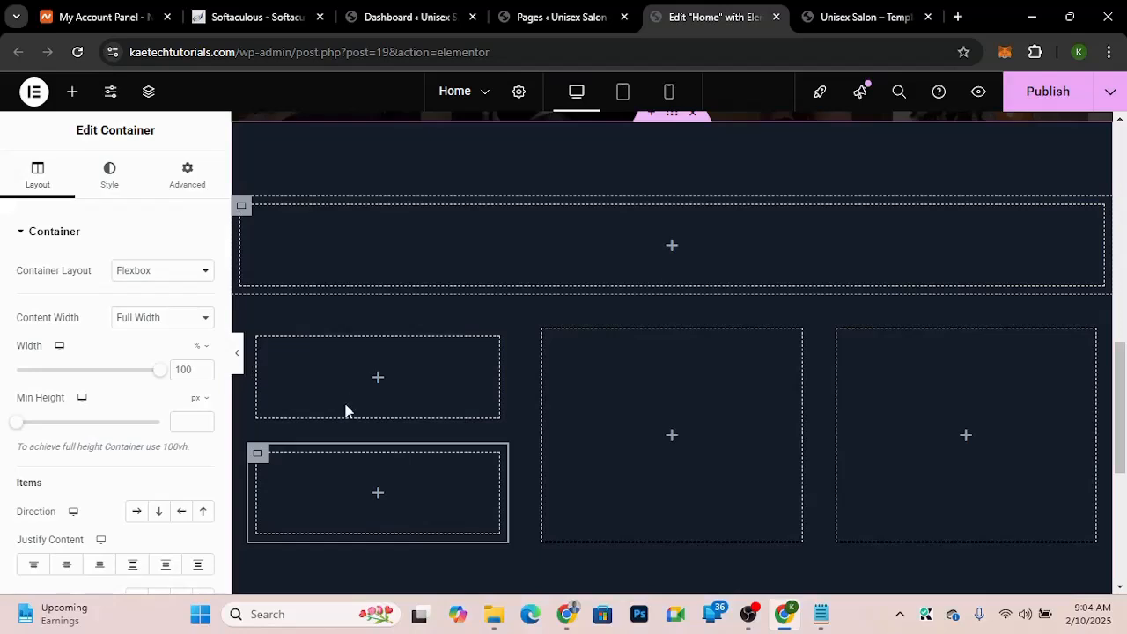
right_click(259, 455)
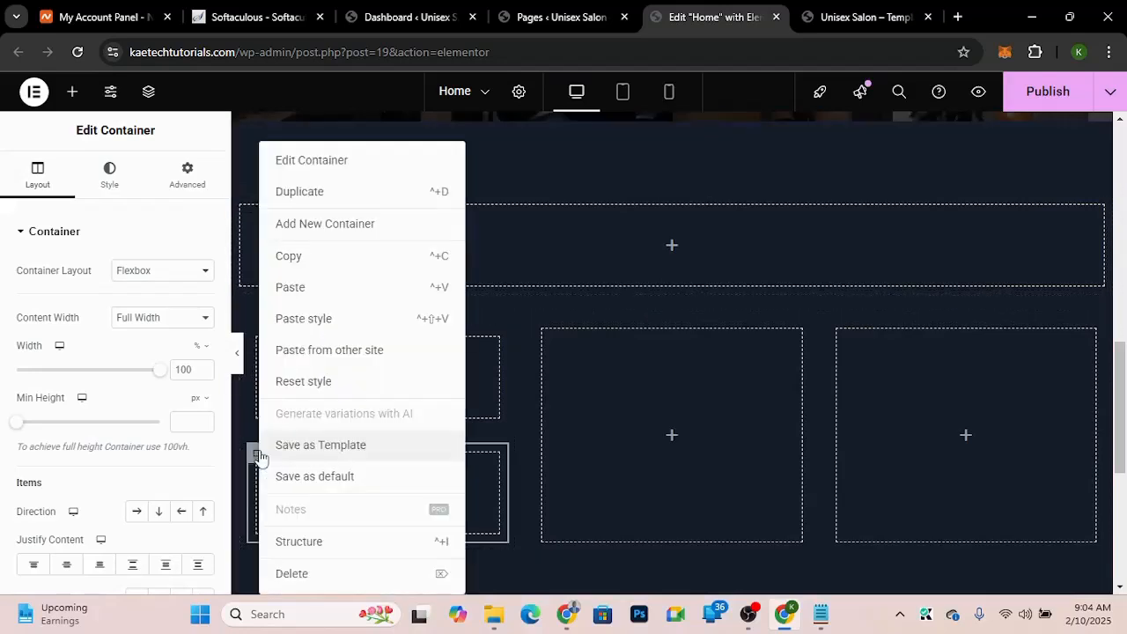
click(320, 193)
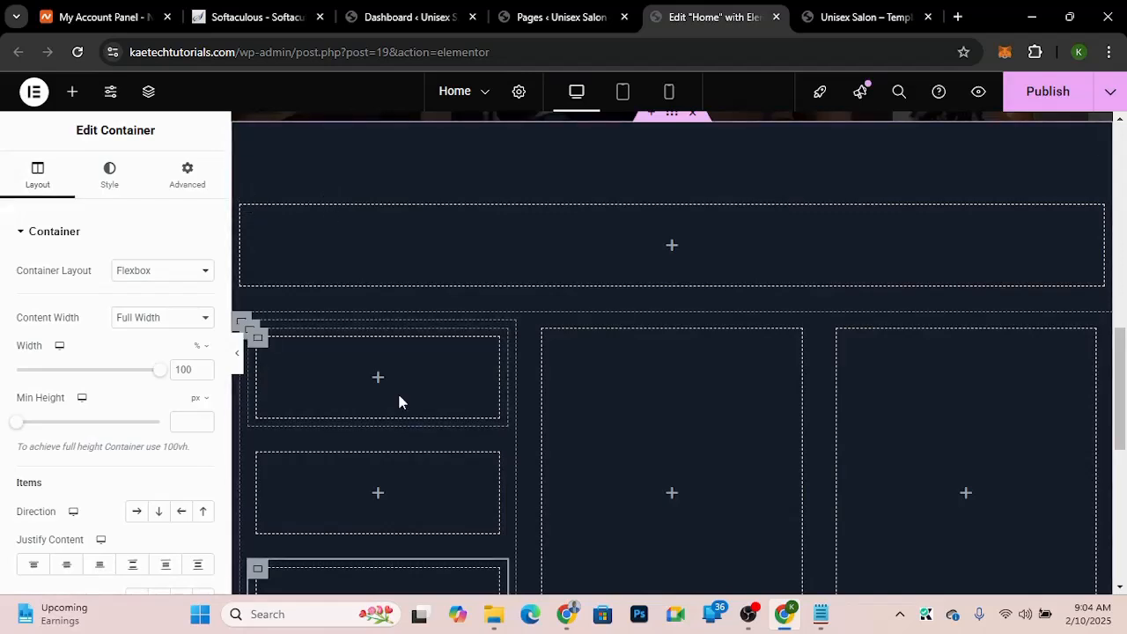
Step: Fill the right column of the second row with three stacked nested containers
scroll(398, 402, down, 2)
scroll(398, 401, up, 1)
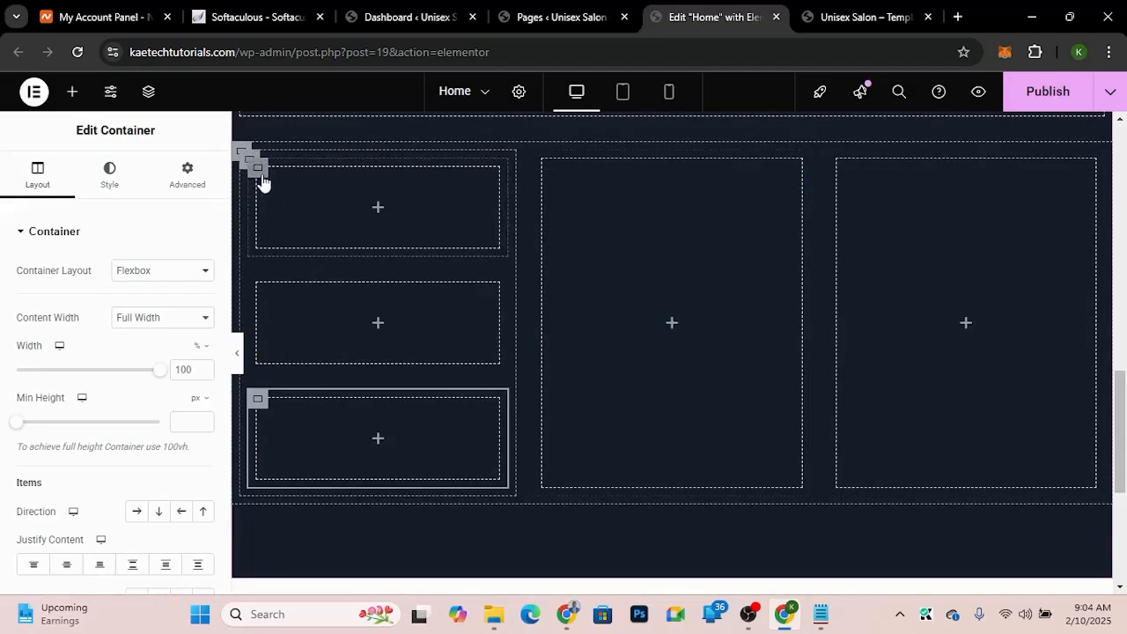
click(967, 325)
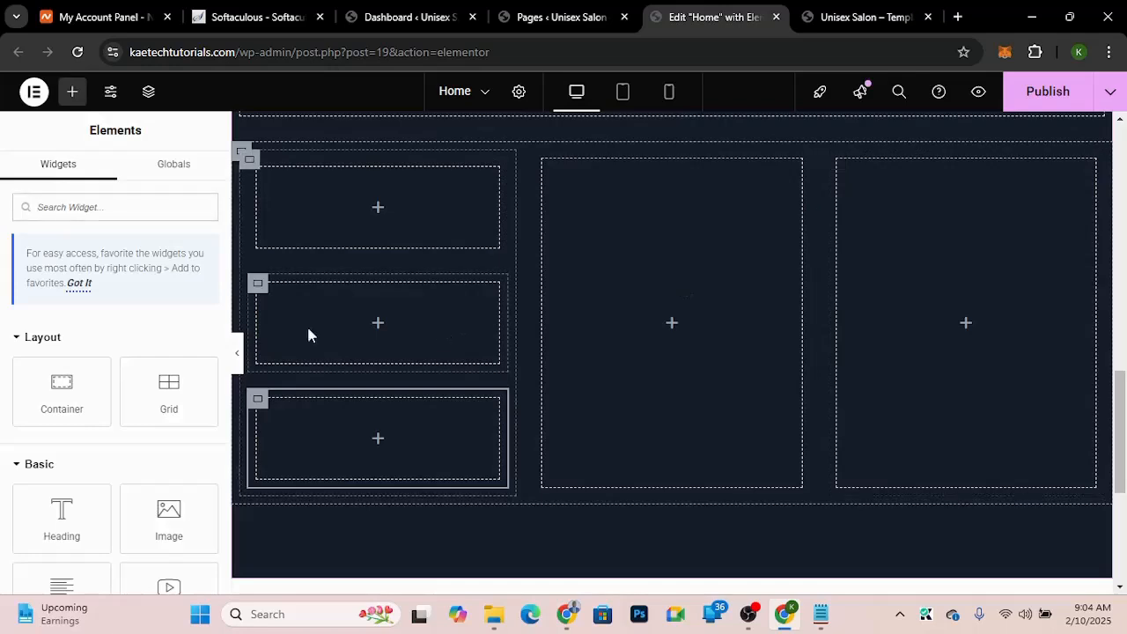
drag(59, 392, 953, 315)
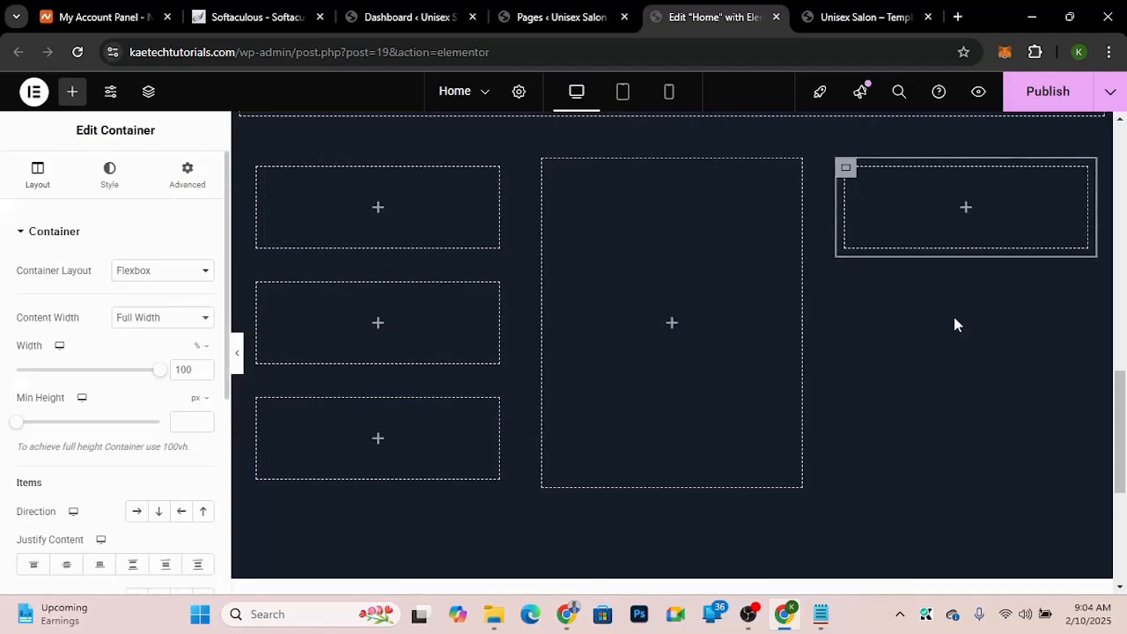
right_click(844, 167)
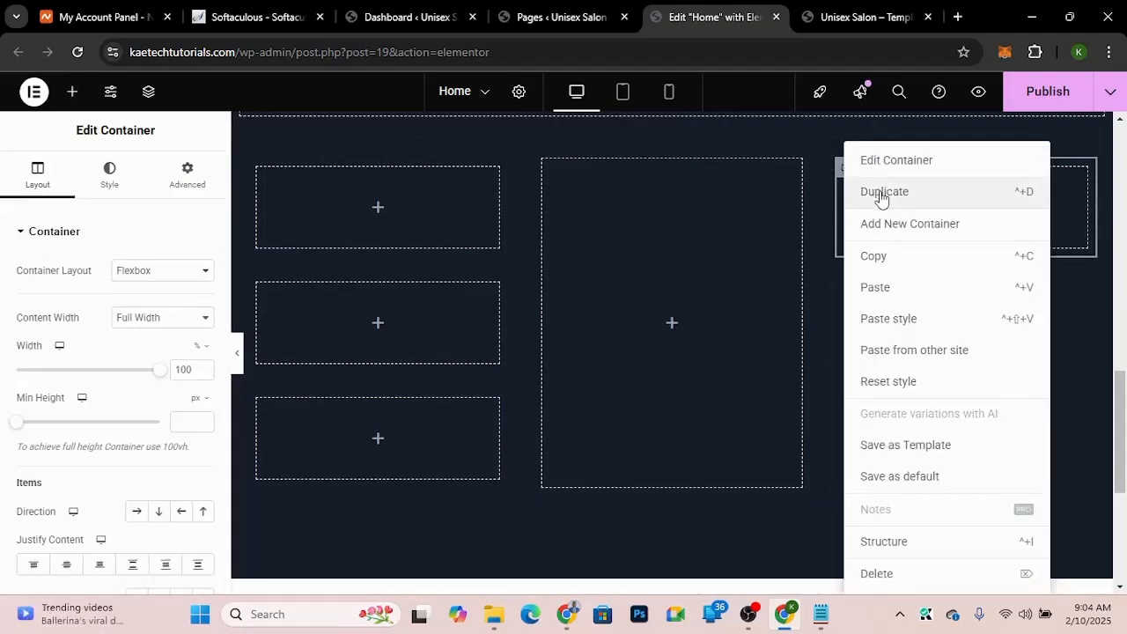
click(881, 194)
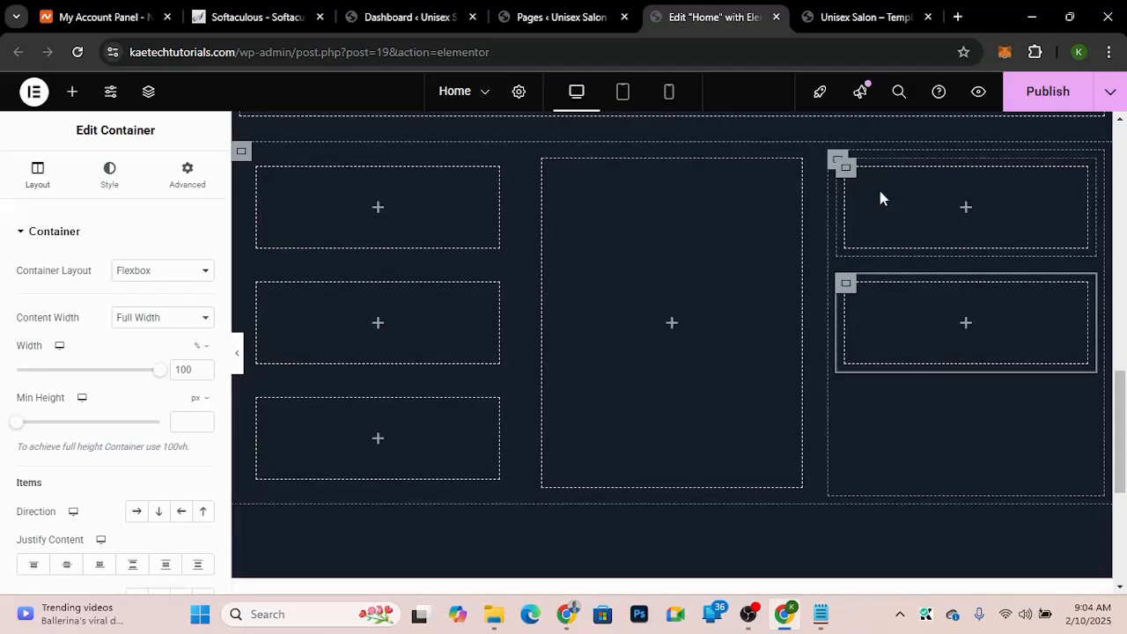
right_click(846, 293)
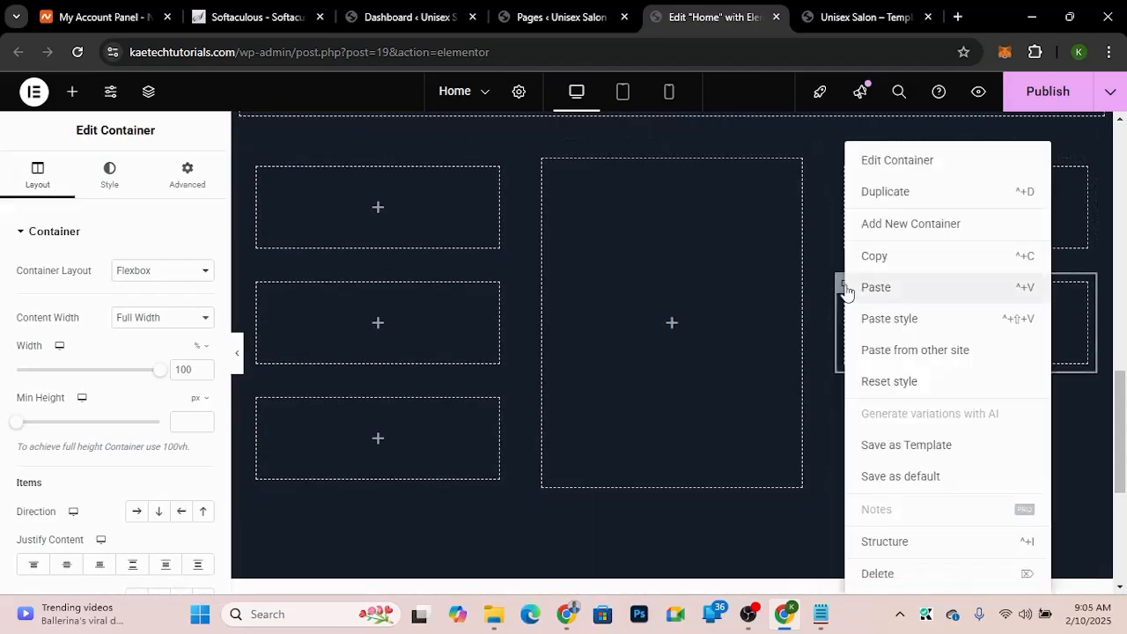
click(892, 194)
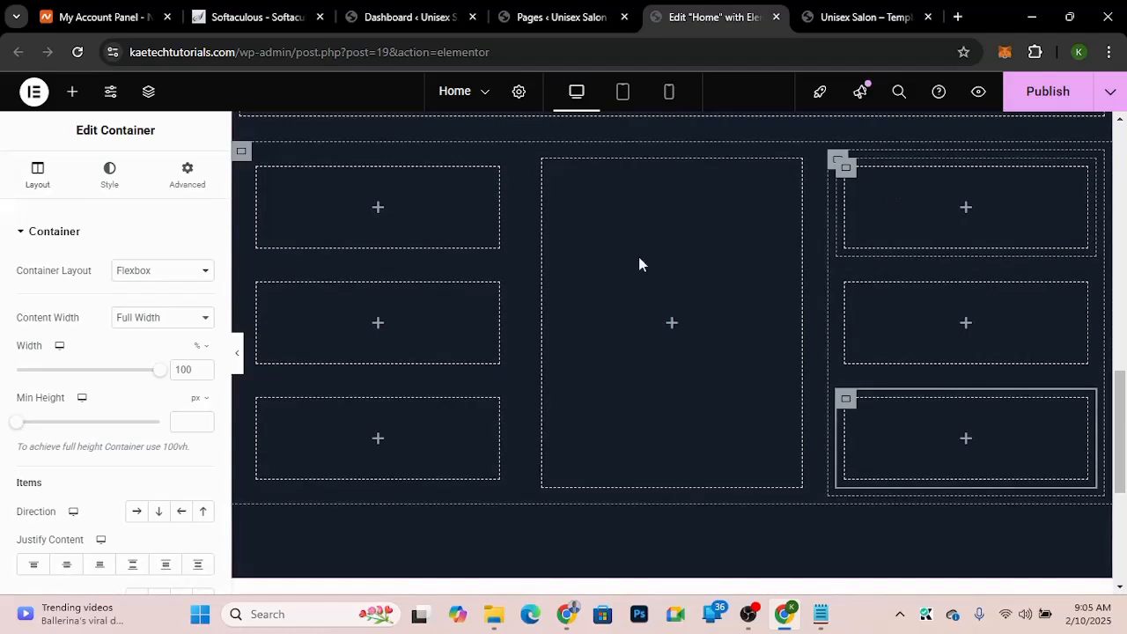
Step: Paste a copied heading widget into the top full-width container of the dark section
scroll(979, 357, up, 3)
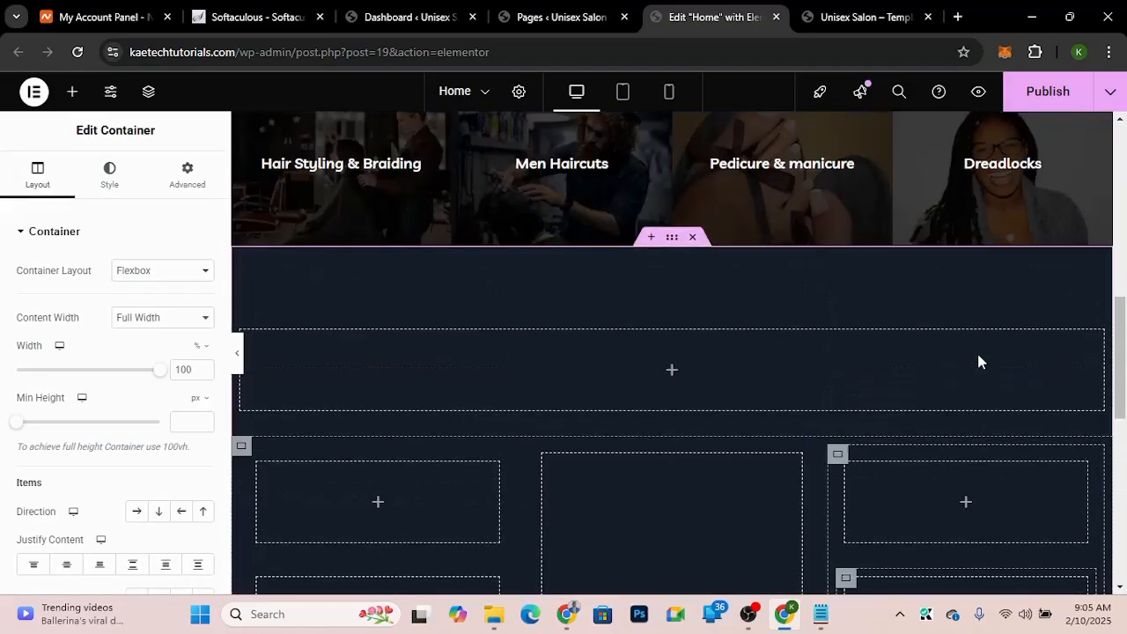
scroll(980, 361, down, 2)
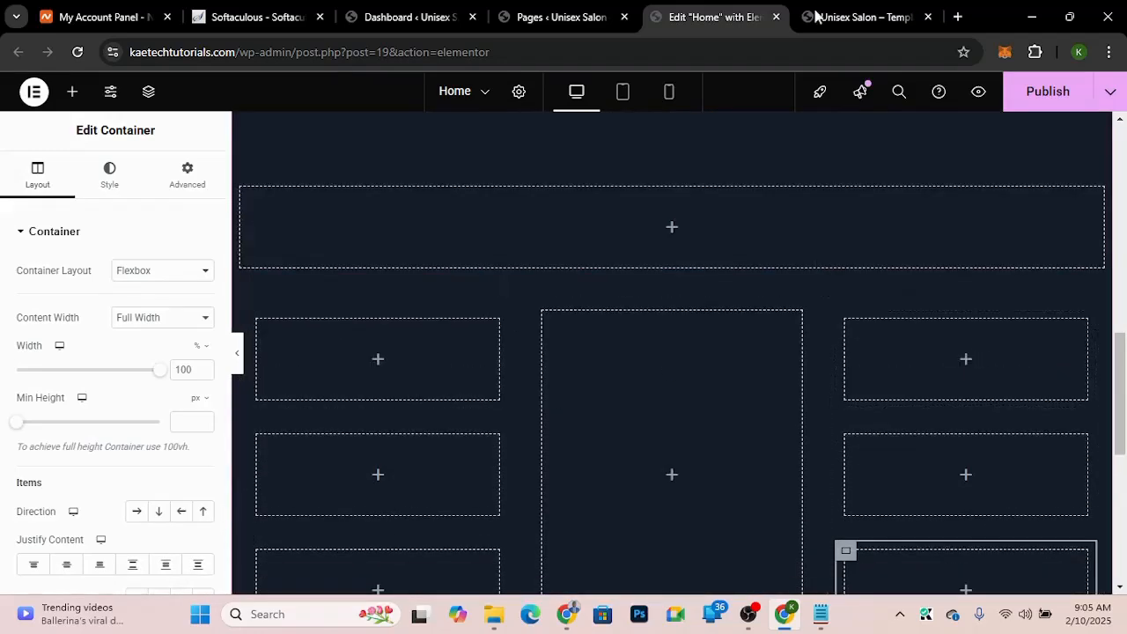
click(854, 17)
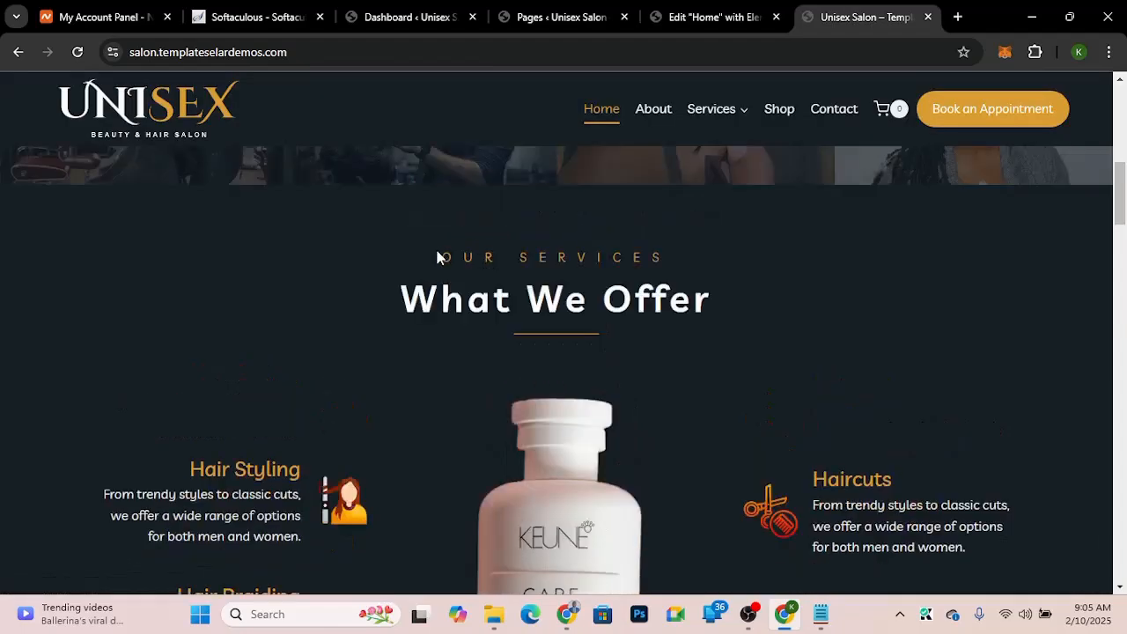
drag(445, 258, 690, 271)
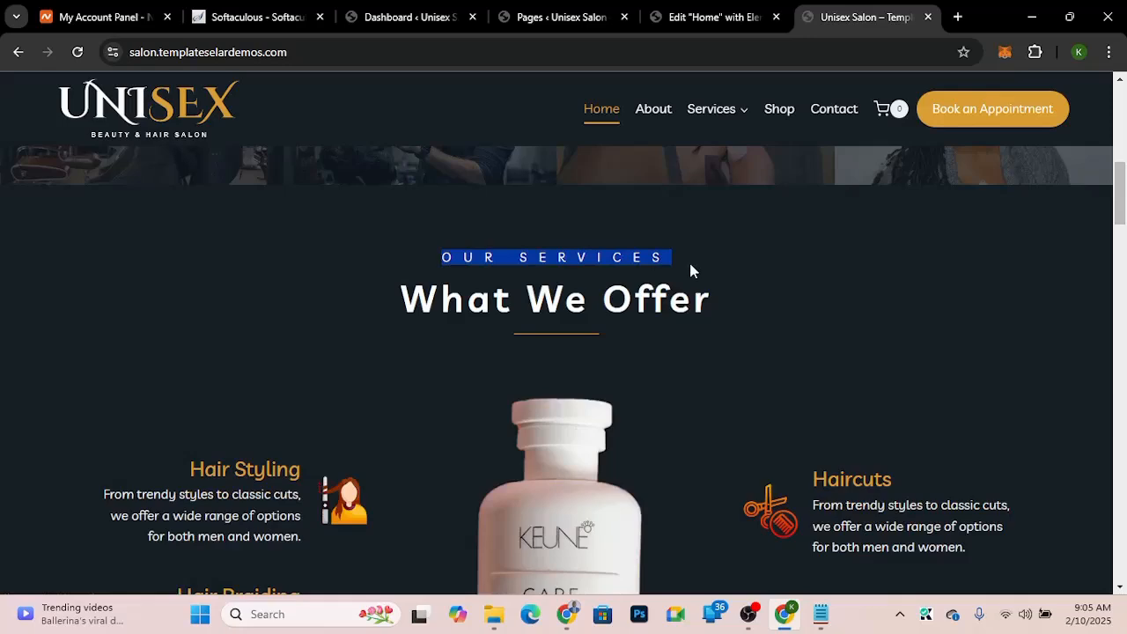
click(711, 19)
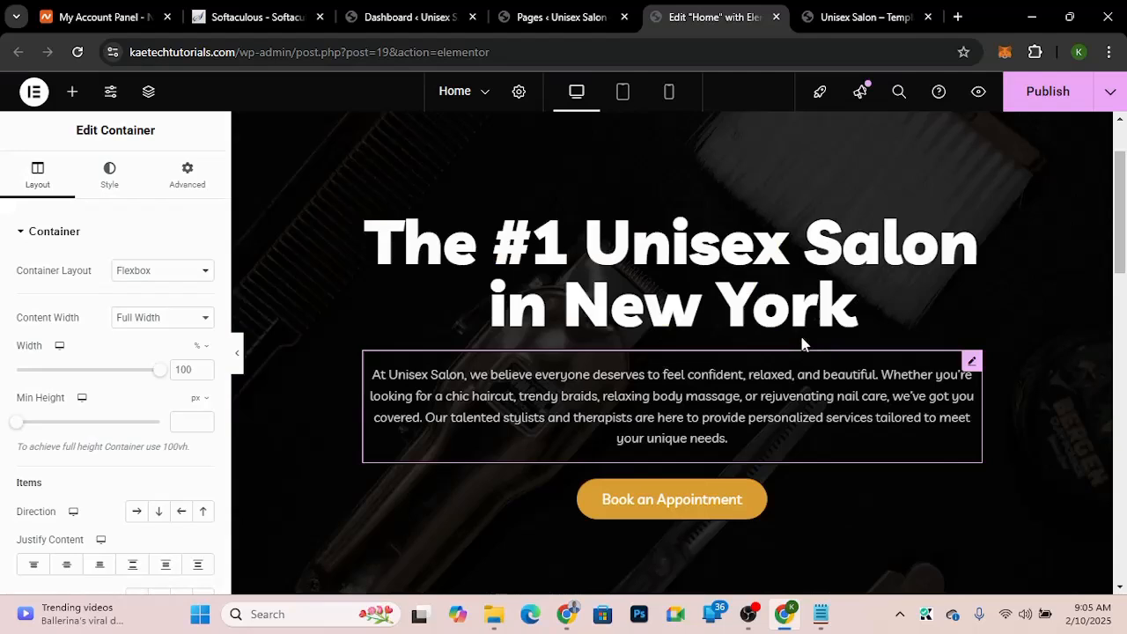
scroll(667, 207, down, 5)
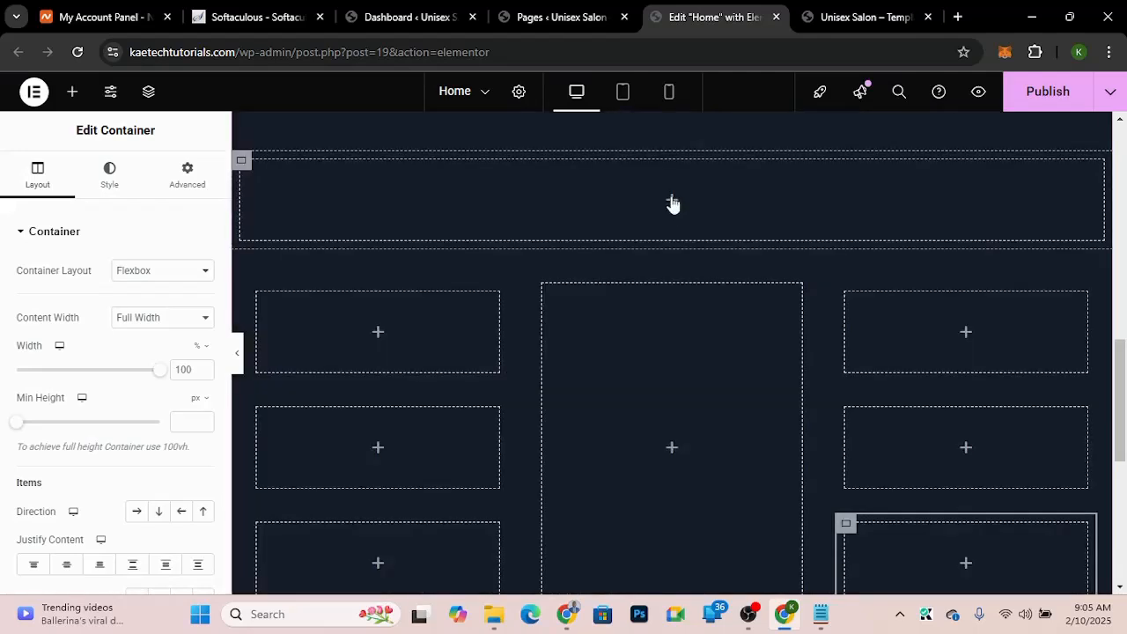
right_click(672, 204)
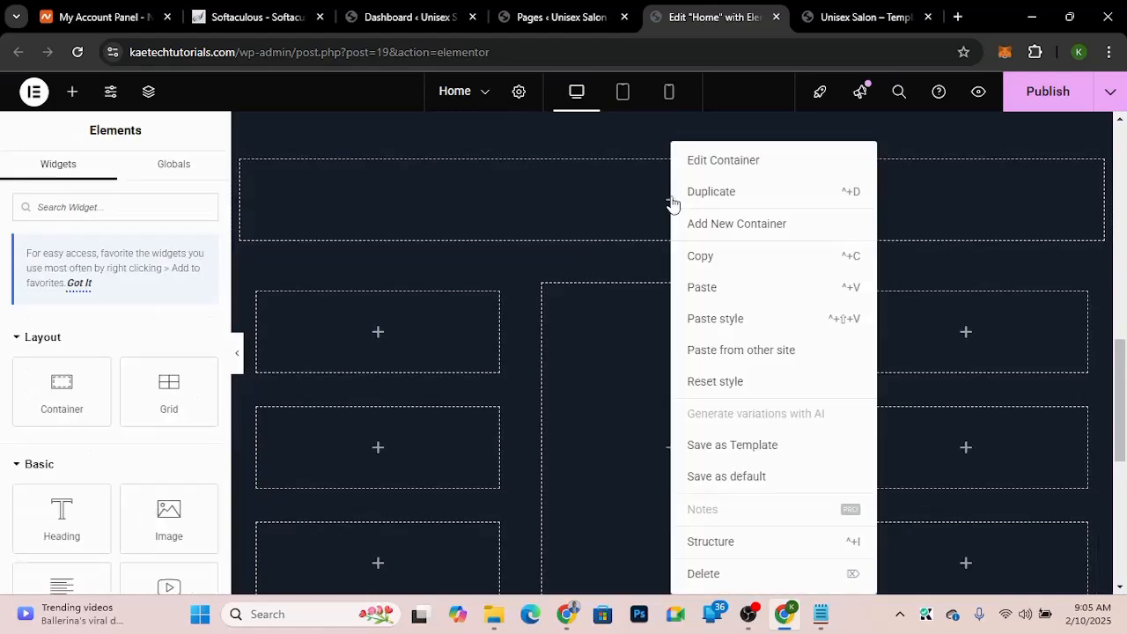
click(693, 291)
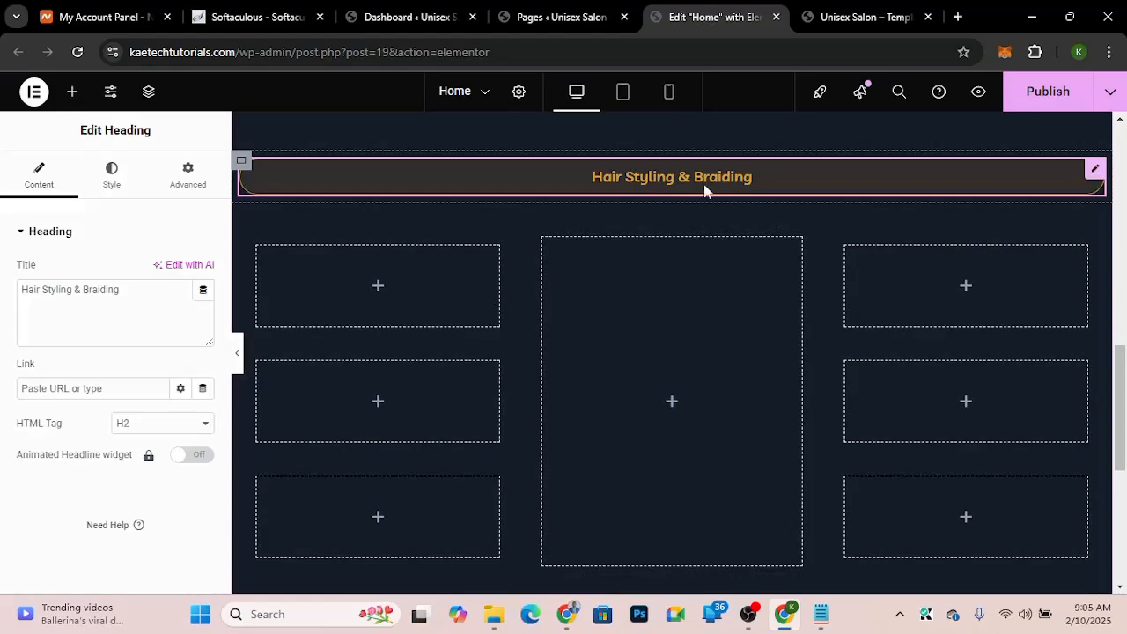
Step: Reset the style of the heading in the dark section's top container
right_click(1096, 176)
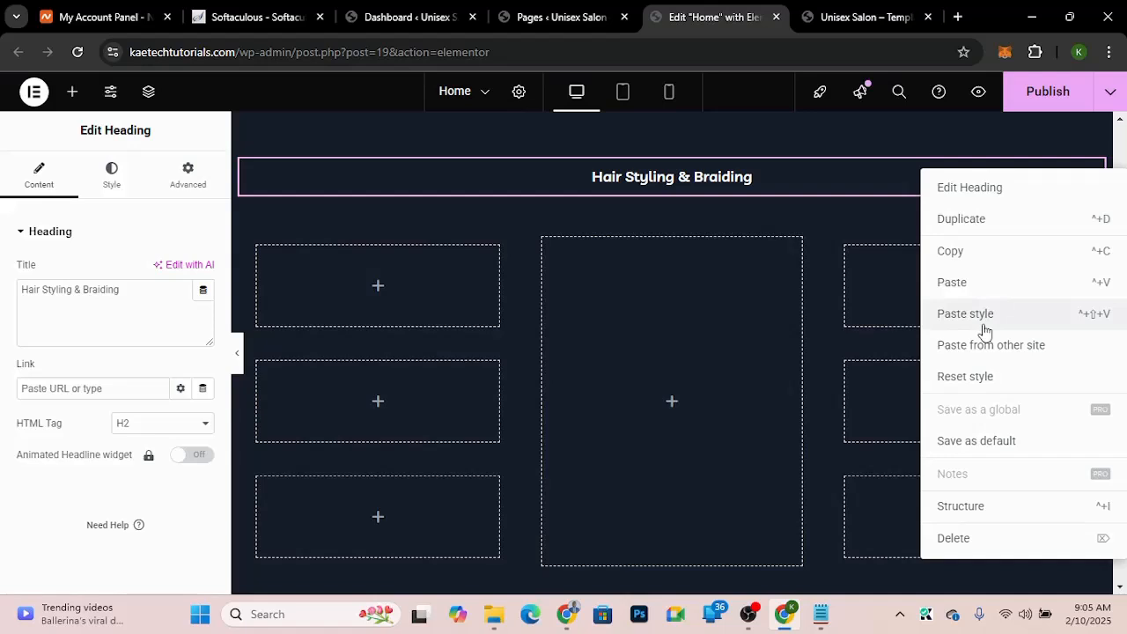
click(956, 377)
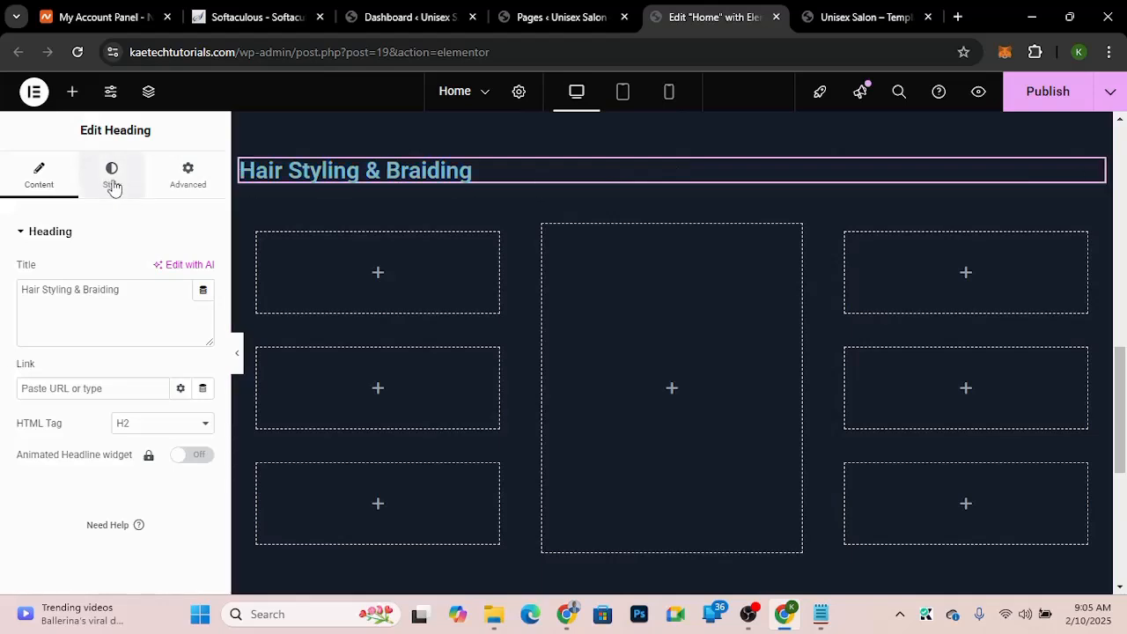
Step: Copy the 'OUR SERVICES' label text from the template demo page
click(870, 13)
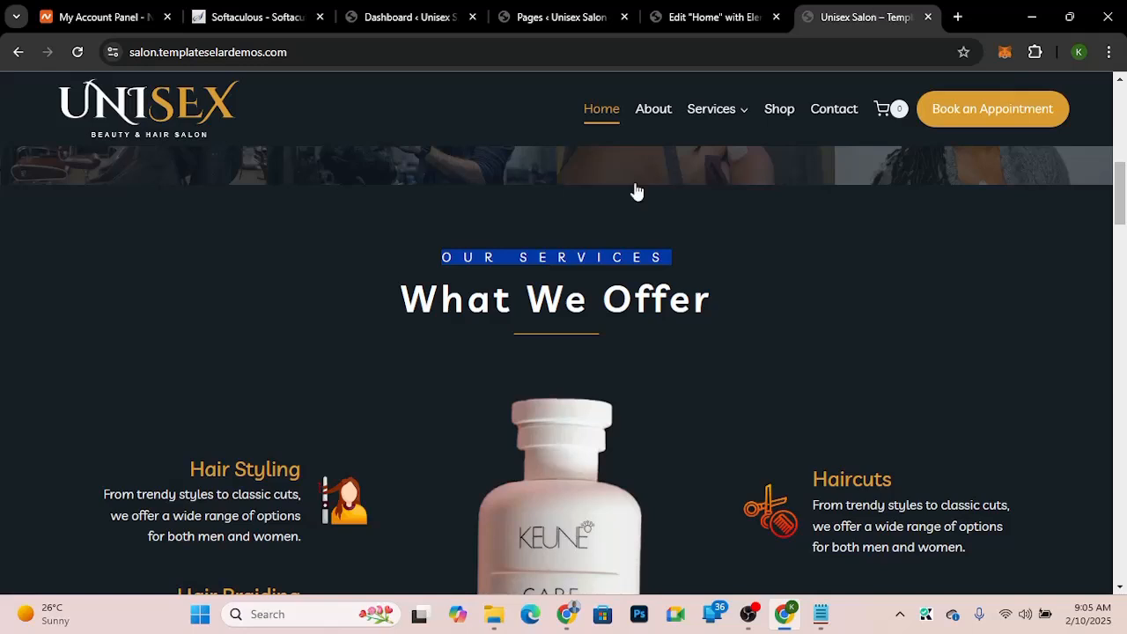
click(559, 261)
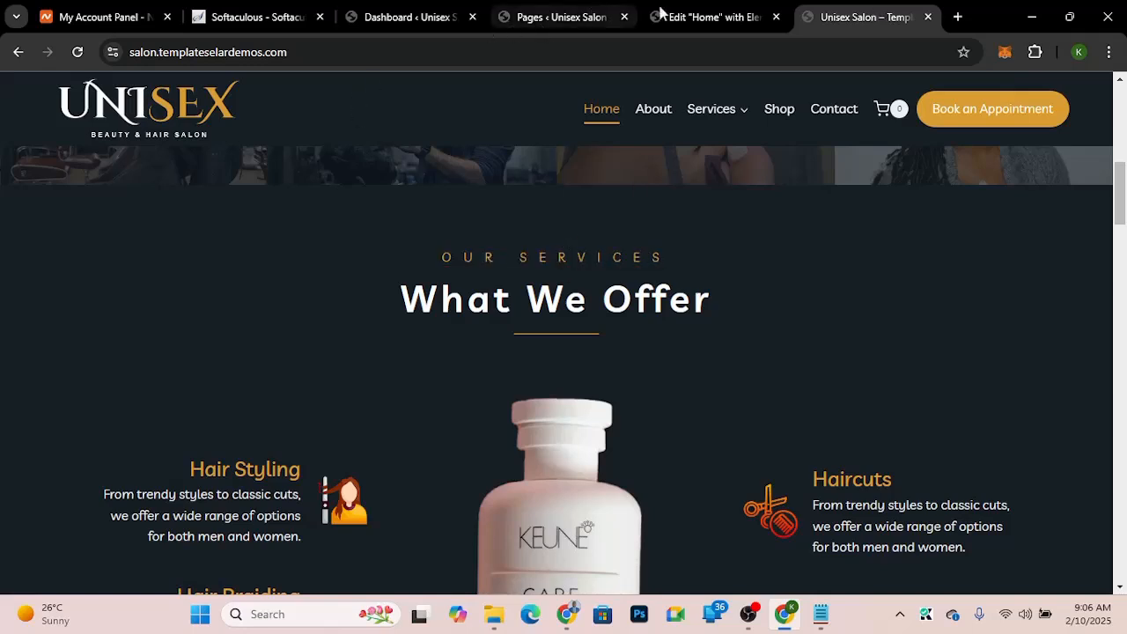
click(720, 17)
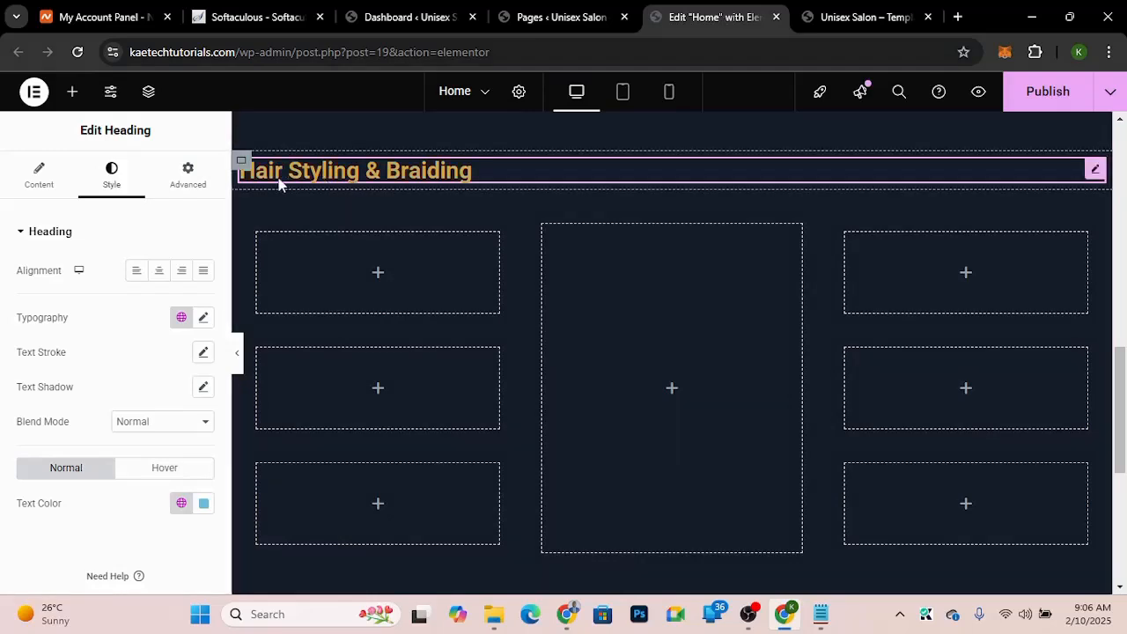
click(881, 19)
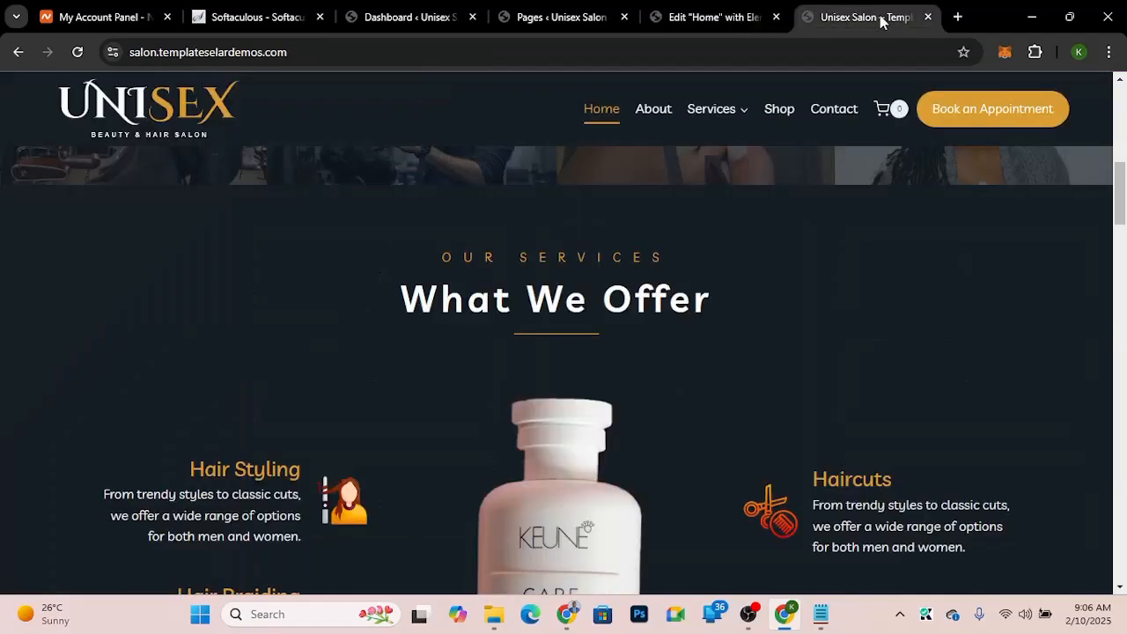
drag(488, 255, 687, 261)
key(ctrl+c)
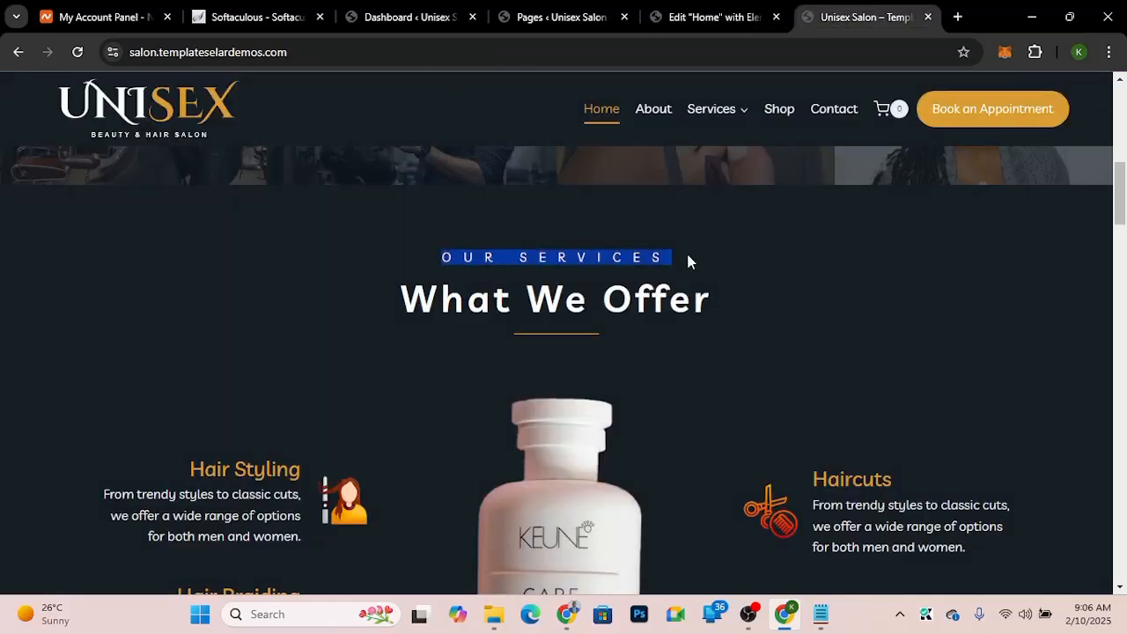
click(717, 15)
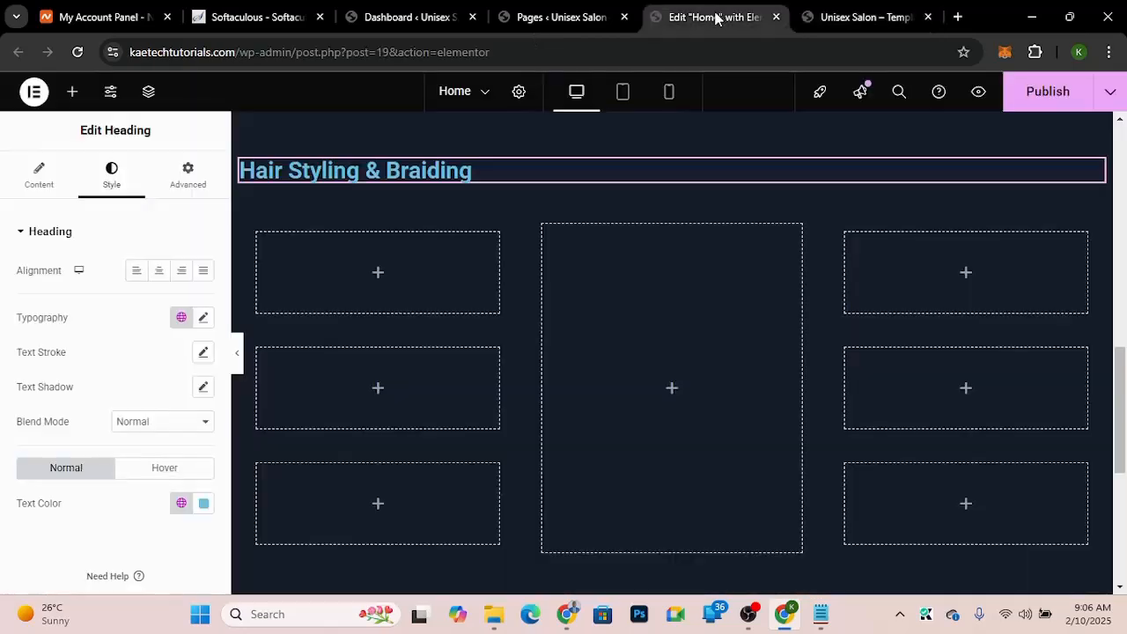
right_click(414, 181)
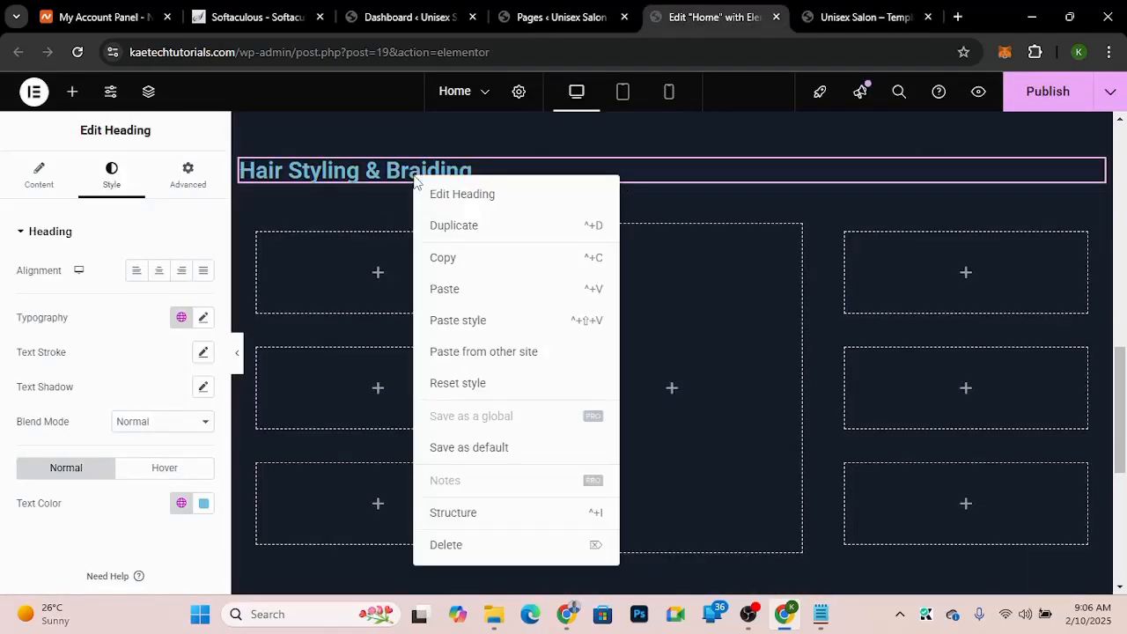
click(444, 289)
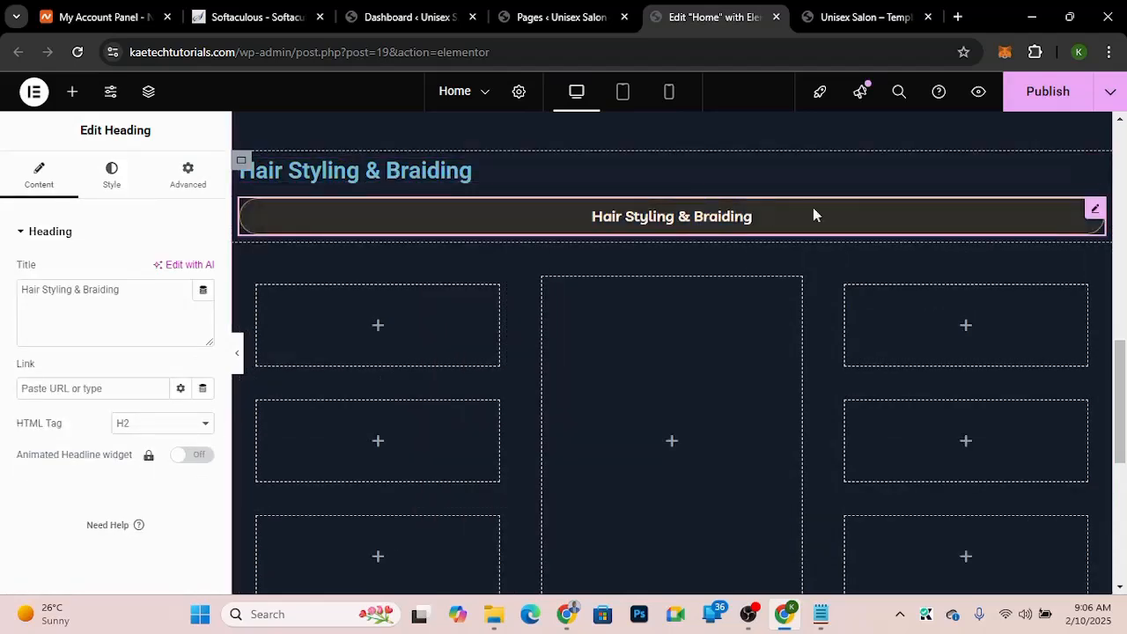
right_click(744, 221)
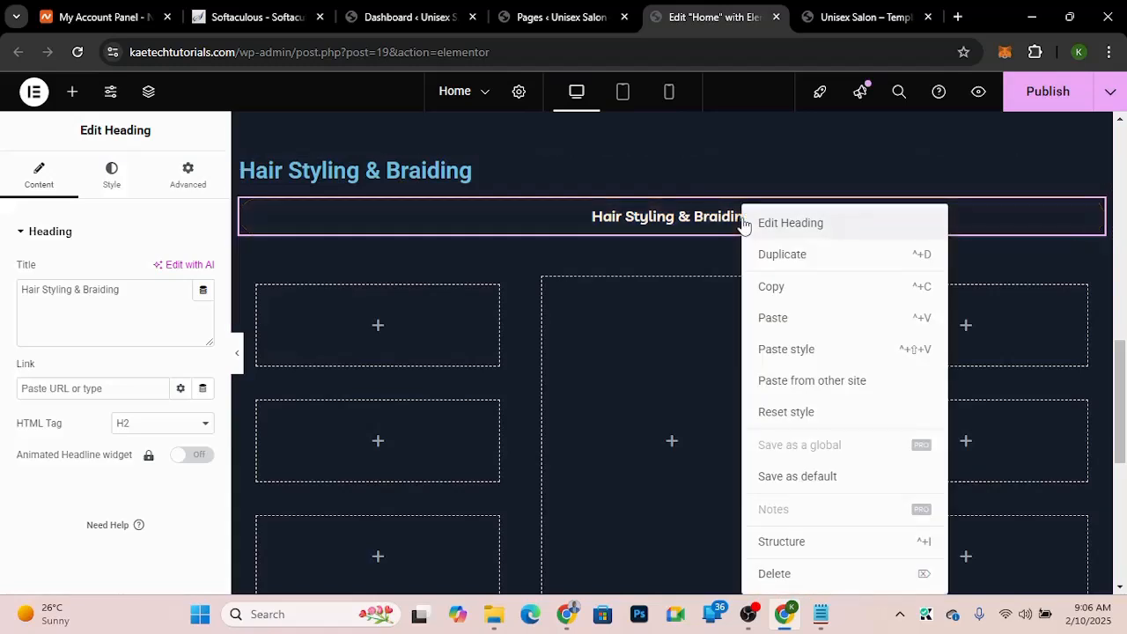
click(779, 577)
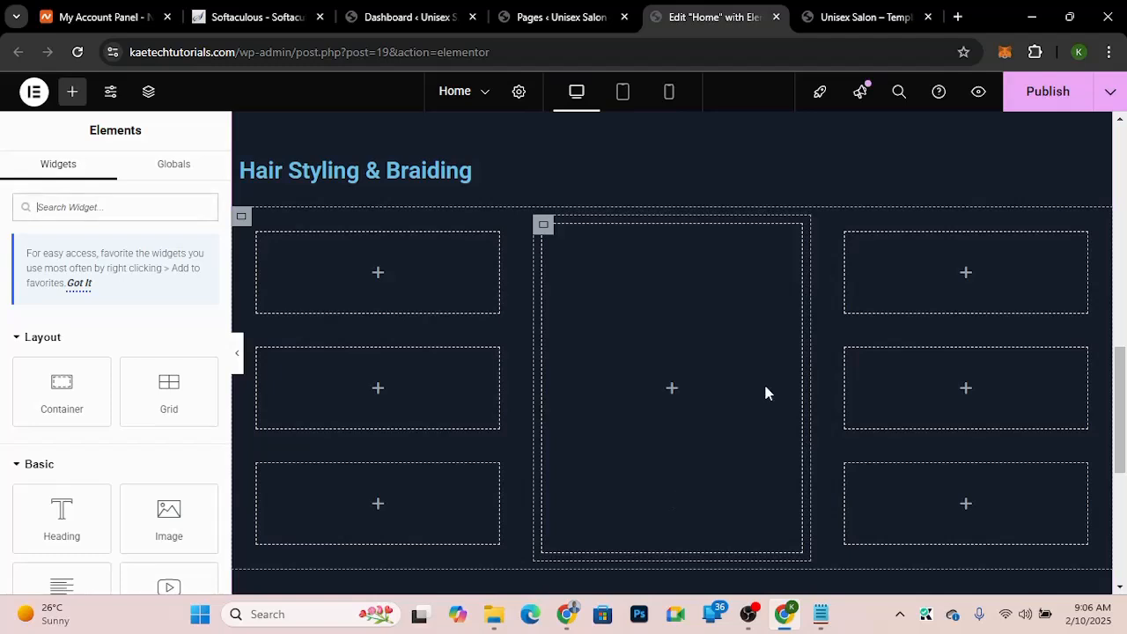
Step: Pass the copied 'OUR SERVICES' text through Notepad and cut it again as plain text
click(863, 17)
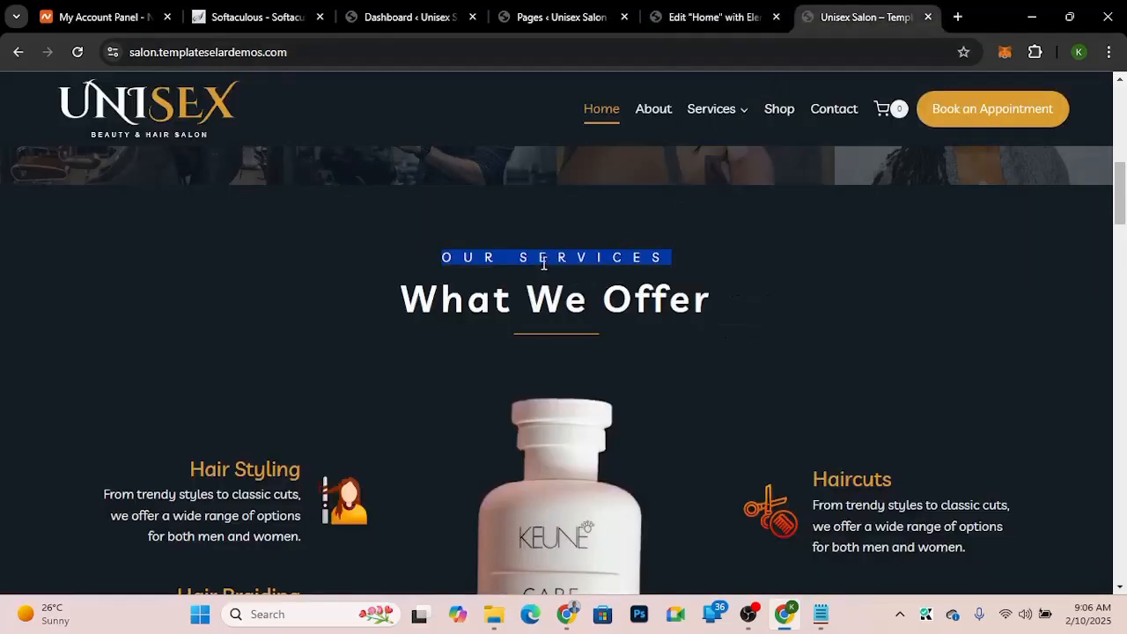
click(733, 14)
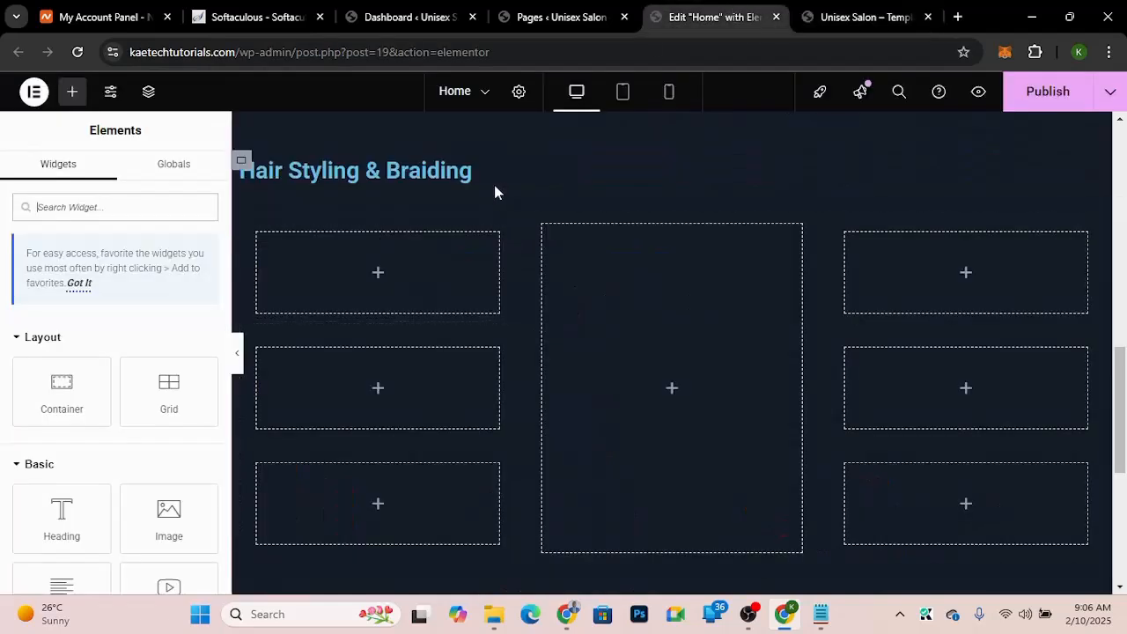
click(876, 14)
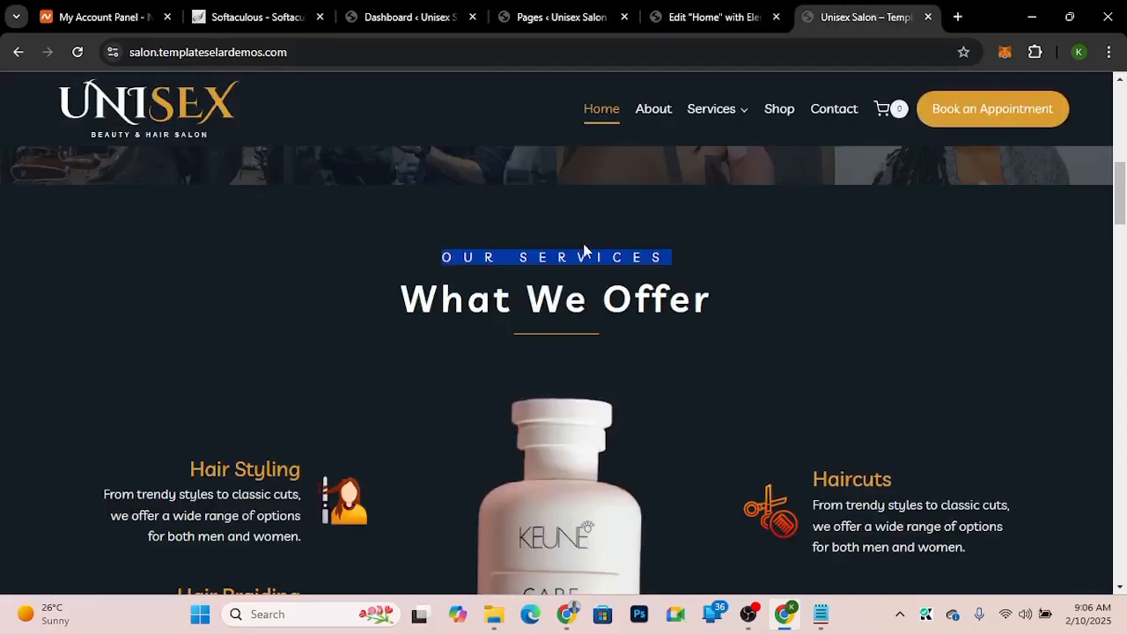
click(820, 614)
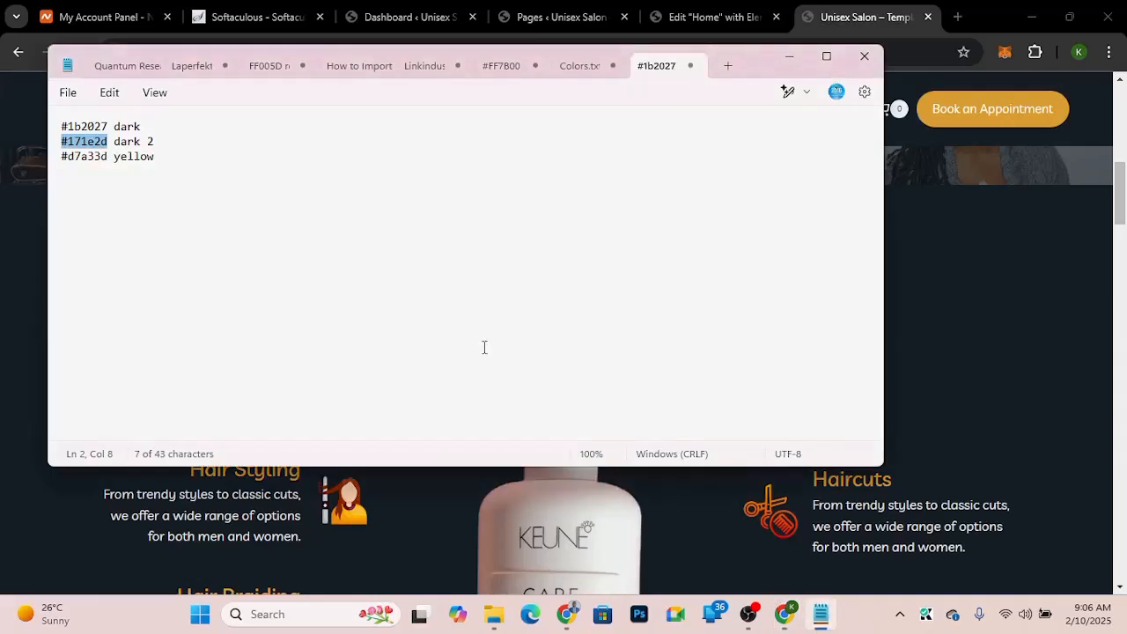
click(184, 162)
key(Return)
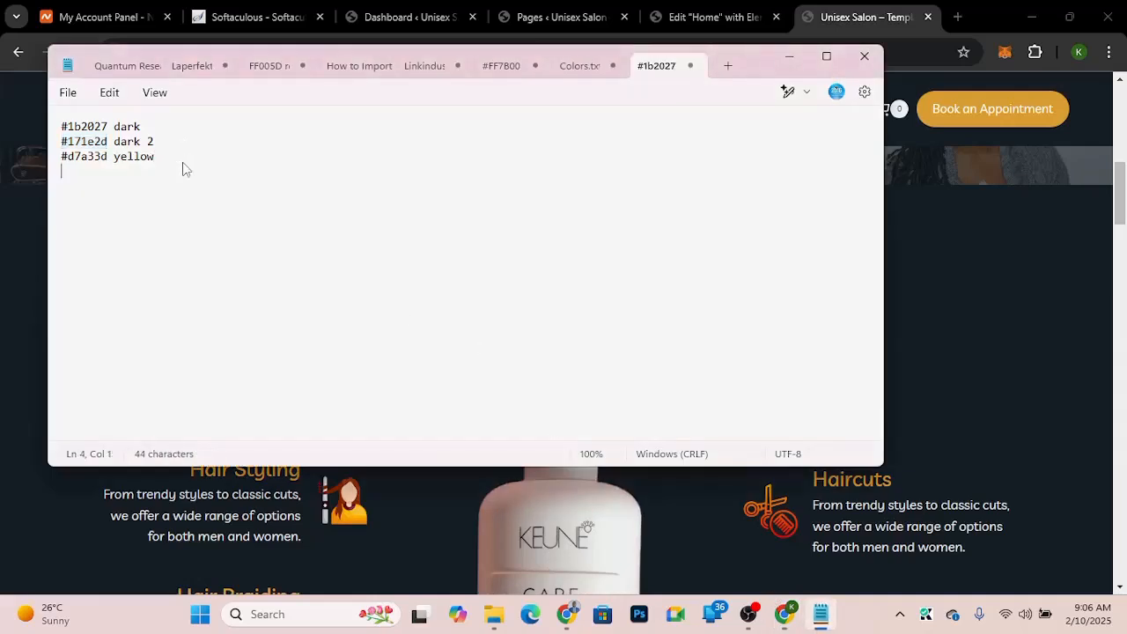
key(ctrl+v)
drag(145, 186, 53, 190)
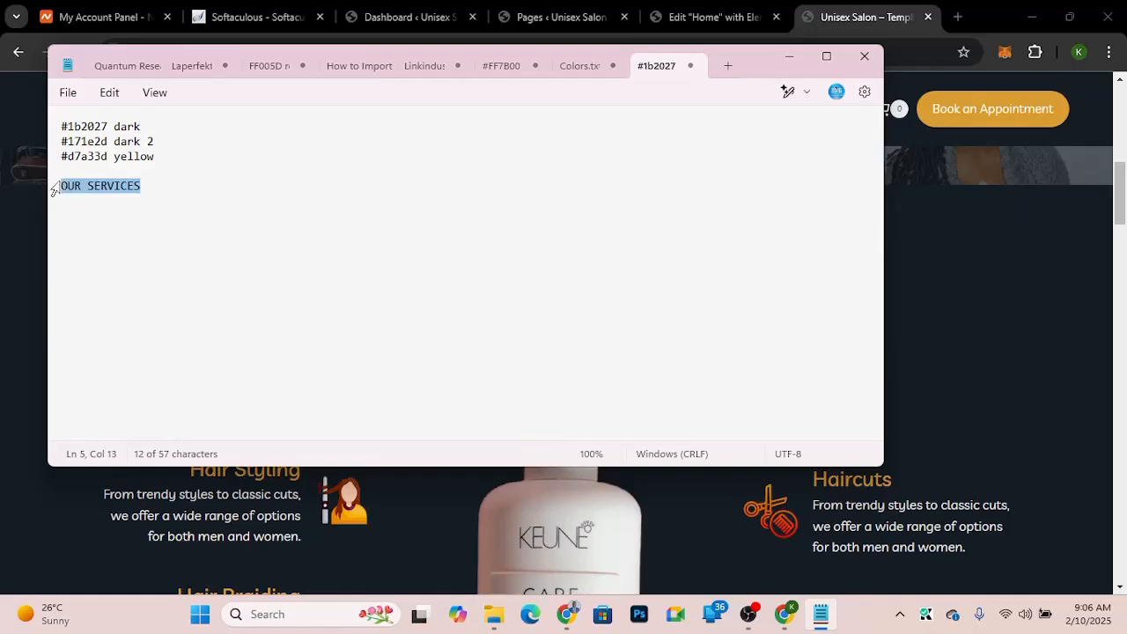
key(ctrl+x)
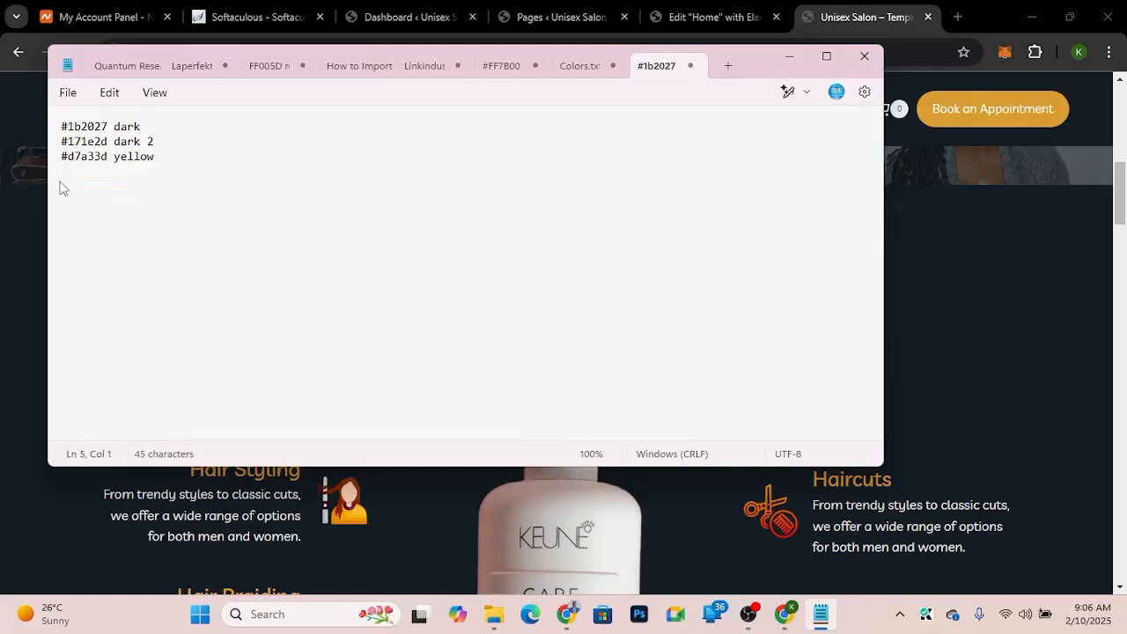
click(696, 15)
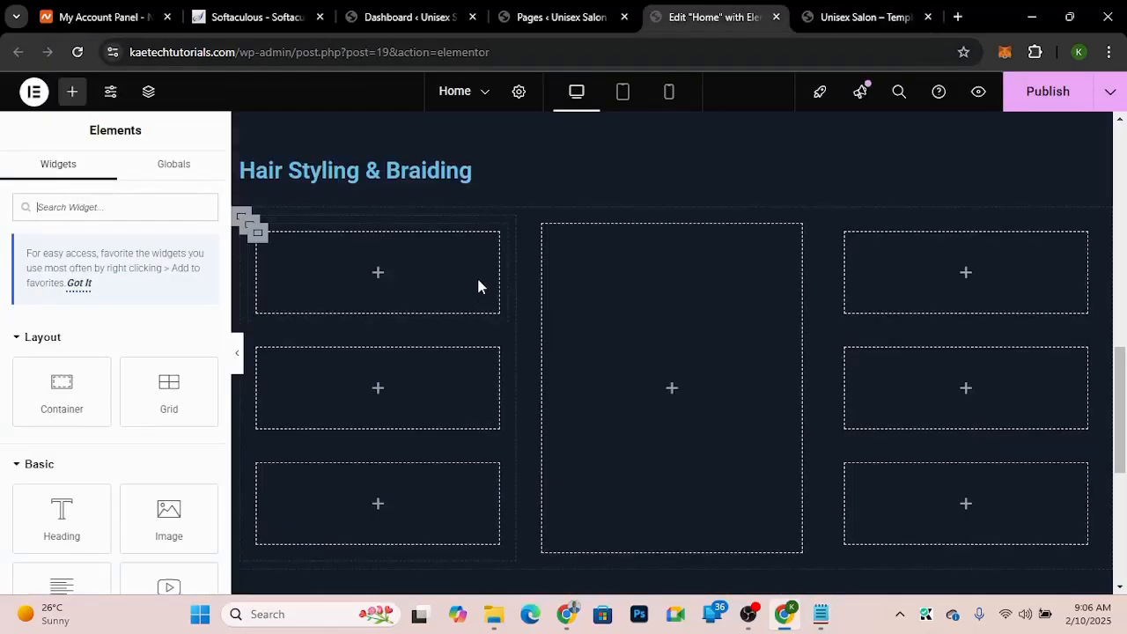
right_click(432, 169)
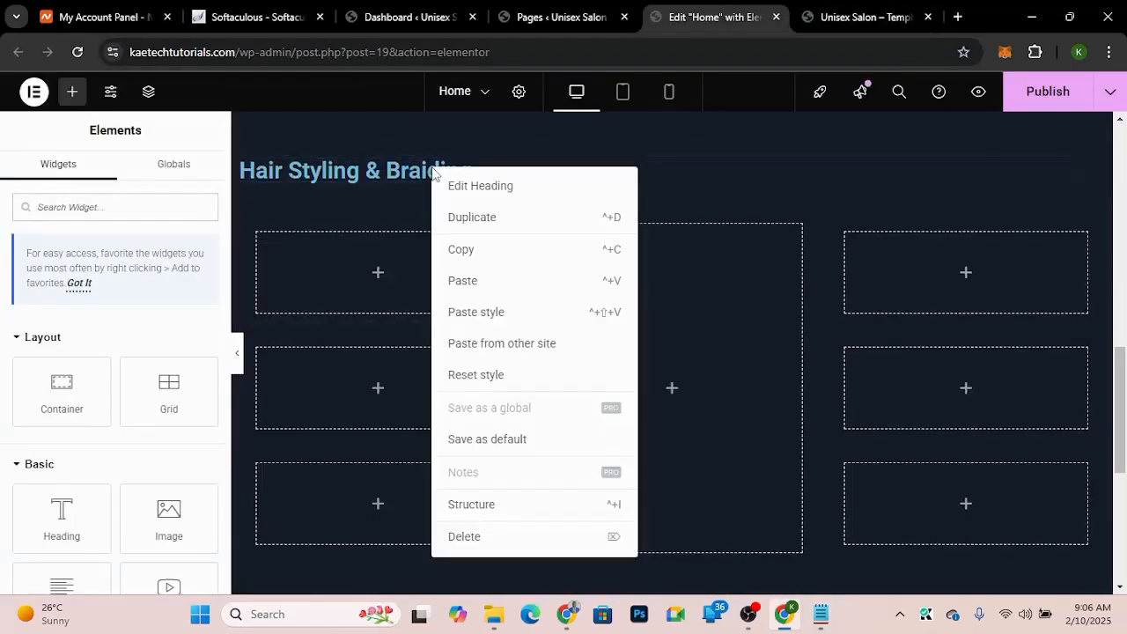
click(462, 282)
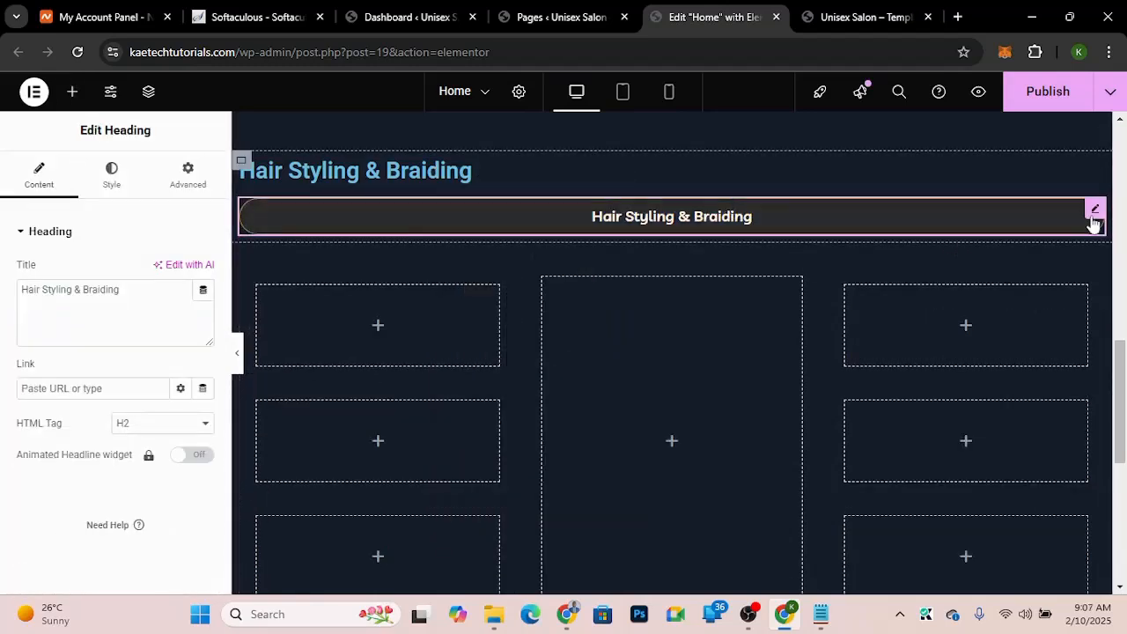
right_click(1093, 220)
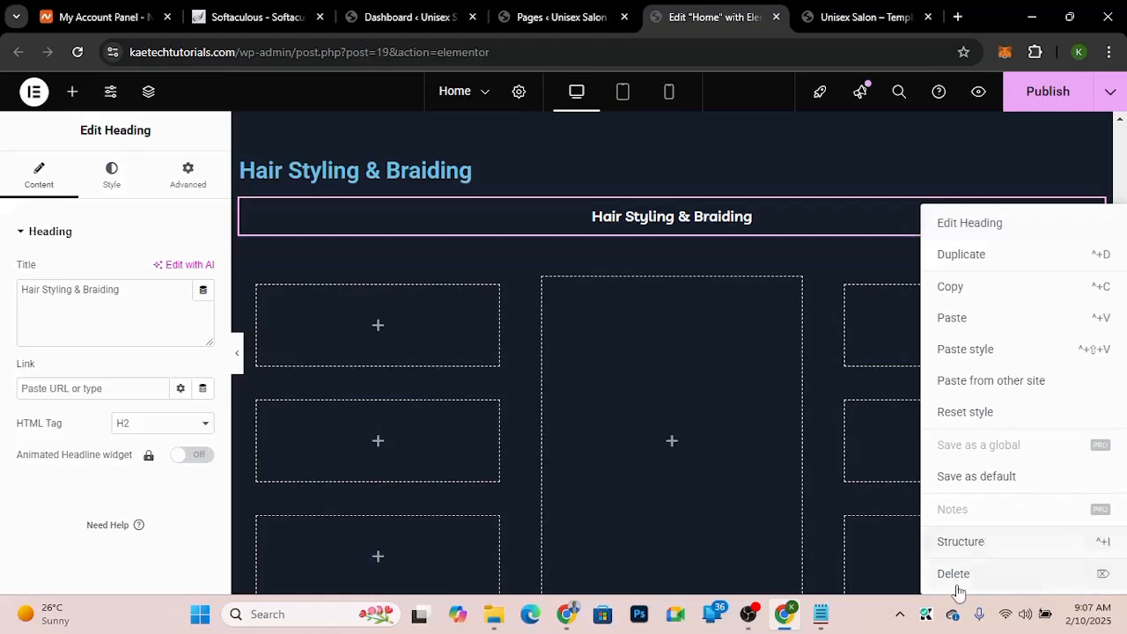
key(Delete)
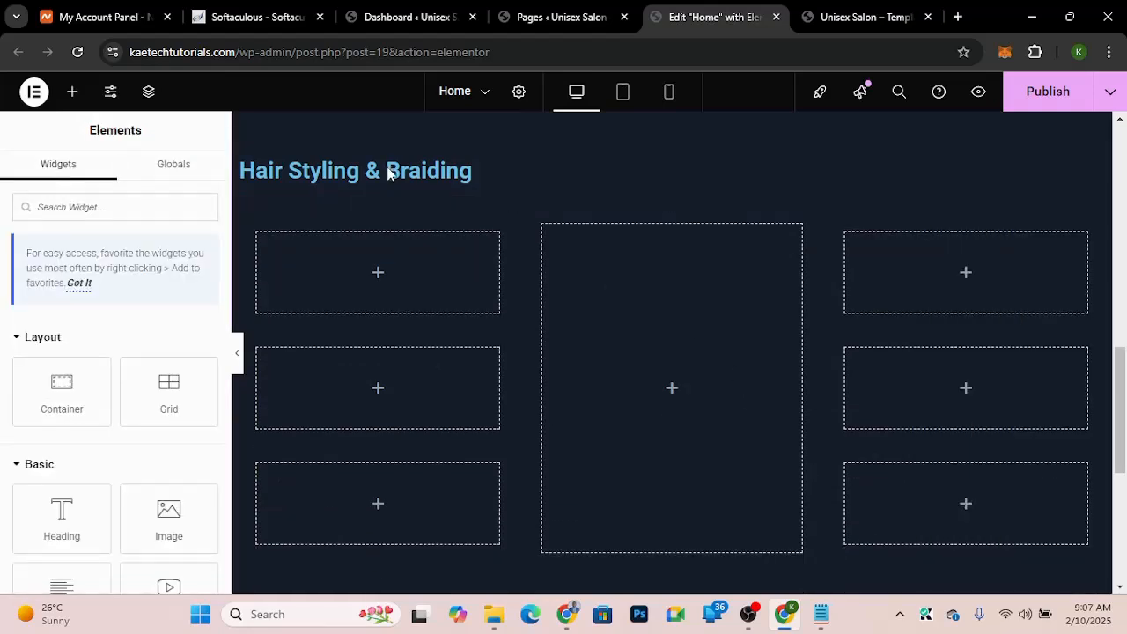
Step: Replace the heading's title with OUR SERVICES
click(383, 170)
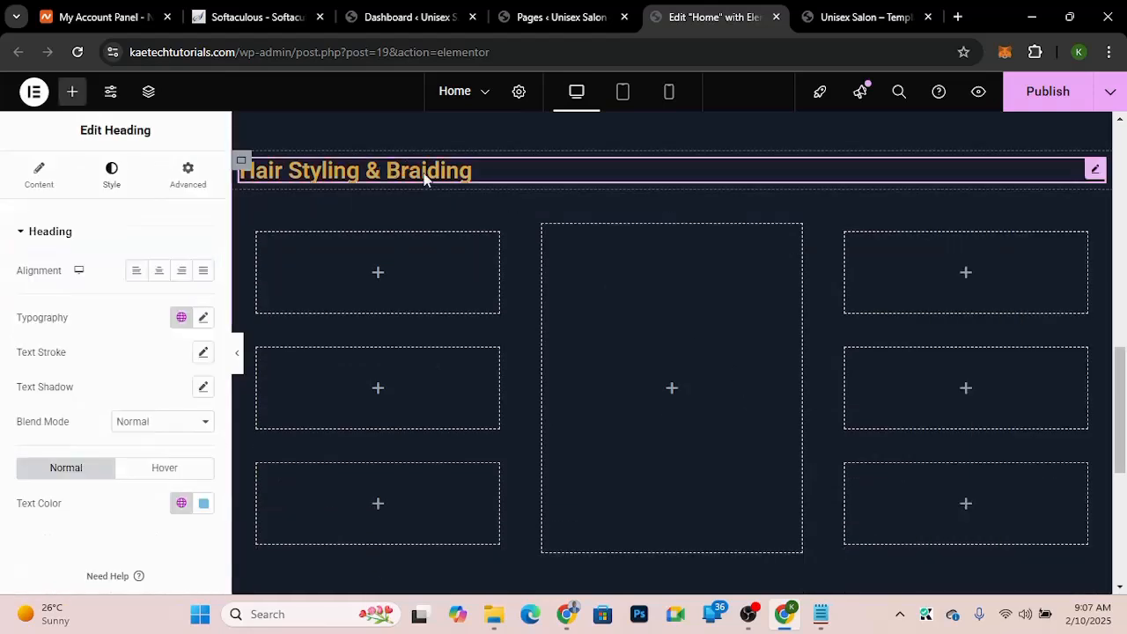
click(28, 176)
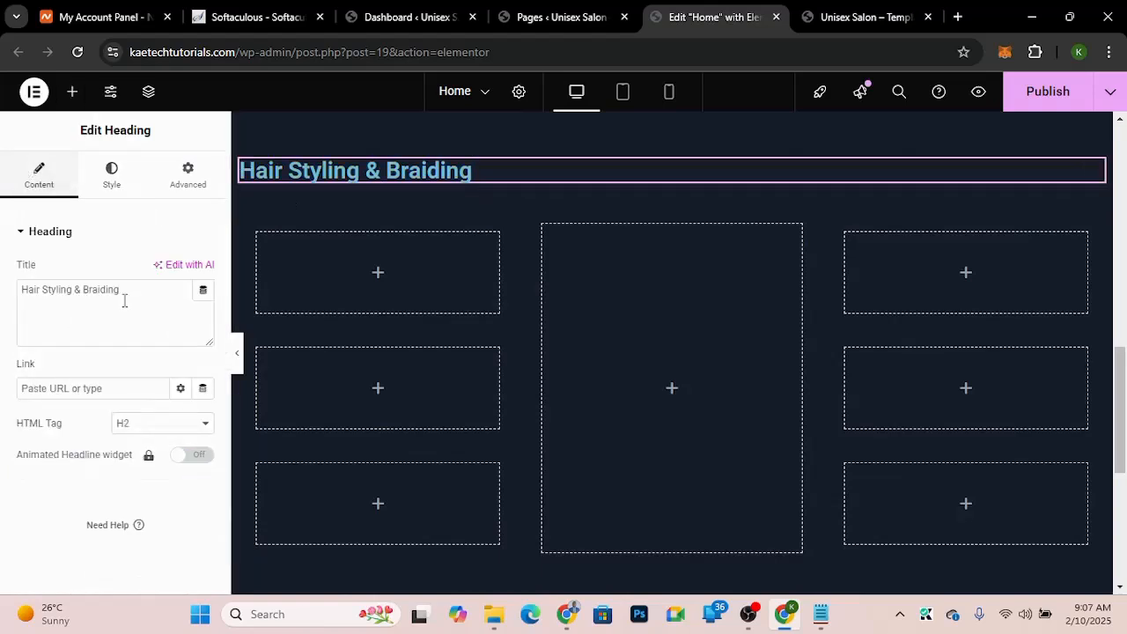
drag(124, 300, 3, 286)
key(ctrl+v)
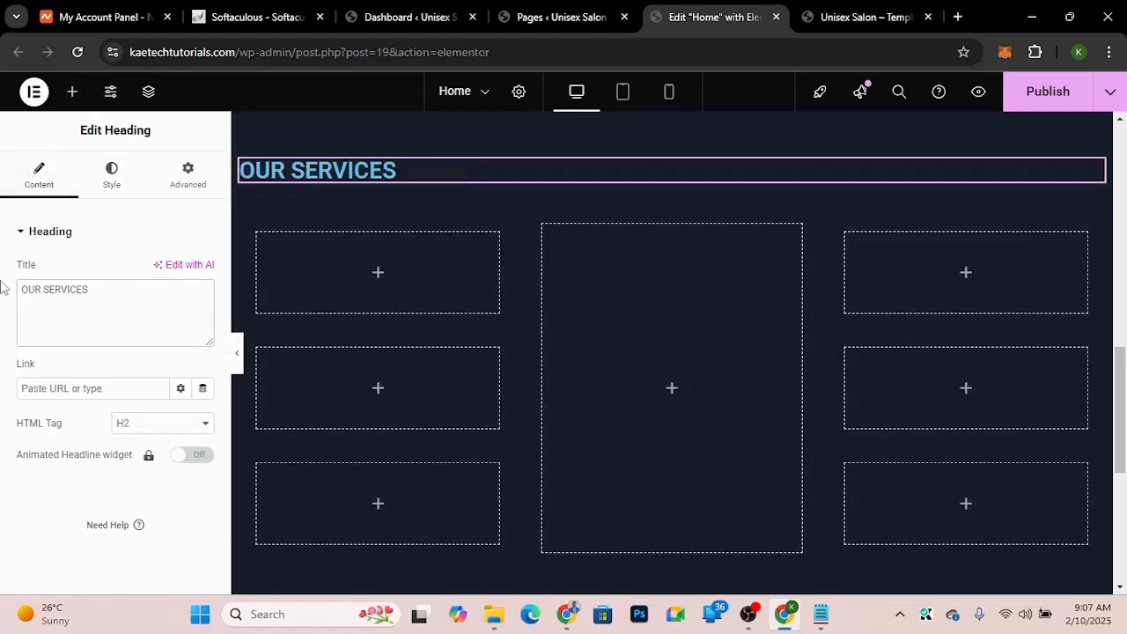
Step: Center-align the OUR SERVICES heading
click(128, 181)
click(158, 270)
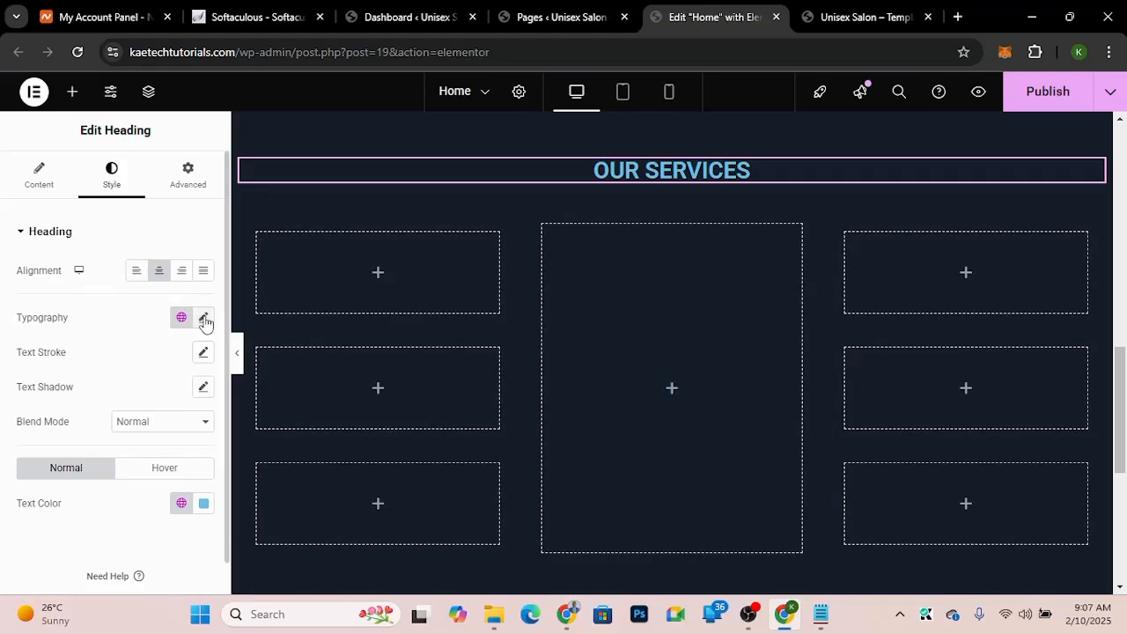
click(193, 191)
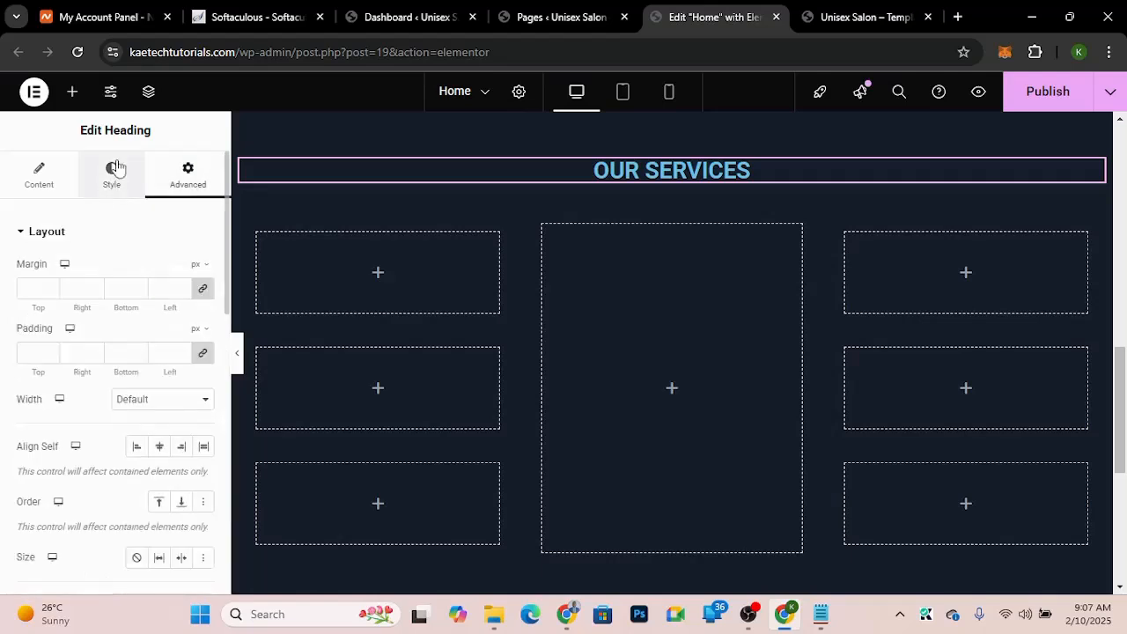
click(117, 167)
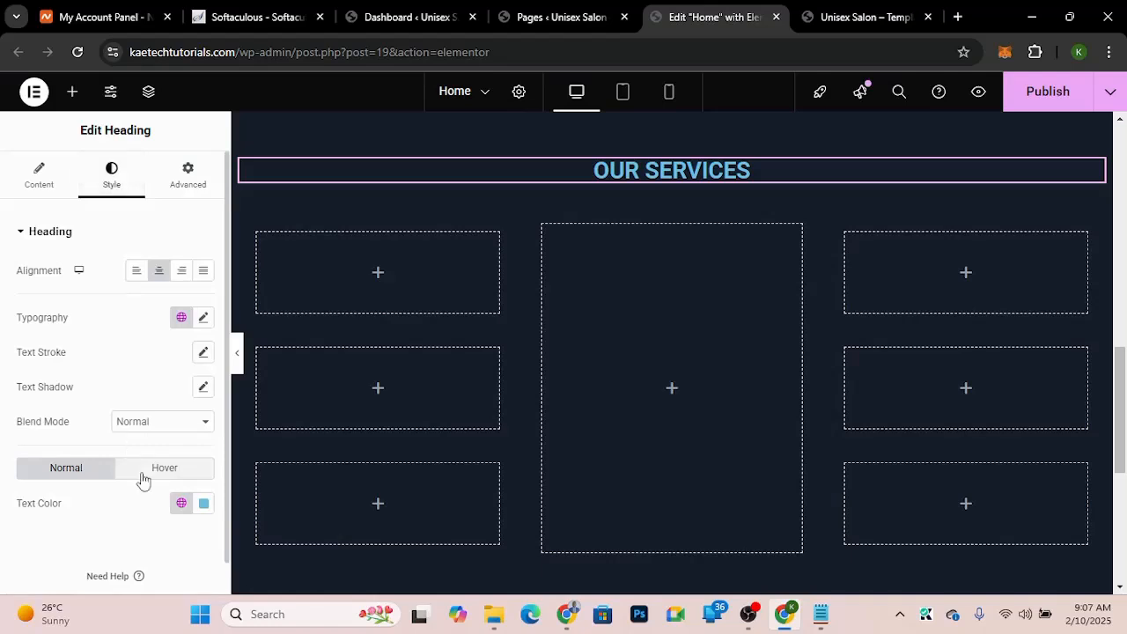
Step: Clear the OUR SERVICES heading's hover text color
click(144, 478)
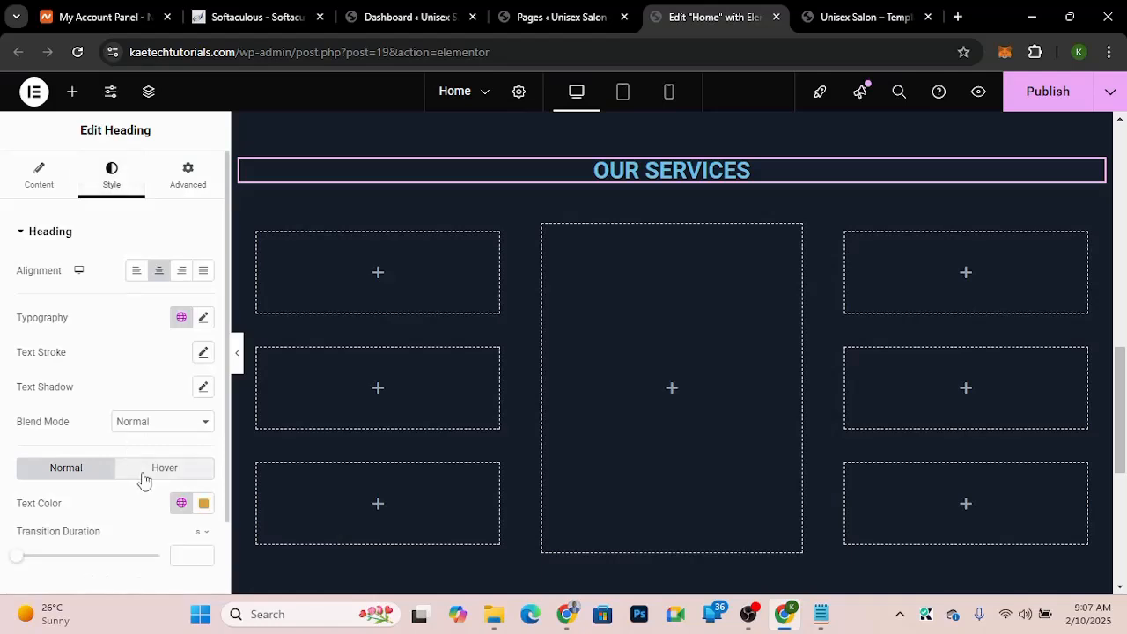
click(204, 506)
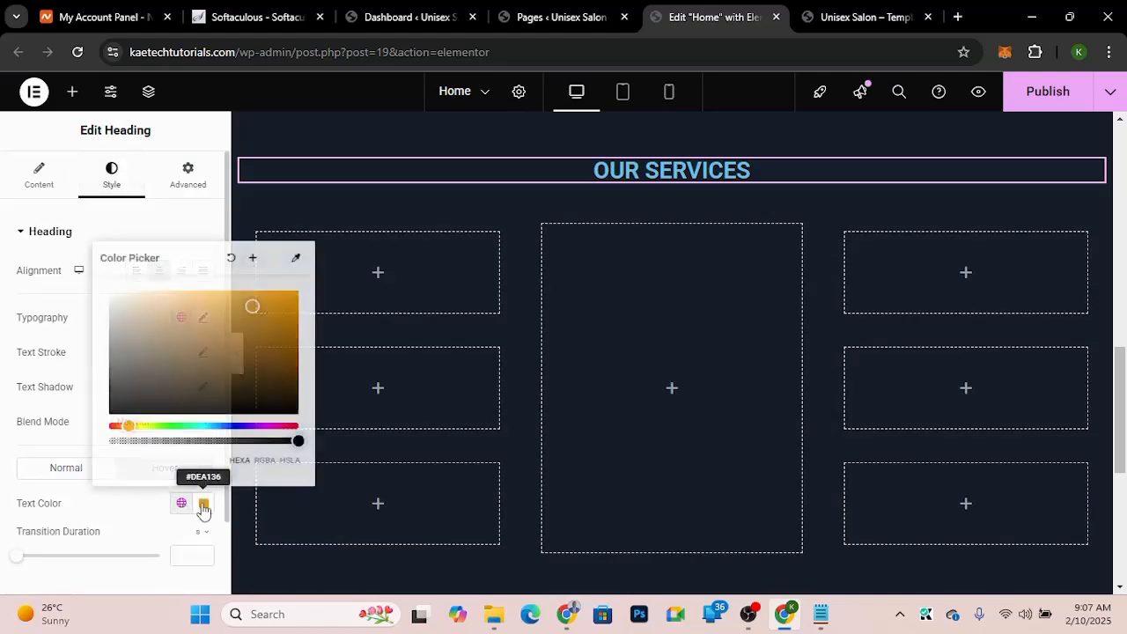
click(232, 259)
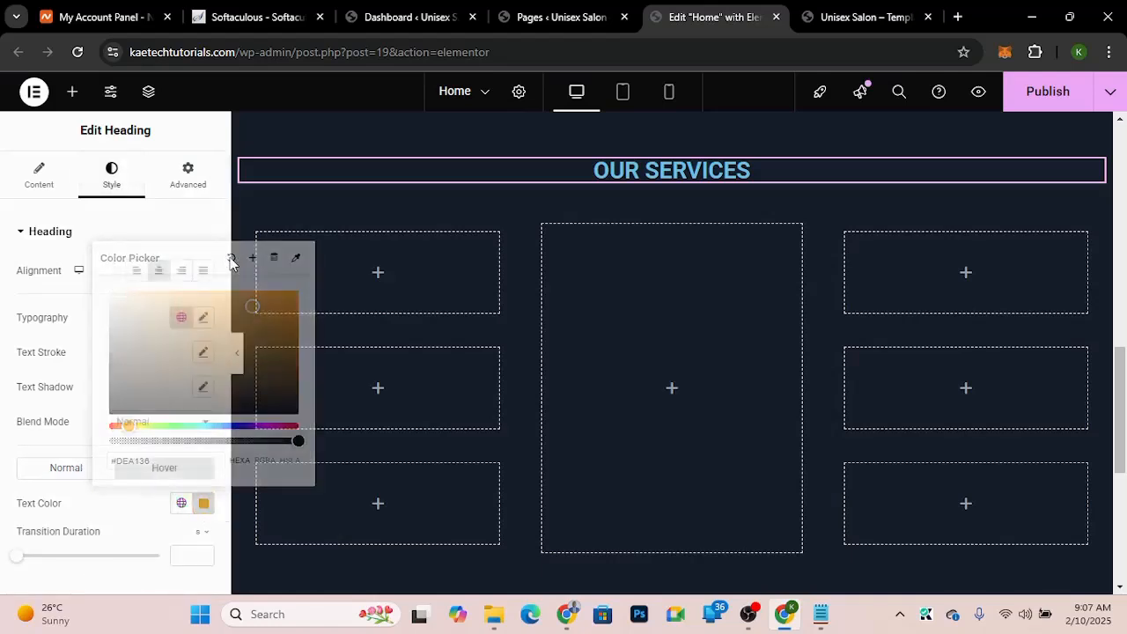
click(84, 480)
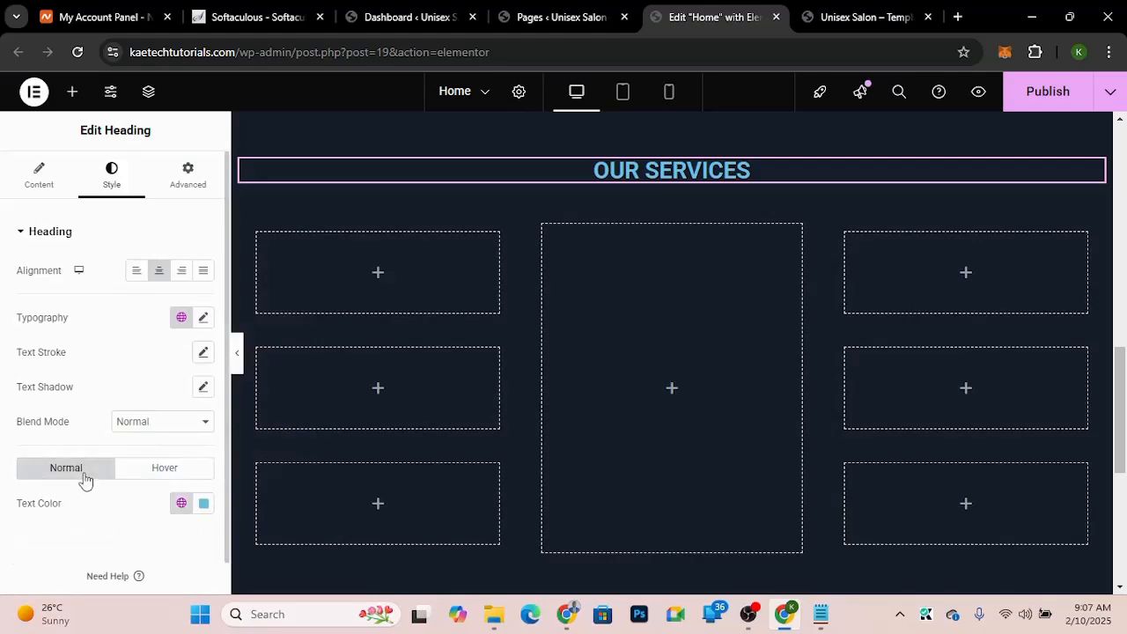
click(189, 473)
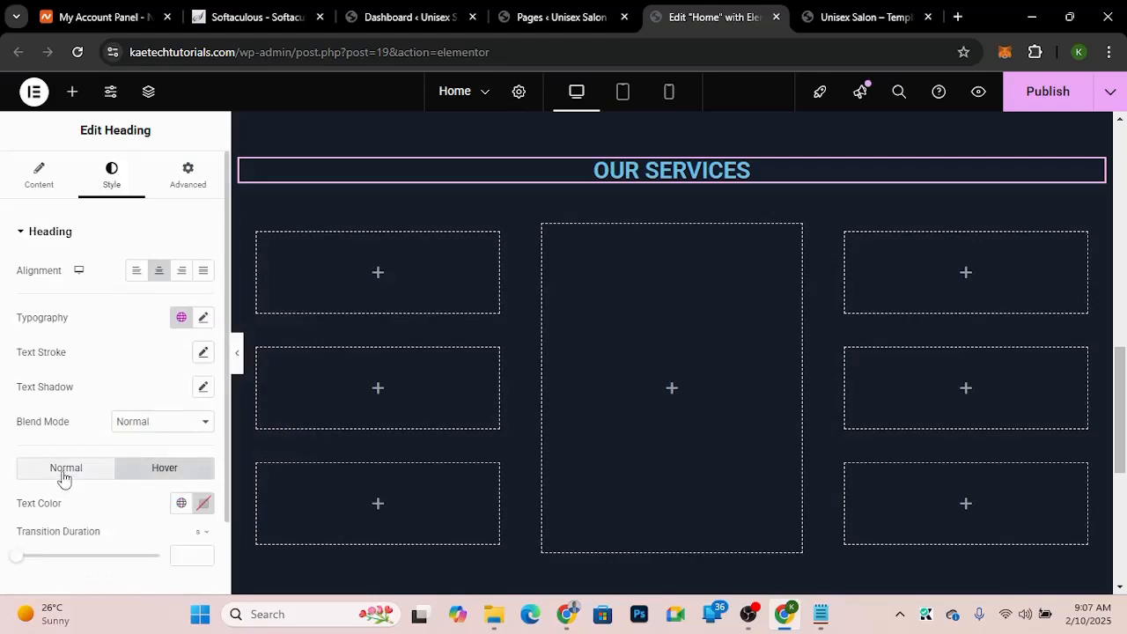
Step: Set the OUR SERVICES heading's normal text color to the global orange color
click(62, 474)
click(182, 503)
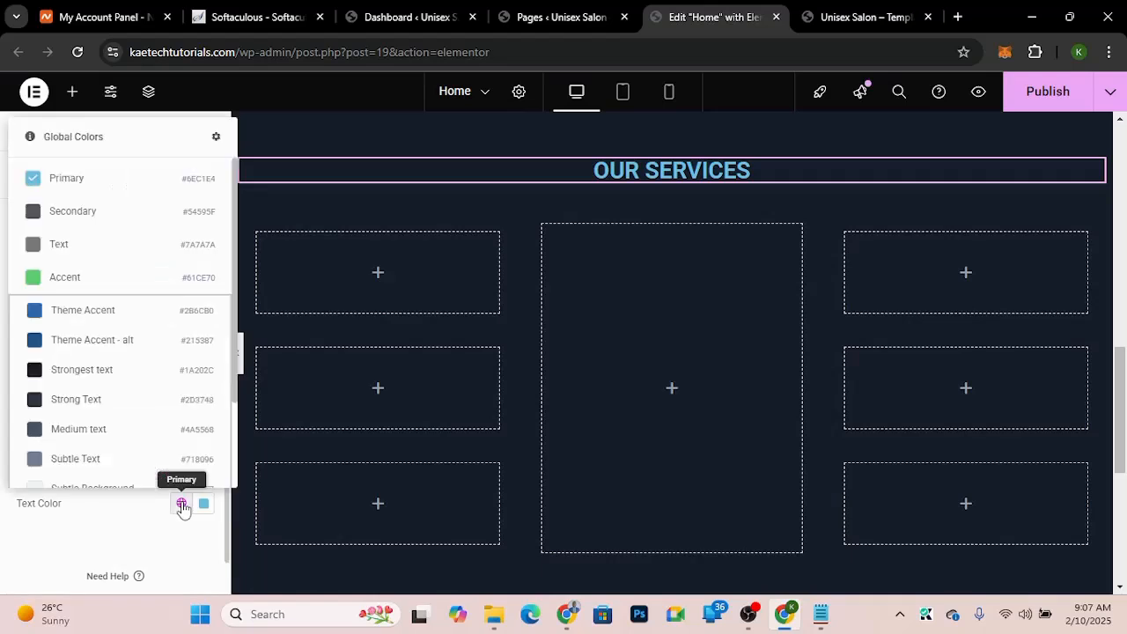
scroll(121, 420, down, 2)
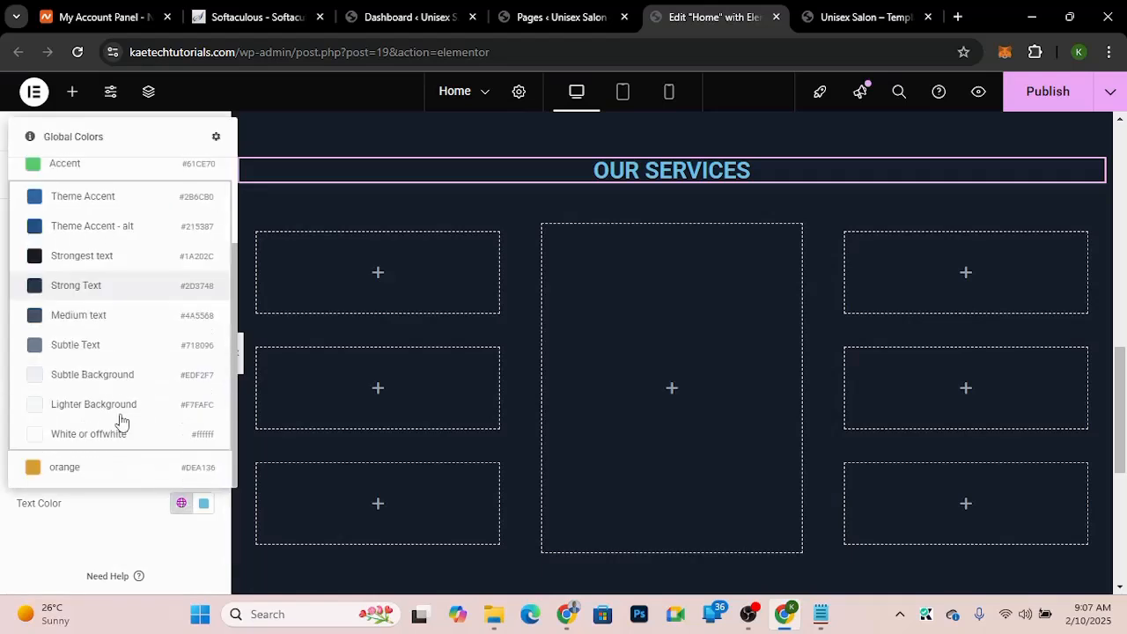
click(89, 470)
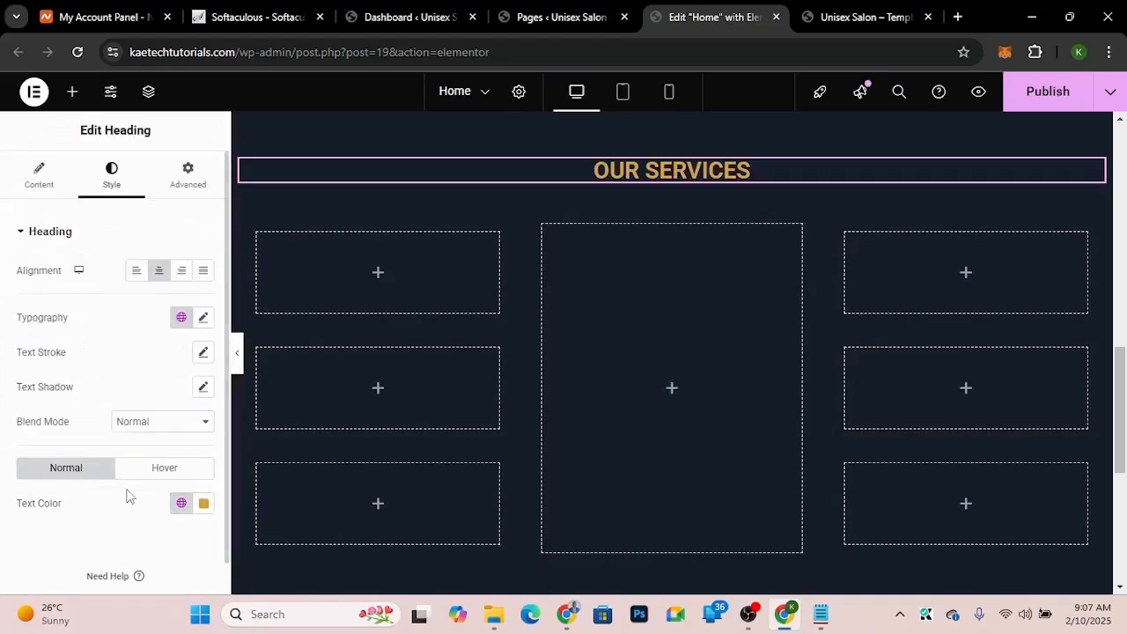
Step: Set the OUR SERVICES heading's font family to Livvic
click(205, 319)
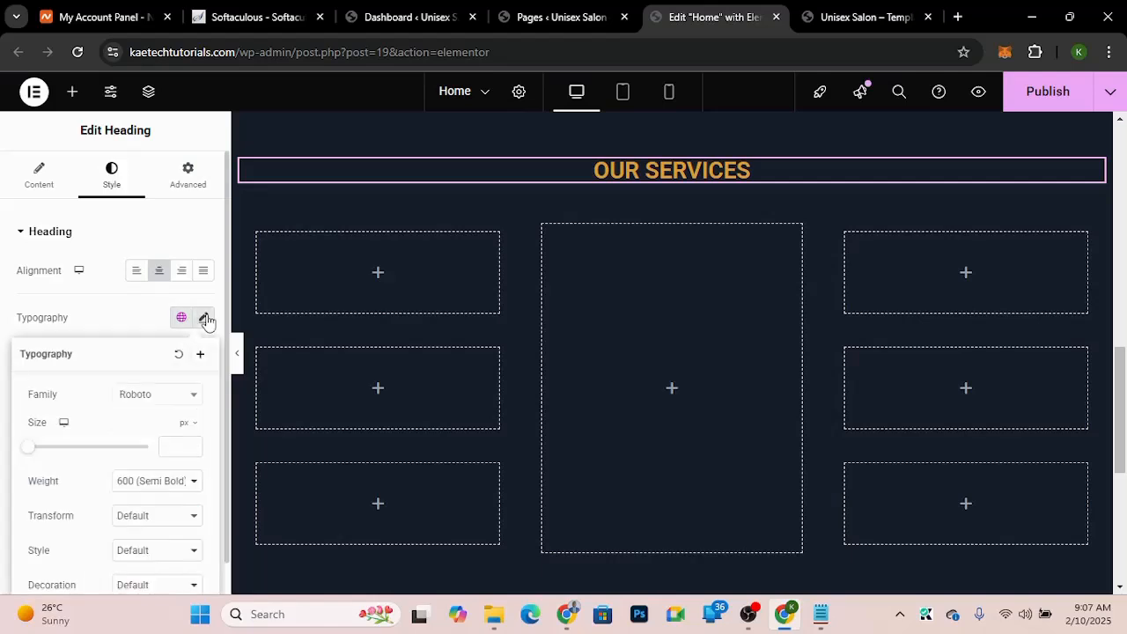
click(145, 401)
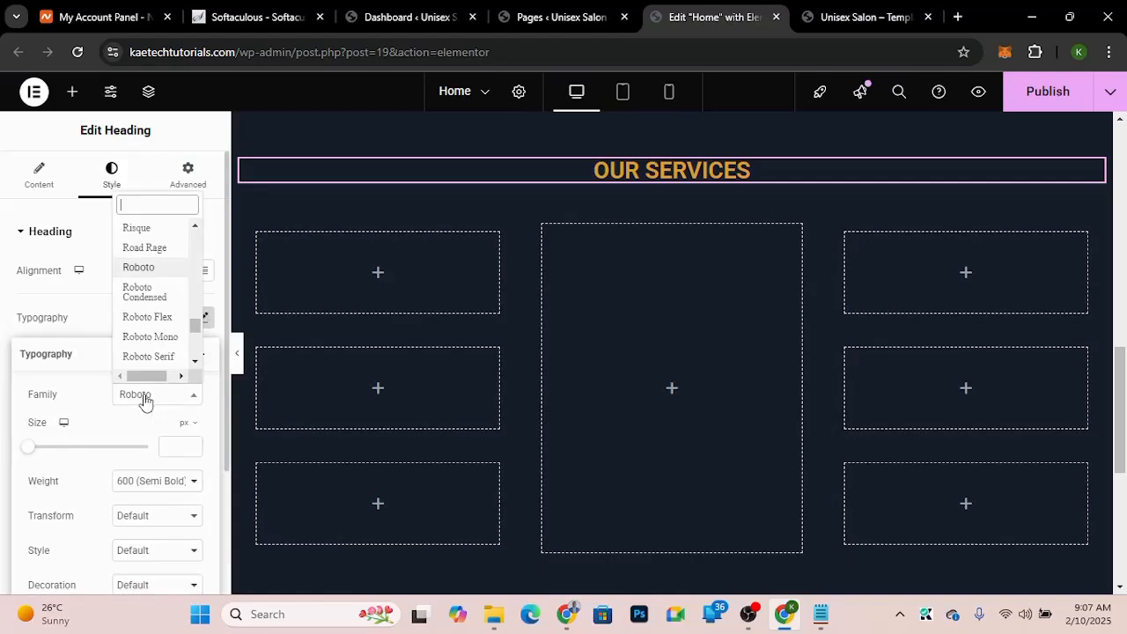
text(livv)
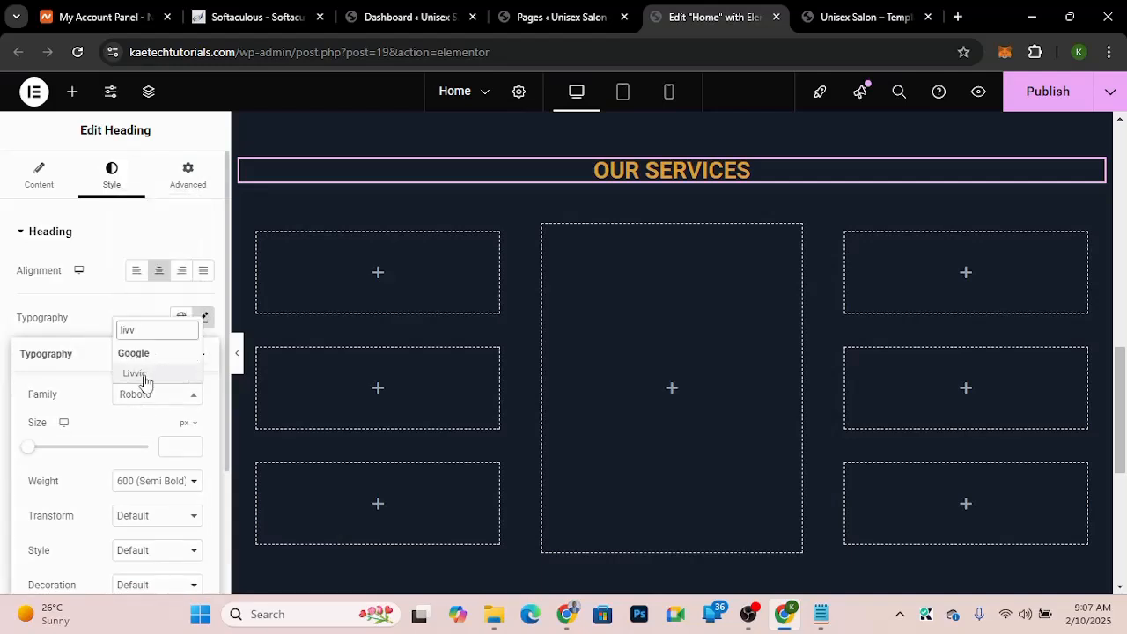
click(141, 375)
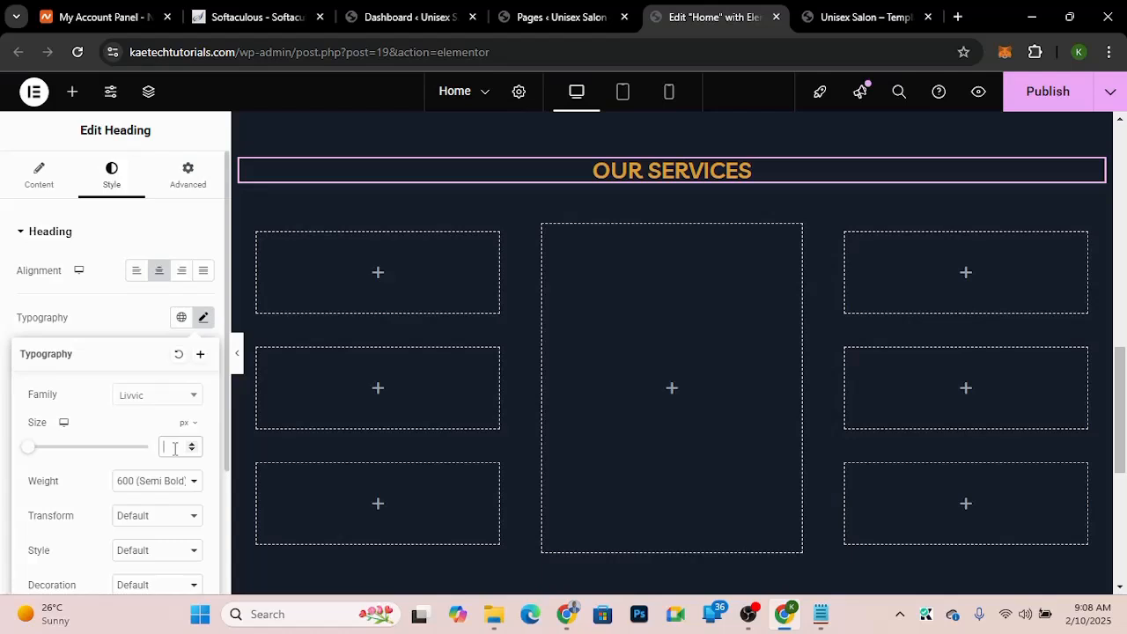
Step: Set the heading's font size to 20 px
click(175, 449)
text(1)
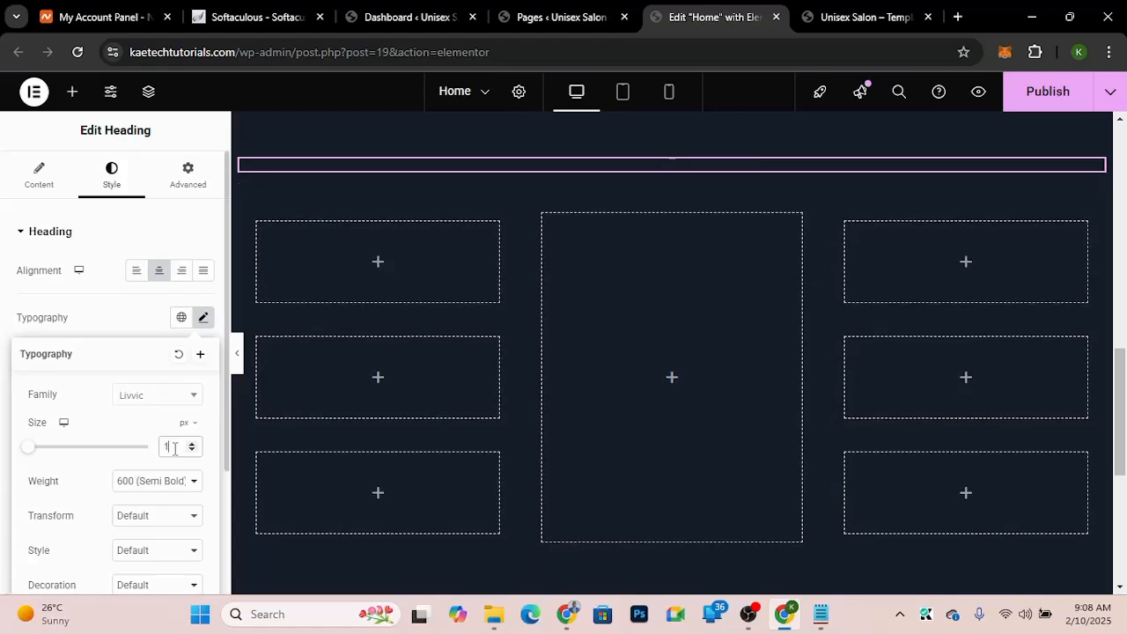
text(8)
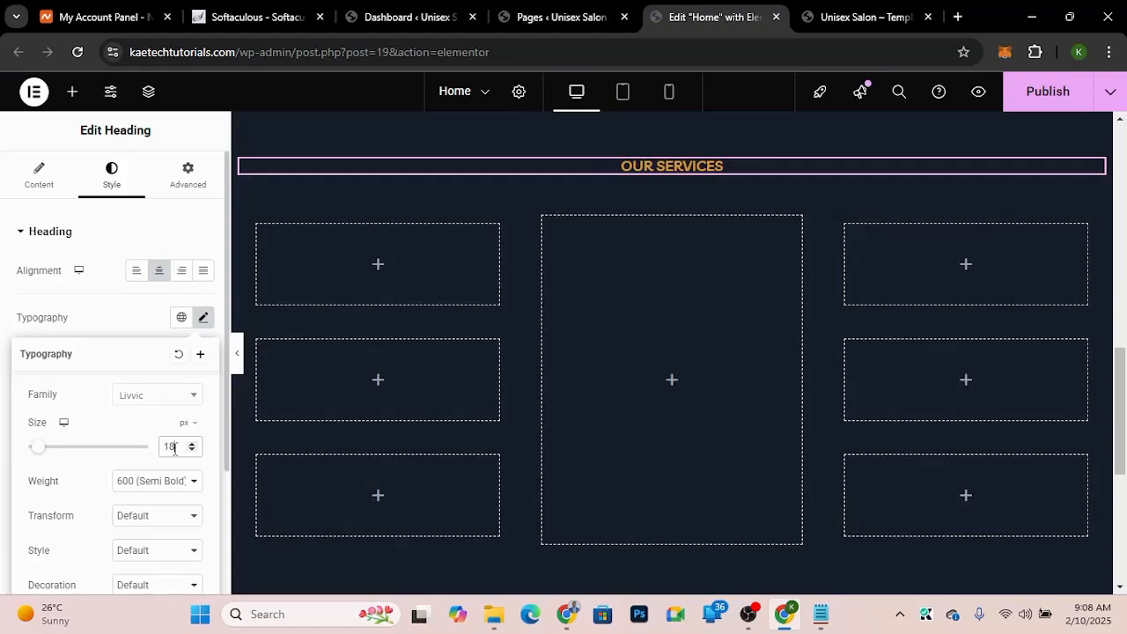
double_click(174, 448)
text(2)
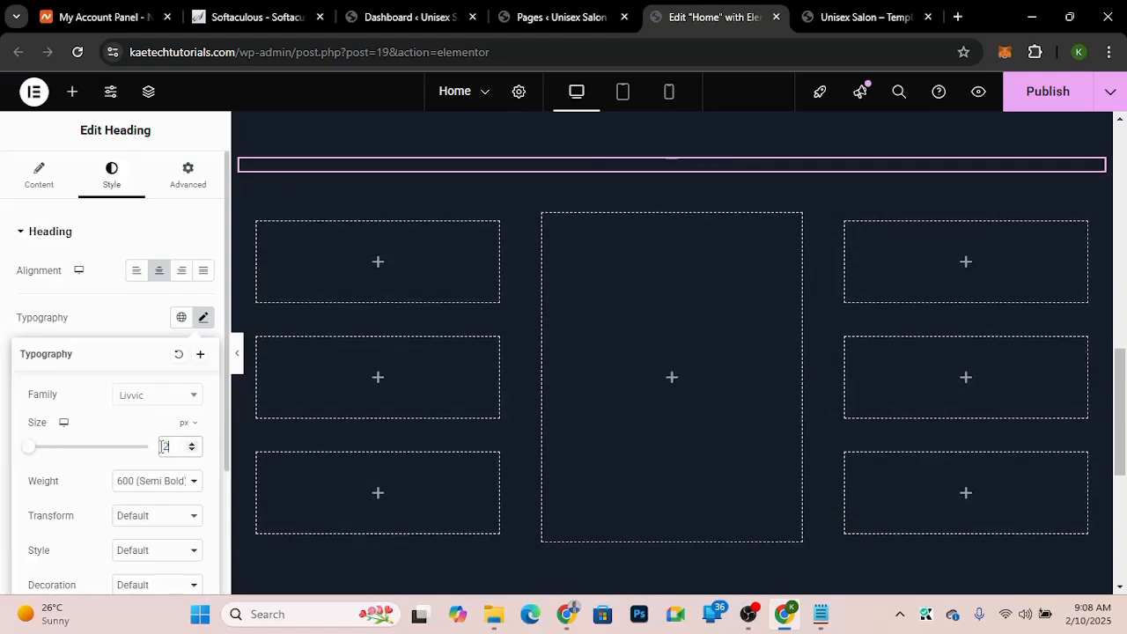
text(0)
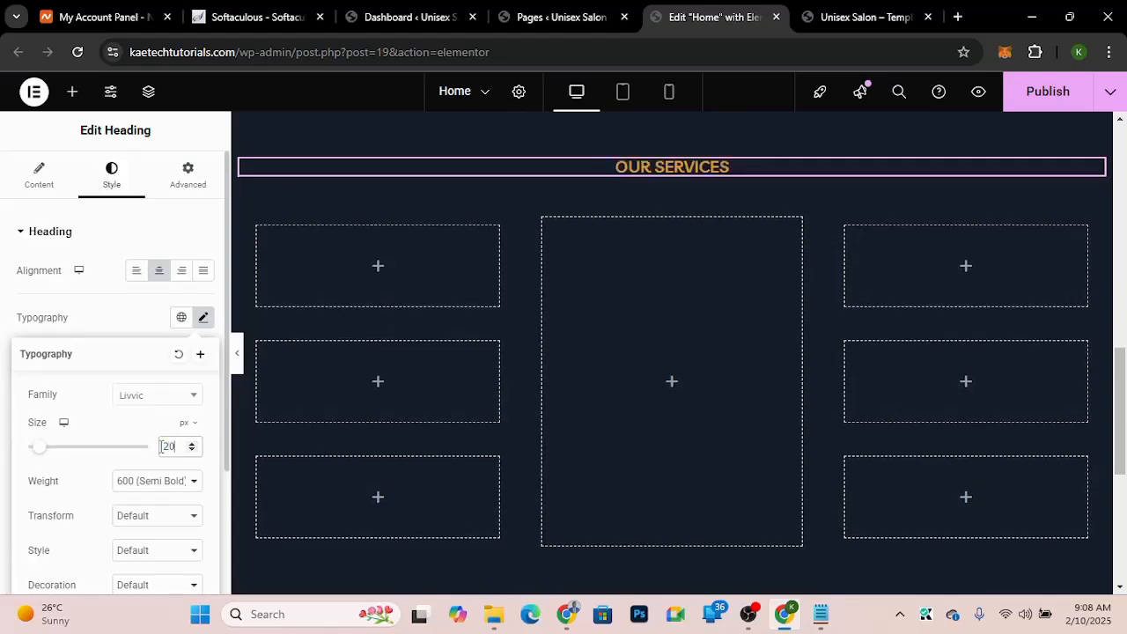
Step: Set the OUR SERVICES heading's font size to 16 px and its weight to 400 (Normal), matching the demo
click(845, 24)
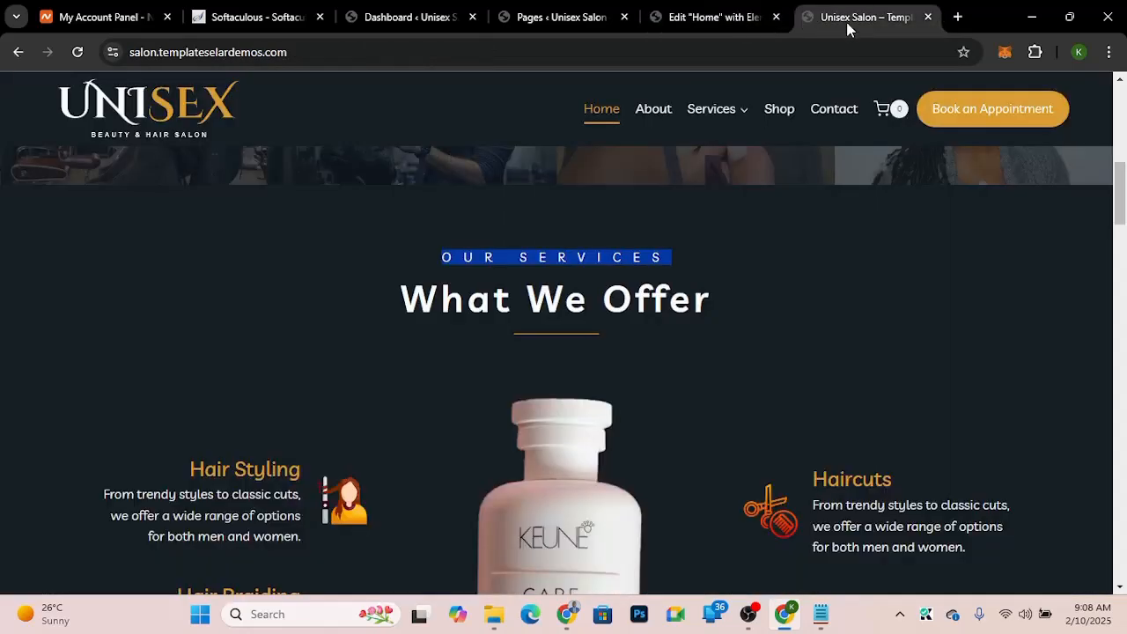
click(675, 278)
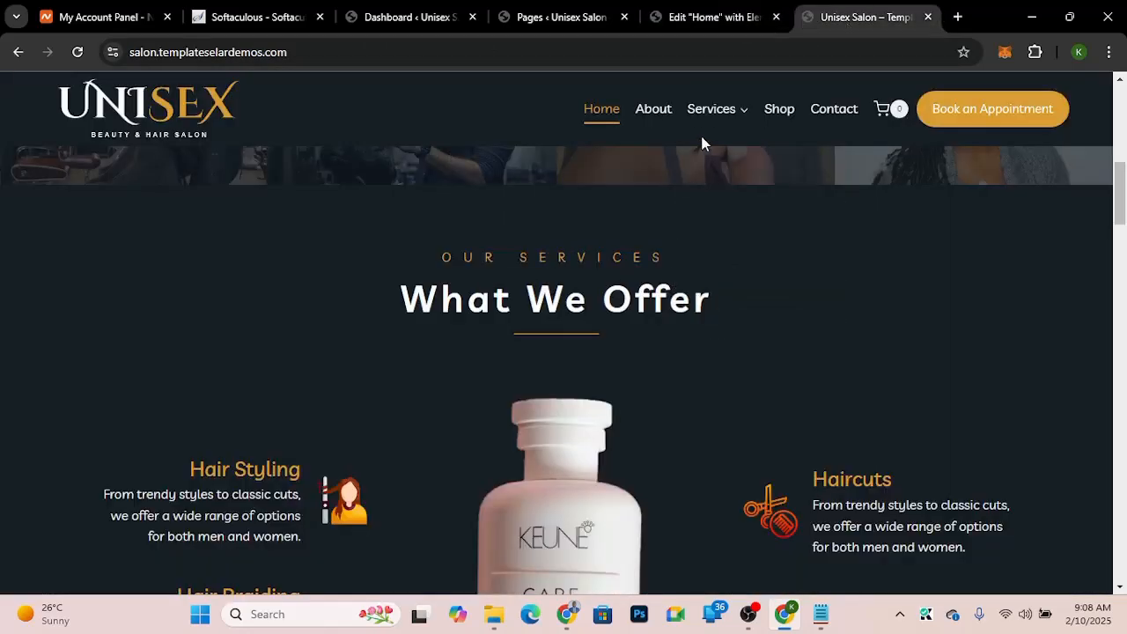
click(695, 17)
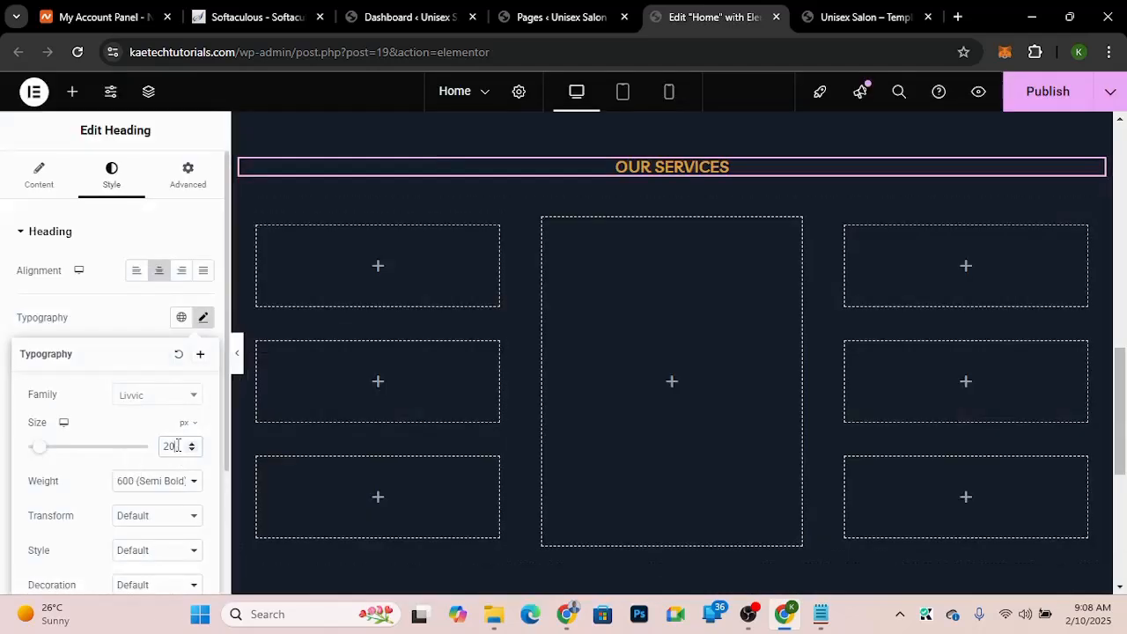
drag(178, 446, 148, 449)
text(16)
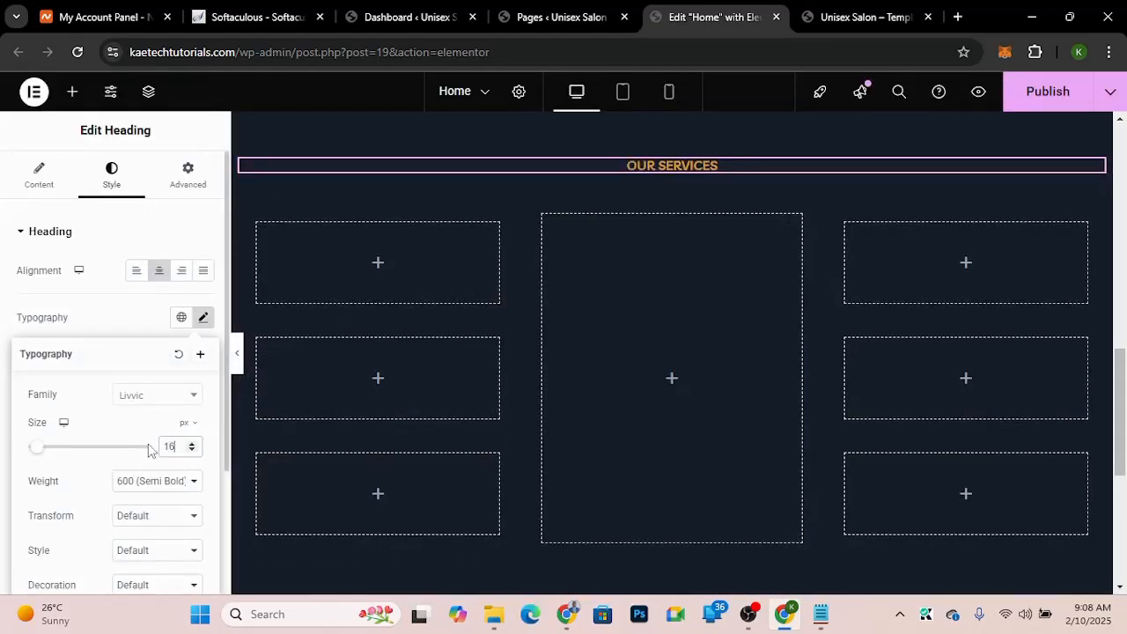
click(146, 483)
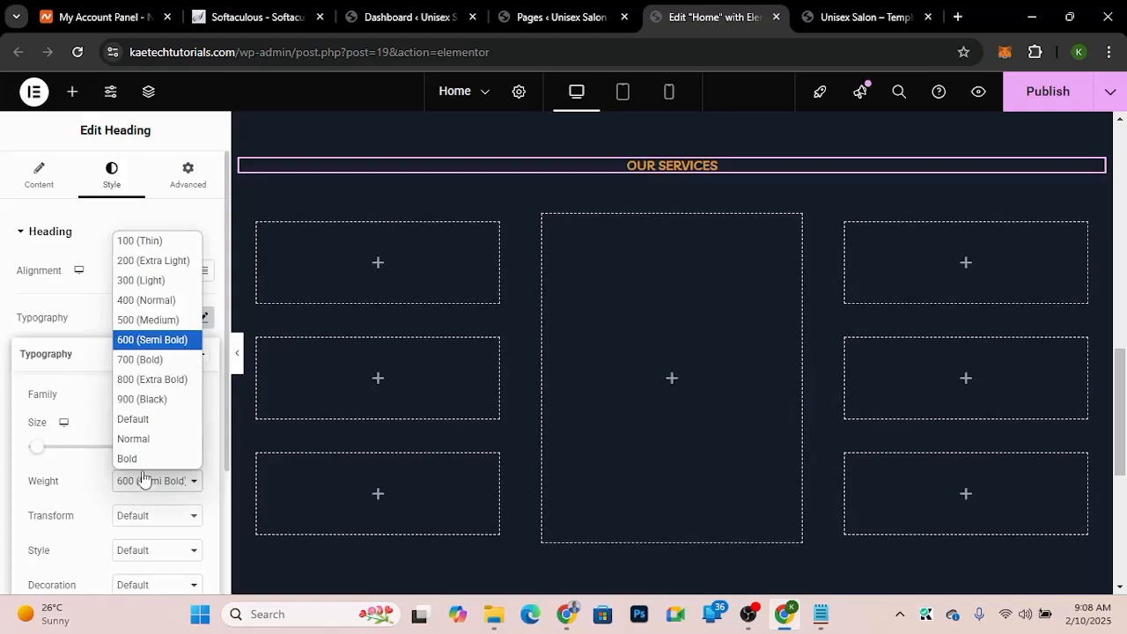
click(156, 301)
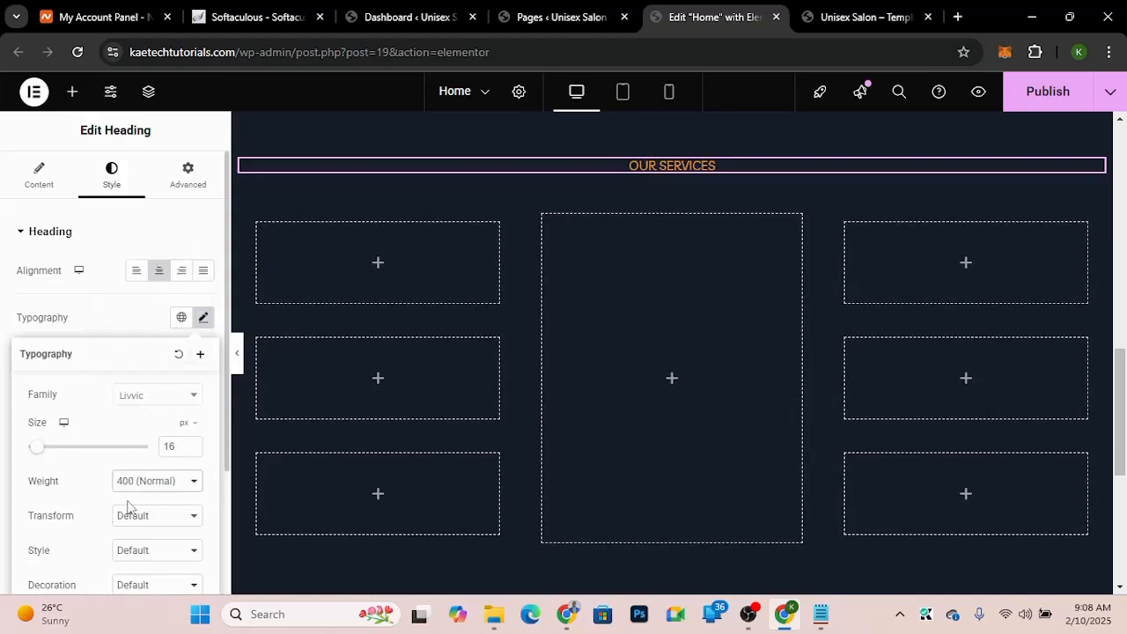
Step: Set the OUR SERVICES heading's letter spacing to about 9.2 px
scroll(128, 506, down, 2)
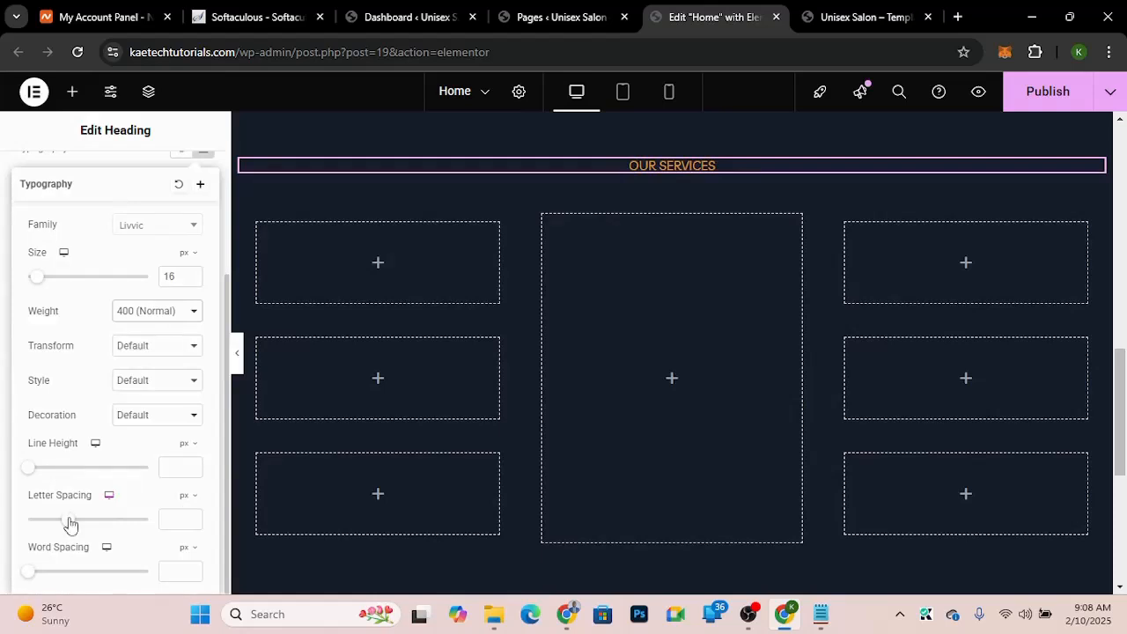
drag(70, 524, 145, 528)
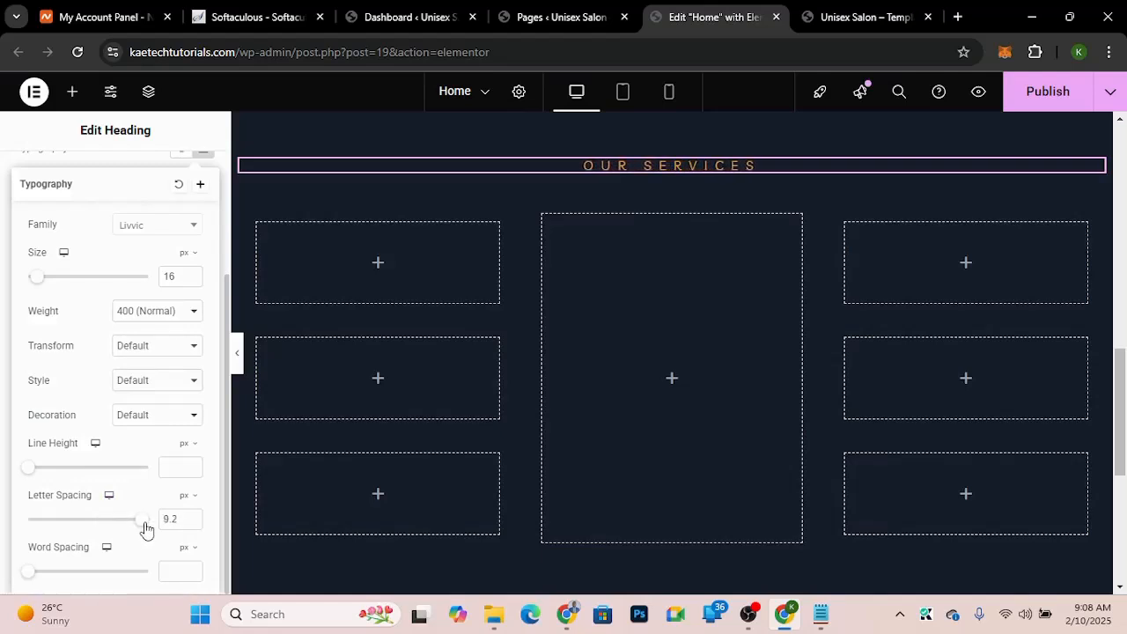
click(3, 328)
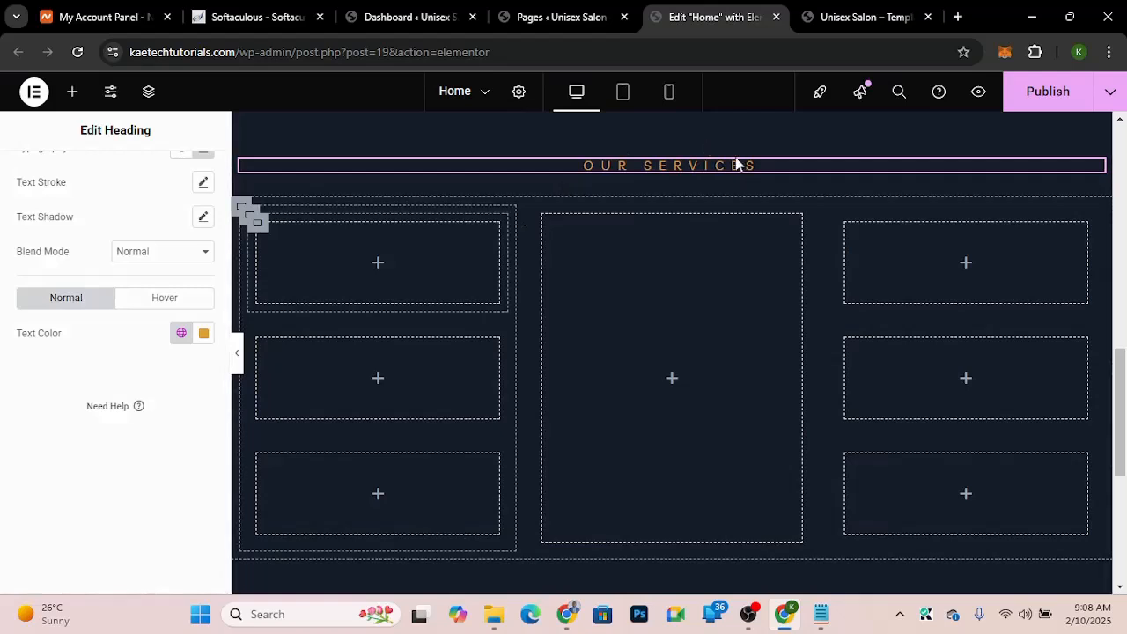
Step: Copy the 'What We Offer' heading text from the template demo page
click(865, 17)
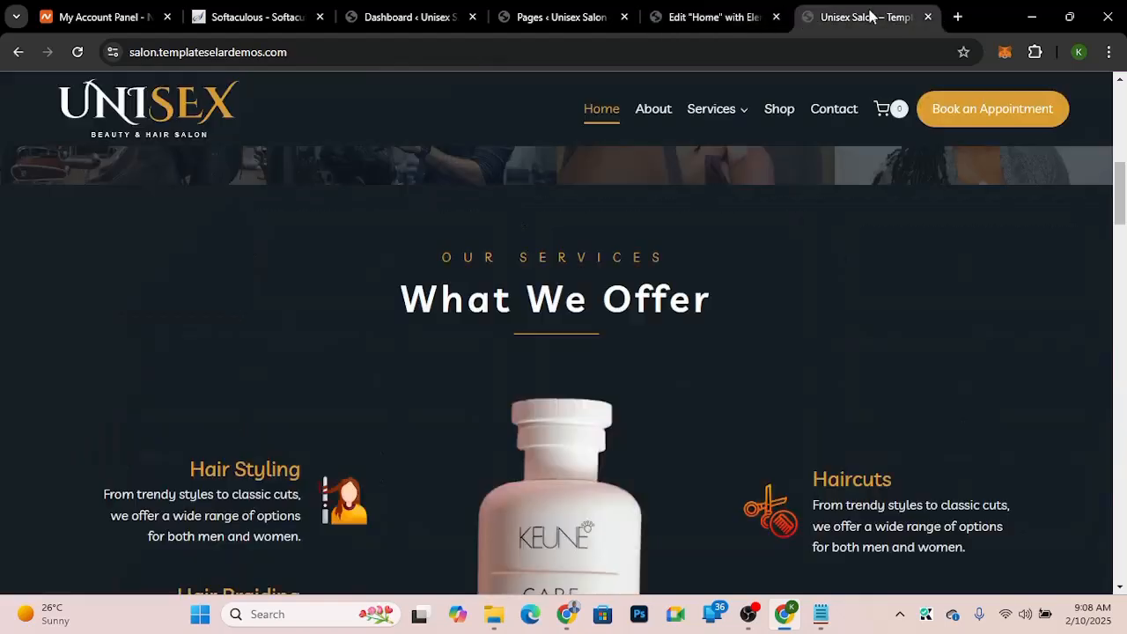
drag(722, 300, 369, 308)
key(ctrl+c)
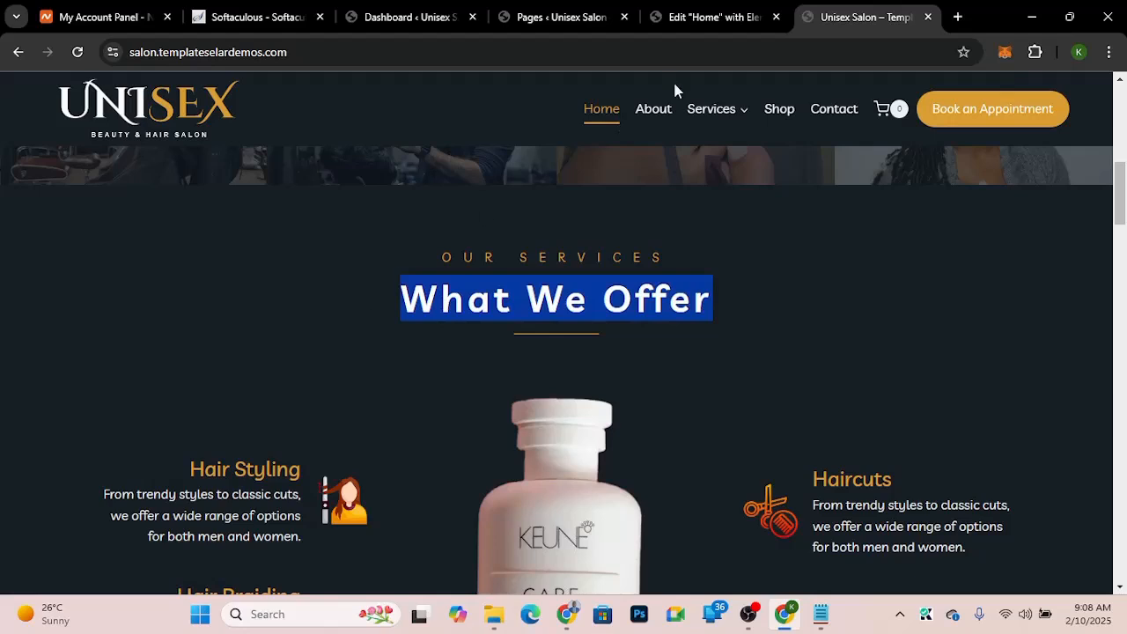
click(687, 18)
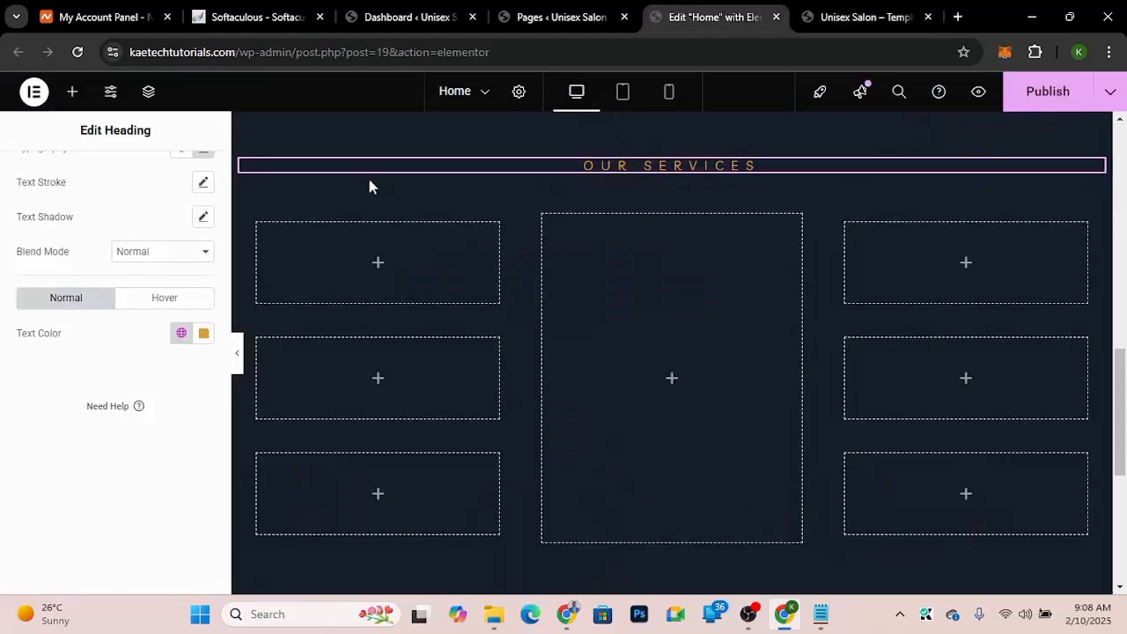
right_click(776, 172)
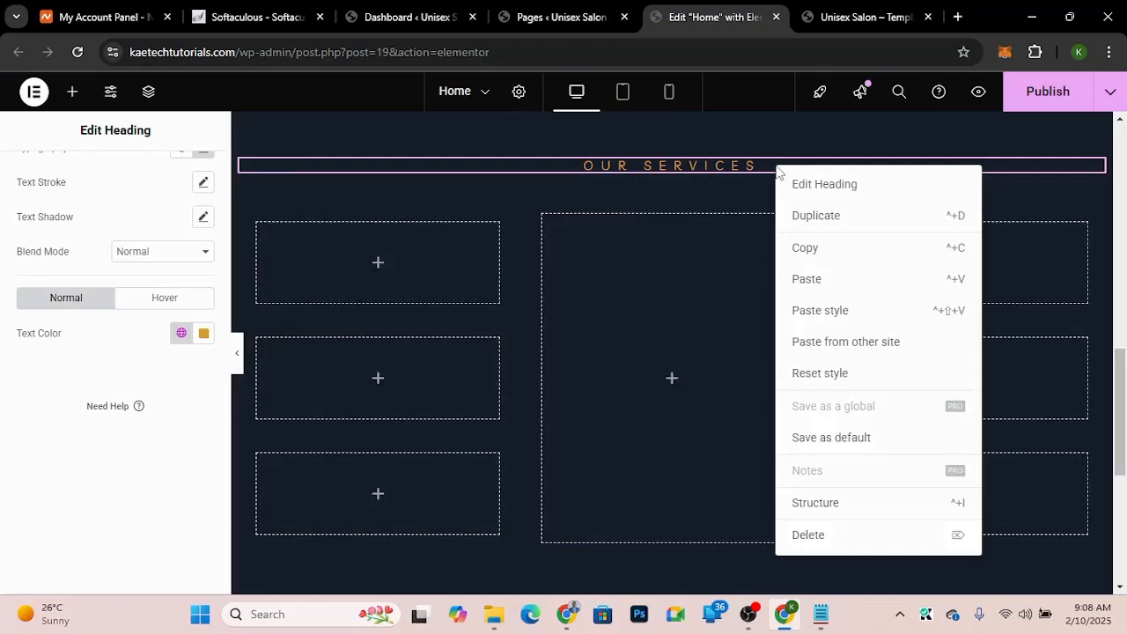
click(811, 281)
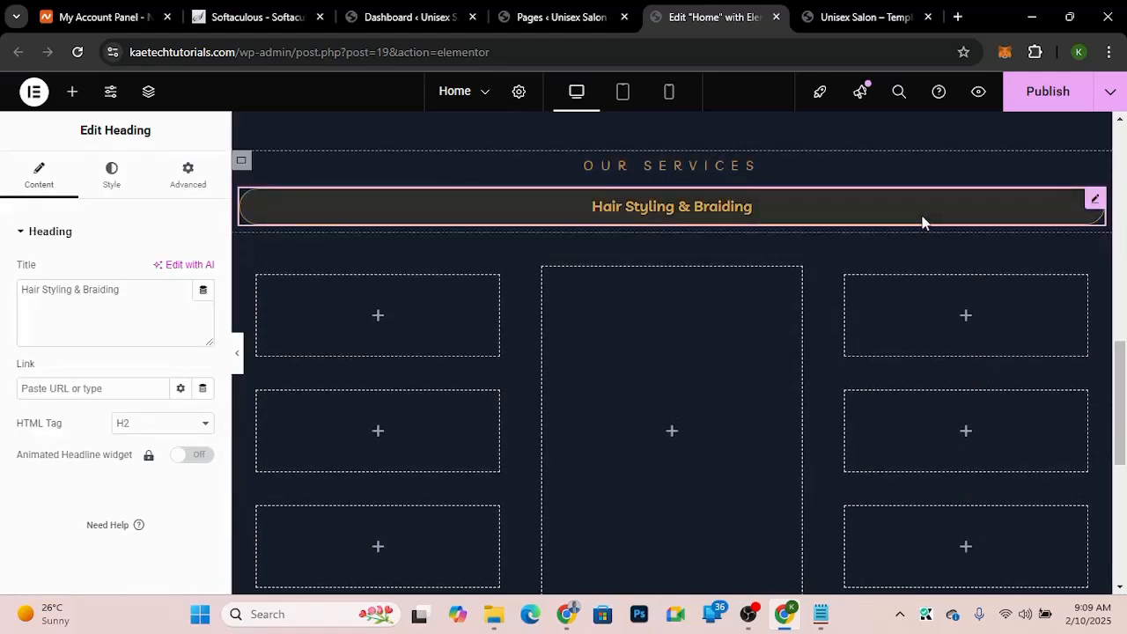
right_click(1090, 199)
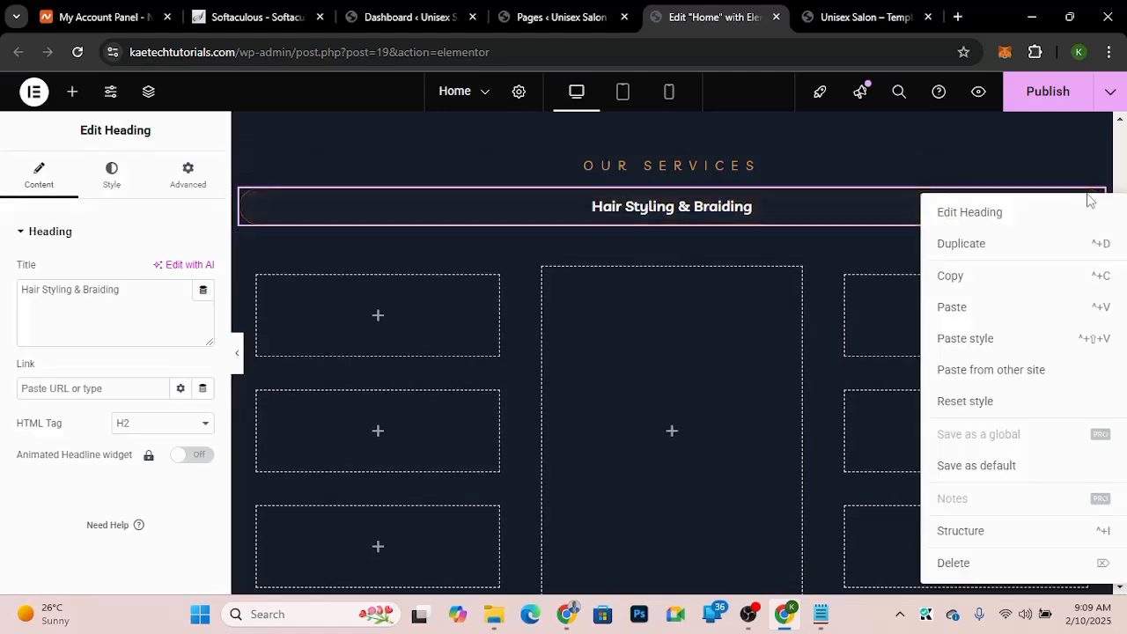
click(956, 566)
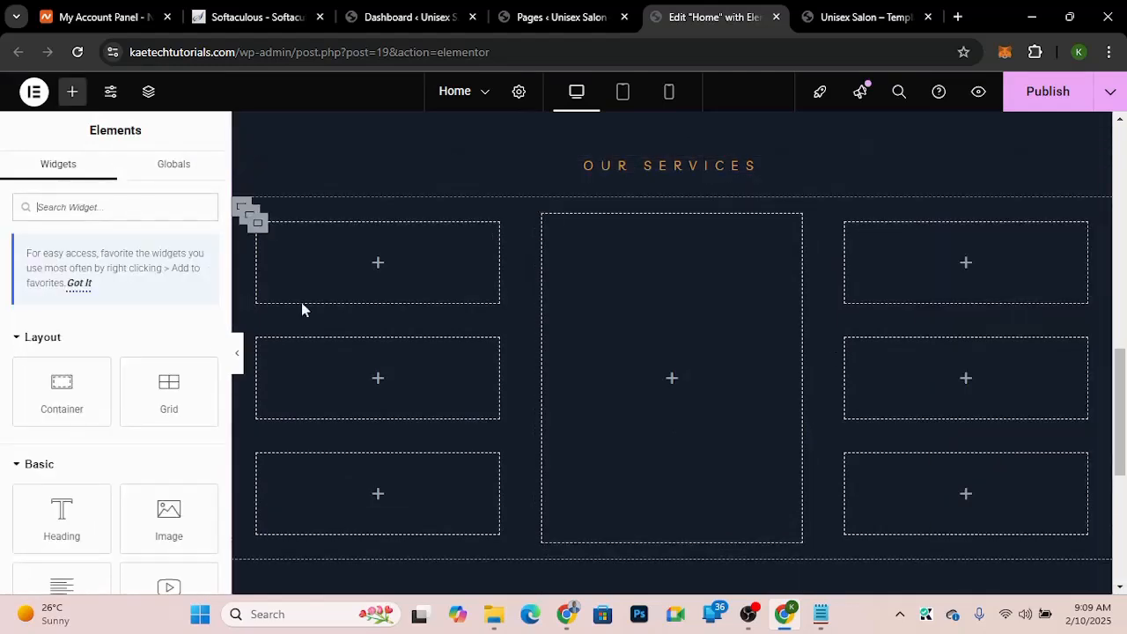
Step: Add a Heading widget below OUR SERVICES and set its title to What We Offer
drag(61, 518, 647, 177)
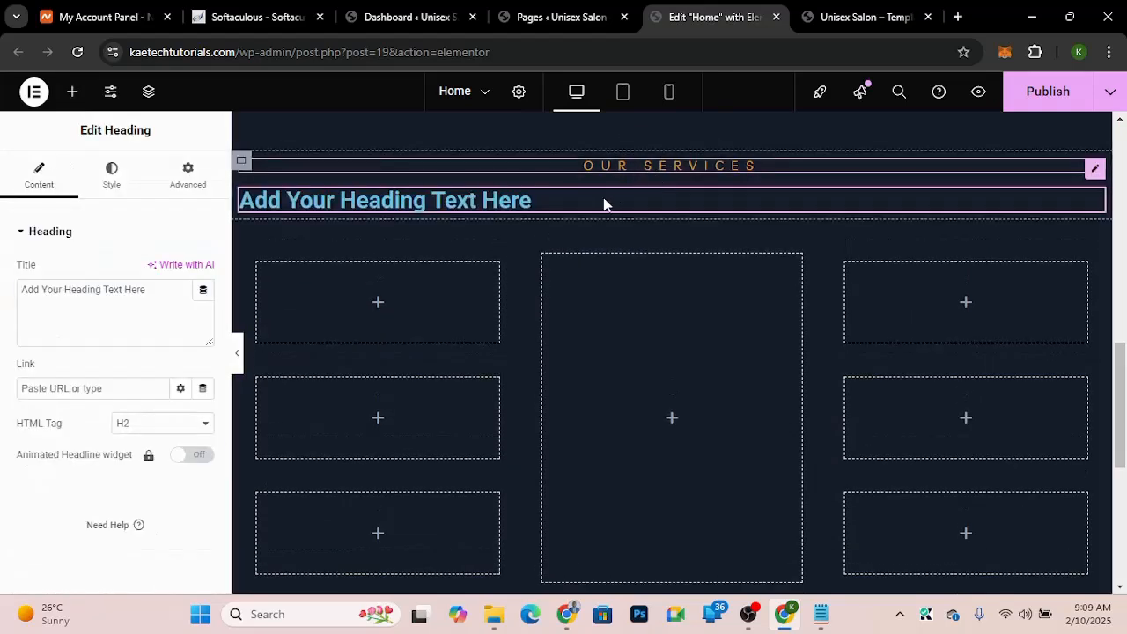
click(508, 202)
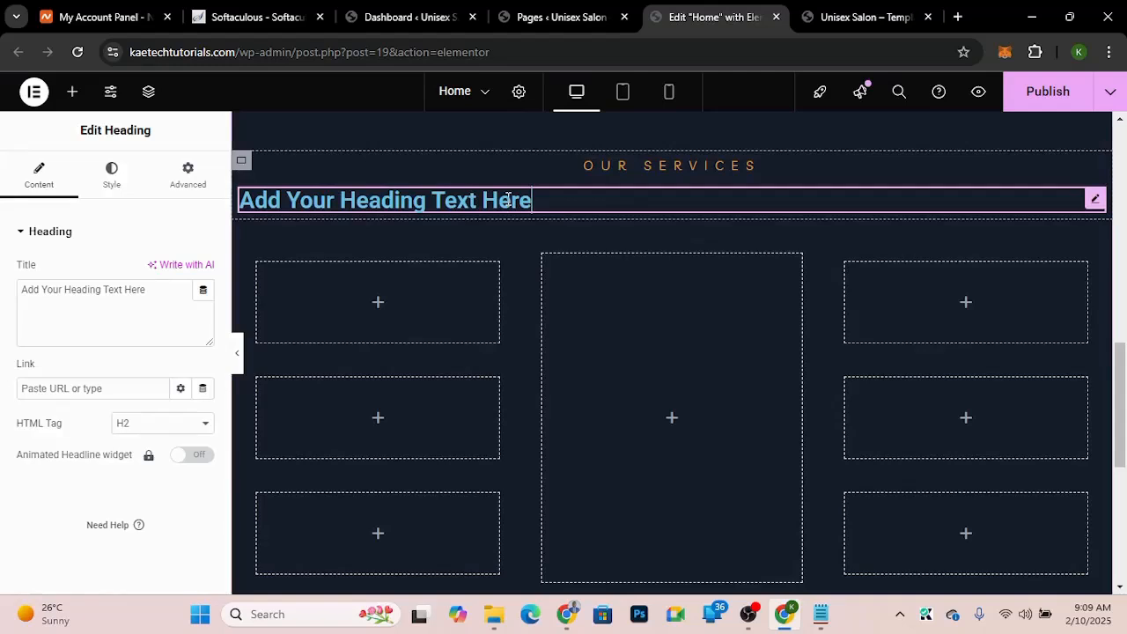
drag(146, 290, 2, 284)
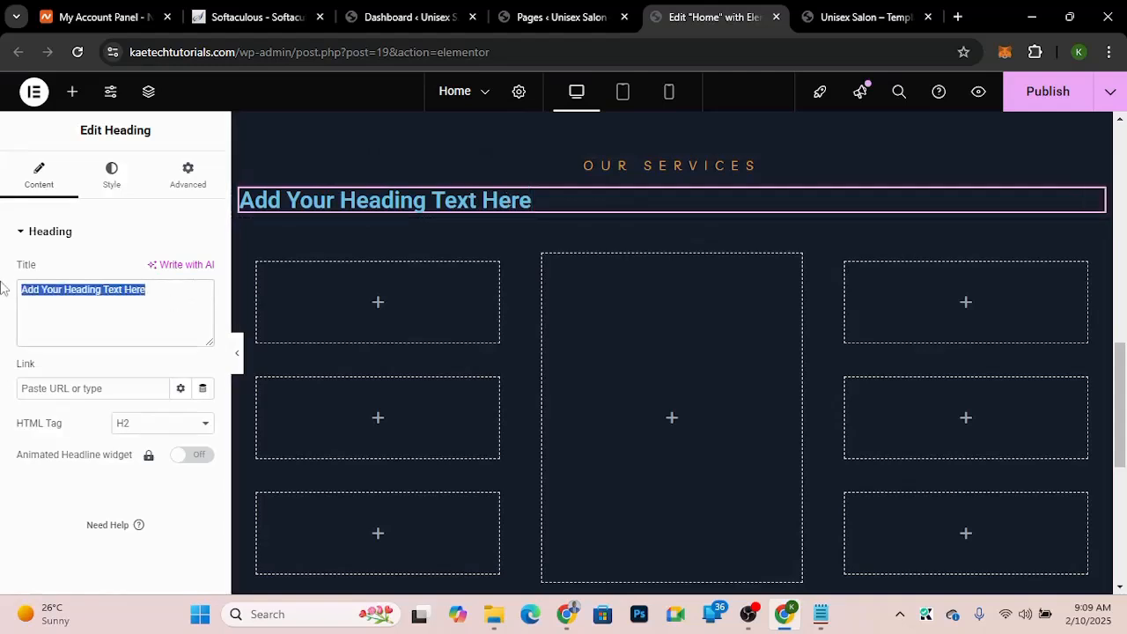
key(ctrl+v)
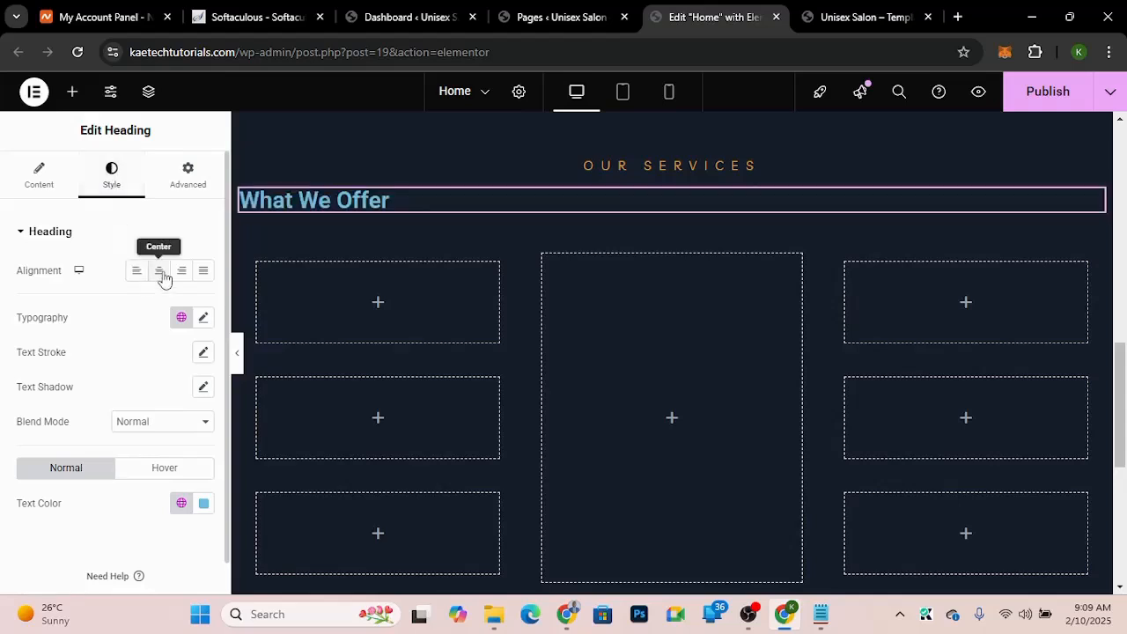
Step: Center-align the What We Offer heading and set its font family to Livvic
click(159, 272)
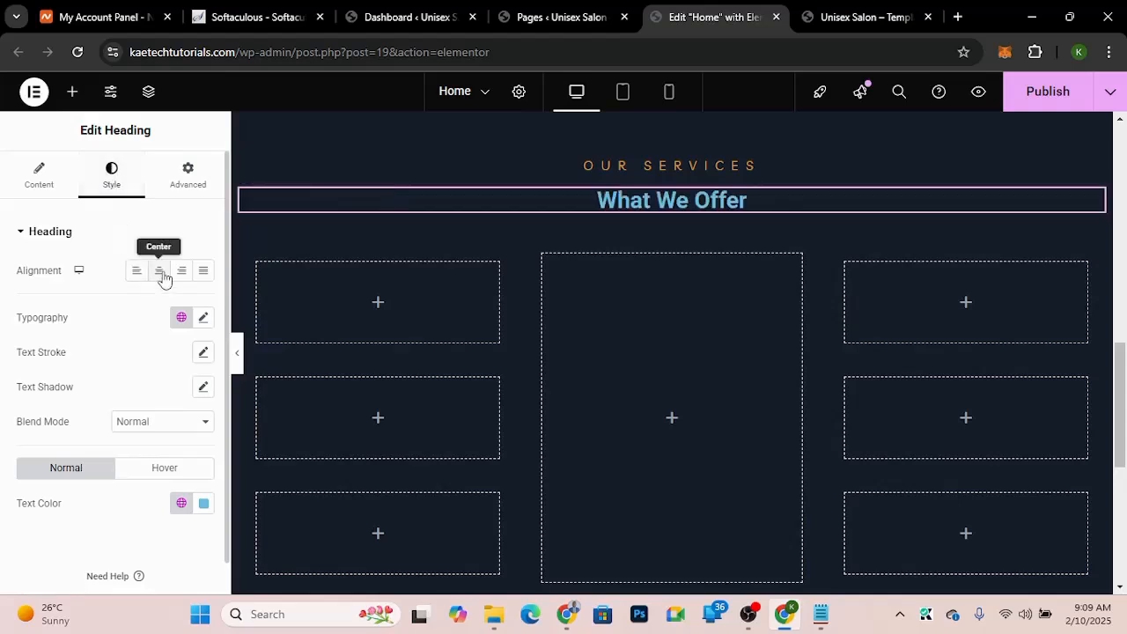
click(203, 317)
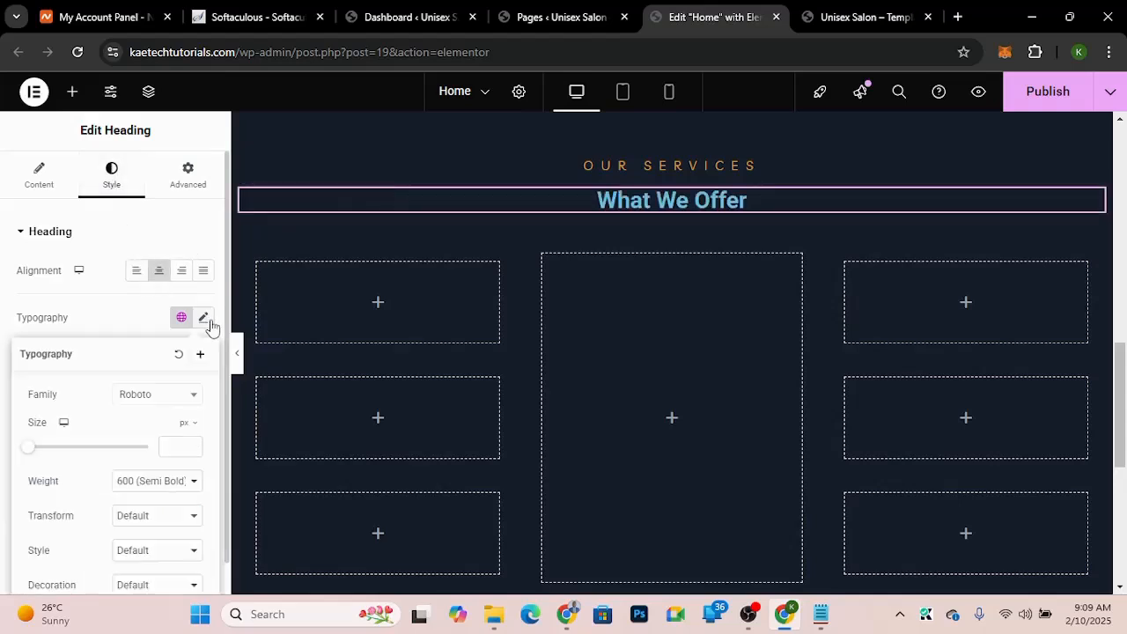
click(168, 396)
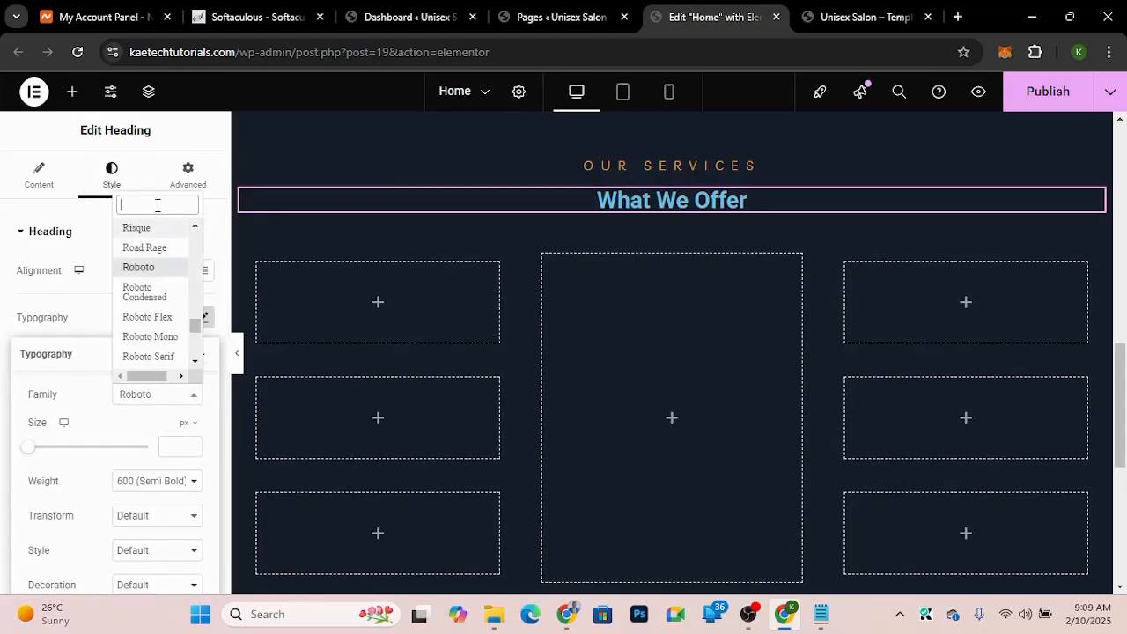
text(liv)
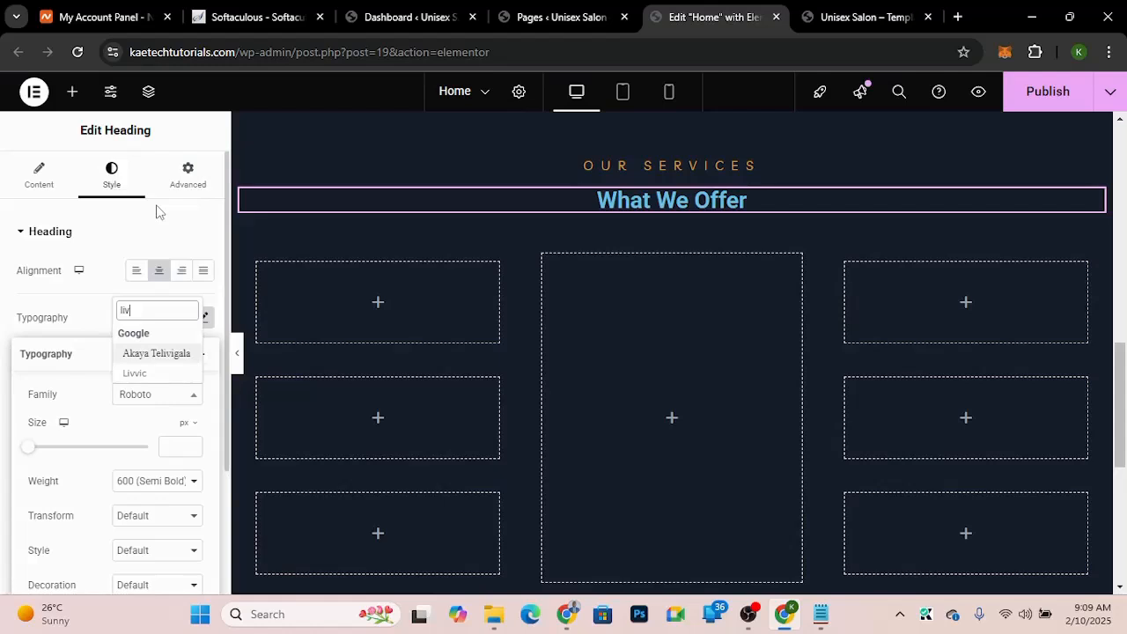
text(v)
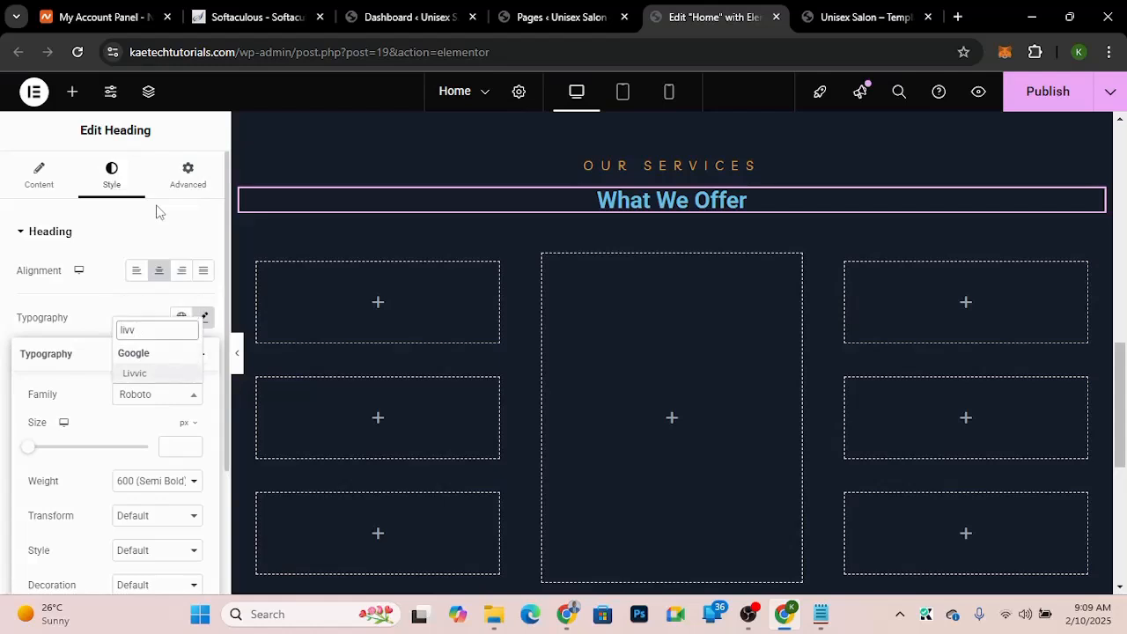
click(137, 373)
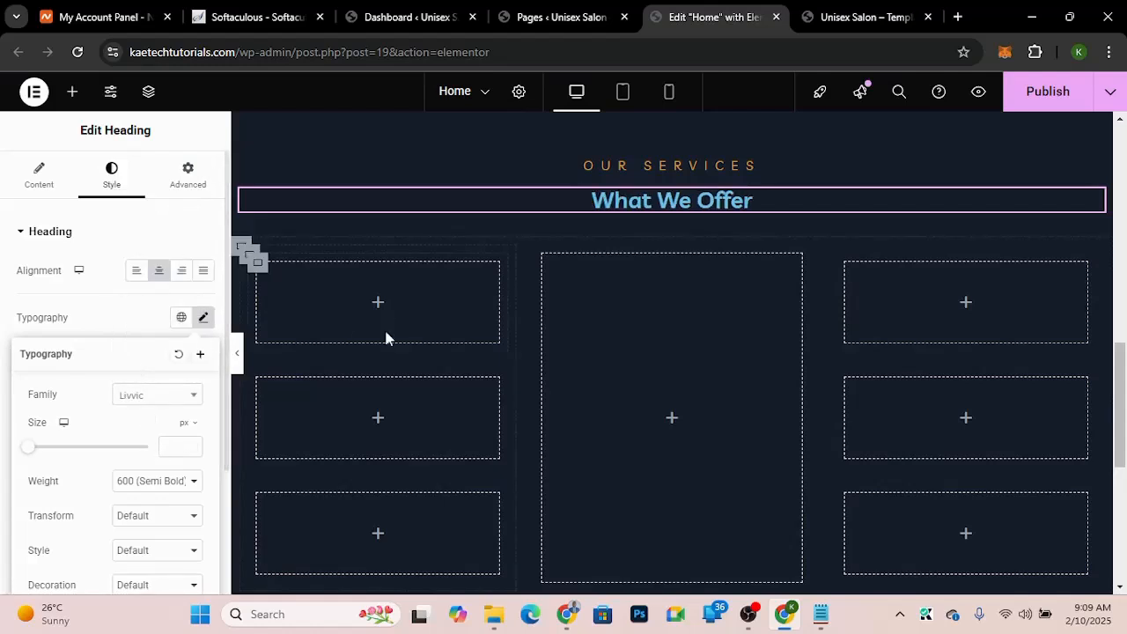
Step: Set the What We Offer heading's font size to 55 px, matching the template demo
click(863, 22)
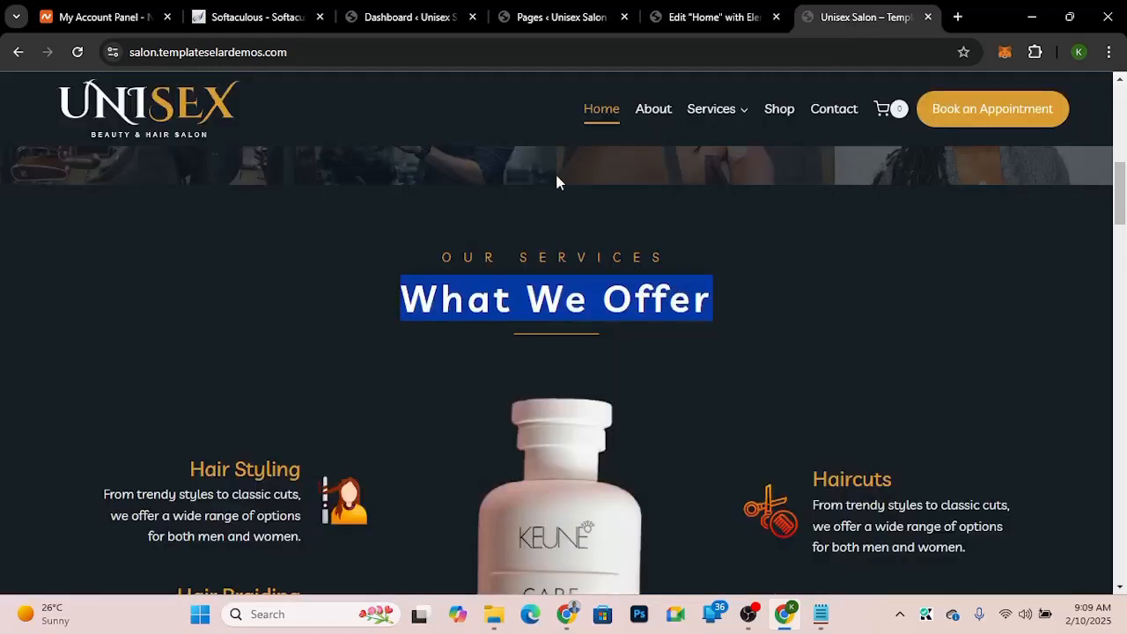
click(722, 14)
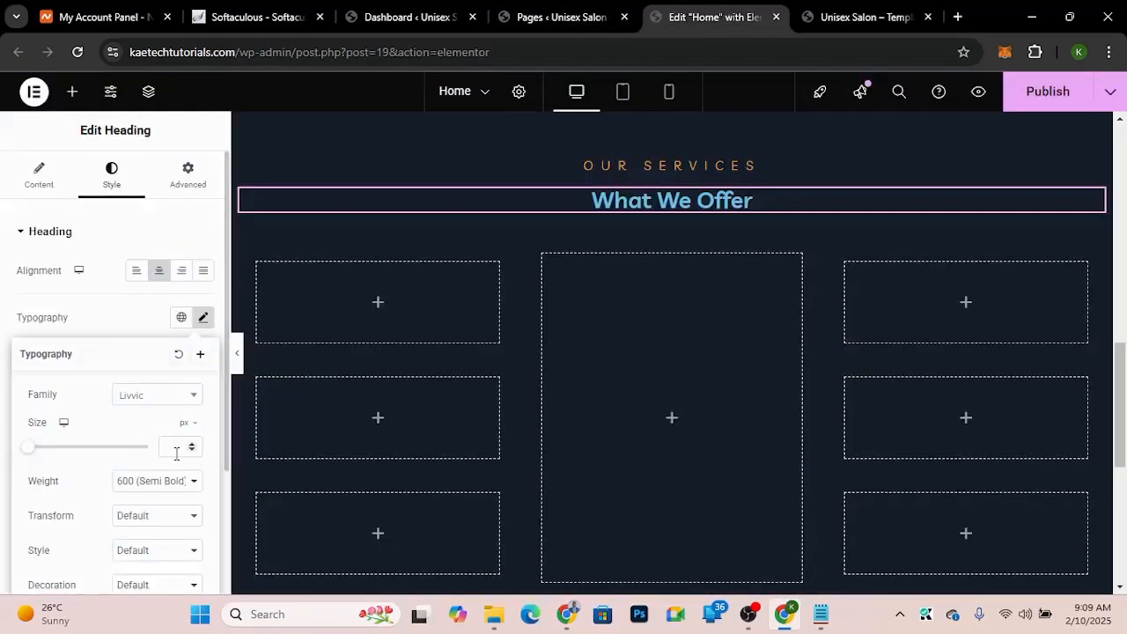
text(55)
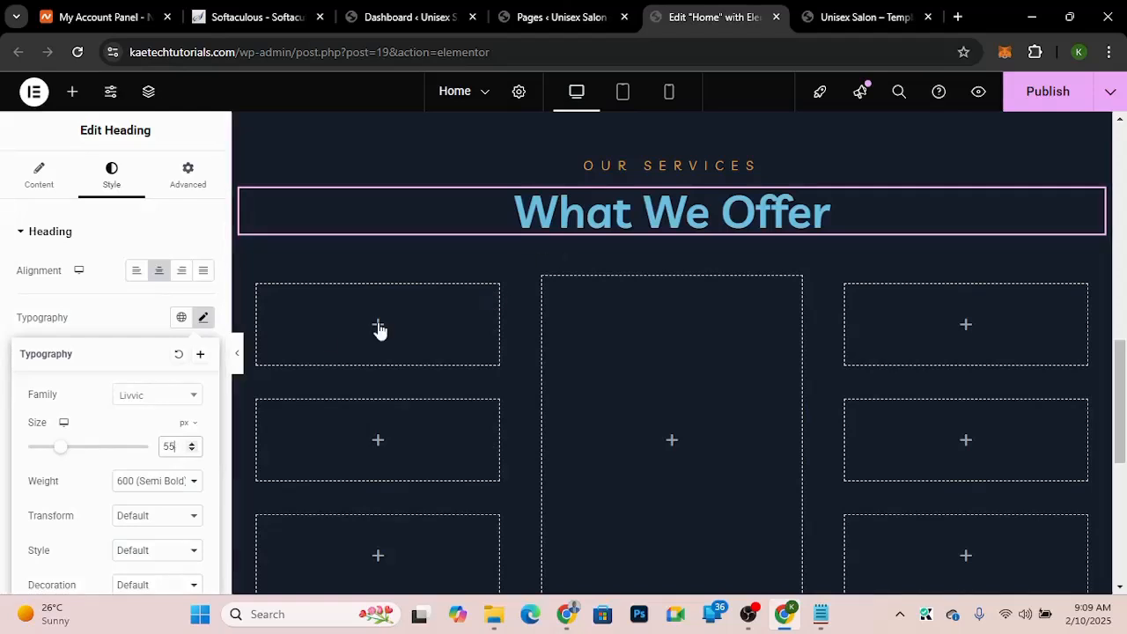
scroll(380, 328, down, 3)
Step: Set the What We Offer heading's letter spacing to about 5.3 px
click(874, 14)
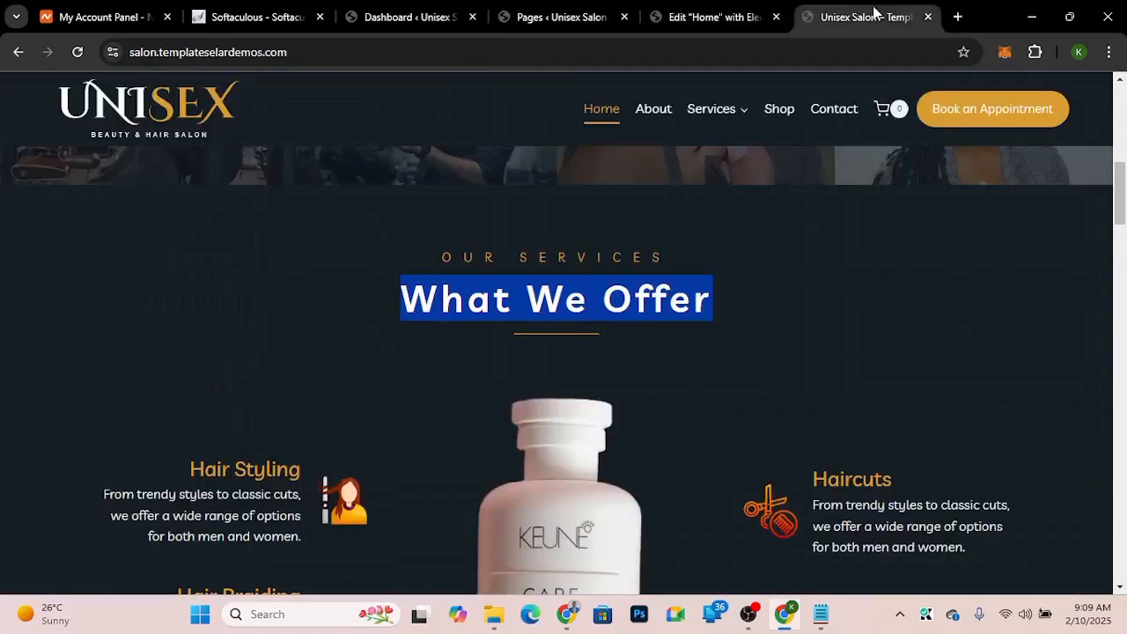
click(694, 15)
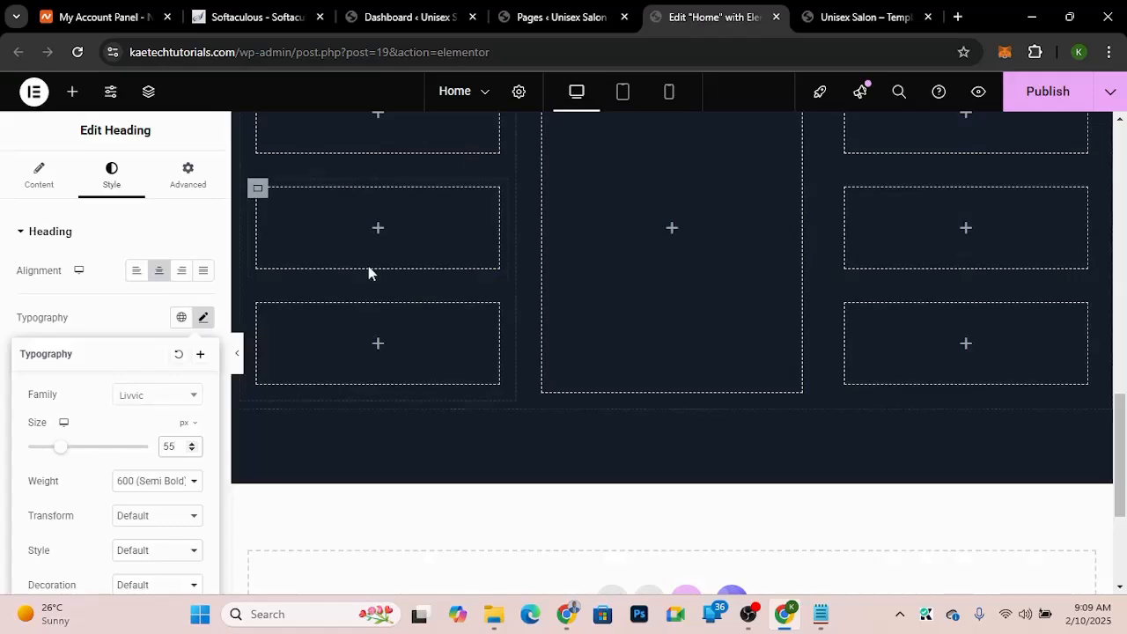
scroll(368, 266, up, 4)
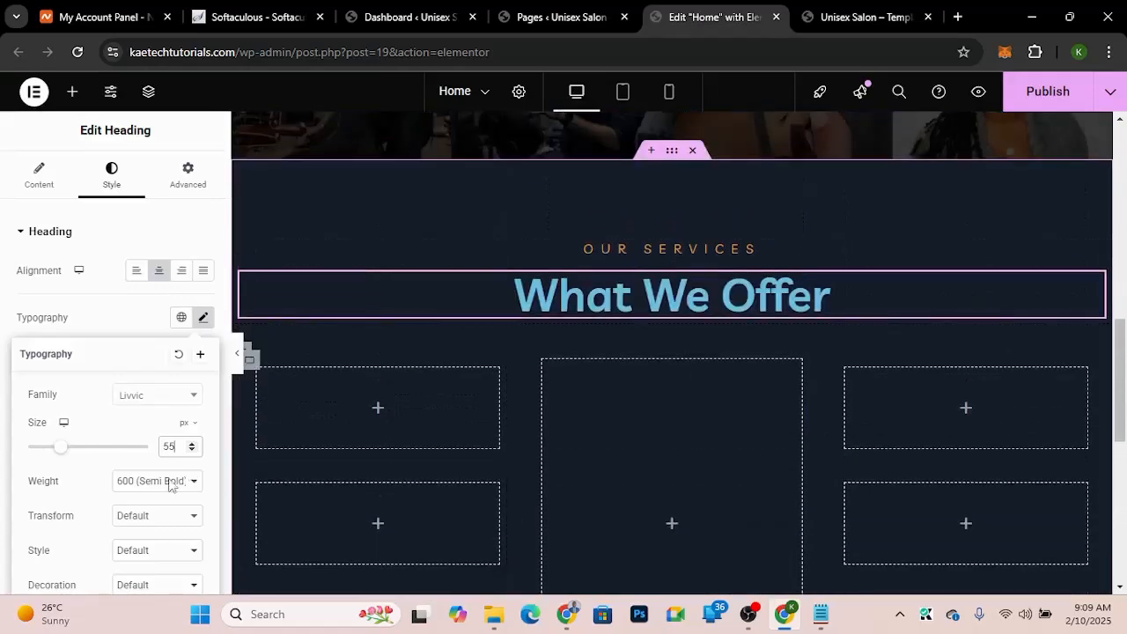
scroll(97, 498, down, 3)
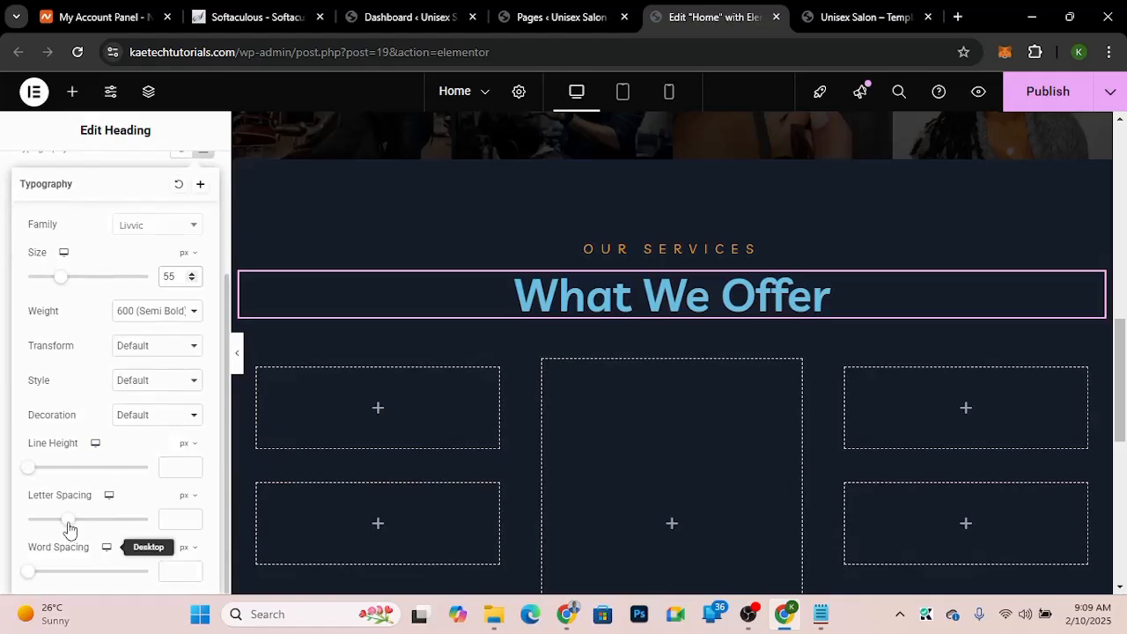
drag(70, 529, 112, 534)
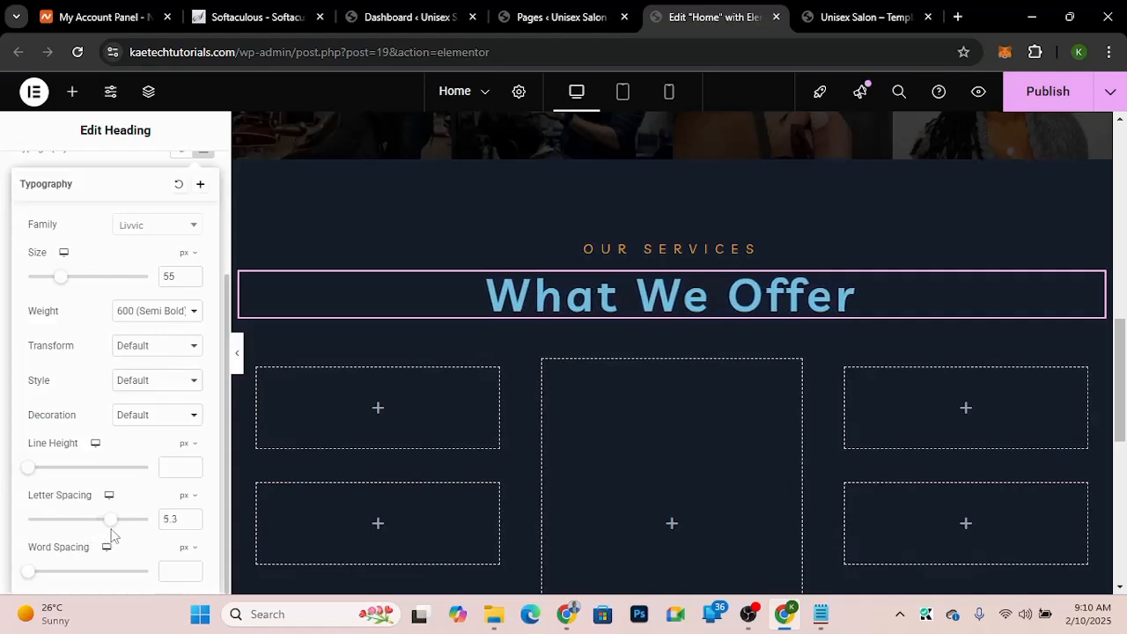
click(0, 442)
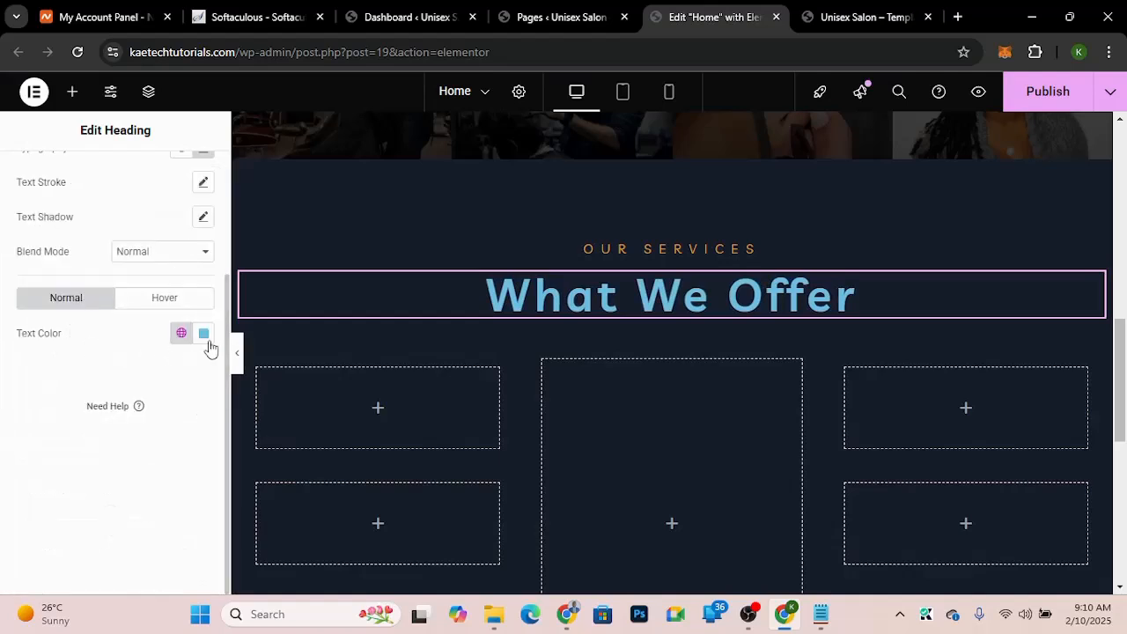
Step: Set the What We Offer heading's text color to white (#FFFFFF)
click(204, 334)
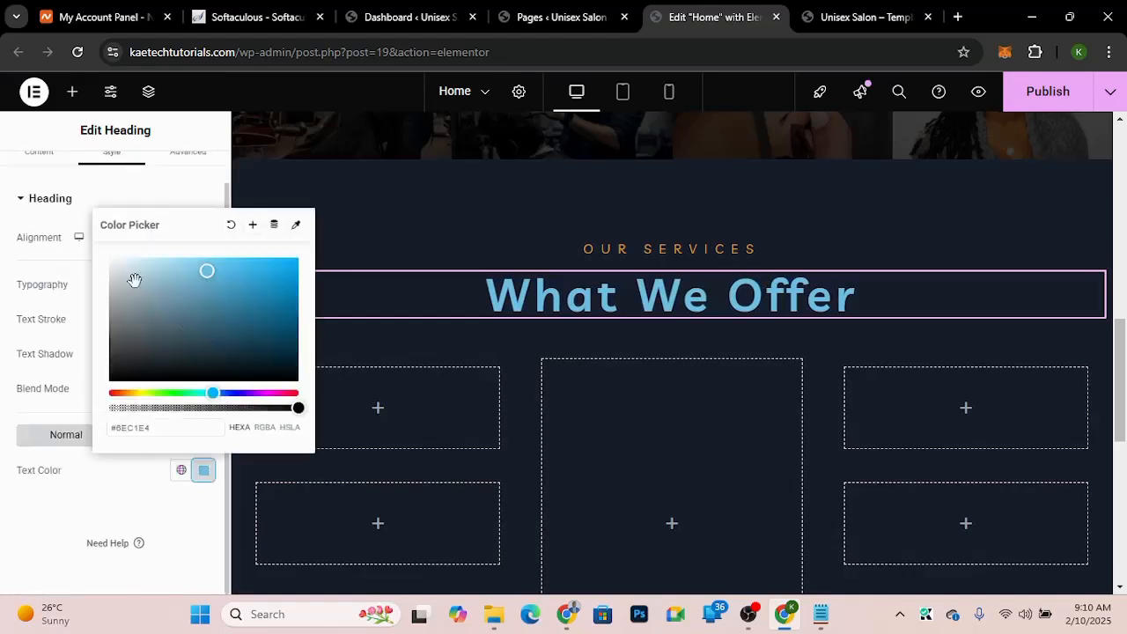
drag(130, 280, 83, 234)
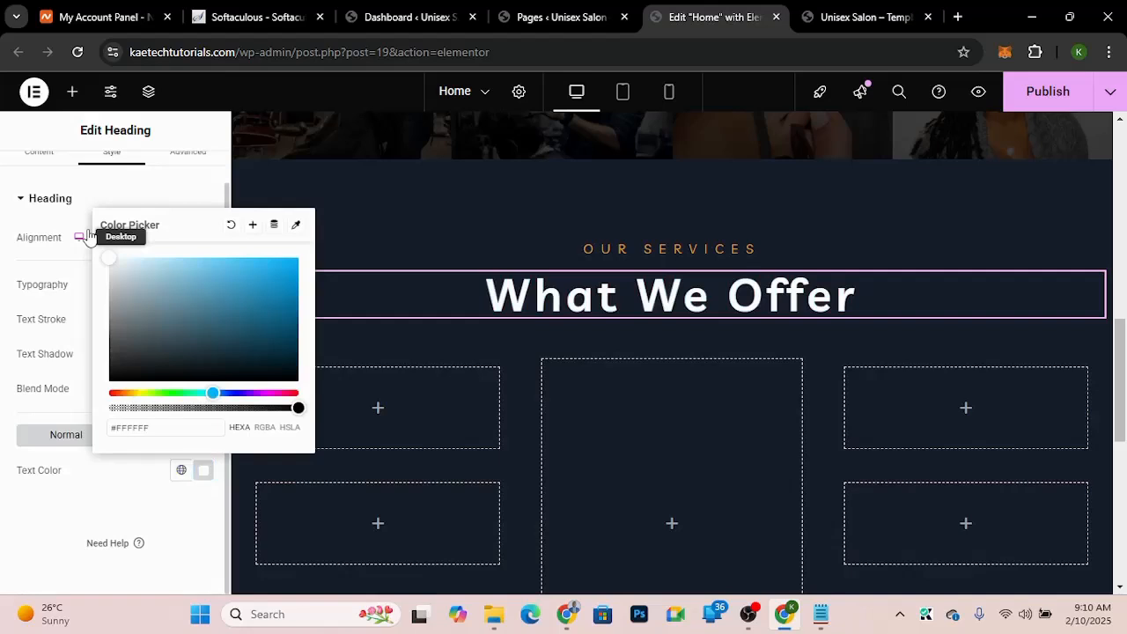
click(75, 238)
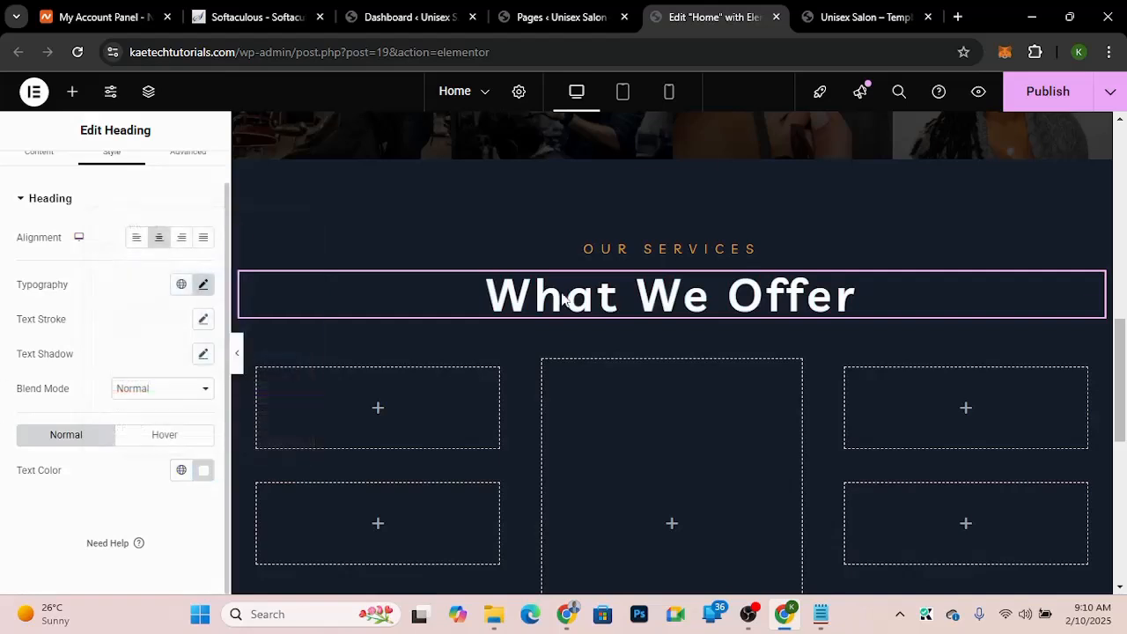
Step: Add a Divider widget below the What We Offer heading, matching the underline in the demo
click(855, 14)
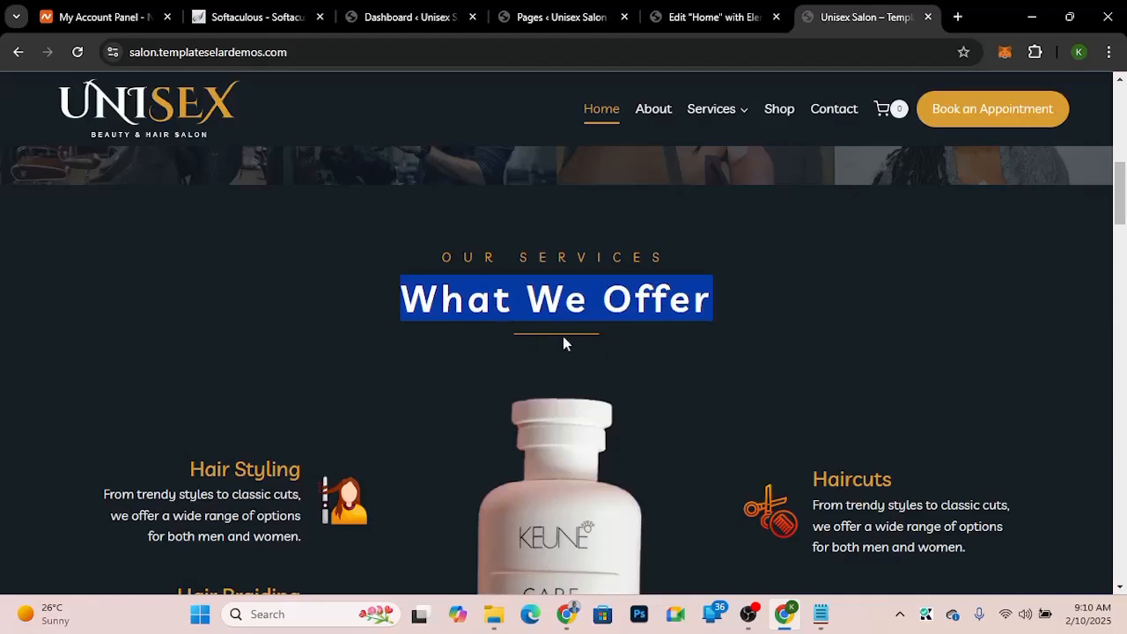
click(627, 310)
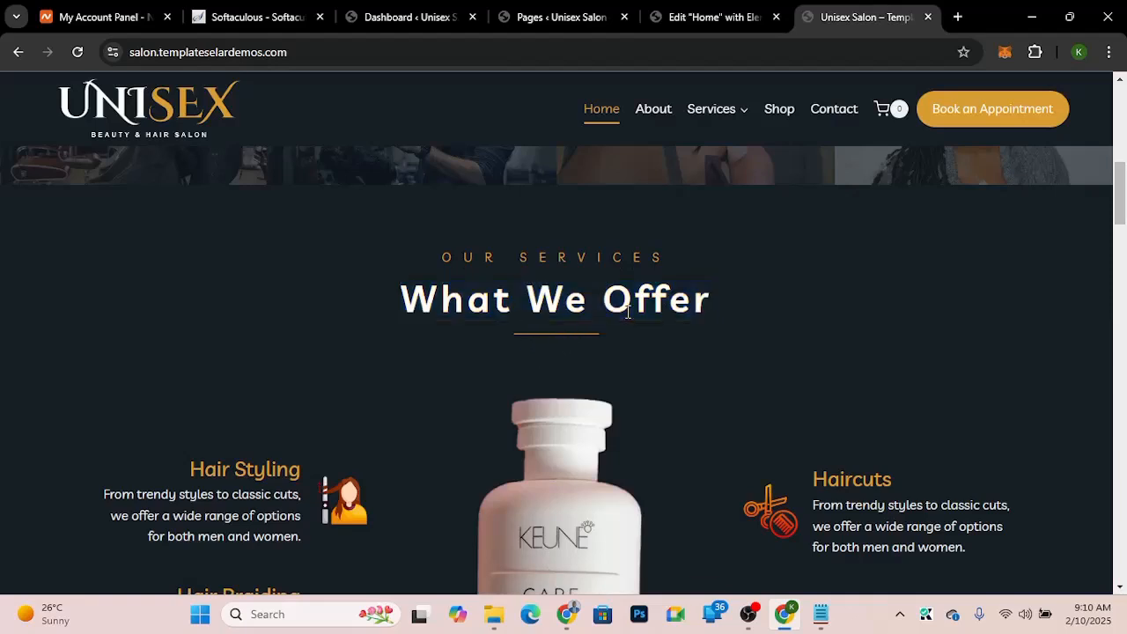
click(703, 18)
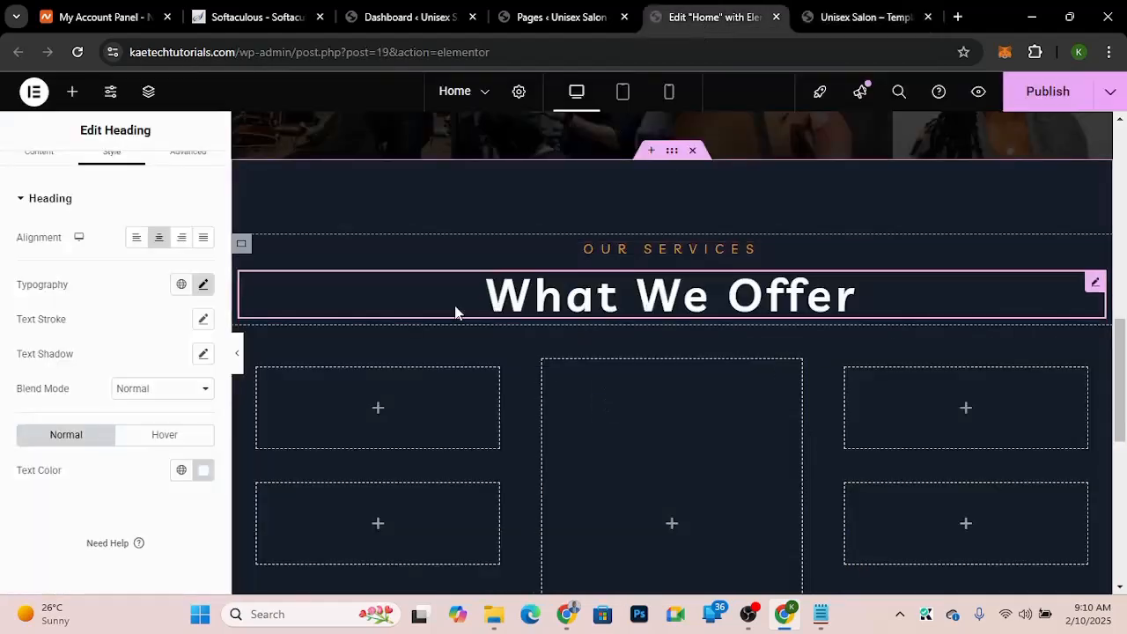
scroll(29, 328, up, 1)
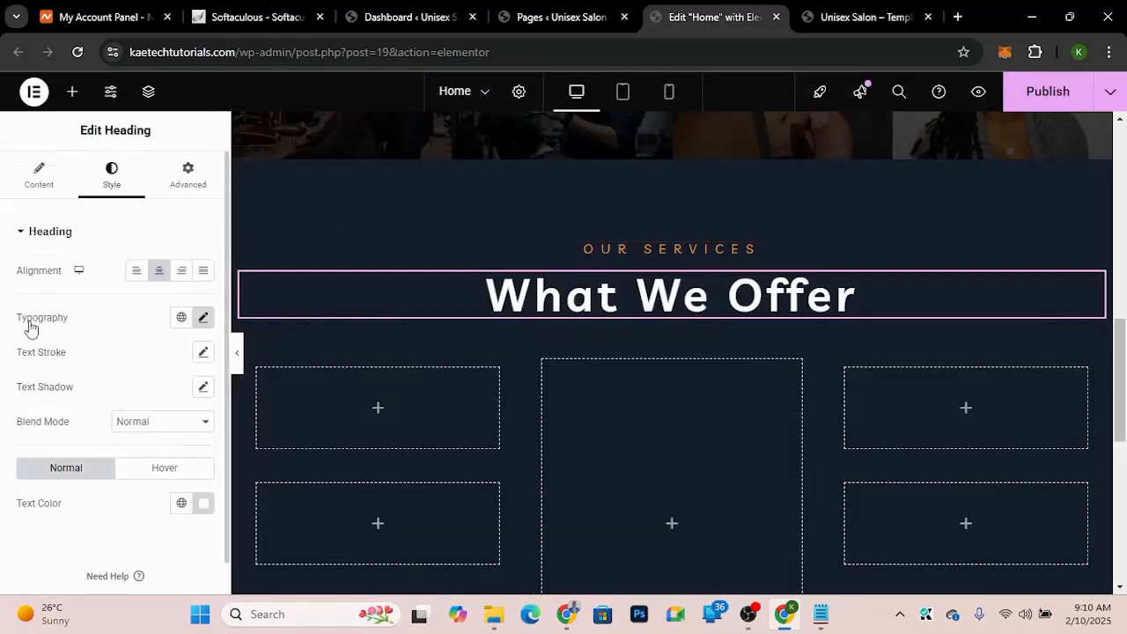
click(71, 92)
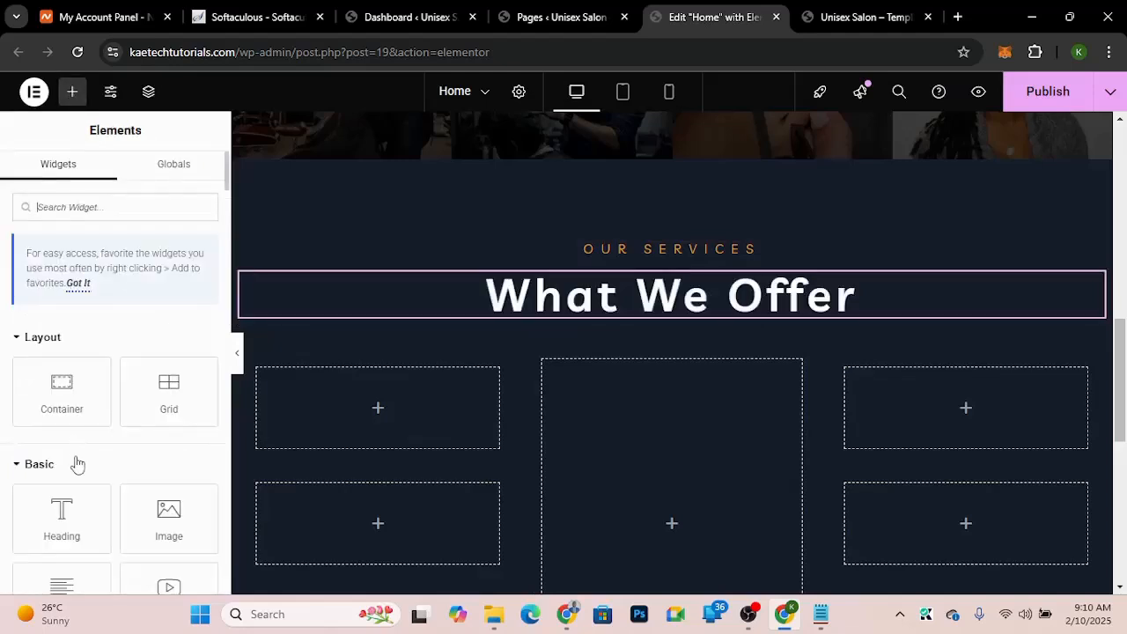
scroll(74, 458, down, 3)
scroll(74, 452, down, 1)
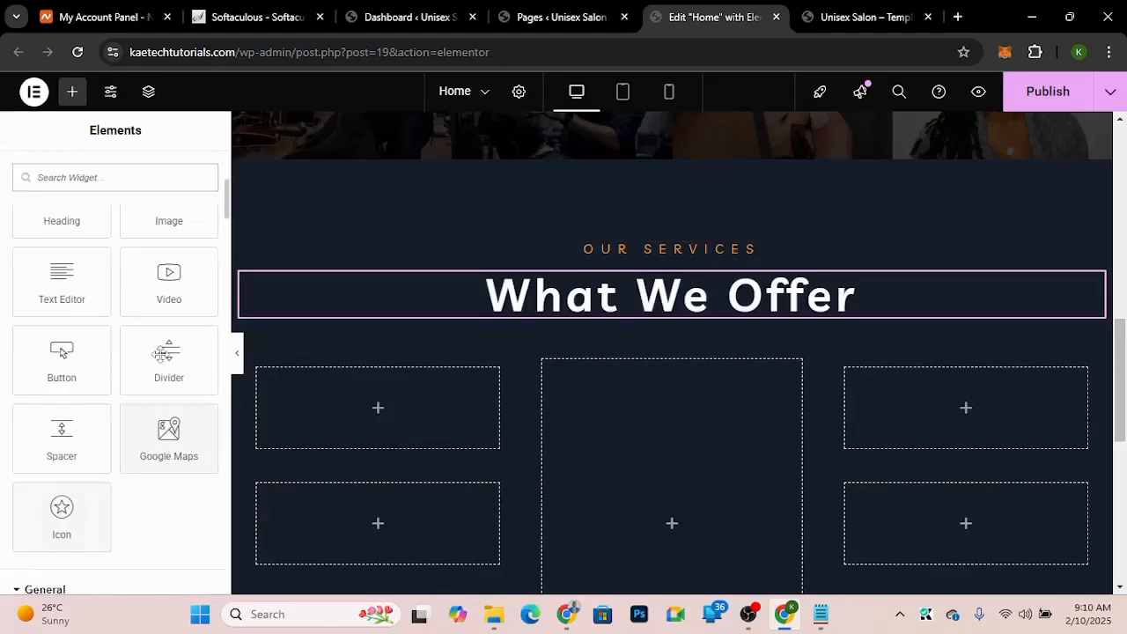
drag(168, 352, 693, 324)
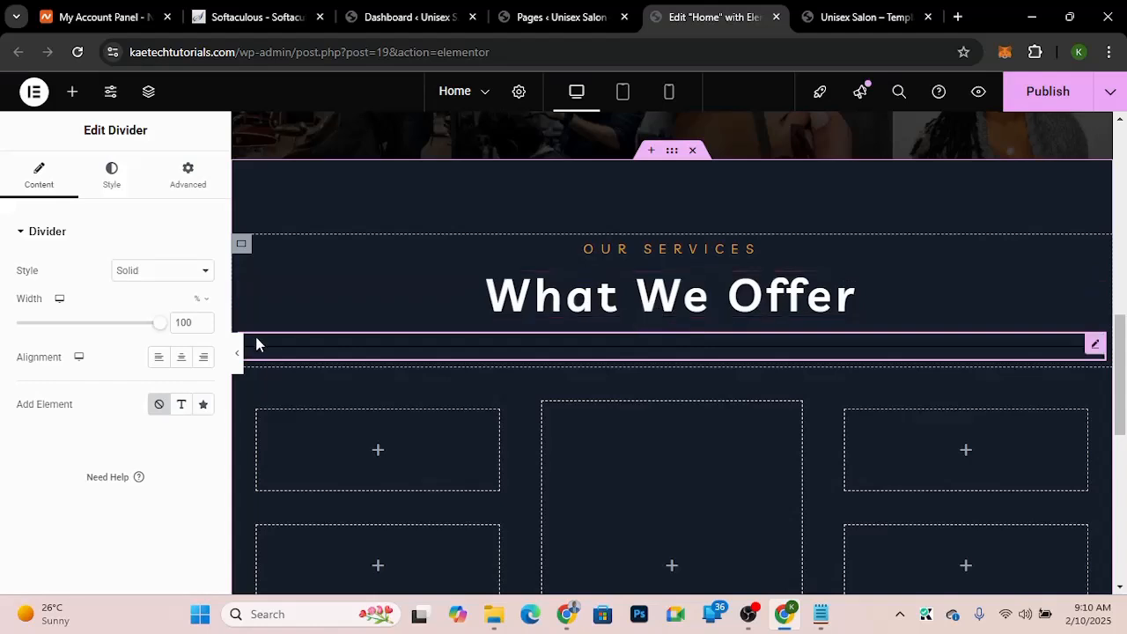
Step: Set the divider's width to 11%
drag(164, 333, 38, 329)
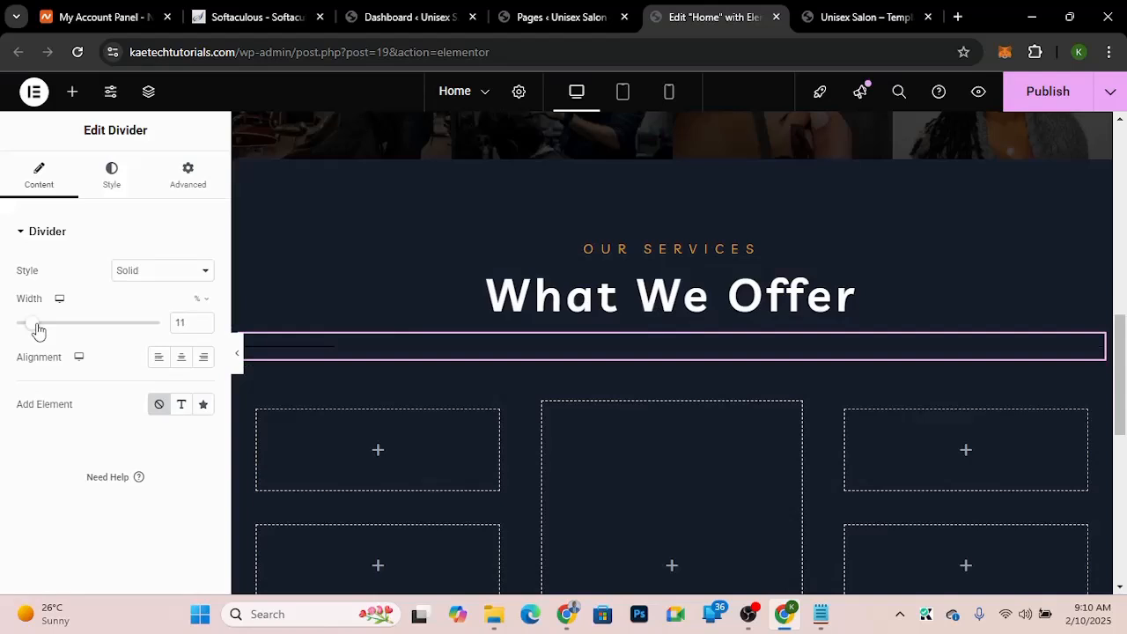
click(114, 185)
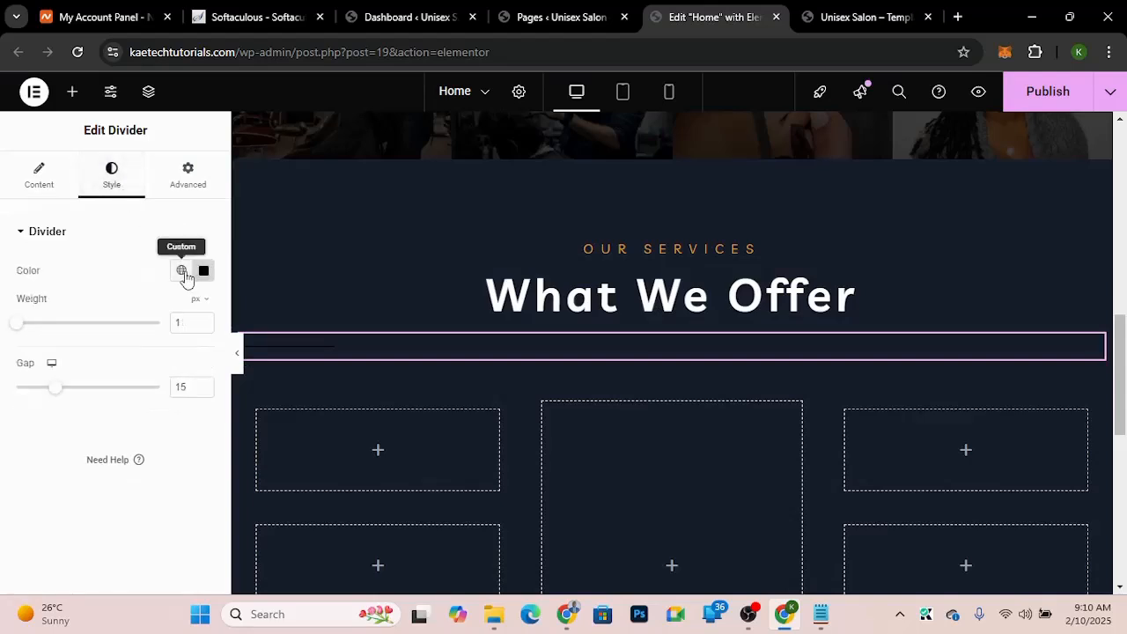
click(181, 271)
scroll(113, 473, down, 3)
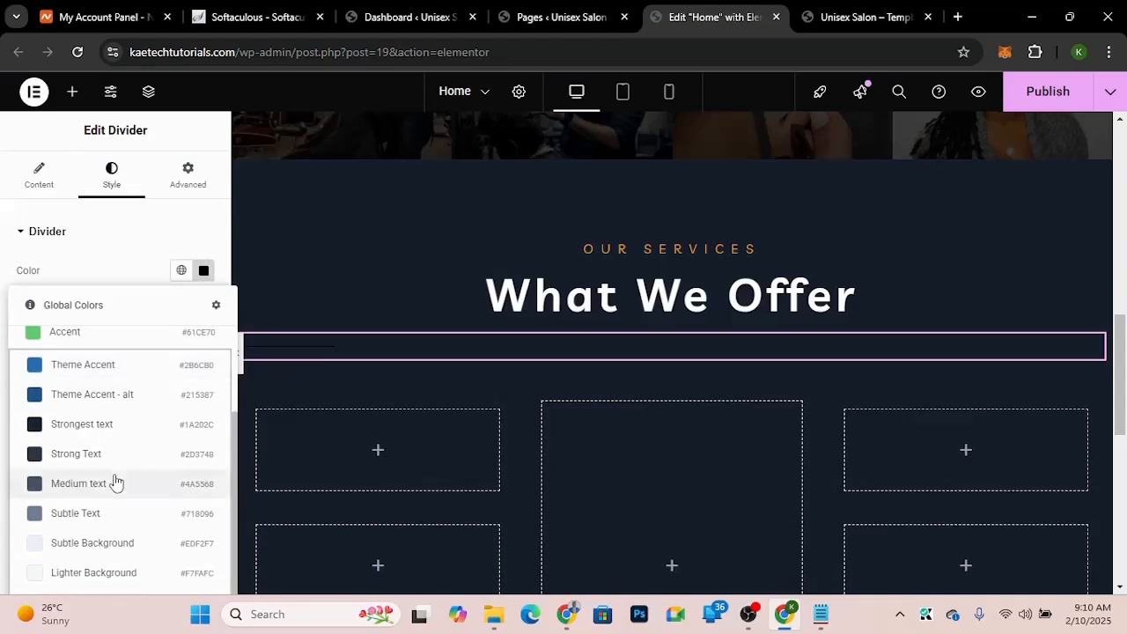
click(137, 269)
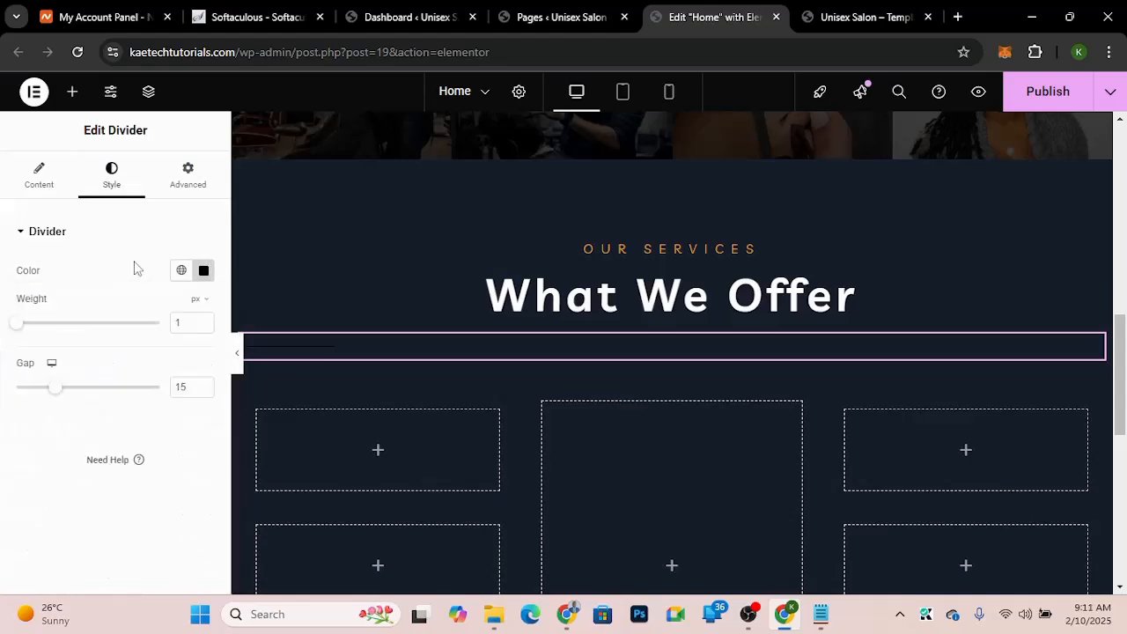
Step: Center-align the divider and reduce its gap to 2 px
click(36, 196)
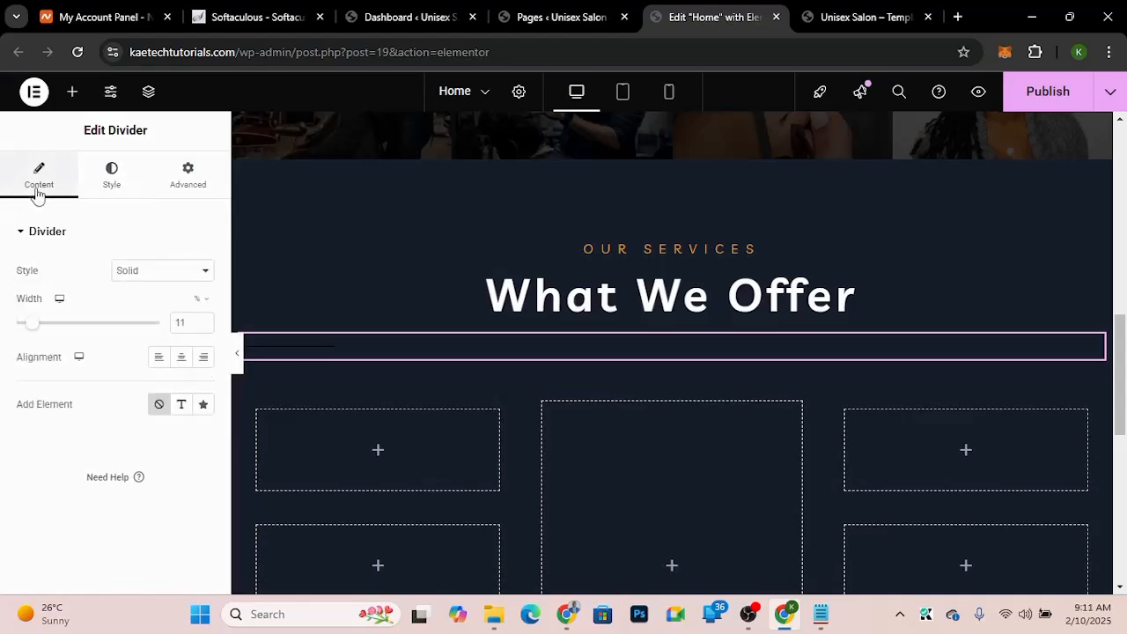
click(182, 358)
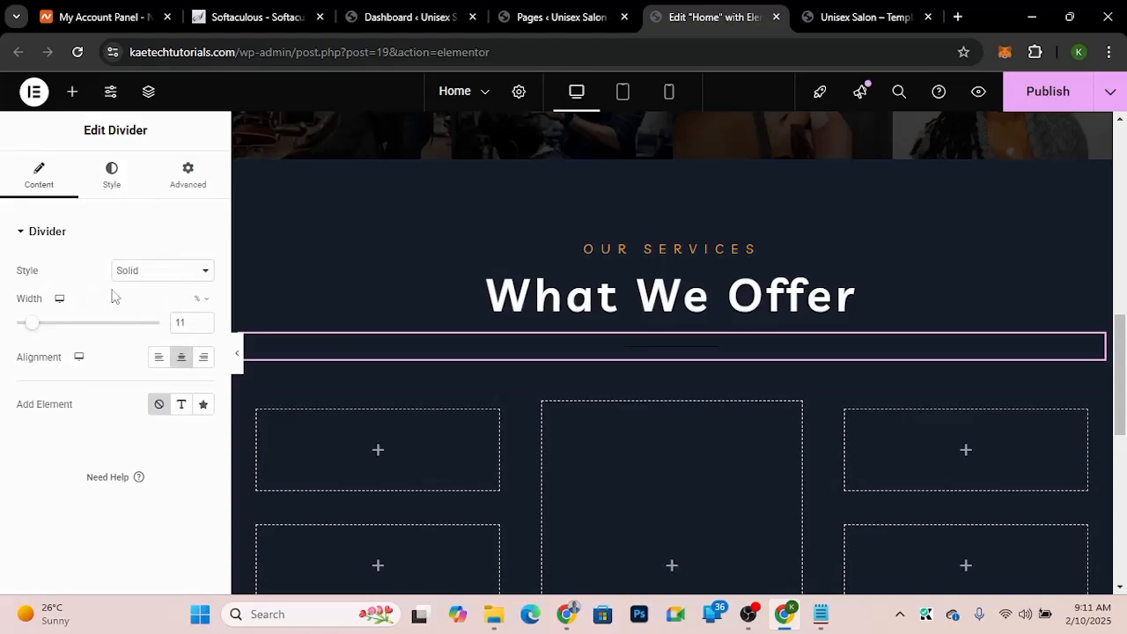
click(111, 186)
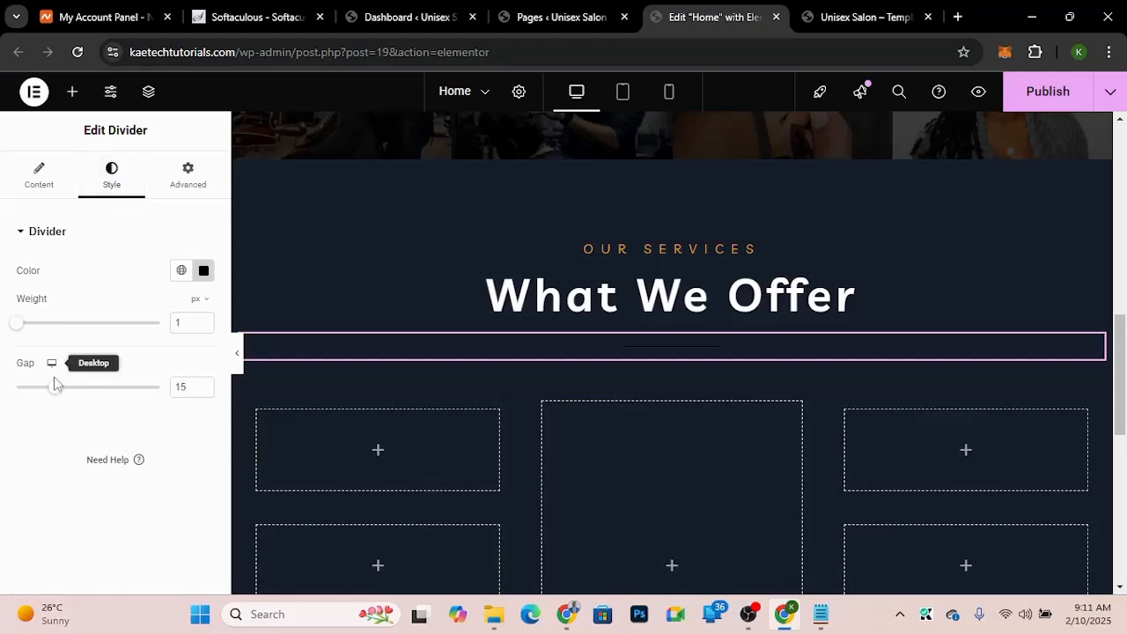
drag(55, 396, 2, 383)
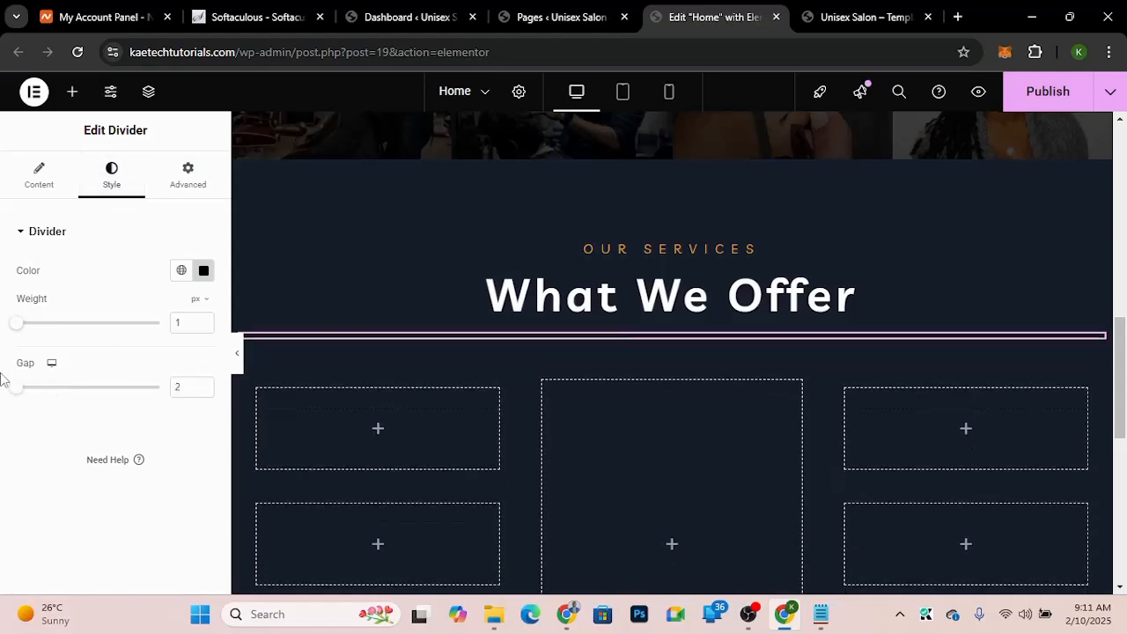
Step: Set the divider's color to the global "orange" color
click(203, 273)
click(181, 271)
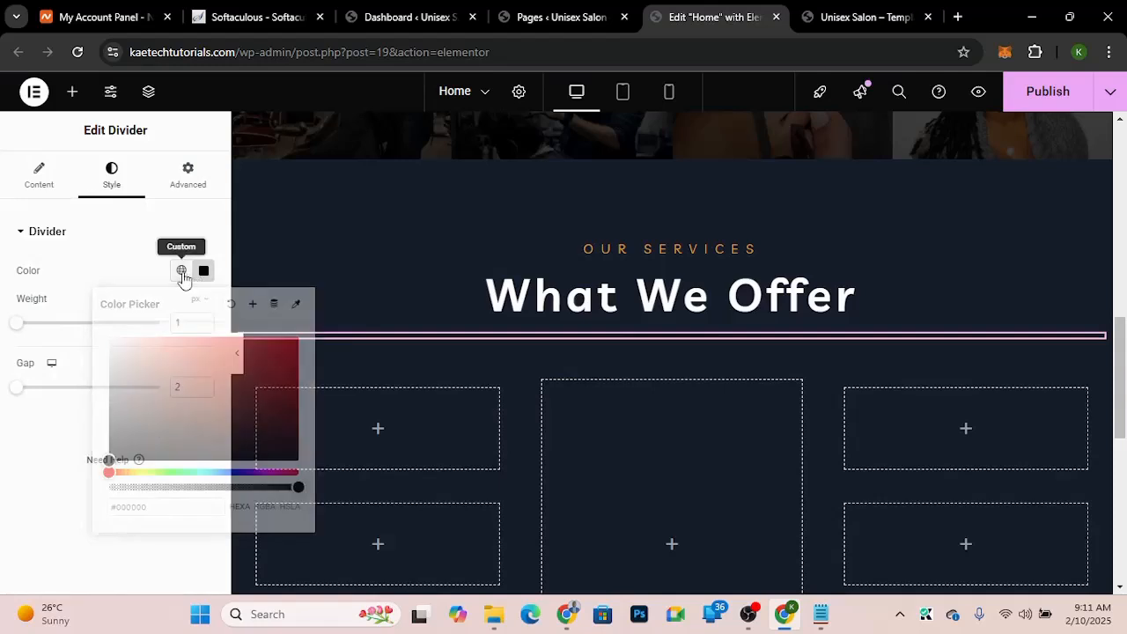
scroll(88, 478, down, 2)
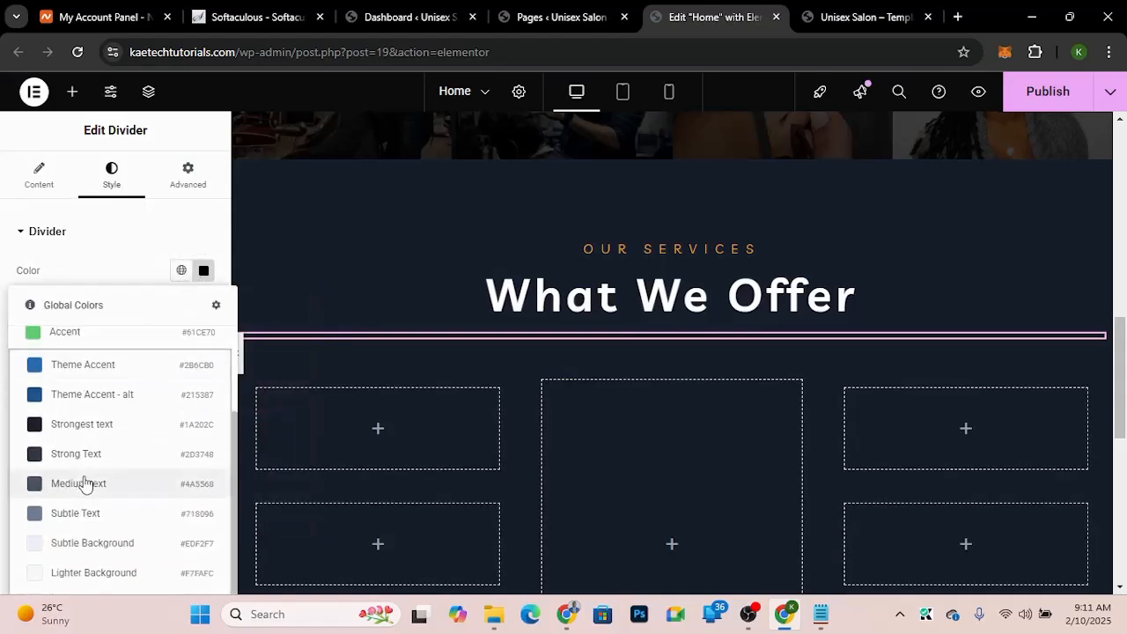
key(ctrl+minus)
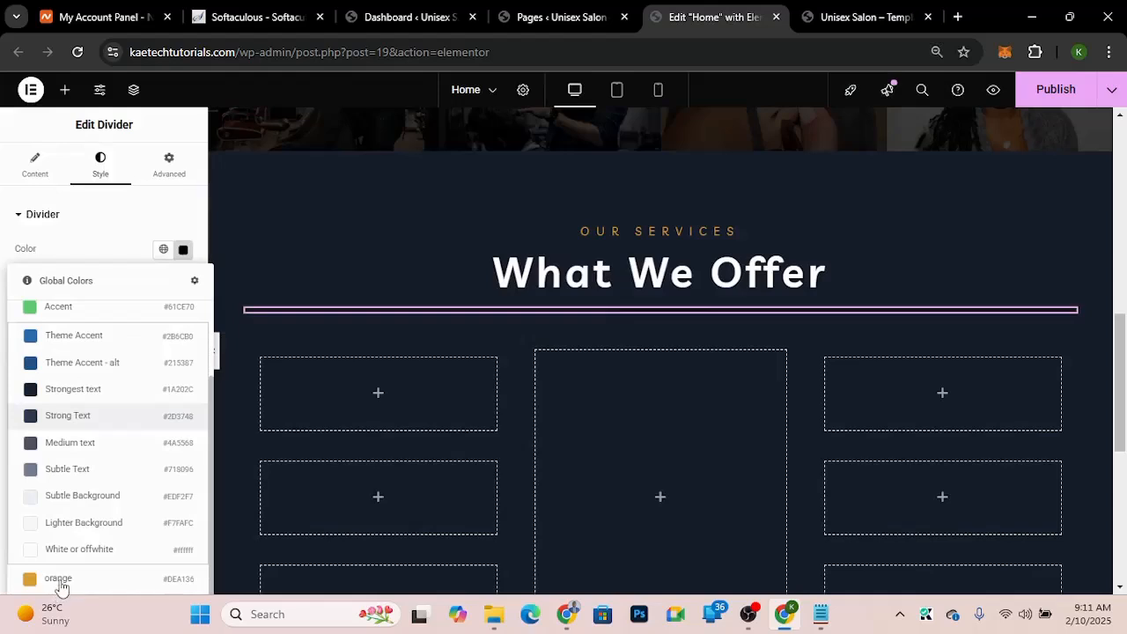
key(ctrl+minus)
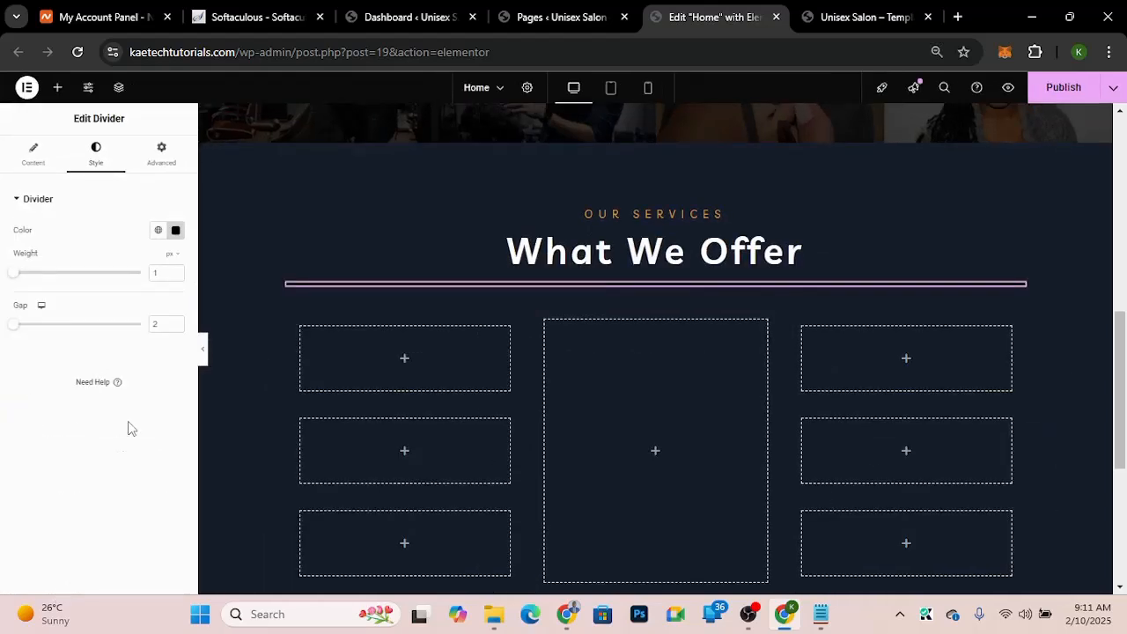
click(158, 230)
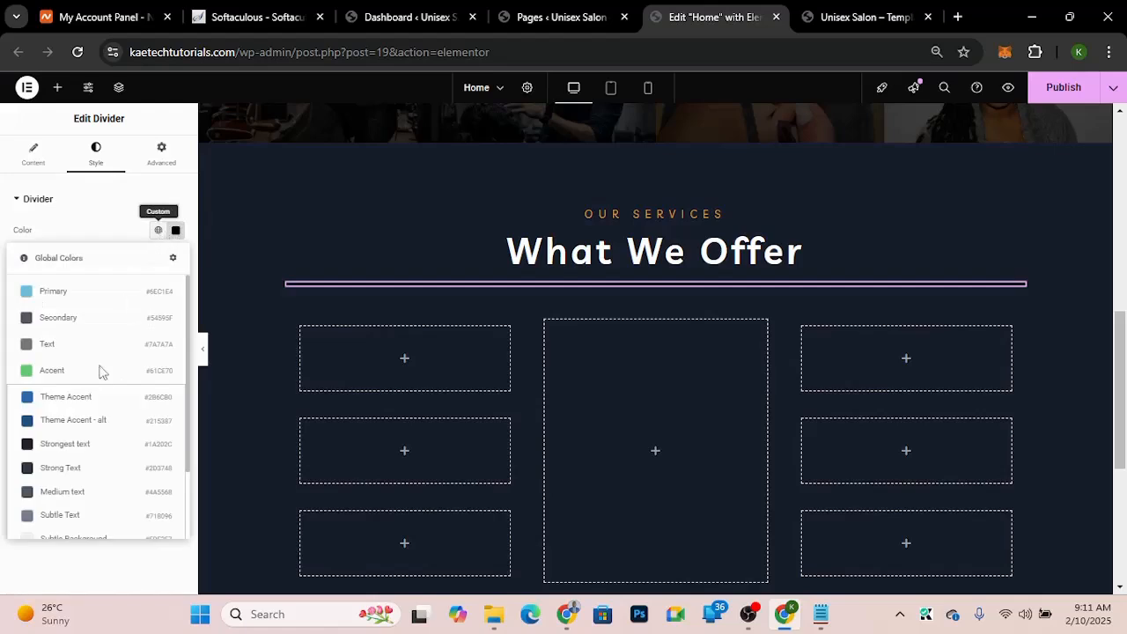
scroll(81, 478, down, 3)
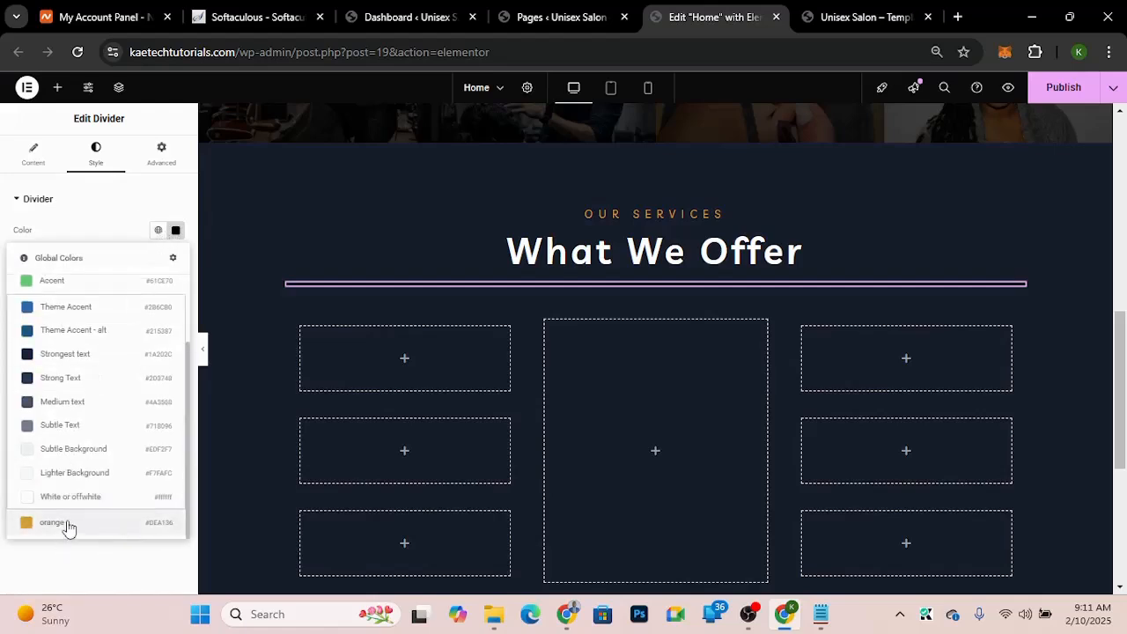
click(68, 527)
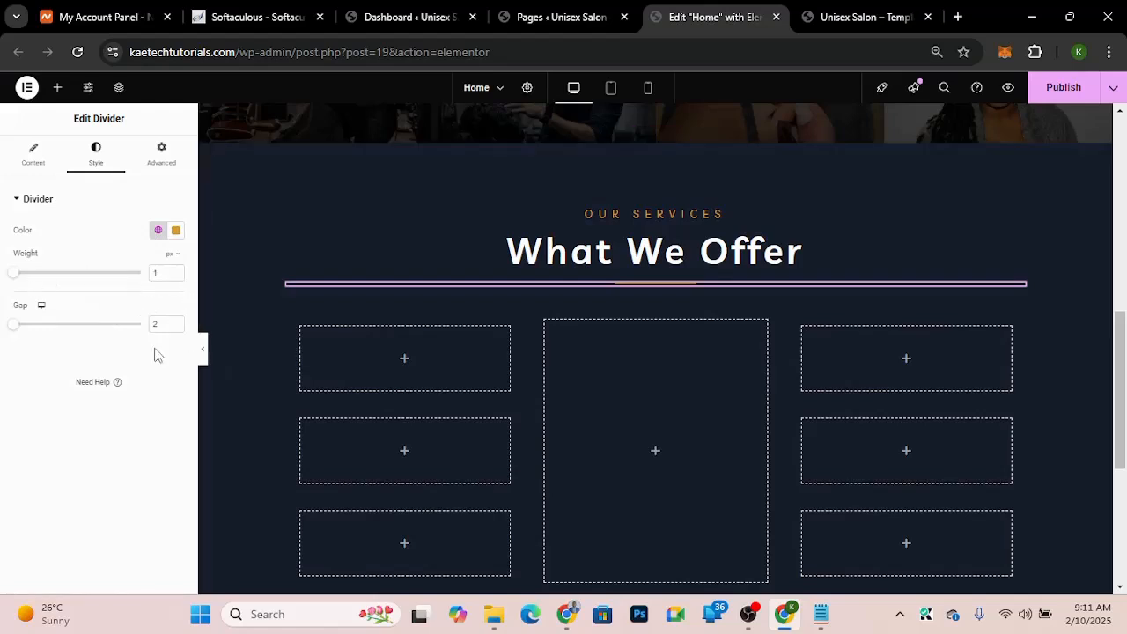
Step: Preview the What We Offer section and compare it with the template demo's version
click(202, 352)
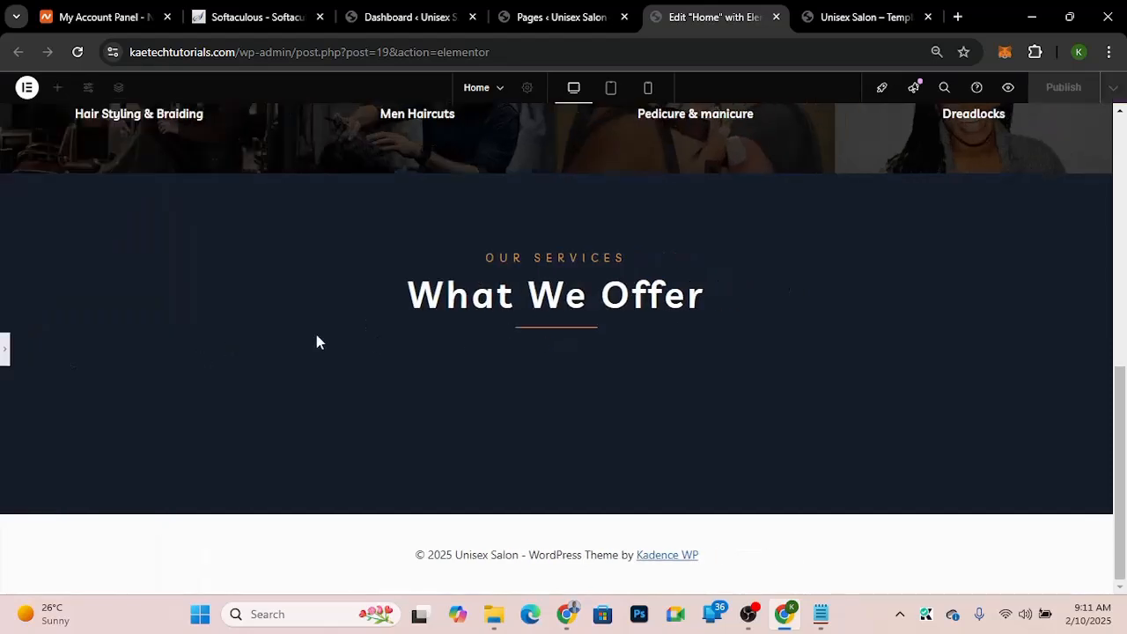
key(ctrl+0)
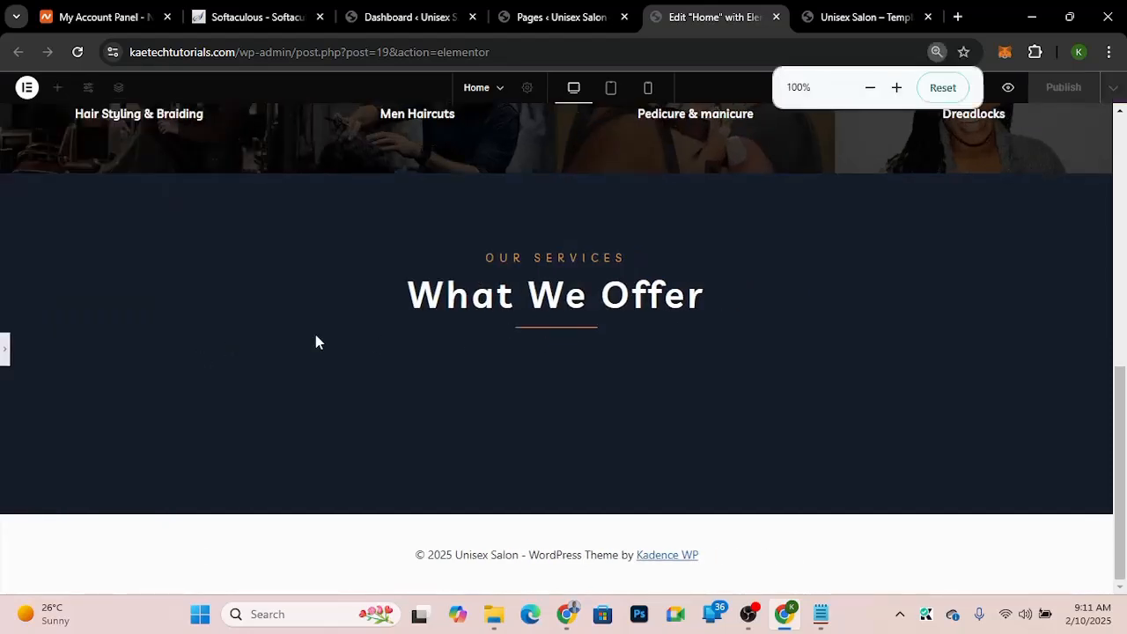
click(5, 355)
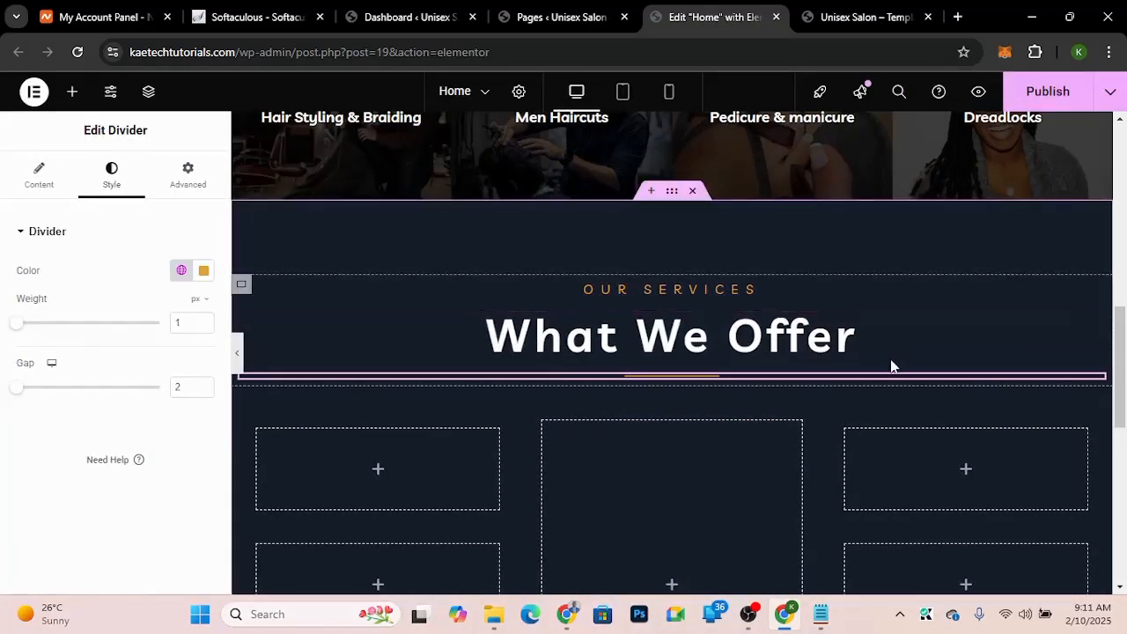
scroll(891, 361, down, 4)
scroll(891, 361, up, 2)
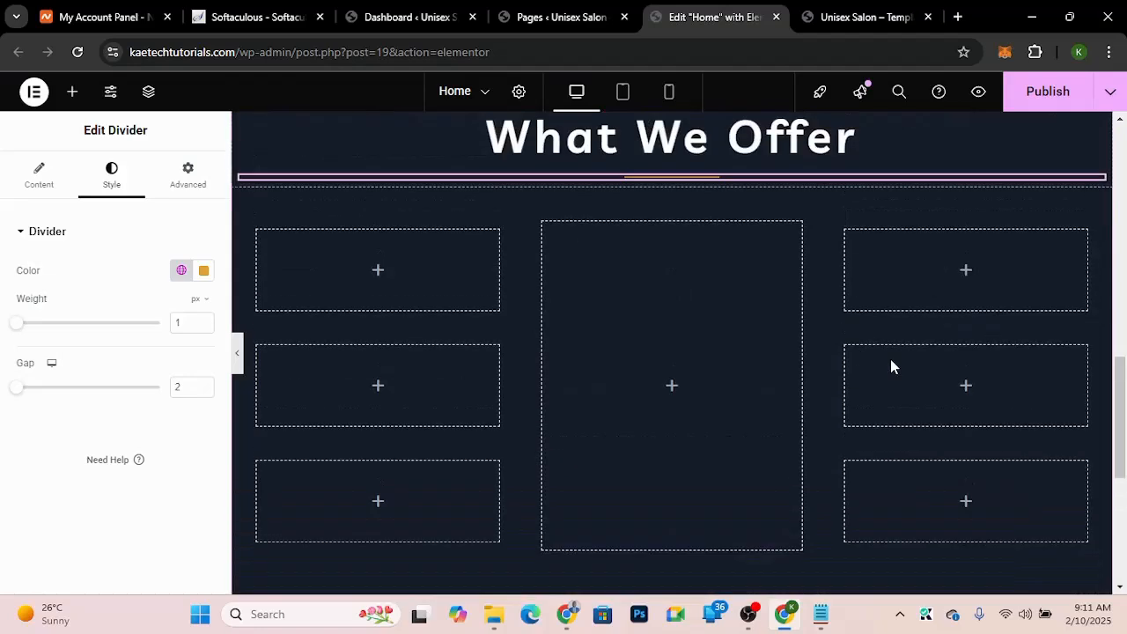
click(881, 14)
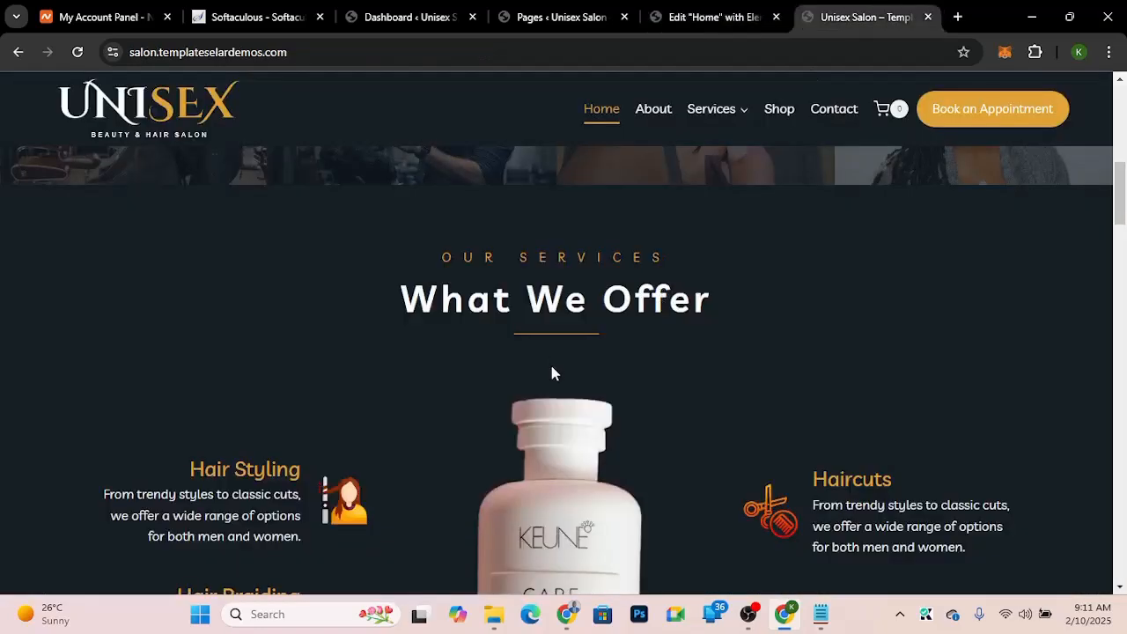
click(703, 19)
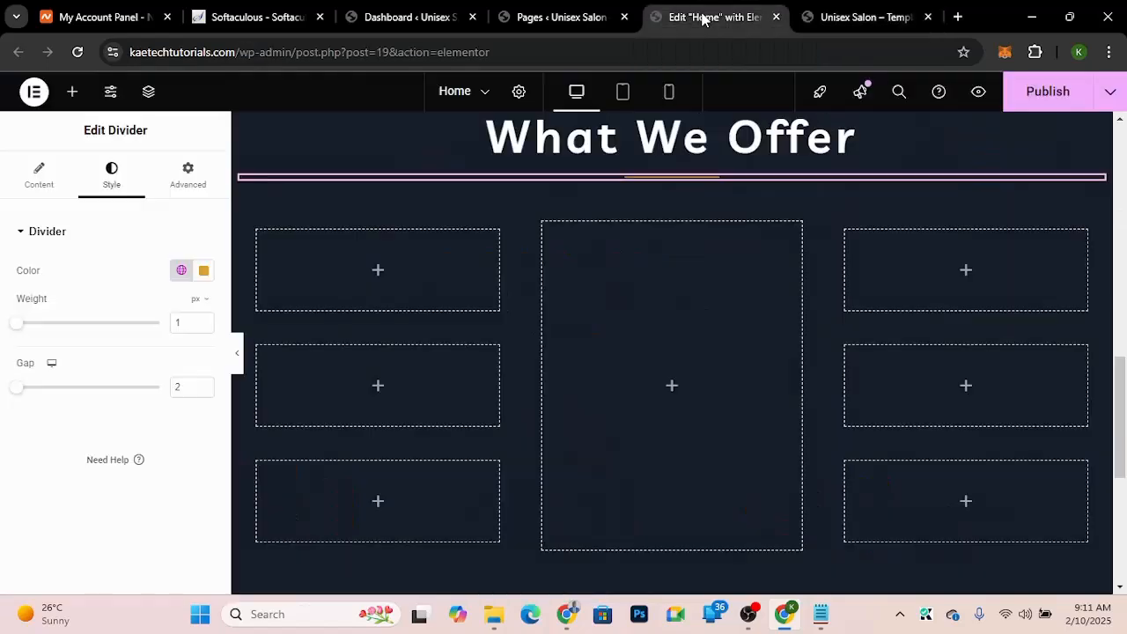
scroll(637, 280, up, 2)
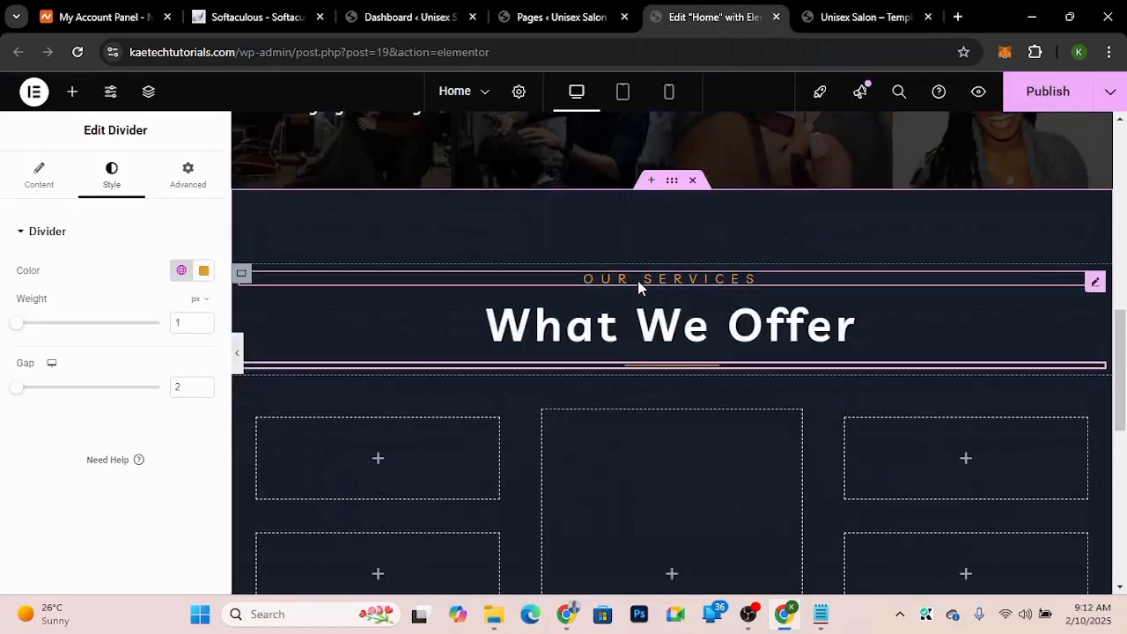
scroll(632, 353, down, 2)
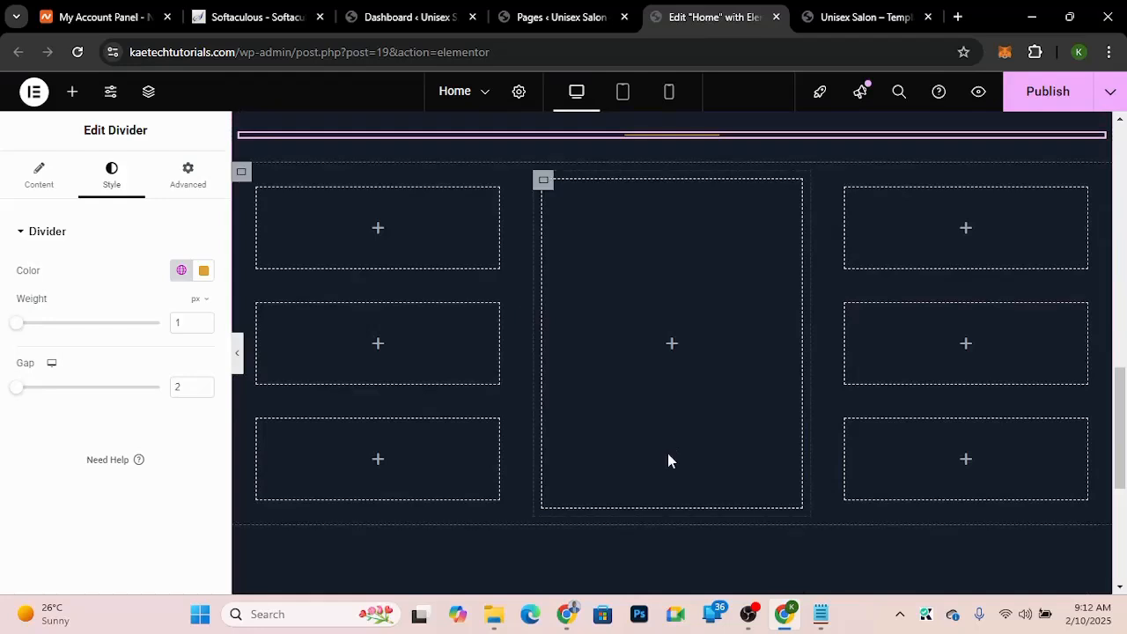
Step: Add an Image widget to the middle column and insert the Keune shampoo image (conditioner.png) from the media library
click(673, 345)
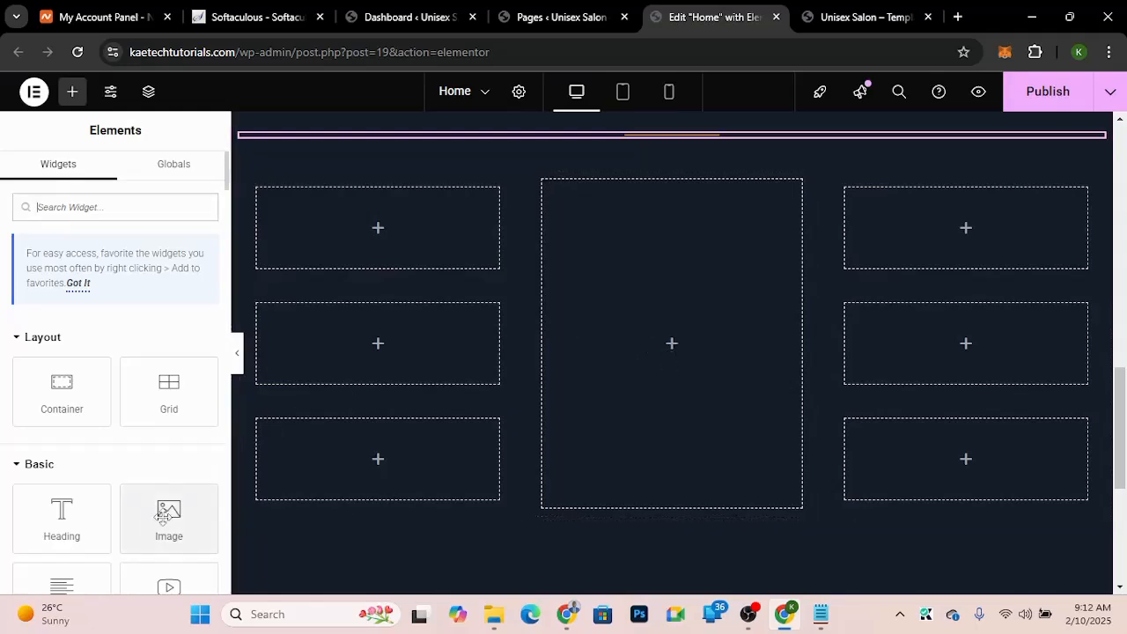
drag(163, 517, 672, 360)
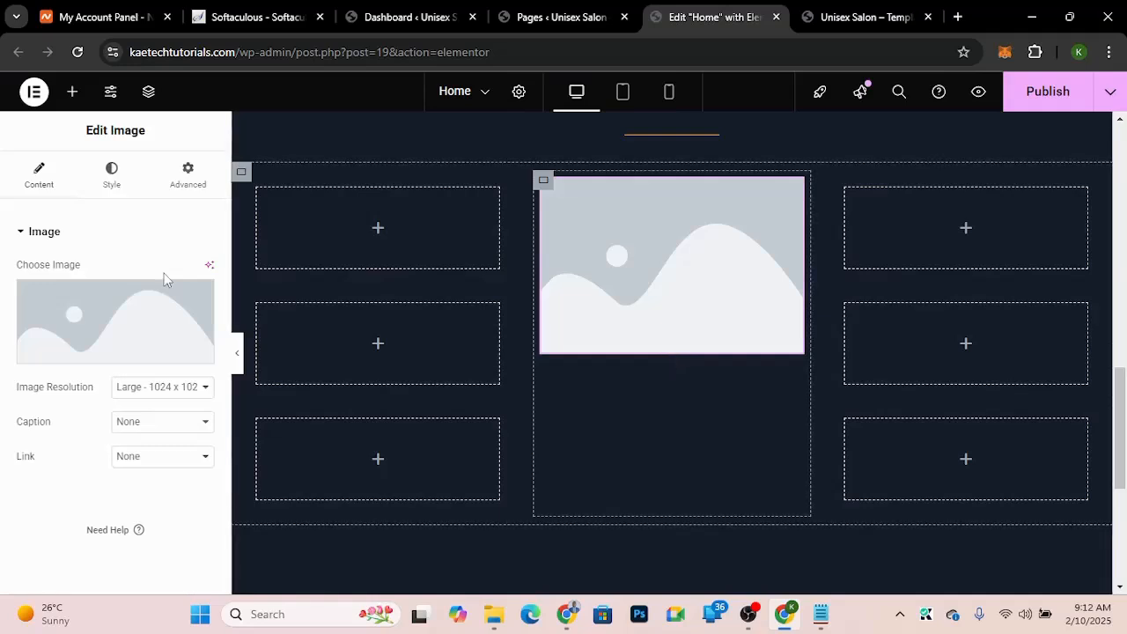
mouse_move(108, 313)
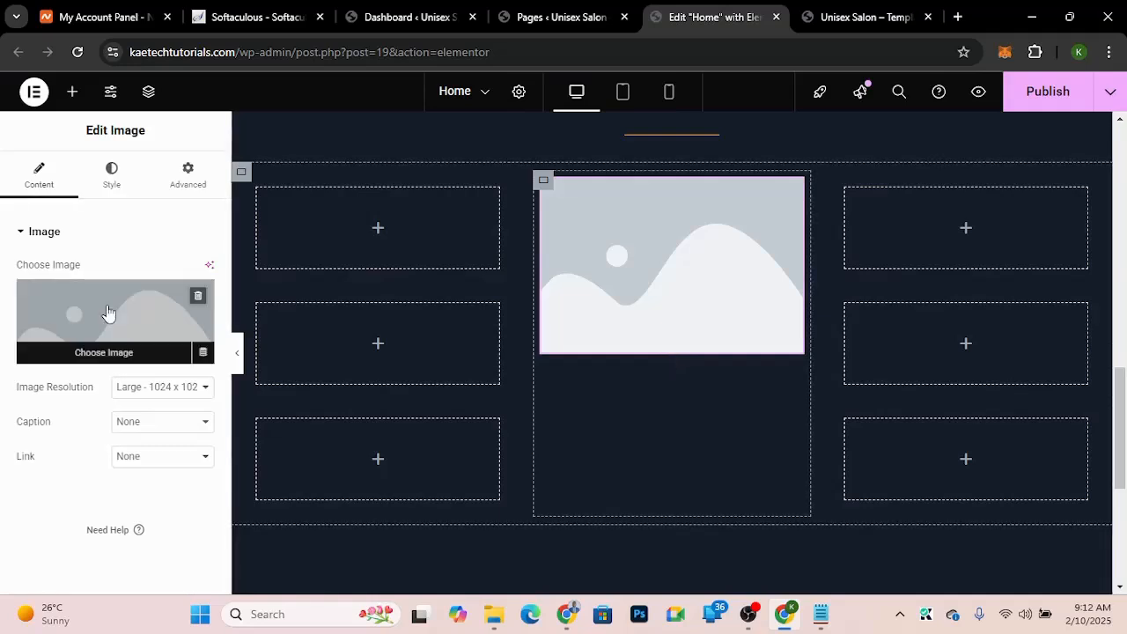
click(106, 311)
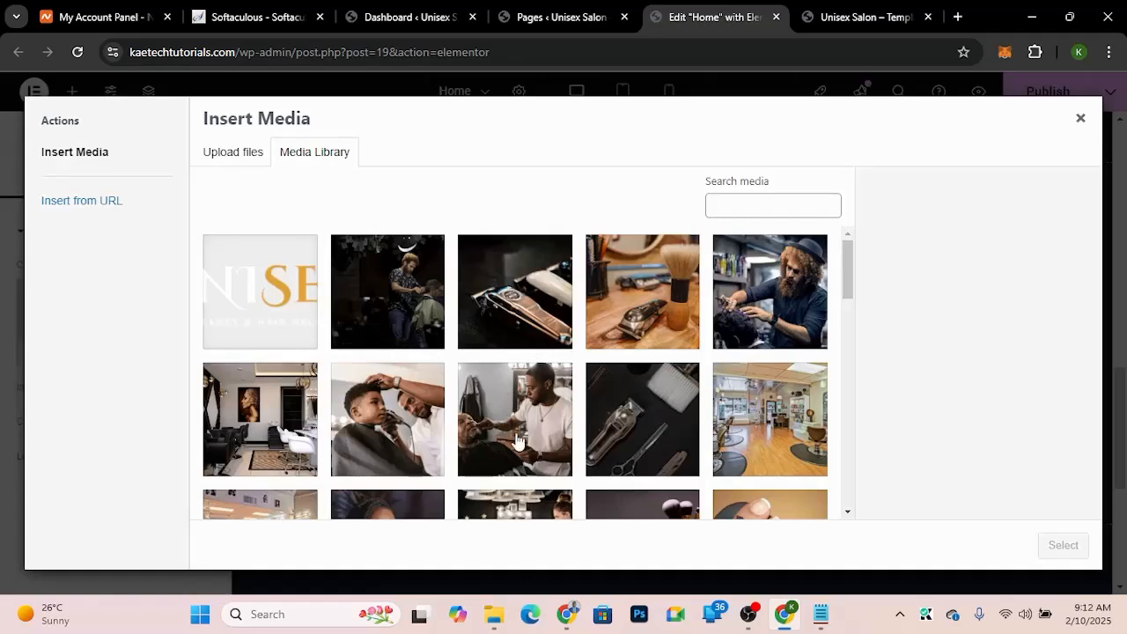
scroll(518, 440, down, 10)
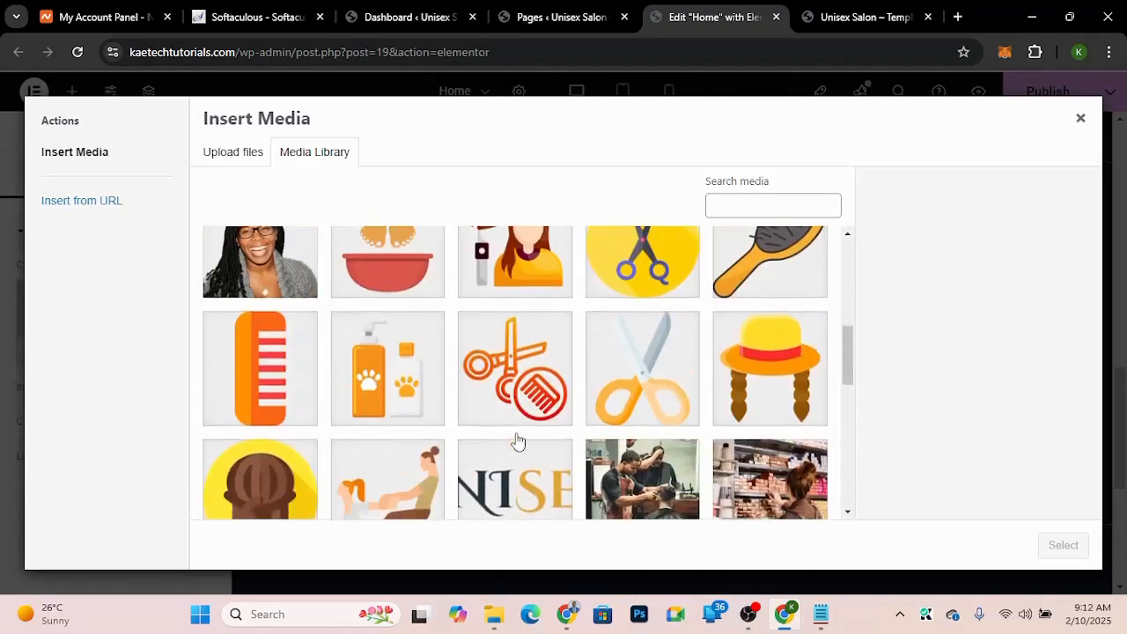
scroll(518, 440, down, 5)
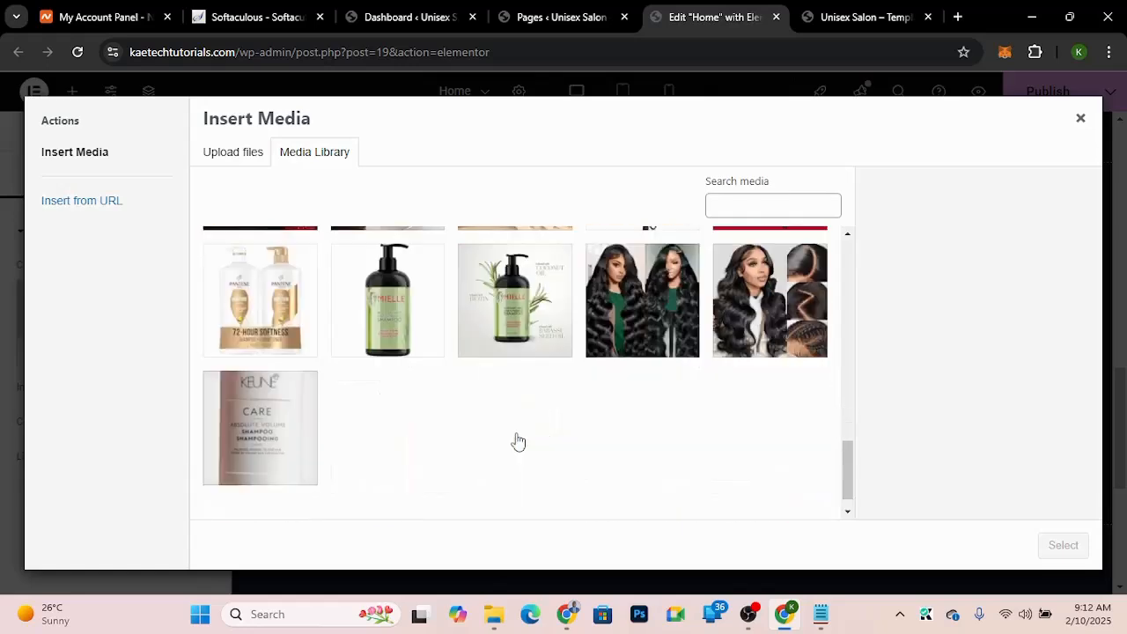
click(232, 401)
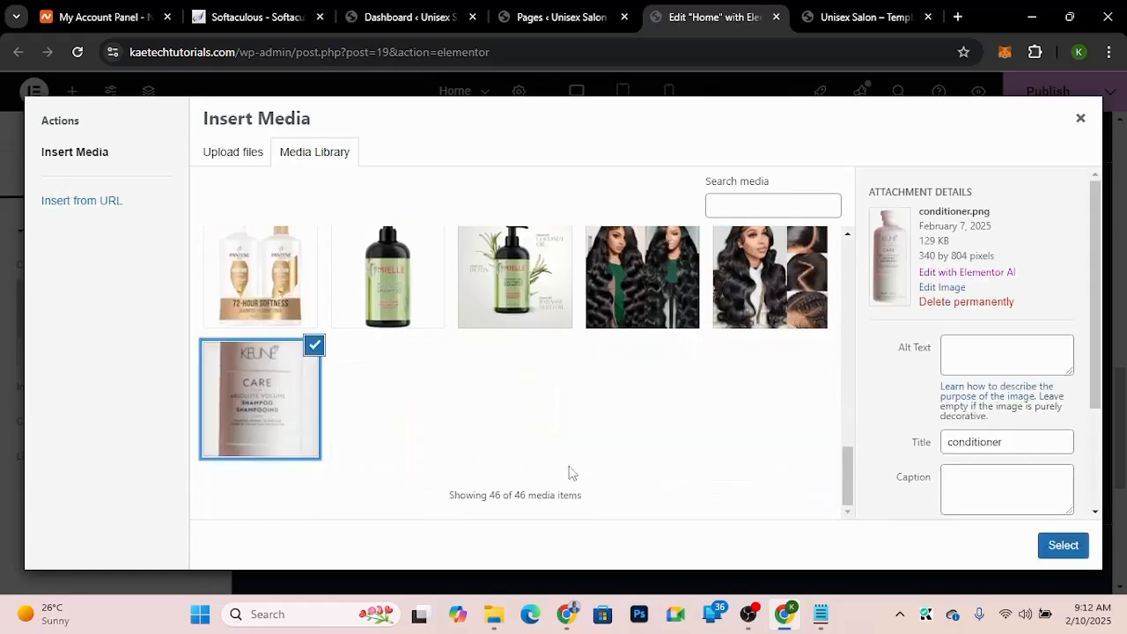
click(1051, 548)
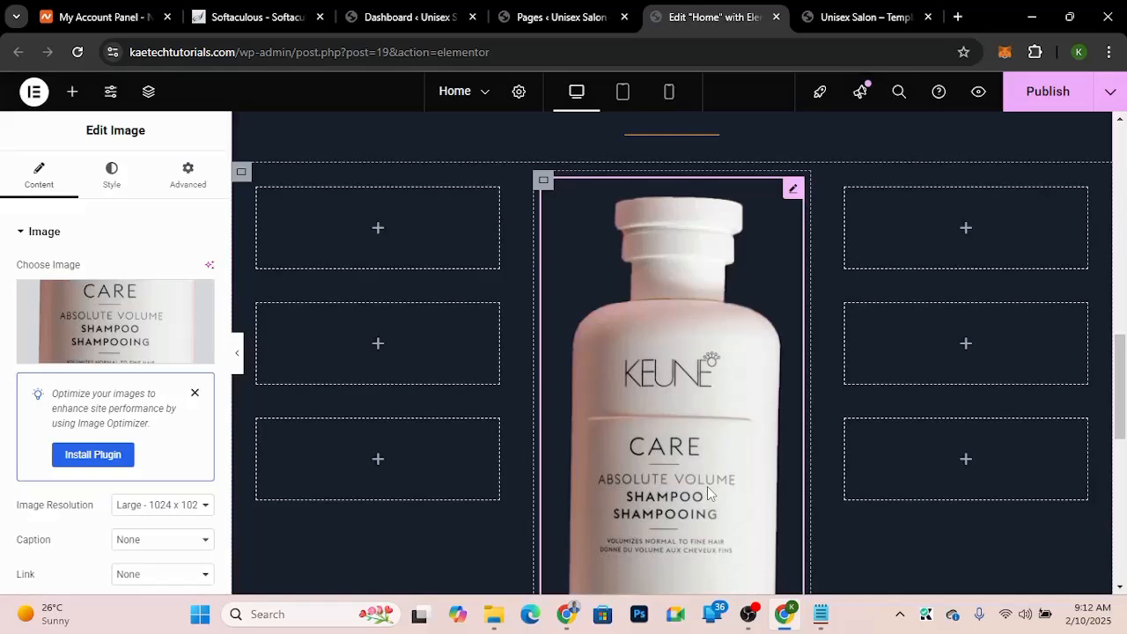
Step: Compare the section's layout with the demo's service list around the shampoo image
scroll(707, 493, down, 5)
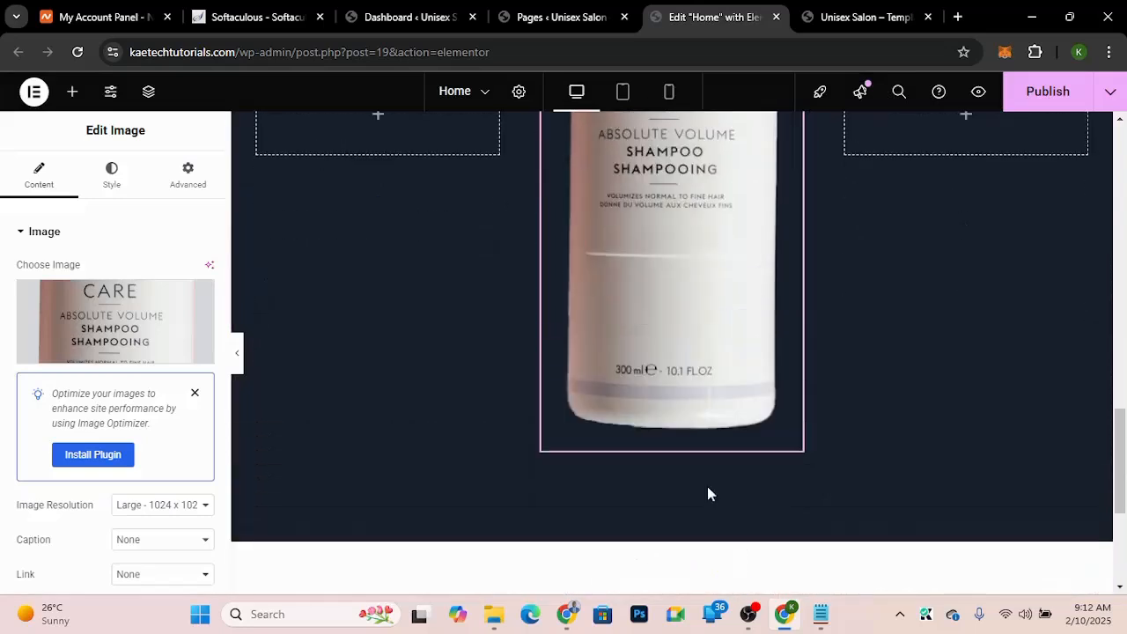
scroll(707, 493, up, 1)
scroll(707, 493, up, 4)
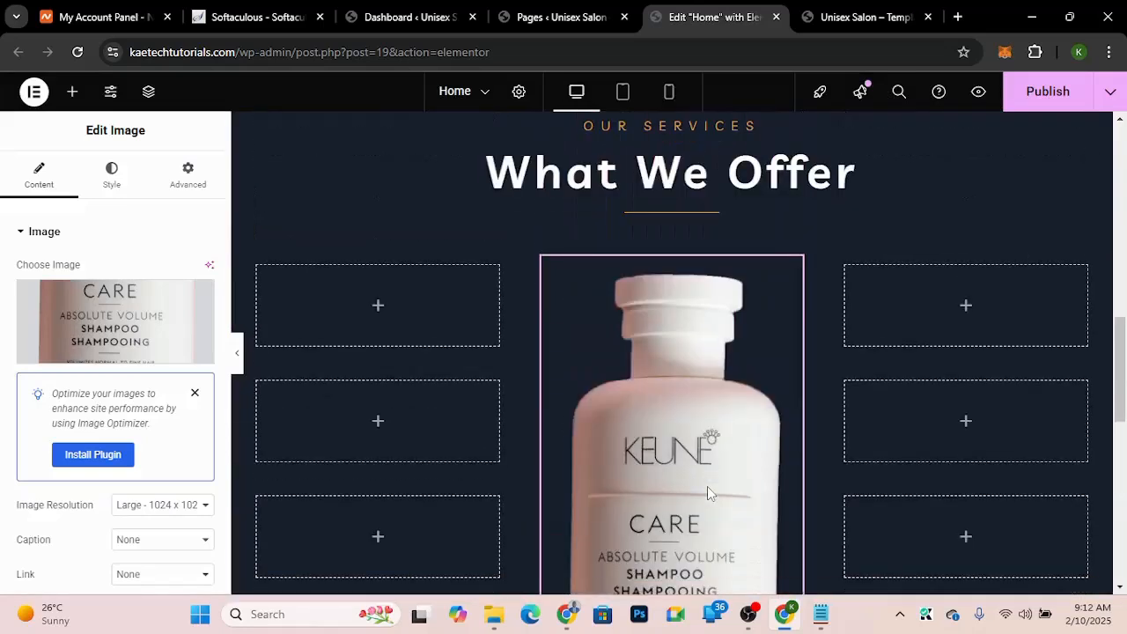
scroll(708, 486, down, 1)
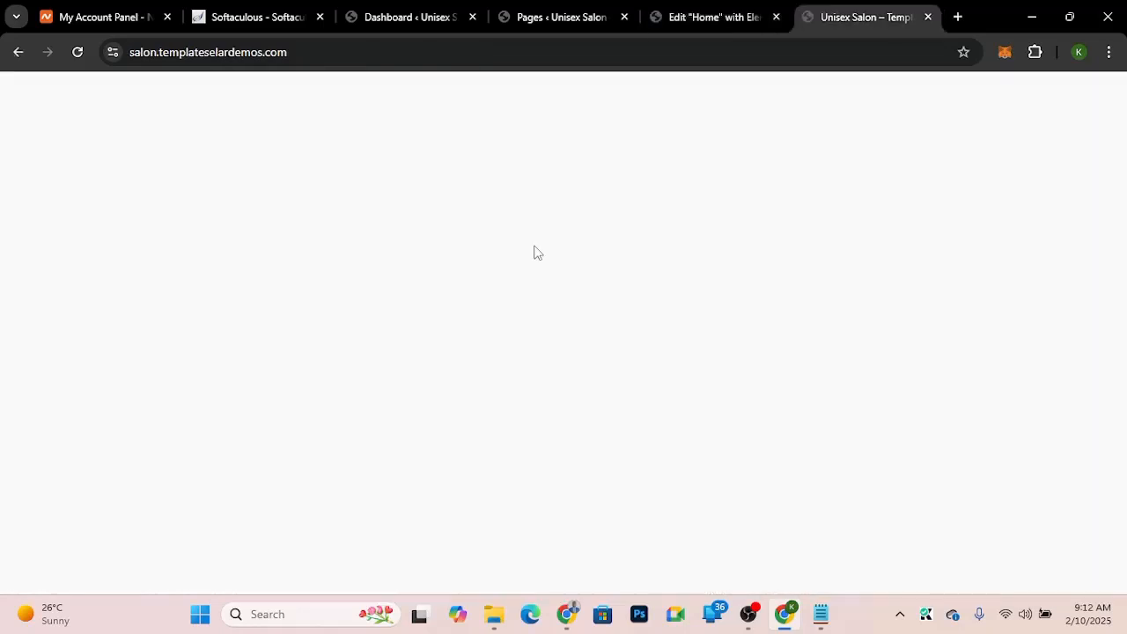
scroll(301, 427, down, 2)
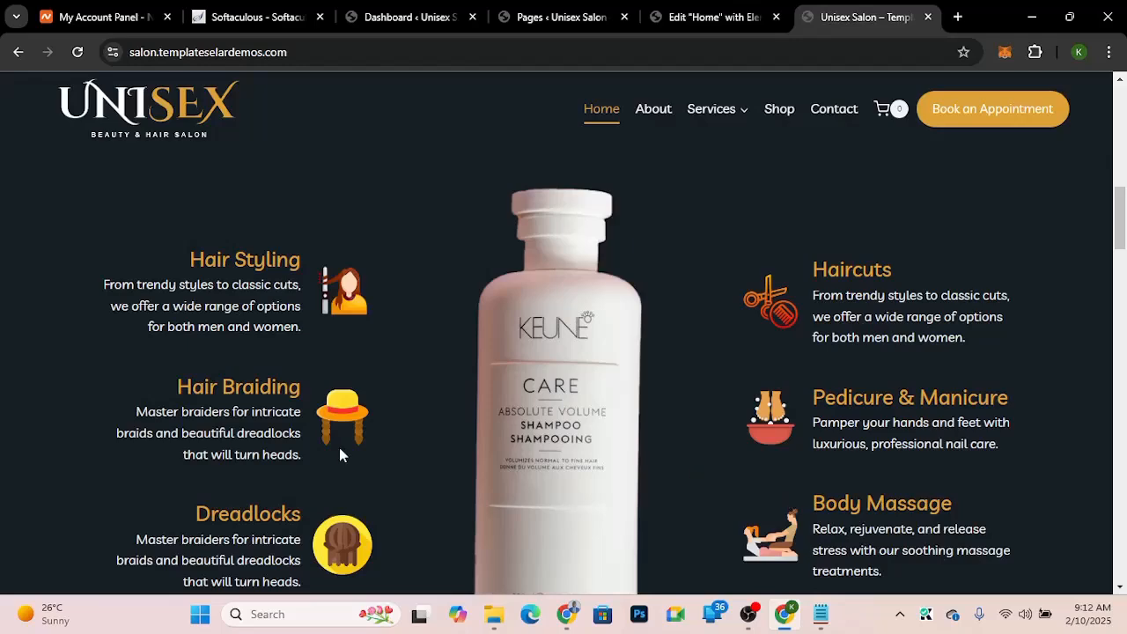
click(708, 18)
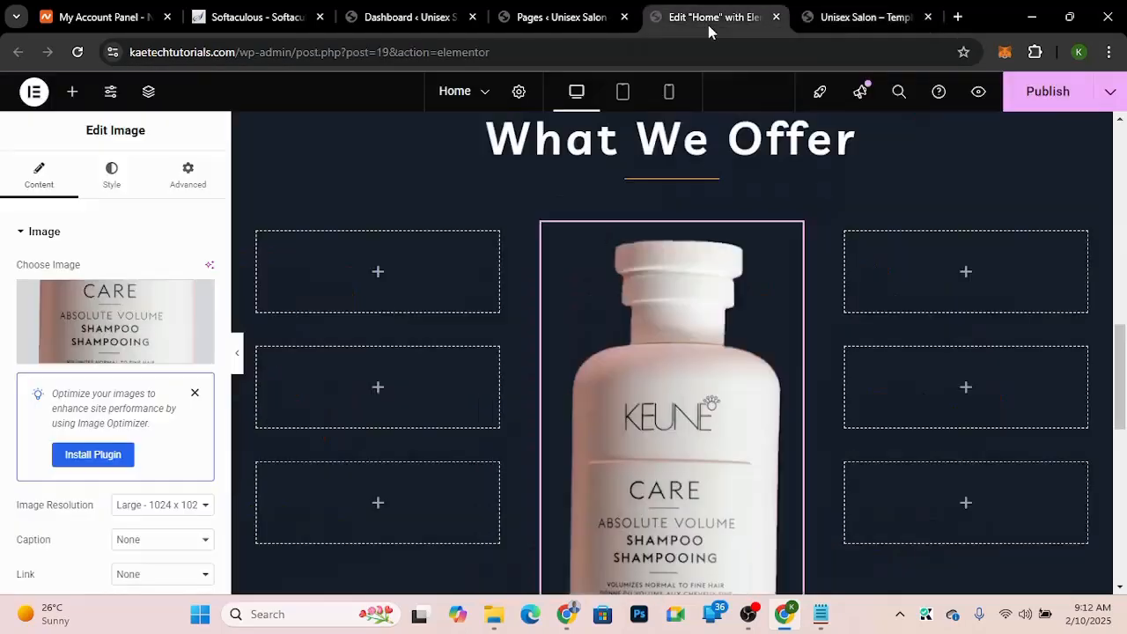
Step: Add an Image Box widget to the first left cell and set its image position to the right
click(376, 275)
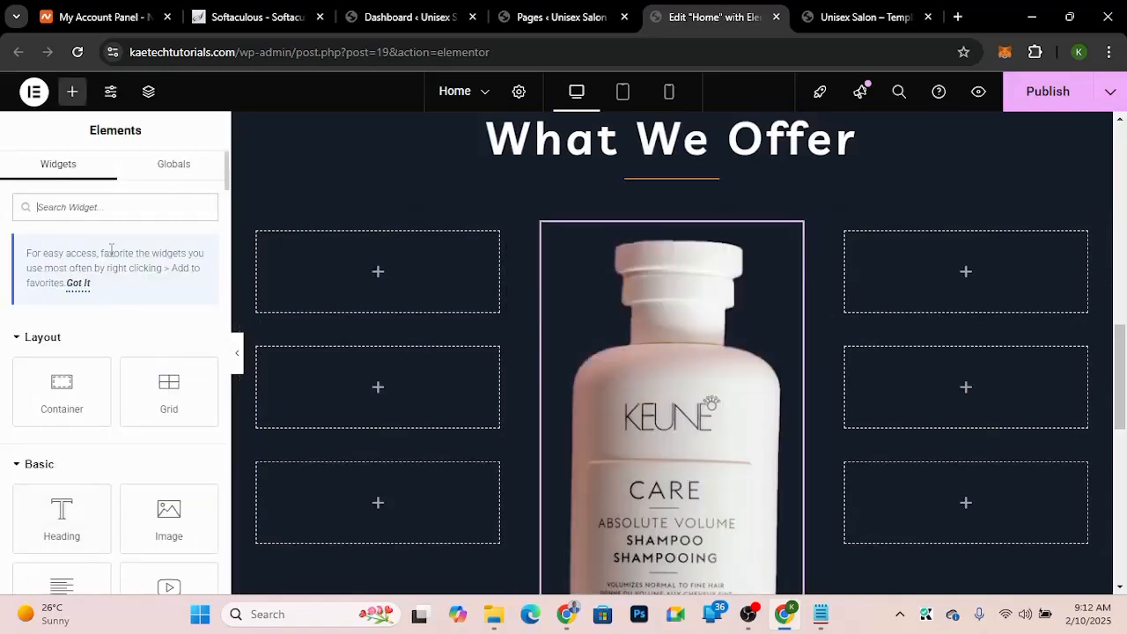
text(box)
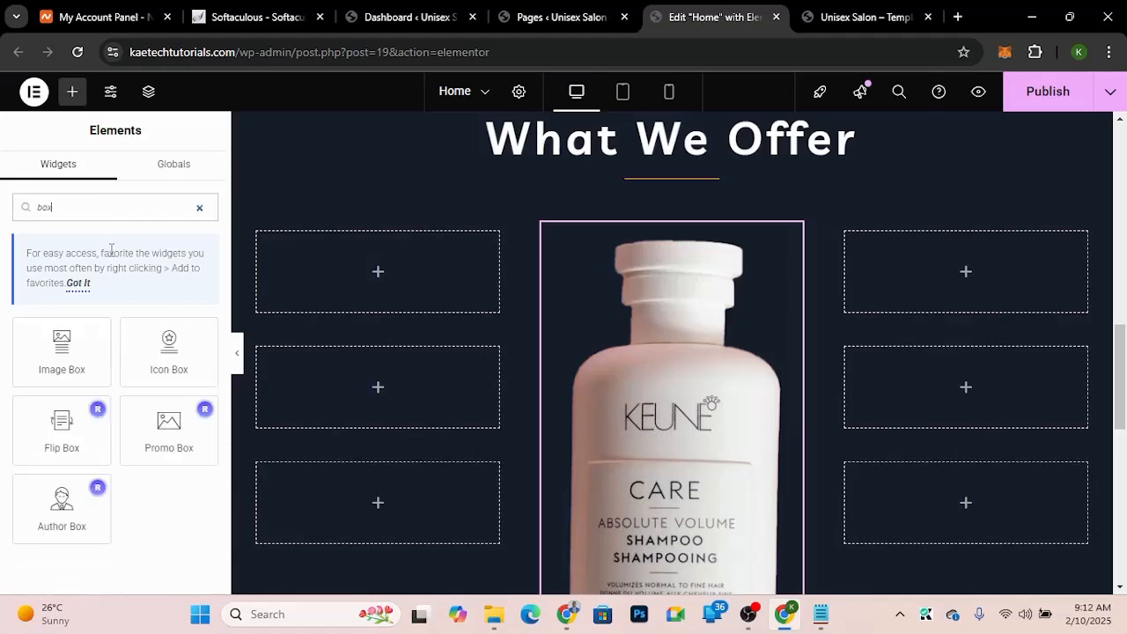
drag(77, 369, 395, 292)
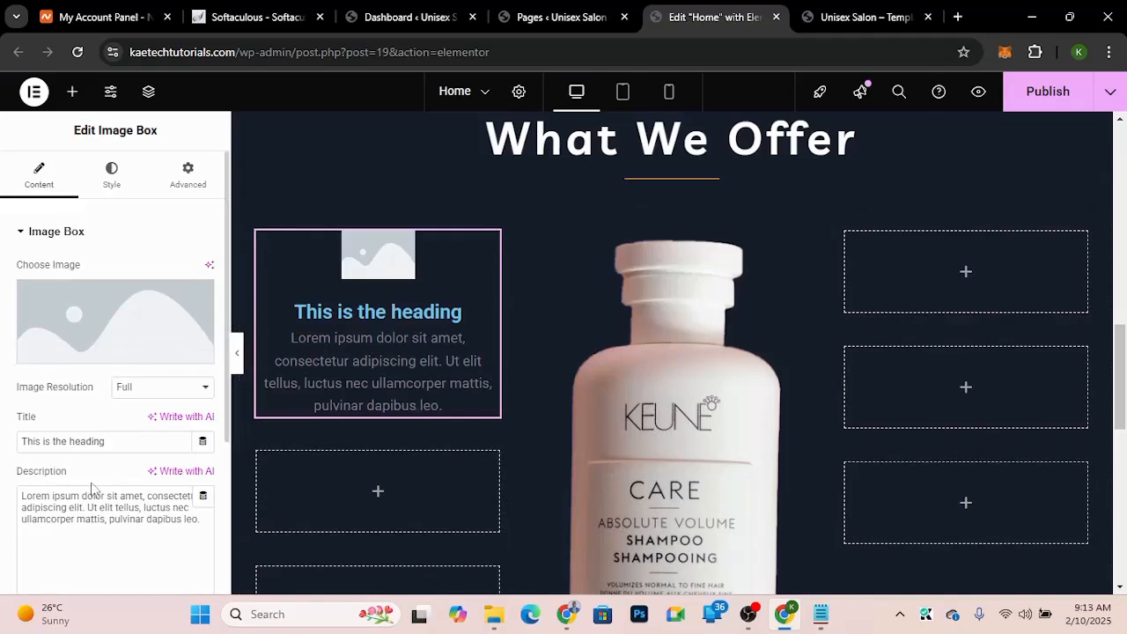
click(110, 177)
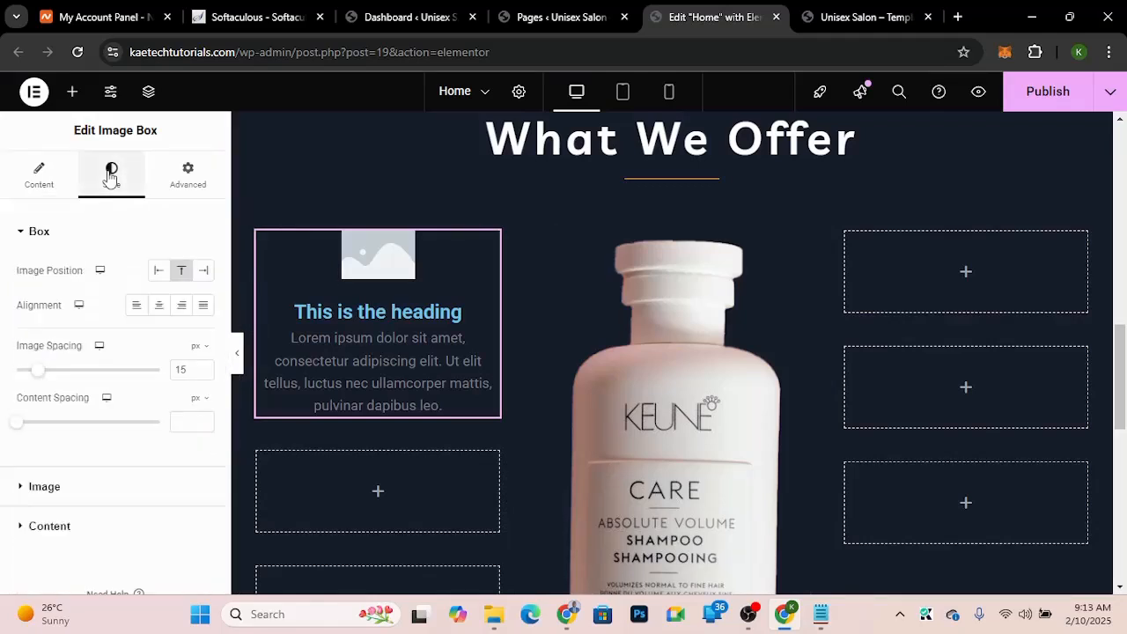
click(202, 272)
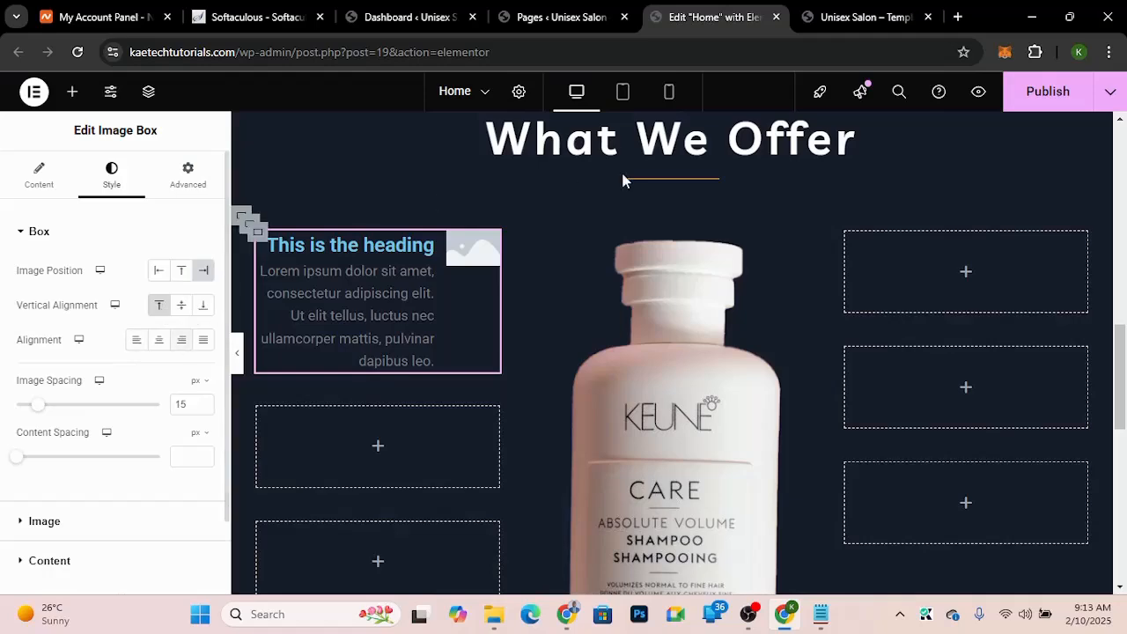
click(858, 18)
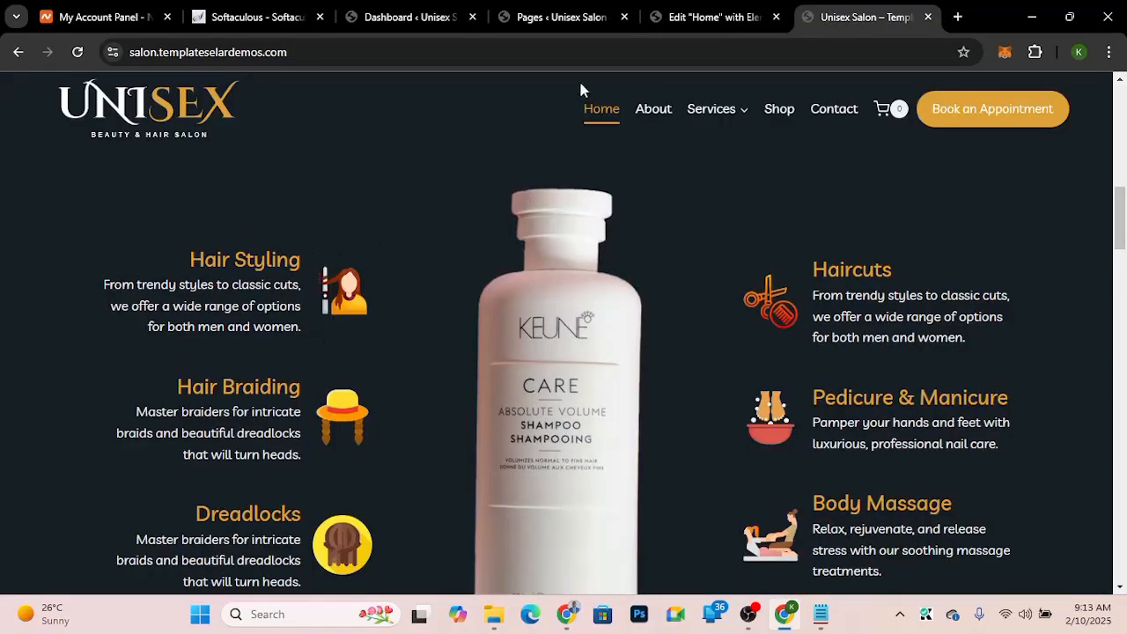
click(694, 18)
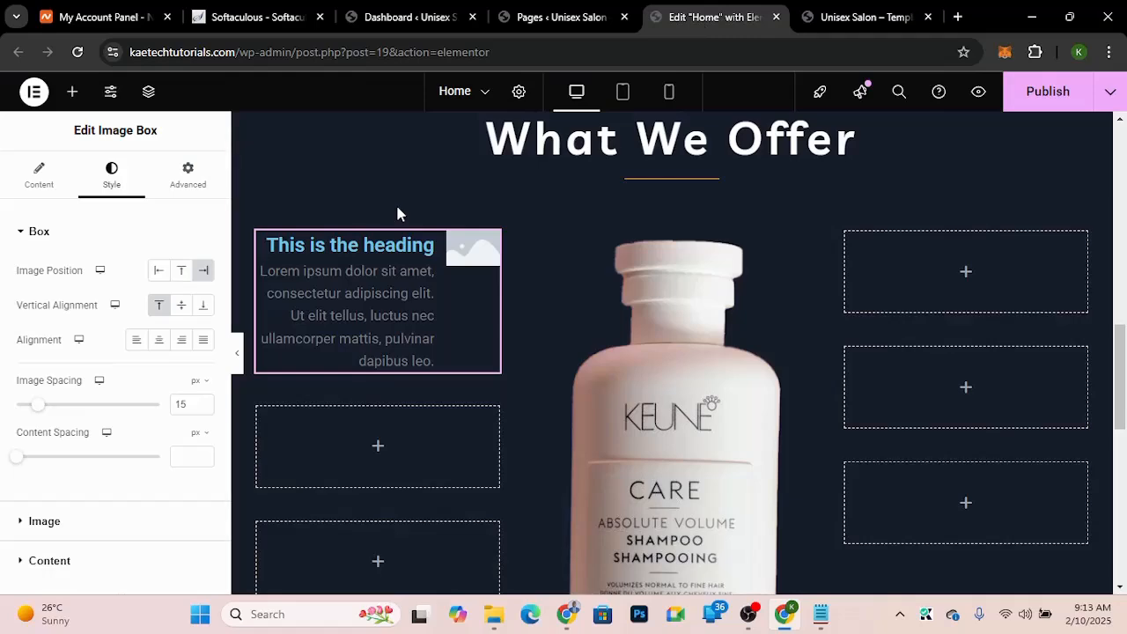
Step: Compare the box with the demo and try a middle vertical alignment before returning it to top
click(855, 18)
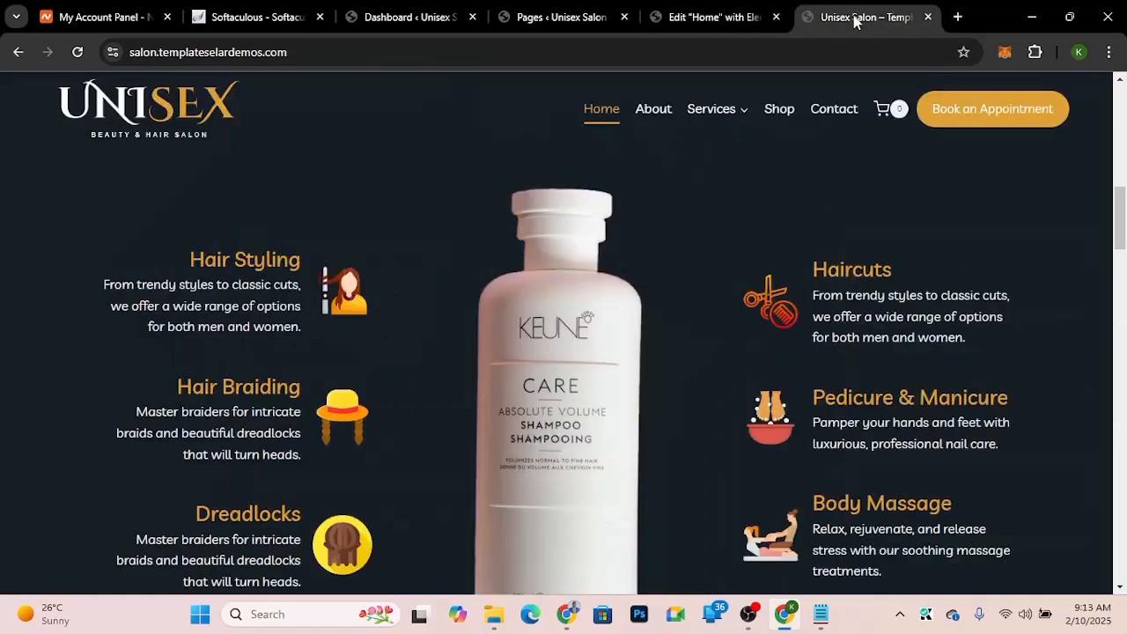
click(697, 19)
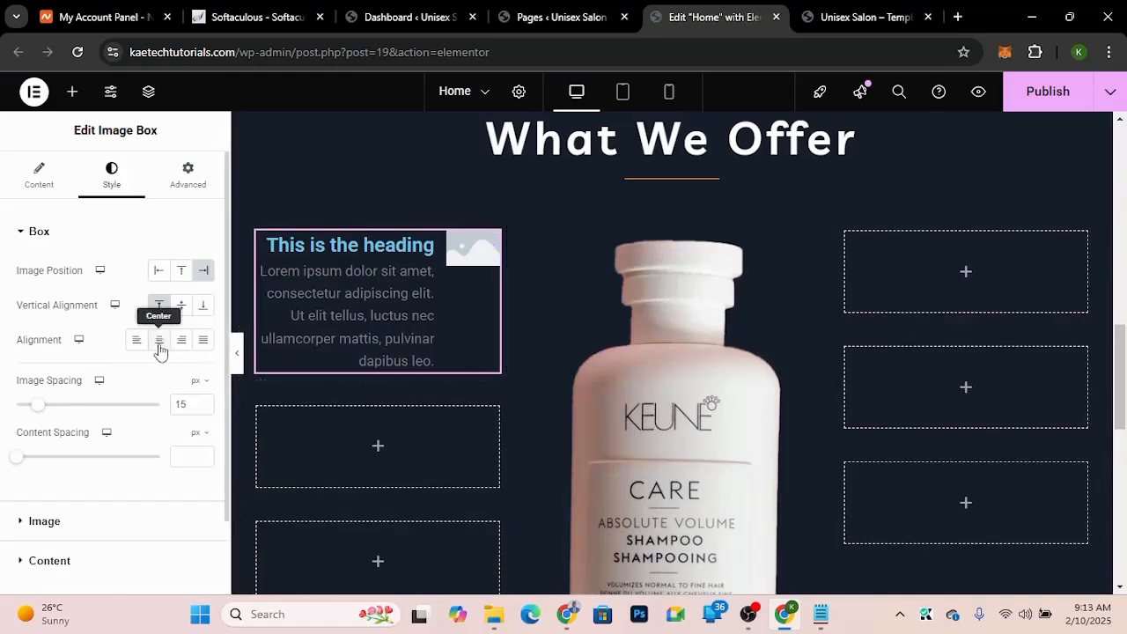
click(186, 308)
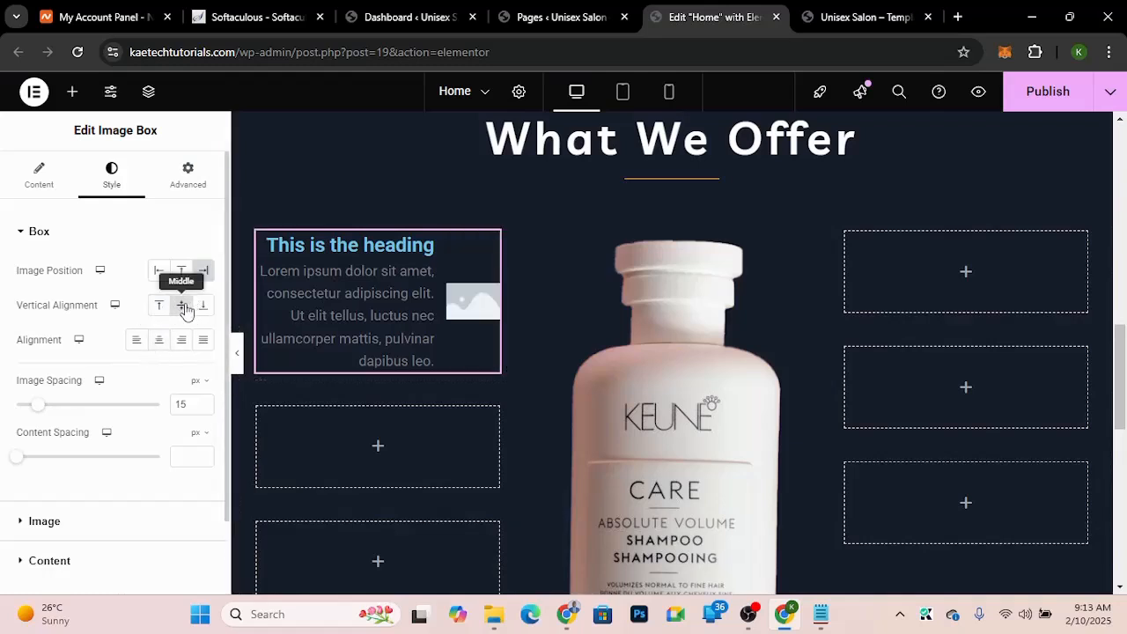
click(161, 307)
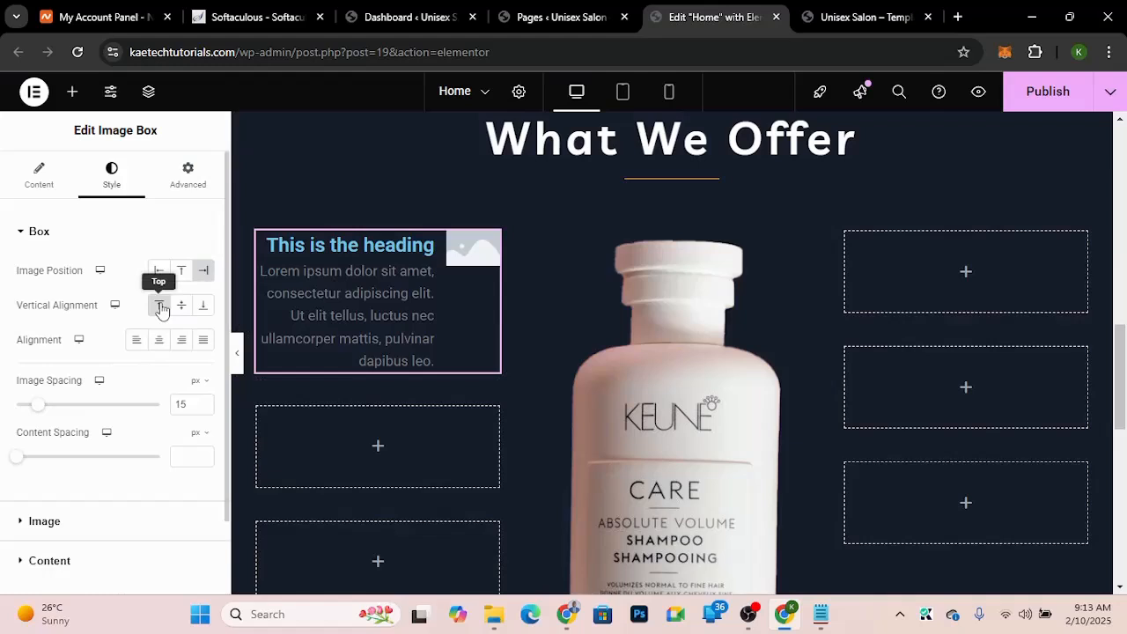
Step: Copy the Hair Styling heading from the demo and paste it as the image box title
click(53, 172)
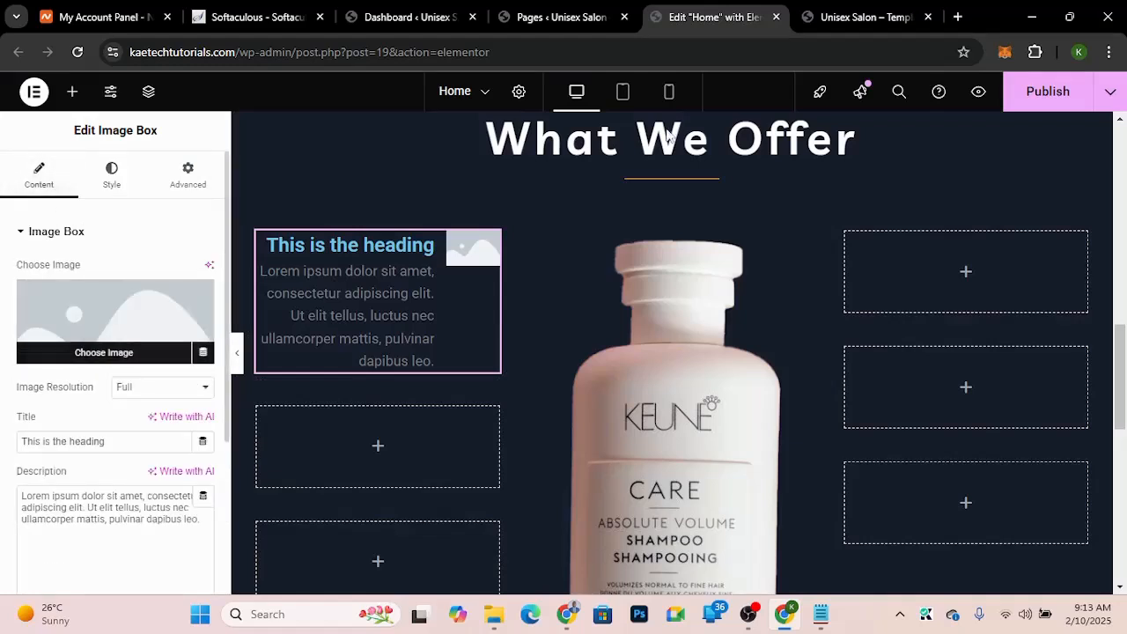
click(839, 16)
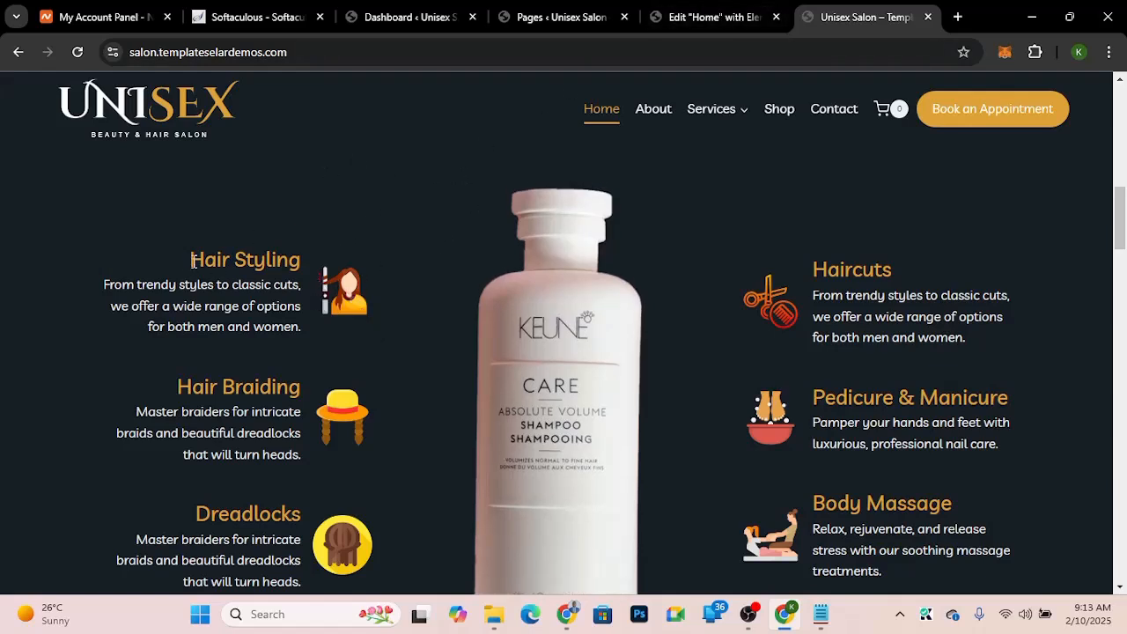
drag(190, 260, 304, 267)
key(ctrl+c)
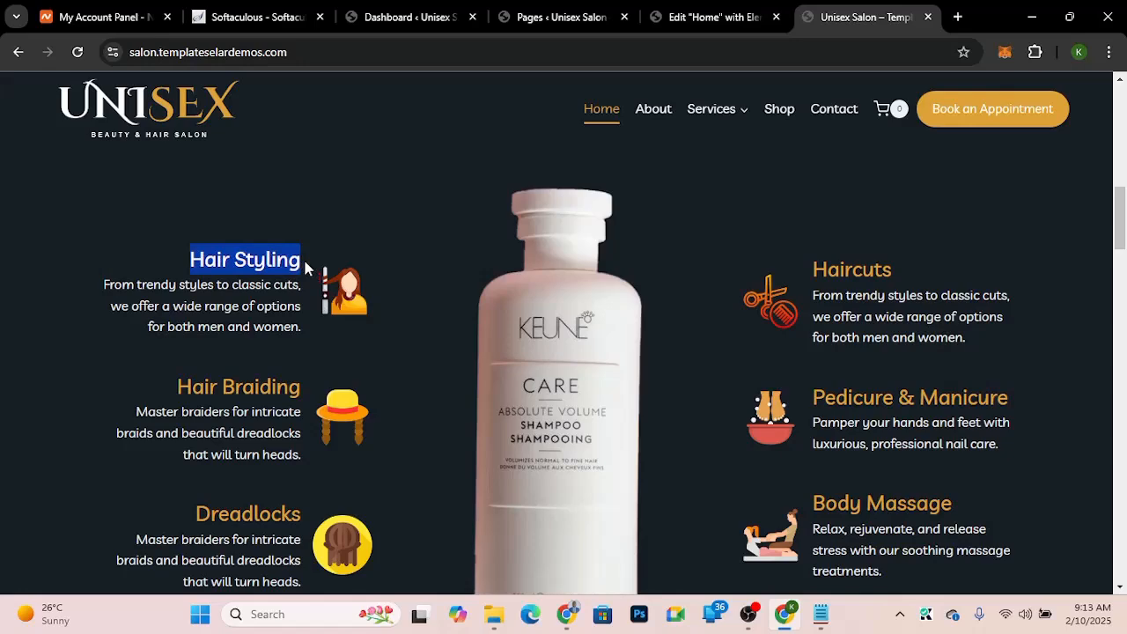
click(676, 17)
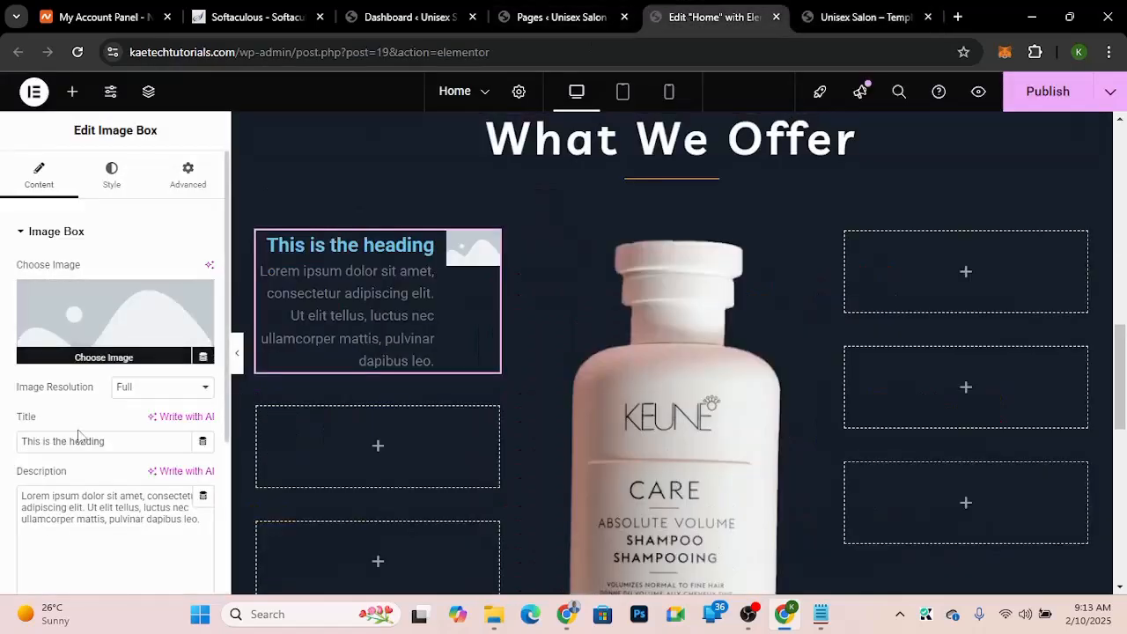
drag(120, 444, 5, 447)
key(ctrl+v)
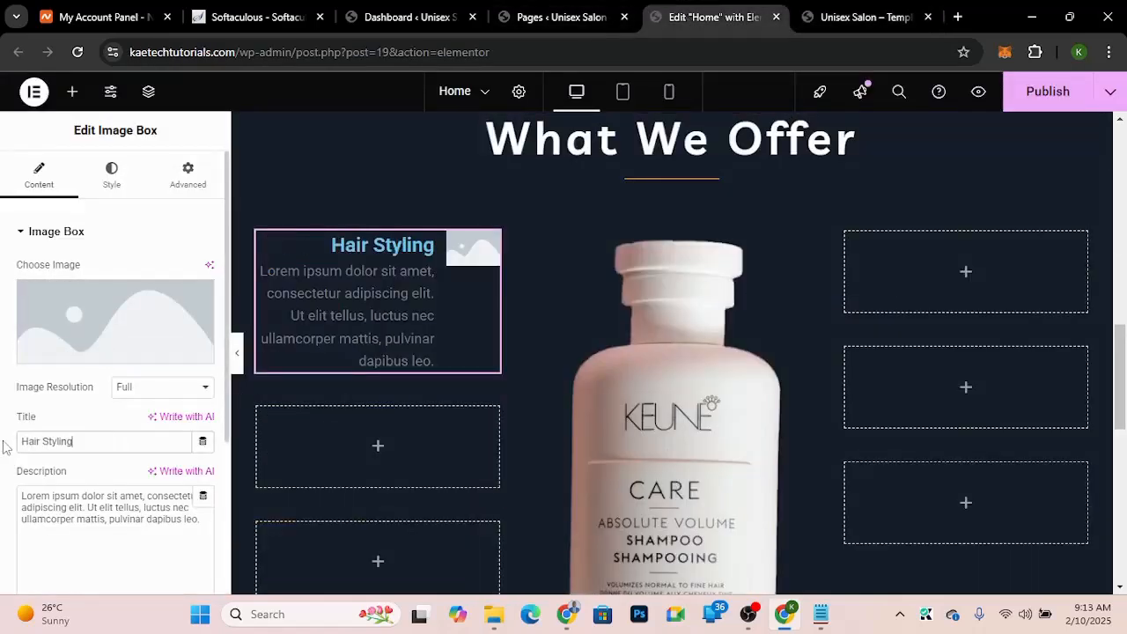
Step: Copy the Hair Styling description from the demo and paste it into the image box description
click(893, 14)
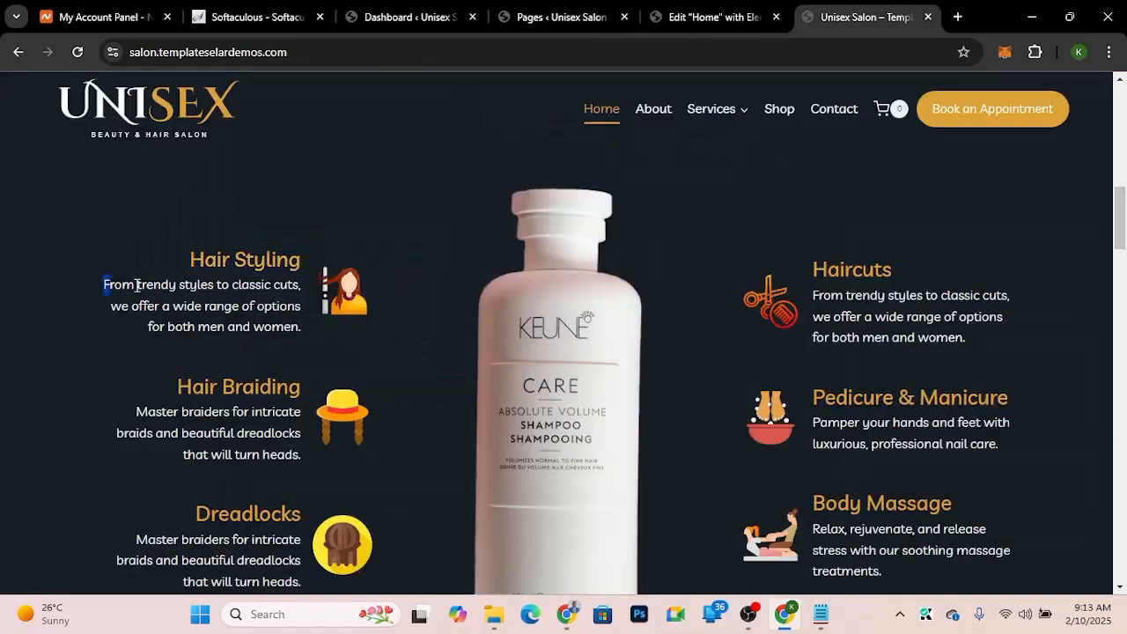
drag(106, 285, 302, 327)
key(ctrl+c)
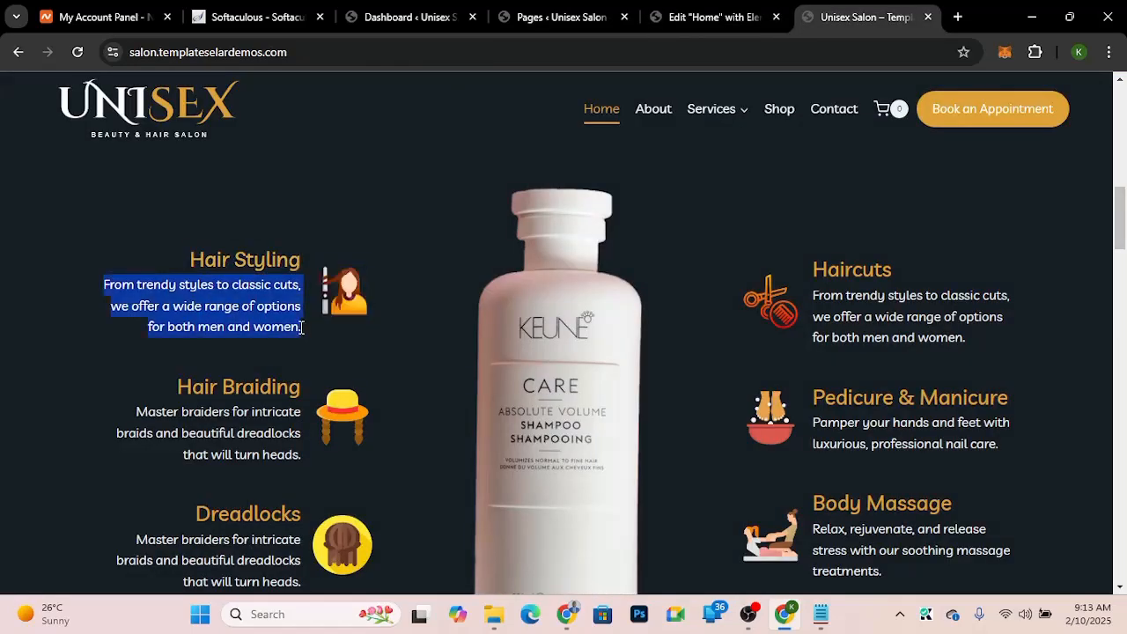
click(695, 15)
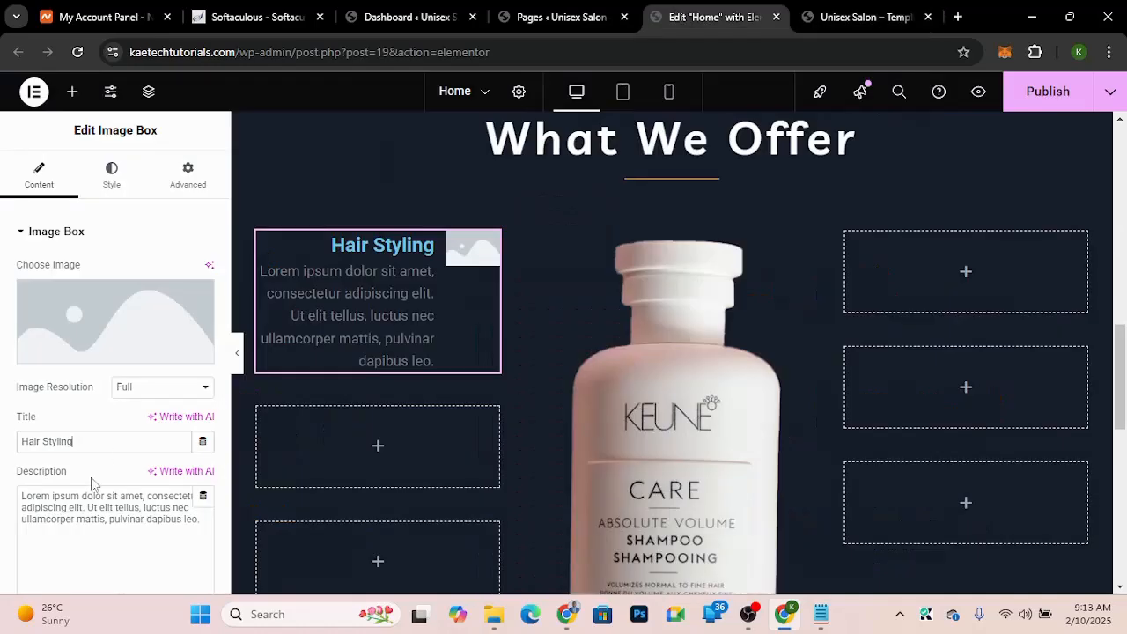
triple_click(76, 519)
key(ctrl+v)
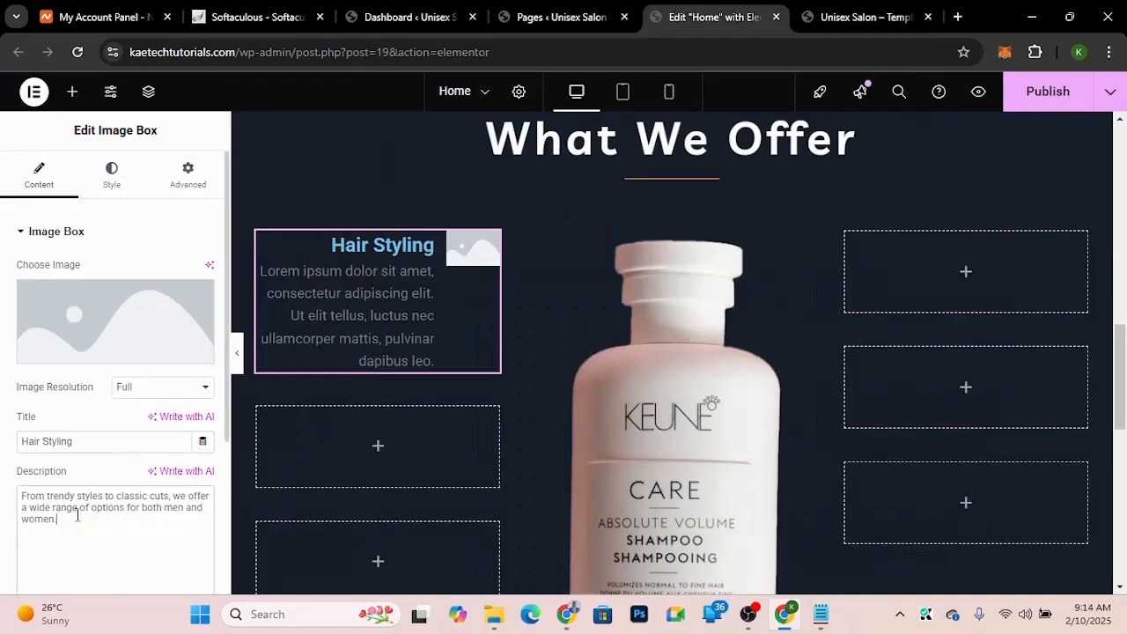
Step: Choose the curling-hair.png icon from the media library as the image box image
click(109, 302)
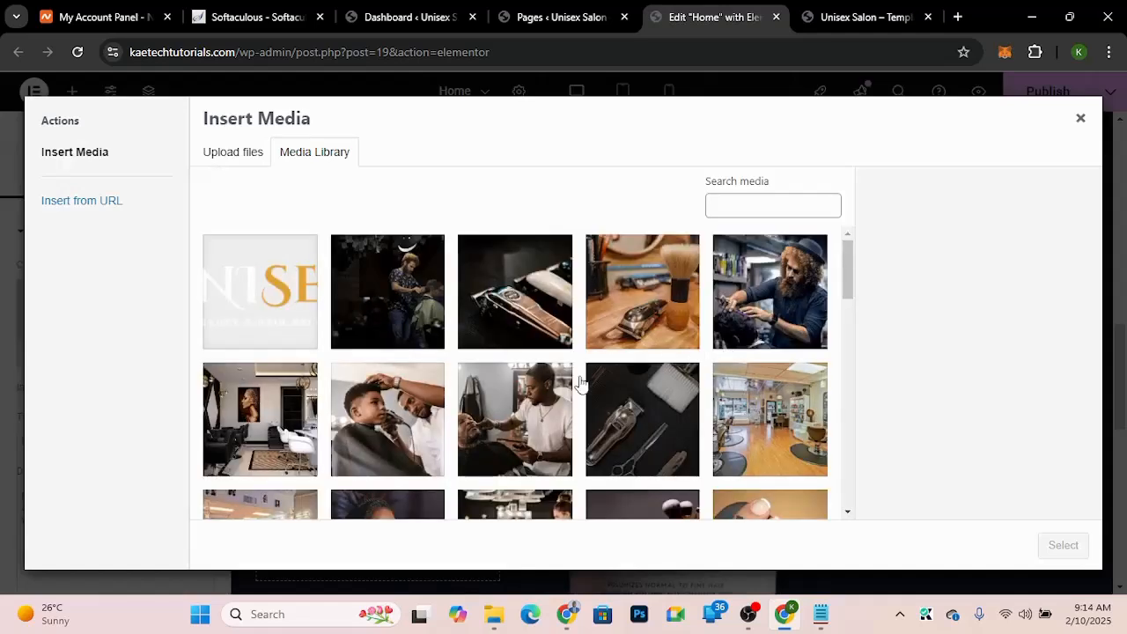
scroll(581, 382, down, 5)
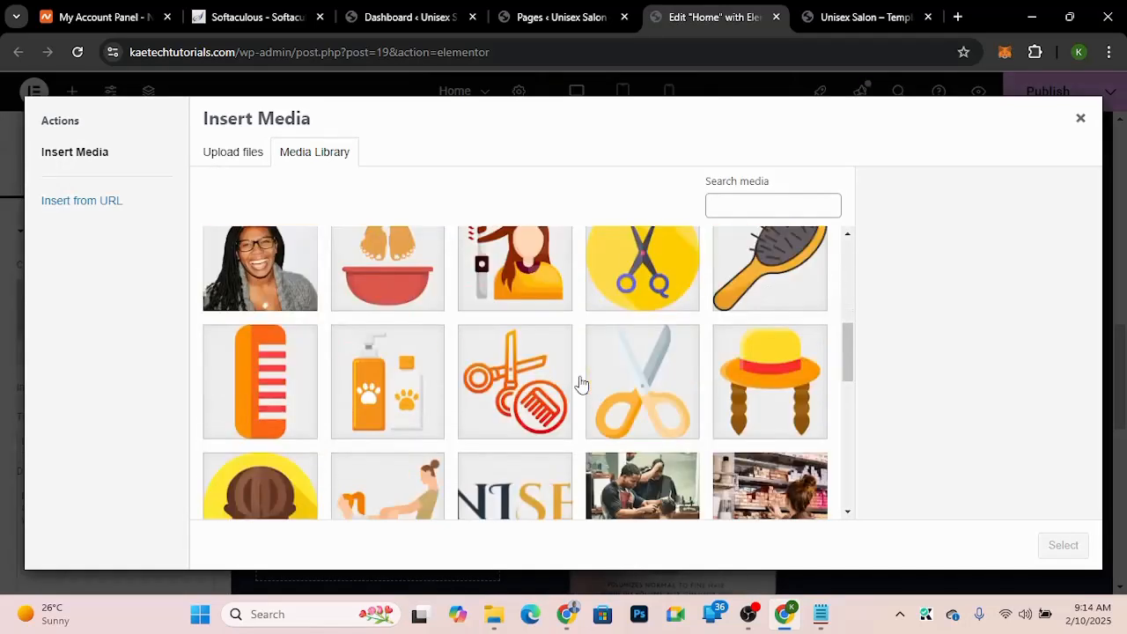
click(506, 276)
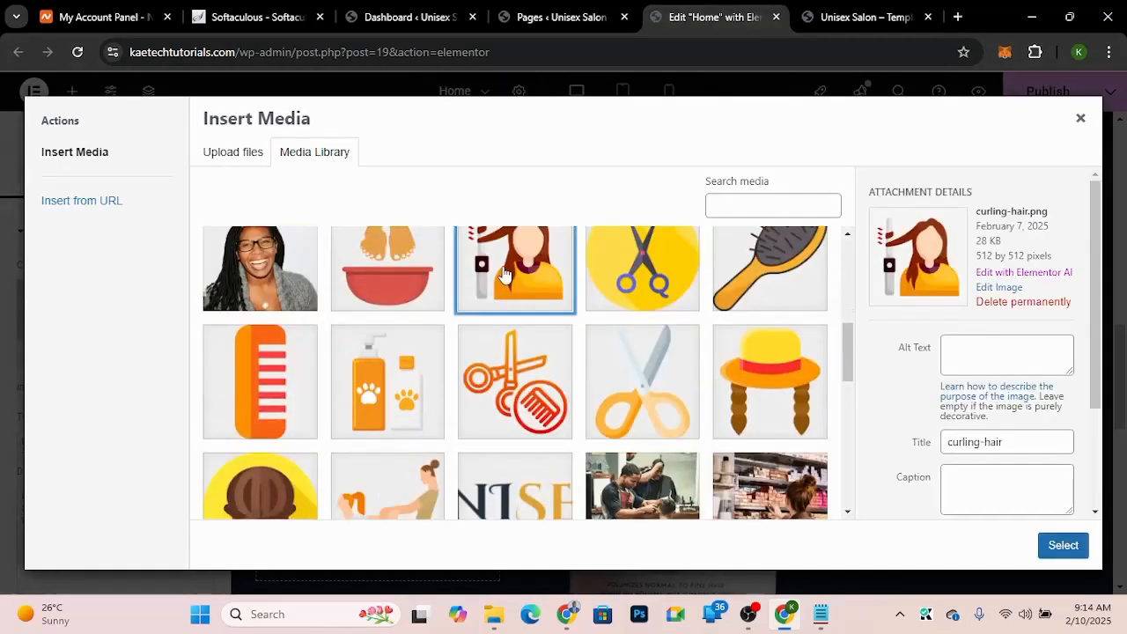
click(1063, 545)
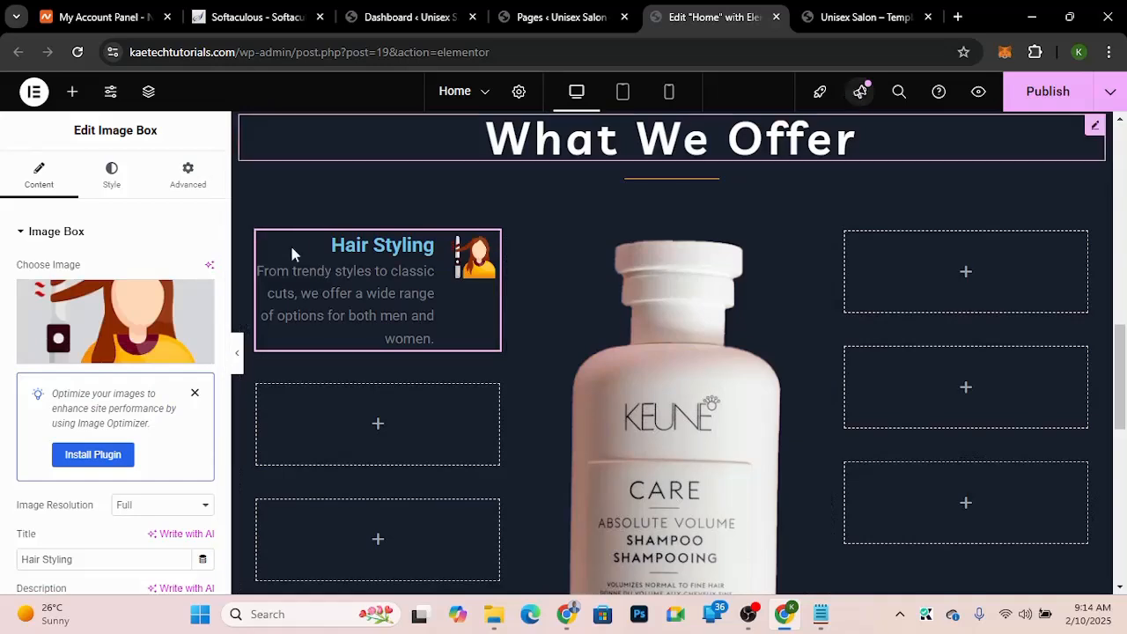
Step: Set the image box title color to the global orange color
click(114, 176)
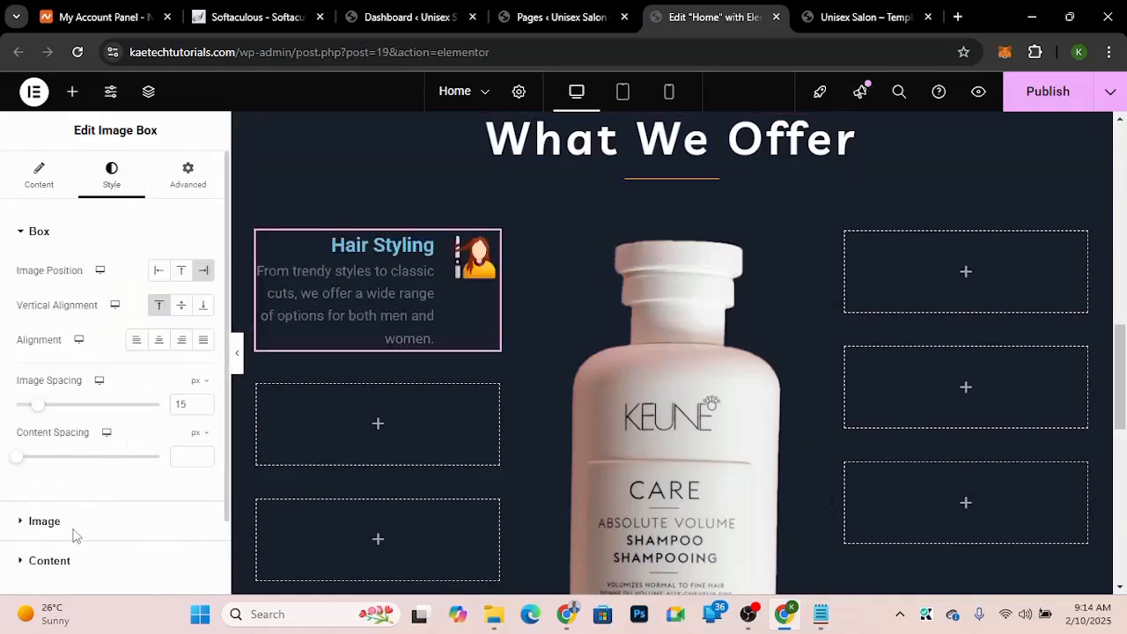
scroll(97, 493, down, 1)
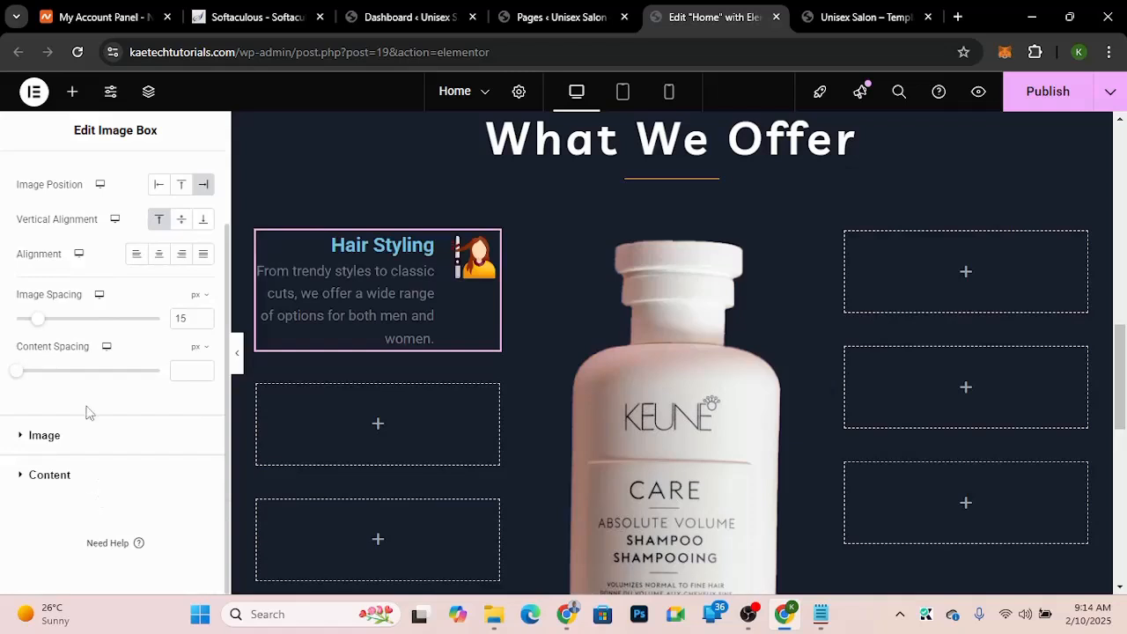
click(84, 474)
scroll(176, 405, down, 2)
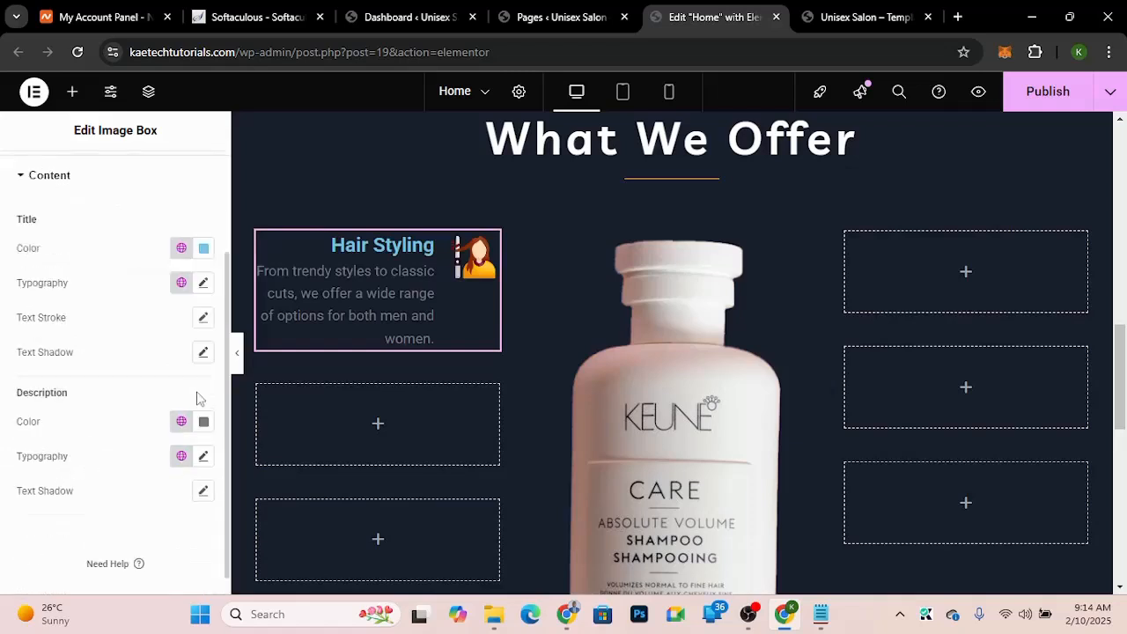
click(181, 249)
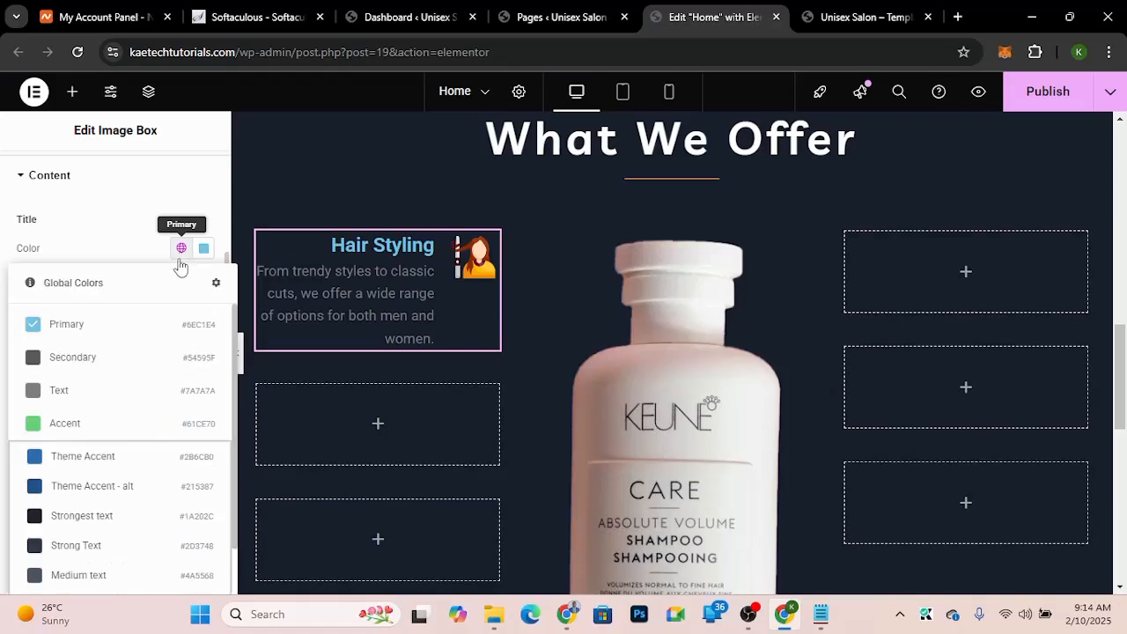
scroll(114, 475, down, 3)
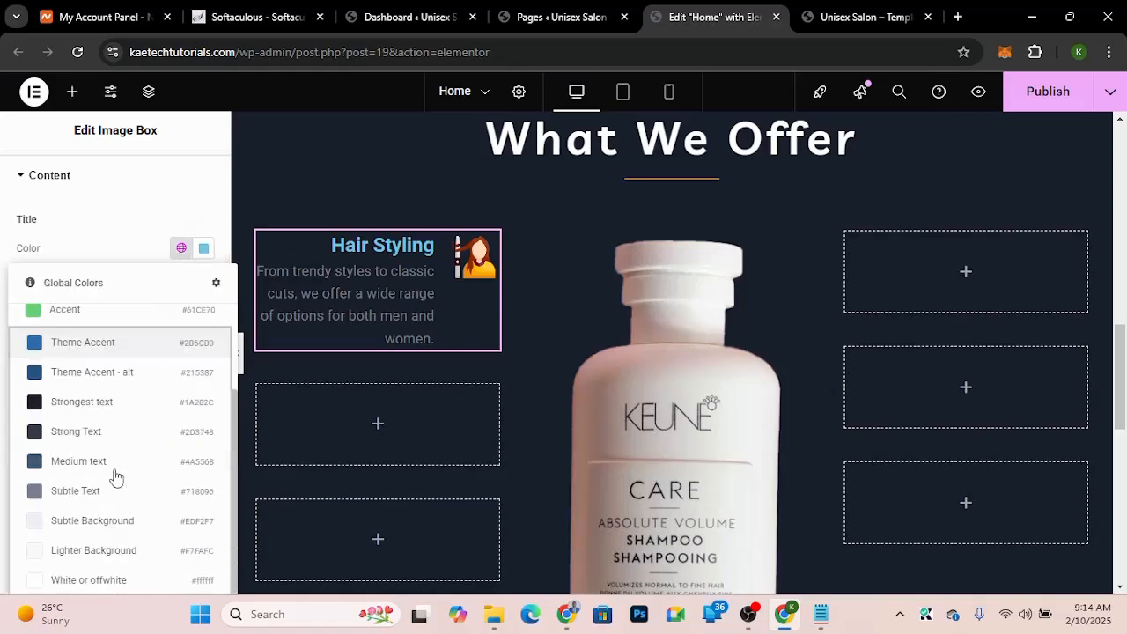
click(128, 246)
scroll(126, 244, up, 3)
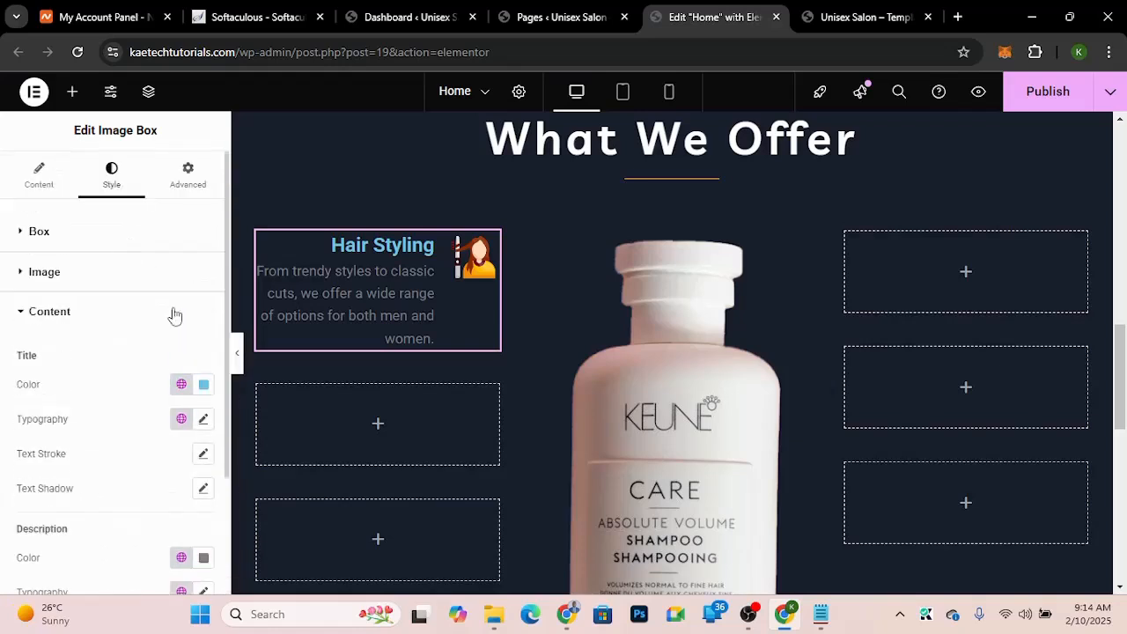
click(185, 386)
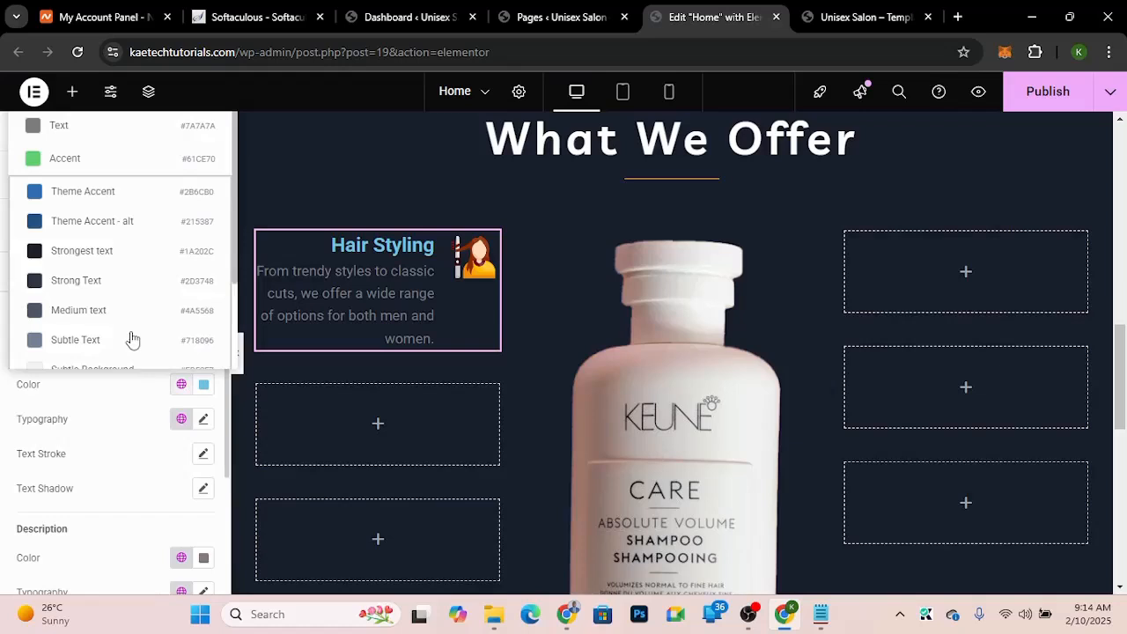
scroll(130, 336, down, 3)
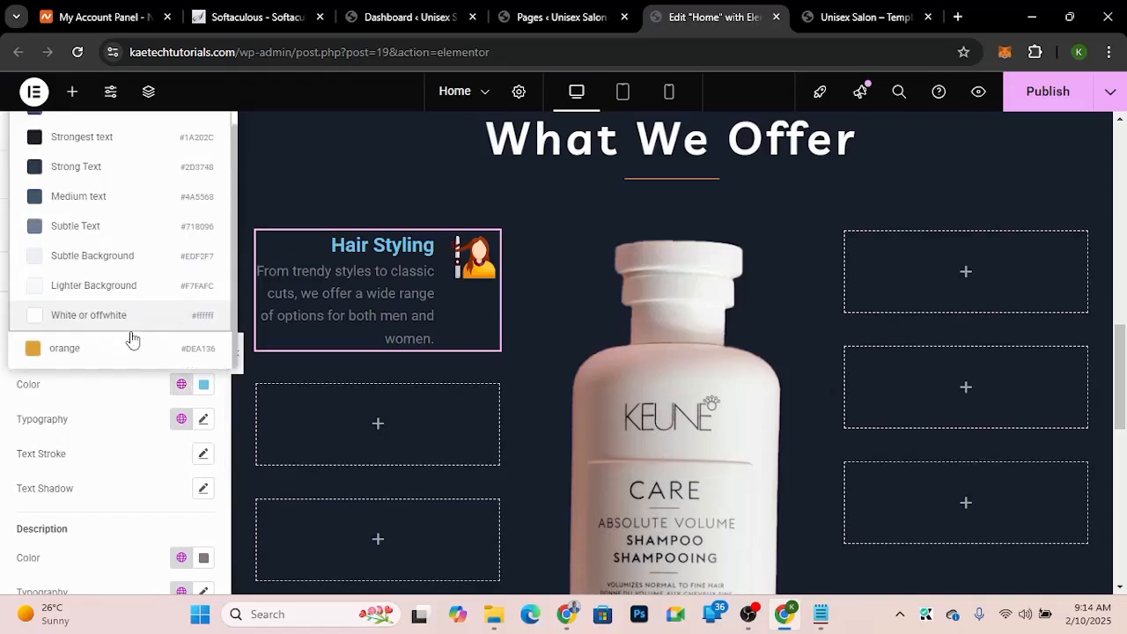
click(93, 361)
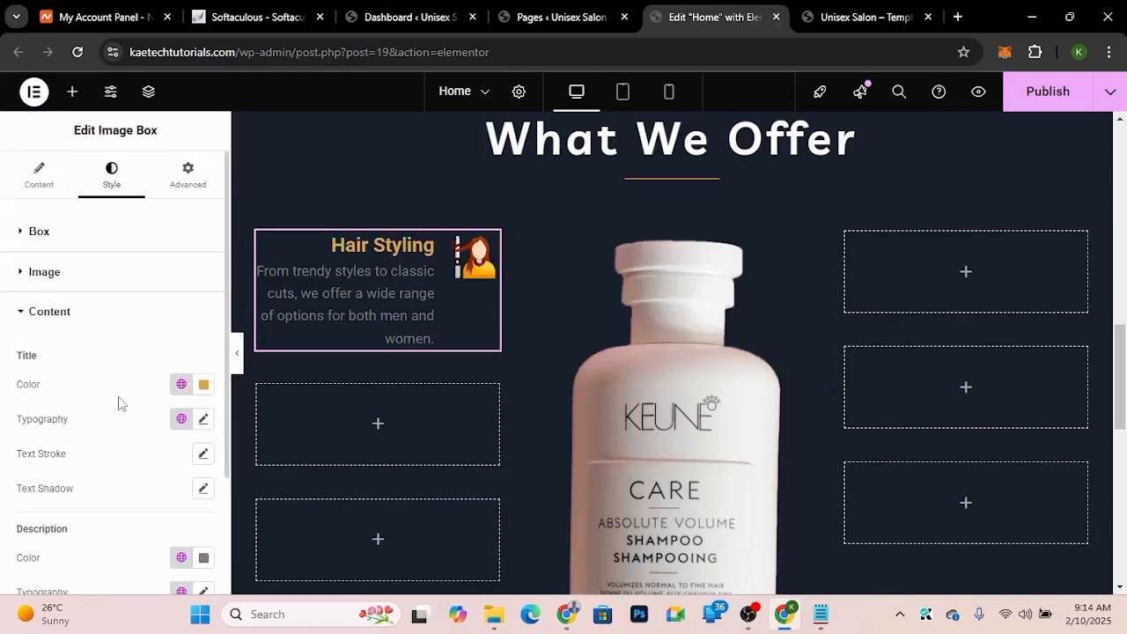
Step: Set the title typography to the Livvic font family at size 20 px
click(204, 421)
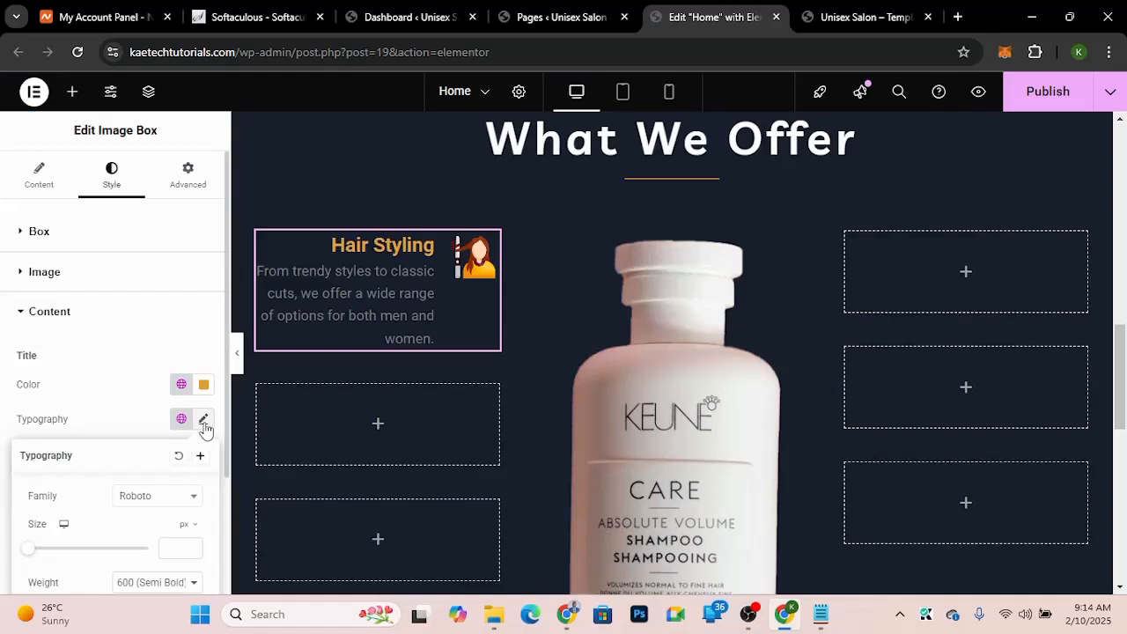
click(162, 501)
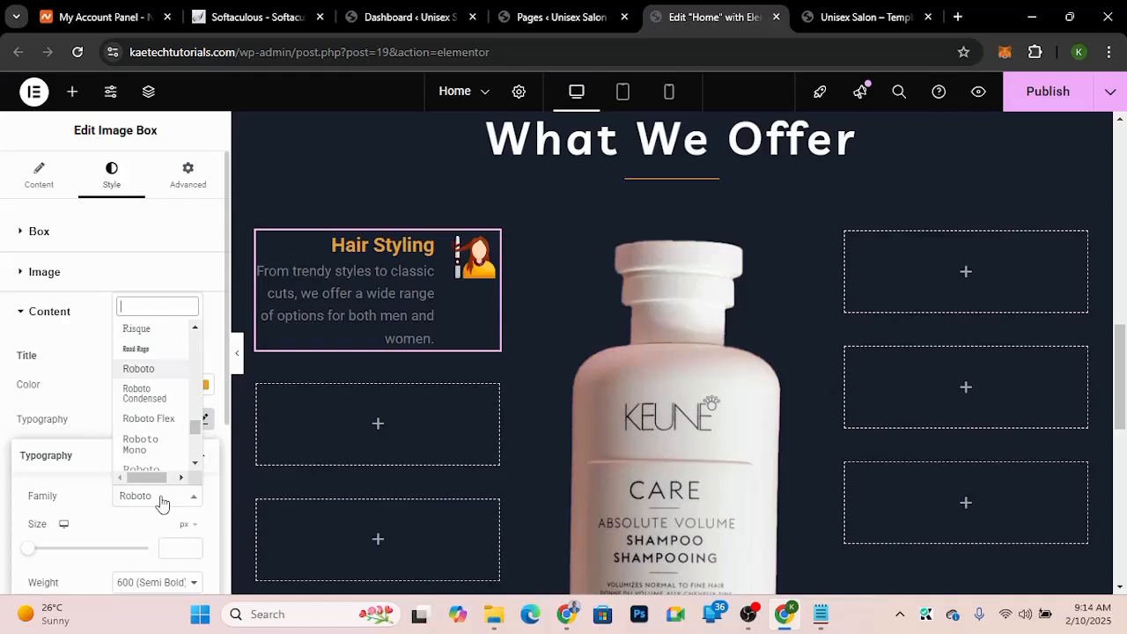
text(liv)
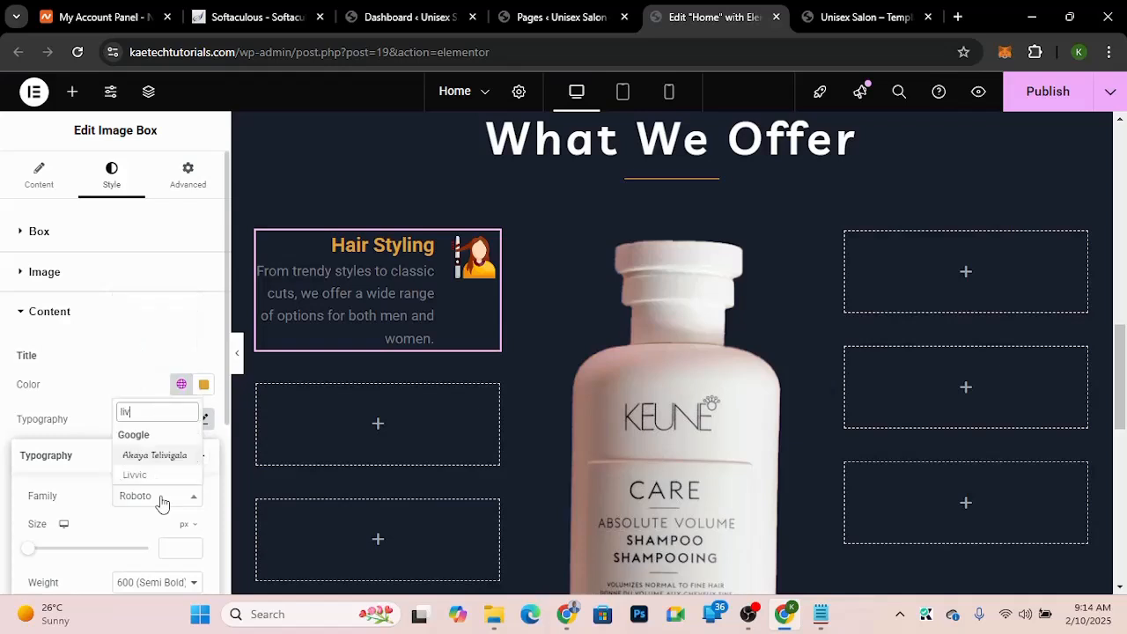
click(143, 474)
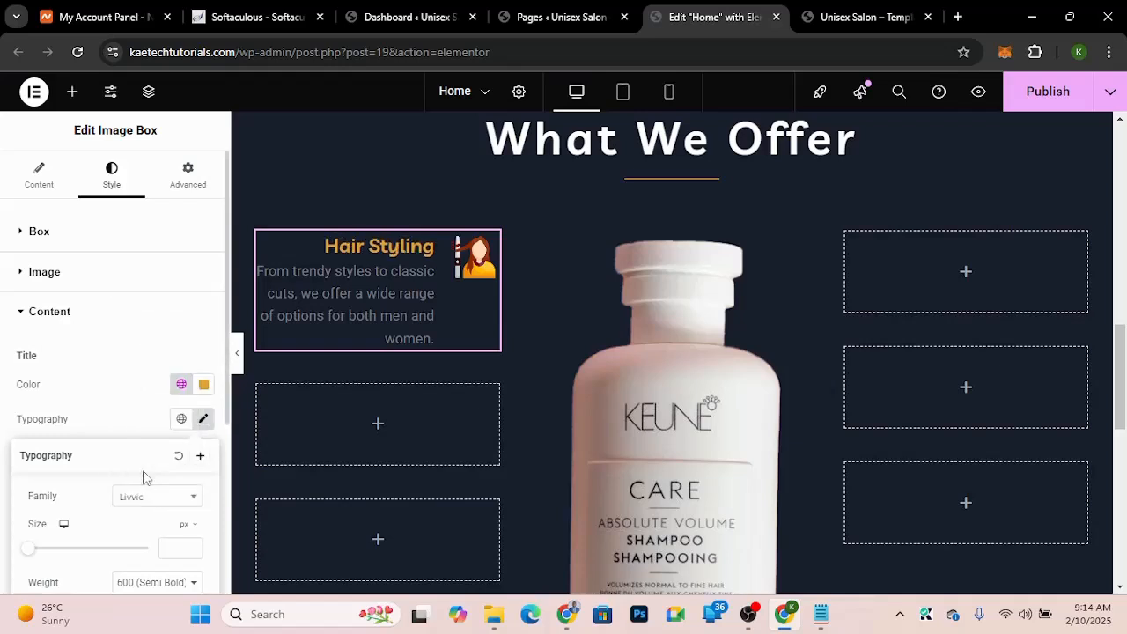
click(170, 547)
text(20)
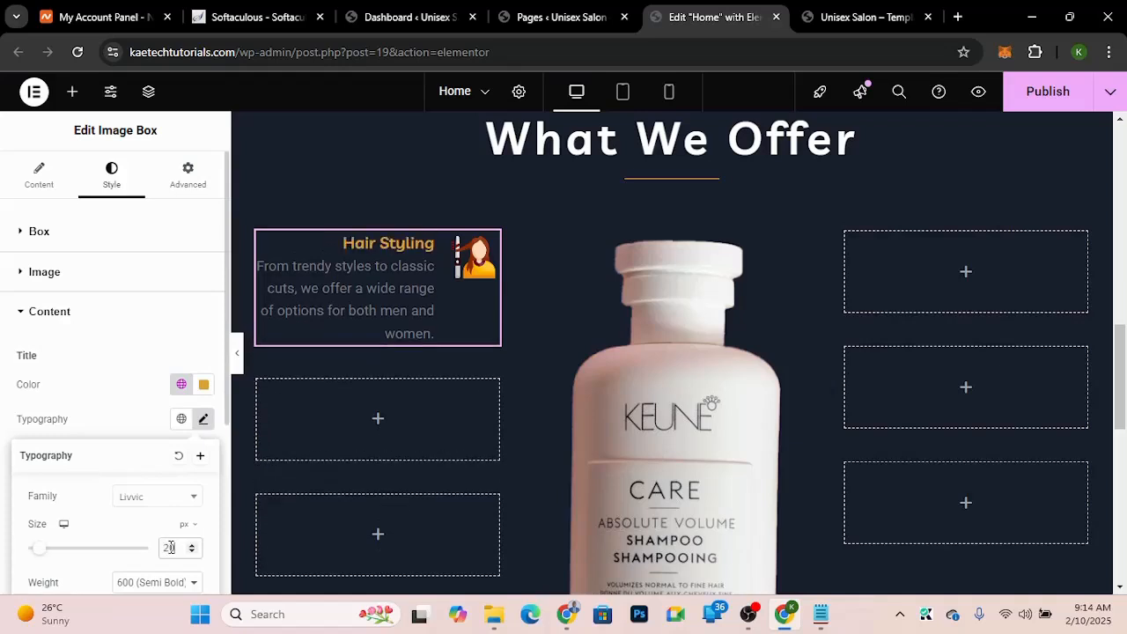
click(128, 427)
scroll(161, 544, down, 1)
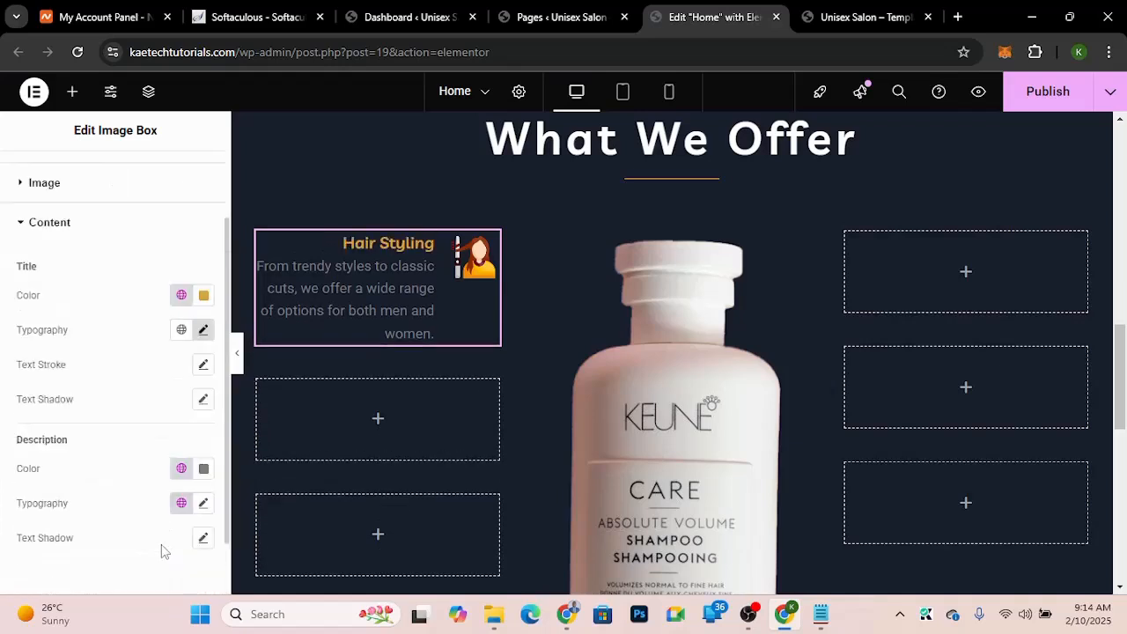
Step: Set the description text color to a light gray with the color picker
scroll(162, 545, down, 1)
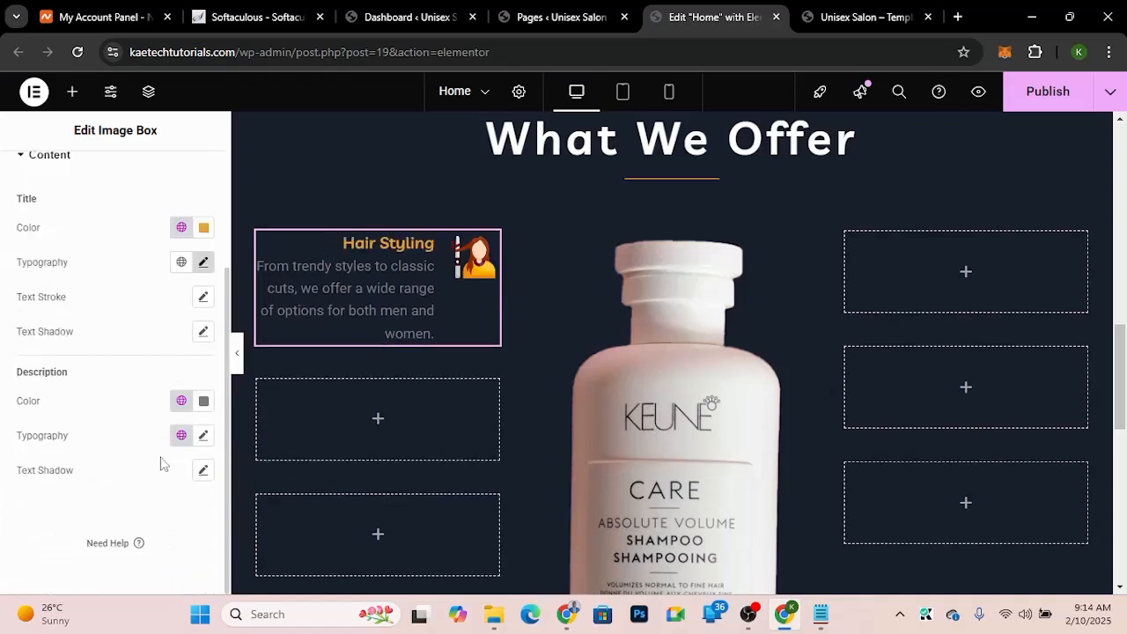
click(204, 403)
click(105, 210)
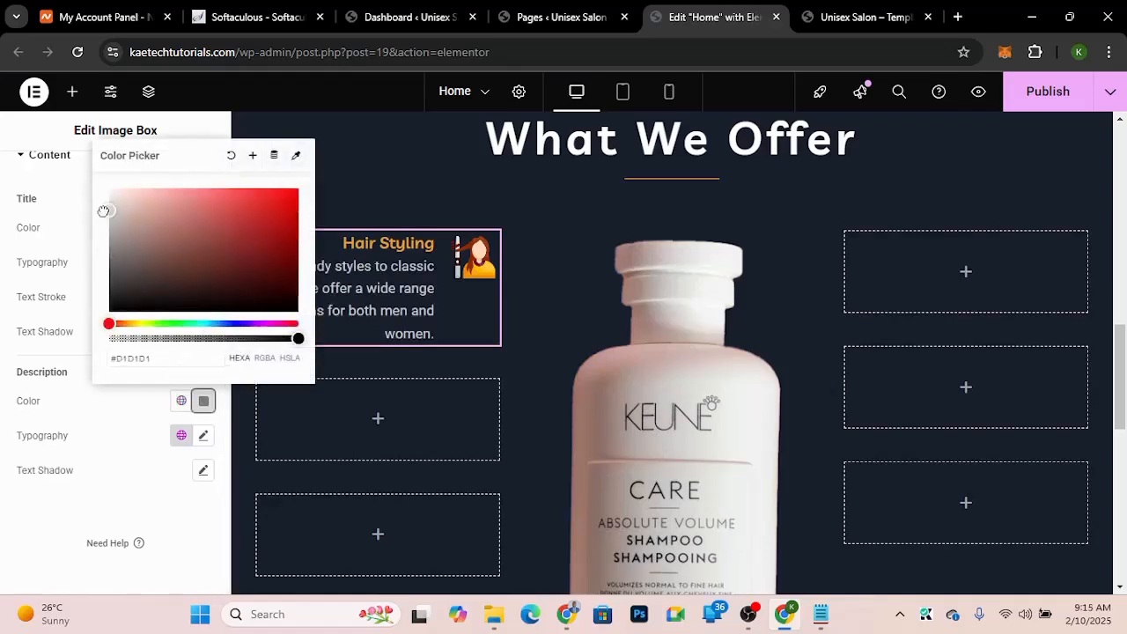
drag(104, 211, 104, 208)
click(136, 439)
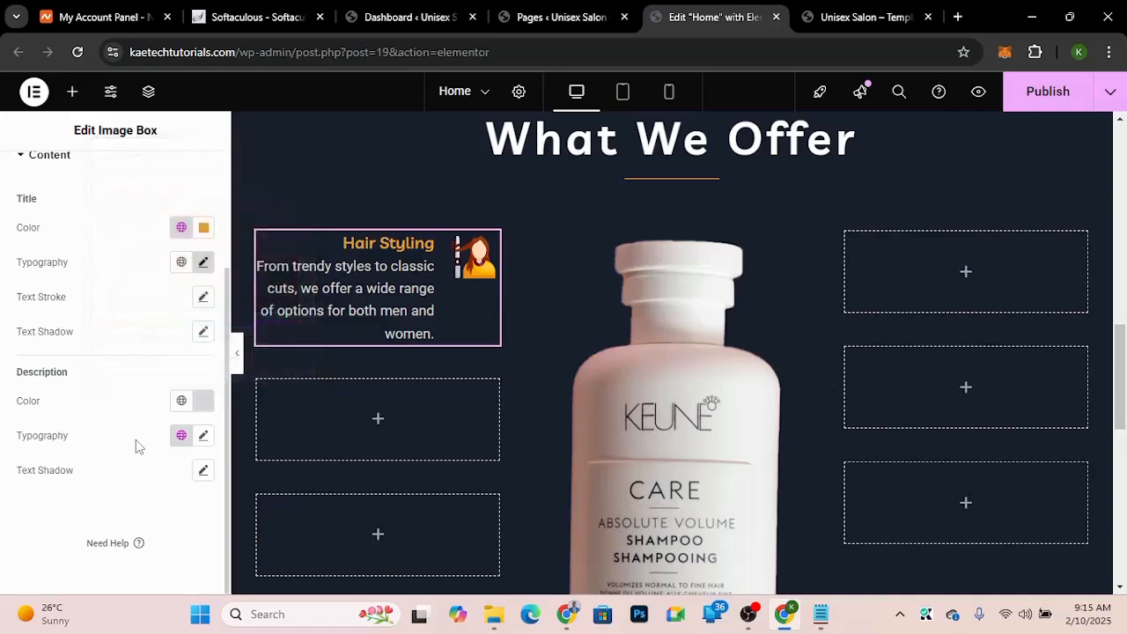
Step: Set the description typography font family to Livvic
click(204, 437)
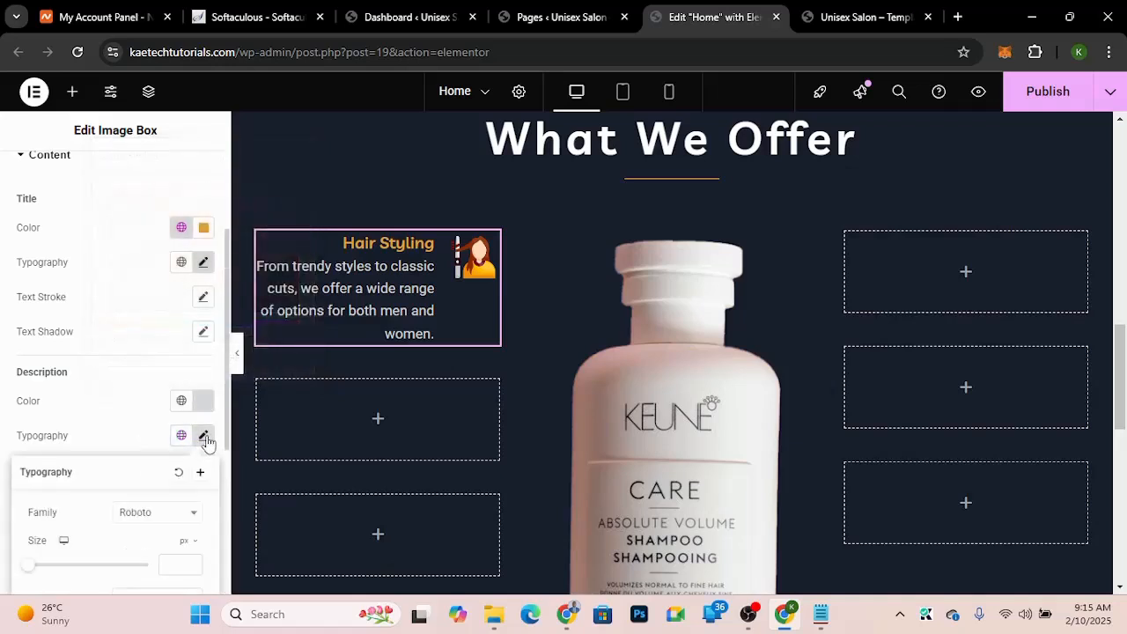
click(148, 521)
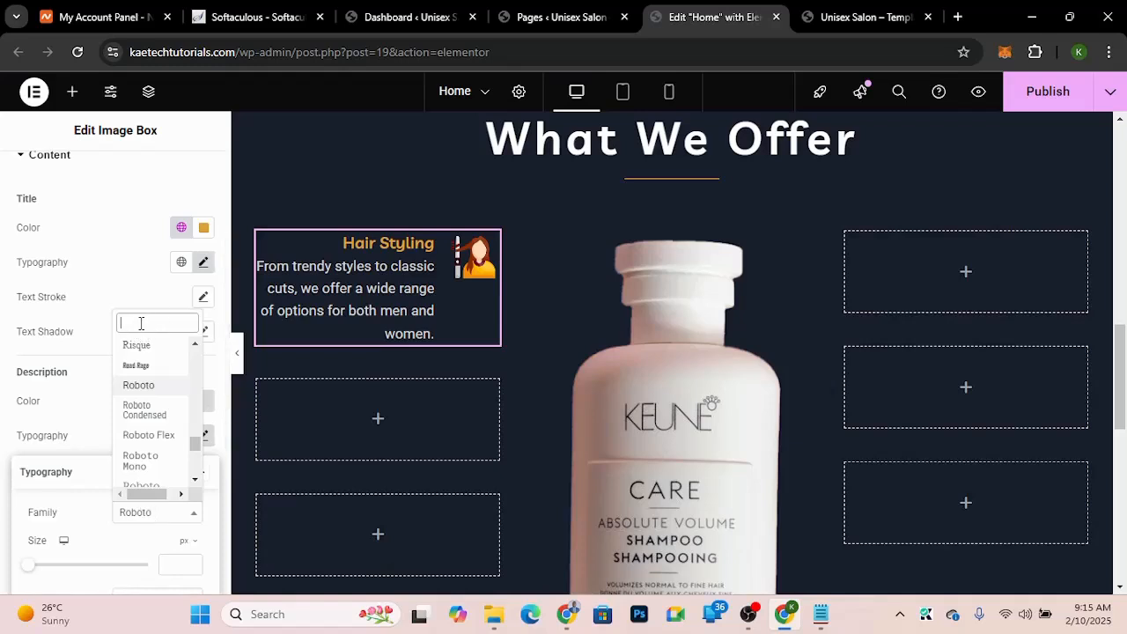
text(liv)
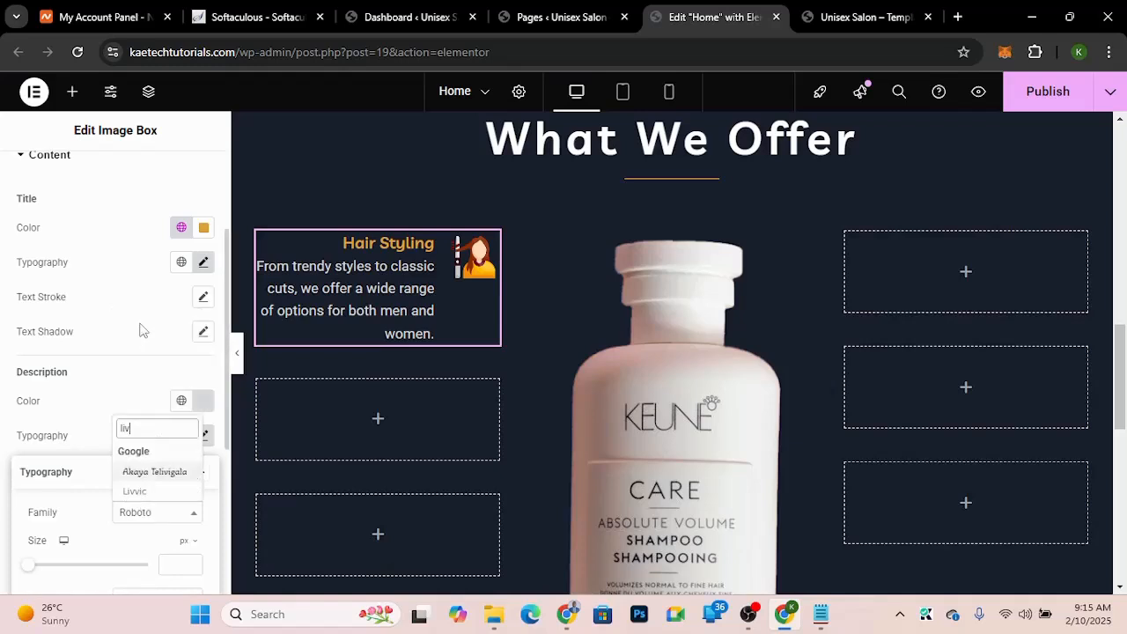
click(137, 491)
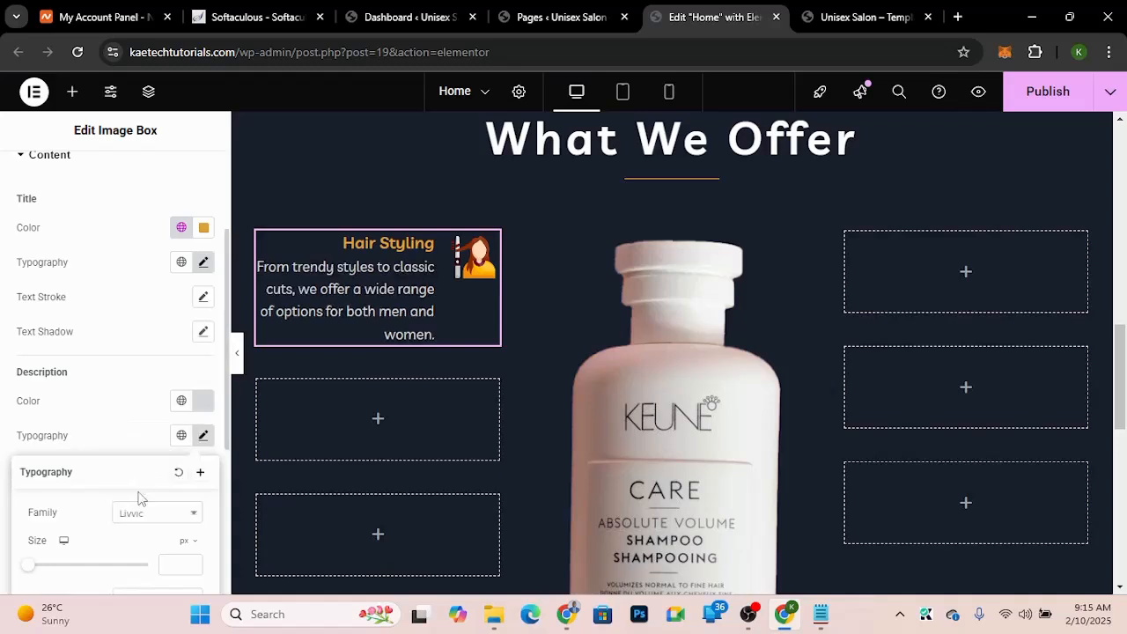
click(131, 446)
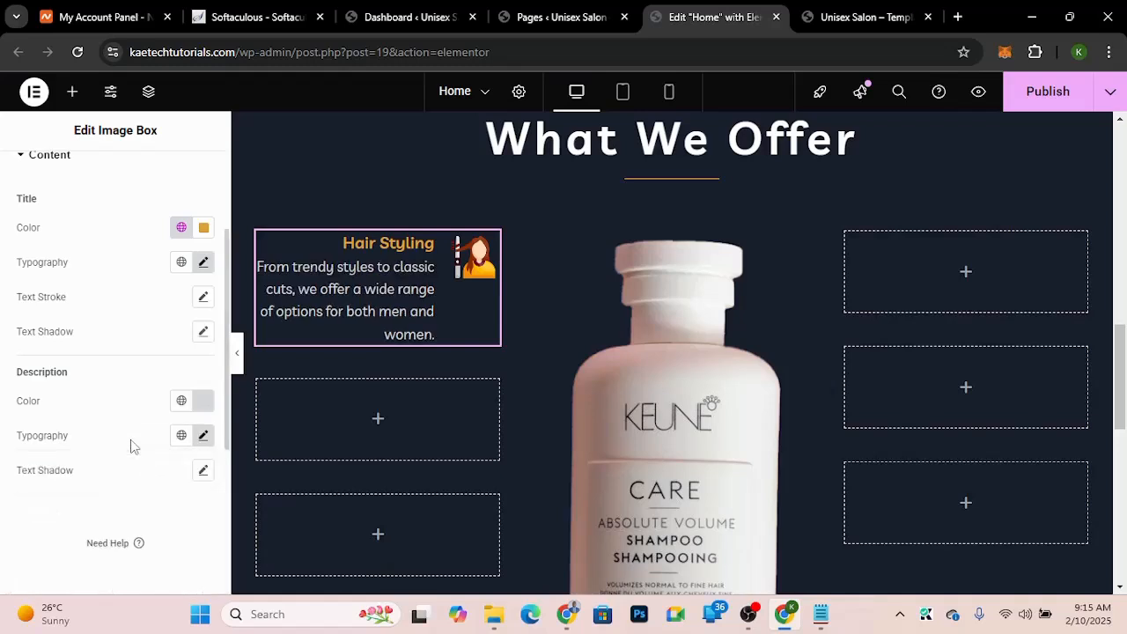
Step: Set the description typography font size to 15 px
click(204, 435)
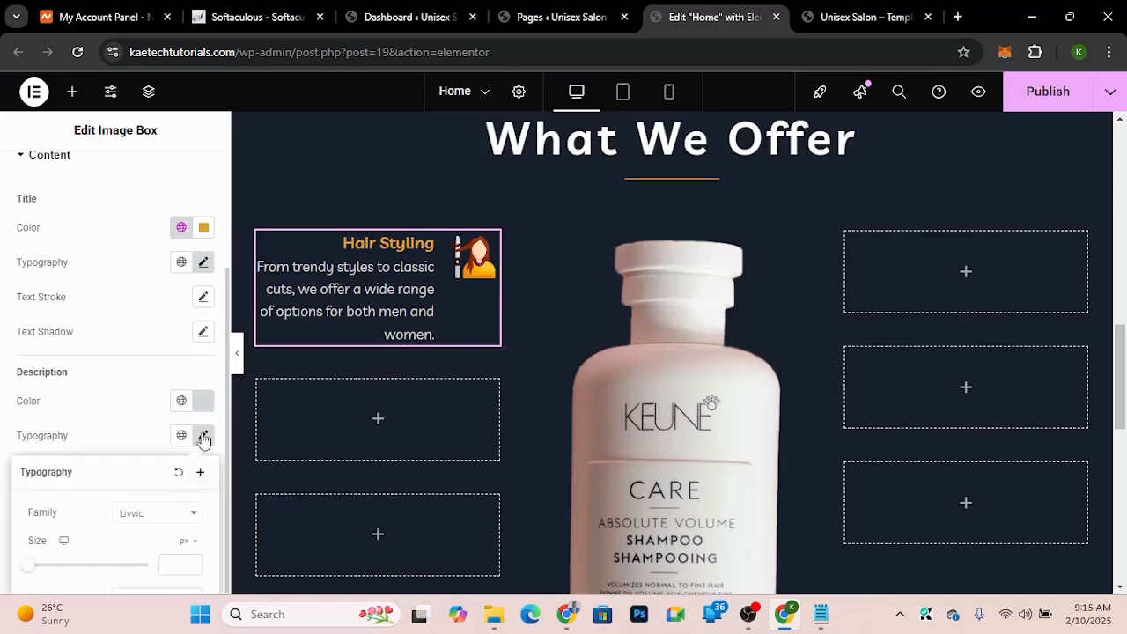
click(143, 357)
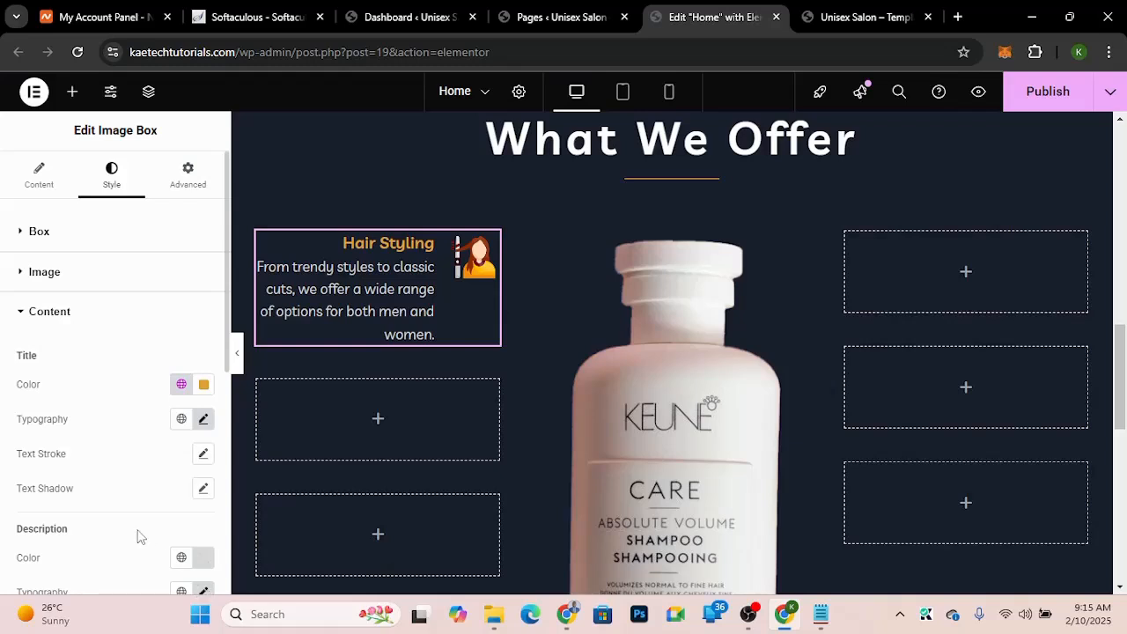
scroll(138, 534, down, 2)
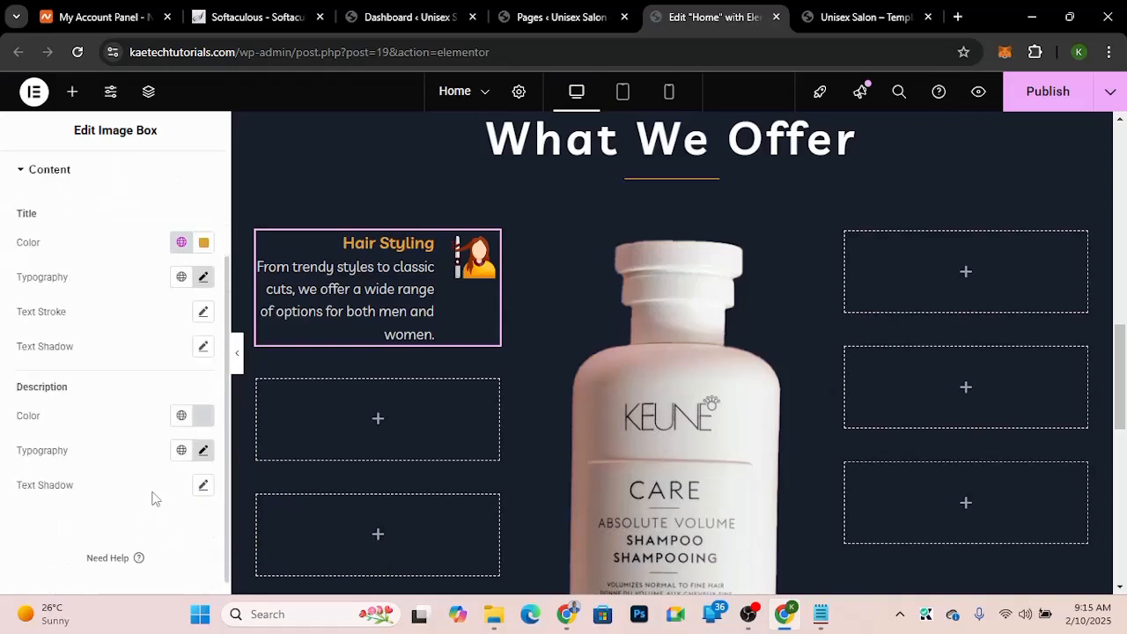
scroll(151, 497, up, 1)
click(203, 521)
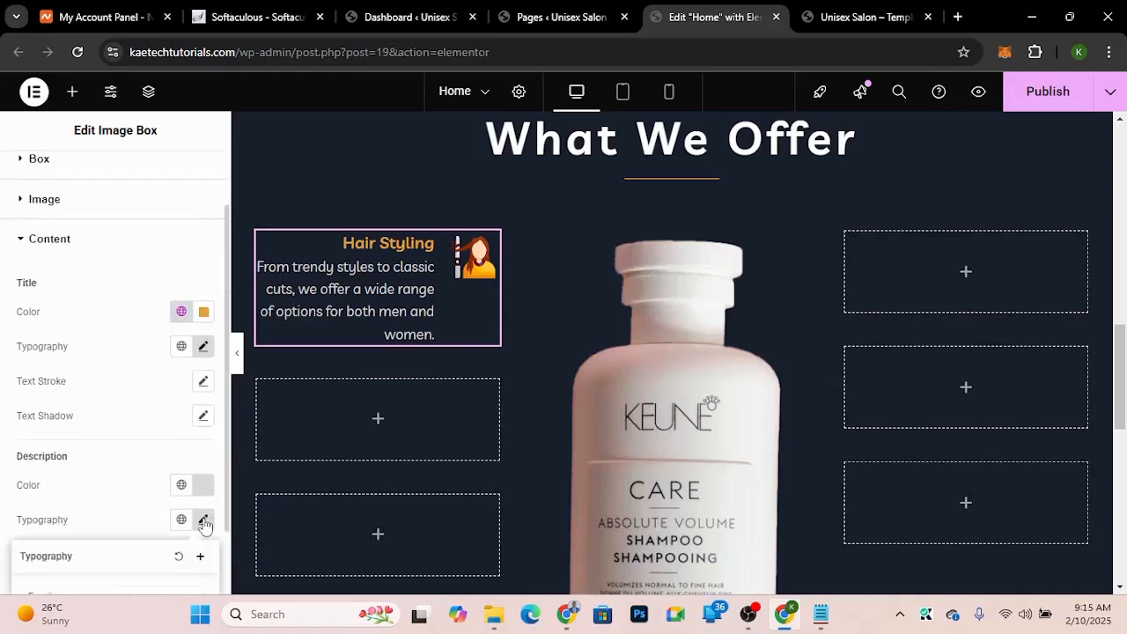
scroll(118, 576, down, 3)
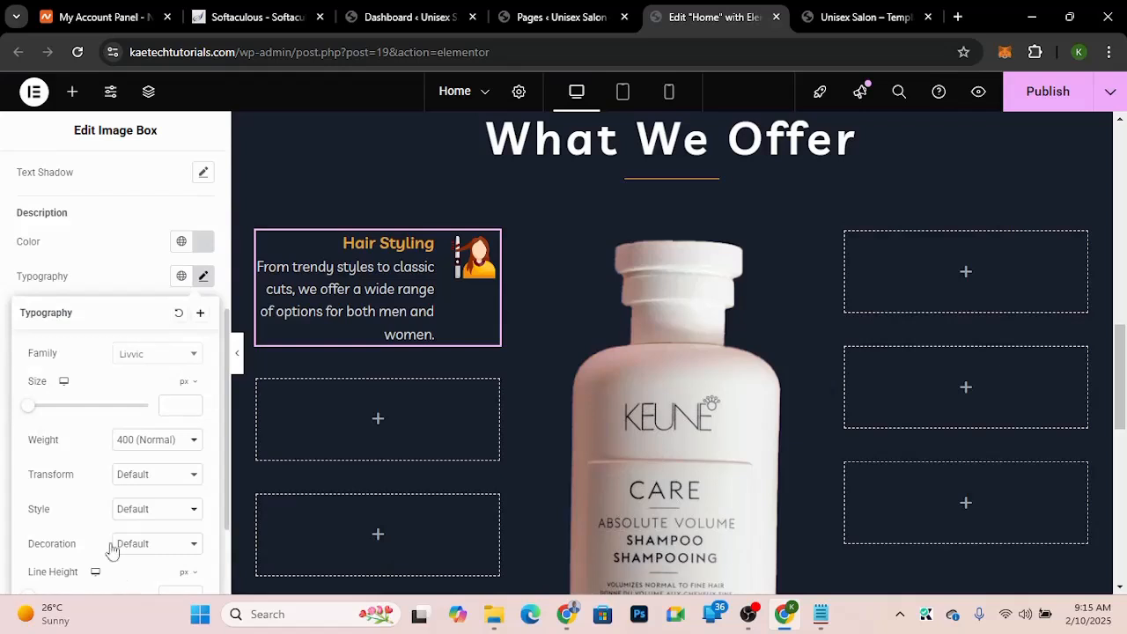
click(173, 404)
text(15)
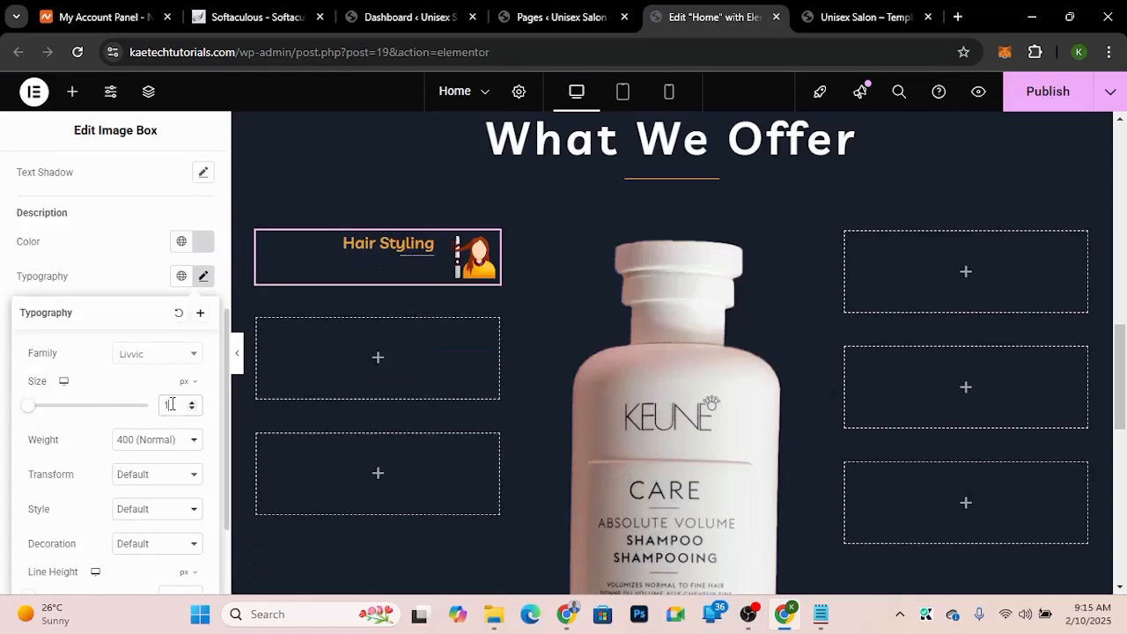
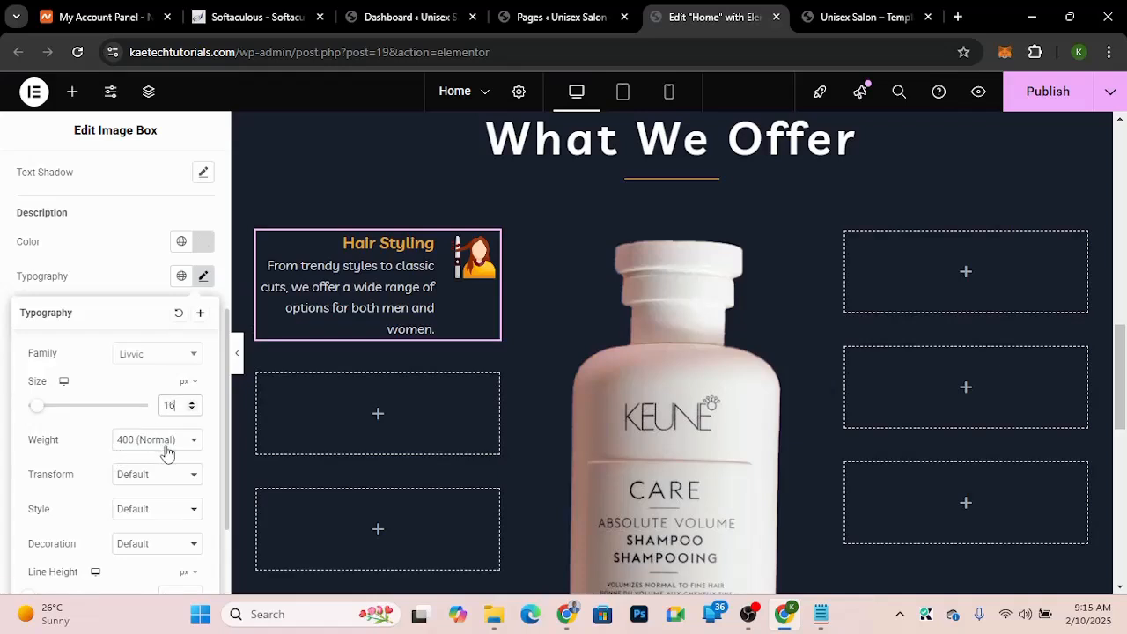
Step: Copy the Hair Styling image box and paste it into the second and third empty slots of the left column
click(132, 285)
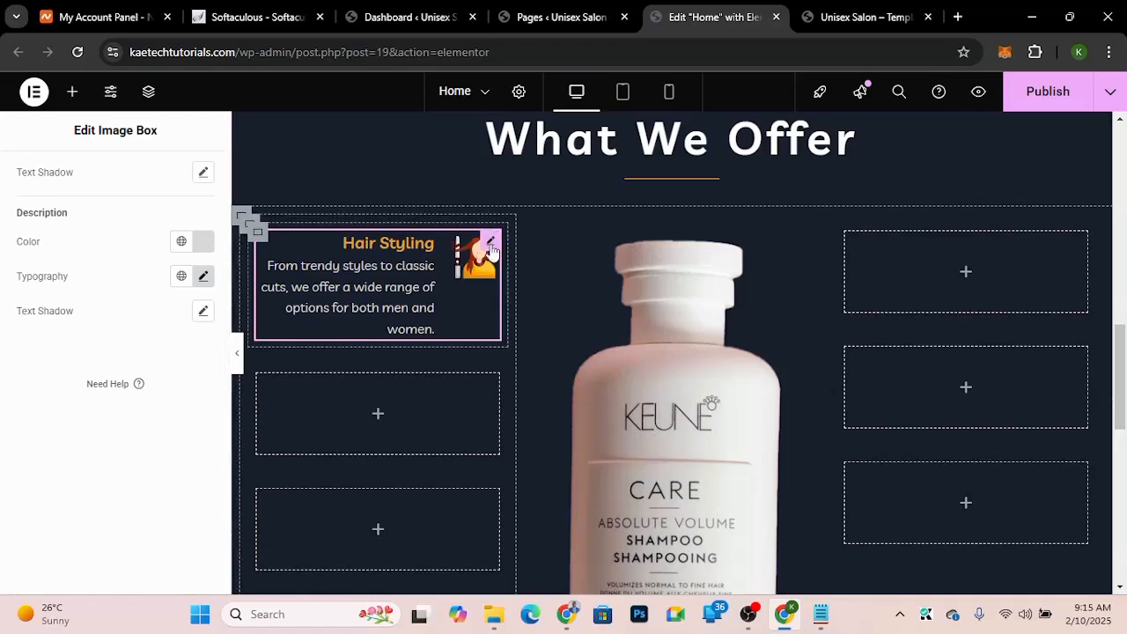
right_click(491, 251)
click(513, 287)
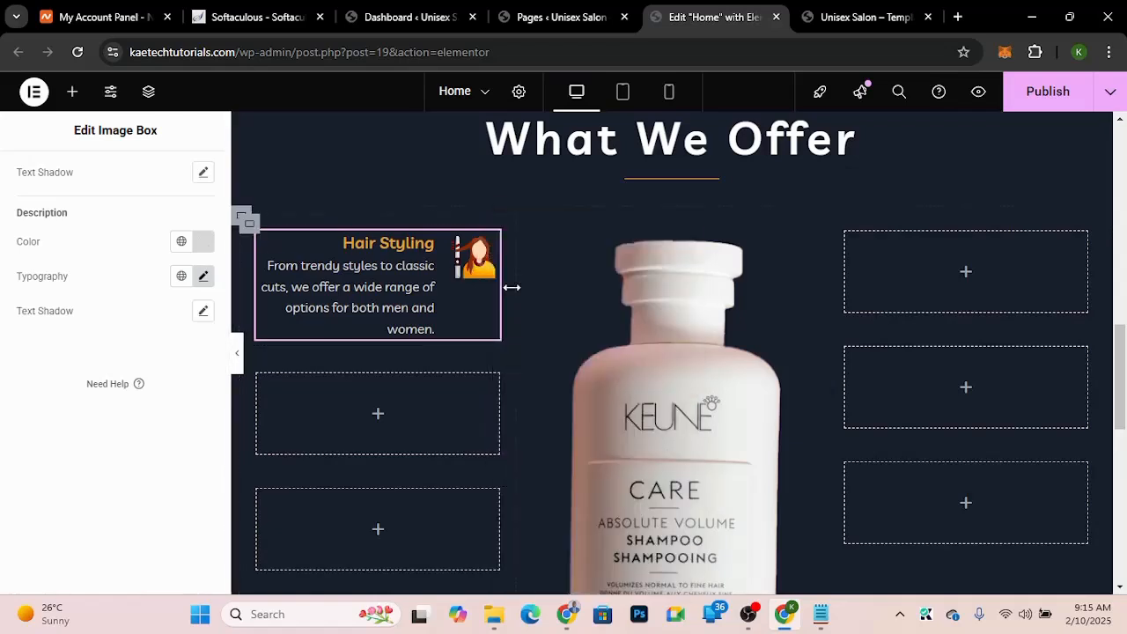
right_click(381, 421)
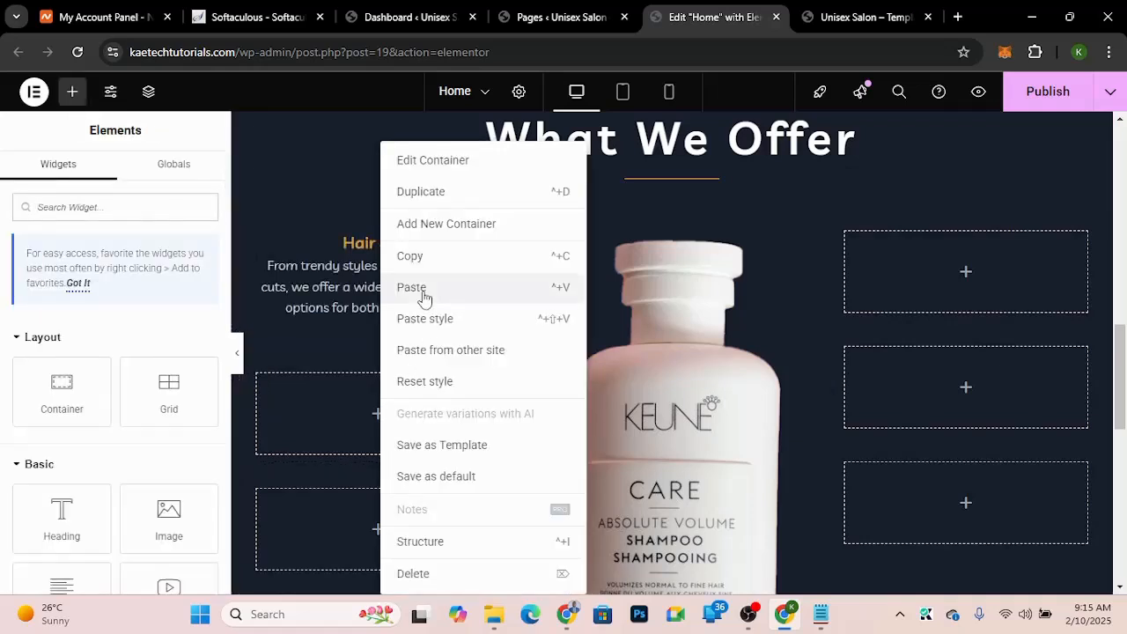
click(423, 298)
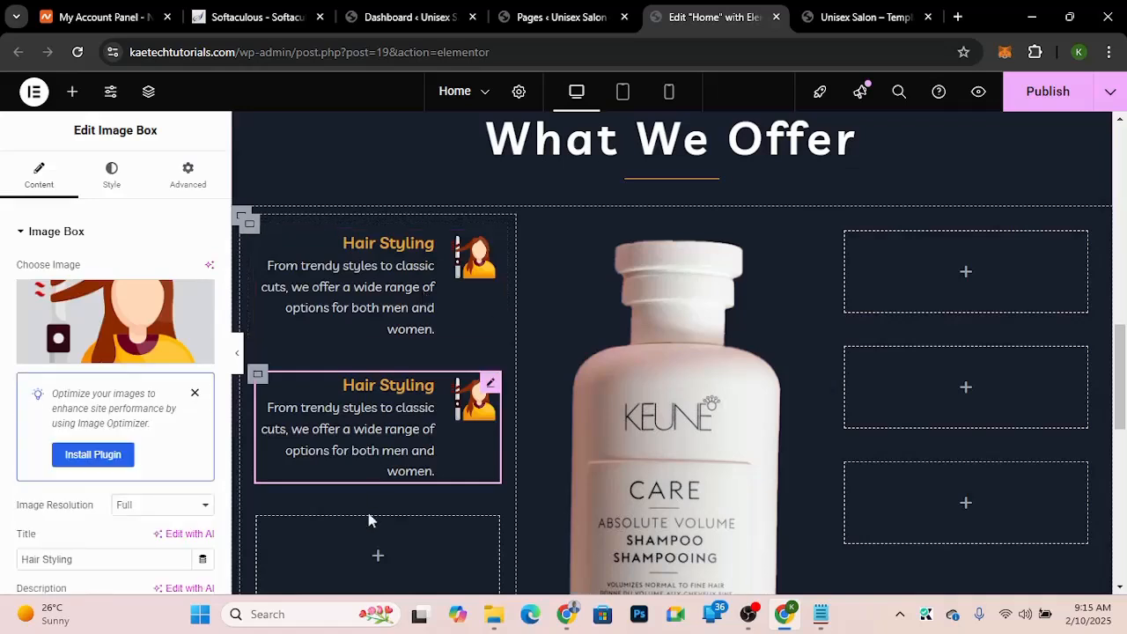
scroll(368, 529, down, 2)
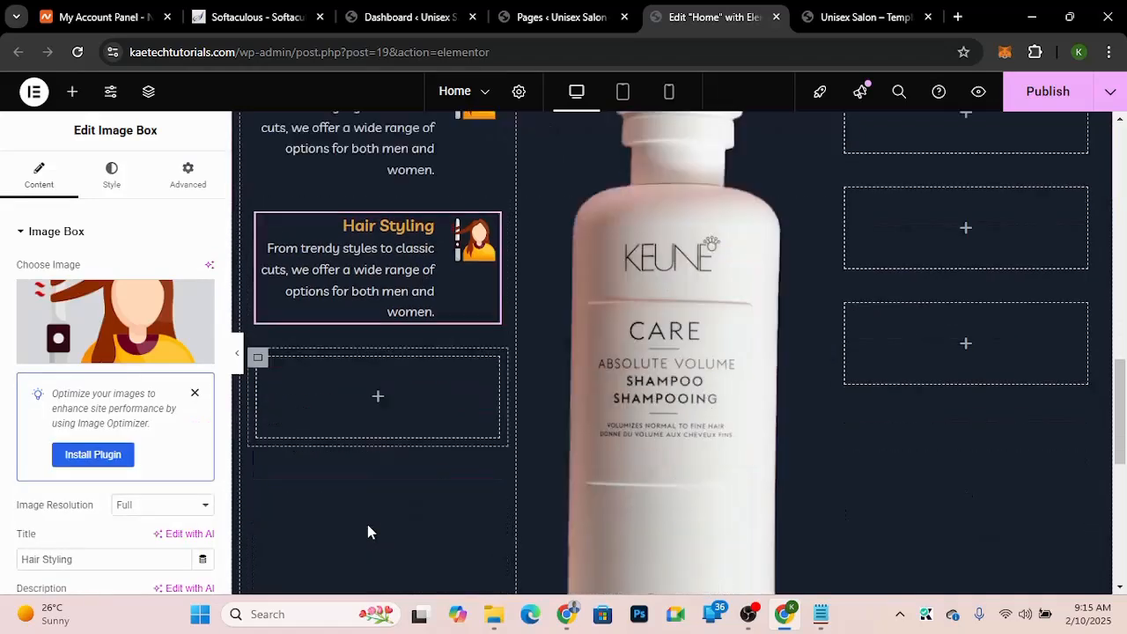
right_click(378, 405)
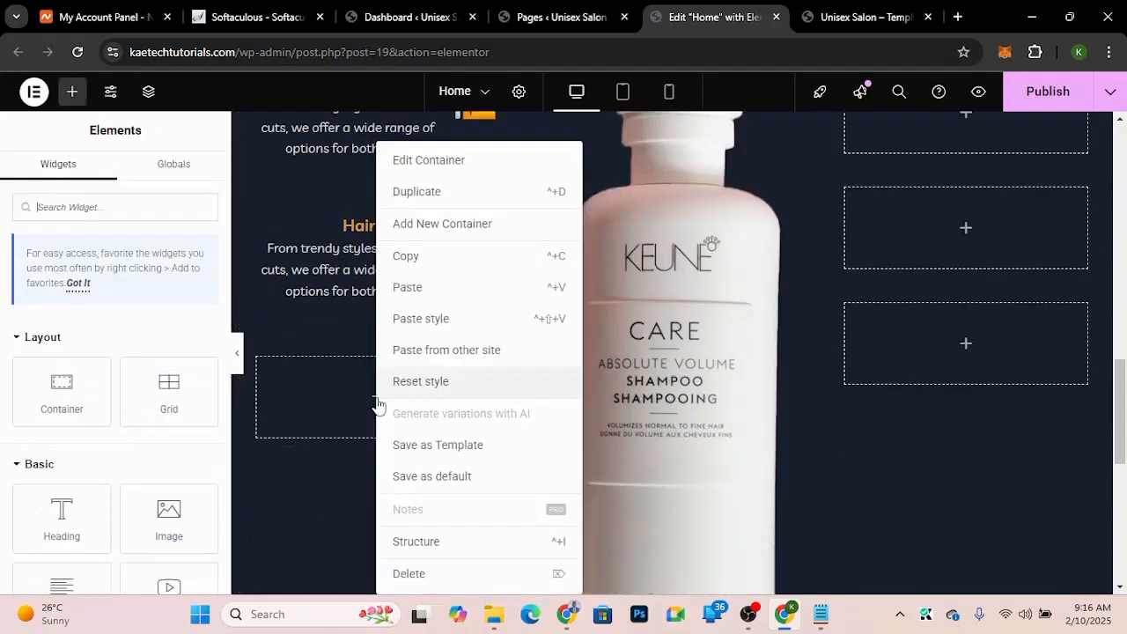
click(411, 296)
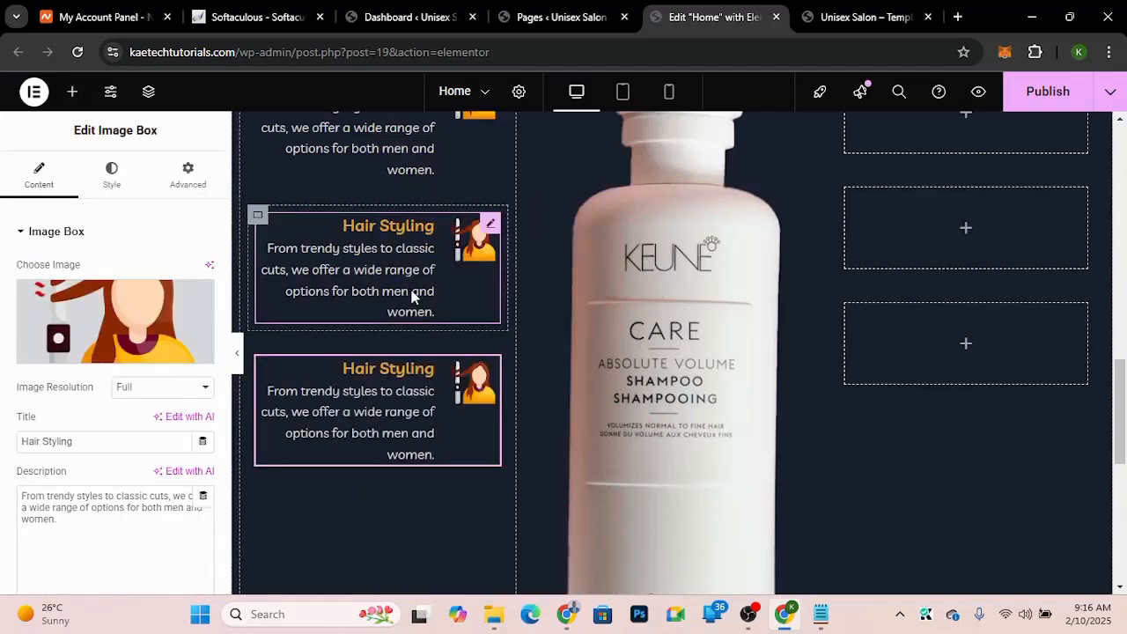
Step: Copy the Hair Styling image box and paste it into the first empty slot of the right column
scroll(411, 296, up, 1)
scroll(412, 296, up, 1)
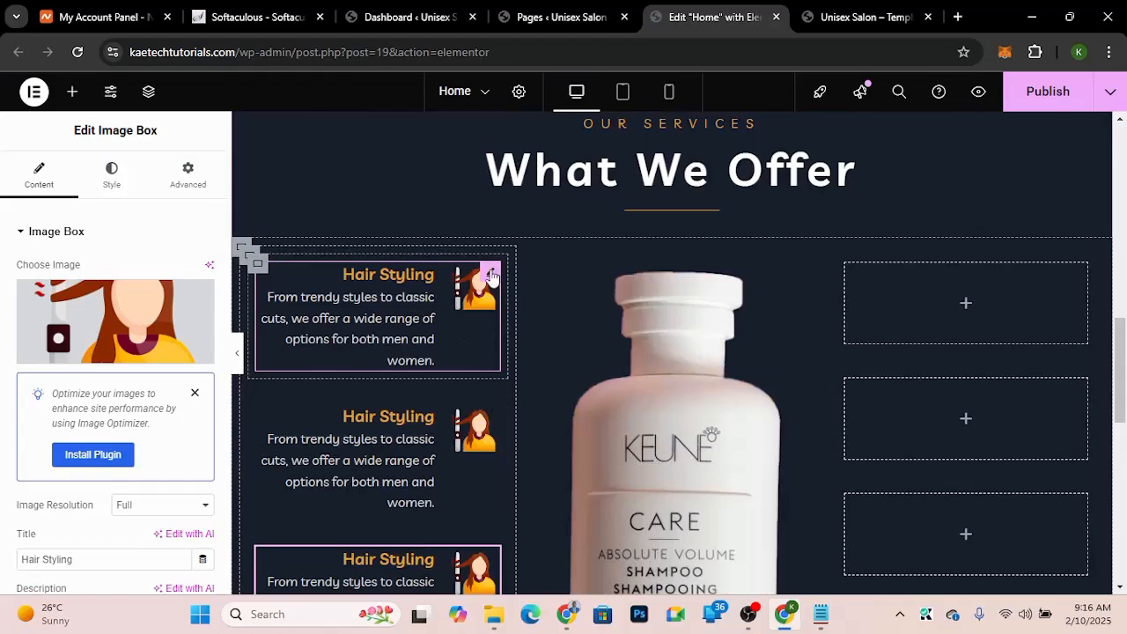
right_click(491, 276)
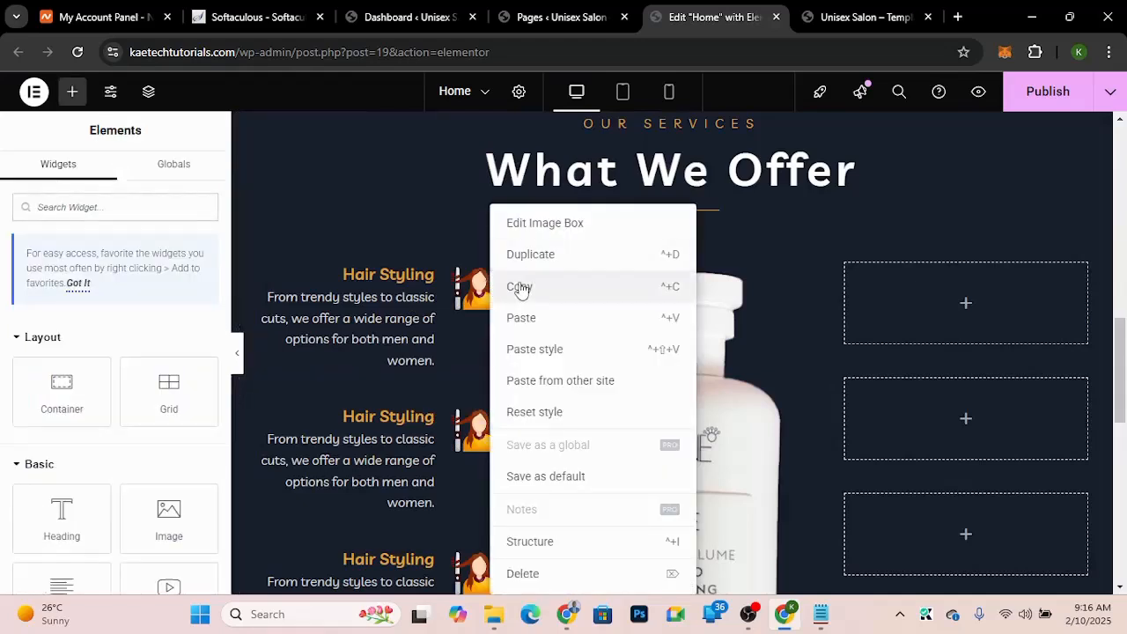
click(520, 288)
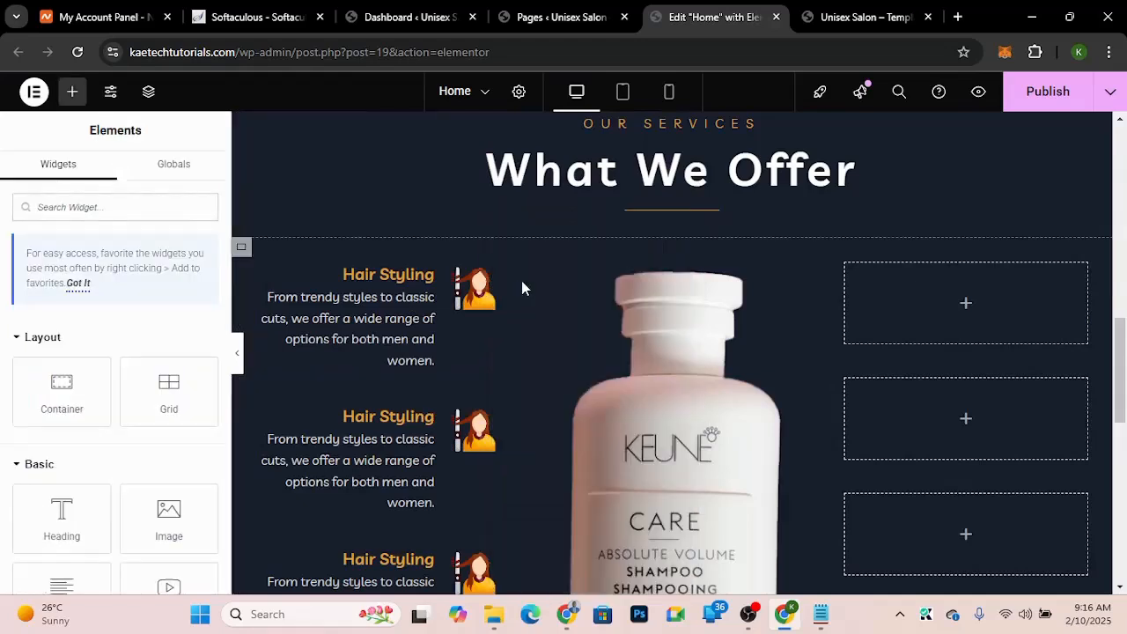
right_click(966, 308)
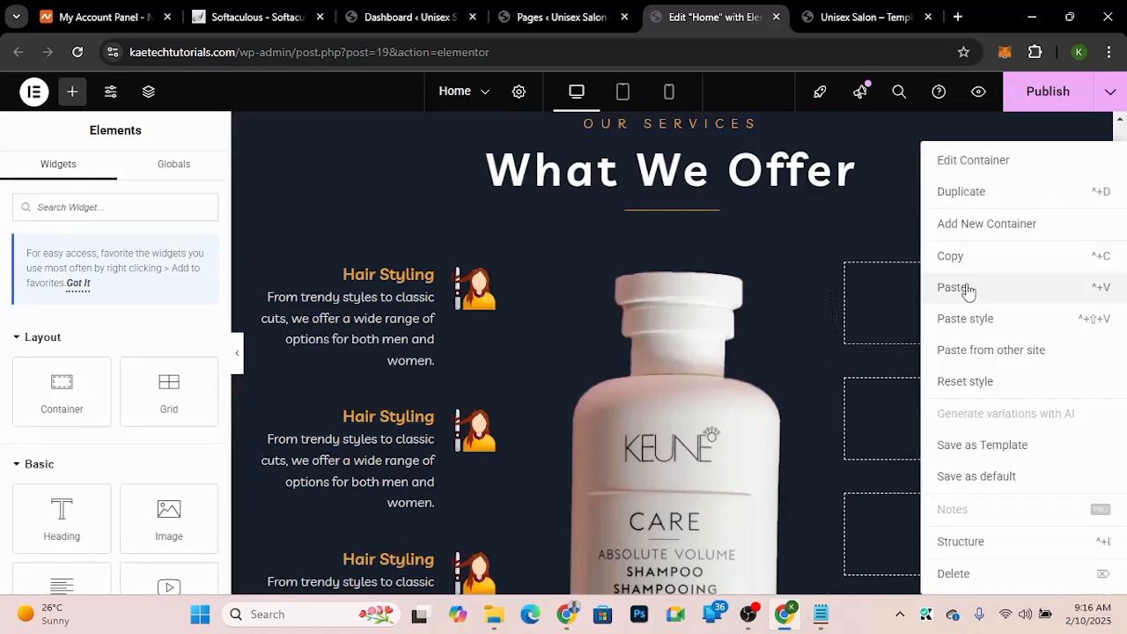
click(966, 287)
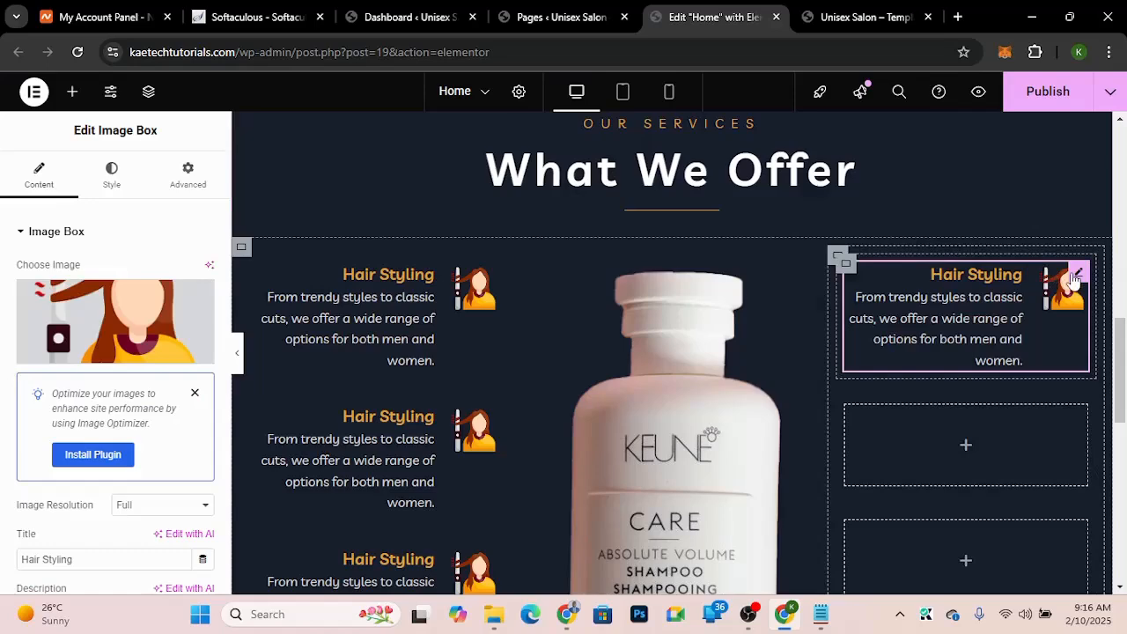
Step: Compare with the template demo, then set the right-column image box's image position to left
click(867, 16)
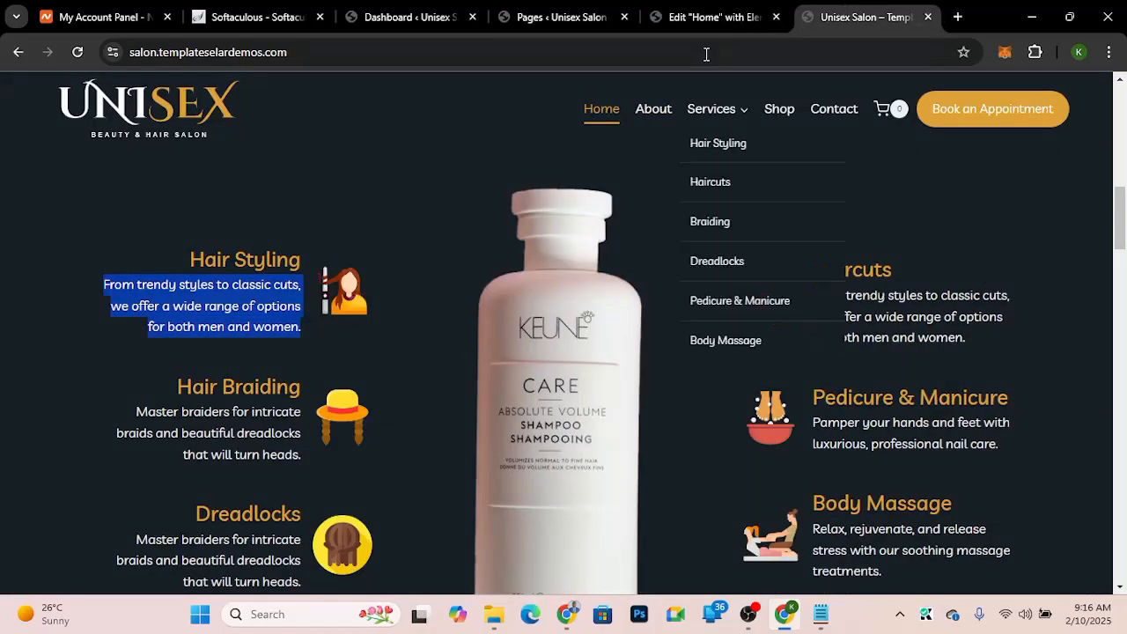
click(695, 21)
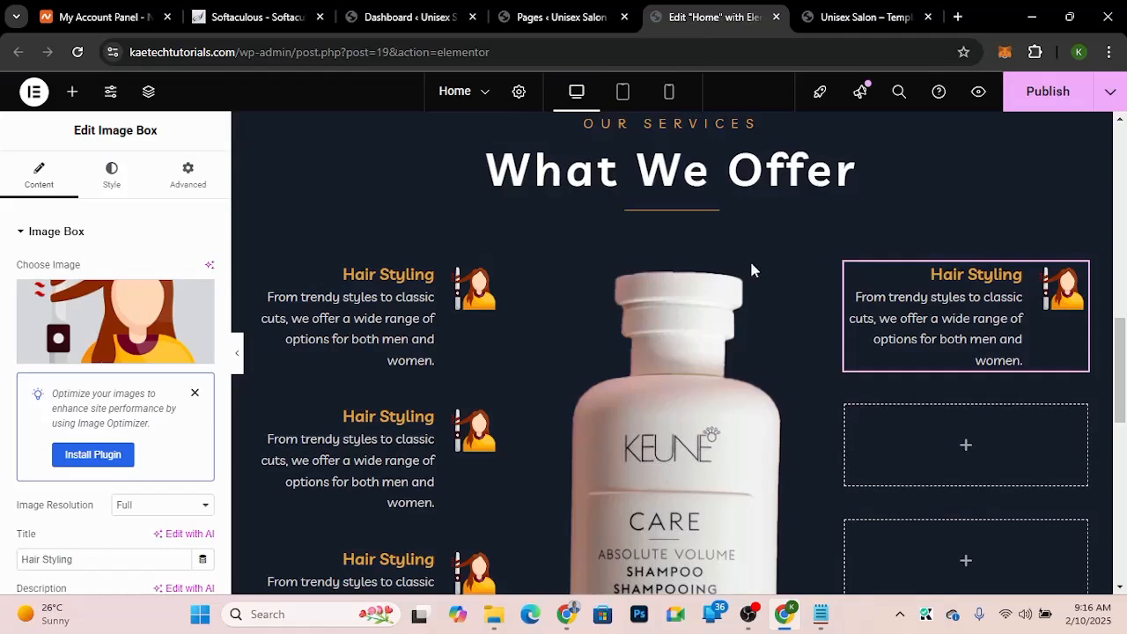
scroll(25, 484, down, 3)
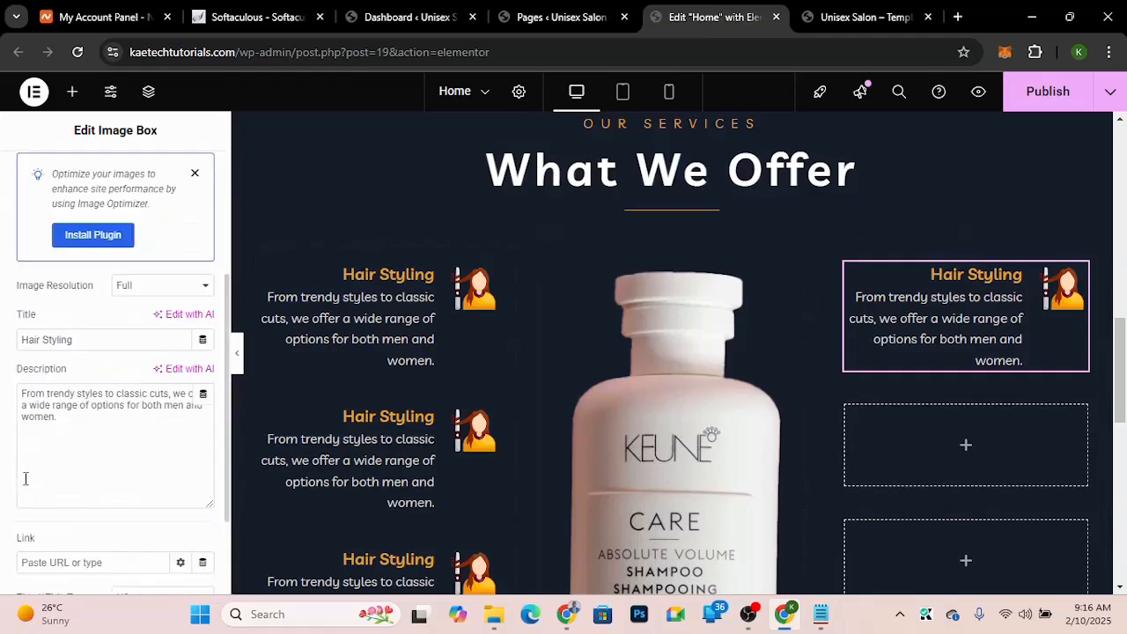
scroll(26, 478, up, 3)
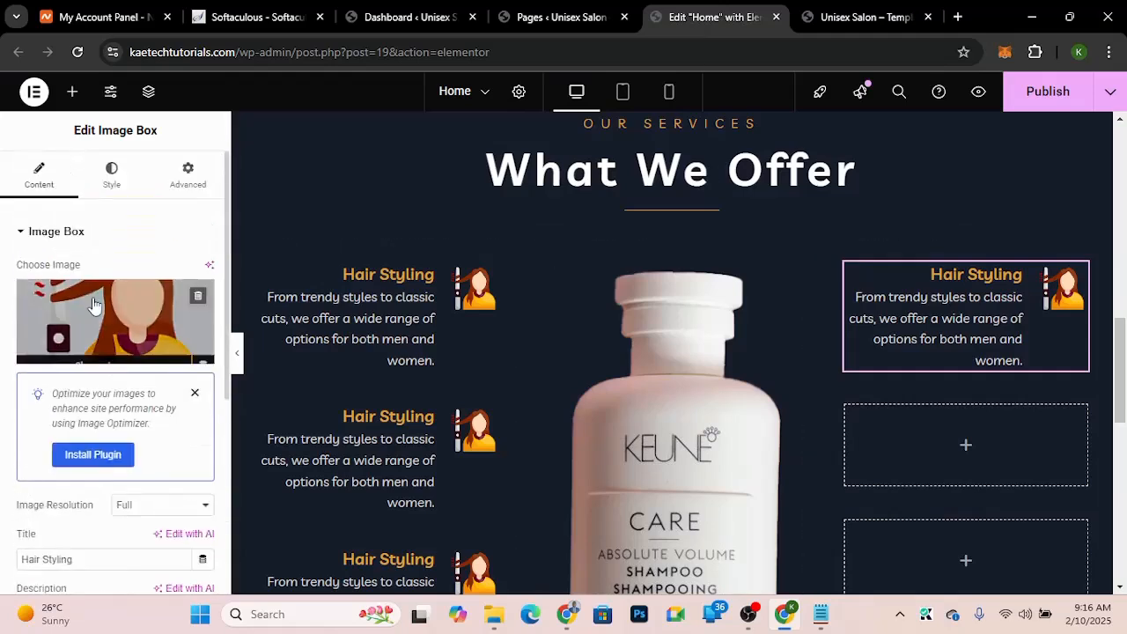
click(114, 173)
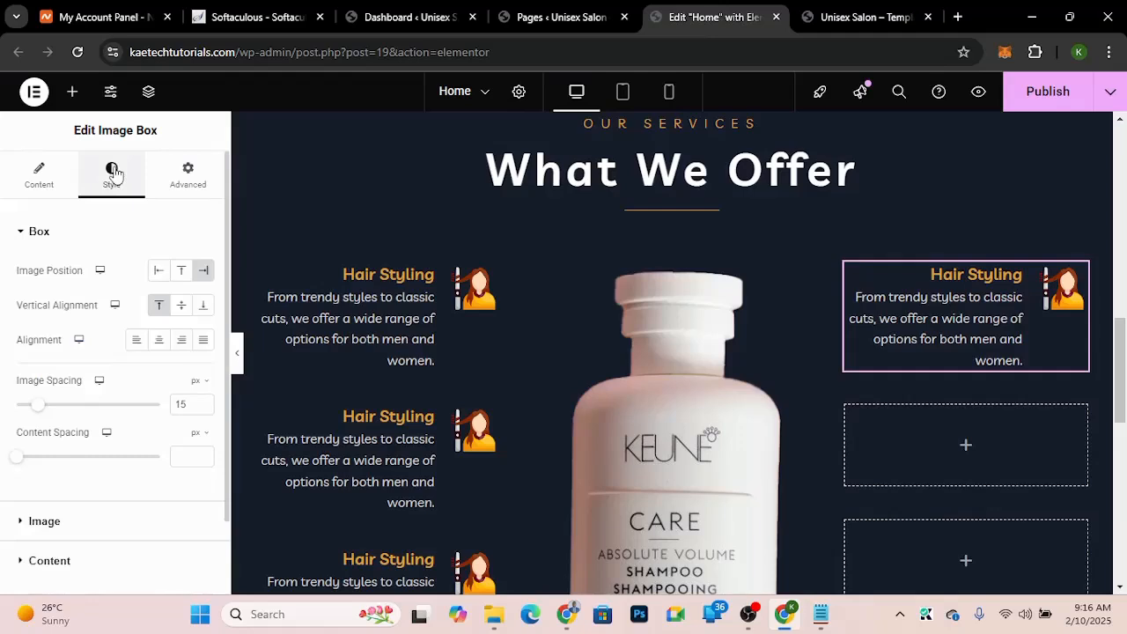
click(159, 272)
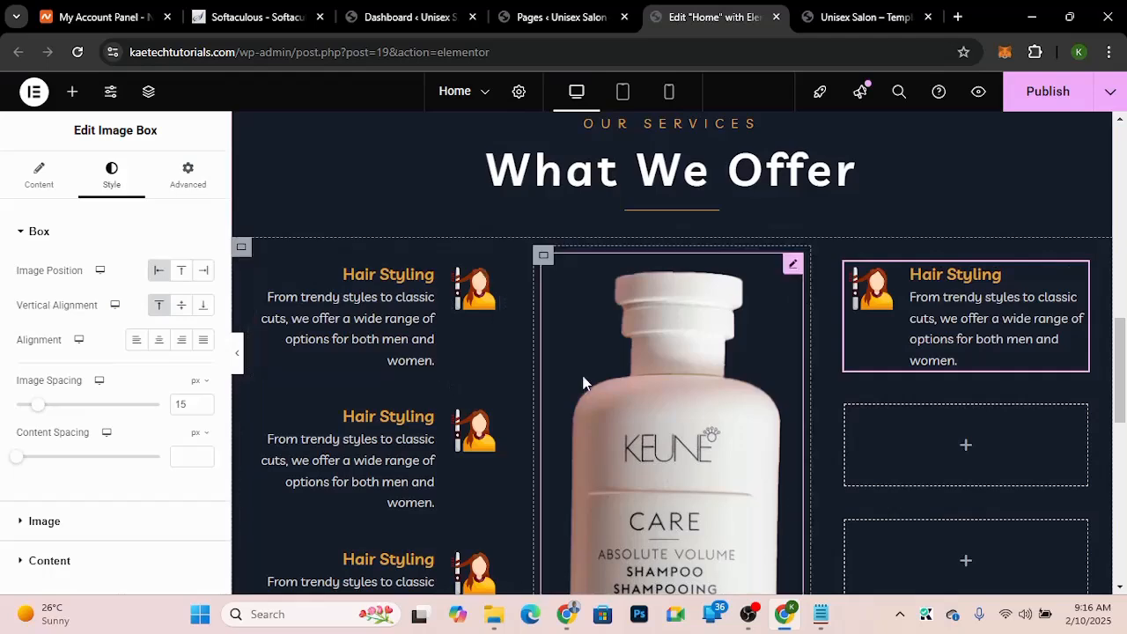
Step: Copy the left-positioned image box and paste it into the second and third right-column slots
scroll(1007, 325, down, 1)
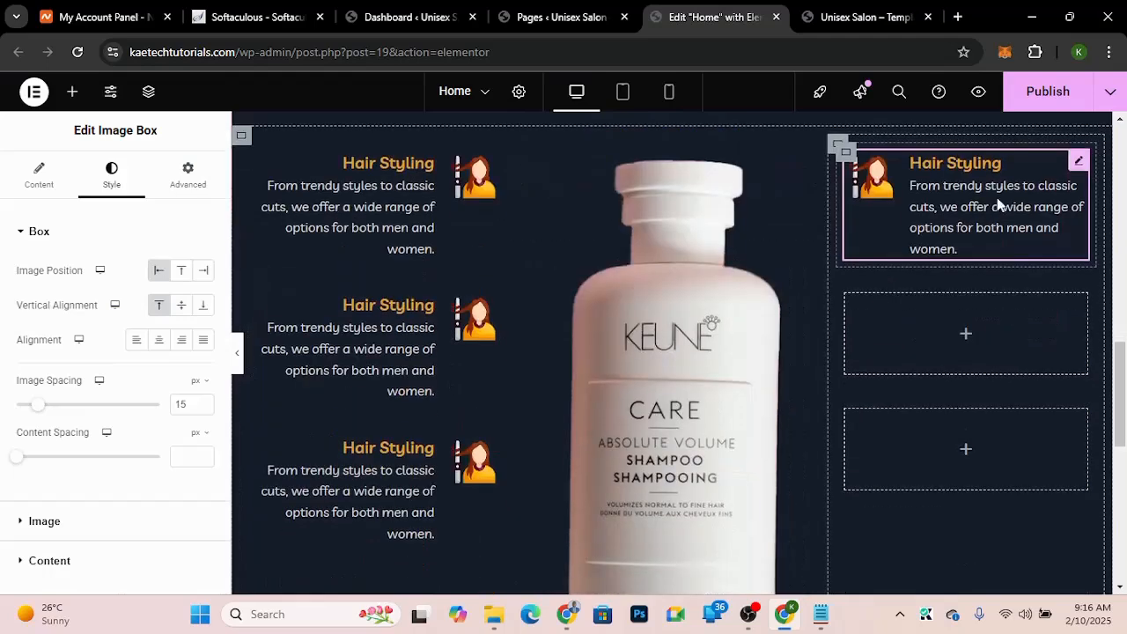
right_click(999, 204)
click(956, 282)
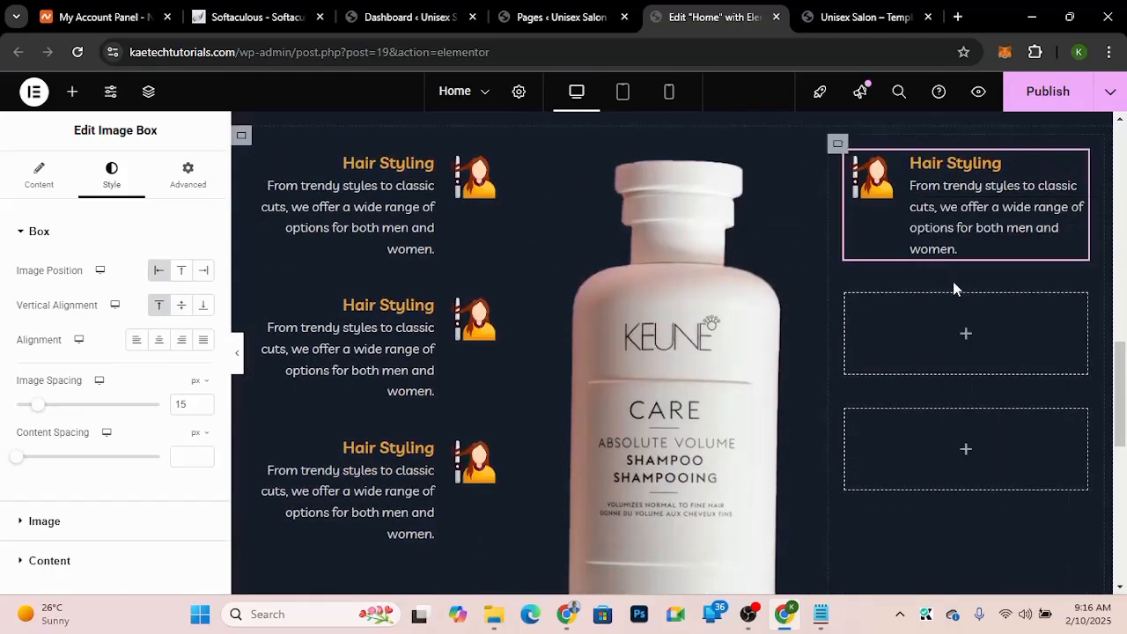
right_click(966, 339)
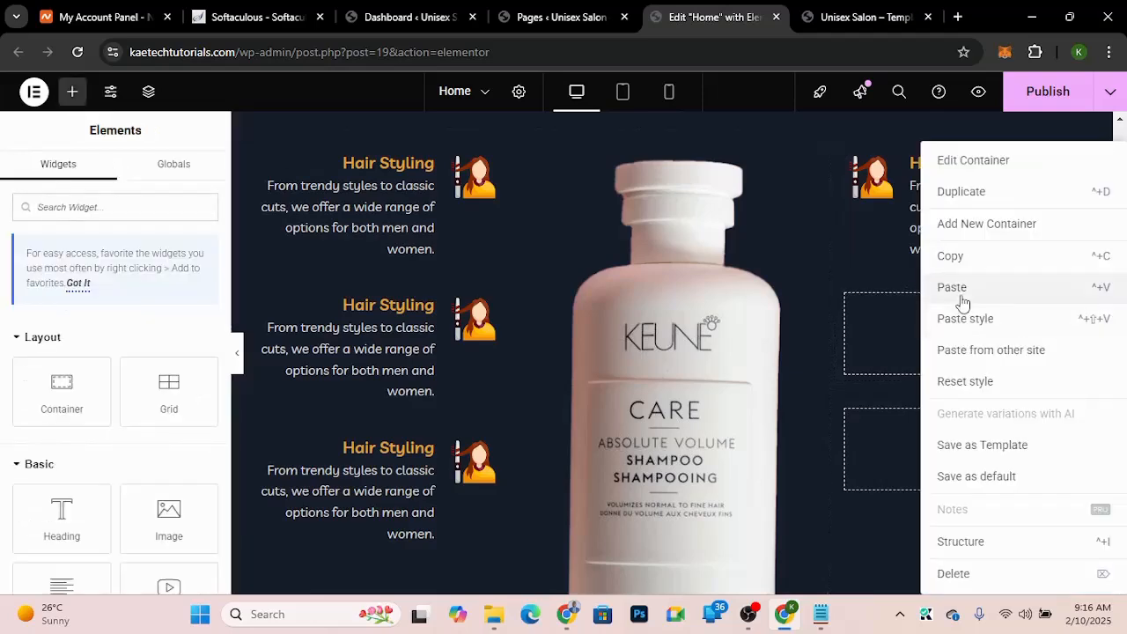
click(958, 297)
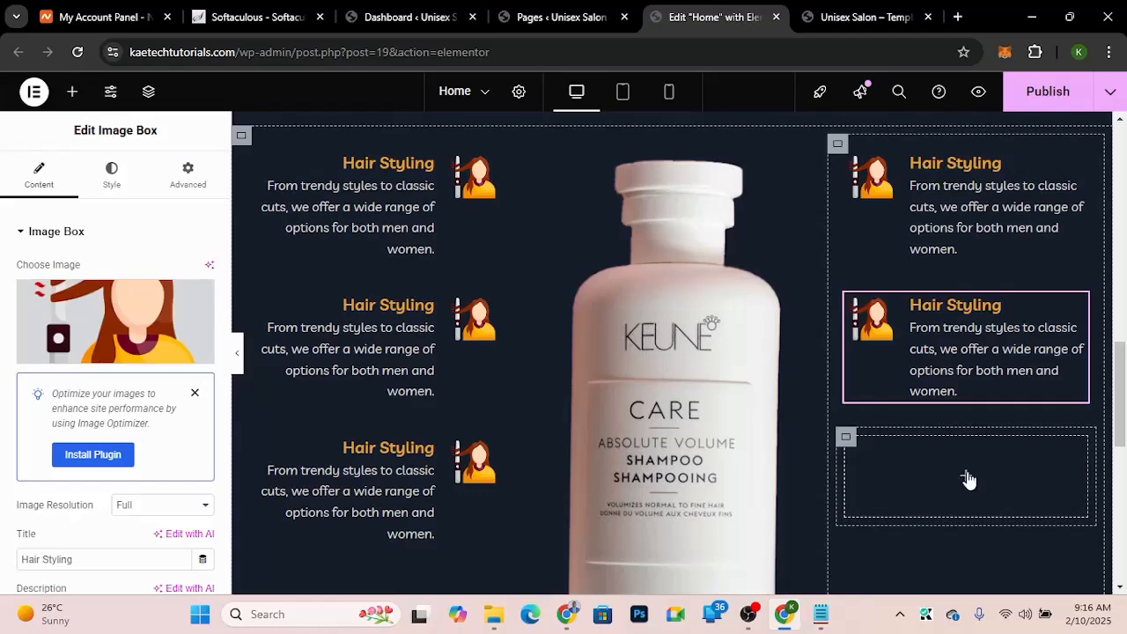
right_click(967, 478)
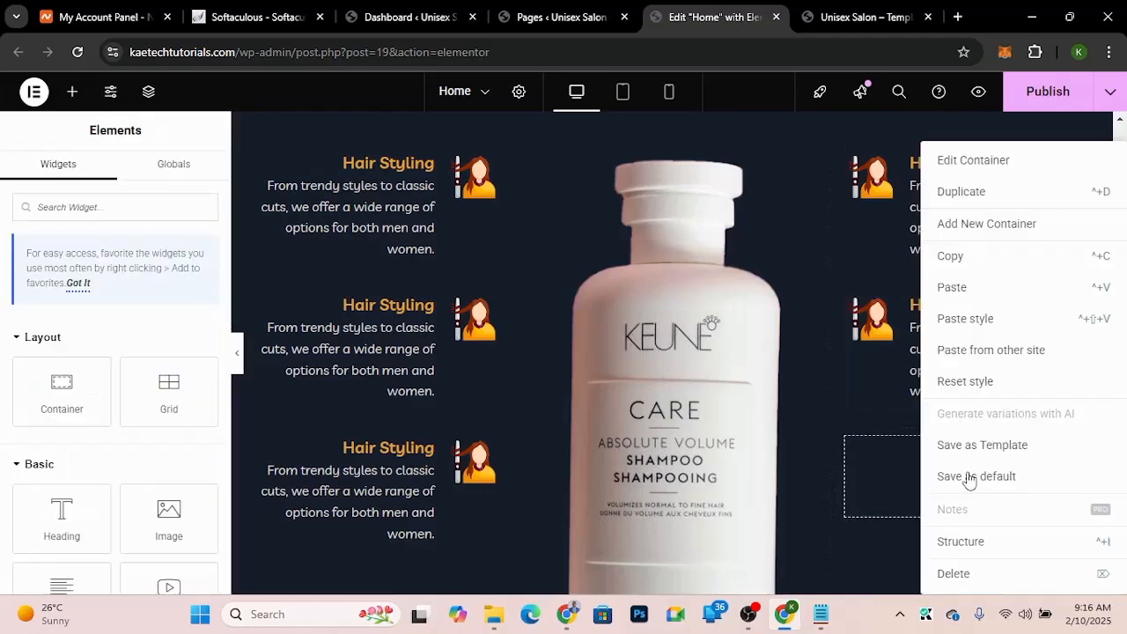
click(952, 290)
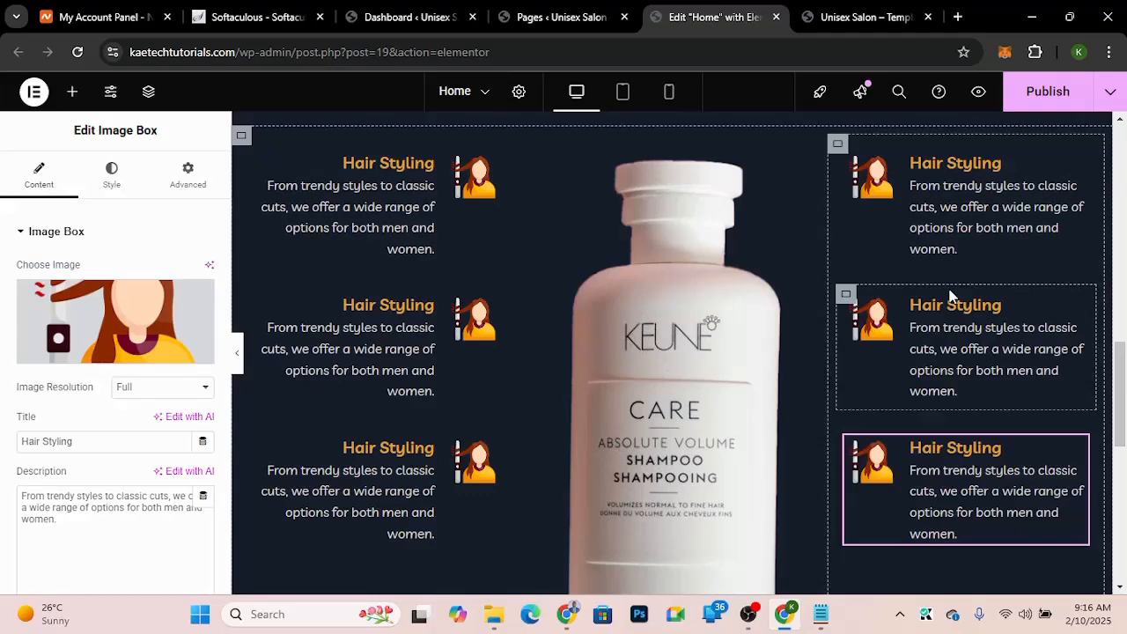
Step: Set the central shampoo image's width to 81%
scroll(951, 295, up, 3)
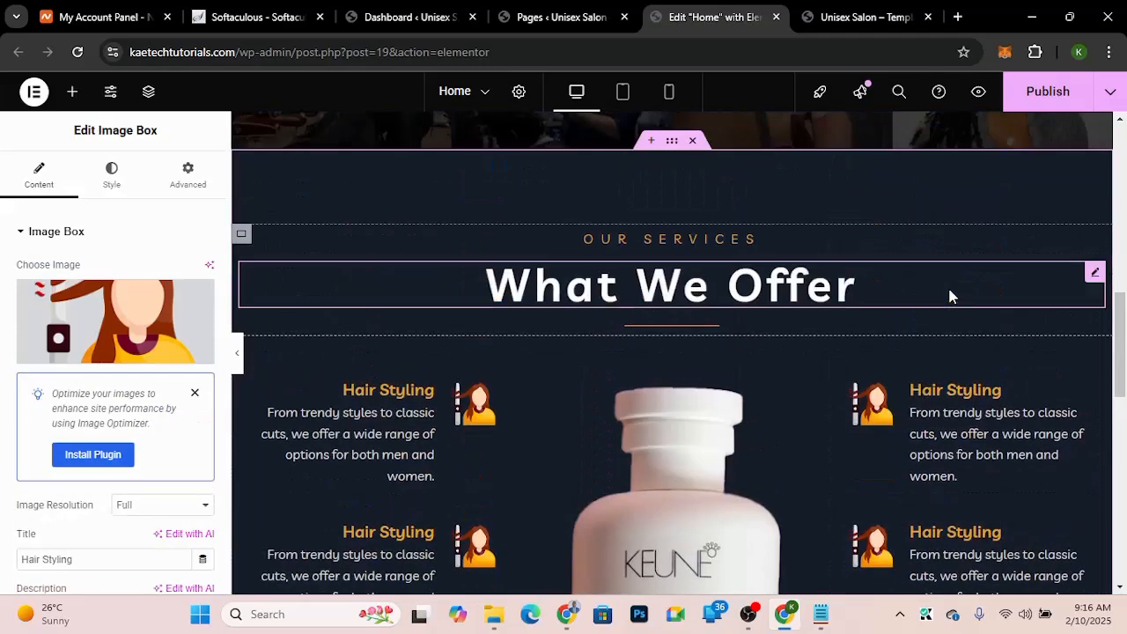
scroll(949, 295, down, 5)
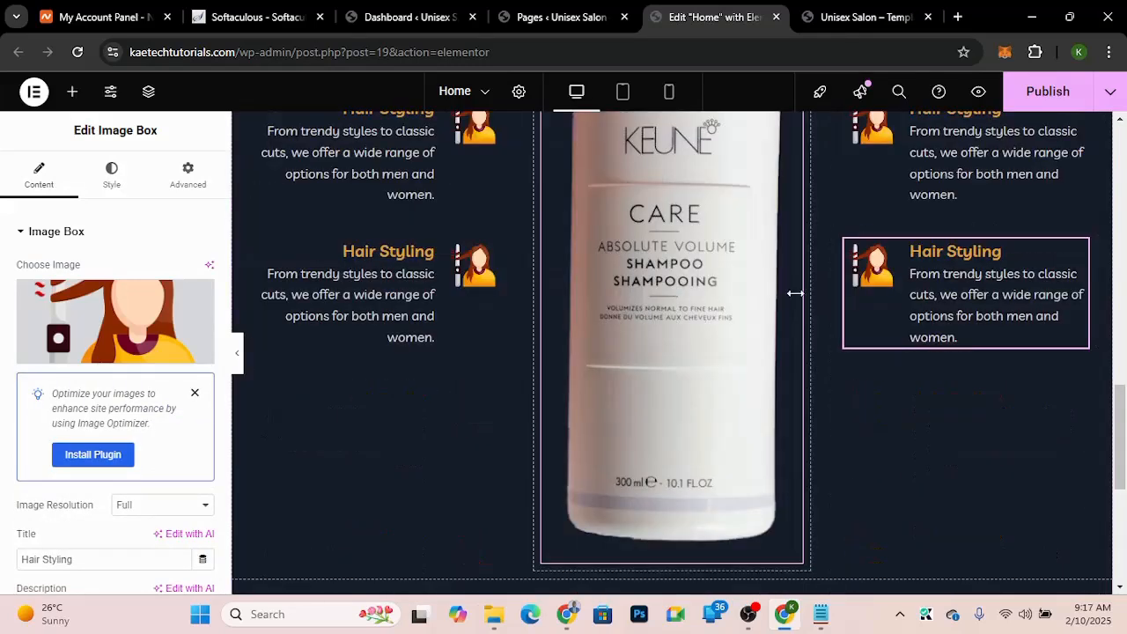
scroll(795, 293, up, 3)
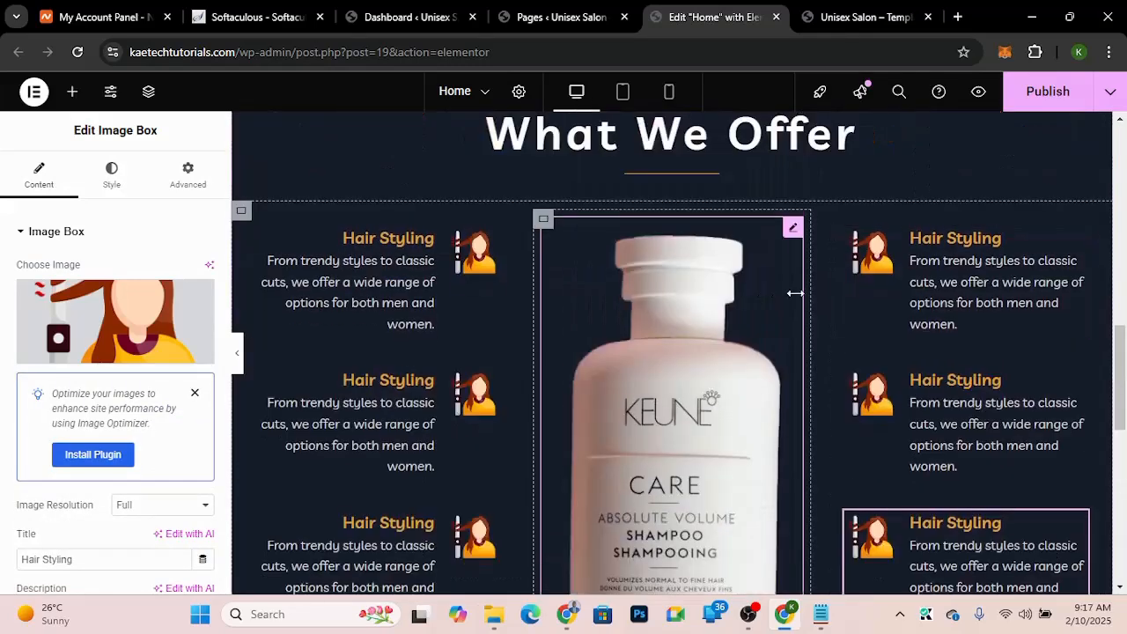
click(793, 231)
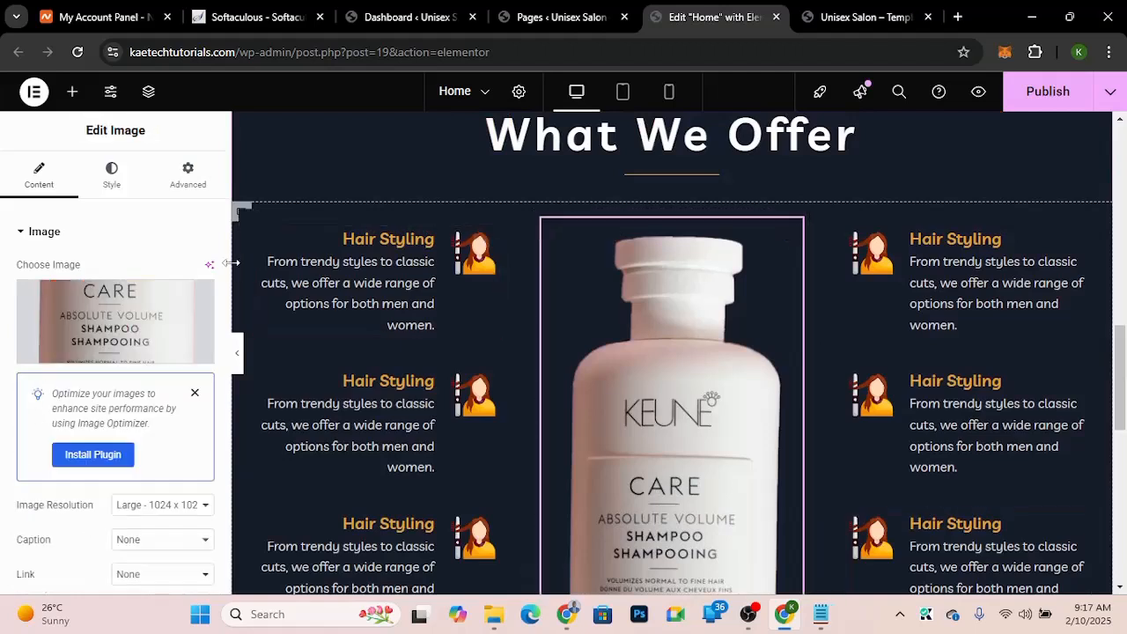
click(112, 181)
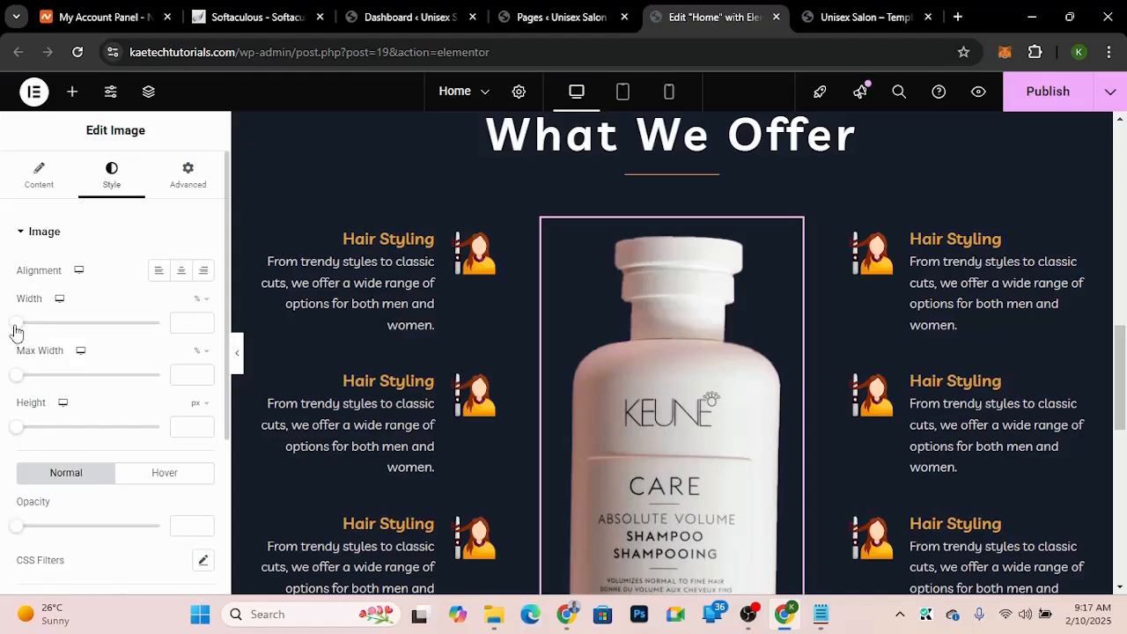
drag(13, 326, 133, 331)
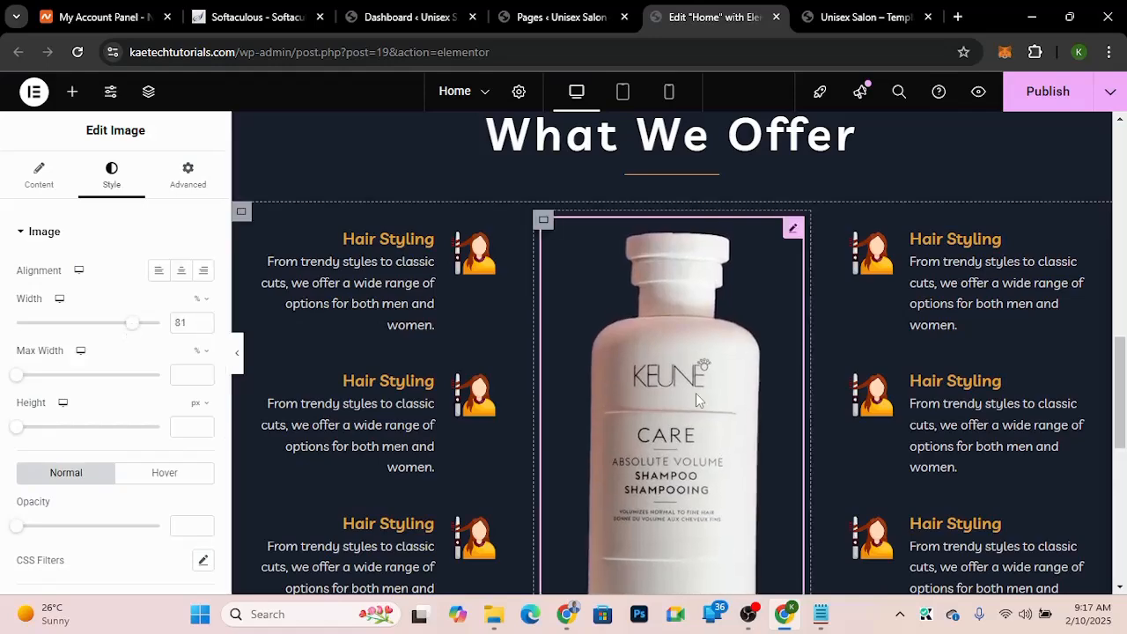
Step: Set the services row container's justify content and align items both to center
scroll(696, 397, down, 2)
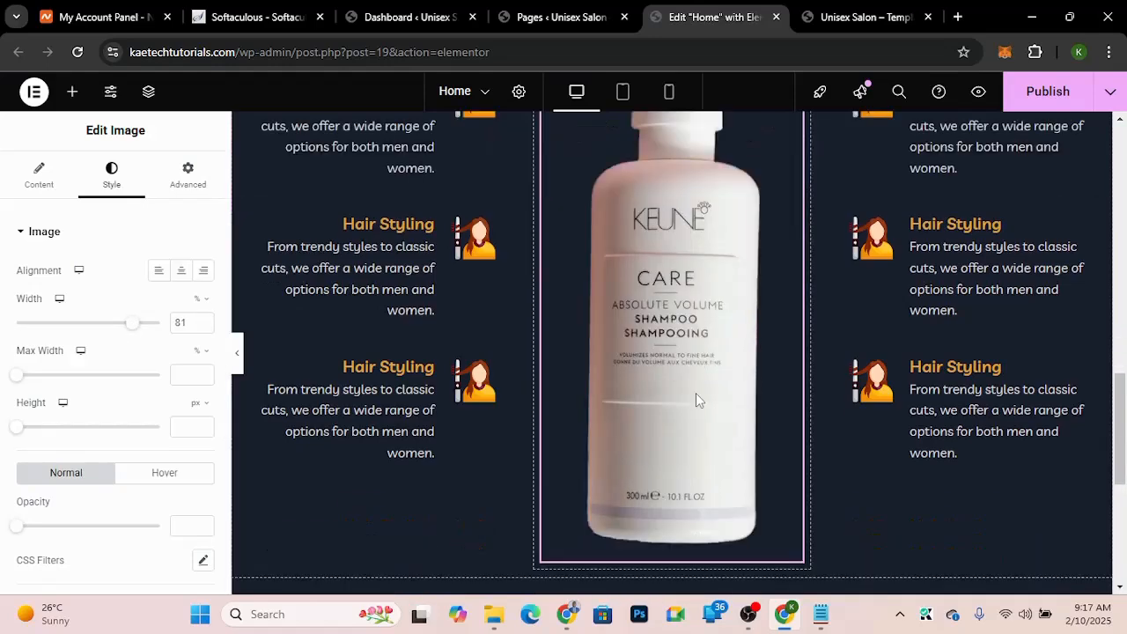
scroll(696, 393, up, 1)
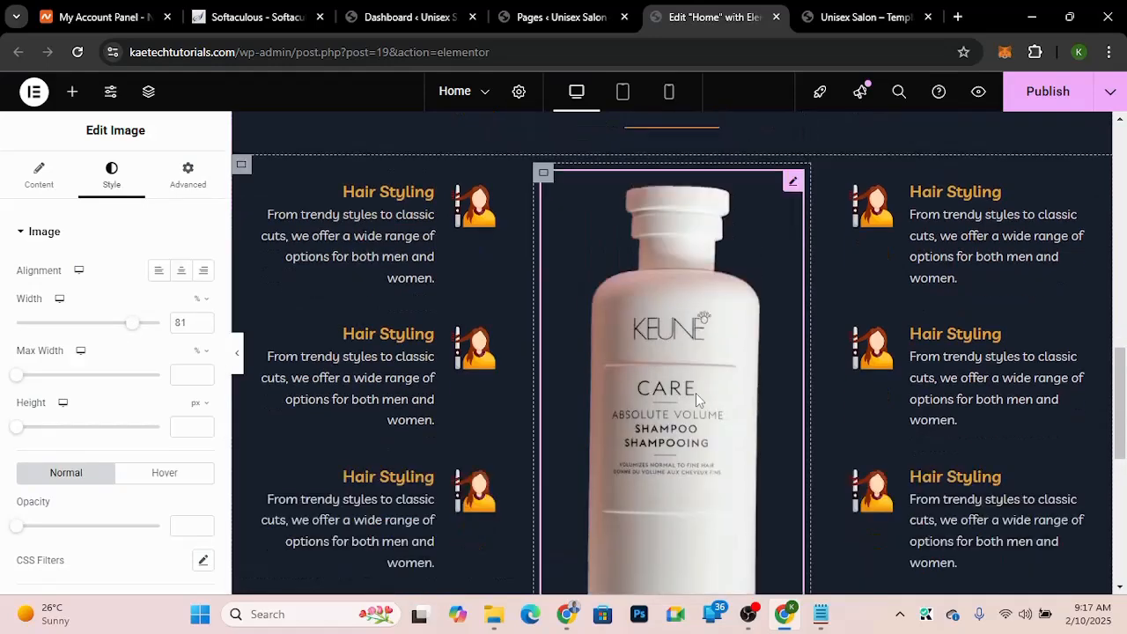
click(240, 166)
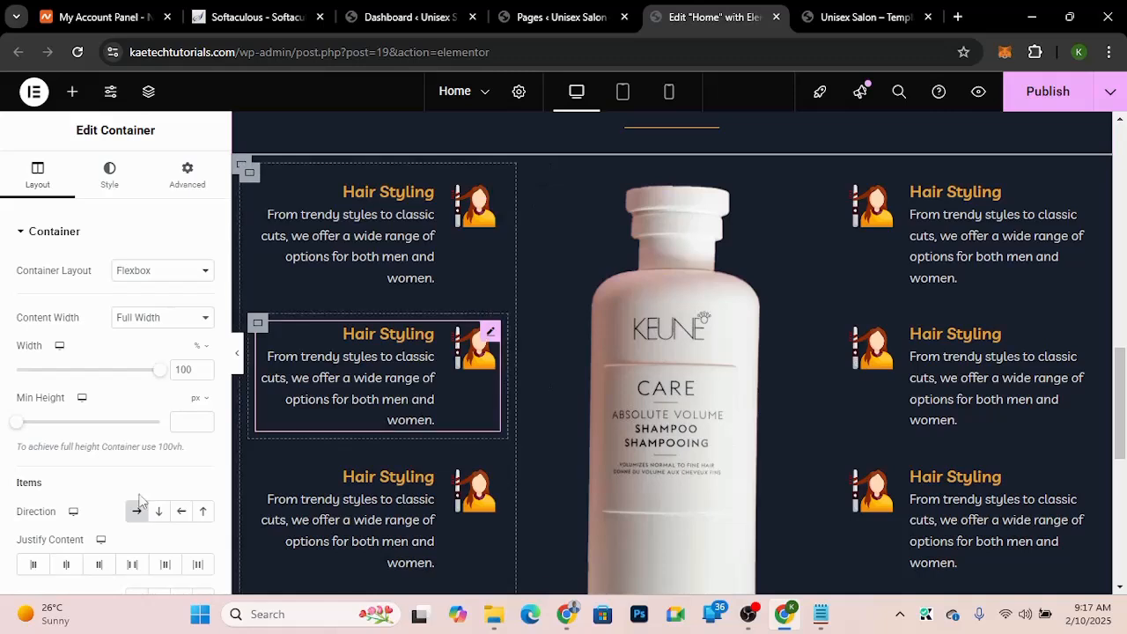
click(66, 564)
scroll(113, 458, down, 2)
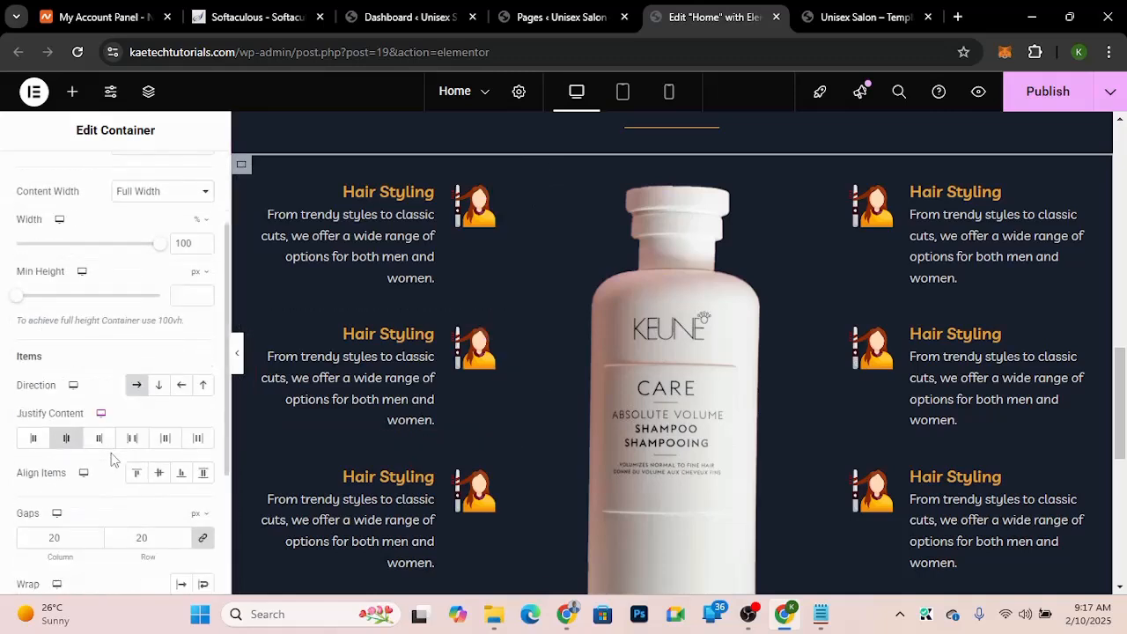
click(159, 461)
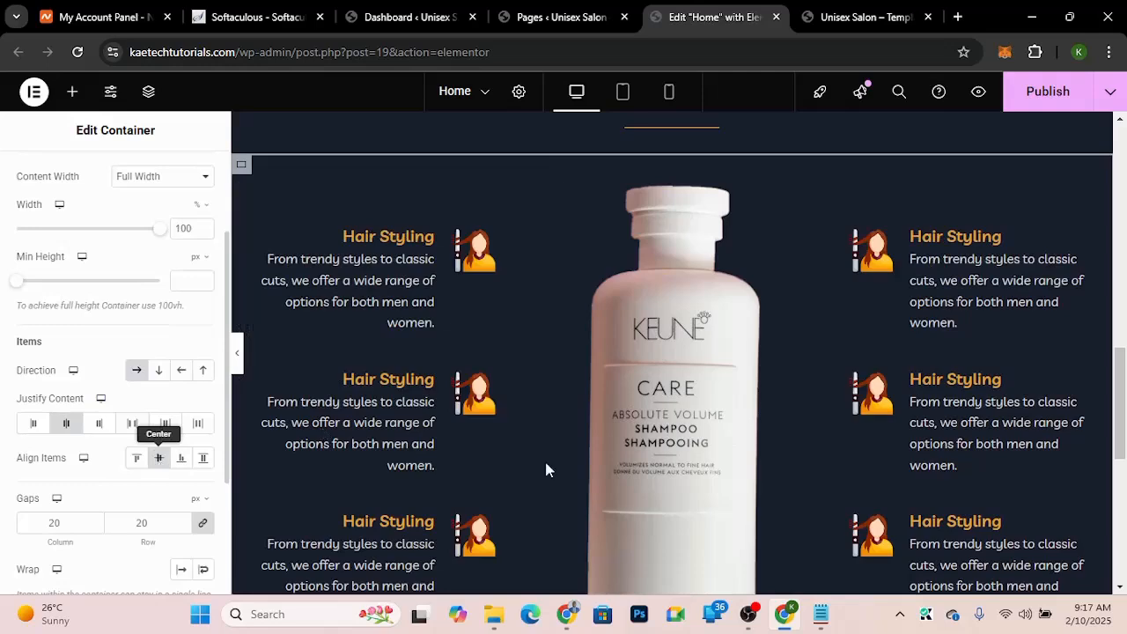
Step: Preview the services section in the editor and compare it with the template demo's services layout
scroll(775, 427, down, 2)
scroll(774, 427, up, 2)
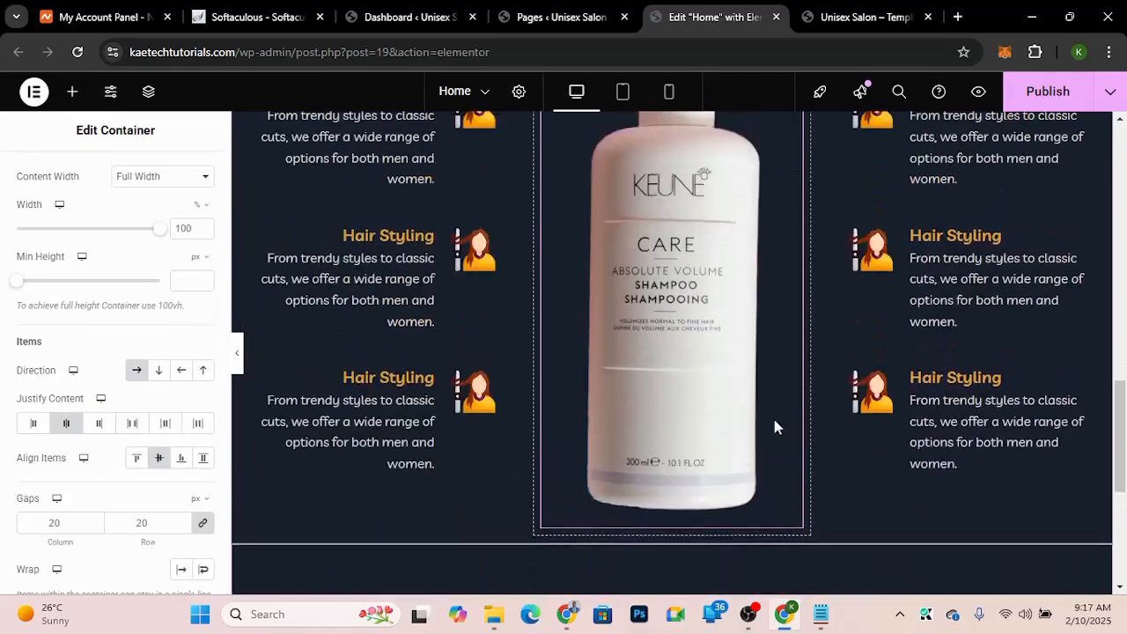
scroll(774, 427, down, 1)
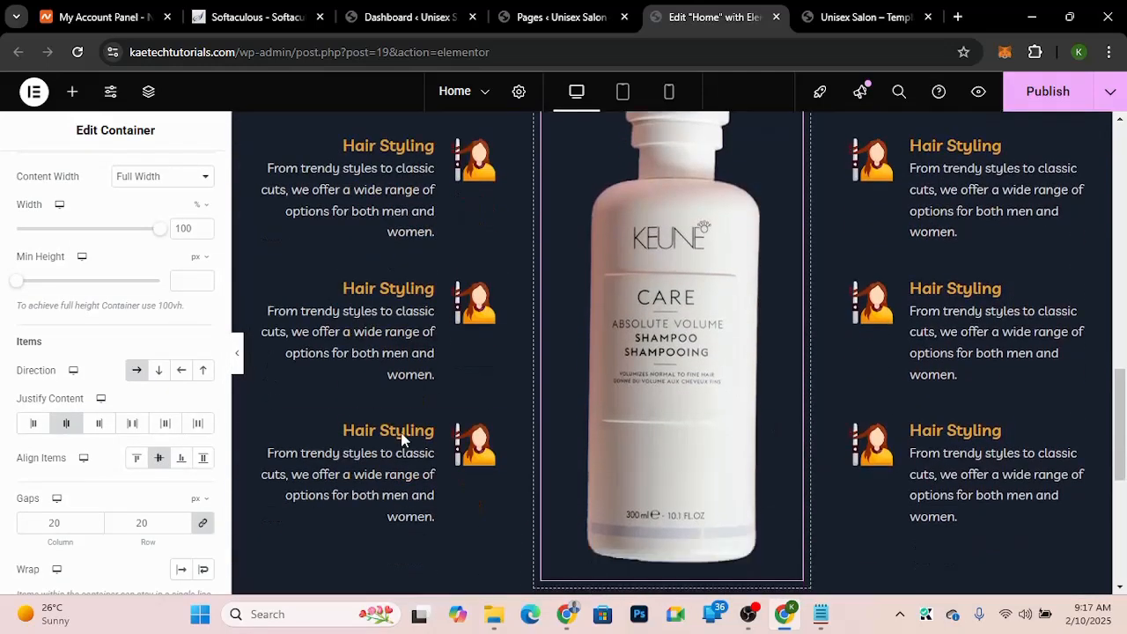
click(240, 368)
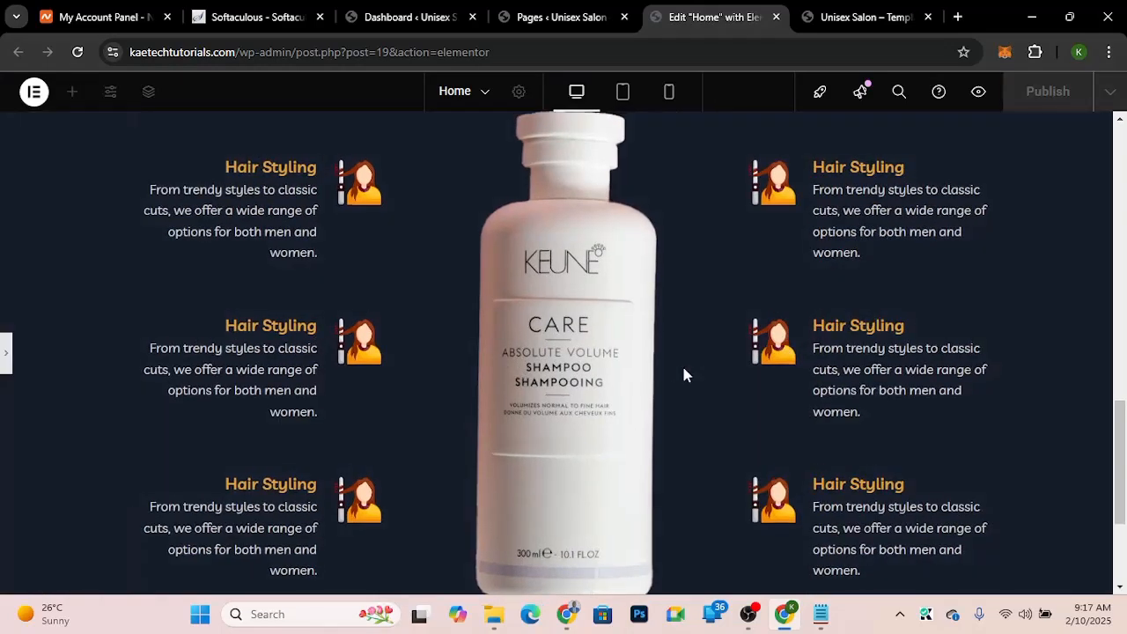
scroll(685, 375, up, 4)
scroll(684, 375, down, 3)
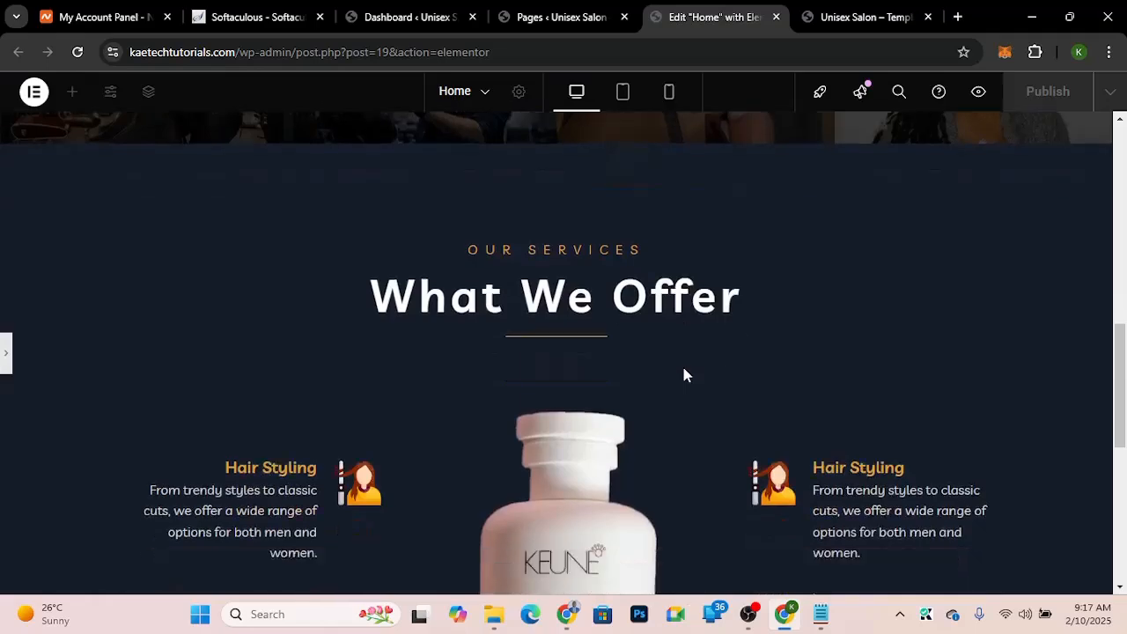
click(828, 17)
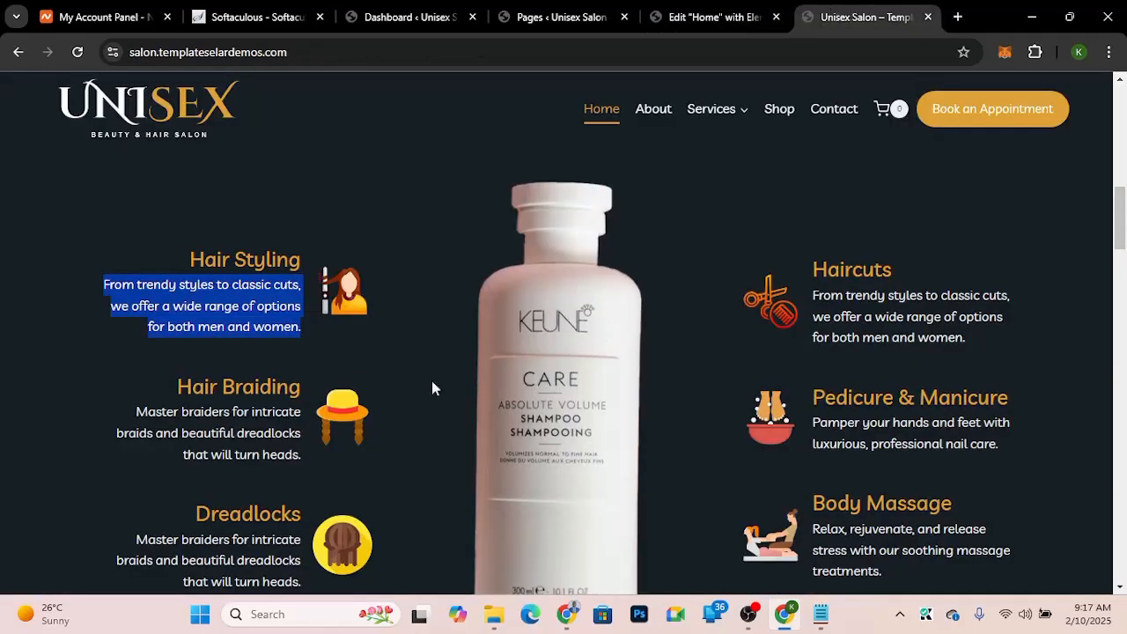
click(395, 235)
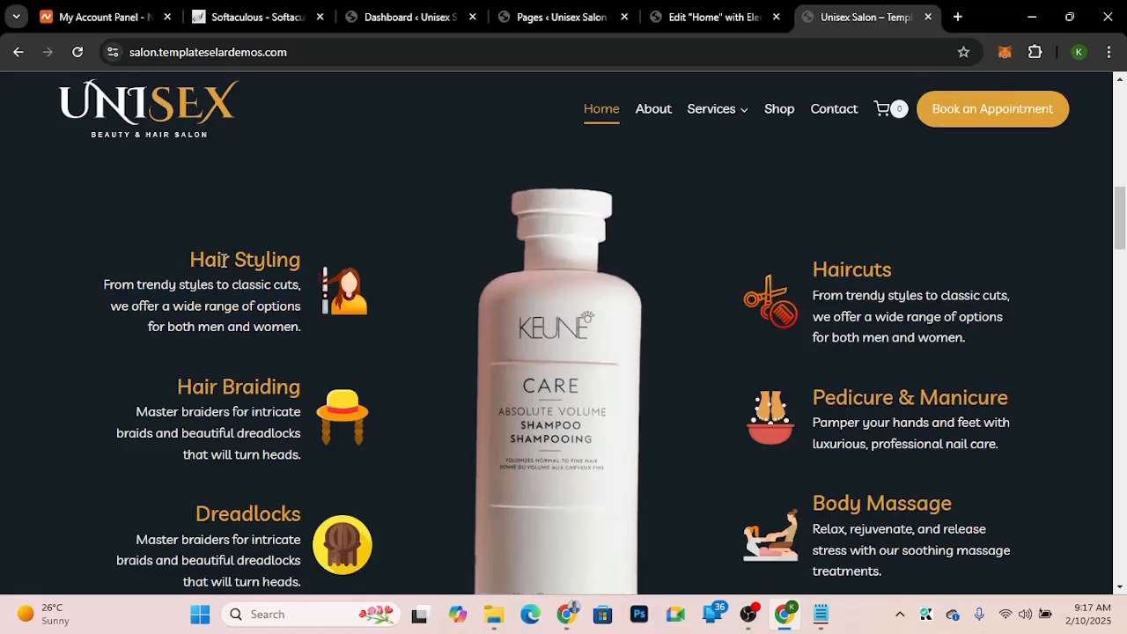
click(707, 22)
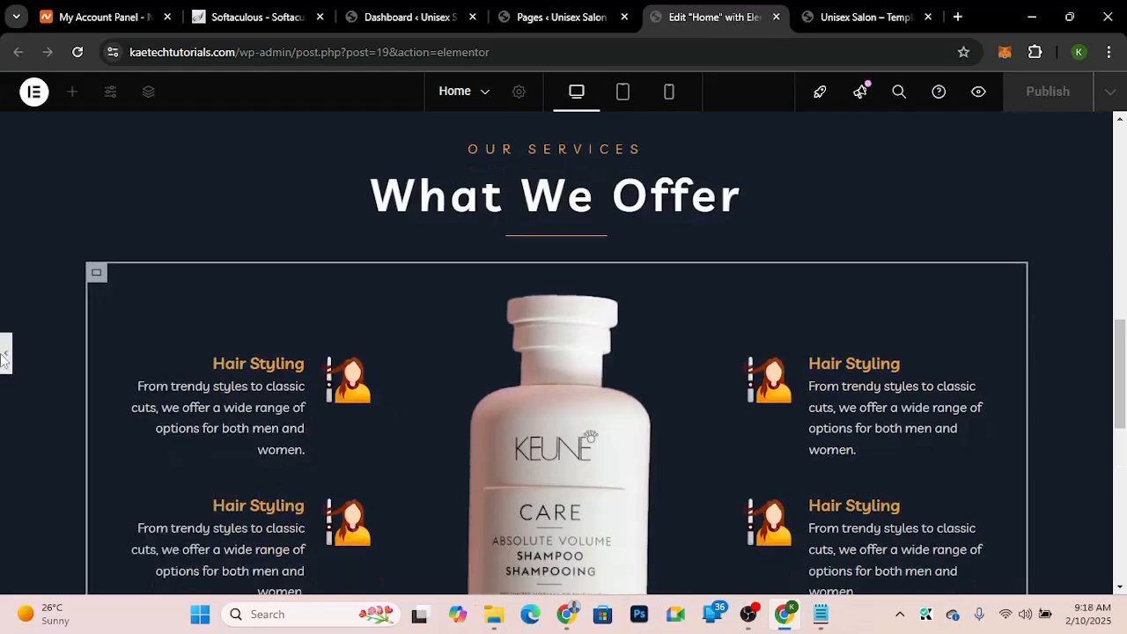
Step: Set the first left-column image box's image width to 40%
click(4, 356)
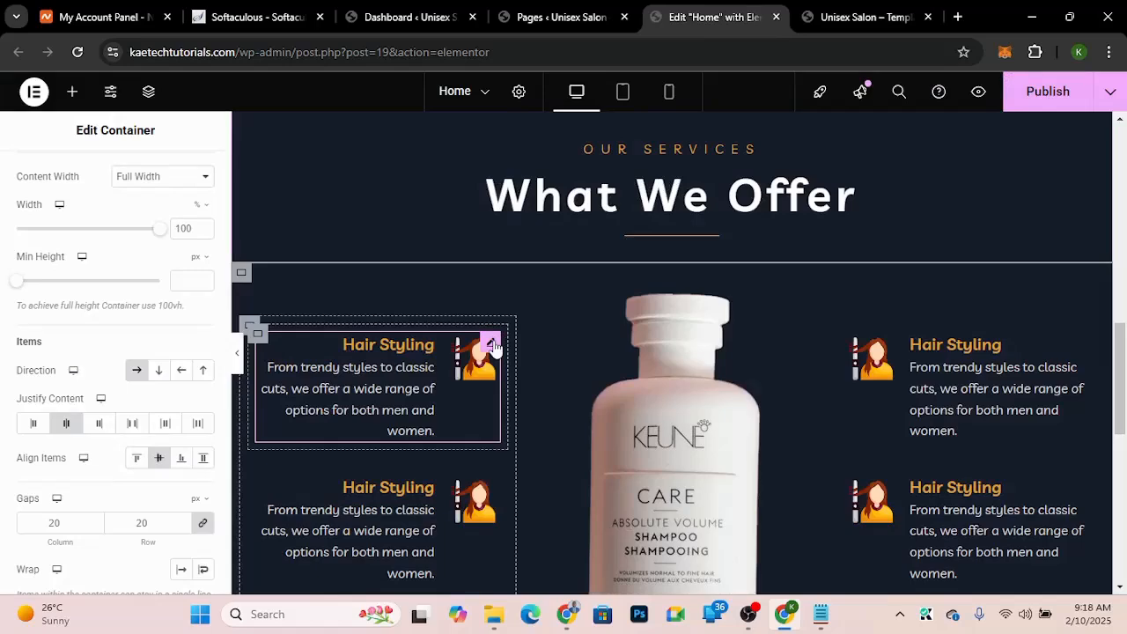
click(491, 343)
click(855, 18)
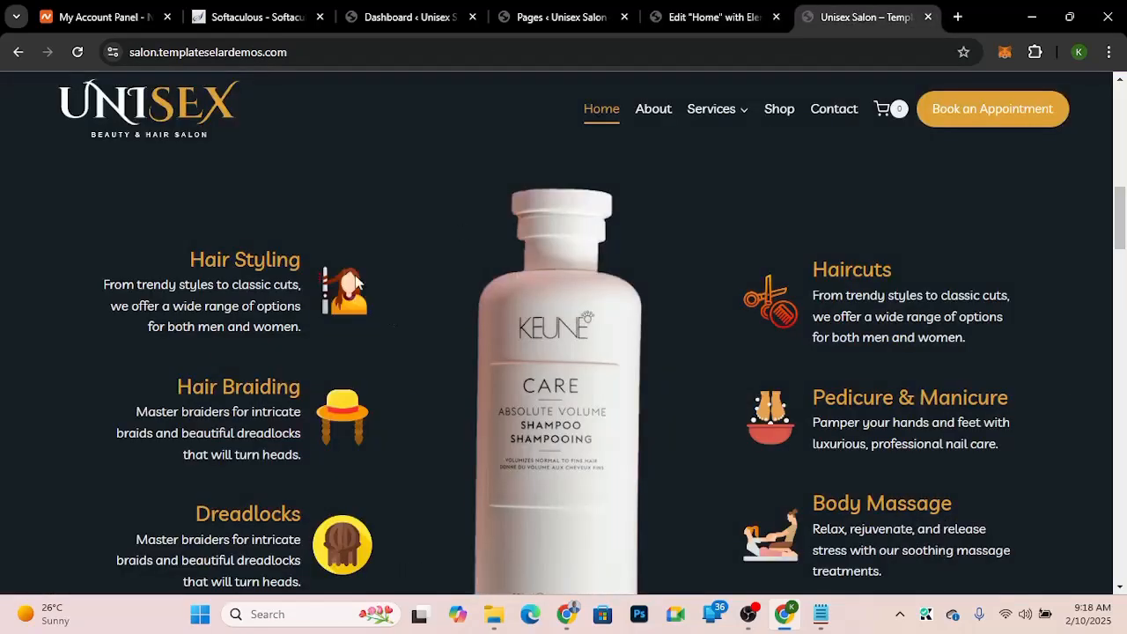
click(674, 17)
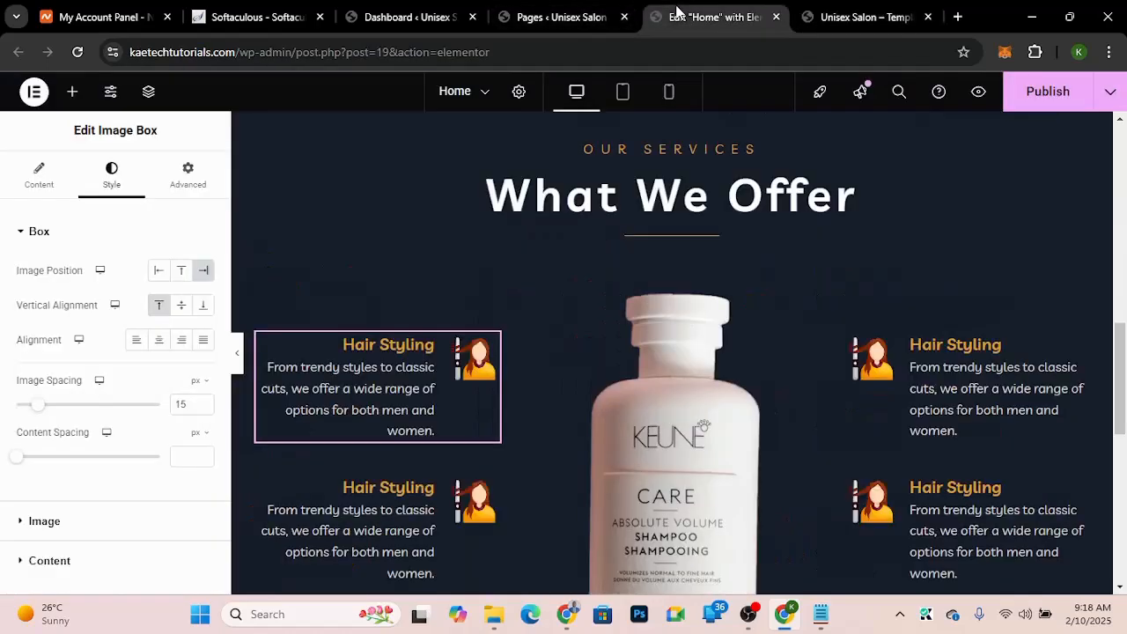
click(44, 522)
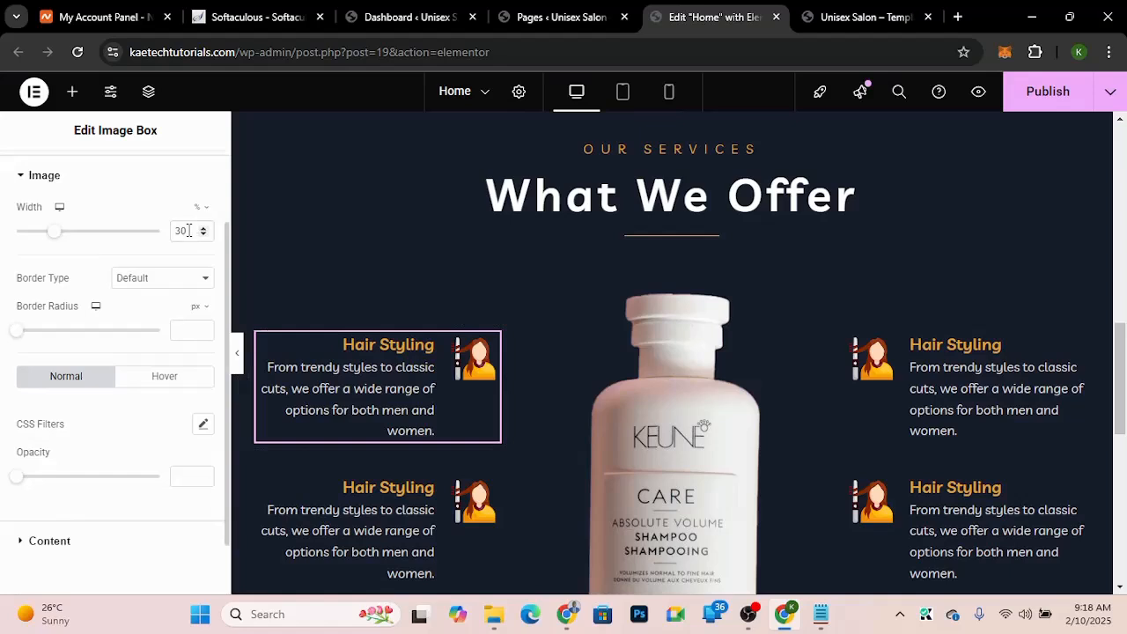
drag(187, 230, 166, 230)
text(40)
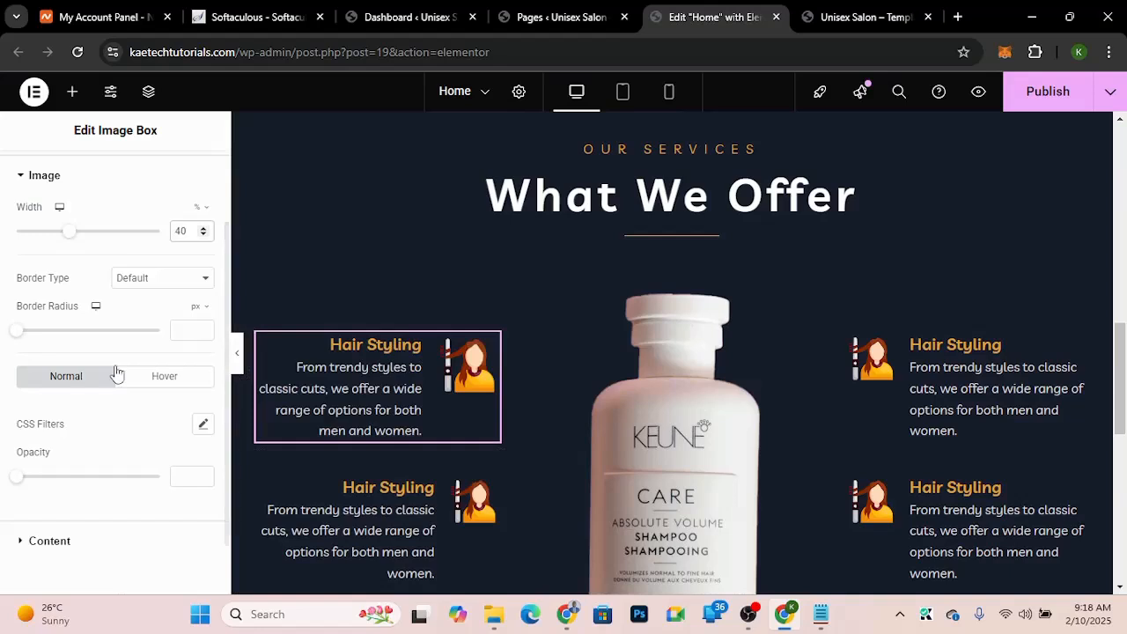
Step: Set the image box title's typography size to 22
click(88, 542)
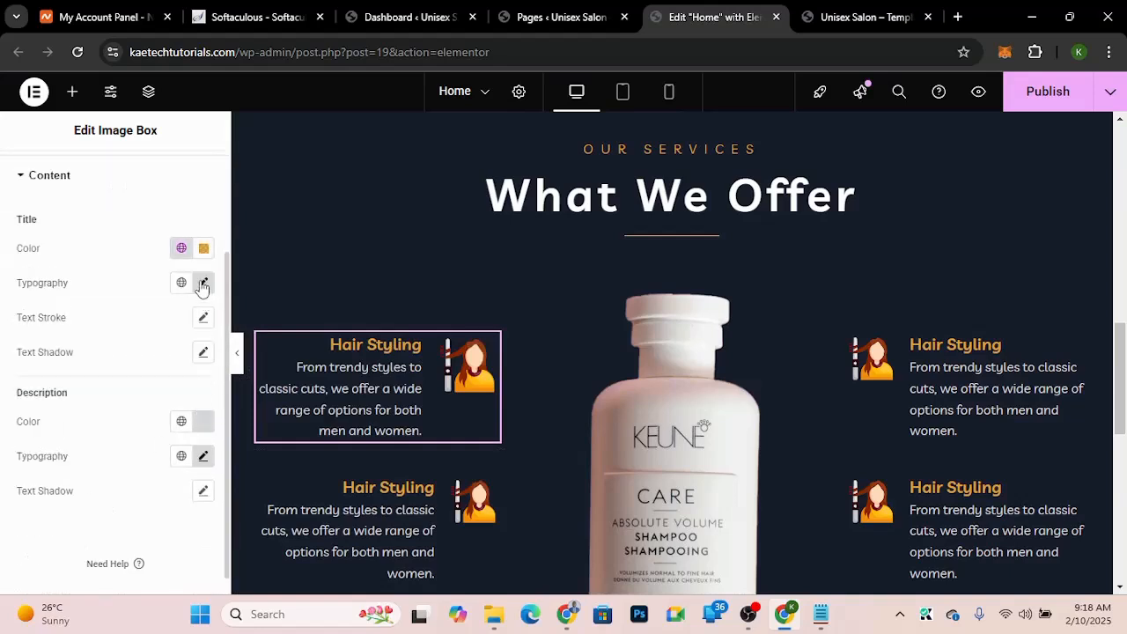
click(202, 284)
drag(174, 412, 149, 414)
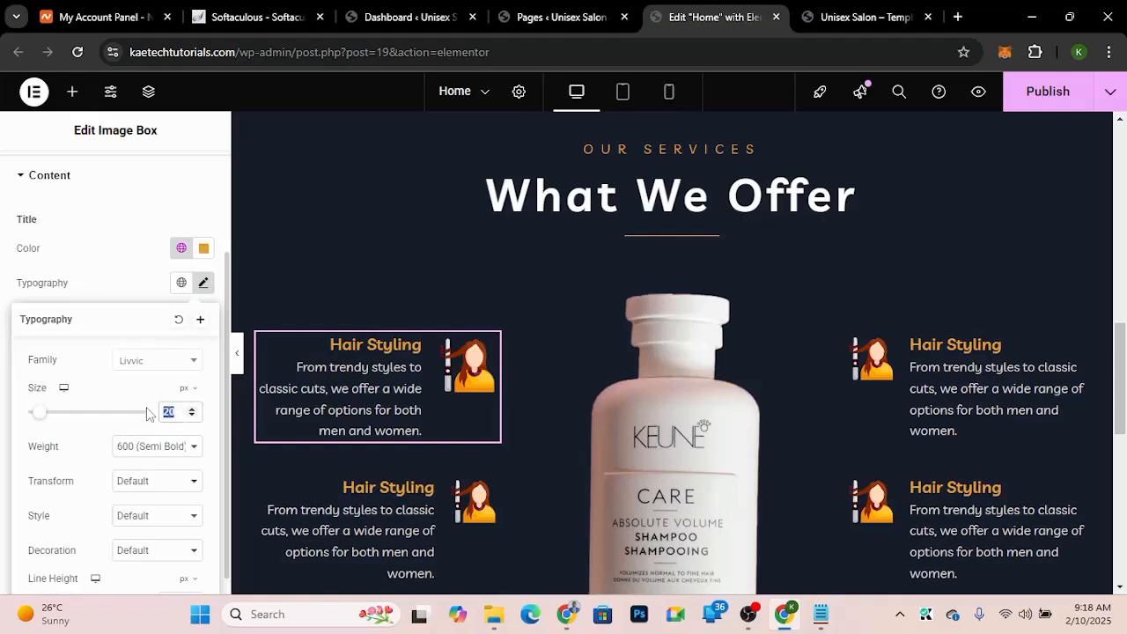
text(22)
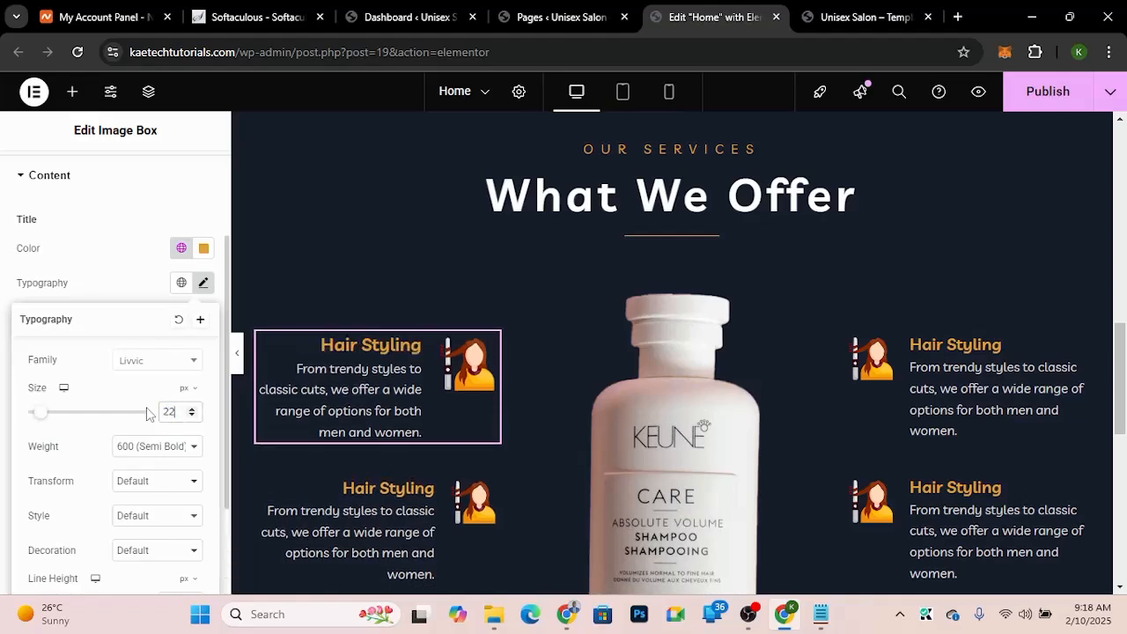
click(146, 258)
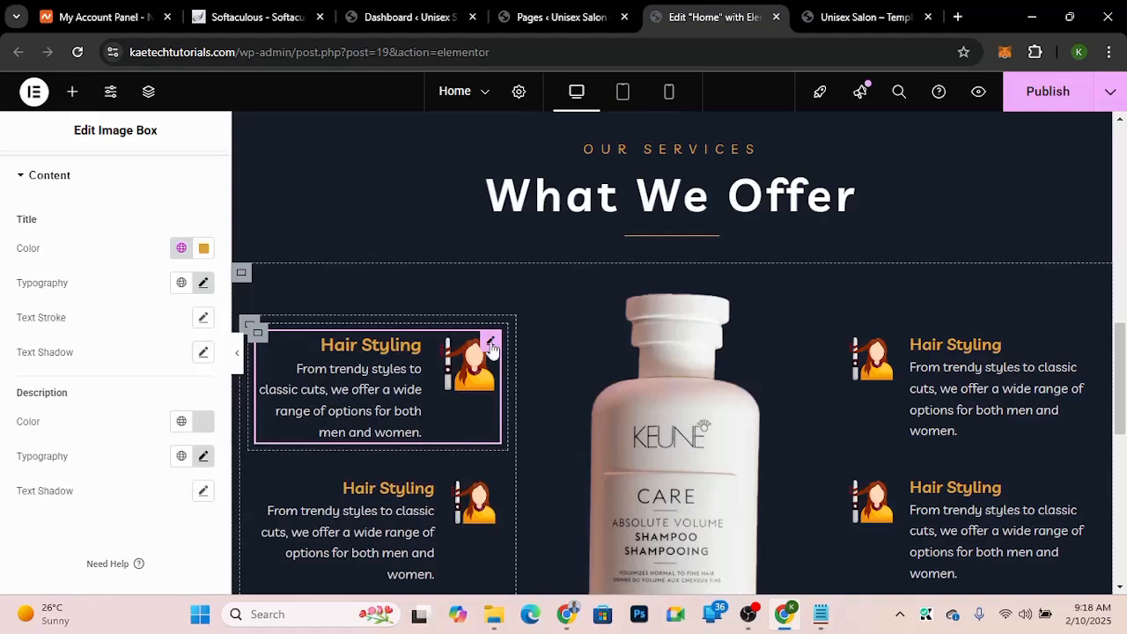
Step: Copy the styled image box and paste its style onto the second and third left-column image boxes
right_click(490, 346)
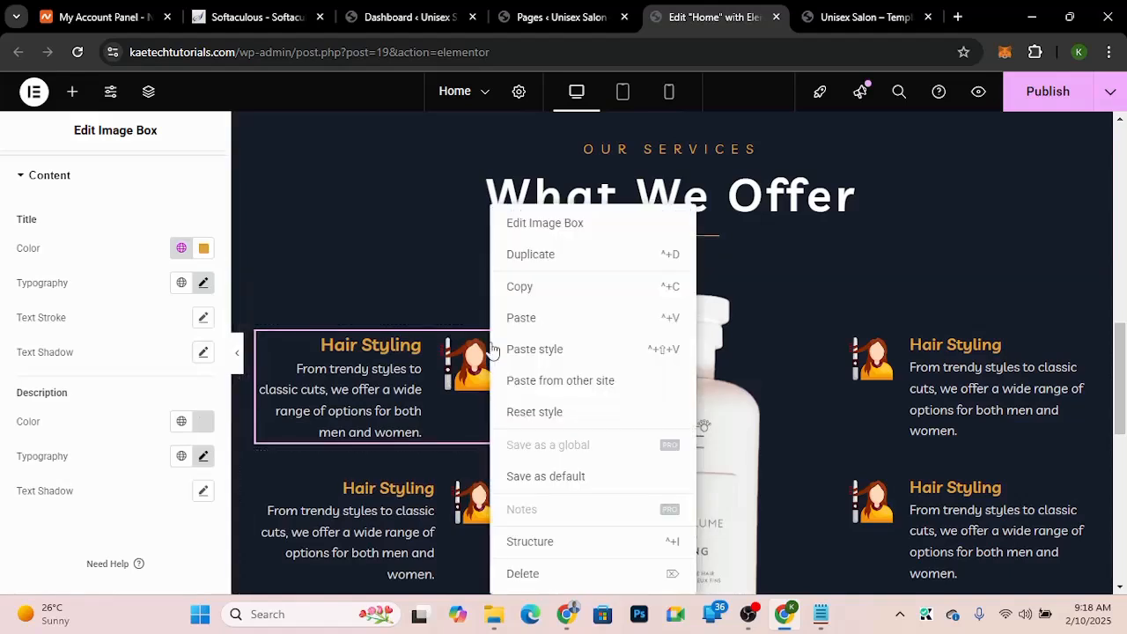
click(533, 289)
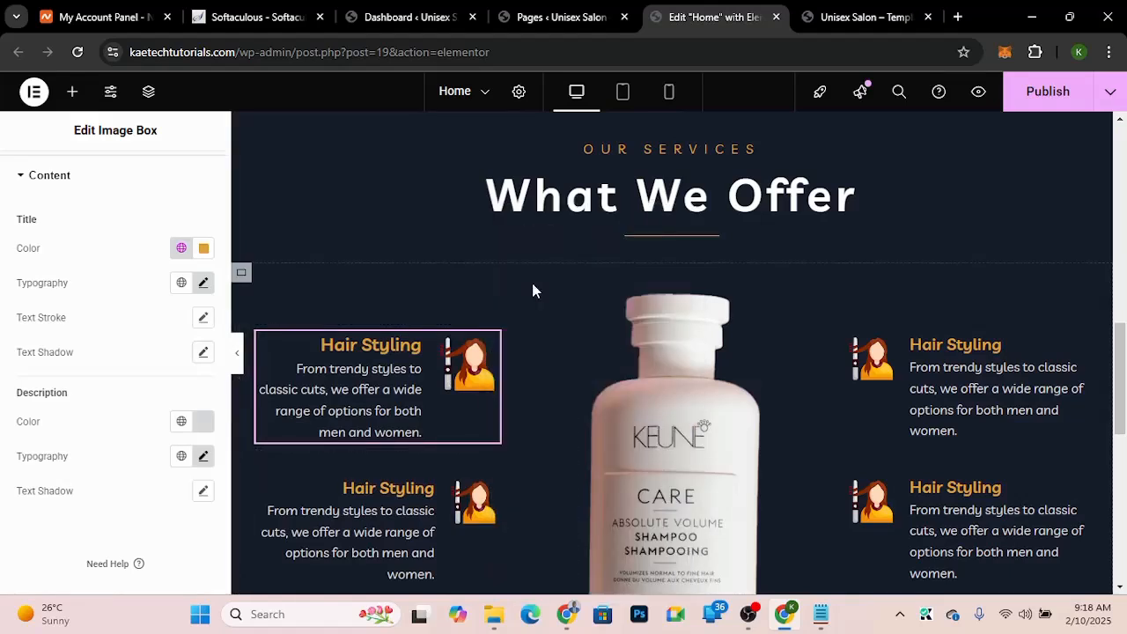
right_click(417, 525)
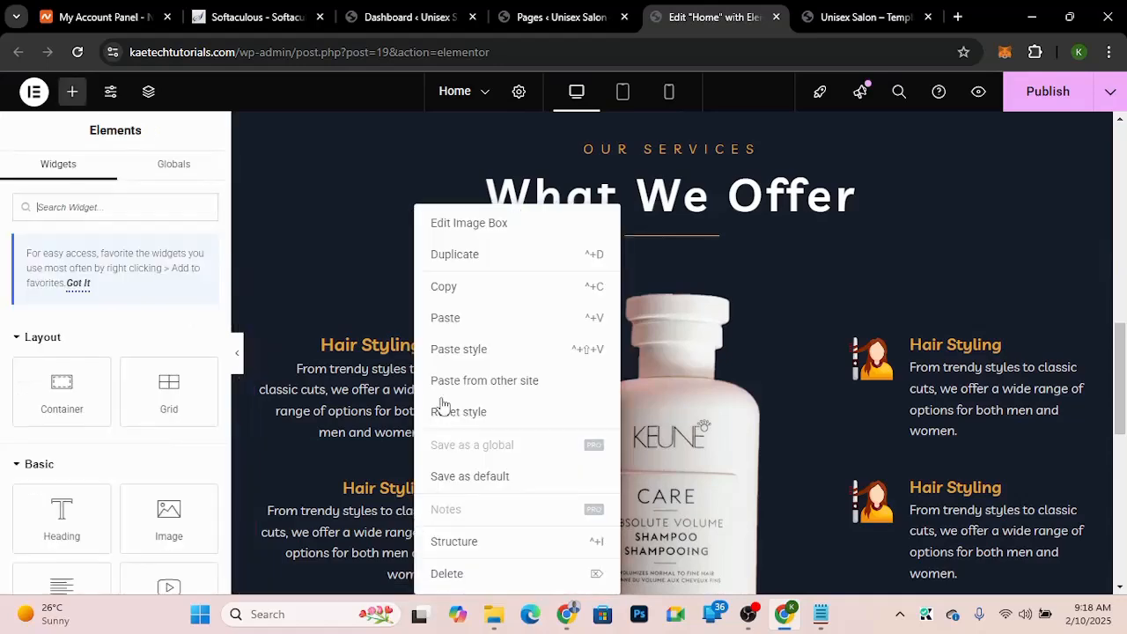
click(458, 350)
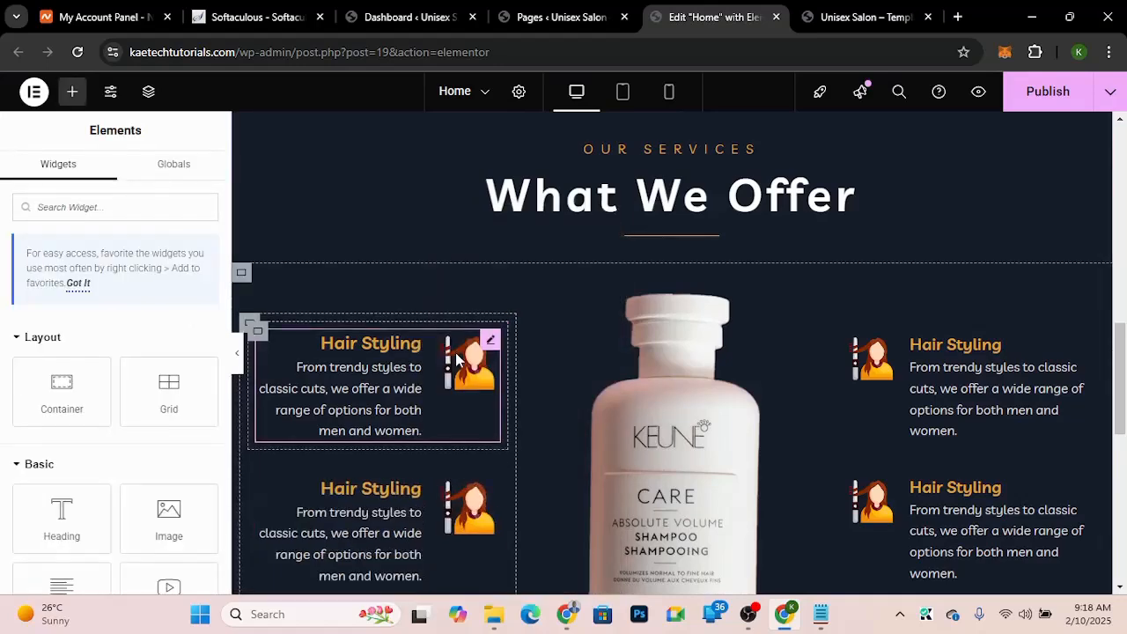
scroll(456, 357, down, 3)
right_click(412, 396)
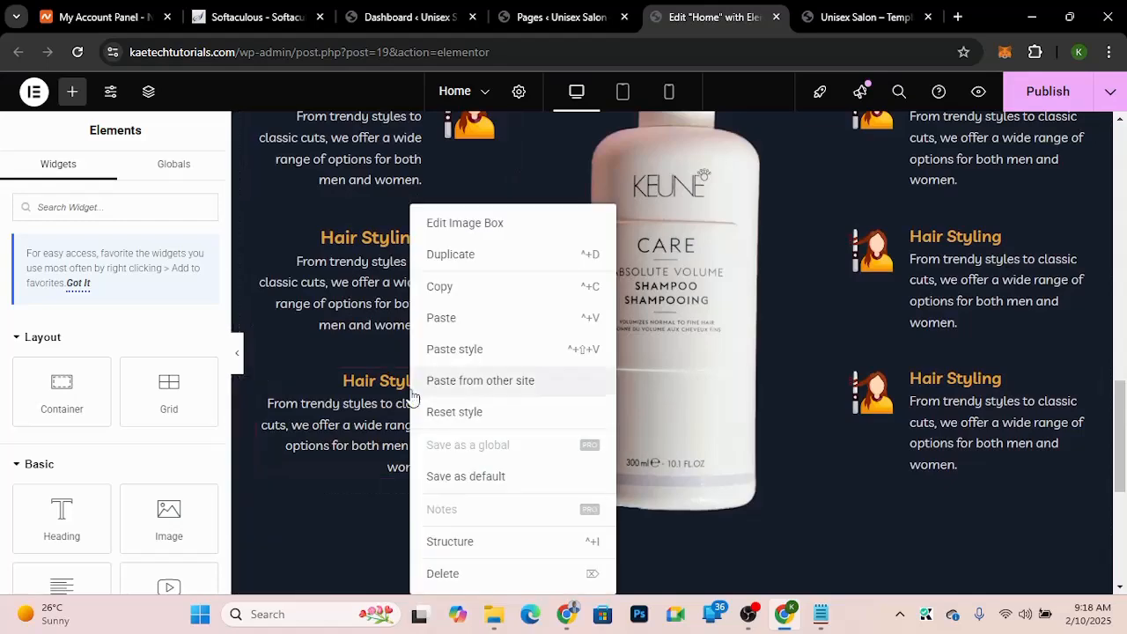
click(440, 350)
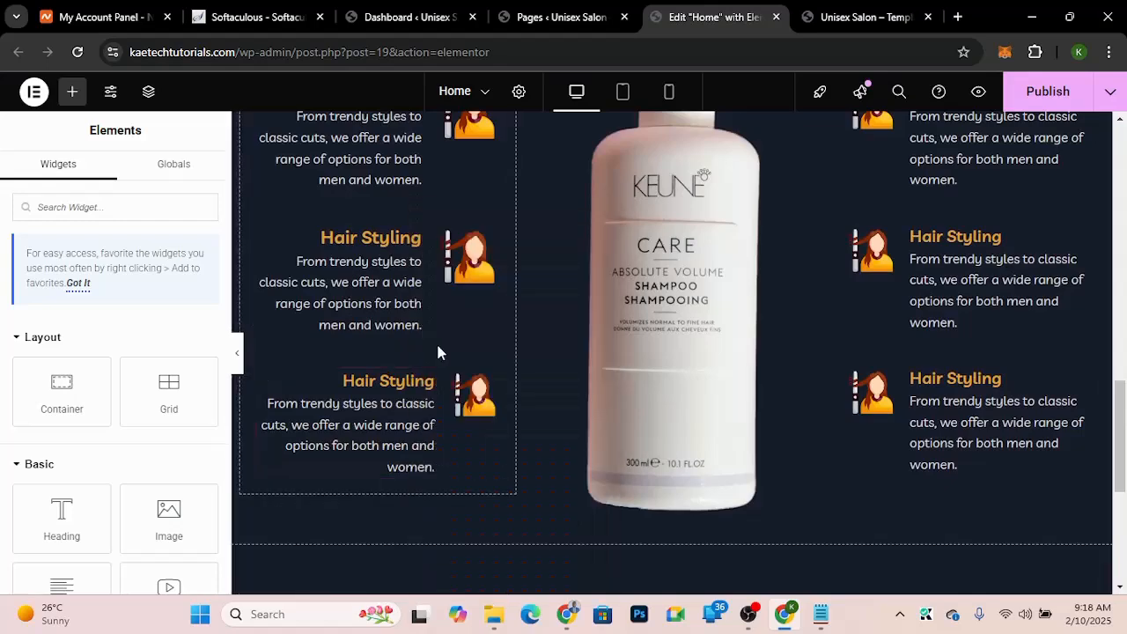
Step: Paste the copied style onto the first right-column image box and set its image position to left
scroll(440, 352, up, 2)
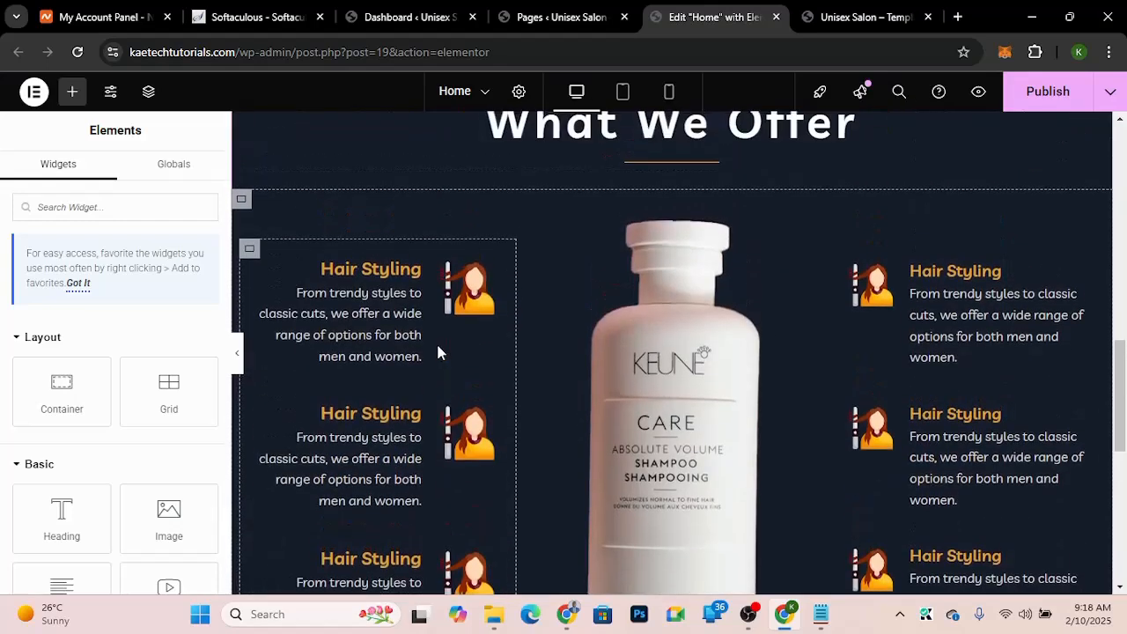
right_click(949, 308)
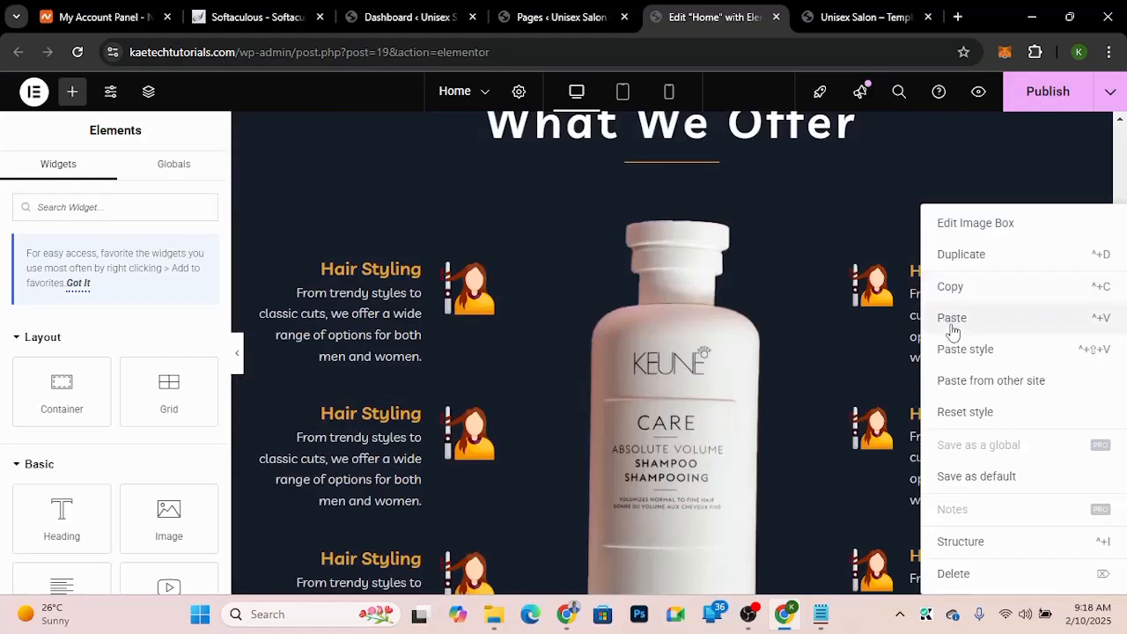
click(953, 350)
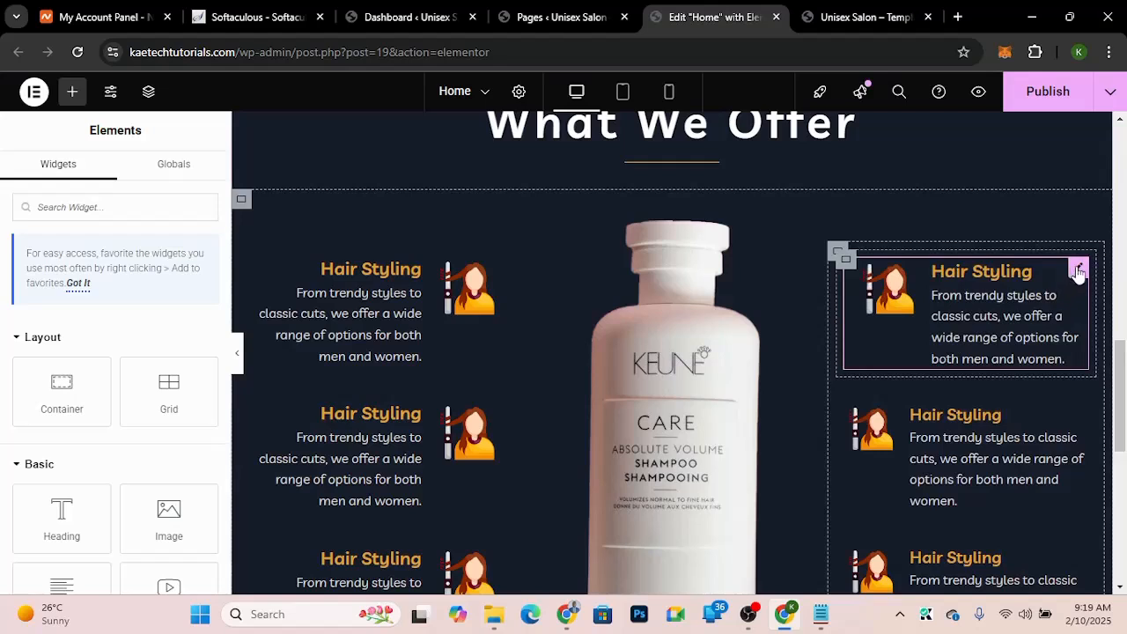
click(1078, 269)
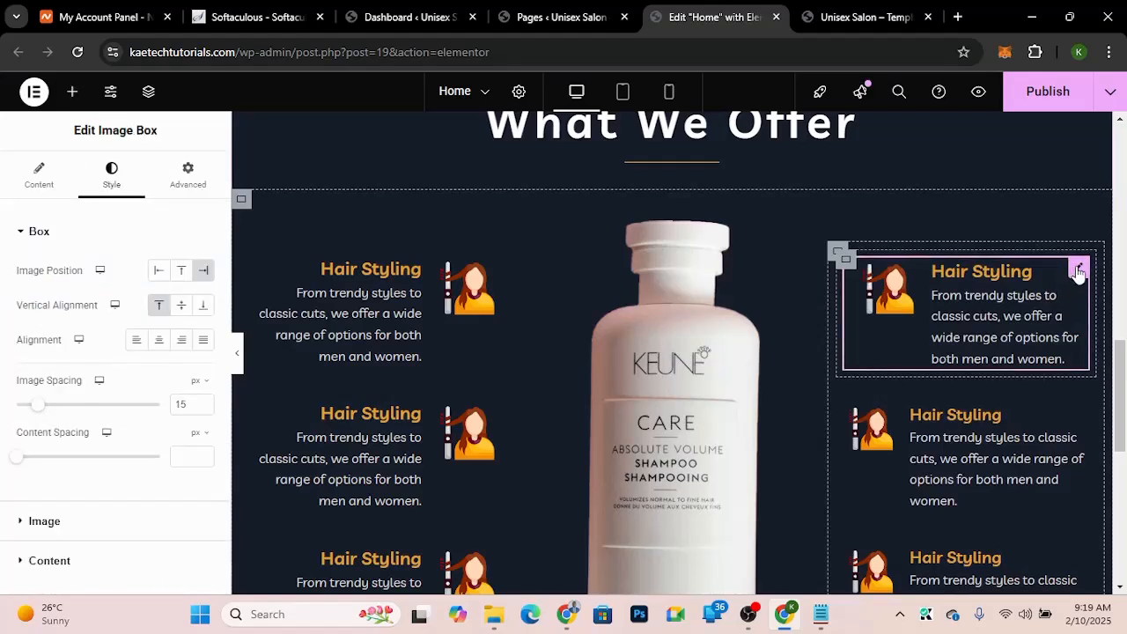
click(160, 273)
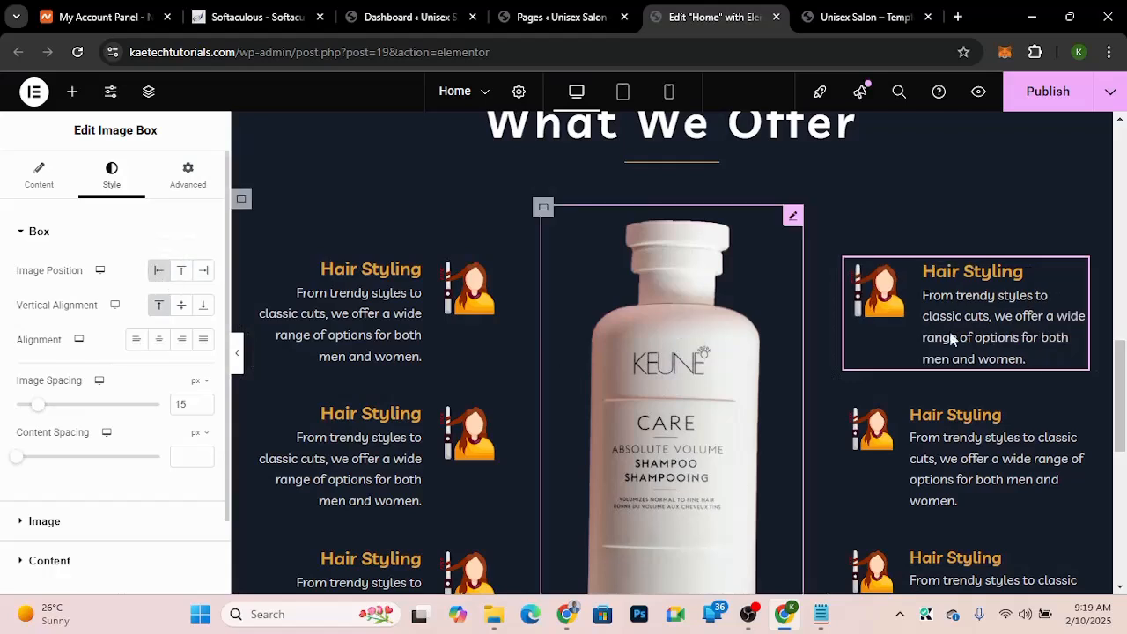
Step: Copy the first right-column image box and paste its style onto the second and third right-column boxes
right_click(981, 281)
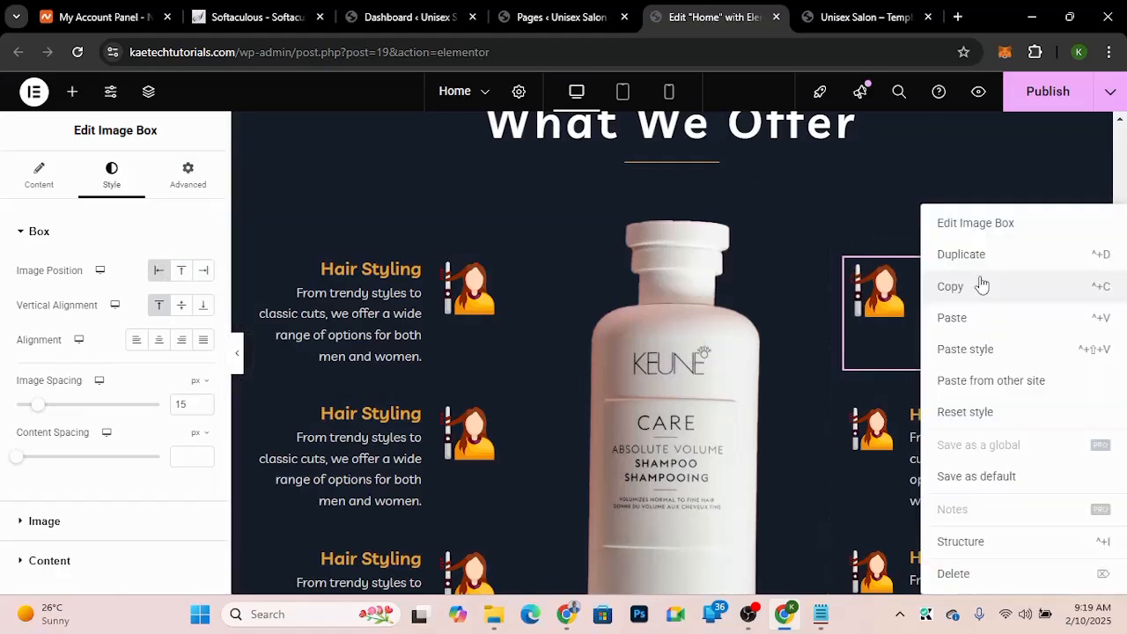
click(968, 290)
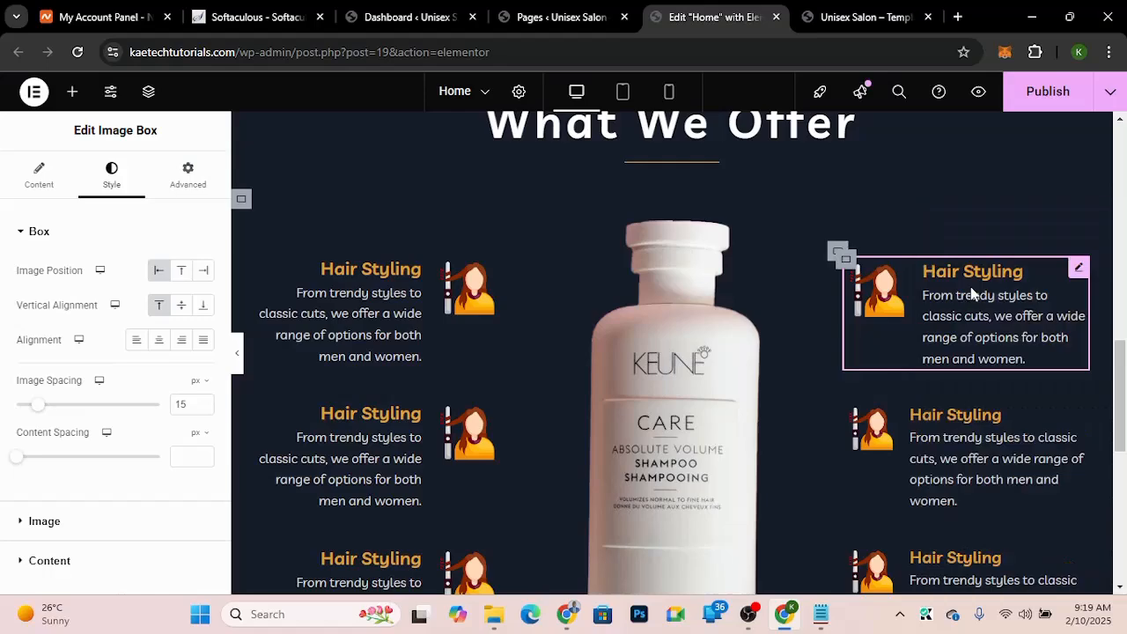
right_click(935, 445)
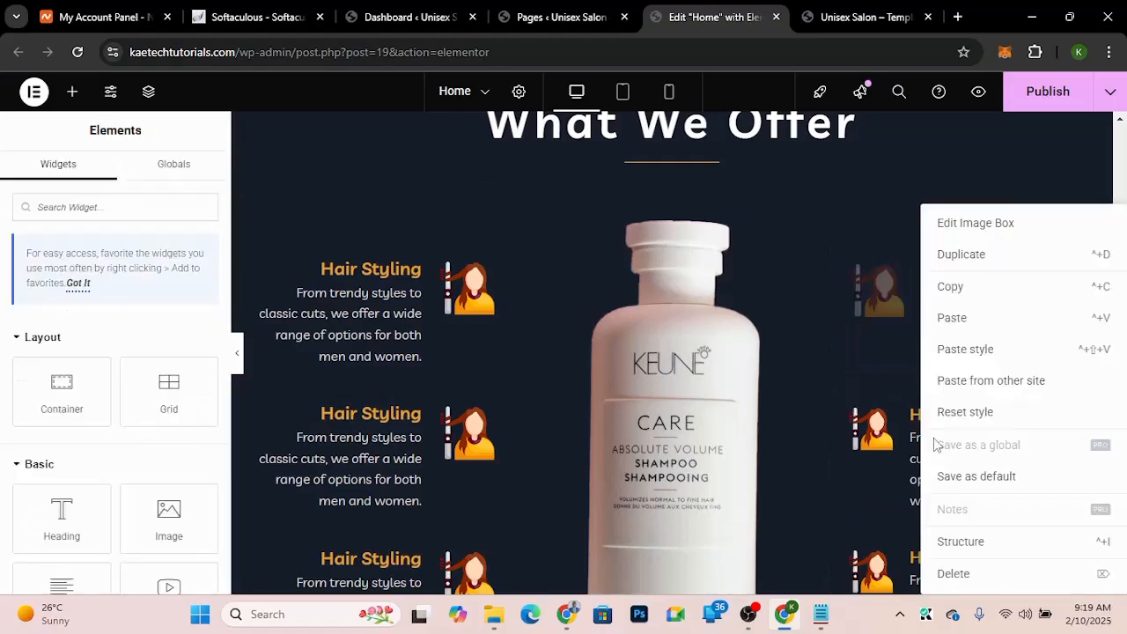
click(965, 350)
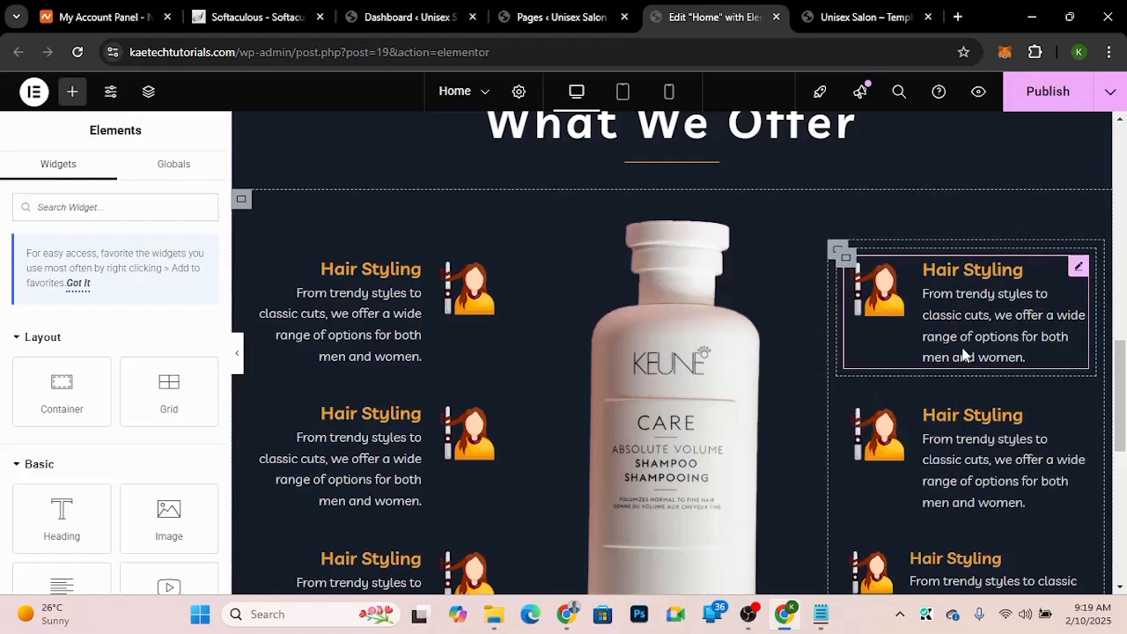
scroll(962, 353, down, 4)
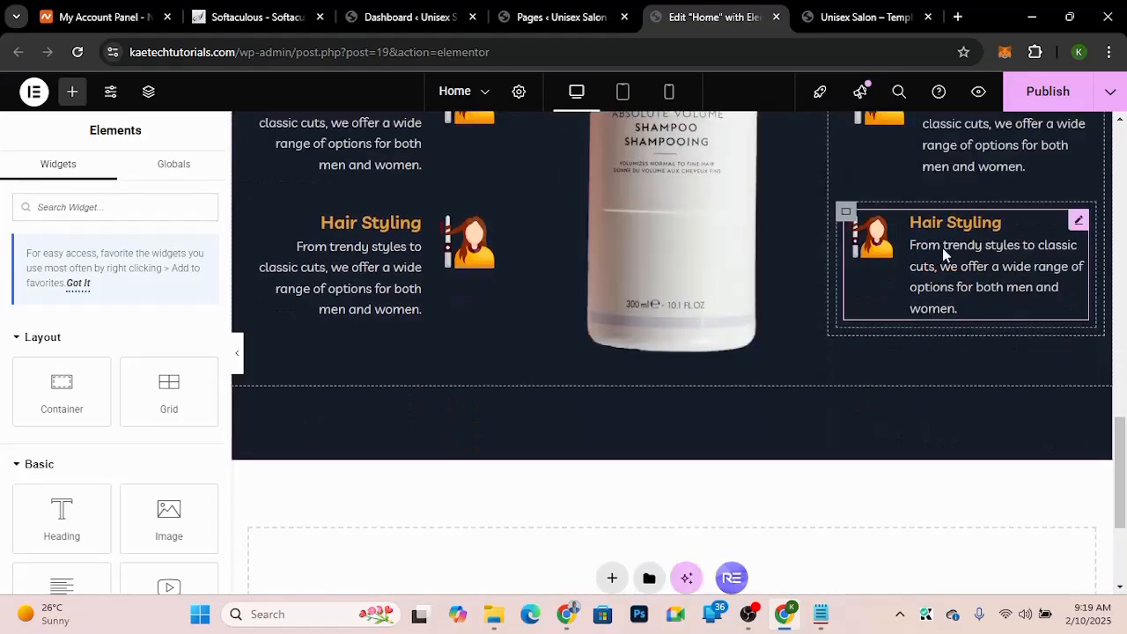
right_click(942, 247)
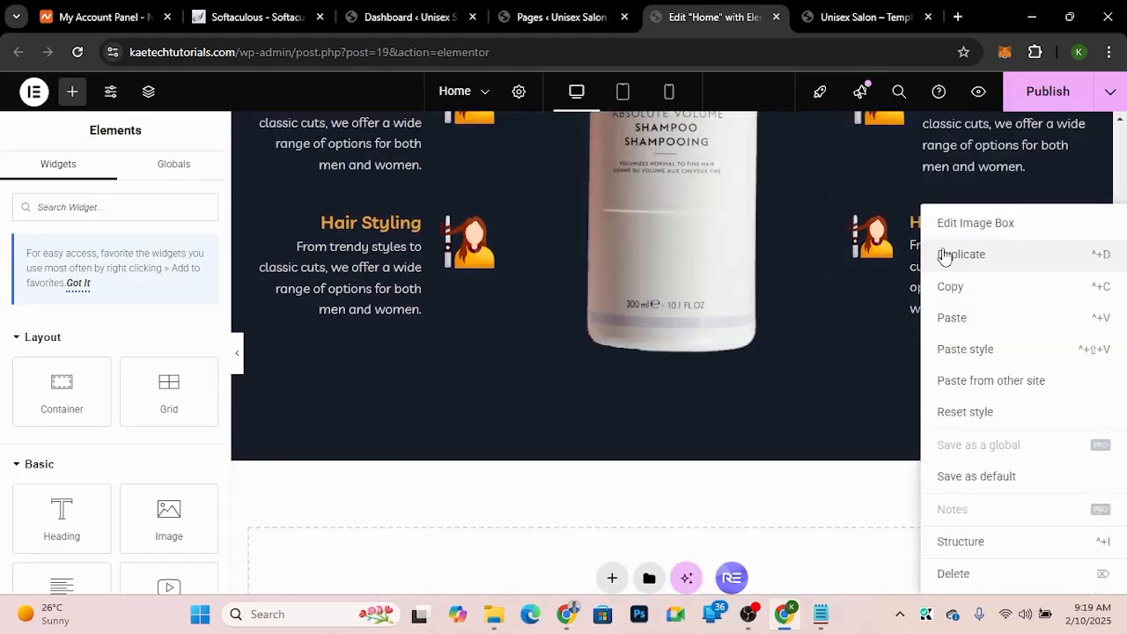
click(955, 350)
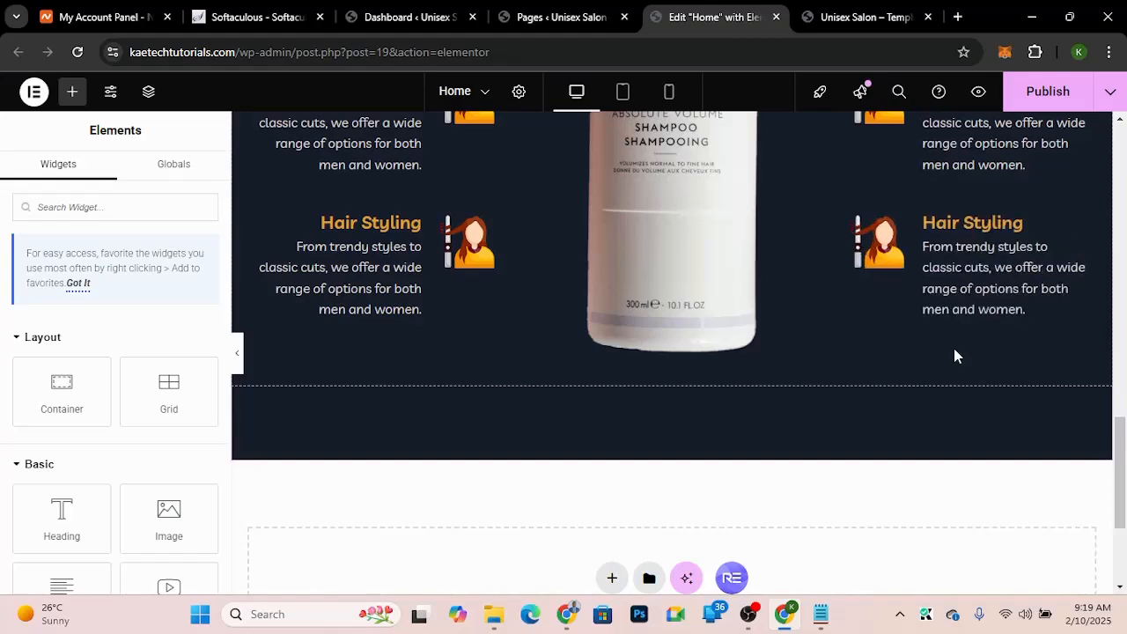
scroll(955, 354, up, 3)
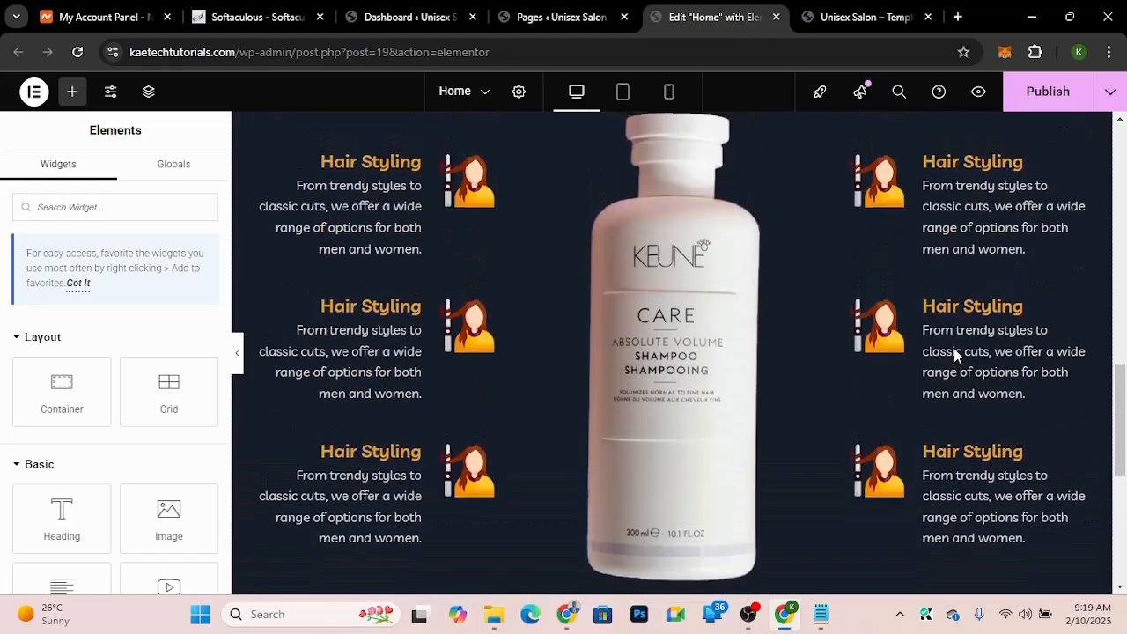
Step: Copy the "Hair Braiding" heading from the template demo and set it as the second left image box's title
scroll(955, 355, up, 2)
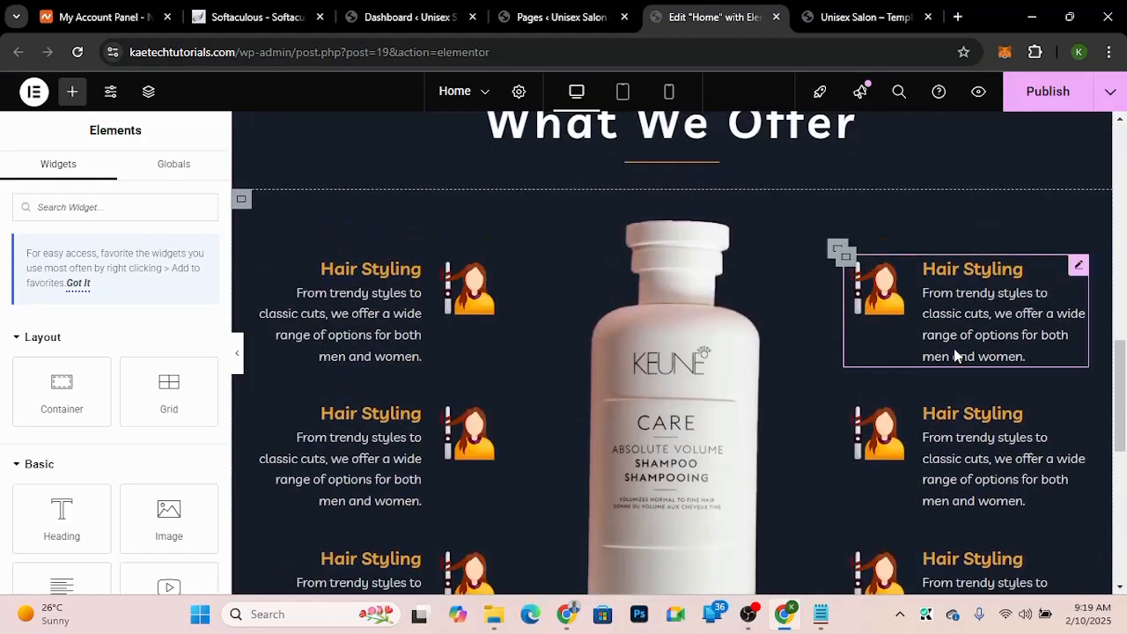
scroll(956, 355, down, 3)
scroll(956, 355, up, 3)
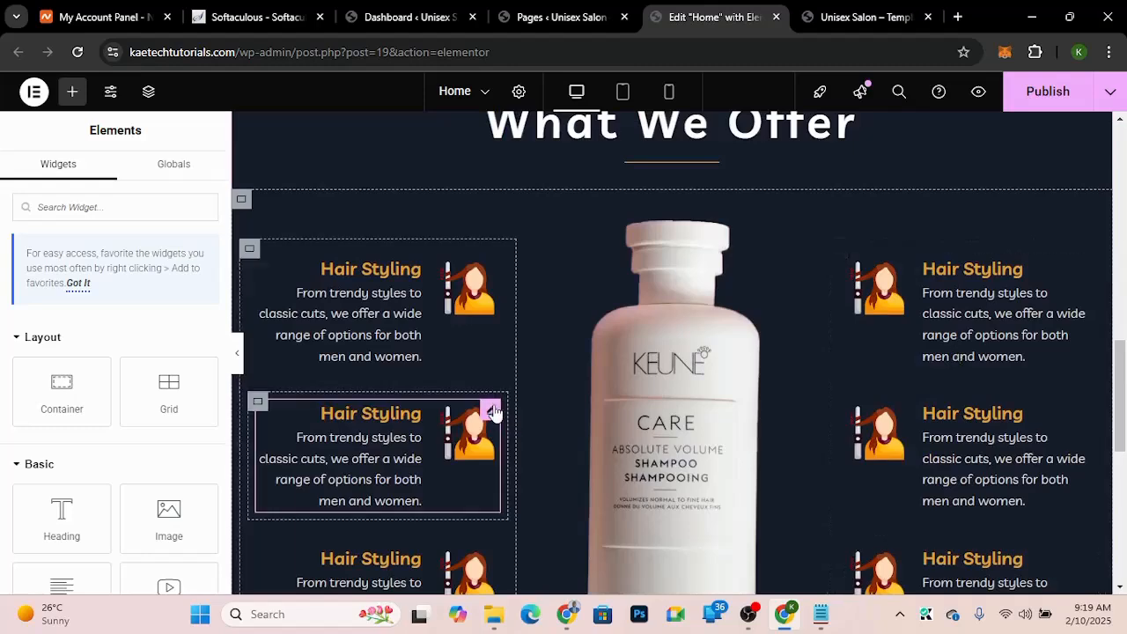
click(492, 410)
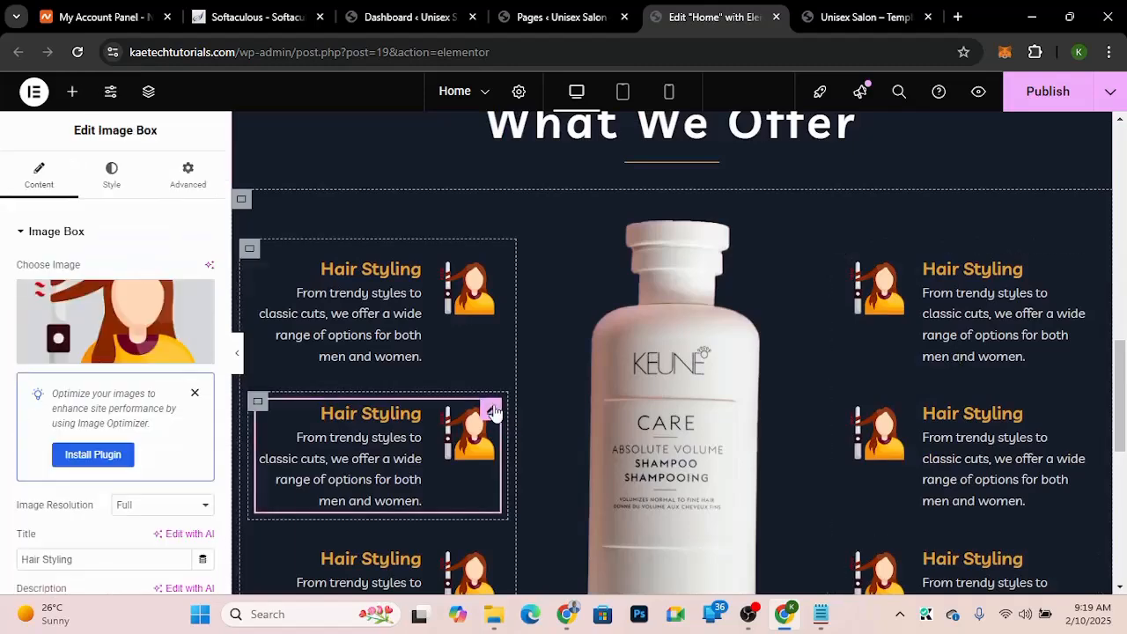
click(885, 9)
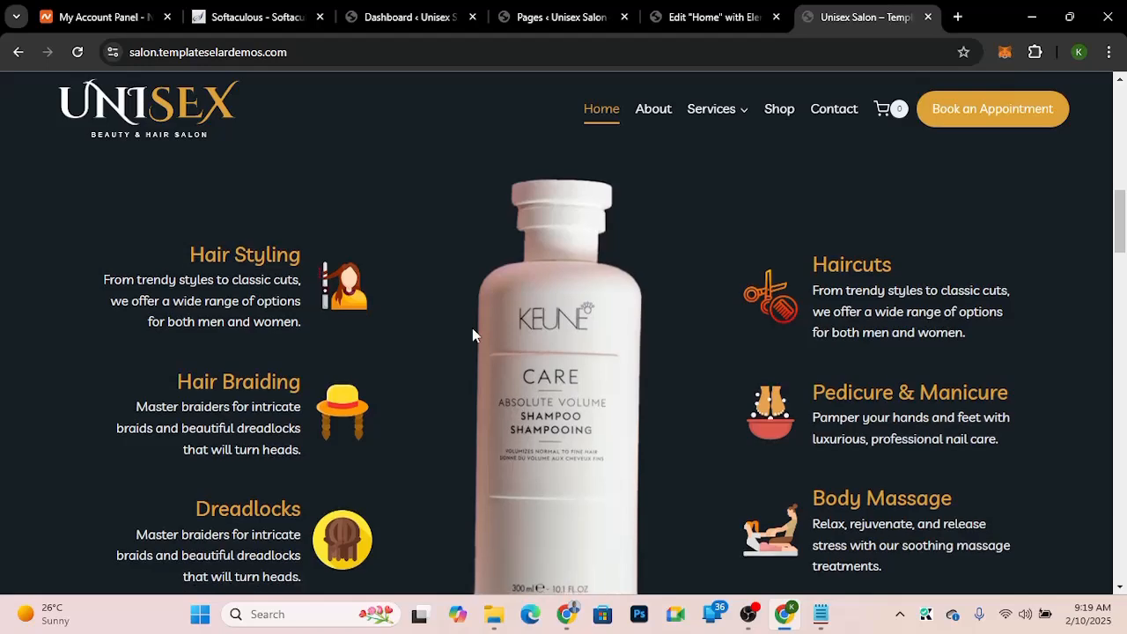
scroll(473, 329, down, 1)
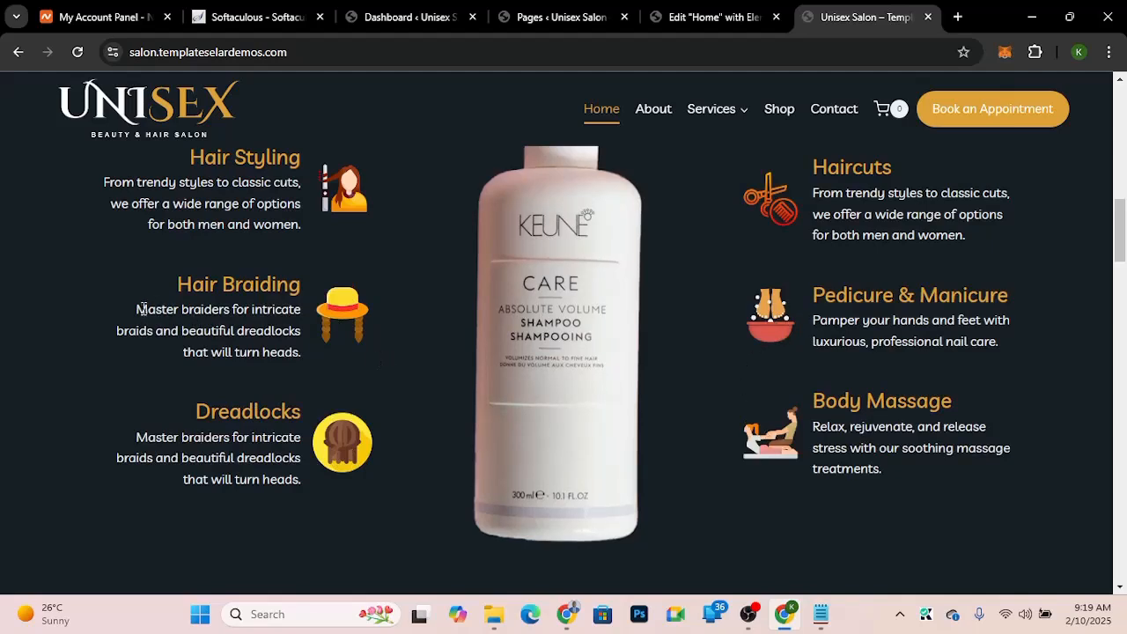
drag(179, 284, 307, 296)
key(ctrl+c)
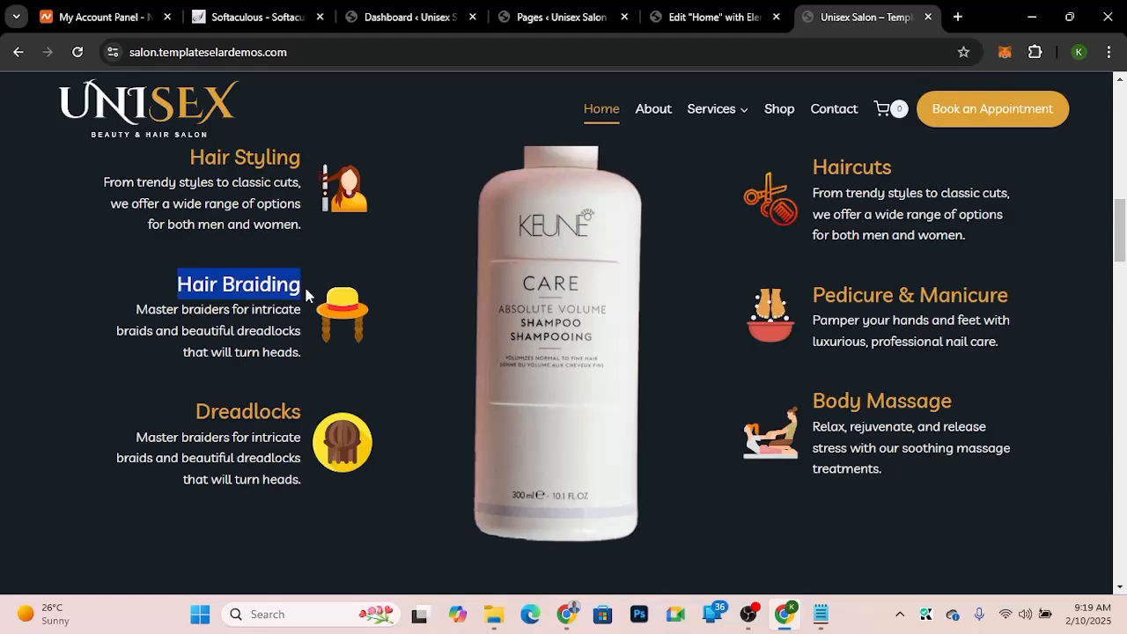
click(714, 19)
drag(101, 558, 5, 560)
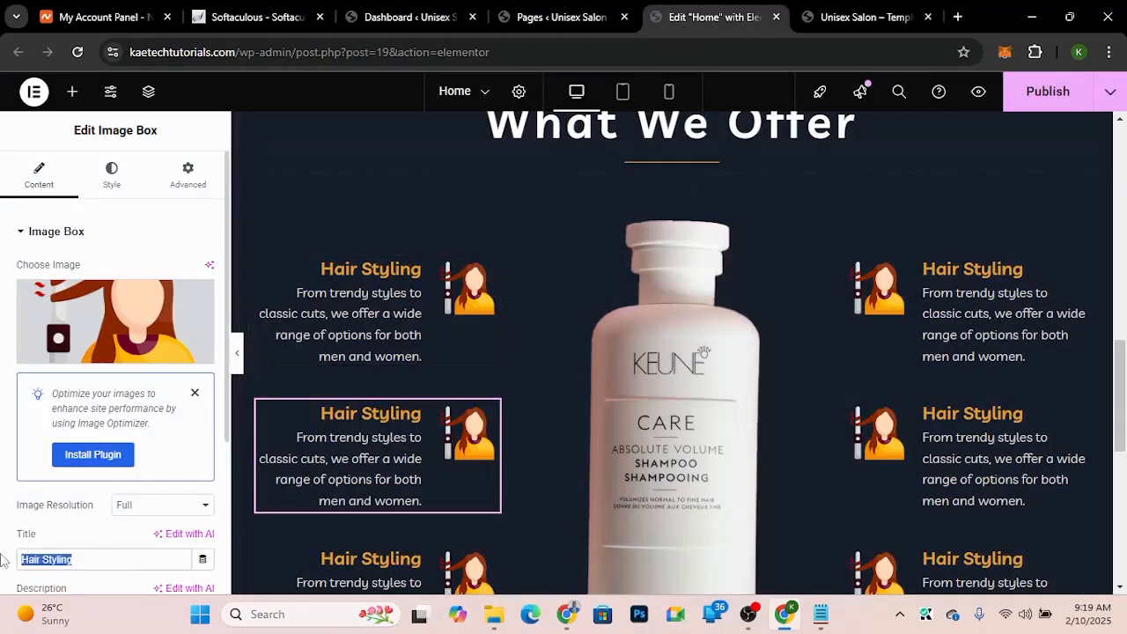
key(ctrl+v)
scroll(4, 558, down, 1)
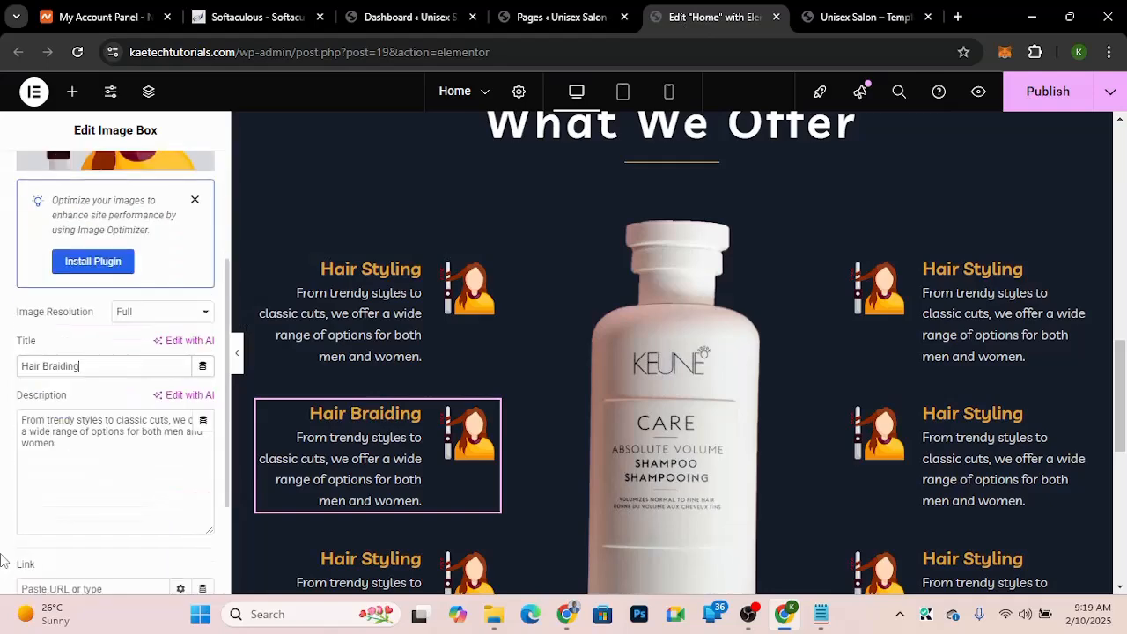
Step: Copy the demo's Hair Braiding text and set the box description to "Master braiders for intricate braids and beautiful dreadlocks that will turn heads."
click(856, 7)
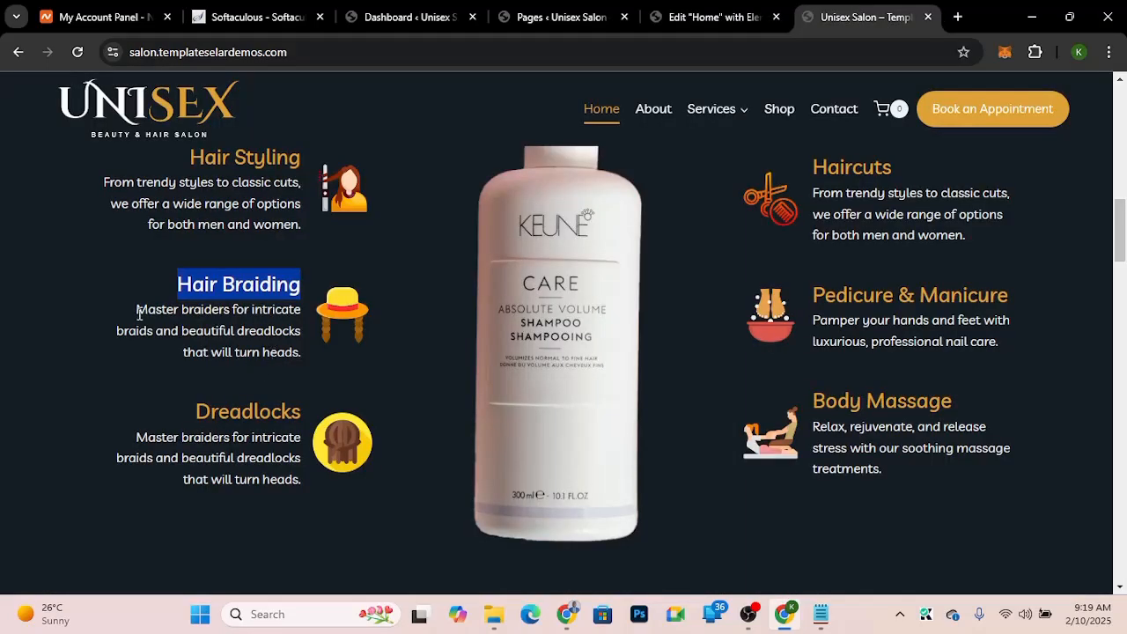
drag(139, 311, 301, 356)
key(ctrl+c)
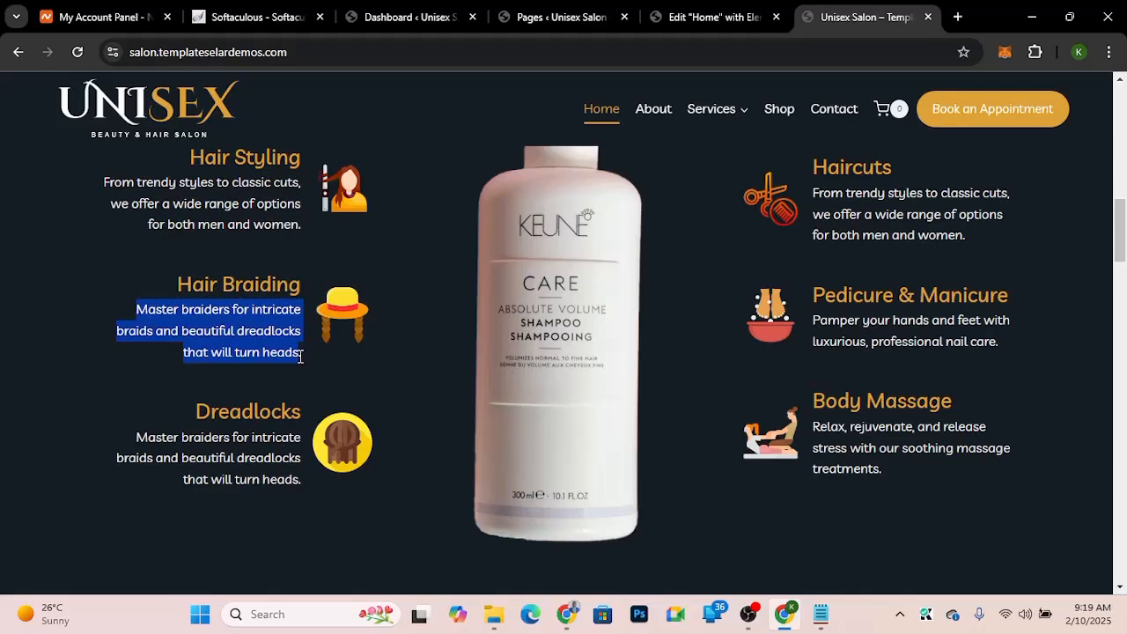
click(691, 17)
key(Tab)
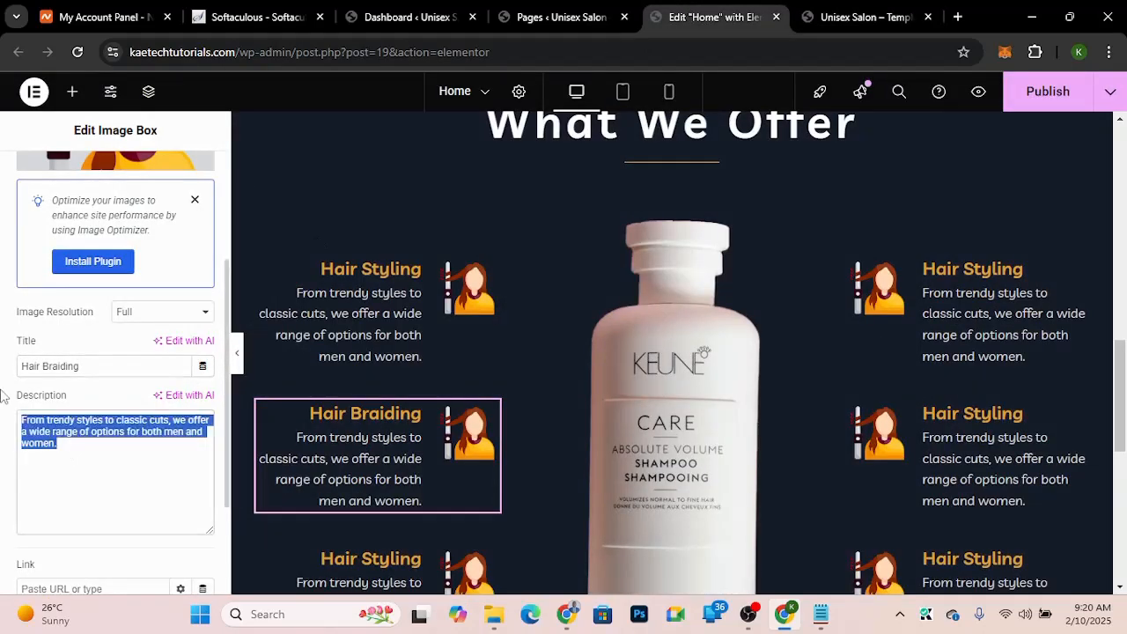
key(ctrl+v)
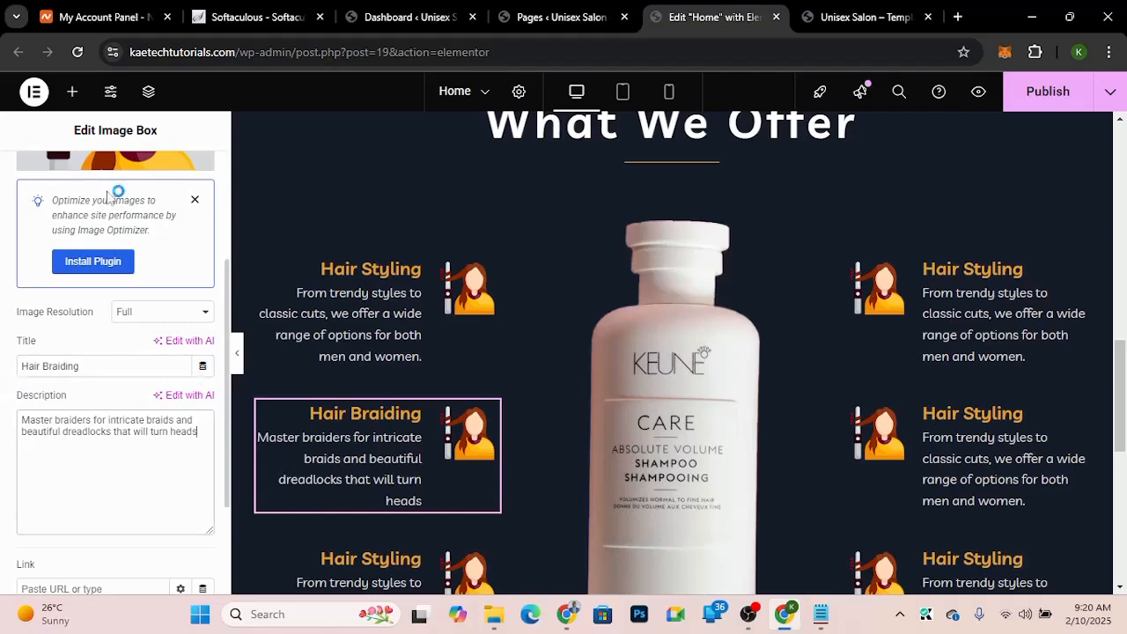
Step: Replace the second left image box's image with braid.png from the media library
click(113, 173)
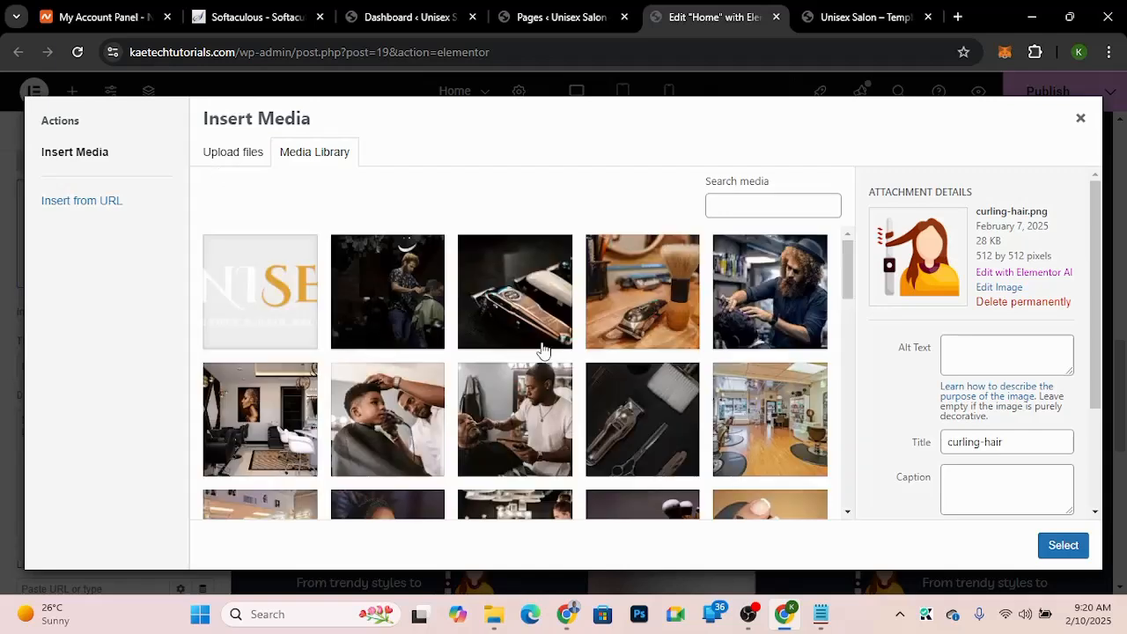
scroll(543, 350, down, 10)
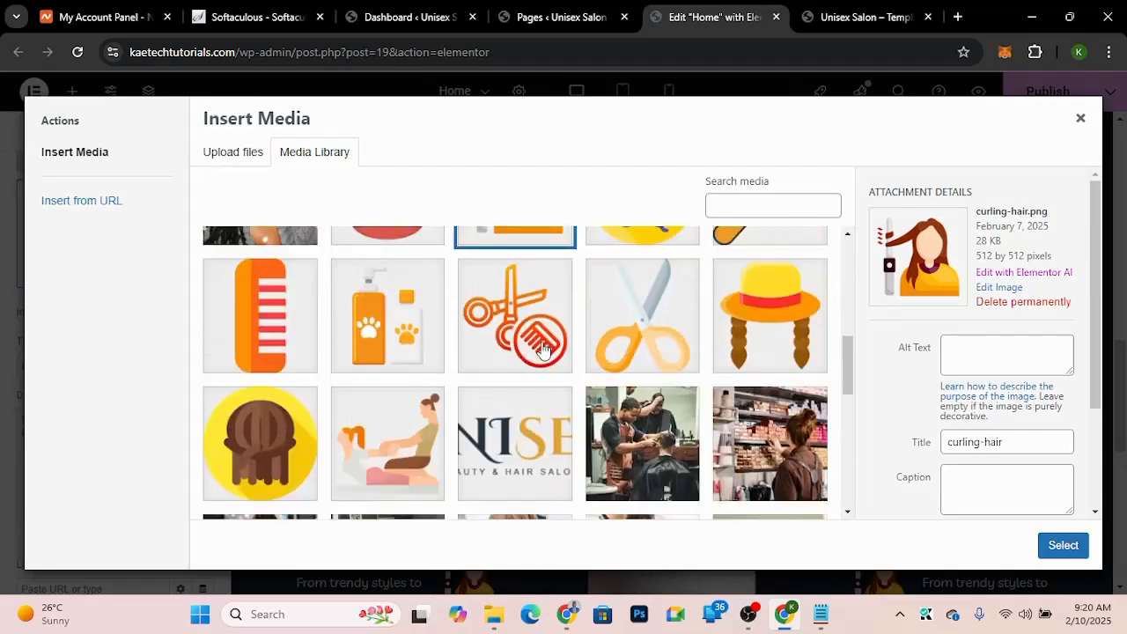
scroll(544, 350, up, 1)
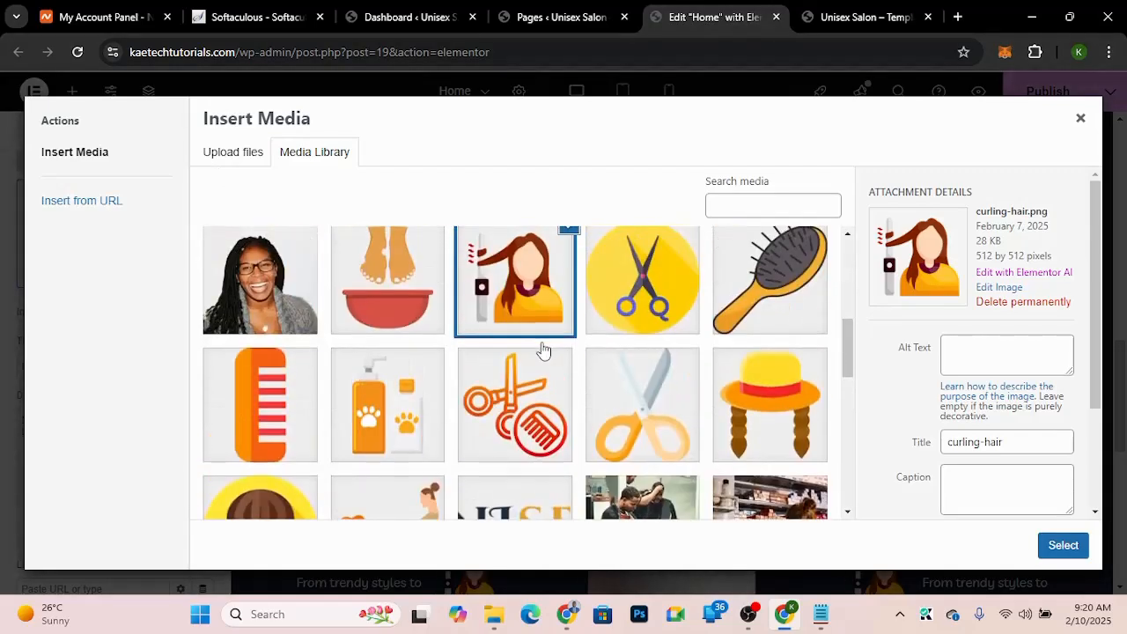
click(765, 385)
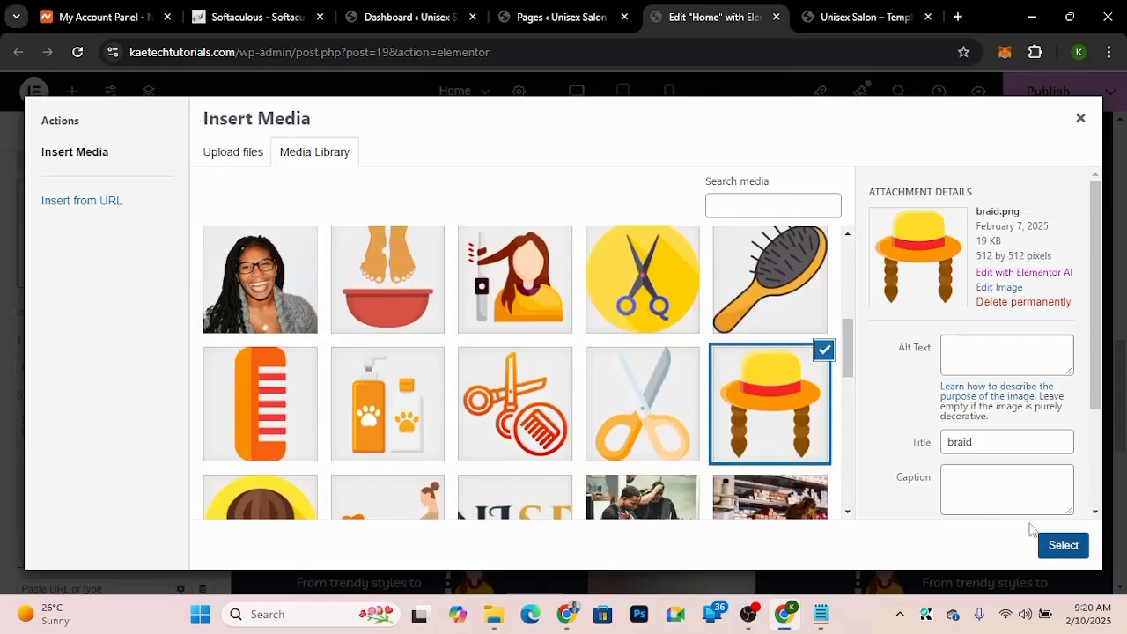
click(1060, 546)
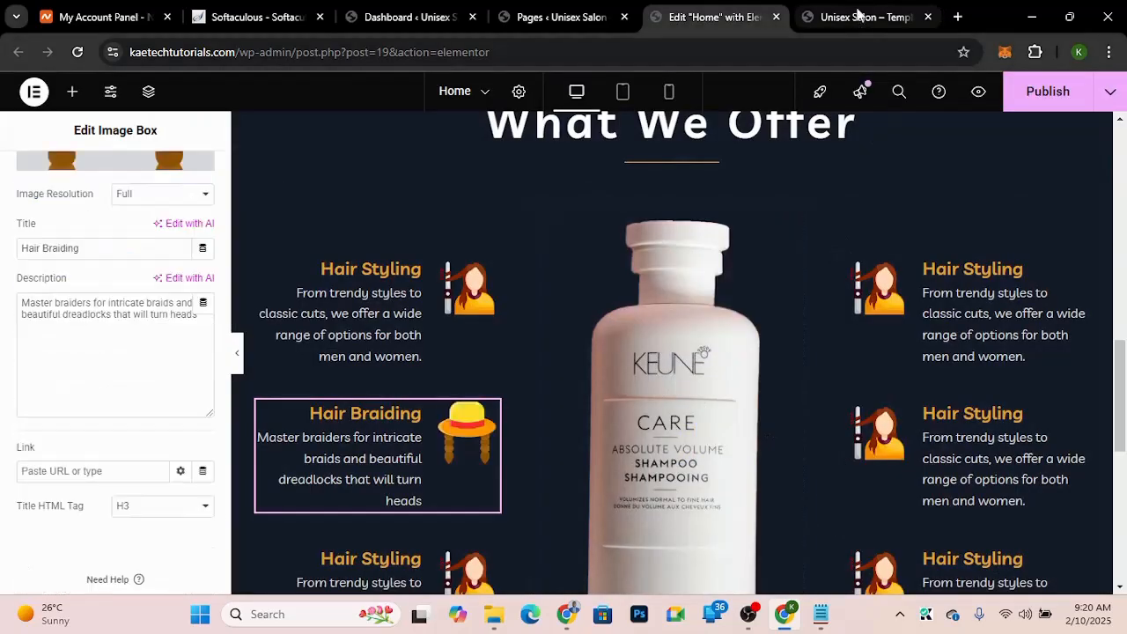
Step: Copy the demo's Dreadlocks heading and retitle the third left image box "Dreadlocks"
click(859, 13)
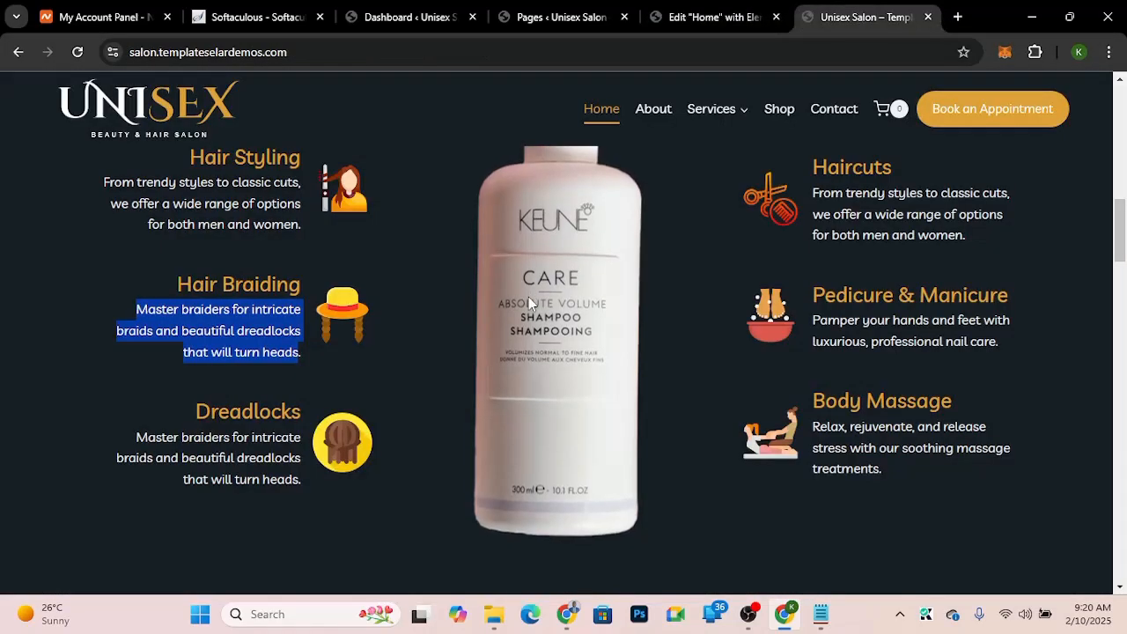
drag(195, 411, 284, 411)
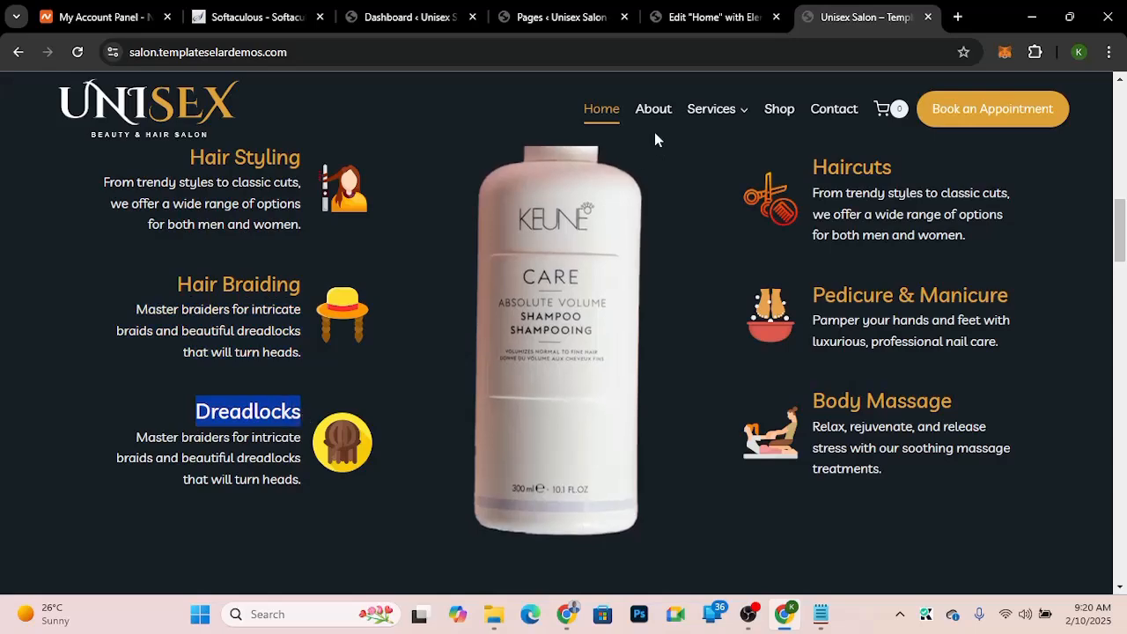
click(709, 17)
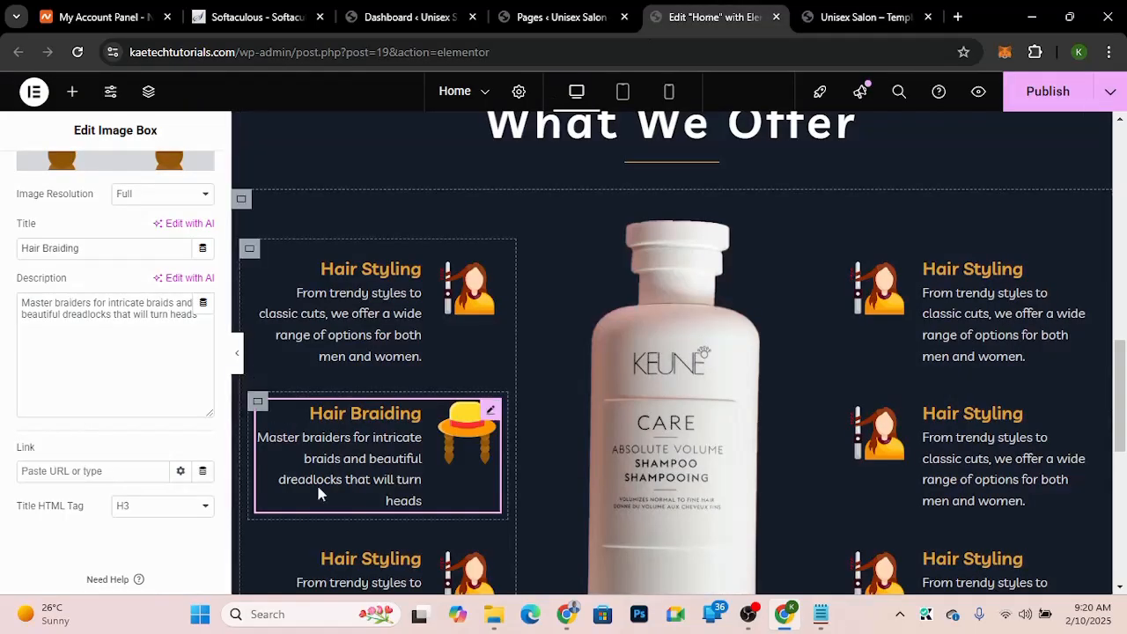
scroll(326, 475, down, 2)
click(491, 359)
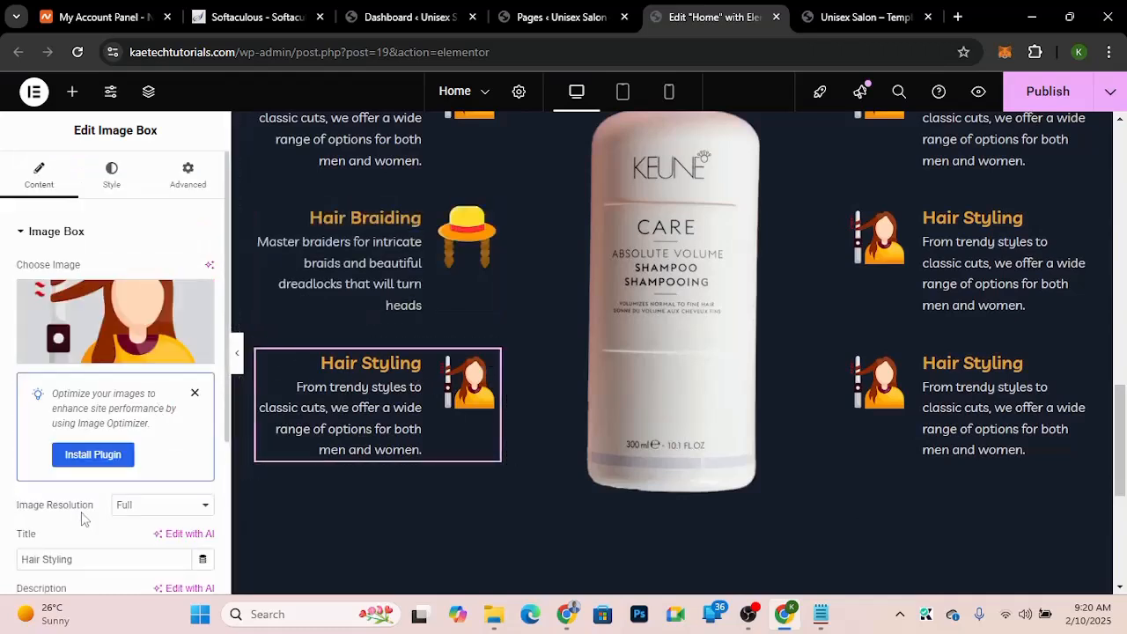
drag(79, 559, 5, 559)
text(Dreadlocks)
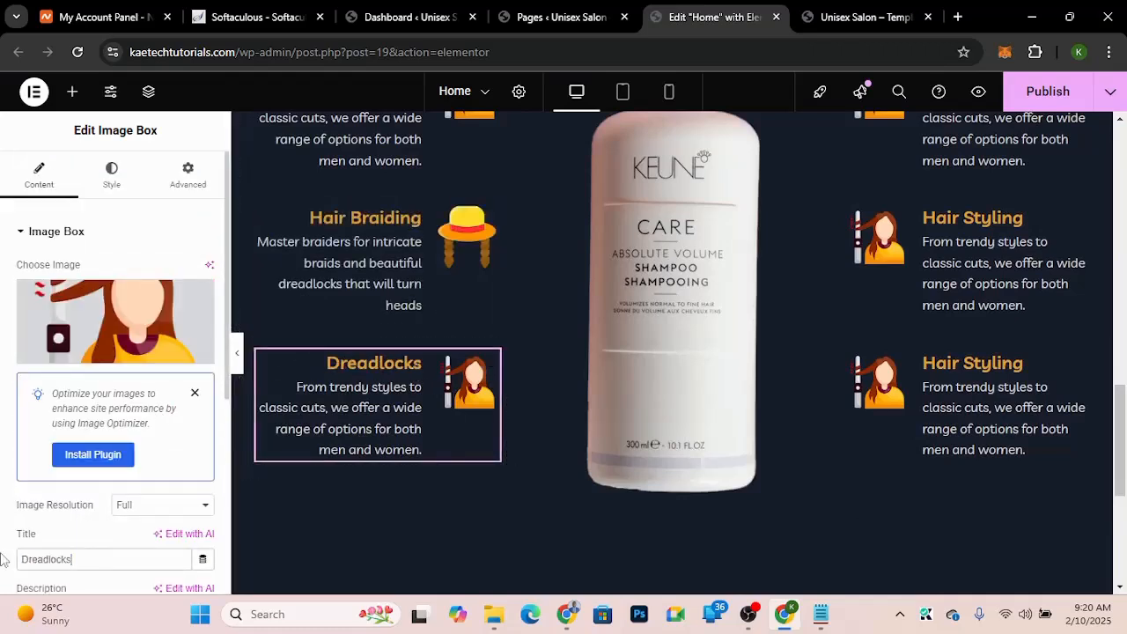
Step: Copy the demo's Dreadlocks text and paste it as the third left image box's description
click(854, 20)
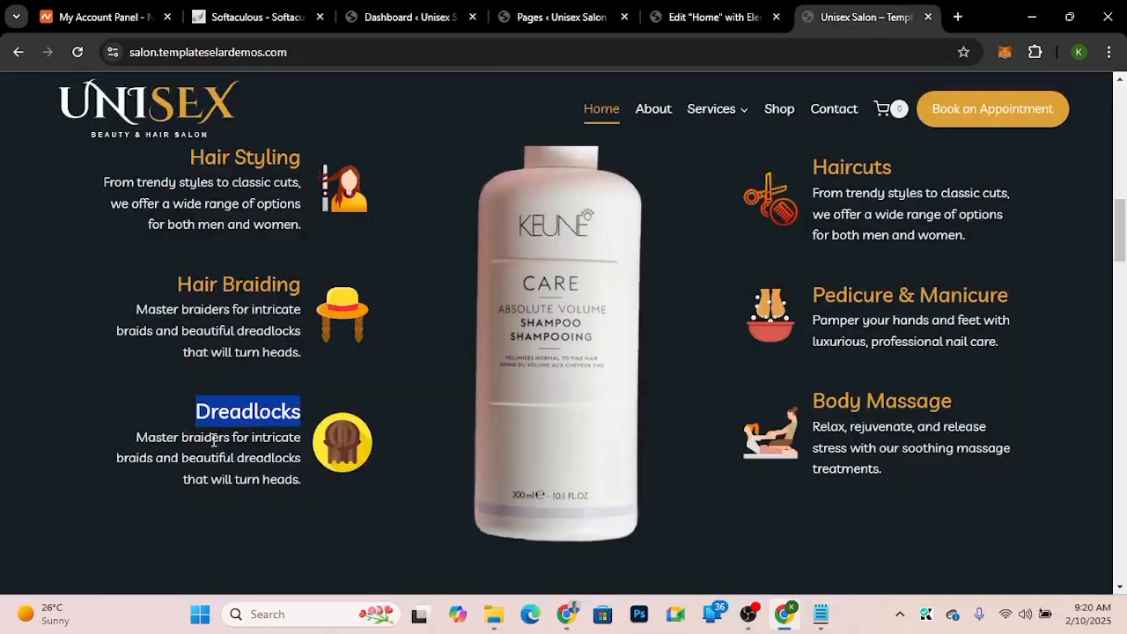
drag(135, 440, 295, 478)
key(ctrl+c)
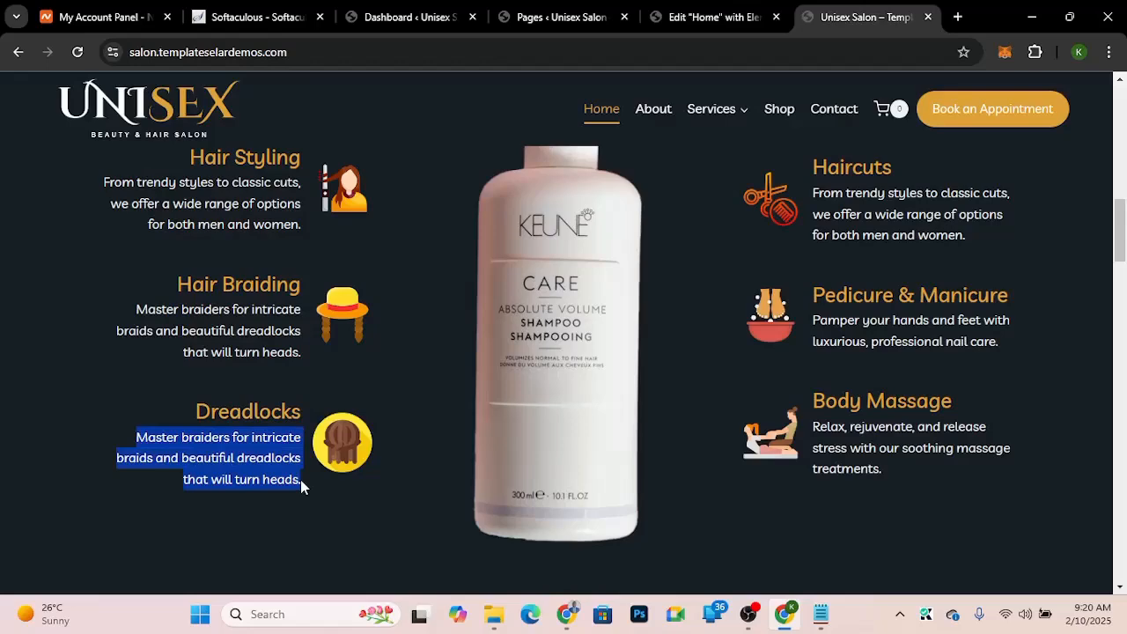
click(689, 23)
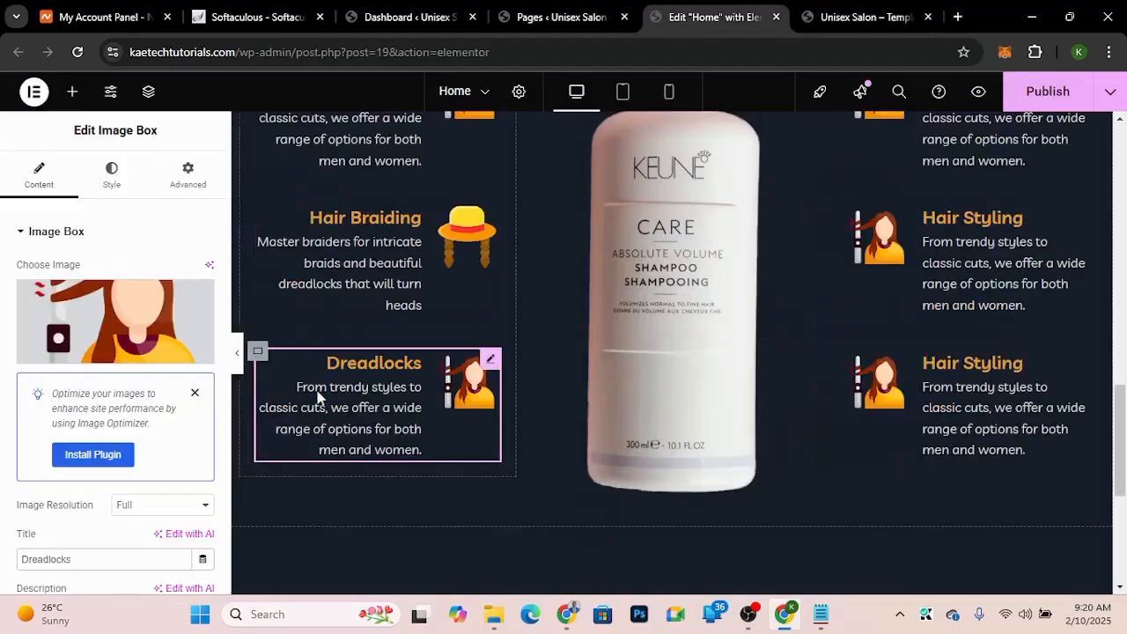
scroll(399, 441, down, 2)
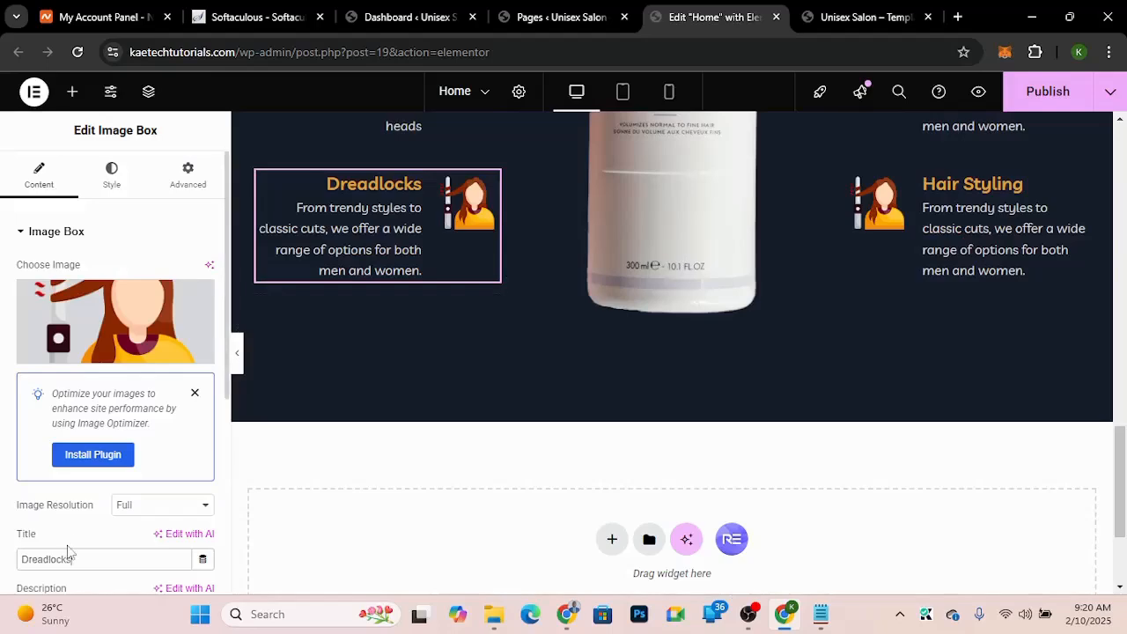
scroll(68, 551, down, 2)
triple_click(94, 435)
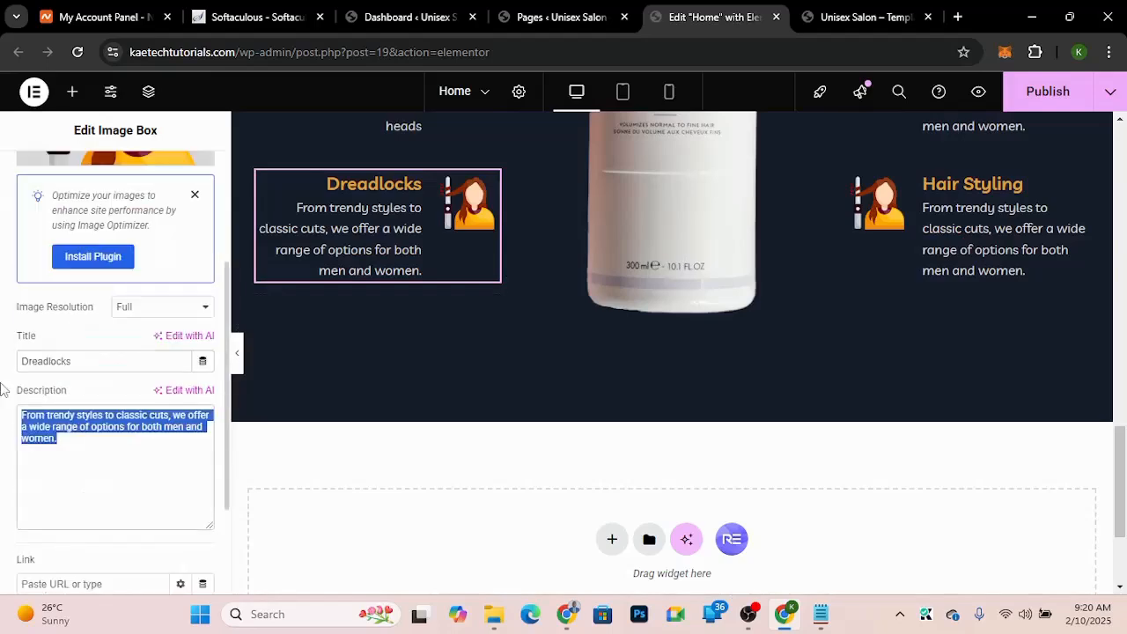
key(ctrl+v)
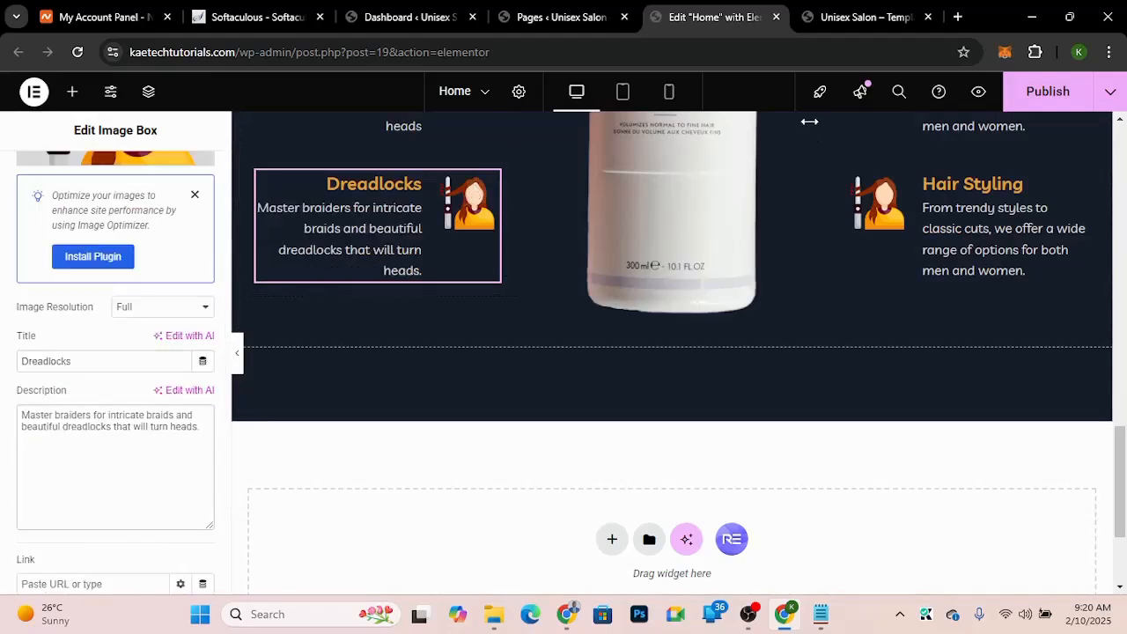
Step: Check the demo's Haircuts heading and retitle the first right-column image box "Haircuts"
click(870, 19)
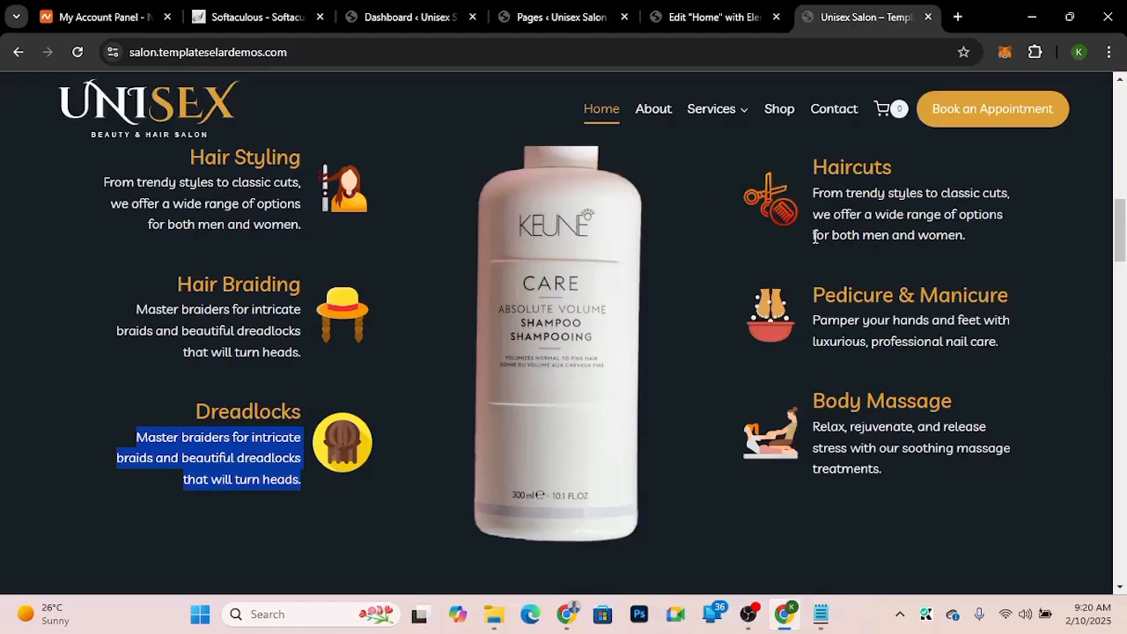
drag(904, 168, 816, 162)
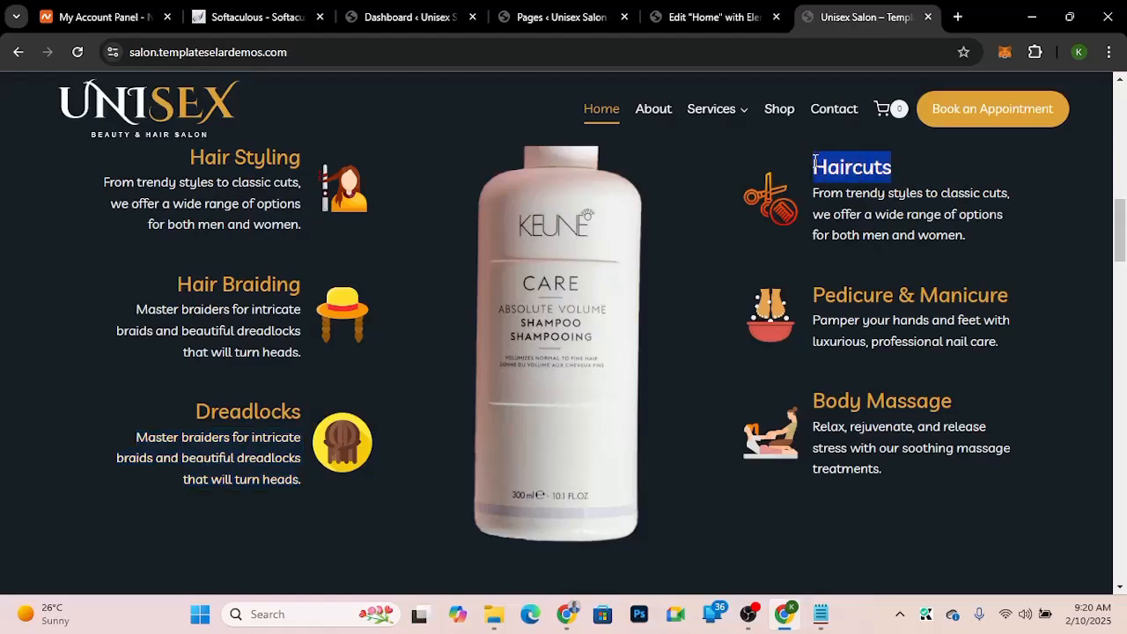
click(691, 17)
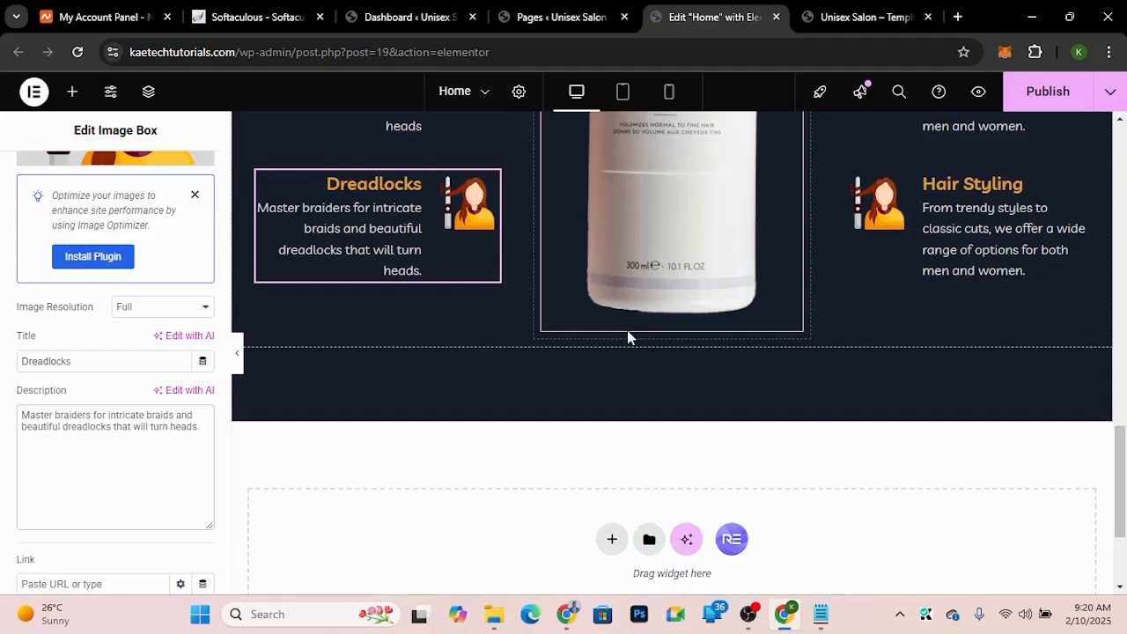
scroll(627, 337, up, 5)
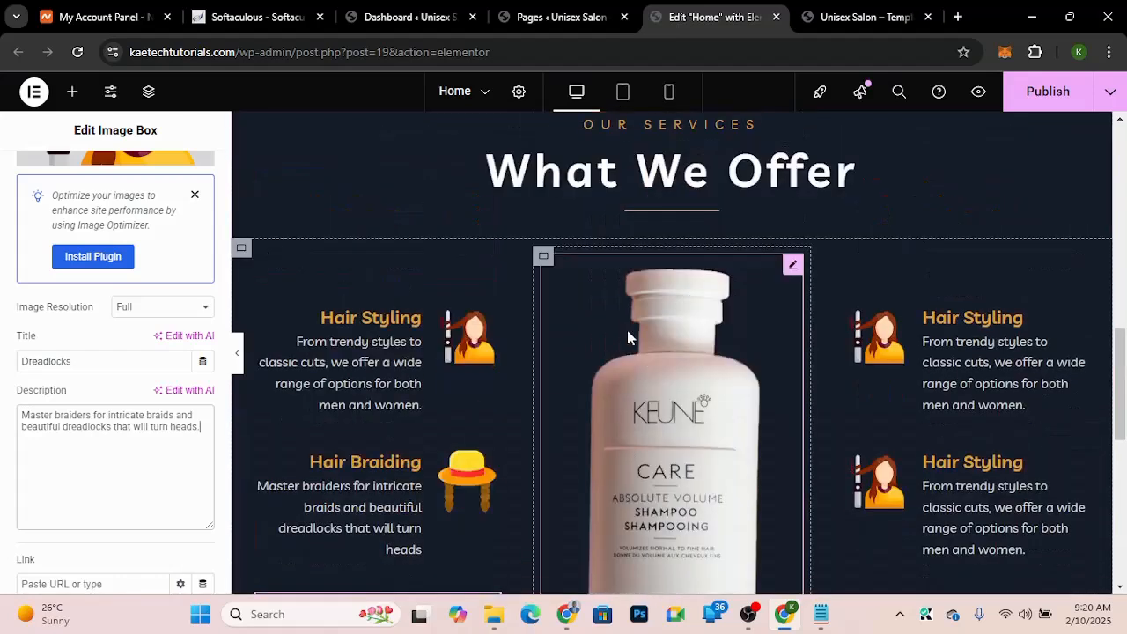
click(1053, 310)
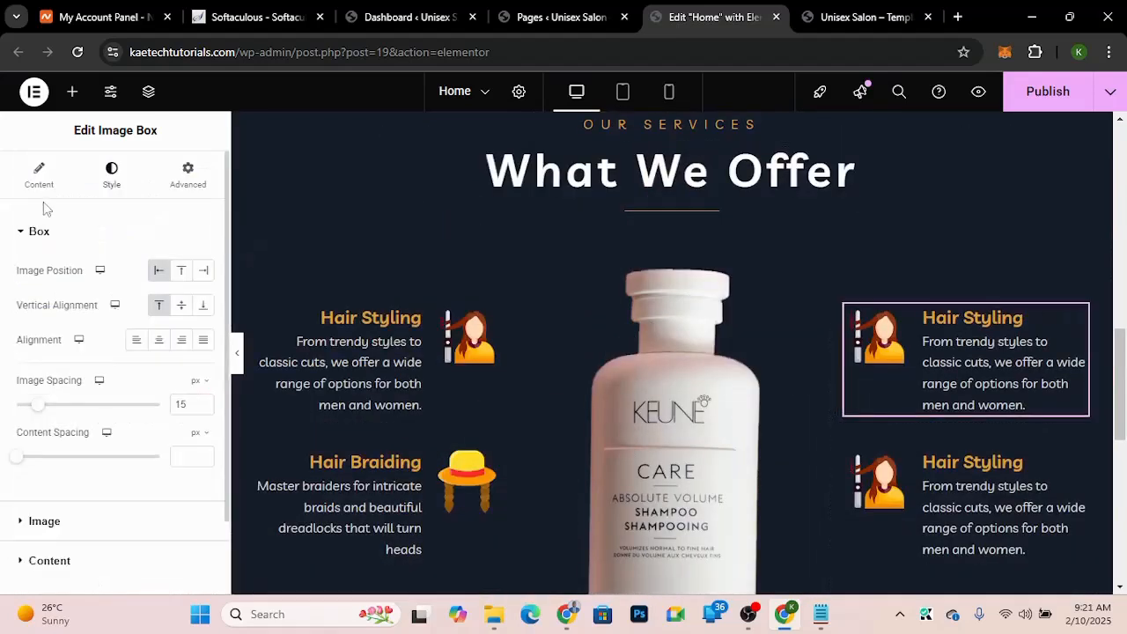
click(39, 176)
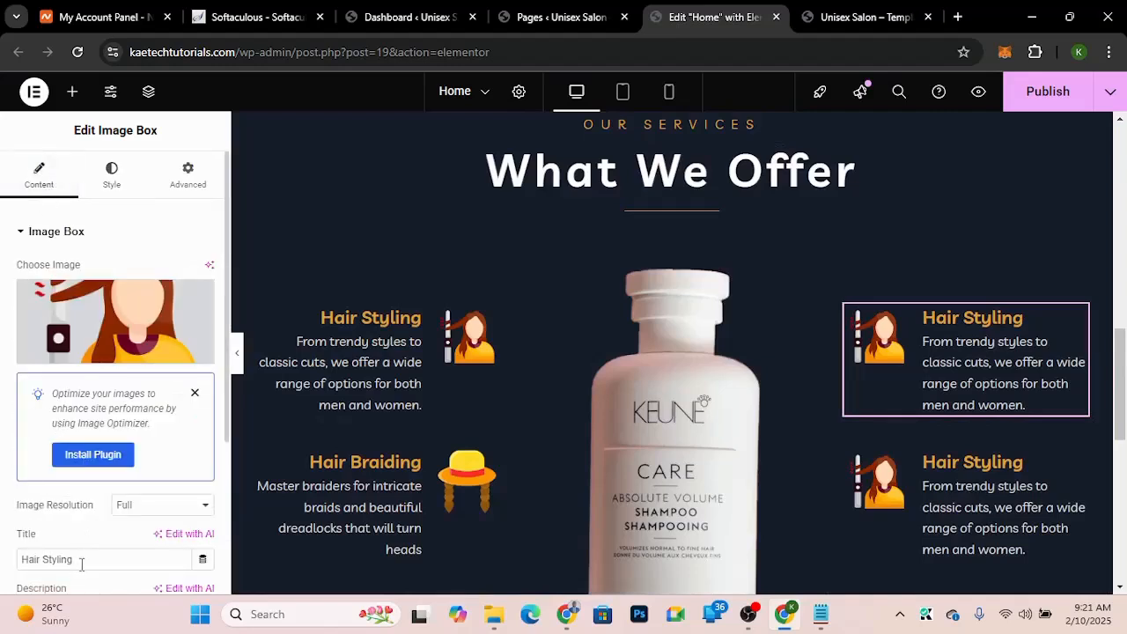
triple_click(81, 560)
text(Haircuts)
scroll(2, 550, down, 1)
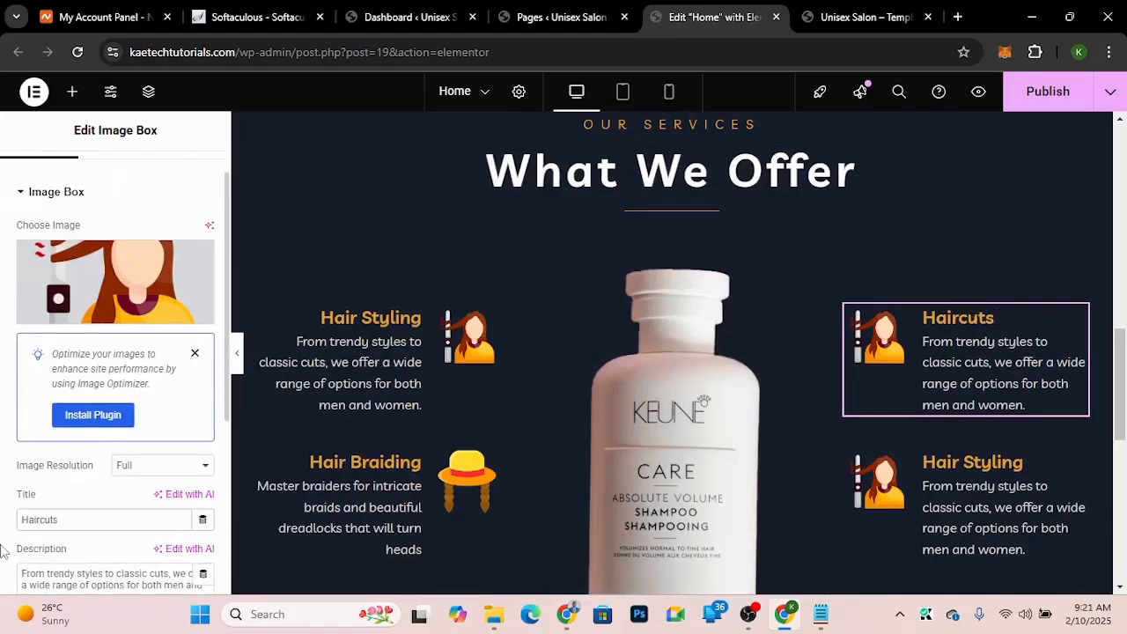
Step: Check the demo's Dreadlocks icon and replace the third left image box's image with dreadlocks.png from the media library
scroll(2, 550, down, 2)
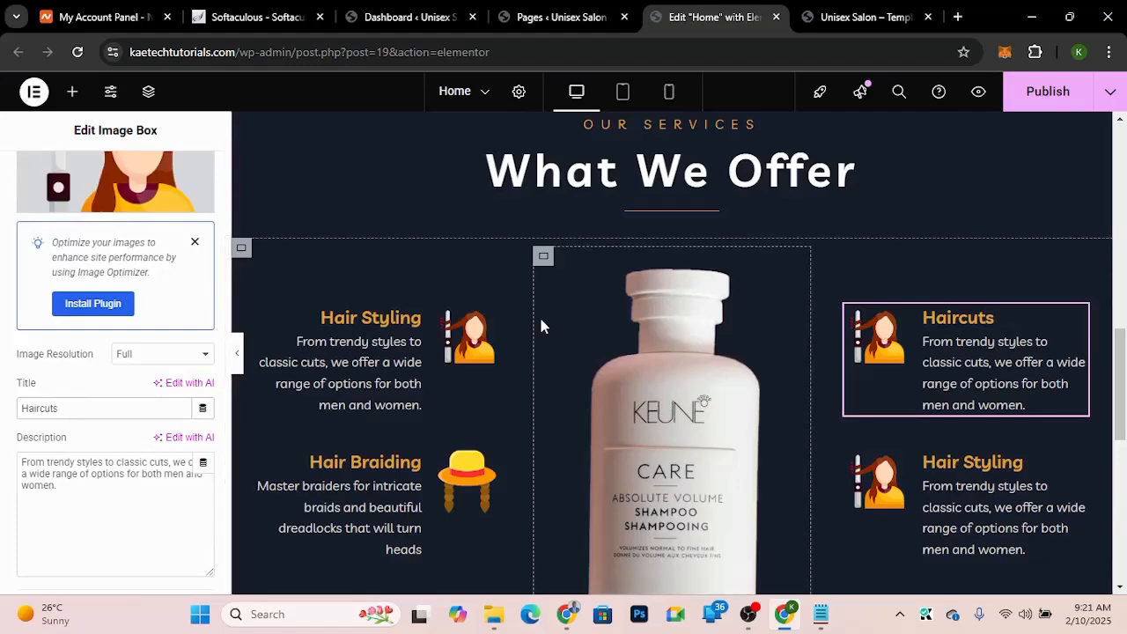
scroll(539, 315, down, 3)
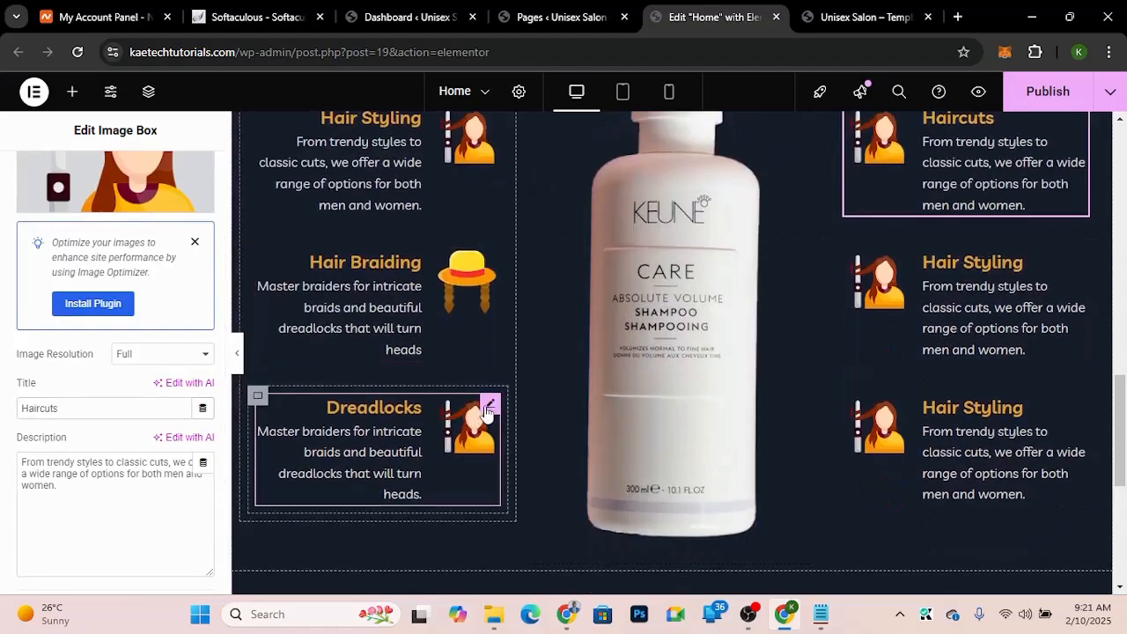
click(489, 410)
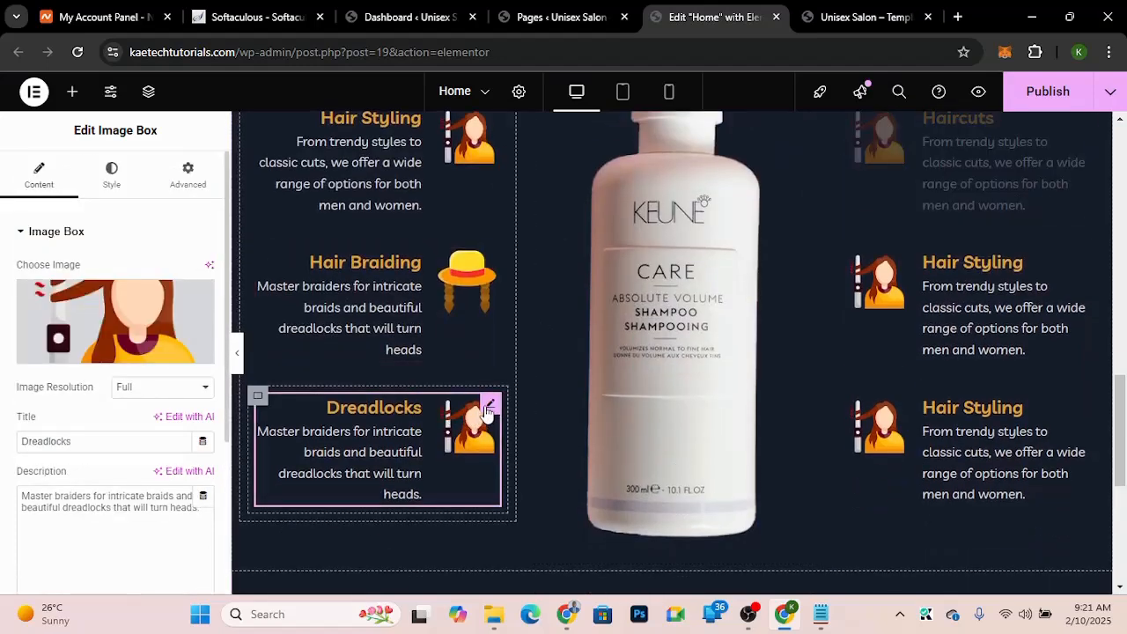
click(127, 328)
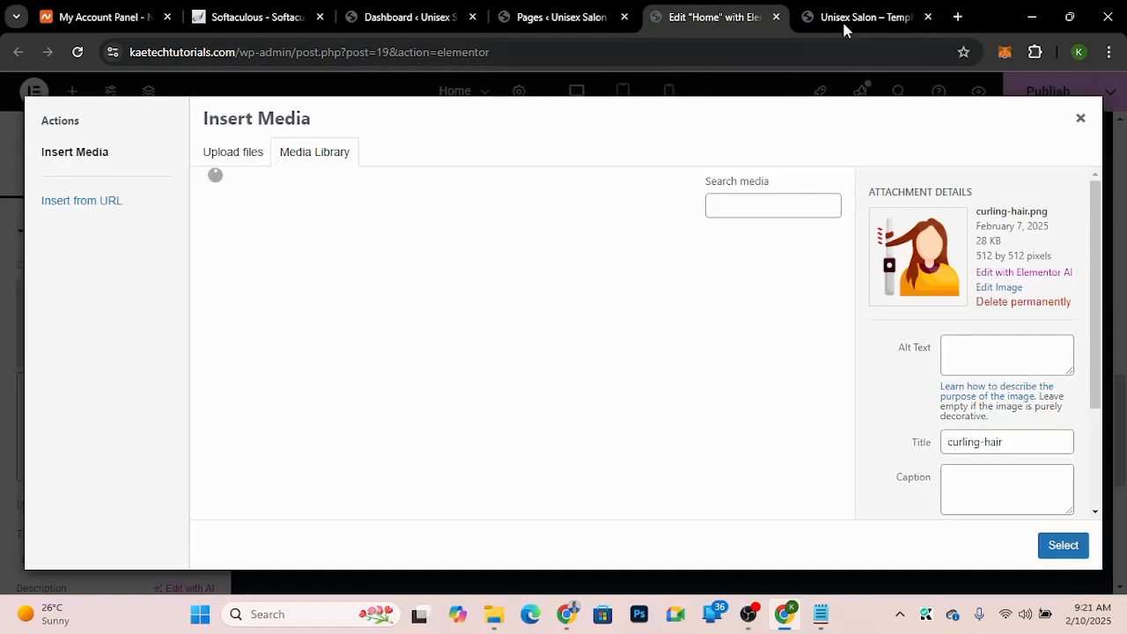
click(844, 18)
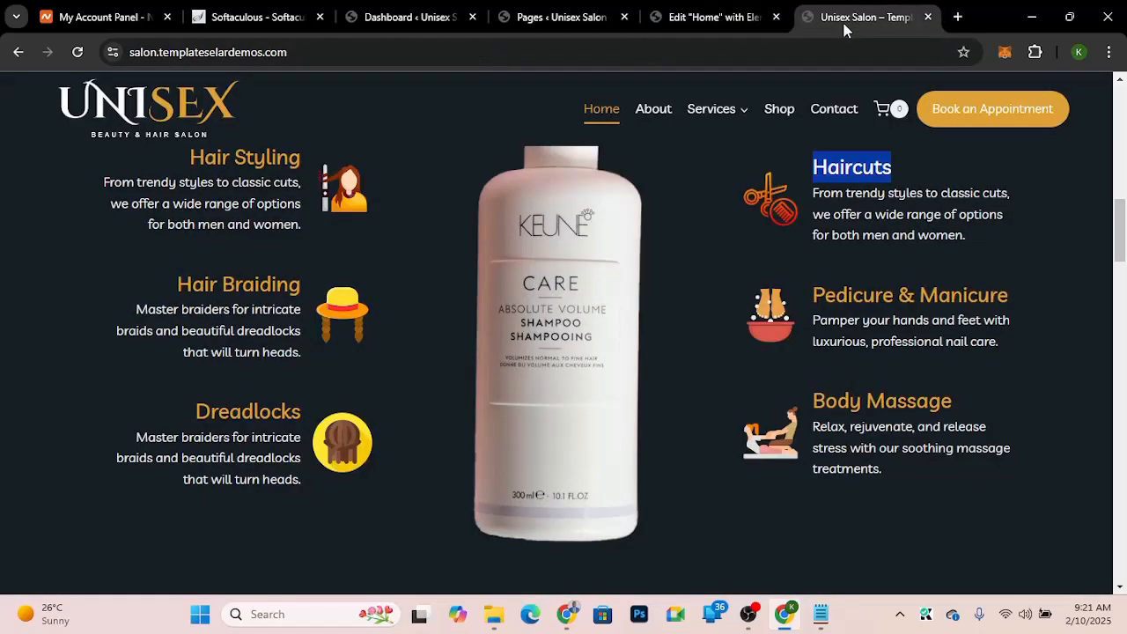
click(695, 19)
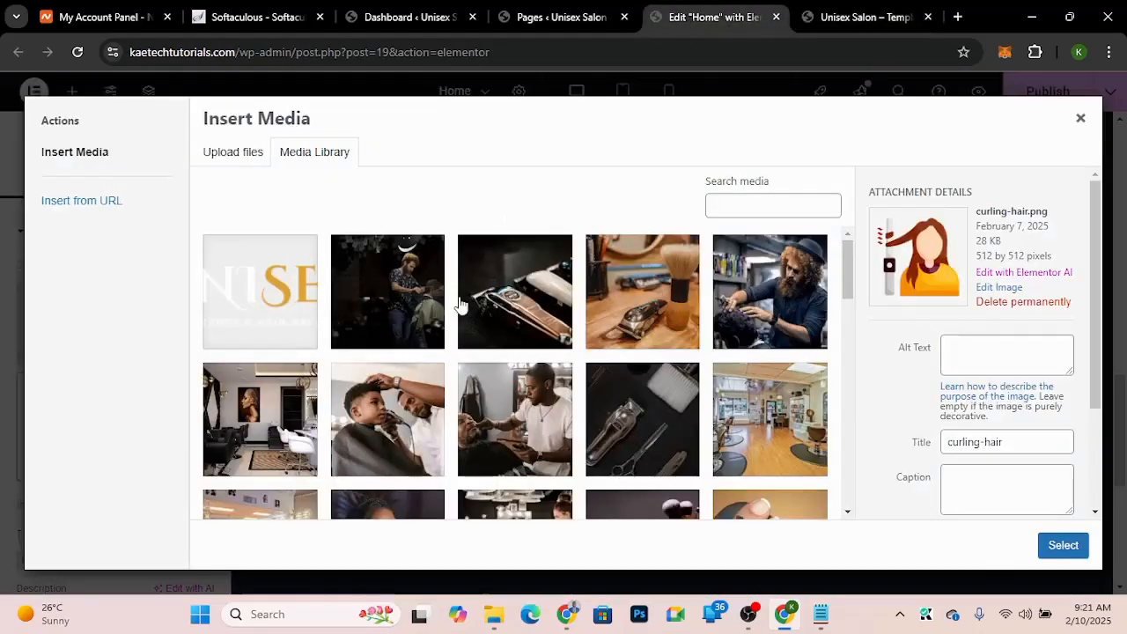
scroll(517, 380, down, 5)
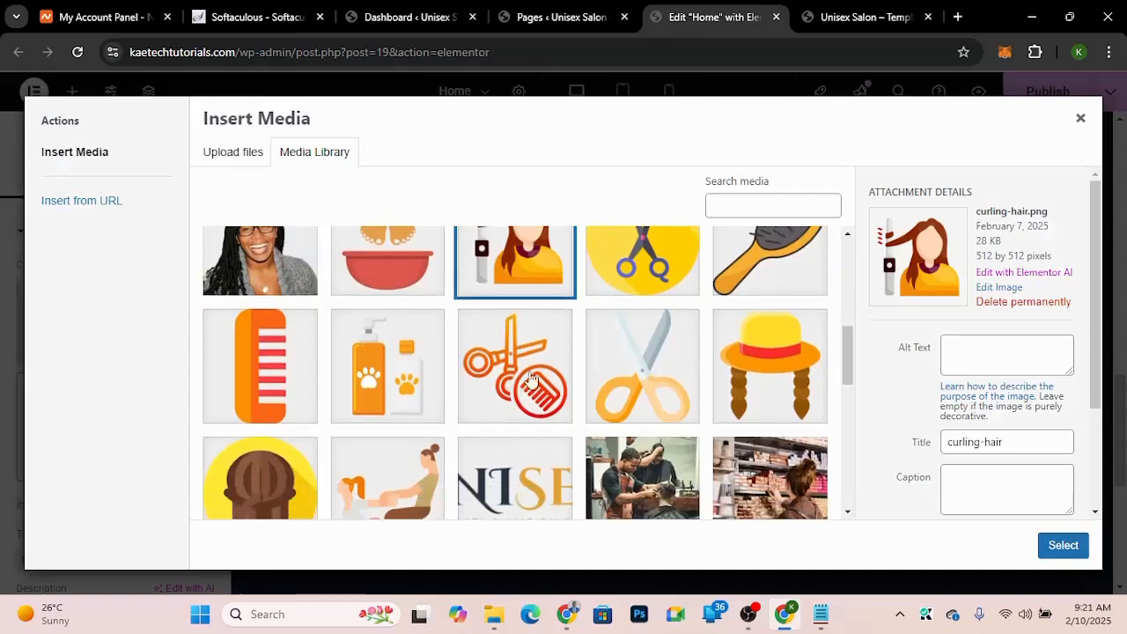
click(261, 480)
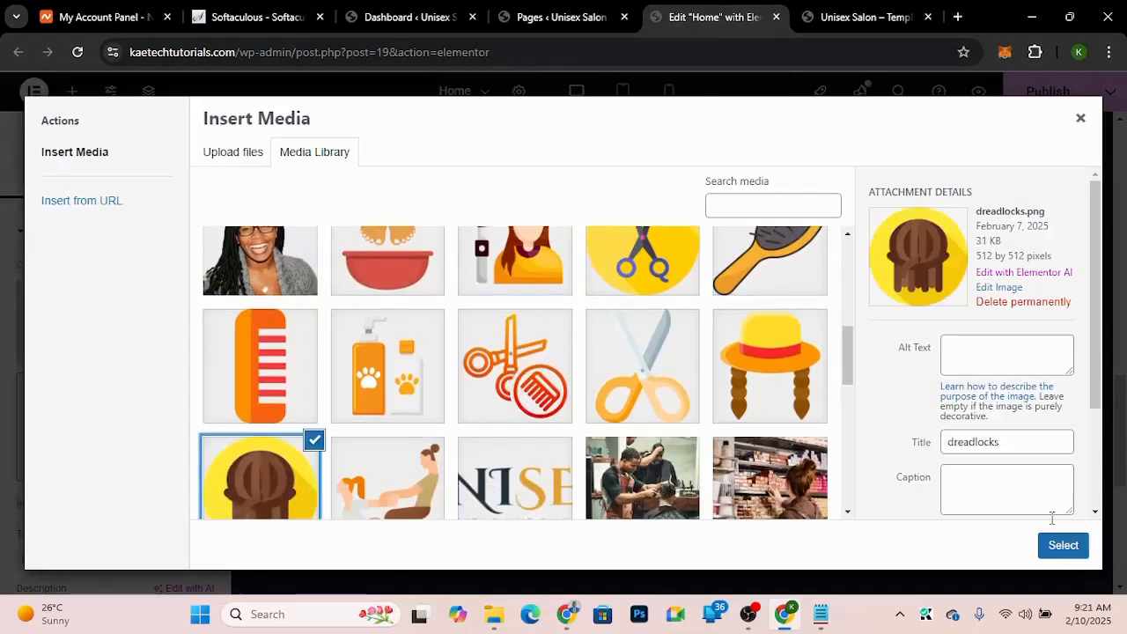
click(1061, 546)
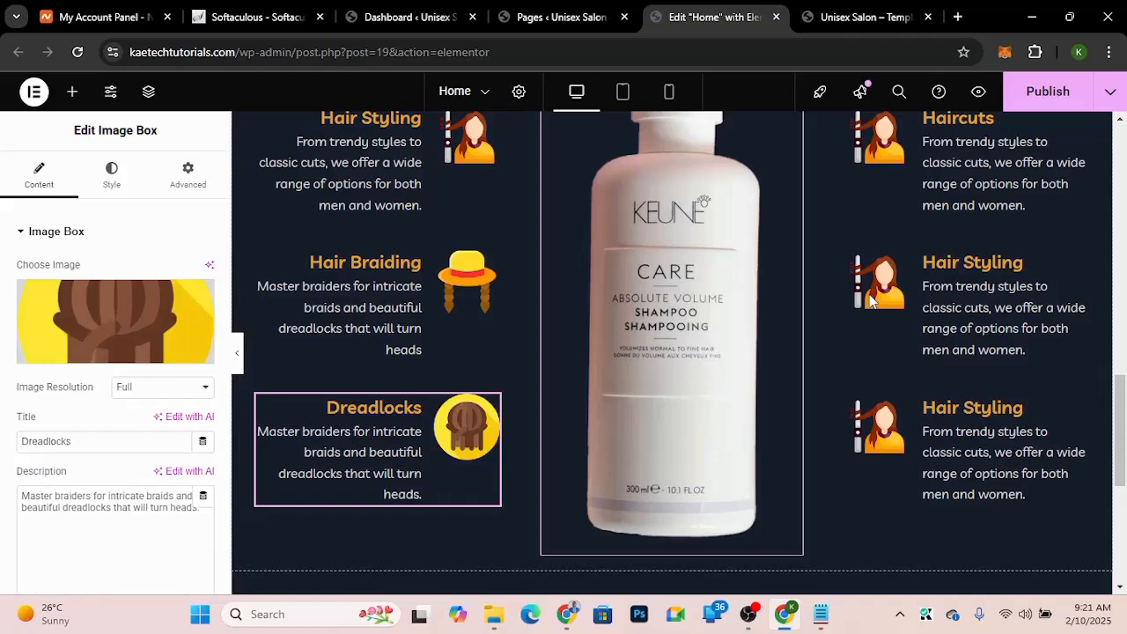
Step: Replace the Haircuts image box's image with comb-and-scissor.png from the media library
scroll(871, 301, up, 2)
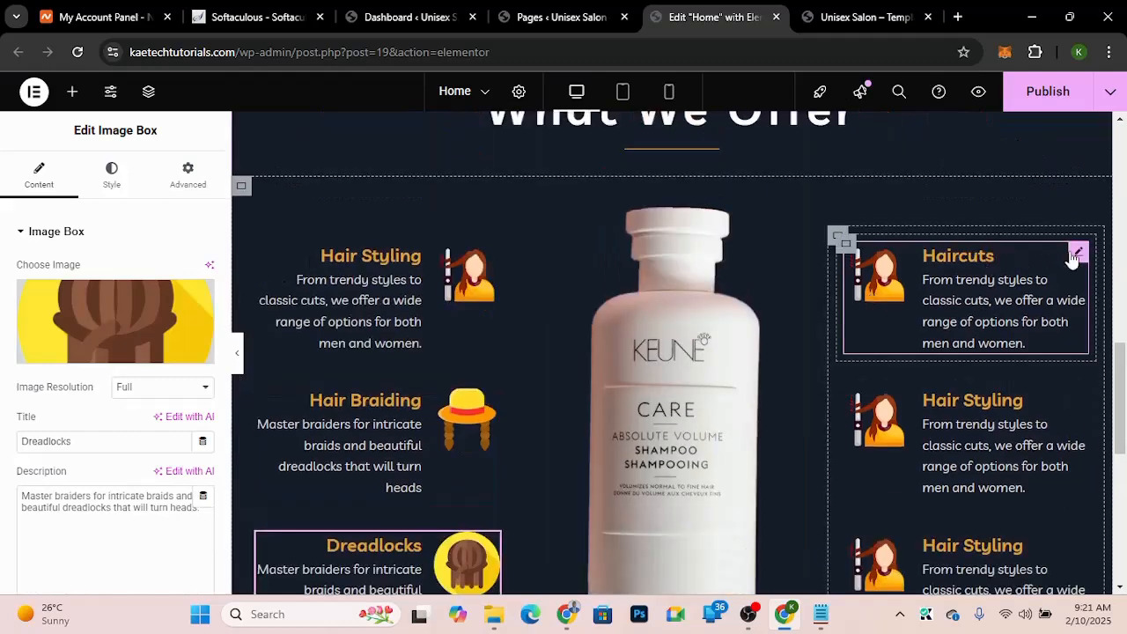
click(1004, 255)
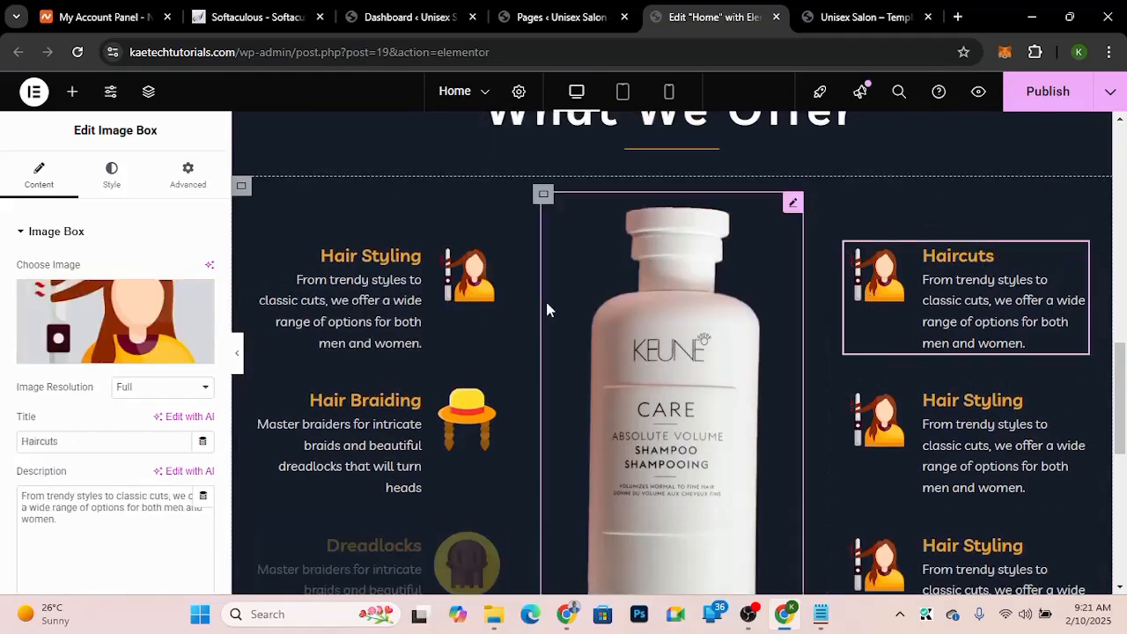
click(141, 298)
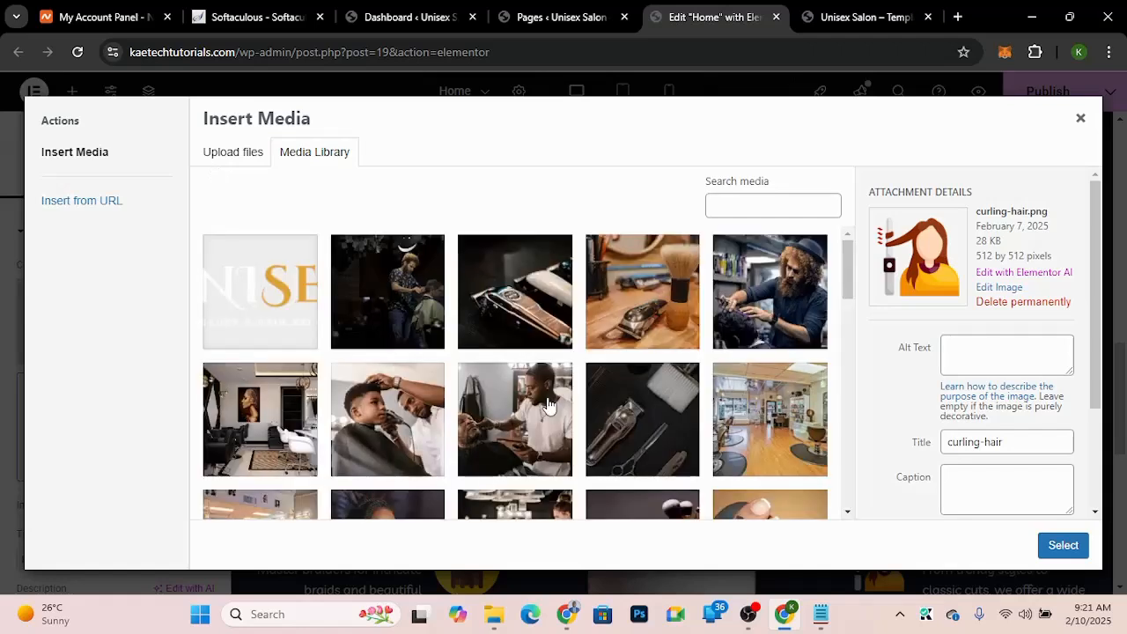
scroll(547, 404, down, 5)
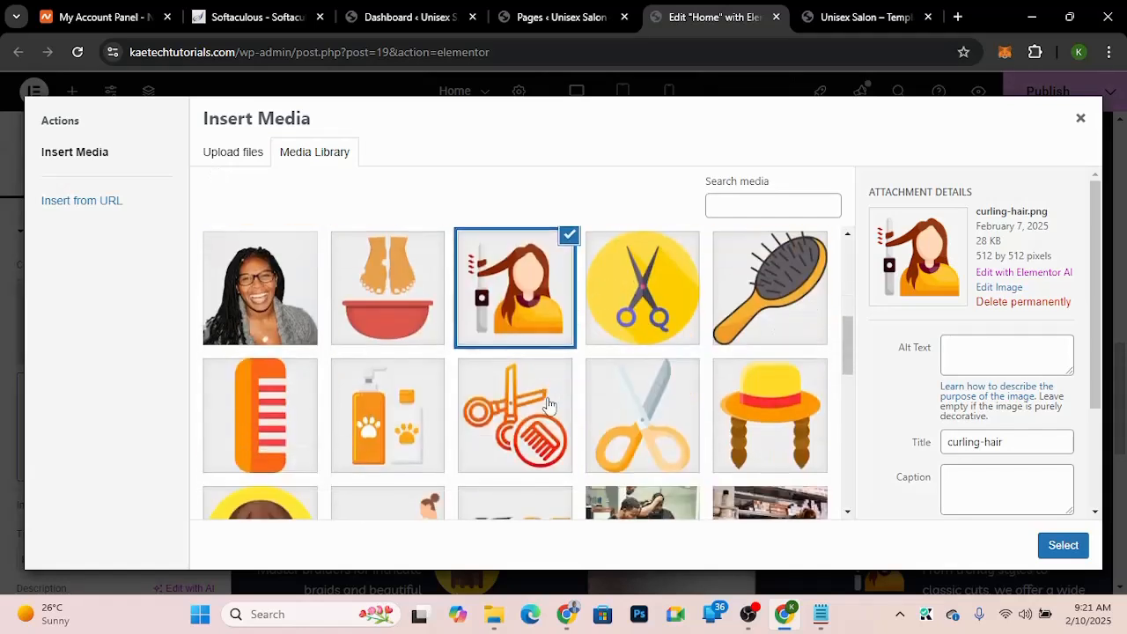
click(471, 420)
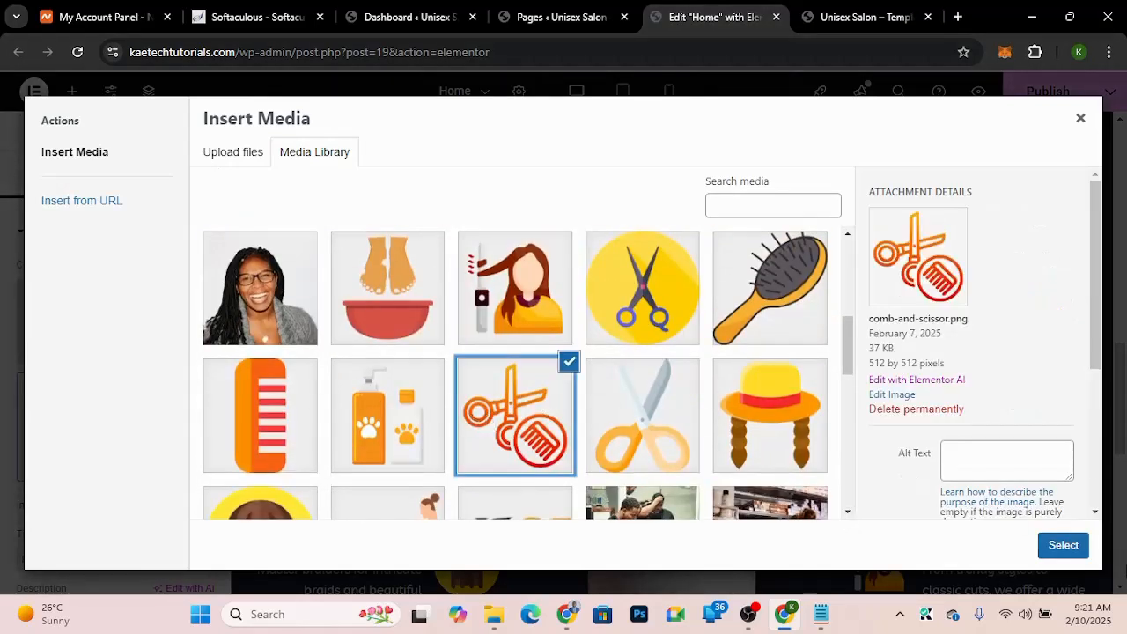
click(1063, 546)
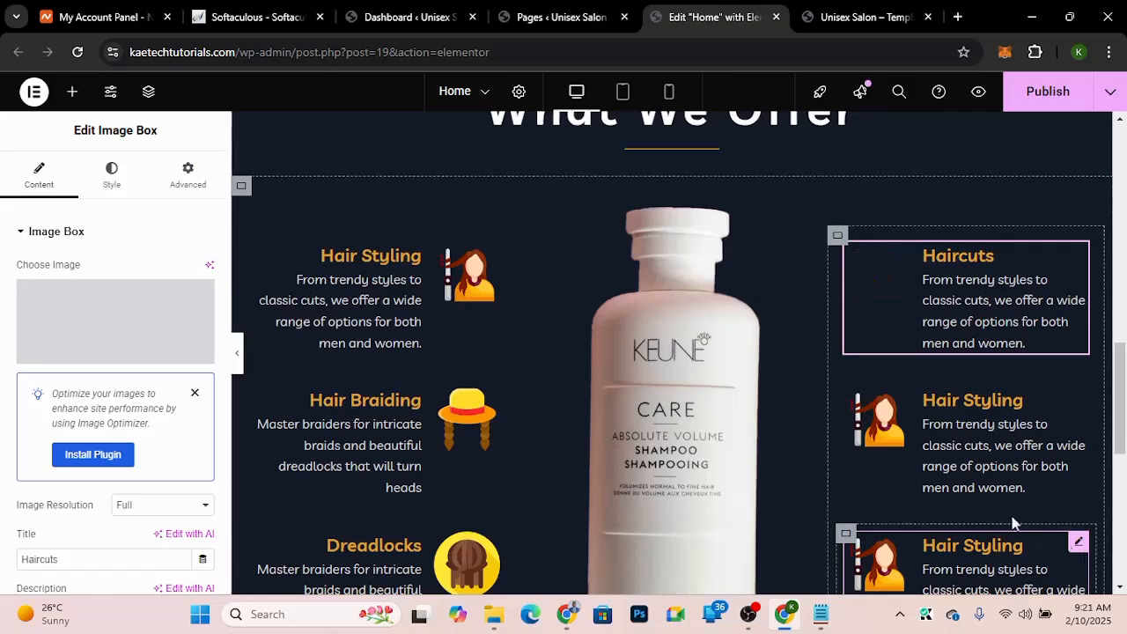
Step: Copy the demo's Haircuts text and paste it as the Haircuts image box's description
click(883, 20)
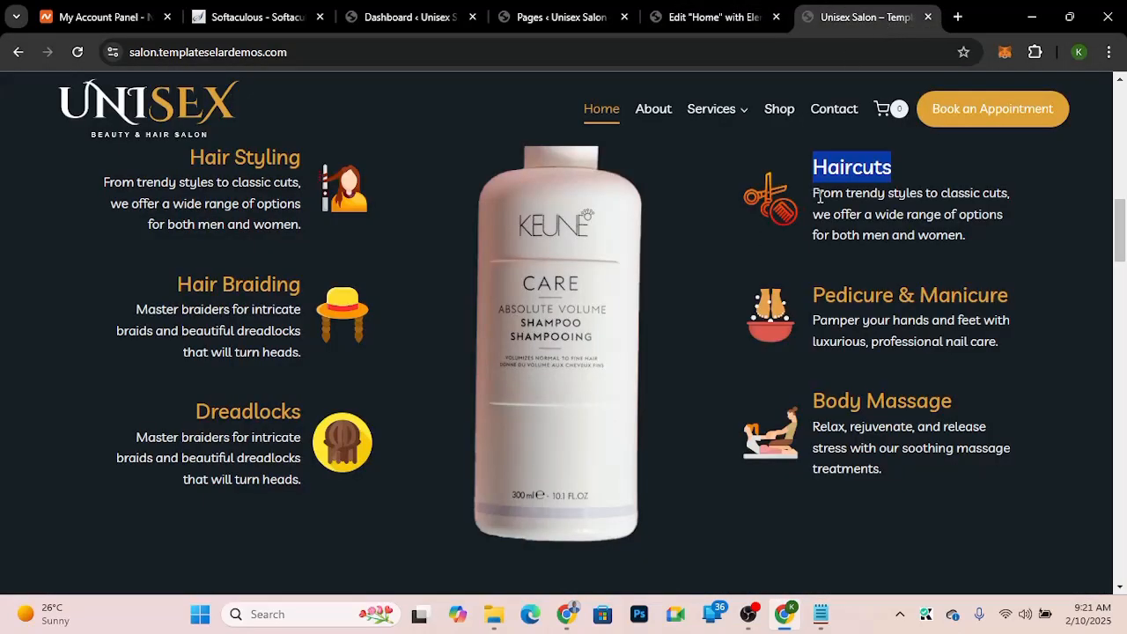
drag(815, 195, 995, 237)
key(ctrl+c)
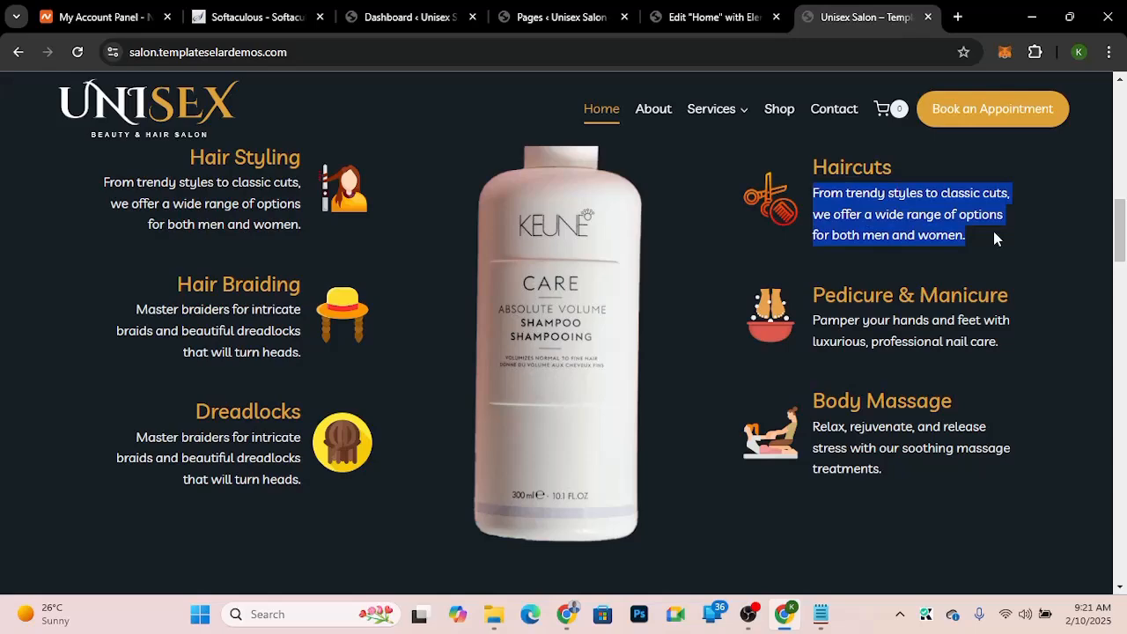
click(687, 17)
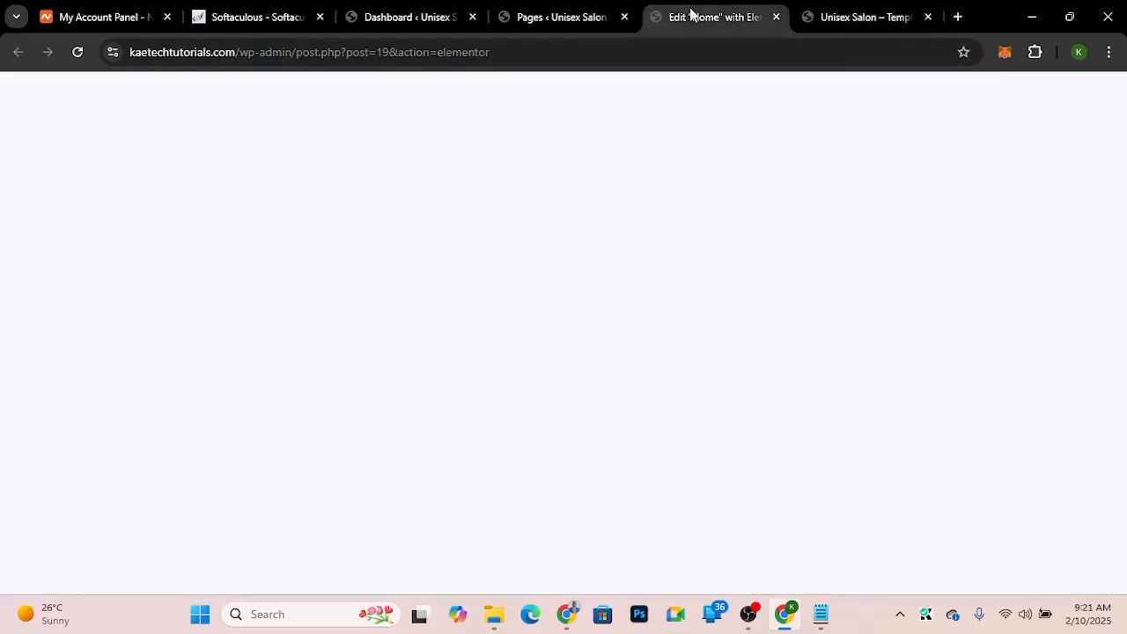
drag(128, 518, 2, 471)
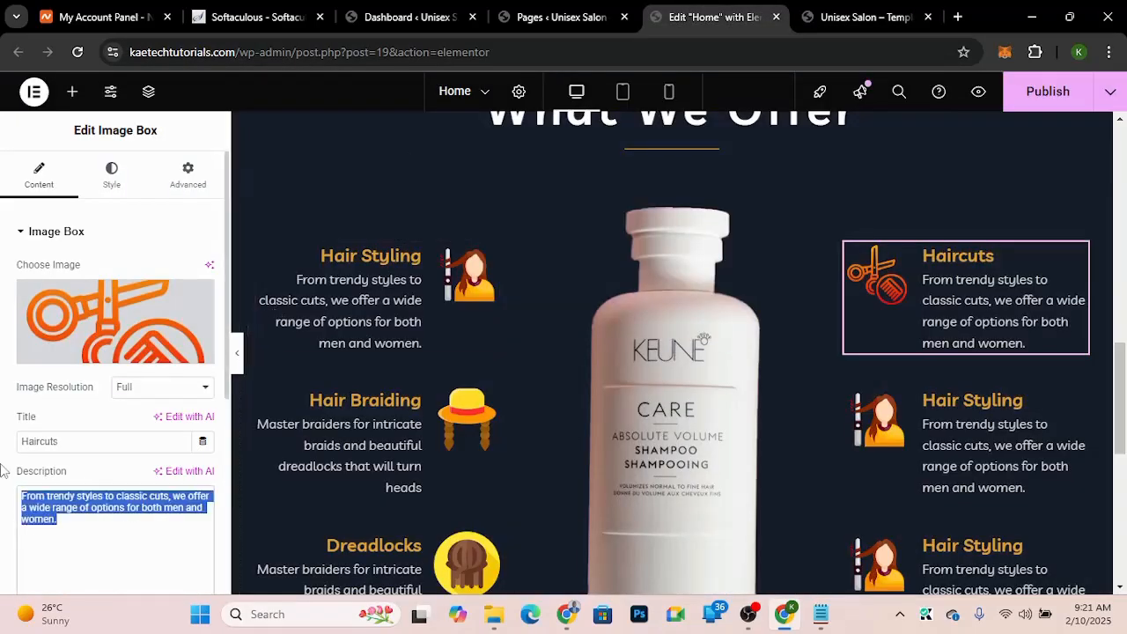
key(ctrl+v)
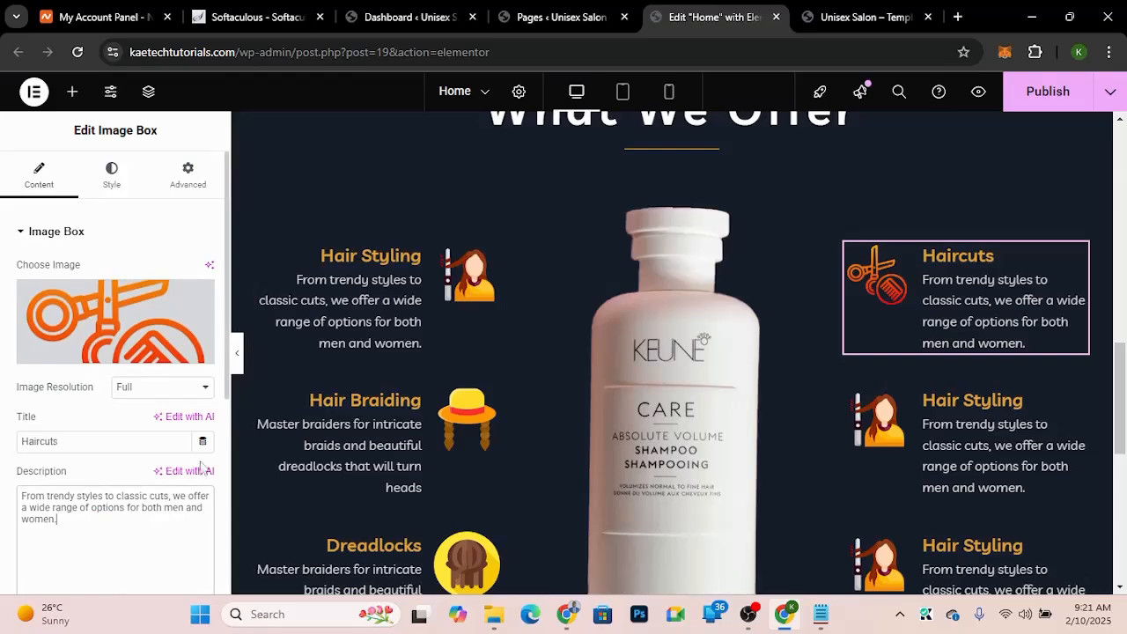
Step: Copy the demo's Pedicure & Manicure text and paste it as the second right image box's description
click(874, 15)
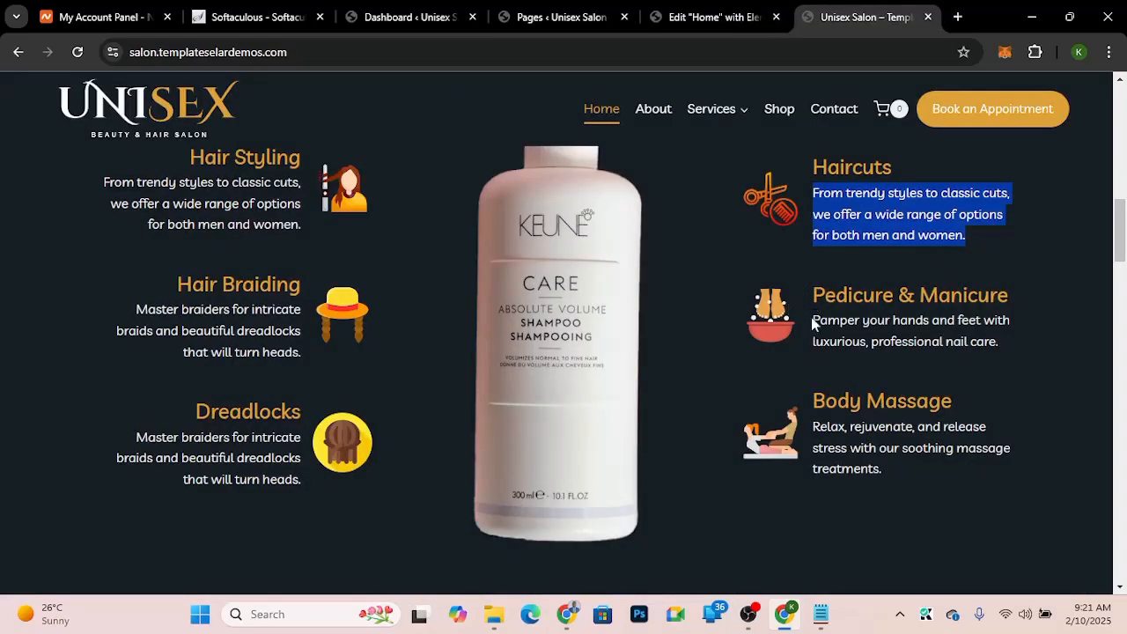
drag(814, 319, 1004, 349)
key(ctrl+c)
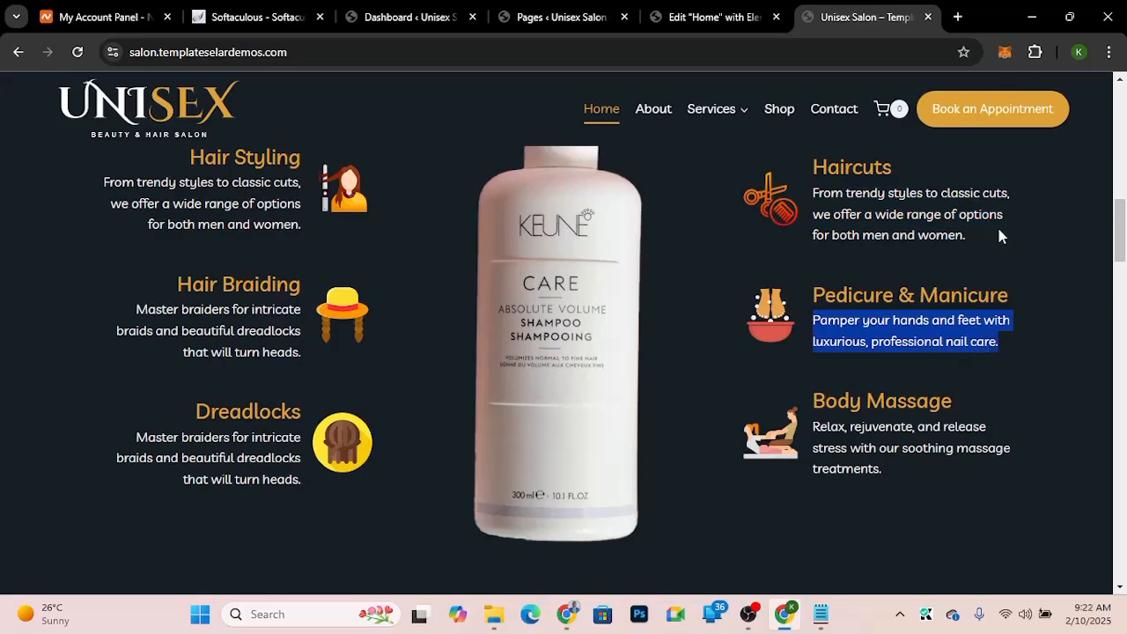
click(715, 16)
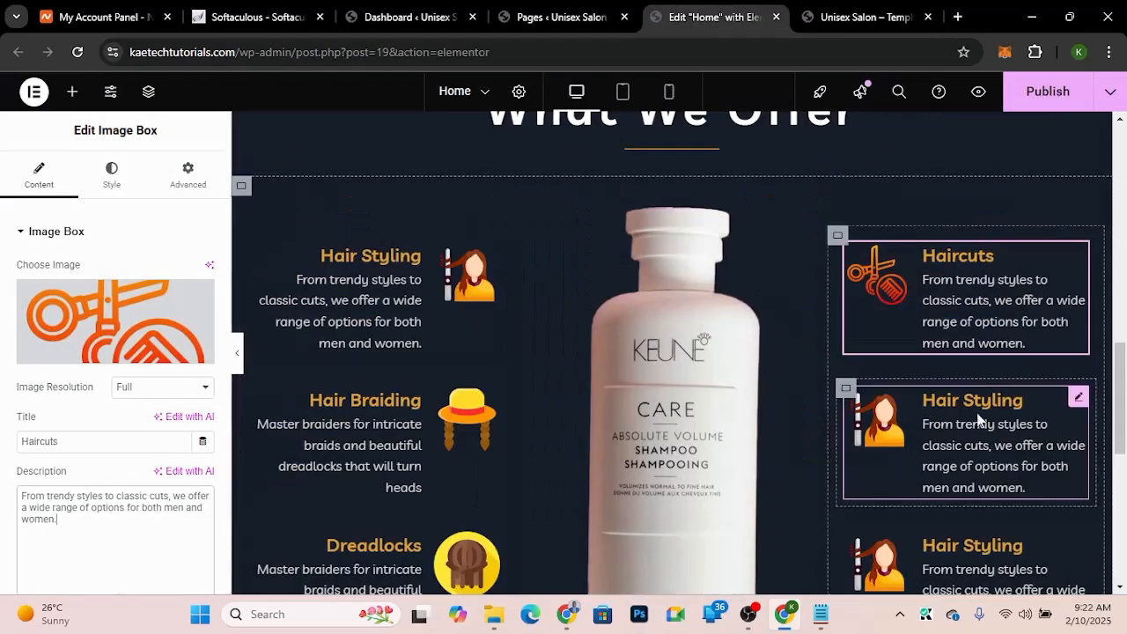
click(1078, 397)
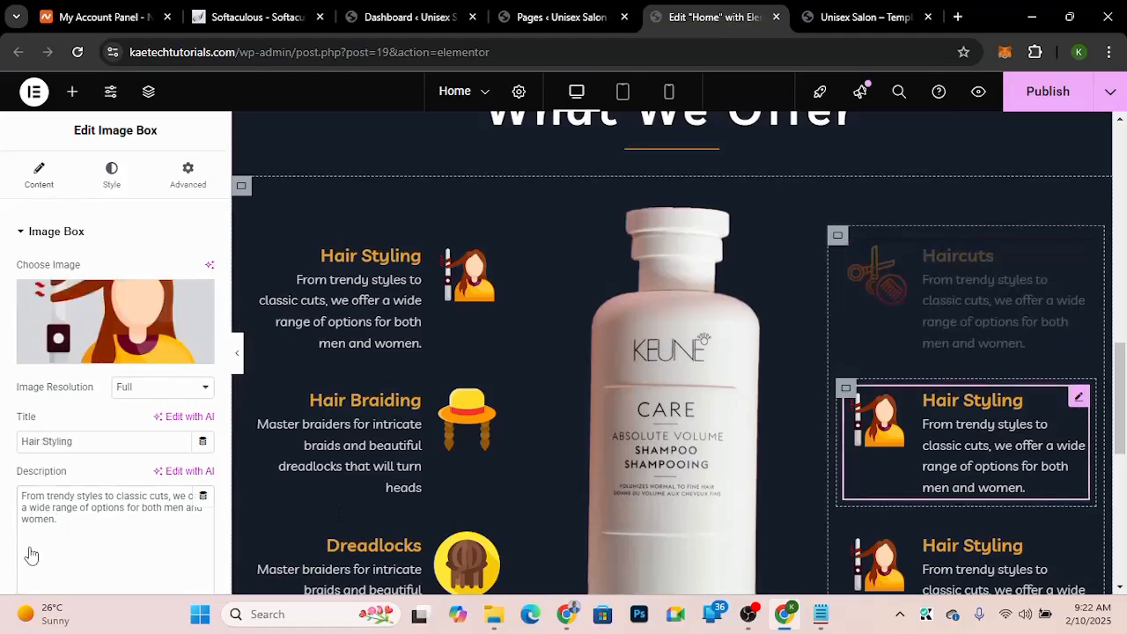
double_click(2, 446)
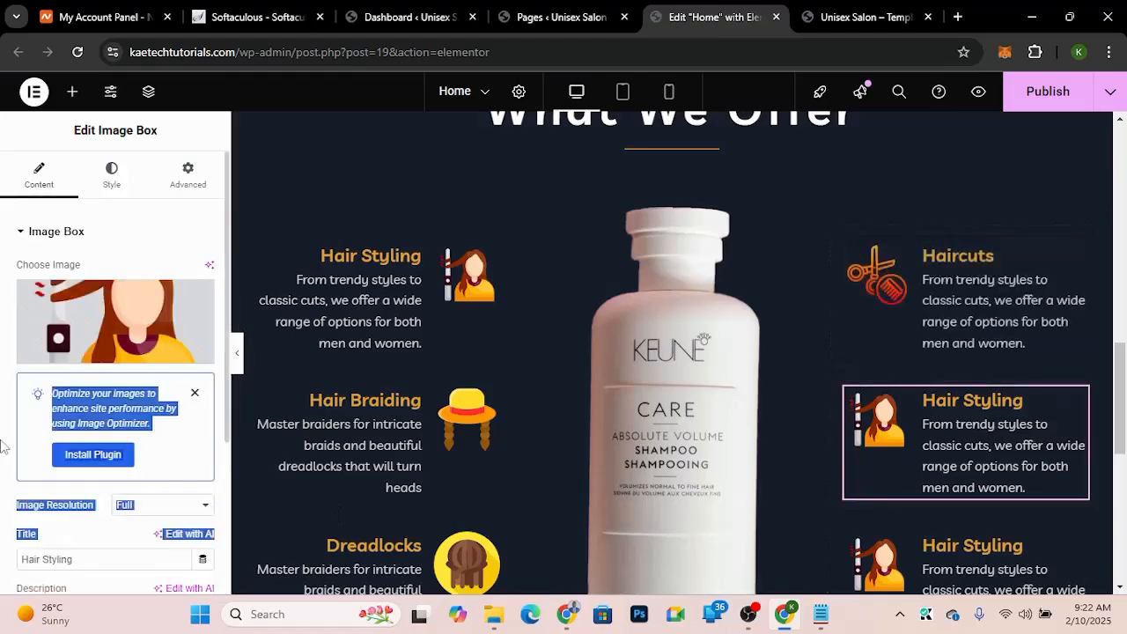
scroll(2, 446, down, 3)
drag(70, 414, 4, 375)
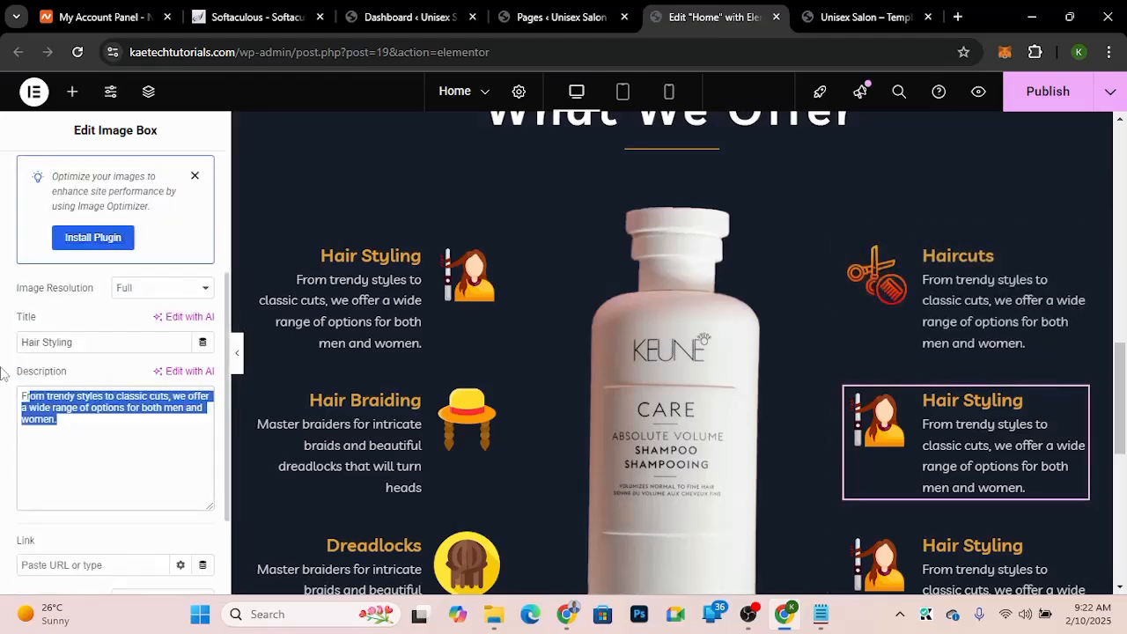
key(ctrl+v)
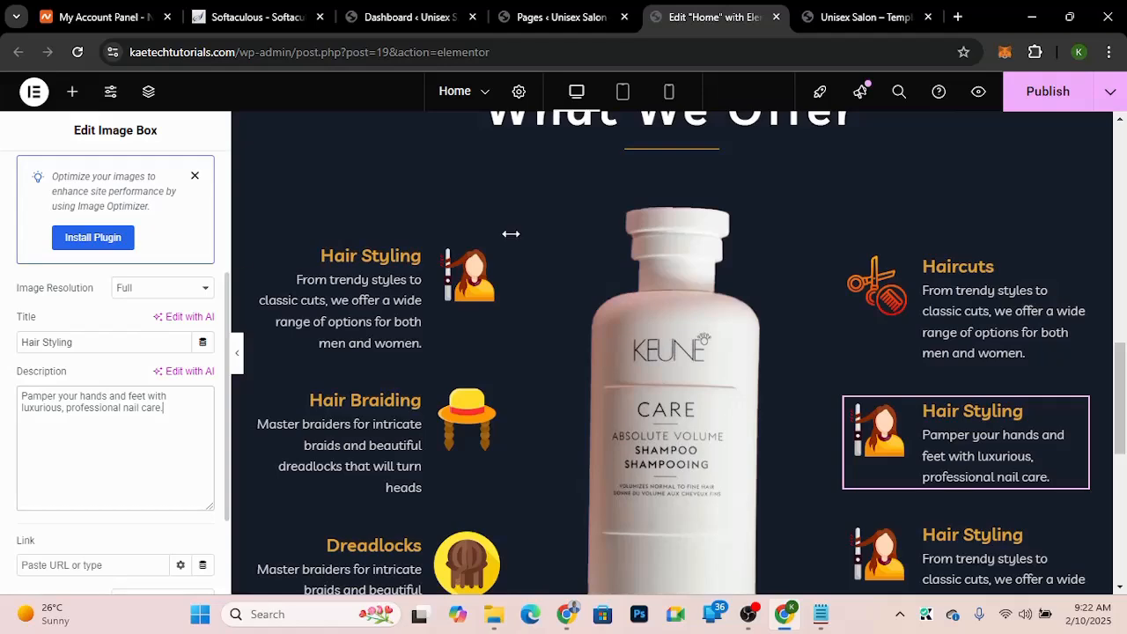
Step: Copy the demo's Pedicure & Manicure heading and retitle the second right image box "Pedicure & Manicure"
click(869, 15)
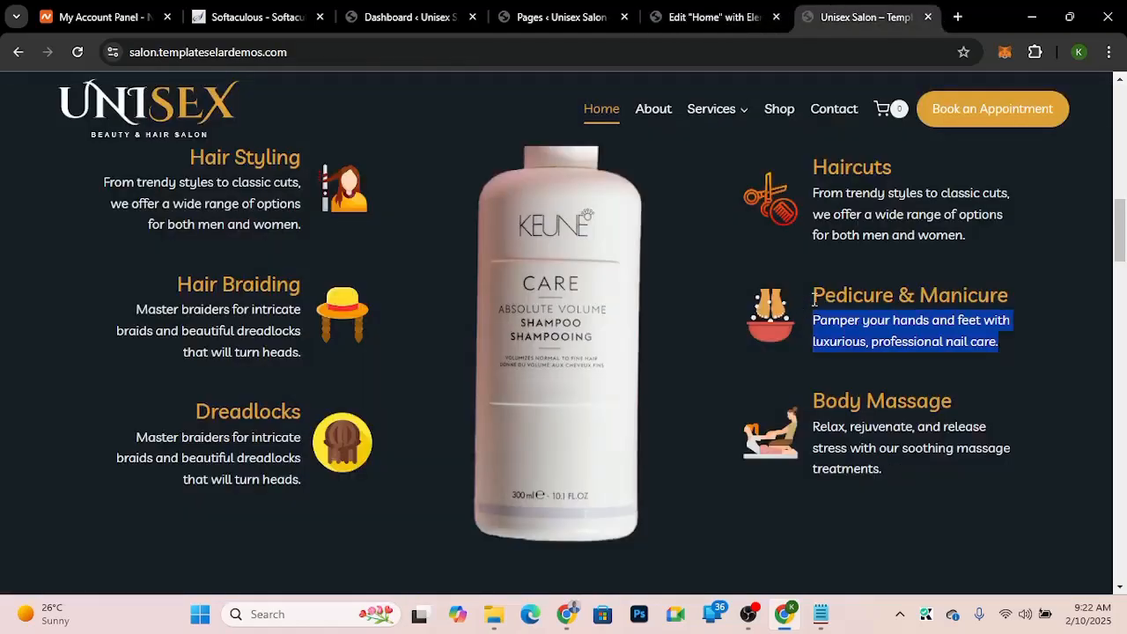
drag(812, 298, 1017, 303)
key(ctrl+c)
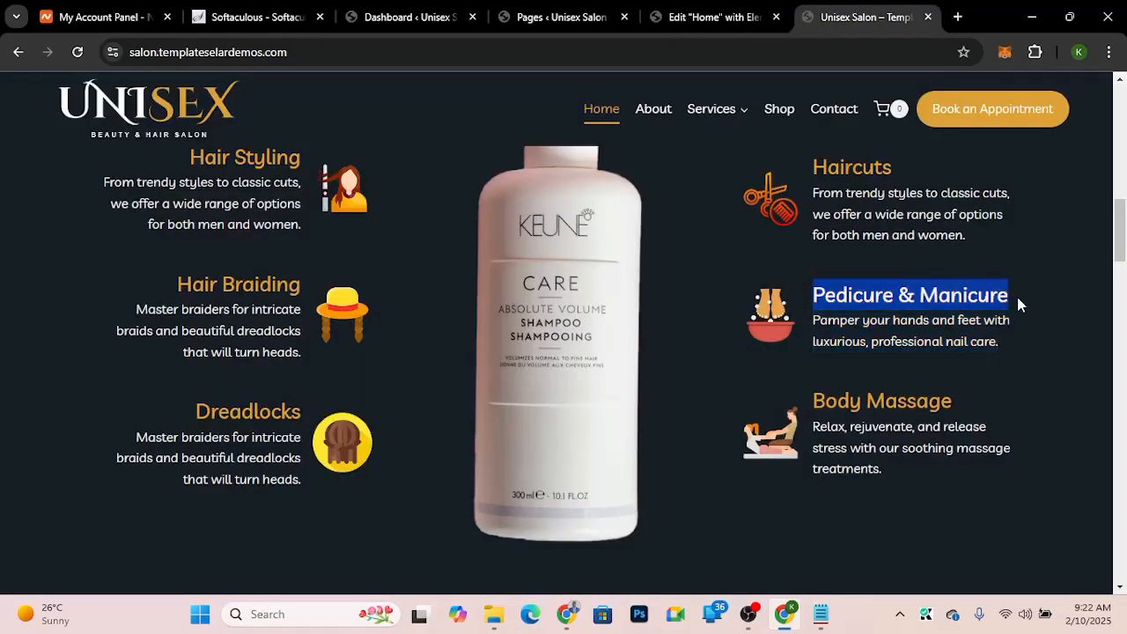
click(674, 15)
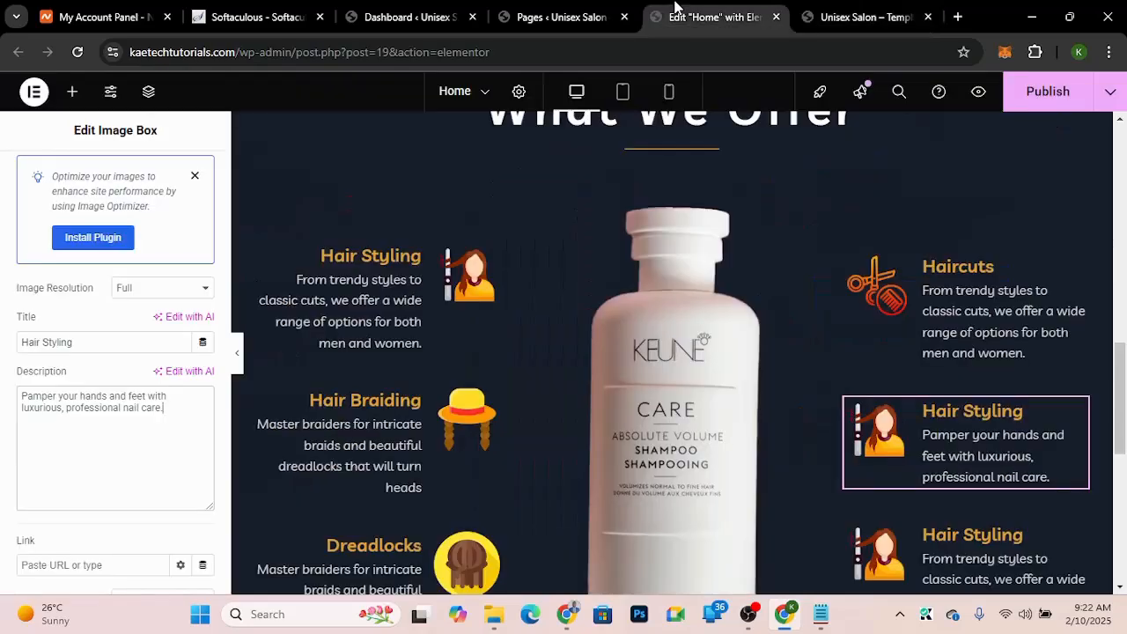
drag(74, 346, 3, 339)
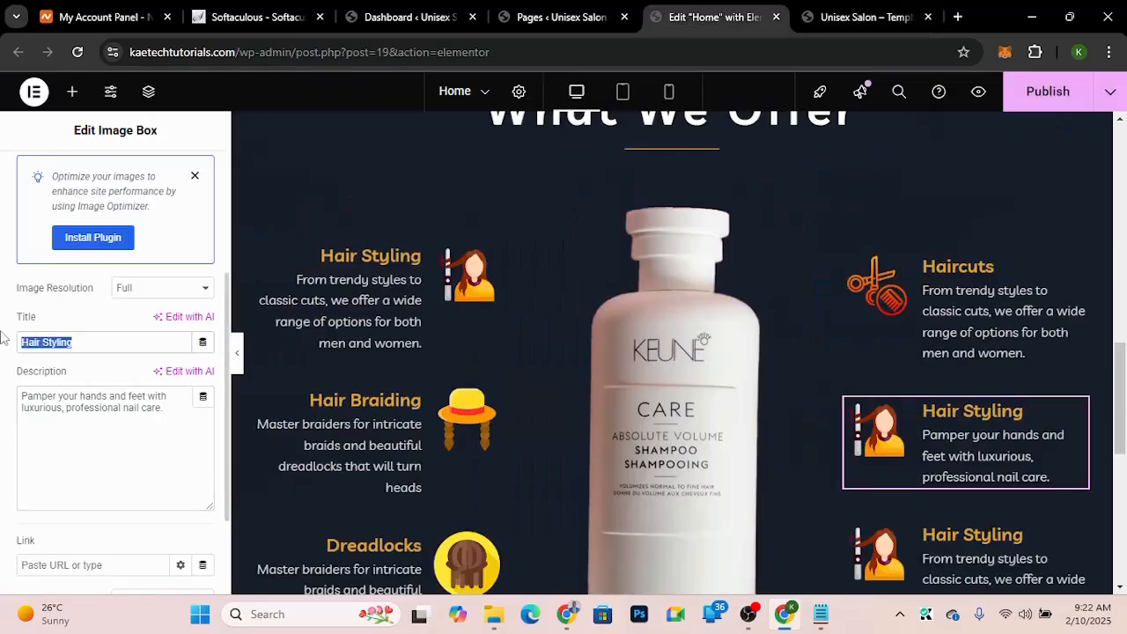
key(ctrl+v)
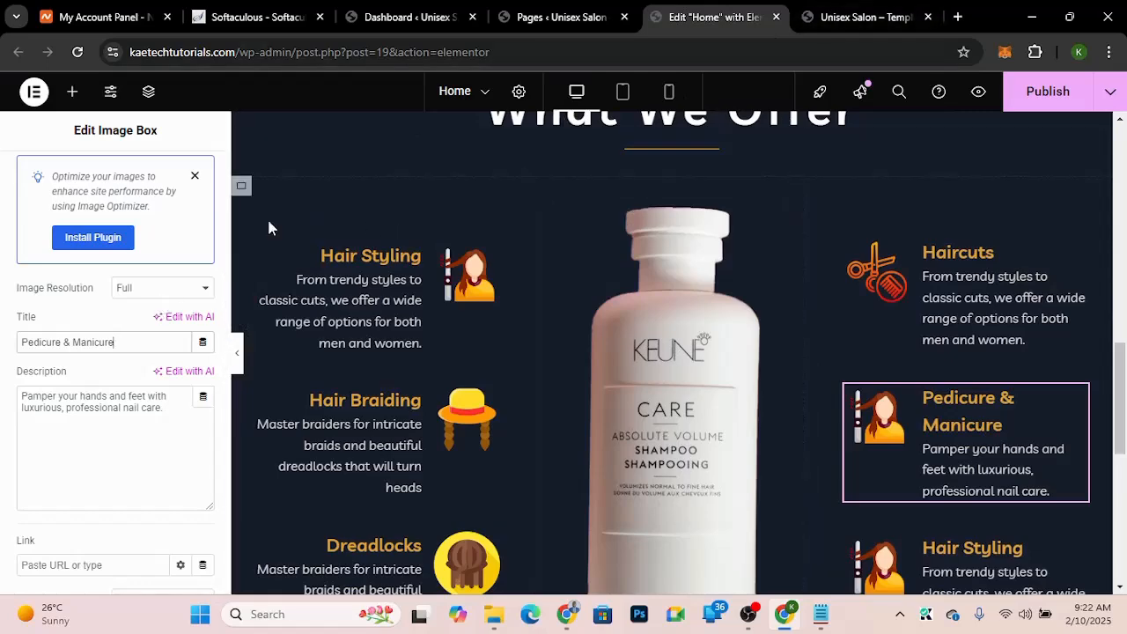
Step: Replace the Pedicure & Manicure image box's image with pedicure.png from the media library
scroll(131, 270, up, 2)
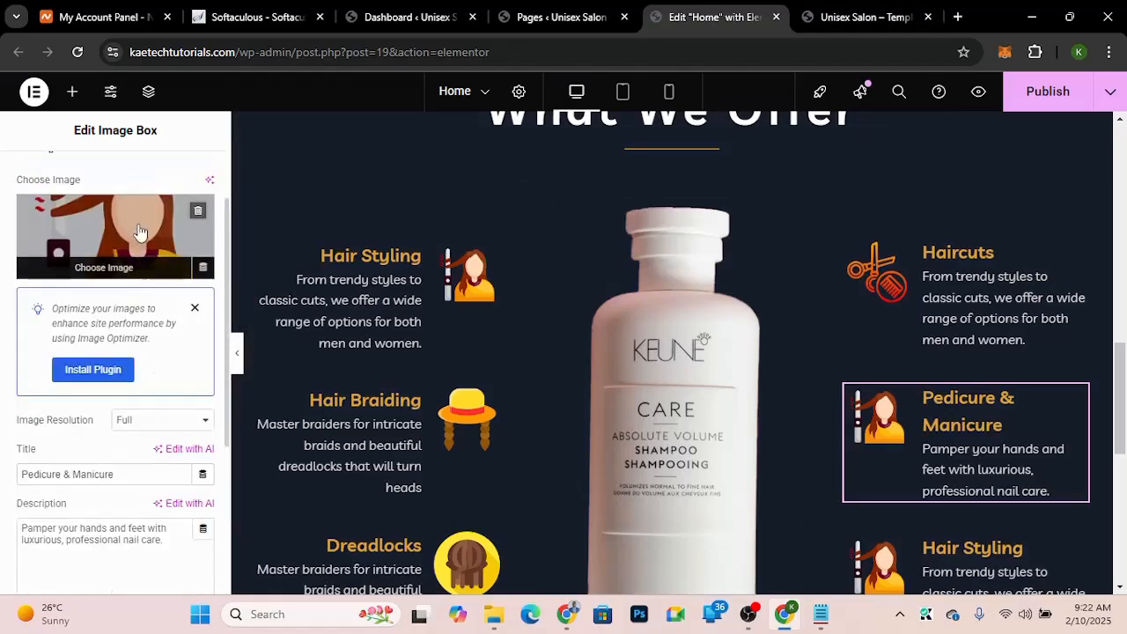
click(138, 230)
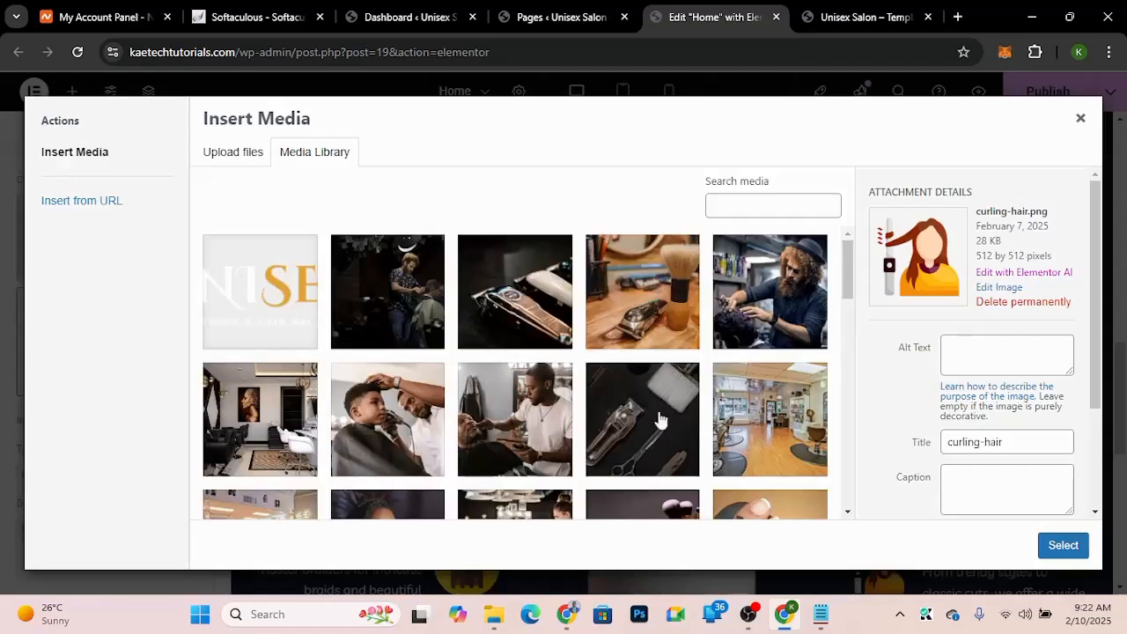
scroll(644, 428, down, 5)
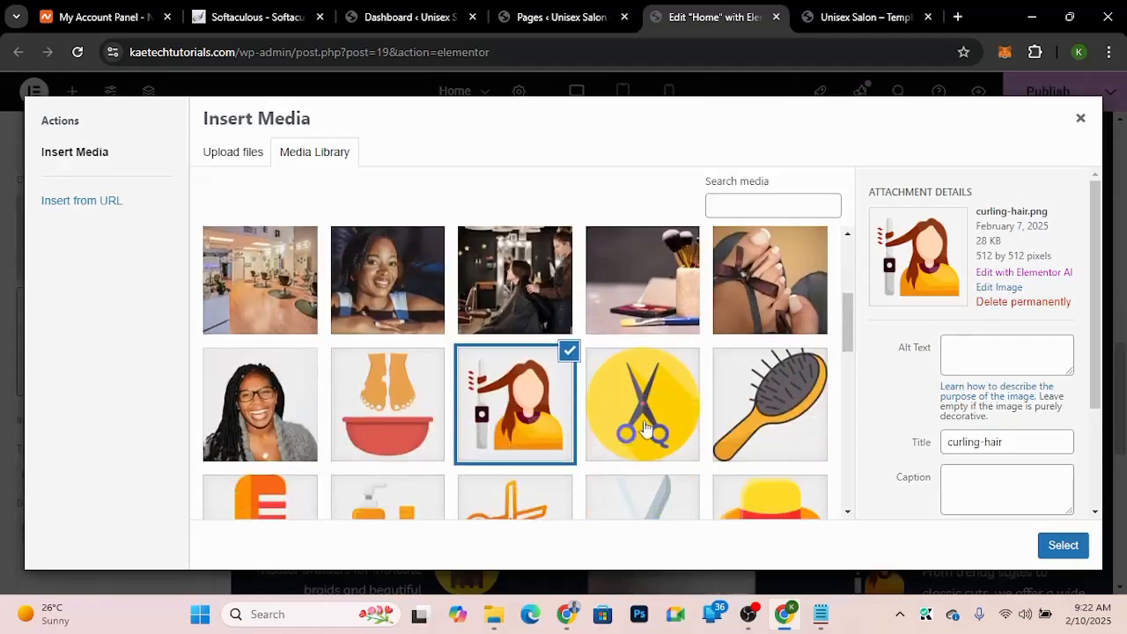
scroll(645, 428, down, 1)
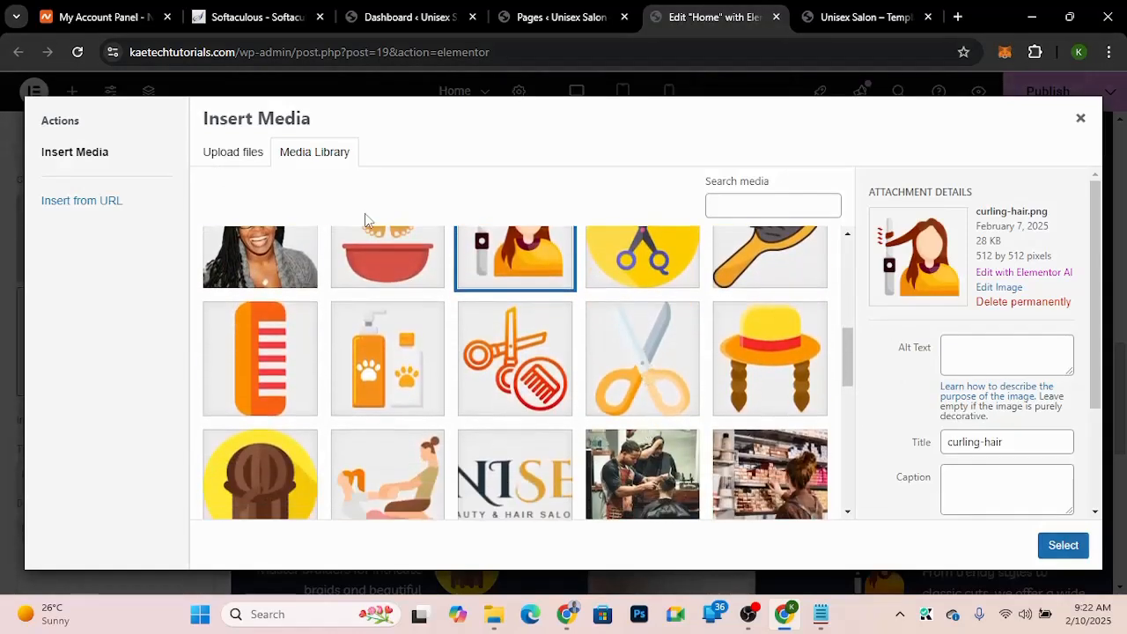
click(376, 261)
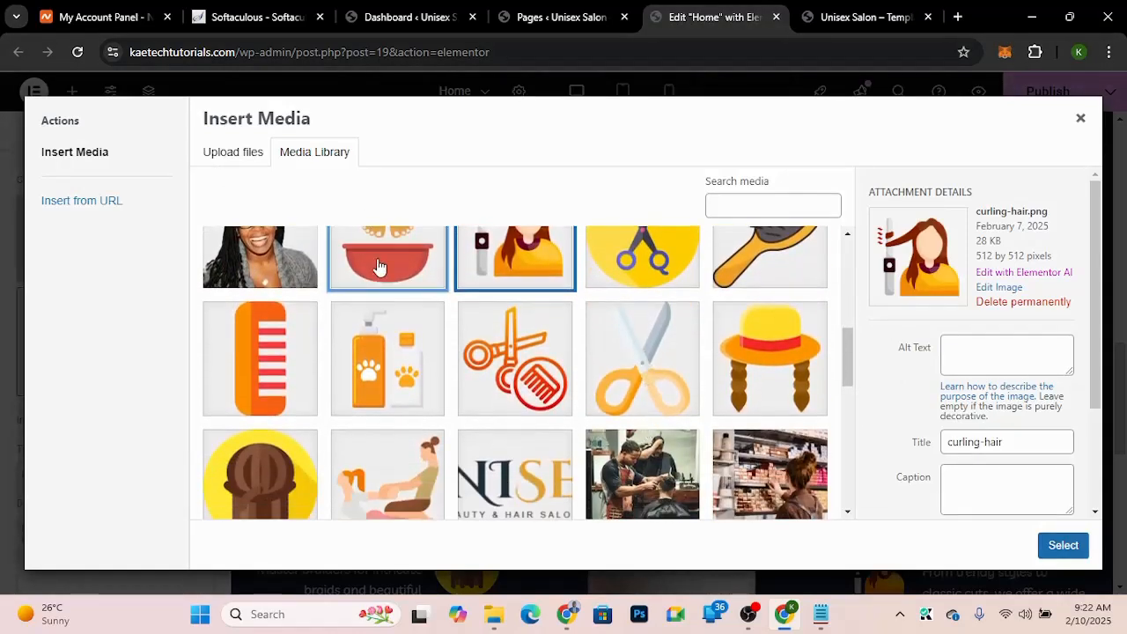
click(1059, 548)
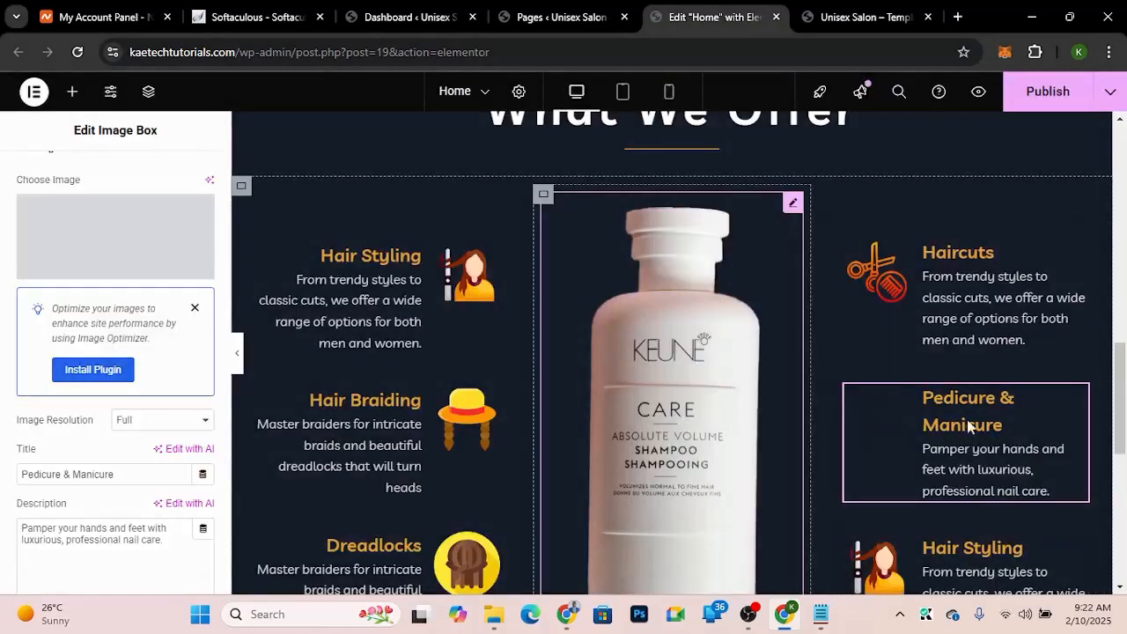
Step: Copy the demo's Body Massage heading and retitle the third right image box "Body Massage"
scroll(968, 429, down, 2)
scroll(969, 433, down, 1)
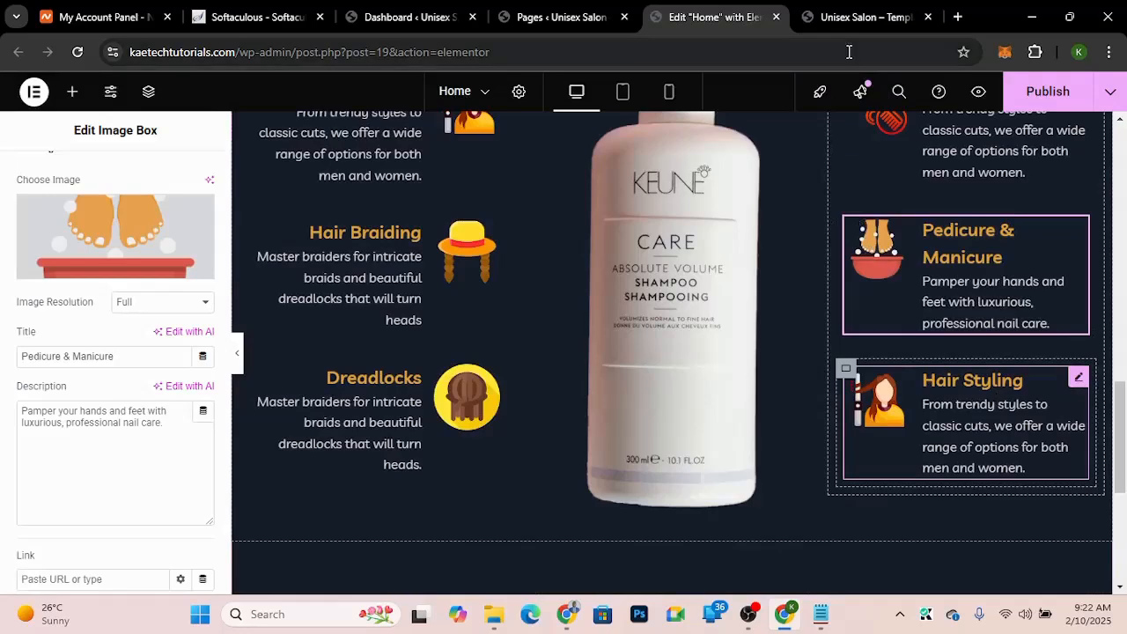
click(852, 23)
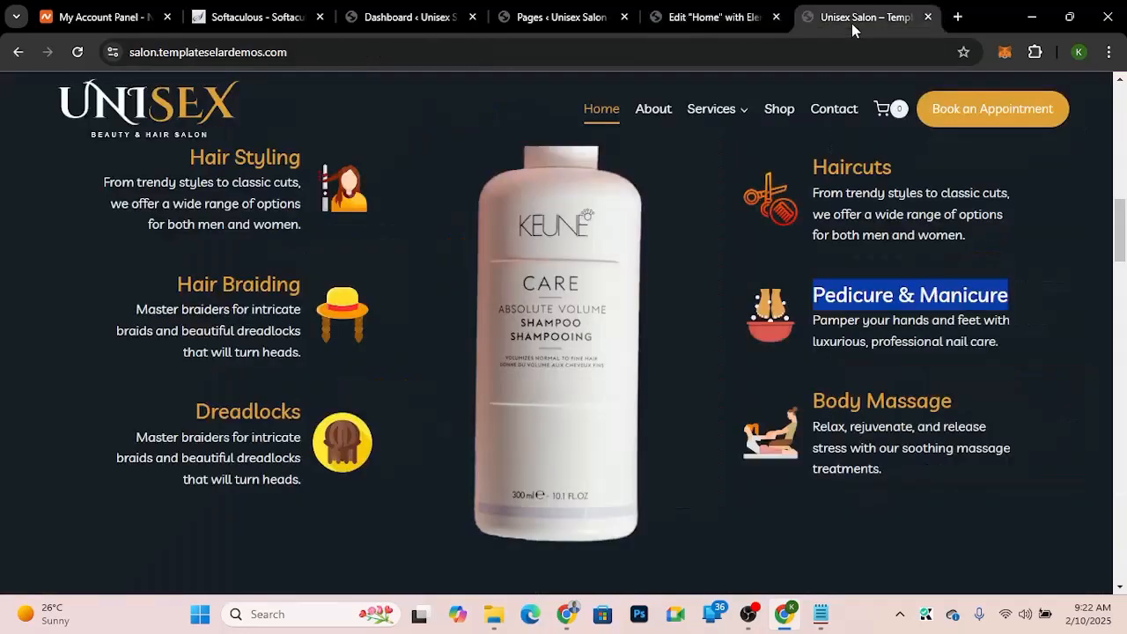
triple_click(914, 401)
key(ctrl+c)
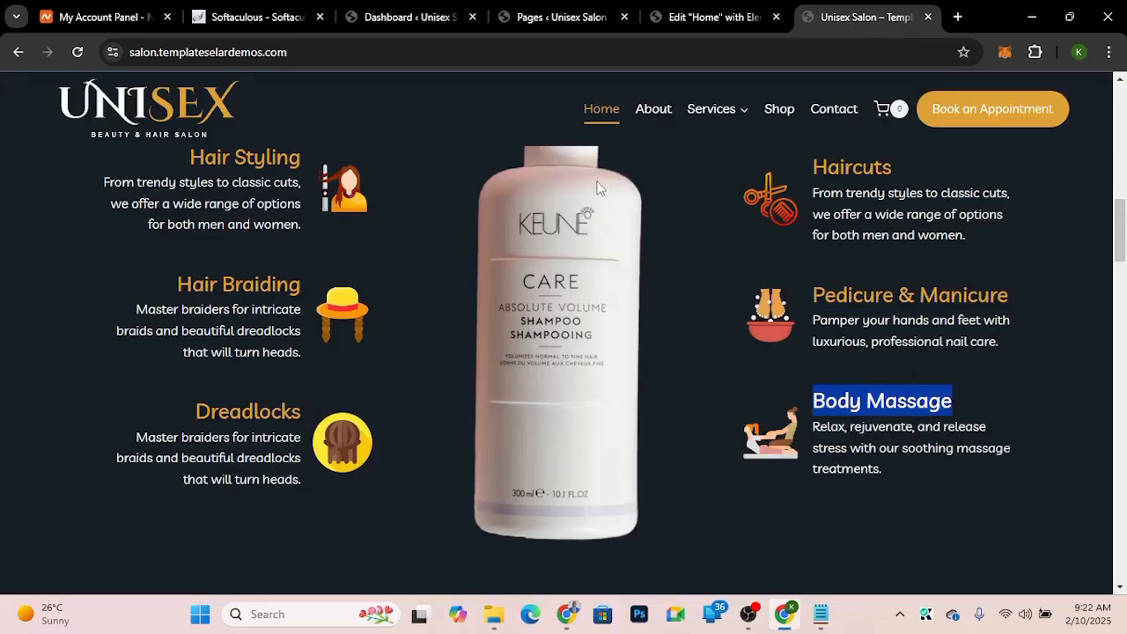
click(674, 14)
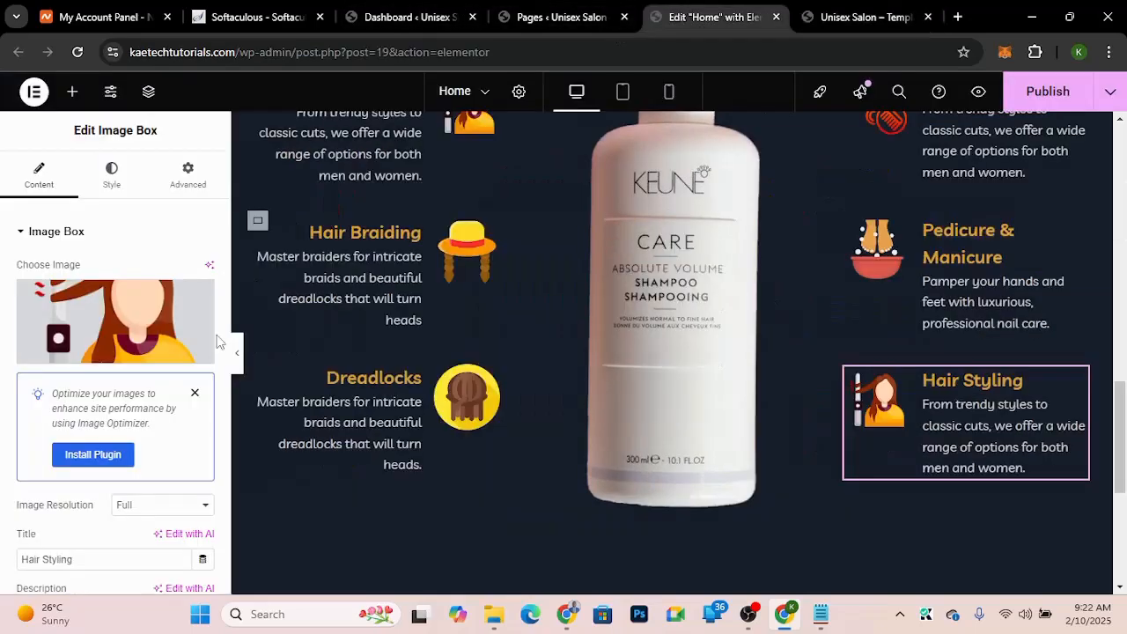
drag(93, 561, 5, 546)
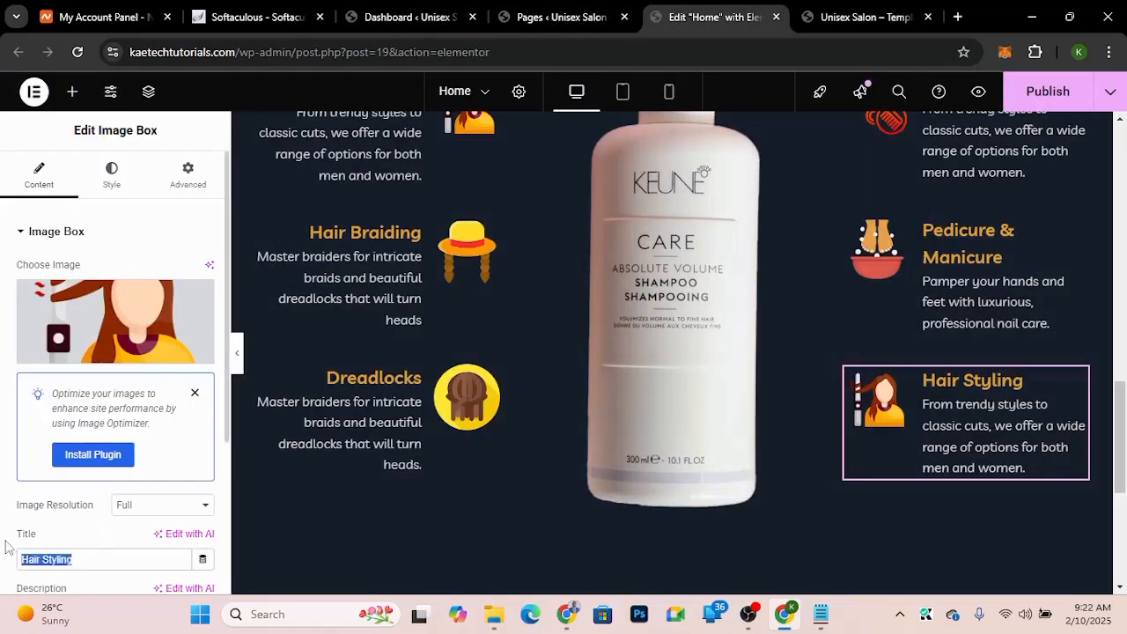
key(ctrl+v)
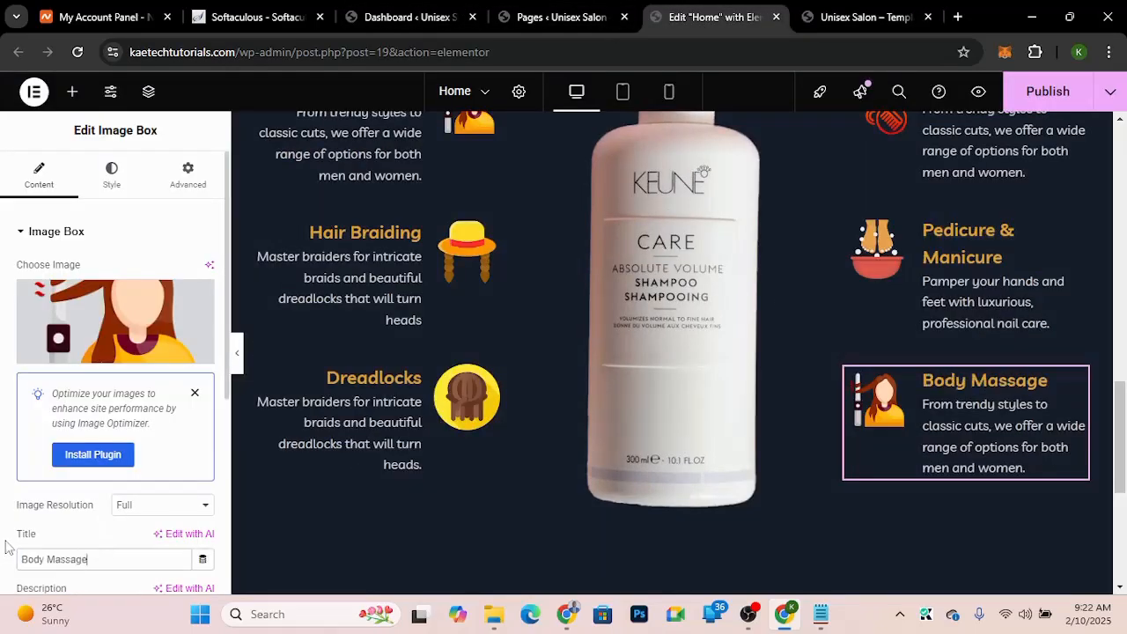
Step: Replace the Body Massage image box's image with massage.png from the media library
click(175, 337)
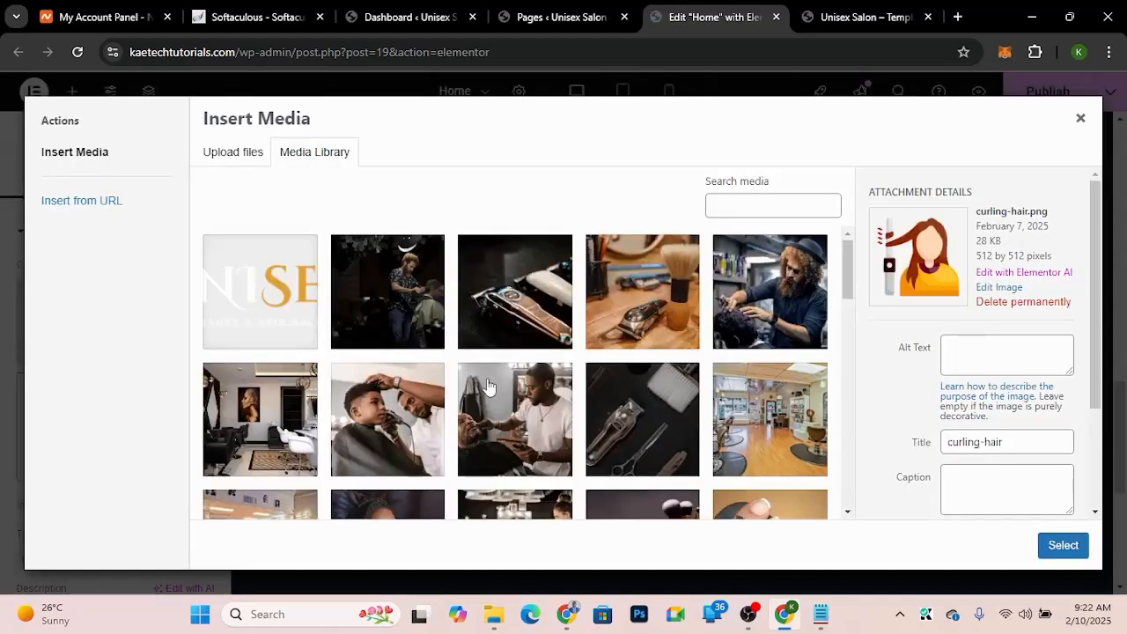
scroll(488, 386, down, 10)
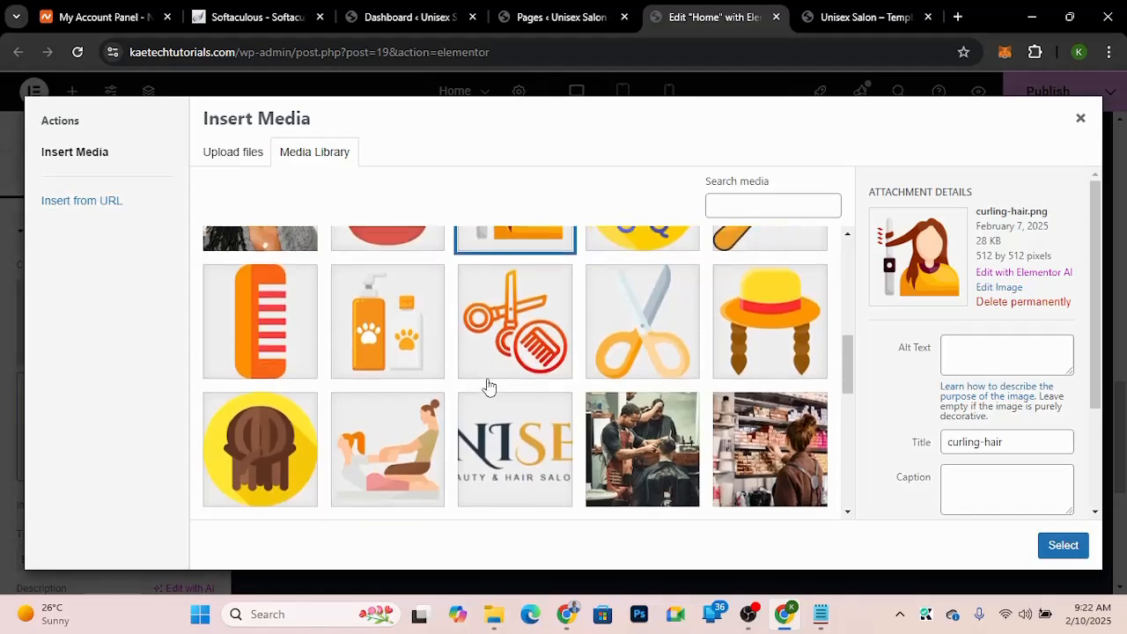
click(380, 458)
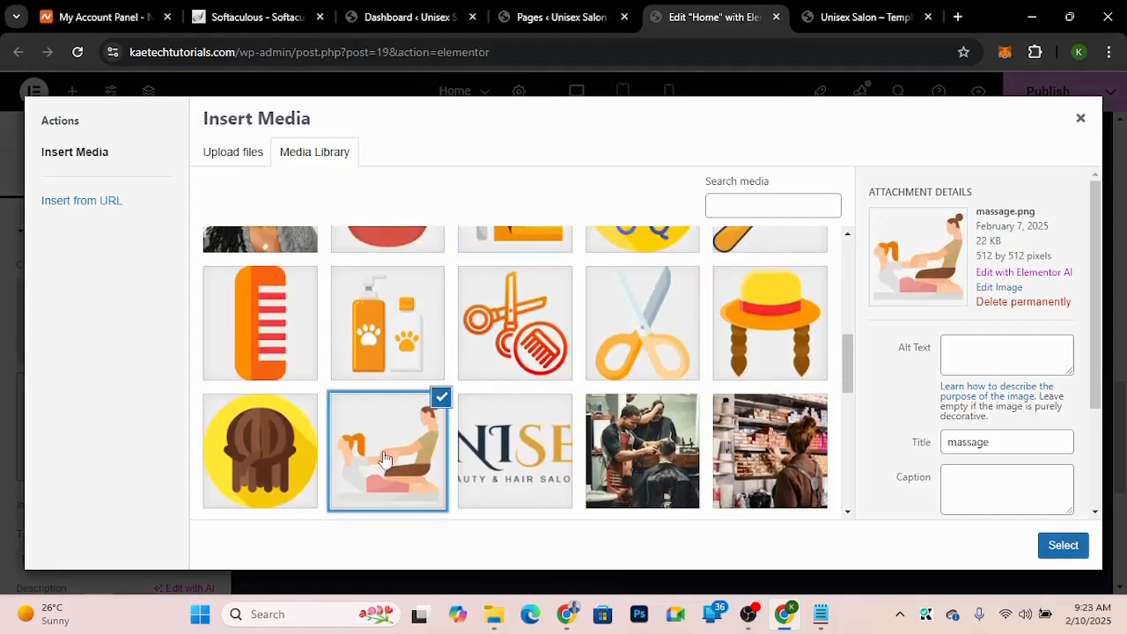
click(1055, 547)
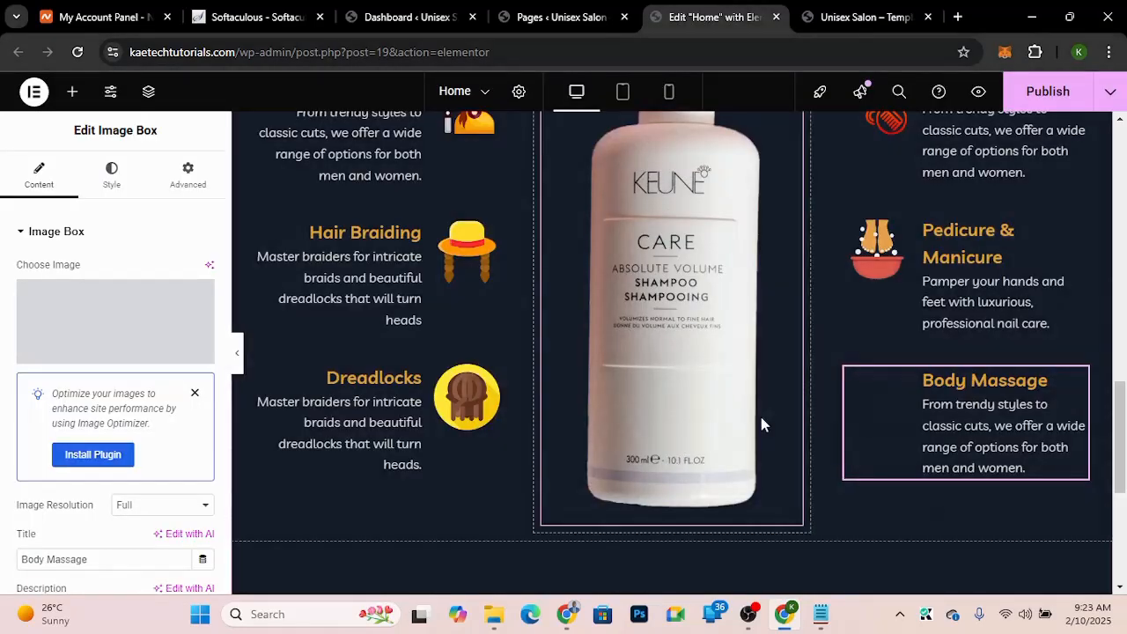
Step: Copy the demo's Body Massage text and paste it as the Body Massage image box's description
click(858, 16)
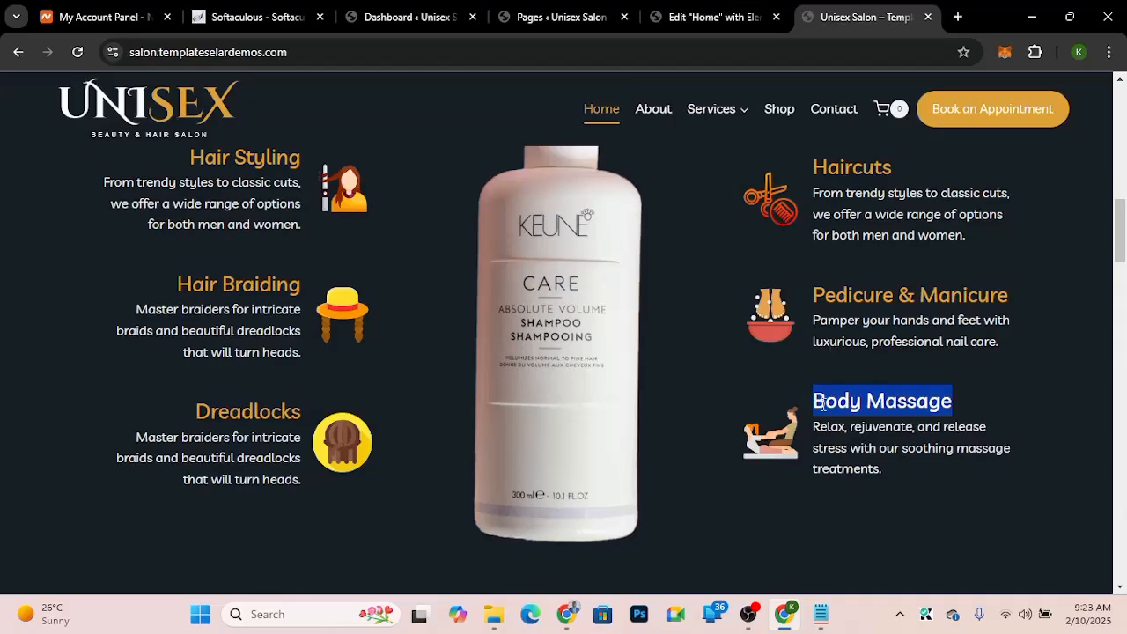
drag(814, 430, 899, 483)
key(ctrl+c)
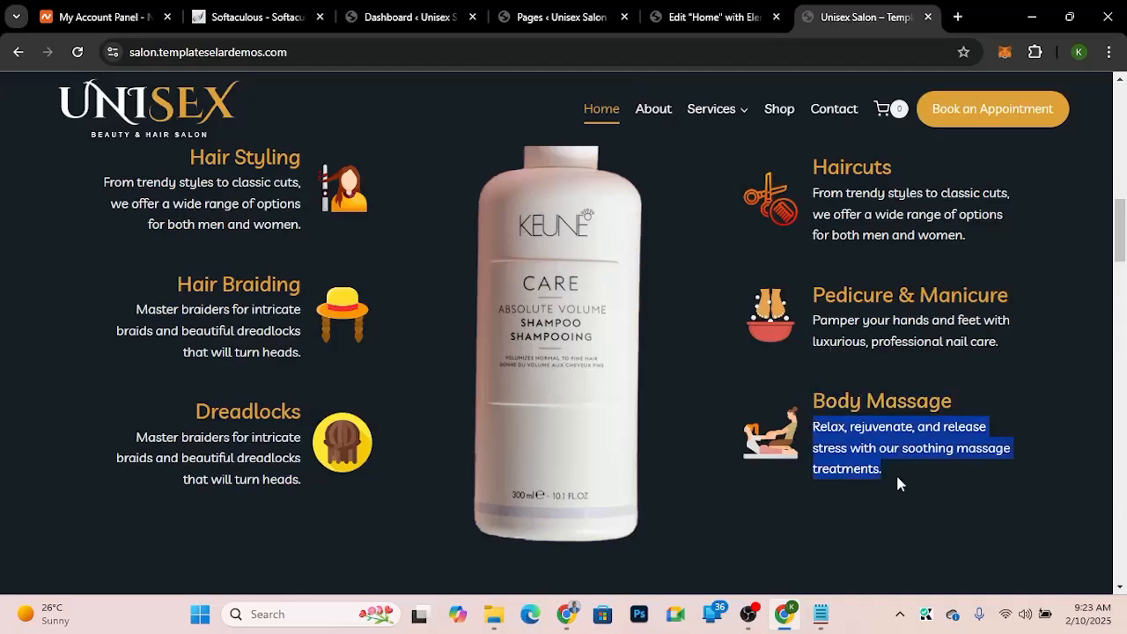
click(712, 16)
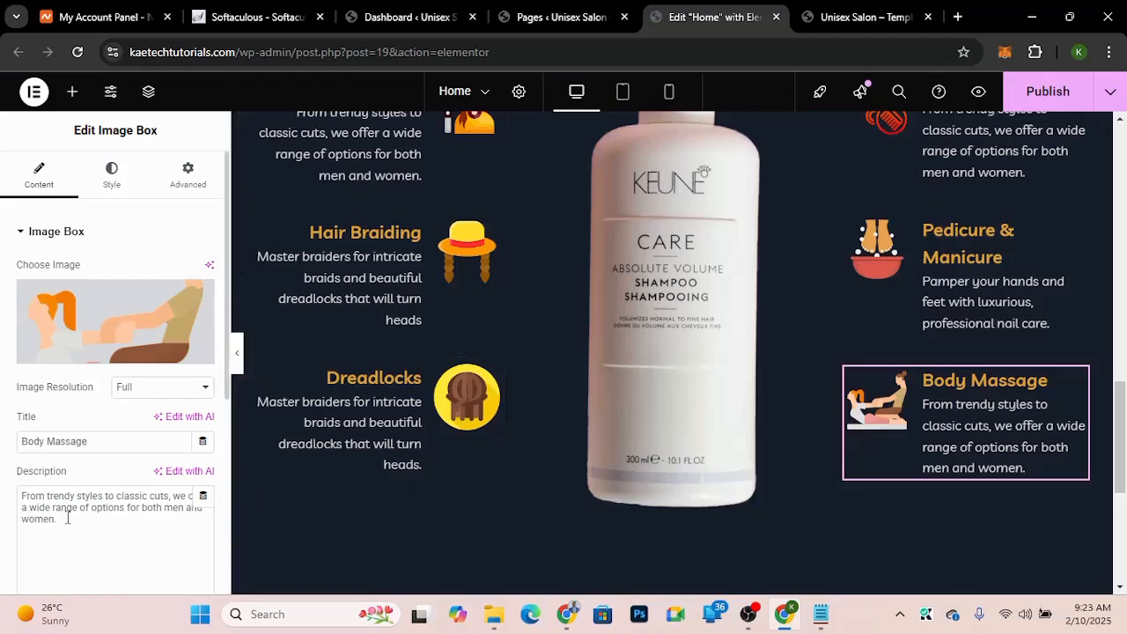
drag(60, 520, 2, 465)
key(ctrl+v)
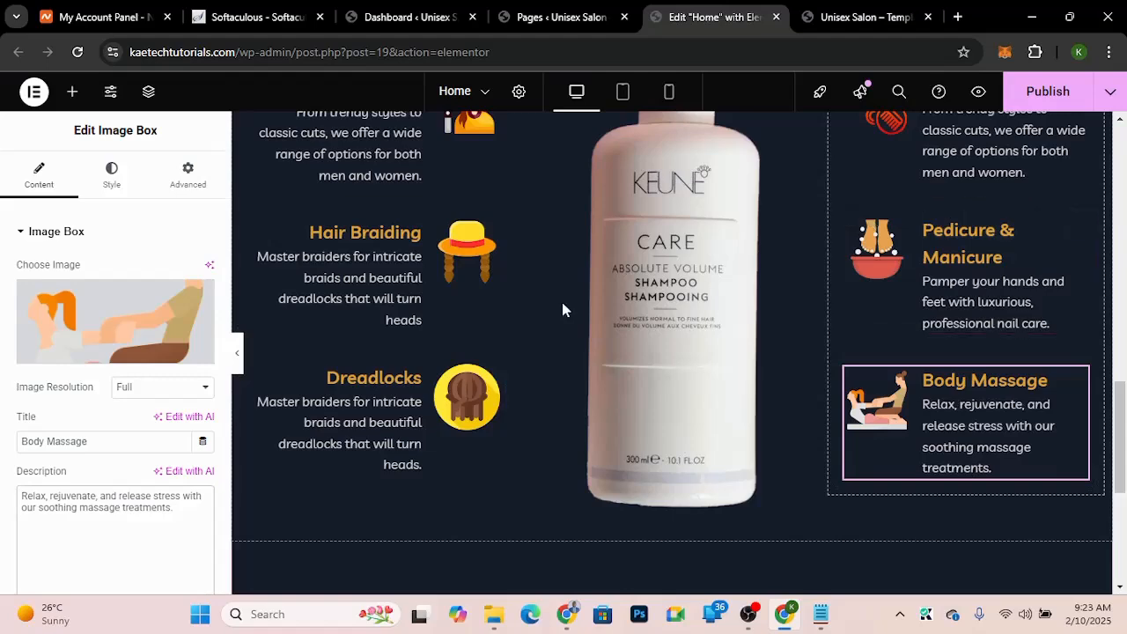
scroll(690, 355, up, 3)
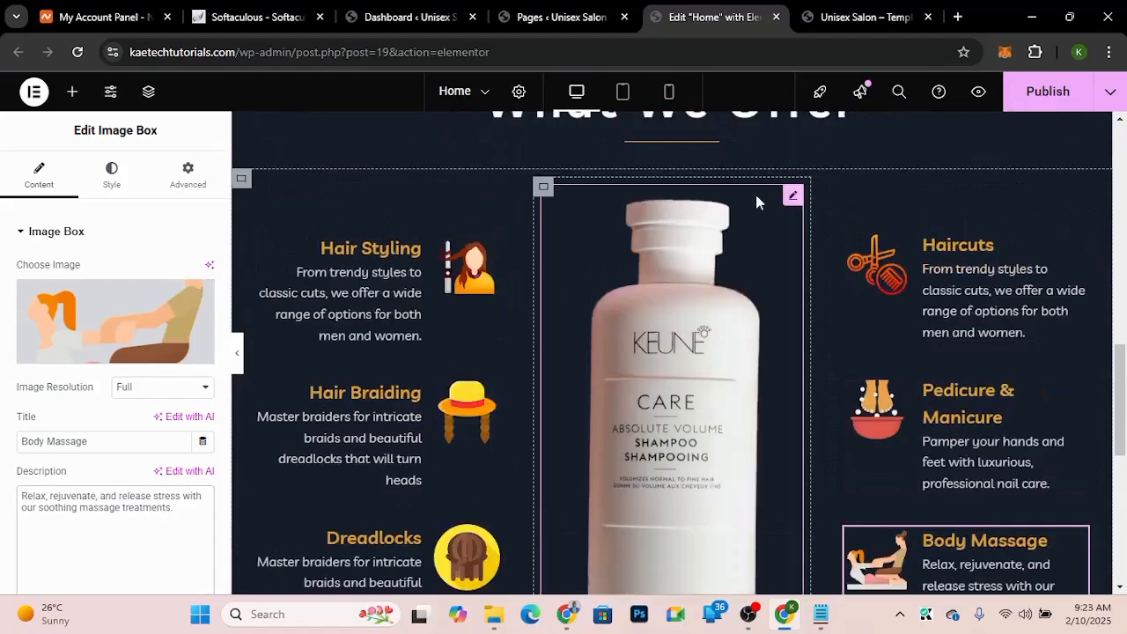
click(958, 17)
text(fla)
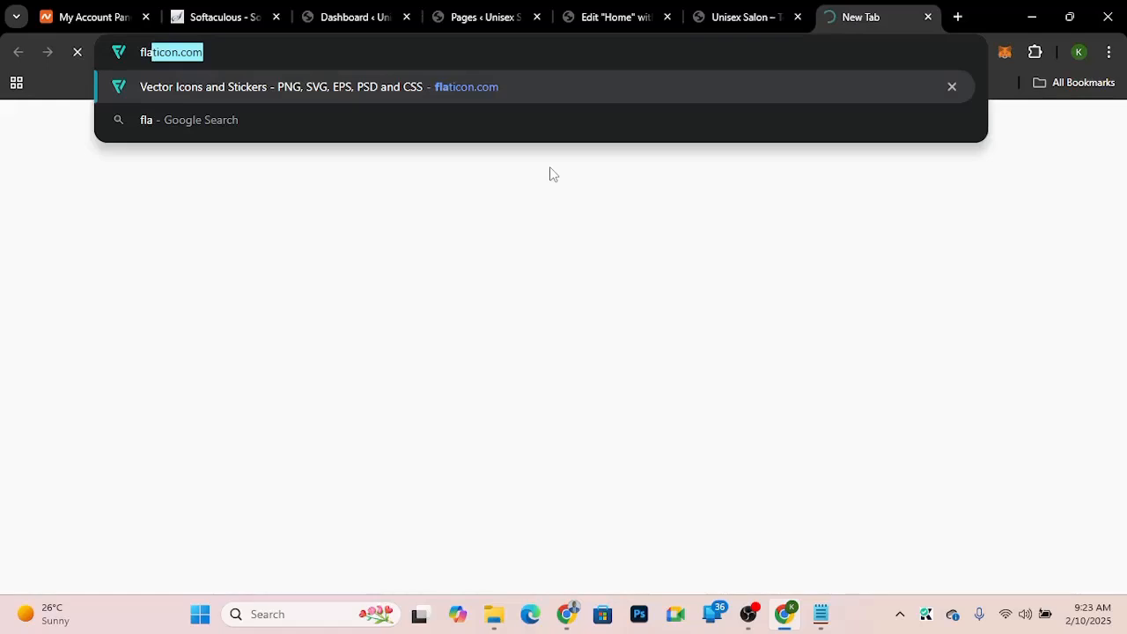
text(ticon)
key(Return)
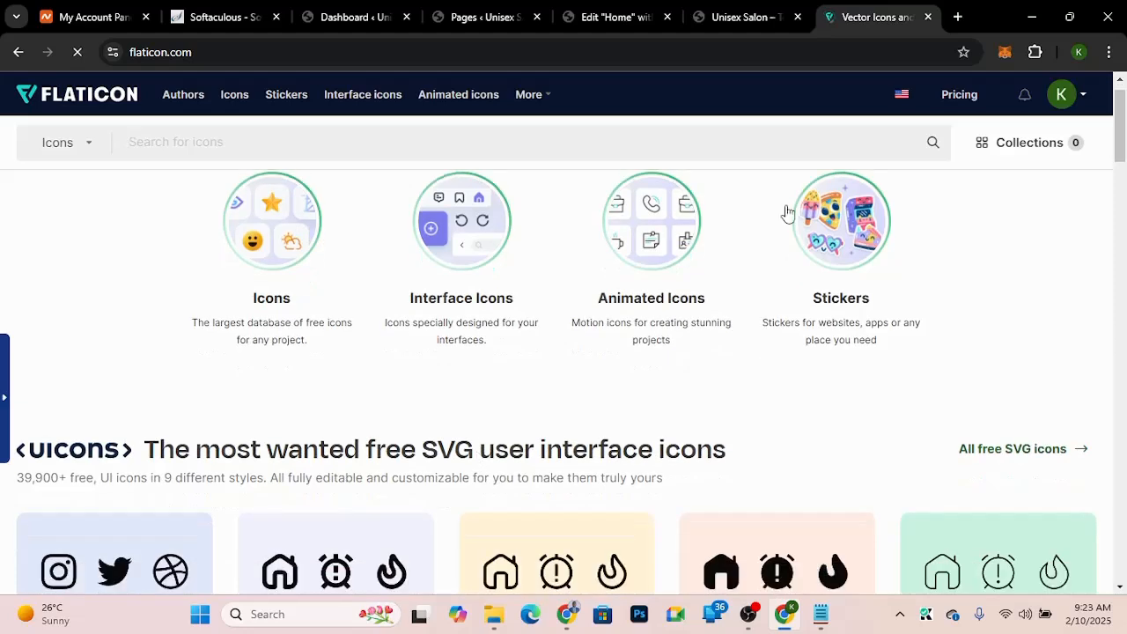
click(928, 17)
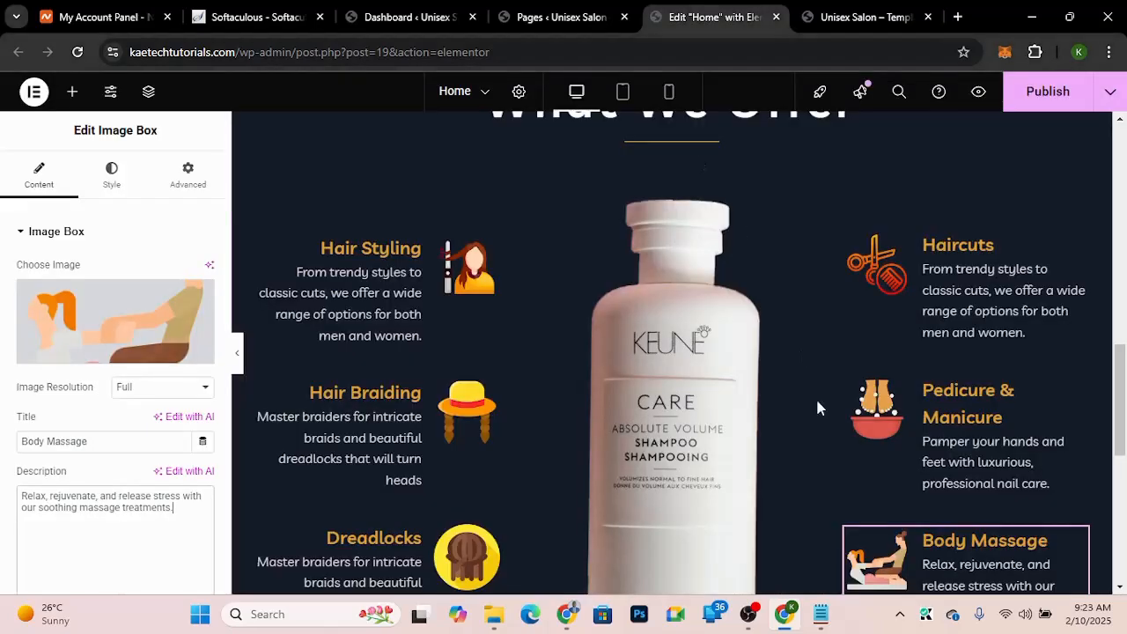
Step: Publish the page changes
scroll(818, 407, down, 2)
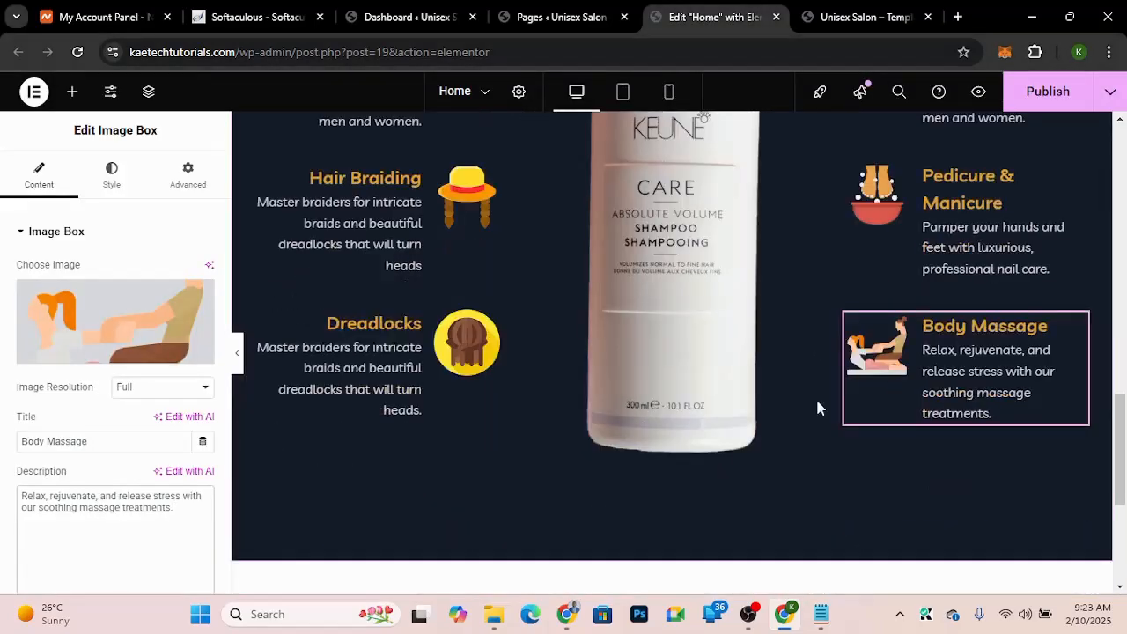
click(1050, 104)
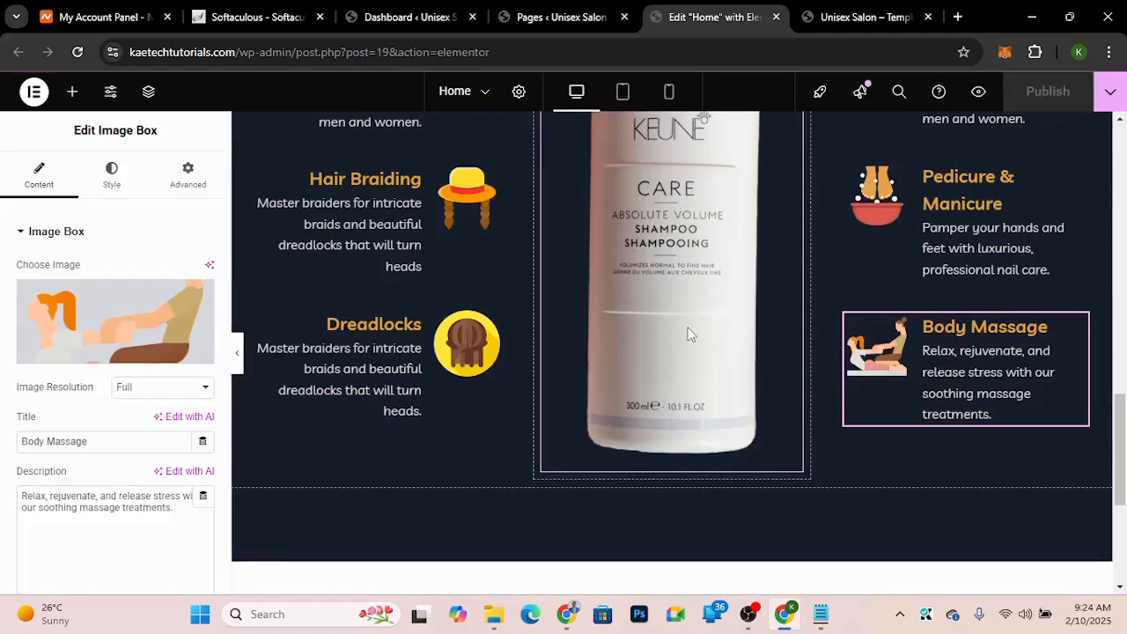
Step: Hide the editor panel and review the What We Offer section in the preview
click(239, 362)
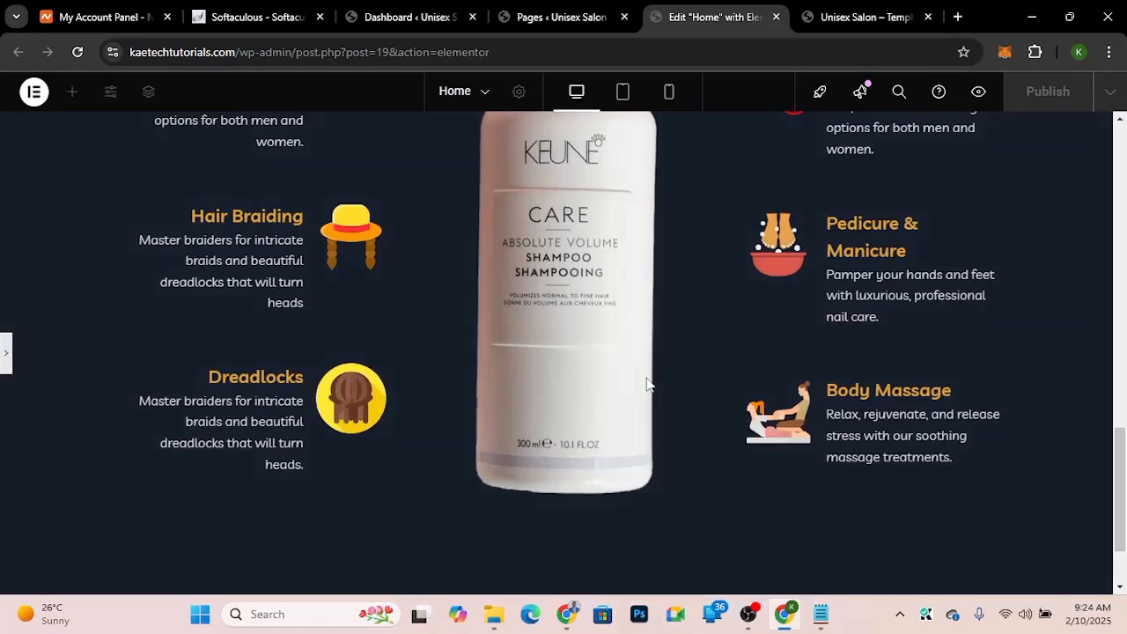
scroll(647, 384, up, 3)
scroll(647, 384, down, 3)
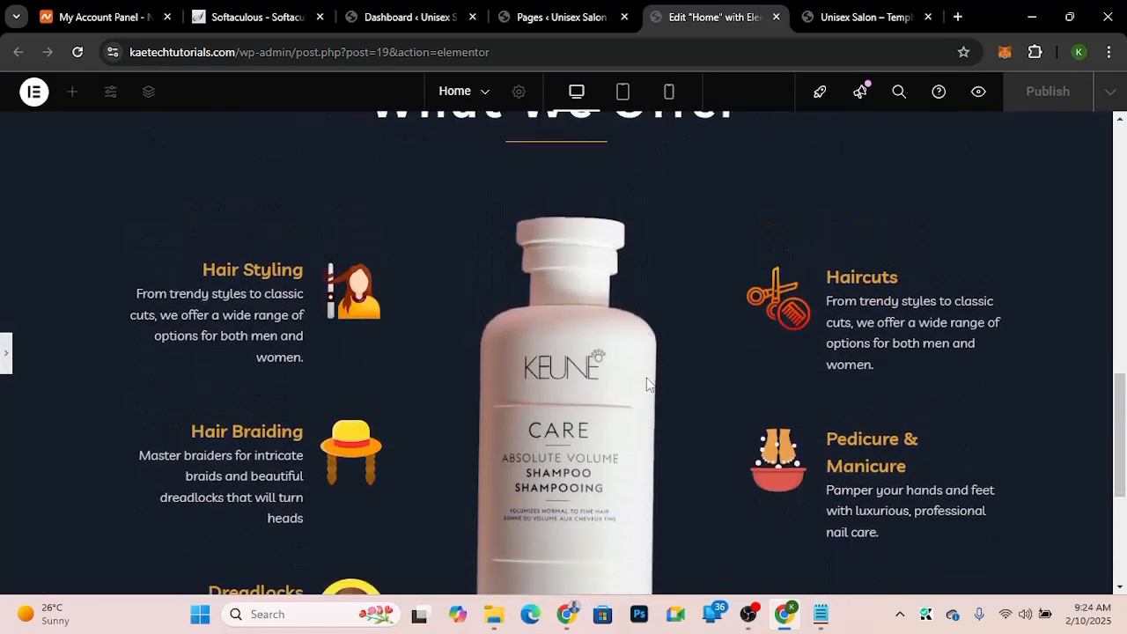
scroll(647, 384, up, 4)
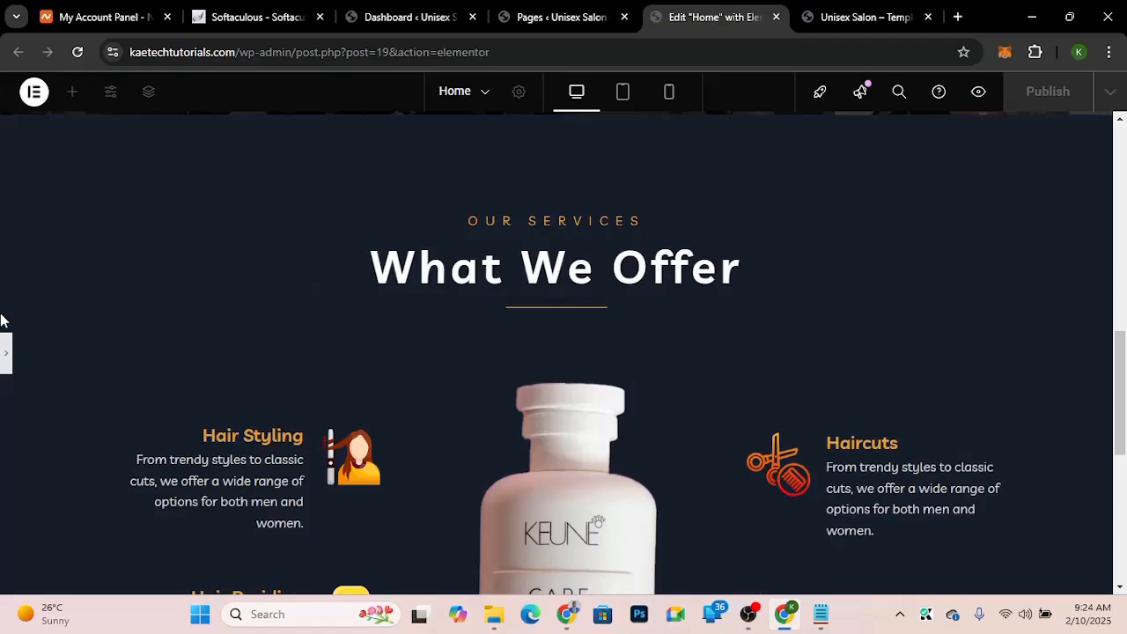
click(4, 371)
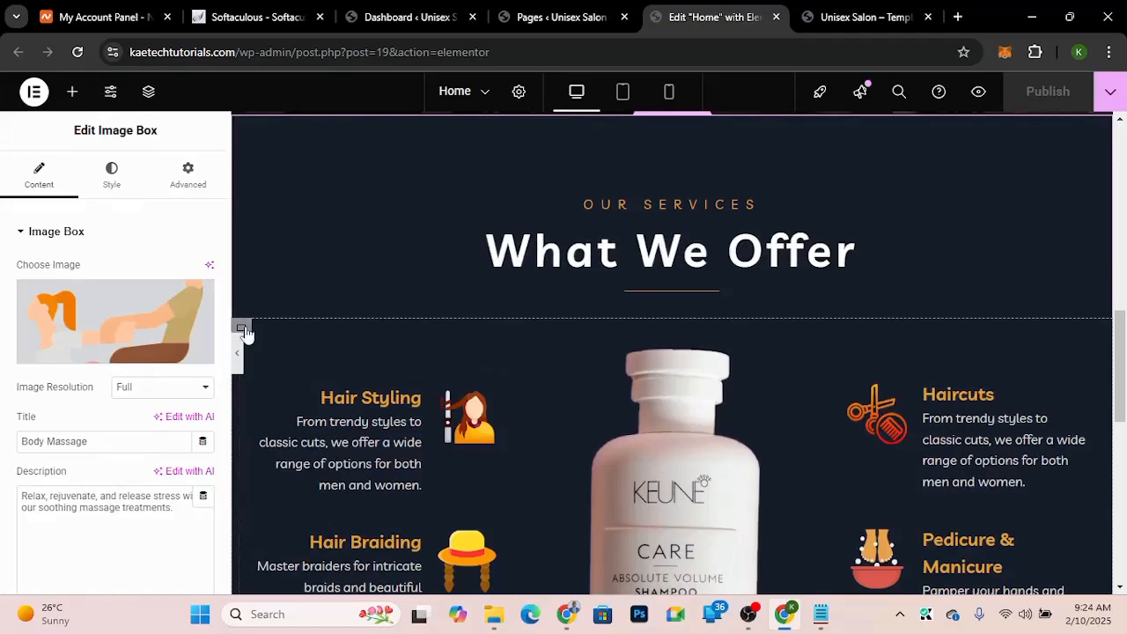
Step: Set the What We Offer section container's width to 1280 px
scroll(563, 317, up, 2)
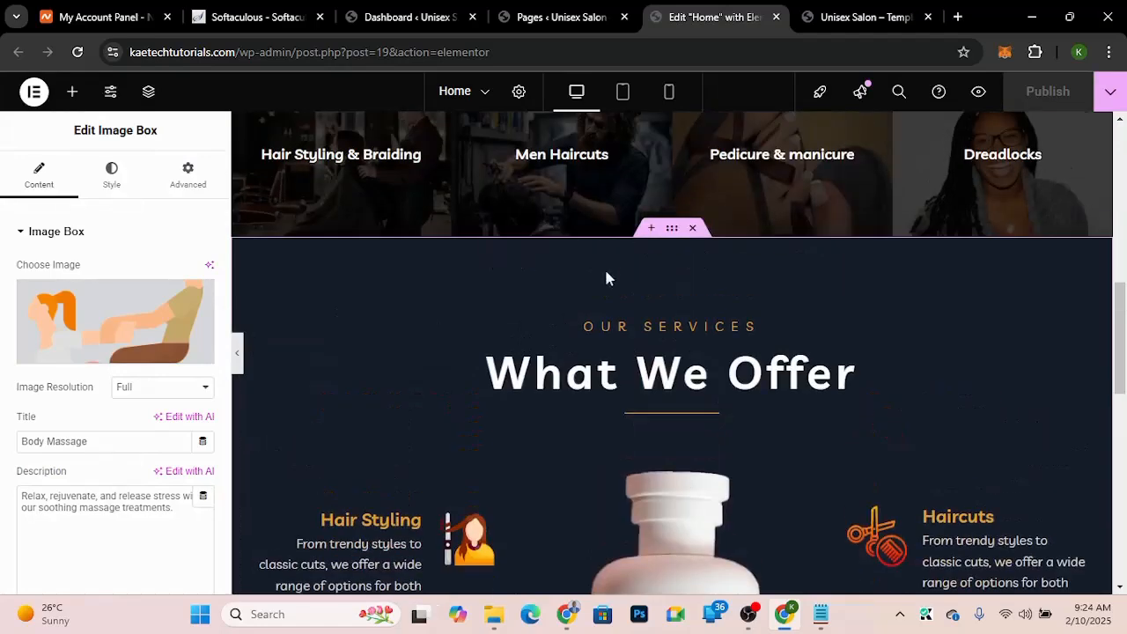
click(672, 231)
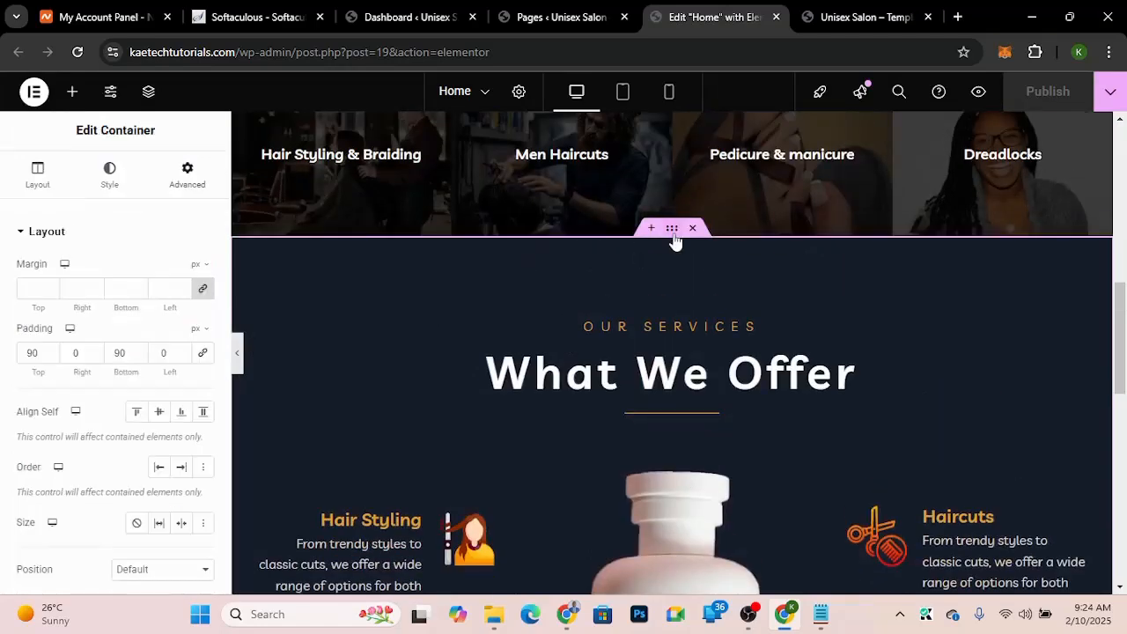
click(35, 179)
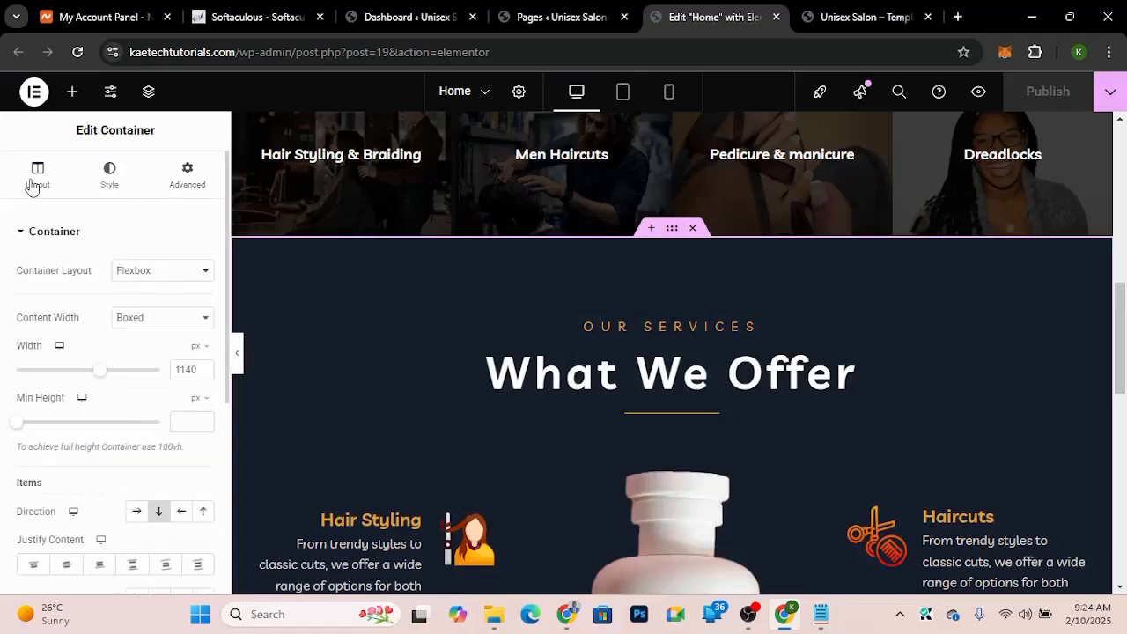
double_click(194, 369)
text(1)
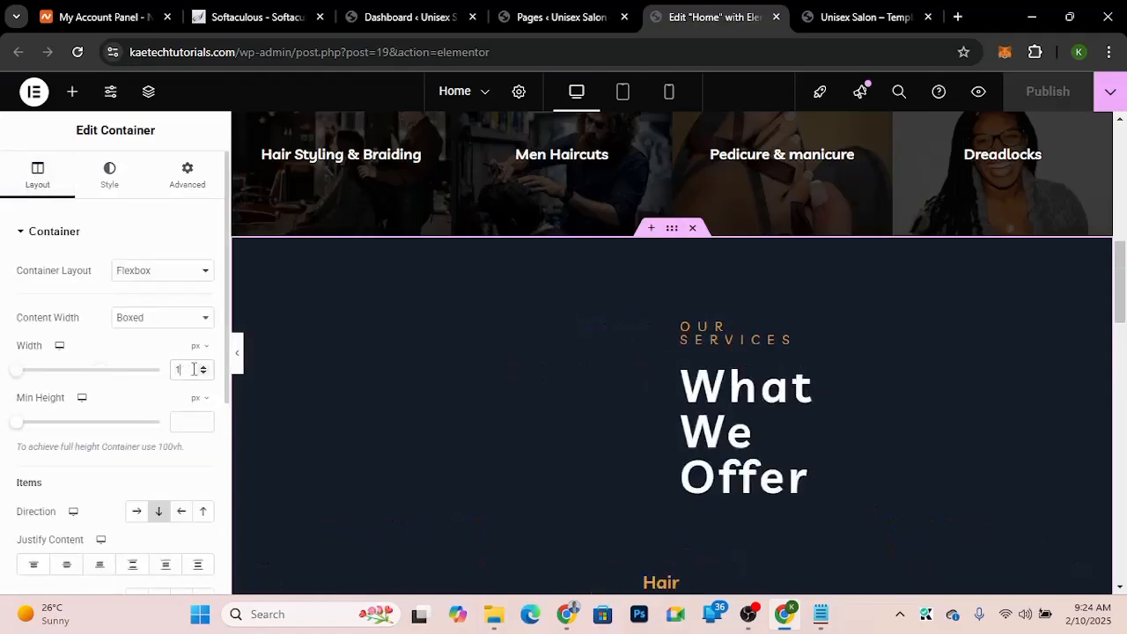
text(280)
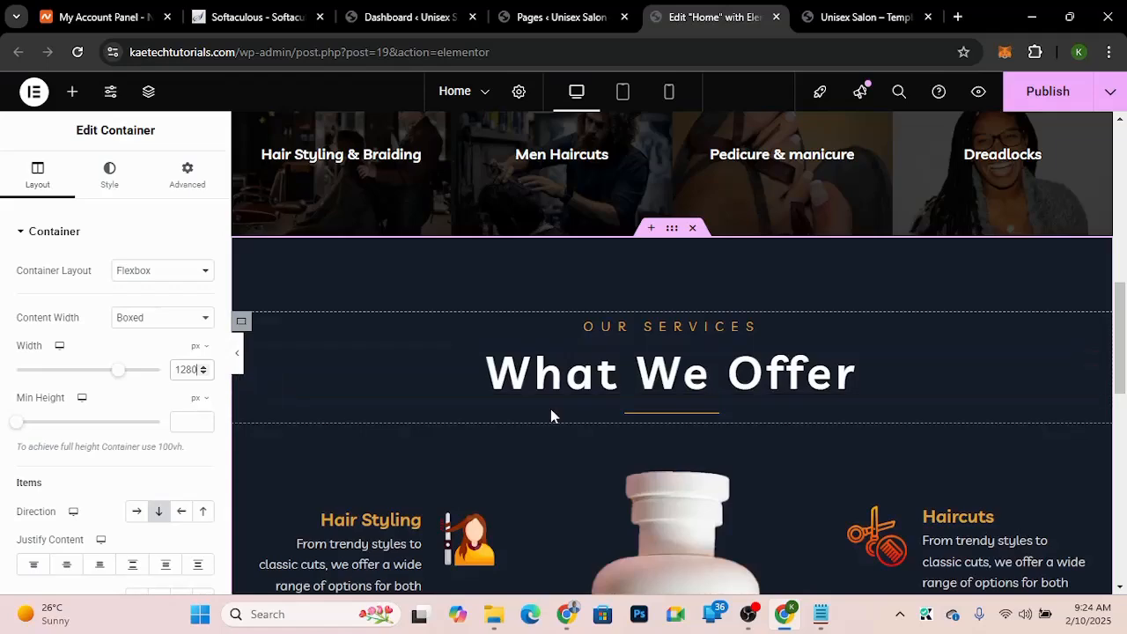
Step: Set the central shampoo image's width in the What We Offer section to 75%
scroll(398, 391, down, 3)
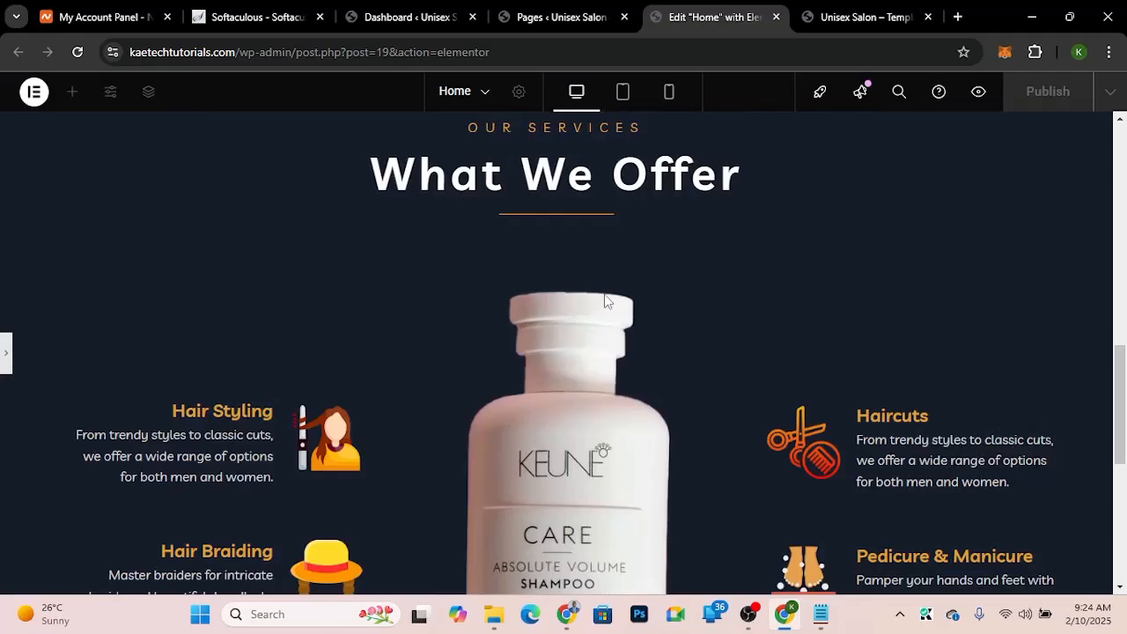
scroll(604, 299, down, 5)
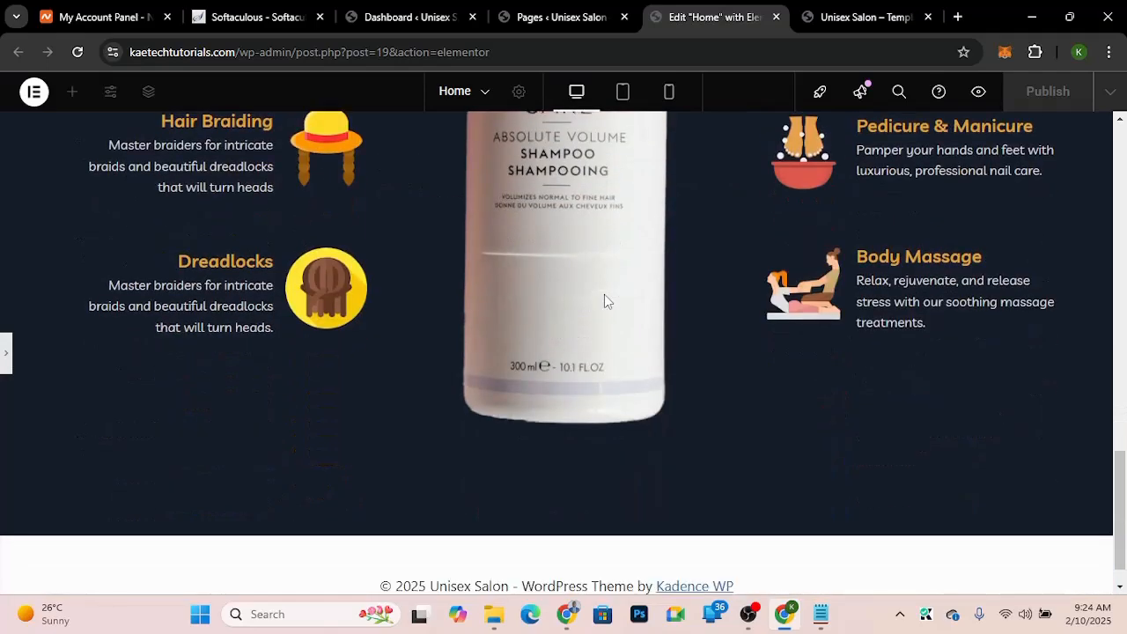
scroll(604, 301, up, 2)
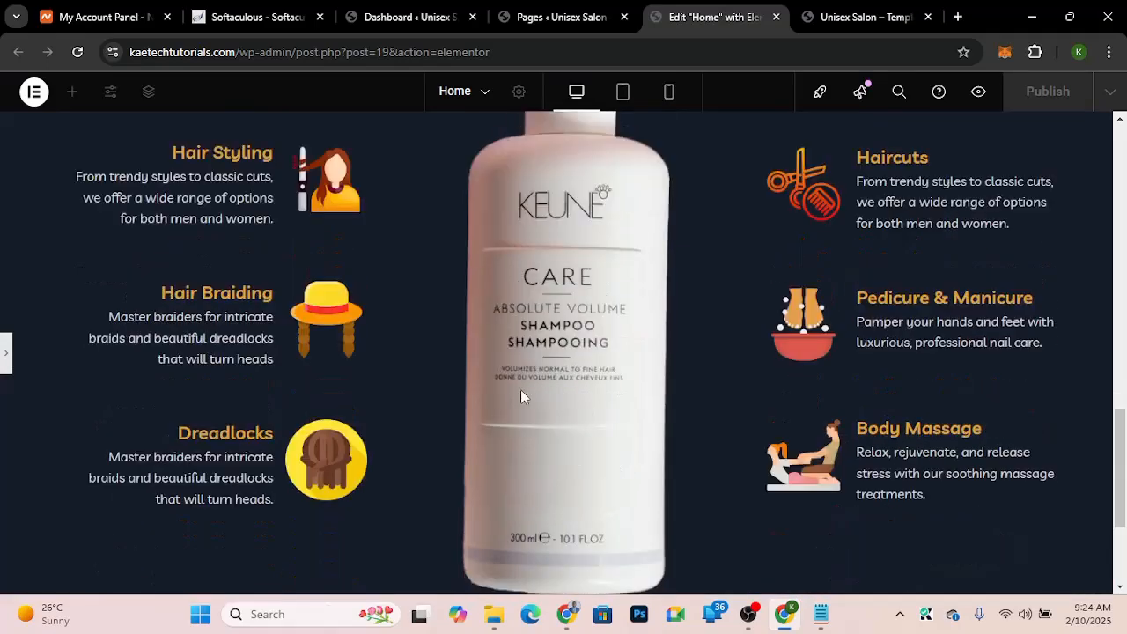
scroll(560, 416, up, 3)
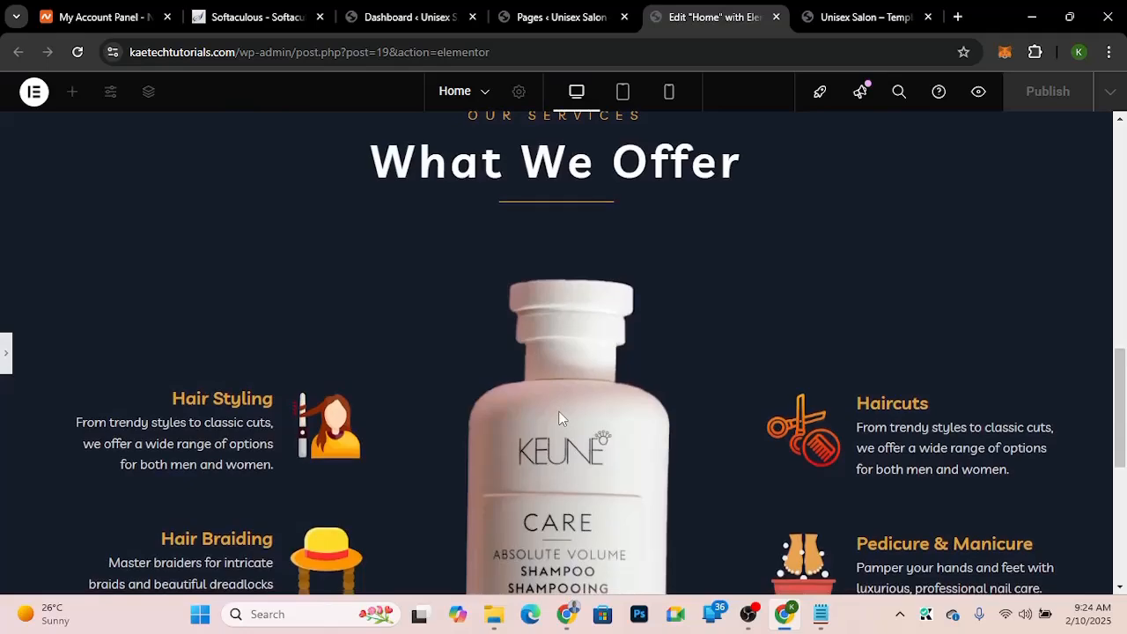
scroll(560, 415, down, 2)
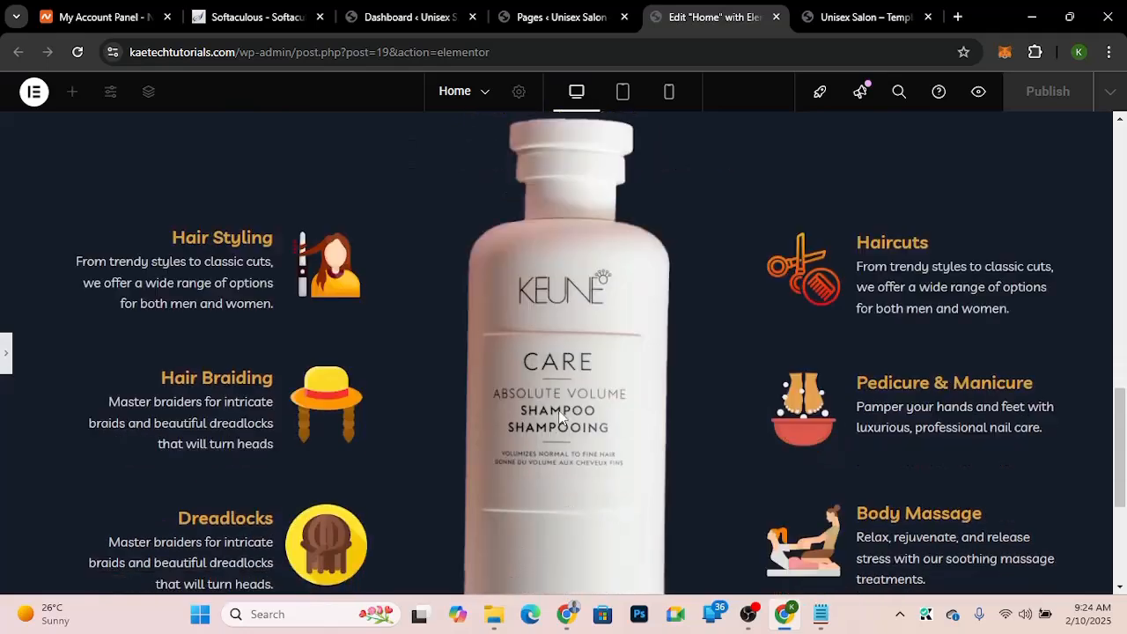
click(3, 352)
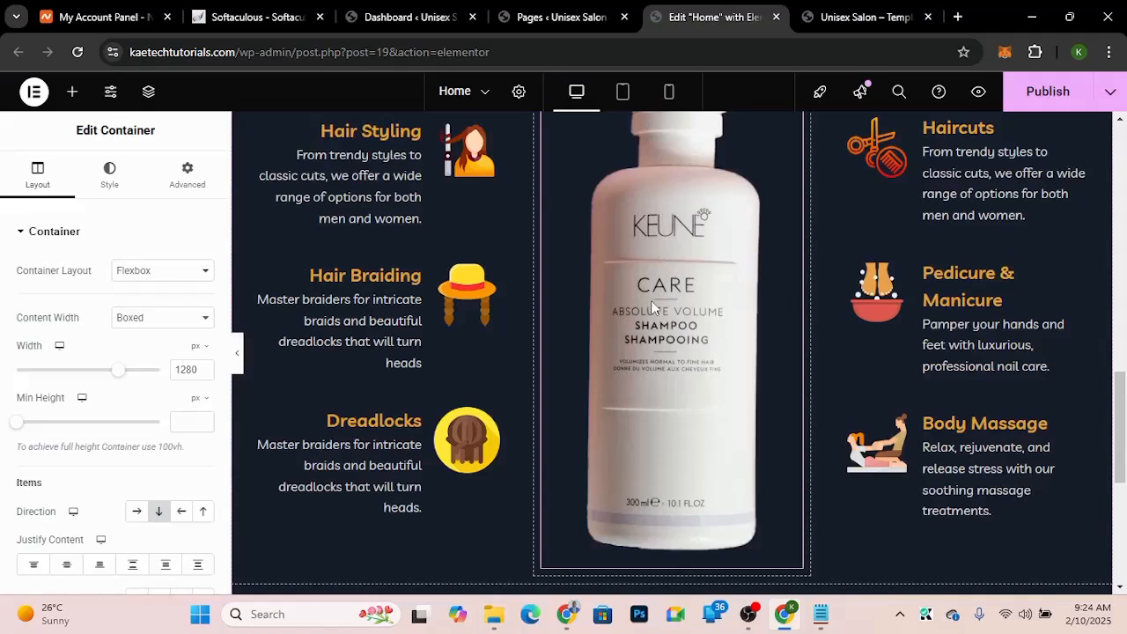
click(651, 301)
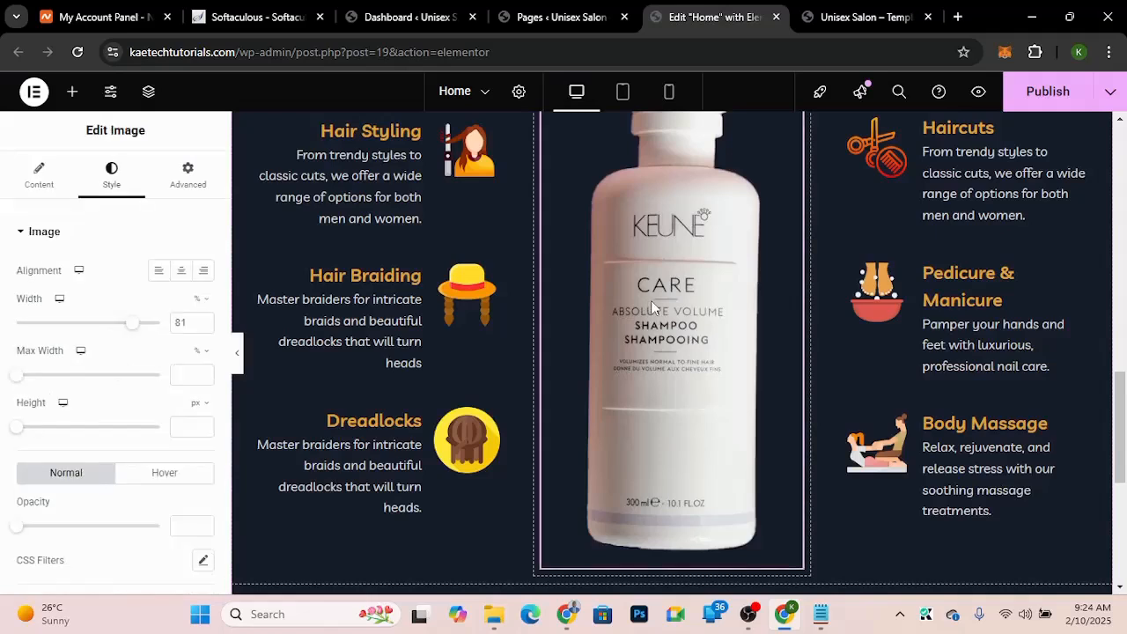
drag(197, 325, 162, 323)
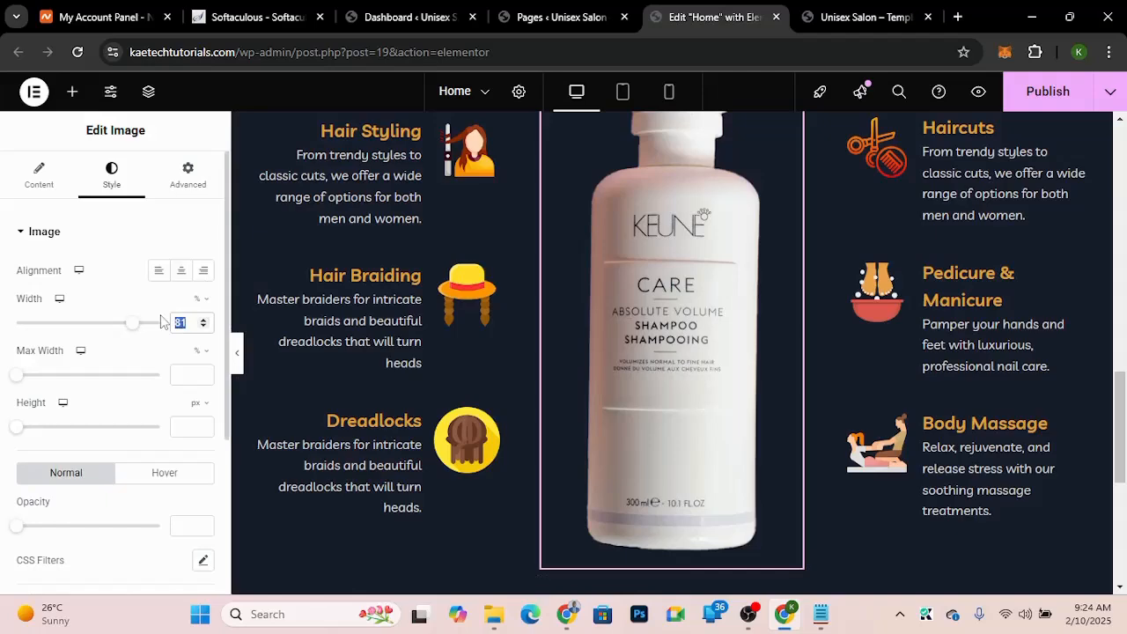
text(75)
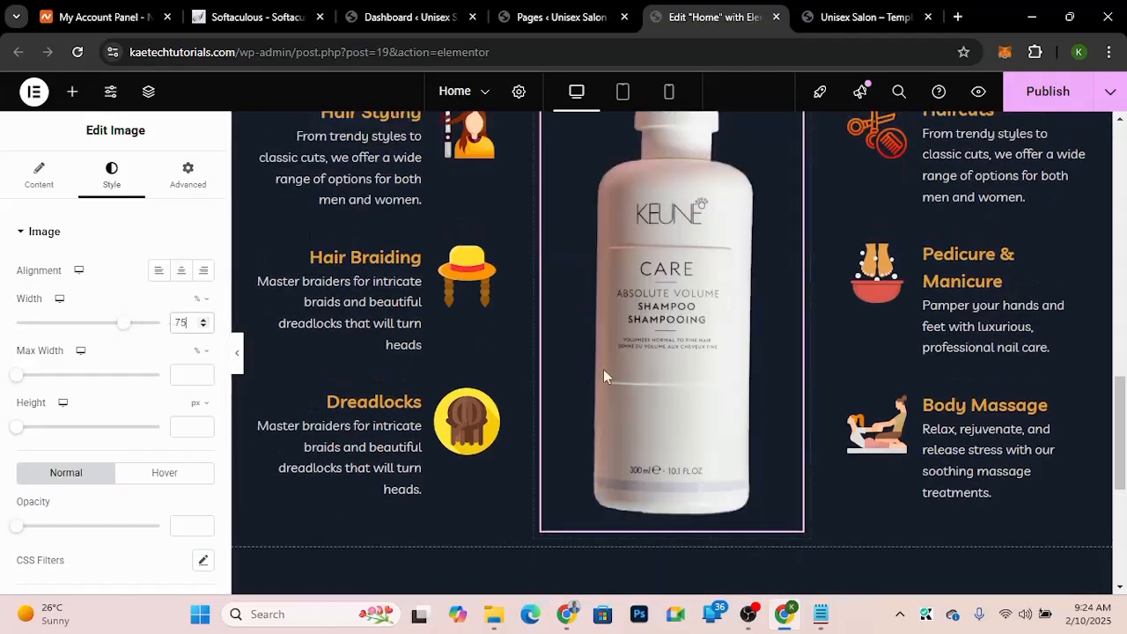
Step: Preview the What We Offer section and compare it with the demo template's layout
scroll(603, 375, up, 3)
scroll(604, 375, down, 1)
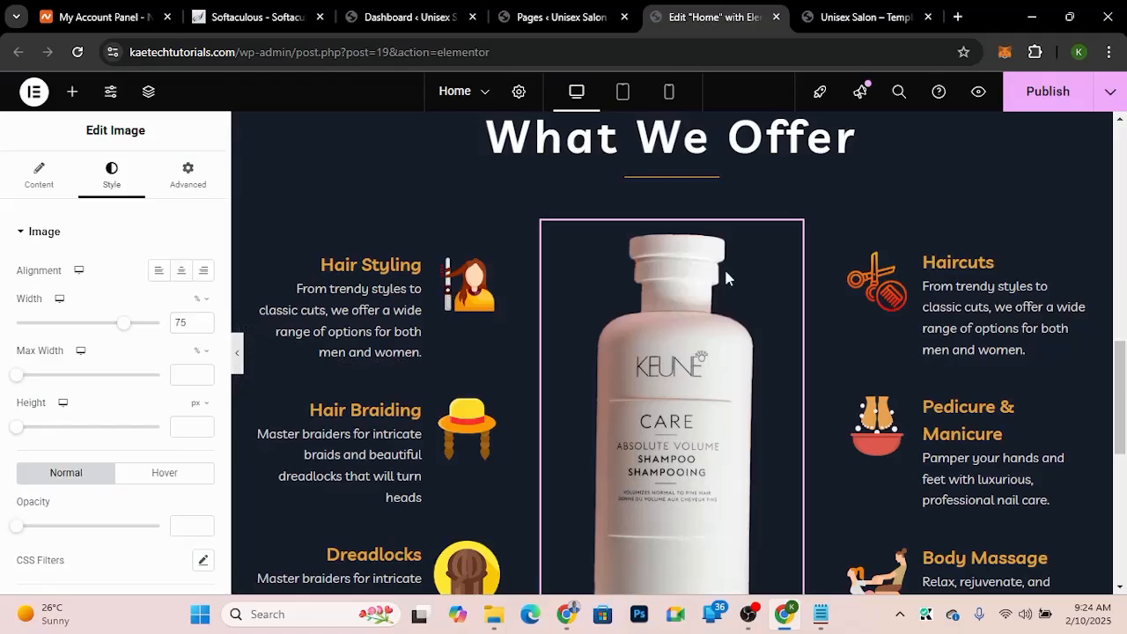
key(ctrl+p)
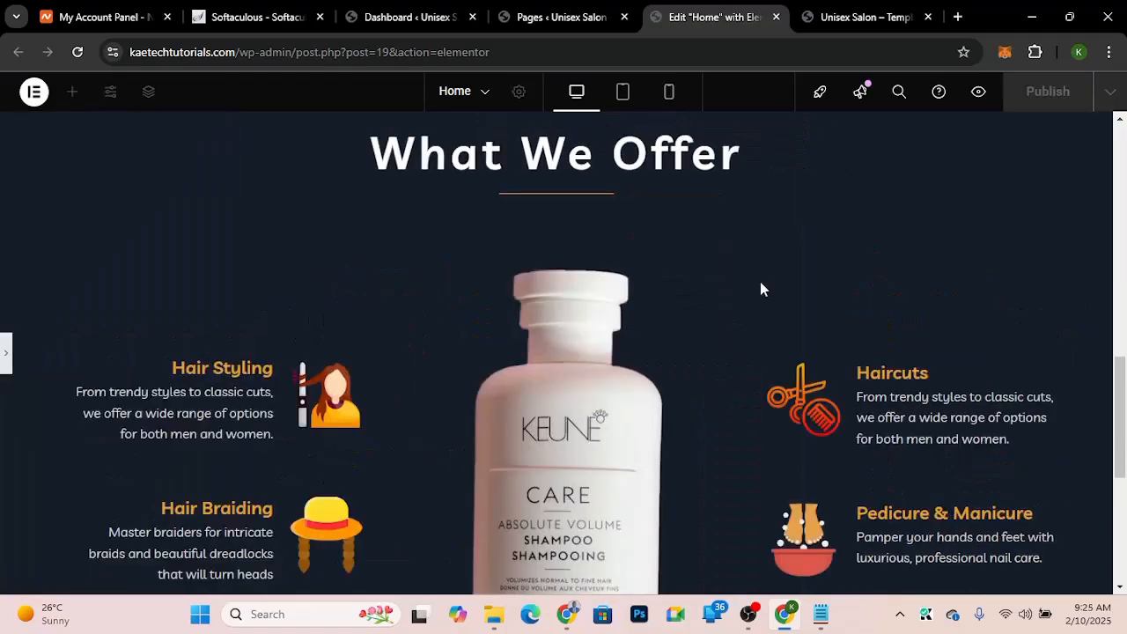
scroll(761, 289, down, 3)
scroll(762, 289, up, 2)
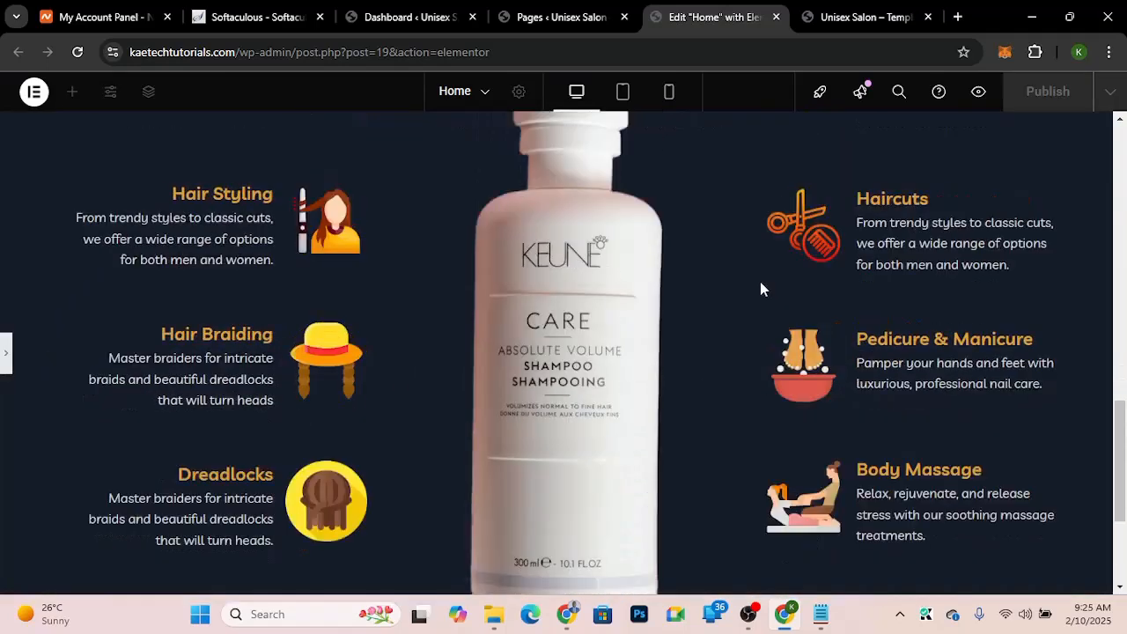
scroll(761, 289, up, 2)
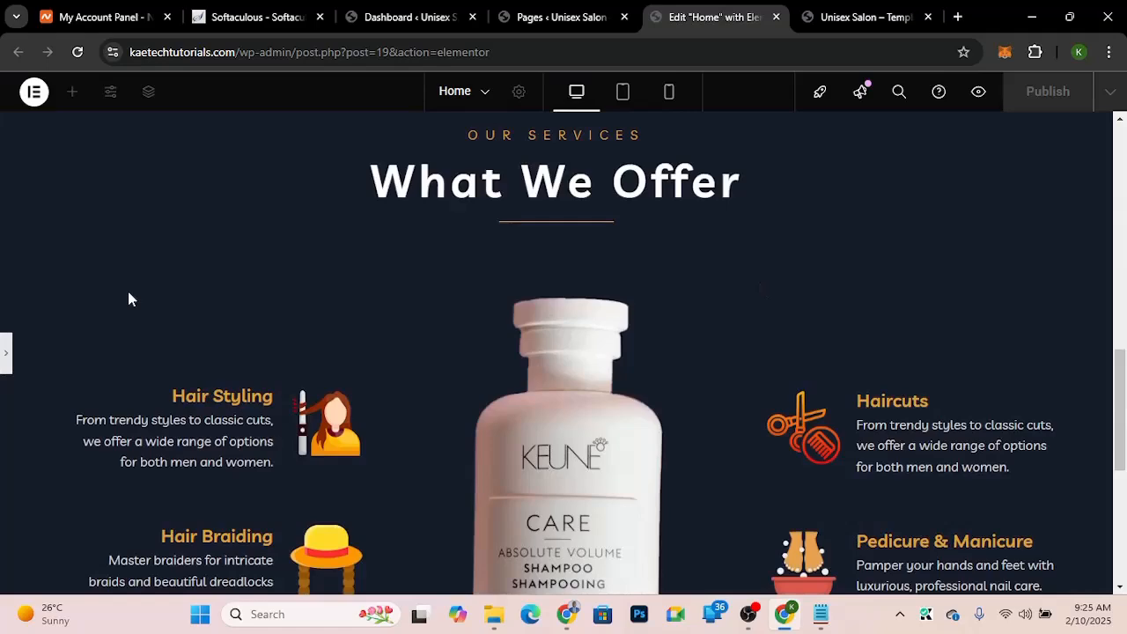
click(4, 361)
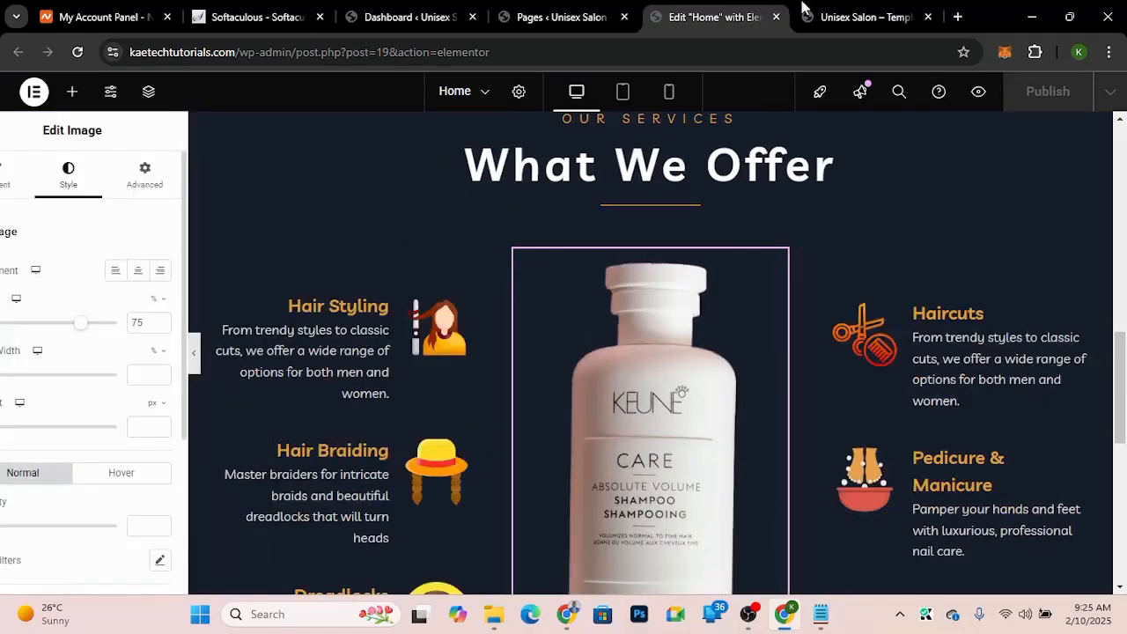
click(806, 17)
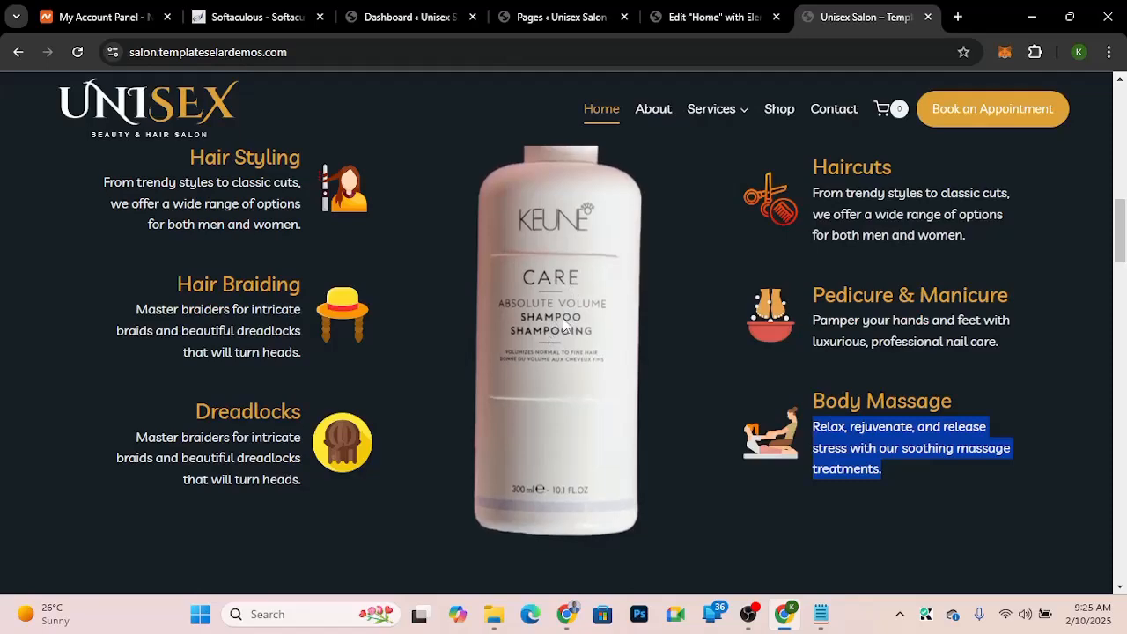
click(722, 9)
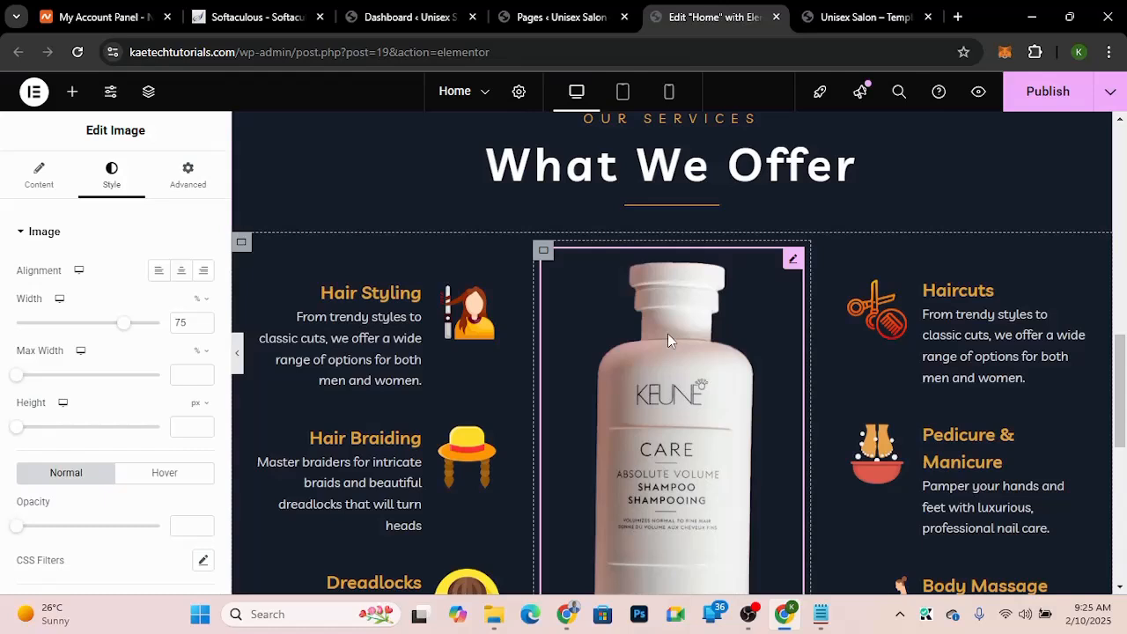
Step: Set the shampoo image's hover animation to Bob and publish the page
scroll(123, 513, down, 2)
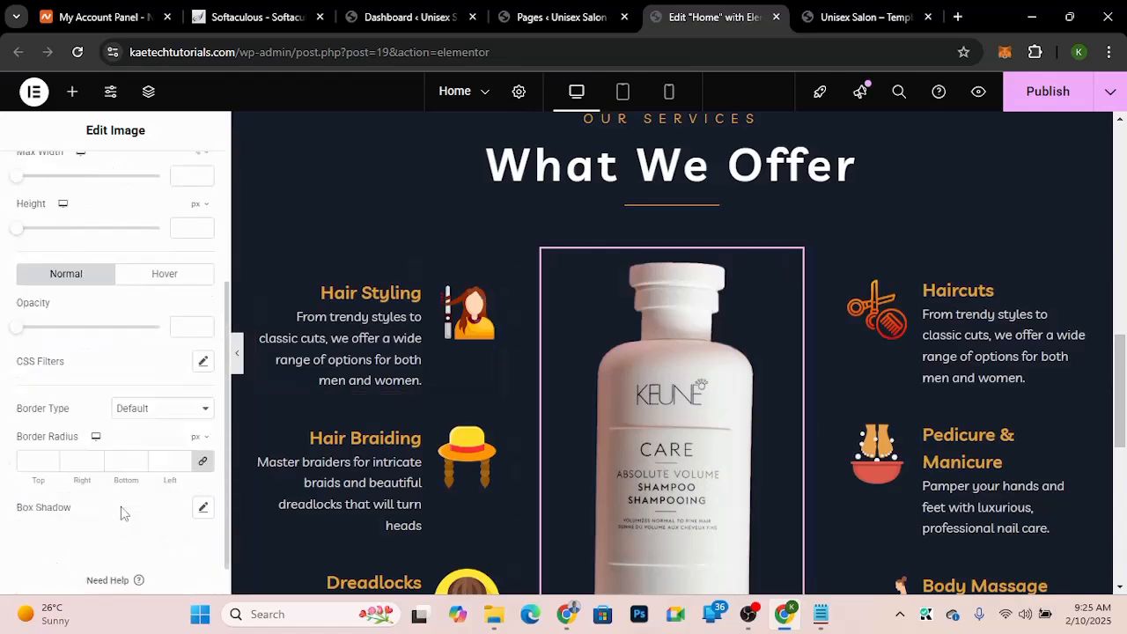
click(154, 264)
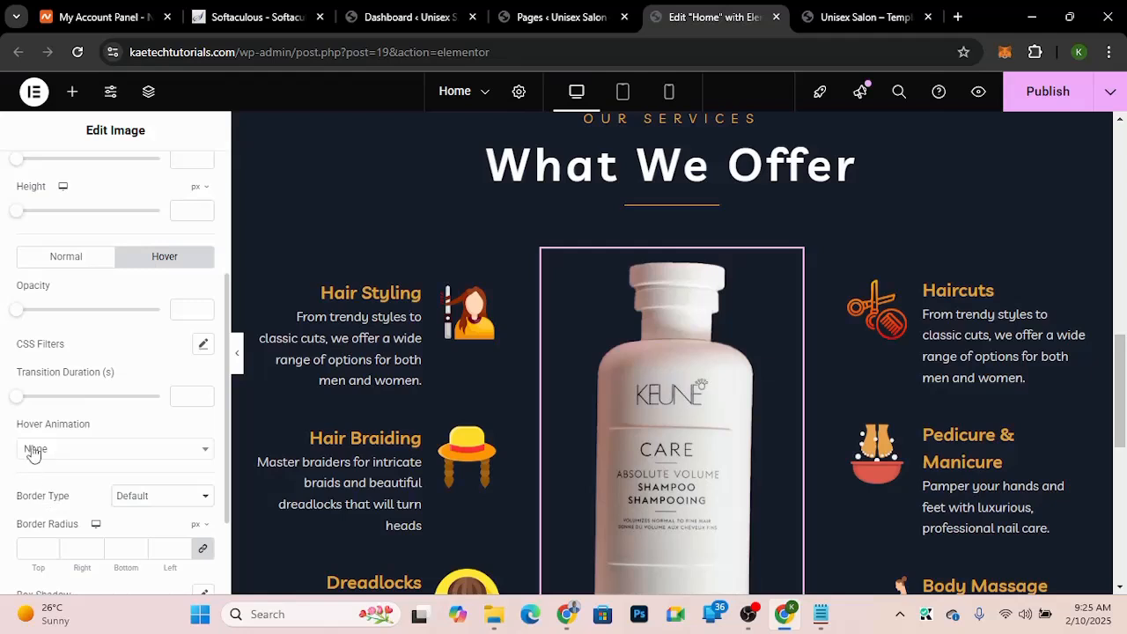
click(85, 453)
text(bob)
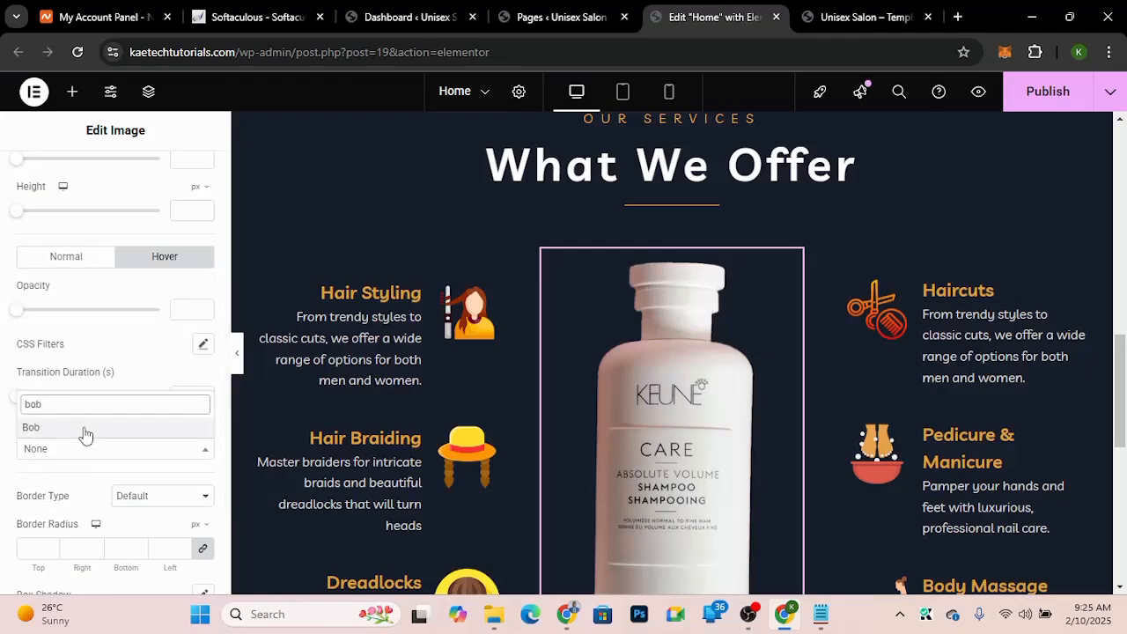
click(85, 432)
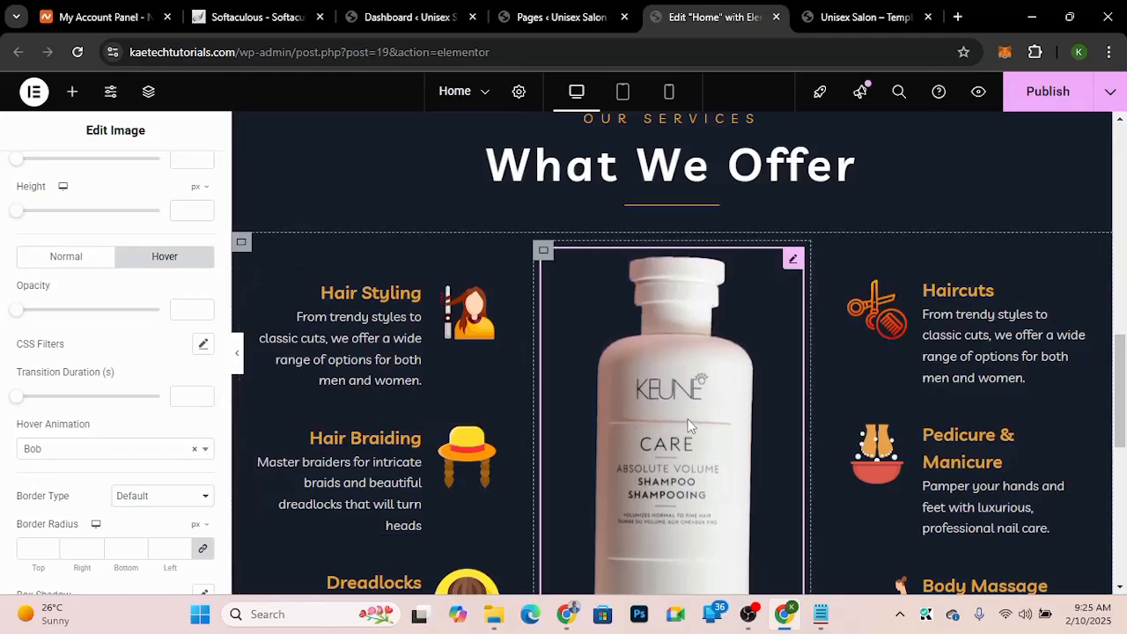
click(1048, 95)
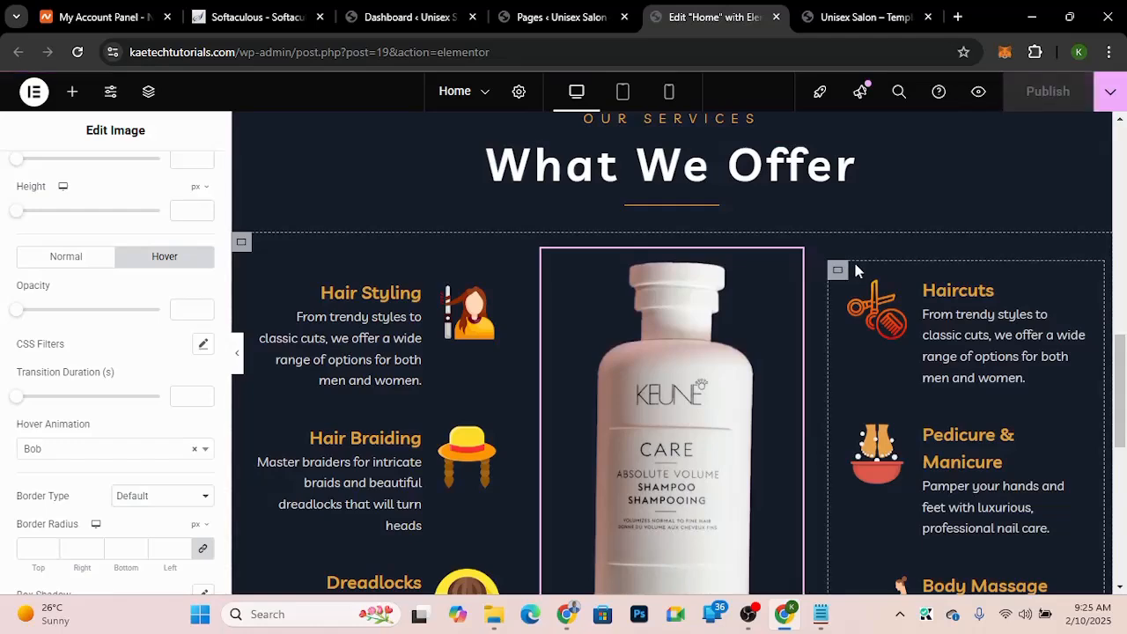
Step: Review the demo's next section and select its Professionals Hairstylists heading text
scroll(855, 265, down, 3)
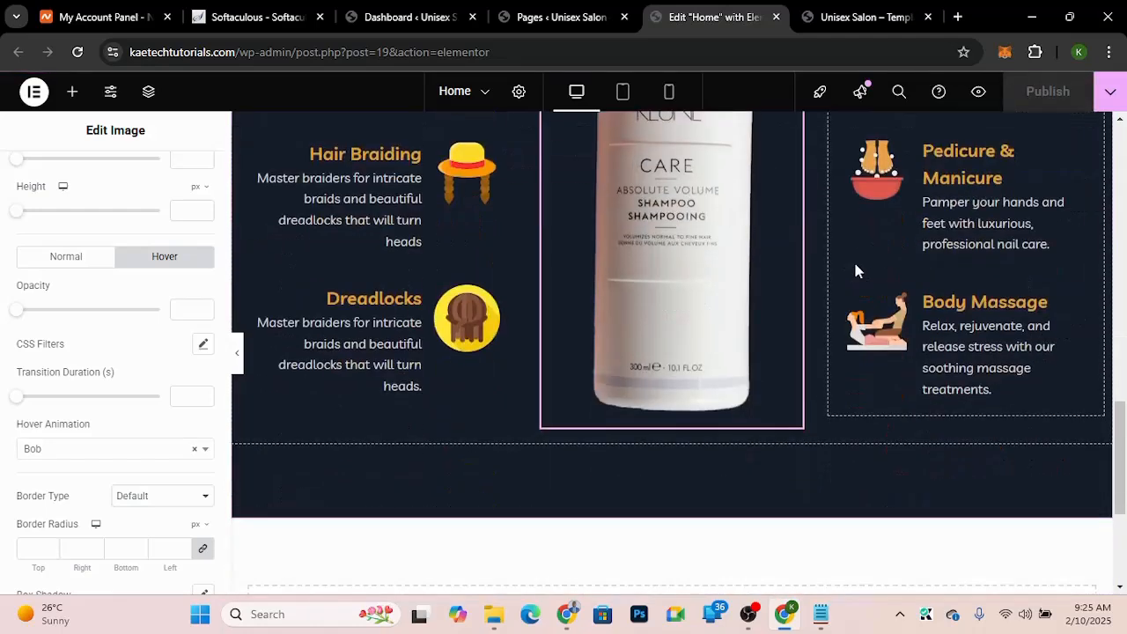
click(846, 15)
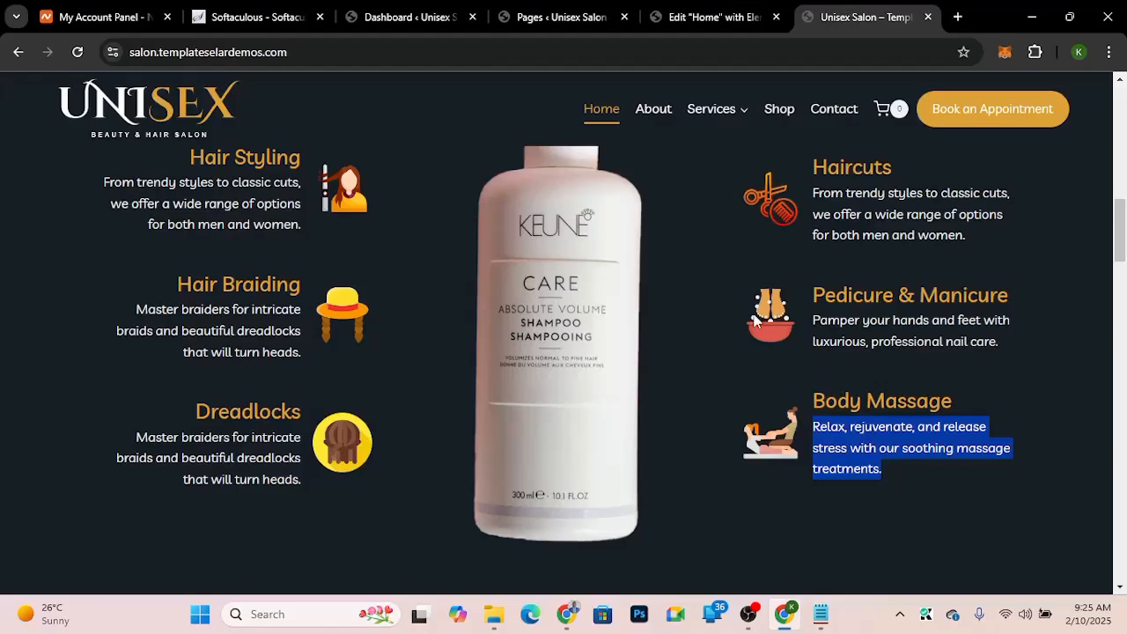
scroll(755, 323, down, 1)
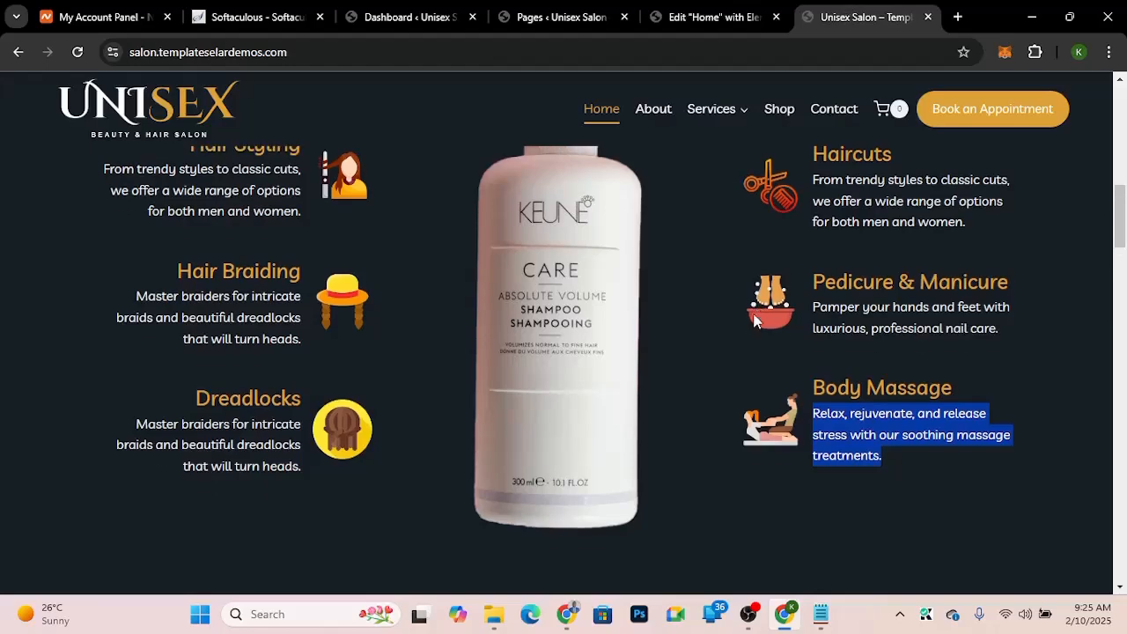
scroll(755, 322, down, 3)
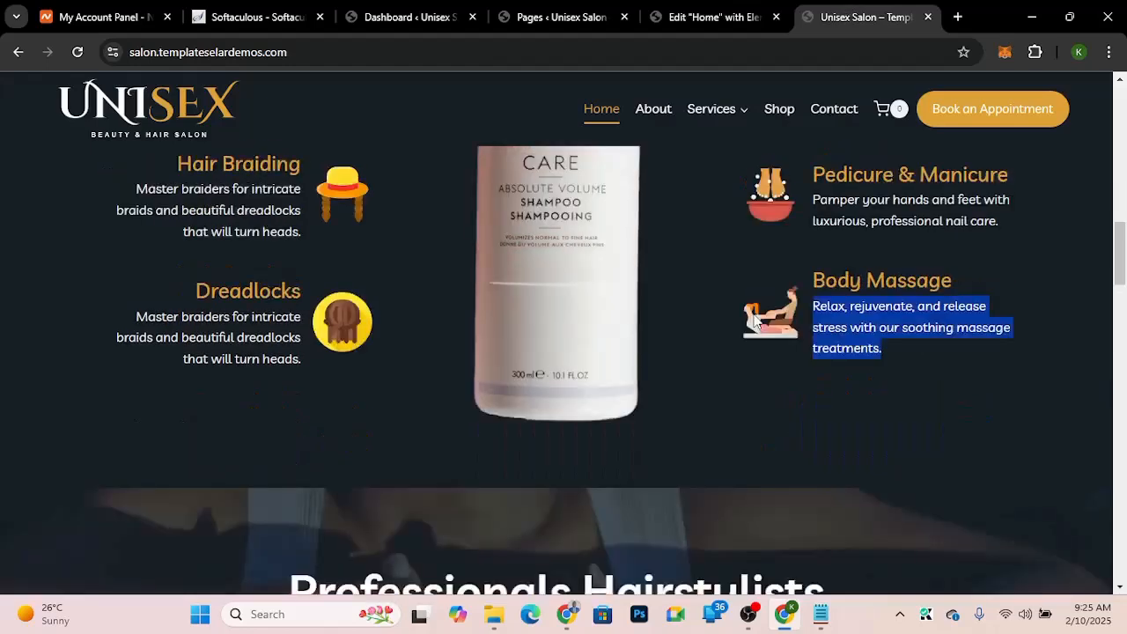
scroll(755, 322, down, 2)
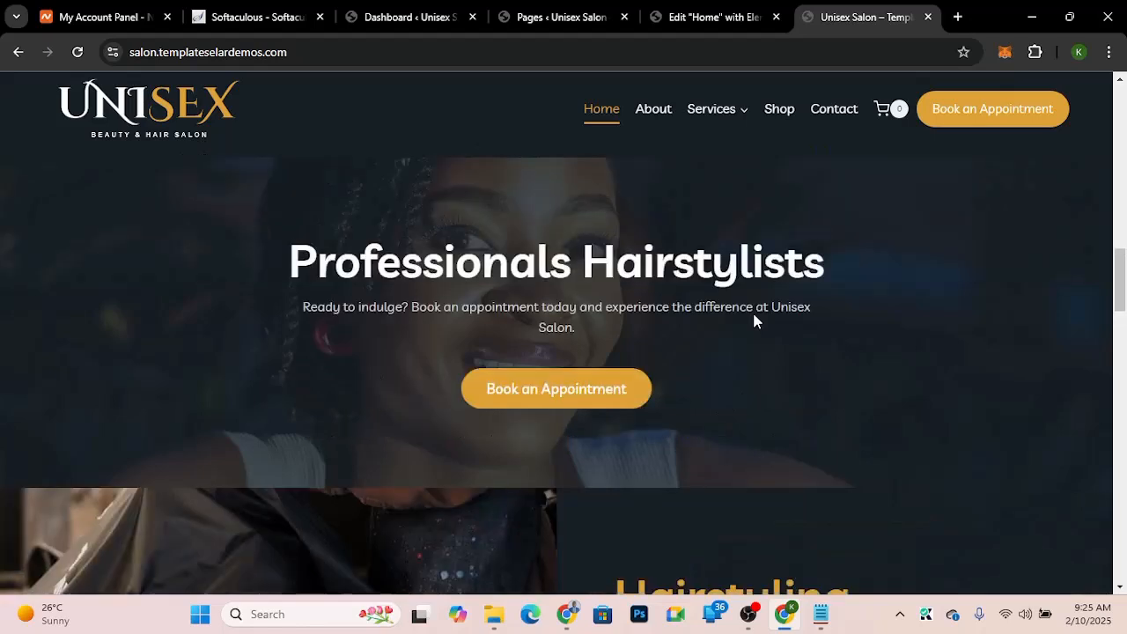
scroll(755, 320, up, 1)
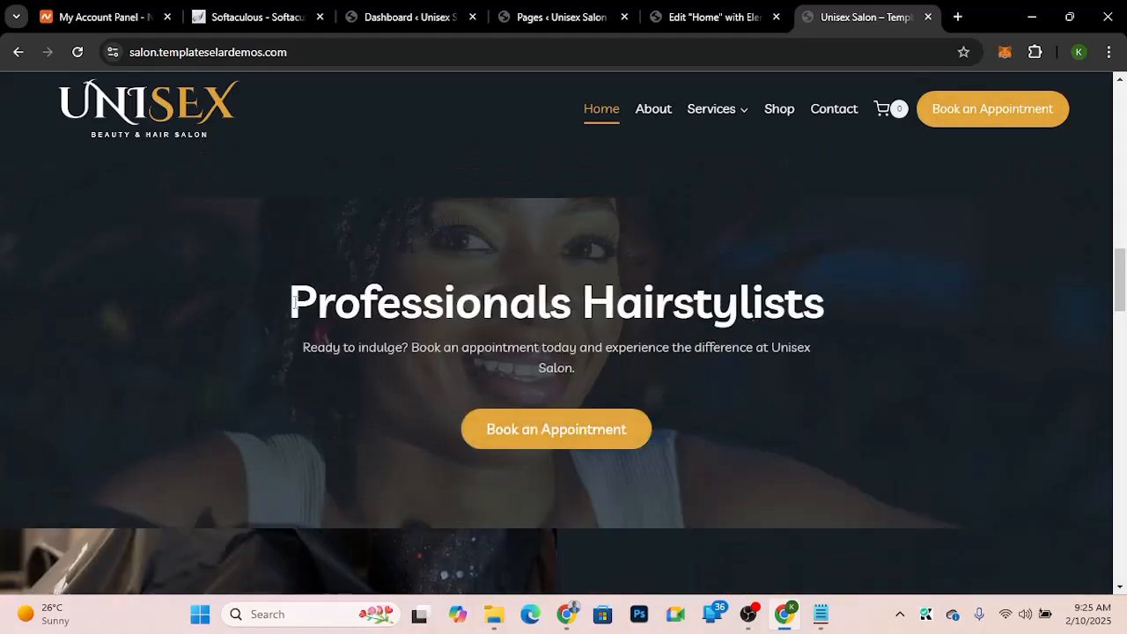
drag(291, 304, 824, 320)
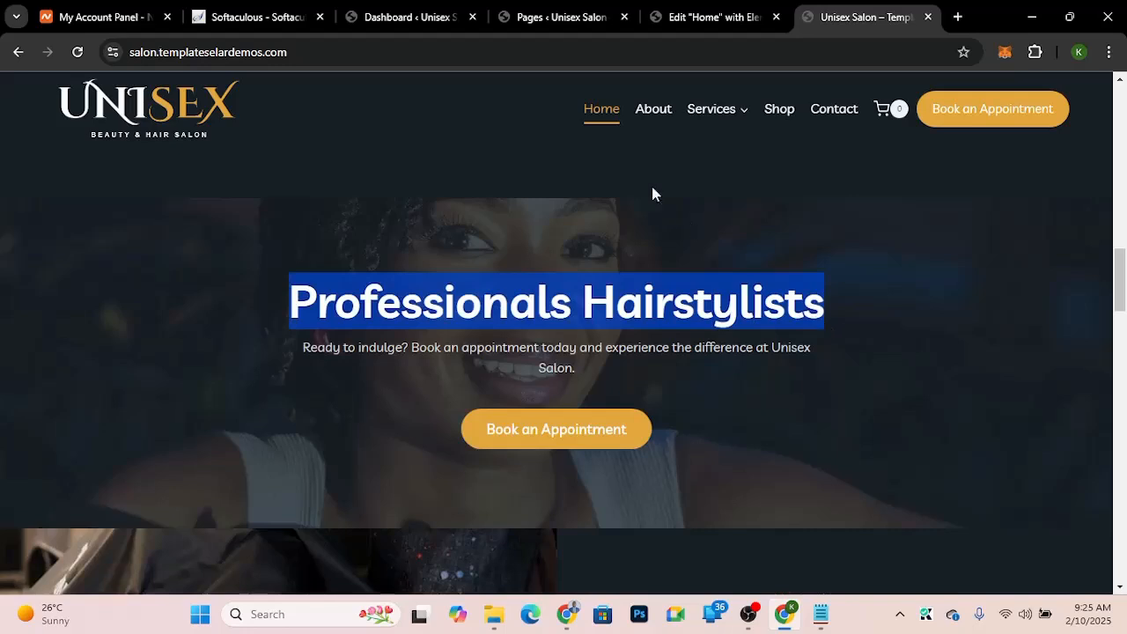
Step: Add a new single-column Flexbox container below the What We Offer section and set its padding to 0
click(712, 20)
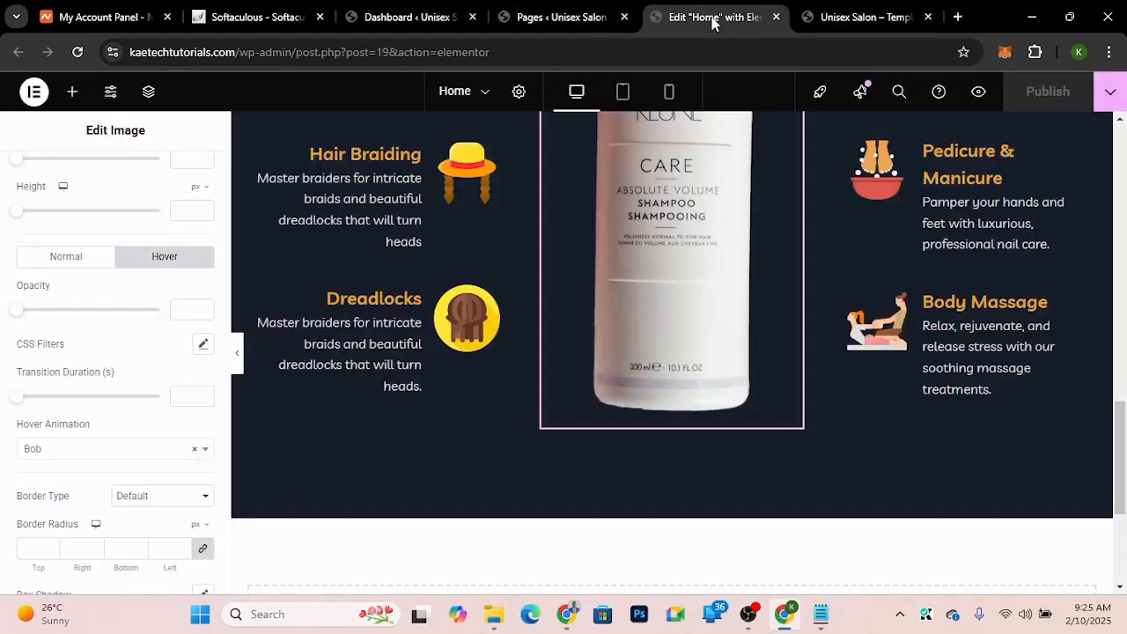
scroll(640, 441, down, 3)
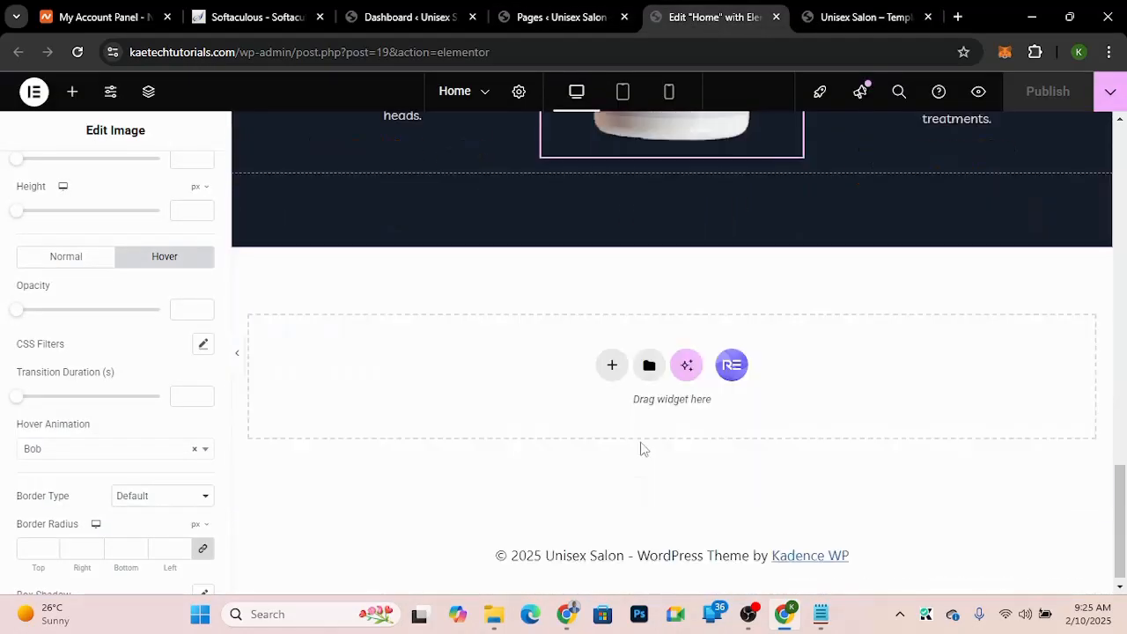
click(612, 364)
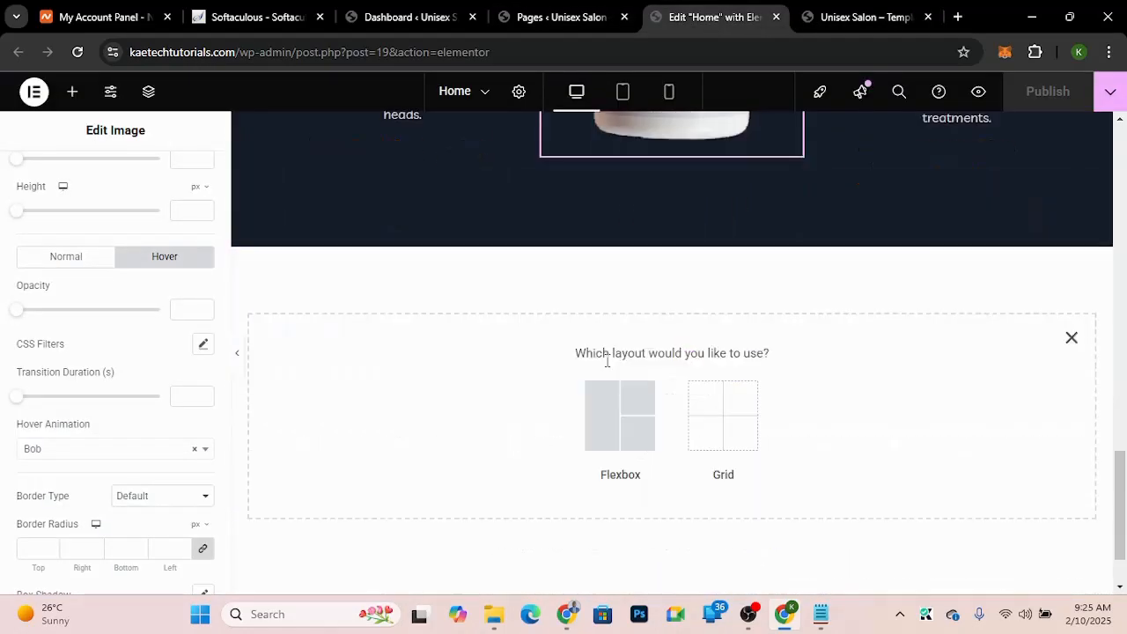
click(603, 428)
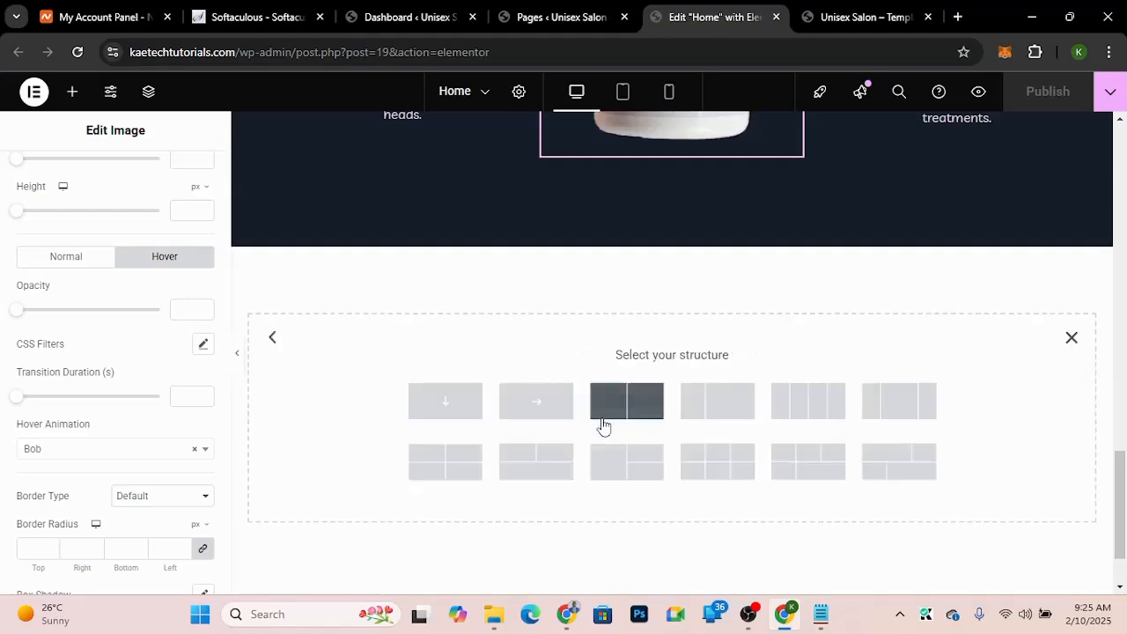
click(445, 401)
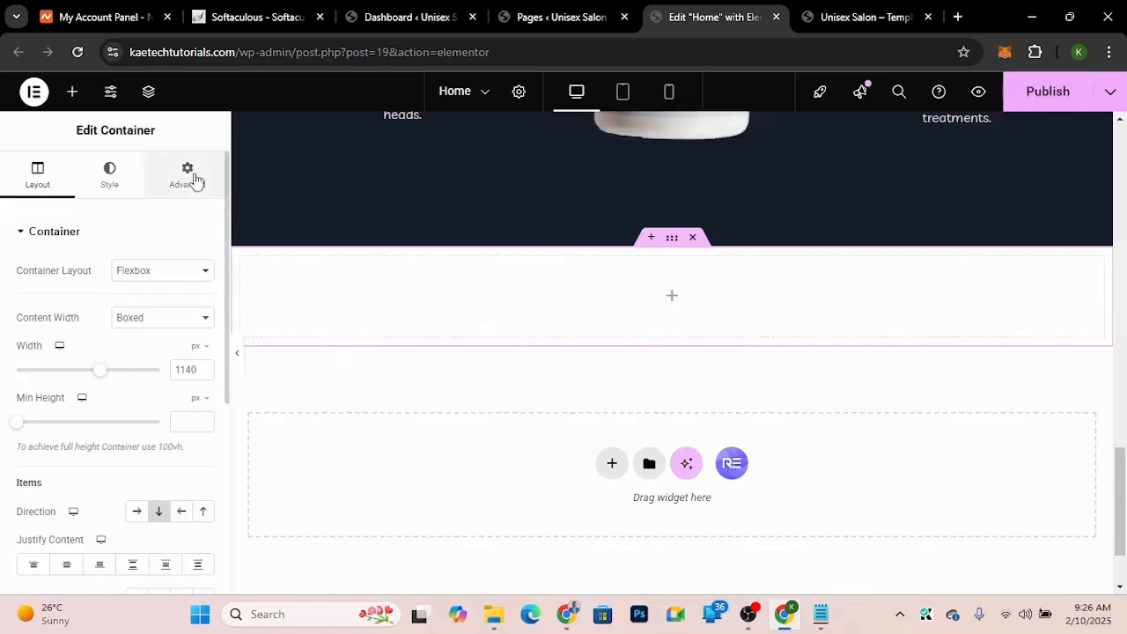
click(194, 180)
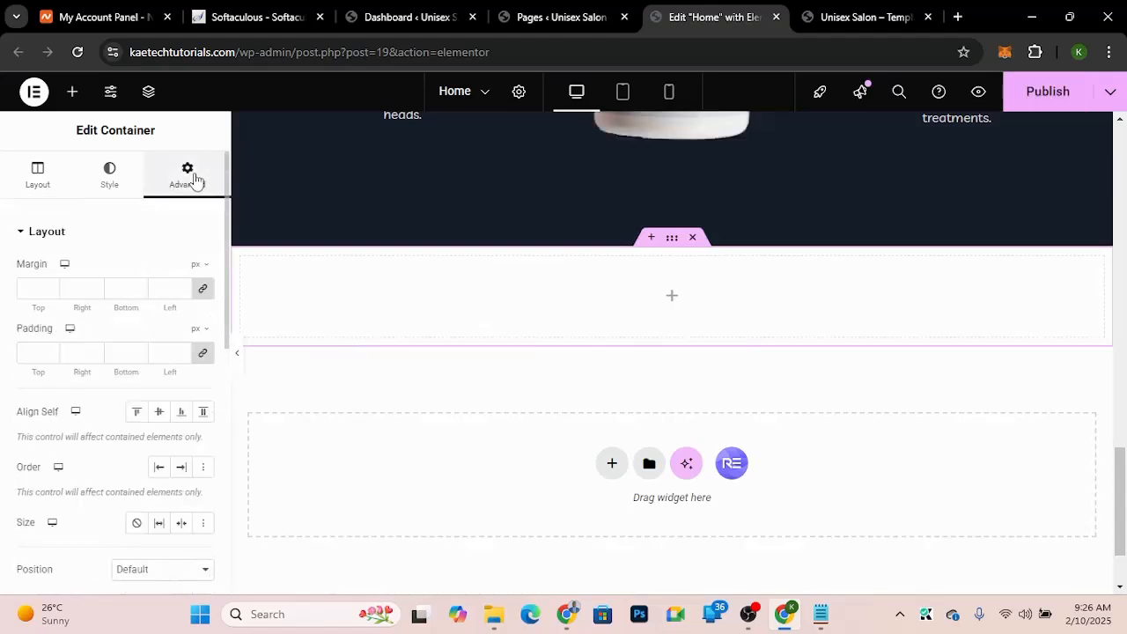
click(33, 352)
text(0)
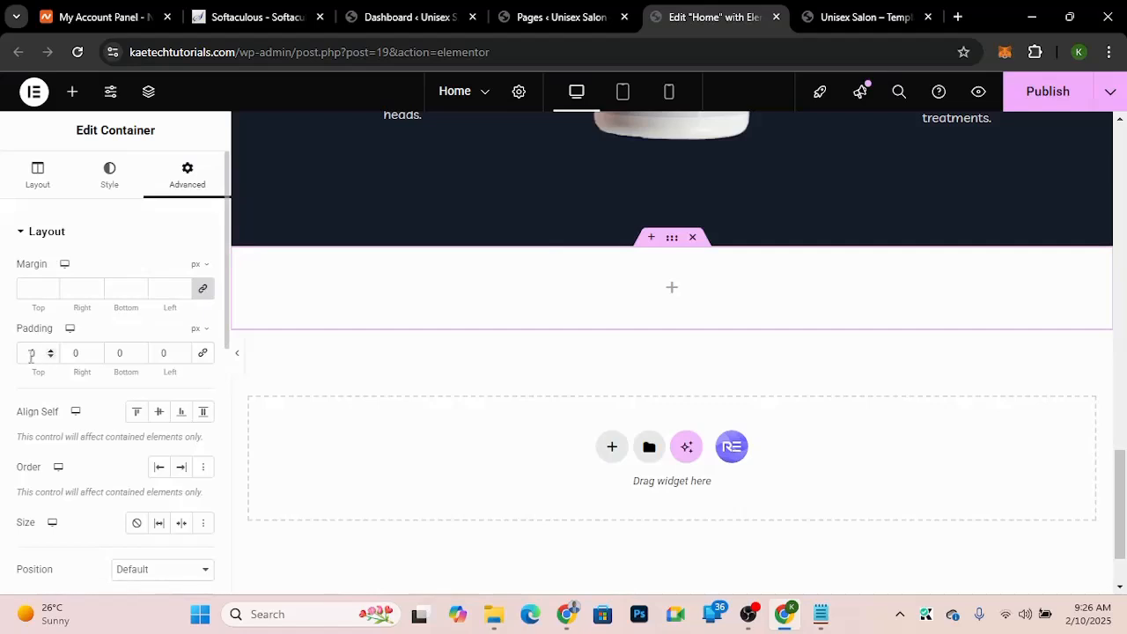
text(9)
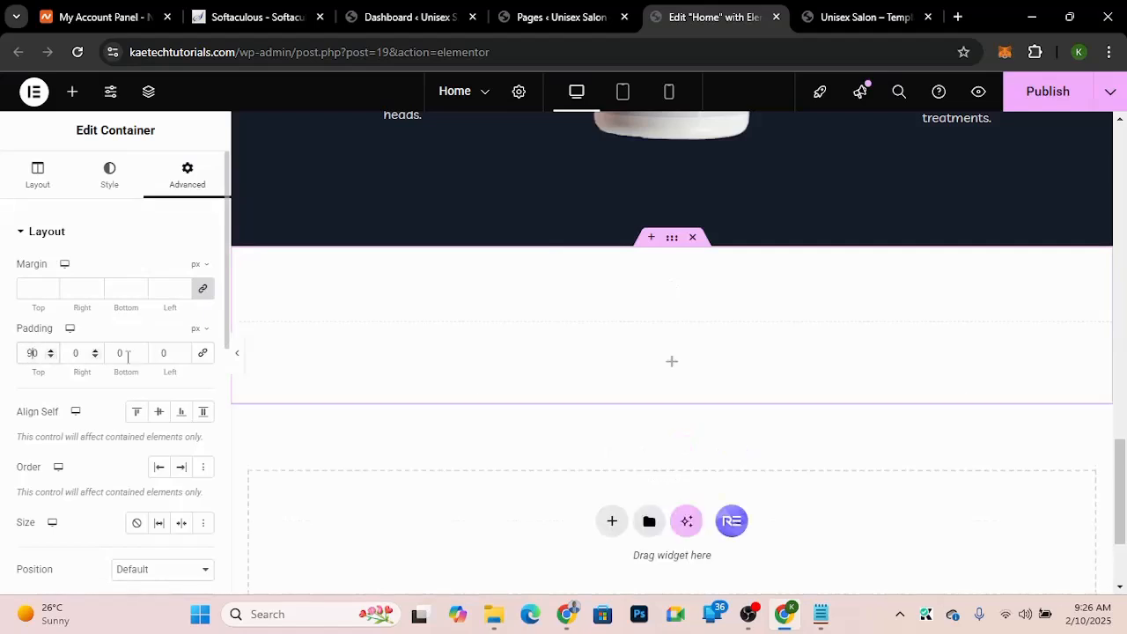
Step: Set the new container's top and bottom padding to 90 px, keeping left and right at 0
click(162, 352)
text(8)
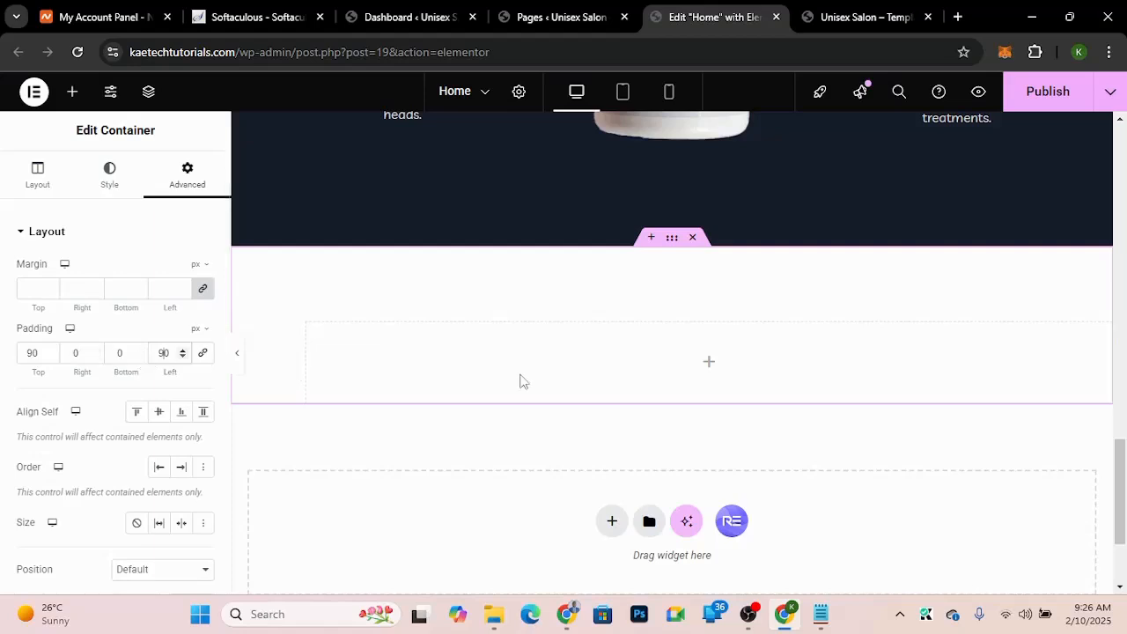
key(BackSpace)
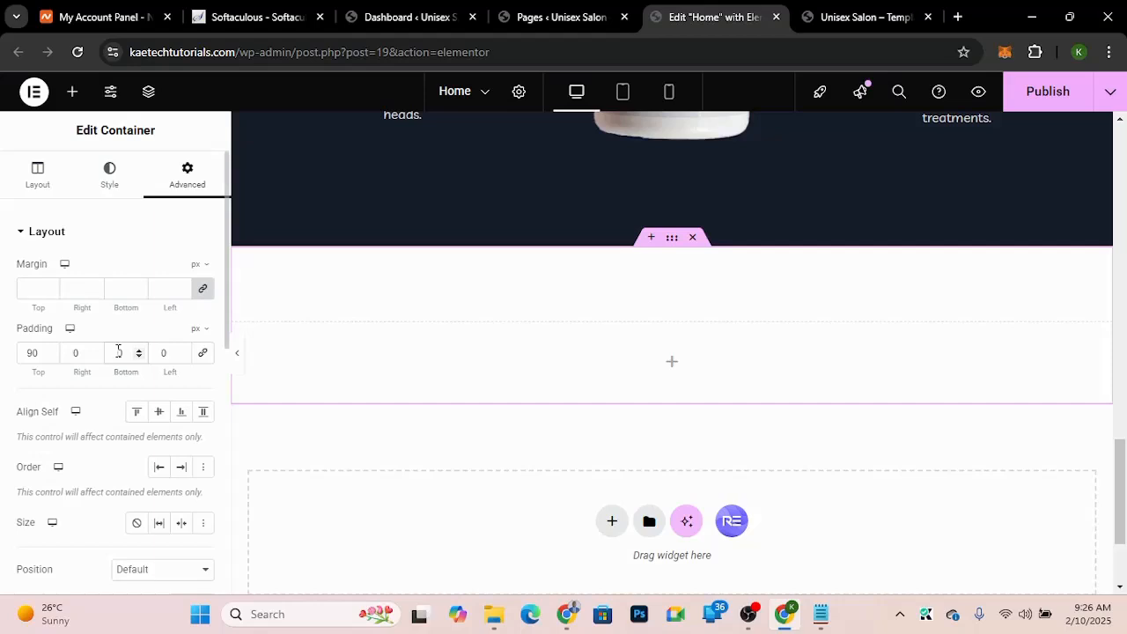
text(90)
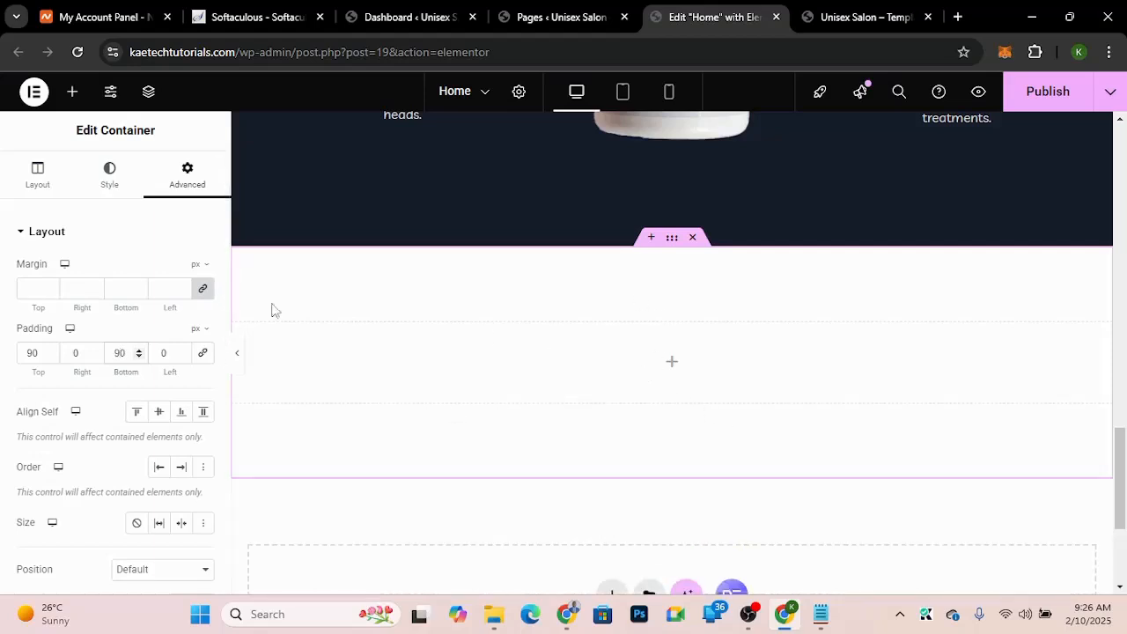
Step: Give the container a classic background image, choosing the smiling woman photo from the media library
click(104, 181)
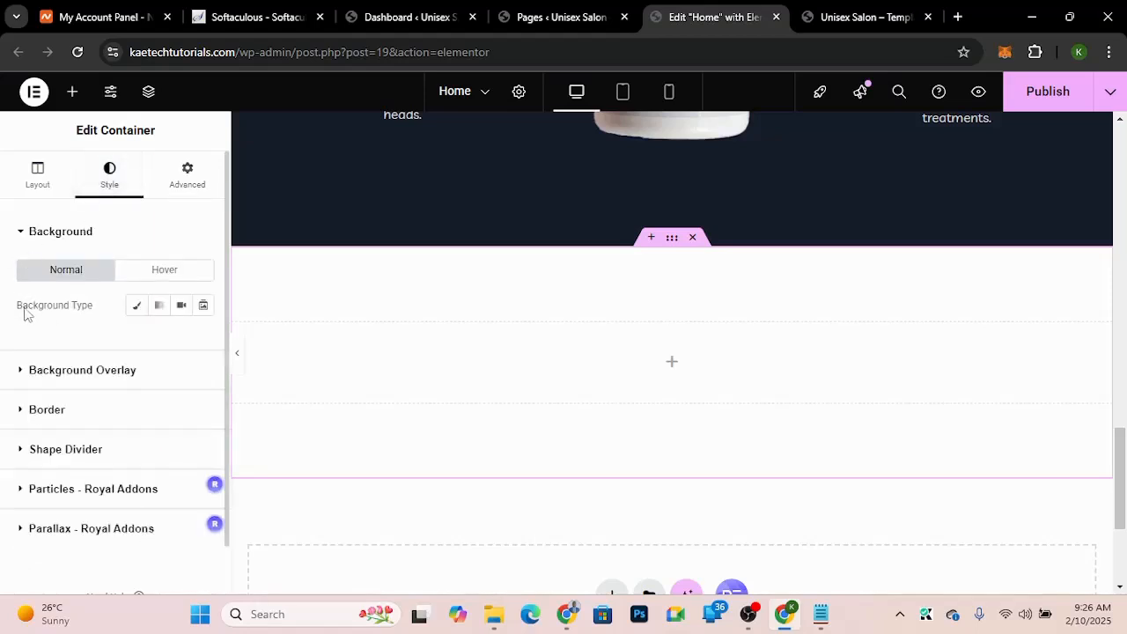
click(136, 308)
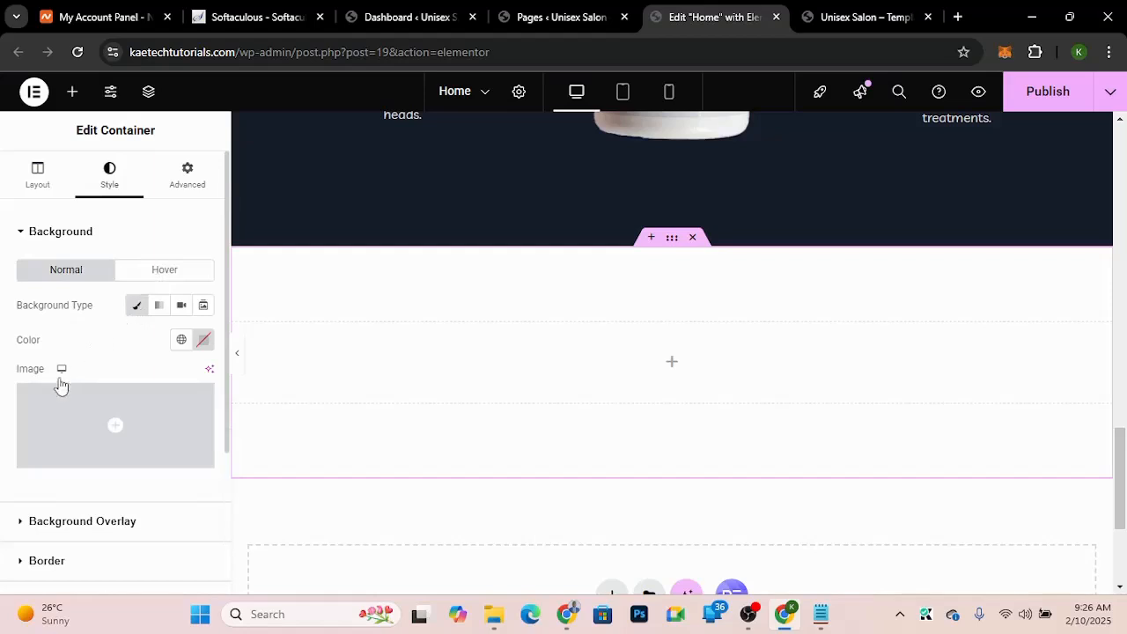
click(77, 420)
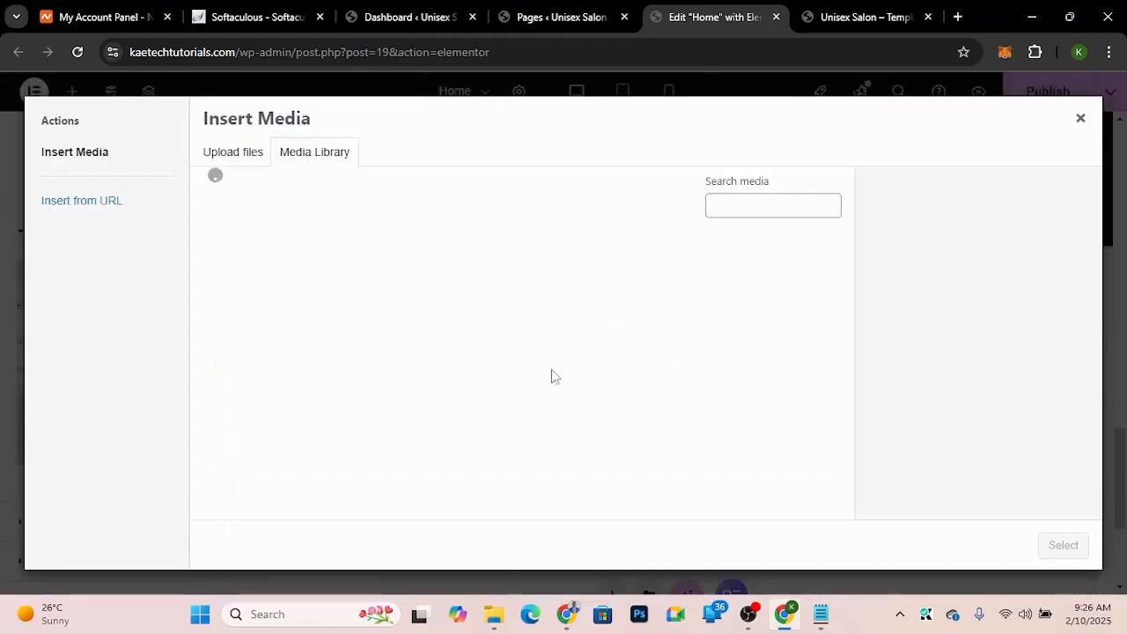
scroll(551, 377, down, 3)
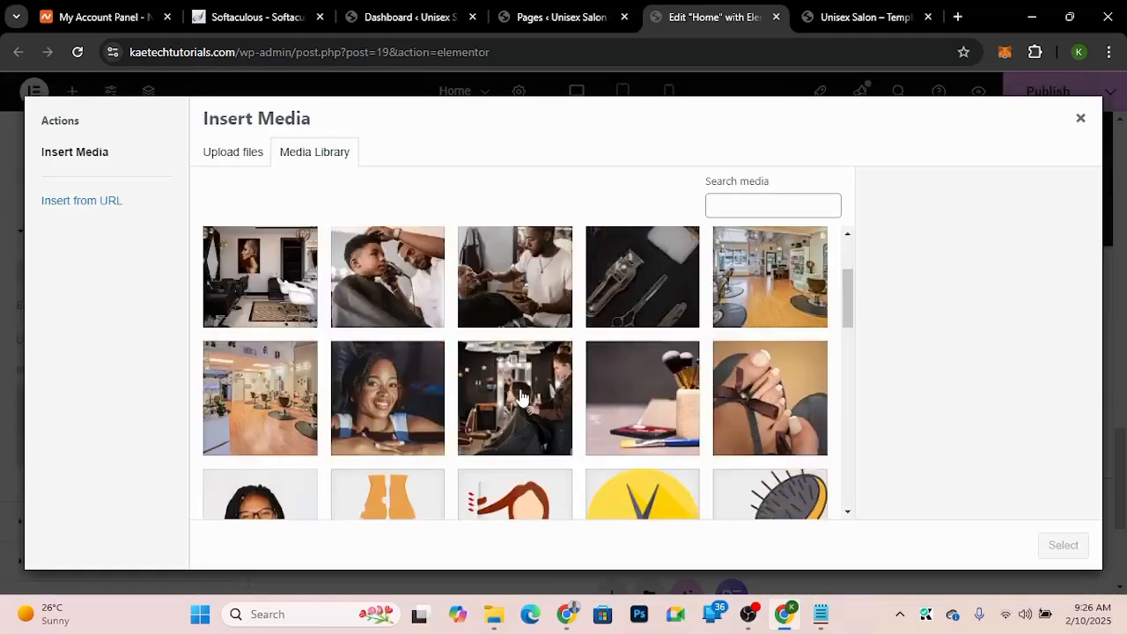
click(372, 331)
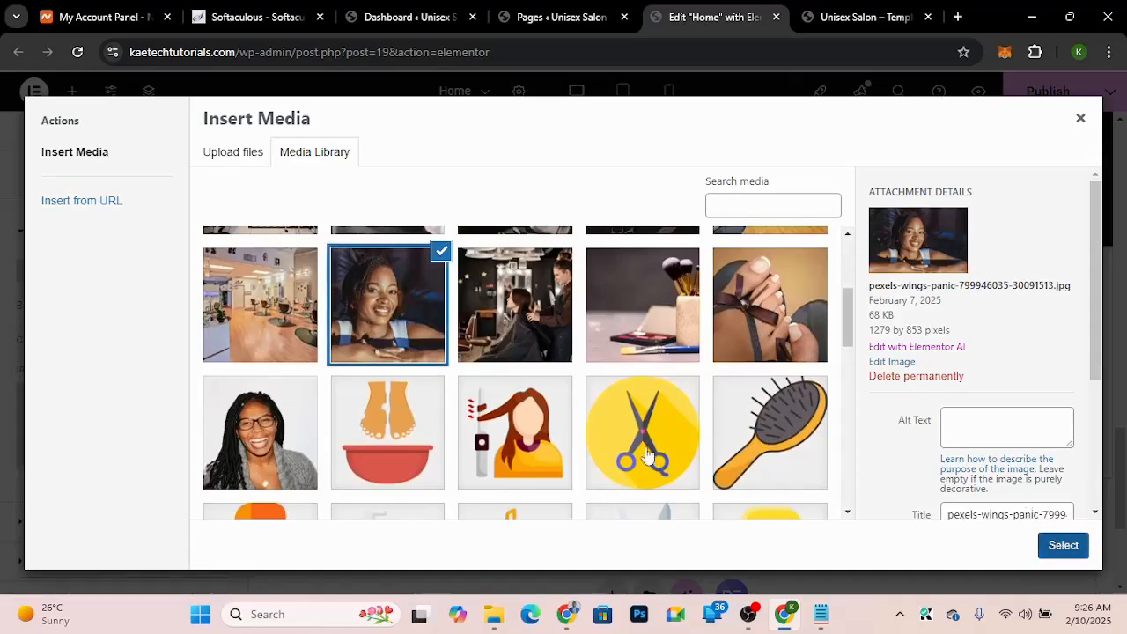
click(1063, 546)
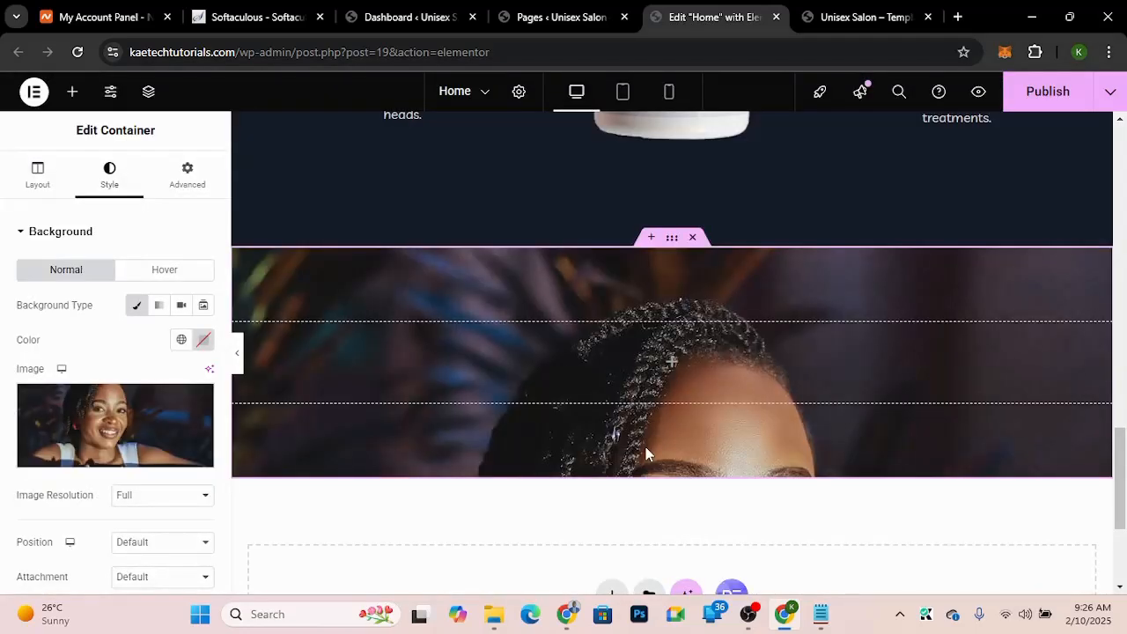
Step: Set the background image position to Center Center
mouse_move(70, 409)
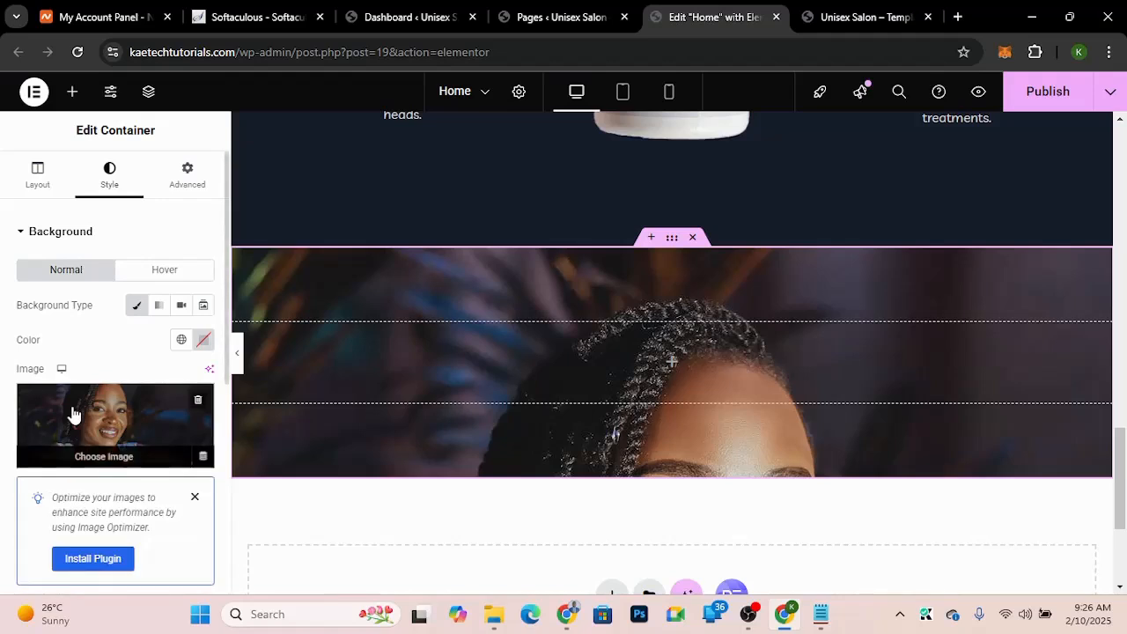
scroll(73, 414, down, 3)
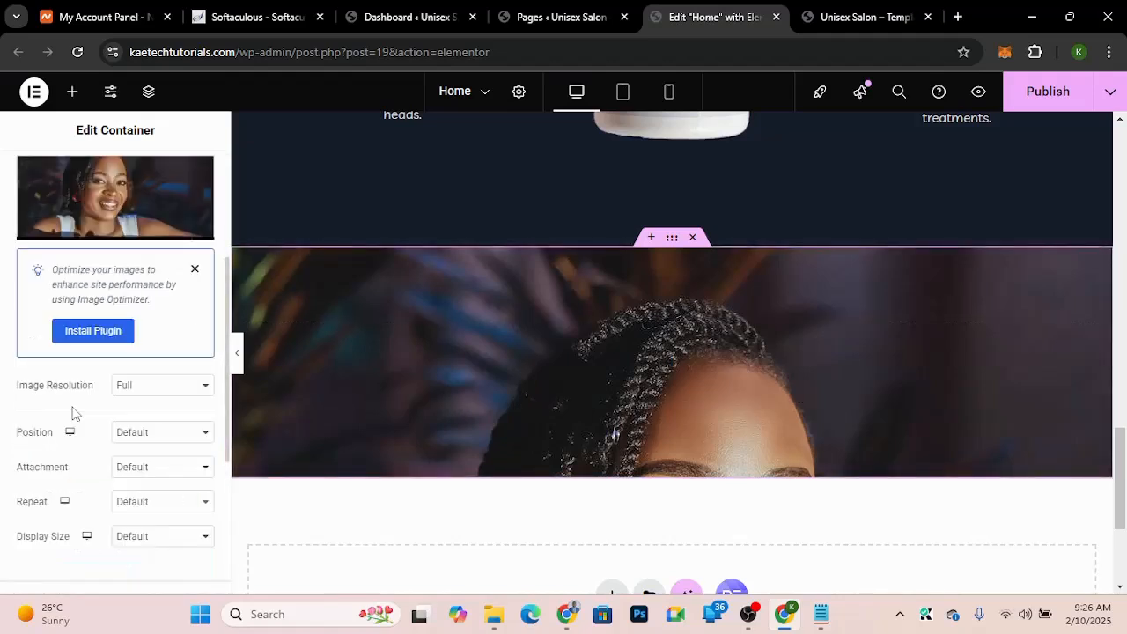
click(144, 432)
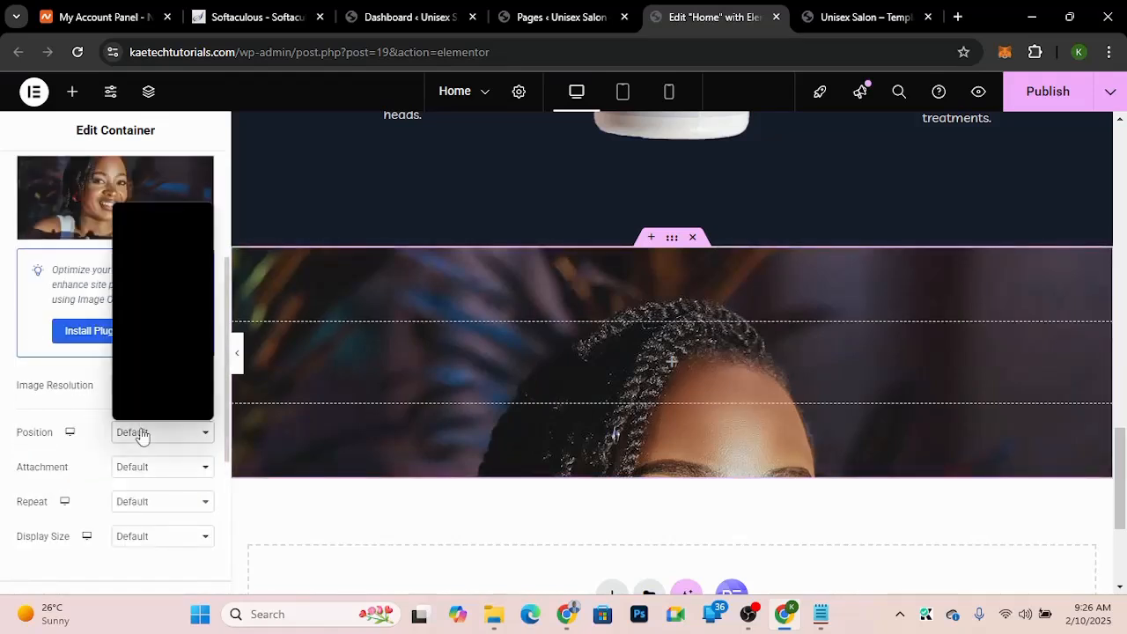
click(161, 229)
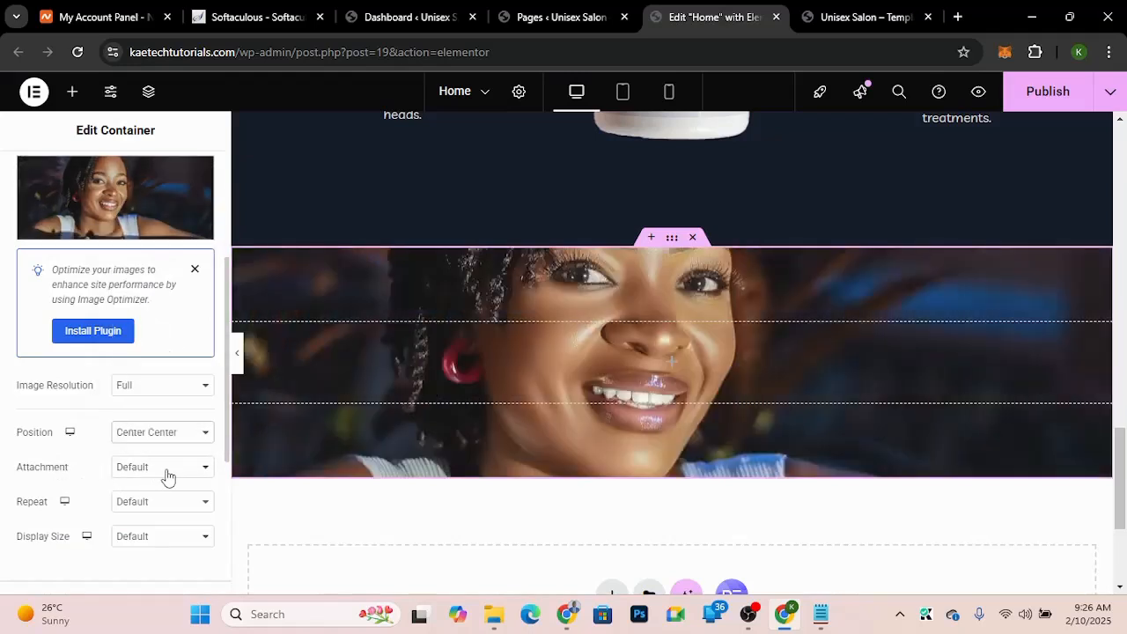
click(167, 471)
click(167, 471)
click(167, 476)
click(151, 508)
Step: Review the demo's Professionals Hairstylists section background before returning to the editor
click(869, 16)
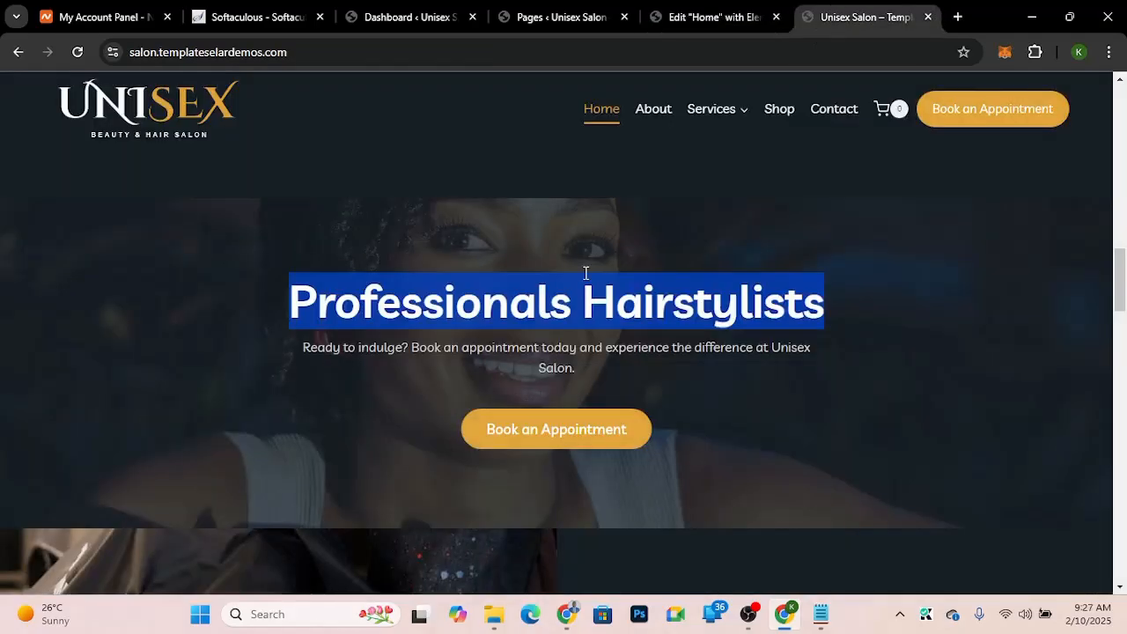
scroll(585, 273, down, 1)
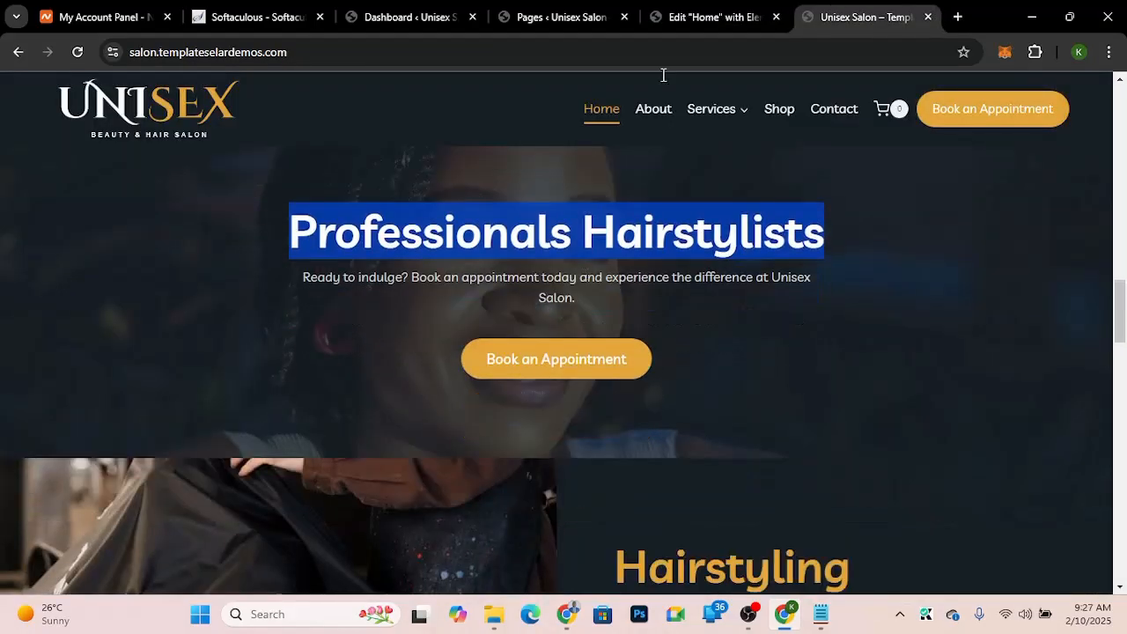
scroll(664, 74, down, 3)
click(713, 17)
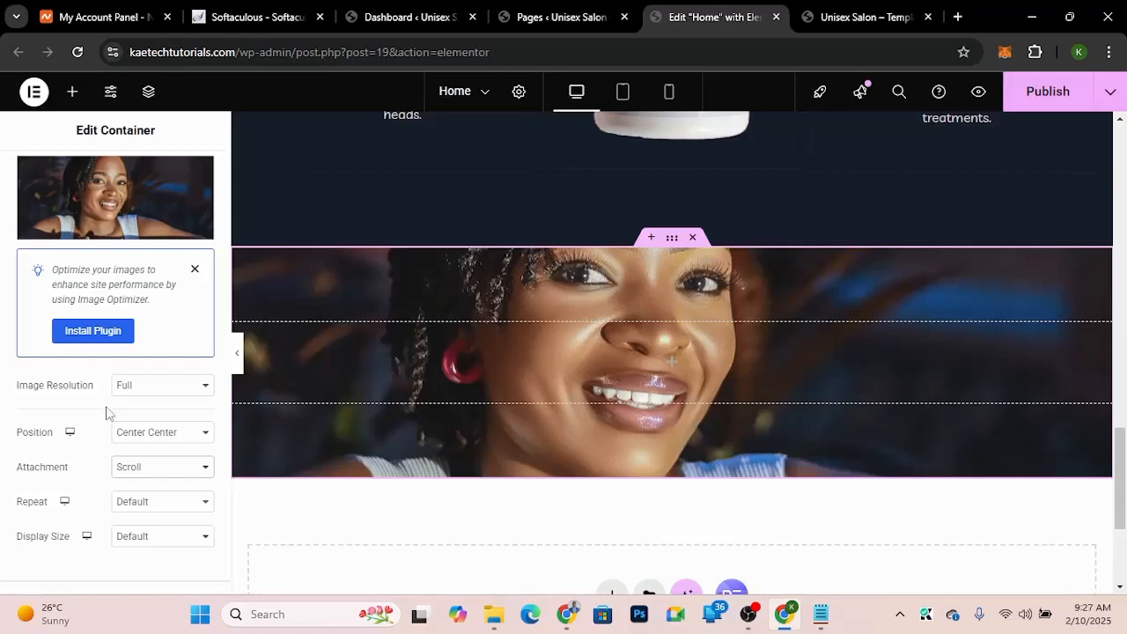
Step: Set the background attachment to Fixed, repeat to No-repeat, and display size to Cover
click(137, 474)
click(136, 527)
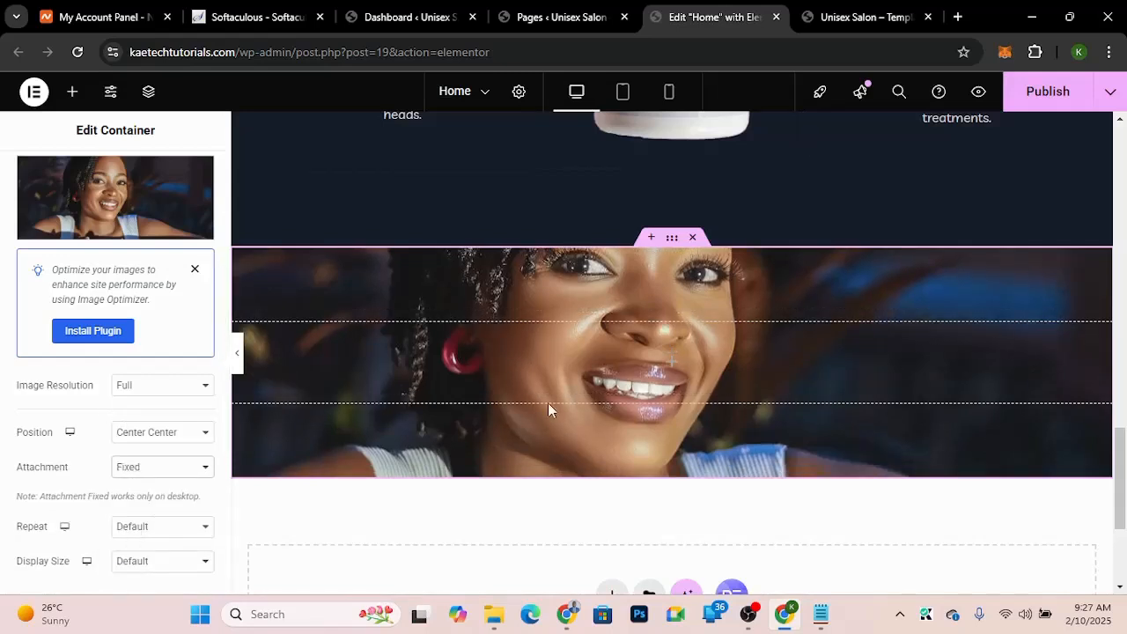
scroll(548, 403, down, 3)
scroll(548, 402, up, 4)
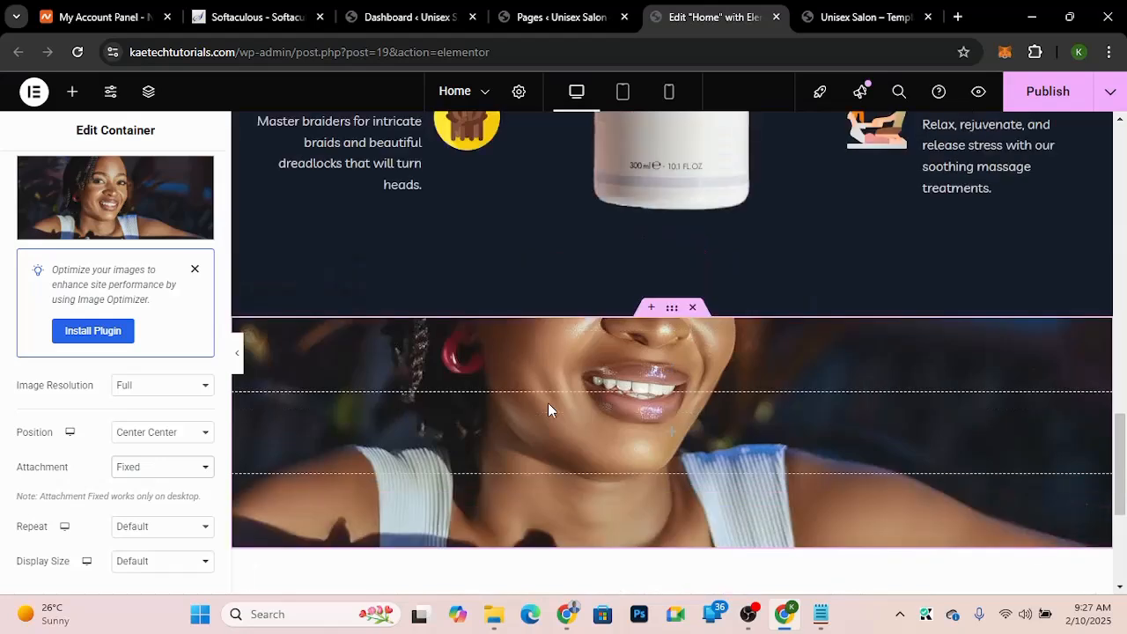
scroll(548, 405, down, 2)
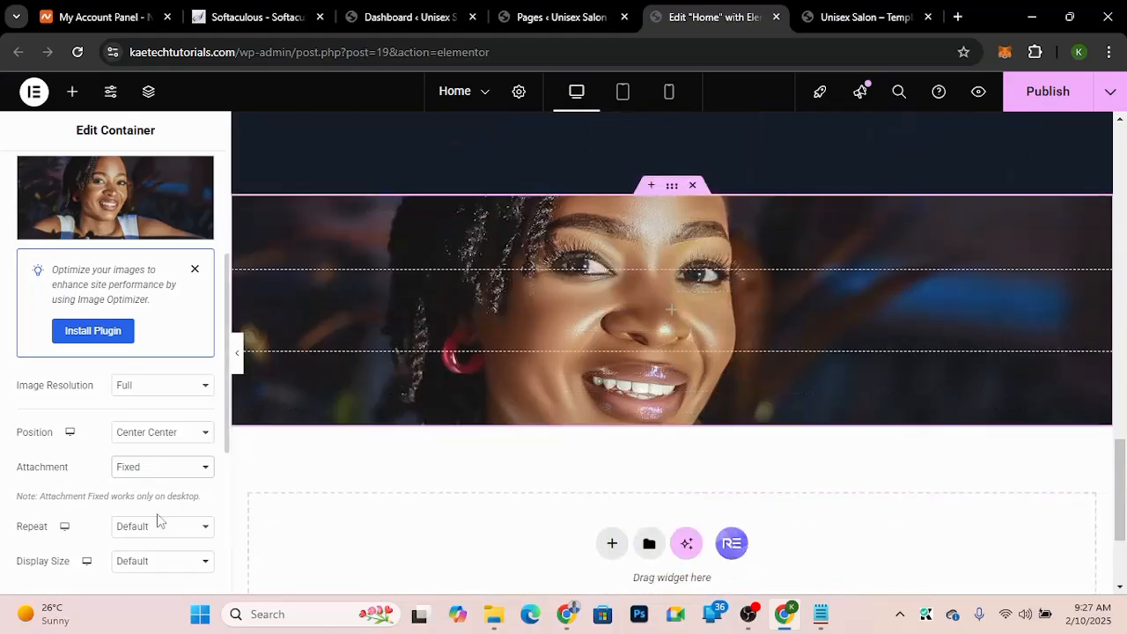
scroll(48, 511, down, 2)
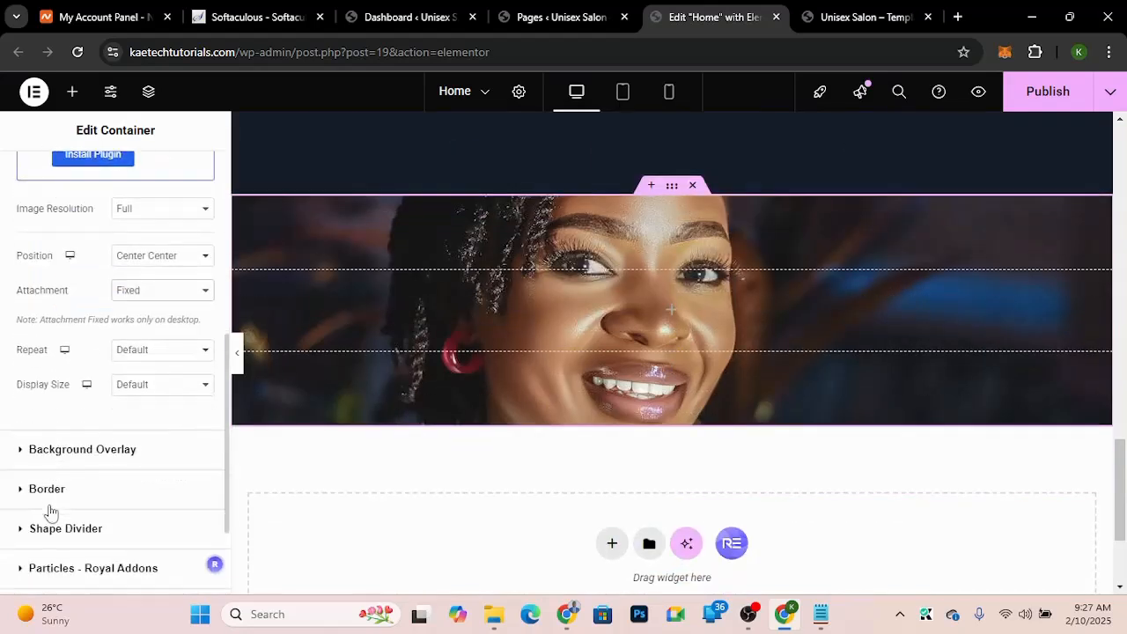
click(156, 353)
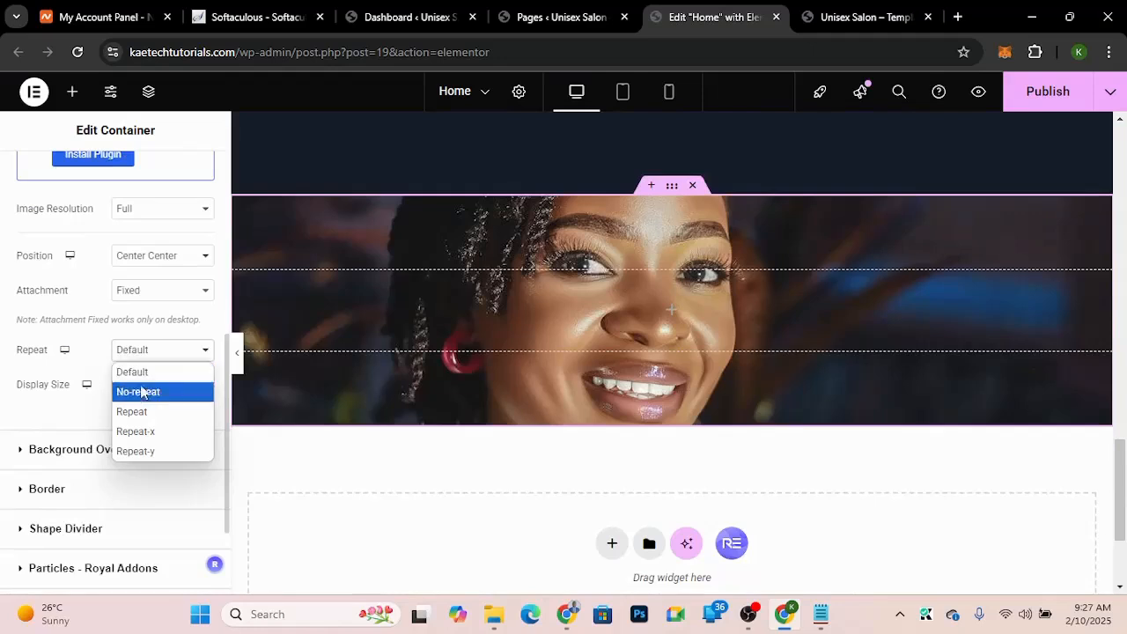
click(139, 392)
click(158, 387)
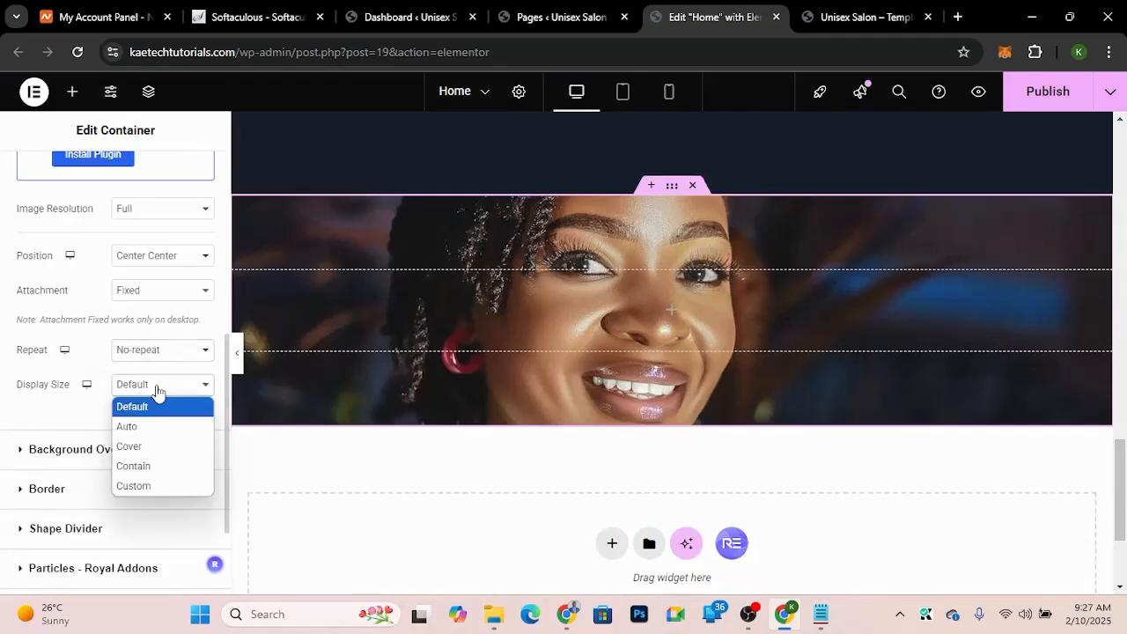
click(132, 445)
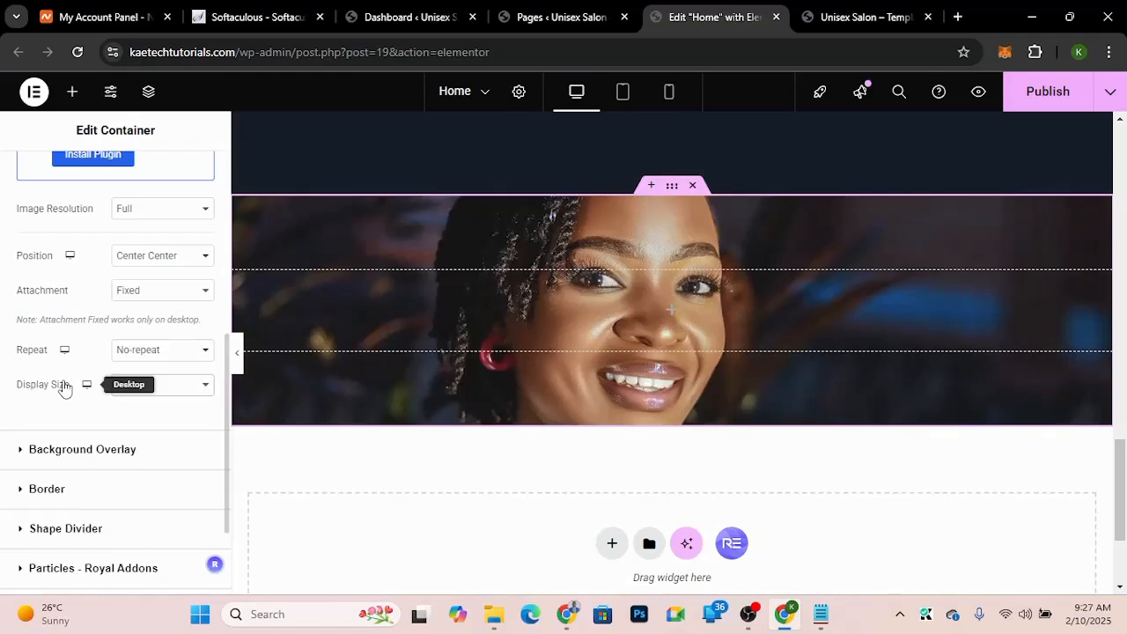
Step: Set the container's boxed width to 900 px and minimum height to 400 px
scroll(64, 387, up, 4)
scroll(63, 388, up, 1)
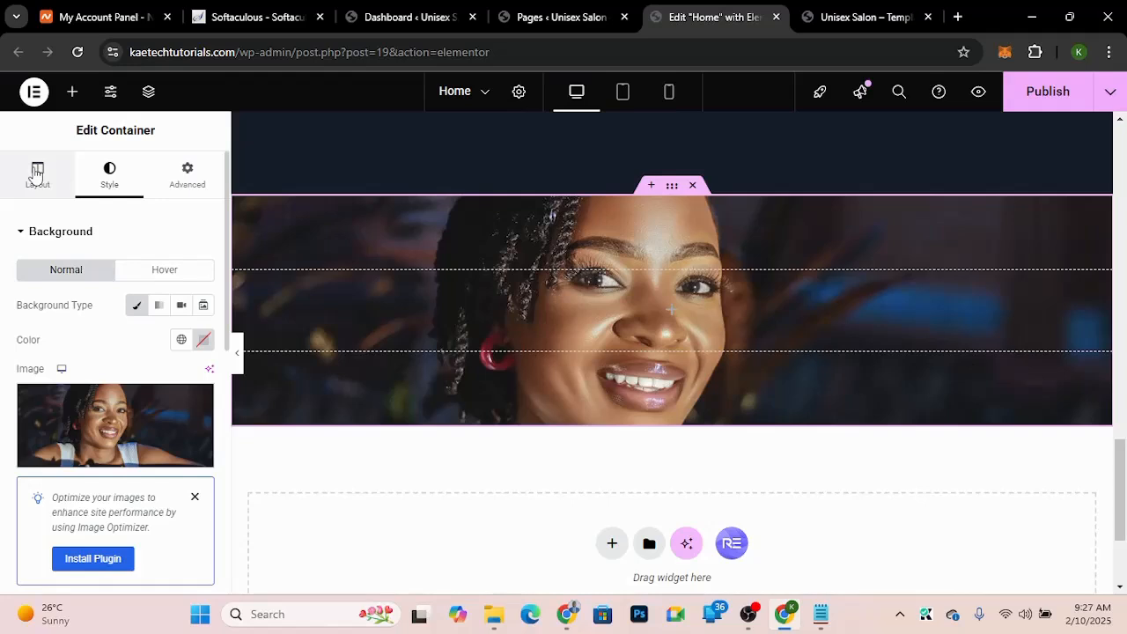
click(36, 174)
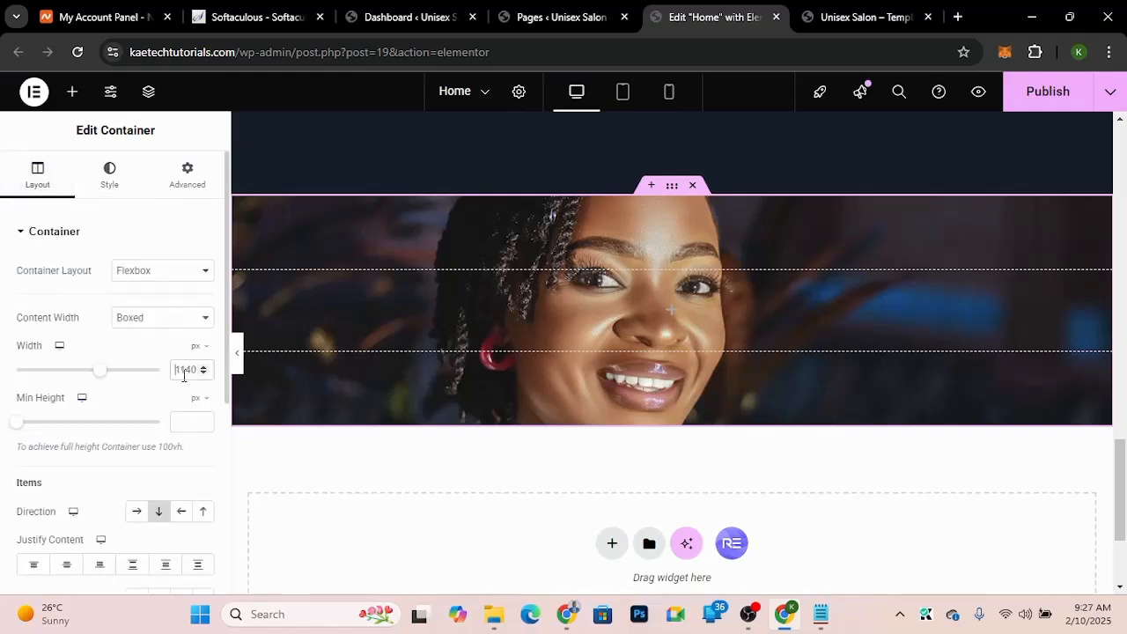
text(9)
text(80)
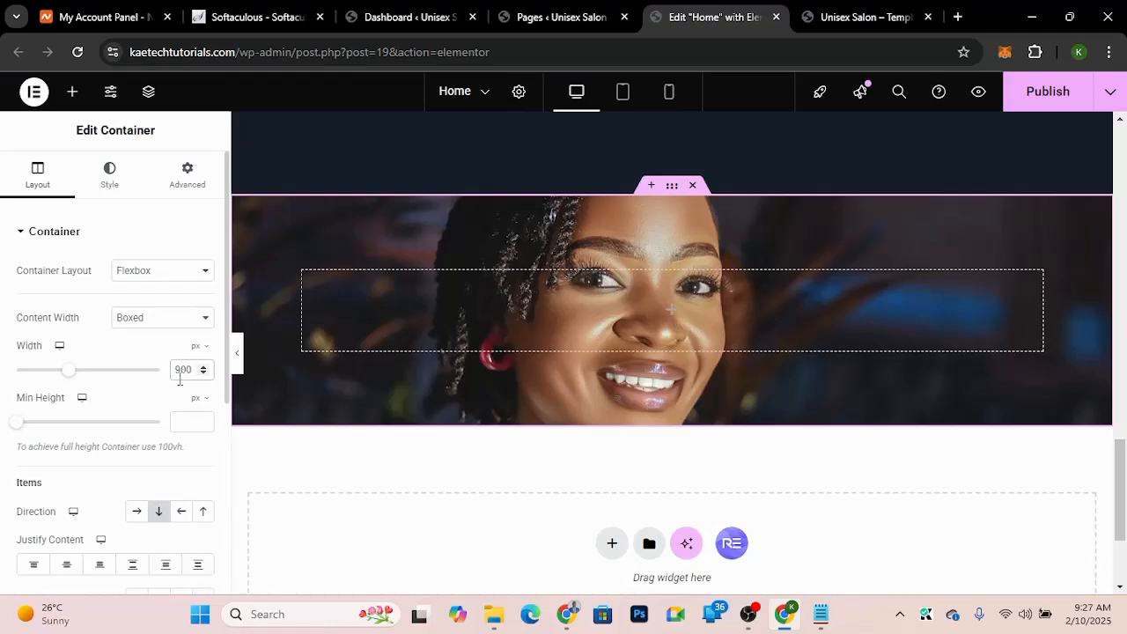
scroll(123, 485, down, 3)
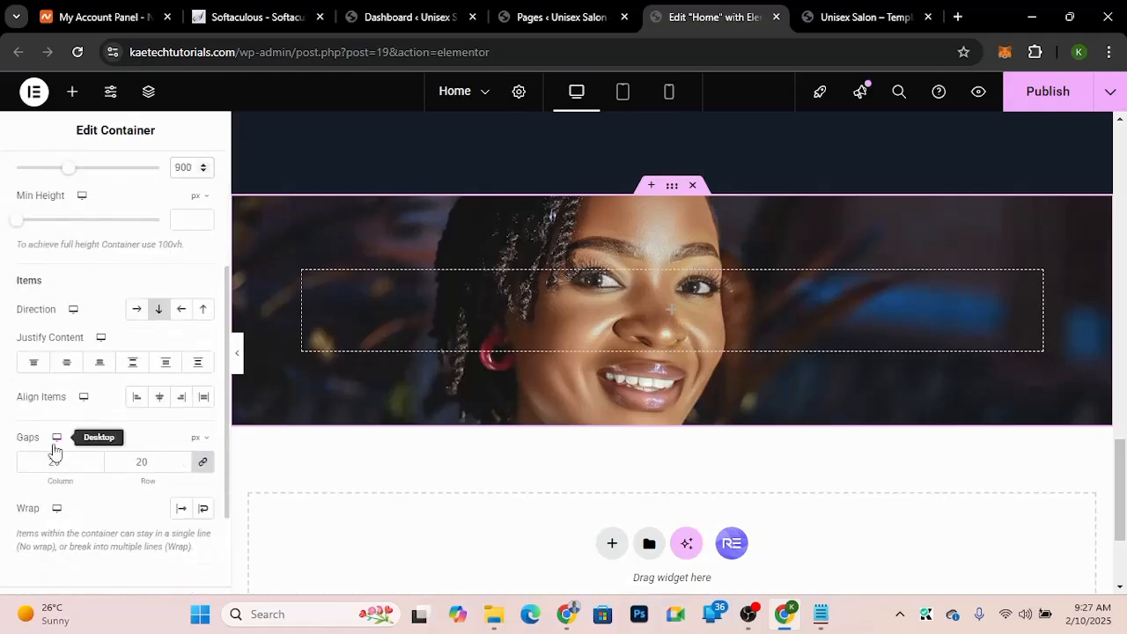
click(184, 219)
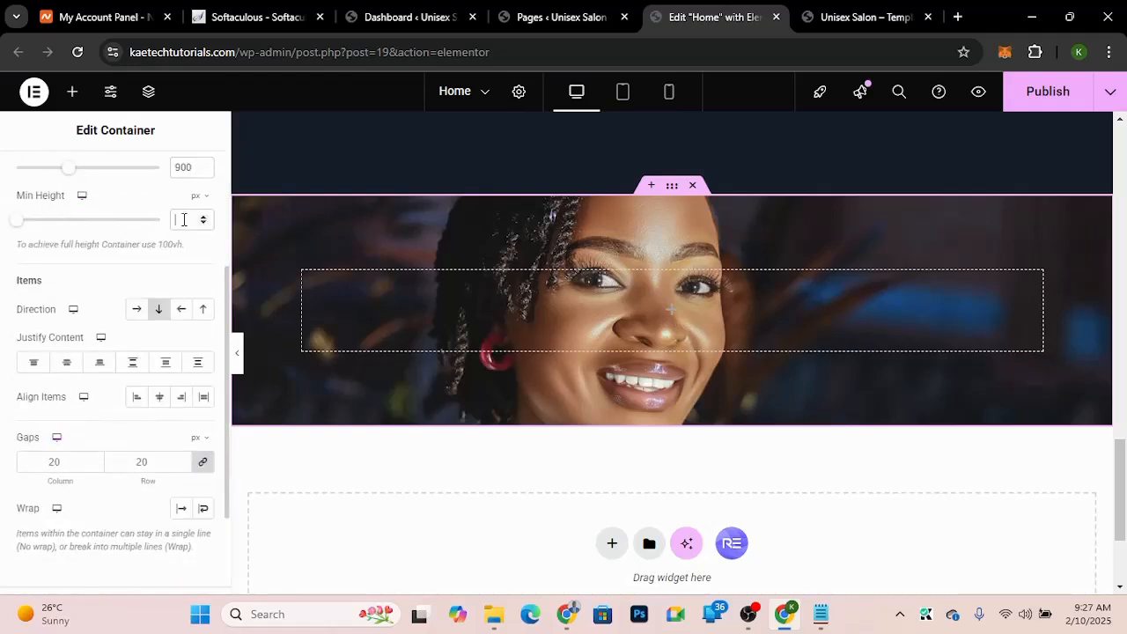
text(400)
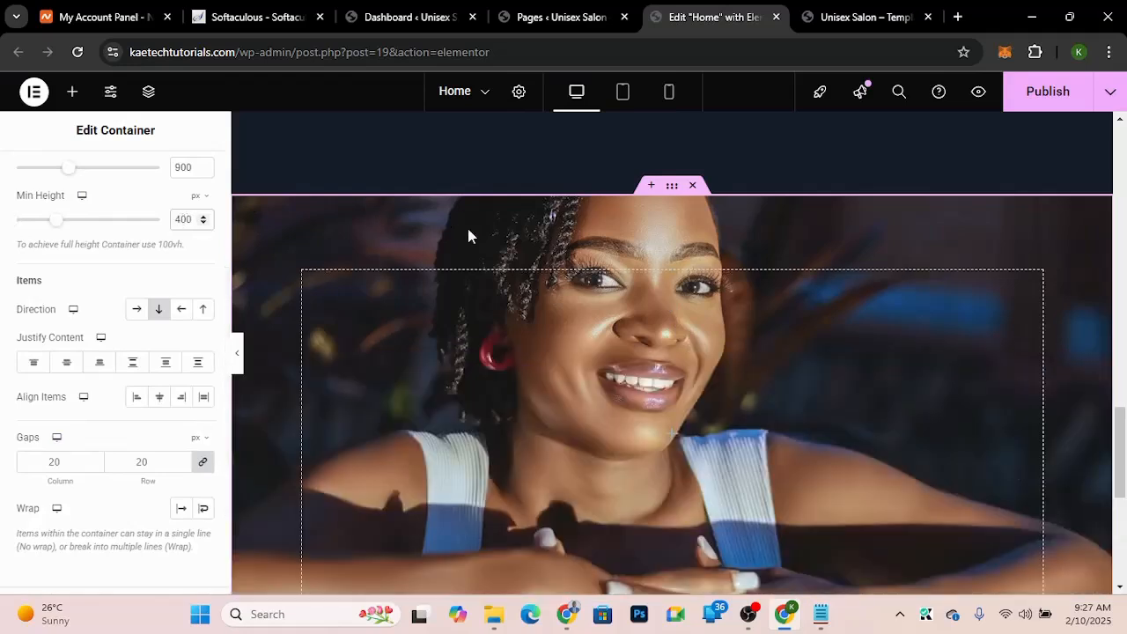
Step: Center the container's content with justify content and align items both set to center
scroll(468, 234, down, 2)
scroll(467, 231, up, 1)
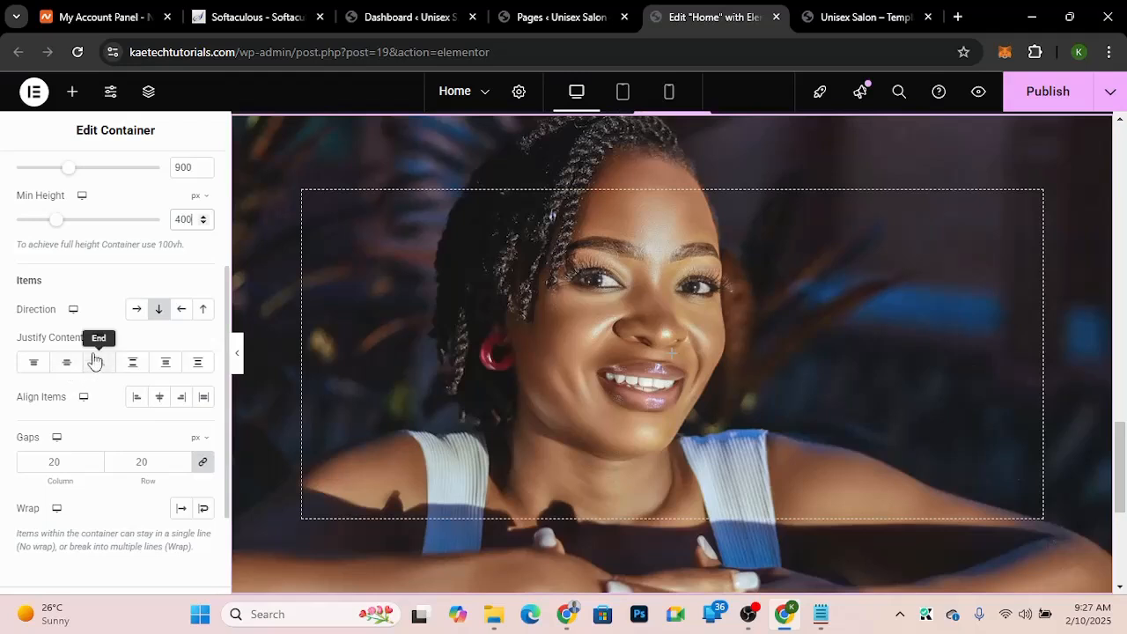
click(71, 369)
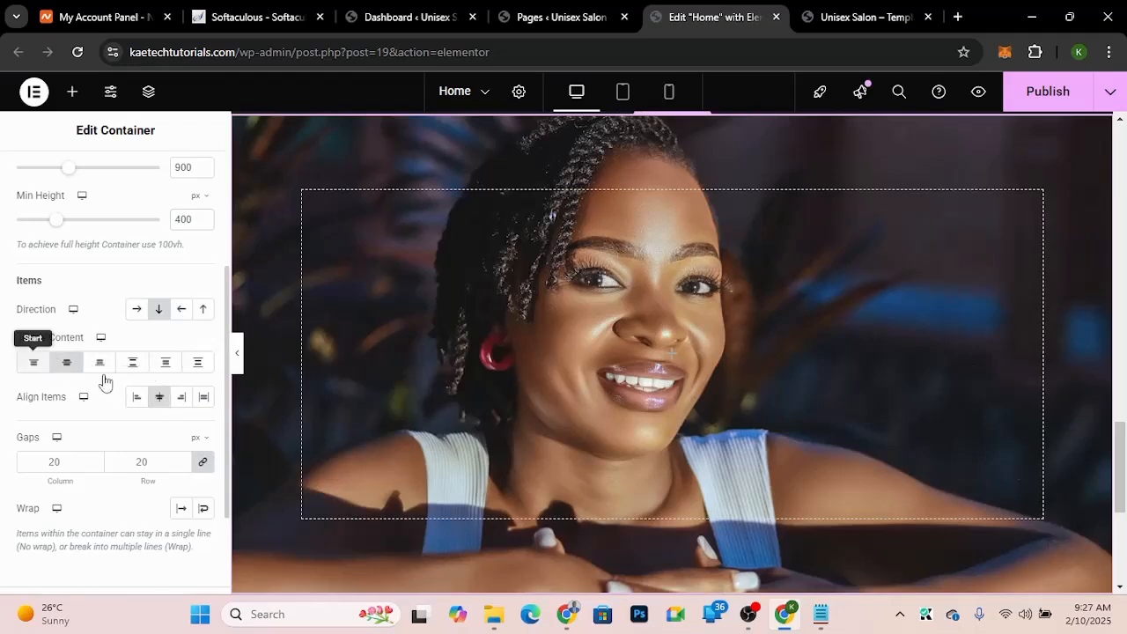
click(159, 396)
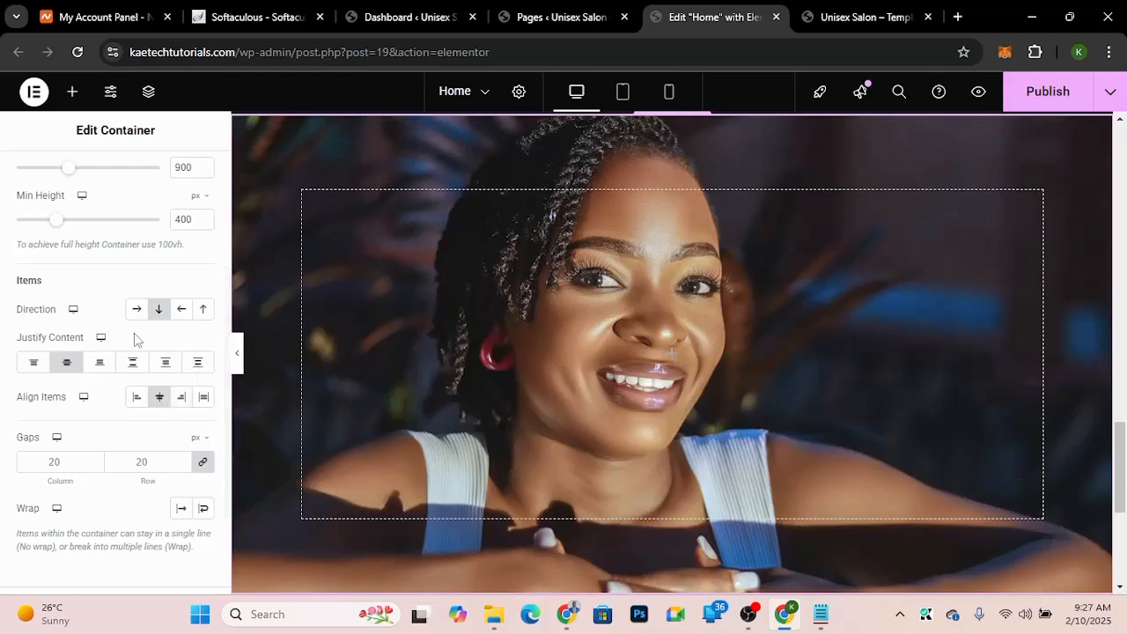
Step: Add a Classic background overlay to the container in its style settings
scroll(134, 333, up, 3)
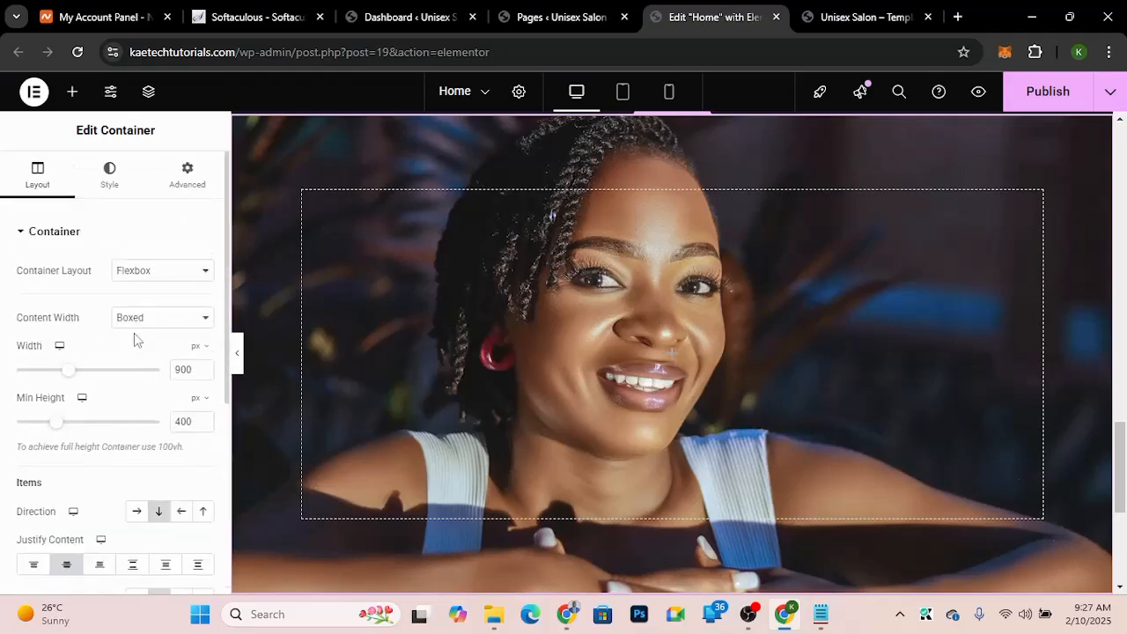
click(122, 187)
scroll(89, 414, down, 3)
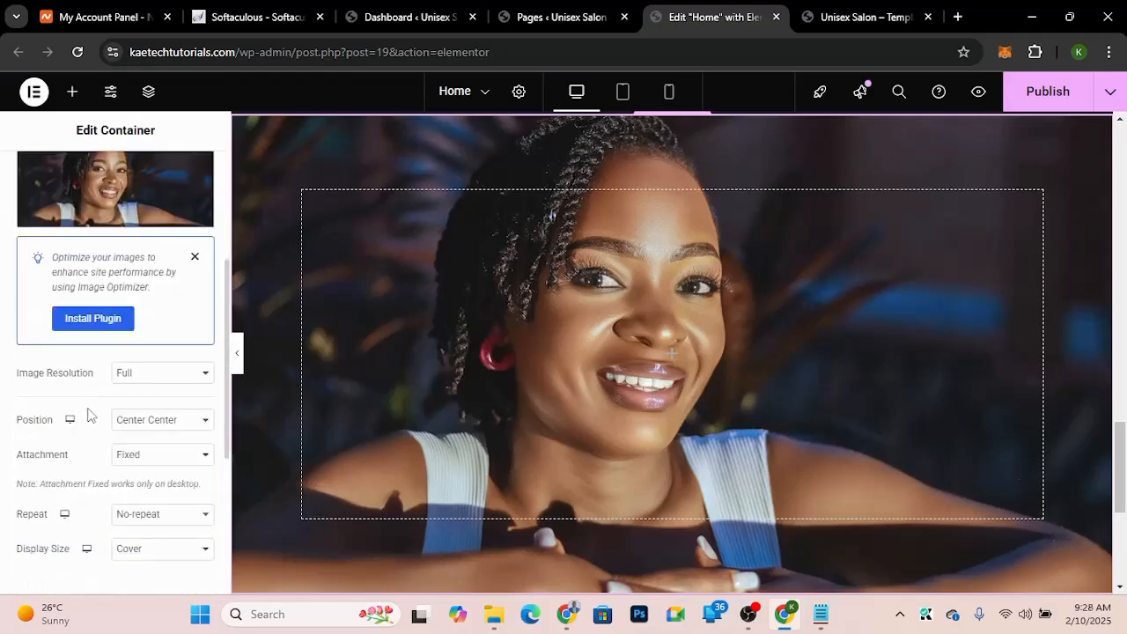
scroll(87, 414, down, 3)
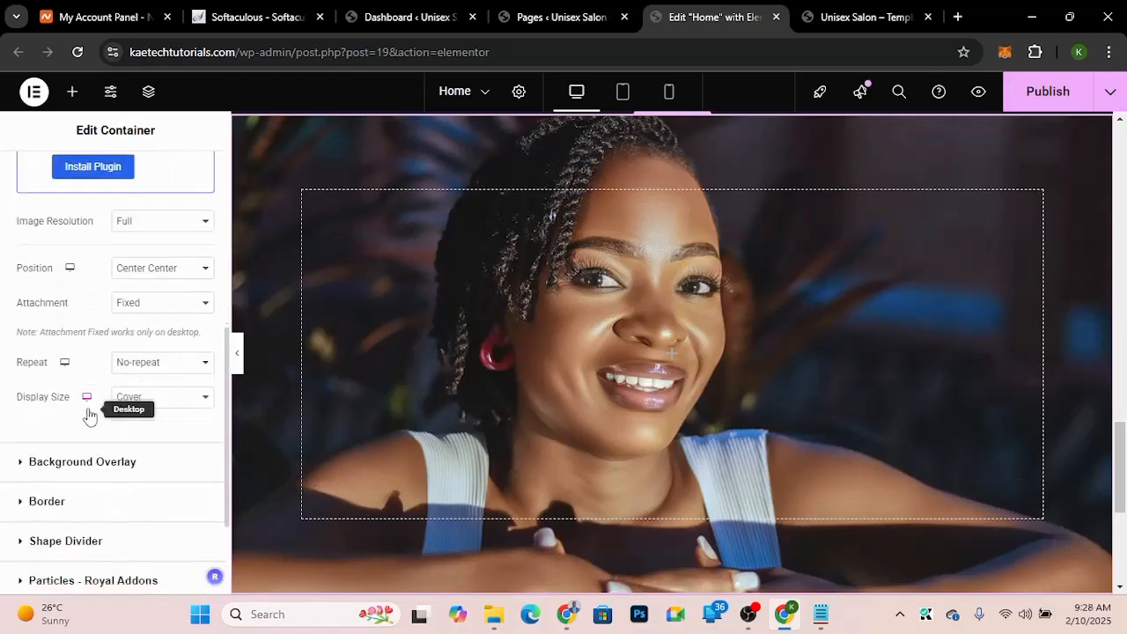
click(72, 476)
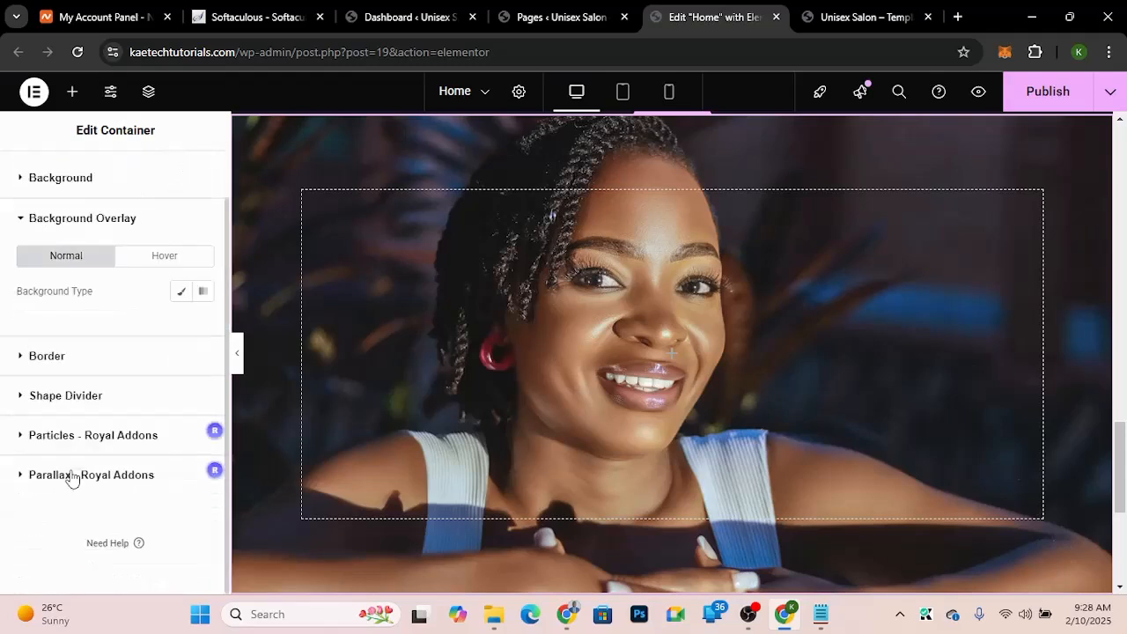
click(183, 293)
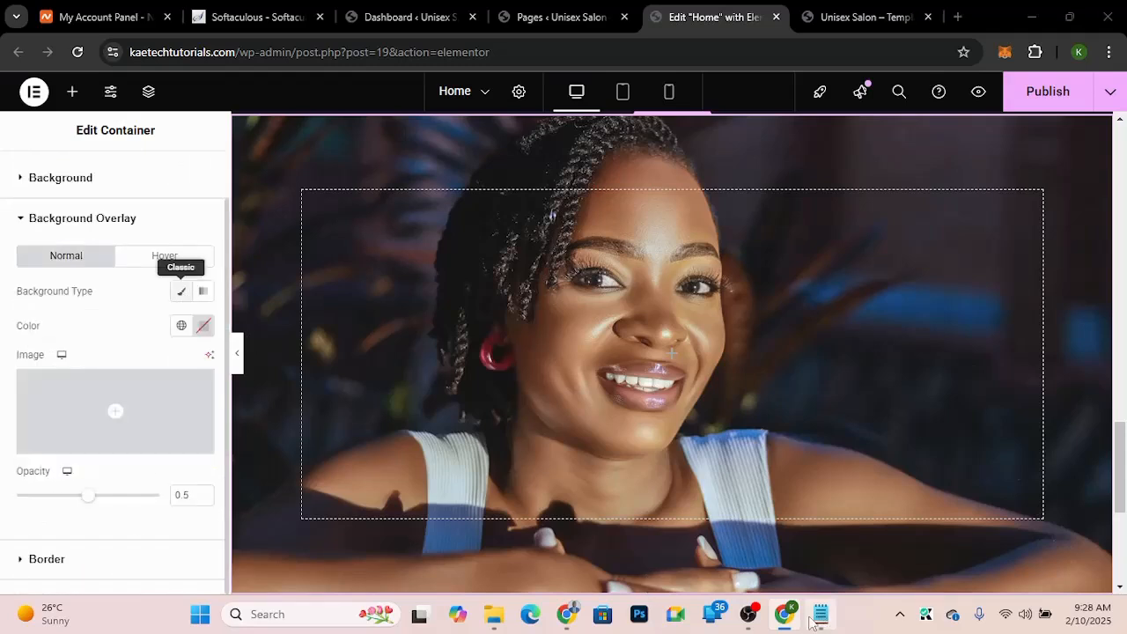
Step: Set the overlay color to #171e2d, copied from the colour notes, and its opacity to 0.75
key(alt+Tab)
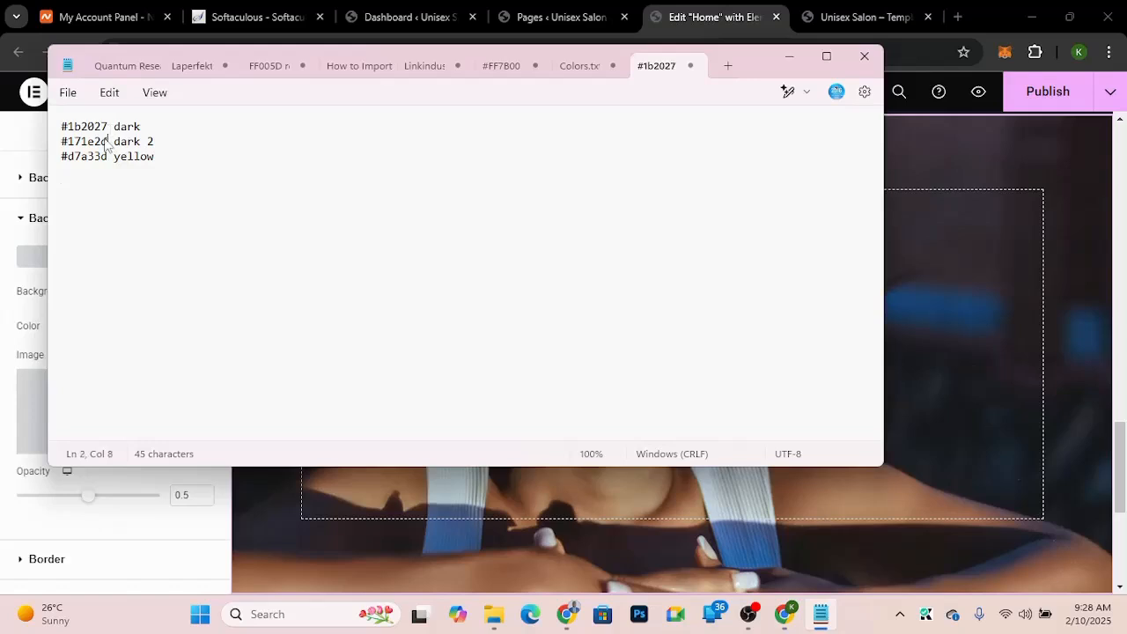
drag(108, 141, 62, 146)
key(ctrl+c)
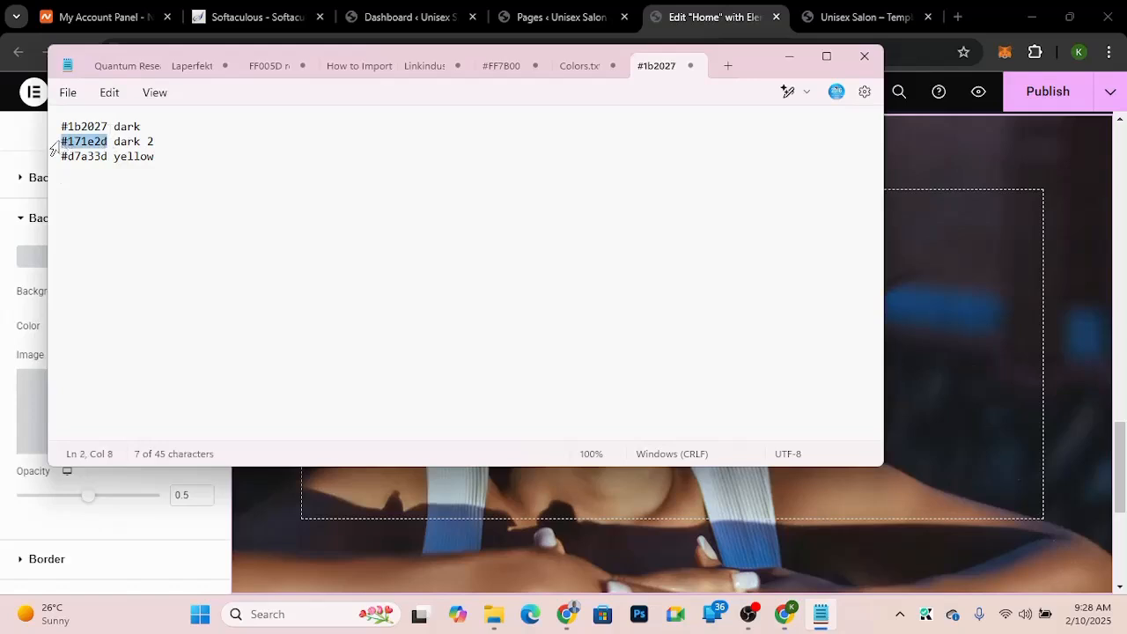
click(3, 415)
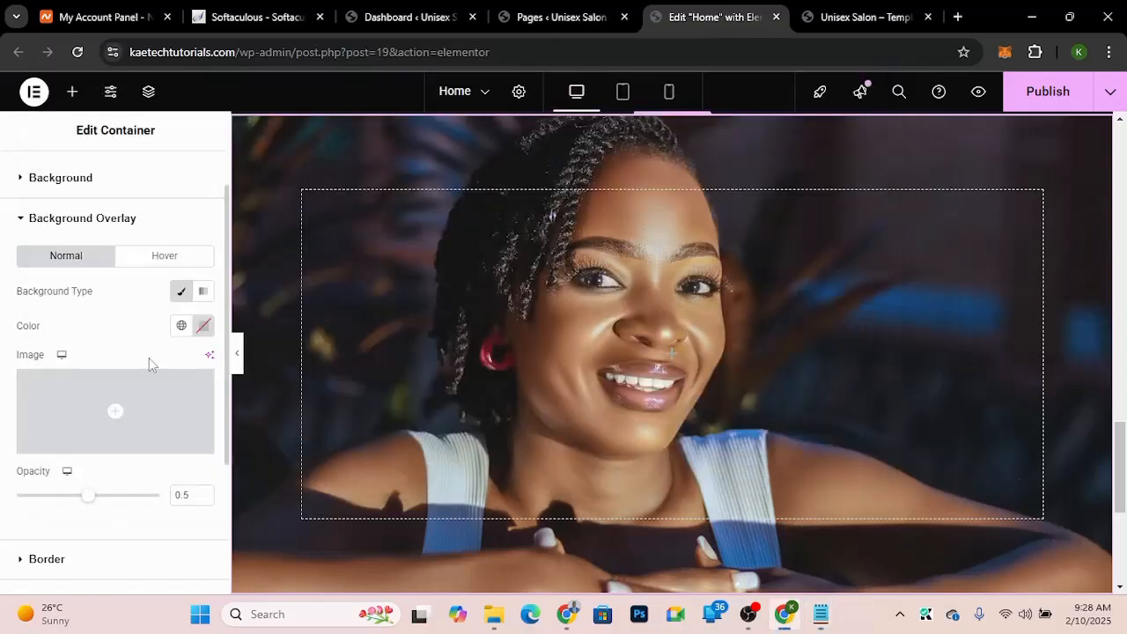
click(204, 326)
click(139, 564)
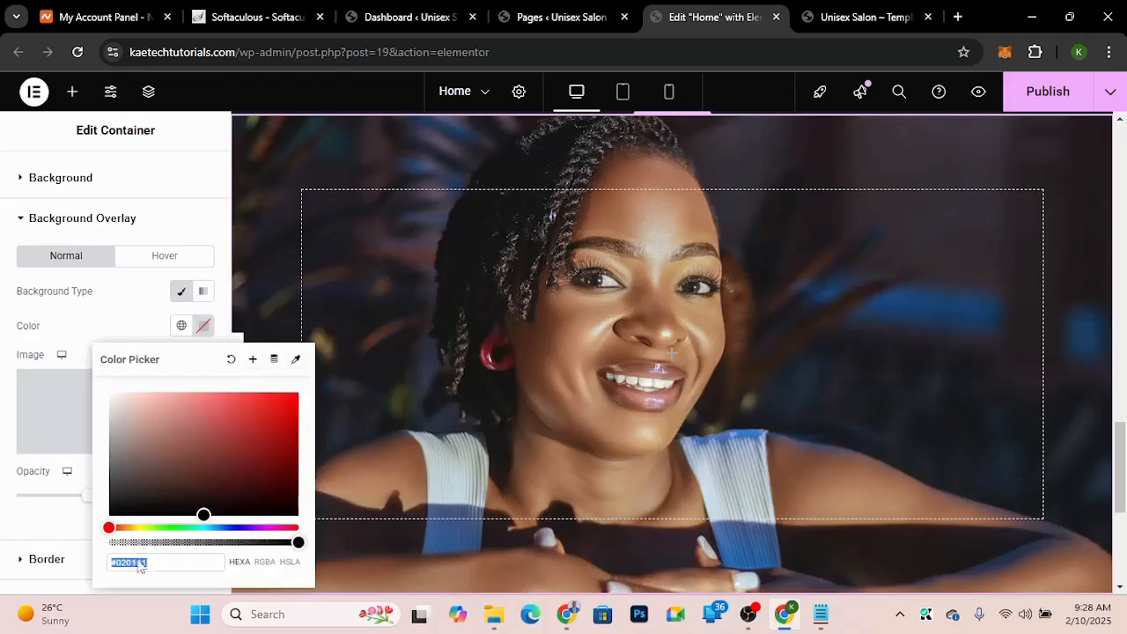
key(ctrl+v)
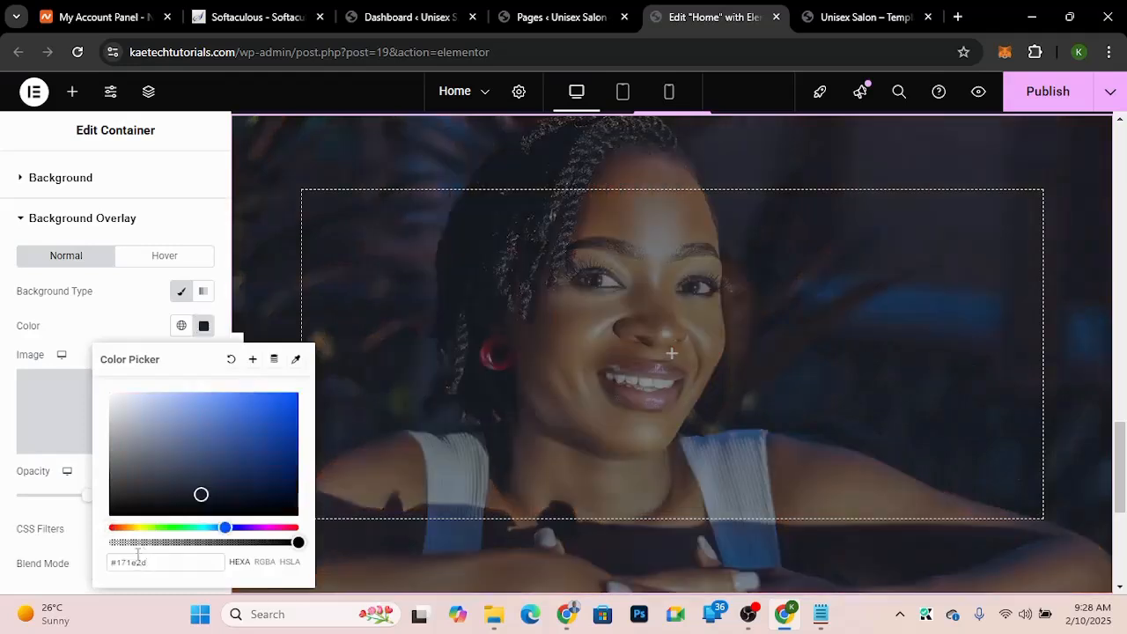
click(139, 320)
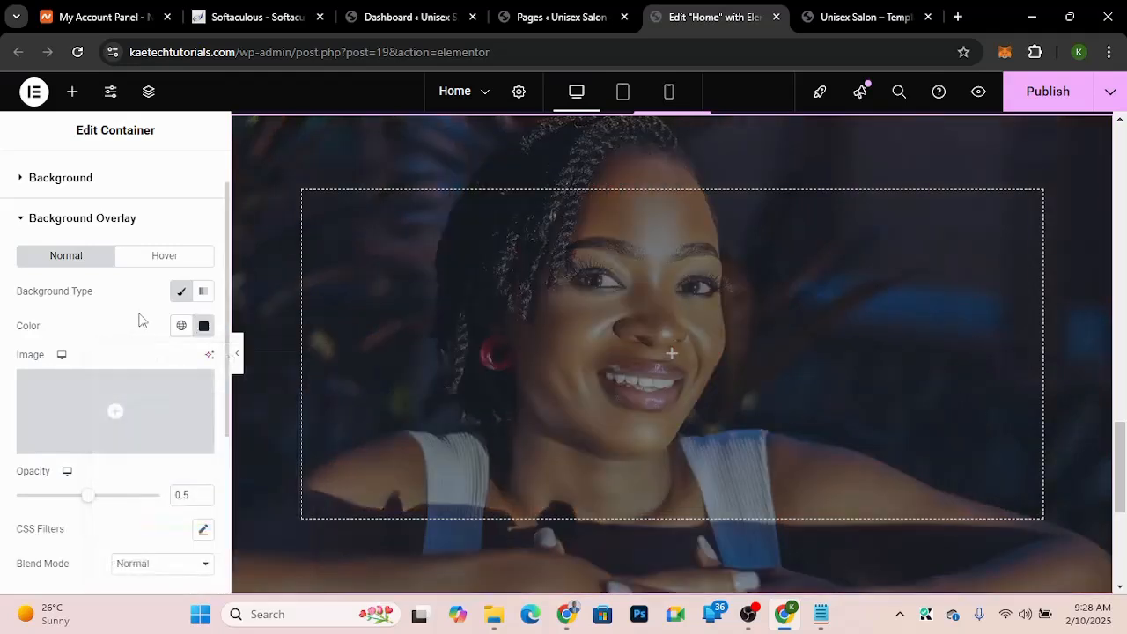
click(184, 499)
text(7)
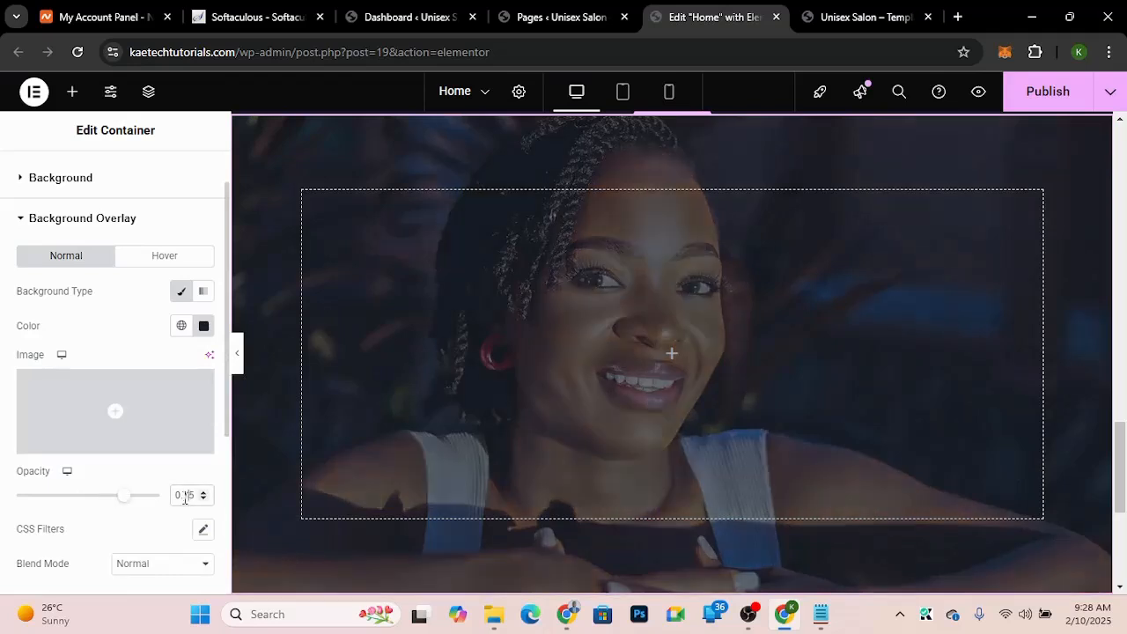
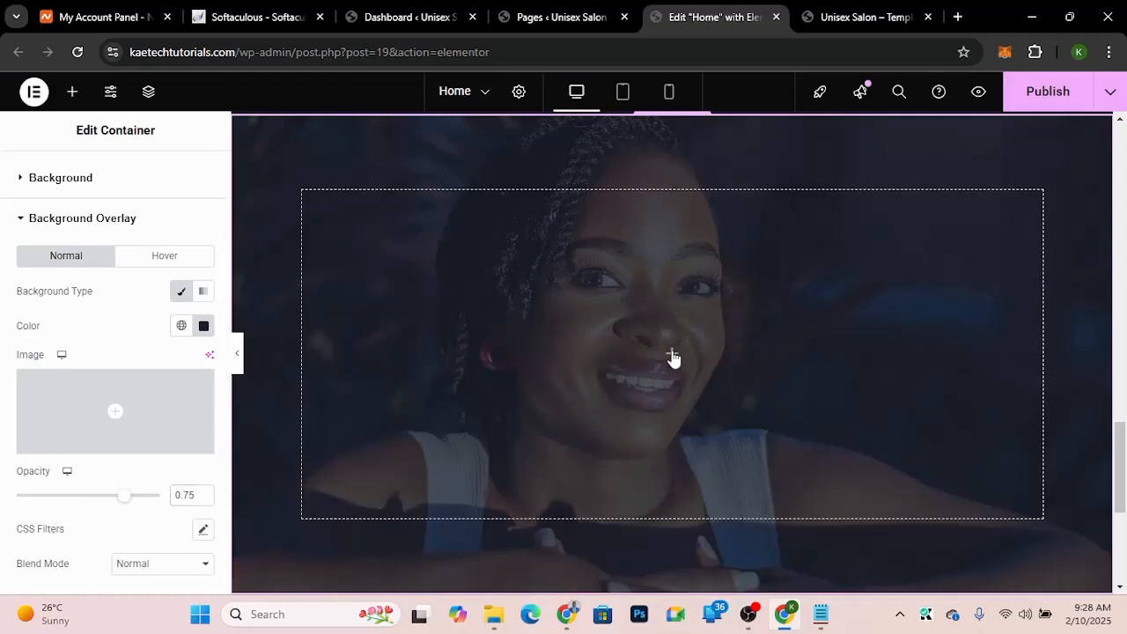
Step: Copy the 'Professionals Hairstylists' heading text from the salon demo site and return to the editor
click(858, 13)
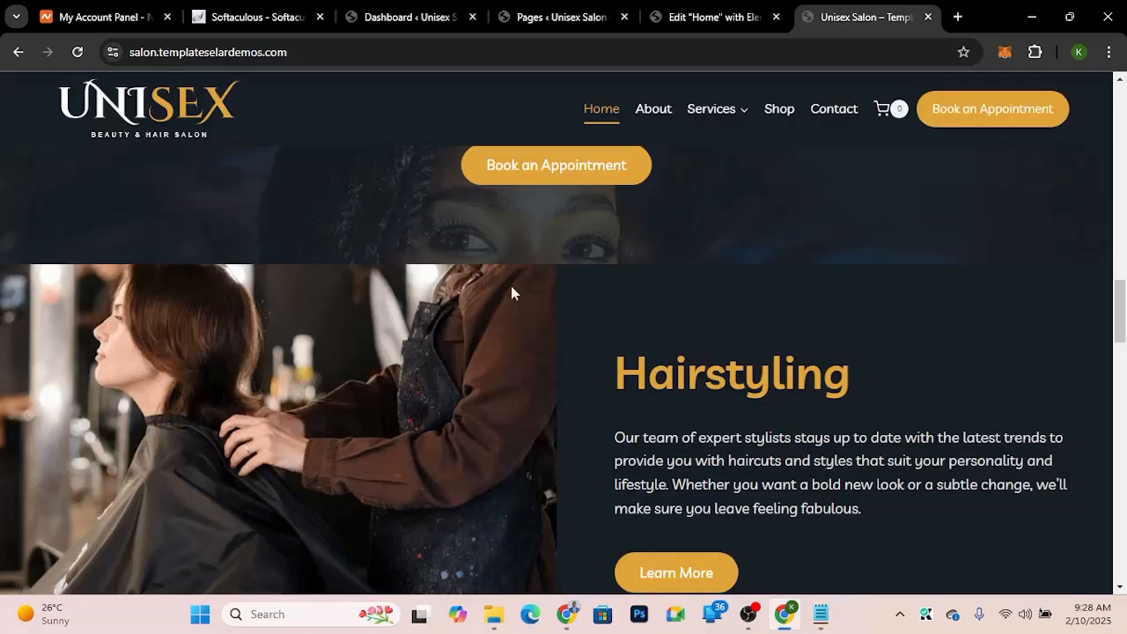
scroll(715, 306, up, 3)
triple_click(717, 307)
key(ctrl+c)
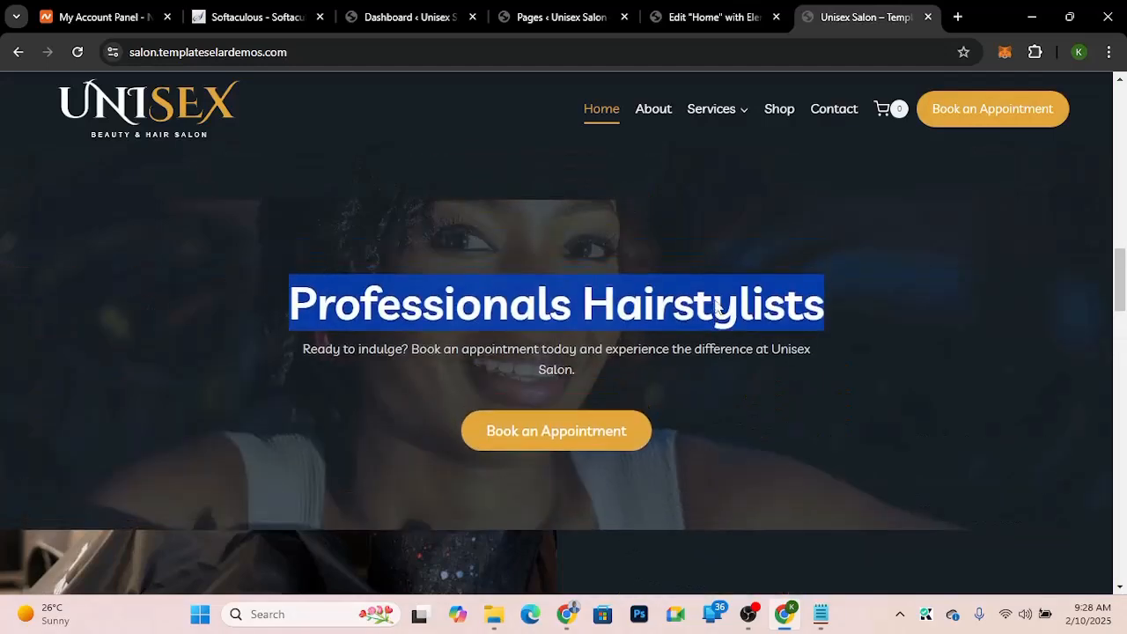
click(696, 27)
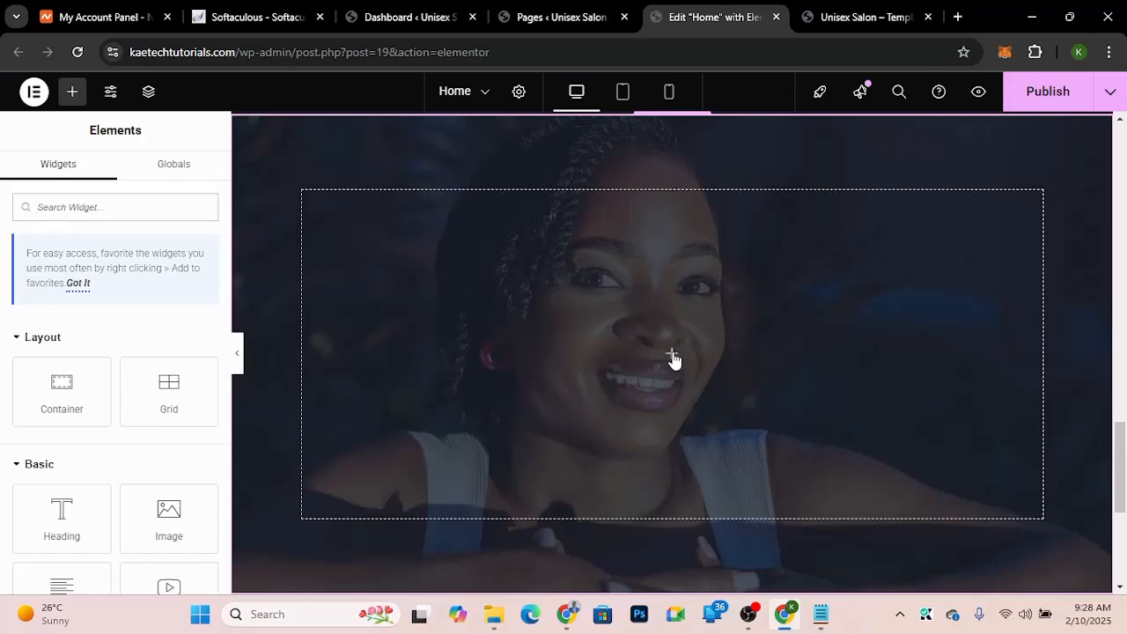
Step: Add a Heading widget to the hero container and paste 'Professionals Hairstylists' as its title
drag(62, 515, 687, 350)
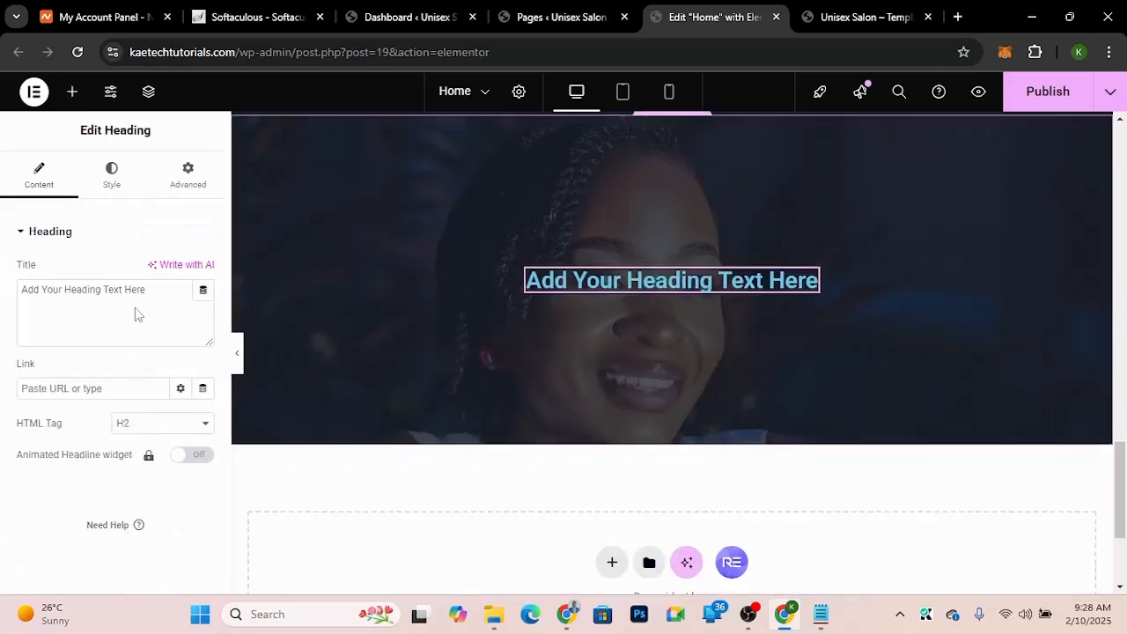
drag(147, 290, 3, 282)
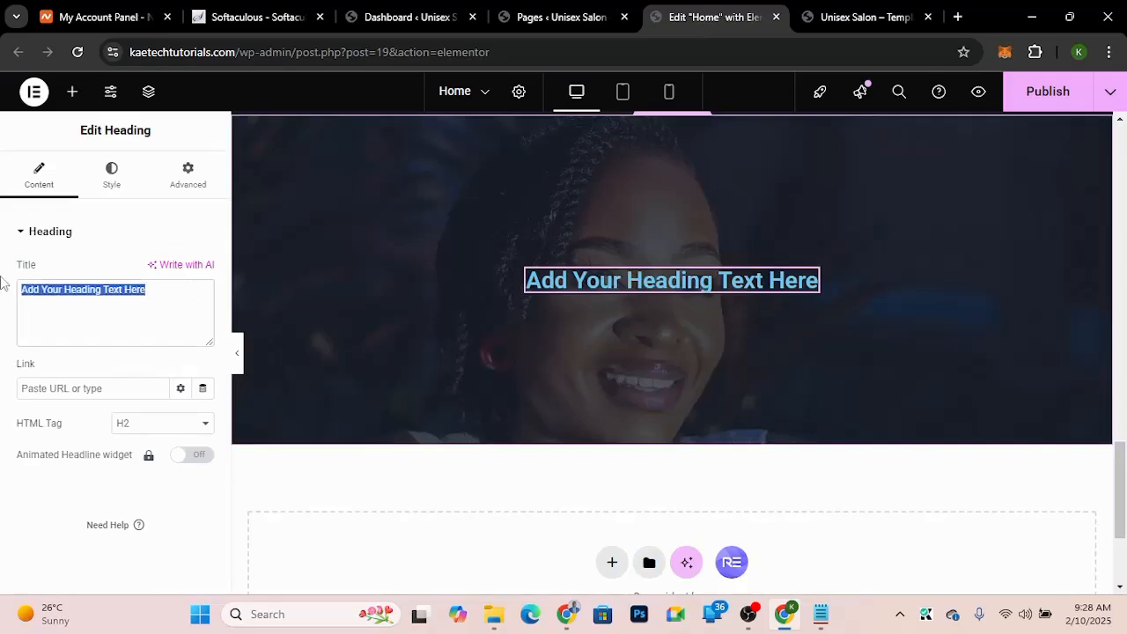
key(ctrl+v)
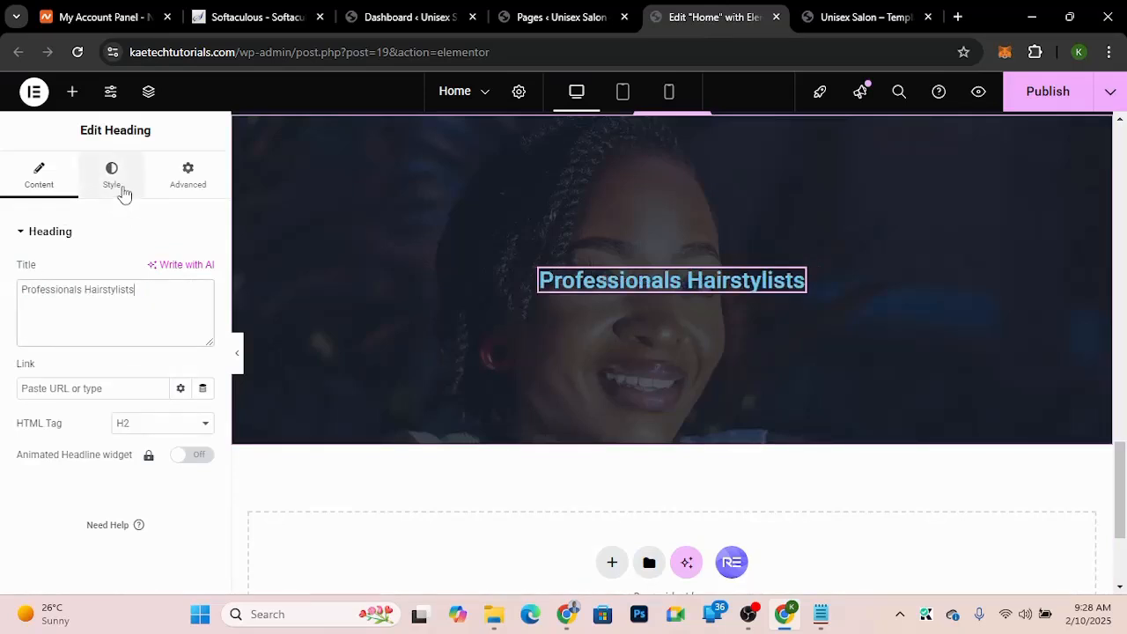
Step: Center the heading and set its typography to the Livvic font at size 55 px
click(112, 177)
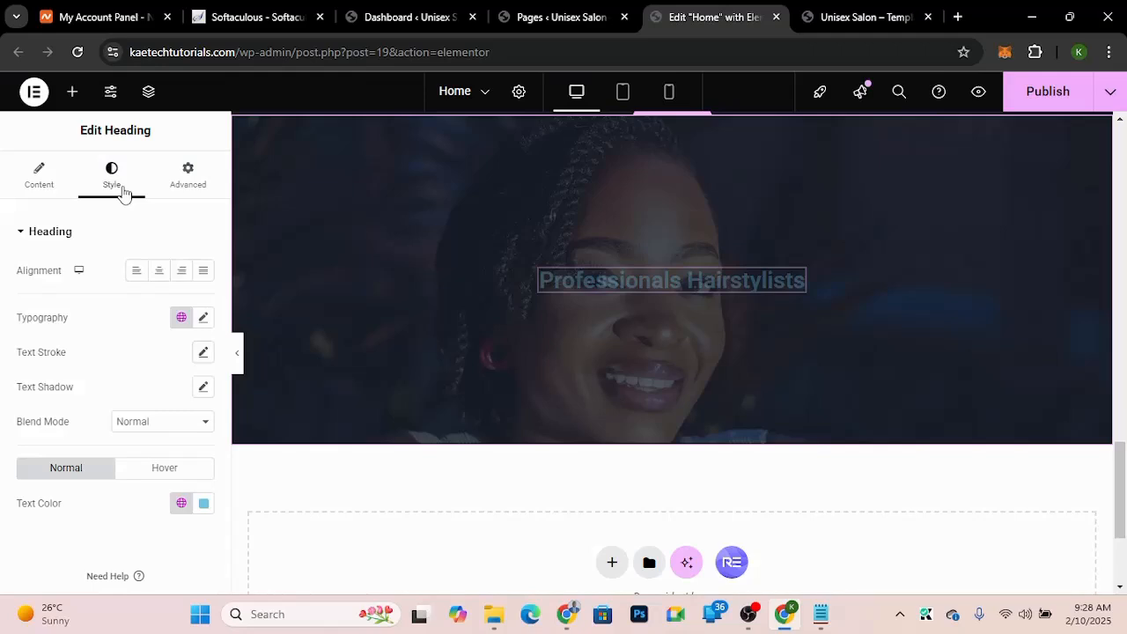
click(159, 275)
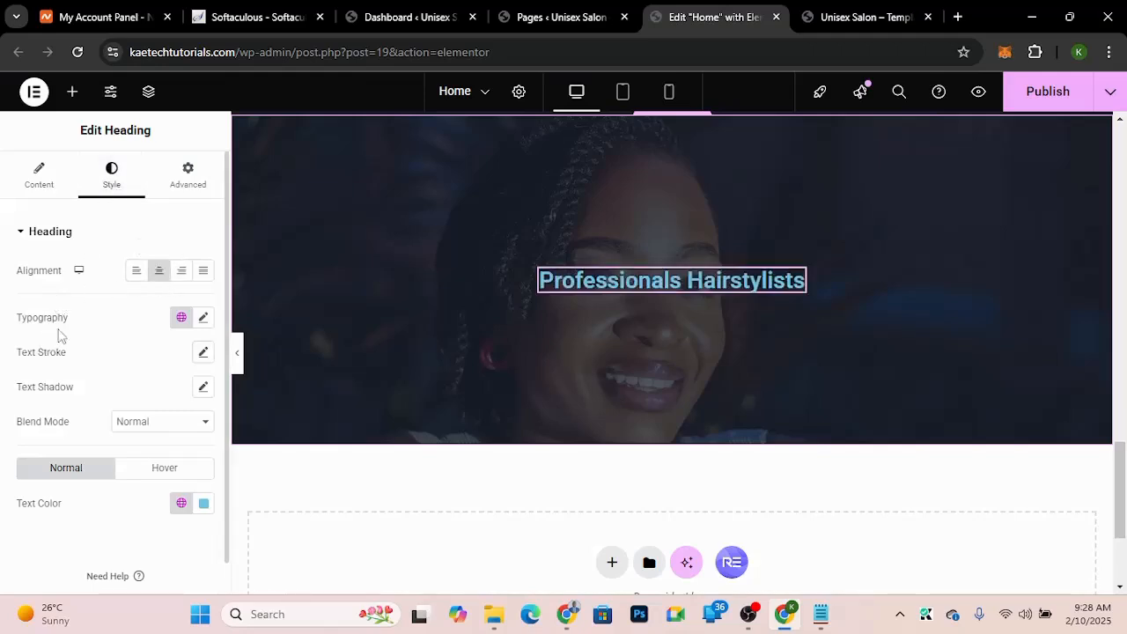
click(203, 319)
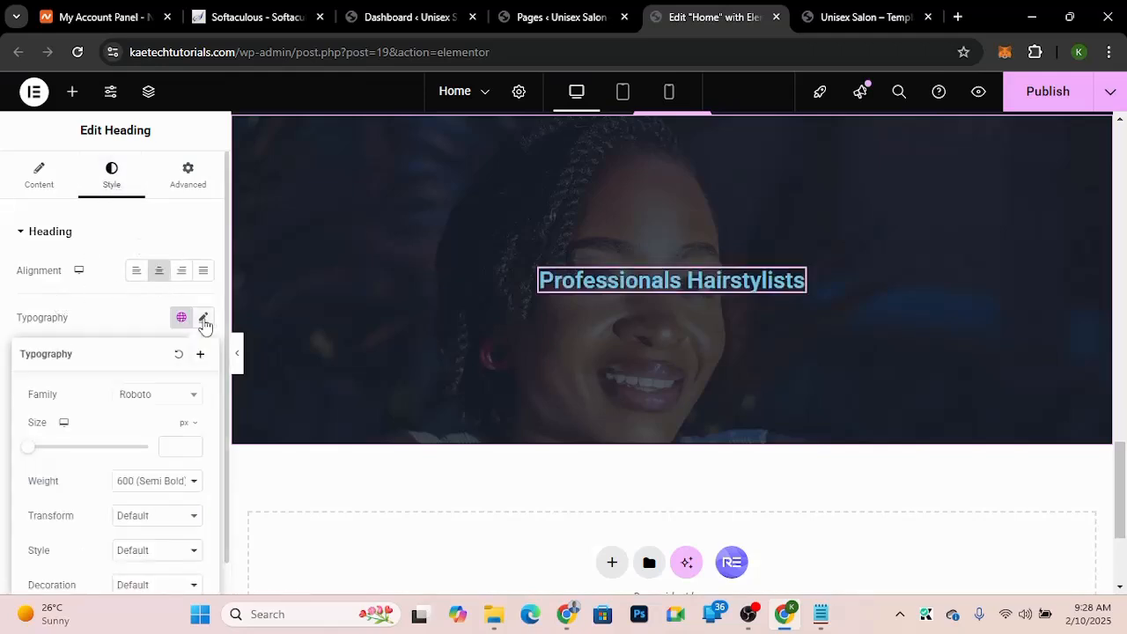
click(150, 404)
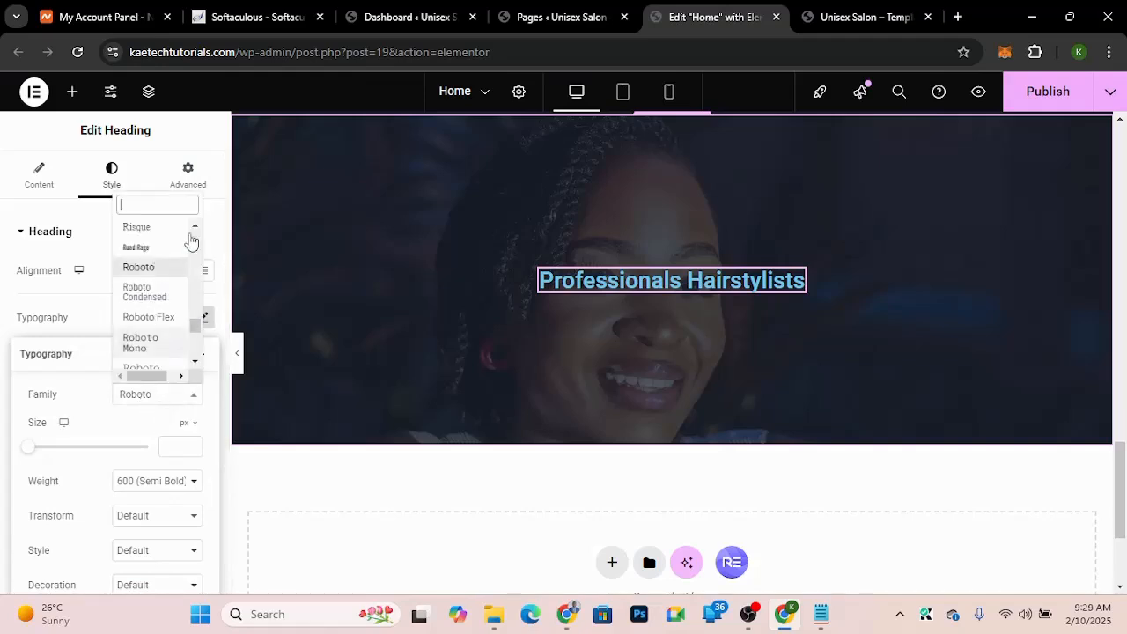
text(livv)
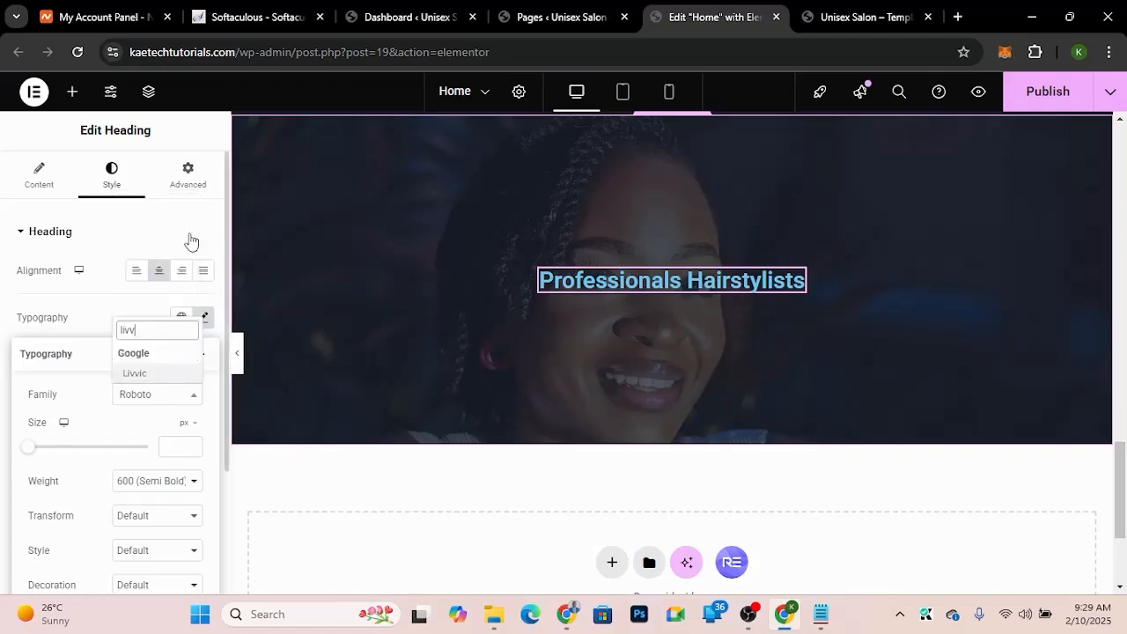
click(138, 375)
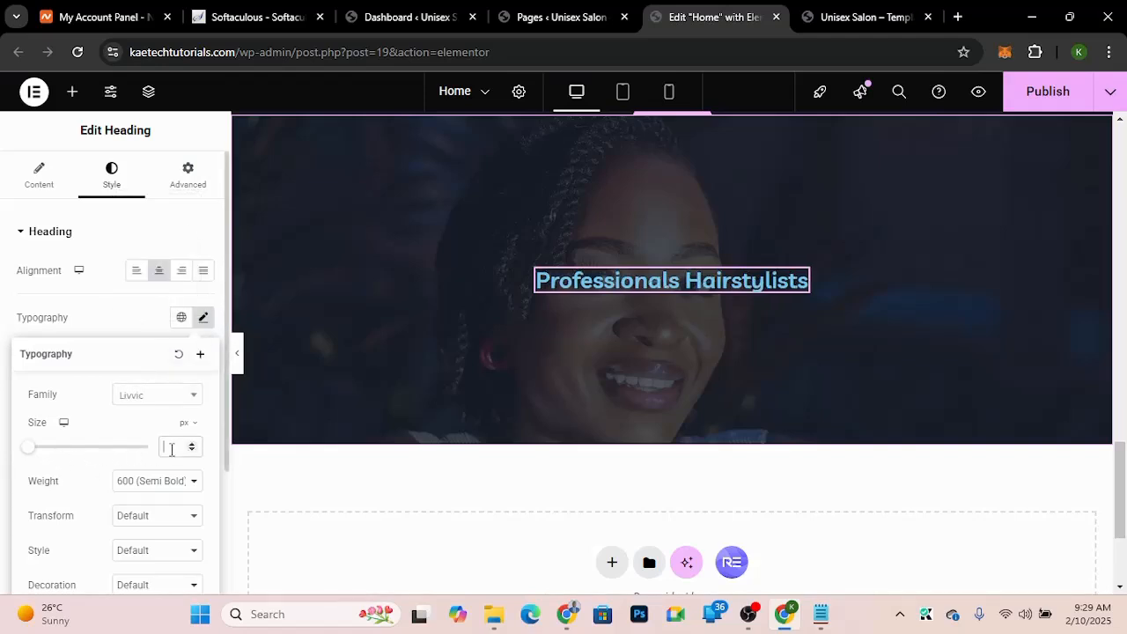
text(55)
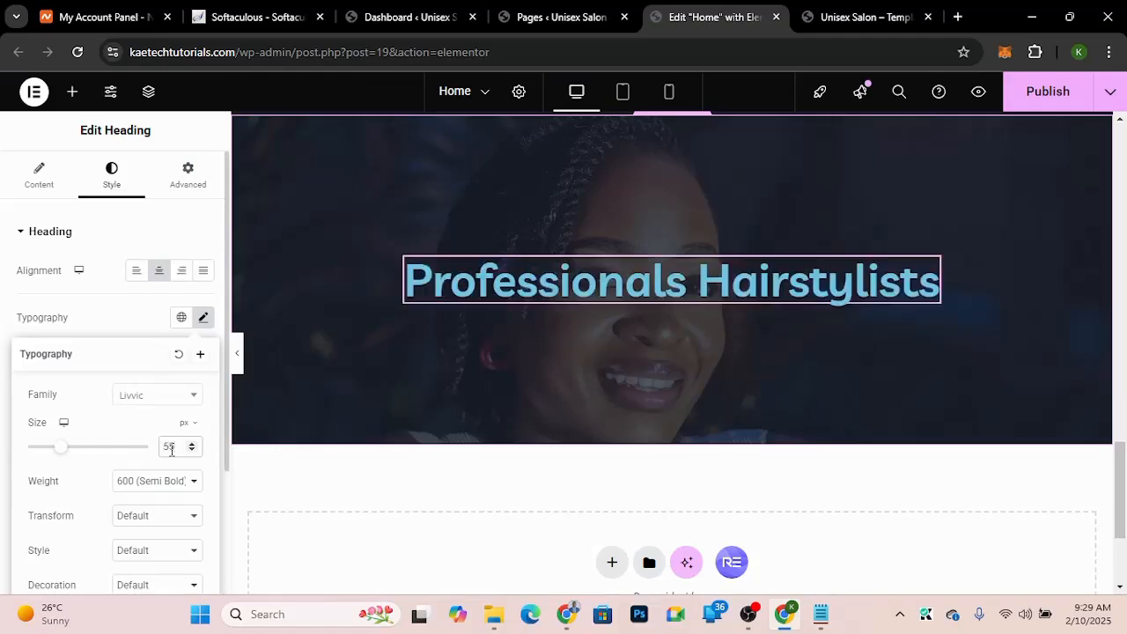
click(123, 326)
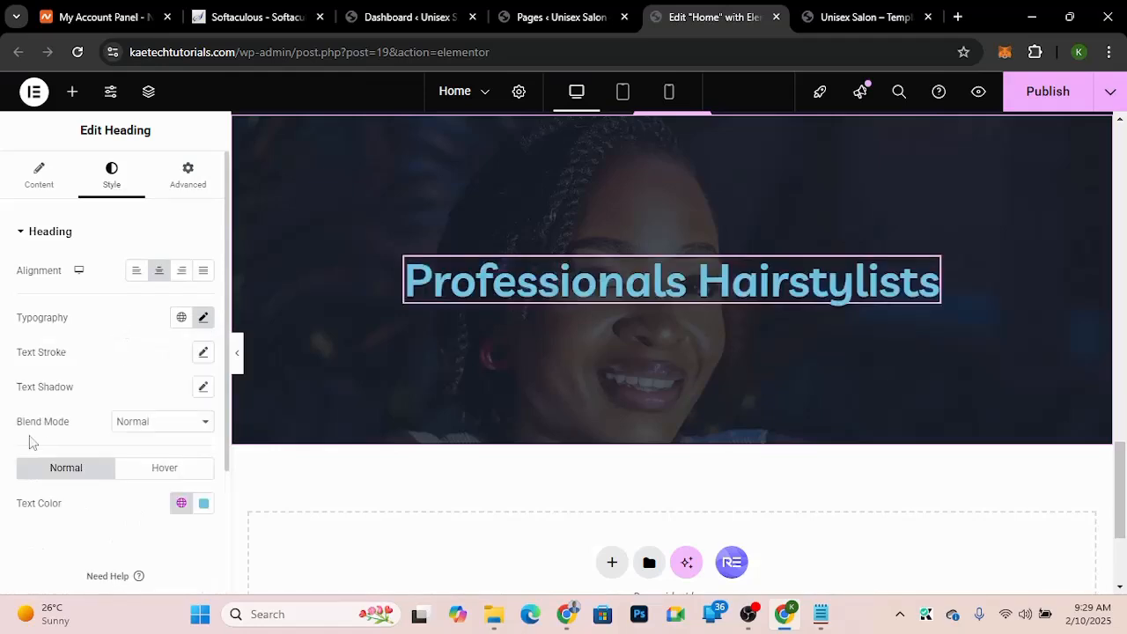
Step: Set the heading text colour to white, #FFFFFF
click(203, 502)
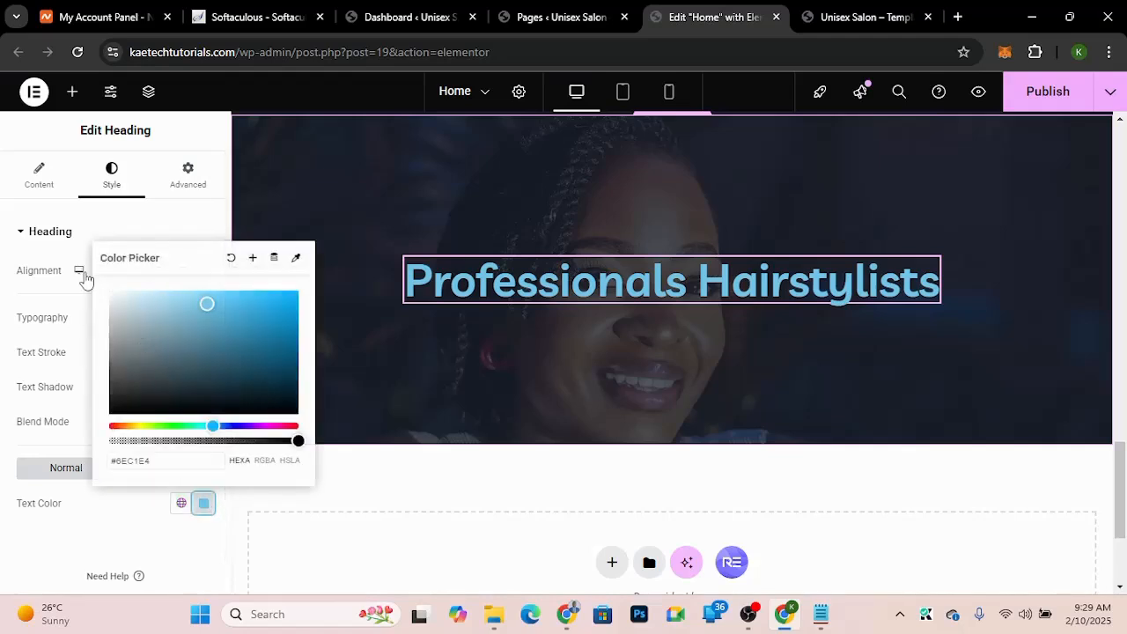
drag(207, 304, 86, 278)
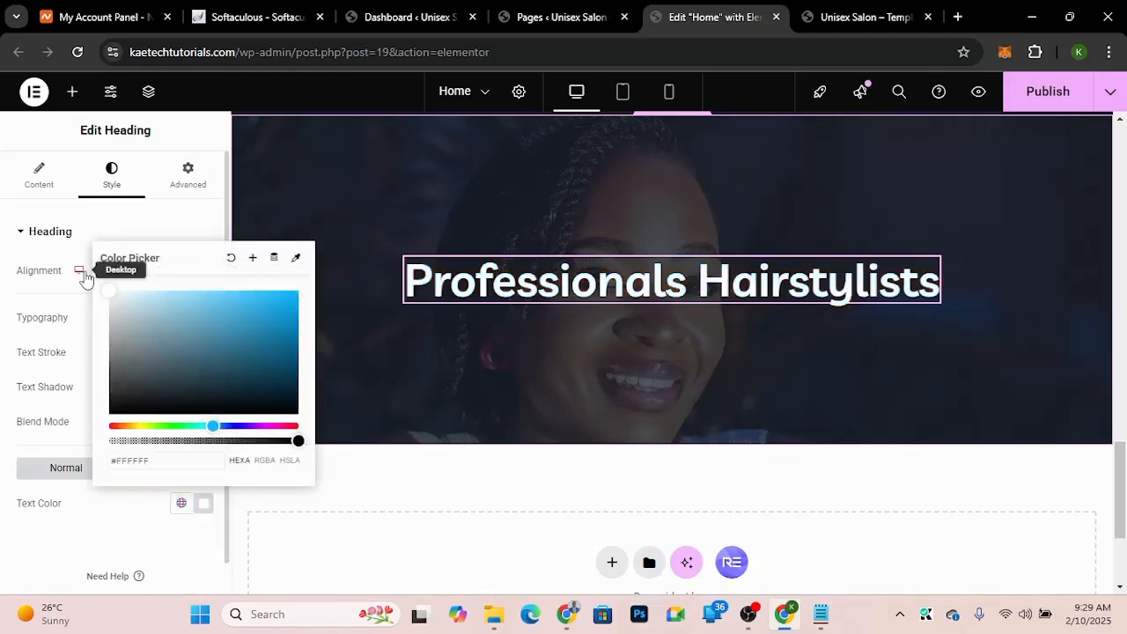
click(77, 387)
Step: Copy the 'Ready to indulge?' paragraph from the salon demo site and return to the editor
click(844, 22)
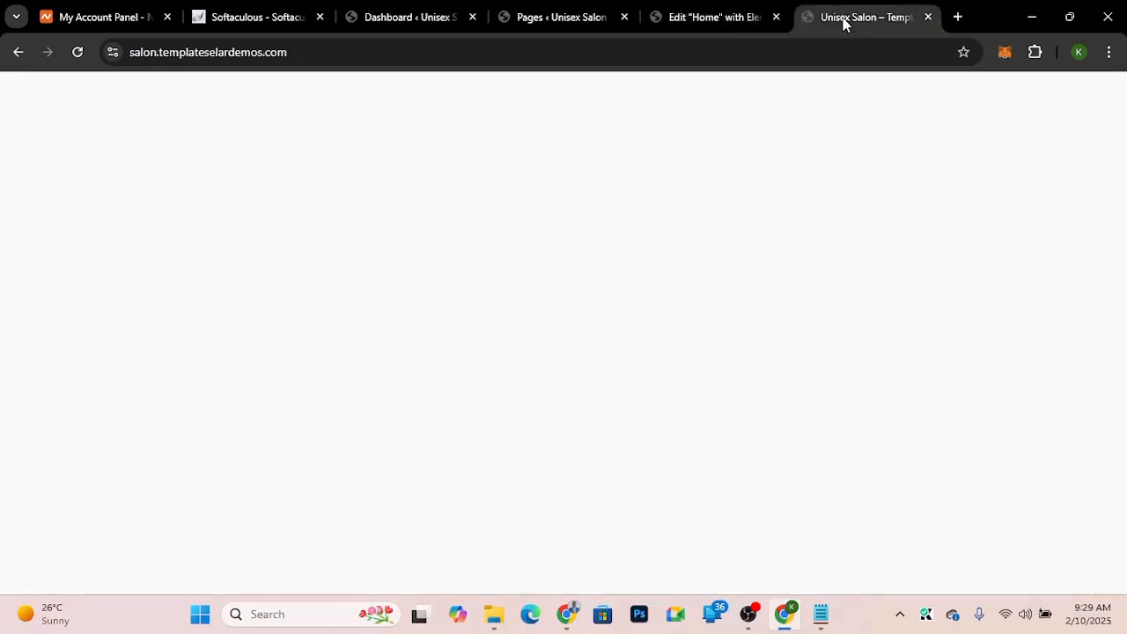
click(584, 352)
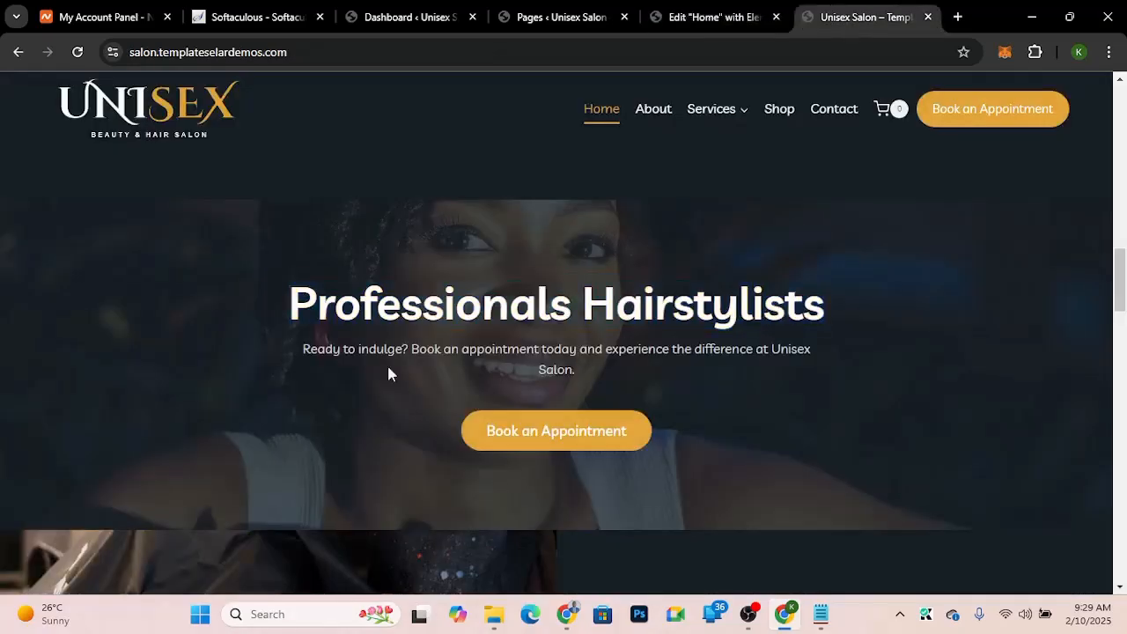
drag(305, 348, 662, 374)
key(ctrl+c)
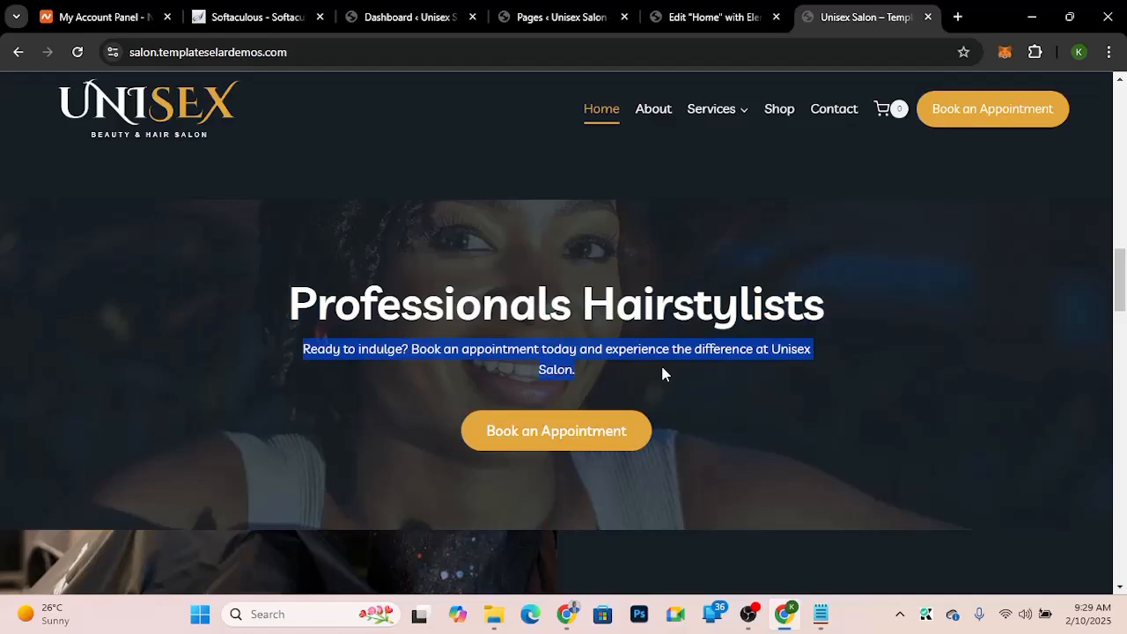
click(652, 19)
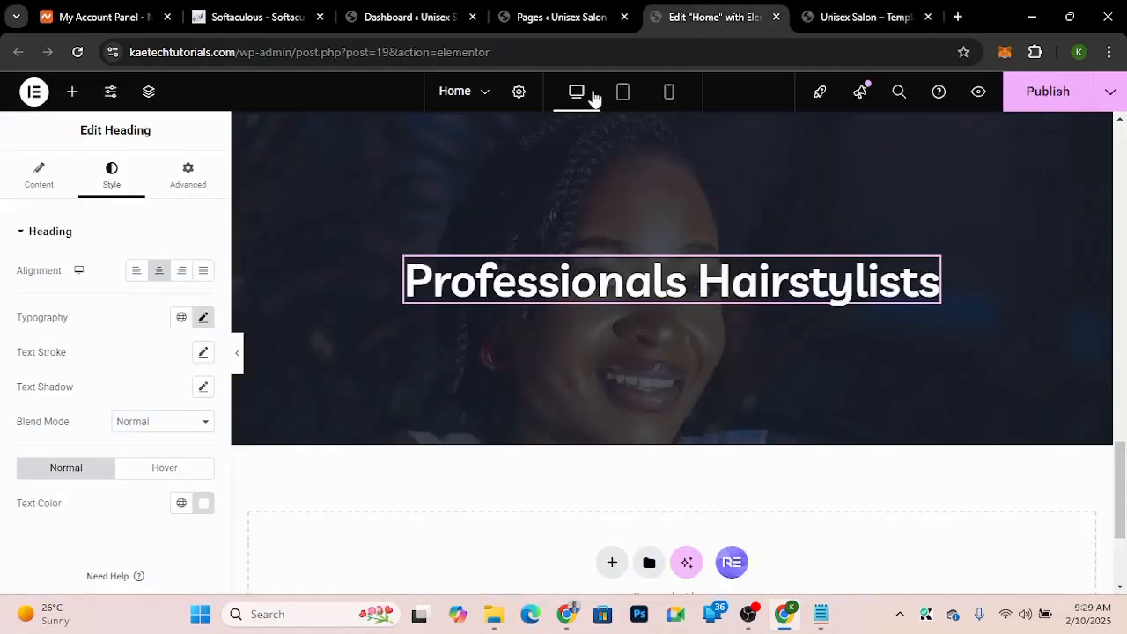
Step: Add a Text Editor widget below the heading and replace its placeholder with the copied paragraph
click(72, 91)
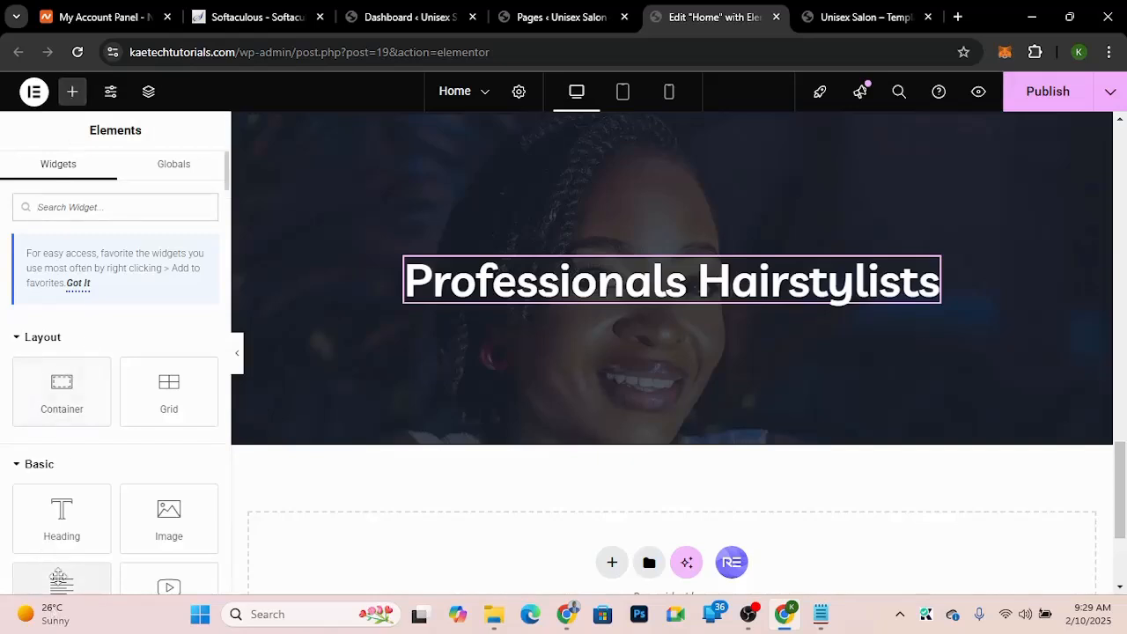
drag(59, 577, 631, 284)
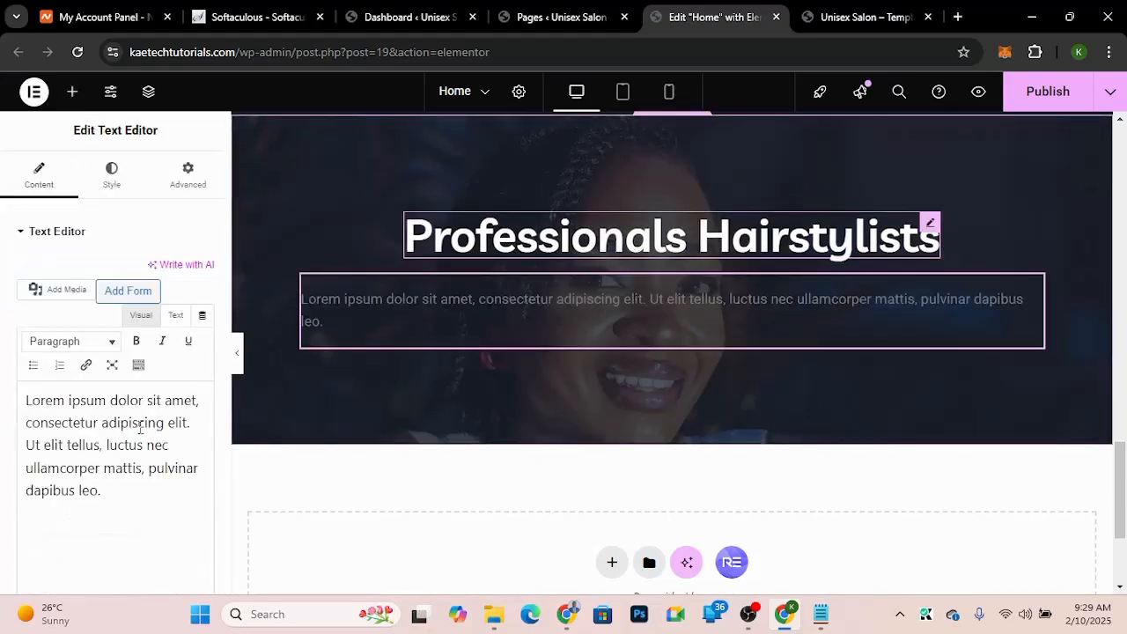
click(115, 491)
drag(115, 490, 26, 445)
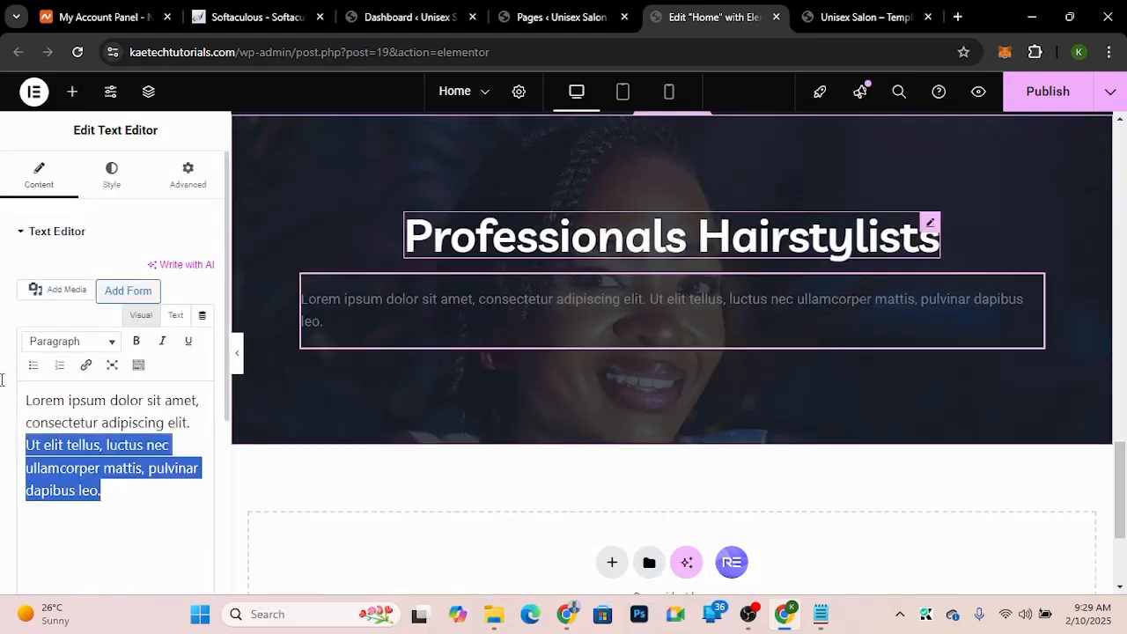
key(ctrl+a)
key(ctrl+v)
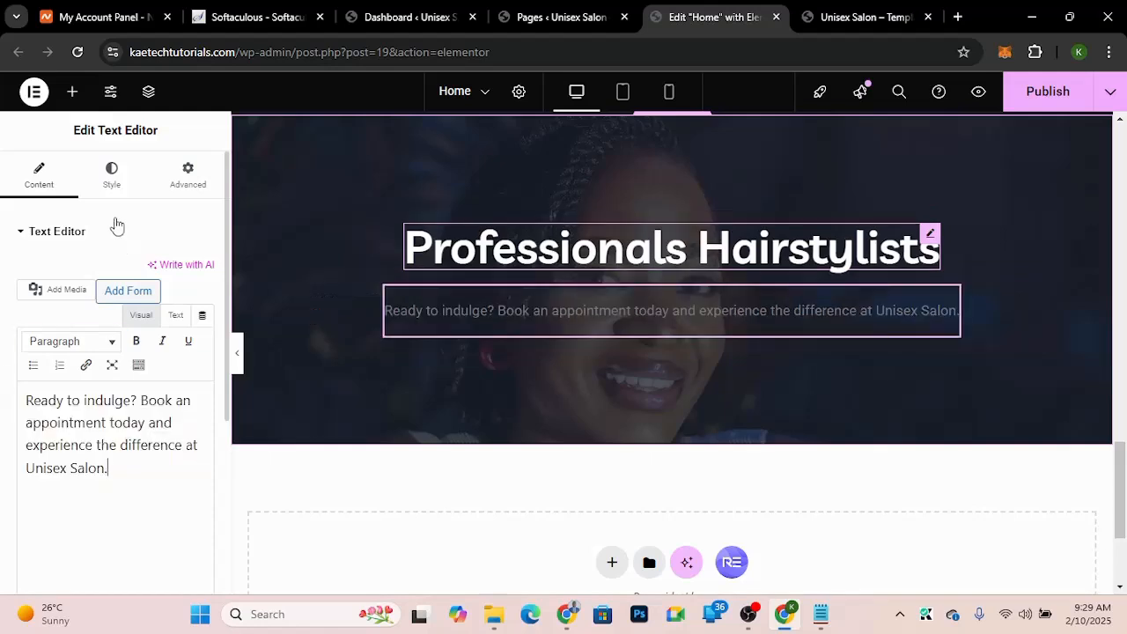
Step: Center the paragraph and set its text colour to light grey #DAD9D9
click(112, 183)
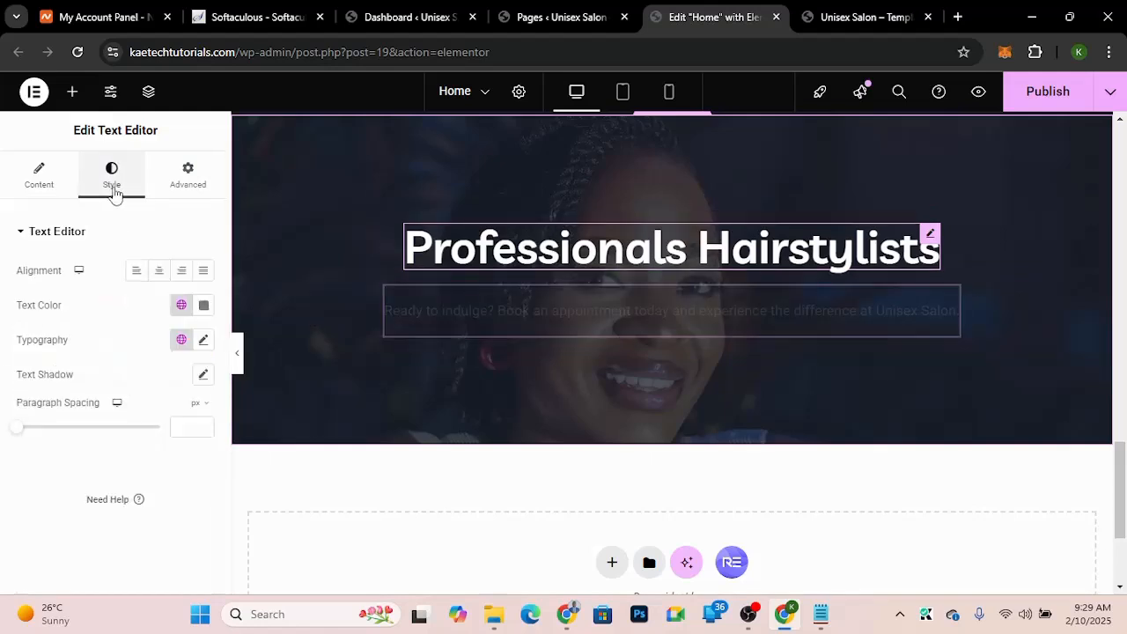
click(160, 273)
click(205, 307)
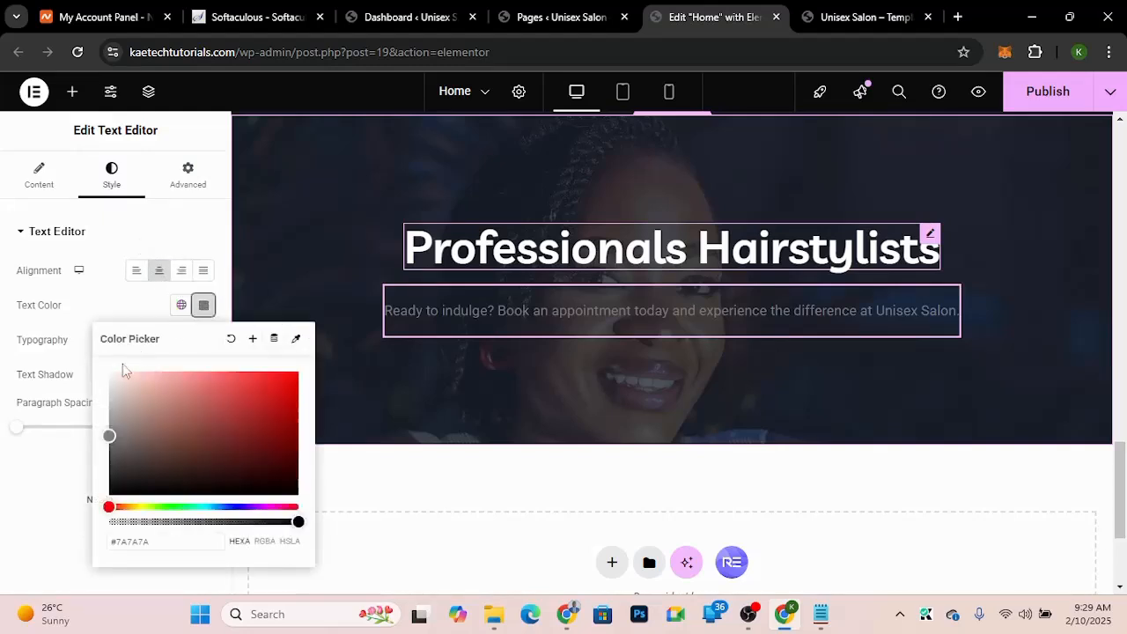
click(108, 386)
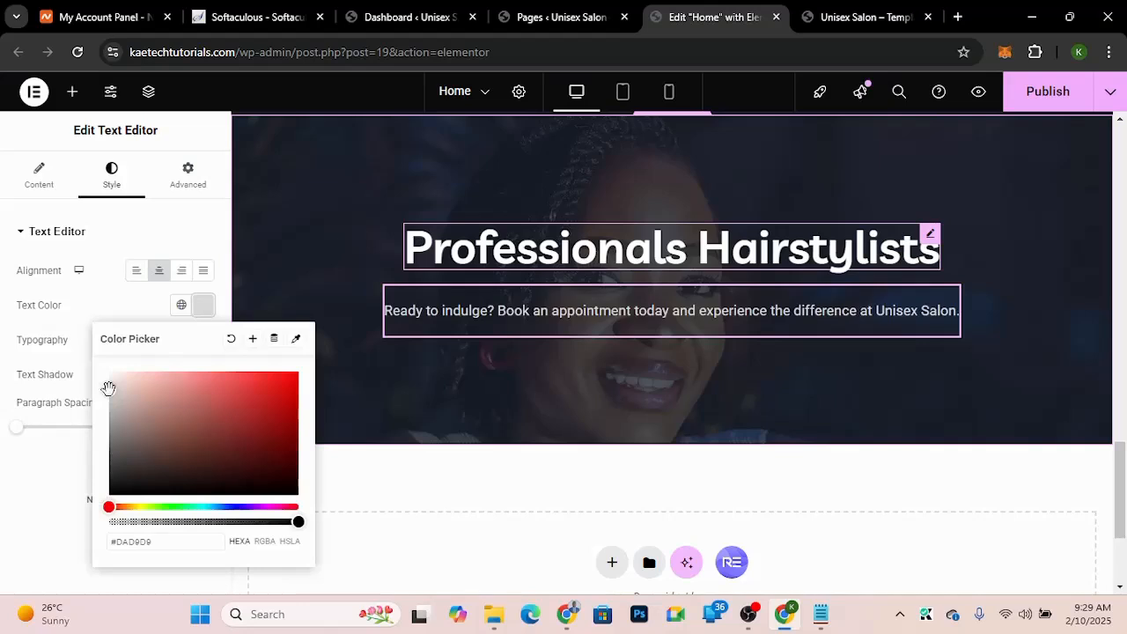
click(124, 302)
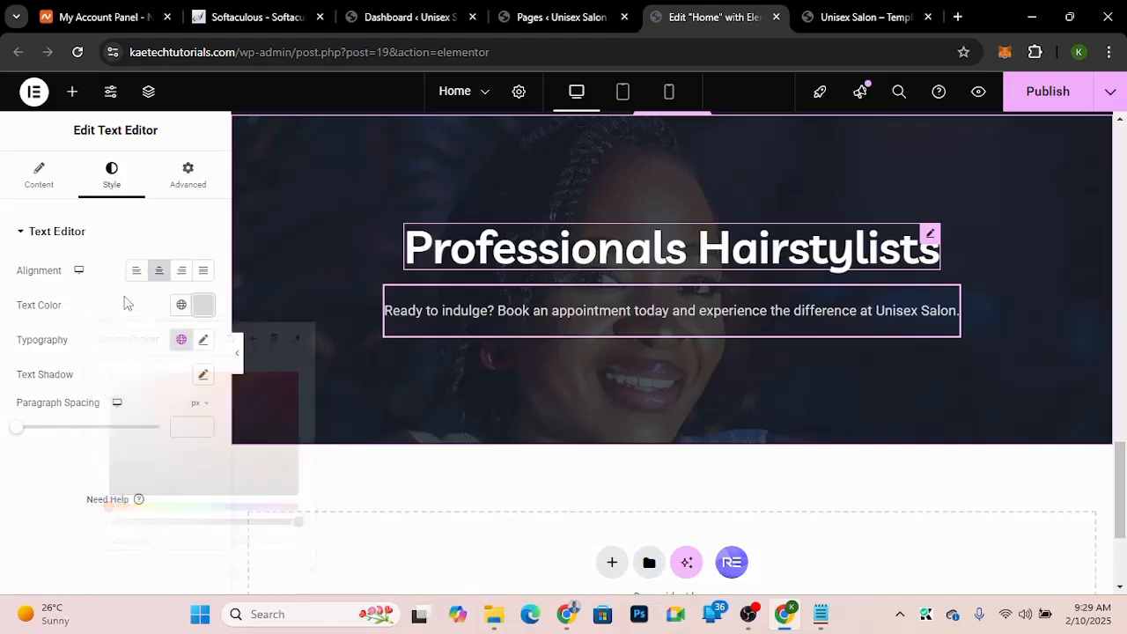
Step: Set the paragraph typography to the Livvic font at size 18 px
click(204, 341)
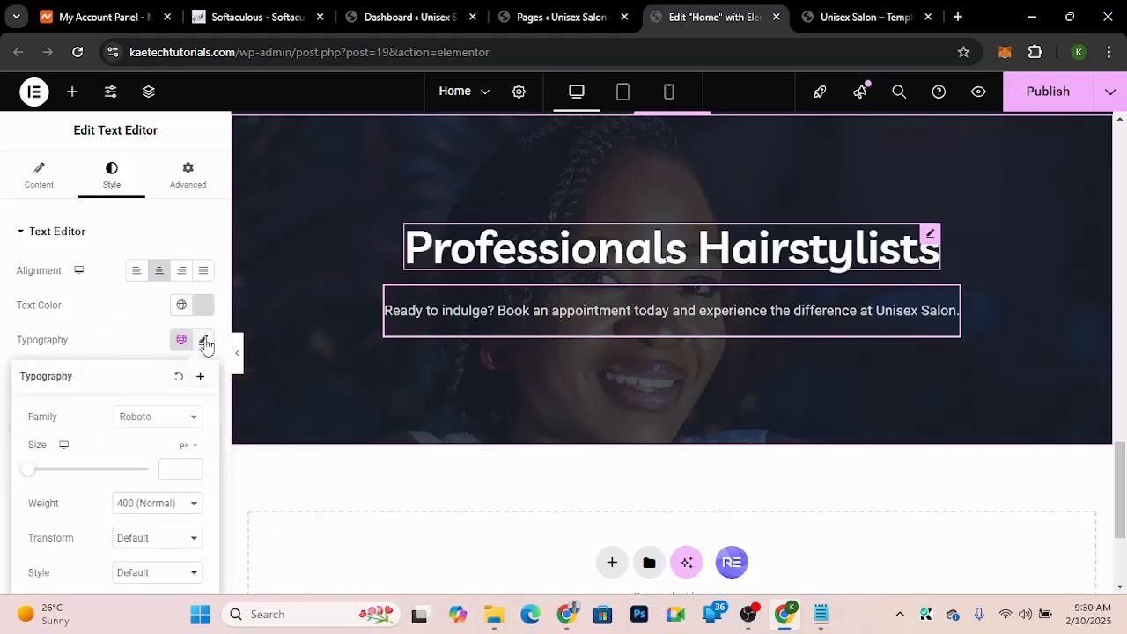
click(153, 427)
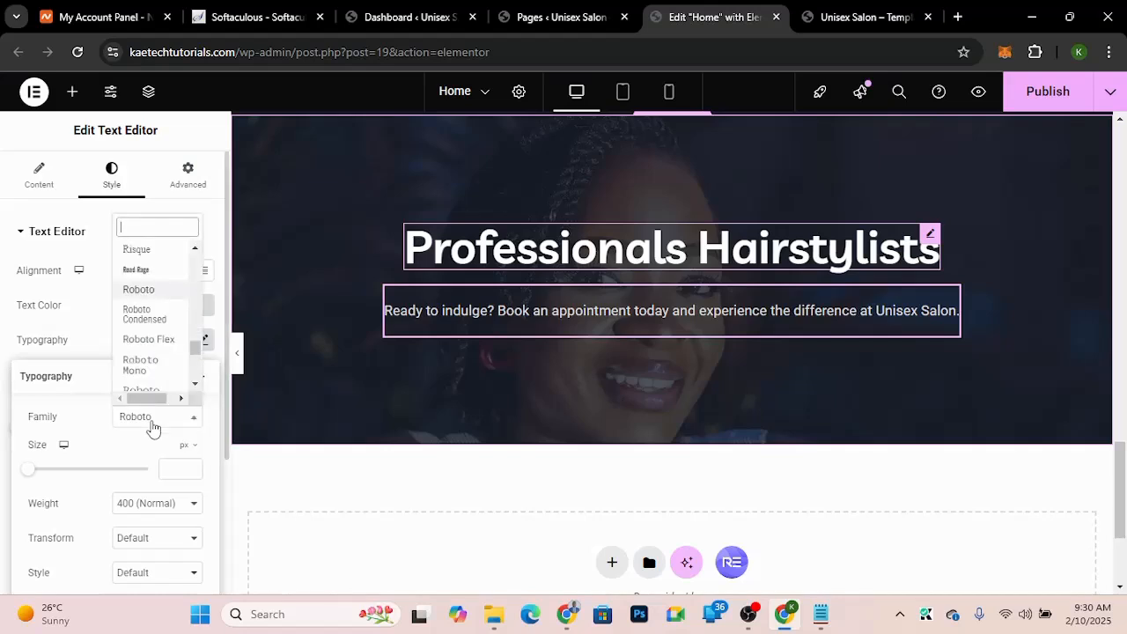
text(livv)
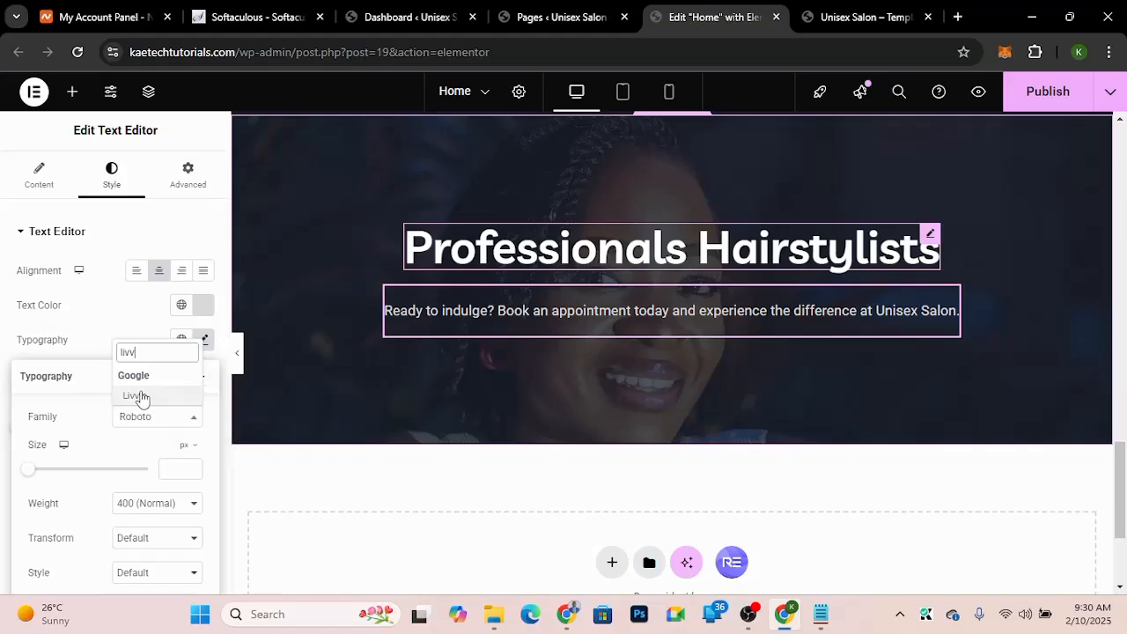
click(141, 397)
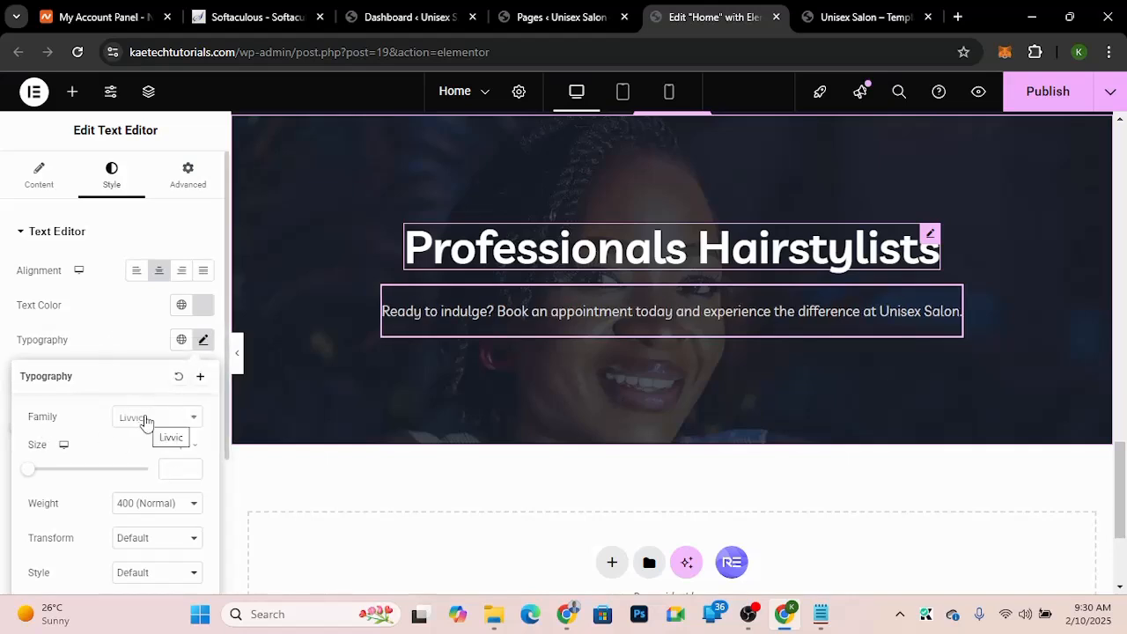
click(175, 472)
text(18)
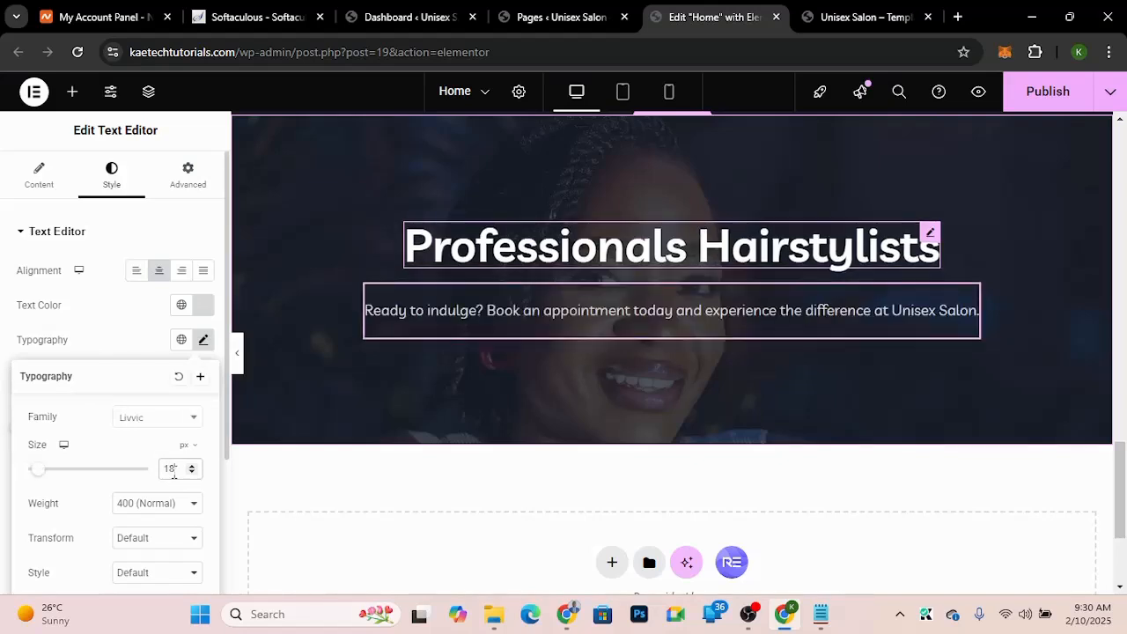
click(124, 325)
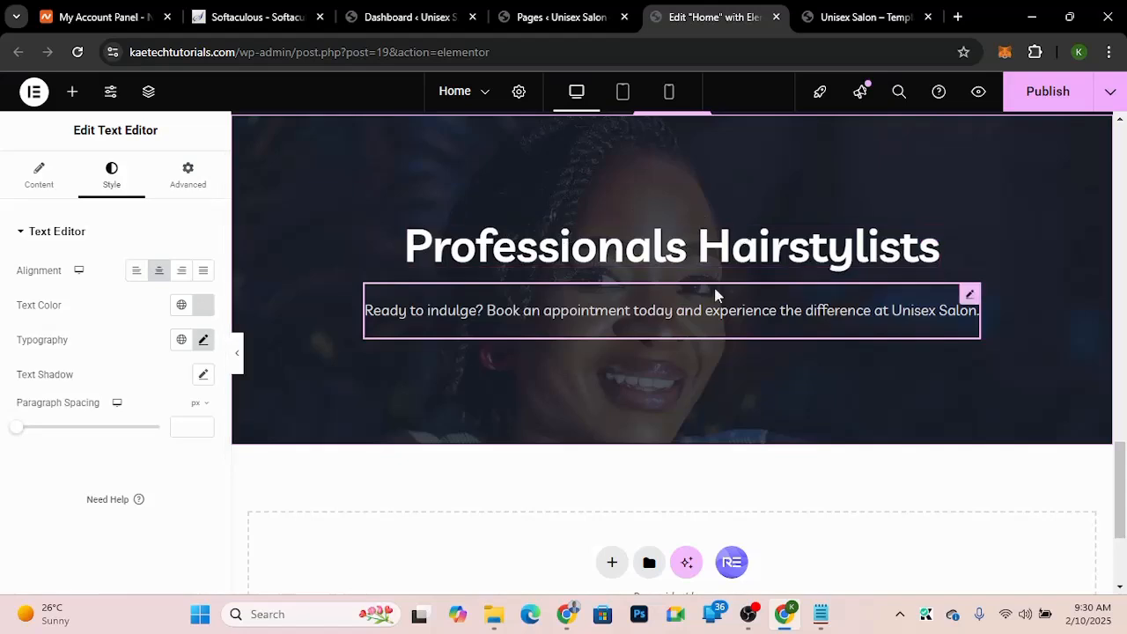
scroll(713, 291, up, 1)
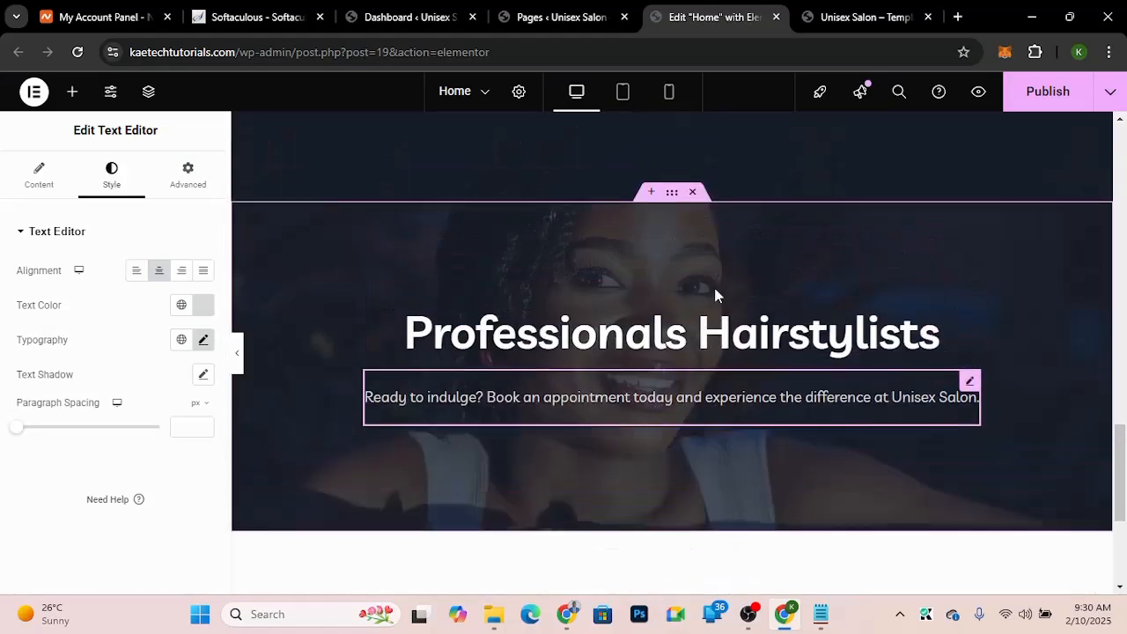
Step: Set the hero container's width to 680 px
click(672, 195)
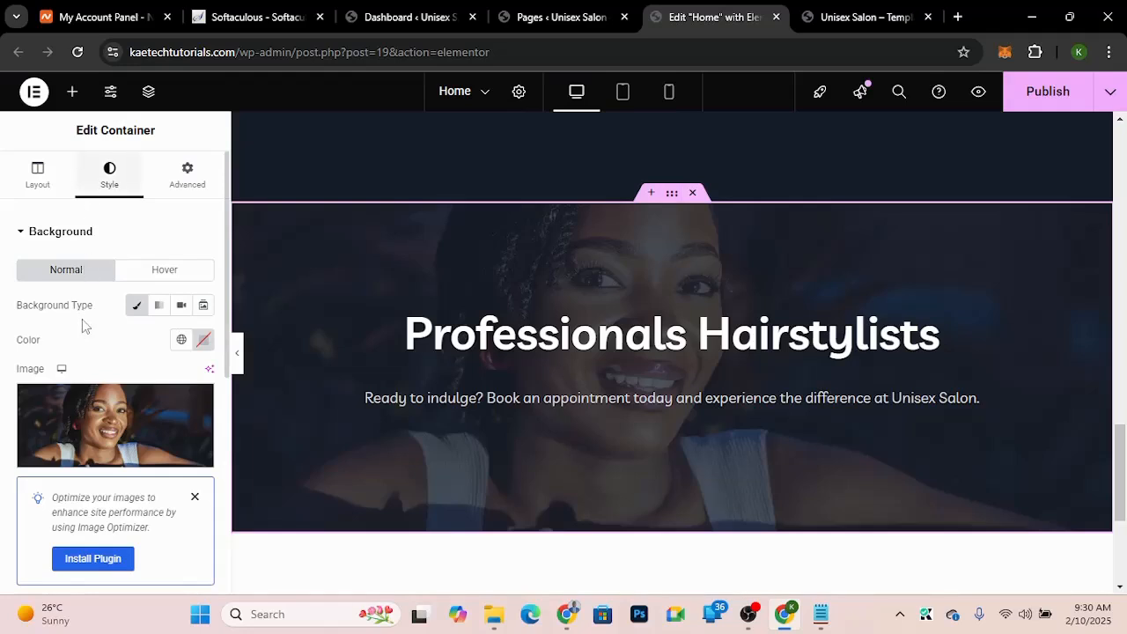
click(38, 172)
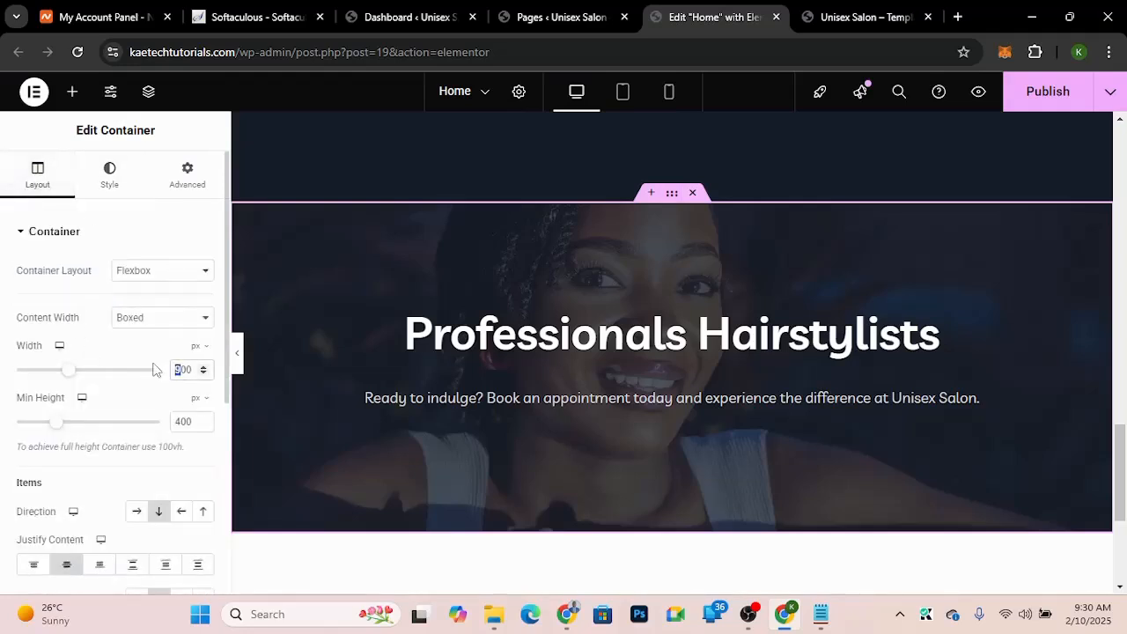
text(800)
drag(182, 370, 162, 371)
text(7)
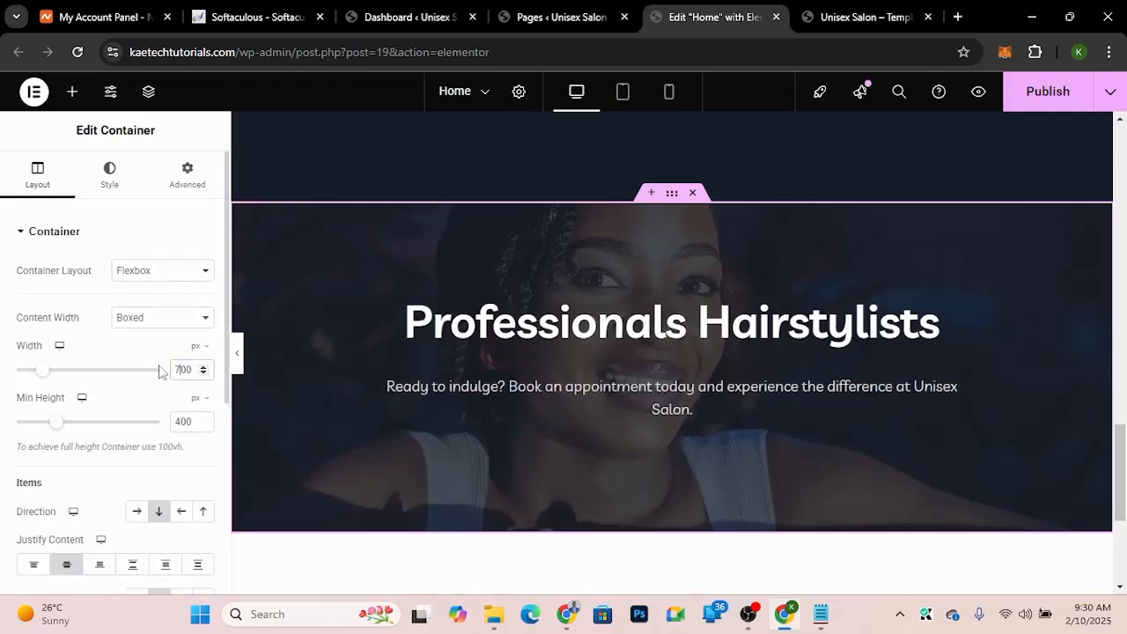
drag(180, 369, 152, 369)
text(6)
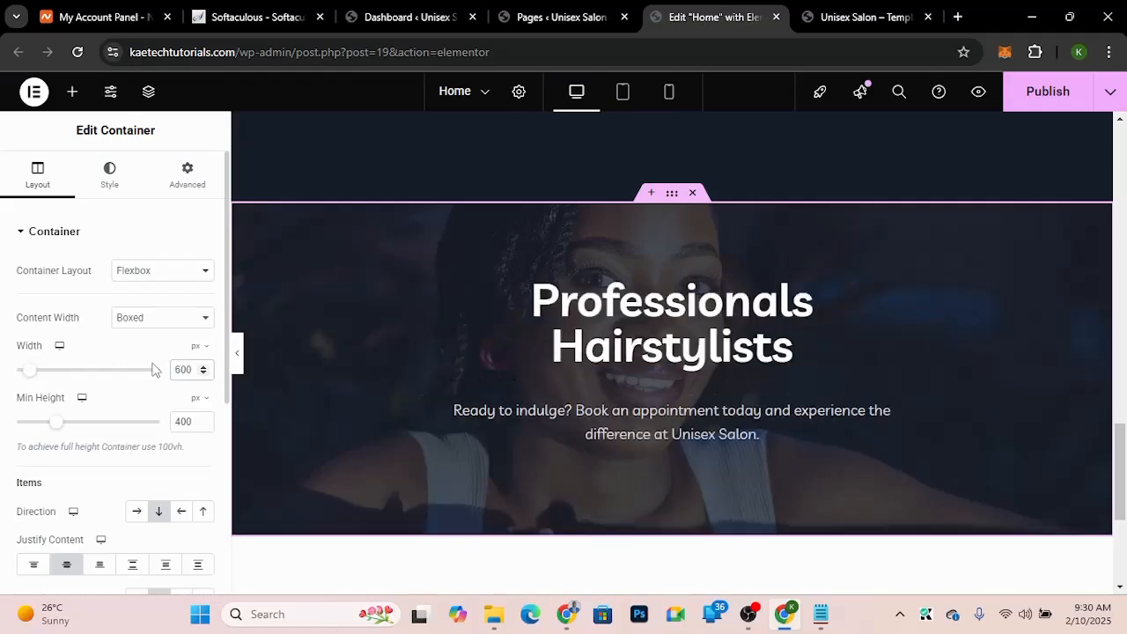
scroll(492, 319, up, 1)
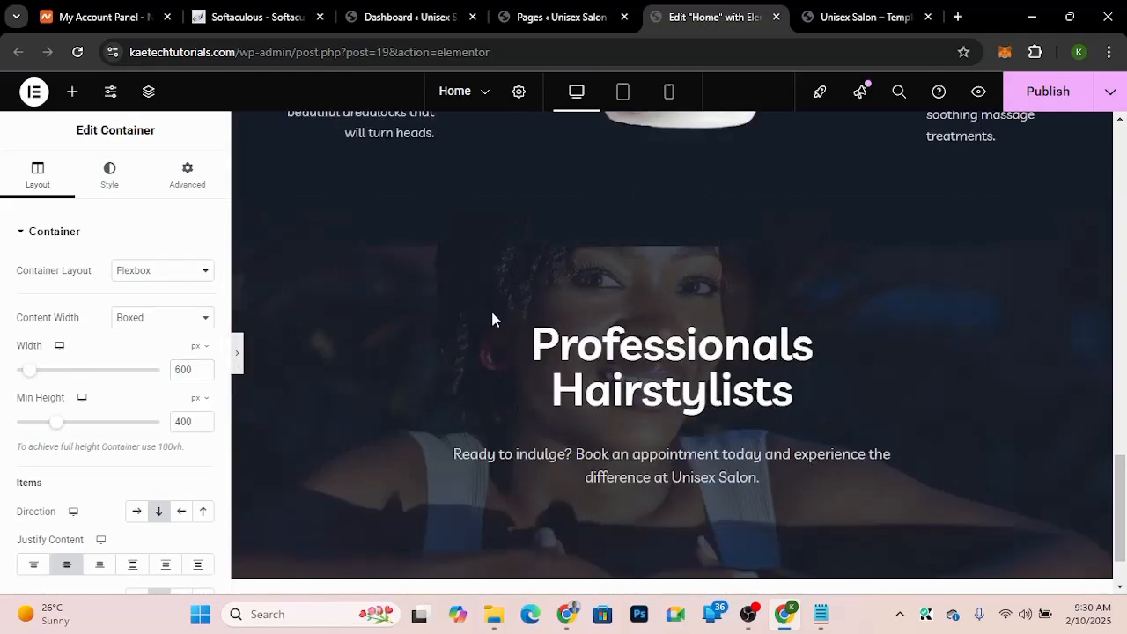
key(ctrl+p)
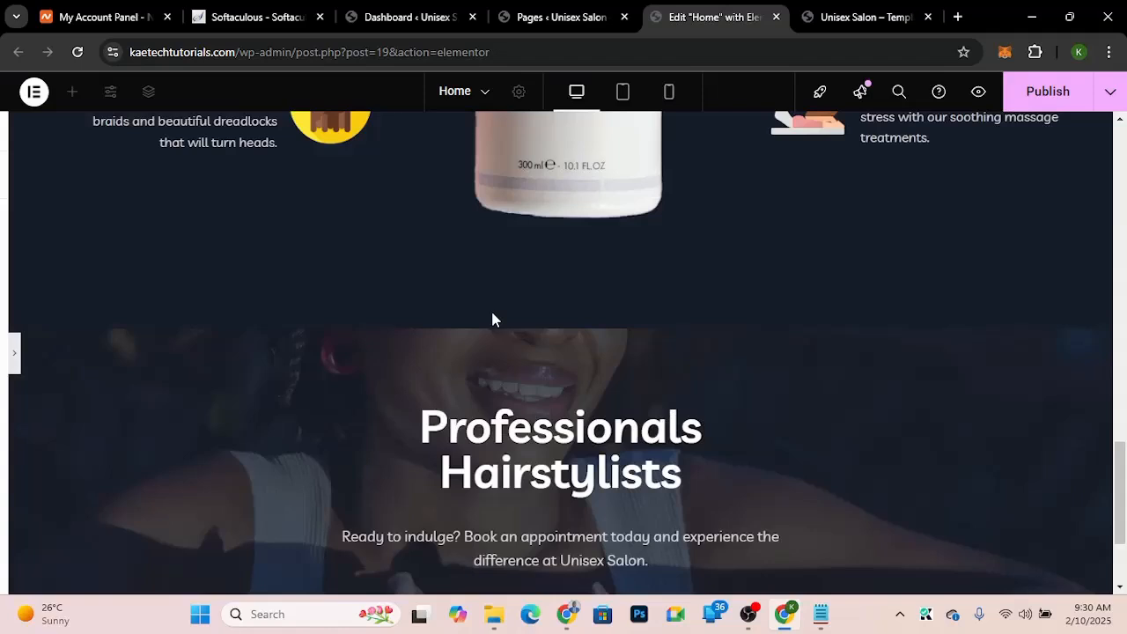
click(5, 365)
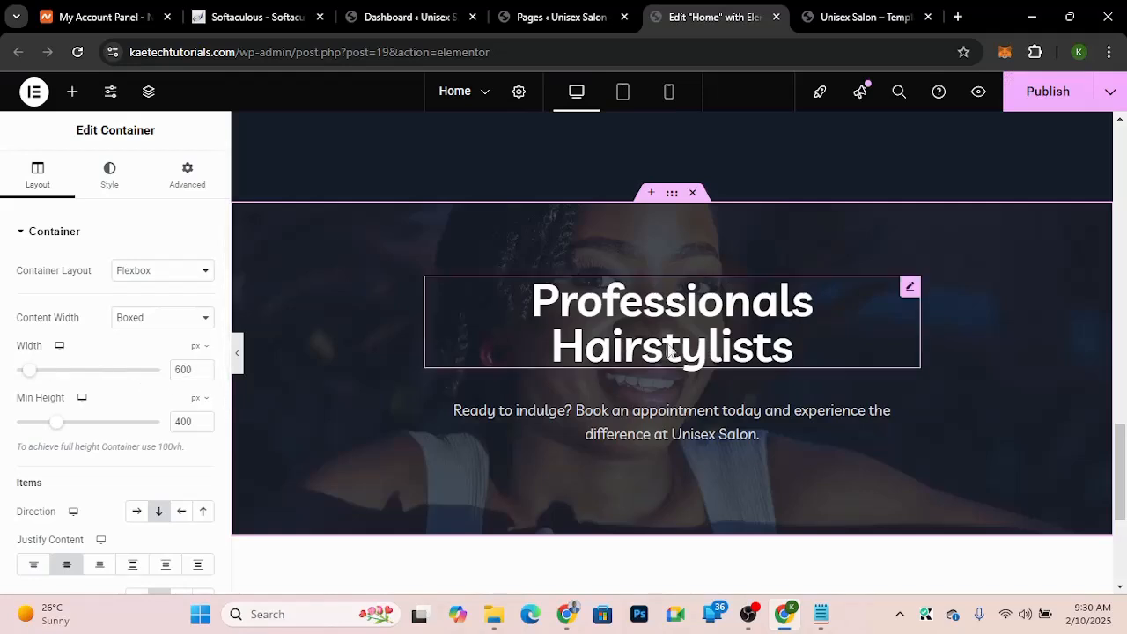
click(188, 373)
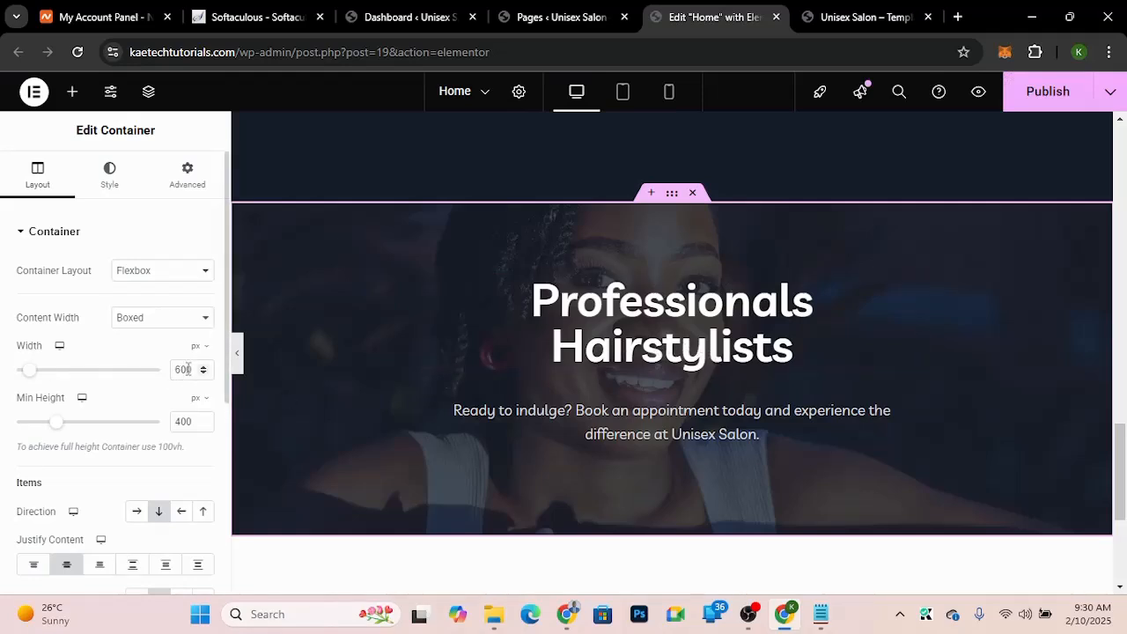
key(BackSpace)
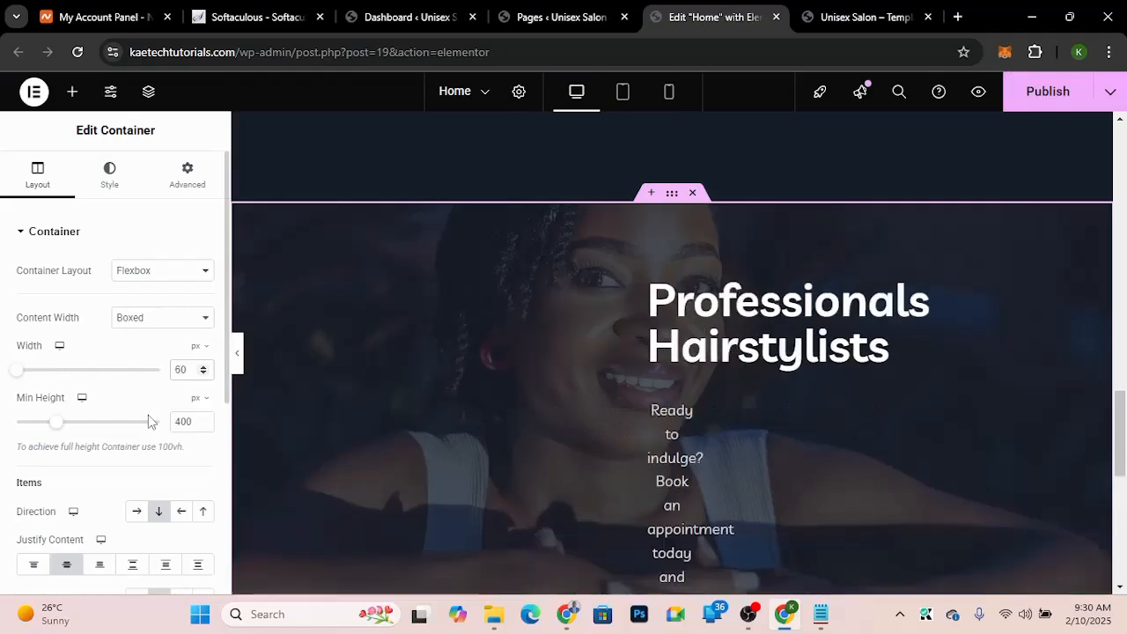
text(8)
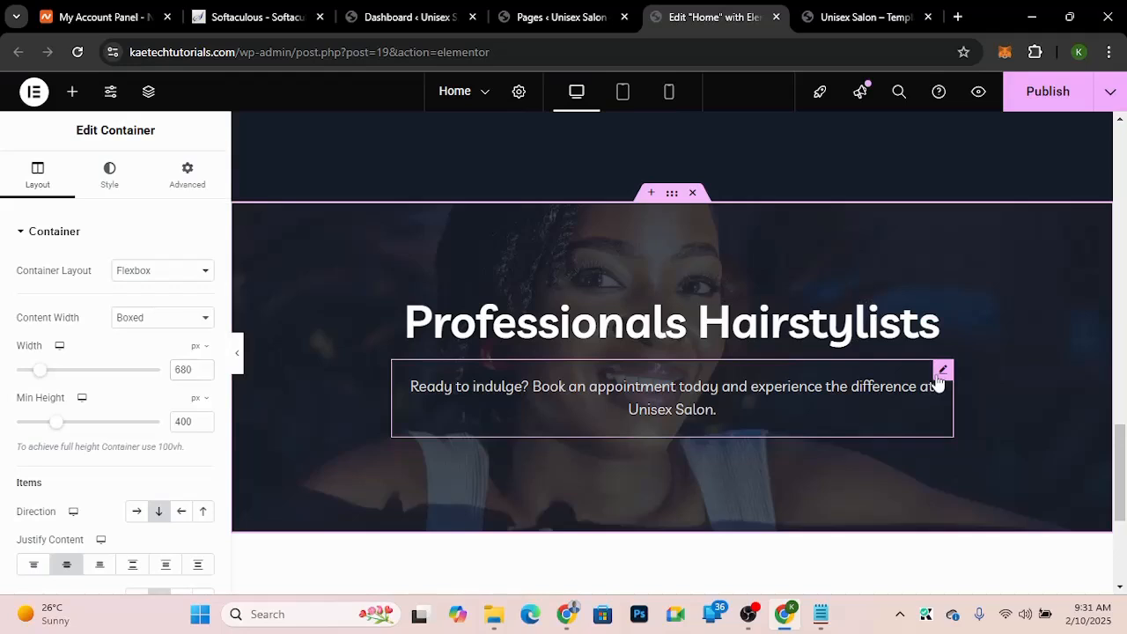
Step: Unlink the paragraph's margin values and set its top margin to -20 px
click(799, 393)
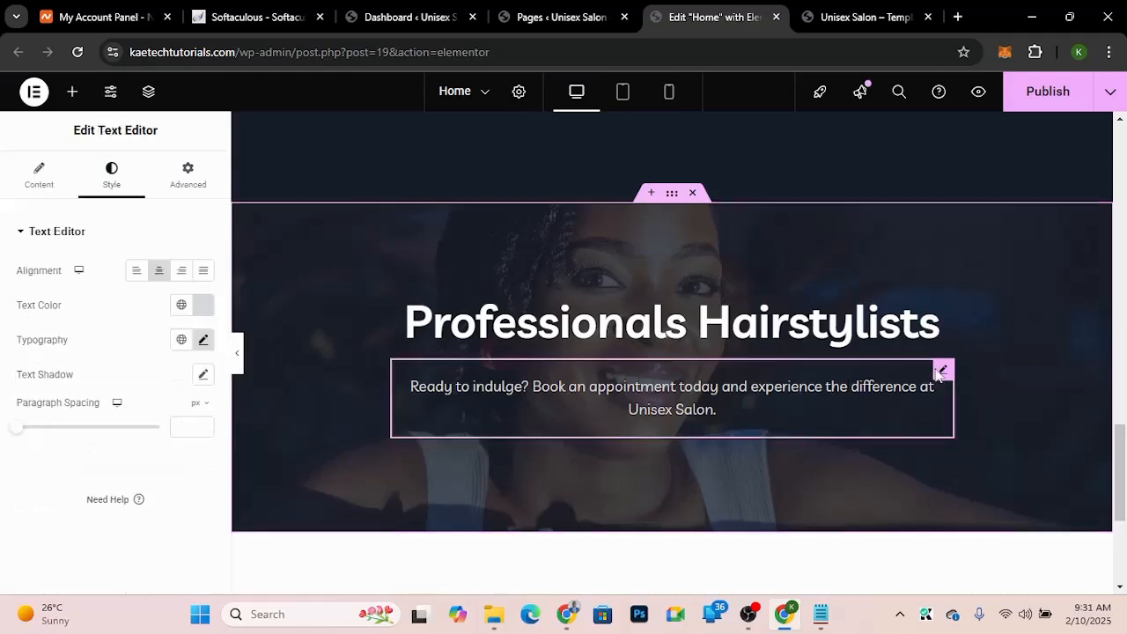
click(186, 170)
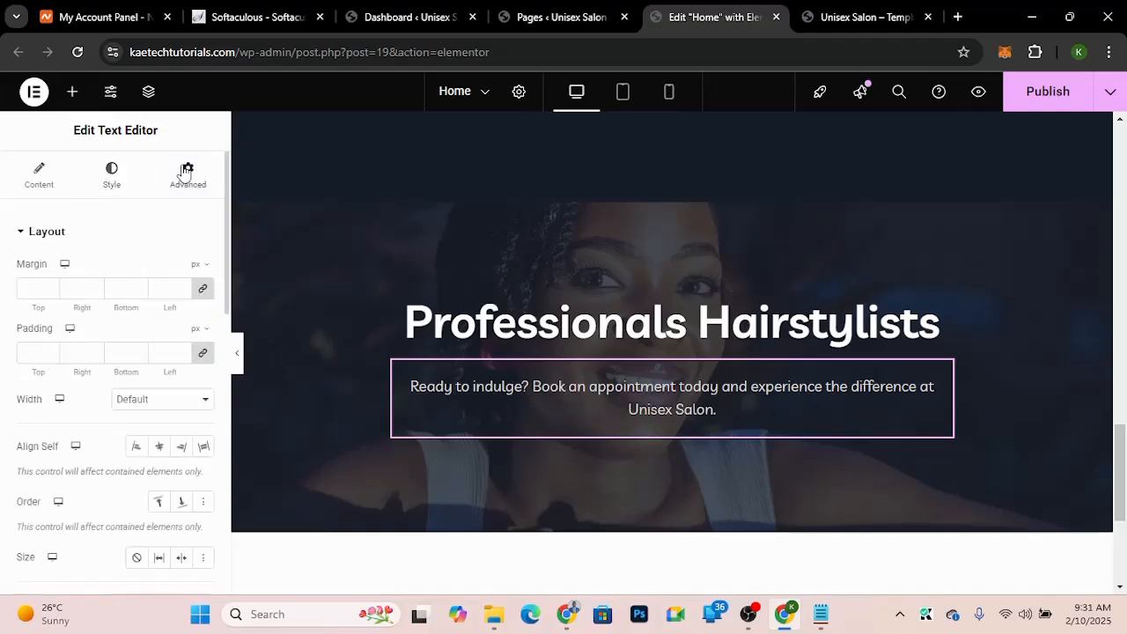
click(202, 291)
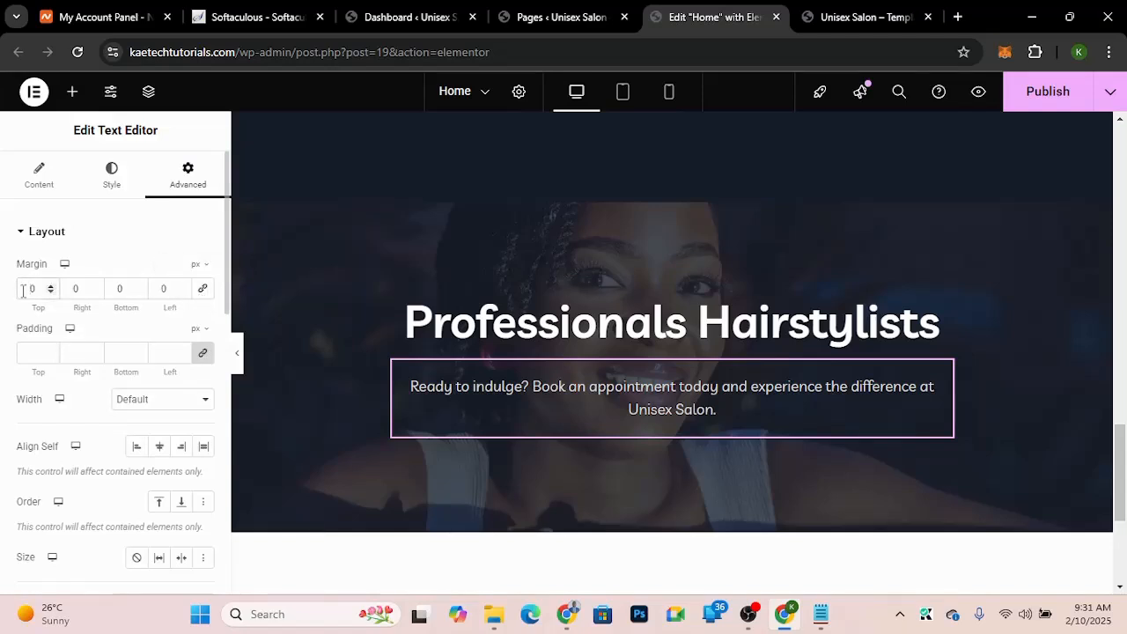
text(-2)
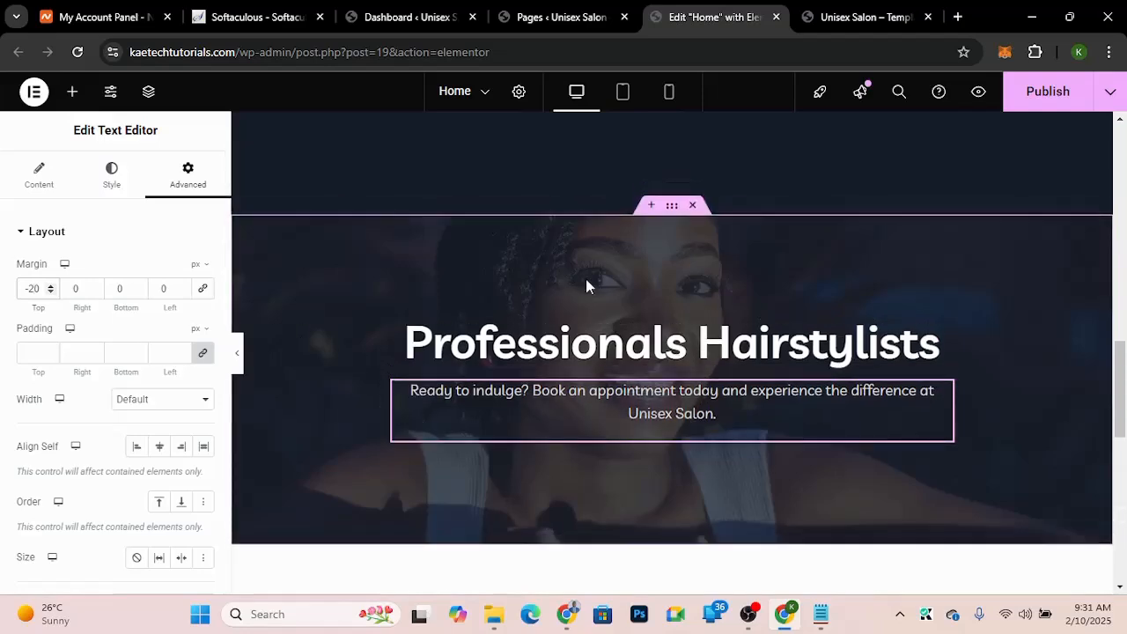
Step: Copy the Book an Appointment button from the top hero and paste it below the 'Ready to indulge?' paragraph
scroll(585, 280, down, 5)
scroll(587, 282, up, 5)
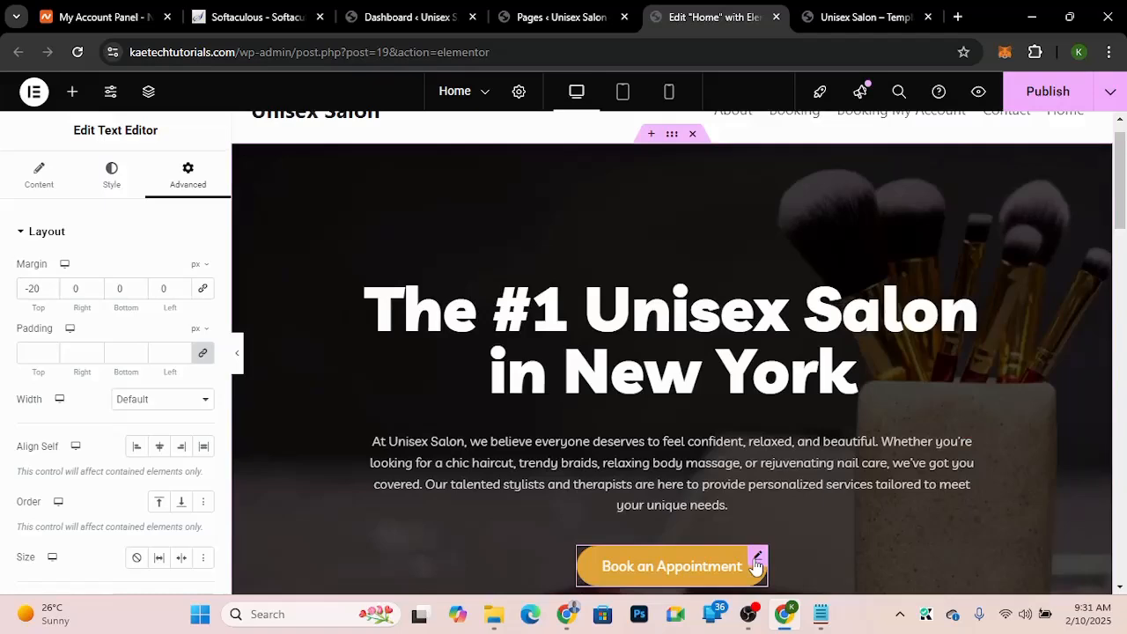
right_click(754, 565)
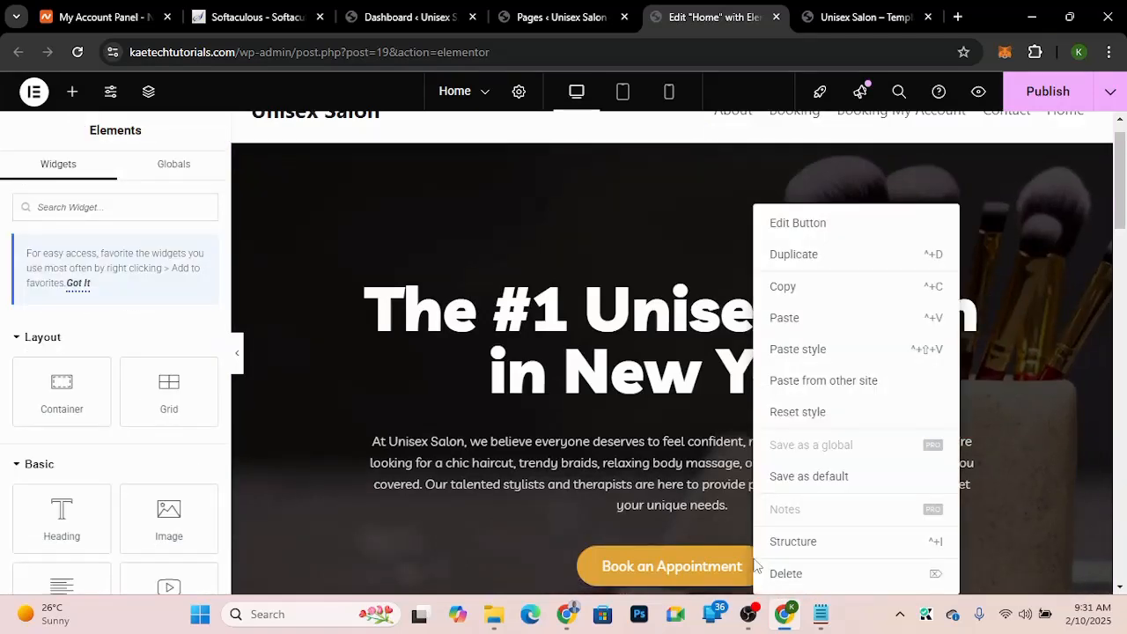
click(783, 291)
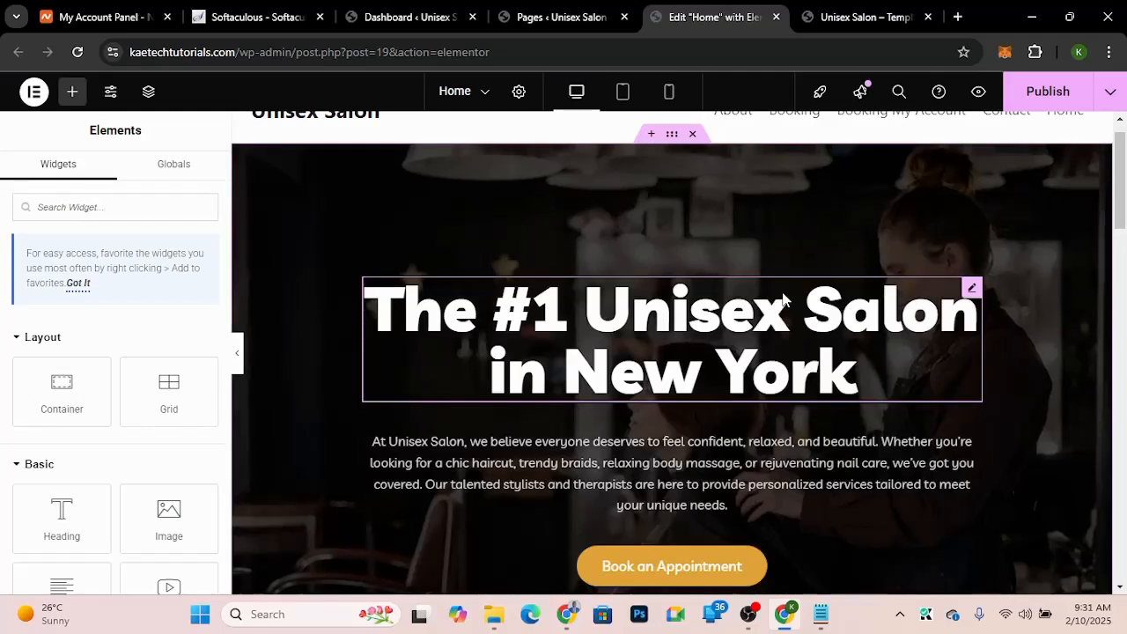
scroll(662, 323, down, 10)
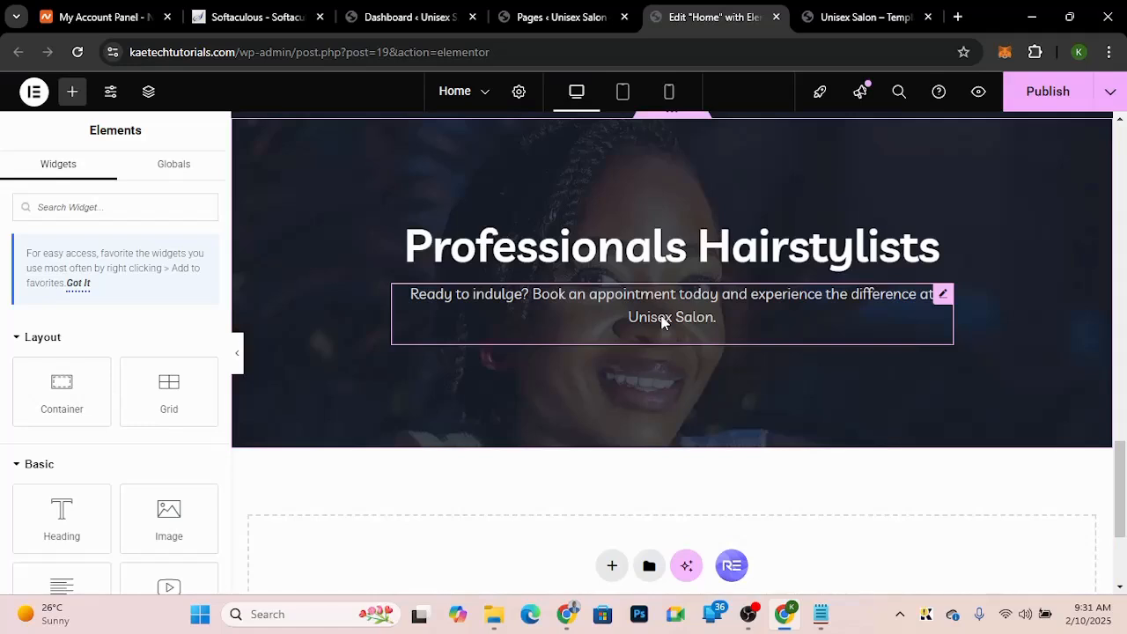
right_click(662, 322)
click(685, 319)
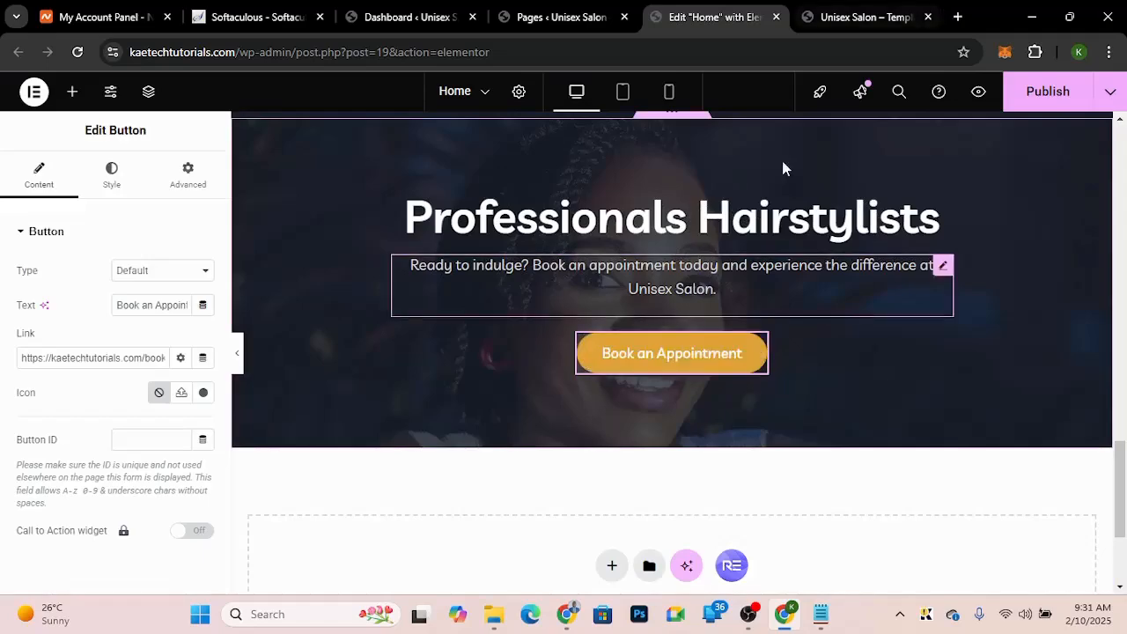
Step: Scroll through the salon demo site's sections below the Professionals Hairstylists hero
click(845, 24)
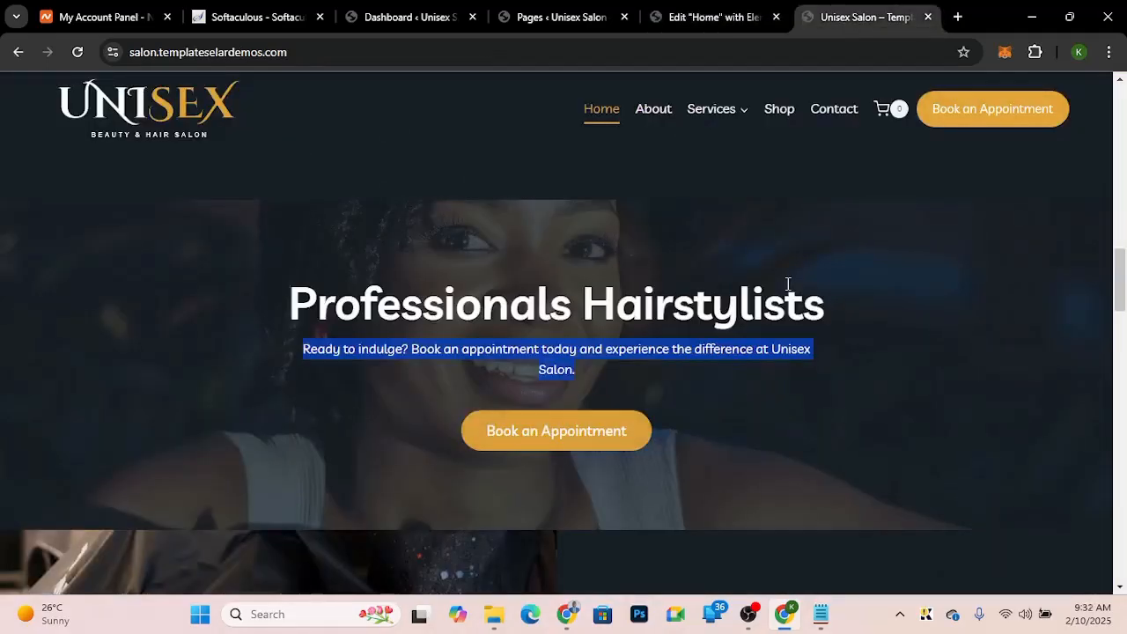
scroll(788, 283, down, 3)
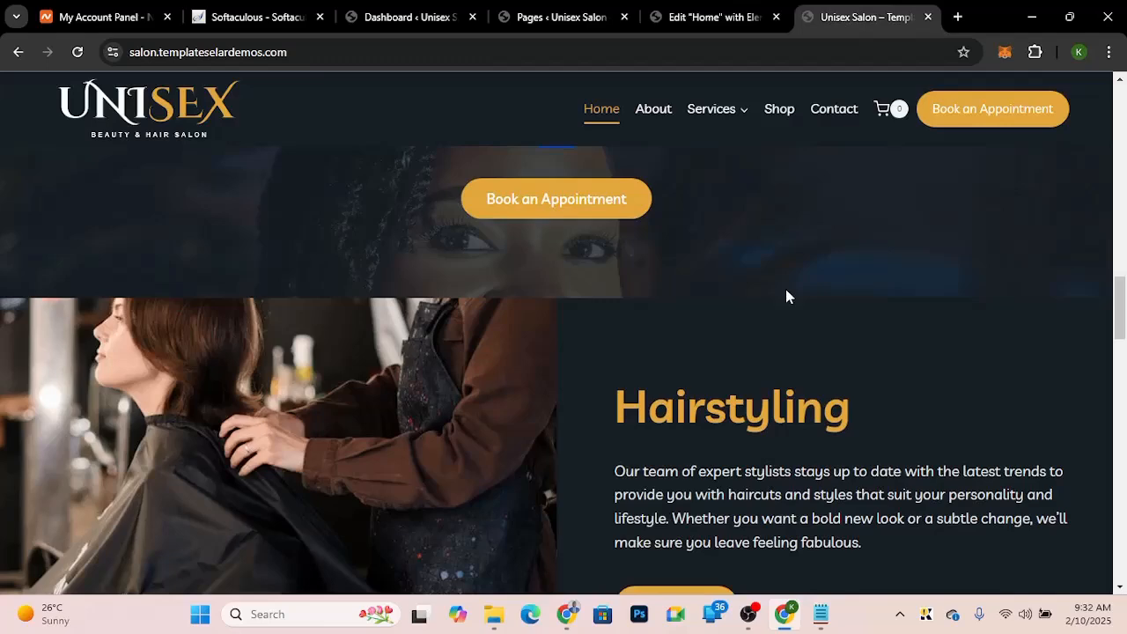
scroll(788, 297, down, 2)
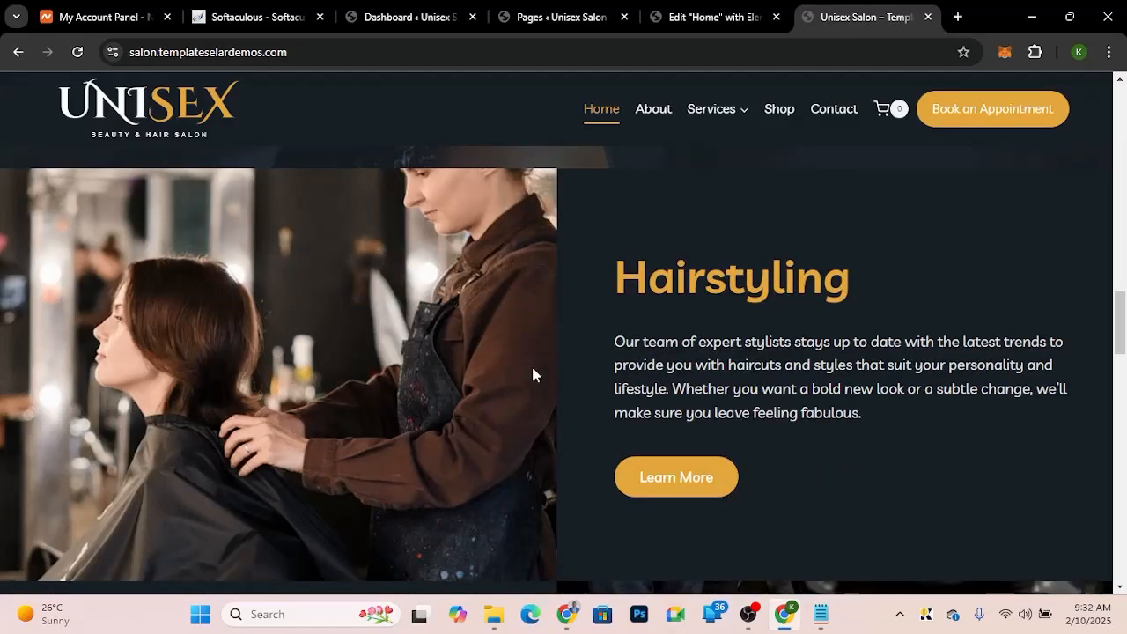
scroll(819, 462, down, 3)
scroll(818, 462, up, 2)
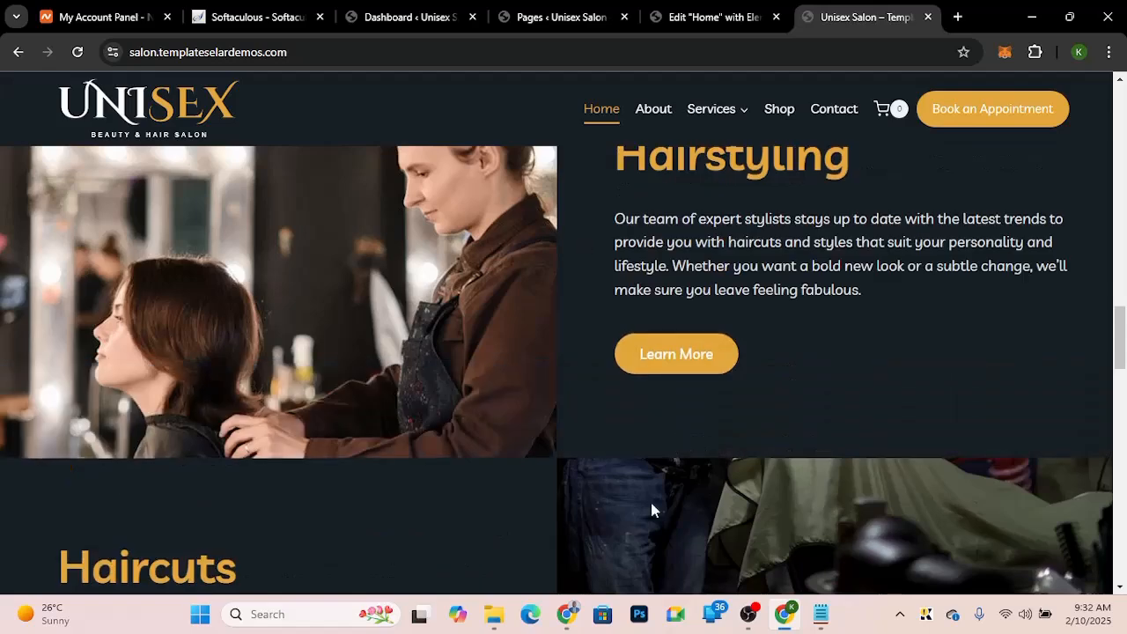
scroll(652, 509, down, 2)
scroll(652, 509, down, 3)
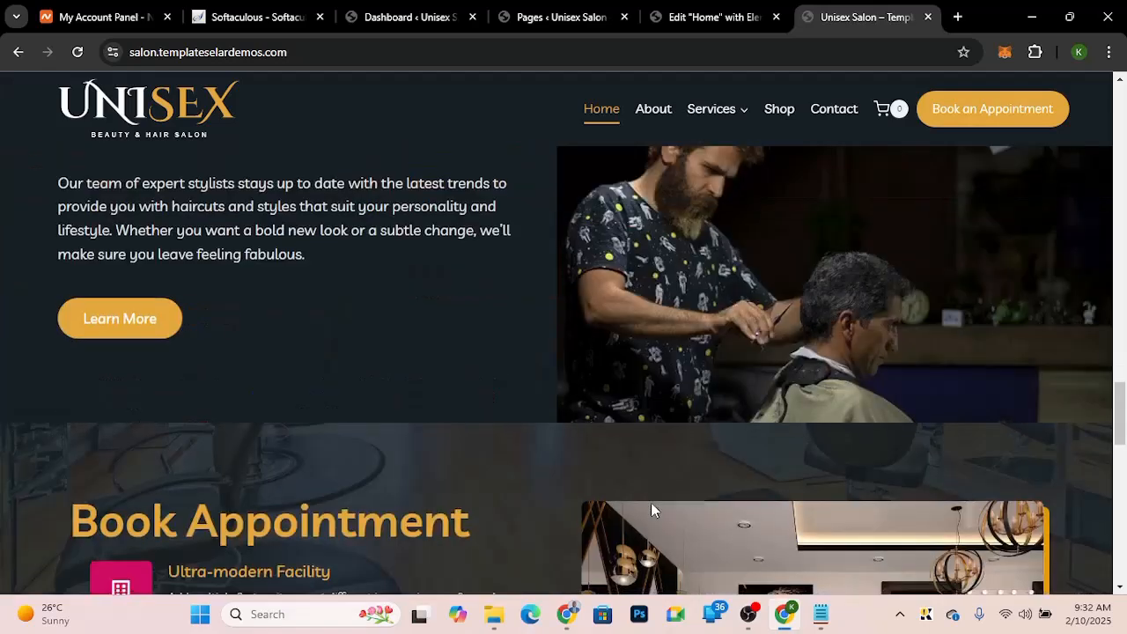
scroll(652, 509, down, 4)
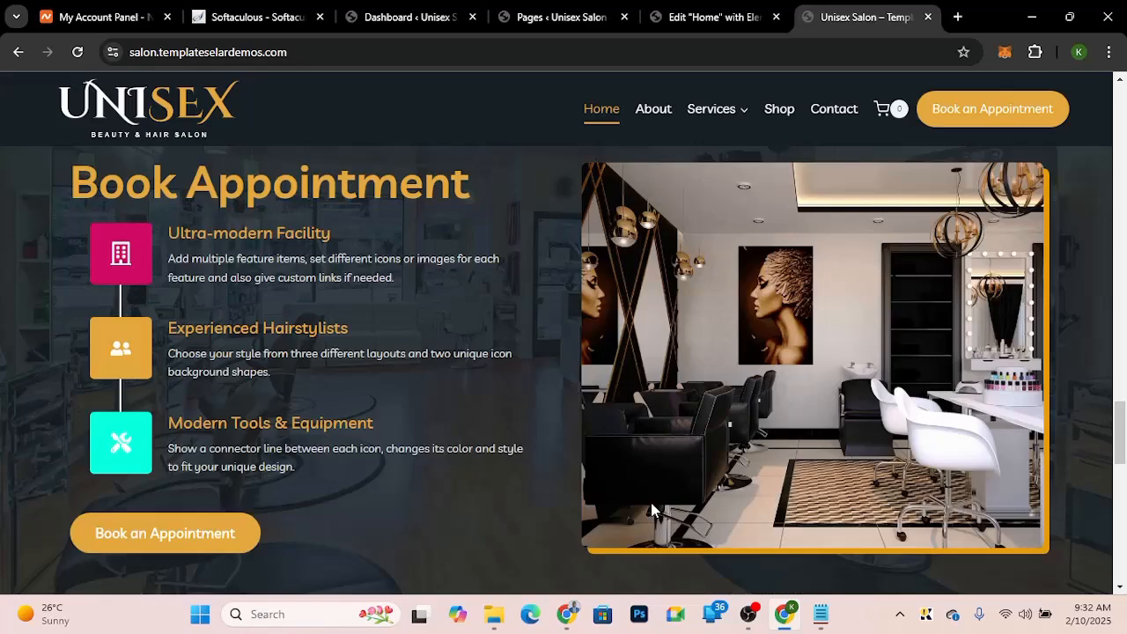
scroll(652, 509, down, 3)
scroll(652, 504, down, 6)
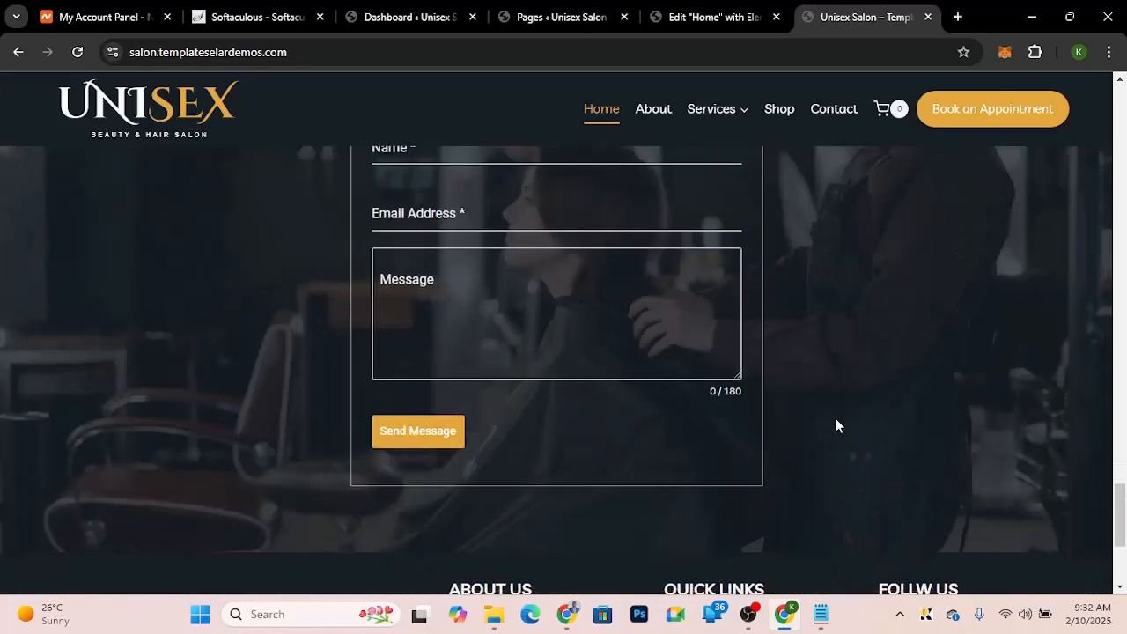
scroll(834, 424, down, 1)
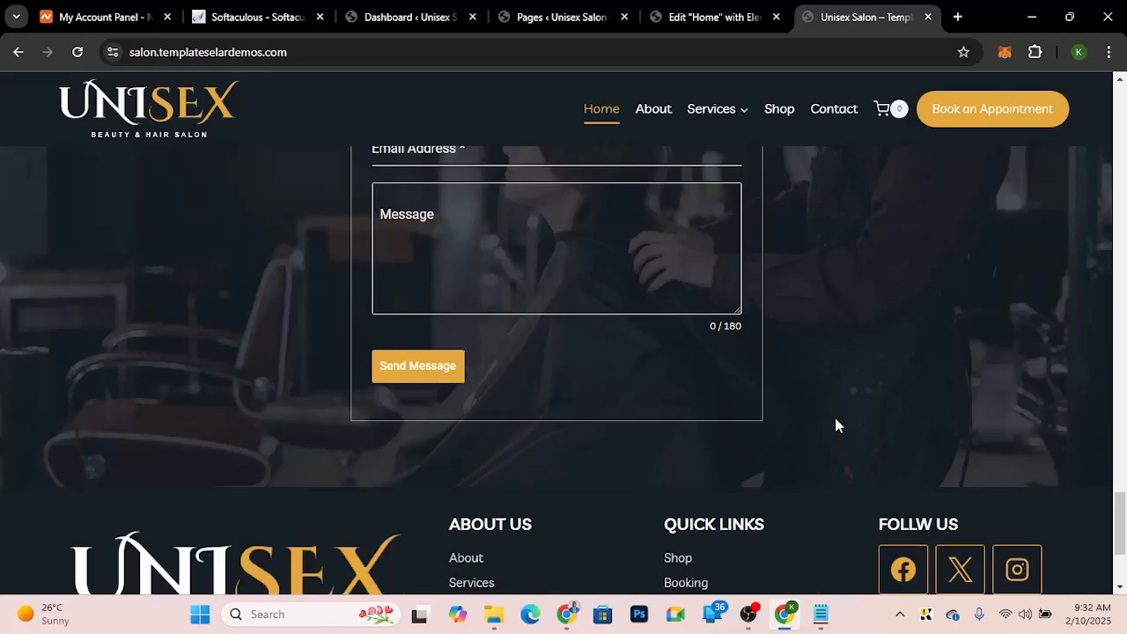
scroll(835, 425, up, 10)
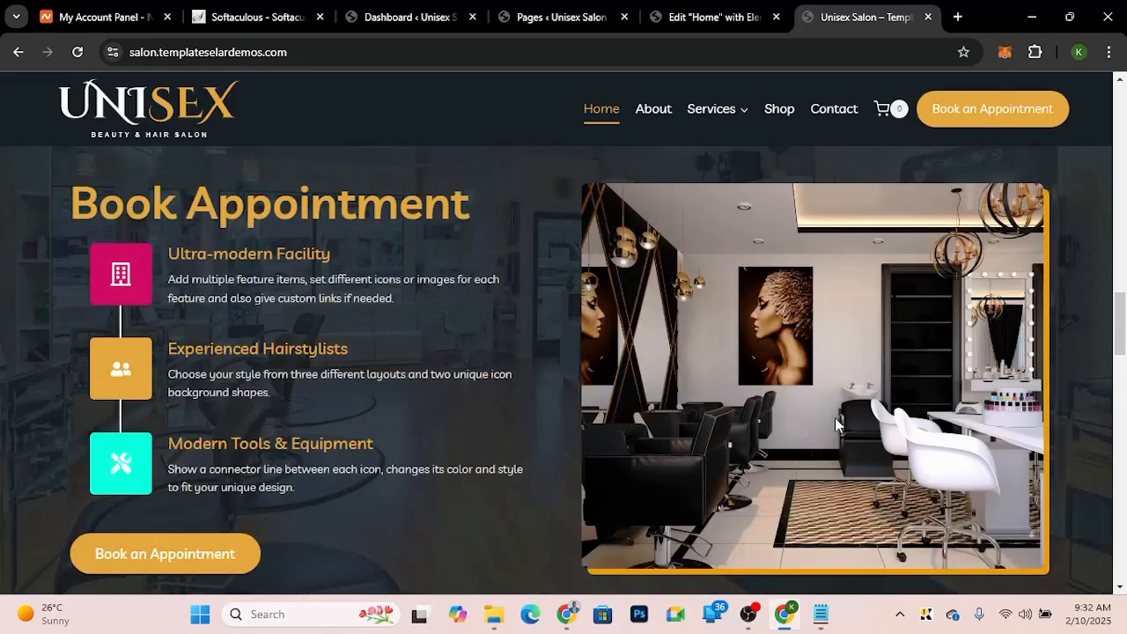
scroll(835, 424, up, 10)
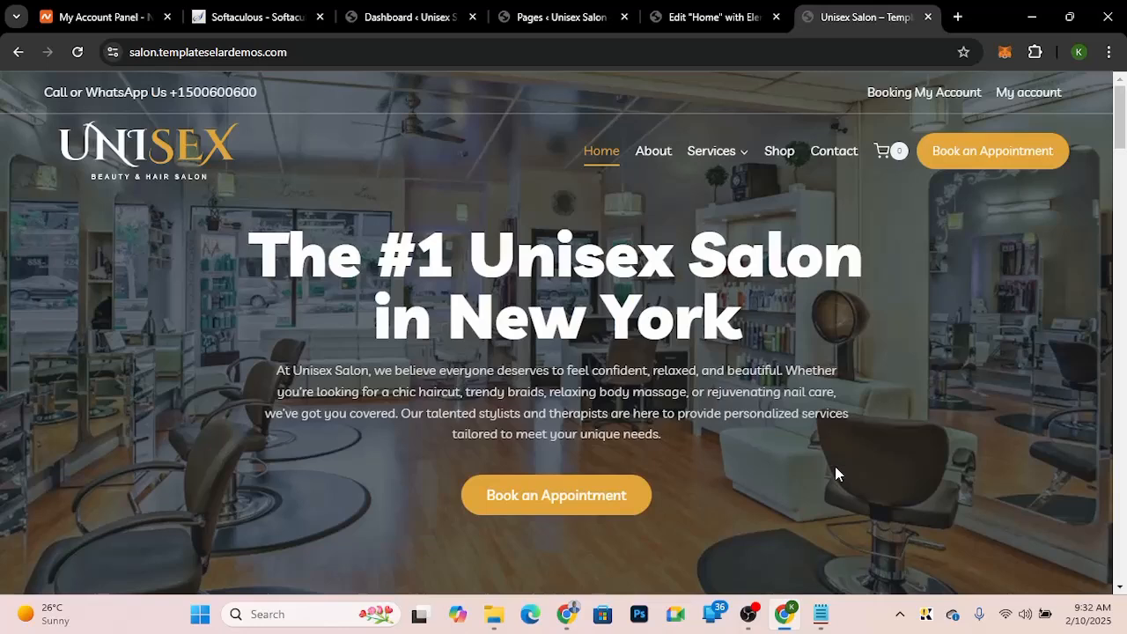
scroll(836, 468, down, 5)
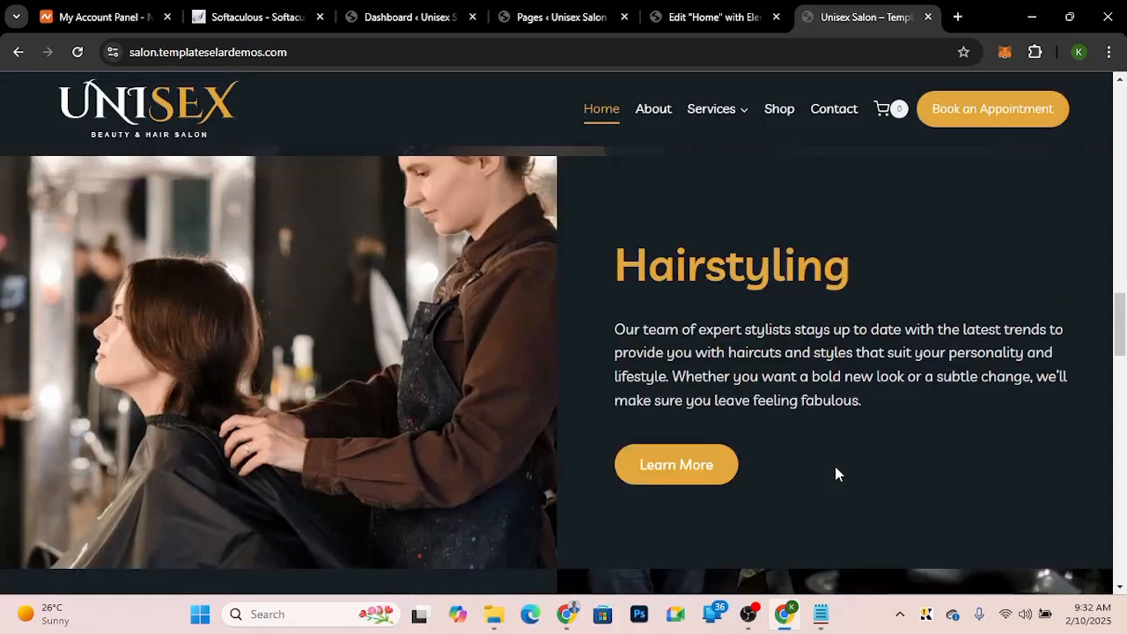
Step: Return to the editor and publish the page
click(731, 10)
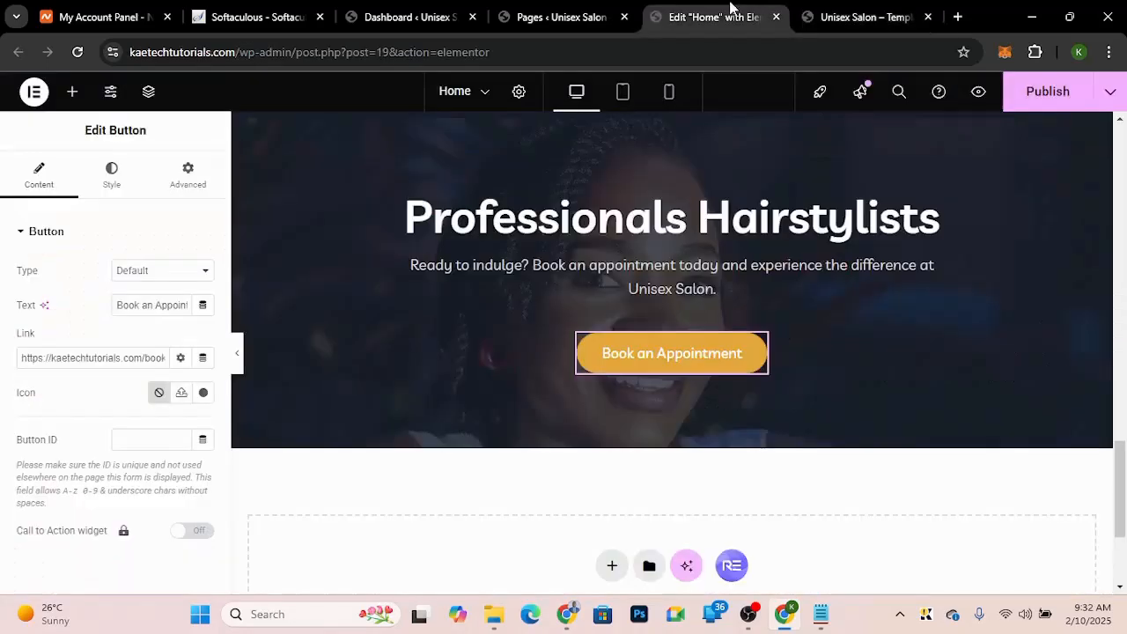
click(1048, 90)
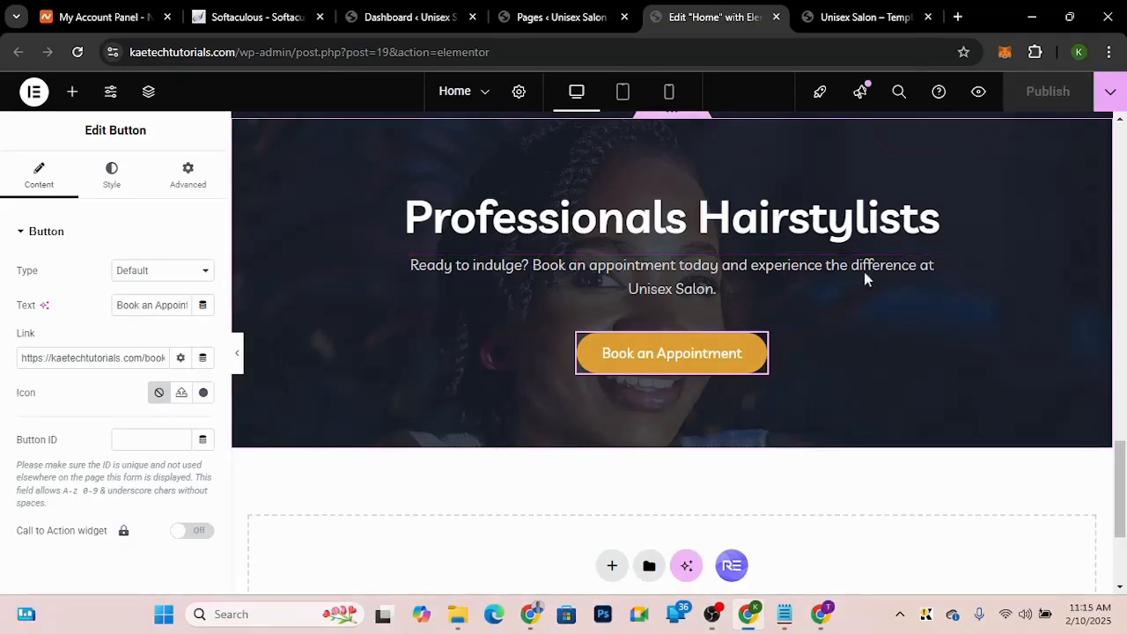
Step: Switch to the salon demo site and view the Hairstyling section
click(847, 9)
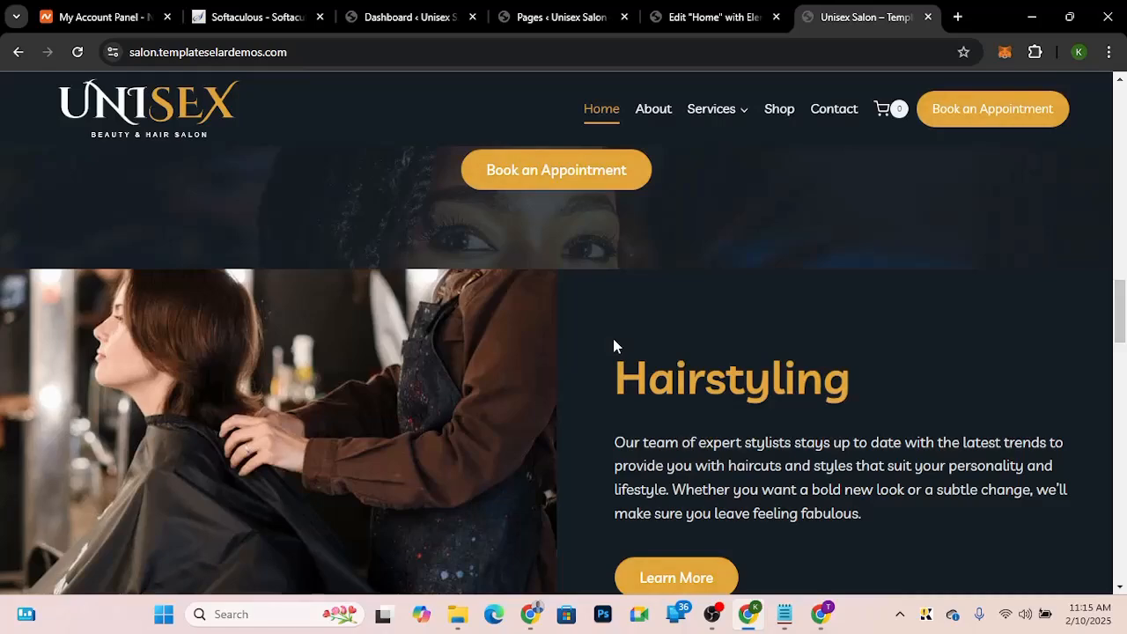
scroll(751, 514, down, 3)
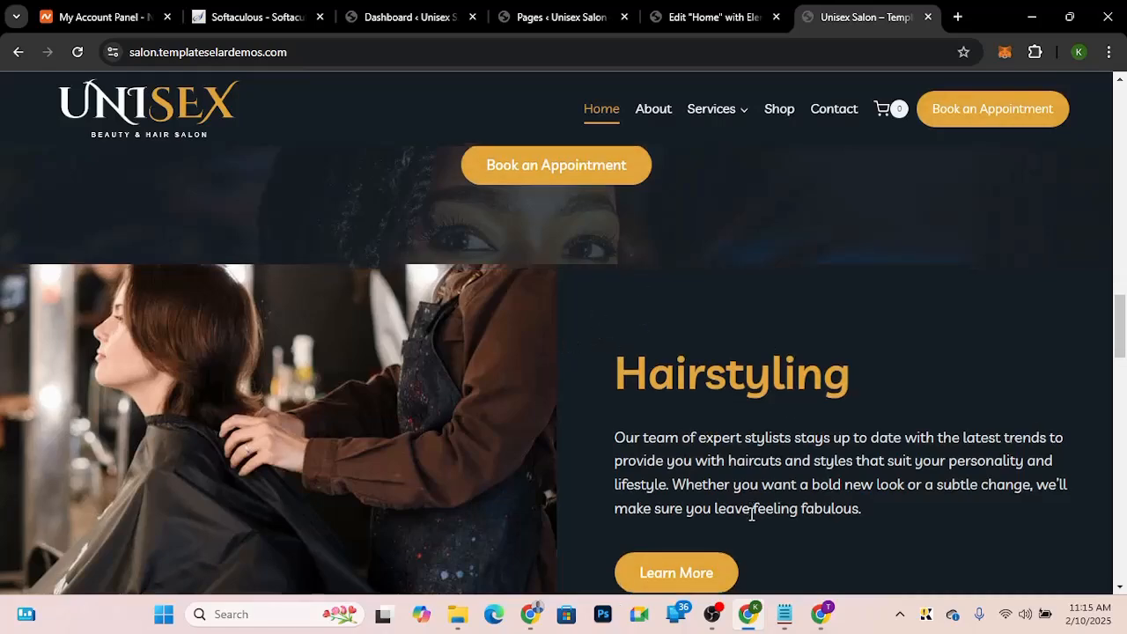
scroll(750, 513, up, 1)
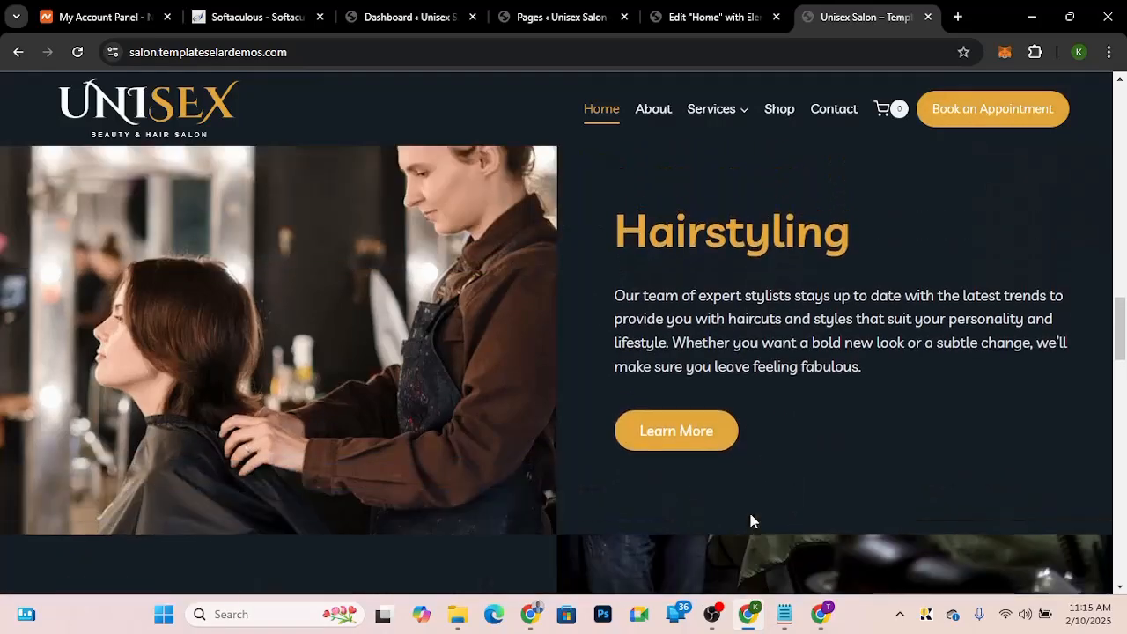
Step: Add a new two-column flexbox container below the hero section in the editor
click(705, 8)
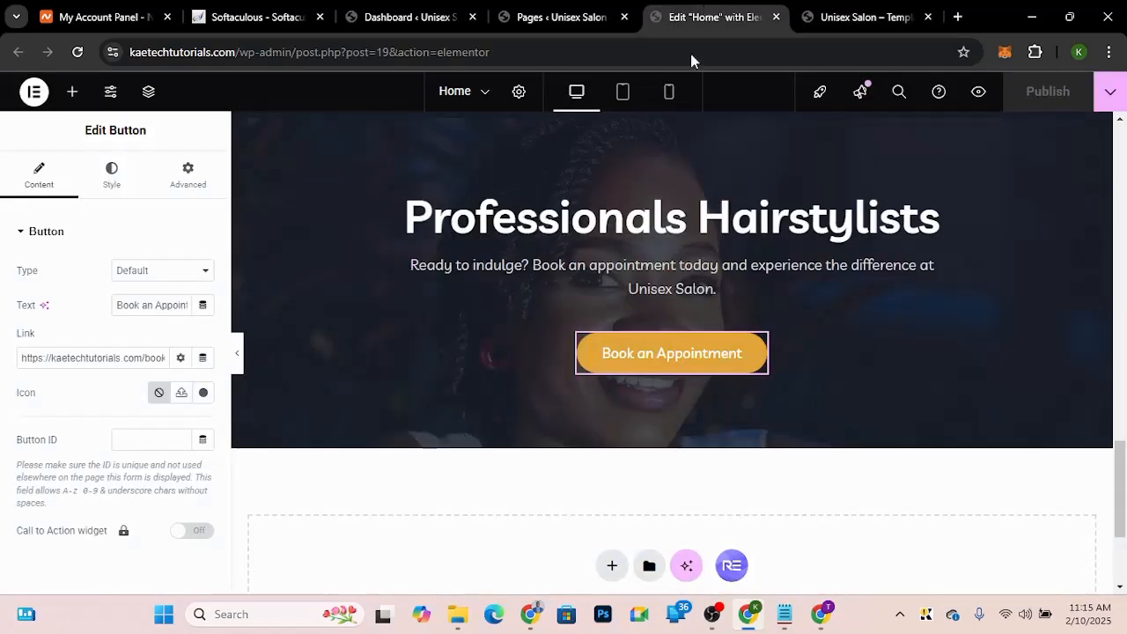
scroll(647, 476, down, 3)
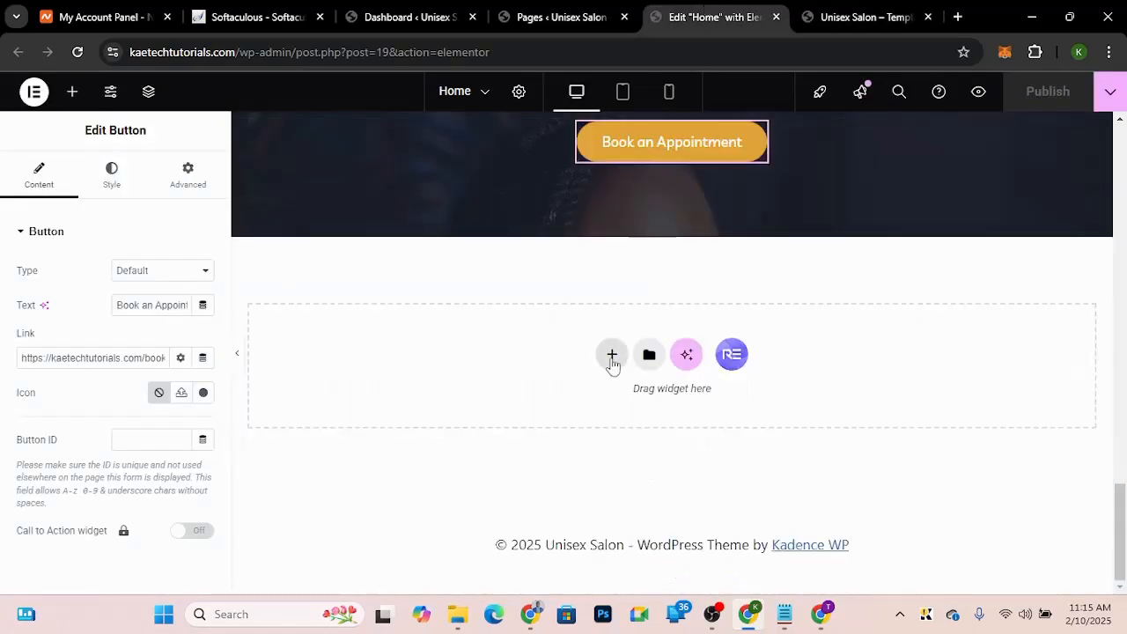
click(611, 354)
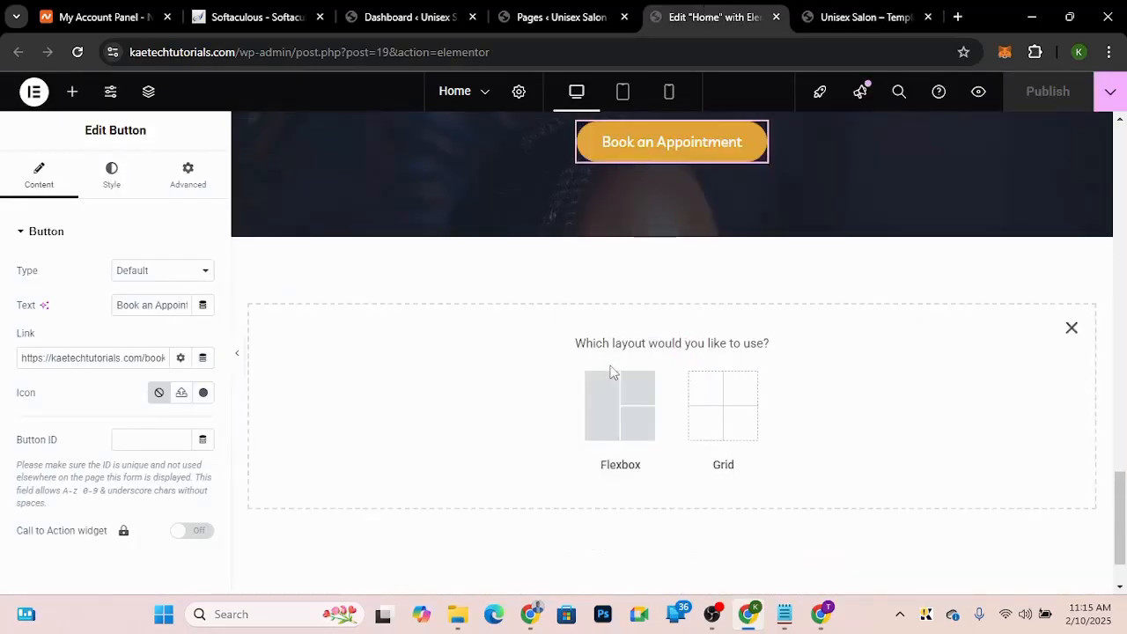
click(617, 396)
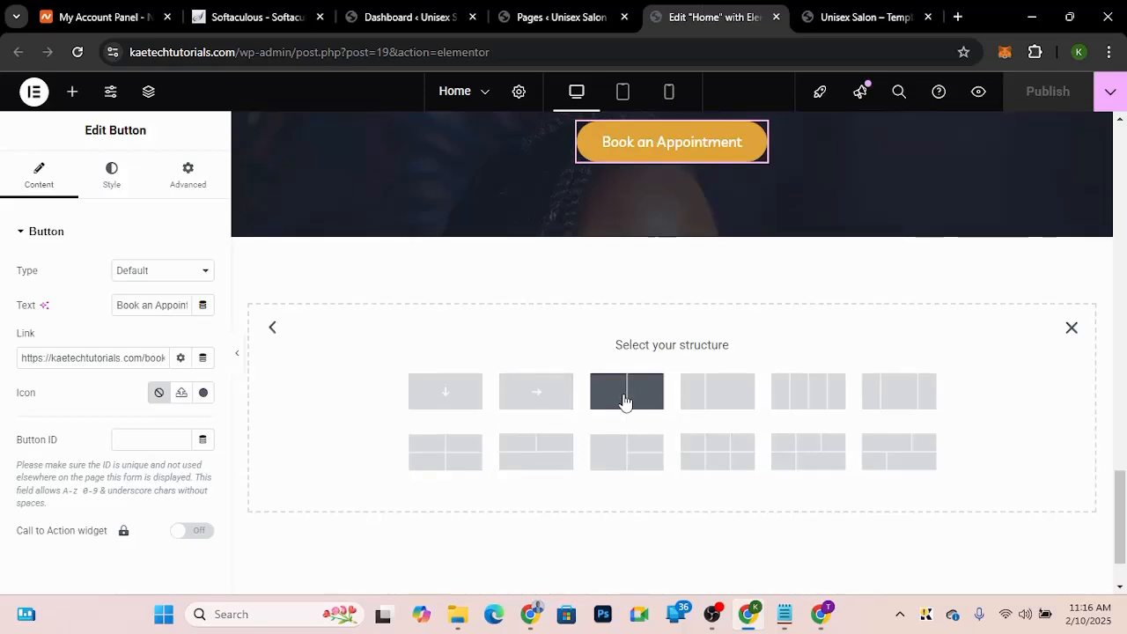
click(624, 398)
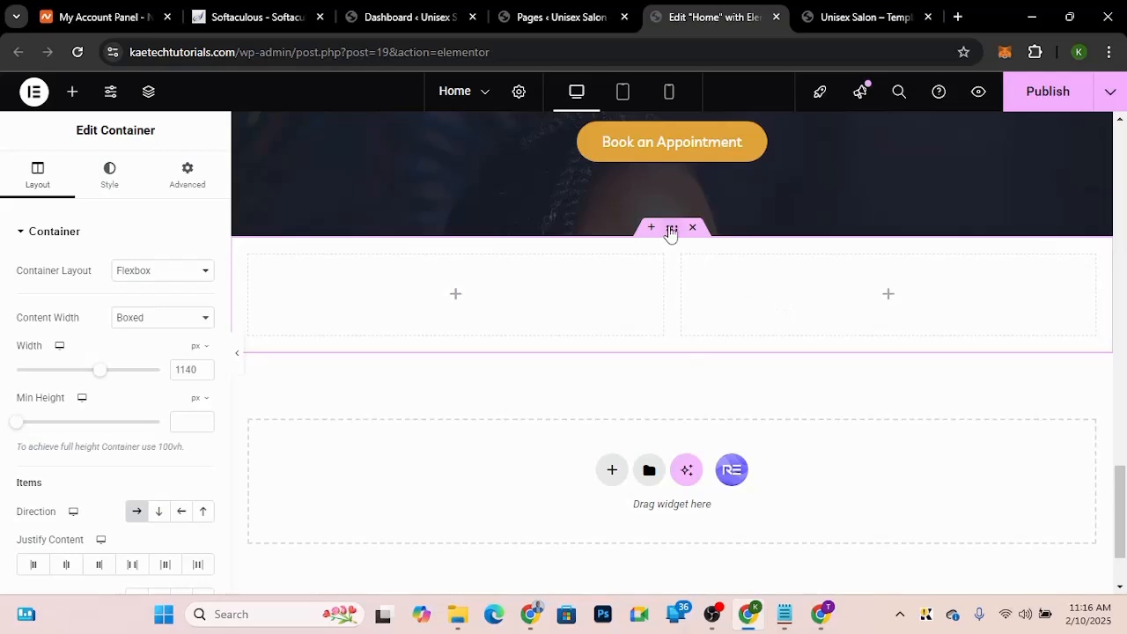
Step: Set the new container's content width to Full Width and its padding to 0
click(163, 319)
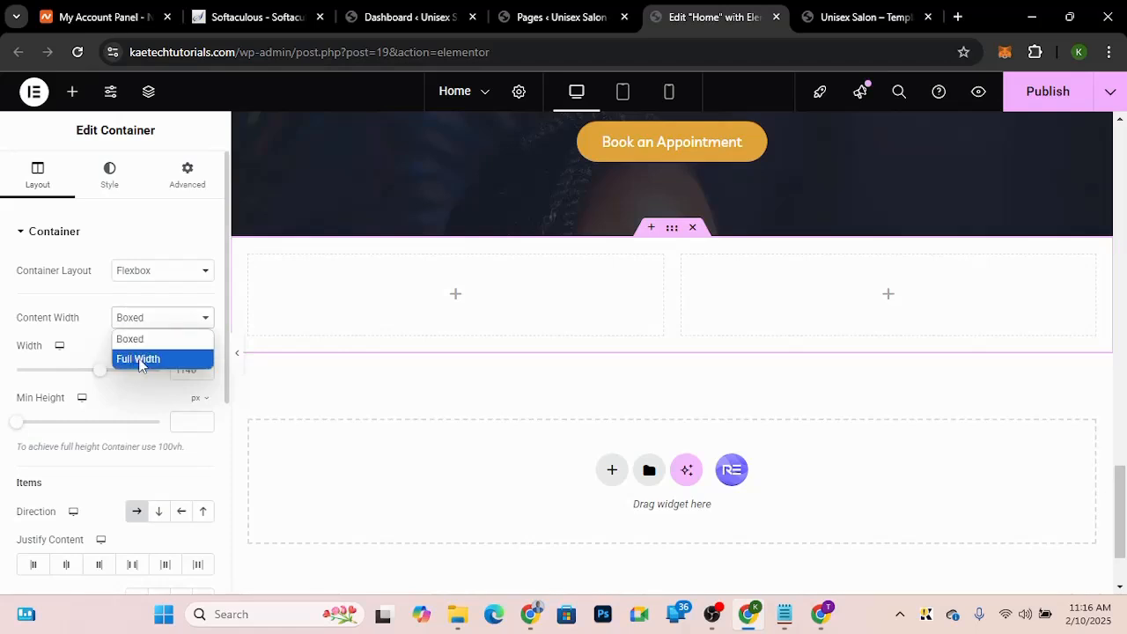
click(143, 362)
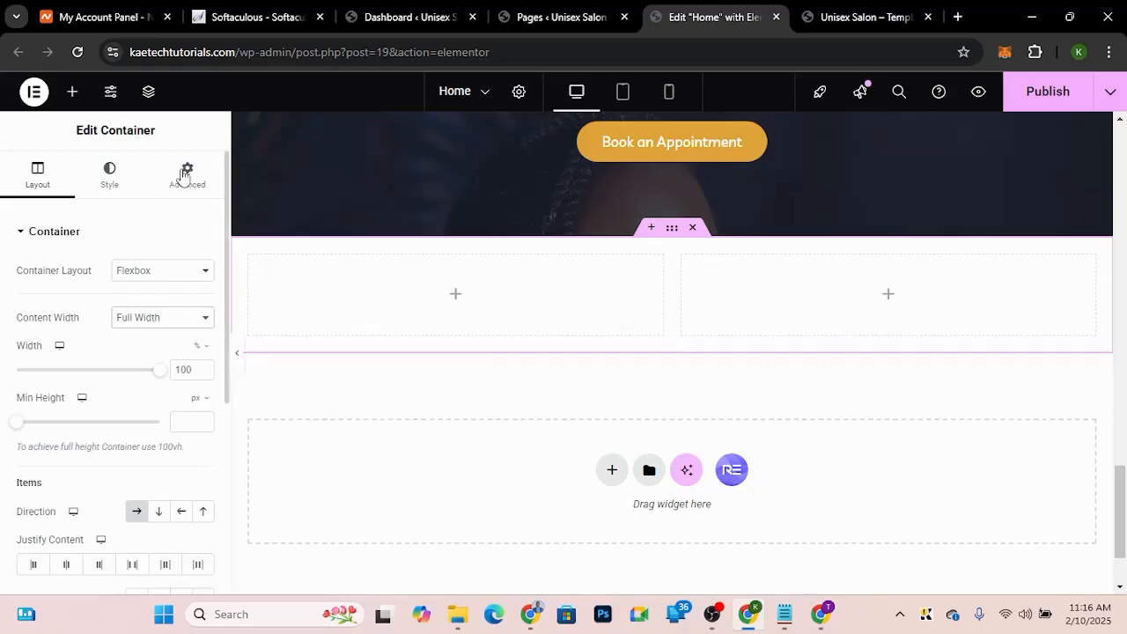
click(183, 193)
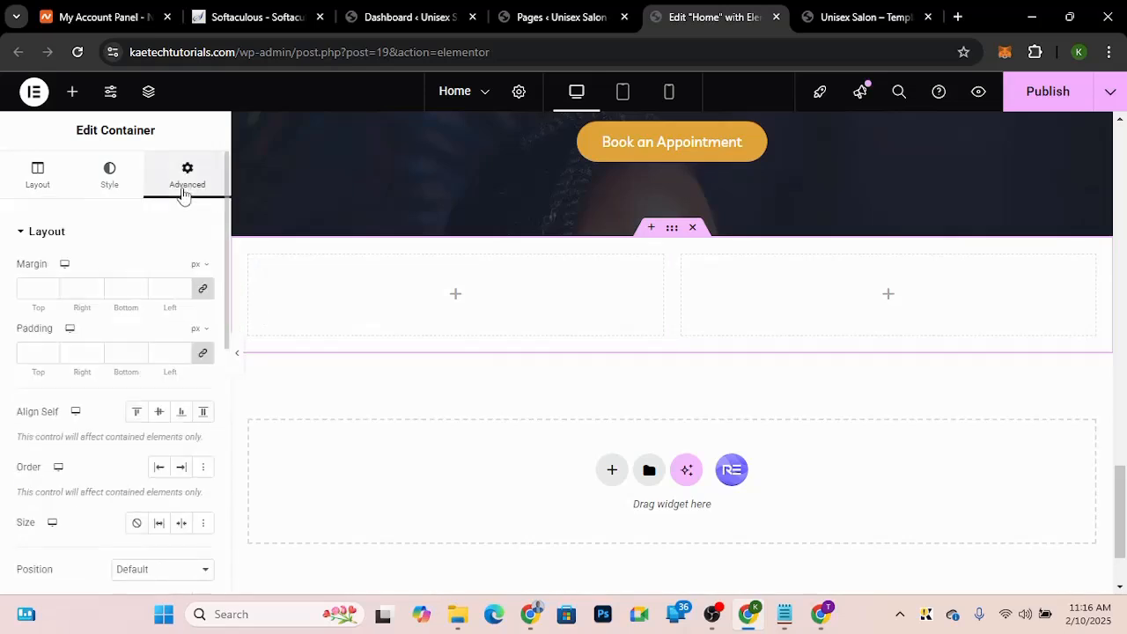
click(22, 354)
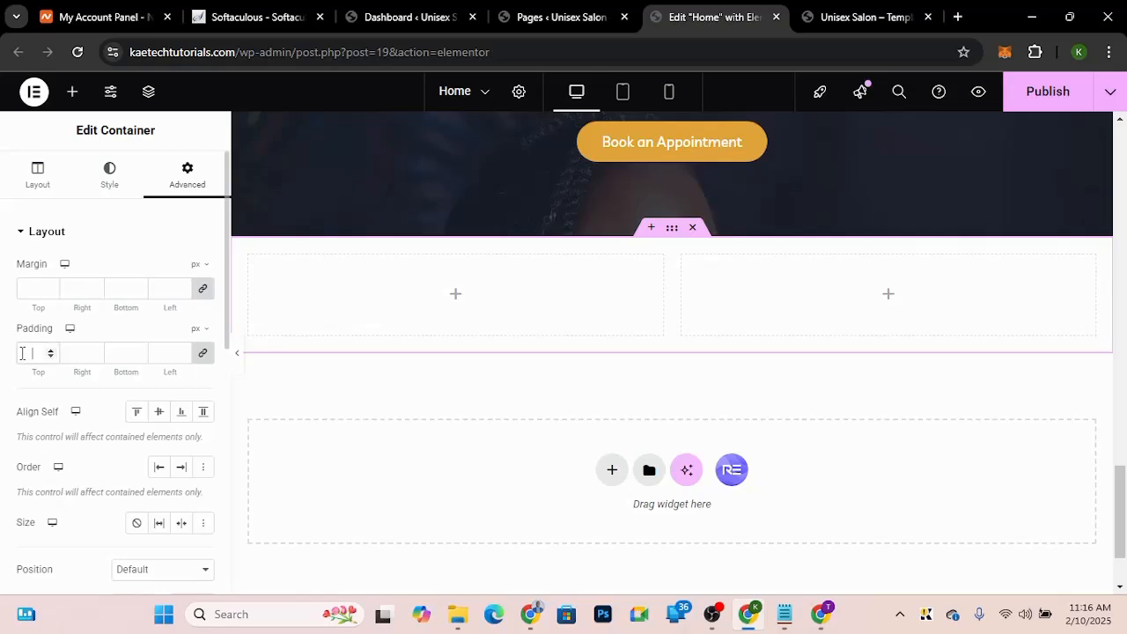
text(0)
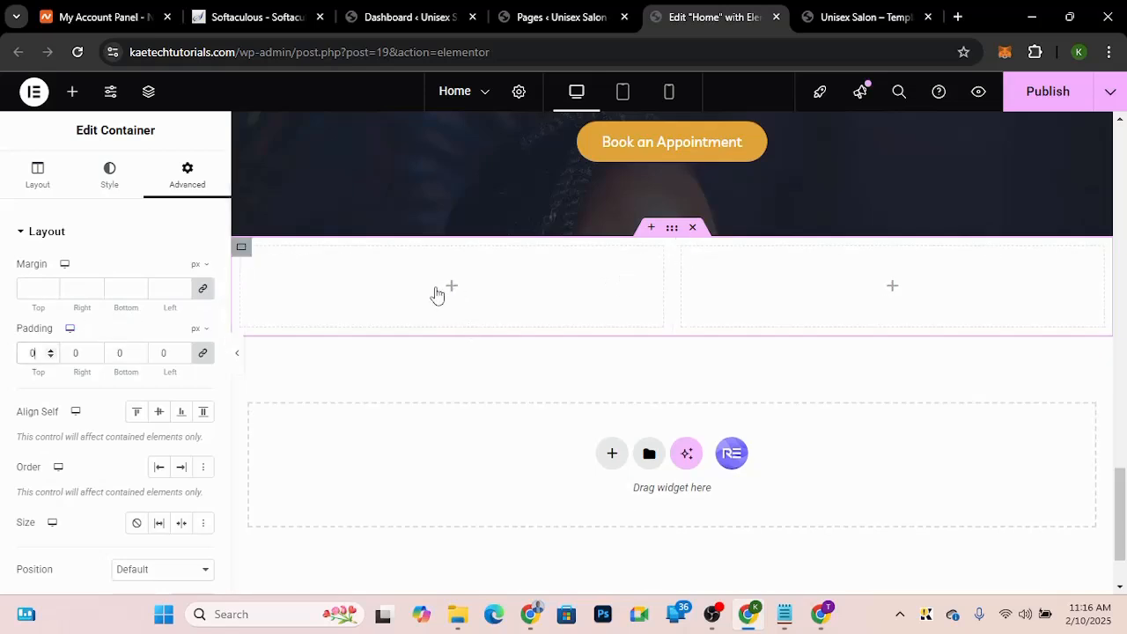
Step: Set the left column container's minimum height to 400 px
click(242, 252)
click(243, 253)
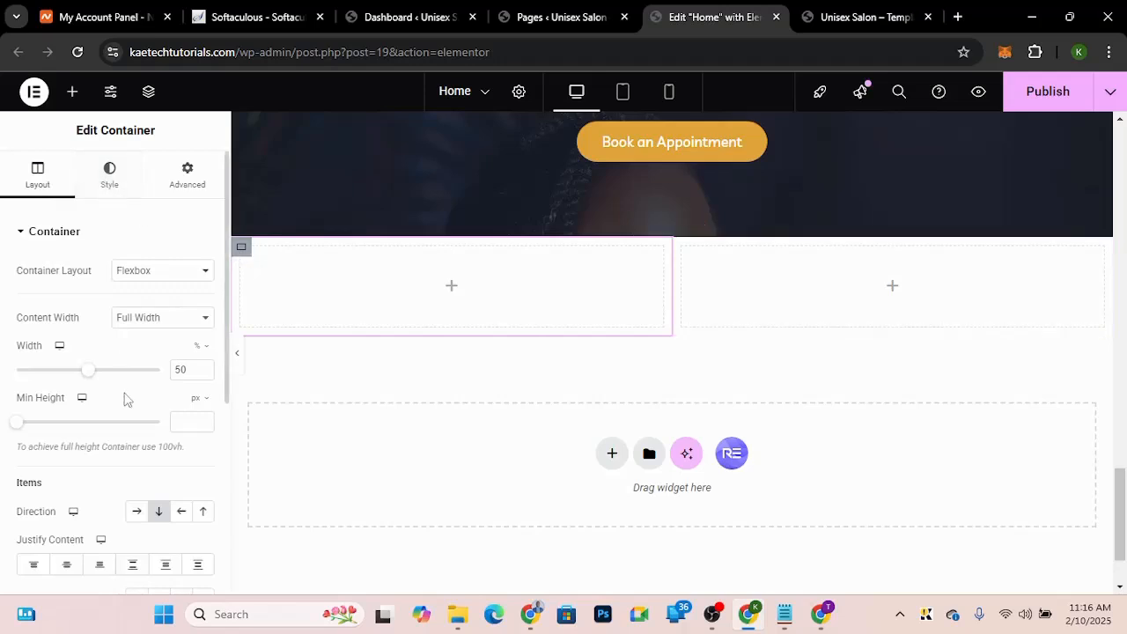
click(181, 420)
text(400)
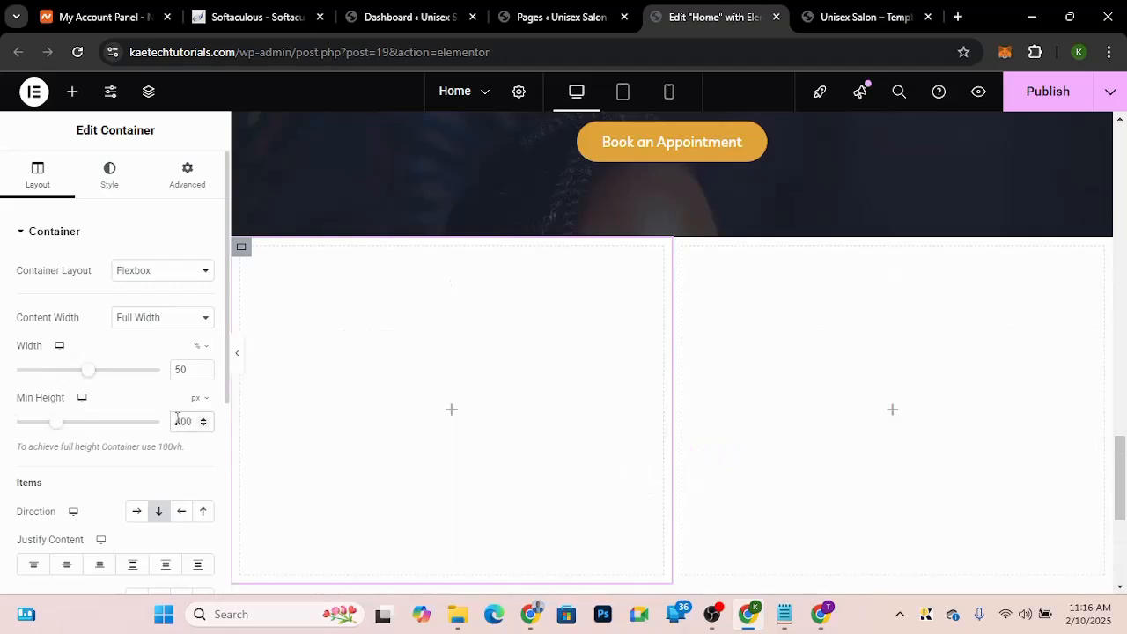
Step: Give the left column a classic background image using the hairstylist photo from the media library
click(94, 179)
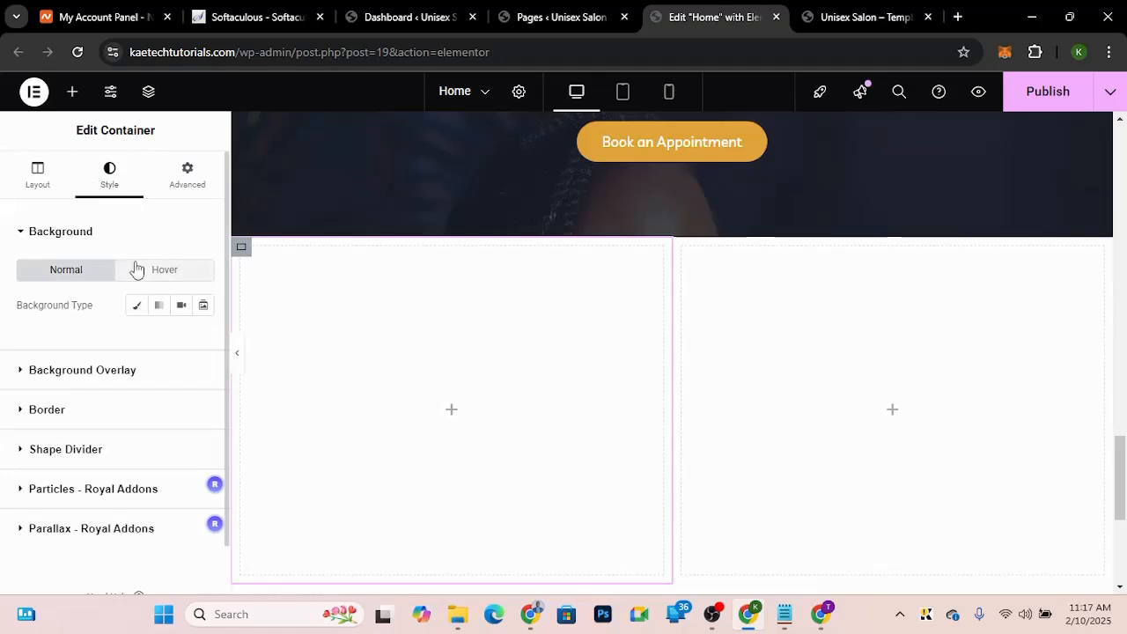
click(138, 308)
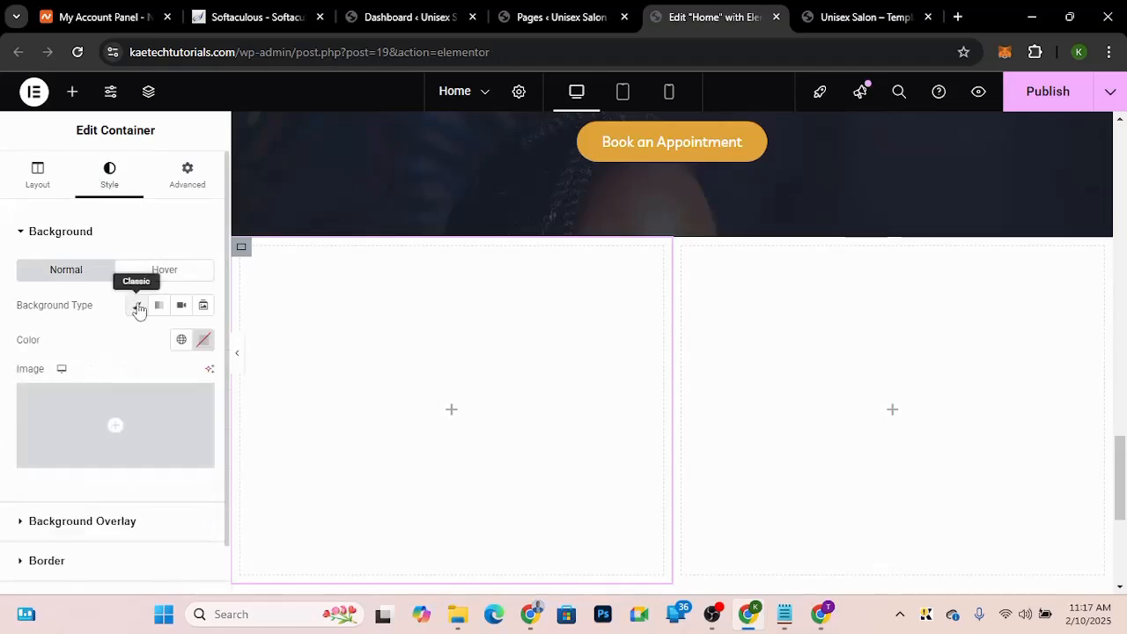
click(118, 427)
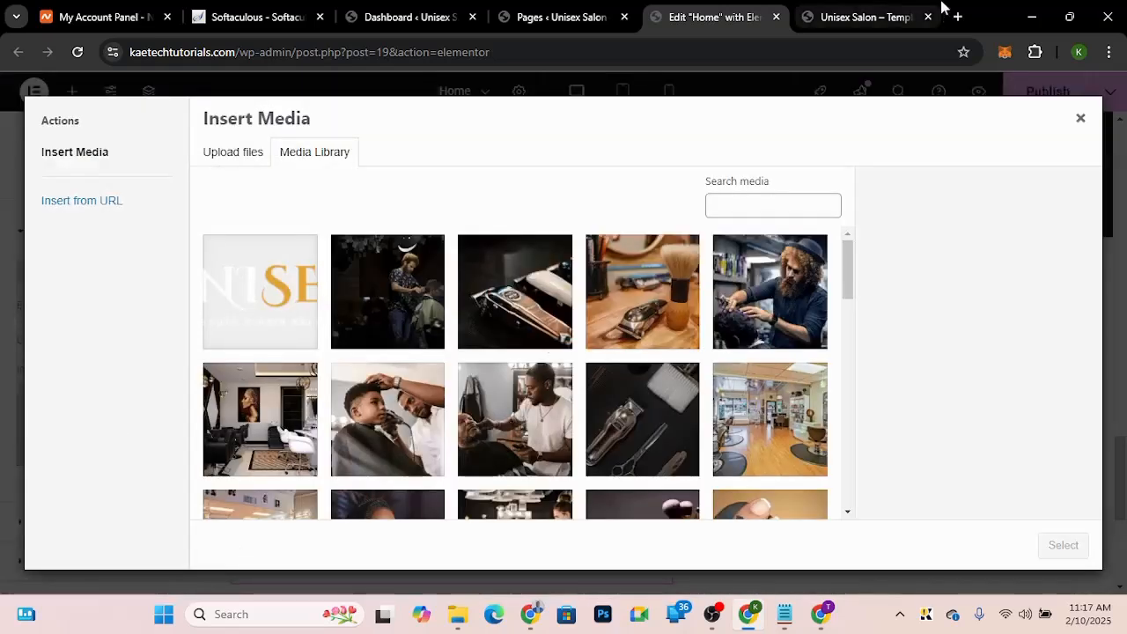
click(939, 10)
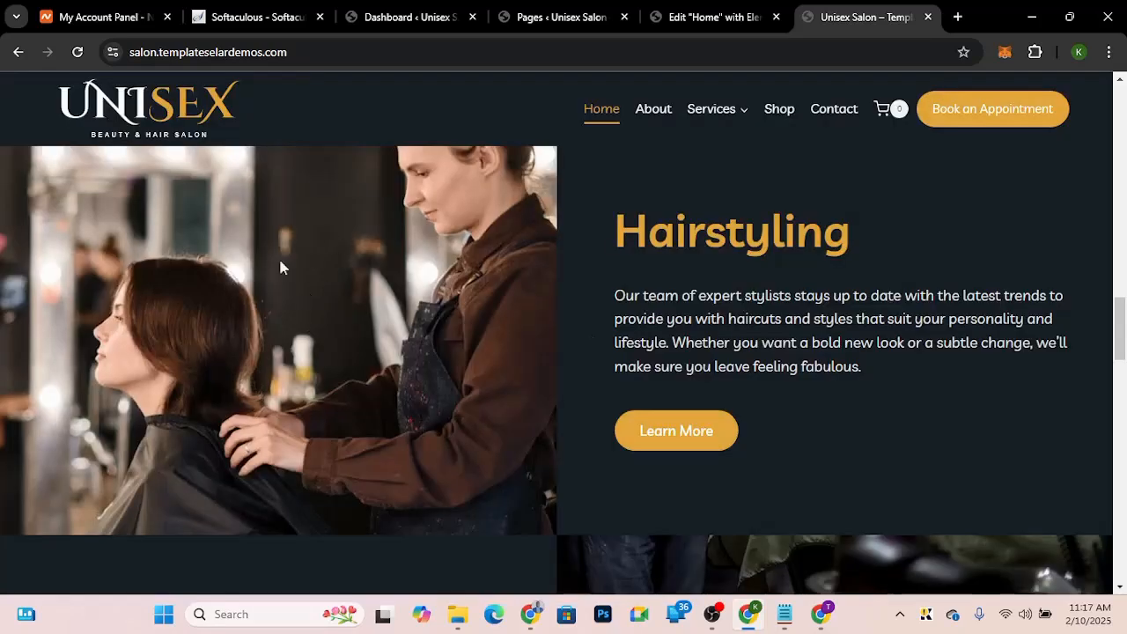
click(744, 16)
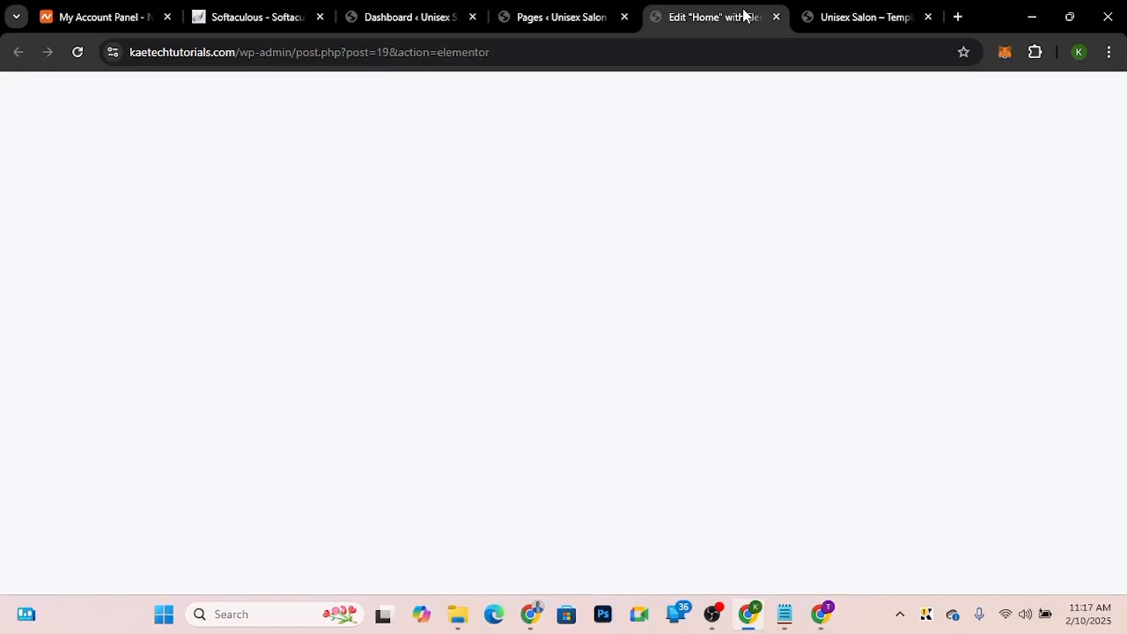
scroll(449, 391, down, 1)
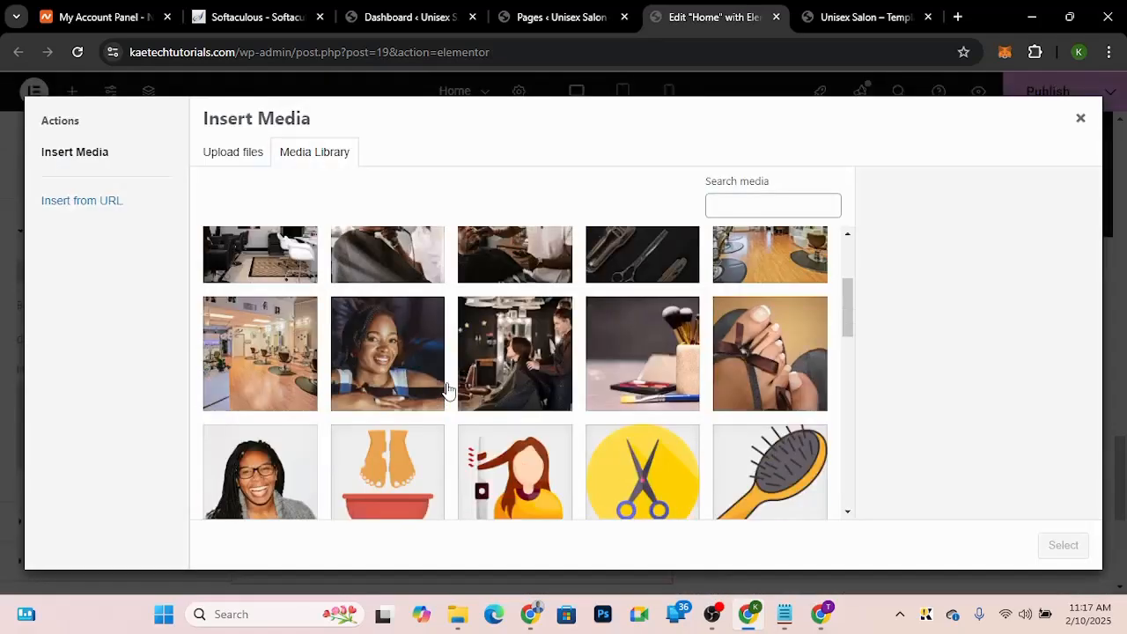
click(511, 332)
scroll(511, 332, down, 1)
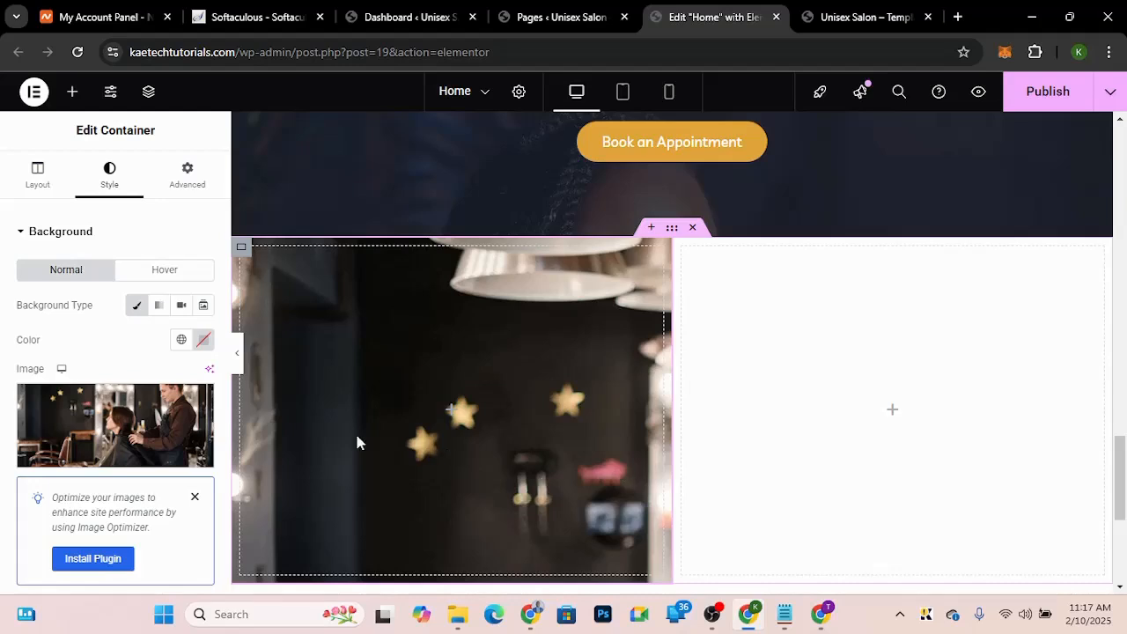
Step: Set the background image position to Custom with X position -496 px and Y position -92 px
scroll(93, 176, down, 3)
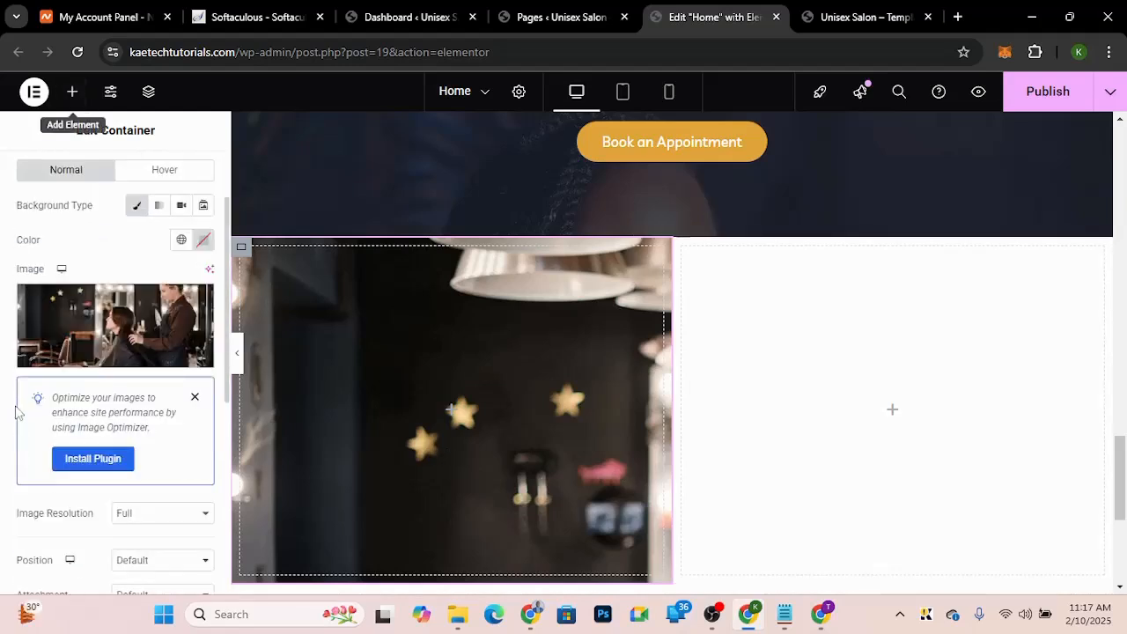
scroll(15, 410, down, 5)
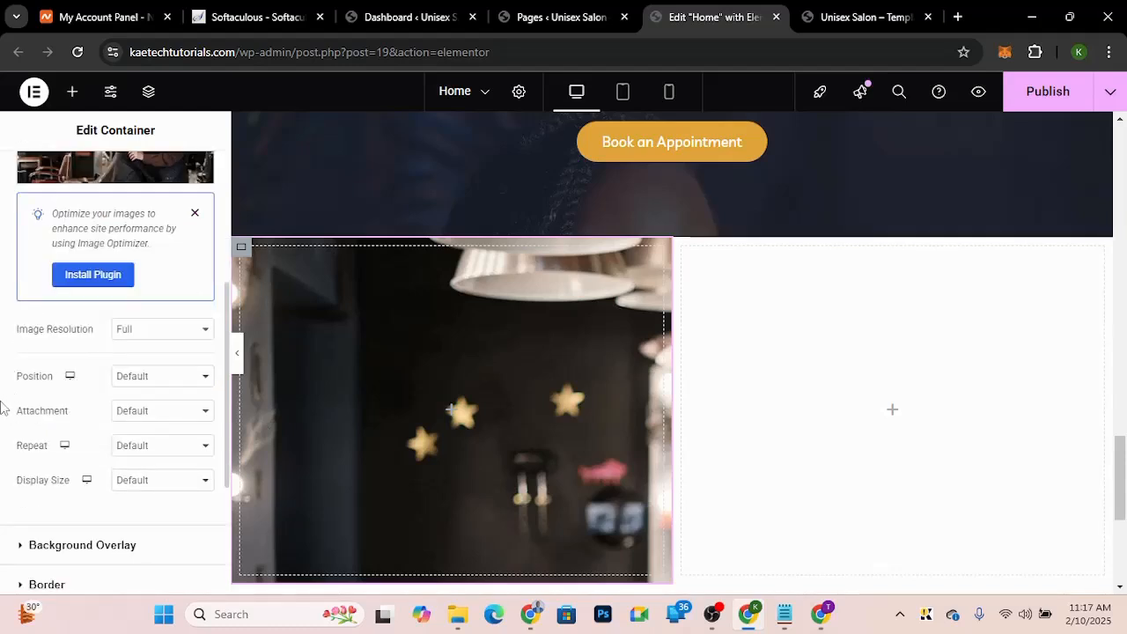
click(157, 377)
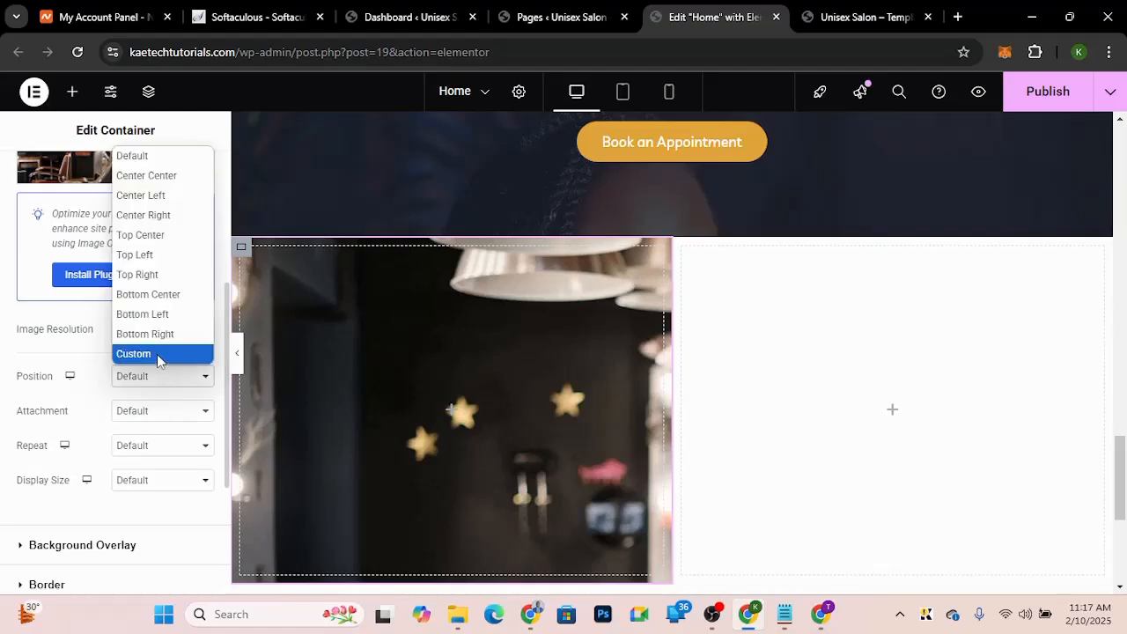
click(157, 355)
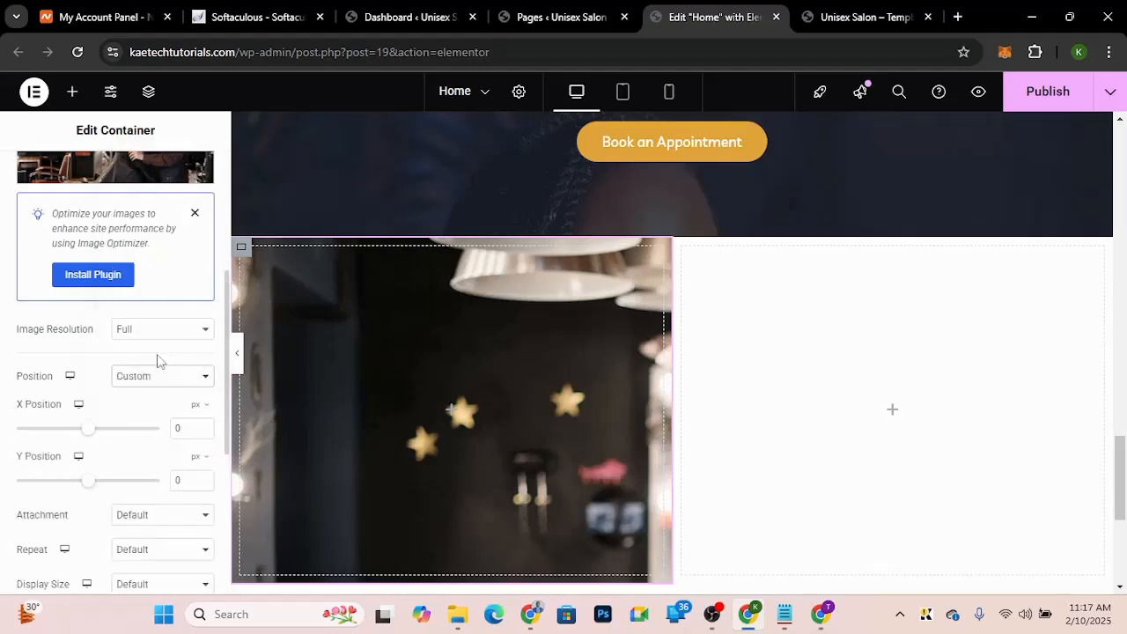
click(175, 428)
text(-4960)
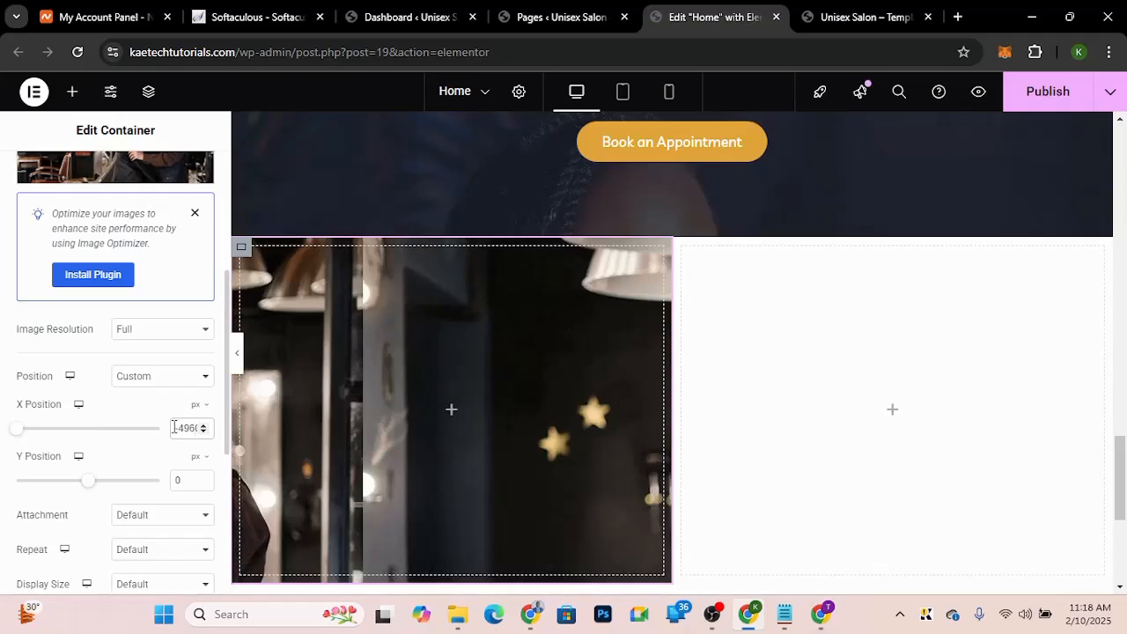
key(Right)
key(BackSpace)
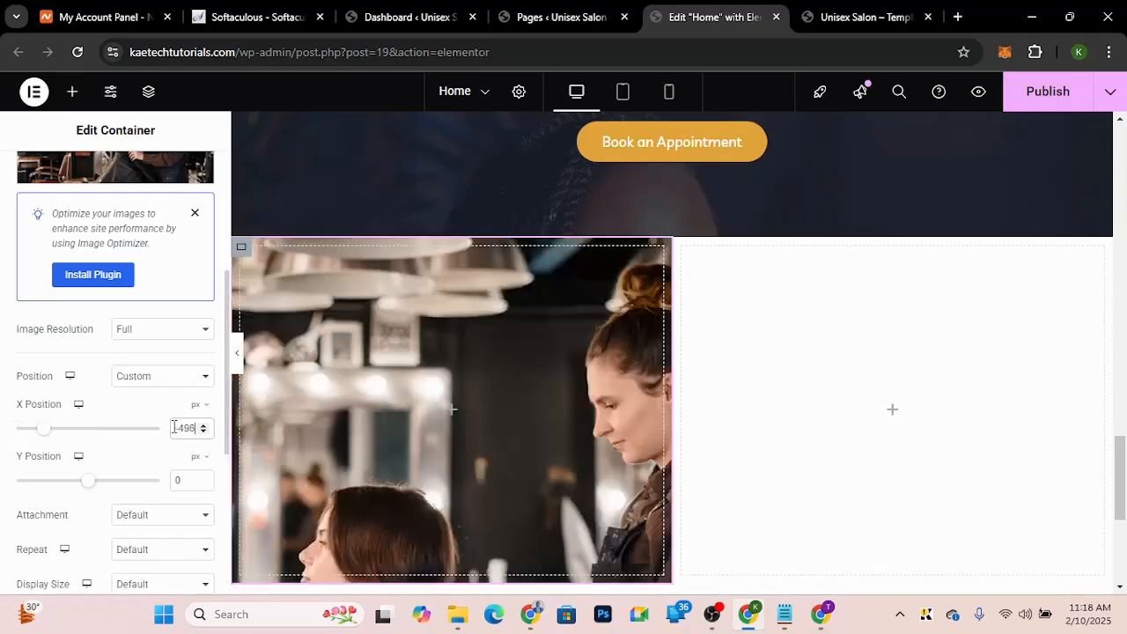
double_click(170, 485)
text(-92)
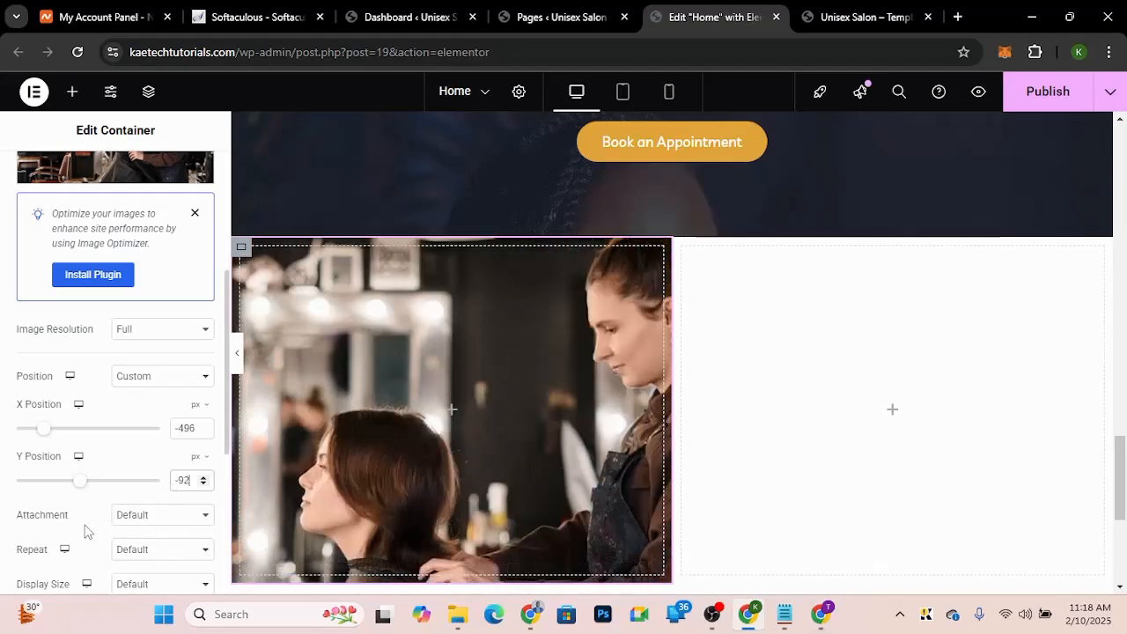
Step: Set the background attachment to Fixed, repeat to No-repeat and display size to Cover
scroll(83, 531, down, 1)
scroll(84, 531, down, 1)
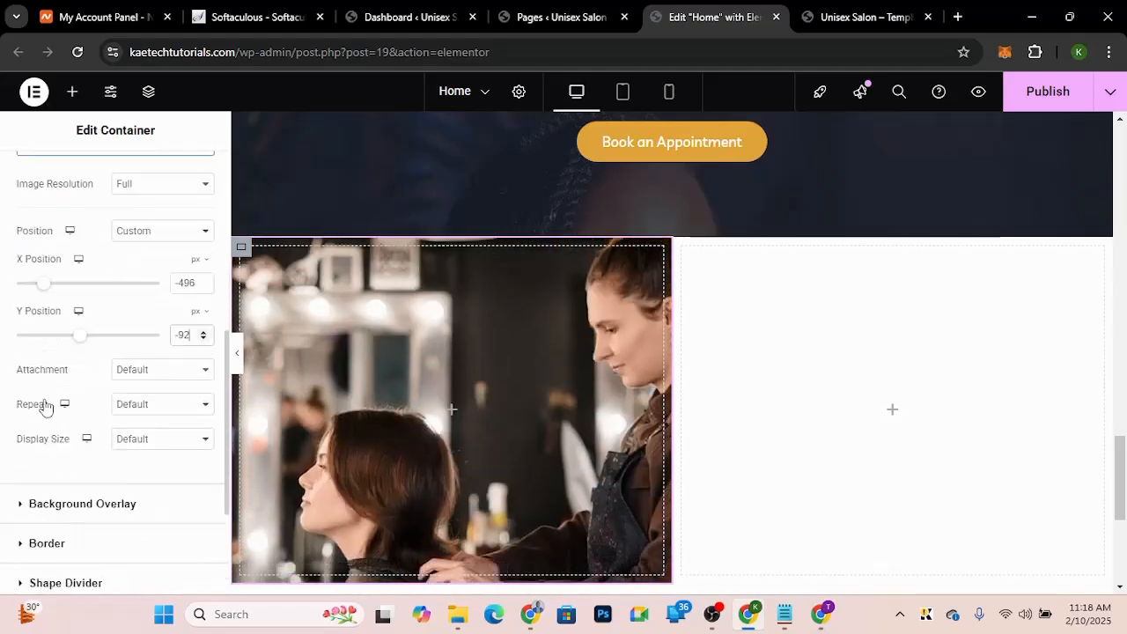
click(155, 374)
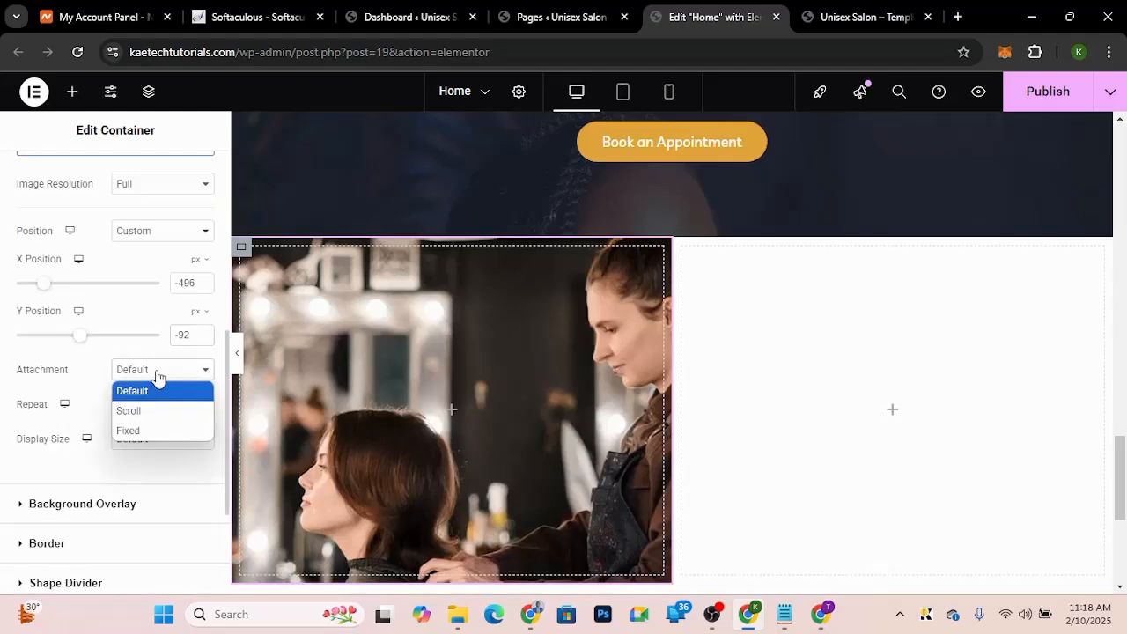
click(133, 429)
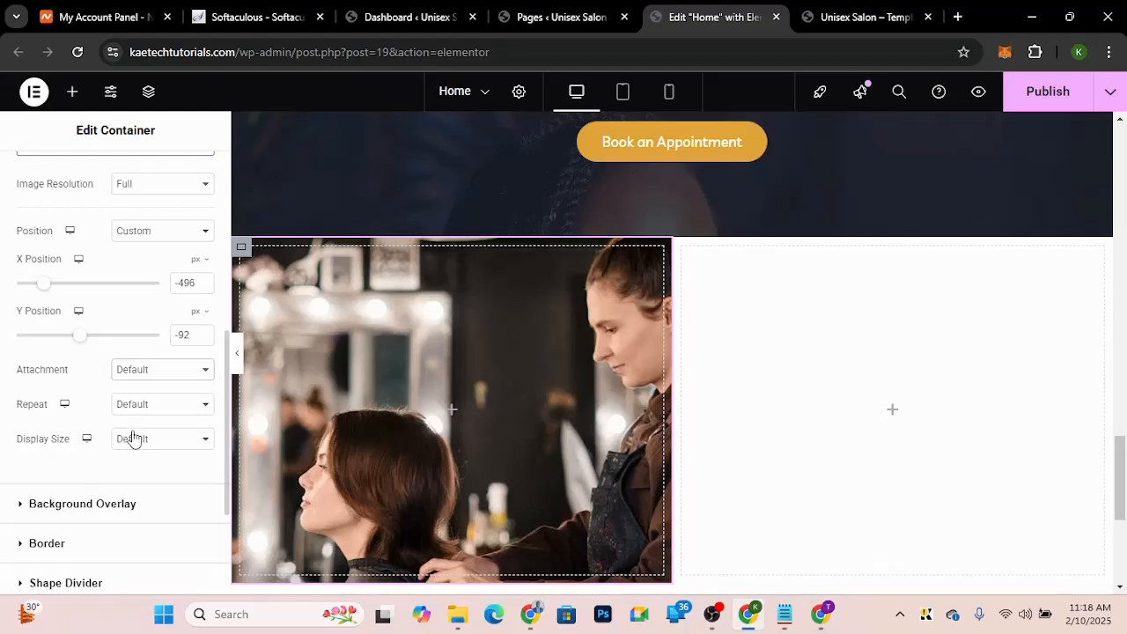
click(133, 436)
click(139, 471)
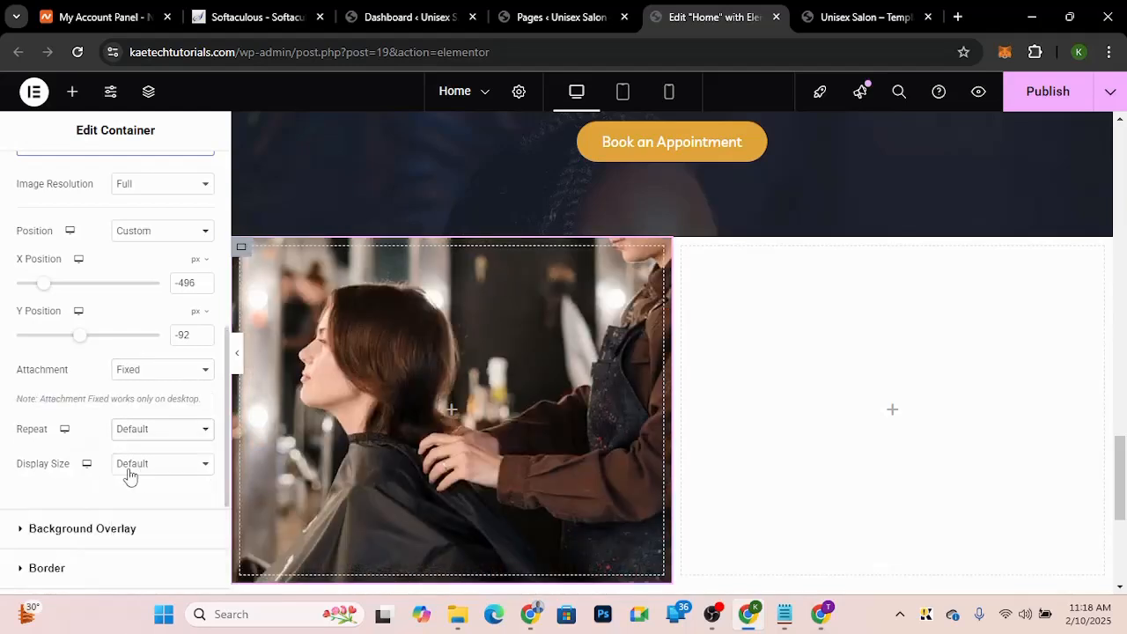
click(129, 471)
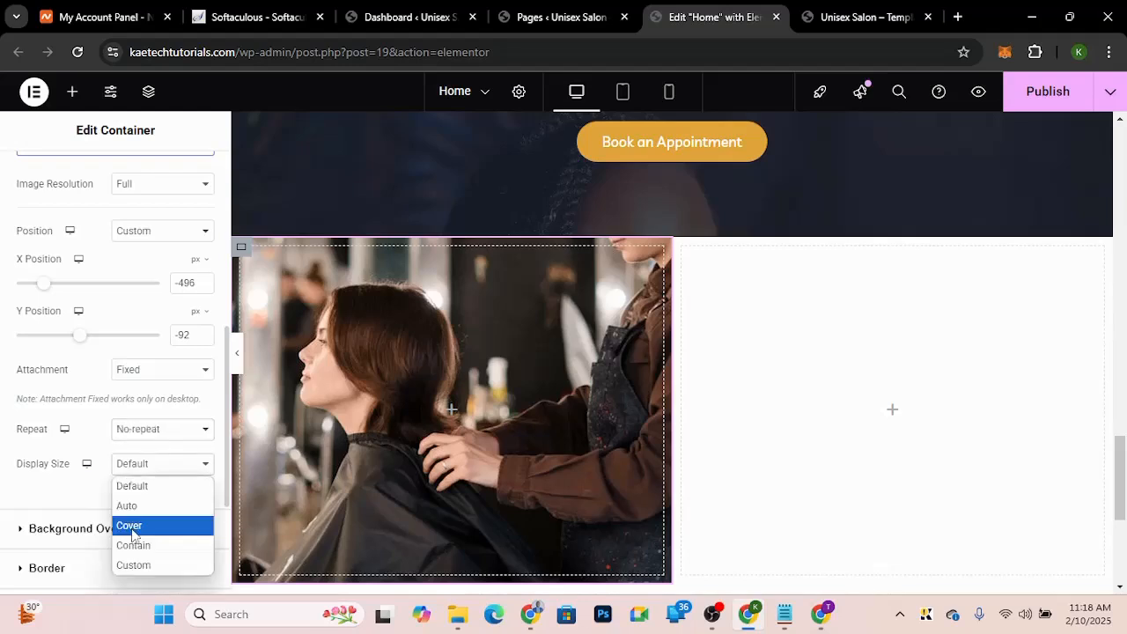
click(133, 530)
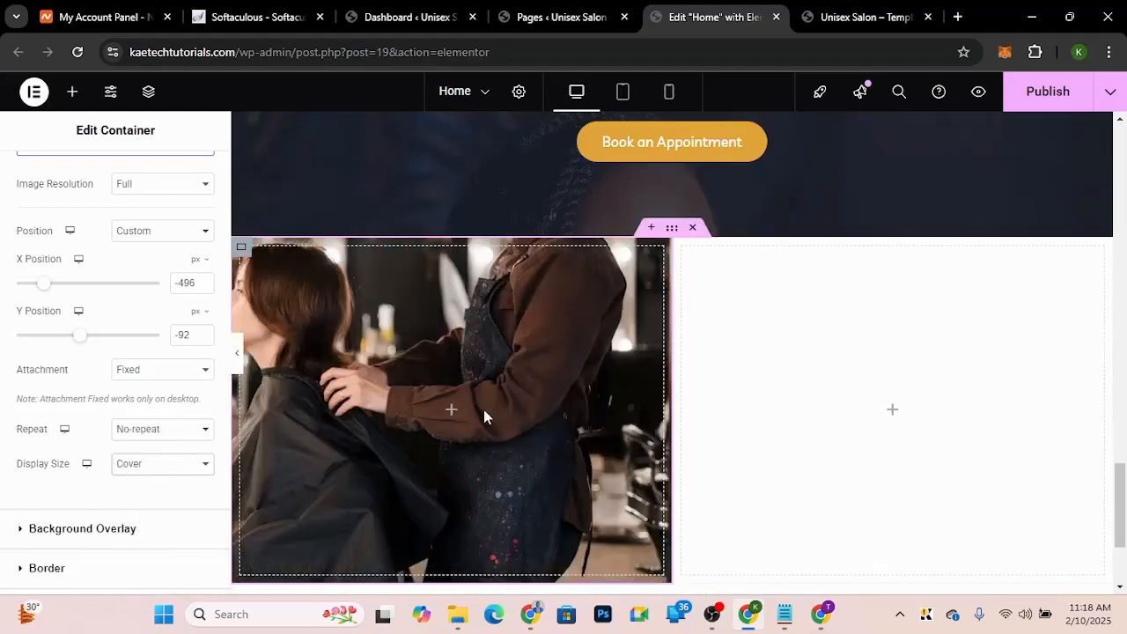
Step: Give the right column a classic background colour of #171e2d, copied from the colour notes
scroll(483, 410, down, 2)
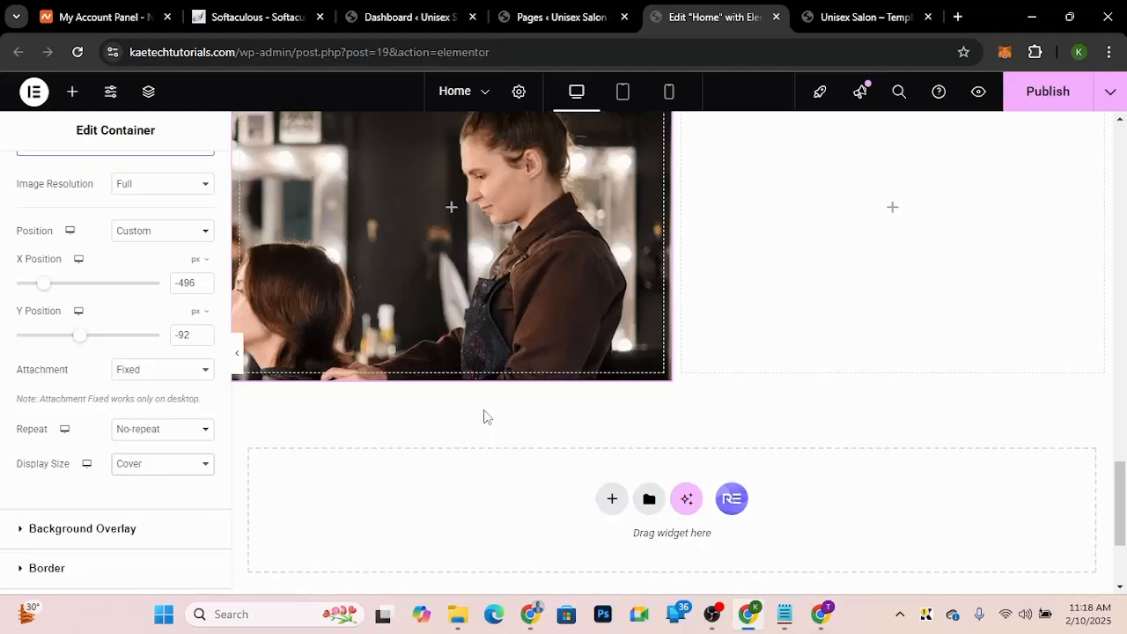
scroll(483, 416, up, 1)
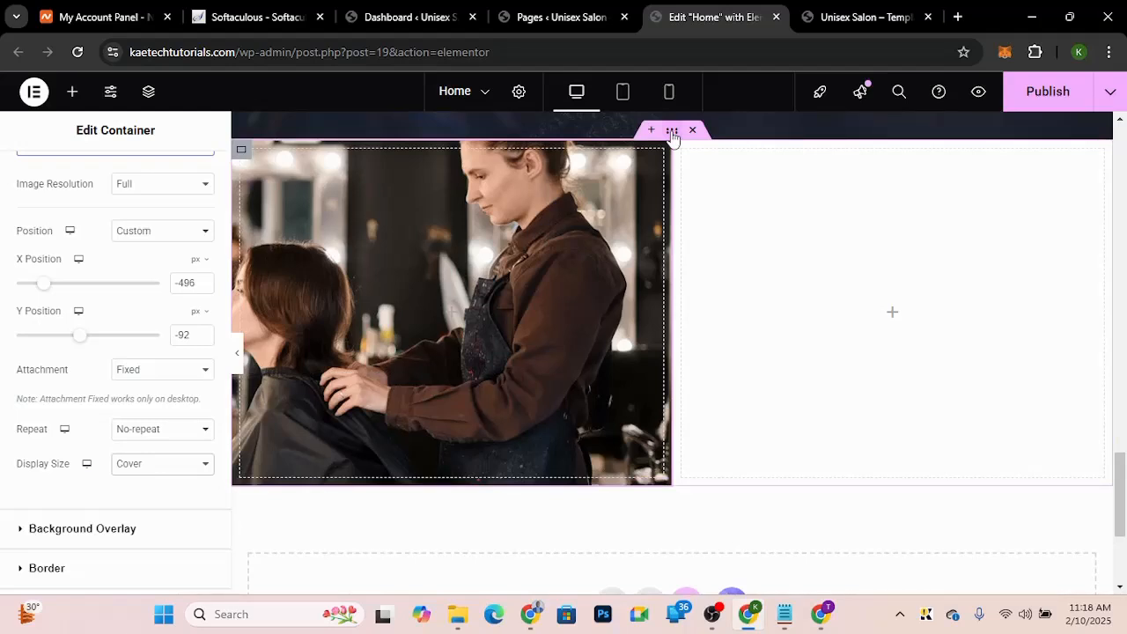
click(672, 133)
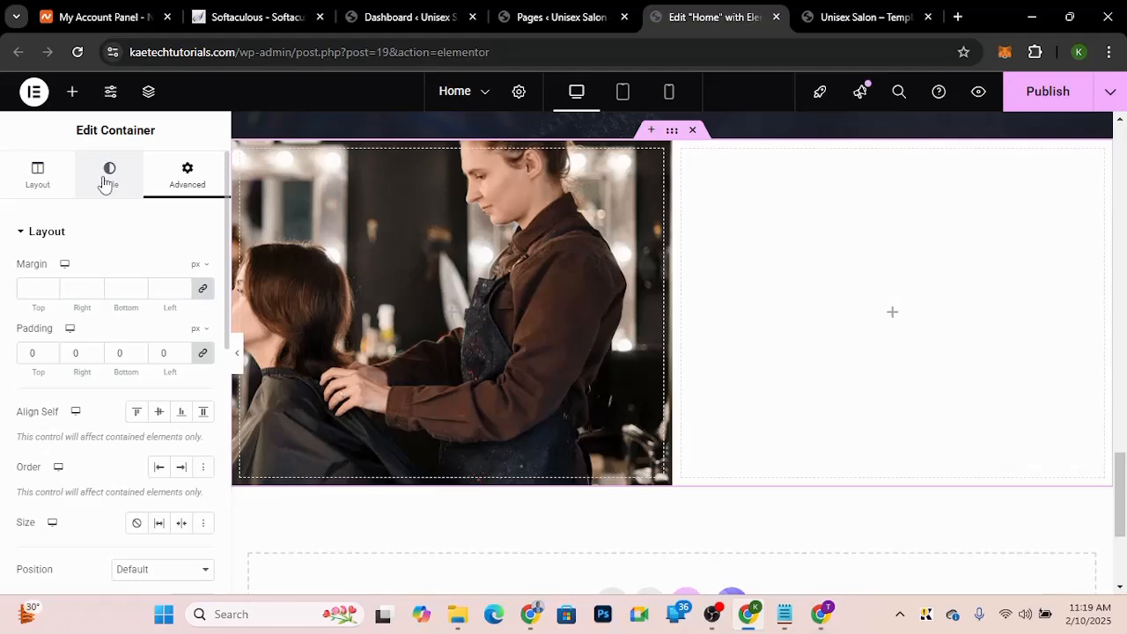
click(103, 182)
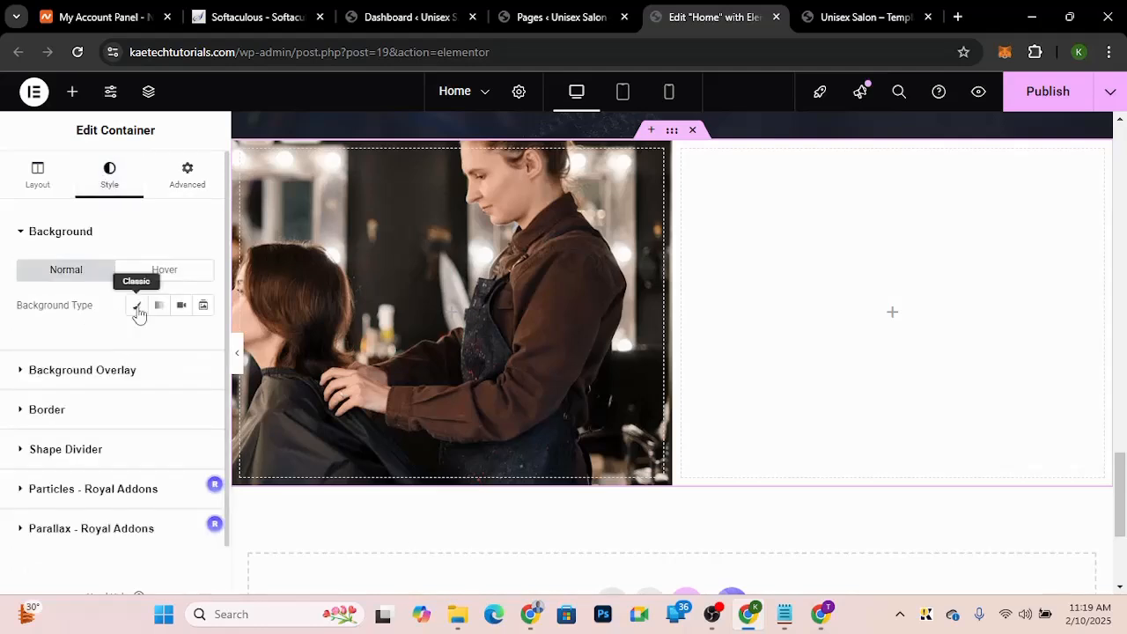
click(137, 308)
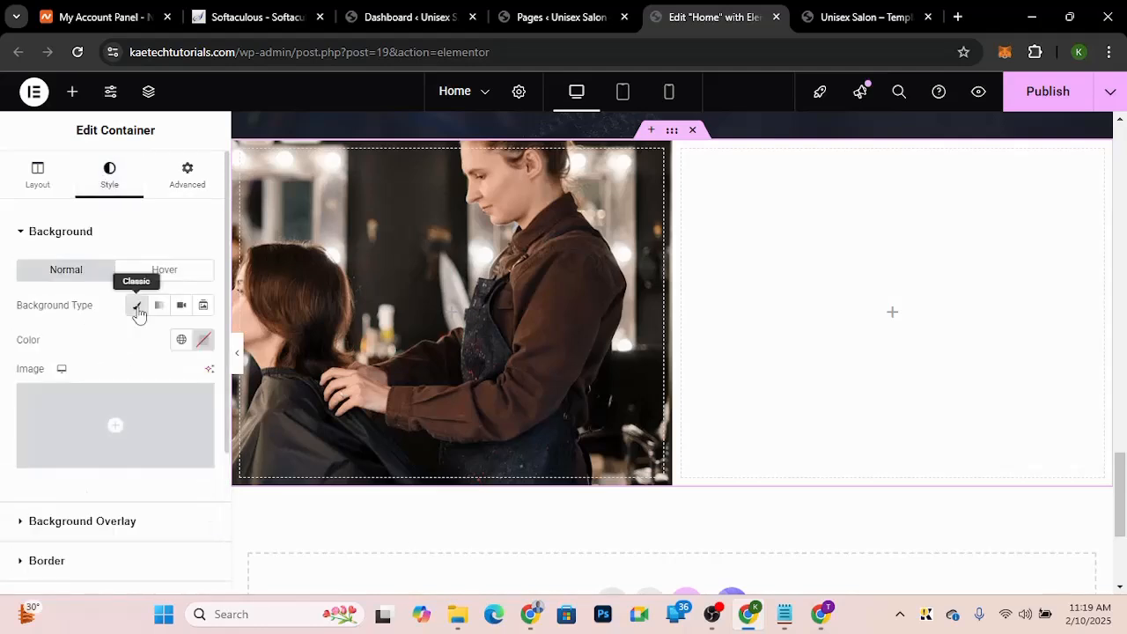
click(202, 343)
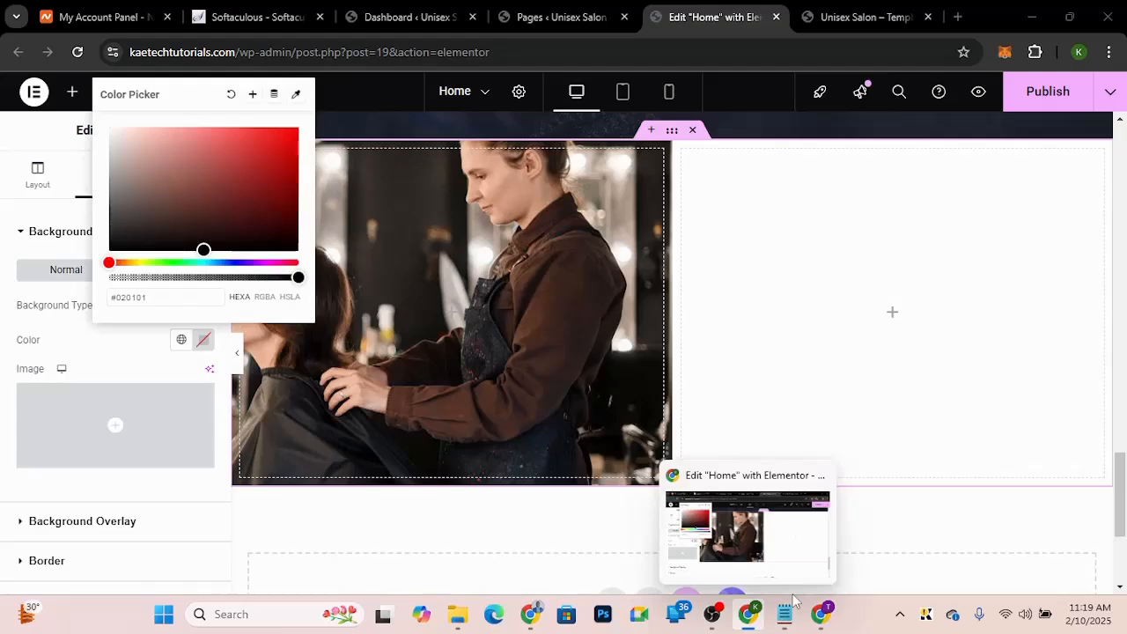
click(783, 616)
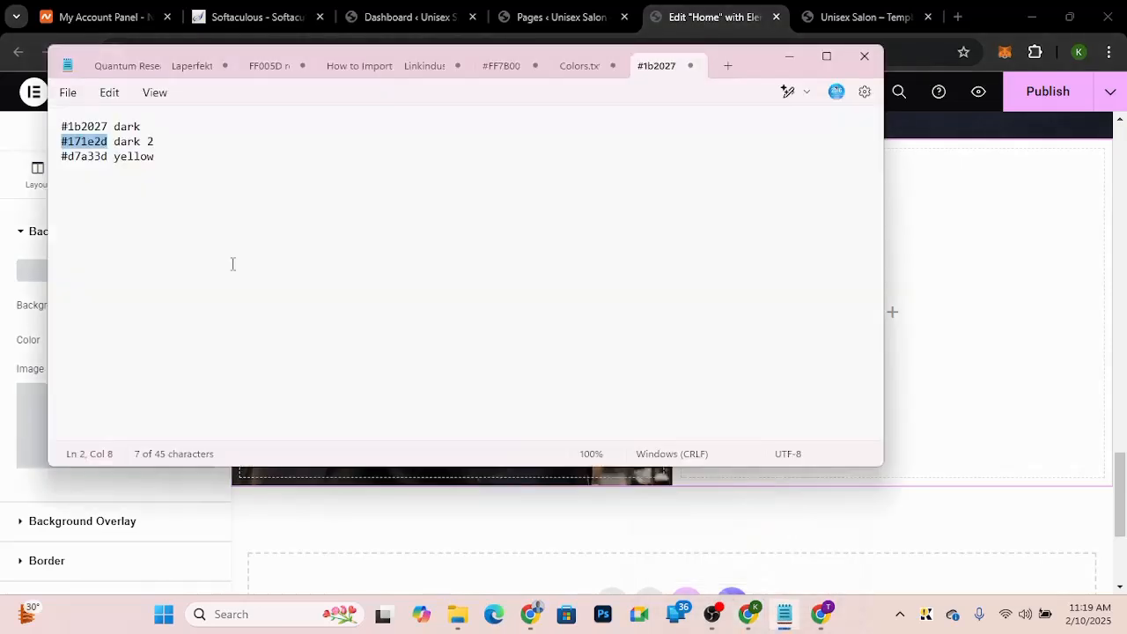
click(35, 357)
click(154, 335)
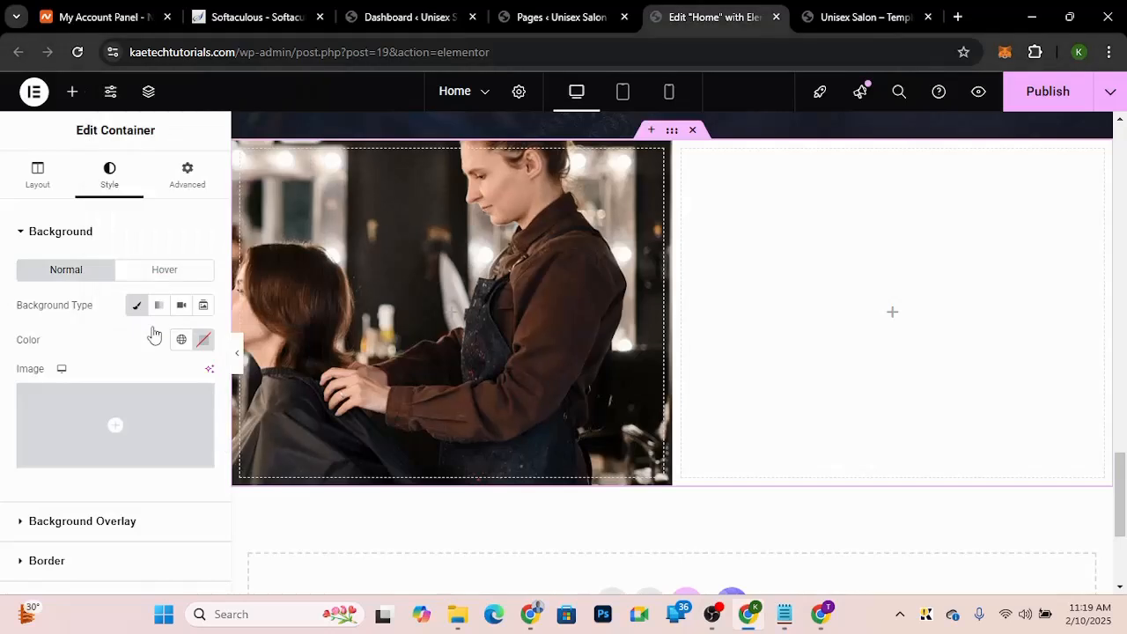
click(203, 340)
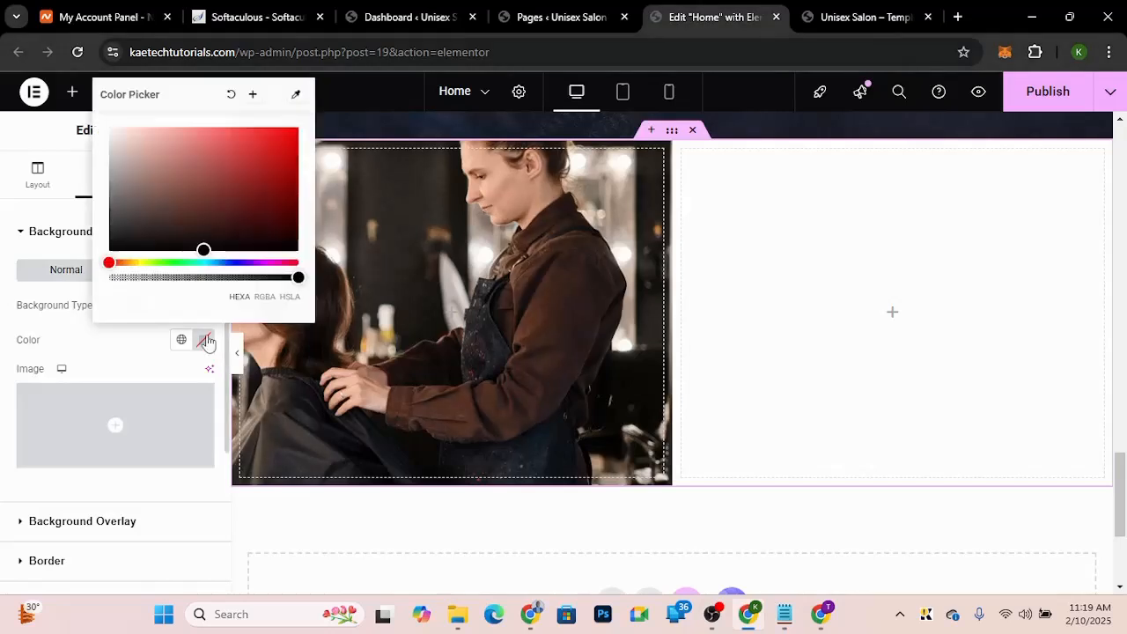
click(152, 296)
text(#020101)
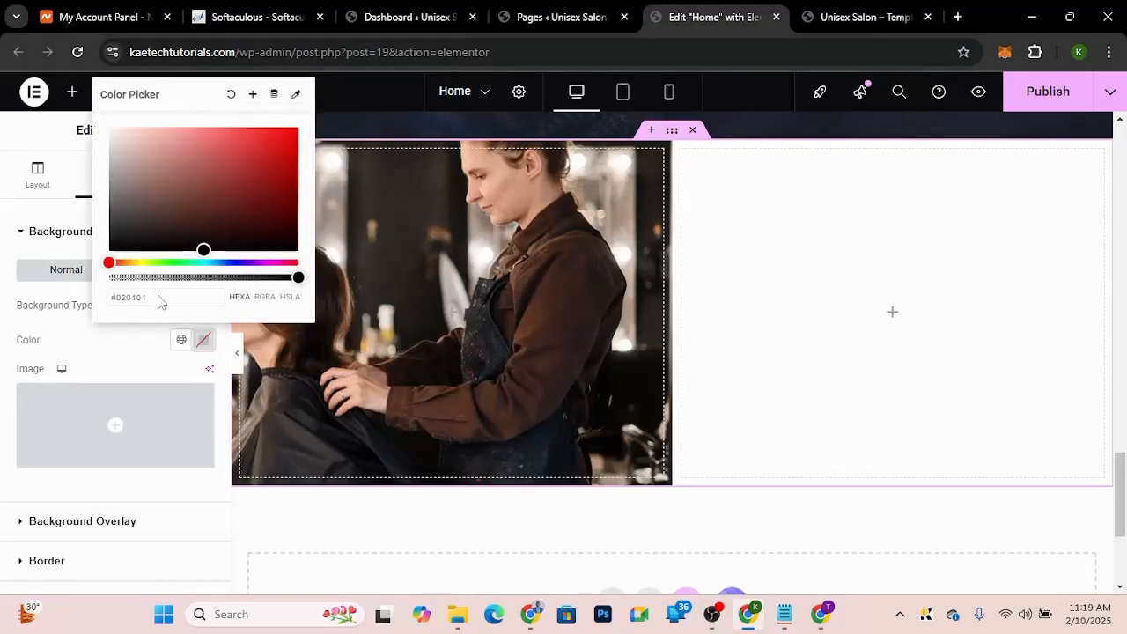
key(ctrl+a)
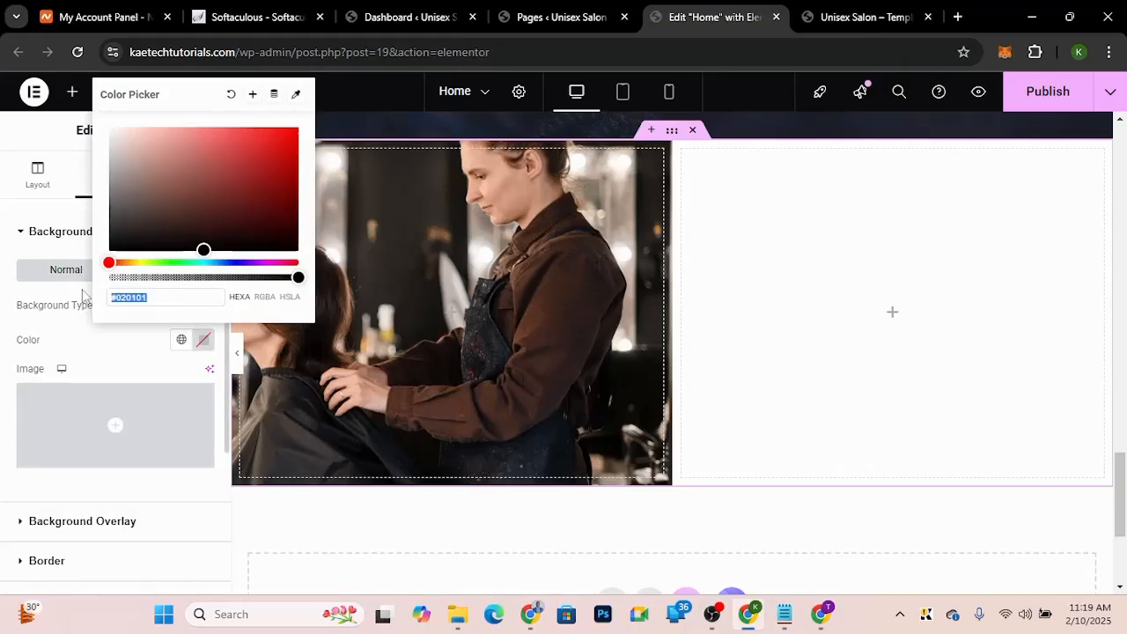
text(#171e2d)
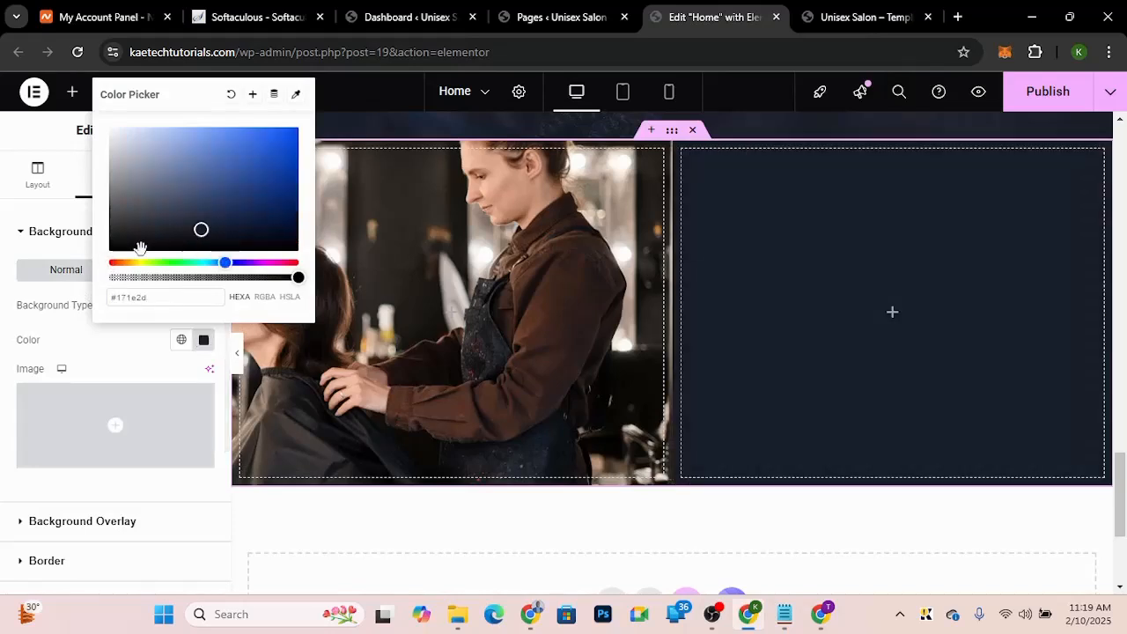
Step: Save the background colour as a new global colour named Dark Blue
click(253, 95)
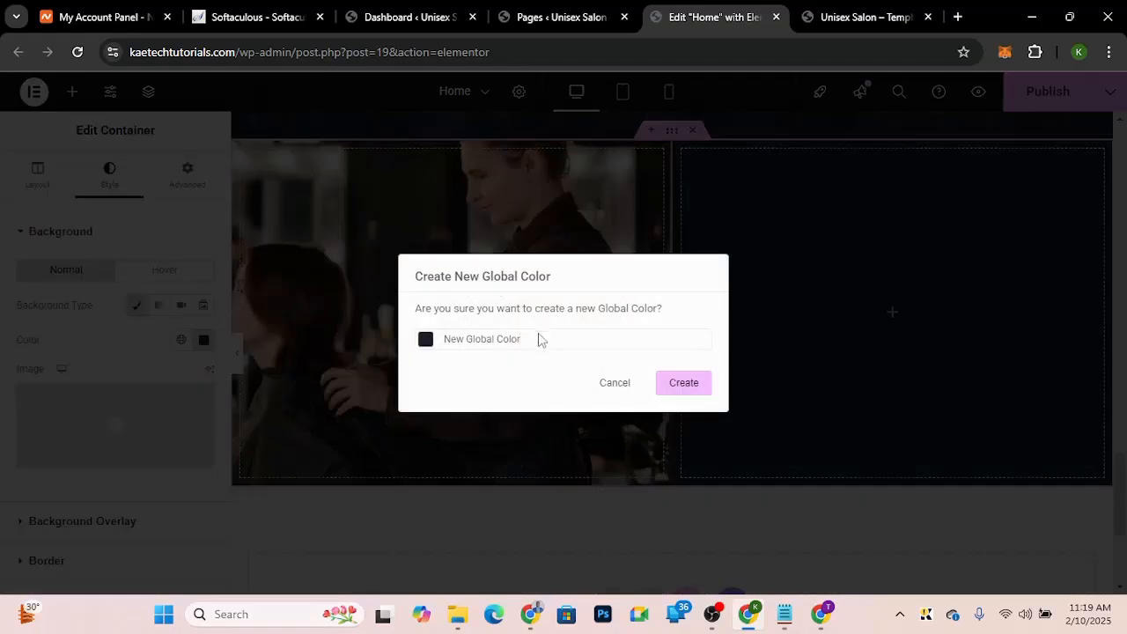
drag(539, 339, 446, 340)
text(Dark Blue)
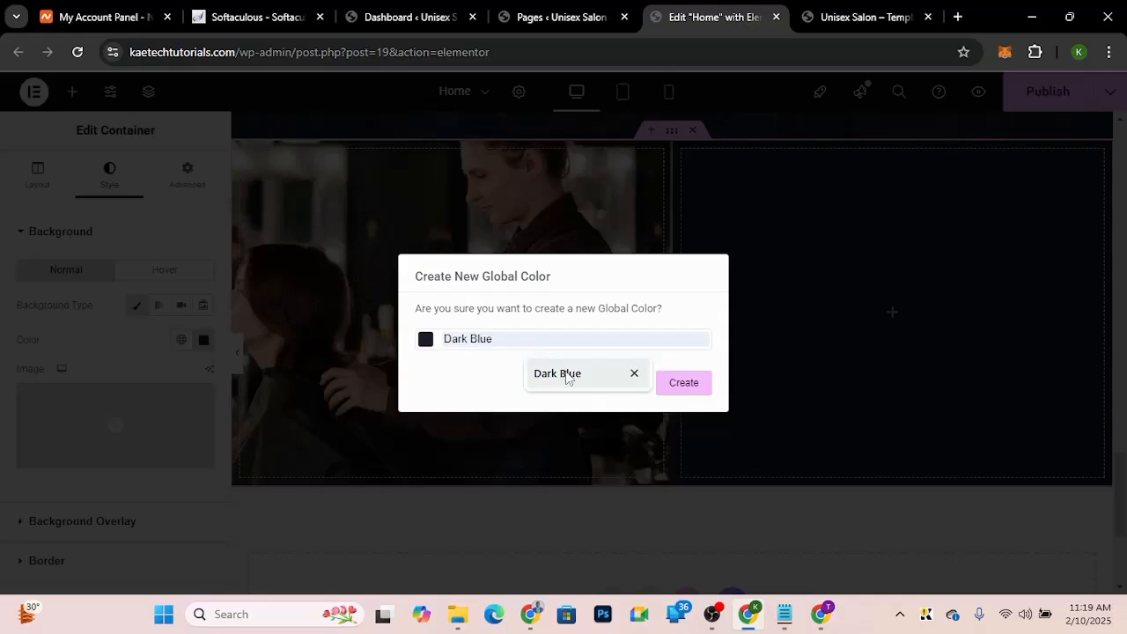
click(566, 375)
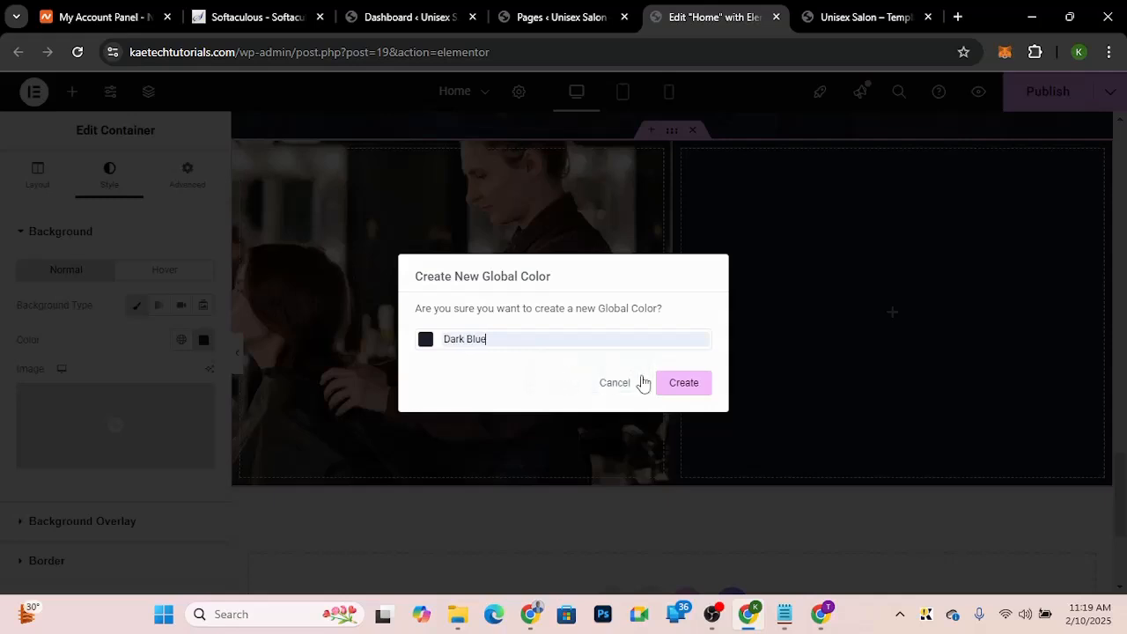
click(684, 384)
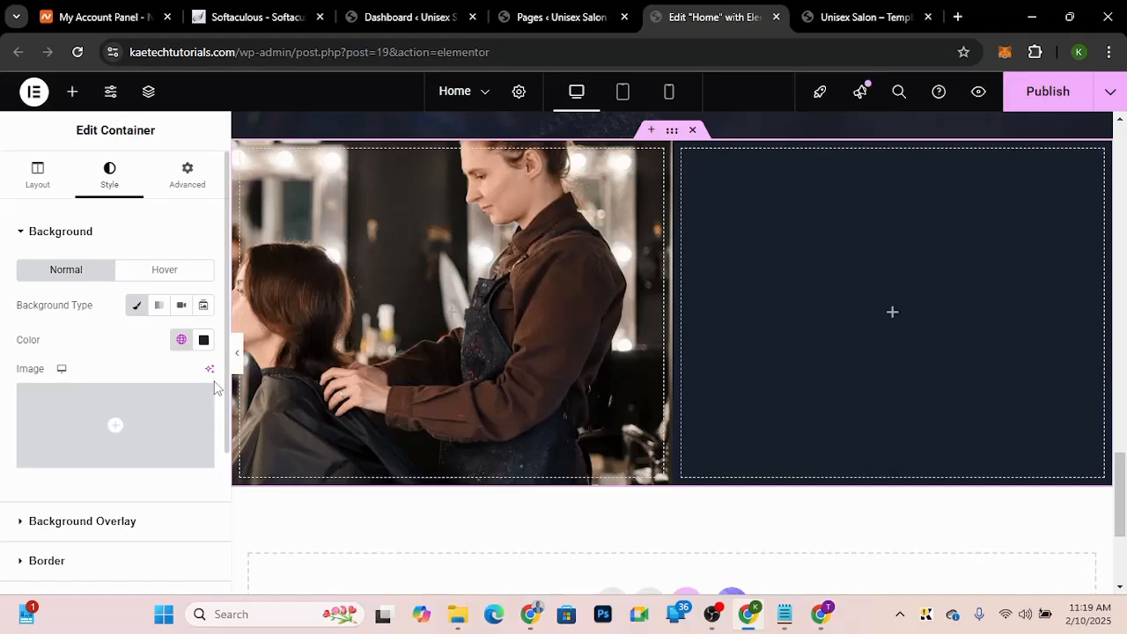
click(181, 342)
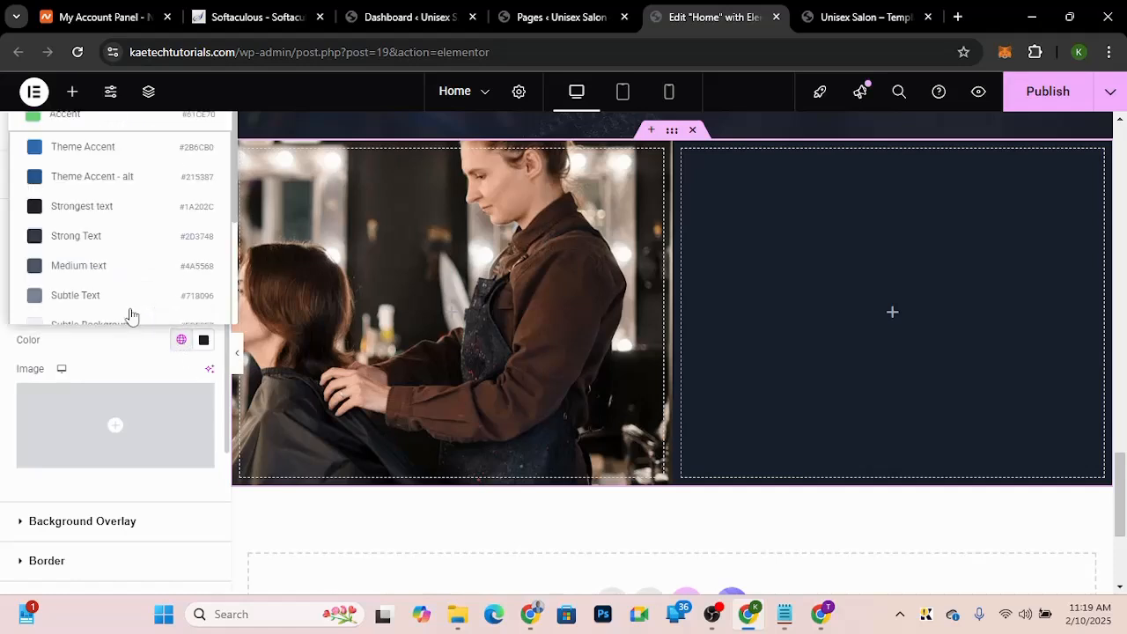
scroll(114, 275, down, 2)
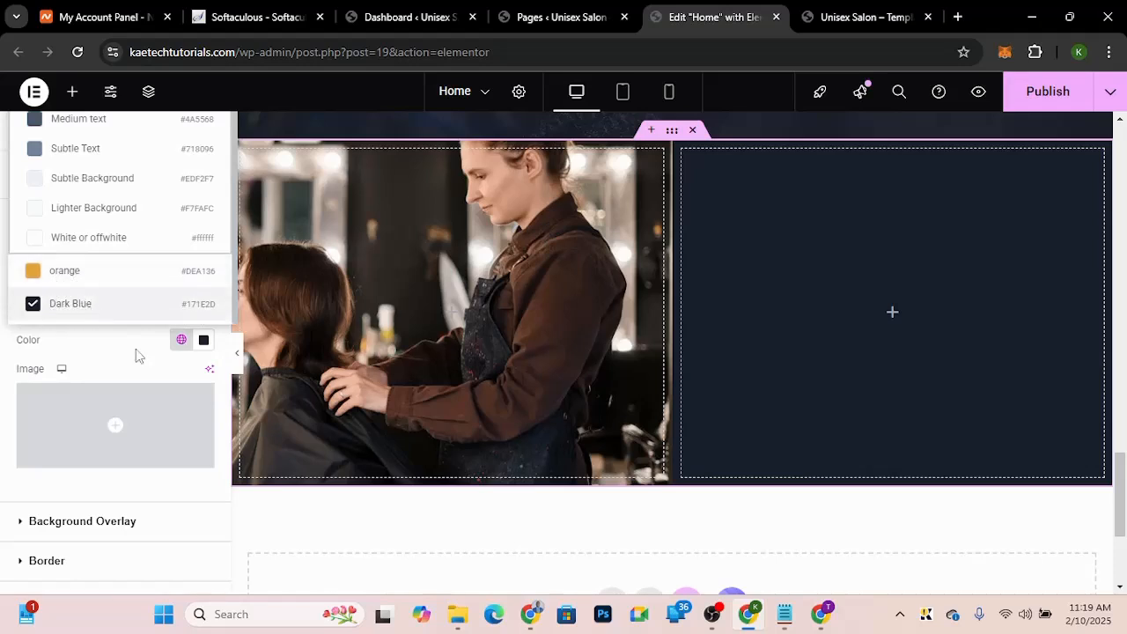
click(152, 369)
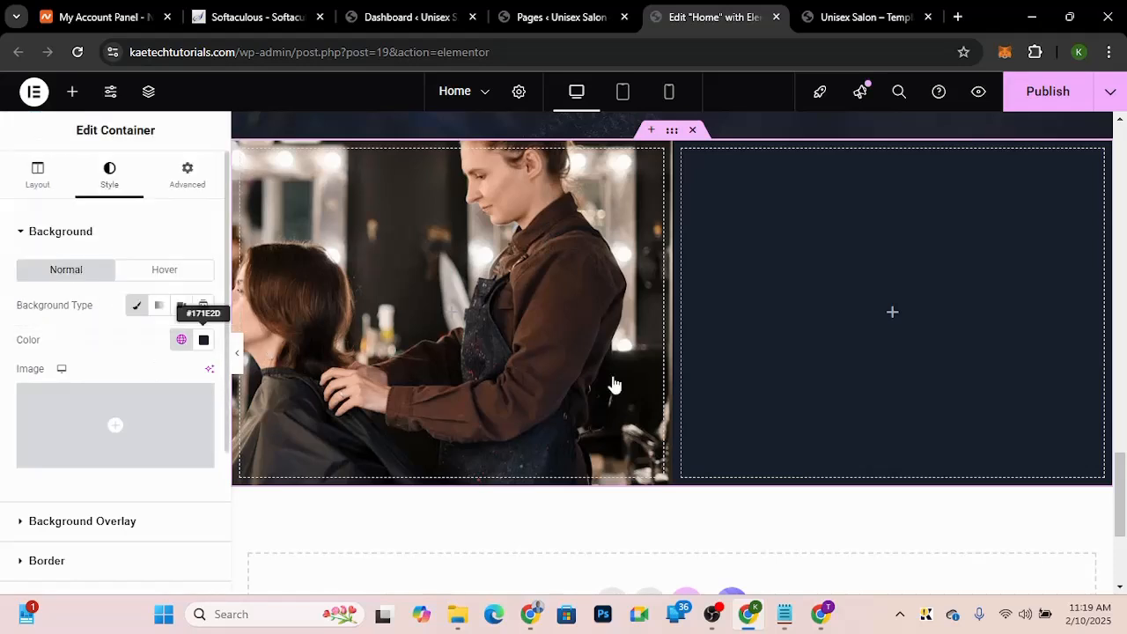
Step: Add an inner container inside the right column
scroll(860, 393, up, 2)
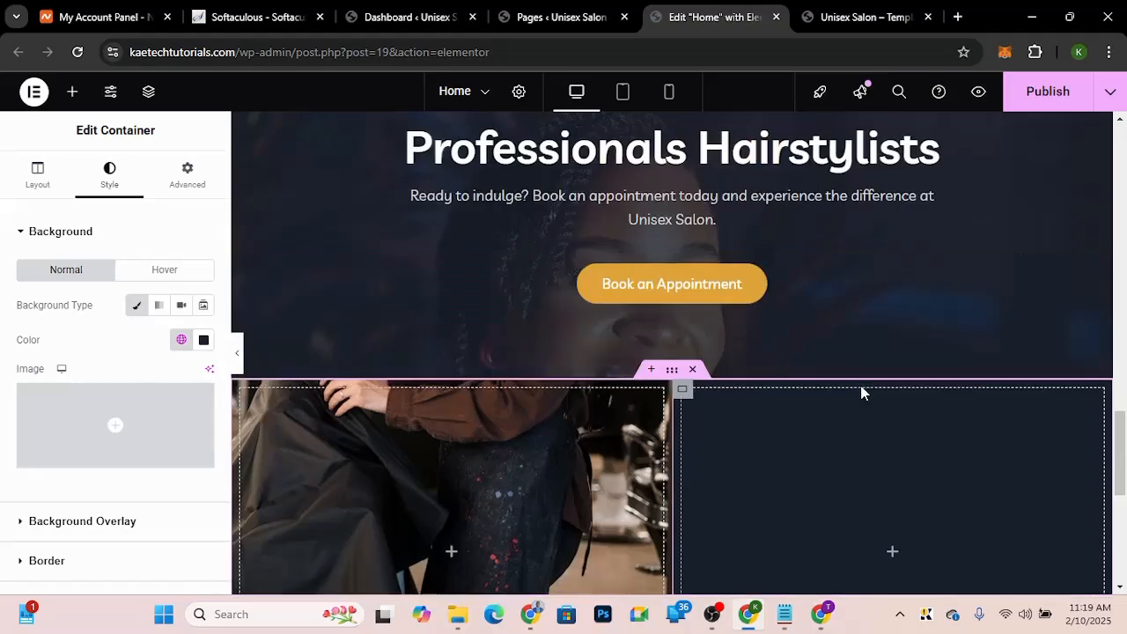
scroll(861, 392, down, 2)
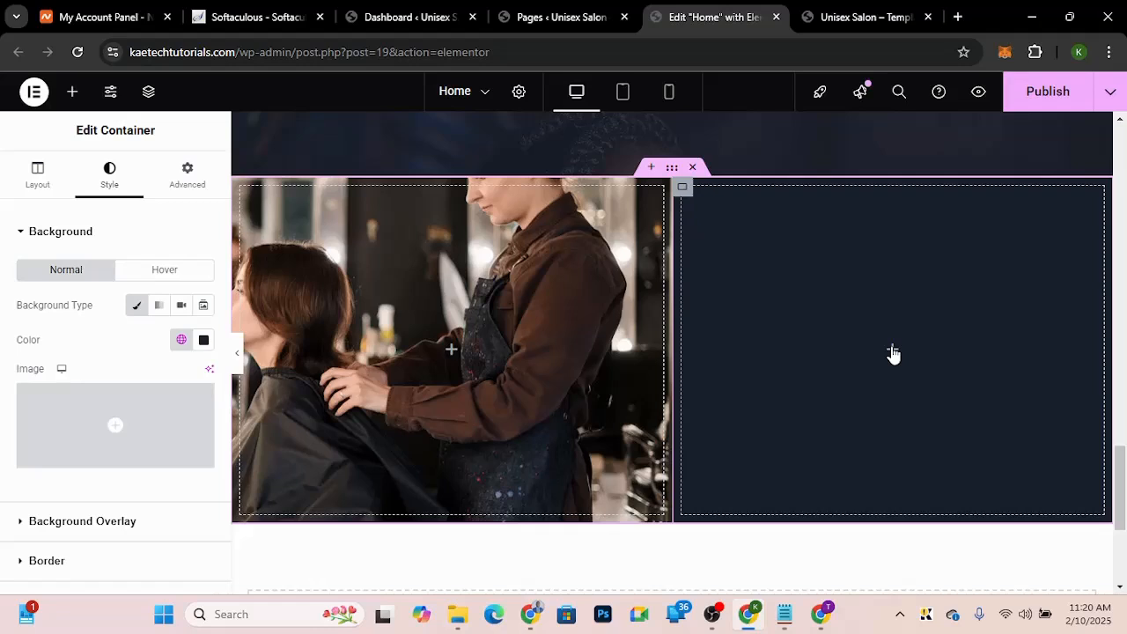
click(893, 352)
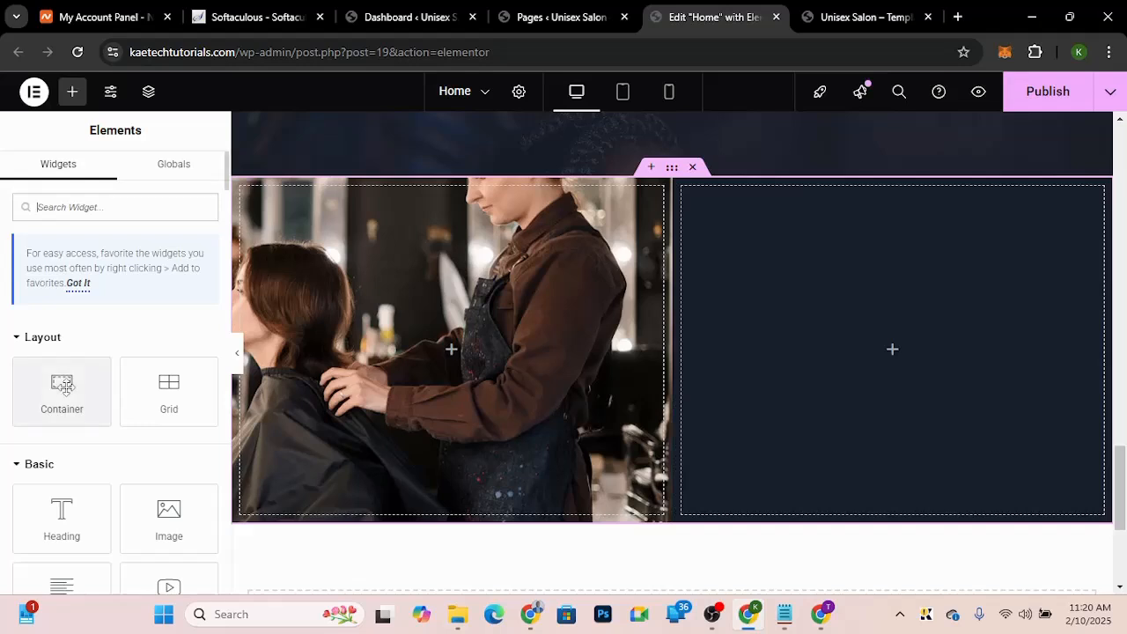
drag(61, 387, 918, 352)
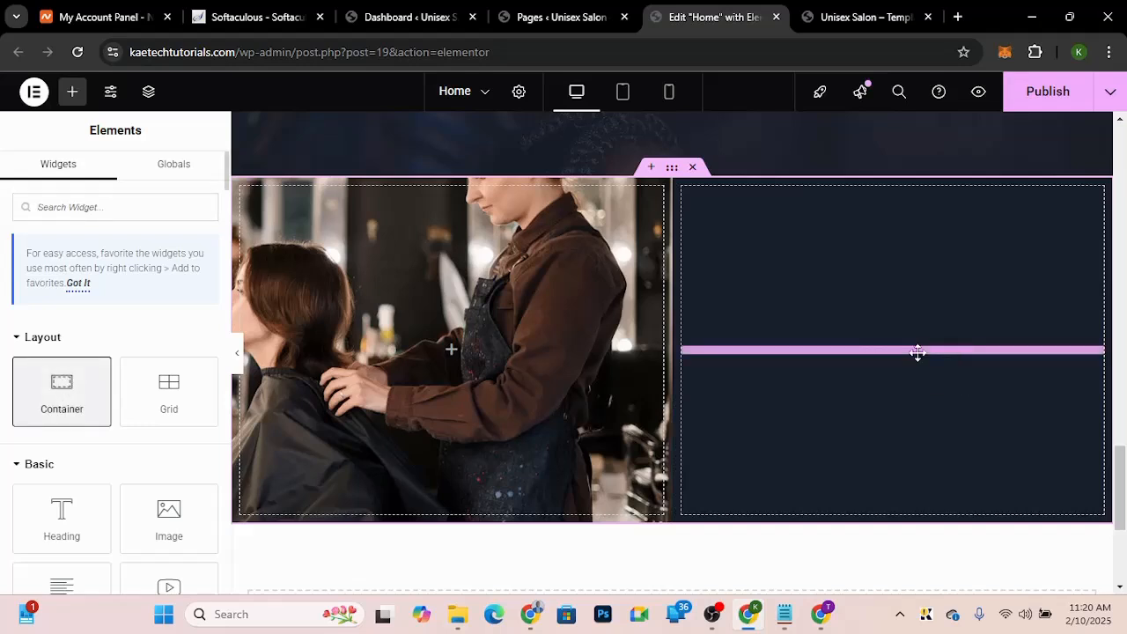
mouse_move(918, 352)
mouse_down()
mouse_move(775, 327)
mouse_move(800, 255)
mouse_move(931, 331)
mouse_move(919, 364)
mouse_up()
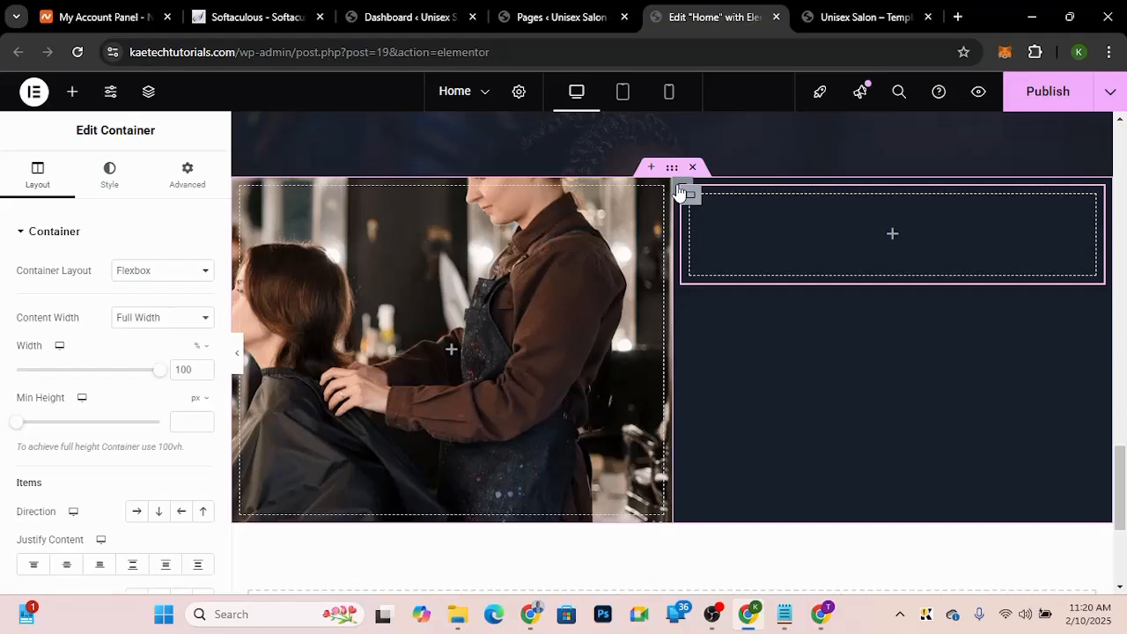
Step: Center the right column's content both vertically and horizontally with justify content and align items
click(681, 191)
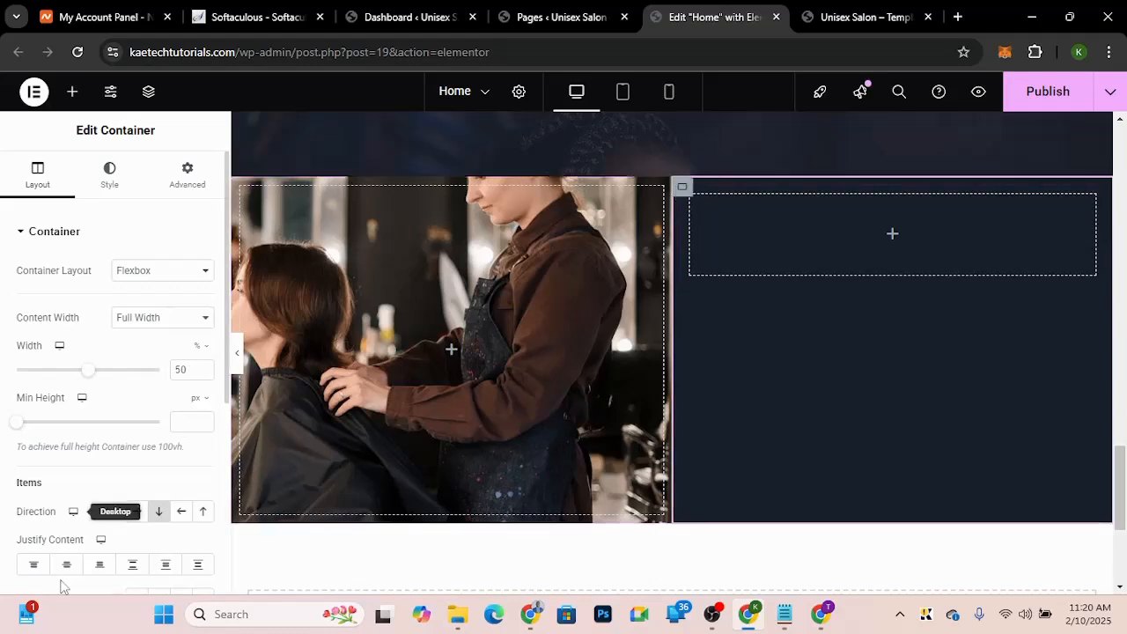
click(66, 568)
scroll(134, 509, down, 2)
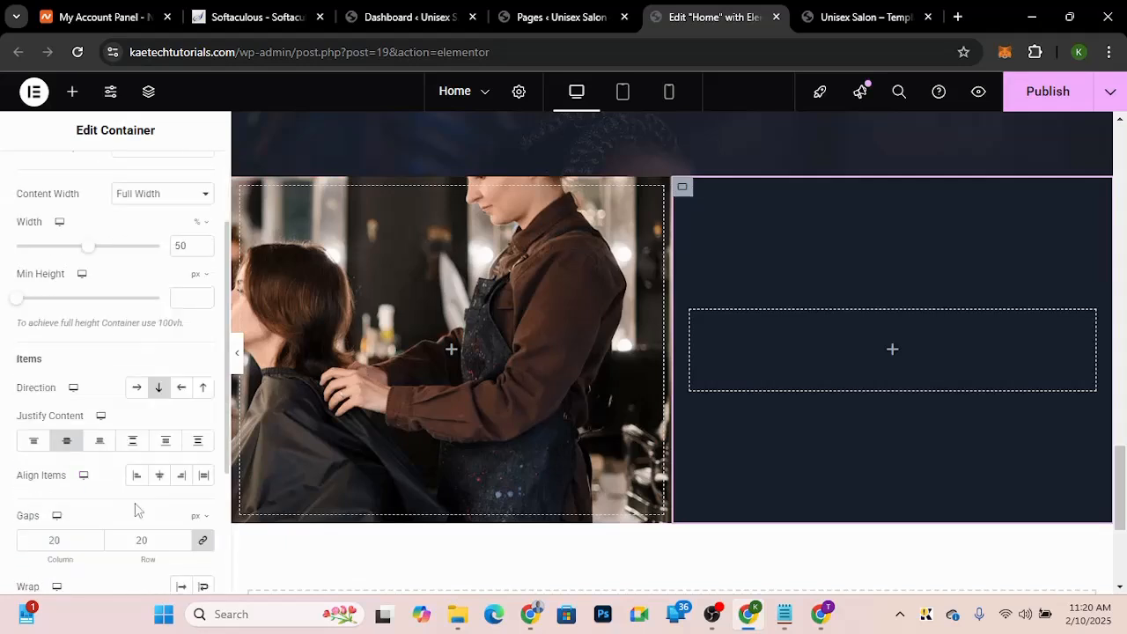
click(159, 475)
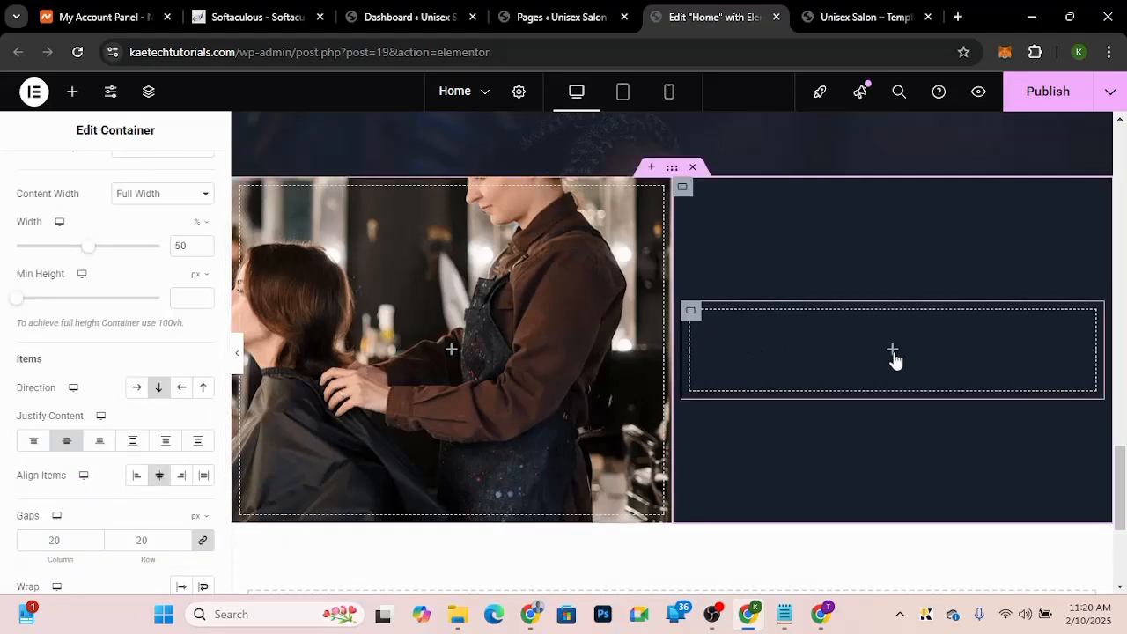
Step: Set the right column's padding to 0 top and bottom and 40 px left and right
click(690, 314)
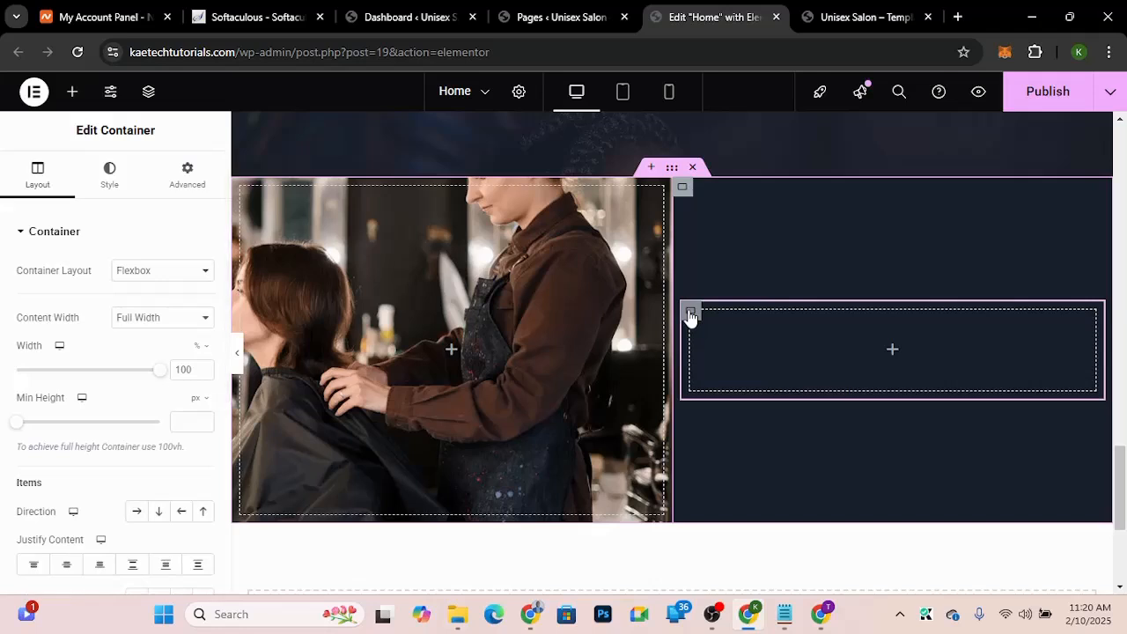
click(684, 191)
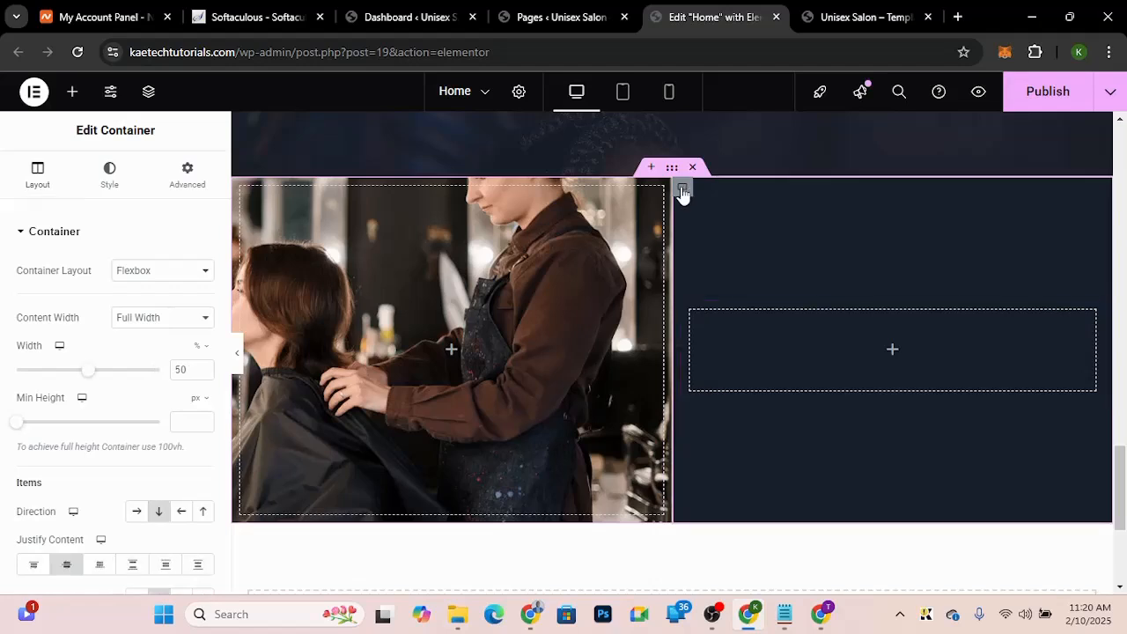
click(177, 186)
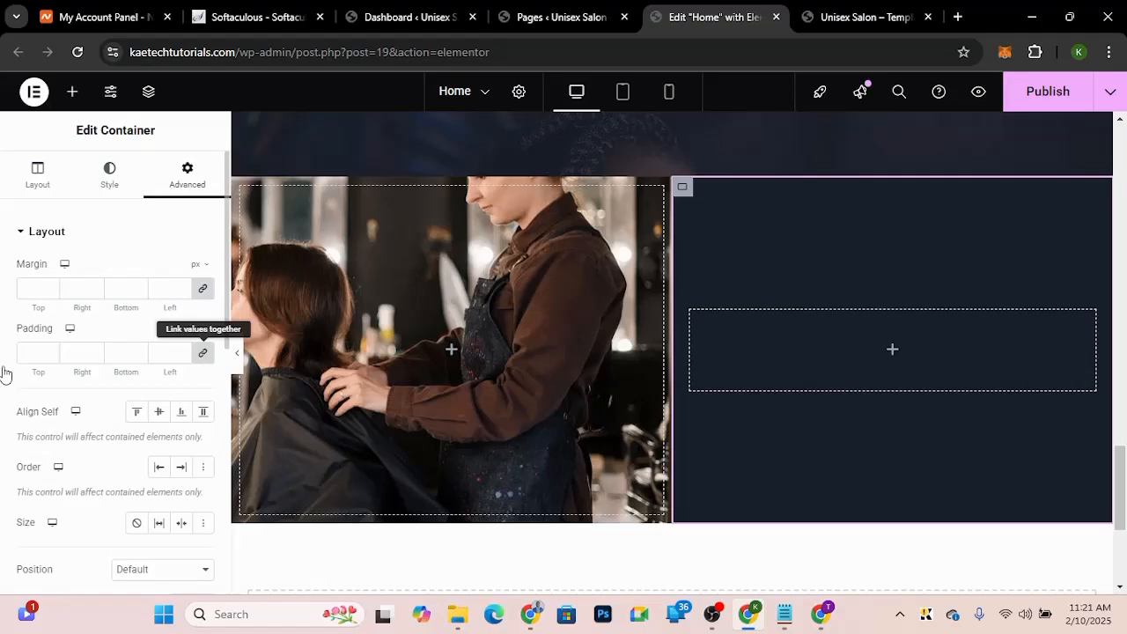
click(30, 352)
text(0)
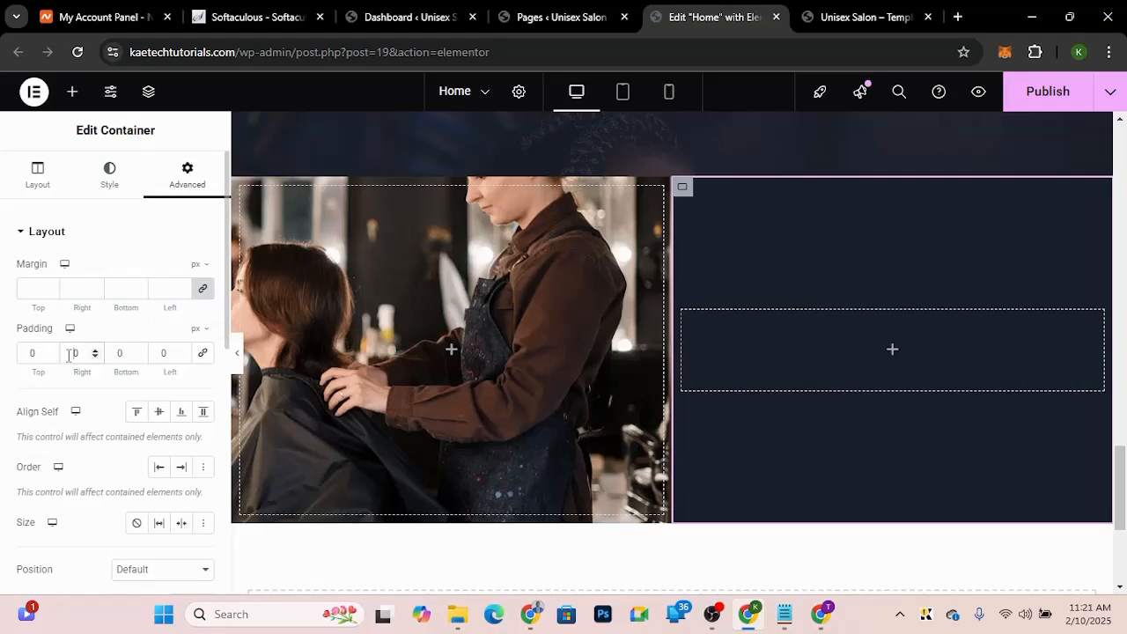
text(4)
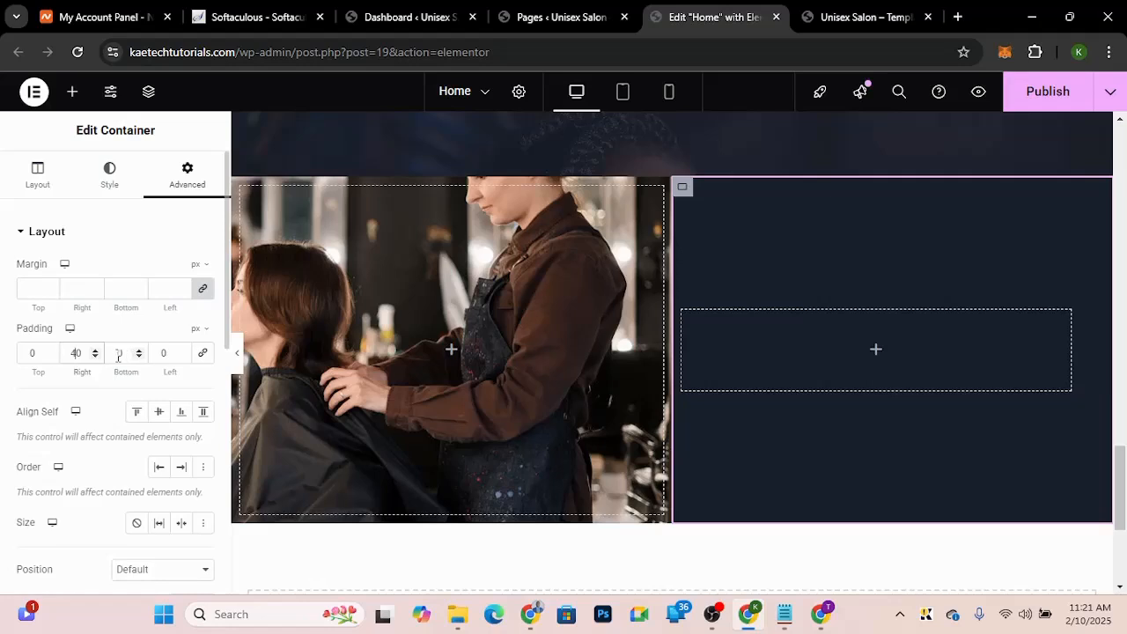
click(160, 352)
text(4)
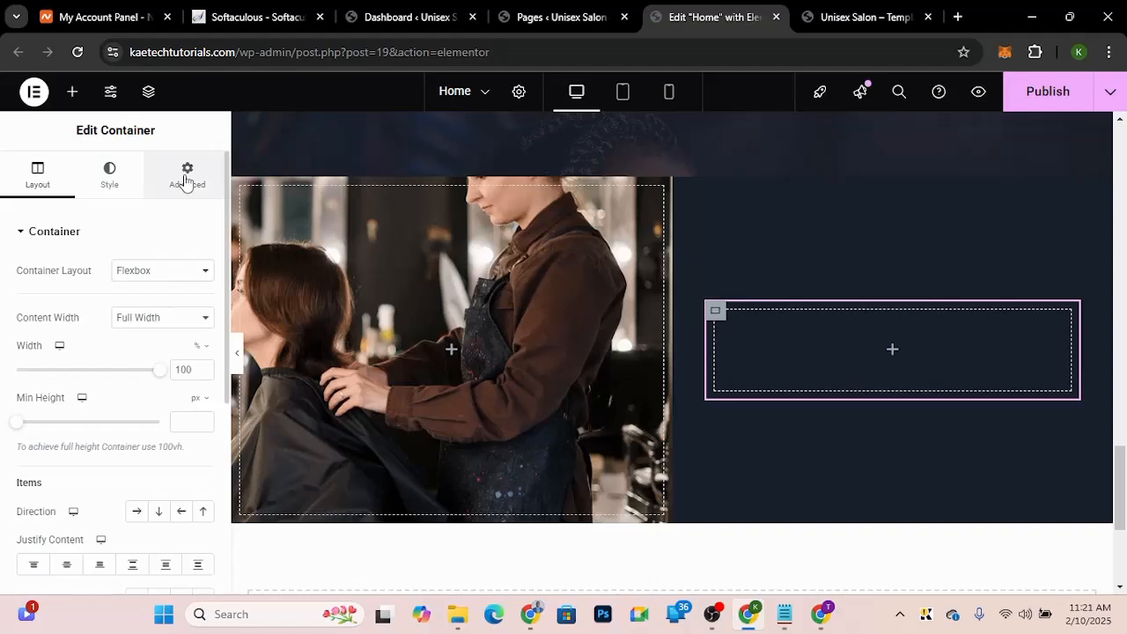
Step: Set the inner container's padding to 0 top, right and bottom and 30 px on the left
click(185, 182)
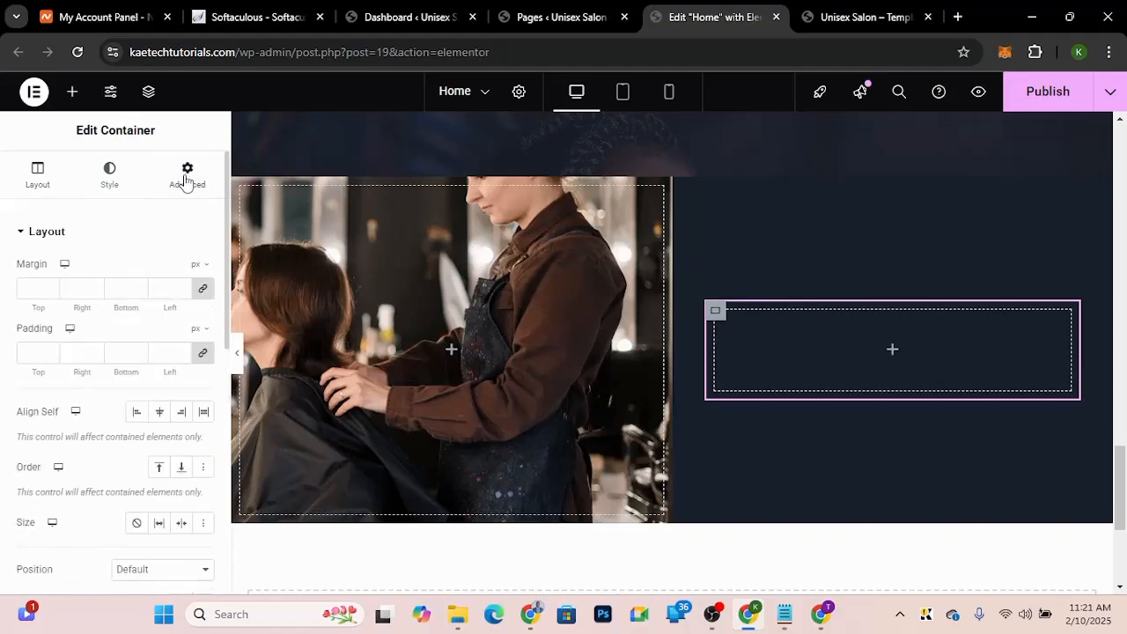
click(202, 355)
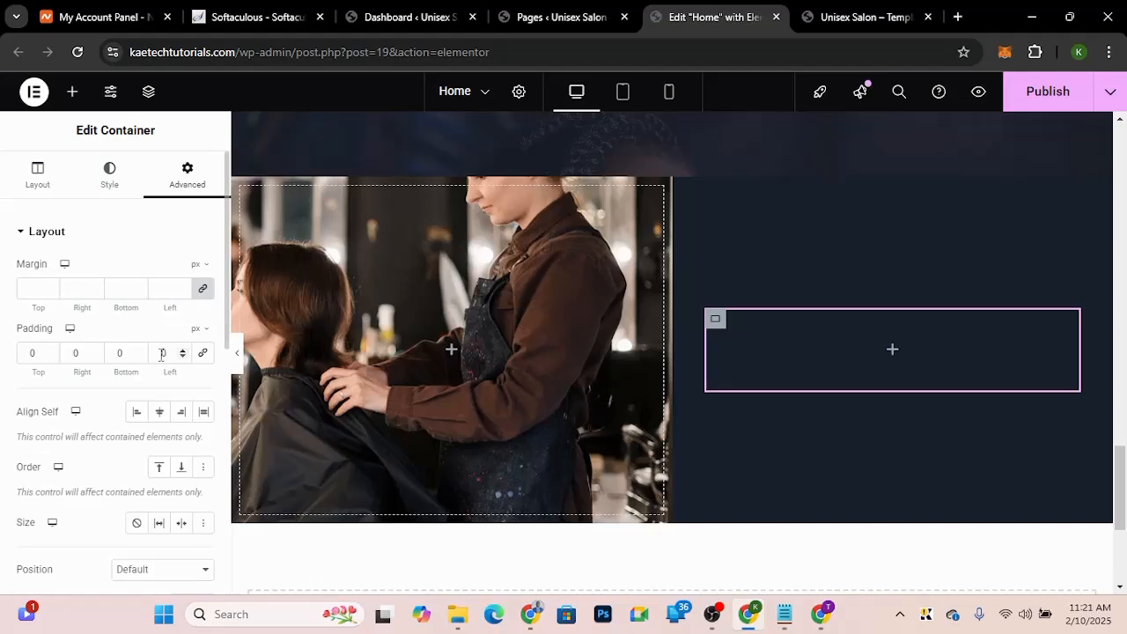
click(162, 353)
text(3)
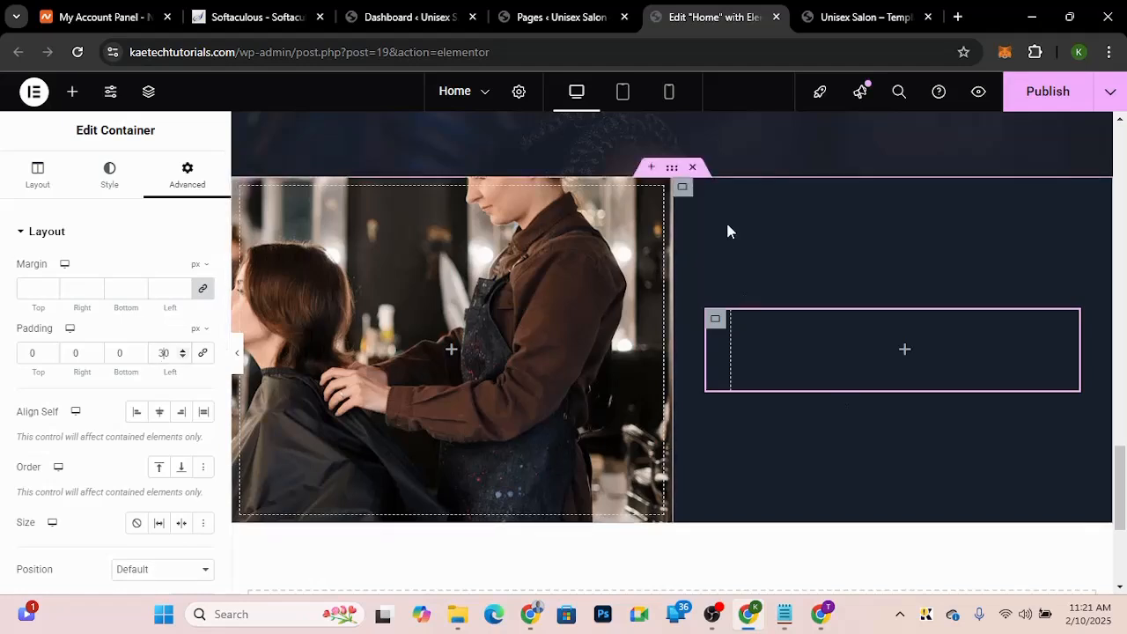
Step: Copy the Professionals Hairstylists heading from the section above and paste it into the inner container
click(906, 353)
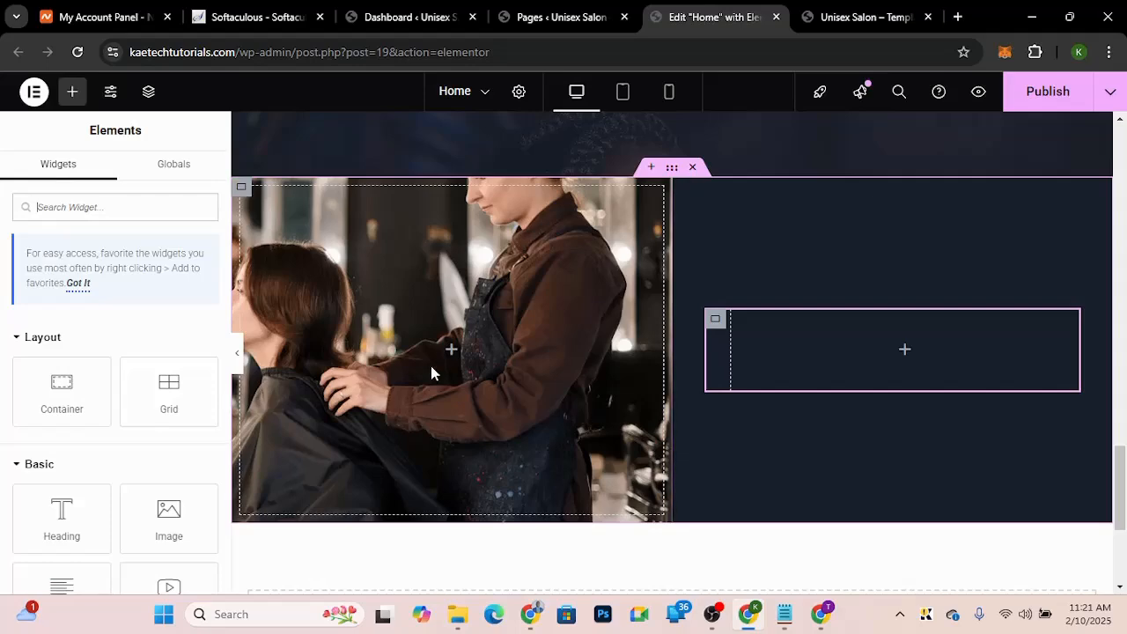
click(874, 15)
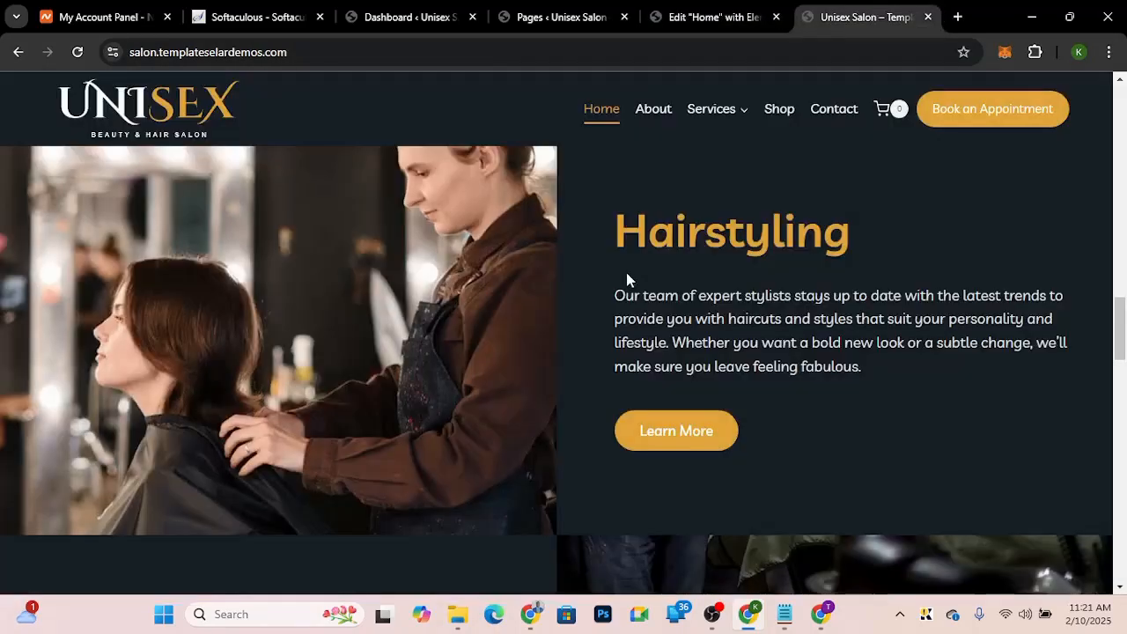
drag(615, 231, 853, 248)
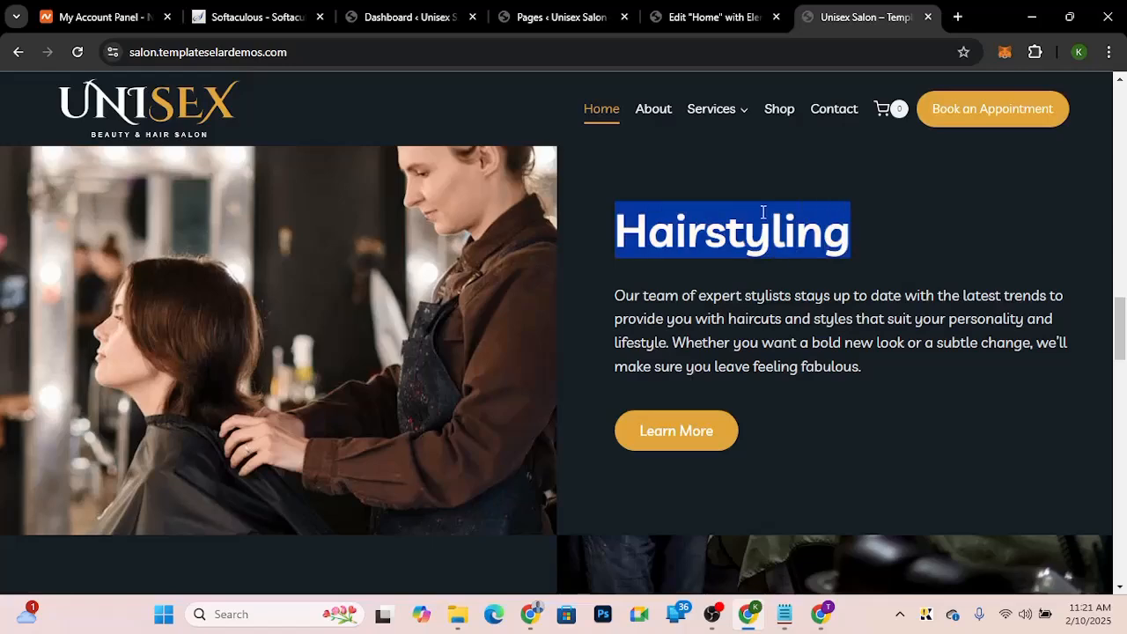
click(729, 15)
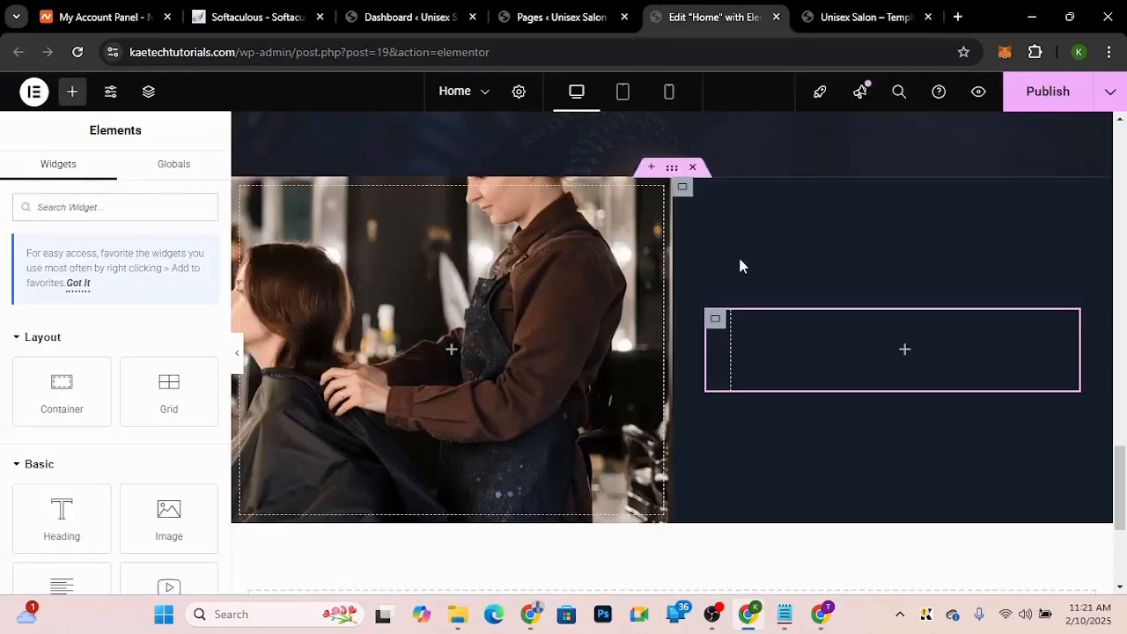
scroll(740, 266, up, 1)
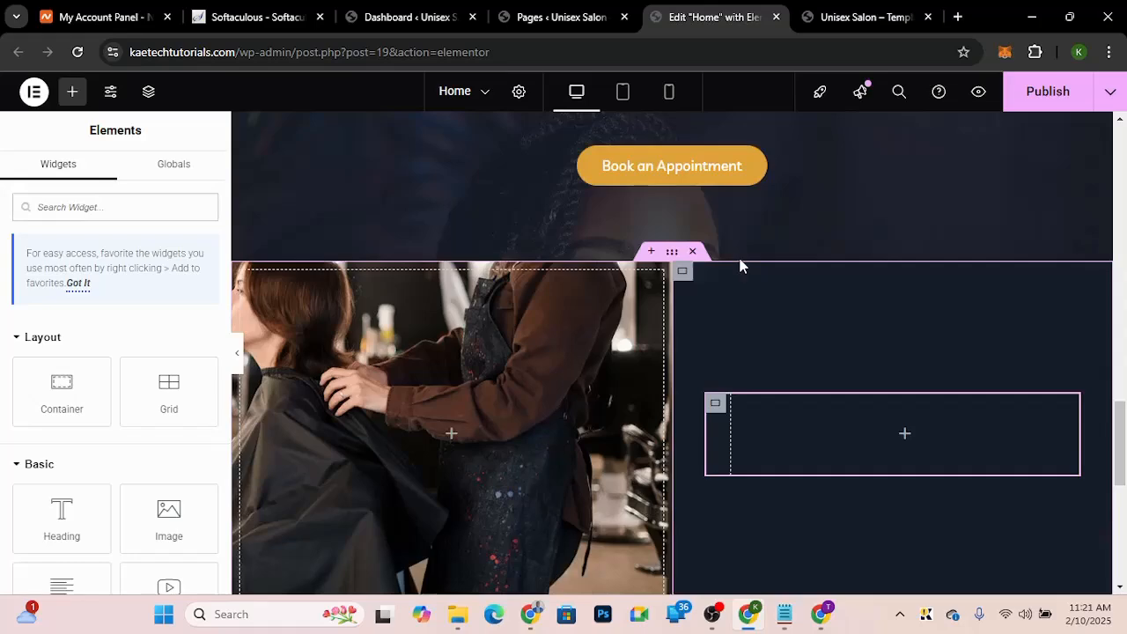
scroll(739, 262, up, 3)
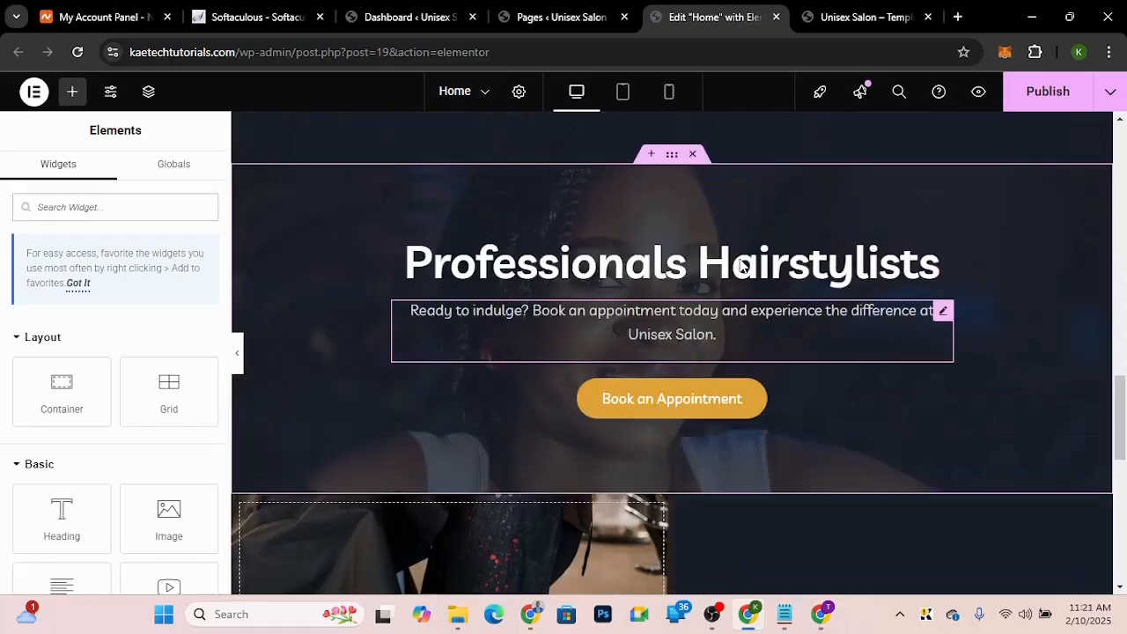
scroll(740, 266, up, 1)
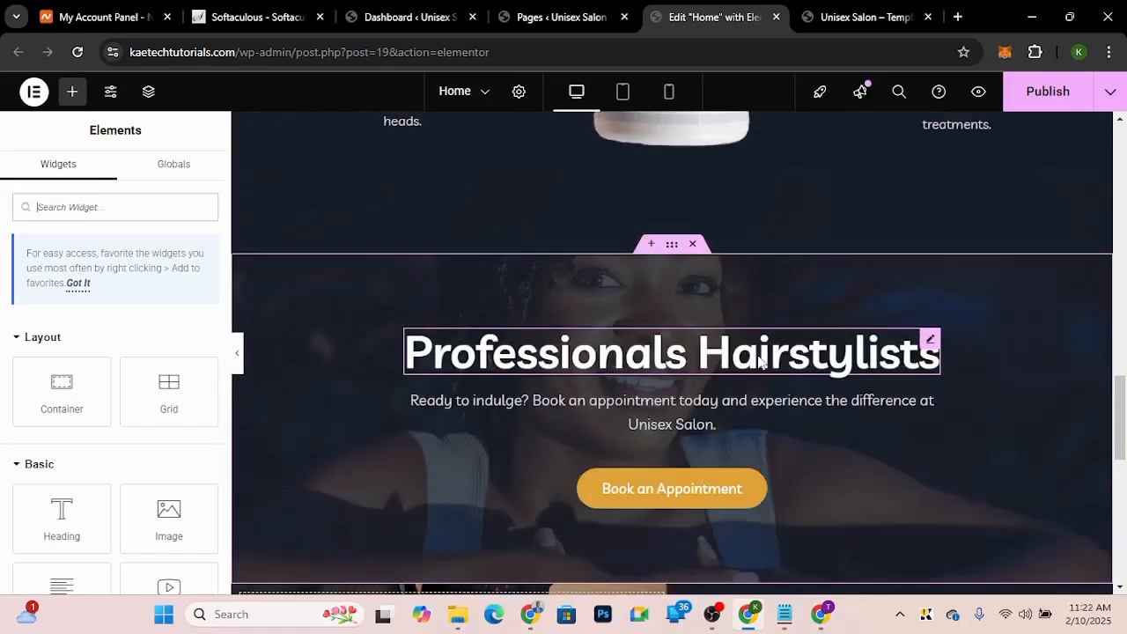
right_click(759, 361)
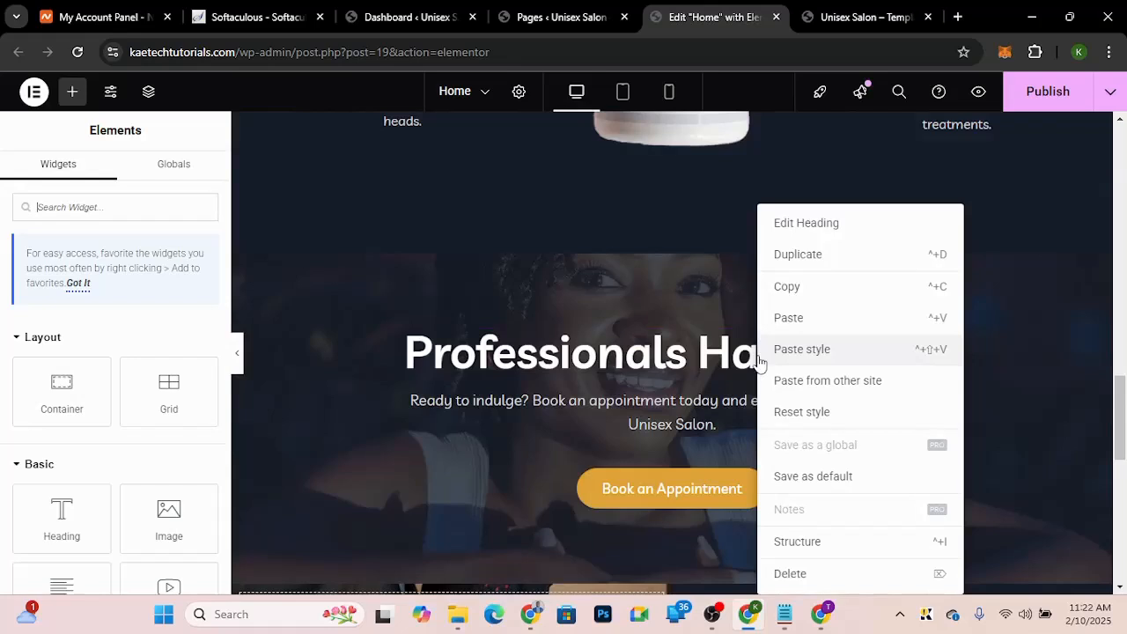
click(786, 287)
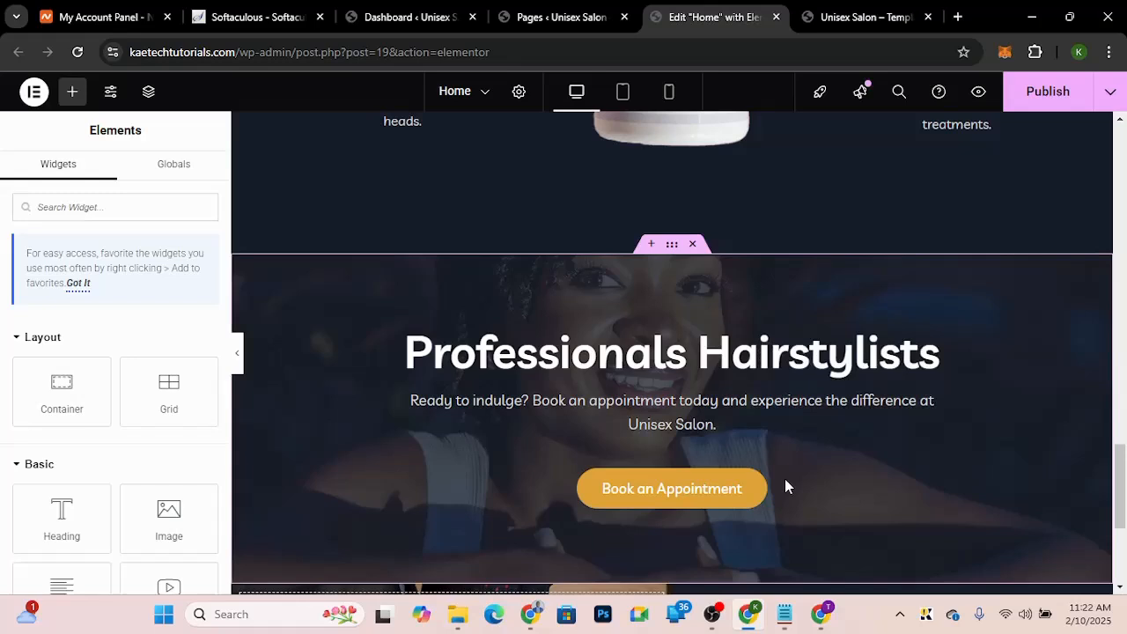
scroll(786, 487, down, 5)
right_click(898, 340)
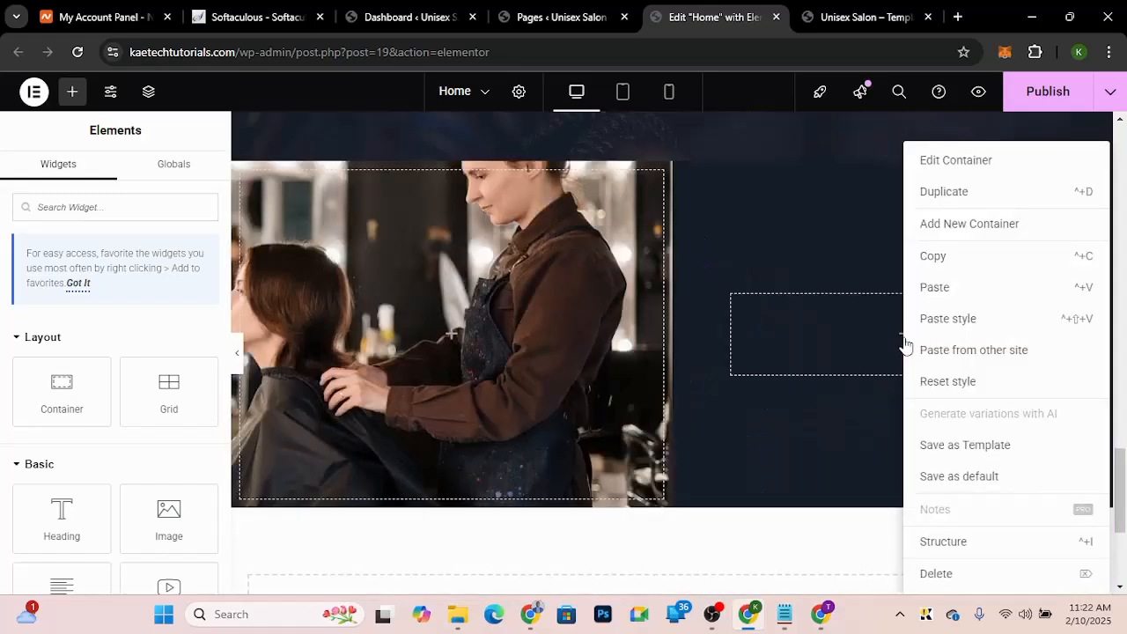
click(935, 288)
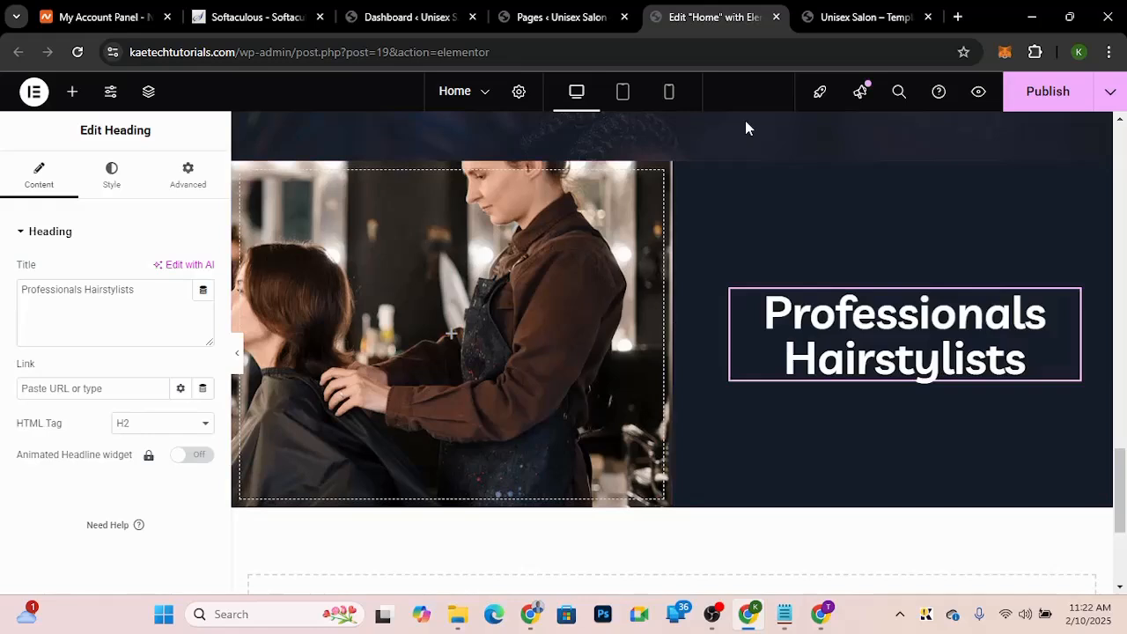
Step: Left-align the pasted heading, checking the demo's Hairstyling heading for reference
click(112, 173)
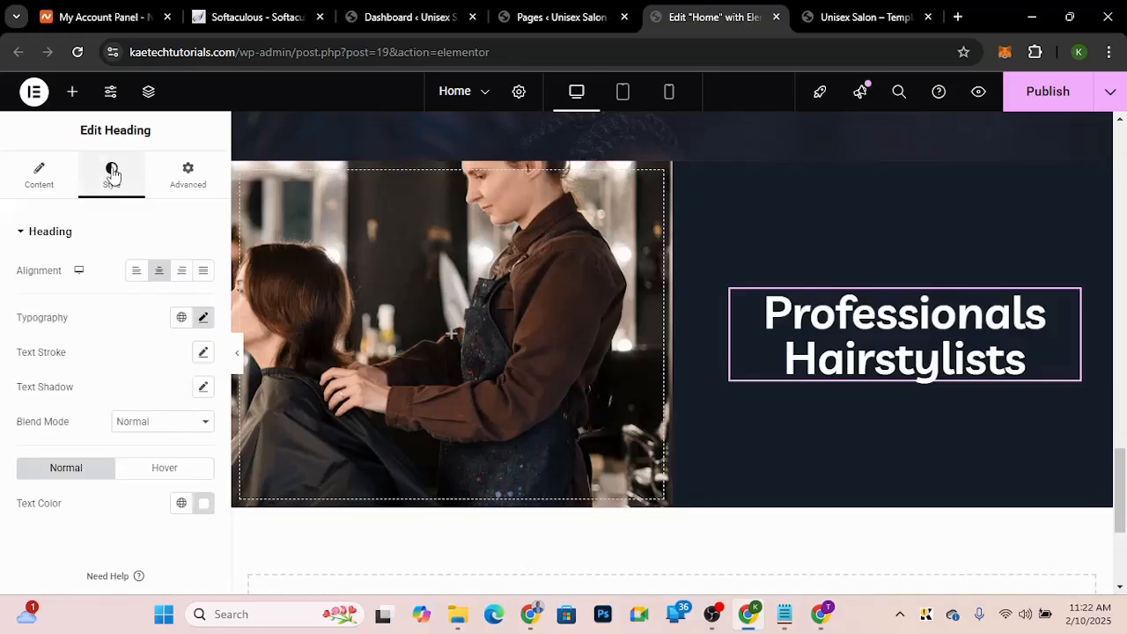
click(137, 271)
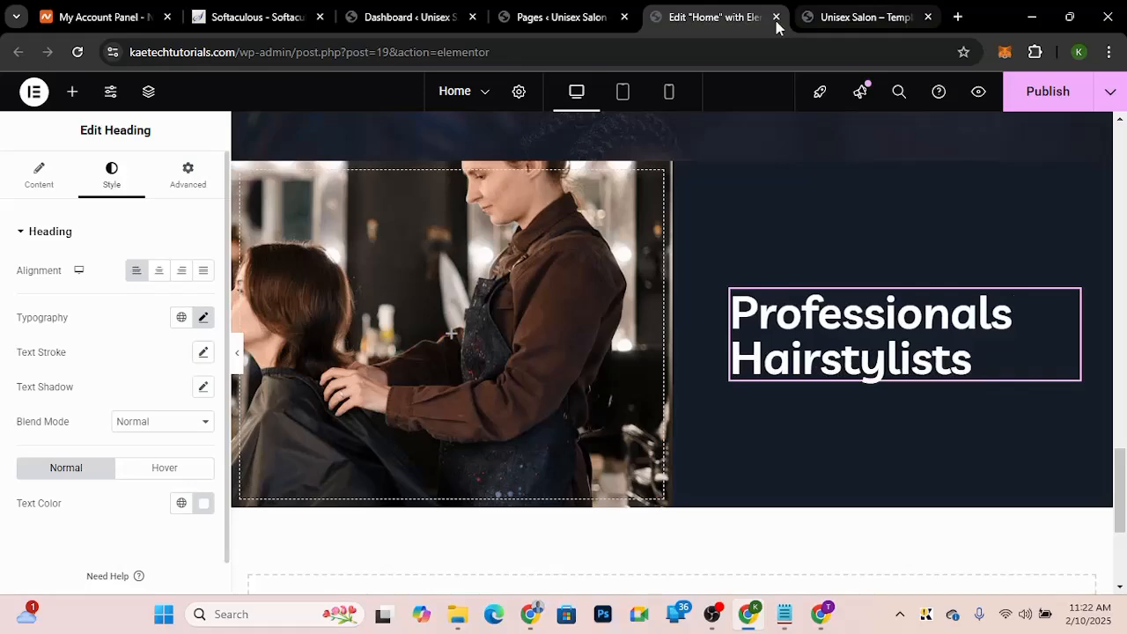
click(836, 18)
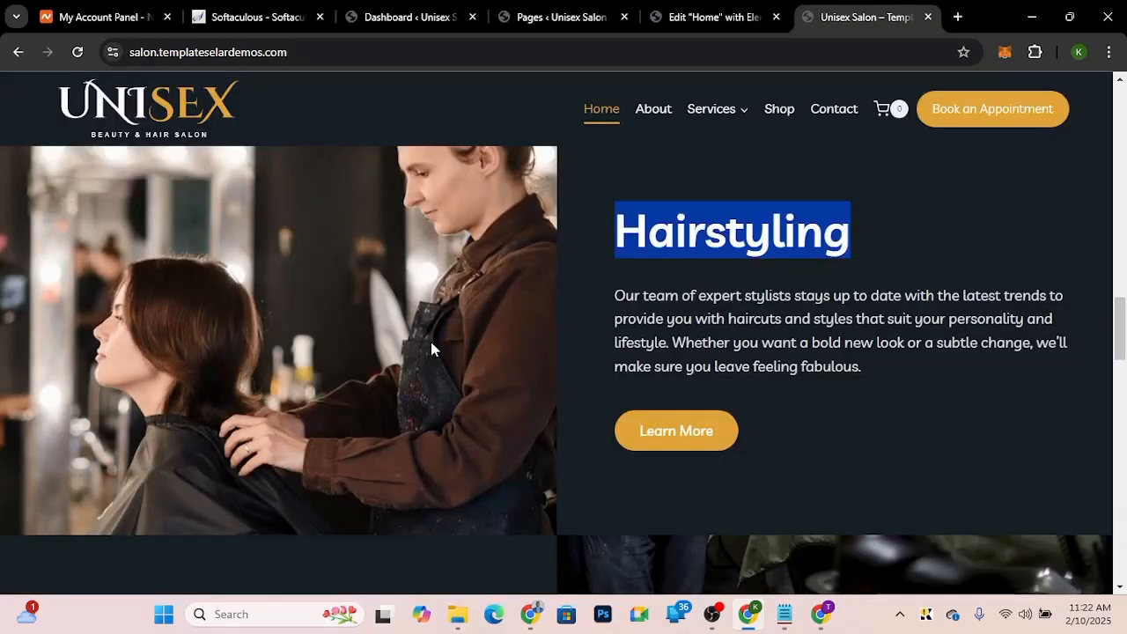
click(695, 16)
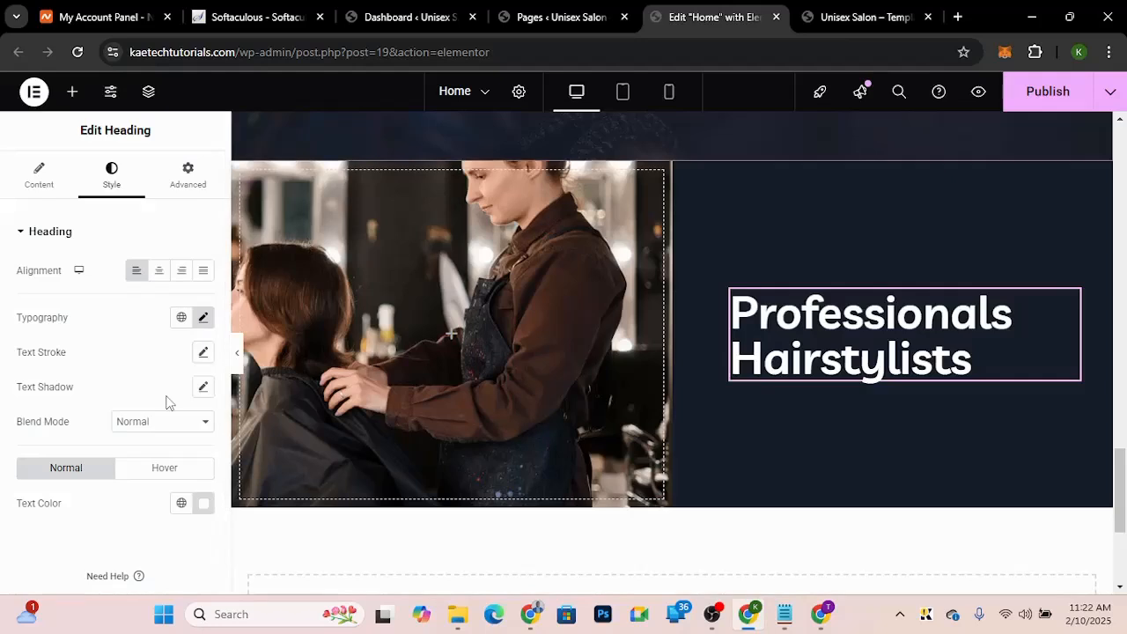
Step: Change the heading's title to Hairstyling
click(38, 176)
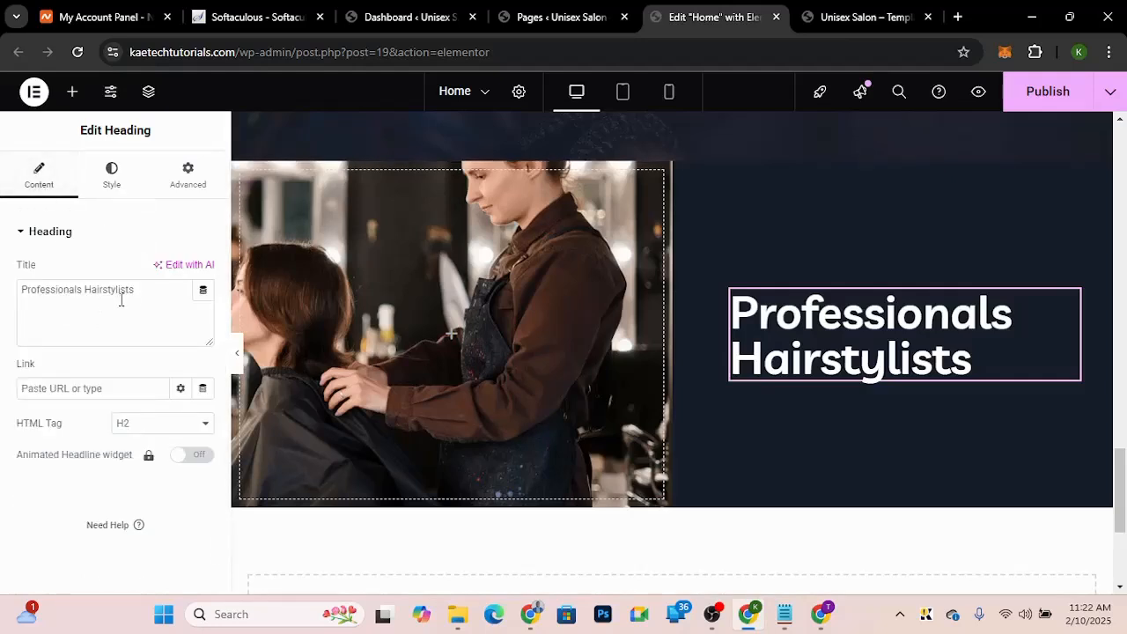
drag(150, 298, 7, 269)
text(Hairstyling)
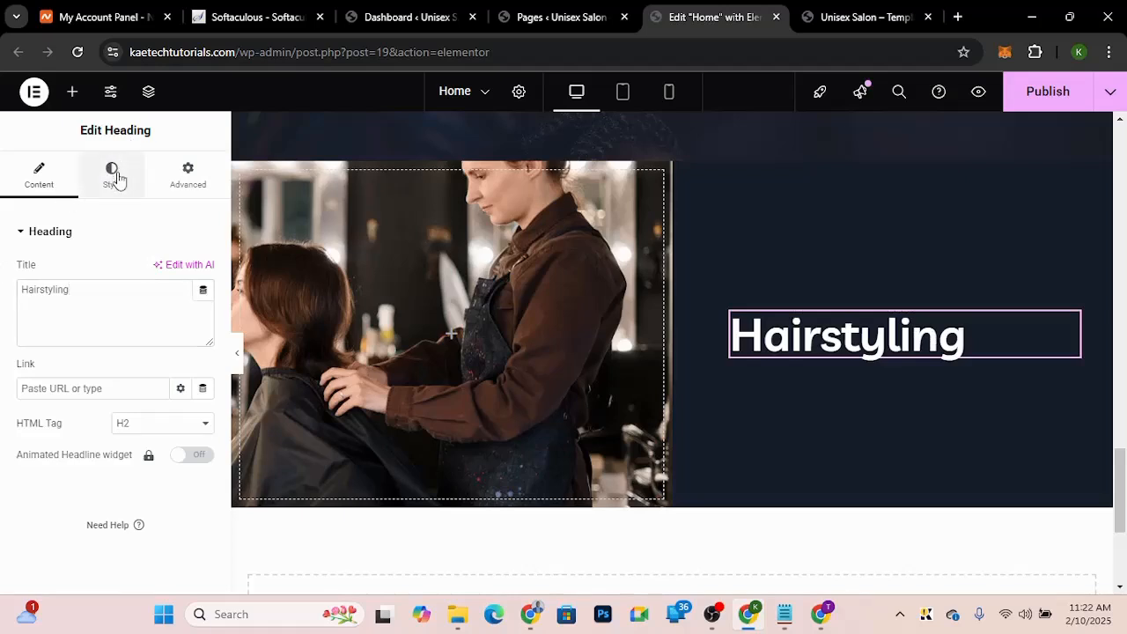
Step: Set the heading's text colour to the gold global colour
click(117, 179)
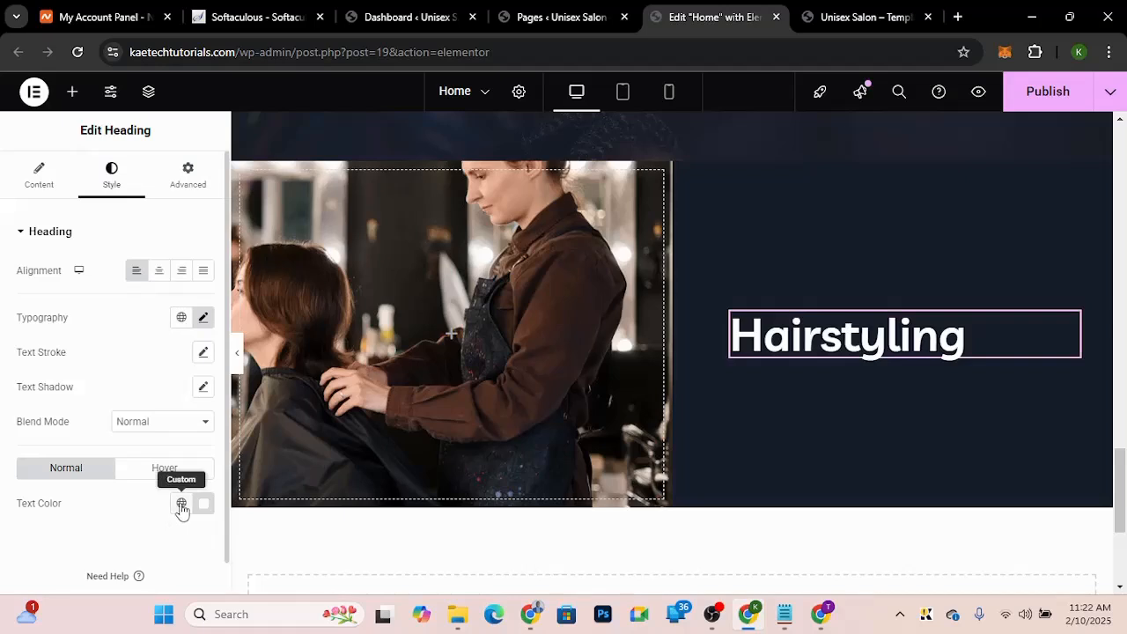
click(181, 505)
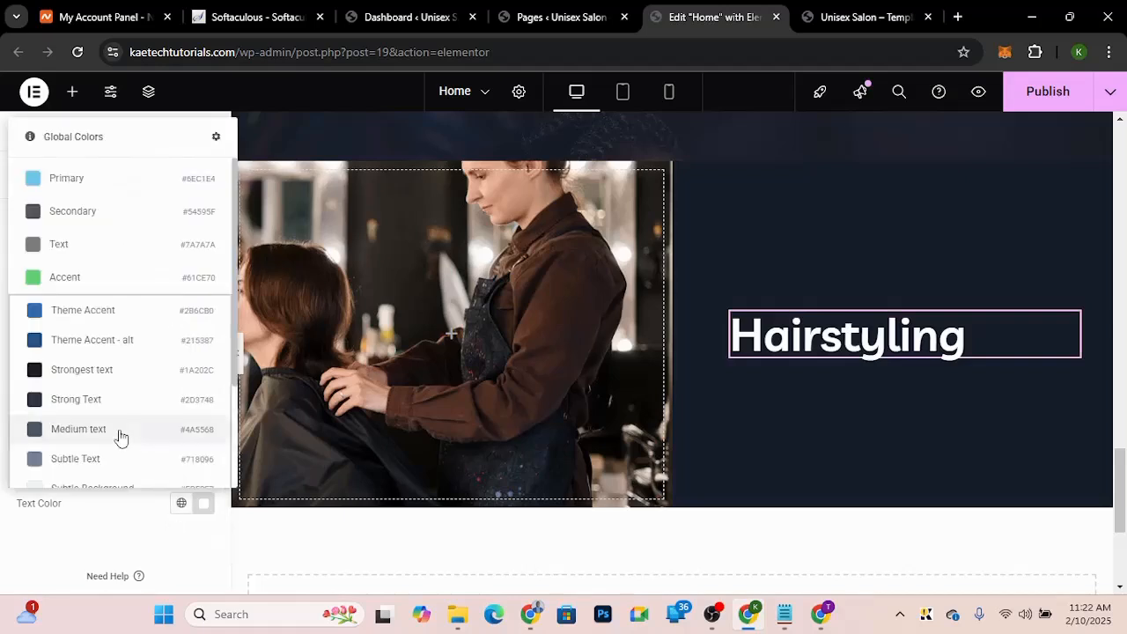
scroll(121, 436, down, 3)
click(96, 437)
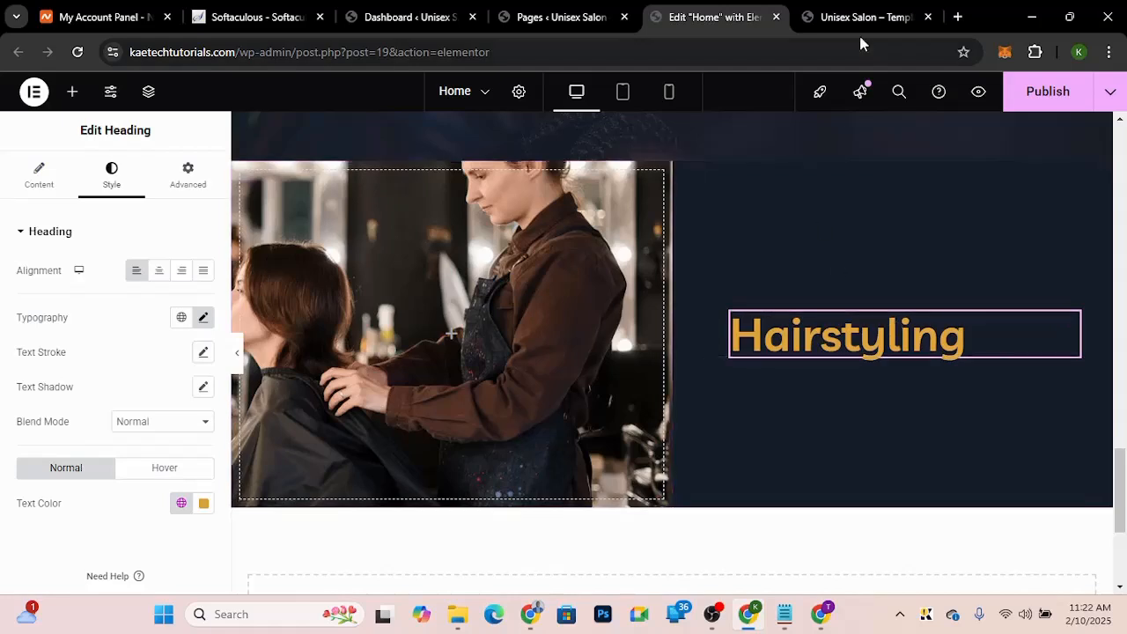
Step: Copy the appointment text editor from the section above and paste it below the Hairstyling heading
scroll(787, 227, up, 2)
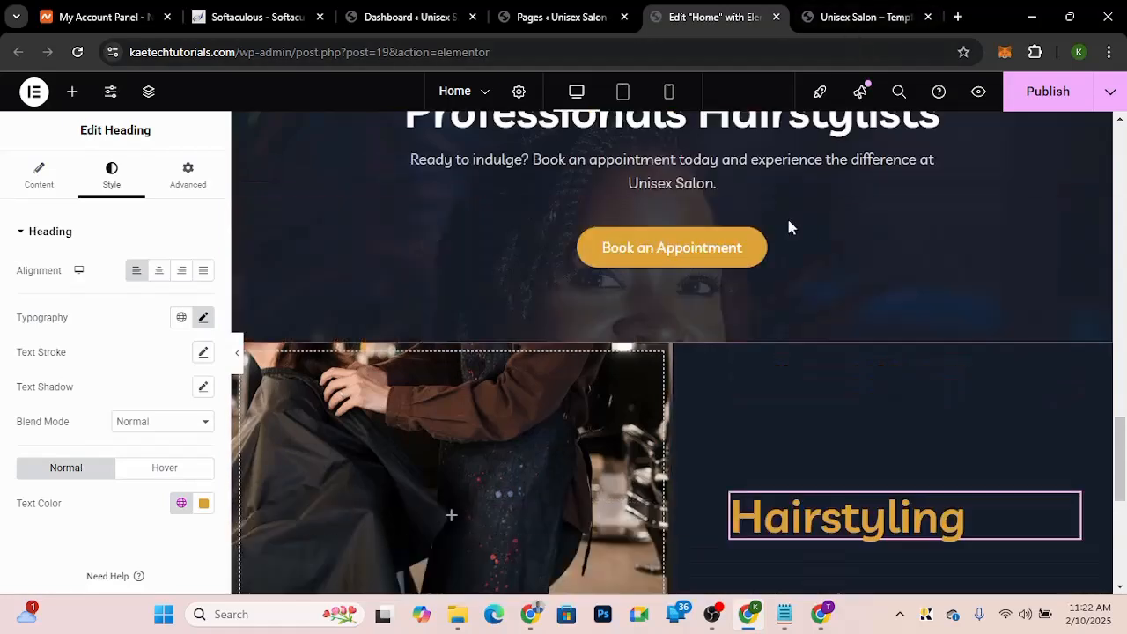
right_click(687, 170)
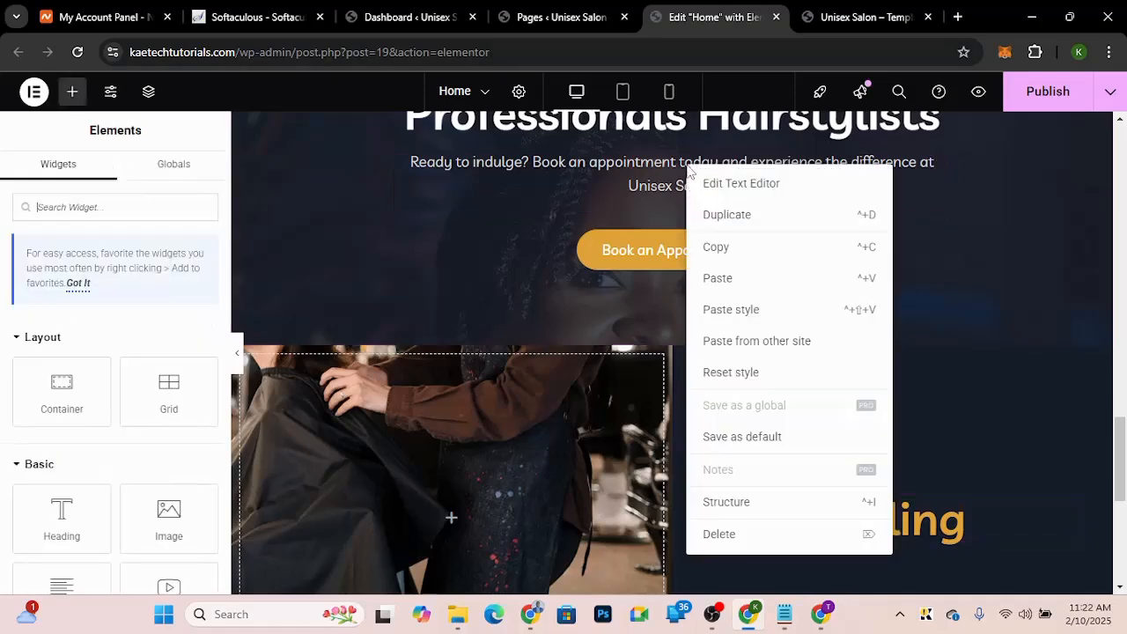
click(719, 256)
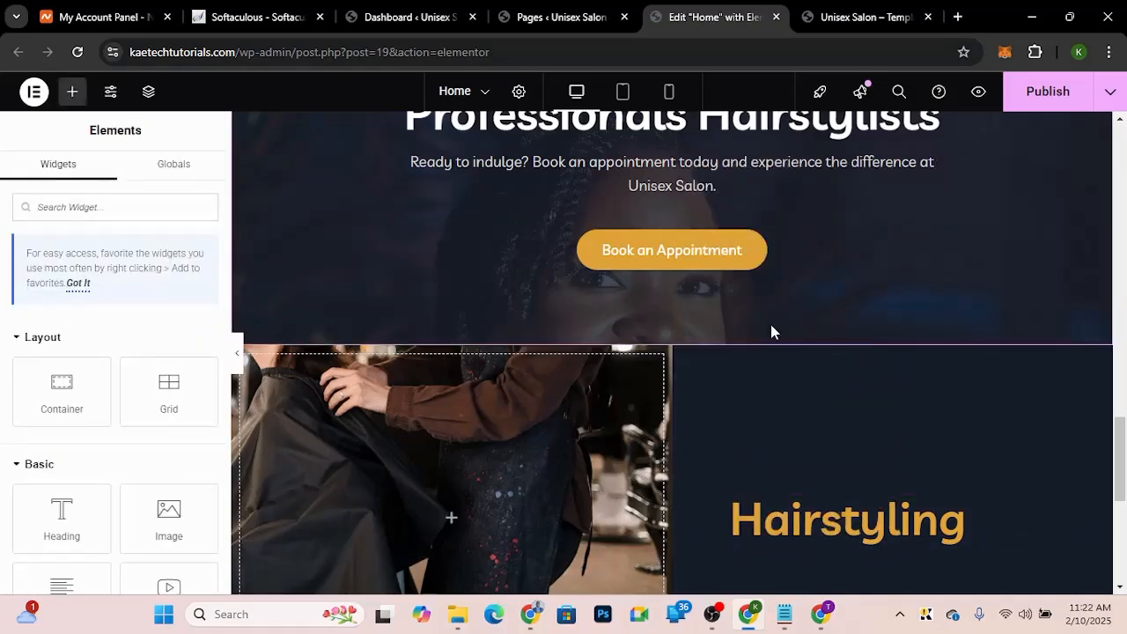
scroll(771, 327, down, 3)
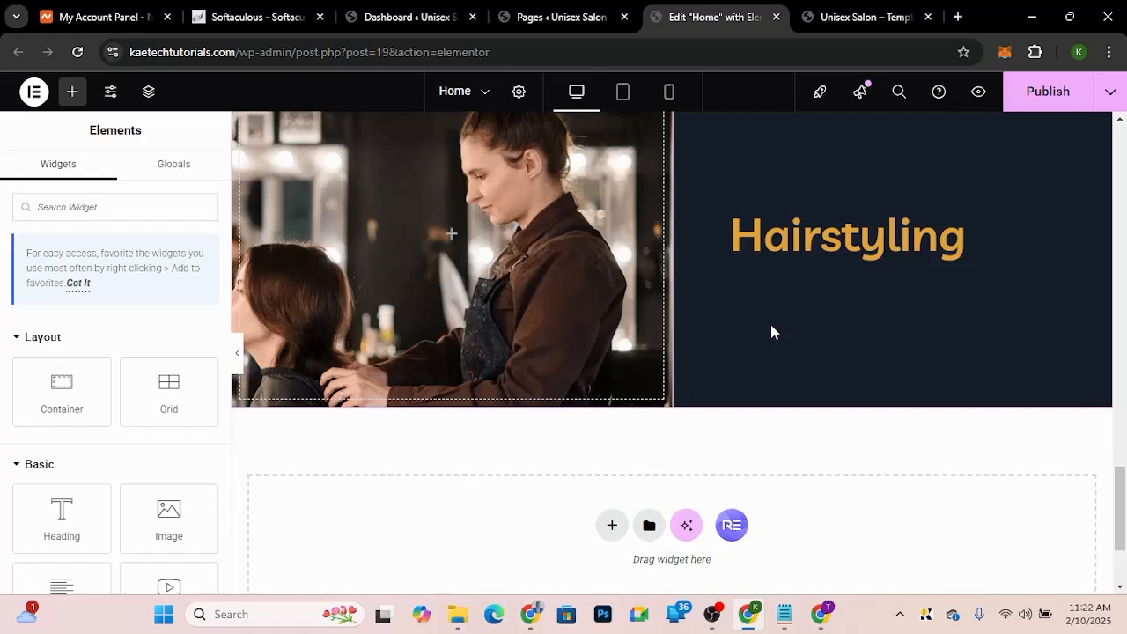
right_click(798, 249)
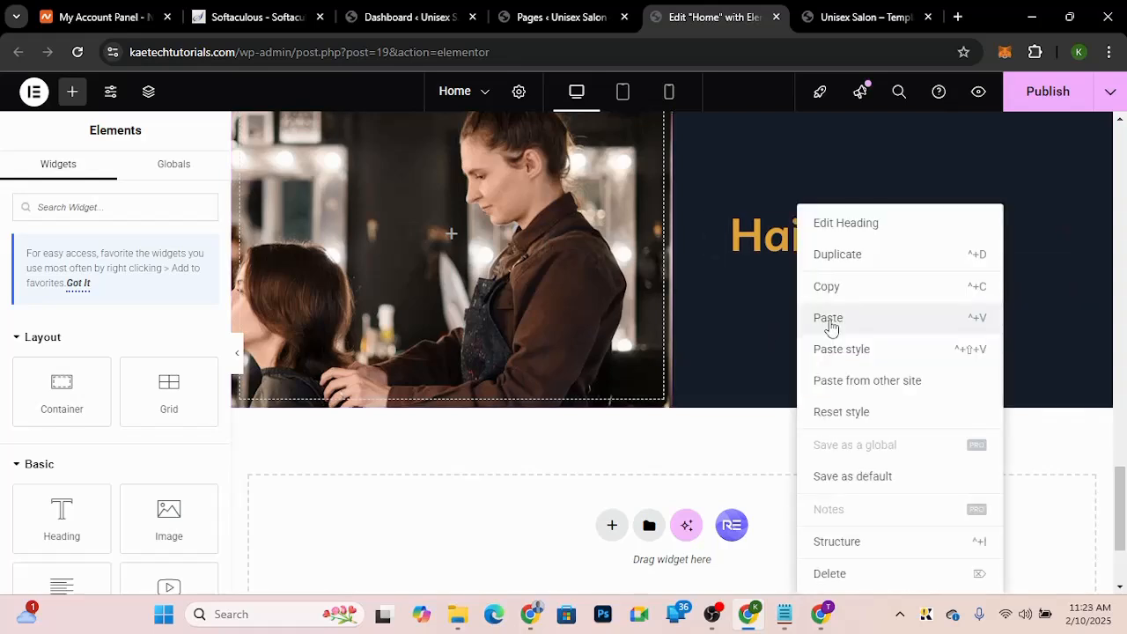
click(828, 319)
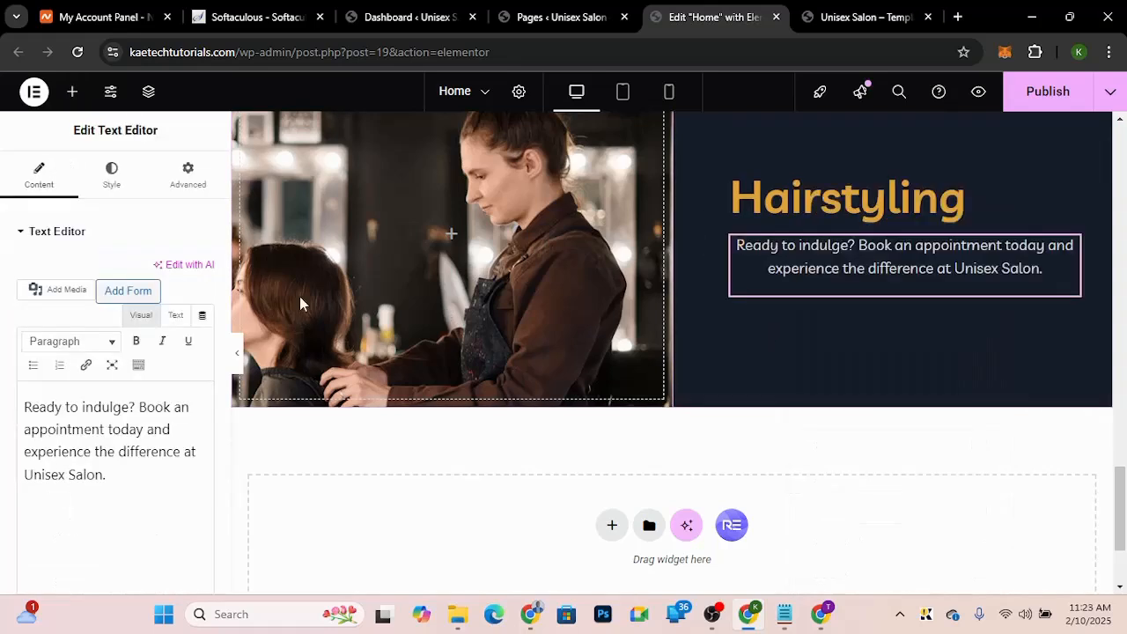
Step: Left-align the pasted text editor's content
click(112, 176)
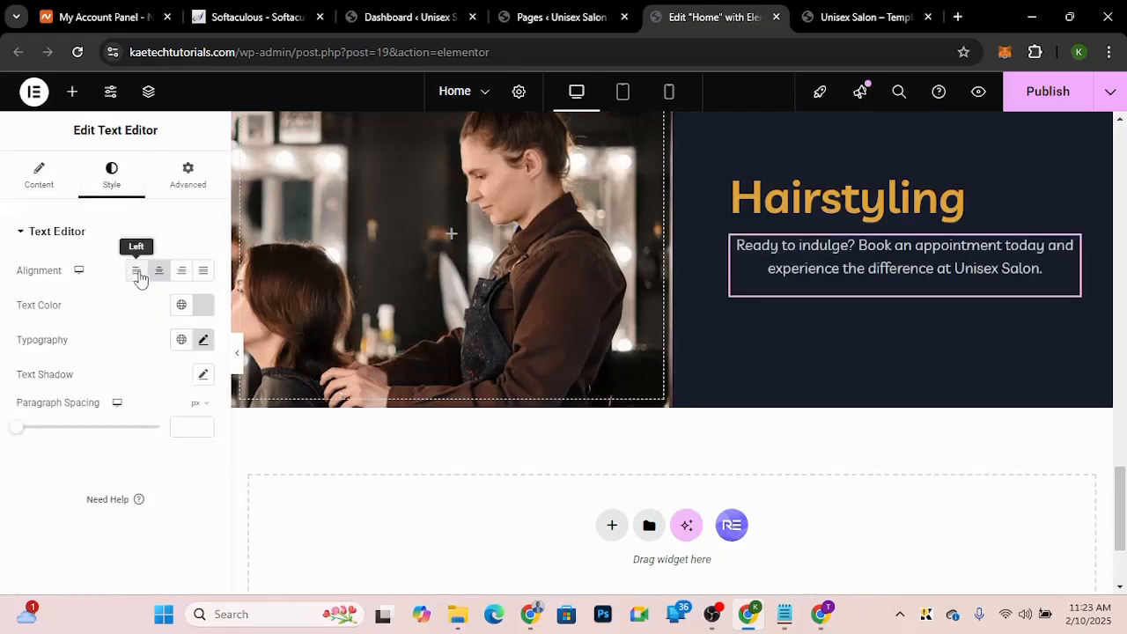
click(137, 273)
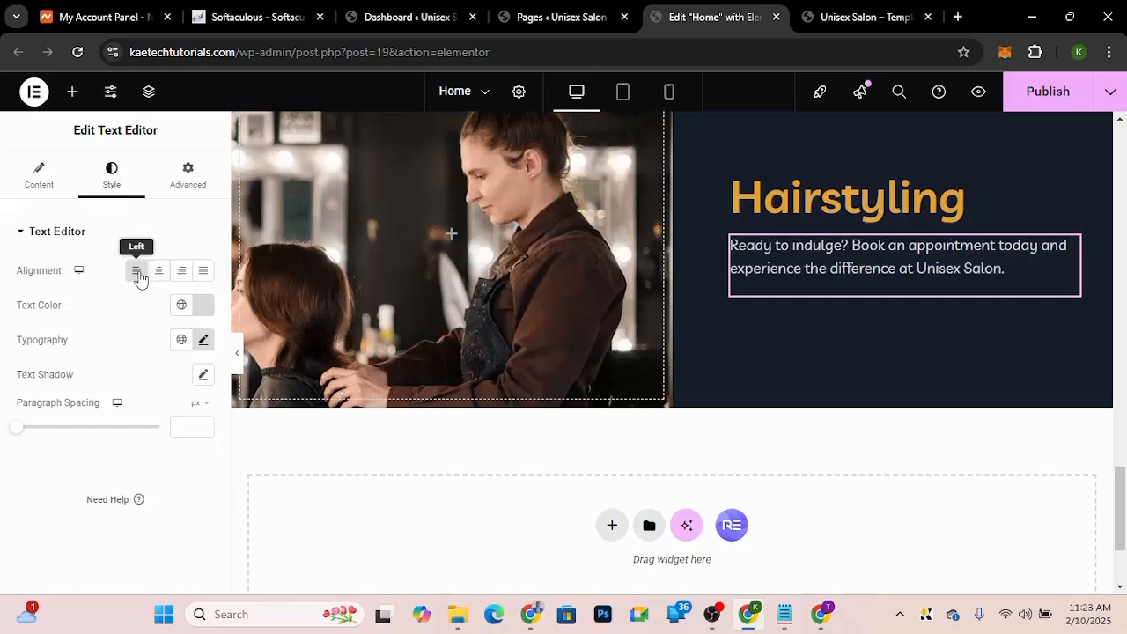
click(843, 26)
Step: Copy the Hairstyling paragraph from the demo site and paste it as the text editor's content
drag(616, 294, 919, 365)
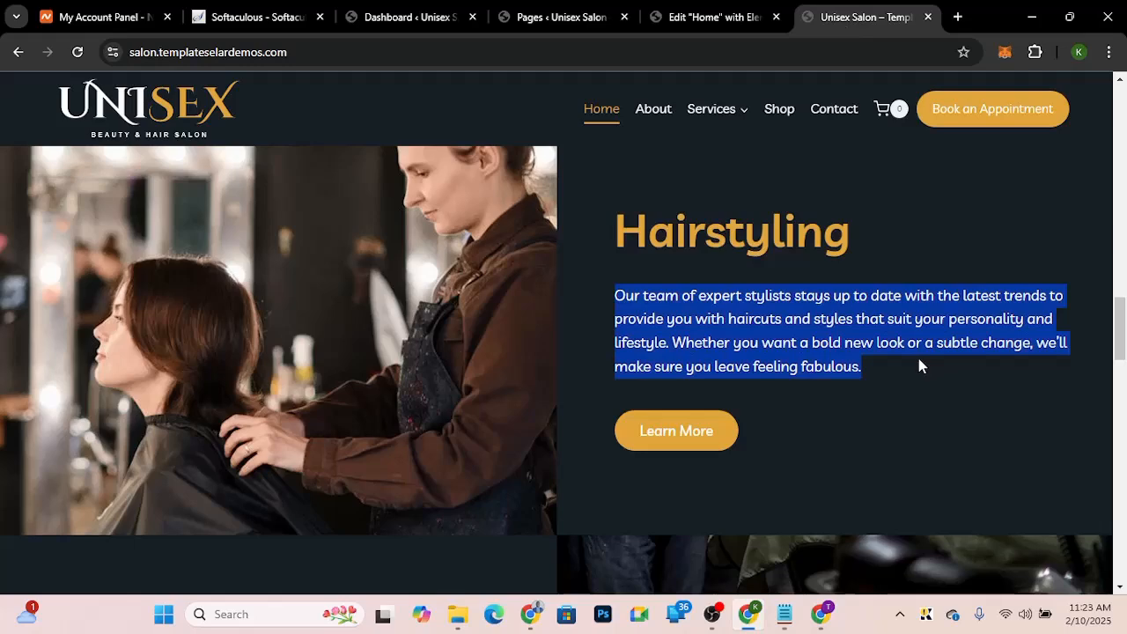
click(696, 20)
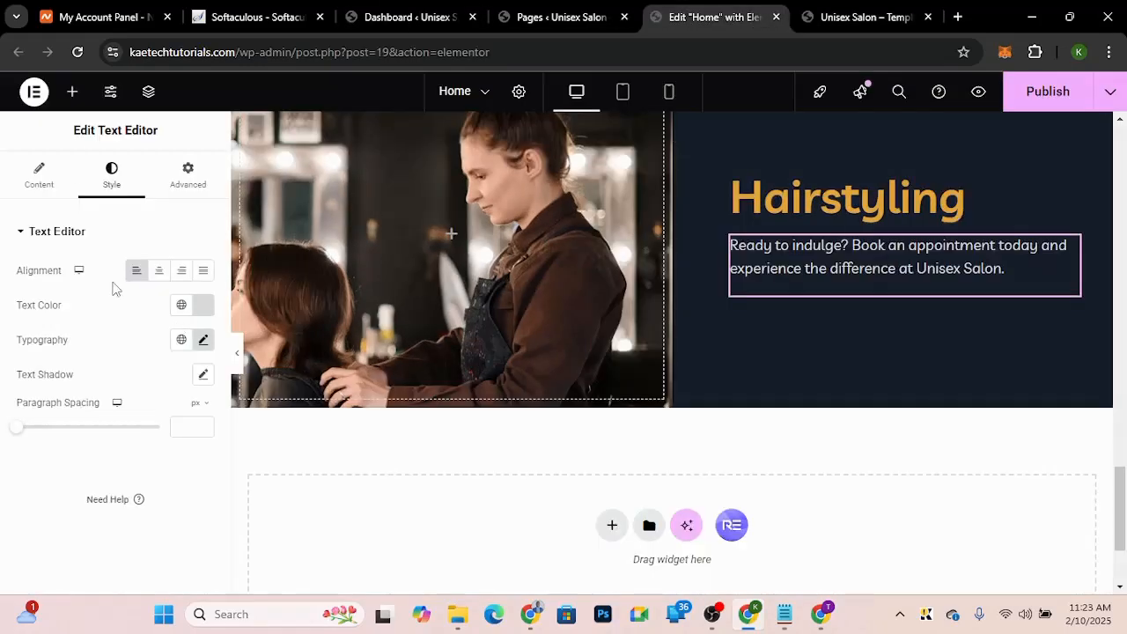
click(40, 173)
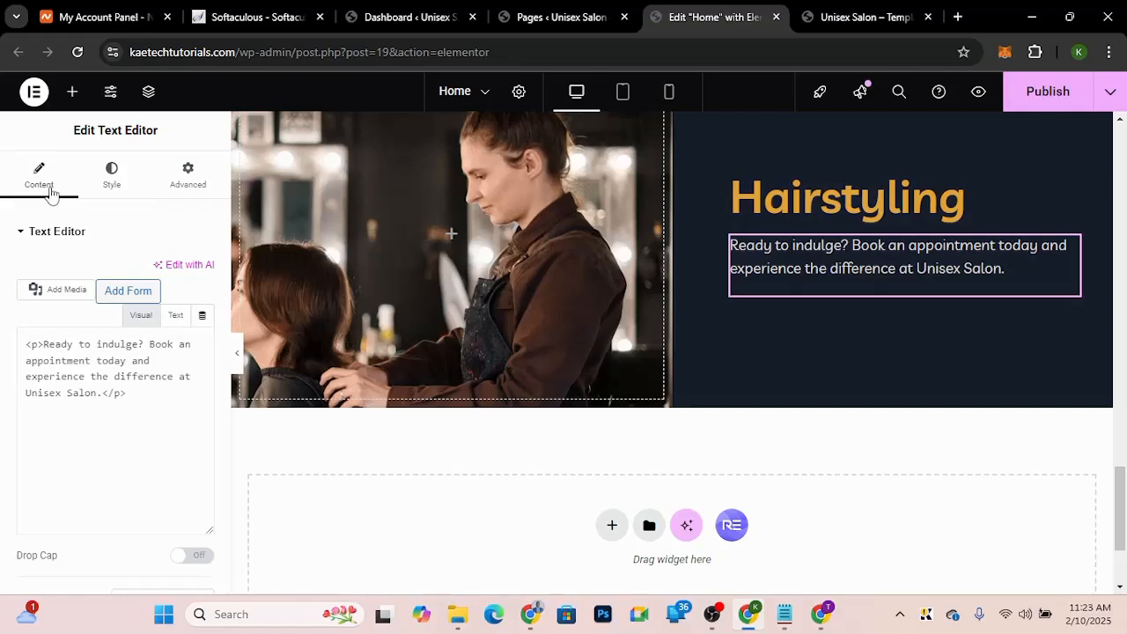
key(ctrl+a)
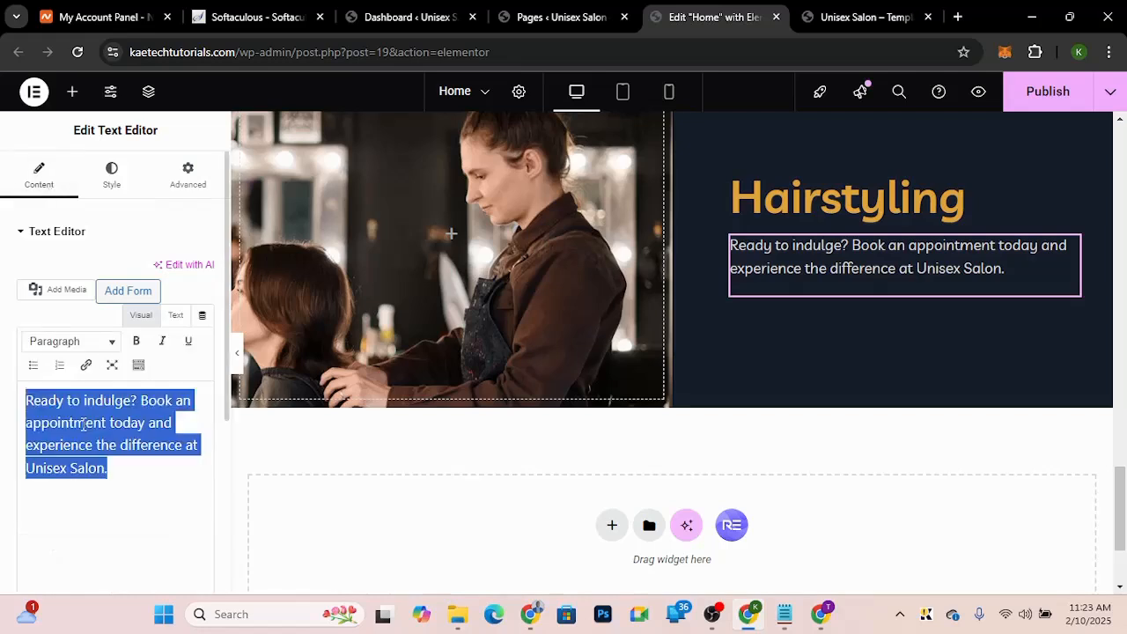
key(ctrl+v)
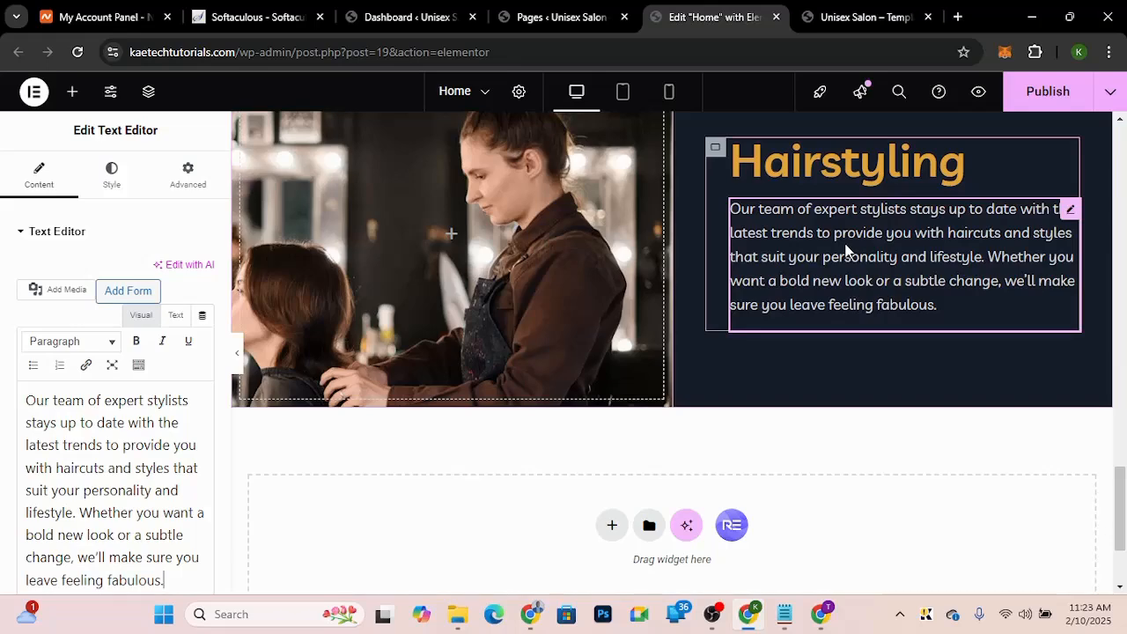
Step: Copy the Book an Appointment button from the section above and paste it below the Hairstyling paragraph
scroll(845, 246, up, 2)
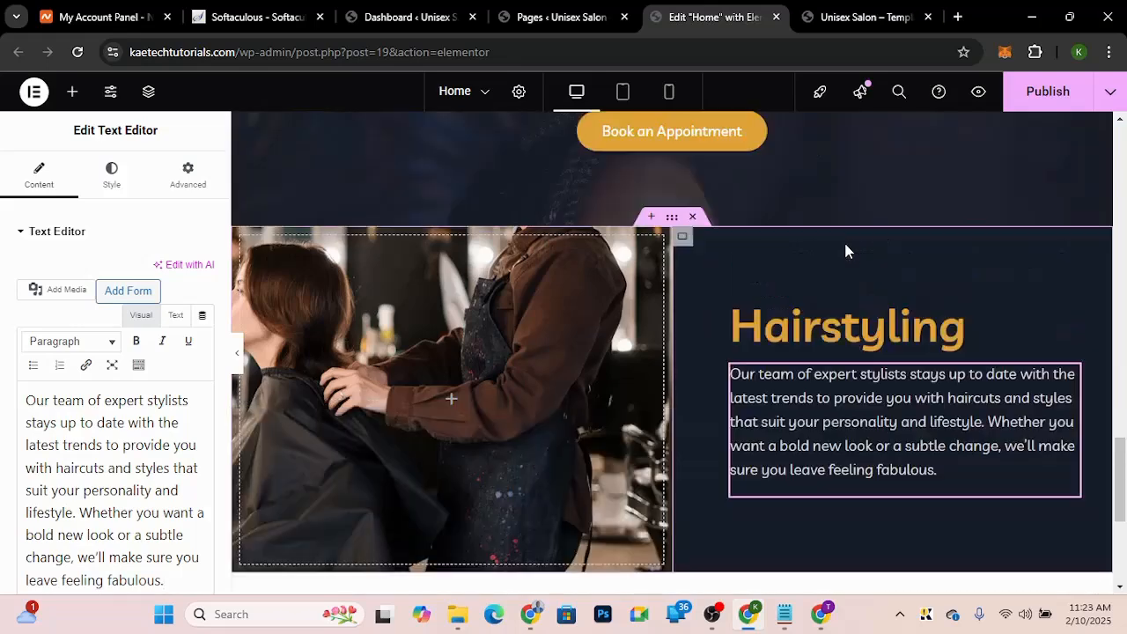
right_click(736, 141)
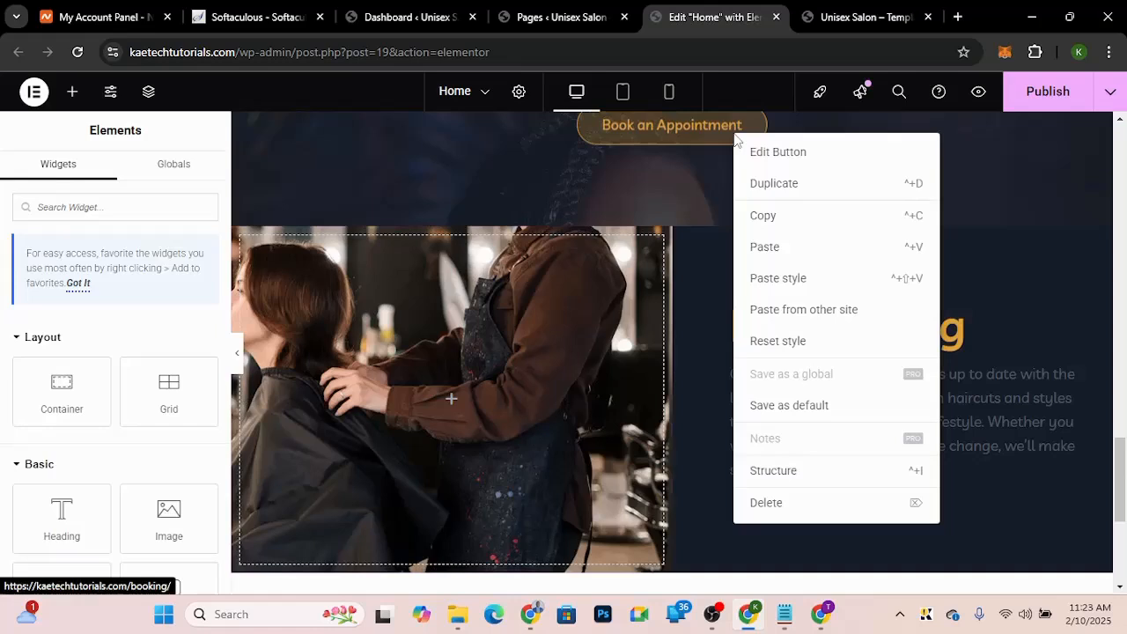
click(765, 221)
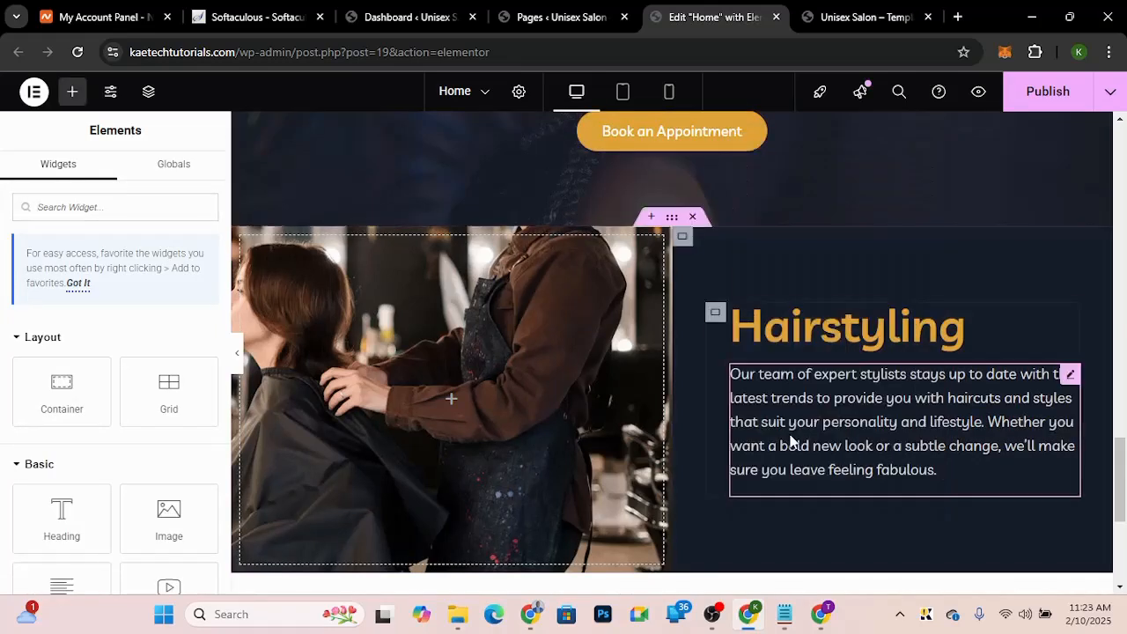
right_click(791, 442)
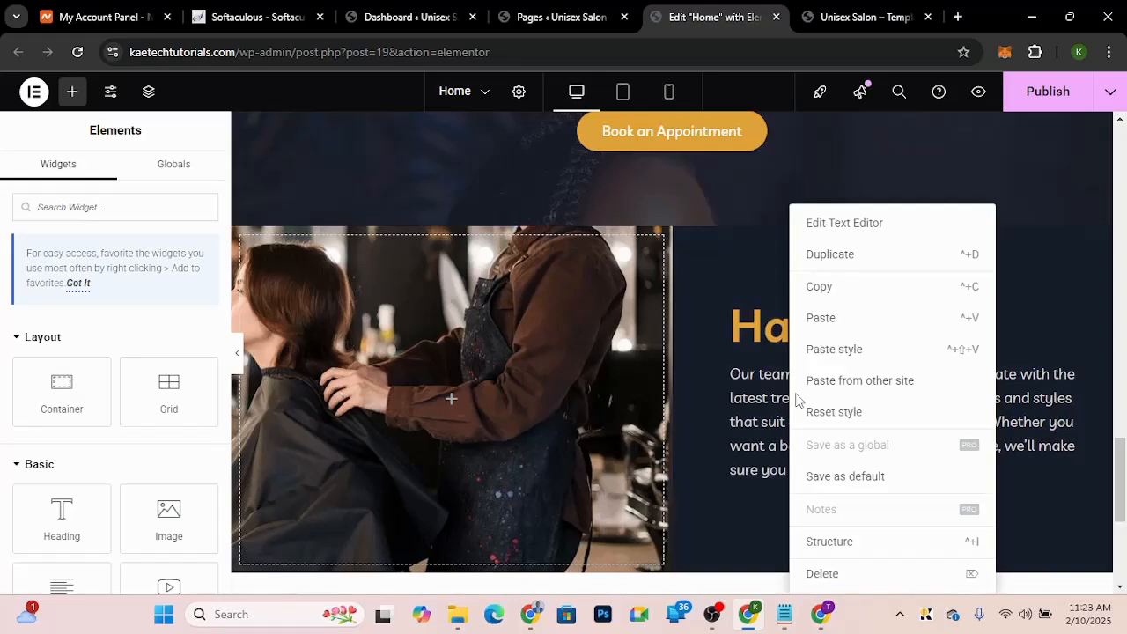
click(819, 319)
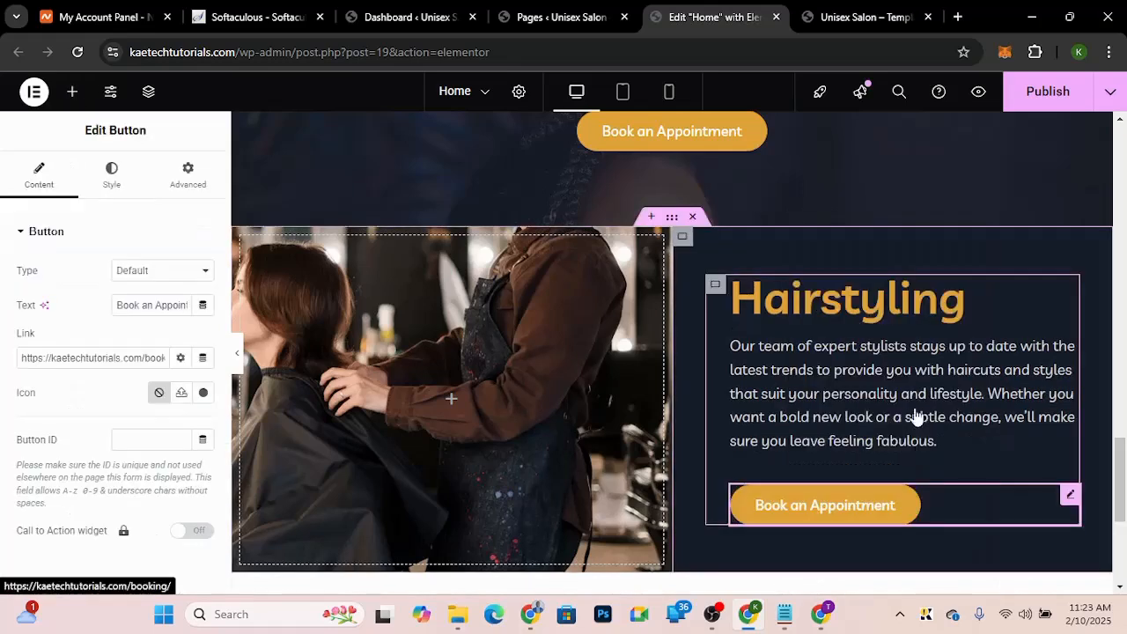
Step: Compare with the demo site and change the pasted button's text to Learn More
click(860, 18)
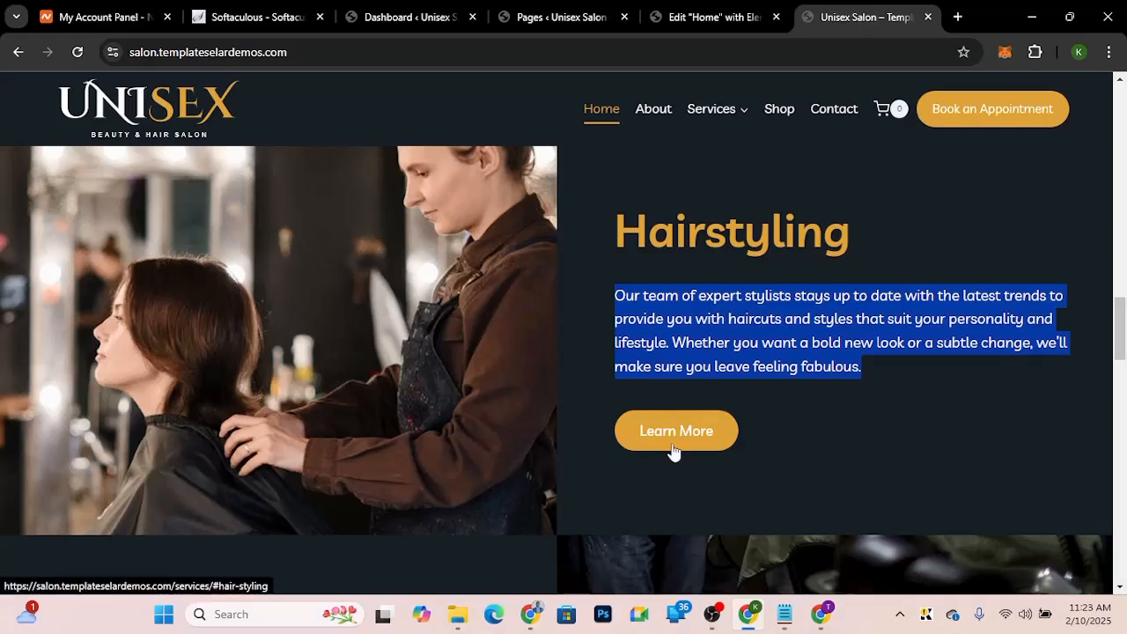
click(674, 15)
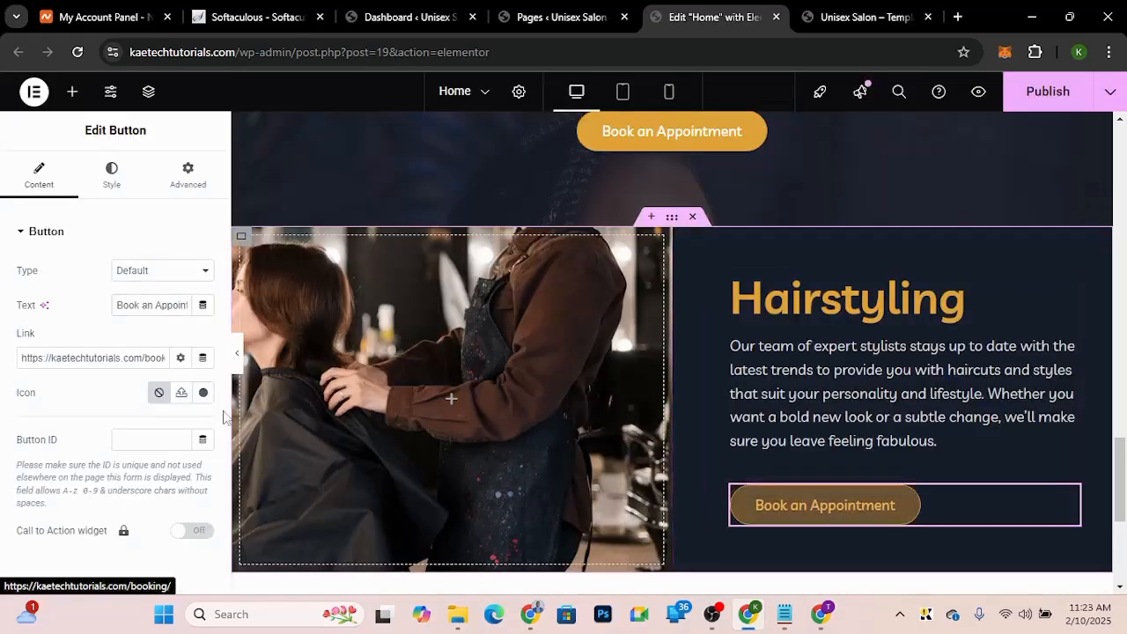
triple_click(139, 304)
text(Lea)
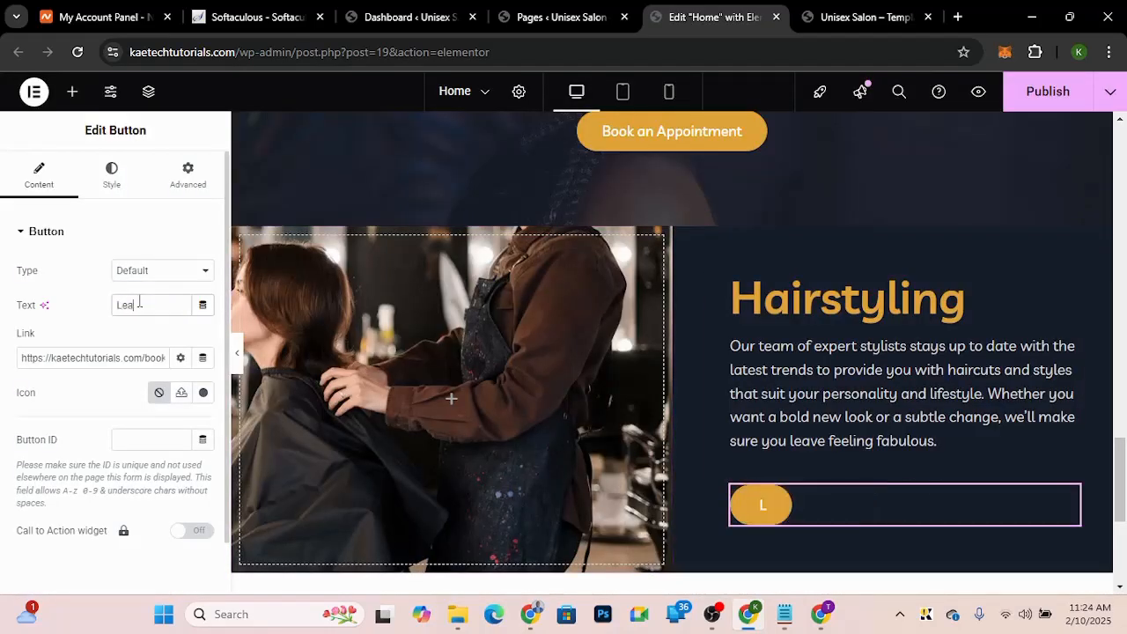
text(rn More)
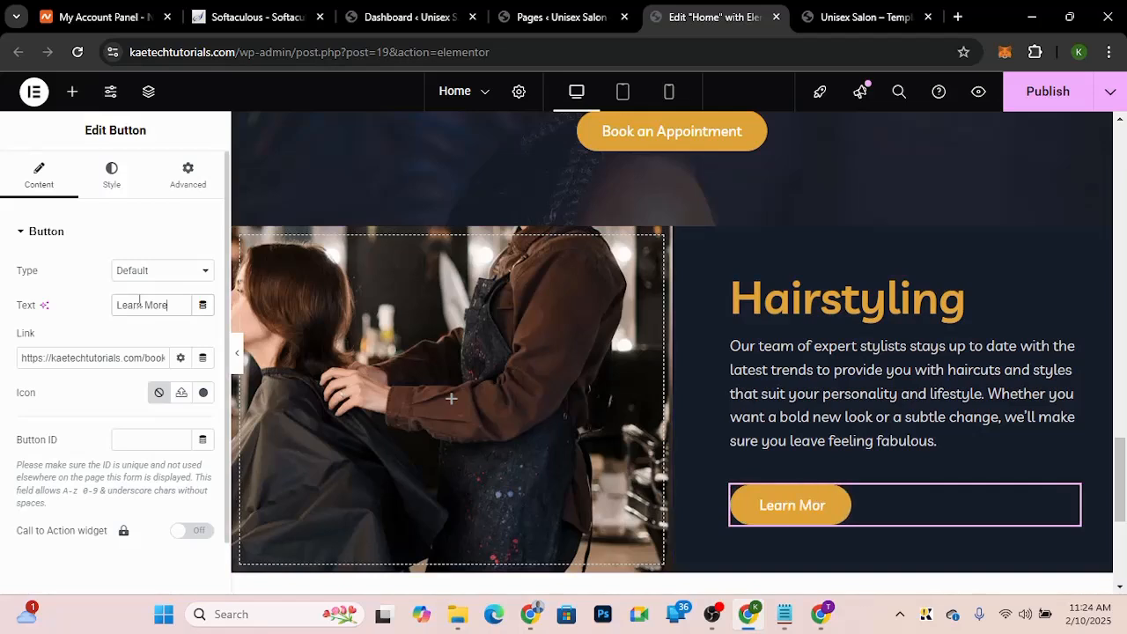
Step: Preview the Hairstyling section with the editor panel hidden, then reopen the panel
click(53, 358)
drag(24, 358, 167, 358)
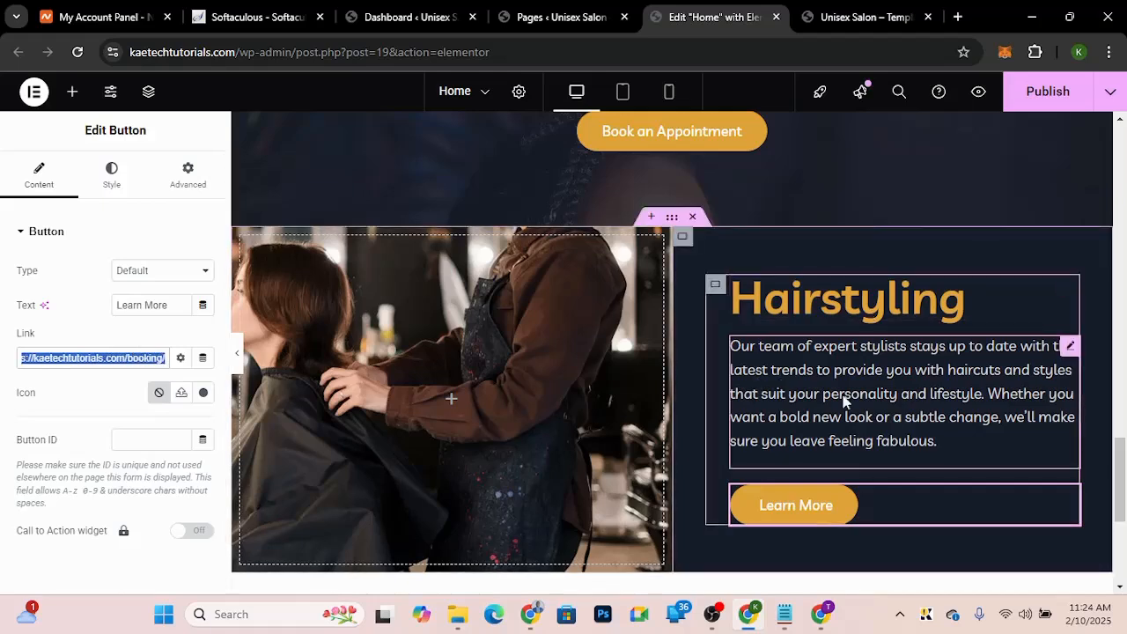
scroll(843, 401, down, 3)
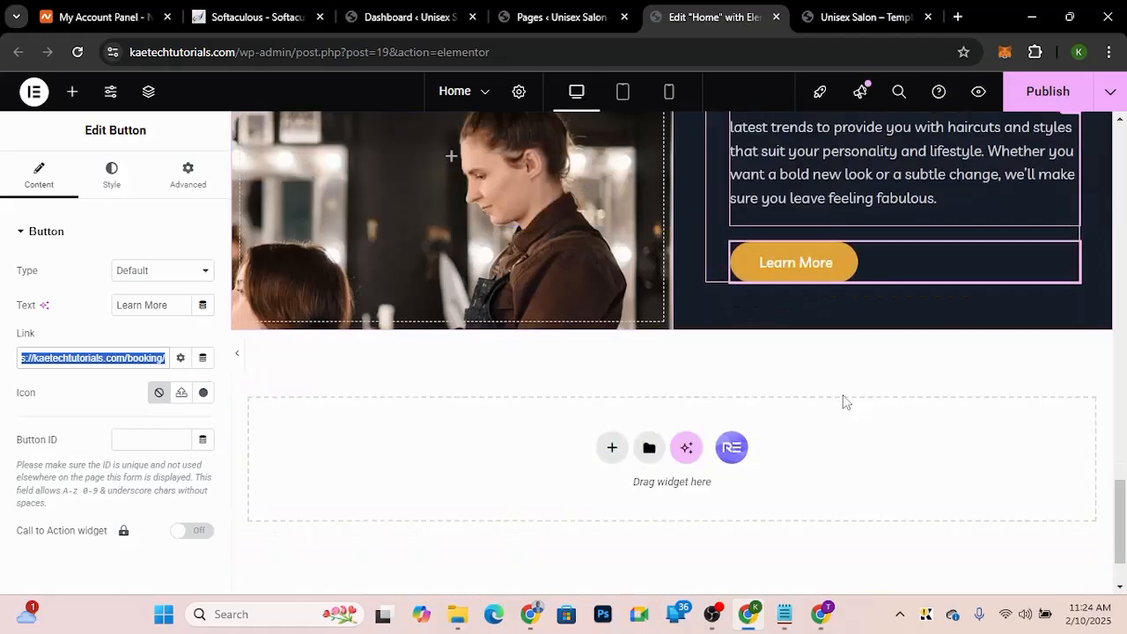
scroll(844, 401, up, 1)
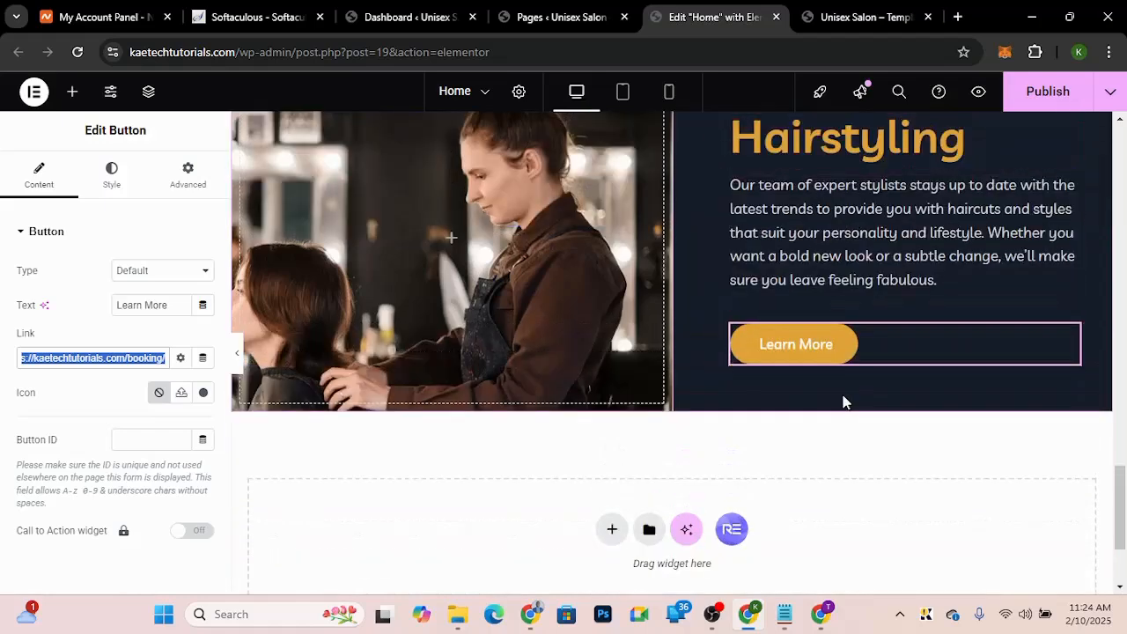
scroll(844, 401, up, 1)
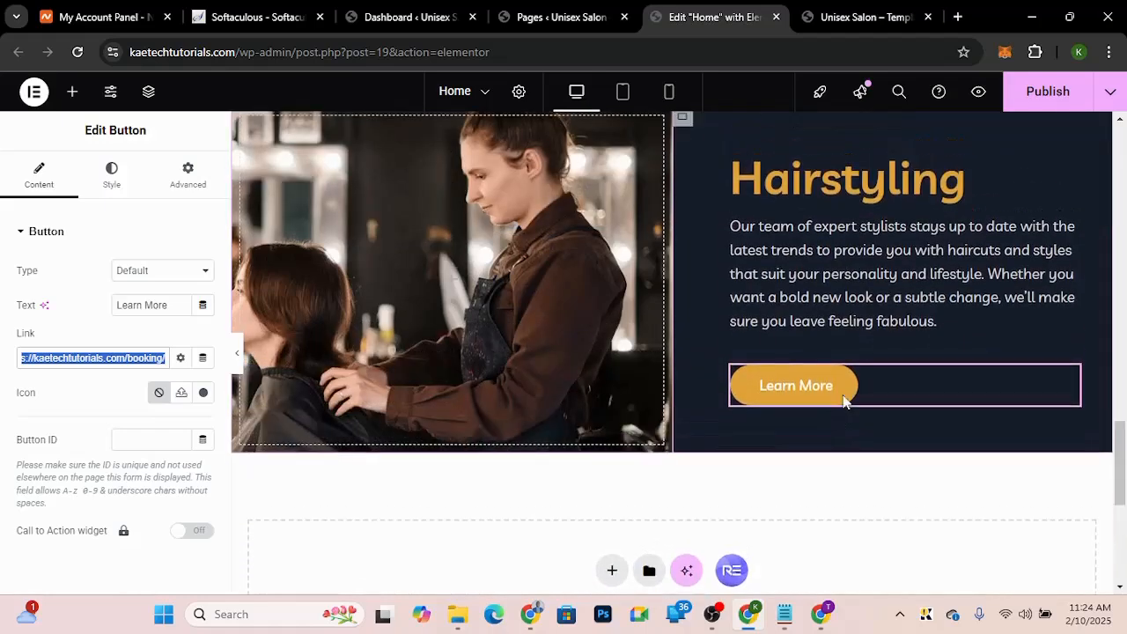
scroll(843, 401, up, 3)
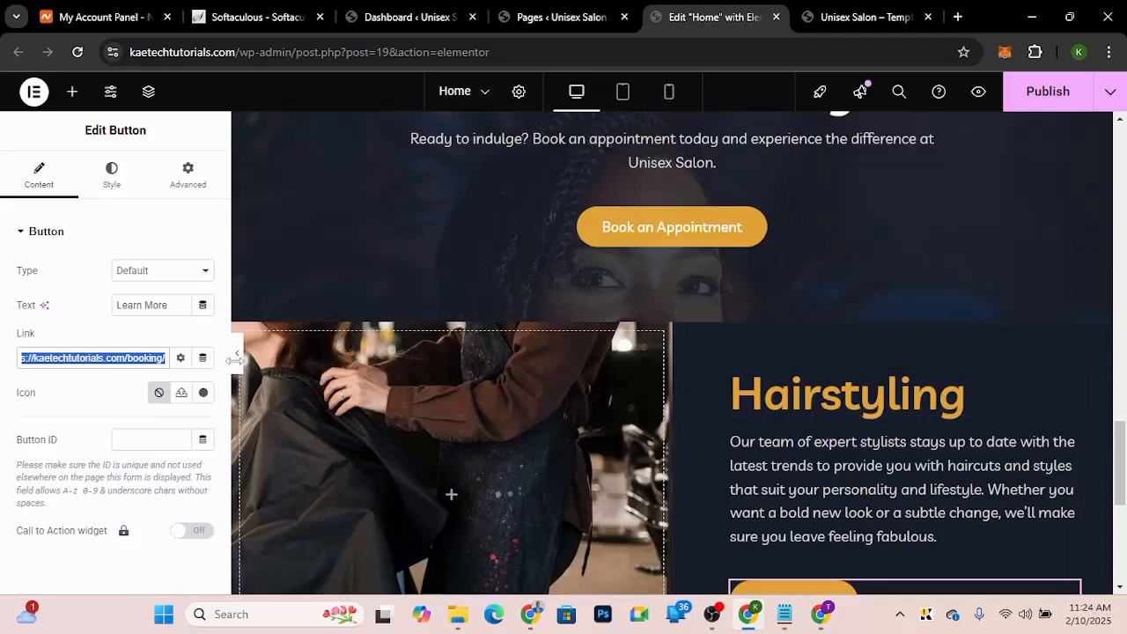
click(235, 359)
scroll(647, 240, up, 1)
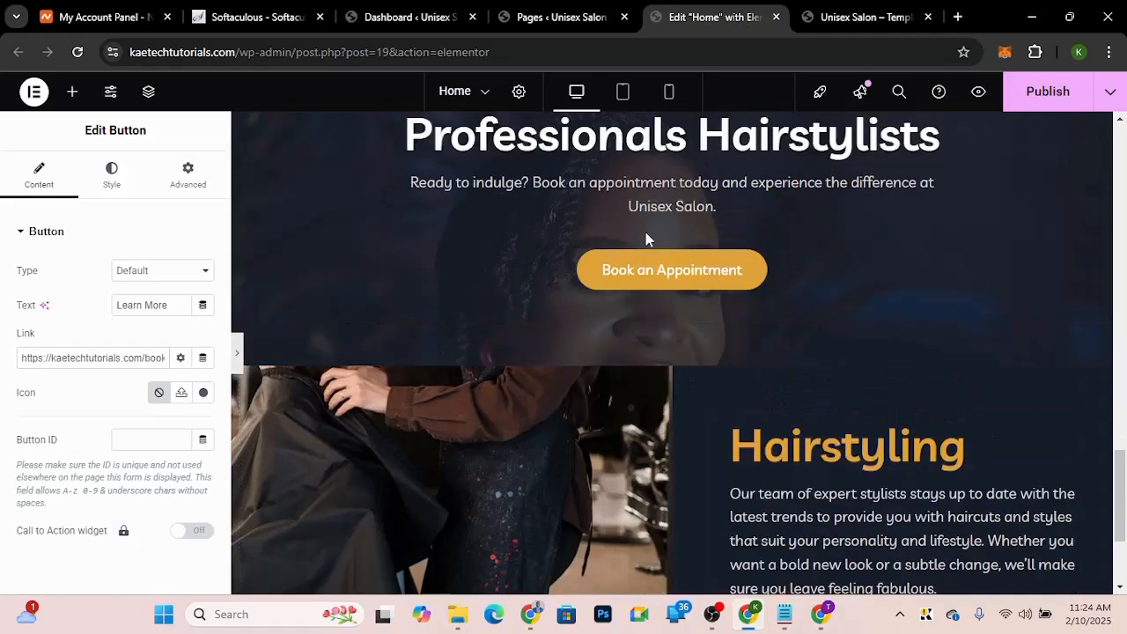
scroll(645, 237, down, 3)
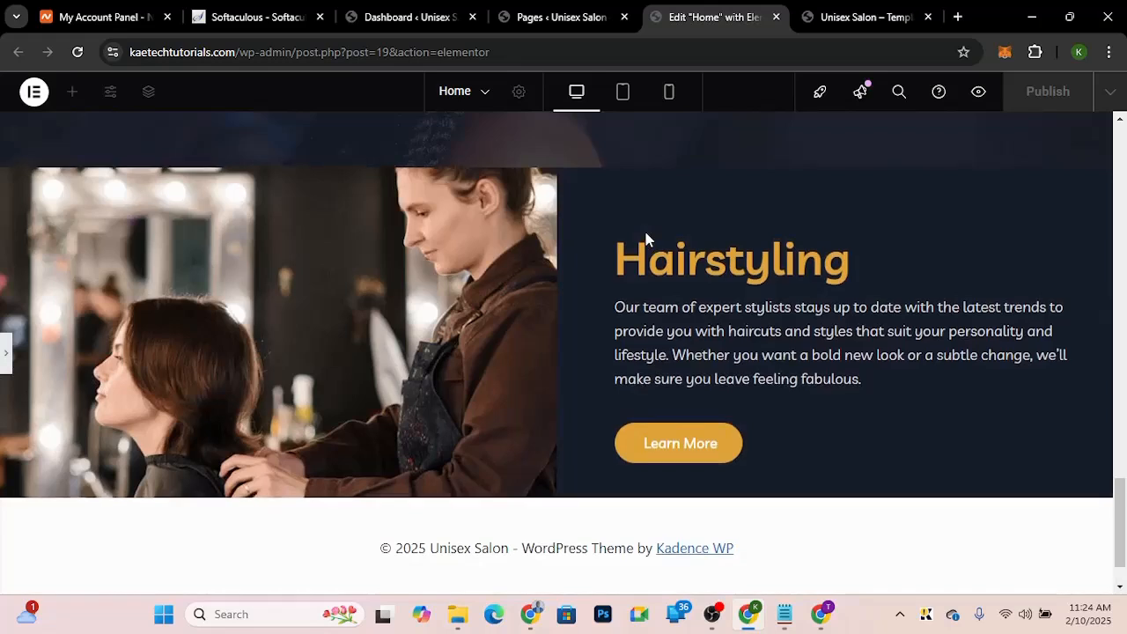
scroll(646, 238, up, 1)
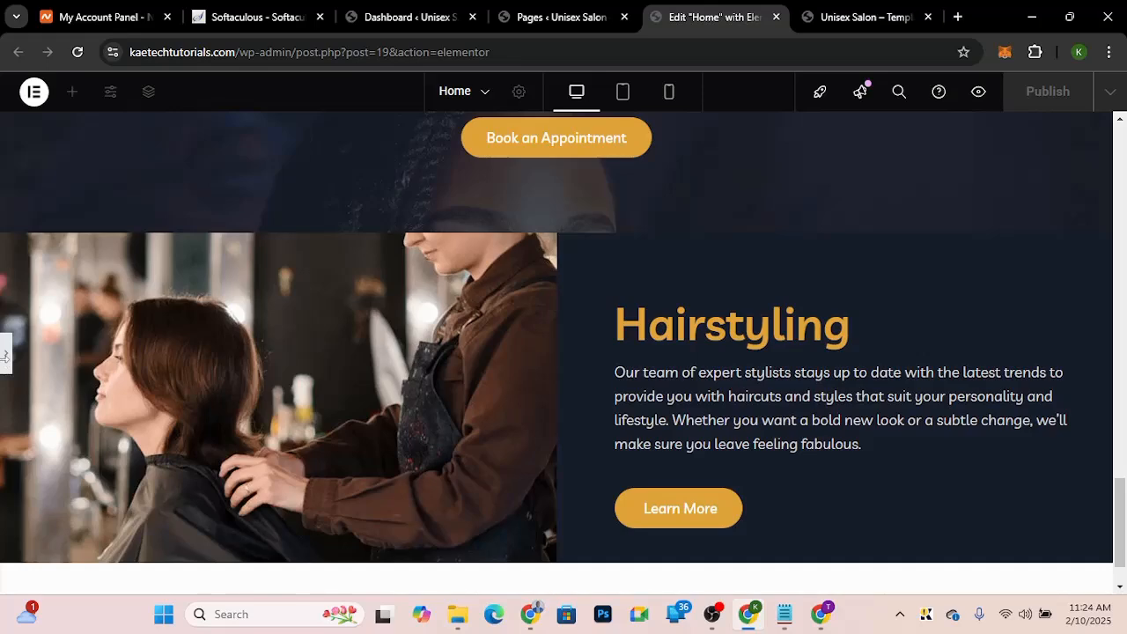
click(4, 367)
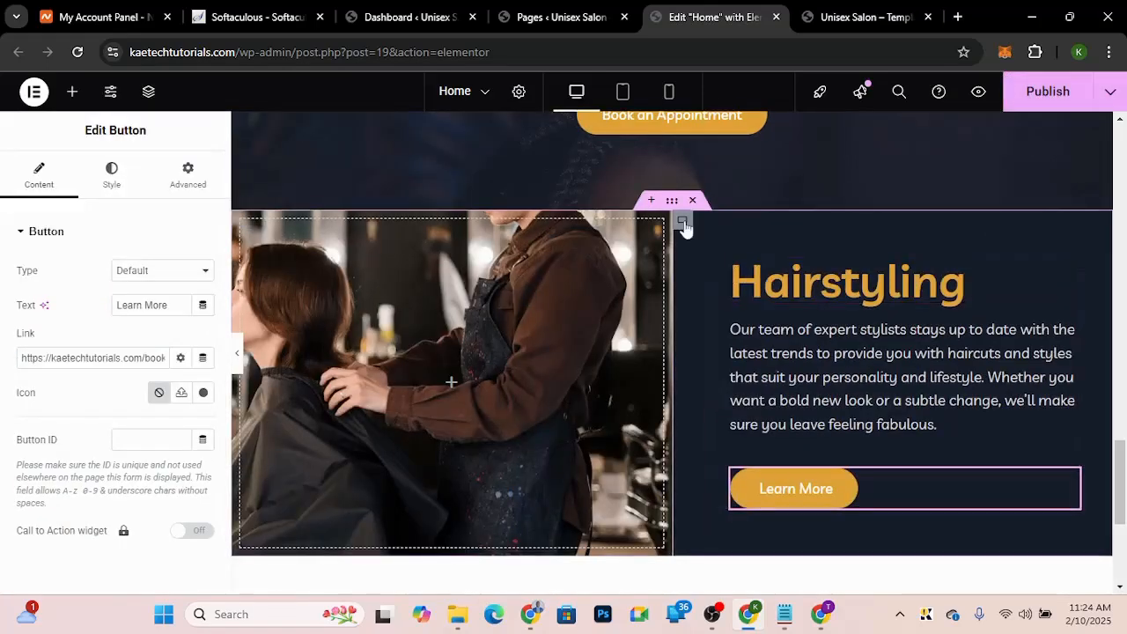
Step: Set the Hairstyling text column container's minimum height to 500 px
click(682, 221)
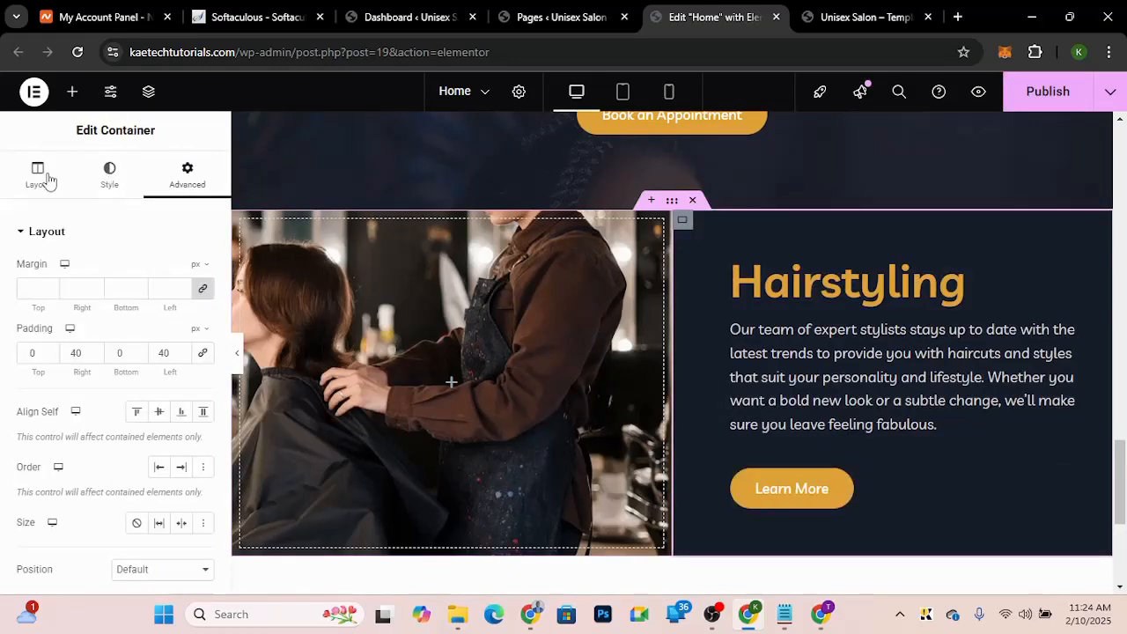
click(38, 175)
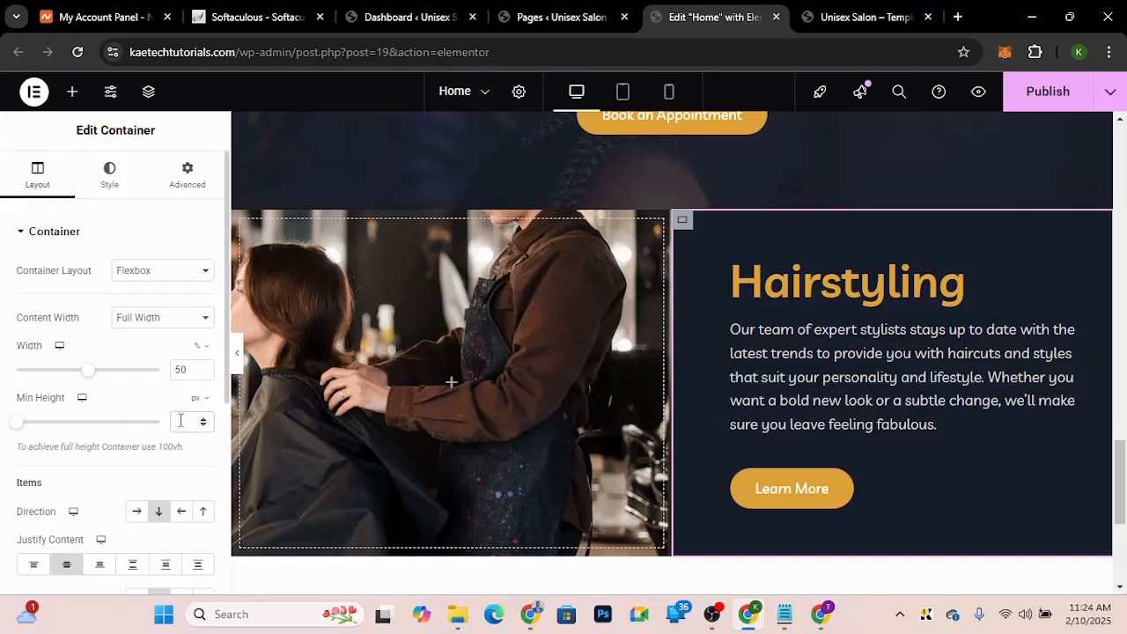
click(180, 421)
text(3)
text(00)
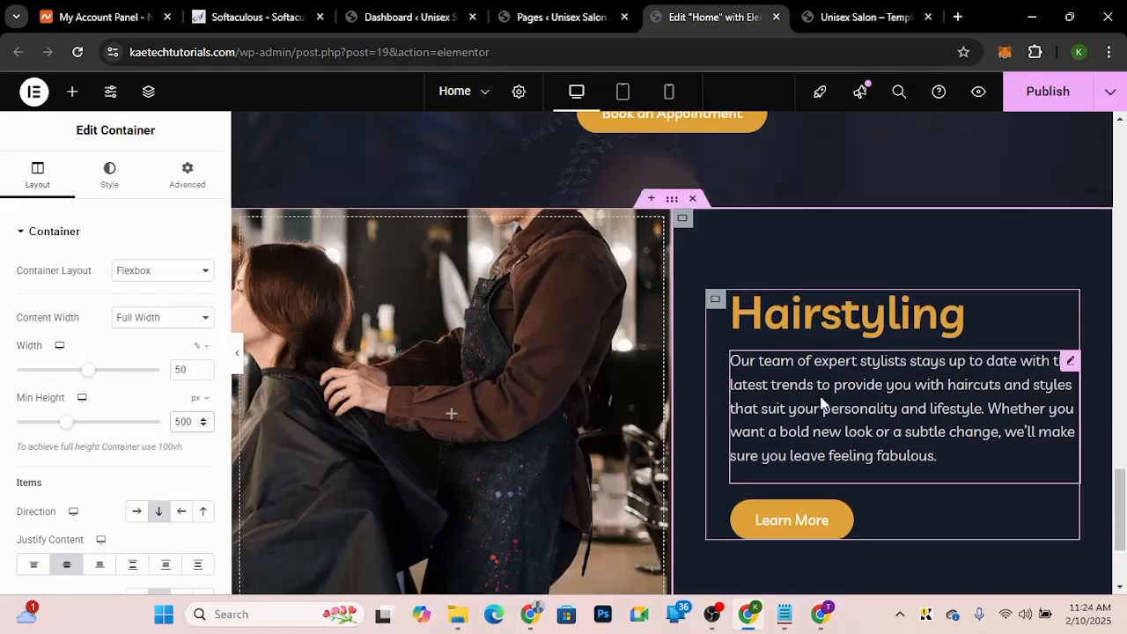
scroll(823, 402, down, 3)
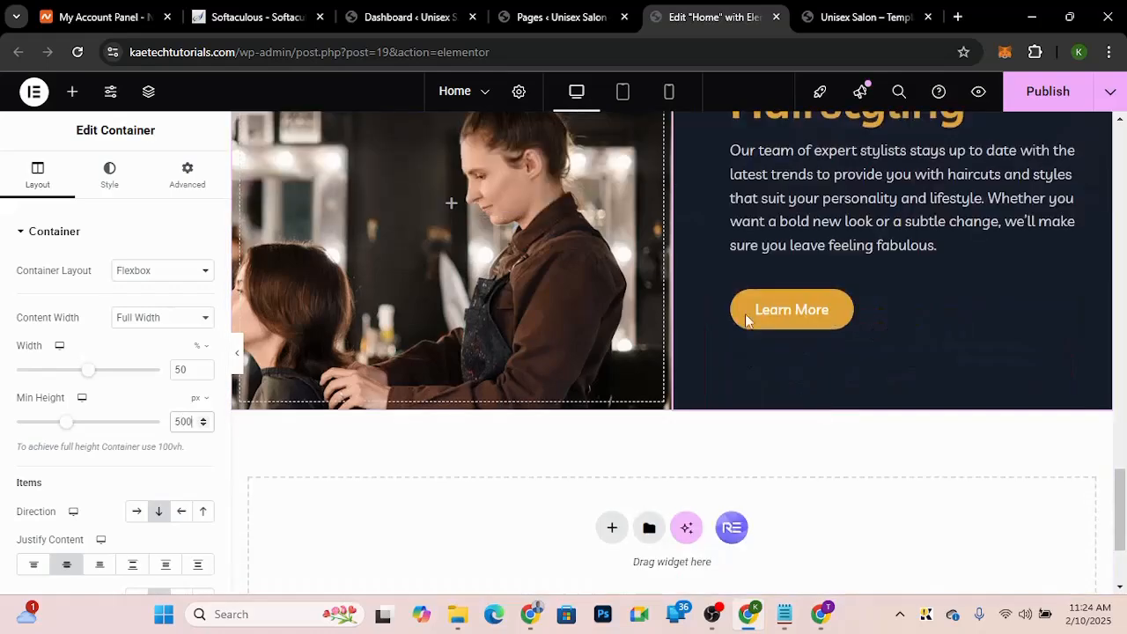
scroll(717, 254, up, 1)
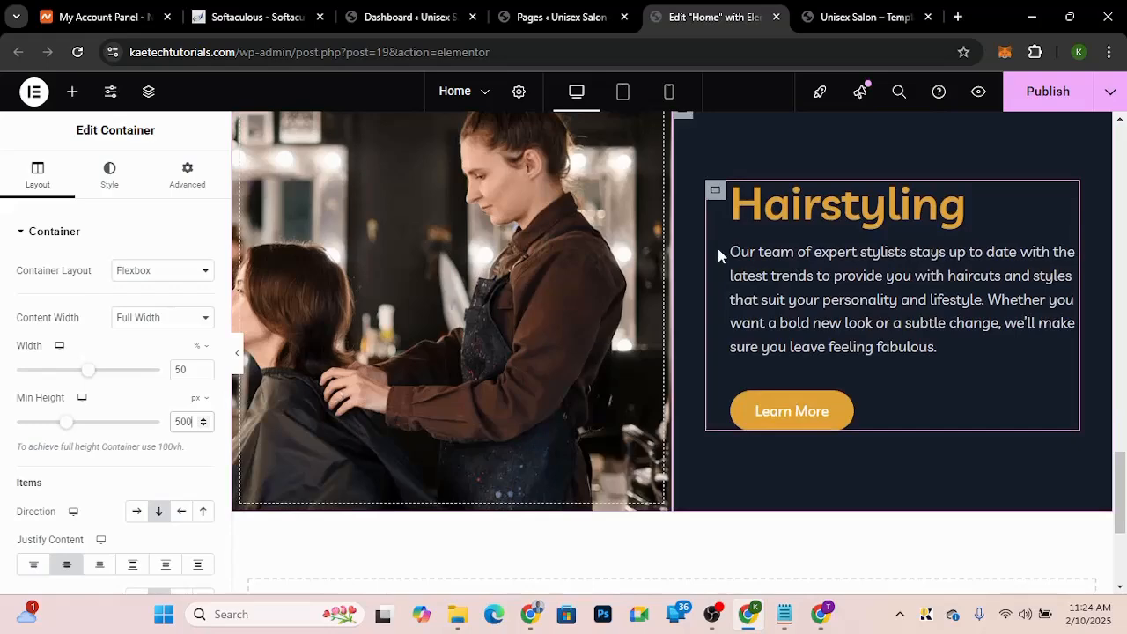
scroll(718, 254, up, 1)
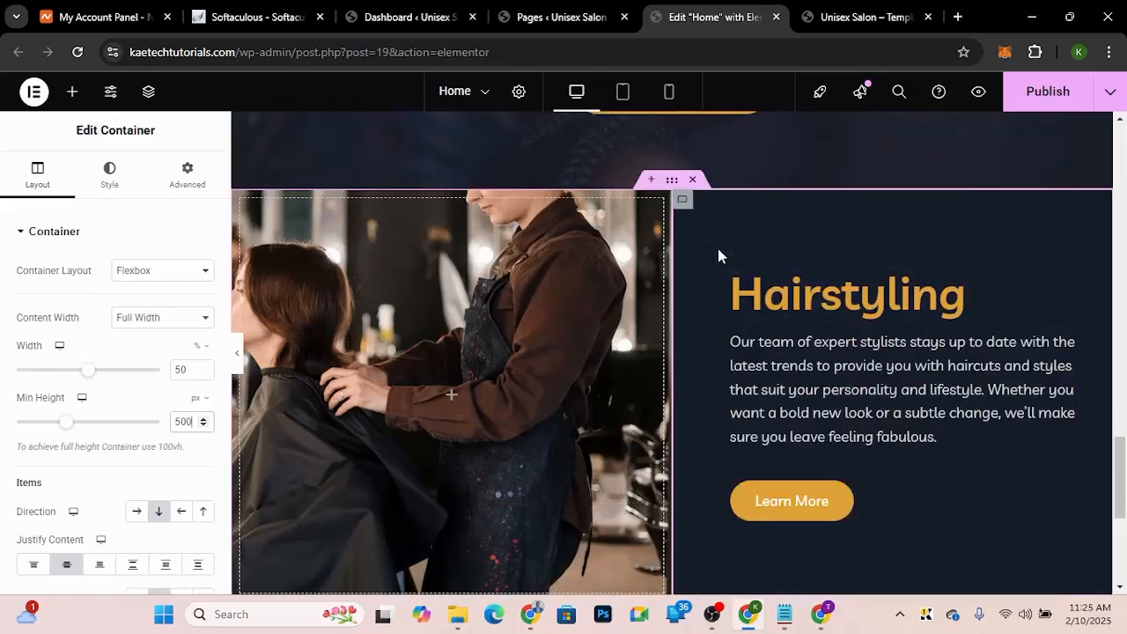
Step: Check the next demo section, then copy the whole Hairstyling section container
click(848, 19)
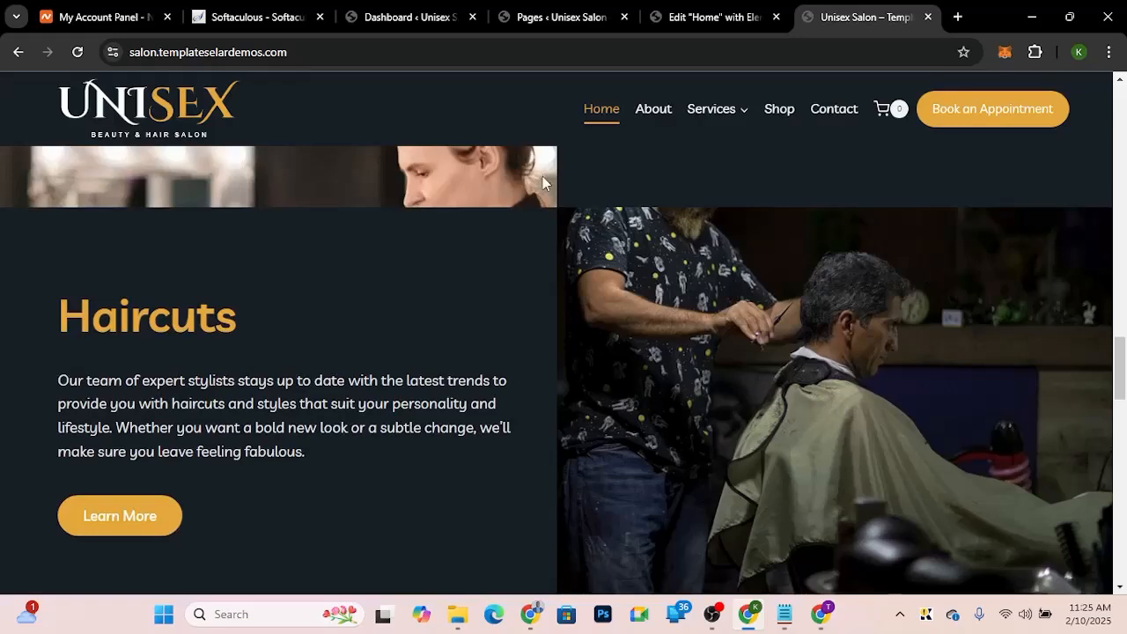
click(717, 16)
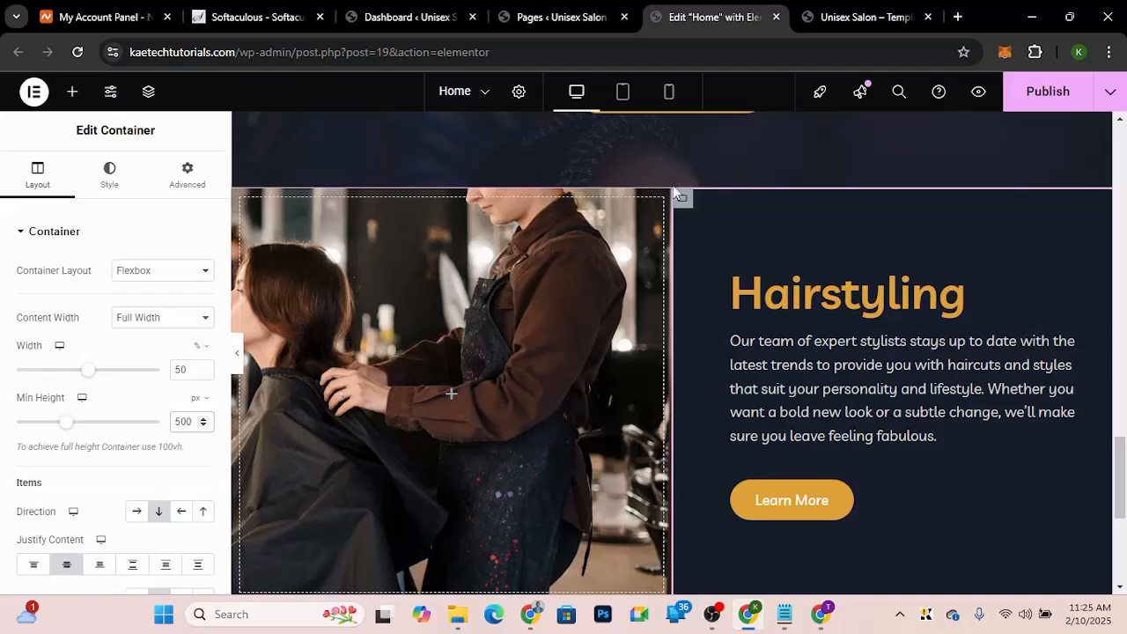
mouse_move(674, 187)
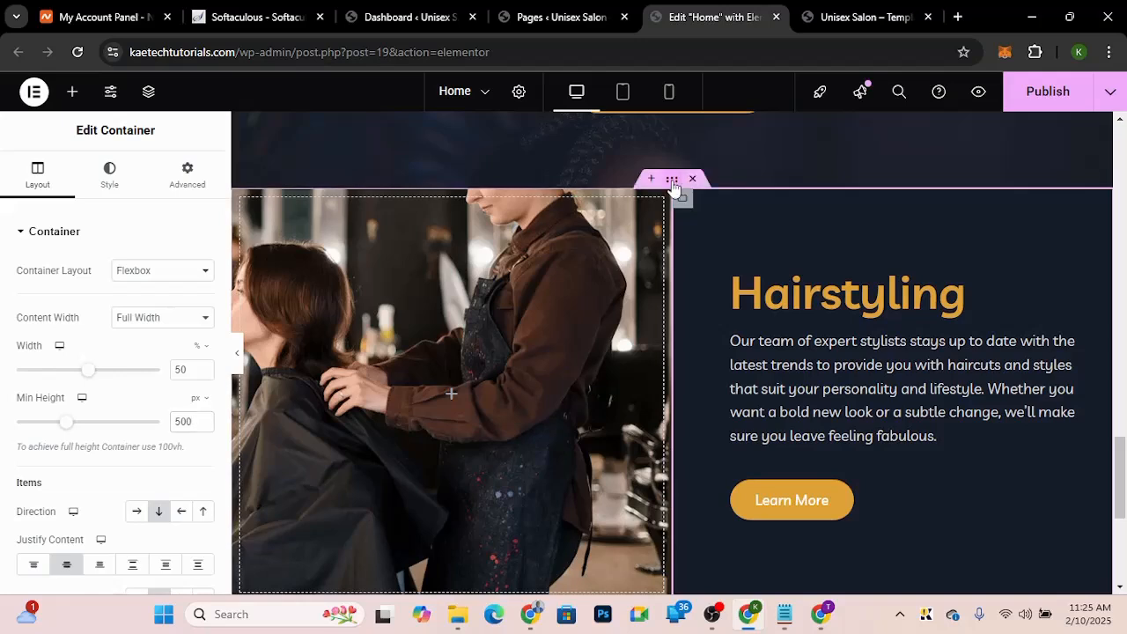
right_click(674, 188)
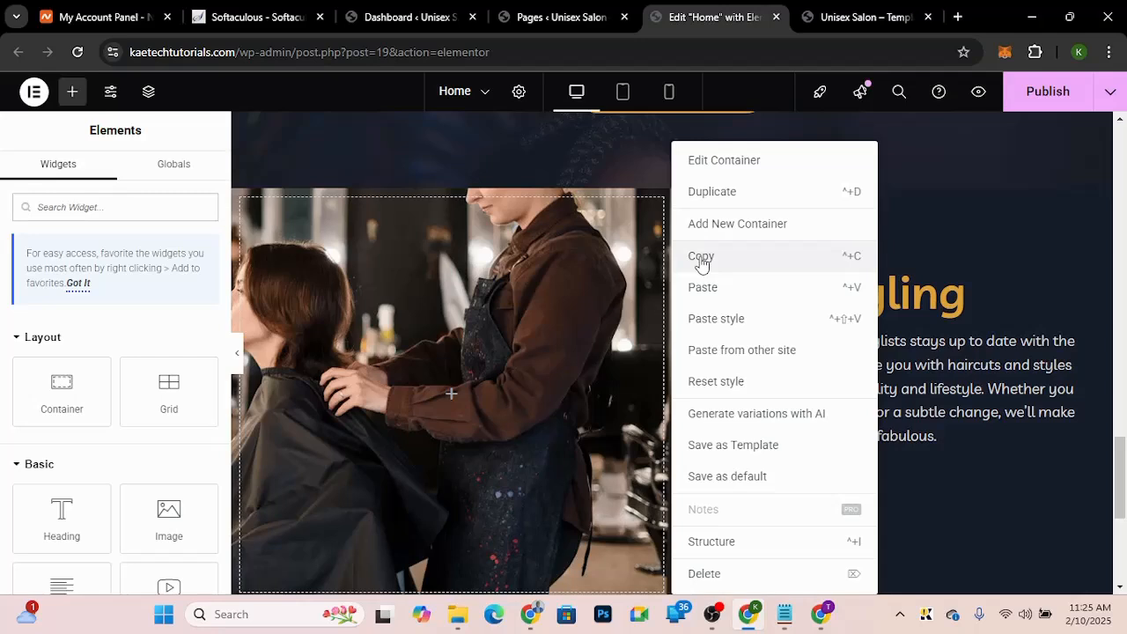
click(701, 258)
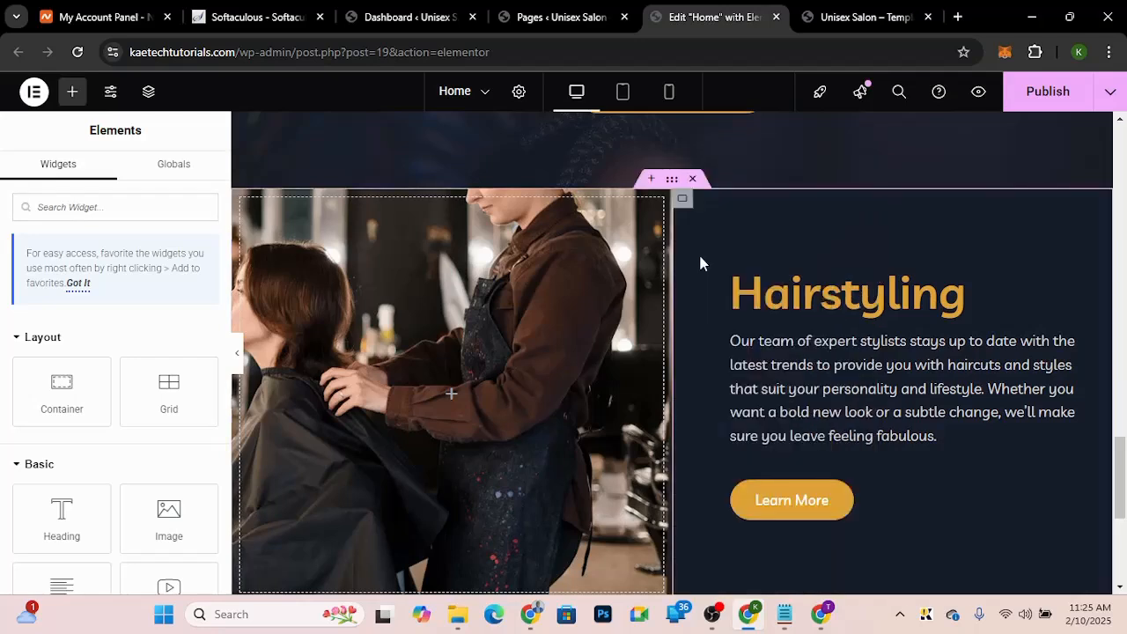
Step: Paste the copied Hairstyling section as a new section directly below it
right_click(671, 185)
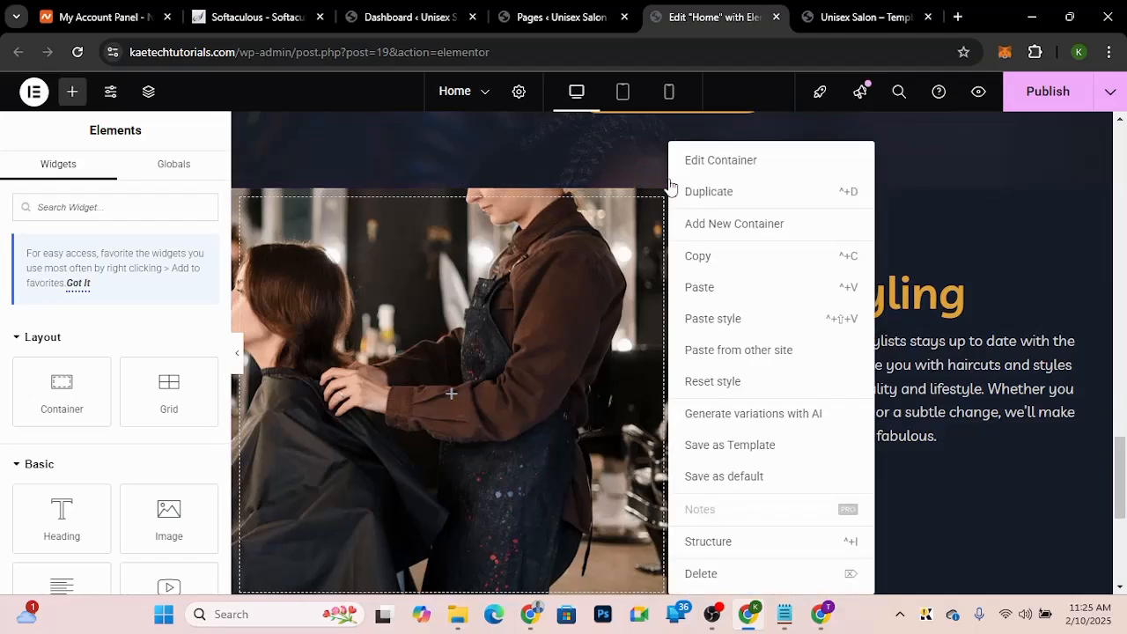
click(1034, 222)
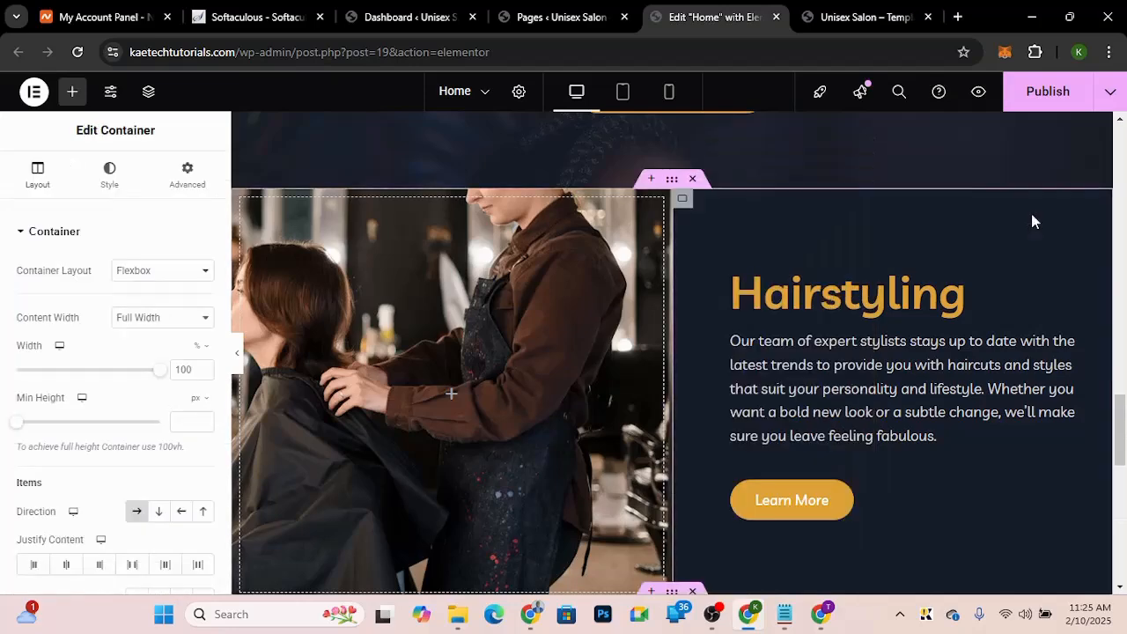
scroll(1033, 220, down, 2)
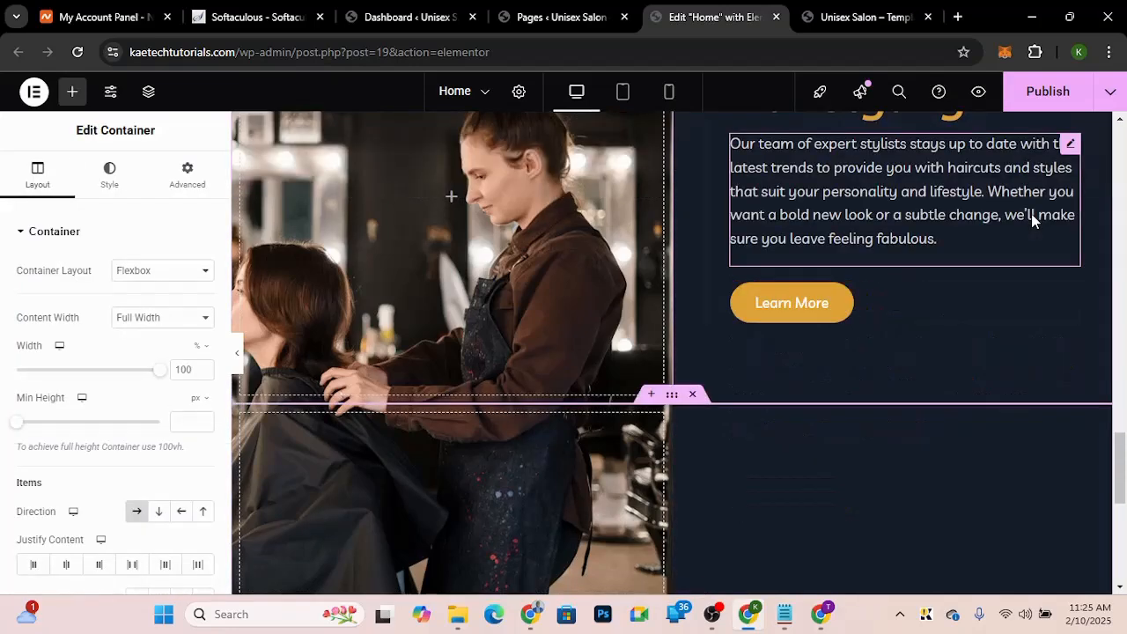
scroll(672, 467, down, 1)
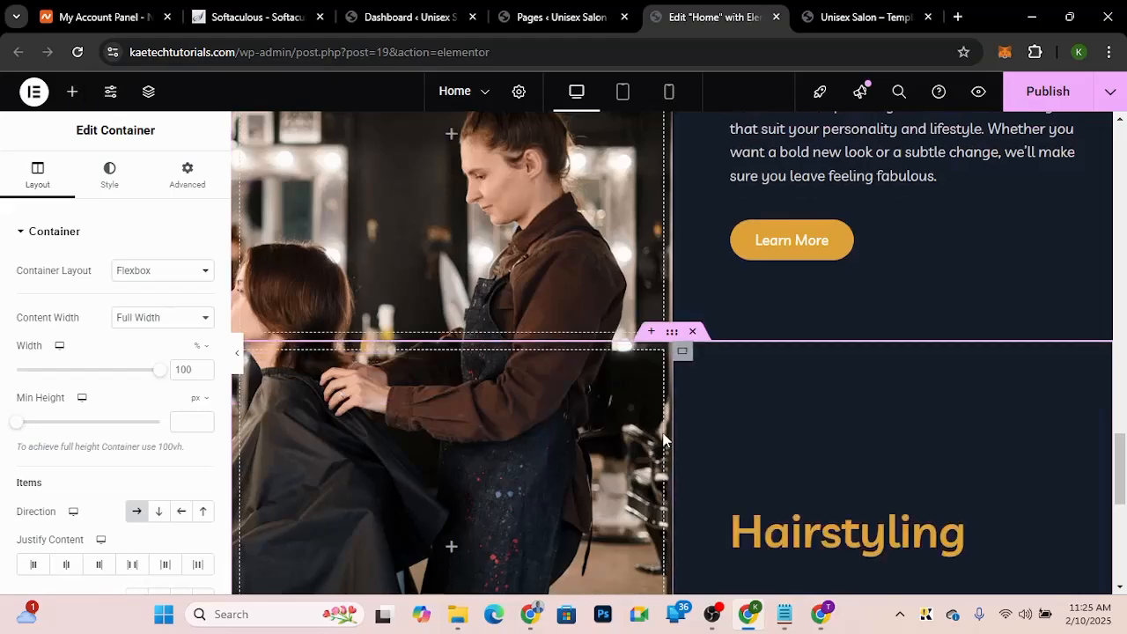
scroll(663, 441, down, 2)
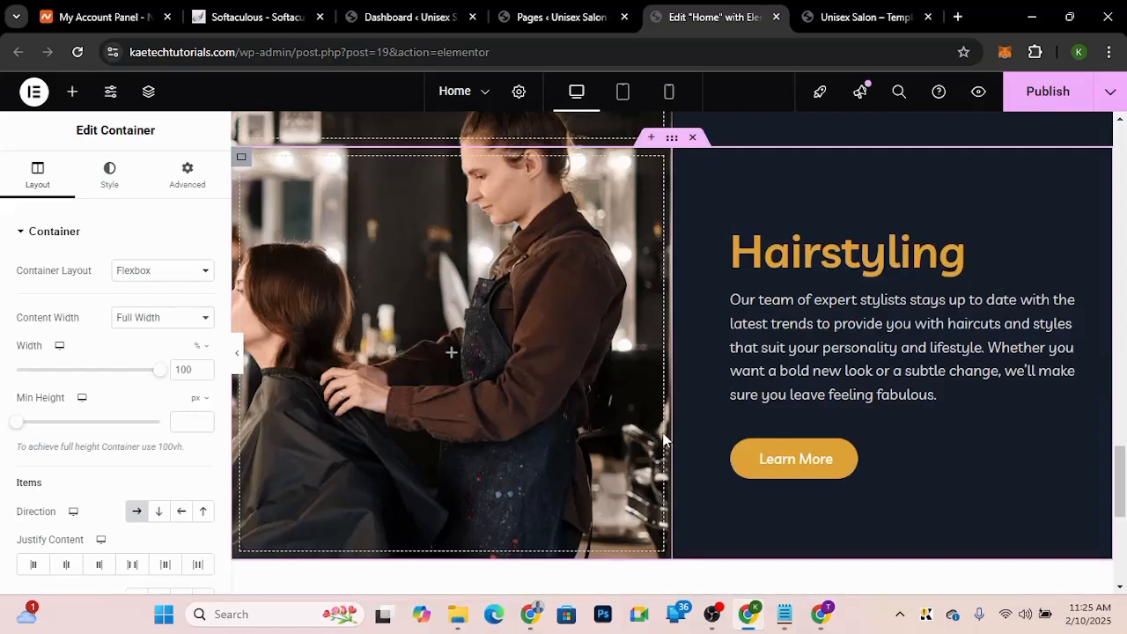
scroll(713, 295, up, 1)
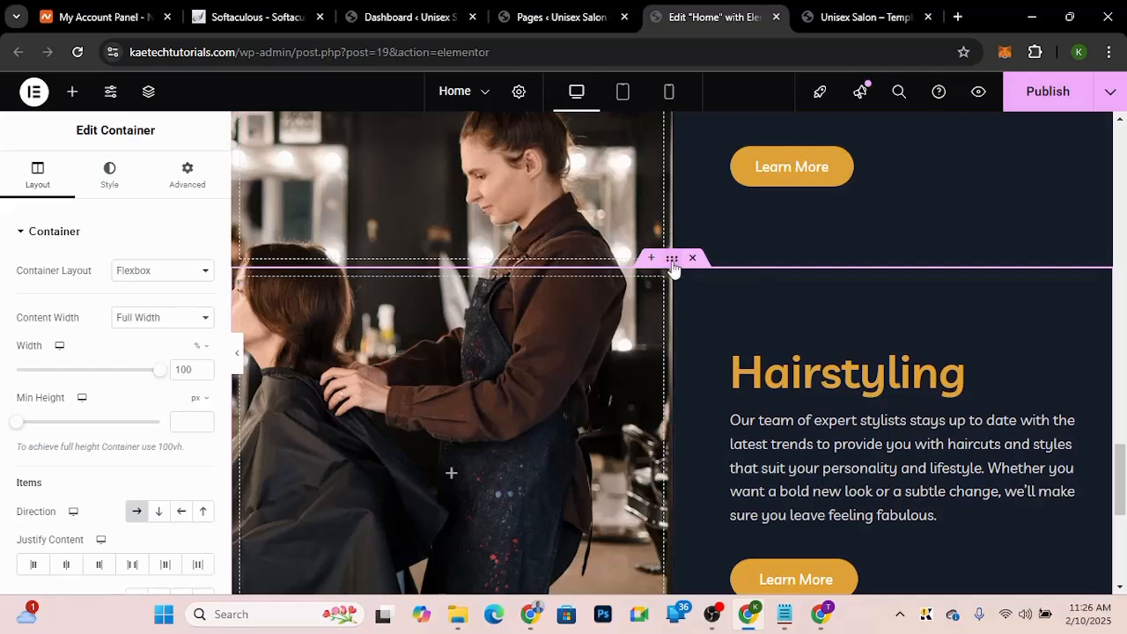
Step: Set the pasted section's item direction to Row - reversed, putting the text column on the left
click(181, 513)
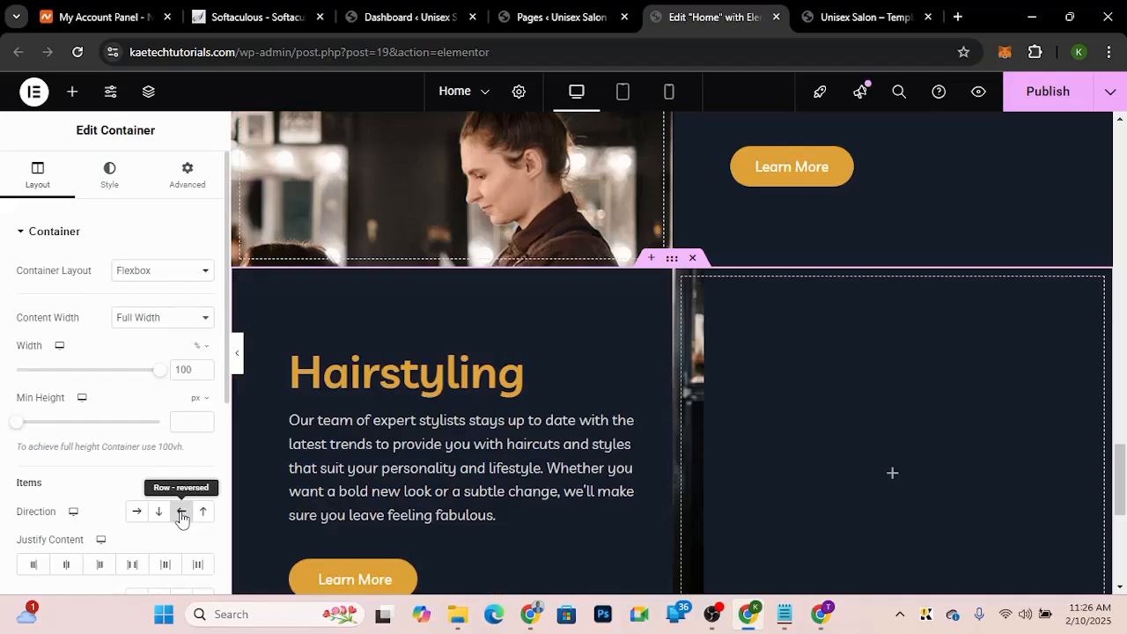
scroll(647, 326, down, 4)
scroll(648, 326, up, 3)
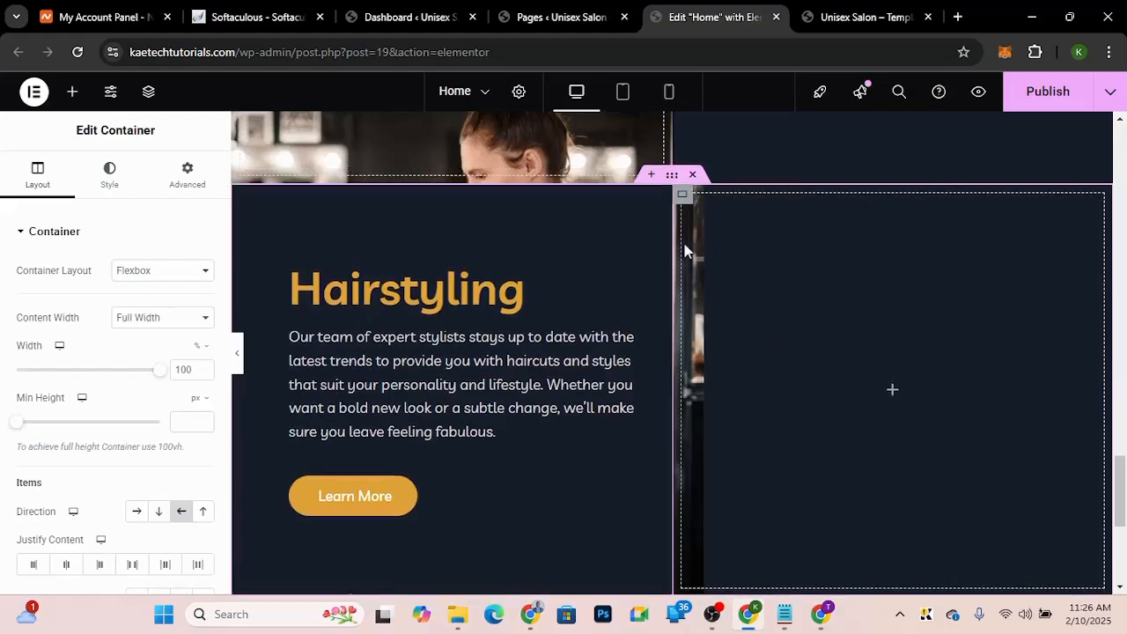
Step: Replace the pasted section's image column background with the barber cutting a client's hair photo, matching the demo
click(684, 196)
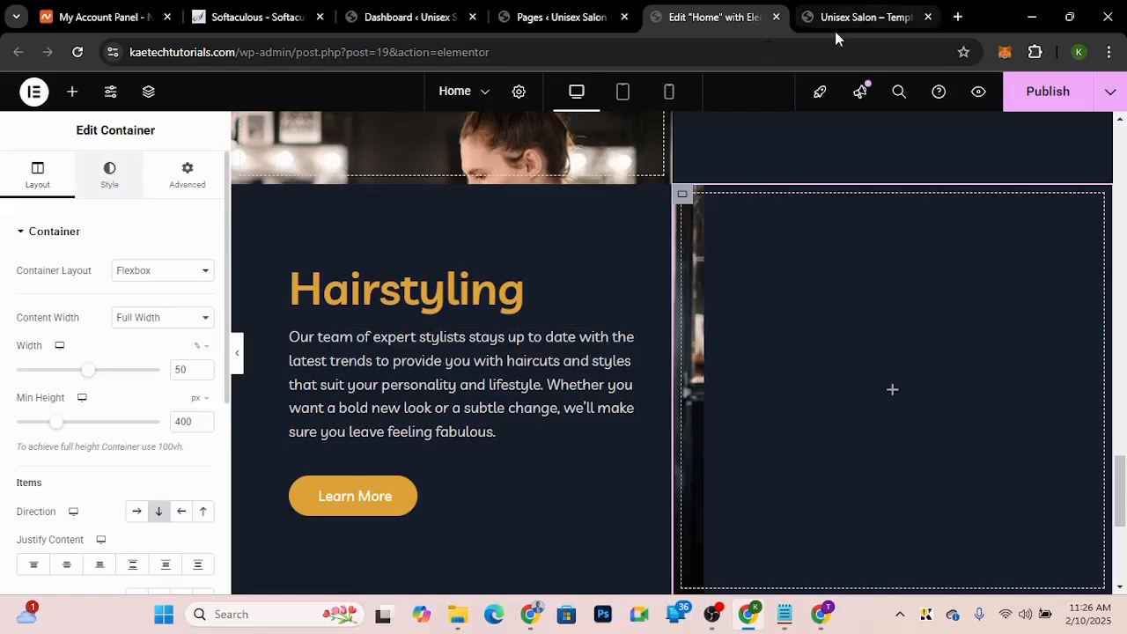
click(854, 17)
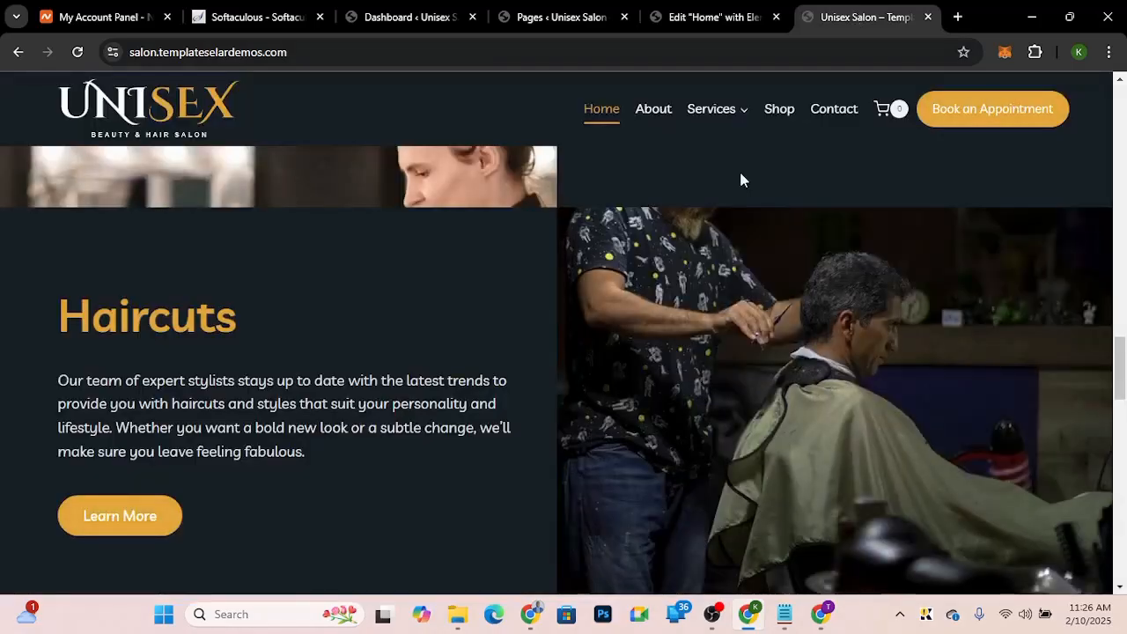
click(692, 13)
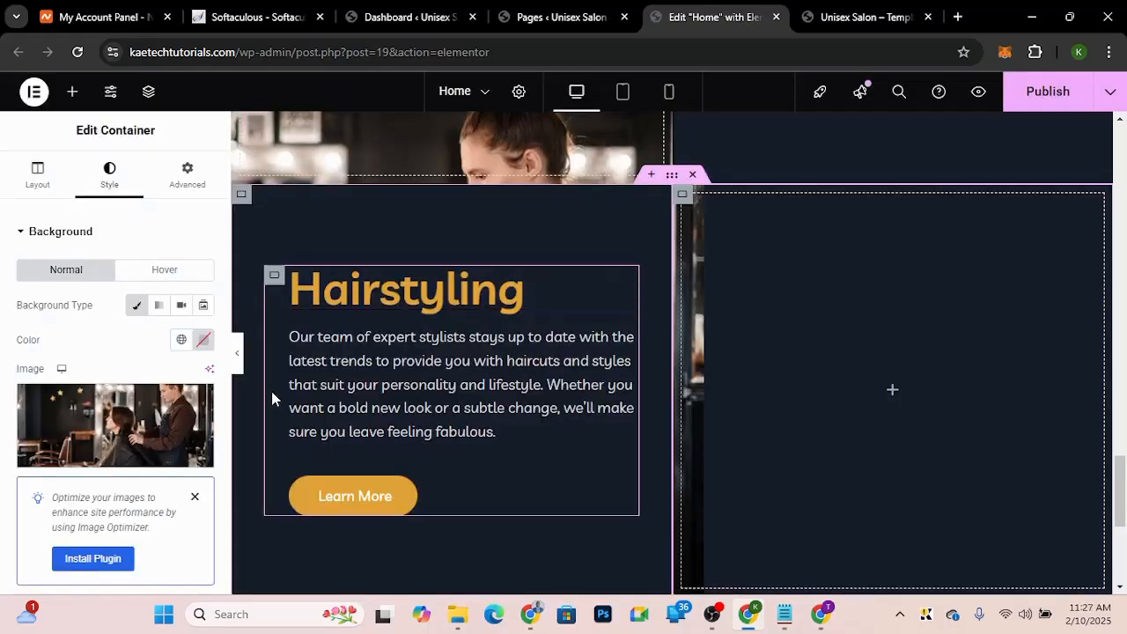
click(94, 415)
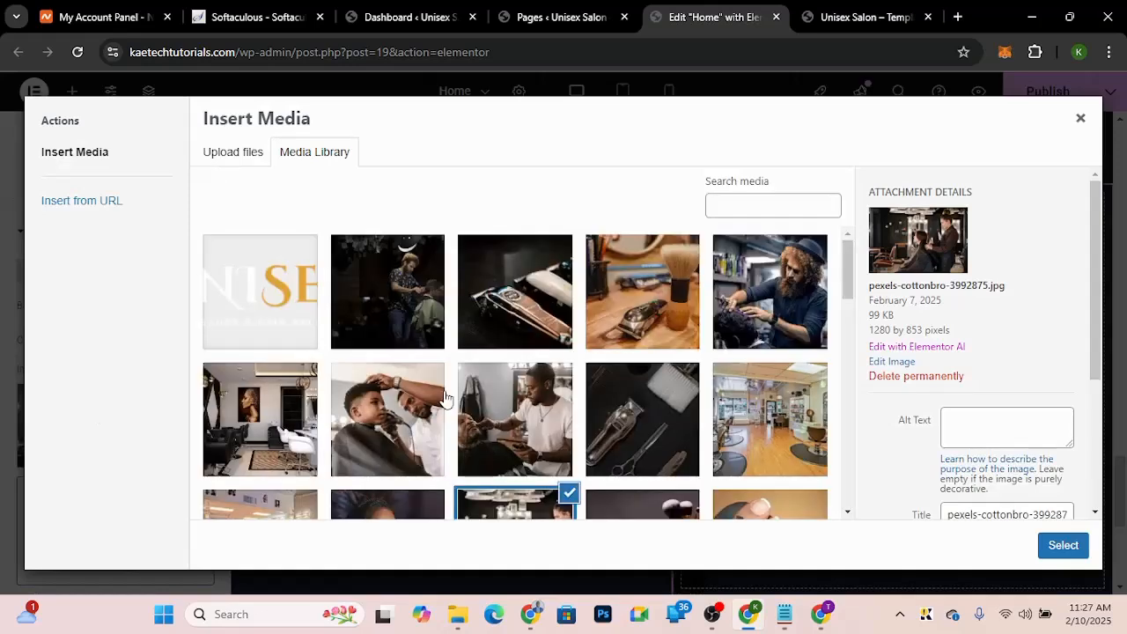
click(387, 289)
click(1064, 547)
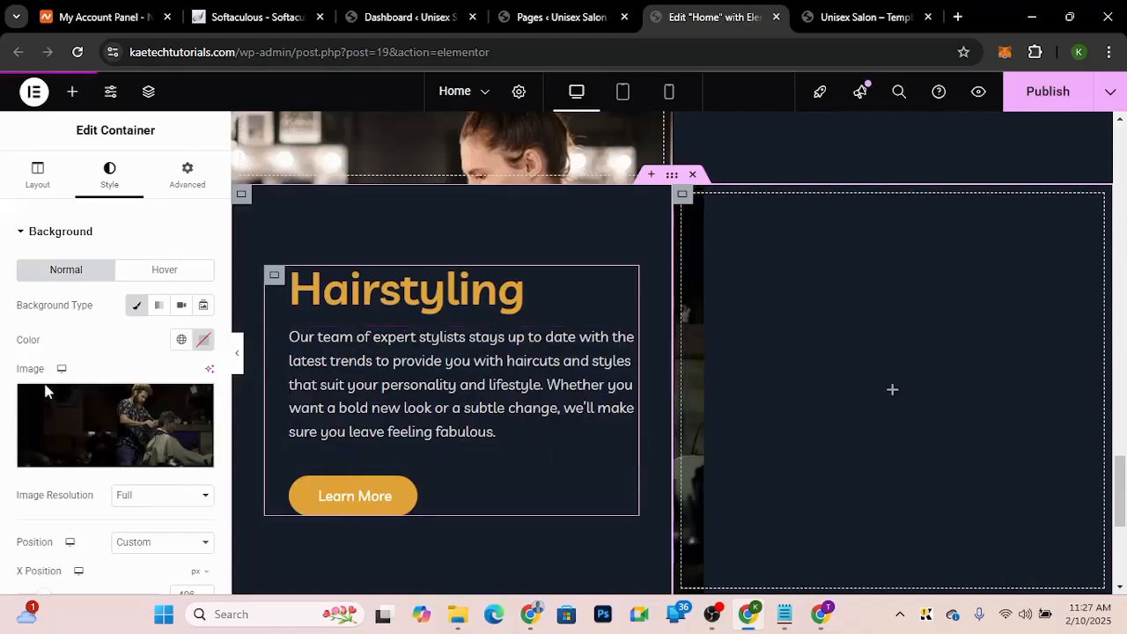
Step: Try clearing the background image's custom X and Y position values
scroll(52, 423, down, 2)
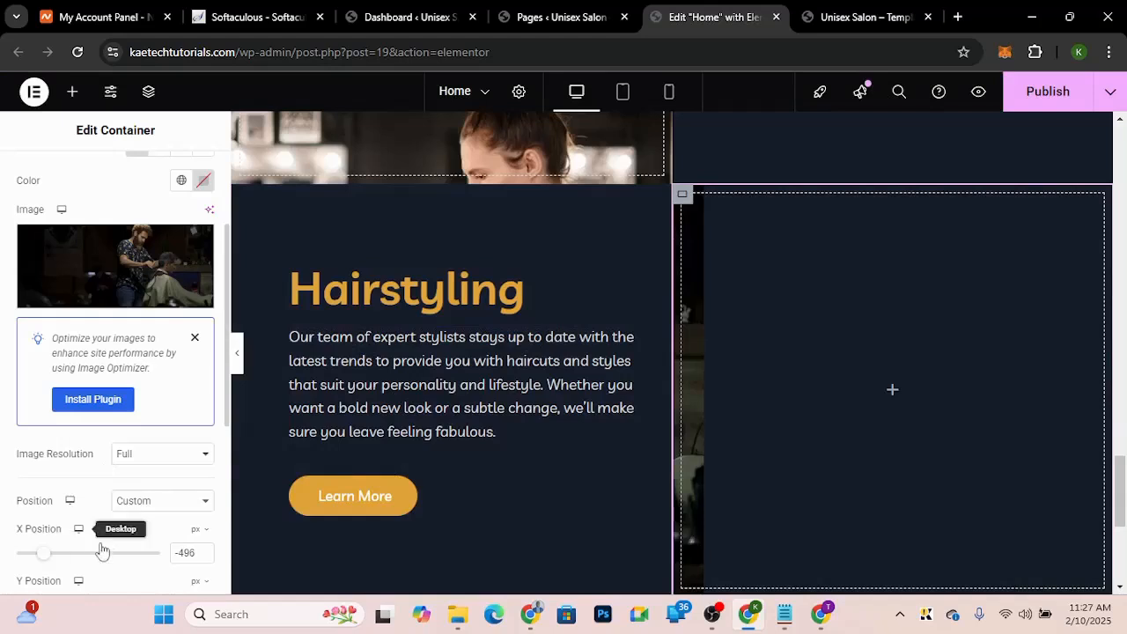
click(175, 552)
key(BackSpace)
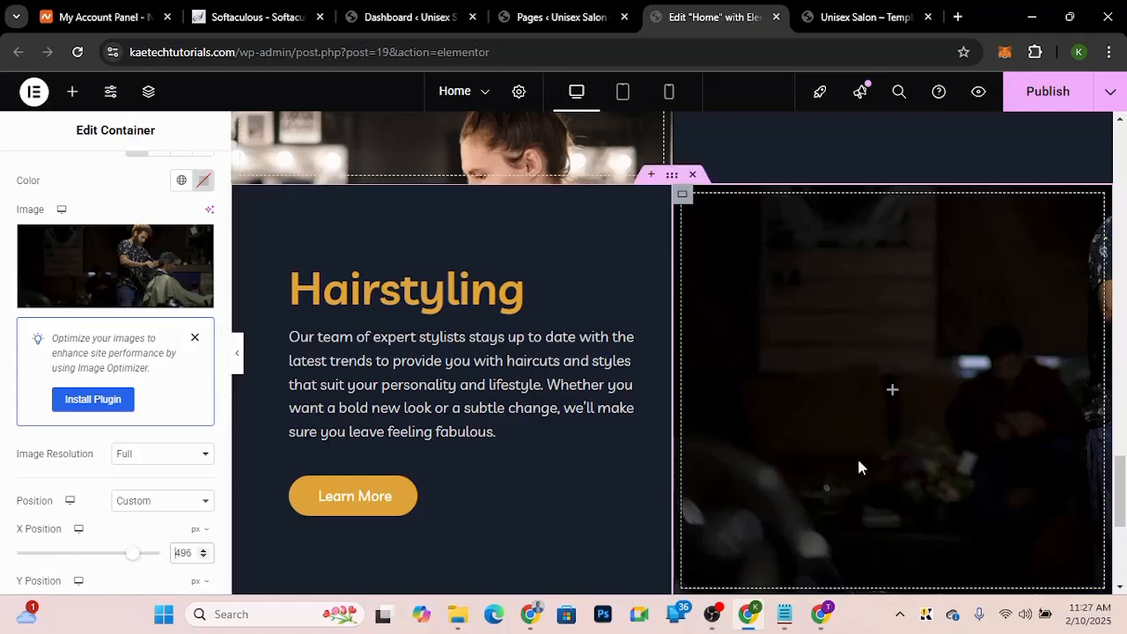
scroll(117, 538, down, 2)
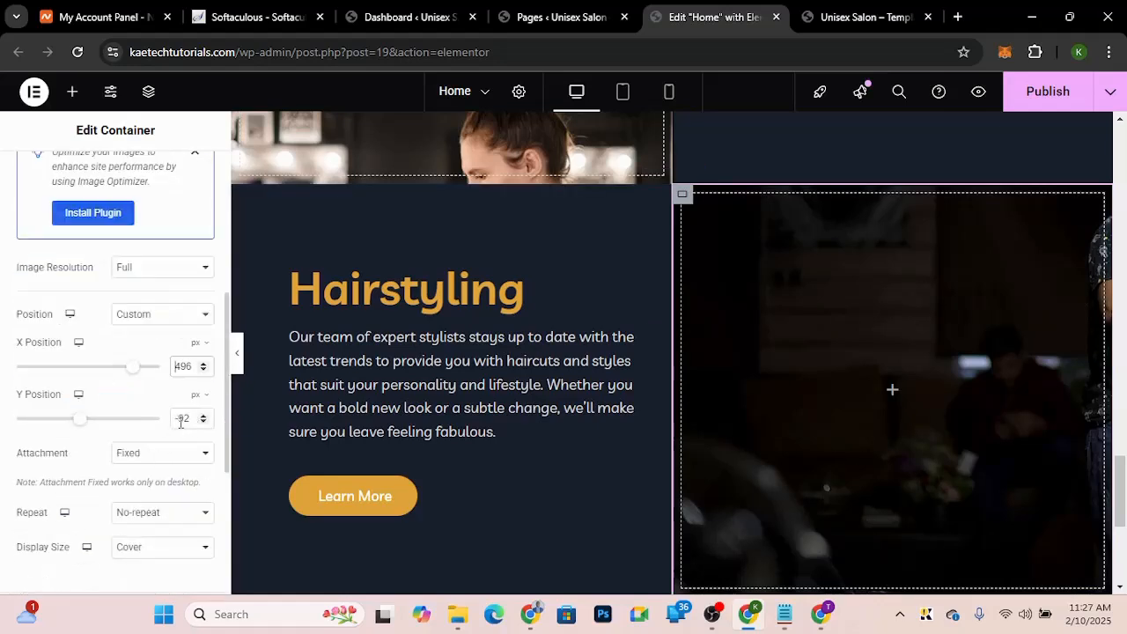
drag(179, 421, 164, 418)
key(BackSpace)
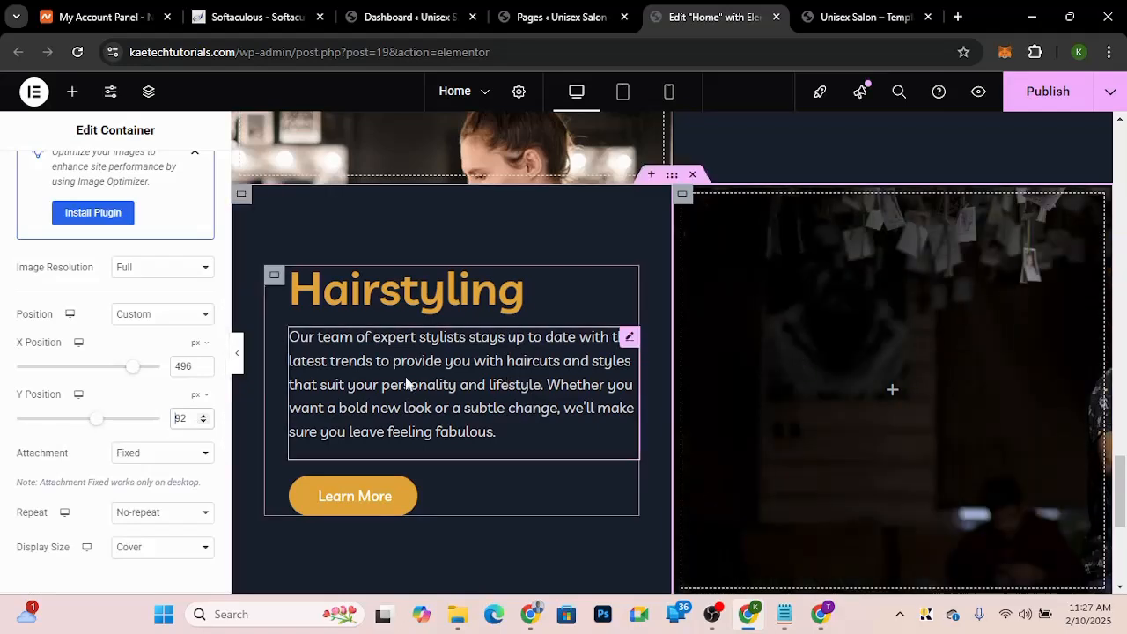
Step: Set the image column's background position to Center Center
click(145, 317)
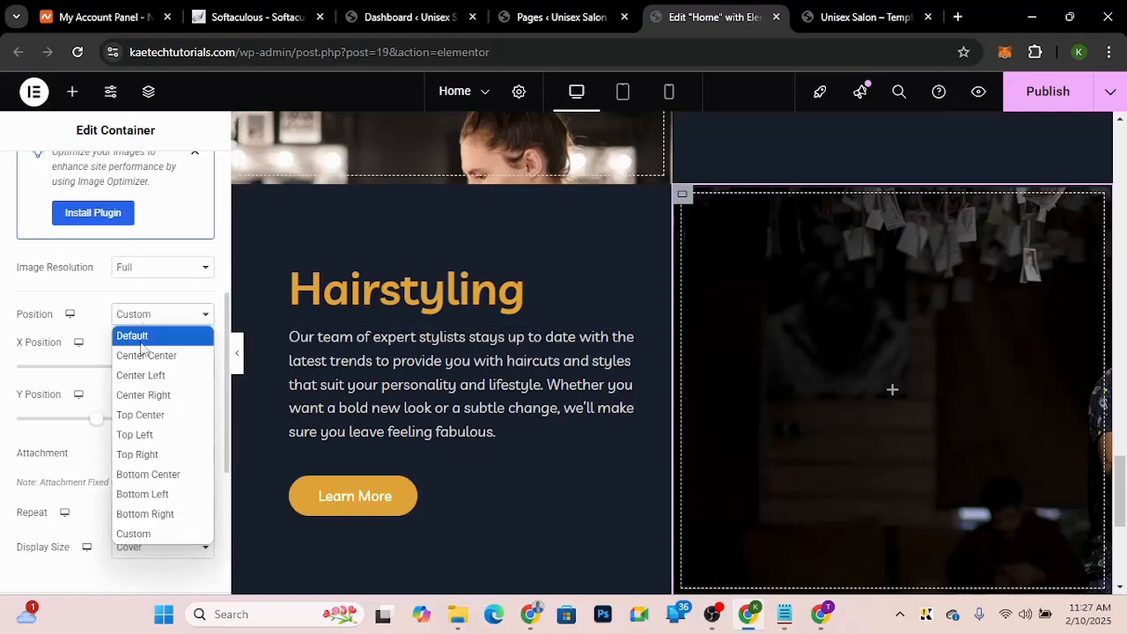
click(143, 356)
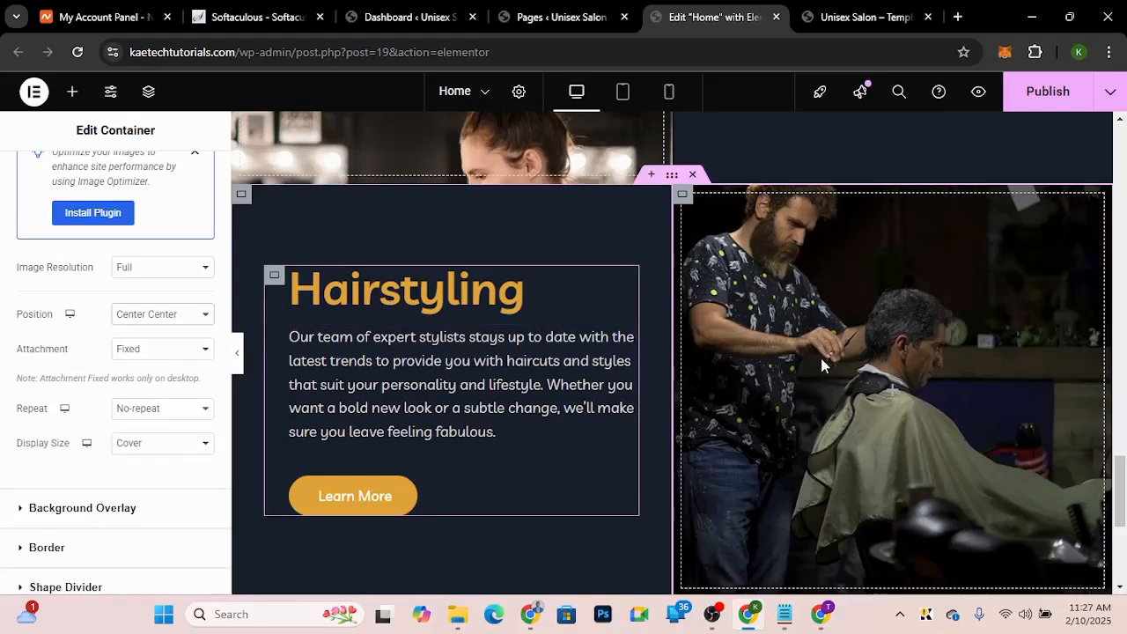
scroll(580, 332, up, 1)
scroll(580, 332, up, 2)
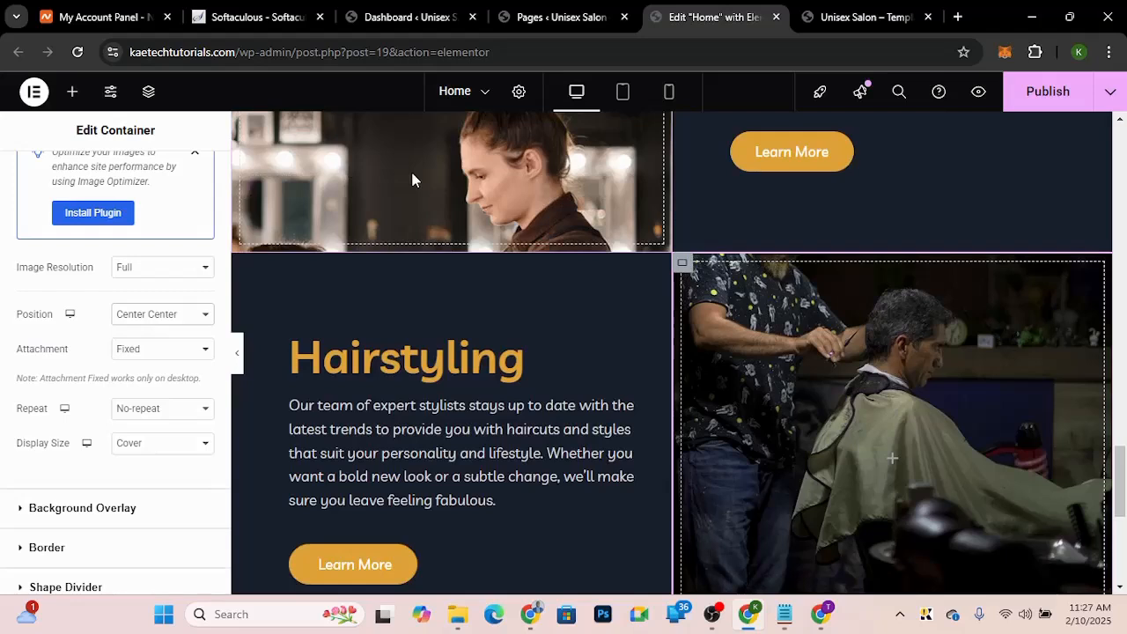
scroll(515, 370, down, 1)
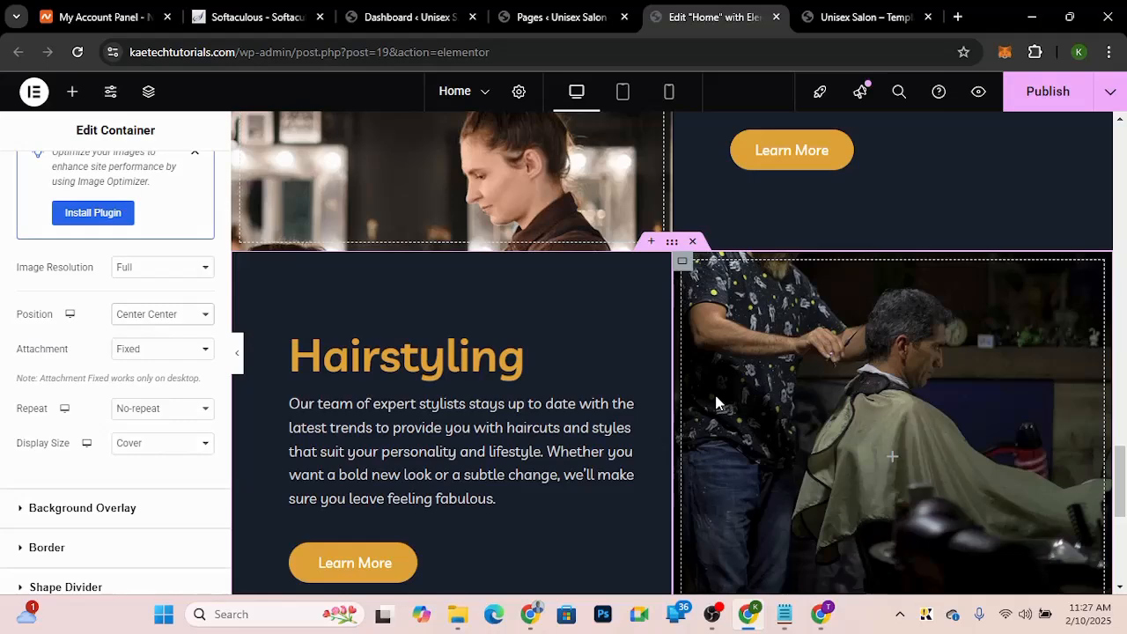
scroll(716, 402, down, 2)
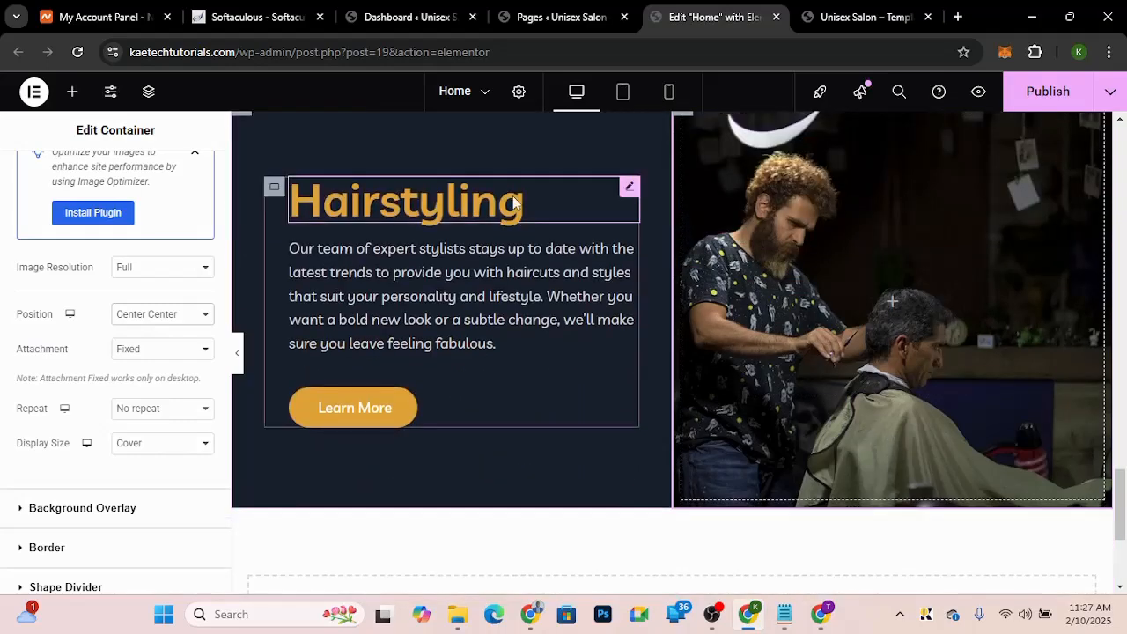
Step: Check the demo's heading and rename the pasted section's heading to Haircuts
click(861, 17)
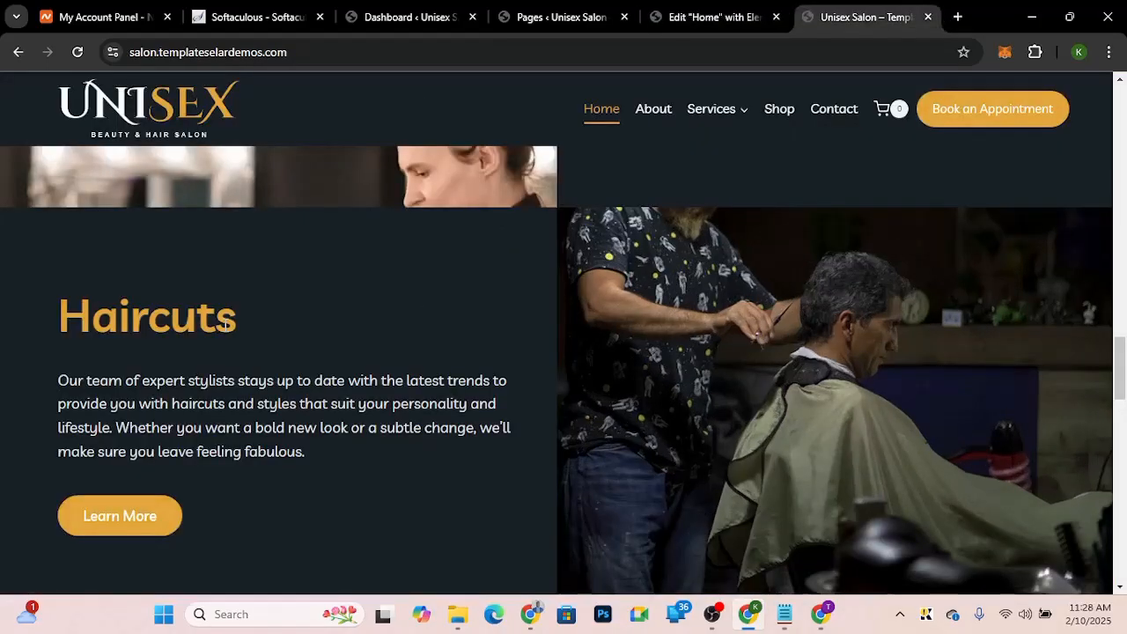
double_click(226, 325)
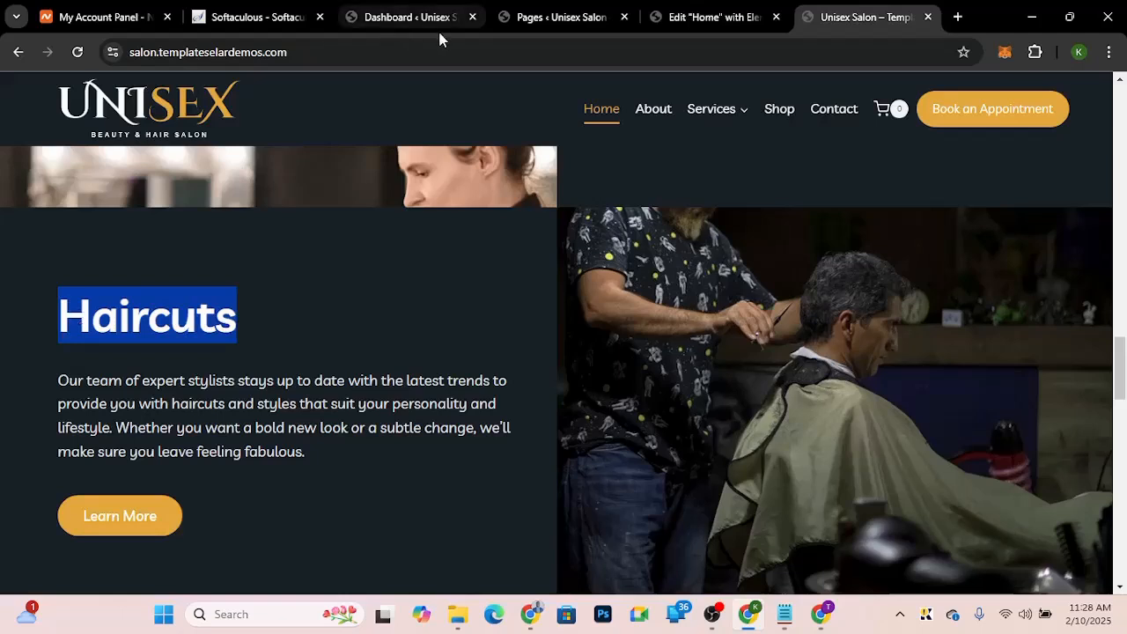
click(680, 22)
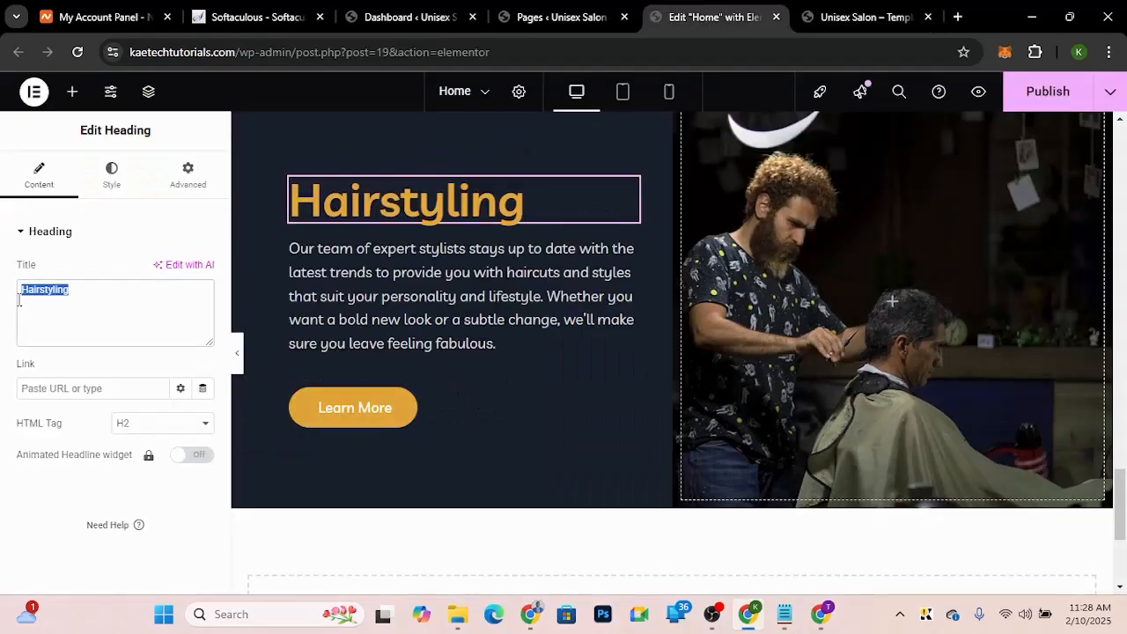
text(Haircuts)
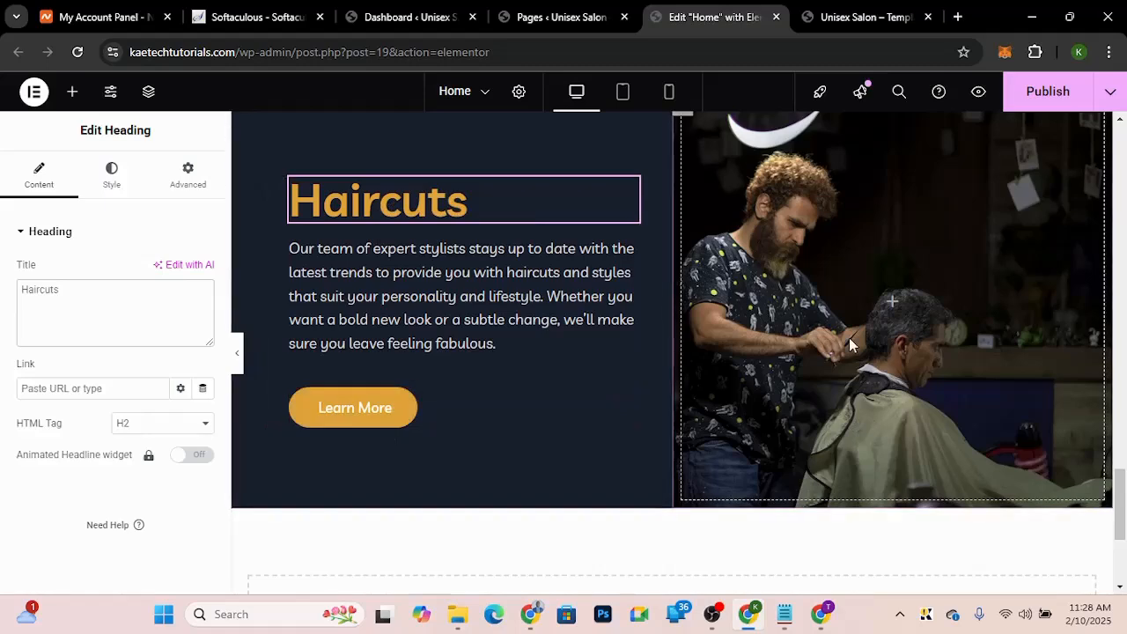
Step: Publish the page
scroll(850, 343, up, 3)
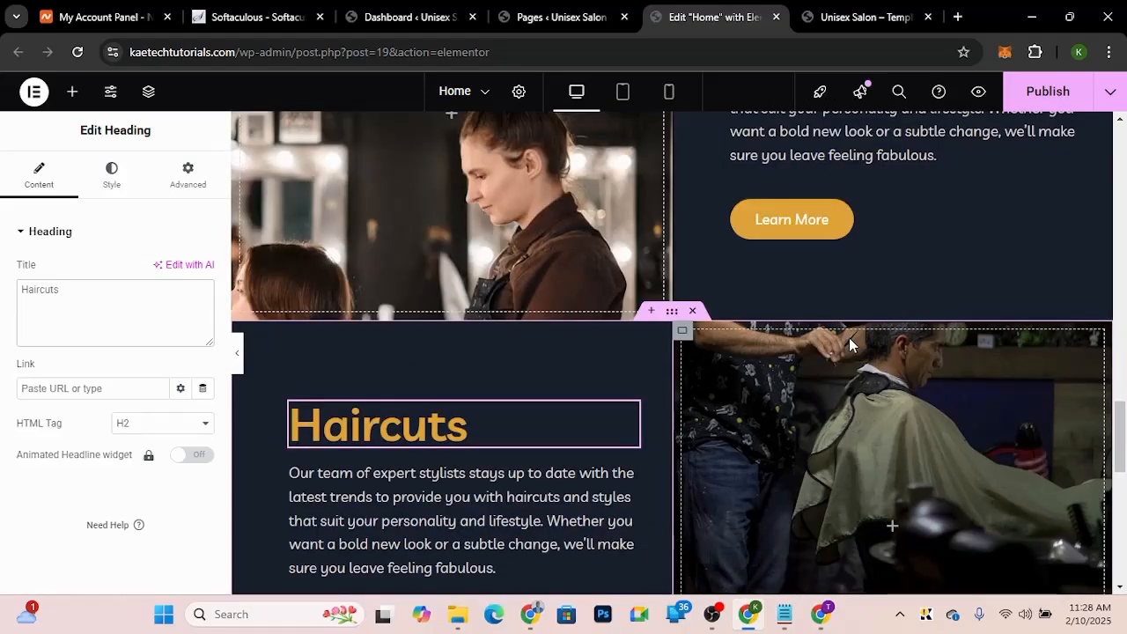
scroll(850, 344, up, 3)
click(1046, 100)
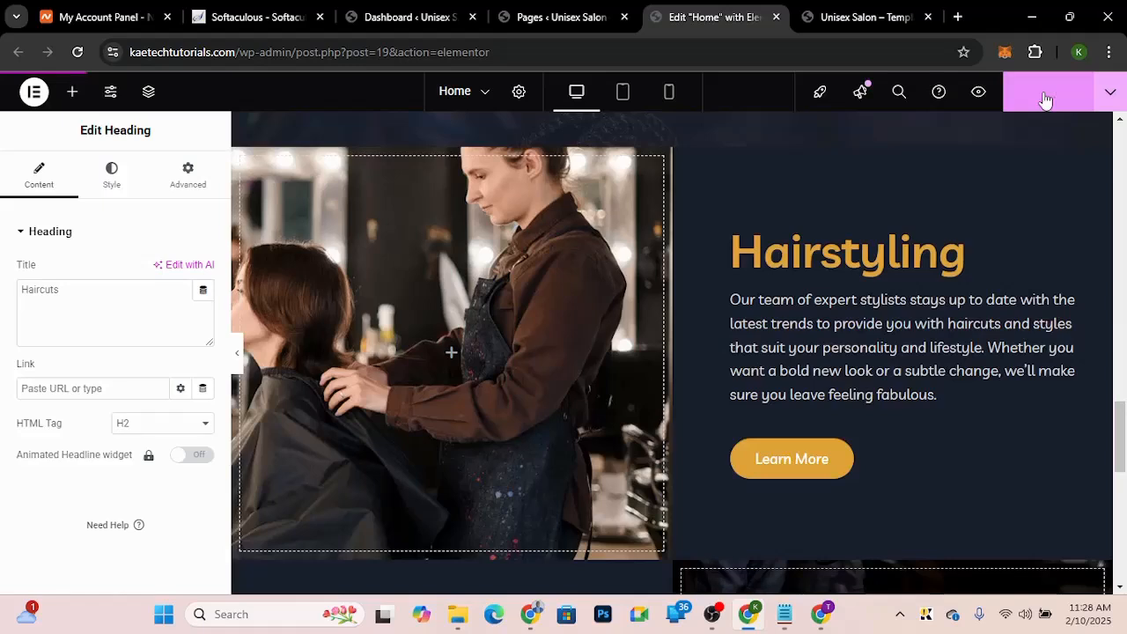
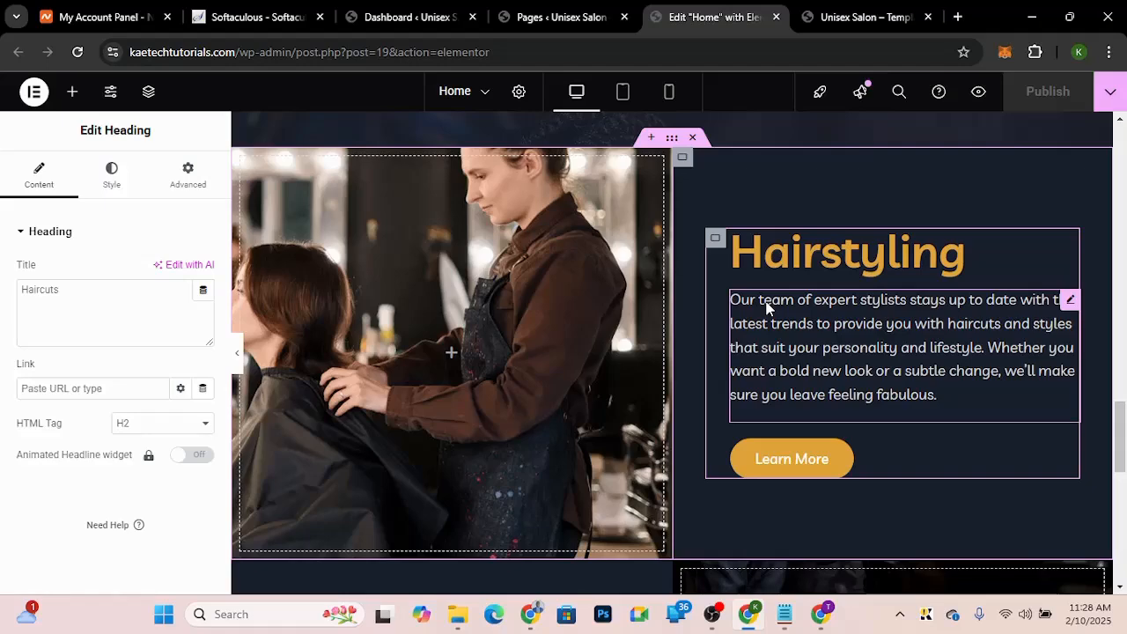
Step: Check the demo's Book Appointment section, then add a new flexbox container holding two side-by-side nested containers
key(ctrl+Tab)
scroll(702, 298, down, 5)
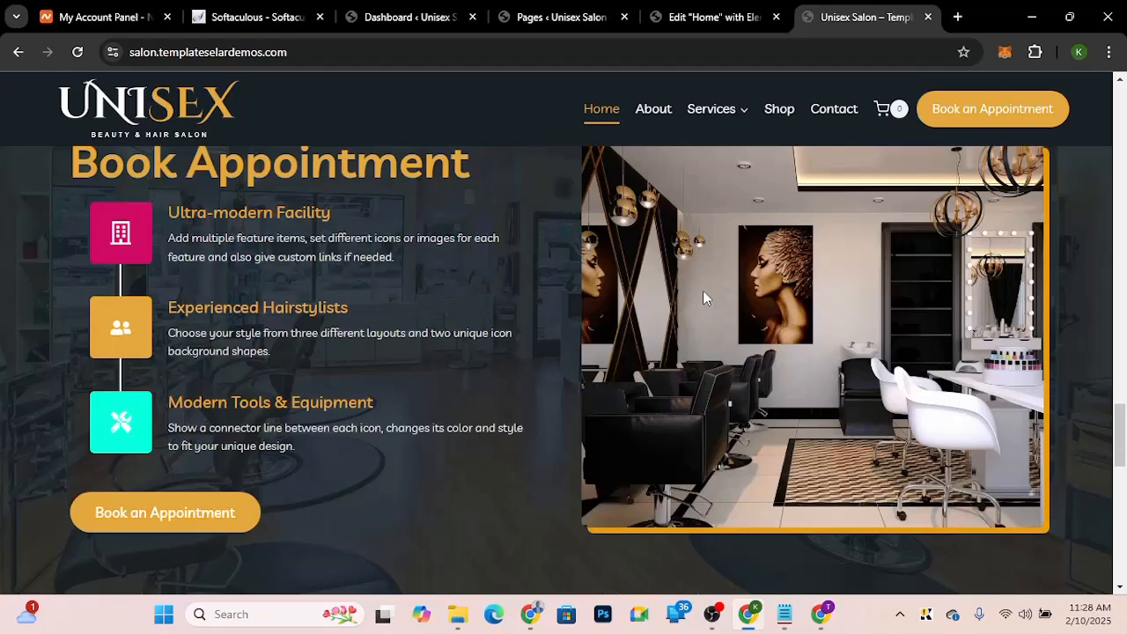
scroll(703, 297, up, 1)
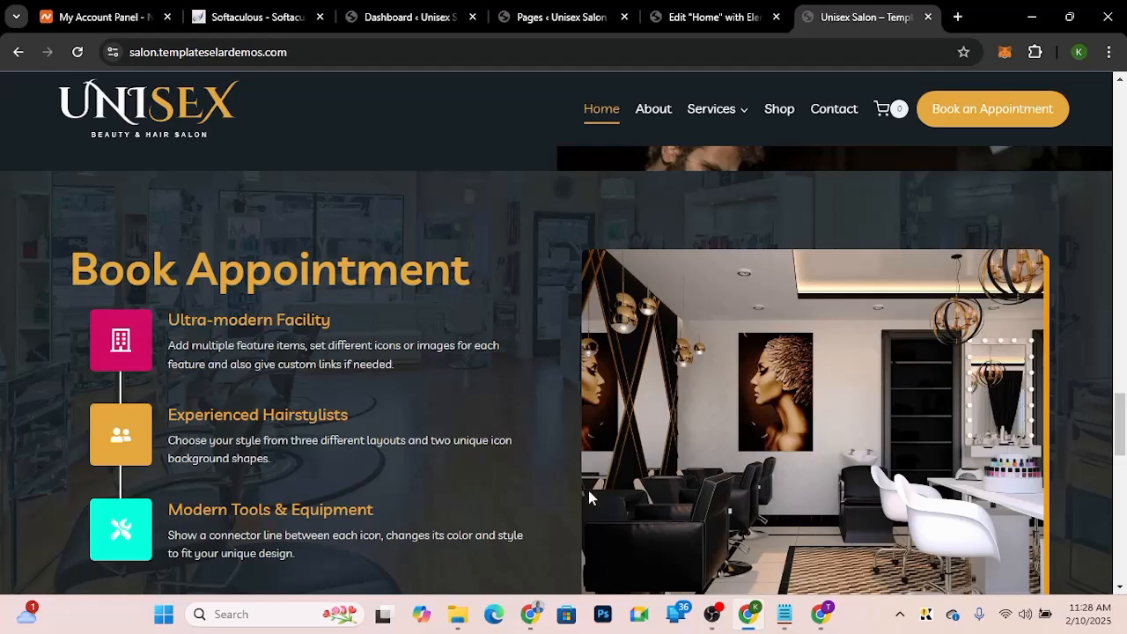
scroll(588, 487, down, 1)
scroll(588, 491, down, 1)
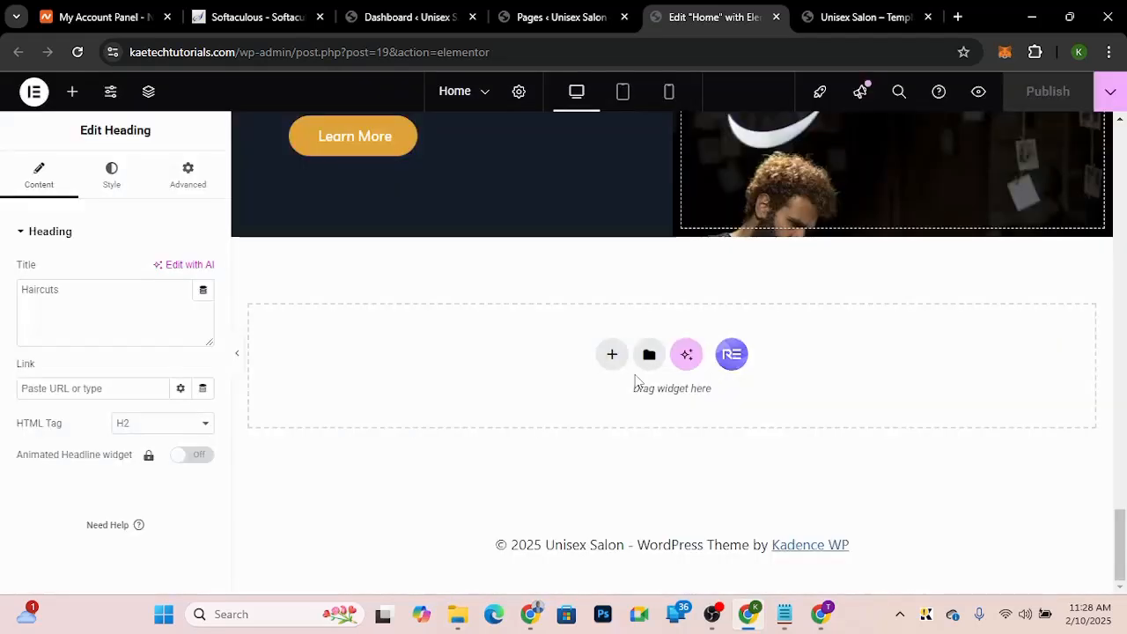
click(610, 354)
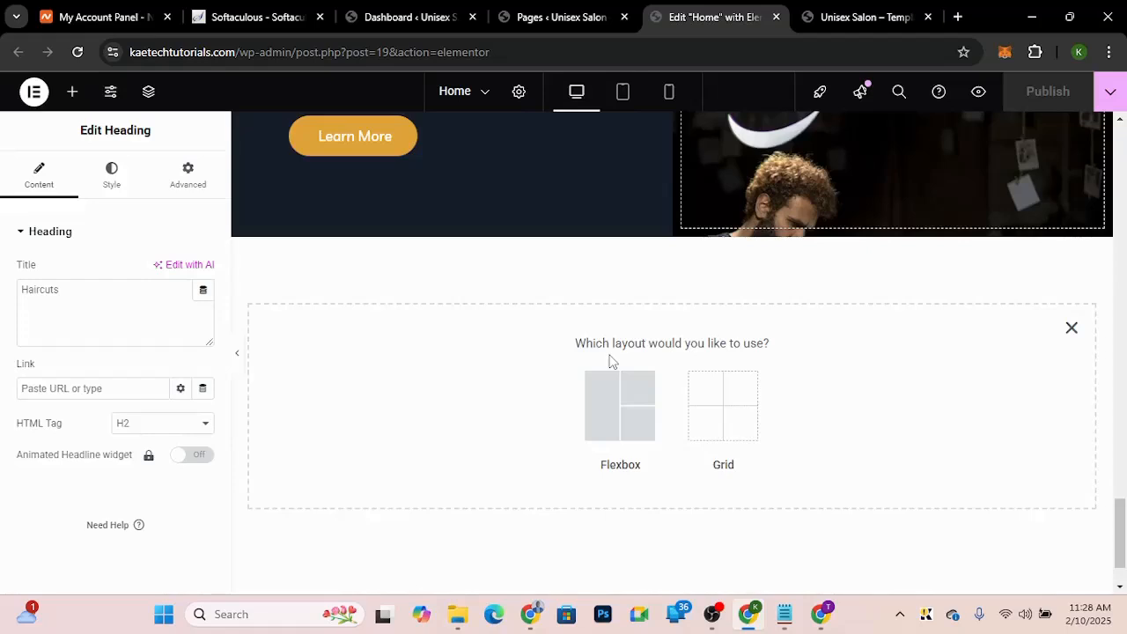
click(618, 403)
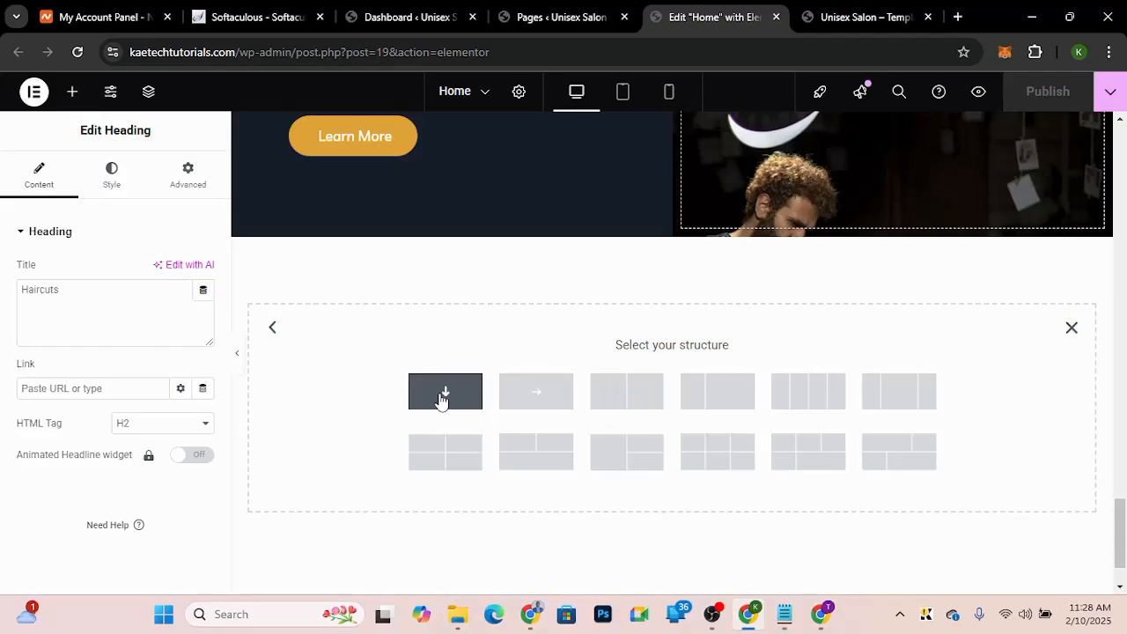
click(533, 393)
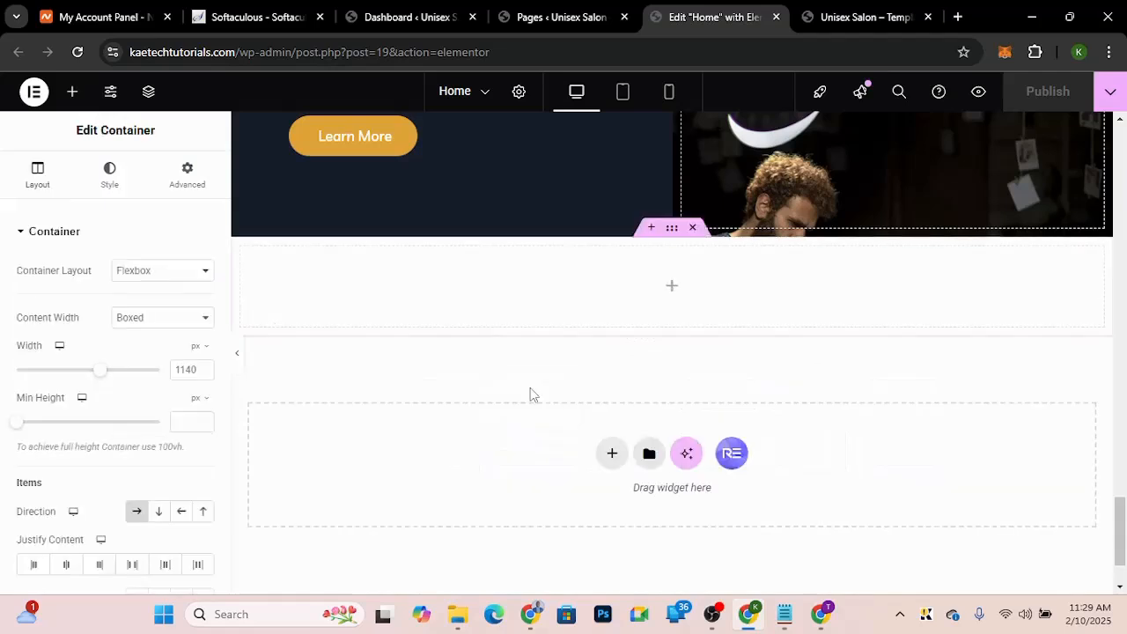
click(672, 289)
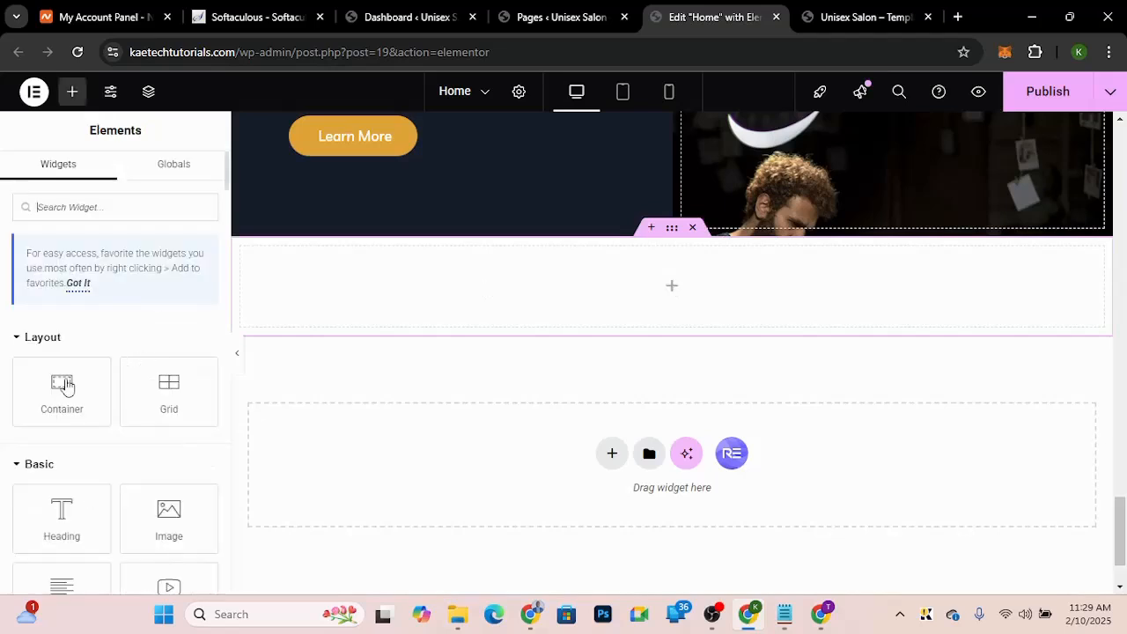
drag(61, 381, 422, 297)
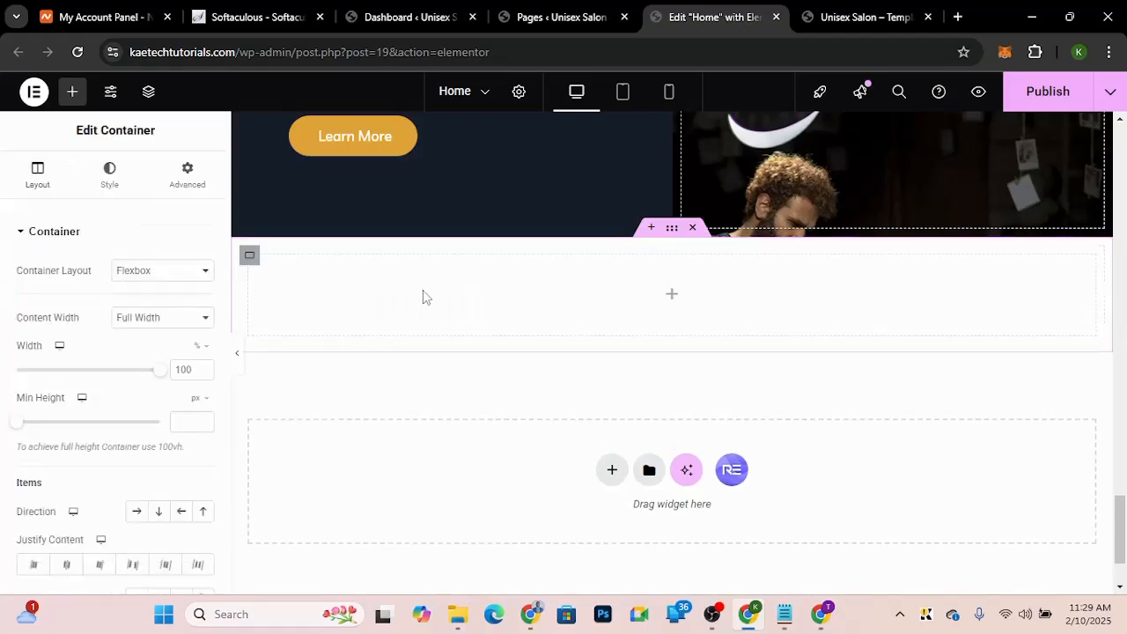
right_click(248, 257)
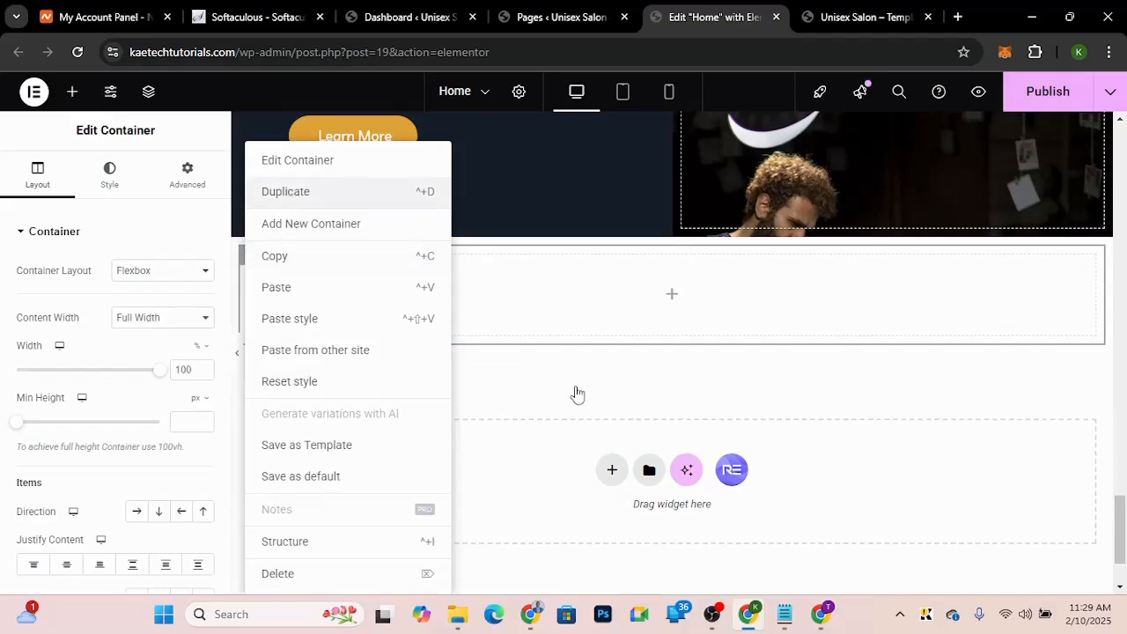
key(ctrl+d)
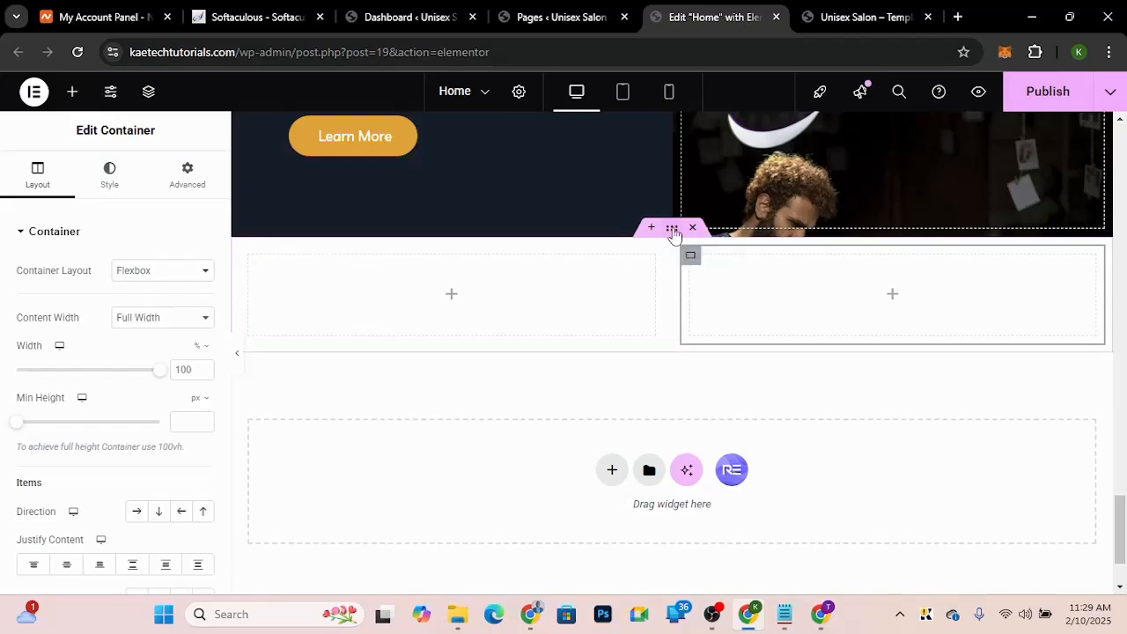
Step: Give the outer container a classic background image using the salon interior photo from the media library
click(672, 231)
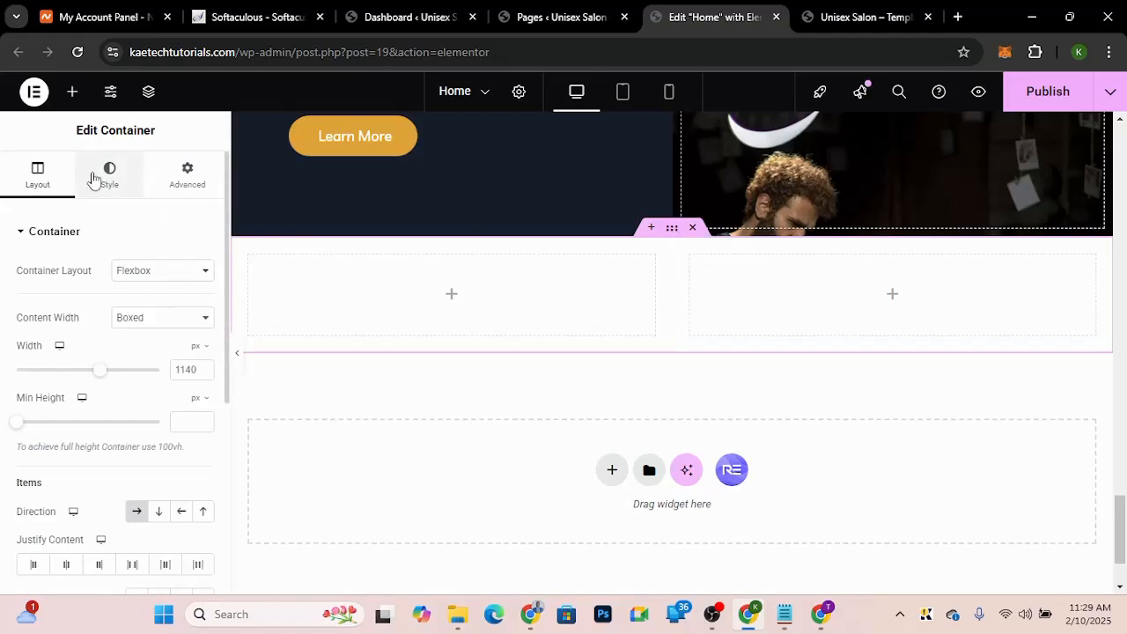
click(93, 178)
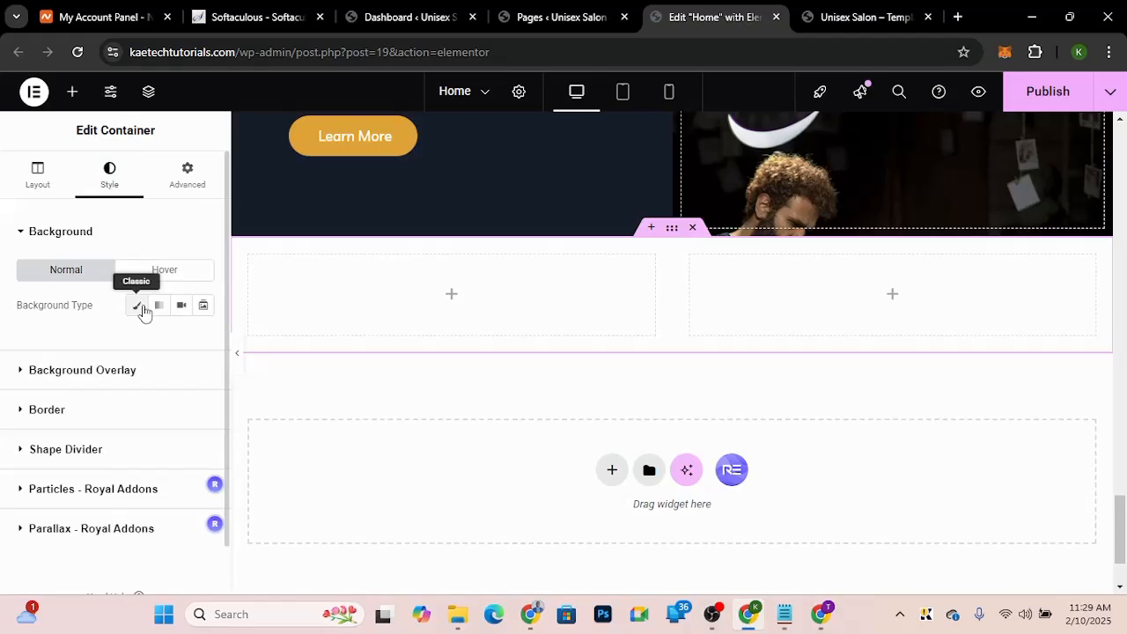
click(140, 309)
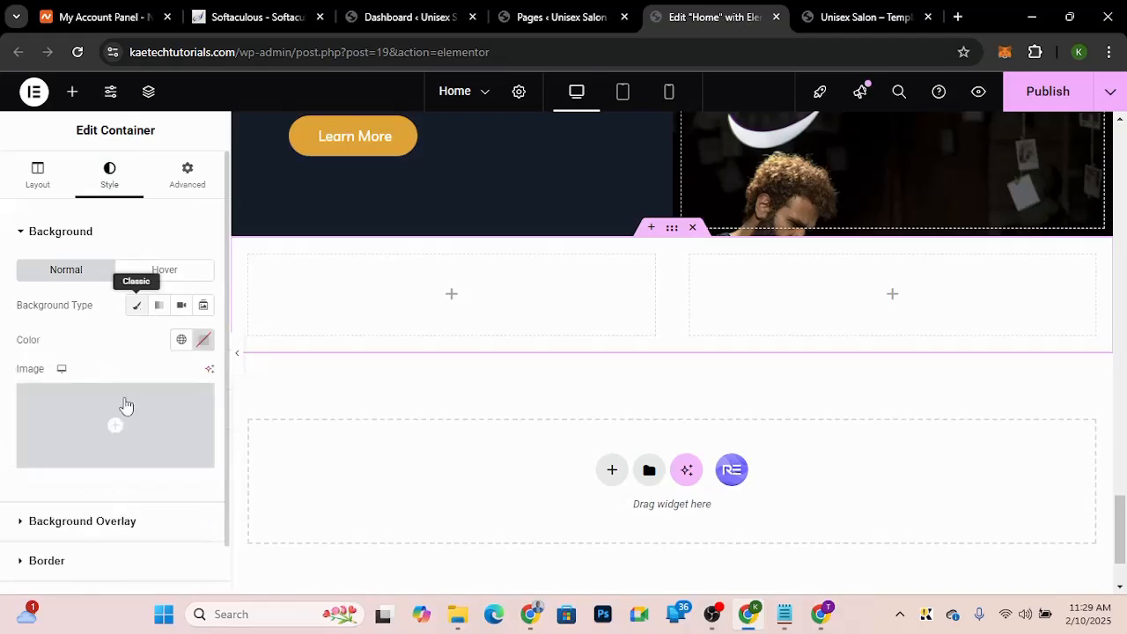
mouse_move(122, 416)
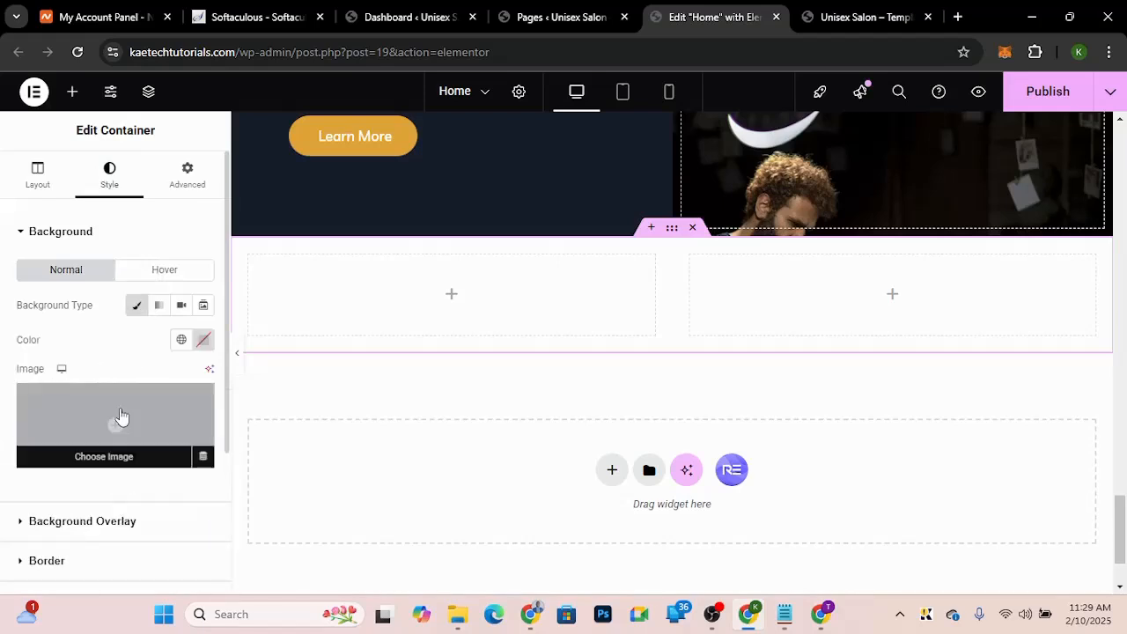
click(122, 416)
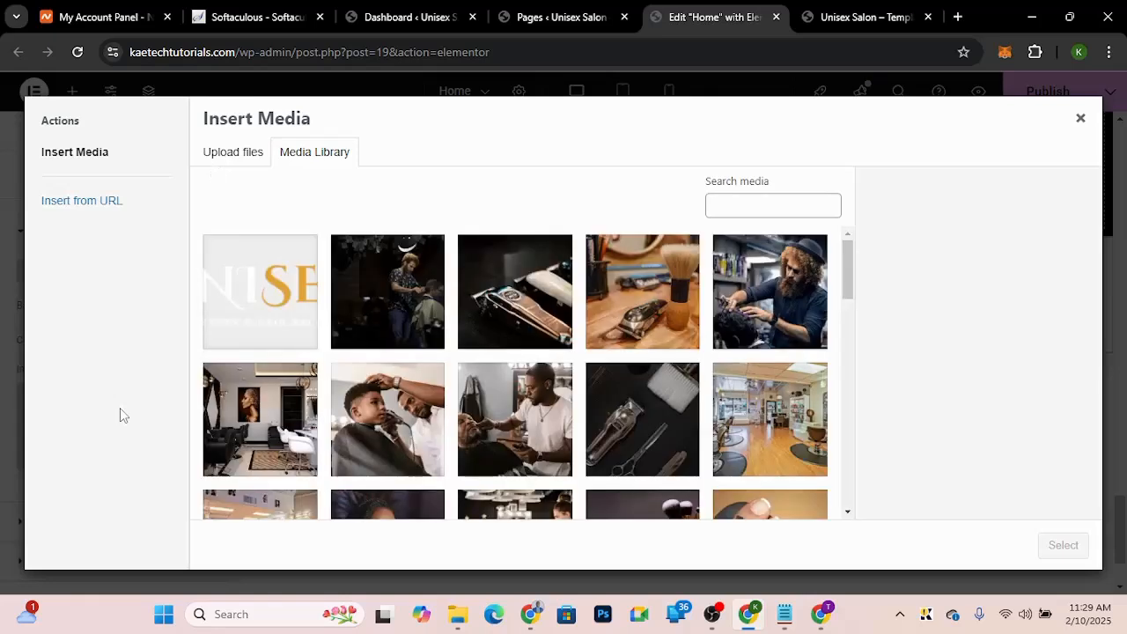
click(789, 417)
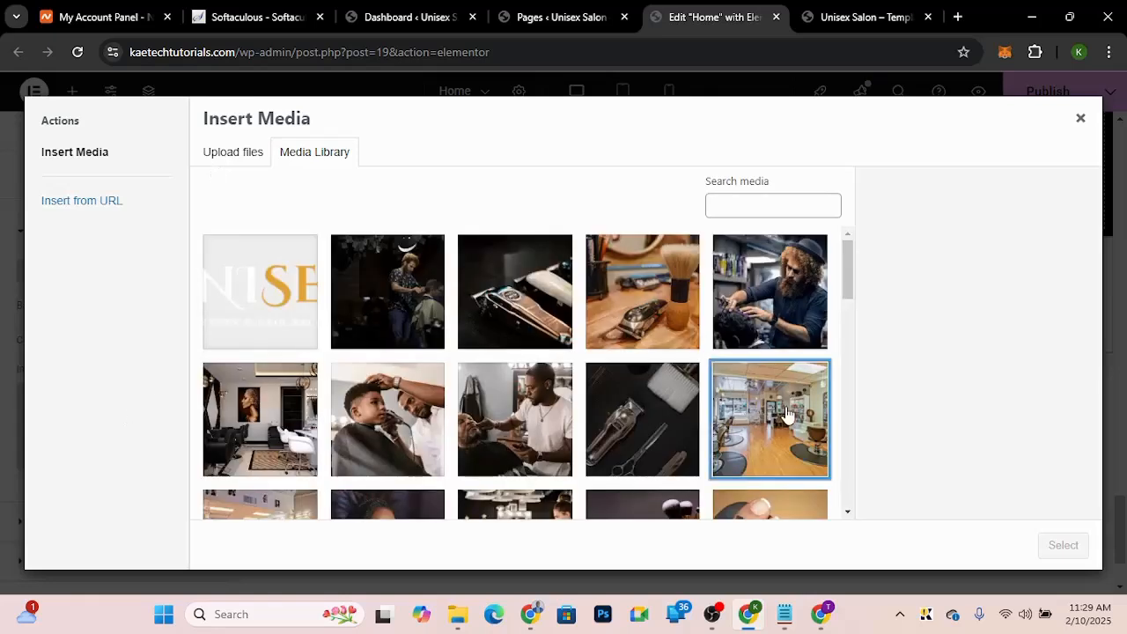
click(1063, 545)
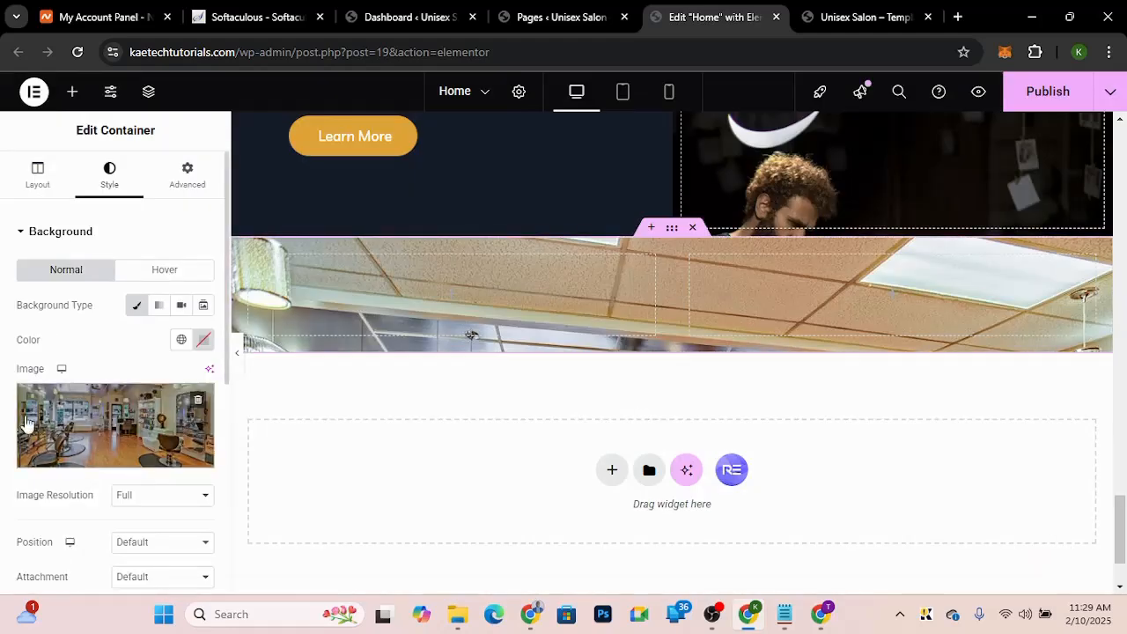
Step: Set the background image position to Center Center and its attachment to Fixed
scroll(26, 424, down, 1)
scroll(27, 423, down, 3)
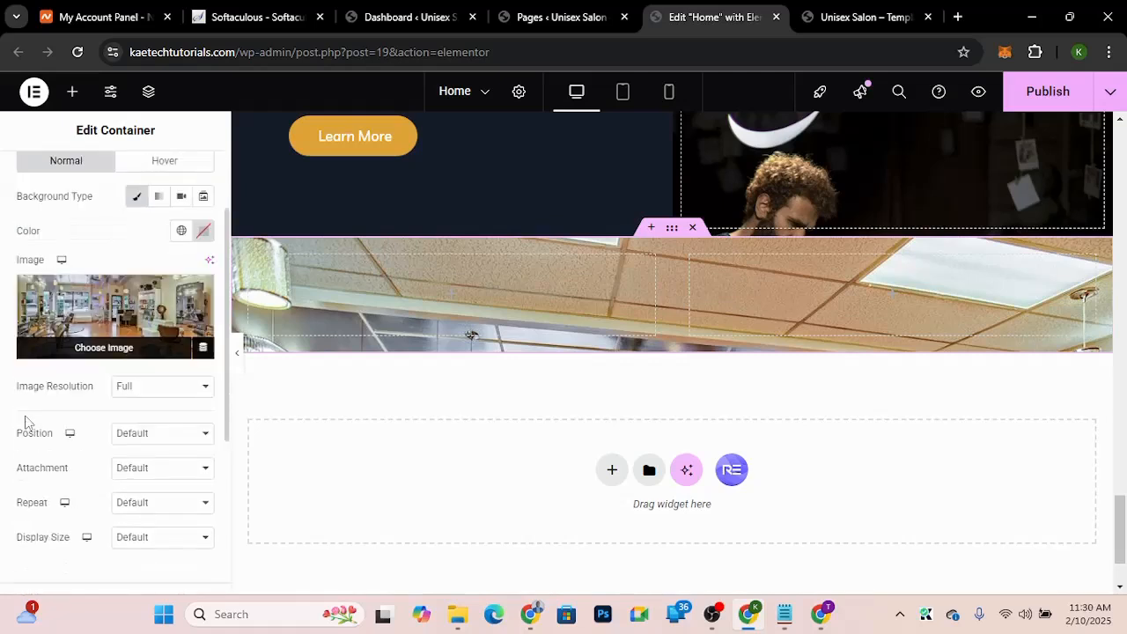
scroll(21, 440, down, 3)
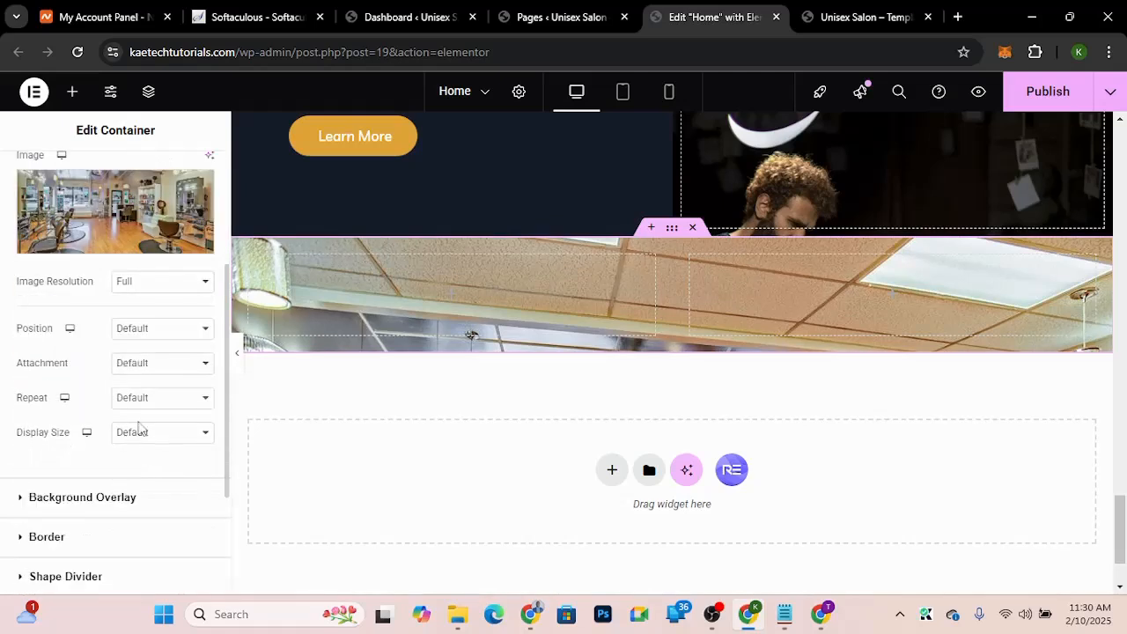
click(132, 334)
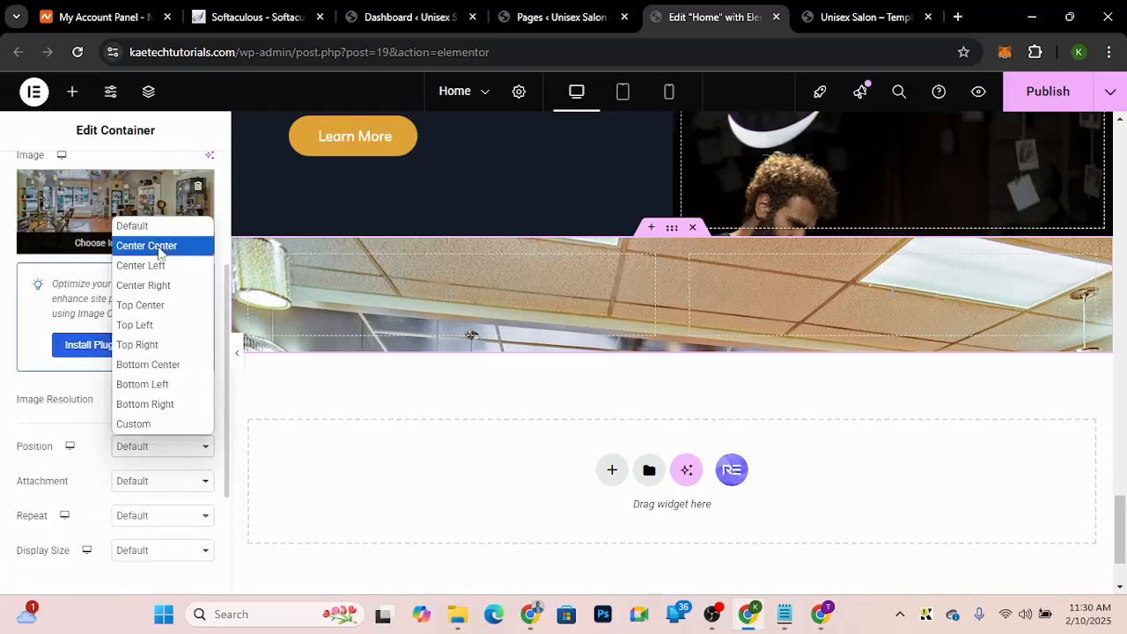
click(146, 246)
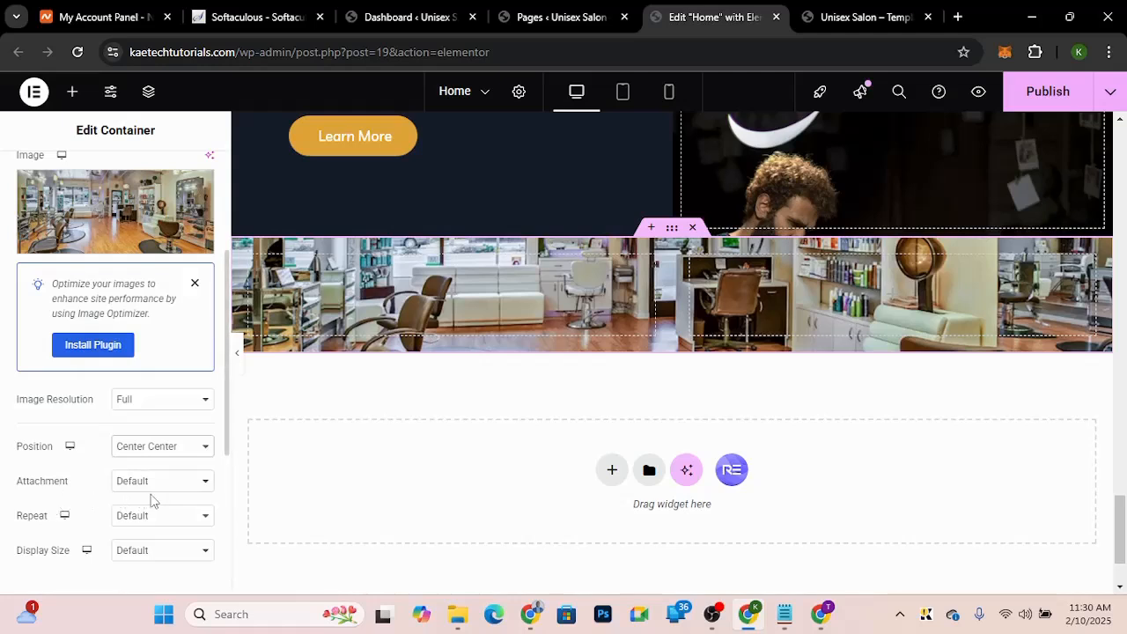
click(162, 484)
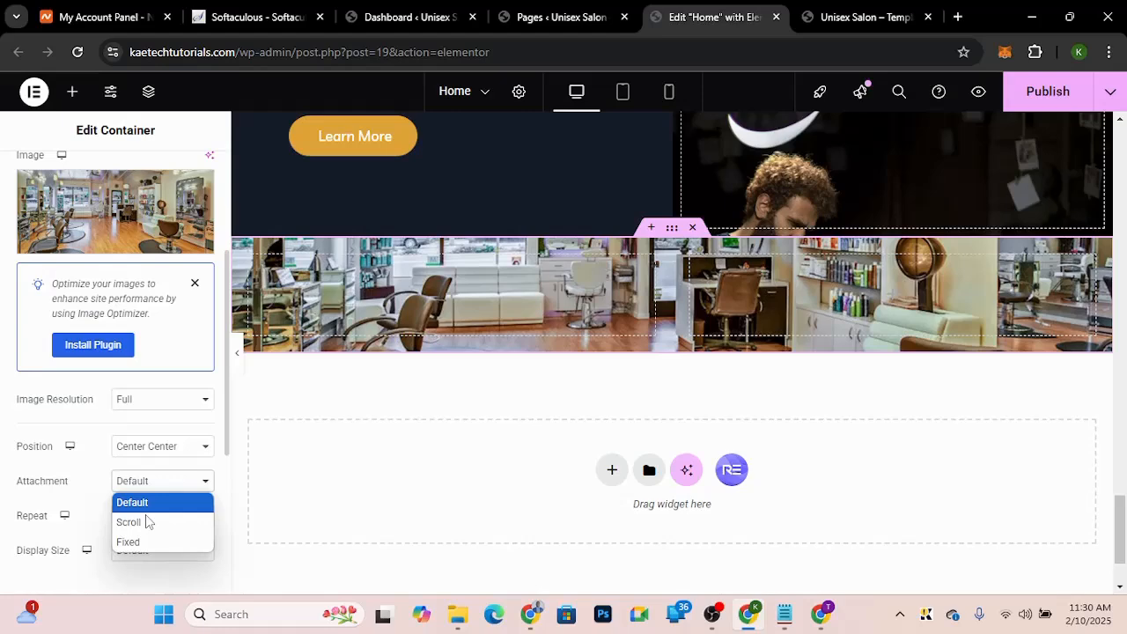
click(136, 543)
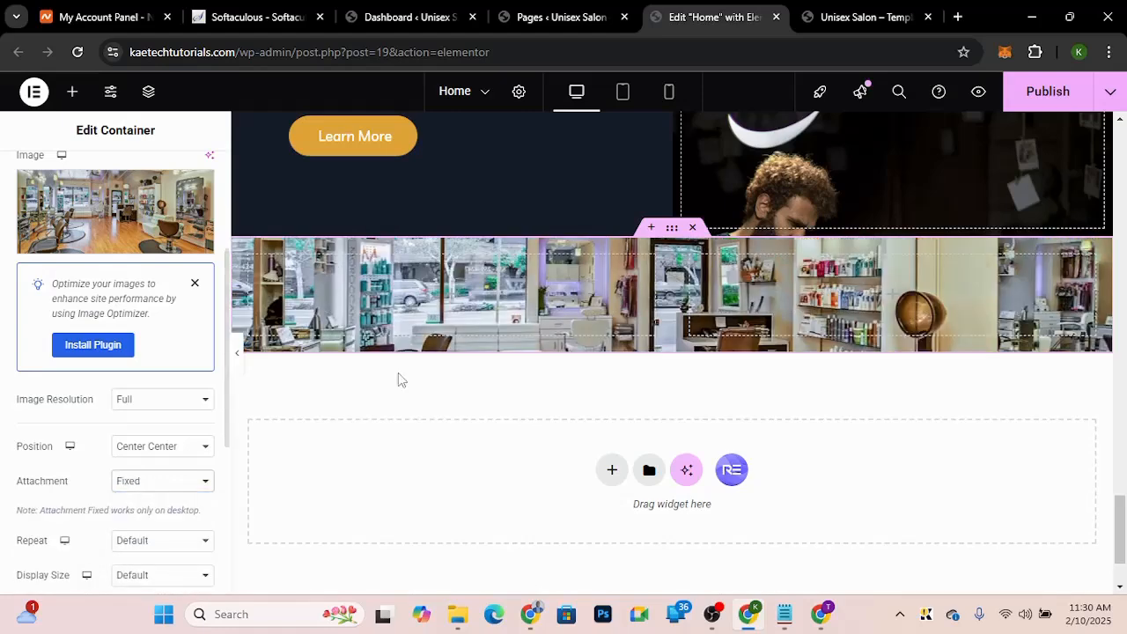
Step: Set the background repeat to No-repeat and the display size to Cover
scroll(114, 501, down, 2)
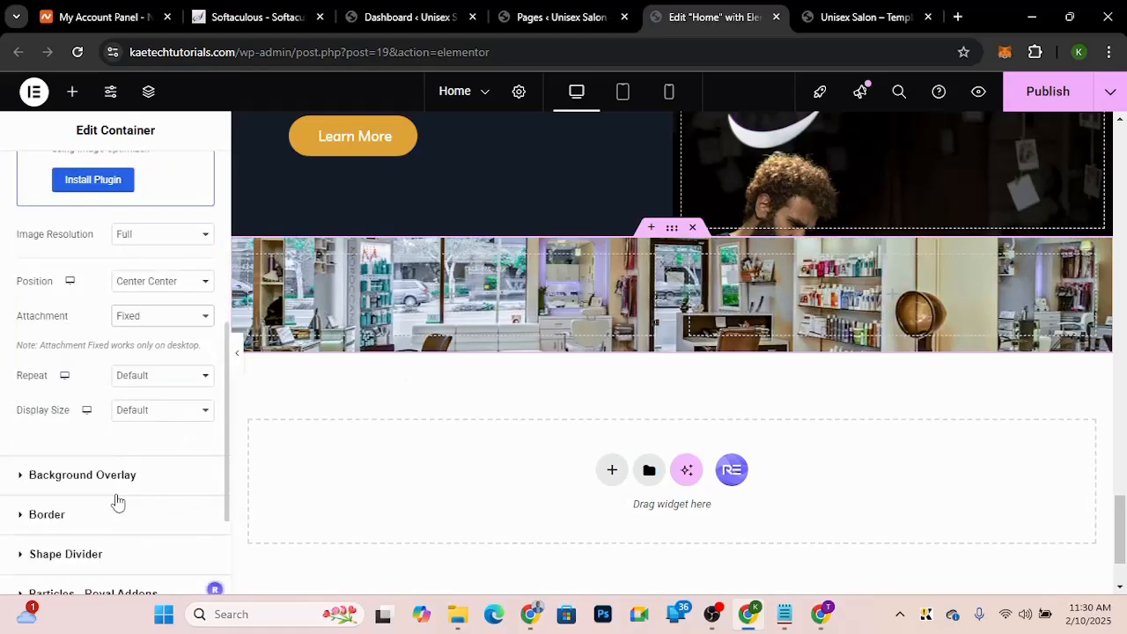
click(158, 377)
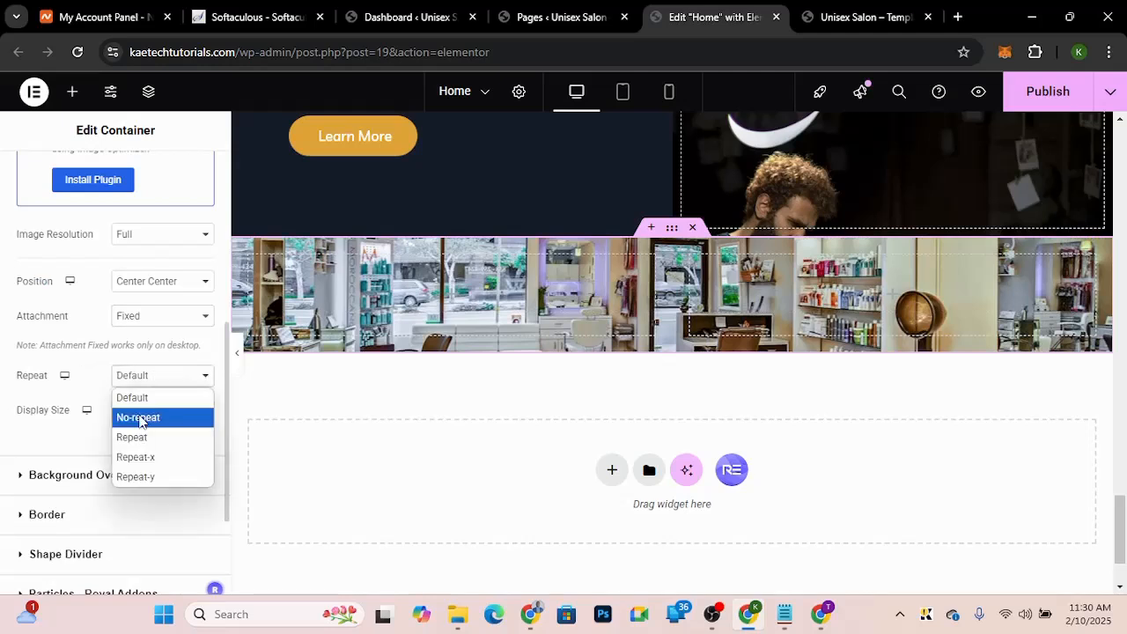
click(141, 418)
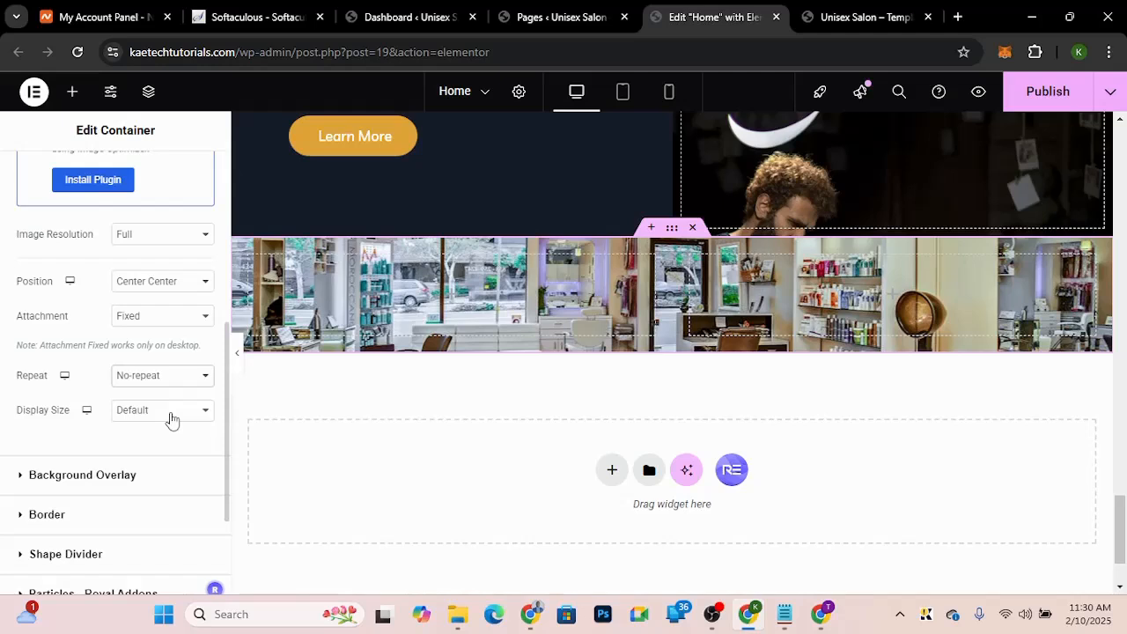
click(172, 419)
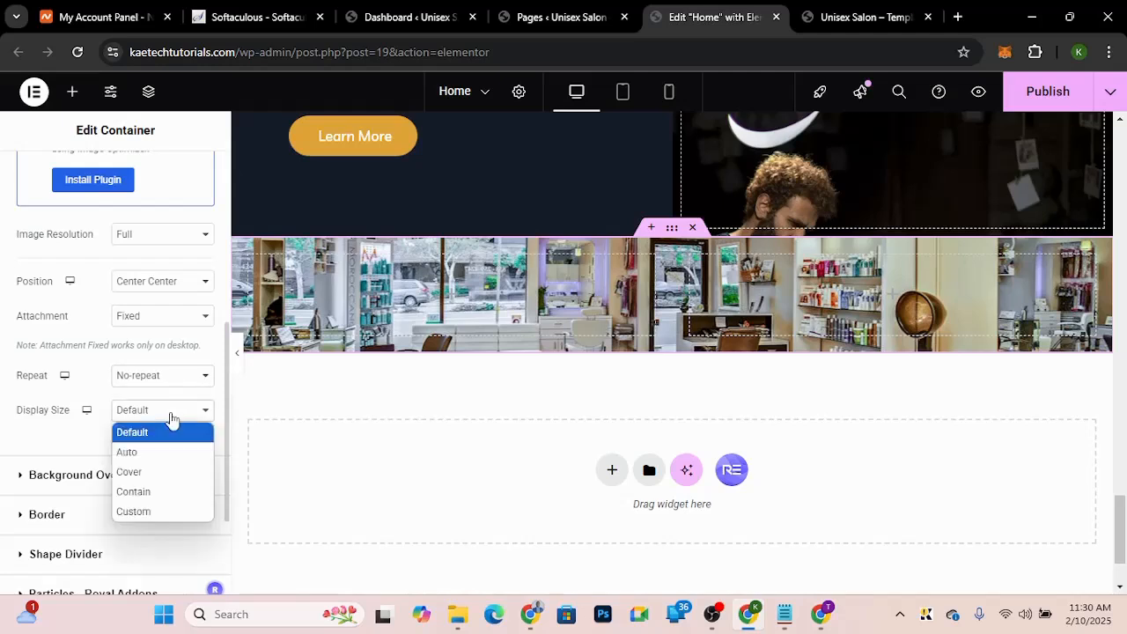
click(130, 472)
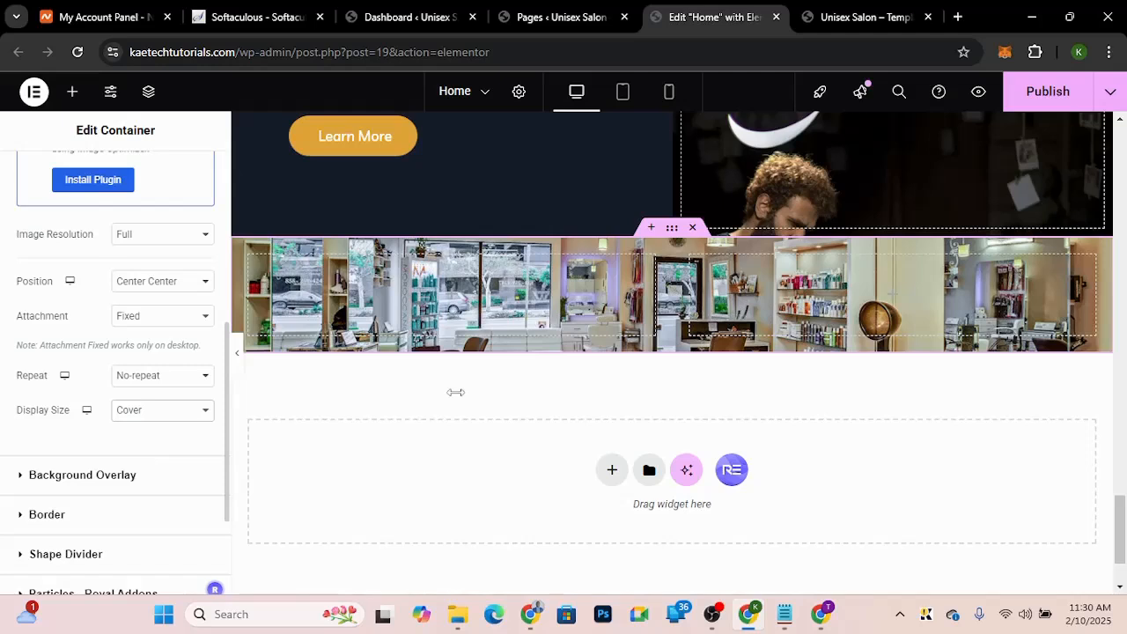
Step: Set the container's top padding to 90 px
scroll(58, 296, up, 1)
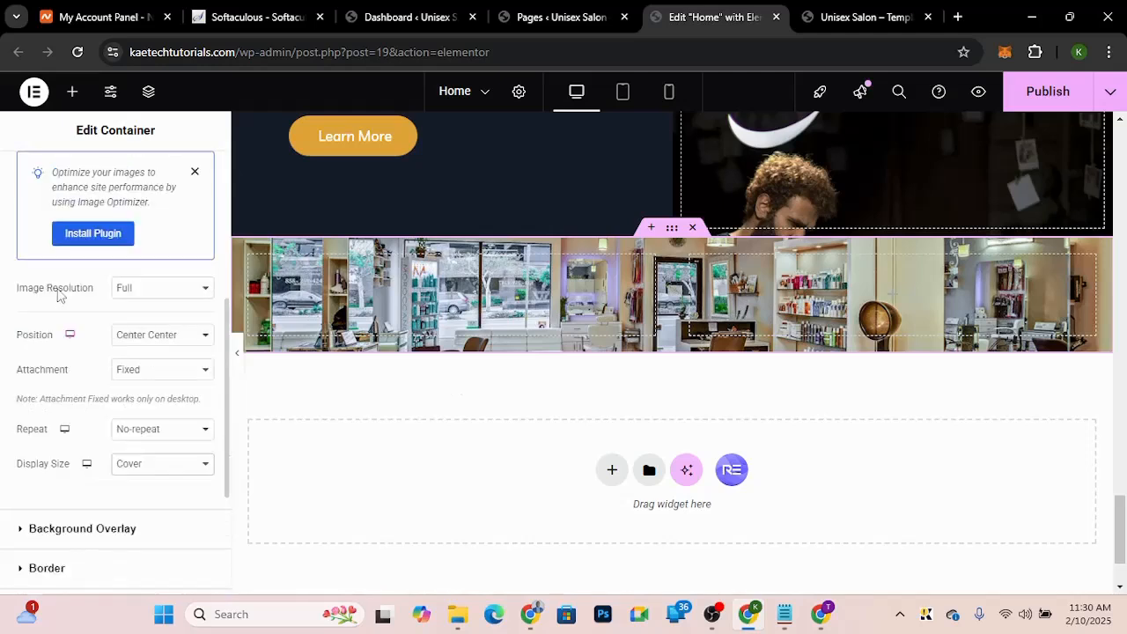
scroll(209, 167, up, 5)
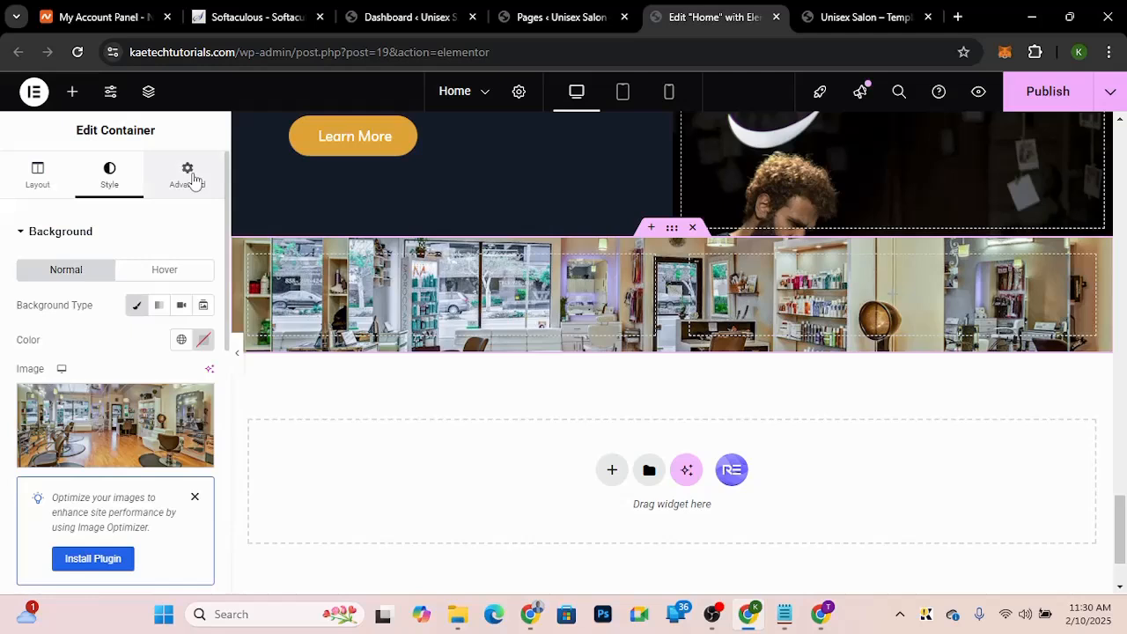
click(187, 176)
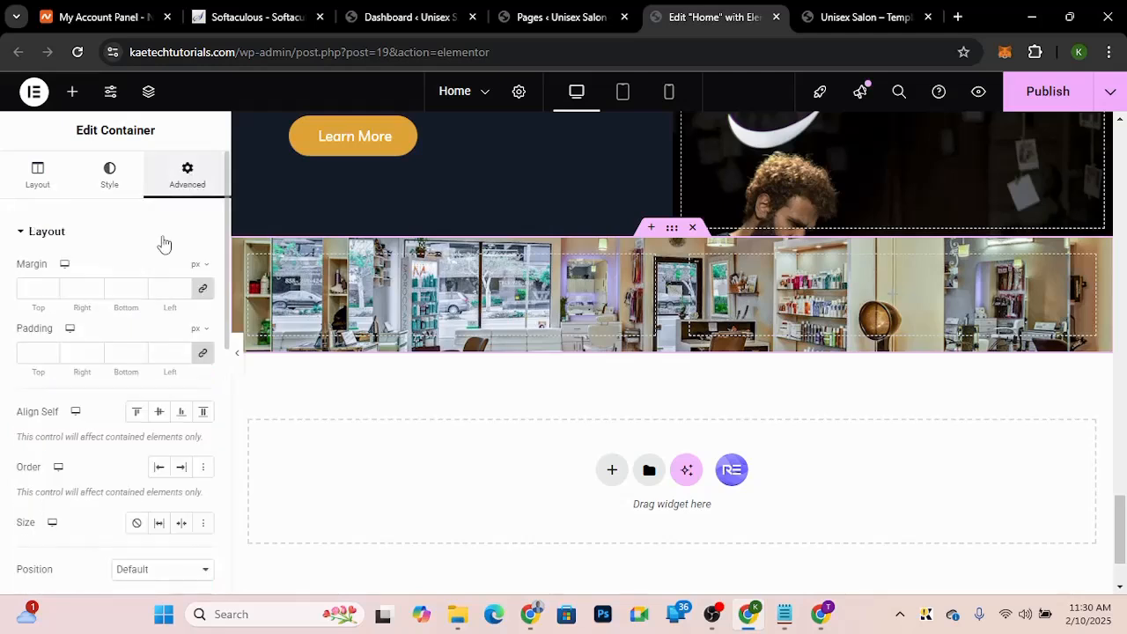
click(203, 354)
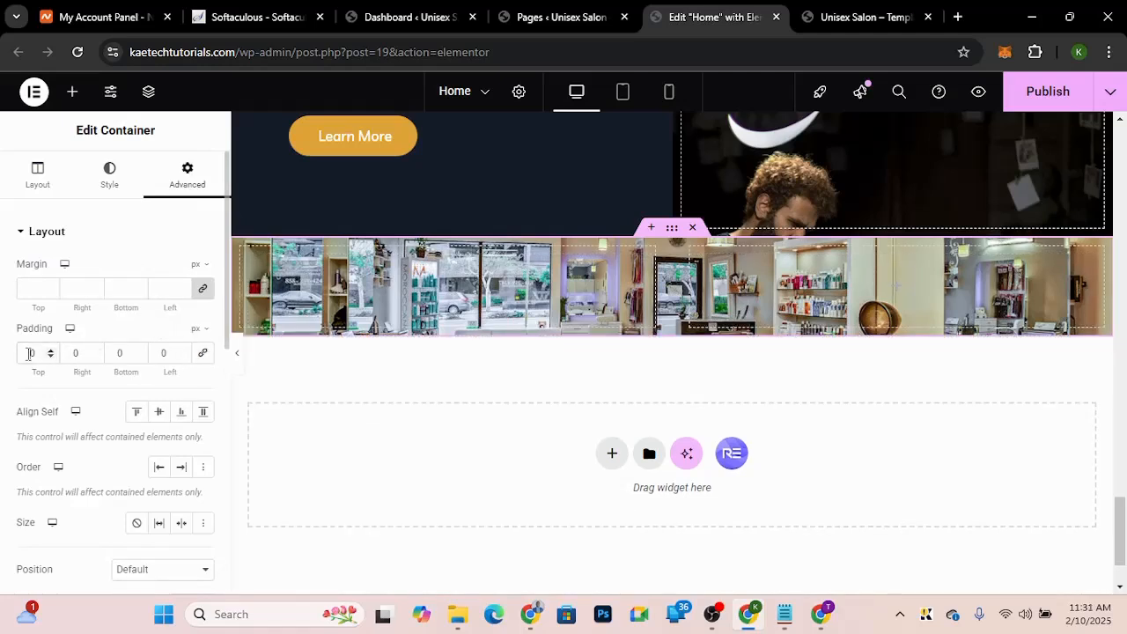
text(9)
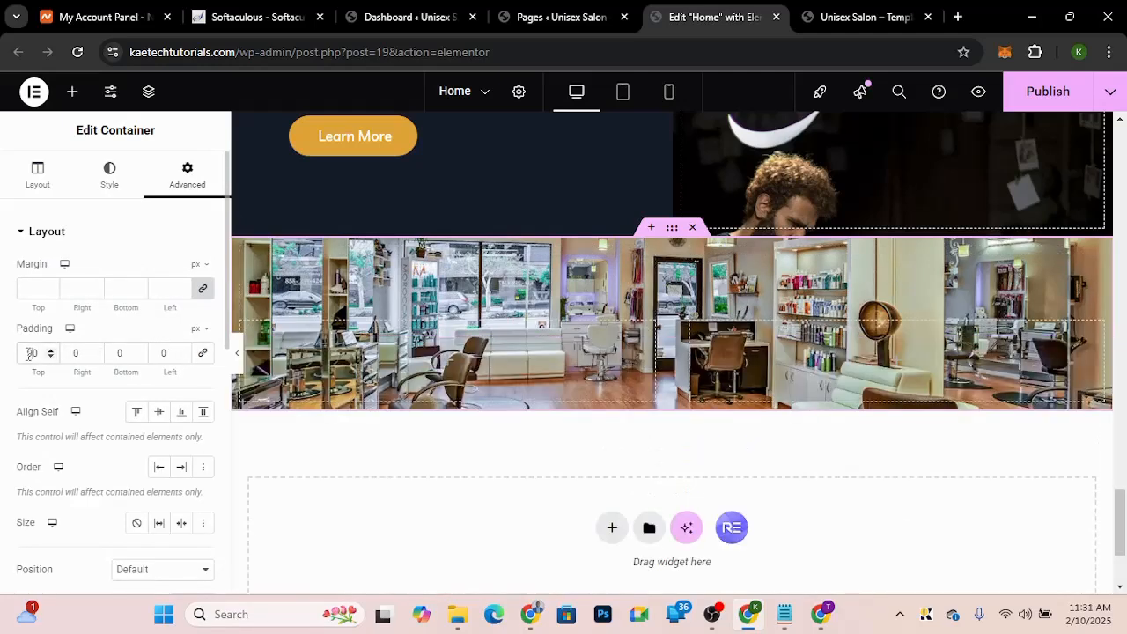
click(155, 353)
text(9)
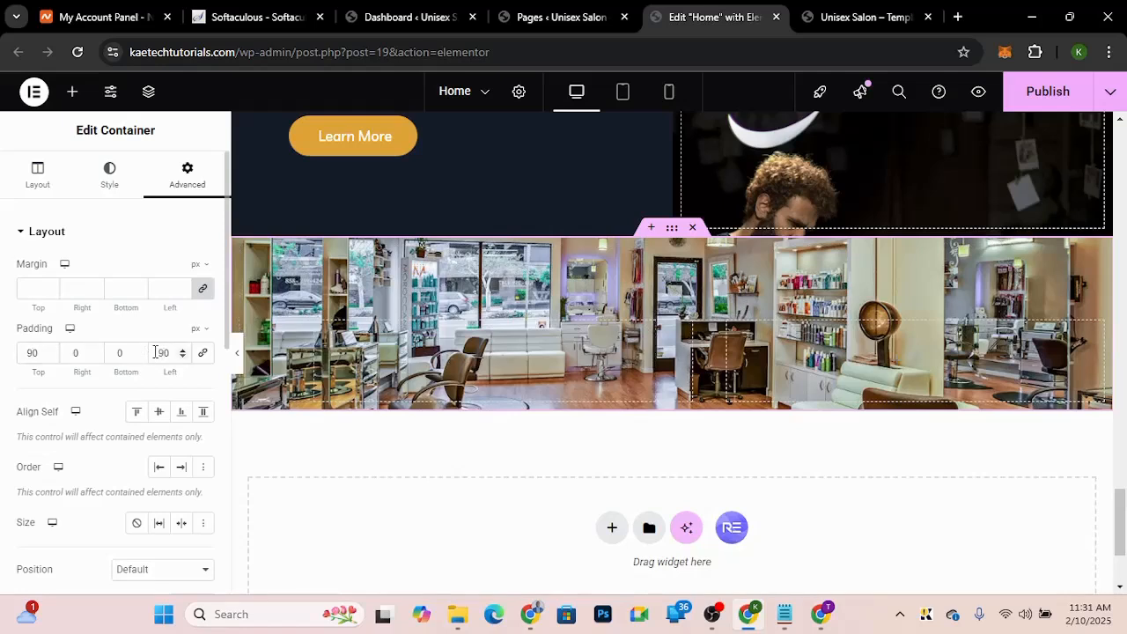
key(BackSpace)
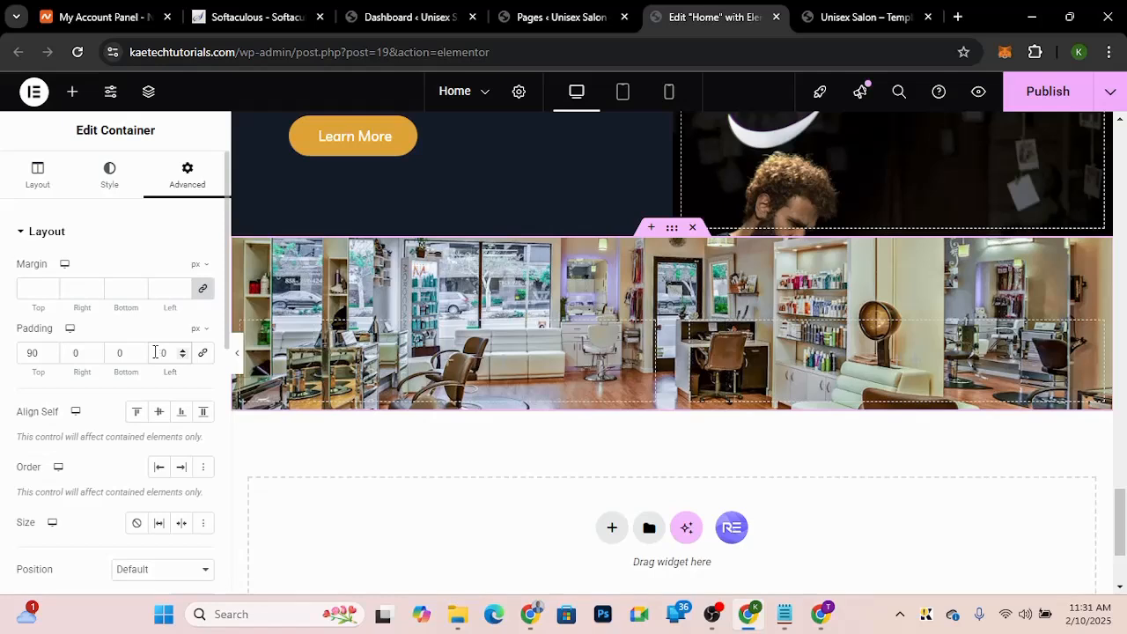
Step: Set the container's bottom padding to 90 px
click(116, 353)
text(9)
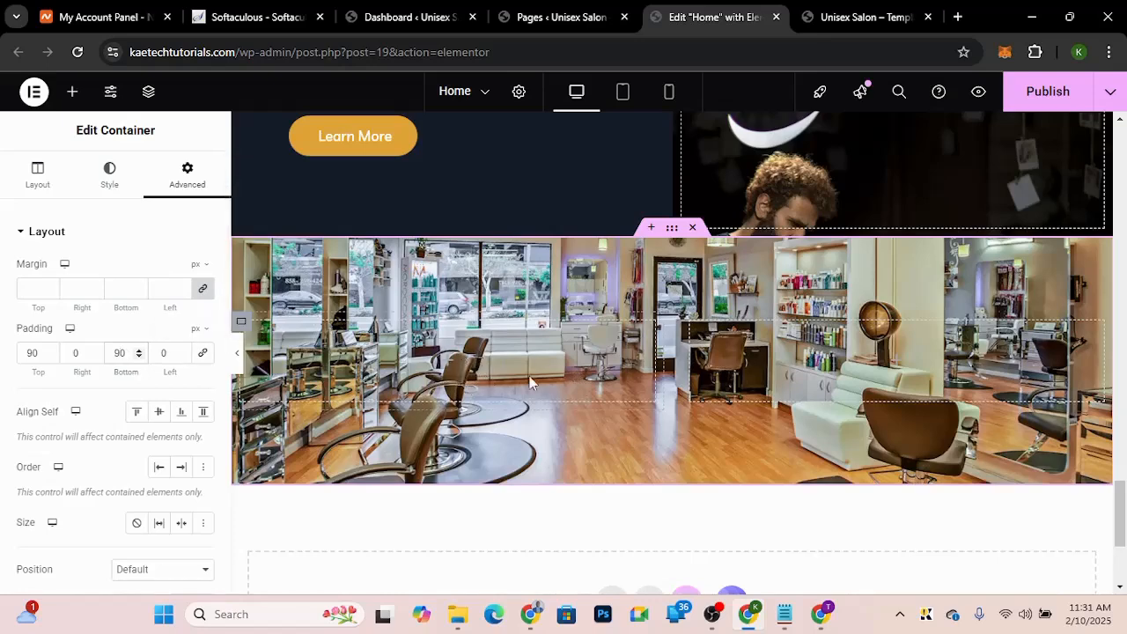
Step: Examine the Book Appointment section on the demo site before returning to the editor
click(855, 15)
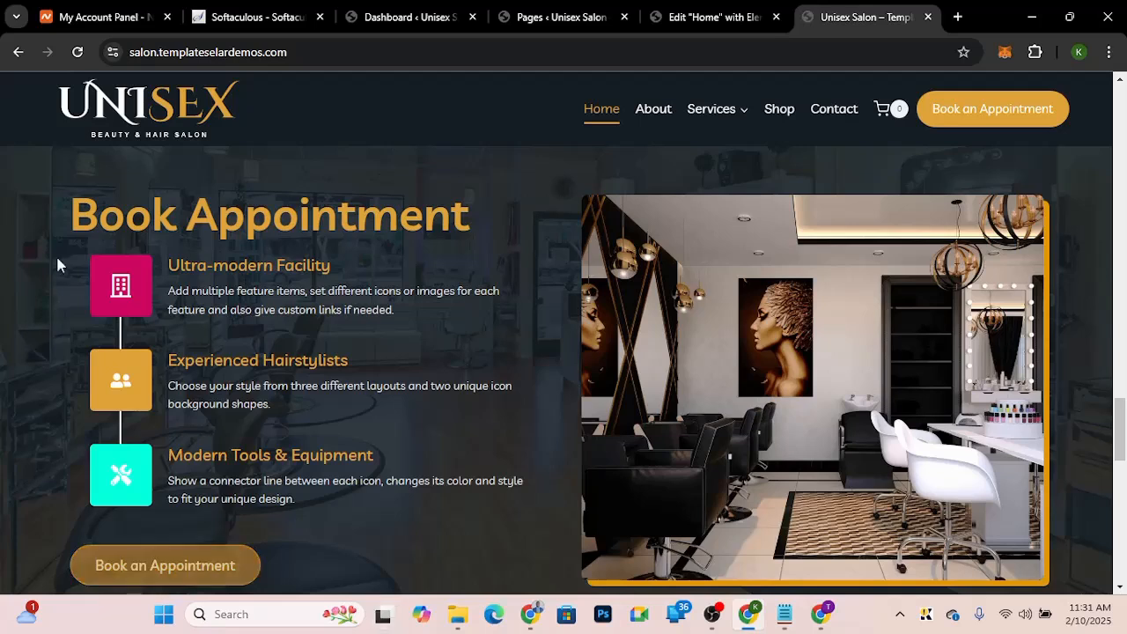
drag(82, 214, 539, 223)
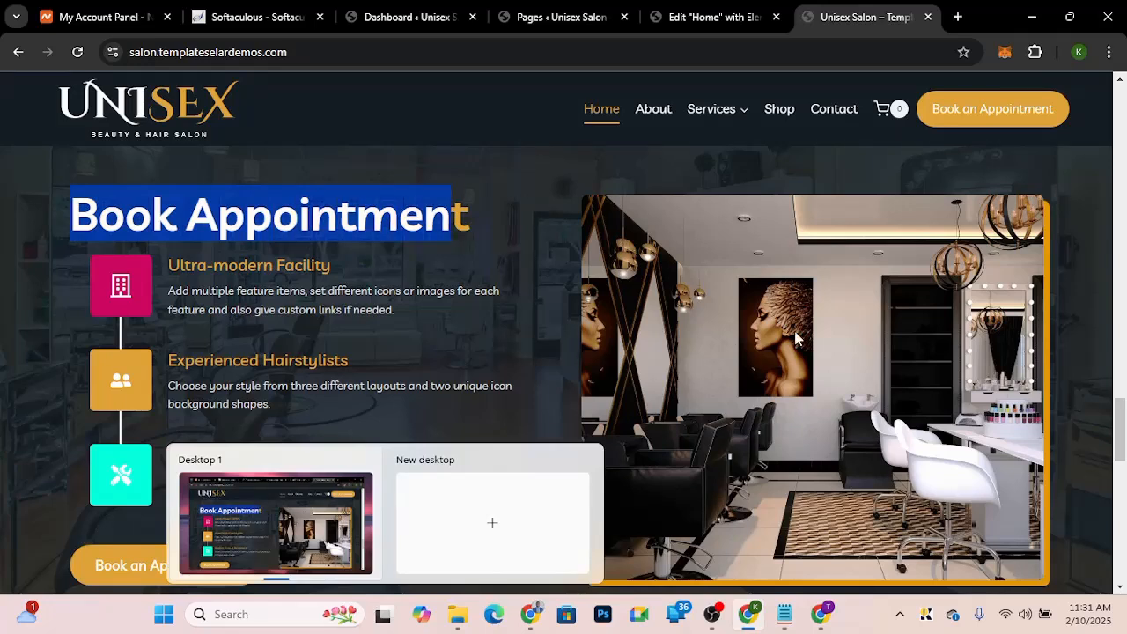
click(340, 379)
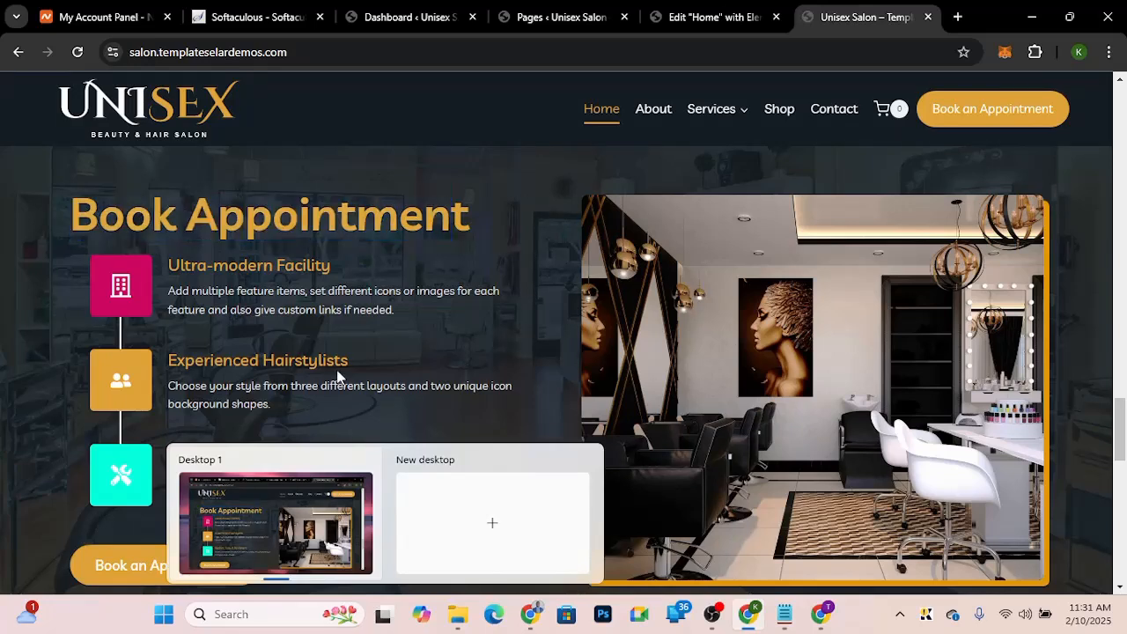
click(750, 624)
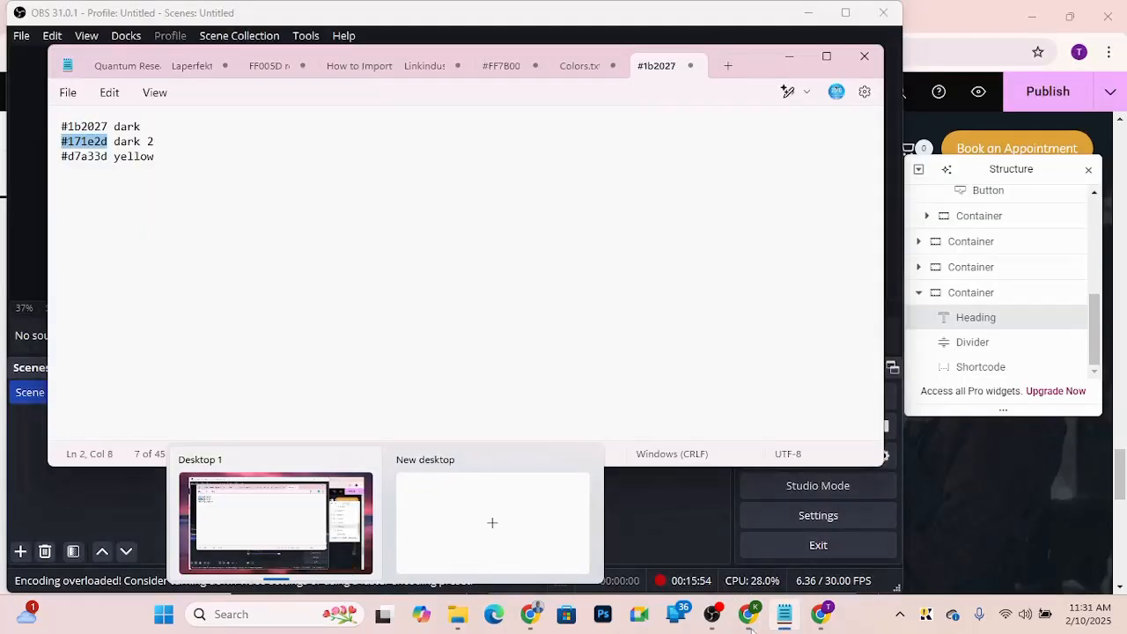
click(750, 624)
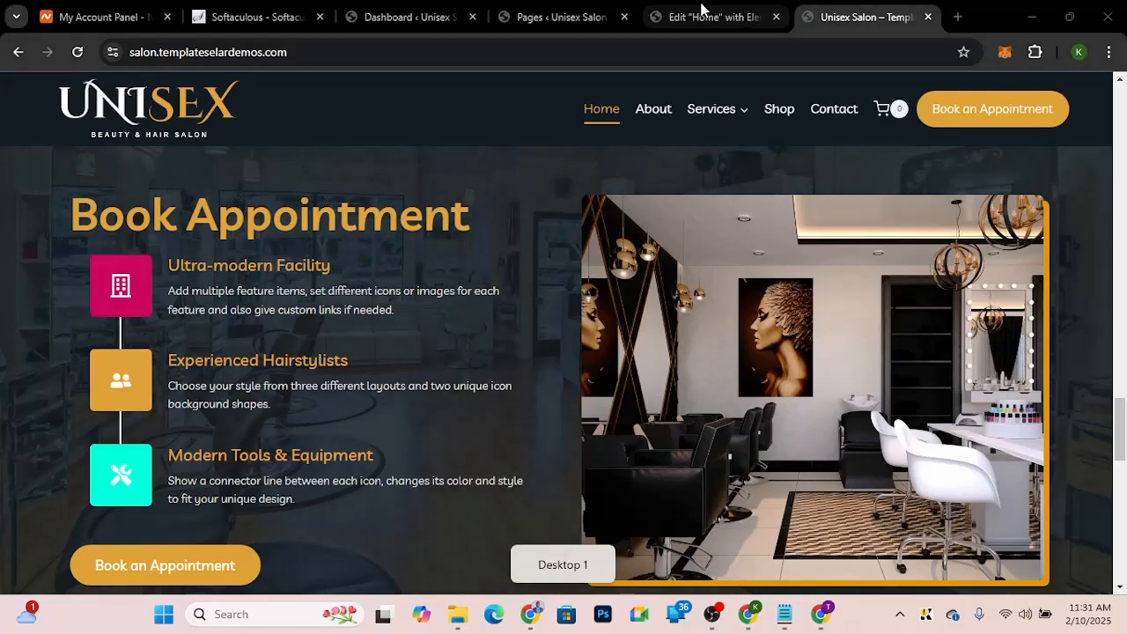
mouse_move(692, 23)
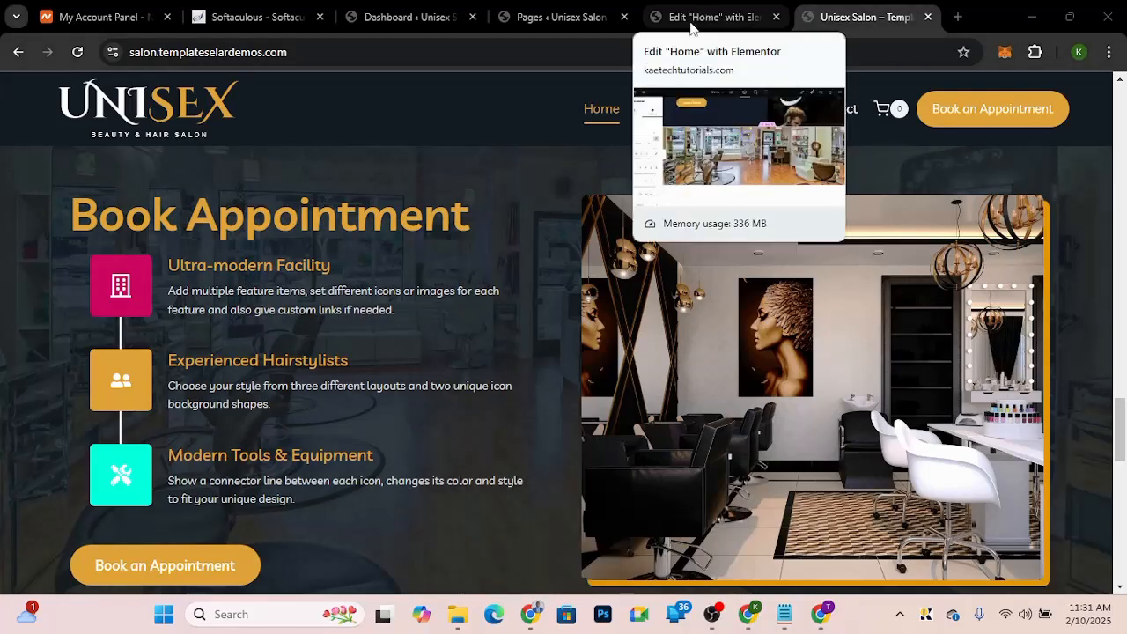
click(691, 24)
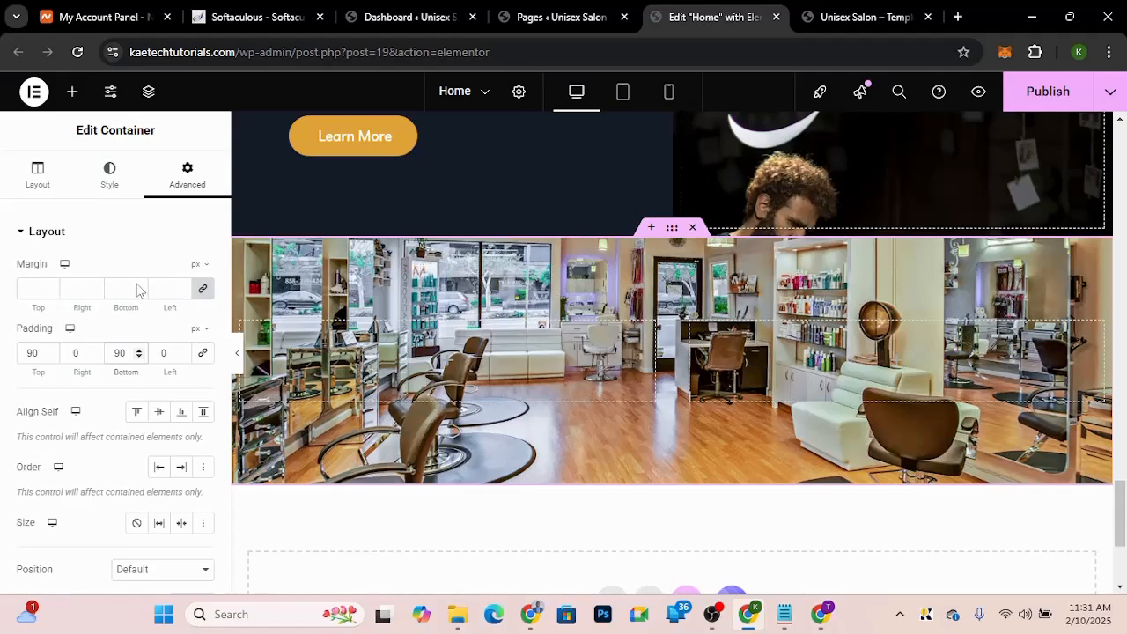
Step: Add a classic dark background overlay to the container and set its opacity to 0.85
click(111, 176)
scroll(35, 442, down, 3)
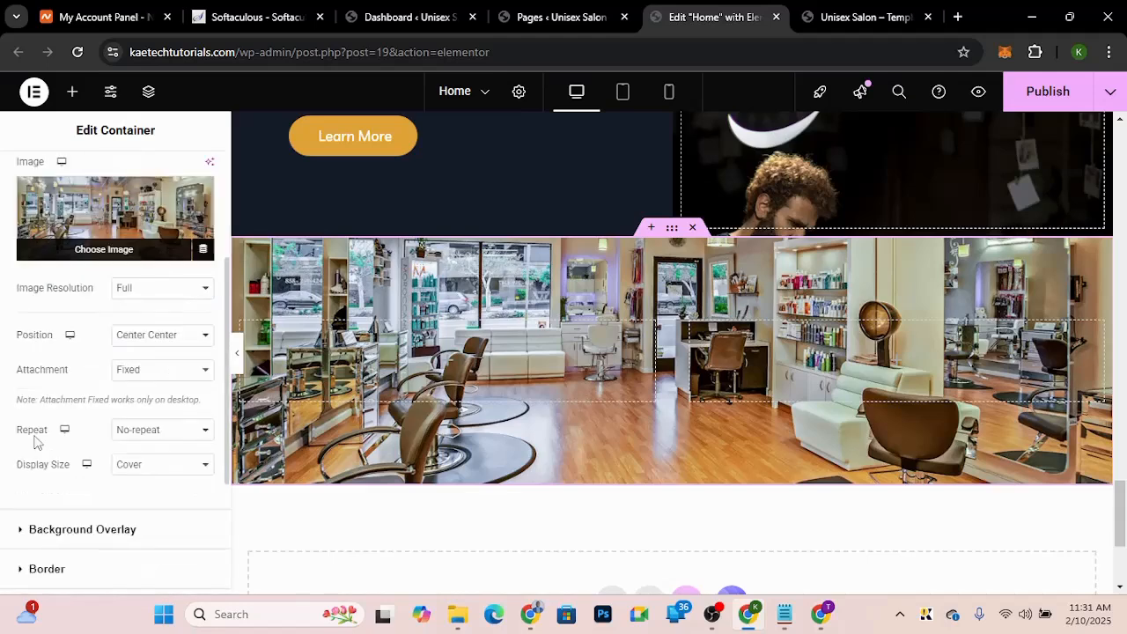
scroll(53, 440, down, 1)
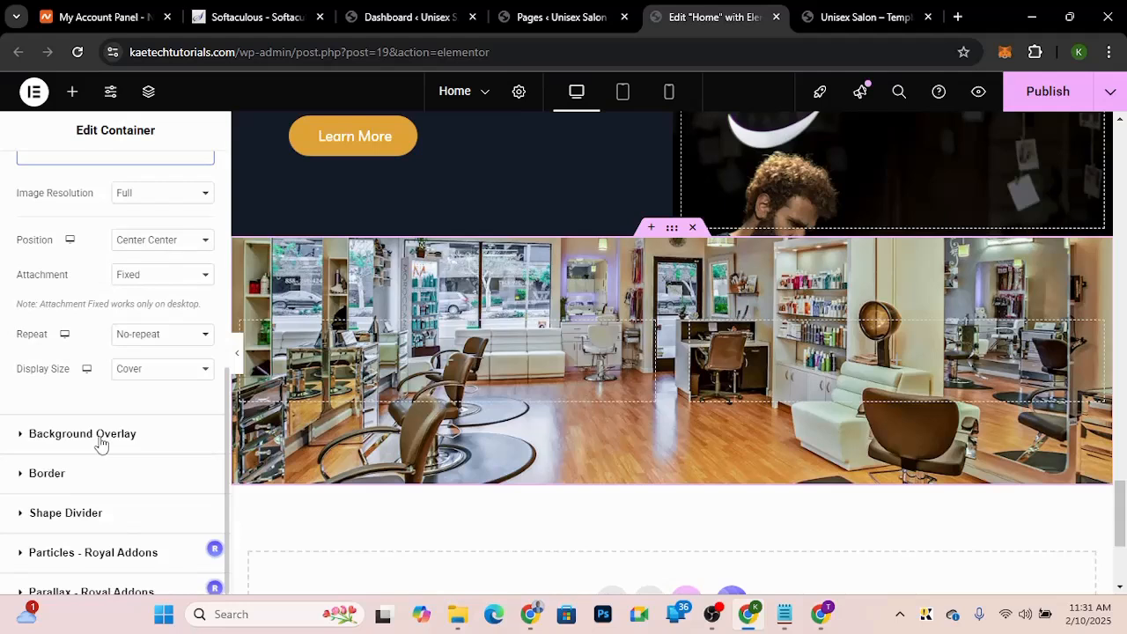
click(101, 436)
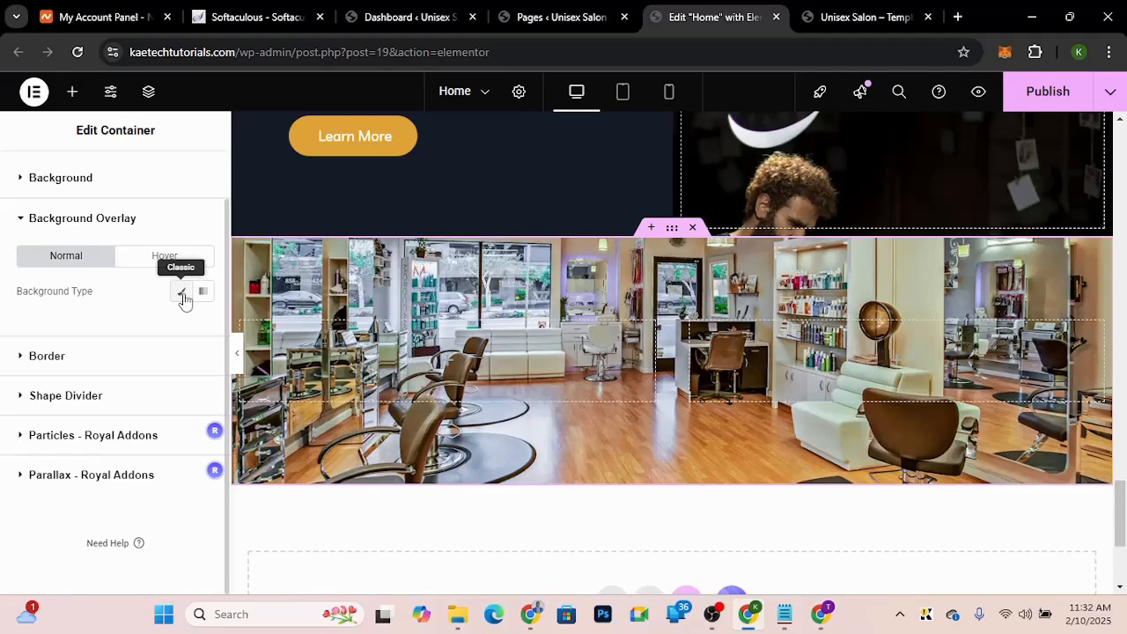
click(182, 295)
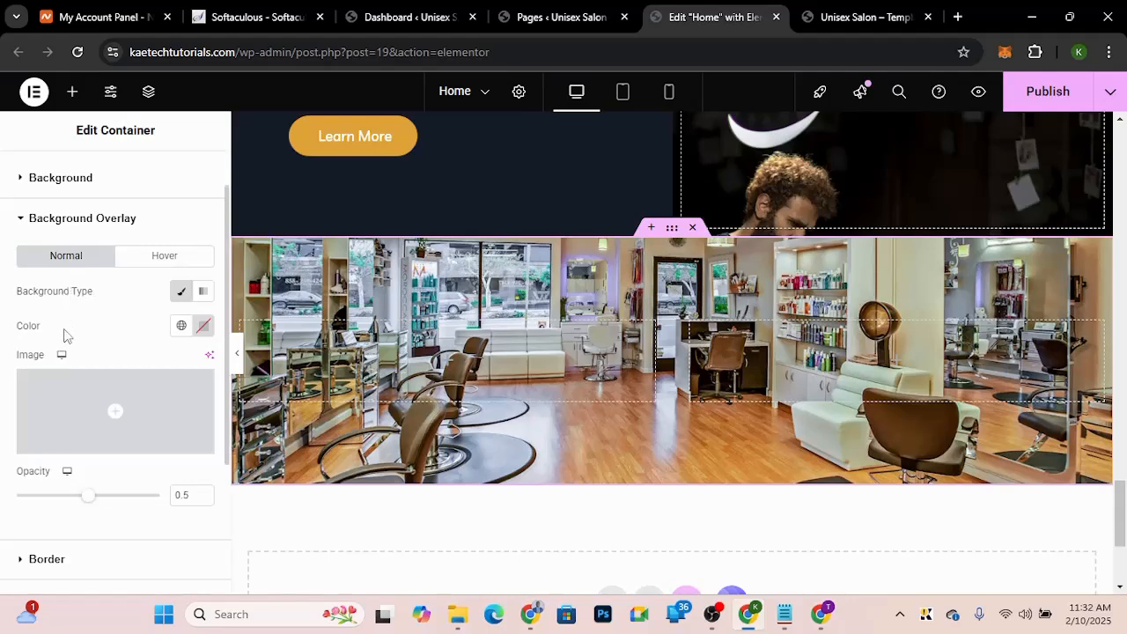
click(182, 325)
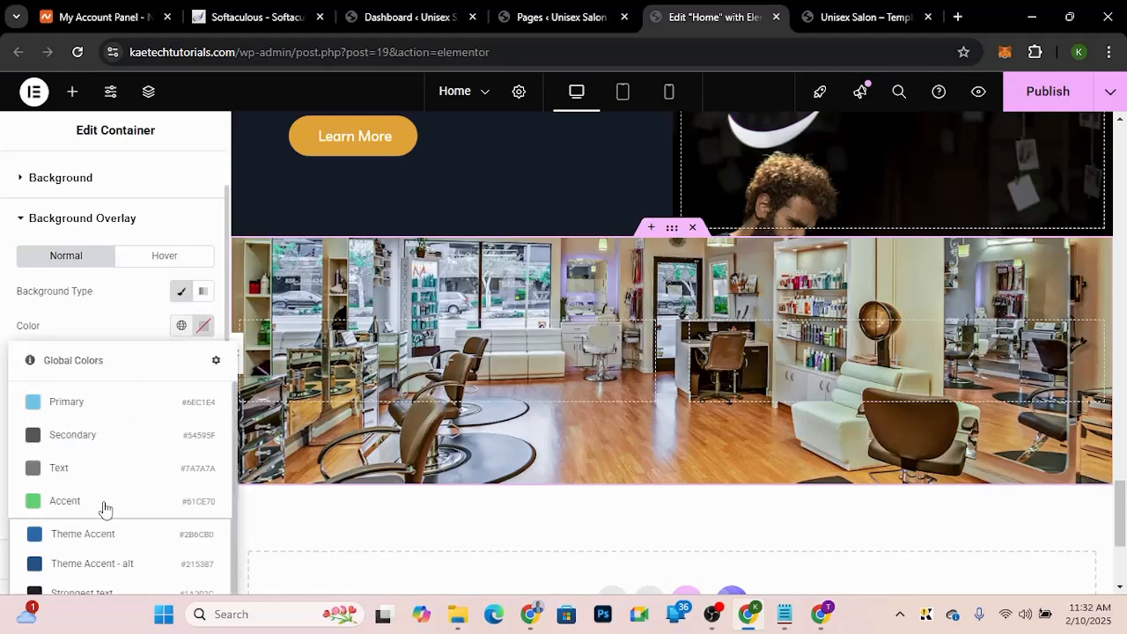
scroll(105, 493, down, 2)
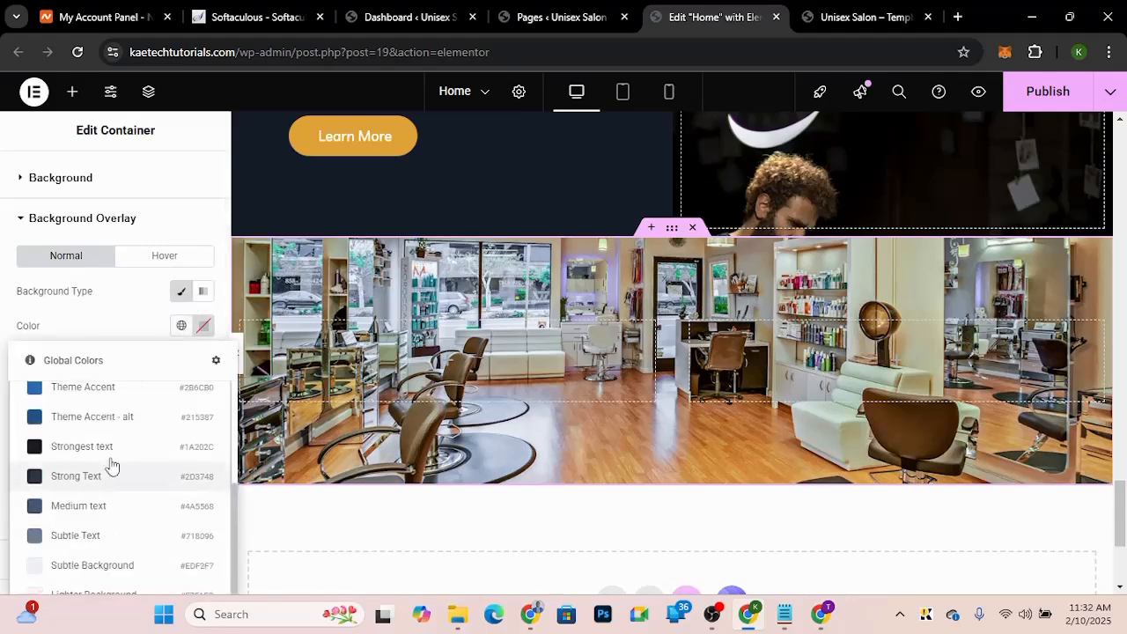
click(121, 328)
scroll(123, 332, down, 2)
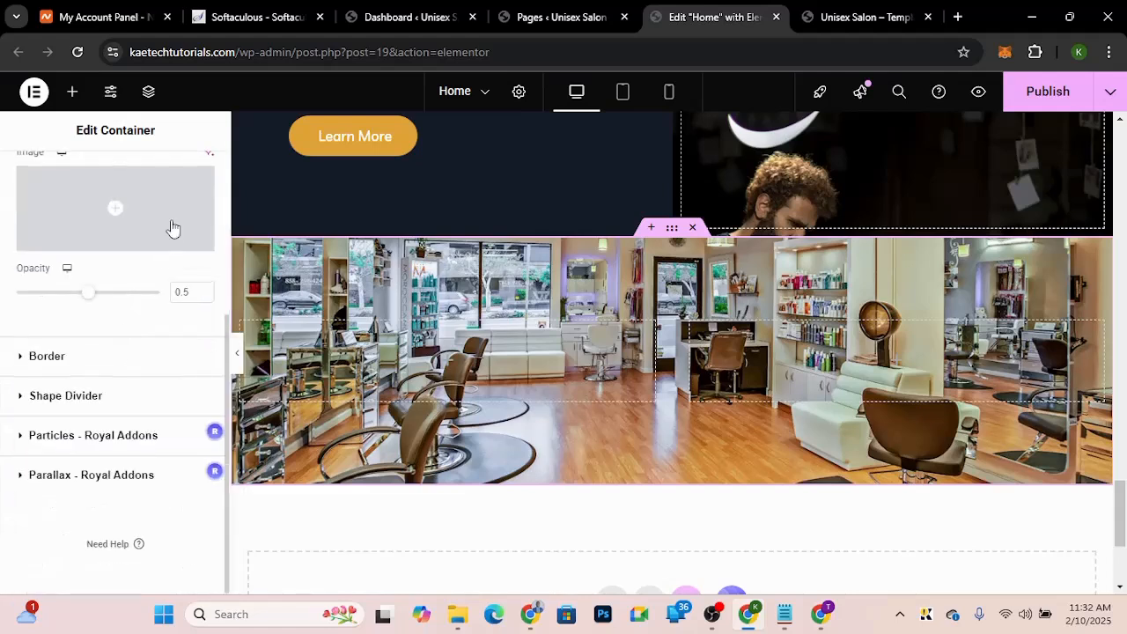
scroll(146, 291, up, 2)
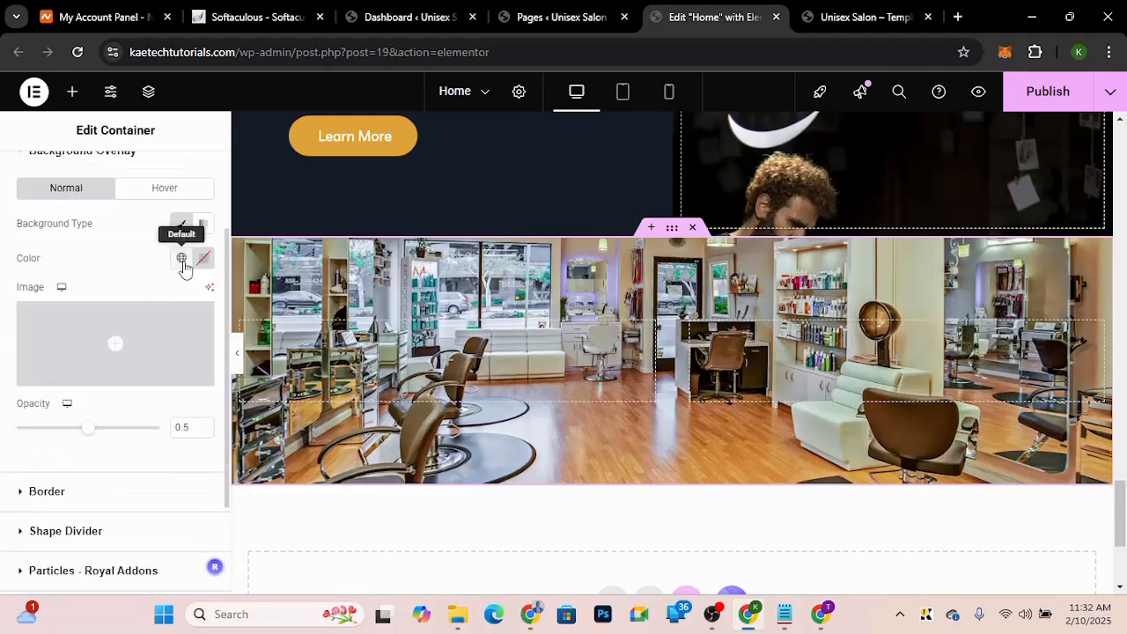
click(181, 259)
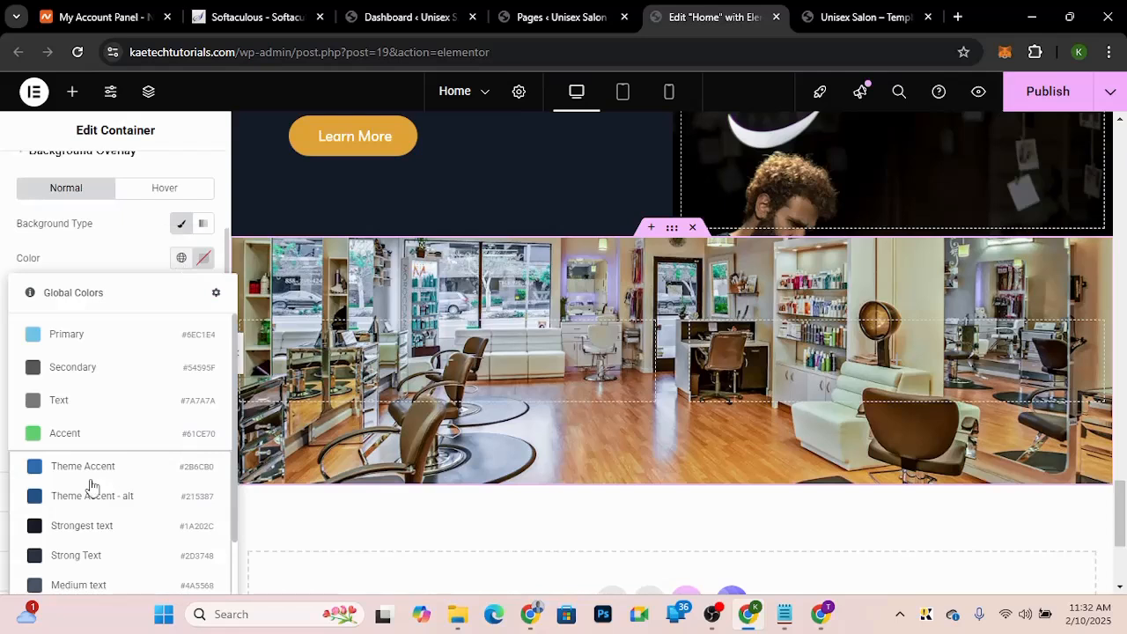
scroll(92, 480, down, 4)
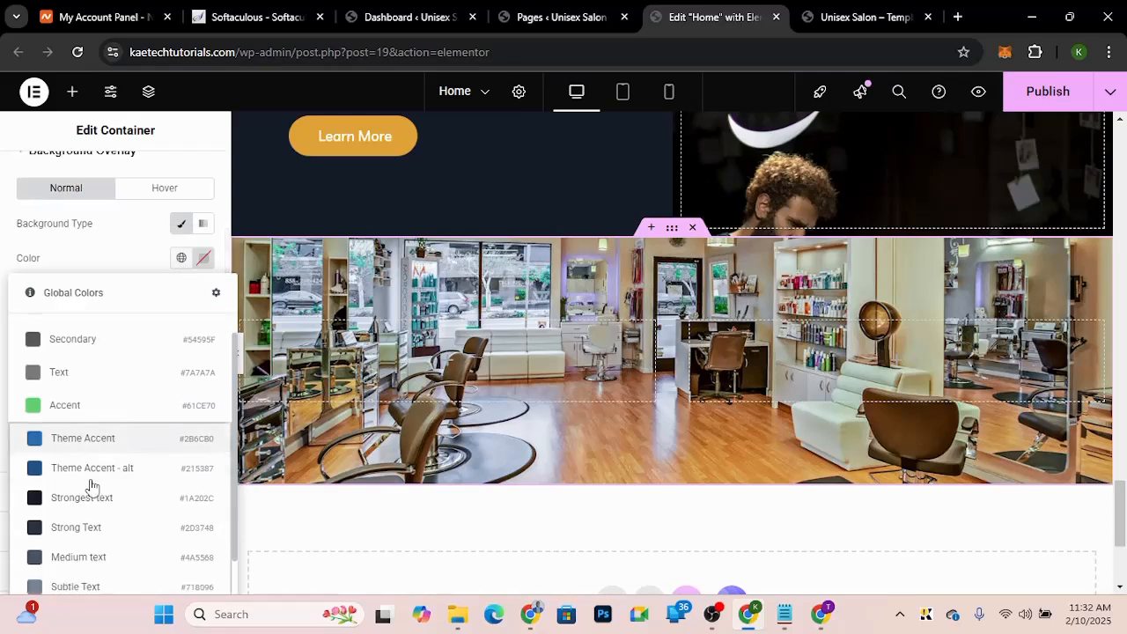
click(127, 255)
scroll(127, 256, down, 1)
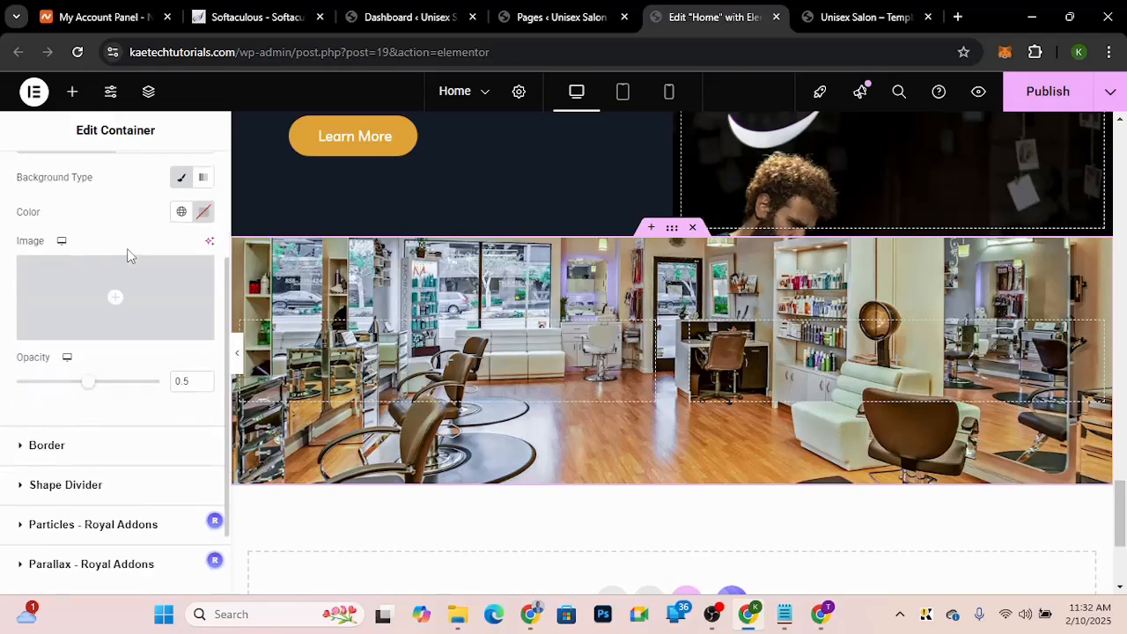
click(181, 213)
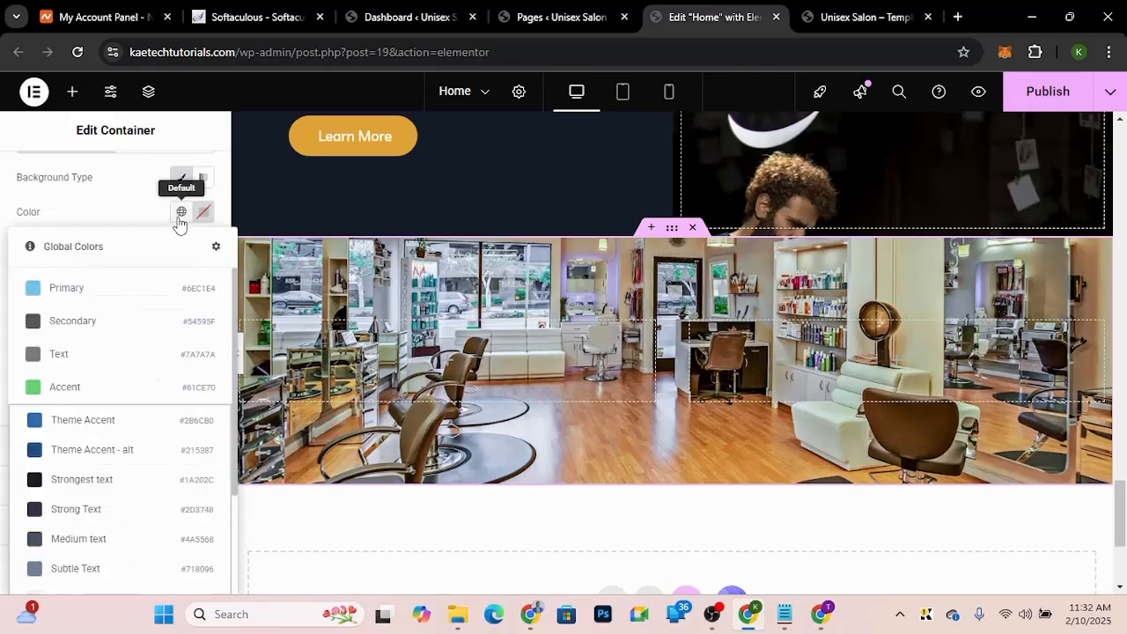
scroll(108, 453, down, 2)
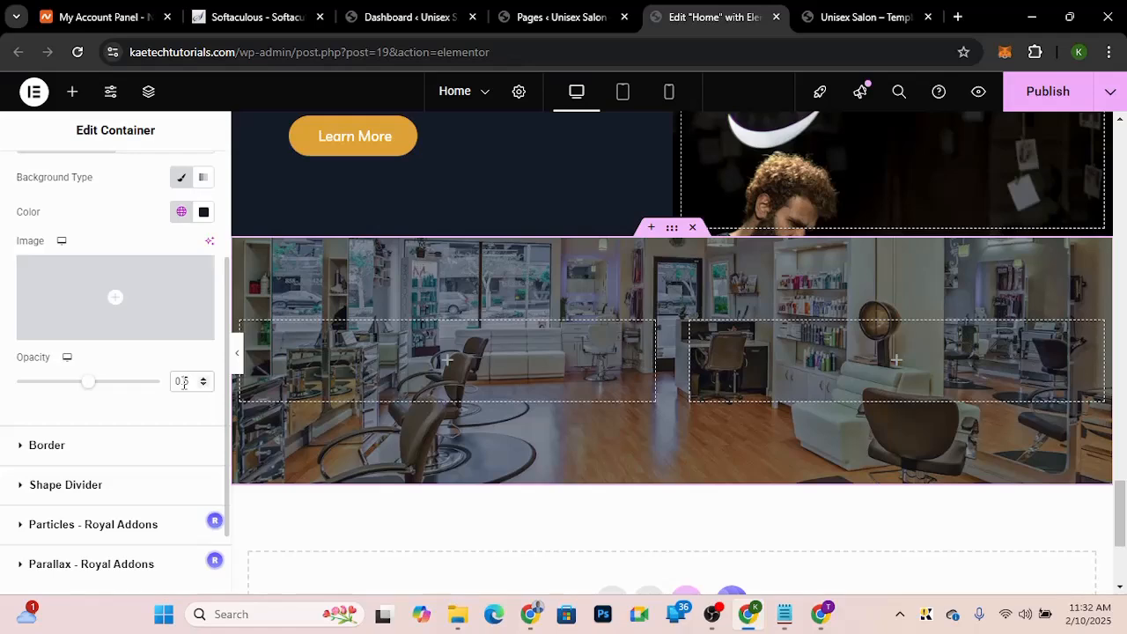
text(8)
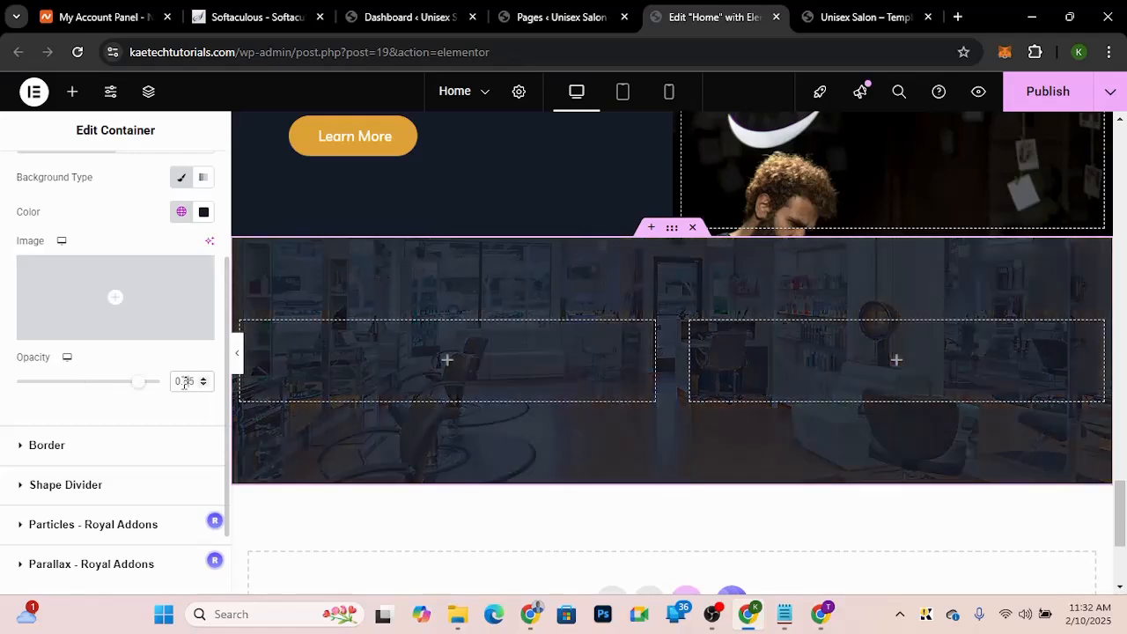
Step: Copy the Haircuts heading and paste it into the left inner container of the new section
click(448, 363)
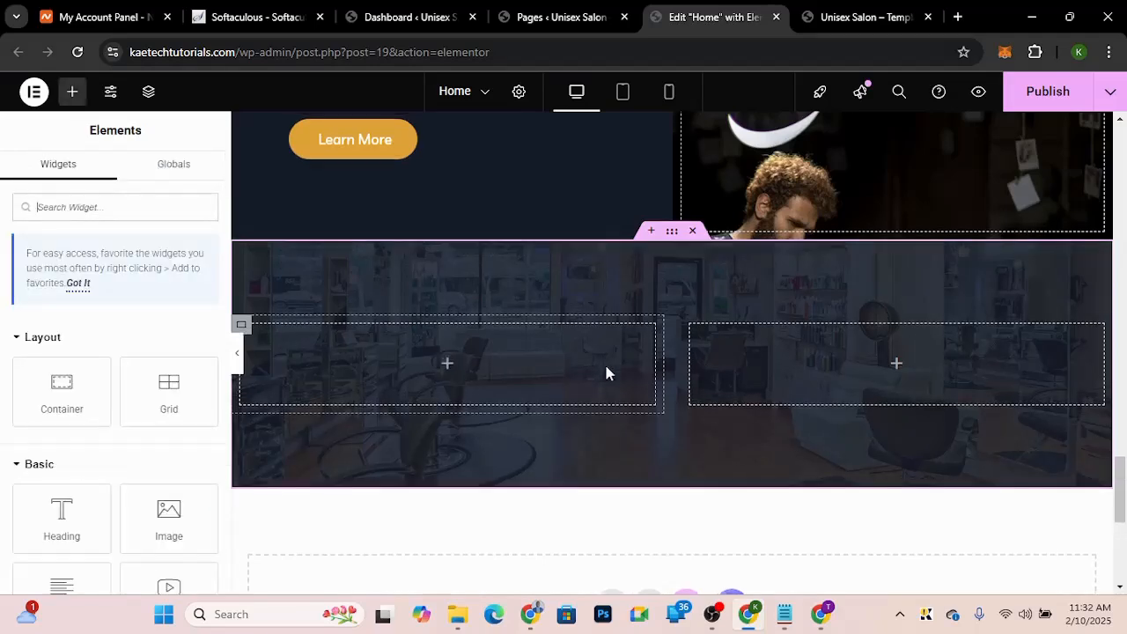
scroll(606, 373, up, 3)
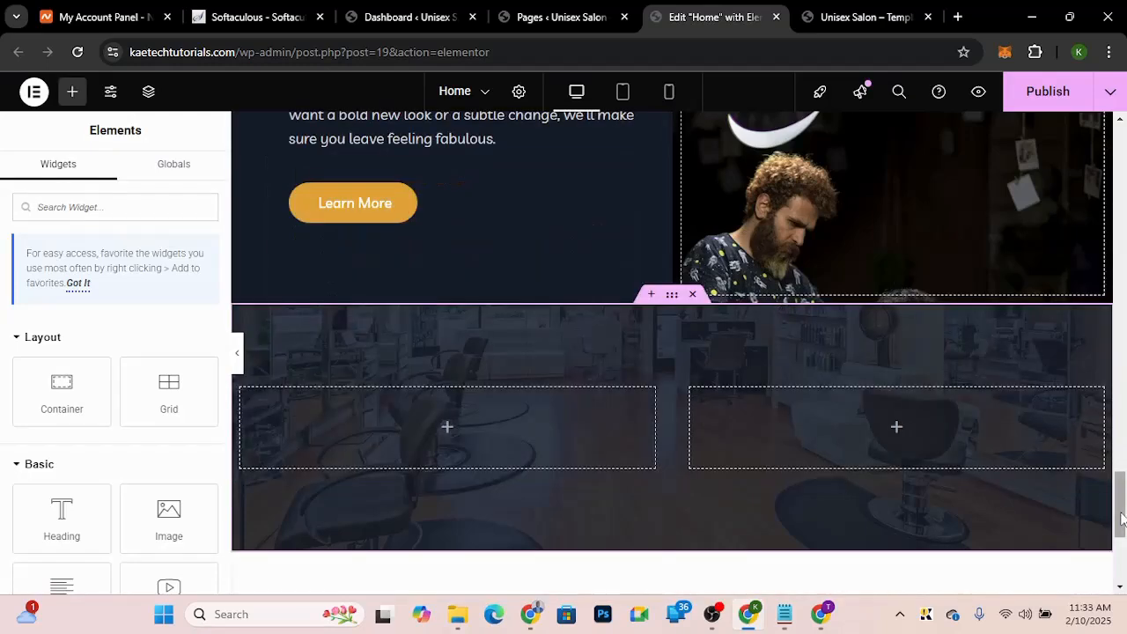
drag(1119, 524, 1115, 473)
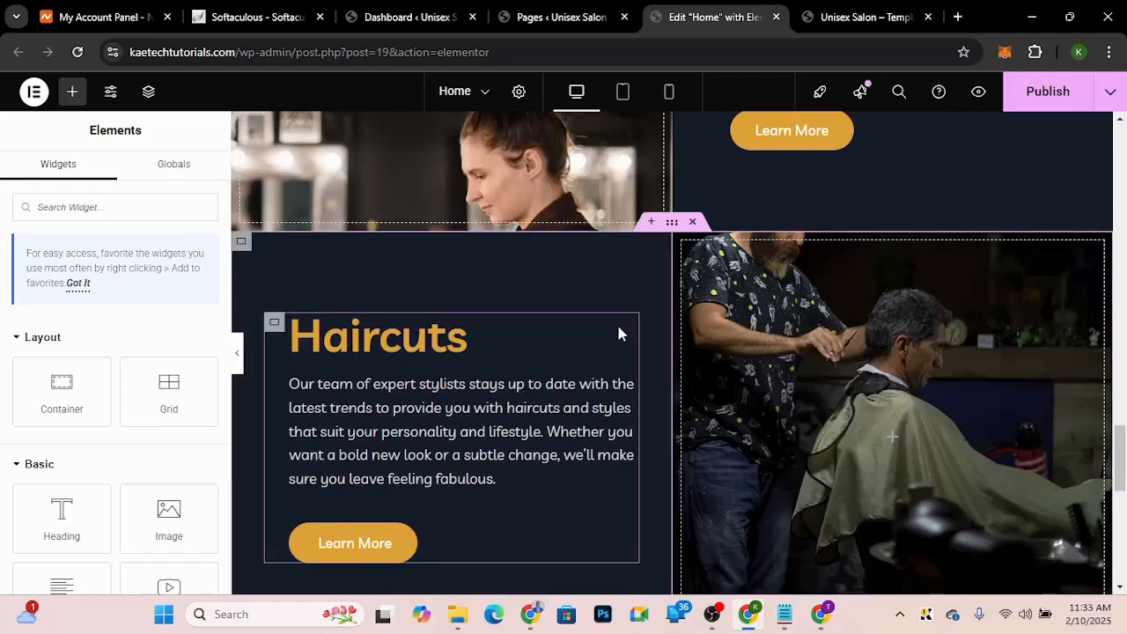
mouse_move(628, 325)
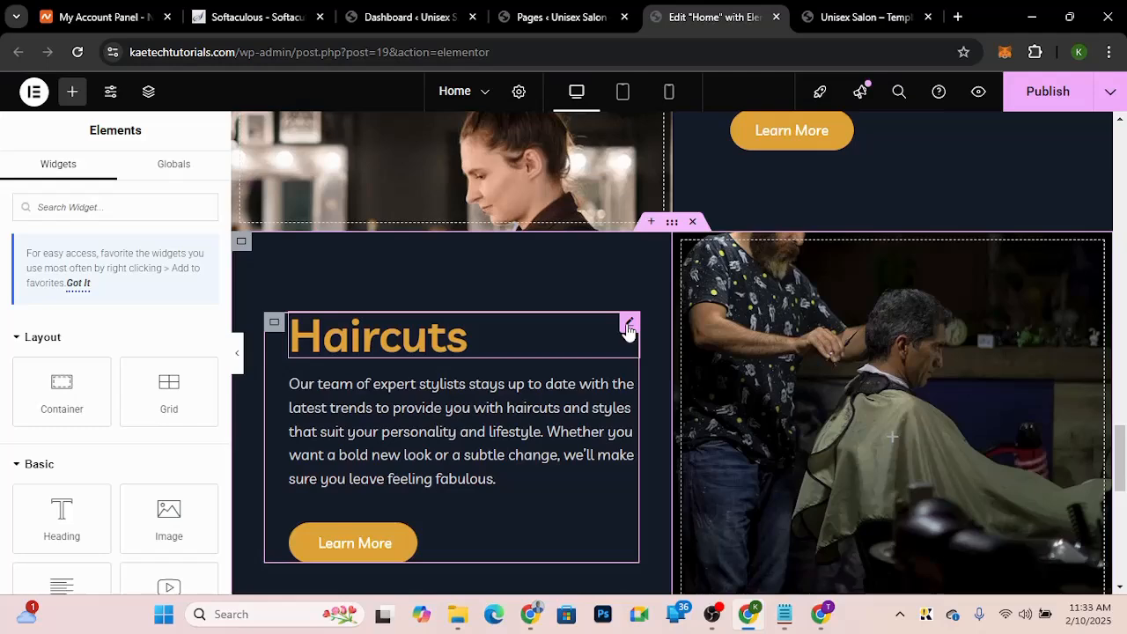
right_click(628, 326)
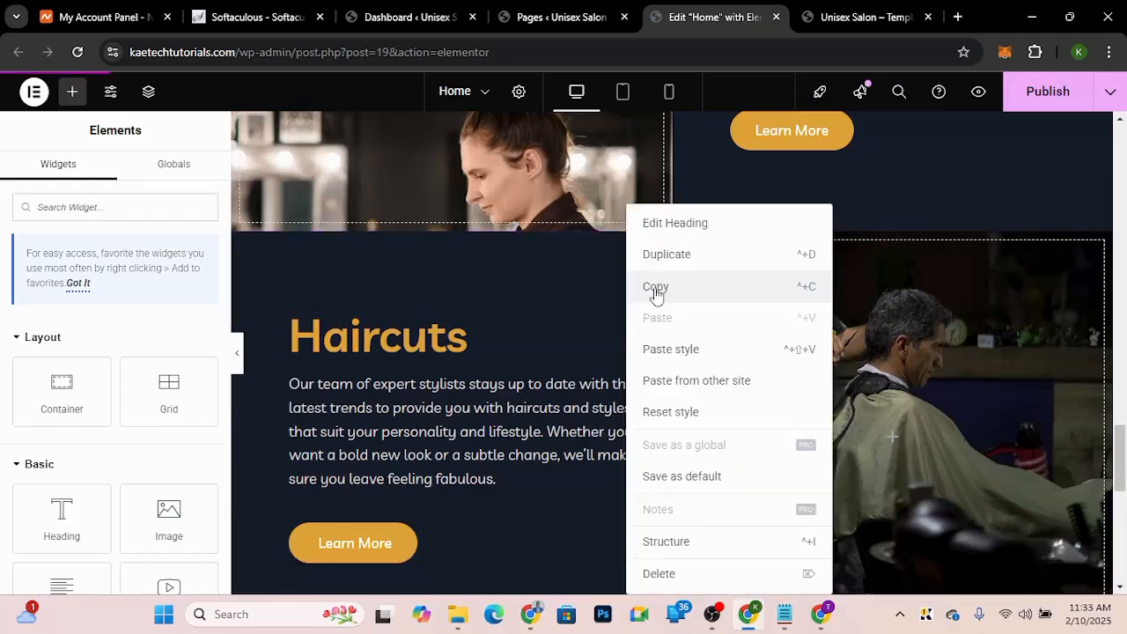
click(656, 294)
drag(1120, 450, 1116, 531)
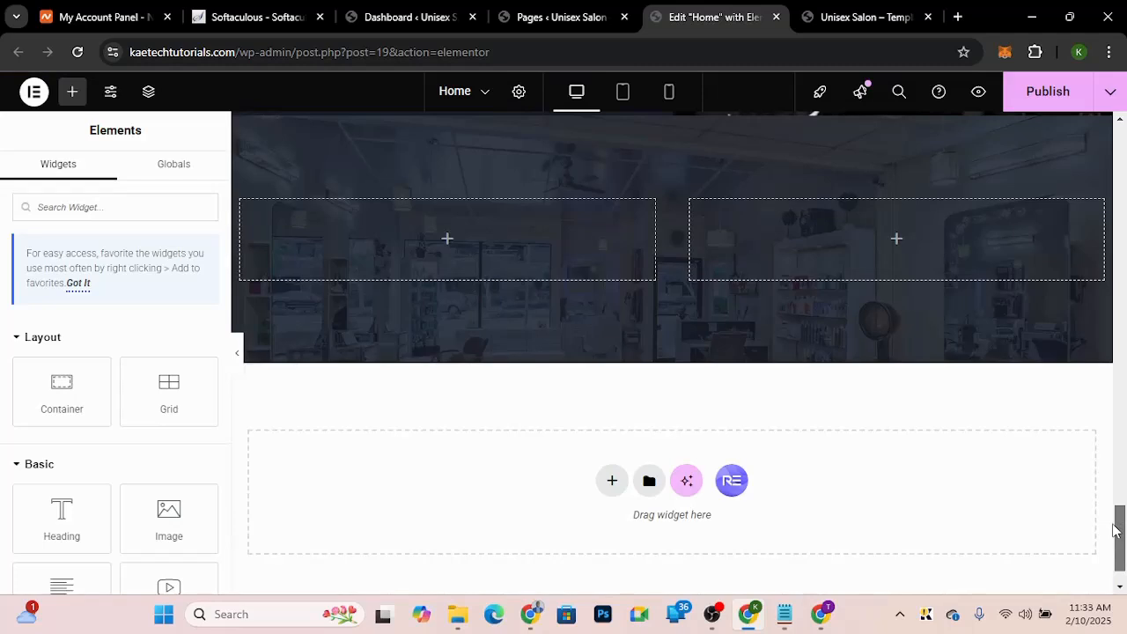
right_click(450, 263)
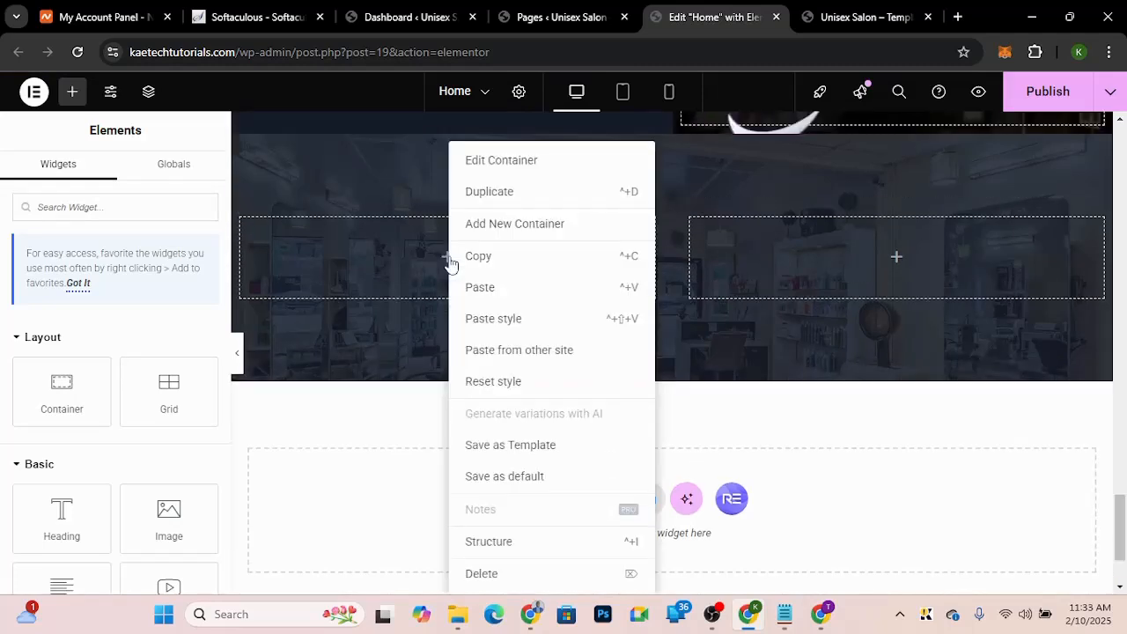
click(483, 289)
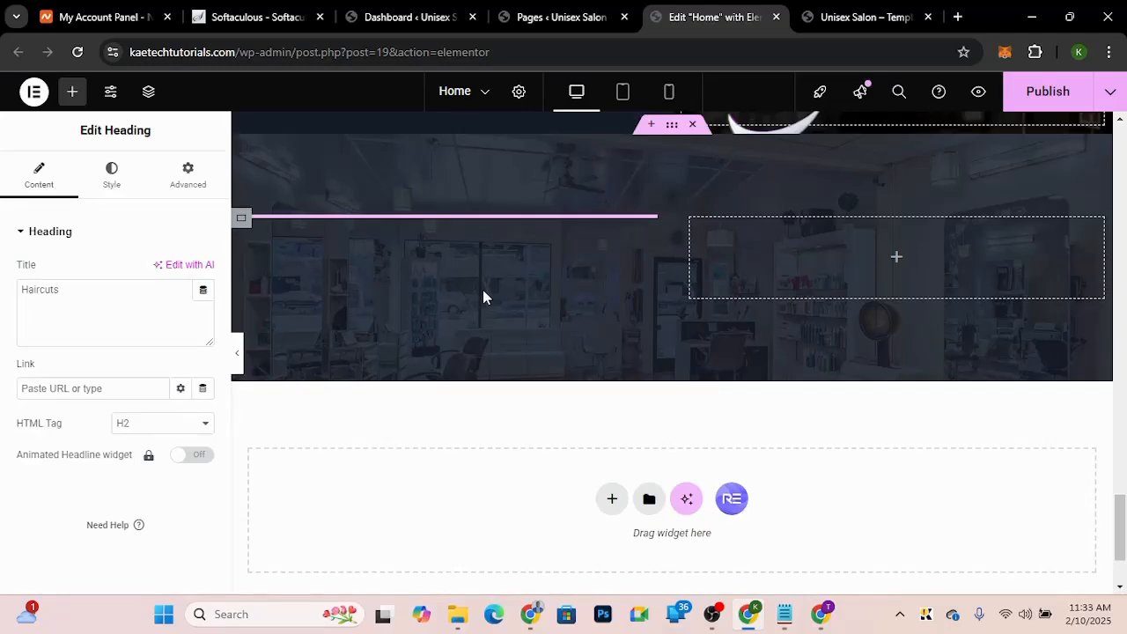
Step: Copy the Book Appointment heading text from the demo site and replace the pasted heading's title with it
key(ctrl+Tab)
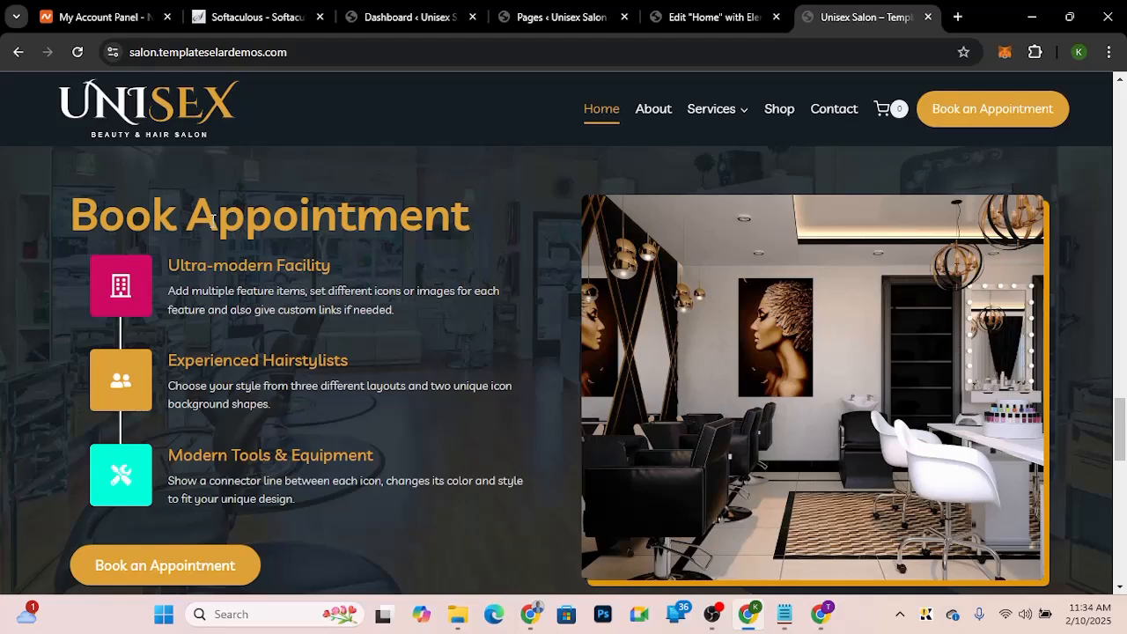
triple_click(471, 223)
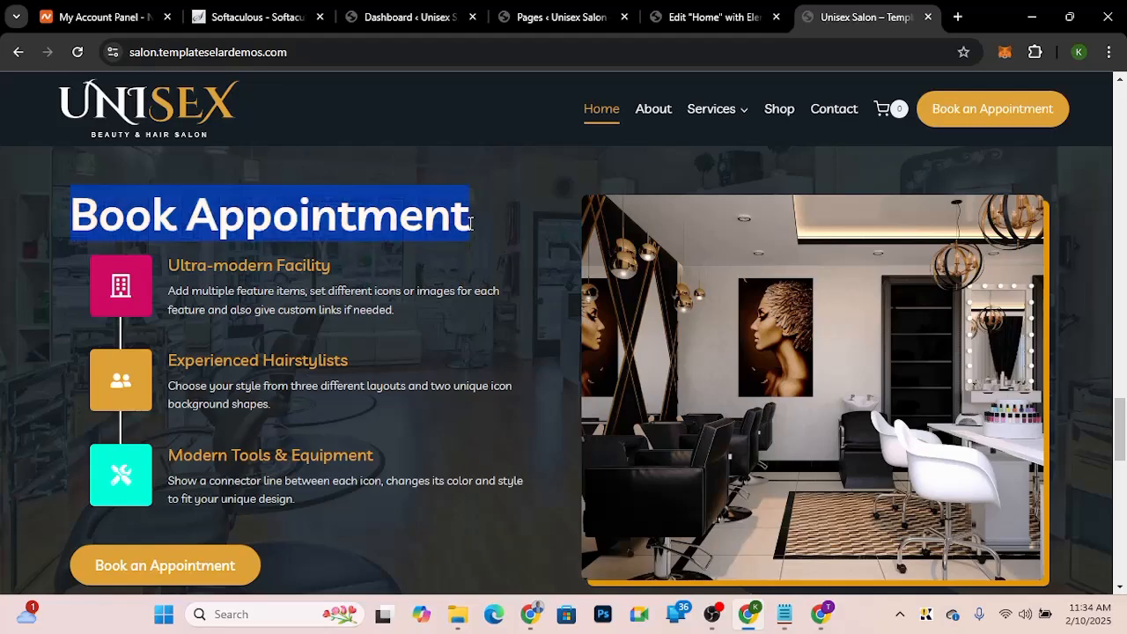
click(700, 17)
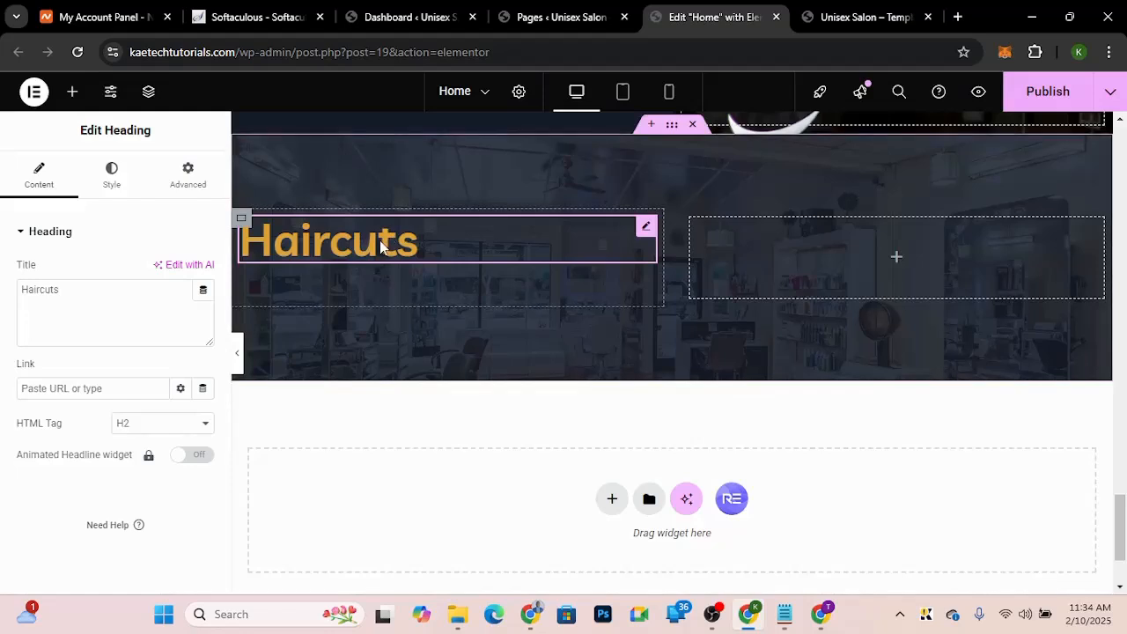
triple_click(67, 292)
key(ctrl+v)
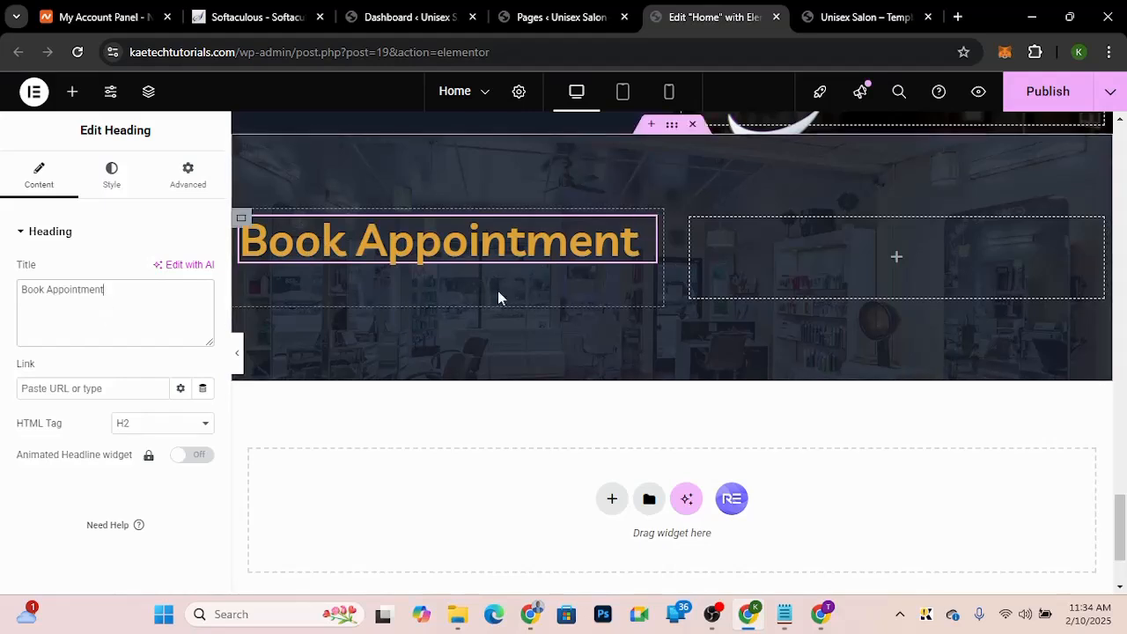
click(73, 93)
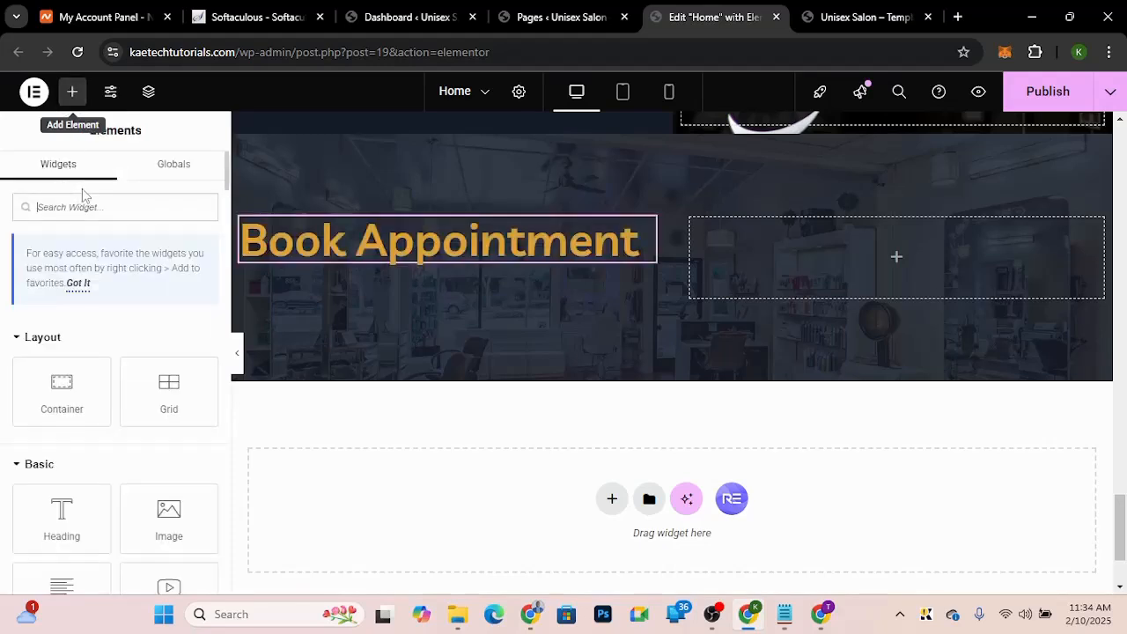
Step: Add a Feature List widget into the left inner container below the Book Appointment heading
text(list)
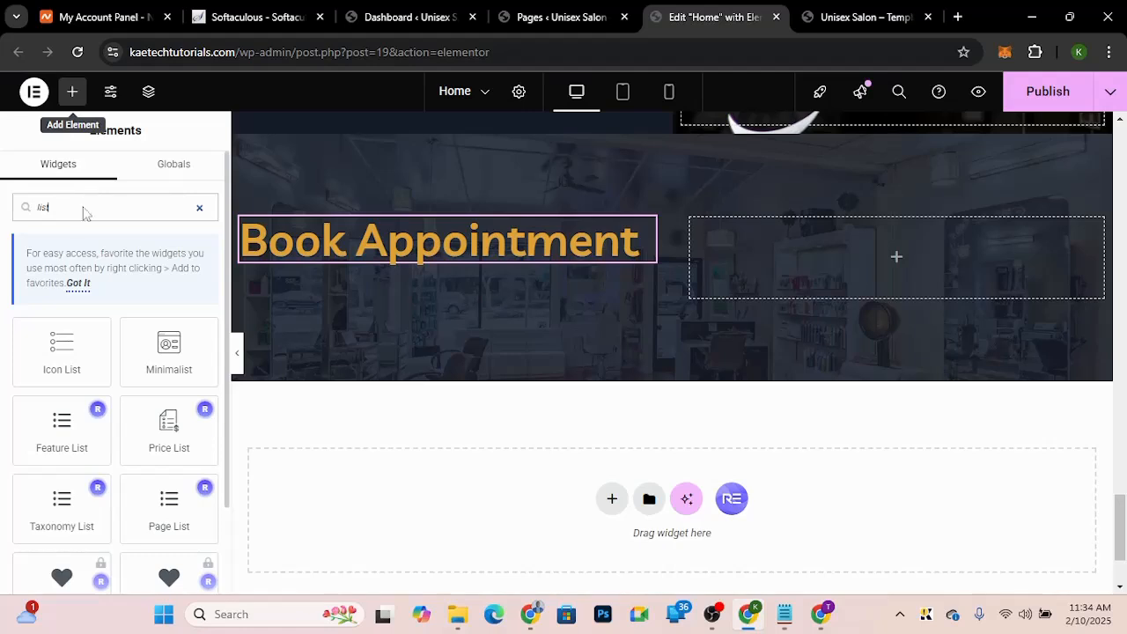
click(67, 428)
drag(63, 426, 369, 249)
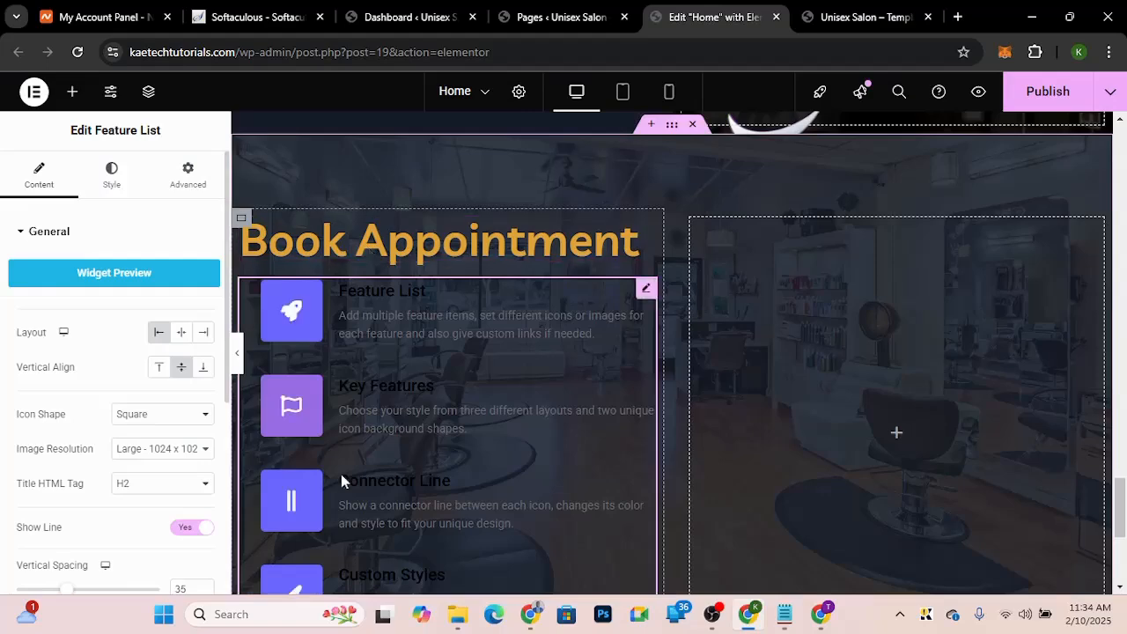
scroll(343, 480, down, 2)
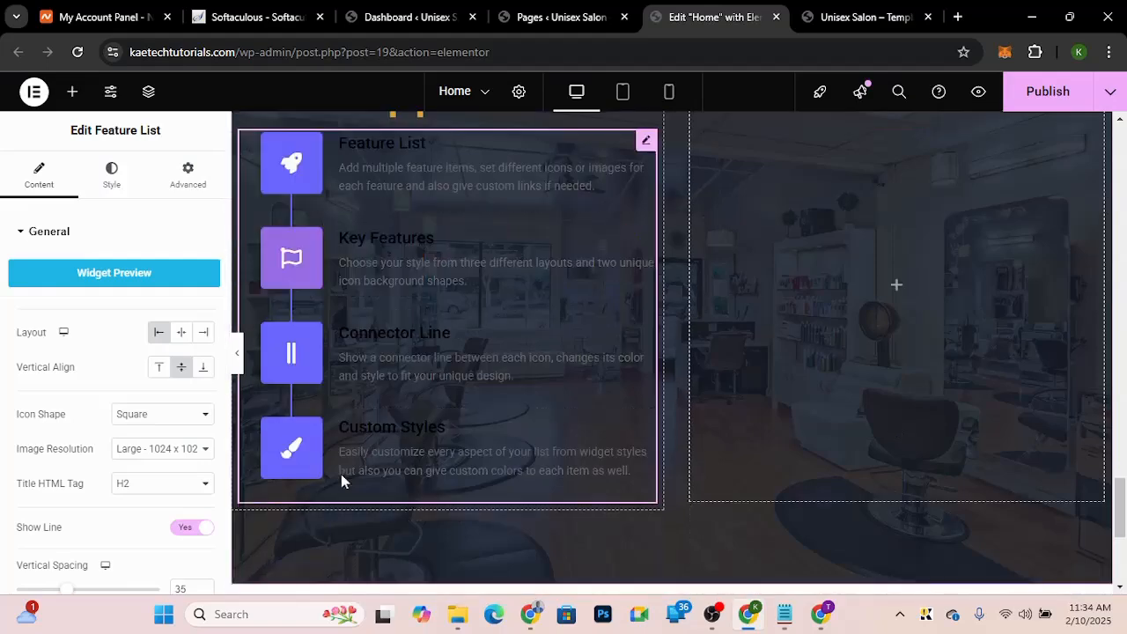
scroll(341, 480, up, 1)
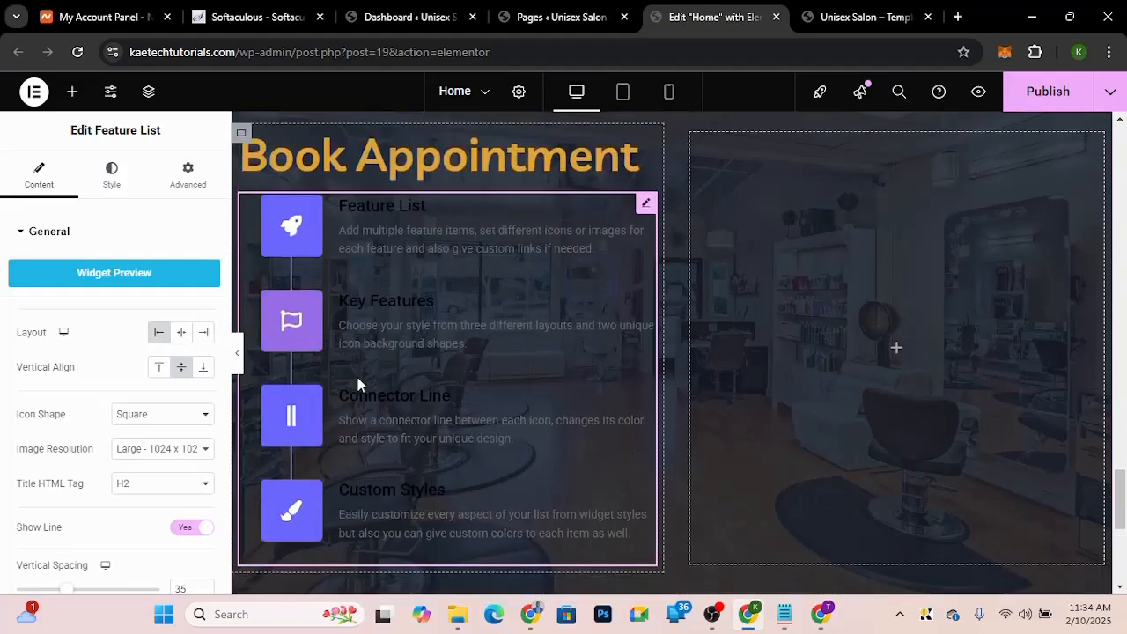
Step: Compare with the demo site and set the feature list's icon background colour to pink #E2247B
click(113, 181)
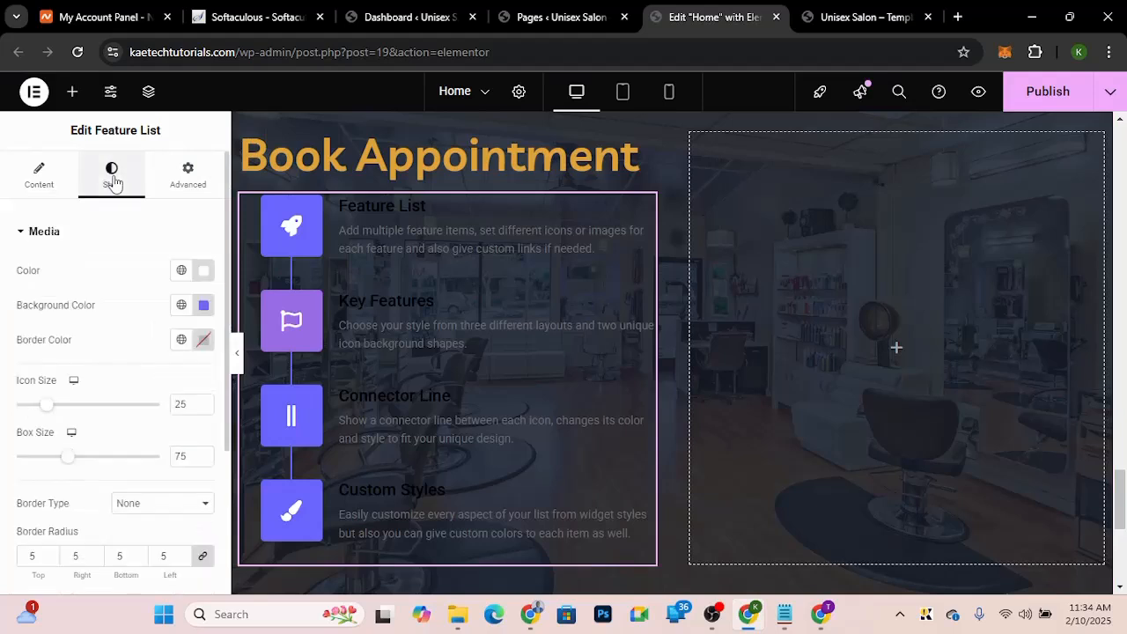
click(183, 306)
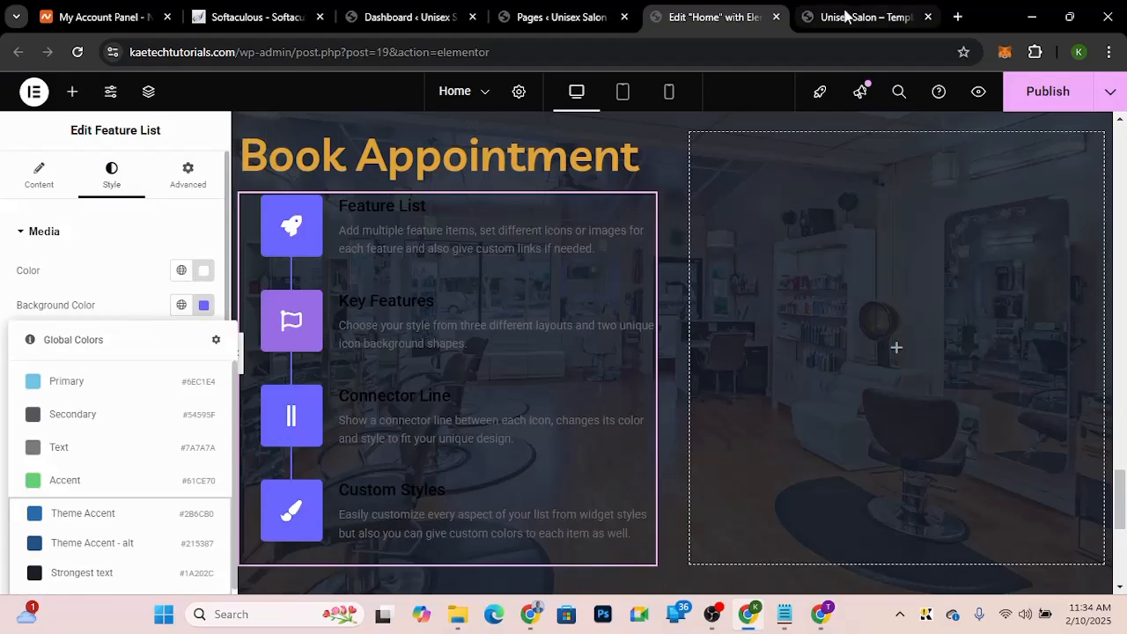
click(844, 16)
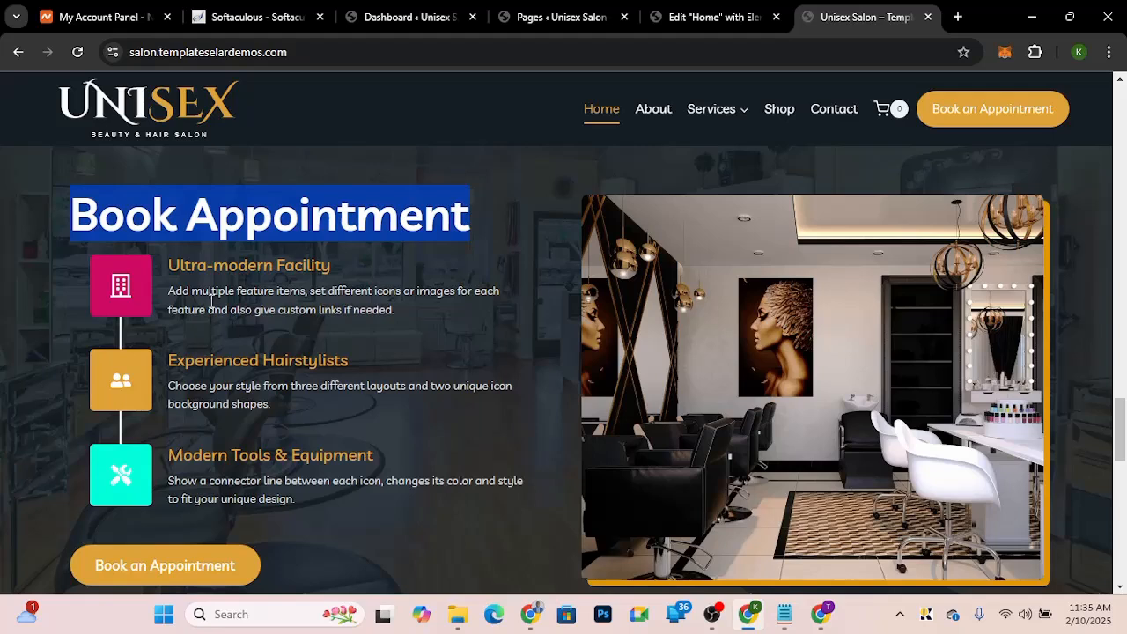
click(180, 282)
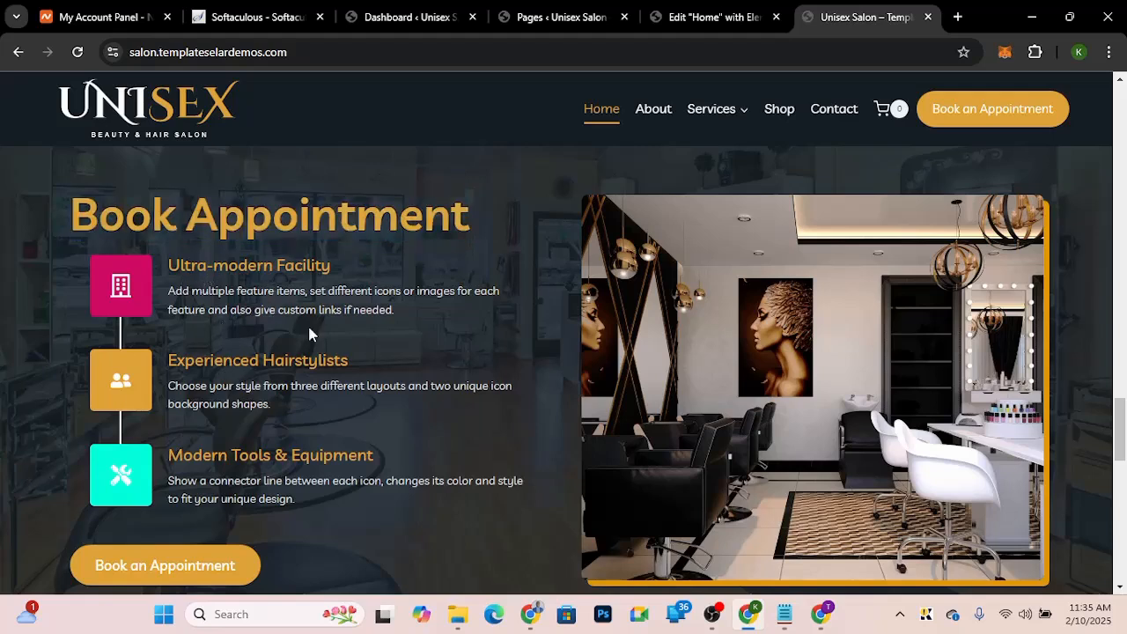
click(705, 17)
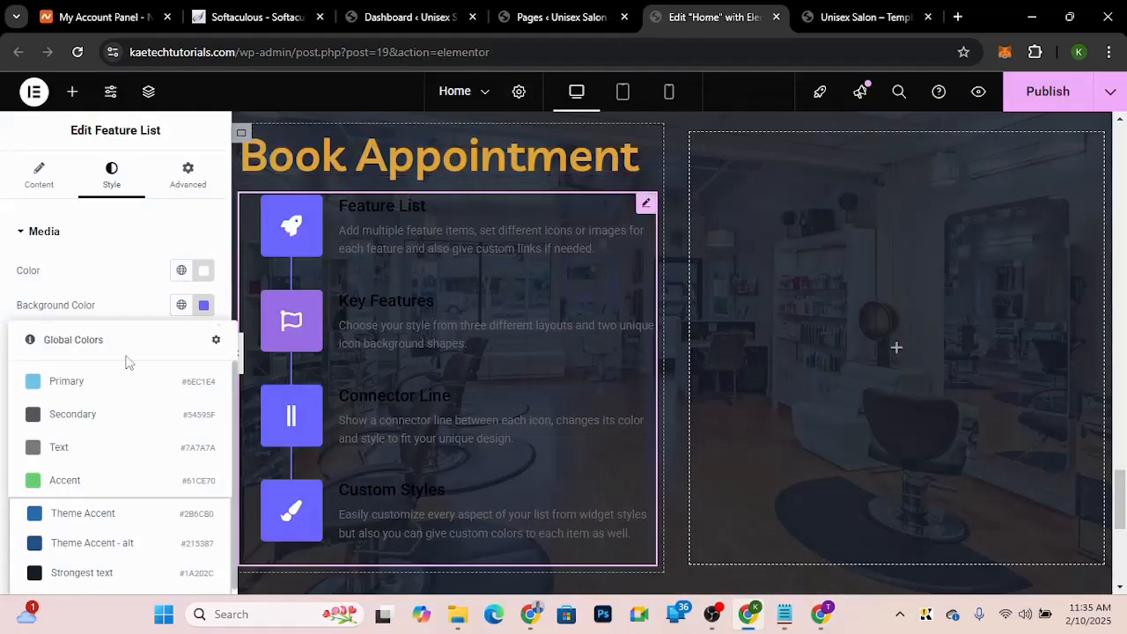
click(204, 308)
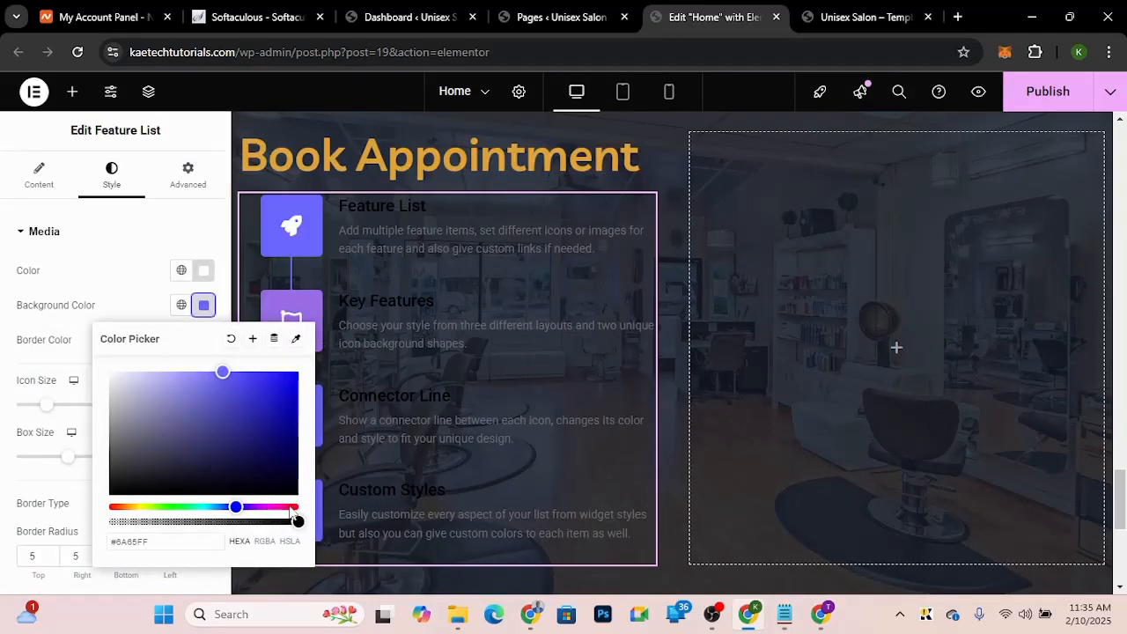
click(290, 507)
drag(289, 508, 297, 508)
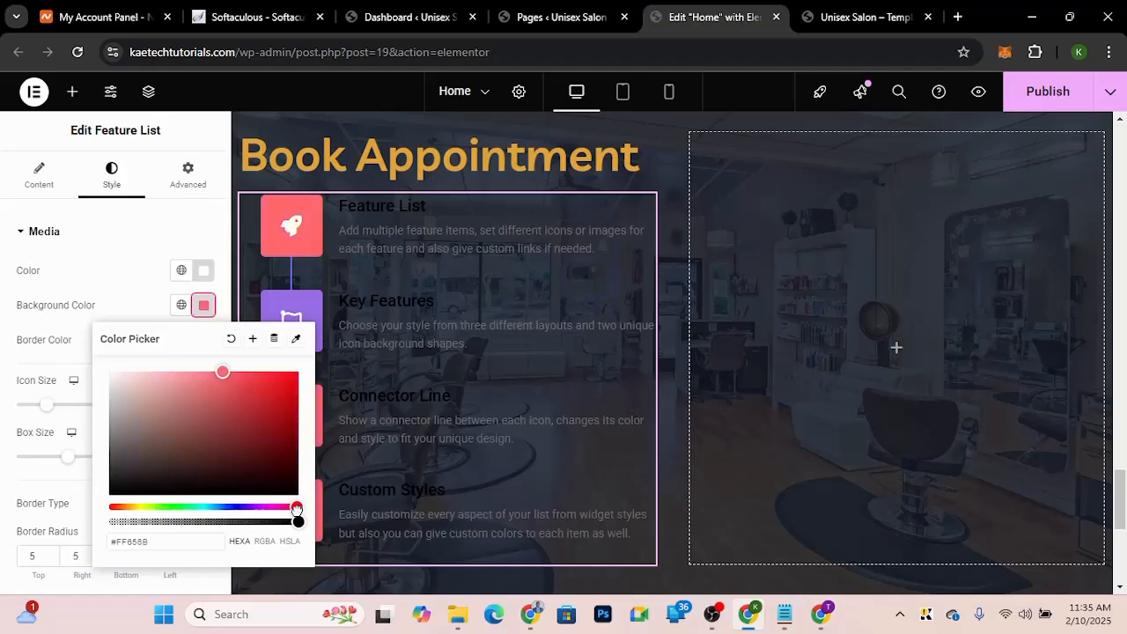
click(268, 385)
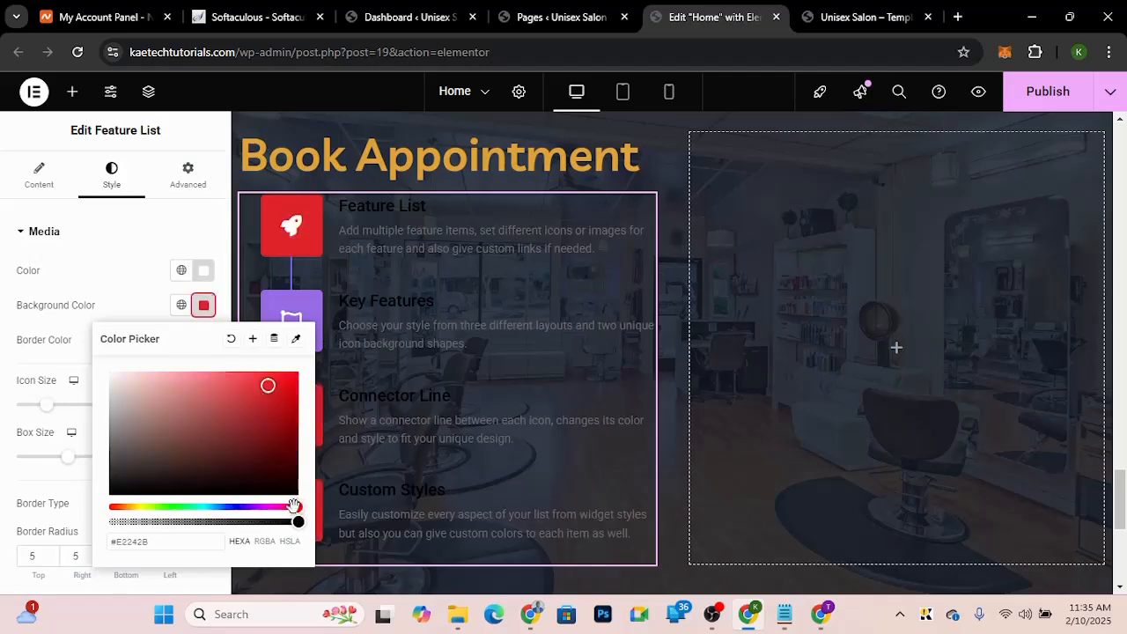
mouse_move(296, 507)
mouse_down()
mouse_move(269, 508)
mouse_move(284, 506)
mouse_up()
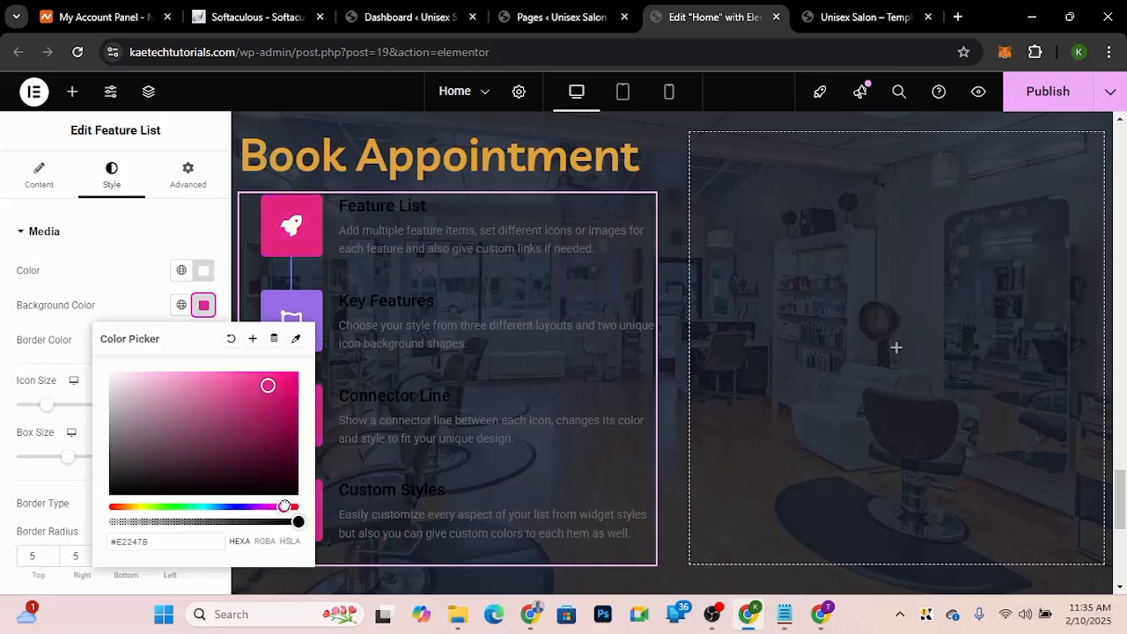
click(129, 312)
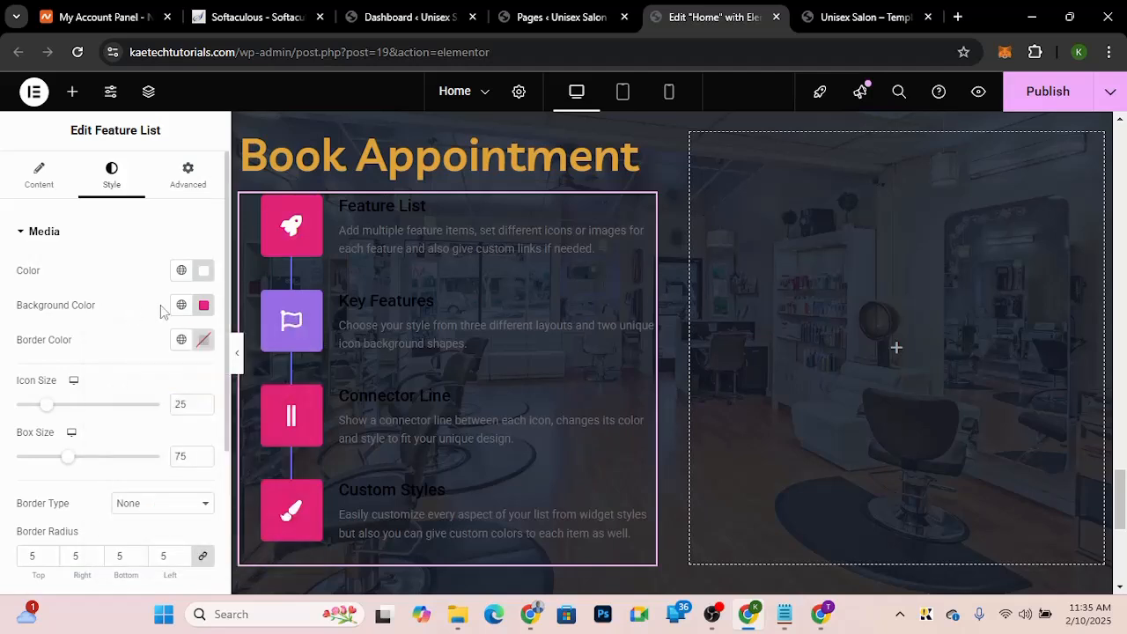
Step: Check the demo's item count and remove the fourth feature item, Custom Styles
click(44, 189)
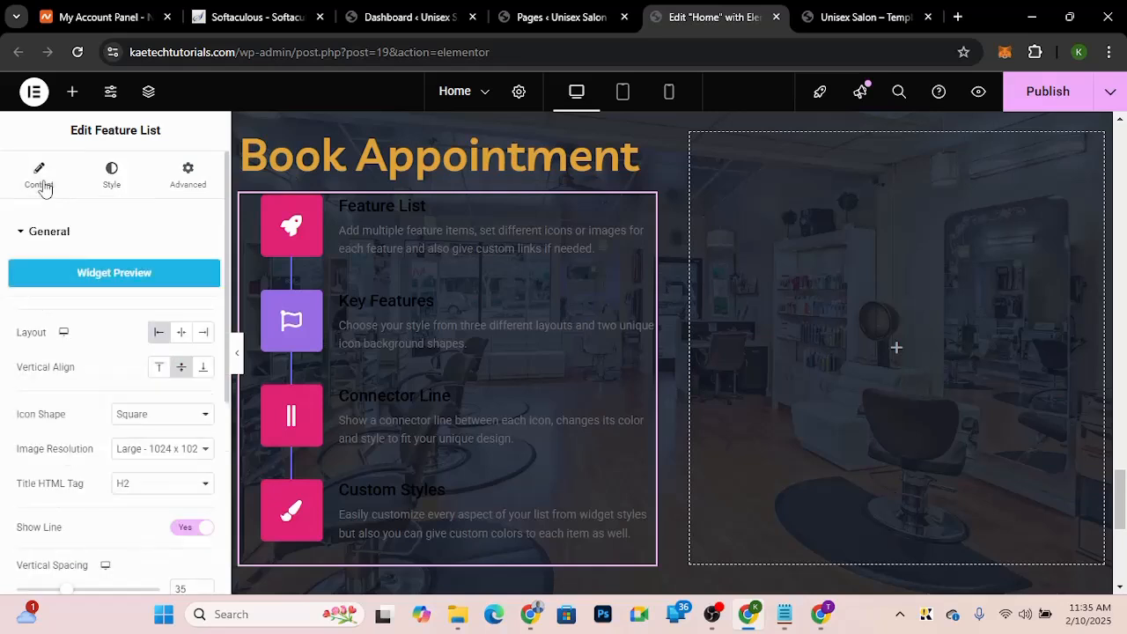
scroll(35, 396, down, 3)
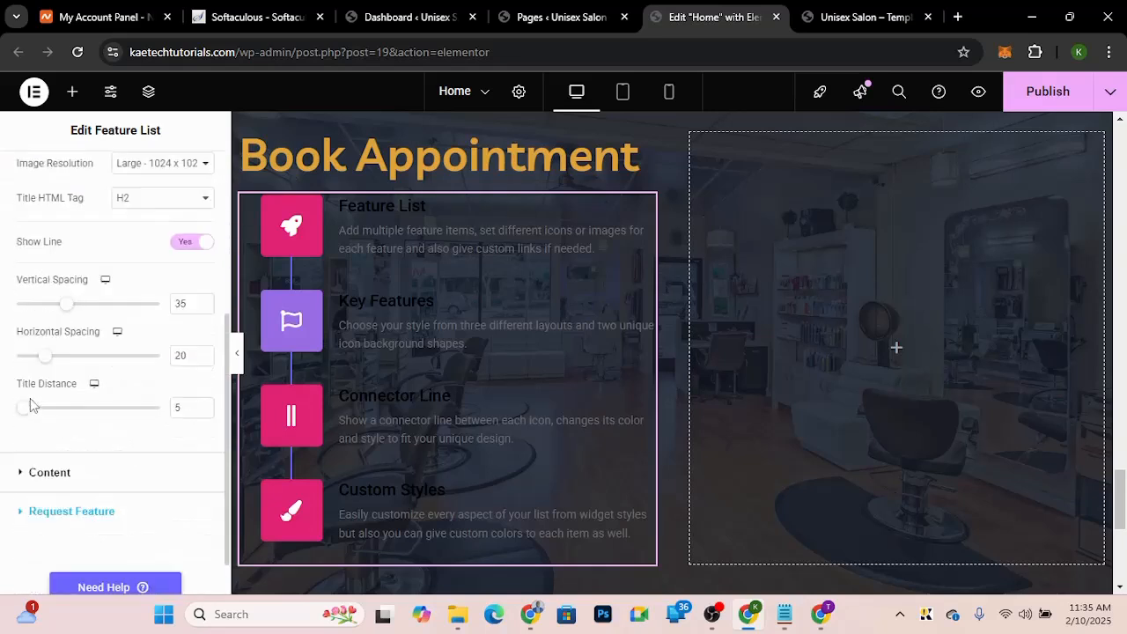
scroll(50, 423, down, 1)
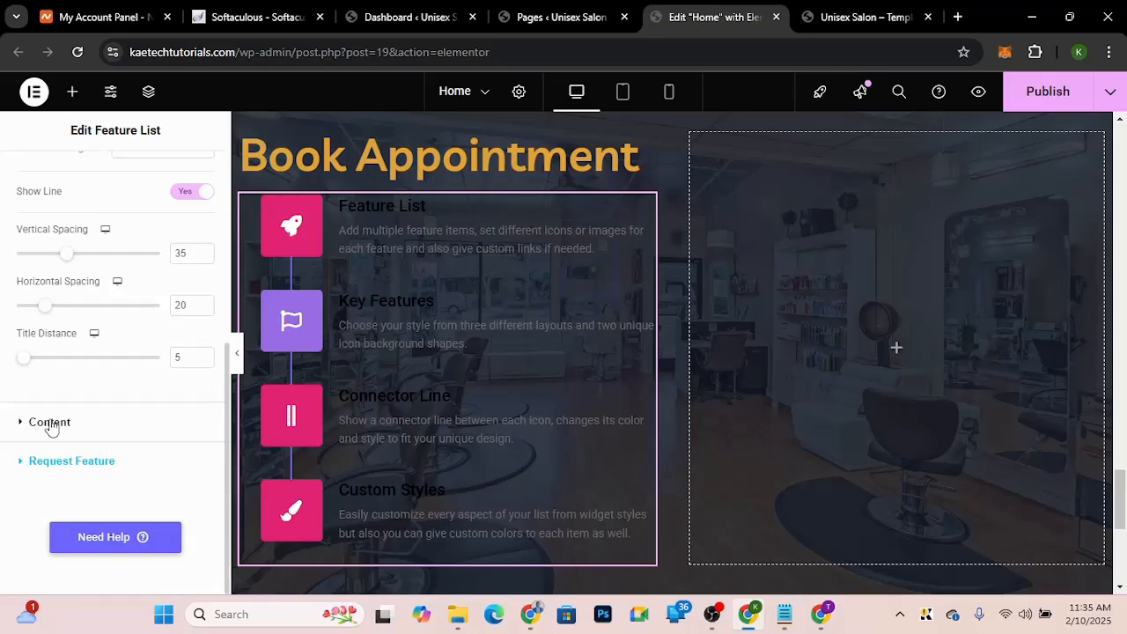
click(50, 422)
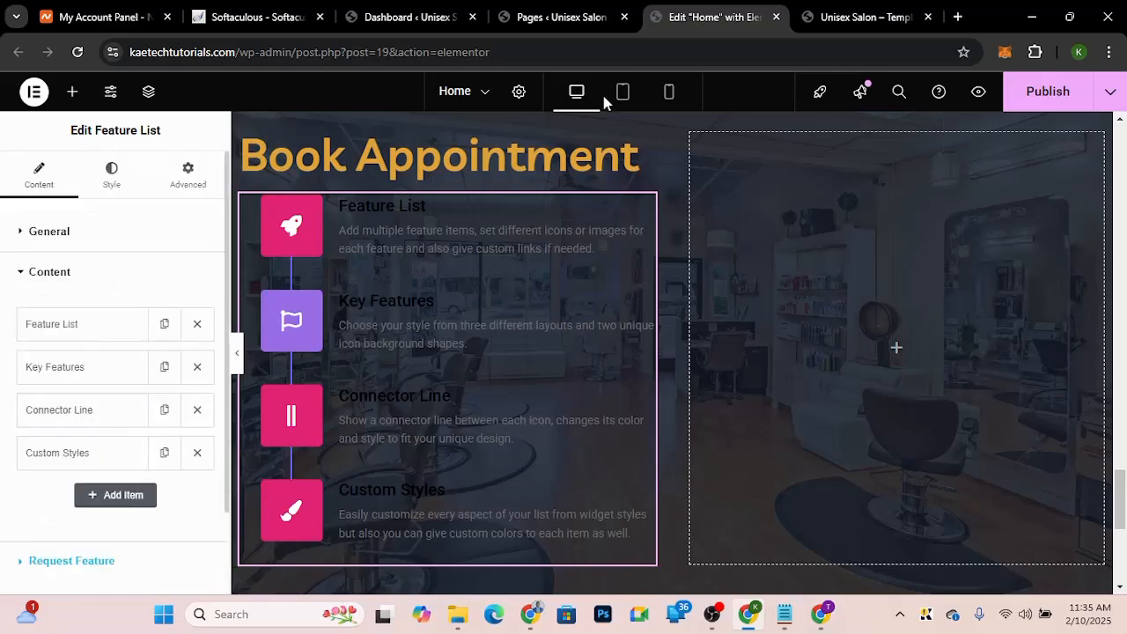
click(869, 18)
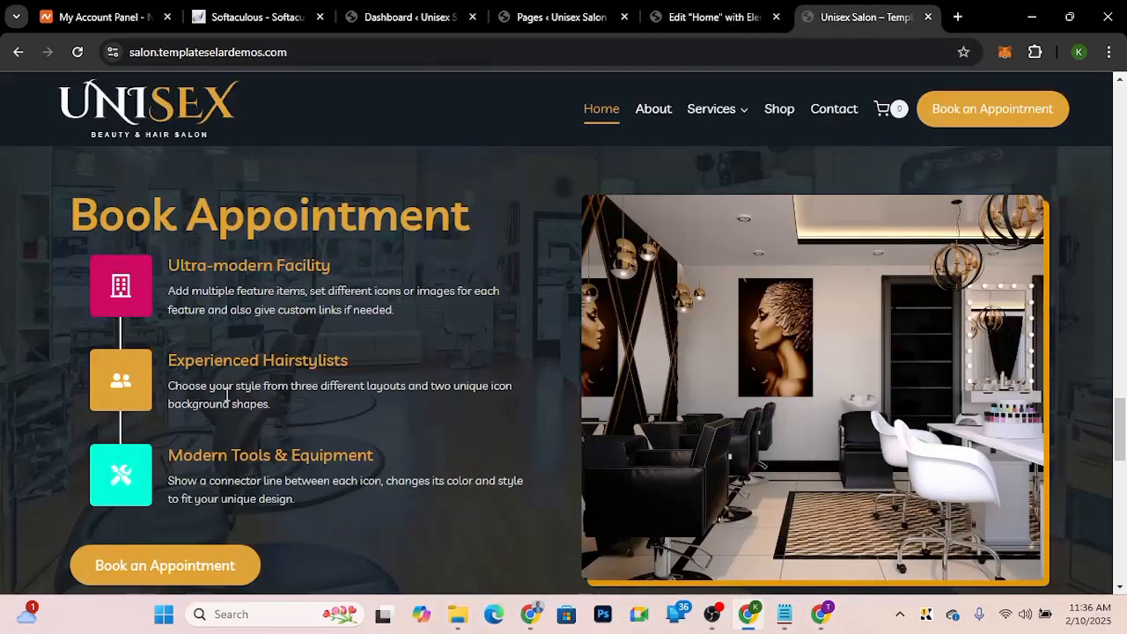
click(730, 18)
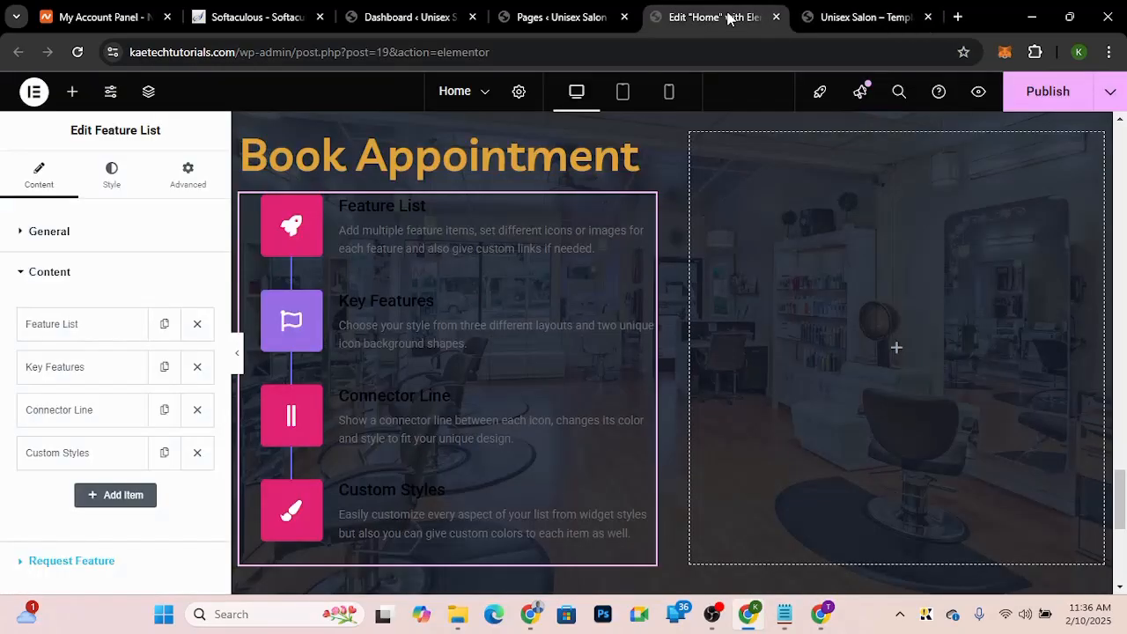
click(197, 454)
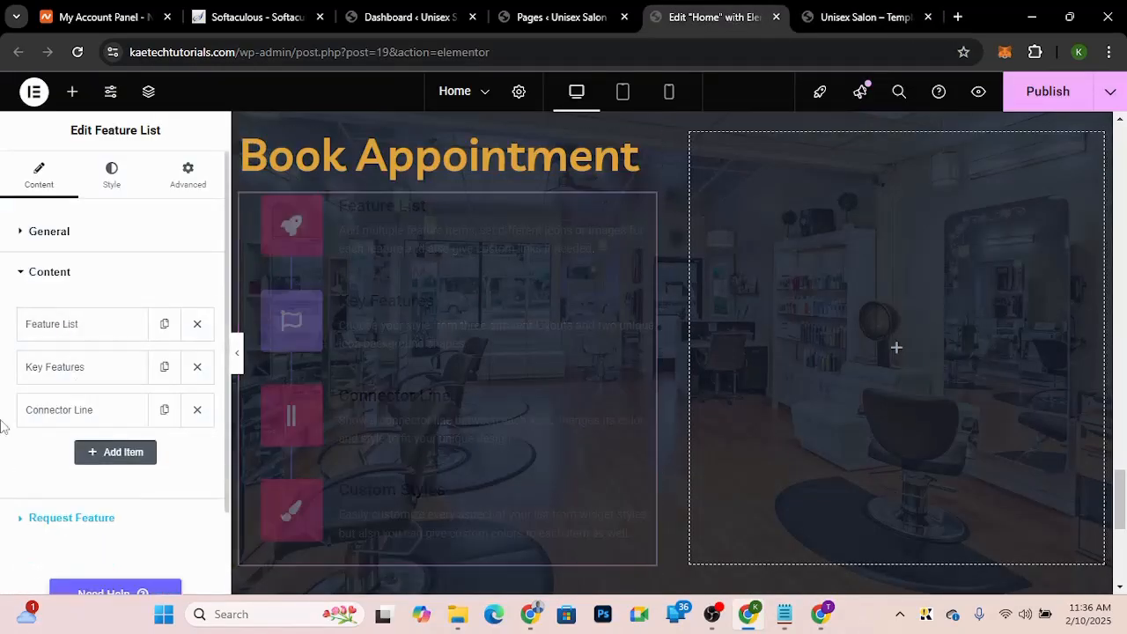
Step: Enable custom styles on the first feature item and set its icon background colour to #F02255
click(110, 333)
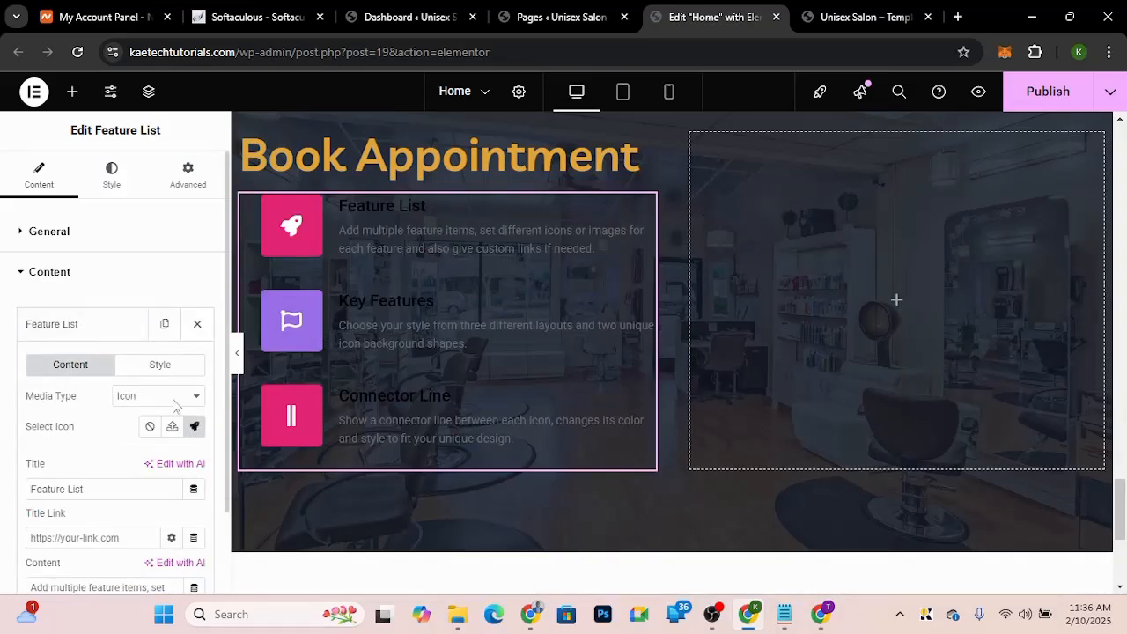
click(164, 377)
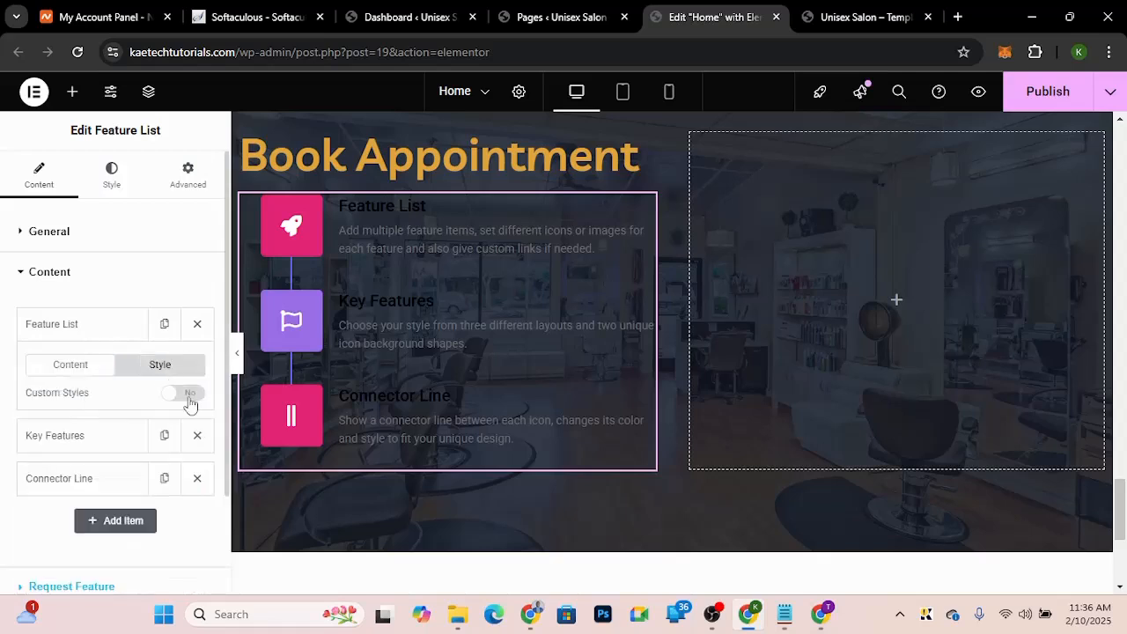
click(183, 393)
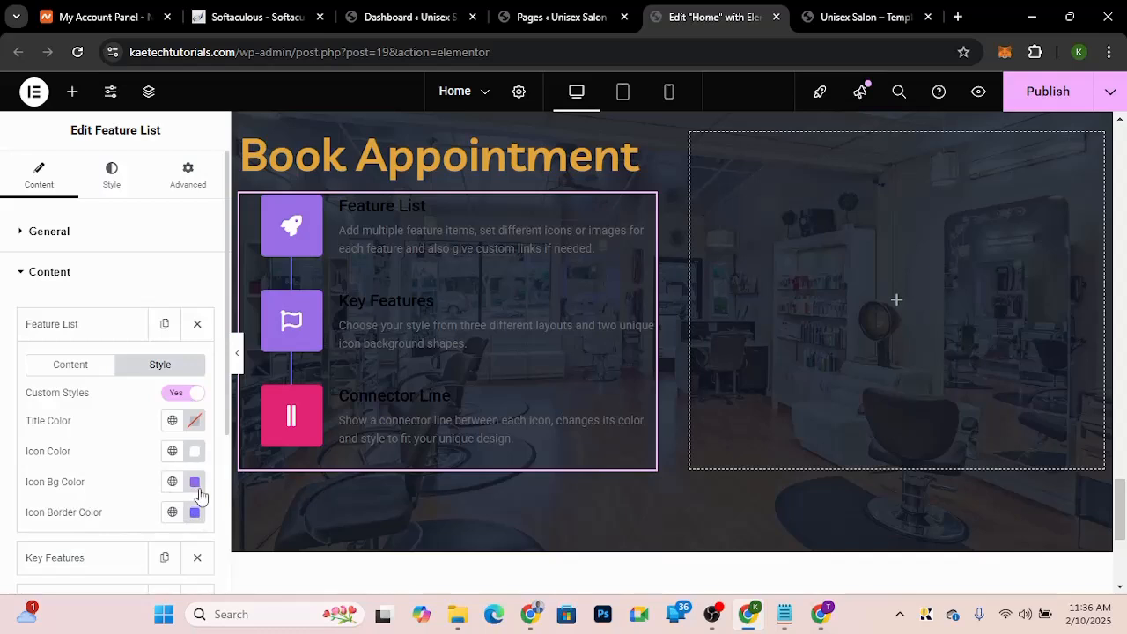
click(195, 487)
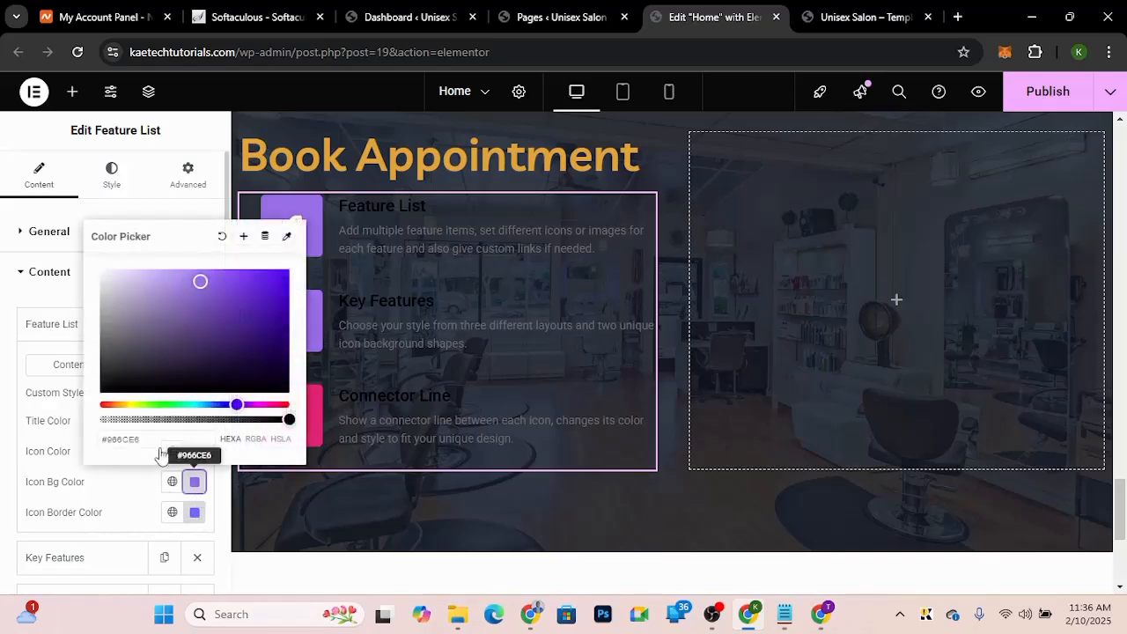
click(265, 405)
drag(267, 404, 281, 406)
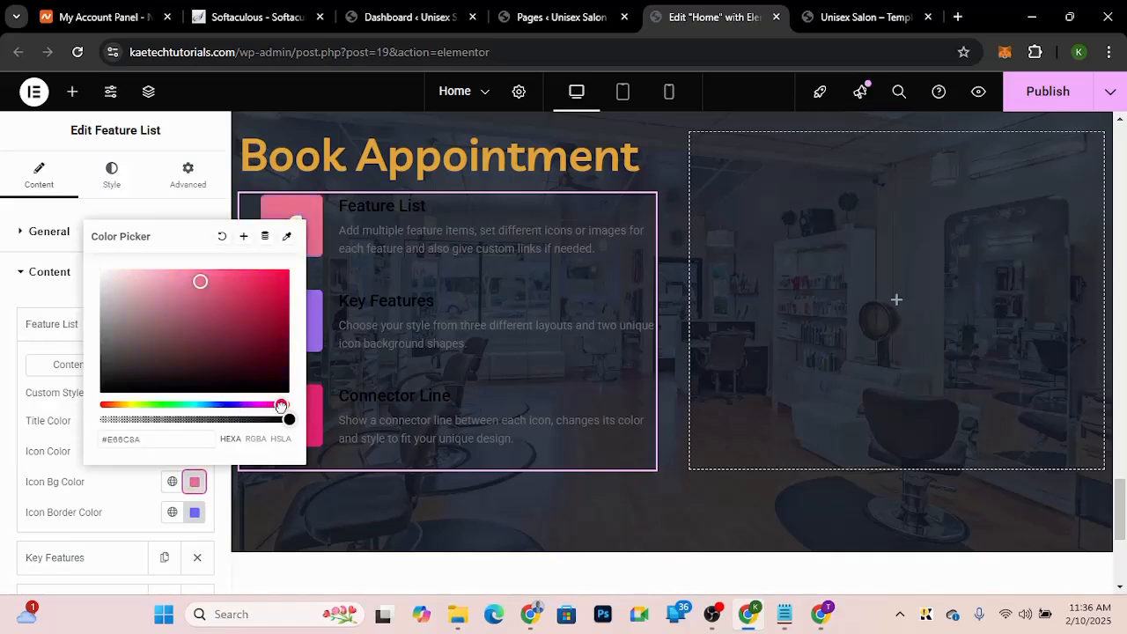
click(262, 276)
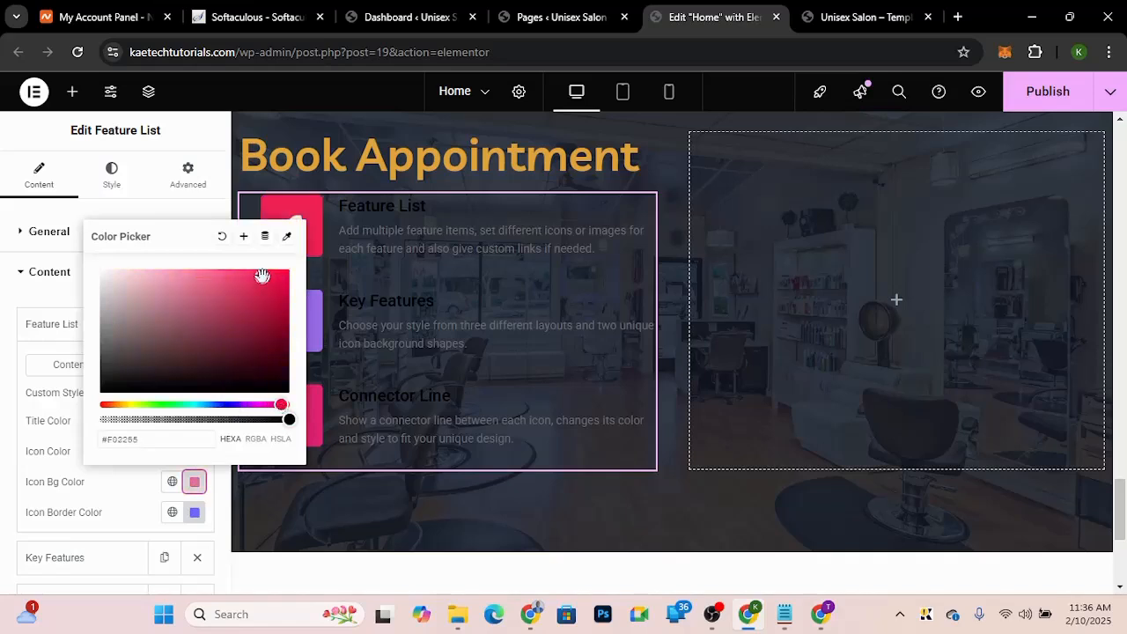
click(103, 498)
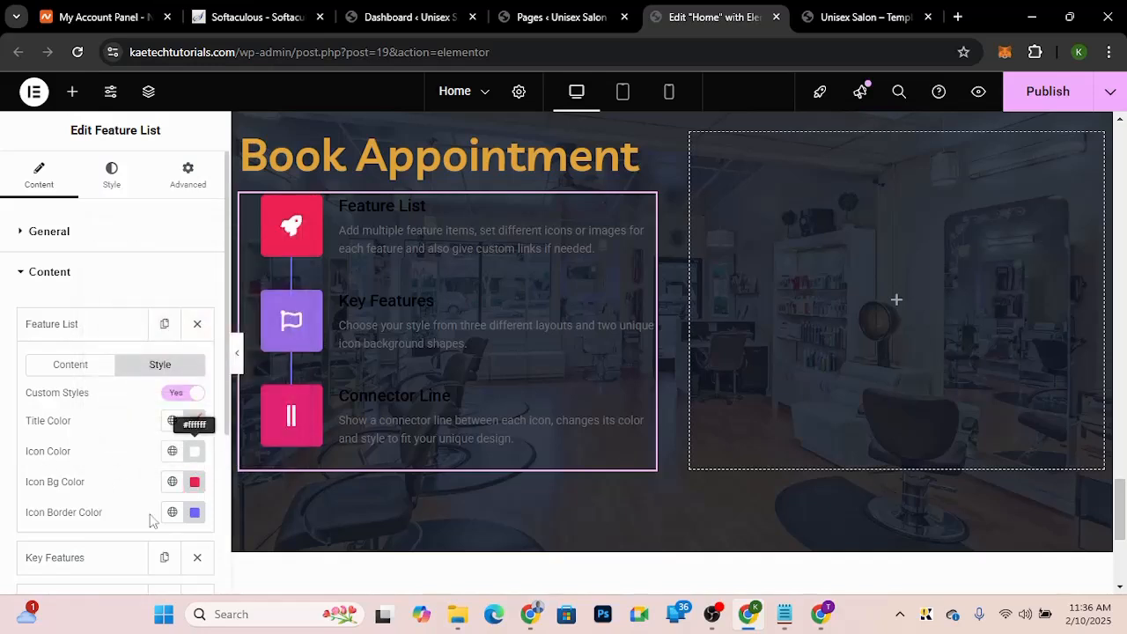
click(194, 487)
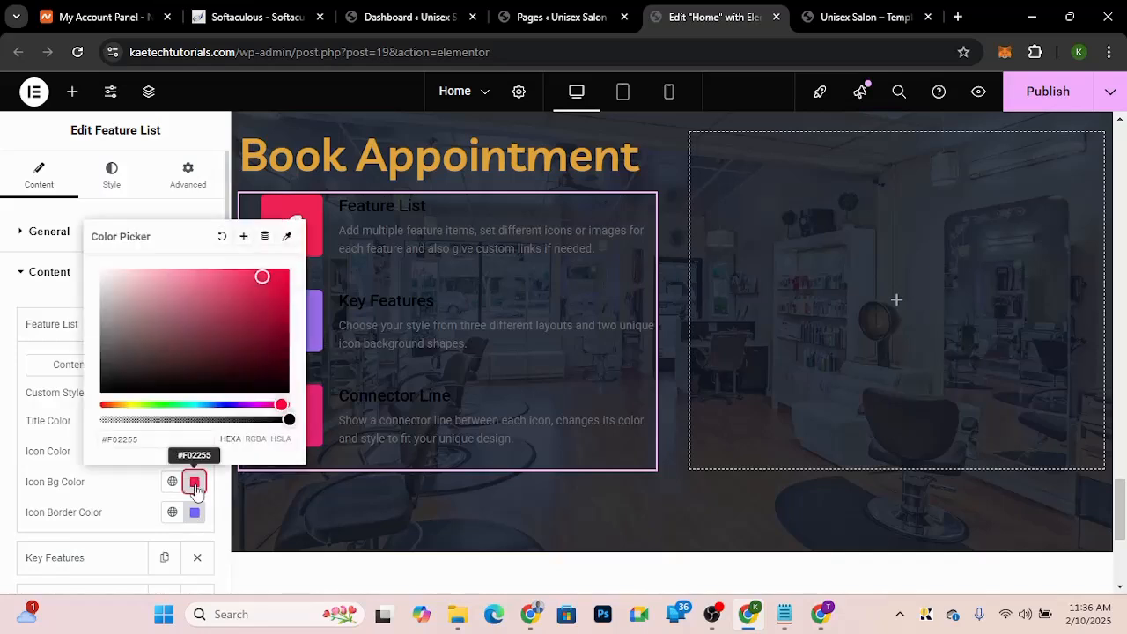
Step: Copy the #F02255 hex and apply it as the first item's icon border colour
drag(151, 444, 95, 445)
key(ctrl+c)
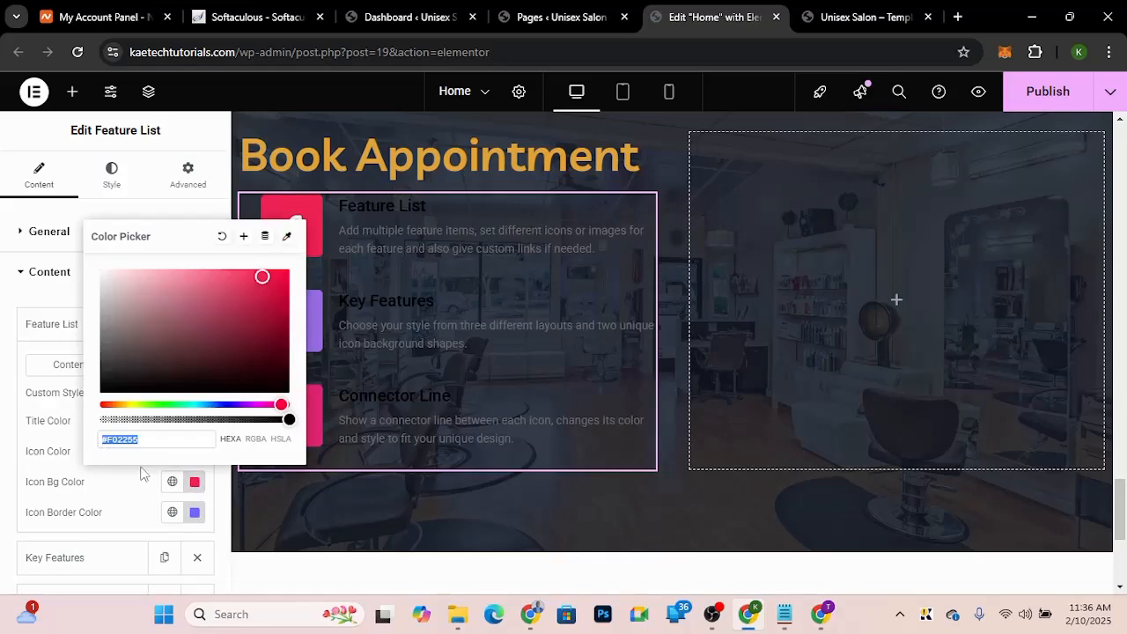
click(195, 514)
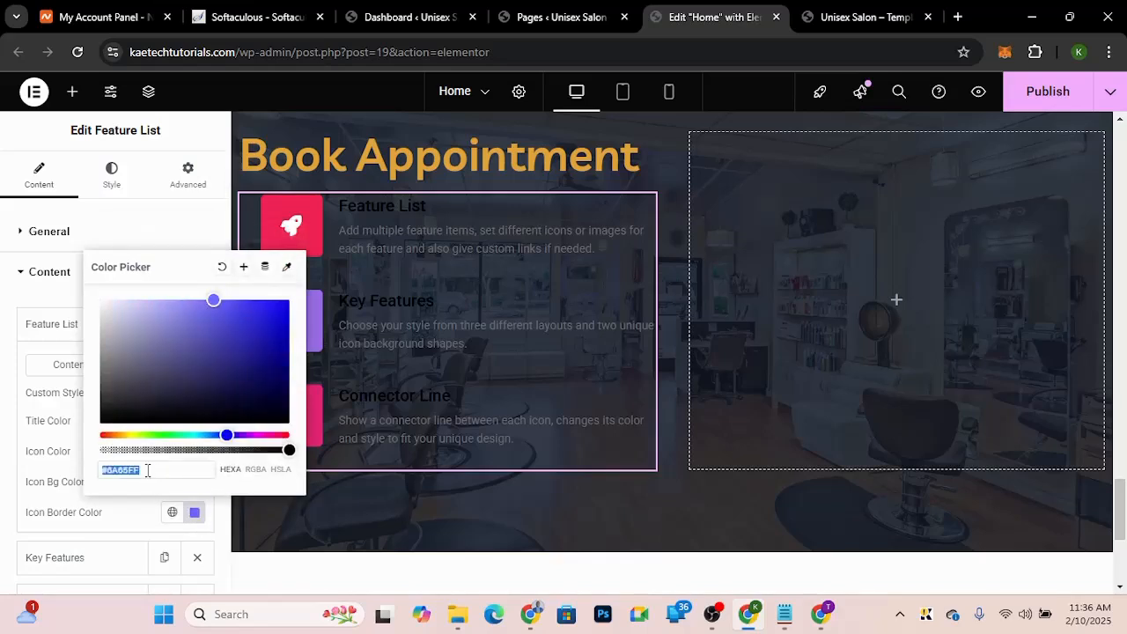
key(ctrl+v)
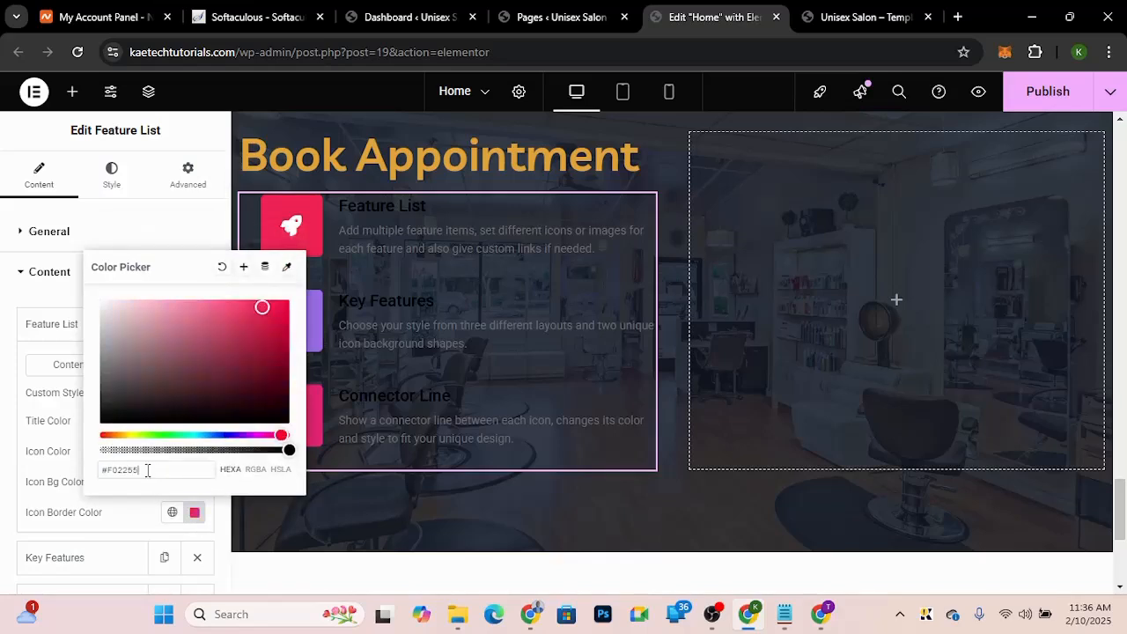
click(129, 515)
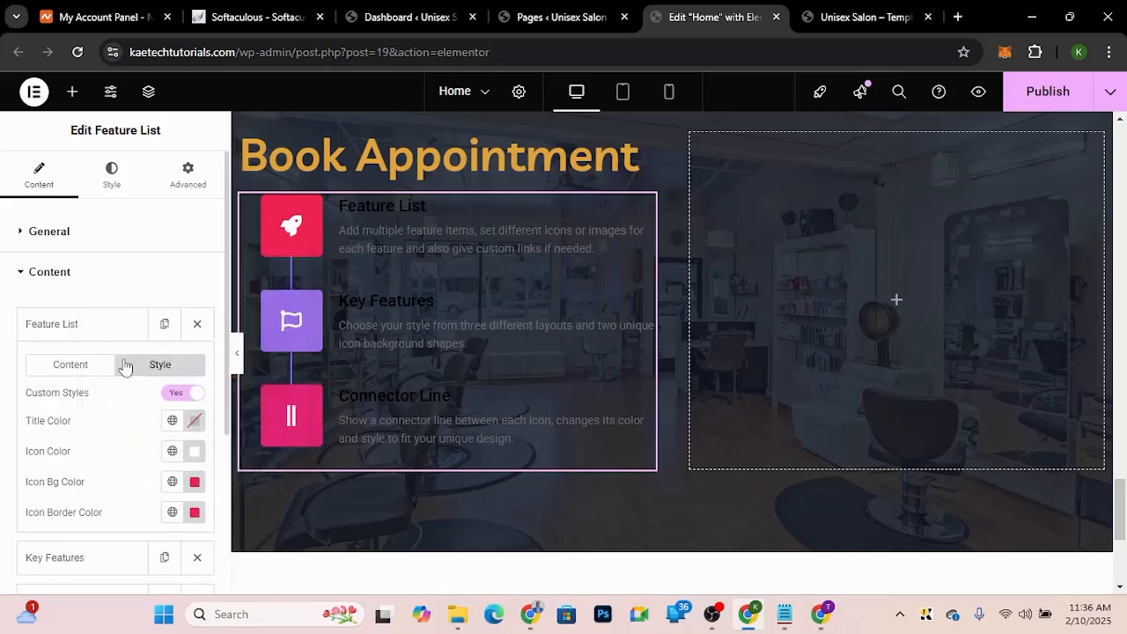
click(87, 328)
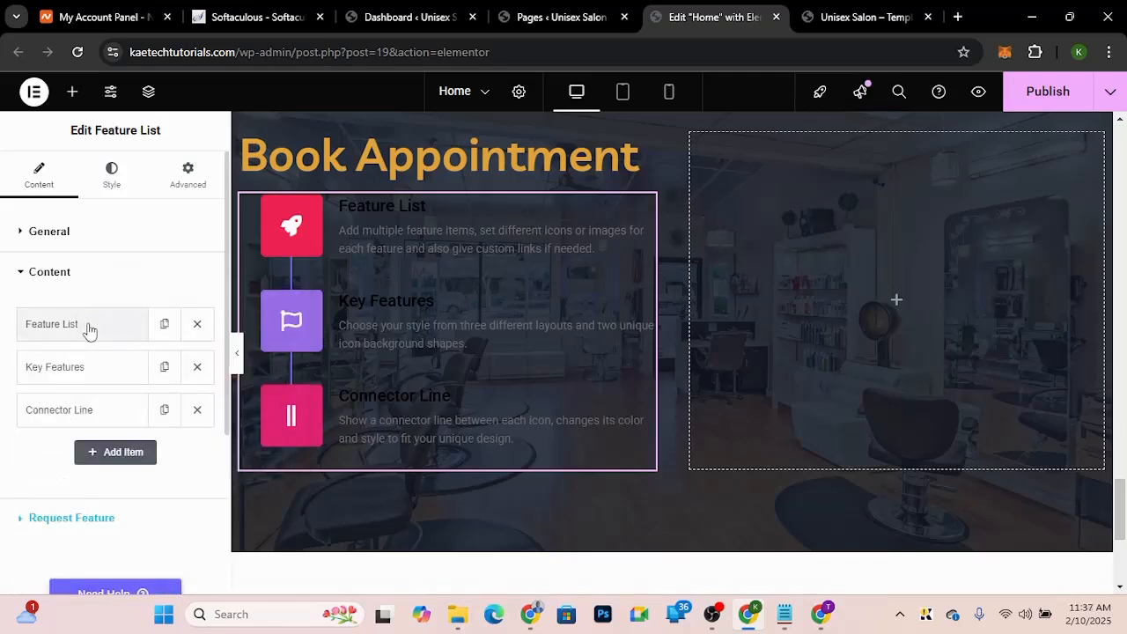
click(78, 329)
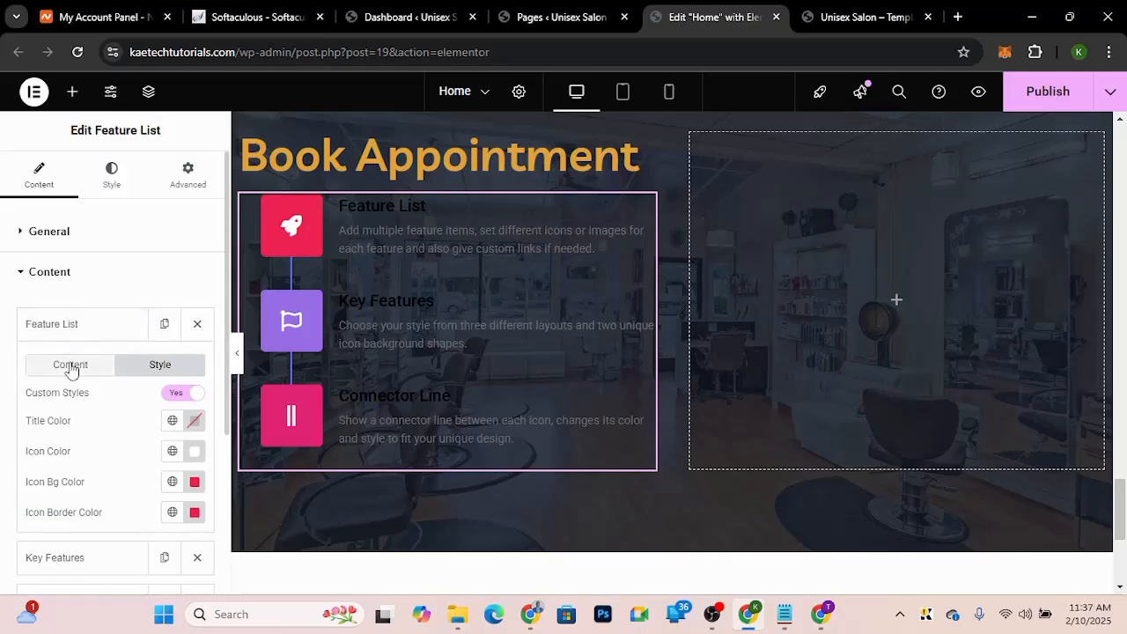
Step: Set the first feature item's icon to Building and its title to Ultra-modern Facility, copied from the demo
click(71, 364)
click(868, 16)
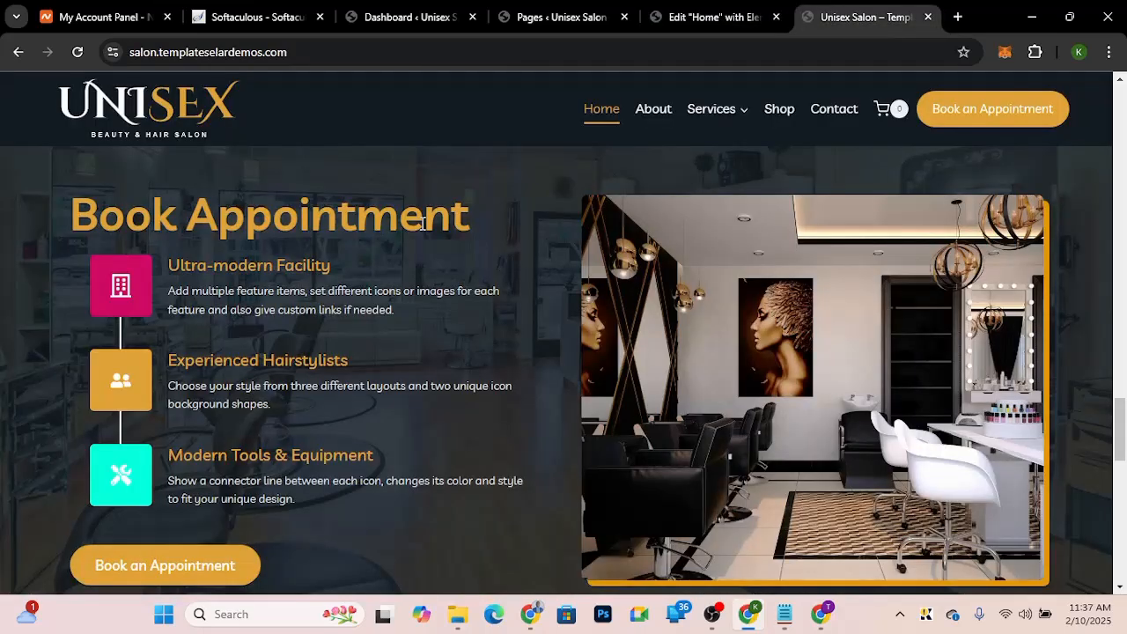
drag(335, 273, 170, 274)
key(ctrl+c)
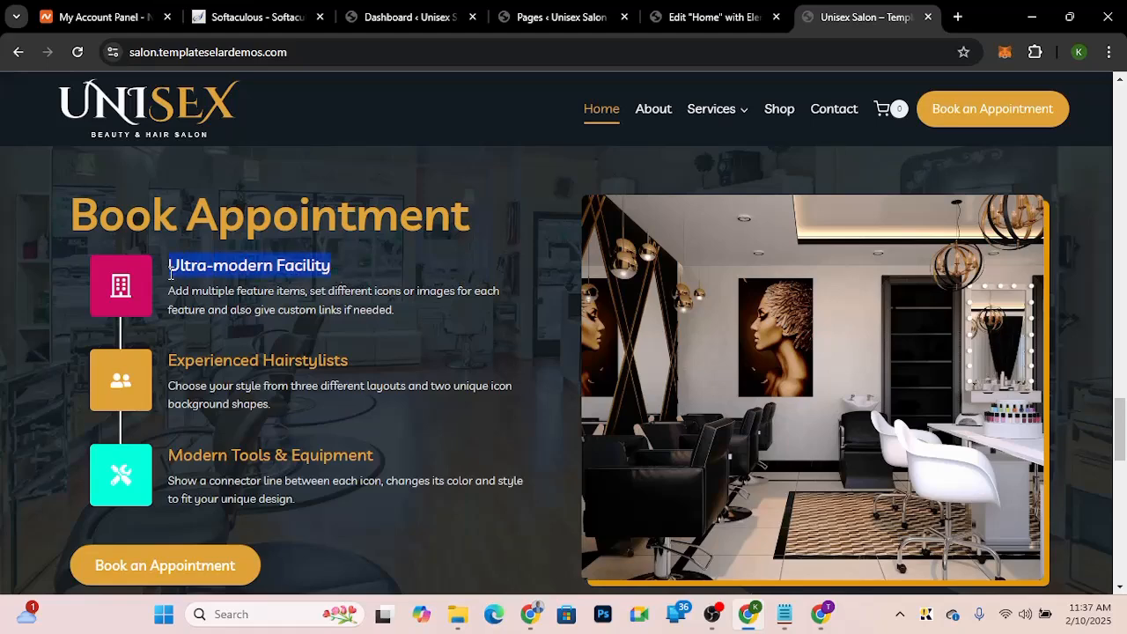
click(728, 16)
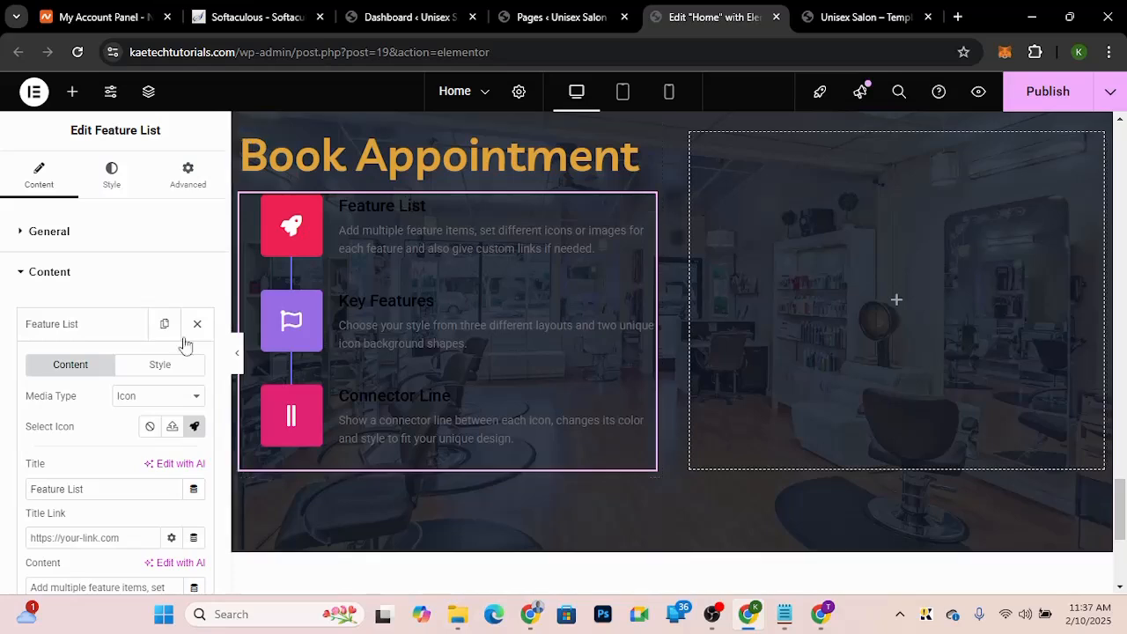
click(194, 427)
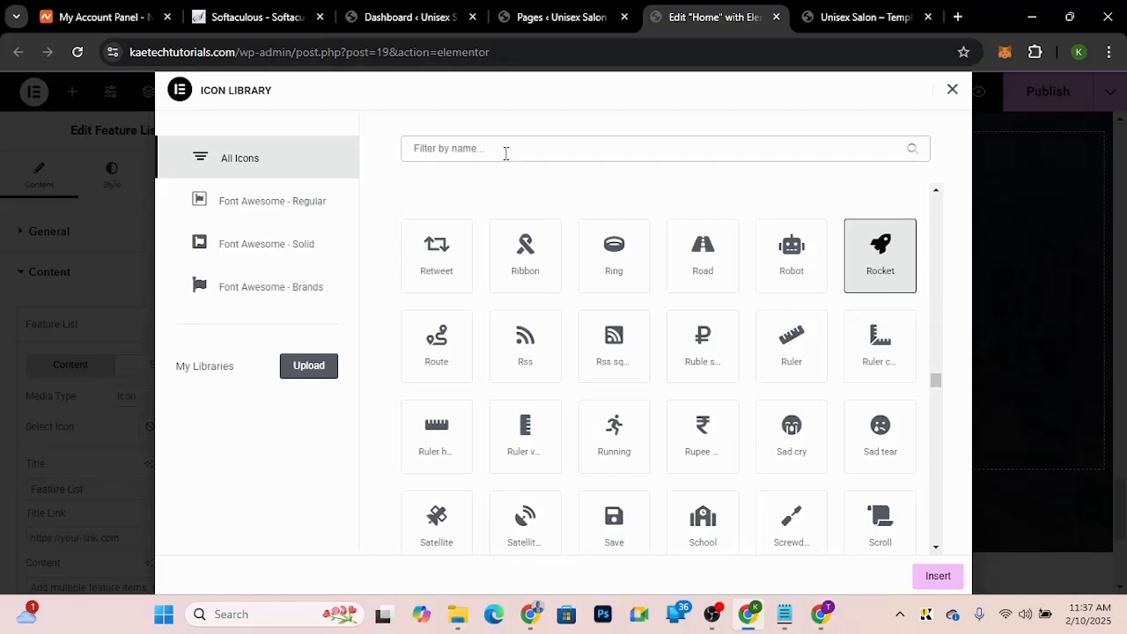
text(build)
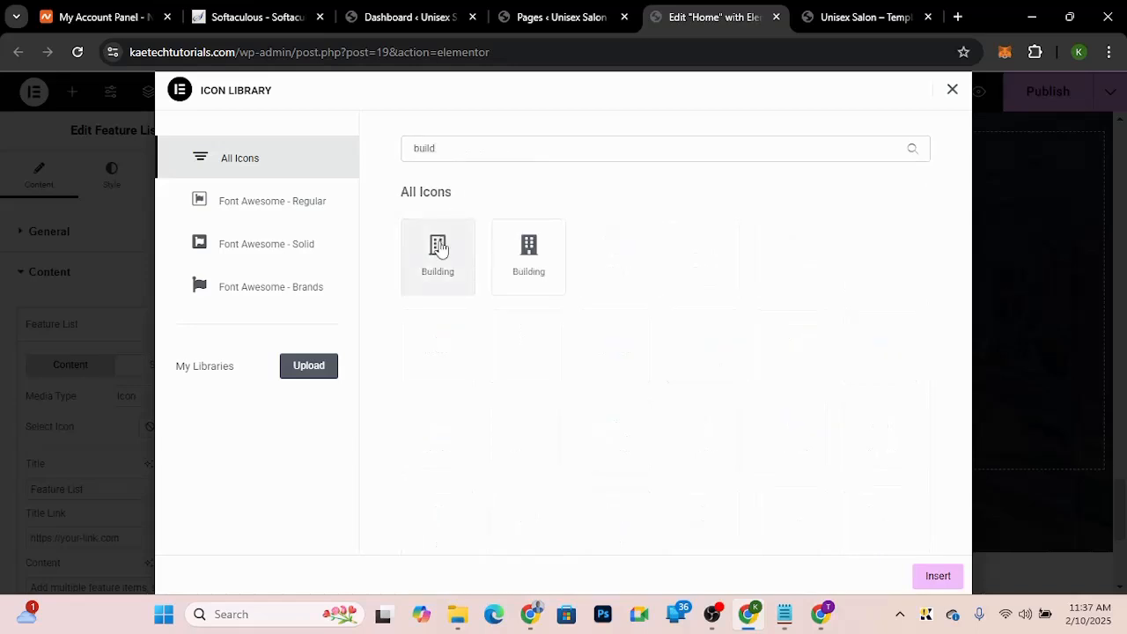
click(440, 249)
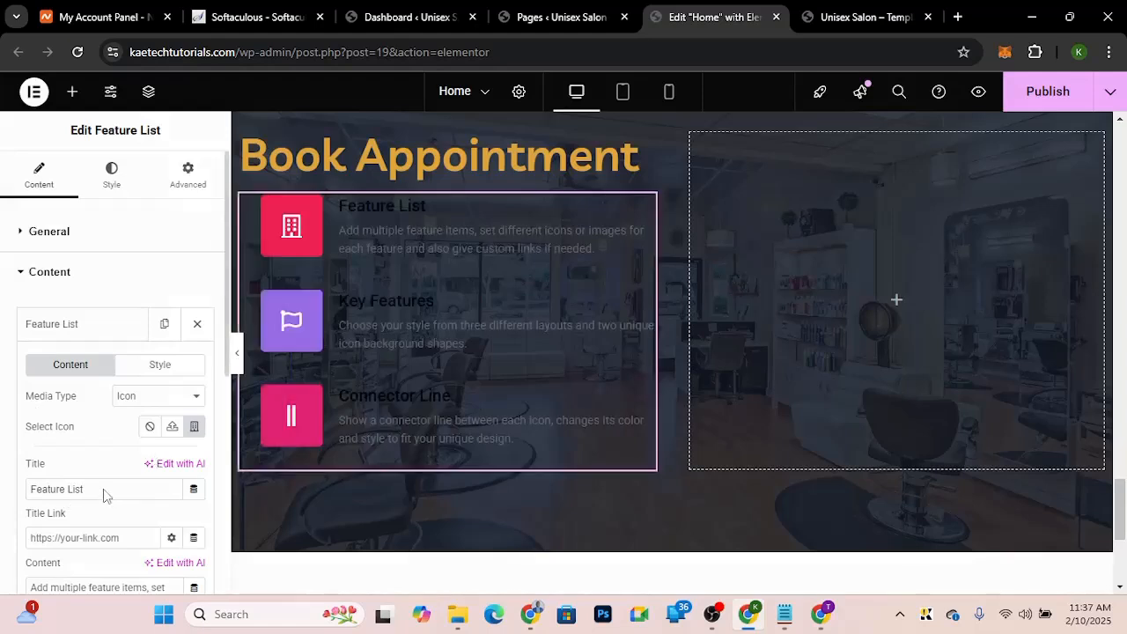
drag(103, 495, 1, 491)
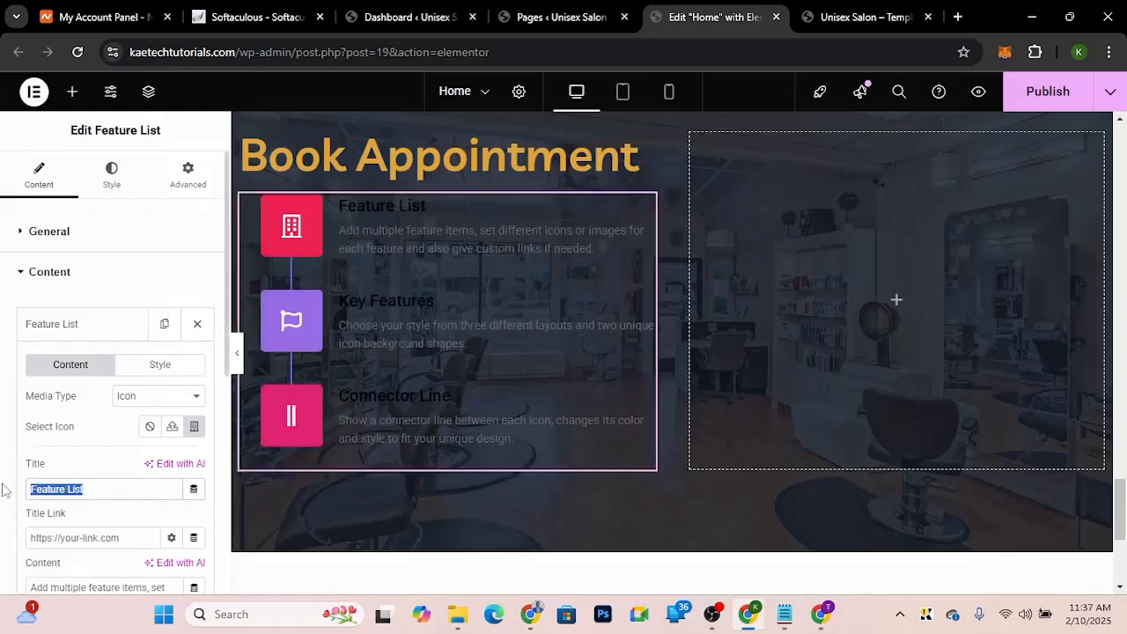
key(ctrl+v)
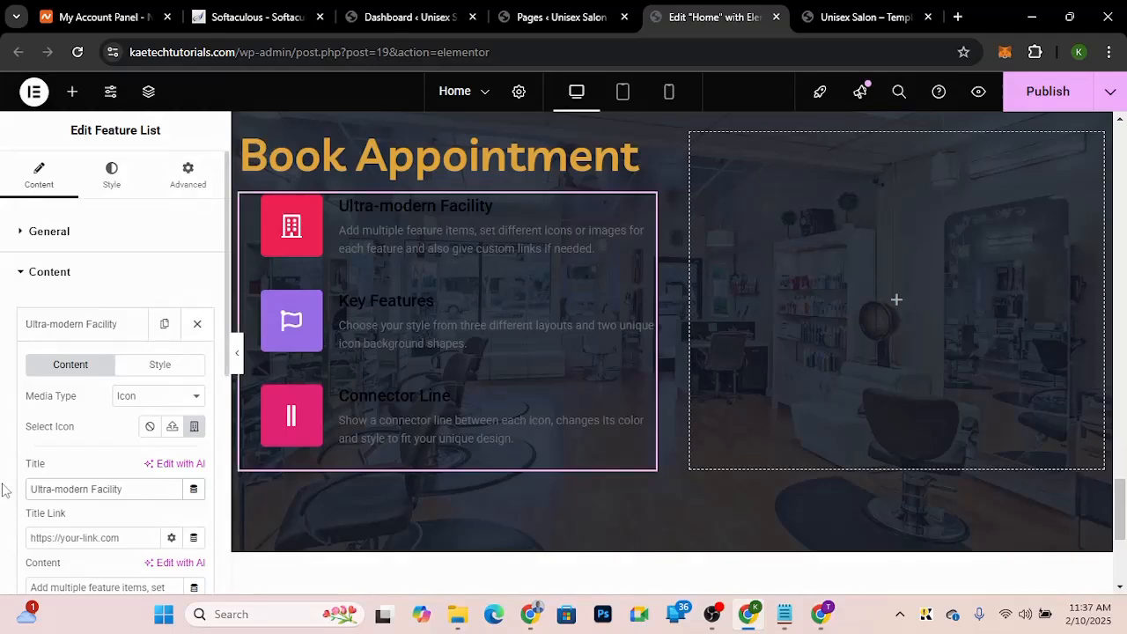
Step: Compare the first item's description with the demo's description text
scroll(97, 465, down, 2)
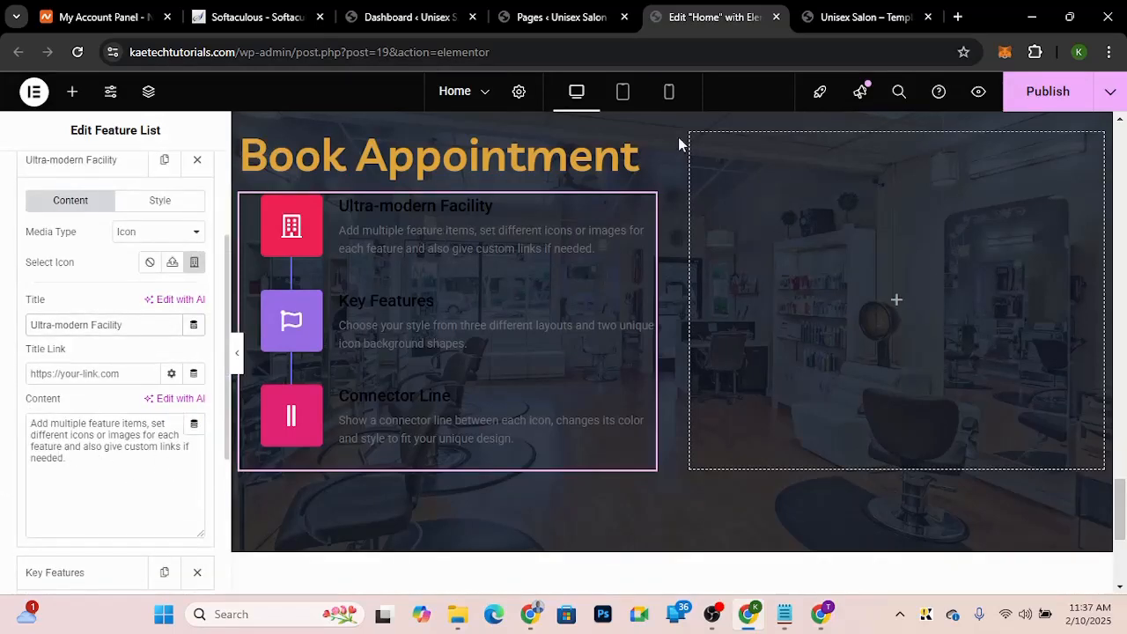
click(851, 19)
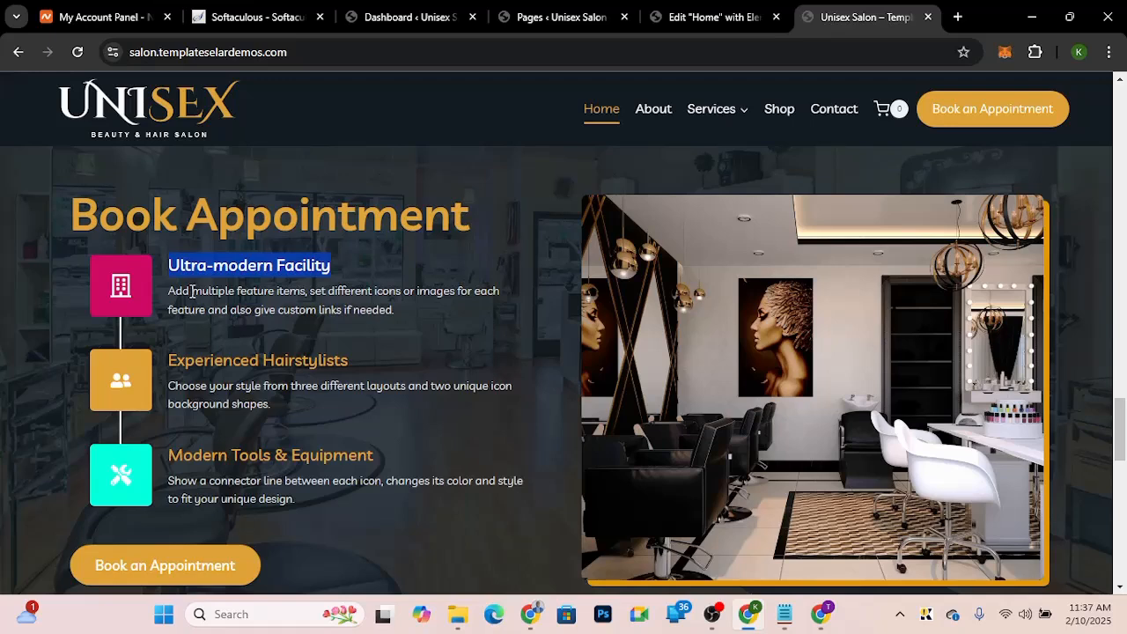
drag(168, 291, 400, 315)
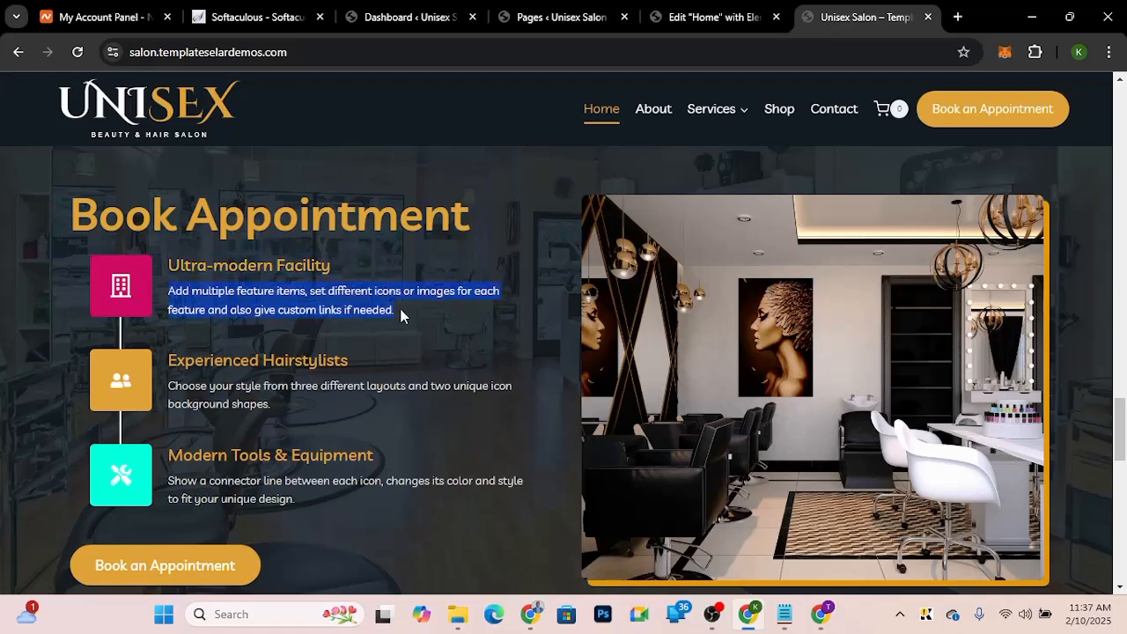
click(400, 313)
click(689, 19)
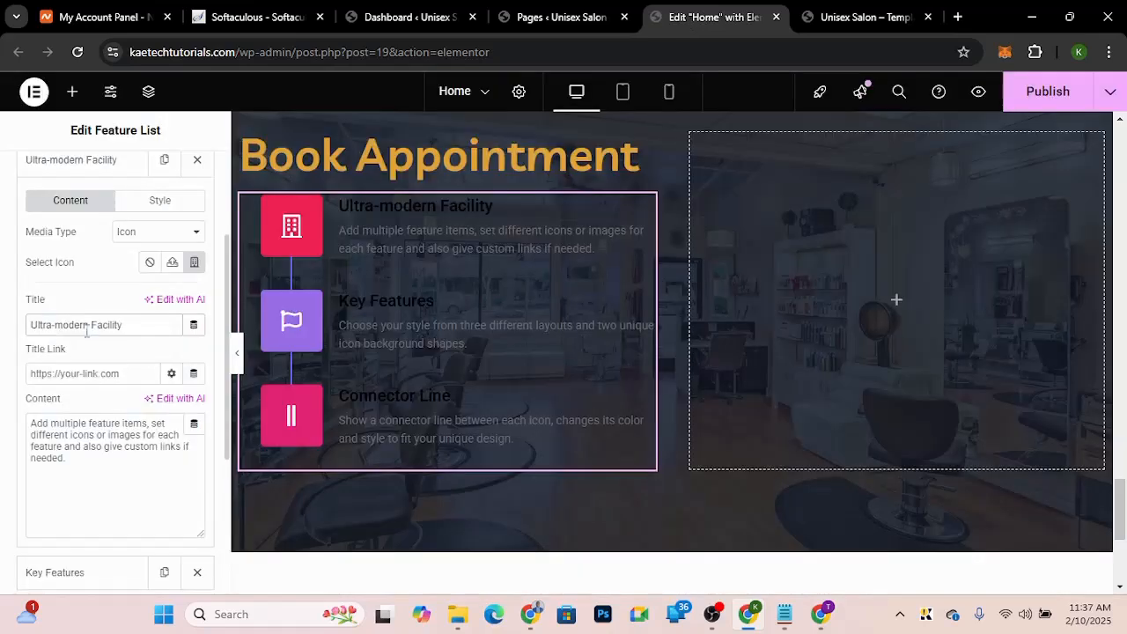
scroll(97, 308, up, 3)
click(106, 275)
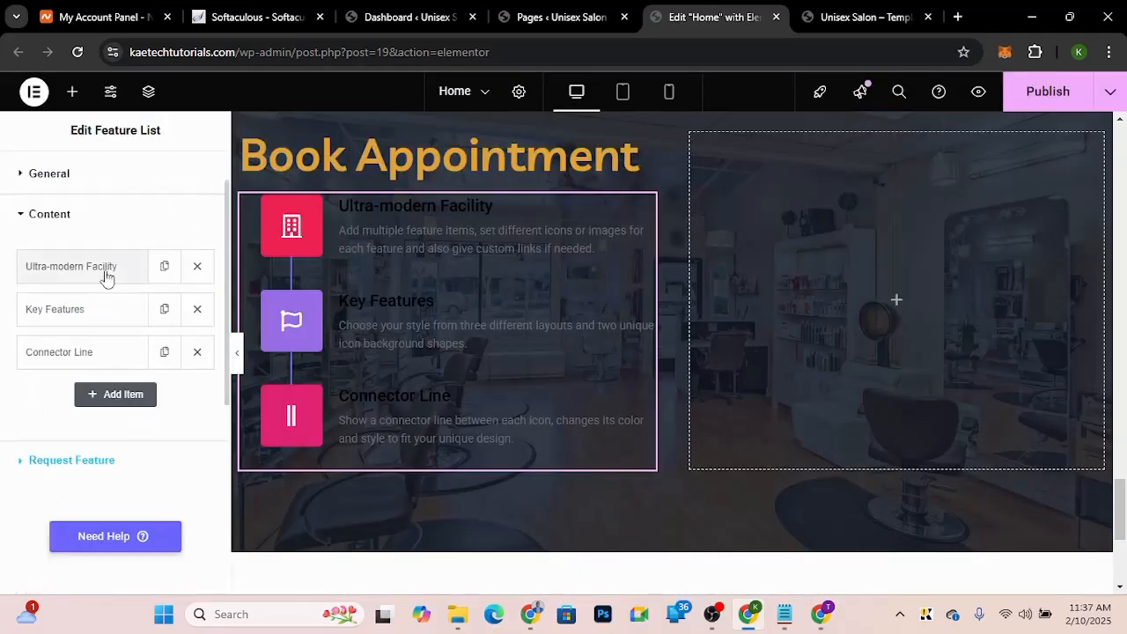
Step: Rename the second feature item's title to Experienced Hairstylists, copied from the demo site
click(92, 317)
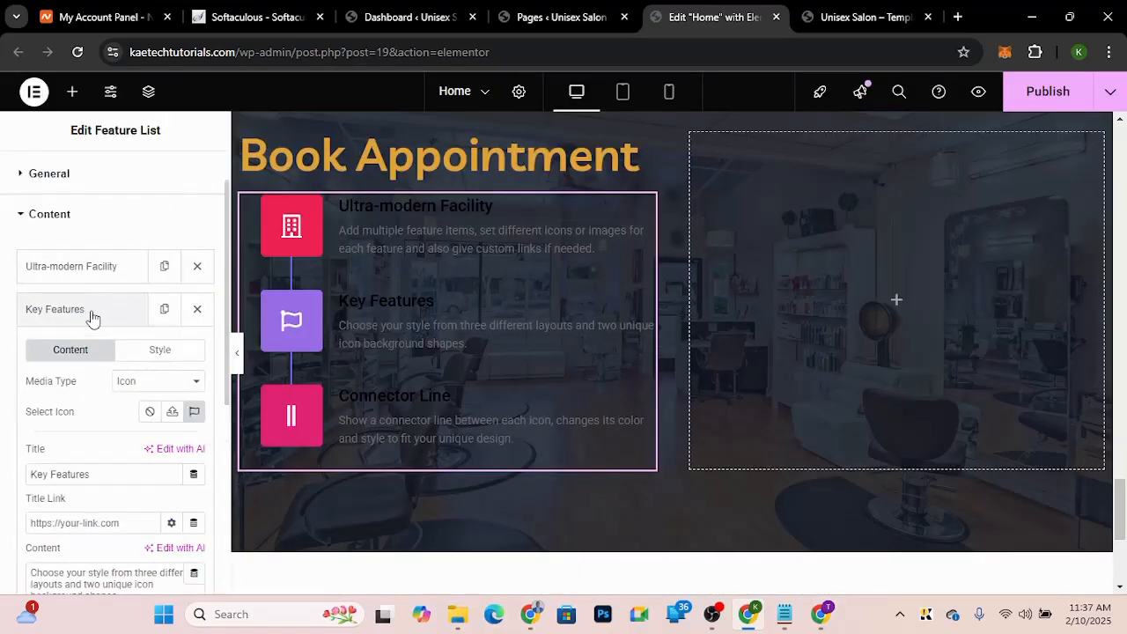
click(851, 19)
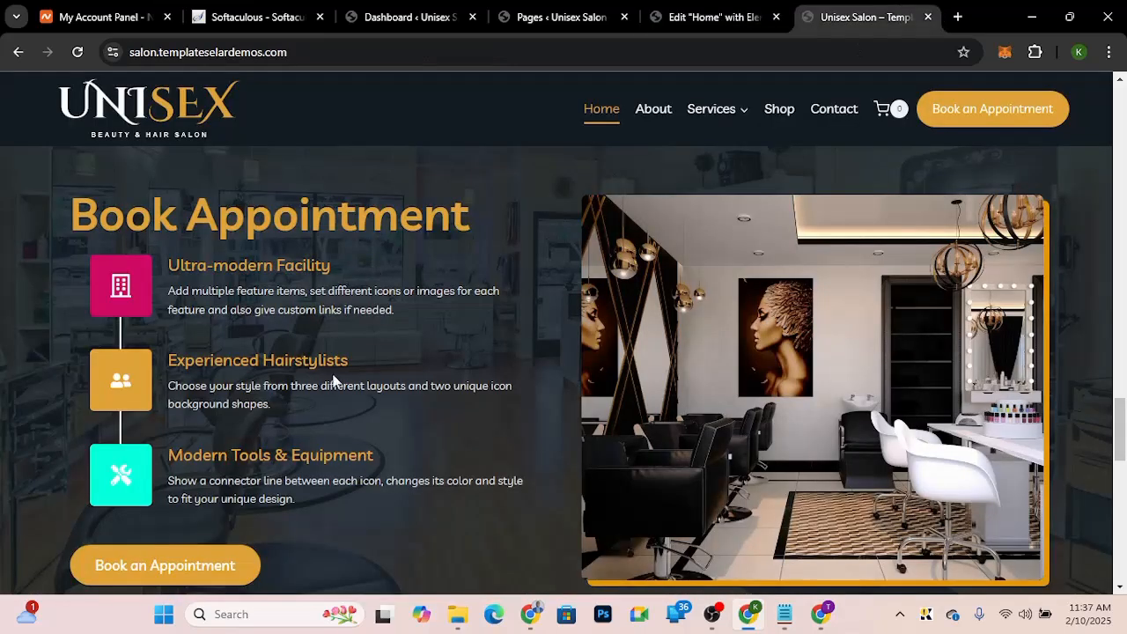
drag(359, 366, 147, 371)
key(ctrl+c)
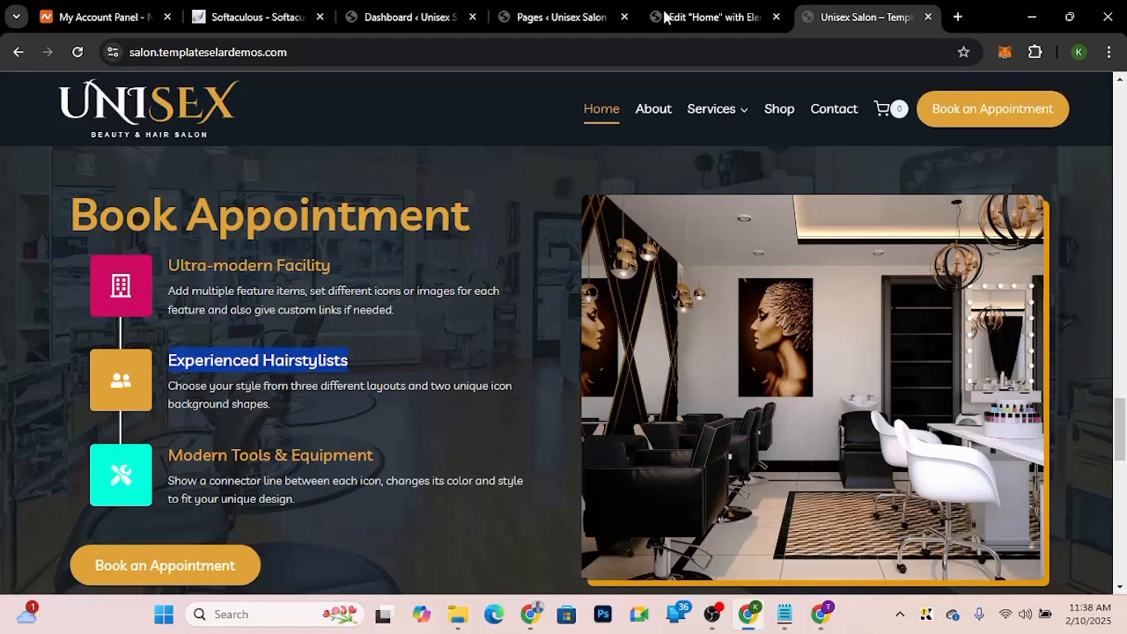
click(697, 17)
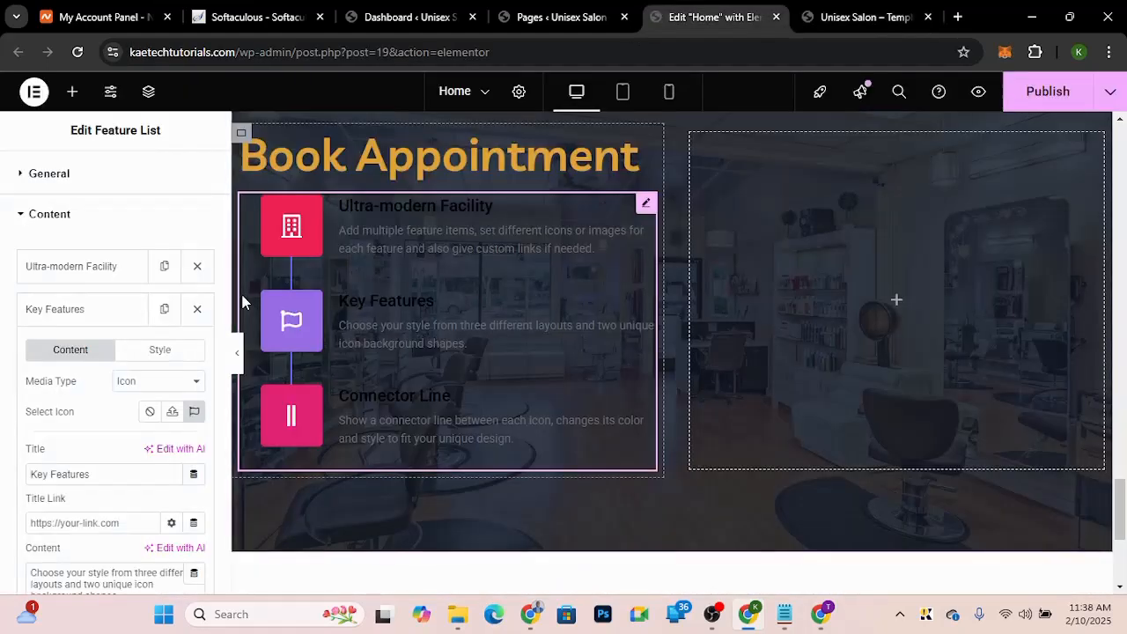
triple_click(100, 474)
key(ctrl+v)
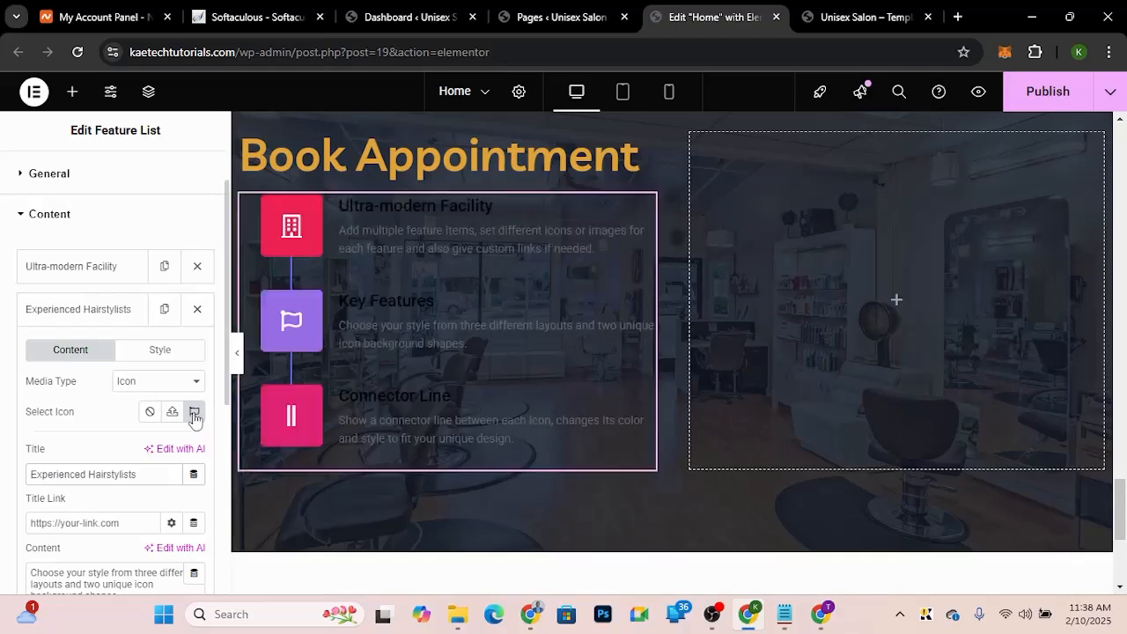
Step: Replace the second item's icon with the User friends icon from the icon library
click(194, 412)
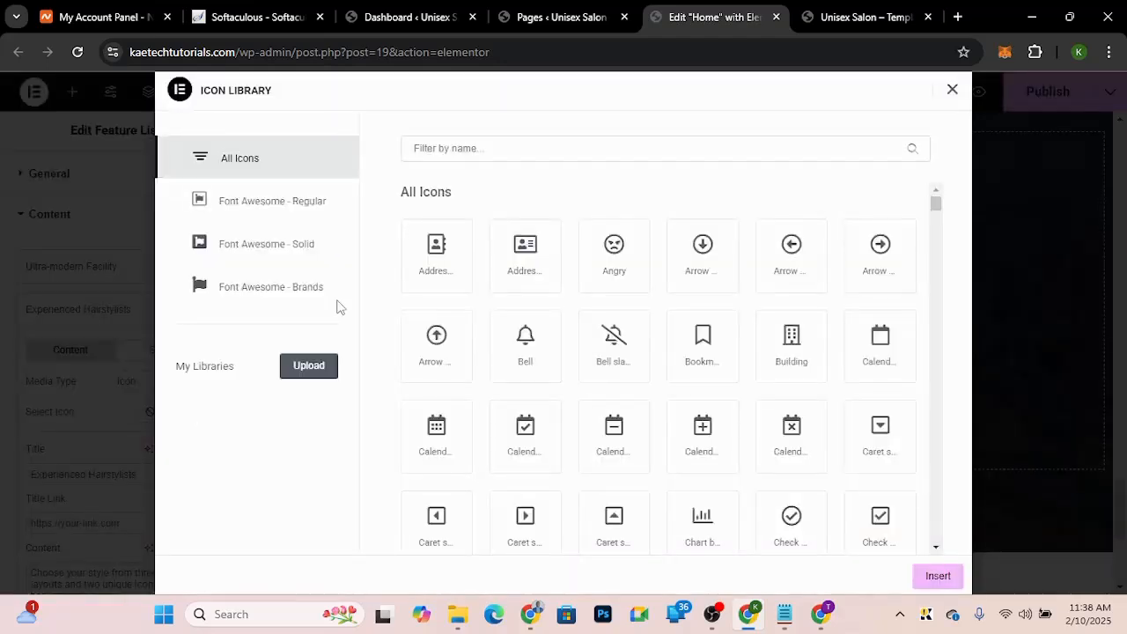
click(511, 147)
text(user)
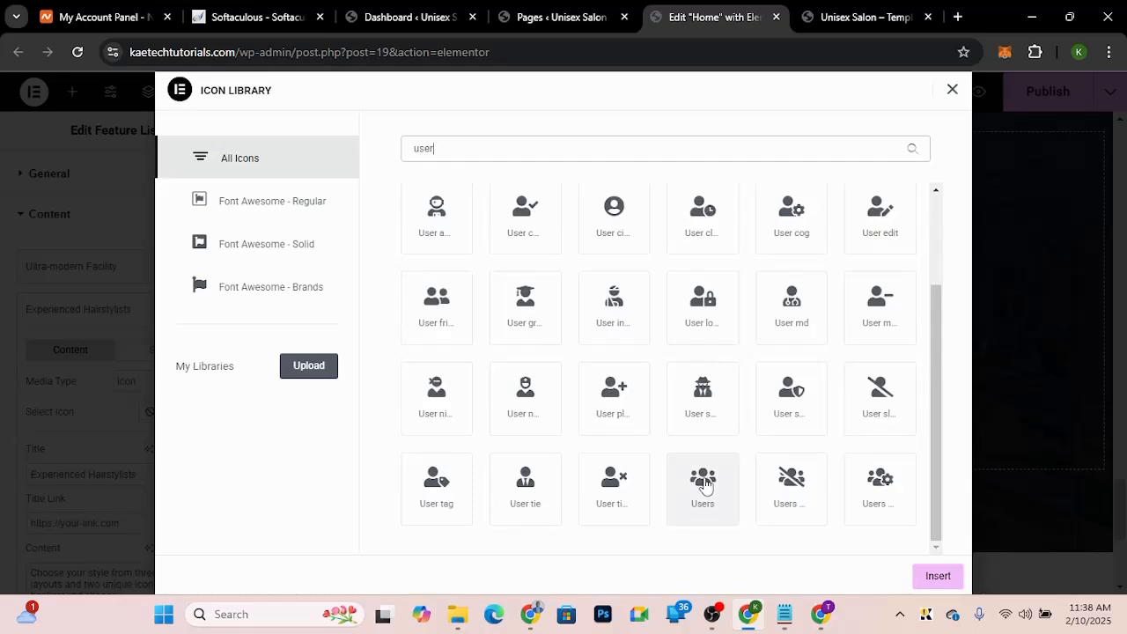
mouse_move(930, 367)
mouse_down()
mouse_move(929, 302)
mouse_move(926, 373)
mouse_up()
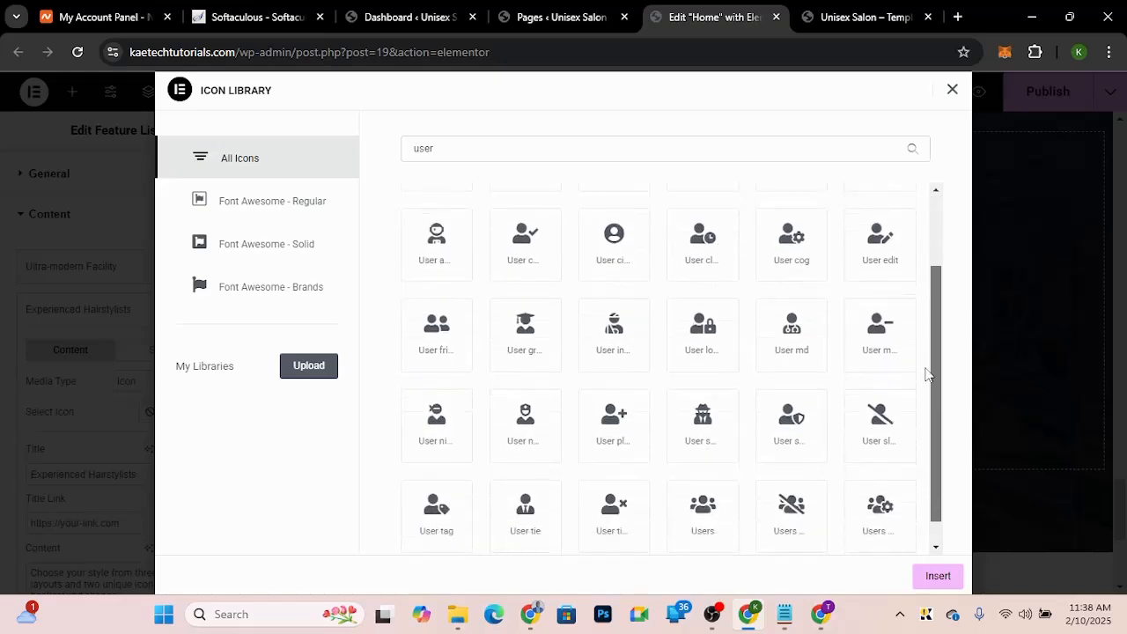
click(450, 332)
click(936, 575)
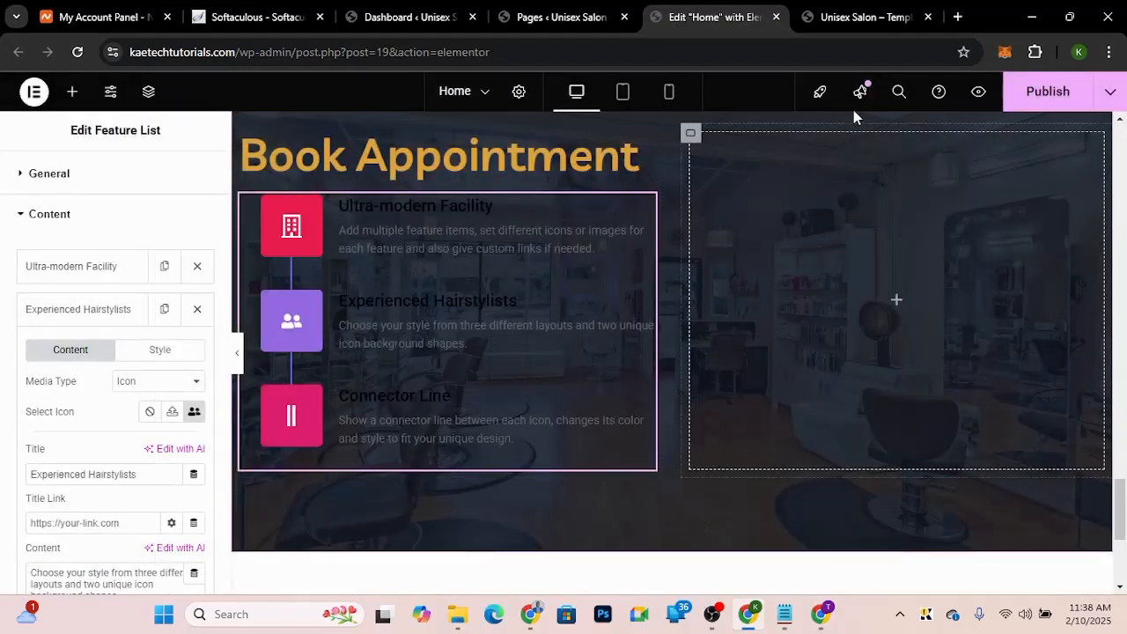
Step: Set the second item's icon background and icon border colours to the global orange colour
click(872, 17)
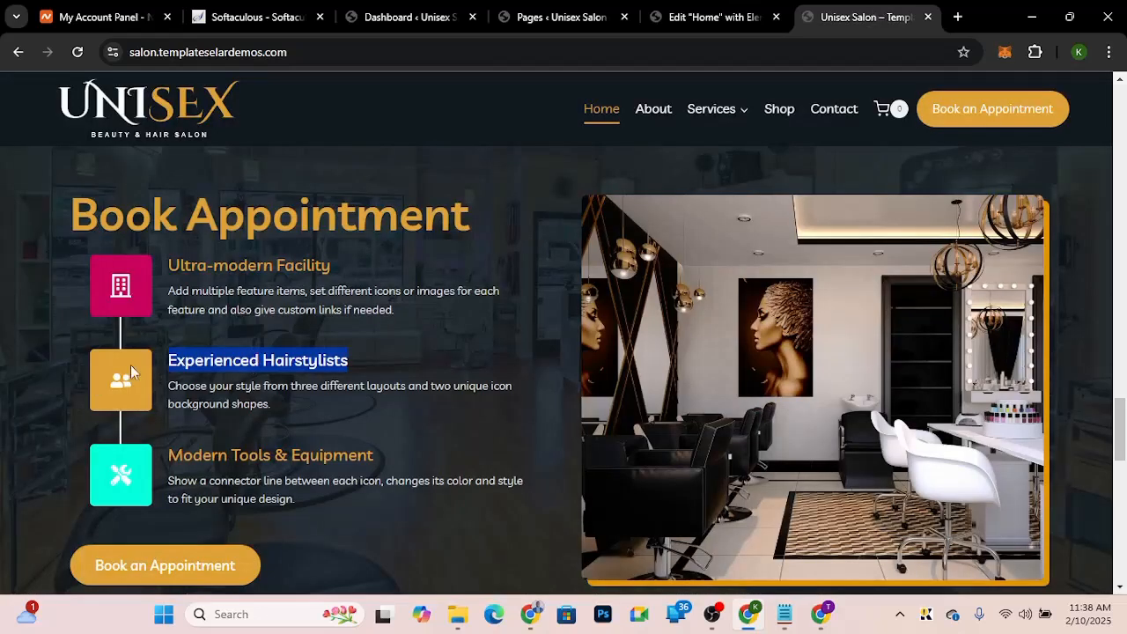
click(702, 16)
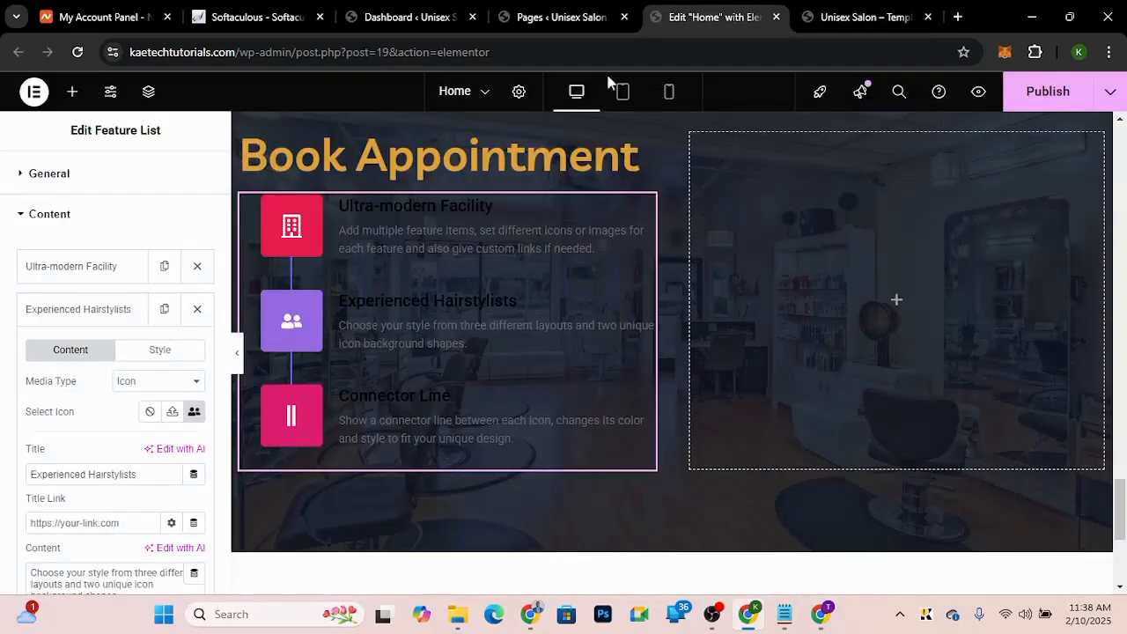
click(161, 352)
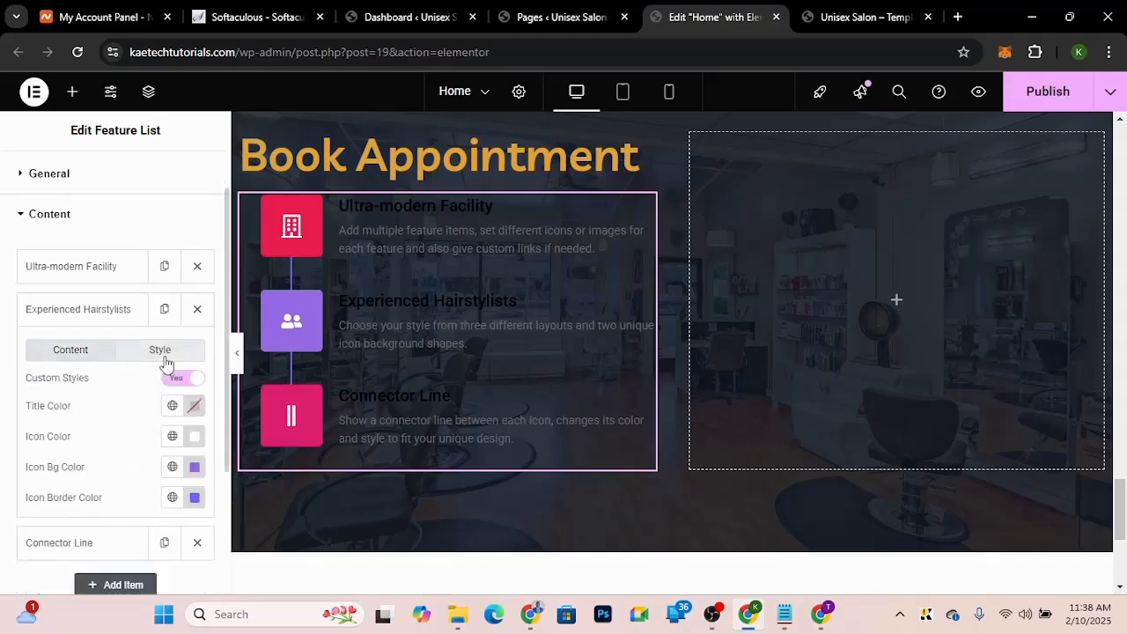
click(173, 467)
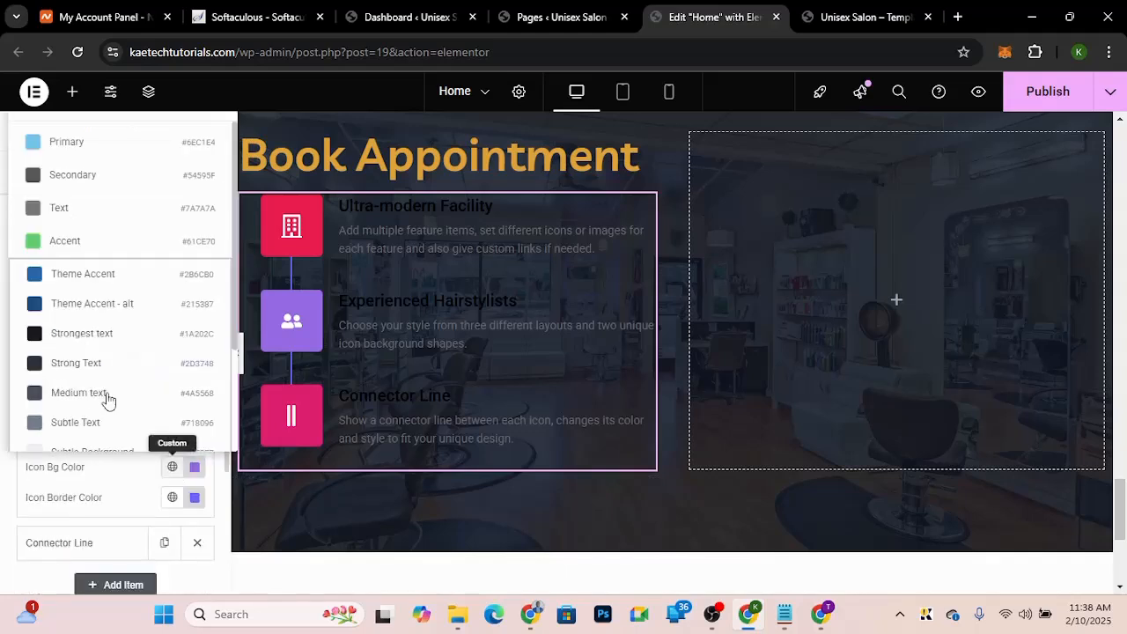
scroll(105, 400, down, 5)
click(92, 403)
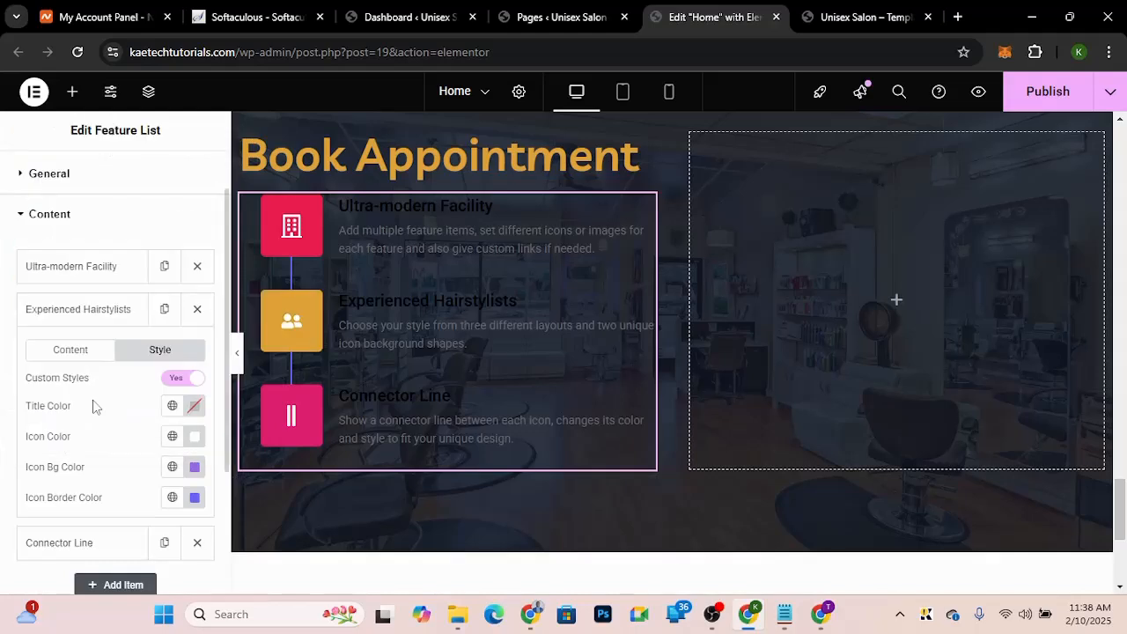
click(173, 498)
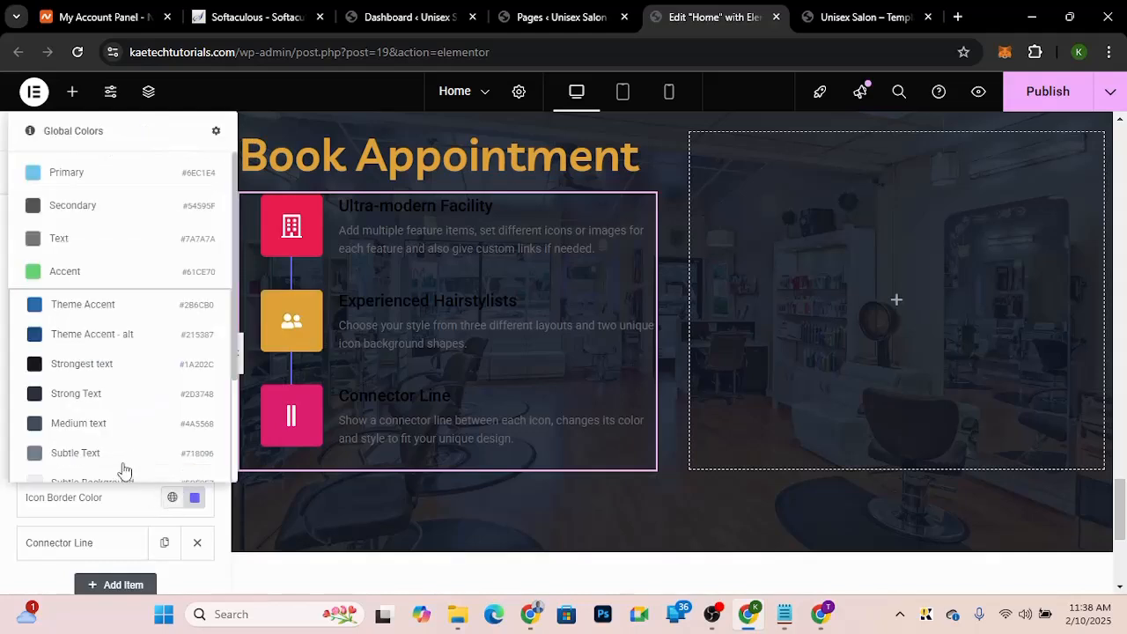
scroll(121, 467, down, 5)
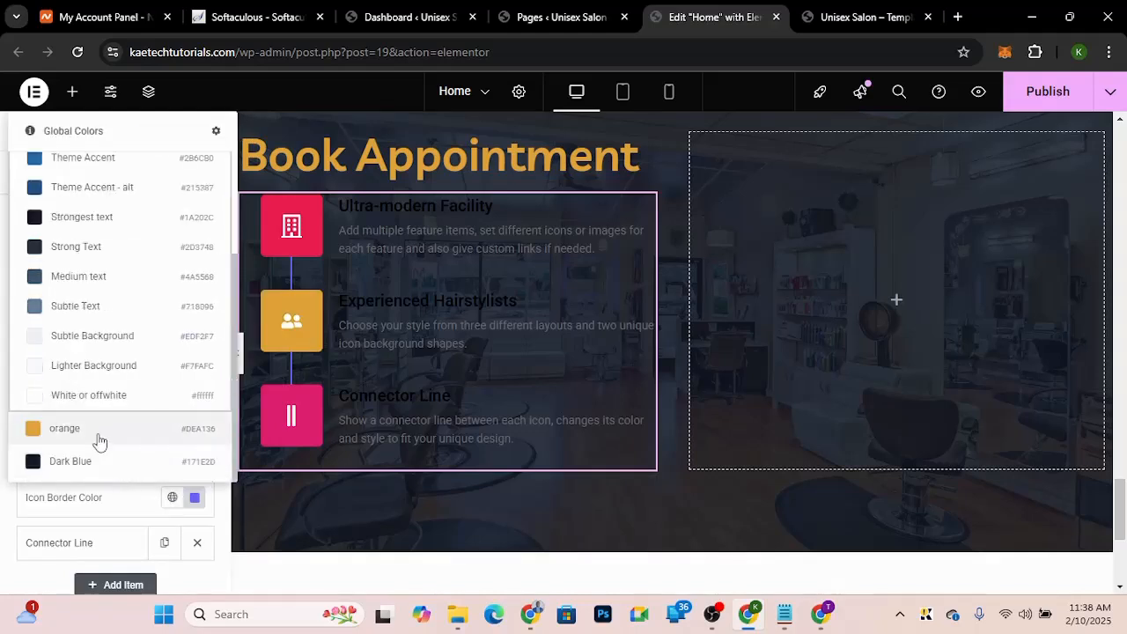
click(99, 438)
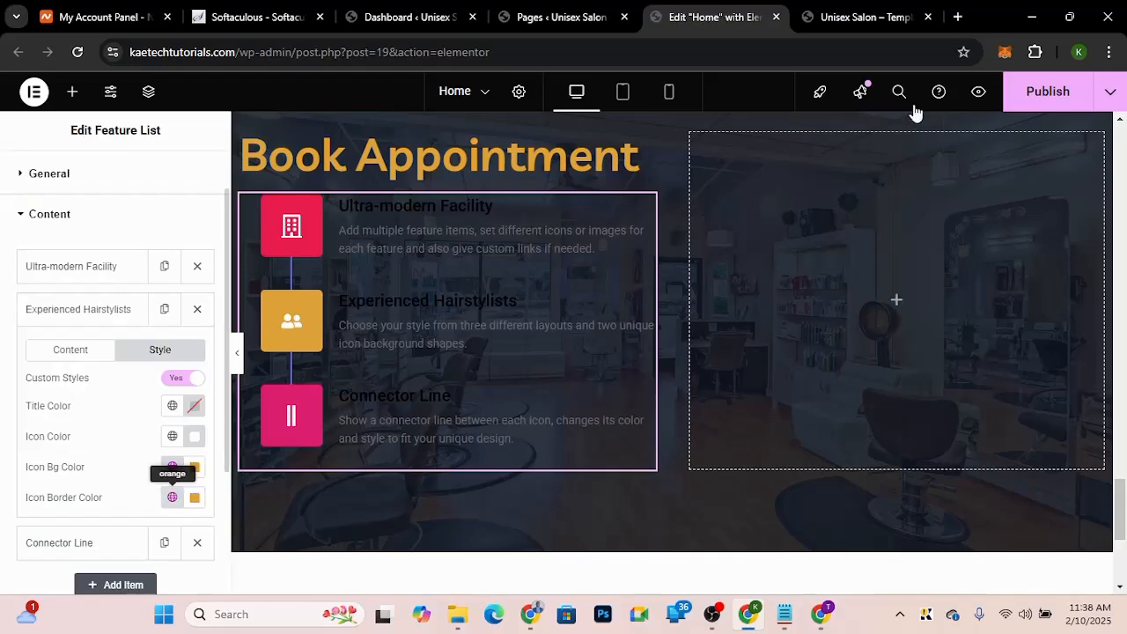
Step: Rename the third feature item's title to Modern Tools & Equipment, copied from the demo site
click(859, 27)
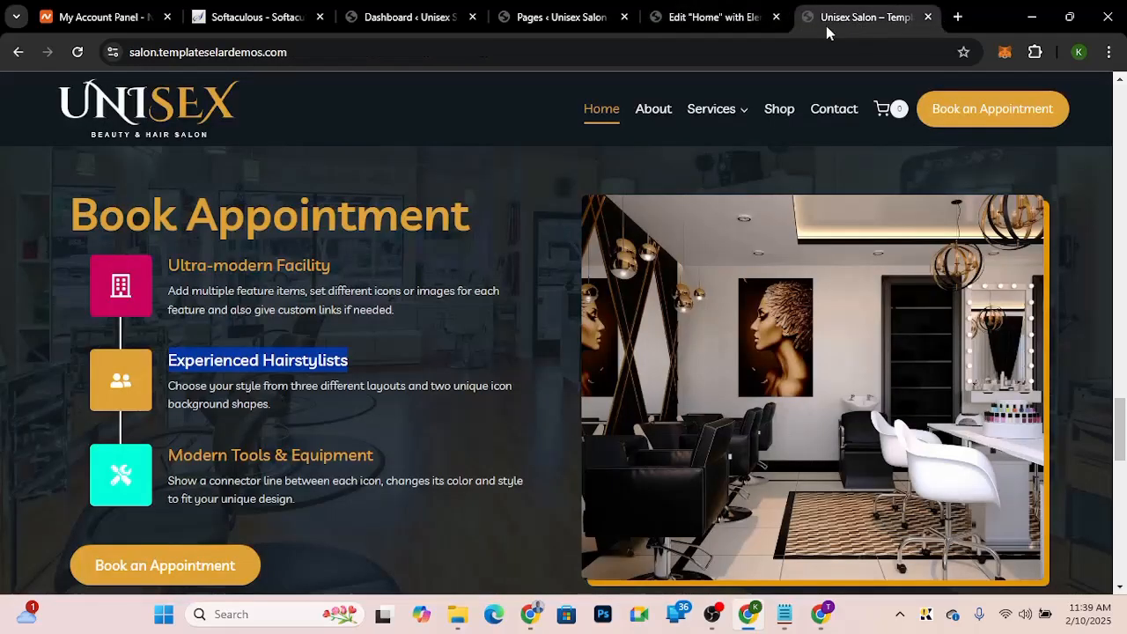
drag(389, 463, 168, 459)
key(ctrl+c)
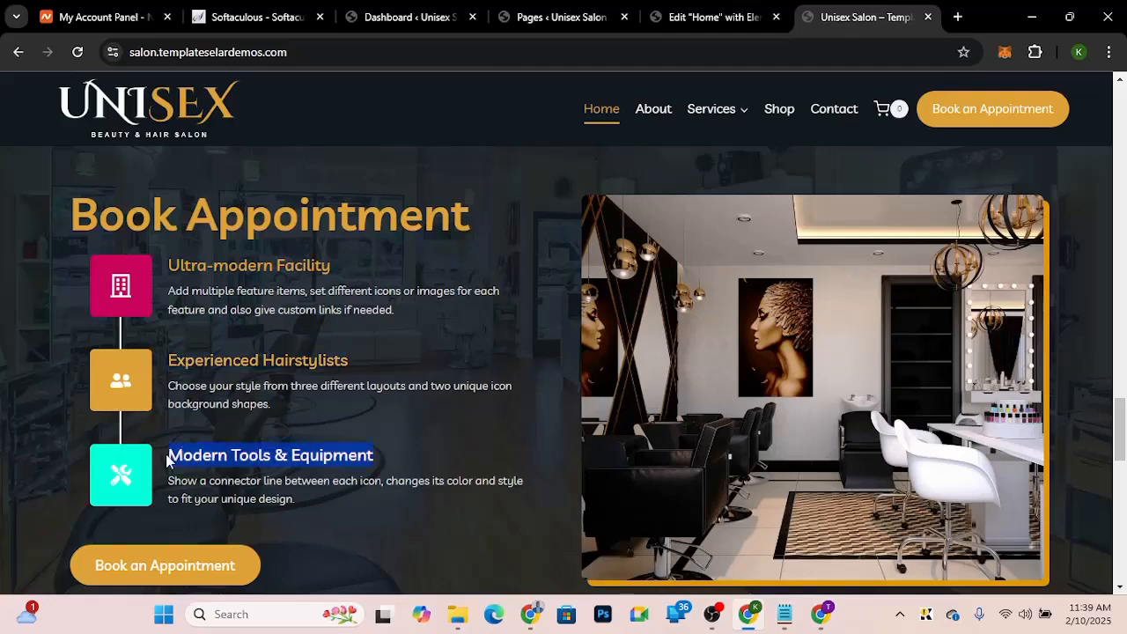
click(694, 22)
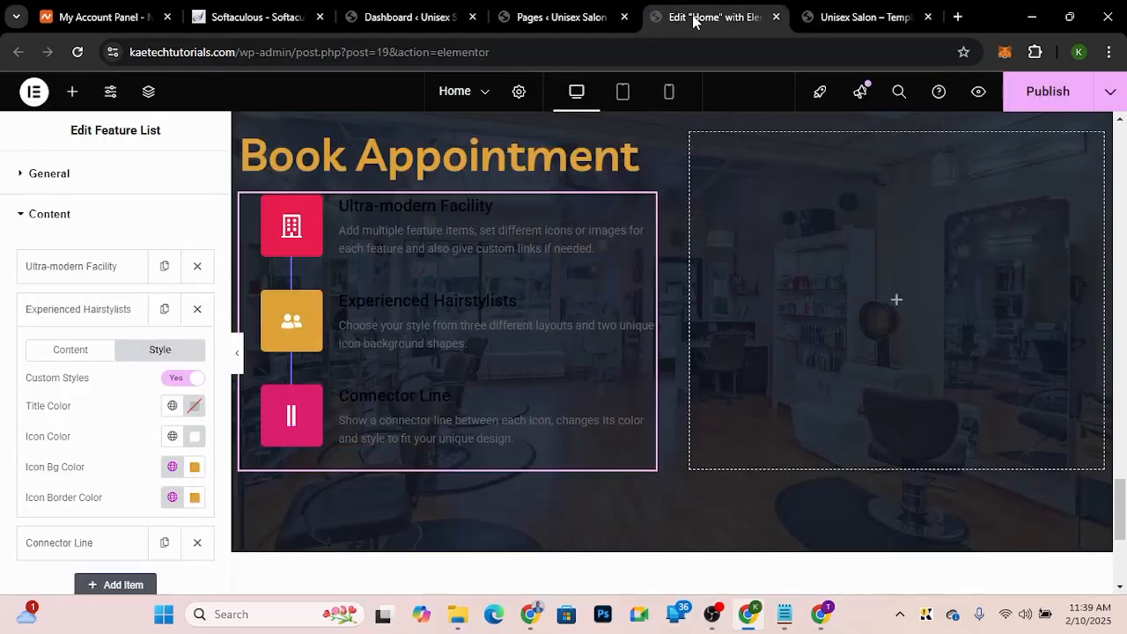
click(79, 350)
click(82, 311)
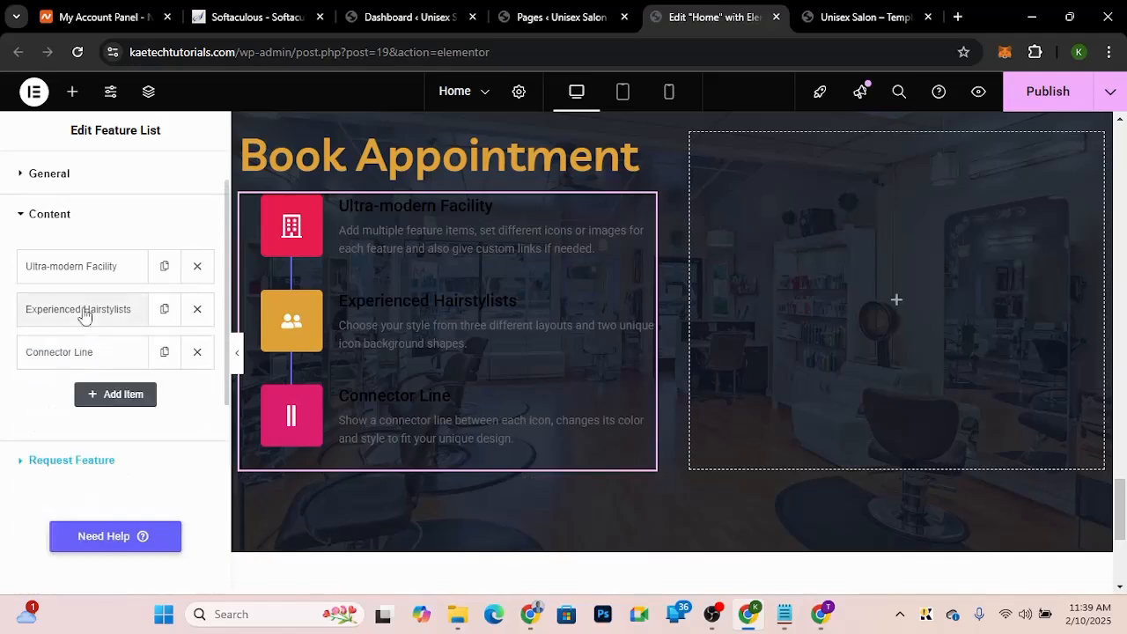
click(85, 361)
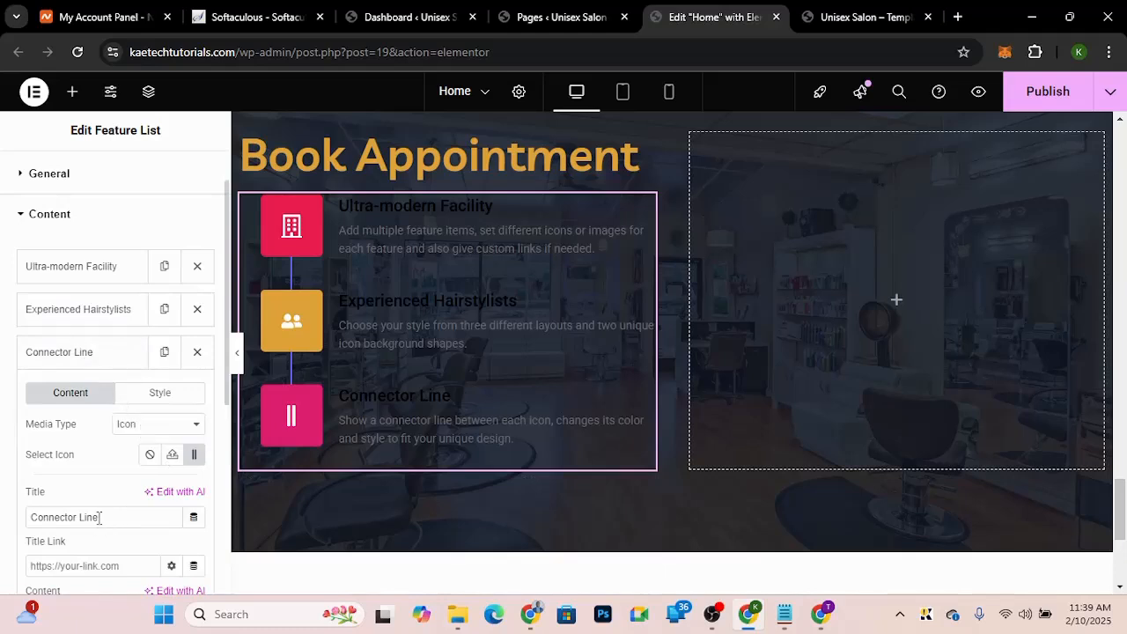
drag(97, 517, 3, 511)
key(ctrl+v)
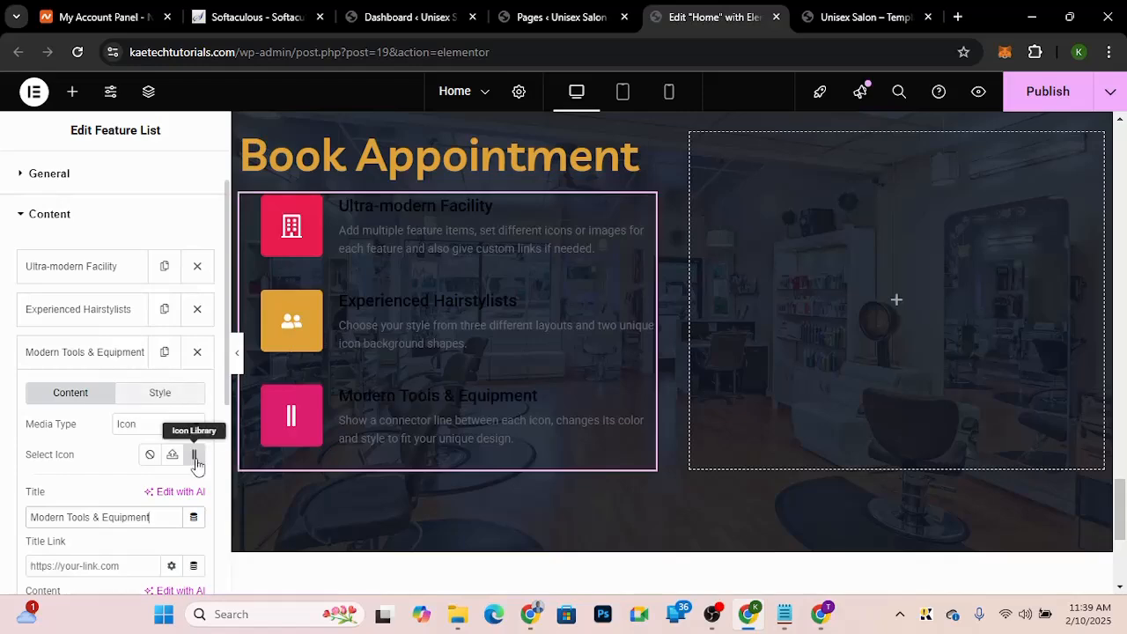
Step: Replace the third item's icon with the Tools icon found by searching the icon library
click(851, 17)
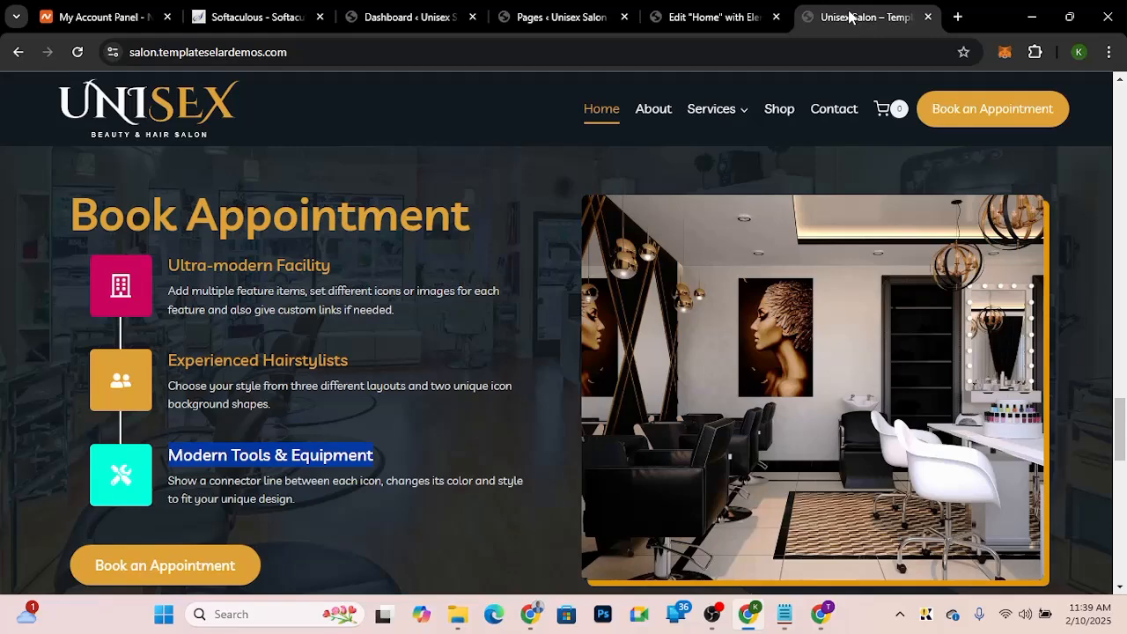
click(690, 17)
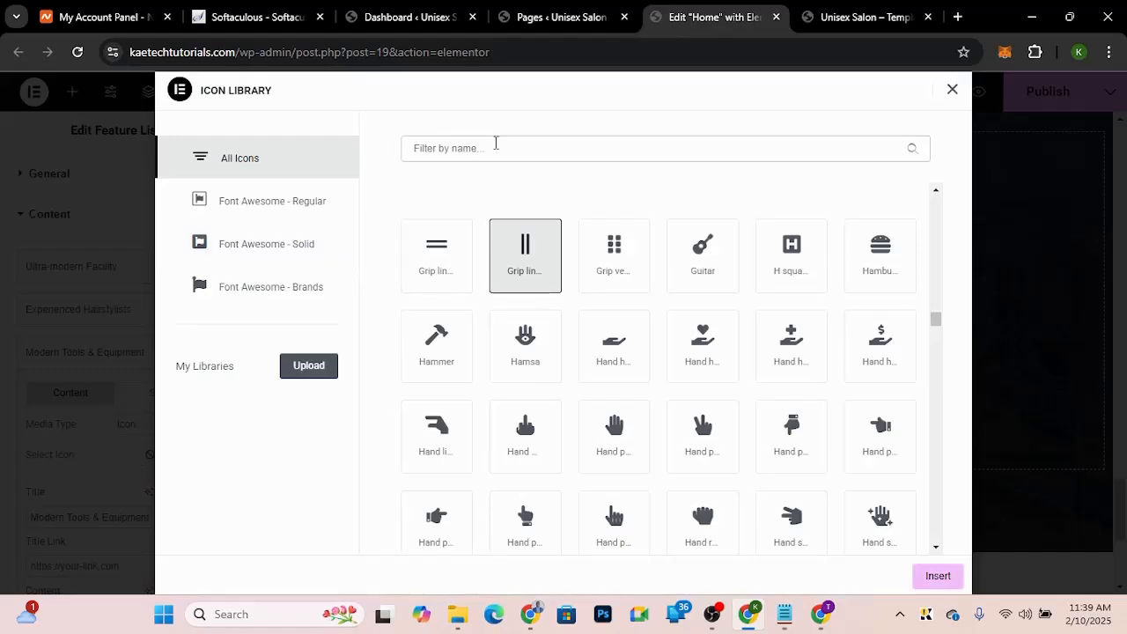
text(comb)
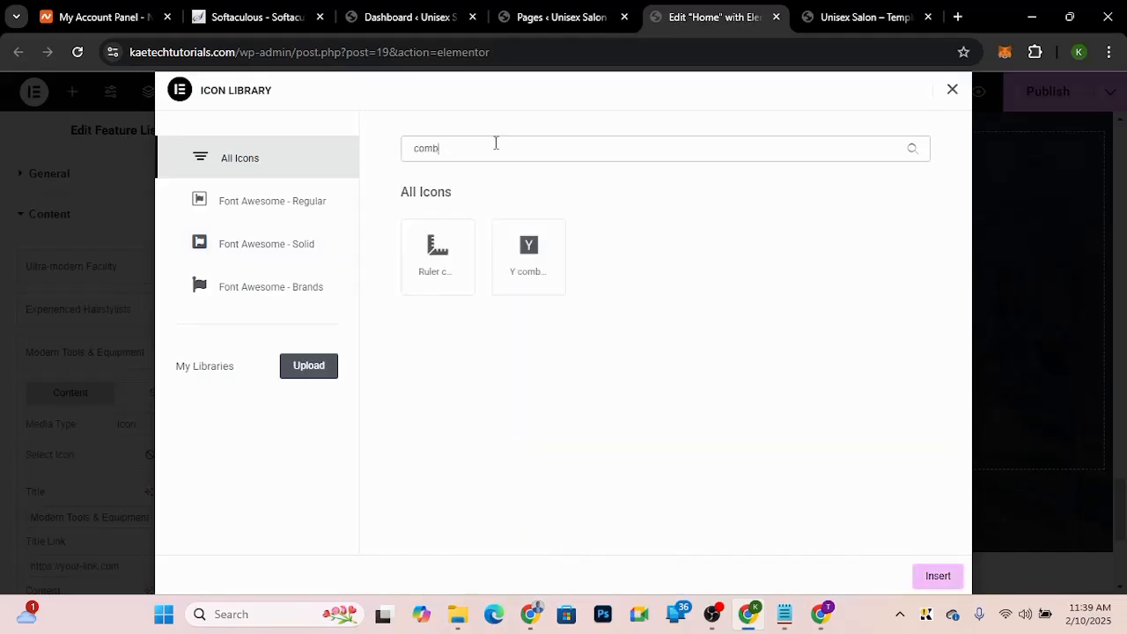
key(BackSpace)
key(BackSpace)
key(BackSpace)
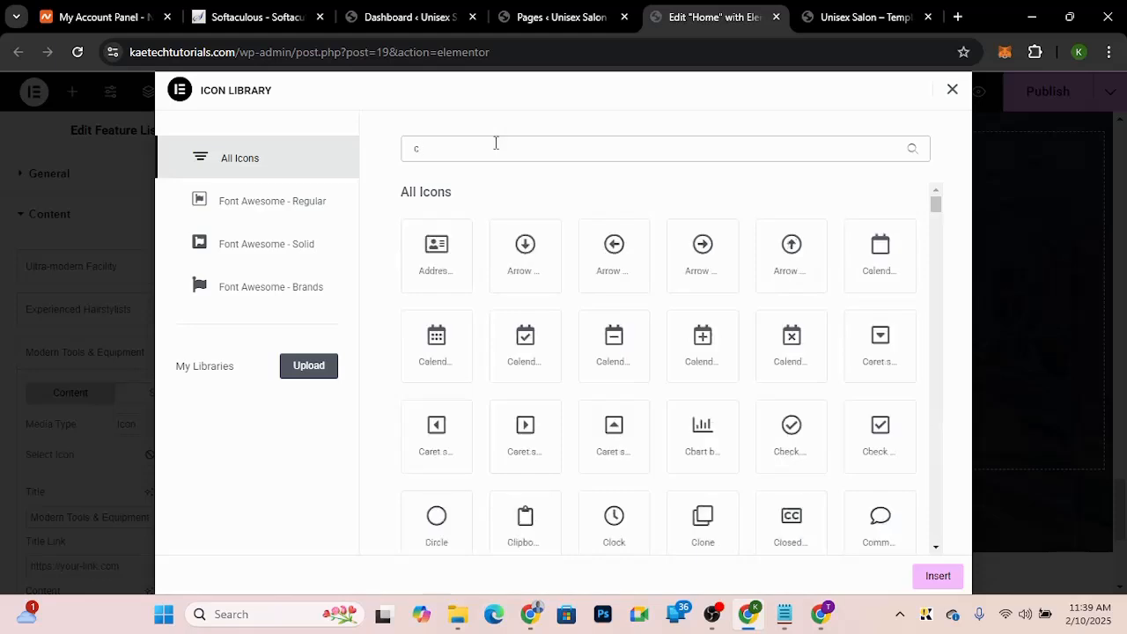
key(BackSpace)
text(hair)
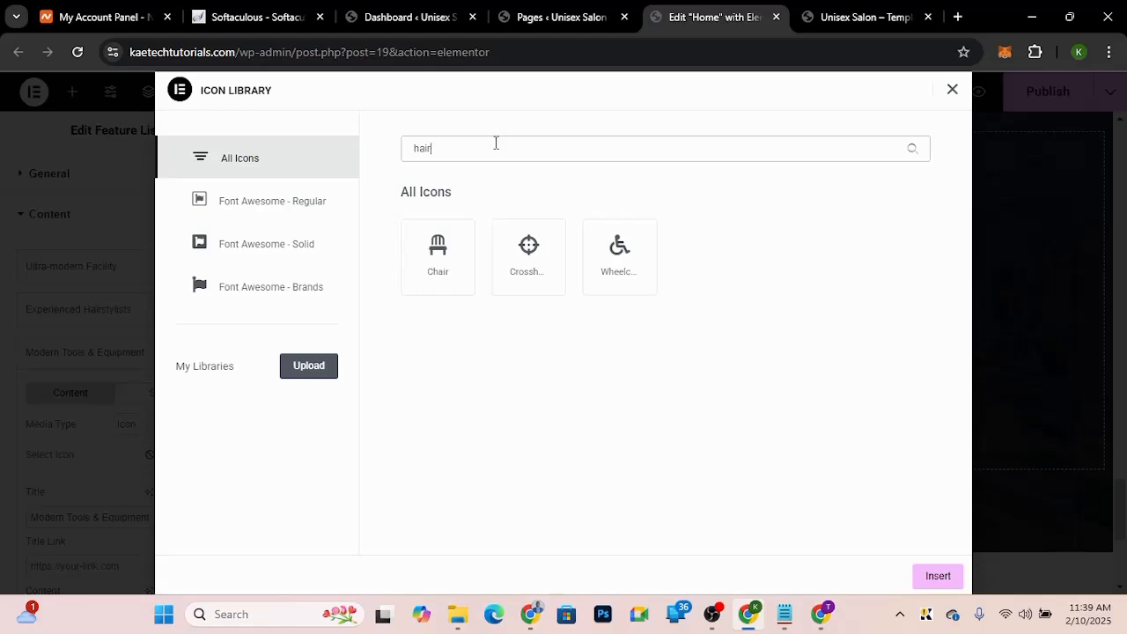
key(BackSpace)
key(BackSpace)
key(BackSpace)
key(BackSpace)
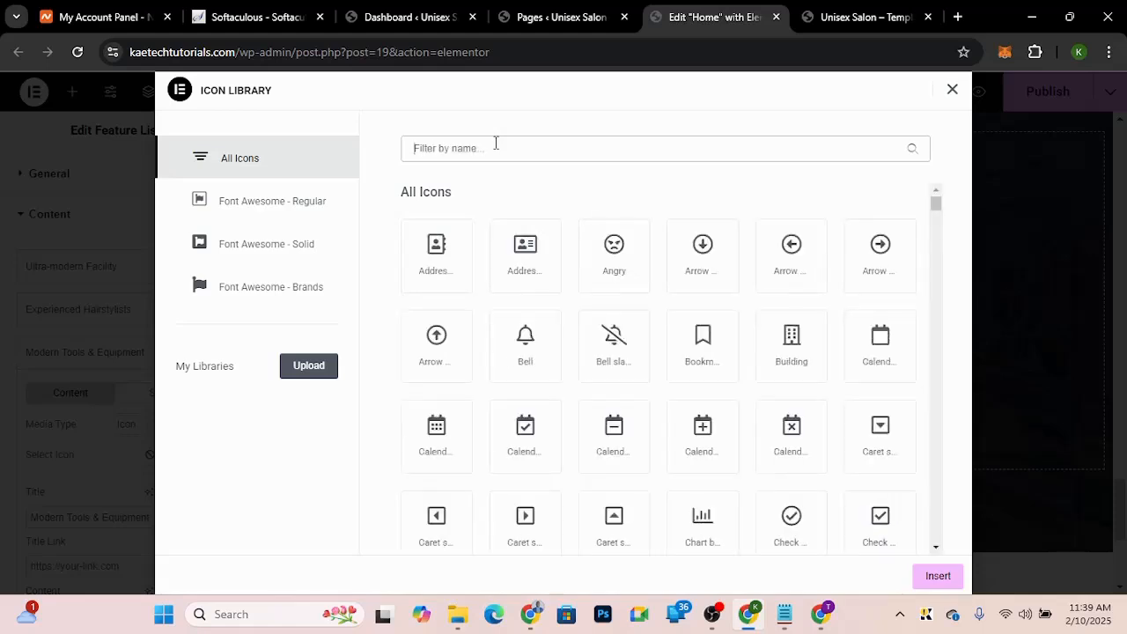
text(too)
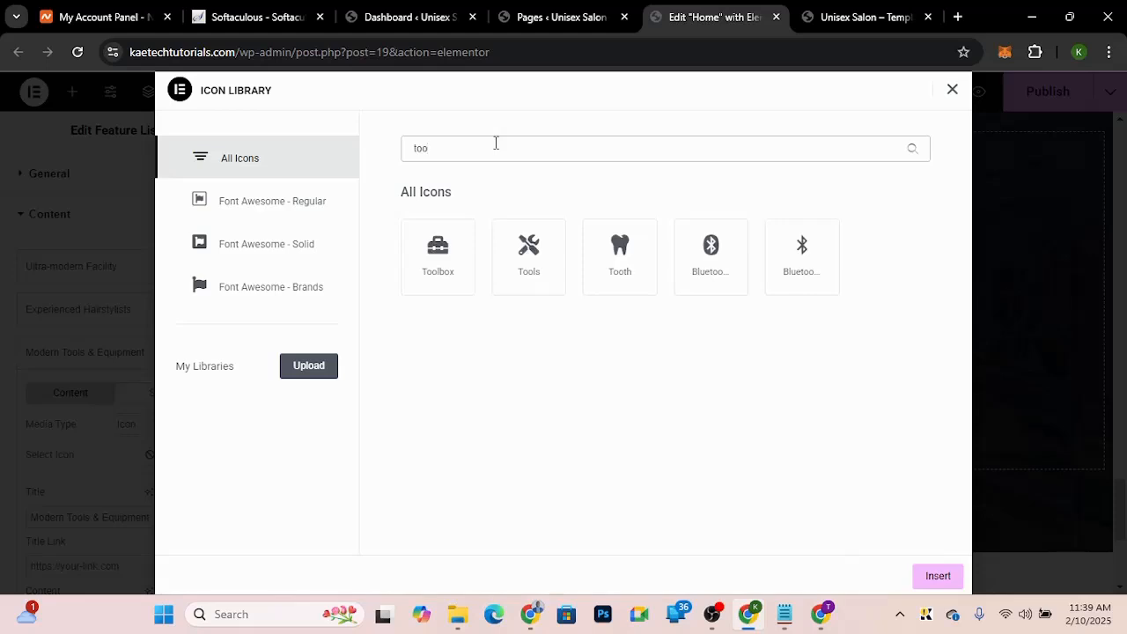
click(529, 239)
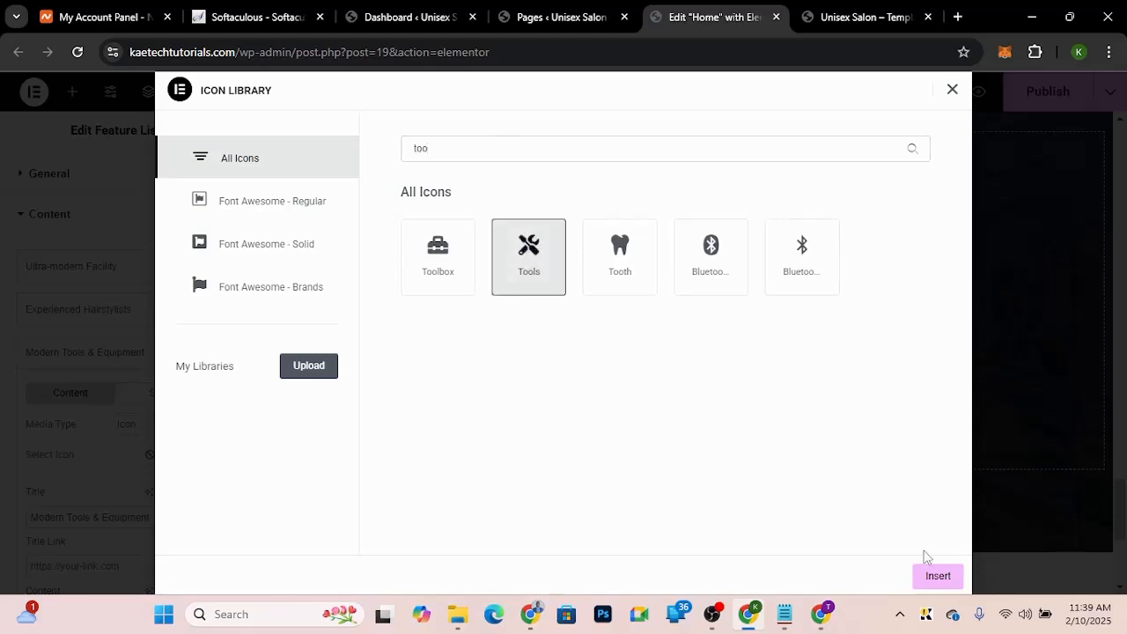
click(937, 575)
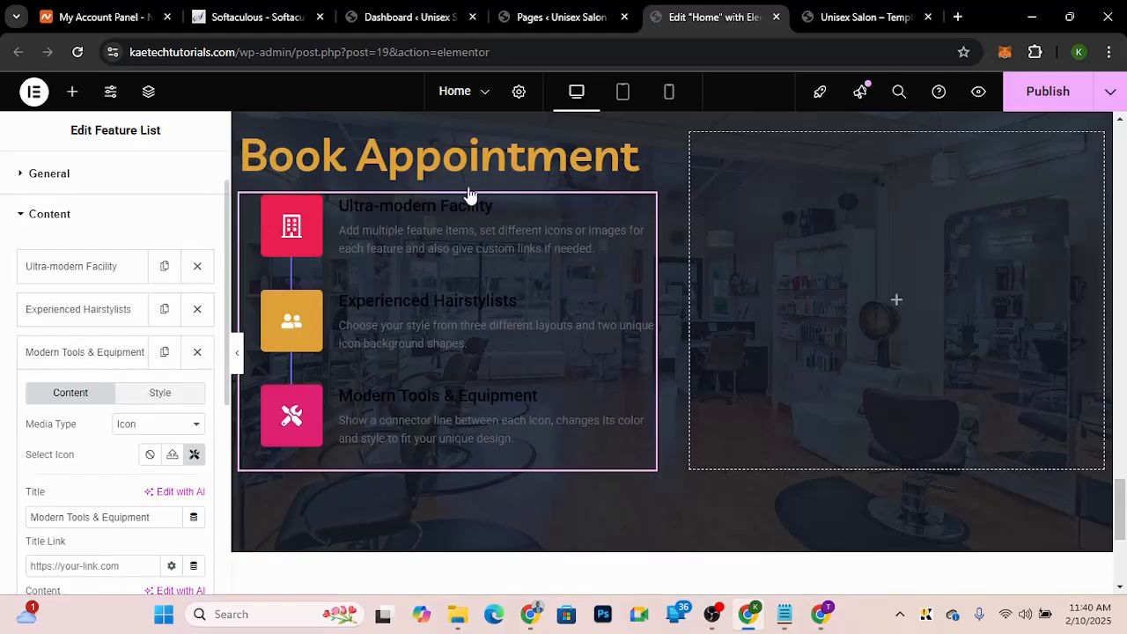
Step: Enable custom styles on the third item and set its icon background and icon border colours to #02FCBE
click(857, 12)
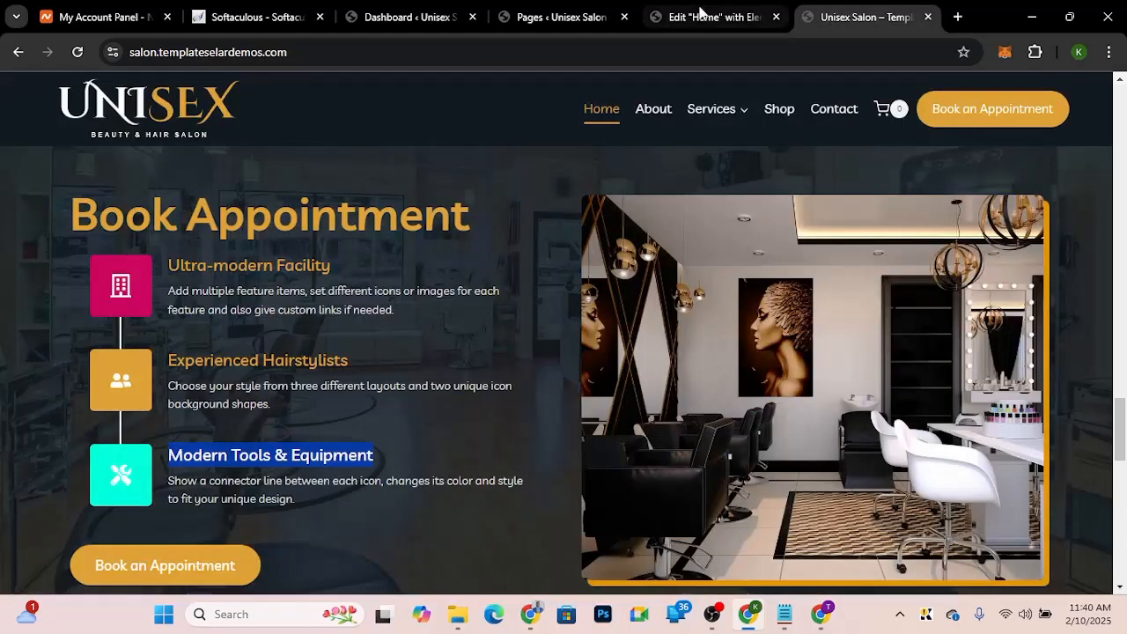
click(701, 12)
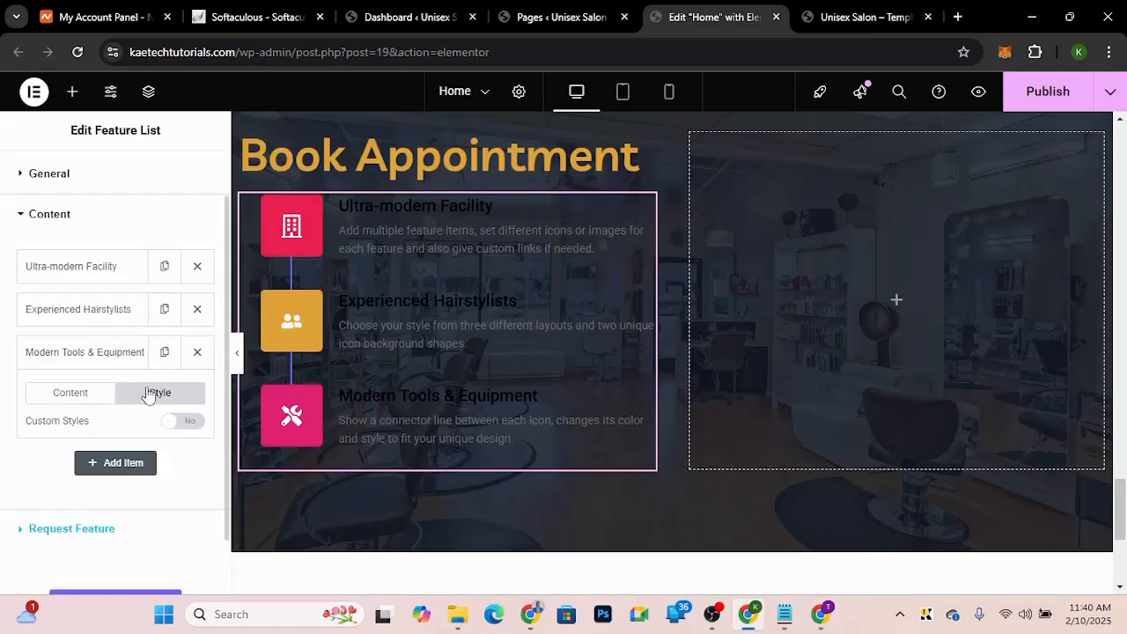
click(182, 421)
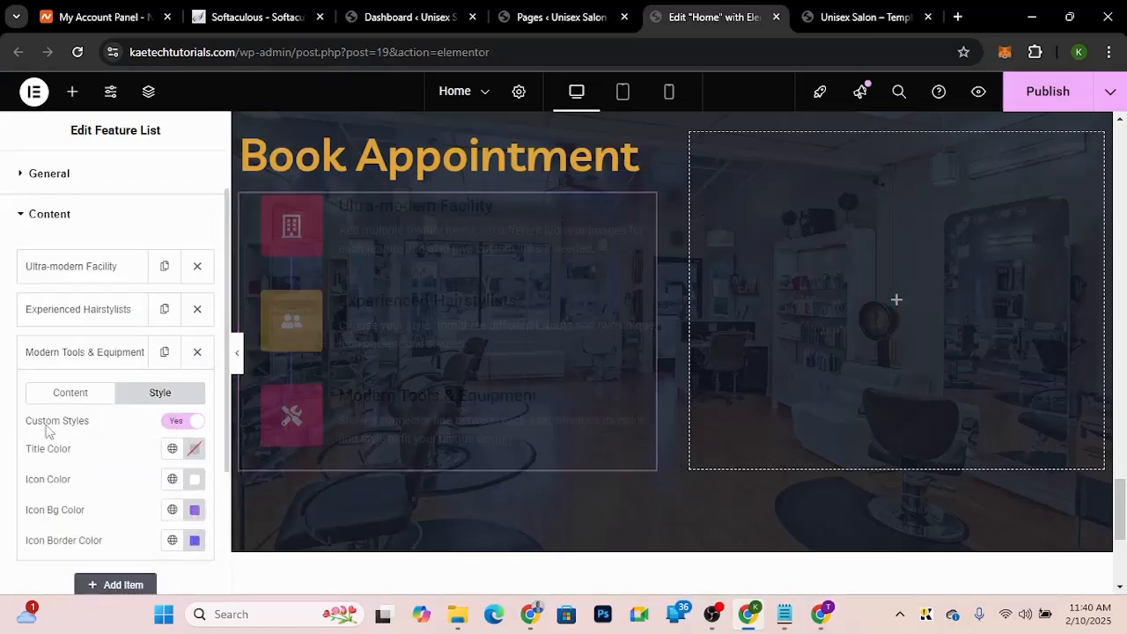
click(196, 511)
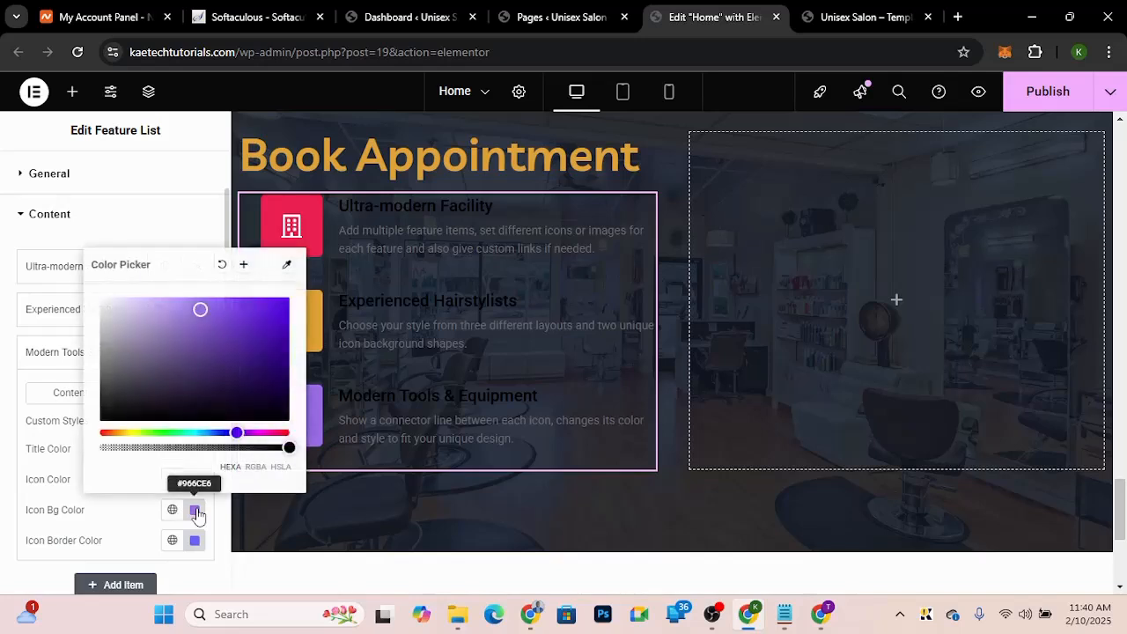
click(186, 432)
click(268, 313)
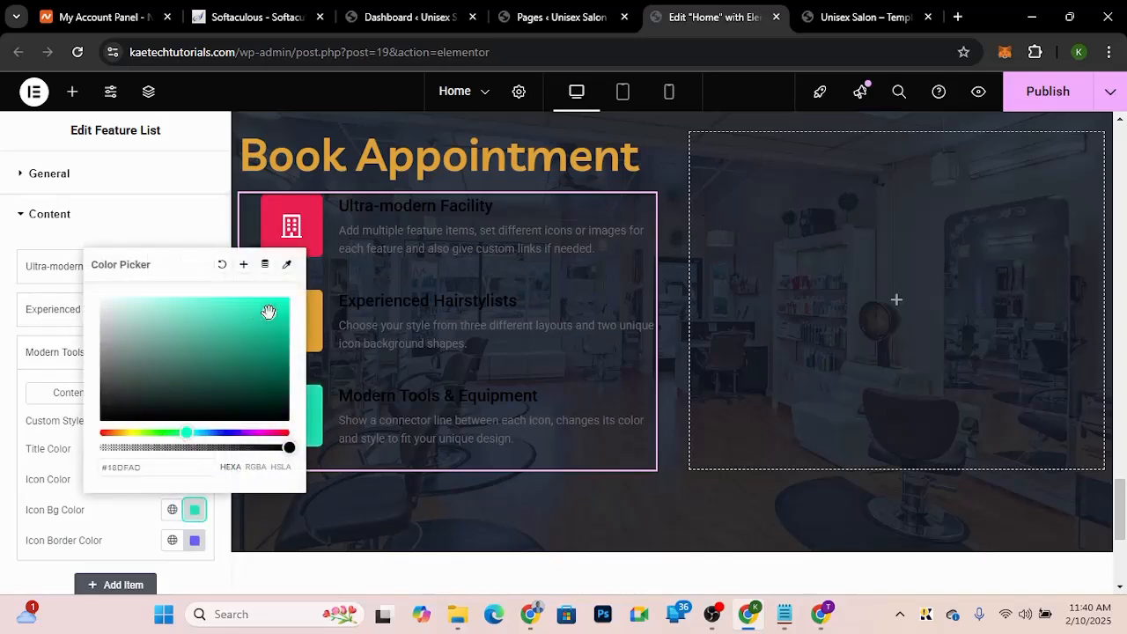
click(288, 301)
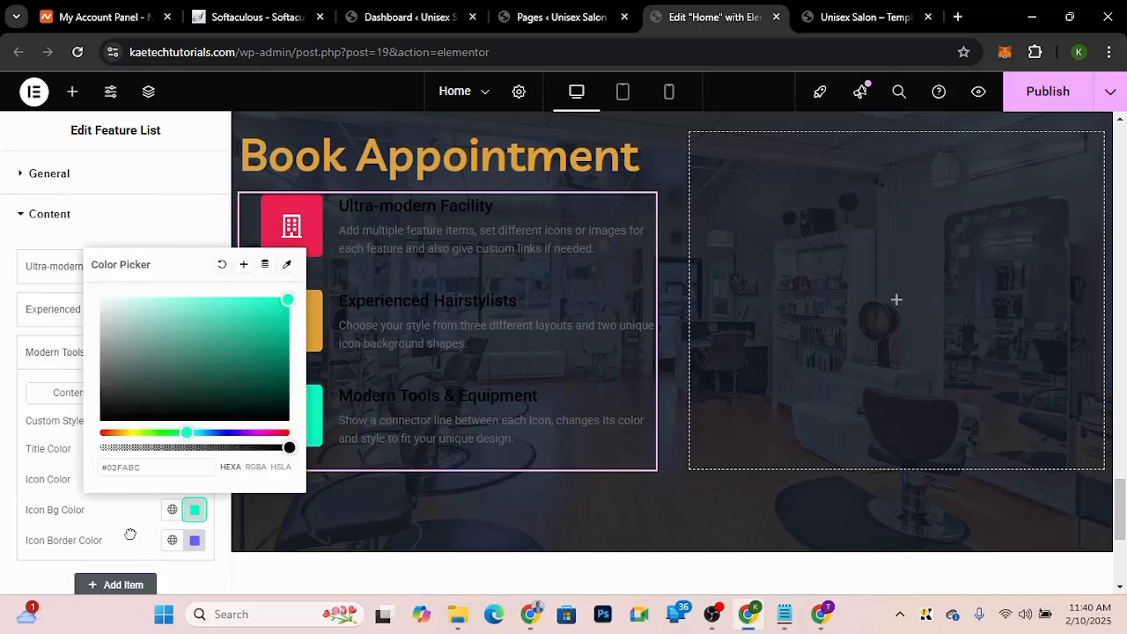
click(158, 467)
key(ctrl+a)
key(ctrl+c)
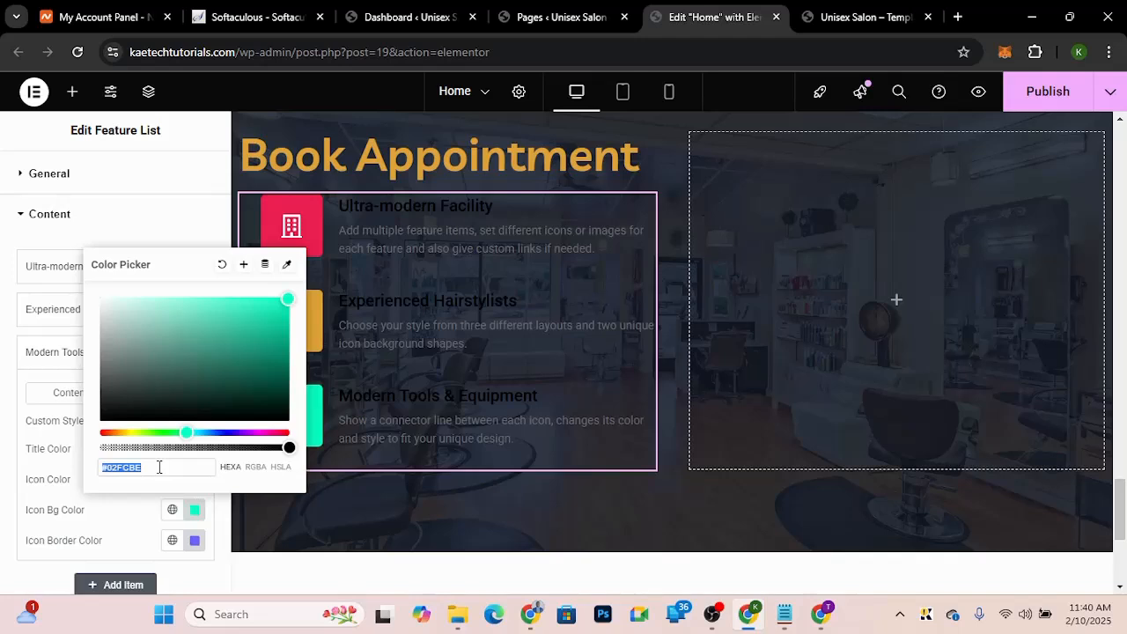
click(194, 543)
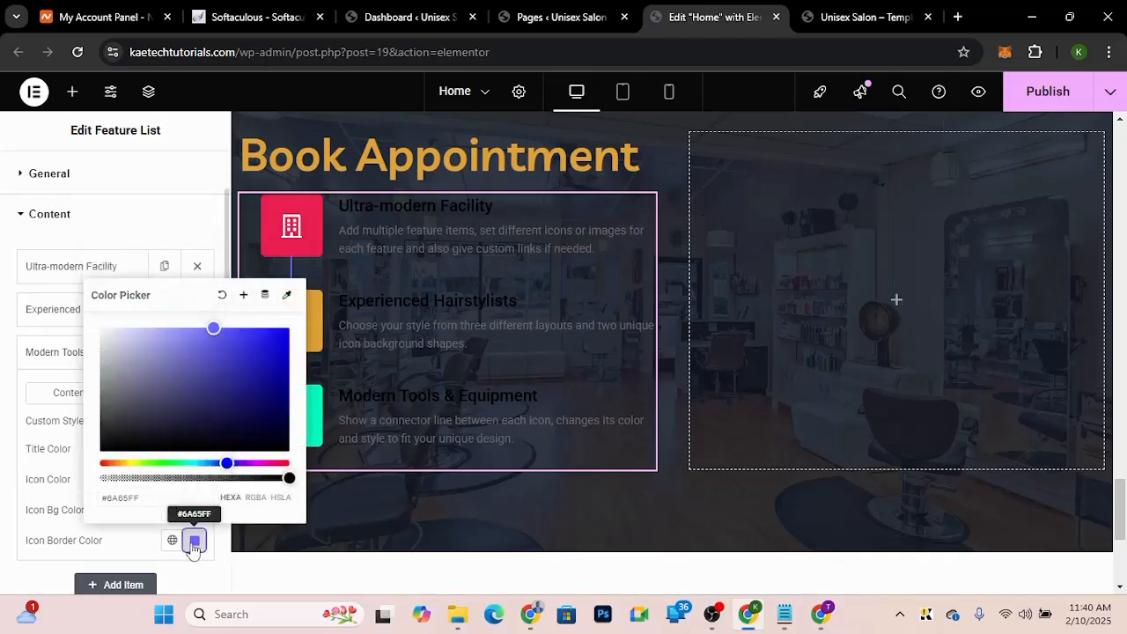
key(ctrl+a)
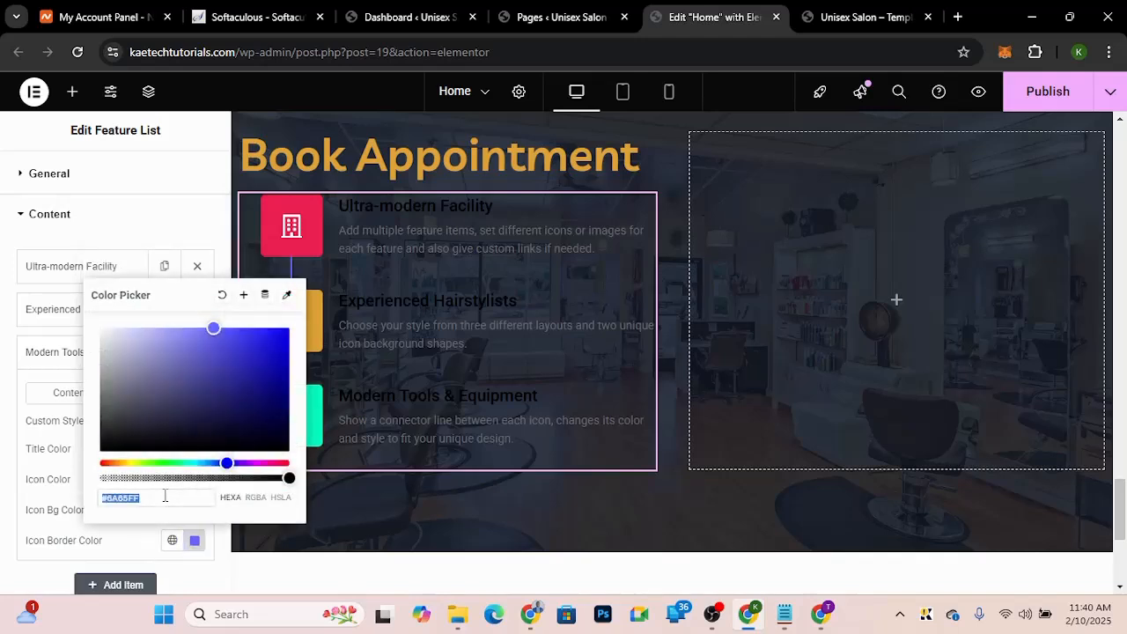
key(ctrl+v)
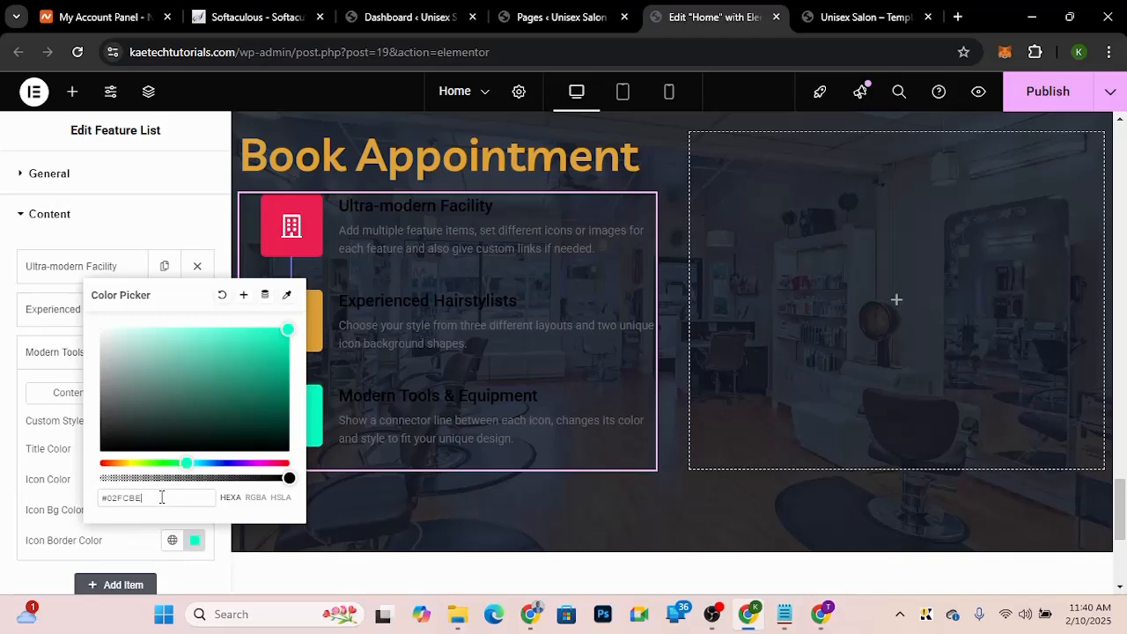
click(123, 546)
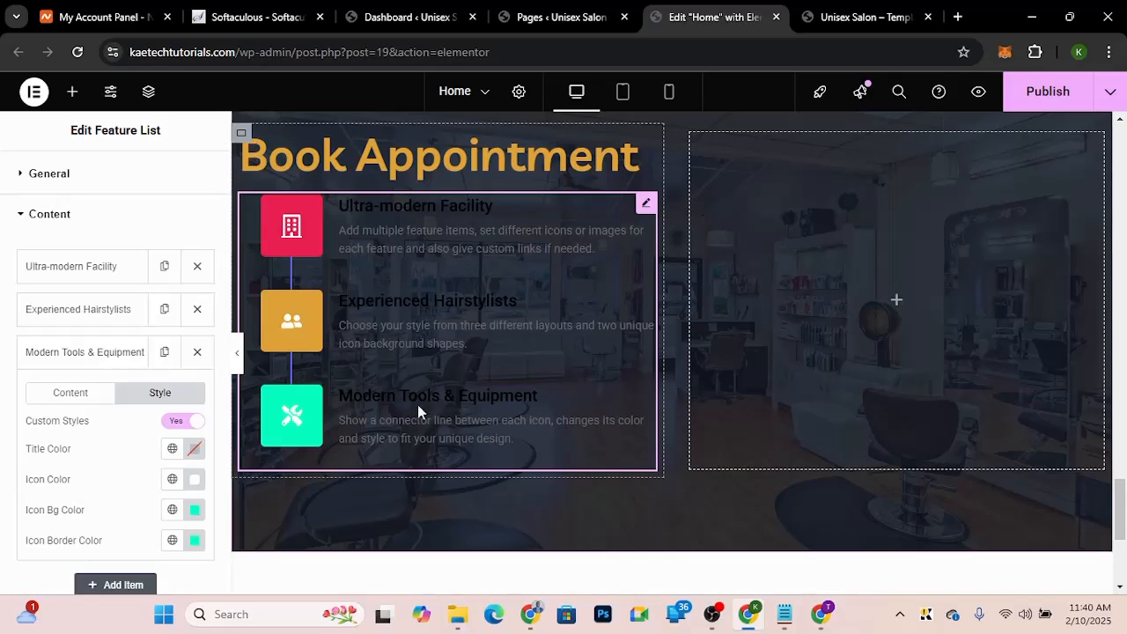
Step: Set the feature list's connector line colour to white #FFFFFF in the widget's style settings
scroll(113, 331, up, 1)
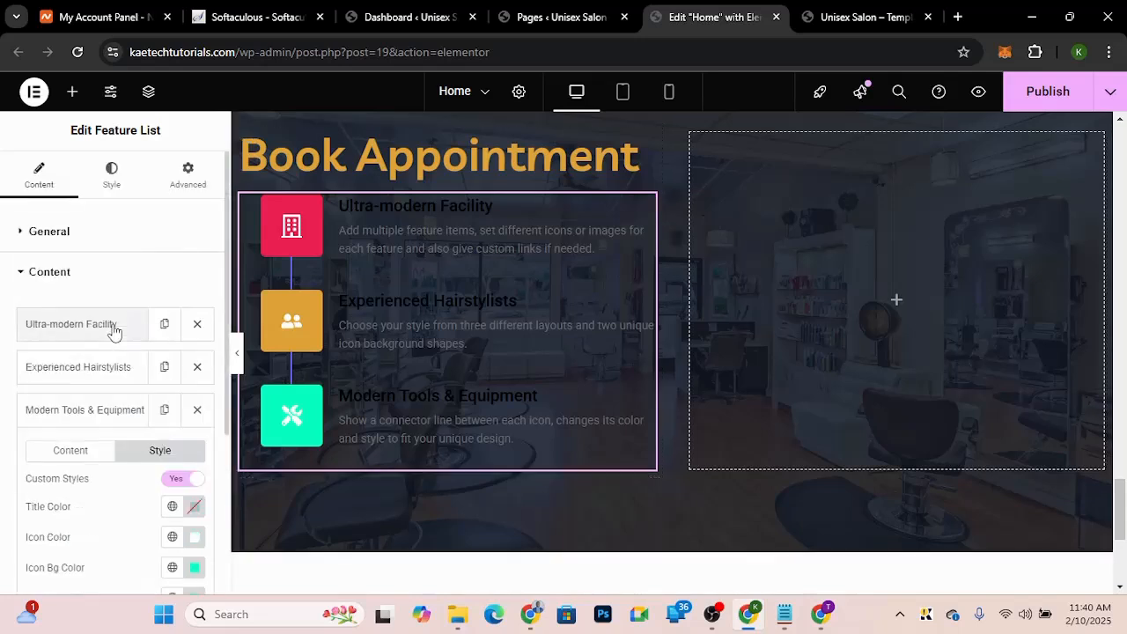
click(114, 176)
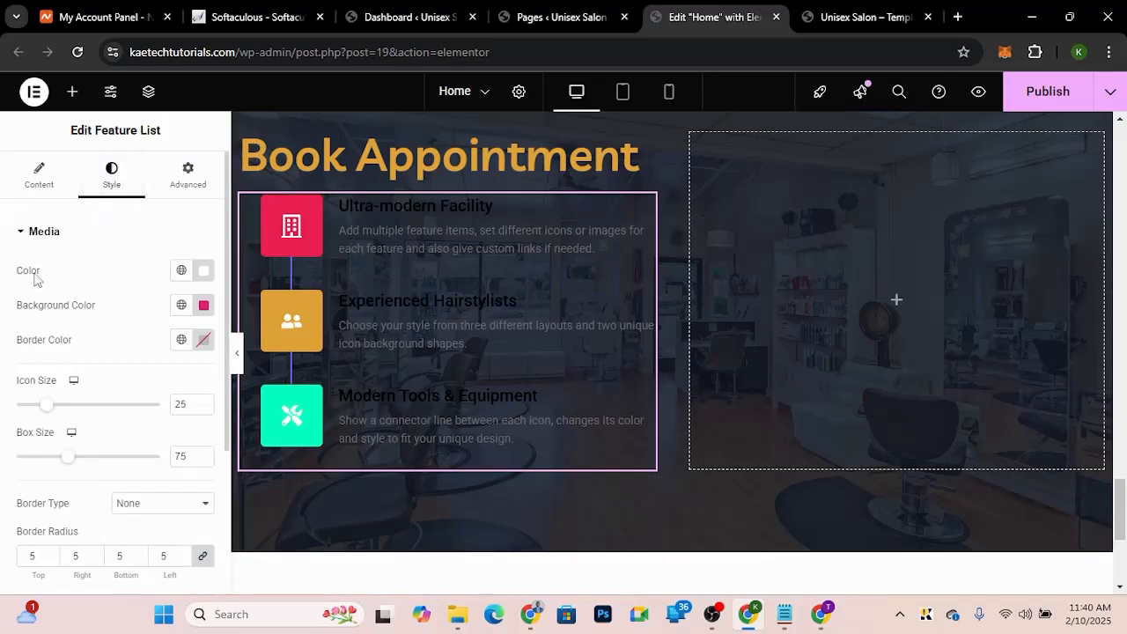
scroll(31, 427, down, 3)
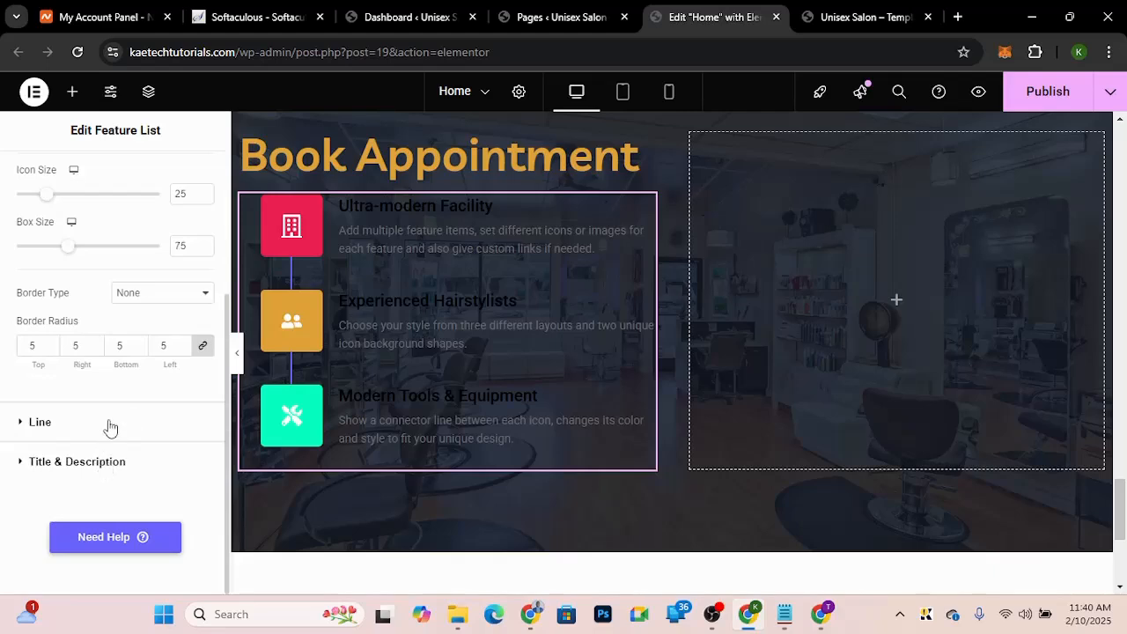
click(826, 31)
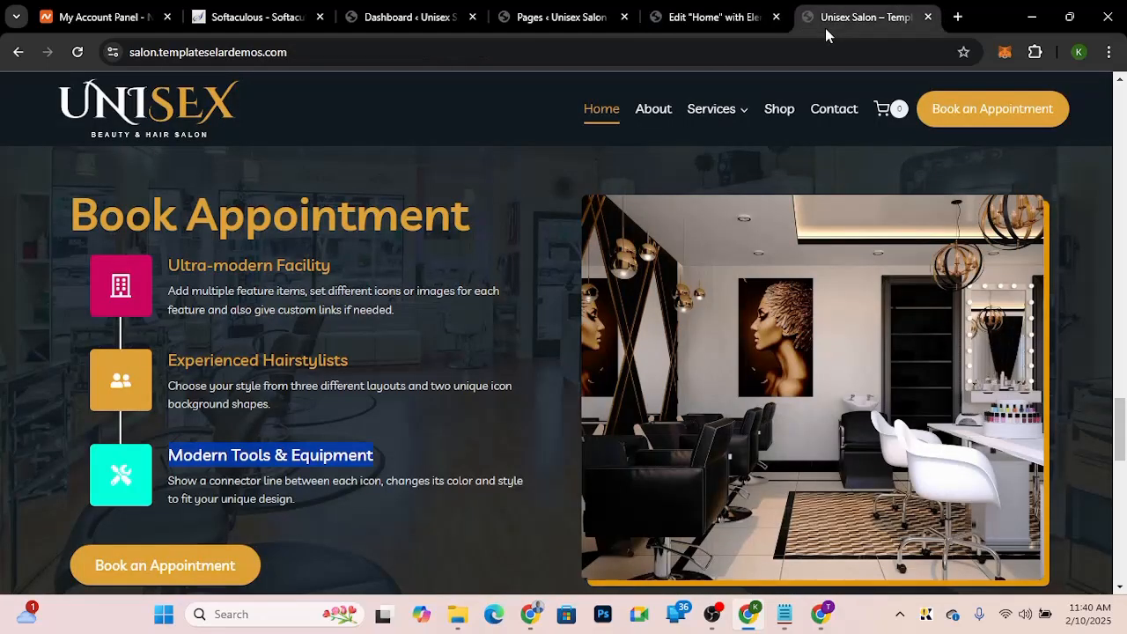
click(707, 18)
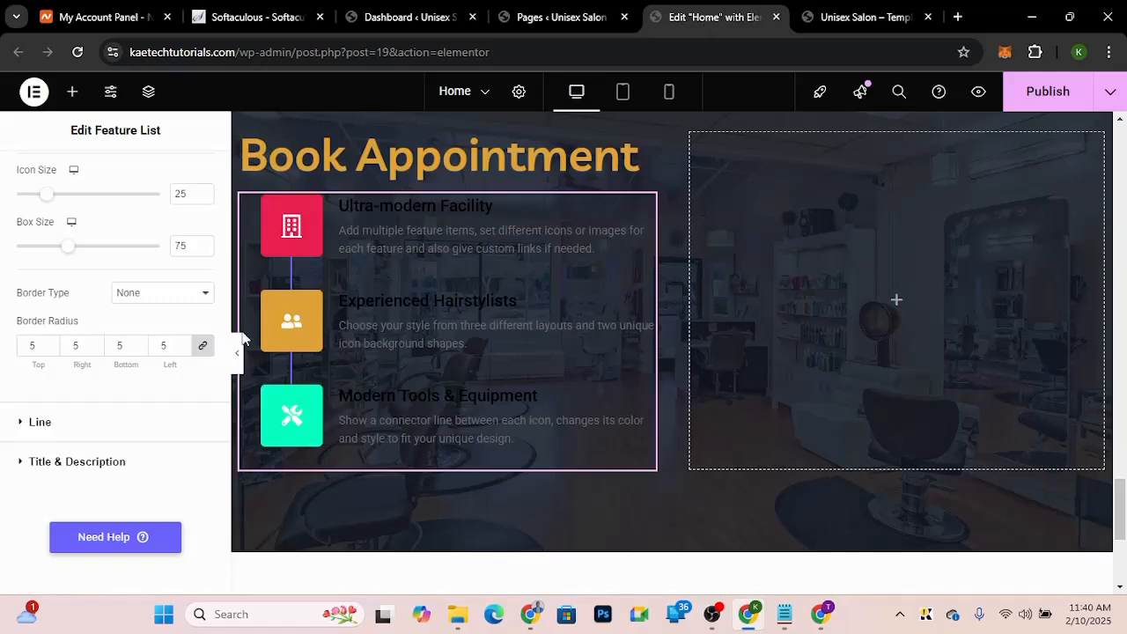
click(116, 428)
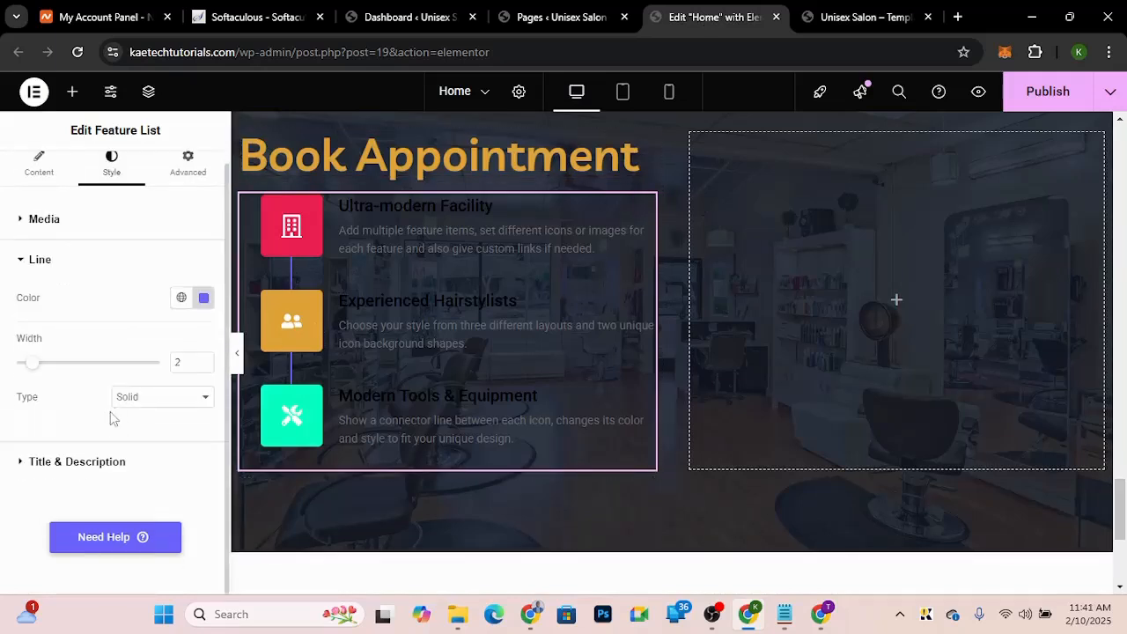
click(204, 299)
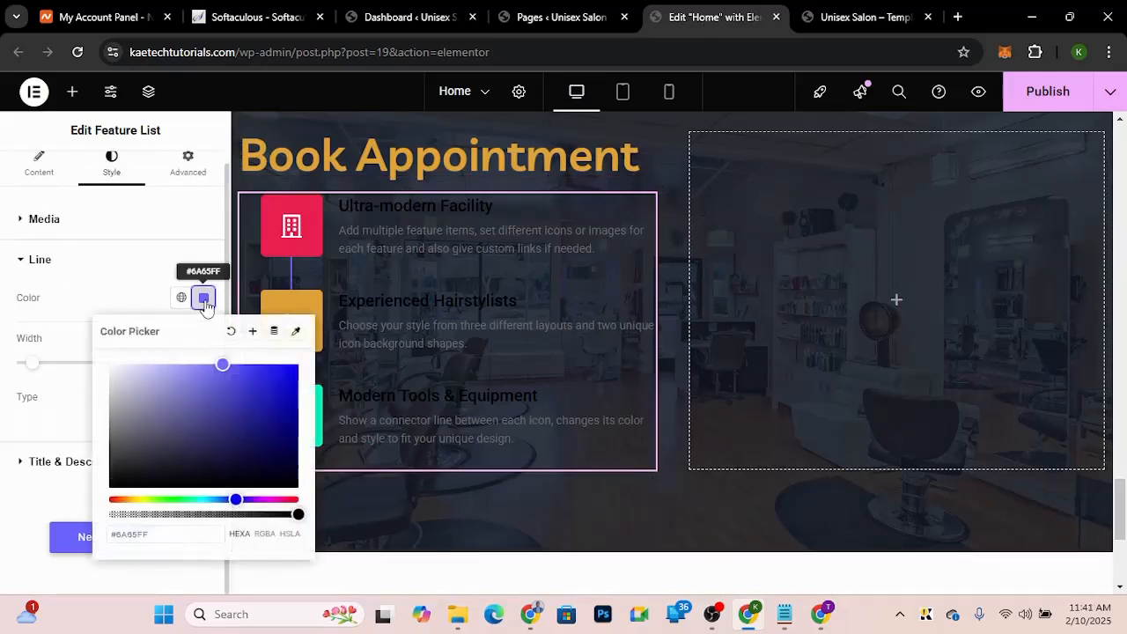
click(107, 366)
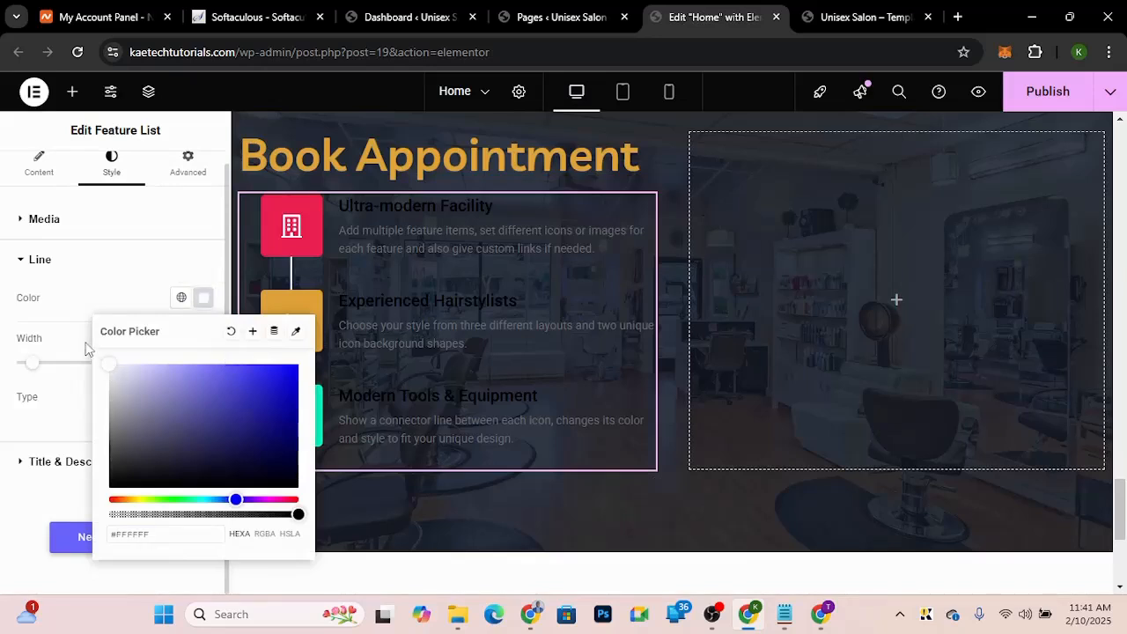
click(80, 304)
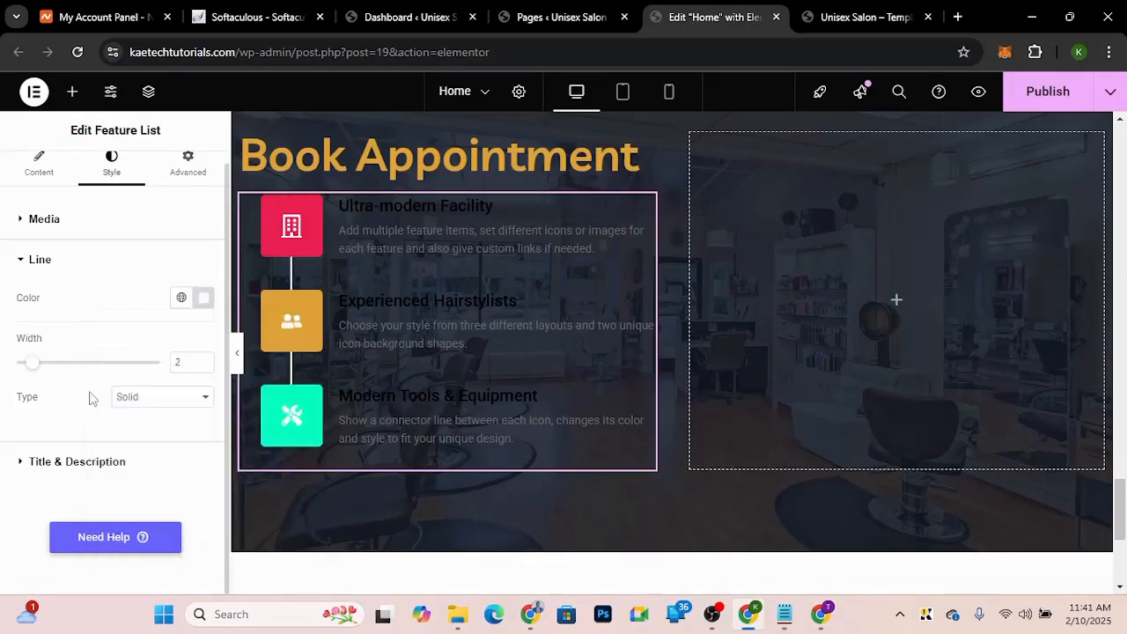
Step: Open the feature list's title and description styles and set the title colour to the global orange colour
click(77, 467)
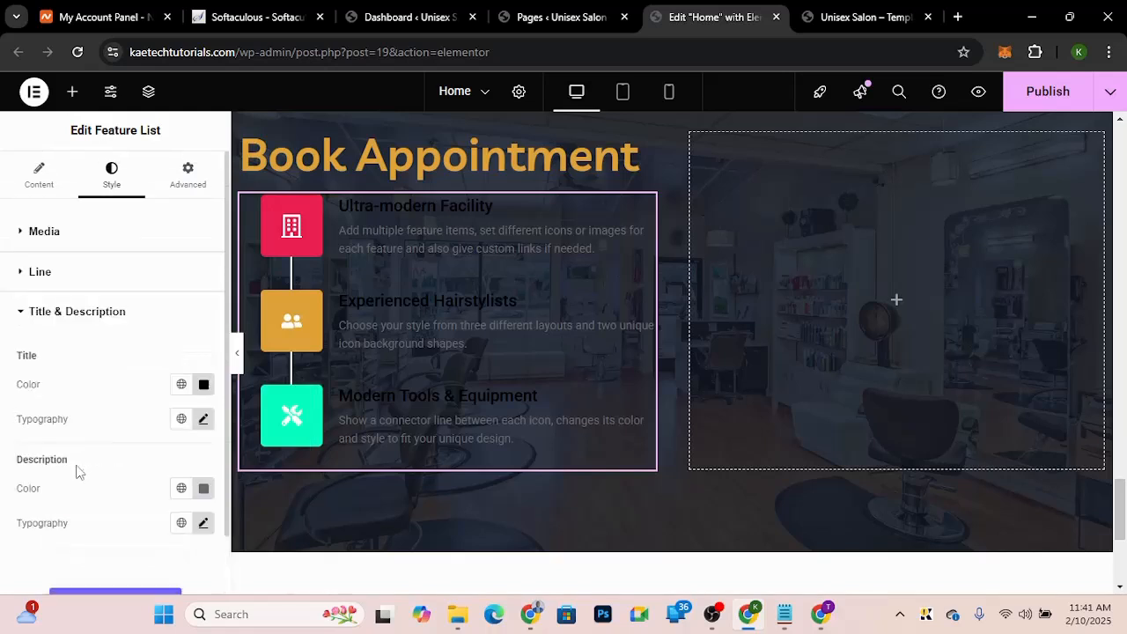
click(181, 388)
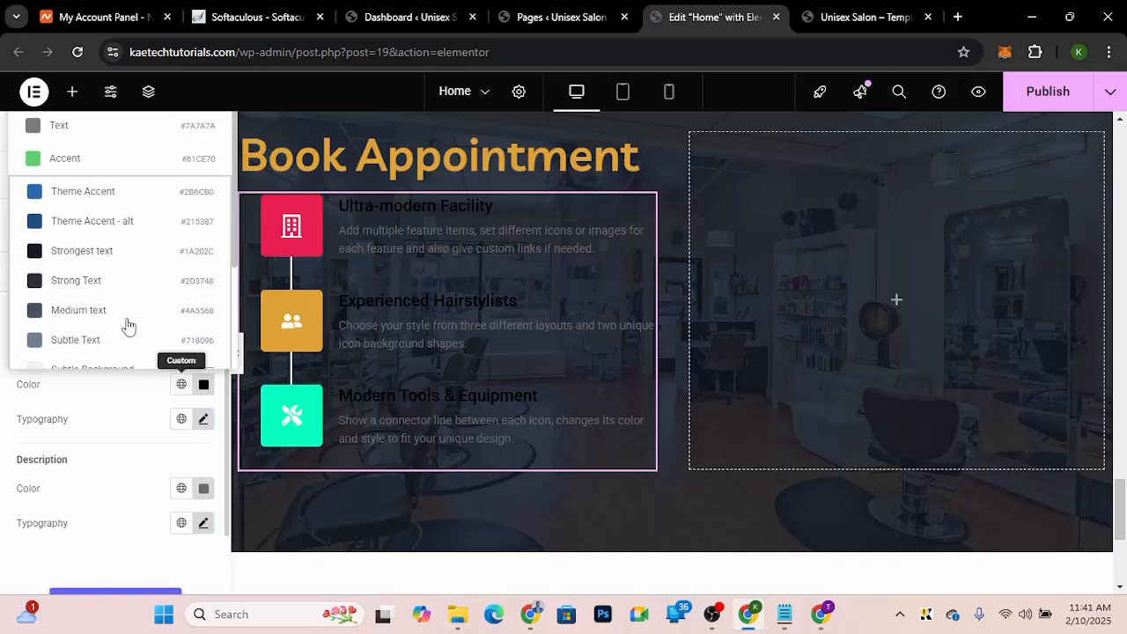
scroll(128, 326, down, 1)
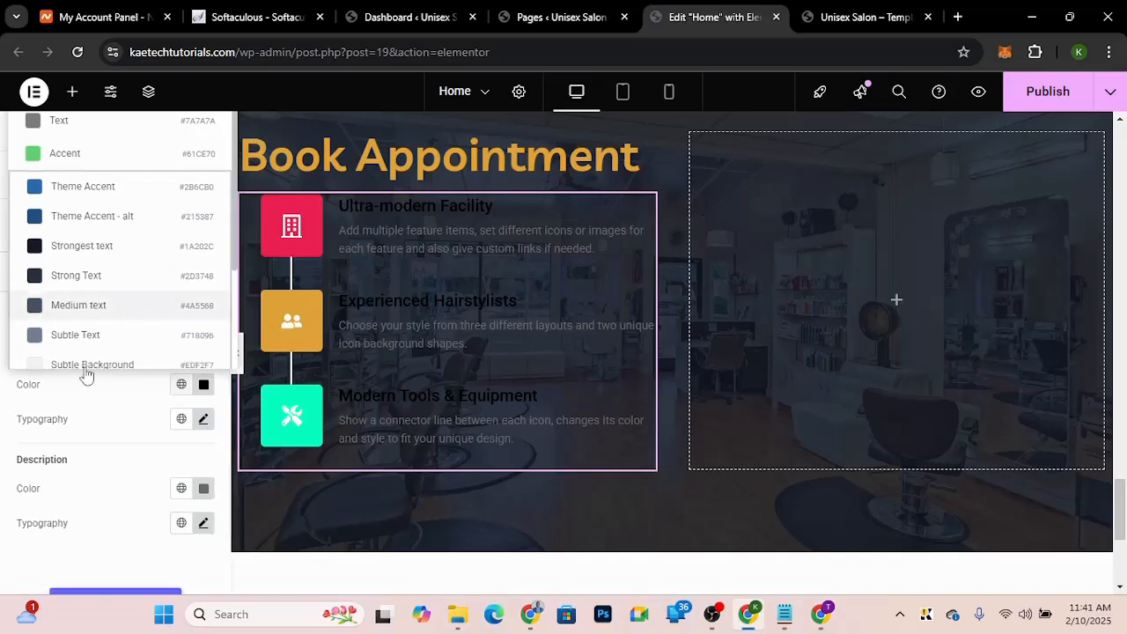
scroll(84, 370, down, 3)
click(73, 317)
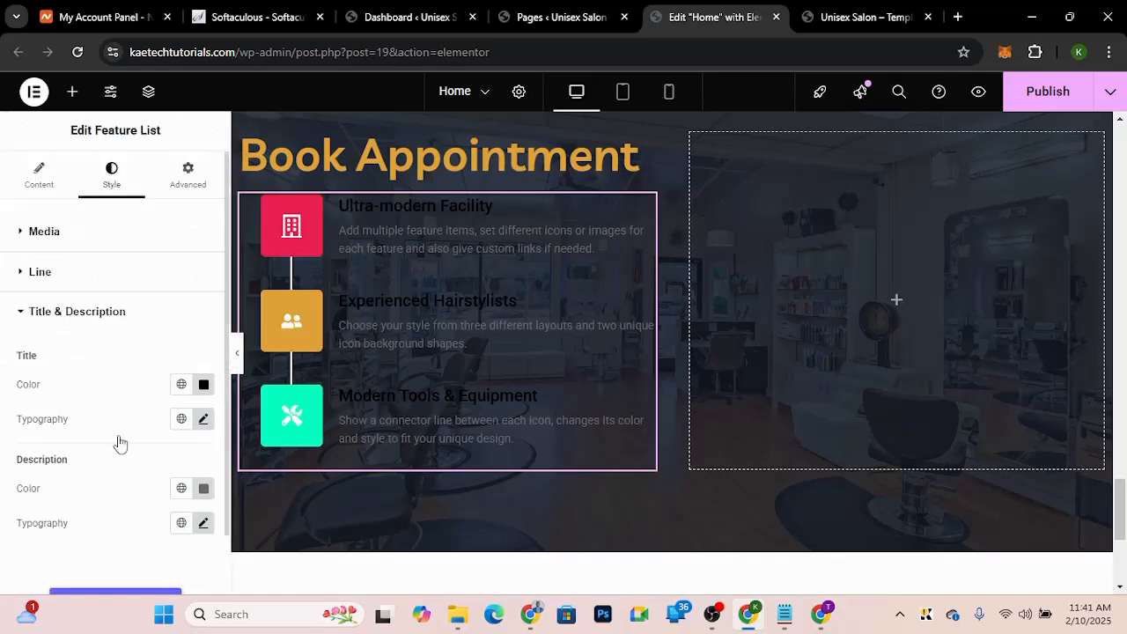
Step: Set the feature descriptions' colour to light grey #DBDBDB
click(205, 490)
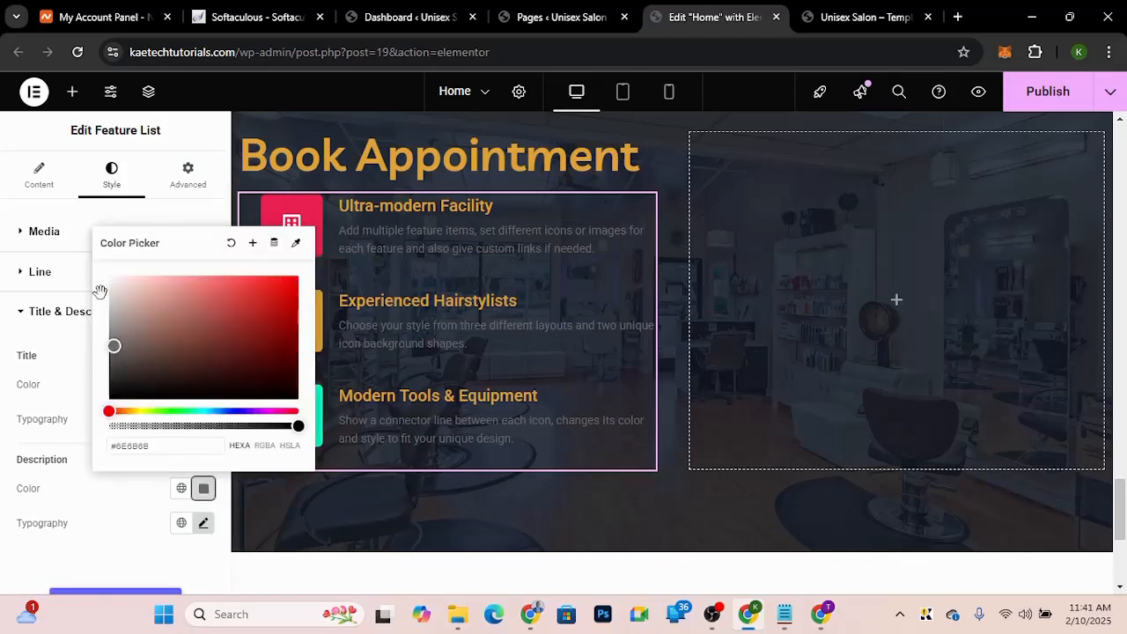
click(101, 293)
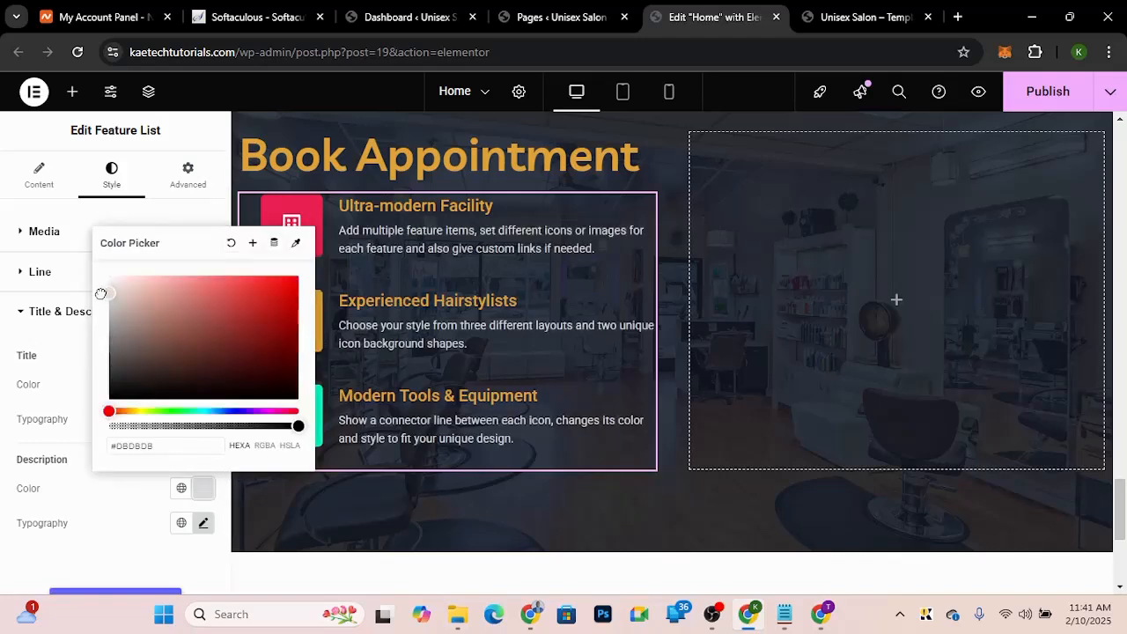
click(138, 533)
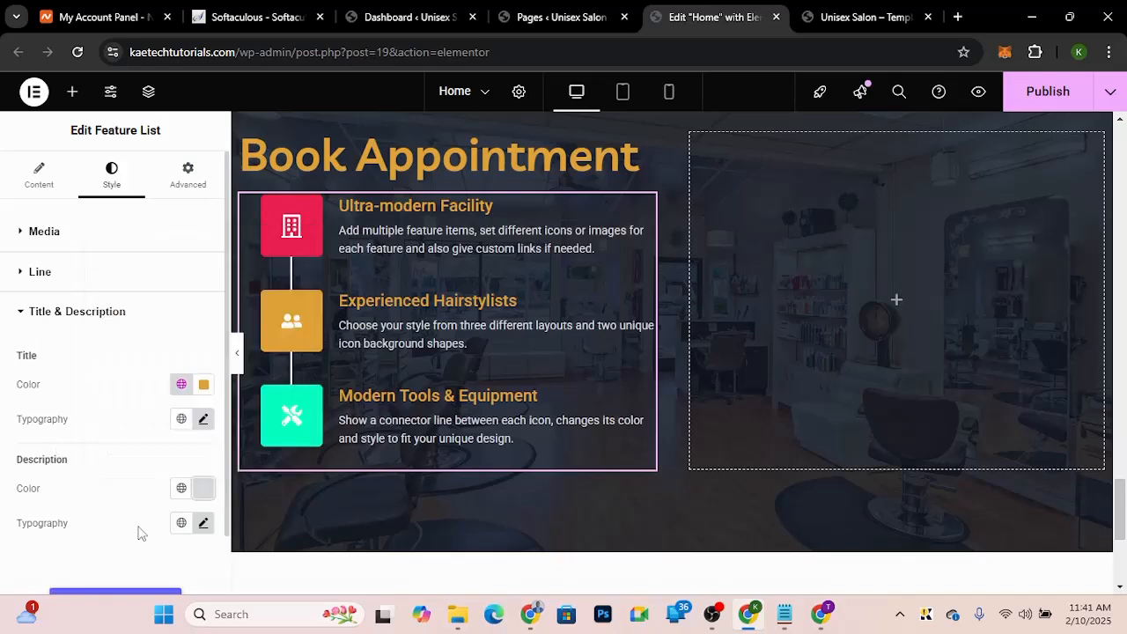
Step: Set the feature titles' typography to the Livvic font at size 25 px
click(201, 422)
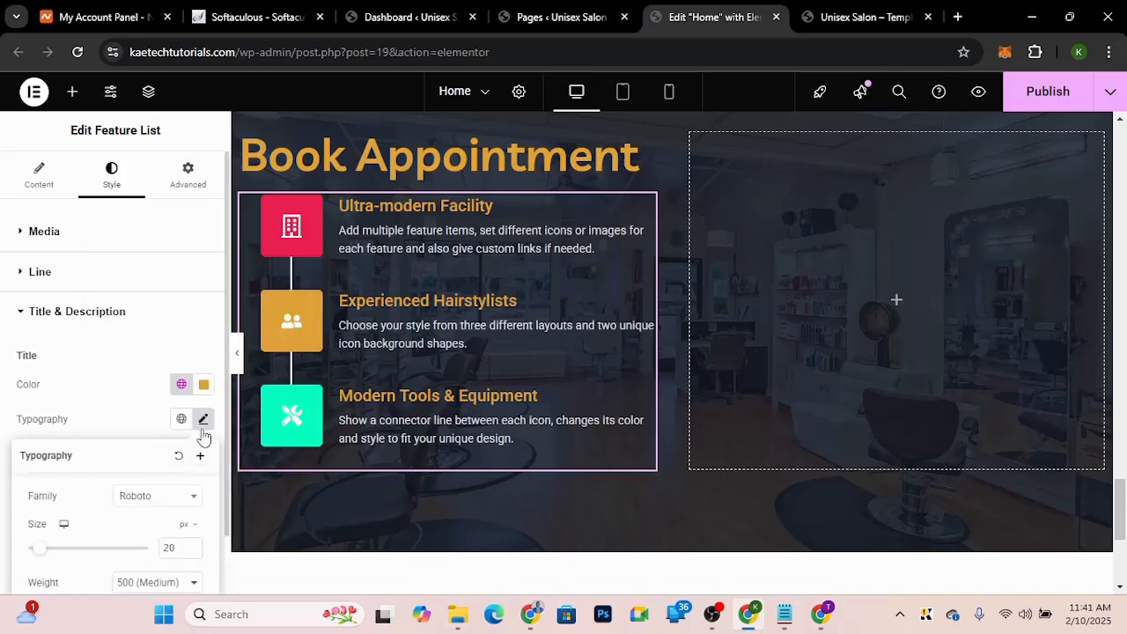
click(161, 498)
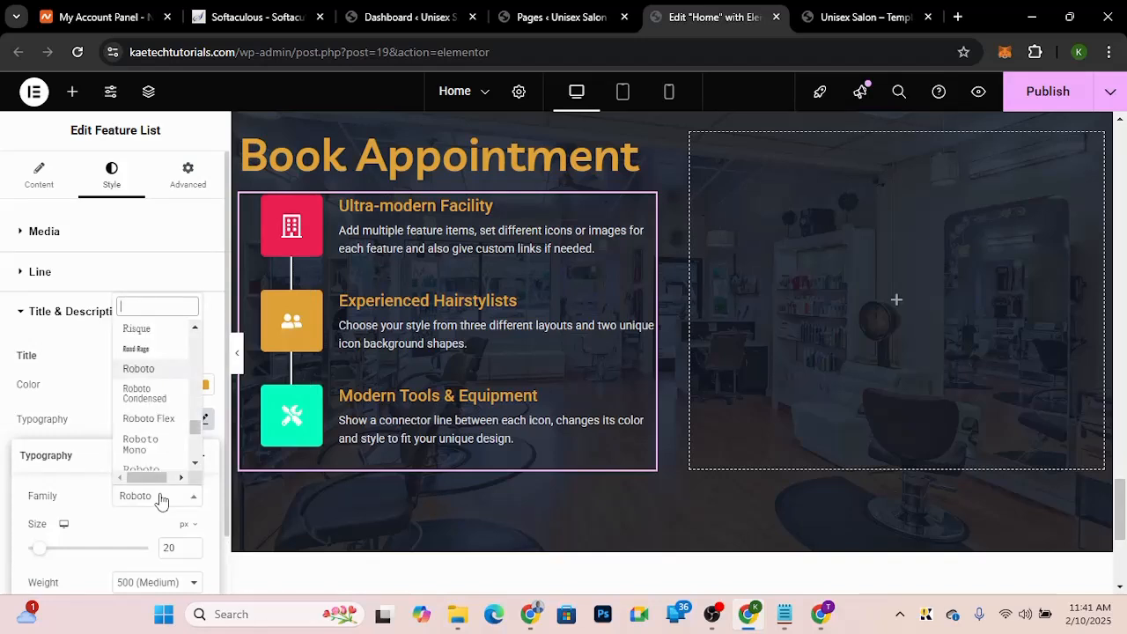
text(livv)
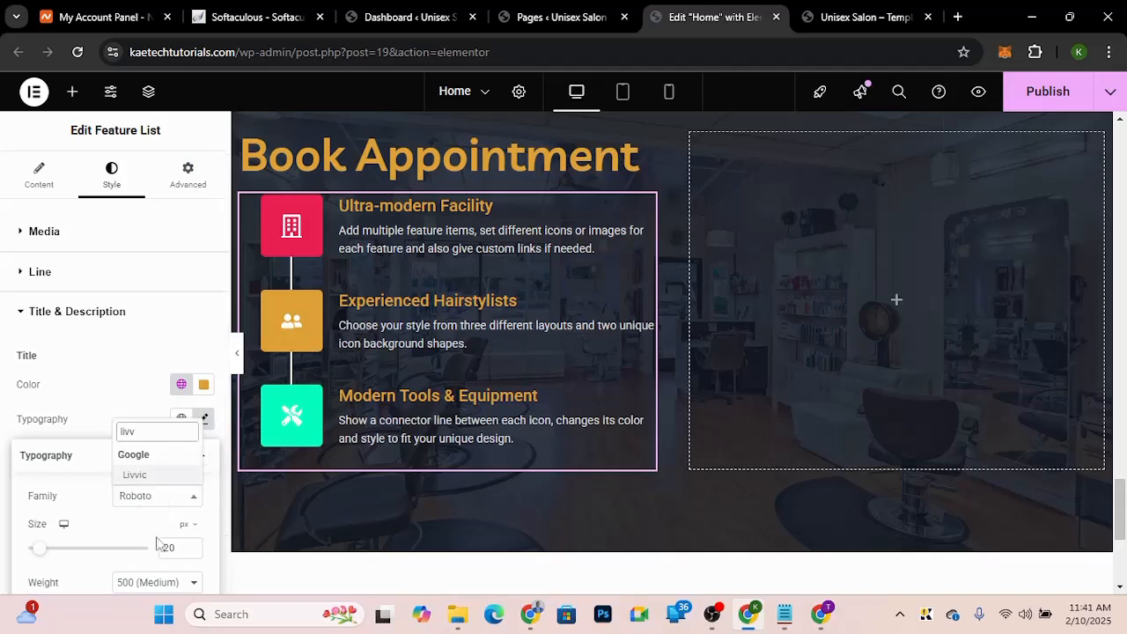
key(Return)
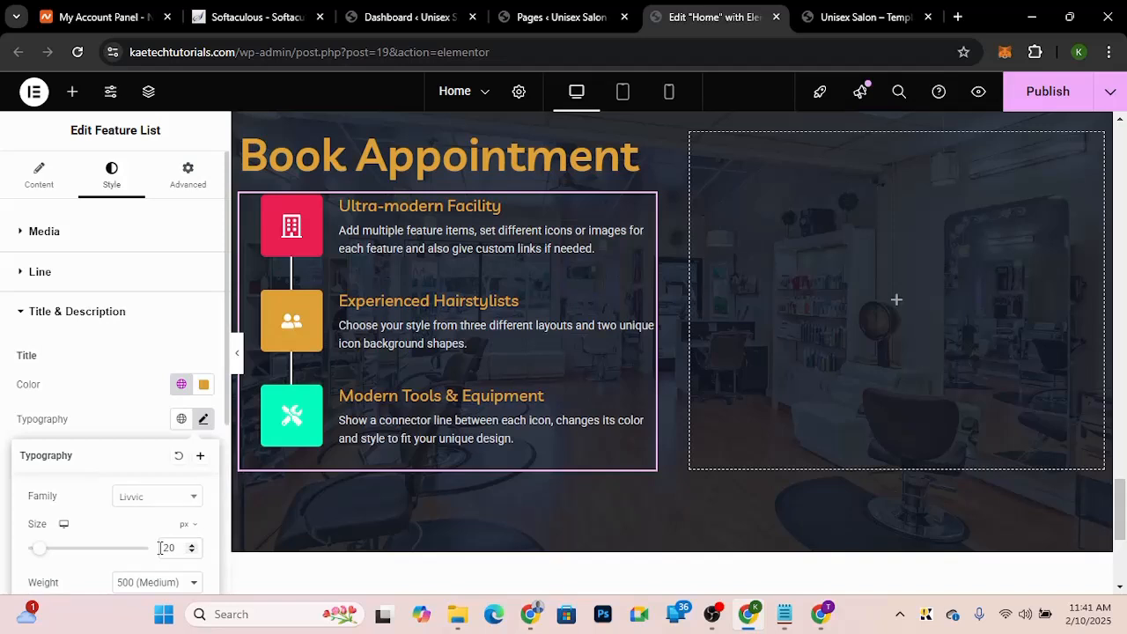
double_click(160, 547)
text(25)
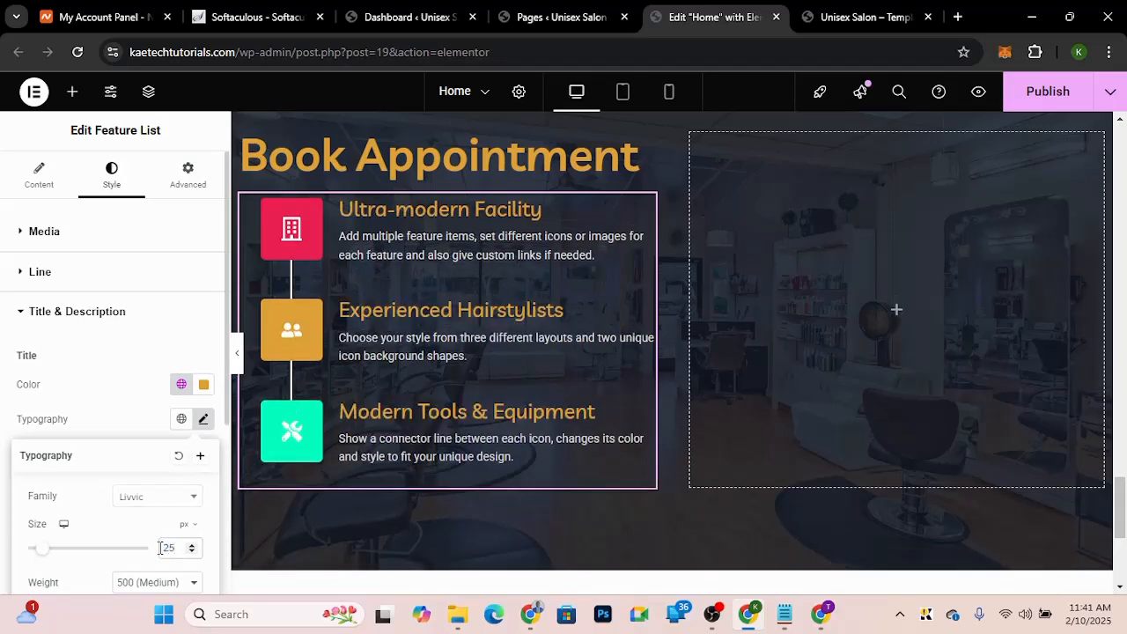
scroll(151, 475, down, 3)
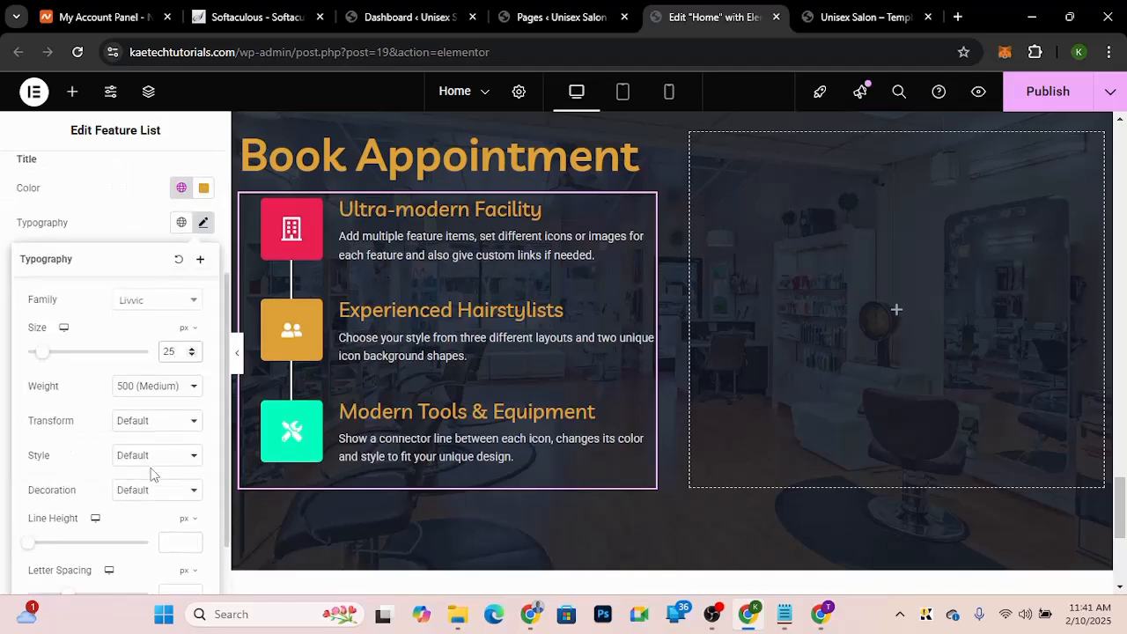
click(2, 476)
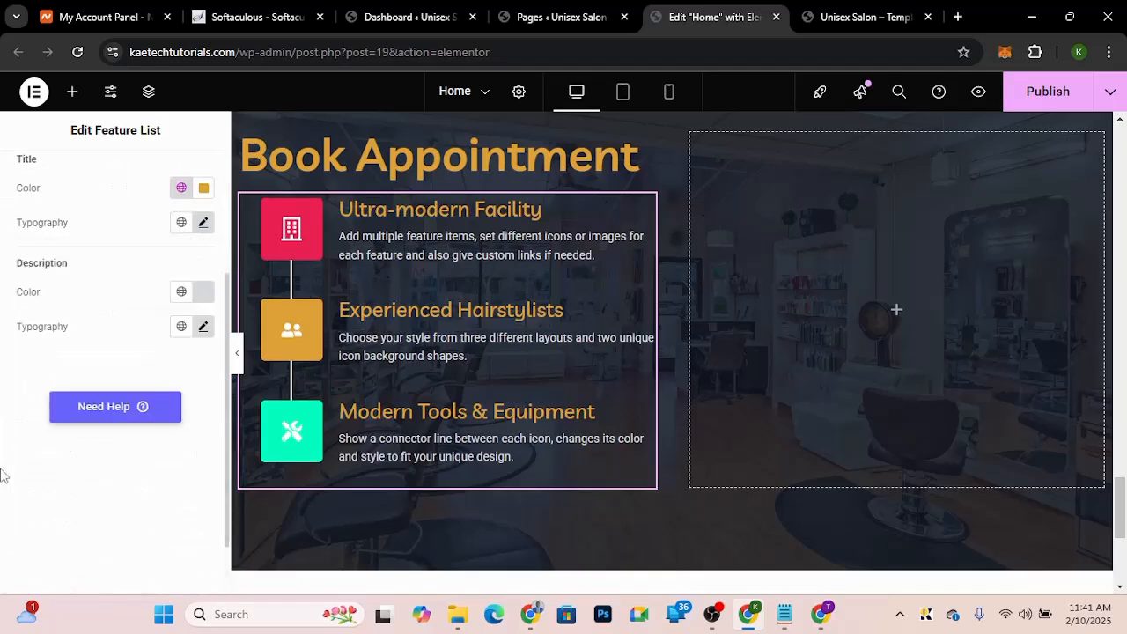
Step: Set the feature descriptions' typography to the Livvic font at size 16 px
click(203, 328)
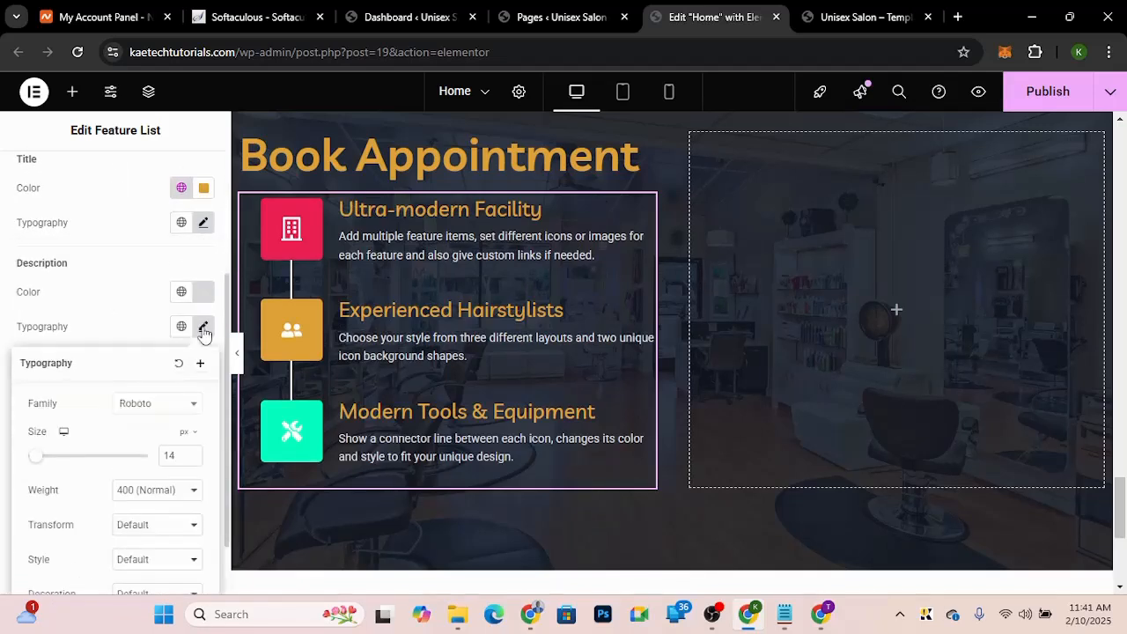
click(154, 404)
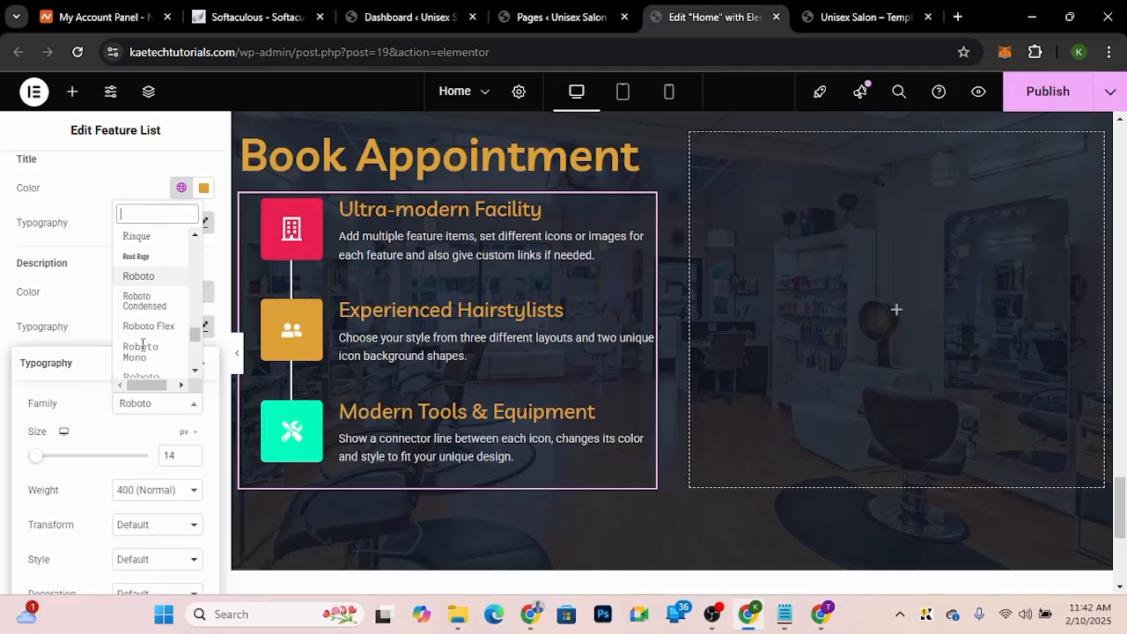
text(livv)
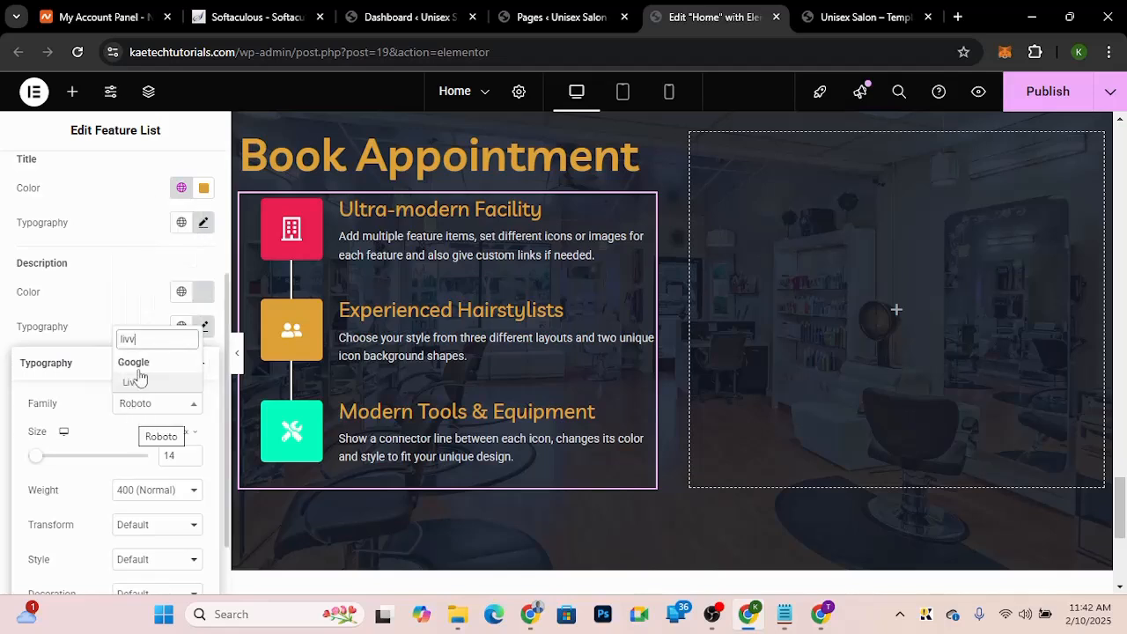
click(138, 381)
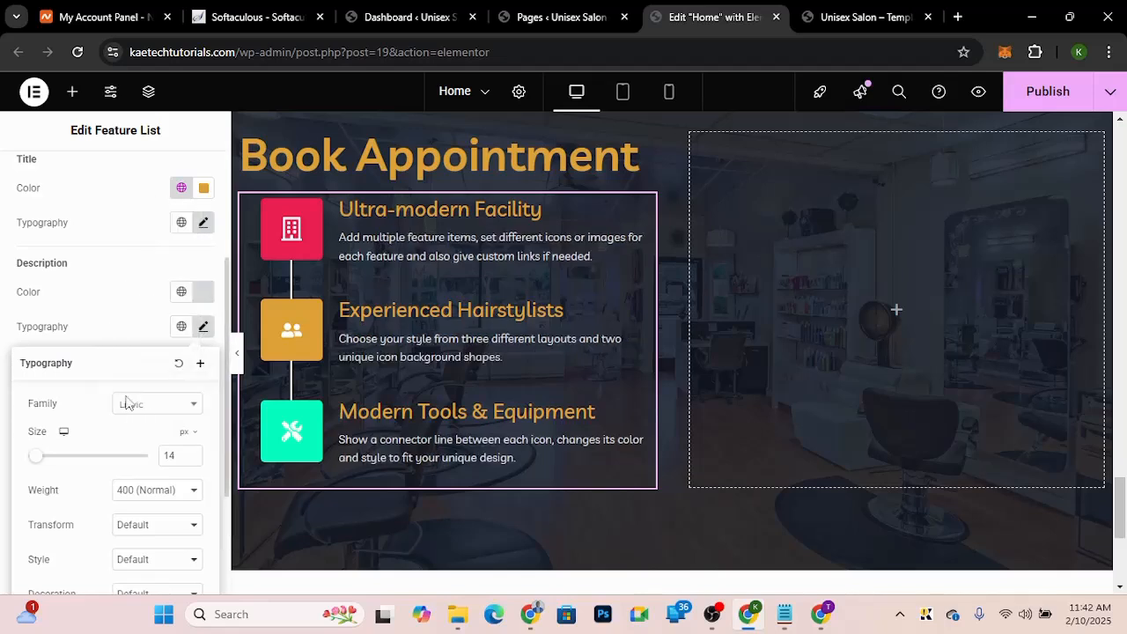
double_click(160, 457)
text(16)
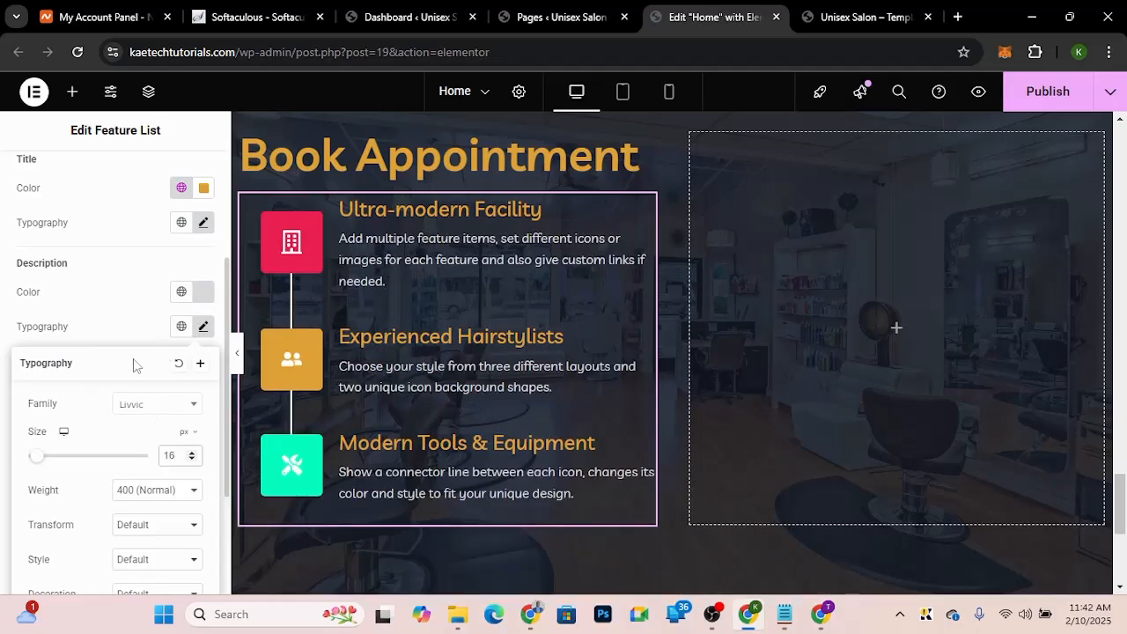
click(590, 335)
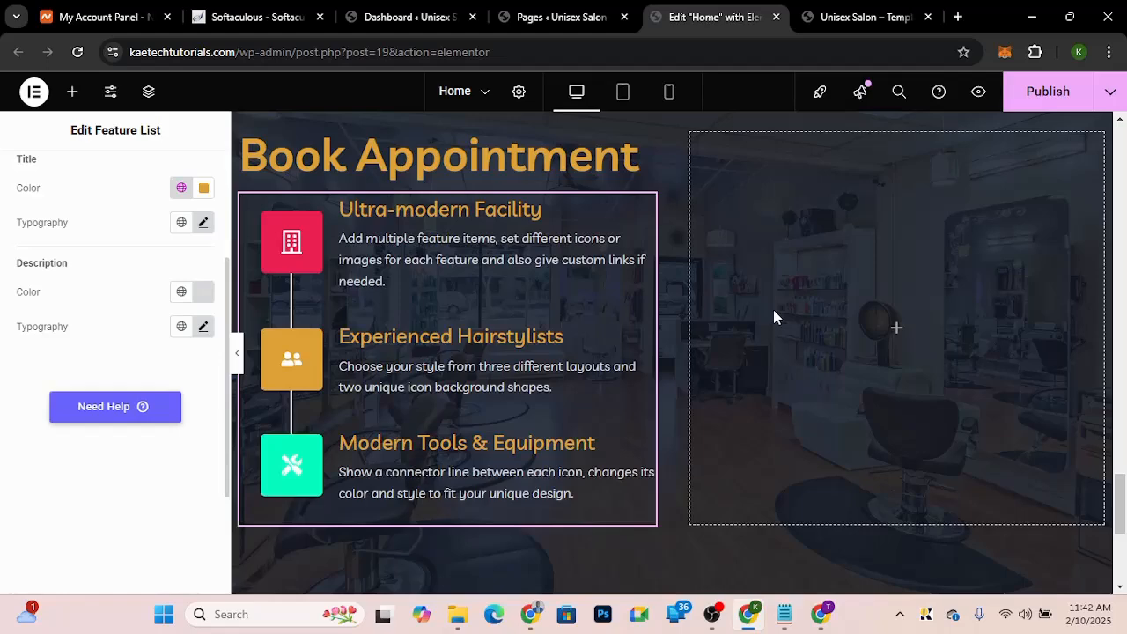
Step: Check the demo layout, then paste the Book an Appointment button from the hairstylists banner below the feature list
click(856, 17)
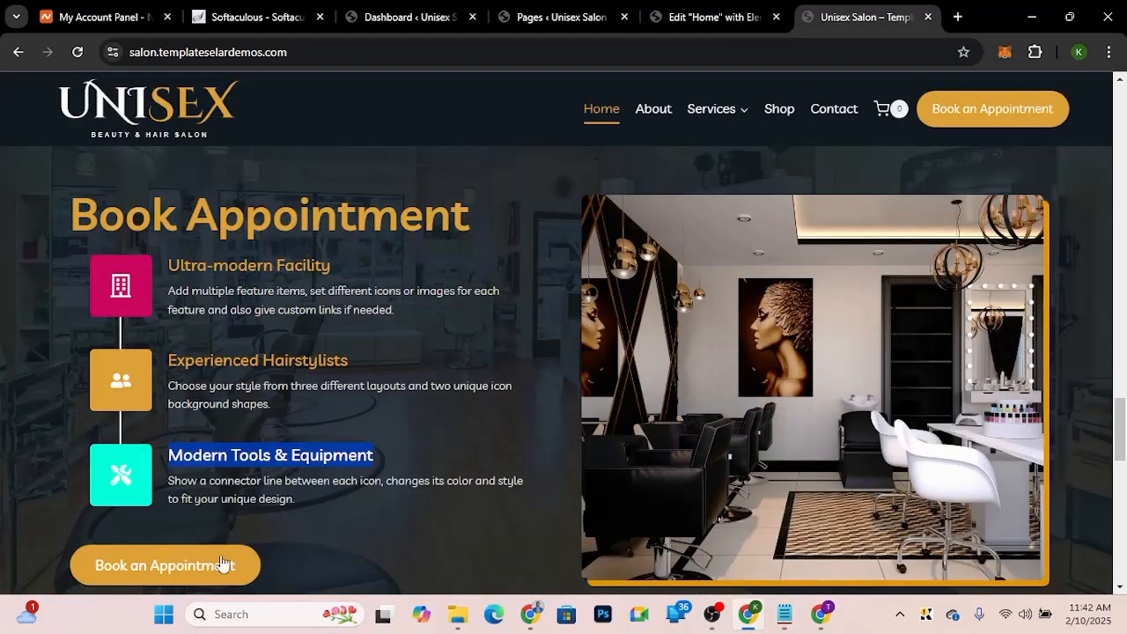
click(700, 17)
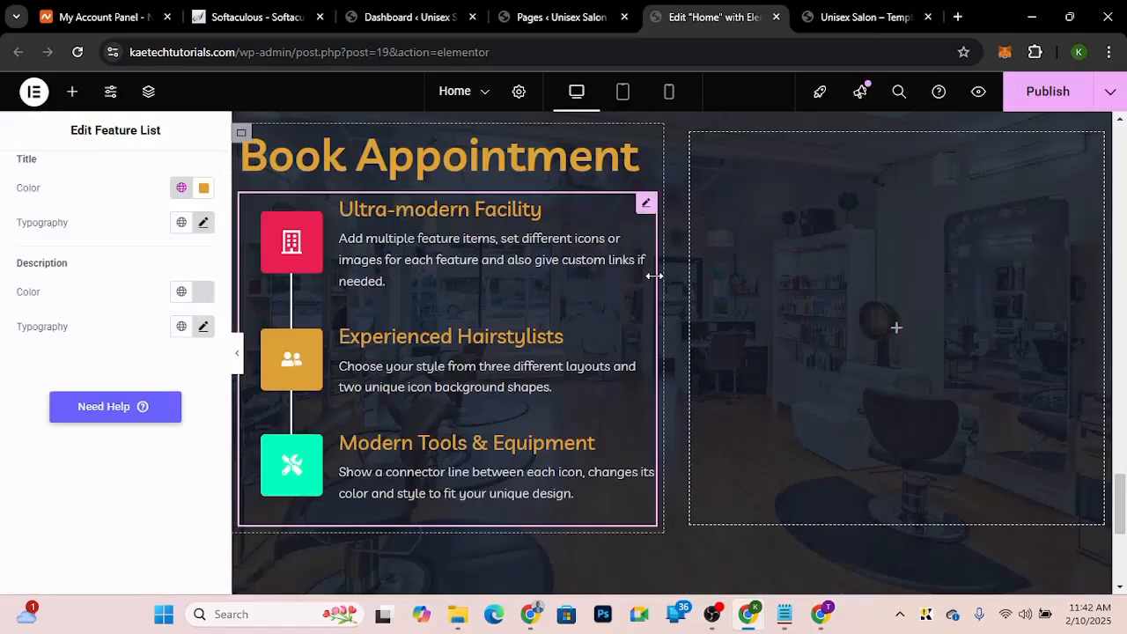
drag(1120, 514, 1122, 268)
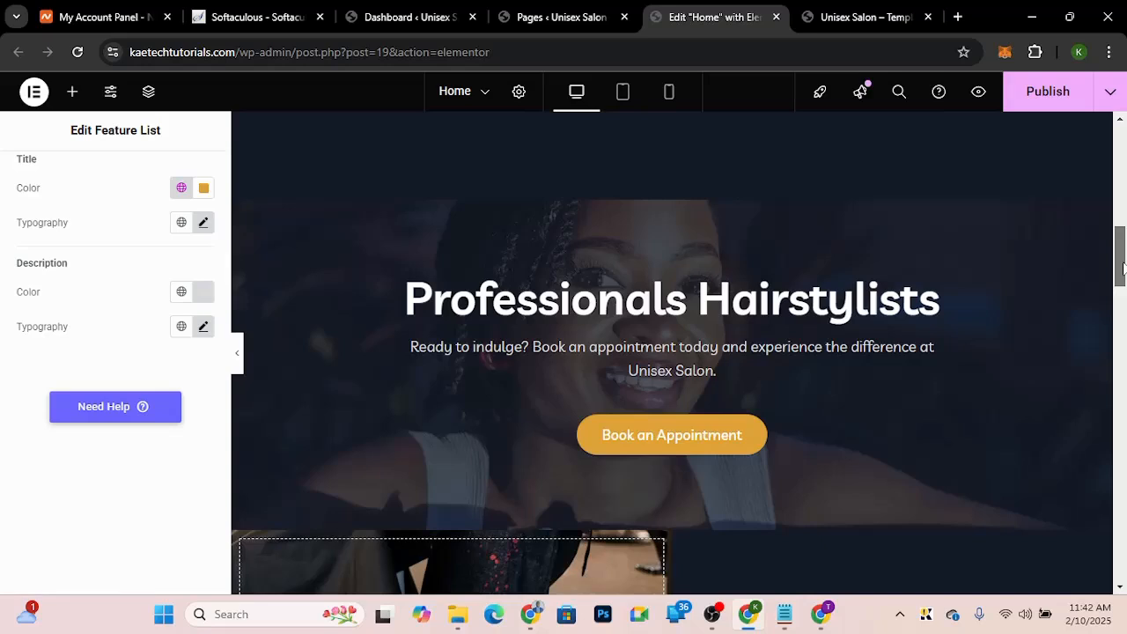
scroll(741, 258, down, 2)
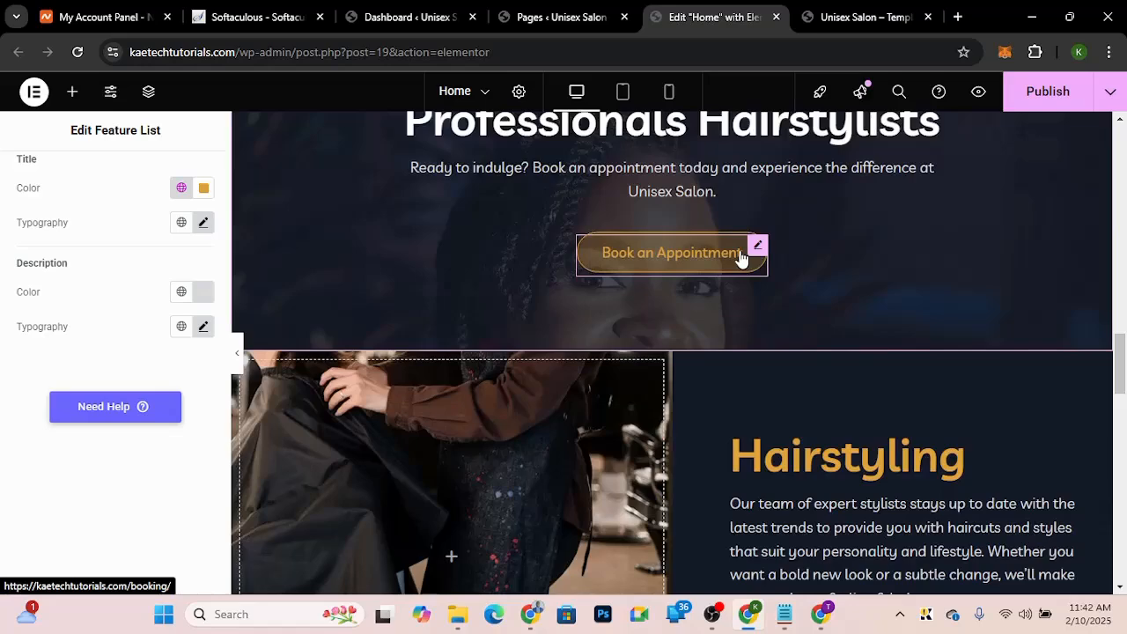
click(741, 258)
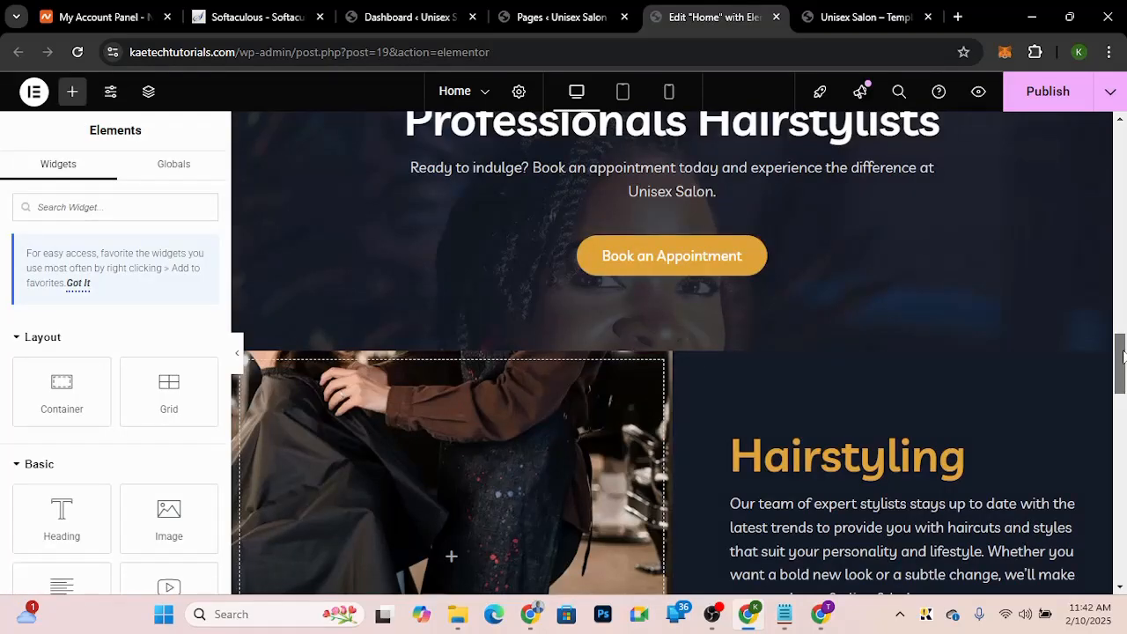
drag(1122, 356, 1123, 520)
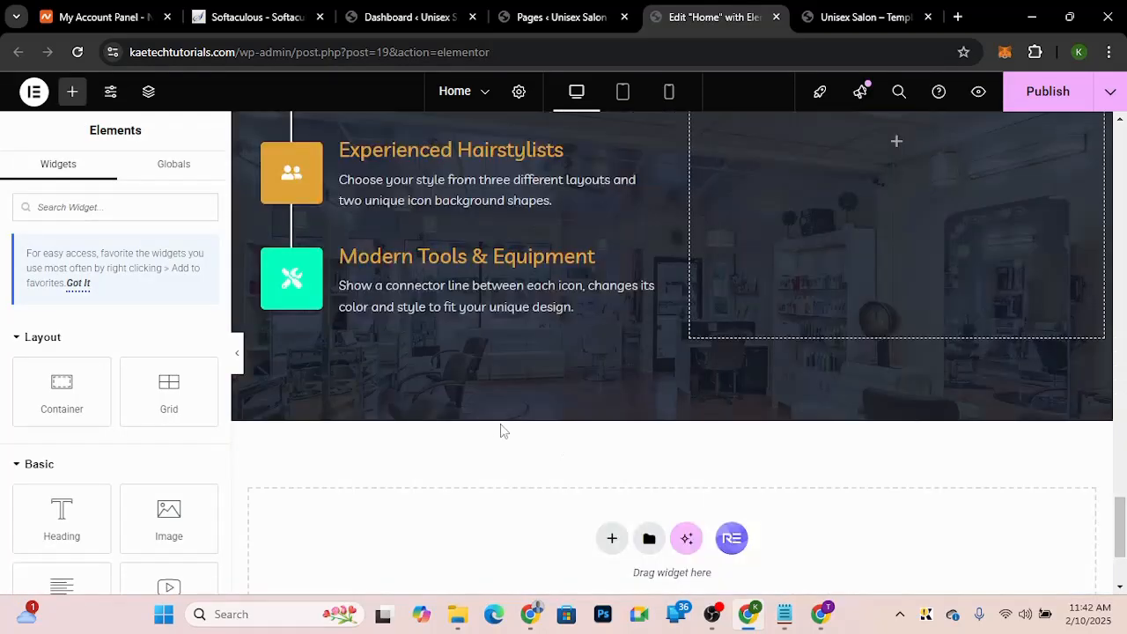
right_click(445, 381)
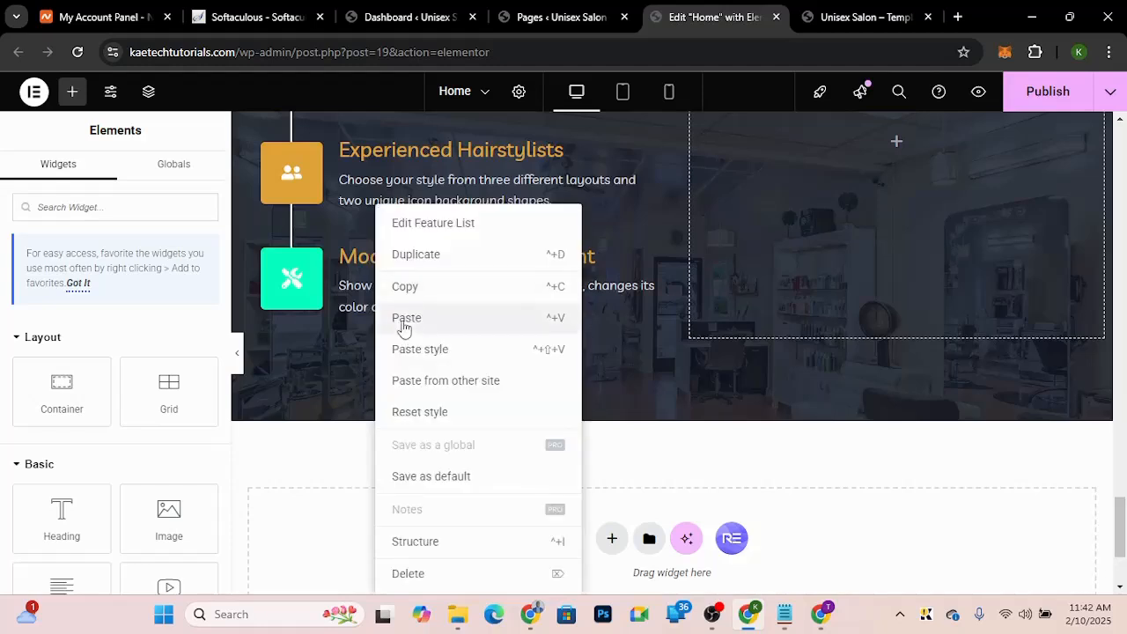
click(405, 318)
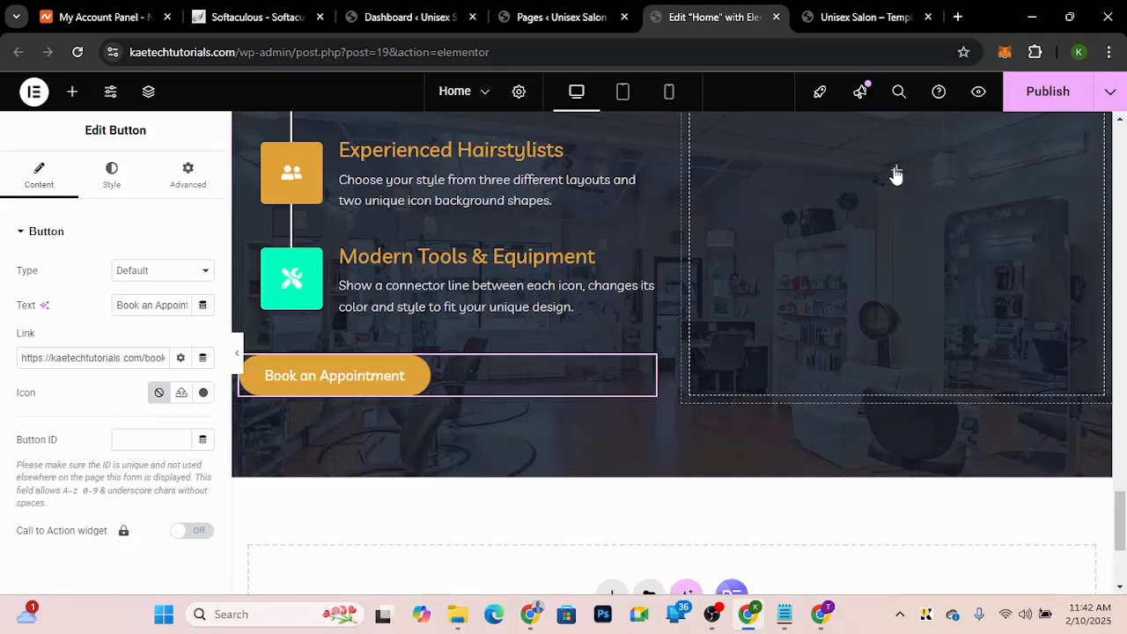
Step: Add an Image widget to the empty right column and insert the salon interior photo from the media library
click(895, 171)
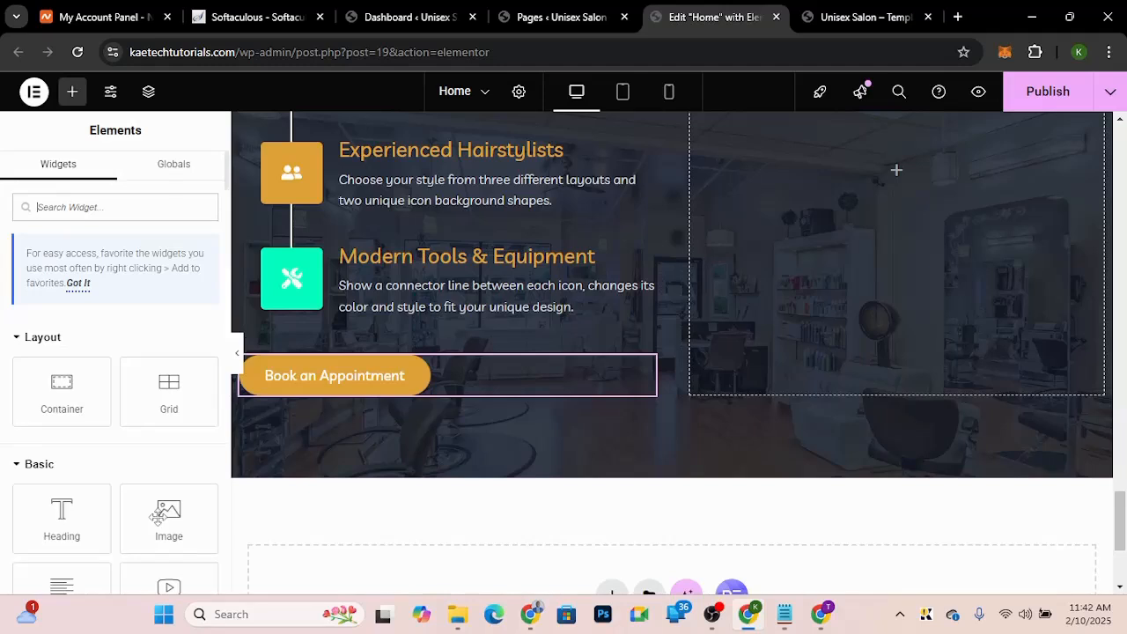
drag(157, 517, 894, 182)
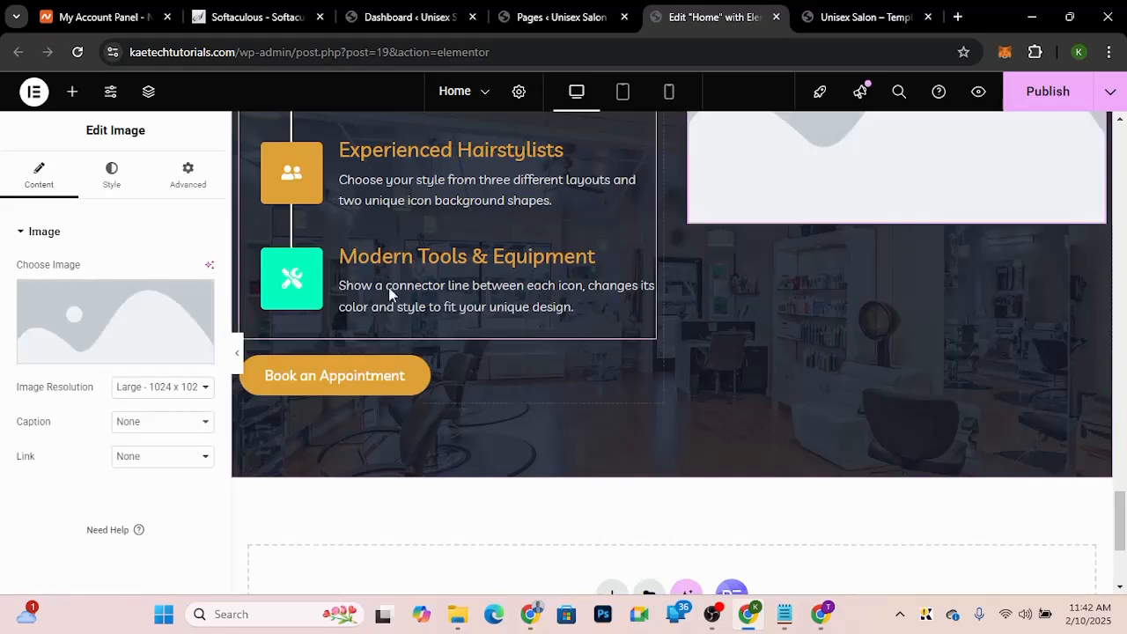
click(91, 308)
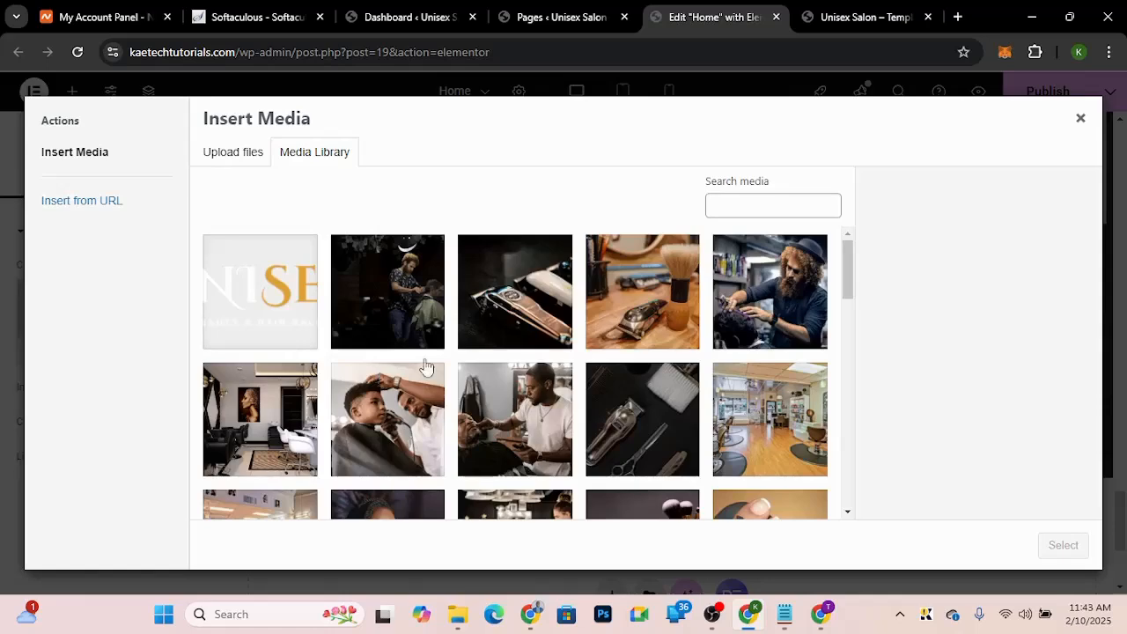
click(883, 18)
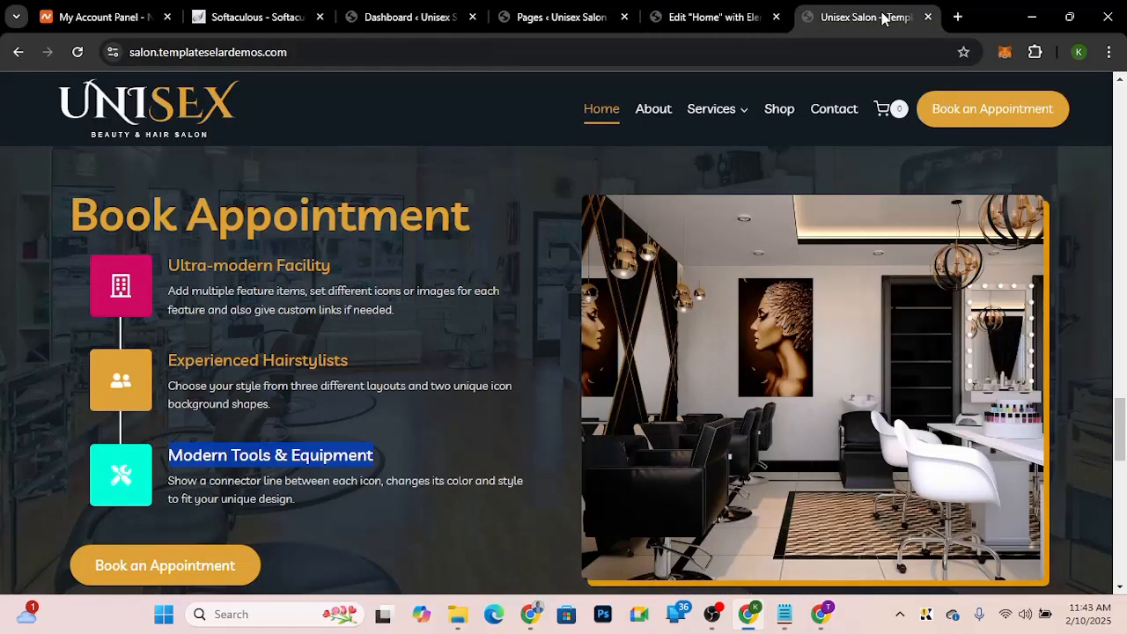
click(695, 20)
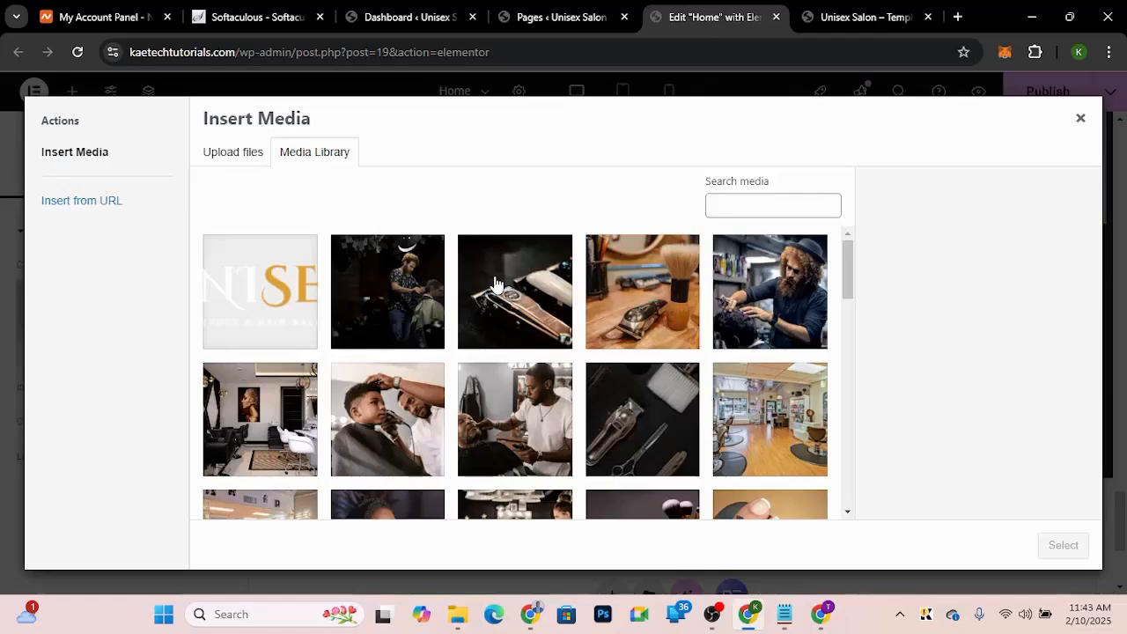
scroll(496, 284, down, 2)
click(260, 295)
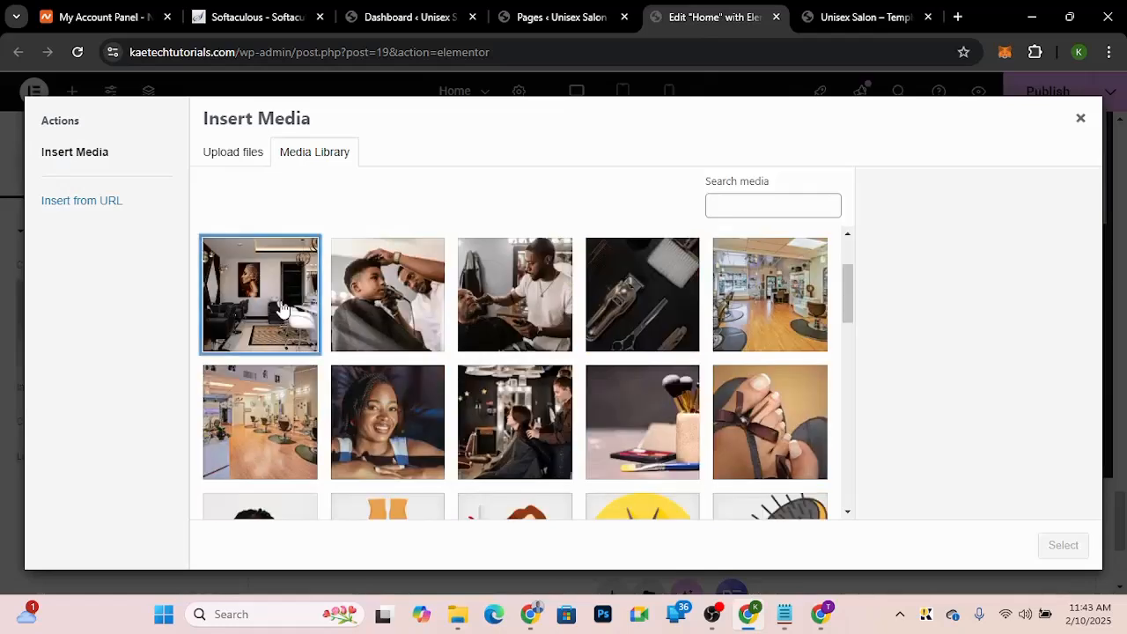
click(1062, 544)
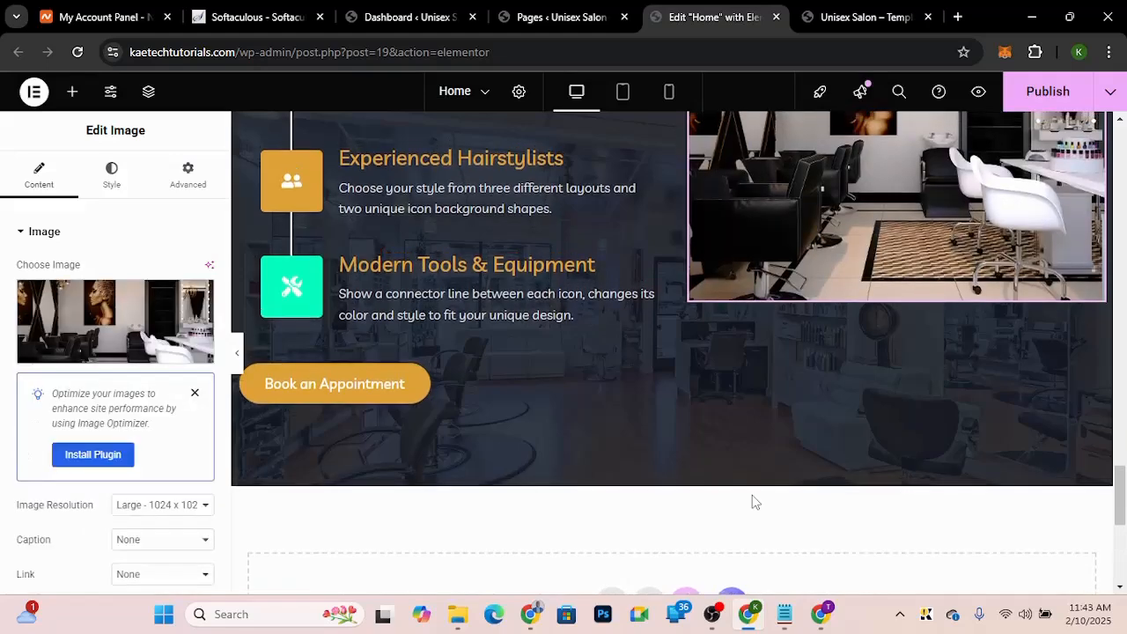
Step: Center the Book Appointment row container's content both horizontally and vertically
scroll(753, 502, up, 2)
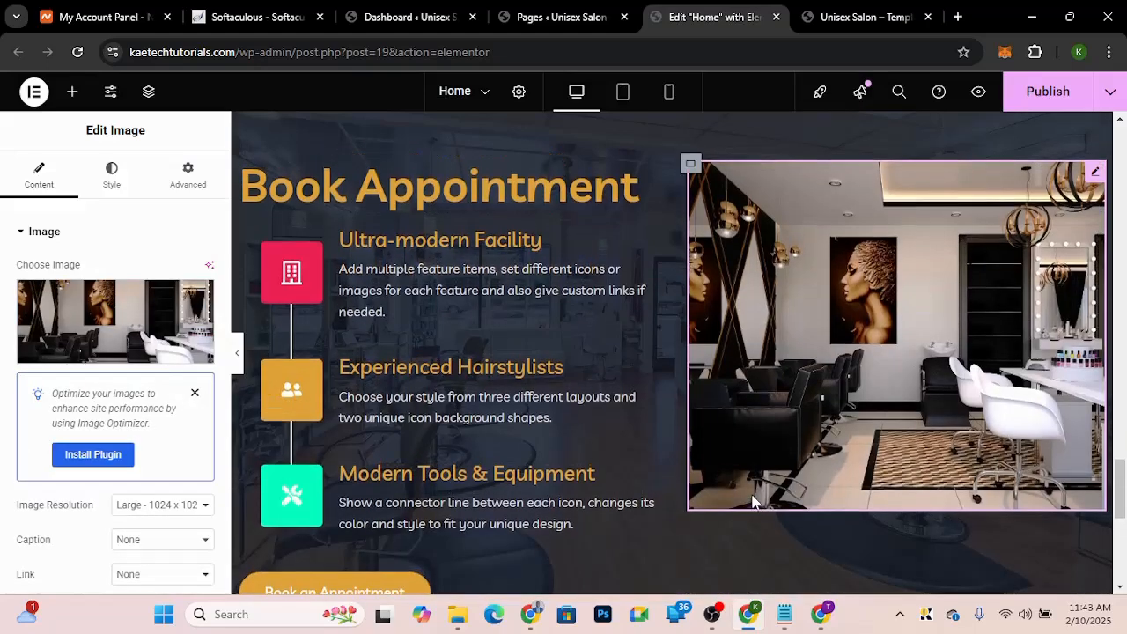
scroll(753, 502, up, 1)
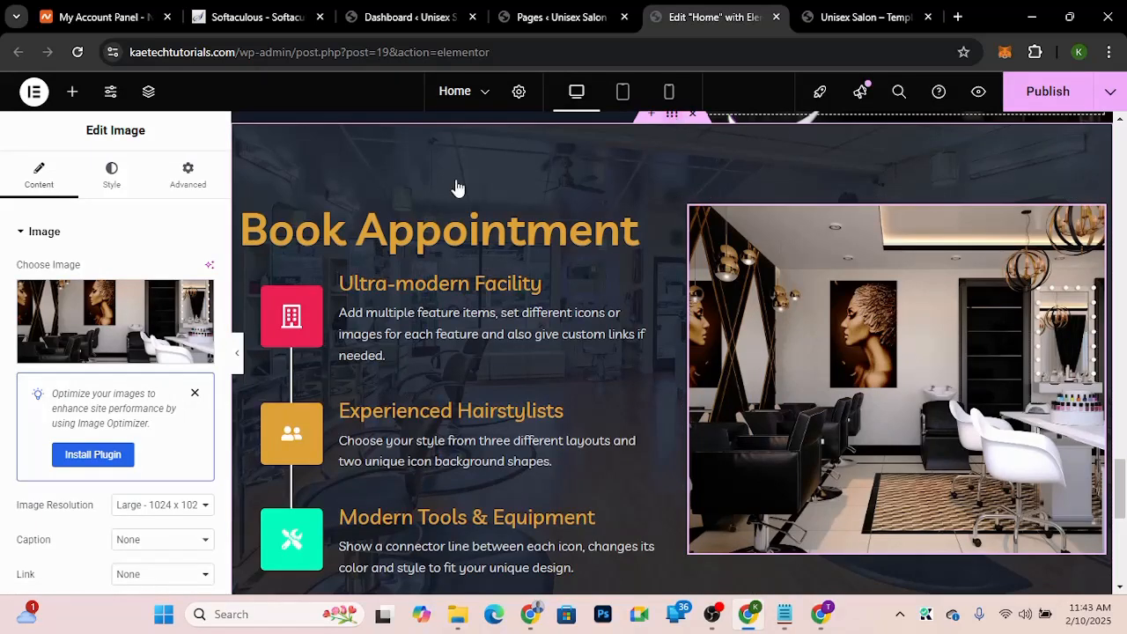
click(662, 291)
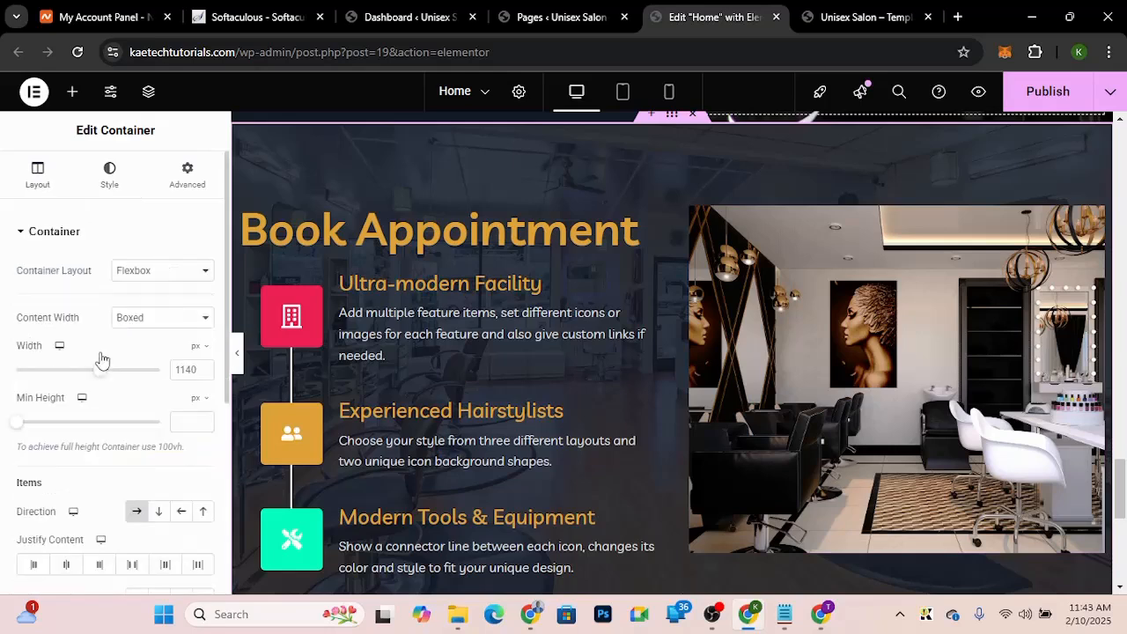
scroll(64, 516, down, 1)
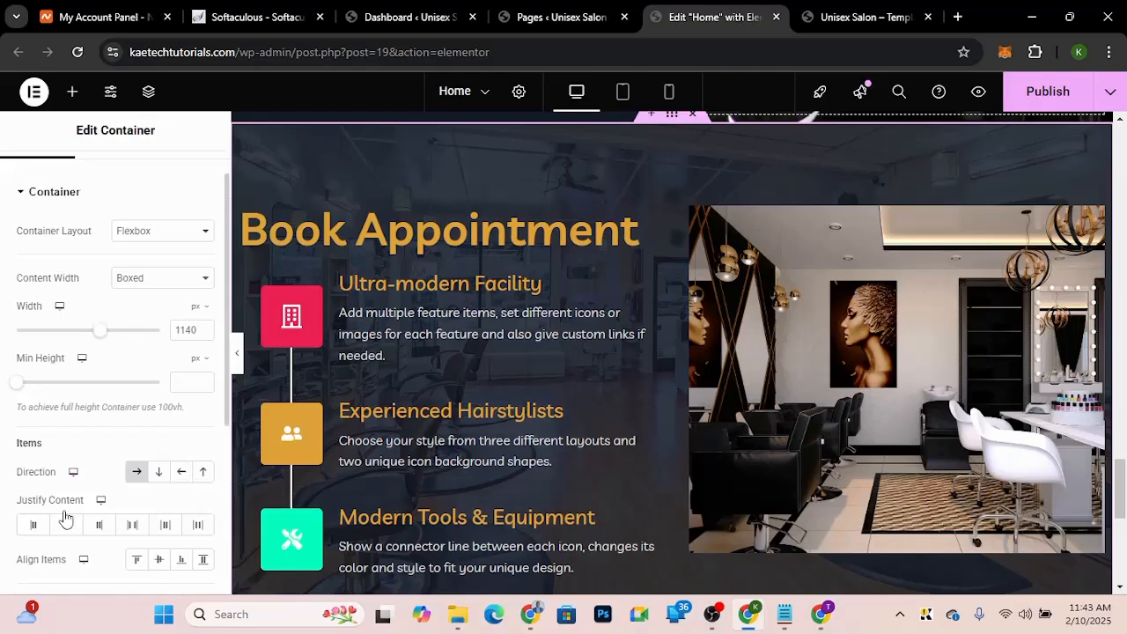
scroll(65, 517, down, 2)
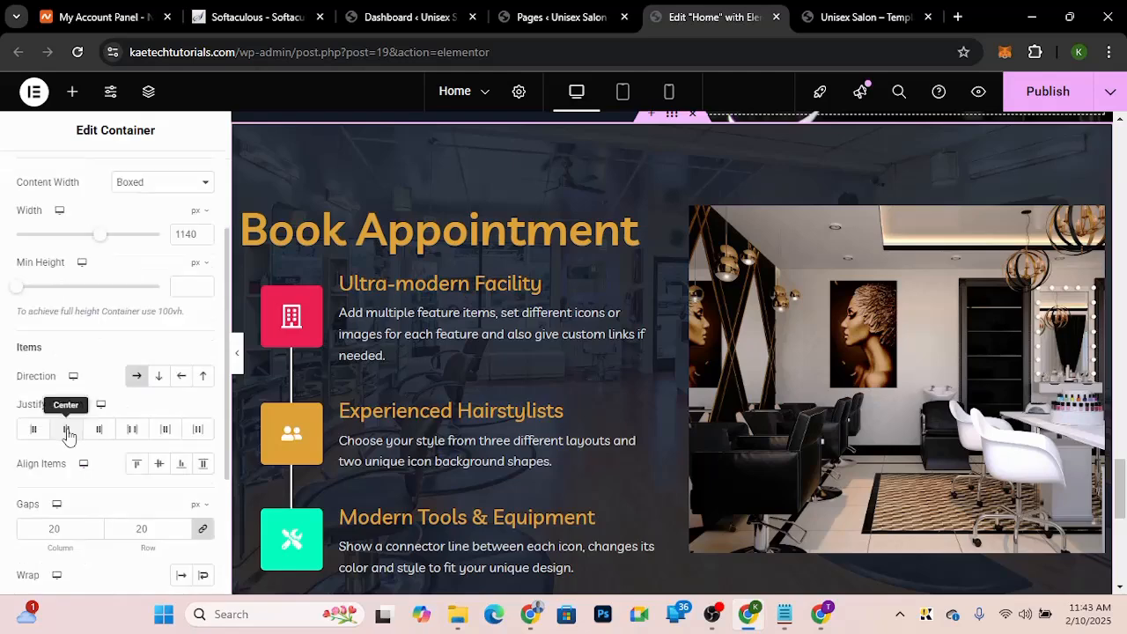
click(67, 431)
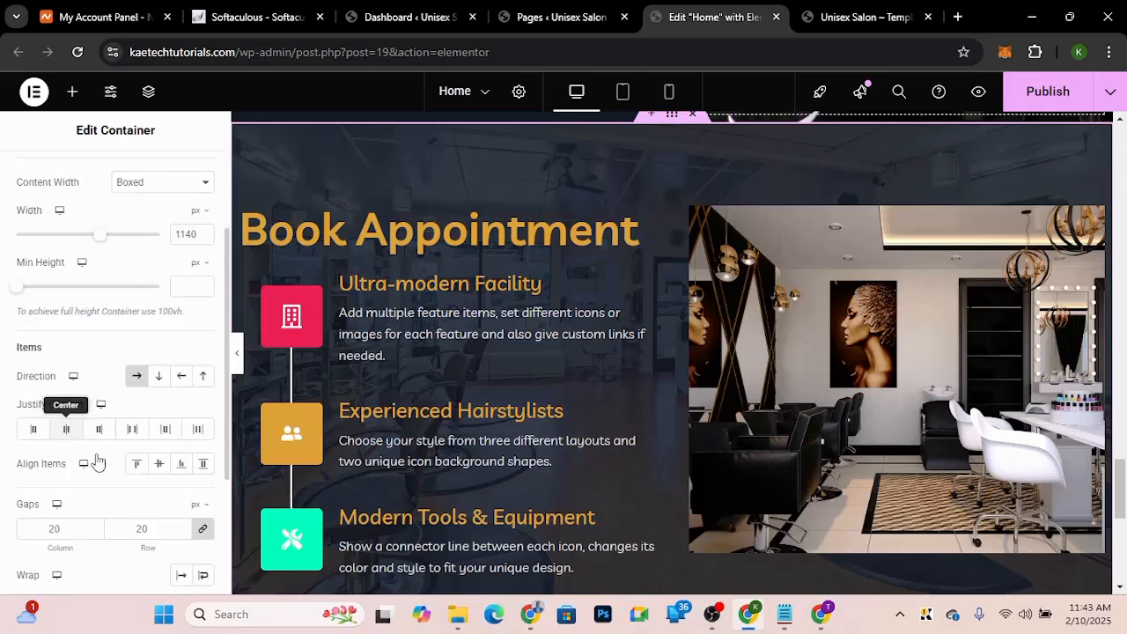
click(160, 466)
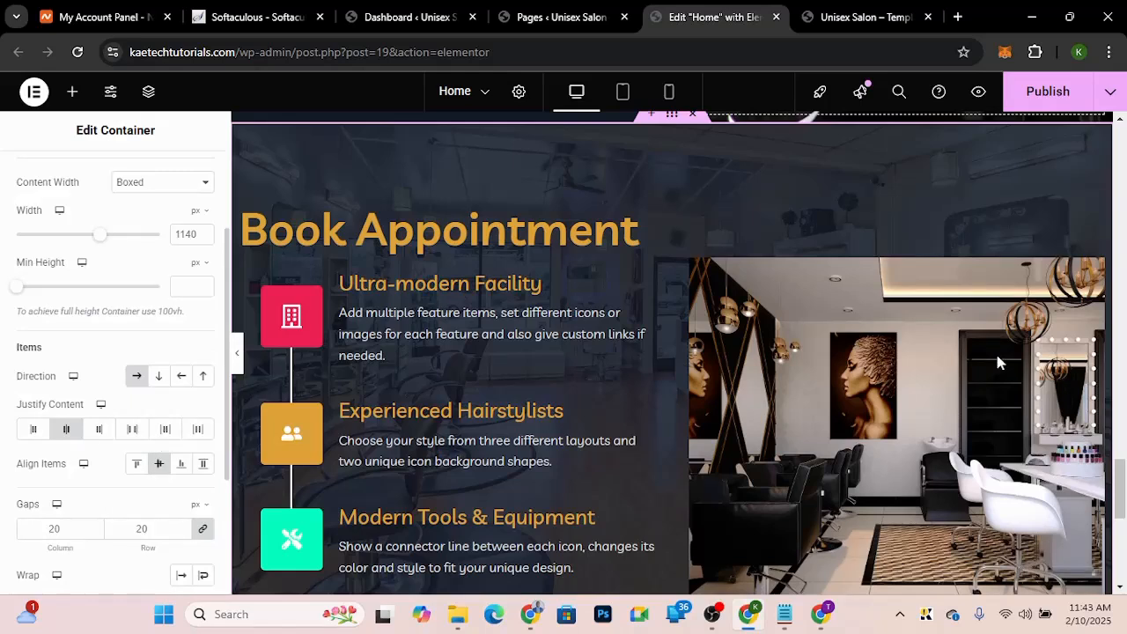
Step: Compare with the demo image, then give the salon photo a box shadow coloured orange rgba(255, 176, 0, 1)
click(858, 19)
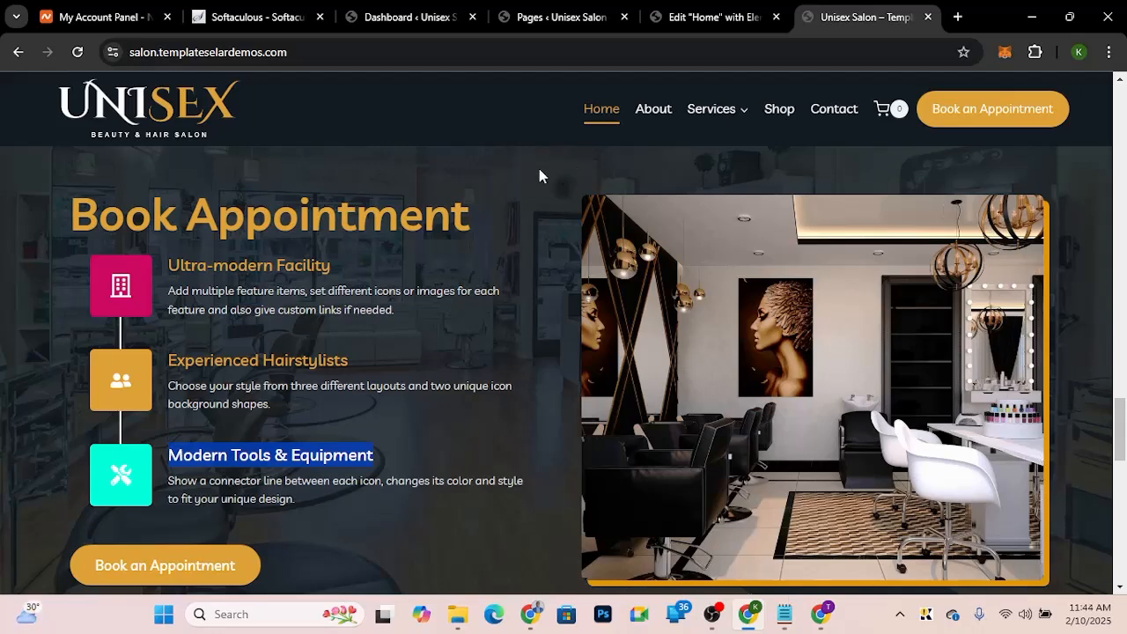
click(661, 32)
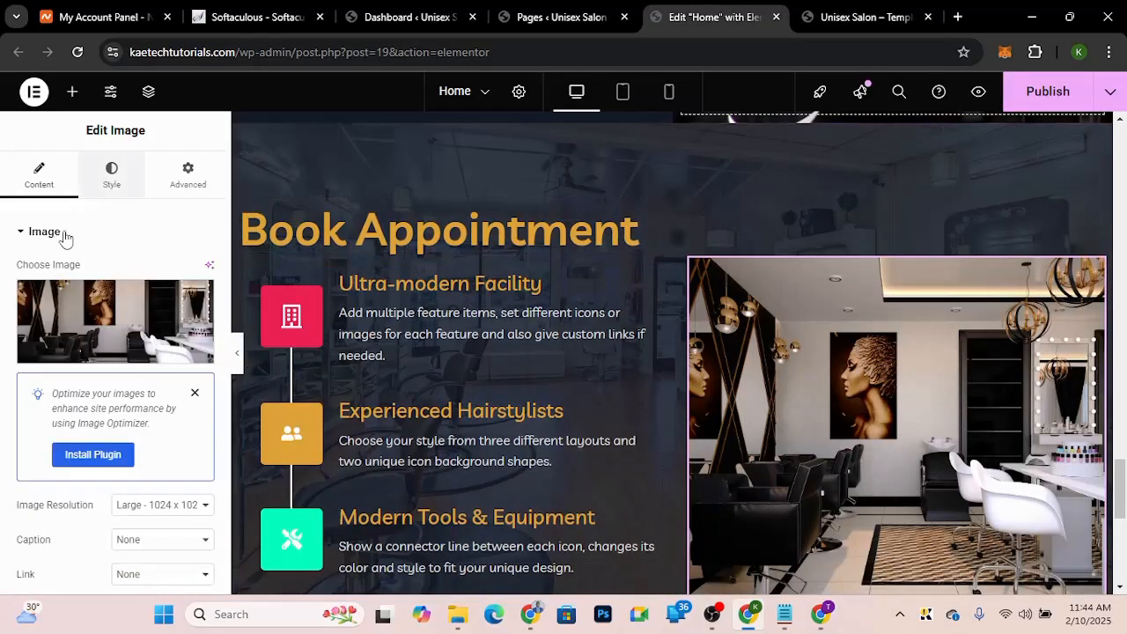
click(110, 193)
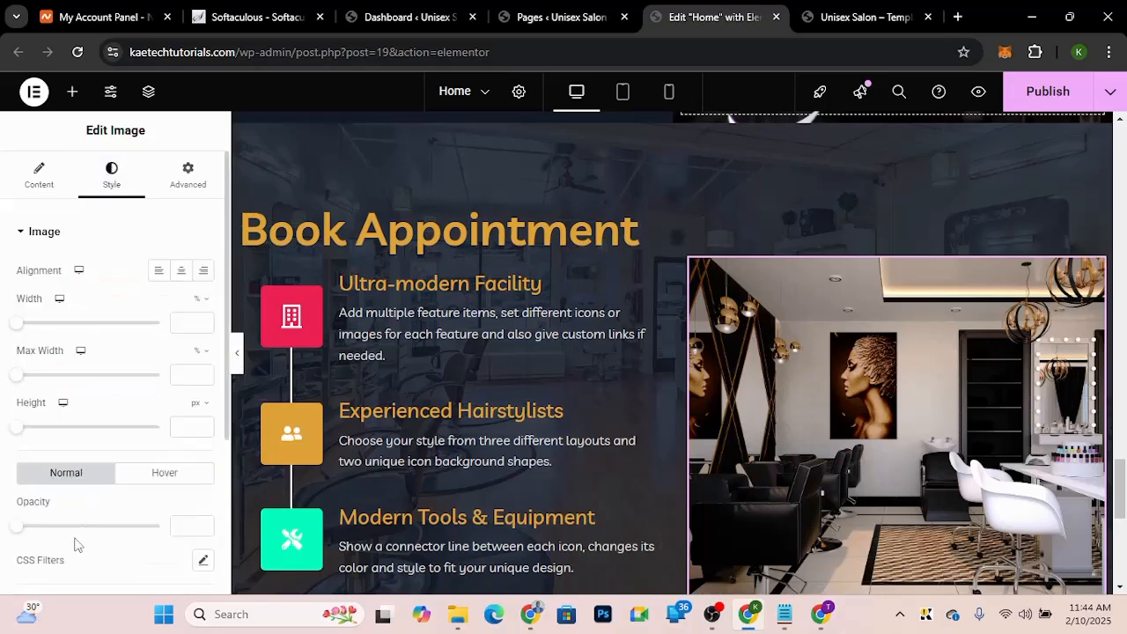
scroll(75, 545, down, 1)
scroll(74, 546, down, 3)
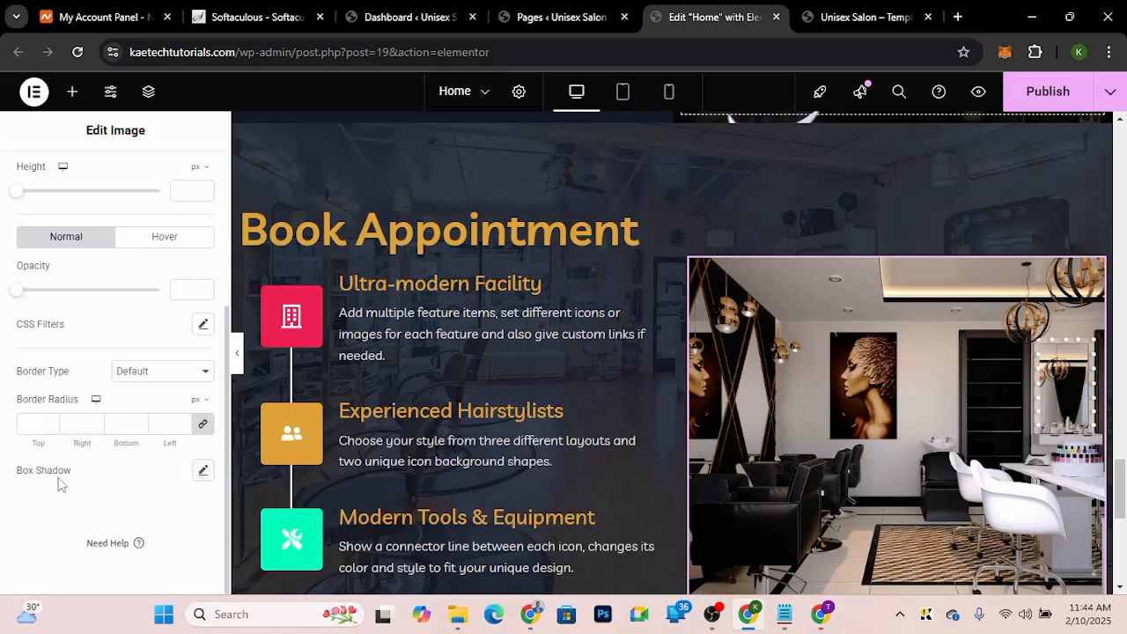
click(203, 472)
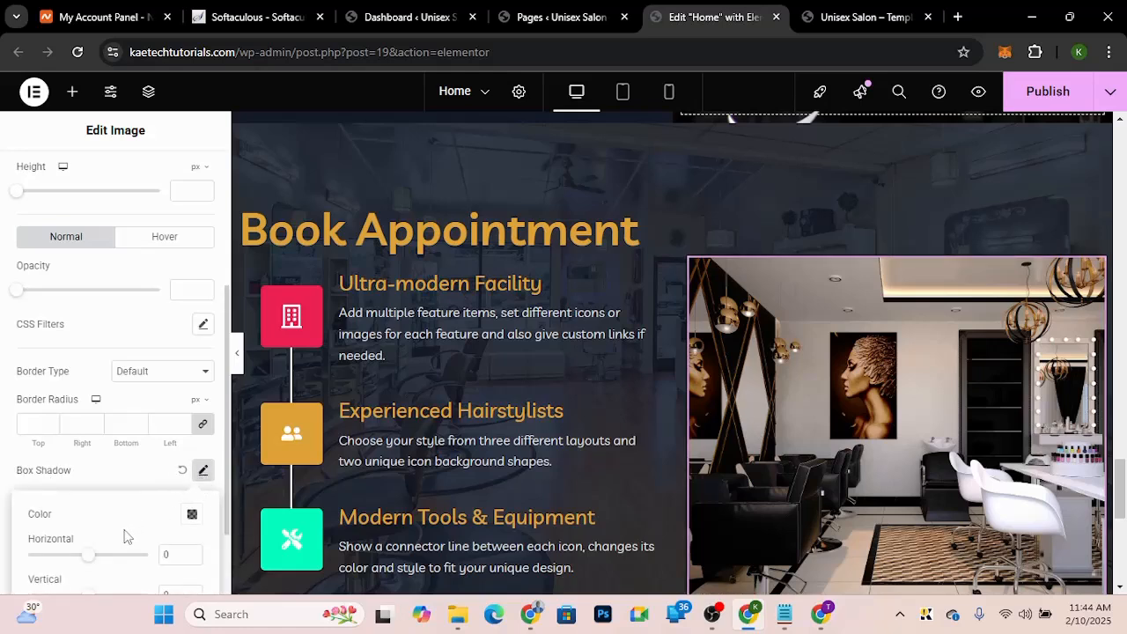
scroll(124, 536, down, 2)
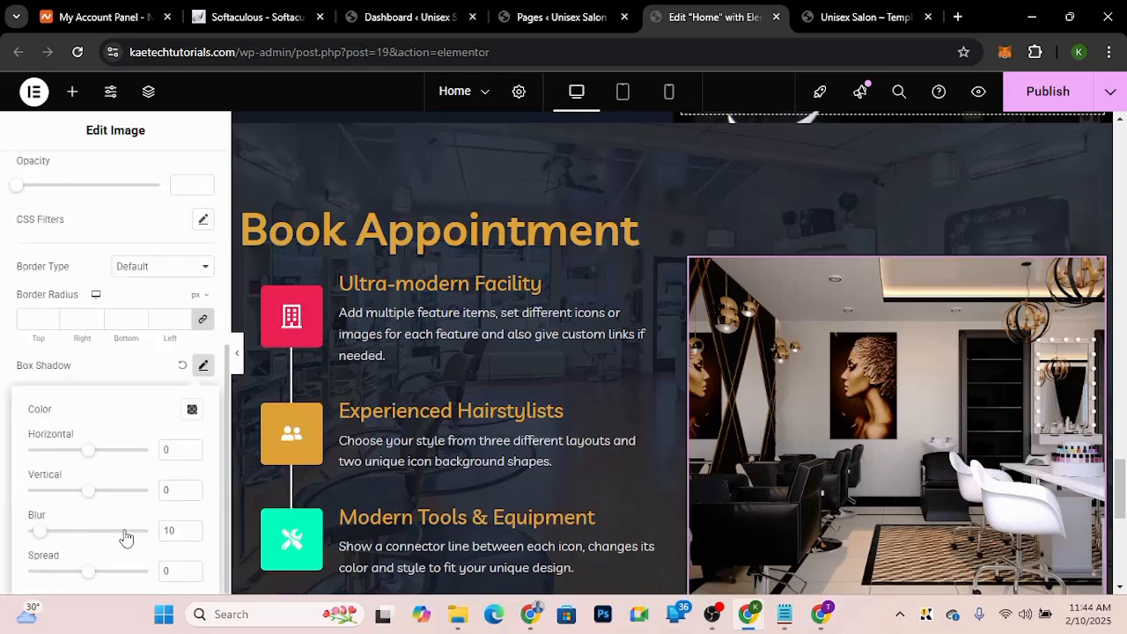
click(192, 410)
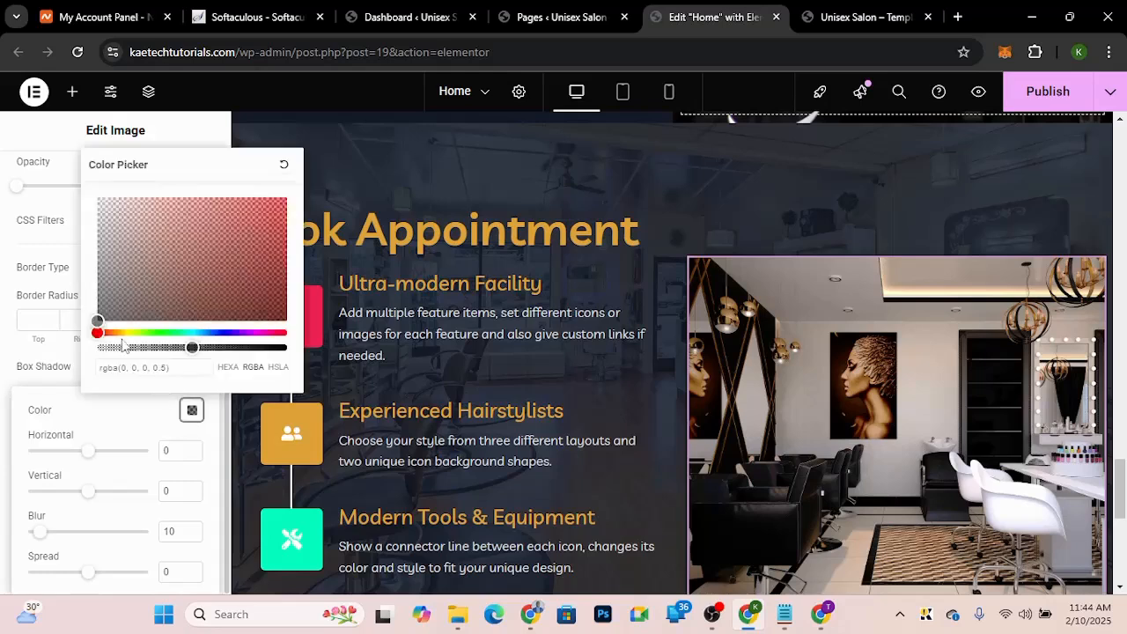
click(124, 332)
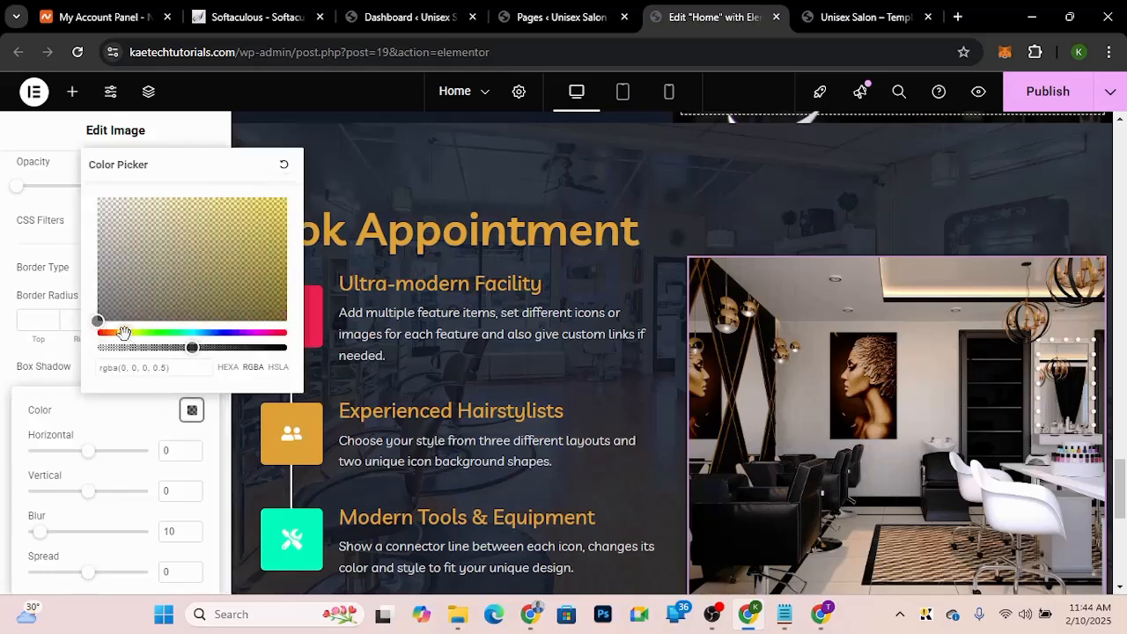
click(189, 347)
drag(189, 348, 292, 352)
click(133, 347)
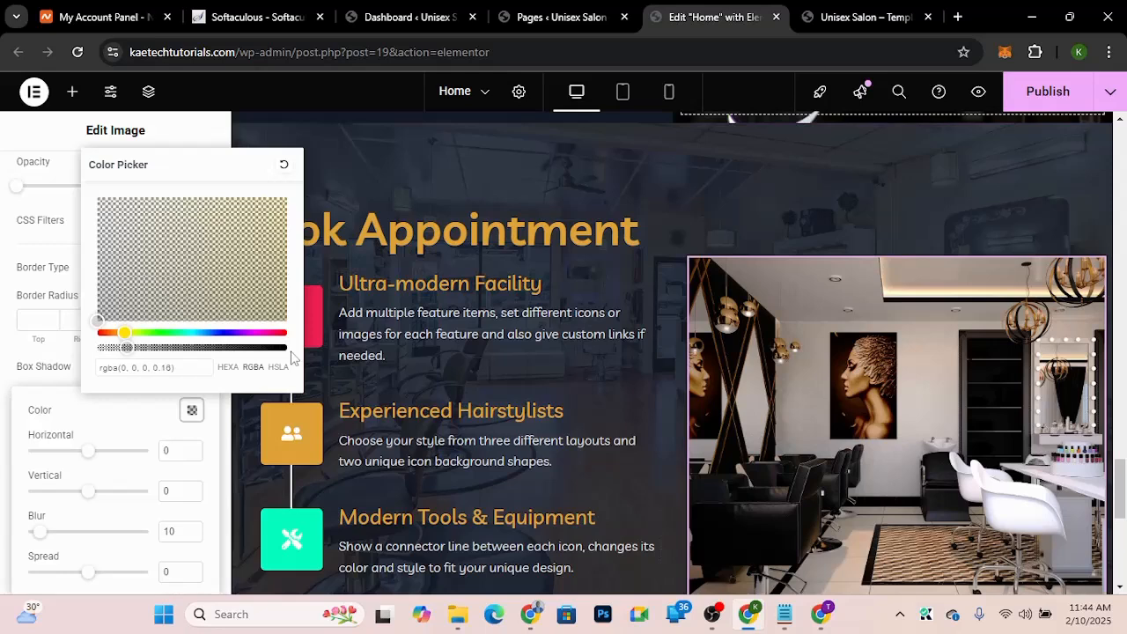
click(288, 348)
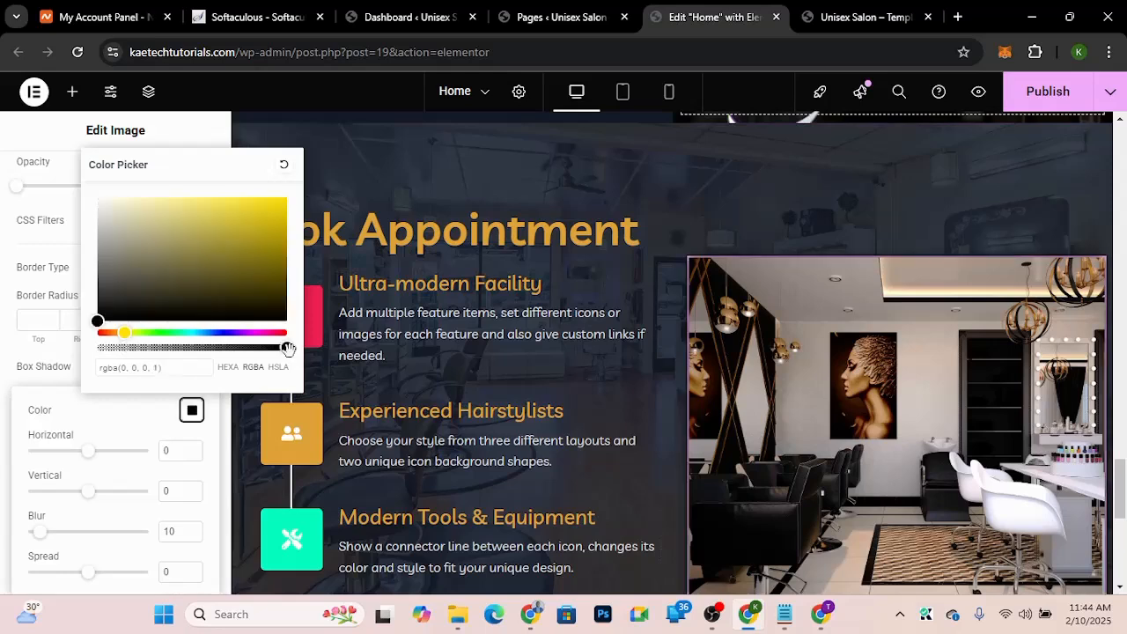
click(121, 334)
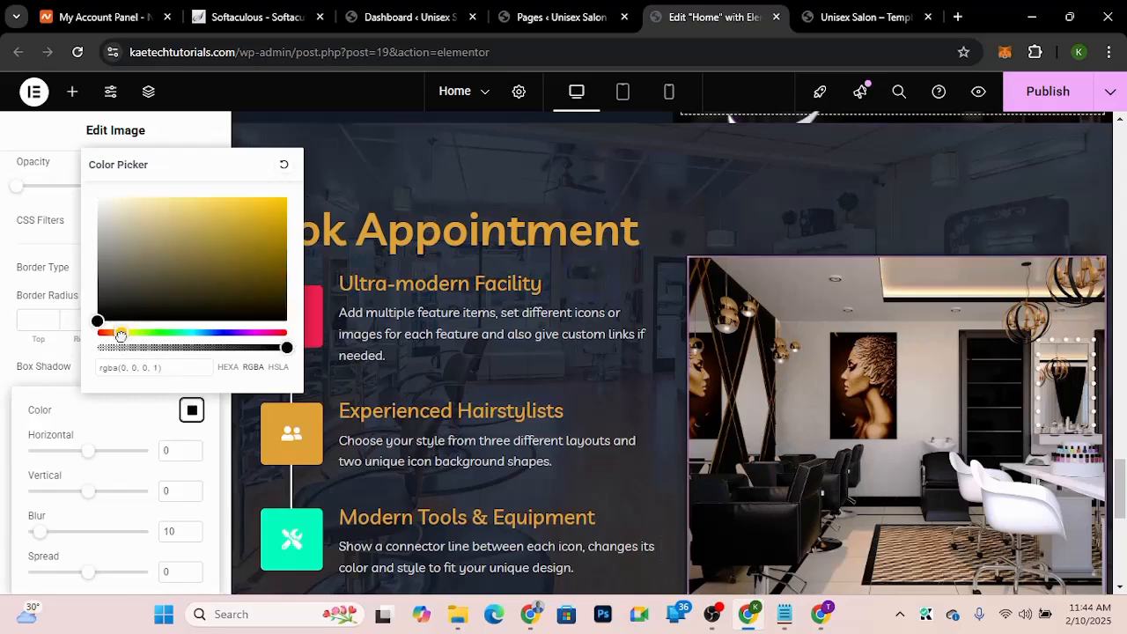
drag(121, 335, 118, 335)
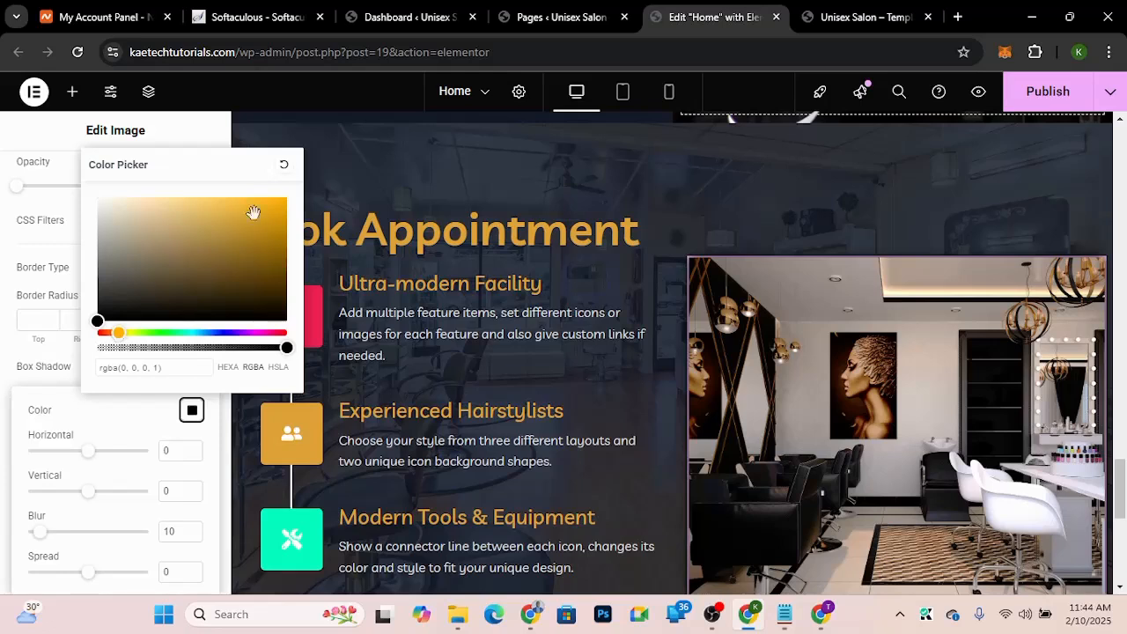
drag(276, 207, 287, 196)
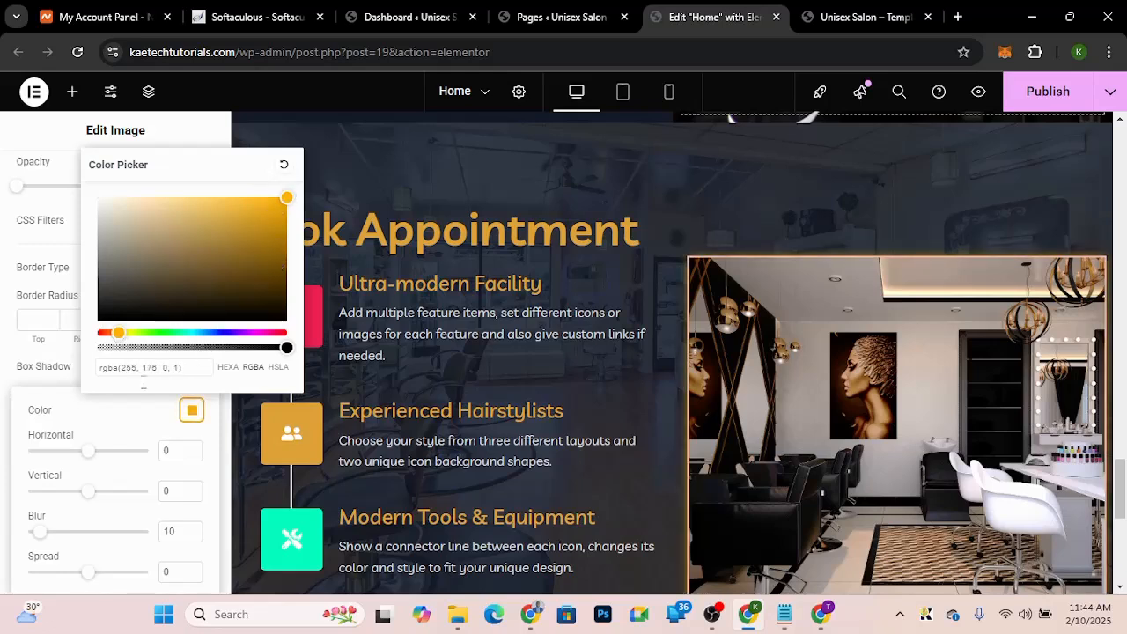
click(119, 422)
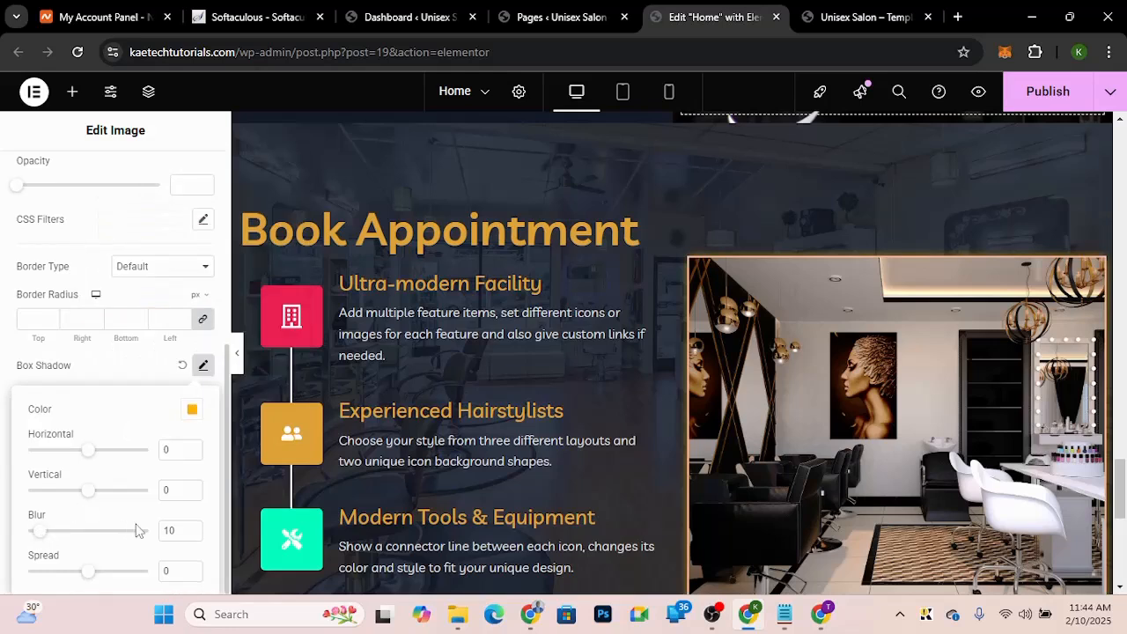
Step: Set the image's box shadow blur to 0 and its horizontal and vertical offsets to 7
drag(182, 532, 161, 532)
text(0)
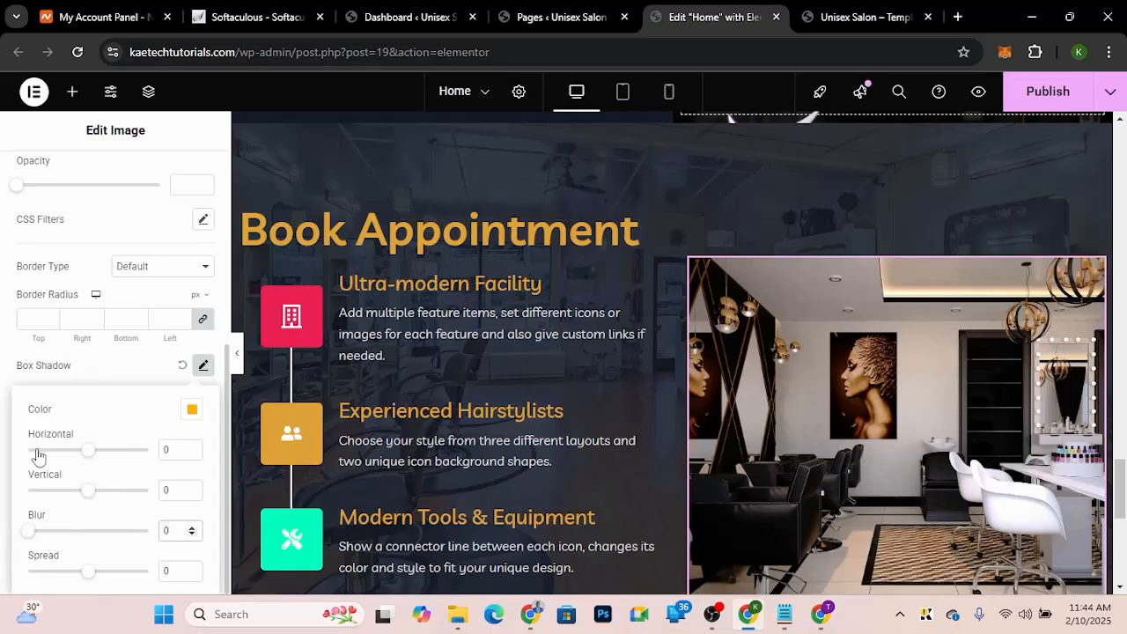
double_click(162, 449)
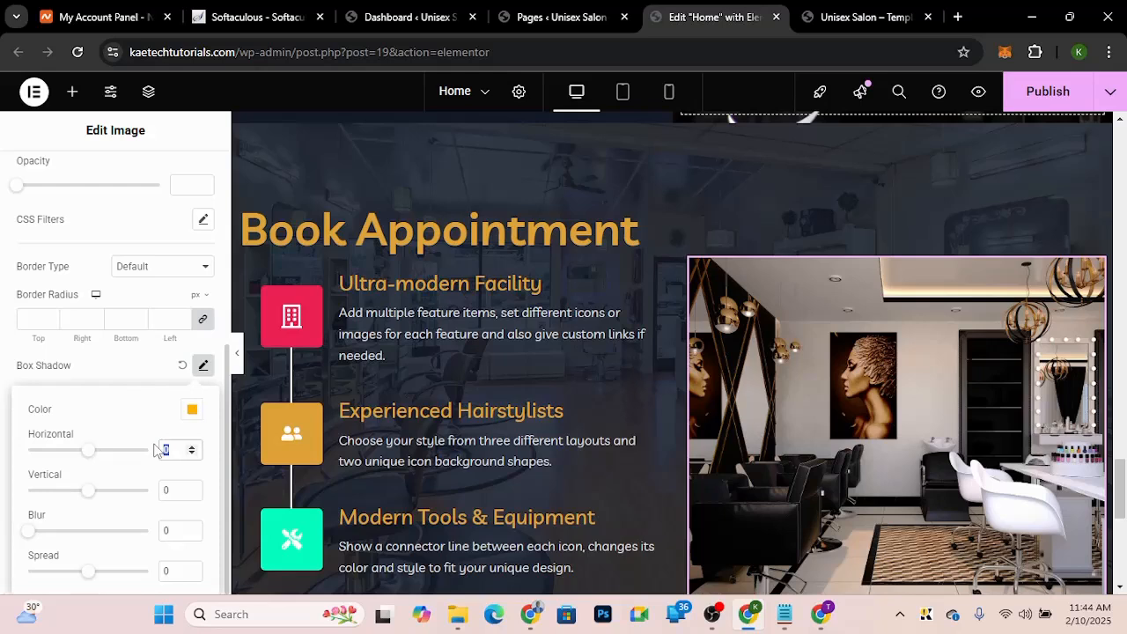
text(7)
double_click(162, 490)
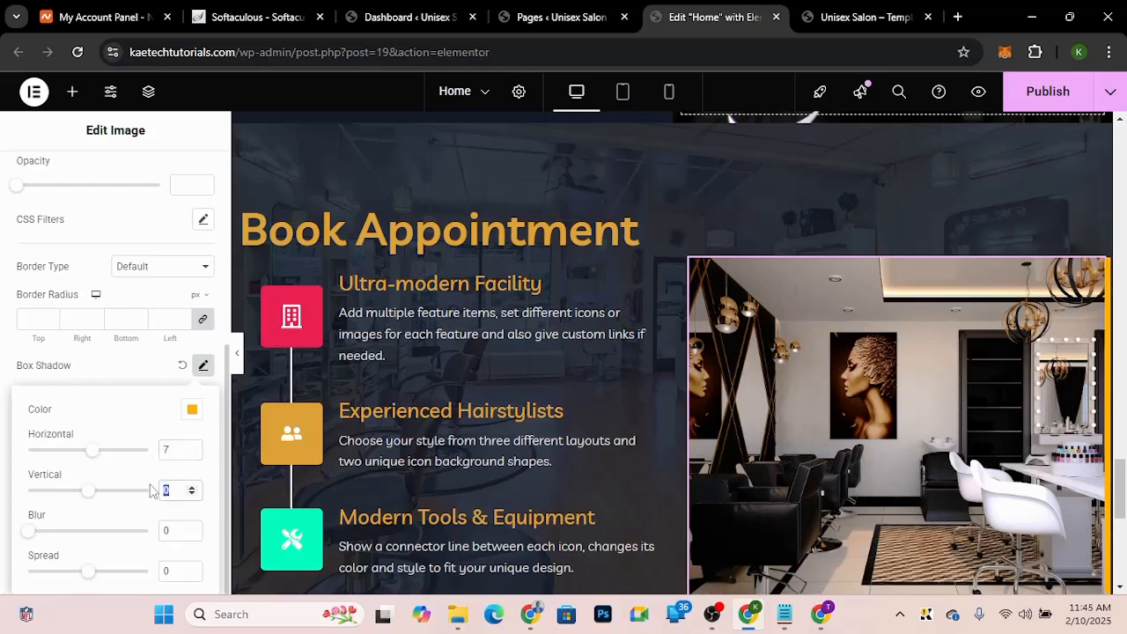
text(7)
click(148, 368)
click(150, 373)
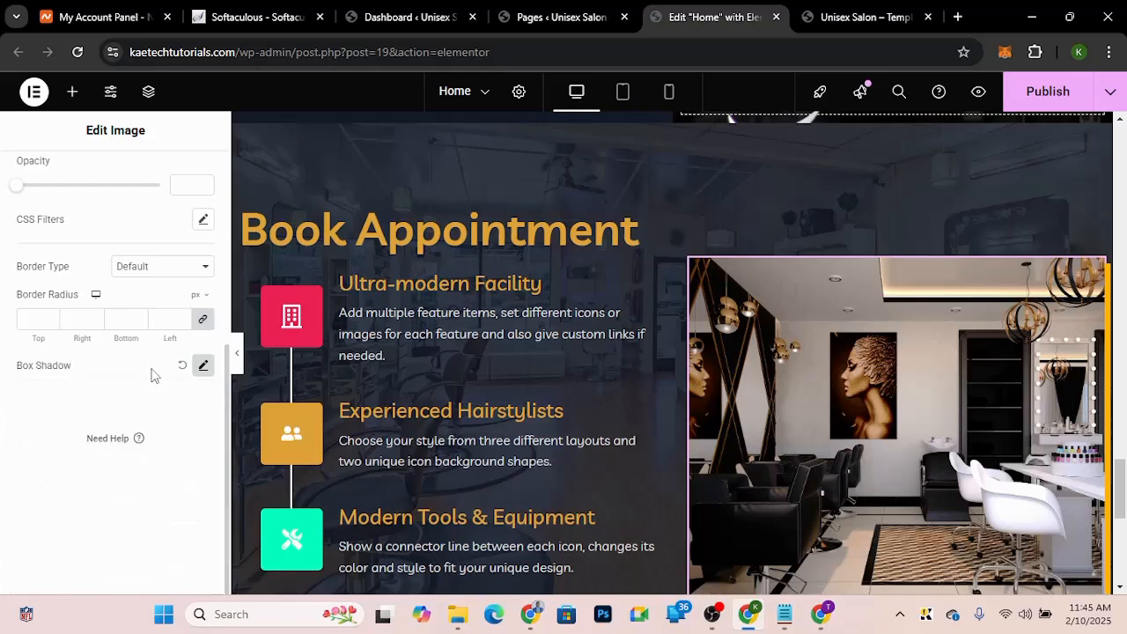
Step: Set the salon photo's border radius to 14 px on all corners
click(33, 320)
text(14)
scroll(34, 326, up, 1)
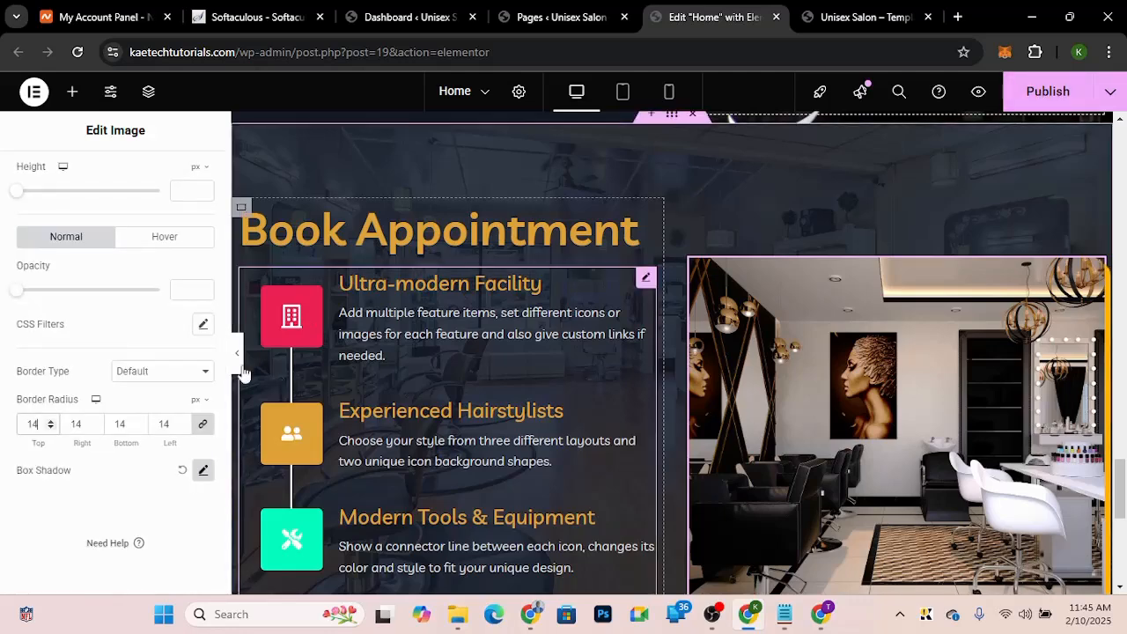
scroll(965, 258, up, 1)
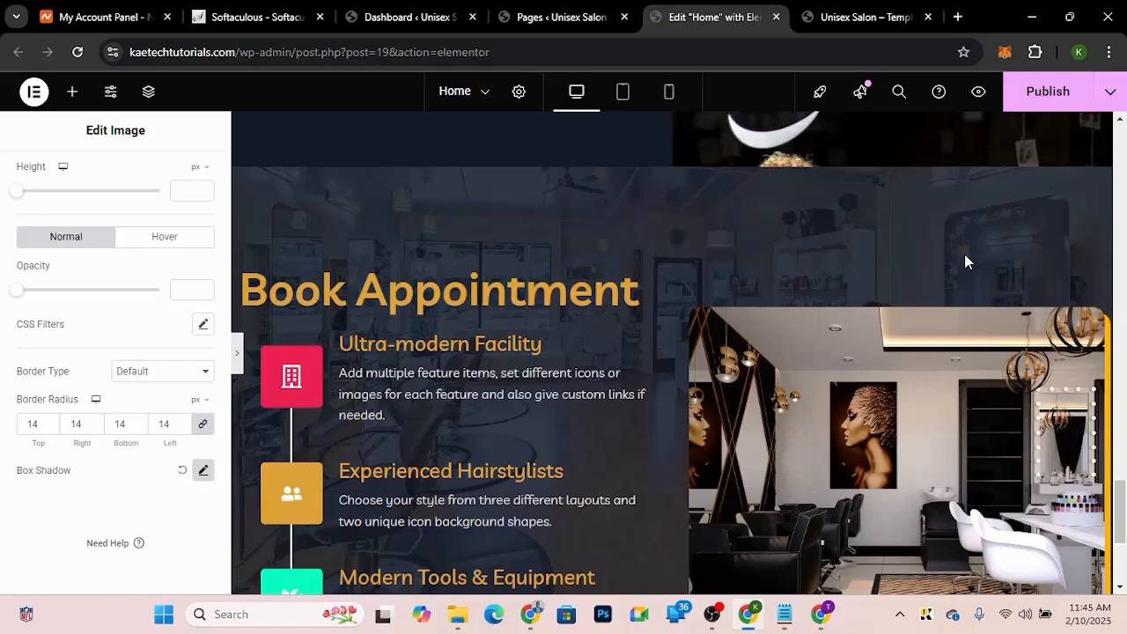
Step: Preview the Book Appointment section with the editor panel hidden, then restore the panel
key(ctrl+p)
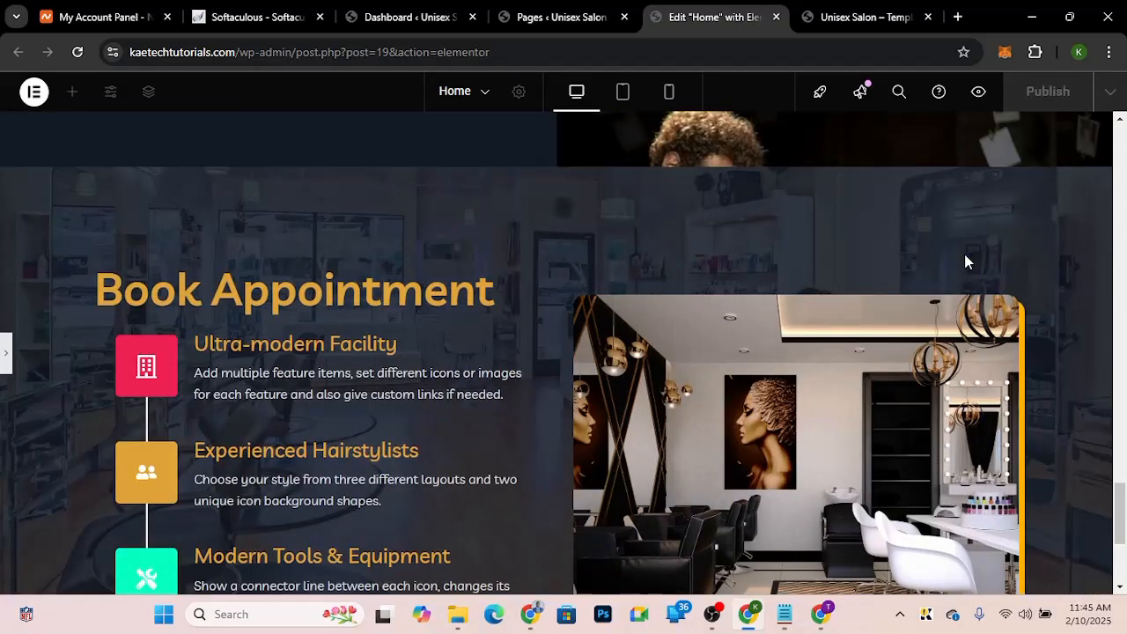
scroll(966, 256, down, 3)
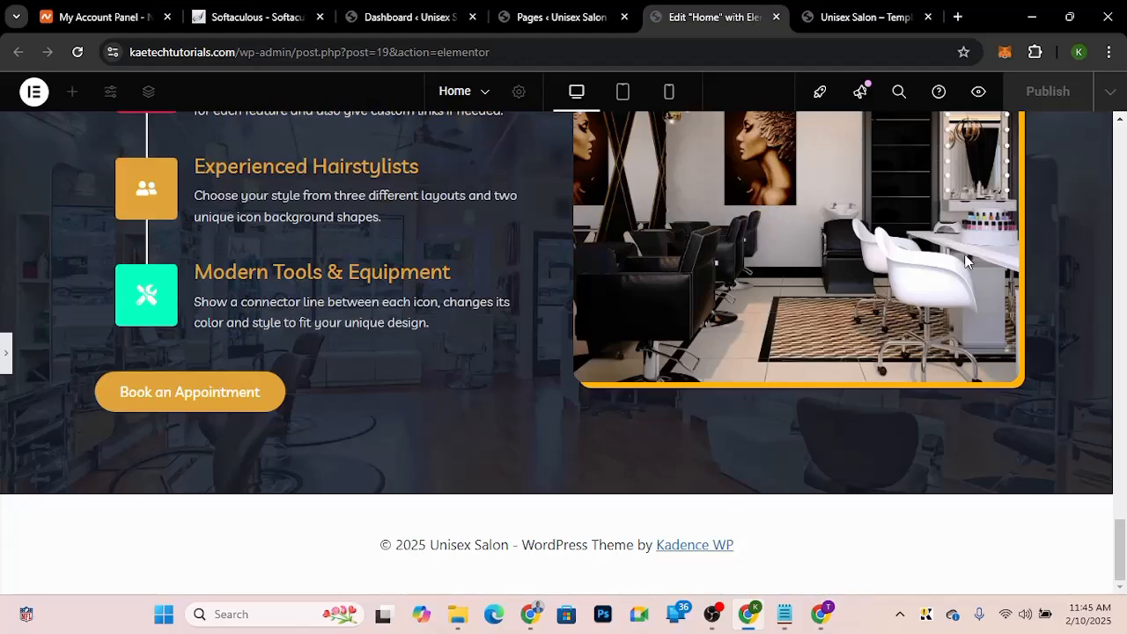
scroll(965, 257, up, 2)
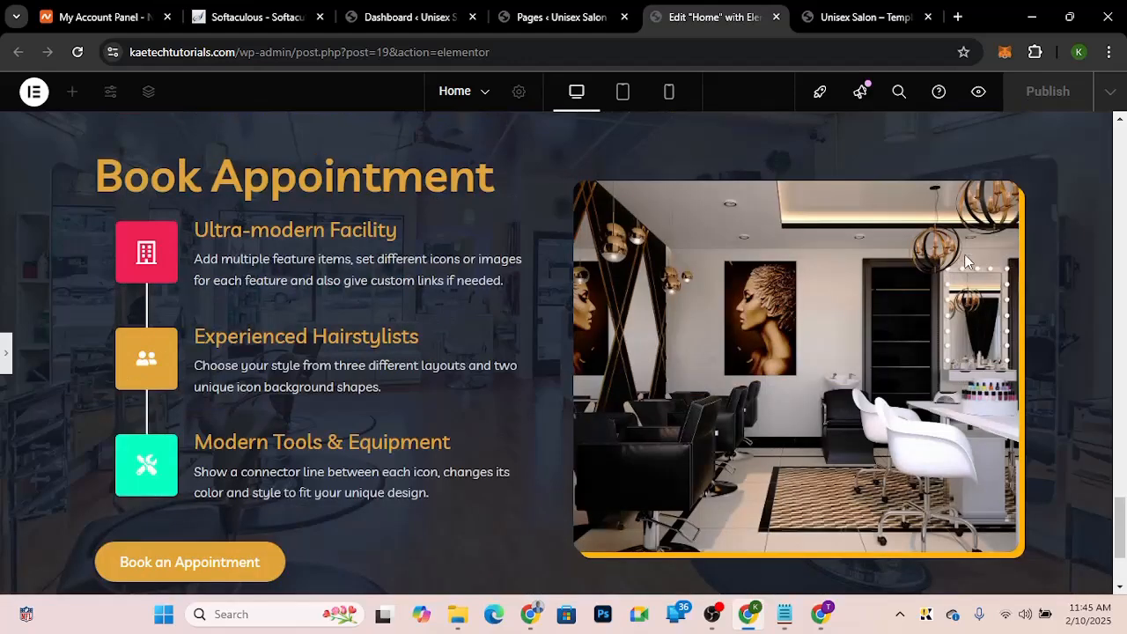
scroll(966, 261, up, 1)
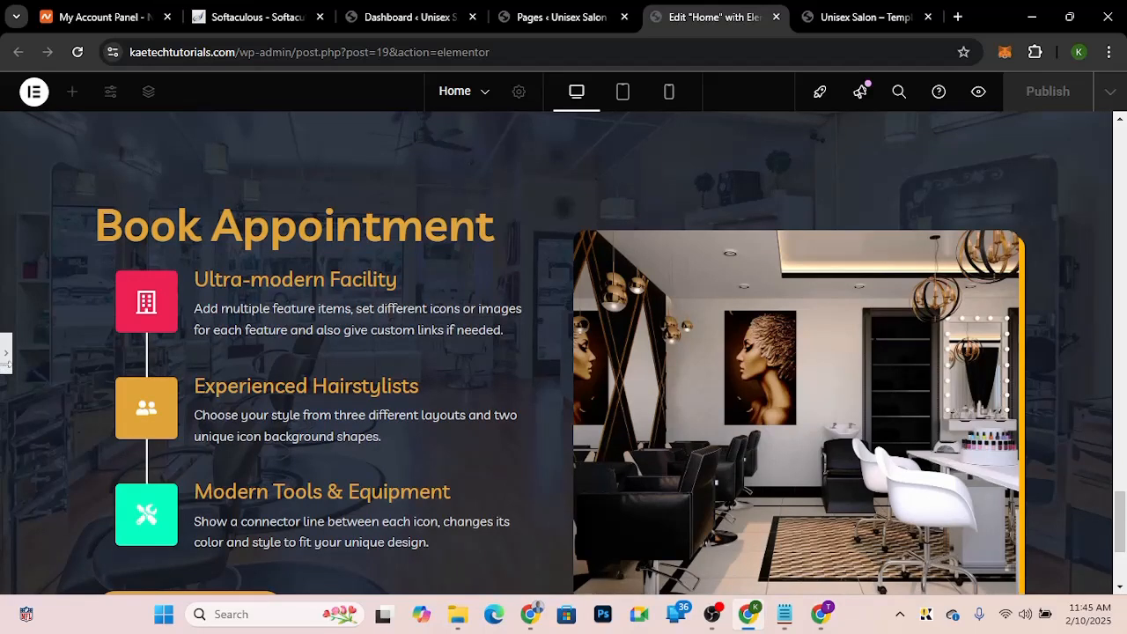
scroll(6, 357, down, 1)
click(5, 357)
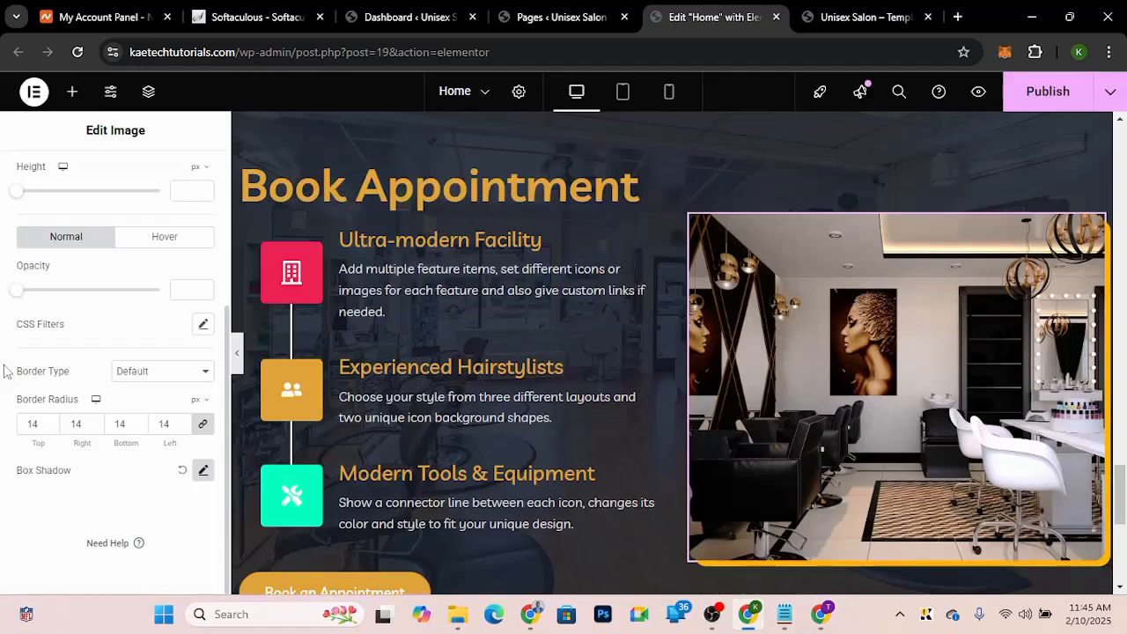
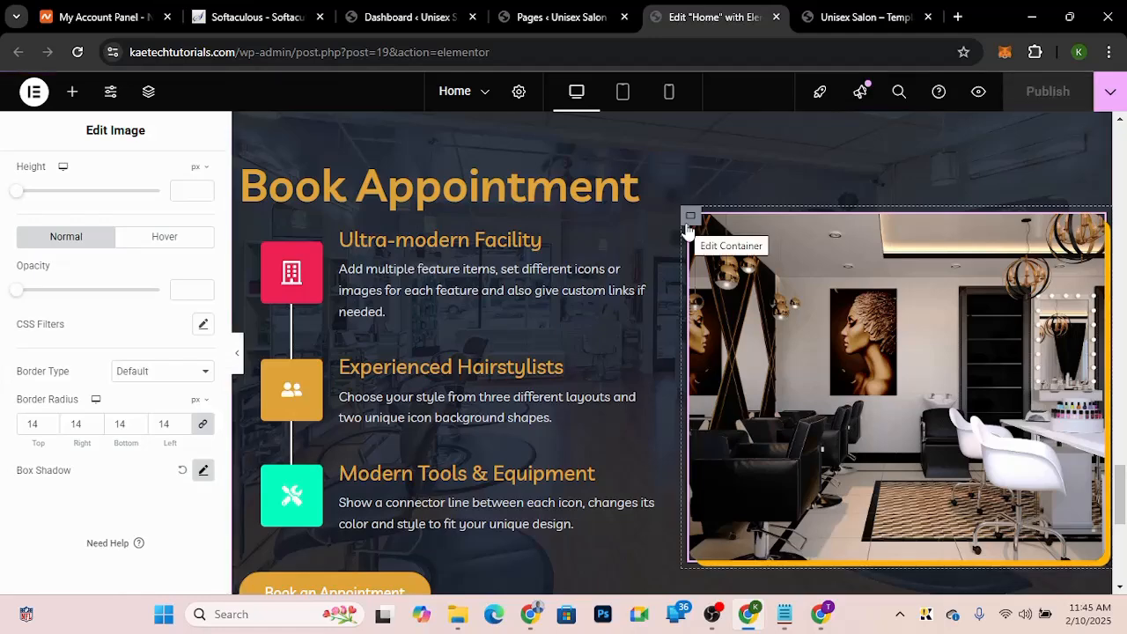
Step: Check the demo's Let's Get Intouch section, then add a new single-column flexbox container at the bottom of the page
key(ctrl+Tab)
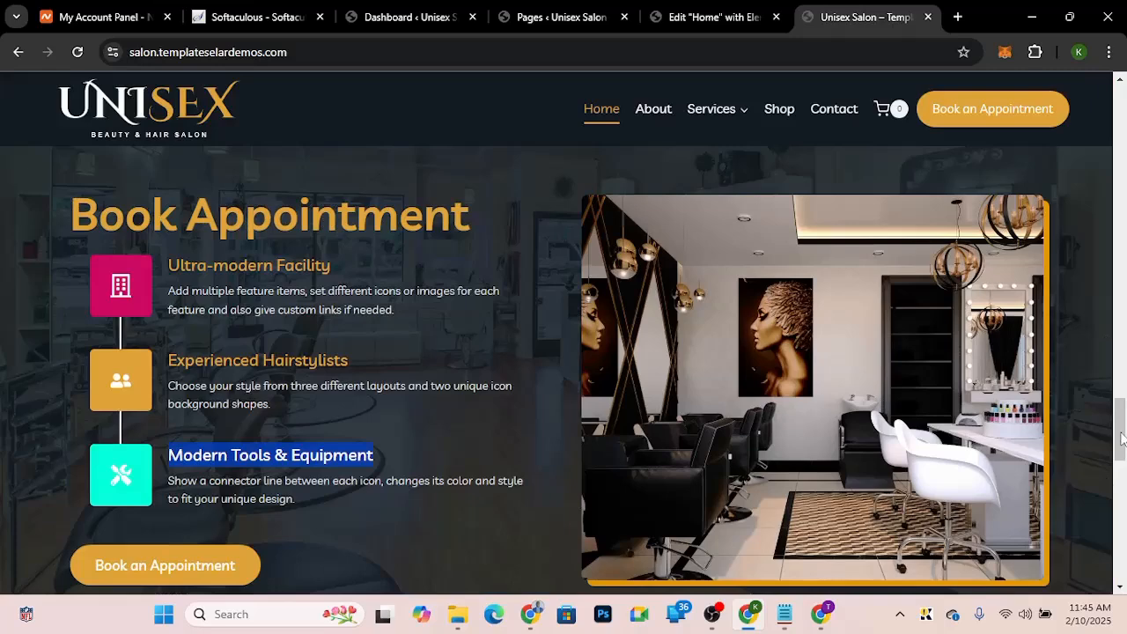
drag(1121, 438, 1121, 490)
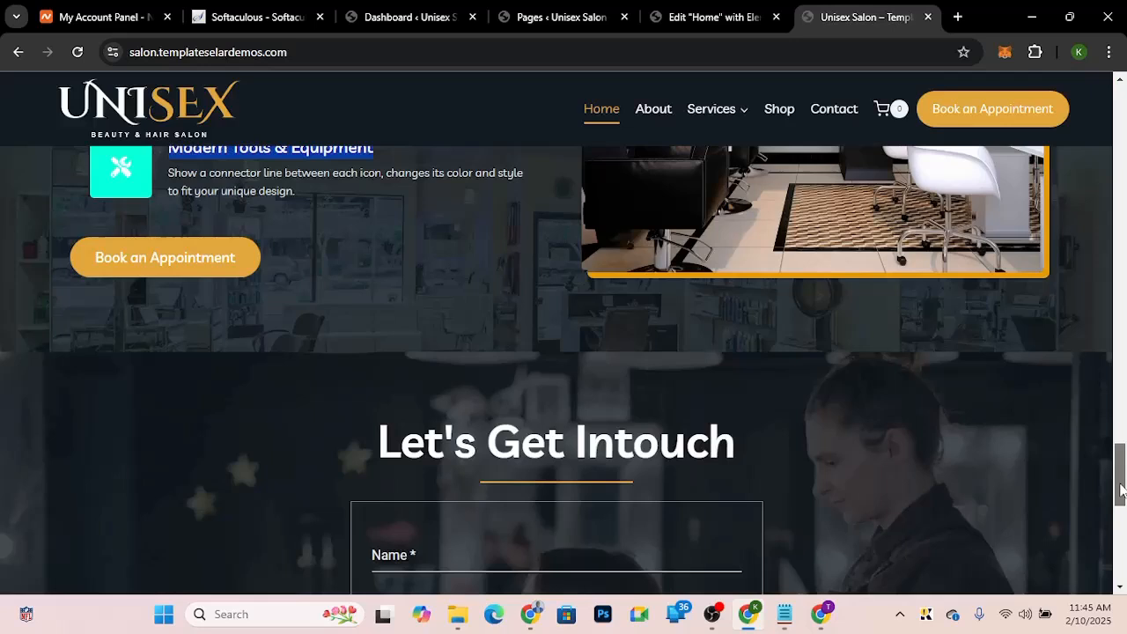
drag(1122, 490, 1121, 514)
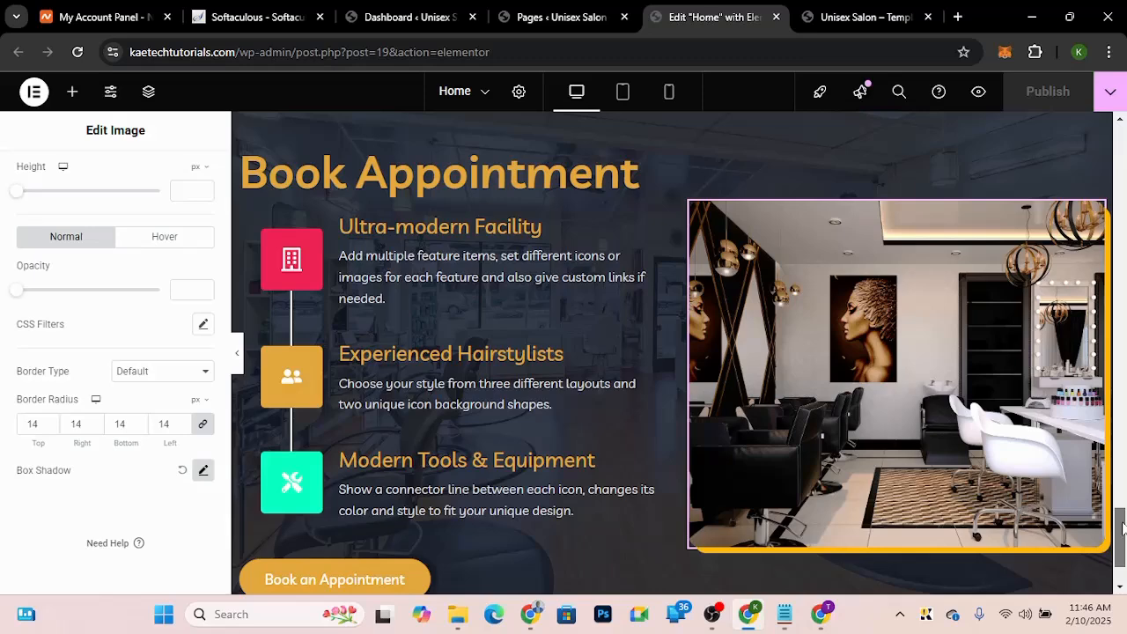
drag(1122, 527, 1122, 544)
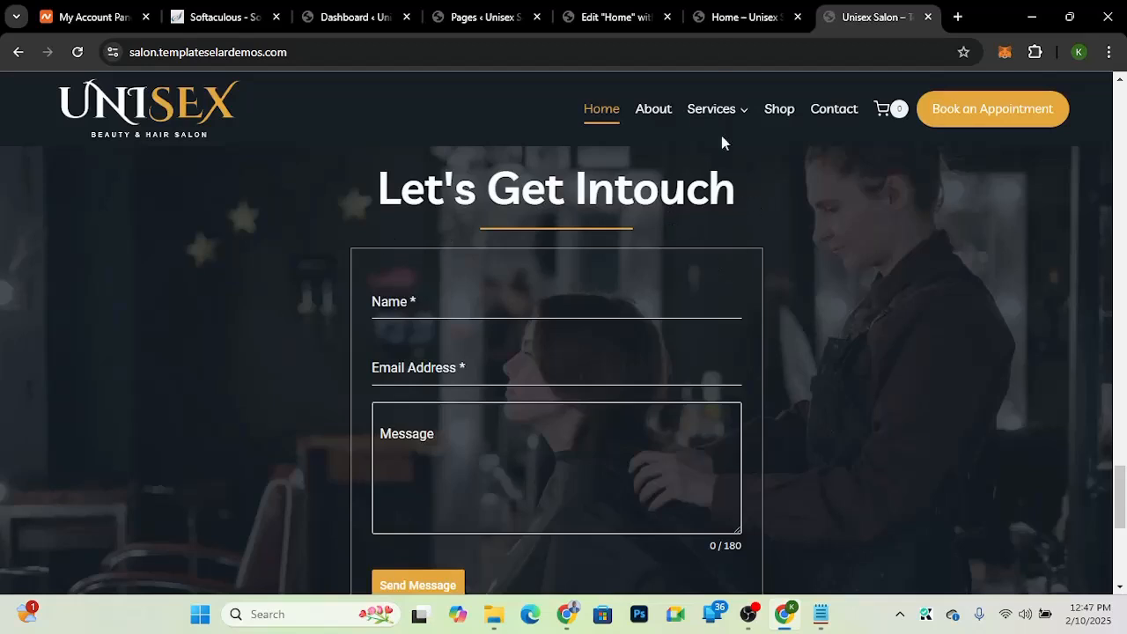
click(594, 29)
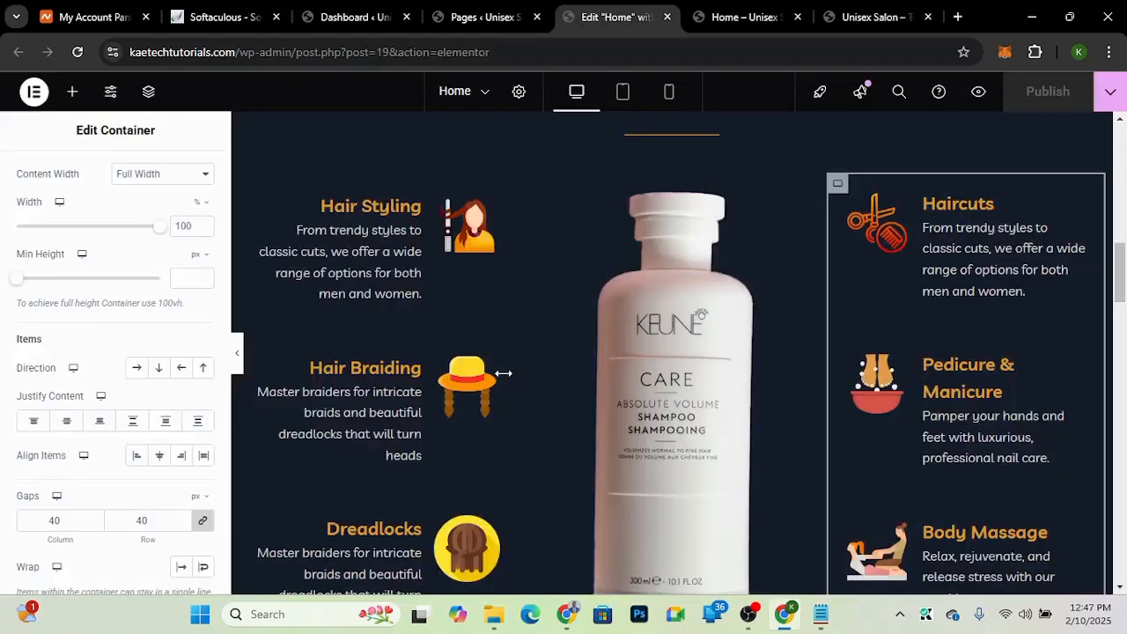
drag(1120, 280, 1120, 571)
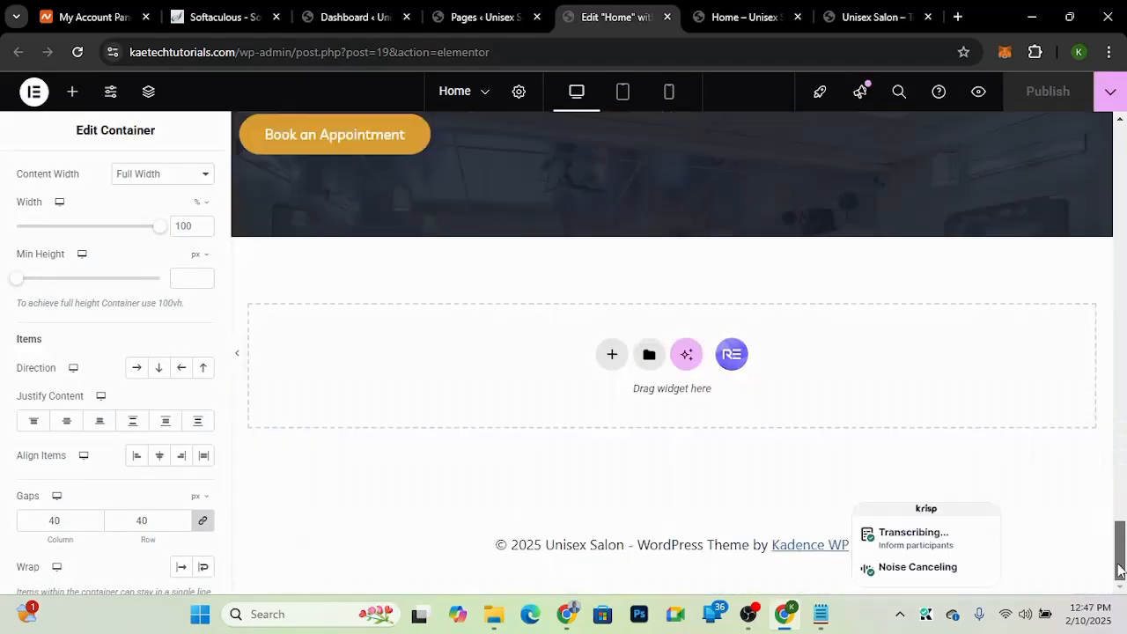
click(442, 466)
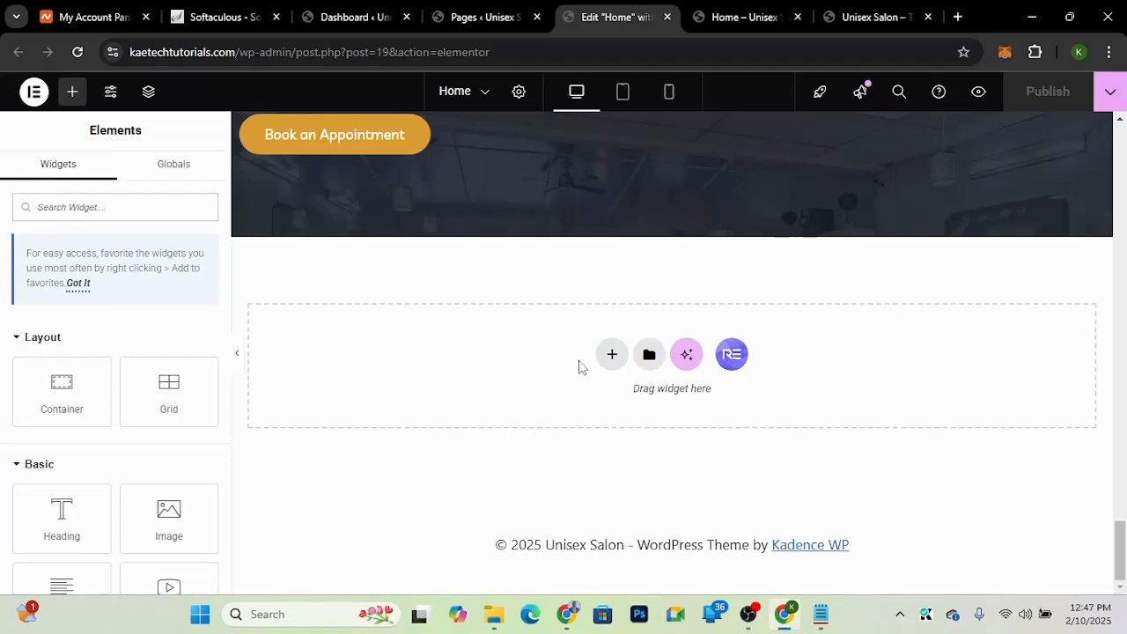
click(612, 355)
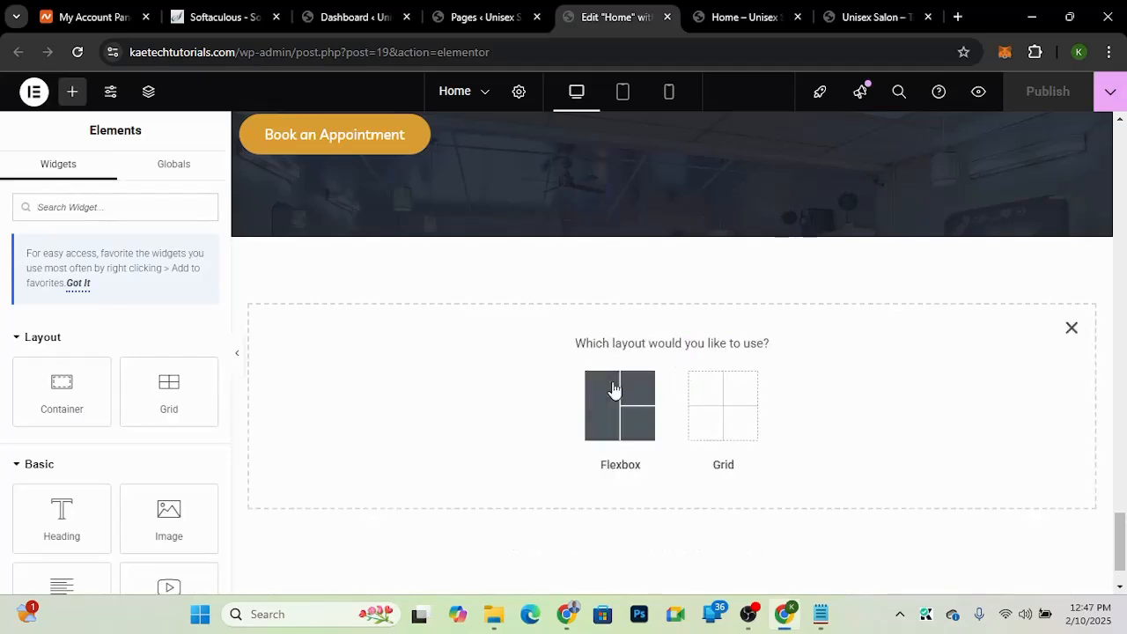
click(614, 388)
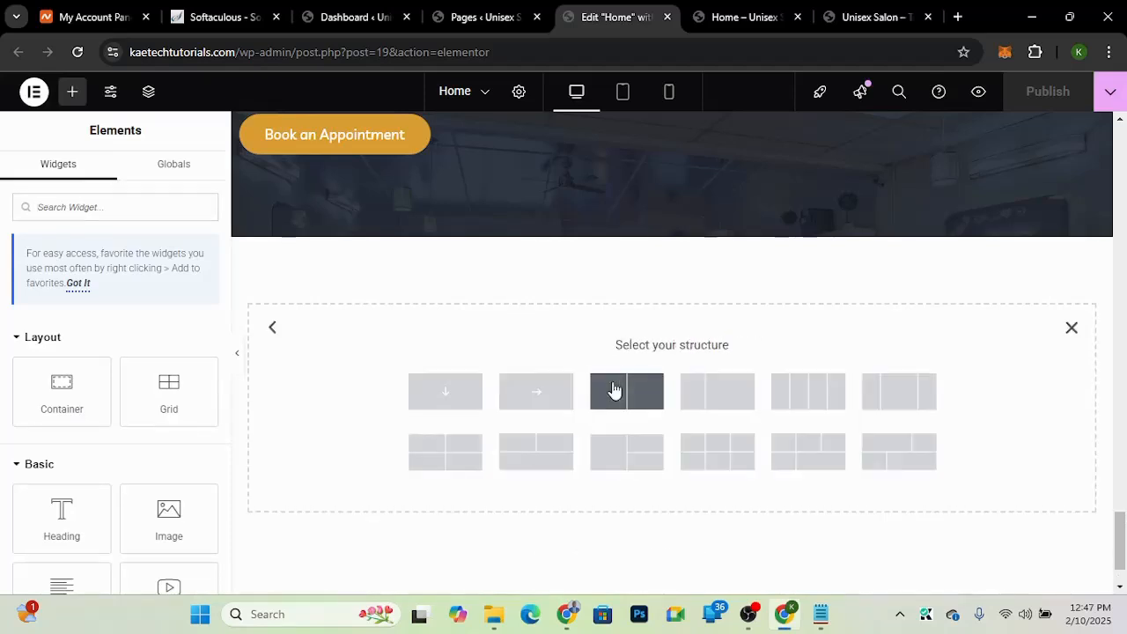
click(443, 397)
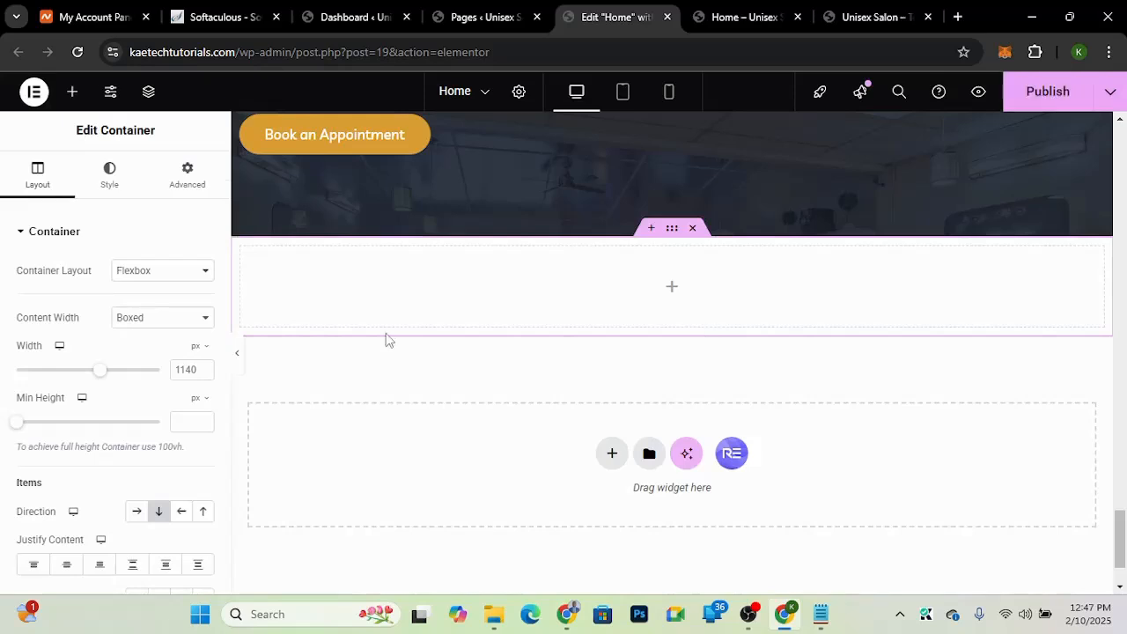
Step: Set the new container's top and bottom padding to 90 px
click(179, 192)
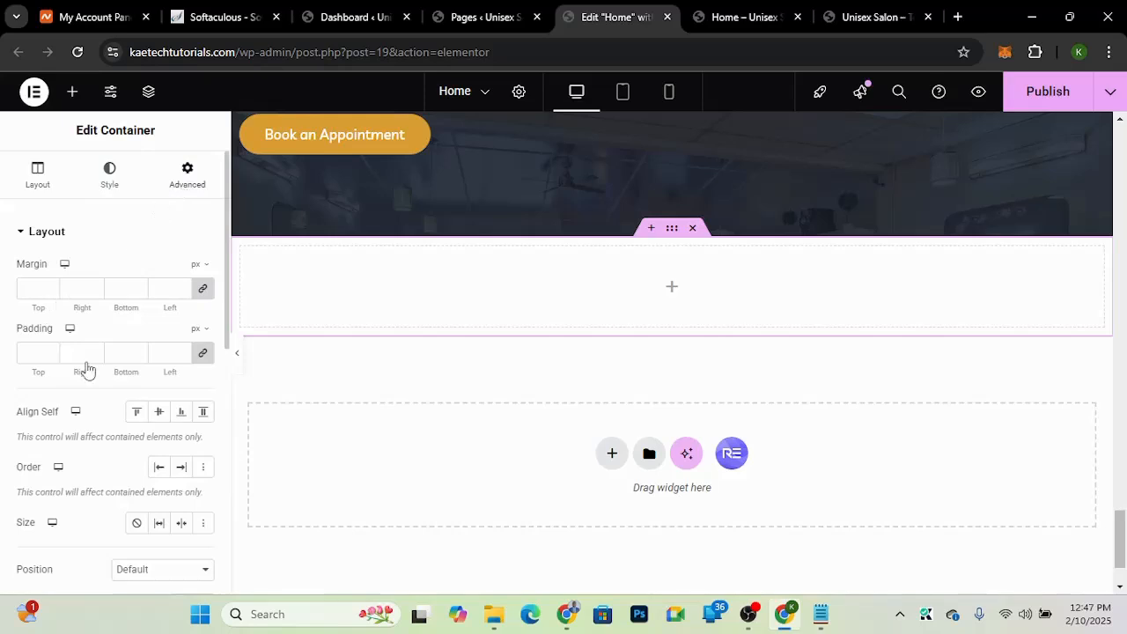
click(205, 354)
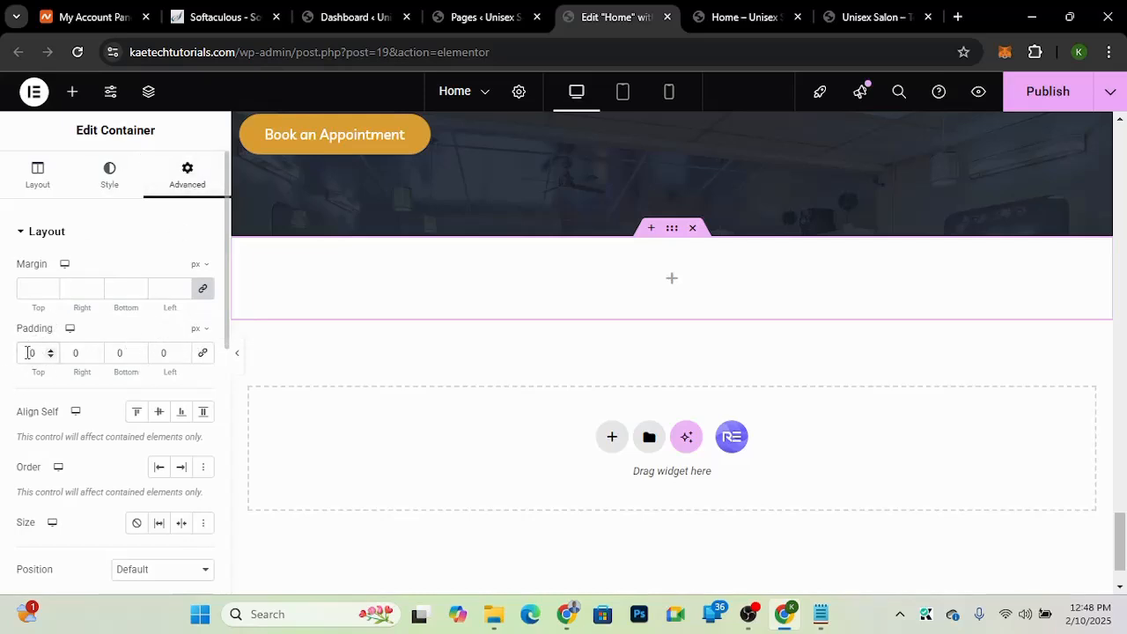
text(9)
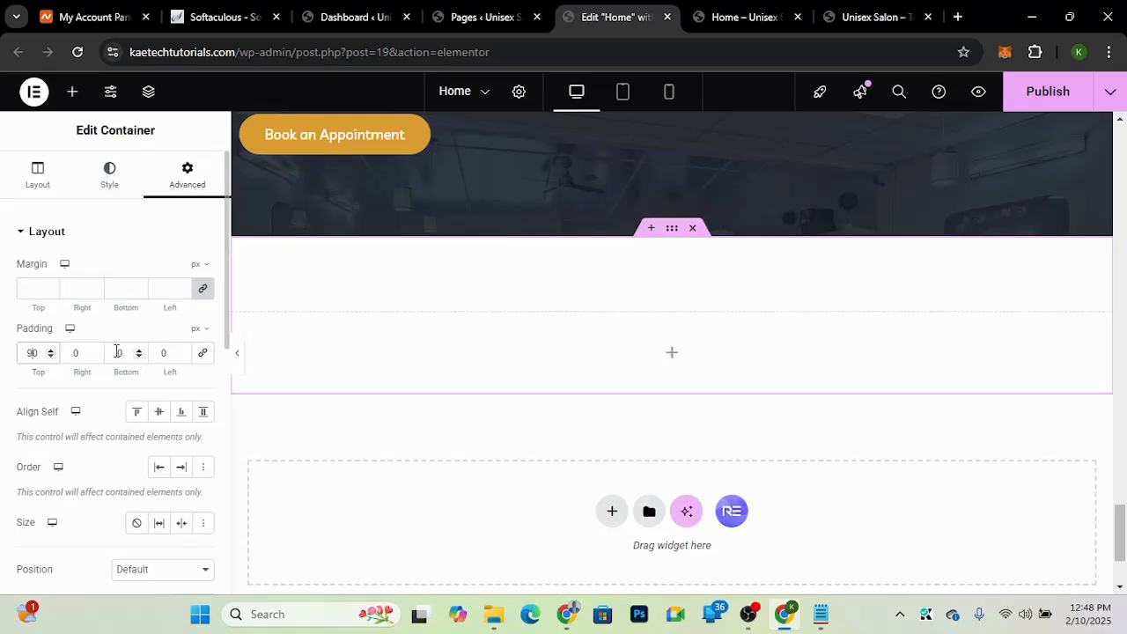
click(112, 351)
text(9)
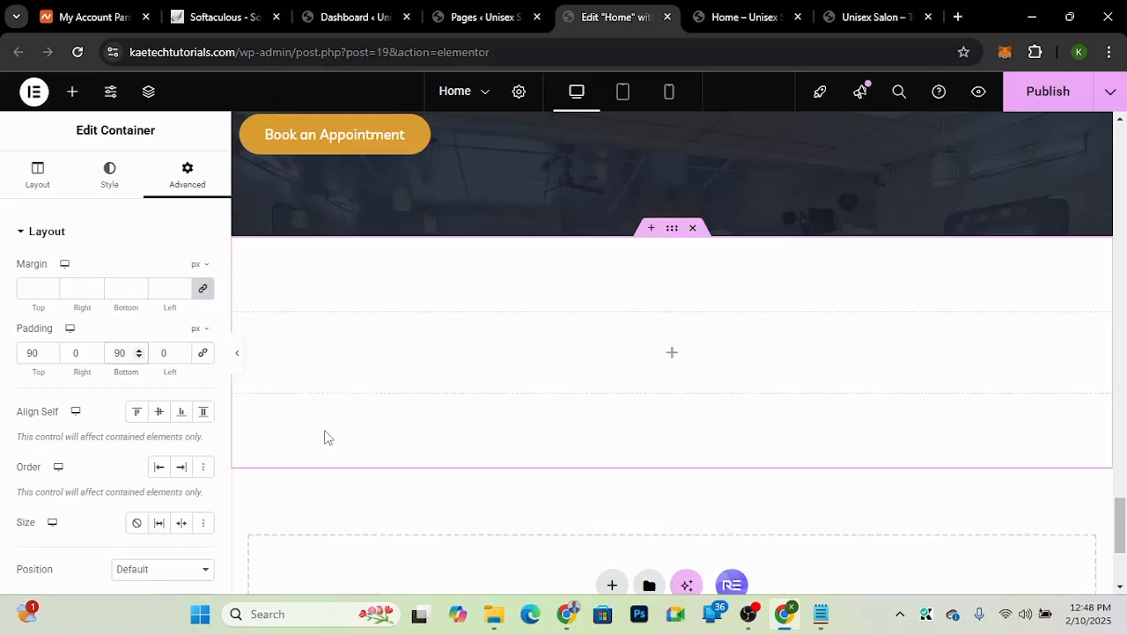
Step: Set the container's minimum height to 600 px
click(37, 187)
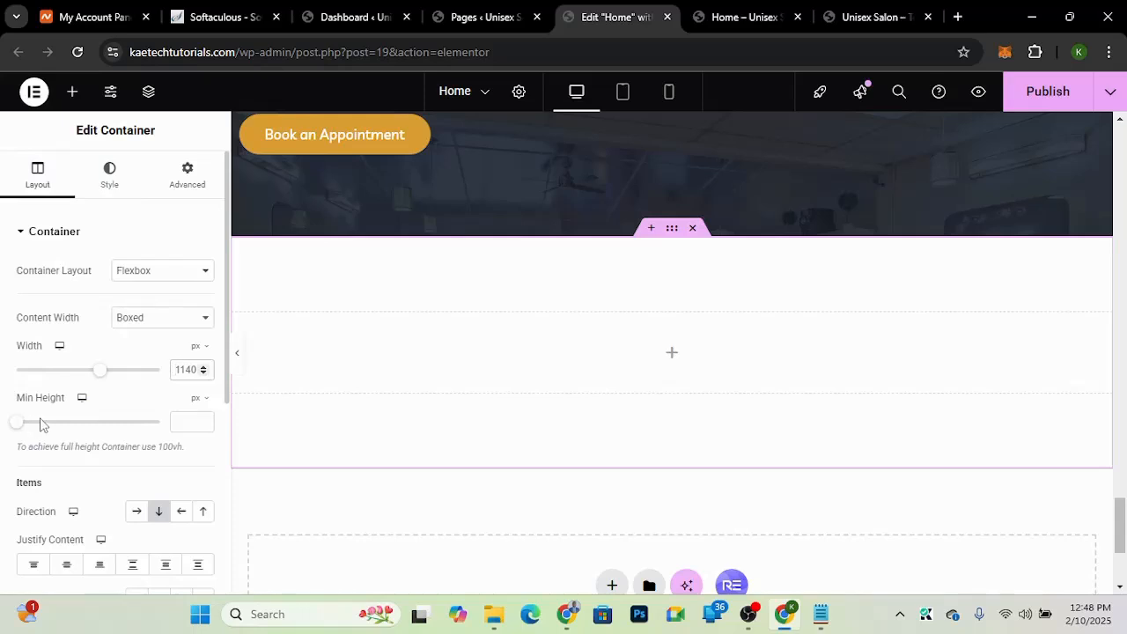
click(197, 421)
text(6)
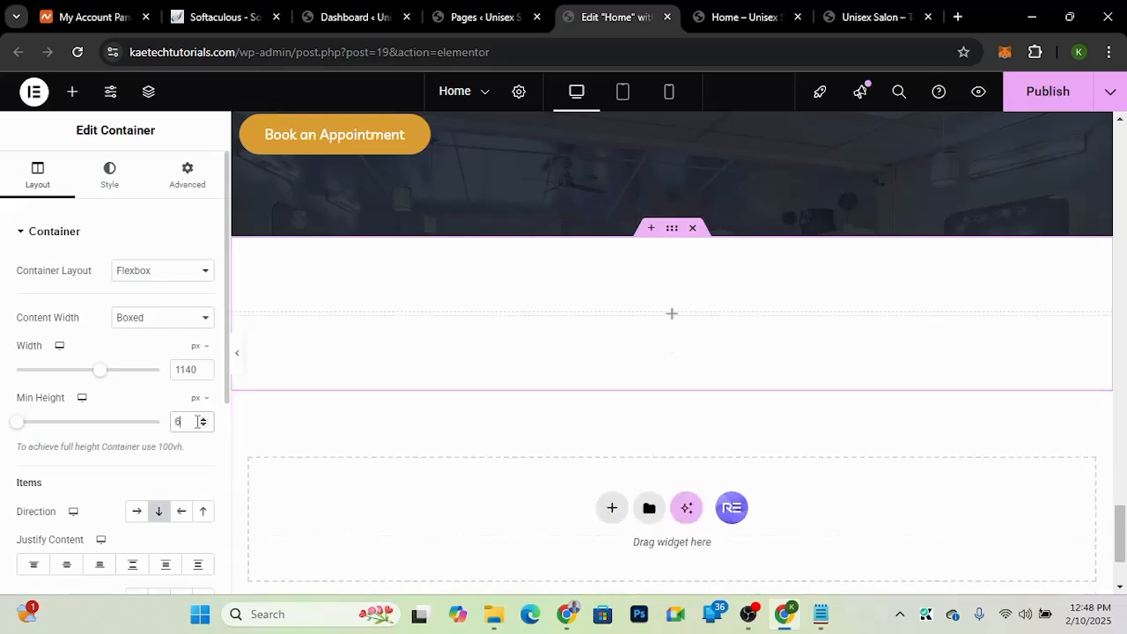
text(00)
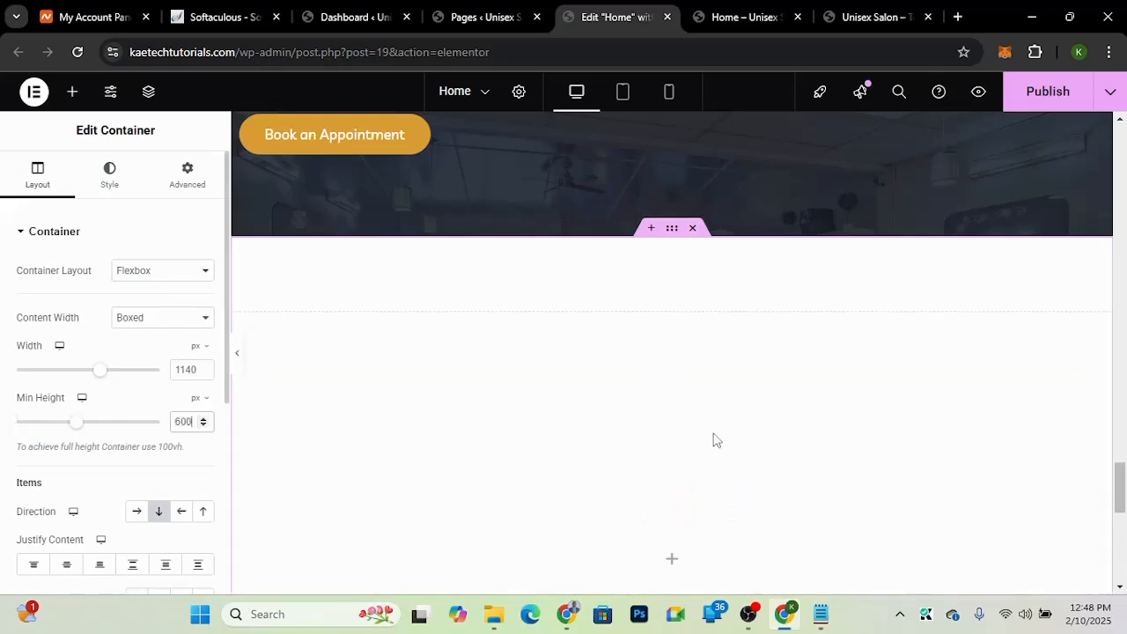
Step: Give the container a classic background image using the pexels-cottonbro-3992875 salon photo from the media library
click(113, 190)
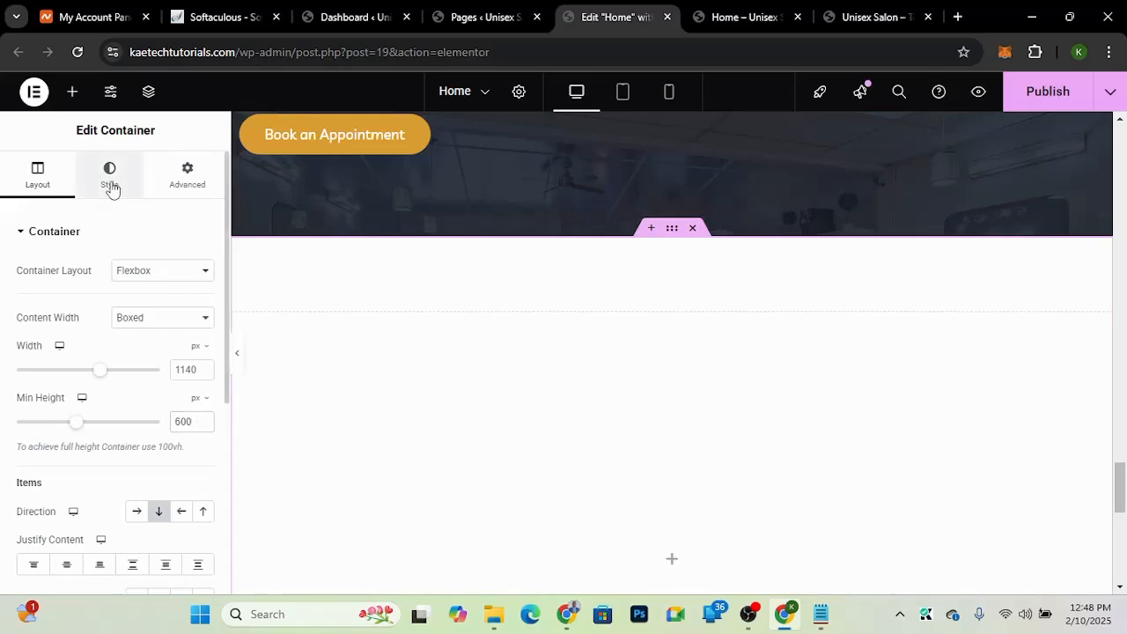
click(111, 189)
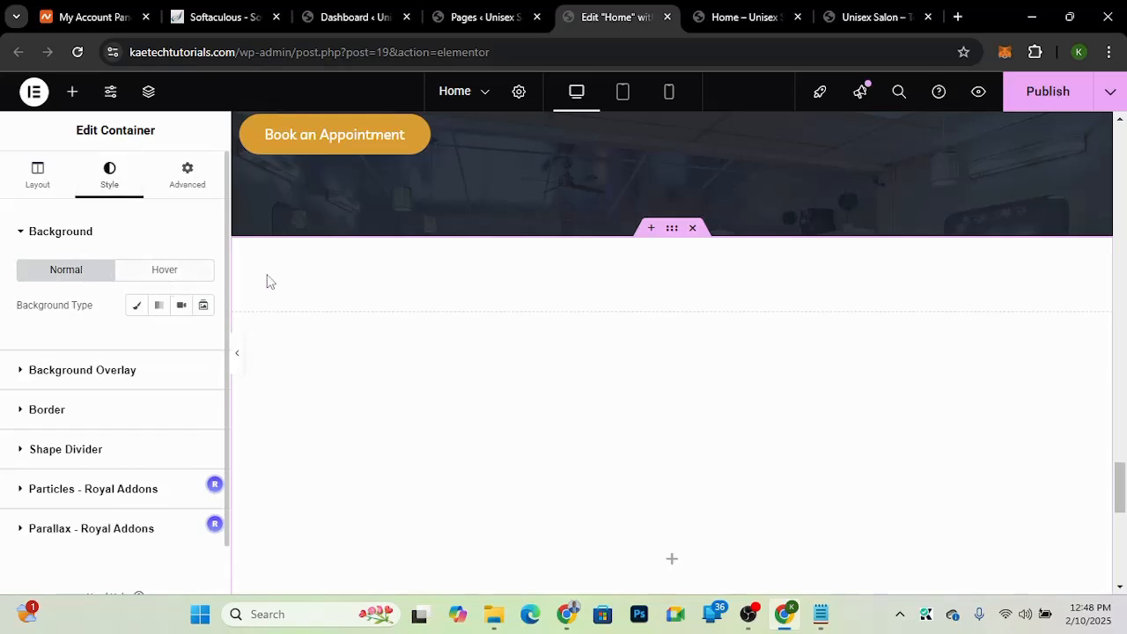
click(853, 18)
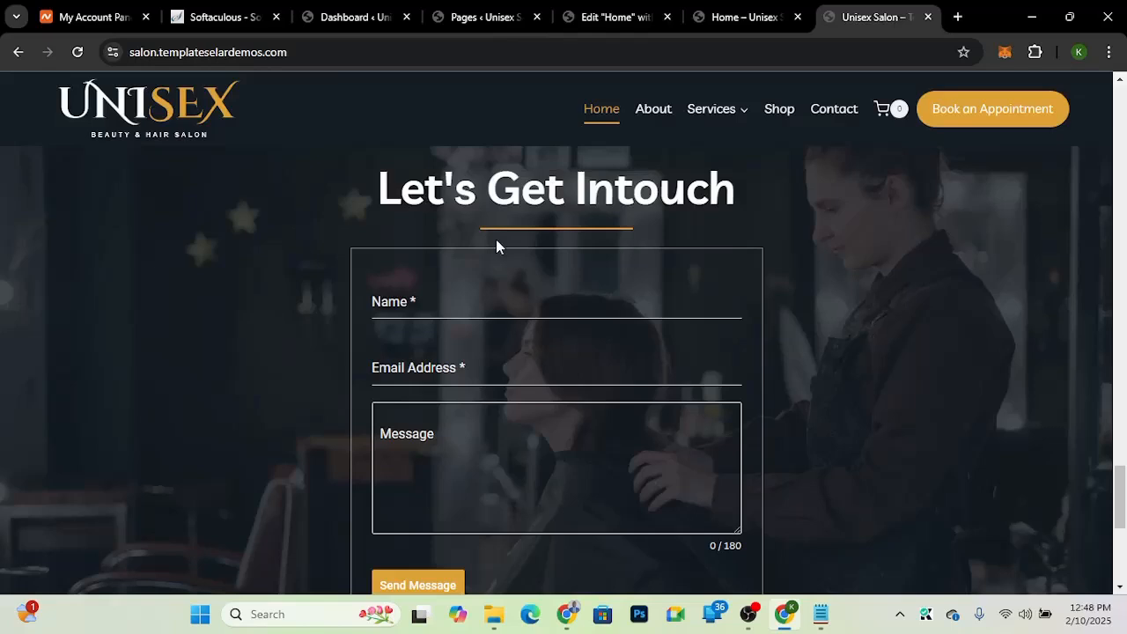
click(618, 17)
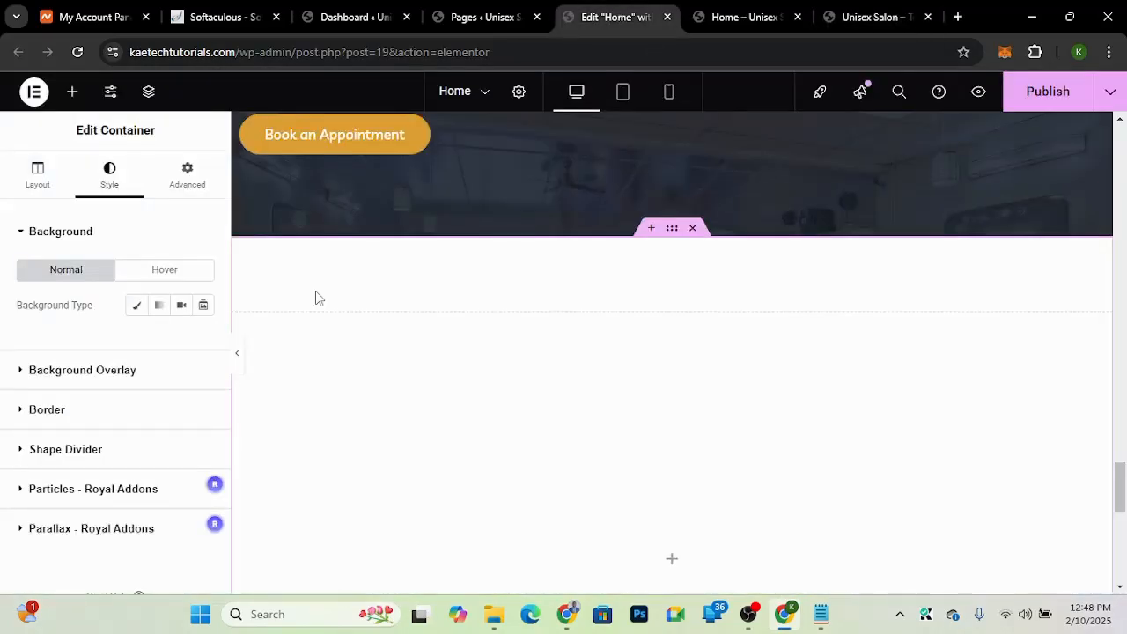
click(137, 307)
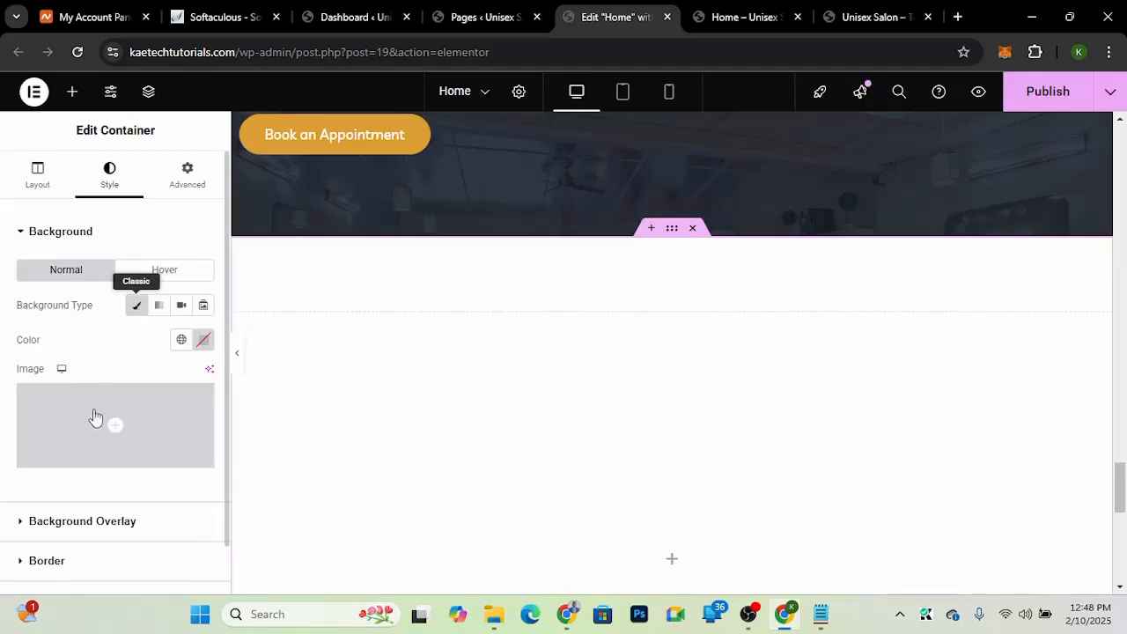
mouse_move(95, 416)
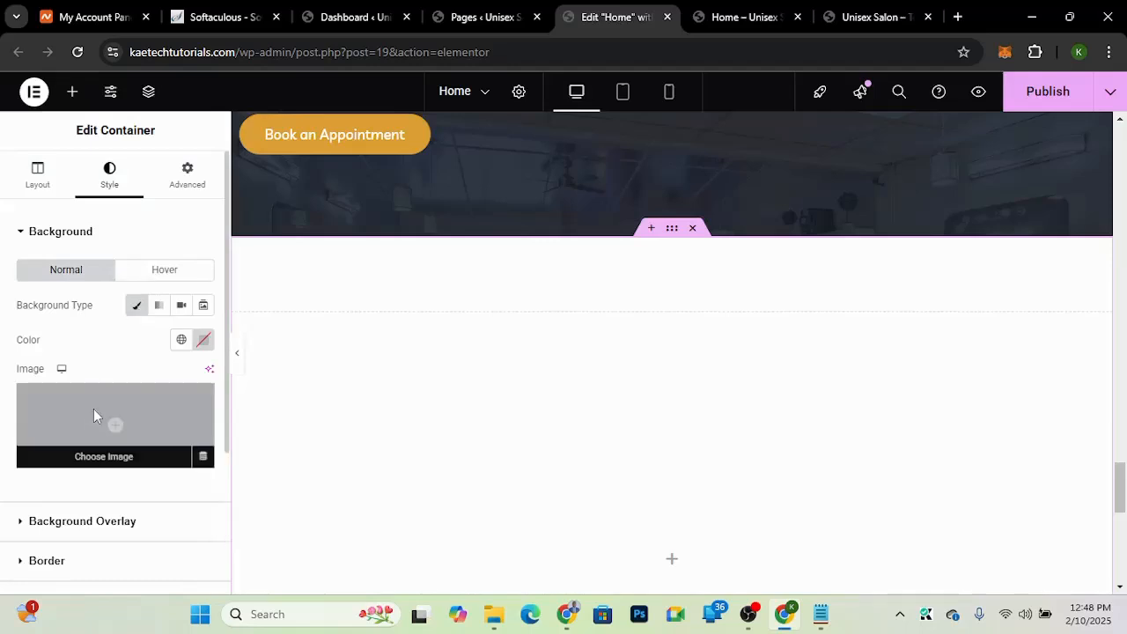
click(95, 415)
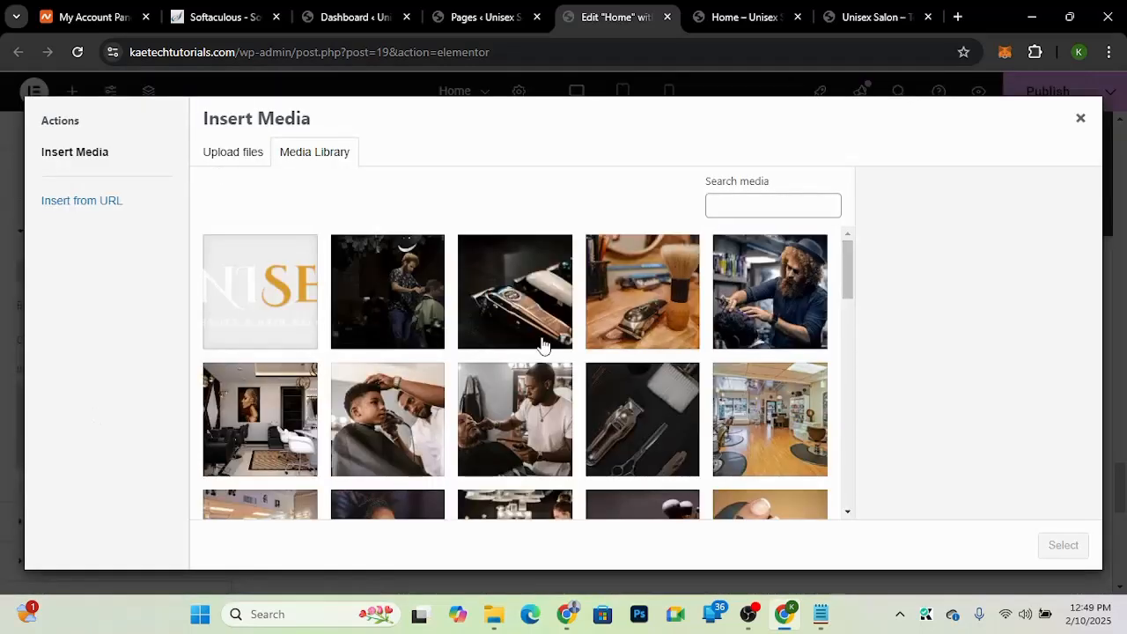
drag(845, 266, 845, 320)
click(467, 328)
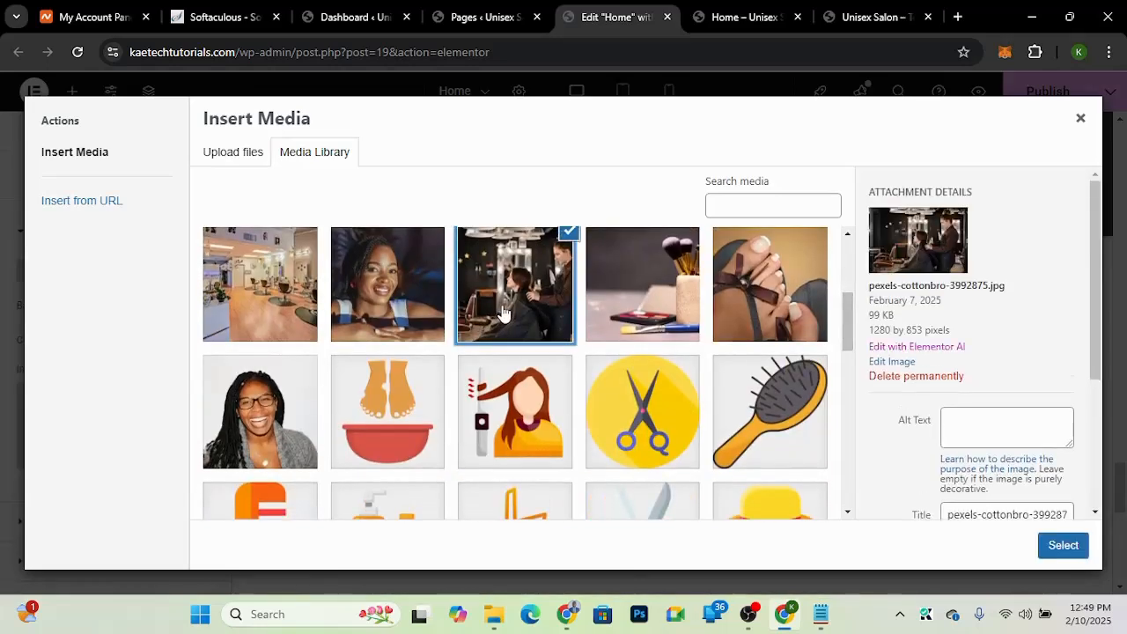
click(1061, 546)
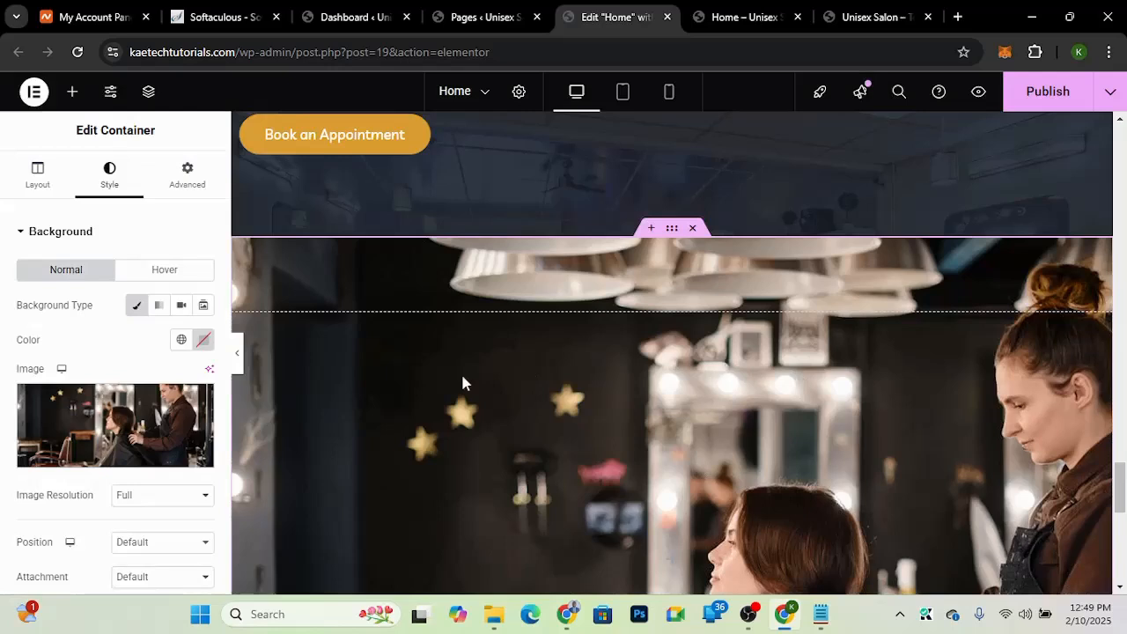
Step: Set the background image position to Center Center and its attachment to Fixed
scroll(63, 467, down, 3)
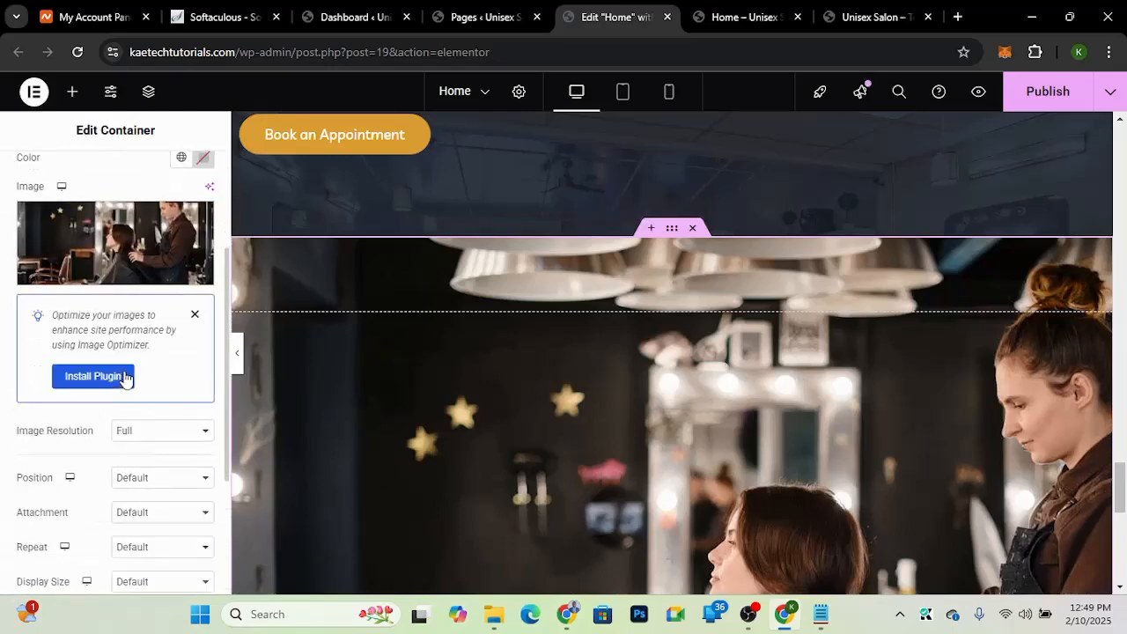
click(120, 480)
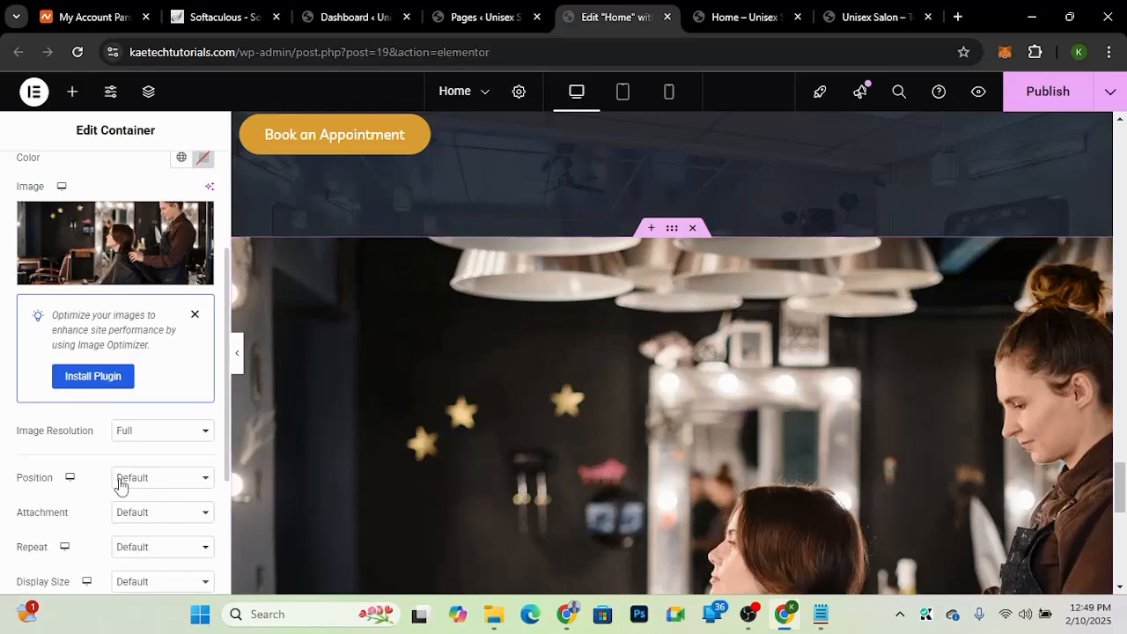
click(132, 342)
scroll(79, 474, down, 3)
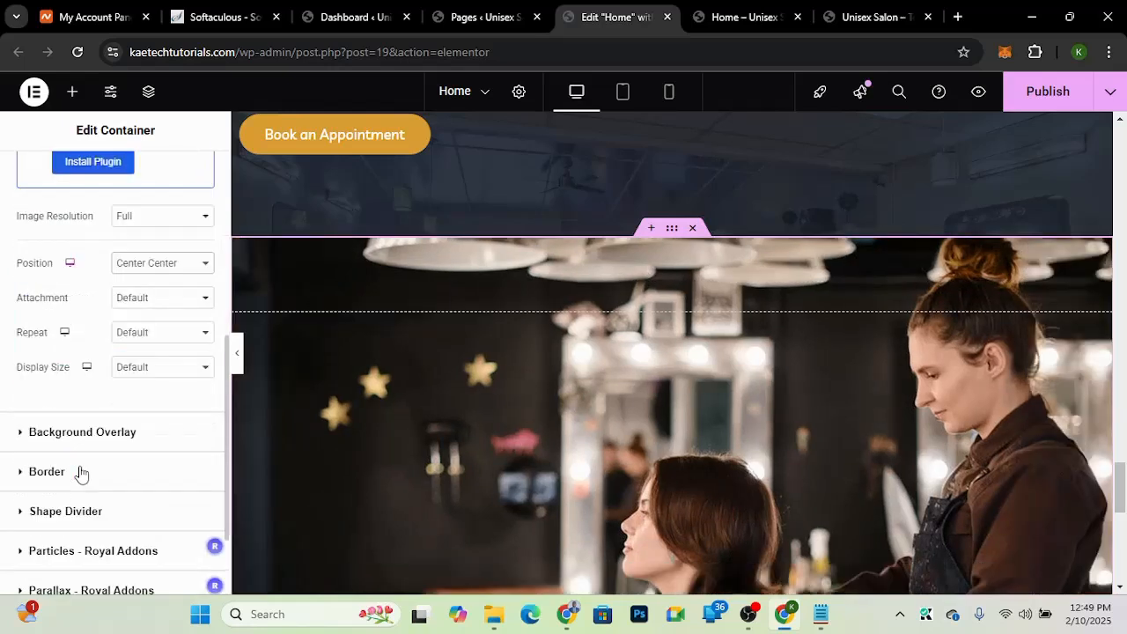
click(146, 294)
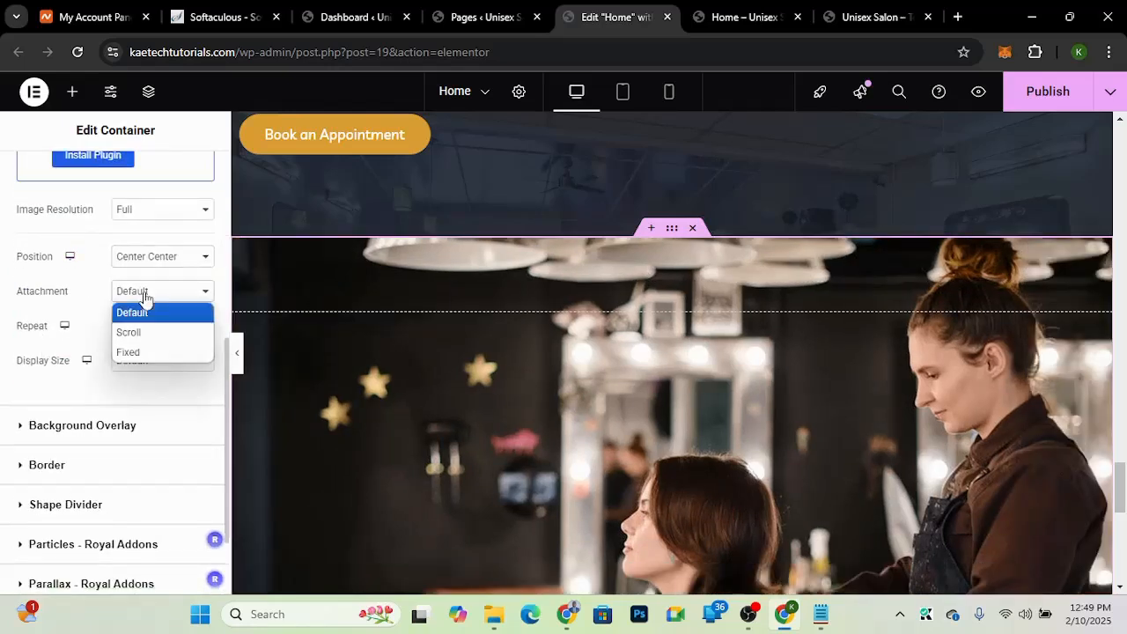
click(128, 352)
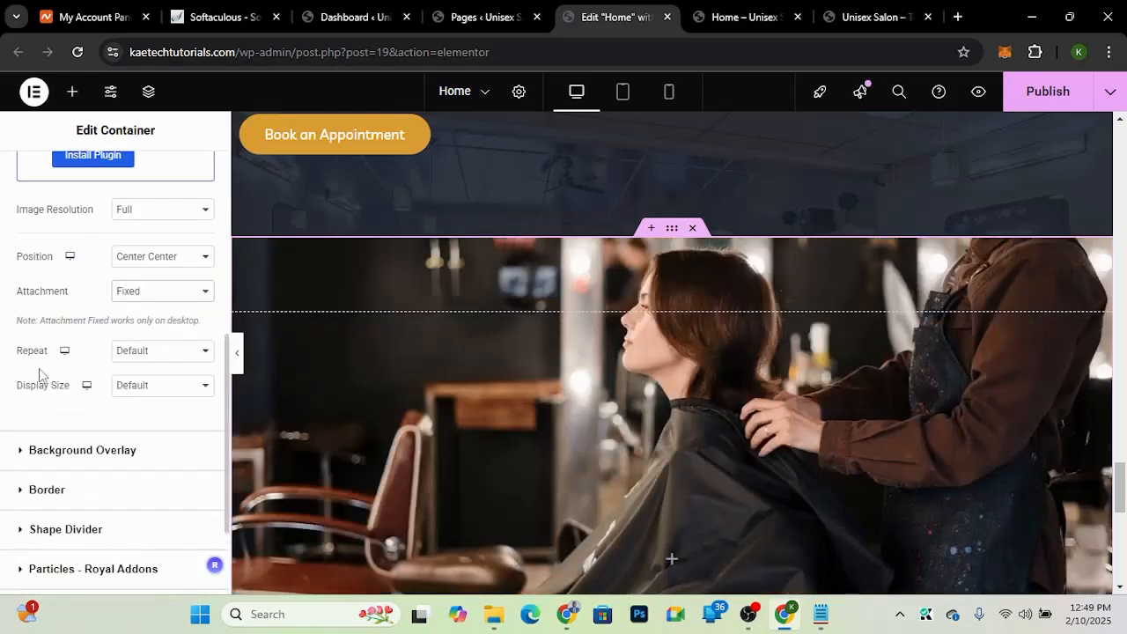
Step: Set the background image repeat to No-repeat and its display size to Cover
click(155, 358)
click(139, 398)
click(155, 392)
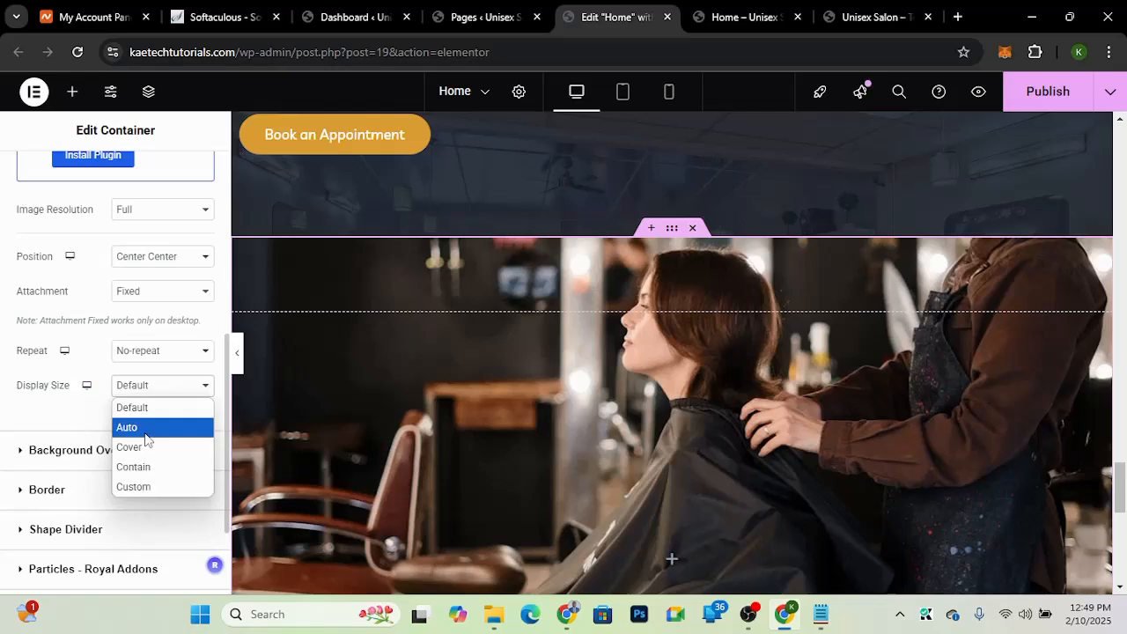
click(143, 447)
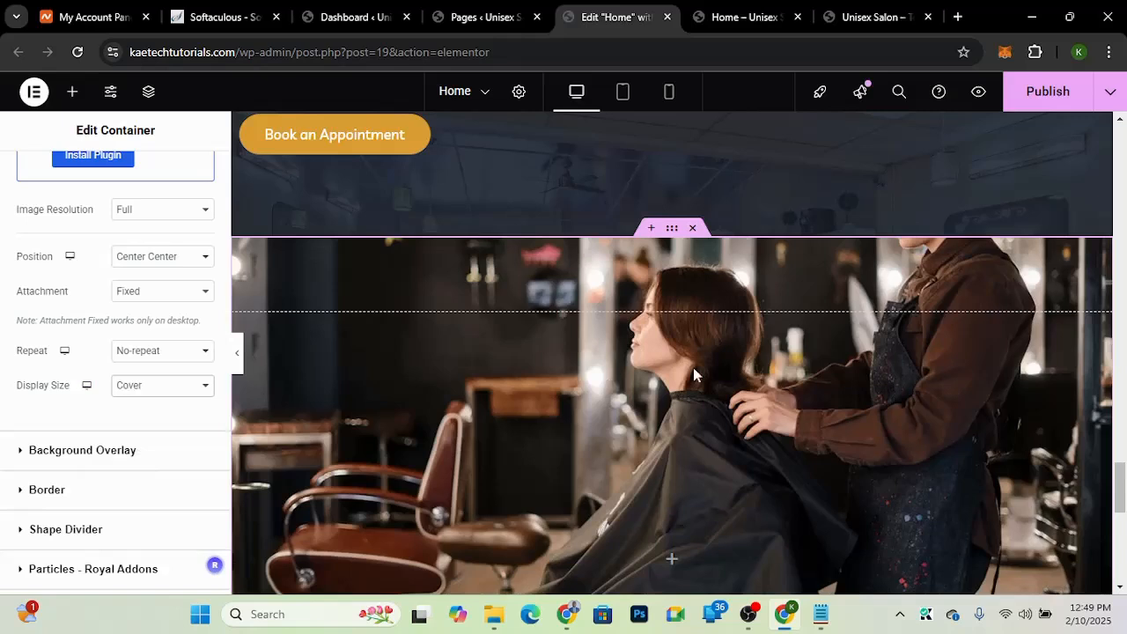
scroll(853, 414, down, 3)
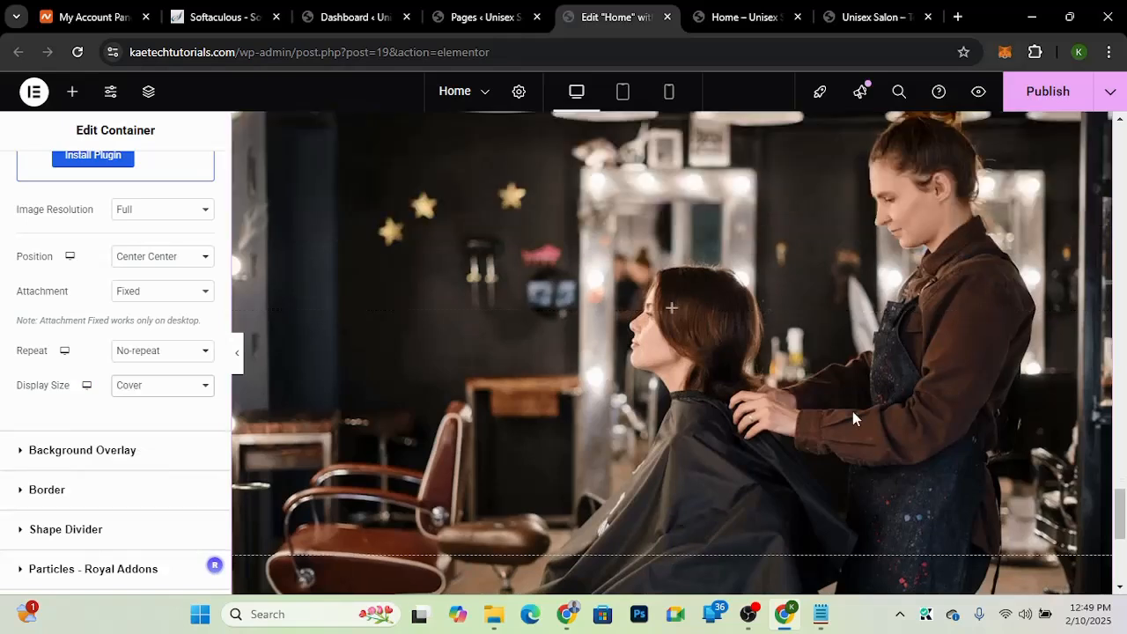
scroll(852, 418, down, 4)
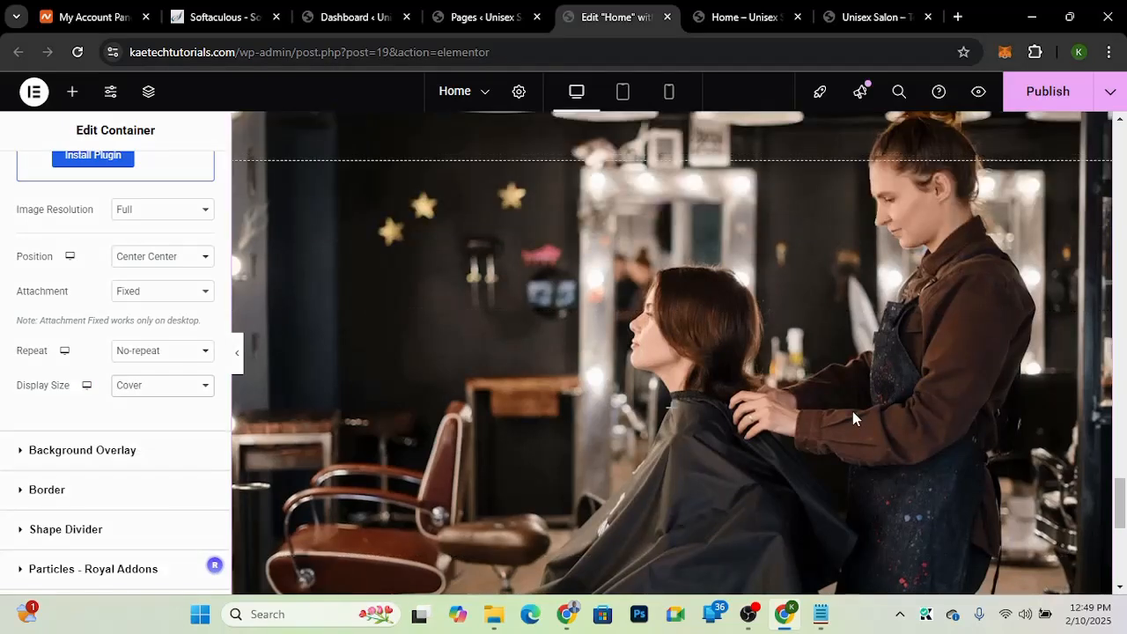
Step: Give the container a classic background overlay using the Dark Blue global color
scroll(852, 418, up, 1)
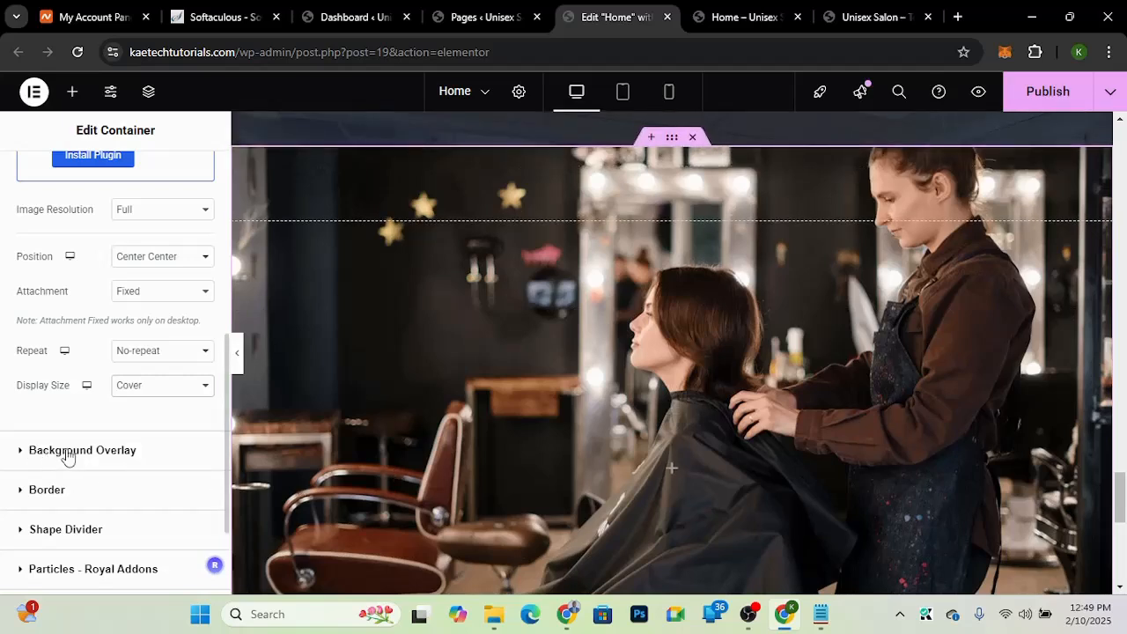
click(67, 454)
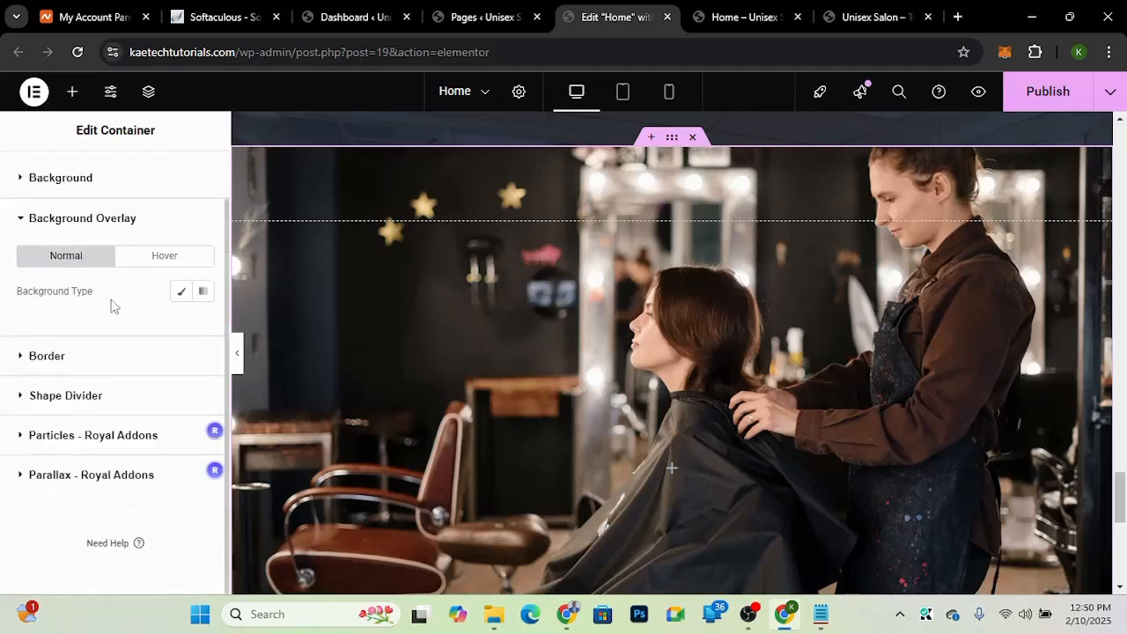
click(182, 293)
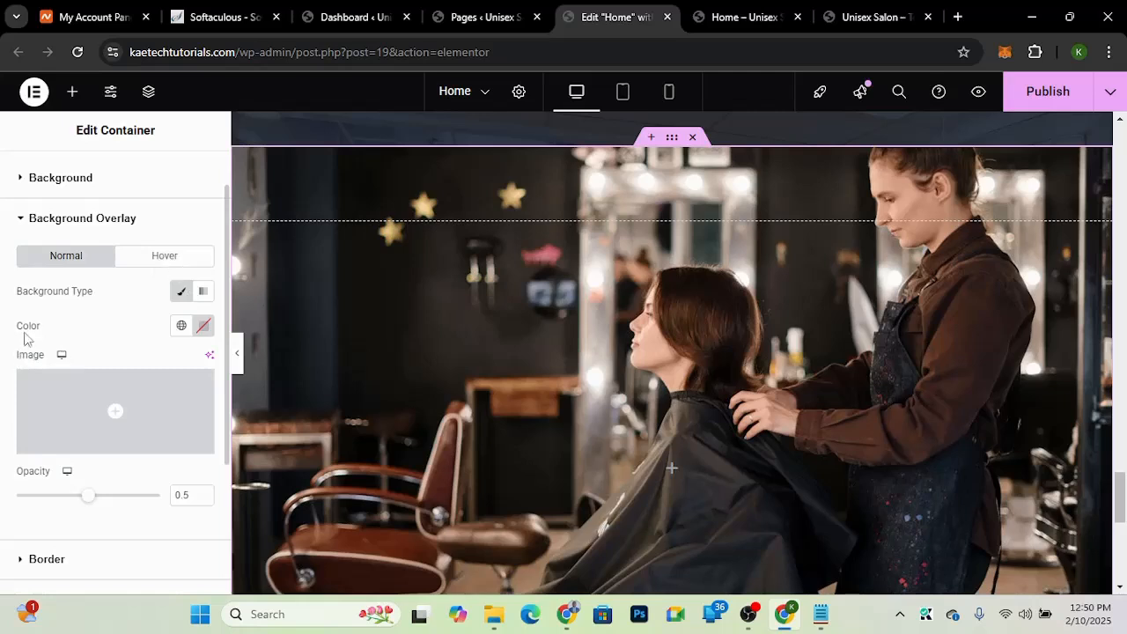
click(182, 326)
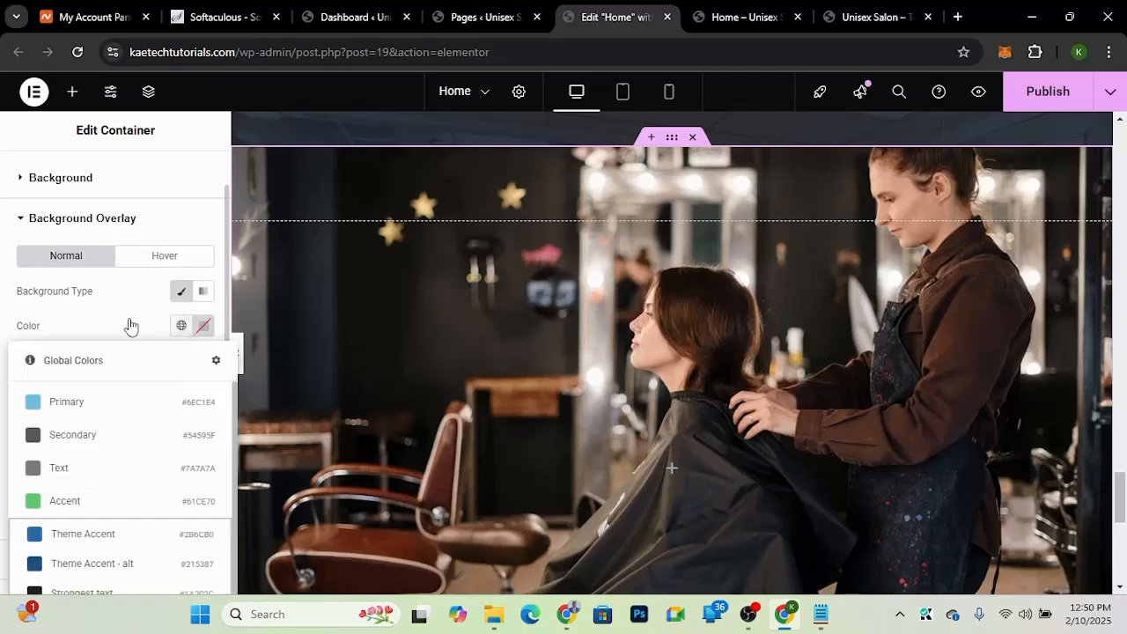
click(129, 326)
scroll(130, 325, up, 1)
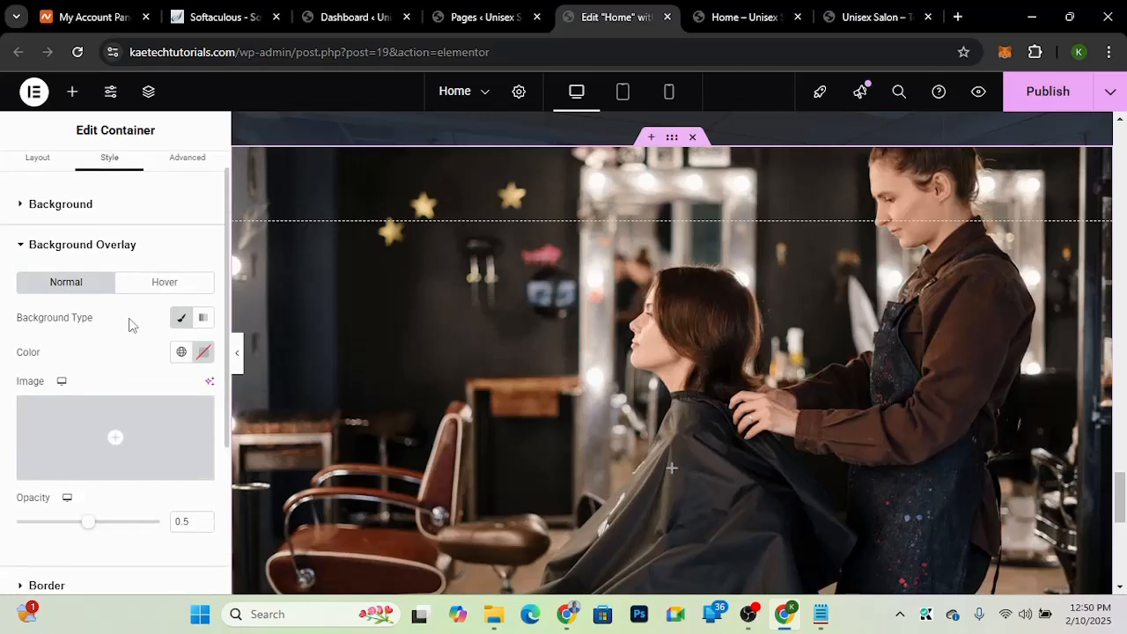
drag(129, 326, 118, 393)
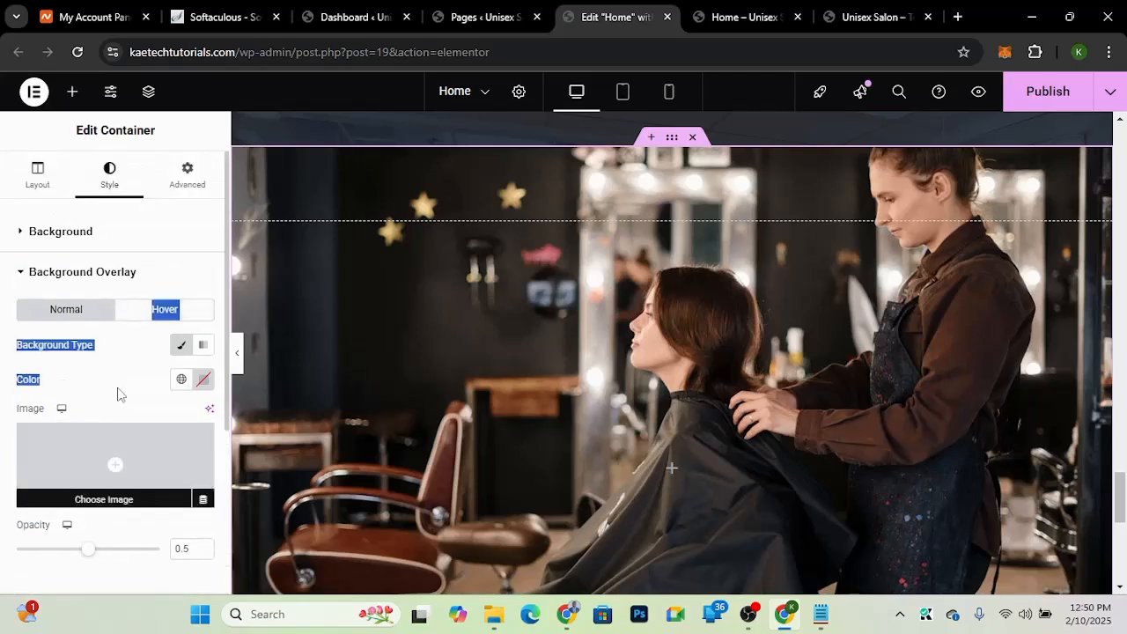
click(182, 380)
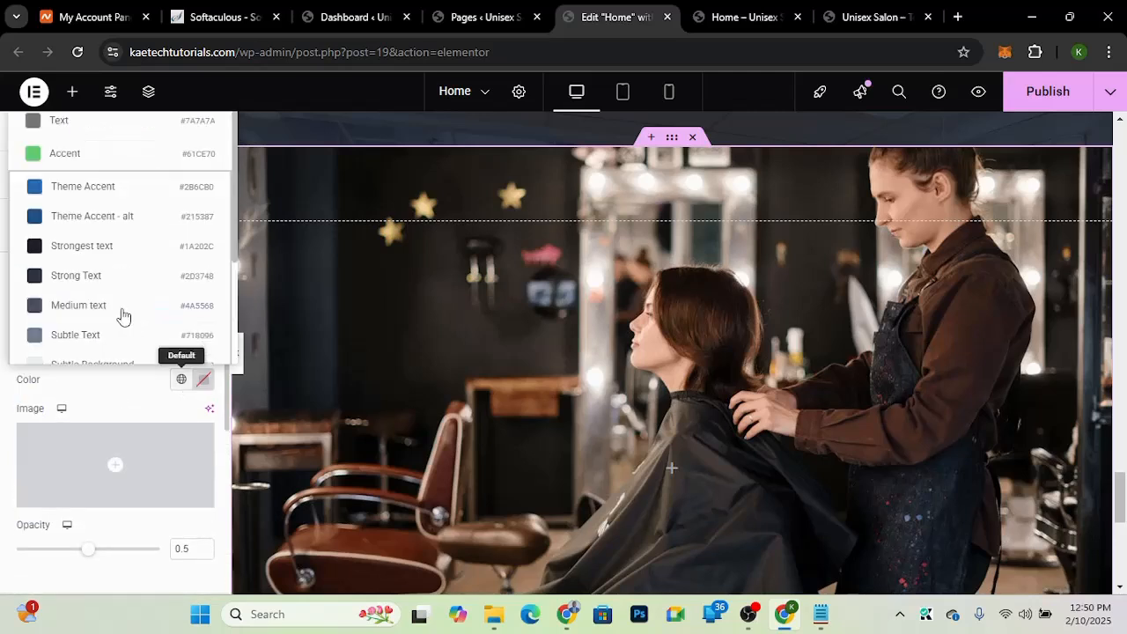
scroll(122, 317, down, 2)
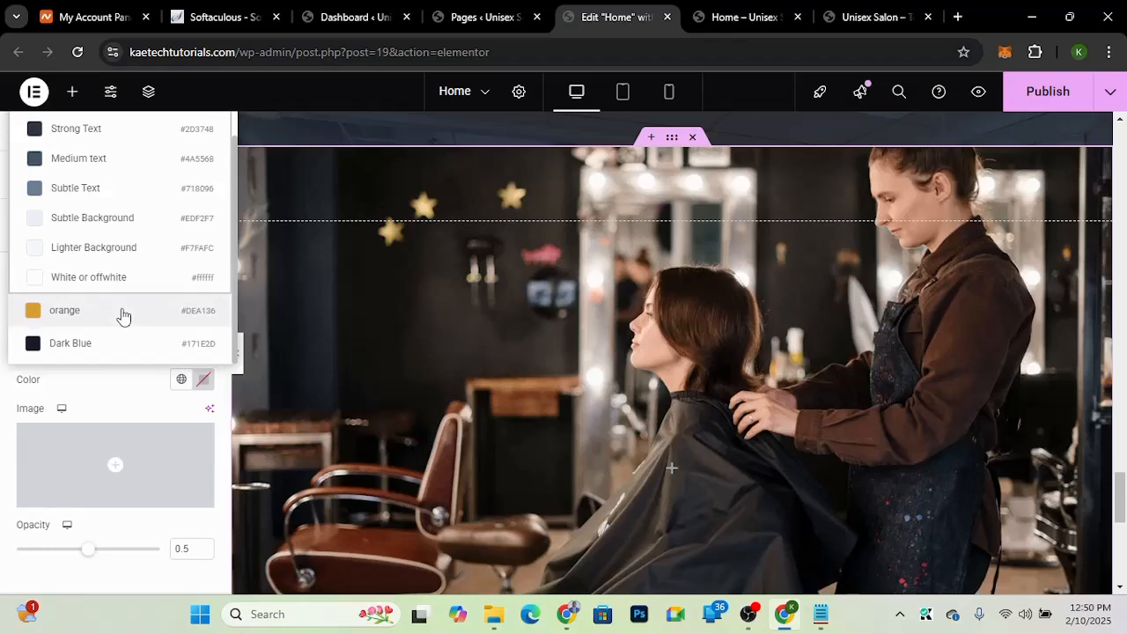
click(78, 345)
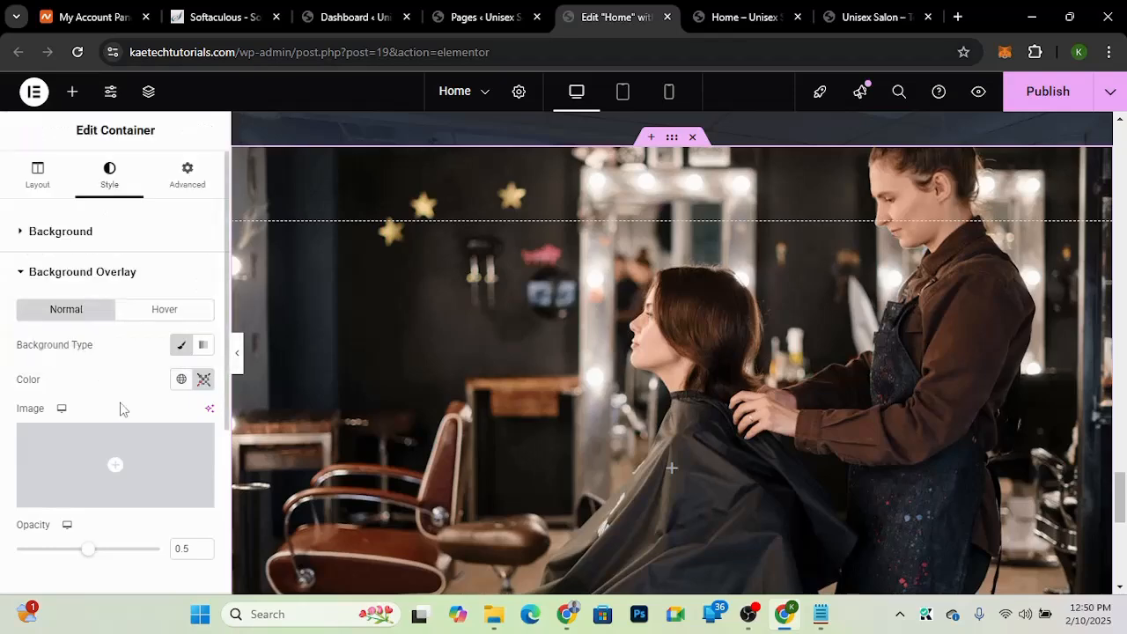
Step: Set the background overlay opacity to 0.85
scroll(121, 409, down, 5)
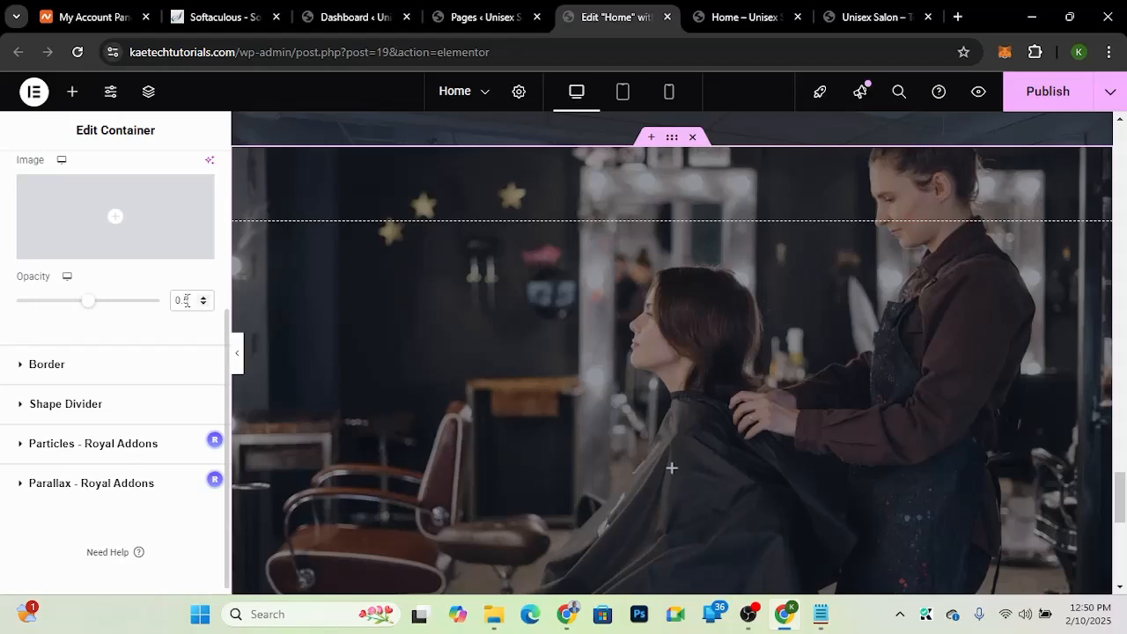
click(186, 300)
text(7)
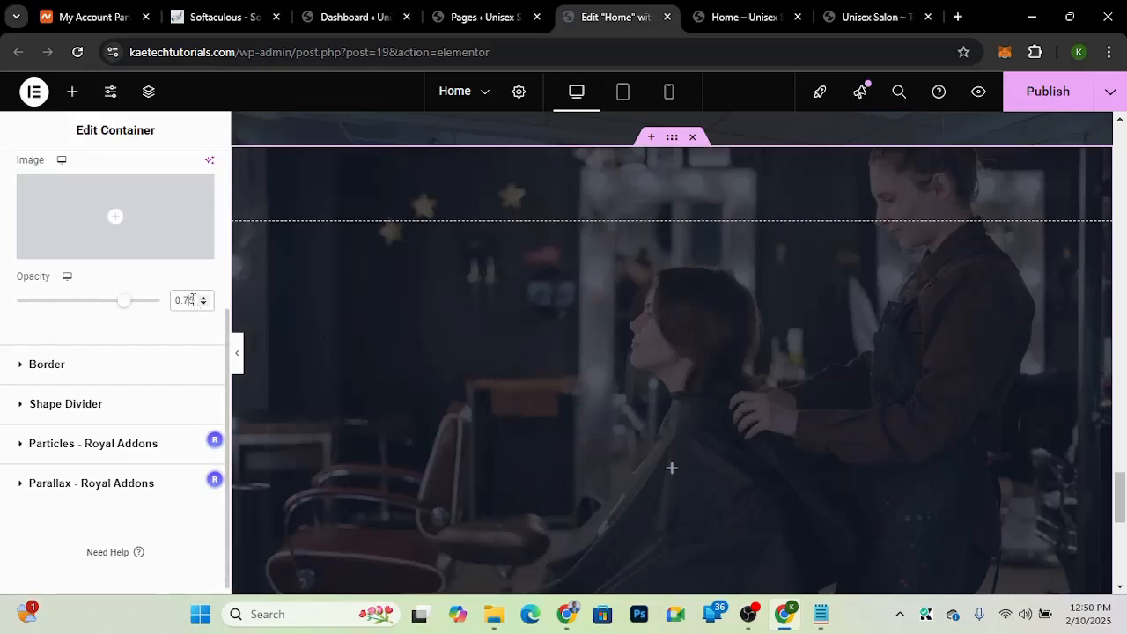
key(BackSpace)
text(8)
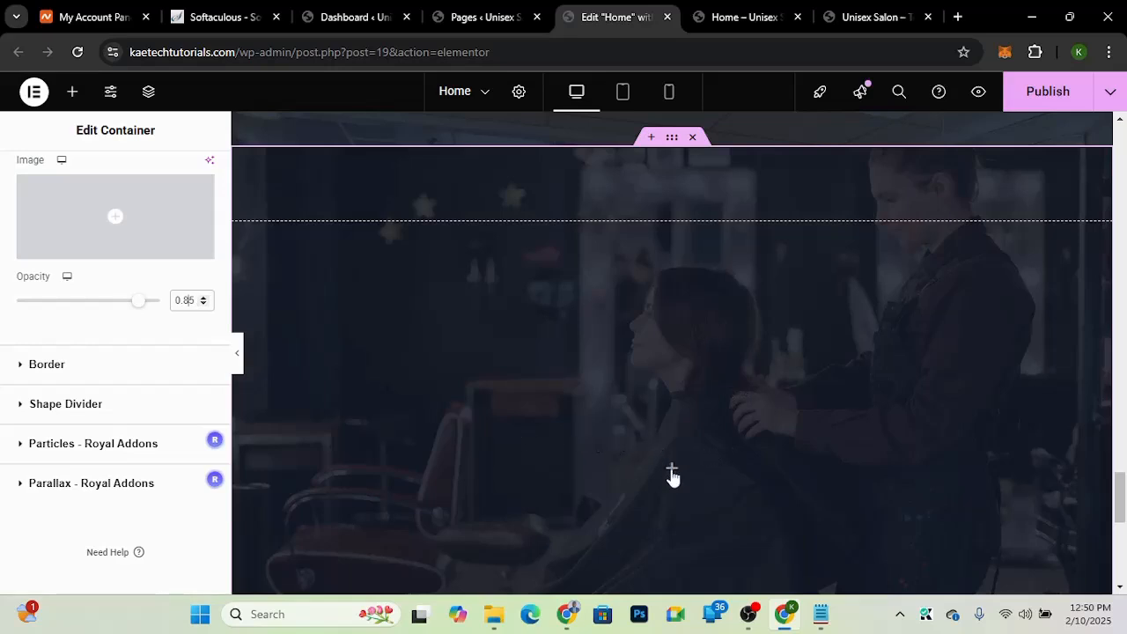
Step: Add an inner container to the section and duplicate it to create a second one
click(672, 471)
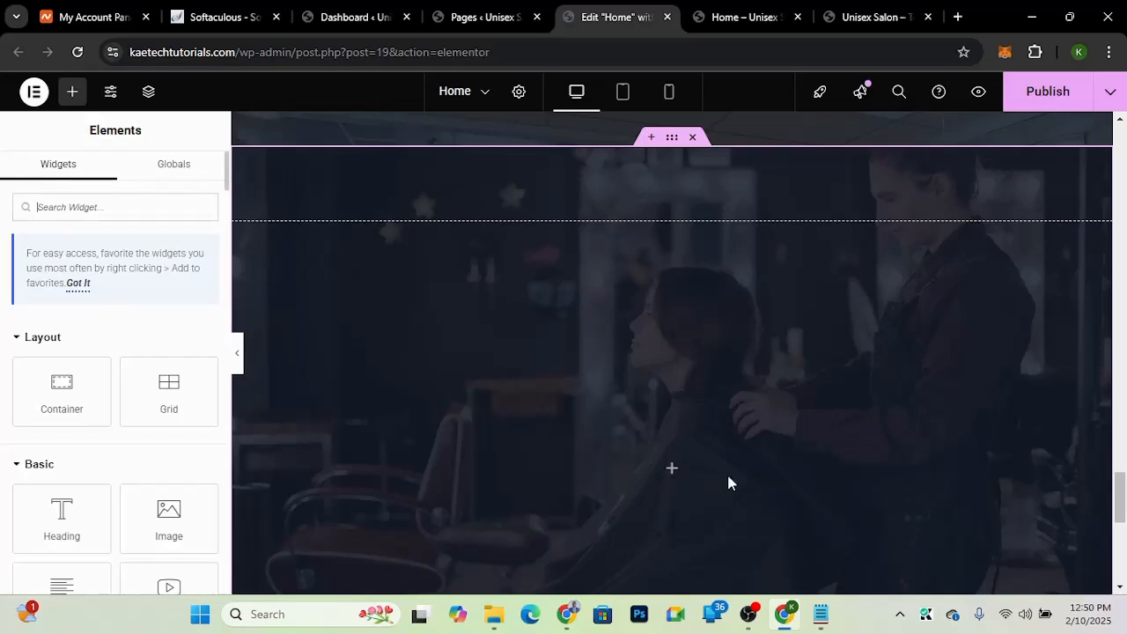
drag(62, 397, 683, 444)
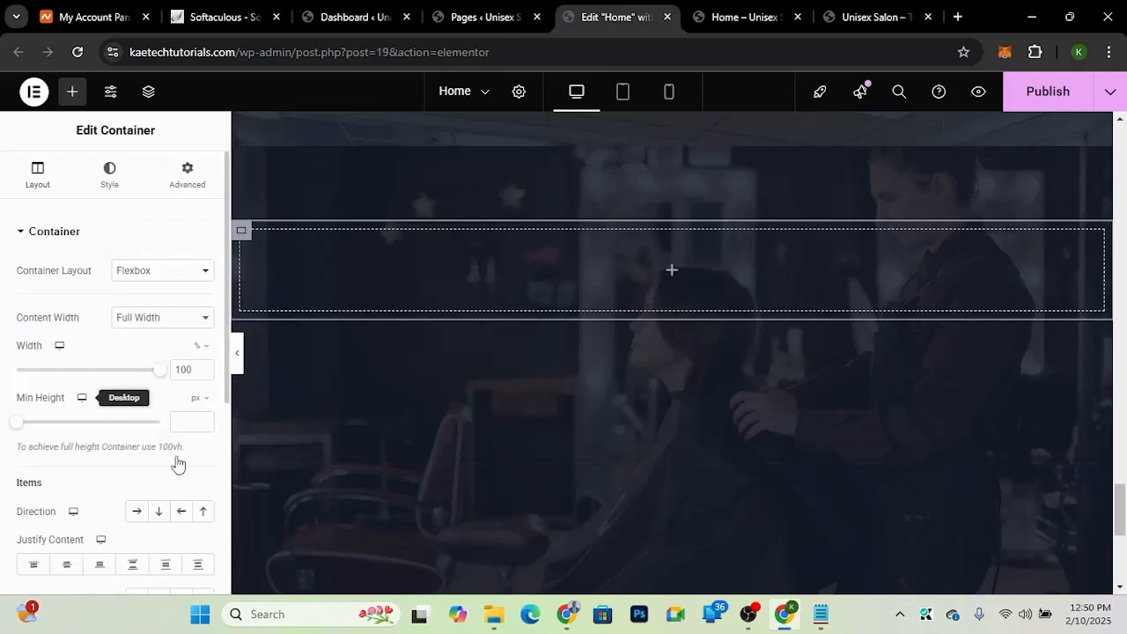
right_click(245, 236)
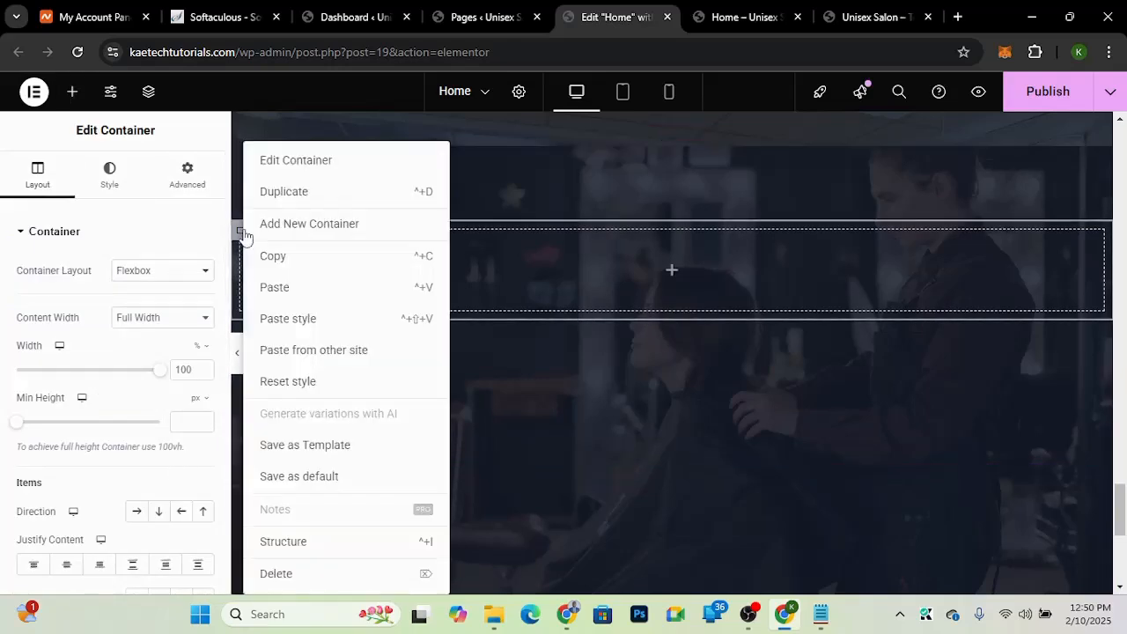
click(282, 194)
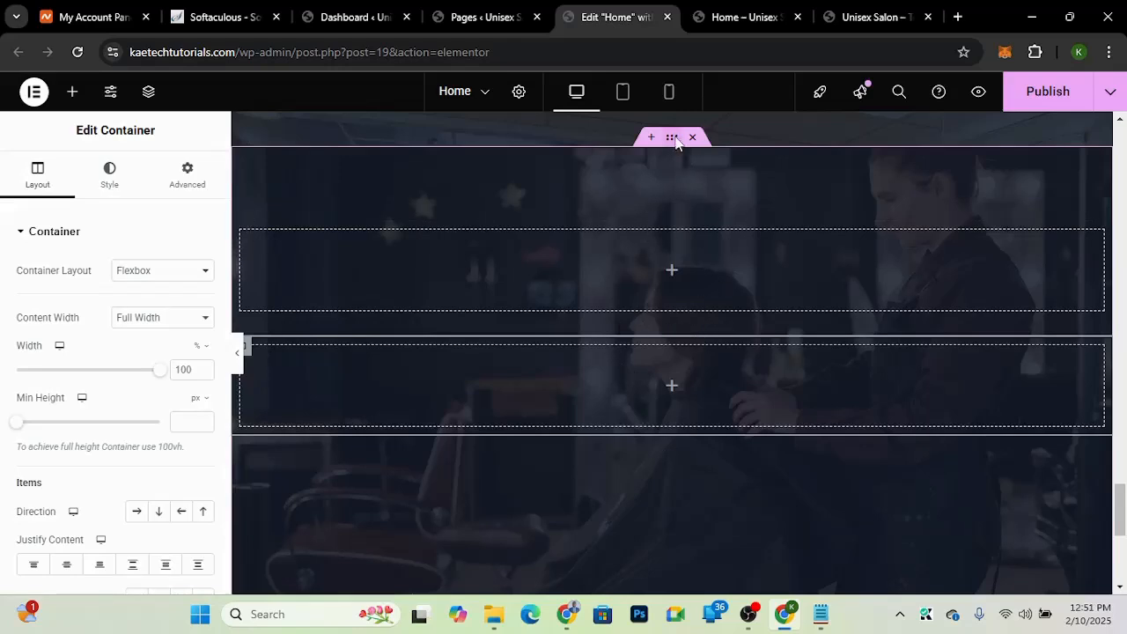
Step: Select the parent container and set its Justify Content and Align Items to center
drag(676, 139, 676, 138)
mouse_move(675, 161)
click(671, 141)
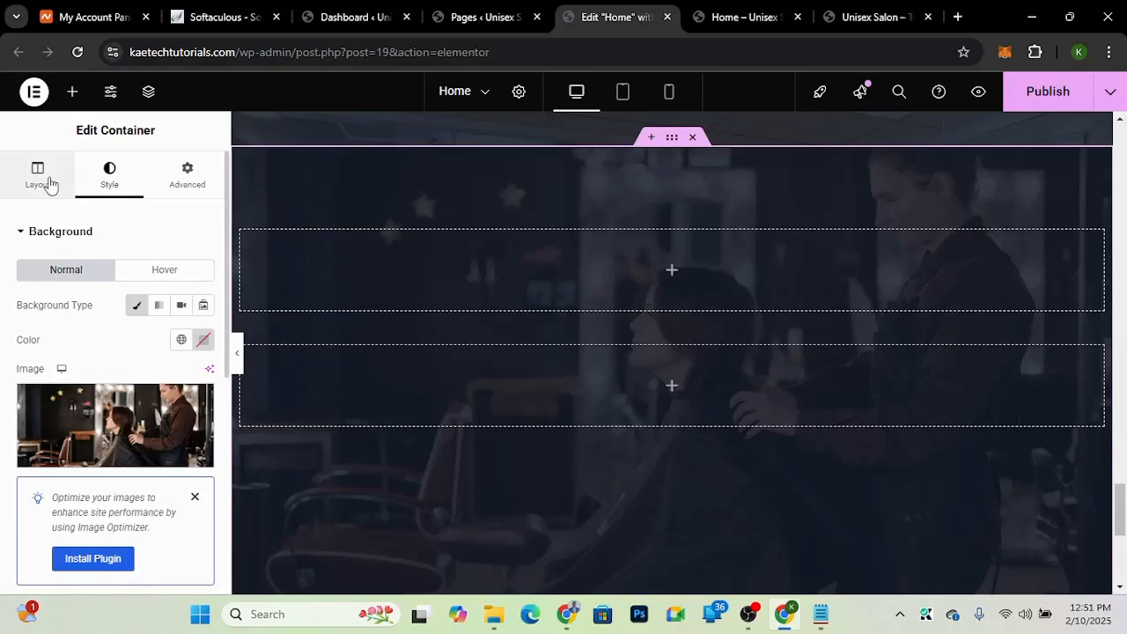
click(50, 184)
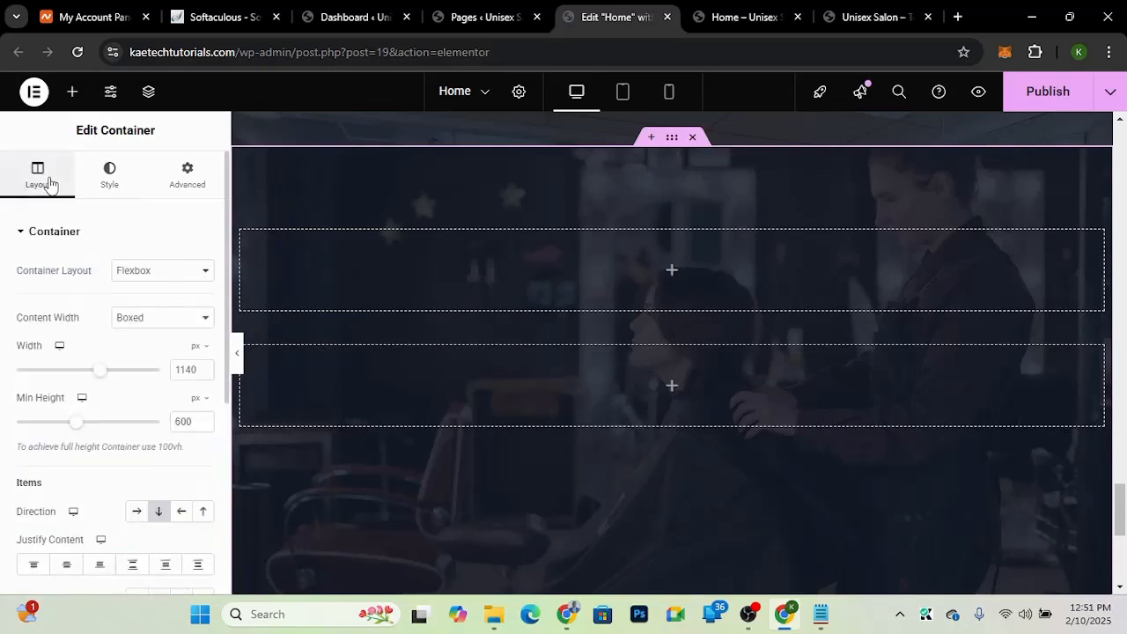
scroll(3, 428, down, 2)
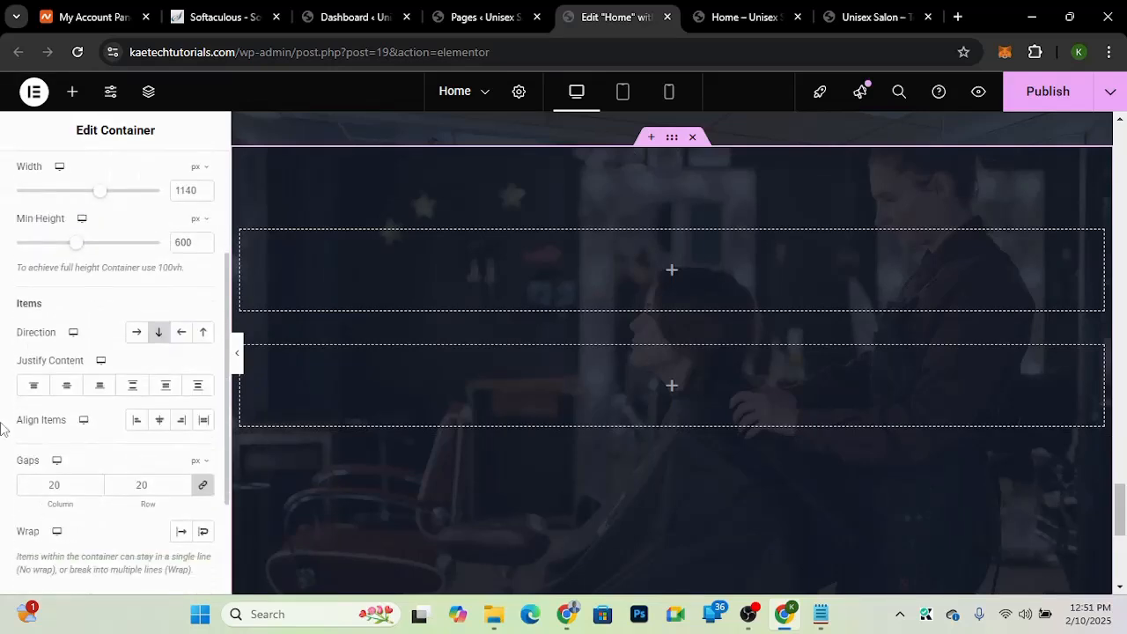
click(67, 387)
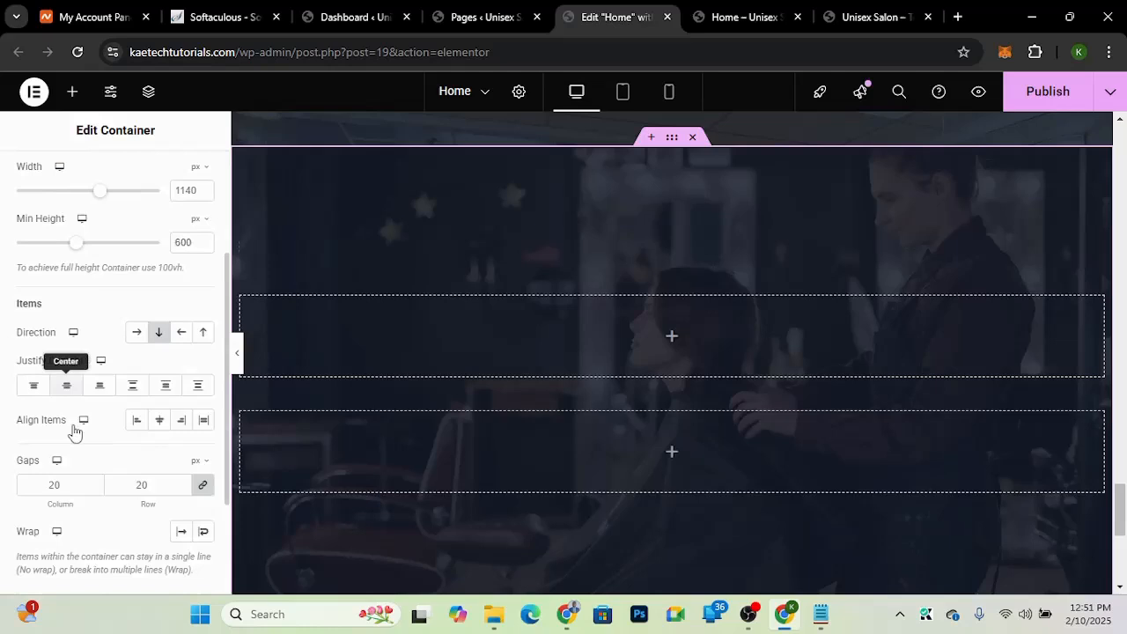
click(165, 429)
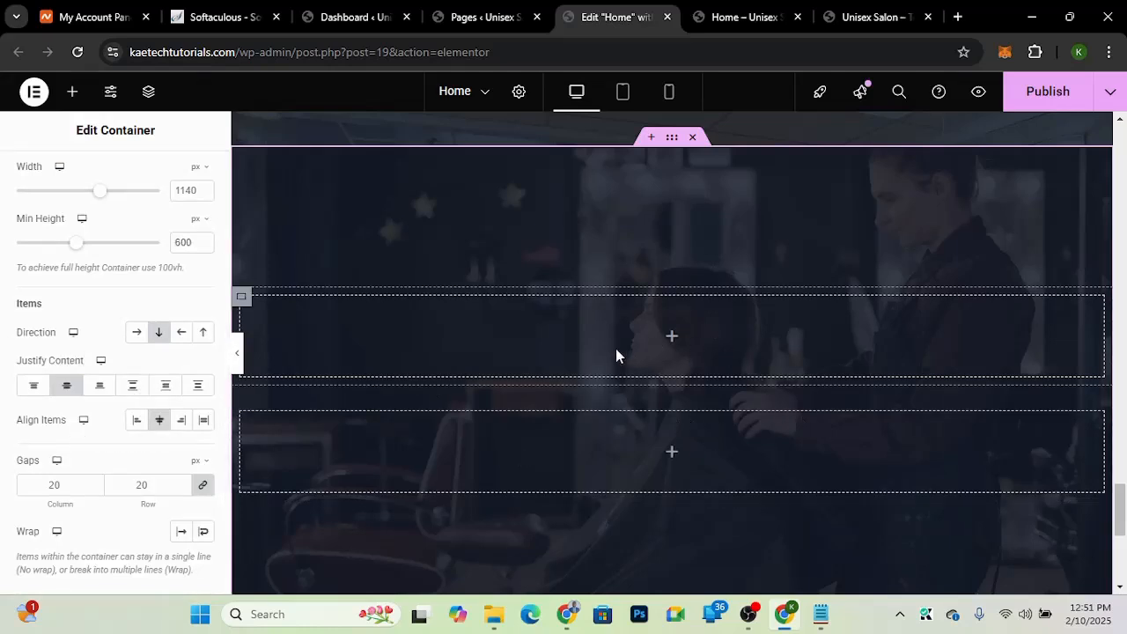
Step: Copy the Professionals Hairstylists heading from the earlier section and paste it into the first inner container
click(672, 338)
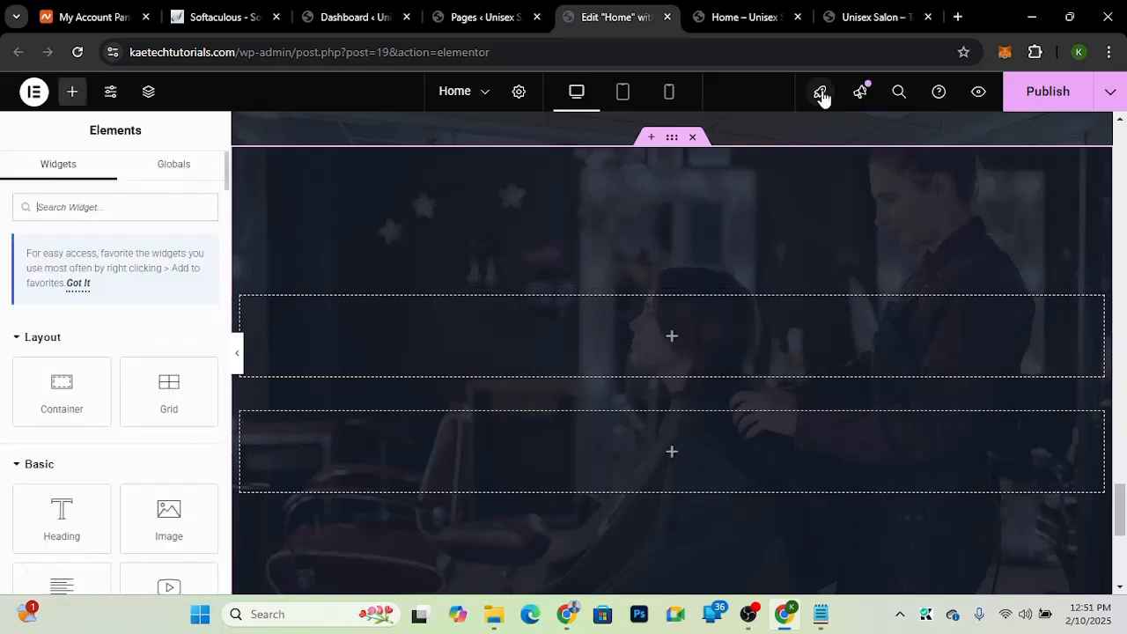
click(878, 16)
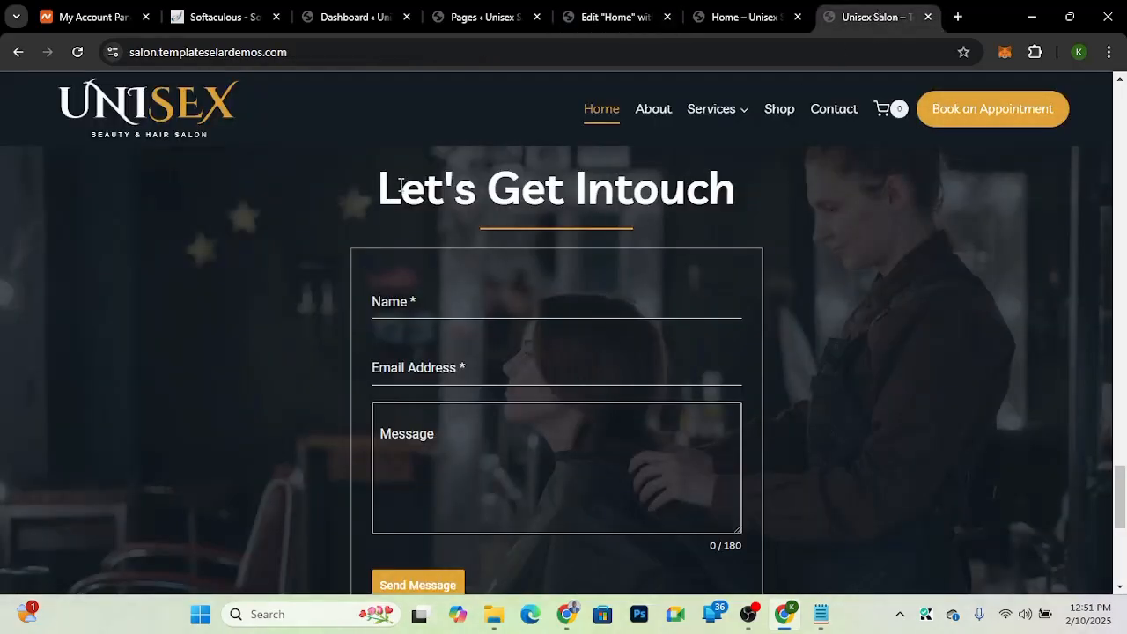
drag(387, 191, 753, 202)
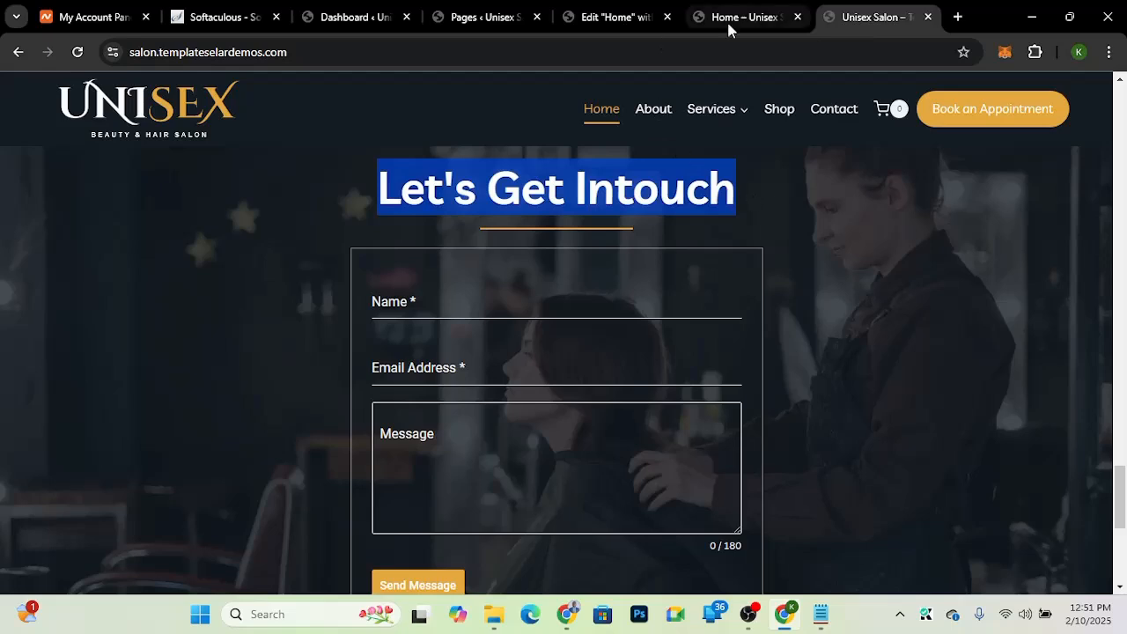
click(614, 22)
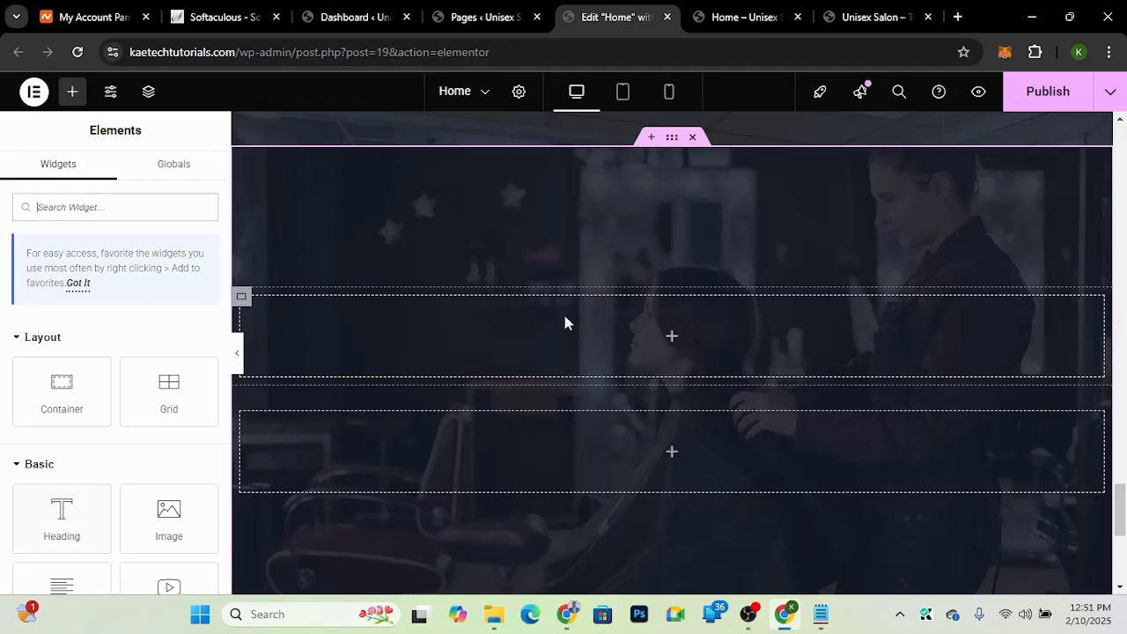
scroll(565, 319, up, 4)
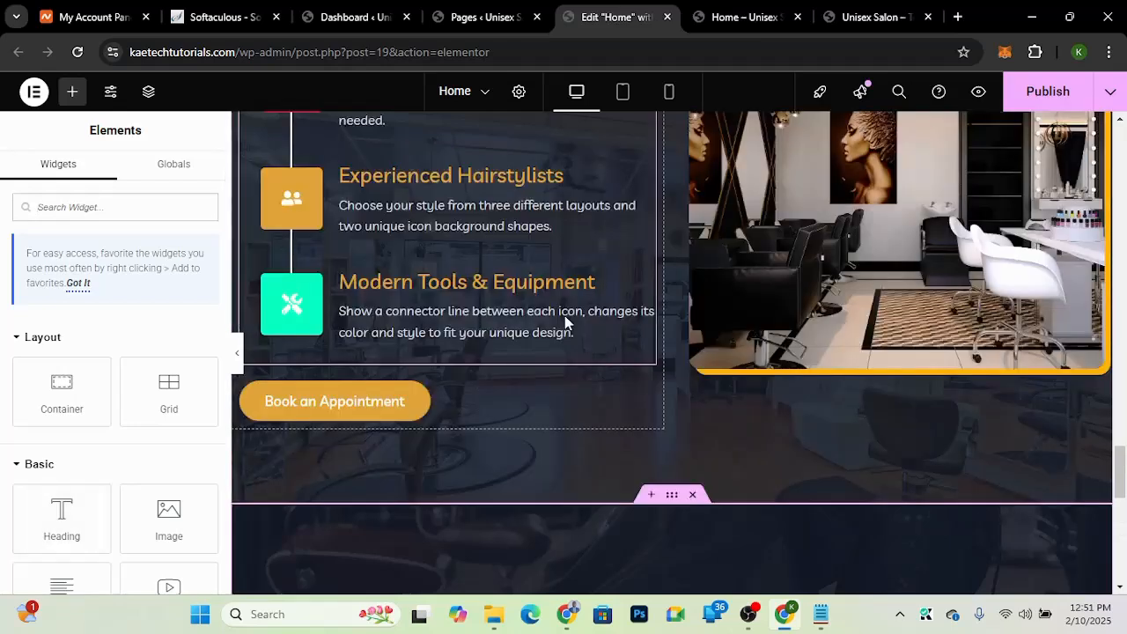
scroll(564, 315, up, 3)
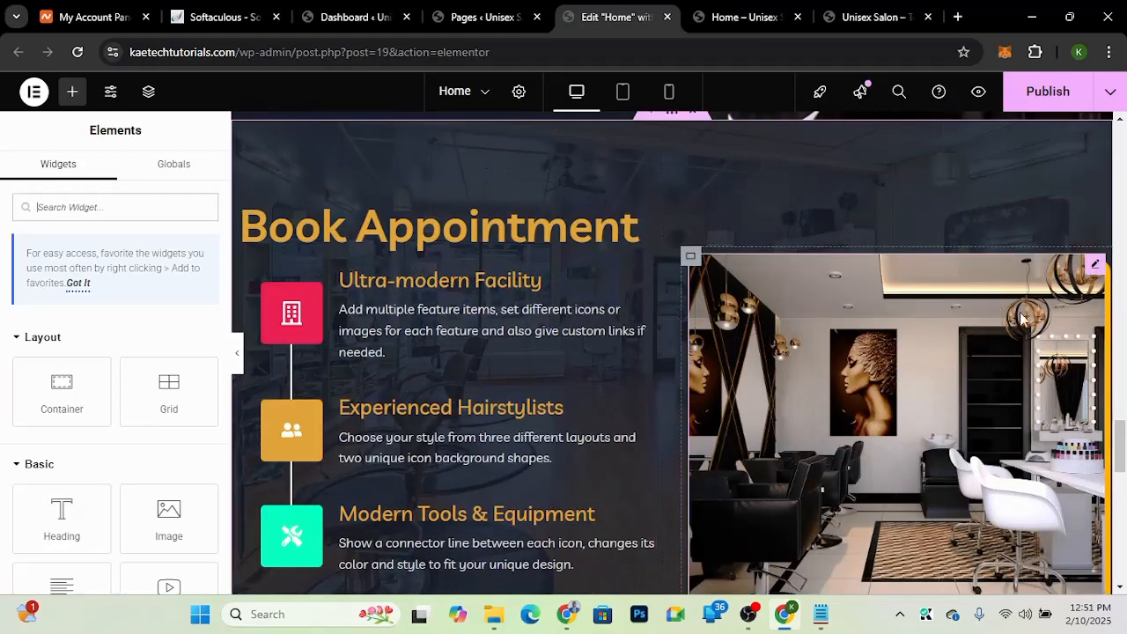
drag(1121, 455, 1124, 330)
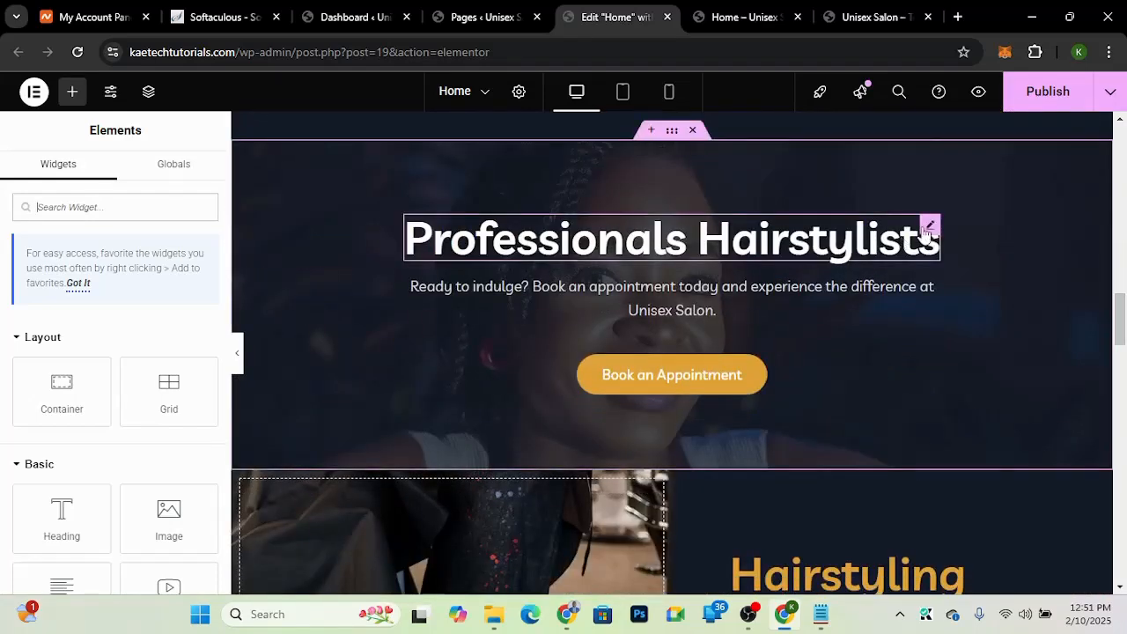
right_click(929, 231)
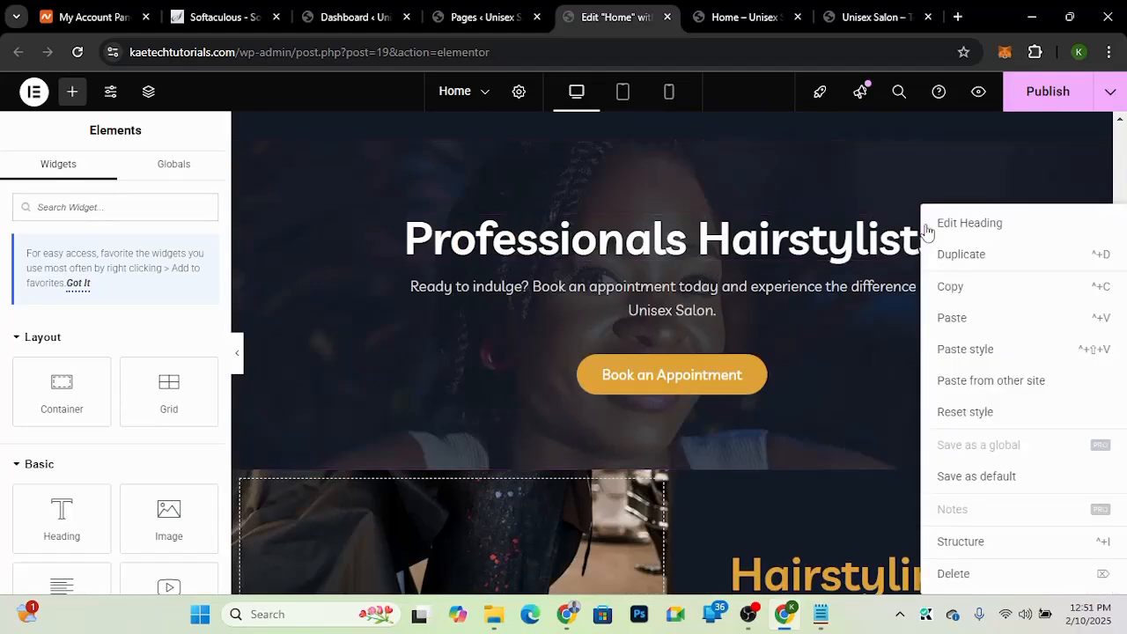
click(944, 288)
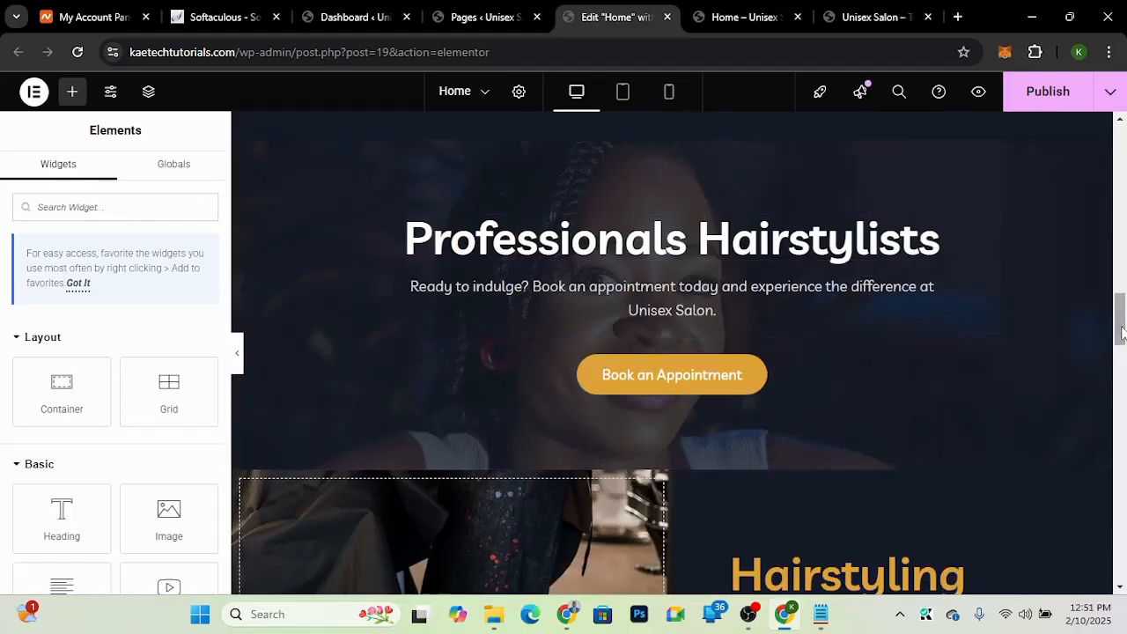
drag(1120, 317, 1110, 537)
scroll(1110, 537, down, 1)
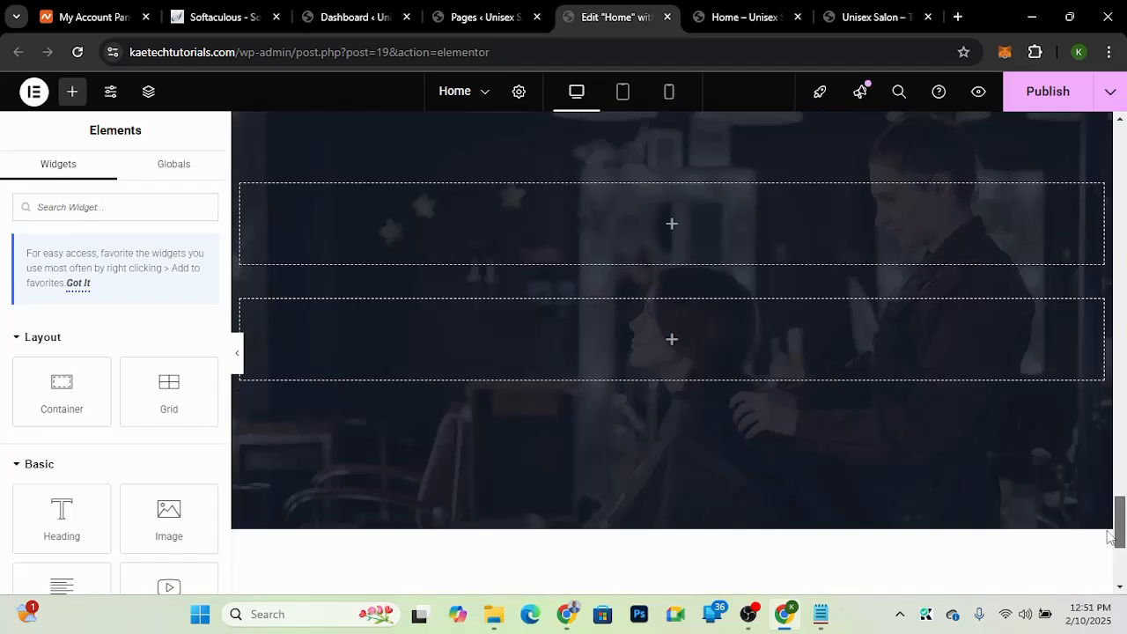
right_click(671, 228)
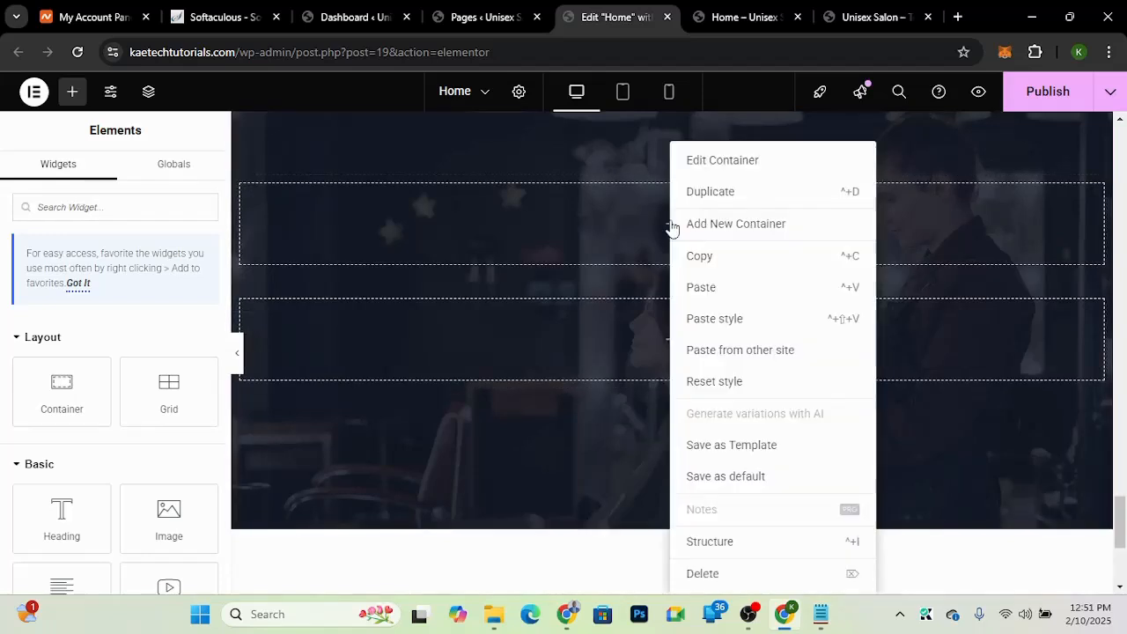
click(702, 288)
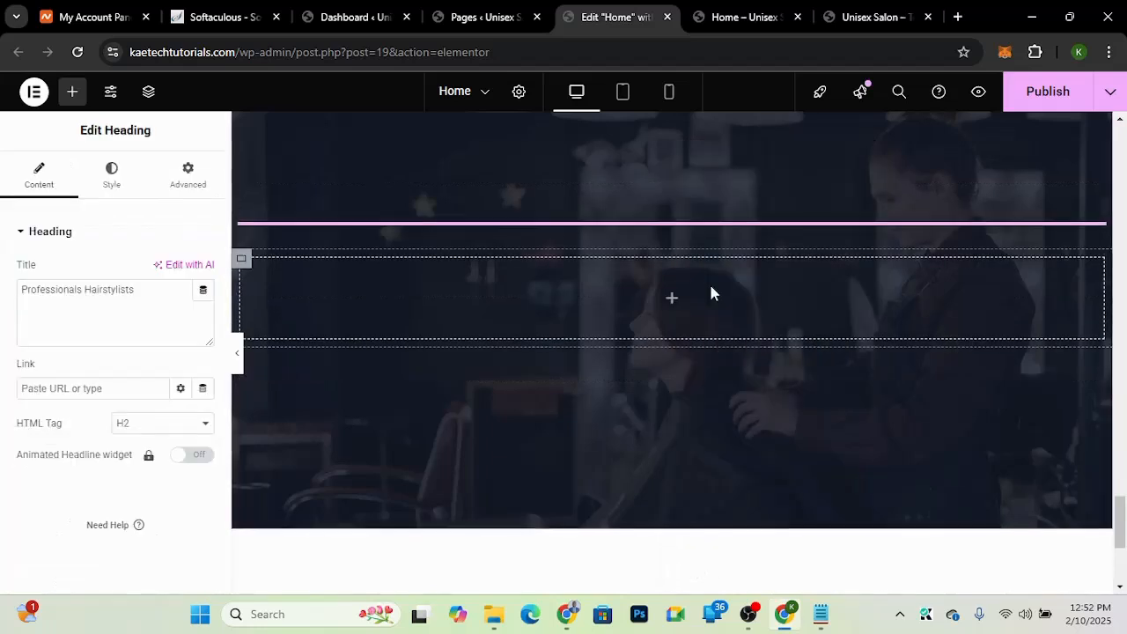
click(861, 20)
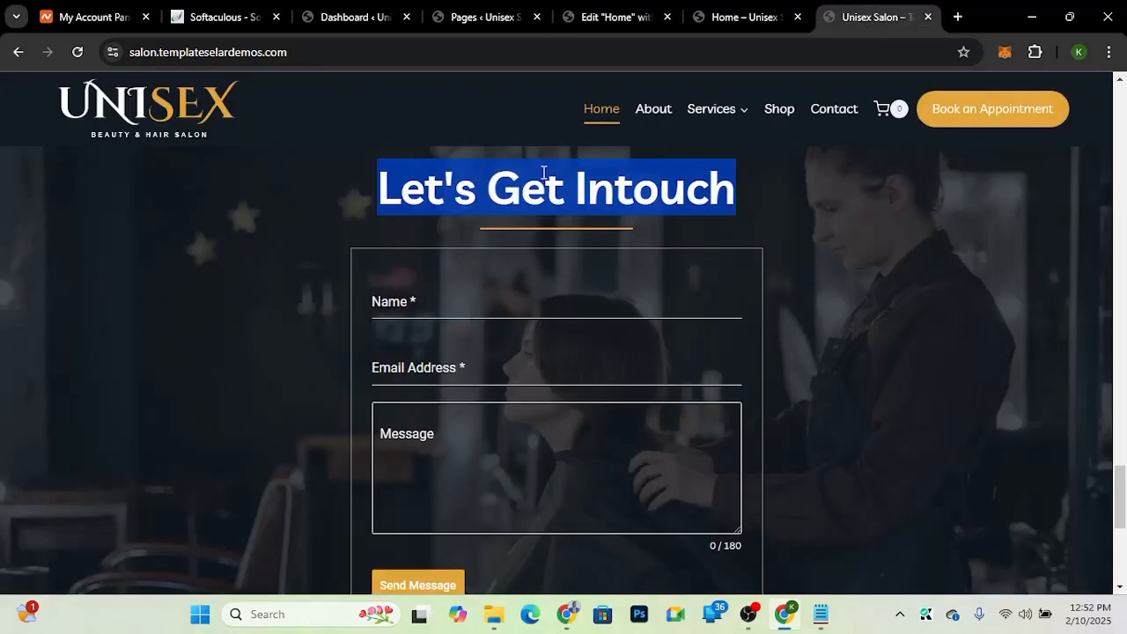
click(604, 18)
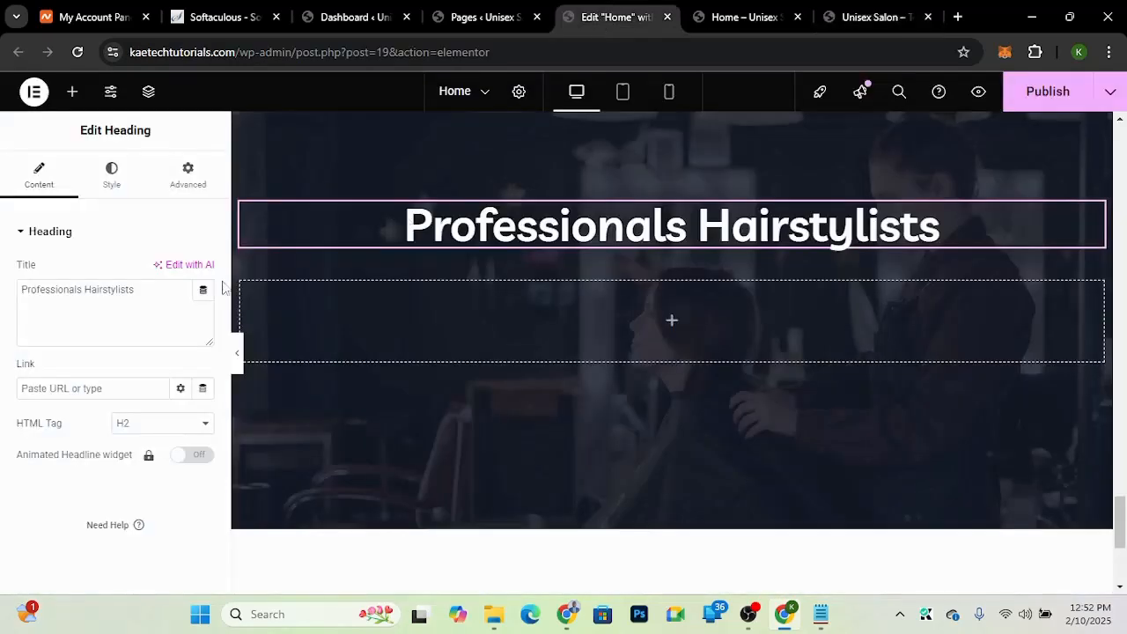
Step: Replace the pasted heading's title with Let's Get Intouch
drag(146, 291, 2, 310)
key(ctrl+v)
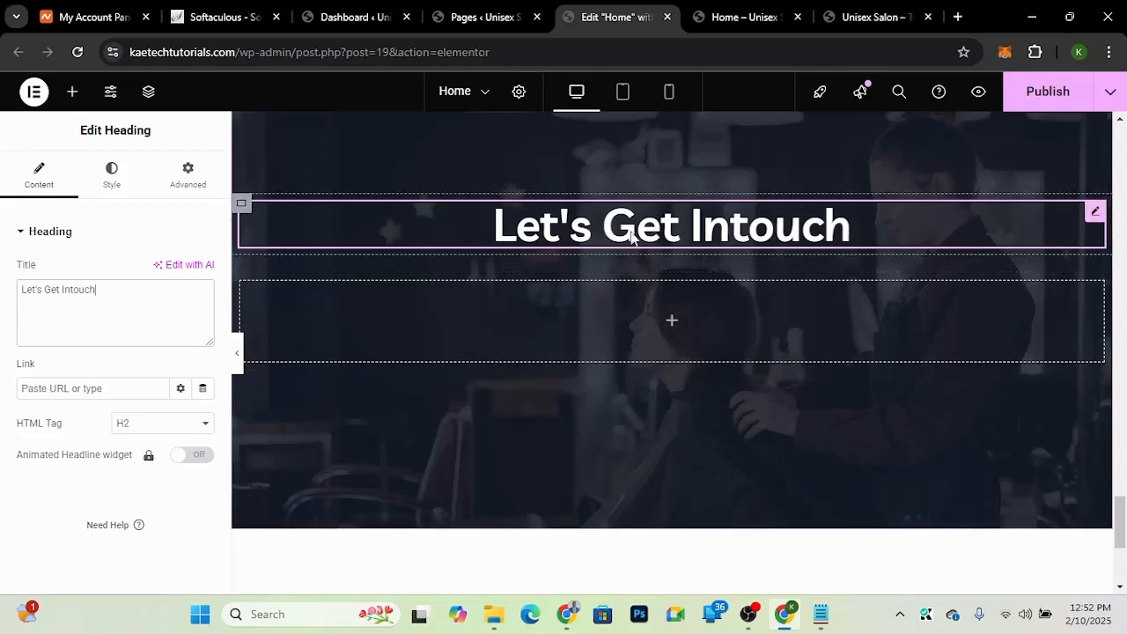
Step: Add a Divider widget below the Let's Get Intouch heading
click(73, 92)
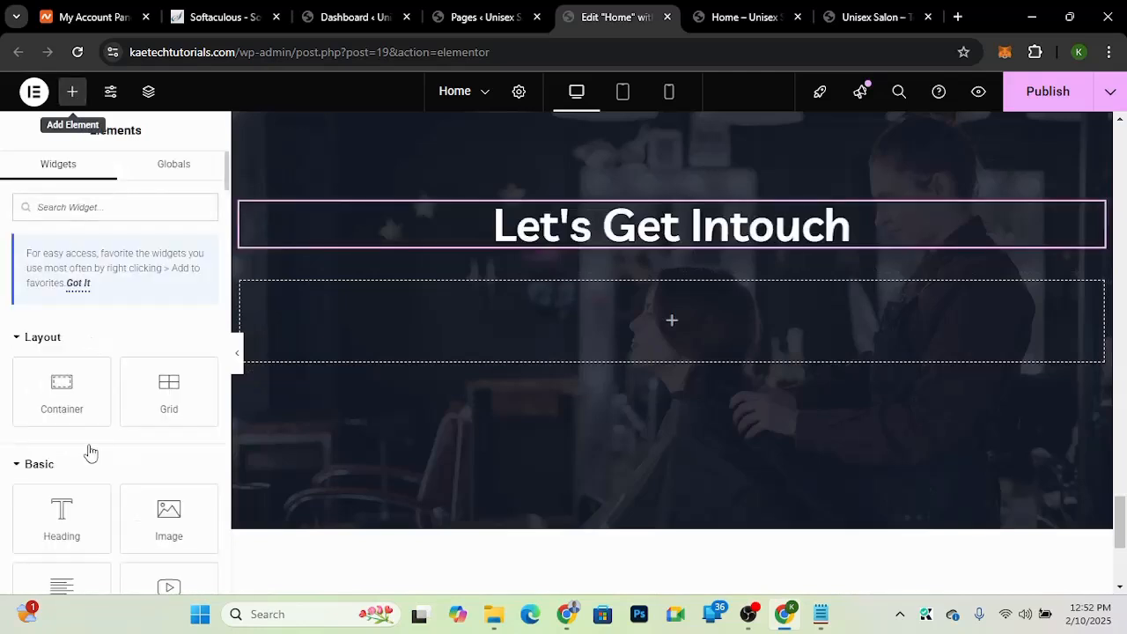
scroll(91, 452, down, 3)
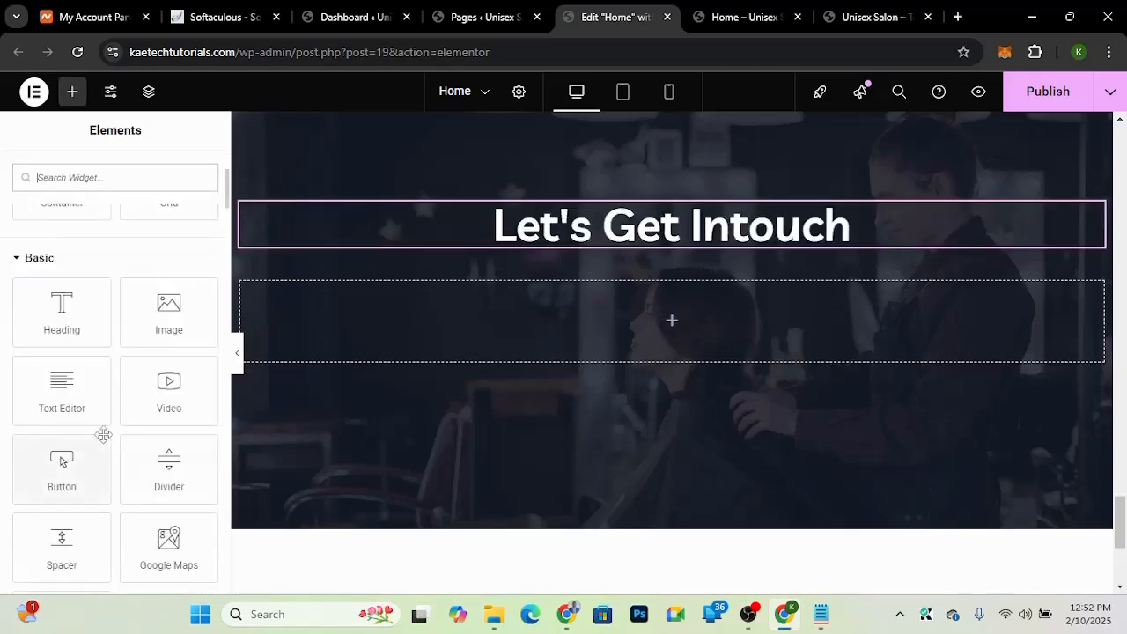
drag(164, 472, 681, 233)
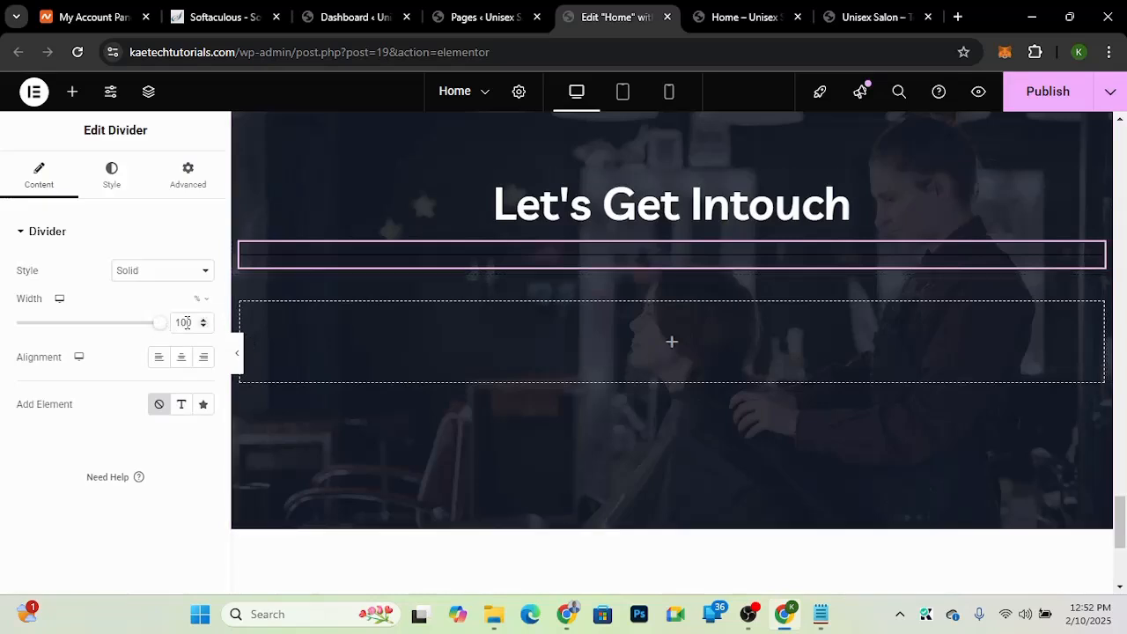
Step: Set the divider's width to 20% and its alignment to center
drag(186, 323, 160, 325)
text(30)
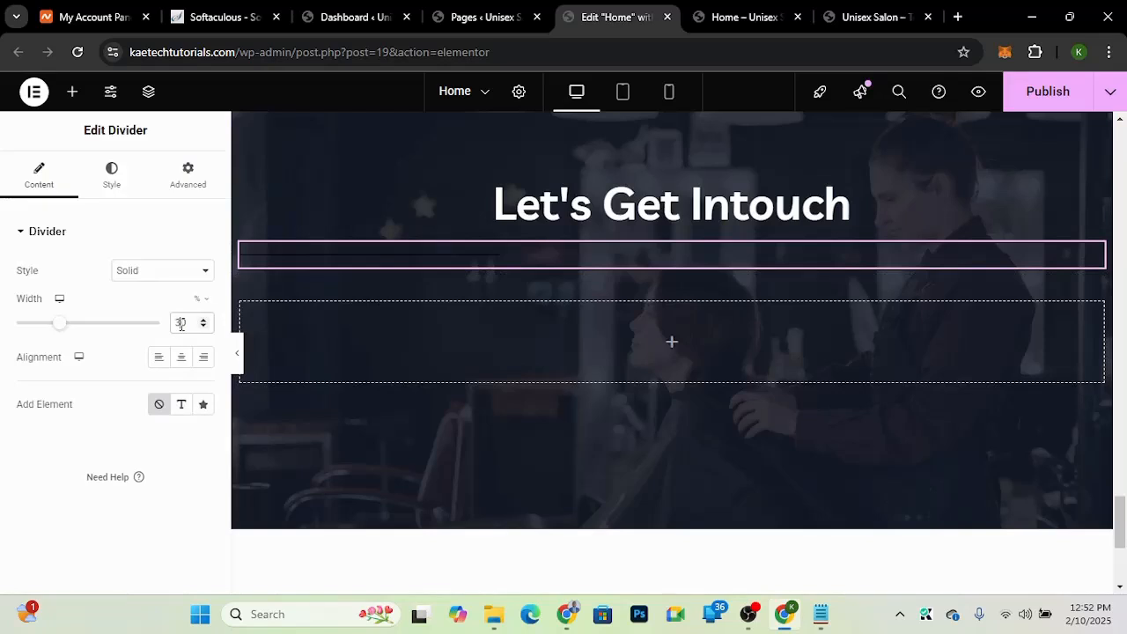
drag(181, 322, 170, 326)
text(20)
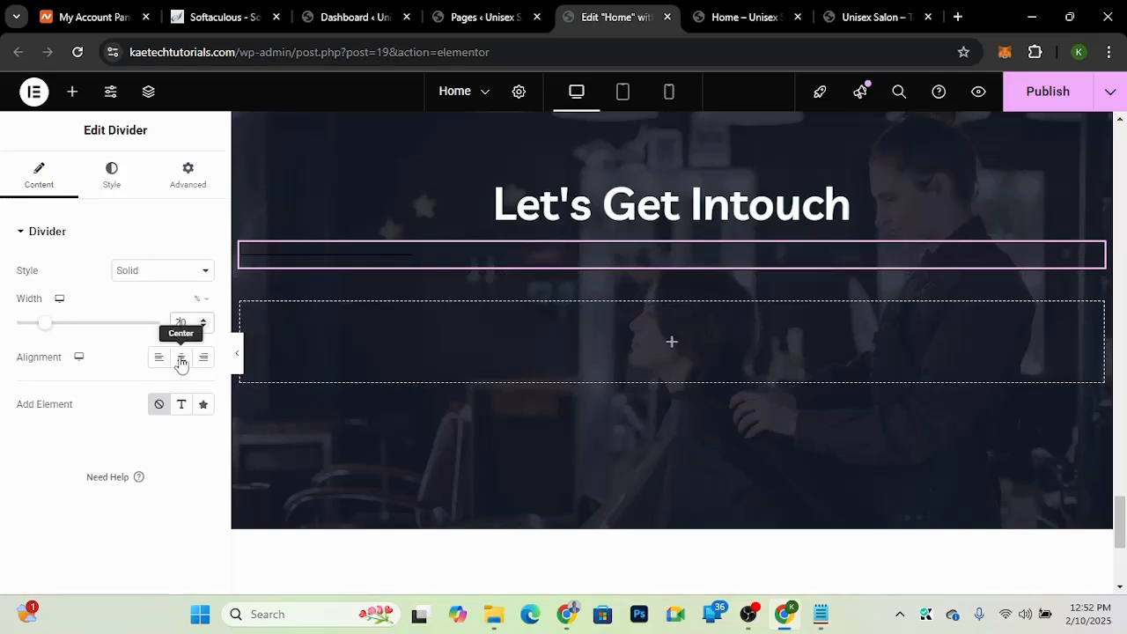
click(180, 360)
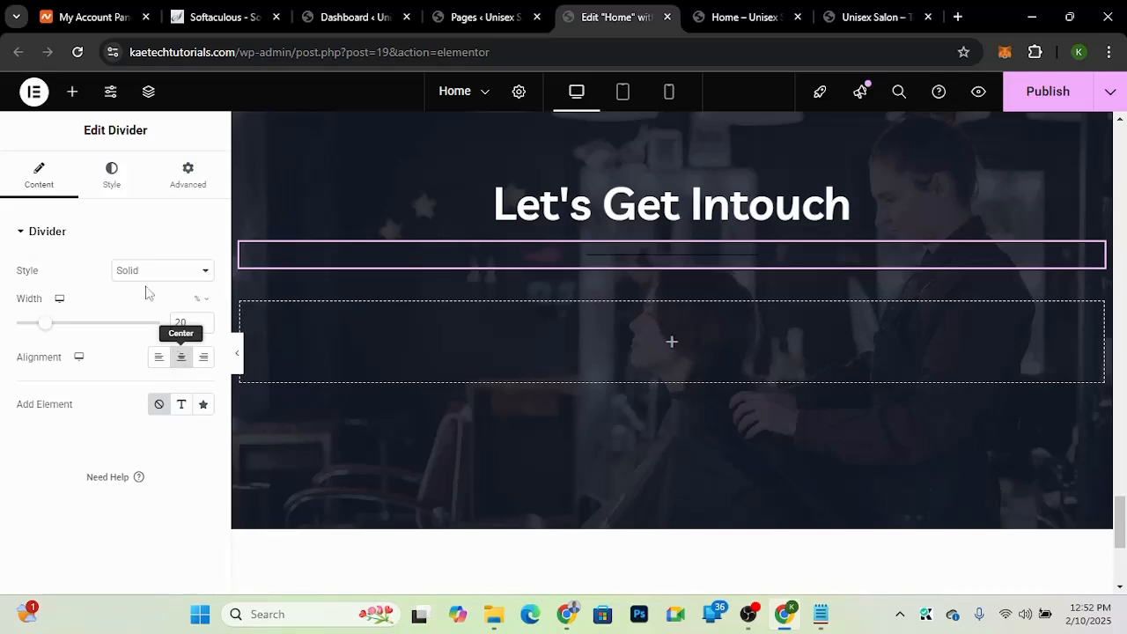
Step: Set the divider's color to the orange global color
click(115, 185)
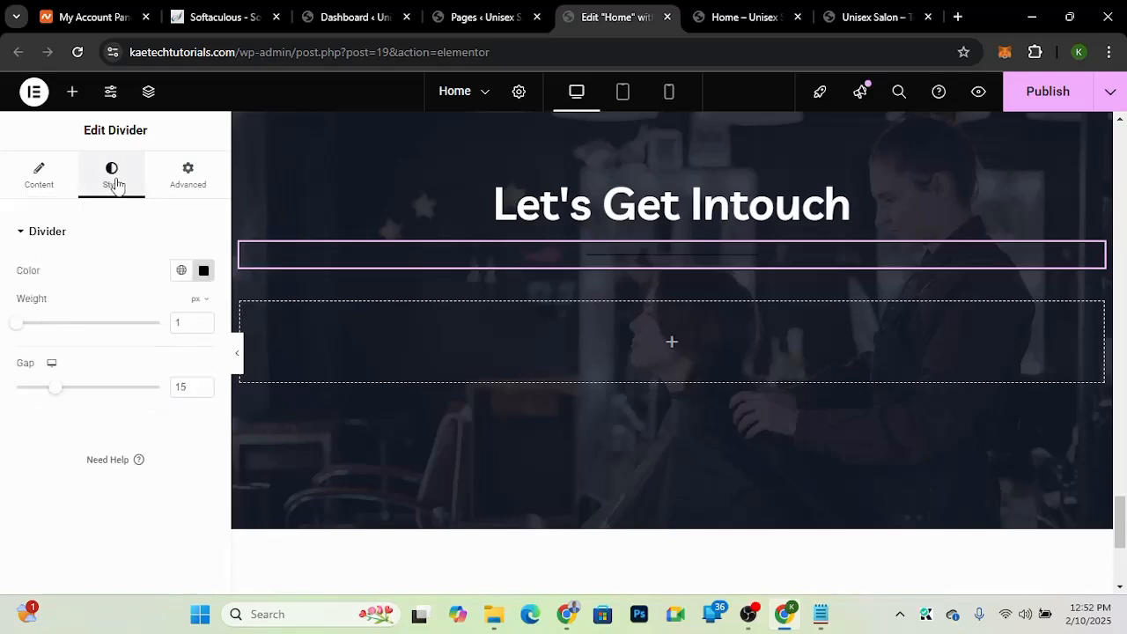
click(182, 271)
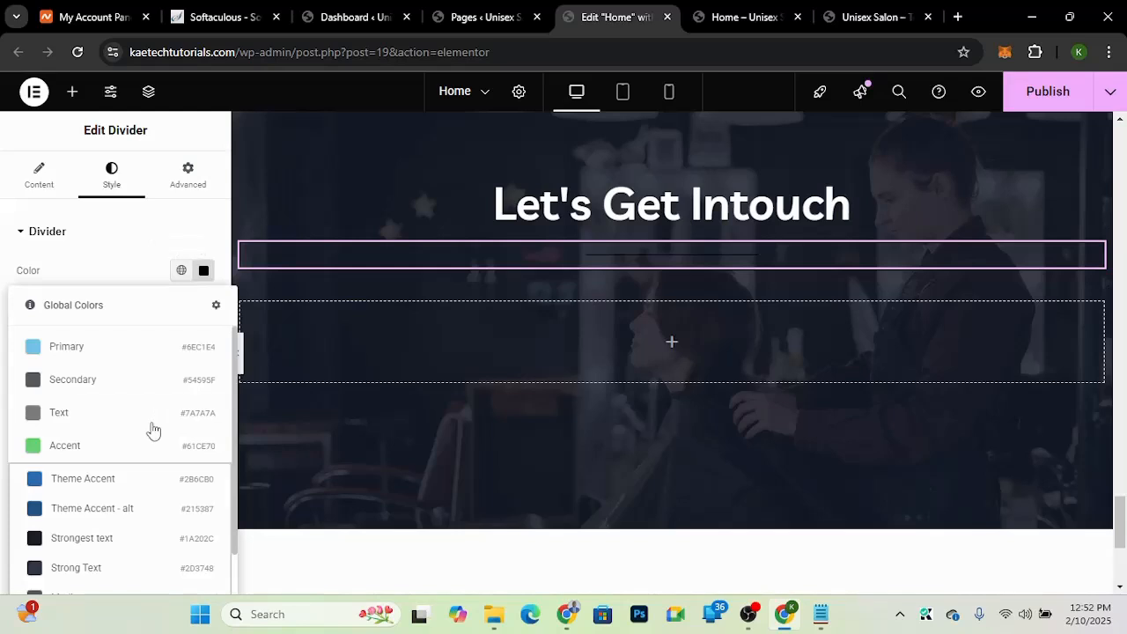
key(ctrl+minus)
key(ctrl+minus)
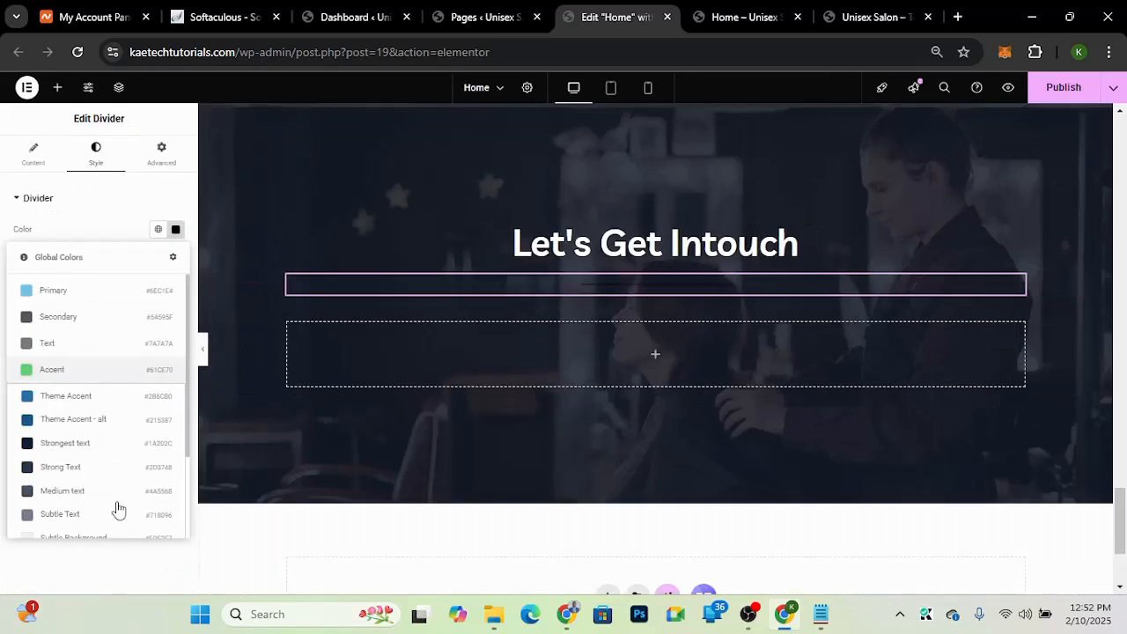
scroll(114, 508, down, 3)
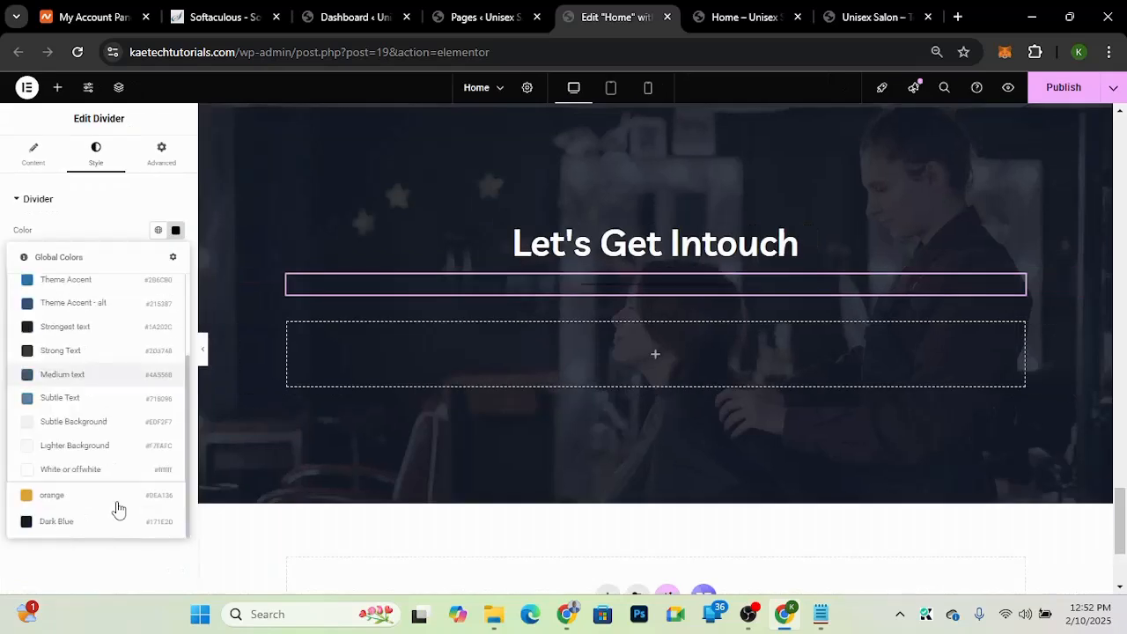
click(58, 496)
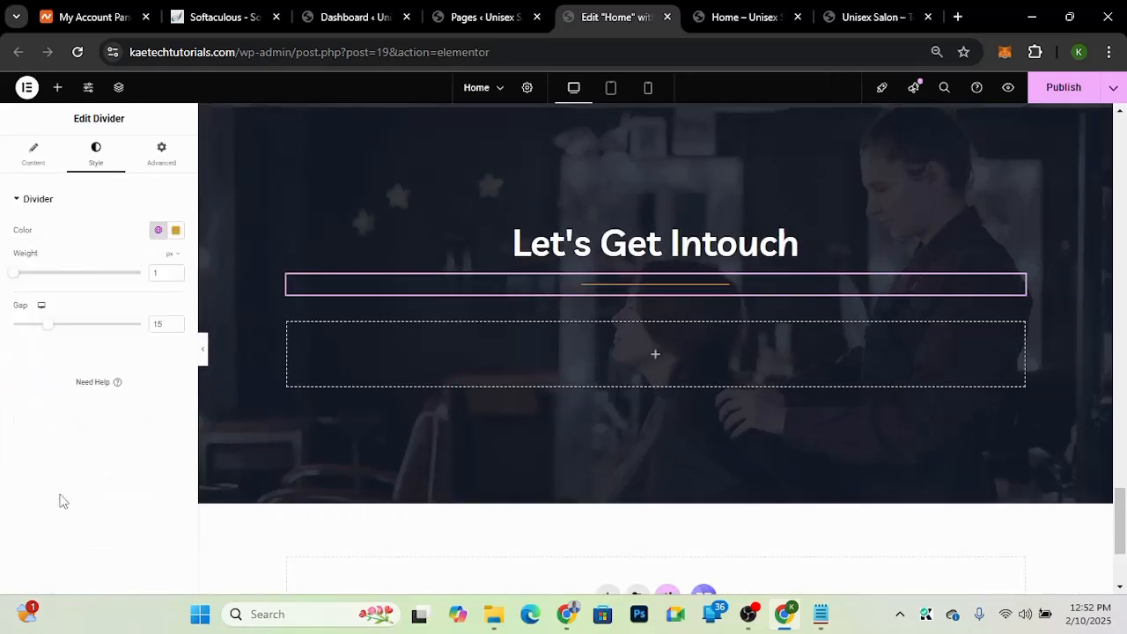
key(ctrl+0)
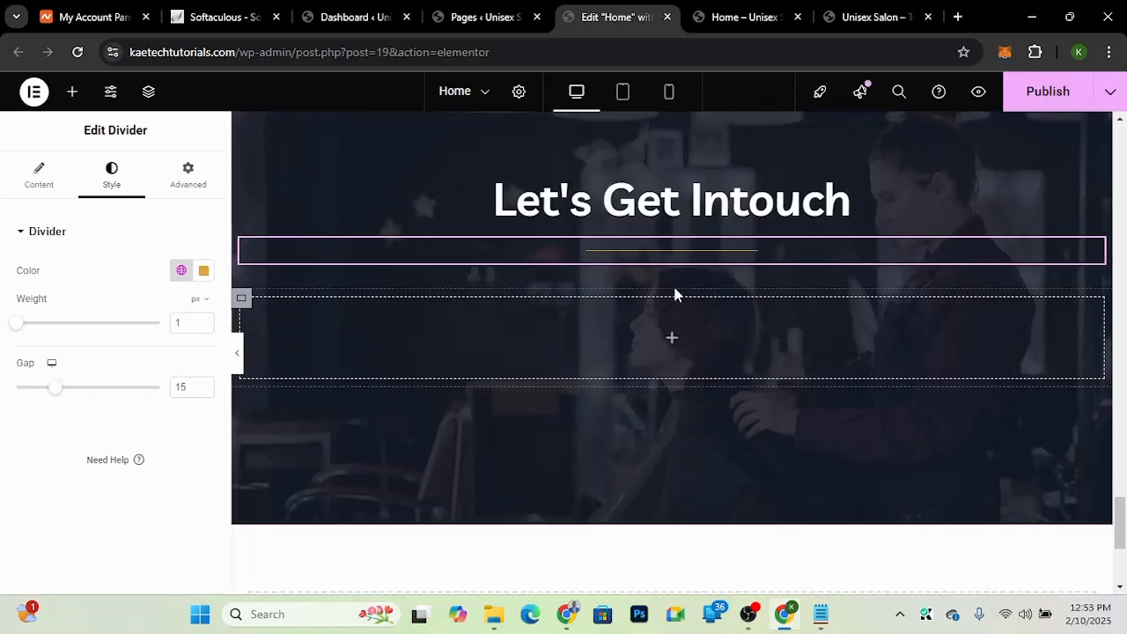
Step: Set the divider's gap to 0
drag(56, 392, 3, 396)
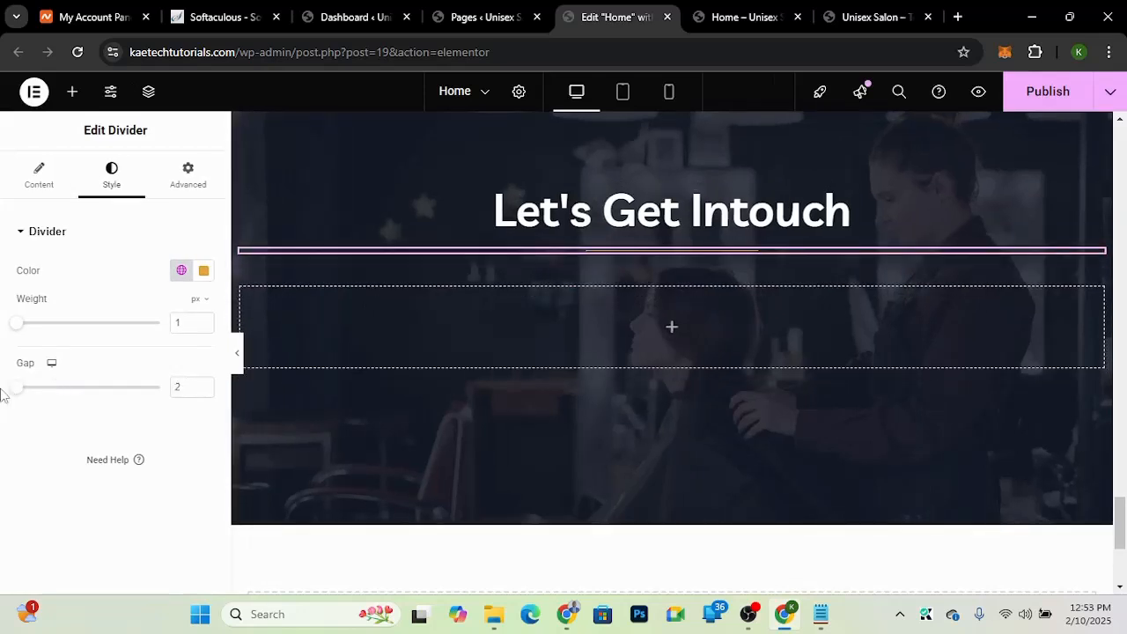
double_click(197, 388)
text(0)
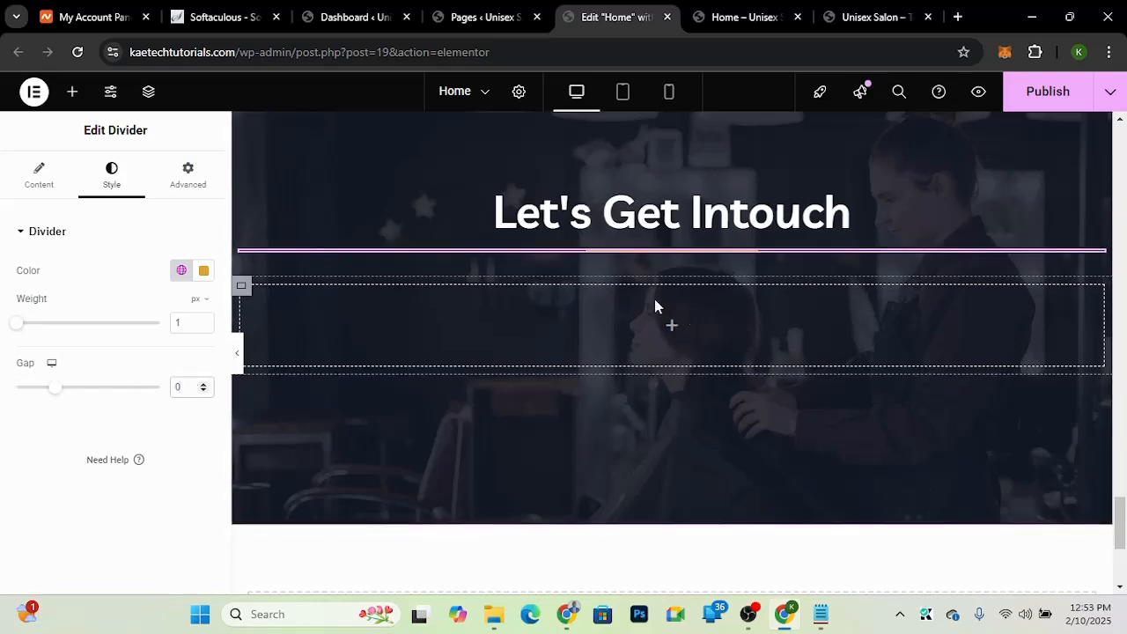
Step: Select the section's parent container and set its width to 800 px
scroll(578, 177, up, 2)
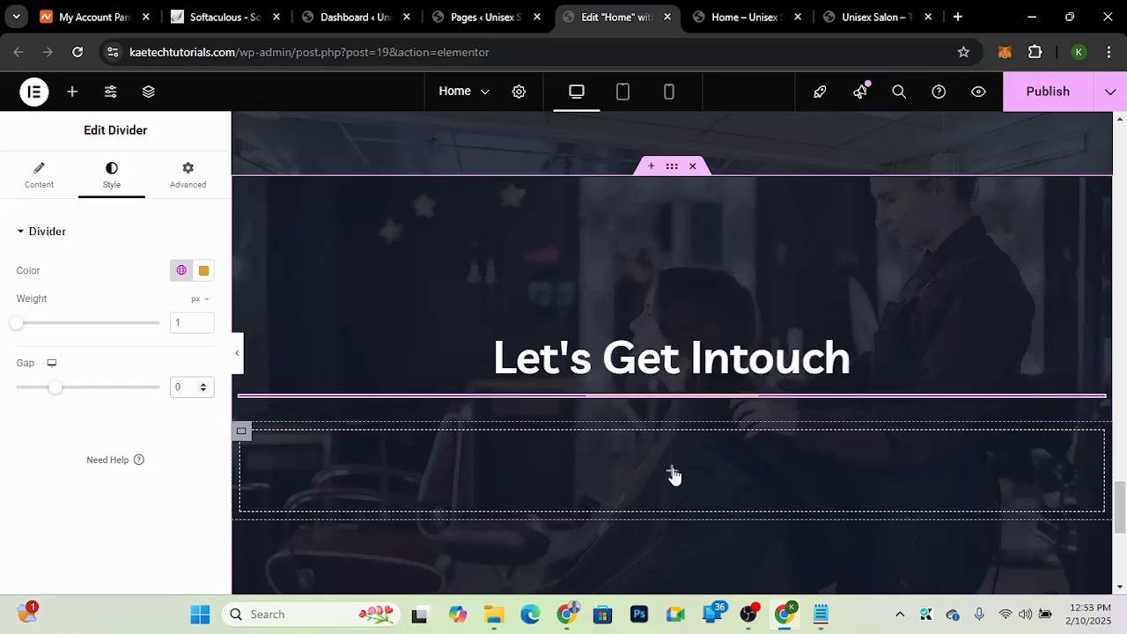
click(672, 172)
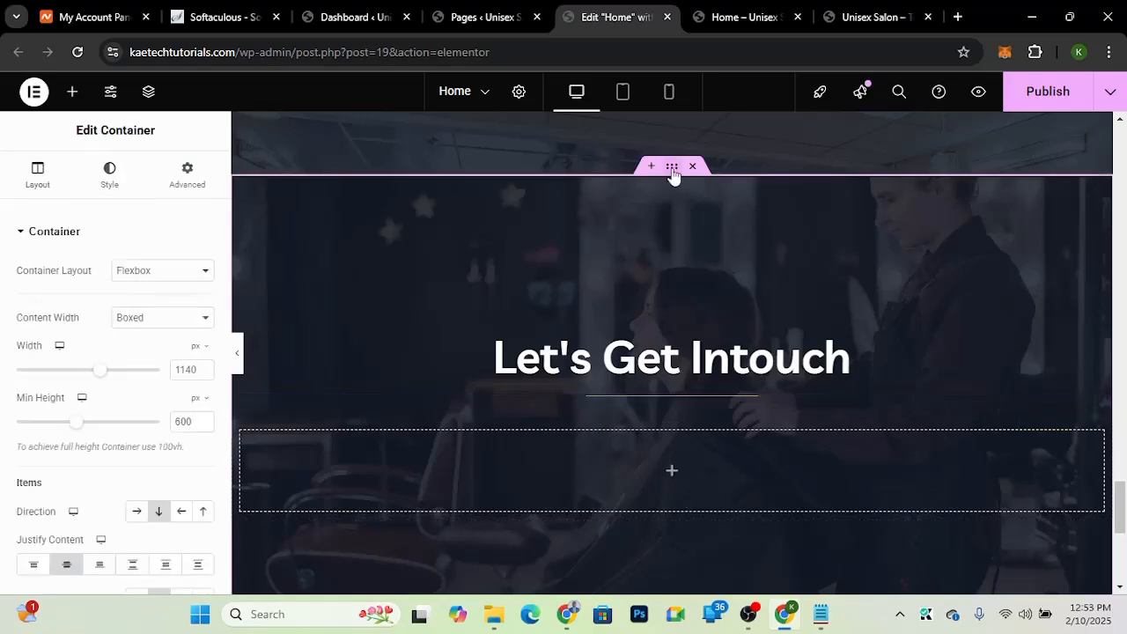
double_click(179, 369)
text(8)
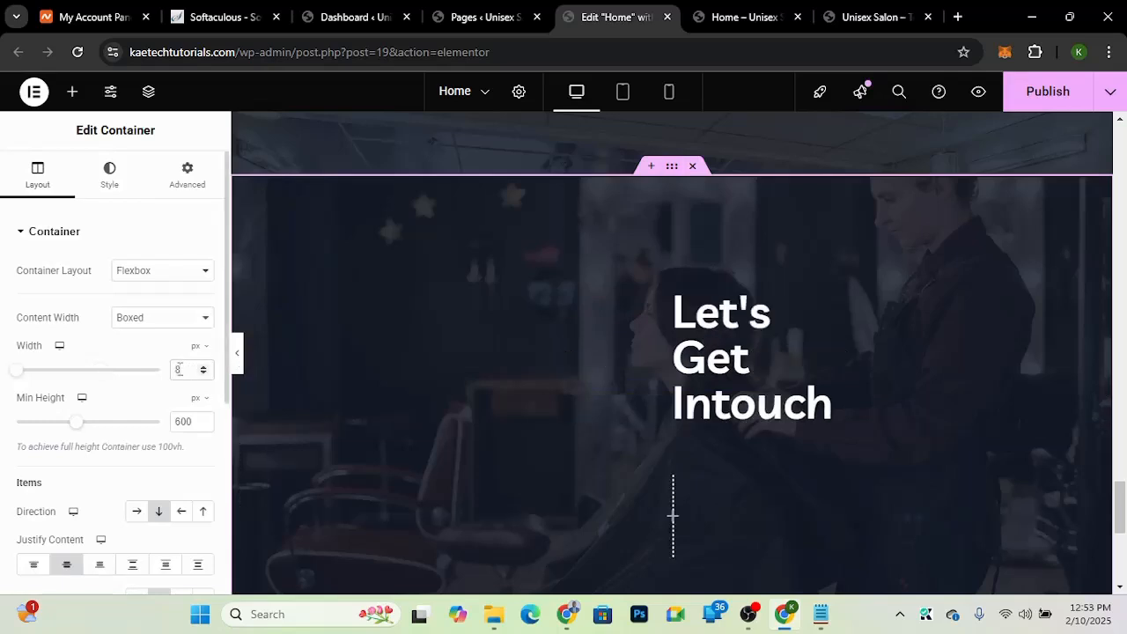
text(00)
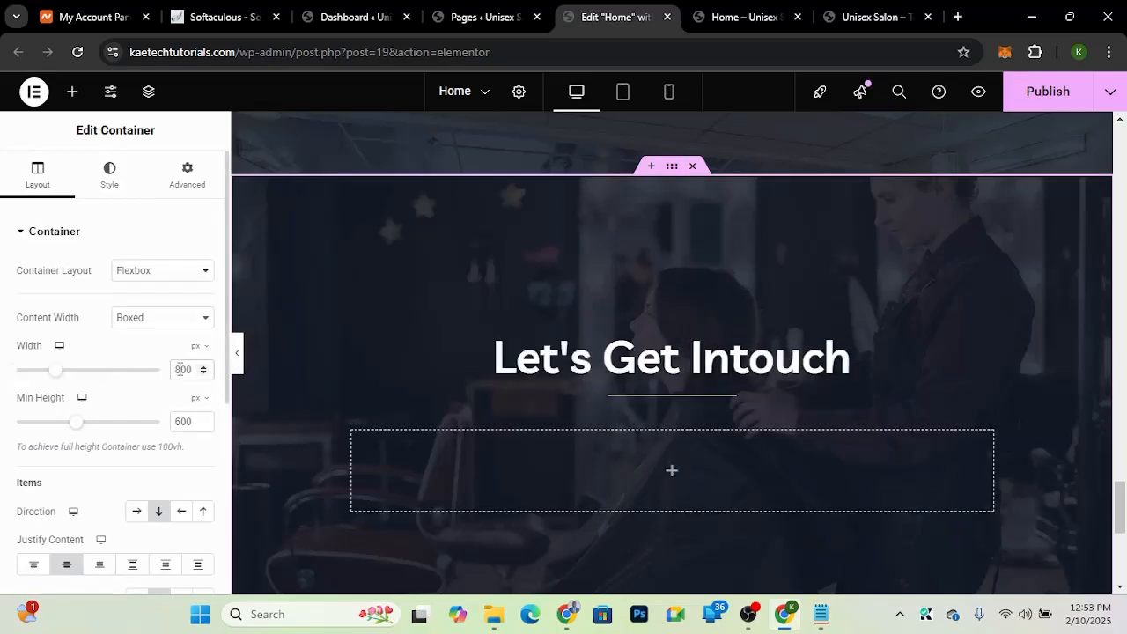
Step: Search for the Shortcode widget and add it to the inner container below the divider
click(674, 476)
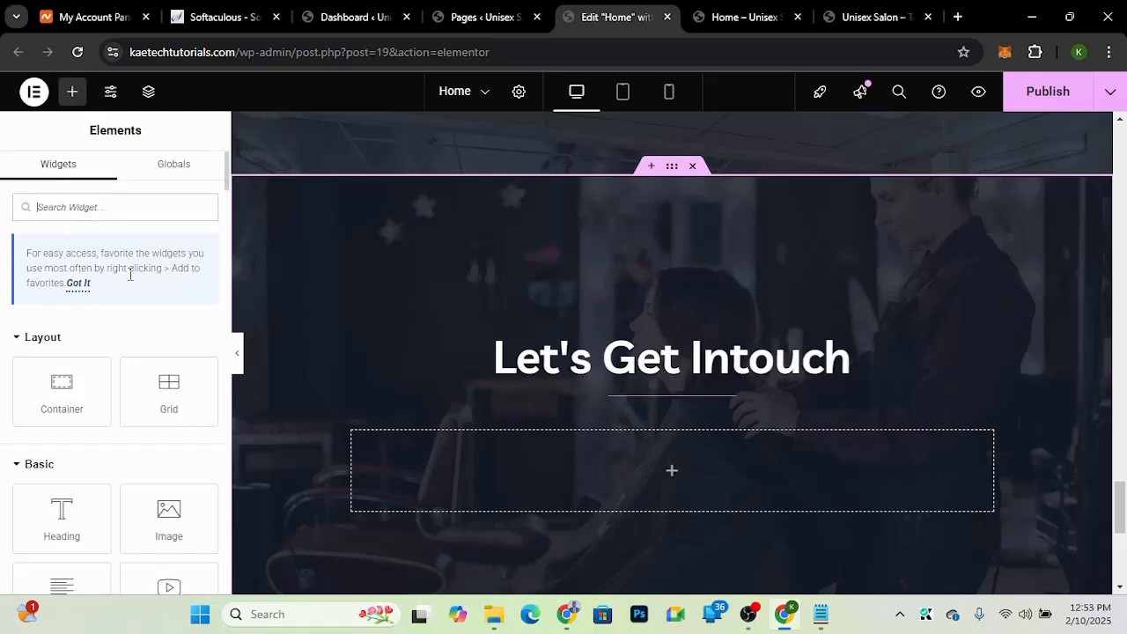
text(short)
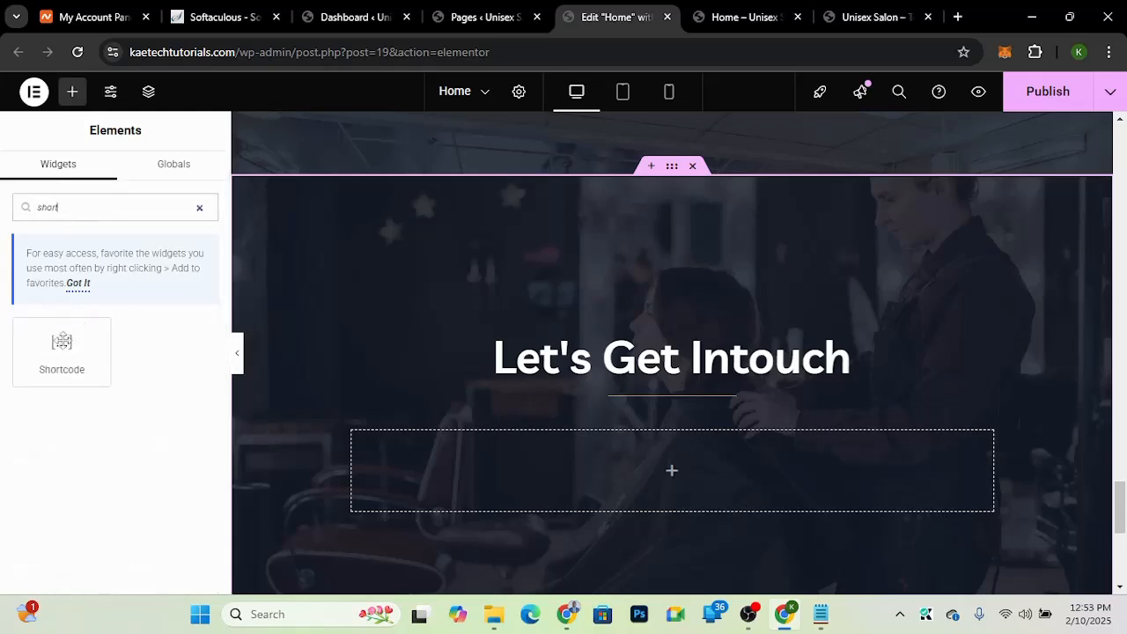
drag(62, 348, 655, 467)
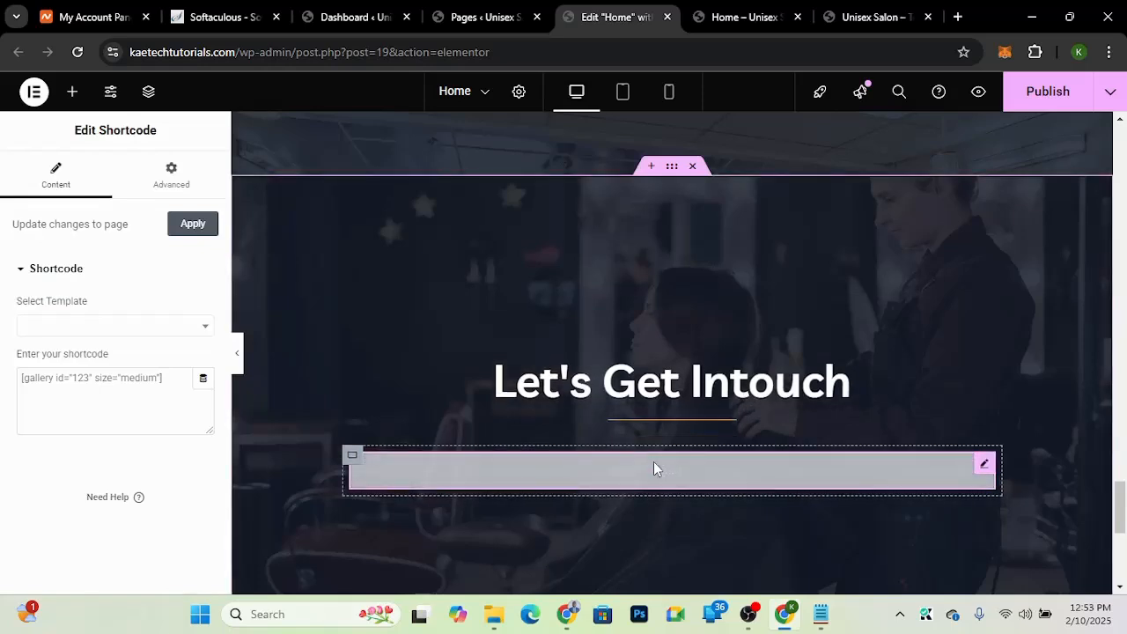
Step: Select the shortcode's container and set its width to 70%
click(352, 458)
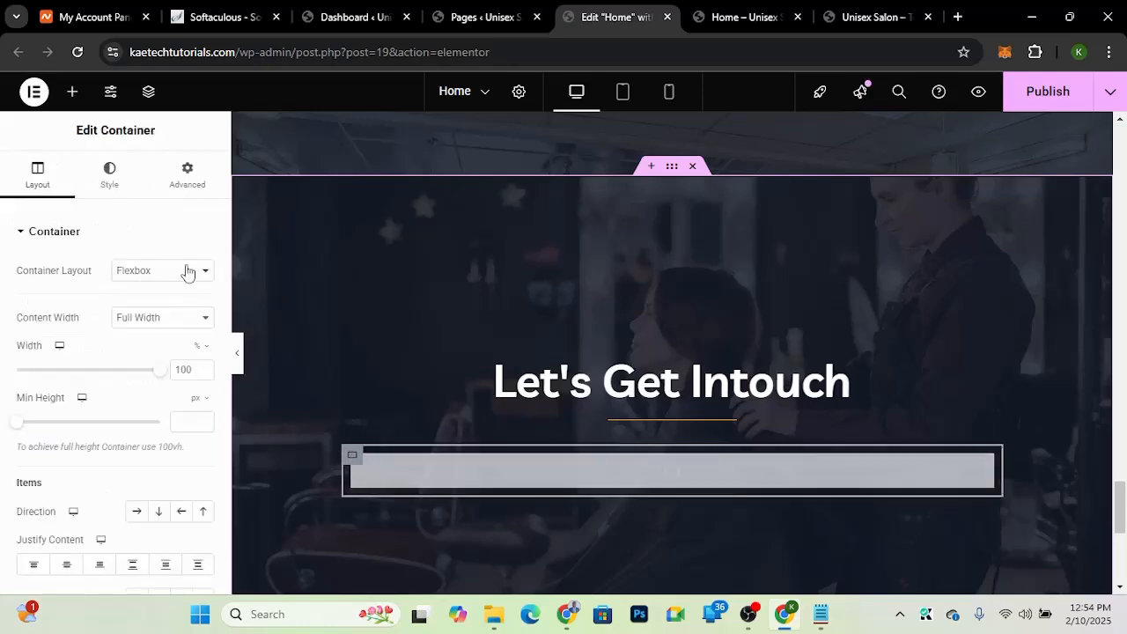
double_click(185, 369)
text(7)
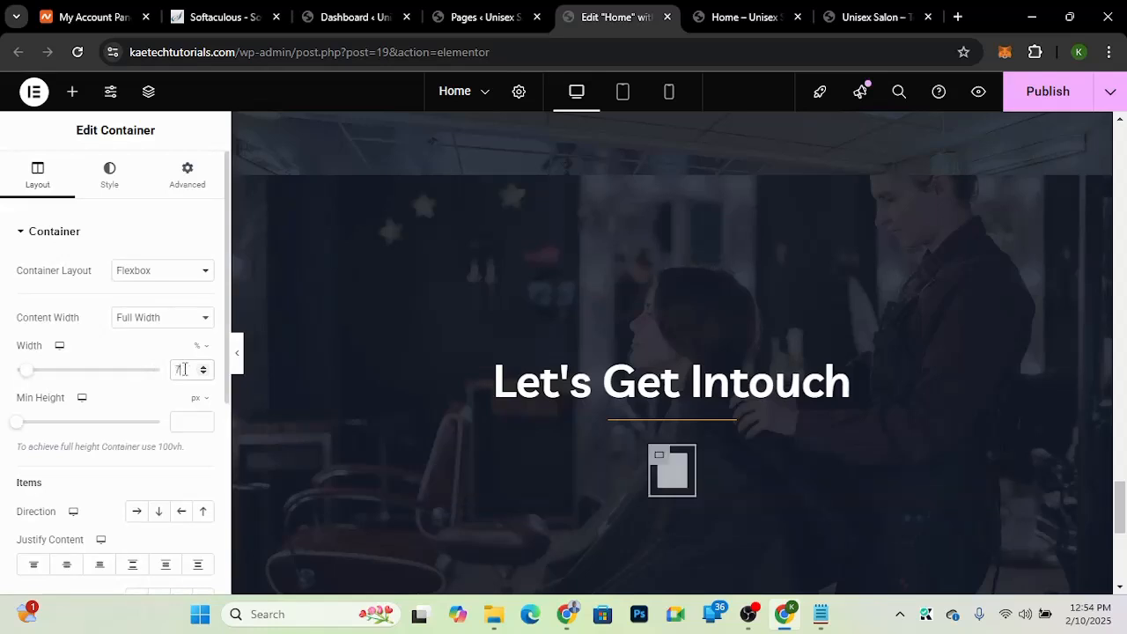
text(0)
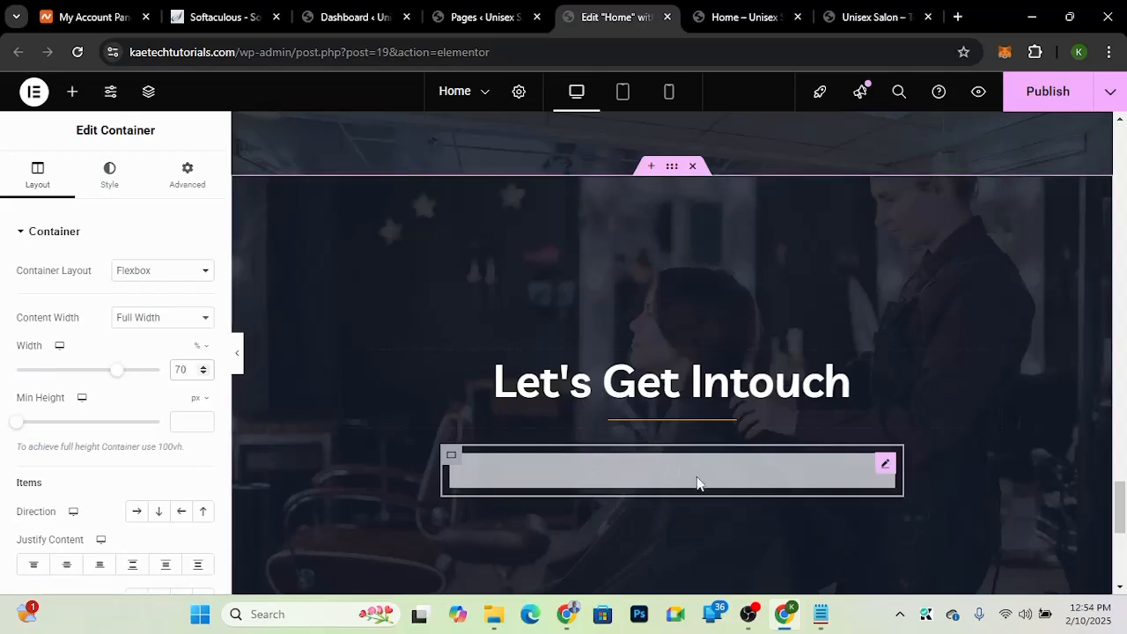
Step: Open the shortcode widget's settings and publish the page
scroll(692, 495, down, 1)
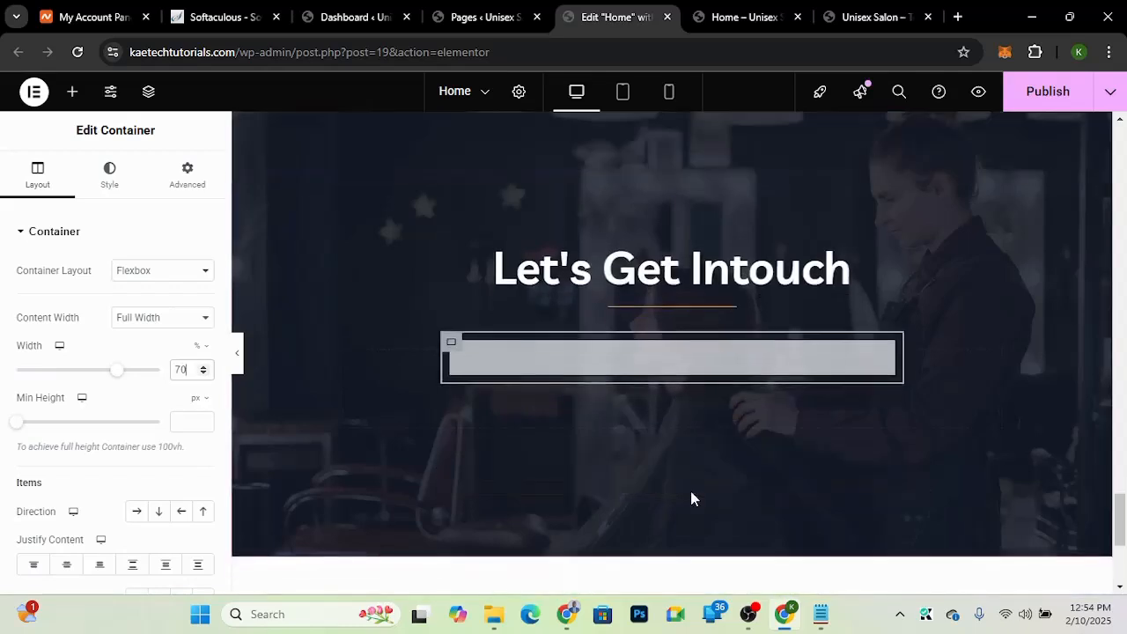
mouse_move(811, 360)
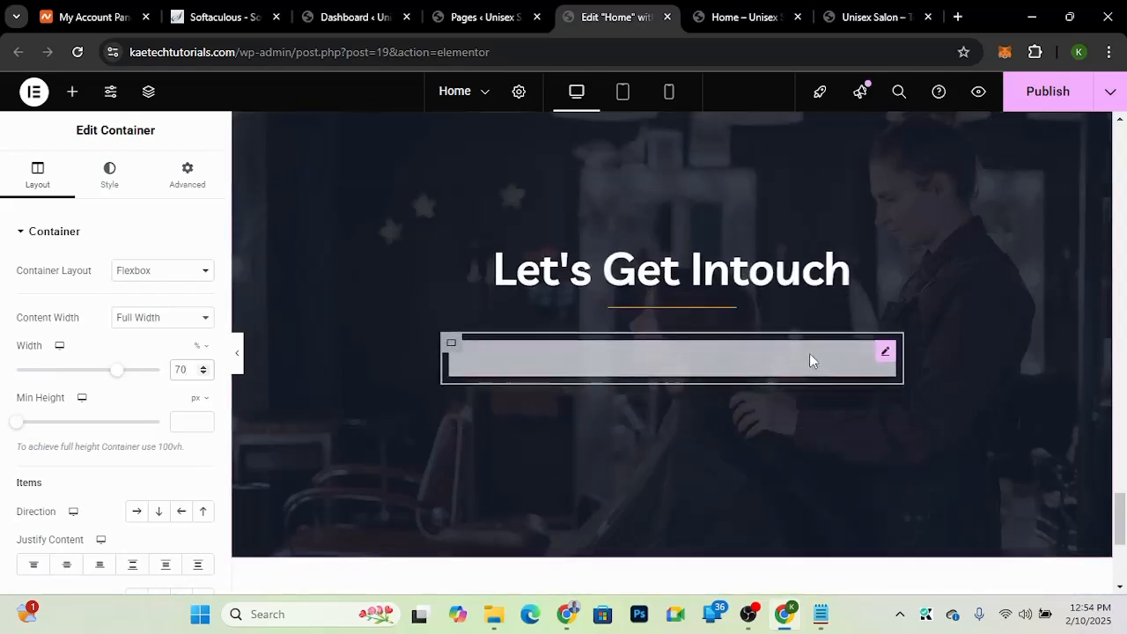
click(884, 354)
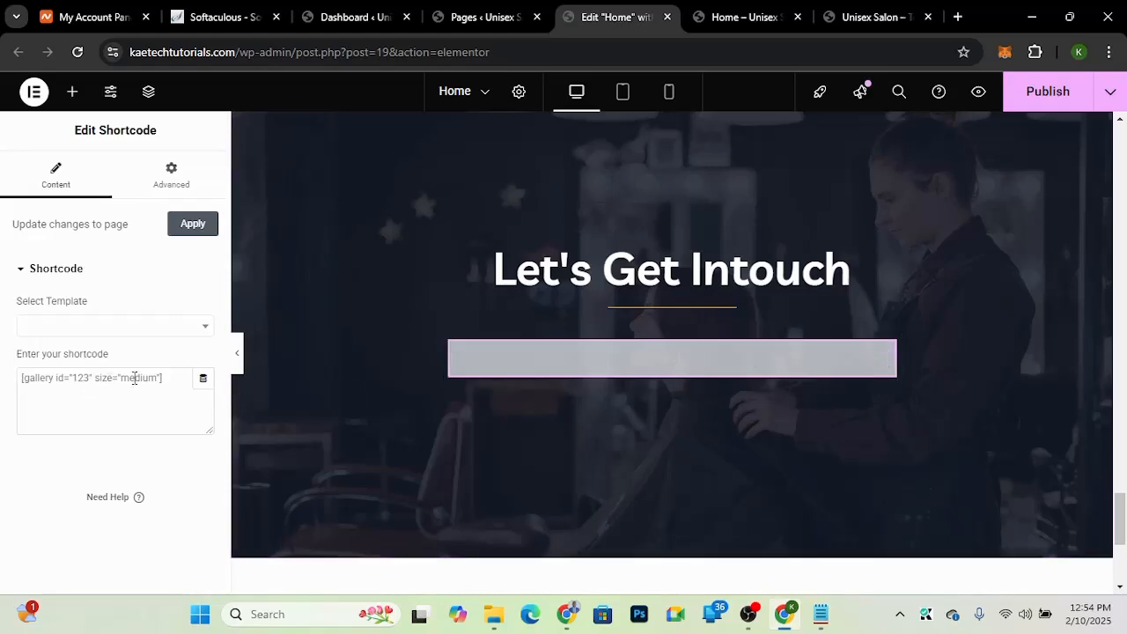
click(1047, 97)
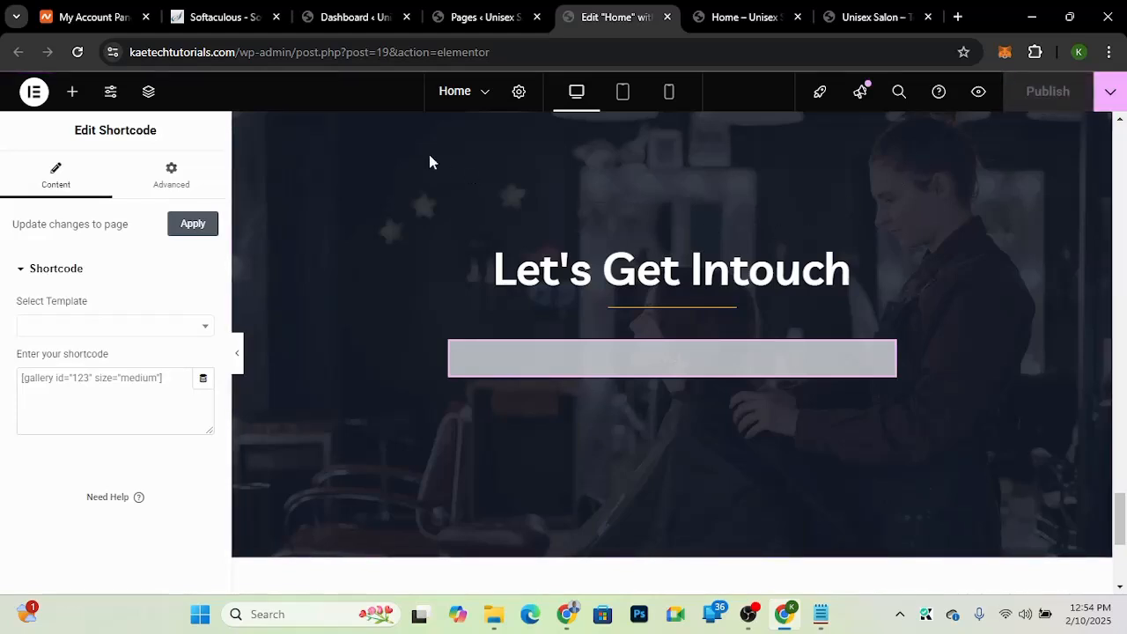
Step: Check the demo's contact form, then open the Forminator Forms page in the WordPress dashboard
click(337, 26)
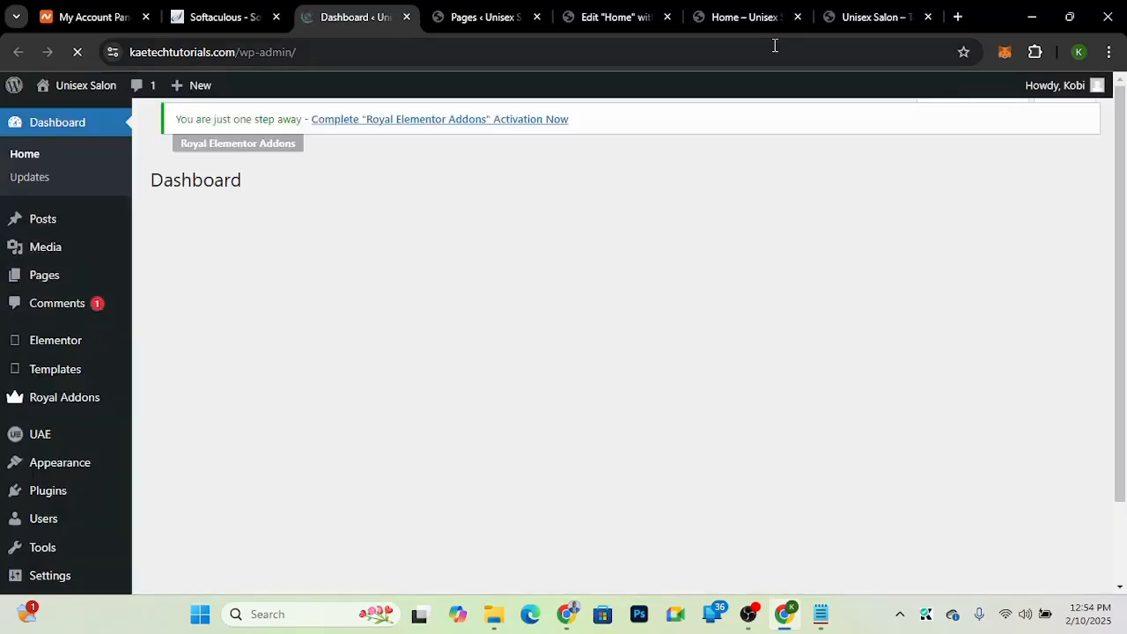
click(863, 19)
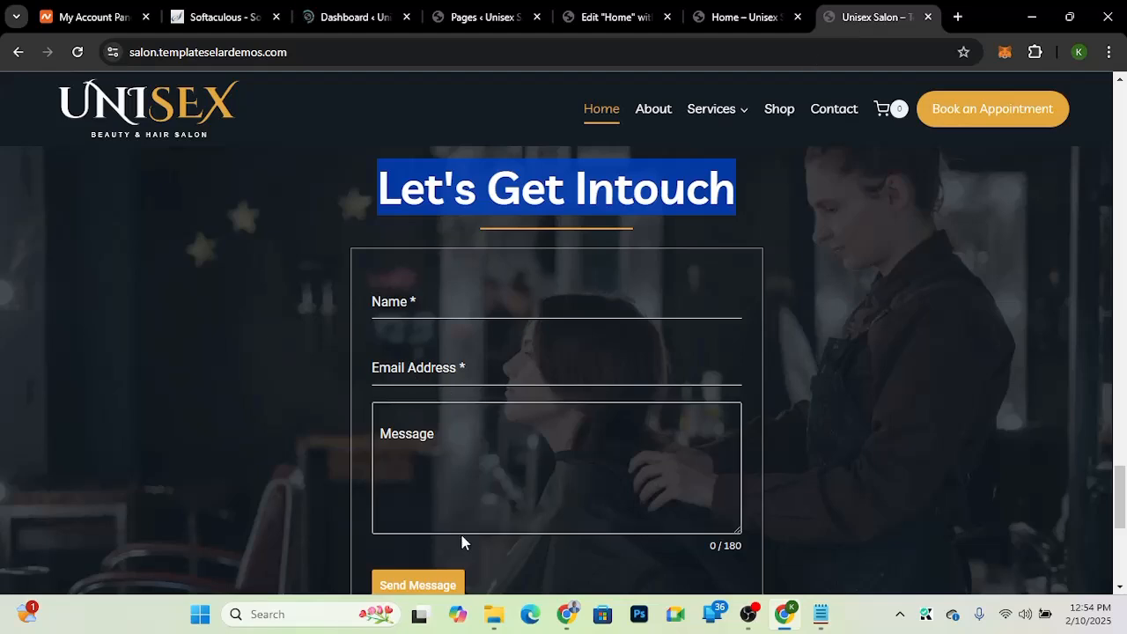
click(339, 20)
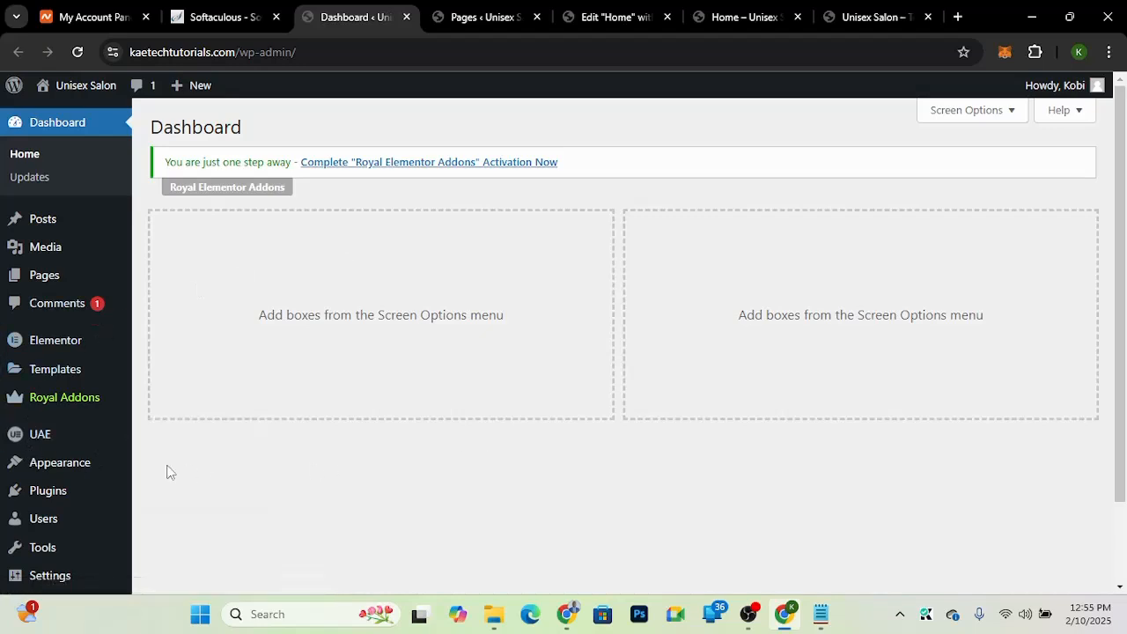
scroll(100, 534, down, 2)
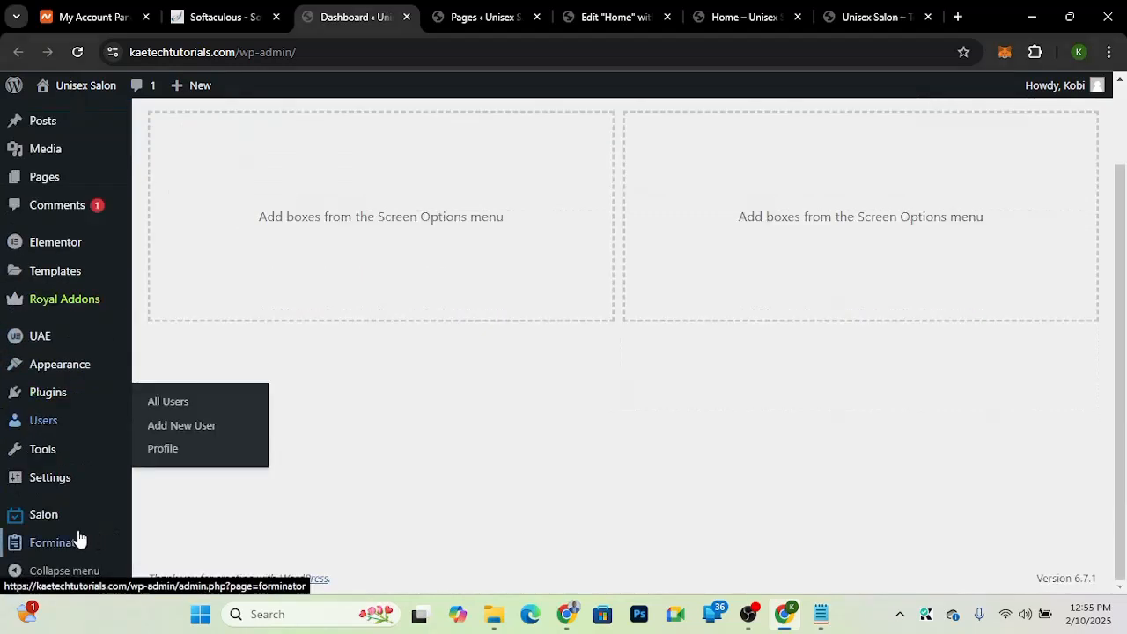
mouse_move(22, 549)
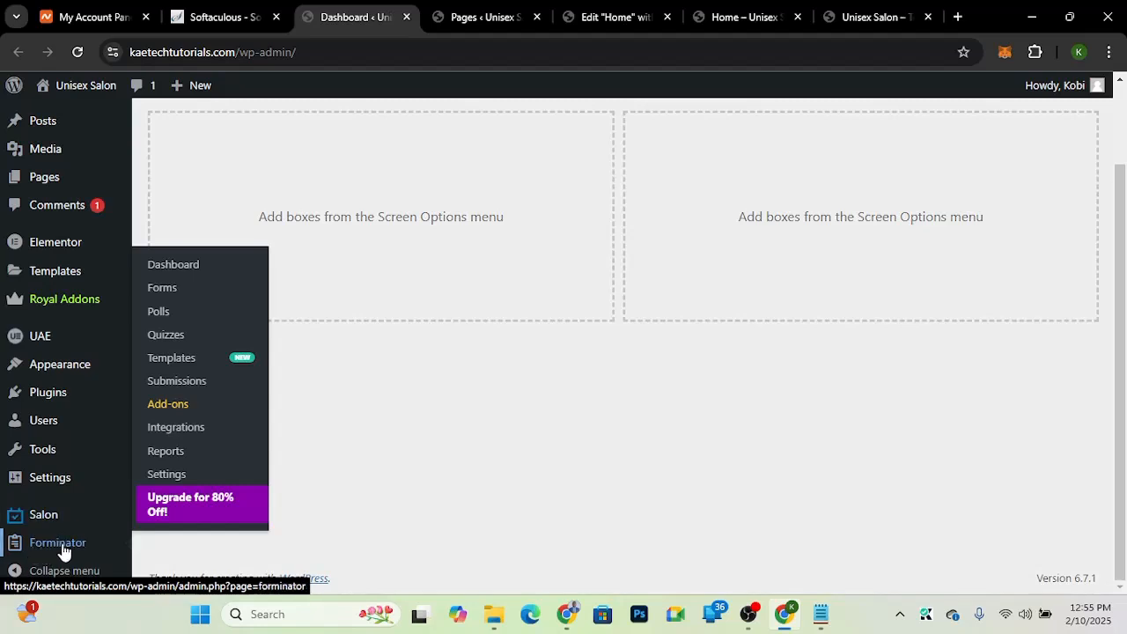
click(168, 292)
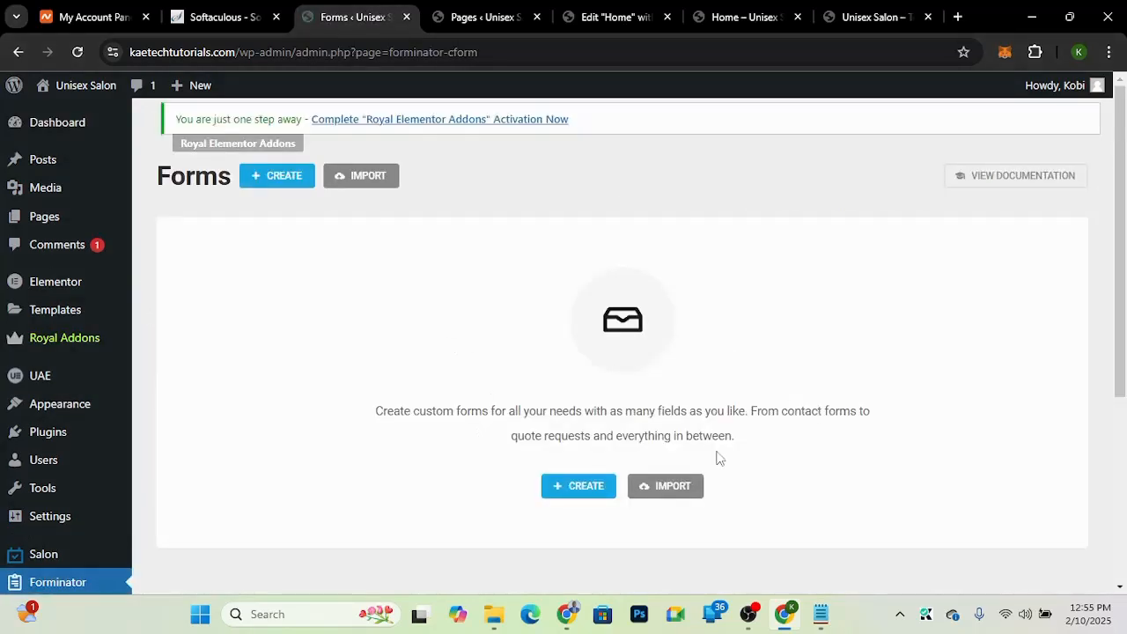
Step: Create a new Forminator form from the Contact Form template, keeping the name Contact Form
scroll(818, 536, down, 3)
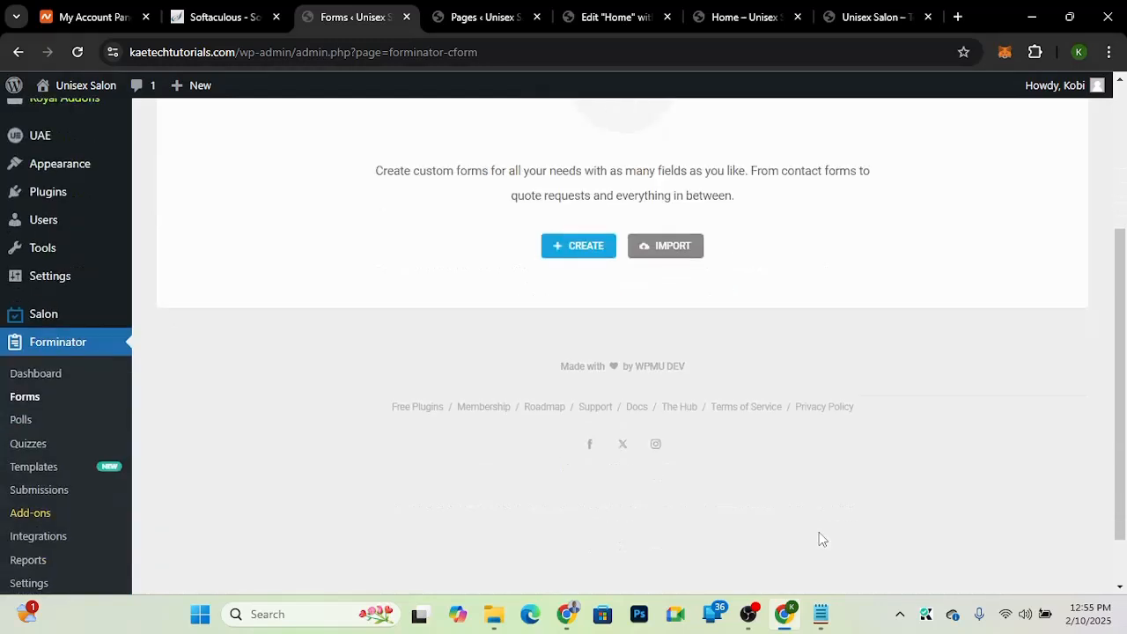
scroll(818, 537, up, 3)
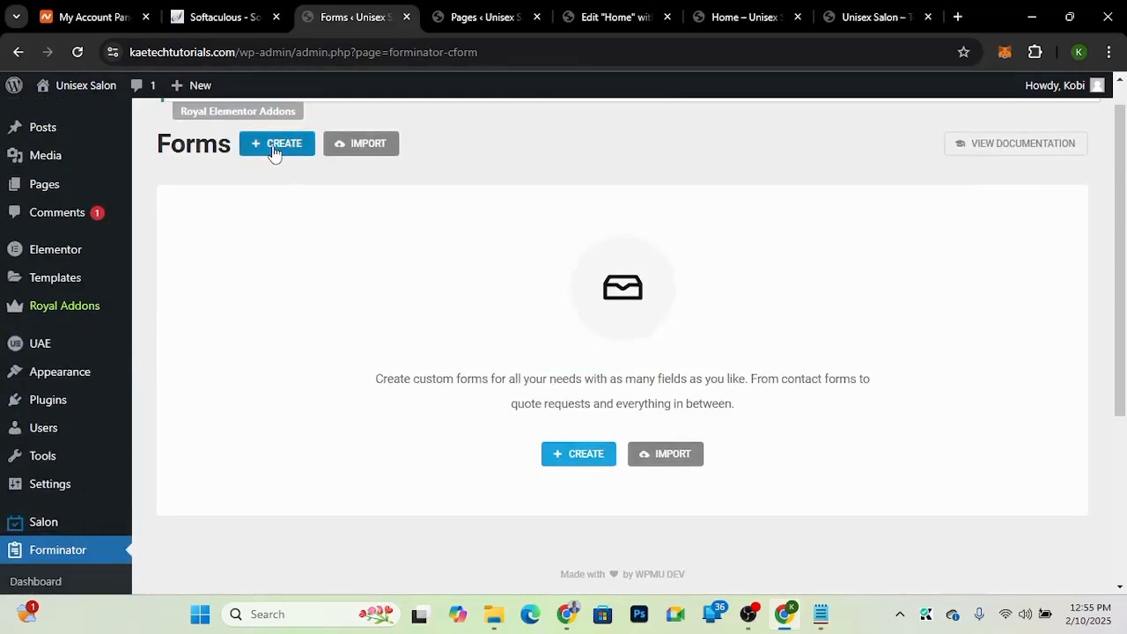
click(573, 458)
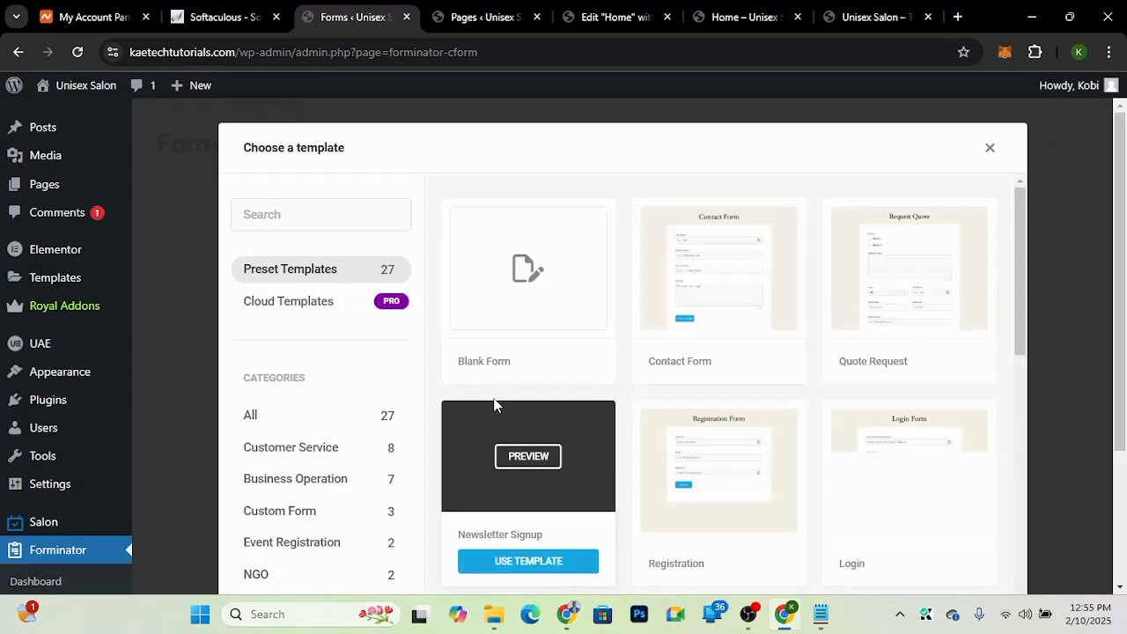
mouse_move(700, 304)
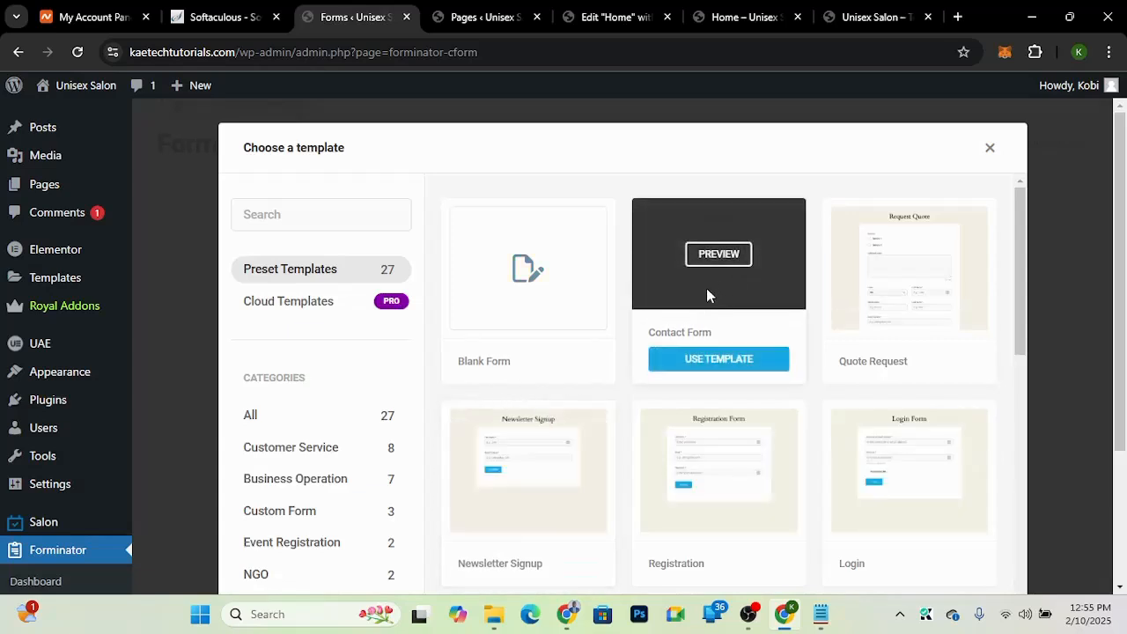
click(719, 360)
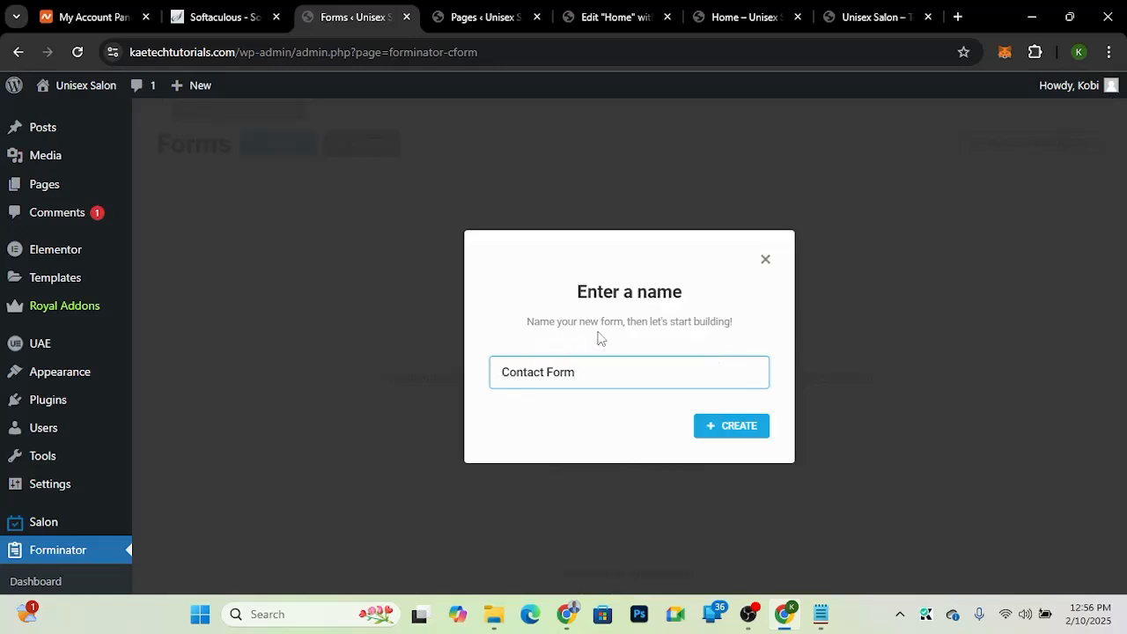
click(722, 424)
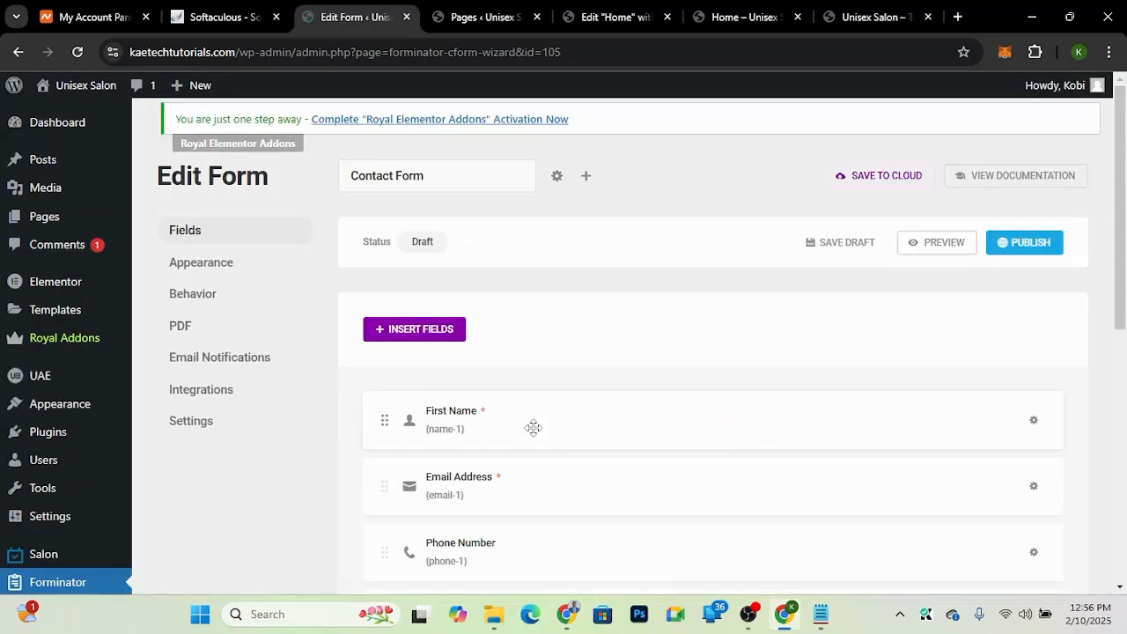
Step: Rename the first field's label to Name and set its placeholder to E.g. John Doe, matching the demo form
drag(1123, 271, 1114, 361)
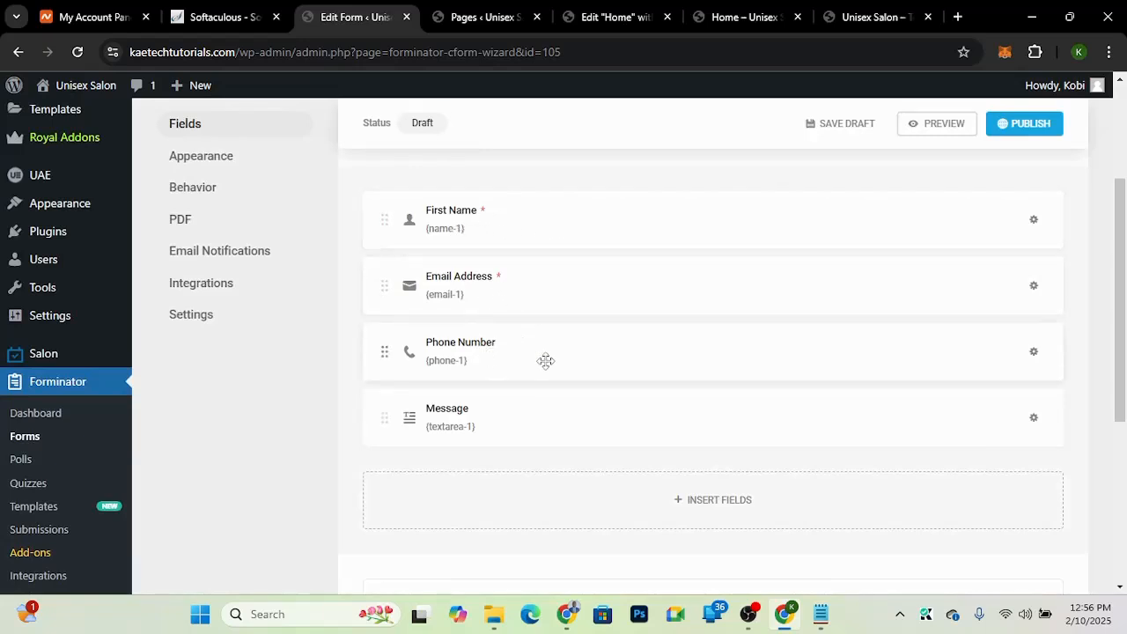
click(853, 16)
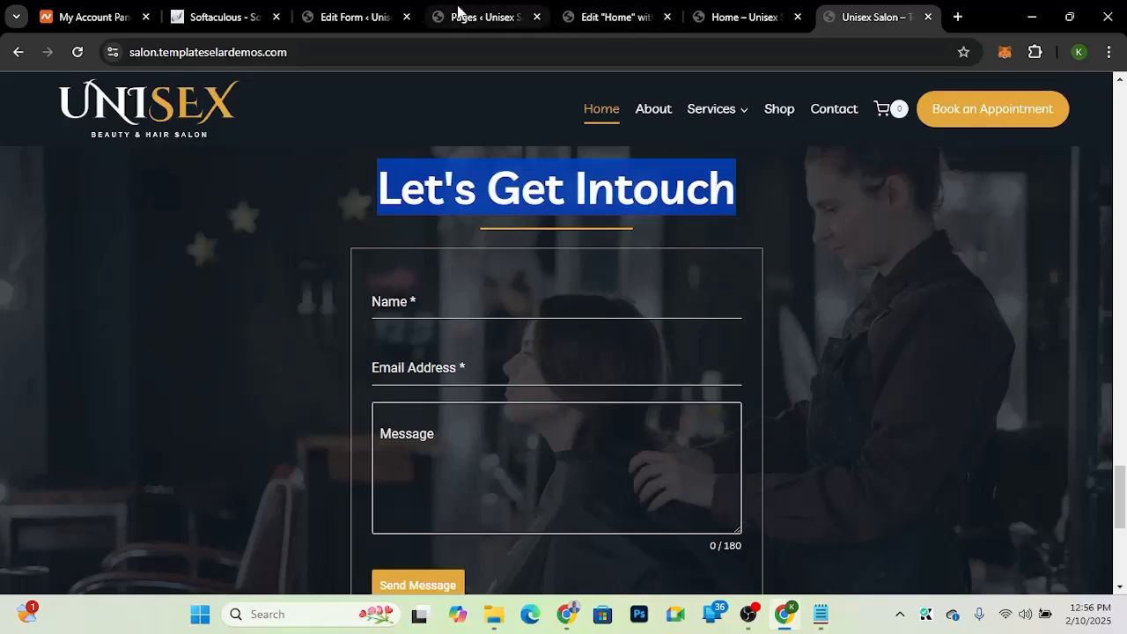
click(357, 17)
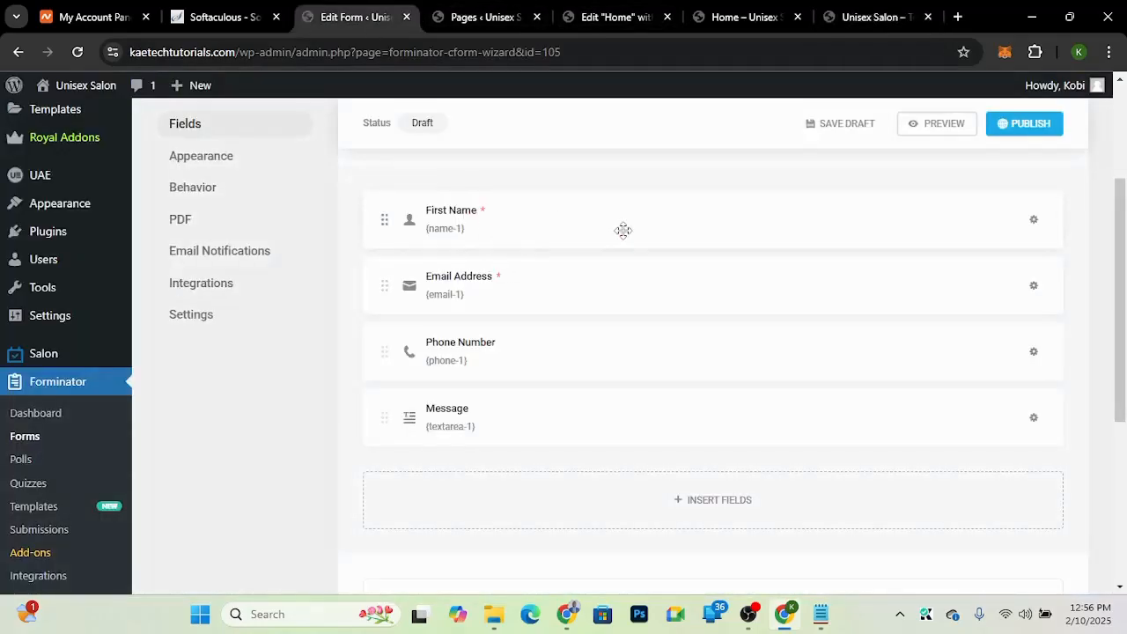
click(707, 227)
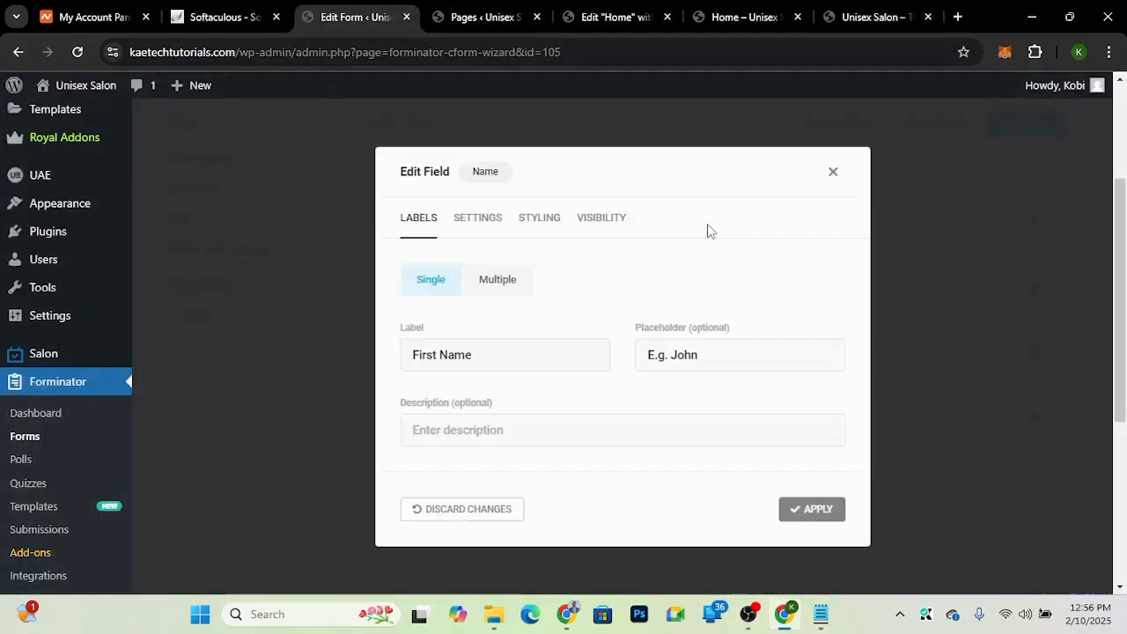
double_click(437, 355)
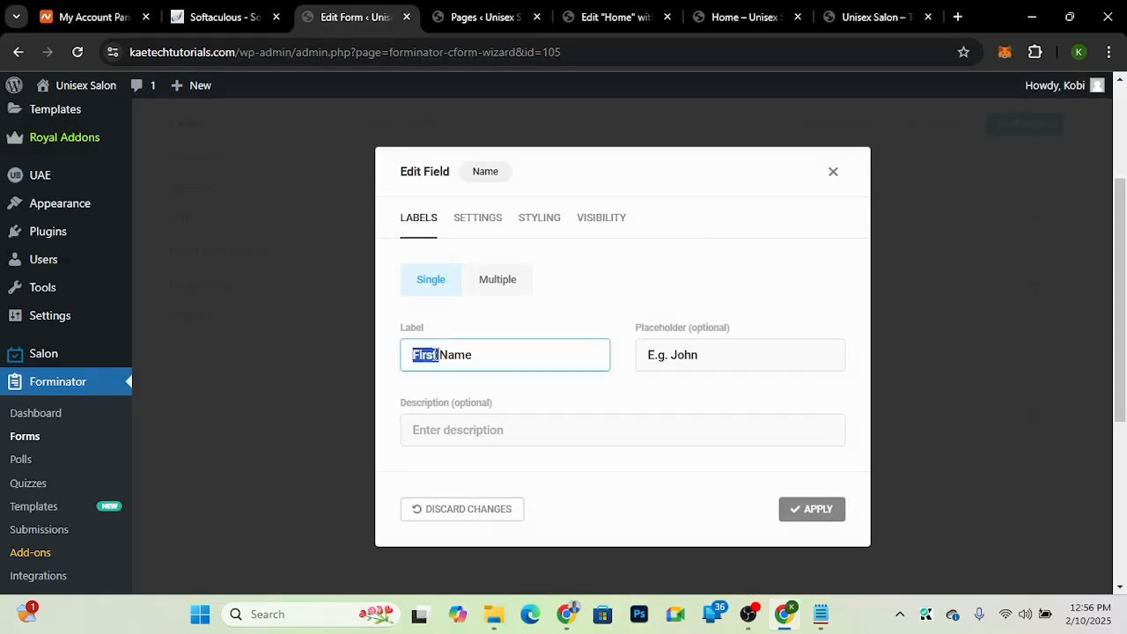
key(BackSpace)
click(731, 358)
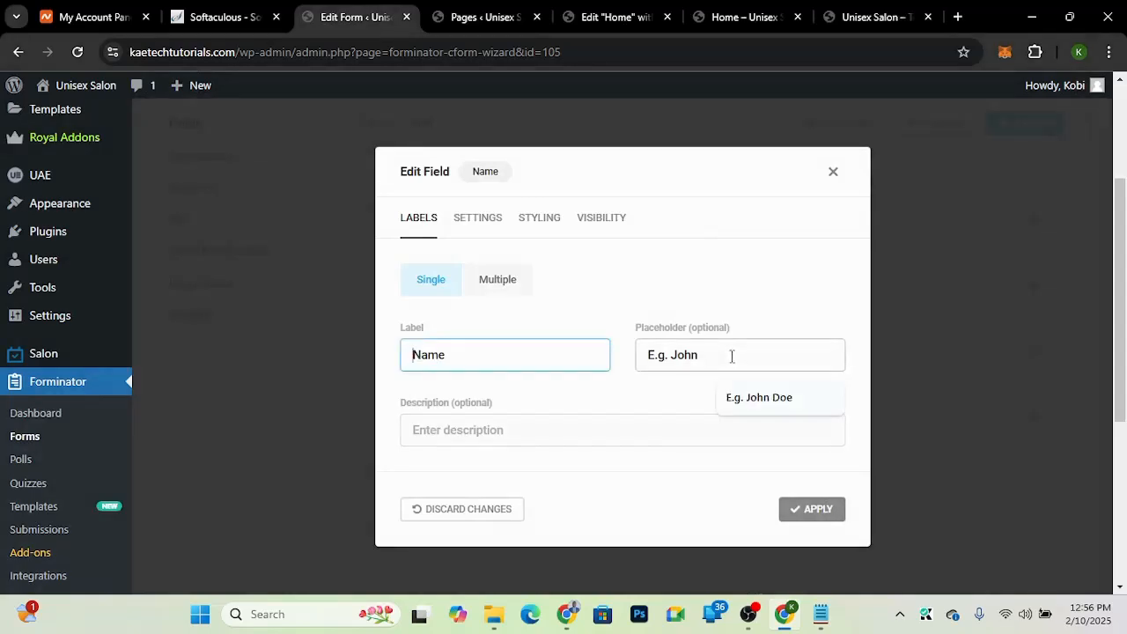
click(760, 405)
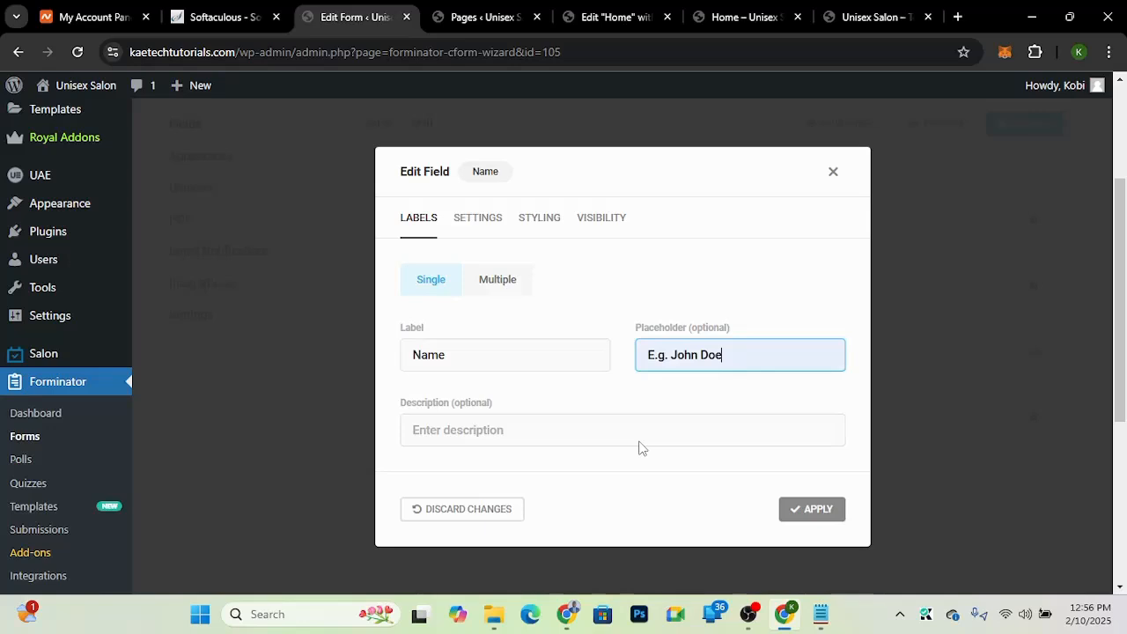
click(812, 510)
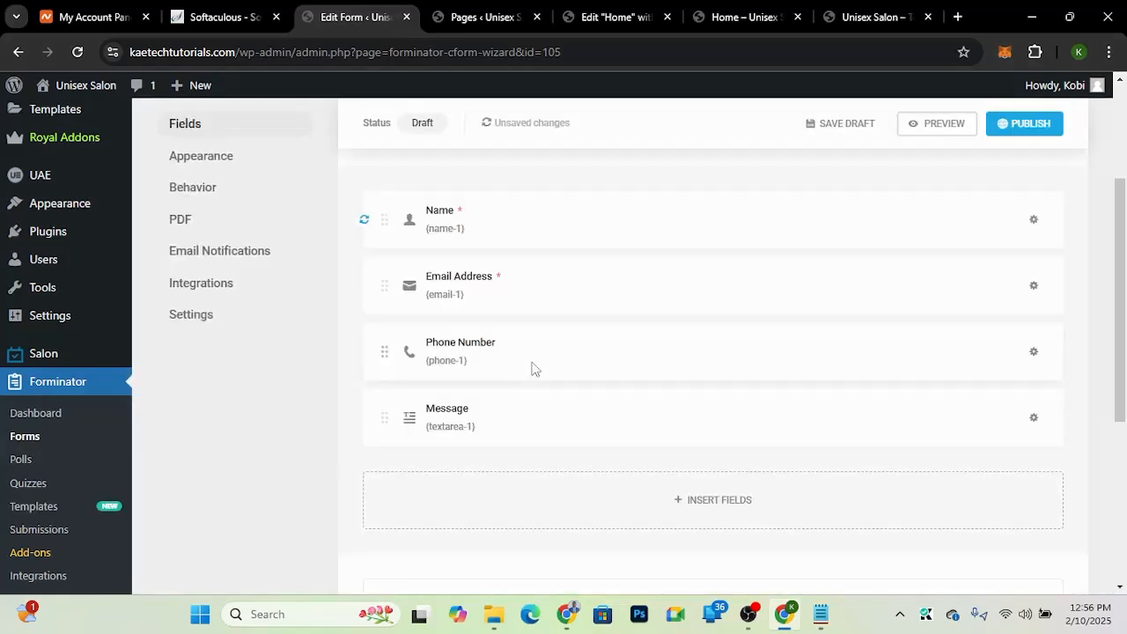
Step: Delete the Phone Number field from the form
click(1035, 354)
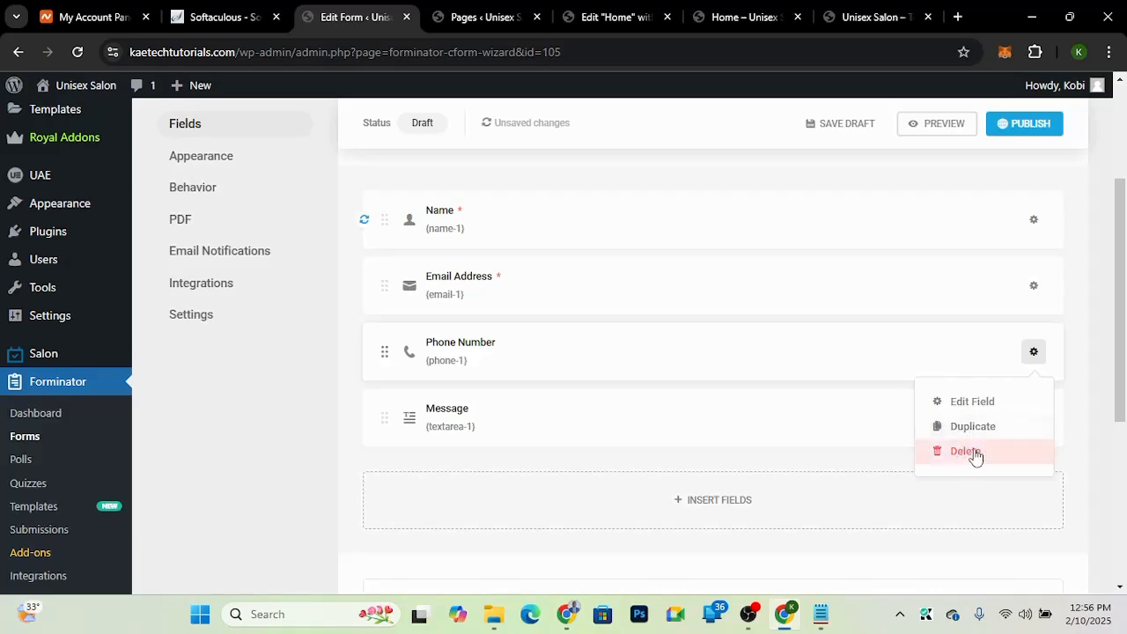
click(1036, 355)
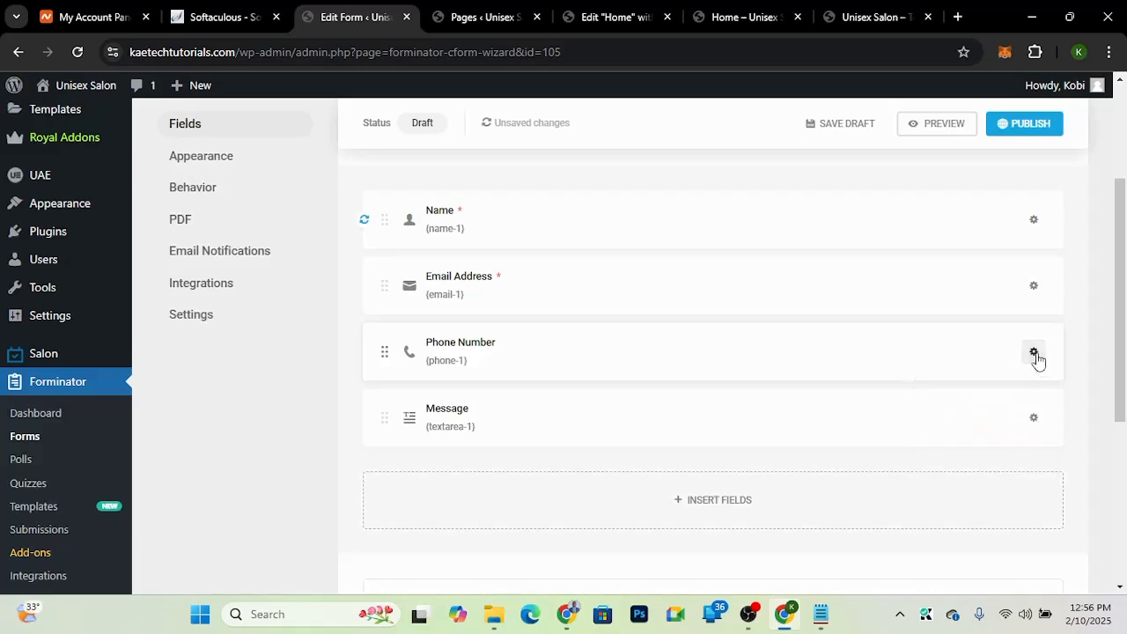
click(1035, 355)
click(967, 454)
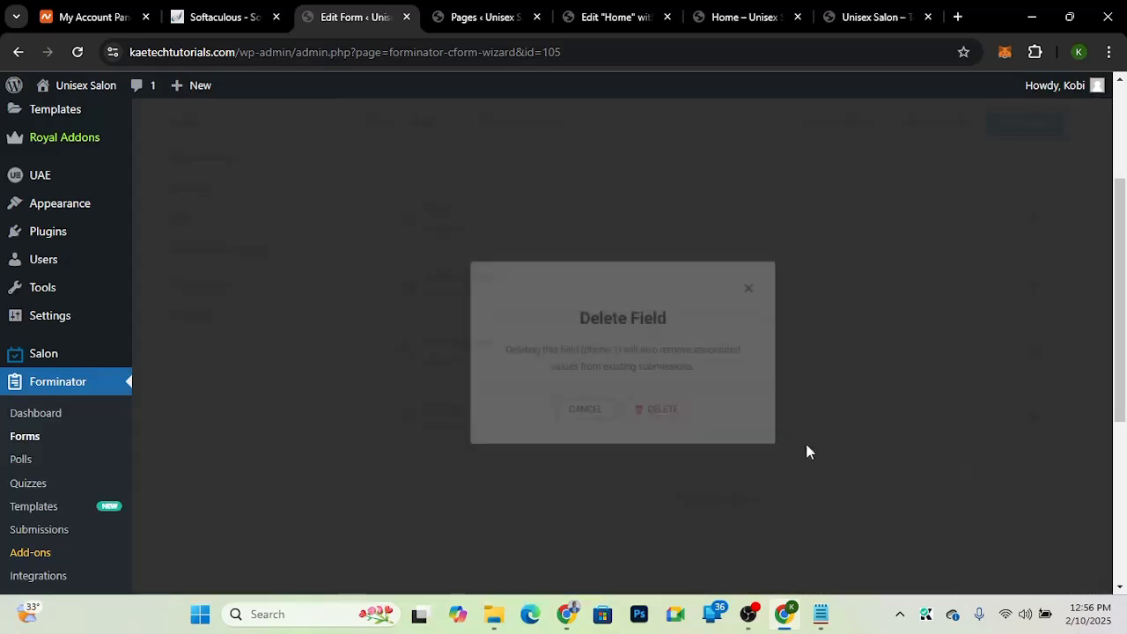
click(646, 411)
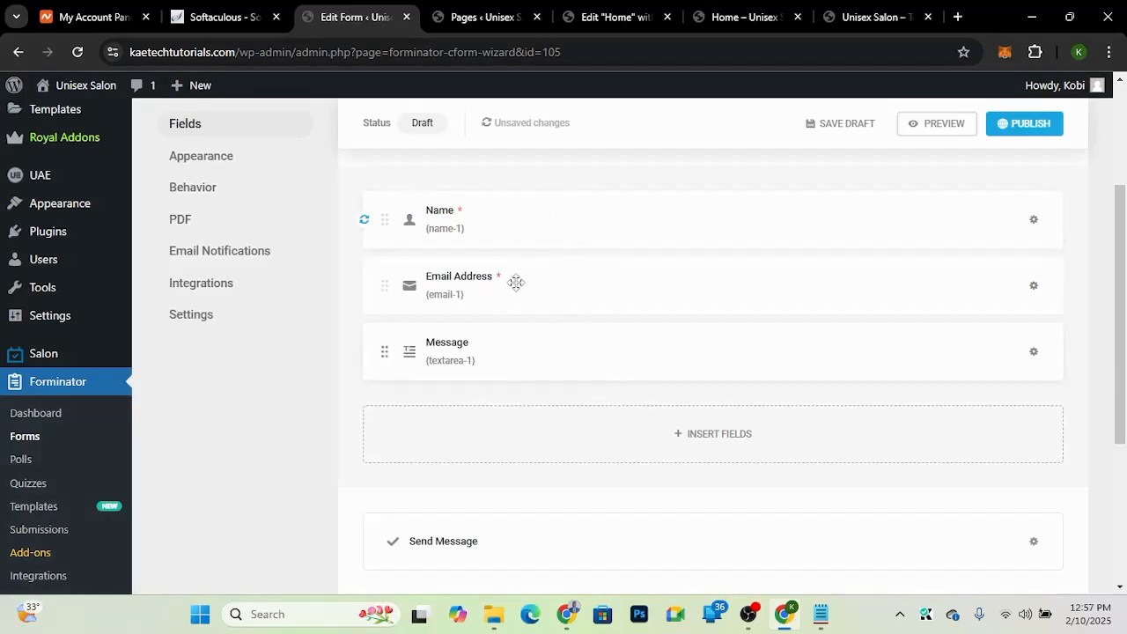
Step: Compare the demo's contact form with a preview of the edited form
click(870, 15)
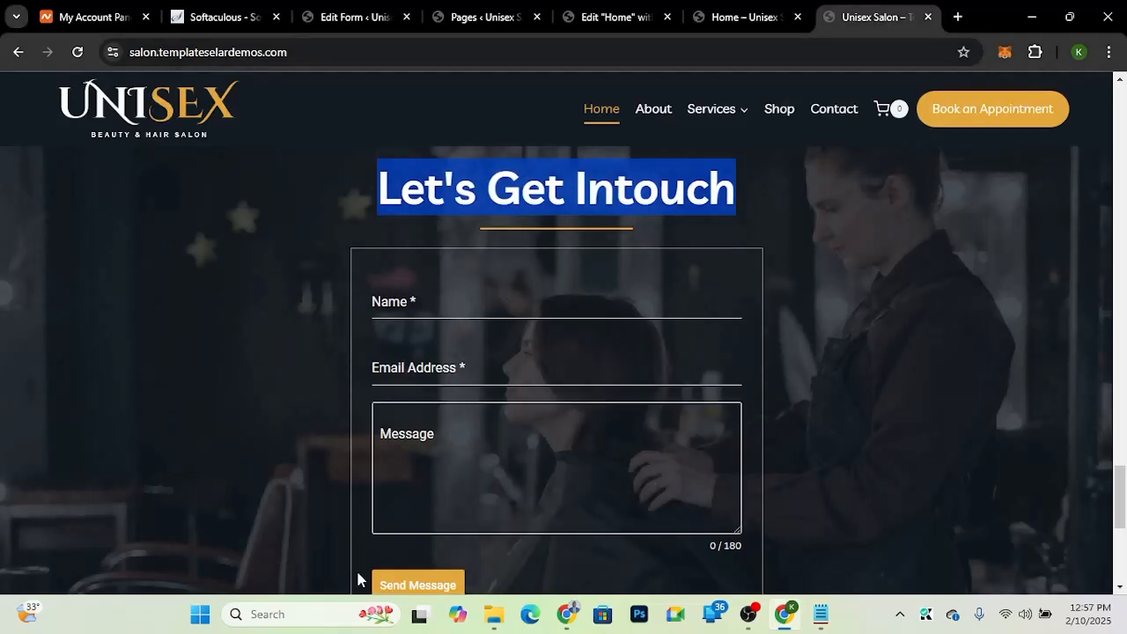
click(338, 21)
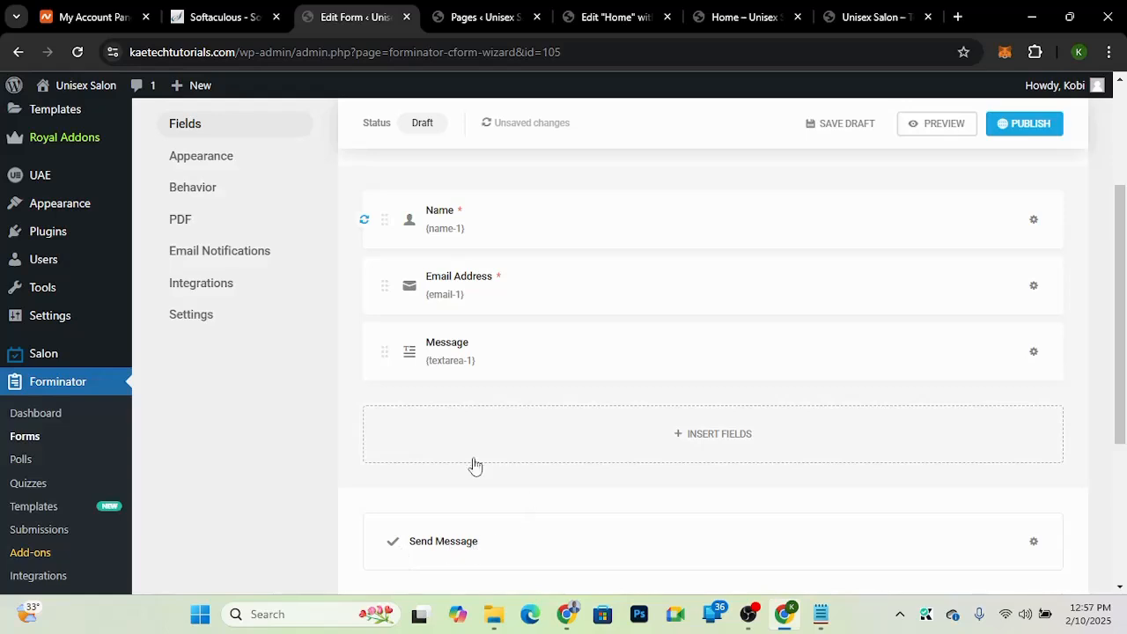
scroll(502, 266, up, 2)
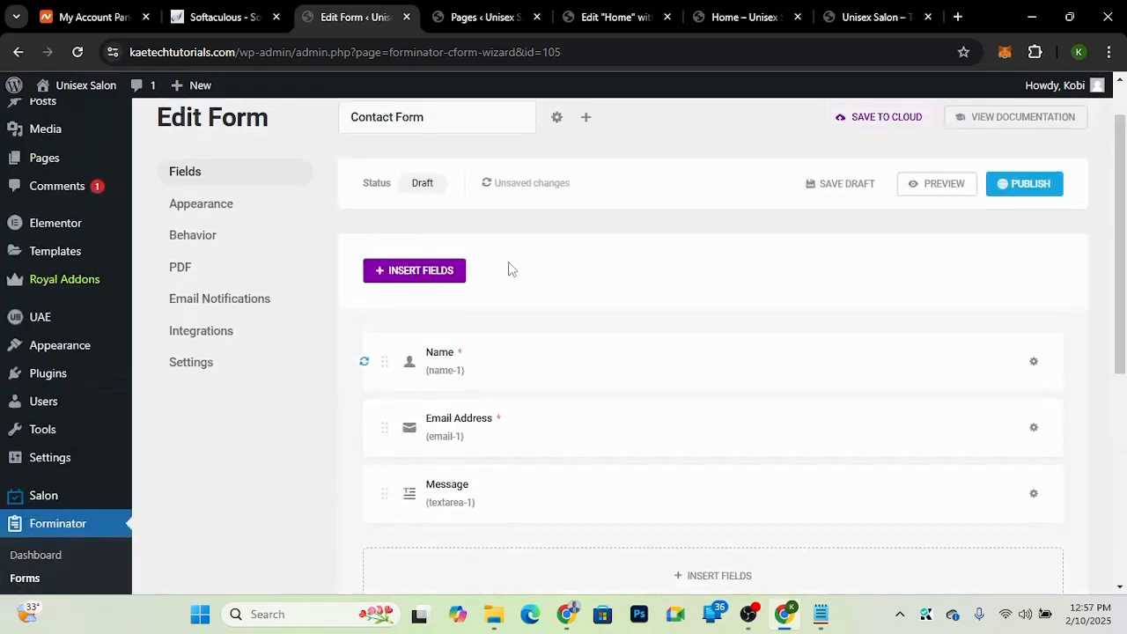
click(205, 196)
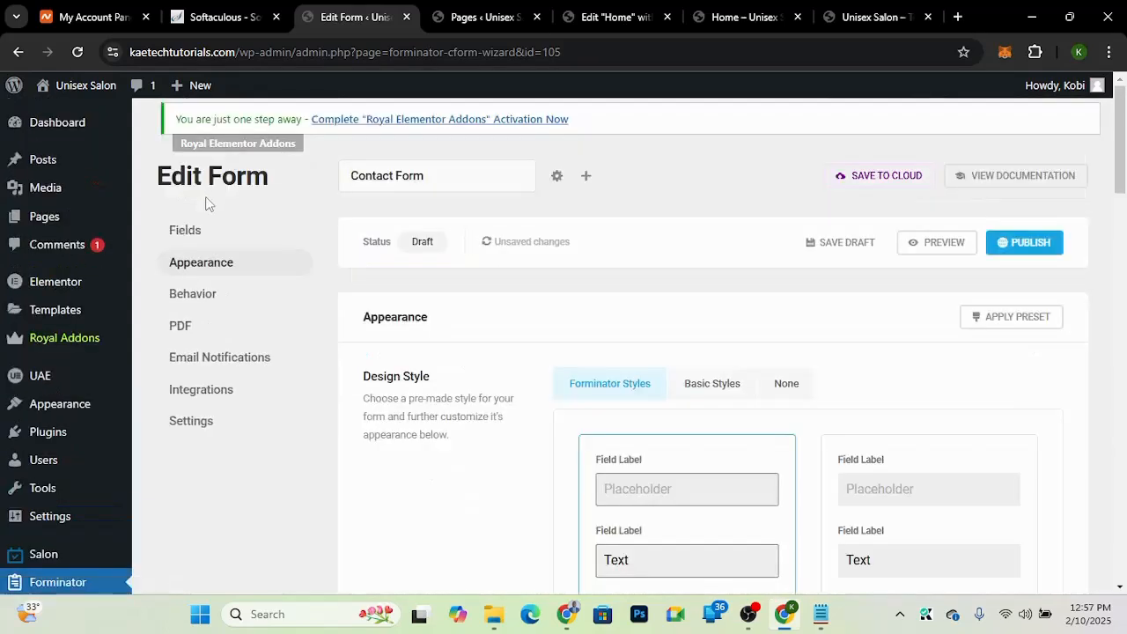
click(951, 245)
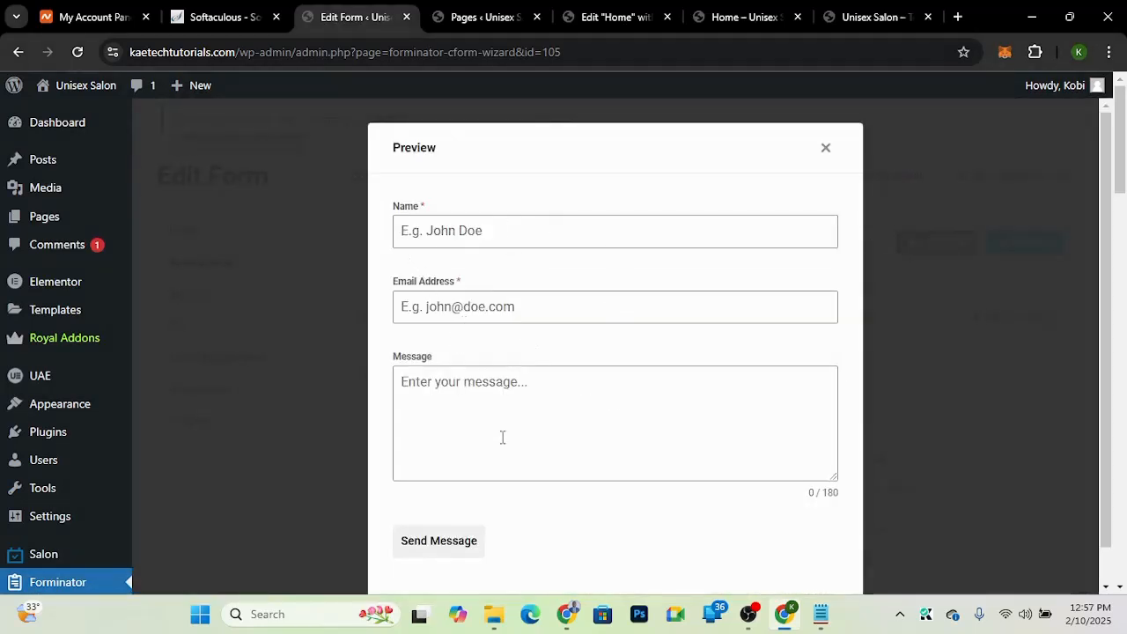
click(826, 148)
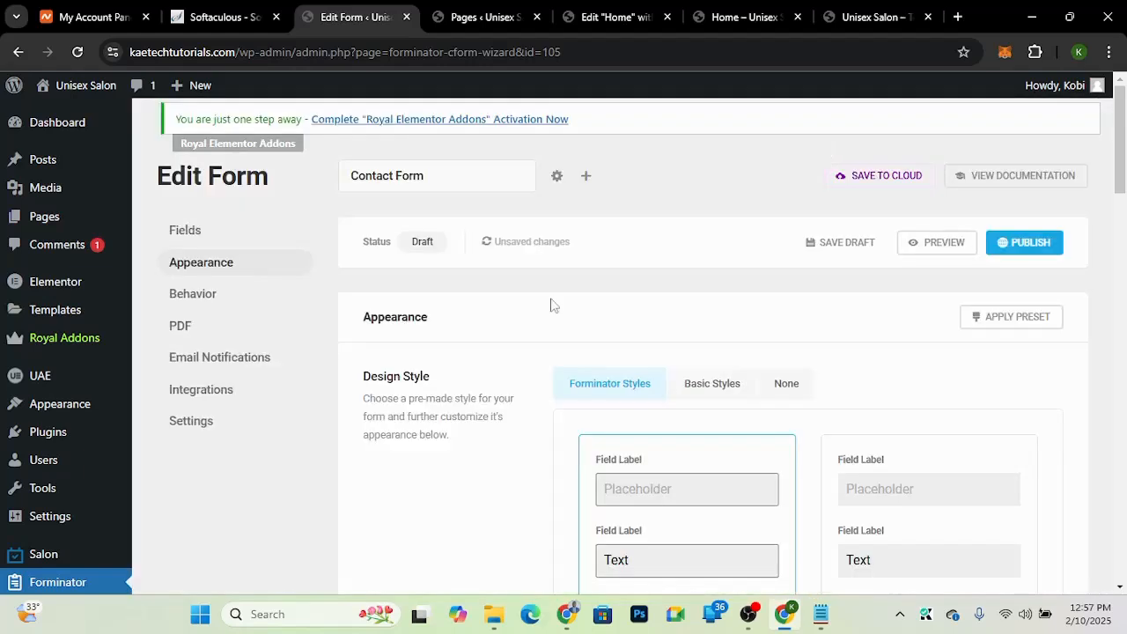
Step: Select the Material design style in the form's appearance and turn on Customize colors
scroll(859, 395, down, 5)
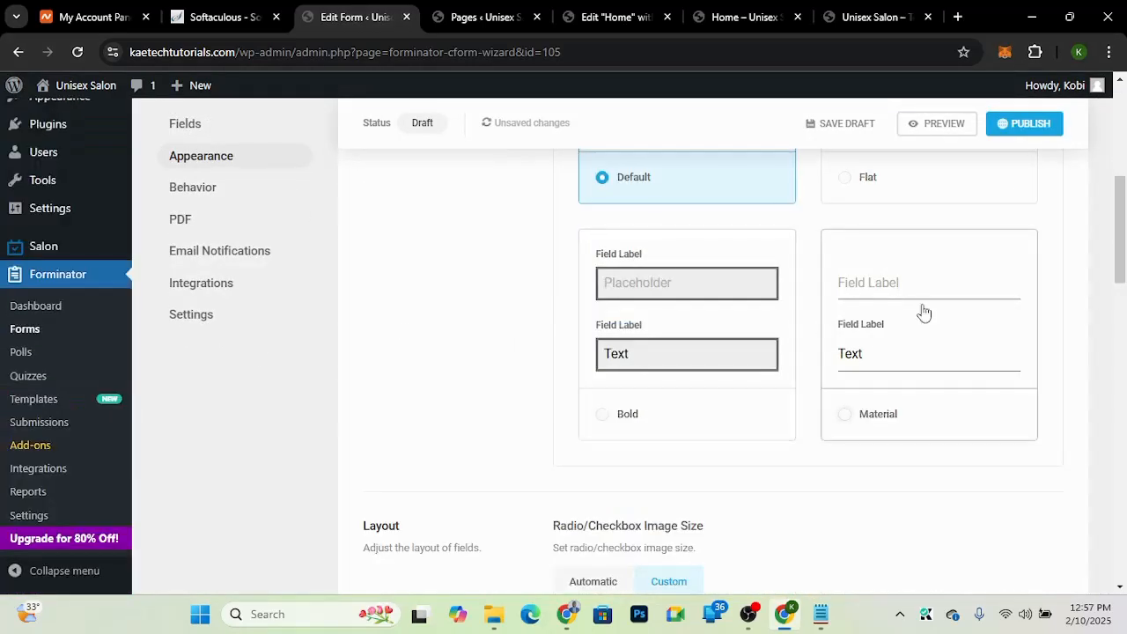
click(923, 312)
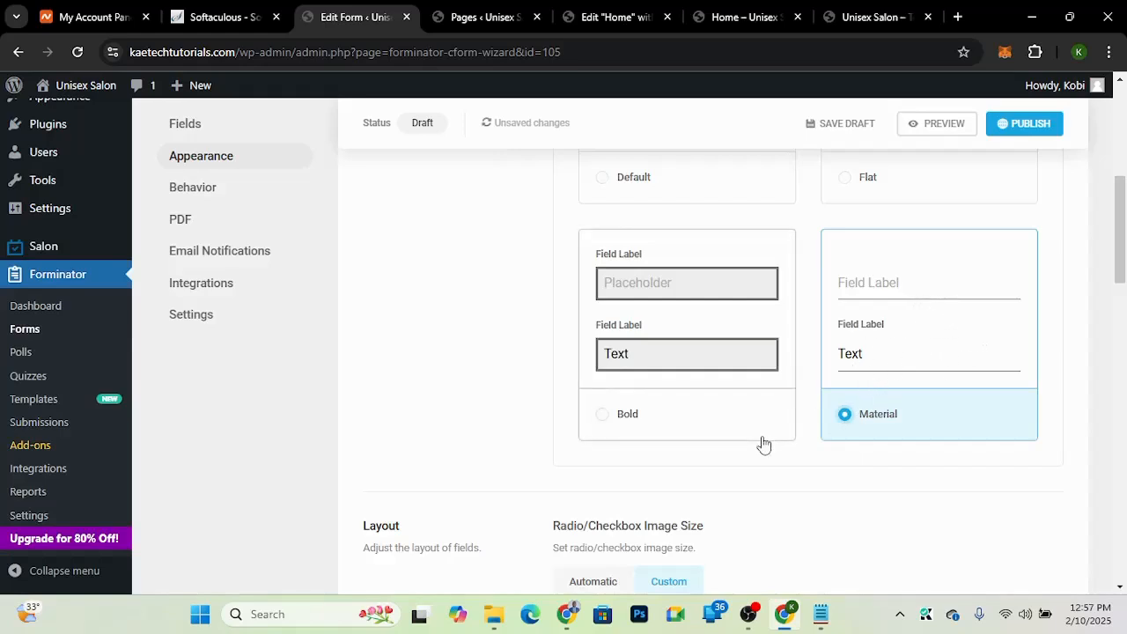
scroll(761, 443, down, 3)
scroll(763, 445, down, 1)
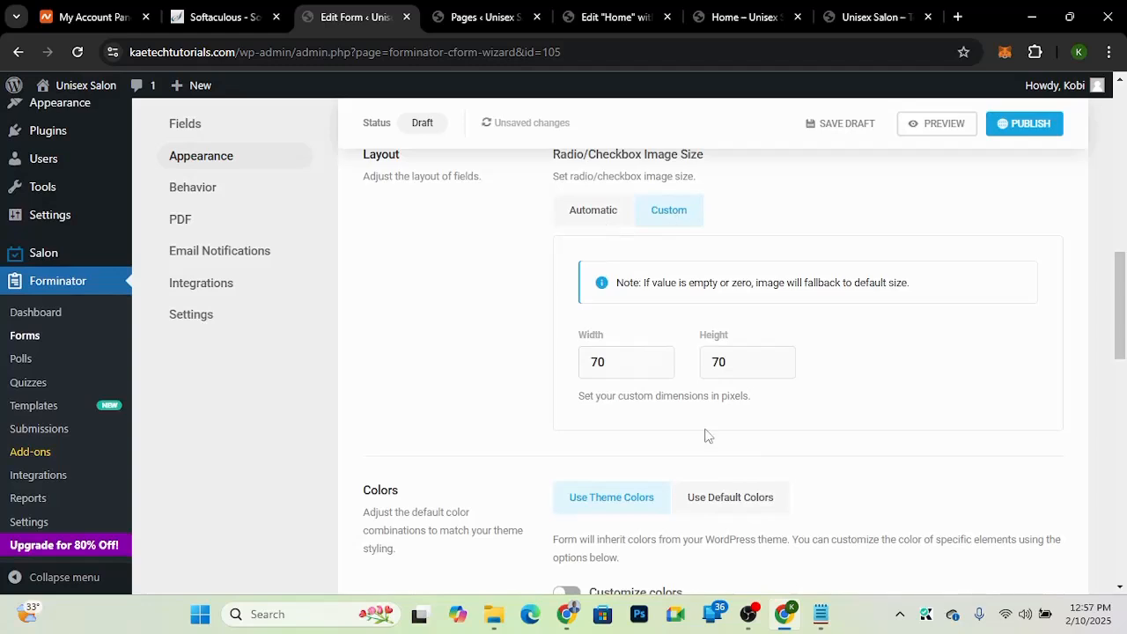
scroll(707, 435, down, 2)
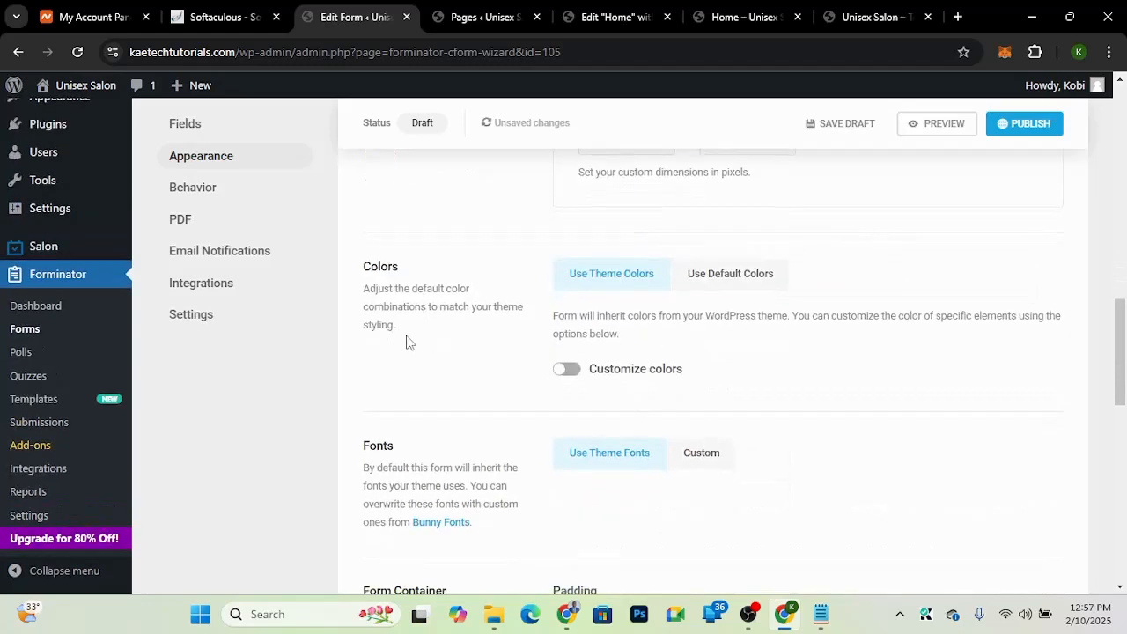
click(567, 370)
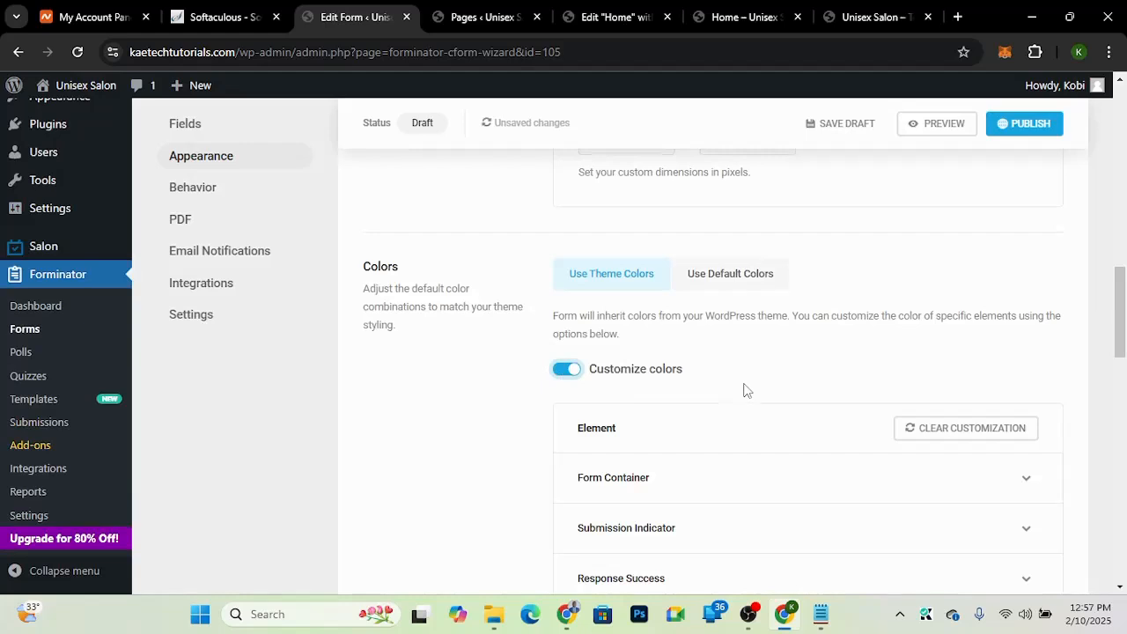
Step: Set the form container's border color to white with transparency, rgba(255,255,255,0.46)
scroll(744, 390, down, 3)
scroll(744, 390, up, 1)
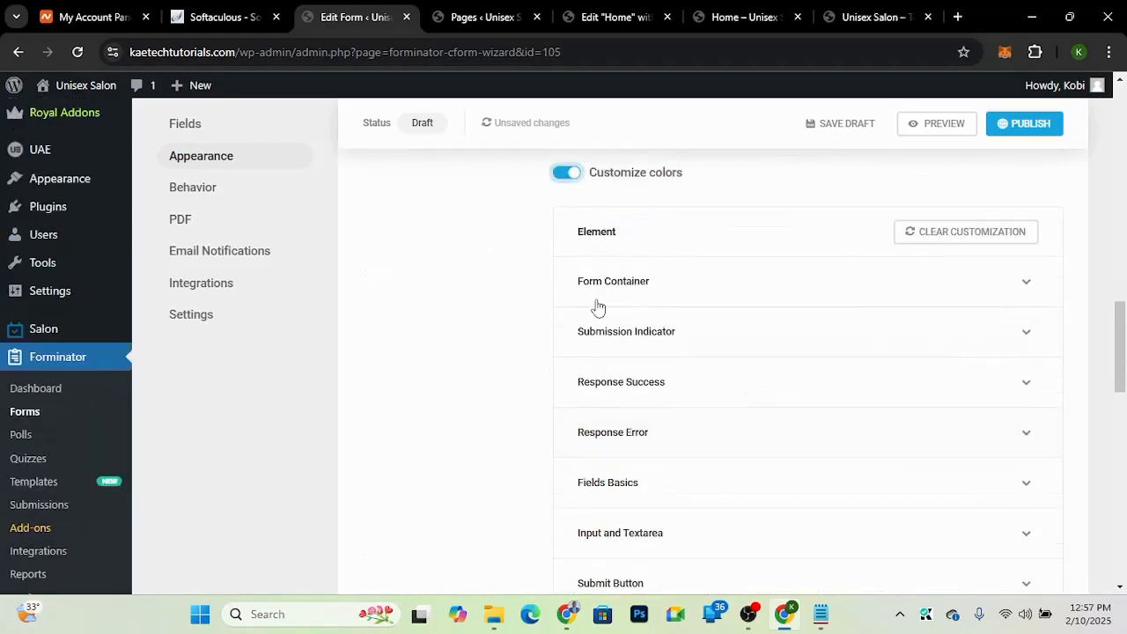
click(748, 292)
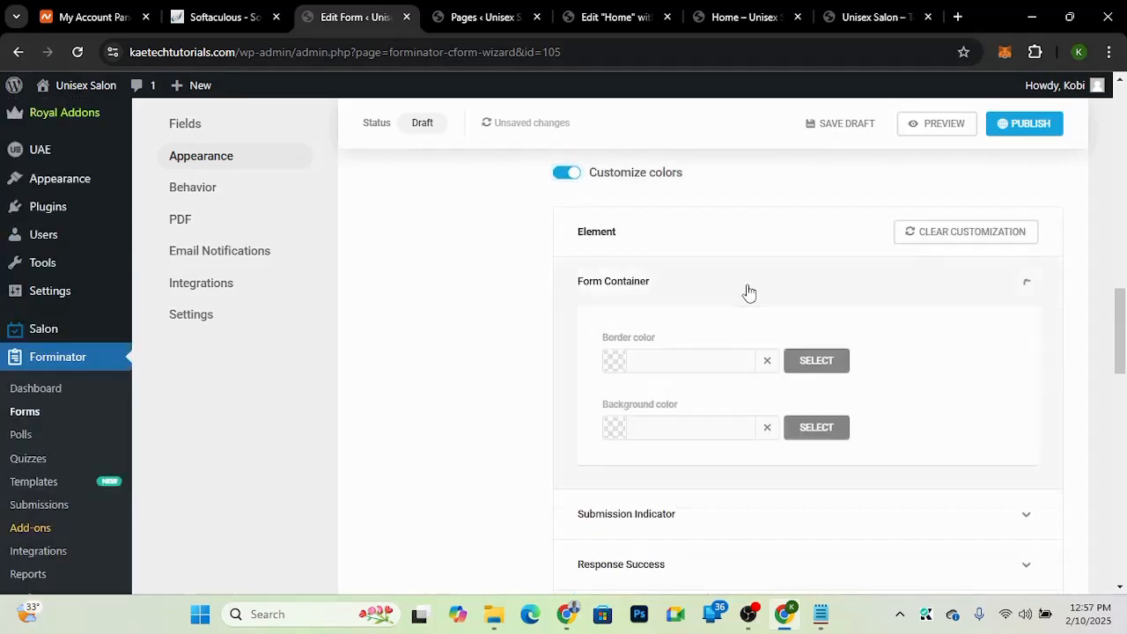
click(617, 365)
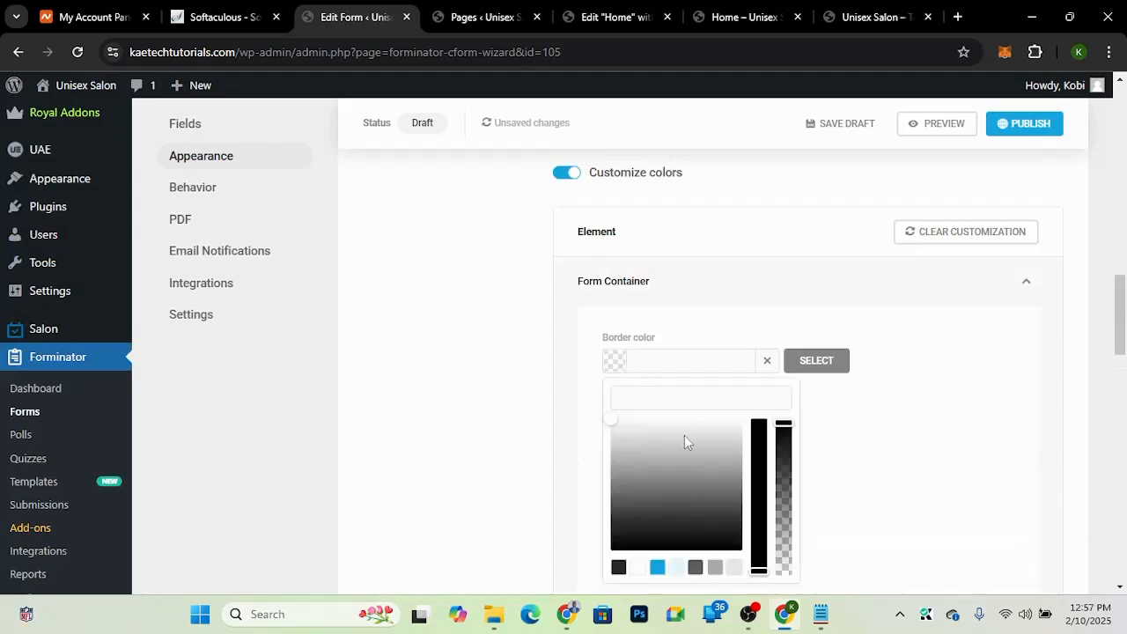
click(610, 421)
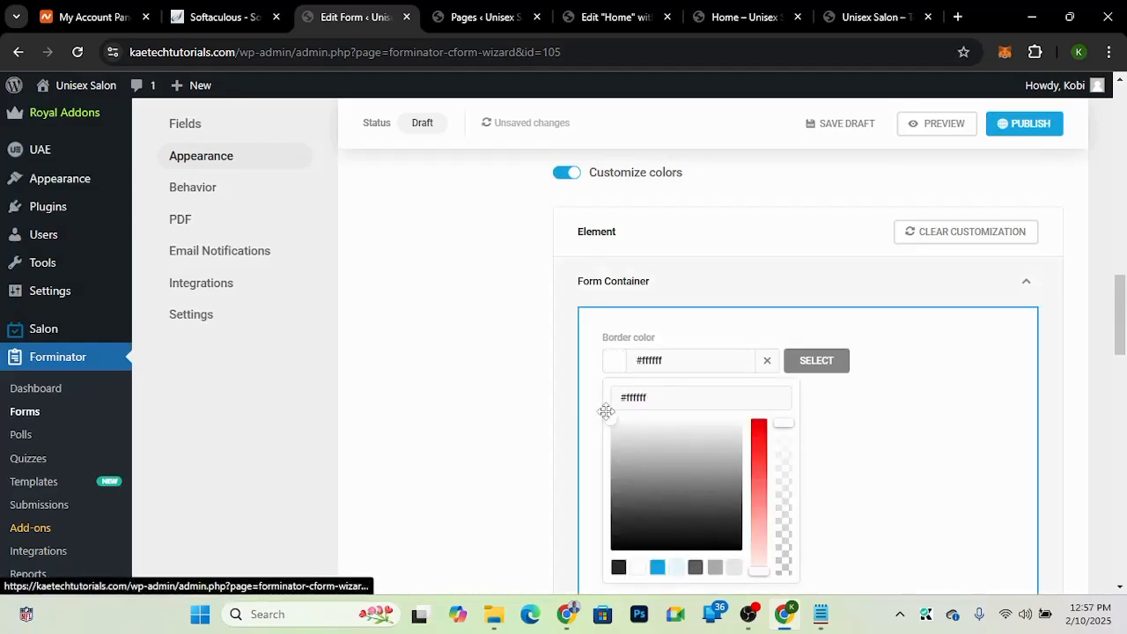
click(785, 425)
drag(788, 458, 784, 512)
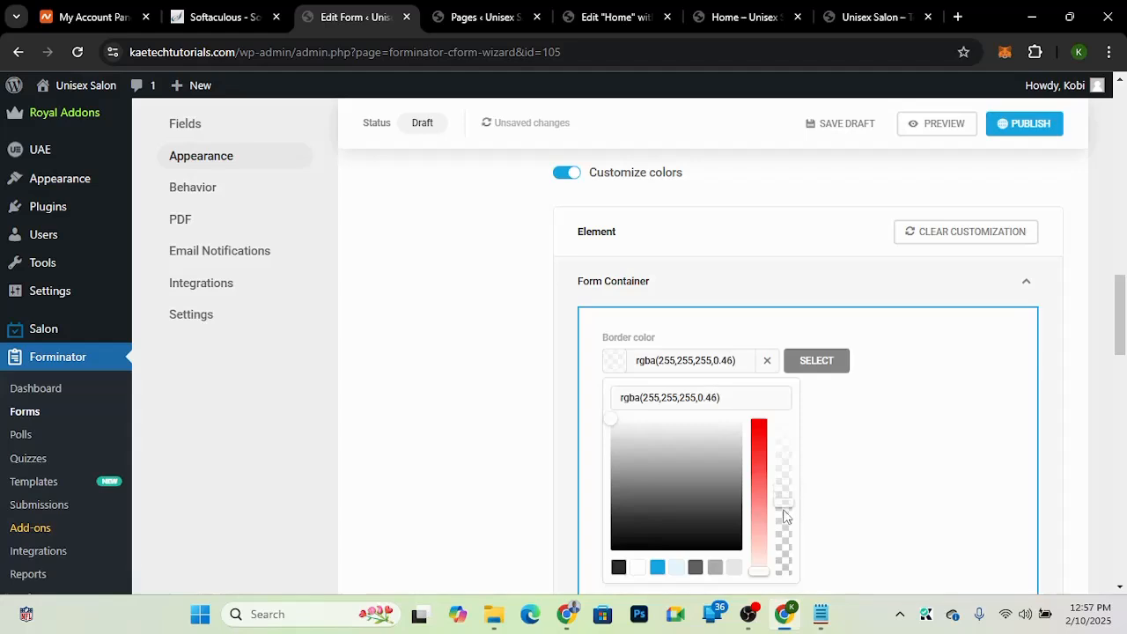
click(740, 362)
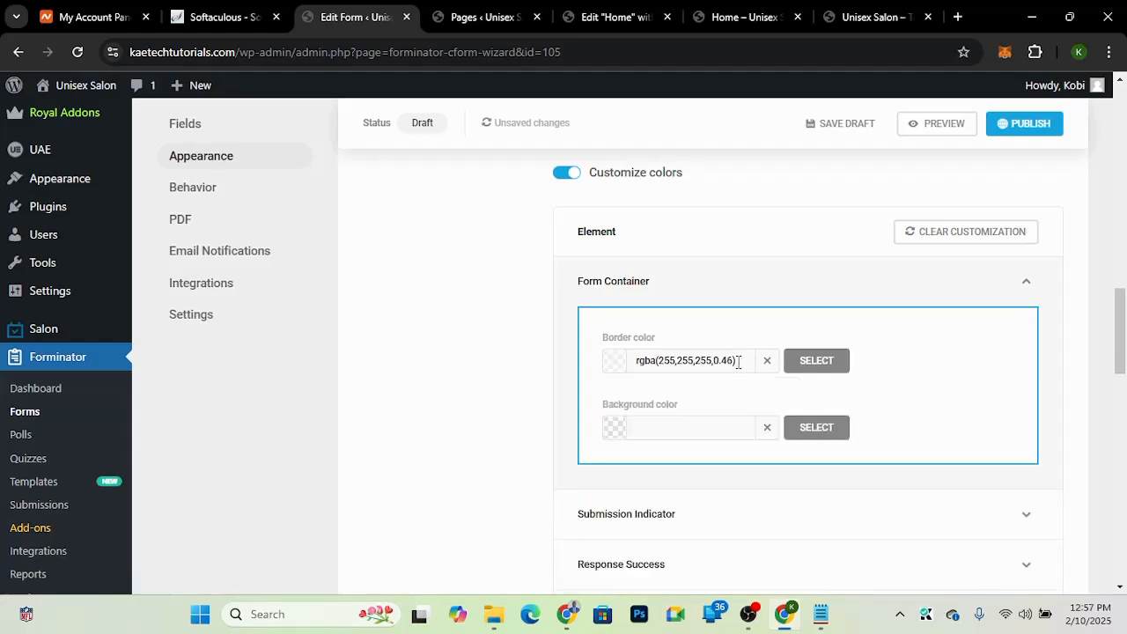
Step: Browse the Submission Indicator and Response Success color sections of the form's appearance settings
drag(740, 361, 650, 361)
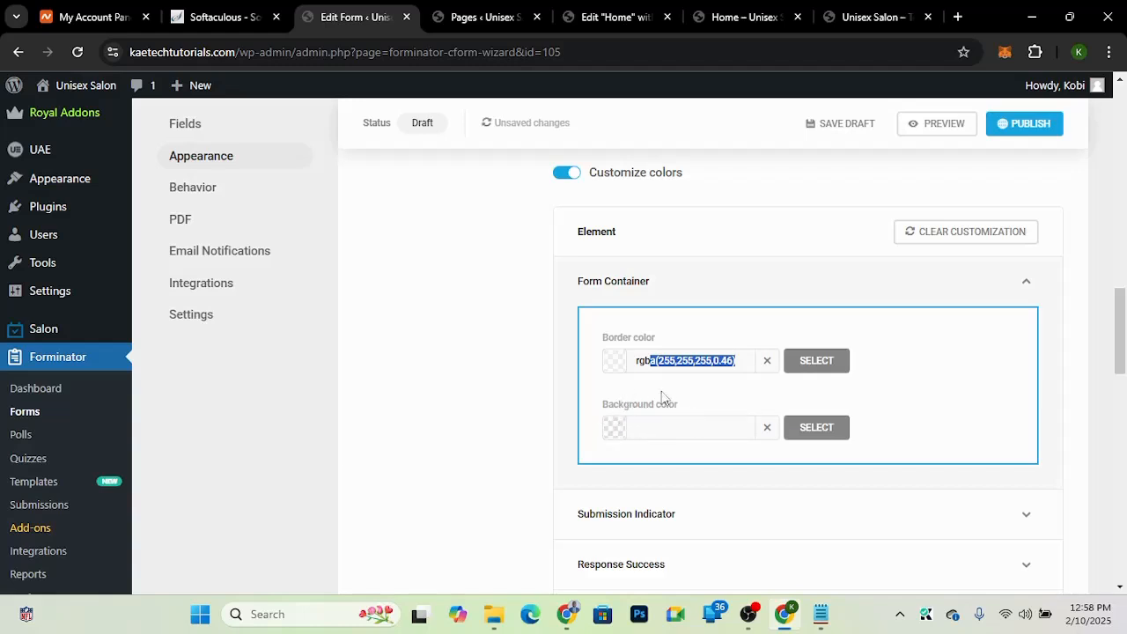
click(673, 398)
scroll(673, 398, down, 3)
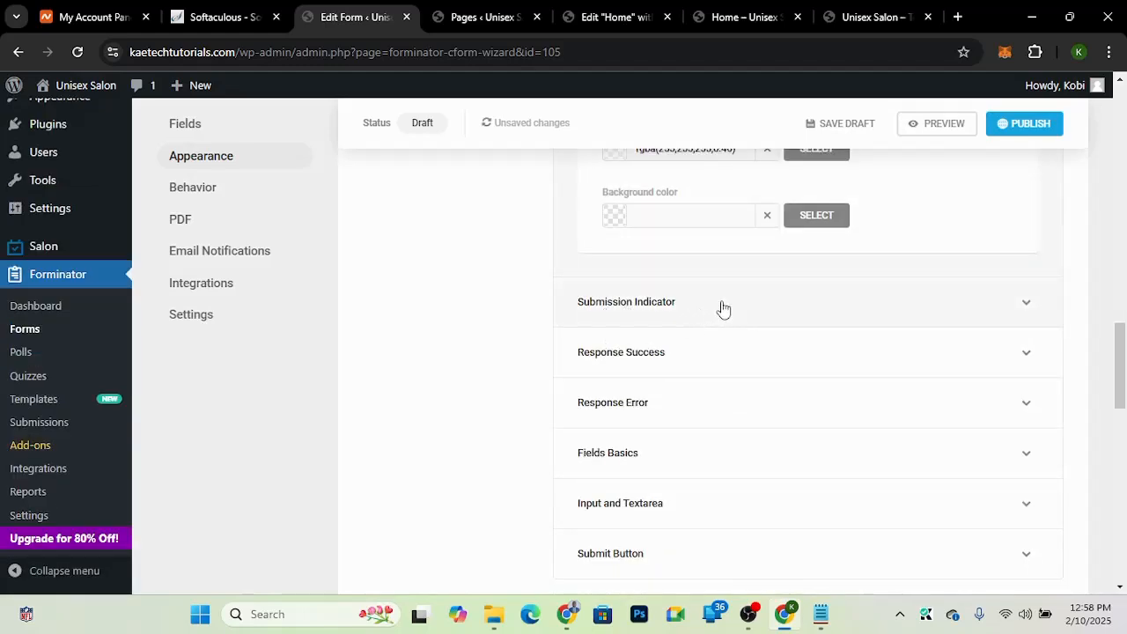
click(727, 308)
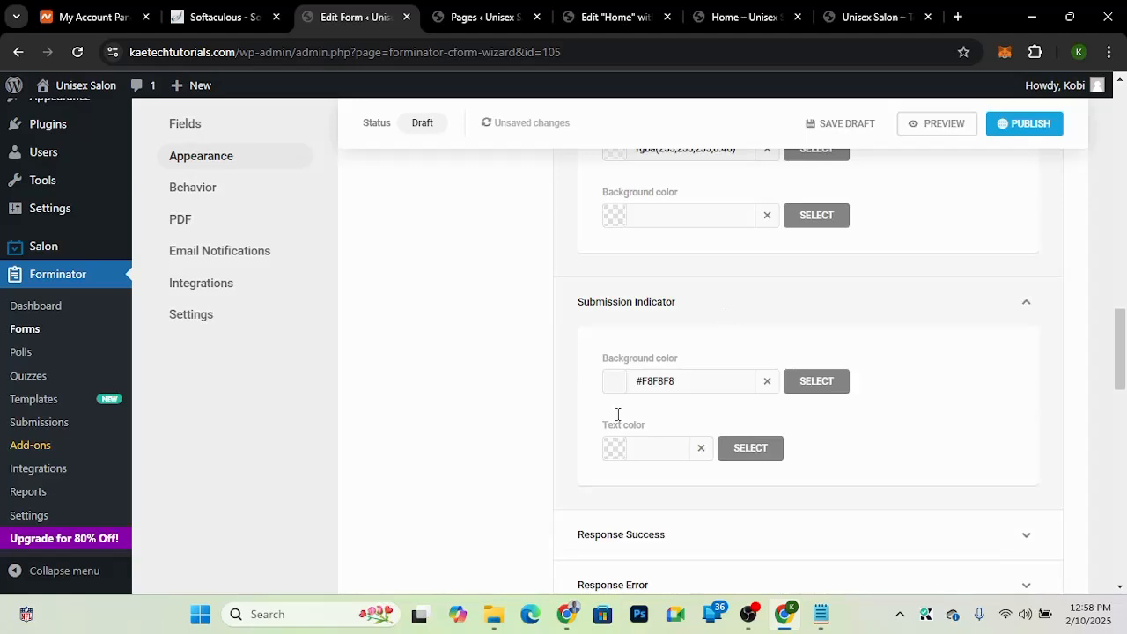
click(724, 308)
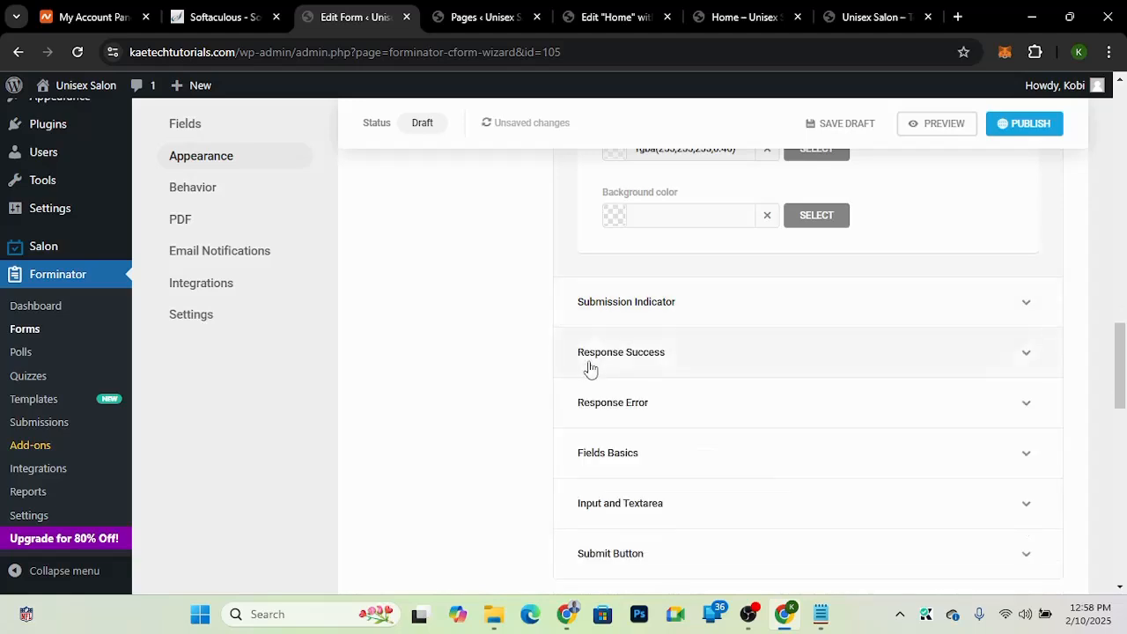
click(699, 363)
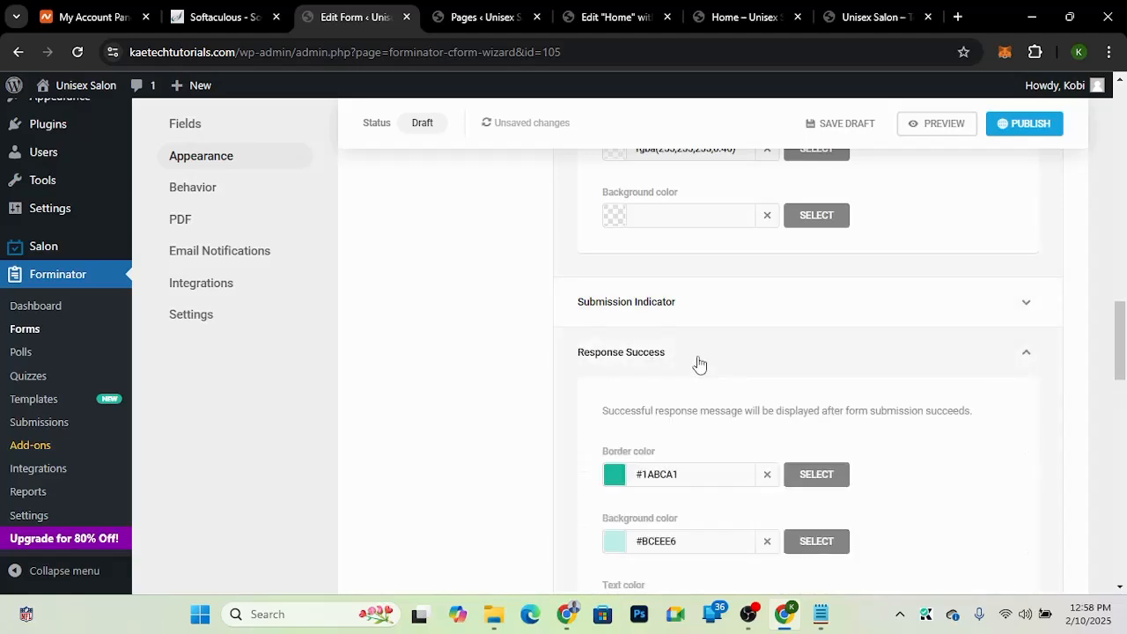
click(699, 363)
scroll(640, 443, down, 1)
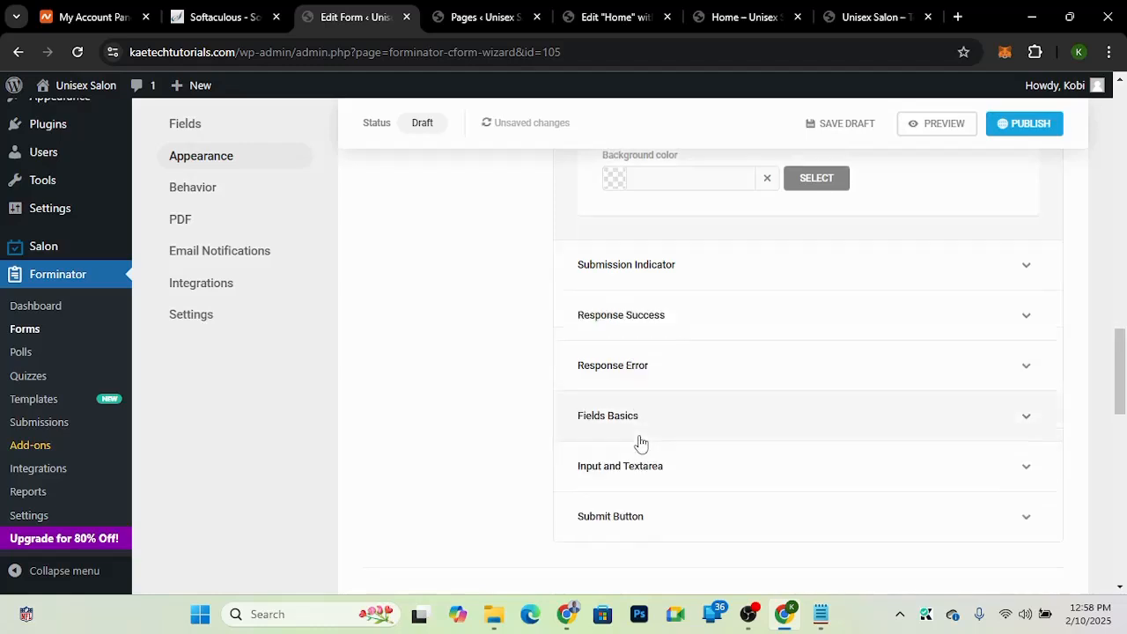
scroll(641, 443, down, 2)
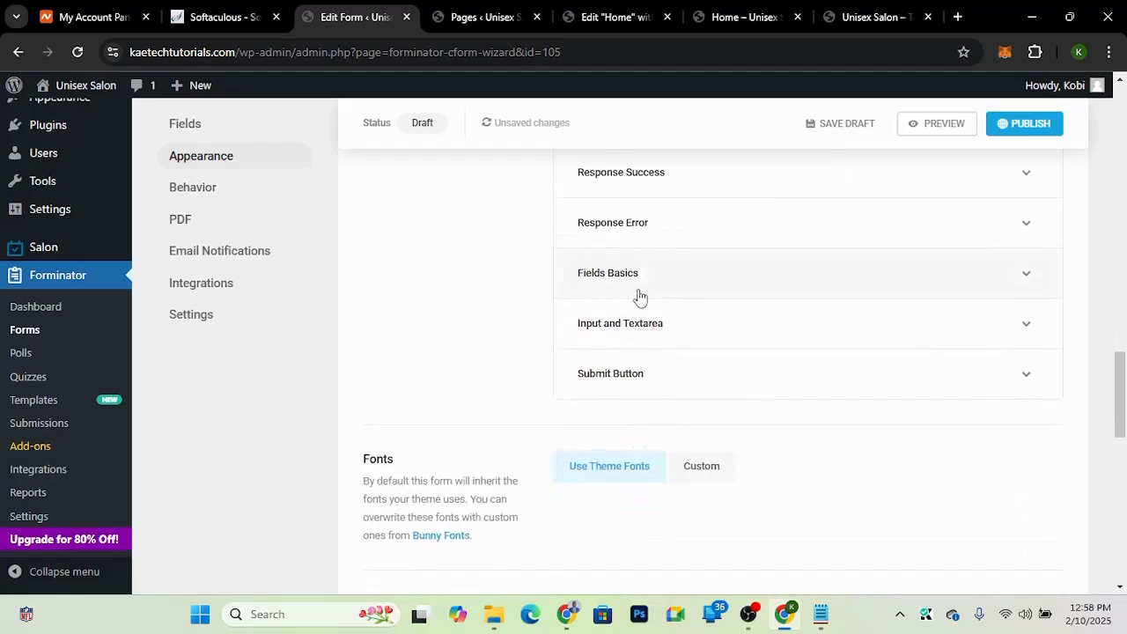
Step: In Fields Basics, set the label color to white #ffffff and the description color to #e2e2e2
click(694, 284)
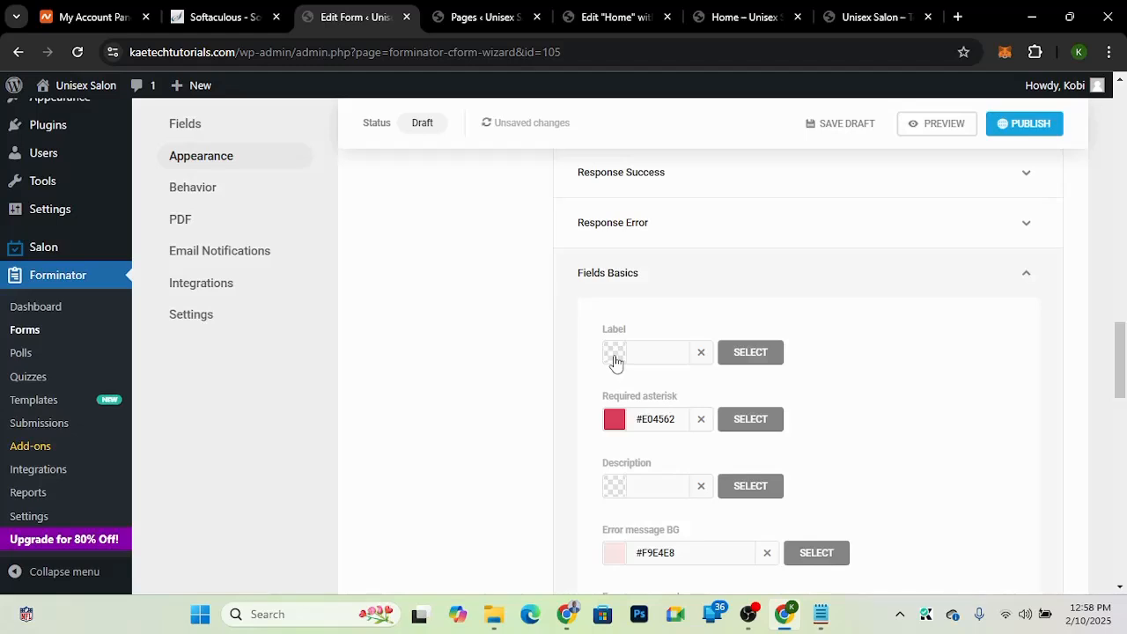
click(615, 361)
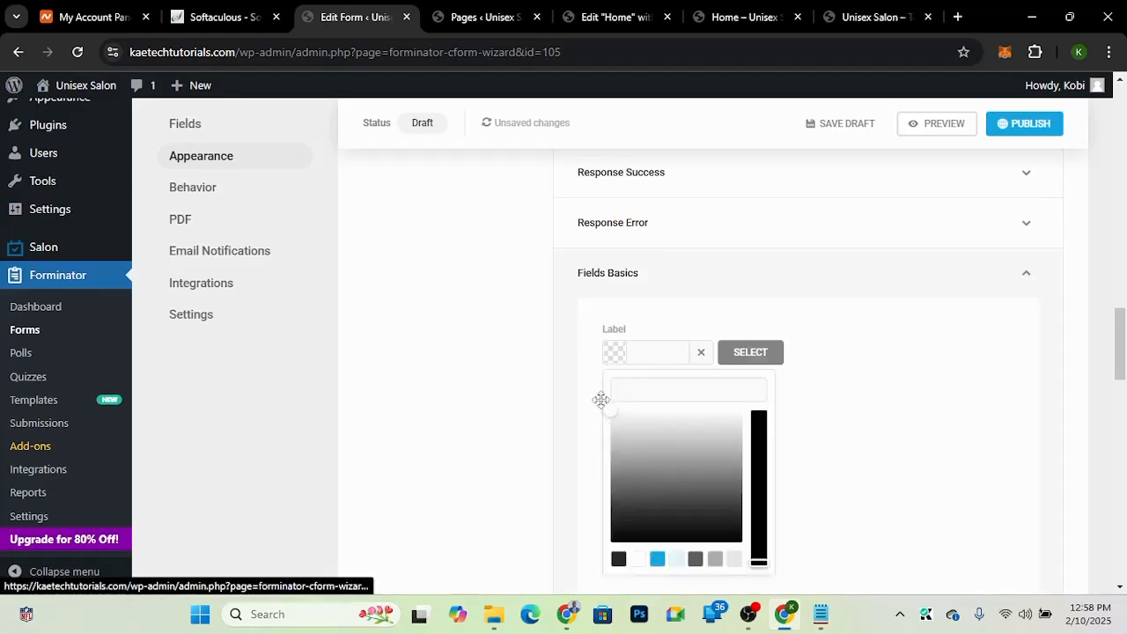
click(602, 404)
click(612, 357)
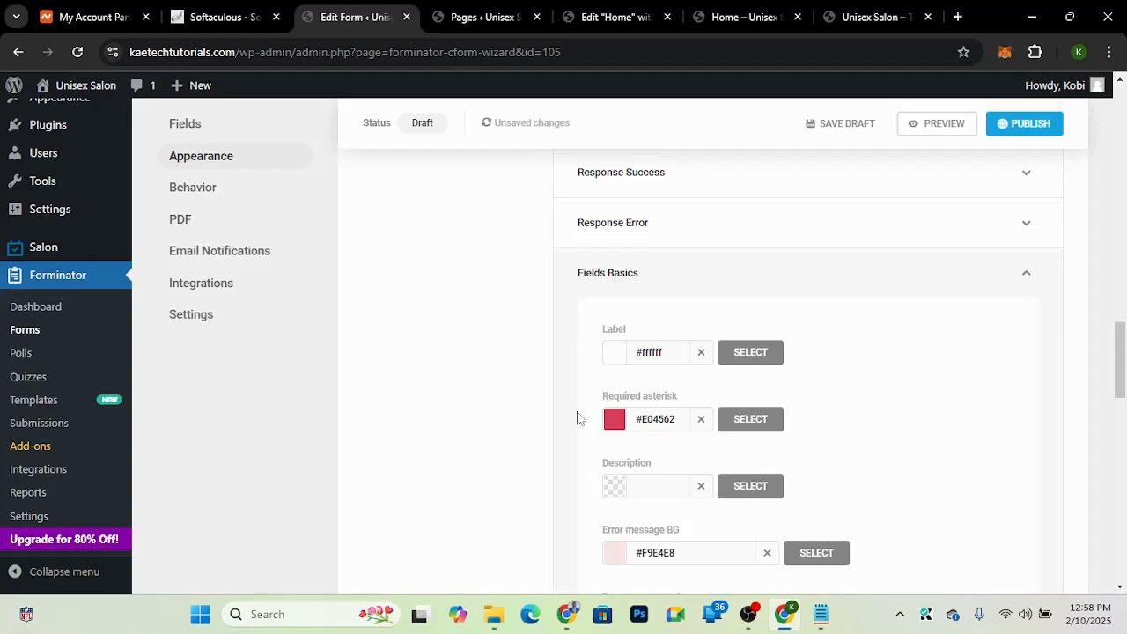
scroll(573, 420, down, 2)
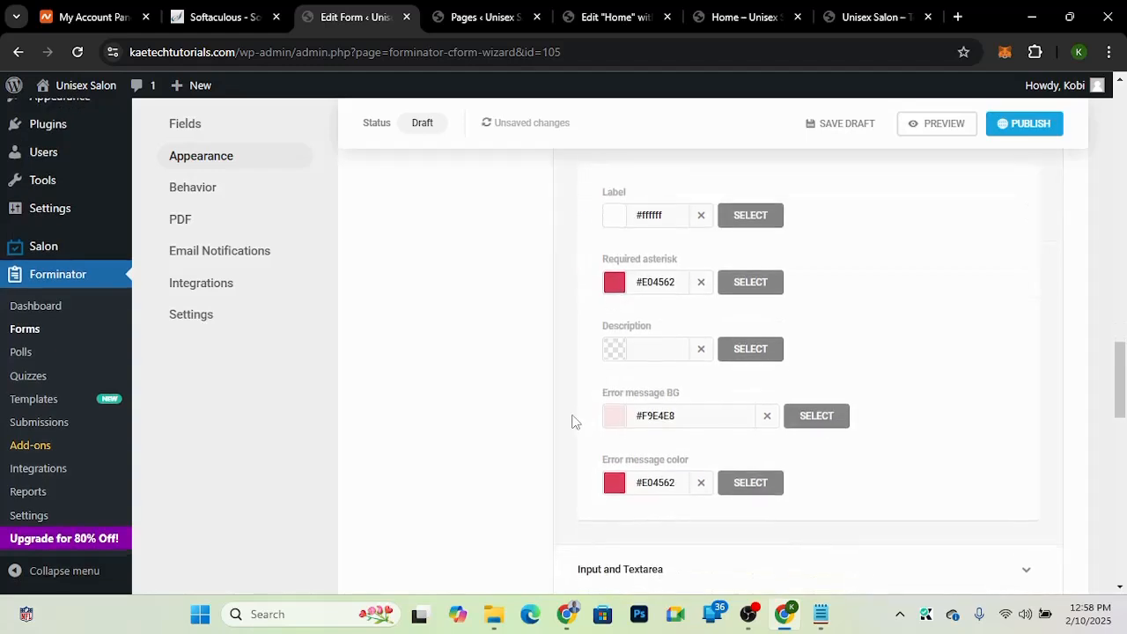
click(619, 352)
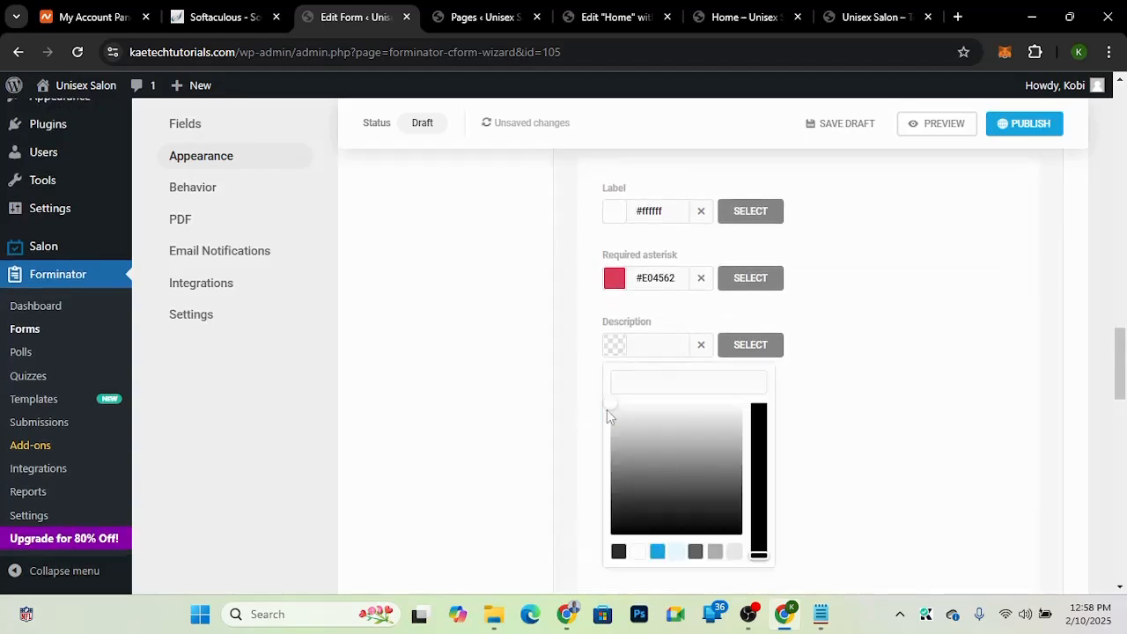
drag(609, 403, 604, 414)
click(614, 320)
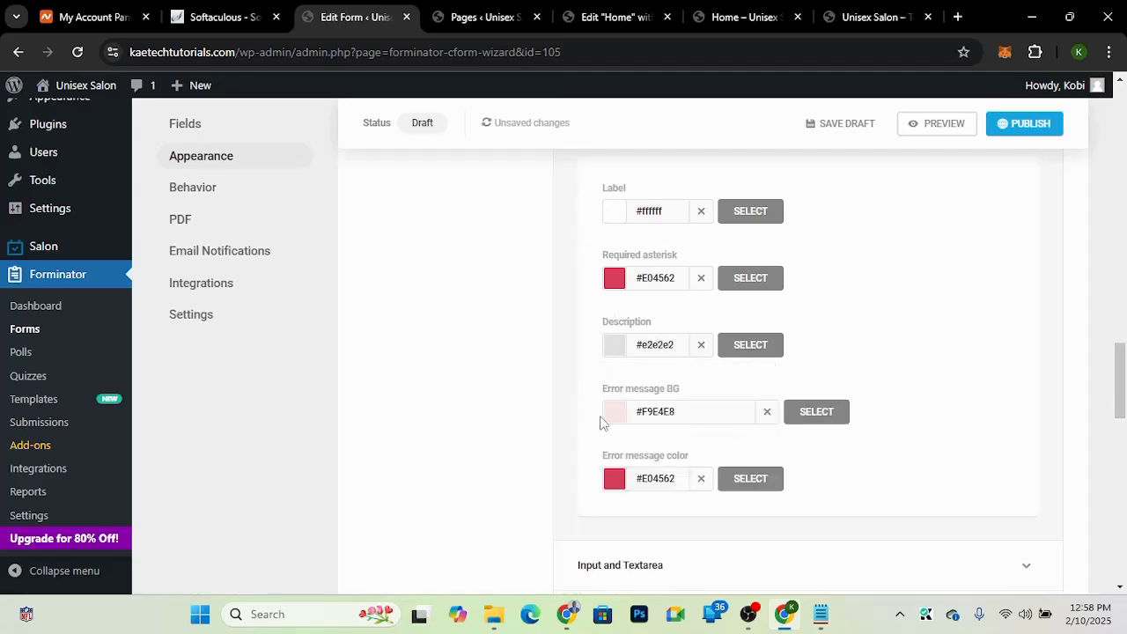
Step: In Input and Textarea, set the text color to #efefef and the placeholder color to #d6d6d6
scroll(588, 474, up, 2)
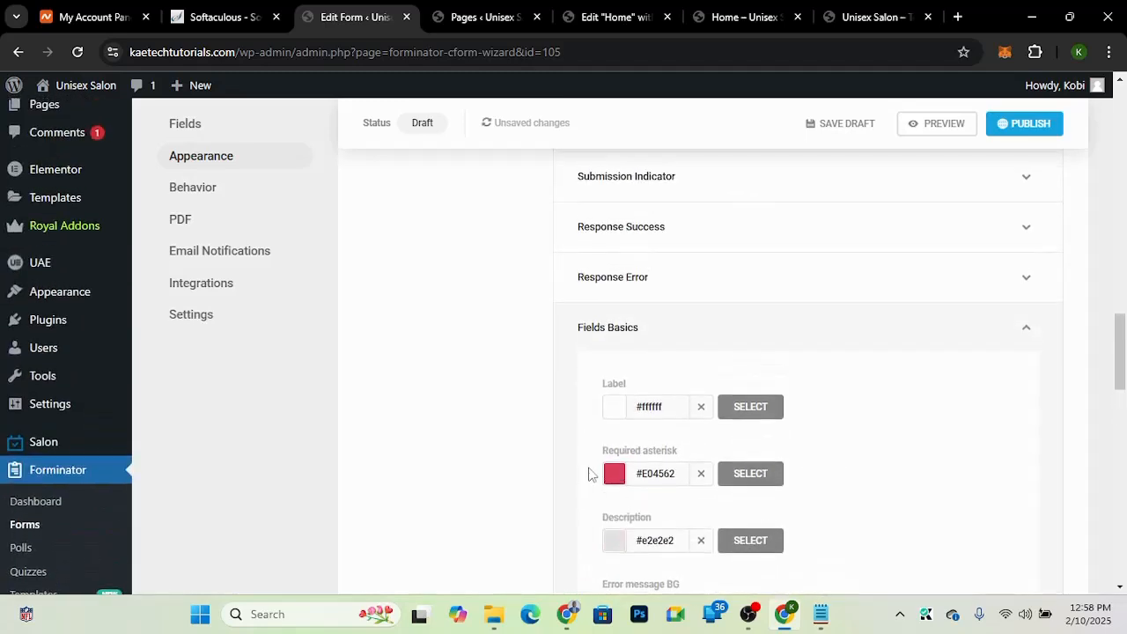
click(678, 334)
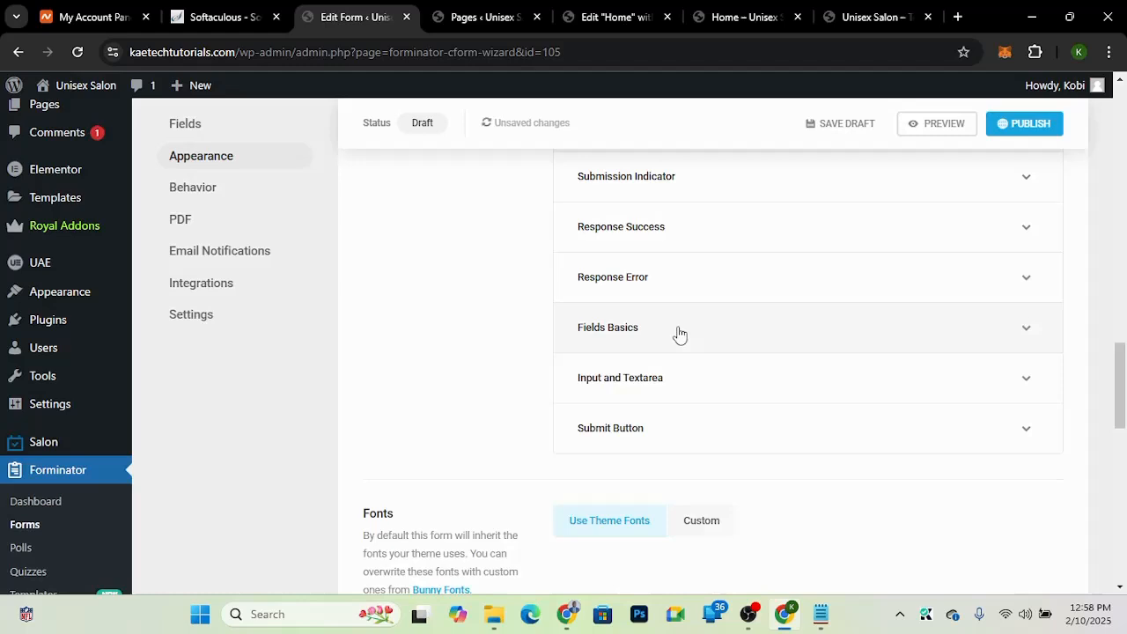
click(649, 388)
scroll(649, 387, down, 2)
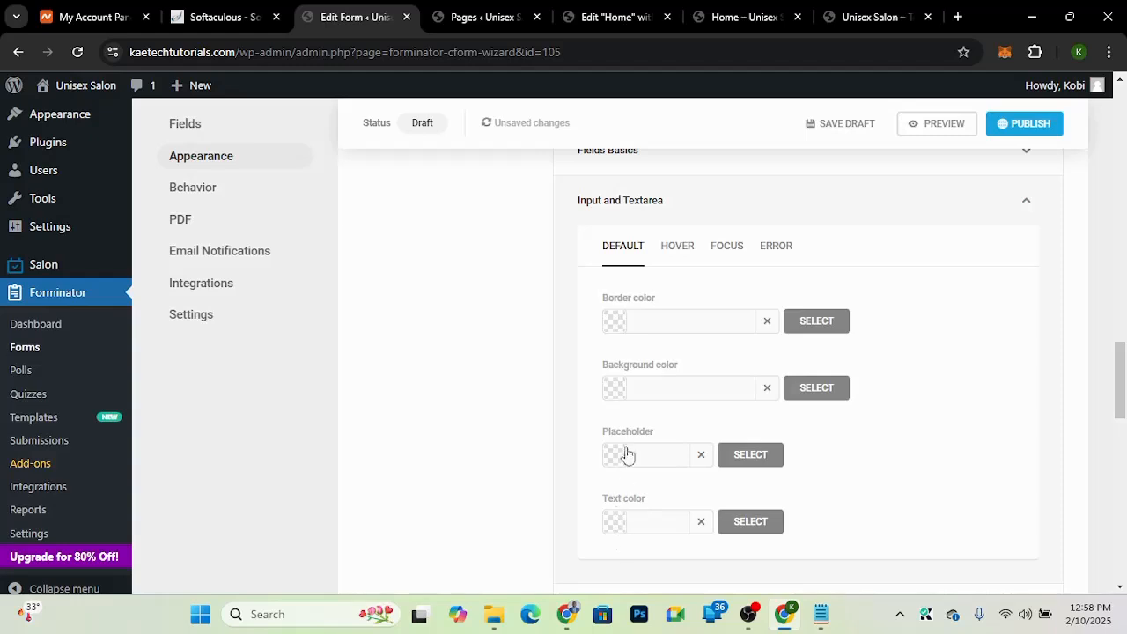
scroll(627, 449, down, 2)
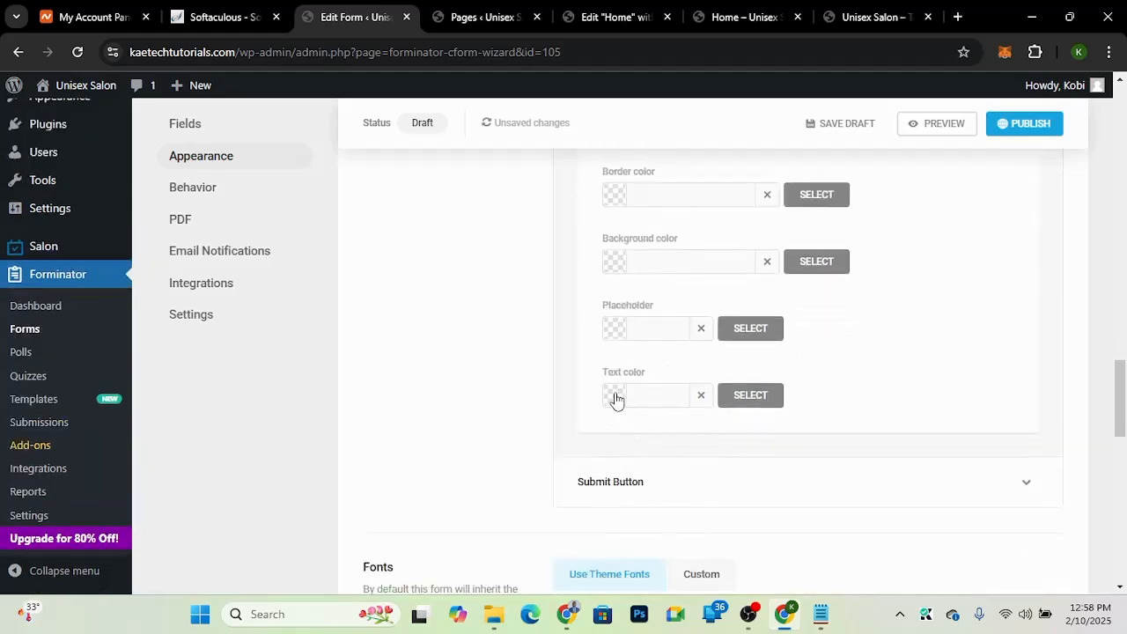
click(617, 399)
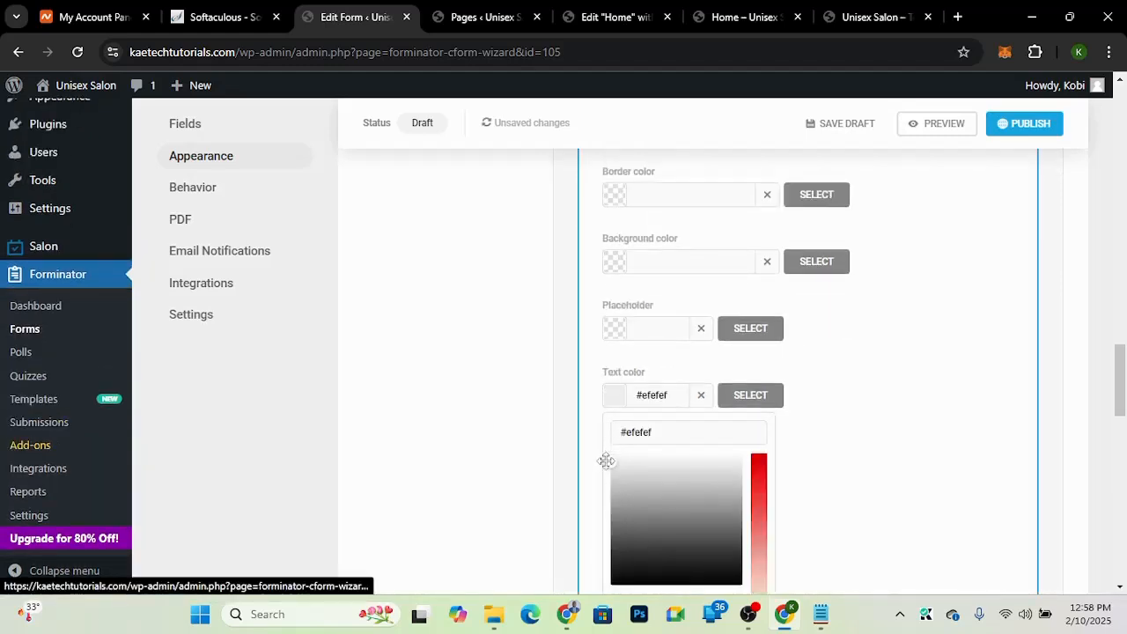
click(616, 333)
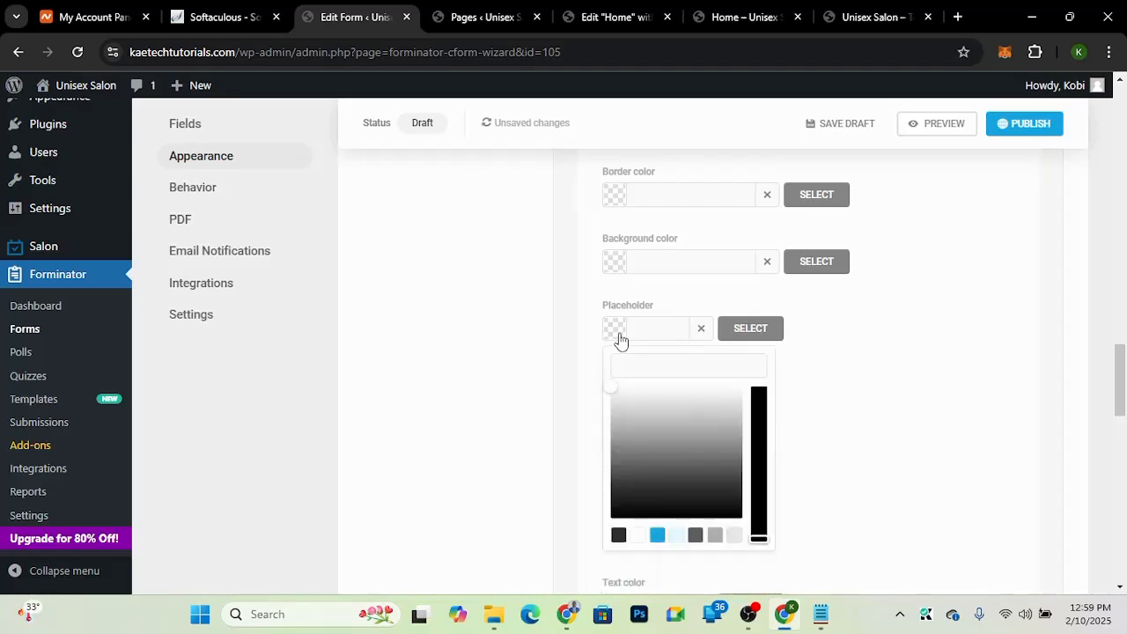
drag(611, 387, 610, 408)
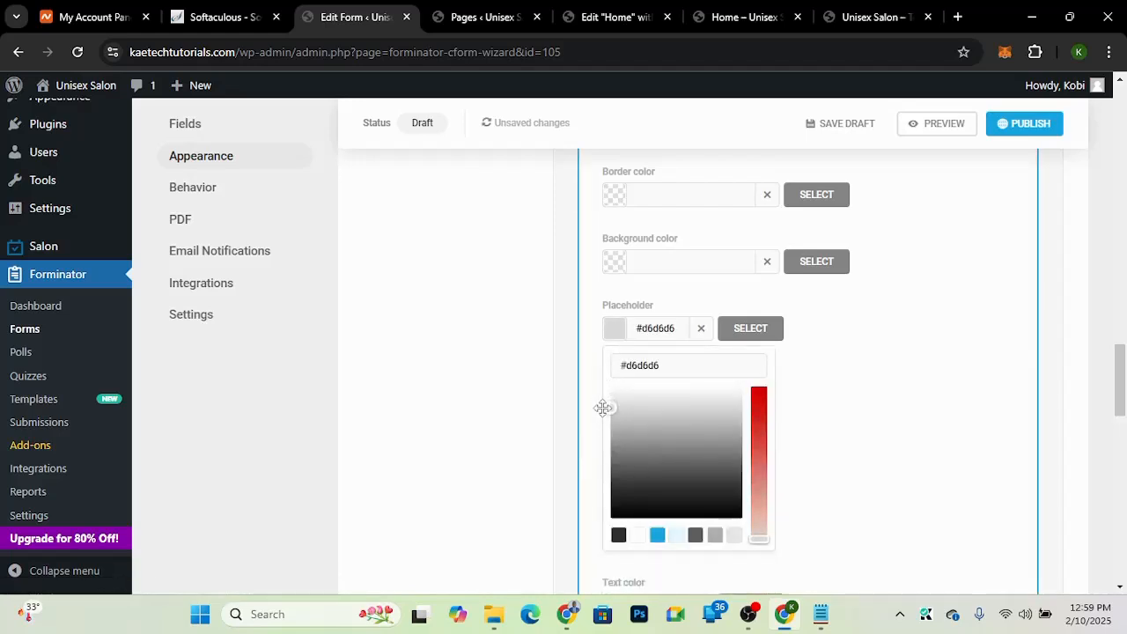
click(614, 279)
click(611, 234)
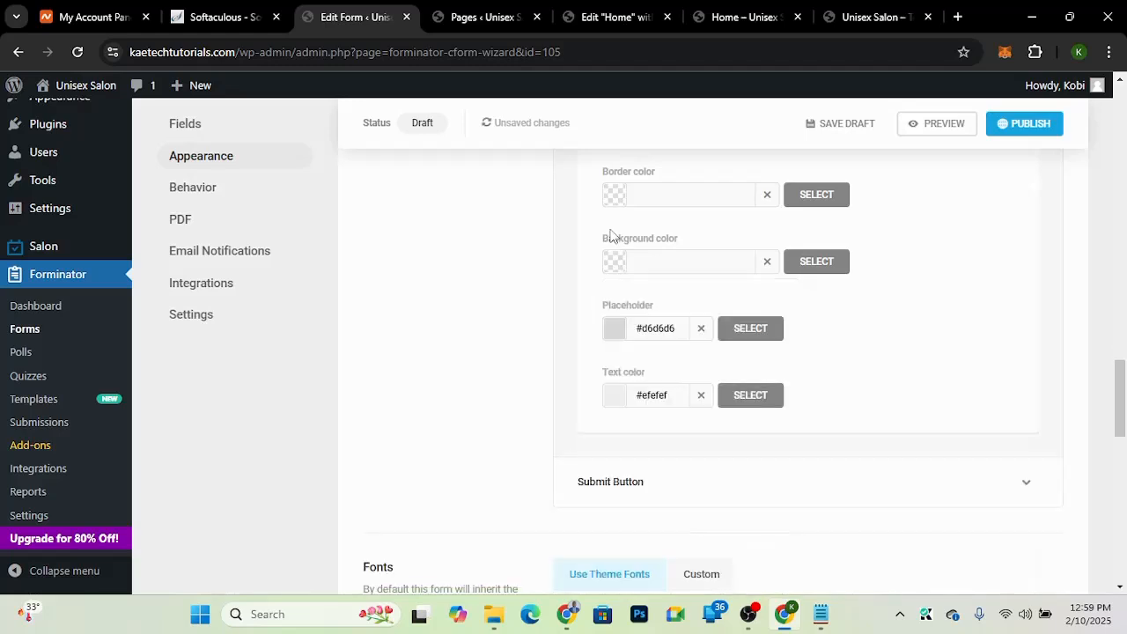
Step: Set the submit button's default background color to orange #f49200 and its text color to white #ffffff
scroll(610, 236, up, 1)
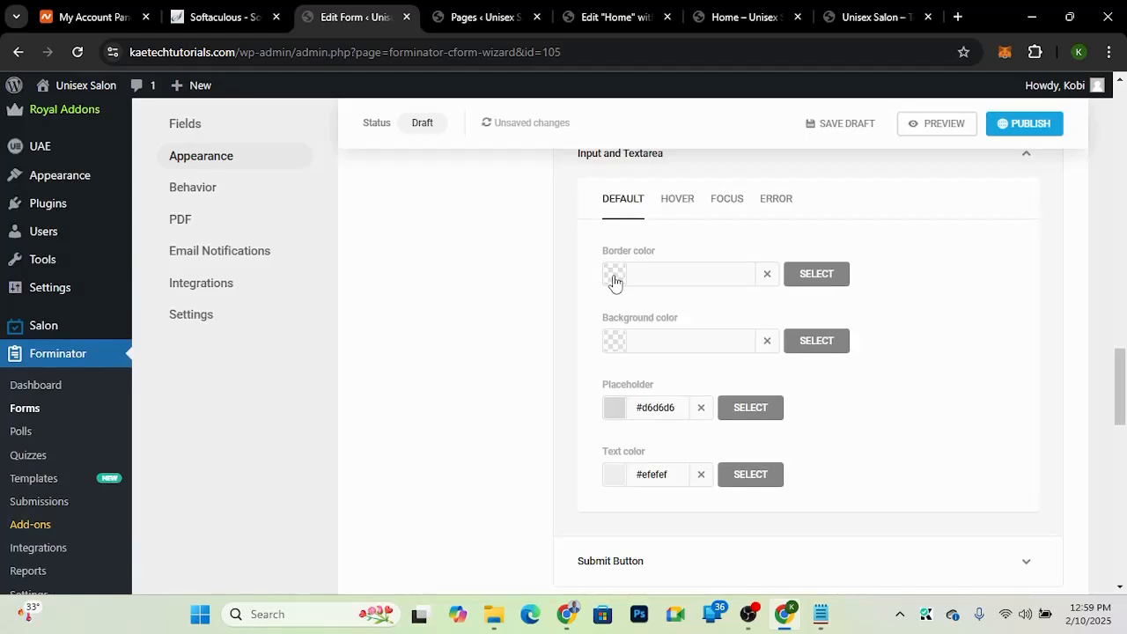
scroll(614, 280, down, 2)
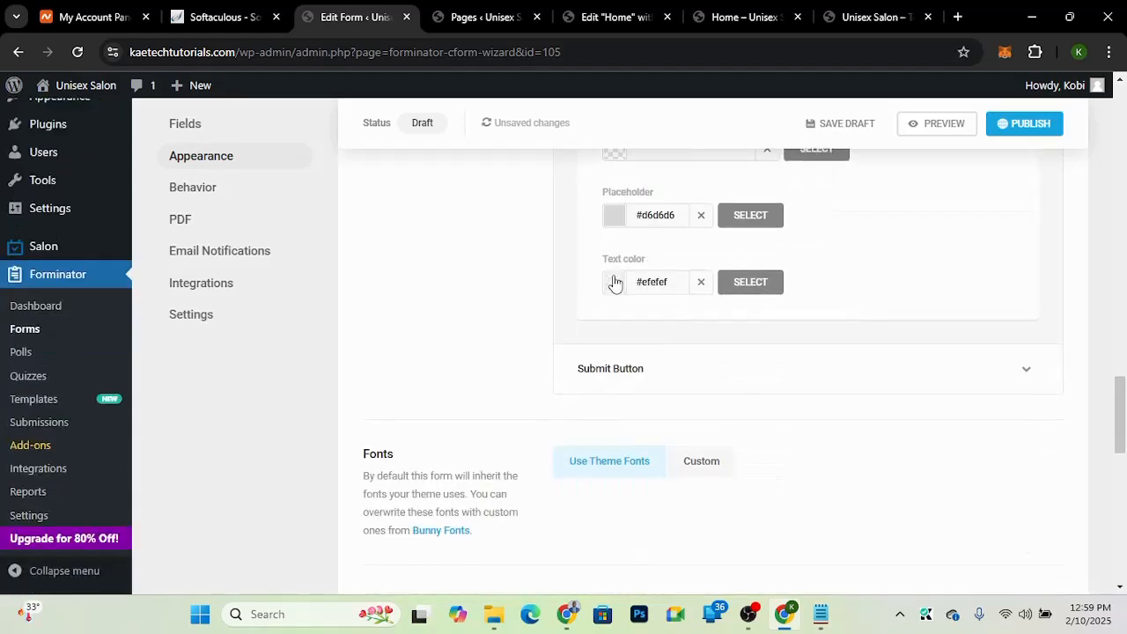
click(638, 370)
scroll(635, 362, down, 2)
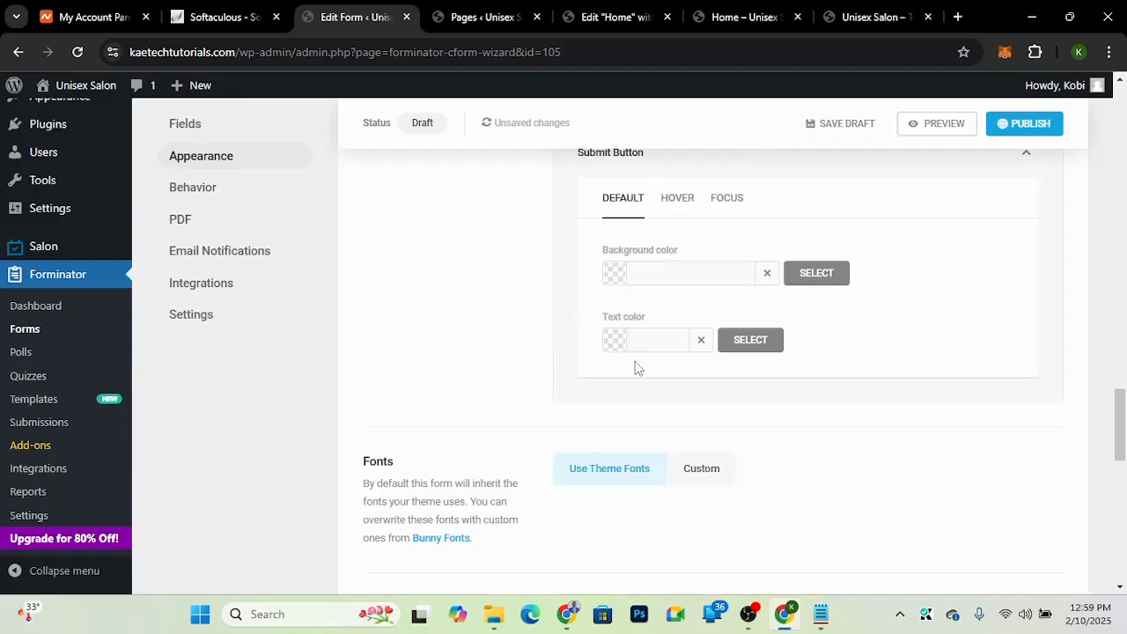
click(615, 273)
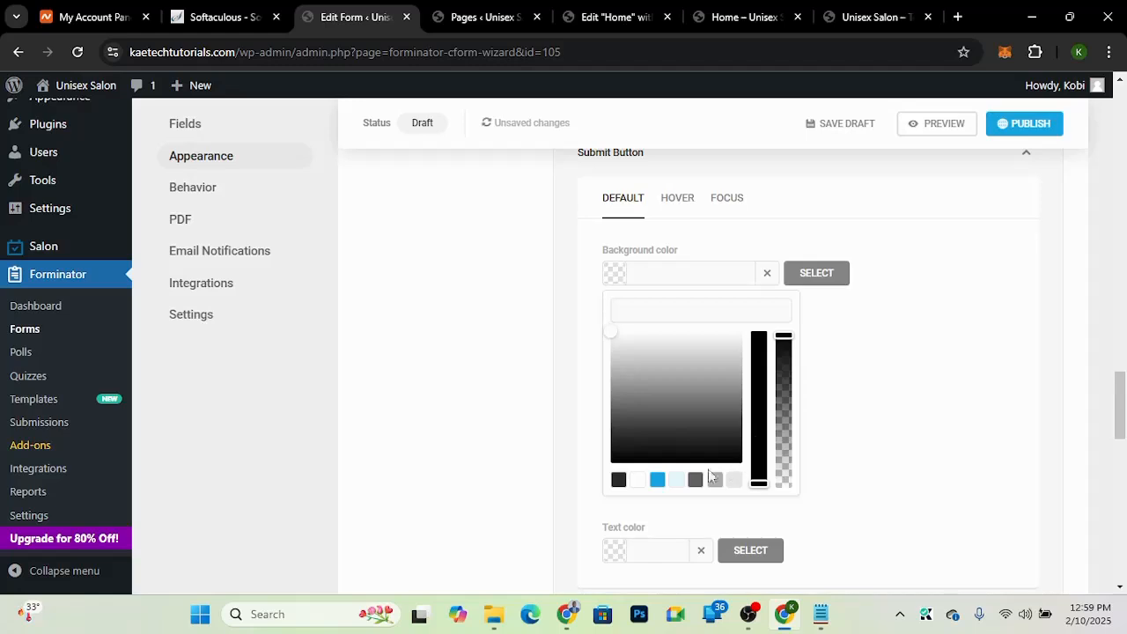
click(659, 480)
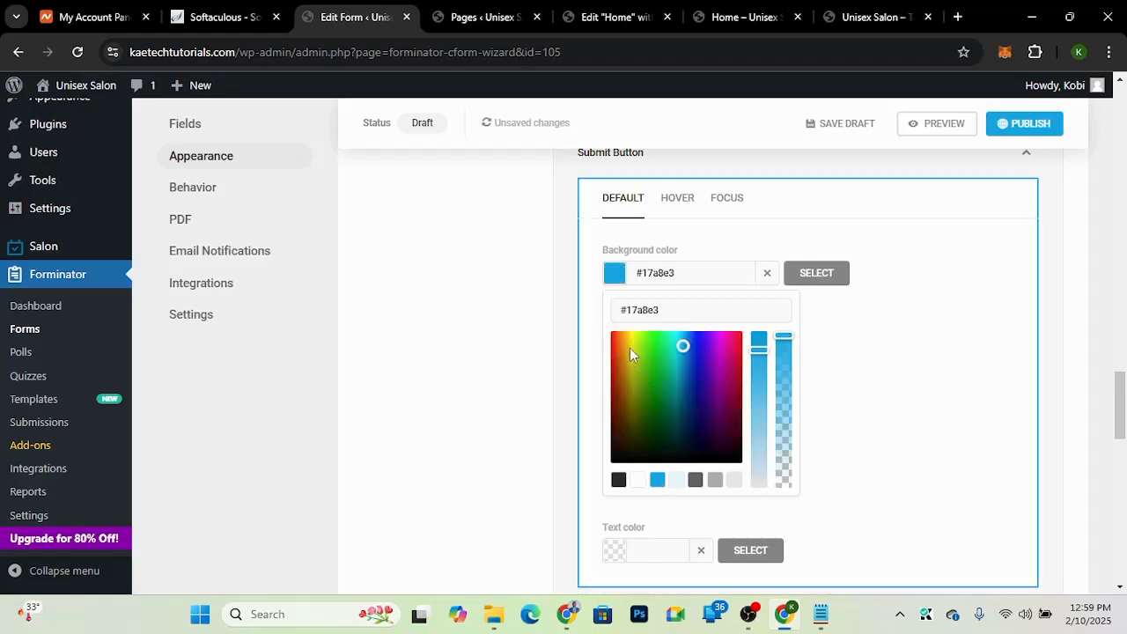
drag(630, 348, 623, 338)
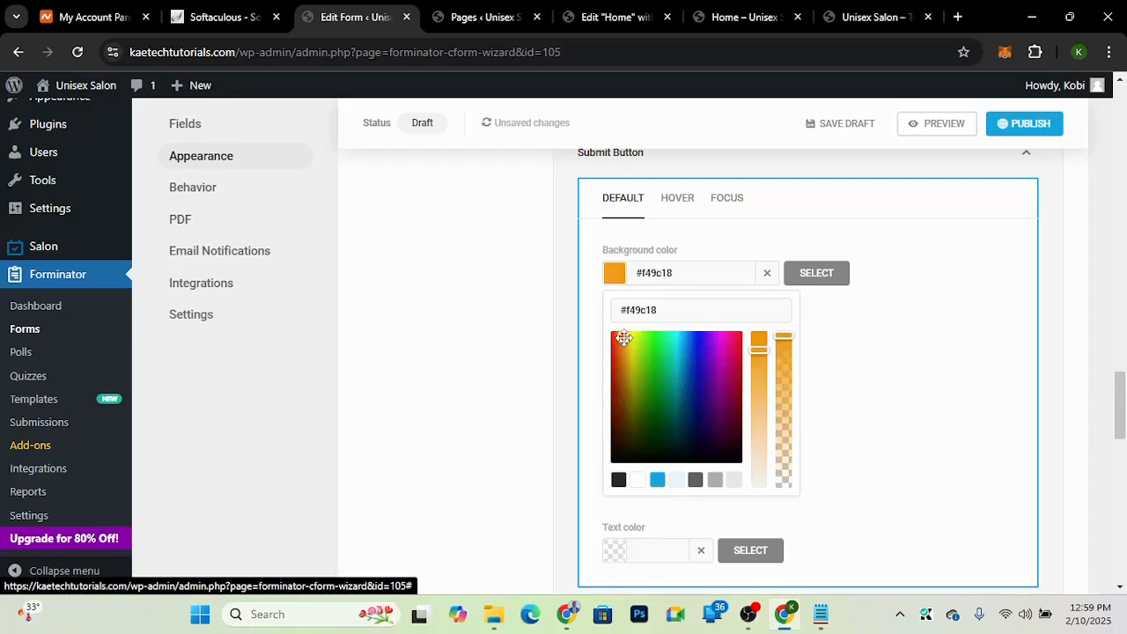
drag(759, 349, 759, 334)
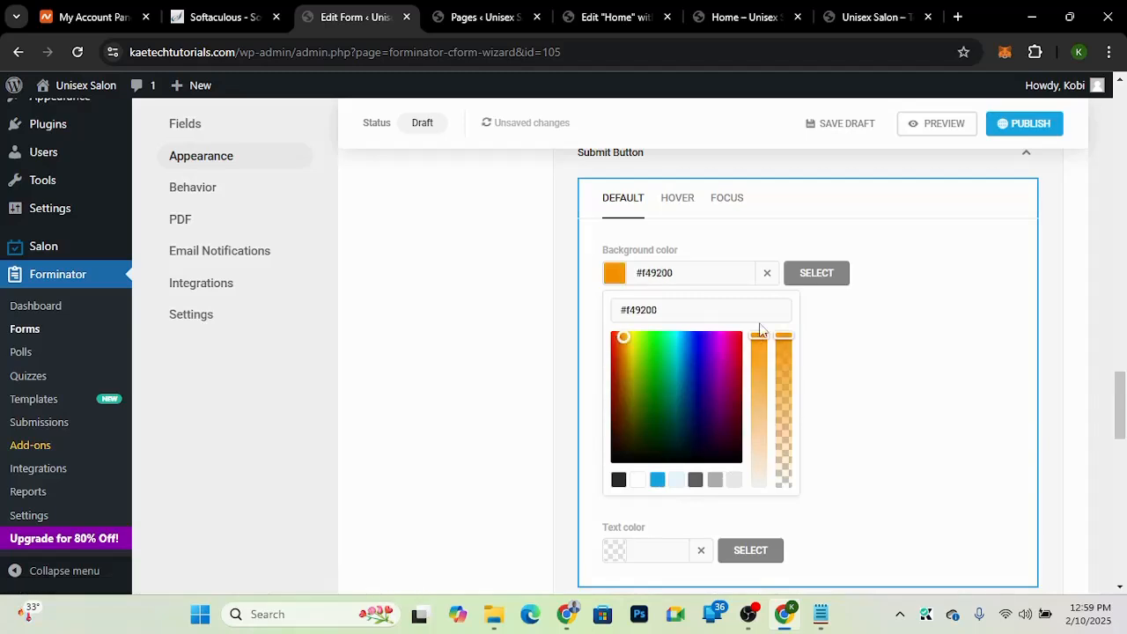
click(618, 277)
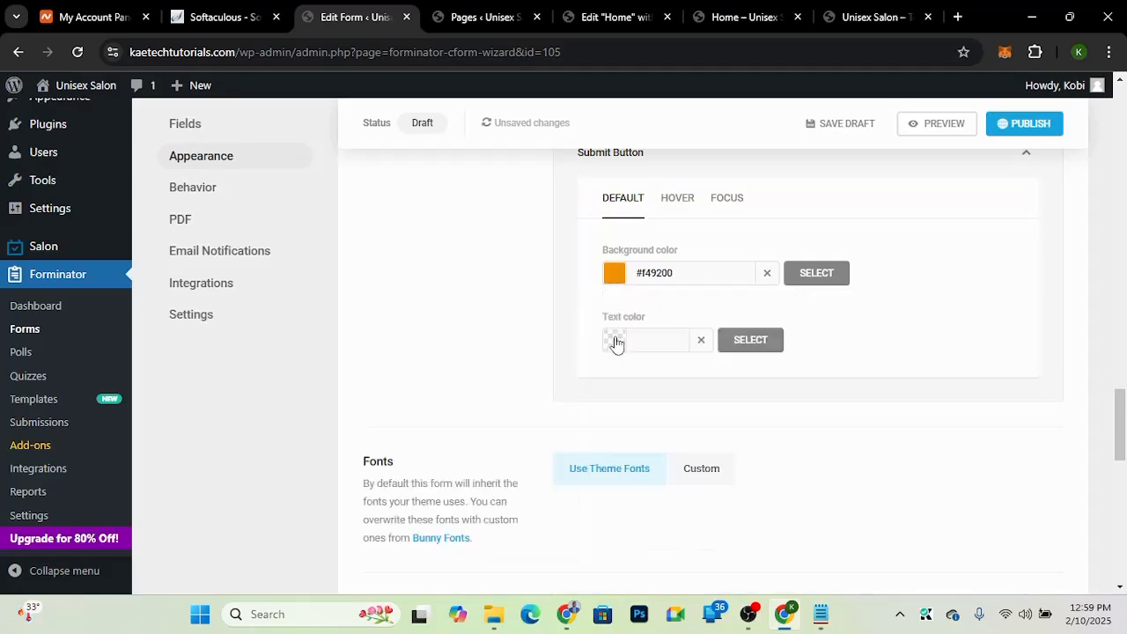
click(615, 344)
click(611, 401)
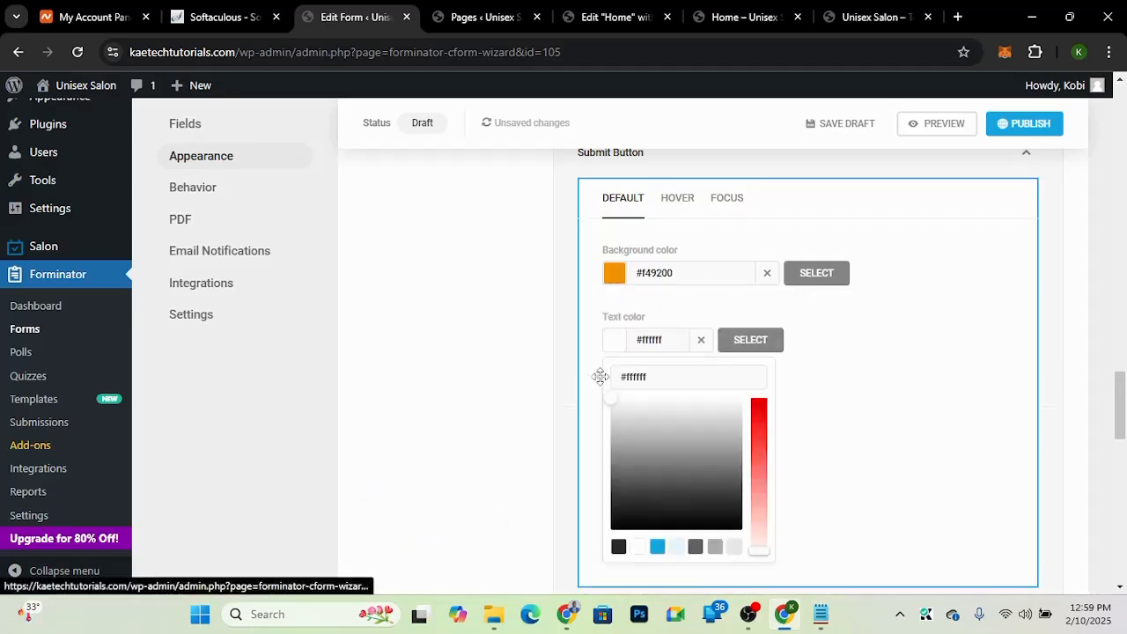
click(600, 376)
click(613, 345)
Step: Set the submit button's hover background color to orange #f78c00
click(675, 202)
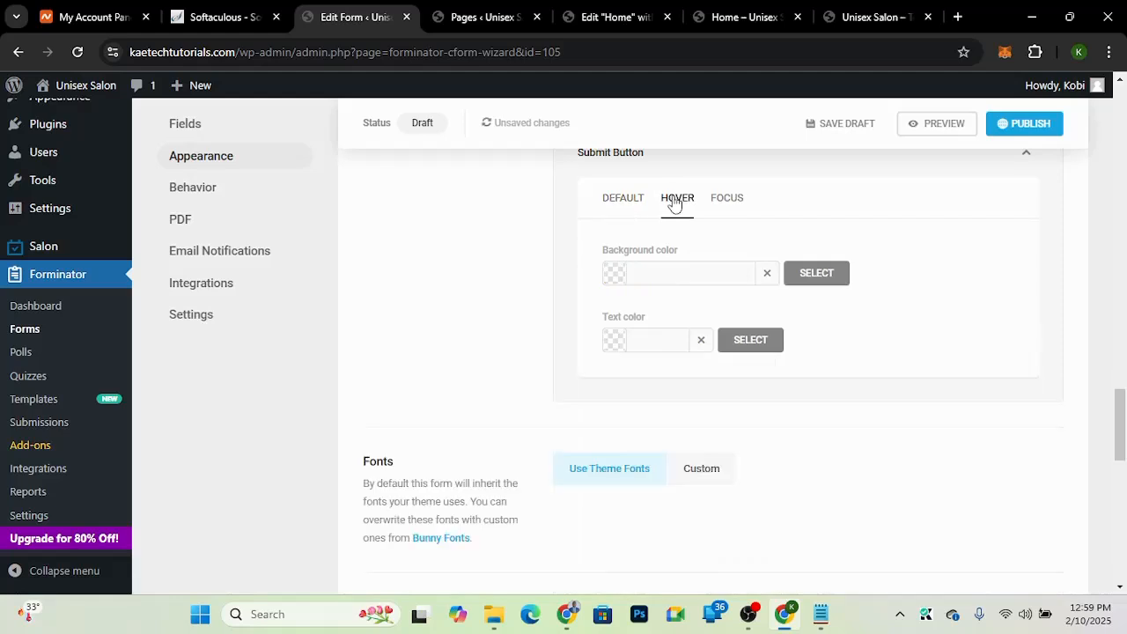
click(615, 275)
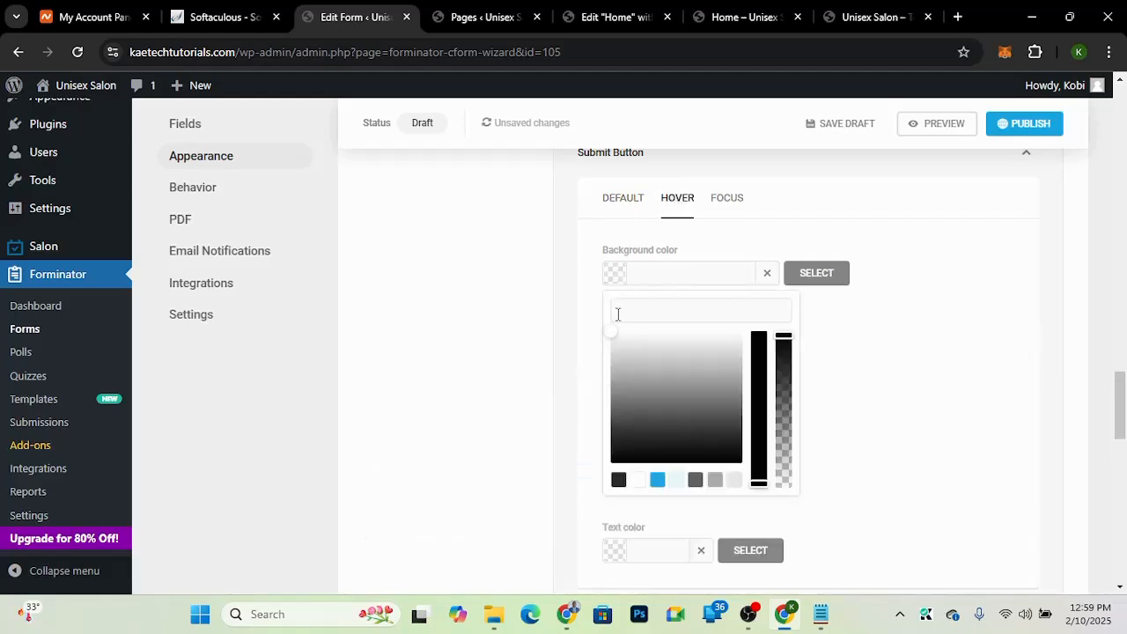
click(658, 480)
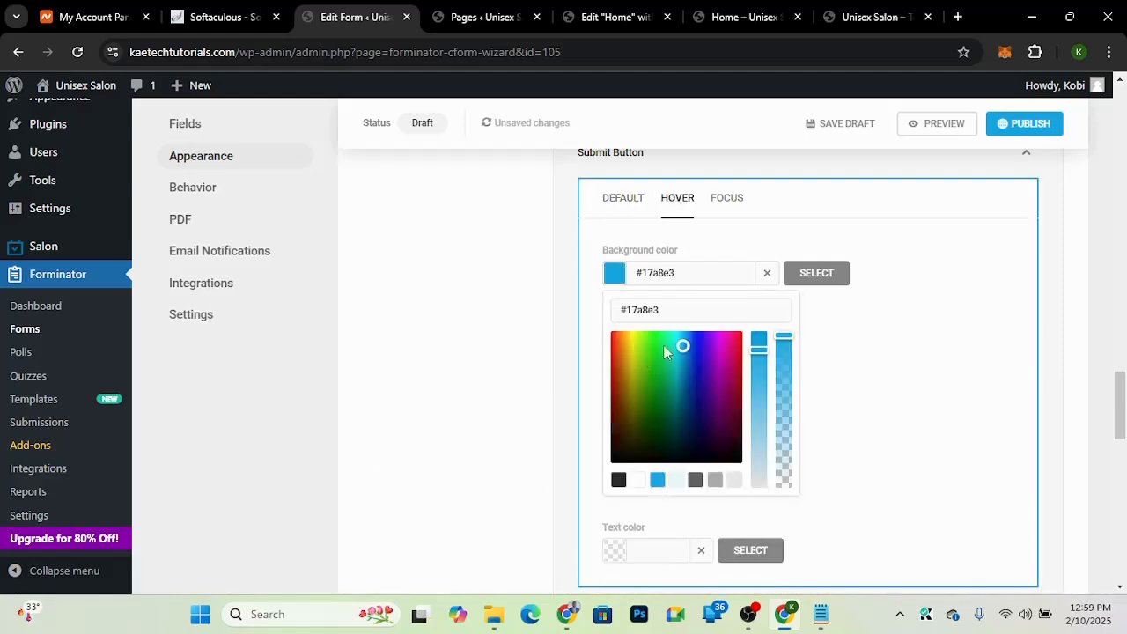
click(623, 336)
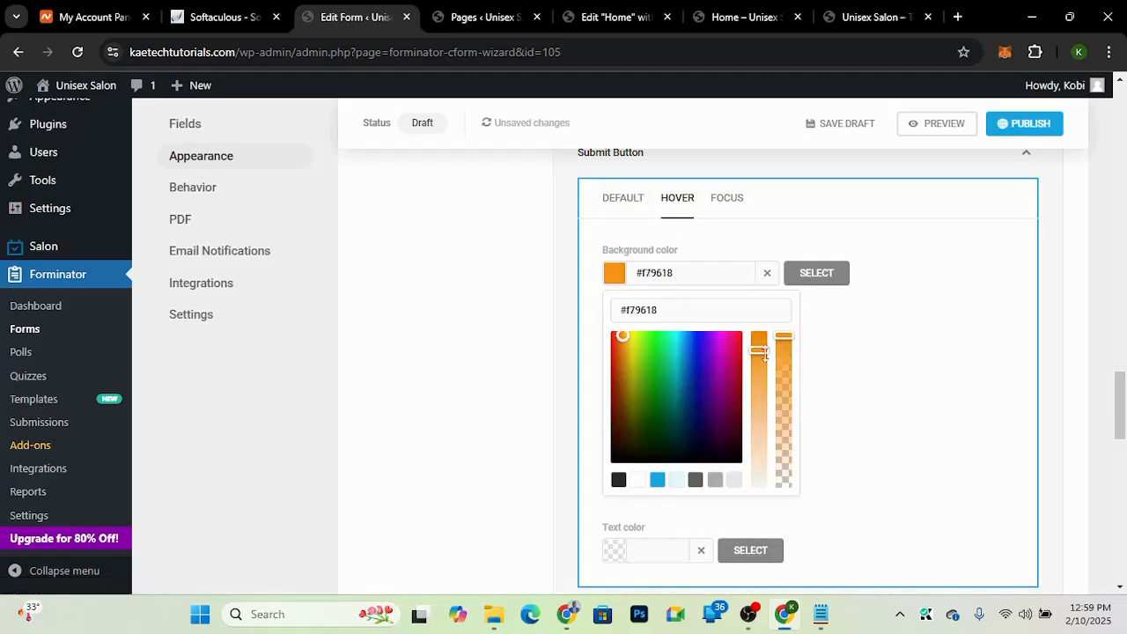
drag(762, 351, 762, 316)
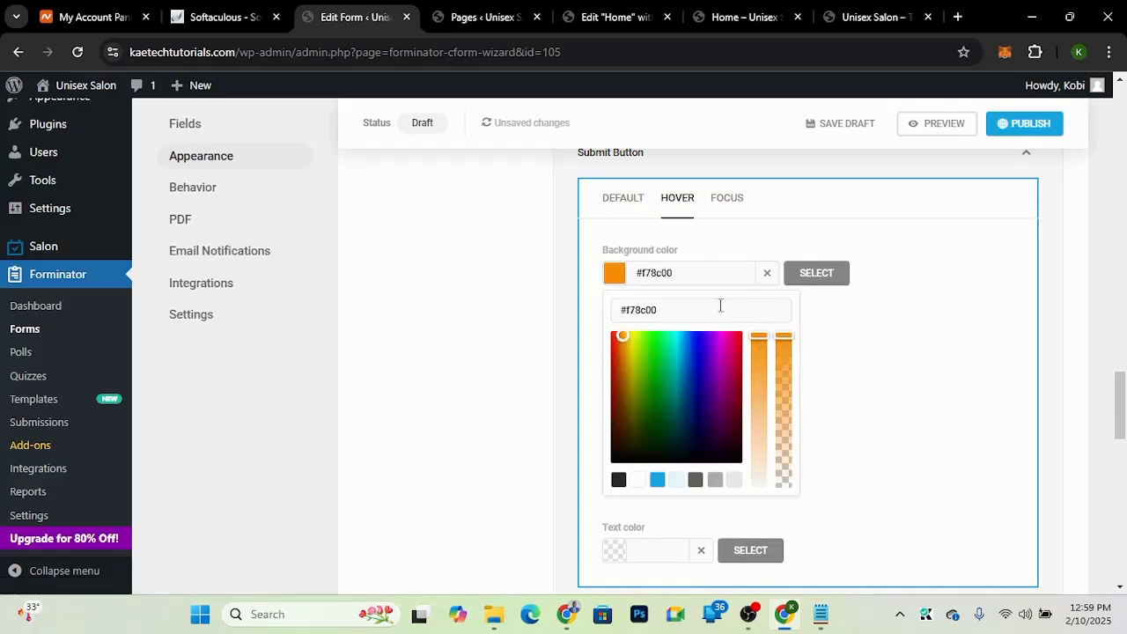
Step: Set the submit button's hover text color to white #ffffff
click(614, 273)
click(612, 341)
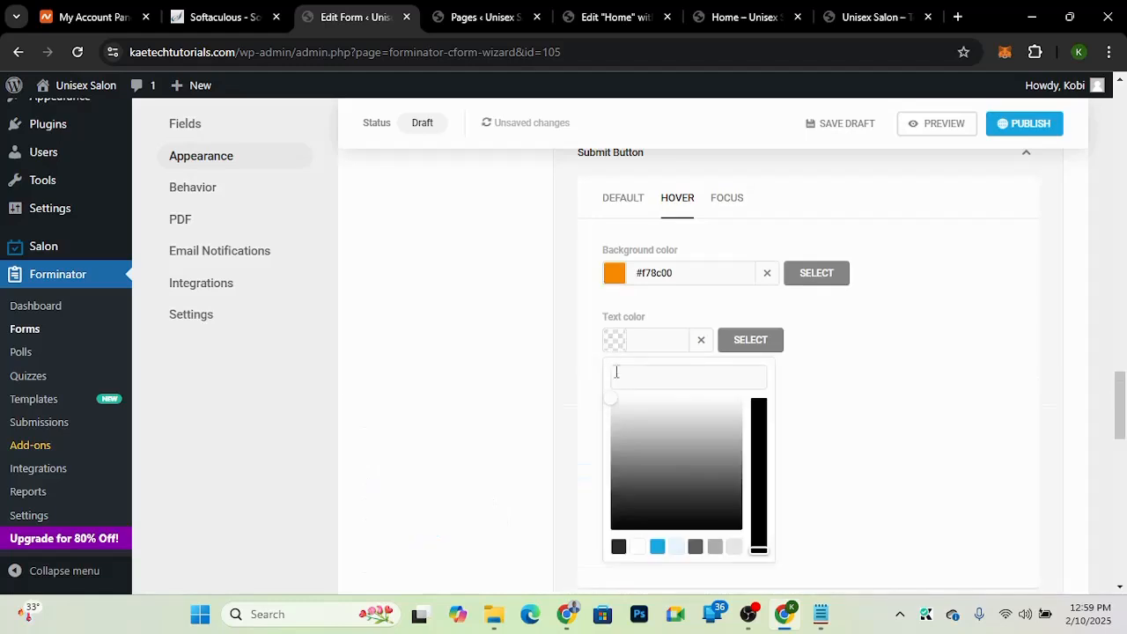
drag(611, 398, 597, 370)
click(611, 348)
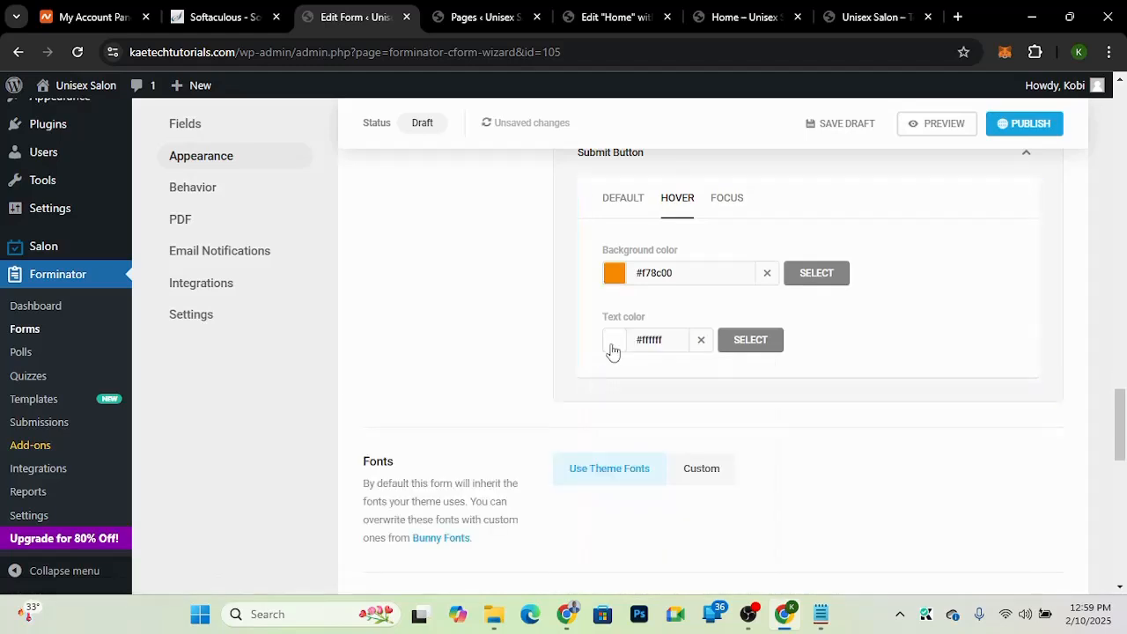
Step: Publish the form and copy its shortcode [forminator_form id="105"]
scroll(1004, 297, up, 2)
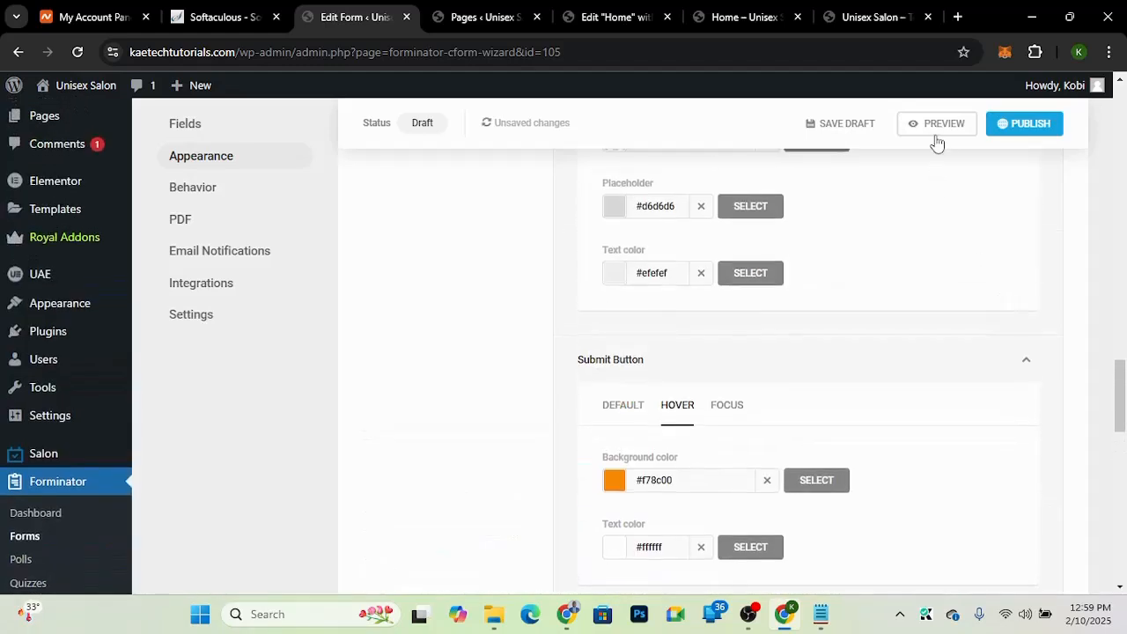
click(1014, 127)
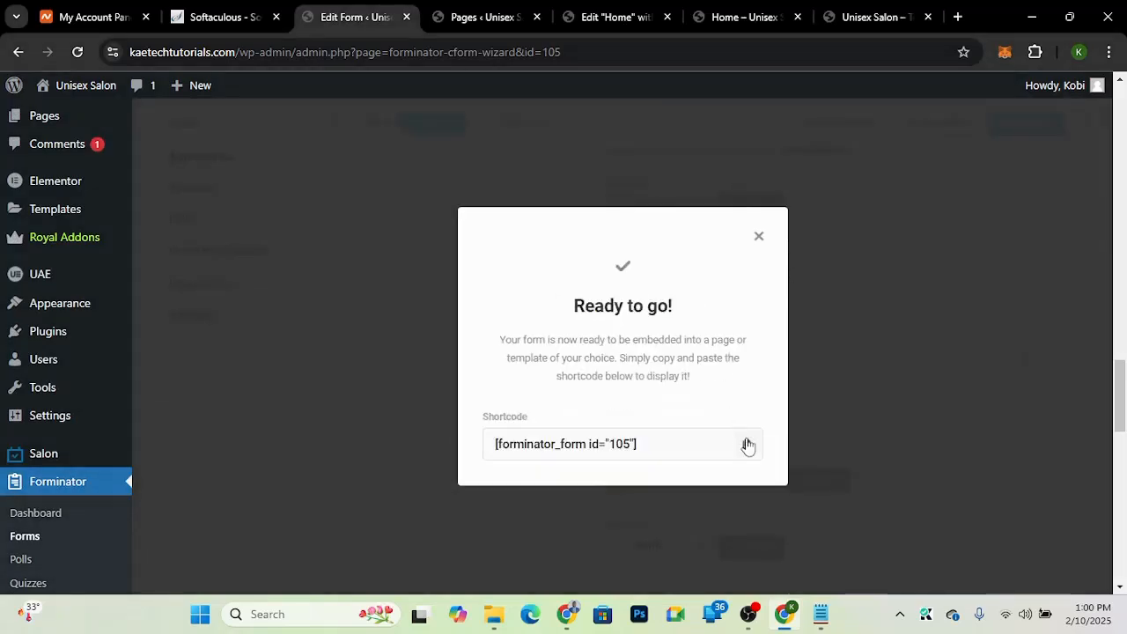
click(747, 444)
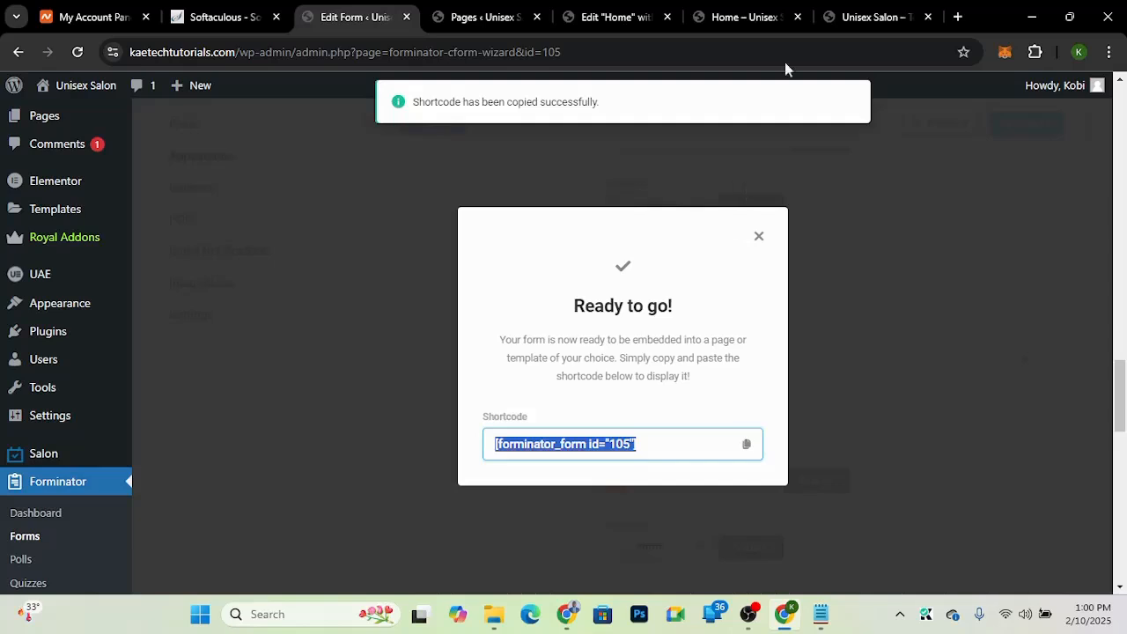
Step: Paste the form shortcode into the shortcode widget of the Let's Get Intouch section in the Elementor editor
click(588, 21)
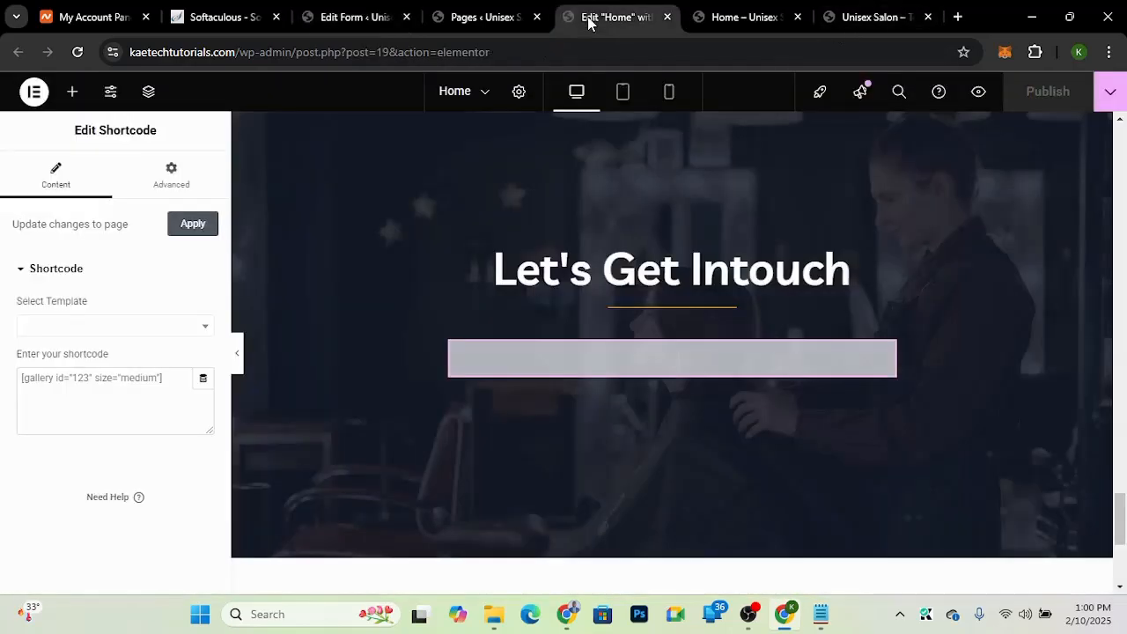
click(125, 387)
key(ctrl+v)
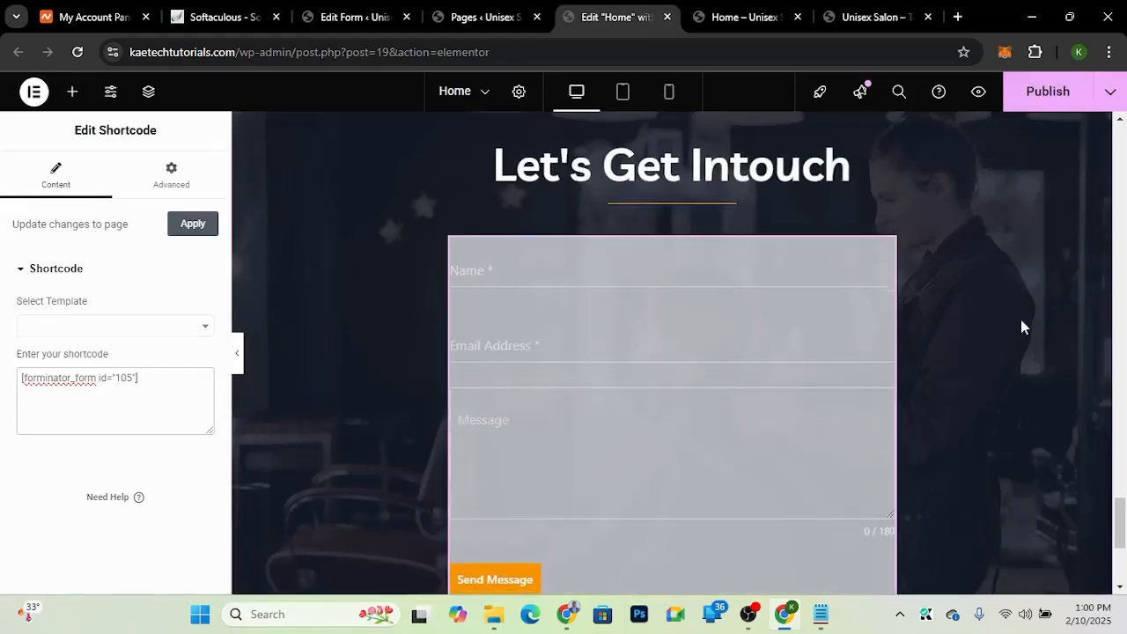
Step: Set the shortcode widget's padding to 25 px on all sides
scroll(1021, 327, down, 2)
scroll(1022, 326, up, 1)
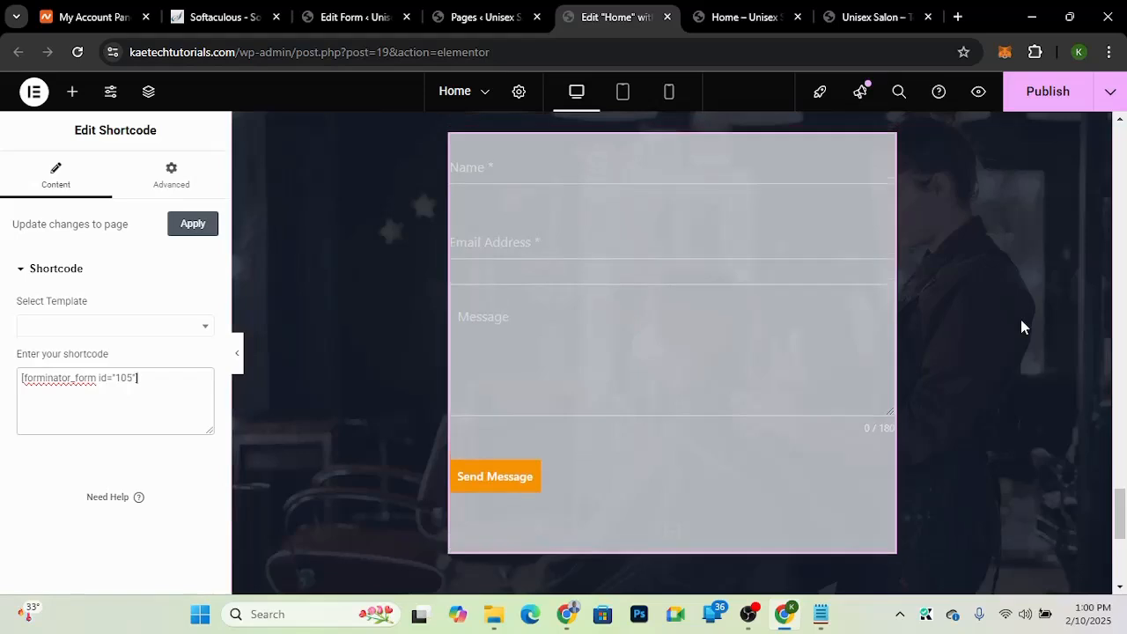
scroll(1020, 327, up, 1)
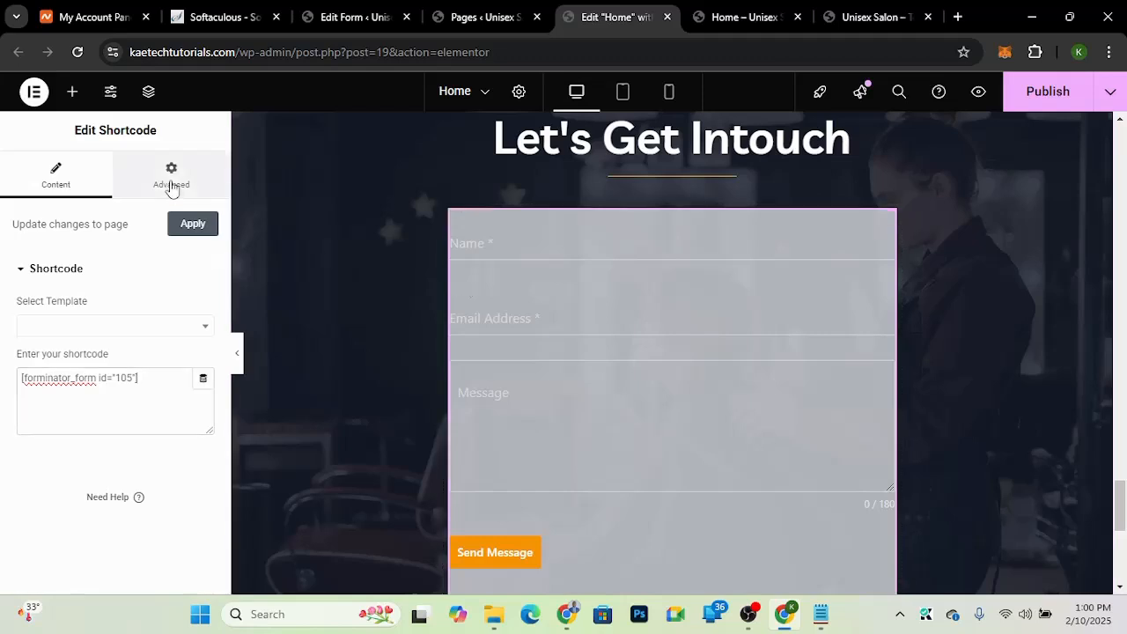
click(172, 187)
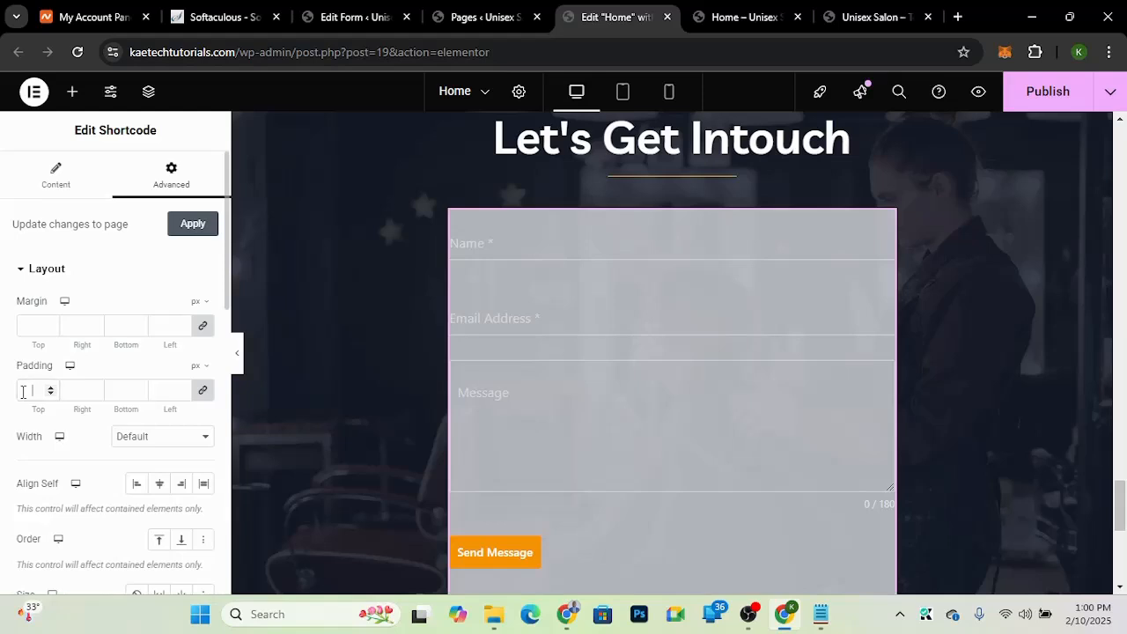
click(24, 392)
text(25)
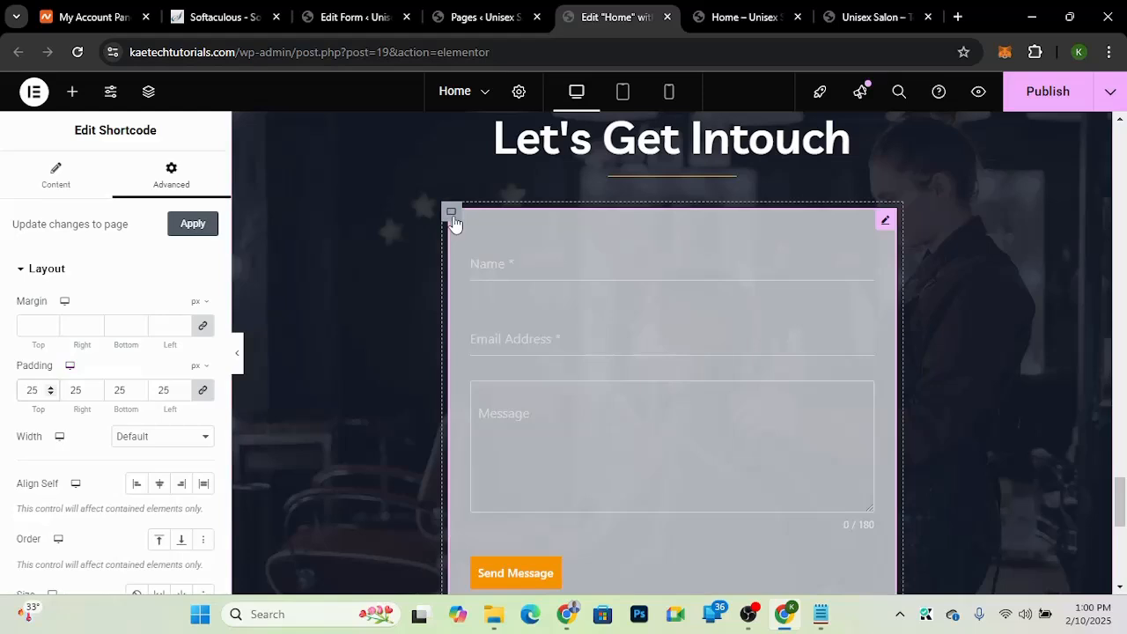
Step: Set the form's parent container padding to 25 px on all sides
click(452, 217)
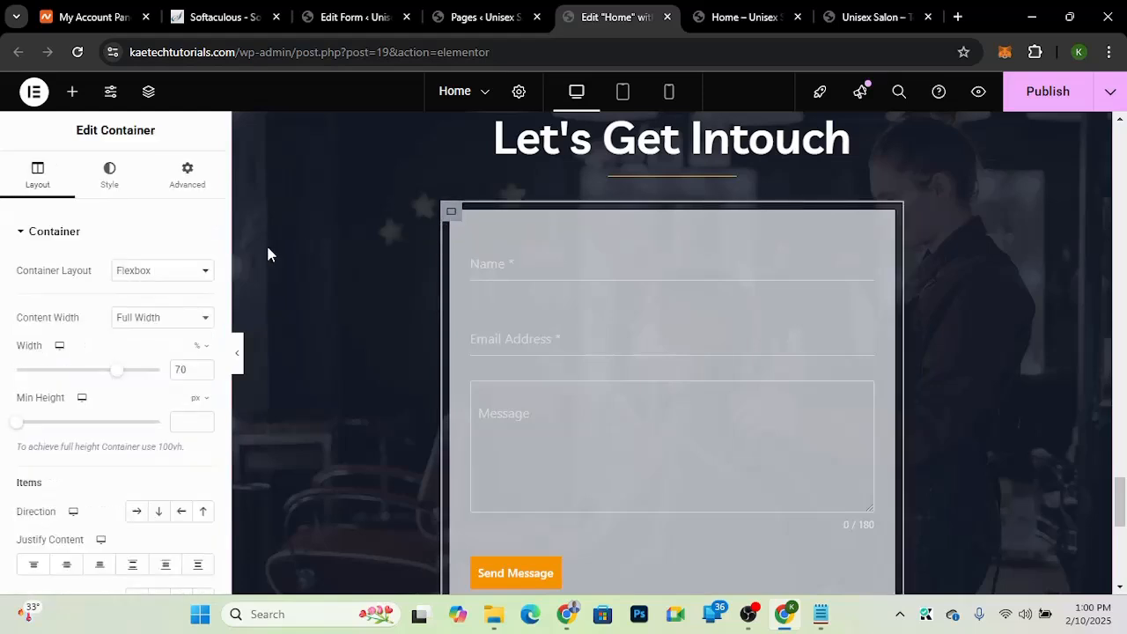
click(195, 185)
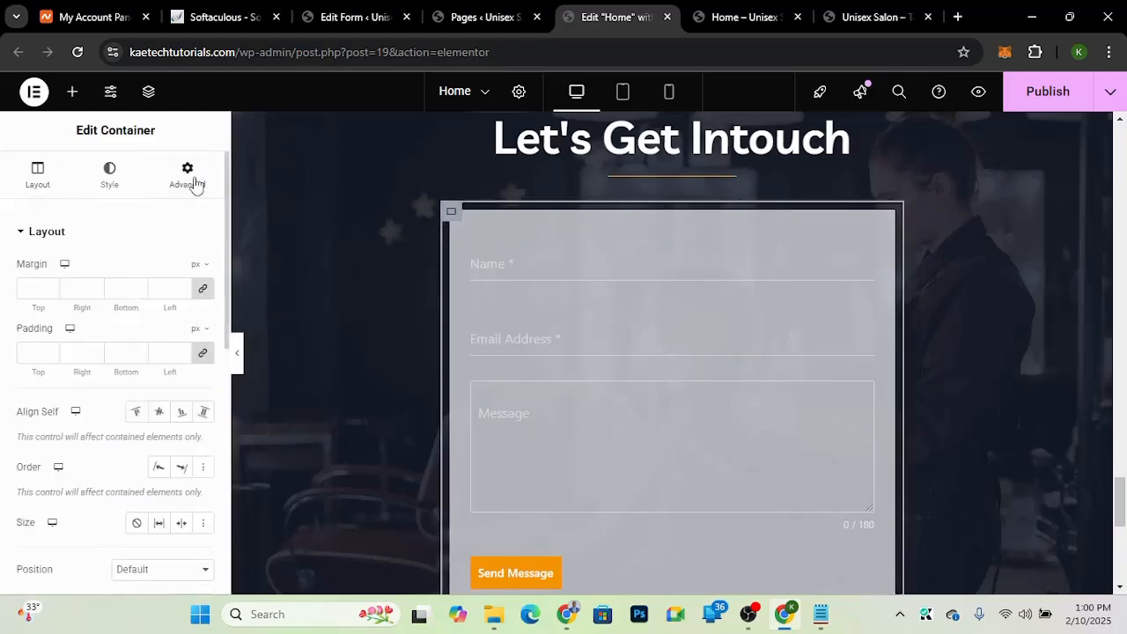
click(25, 350)
text(25)
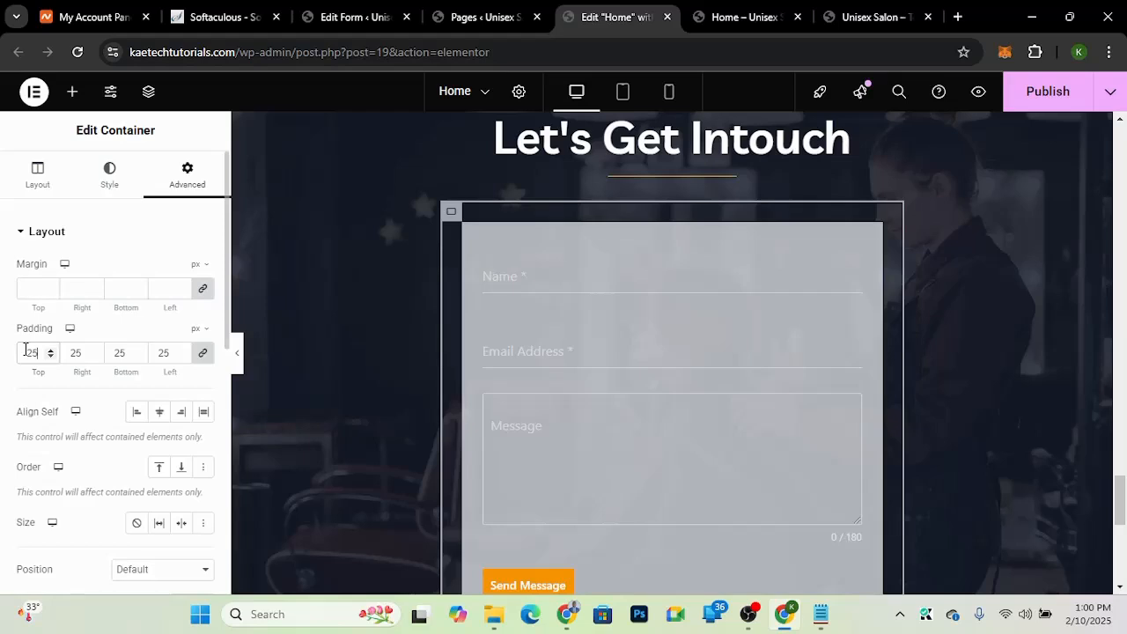
Step: Give the form container a solid 1 px border in semi-transparent light gray #E7E7E79C
scroll(67, 436, down, 2)
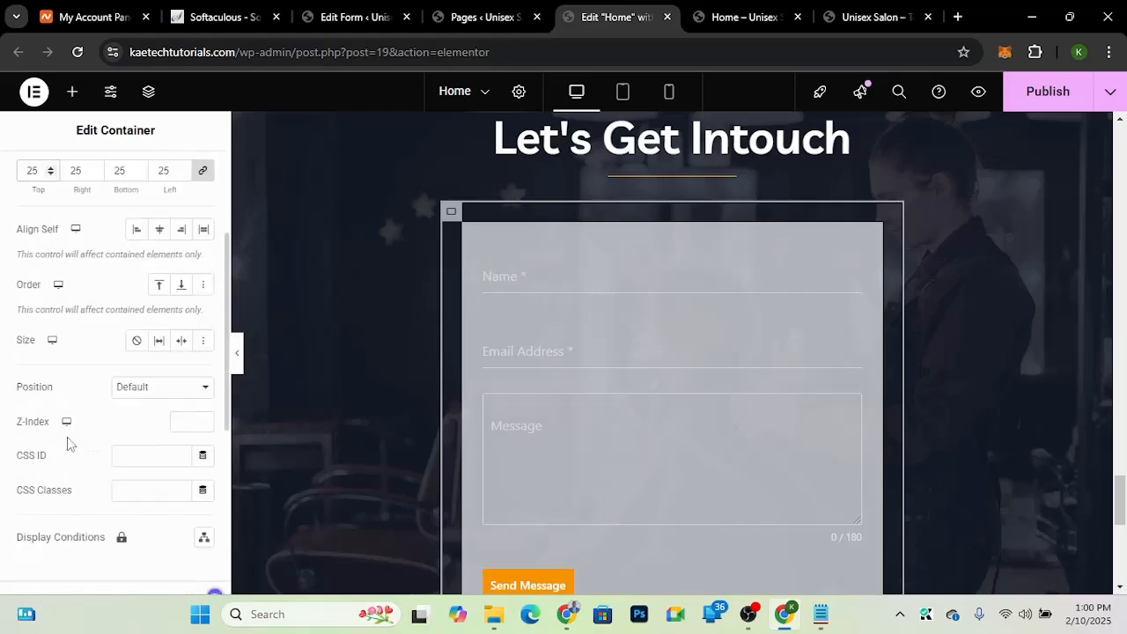
scroll(70, 379, up, 2)
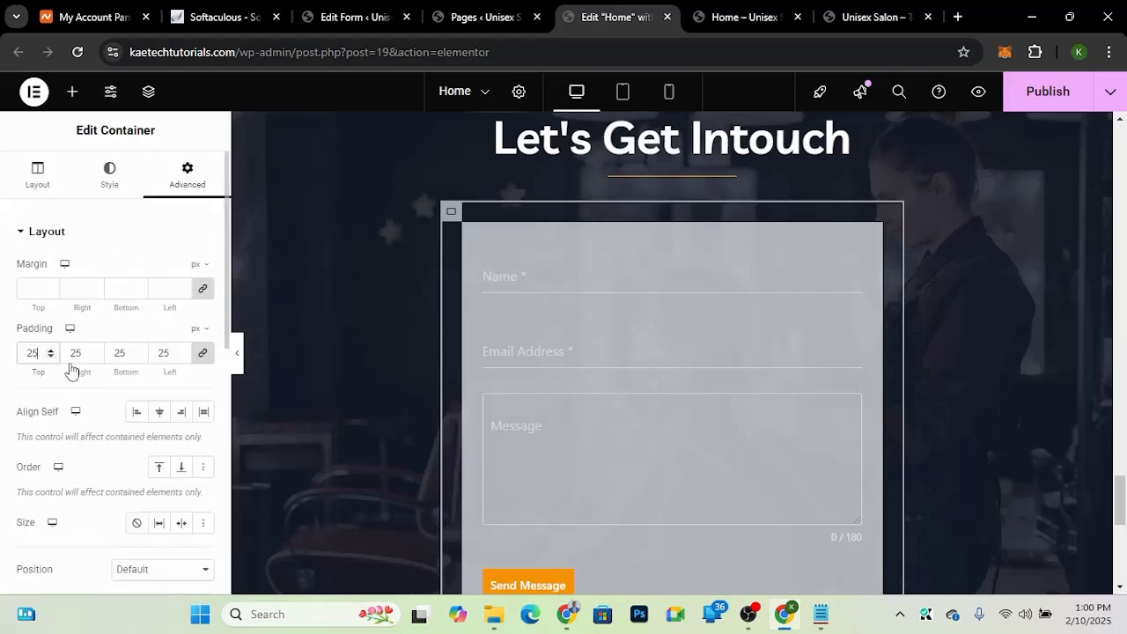
click(109, 176)
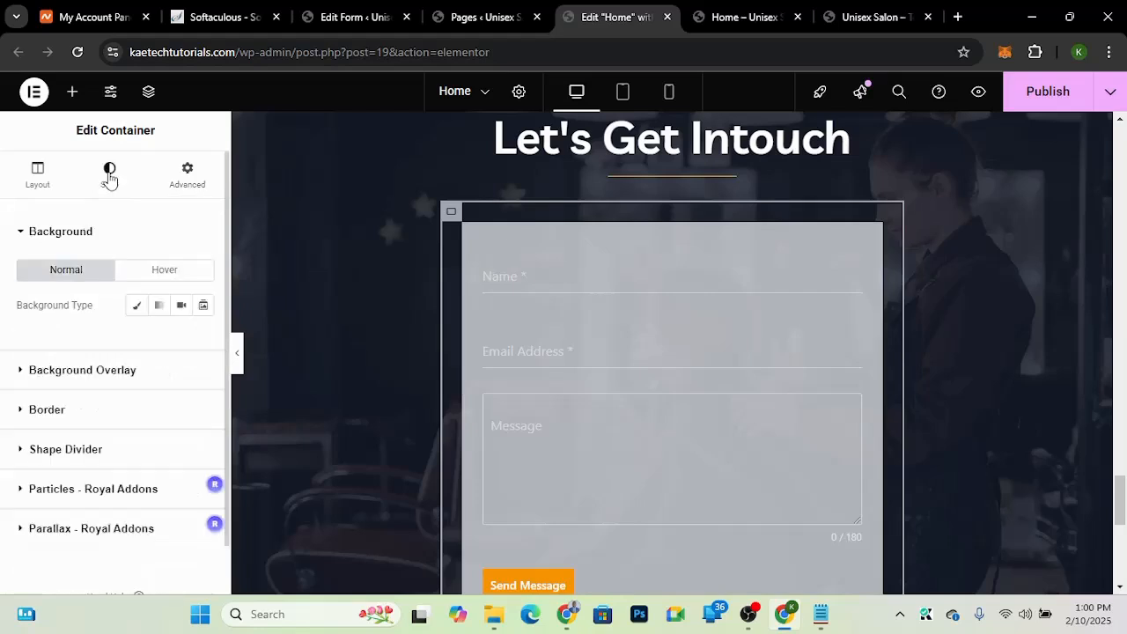
click(97, 421)
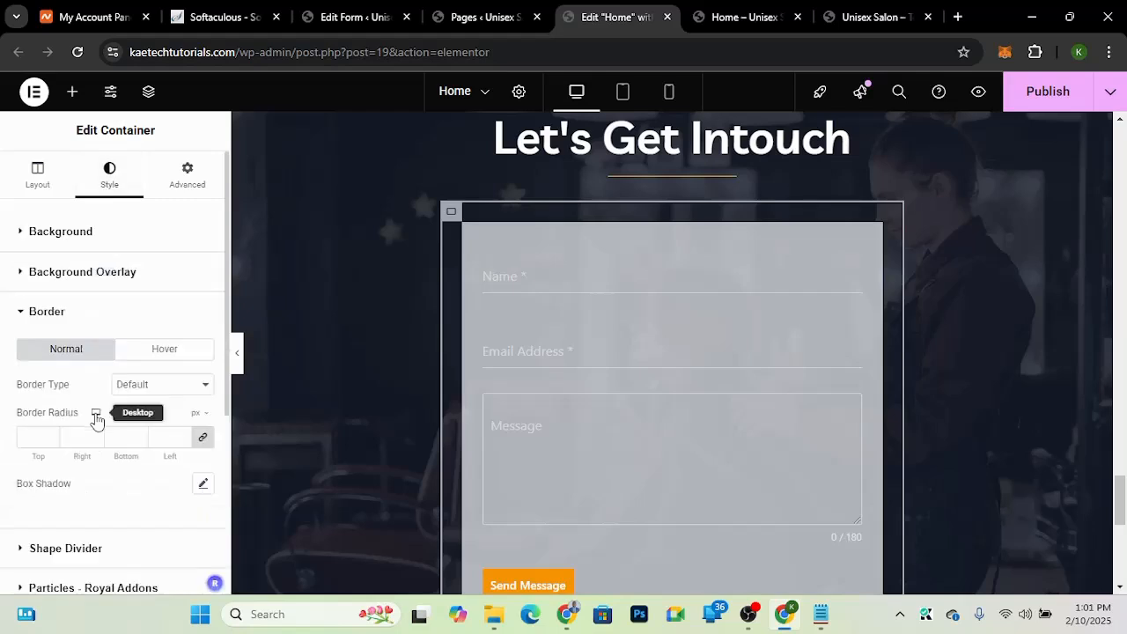
scroll(93, 421, down, 2)
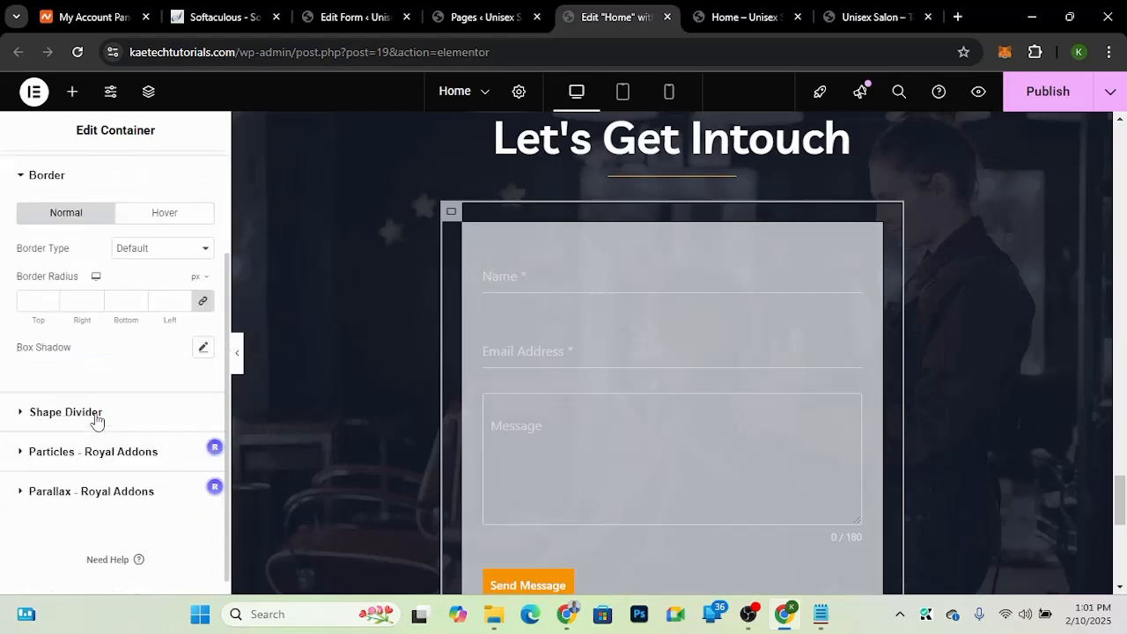
click(167, 252)
click(139, 313)
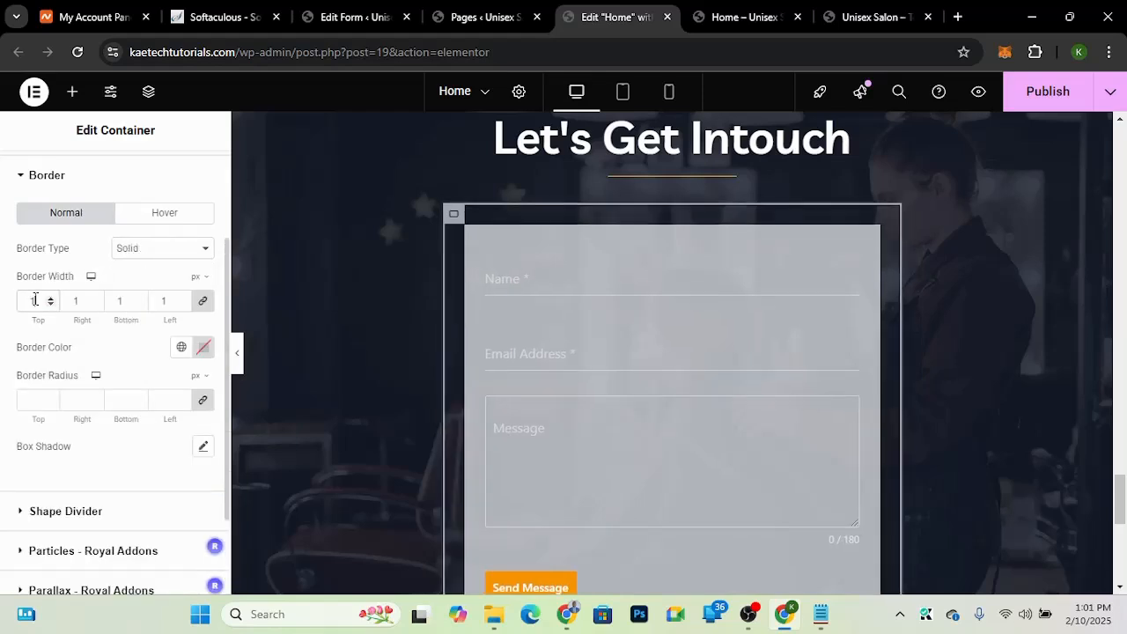
click(203, 349)
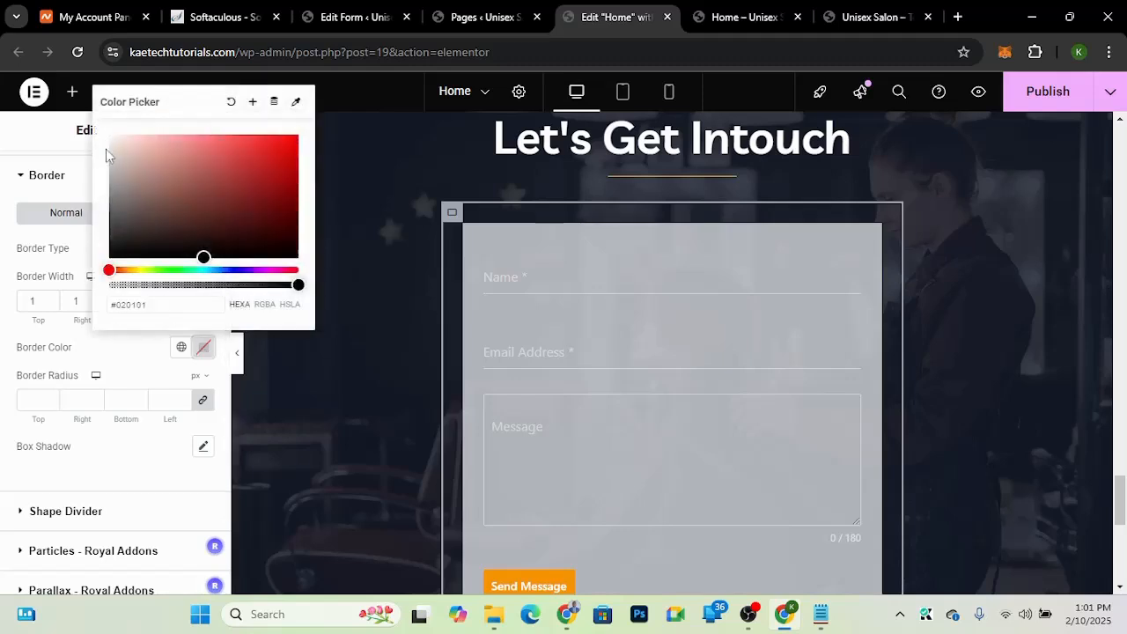
drag(106, 155, 102, 147)
click(223, 286)
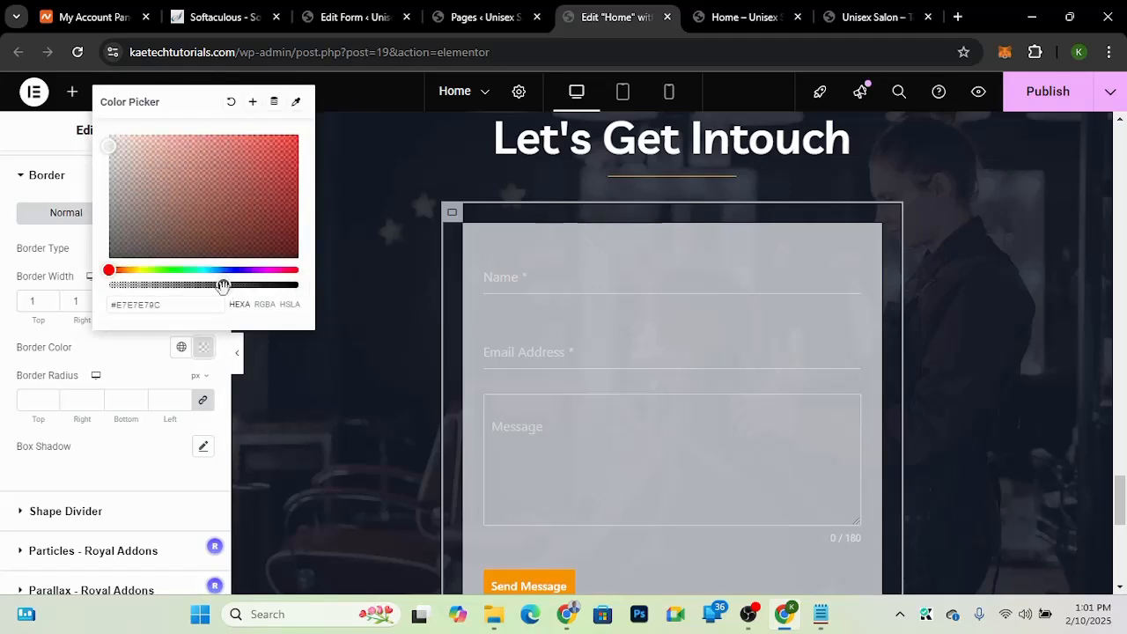
click(146, 366)
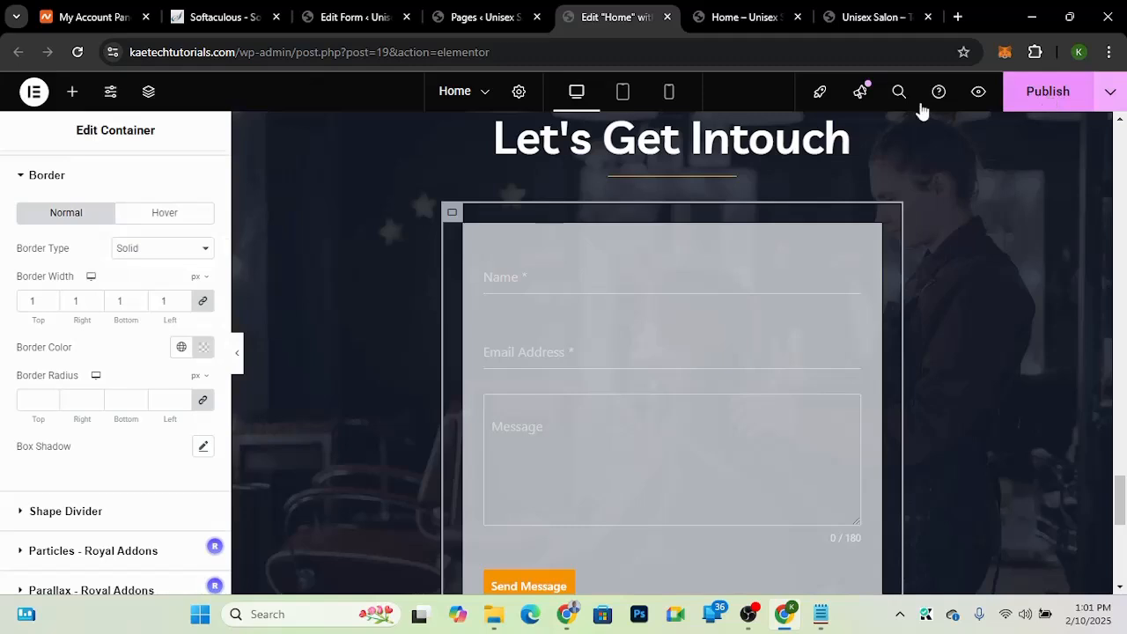
Step: Save the page and review the Let's Get Intouch form on the live homepage
key(ctrl+s)
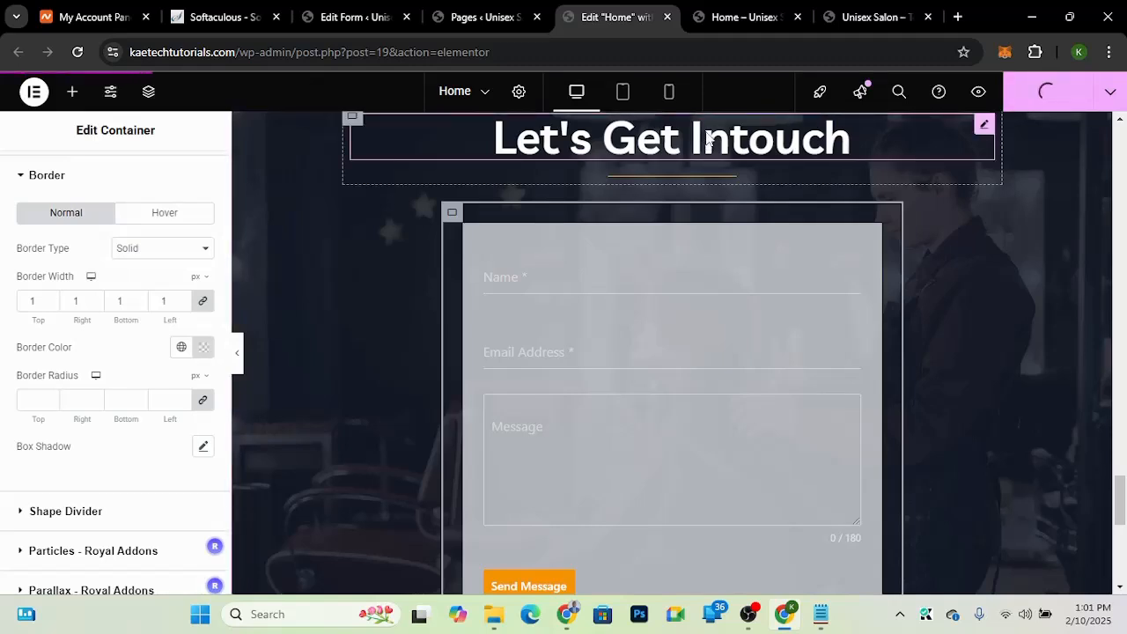
click(778, 10)
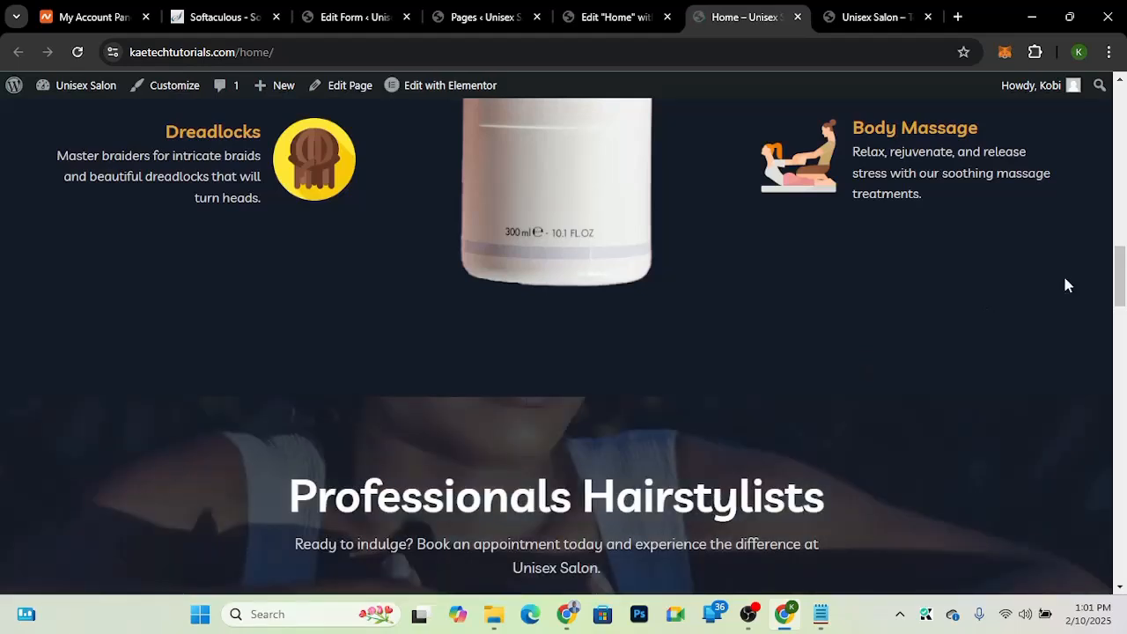
drag(1121, 304, 1123, 453)
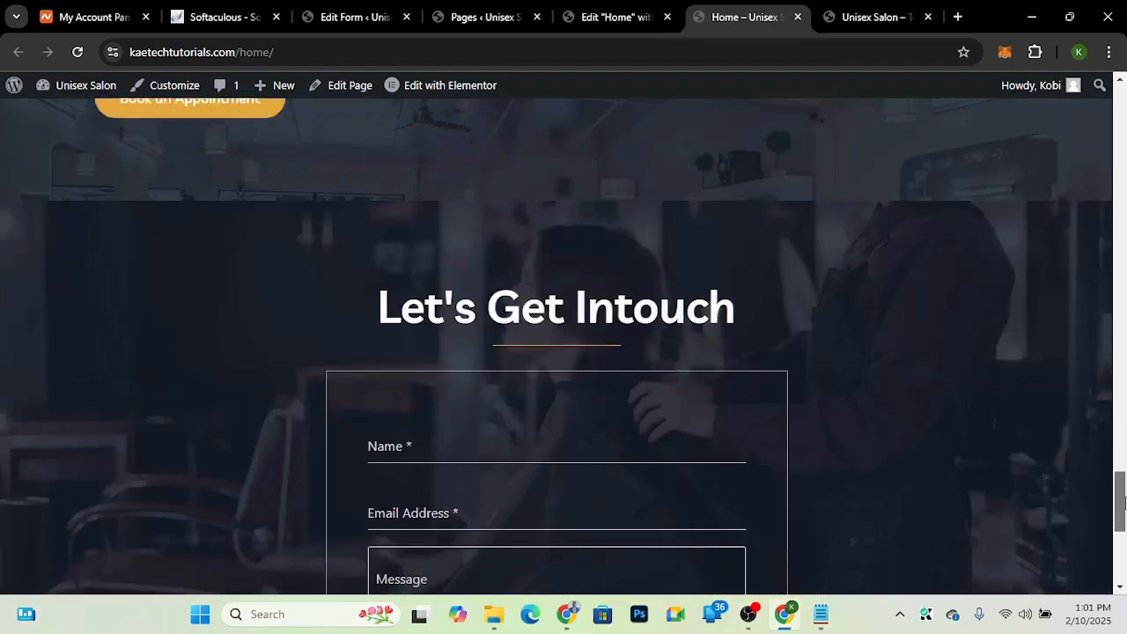
mouse_move(1124, 502)
mouse_down()
mouse_move(1123, 534)
mouse_move(1125, 519)
mouse_up()
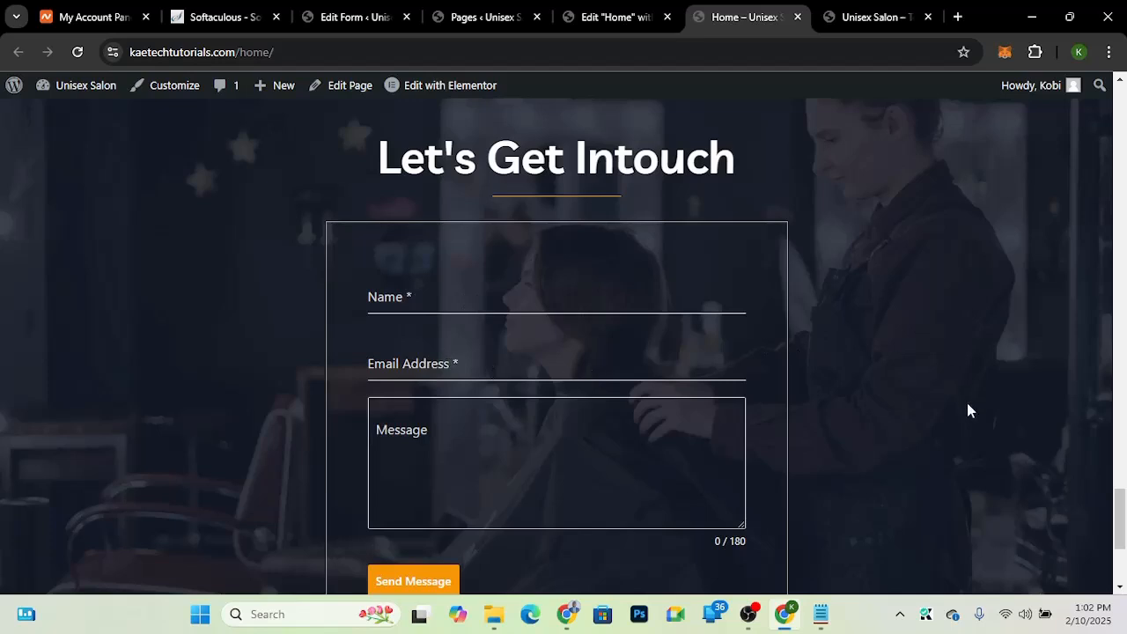
drag(1119, 525, 1117, 454)
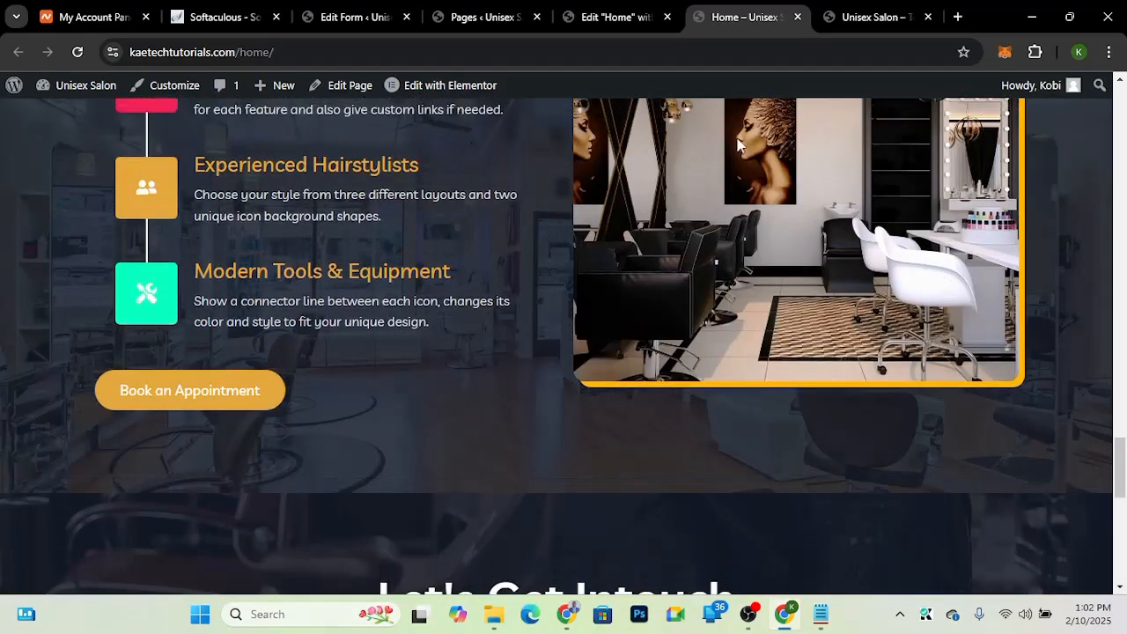
Step: Compare the editor's Let's Get Intouch section with the original demo homepage
click(597, 15)
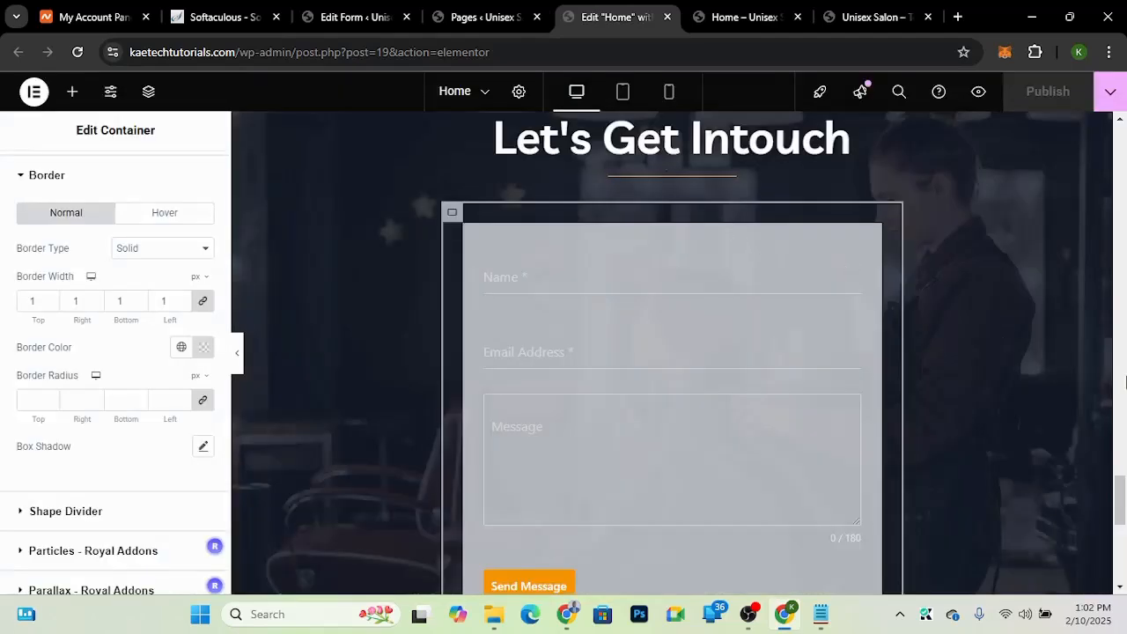
drag(1120, 494, 1120, 126)
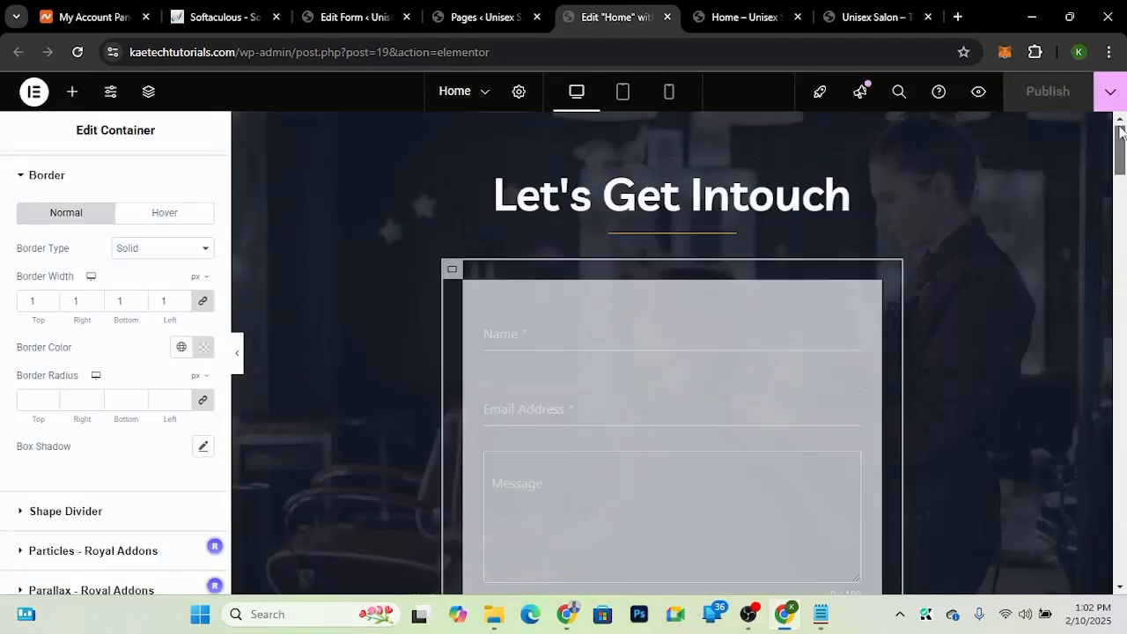
click(855, 22)
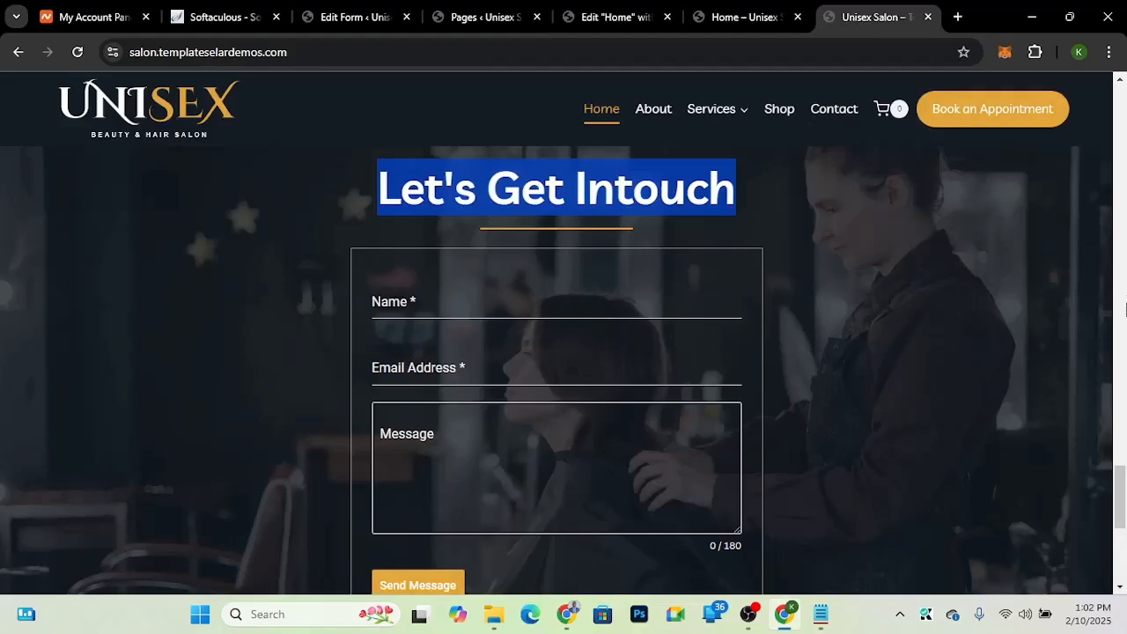
drag(1124, 503, 1120, 120)
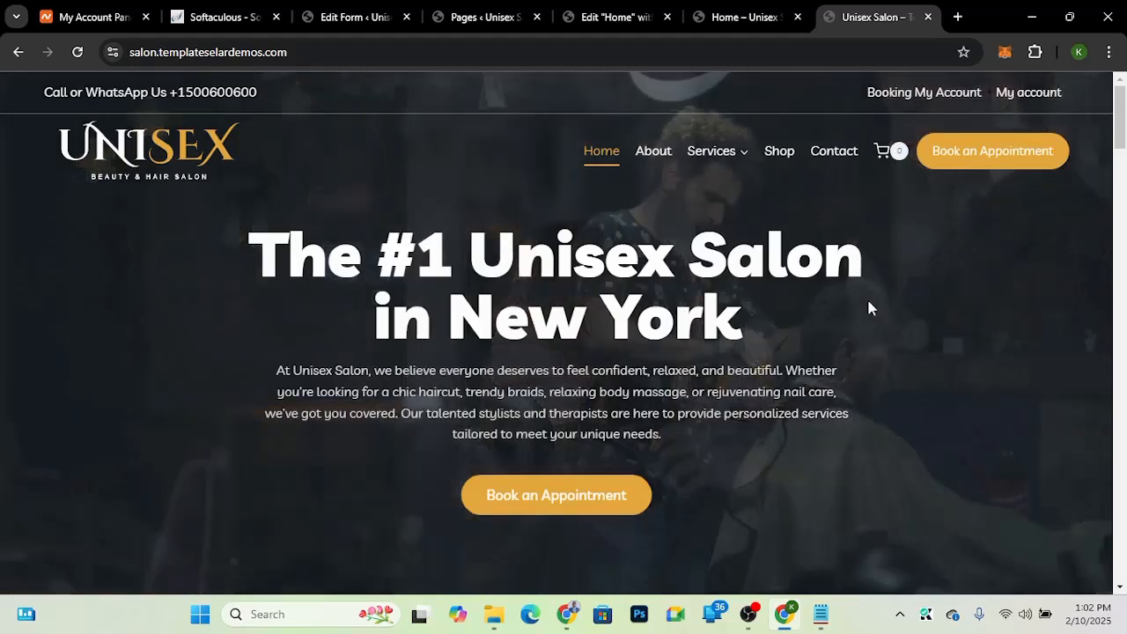
scroll(1121, 158, down, 1)
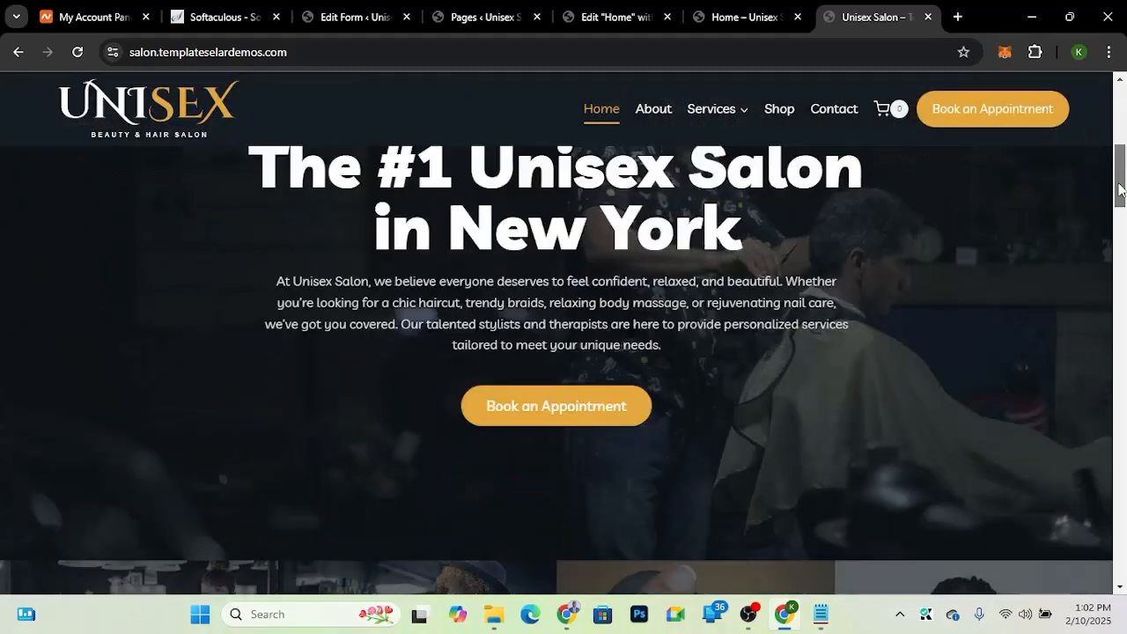
drag(1120, 189, 1121, 231)
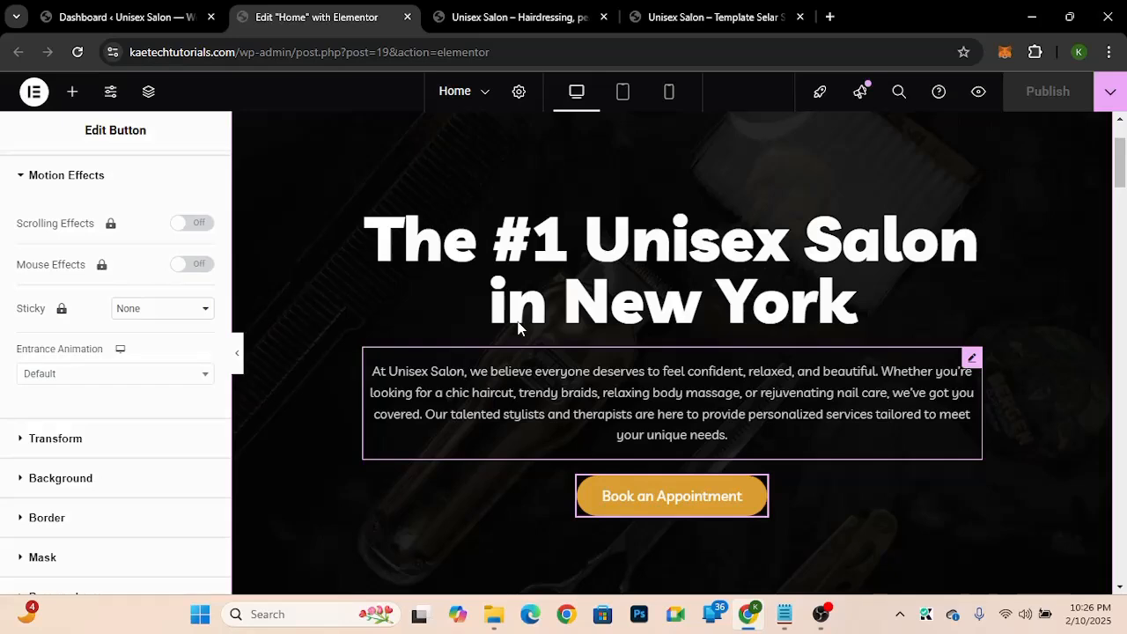
scroll(696, 242, down, 1)
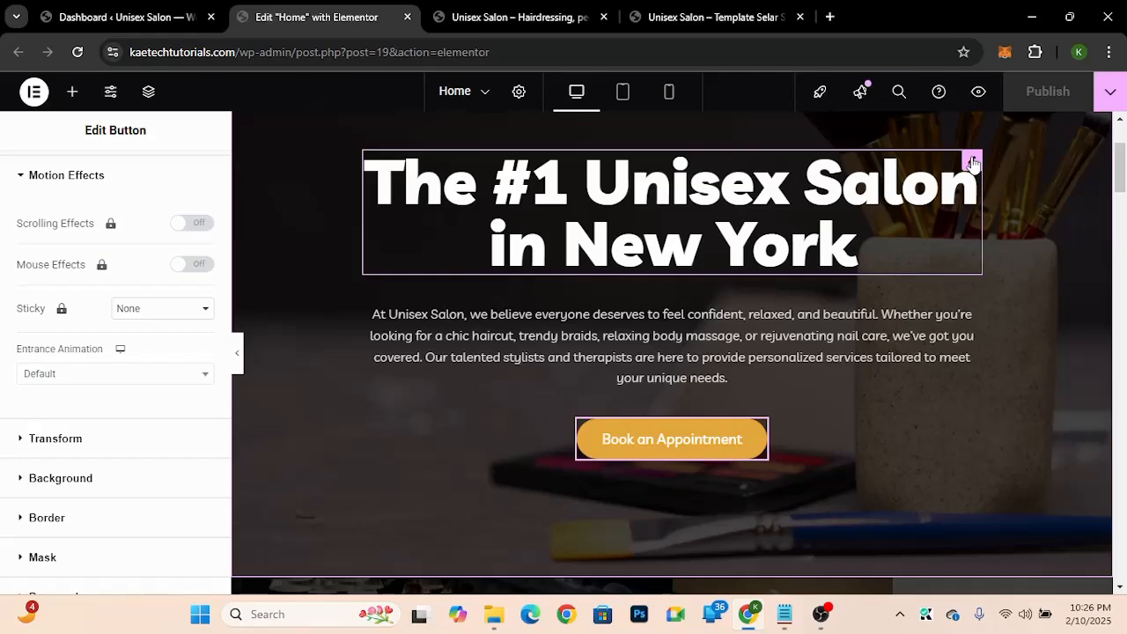
Step: Open the Motion Effects settings of the hero heading "The #1 Unisex Salon in New York"
click(972, 163)
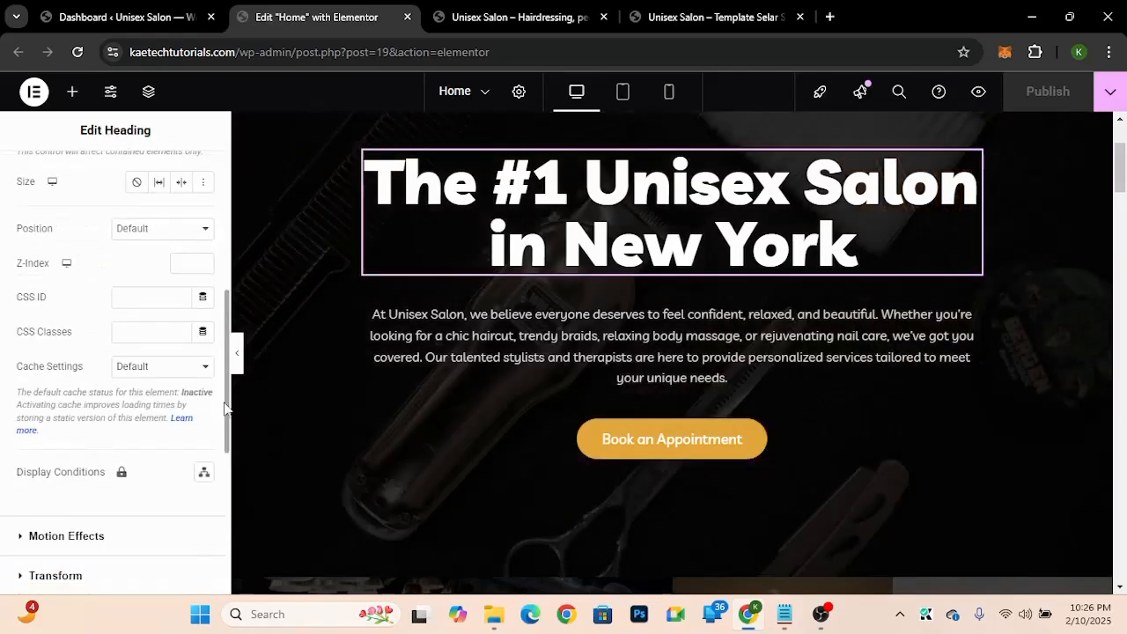
scroll(30, 347, down, 2)
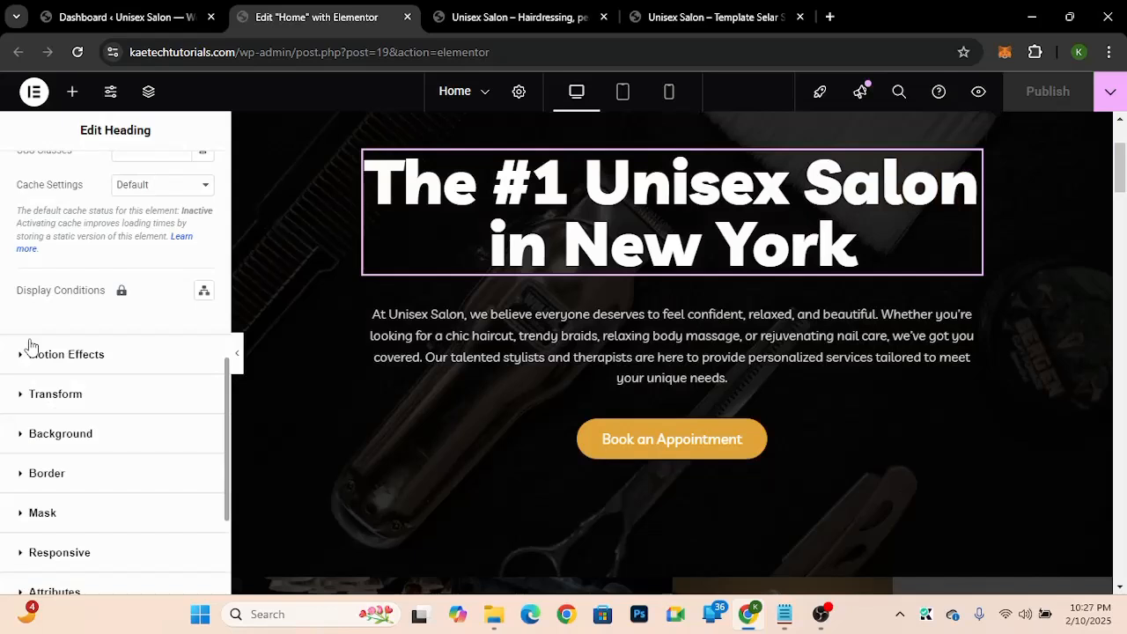
click(30, 352)
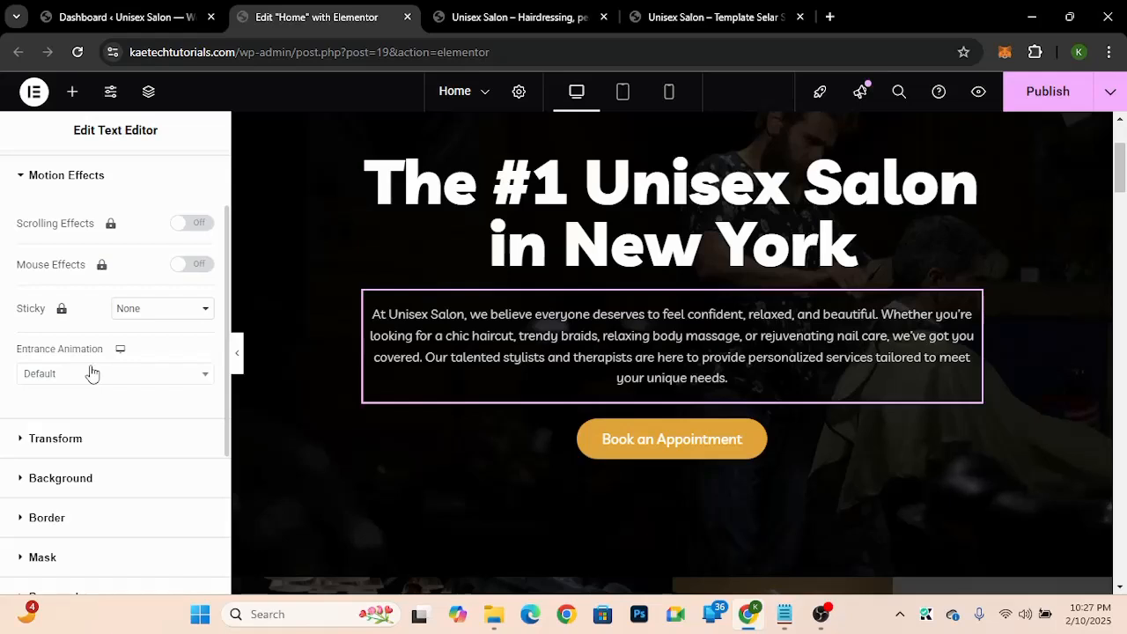
Step: Set the hero paragraph's entrance animation to Fade In Left
click(92, 373)
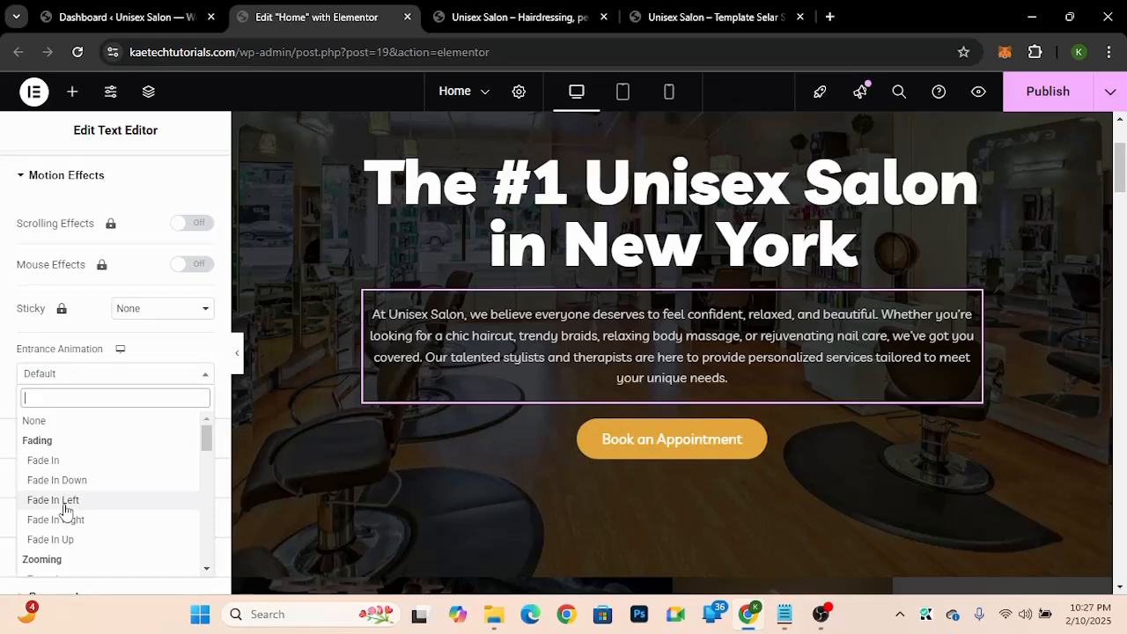
click(64, 507)
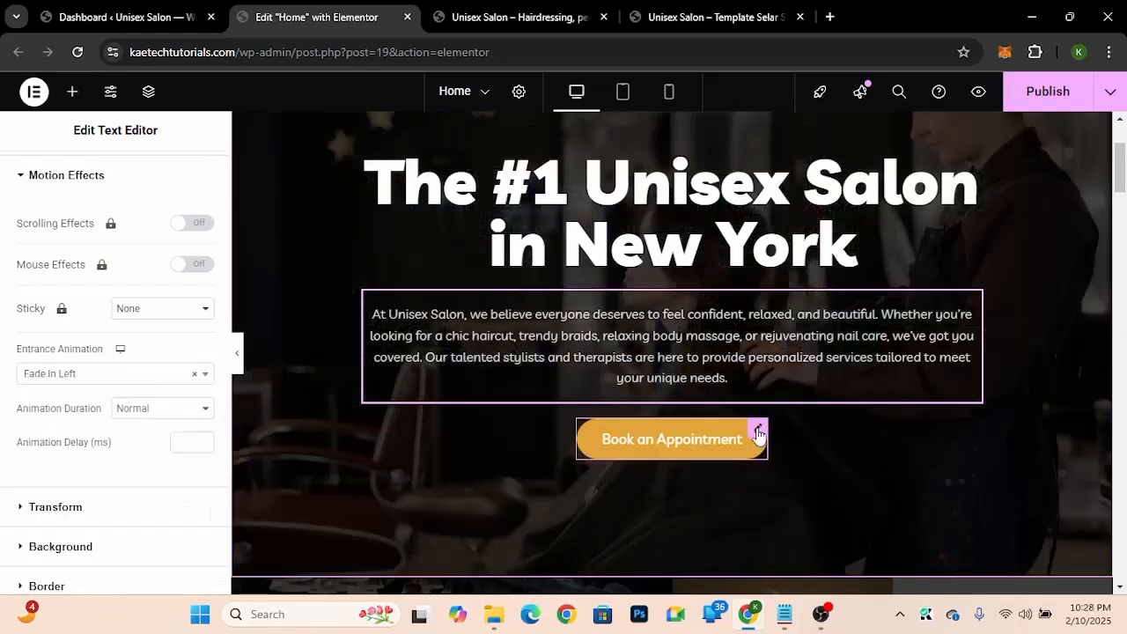
Step: Select the Book an Appointment button and review the page down to the What We Offer section
click(757, 432)
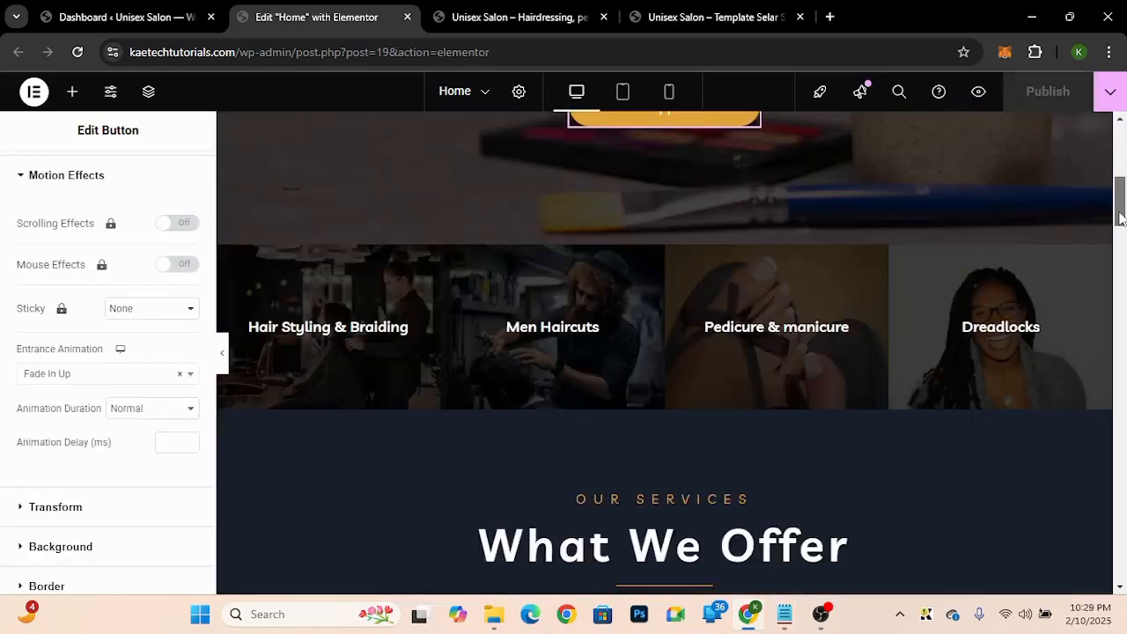
drag(1121, 218, 1121, 254)
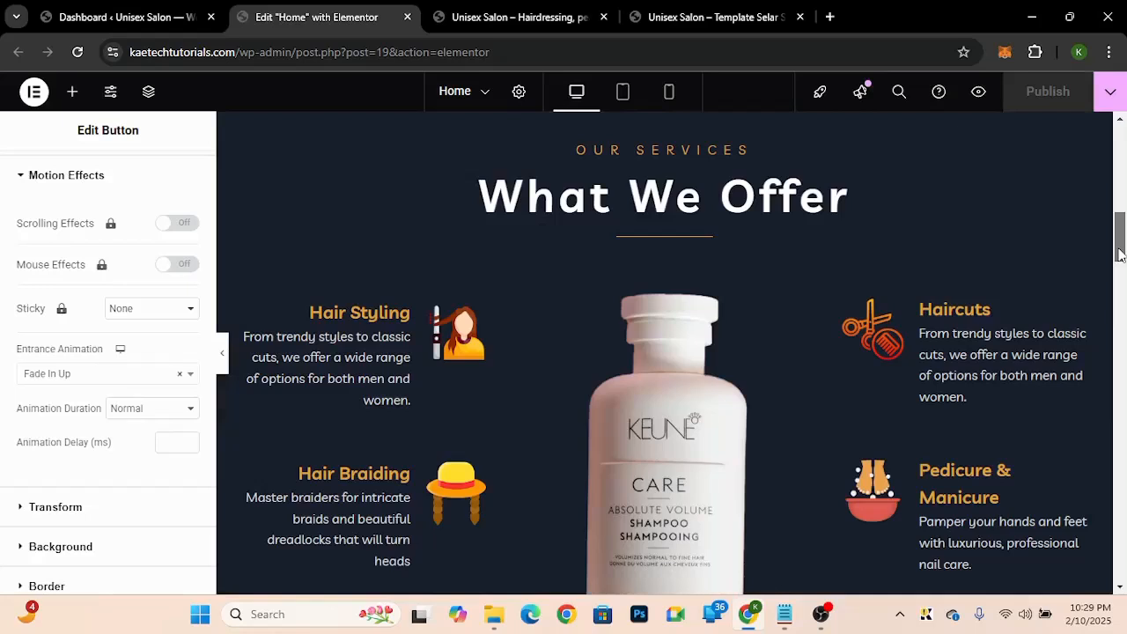
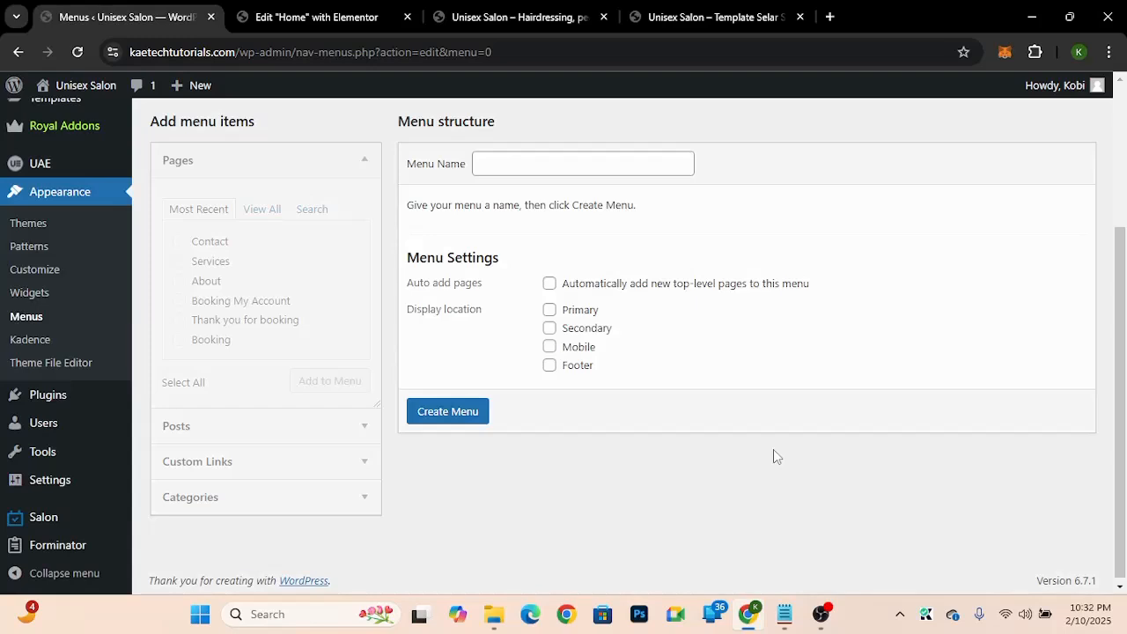
Step: Create a new menu named "Primary Menu"
scroll(774, 449, up, 1)
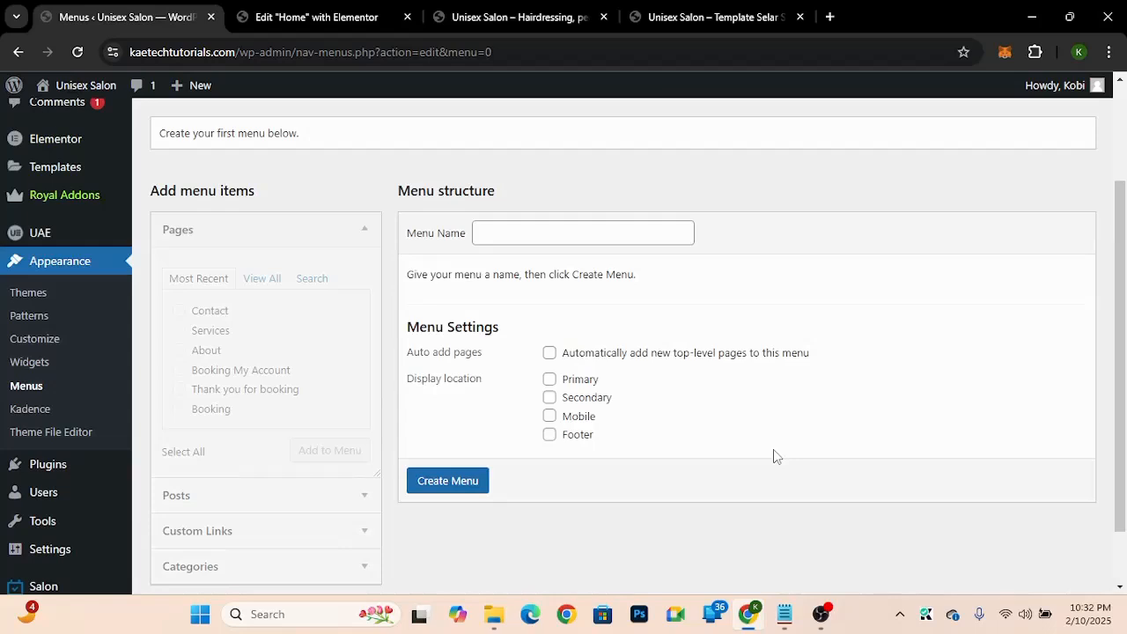
click(578, 231)
text(Primary Menu)
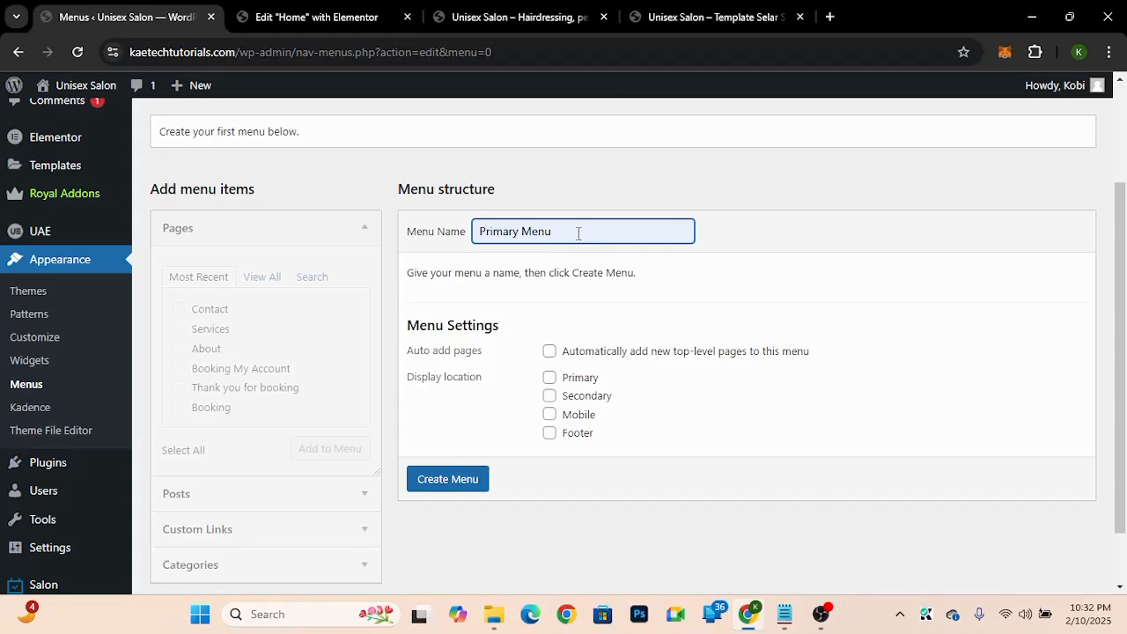
key(Return)
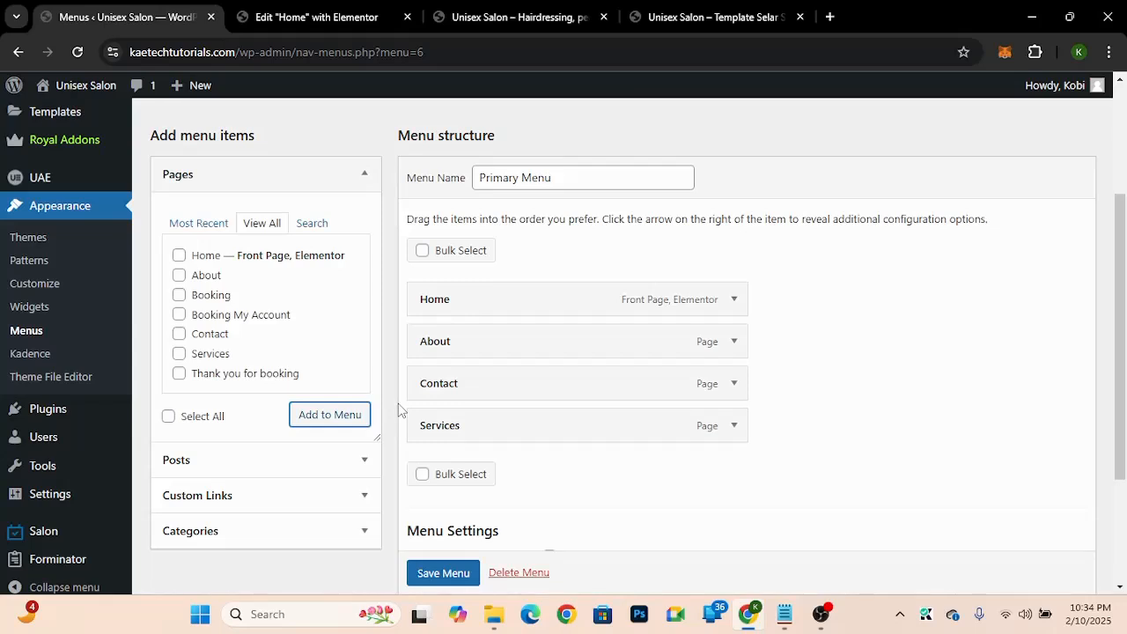
Step: Add a custom link with URL "#" and link text "Shop" to the menu
click(234, 499)
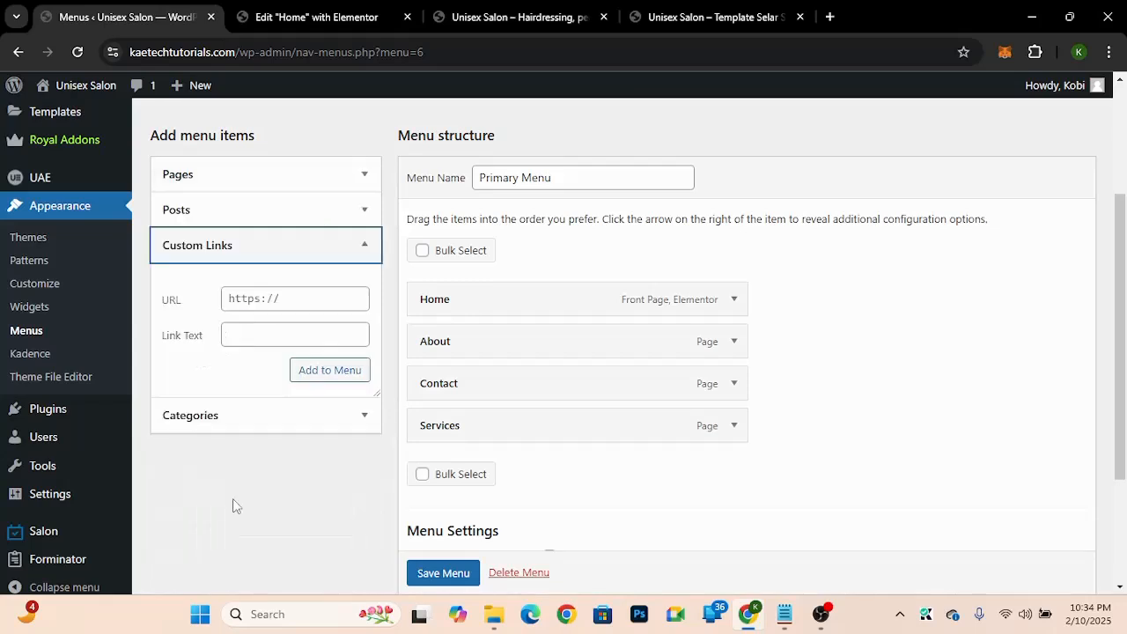
click(246, 308)
text(#)
click(242, 336)
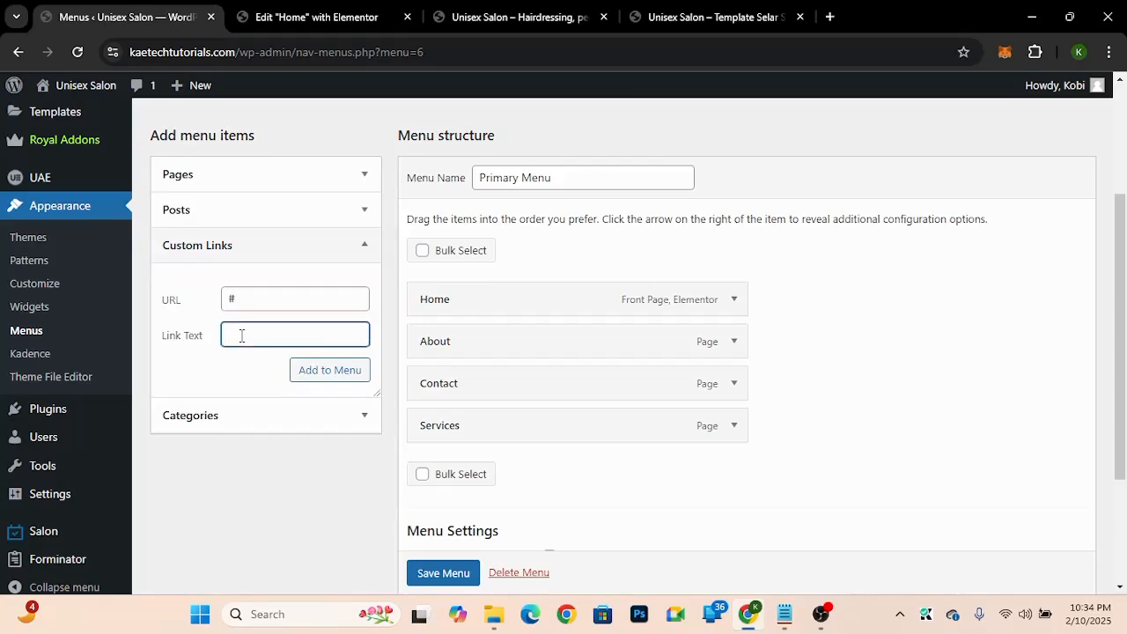
text(sH)
key(BackSpace)
key(BackSpace)
text(Shop)
click(319, 372)
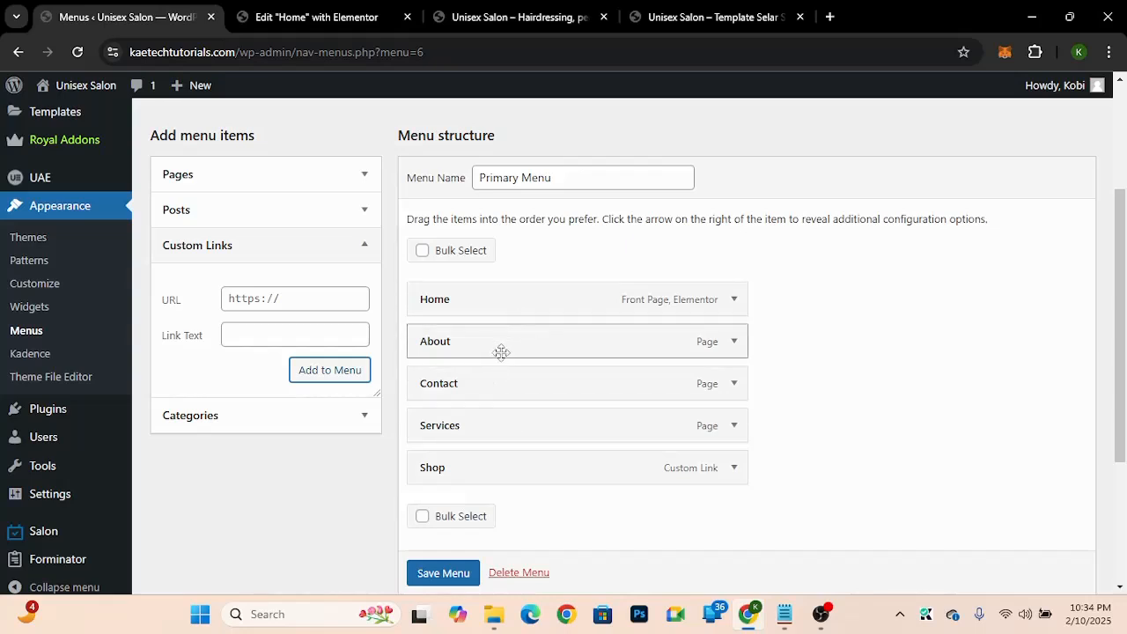
Step: Reorder the menu items to Home, About, Services, Shop, Contact and save the menu
drag(505, 431, 512, 384)
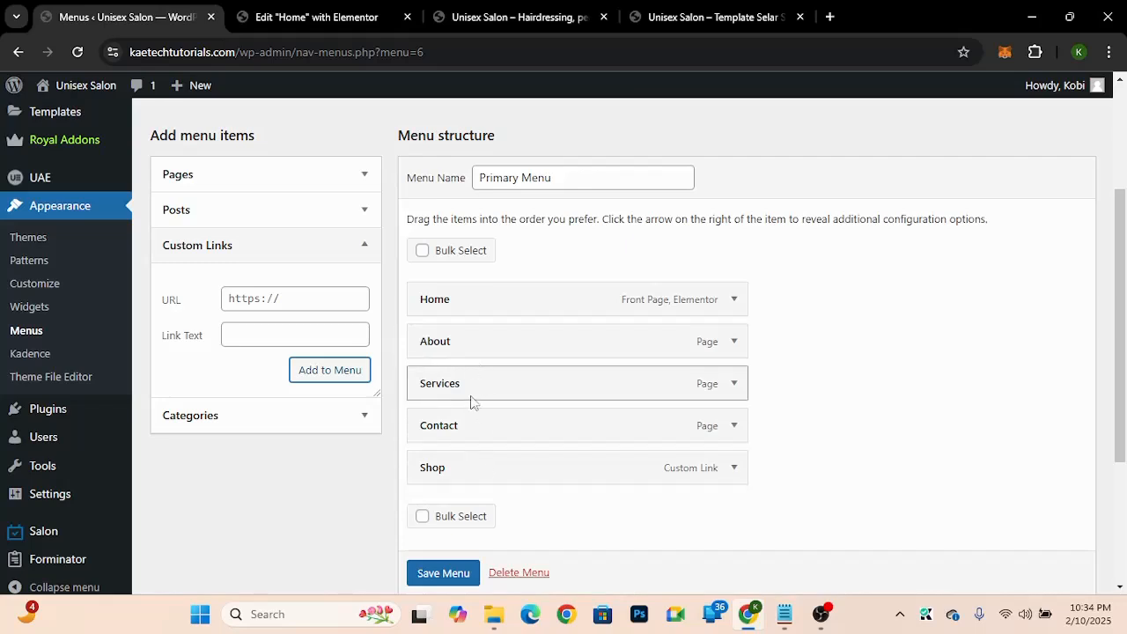
drag(469, 480, 478, 433)
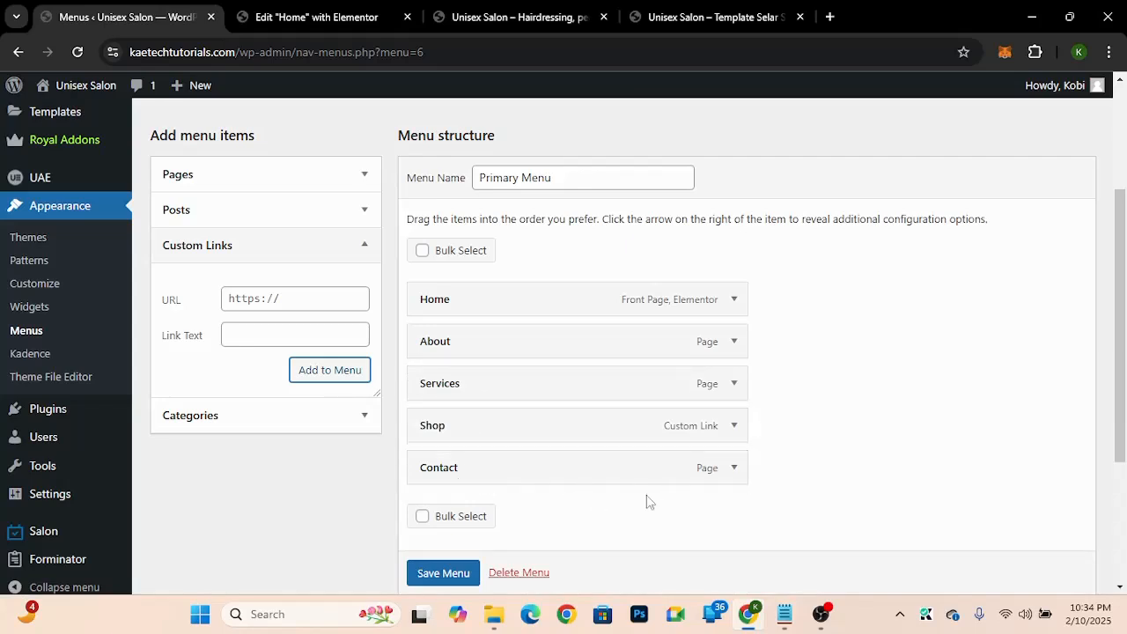
scroll(898, 402, down, 2)
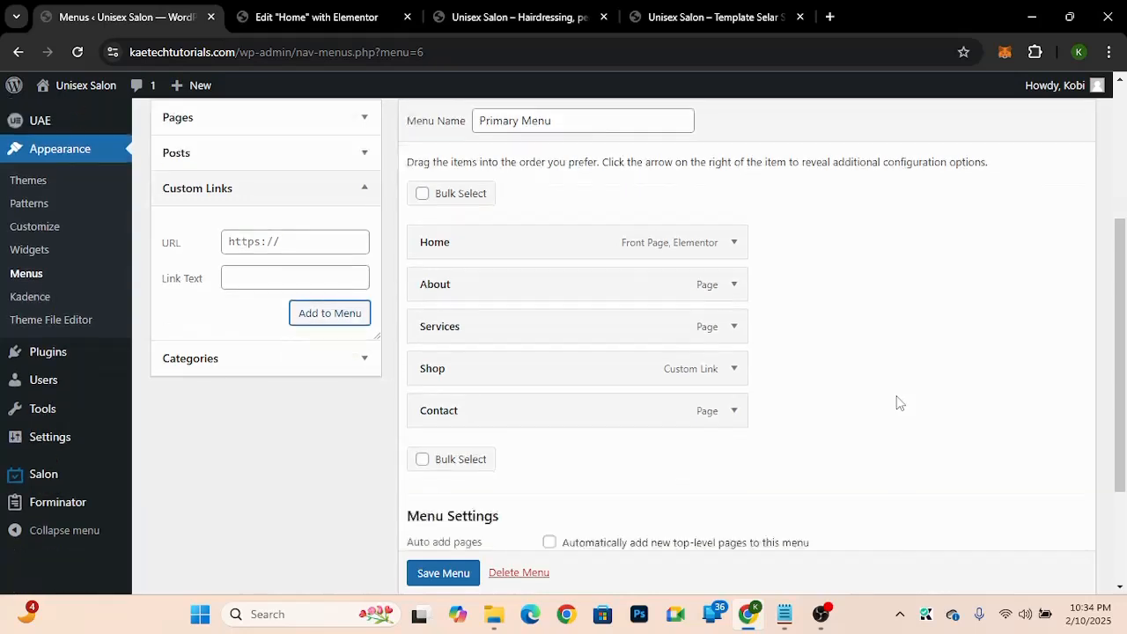
scroll(451, 568, down, 1)
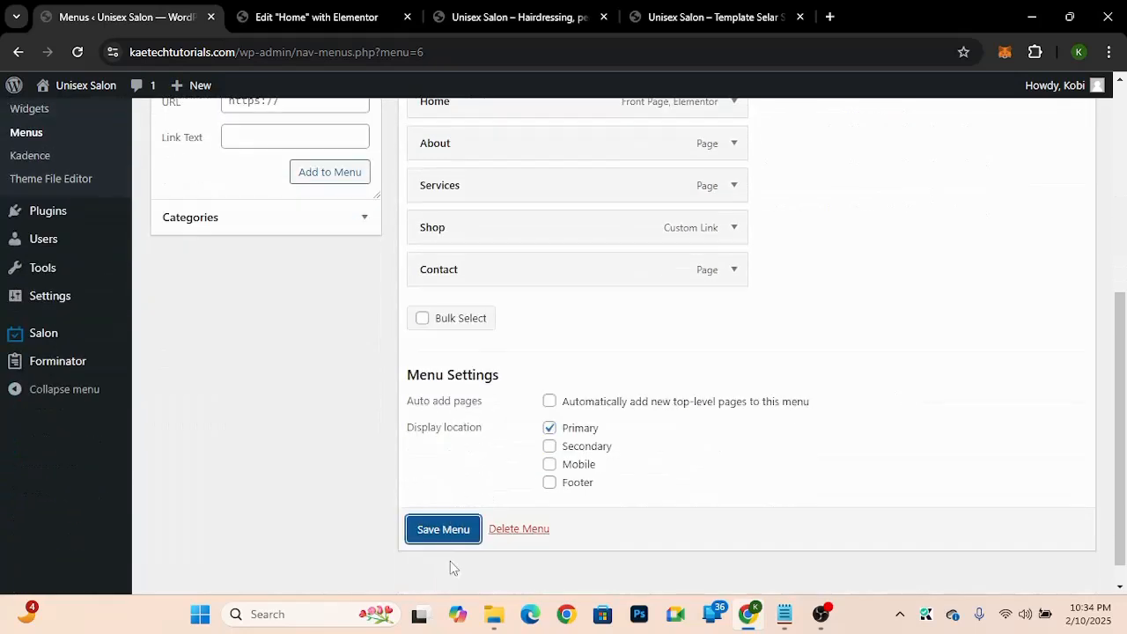
click(453, 530)
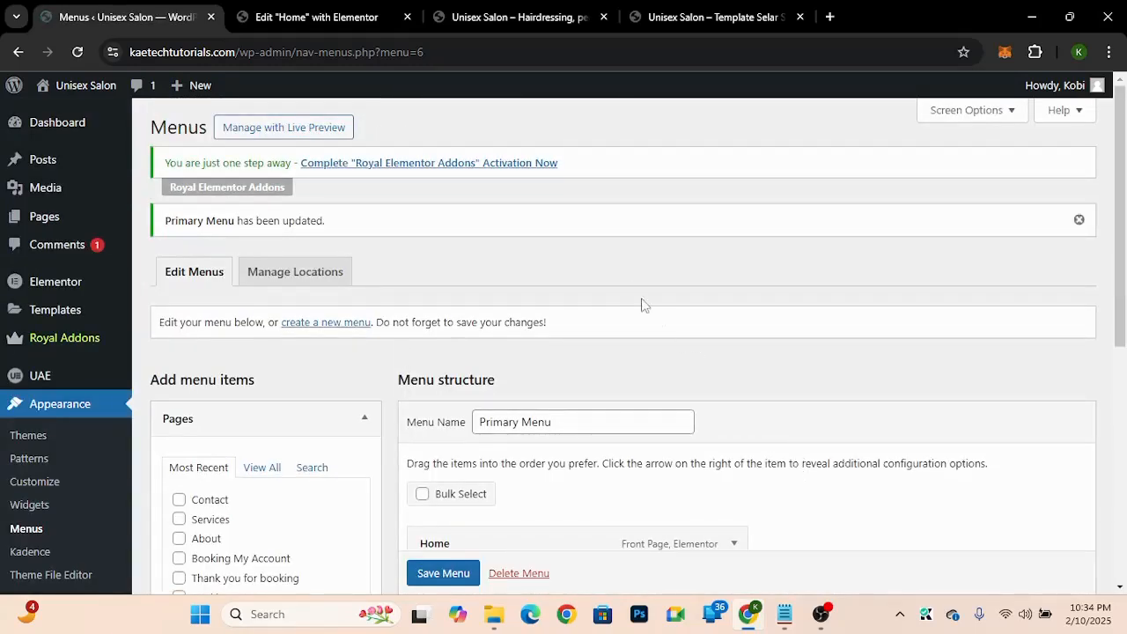
Step: Reload the live site to check the header navigation menu
click(511, 13)
click(77, 51)
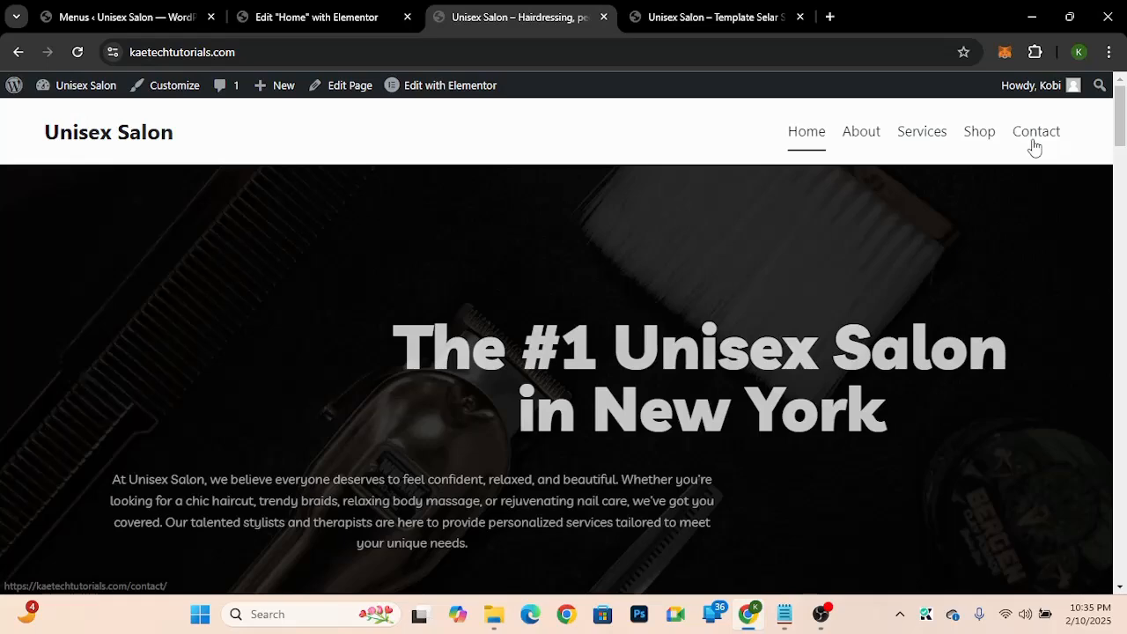
click(141, 25)
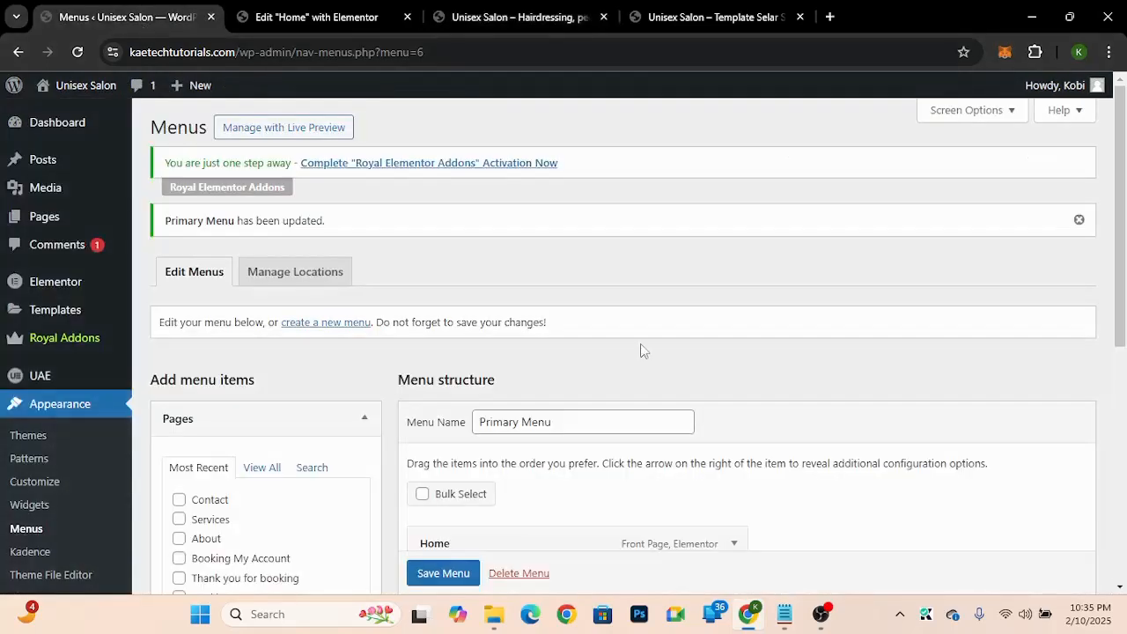
Step: Create a second menu named "About Us"
scroll(888, 357, down, 1)
scroll(888, 356, down, 3)
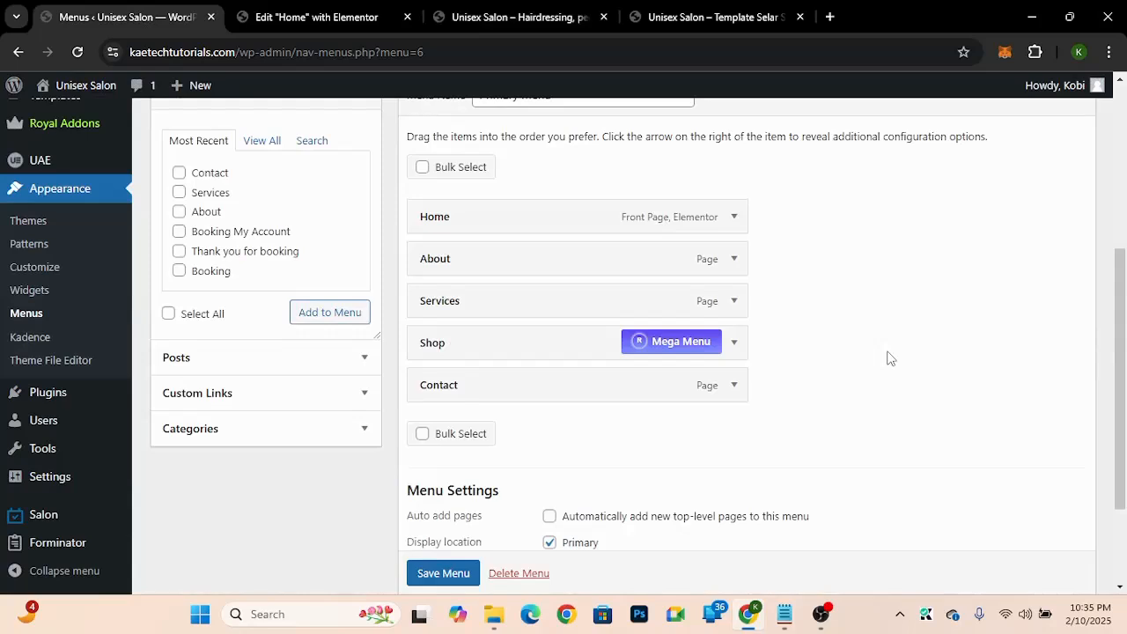
scroll(888, 357, up, 1)
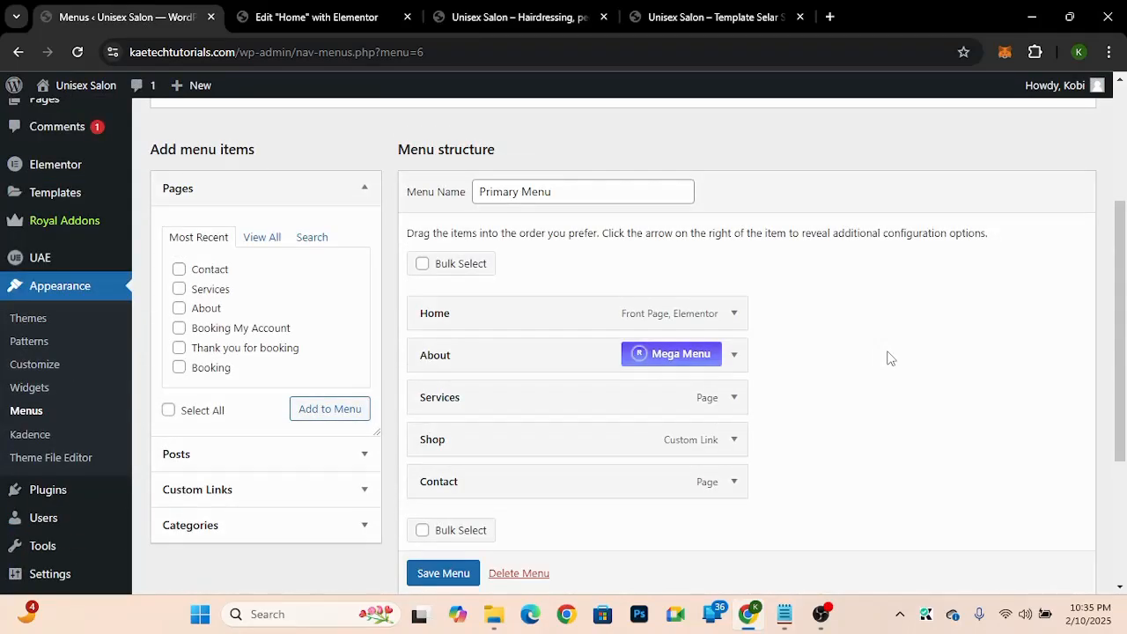
scroll(888, 357, up, 2)
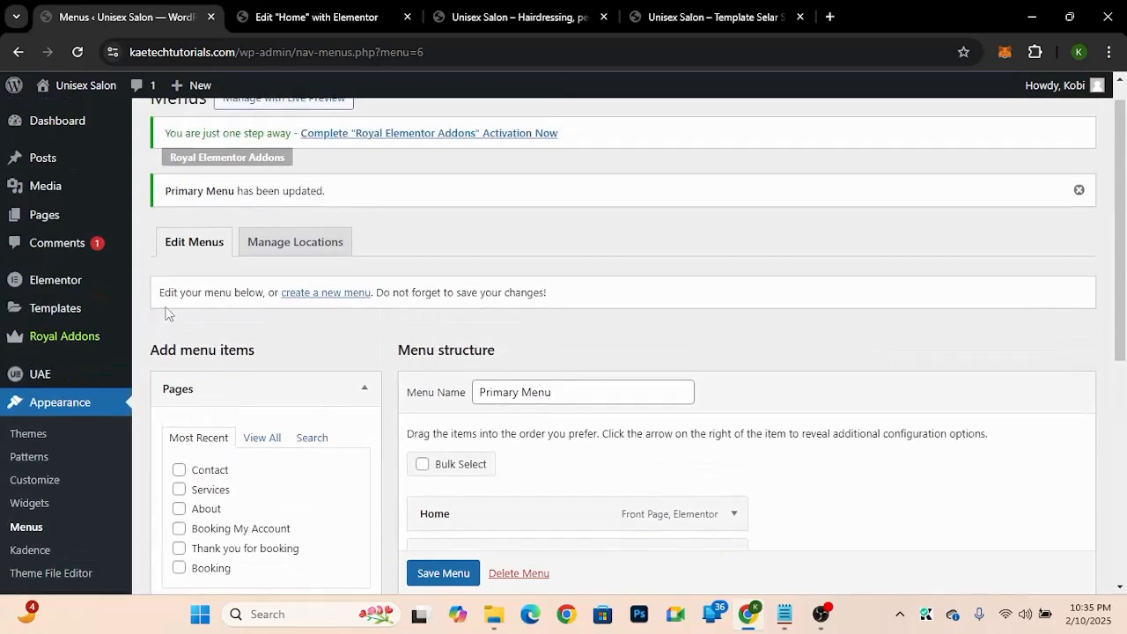
click(322, 299)
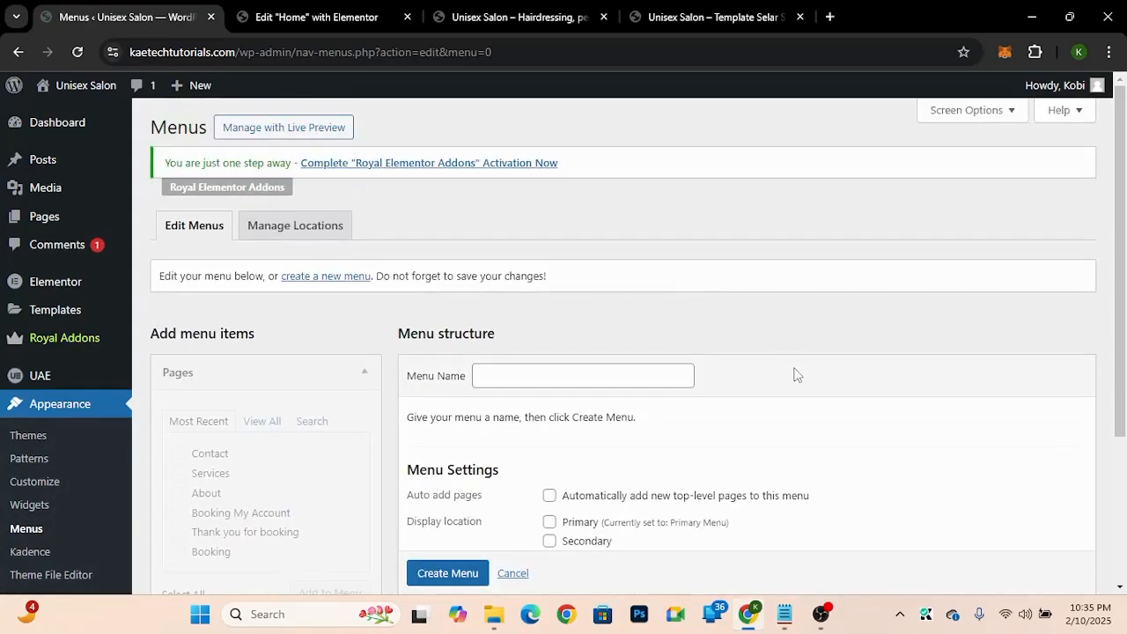
scroll(796, 375, down, 2)
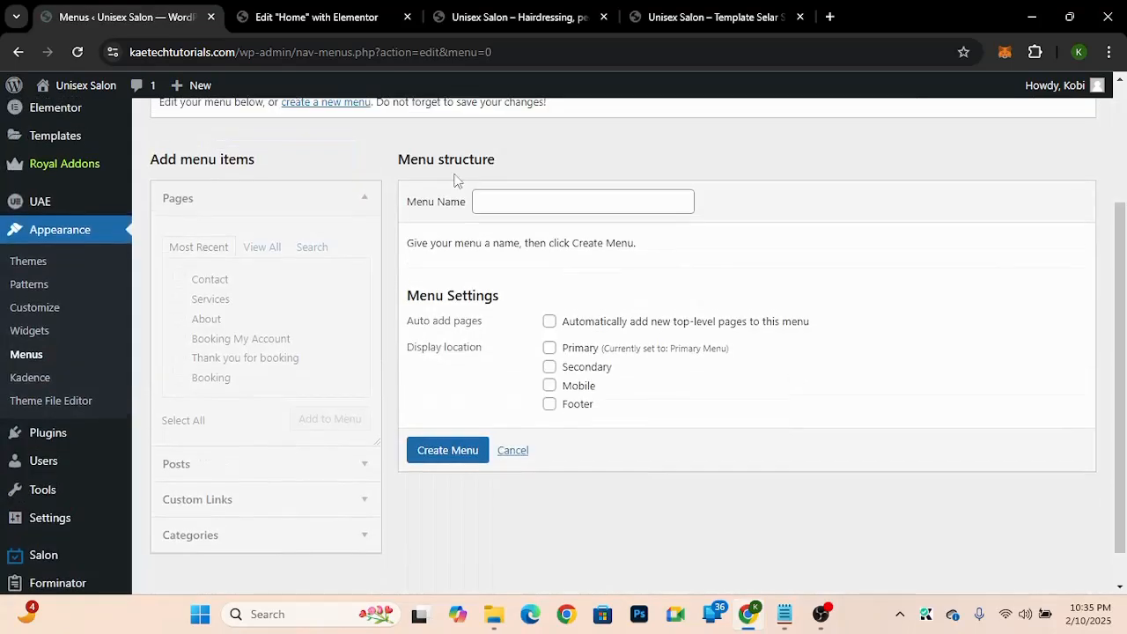
click(502, 204)
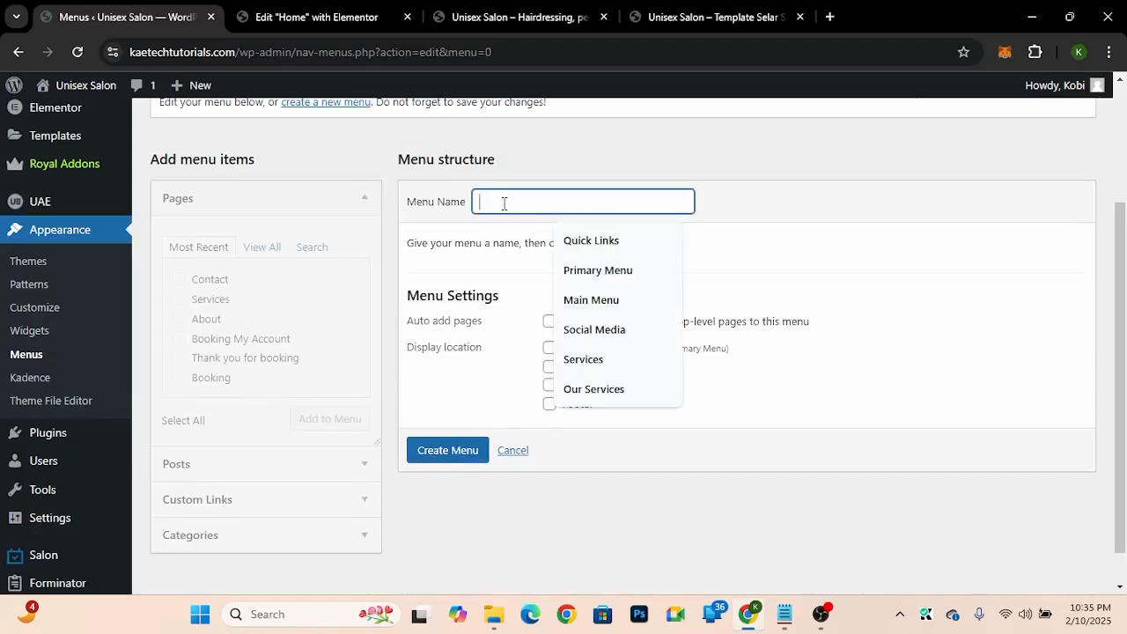
text(About Us)
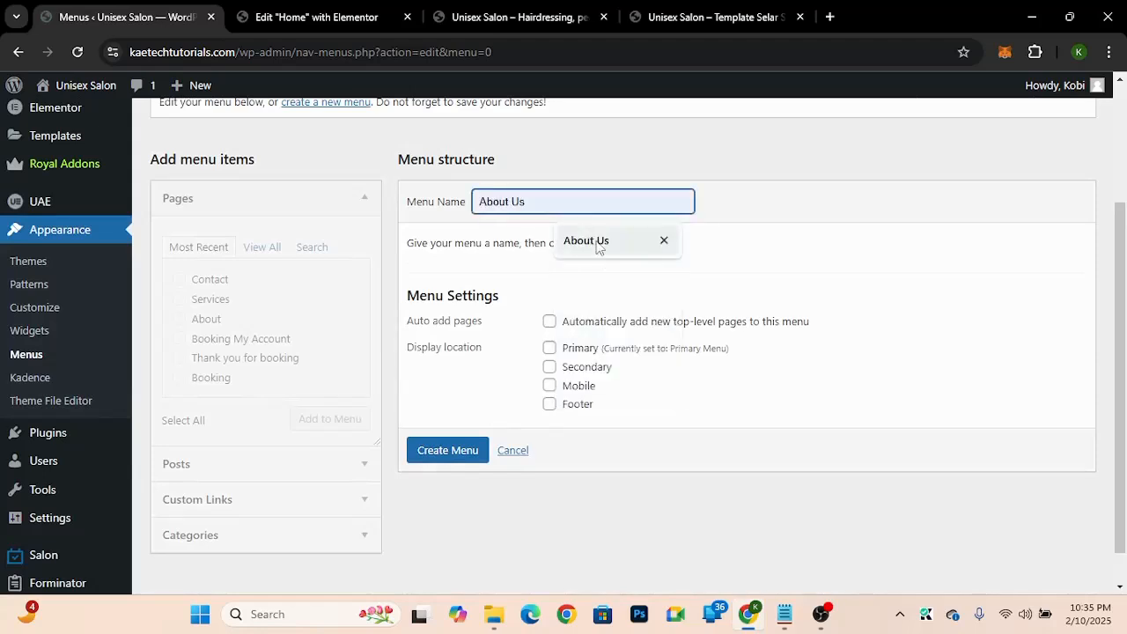
click(597, 243)
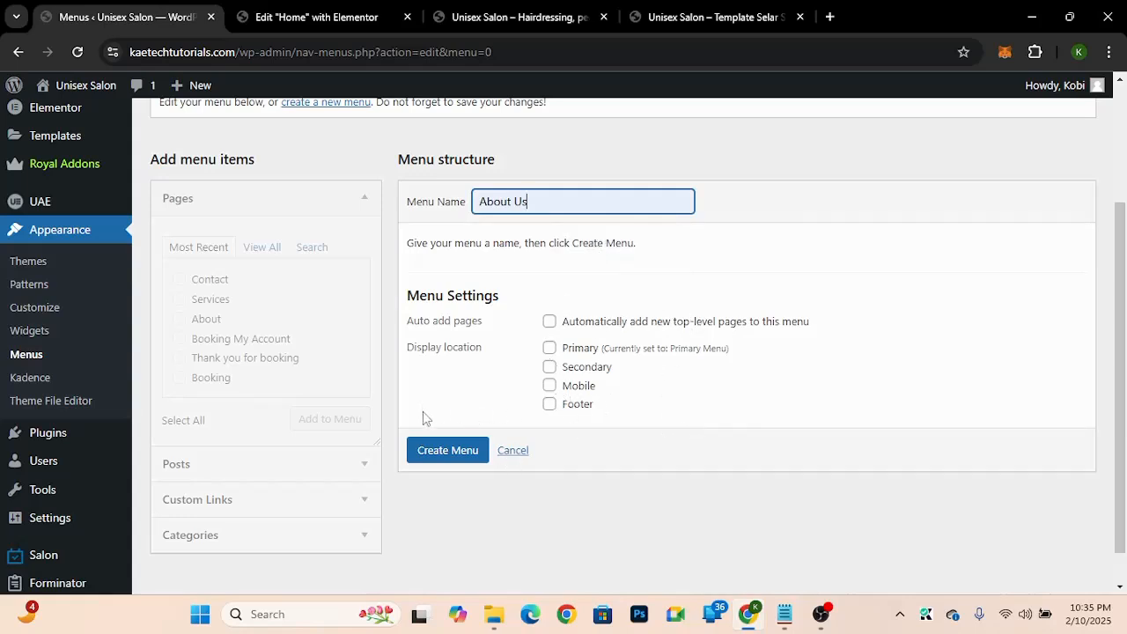
click(461, 458)
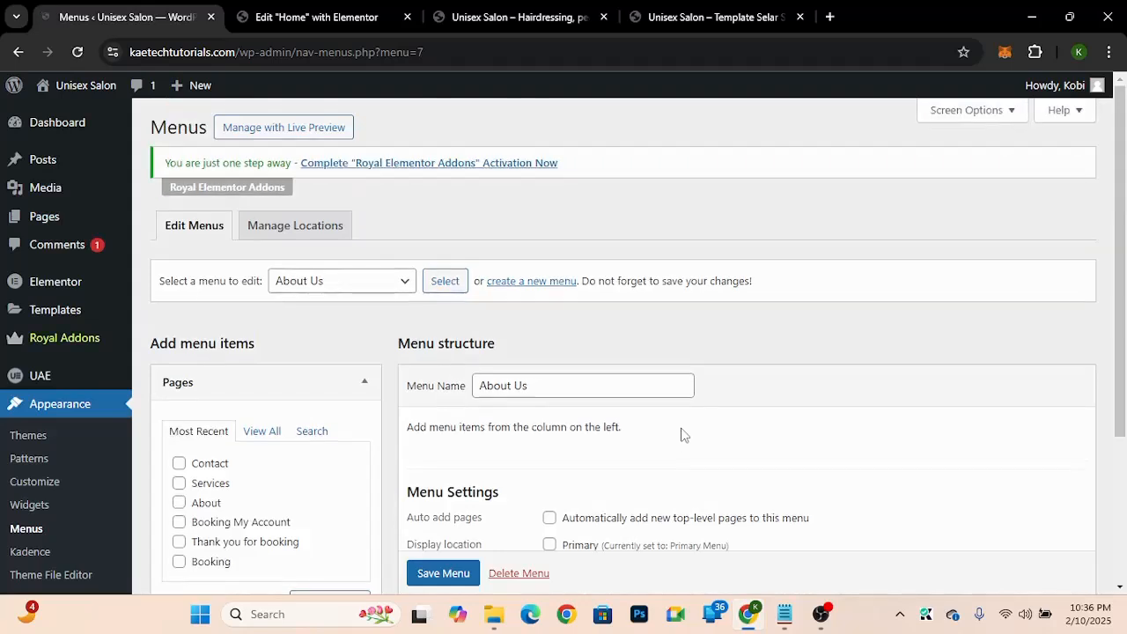
Step: Review the footer's About Us links on the original demo site
scroll(814, 436, down, 2)
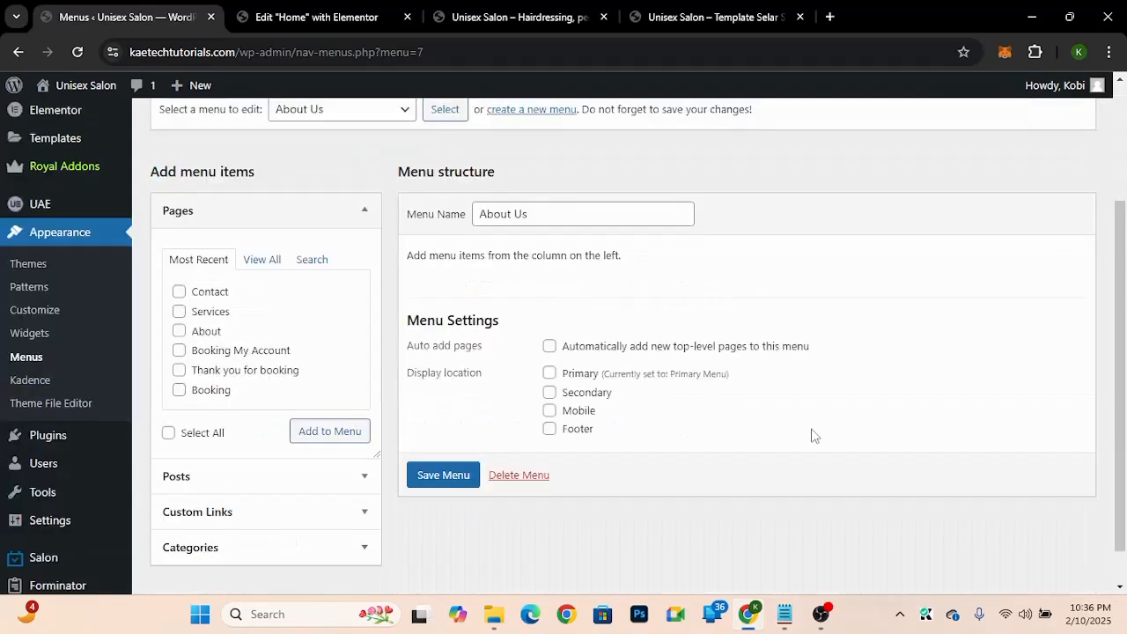
click(717, 17)
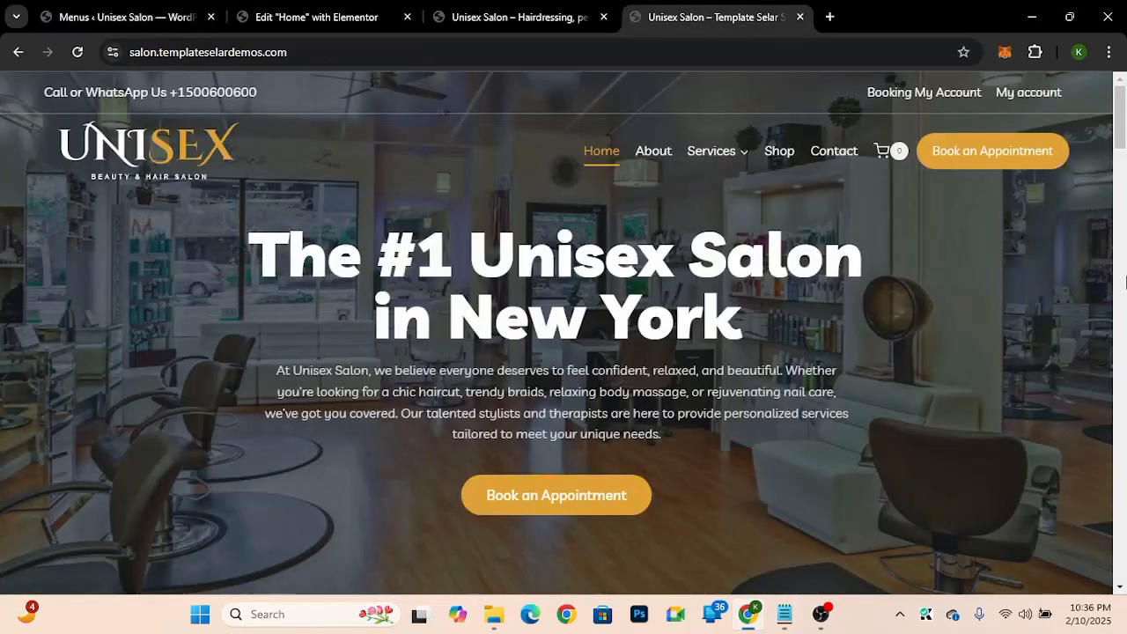
drag(1119, 123, 1108, 605)
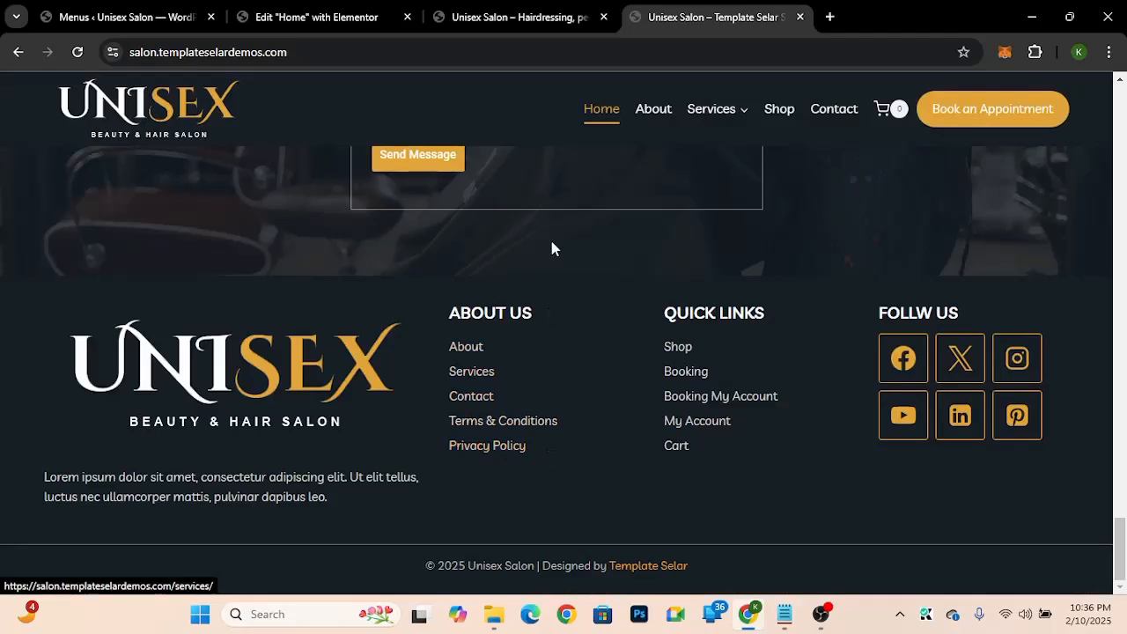
click(128, 17)
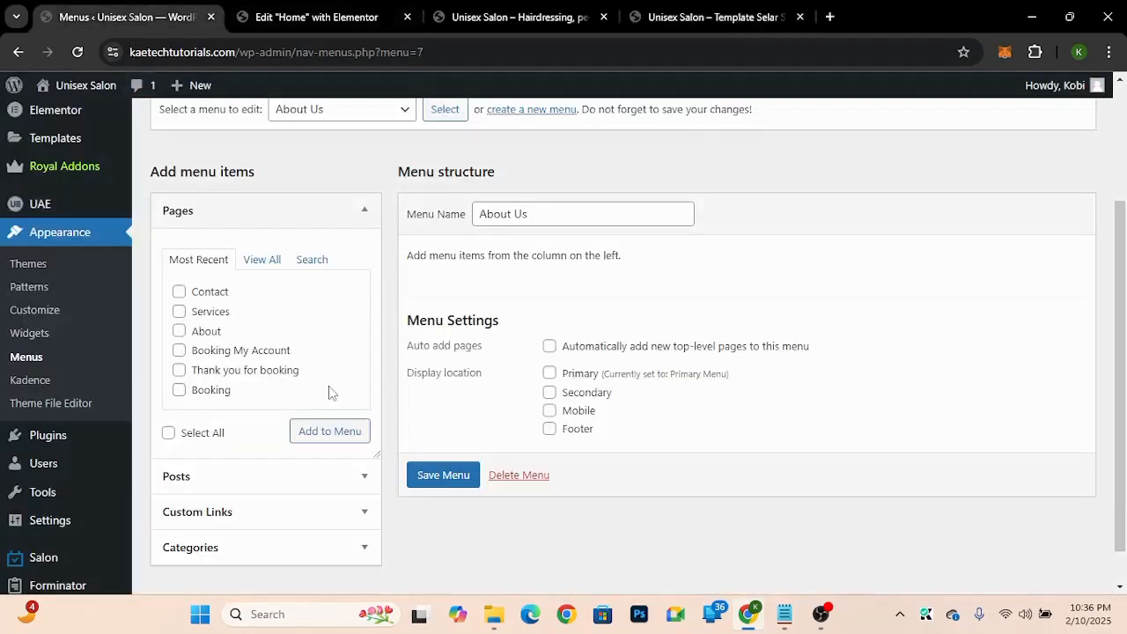
Step: Add the About, Services and Contact pages to the About Us menu, ordered About, Services, Contact
click(179, 331)
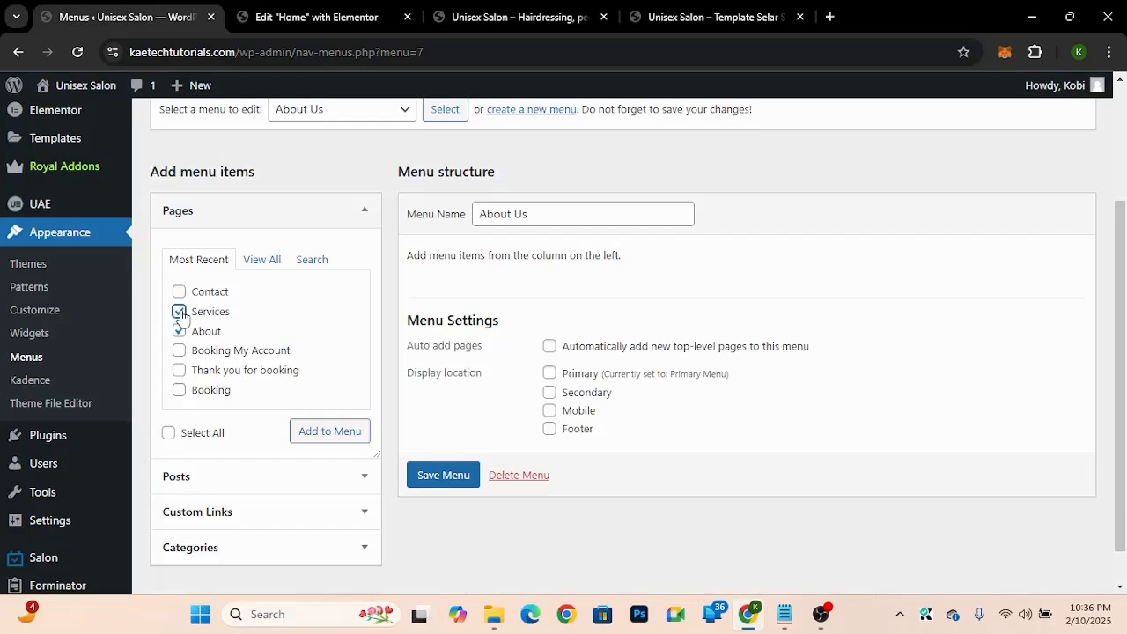
click(179, 292)
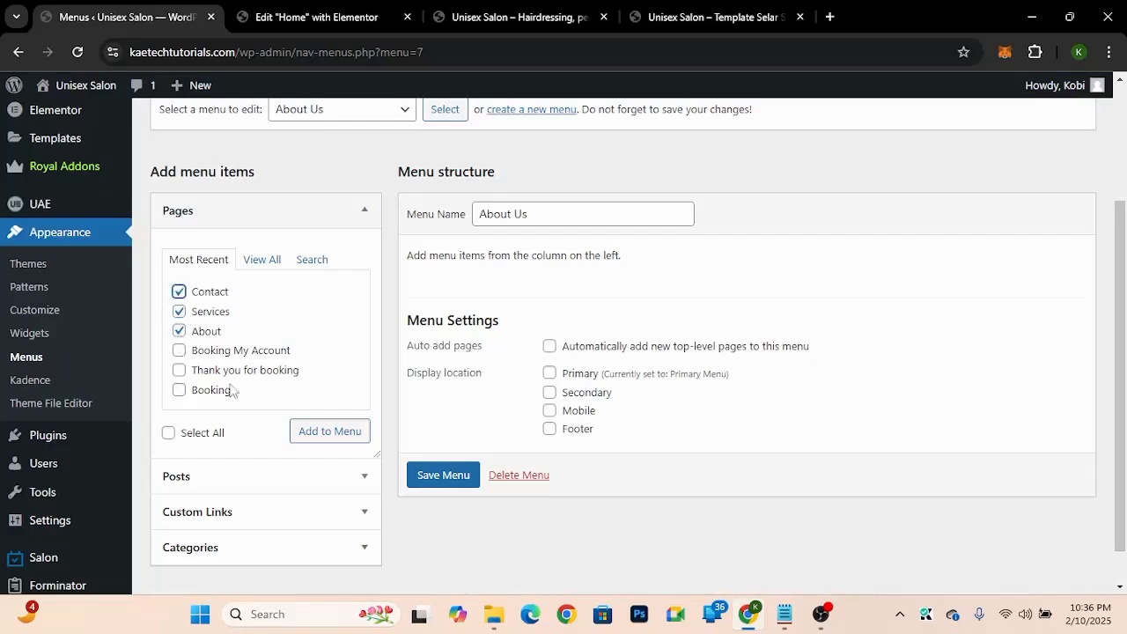
click(321, 437)
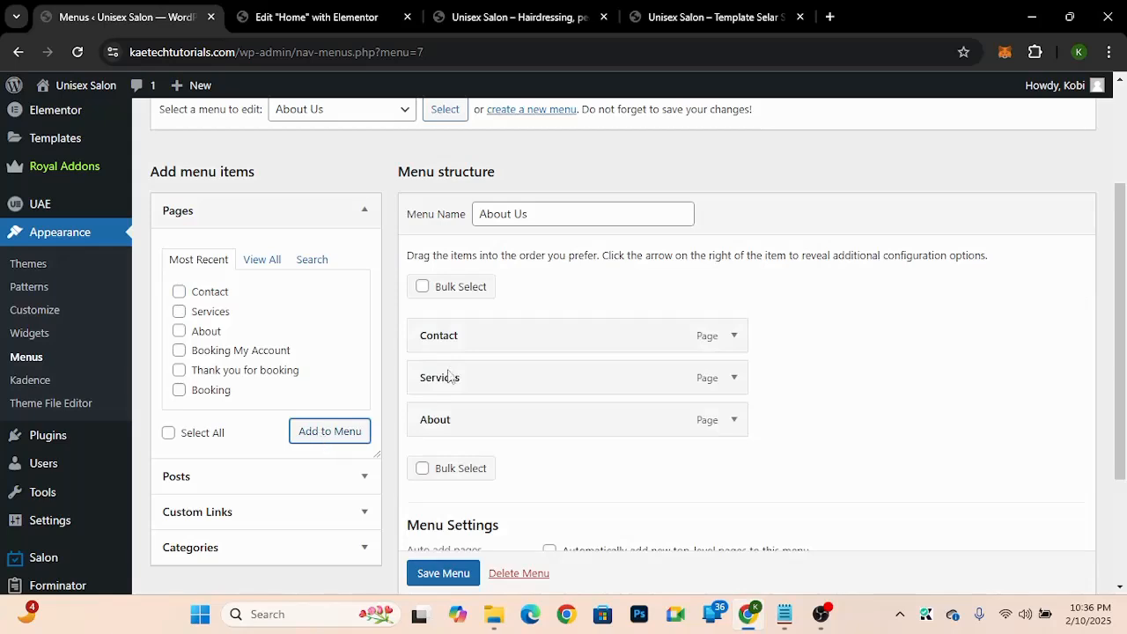
drag(473, 420, 482, 326)
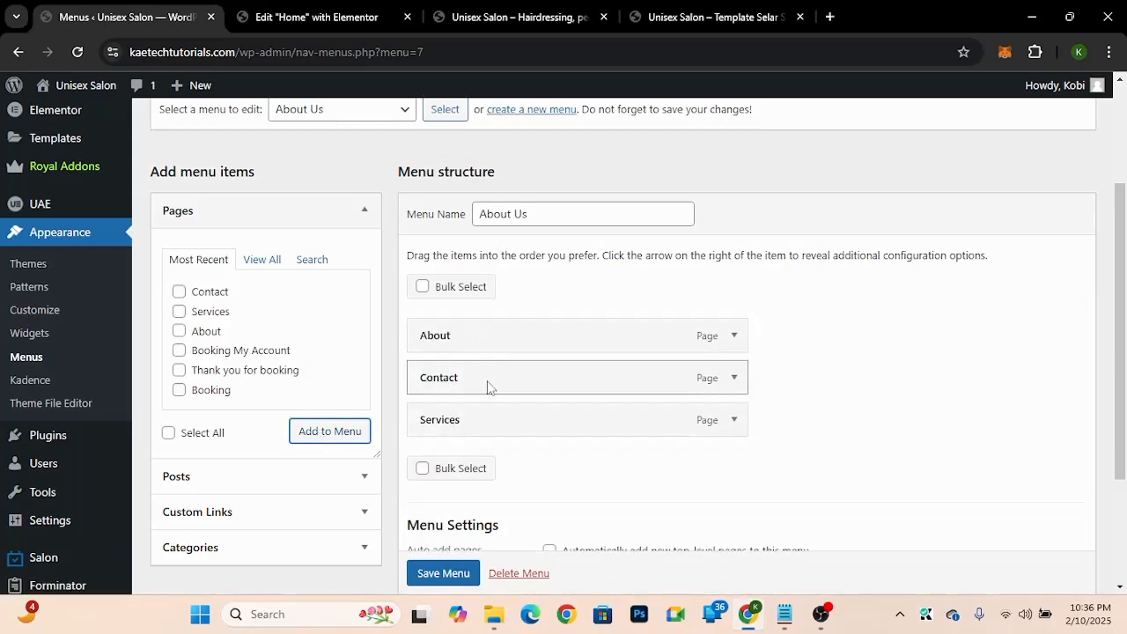
drag(488, 385, 488, 443)
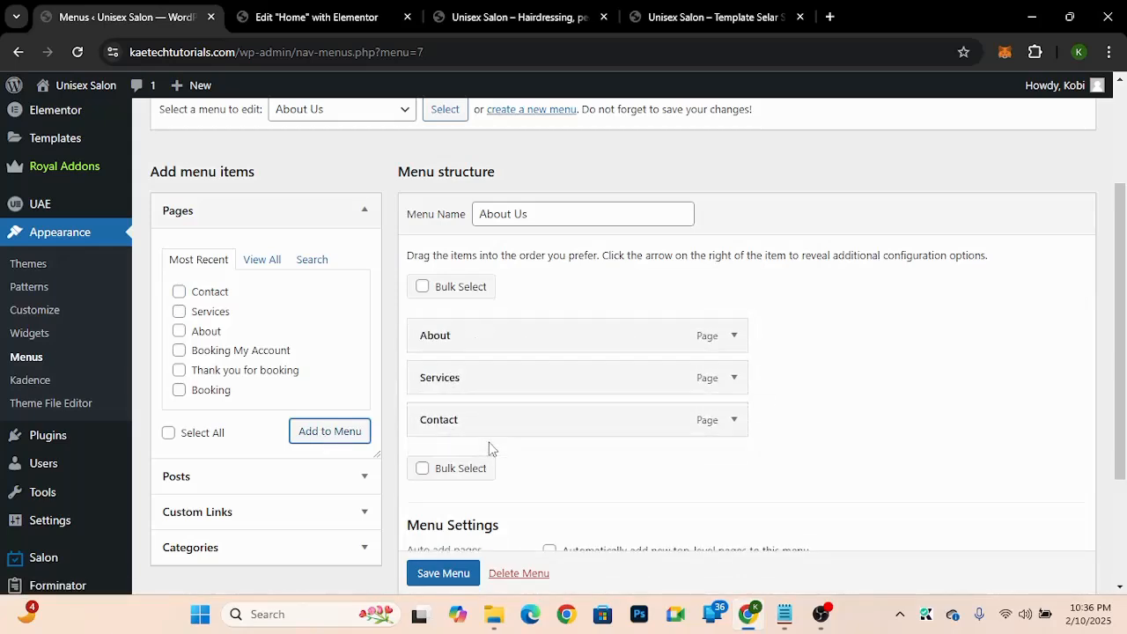
Step: Add a custom link with URL "#" and link text "Terms & Conditions" to the About Us menu
click(242, 514)
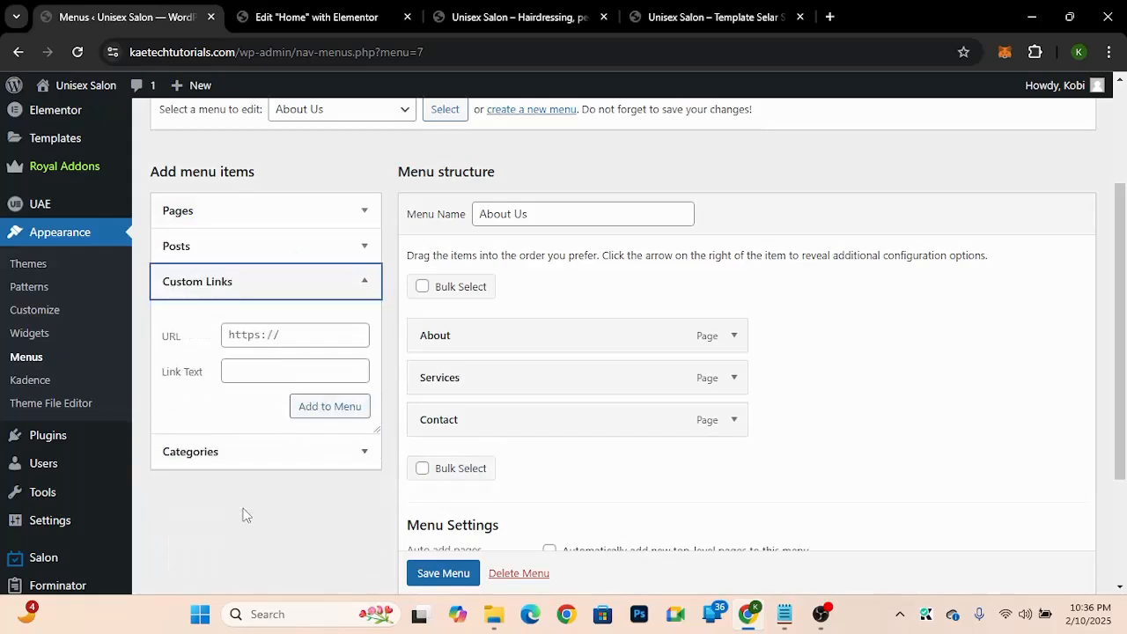
click(256, 338)
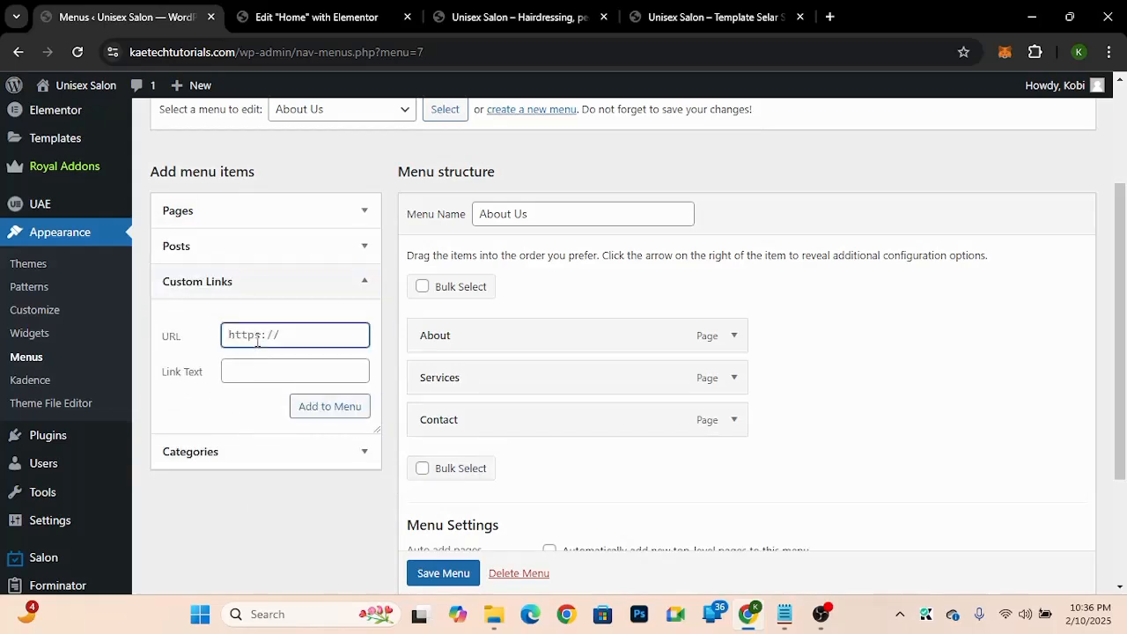
text(#)
click(251, 370)
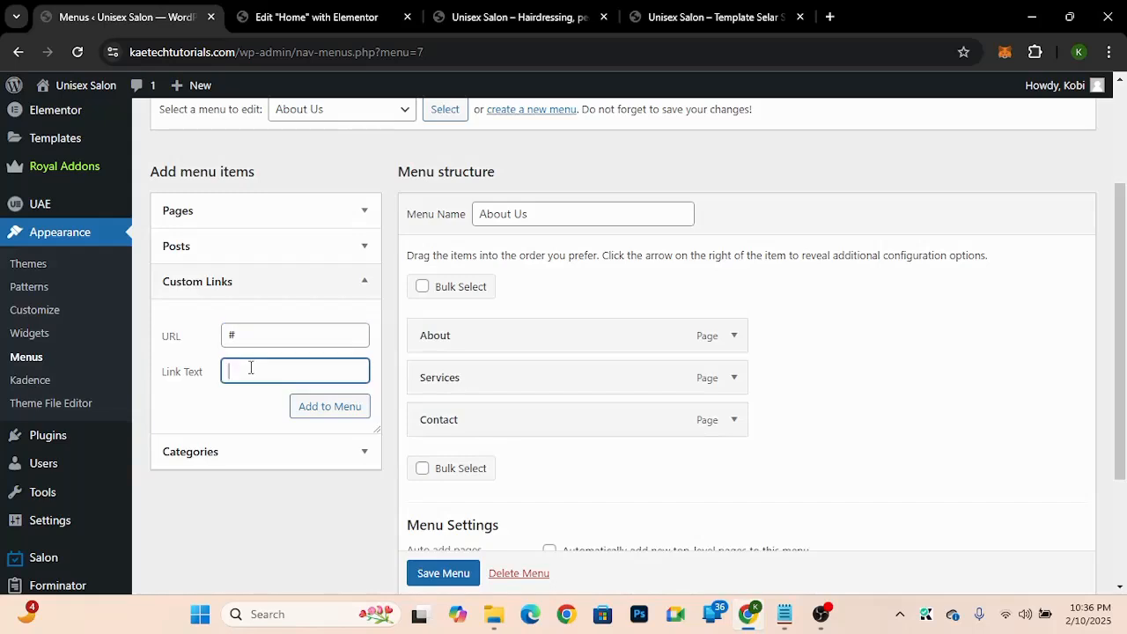
text(Terms & Conditions)
click(331, 409)
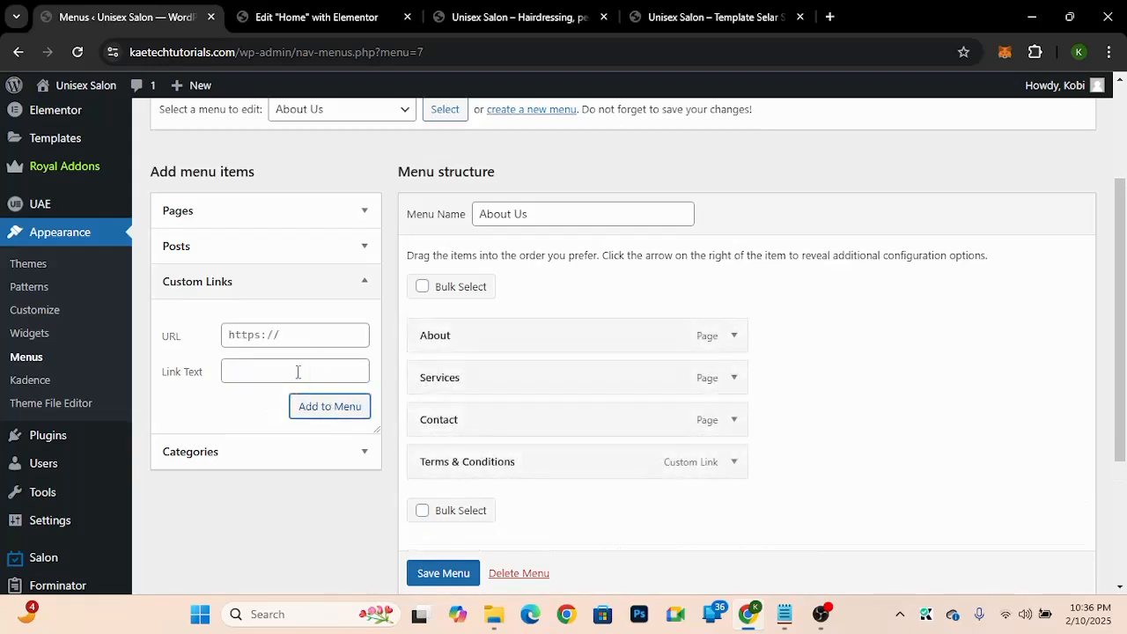
Step: Add a custom link with URL "#" and link text "Privacy Policy" to the About Us menu, then save the menu
click(251, 334)
text(#)
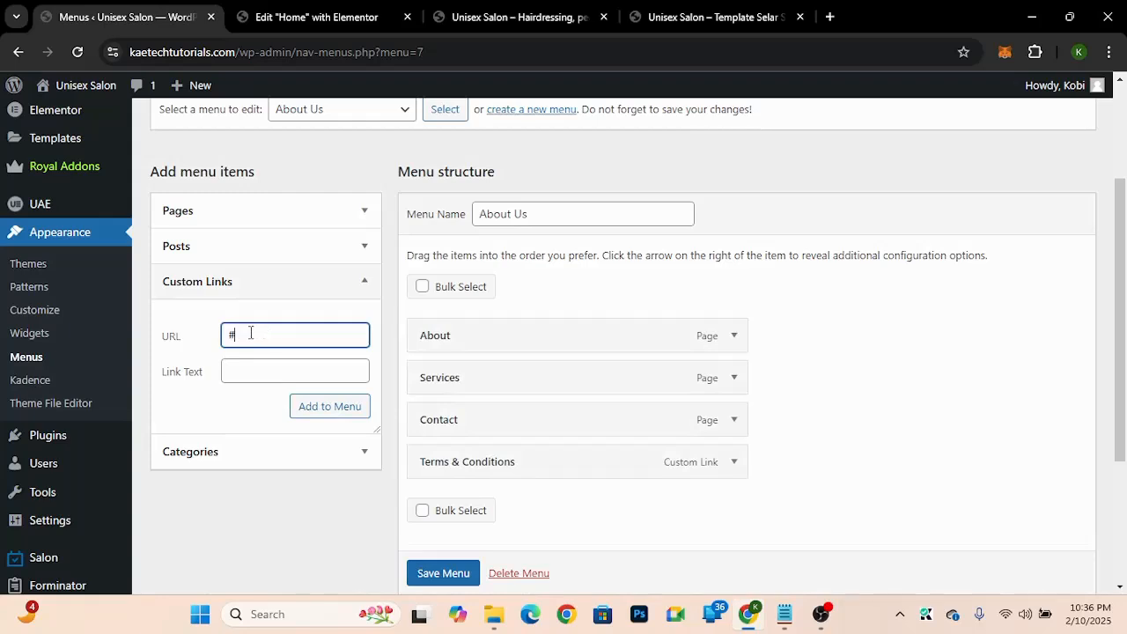
click(245, 363)
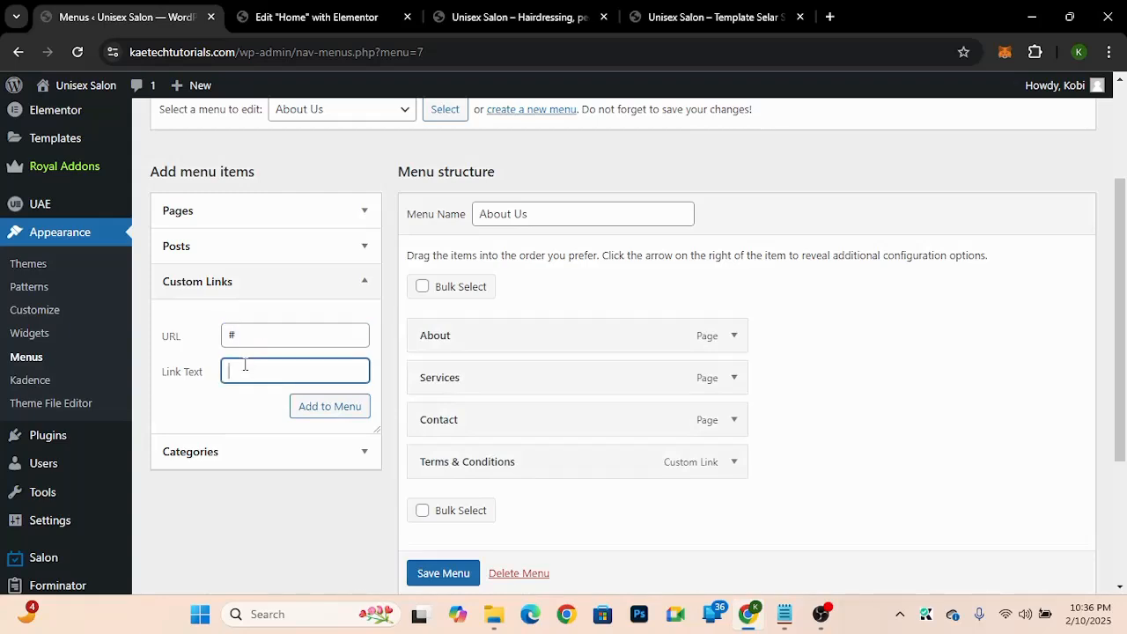
text(Privacy Policy)
click(319, 412)
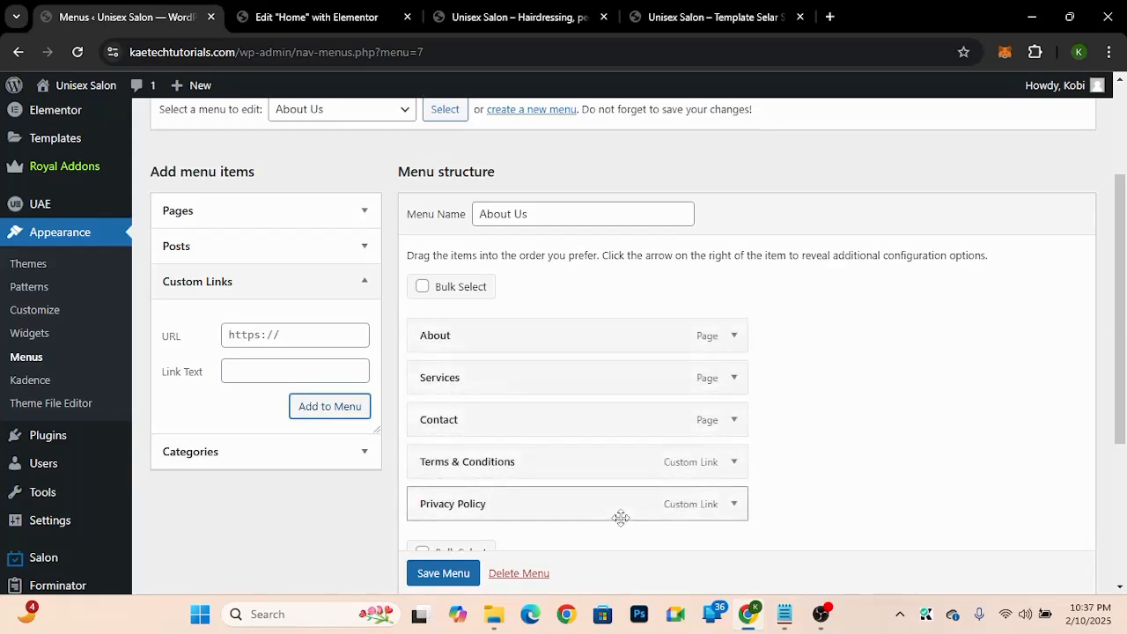
scroll(619, 518, down, 2)
click(443, 573)
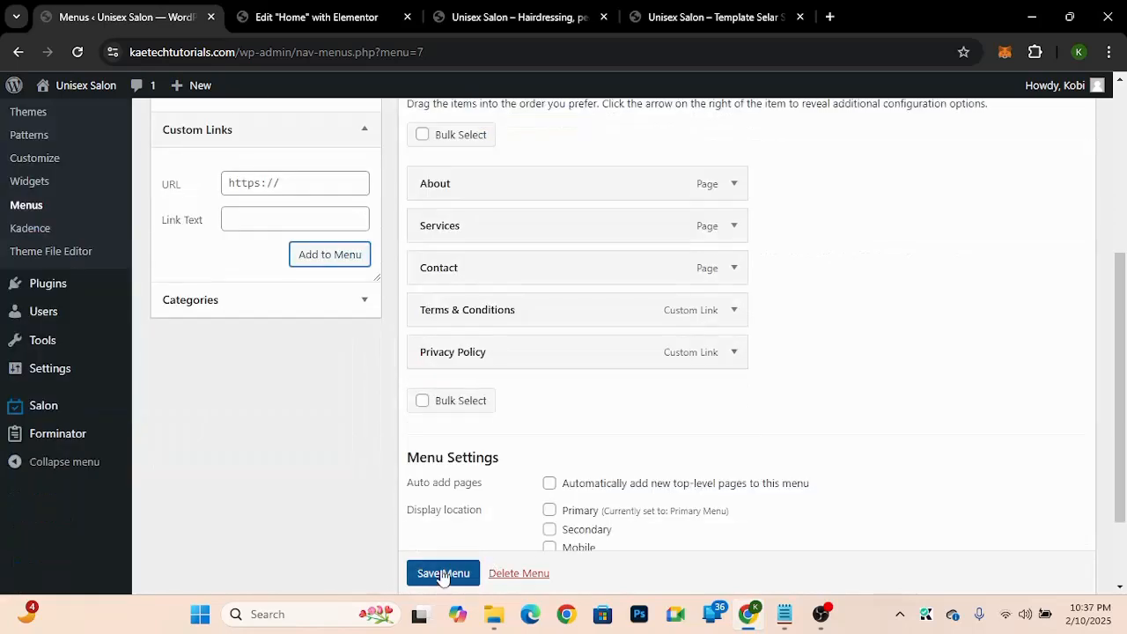
Step: Start creating a new menu
scroll(443, 573, down, 1)
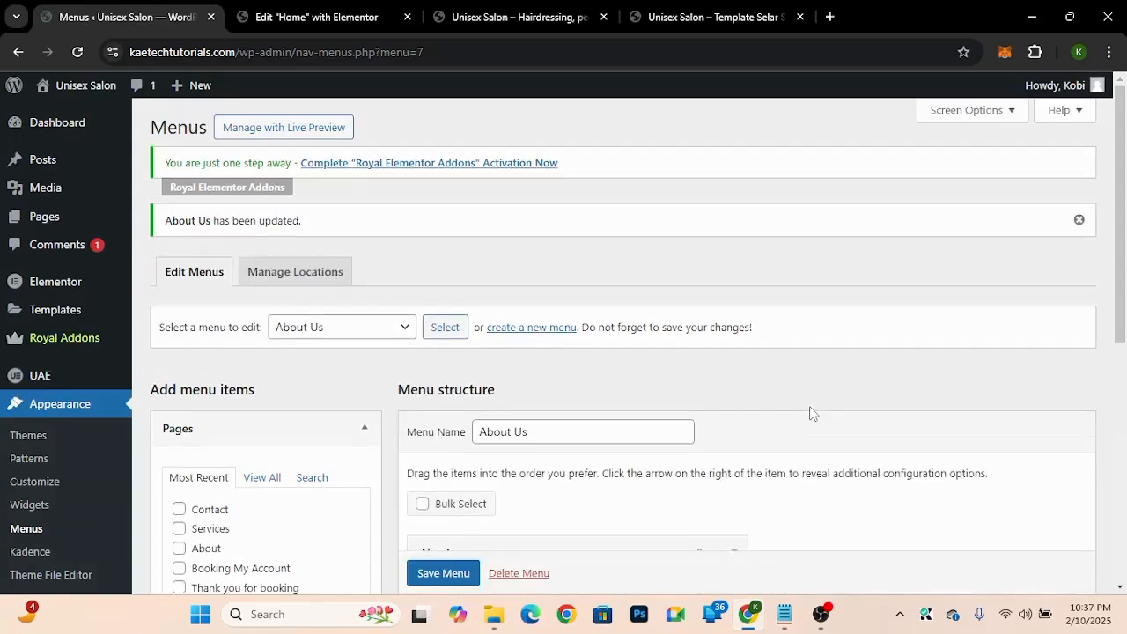
click(561, 330)
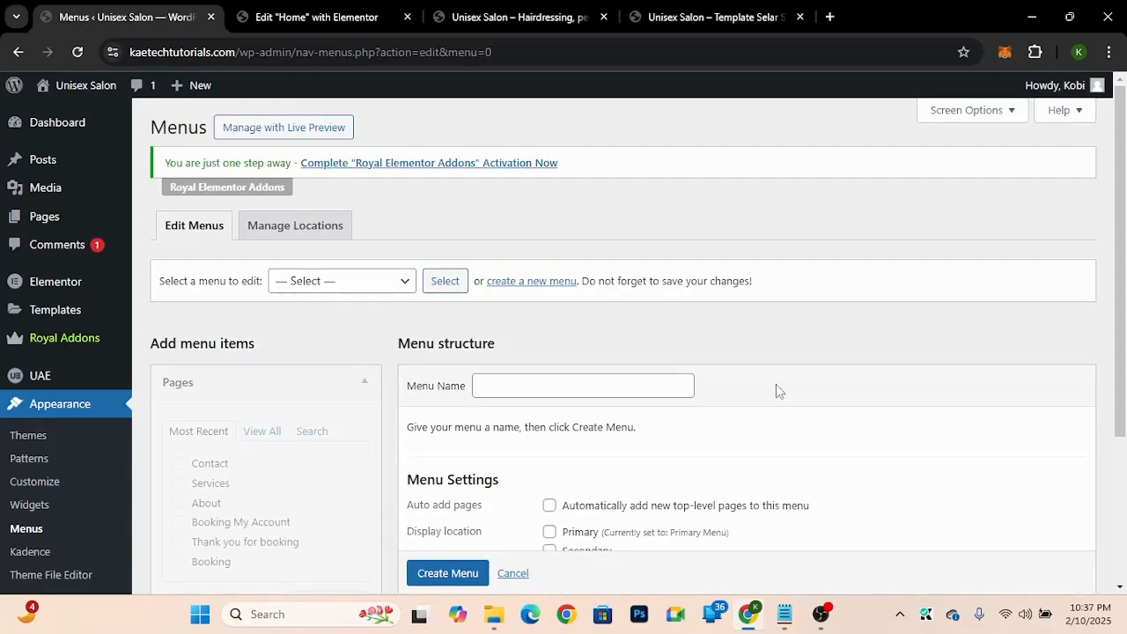
scroll(776, 385, down, 3)
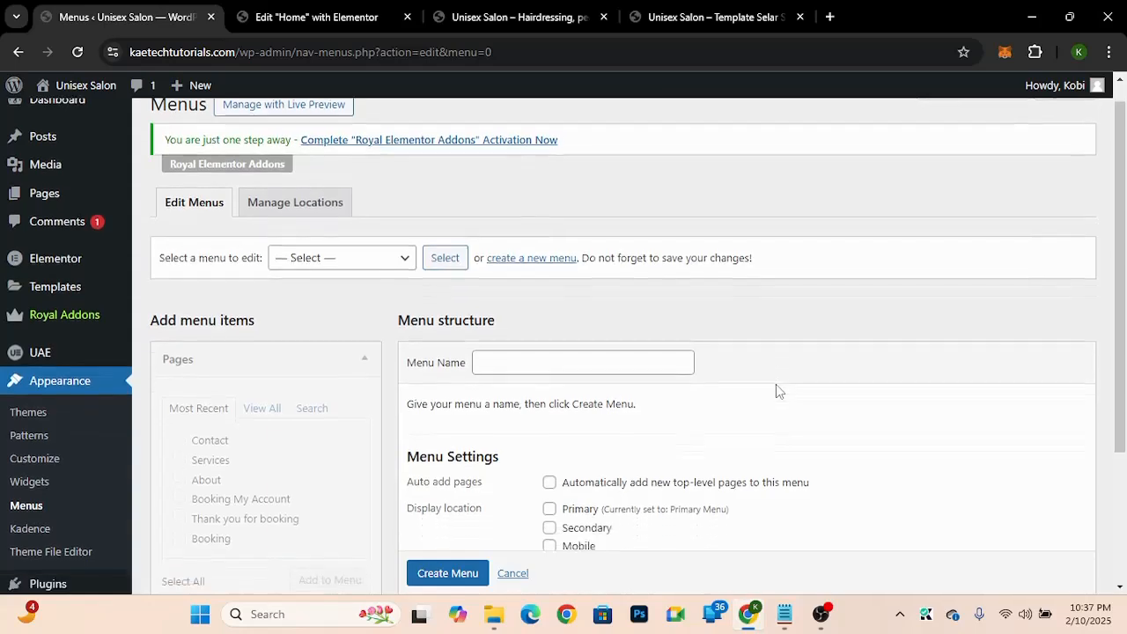
scroll(776, 385, up, 1)
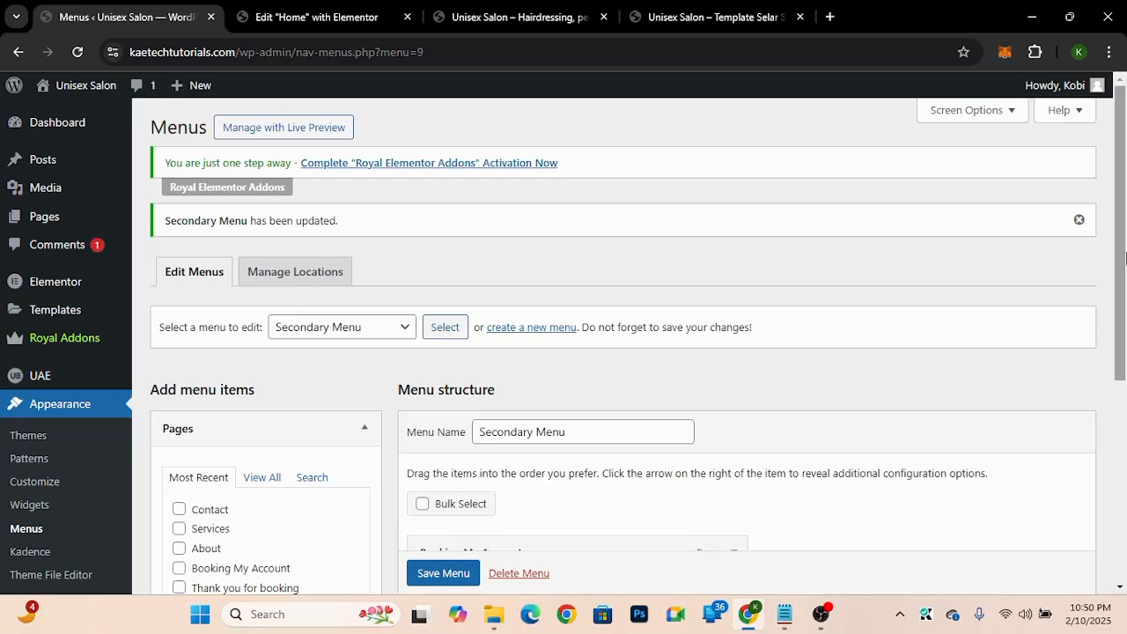
Step: Review the Secondary Menu's items and the list of available menus
scroll(1109, 385, down, 3)
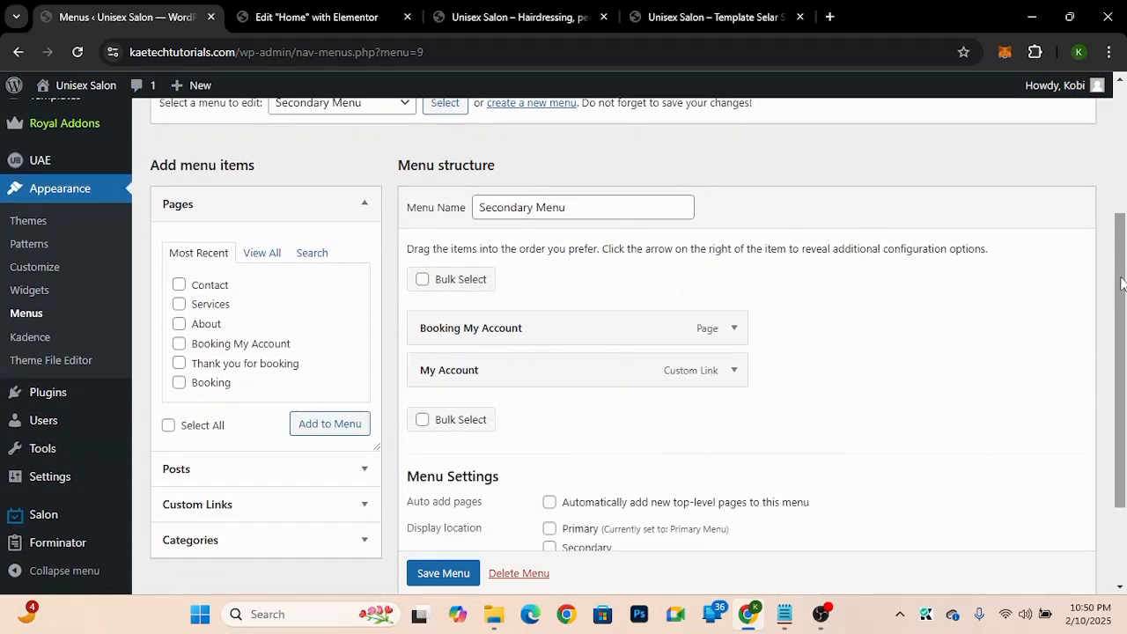
scroll(1118, 276, up, 2)
click(373, 208)
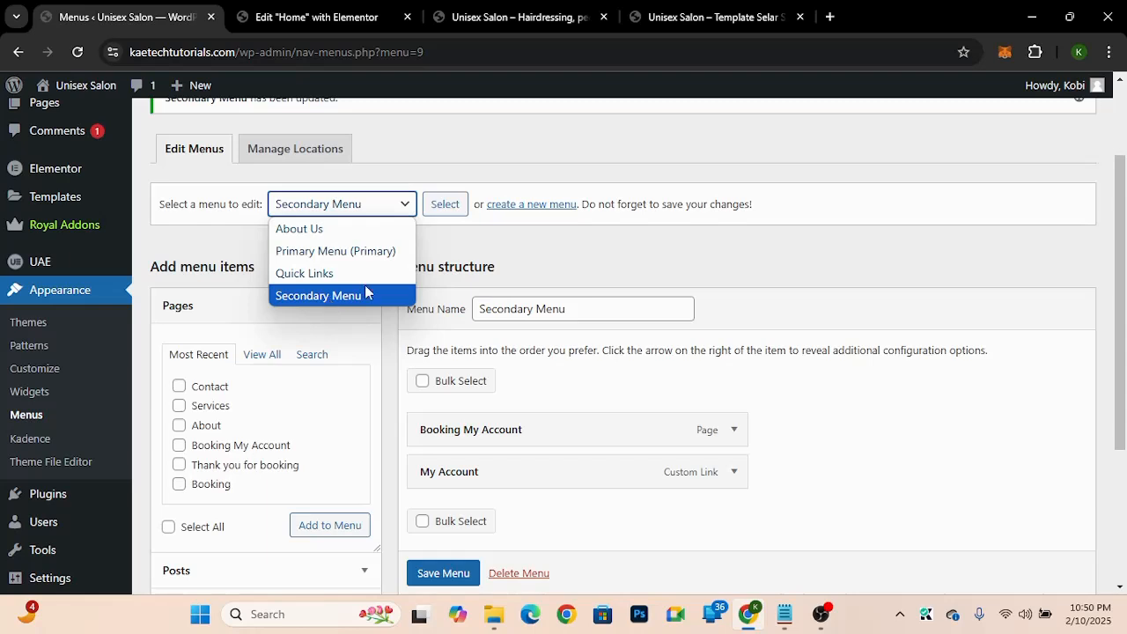
click(569, 258)
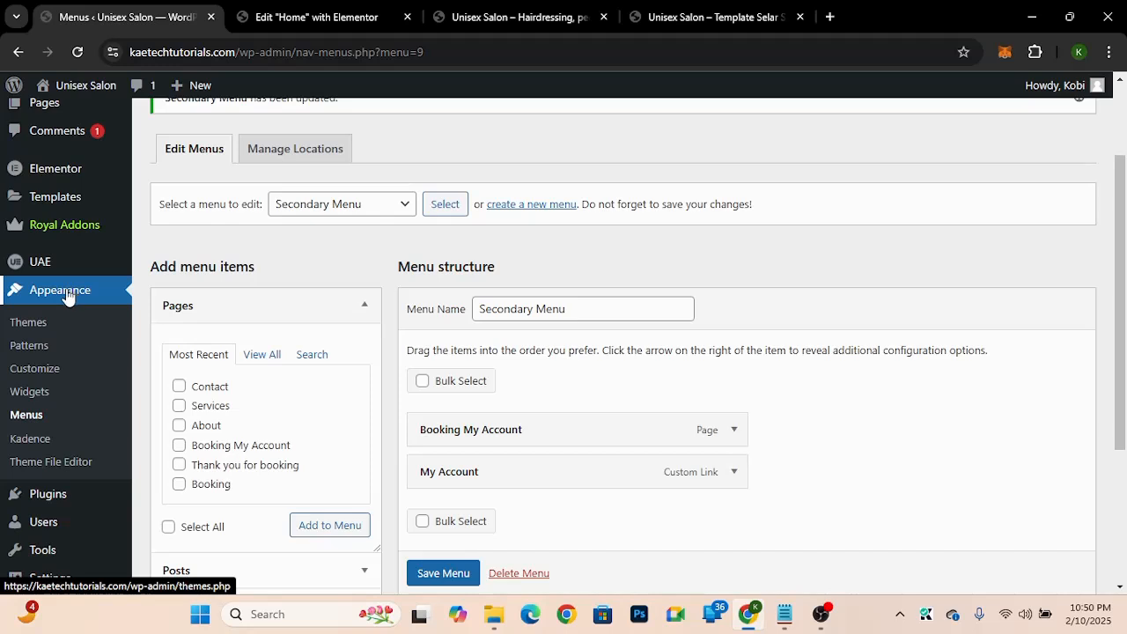
Step: Open the Customizer's colour settings and set the first global palette colour to gold, about #E0AA42
middle_click(39, 376)
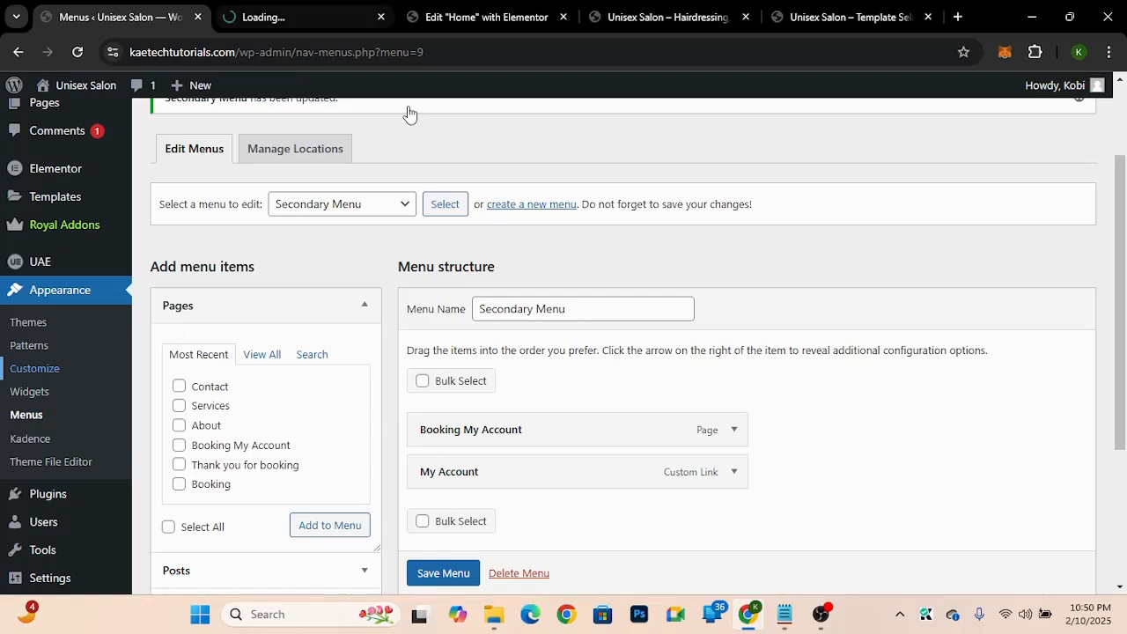
click(273, 16)
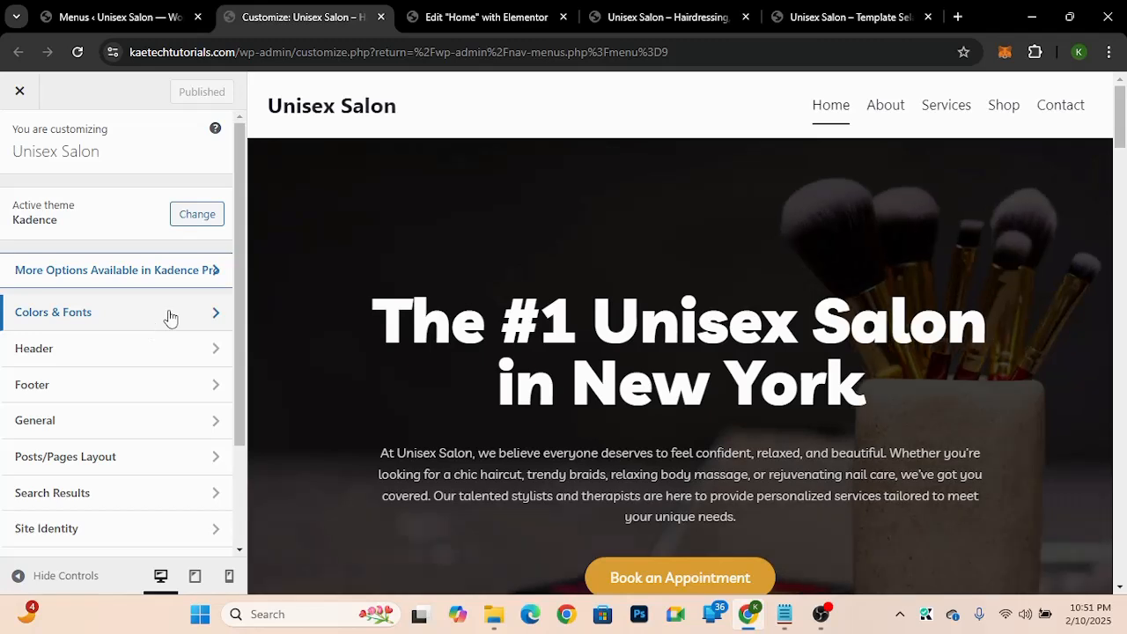
click(170, 317)
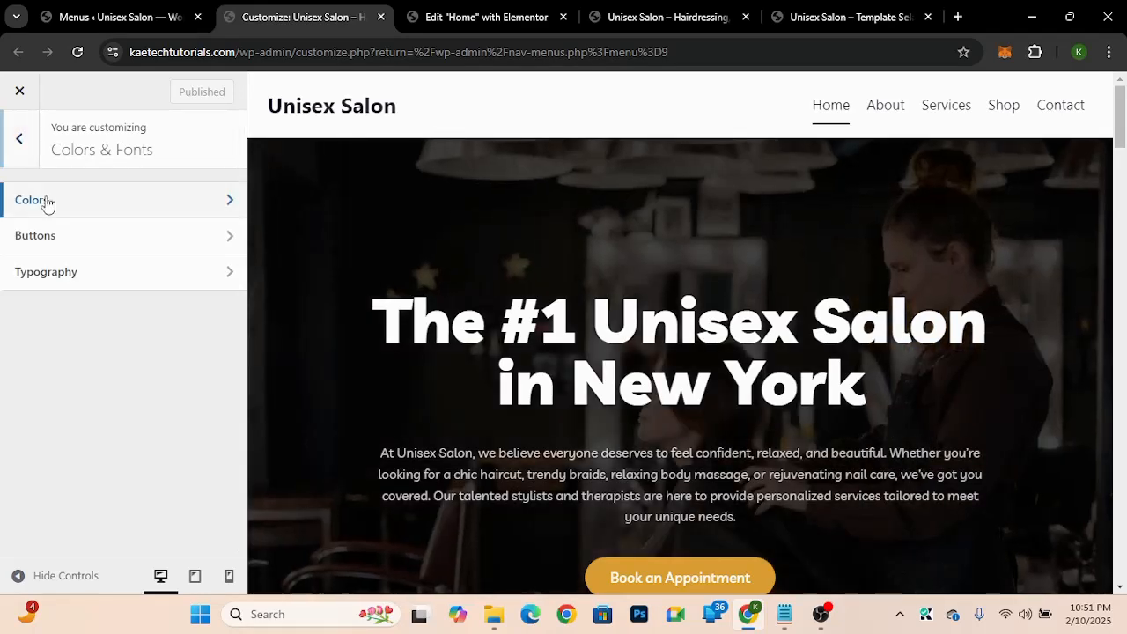
click(47, 203)
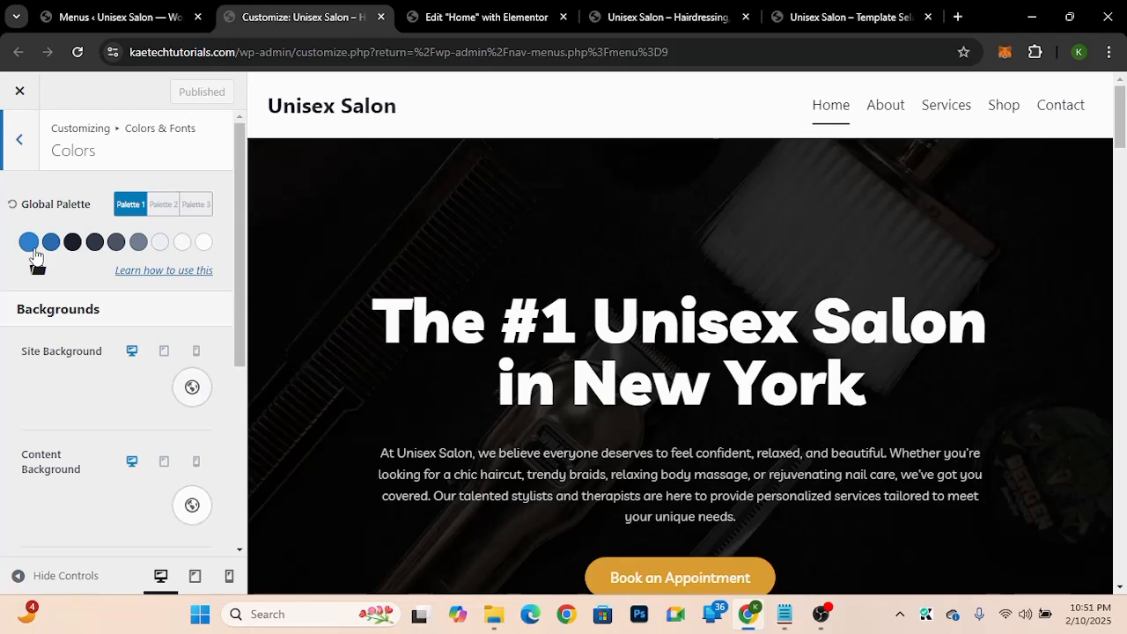
click(29, 242)
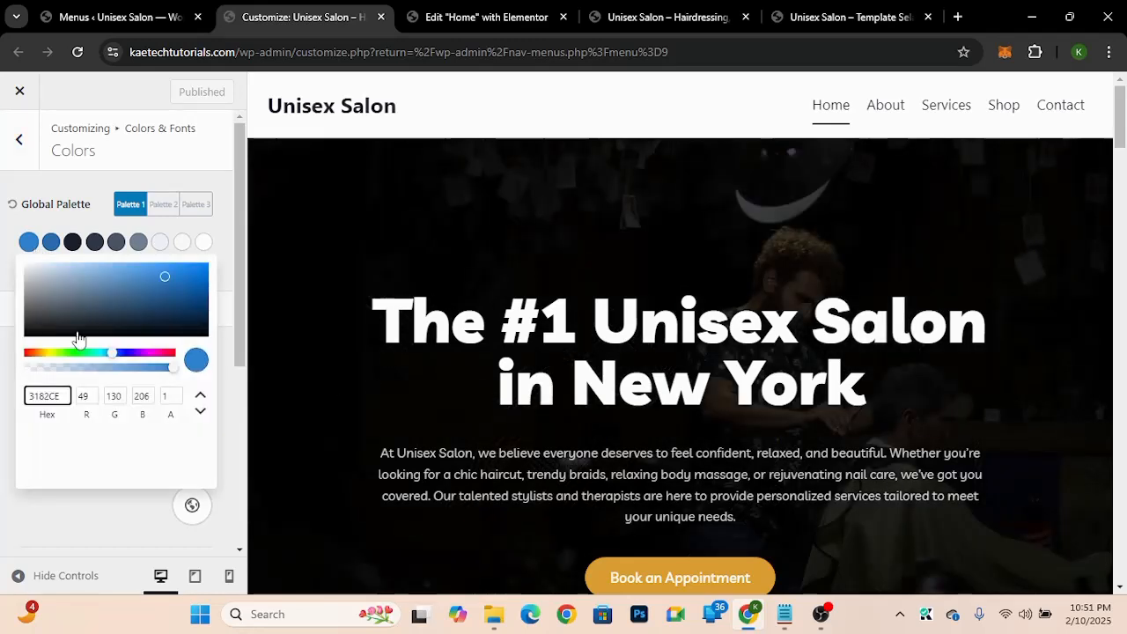
click(43, 353)
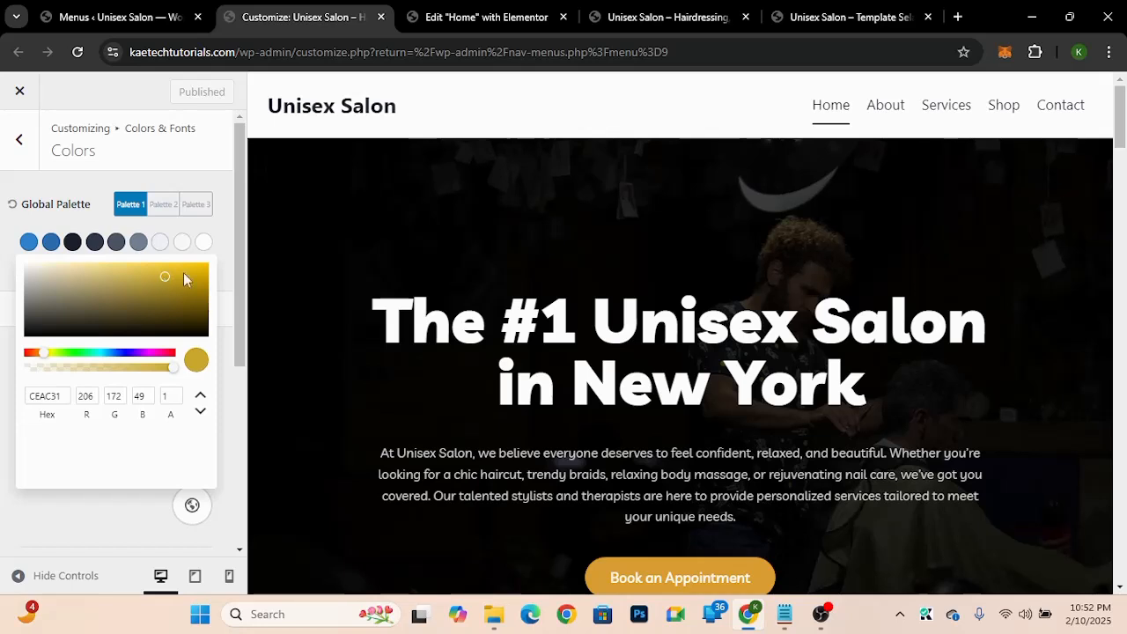
click(186, 272)
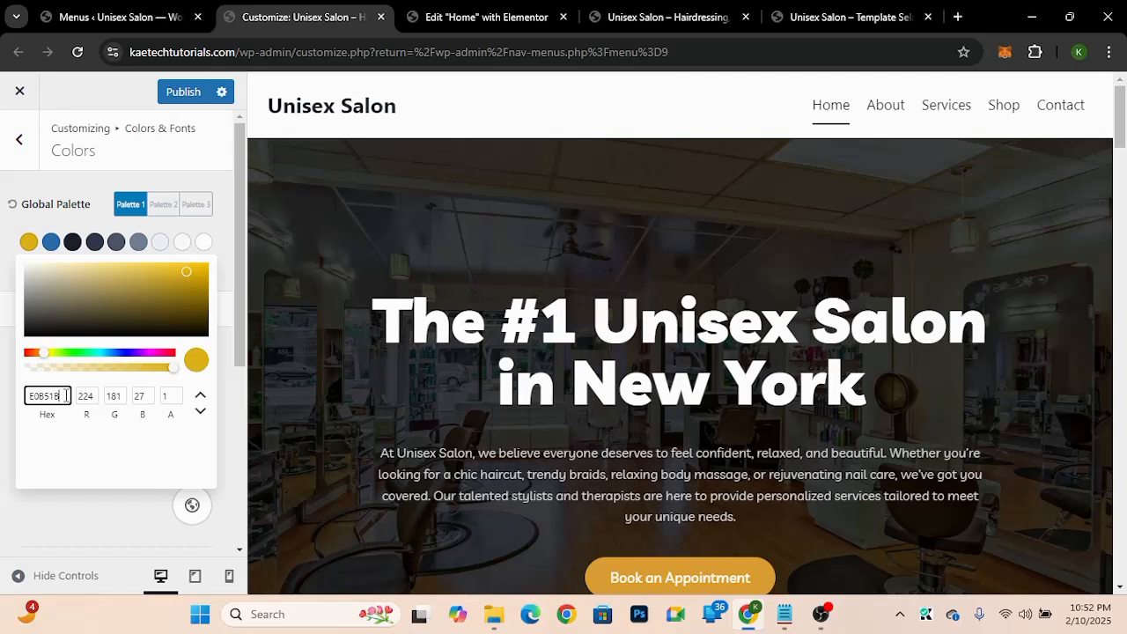
key(ctrl+a)
text(#d7a33d)
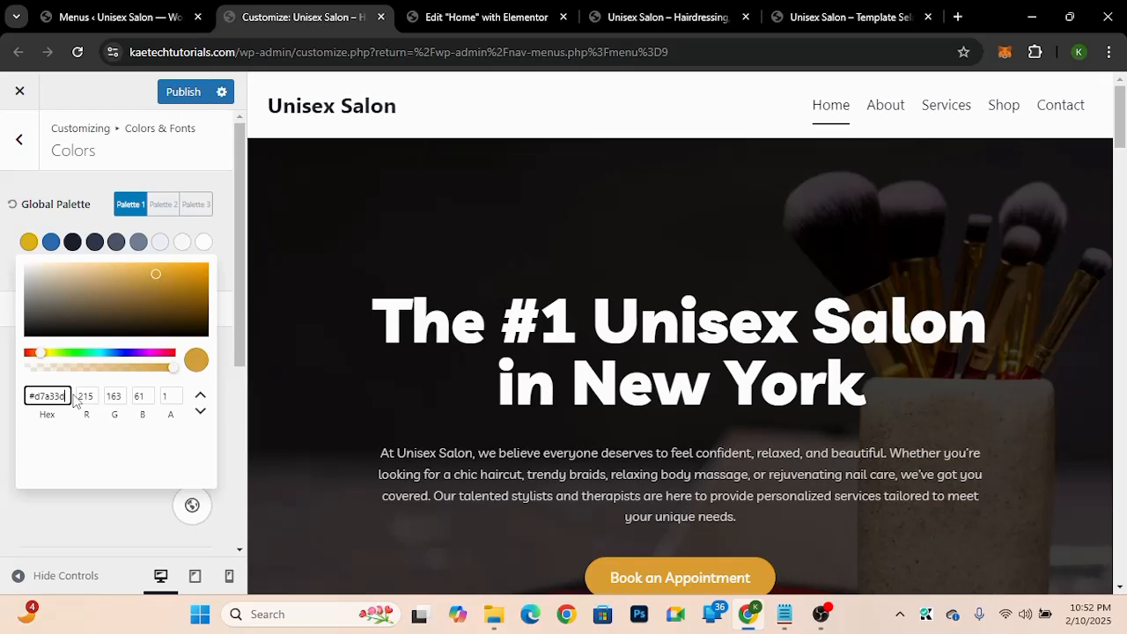
click(156, 273)
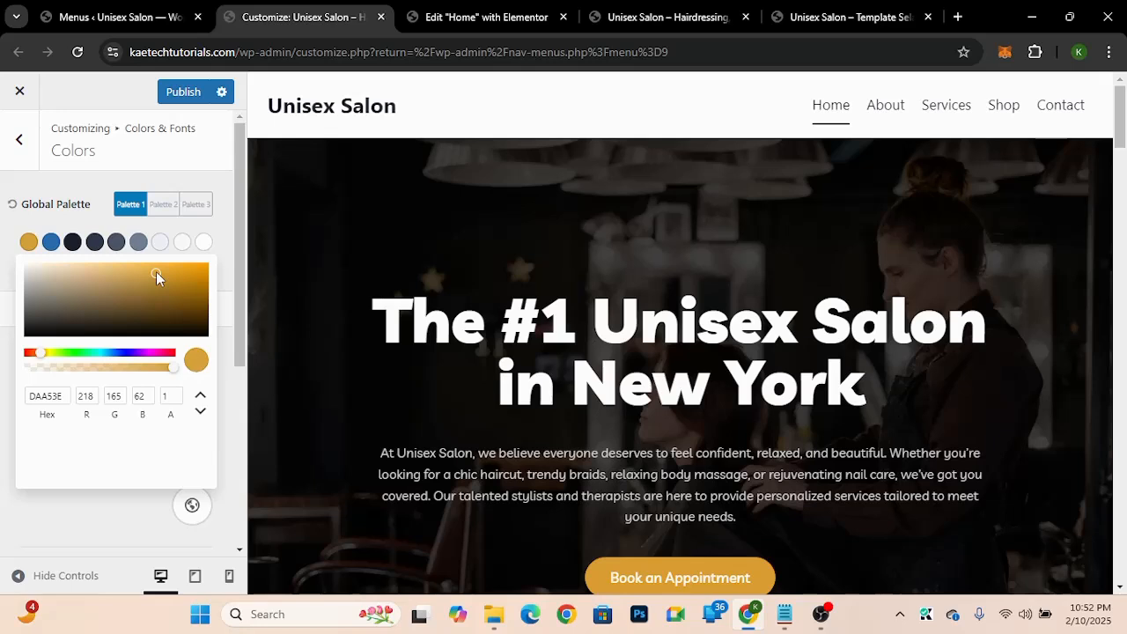
click(155, 272)
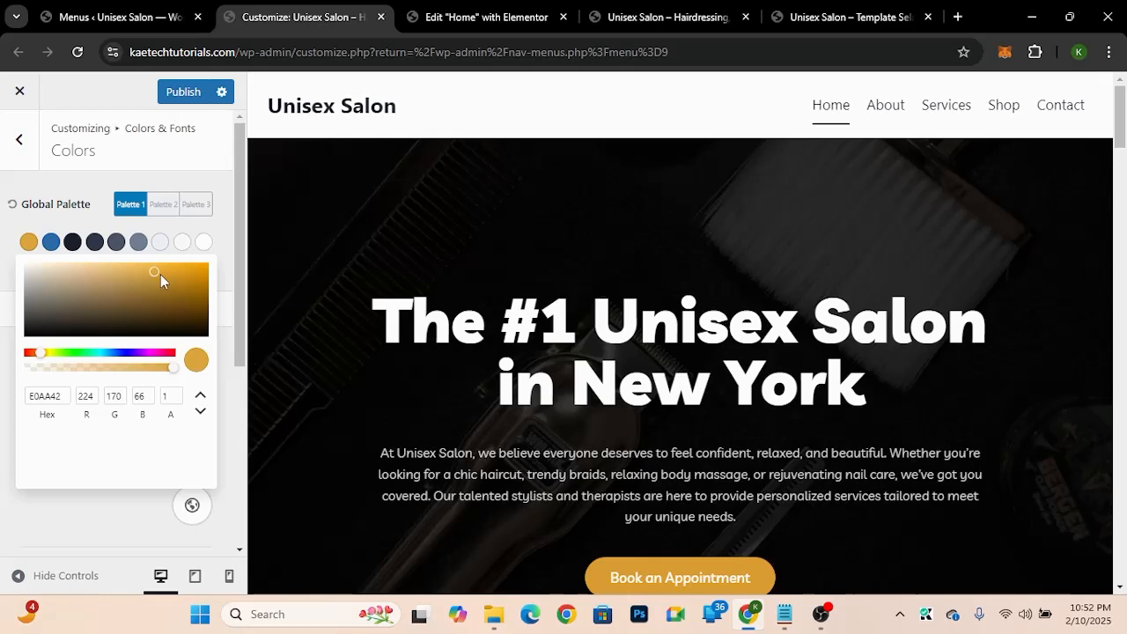
Step: Set the second global palette colour to orange FFA800 and publish the changes
drag(160, 274, 212, 262)
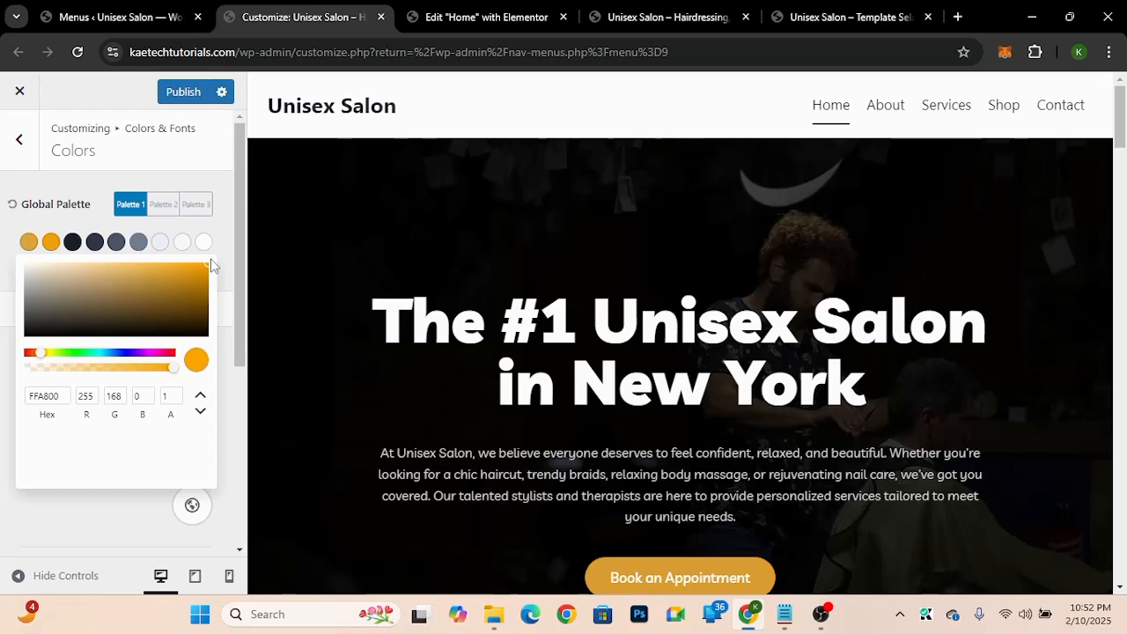
click(234, 275)
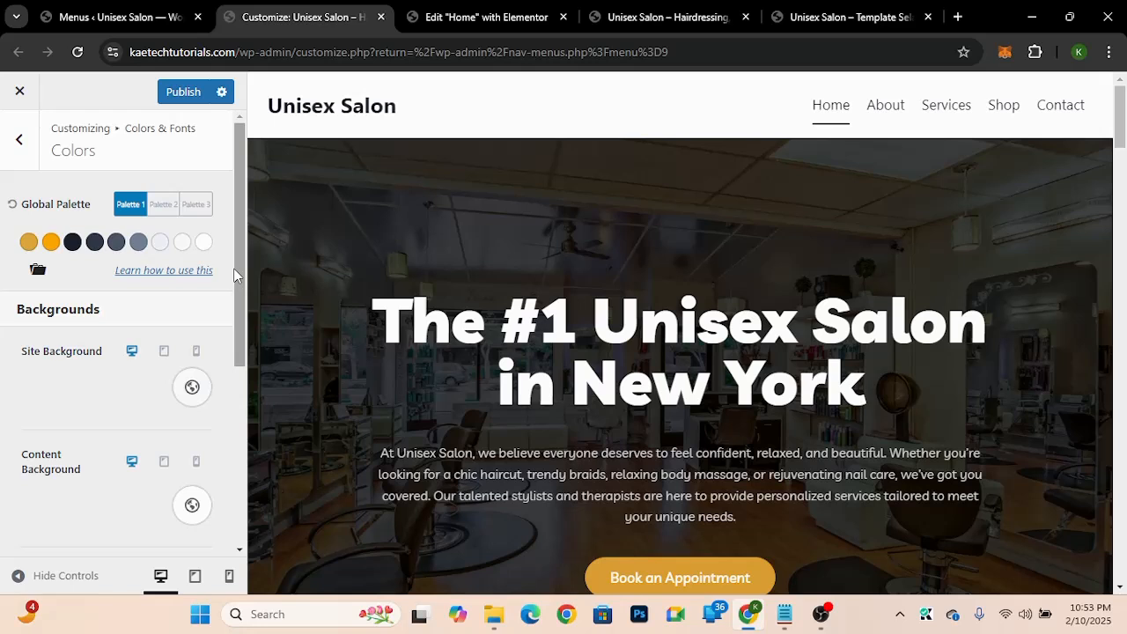
click(188, 94)
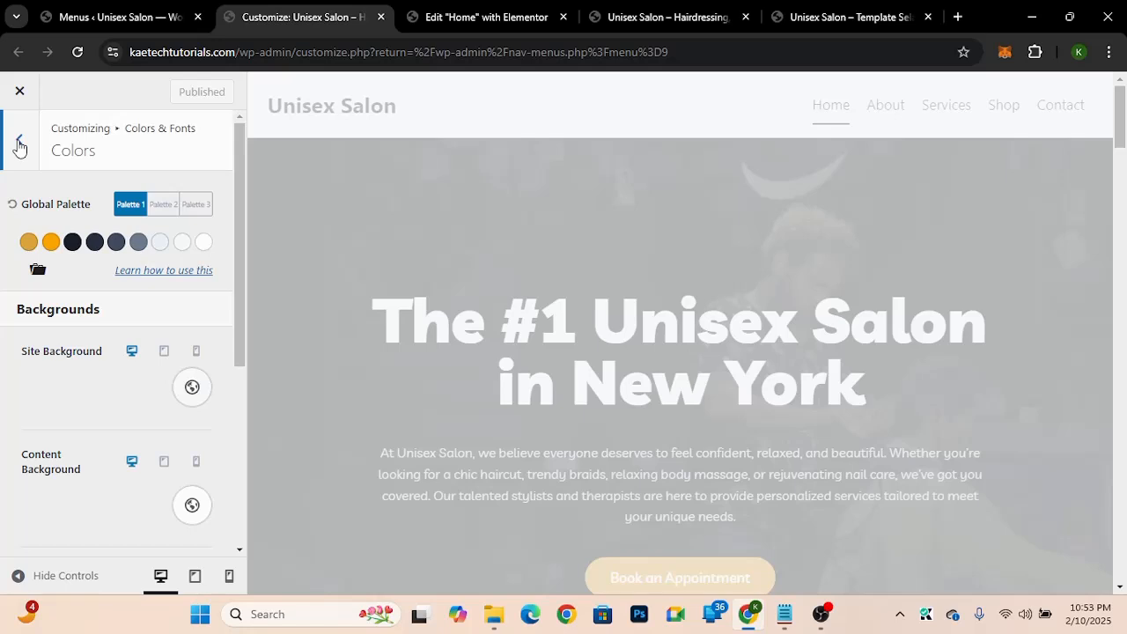
Step: Check the hover background colour of buttons in the Buttons settings
click(19, 145)
click(138, 236)
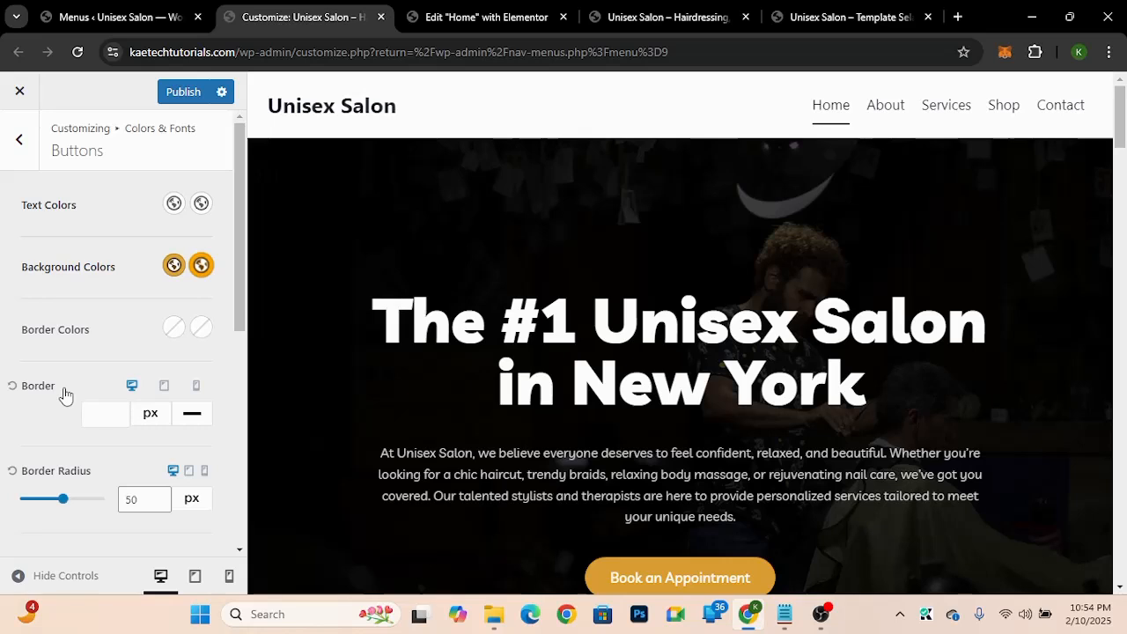
click(201, 266)
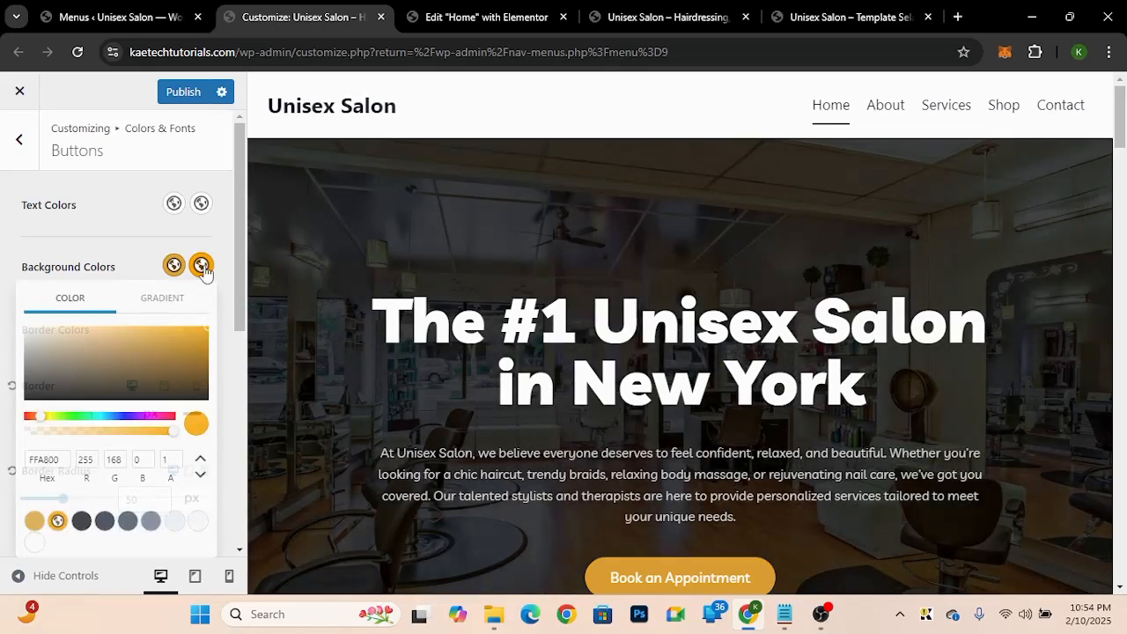
drag(61, 459, 12, 465)
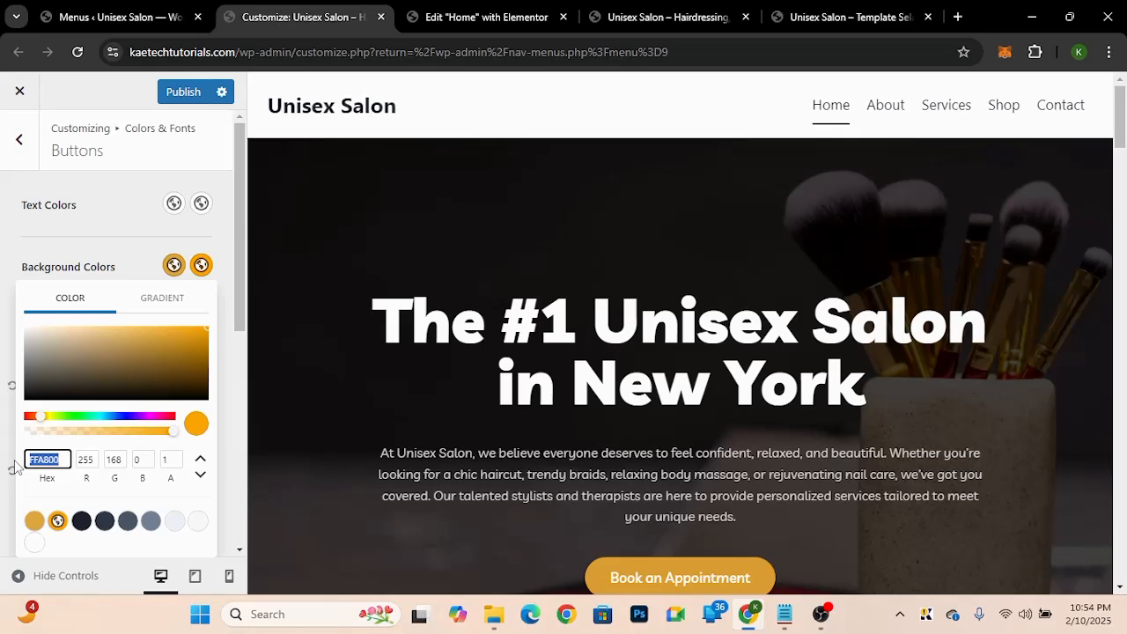
click(55, 431)
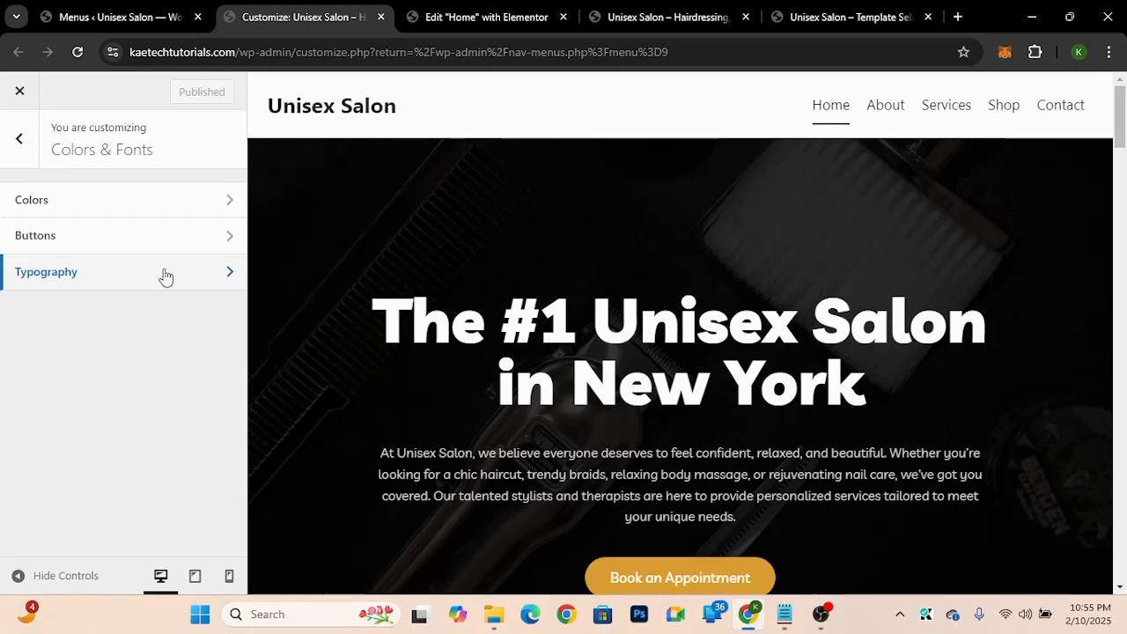
Step: Set the transparent header's navigation colour to the first global palette colour
click(165, 277)
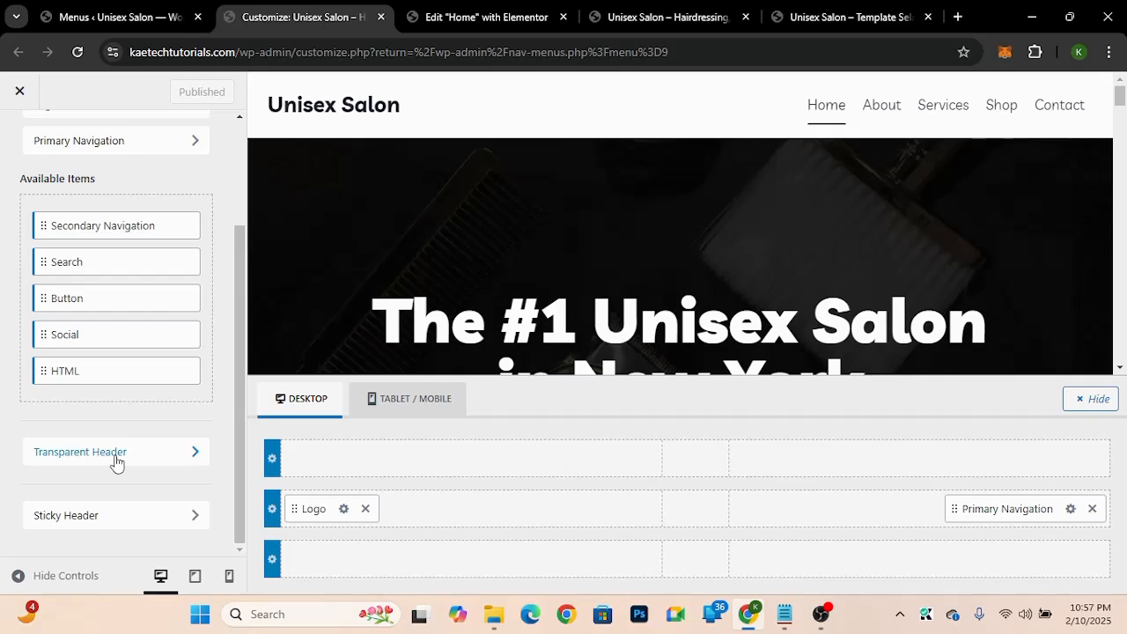
click(117, 462)
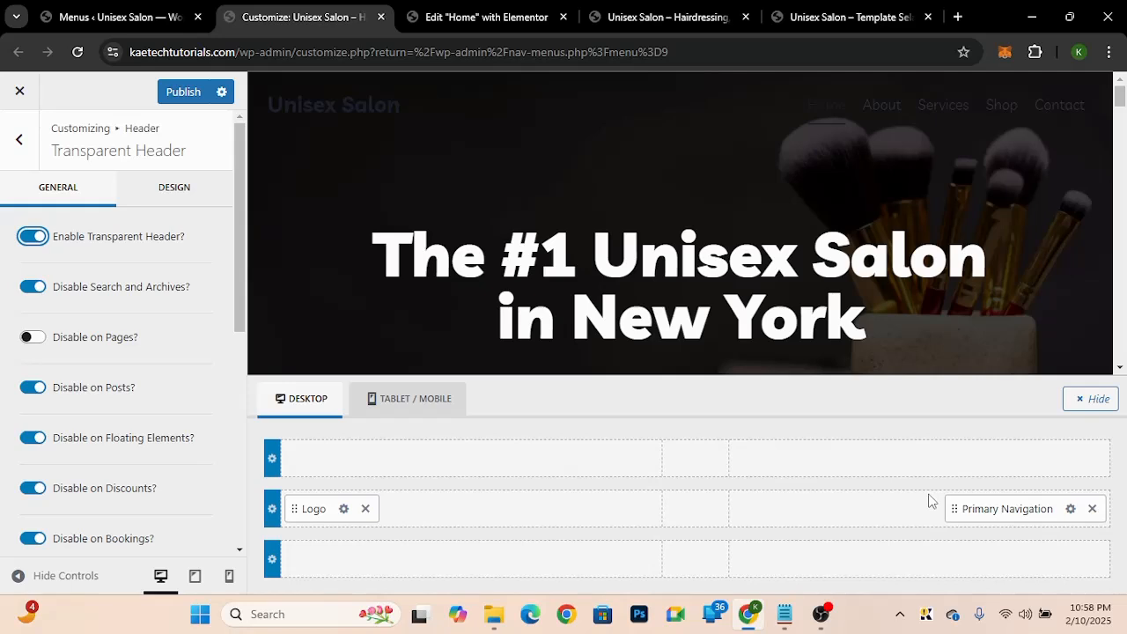
click(153, 369)
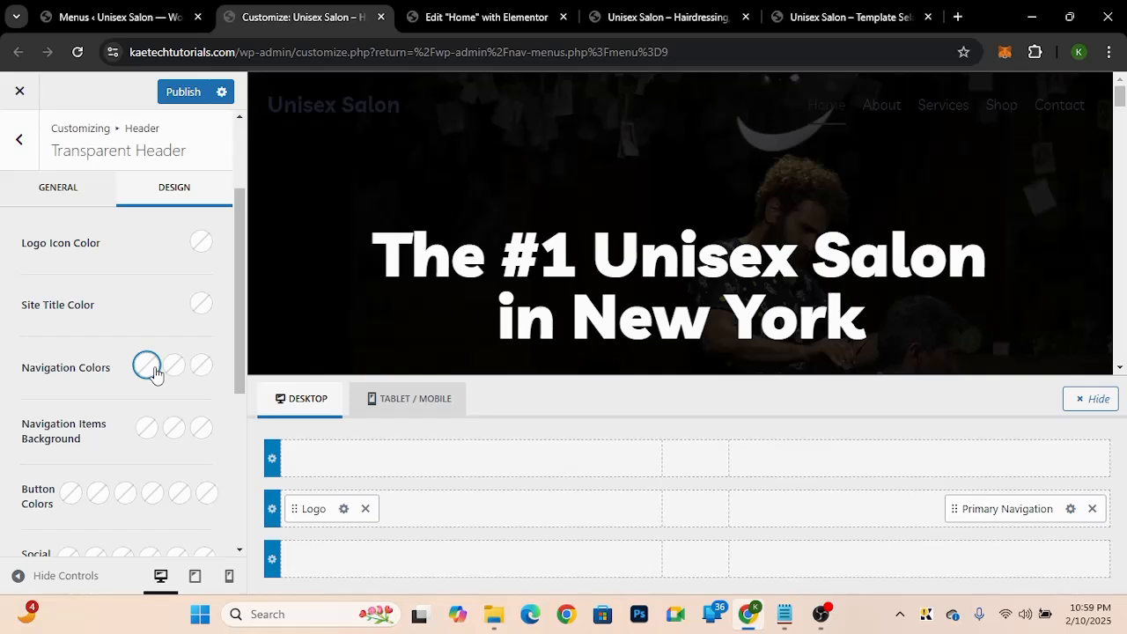
click(148, 366)
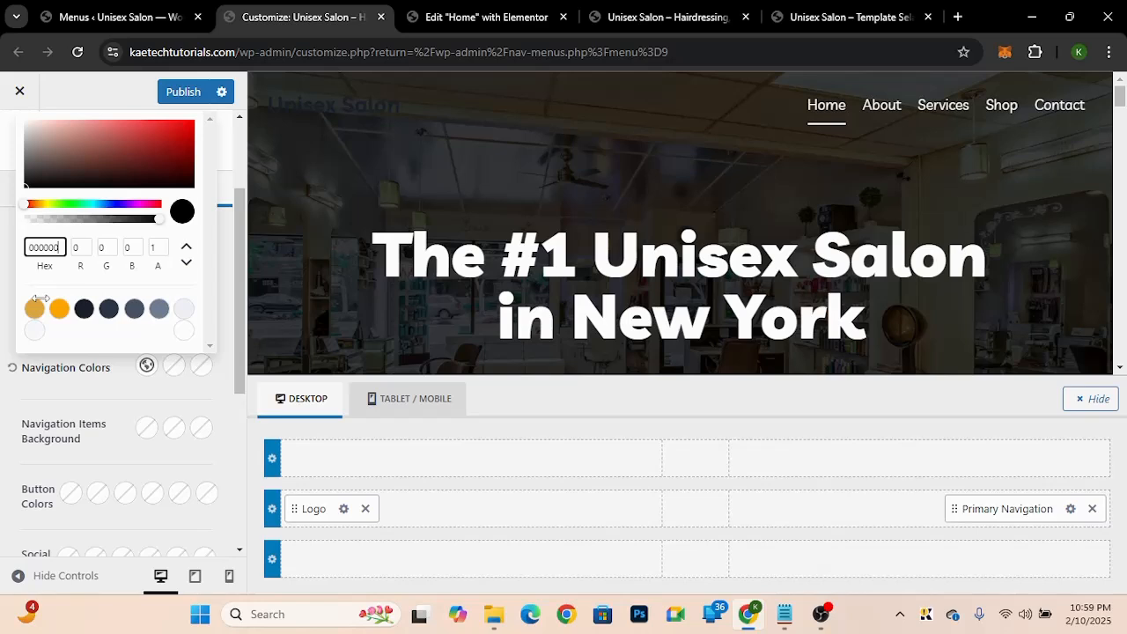
click(35, 307)
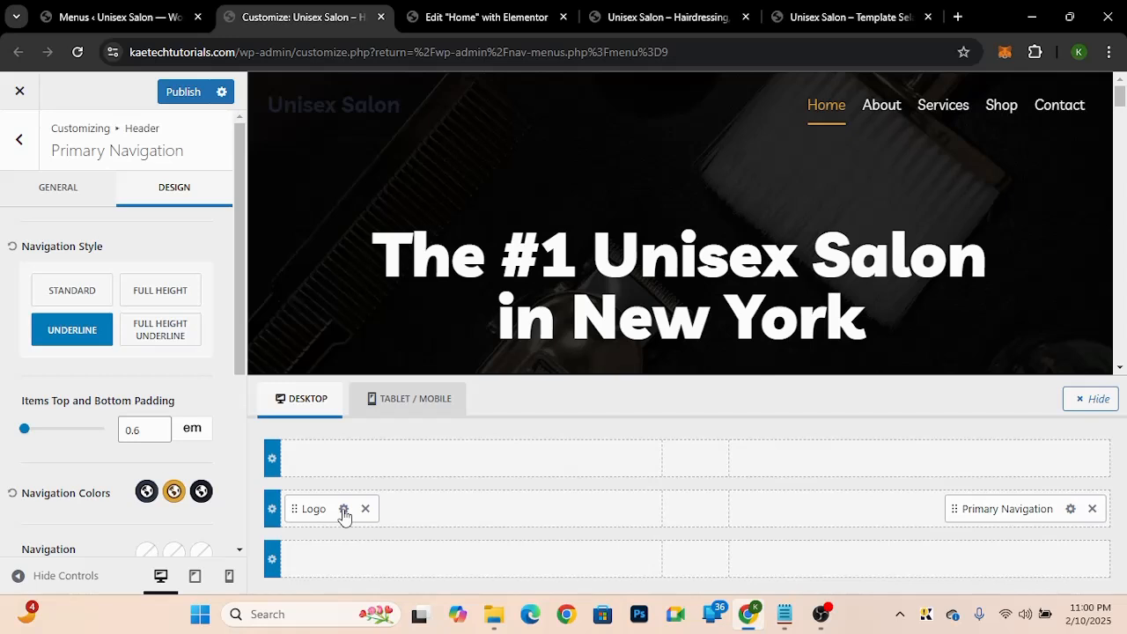
Step: Add an HTML element to the header's top row
click(343, 511)
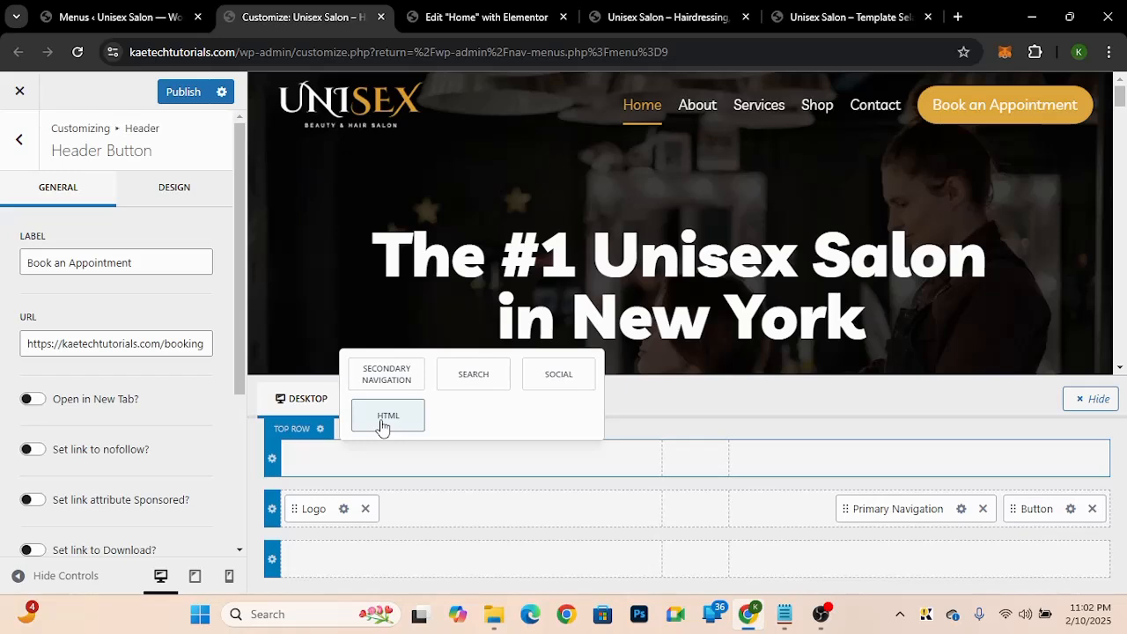
click(387, 416)
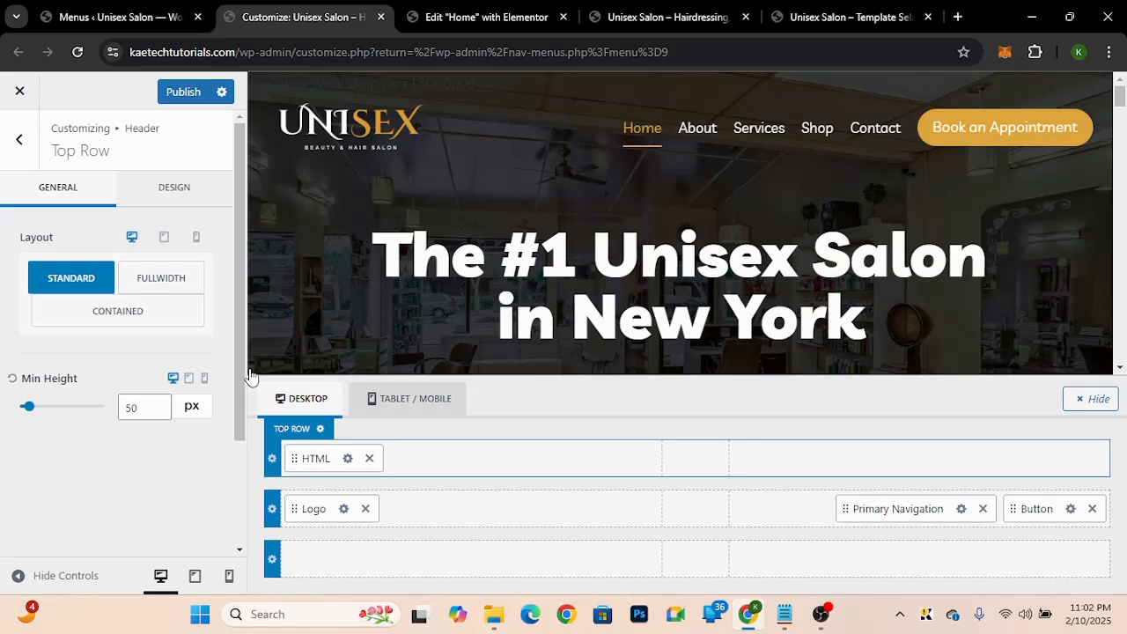
Step: Open the top row's design settings and the HTML element's editor in the header builder
click(174, 187)
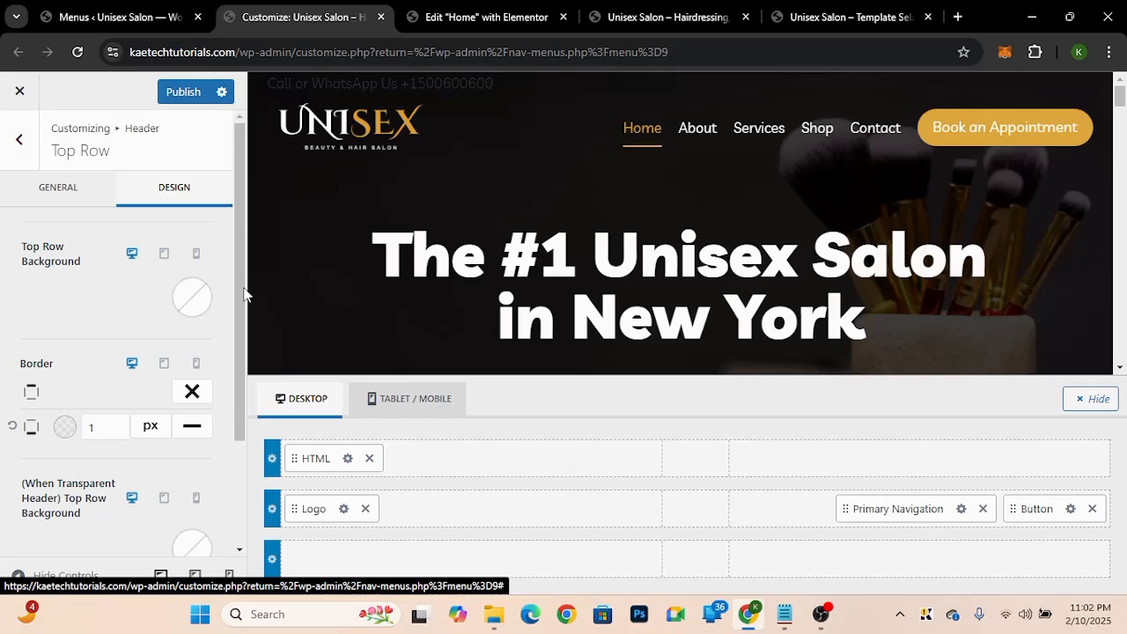
click(315, 459)
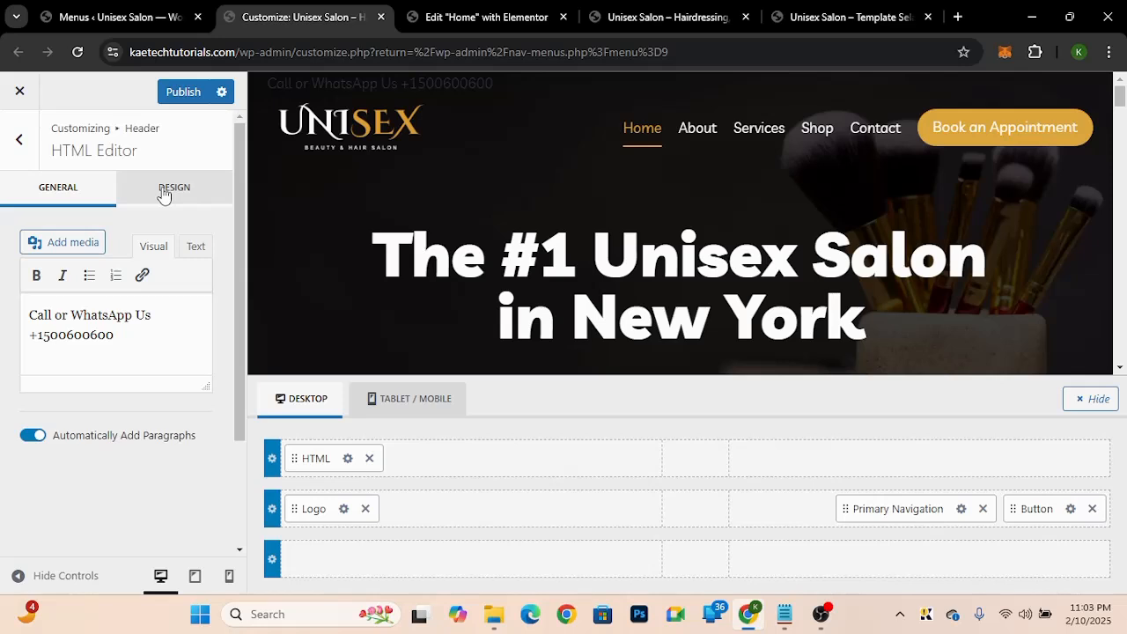
click(164, 188)
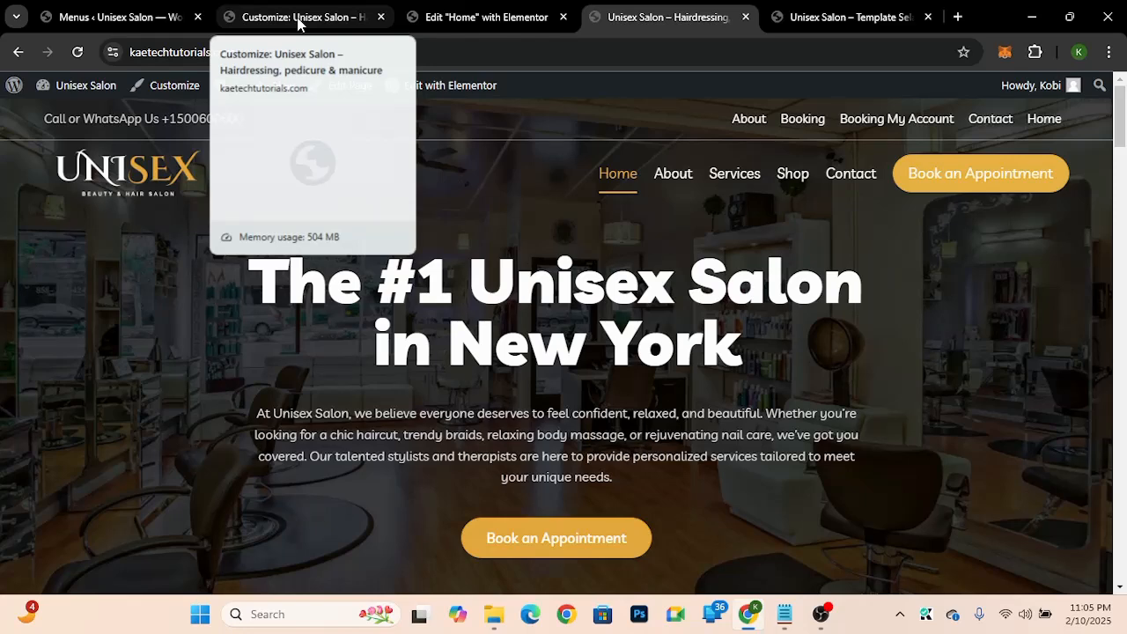
click(297, 21)
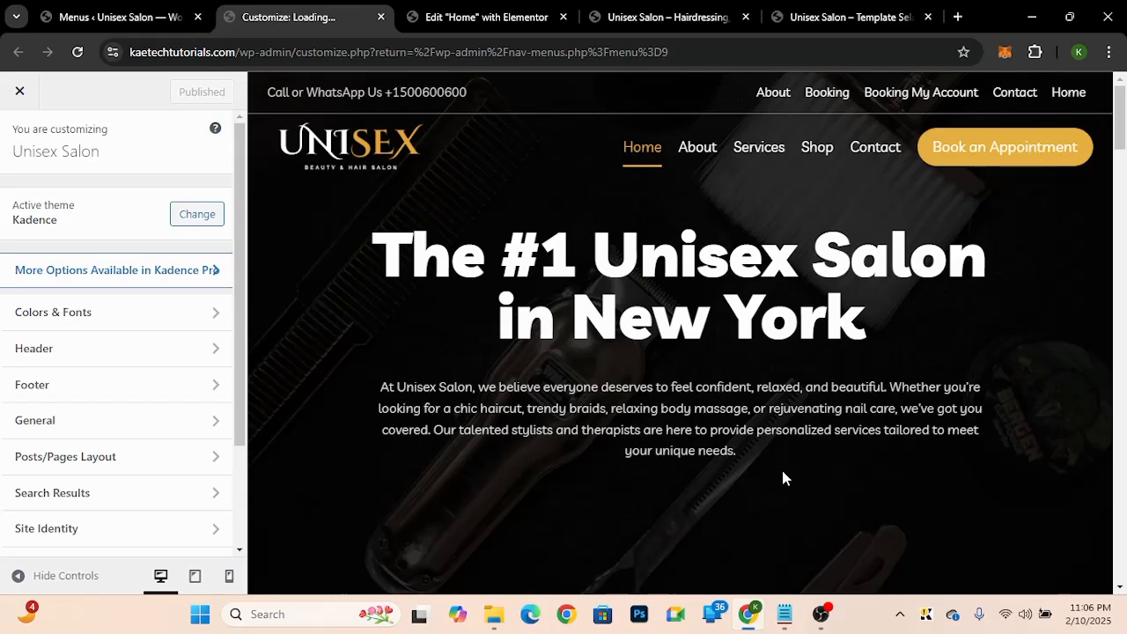
key(ctrl+shift+Tab)
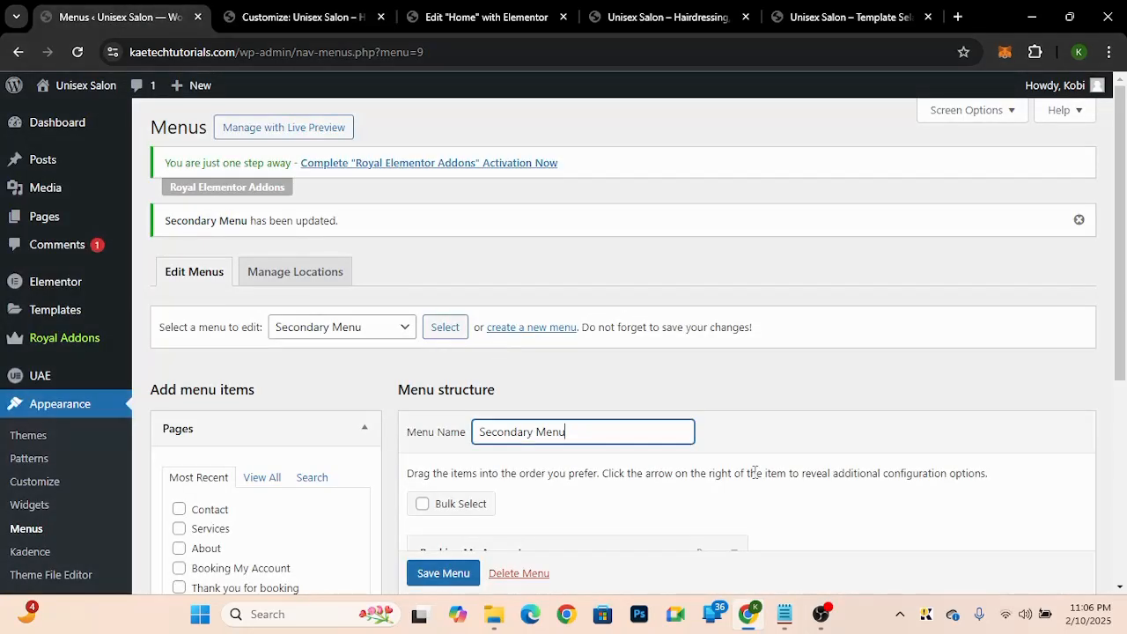
scroll(754, 476, down, 4)
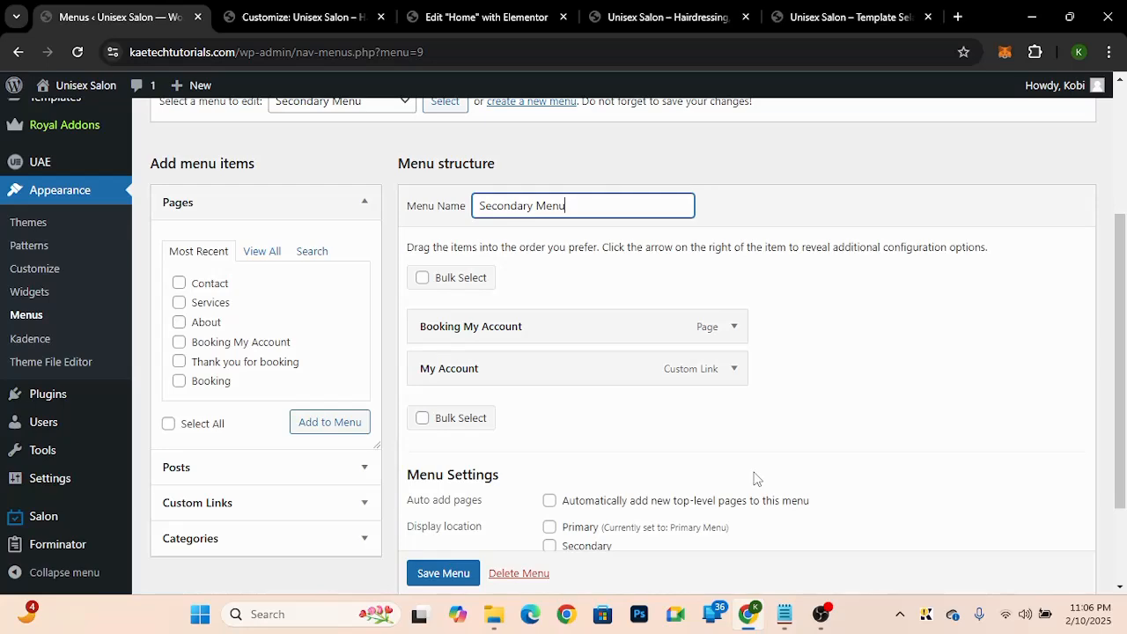
scroll(756, 478, down, 2)
scroll(754, 478, up, 1)
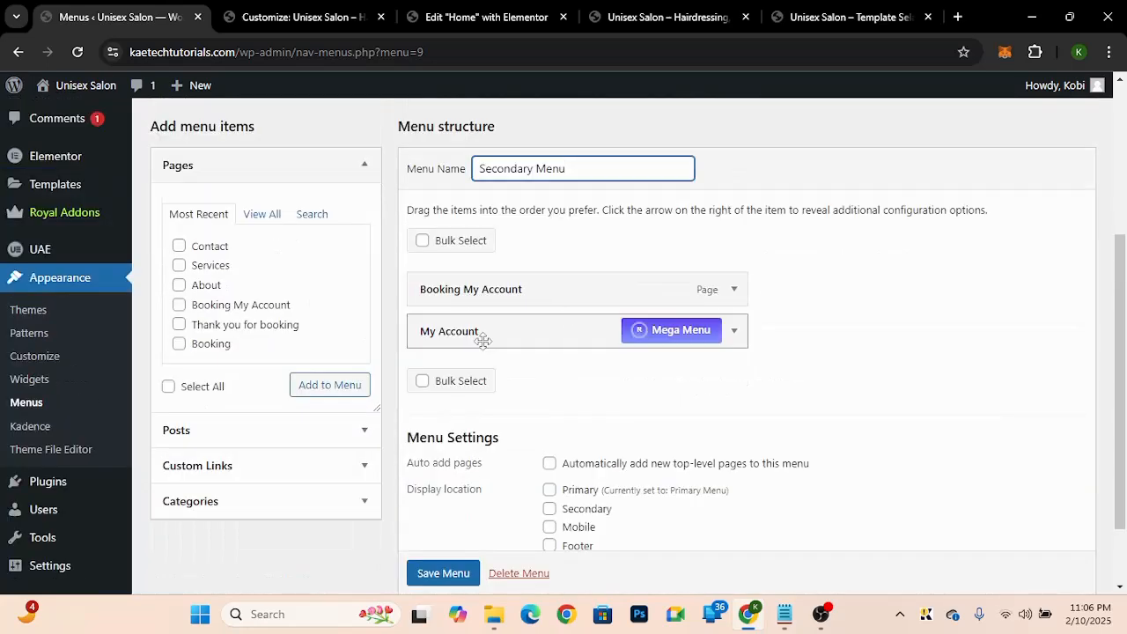
key(Return)
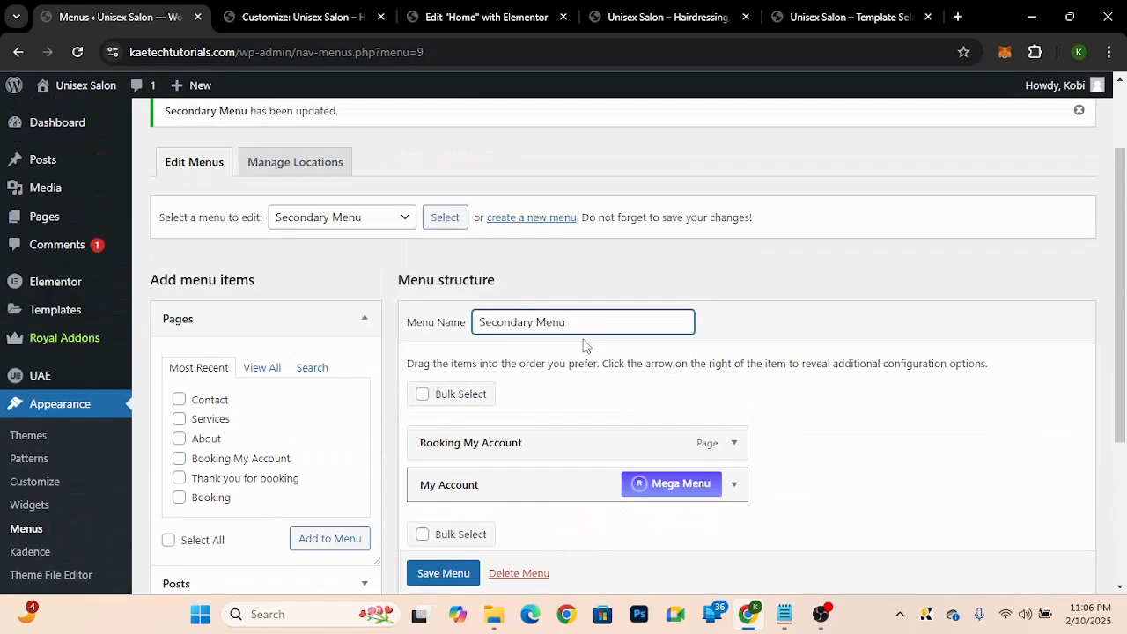
click(376, 236)
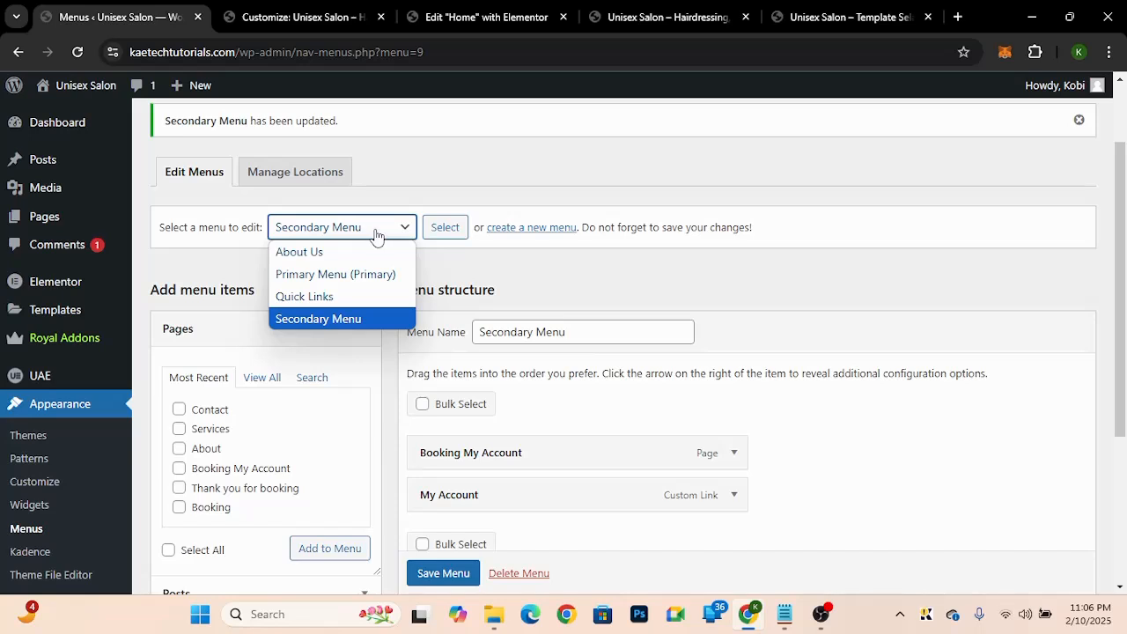
click(377, 236)
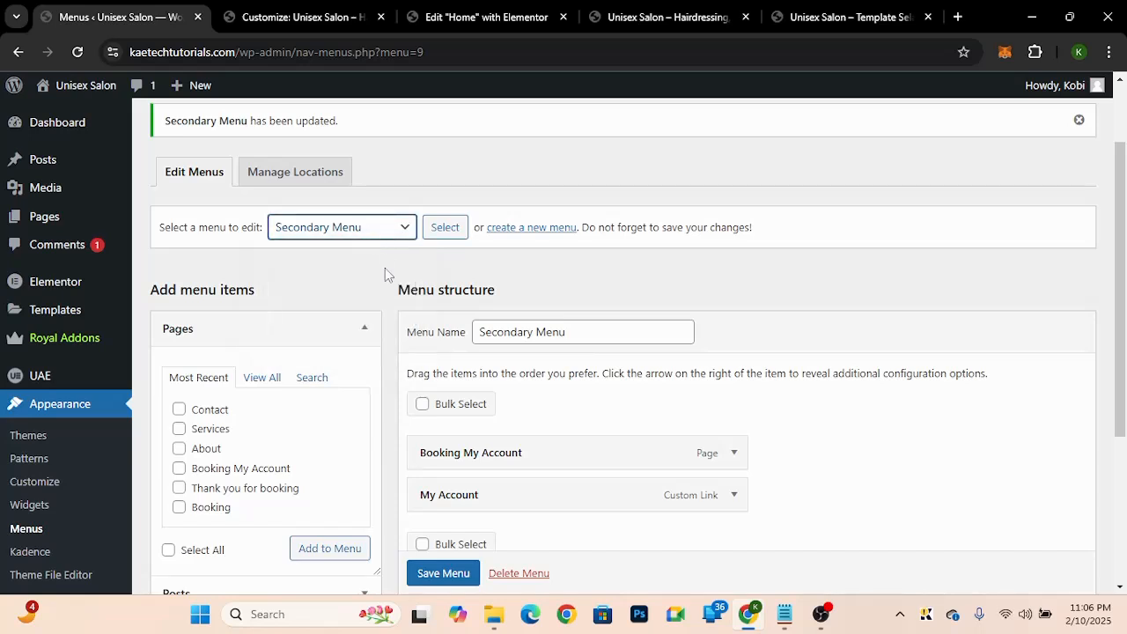
Step: Add the Contact page to the Secondary Menu and save the menu
scroll(408, 384, down, 2)
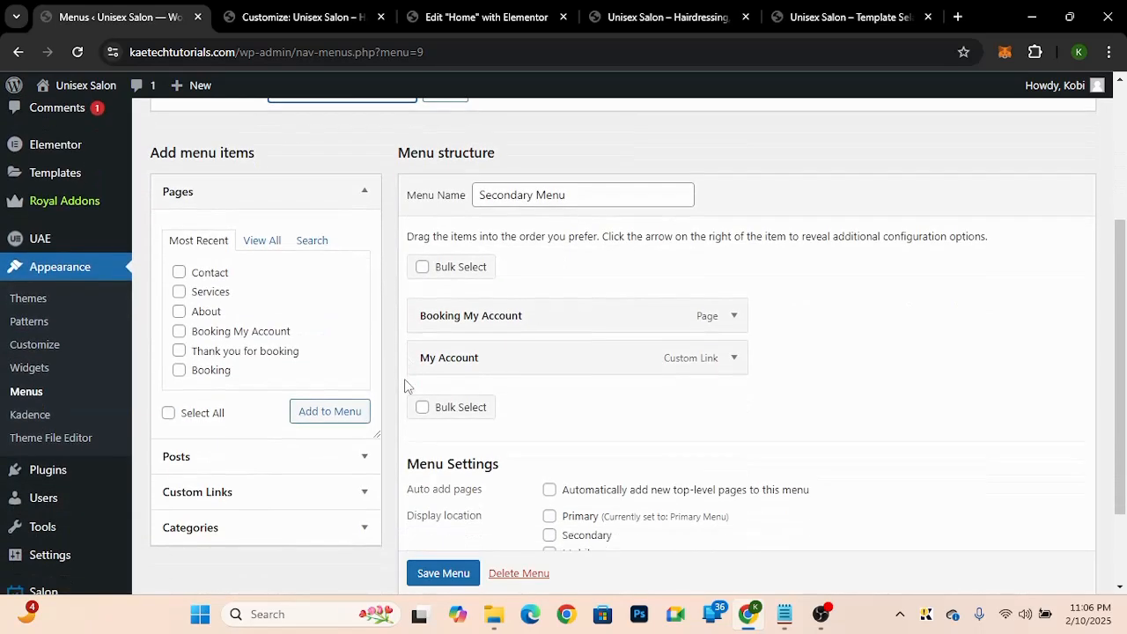
click(181, 275)
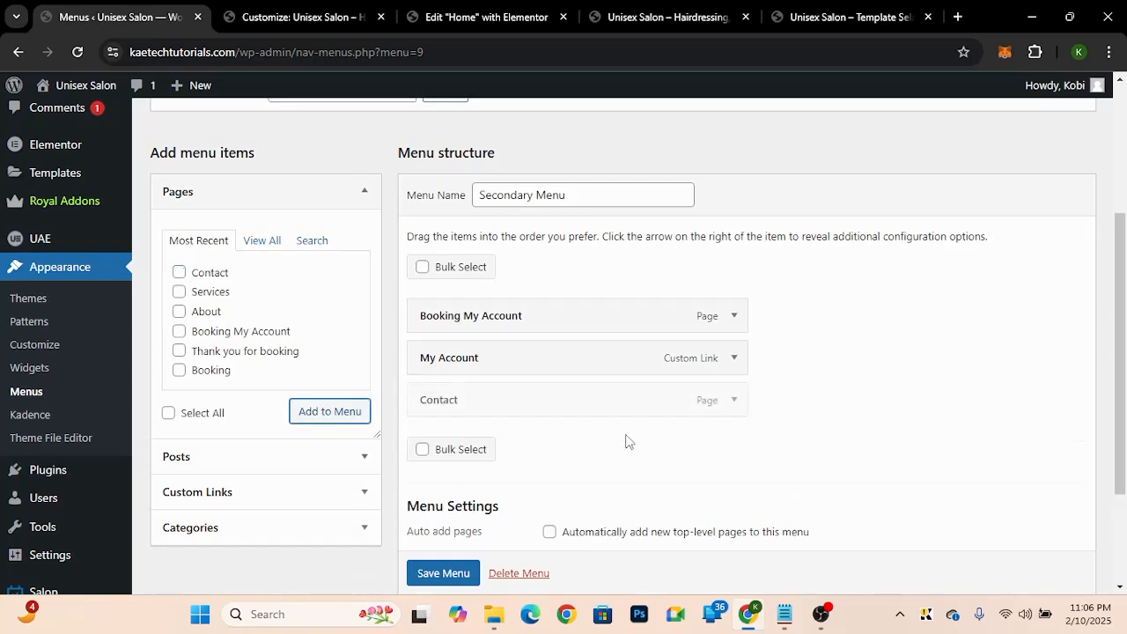
scroll(627, 438, down, 3)
click(450, 502)
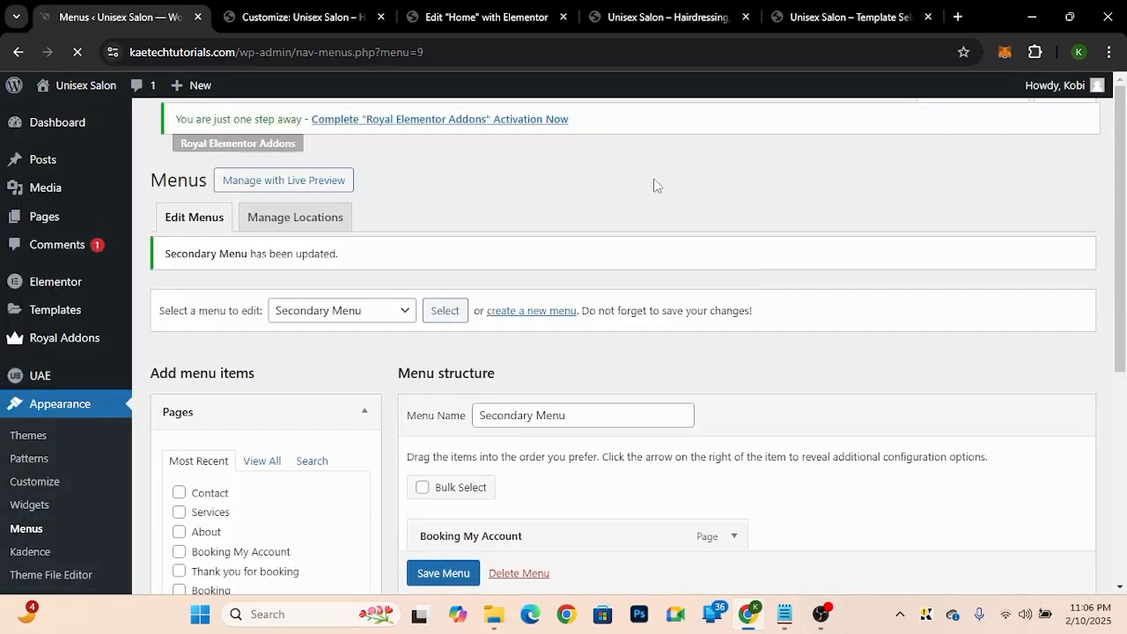
Step: Reload the live homepage and review the header's top bar menu against the menu settings
click(674, 20)
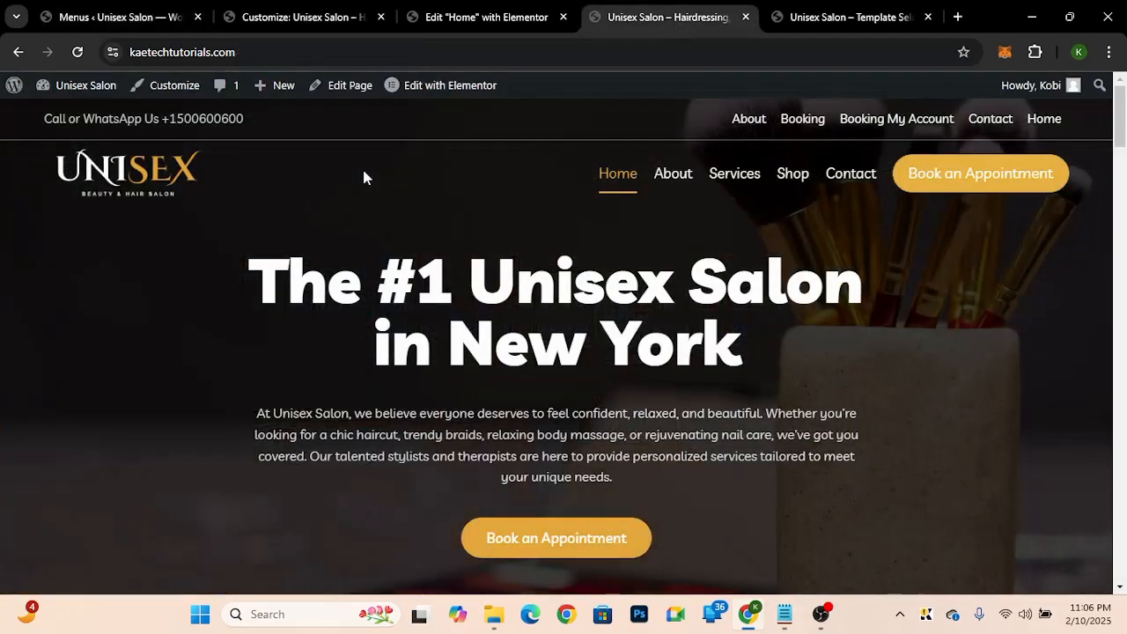
click(79, 53)
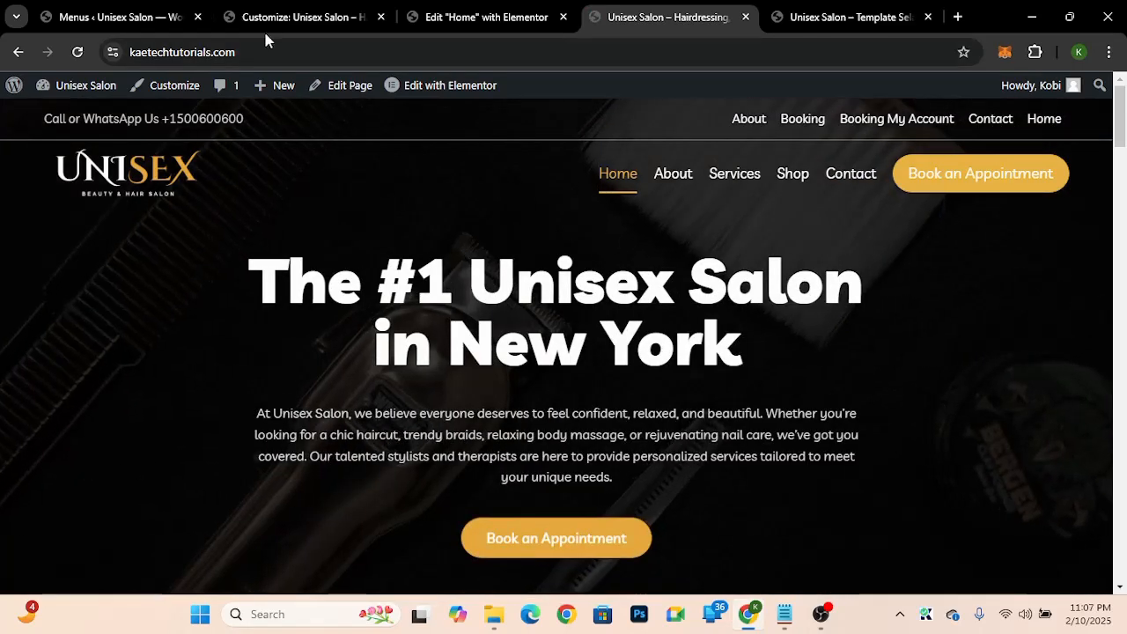
click(139, 29)
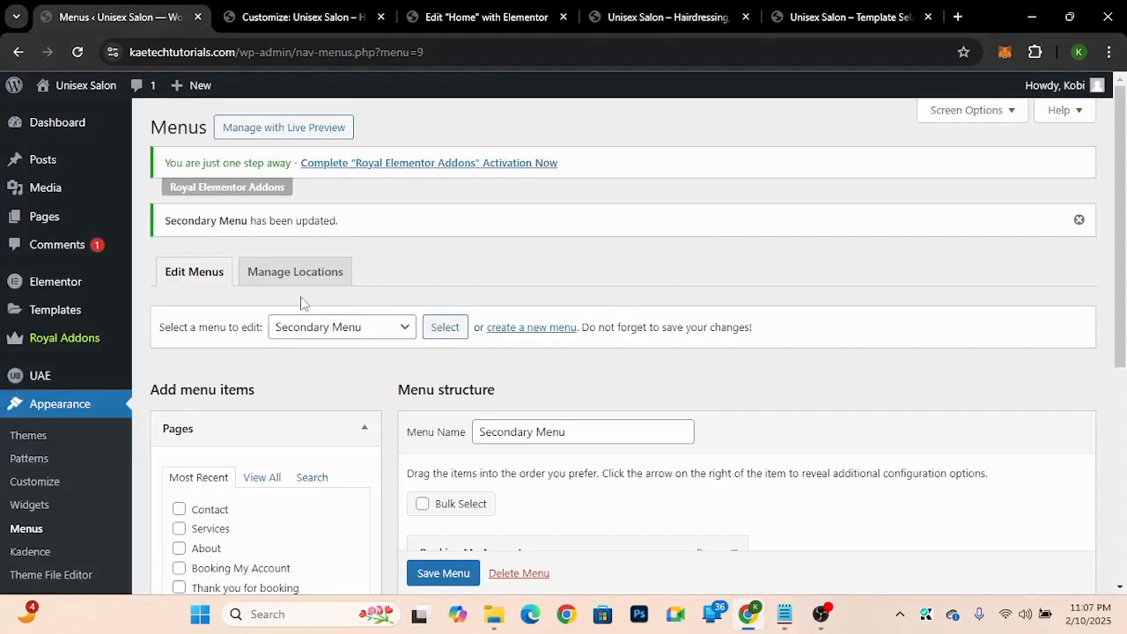
scroll(300, 303, down, 3)
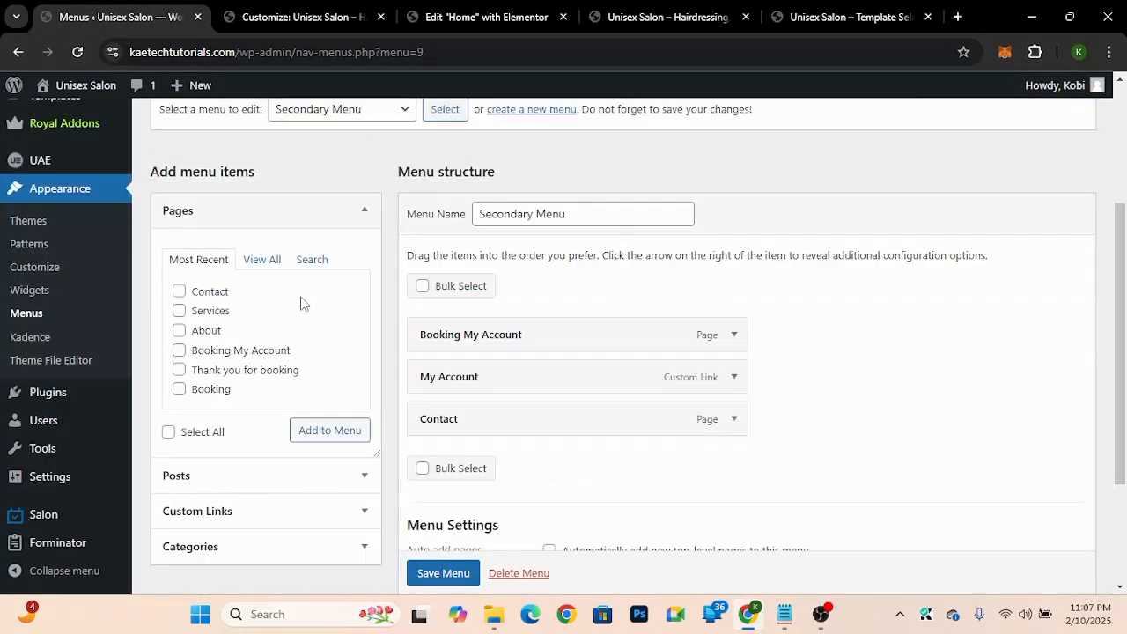
scroll(300, 302, up, 3)
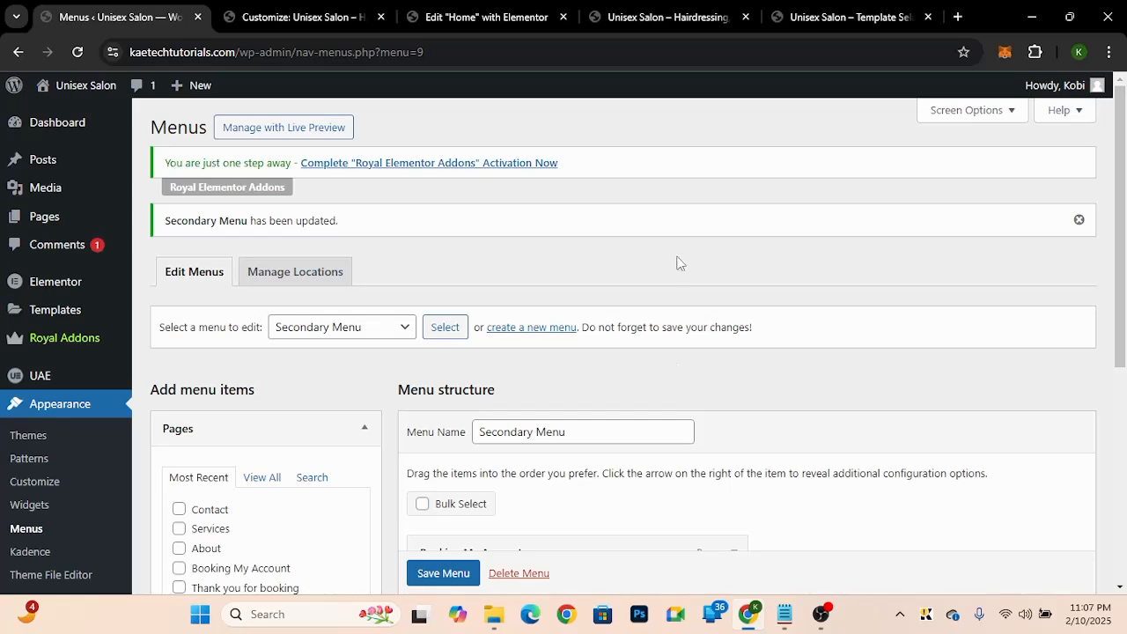
Step: Remove the Secondary Navigation from the header's top row, then restore it
click(326, 18)
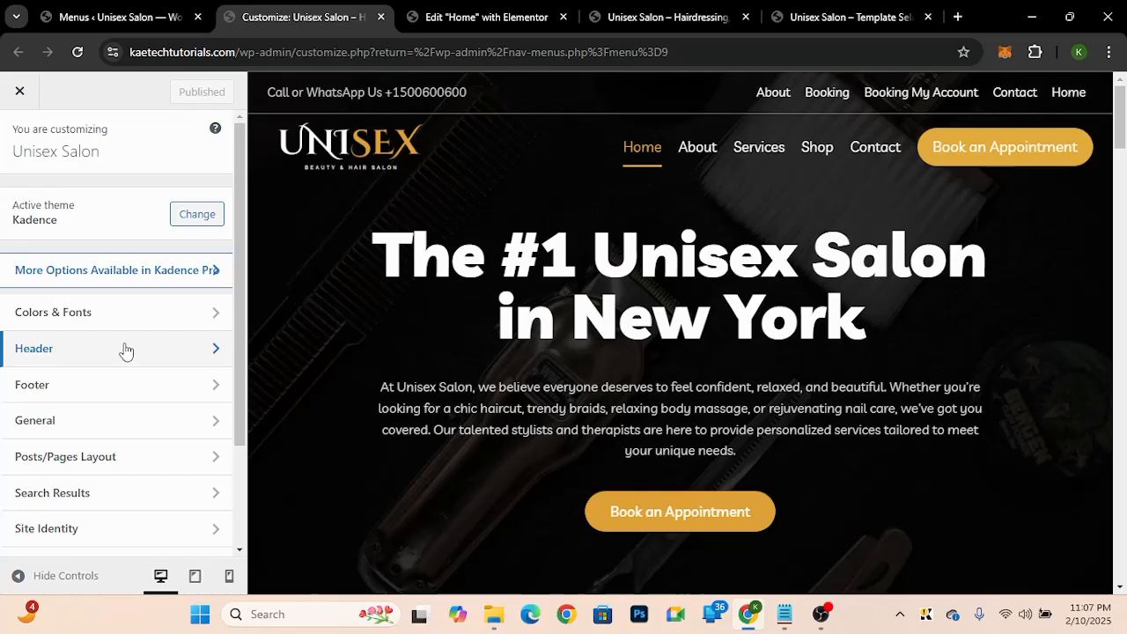
click(126, 351)
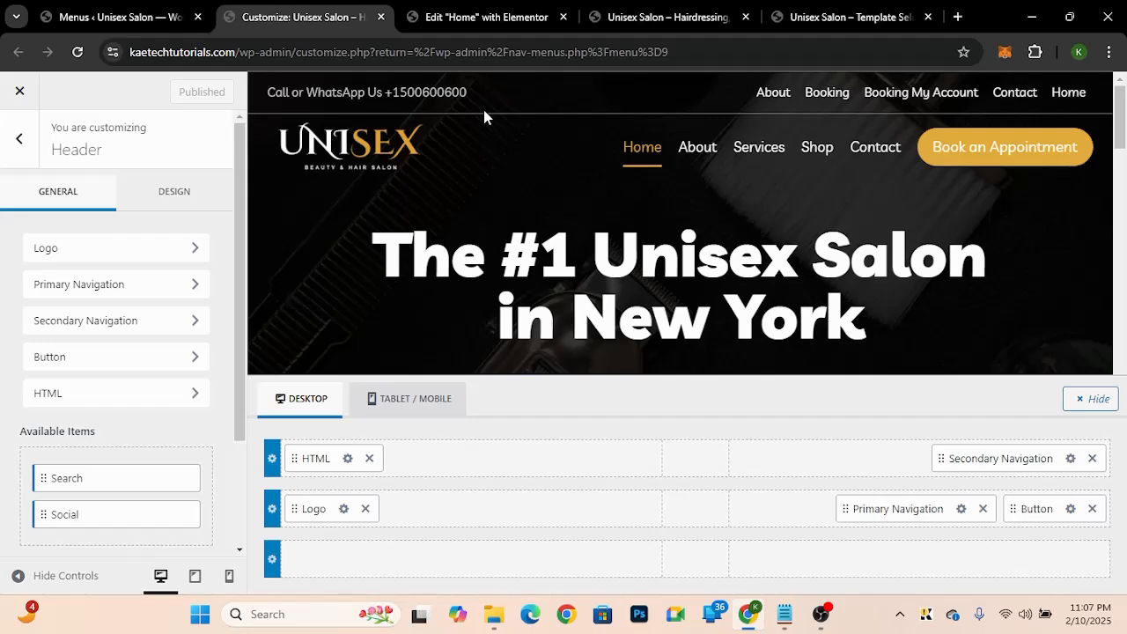
click(656, 428)
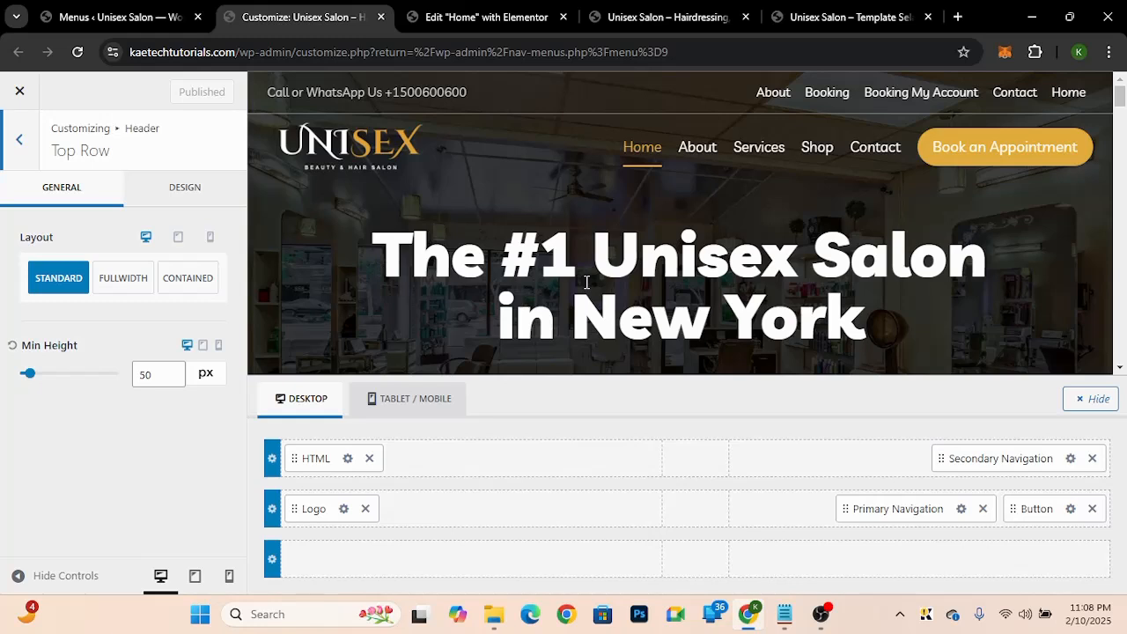
click(1092, 458)
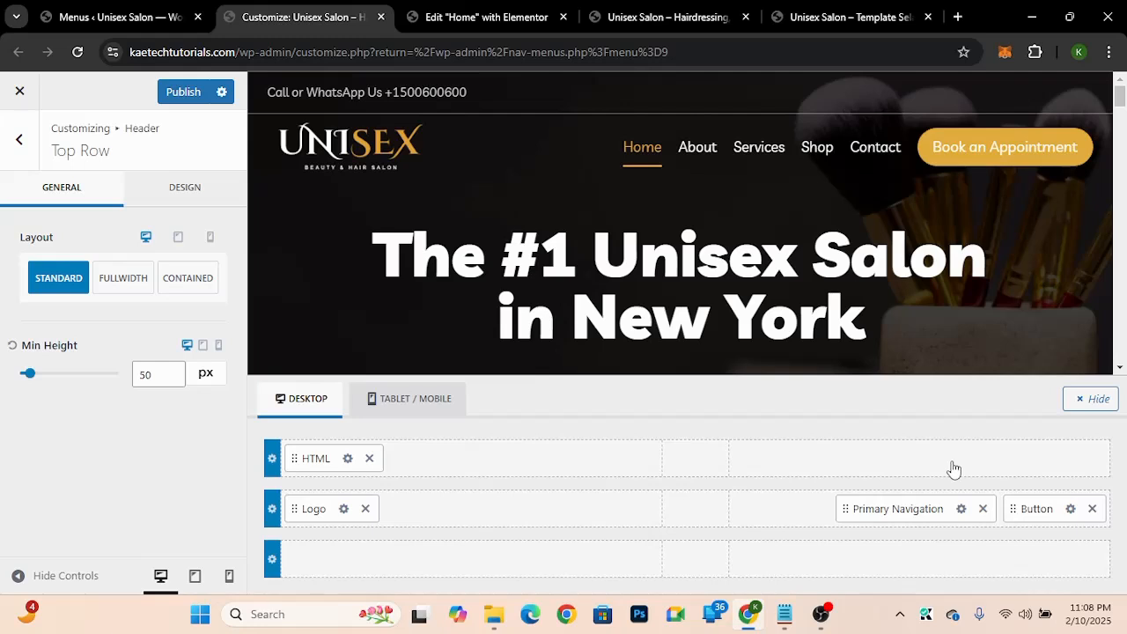
click(955, 468)
click(836, 420)
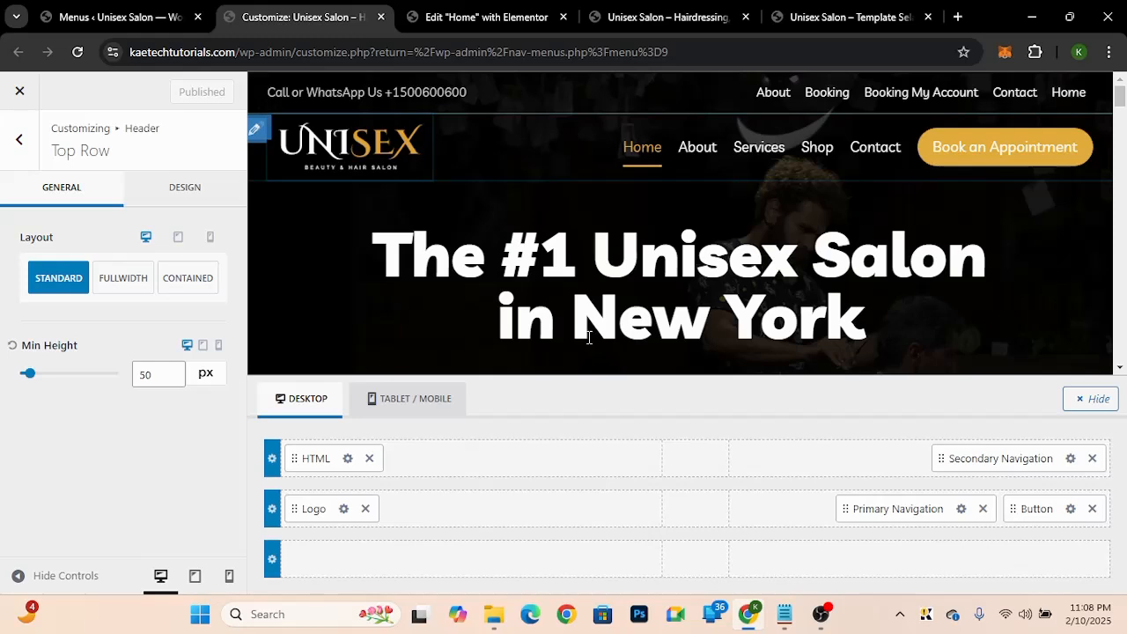
Step: Open the footer's Copyright element settings and enlarge its text editor
click(29, 150)
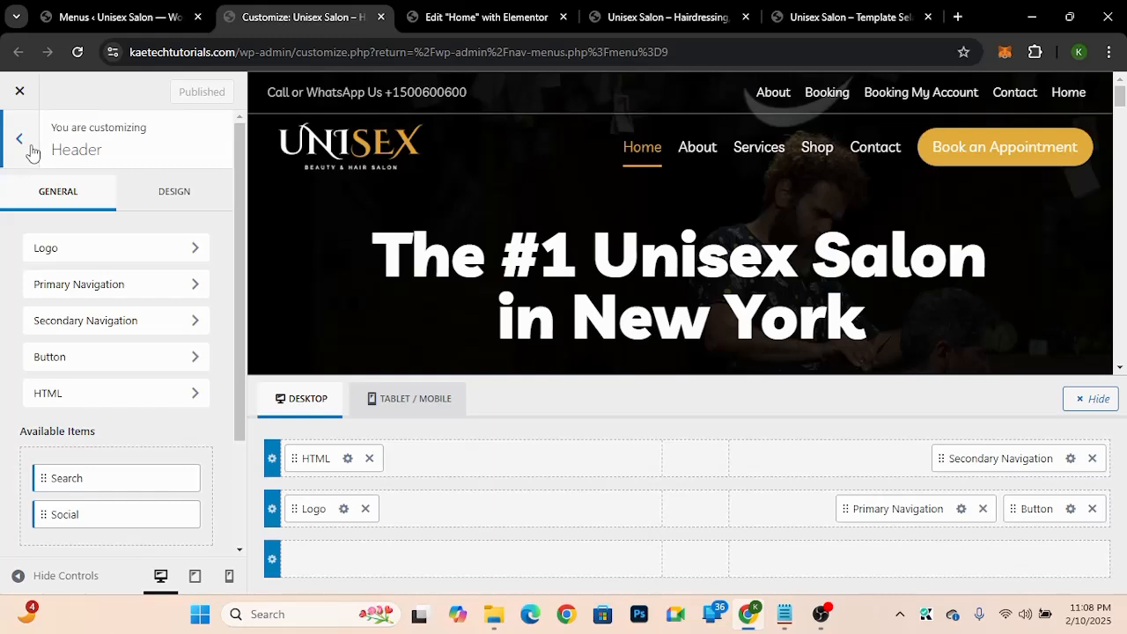
click(31, 151)
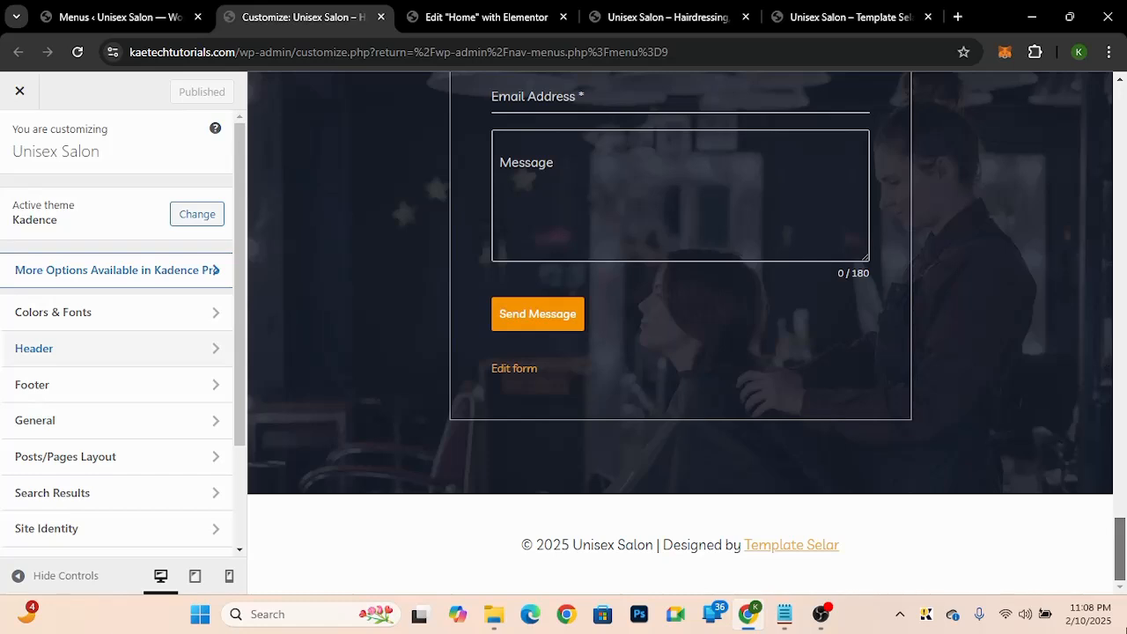
click(83, 390)
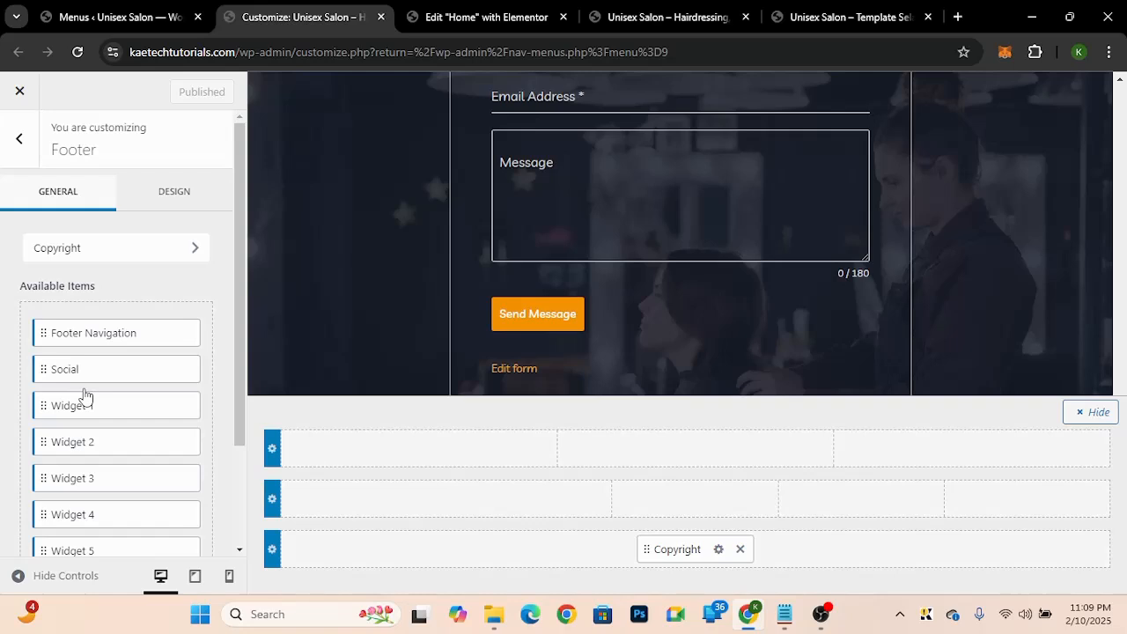
scroll(999, 348, down, 1)
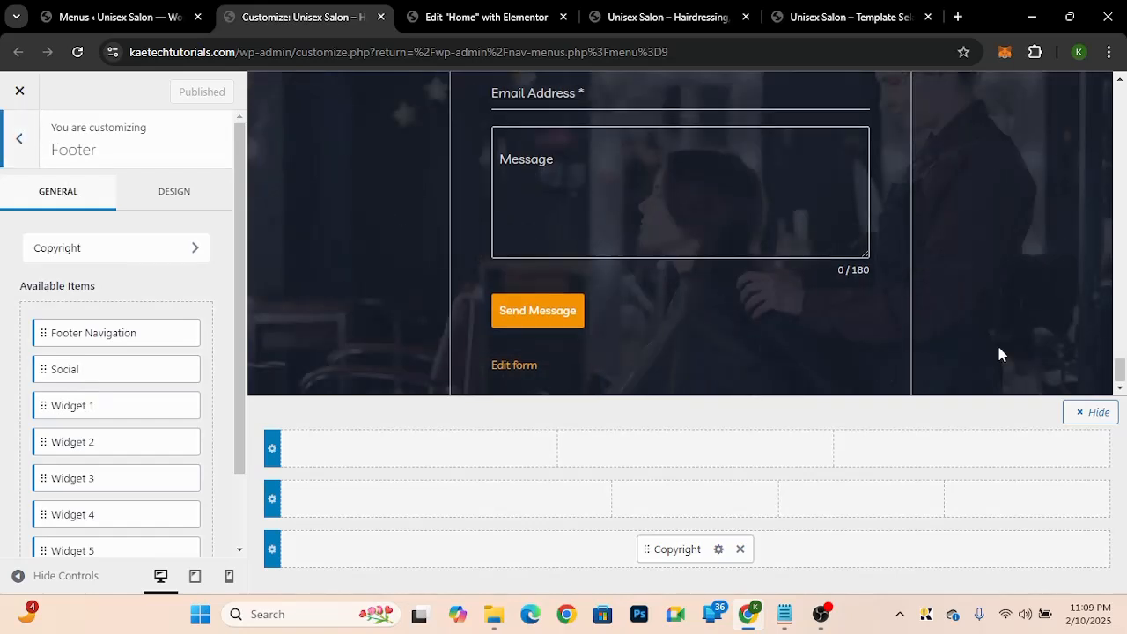
scroll(998, 352, down, 2)
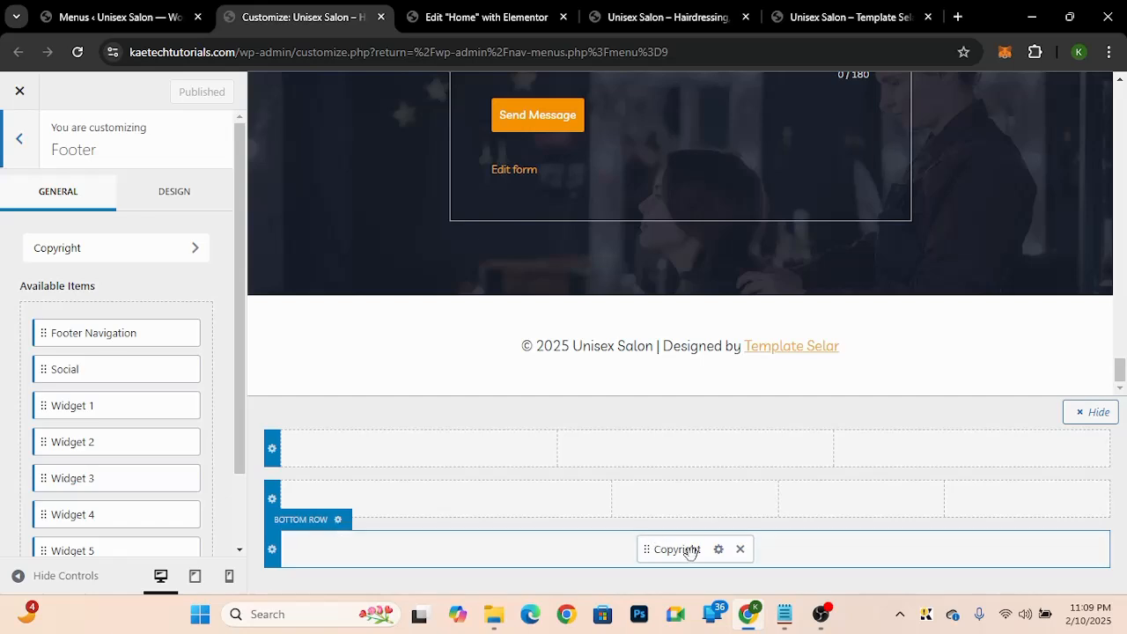
click(719, 550)
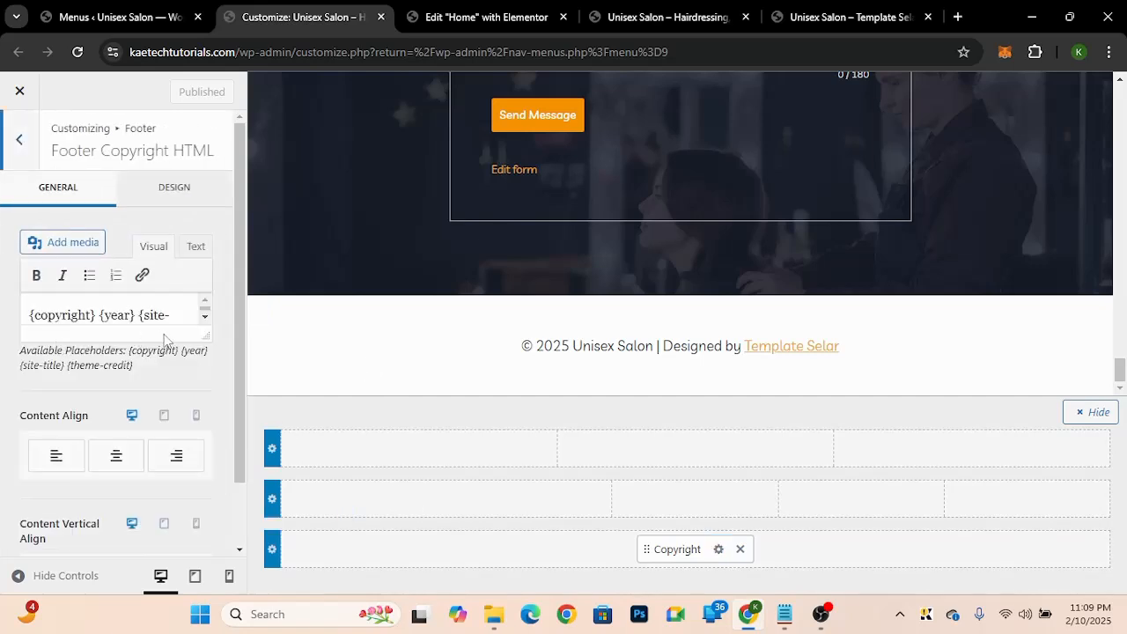
drag(204, 344, 205, 402)
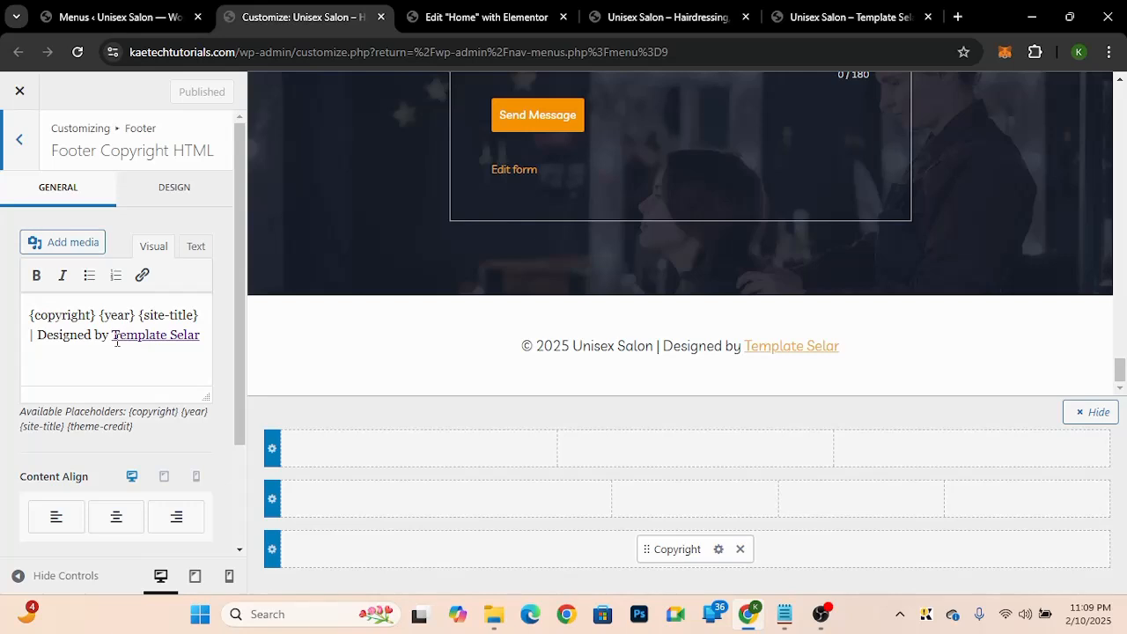
Step: Examine the copyright text and its Template Selar credit link in the editor
click(29, 336)
click(203, 336)
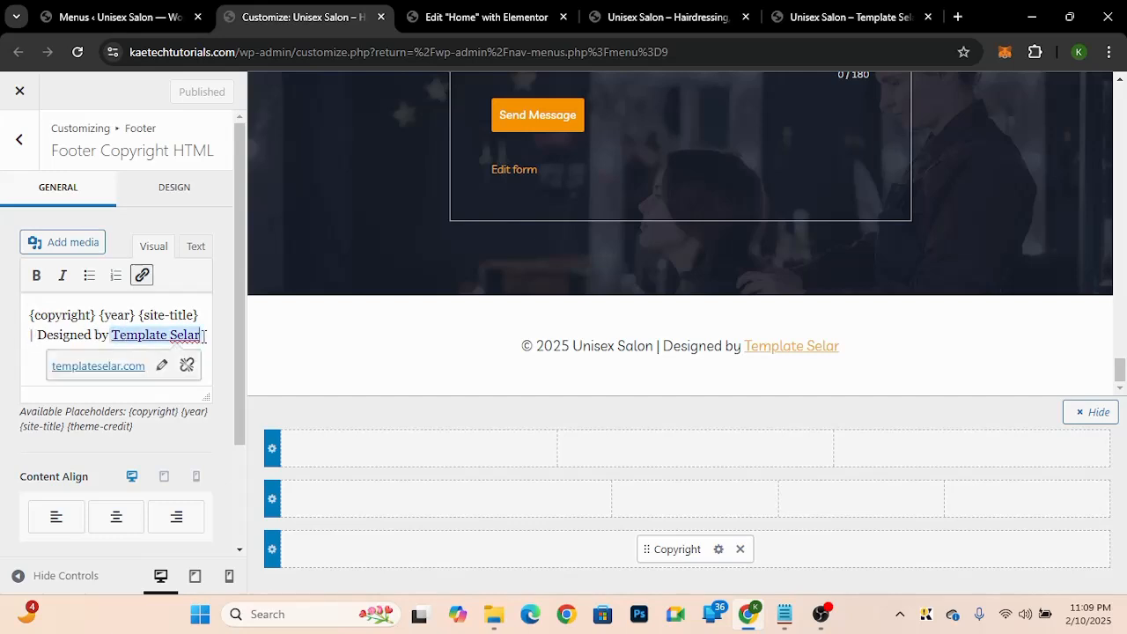
click(95, 335)
click(157, 335)
click(206, 337)
click(52, 338)
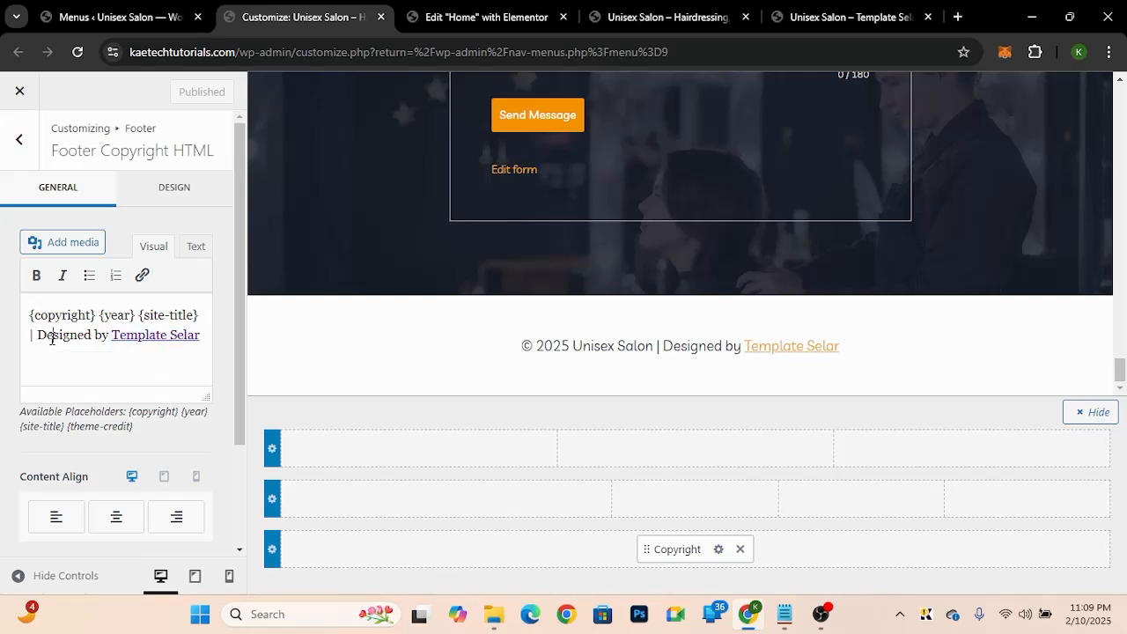
drag(36, 336, 211, 335)
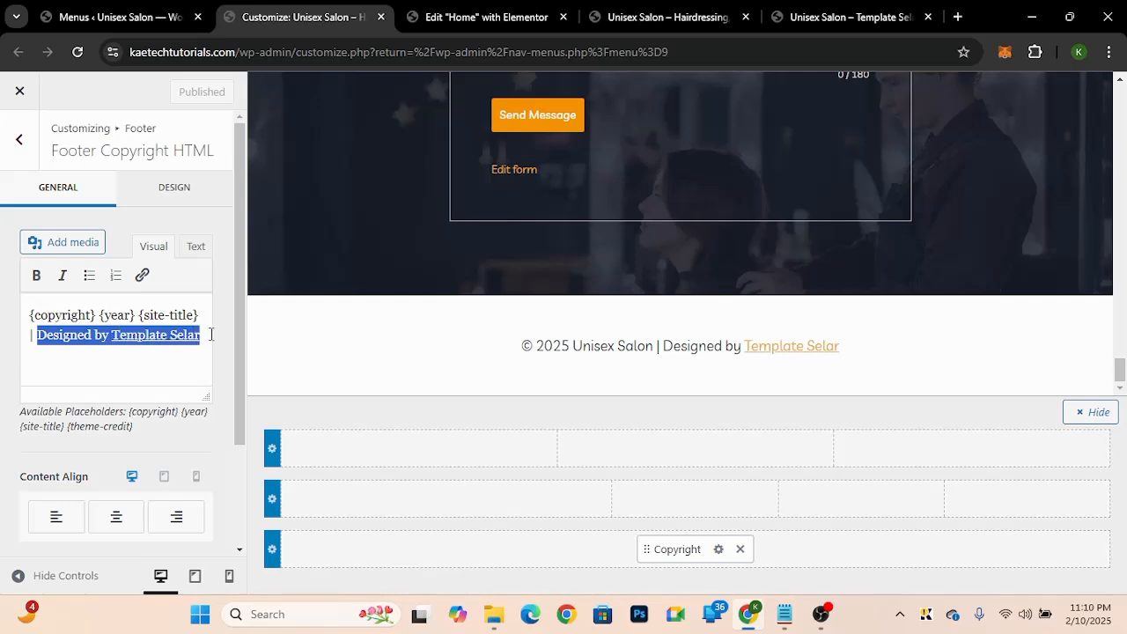
click(95, 336)
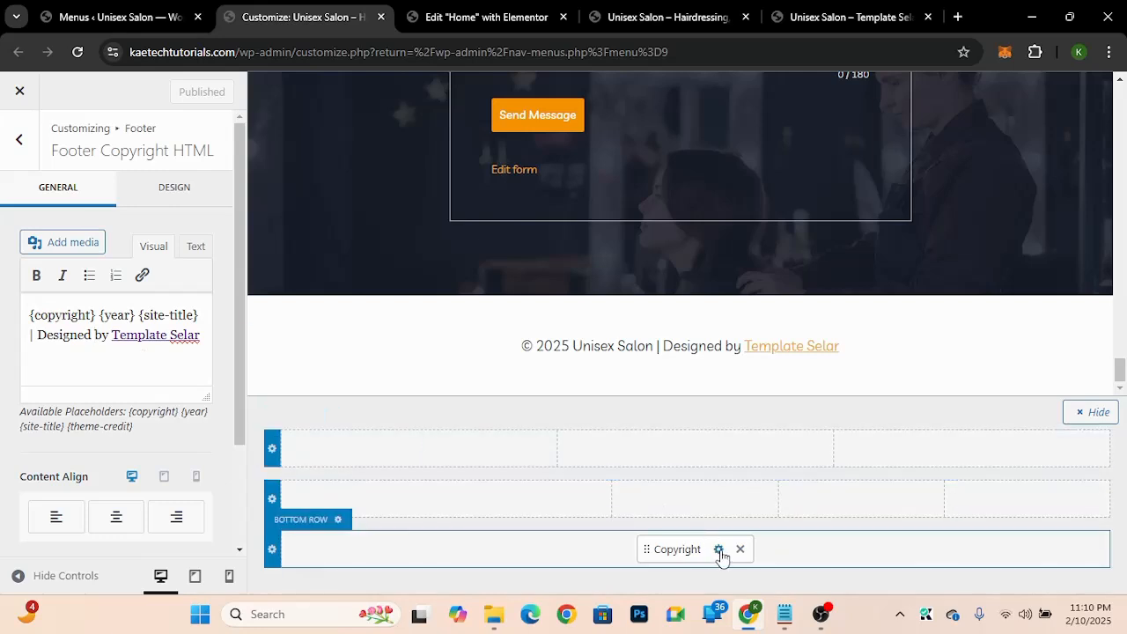
Step: Set the copyright text font colour to light grey F1F1F1 and its link style to No Underline
click(190, 195)
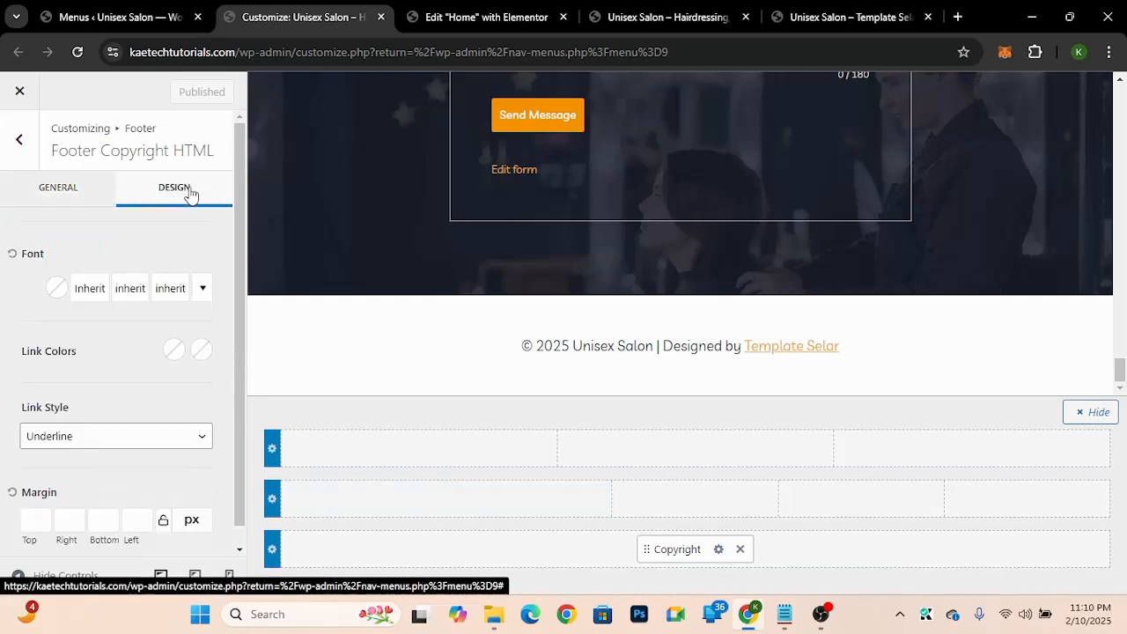
click(57, 289)
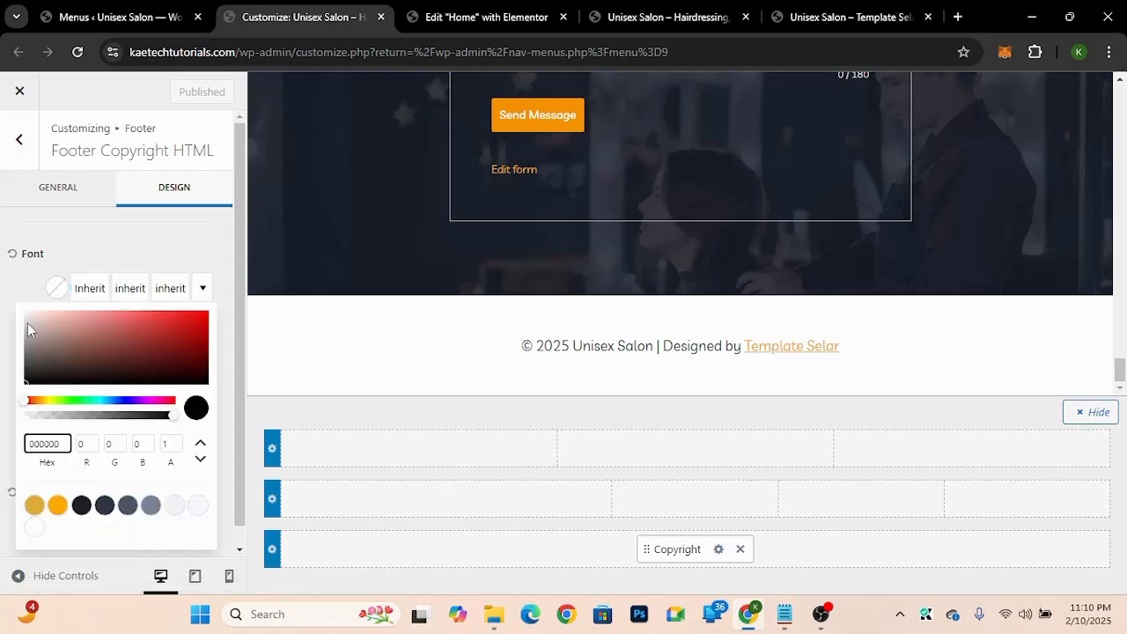
drag(28, 323, 14, 318)
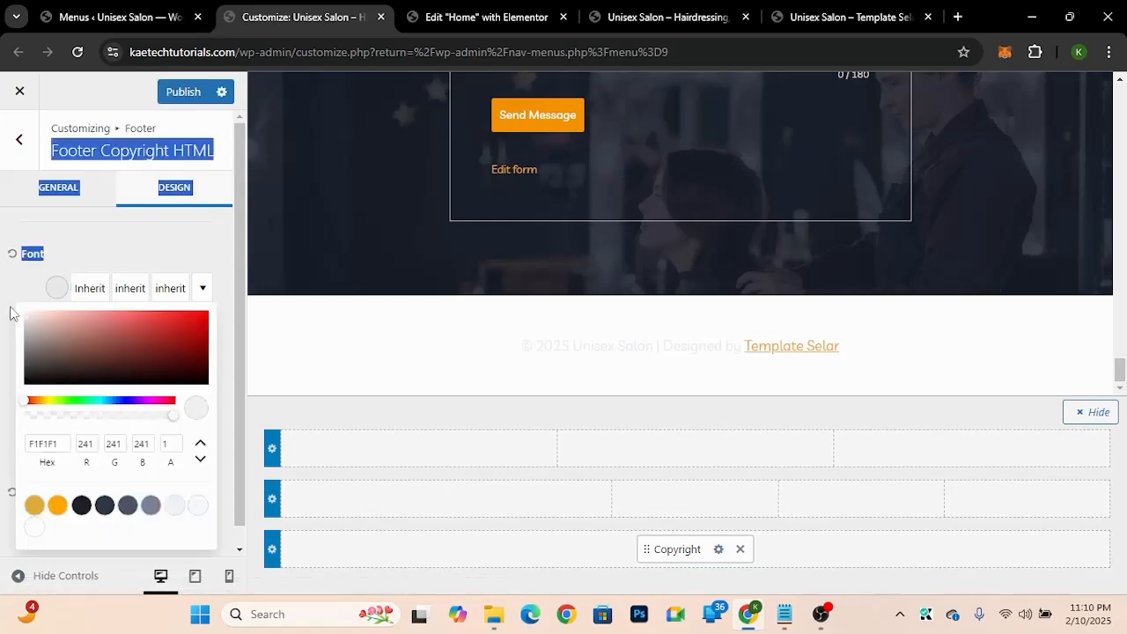
click(12, 299)
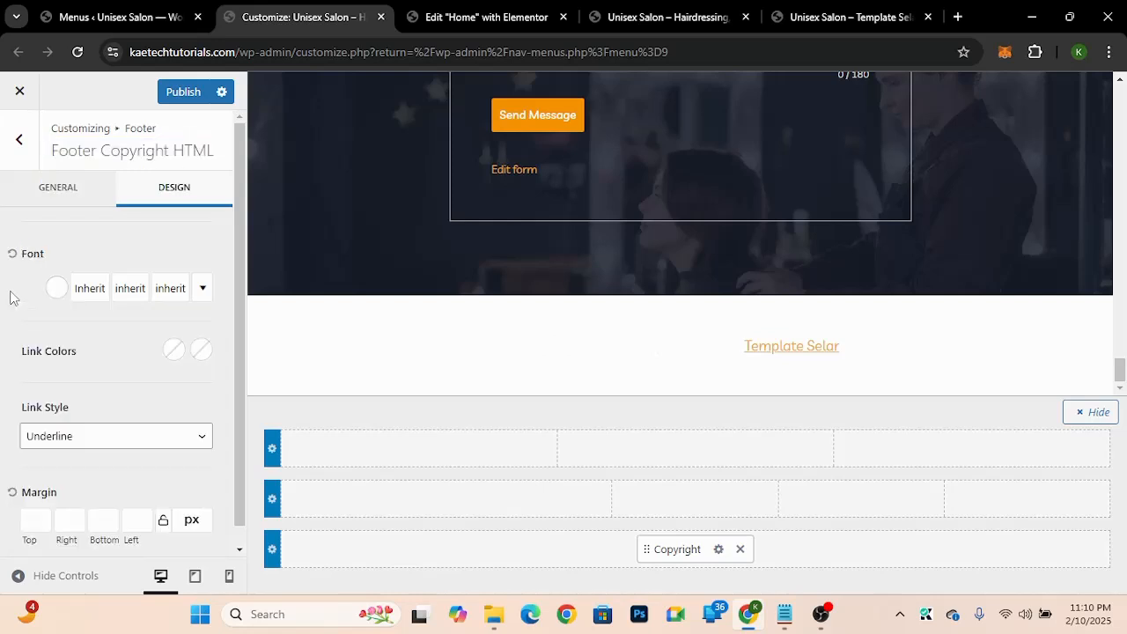
click(138, 441)
click(100, 483)
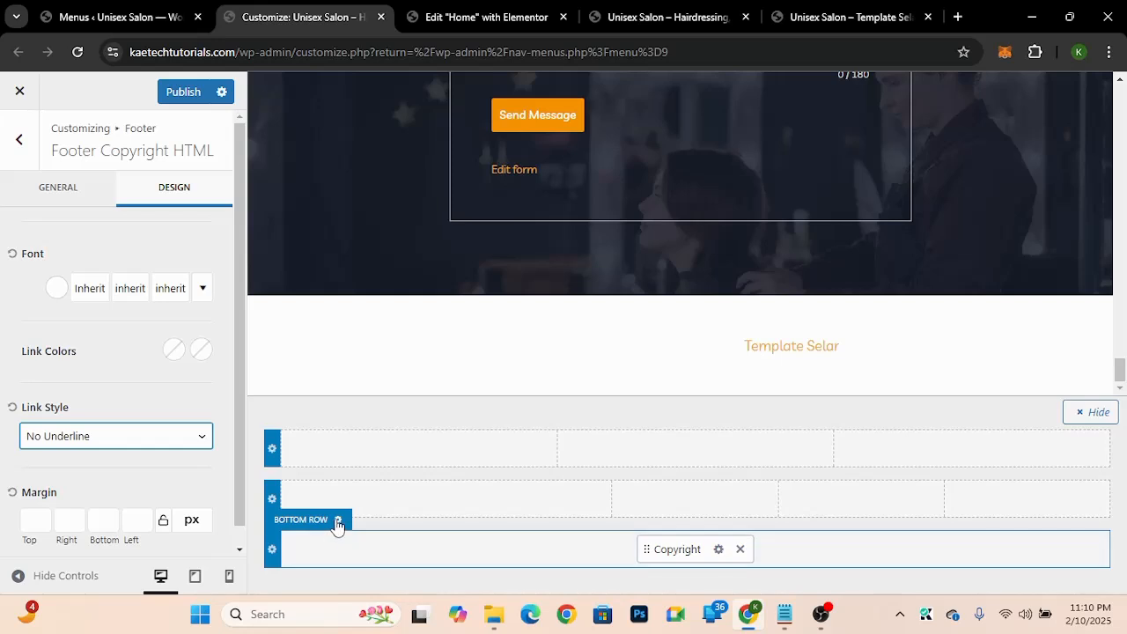
Step: Set the footer bottom row's bottom spacing to 0 px
click(337, 521)
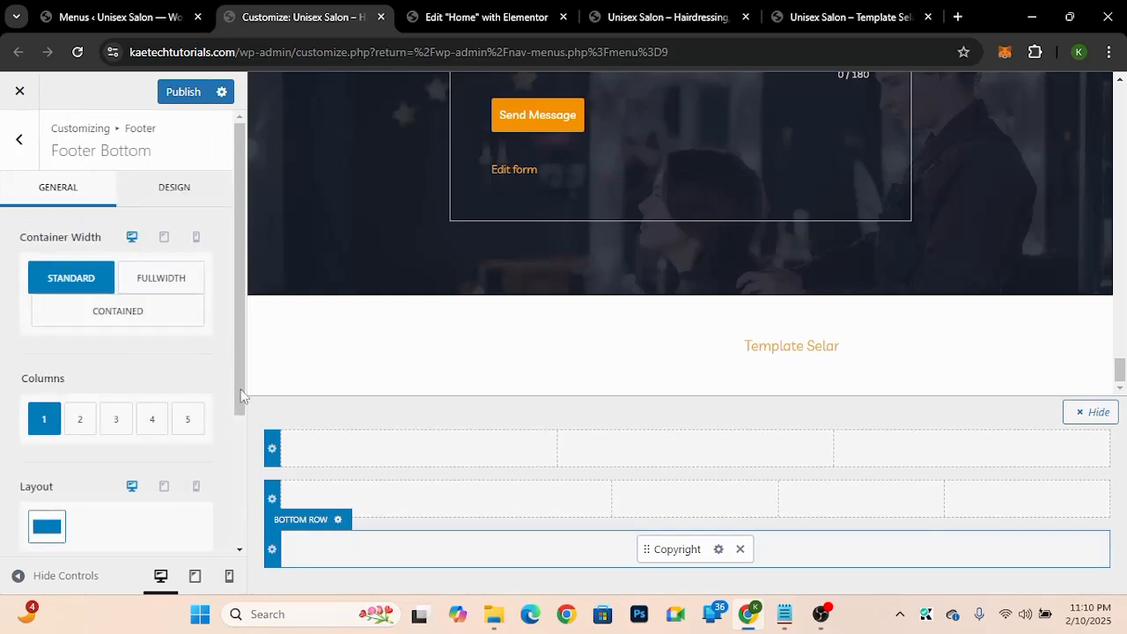
drag(240, 396, 238, 532)
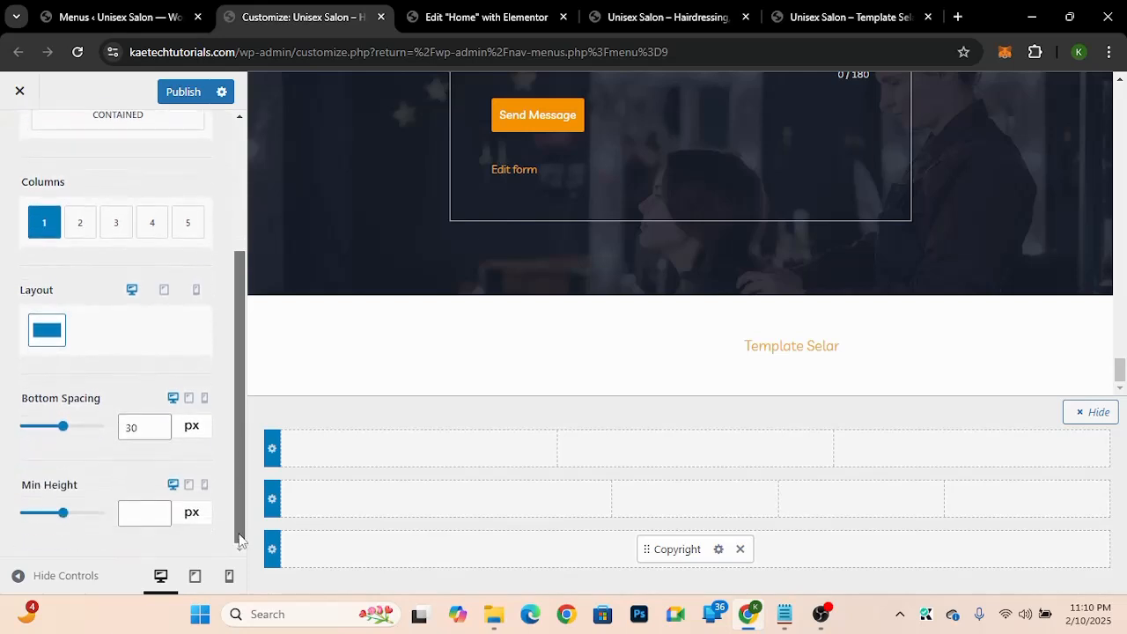
drag(132, 428, 110, 429)
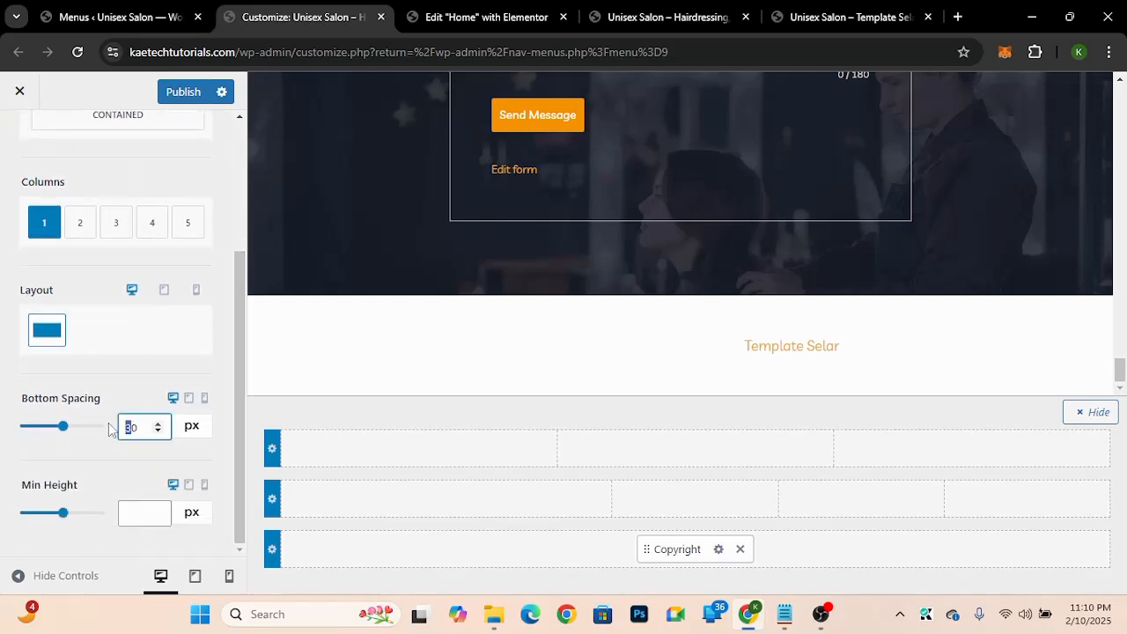
key(BackSpace)
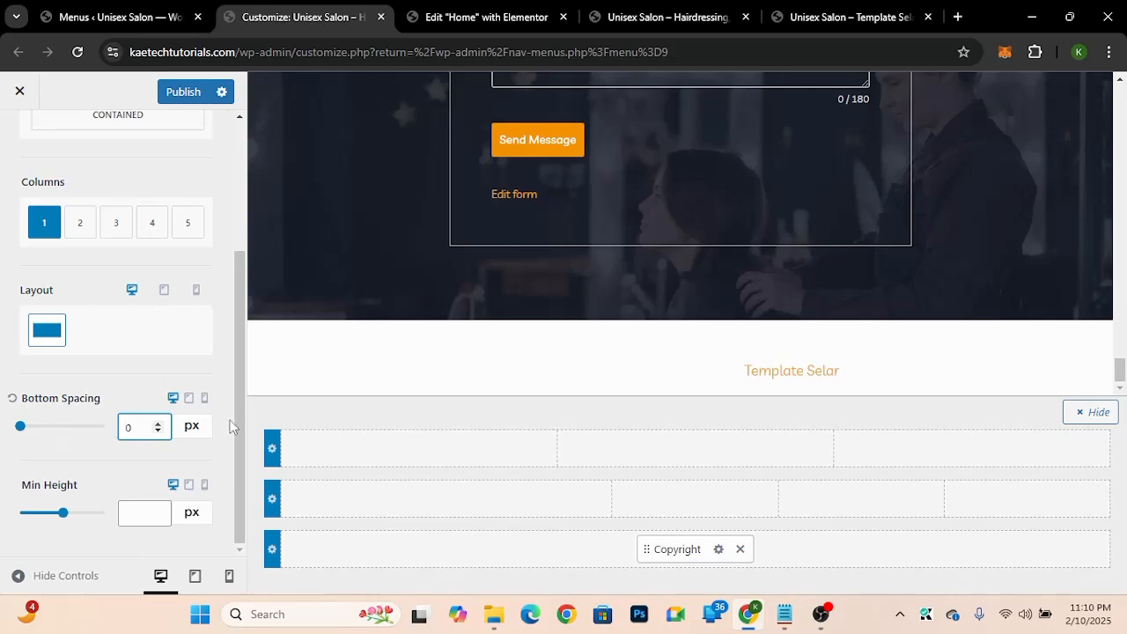
Step: Open the bottom row background colour and paste the dark 2 hex 171e2d from the colour notes
drag(239, 427, 235, 270)
click(183, 203)
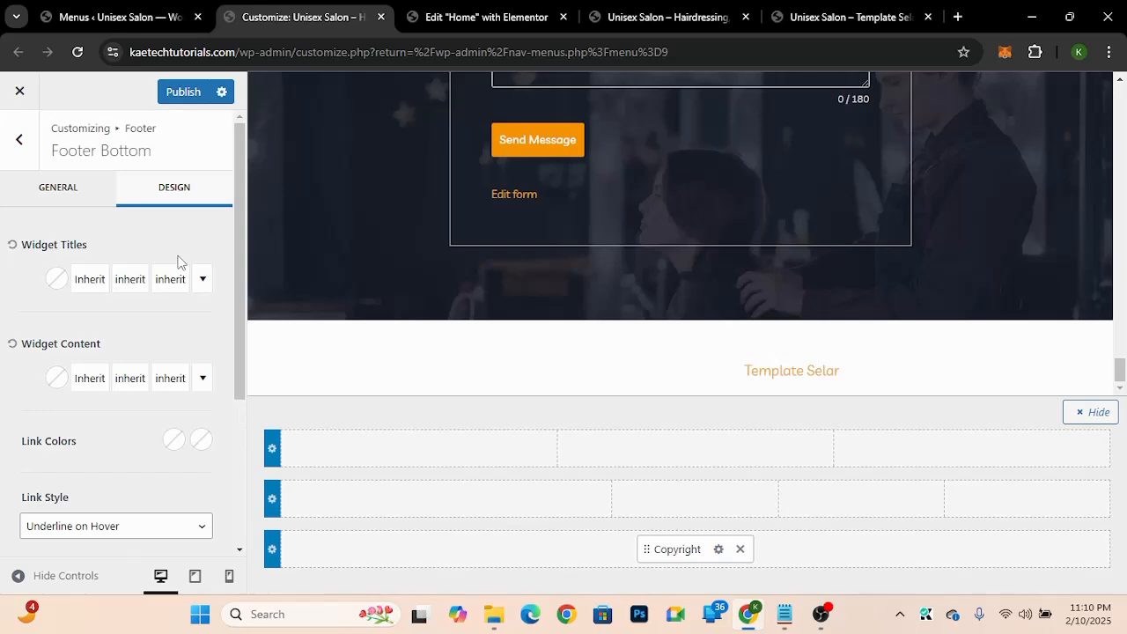
drag(237, 271, 206, 501)
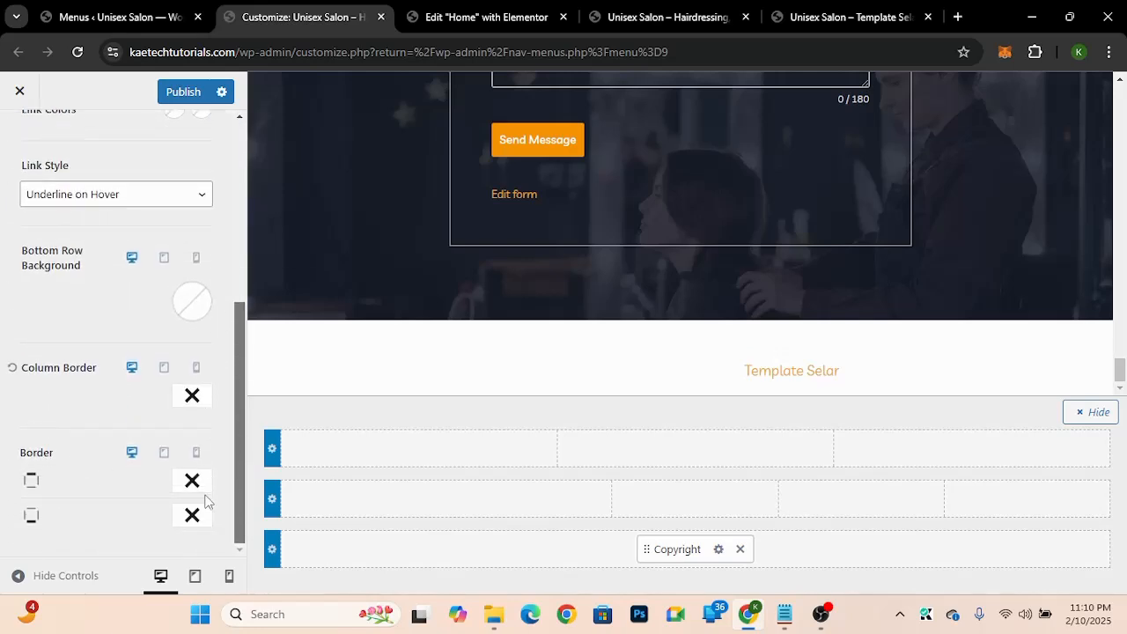
click(180, 305)
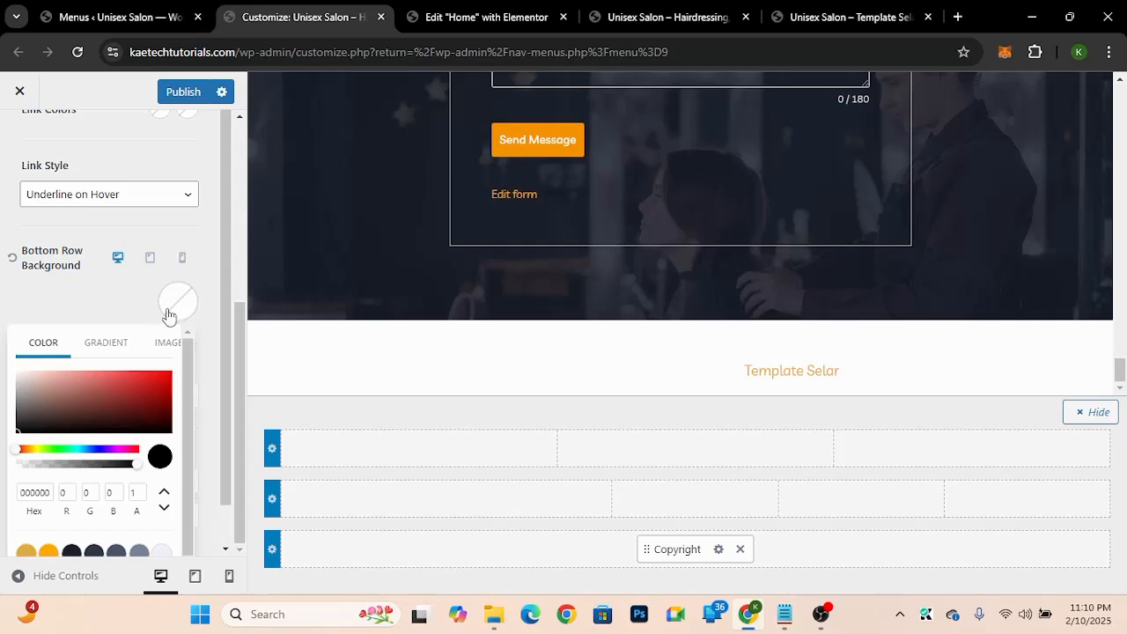
click(784, 614)
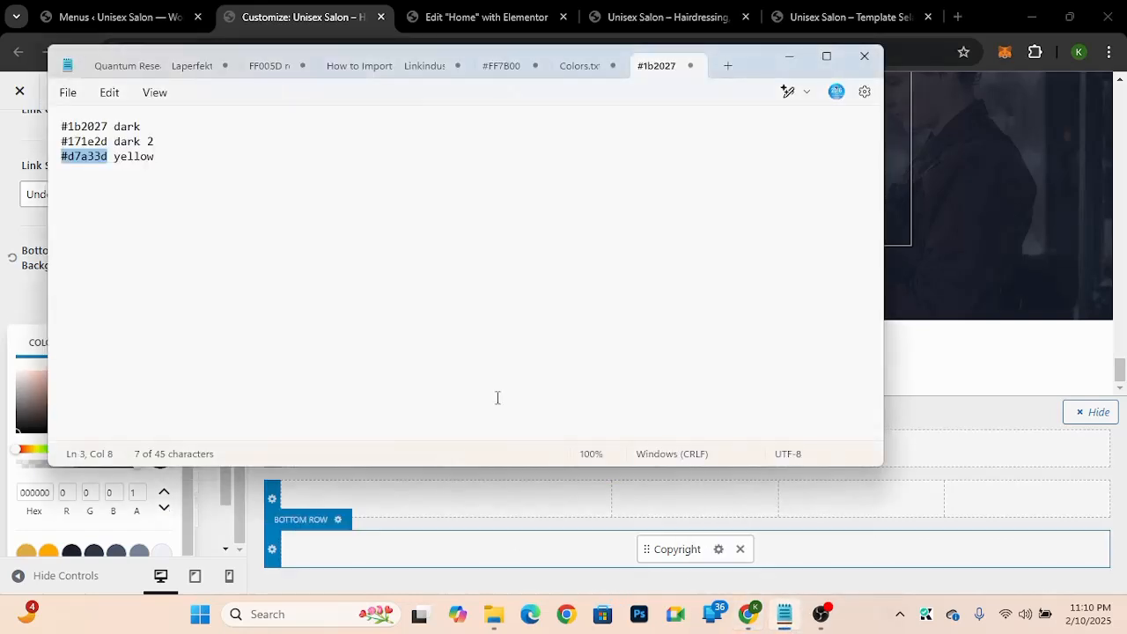
click(109, 141)
drag(109, 141, 64, 147)
key(ctrl+c)
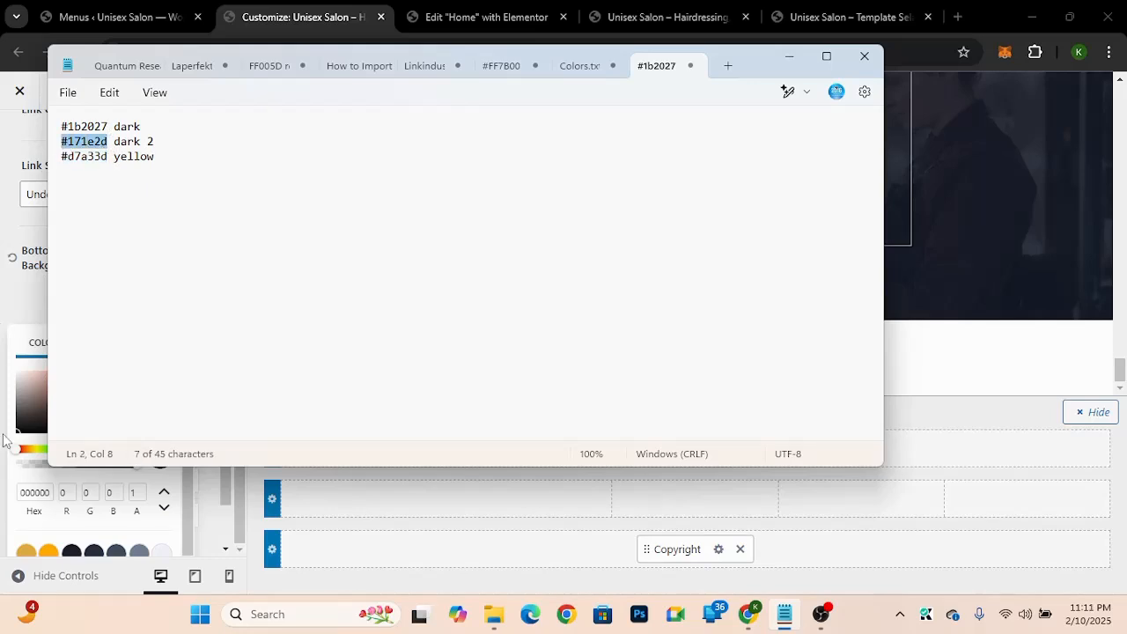
click(35, 493)
double_click(35, 493)
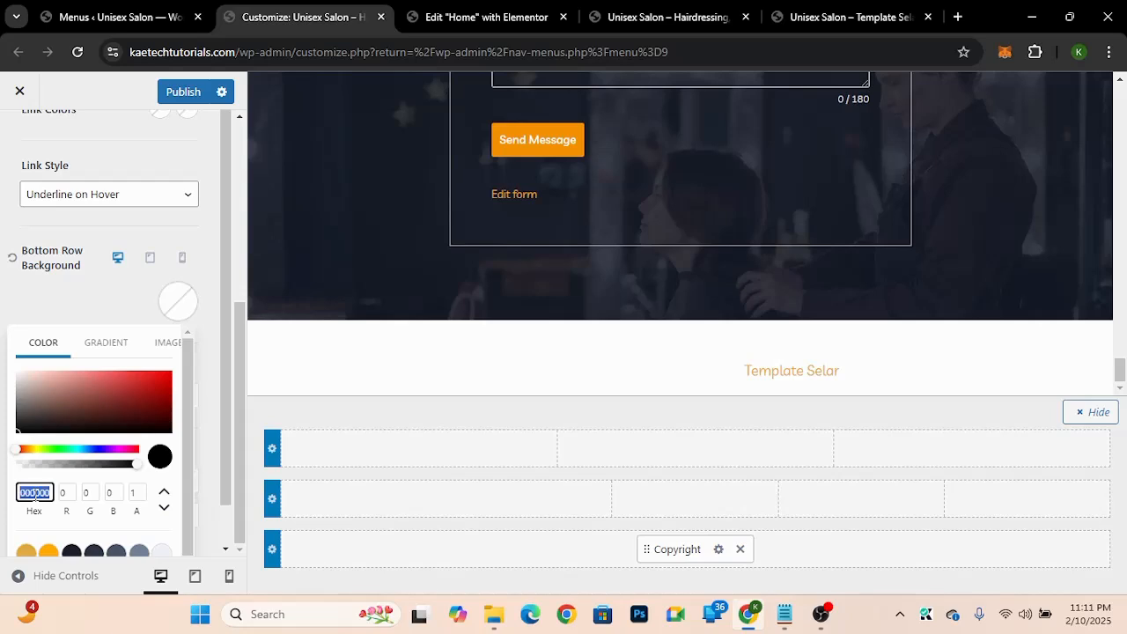
key(ctrl+v)
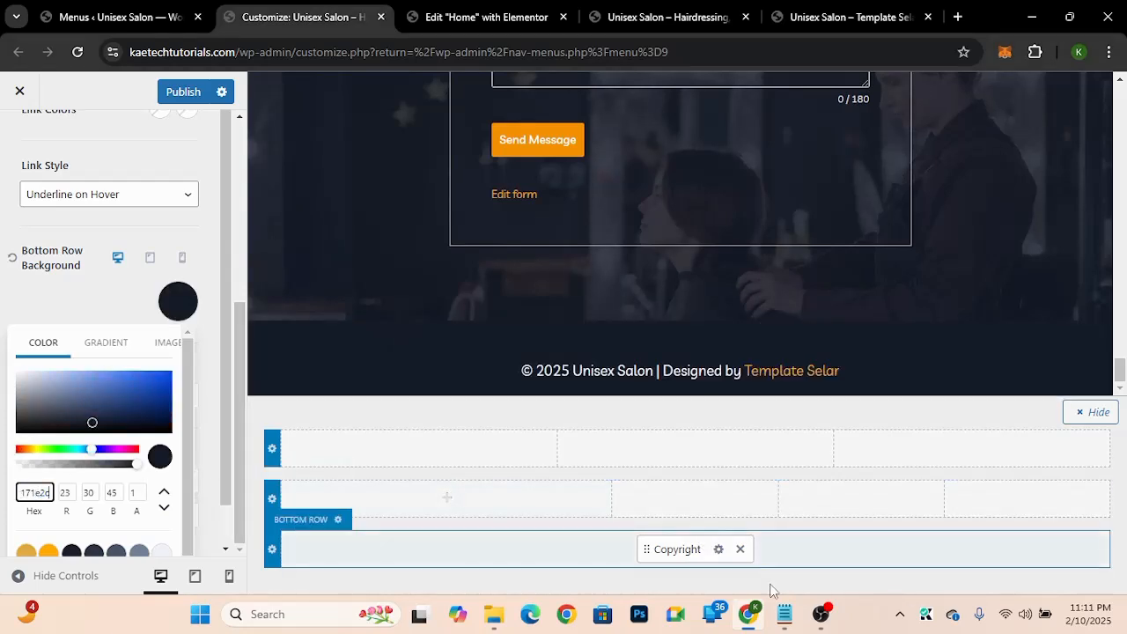
Step: Replace the bottom row background colour with the dark hex 1b2027 copied from the colour notes
click(783, 614)
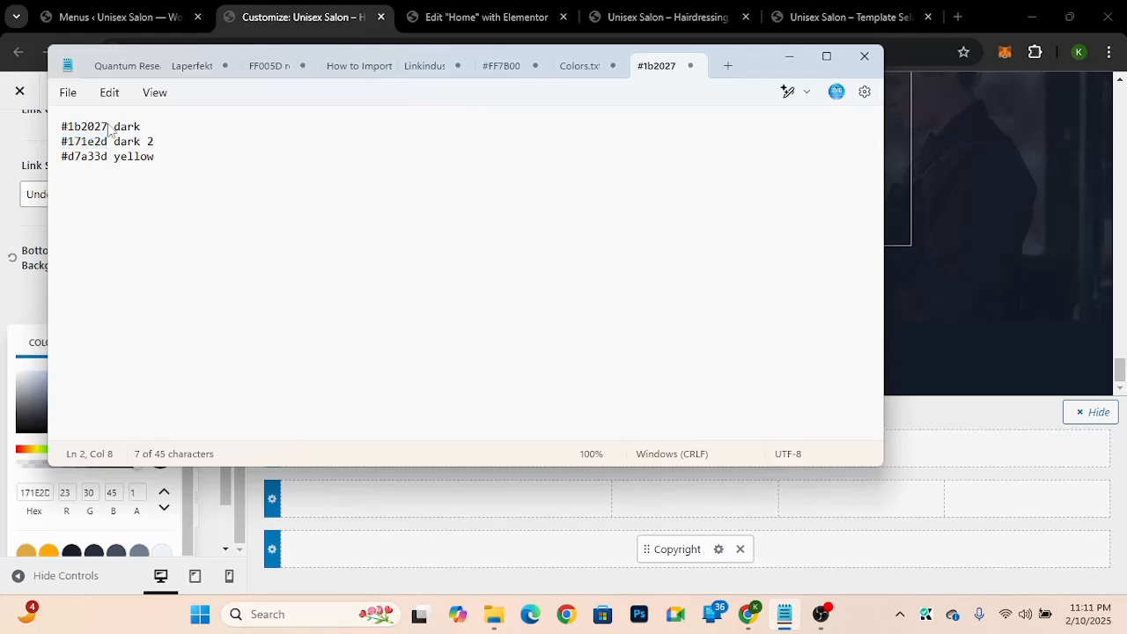
drag(109, 131, 63, 131)
key(ctrl+c)
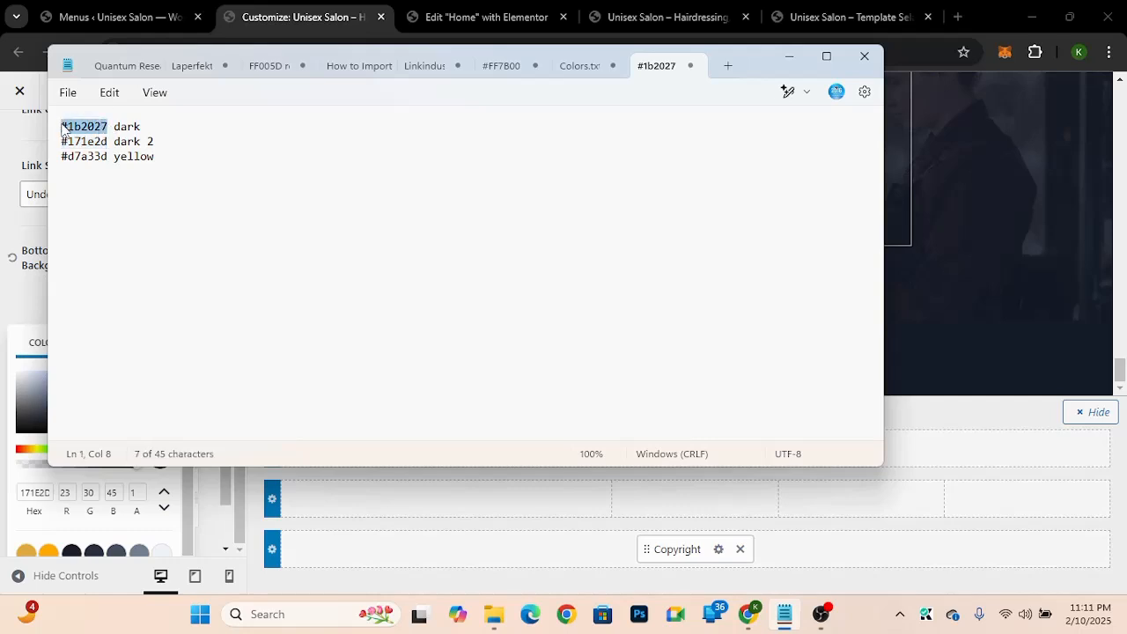
click(37, 492)
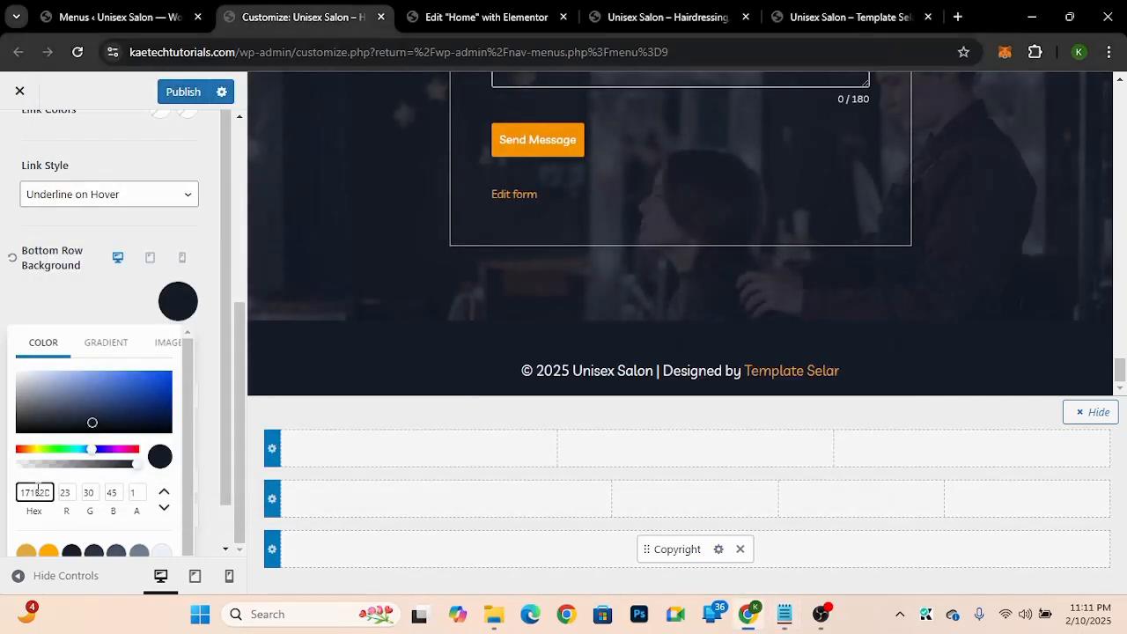
double_click(38, 491)
key(ctrl+v)
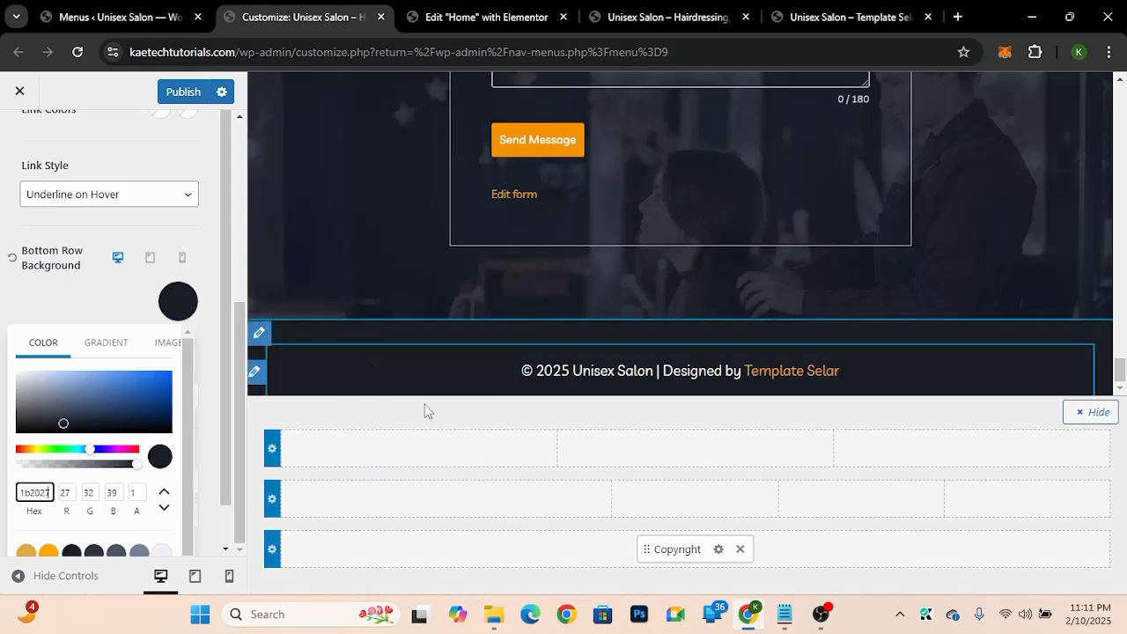
click(87, 305)
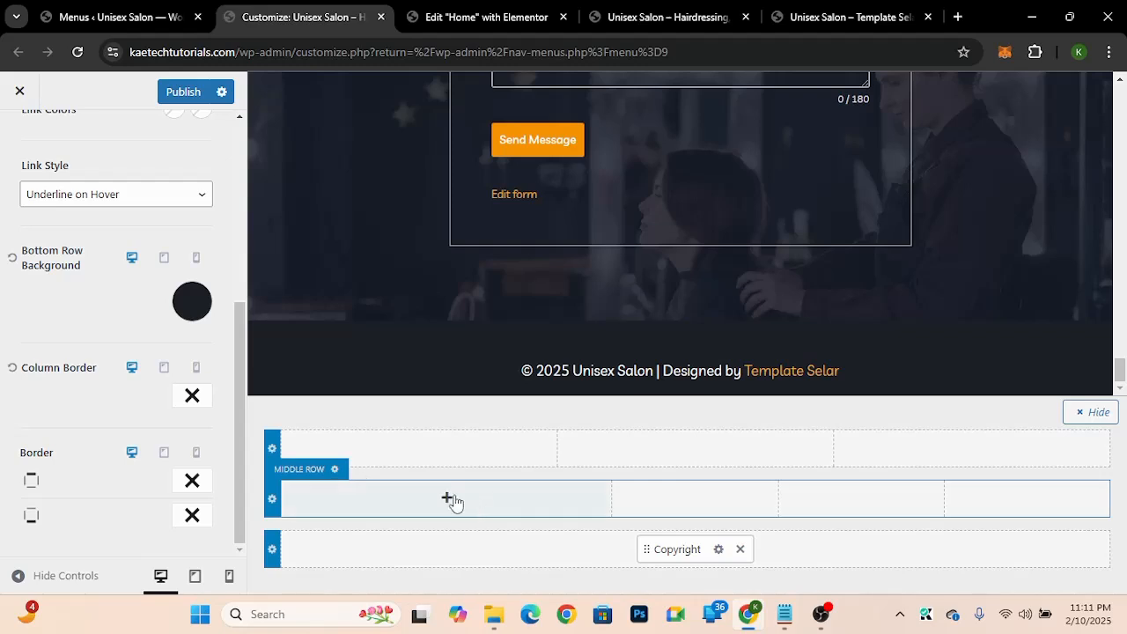
Step: Add Widget 1, Widget 2, Widget 3 and Social to the four columns of the footer middle row
click(335, 469)
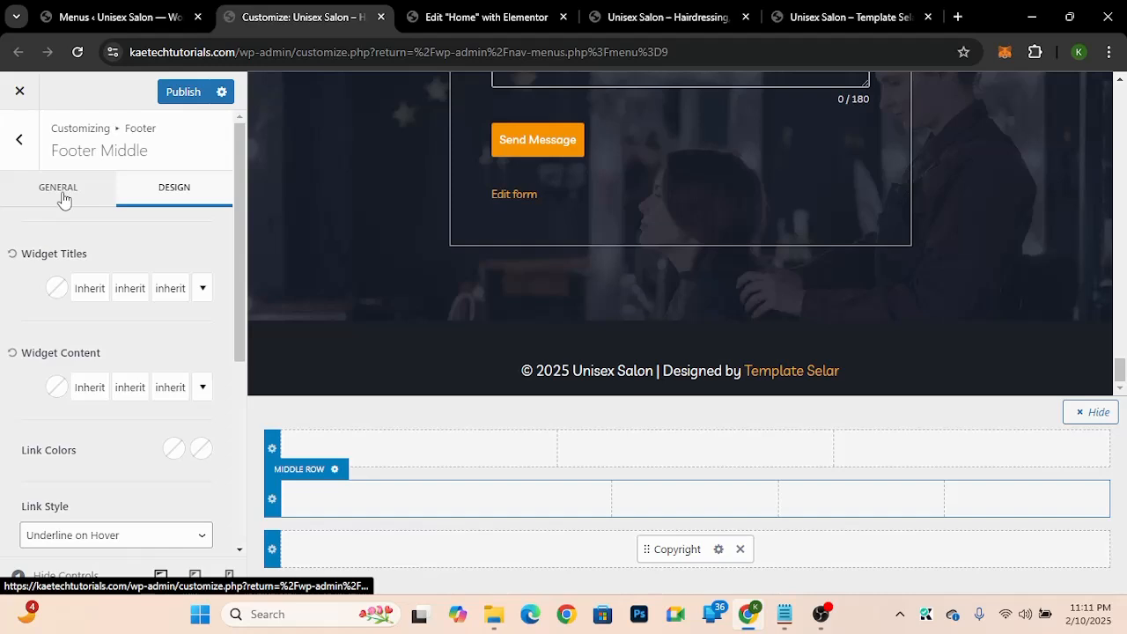
click(62, 199)
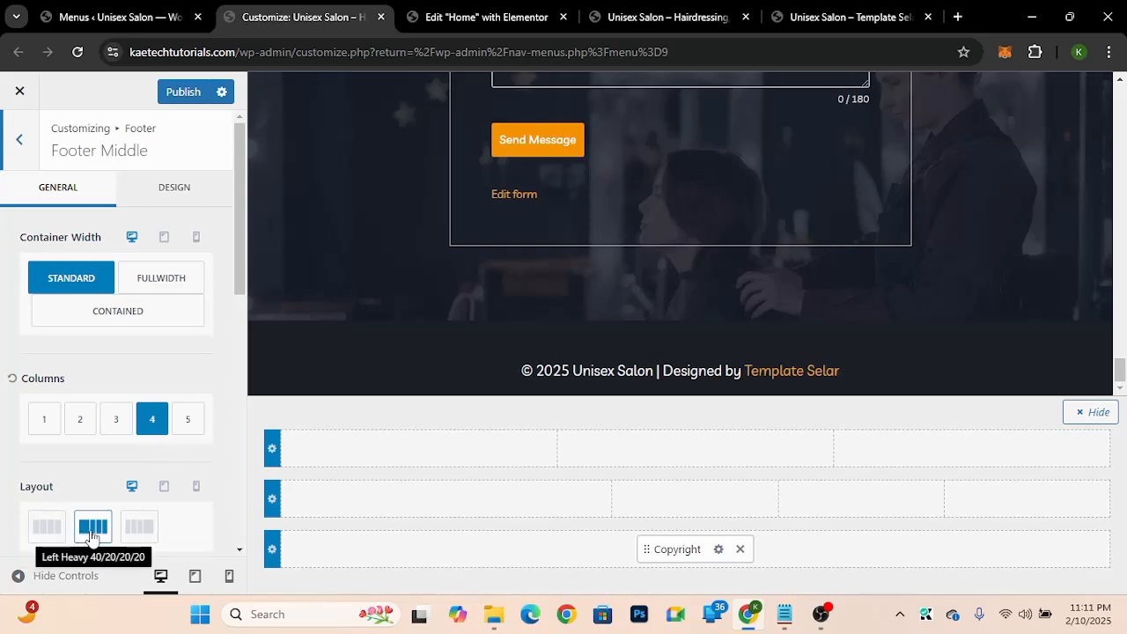
click(449, 500)
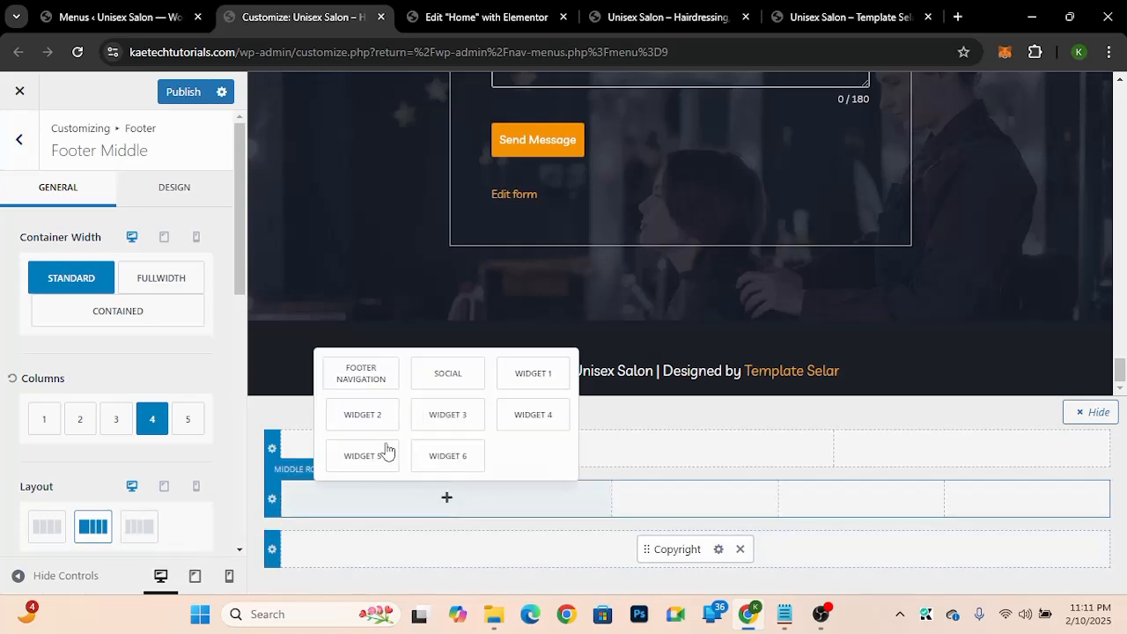
click(525, 382)
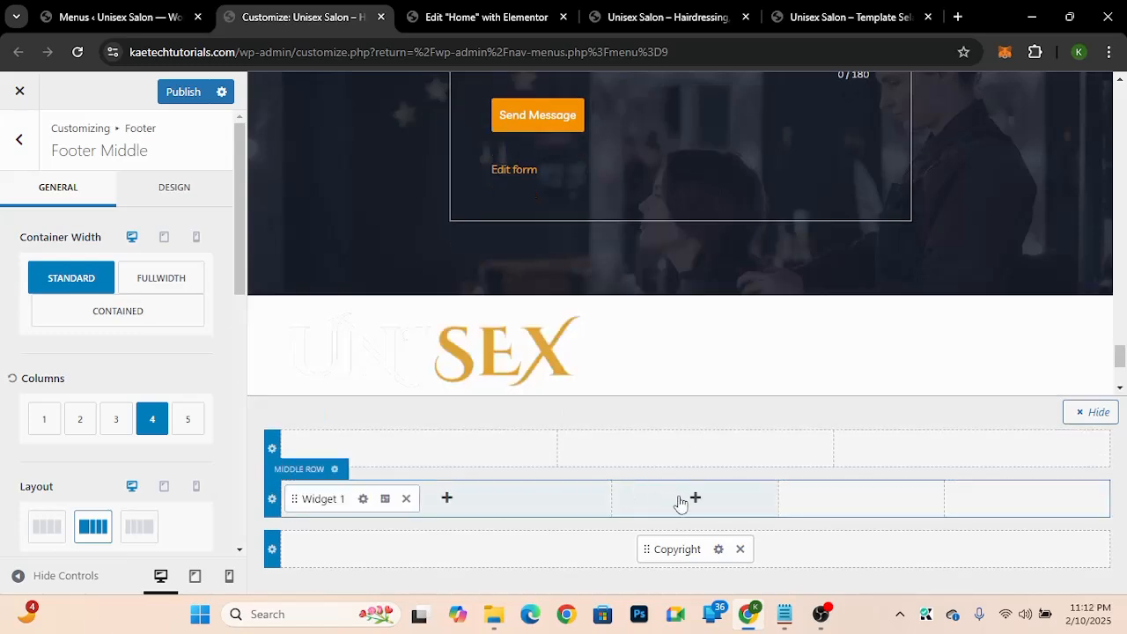
click(698, 498)
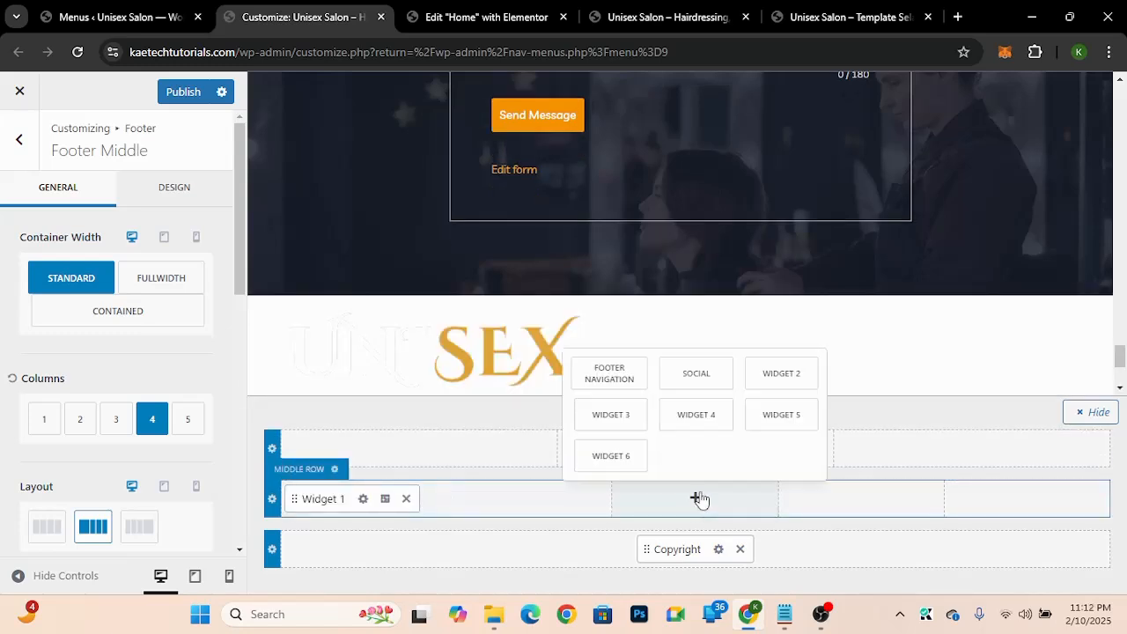
click(782, 379)
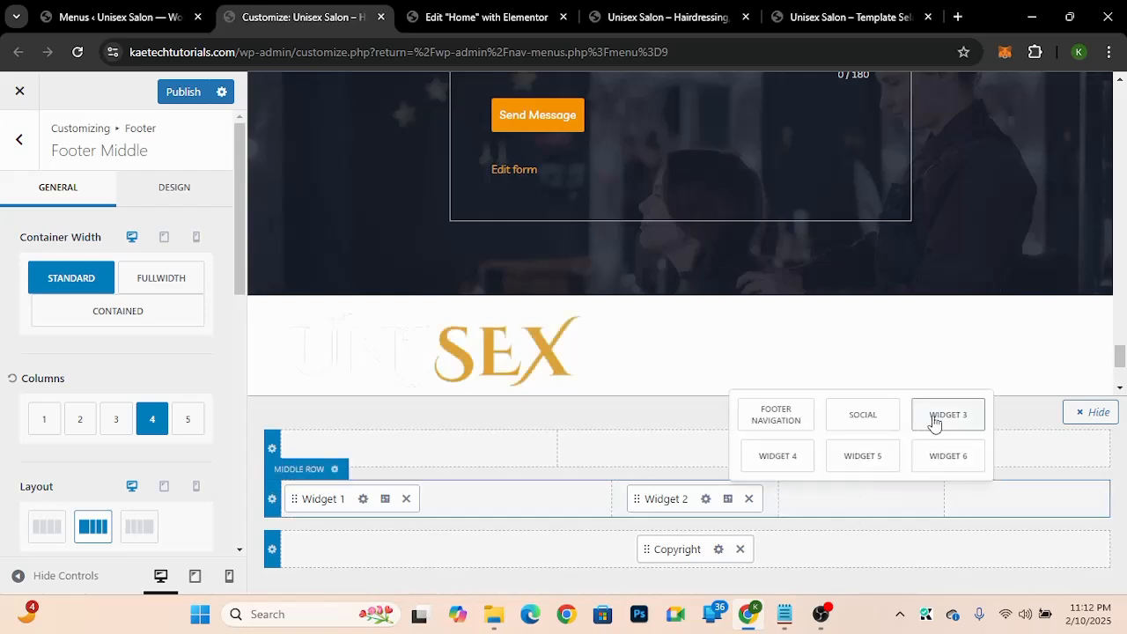
click(936, 417)
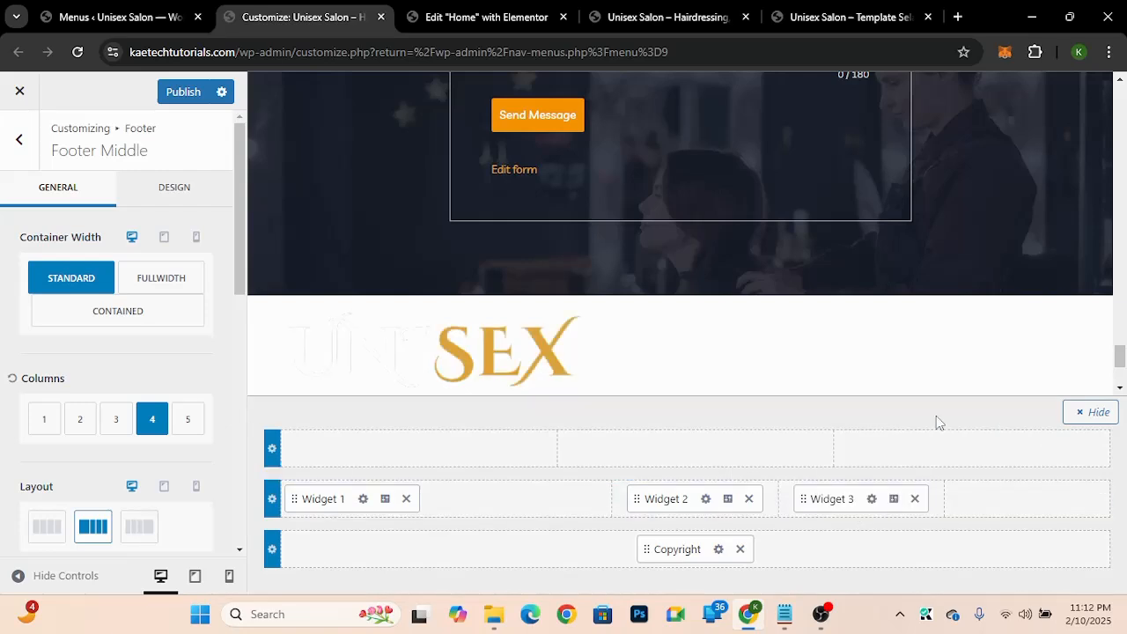
click(1028, 501)
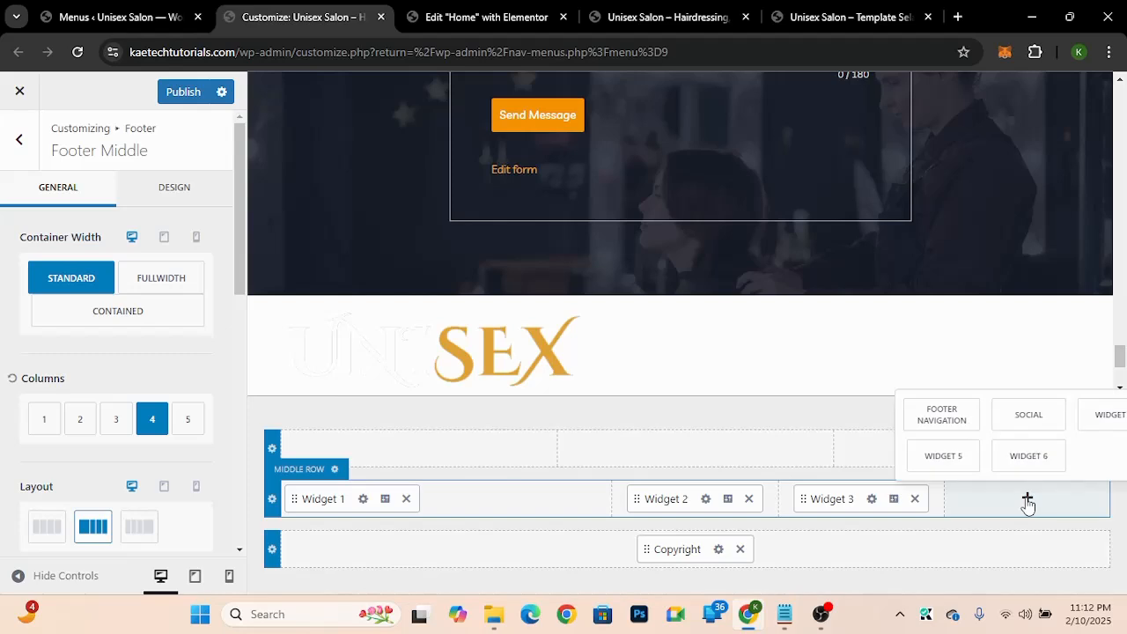
click(1025, 428)
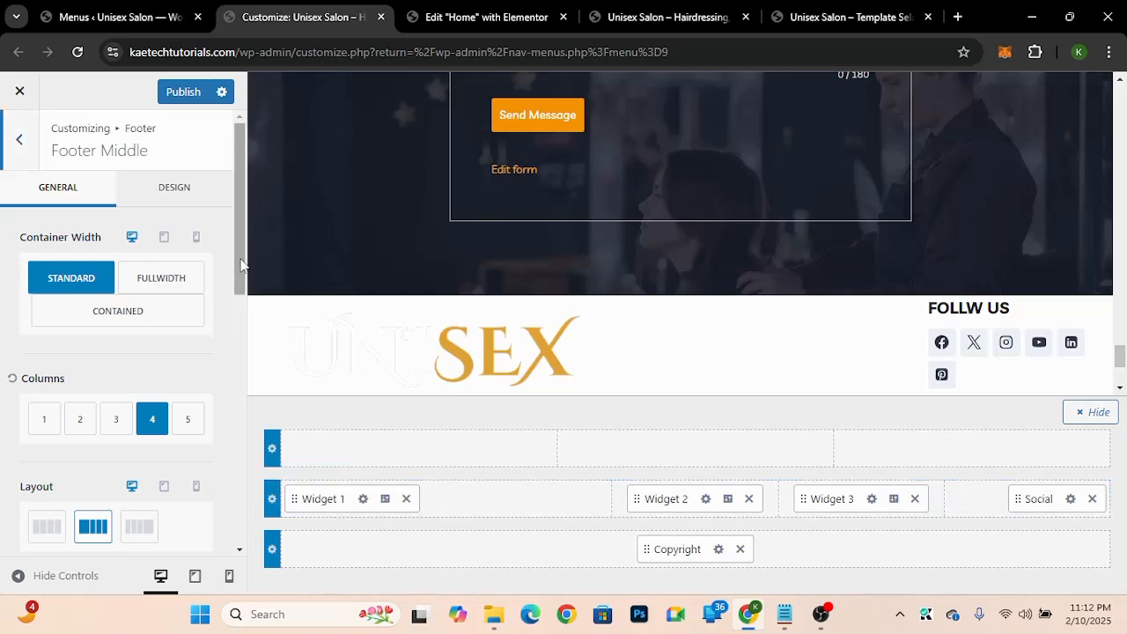
Step: Set the footer middle row background colour to the dark 2 hex 171e2d copied from the colour notes
click(181, 197)
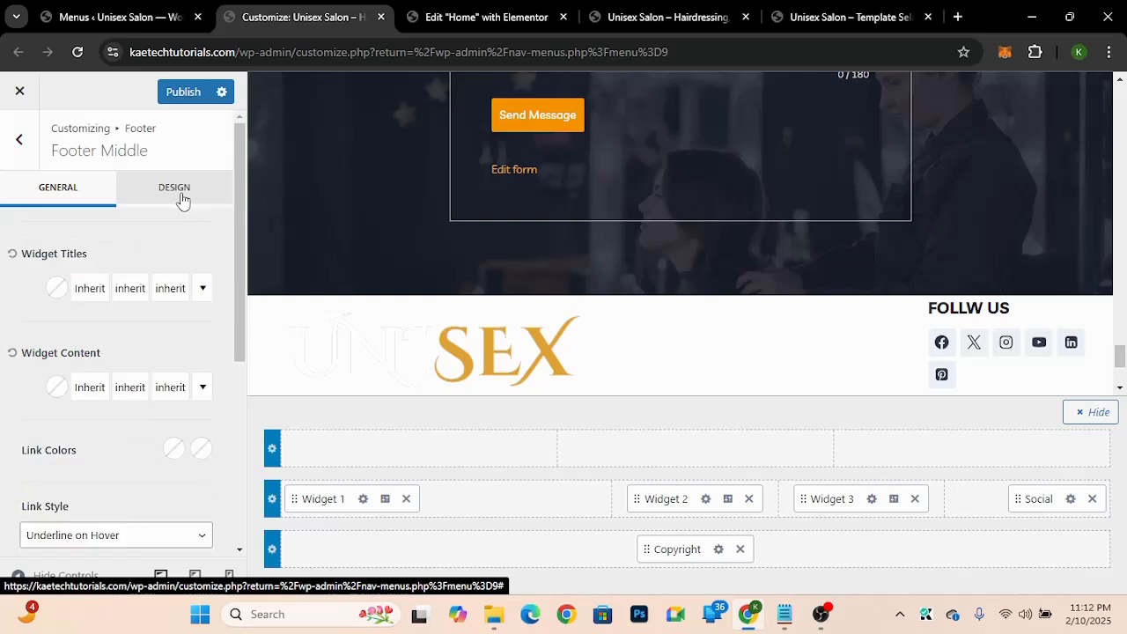
click(784, 614)
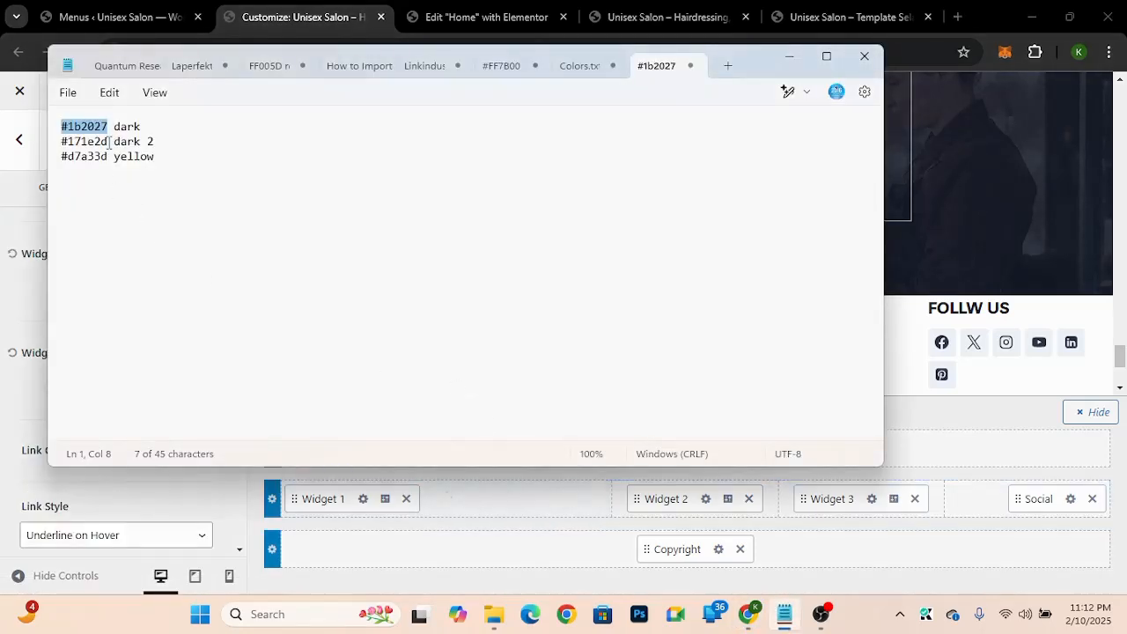
drag(108, 141, 64, 148)
key(ctrl+c)
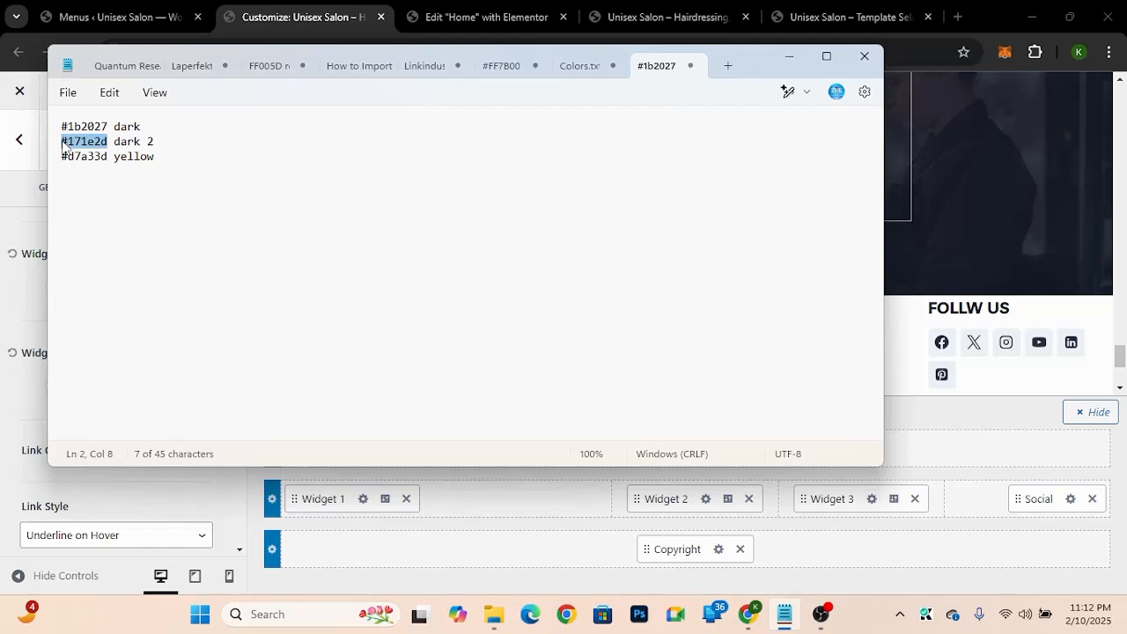
click(5, 404)
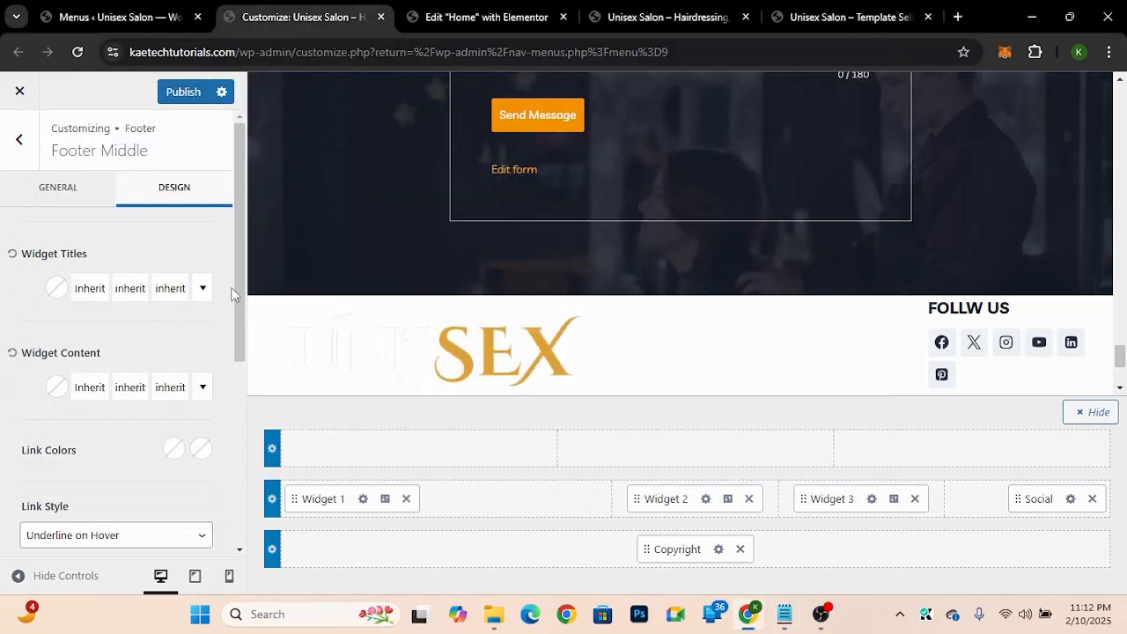
drag(240, 293, 231, 480)
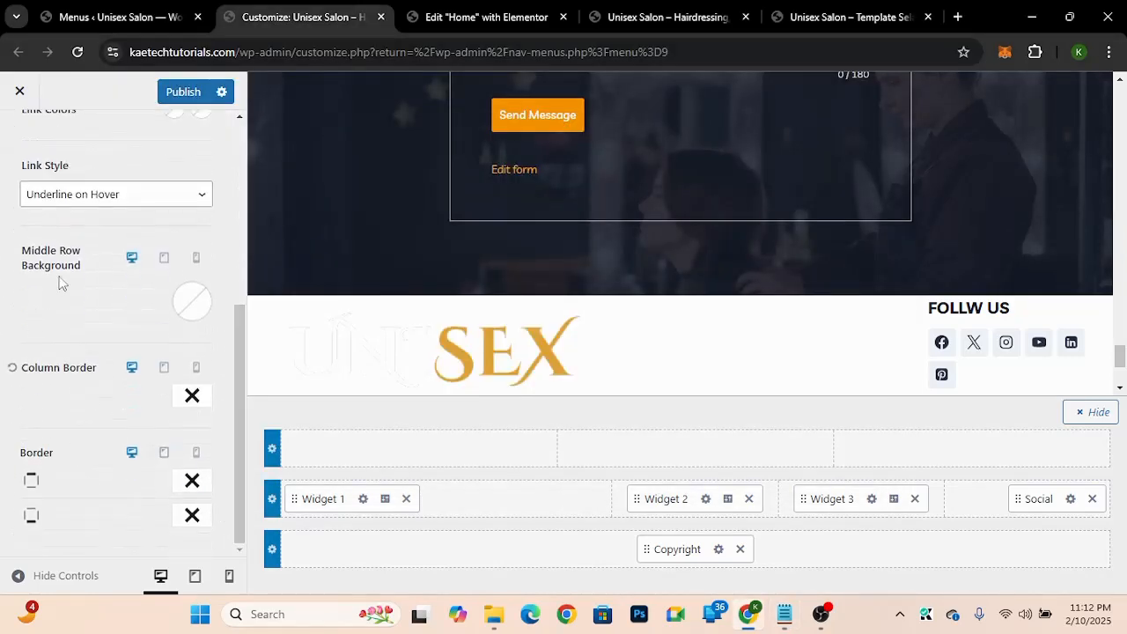
click(193, 304)
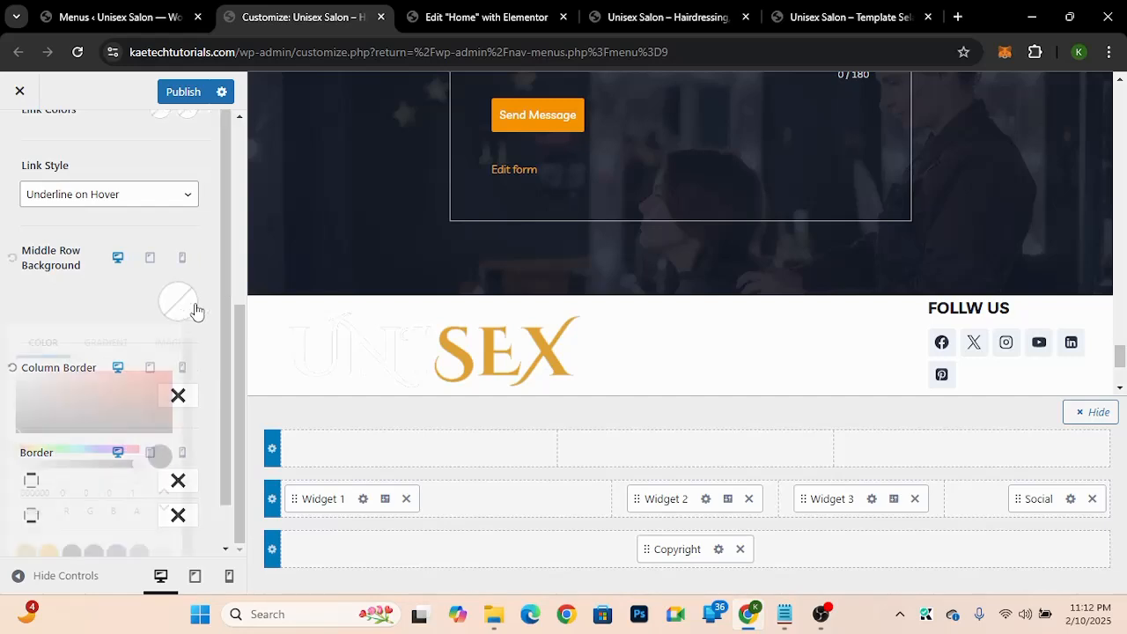
click(35, 495)
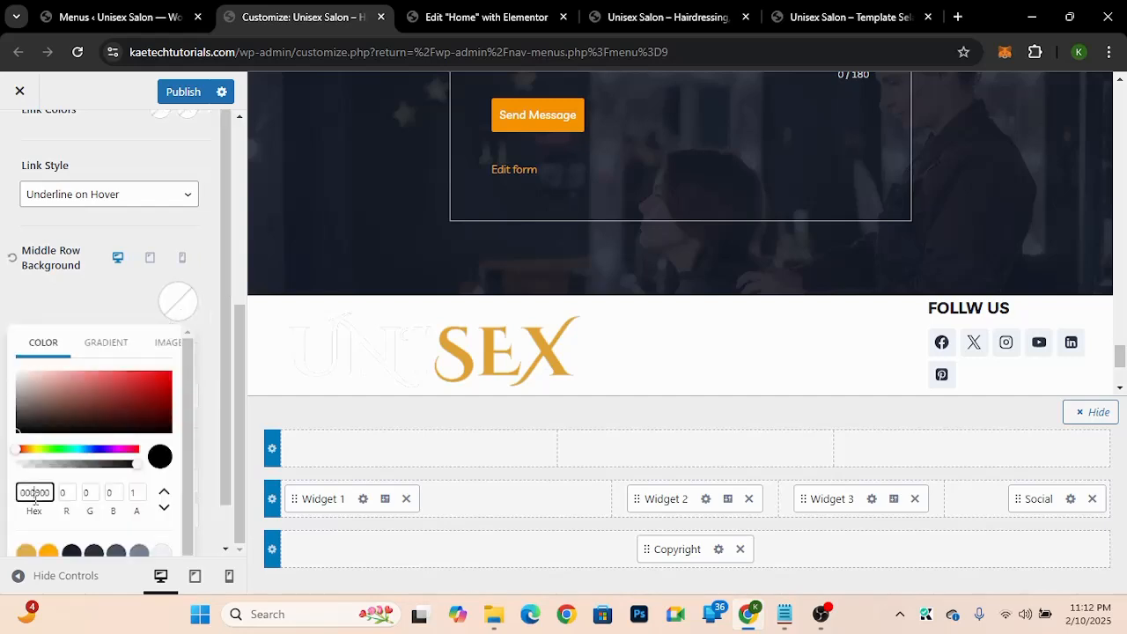
double_click(36, 495)
key(ctrl+v)
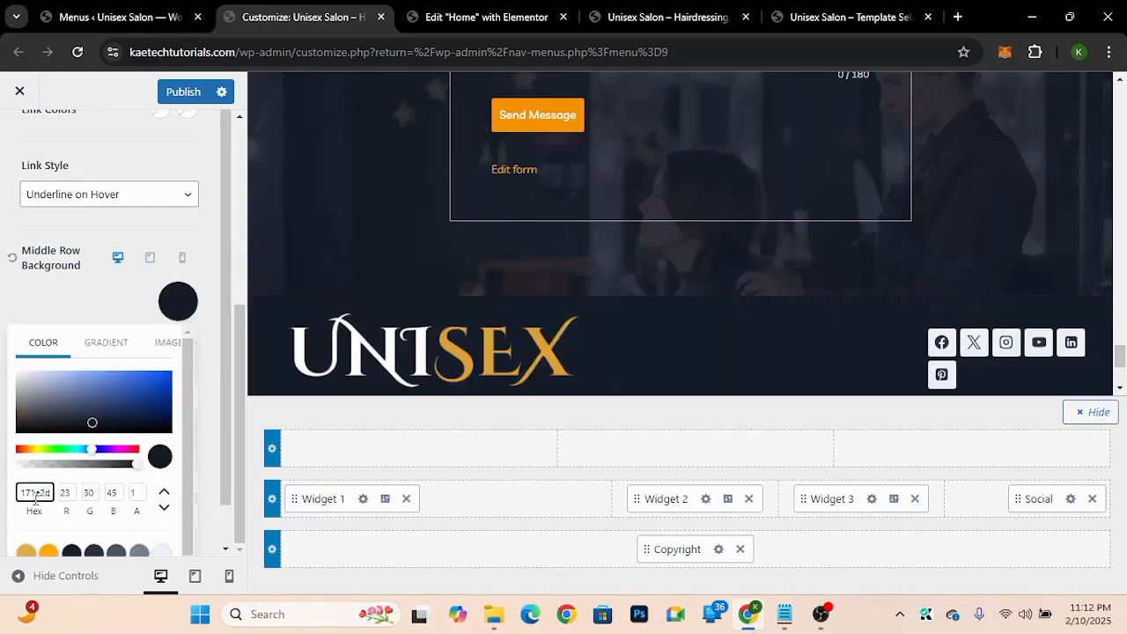
click(104, 288)
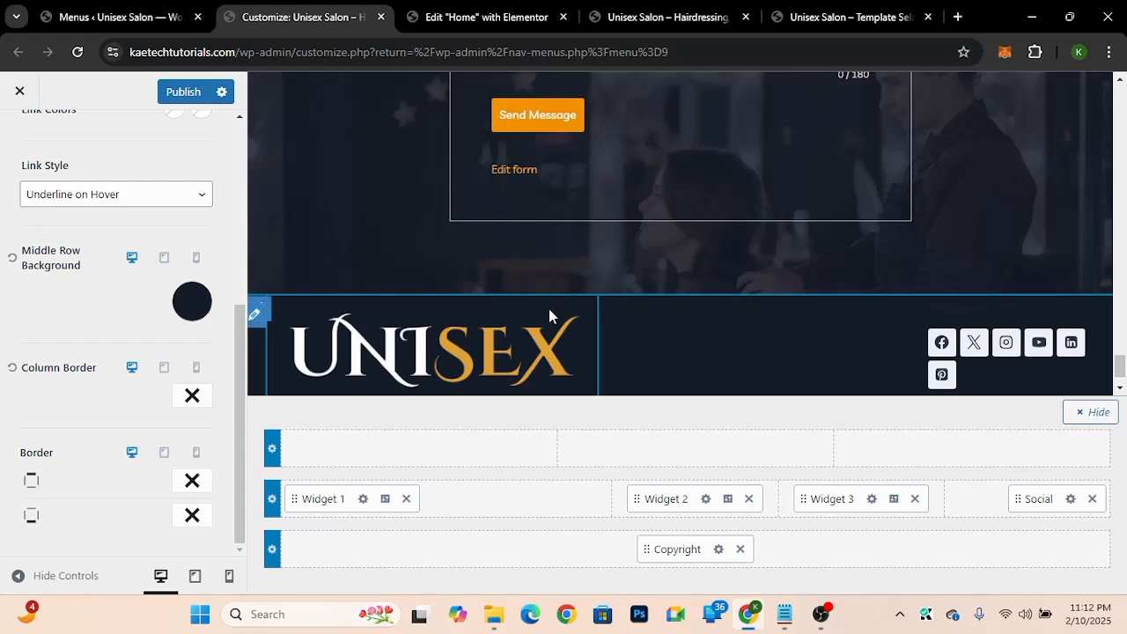
Step: Open the Widget 1 footer area and examine its logo image and paragraph blocks
scroll(549, 308, down, 1)
scroll(771, 302, down, 1)
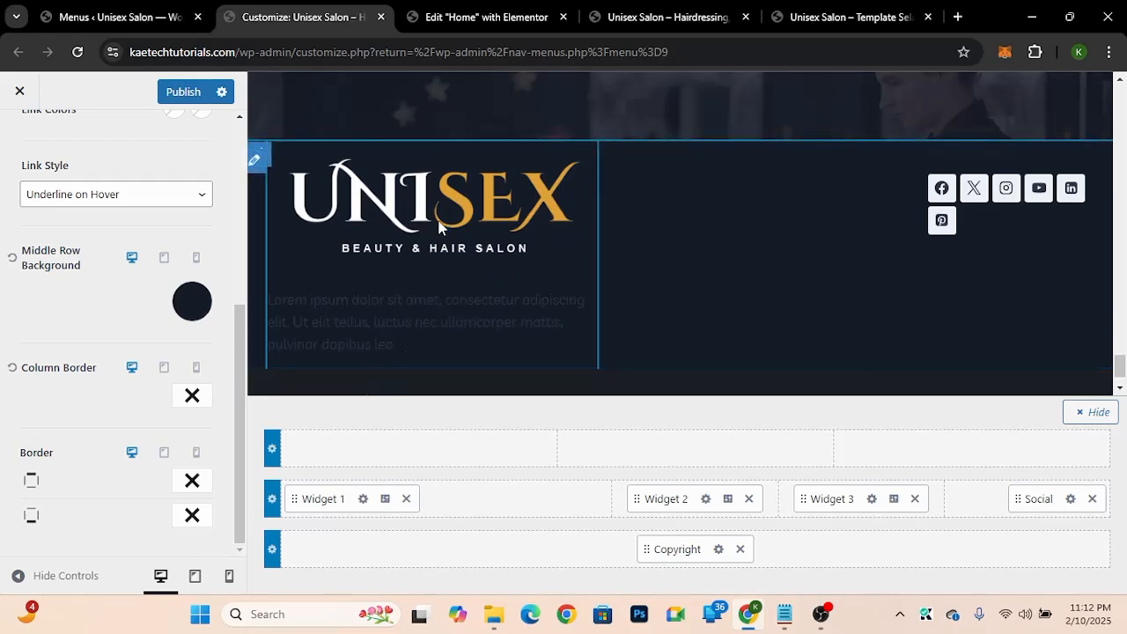
click(364, 500)
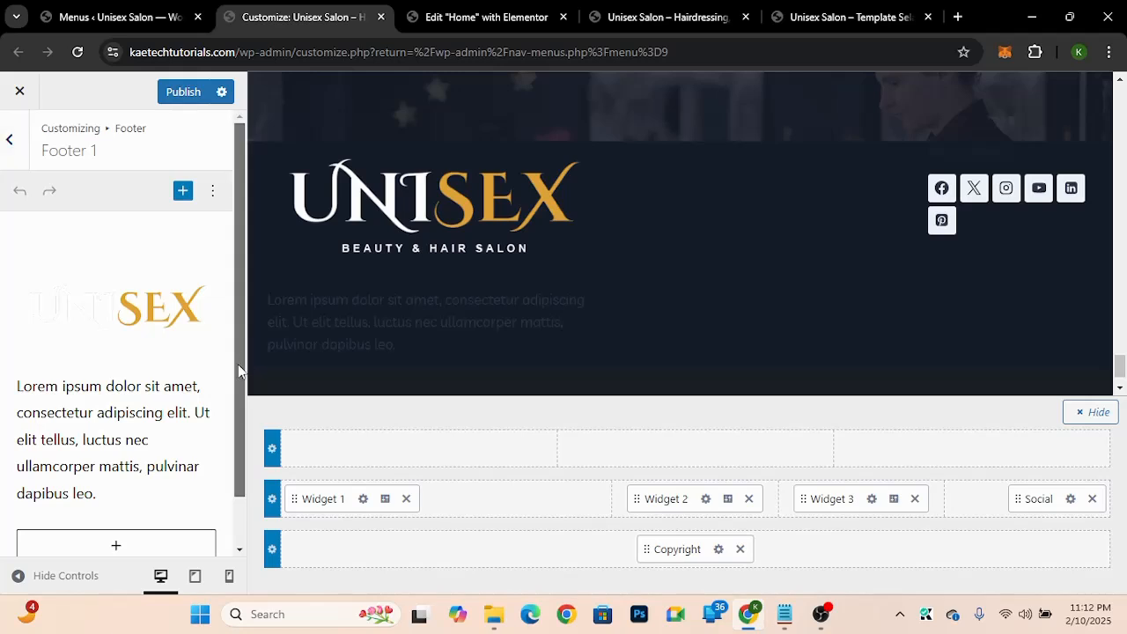
scroll(237, 370, down, 2)
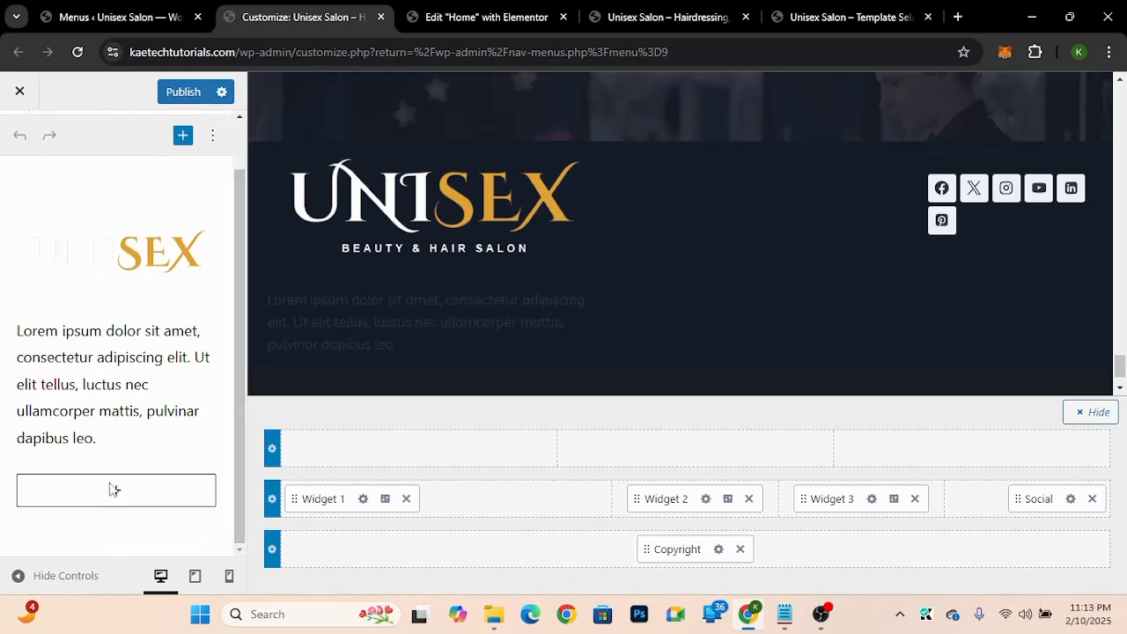
click(115, 493)
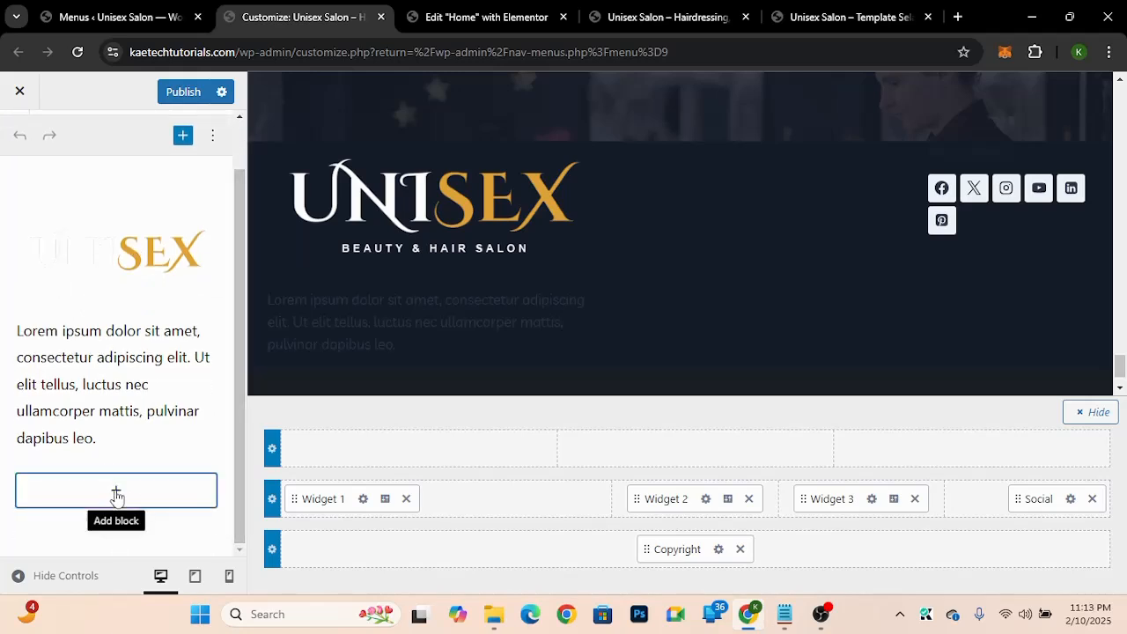
click(116, 493)
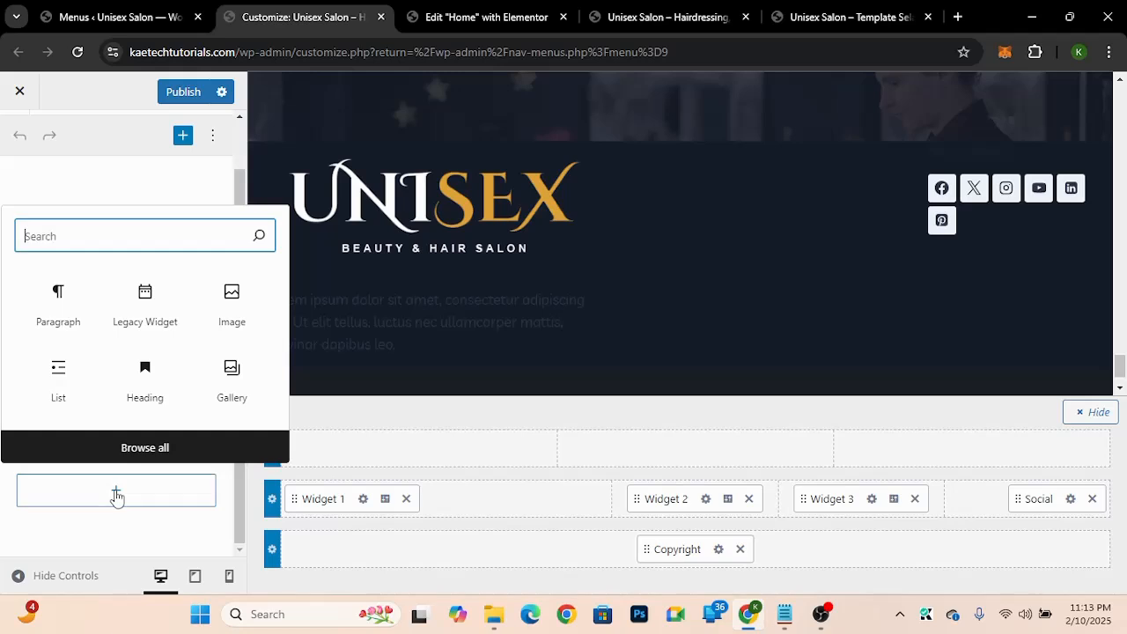
click(239, 198)
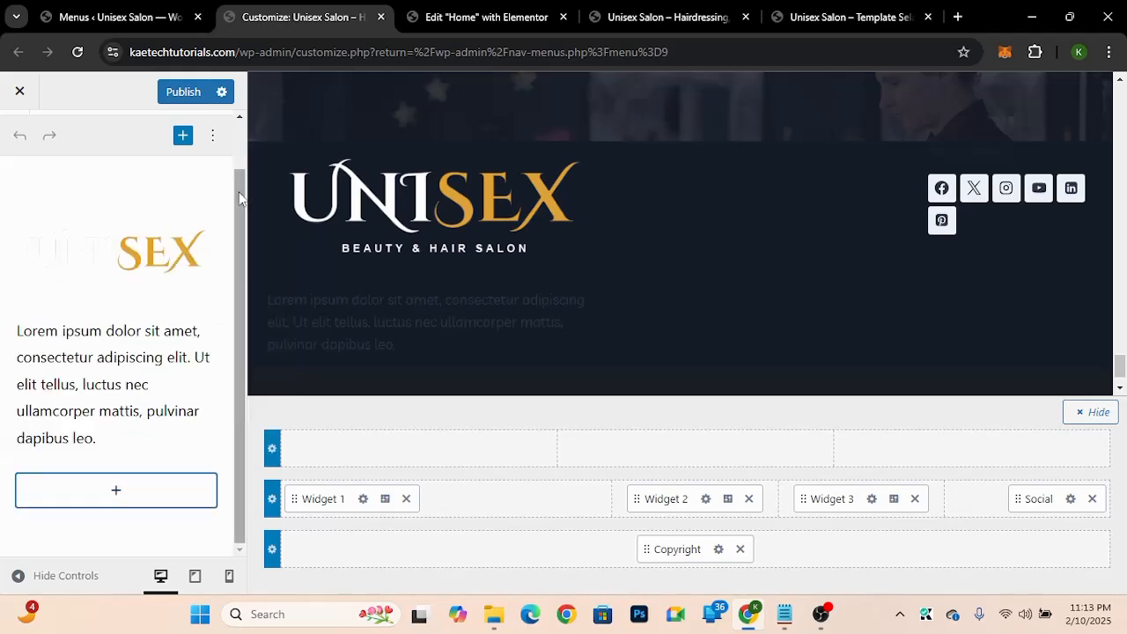
click(126, 250)
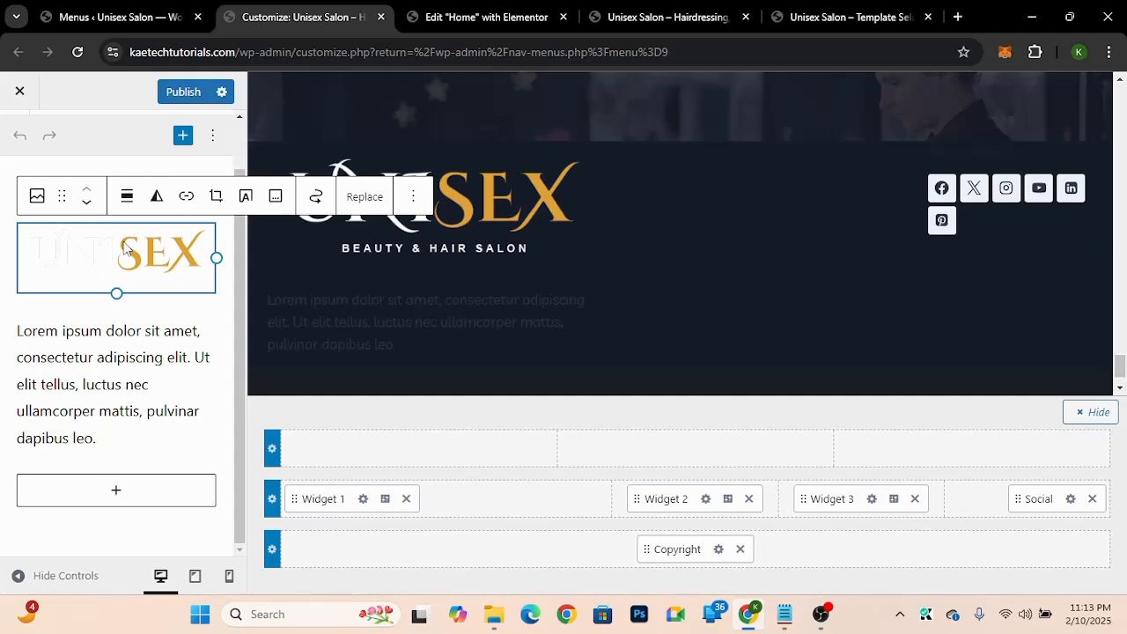
click(107, 449)
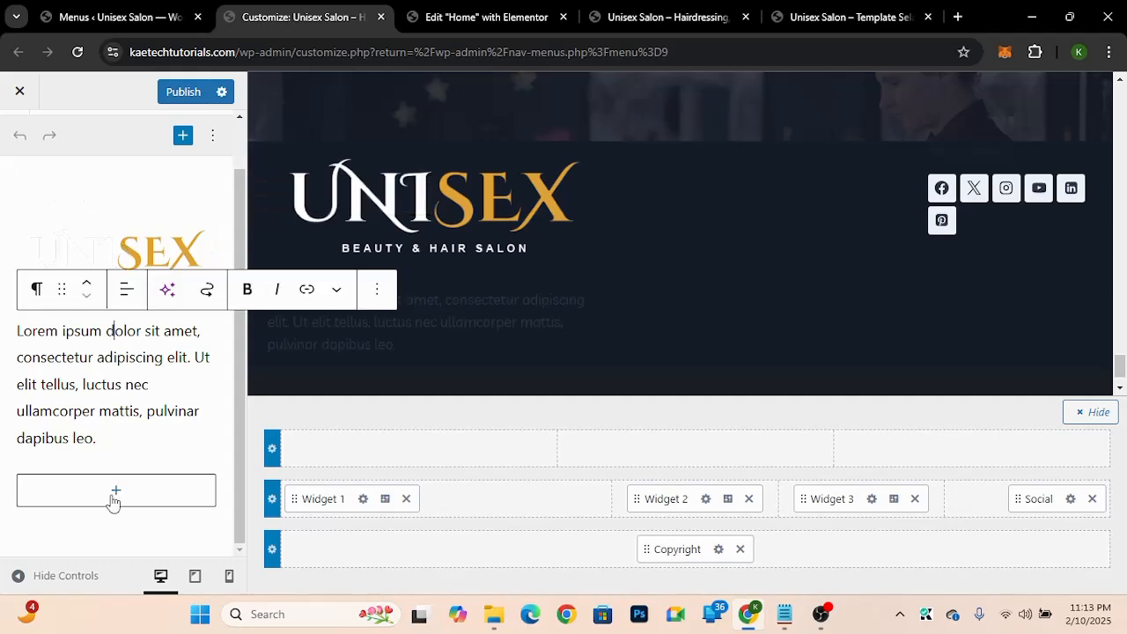
click(116, 491)
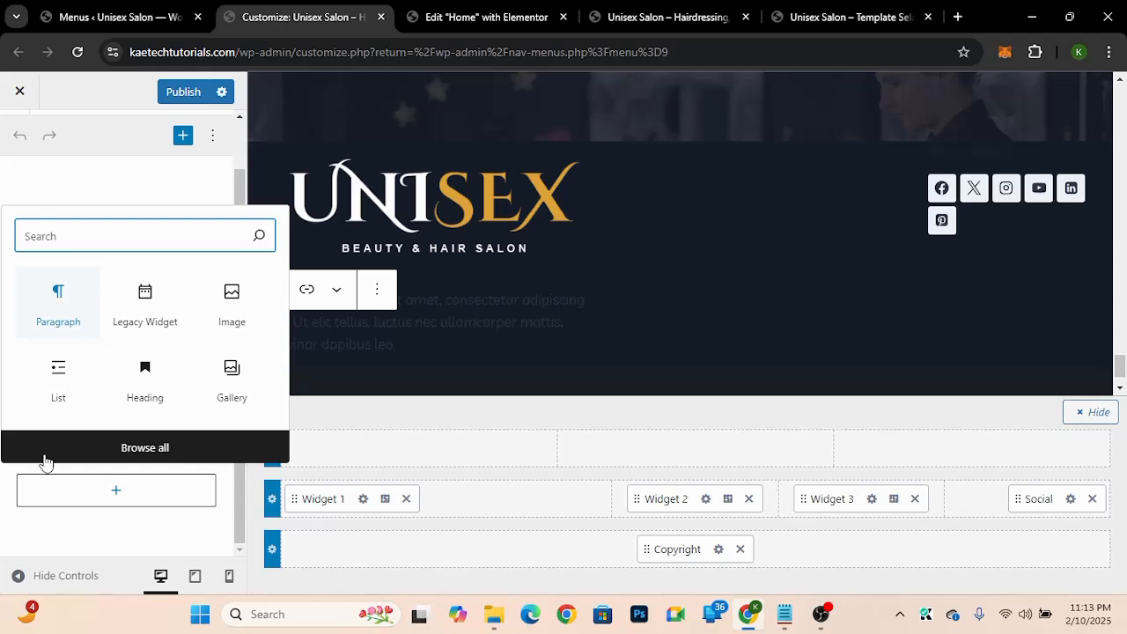
click(238, 182)
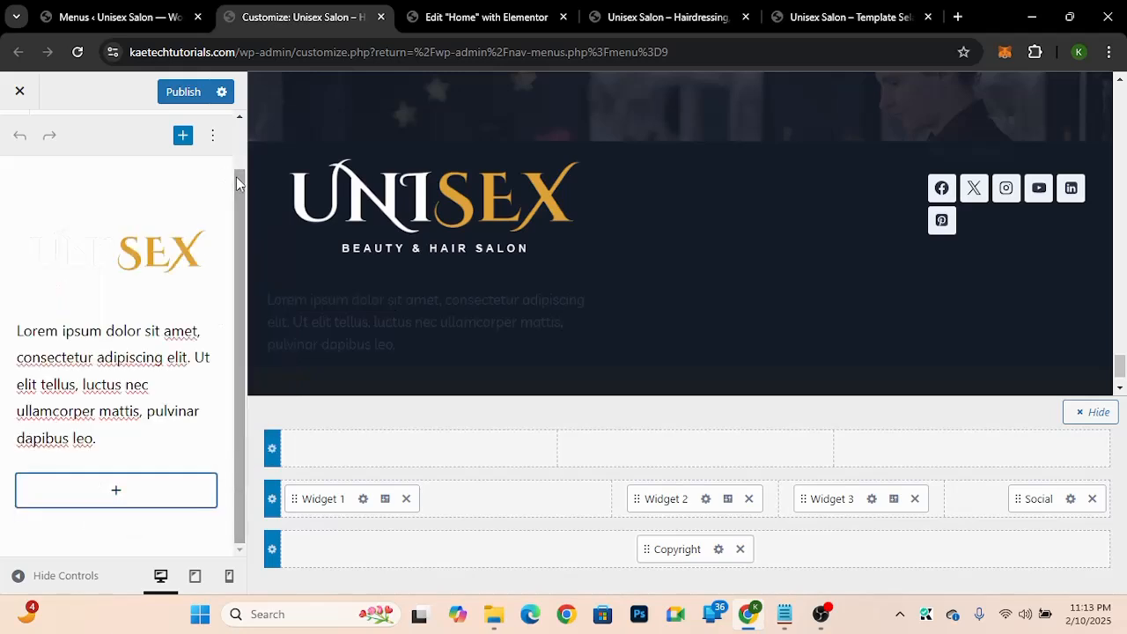
Step: Assign the About Us menu to the navigation menu block in the Widget 2 footer area
click(705, 501)
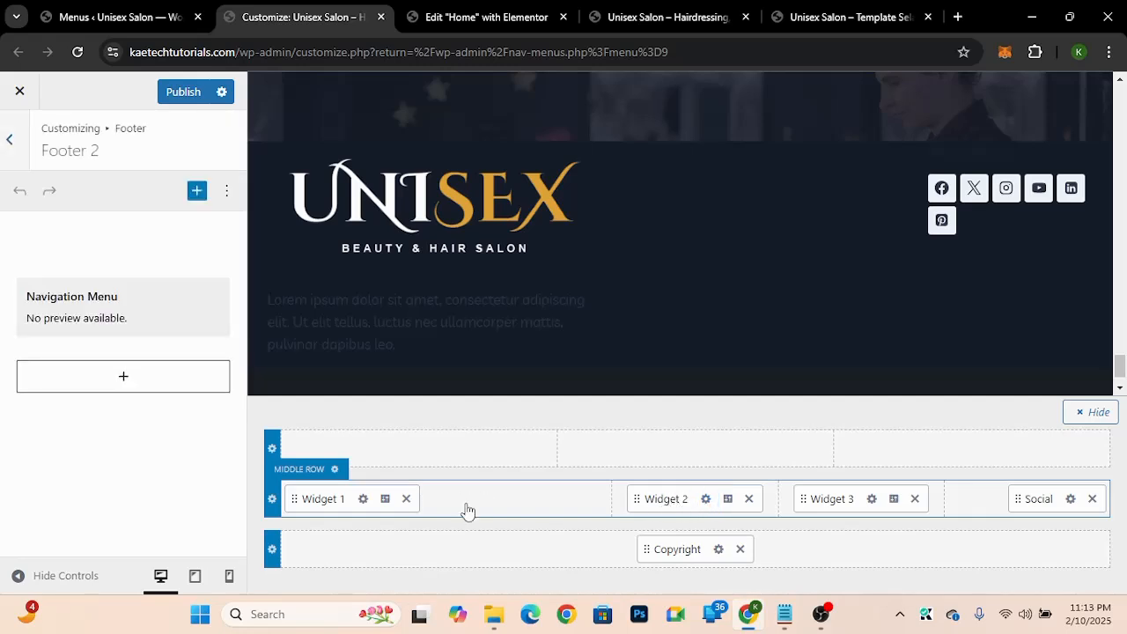
click(86, 313)
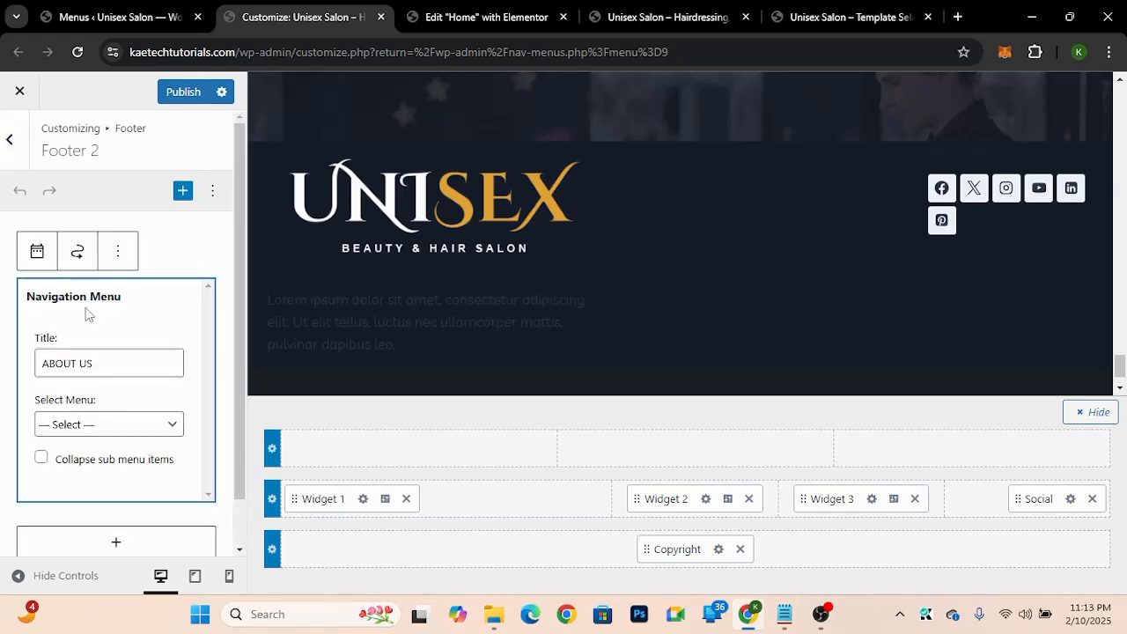
click(95, 426)
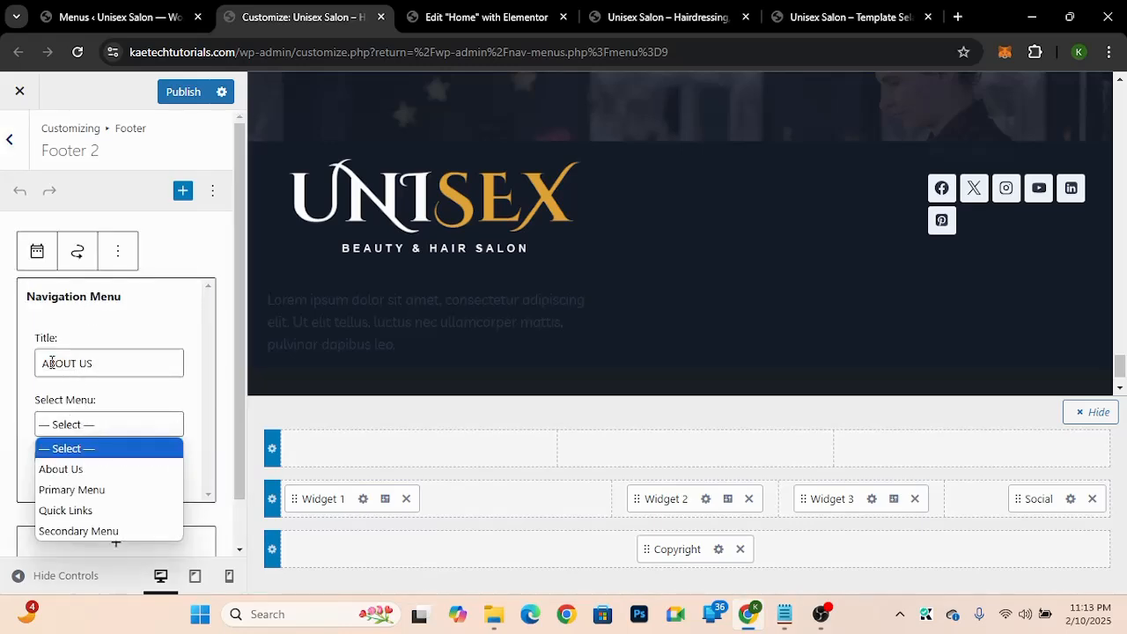
click(61, 470)
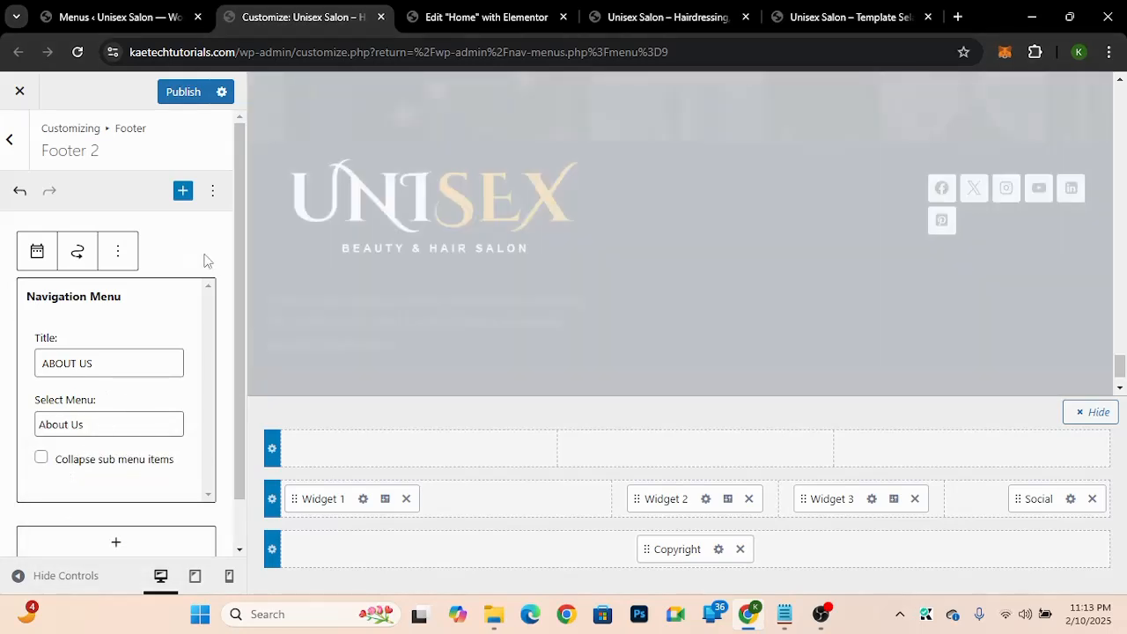
click(205, 255)
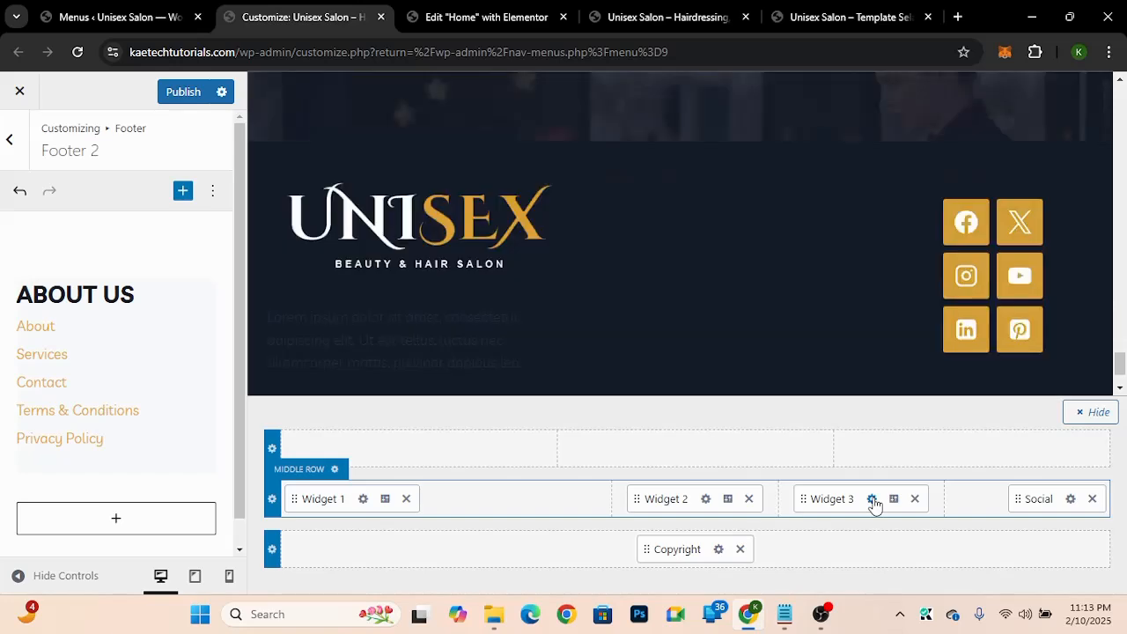
Step: Open the Widget 3 footer area and expand its navigation menu block
click(871, 499)
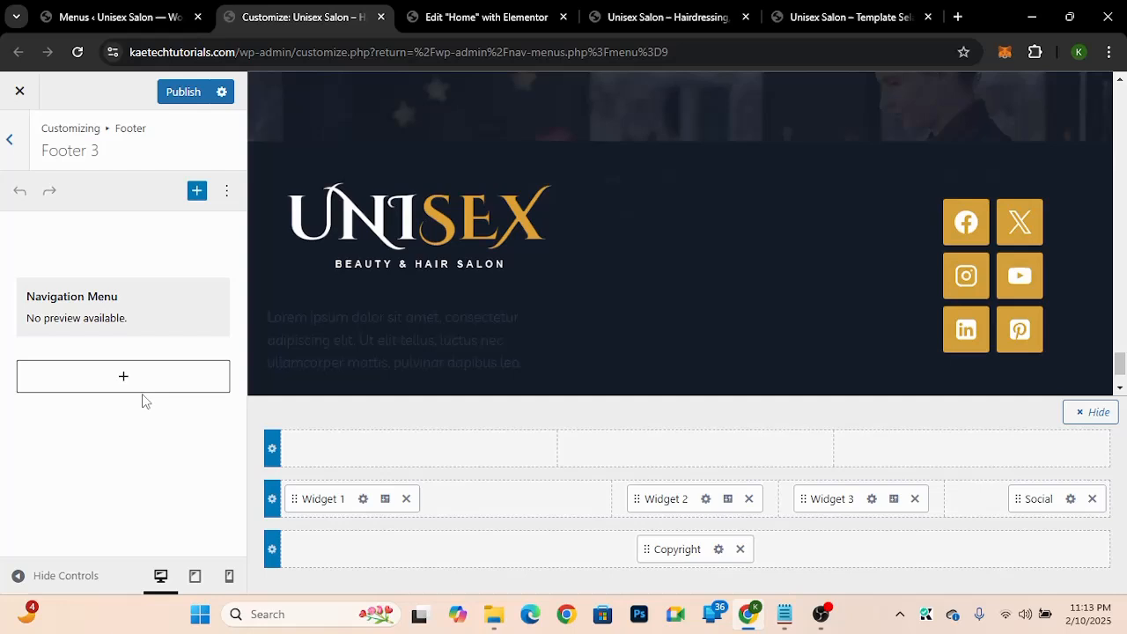
click(94, 307)
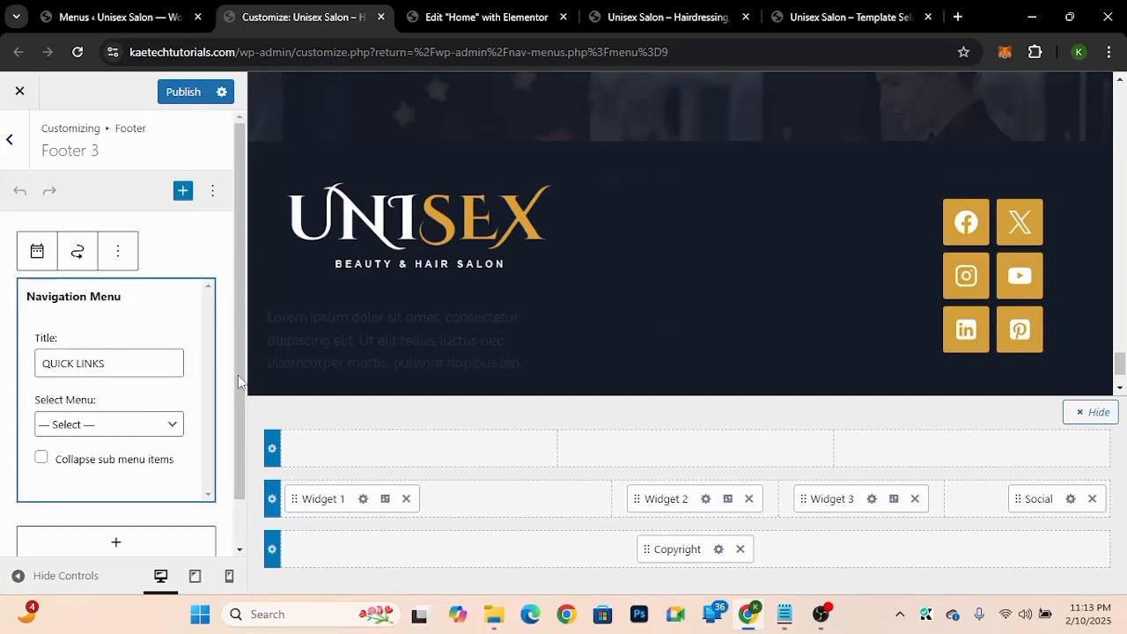
drag(243, 383, 182, 533)
click(119, 380)
click(119, 380)
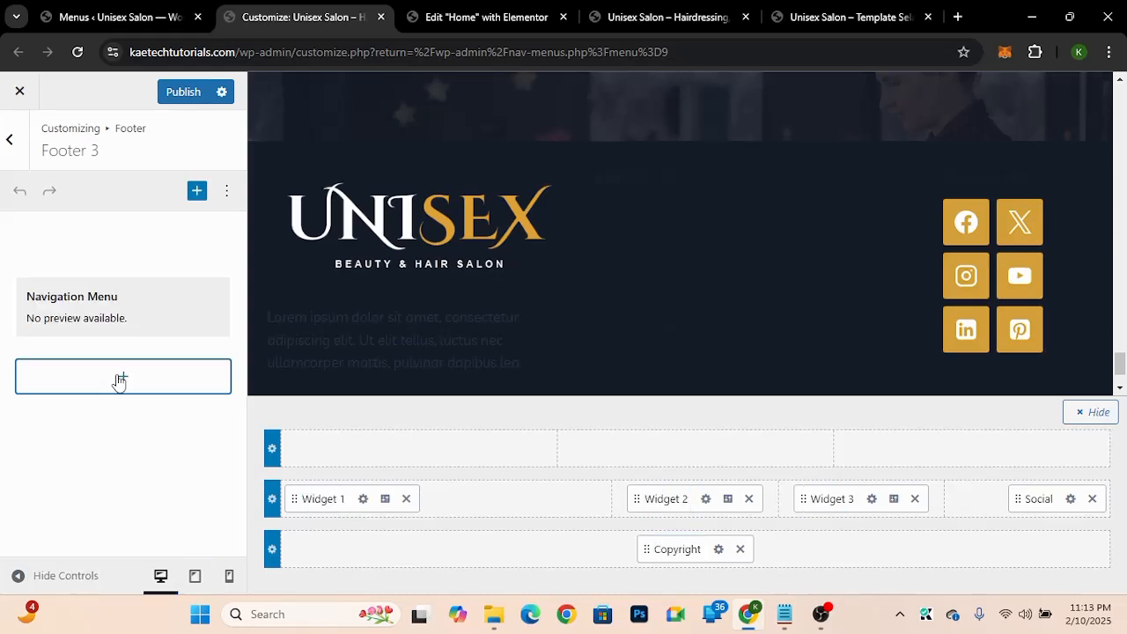
click(119, 381)
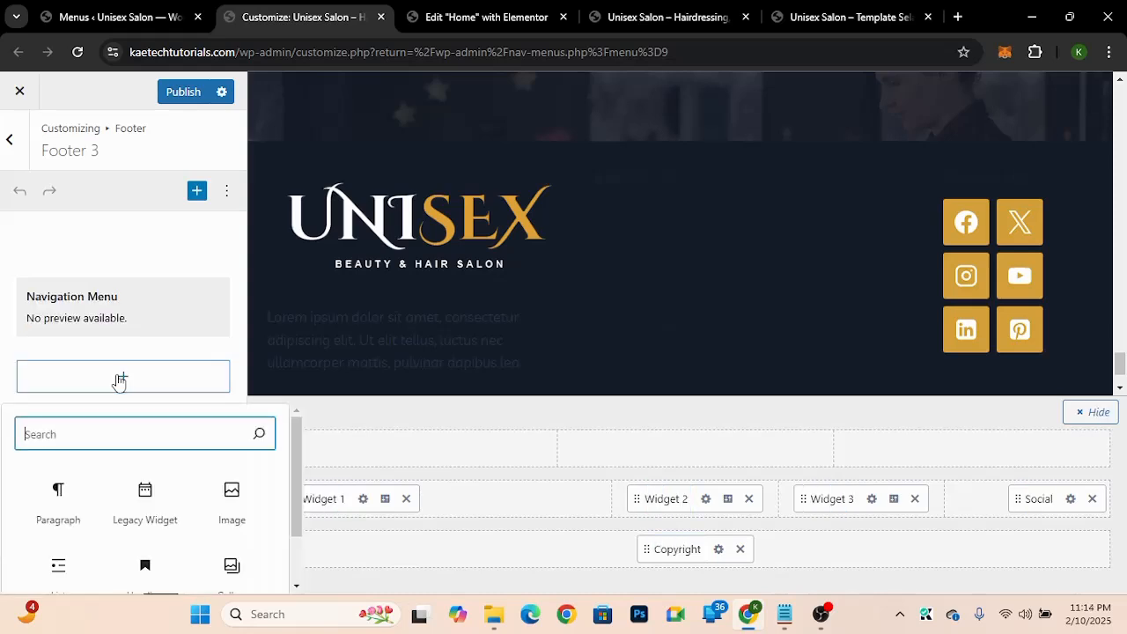
text(nav)
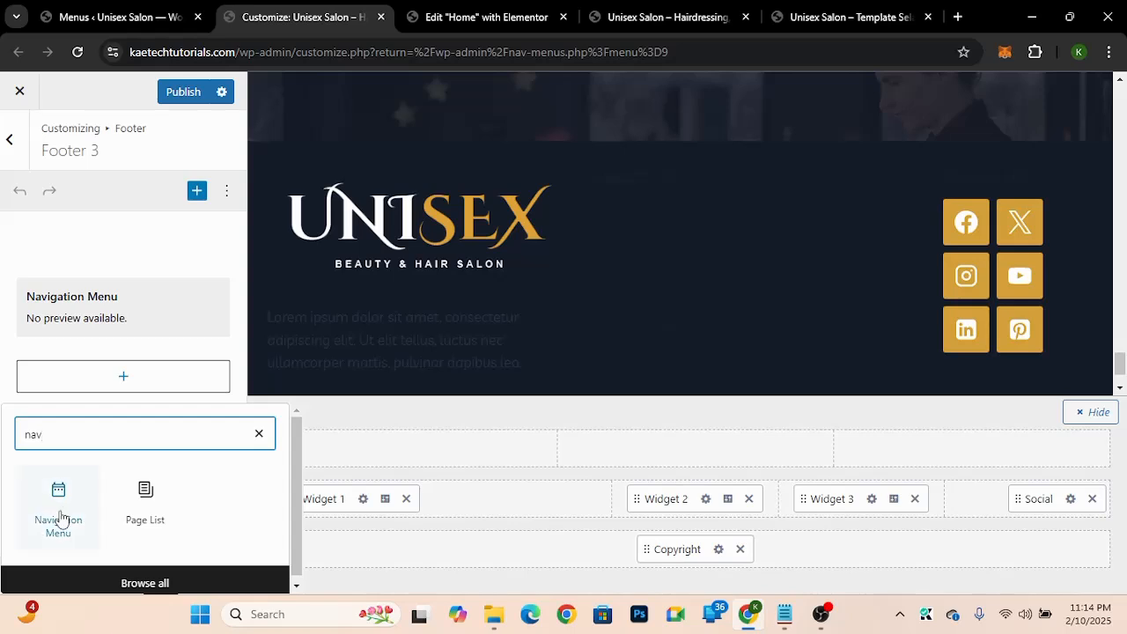
click(259, 434)
Step: Select the Quick Links menu for the Widget 3 navigation menu block
click(120, 307)
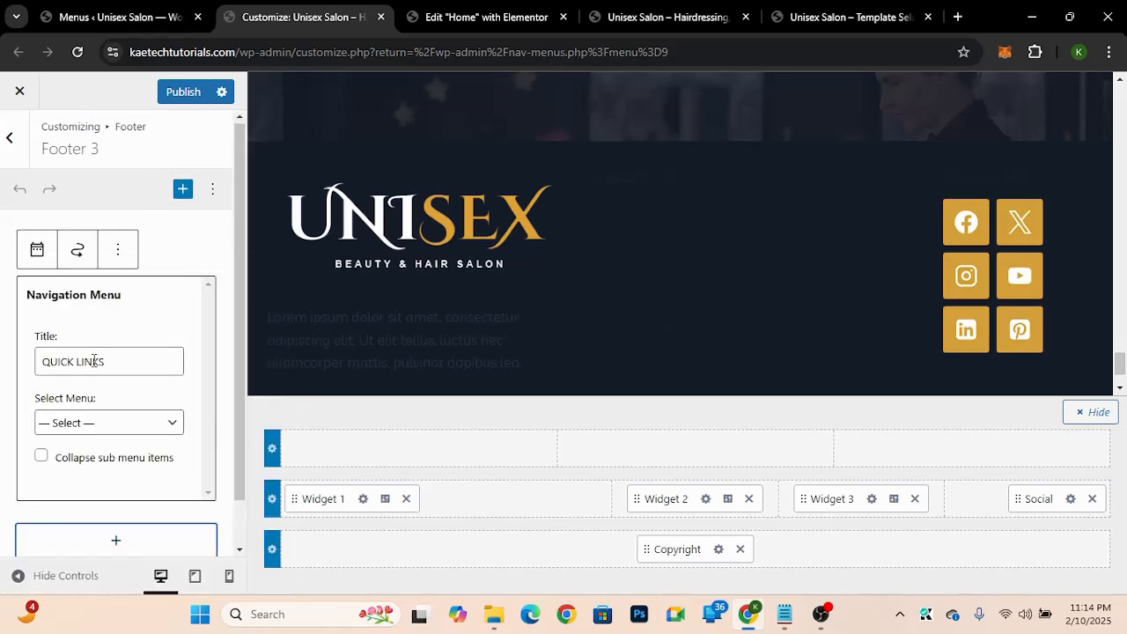
click(84, 431)
click(76, 505)
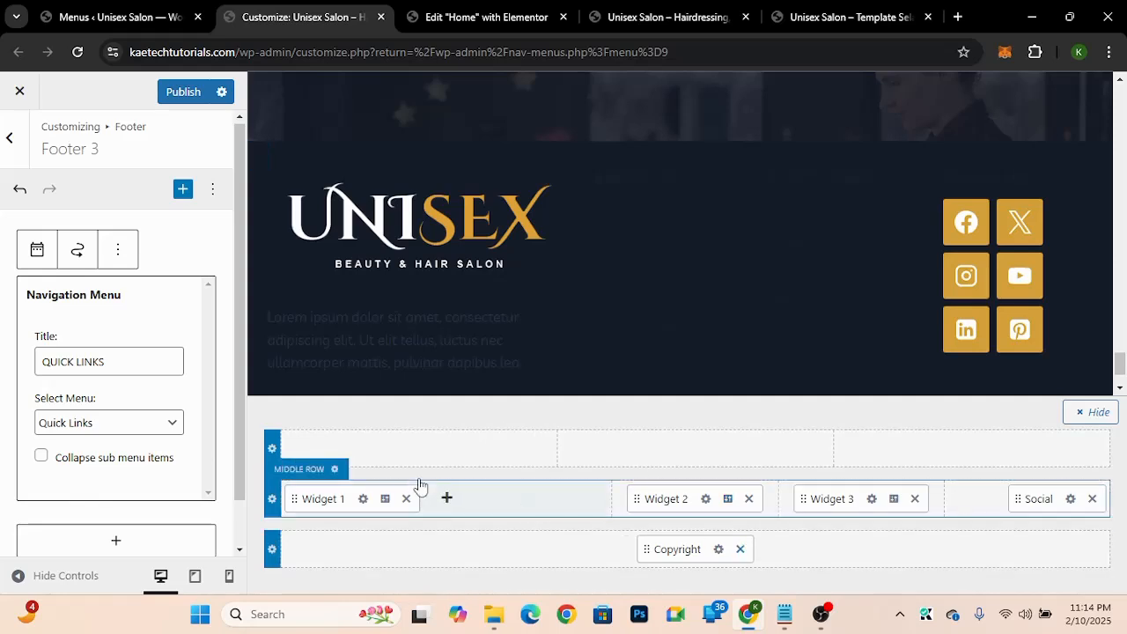
Step: Open the footer Social element's design settings and set its icon size to 1.6 em
click(1072, 501)
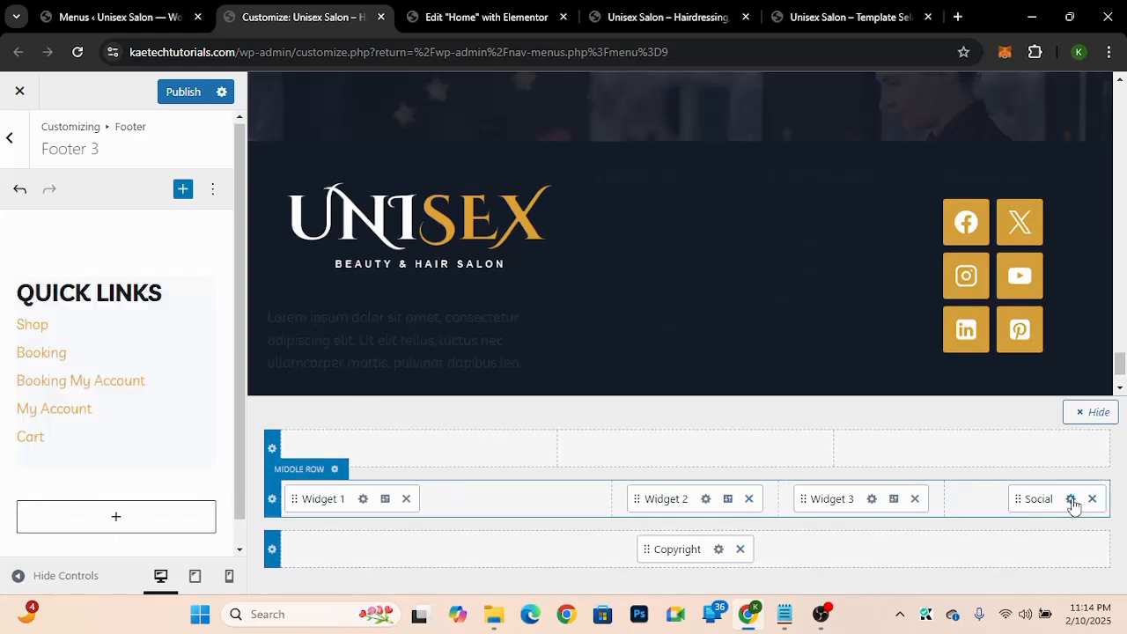
click(1072, 500)
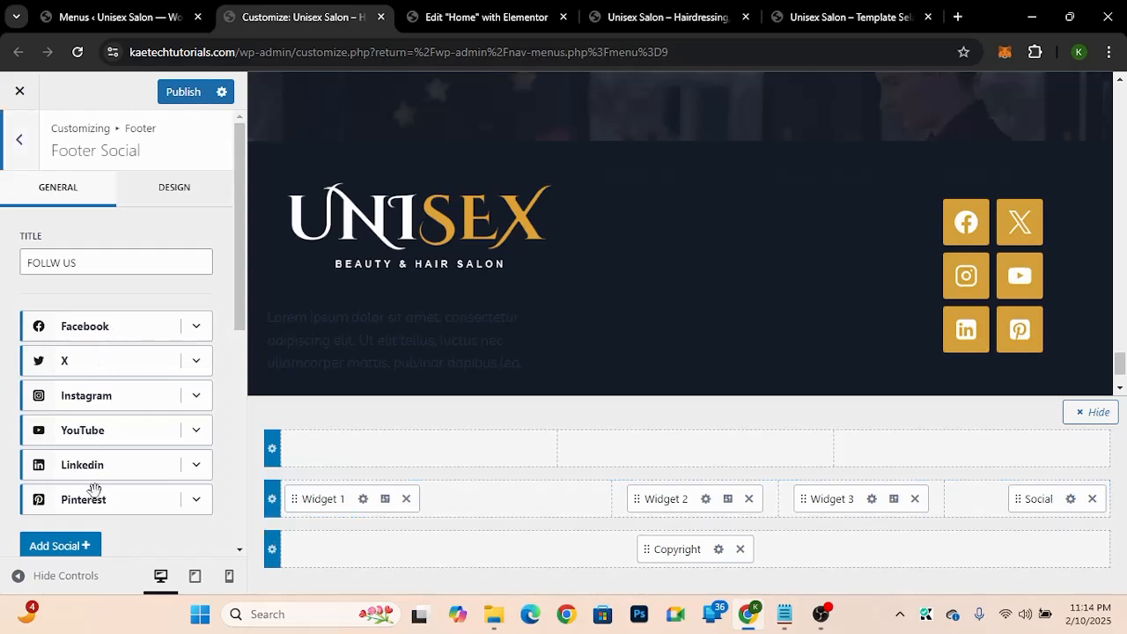
click(161, 206)
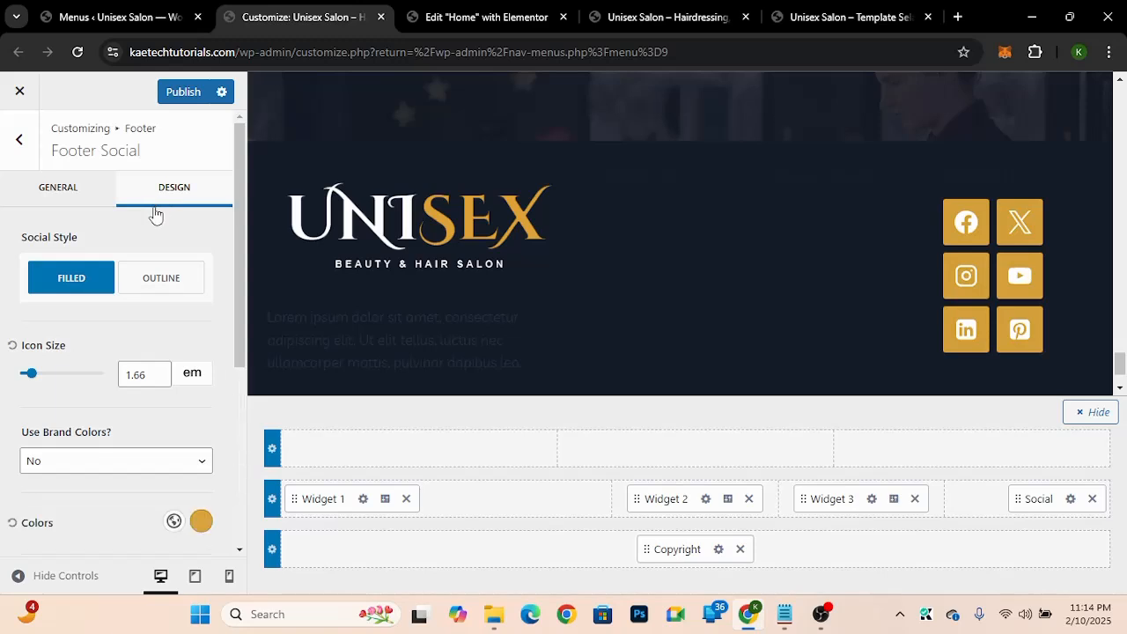
drag(237, 284, 236, 353)
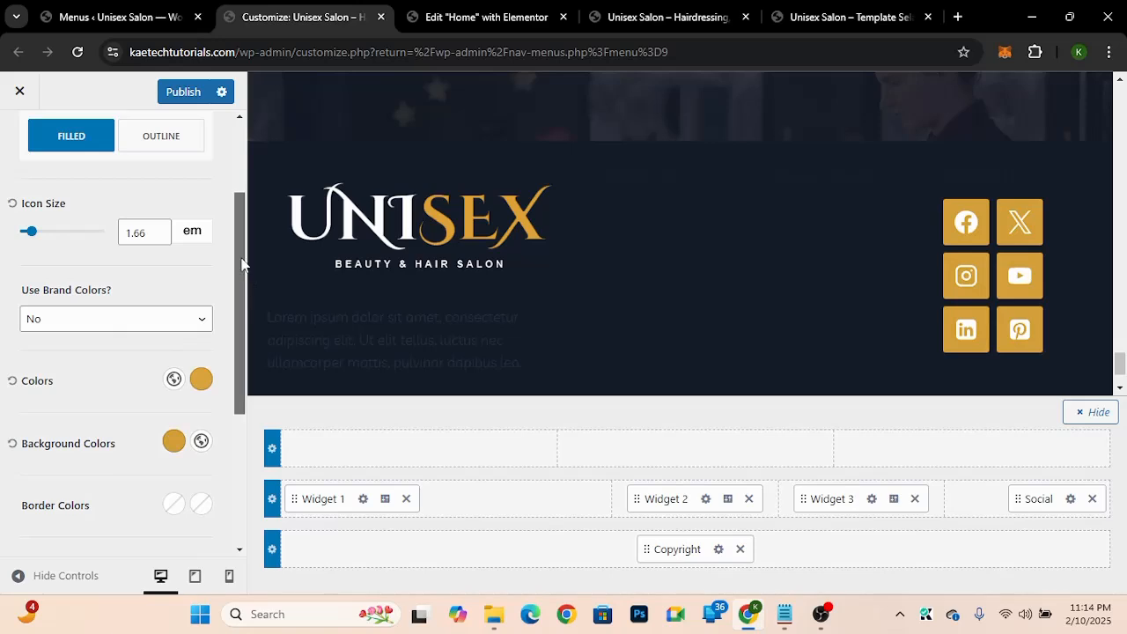
mouse_move(243, 265)
mouse_down()
mouse_move(236, 184)
mouse_move(236, 252)
mouse_up()
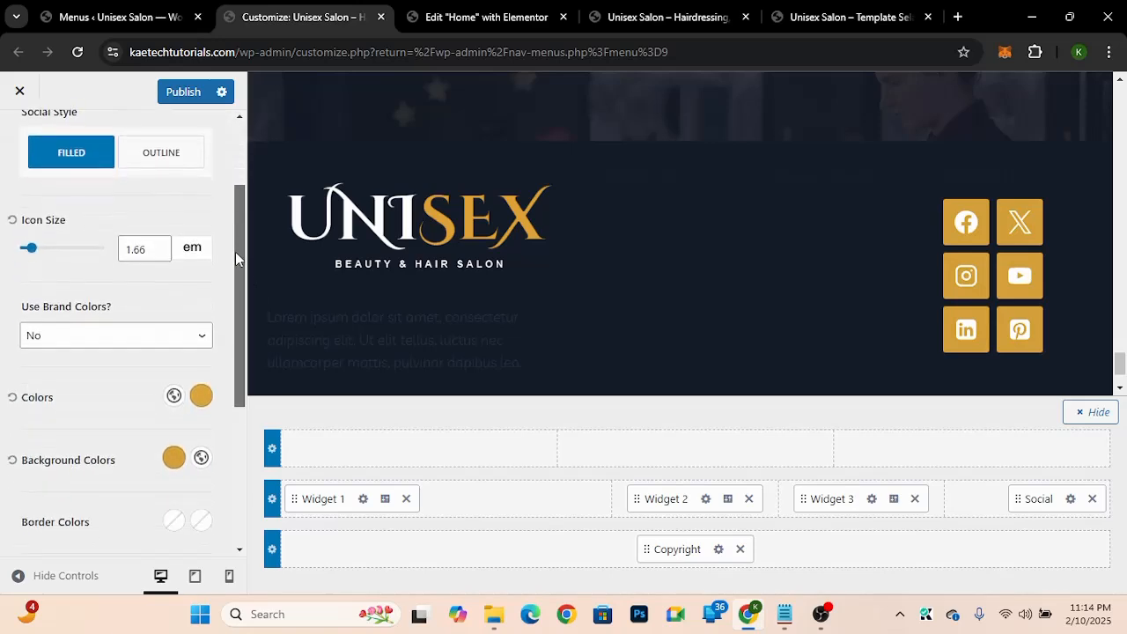
click(157, 242)
click(158, 242)
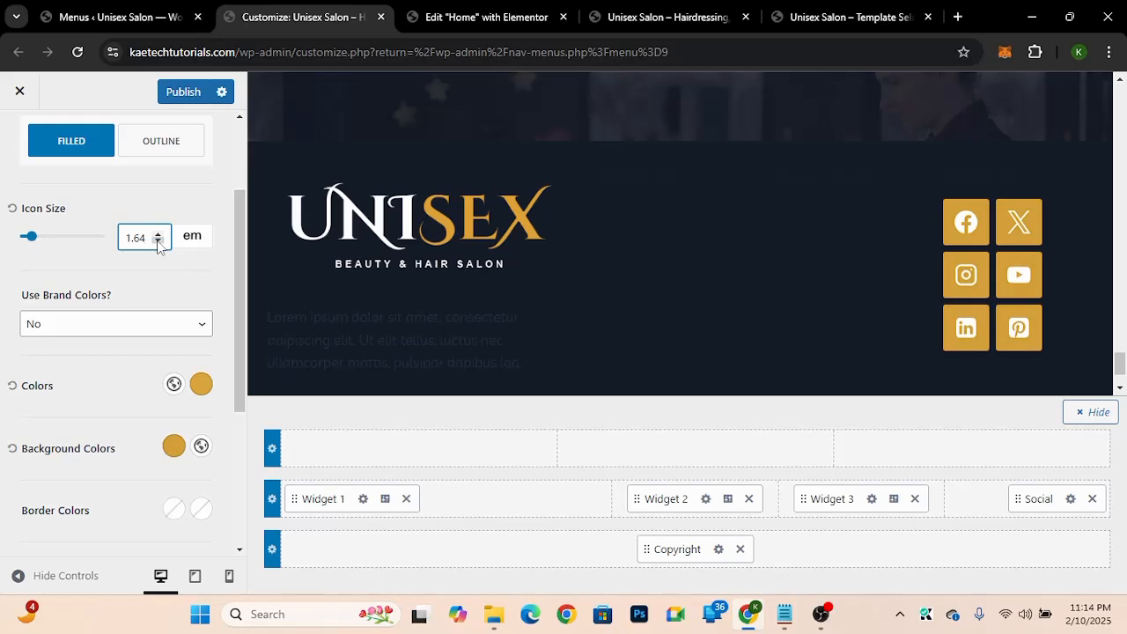
click(158, 241)
click(157, 241)
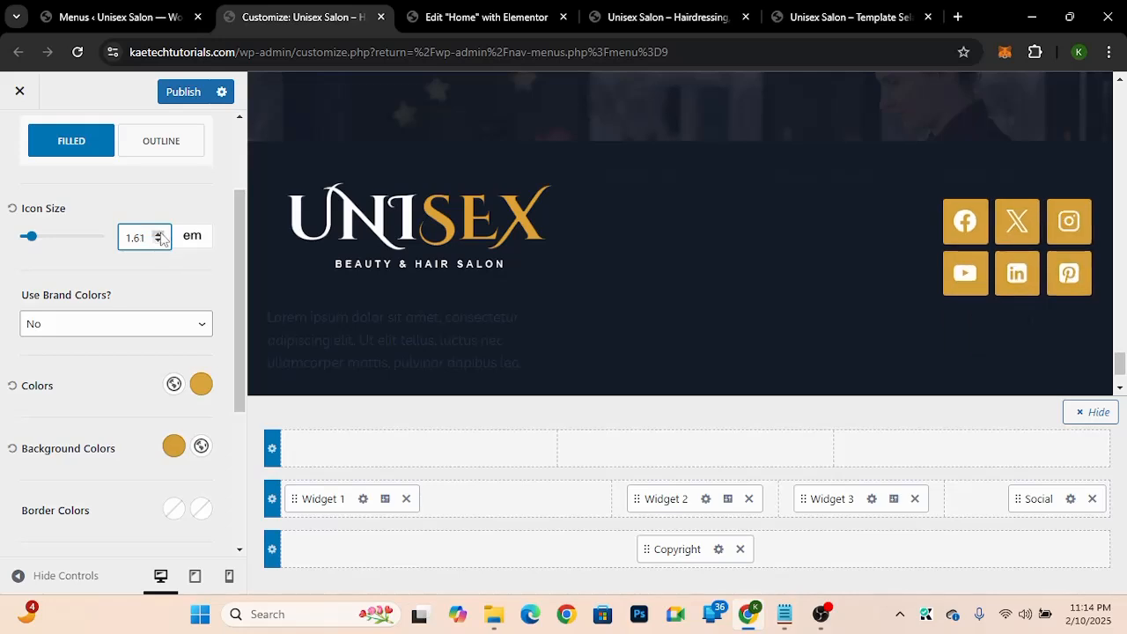
click(159, 235)
click(159, 235)
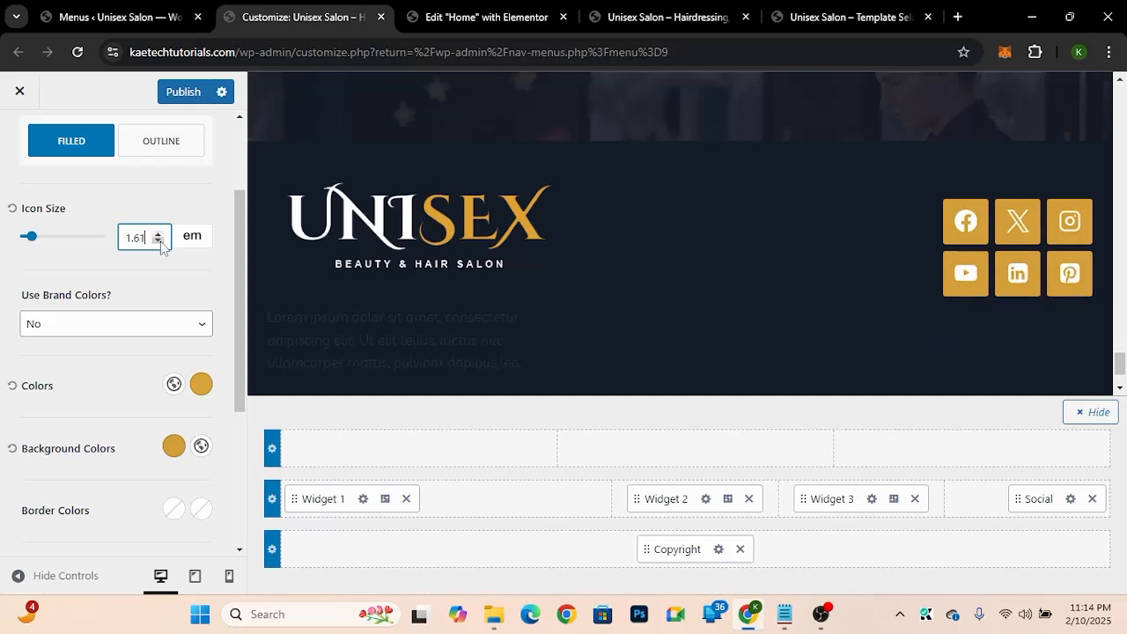
click(160, 243)
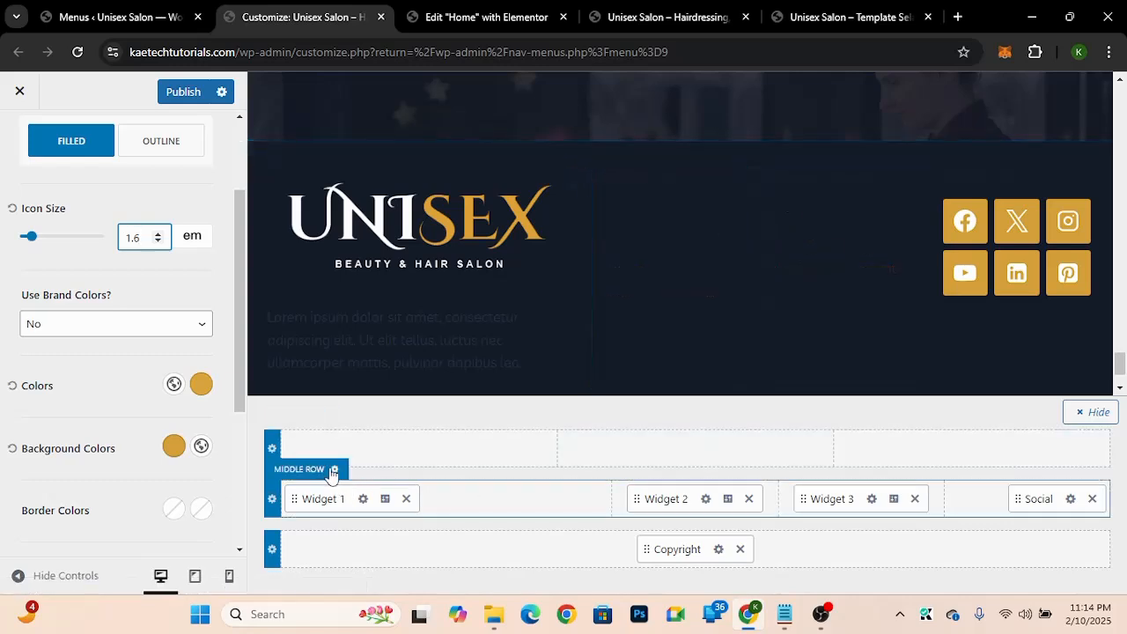
Step: Open the footer middle row's design settings and set the widget titles colour to white
click(334, 469)
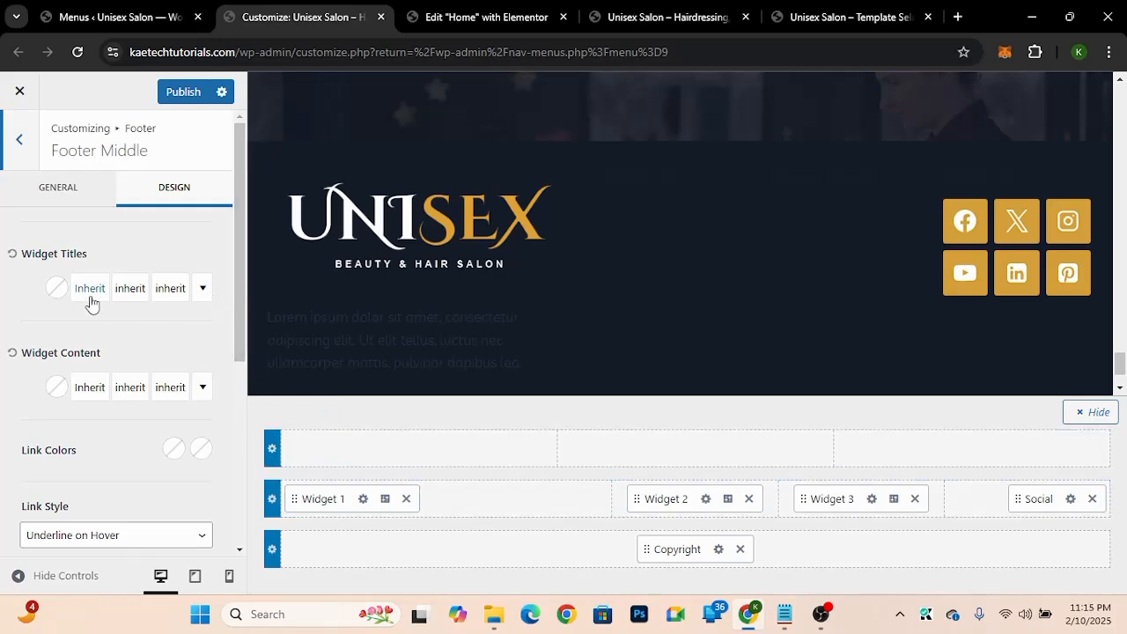
click(56, 288)
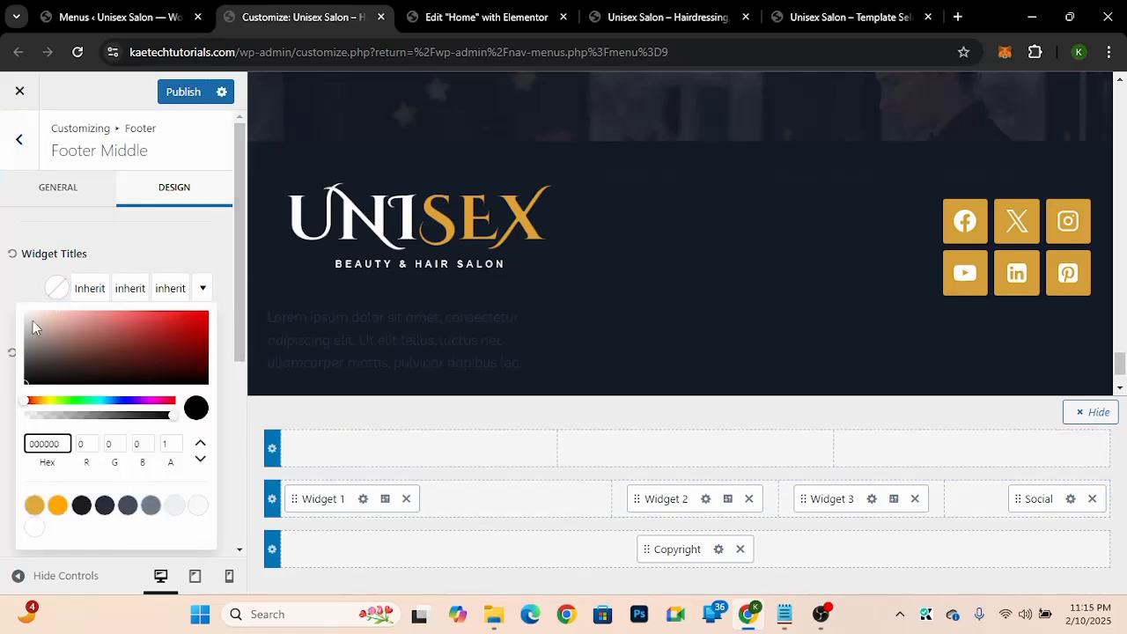
click(35, 527)
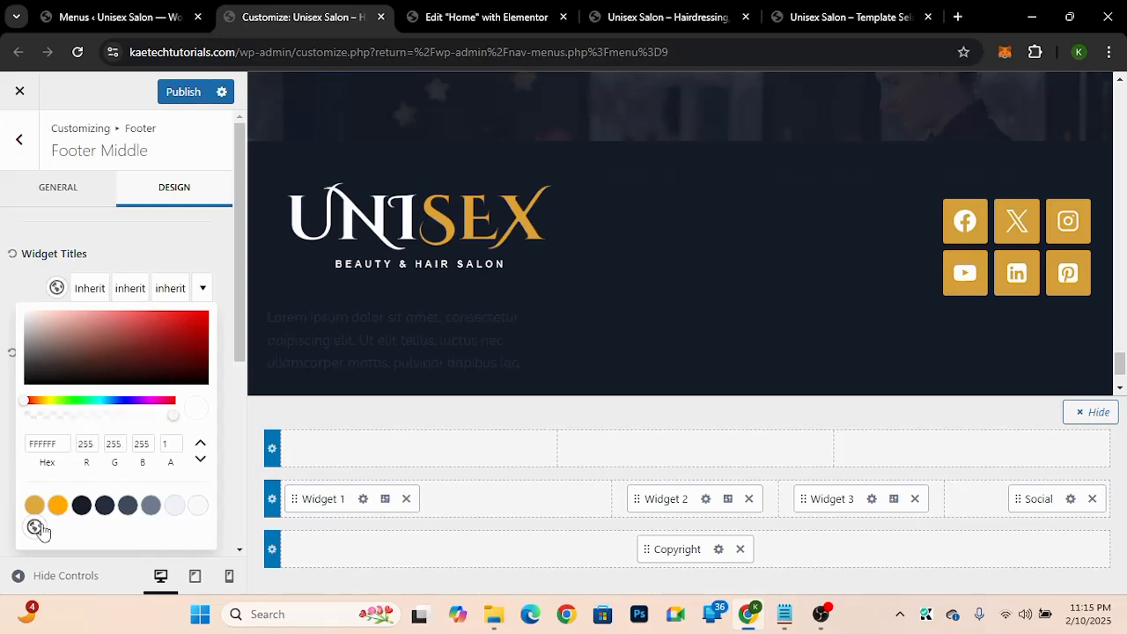
click(18, 291)
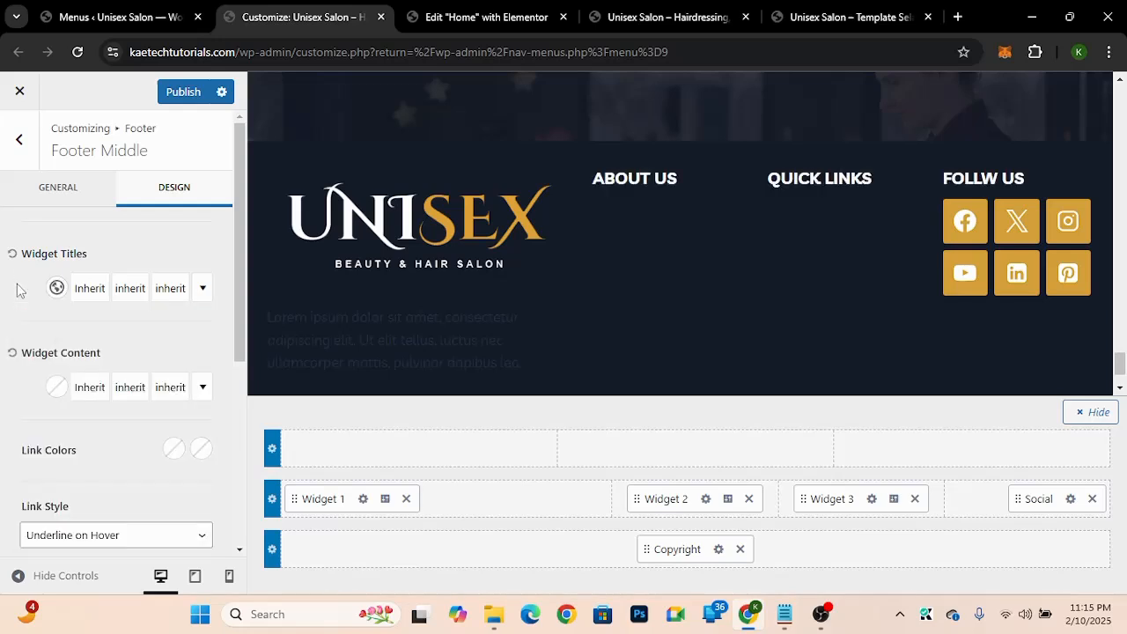
Step: Set the middle row's widget content colour to light grey D4D4D4
click(55, 388)
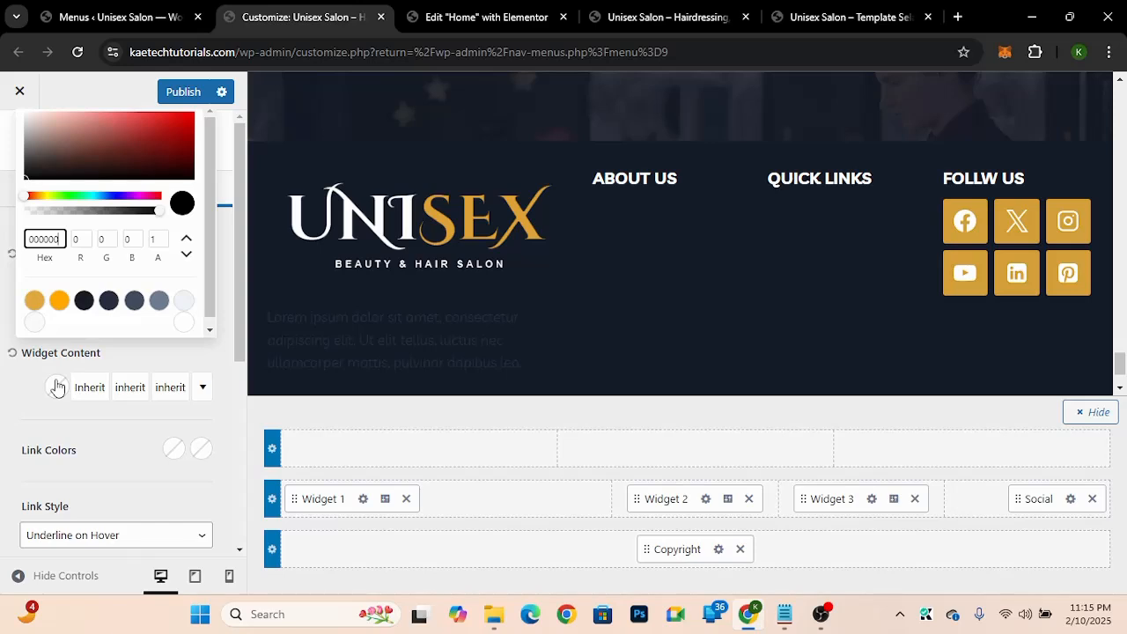
click(24, 125)
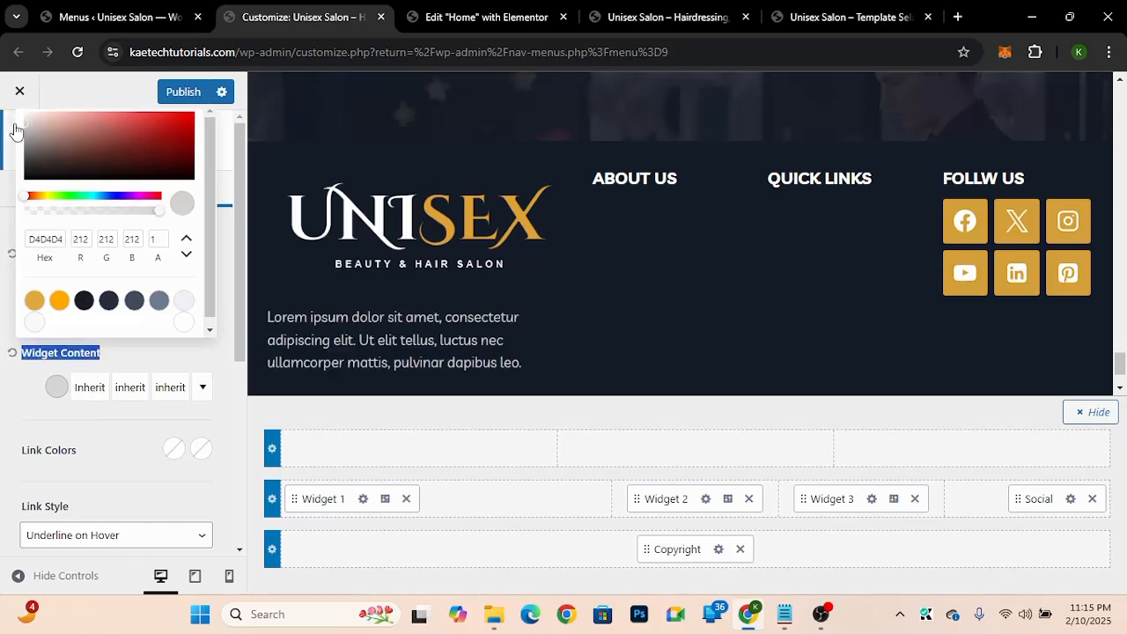
click(18, 421)
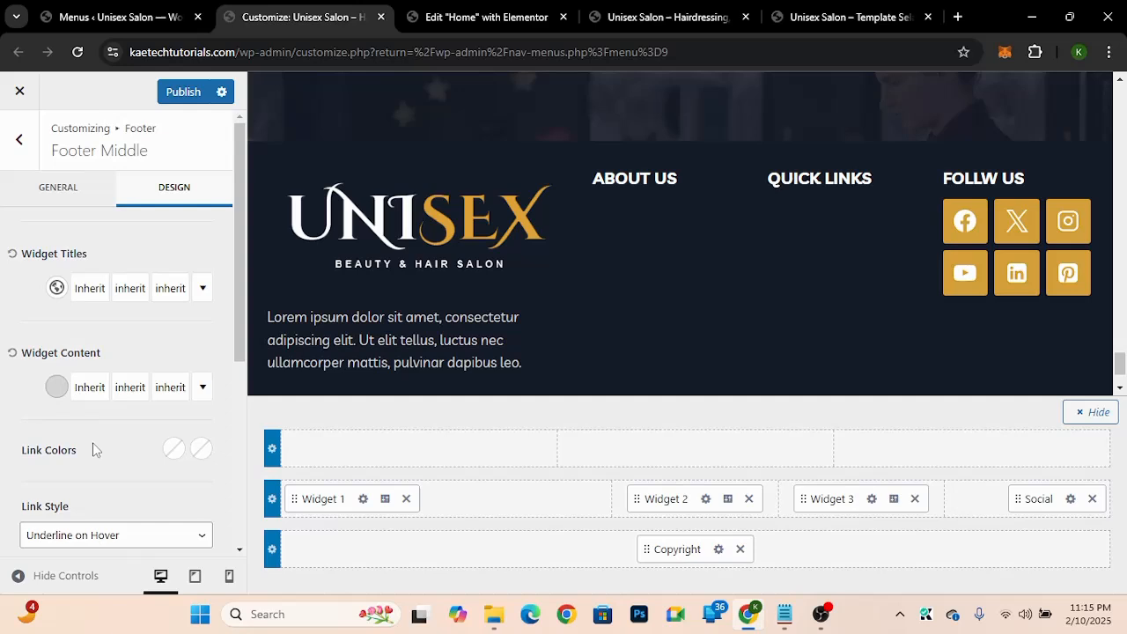
Step: Copy the widget content colour's hex D4D4D4 and paste it as the initial link colour
click(65, 387)
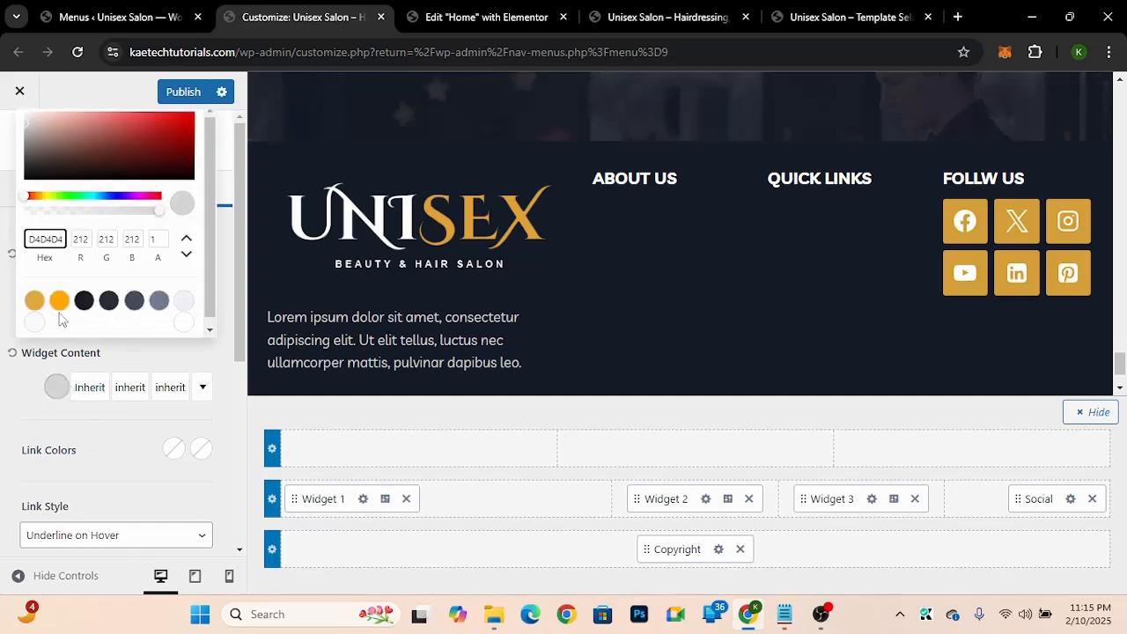
double_click(52, 239)
key(ctrl+c)
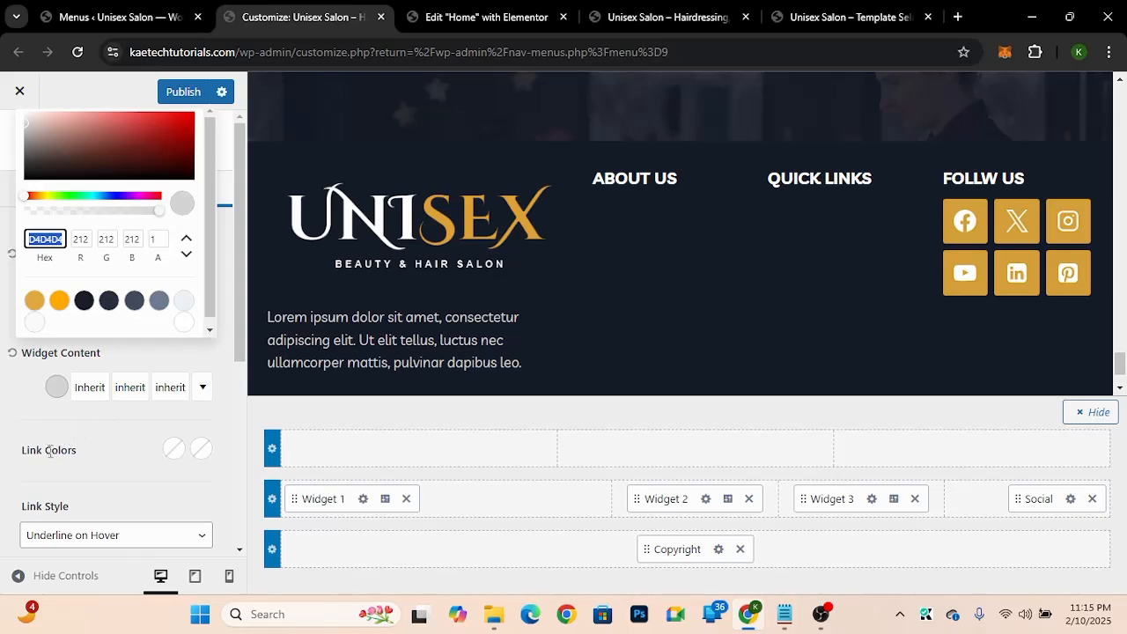
click(179, 453)
click(180, 453)
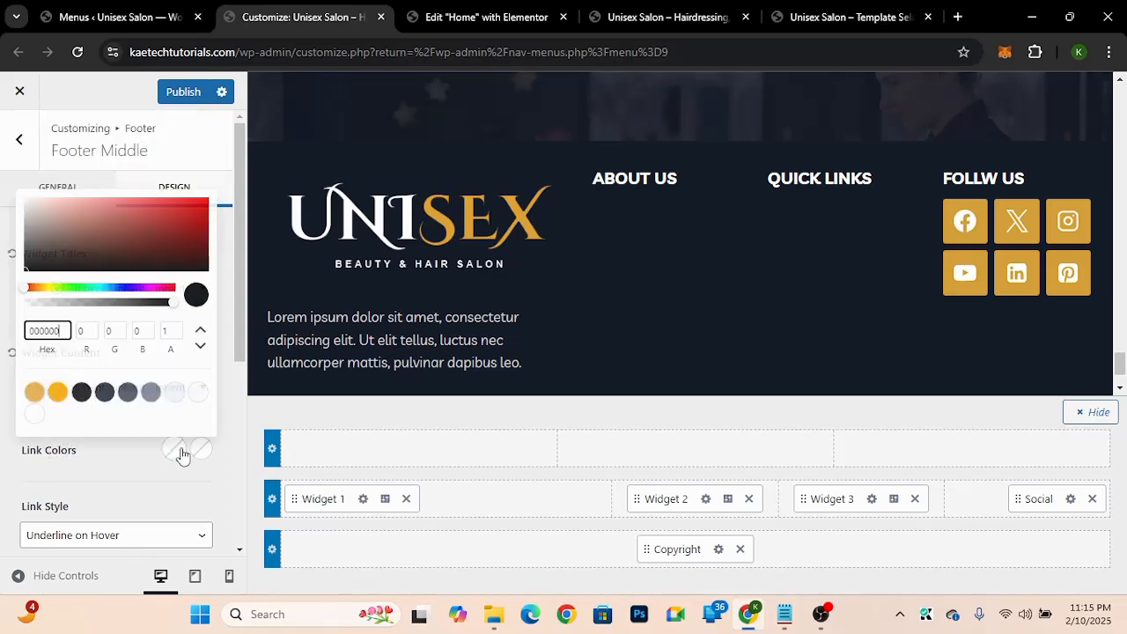
double_click(67, 334)
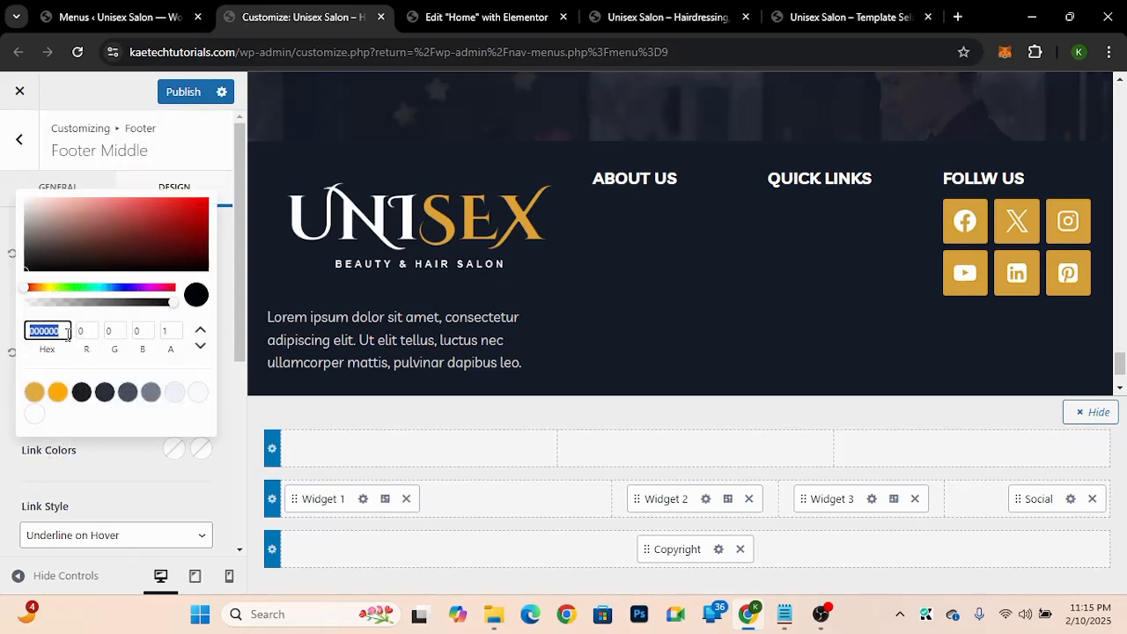
key(ctrl+v)
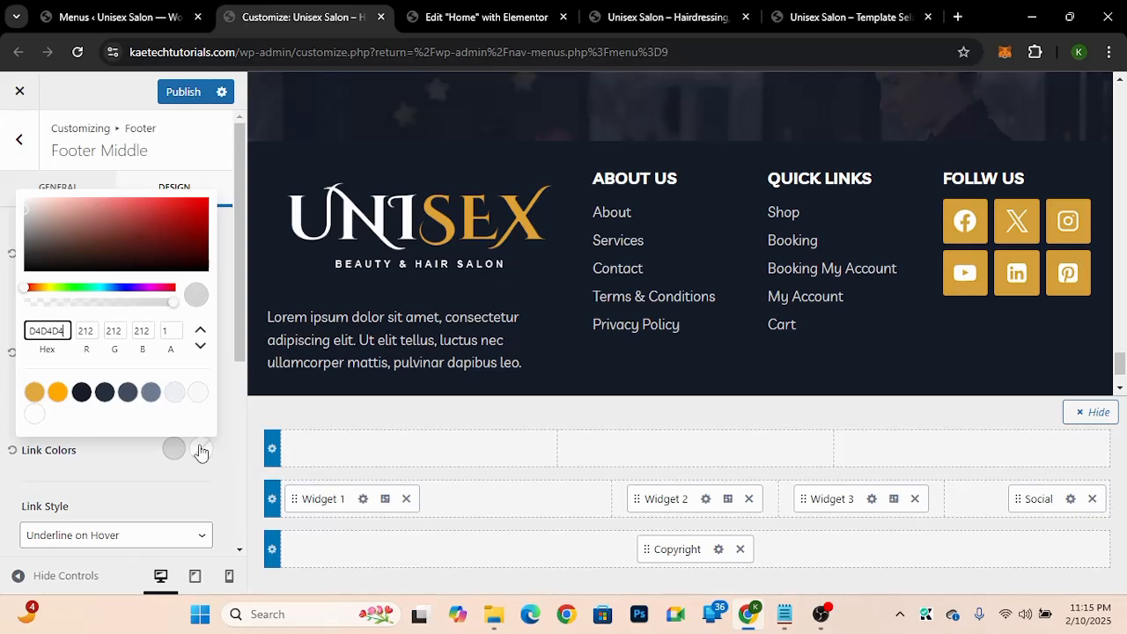
Step: Set the link hover colour to the gold palette swatch and the link style to No Underline
click(201, 450)
click(201, 451)
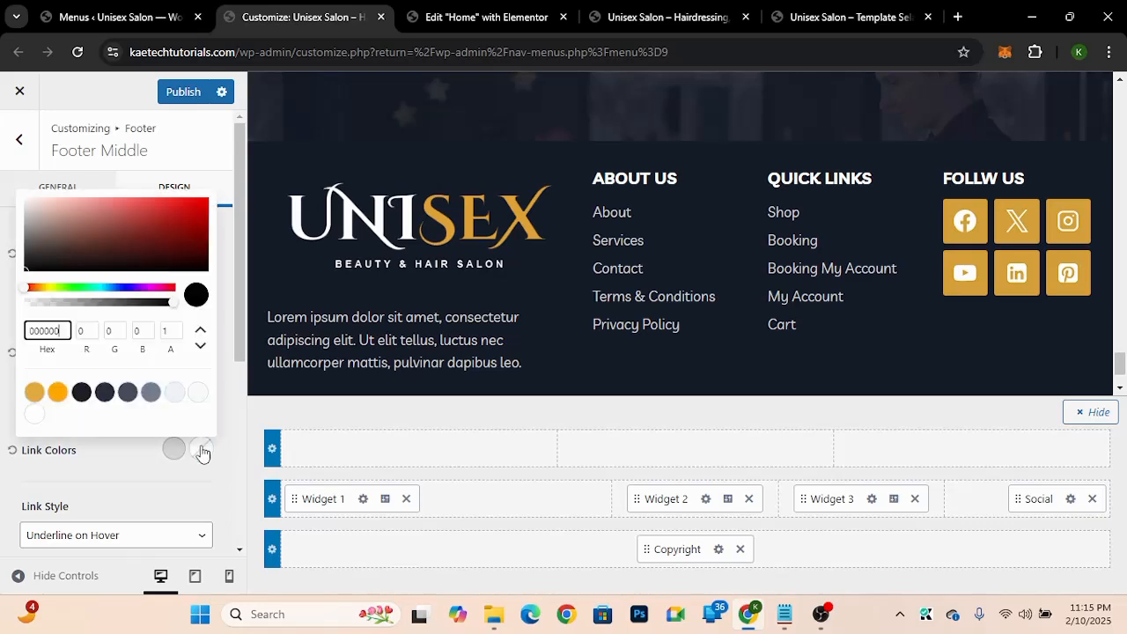
click(34, 392)
click(107, 539)
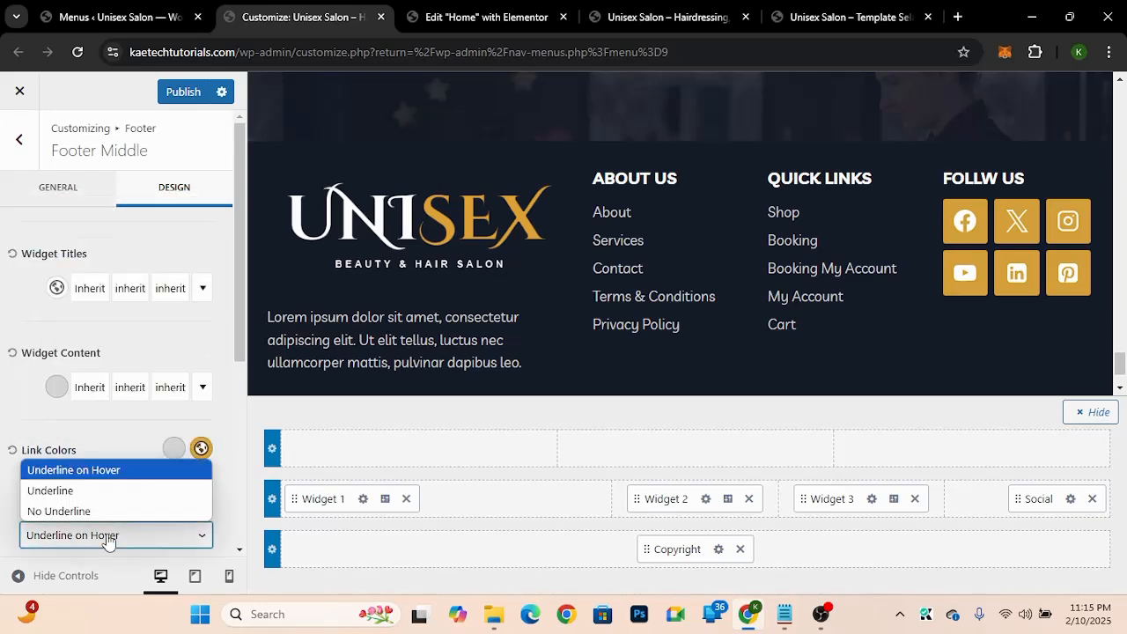
click(74, 512)
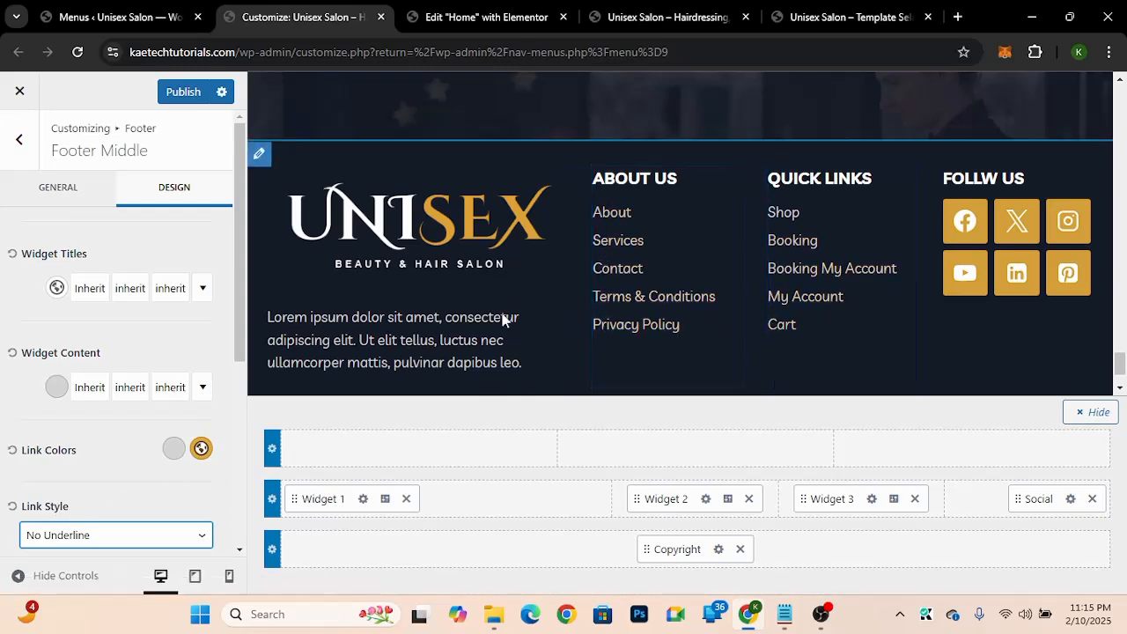
Step: Publish the customizer changes
click(186, 92)
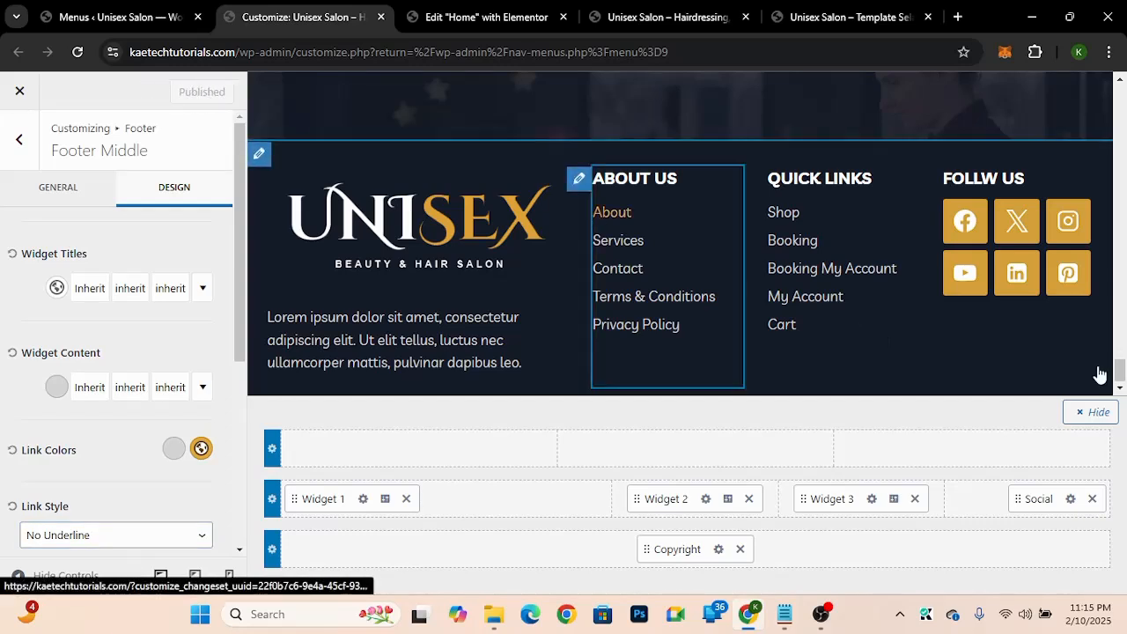
scroll(1122, 371, down, 1)
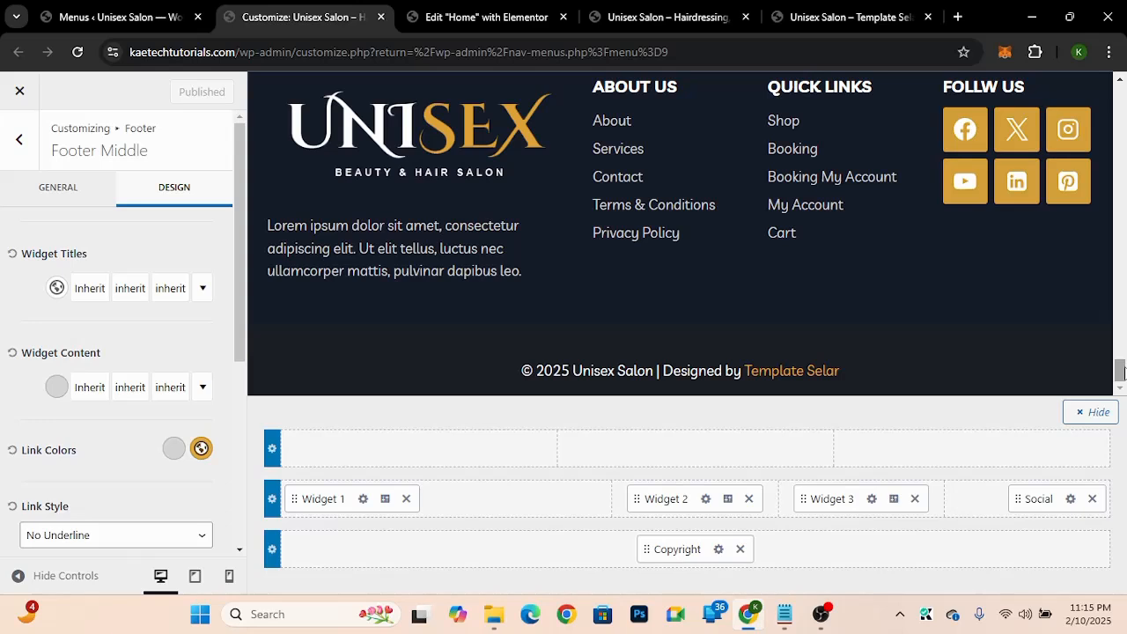
drag(1125, 370, 1118, 405)
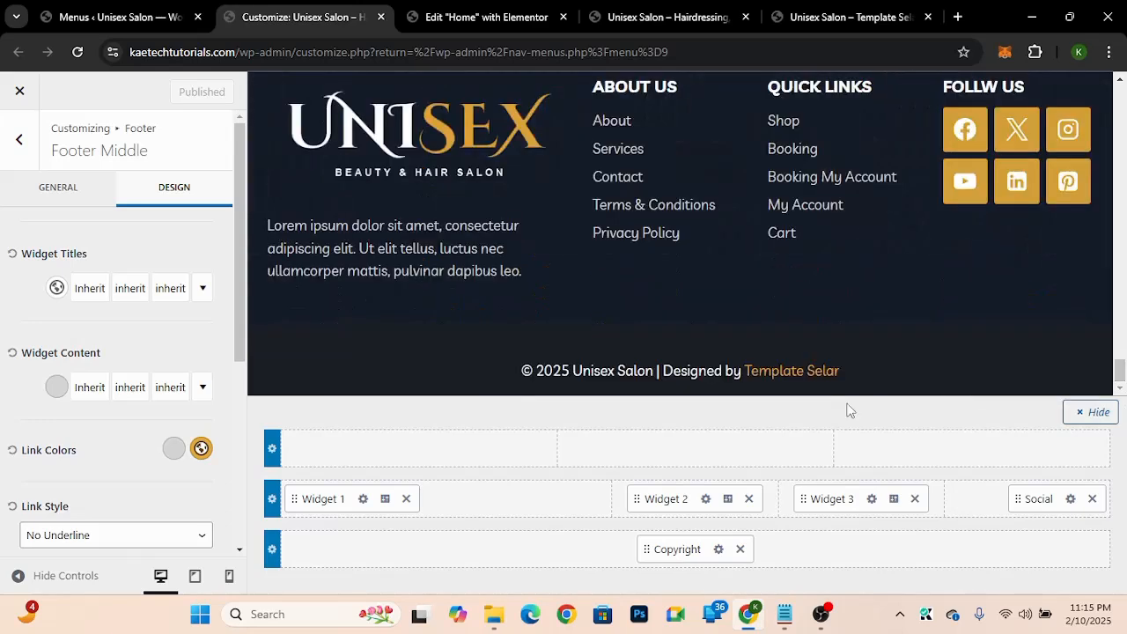
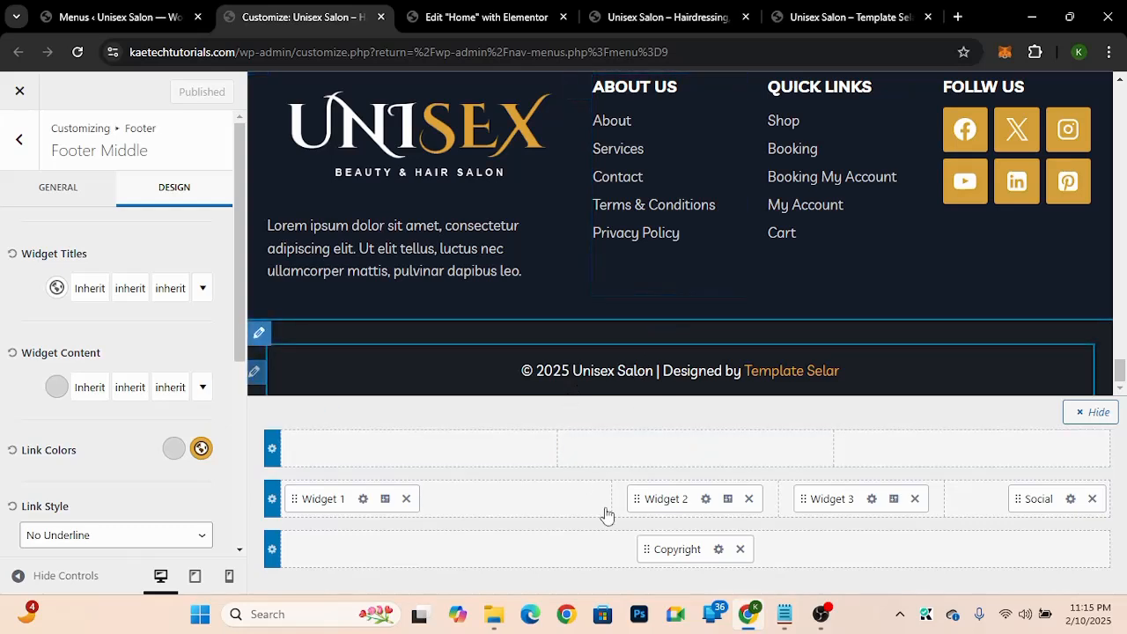
Step: Set the footer bottom row background colour to #171e2d from the colour notes, fine-tuning the shade to about #182033
click(784, 614)
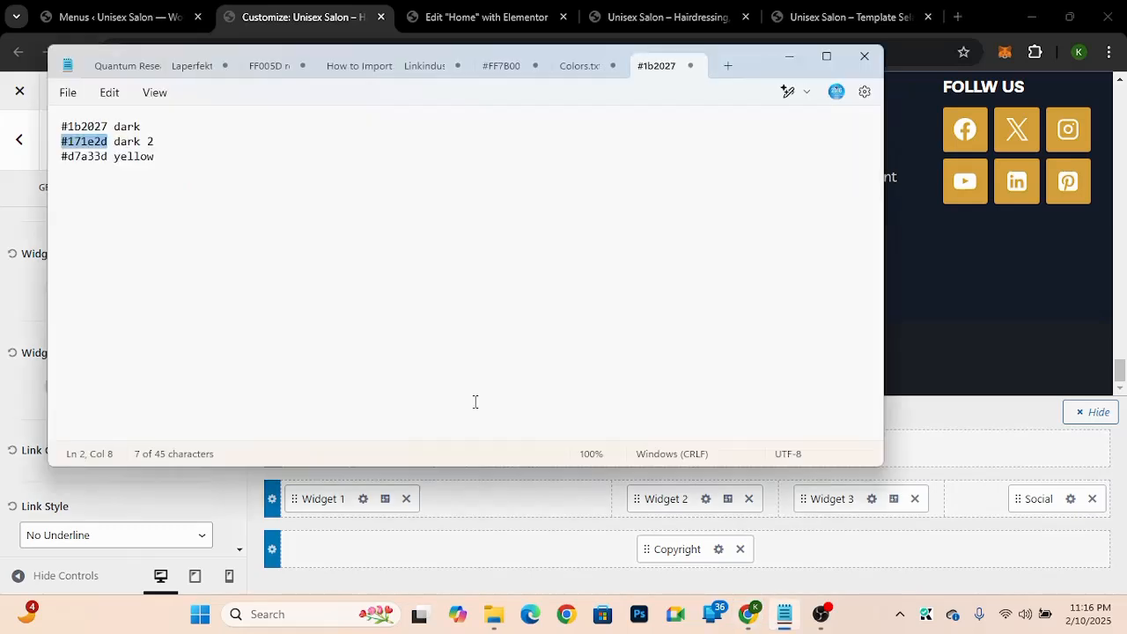
click(328, 520)
click(327, 519)
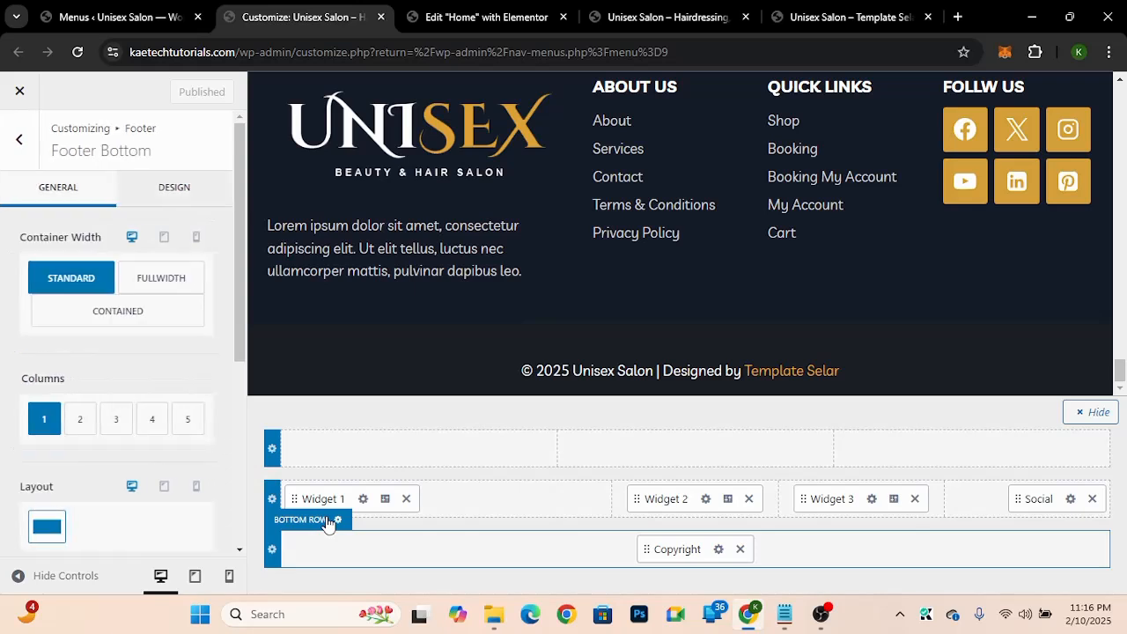
click(174, 190)
drag(240, 278, 235, 436)
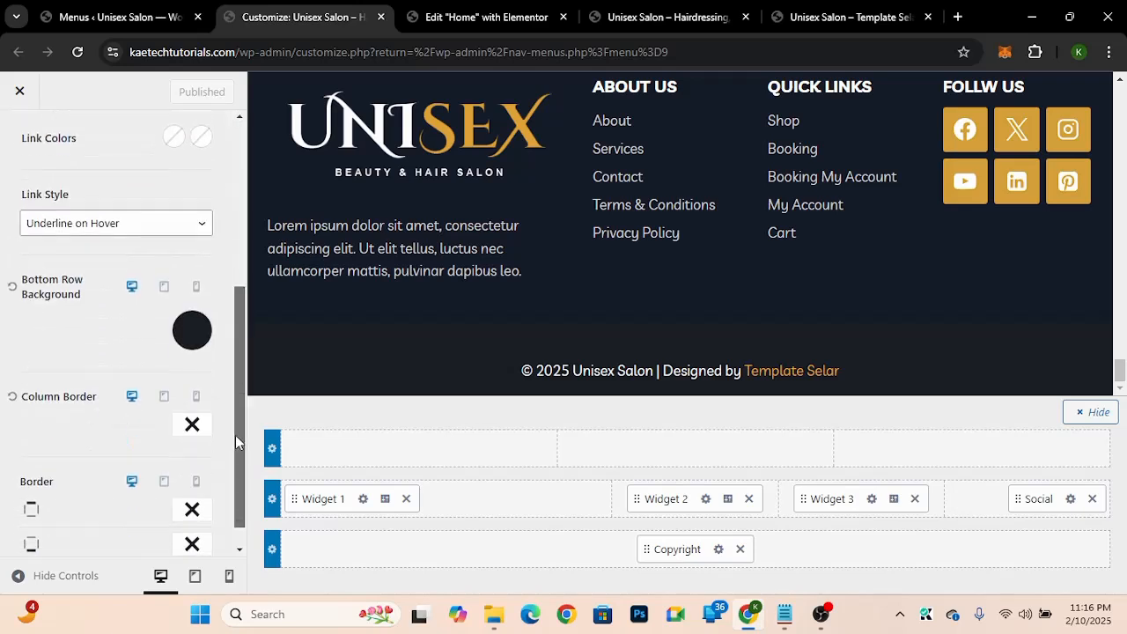
click(200, 326)
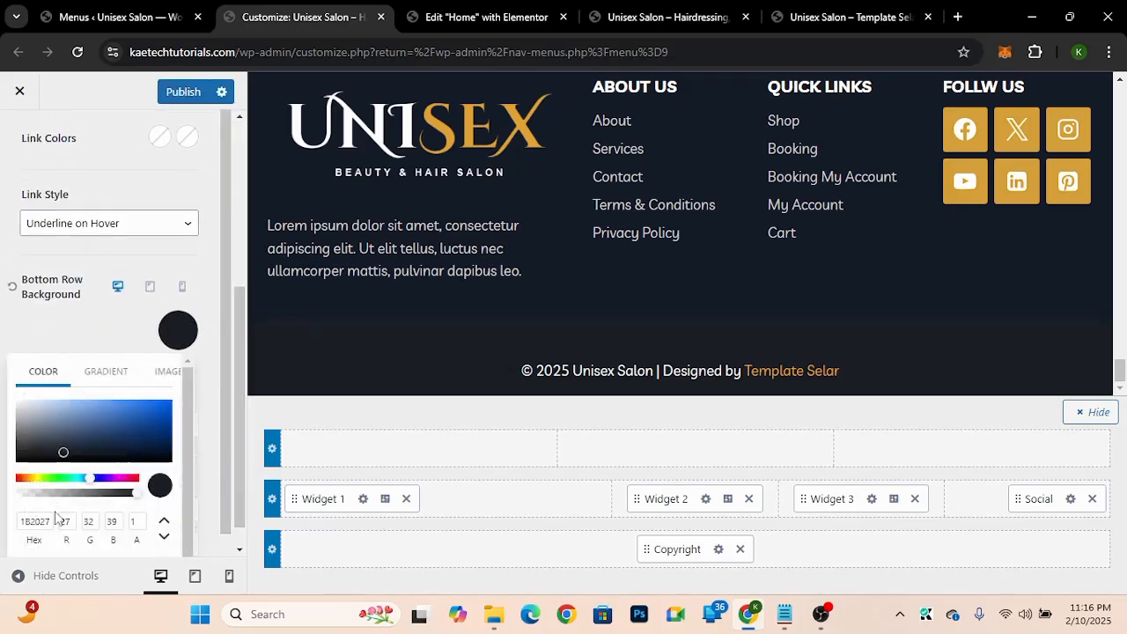
click(46, 521)
double_click(46, 520)
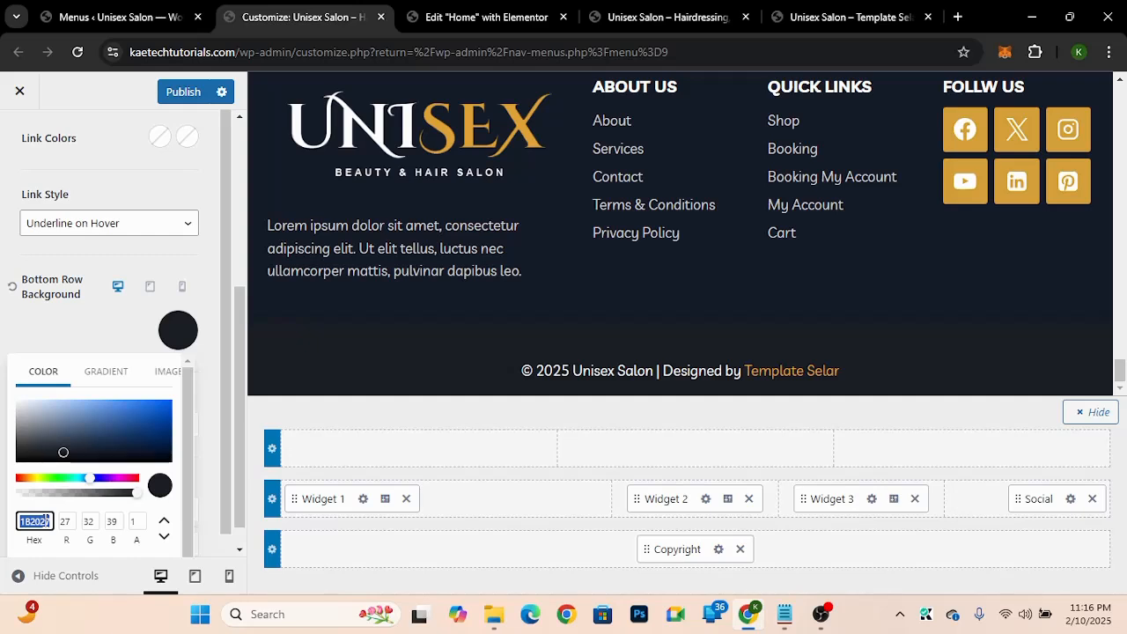
text(171e2d)
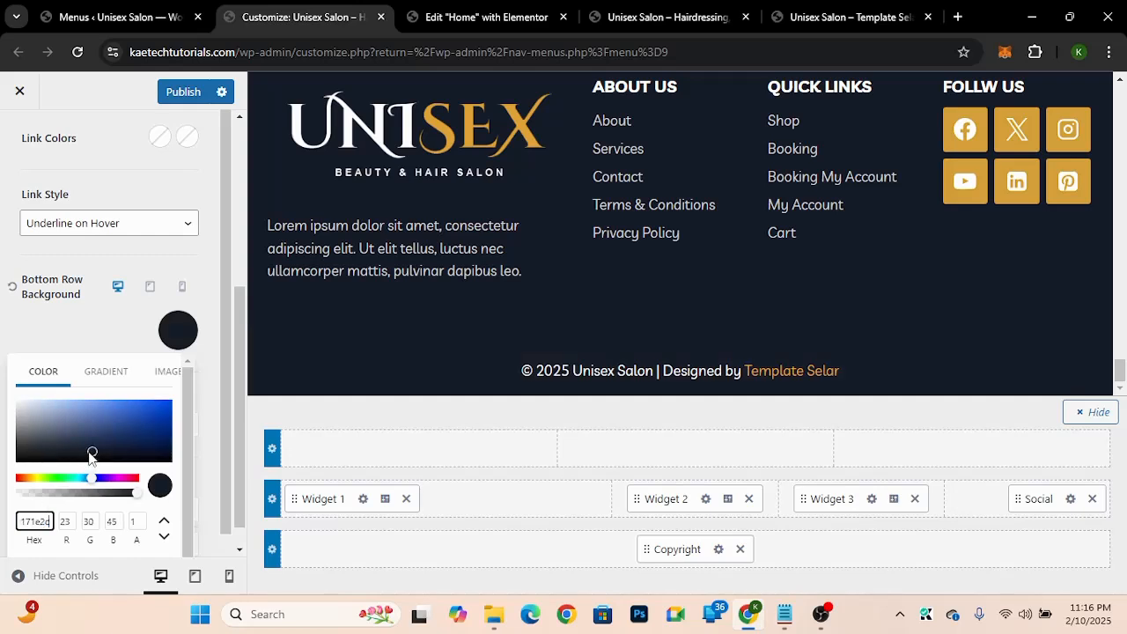
drag(89, 455, 99, 450)
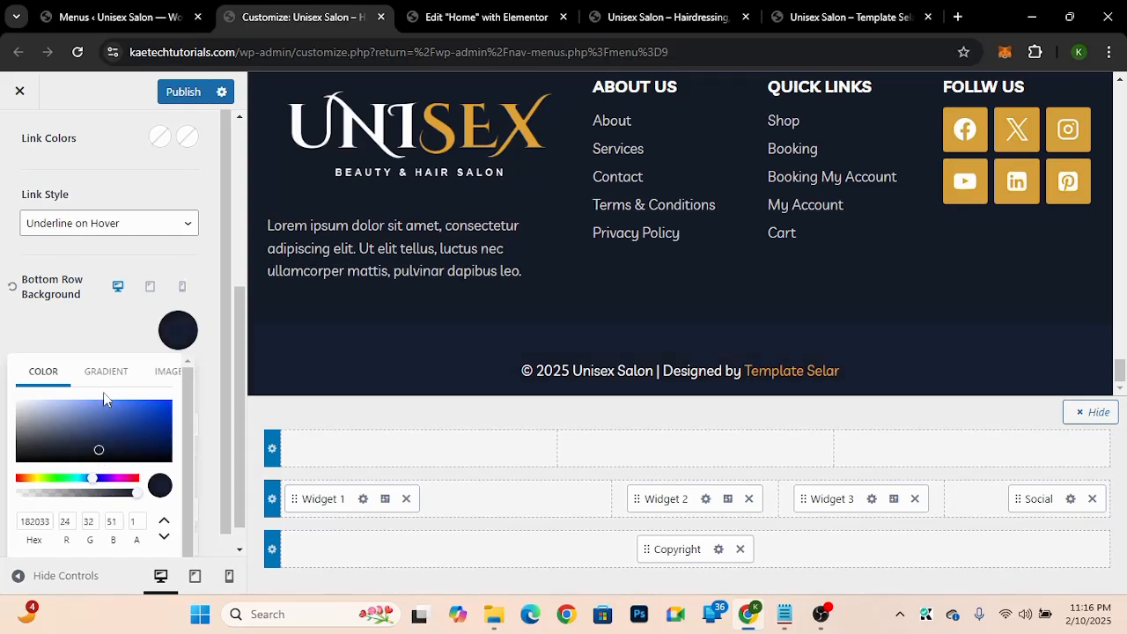
click(110, 350)
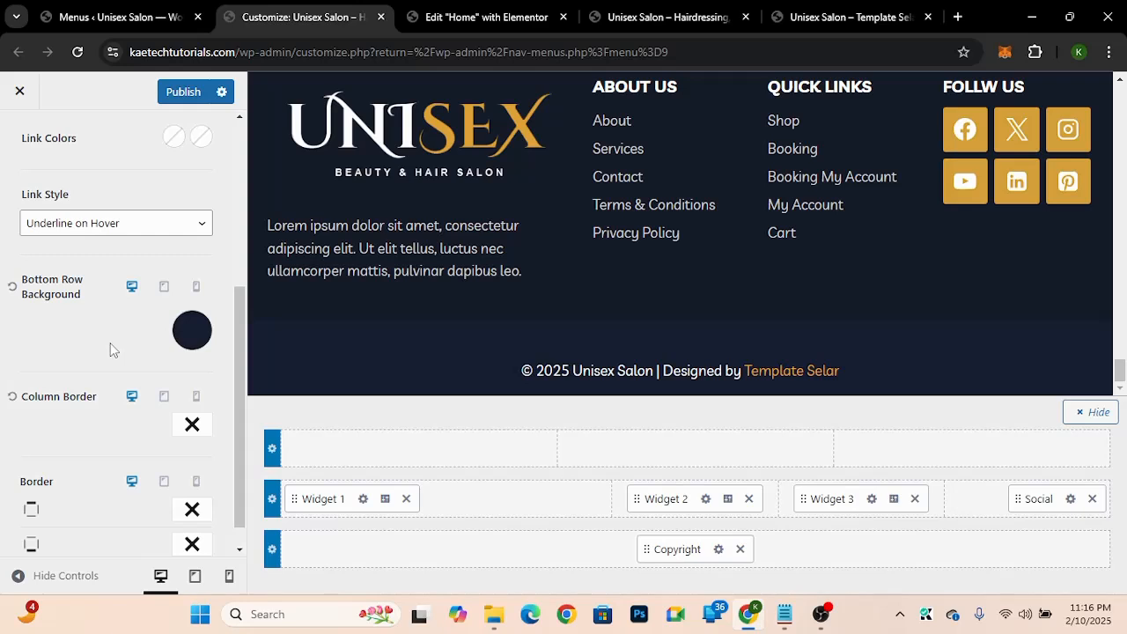
click(191, 332)
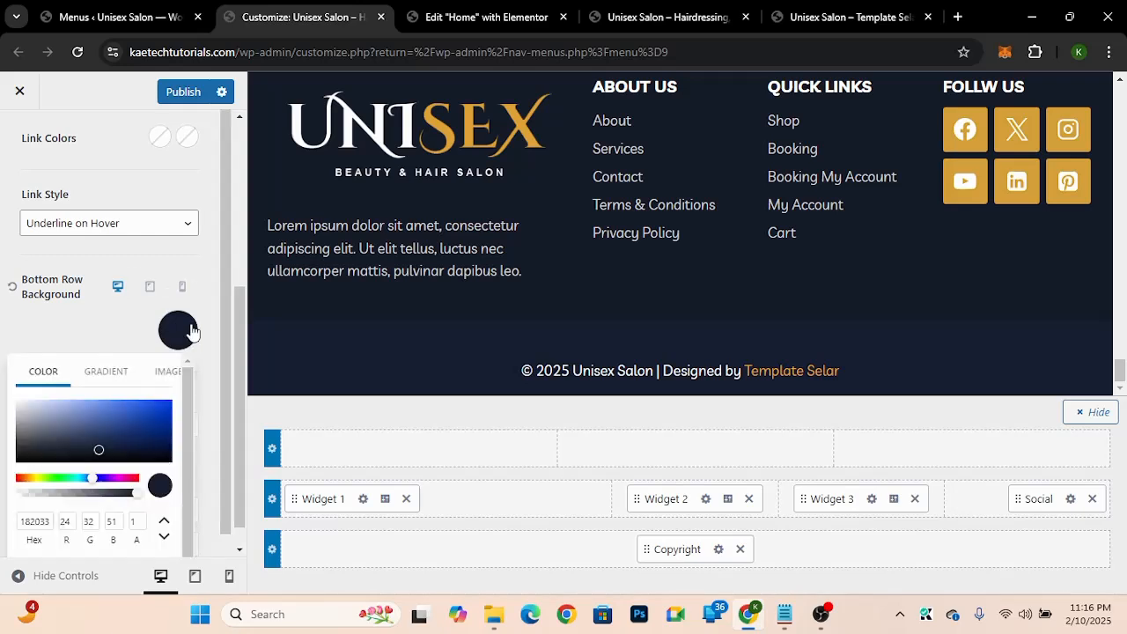
click(102, 454)
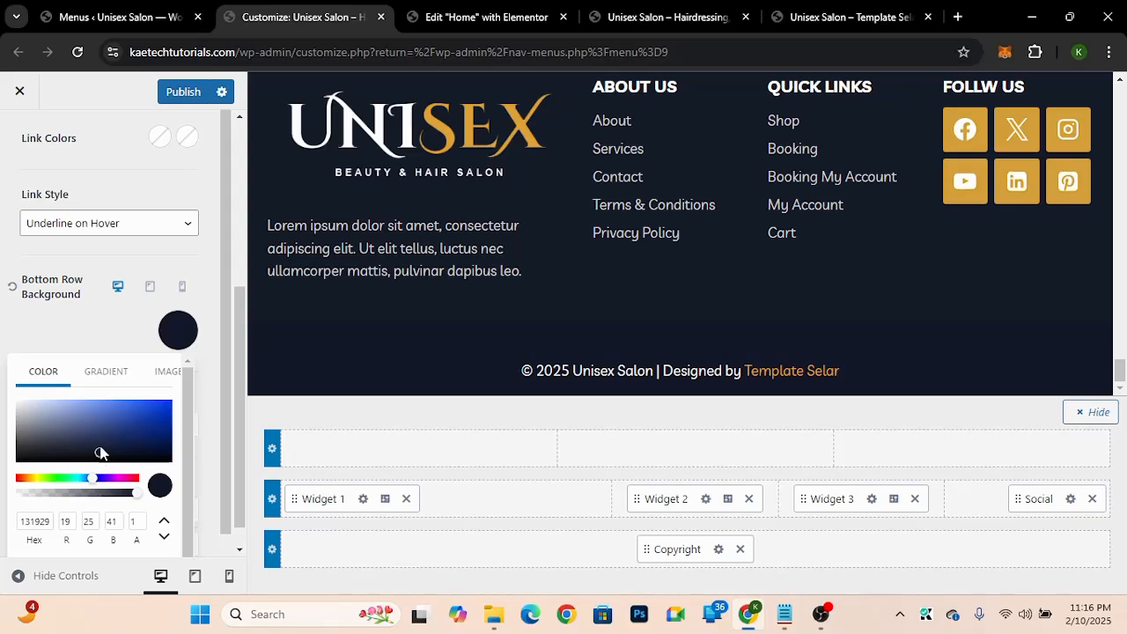
click(112, 341)
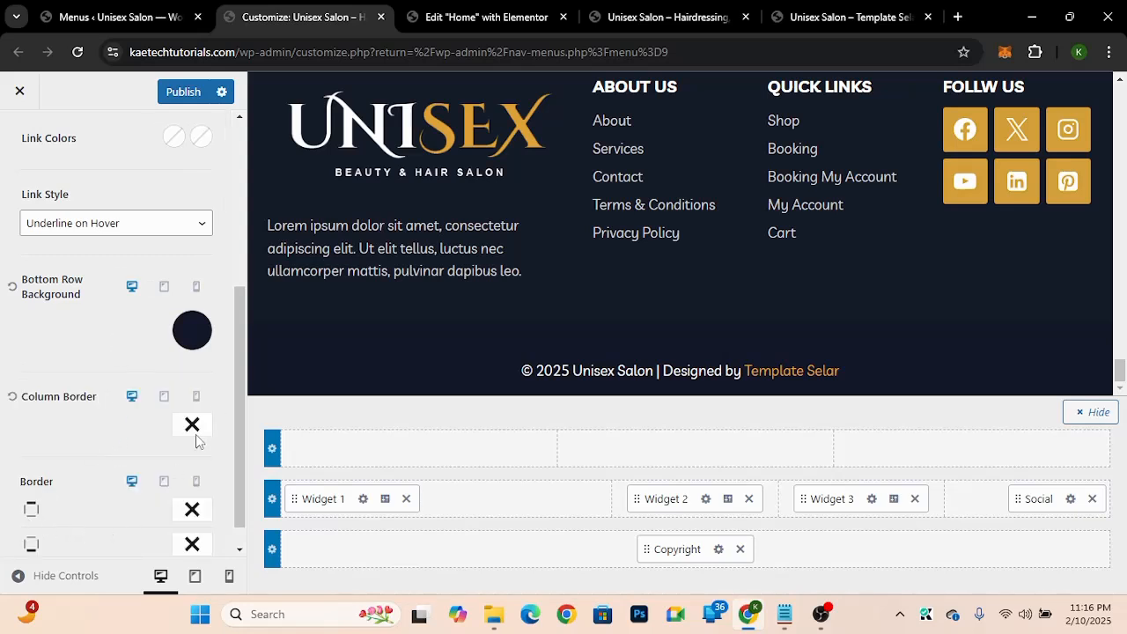
Step: Add a solid 1 px top border in the gold palette colour to the footer bottom row
scroll(237, 405, down, 1)
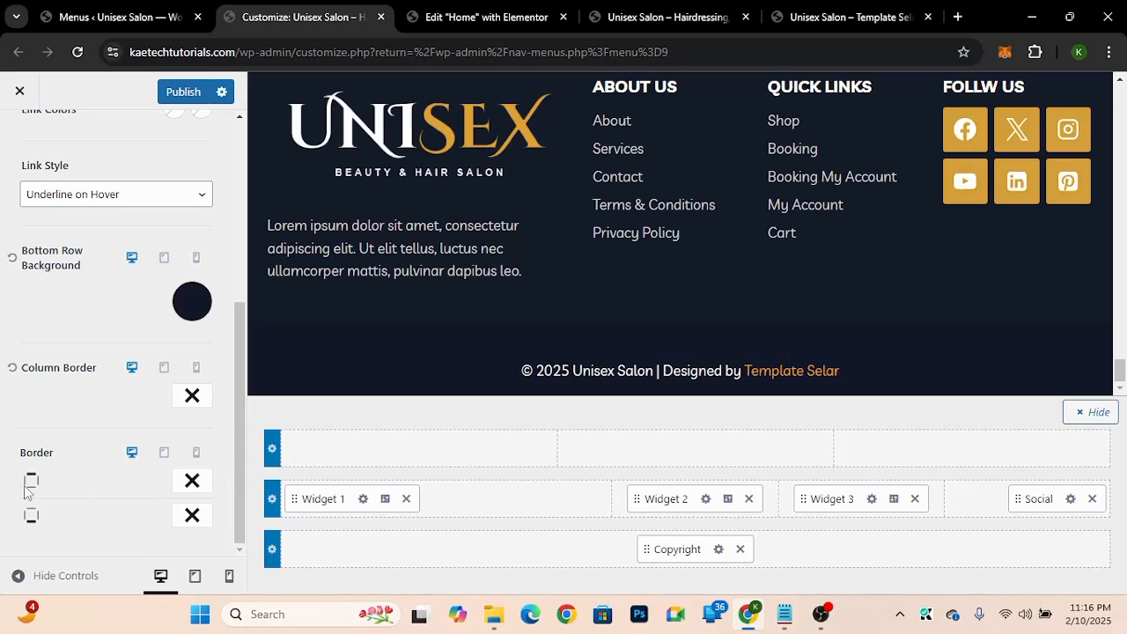
click(189, 483)
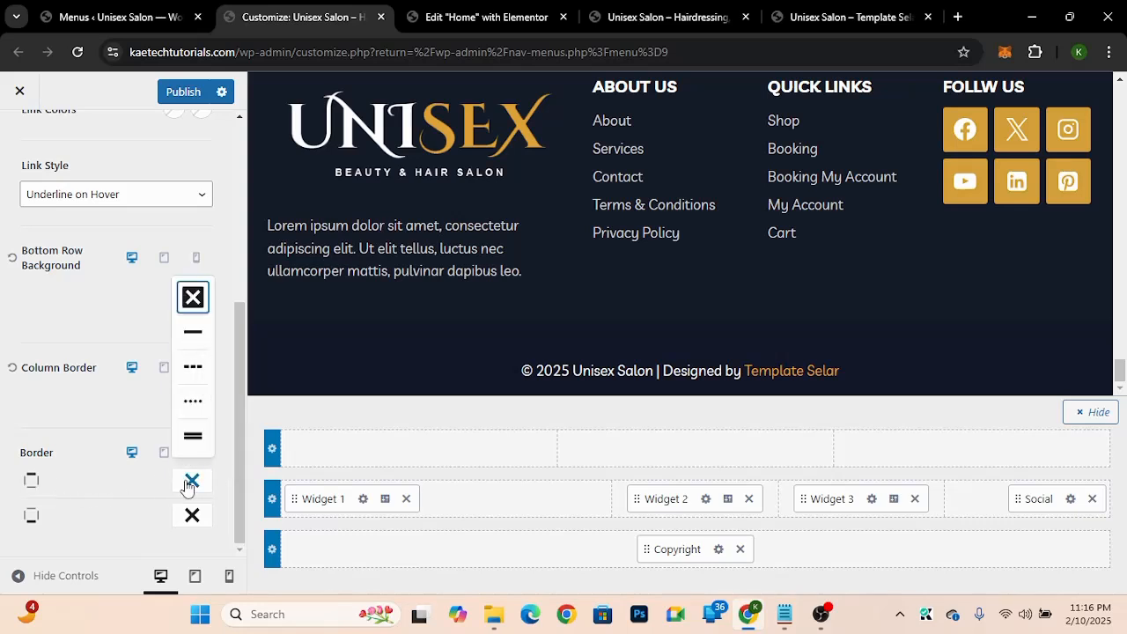
click(195, 338)
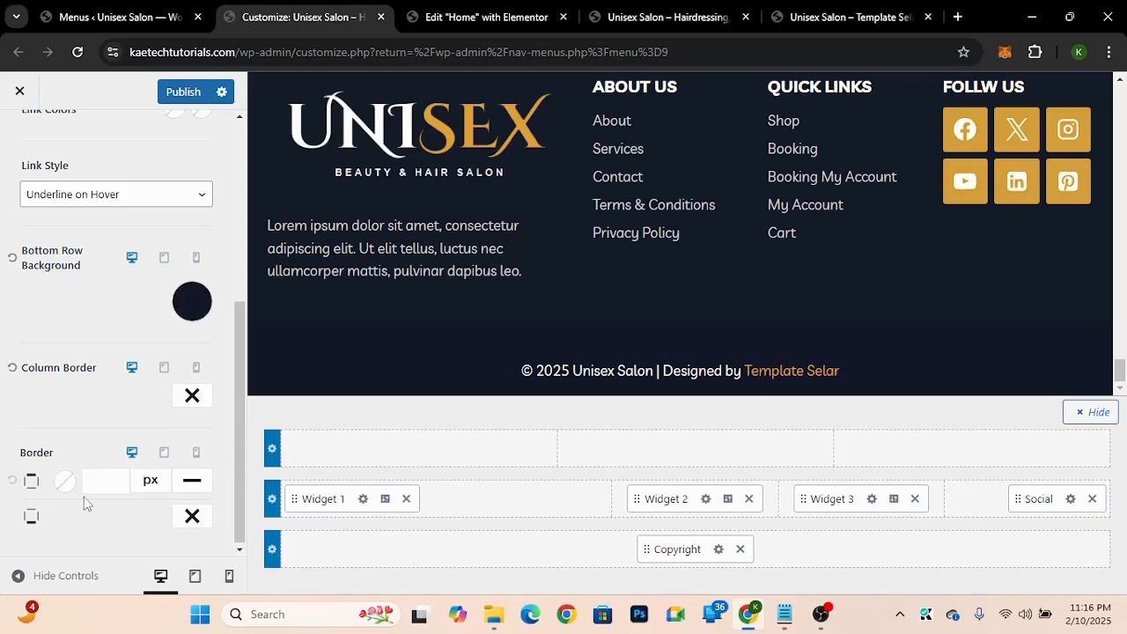
click(64, 481)
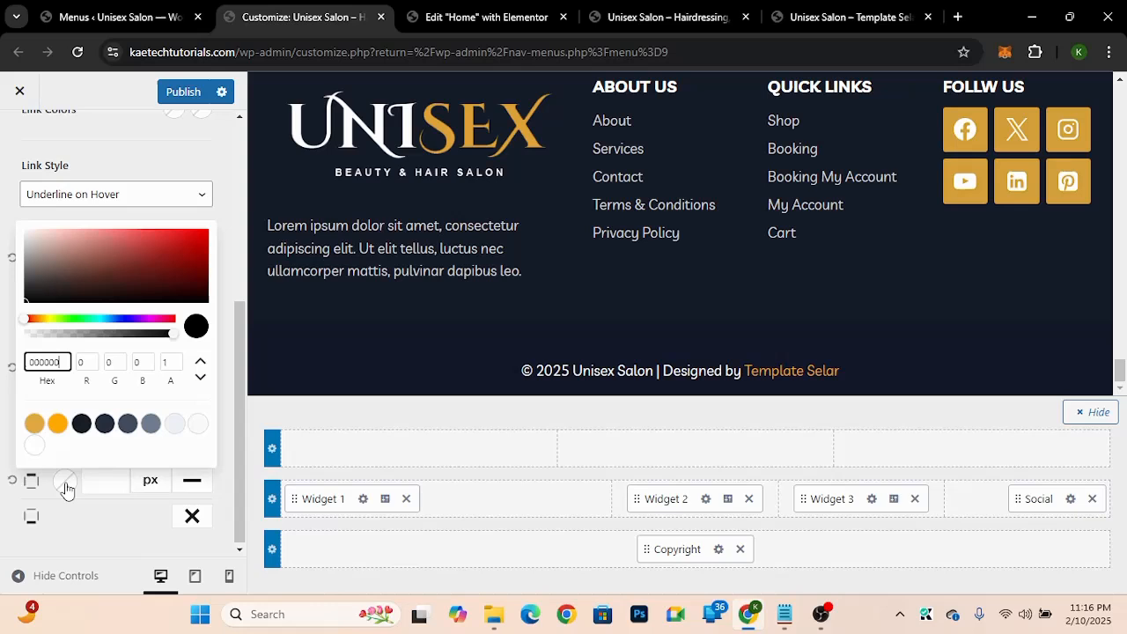
click(35, 426)
click(102, 482)
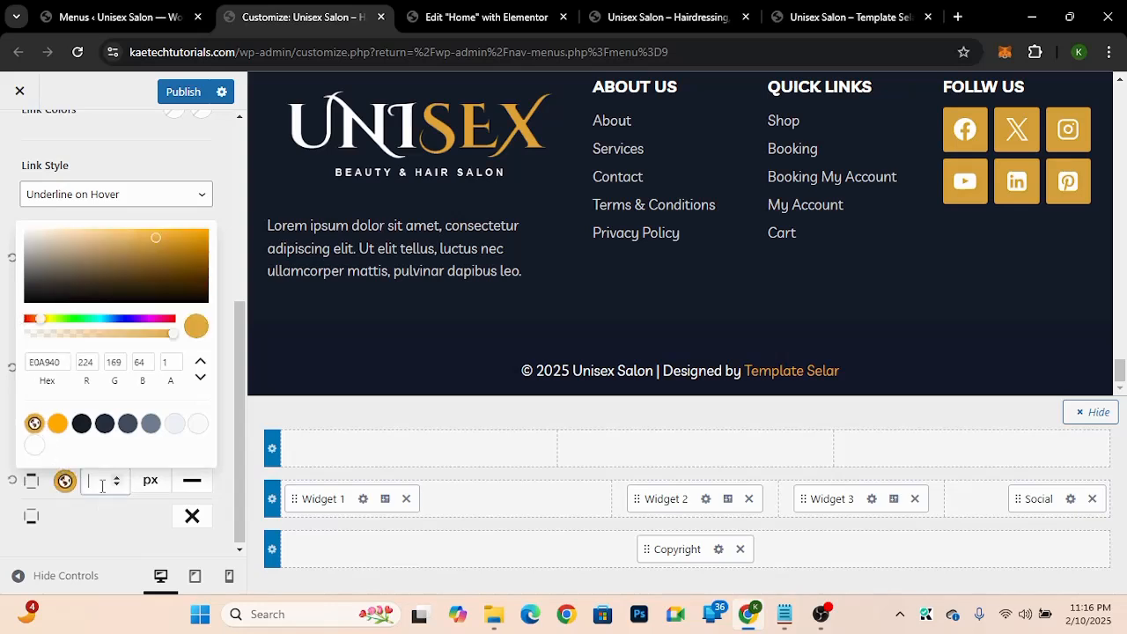
text(1)
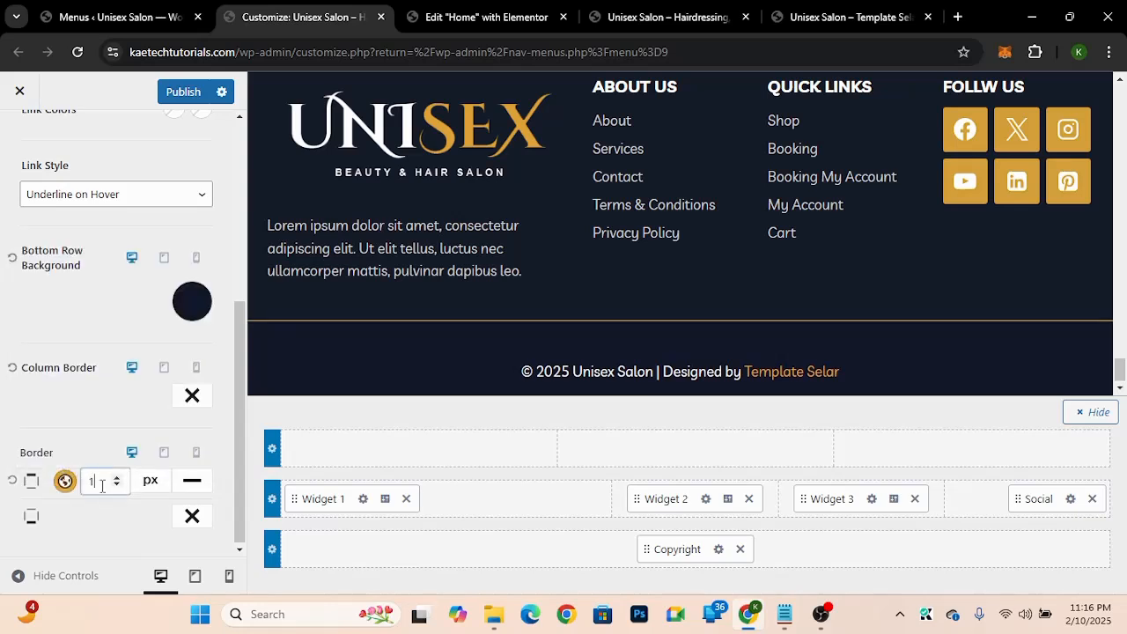
click(77, 421)
Step: Lower the border colour's opacity to 0.44 and publish the changes
click(64, 481)
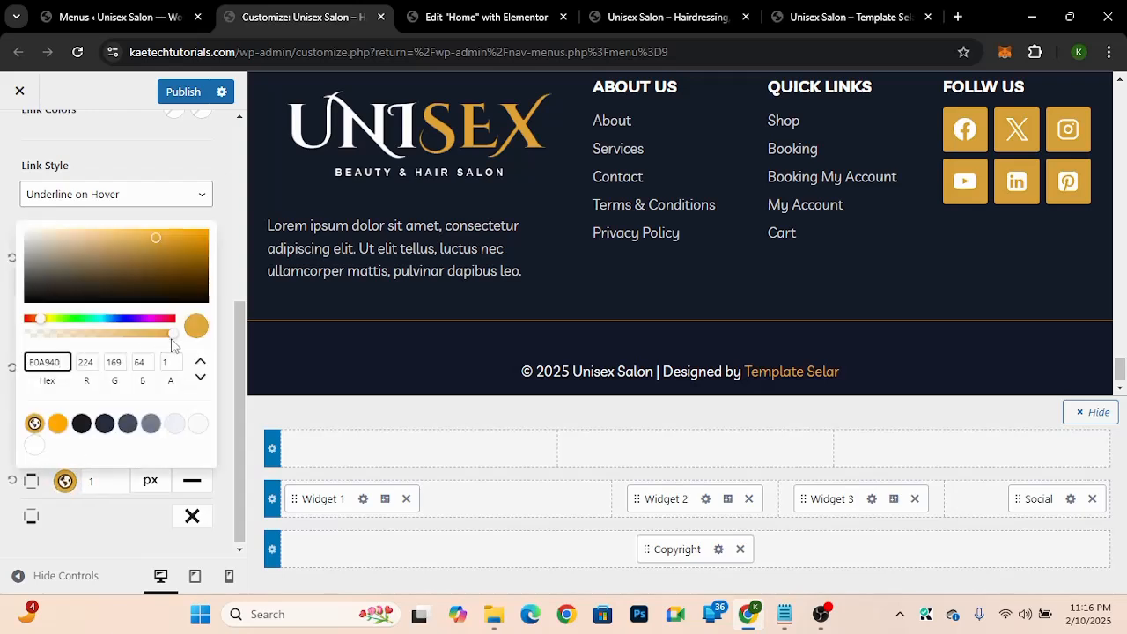
drag(171, 340, 92, 343)
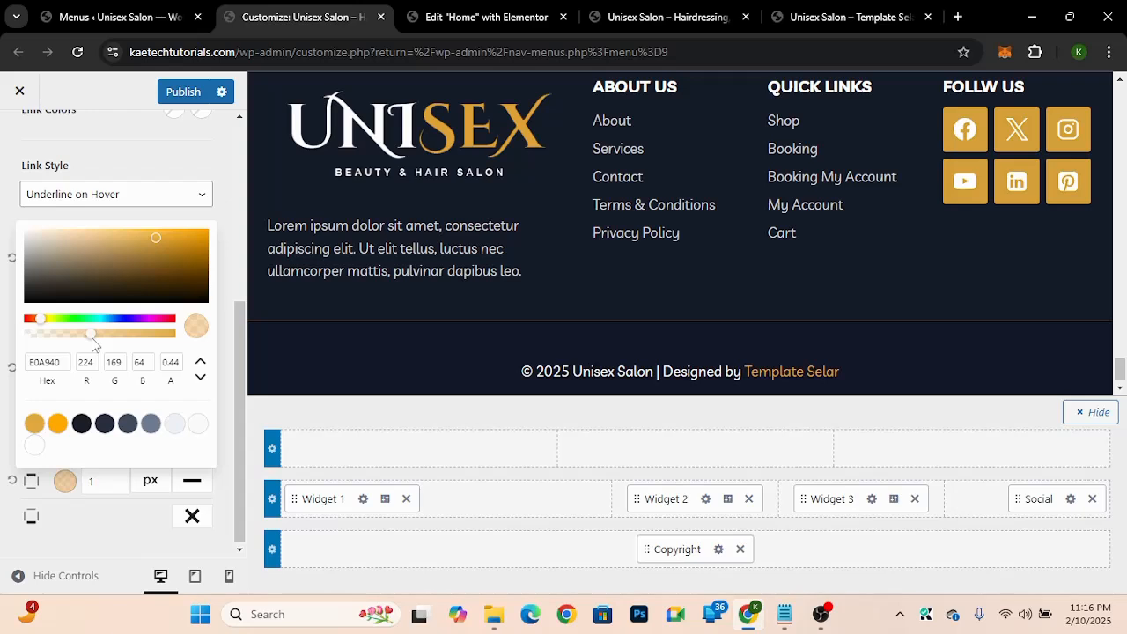
click(5, 448)
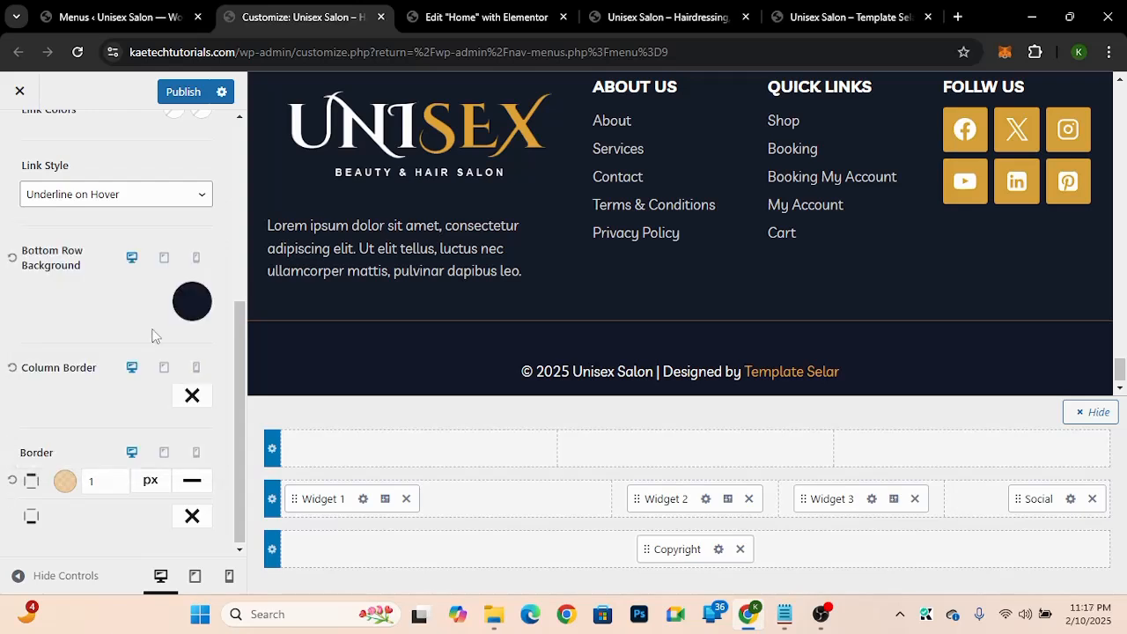
click(184, 101)
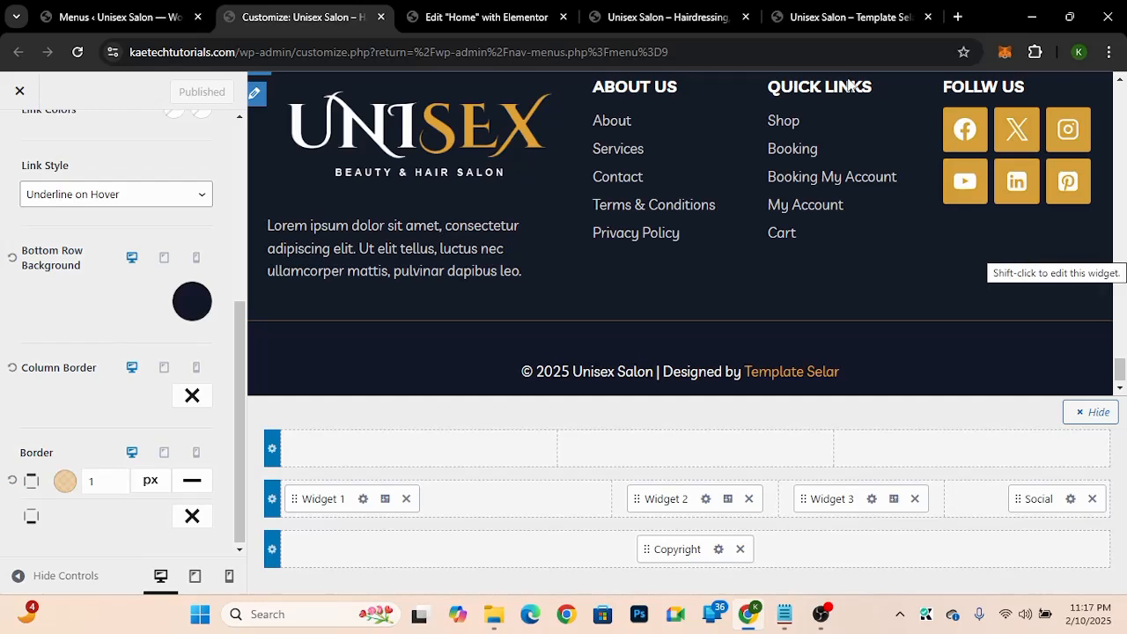
Step: Reload the live site and scroll through the page to review the new footer
click(645, 17)
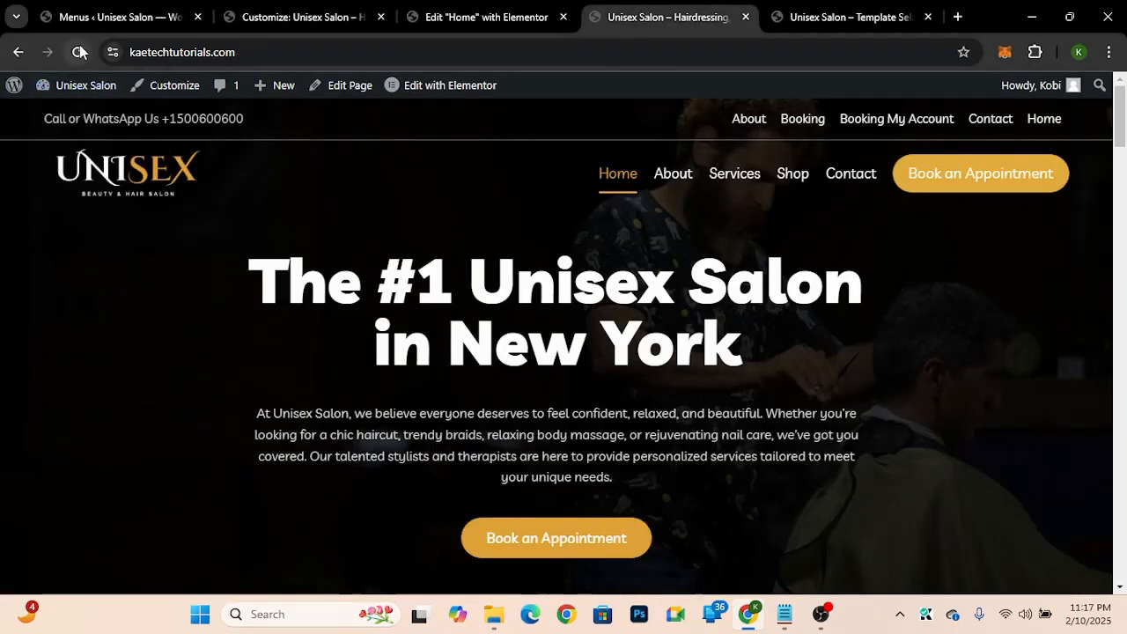
click(80, 52)
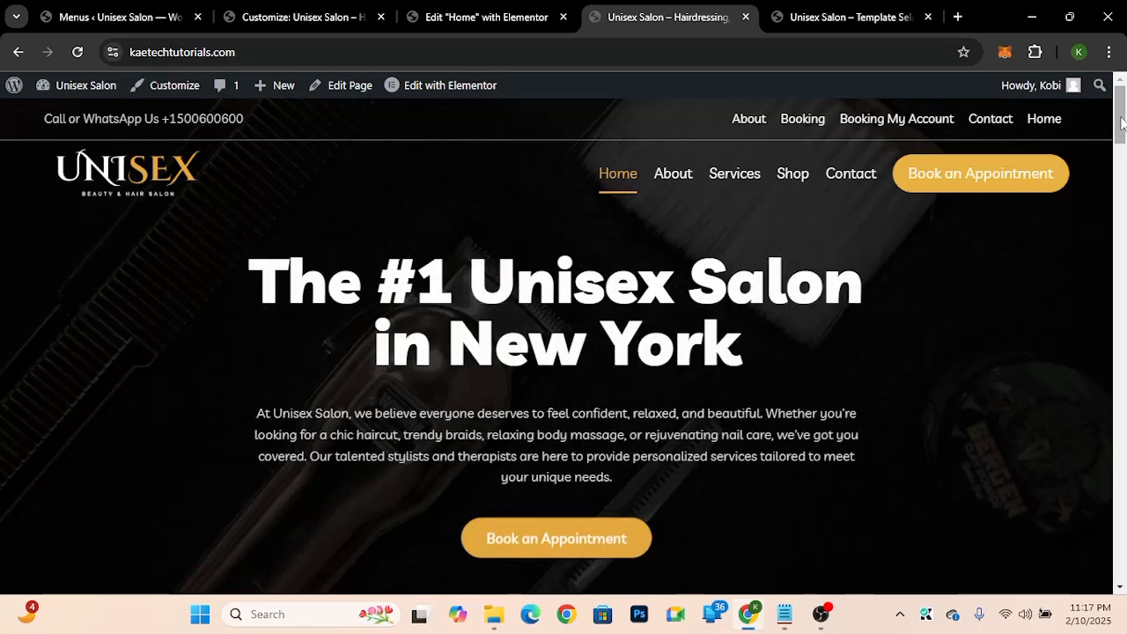
drag(1121, 124, 1122, 586)
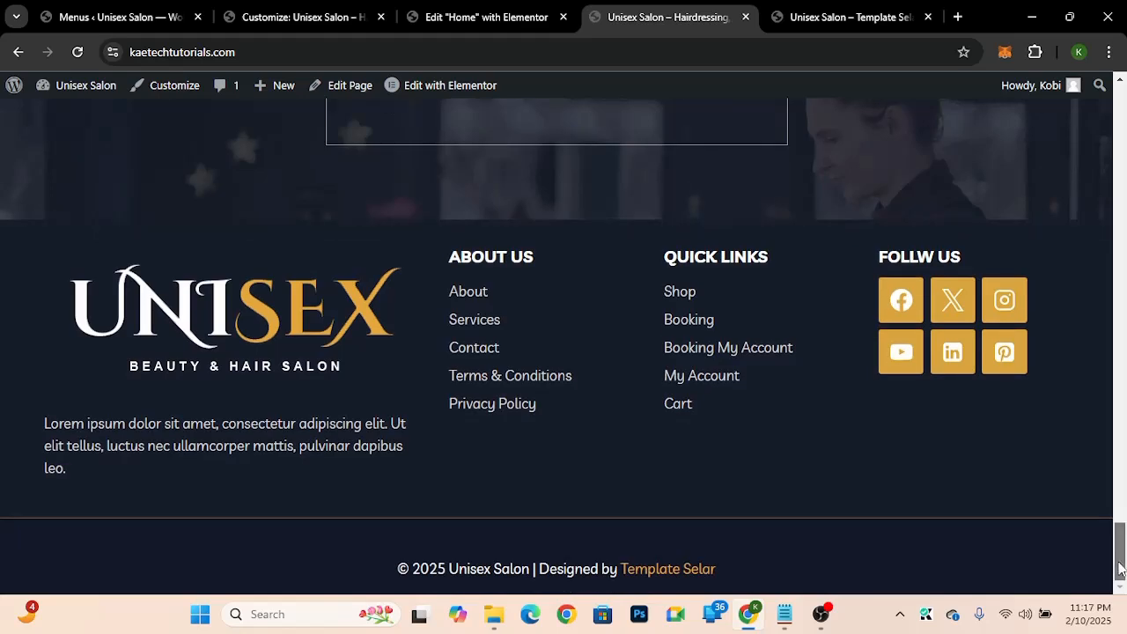
drag(1120, 568, 1120, 86)
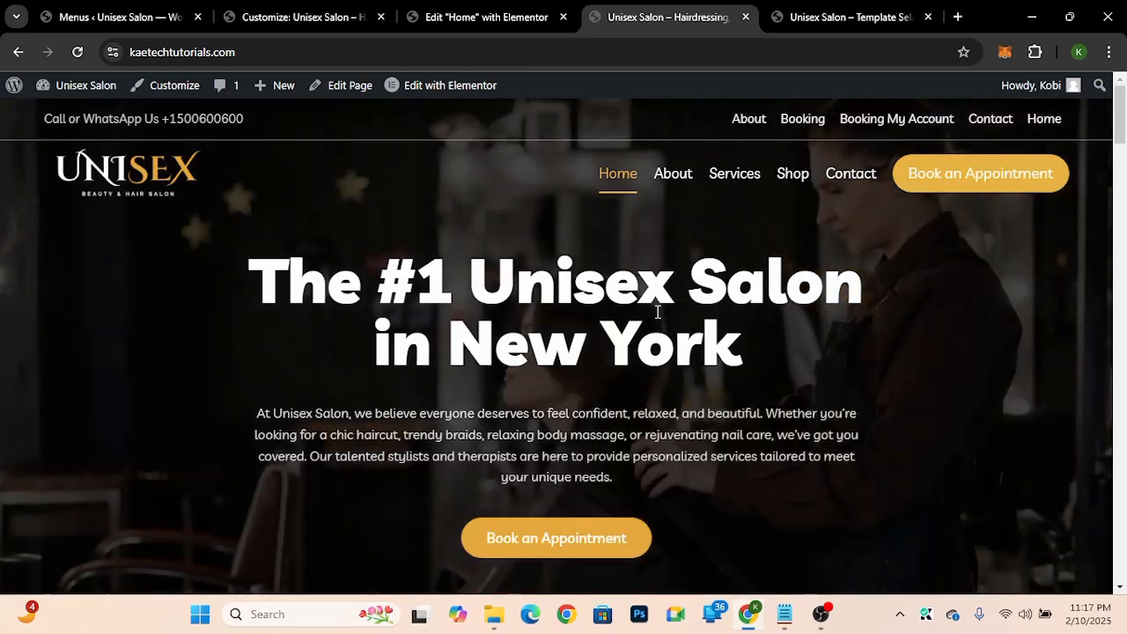
Step: Enable the sticky header for the main row only in the header settings
click(299, 29)
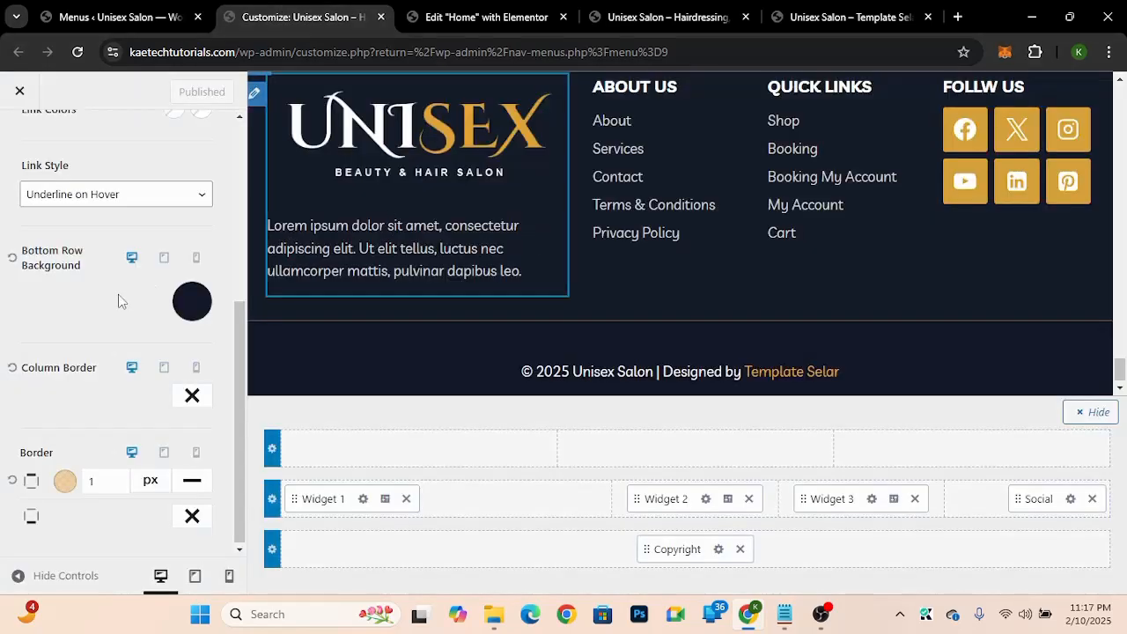
scroll(119, 296, up, 5)
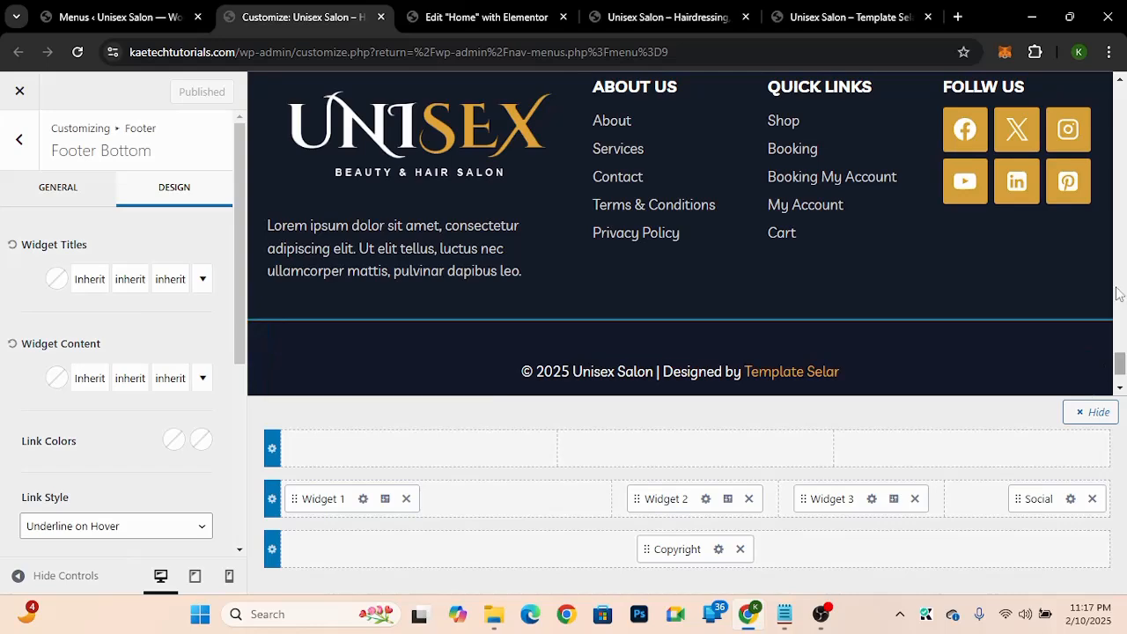
drag(1119, 368, 1118, 81)
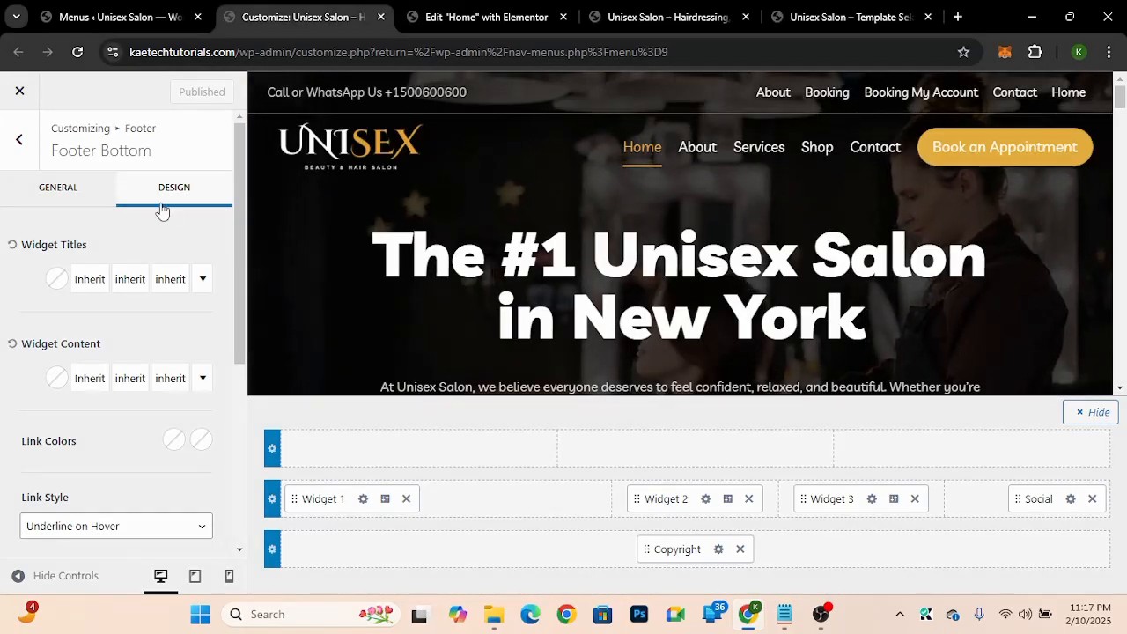
click(17, 141)
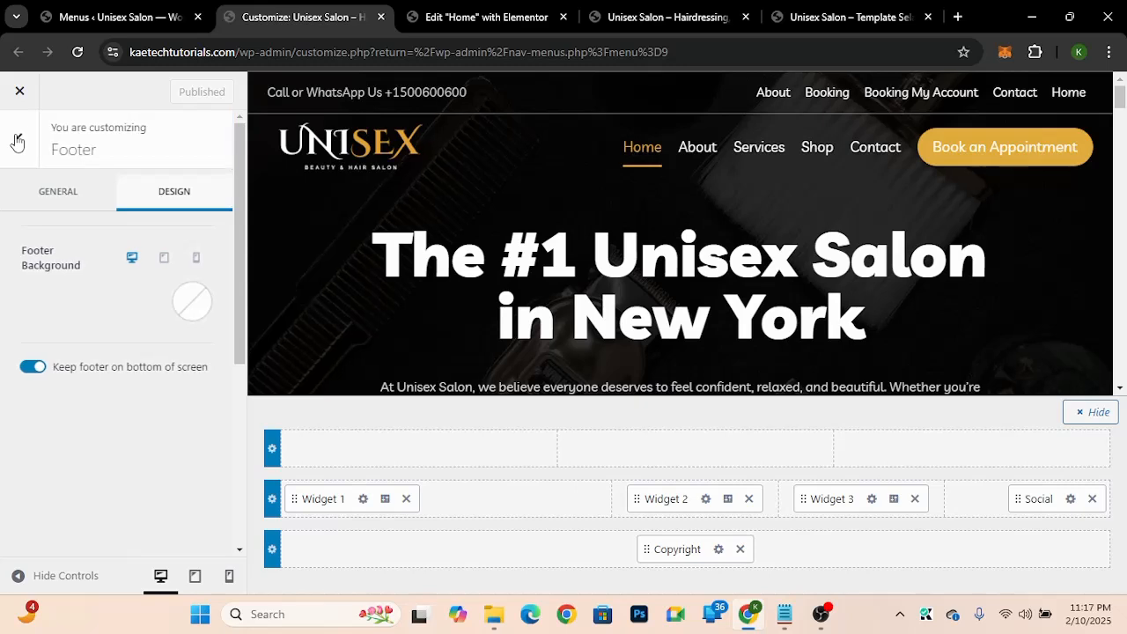
click(17, 141)
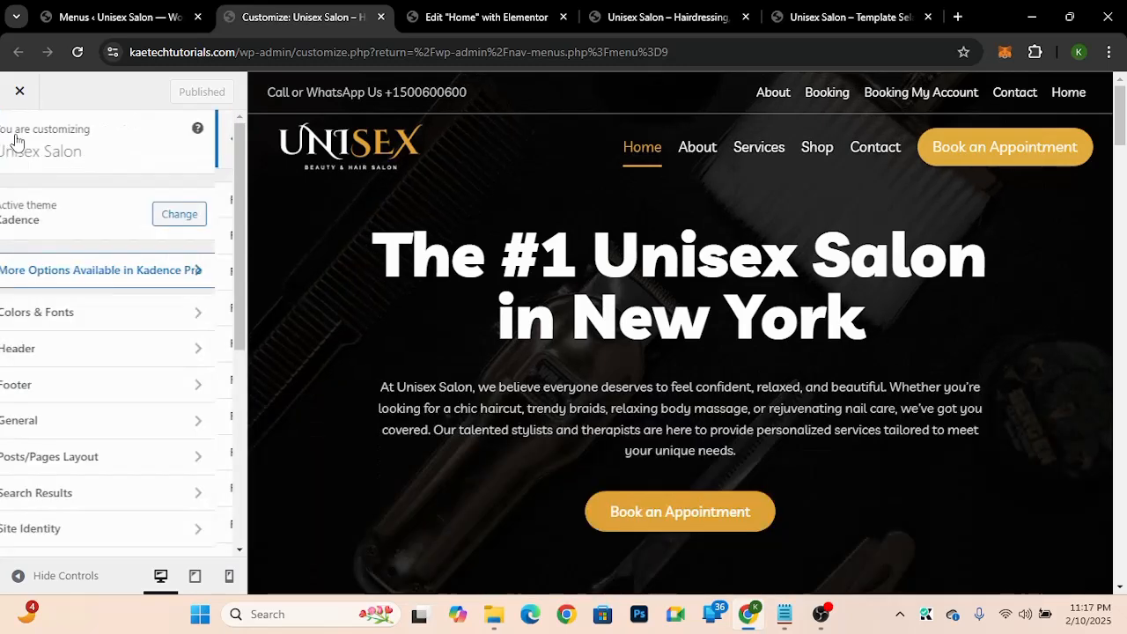
click(53, 354)
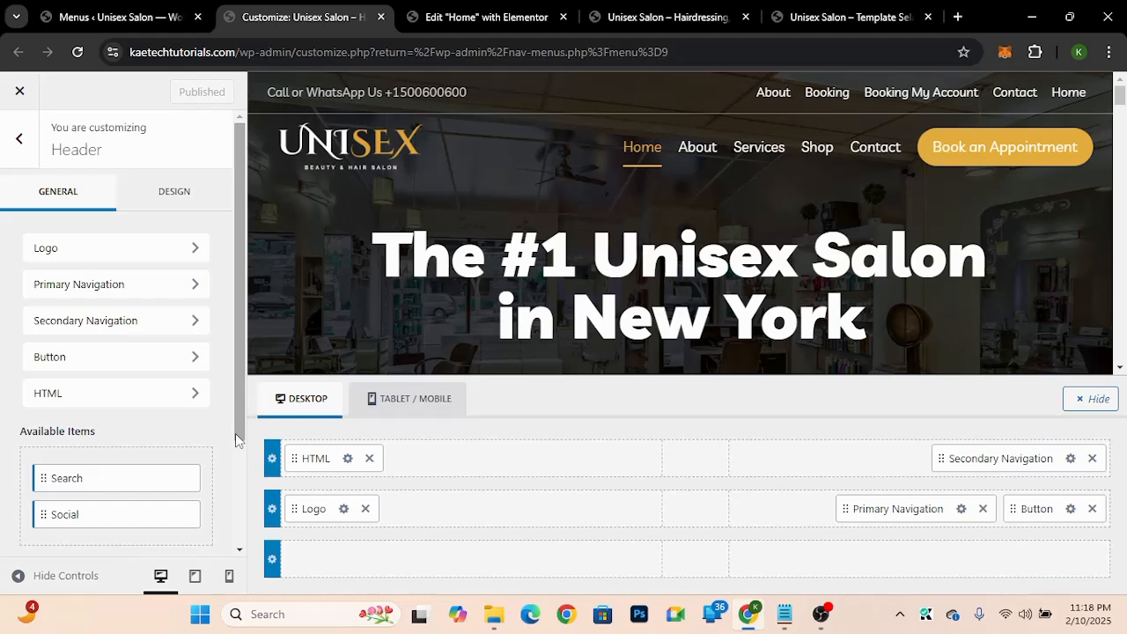
scroll(151, 470, down, 2)
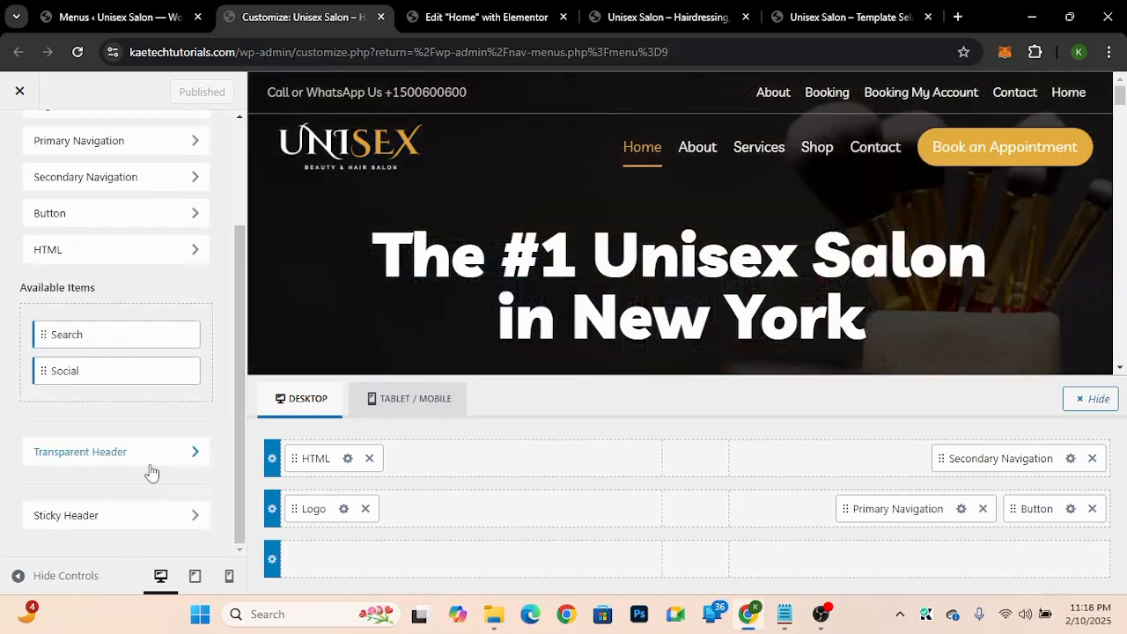
click(29, 520)
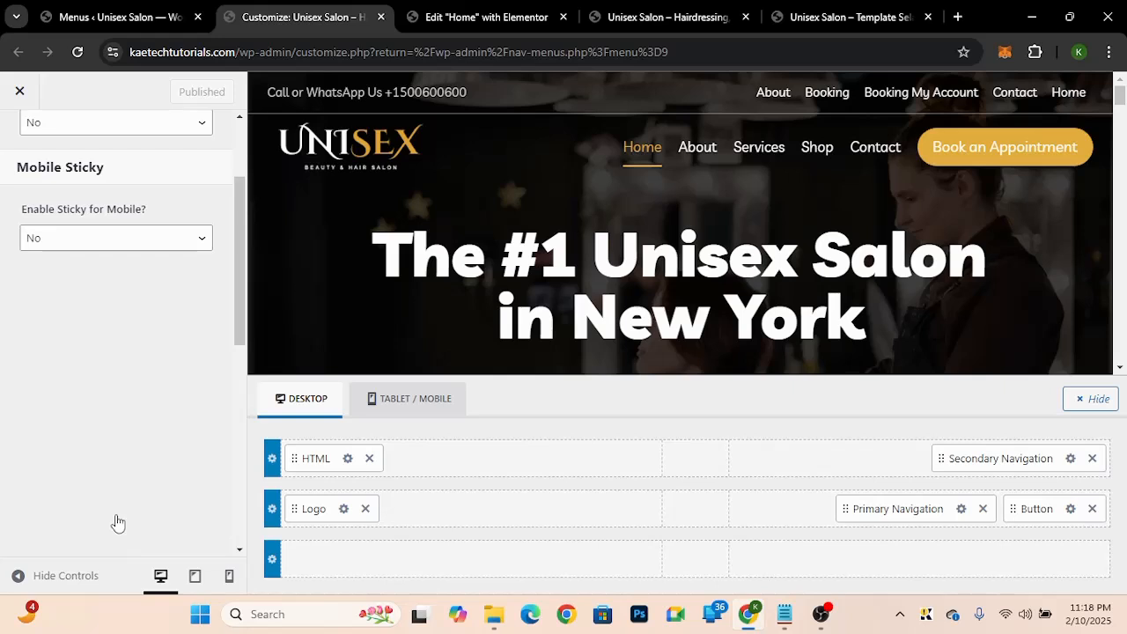
scroll(118, 522, up, 3)
click(97, 266)
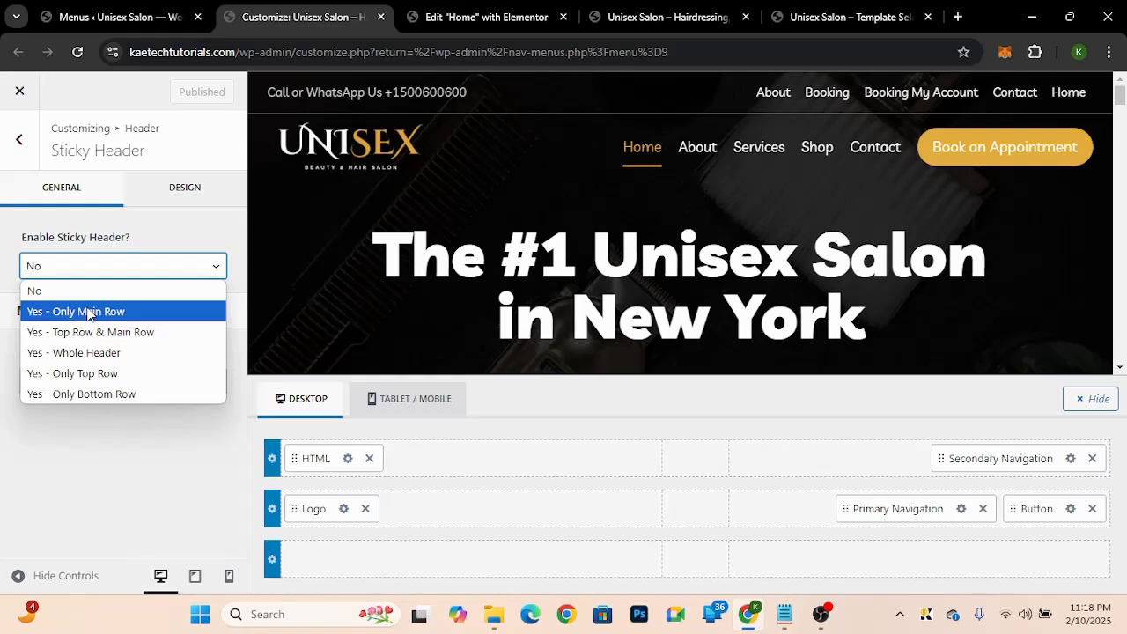
click(89, 312)
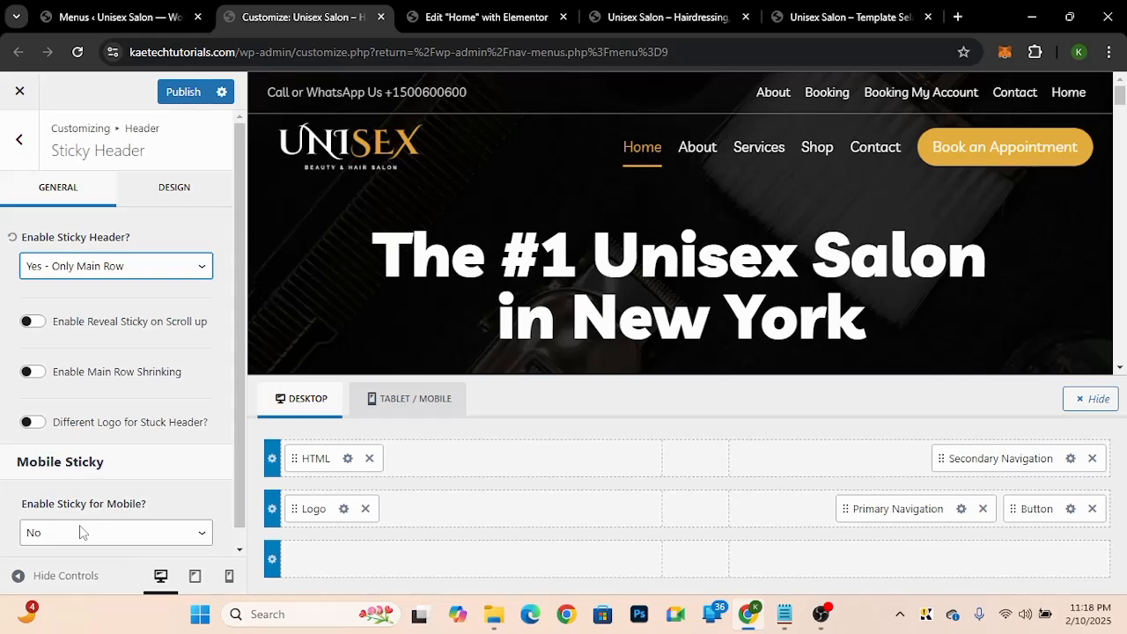
Step: Enable sticky header for mobile on the main row only
click(132, 533)
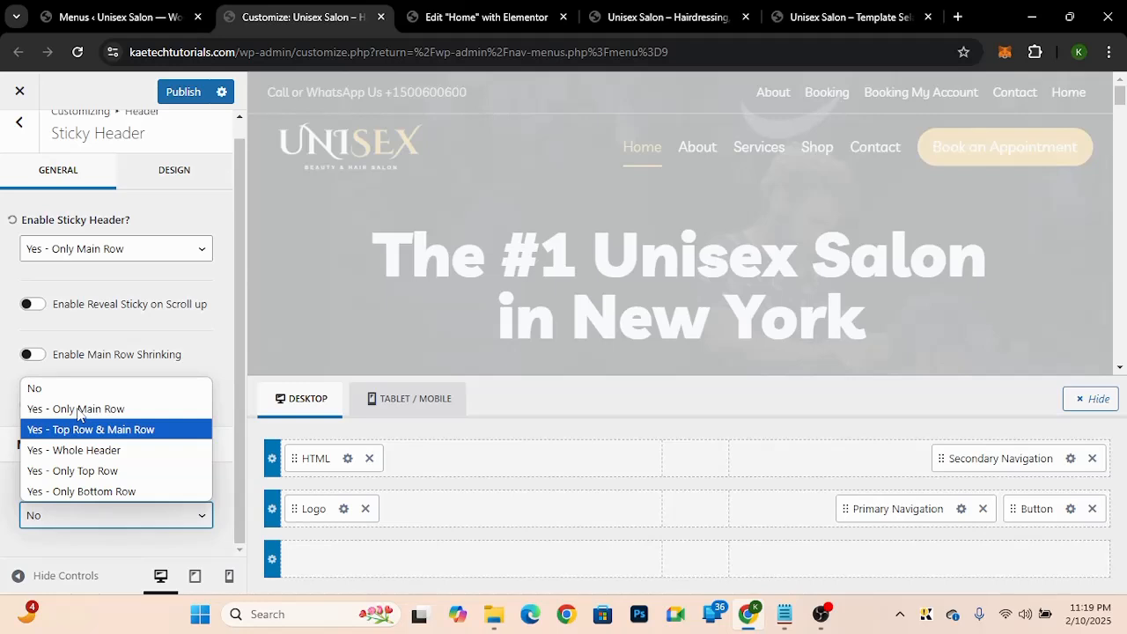
click(79, 410)
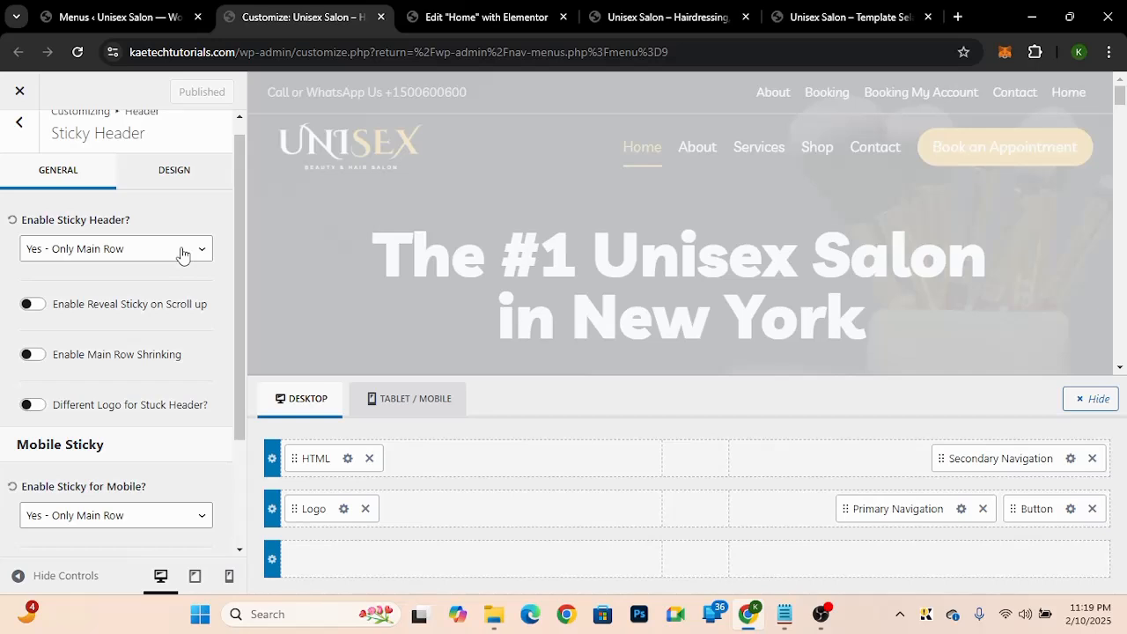
Step: Open the sticky header design options and scroll the preview to check the sticky header behaviour
click(187, 169)
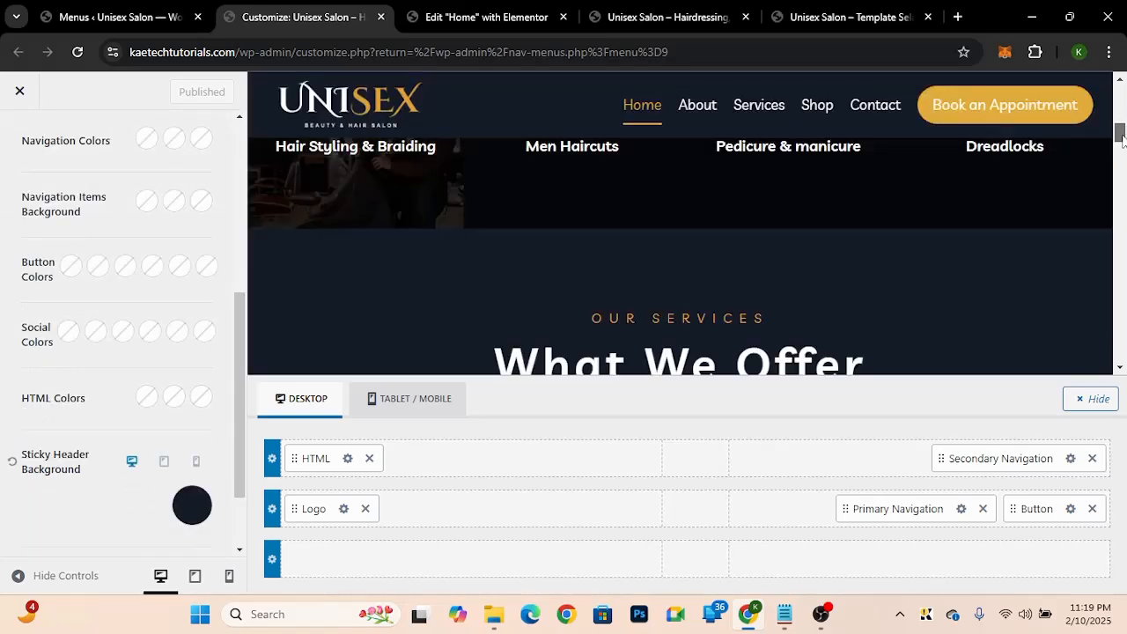
drag(1123, 142, 1122, 146)
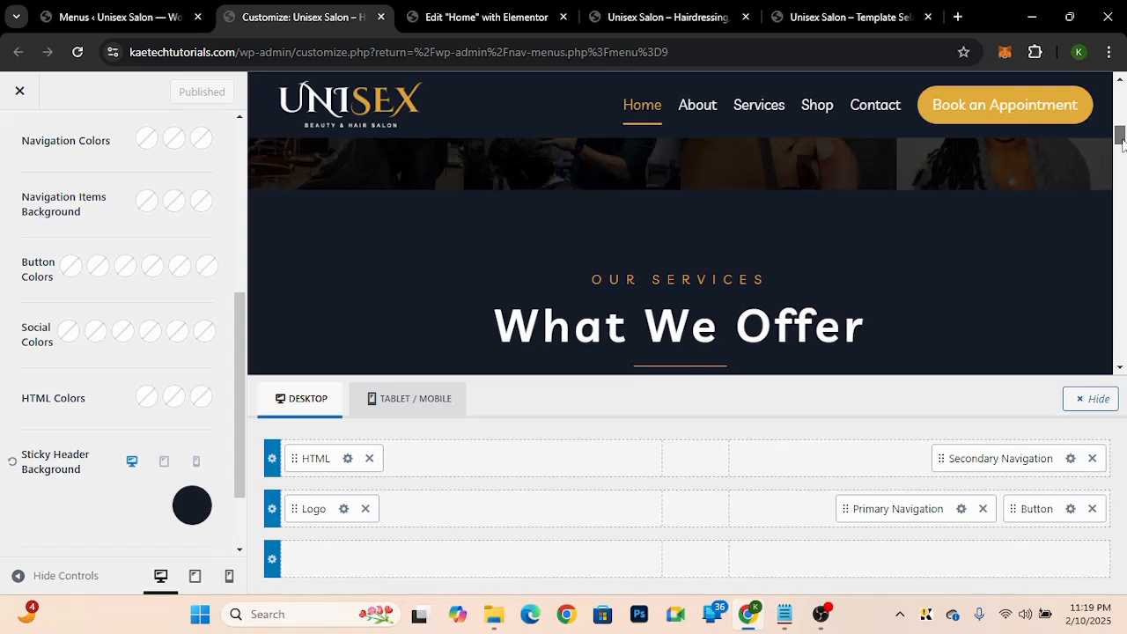
drag(1123, 143, 1123, 175)
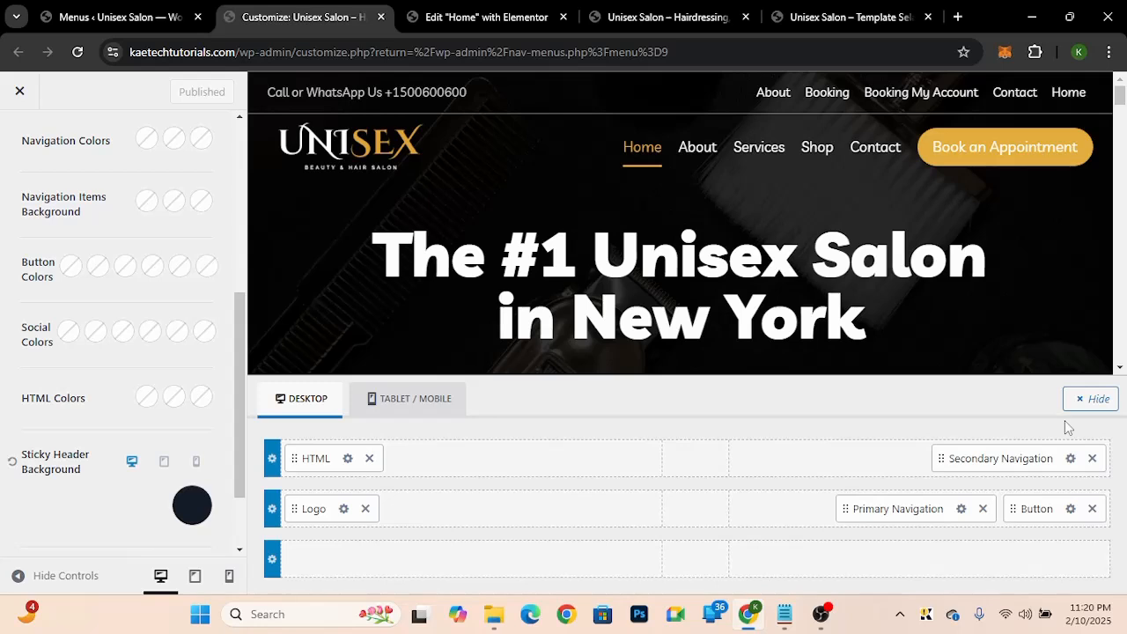
click(1091, 399)
click(21, 106)
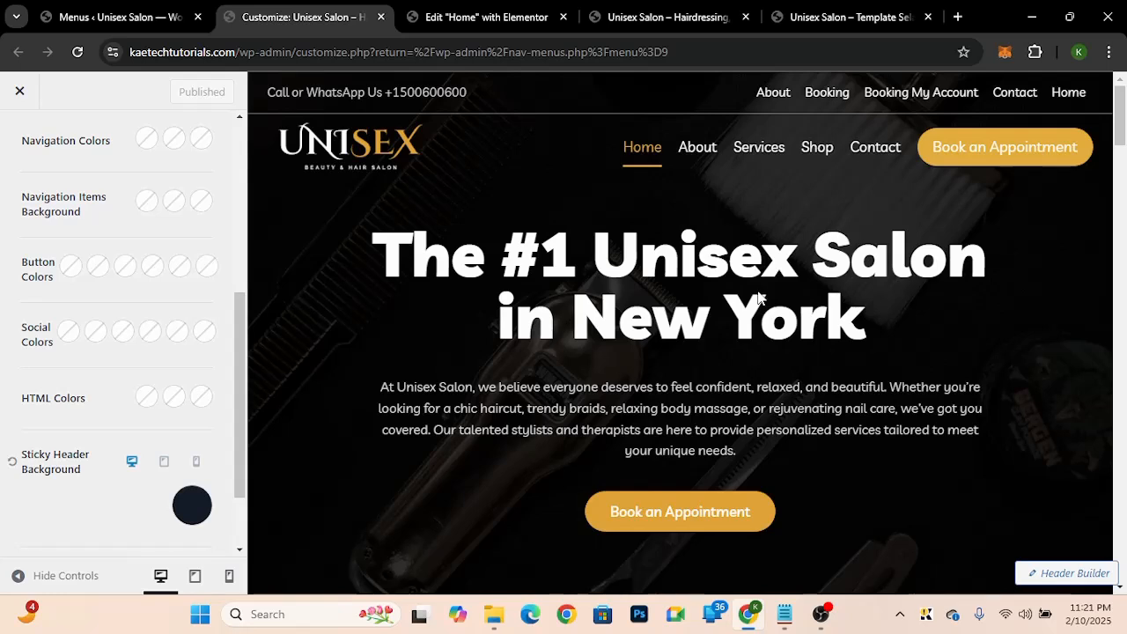
Step: Open templateselar.com in a new tab, browse its template listings, and switch back to the live salon site tab
key(ctrl+t)
text(templateselar.com)
key(Return)
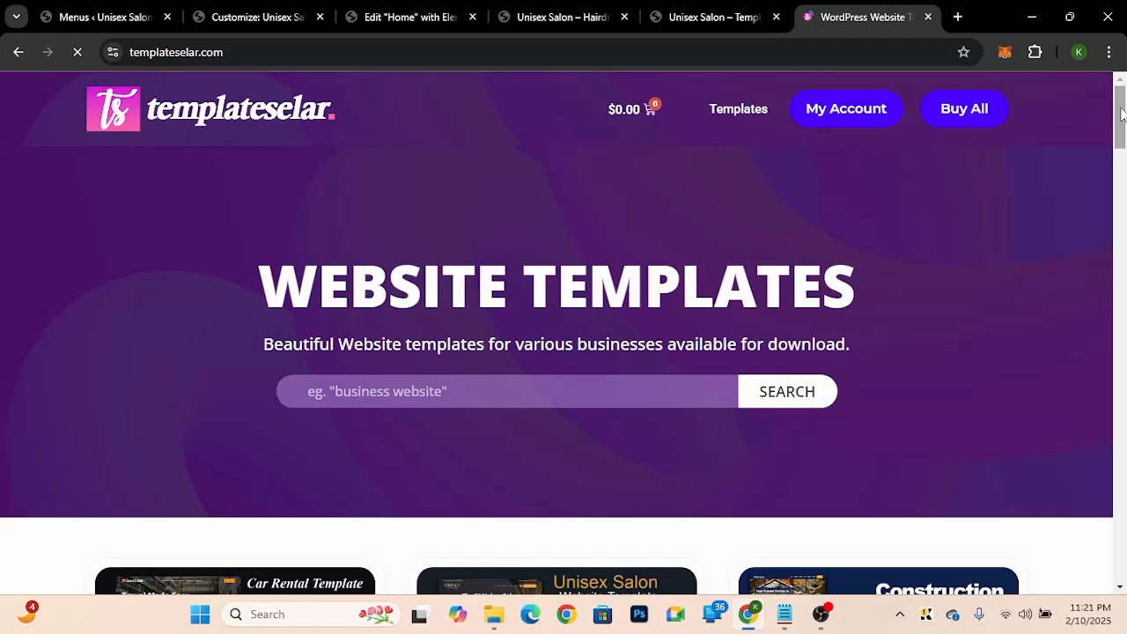
drag(1119, 113, 1122, 174)
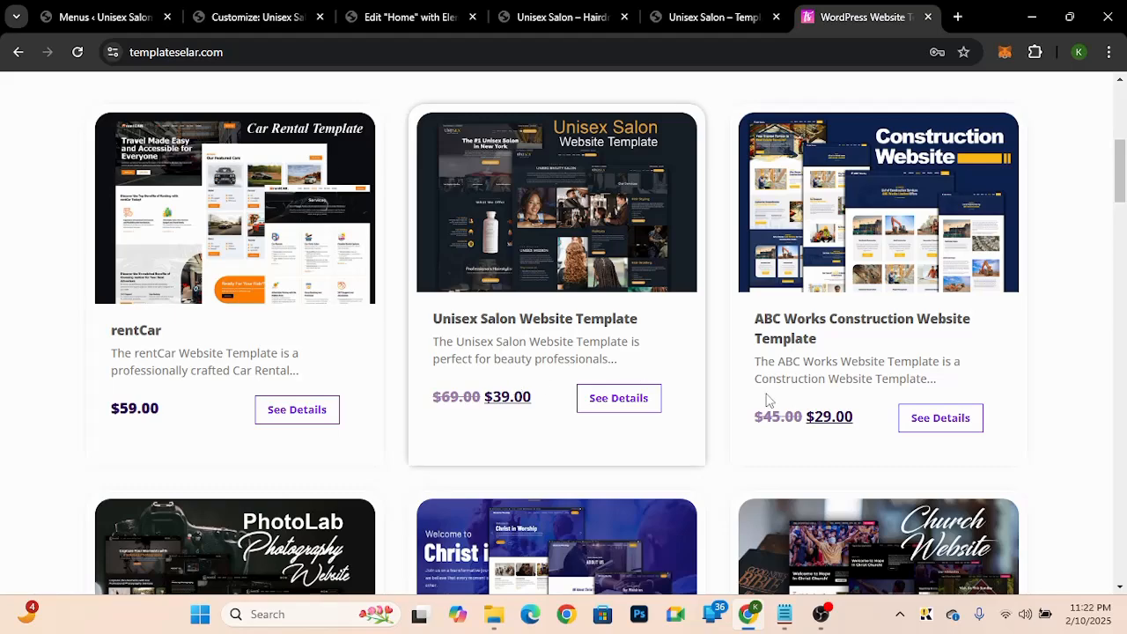
mouse_move(1122, 183)
mouse_down()
mouse_move(1122, 247)
mouse_move(1121, 176)
mouse_up()
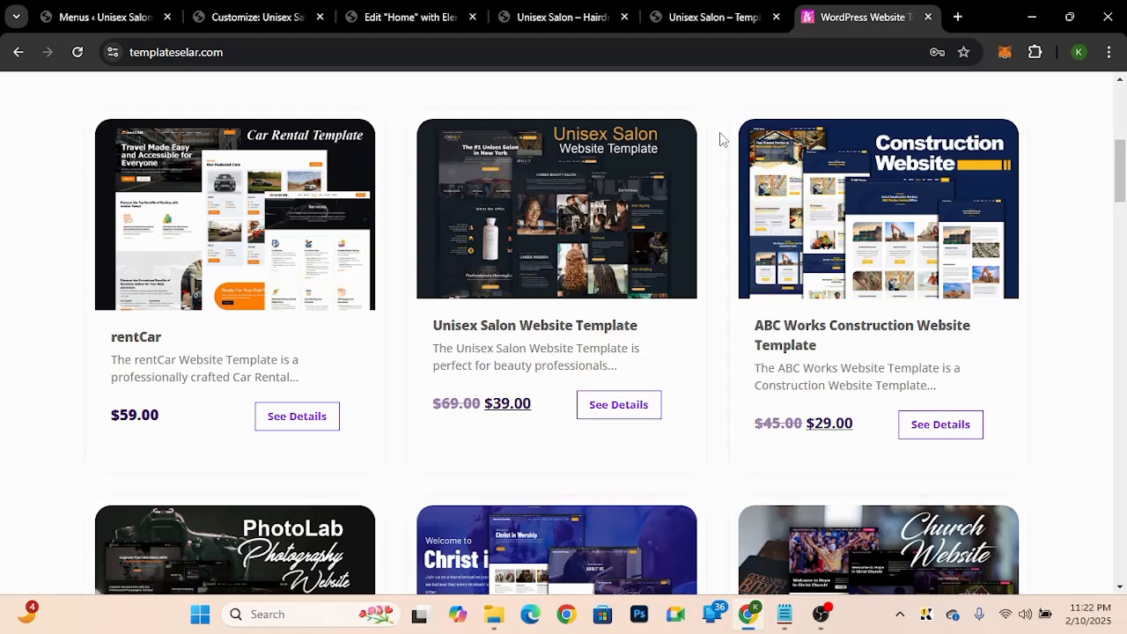
click(704, 19)
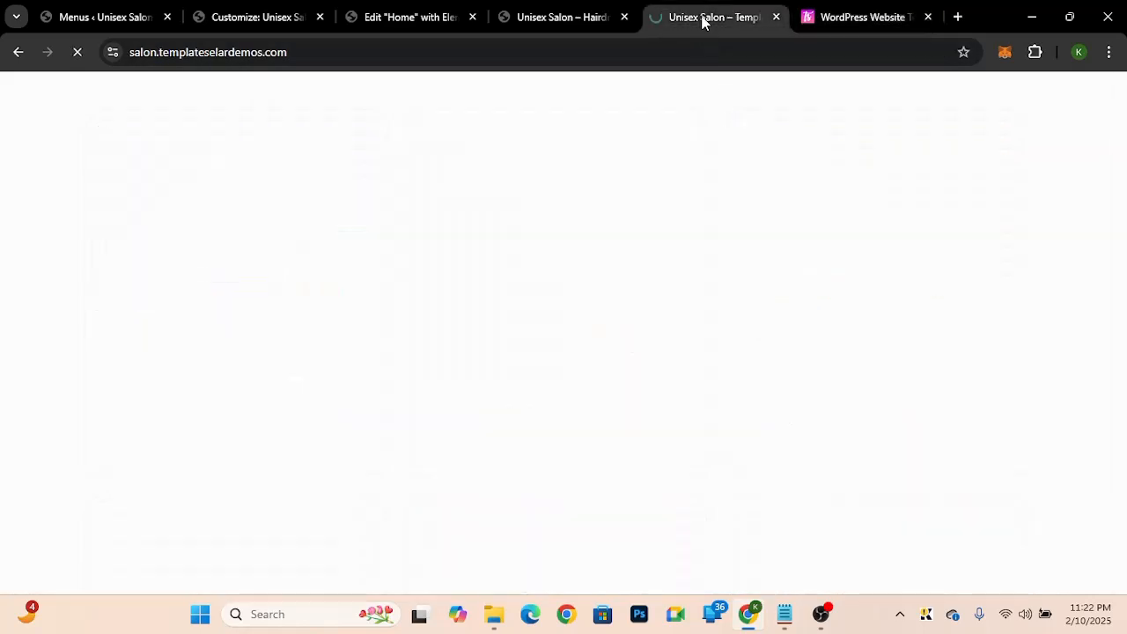
click(546, 17)
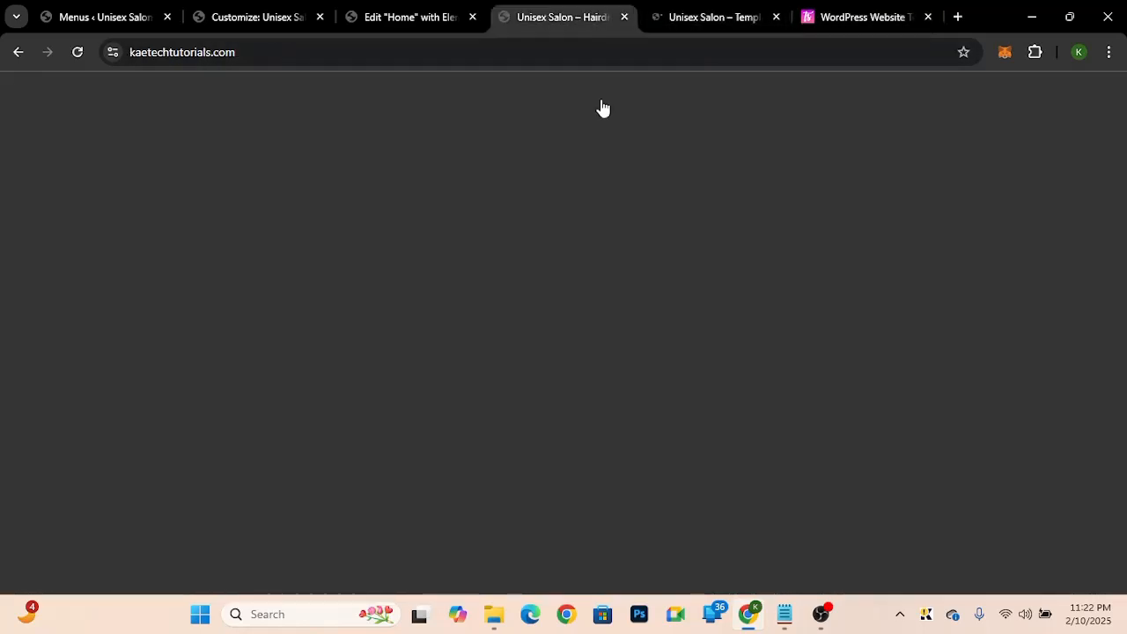